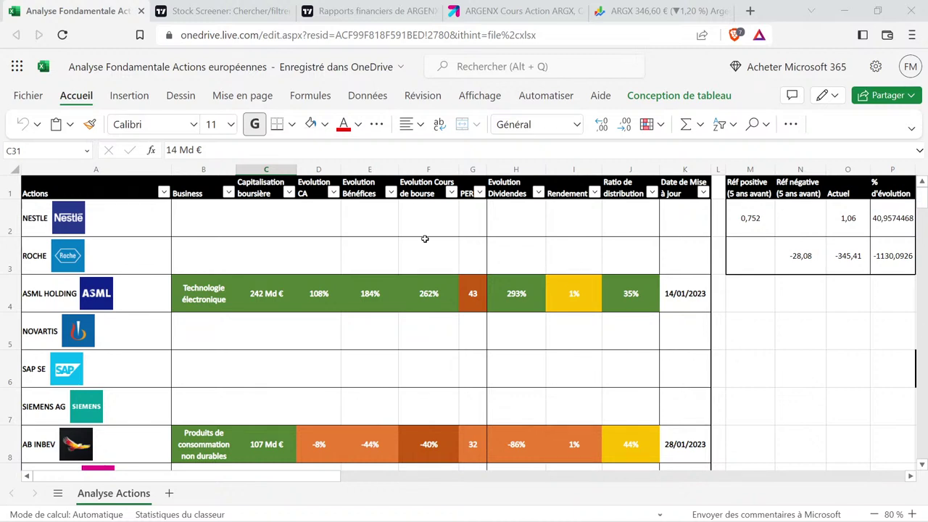
# Locate the ARGENX SE row in the European stocks analysis table.
pyautogui.click(217, 253)
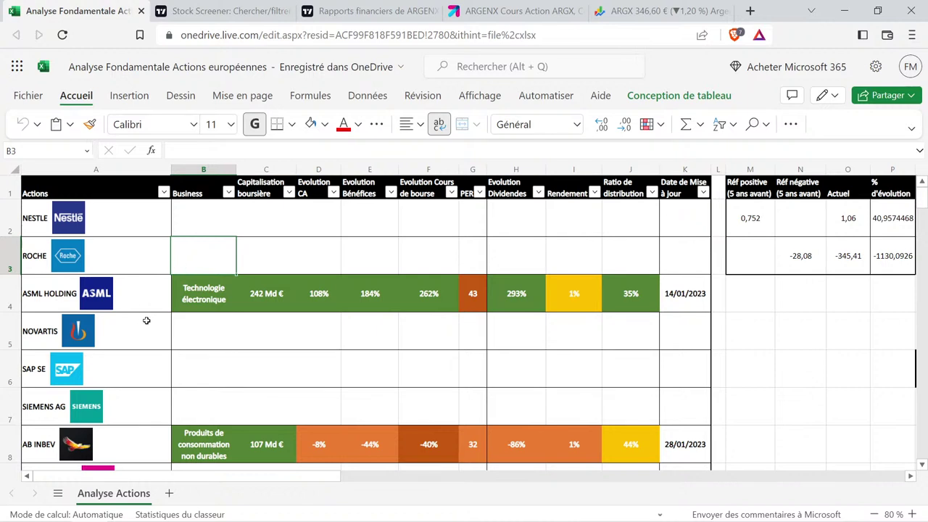
pyautogui.press('Down')
pyautogui.press('Down')
pyautogui.scroll(-3, 207, 305)
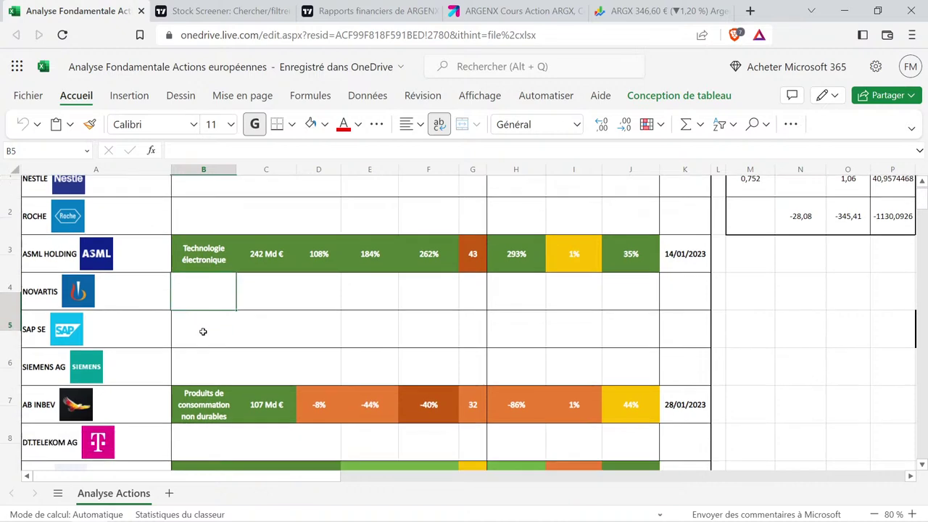
pyautogui.scroll(-5, 207, 312)
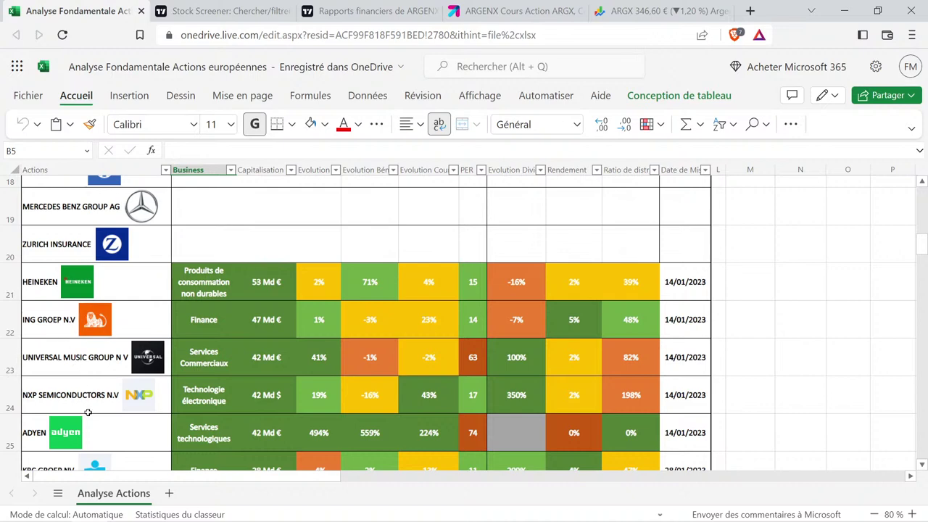
pyautogui.scroll(-3, 88, 412)
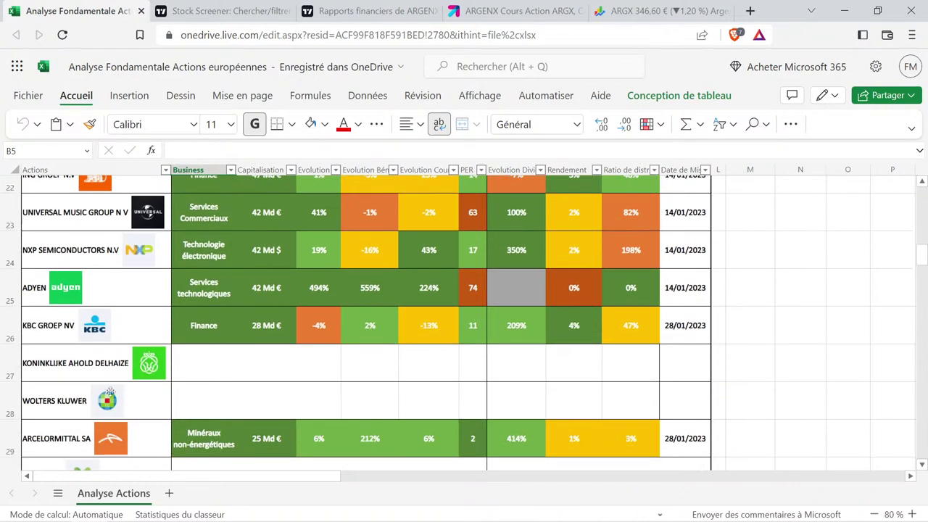
pyautogui.scroll(-2, 108, 392)
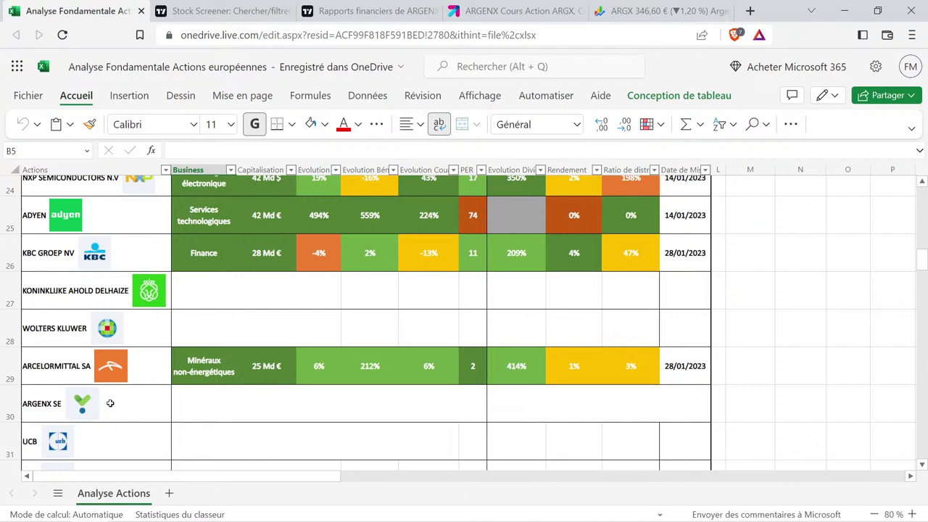
# Switch to Boursorama, open ARGENX's company profile and expand its full description.
pyautogui.click(480, 5)
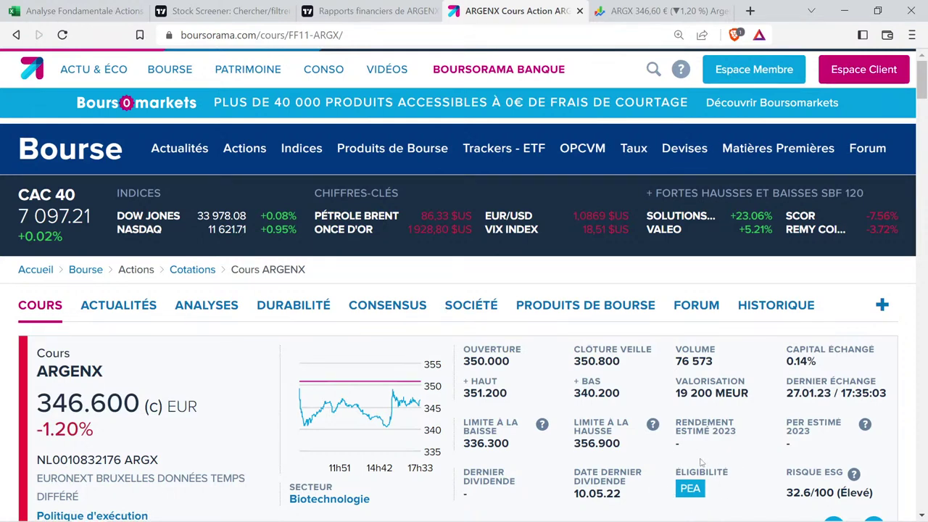
pyautogui.hotkey('ctrl', '+')
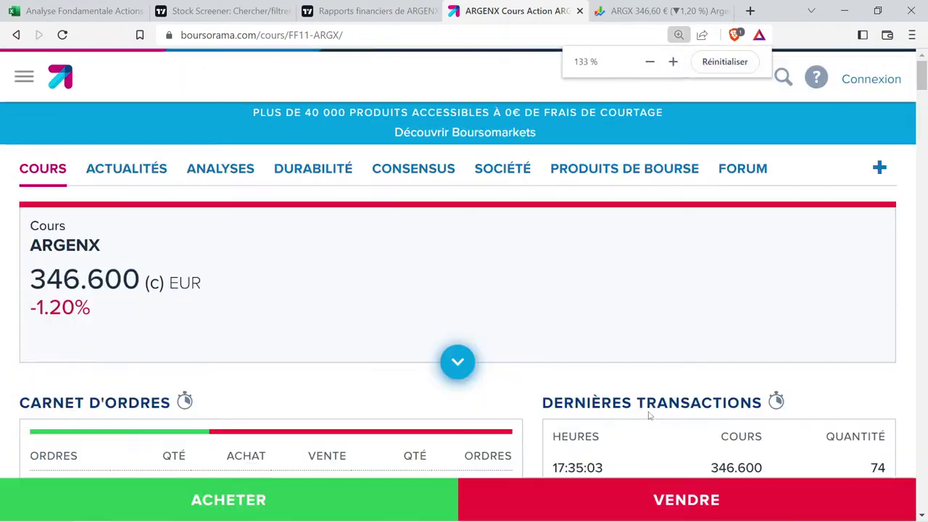
pyautogui.click(512, 171)
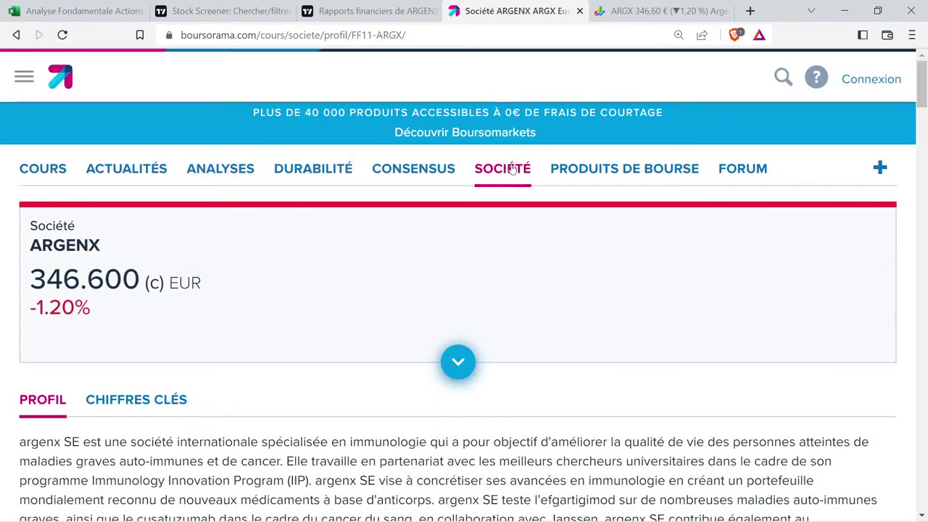
pyautogui.scroll(-3, 363, 324)
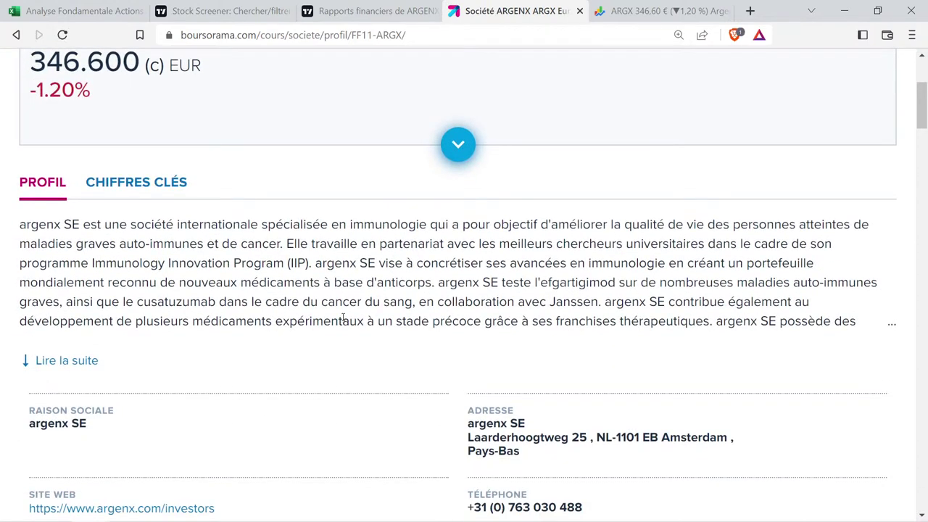
pyautogui.click(78, 360)
pyautogui.scroll(-1, 225, 295)
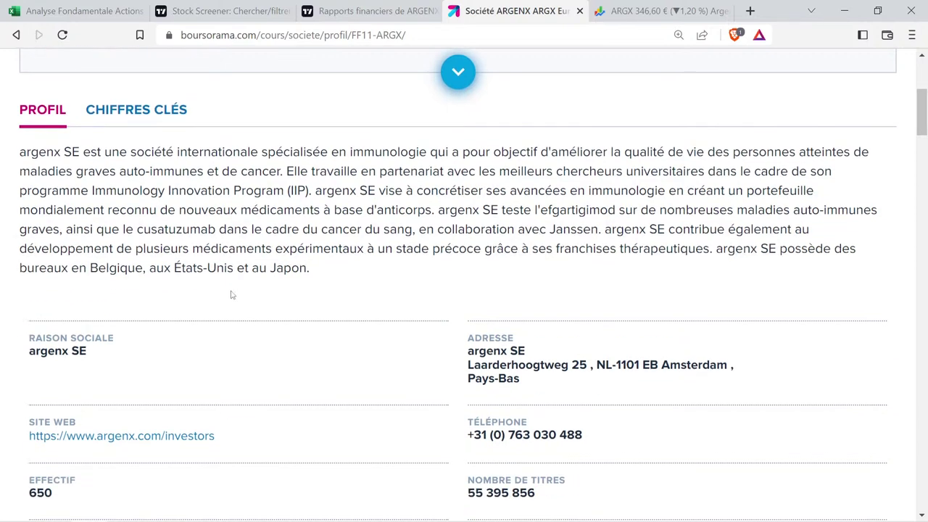
# Read ARGENX's profile, highlighting its country, research partnerships, drugs under test, Janssen collaboration and office locations.
pyautogui.moveTo(526, 384); pyautogui.dragTo(464, 384)
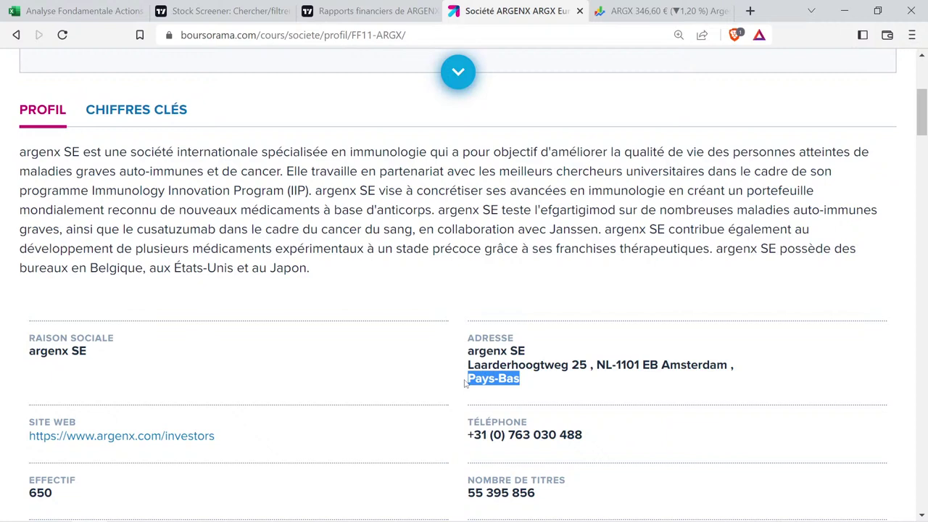
pyautogui.click(290, 305)
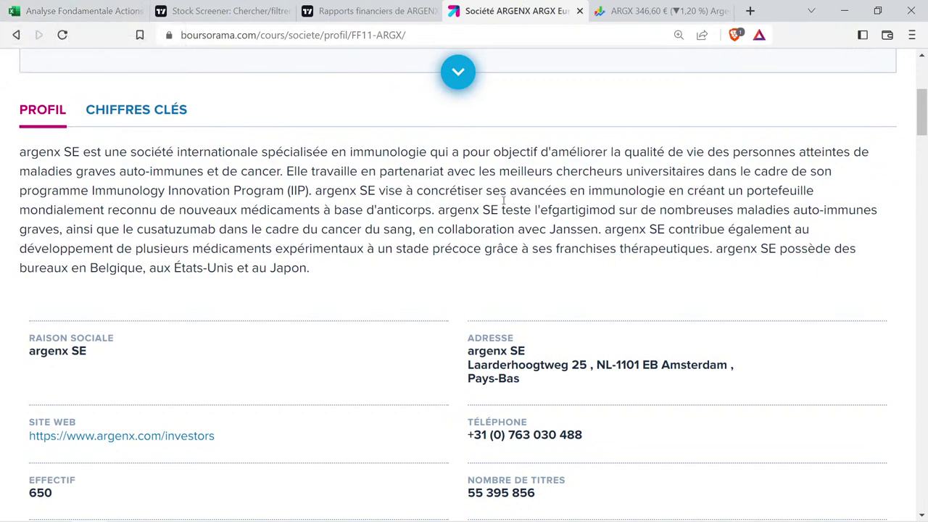
pyautogui.moveTo(129, 154); pyautogui.dragTo(311, 191)
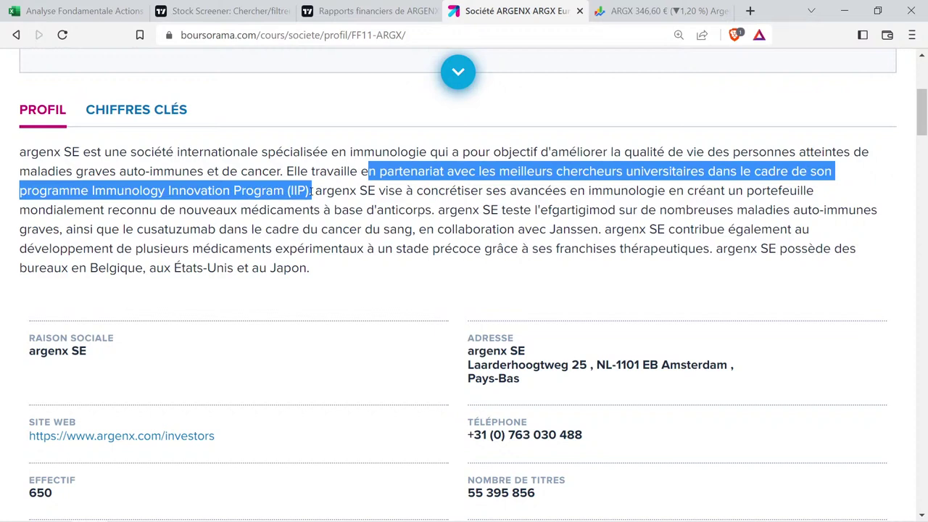
pyautogui.moveTo(326, 191); pyautogui.dragTo(435, 210)
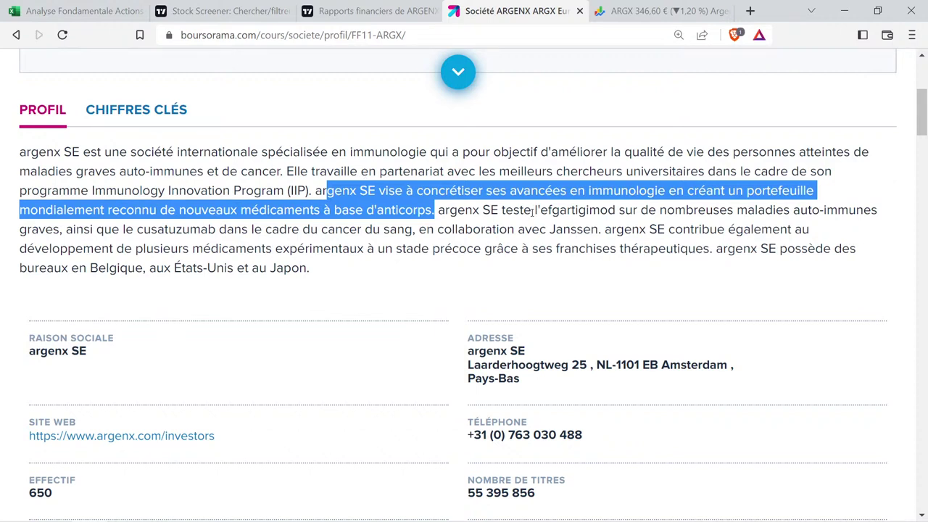
pyautogui.moveTo(536, 210); pyautogui.dragTo(627, 211)
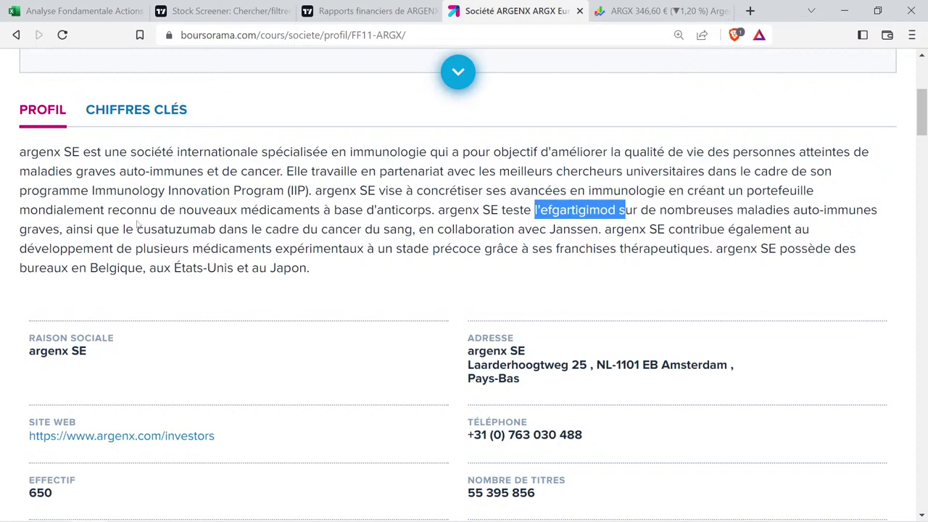
pyautogui.moveTo(144, 229); pyautogui.dragTo(222, 230)
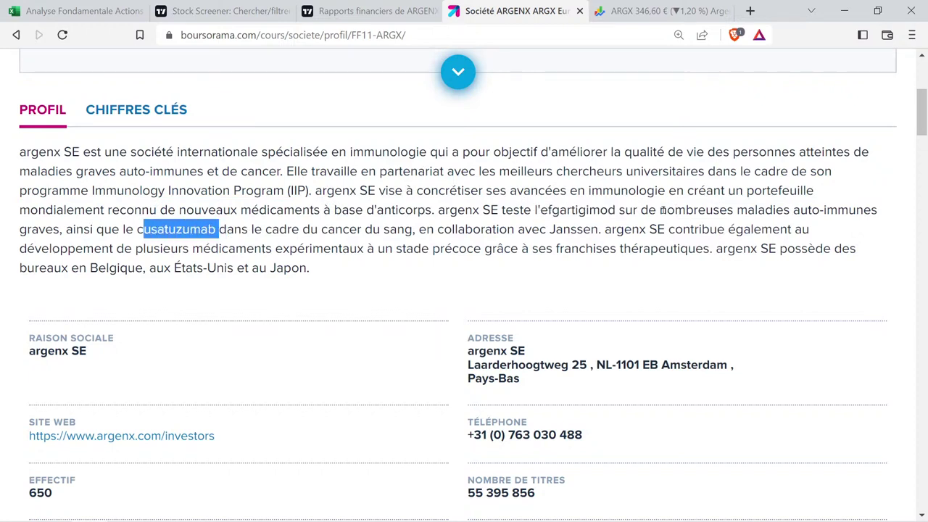
pyautogui.moveTo(656, 210); pyautogui.dragTo(52, 230)
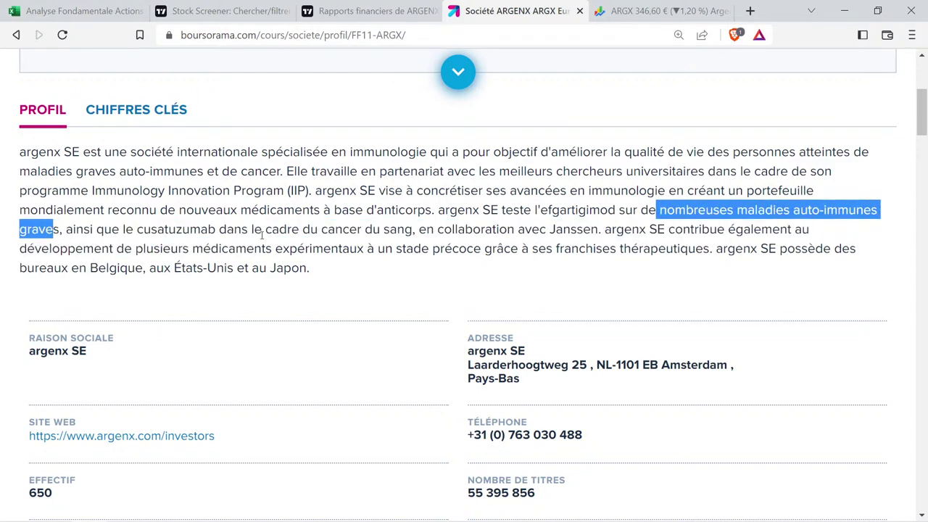
pyautogui.moveTo(254, 229); pyautogui.dragTo(597, 229)
pyautogui.click(437, 229)
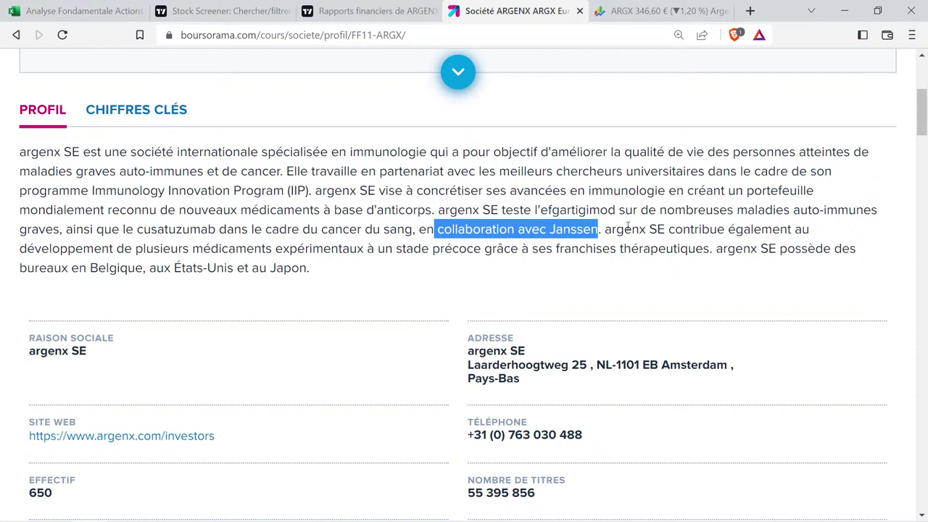
pyautogui.moveTo(624, 229); pyautogui.dragTo(733, 272)
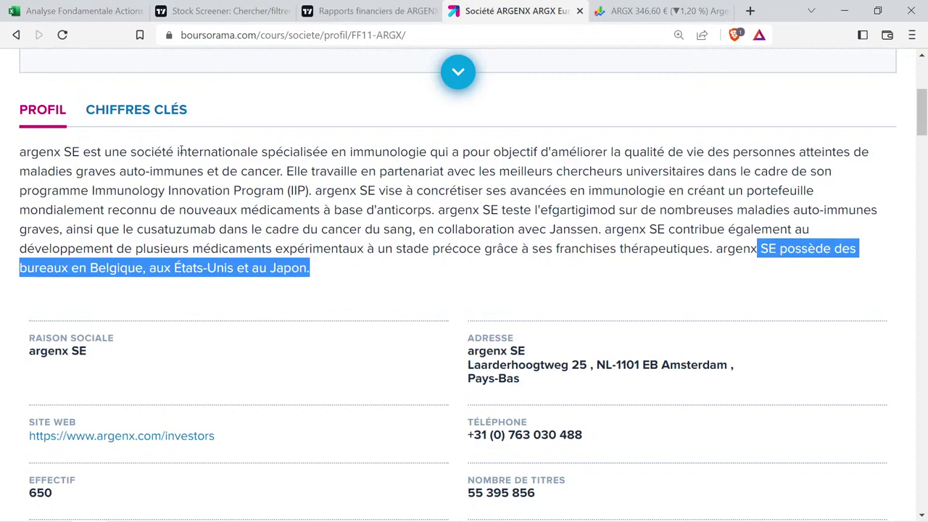
pyautogui.moveTo(180, 153); pyautogui.dragTo(323, 255)
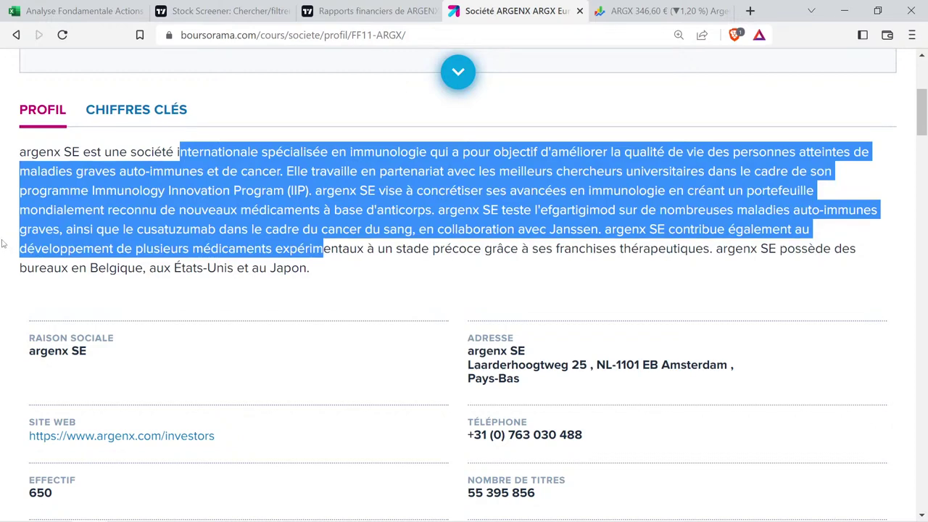
# Check ARGENX's sector on TradingView and fill its Business cell in Excel with "Technologie de la santé", copying ArcelorMittal's cell format.
pyautogui.click(397, 7)
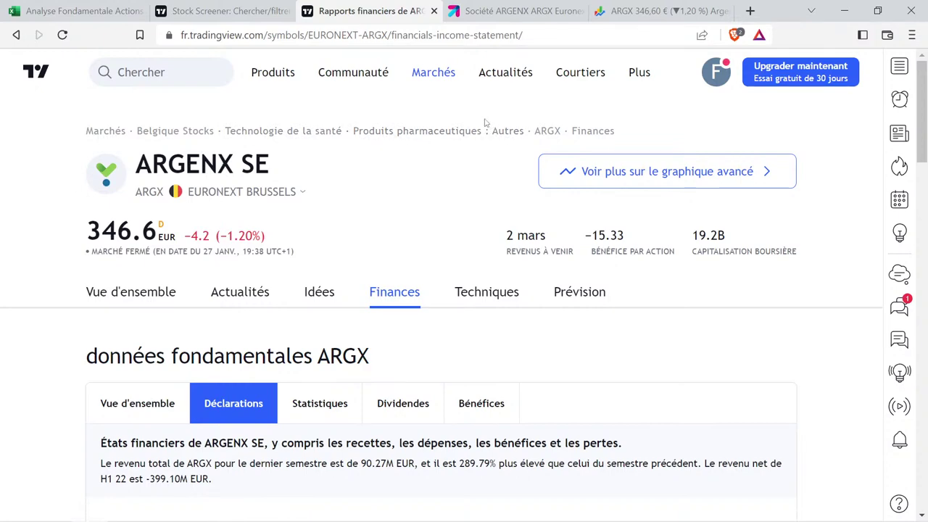
pyautogui.click(54, 7)
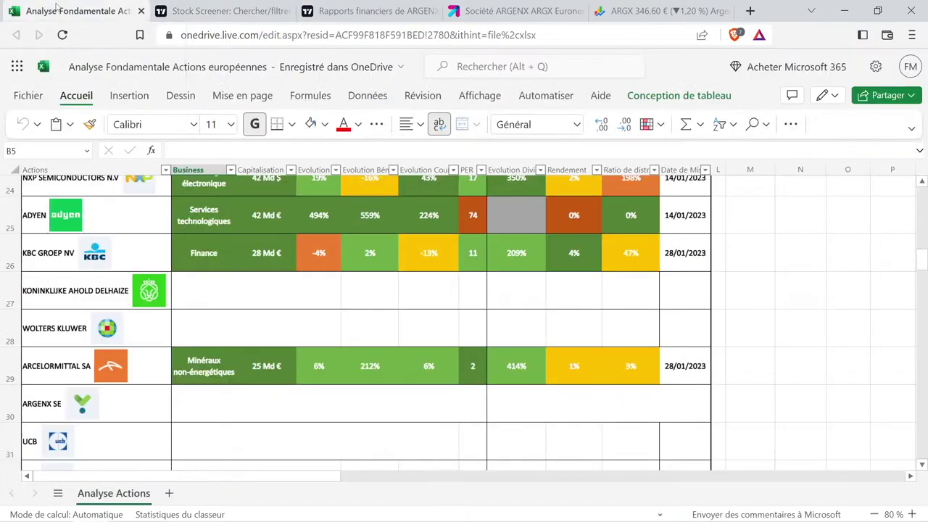
pyautogui.click(221, 373)
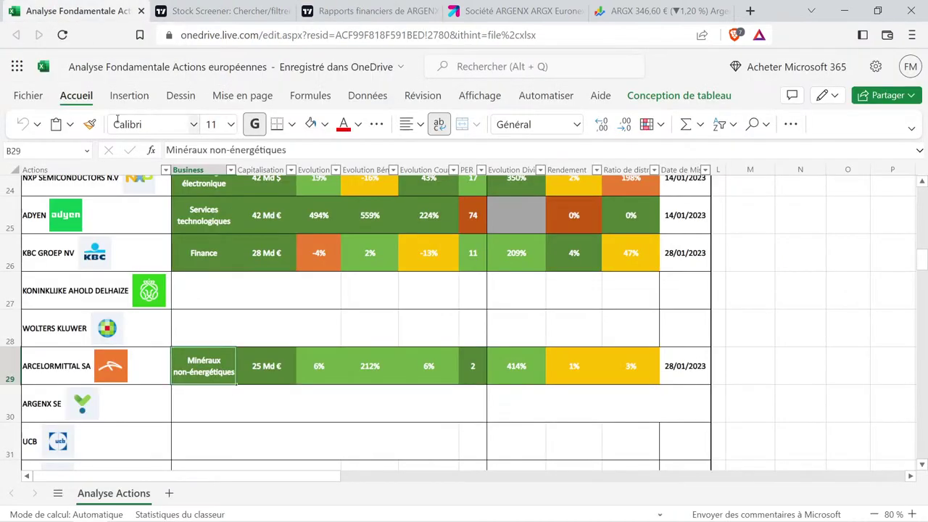
pyautogui.click(89, 124)
pyautogui.click(207, 392)
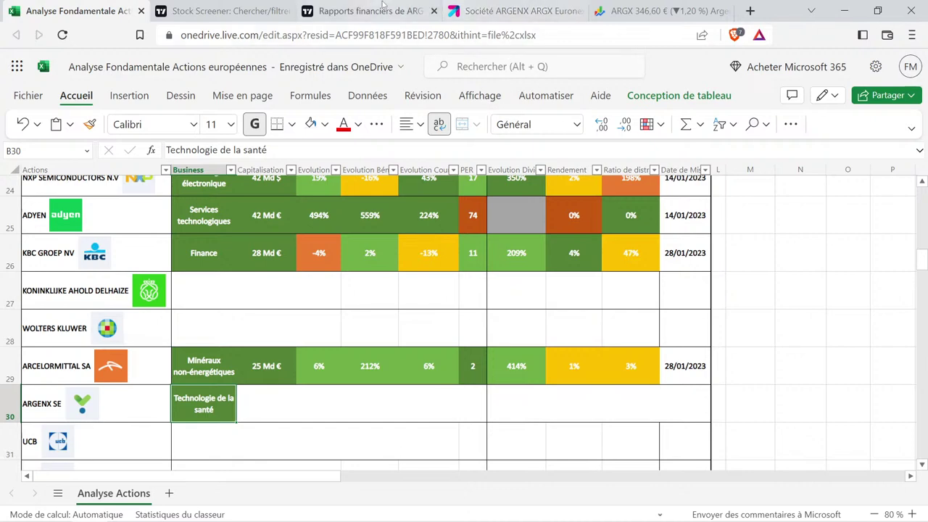
# Look up ARGENX's market capitalisation on TradingView and enter 19 Md € in its Excel row, copying ArcelorMittal's cell format.
pyautogui.click(361, 8)
pyautogui.moveTo(709, 245)
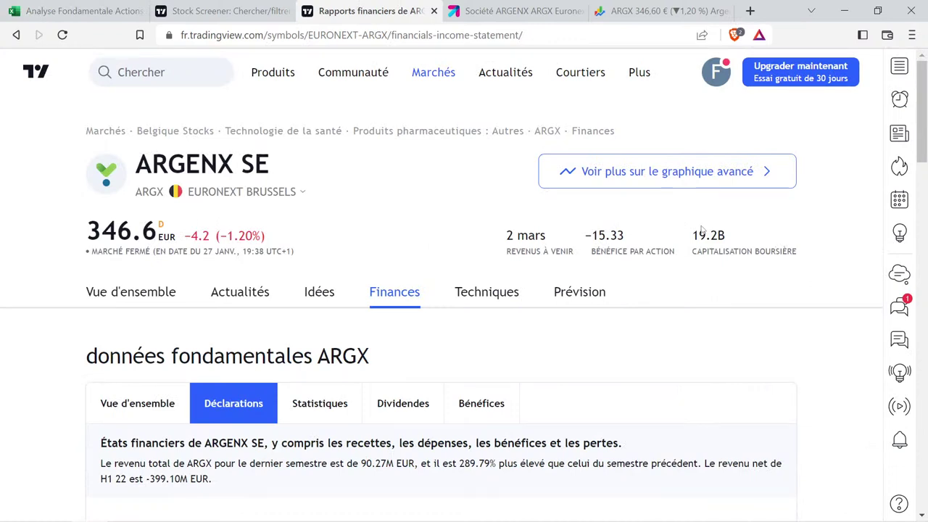
pyautogui.click(31, 5)
pyautogui.click(281, 373)
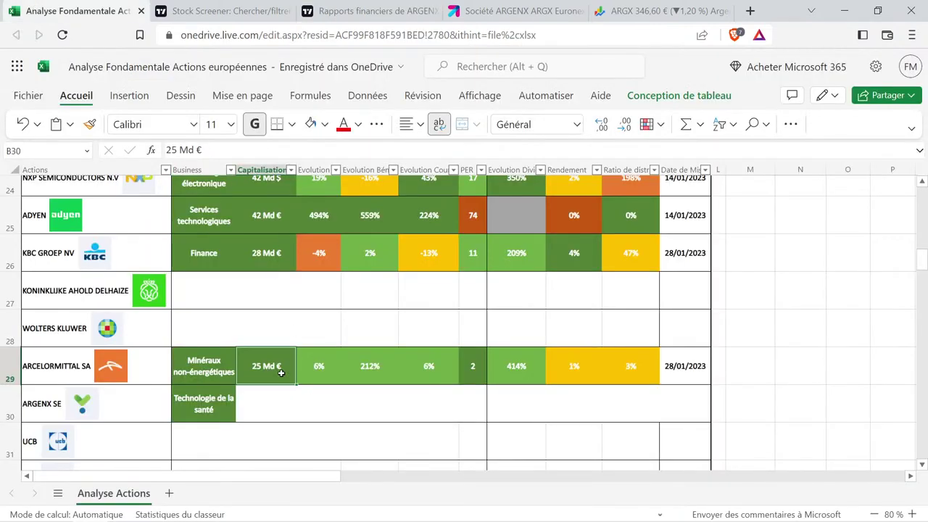
pyautogui.click(90, 124)
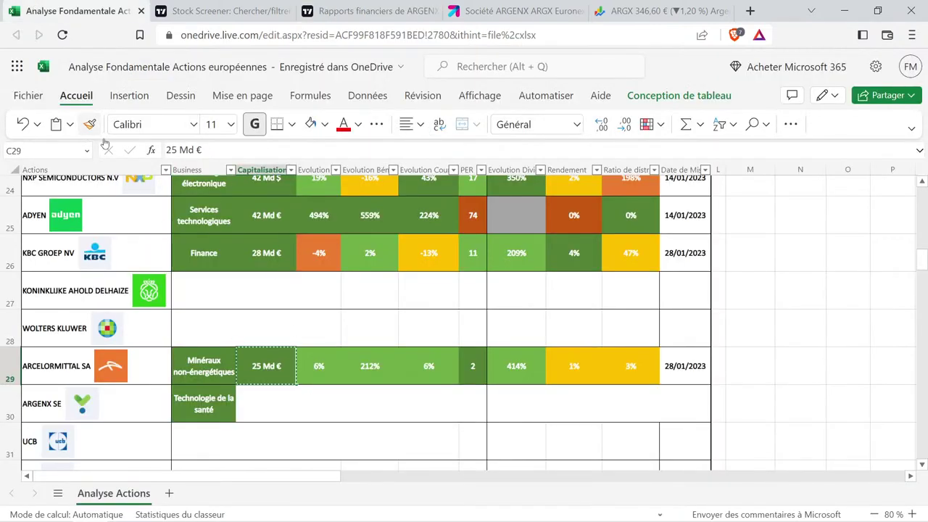
pyautogui.click(259, 409)
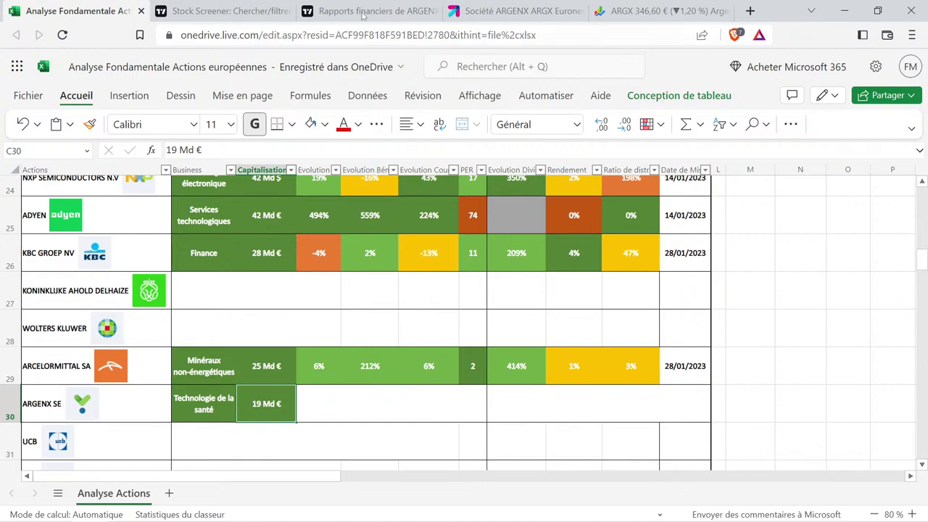
# Show ARGENX's income statement by year on TradingView, examine its total revenue through 2021, and return to the Excel workbook.
pyautogui.click(245, 7)
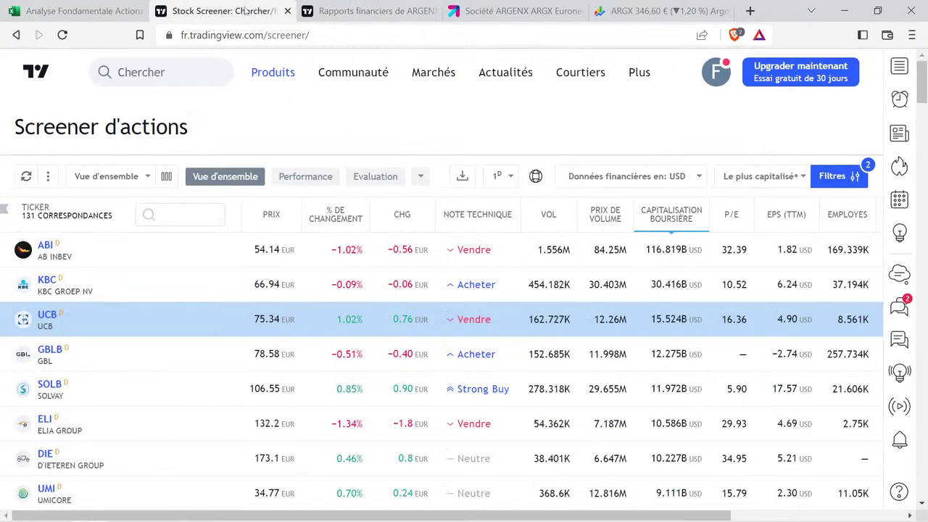
pyautogui.click(377, 11)
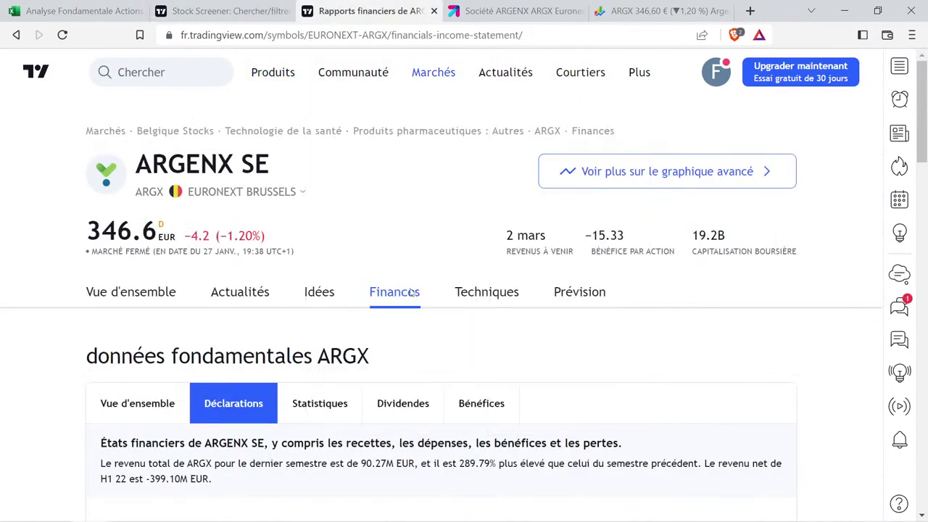
pyautogui.scroll(-3, 427, 345)
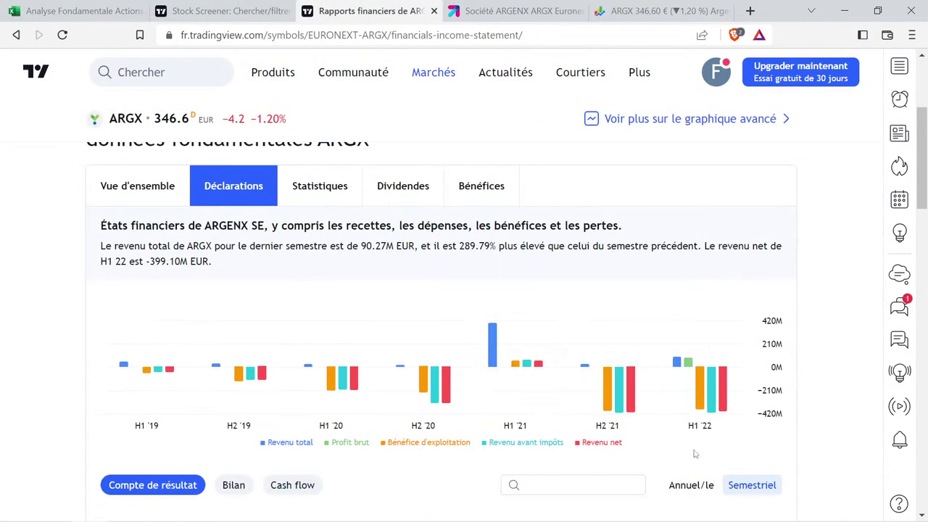
pyautogui.scroll(-1, 745, 461)
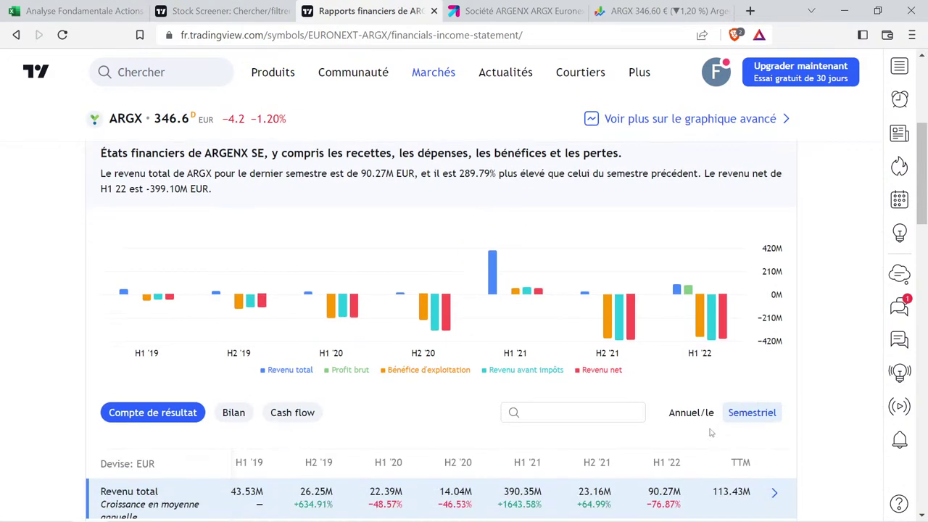
pyautogui.click(692, 412)
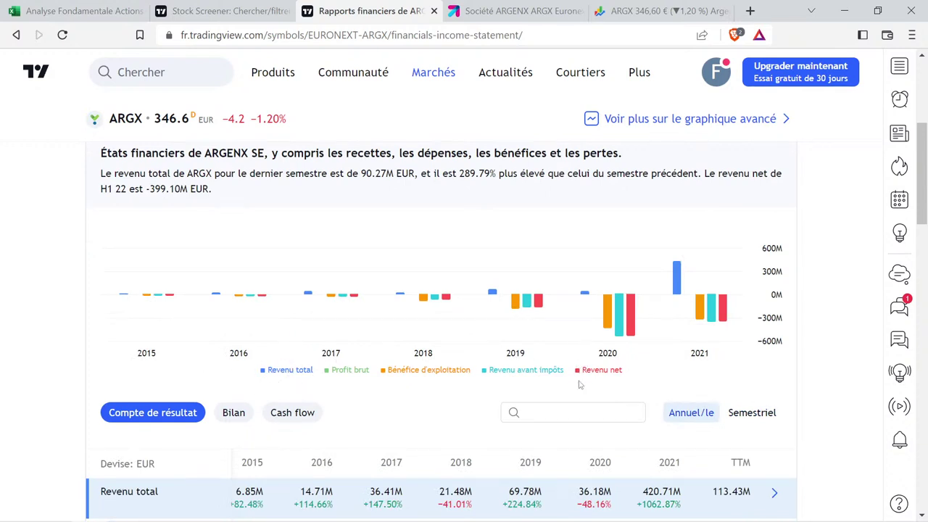
pyautogui.moveTo(299, 359)
pyautogui.moveTo(676, 294)
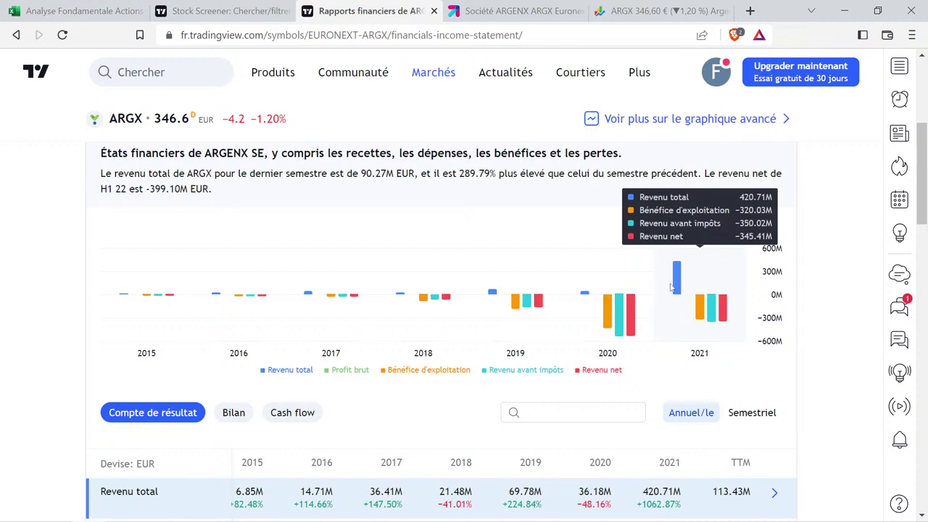
pyautogui.click(80, 11)
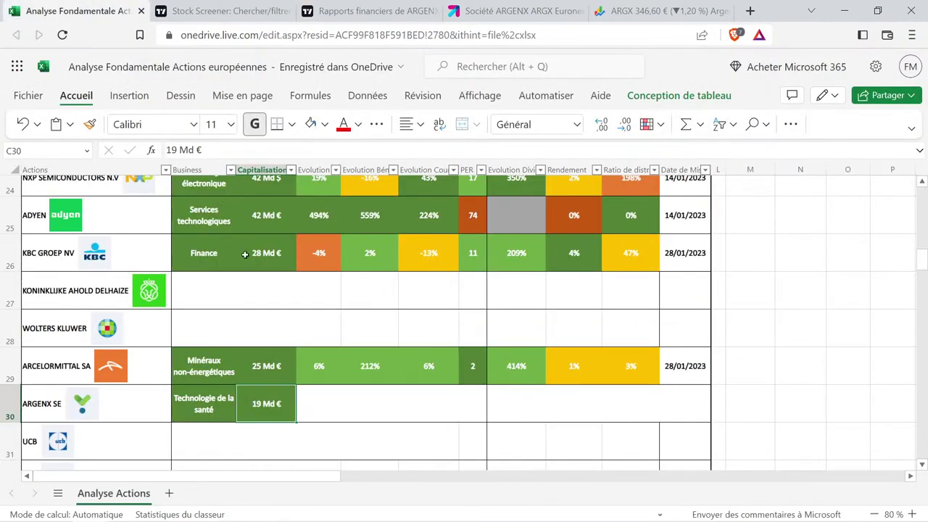
# Enter 1055% in ARGENX's revenue evolution cell, copying the format of ArcelorMittal's cell in the same column.
pyautogui.click(330, 382)
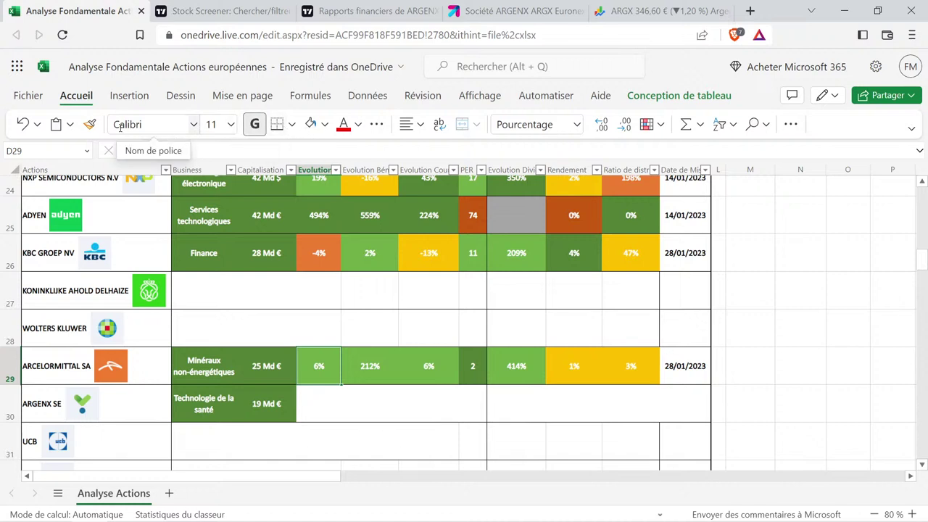
pyautogui.click(90, 125)
pyautogui.click(321, 393)
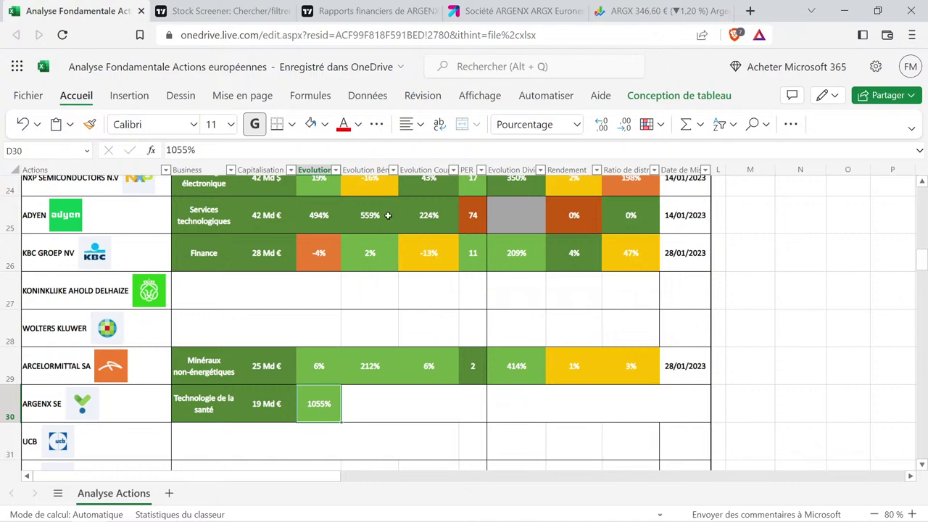
# Check ARGENX's yearly net income on TradingView and enter -1130% in its profit evolution cell in Excel, copying KBC Groep's orange cell format.
pyautogui.click(386, 6)
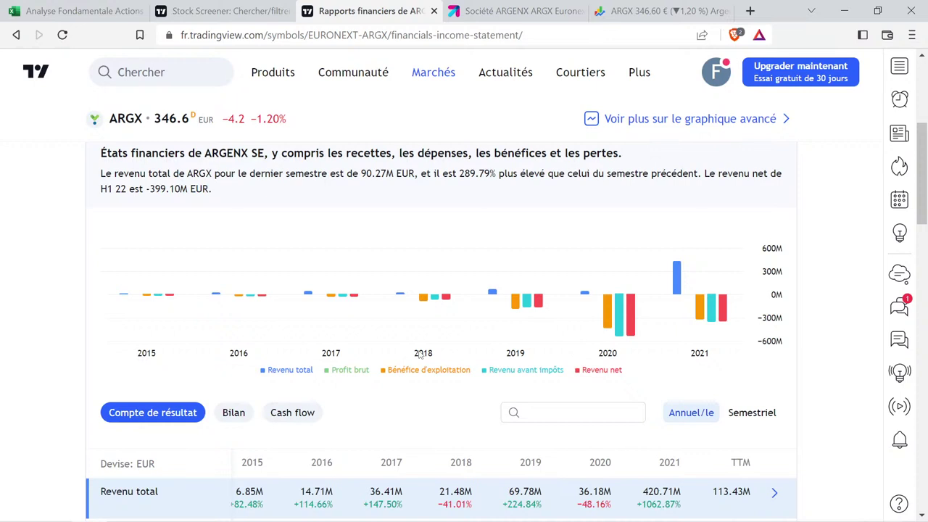
pyautogui.moveTo(569, 301)
pyautogui.click(79, 11)
pyautogui.click(323, 246)
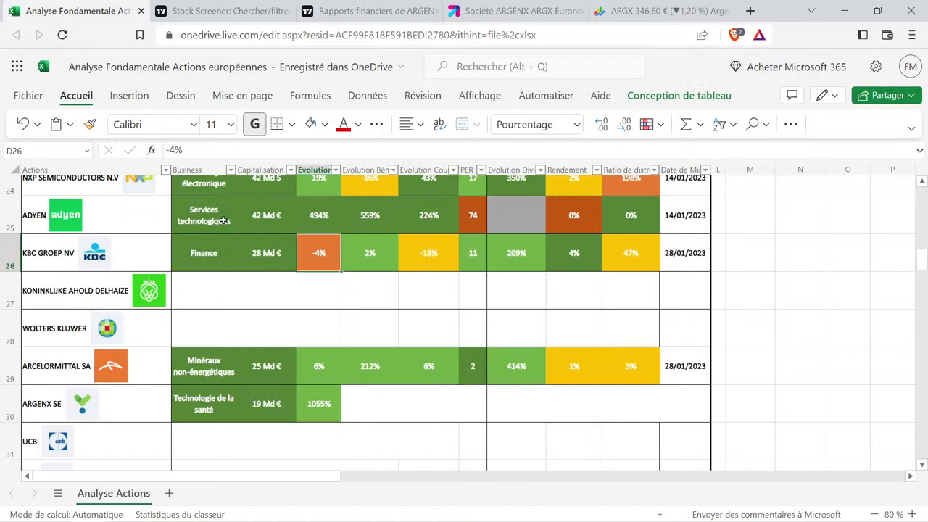
pyautogui.click(90, 124)
pyautogui.click(379, 404)
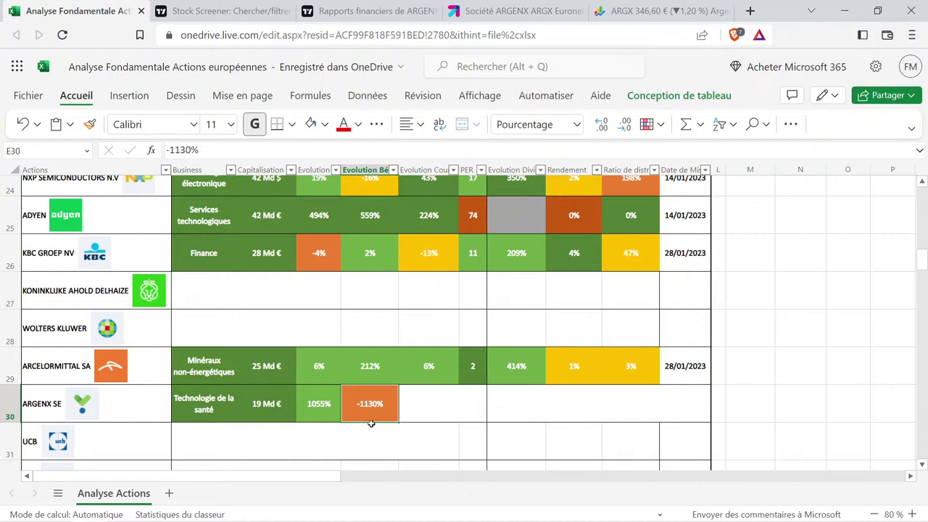
pyautogui.click(326, 407)
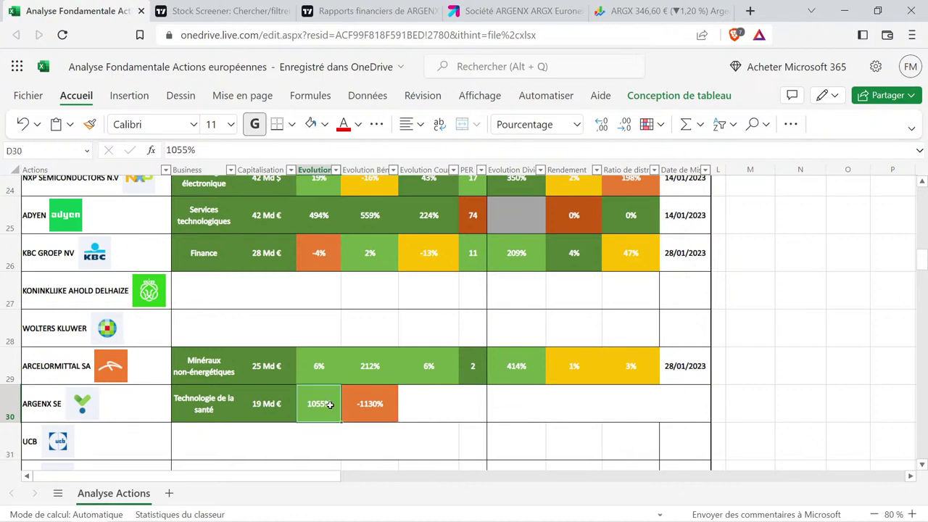
pyautogui.click(377, 403)
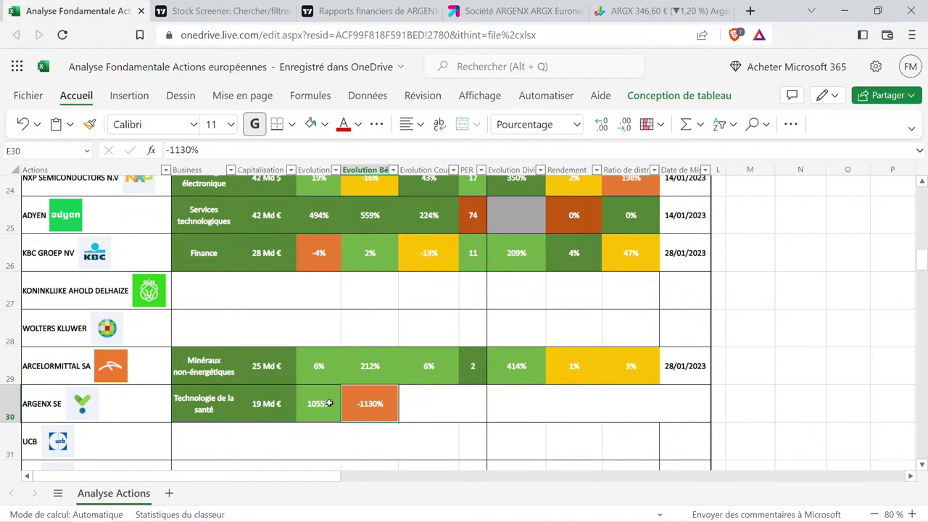
pyautogui.moveTo(329, 404); pyautogui.dragTo(380, 404)
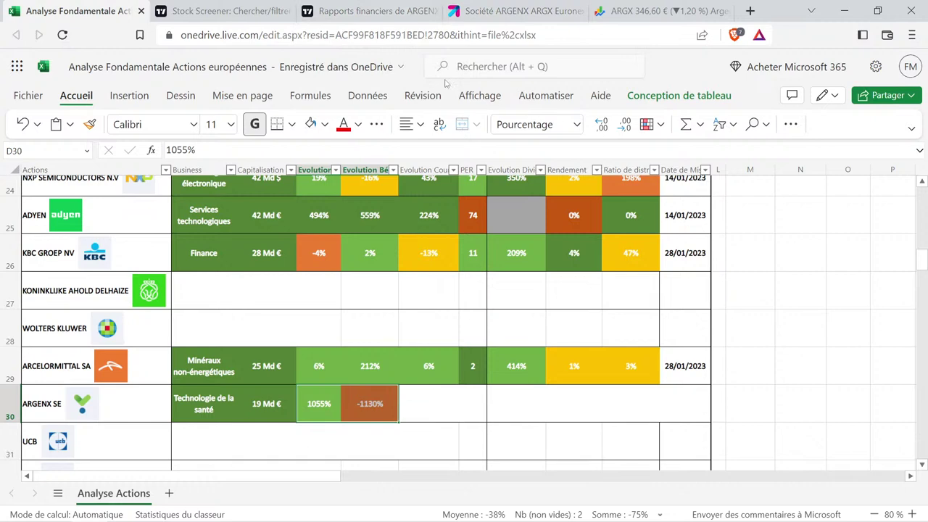
# Open ARGENX's forecast page on TradingView and examine the one-year price targets and the analyst ratings.
pyautogui.click(366, 11)
pyautogui.moveTo(433, 71)
pyautogui.scroll(4, 616, 275)
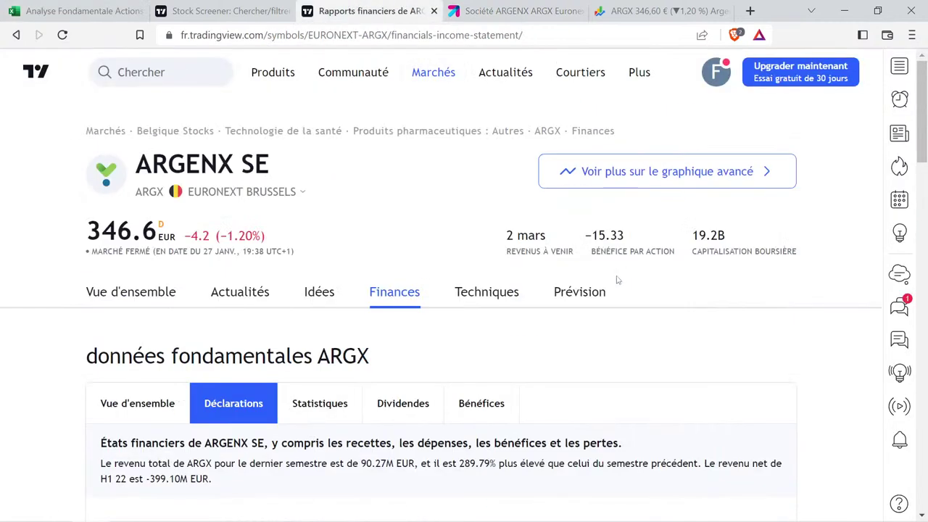
pyautogui.click(599, 291)
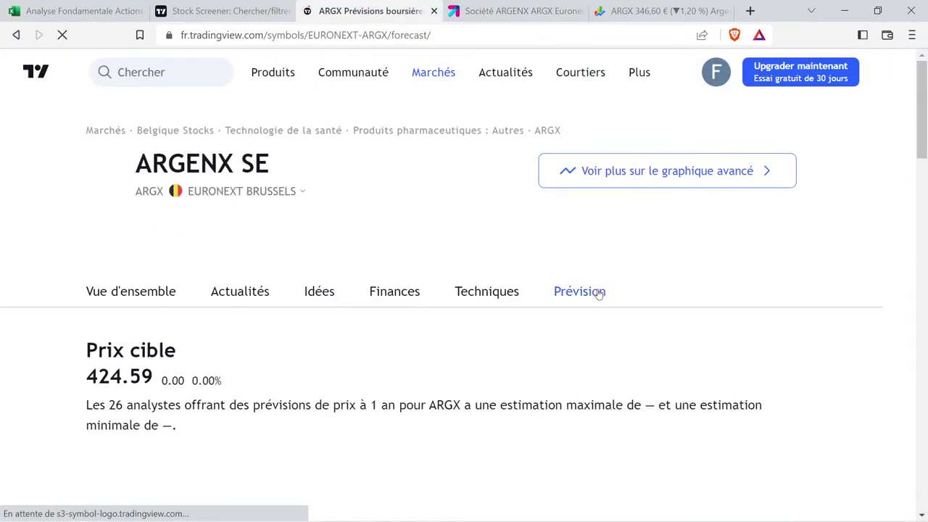
pyautogui.scroll(-3, 598, 291)
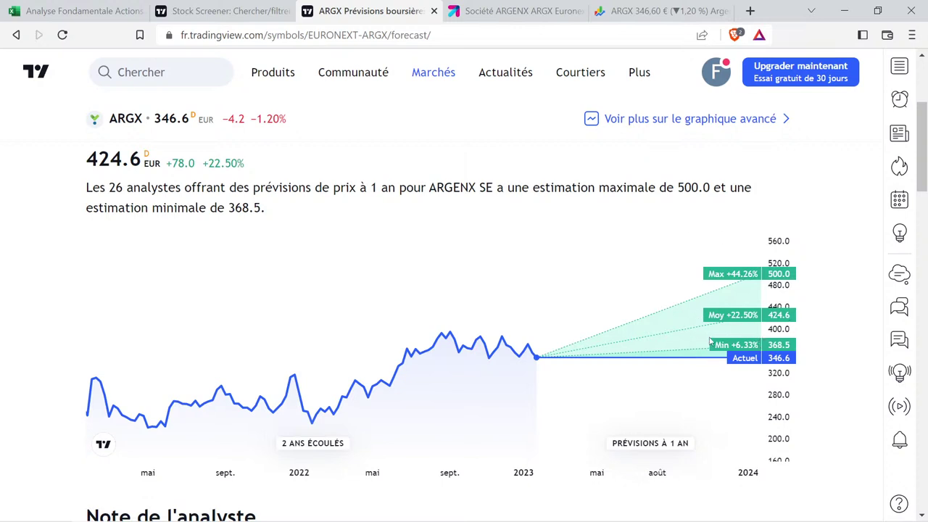
pyautogui.scroll(-4, 613, 316)
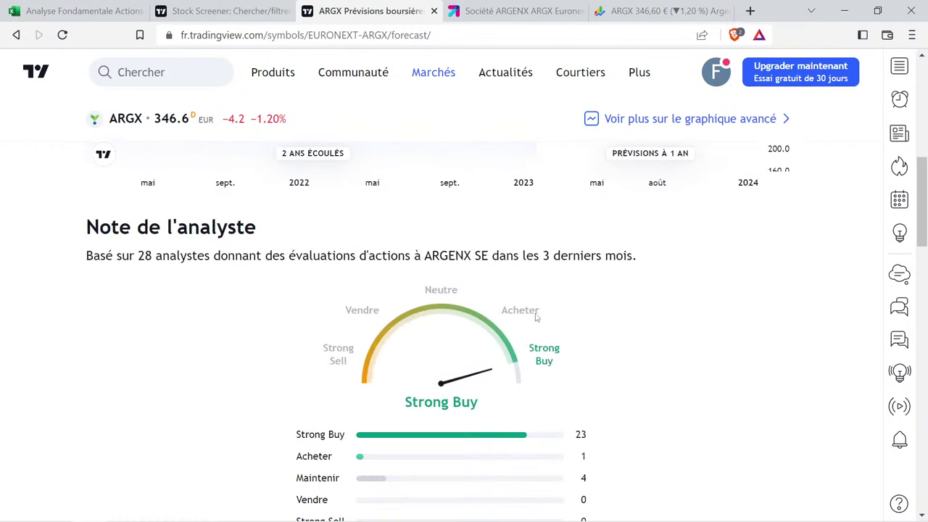
pyautogui.scroll(-2, 652, 346)
pyautogui.scroll(-2, 659, 333)
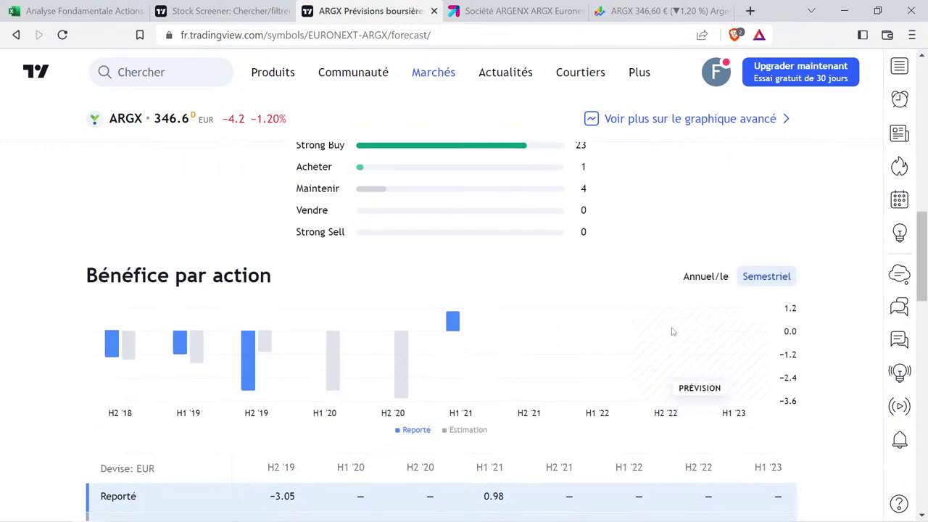
# Show ARGENX's earnings per share and revenue by year and examine the reported figures and estimates through 2025.
pyautogui.scroll(1, 681, 325)
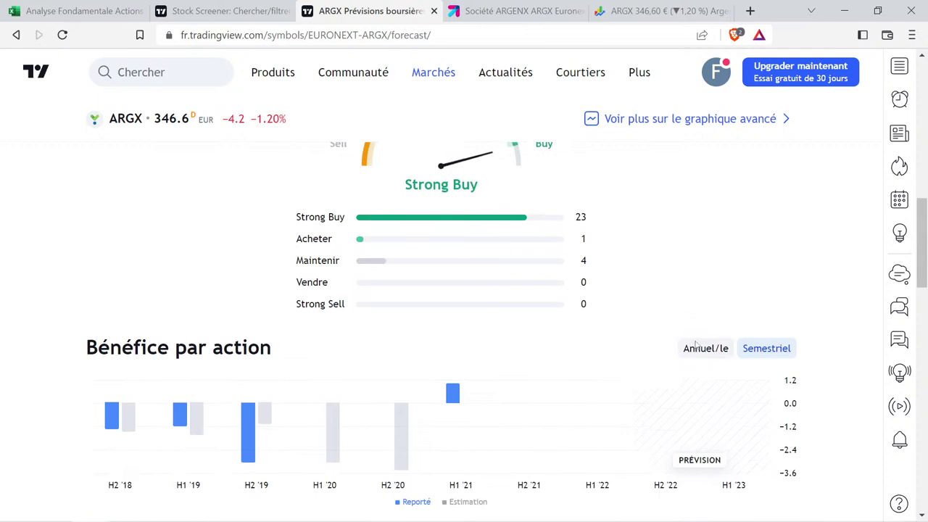
pyautogui.click(697, 347)
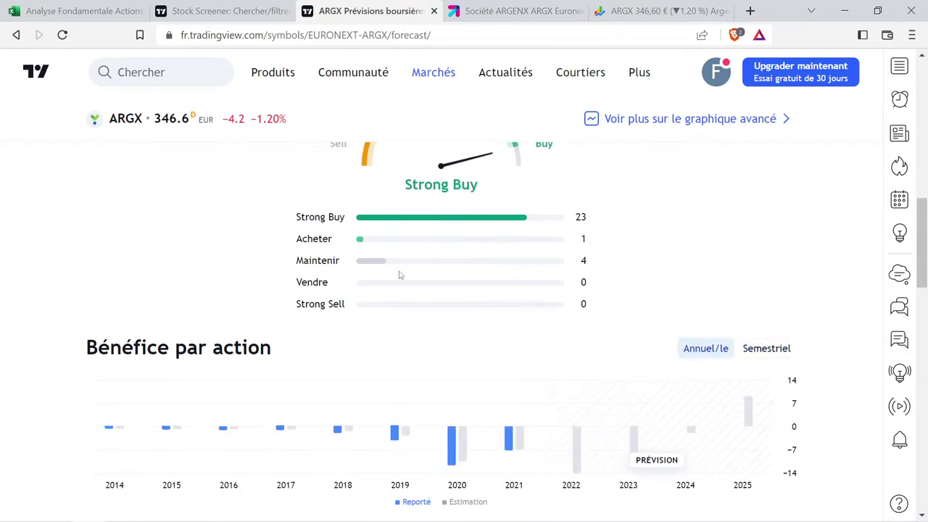
pyautogui.scroll(-1, 577, 362)
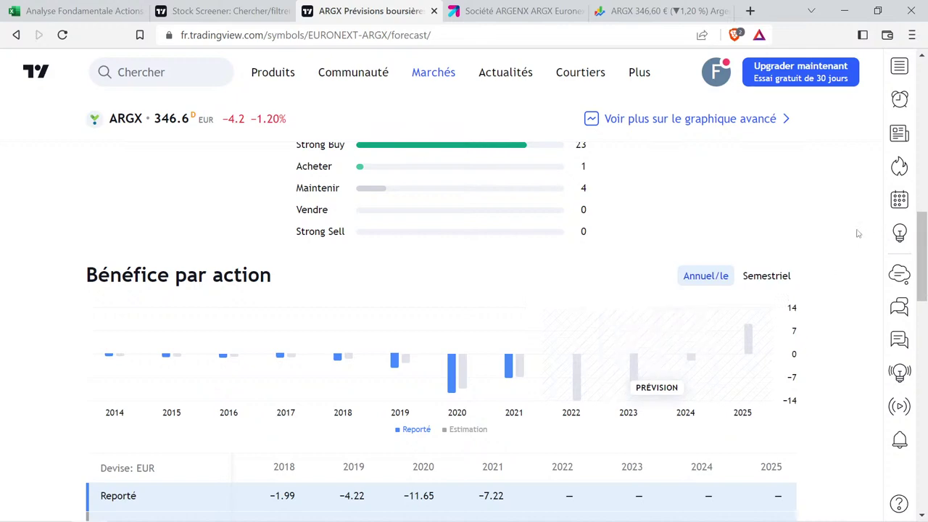
pyautogui.scroll(-6, 615, 264)
pyautogui.scroll(1, 615, 264)
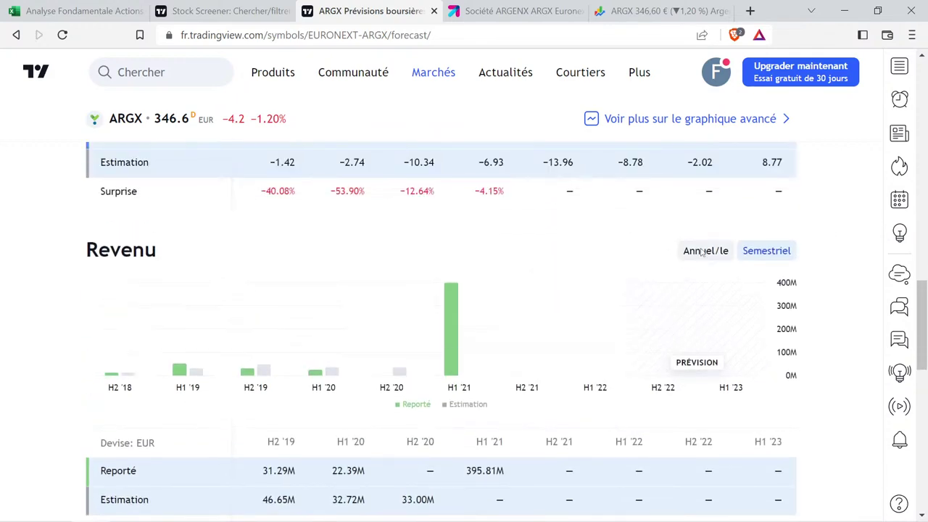
pyautogui.click(706, 249)
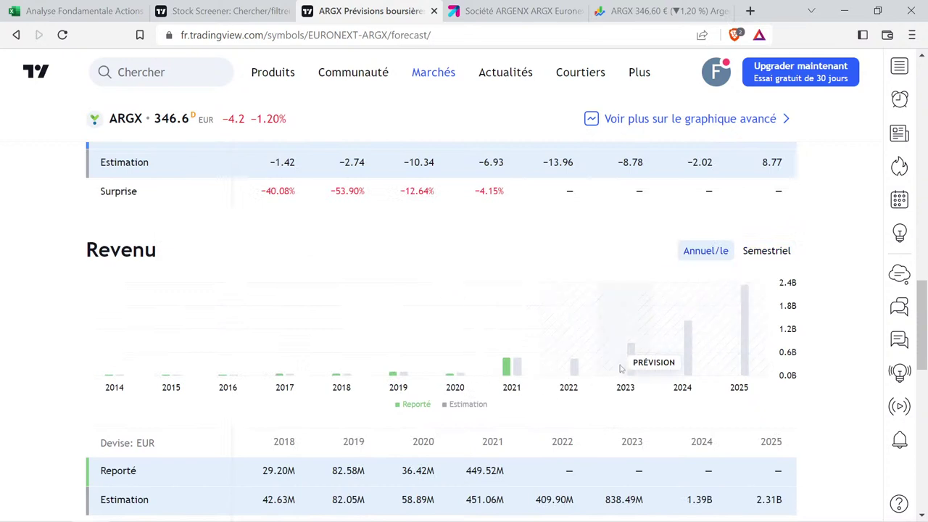
pyautogui.moveTo(558, 369)
pyautogui.moveTo(509, 368)
pyautogui.moveTo(577, 298)
pyautogui.scroll(3, 577, 299)
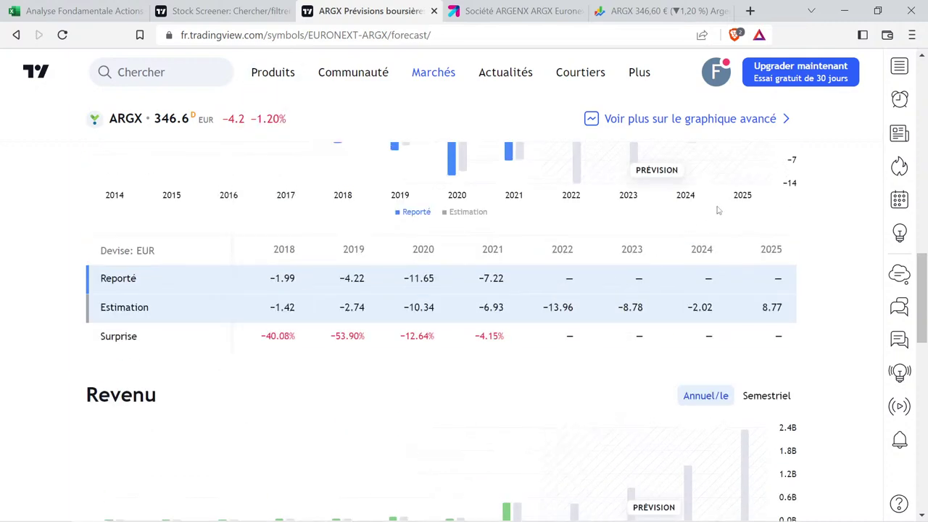
pyautogui.moveTo(720, 185)
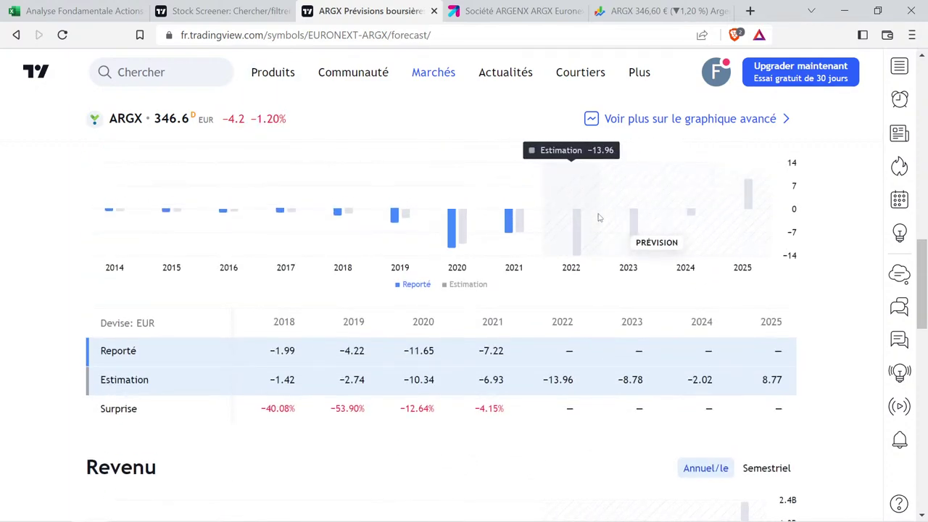
# Return to the Excel workbook and compare ARGENX's revenue evolution and profit evolution cells.
pyautogui.click(114, 9)
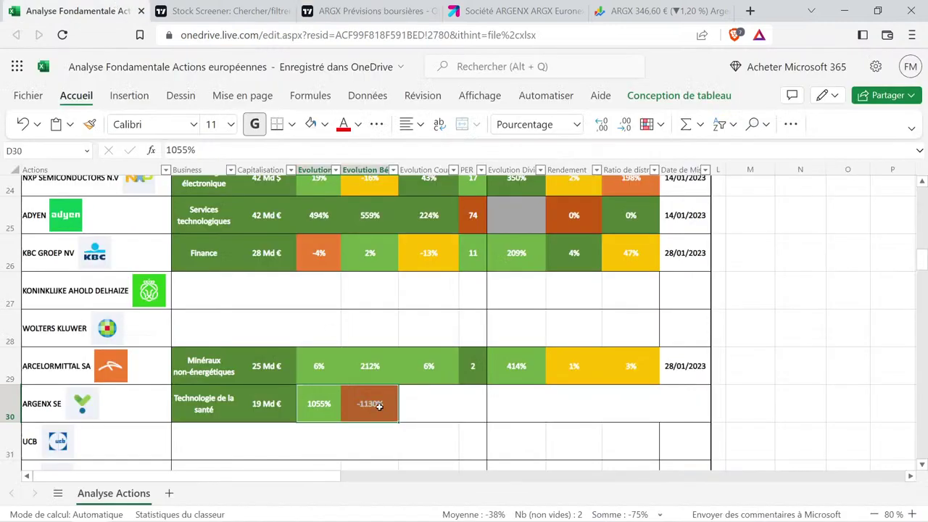
pyautogui.moveTo(383, 413); pyautogui.dragTo(382, 430)
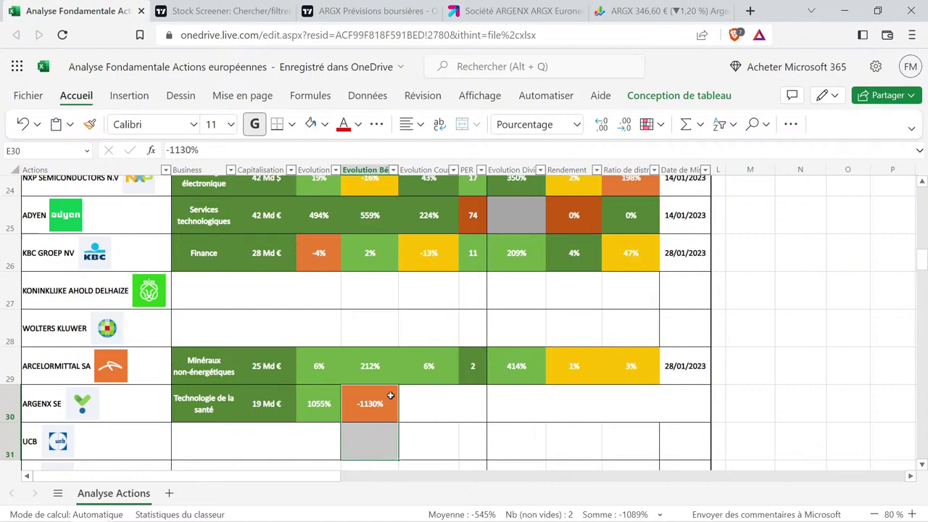
pyautogui.click(328, 403)
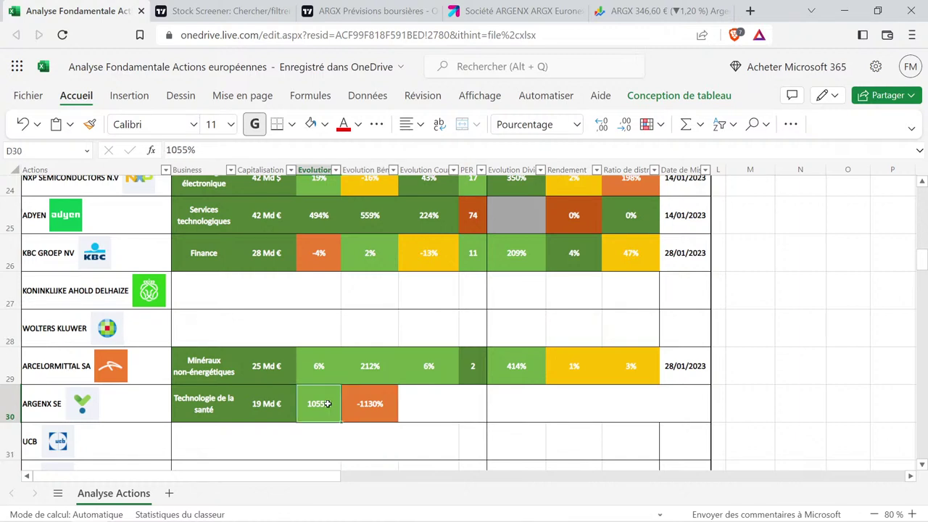
pyautogui.click(373, 408)
pyautogui.moveTo(373, 408); pyautogui.dragTo(315, 405)
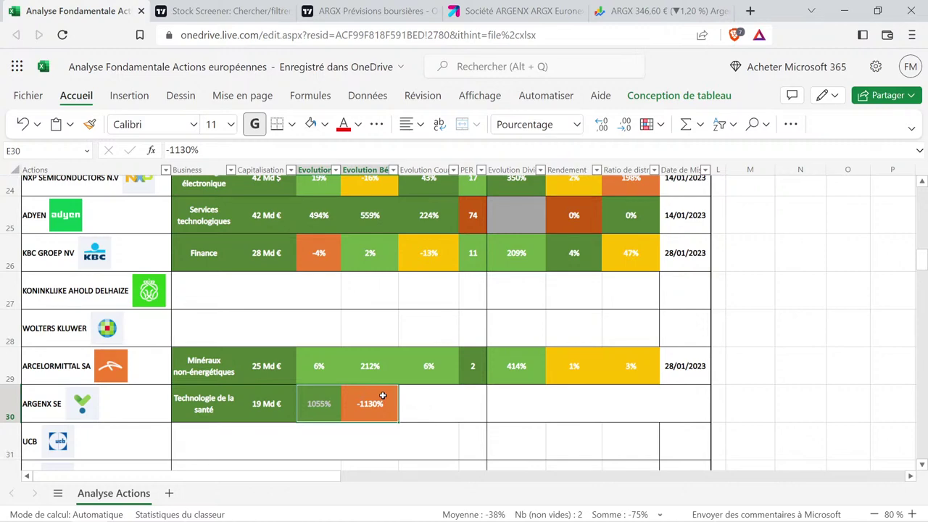
# On ARGENX's five-year Google Finance chart, measure the February–March 2020 drop and the price change from 31 January 2020 to 27 January 2023.
pyautogui.click(681, 8)
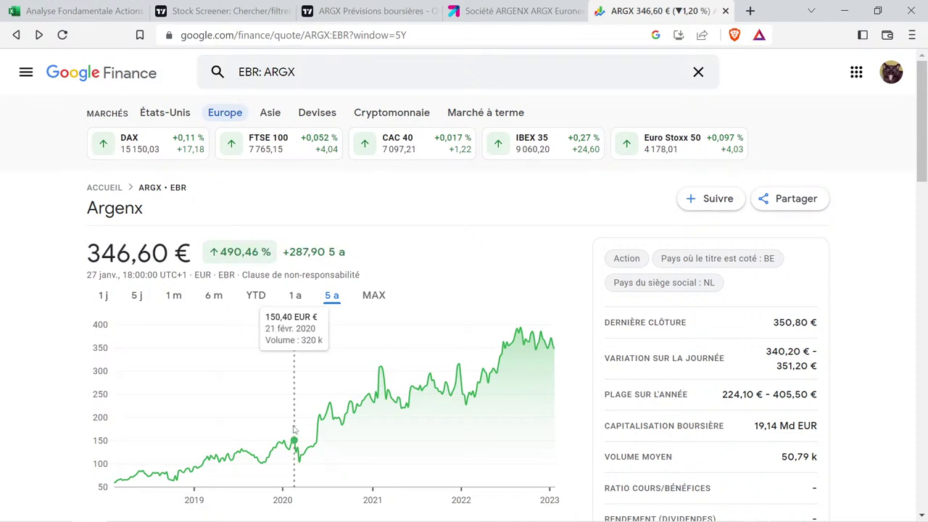
pyautogui.moveTo(292, 430); pyautogui.dragTo(299, 430)
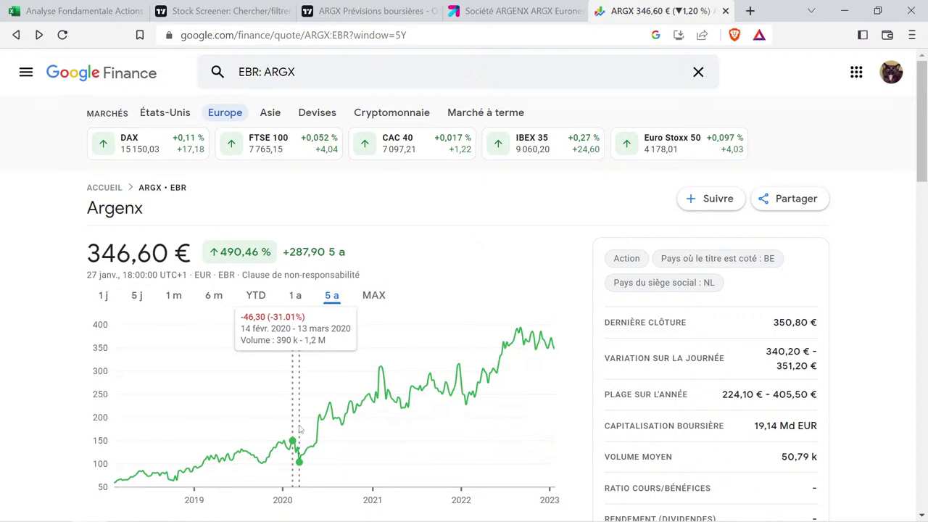
pyautogui.moveTo(300, 430); pyautogui.dragTo(300, 429)
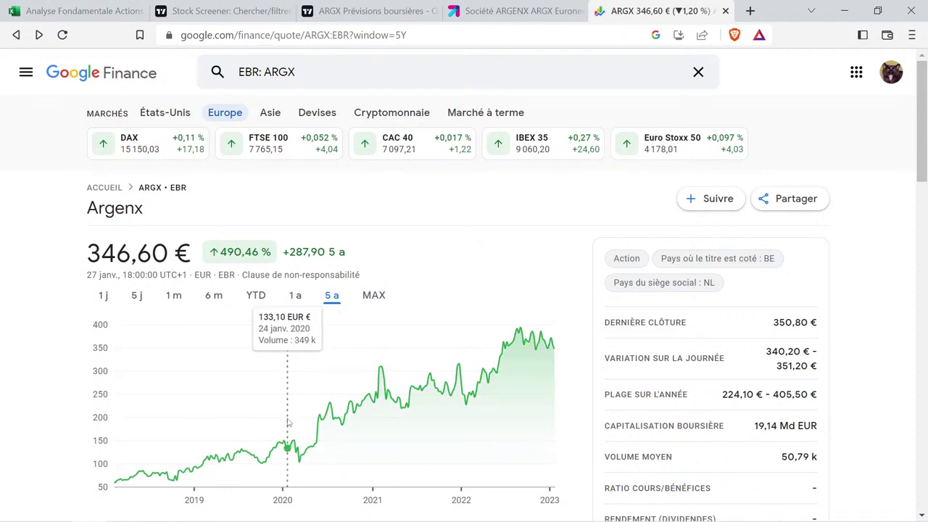
pyautogui.moveTo(289, 422); pyautogui.dragTo(564, 393)
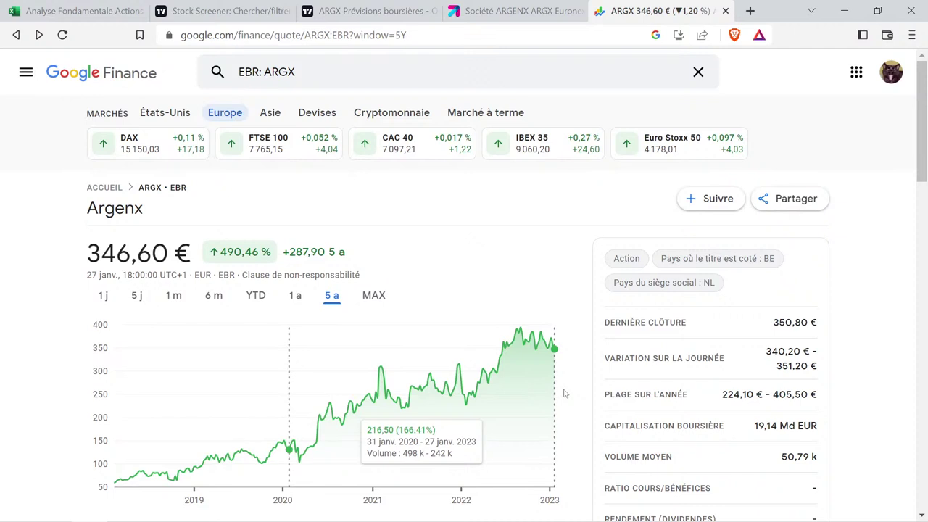
pyautogui.moveTo(563, 393); pyautogui.dragTo(564, 393)
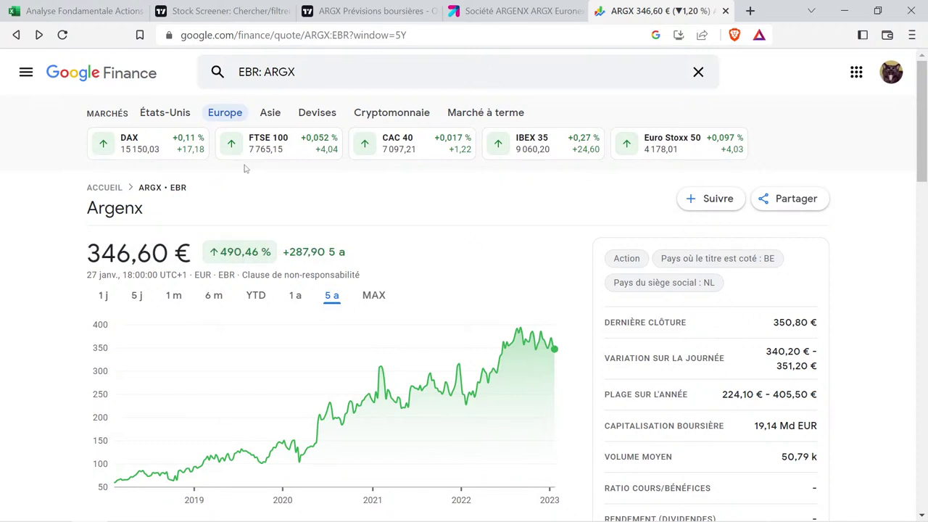
pyautogui.click(374, 295)
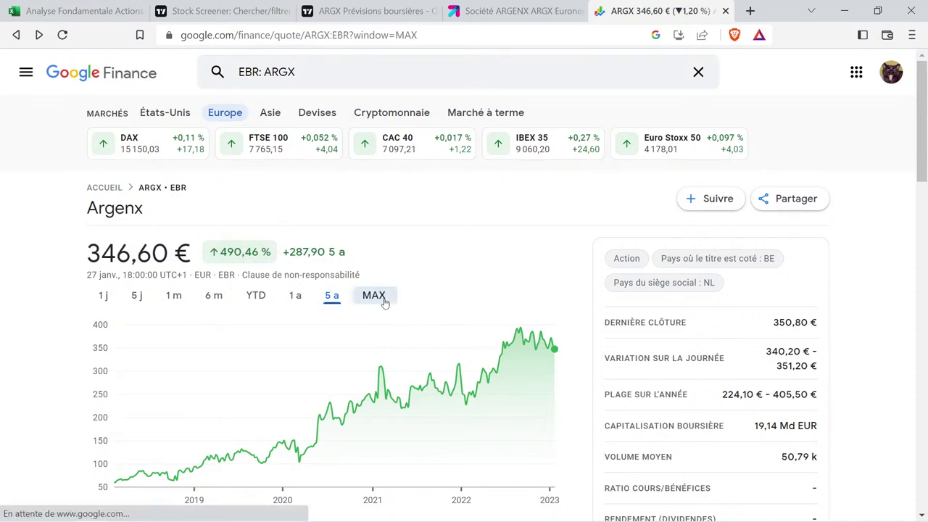
pyautogui.click(337, 300)
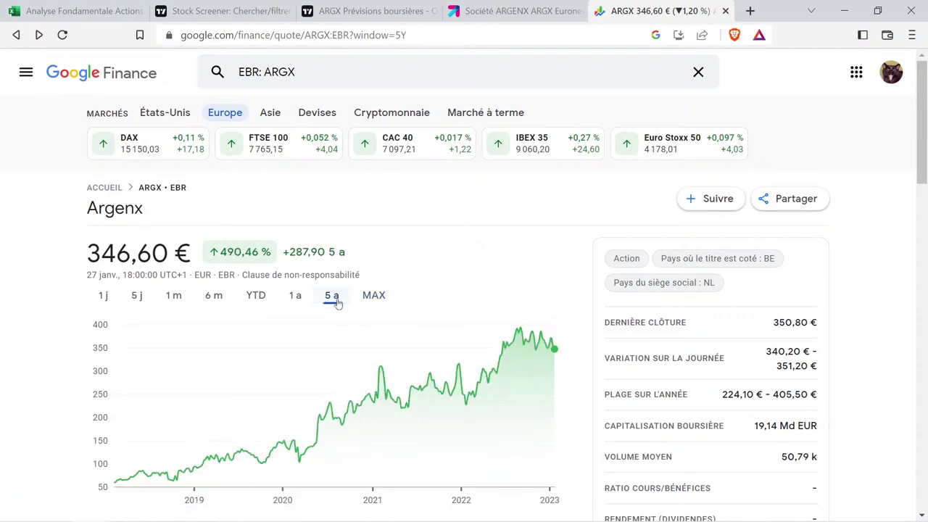
# Enter 490% in ARGENX's share price evolution cell in Excel, copying the format of Adyen's cell in the same column.
pyautogui.hotkey('ctrl', '1')
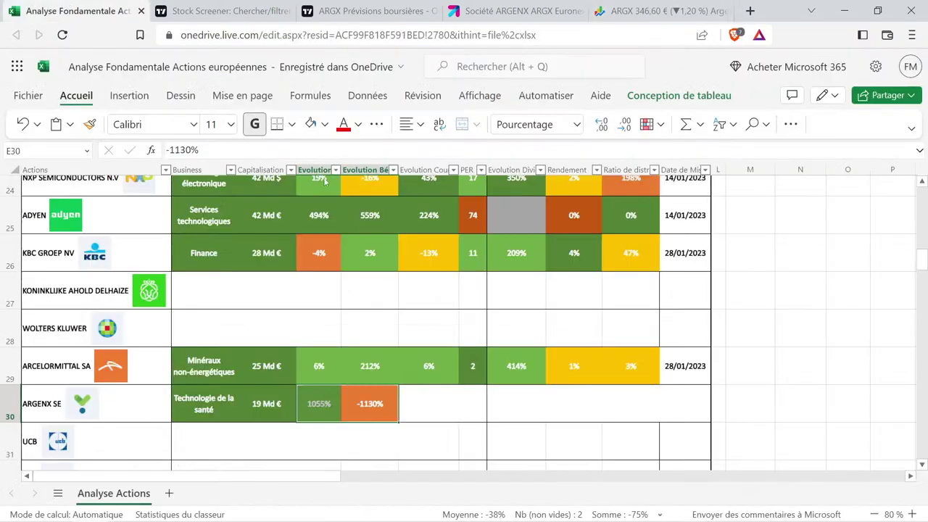
pyautogui.click(428, 355)
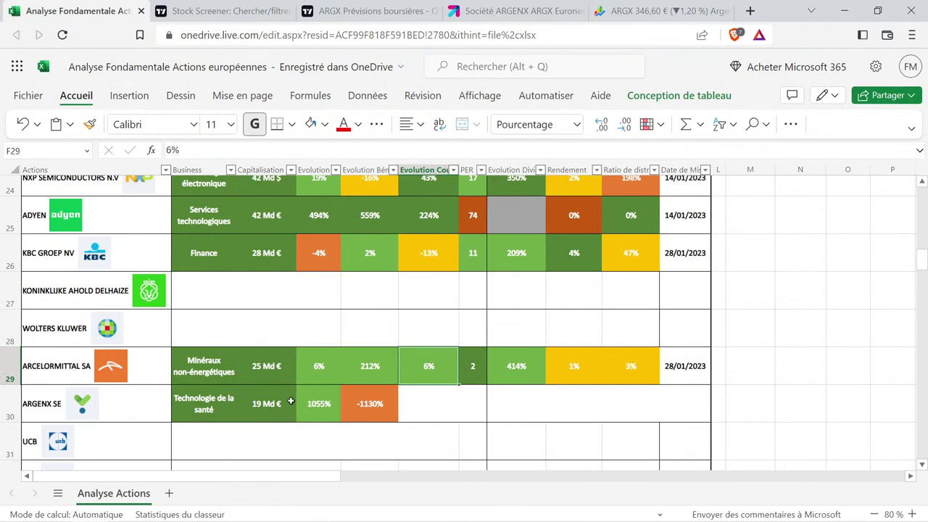
pyautogui.click(428, 216)
pyautogui.click(90, 124)
pyautogui.click(410, 399)
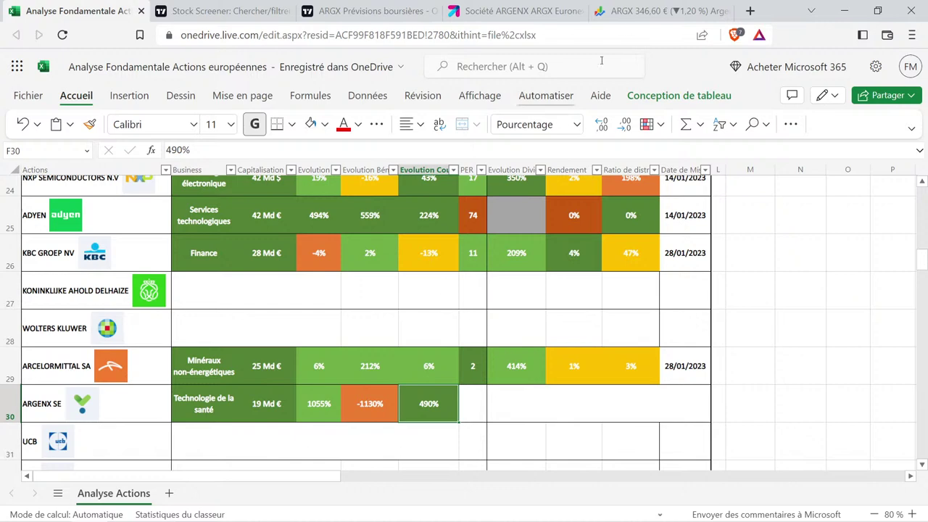
# On ARGENX's Google Finance page, check the price-earnings ratio and the quarterly income statement.
pyautogui.click(667, 10)
pyautogui.scroll(-3, 715, 326)
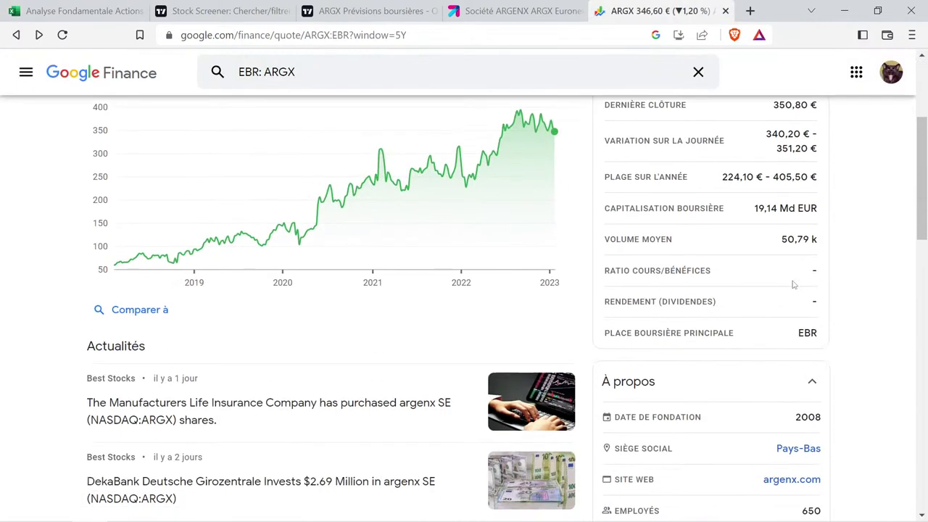
pyautogui.moveTo(602, 272); pyautogui.dragTo(822, 268)
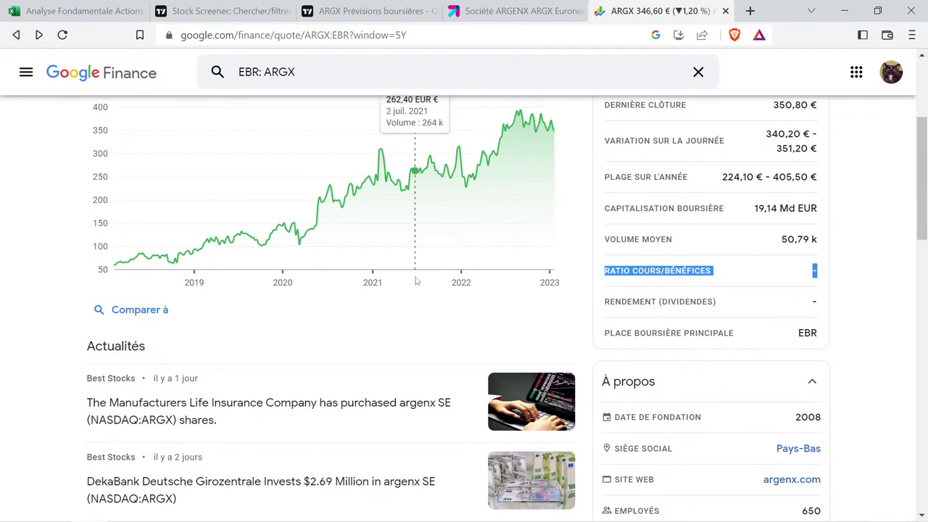
pyautogui.scroll(-5, 387, 306)
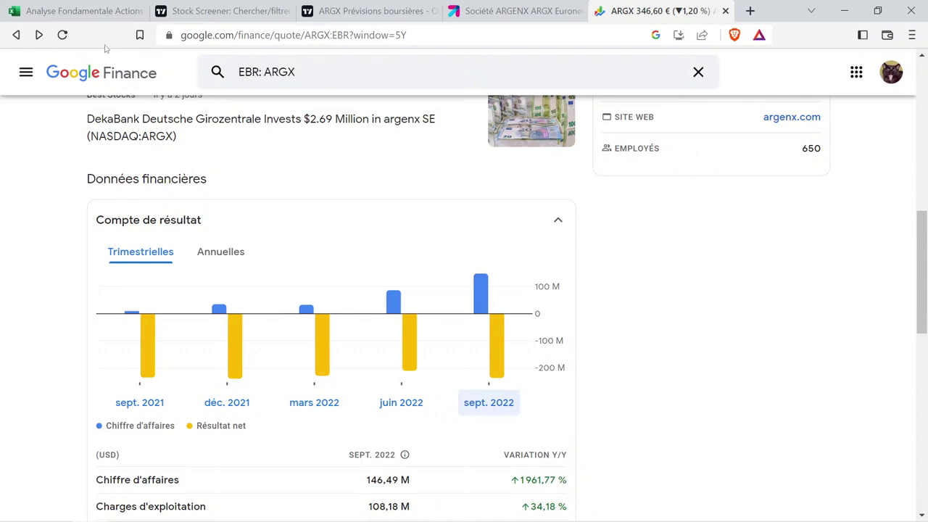
# Enter "infini" in ARGENX's PER cell in Excel, copying the format of Adyen's PER cell.
pyautogui.click(103, 12)
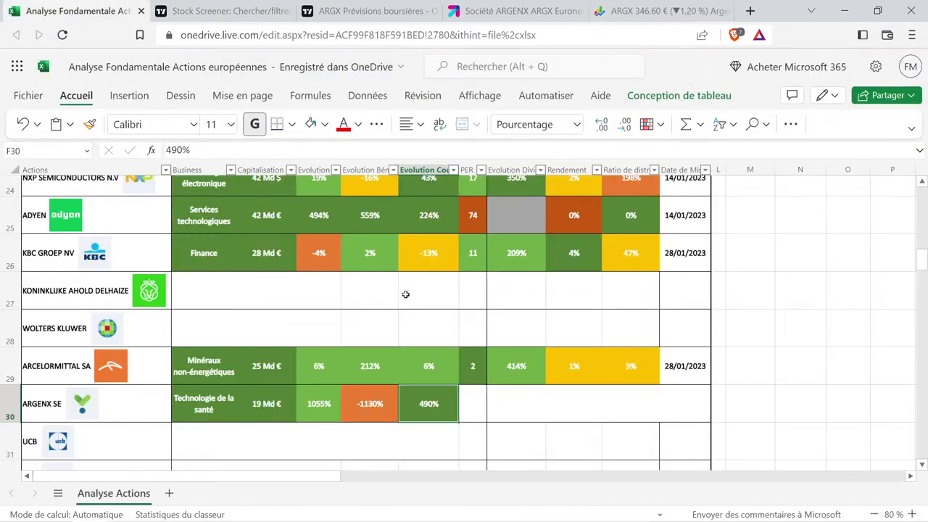
pyautogui.click(473, 224)
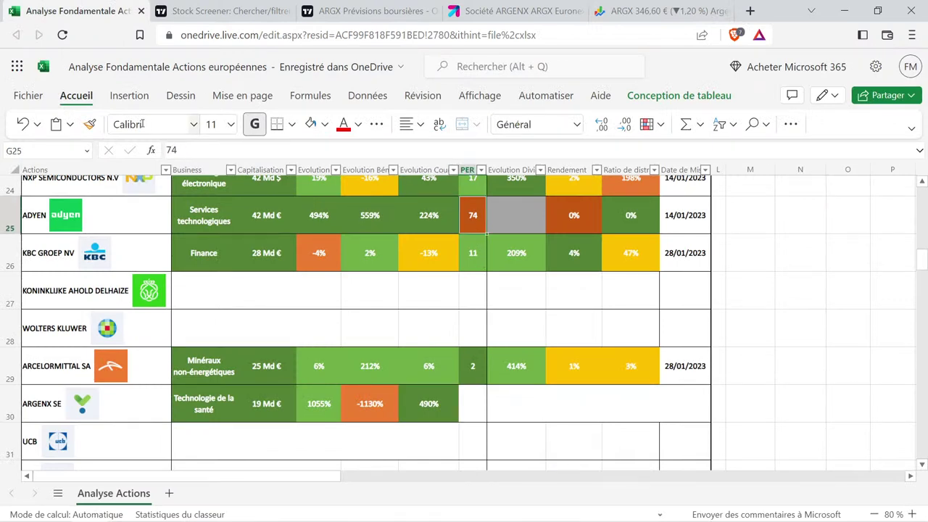
pyautogui.click(90, 124)
pyautogui.click(471, 404)
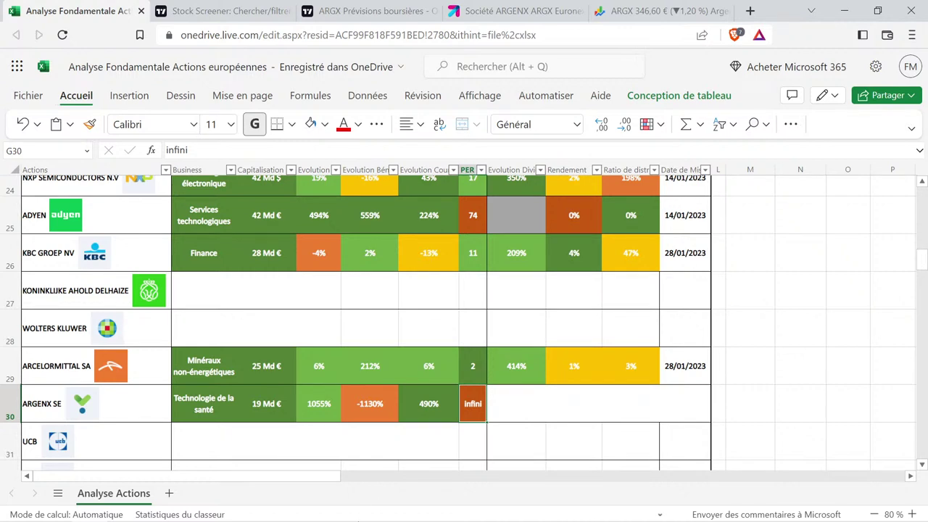
# Review the completed ARGENX cells from Business to PER, focusing on the profit evolution and PER.
pyautogui.moveTo(210, 410); pyautogui.dragTo(475, 403)
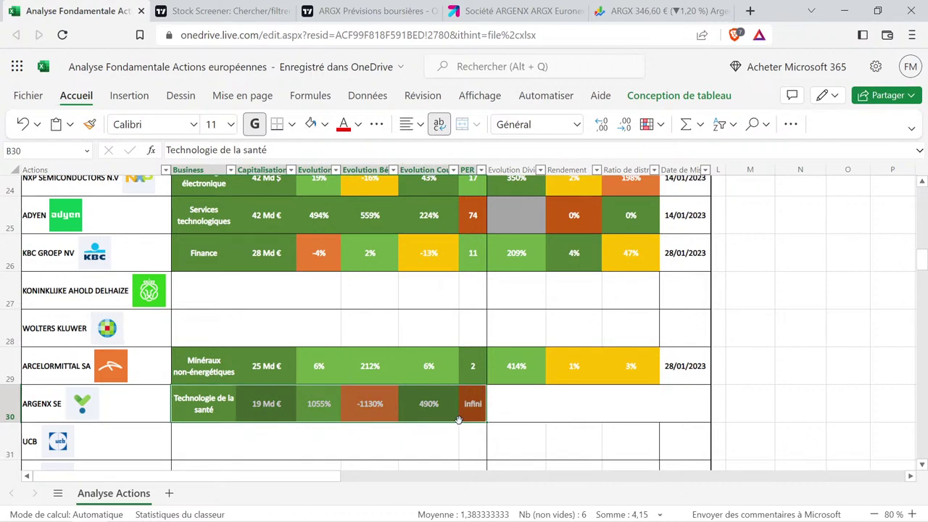
pyautogui.click(385, 428)
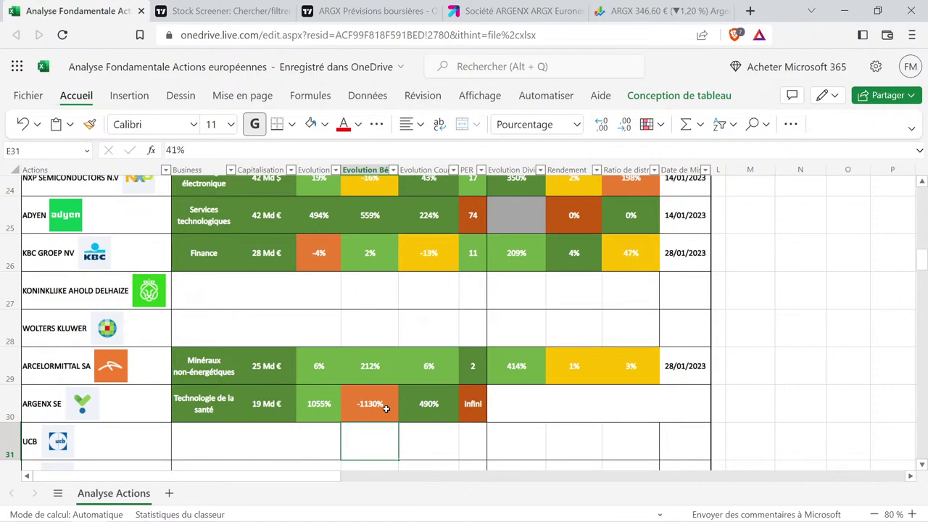
pyautogui.moveTo(386, 409); pyautogui.dragTo(382, 426)
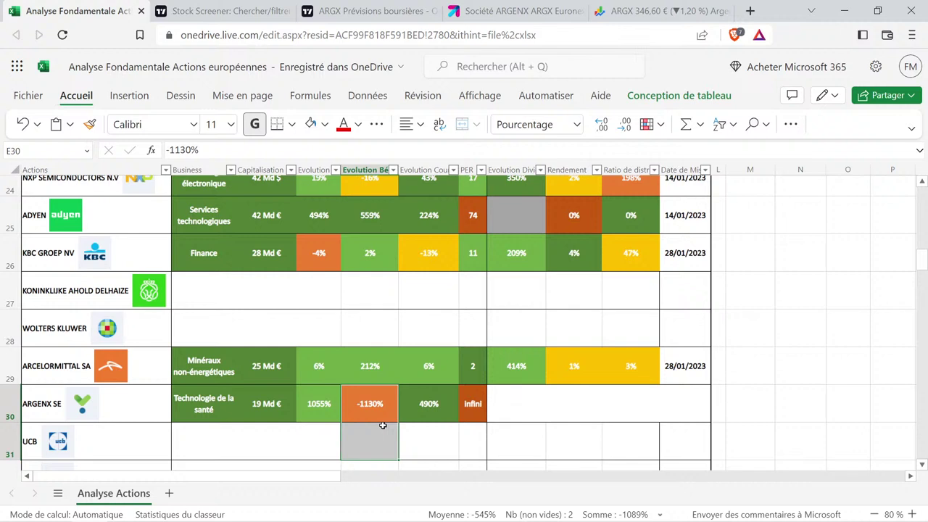
pyautogui.moveTo(476, 406); pyautogui.dragTo(355, 409)
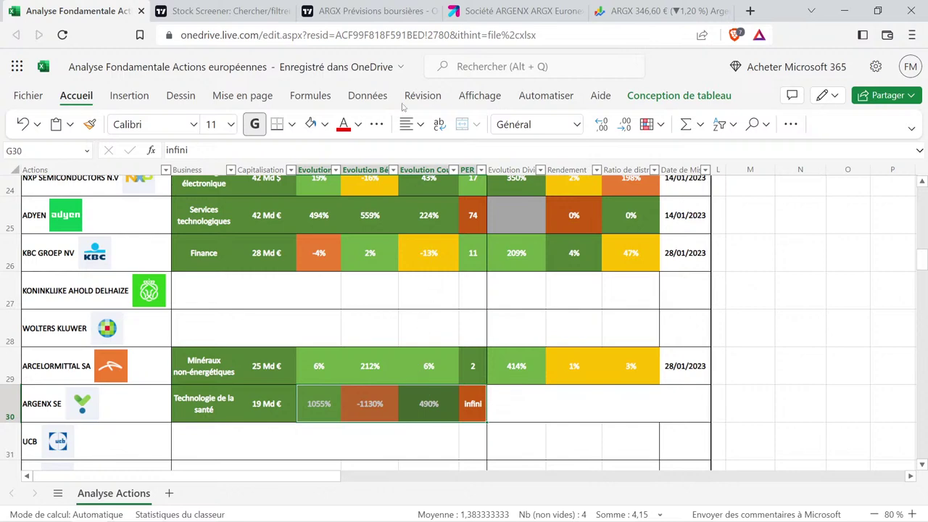
# Open the dividend section of ARGENX's financials on TradingView and check whether it pays dividends.
pyautogui.click(397, 12)
pyautogui.moveTo(396, 121)
pyautogui.scroll(10, 457, 299)
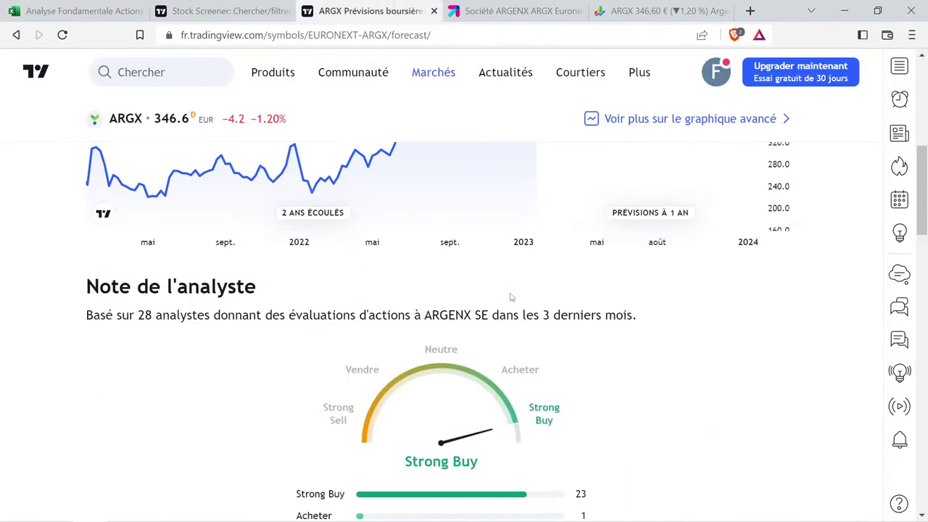
pyautogui.click(394, 304)
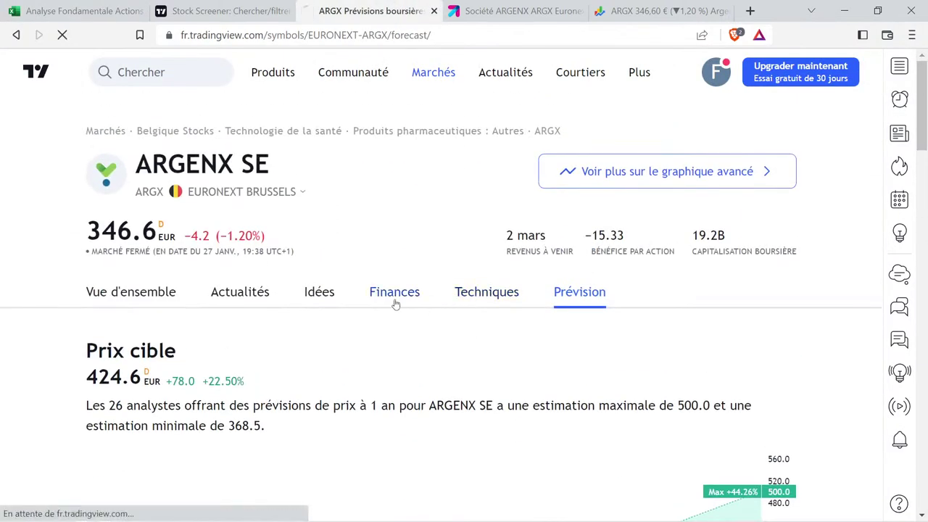
pyautogui.scroll(-2, 395, 304)
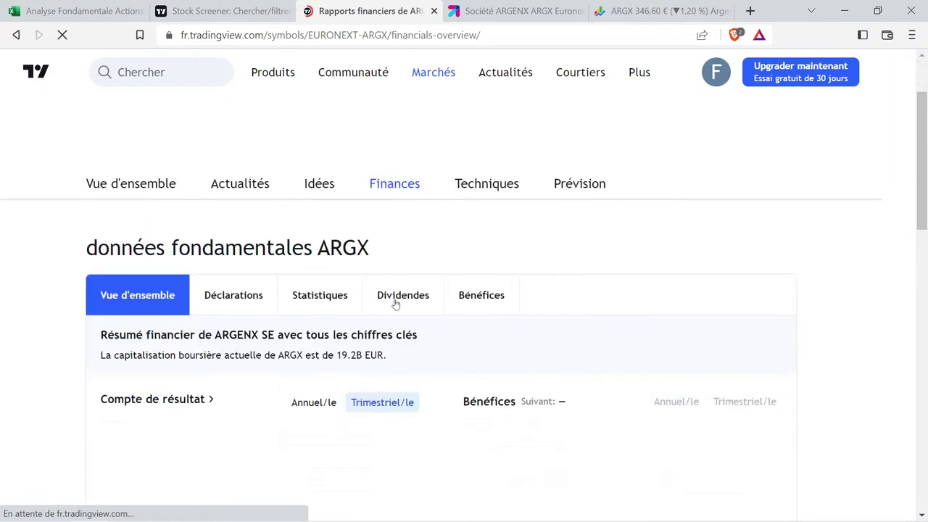
pyautogui.click(422, 258)
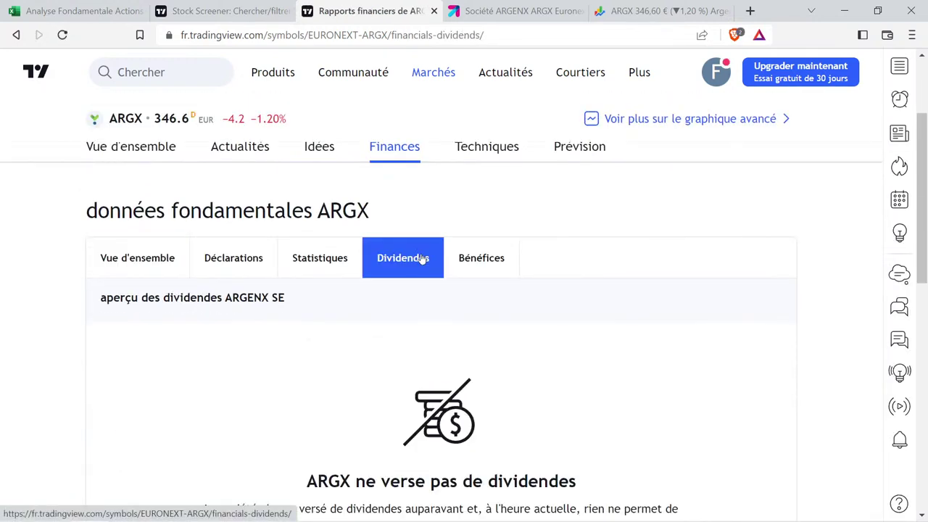
pyautogui.scroll(-1, 413, 369)
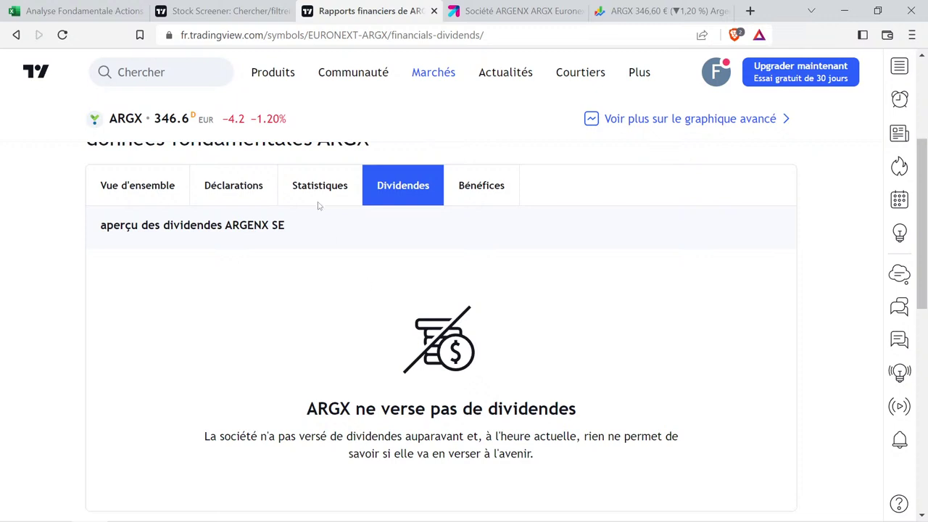
# Copy Adyen's dividend evolution, yield and payout ratio cells in Excel into the same columns of the ARGENX row.
pyautogui.click(80, 11)
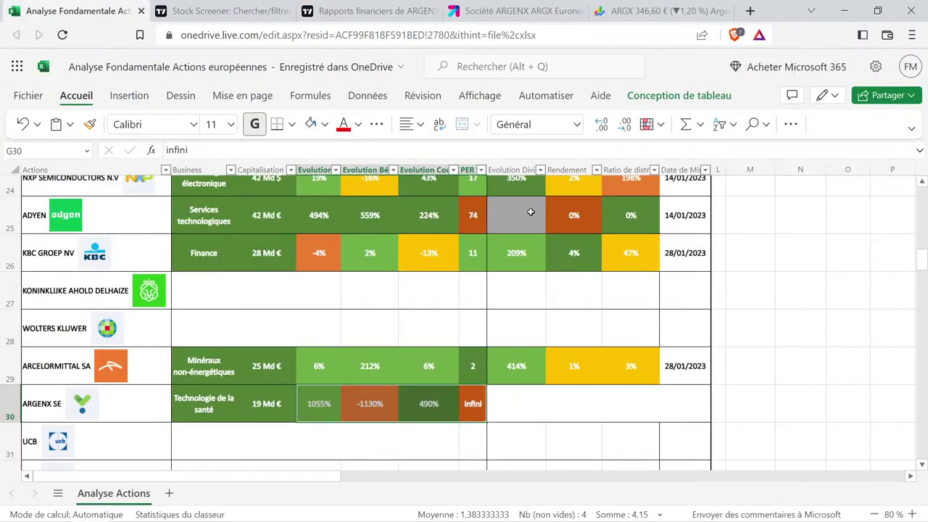
pyautogui.moveTo(516, 216); pyautogui.dragTo(637, 211)
pyautogui.hotkey('ctrl', 'c')
pyautogui.click(532, 392)
pyautogui.hotkey('ctrl', 'v')
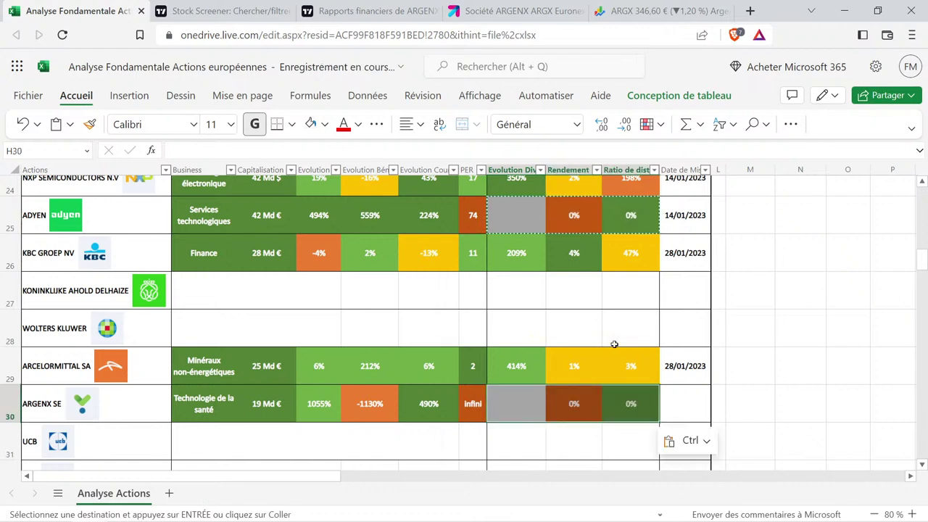
# Enter 29/01/2023 in the date cell of the ARGENX row and select the whole row to review it.
pyautogui.click(694, 401)
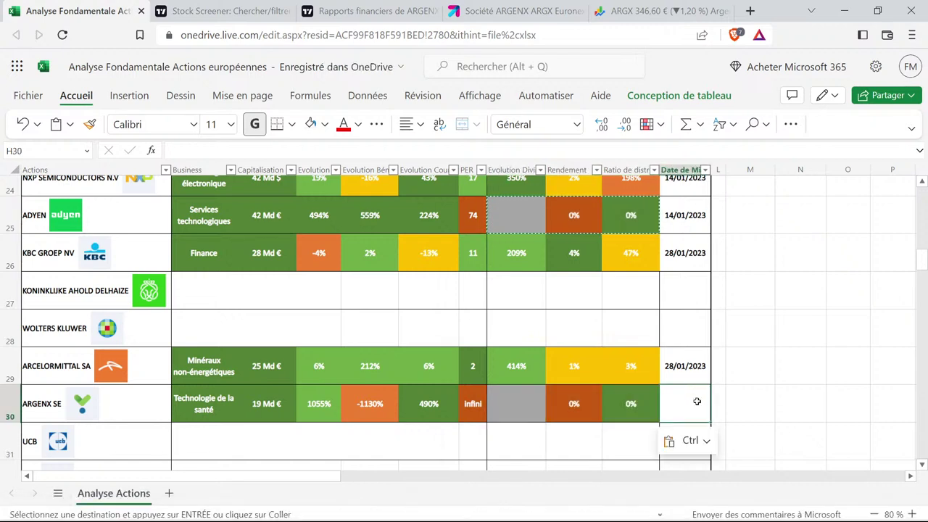
pyautogui.write('2901/2')
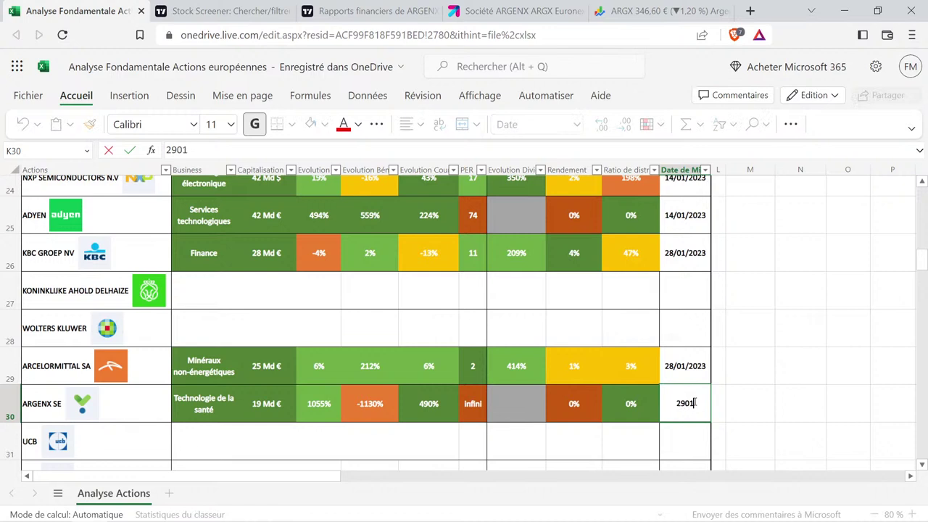
pyautogui.press('BackSpace')
pyautogui.press('BackSpace')
pyautogui.press('BackSpace')
pyautogui.press('BackSpace')
pyautogui.write('/01/2023')
pyautogui.press('Return')
pyautogui.moveTo(757, 408); pyautogui.dragTo(53, 385)
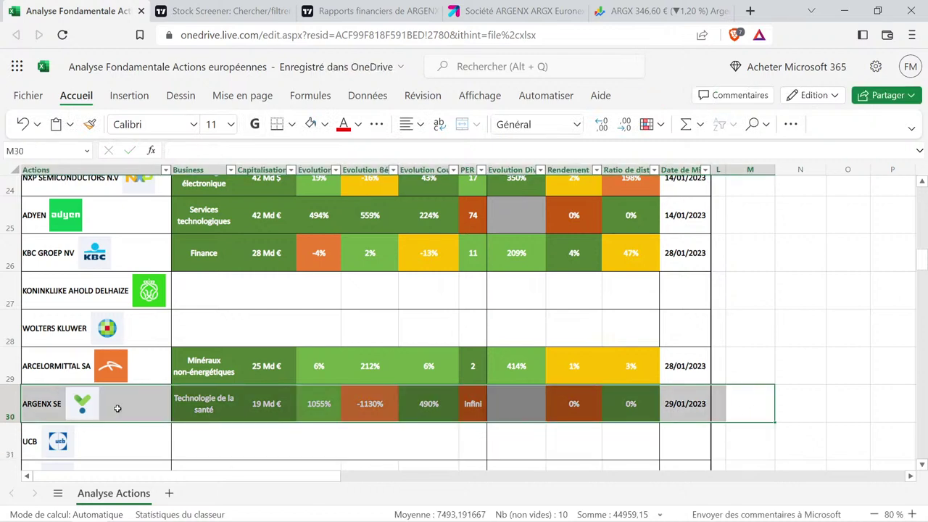
# Move to UCB's Business cell, open UCB's page from the TradingView stock screener, and close ARGENX's financials page.
pyautogui.scroll(-1, 245, 410)
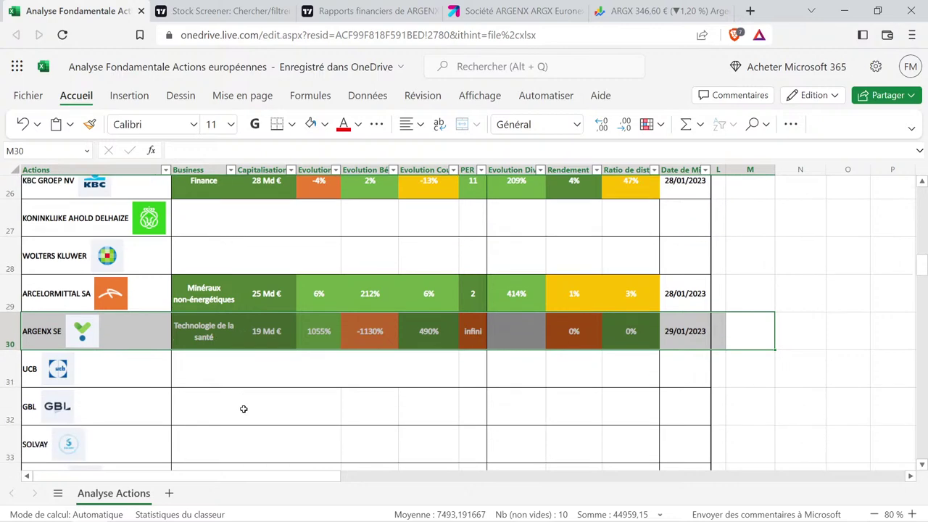
pyautogui.click(222, 360)
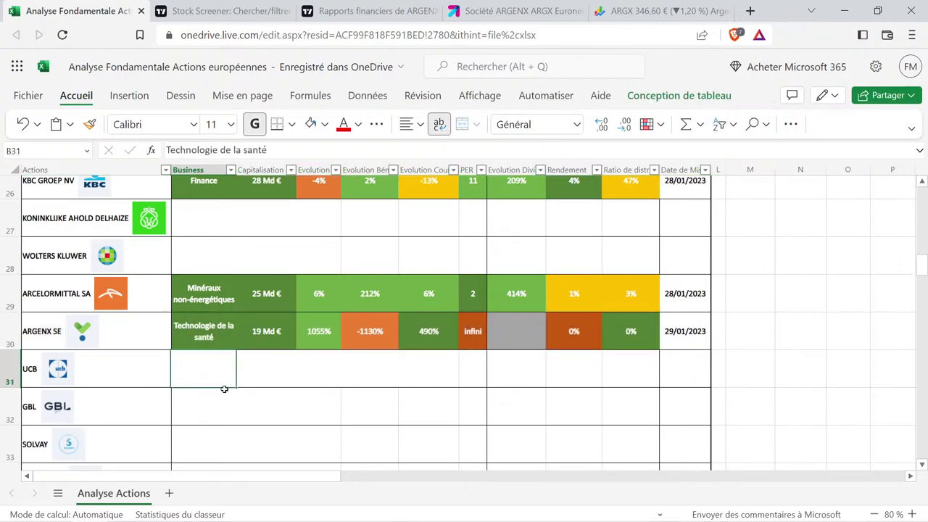
pyautogui.click(224, 10)
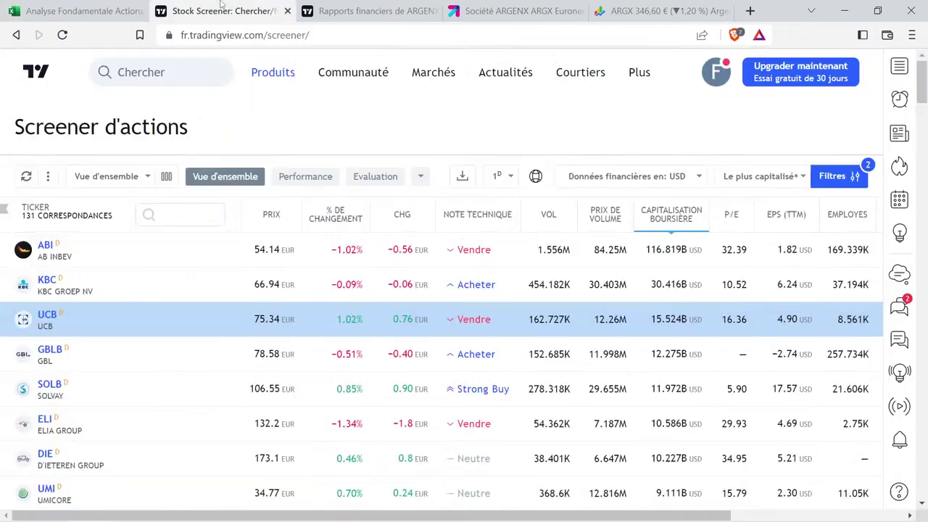
pyautogui.click(51, 319)
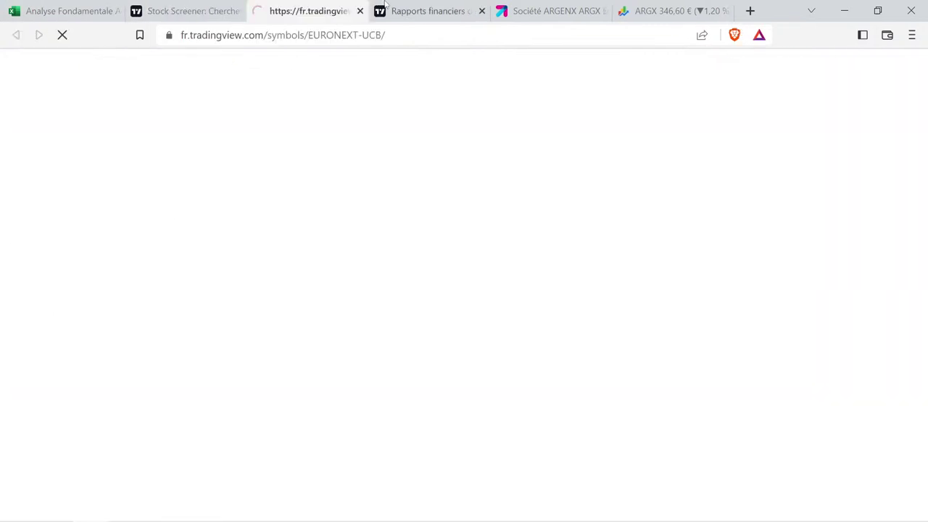
pyautogui.click(478, 10)
pyautogui.click(481, 11)
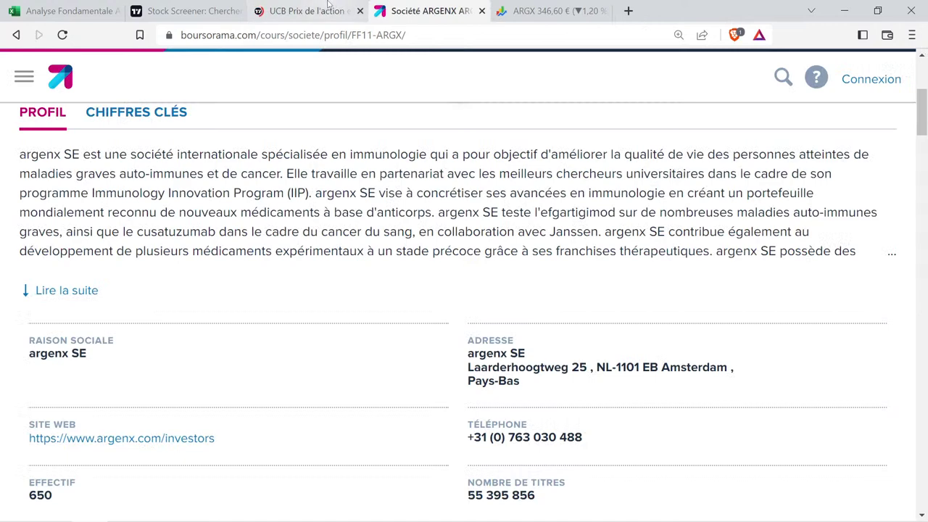
pyautogui.click(328, 9)
# Search Boursorama for "ucb" and open the UCB quote listed on Euronext Bruxelles.
pyautogui.click(431, 11)
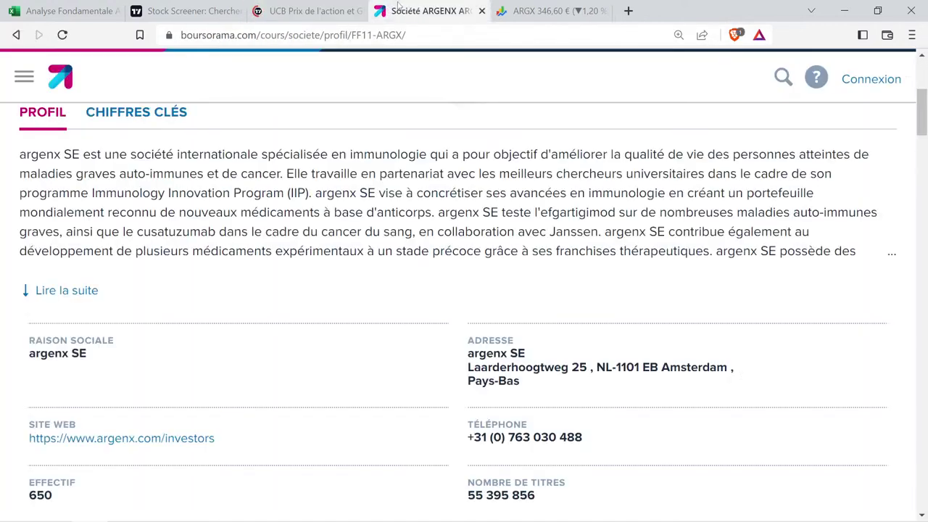
pyautogui.click(785, 72)
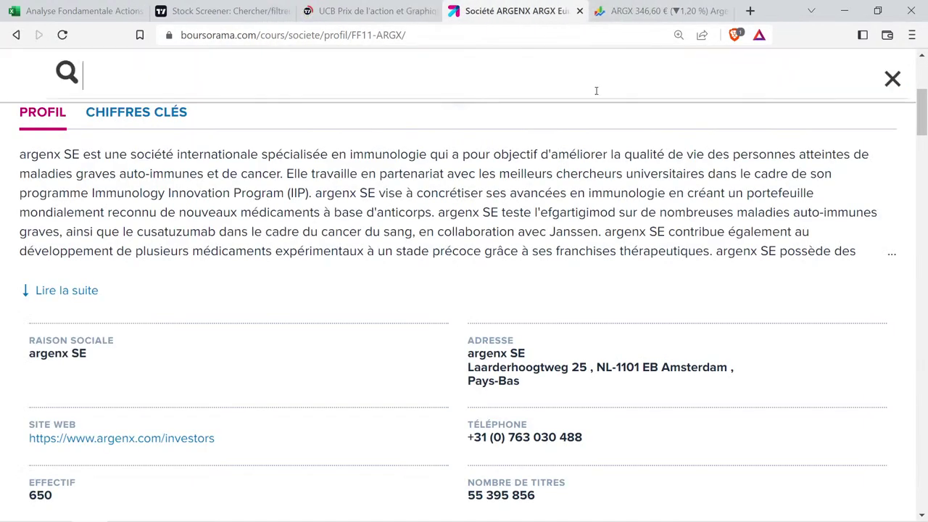
pyautogui.write('ucb')
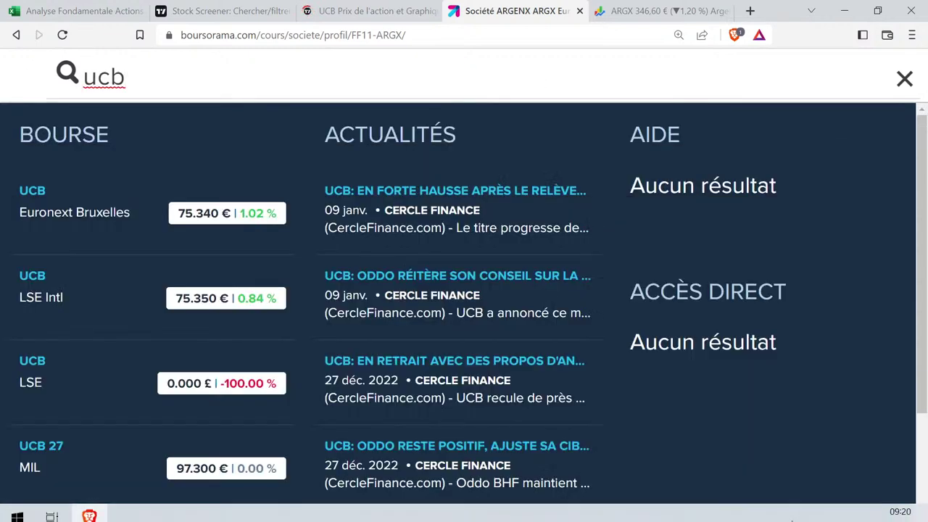
pyautogui.hotkey('ctrl', 'a')
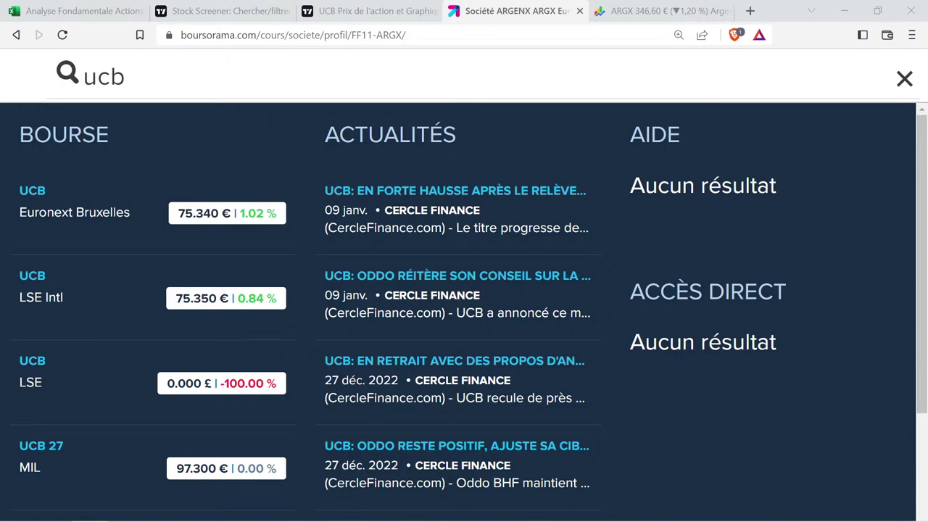
pyautogui.click(41, 198)
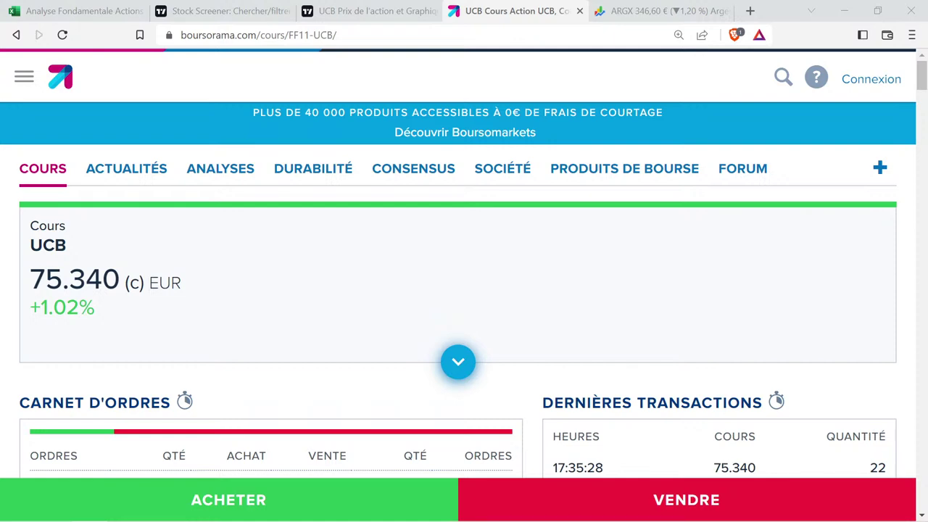
# Check UCB's quote details and PEA eligibility on Boursorama, and open its company page.
pyautogui.click(292, 221)
pyautogui.scroll(-4, 341, 275)
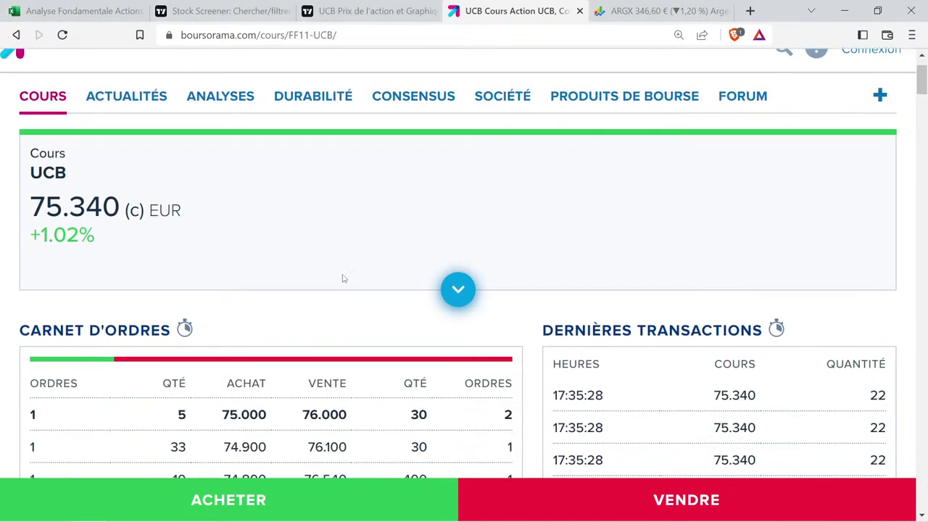
pyautogui.scroll(4, 345, 252)
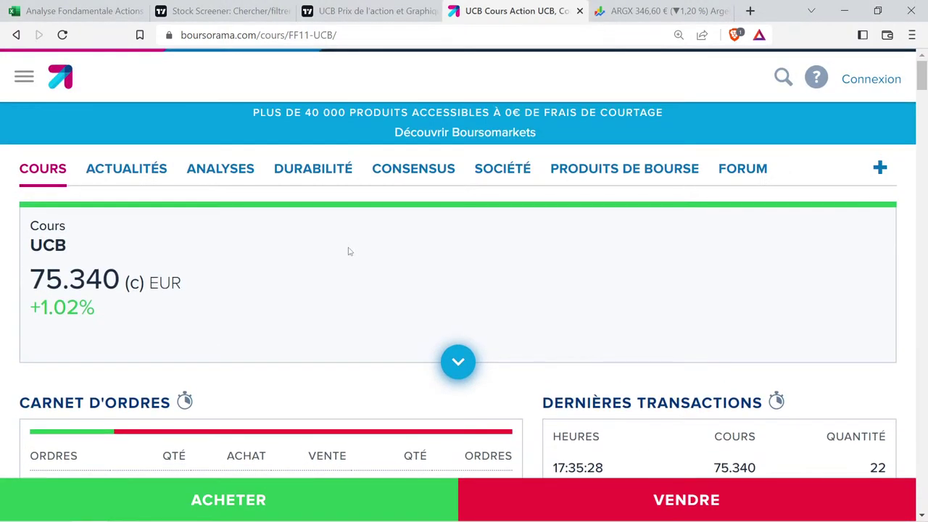
pyautogui.hotkey('ctrl', '-')
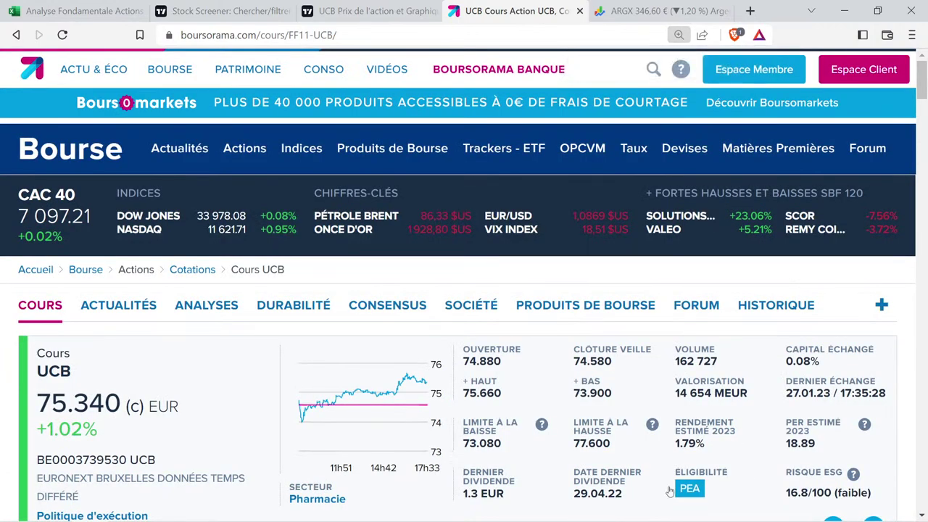
pyautogui.hotkey('ctrl', '+')
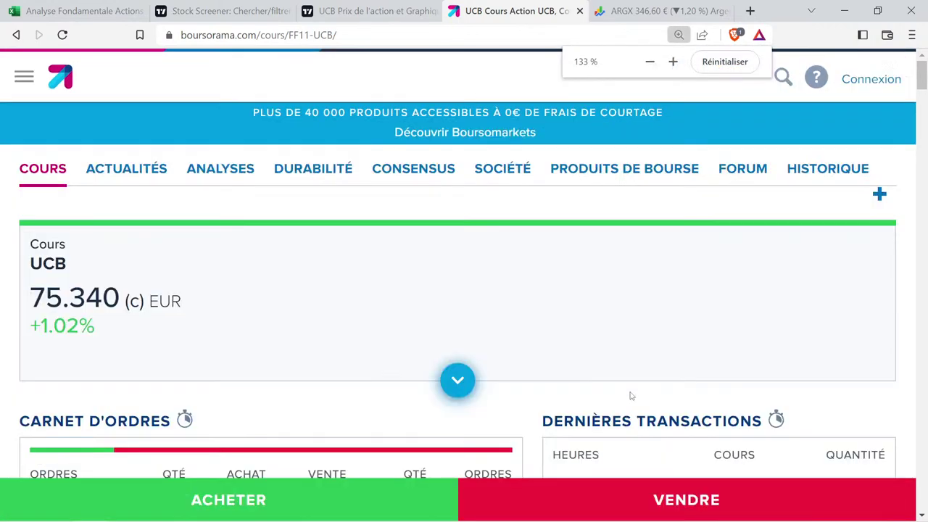
pyautogui.click(519, 167)
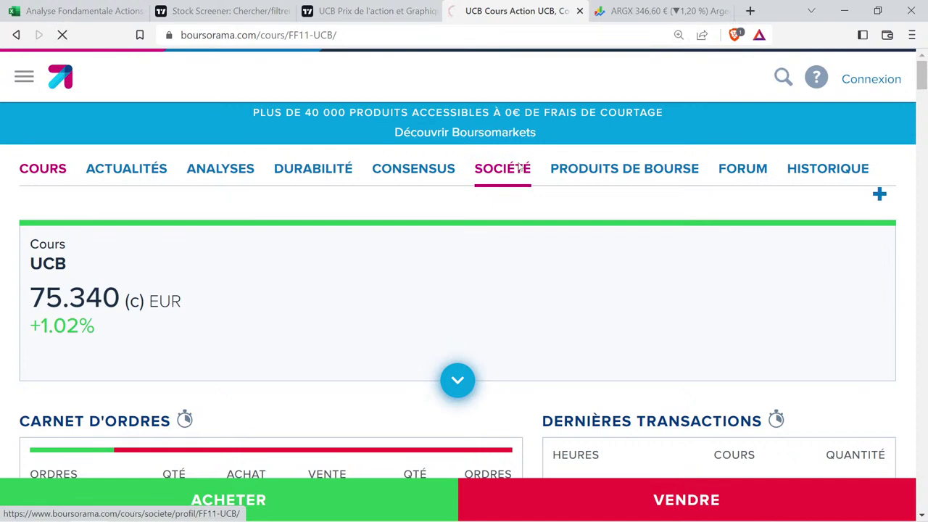
# Expand UCB's company profile on Boursorama and highlight the part describing the diseases its medicines target.
pyautogui.scroll(-2, 36, 431)
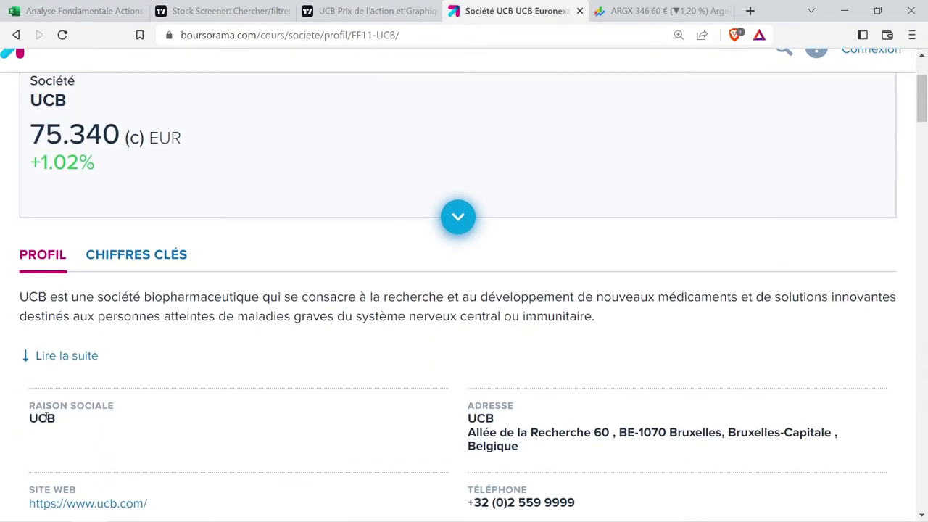
pyautogui.click(79, 359)
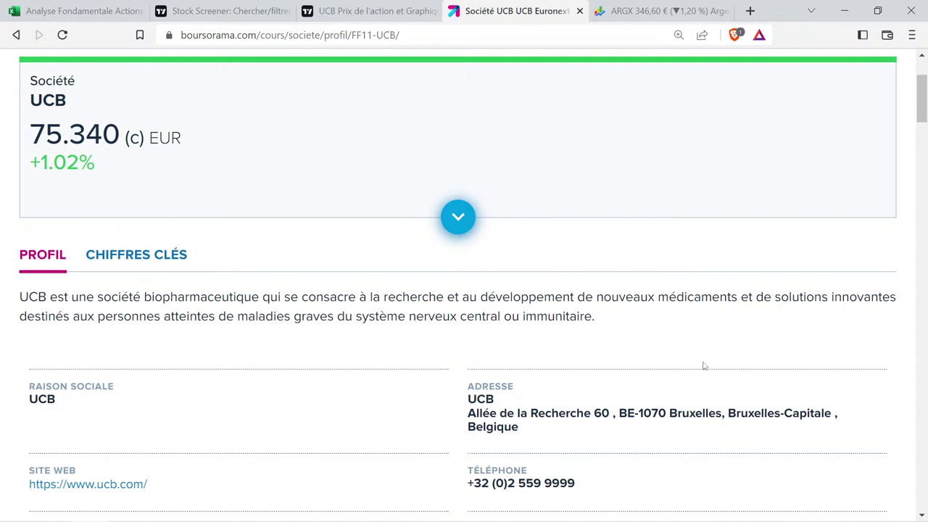
pyautogui.moveTo(158, 314); pyautogui.dragTo(593, 316)
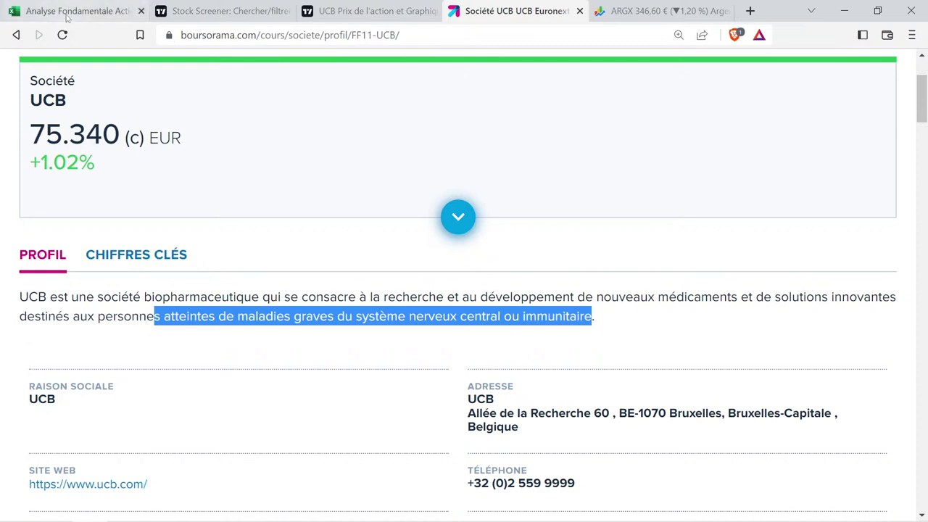
# Return to the workbook and copy the formatting of ARGENX's Business cell onto UCB's Business cell.
pyautogui.click(355, 8)
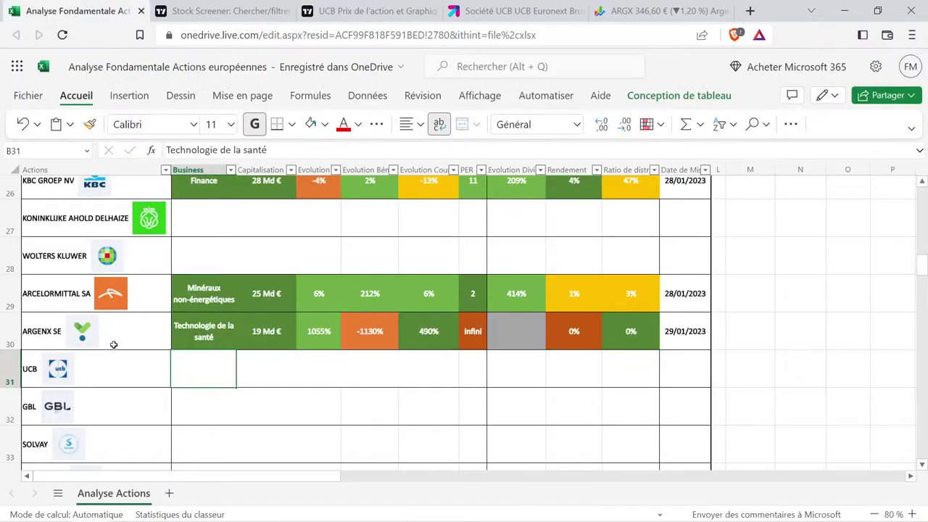
pyautogui.click(192, 330)
pyautogui.click(90, 124)
pyautogui.click(194, 364)
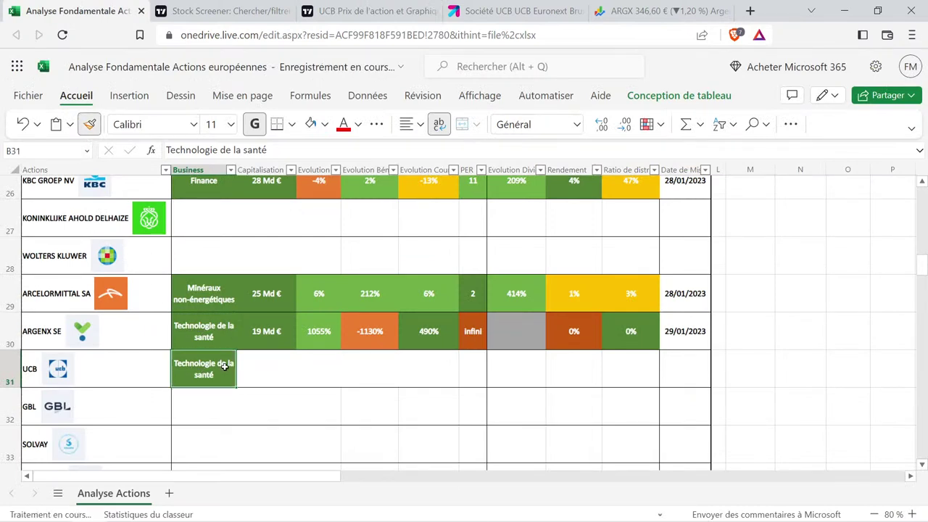
# Check UCB's market capitalisation on TradingView and copy the formatting of ARGENX's Capitalisation cell onto UCB's in the workbook.
pyautogui.click(267, 366)
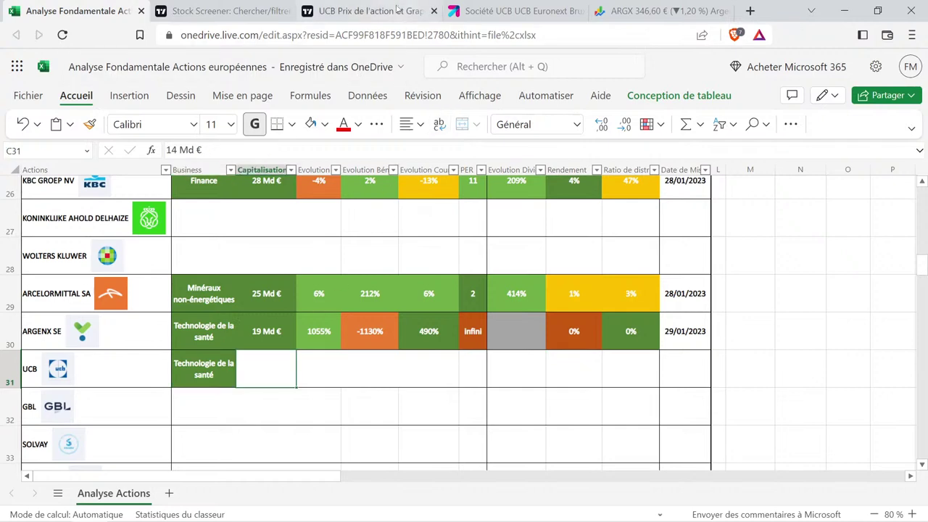
pyautogui.click(370, 11)
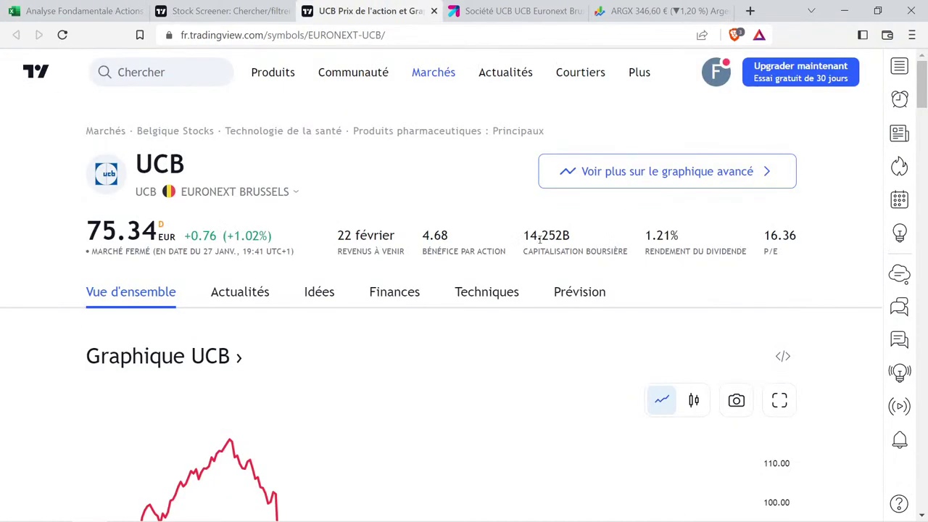
pyautogui.moveTo(523, 236); pyautogui.dragTo(576, 230)
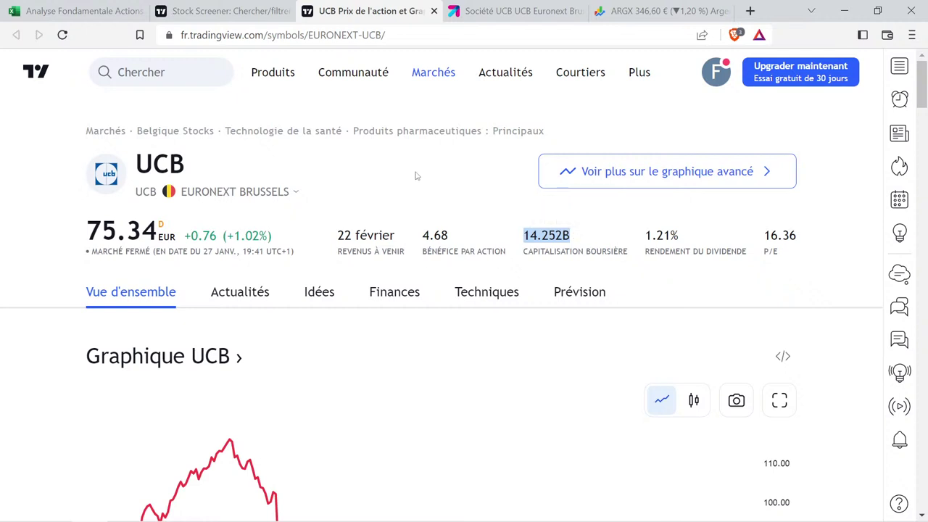
pyautogui.click(86, 6)
pyautogui.click(280, 335)
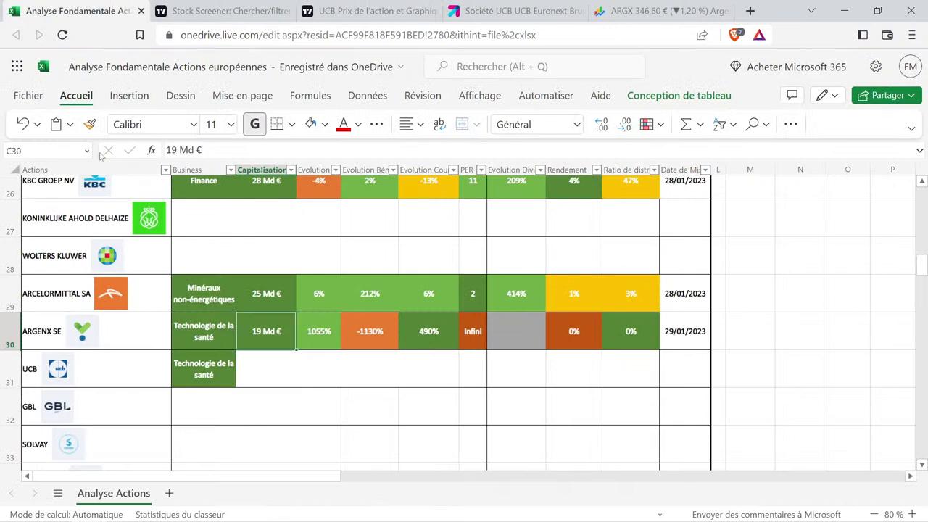
pyautogui.click(89, 125)
pyautogui.click(250, 360)
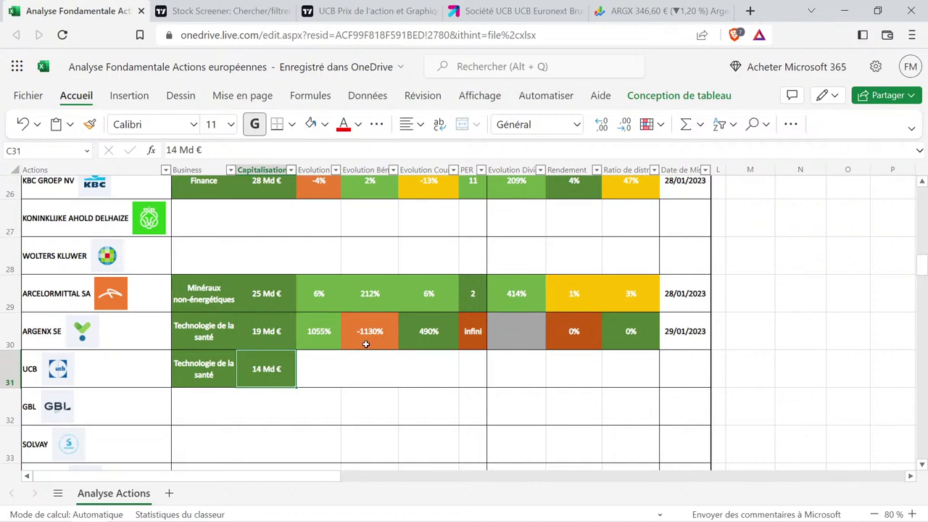
# Open UCB's income statement on TradingView, switch it to annual figures, and compare total revenue from 2017 to 2021.
pyautogui.click(368, 11)
pyautogui.moveTo(368, 72)
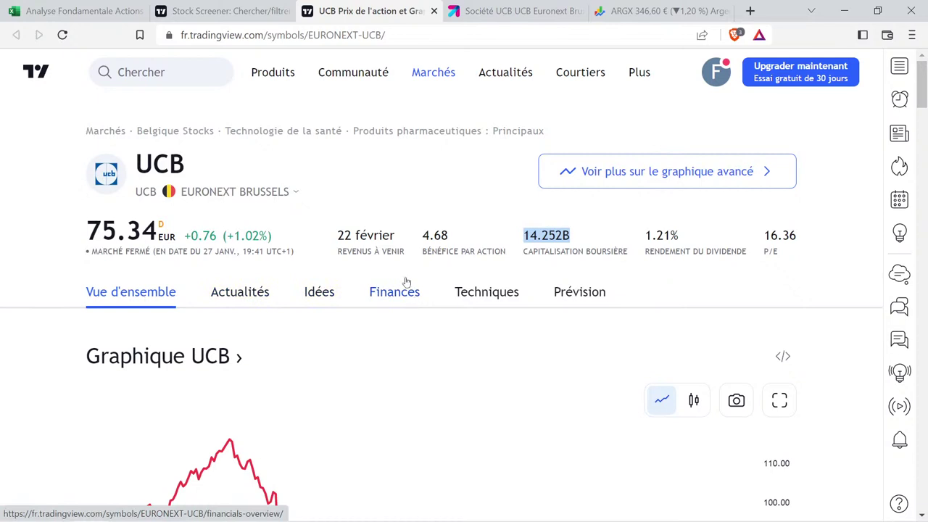
pyautogui.click(379, 290)
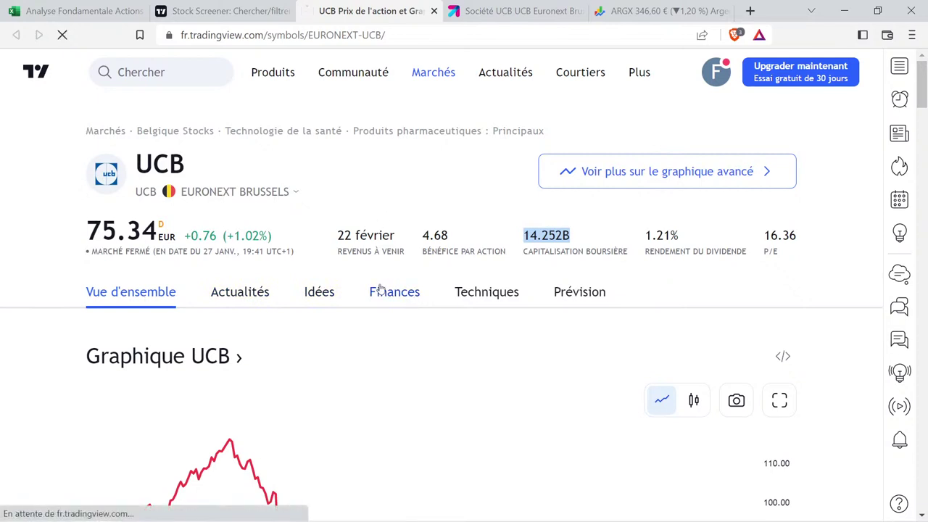
pyautogui.click(267, 414)
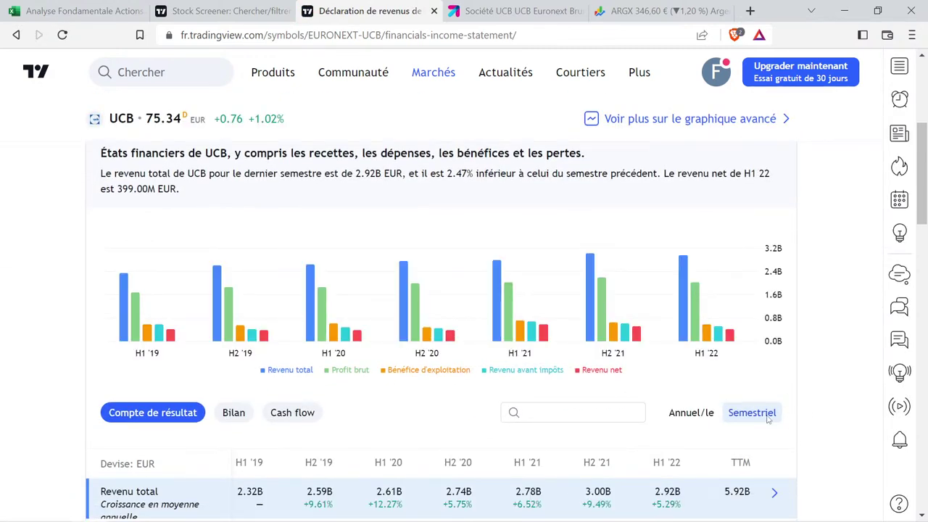
pyautogui.click(693, 412)
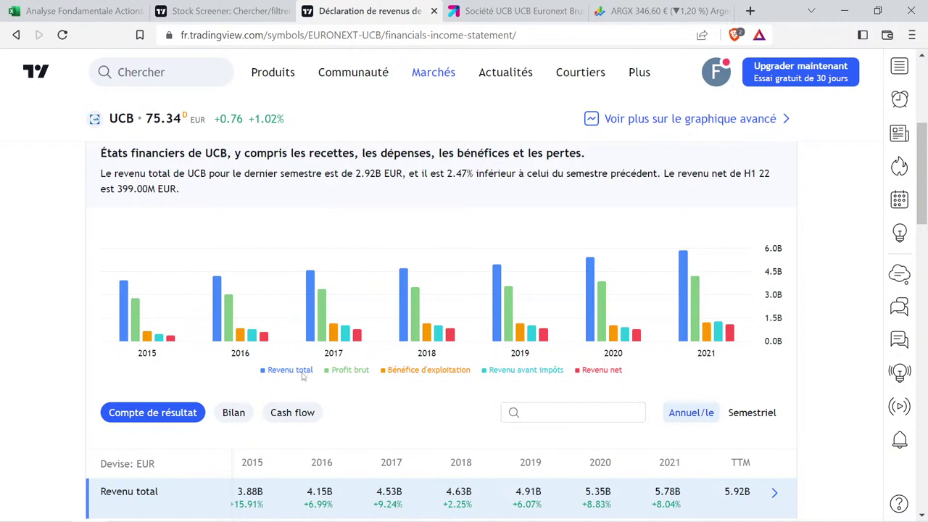
pyautogui.moveTo(332, 297)
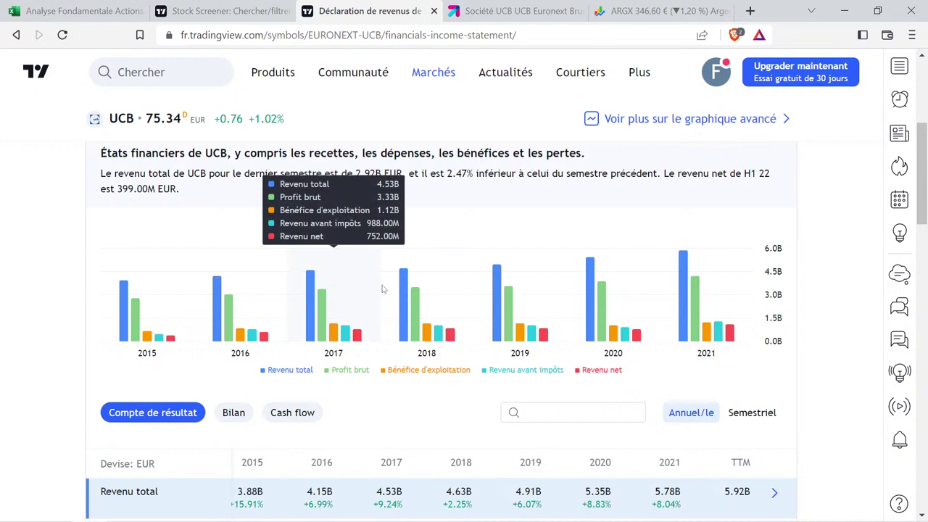
pyautogui.moveTo(503, 293)
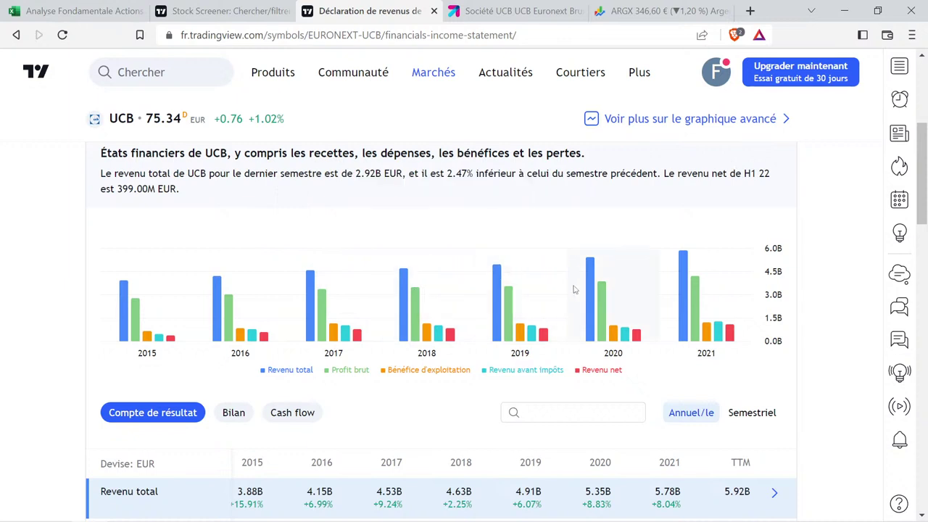
pyautogui.moveTo(674, 281)
pyautogui.moveTo(303, 292)
# Copy the dark green formatting of ARGENX's share price evolution cell onto UCB's revenue evolution cell in the workbook.
pyautogui.click(64, 7)
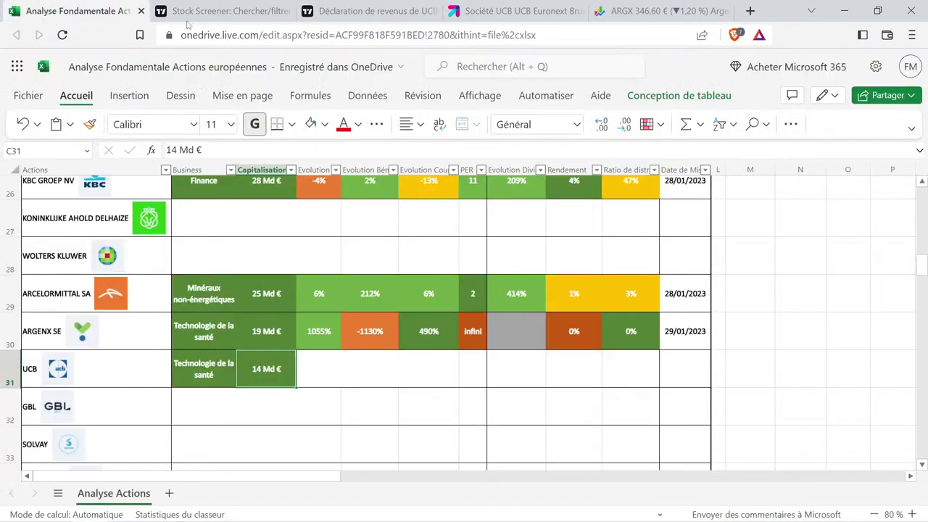
pyautogui.click(424, 332)
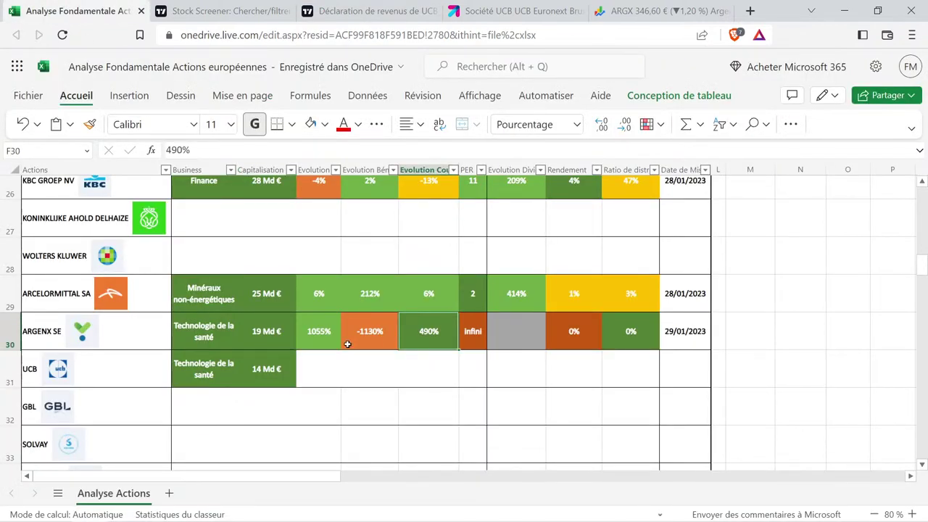
pyautogui.click(90, 124)
pyautogui.click(311, 370)
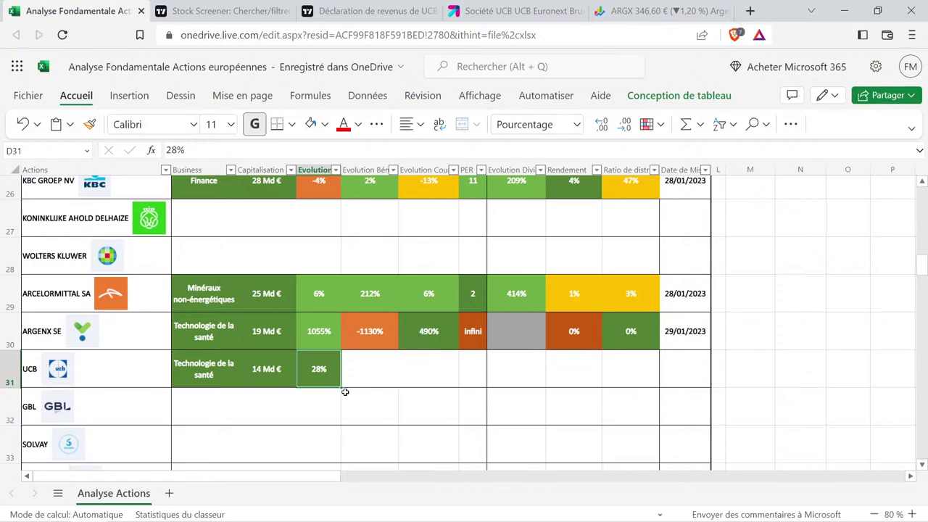
# Examine UCB's net income year by year from 2017 to 2021 in TradingView's annual income statement chart.
pyautogui.click(393, 6)
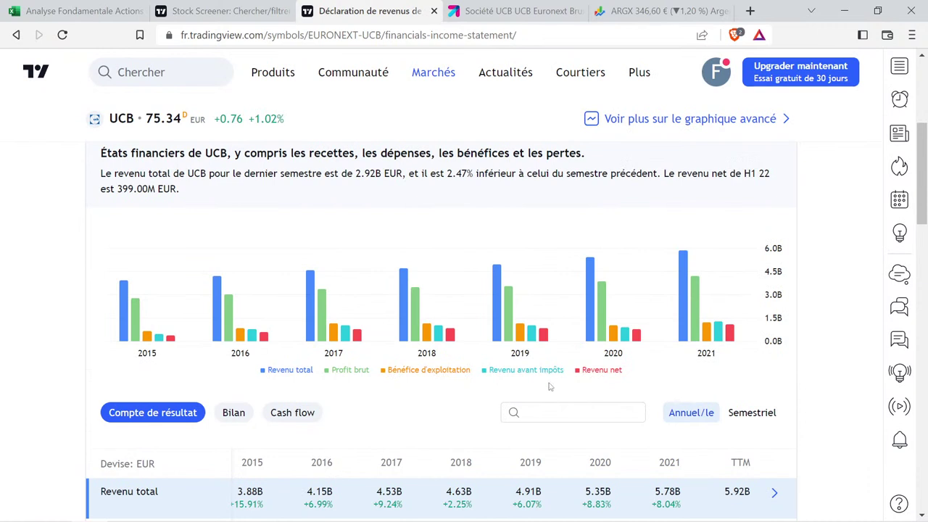
pyautogui.moveTo(348, 334)
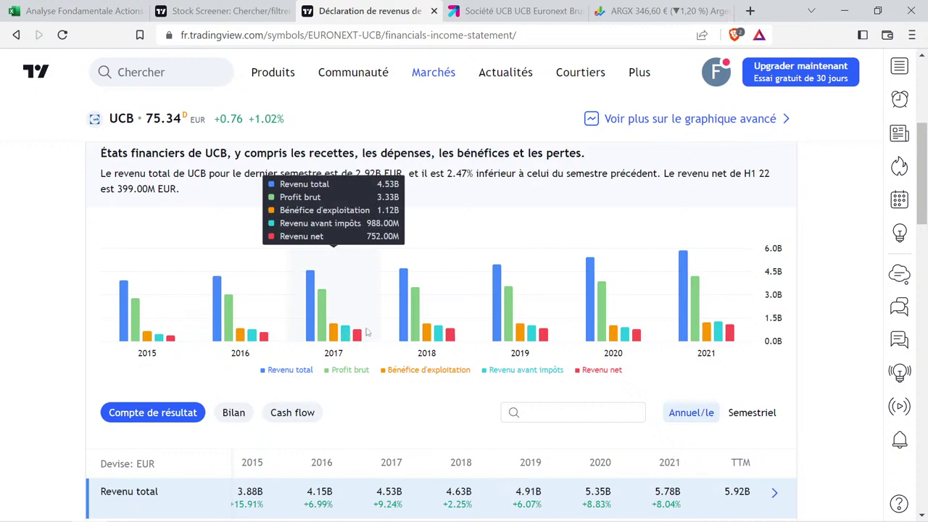
pyautogui.moveTo(423, 320)
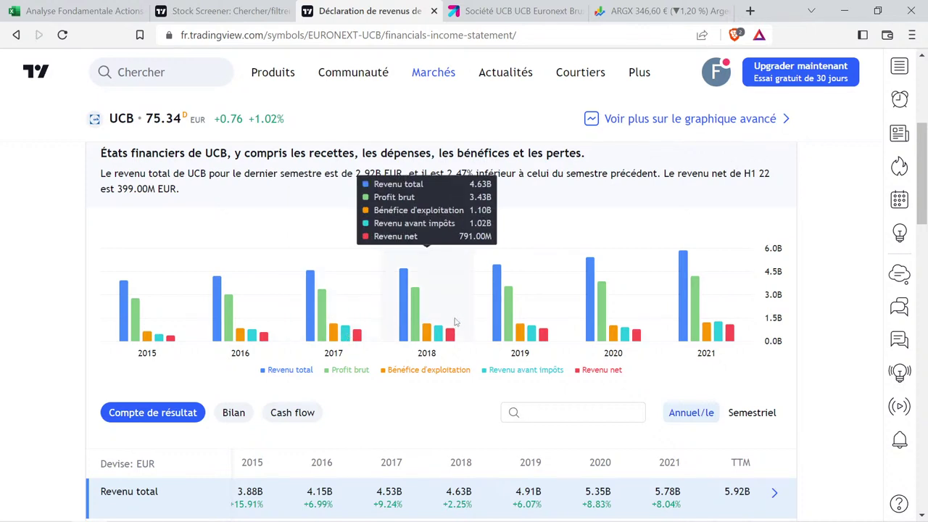
pyautogui.moveTo(537, 313)
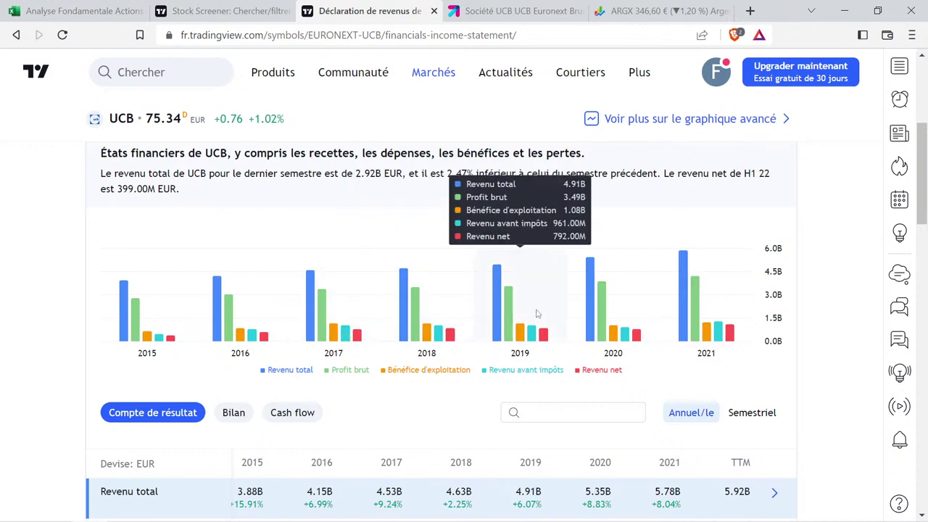
pyautogui.moveTo(613, 313)
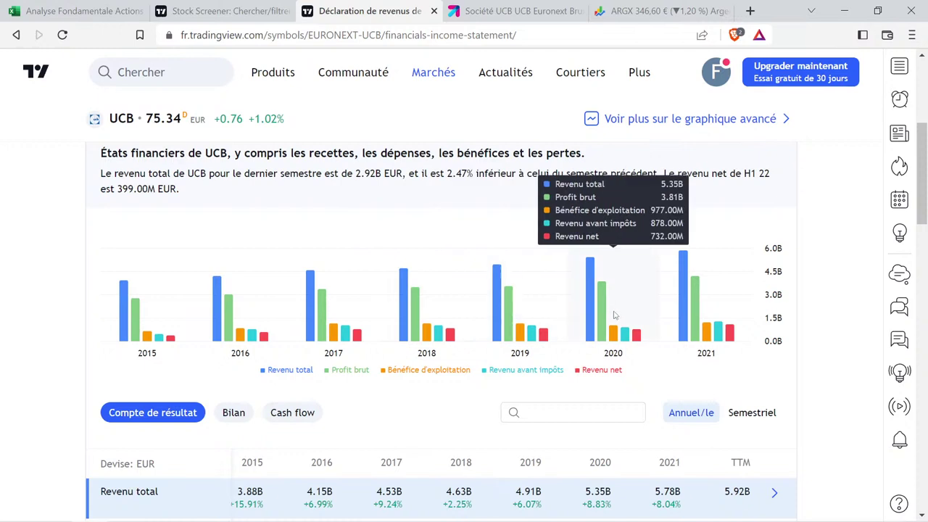
pyautogui.moveTo(702, 305)
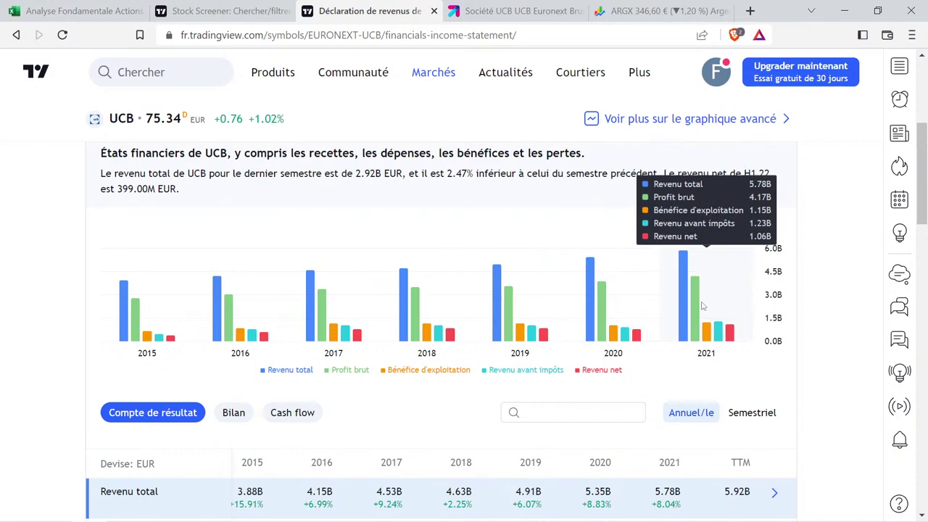
pyautogui.moveTo(627, 331)
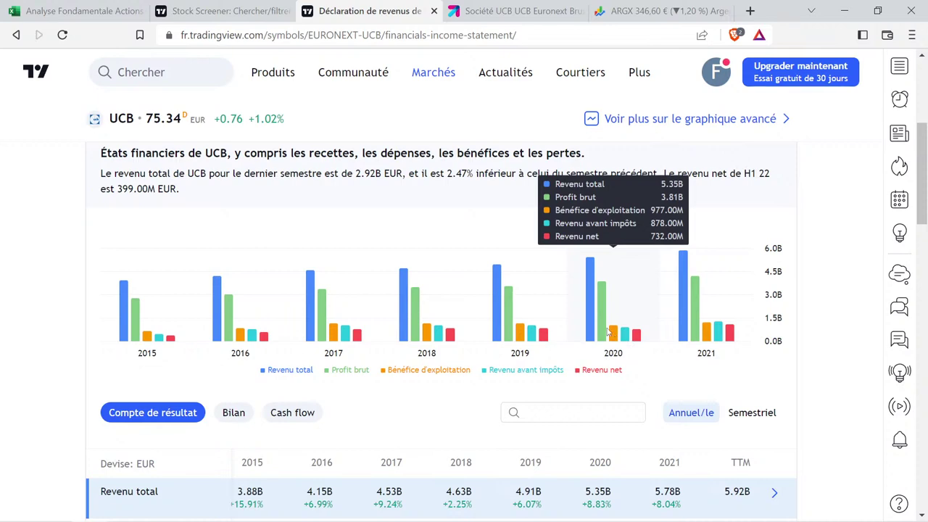
pyautogui.moveTo(356, 313)
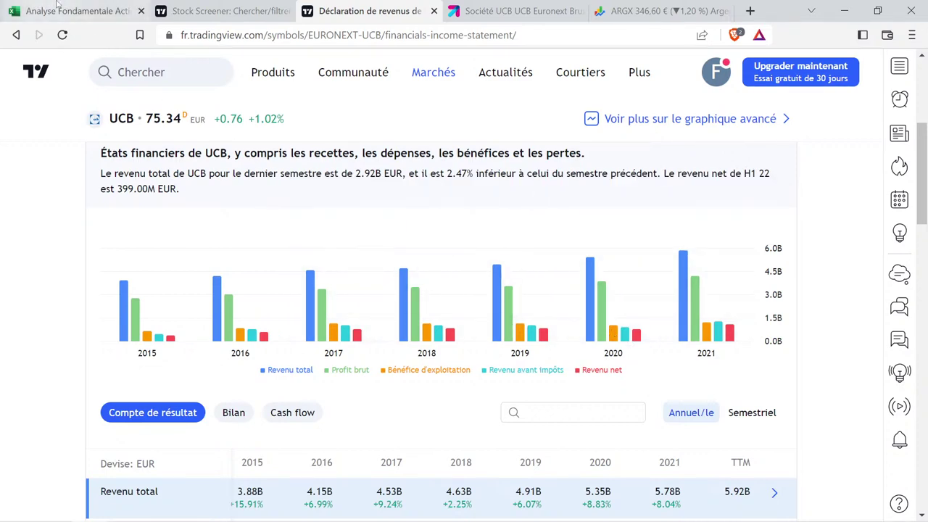
# Copy the formatting of ARCELORMITTAL's profit evolution cell onto UCB's, and select UCB's revenue and profit evolution cells for review.
pyautogui.click(79, 11)
pyautogui.click(367, 311)
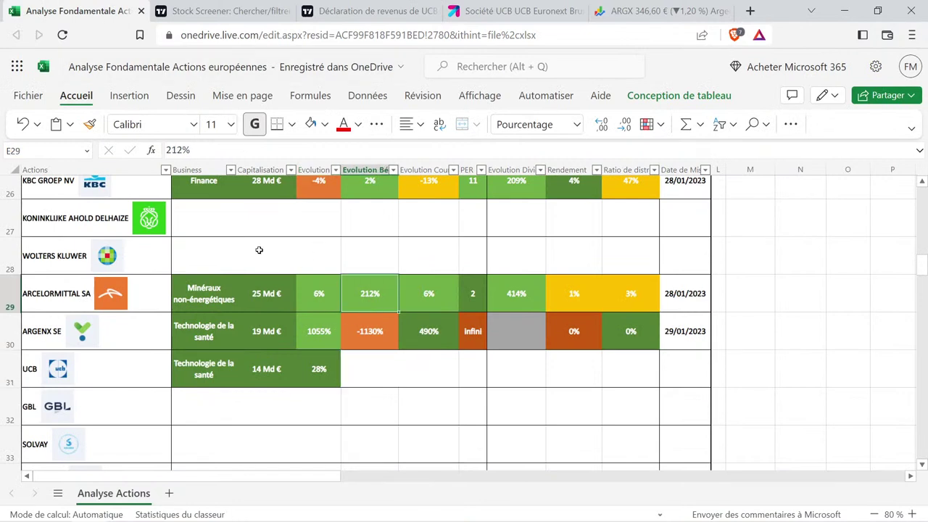
pyautogui.click(90, 124)
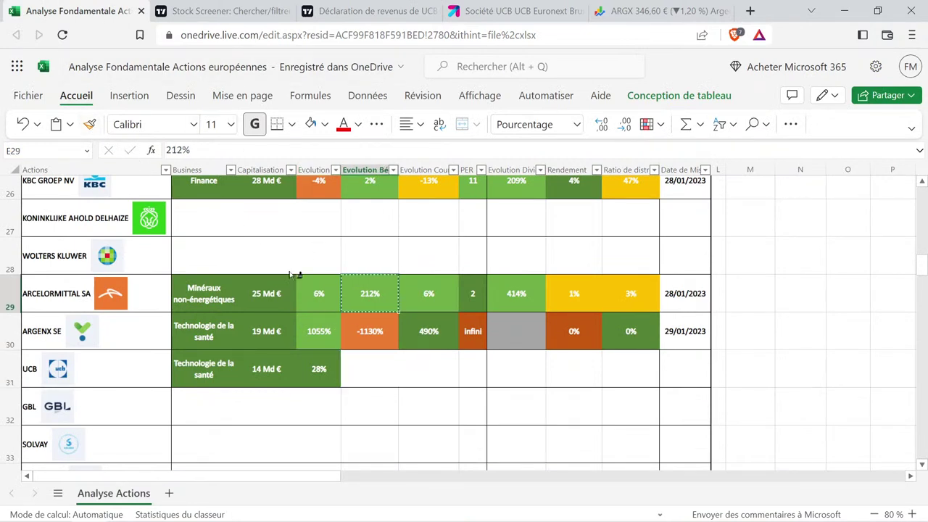
pyautogui.click(366, 367)
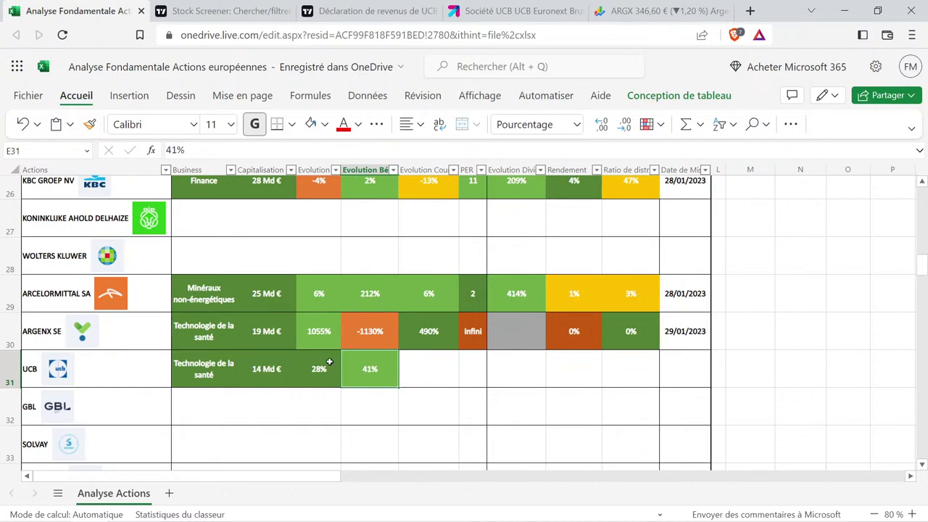
pyautogui.moveTo(319, 371); pyautogui.dragTo(378, 360)
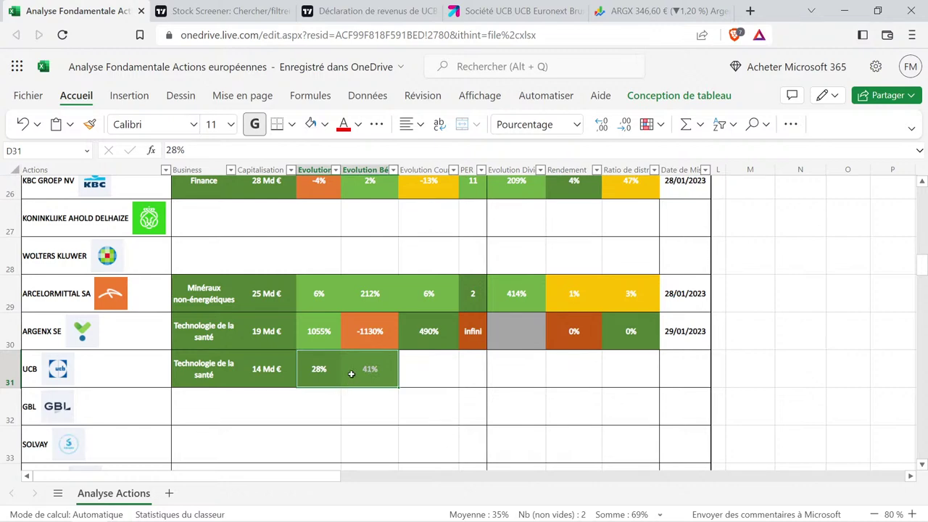
# Open UCB's forecast page on TradingView and review the one-year price targets and analyst ratings.
pyautogui.click(360, 10)
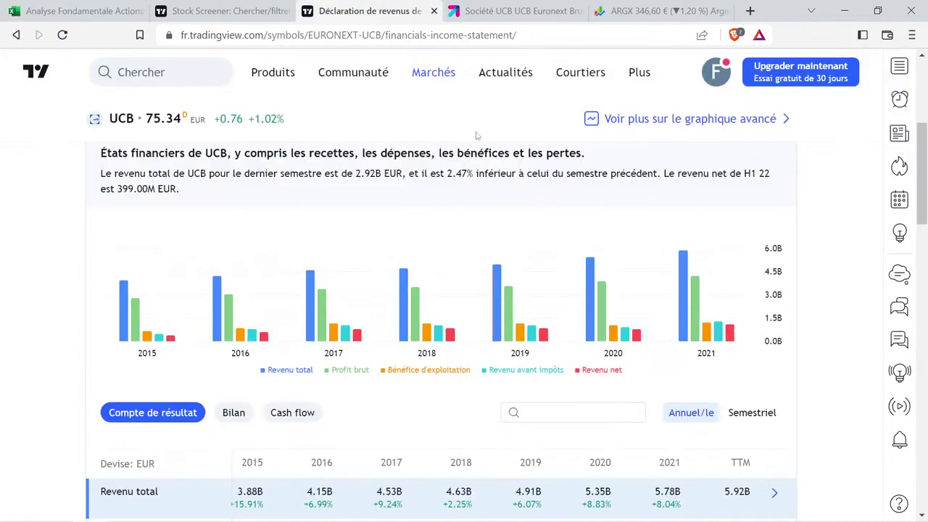
pyautogui.click(592, 300)
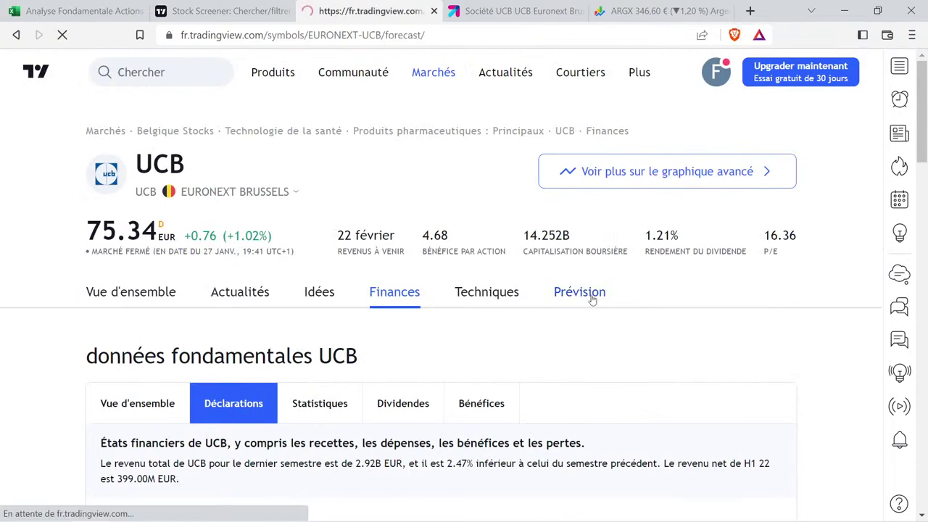
pyautogui.scroll(-4, 563, 336)
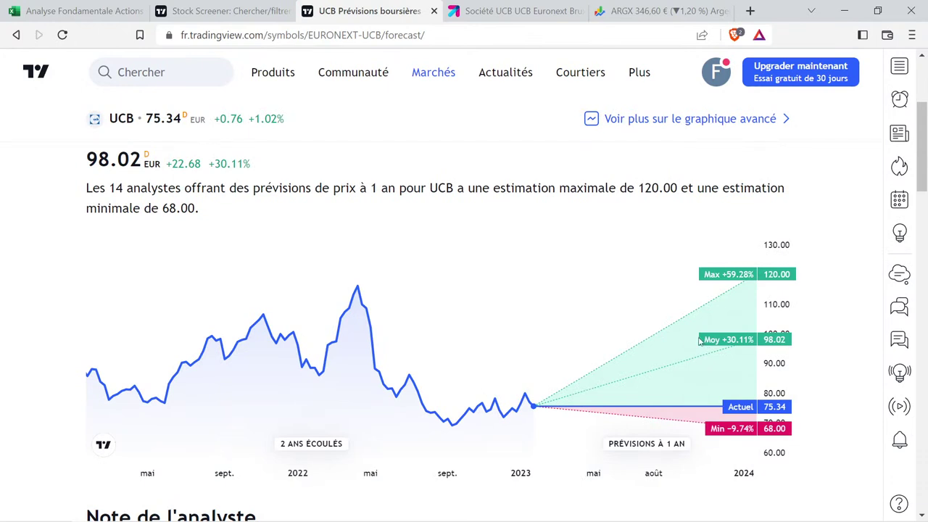
pyautogui.scroll(-4, 652, 342)
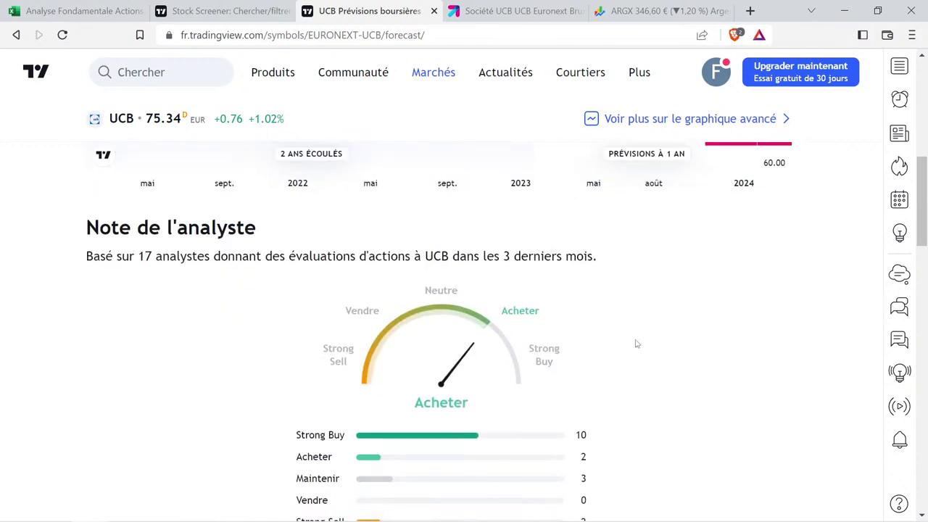
# Switch UCB's earnings-per-share forecast on TradingView to annual and examine the estimates for 2022 to 2025.
pyautogui.scroll(-2, 540, 303)
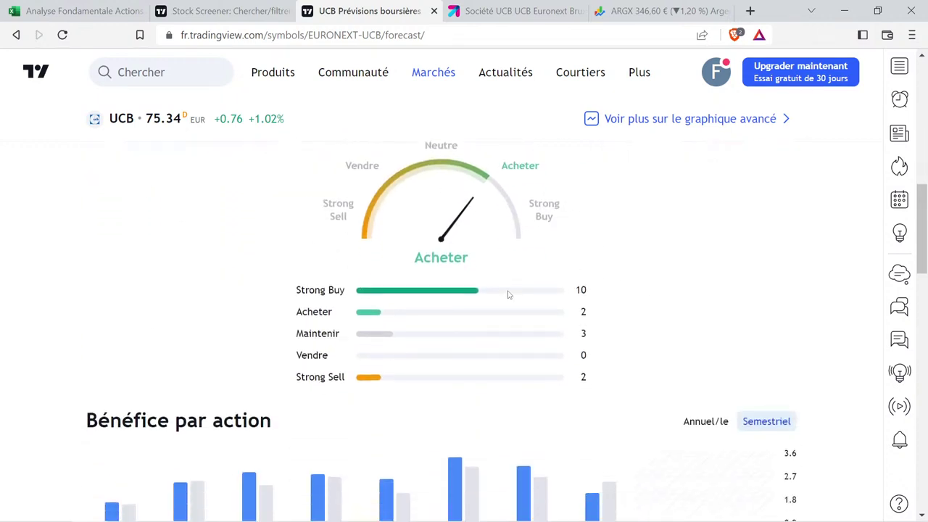
pyautogui.scroll(-1, 508, 295)
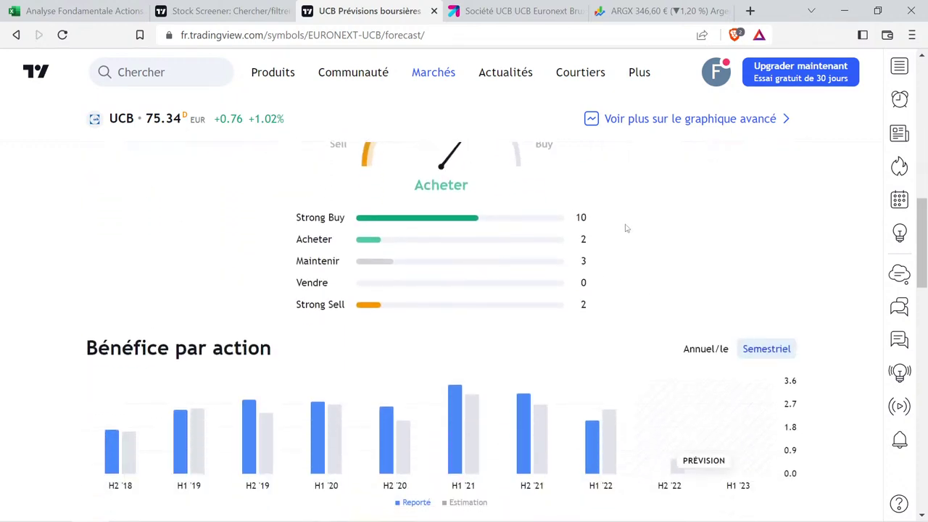
pyautogui.click(716, 353)
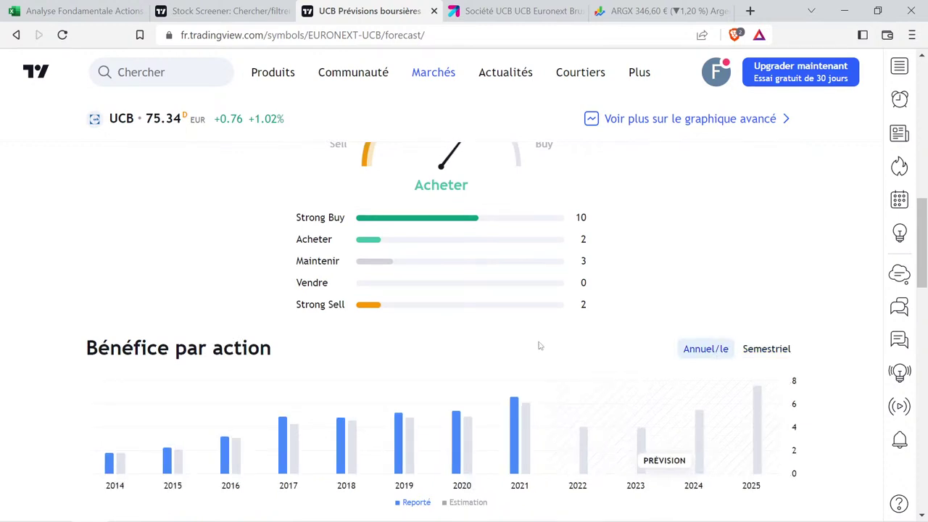
pyautogui.moveTo(654, 430)
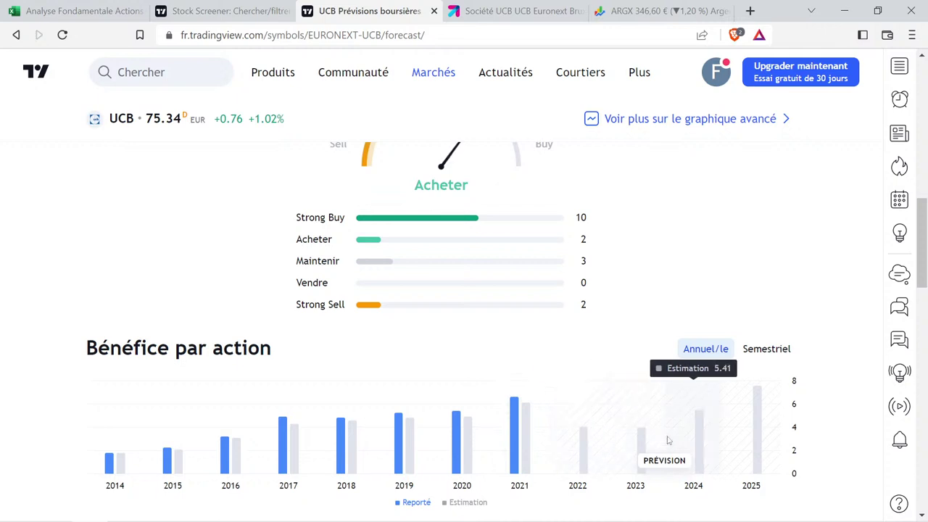
pyautogui.moveTo(584, 451)
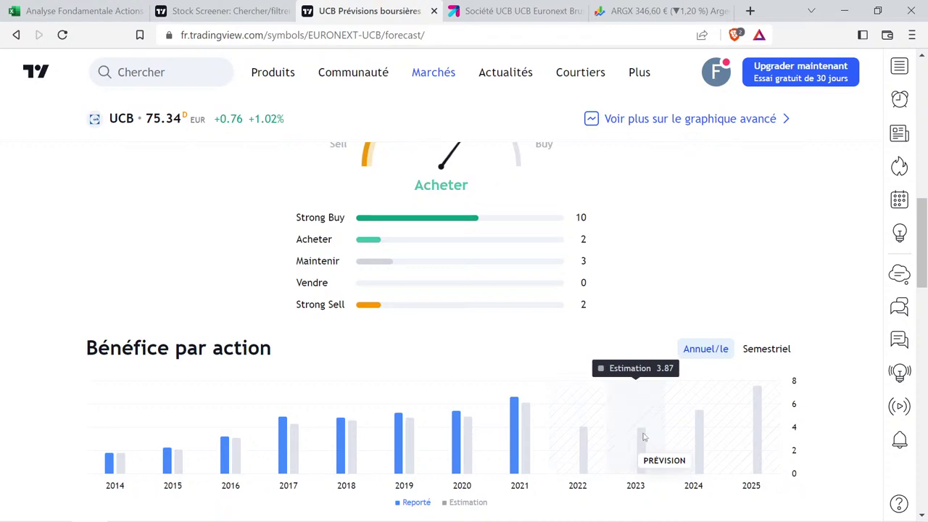
pyautogui.moveTo(697, 416)
pyautogui.moveTo(762, 399)
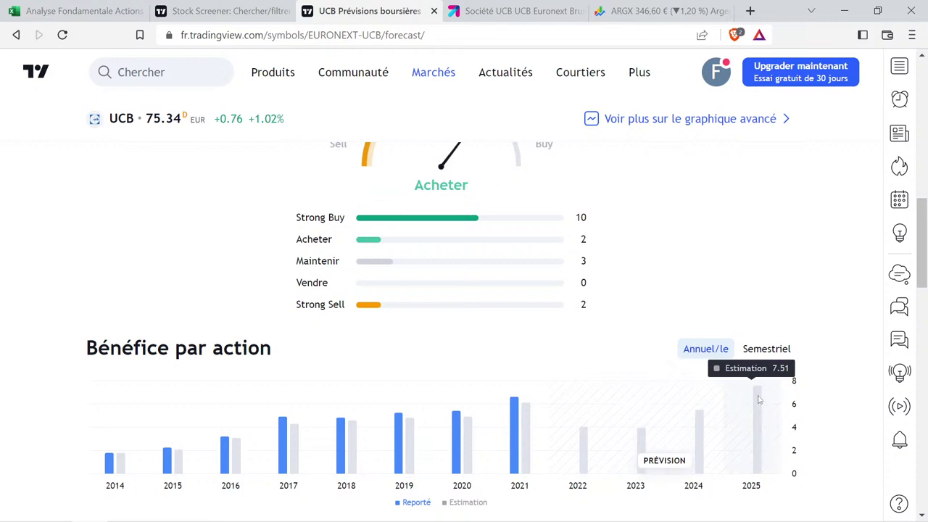
pyautogui.moveTo(496, 402)
pyautogui.moveTo(613, 400)
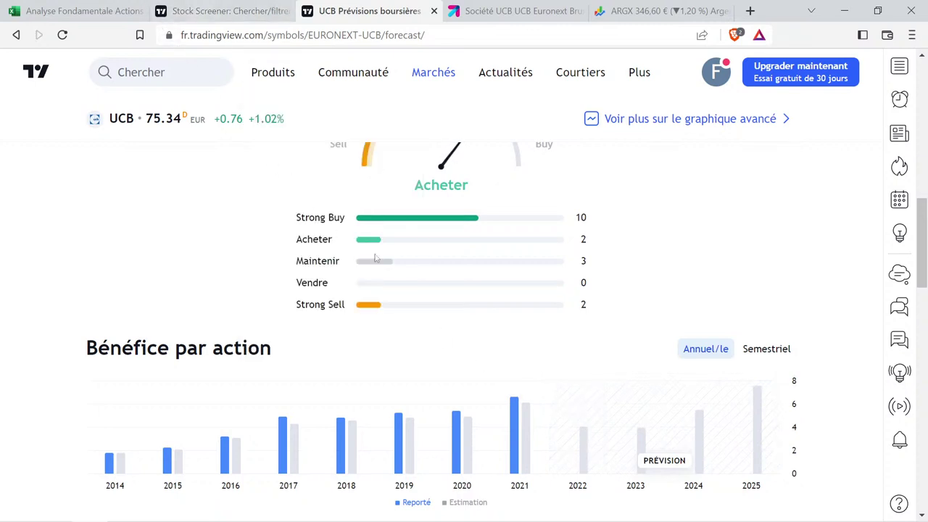
# Examine UCB's annual revenue forecasts for 2022 to 2025, and select UCB's revenue and profit evolution cells in the workbook for review.
pyautogui.scroll(-3, 613, 273)
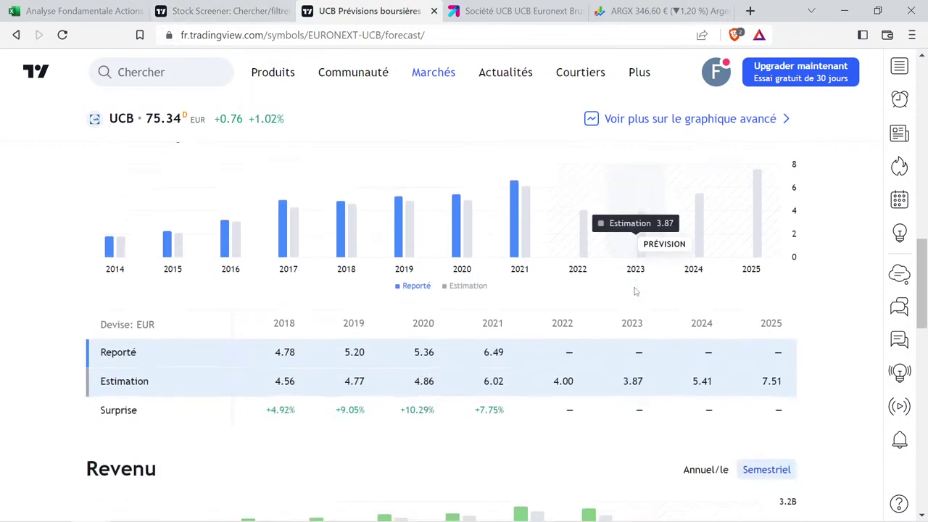
pyautogui.scroll(-1, 635, 290)
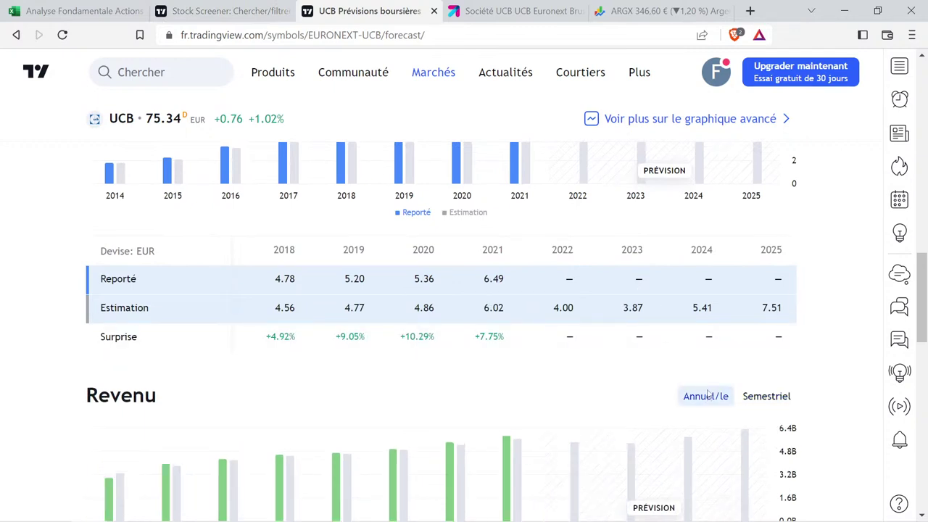
pyautogui.scroll(-1, 654, 326)
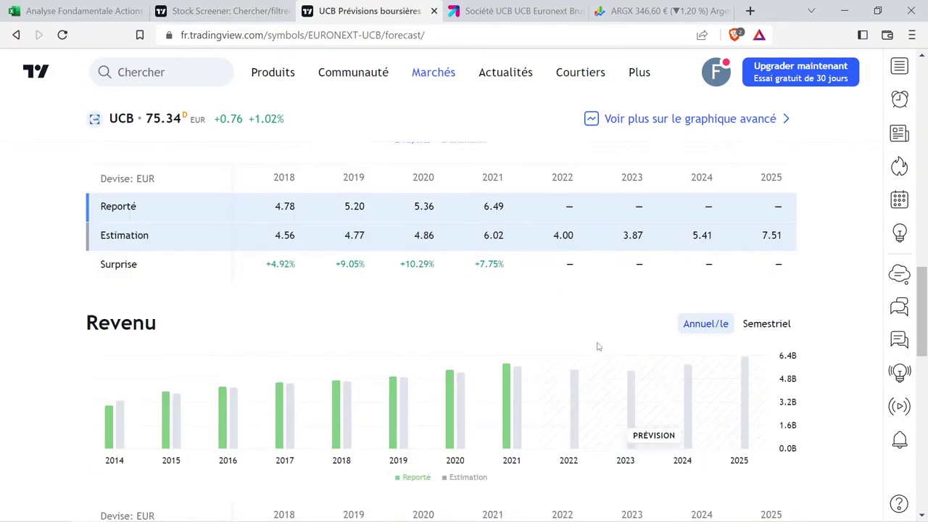
pyautogui.moveTo(587, 377)
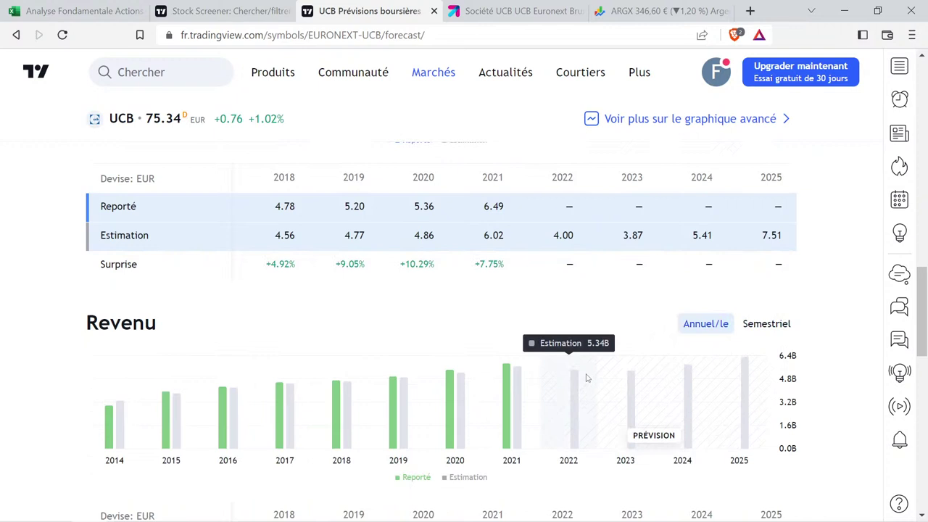
pyautogui.moveTo(625, 379)
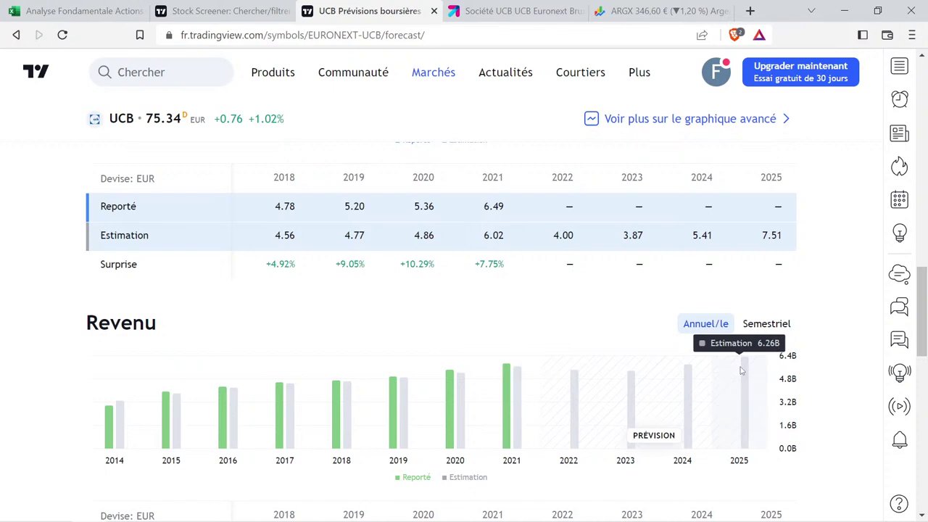
pyautogui.click(70, 6)
pyautogui.moveTo(319, 369); pyautogui.dragTo(371, 369)
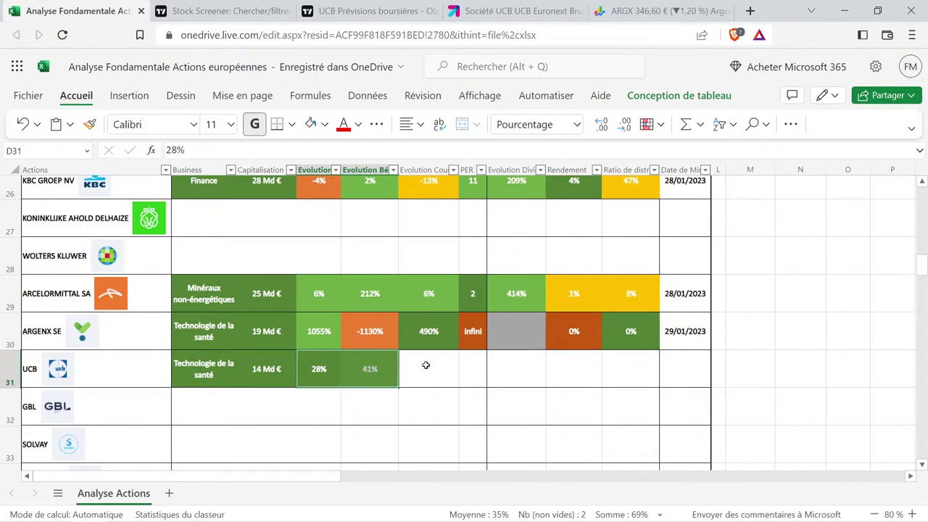
# Search Google Finance for "EBR: ucb" and open the UCB Pharma quote page.
pyautogui.click(629, 11)
pyautogui.click(307, 70)
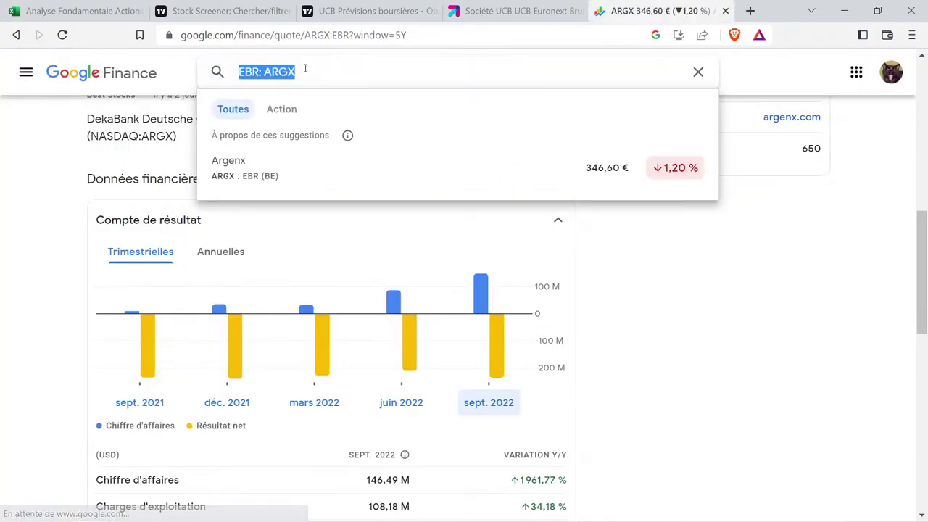
pyautogui.click(309, 71)
pyautogui.press('BackSpace')
pyautogui.press('BackSpace')
pyautogui.press('BackSpace')
pyautogui.press('BackSpace')
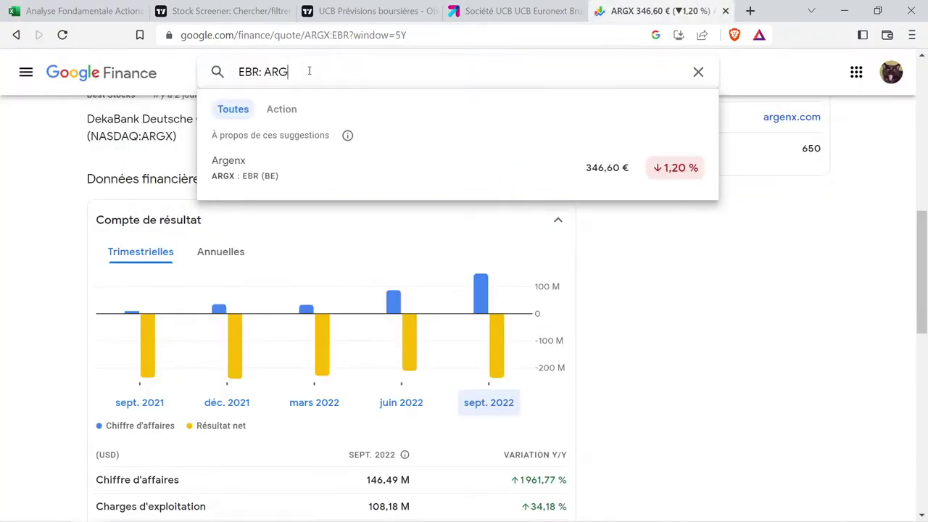
pyautogui.write('ucb')
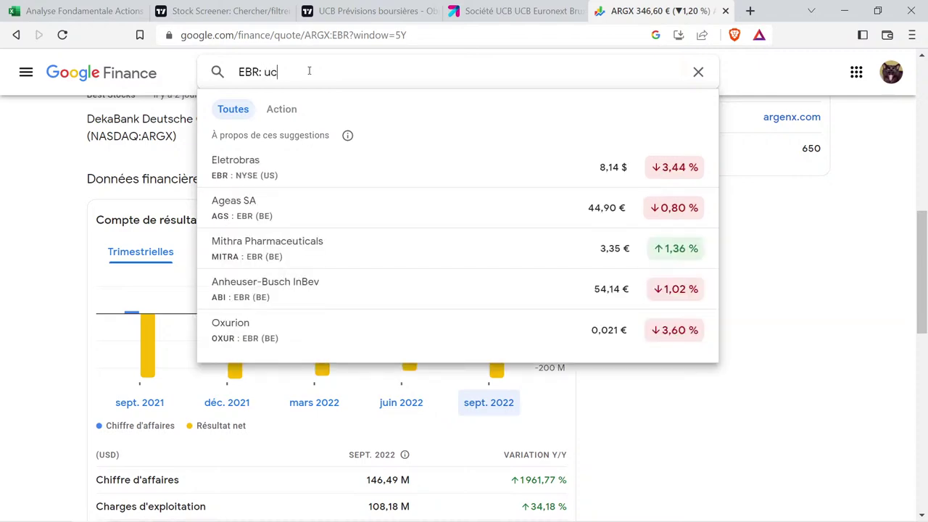
pyautogui.click(285, 186)
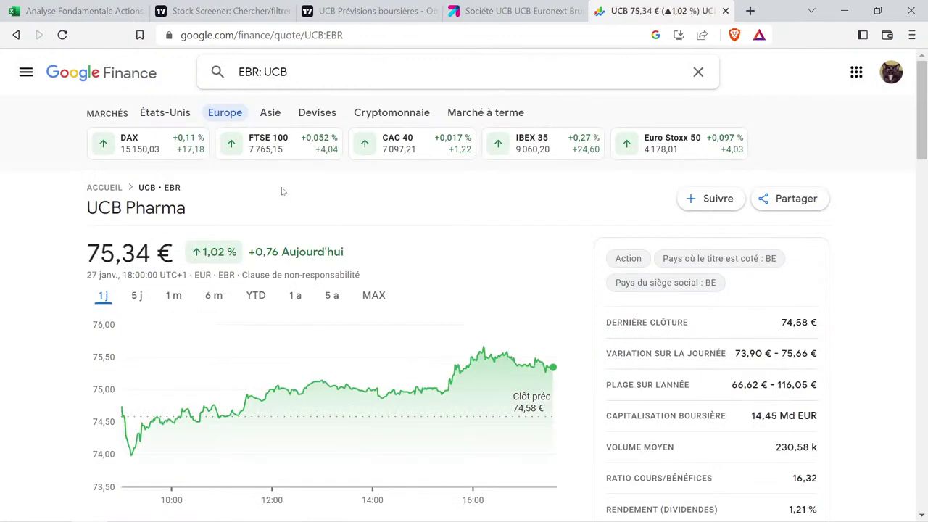
# Show UCB Pharma's share price over five years and examine its evolution on the chart.
pyautogui.click(334, 298)
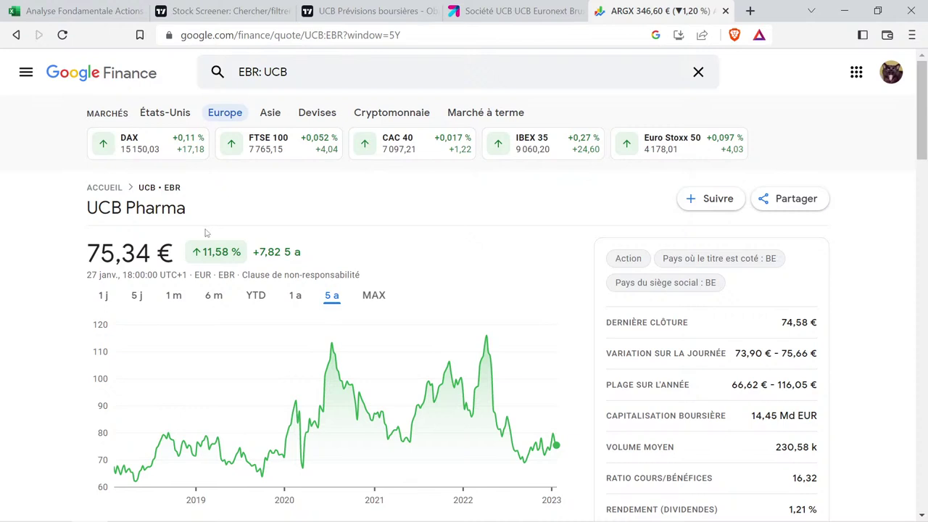
pyautogui.moveTo(293, 365)
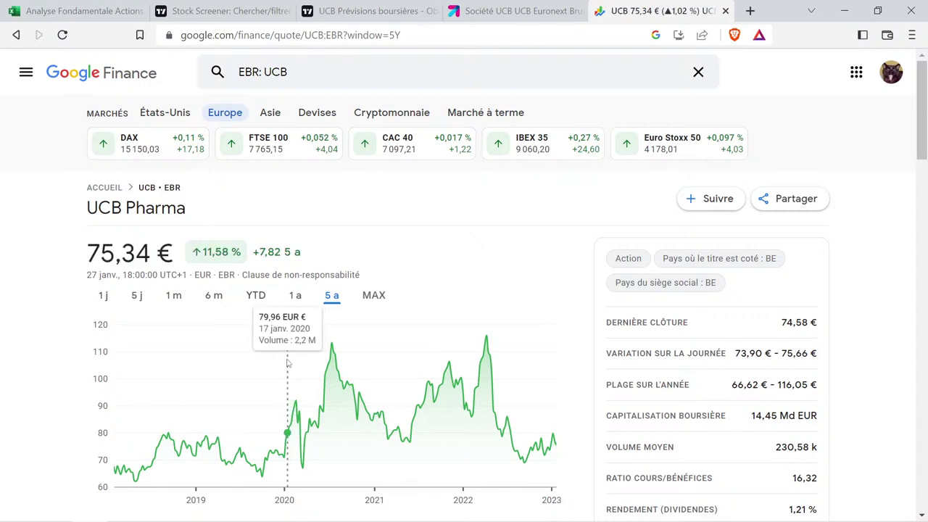
pyautogui.moveTo(295, 350); pyautogui.dragTo(302, 351)
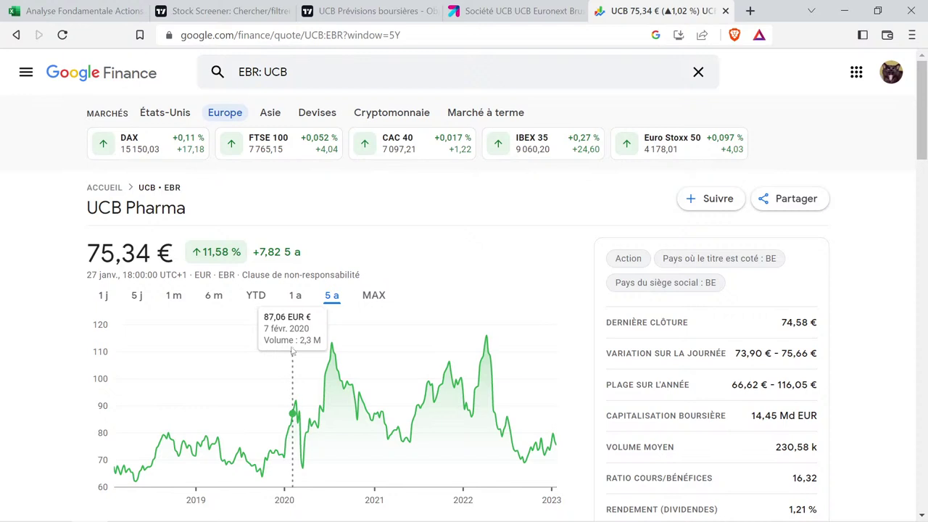
pyautogui.moveTo(292, 350); pyautogui.dragTo(560, 384)
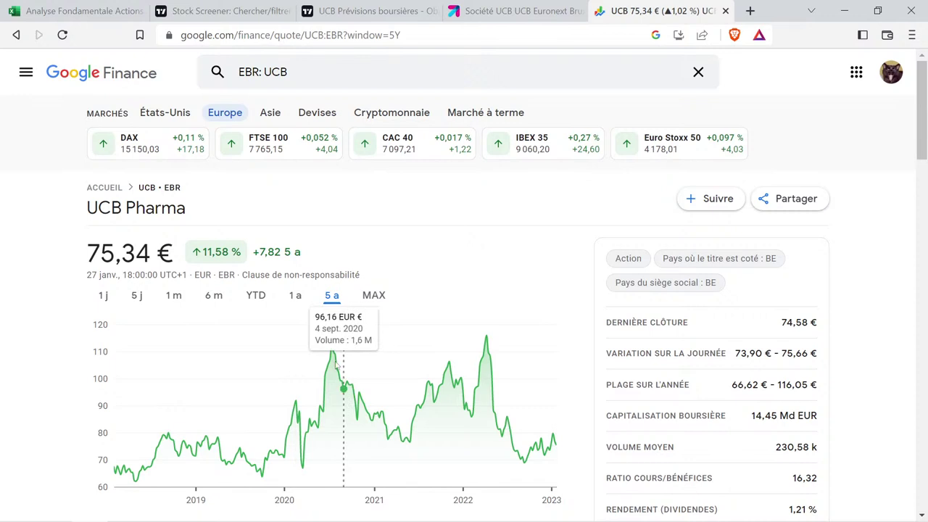
pyautogui.moveTo(302, 371); pyautogui.dragTo(327, 368)
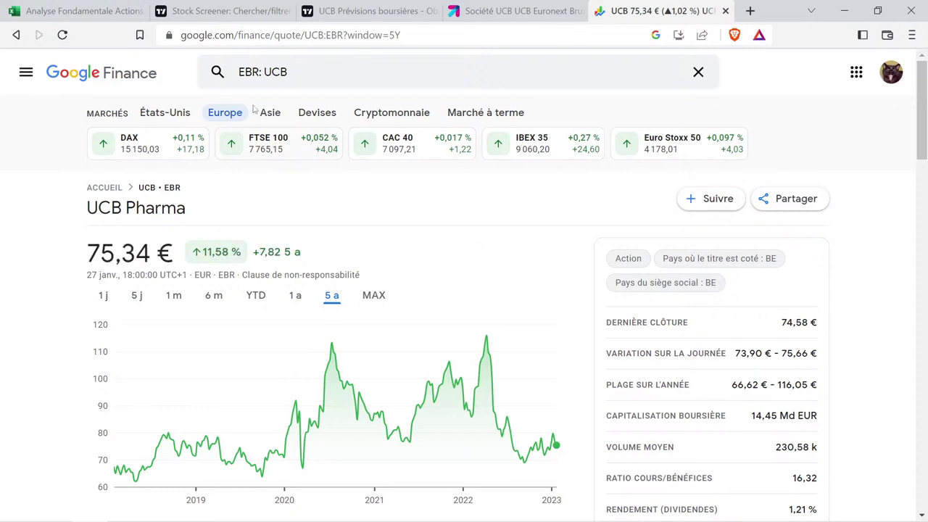
# Copy the yellow formatting of KBC GROEP's share price evolution cell onto UCB's share price evolution cell in the workbook.
pyautogui.click(79, 11)
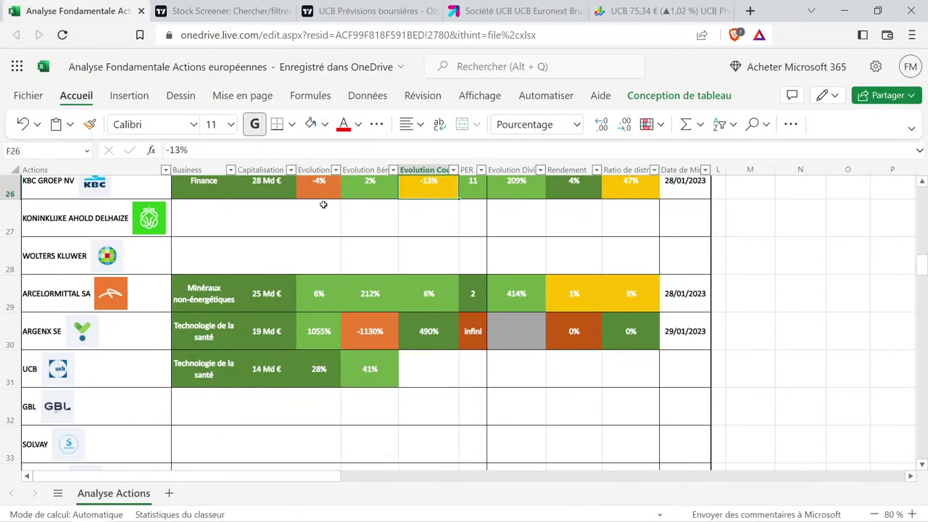
pyautogui.click(90, 124)
pyautogui.click(423, 373)
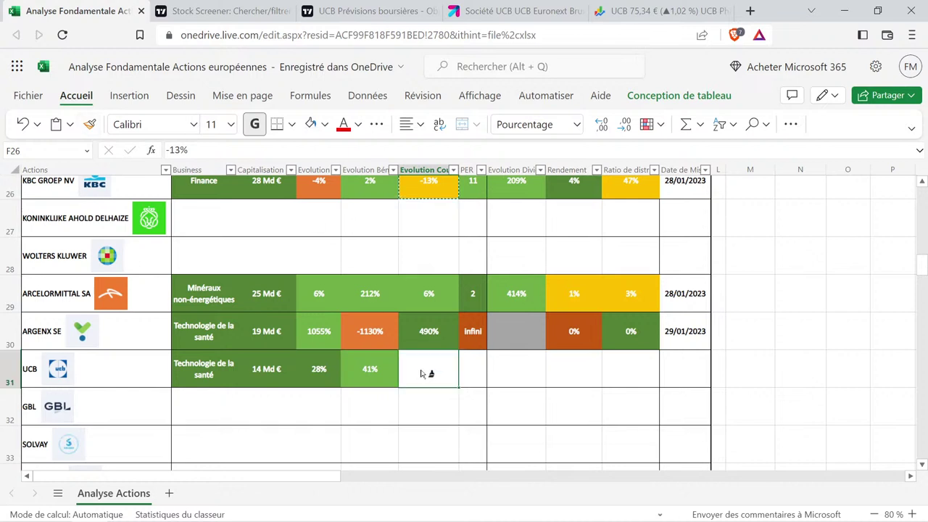
pyautogui.click(429, 418)
pyautogui.click(439, 379)
# Copy KBC GROEP's share price evolution cell into UCB's and change the pasted value to 12%.
pyautogui.scroll(2, 432, 276)
pyautogui.click(431, 266)
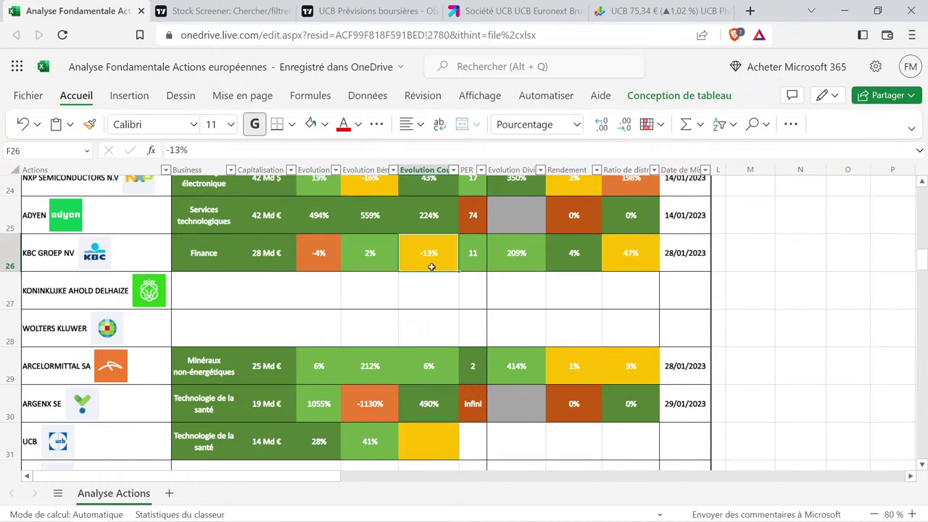
pyautogui.hotkey('ctrl', 'c')
pyautogui.scroll(-2, 422, 340)
pyautogui.click(426, 368)
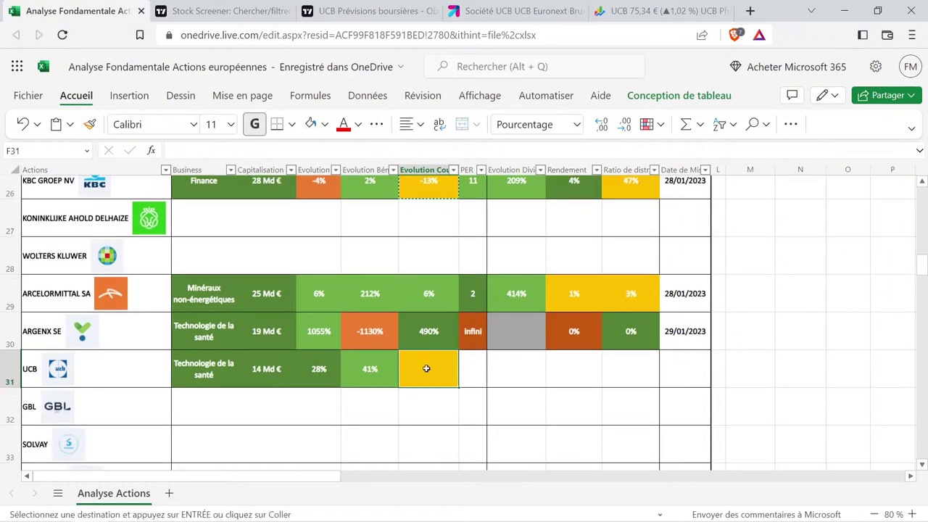
pyautogui.hotkey('ctrl', 'v')
pyautogui.doubleClick(433, 382)
pyautogui.press('BackSpace')
pyautogui.press('BackSpace')
pyautogui.press('BackSpace')
pyautogui.write('123')
pyautogui.press('BackSpace')
pyautogui.press('Return')
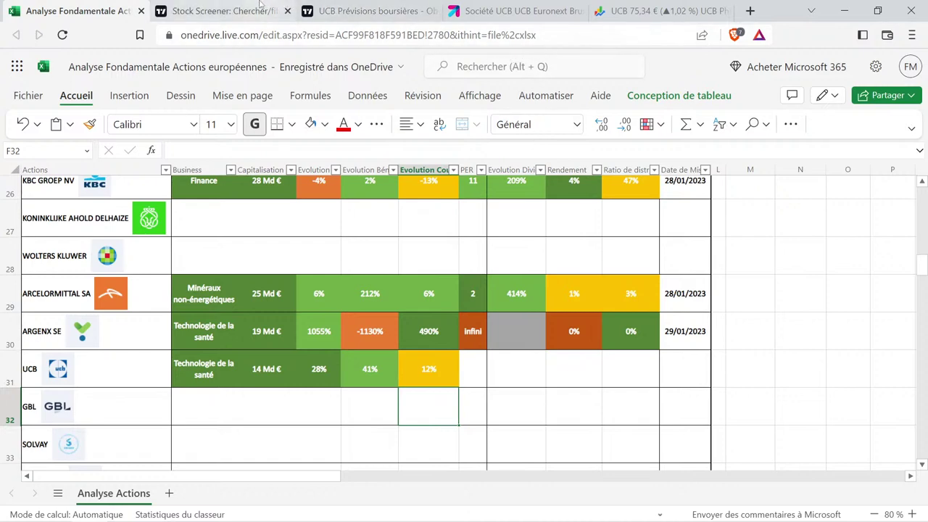
# Check UCB's P/E ratio in TradingView's stock screener and return to the workbook.
pyautogui.click(231, 11)
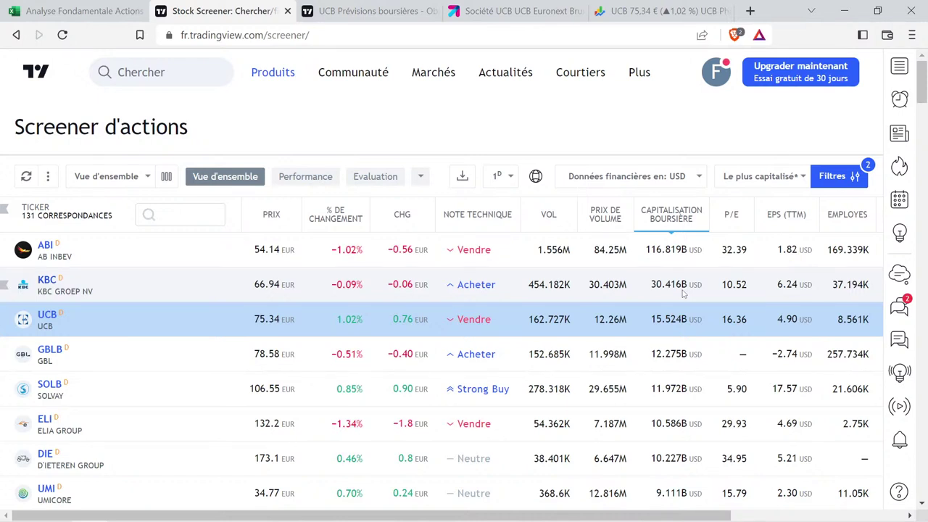
pyautogui.moveTo(511, 89)
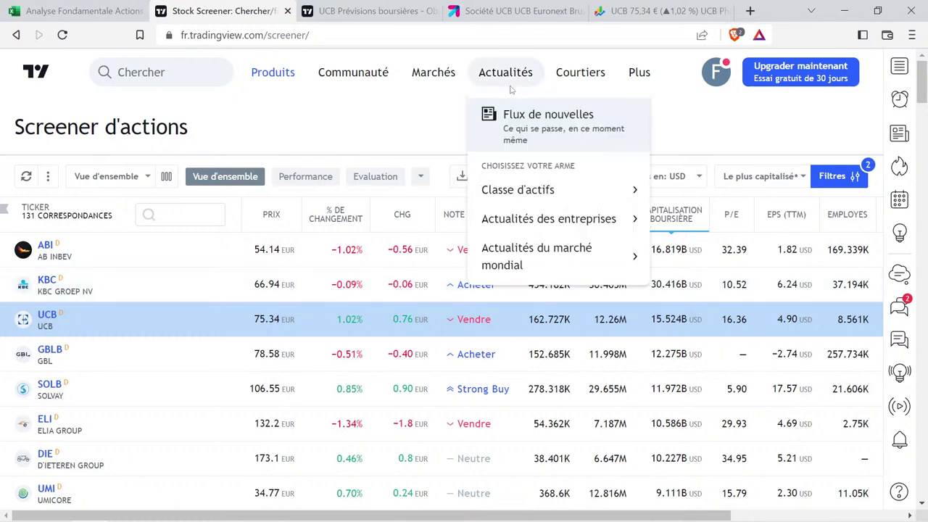
pyautogui.click(87, 11)
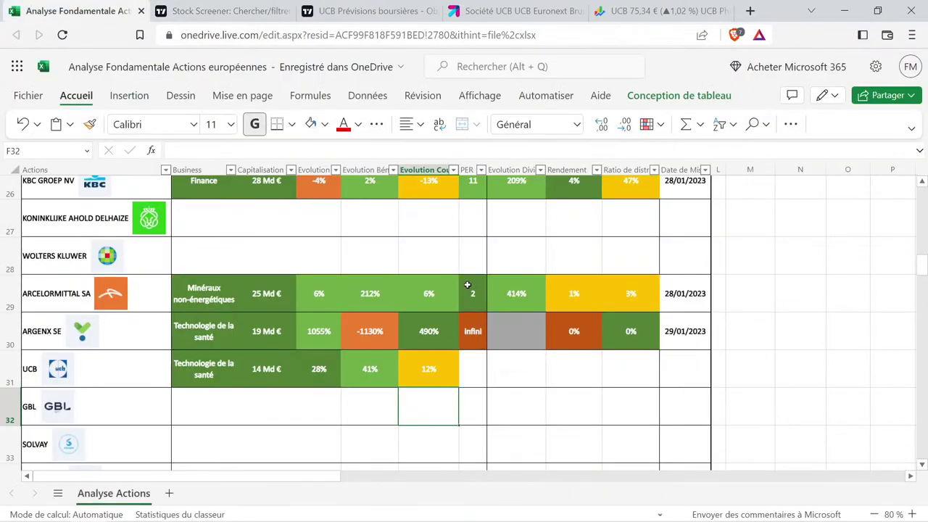
# Copy NXP SEMICONDUCTORS' light green PER cell into UCB's PER cell and change the value to 16.
pyautogui.scroll(3, 467, 285)
pyautogui.click(472, 246)
pyautogui.hotkey('ctrl', 'c')
pyautogui.scroll(-3, 474, 258)
pyautogui.click(474, 366)
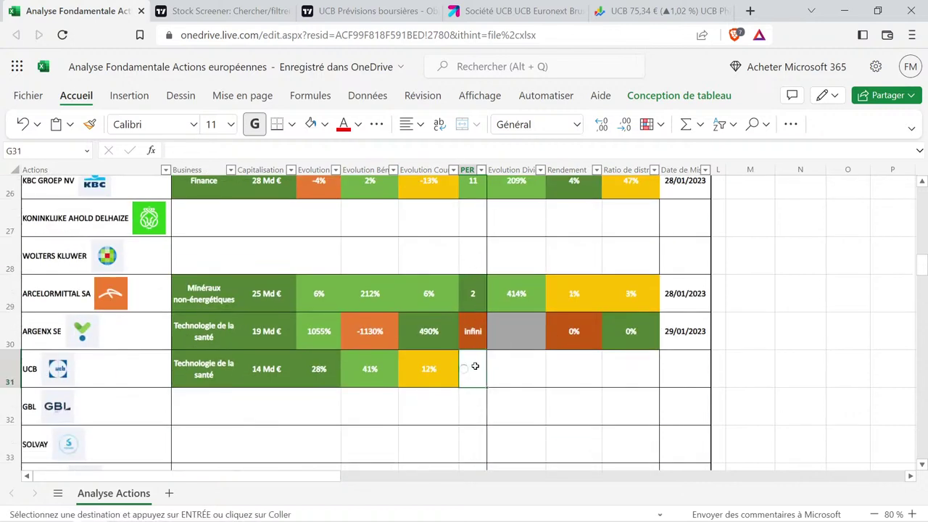
pyautogui.hotkey('ctrl', 'v')
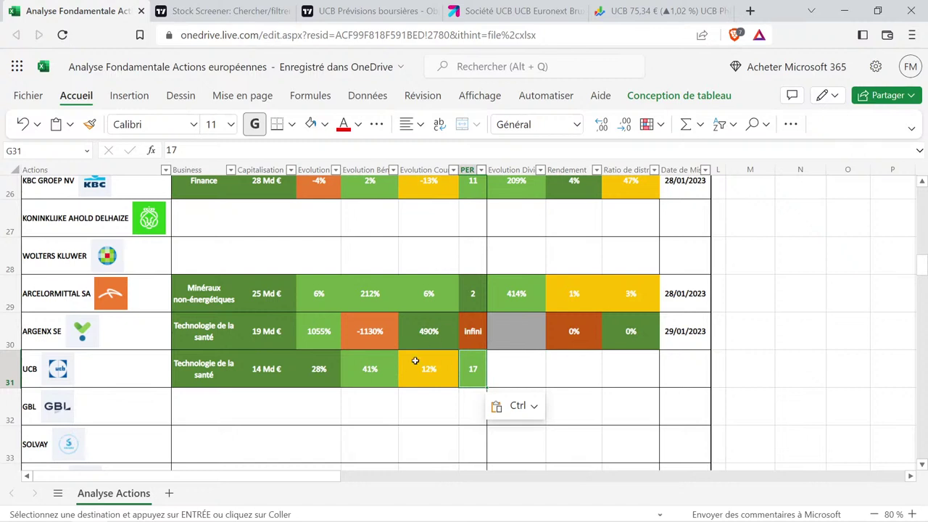
pyautogui.doubleClick(473, 370)
pyautogui.press('BackSpace')
pyautogui.write('6')
pyautogui.press('Return')
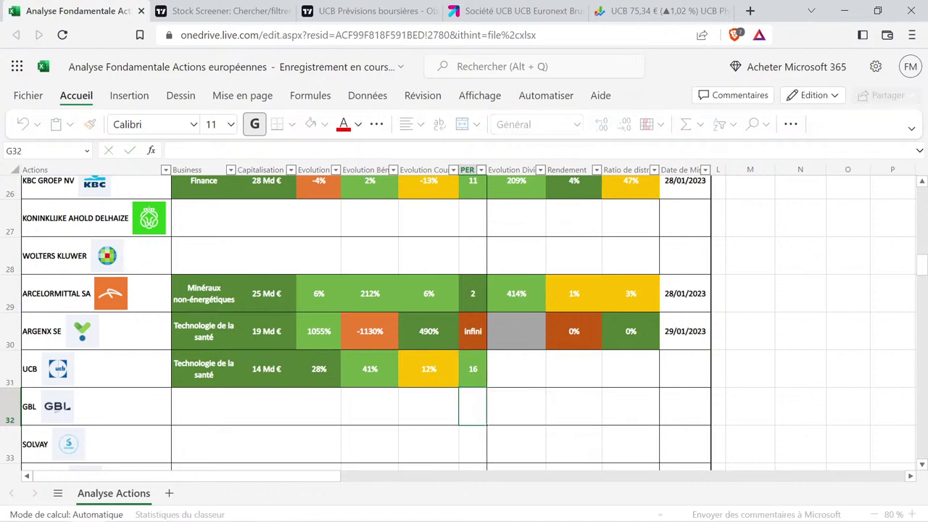
# Open UCB's dividend data on TradingView and hide the dividend yield series so only dividends per share are charted.
pyautogui.moveTo(206, 368); pyautogui.dragTo(473, 370)
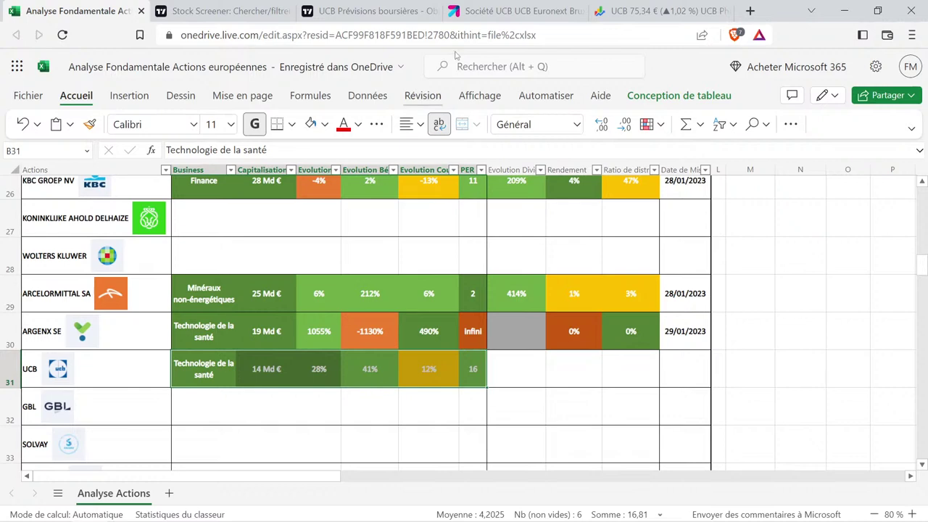
pyautogui.click(377, 15)
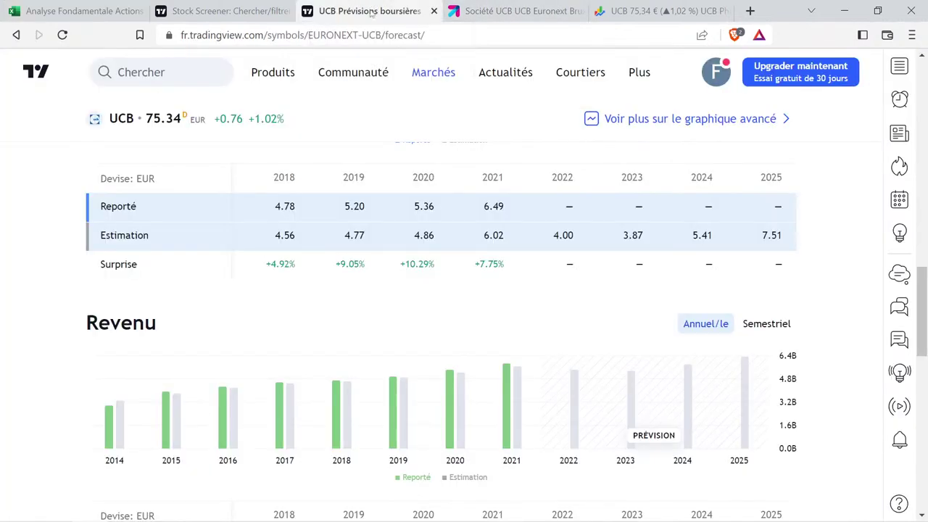
pyautogui.moveTo(353, 72)
pyautogui.moveTo(385, 204)
pyautogui.scroll(3, 754, 328)
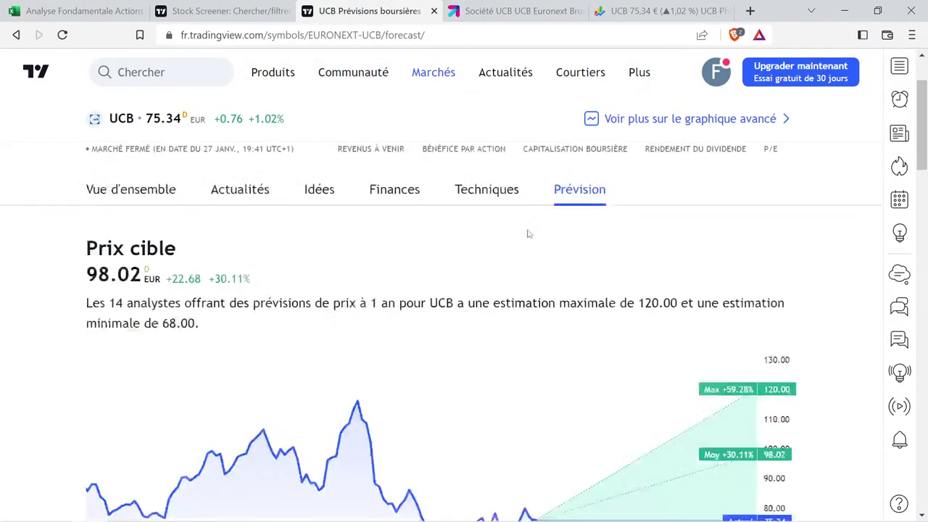
pyautogui.click(422, 300)
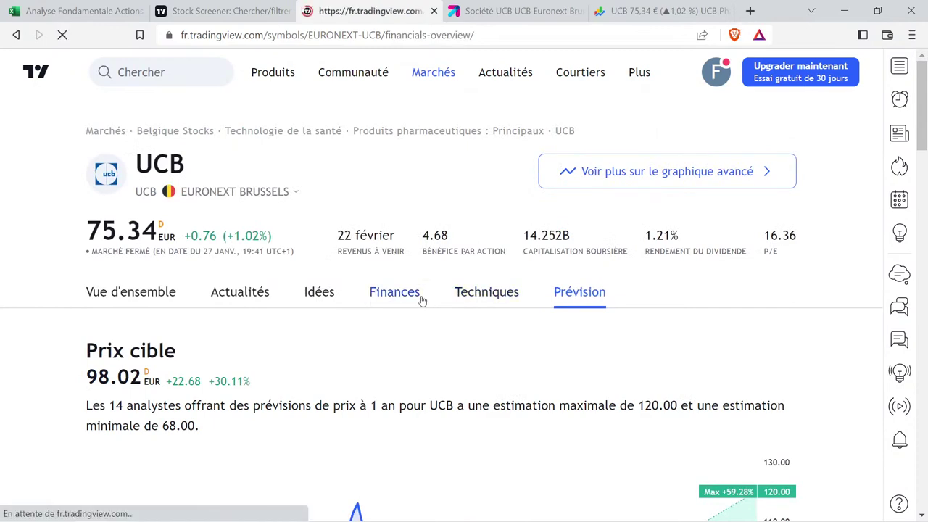
pyautogui.click(426, 396)
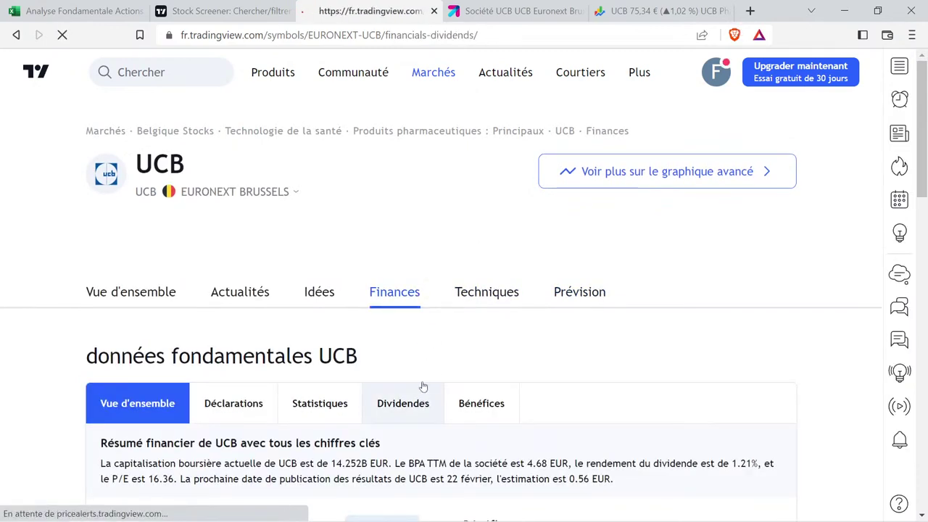
pyautogui.scroll(-3, 325, 335)
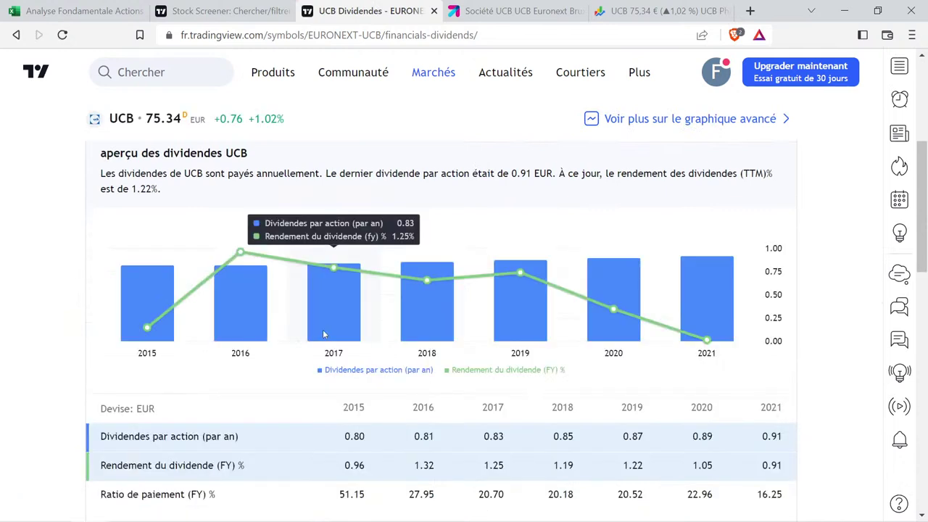
pyautogui.scroll(-1, 300, 350)
pyautogui.click(206, 400)
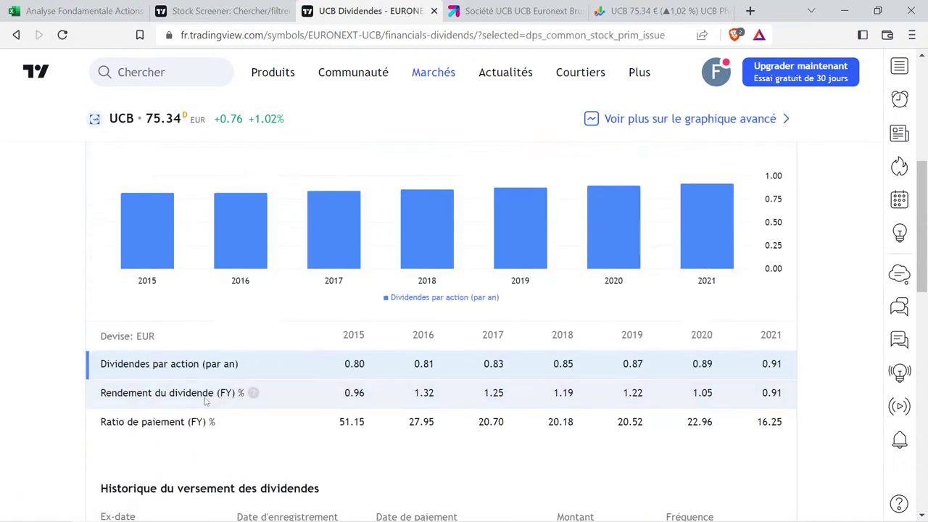
# Examine how UCB's annual dividend per share evolves in the chart, especially between 2017 and 2021.
pyautogui.scroll(1, 387, 329)
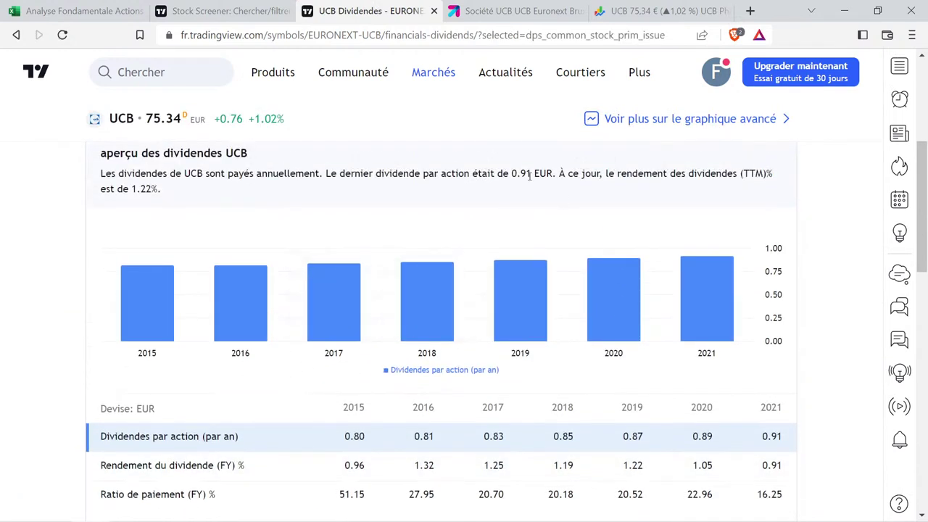
pyautogui.moveTo(333, 317)
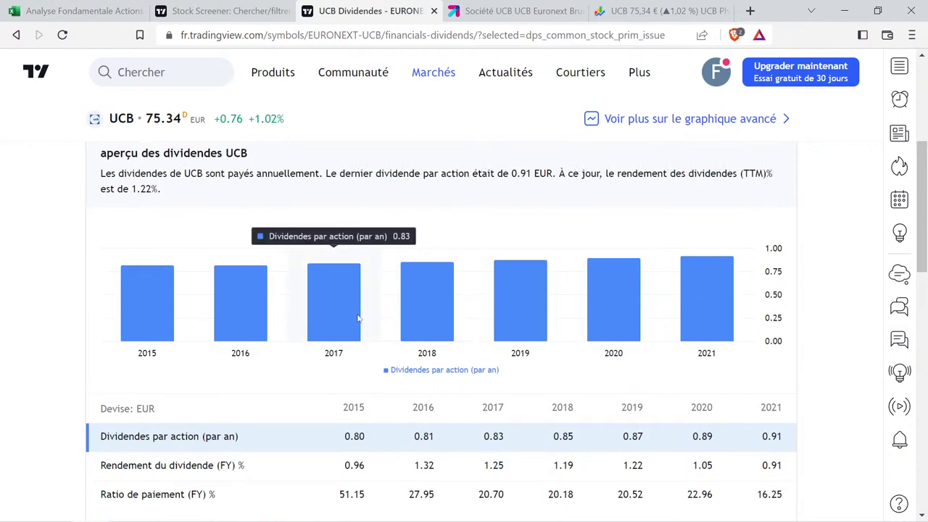
pyautogui.moveTo(408, 318)
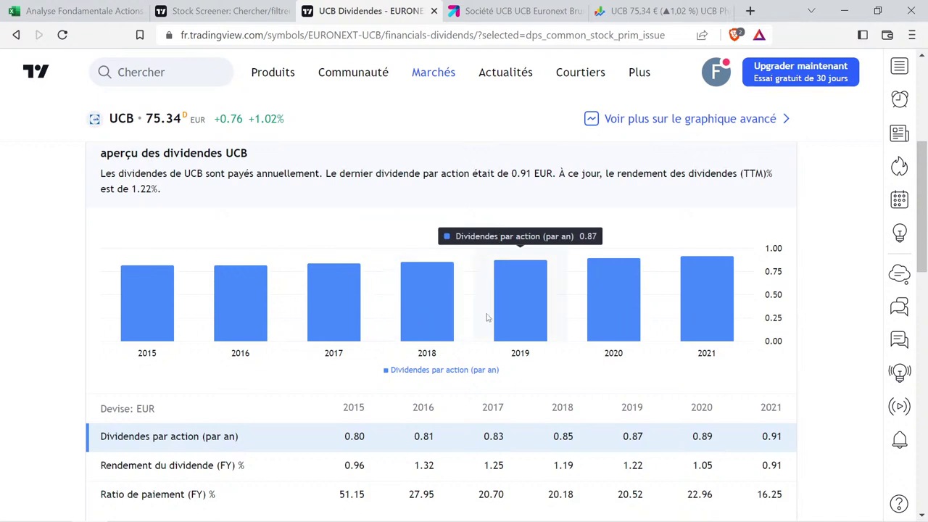
pyautogui.moveTo(602, 310)
pyautogui.moveTo(702, 299)
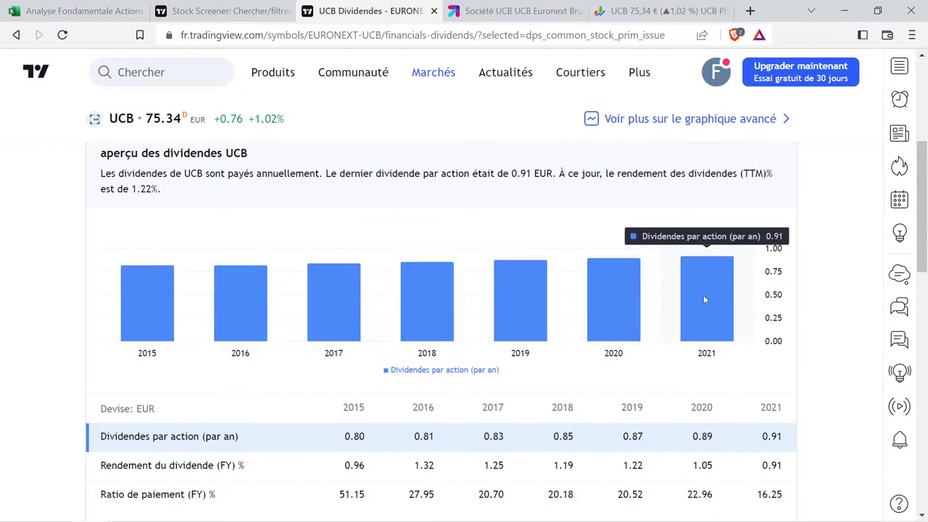
pyautogui.moveTo(159, 311)
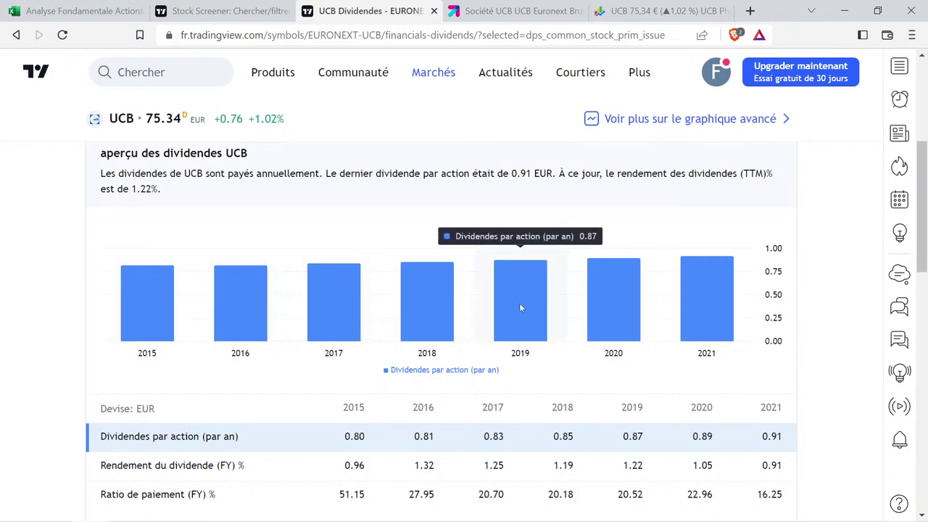
pyautogui.moveTo(715, 273)
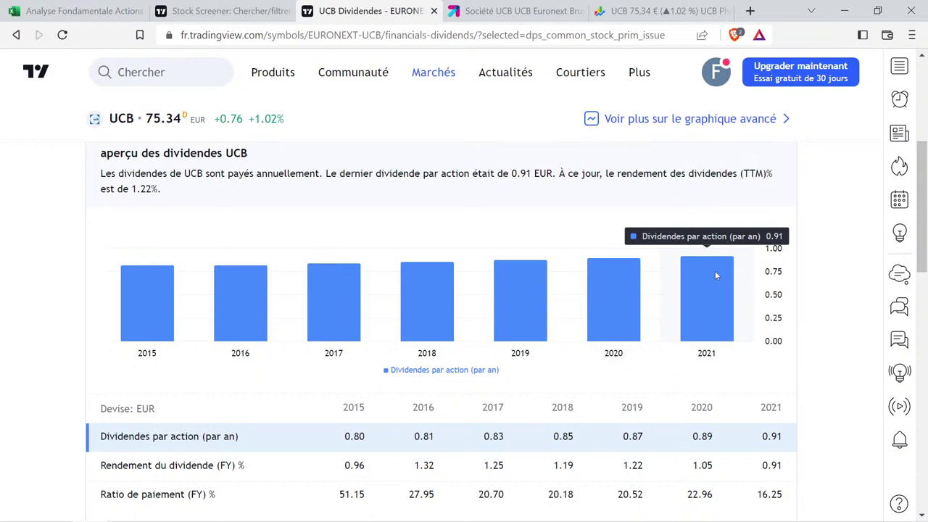
pyautogui.moveTo(363, 326)
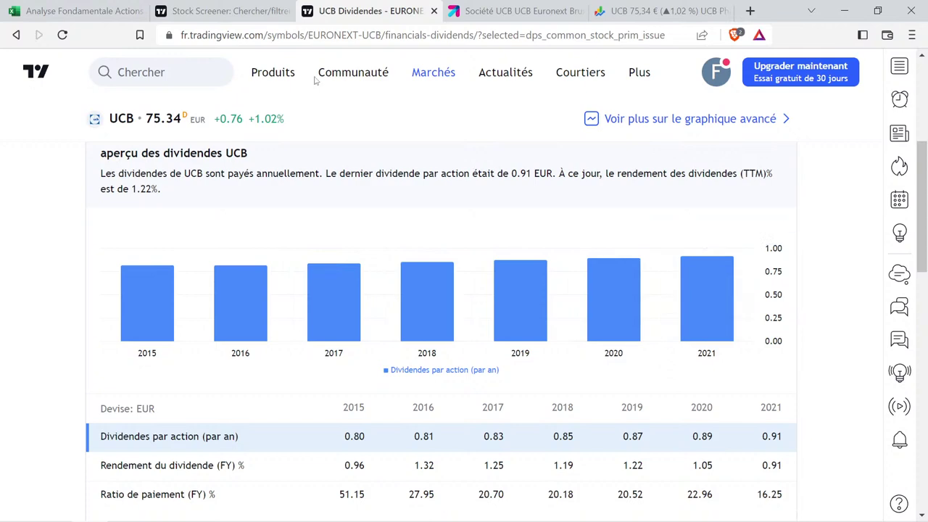
# In the workbook's evolution calculator, enter 0,83 as the positive reference from five years ago and 0,91 as the current value.
pyautogui.click(106, 16)
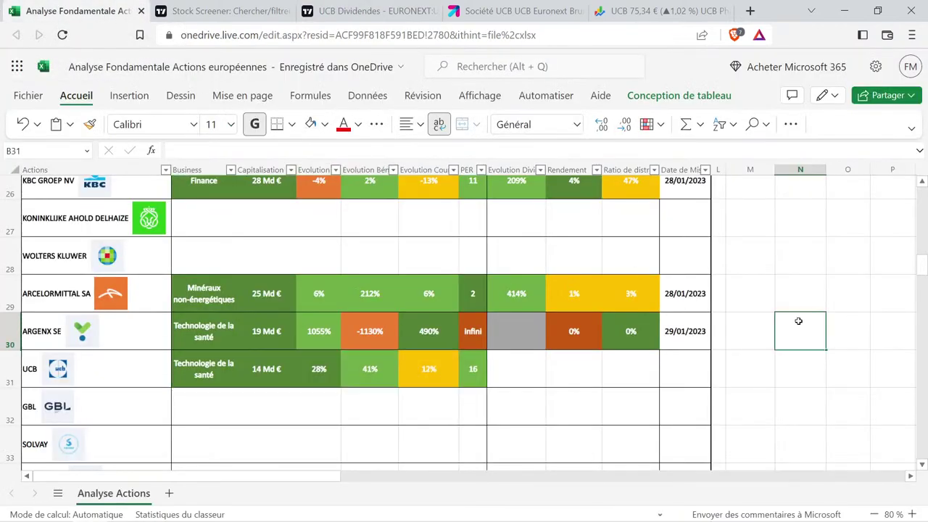
pyautogui.scroll(10, 797, 321)
pyautogui.click(767, 213)
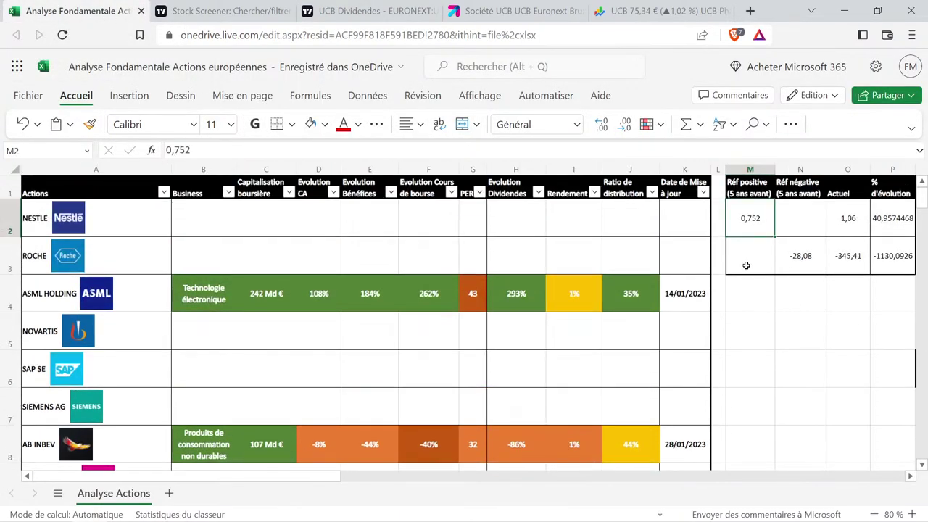
pyautogui.write('0,83')
pyautogui.press('Tab')
pyautogui.press('Tab')
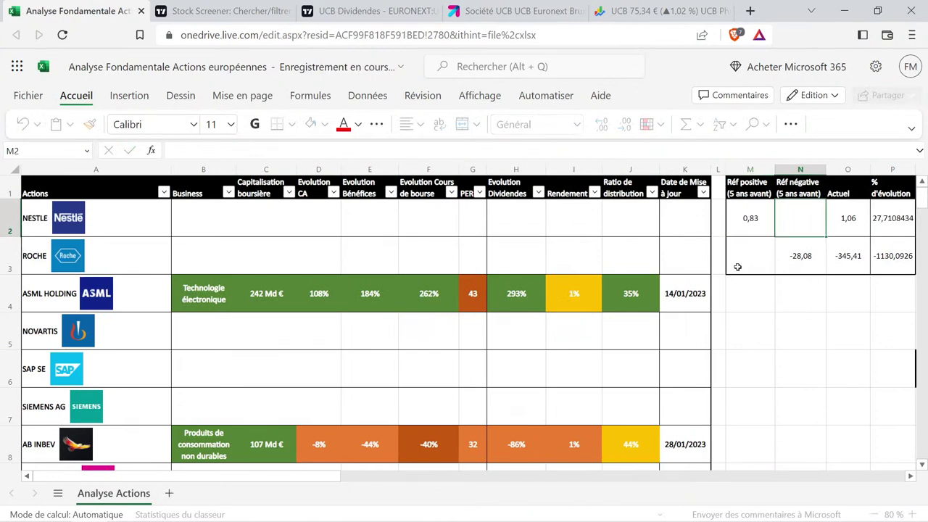
pyautogui.write('0,91')
pyautogui.press('Return')
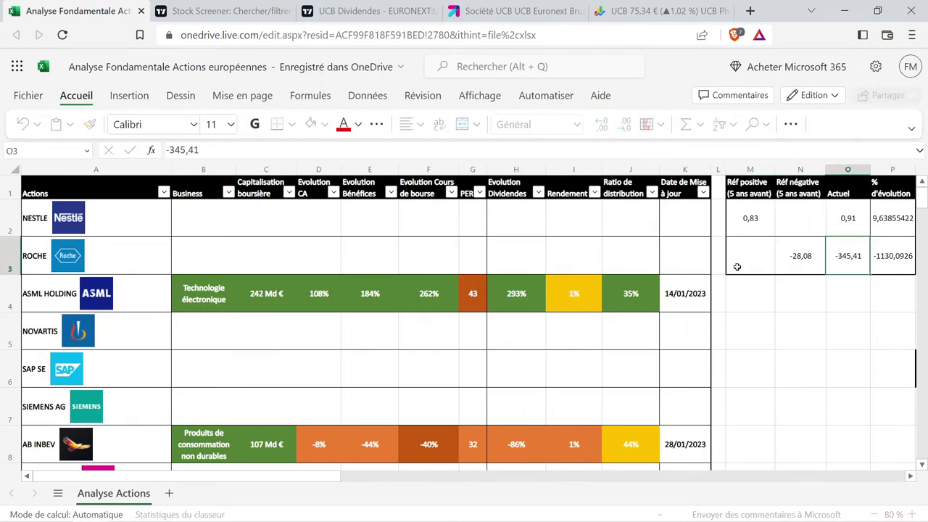
# Copy ASML HOLDING's dark green dividend evolution cell into UCB's and change the pasted value to 10%.
pyautogui.click(519, 303)
pyautogui.hotkey('ctrl', 'c')
pyautogui.scroll(-9, 521, 304)
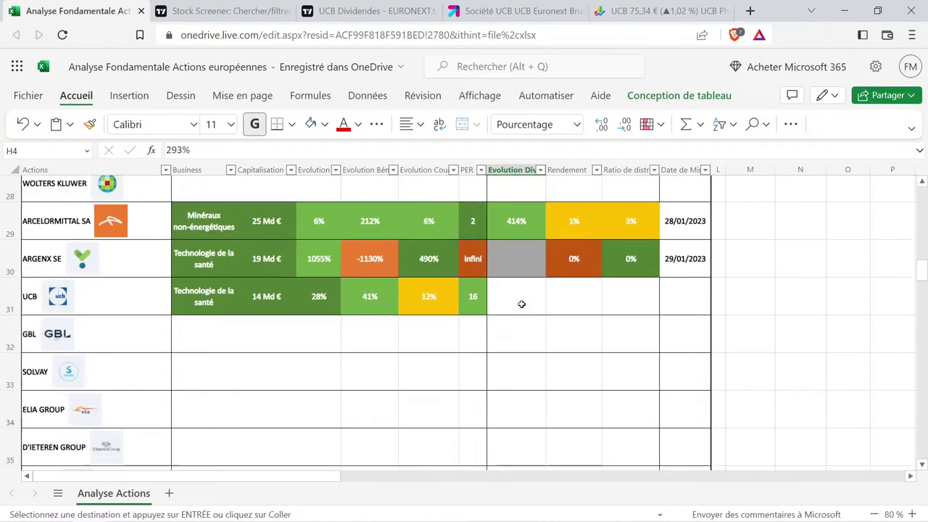
pyautogui.click(520, 299)
pyautogui.hotkey('ctrl', 'v')
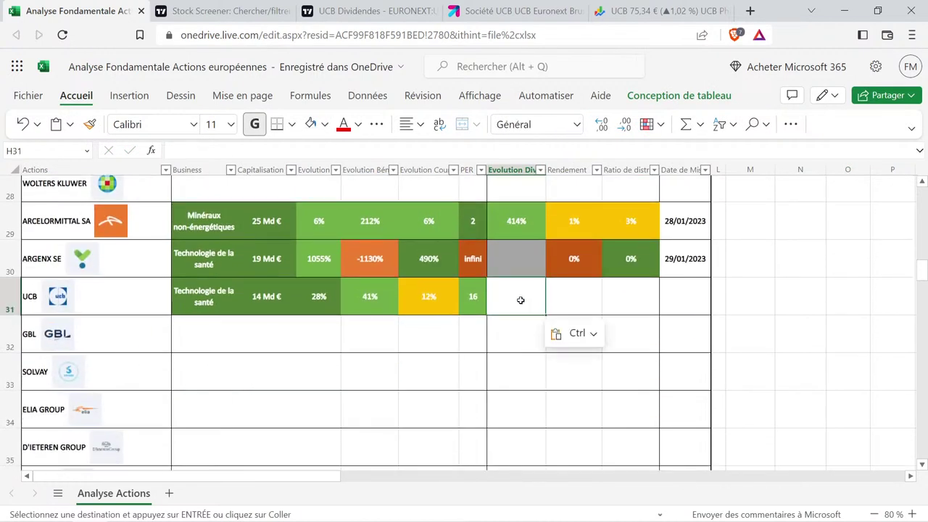
pyautogui.doubleClick(520, 297)
pyautogui.press('BackSpace')
pyautogui.press('BackSpace')
pyautogui.press('BackSpace')
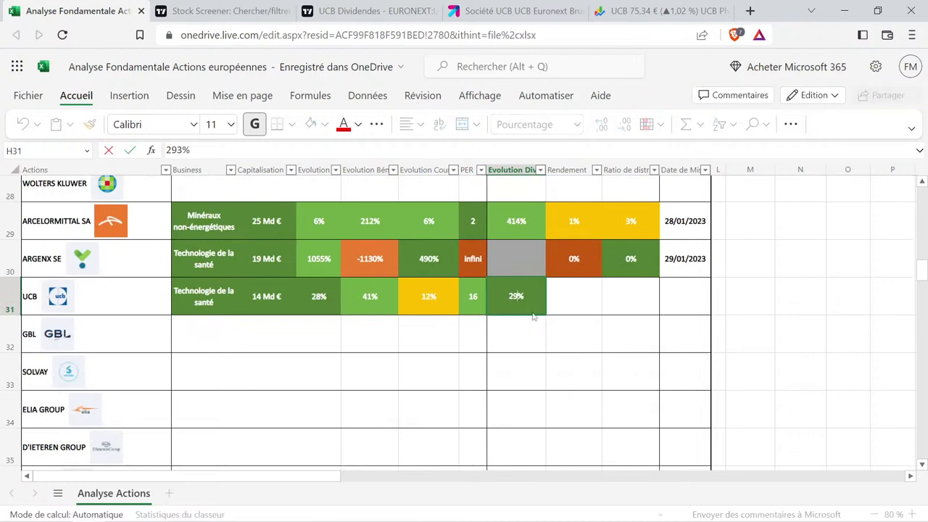
pyautogui.write('10')
pyautogui.press('Return')
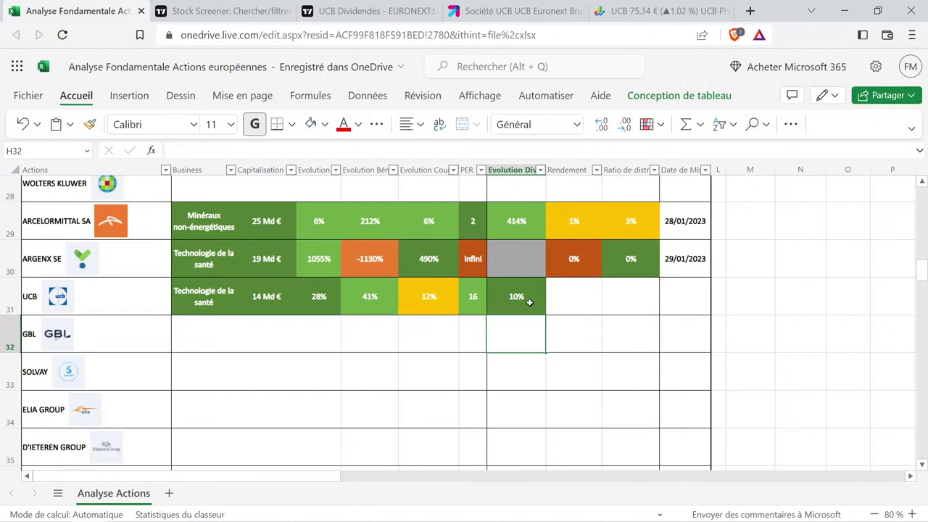
# Check UCB's dividend yield on its TradingView page and return to the workbook.
pyautogui.click(363, 10)
pyautogui.scroll(2, 723, 350)
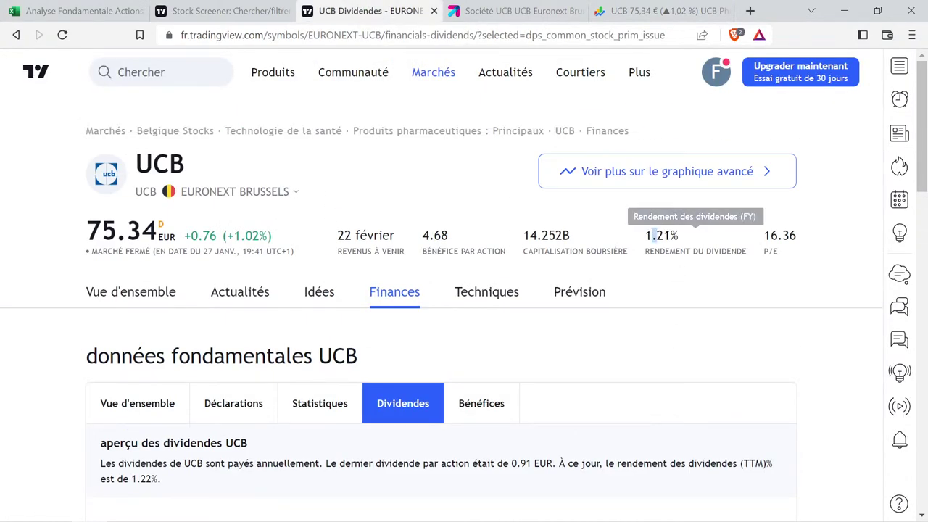
pyautogui.moveTo(653, 235); pyautogui.dragTo(694, 252)
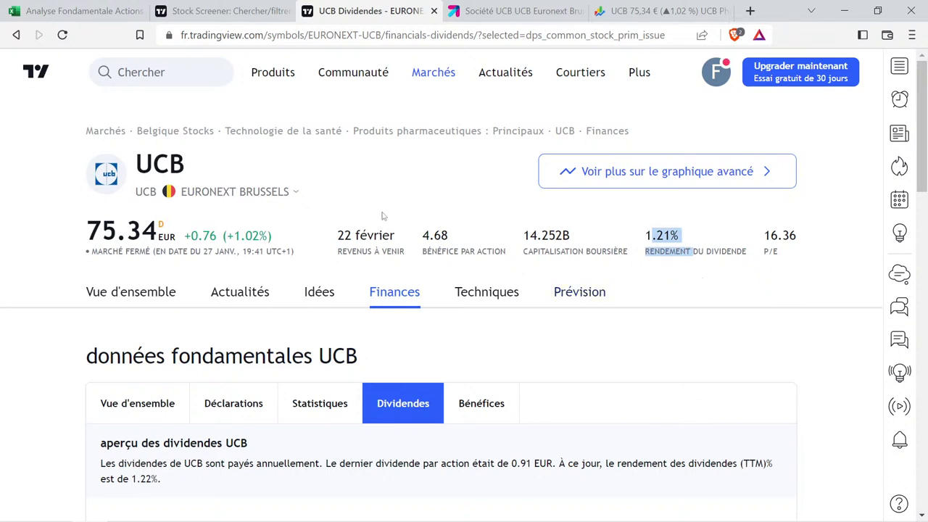
pyautogui.click(64, 5)
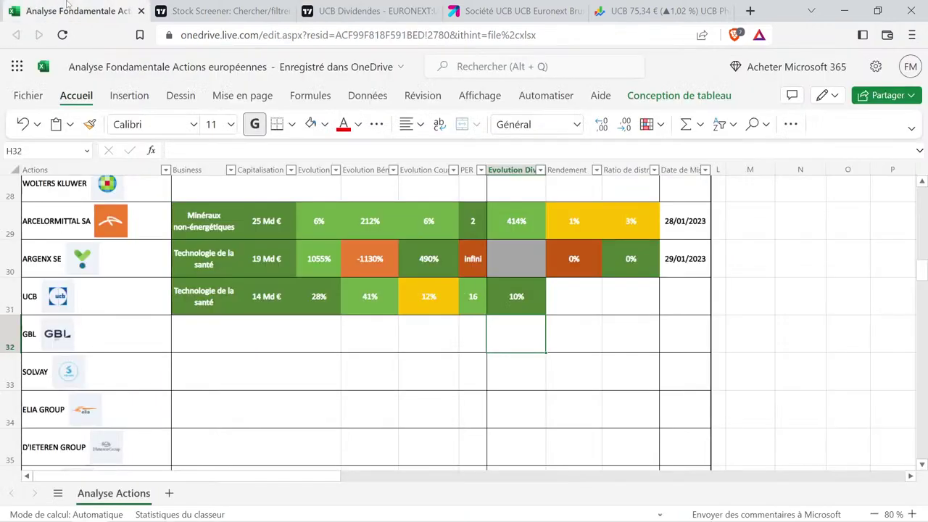
# Copy ARCELORMITTAL's yellow 1% yield cell into UCB's yield cell.
pyautogui.click(574, 214)
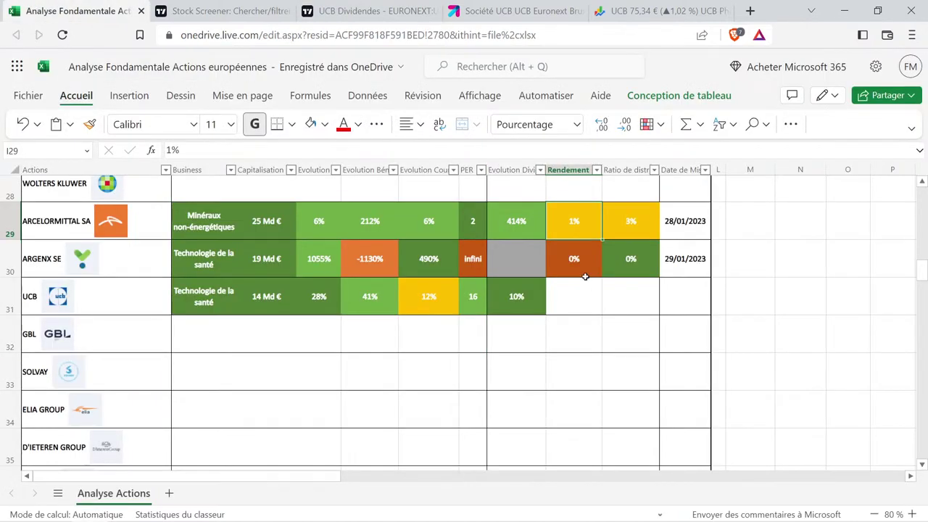
pyautogui.click(594, 288)
pyautogui.hotkey('ctrl', 'v')
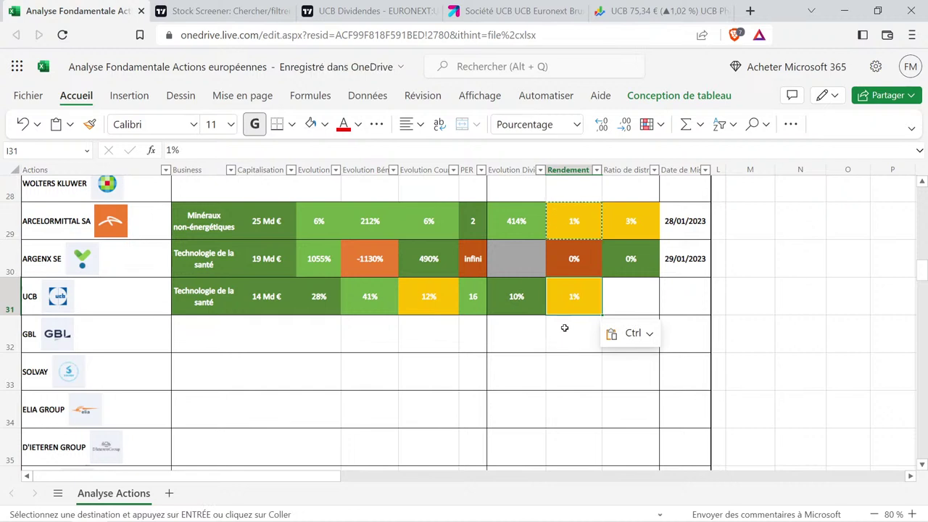
pyautogui.click(323, 303)
pyautogui.moveTo(393, 291); pyautogui.dragTo(327, 286)
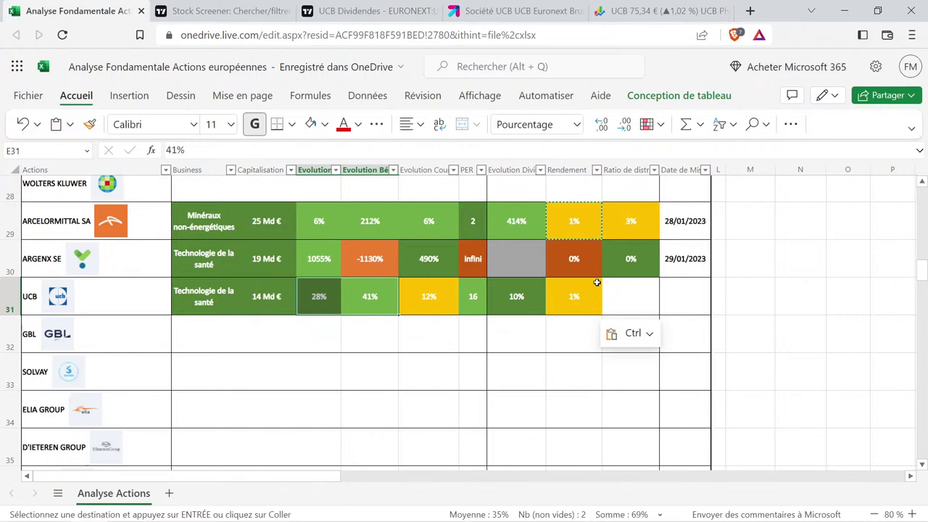
# Copy UCB's payout ratios for 2017 to 2021 from the dividend table on TradingView.
pyautogui.click(369, 11)
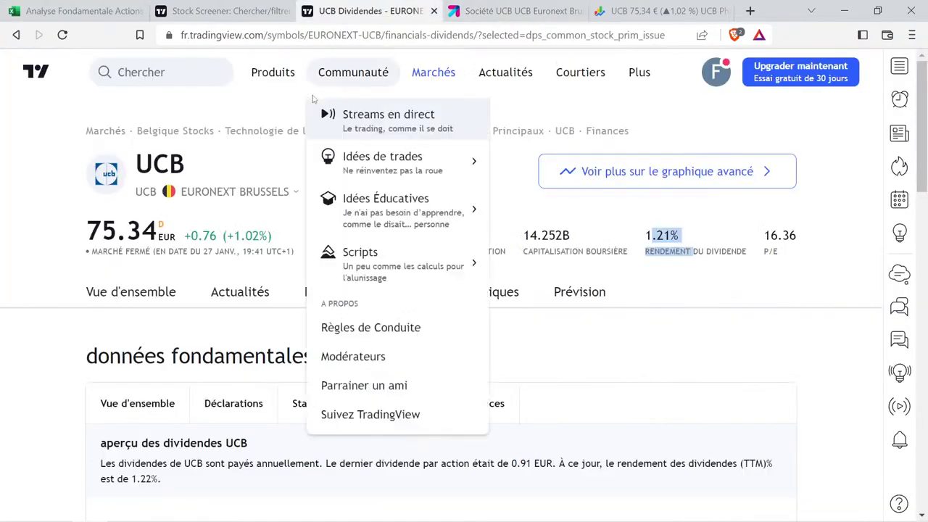
pyautogui.scroll(-3, 51, 308)
pyautogui.scroll(-2, 51, 309)
pyautogui.scroll(1, 51, 309)
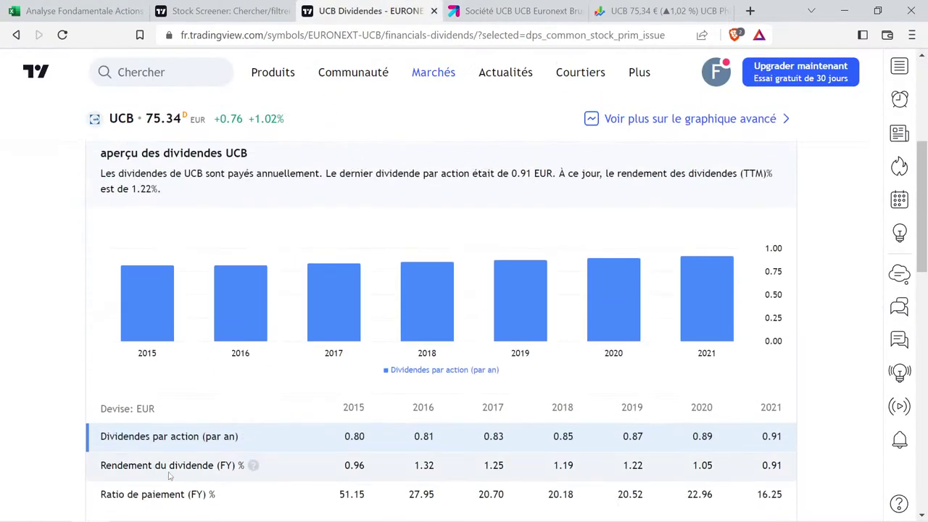
pyautogui.click(178, 494)
pyautogui.scroll(-2, 366, 400)
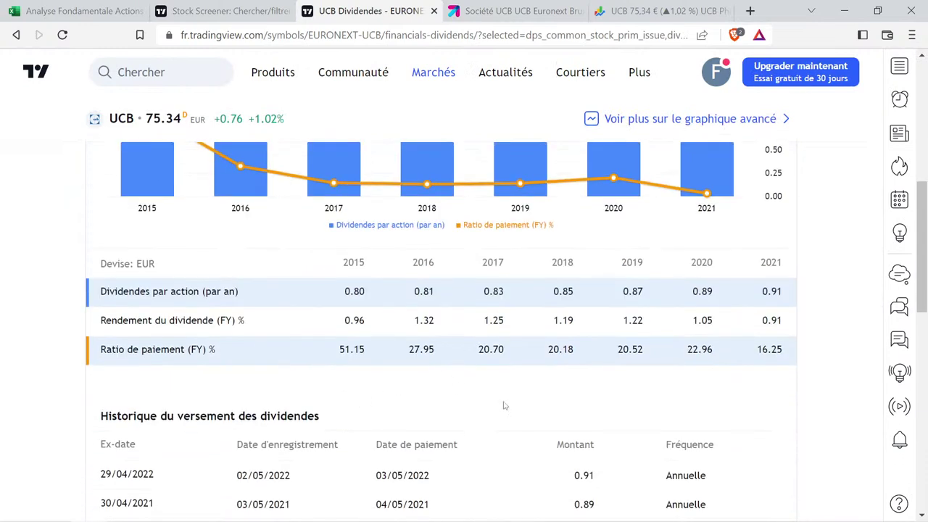
pyautogui.moveTo(480, 355); pyautogui.dragTo(783, 358)
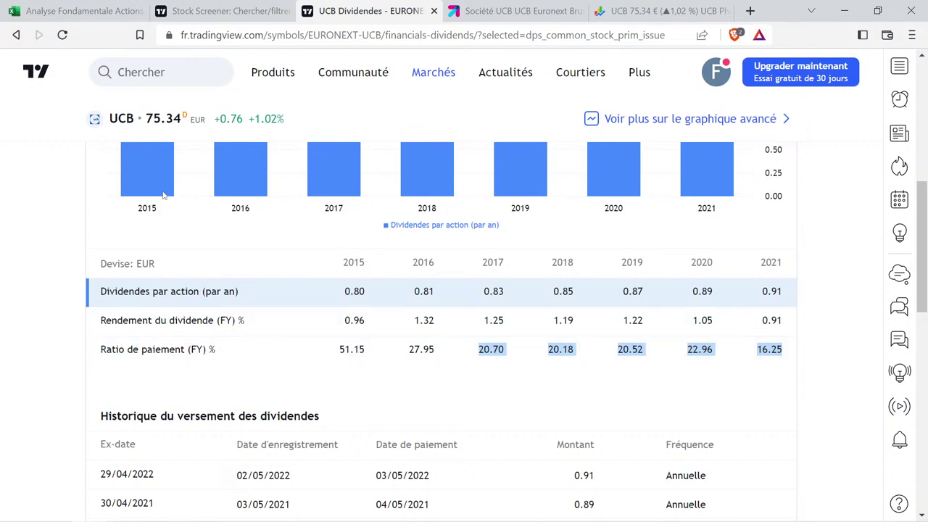
# Paste the copied payout ratios into the workbook starting at cell R1, above the average payout ratio calculation.
pyautogui.click(80, 11)
pyautogui.click(795, 282)
pyautogui.scroll(6, 795, 281)
pyautogui.scroll(3, 794, 283)
pyautogui.click(795, 295)
pyautogui.press('Right')
pyautogui.press('Right')
pyautogui.press('Right')
pyautogui.press('Right')
pyautogui.press('Right')
pyautogui.press('Right')
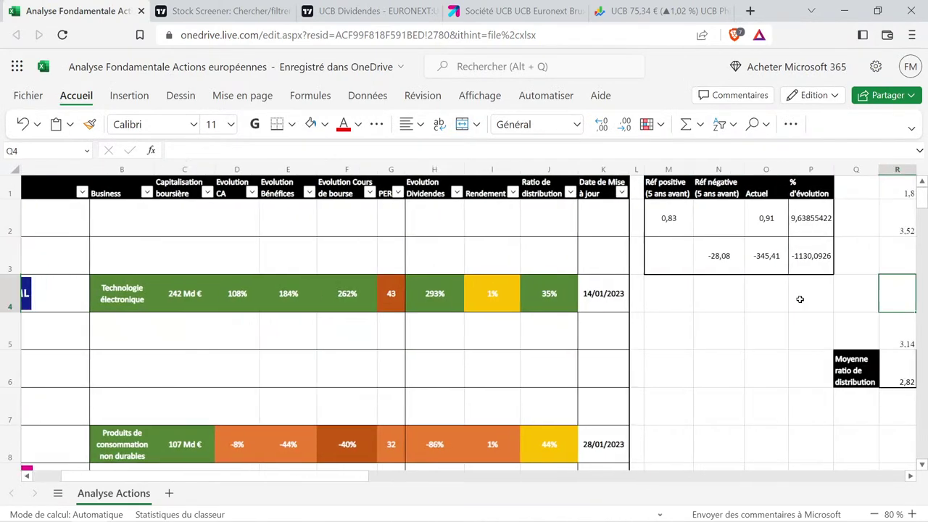
pyautogui.click(831, 191)
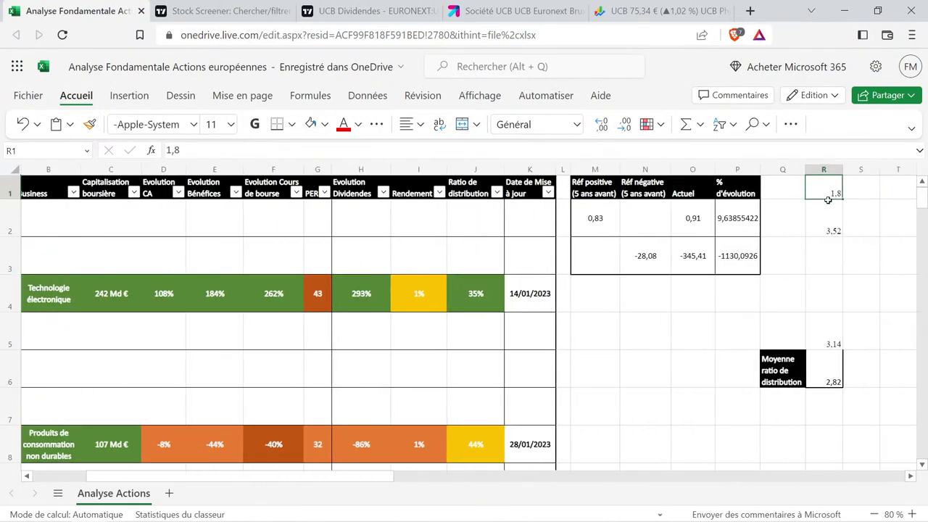
pyautogui.hotkey('ctrl', 'v')
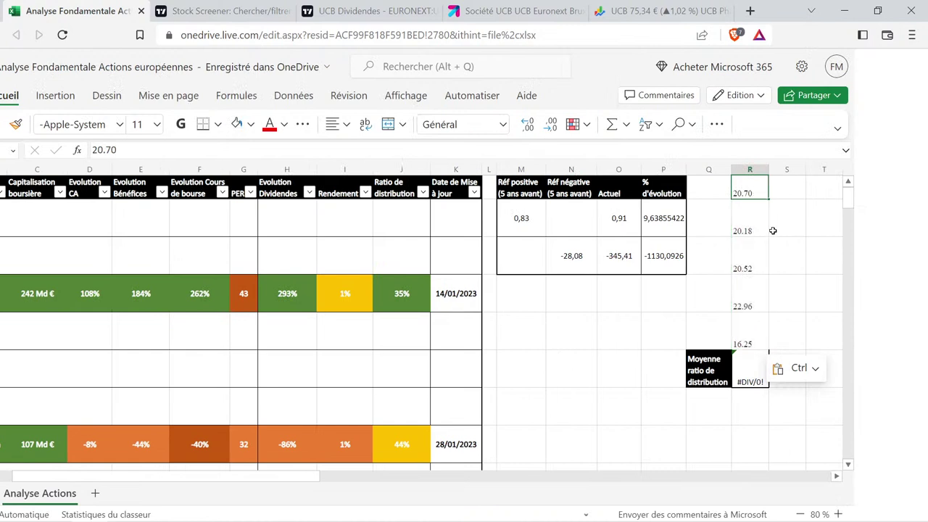
# Re-enter UCB's payout ratios in R1 to R5 with decimal commas: 20,7, 20,18, 20,52, 22,96 and 16,25.
pyautogui.write('20,7')
pyautogui.press('Return')
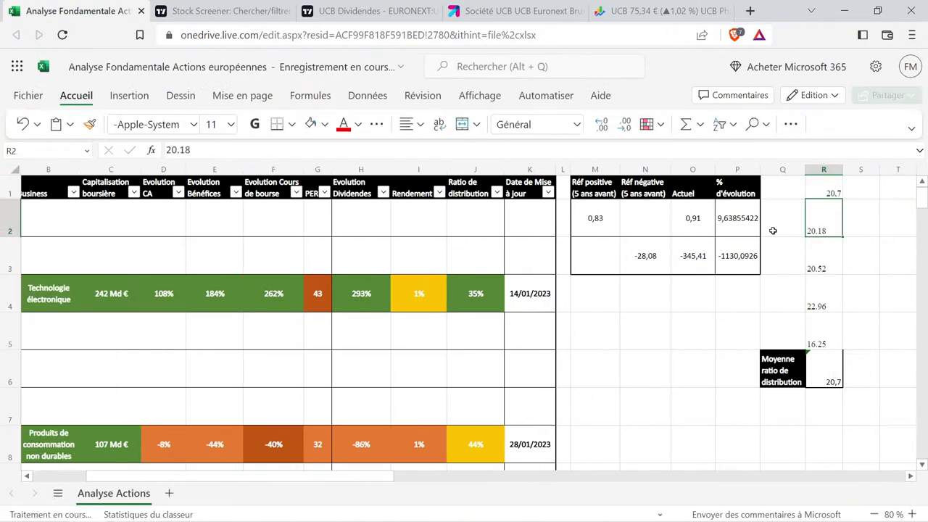
pyautogui.write('20,18')
pyautogui.press('Return')
pyautogui.write('20,52')
pyautogui.press('Return')
pyautogui.write('22,96')
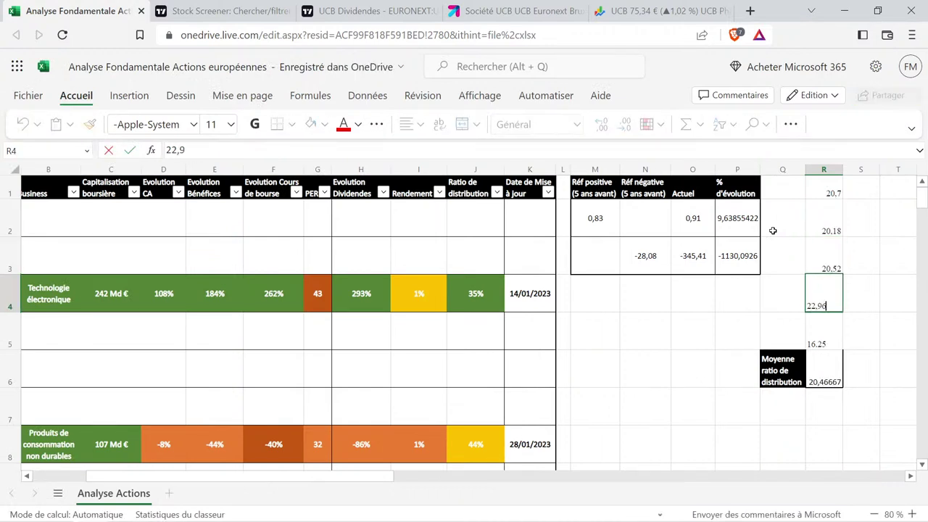
pyautogui.press('Return')
pyautogui.write('16')
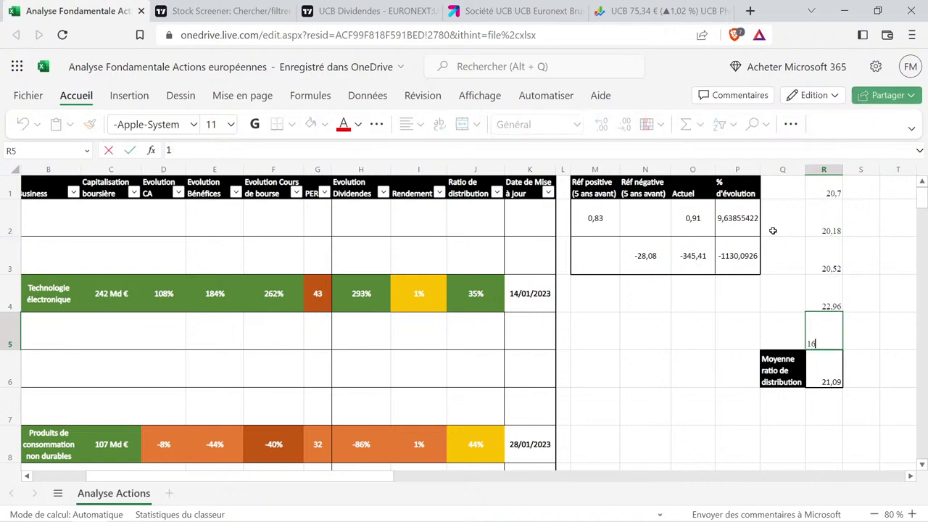
pyautogui.write(',25')
pyautogui.press('Return')
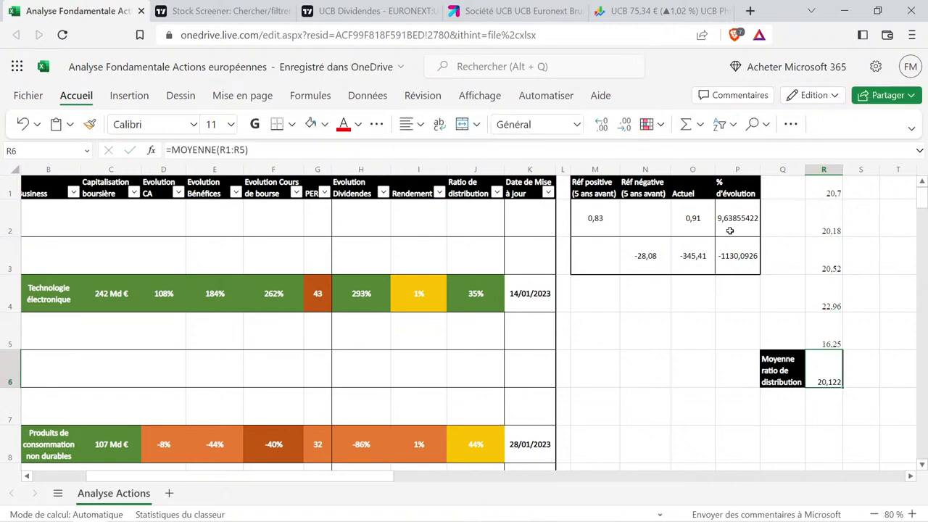
# Copy the dark green 35% payout ratio cell from row 4 into UCB's payout ratio cell and set its value to 20%.
pyautogui.click(480, 293)
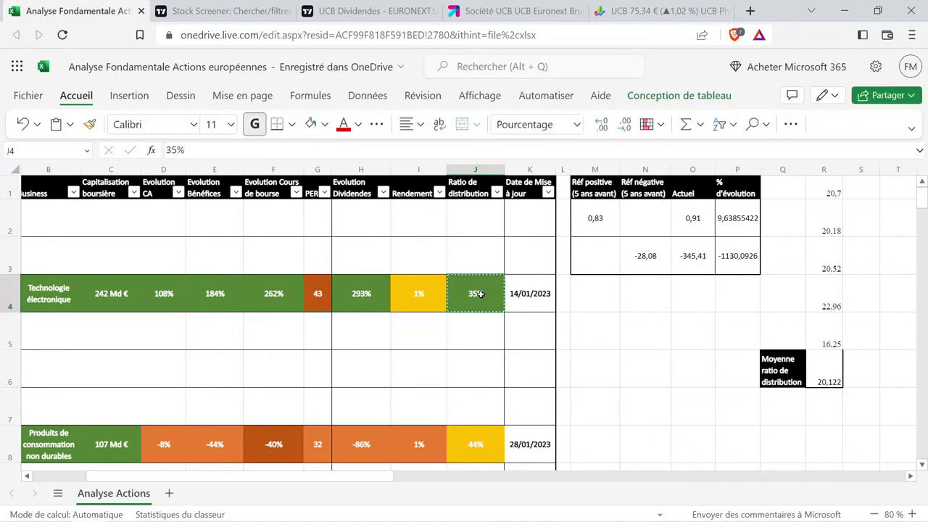
pyautogui.scroll(-6, 480, 294)
pyautogui.scroll(-5, 480, 295)
pyautogui.click(475, 369)
pyautogui.hotkey('ctrl', 'v')
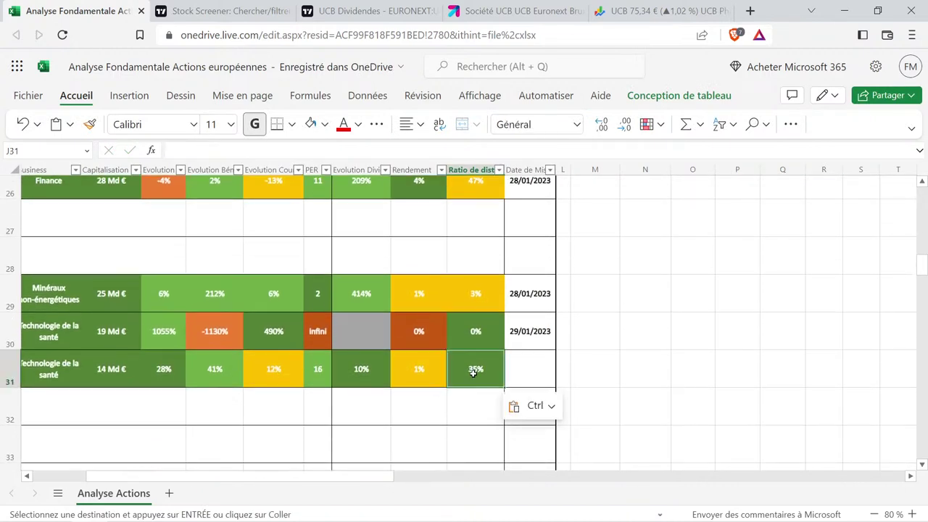
pyautogui.doubleClick(474, 371)
pyautogui.press('BackSpace')
pyautogui.press('BackSpace')
pyautogui.write('20')
pyautogui.press('Return')
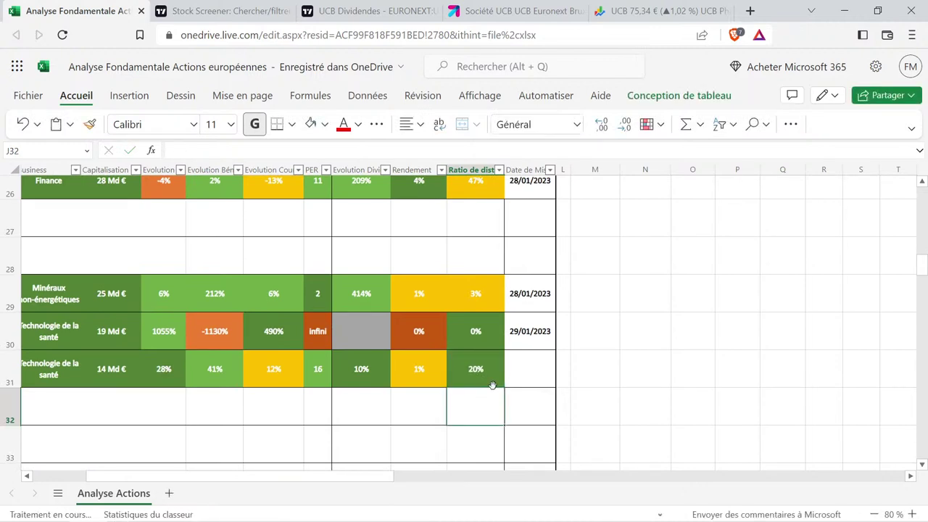
# Copy ARGENX SE's update date 29/01/2023 into UCB's update date cell.
pyautogui.click(492, 376)
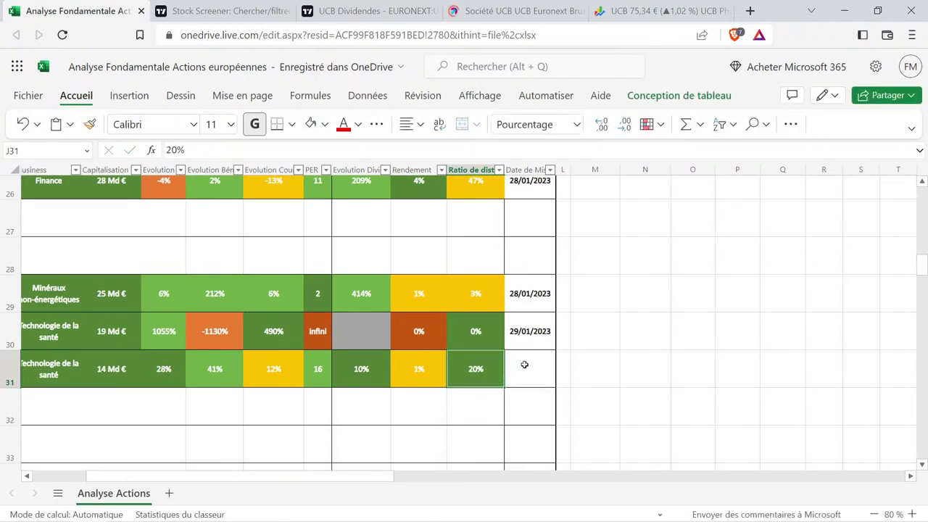
pyautogui.click(536, 339)
pyautogui.hotkey('ctrl', 'c')
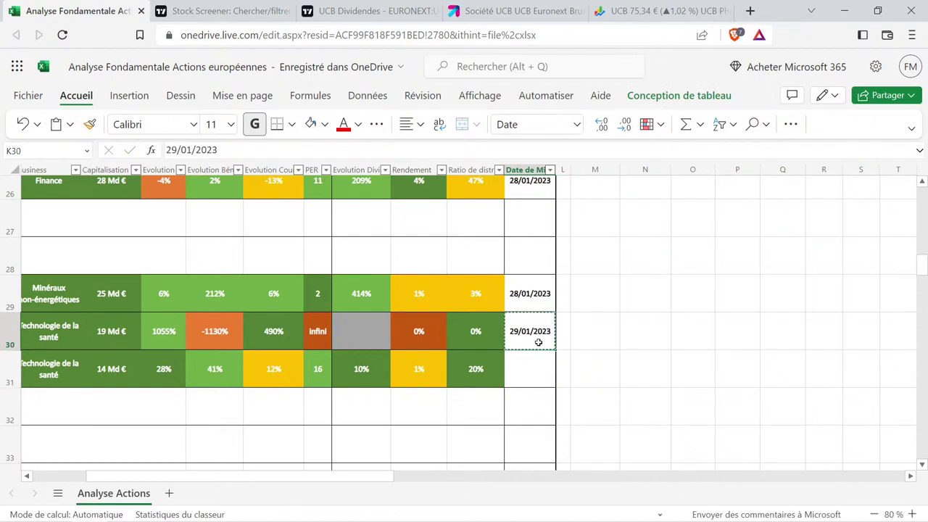
pyautogui.click(534, 366)
pyautogui.hotkey('ctrl', 'v')
# Review UCB's row from business and PER through dividend evolution, yield and payout ratio.
pyautogui.press('Left')
pyautogui.press('Left')
pyautogui.press('Left')
pyautogui.press('Left')
pyautogui.press('Left')
pyautogui.press('Left')
pyautogui.press('Left')
pyautogui.press('Left')
pyautogui.press('Left')
pyautogui.press('Left')
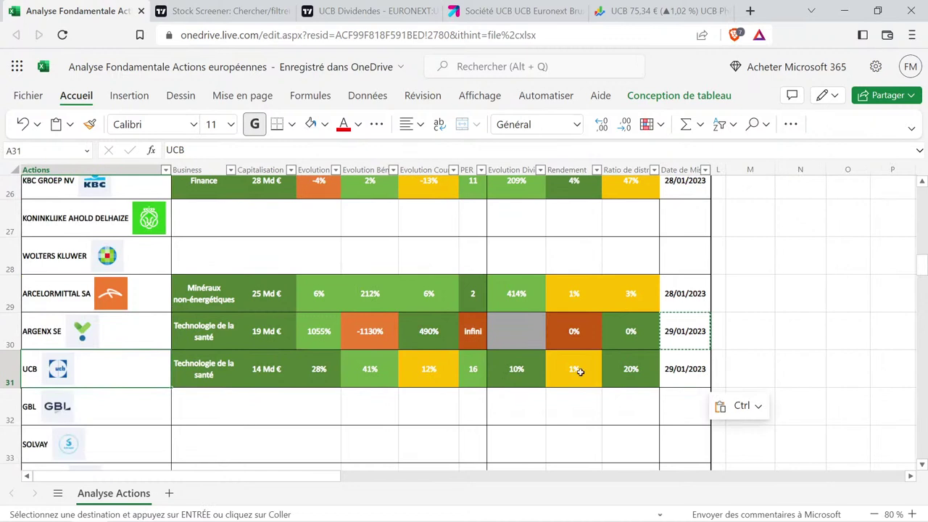
pyautogui.moveTo(481, 377); pyautogui.dragTo(221, 358)
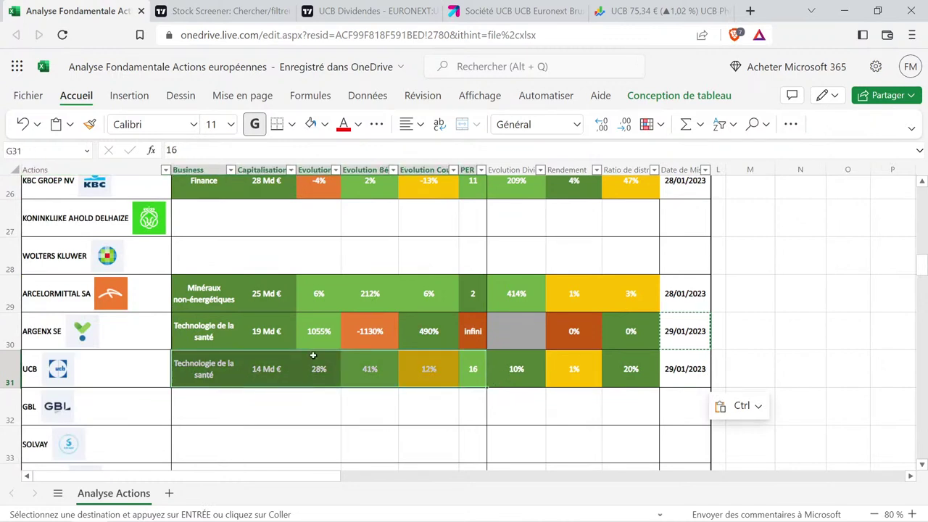
pyautogui.click(520, 368)
pyautogui.press('Right')
pyautogui.click(503, 361)
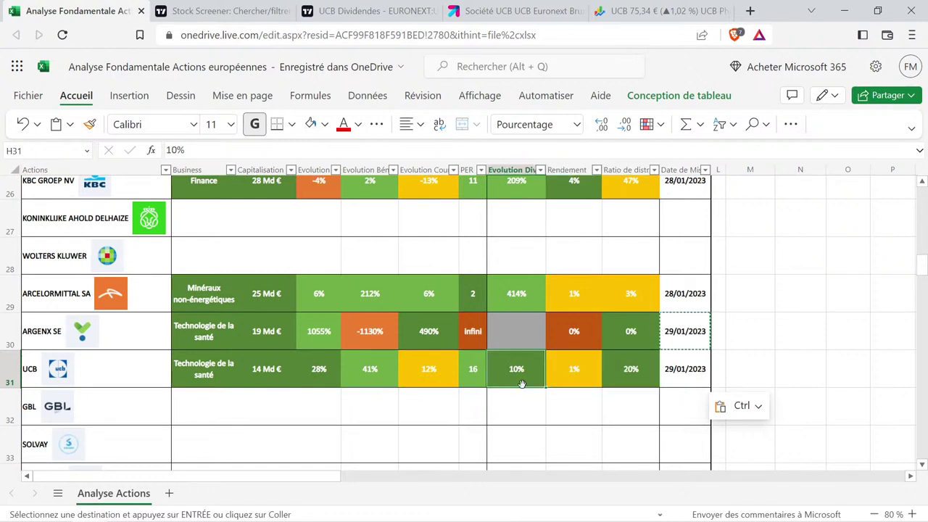
pyautogui.click(622, 372)
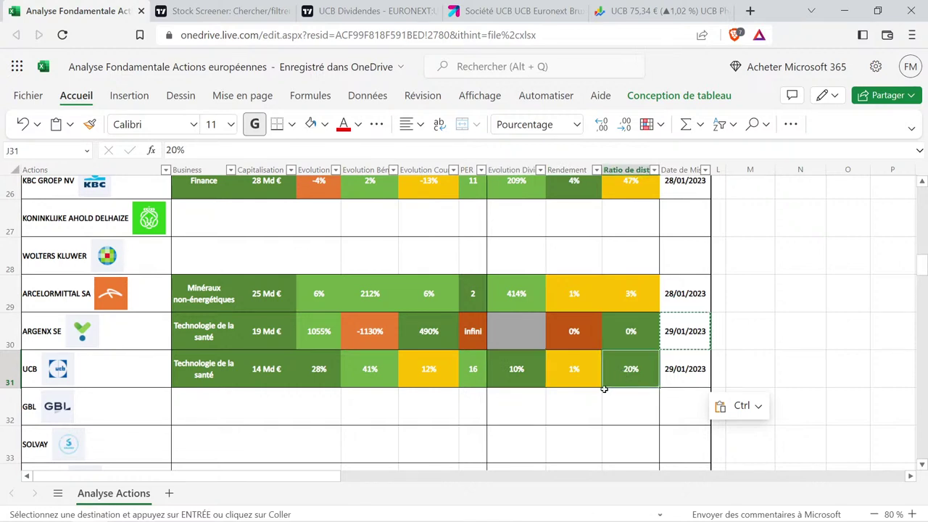
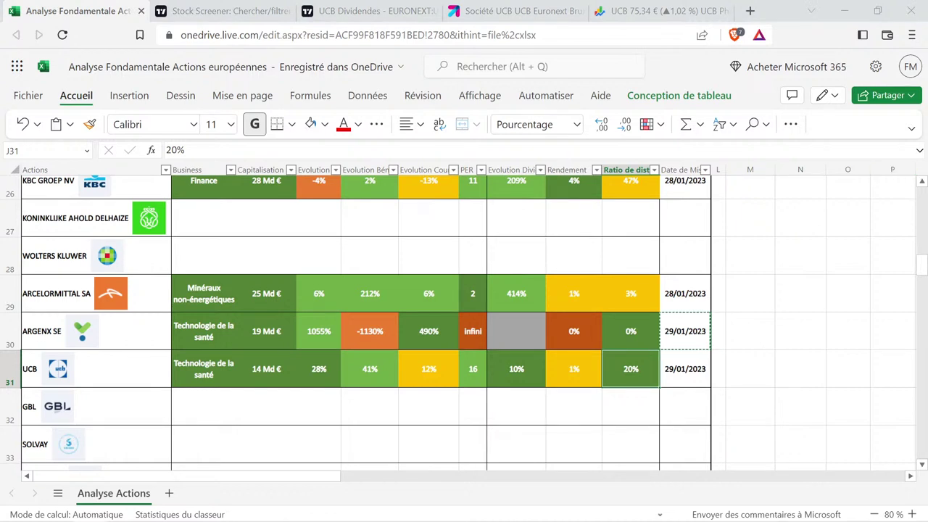
# Open GBL's page from the TradingView stock screener and close the UCB dividend page.
pyautogui.click(217, 11)
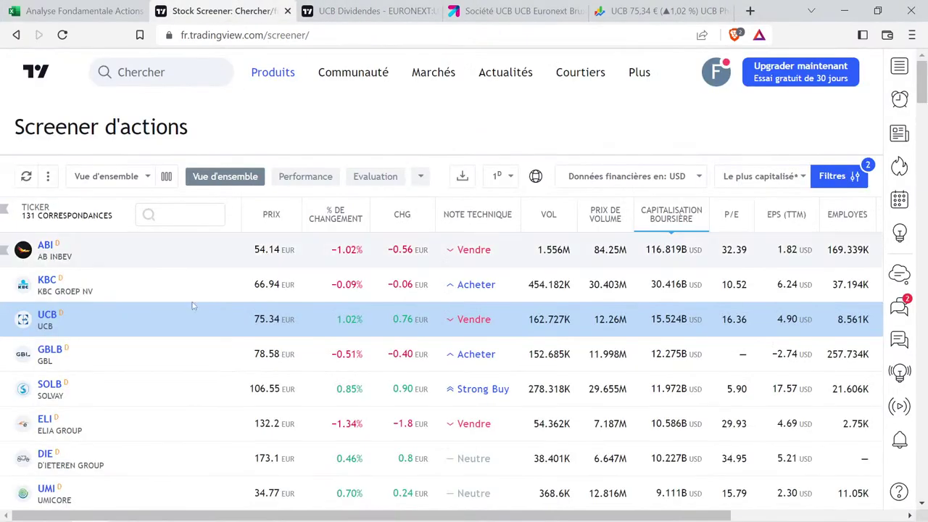
pyautogui.click(59, 351)
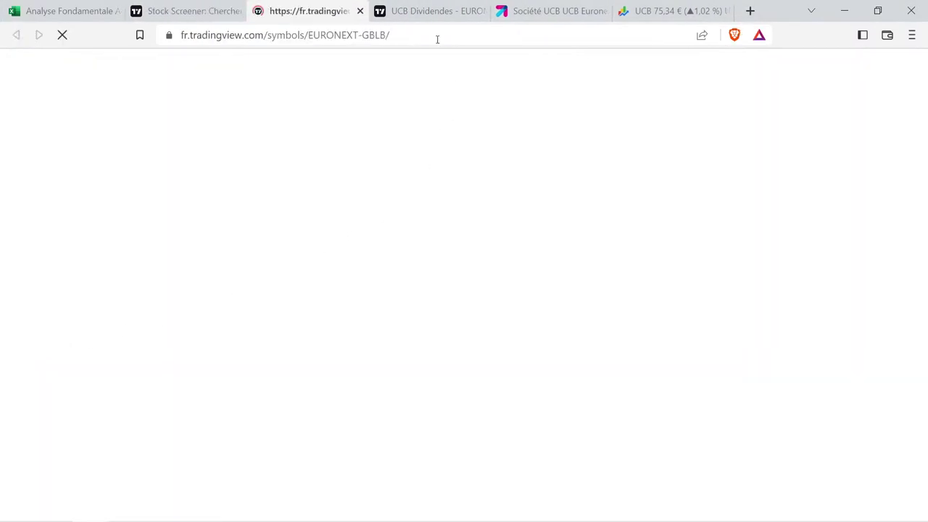
pyautogui.click(449, 10)
# Switch to Boursorama, search for "gblb" and open the GBL quote listed on Euronext Bruxelles.
pyautogui.click(481, 10)
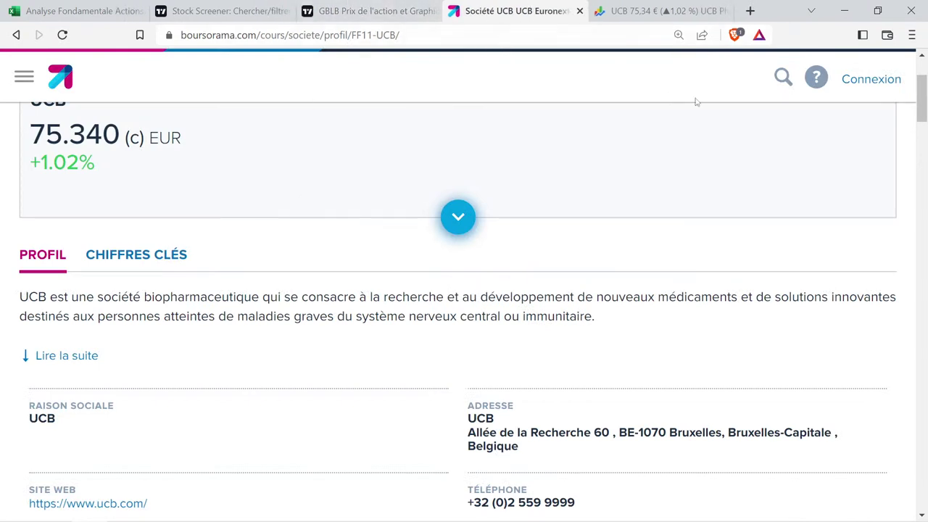
pyautogui.click(783, 76)
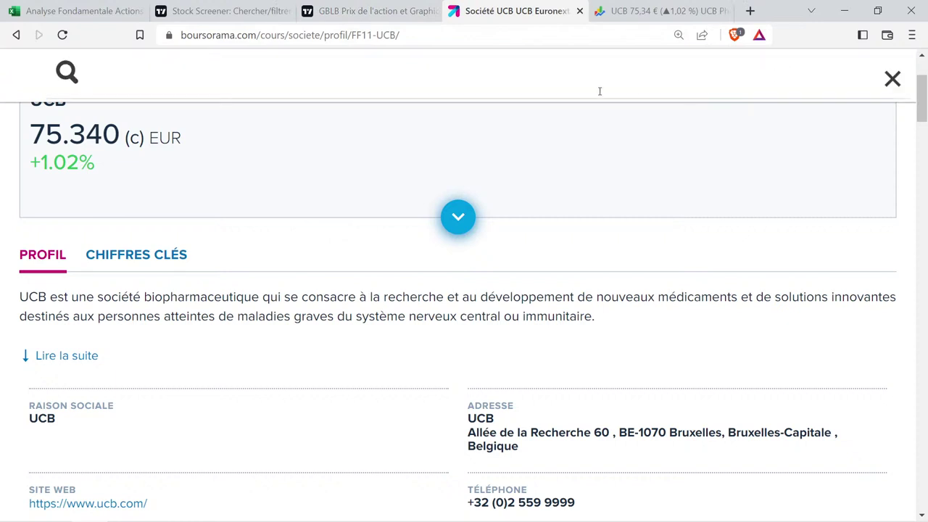
pyautogui.write('b')
pyautogui.press('BackSpace')
pyautogui.write('gblb')
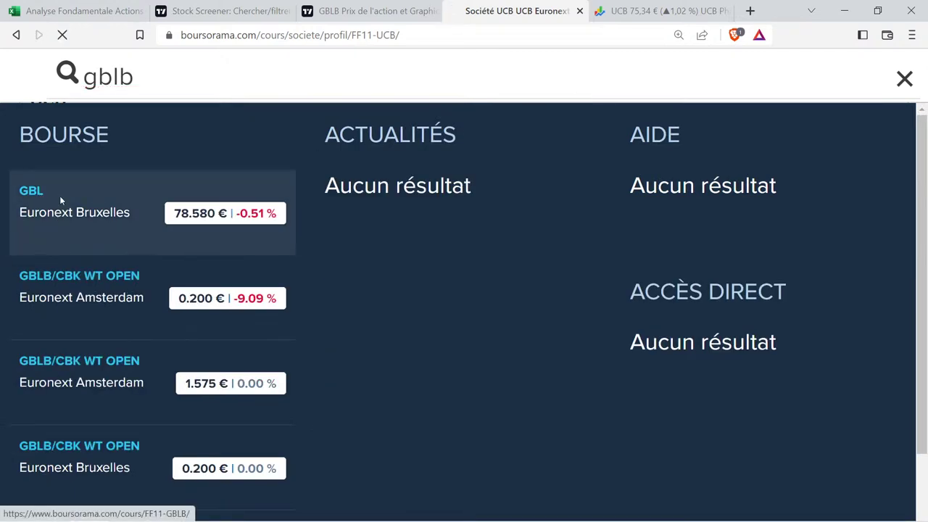
pyautogui.click(59, 196)
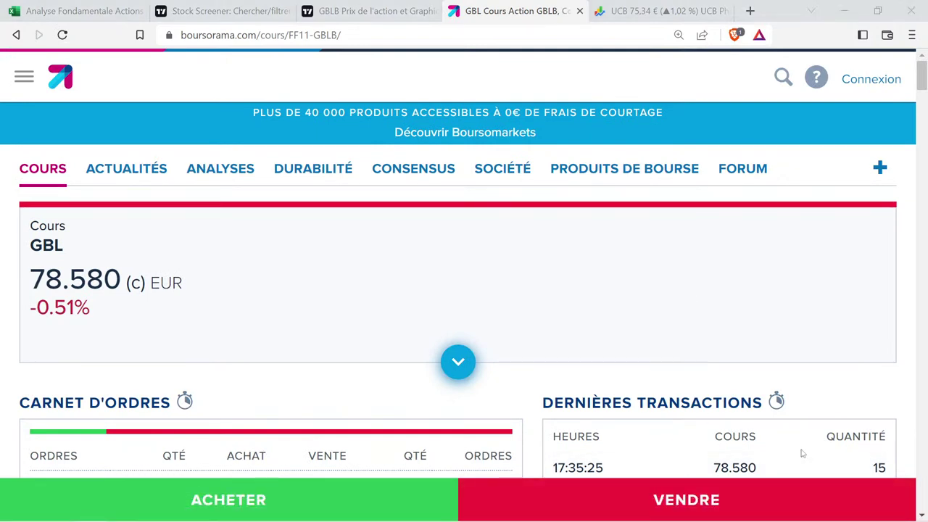
# Open GBL's company profile on Boursorama and expand the full business description.
pyautogui.click(690, 285)
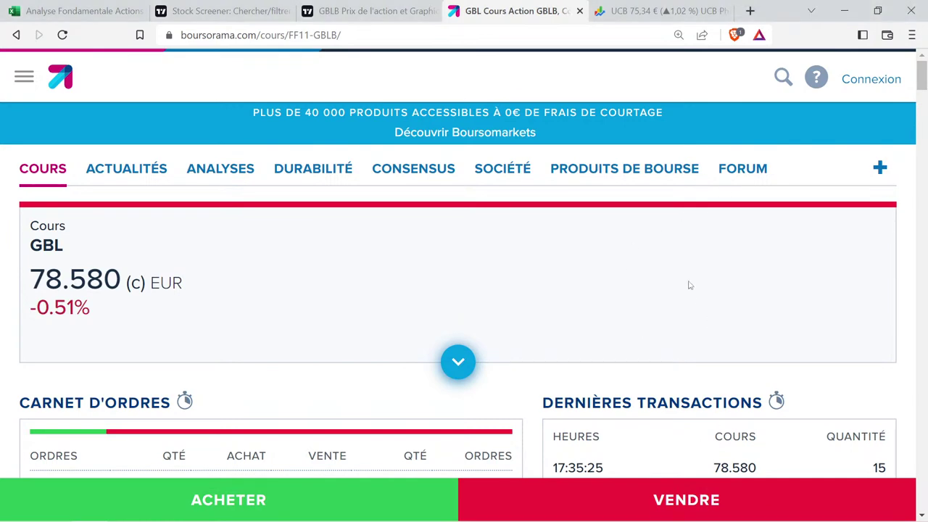
pyautogui.hotkey('ctrl', '-')
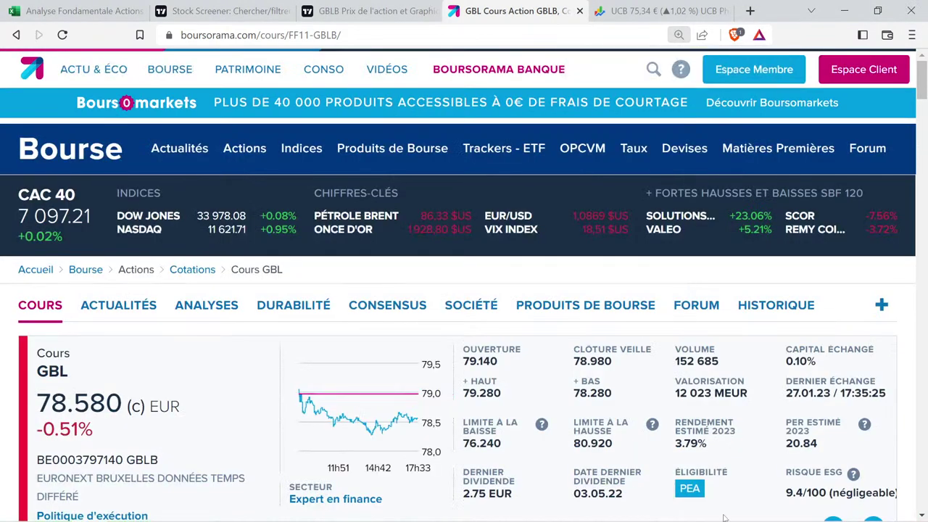
pyautogui.hotkey('ctrl', '-')
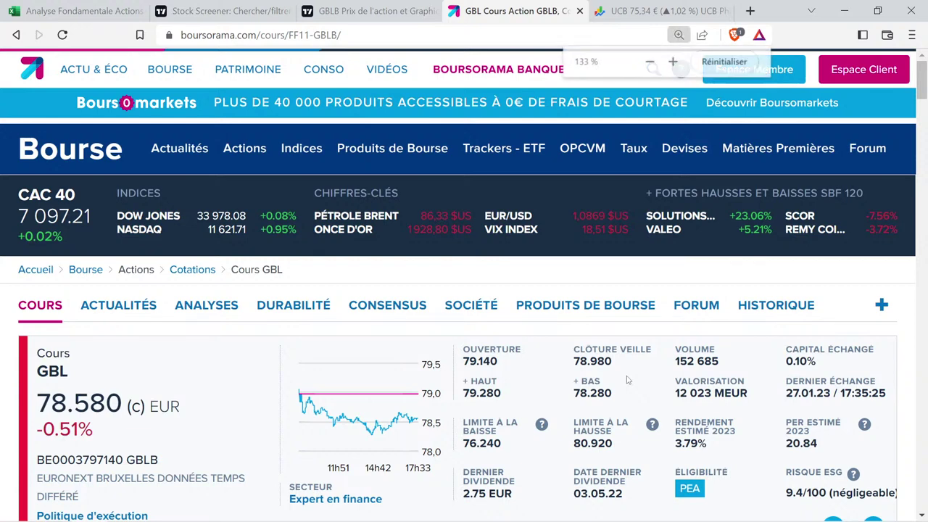
pyautogui.click(504, 169)
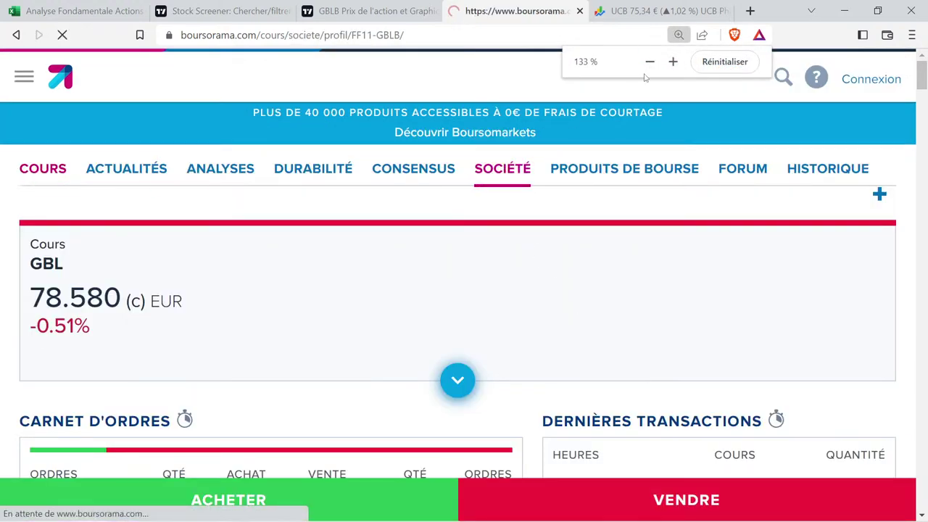
pyautogui.scroll(-2, 253, 325)
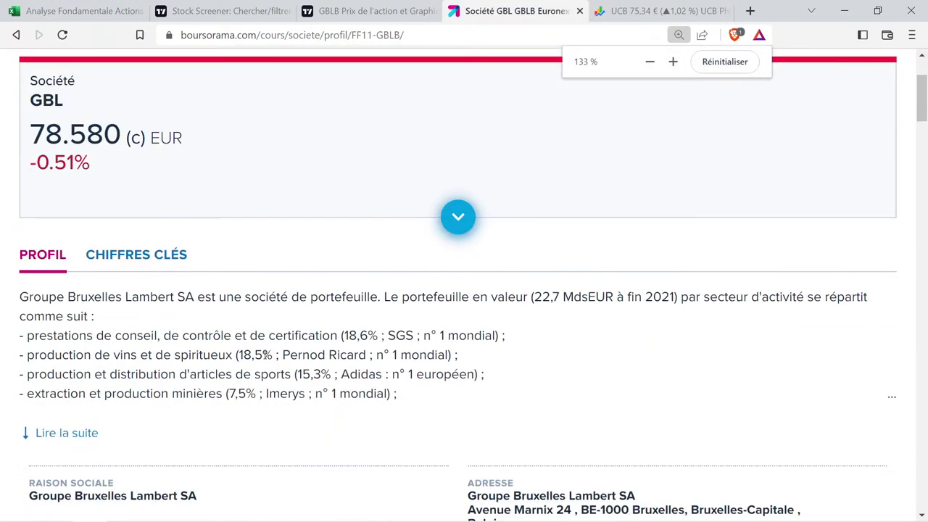
pyautogui.scroll(-1, 217, 348)
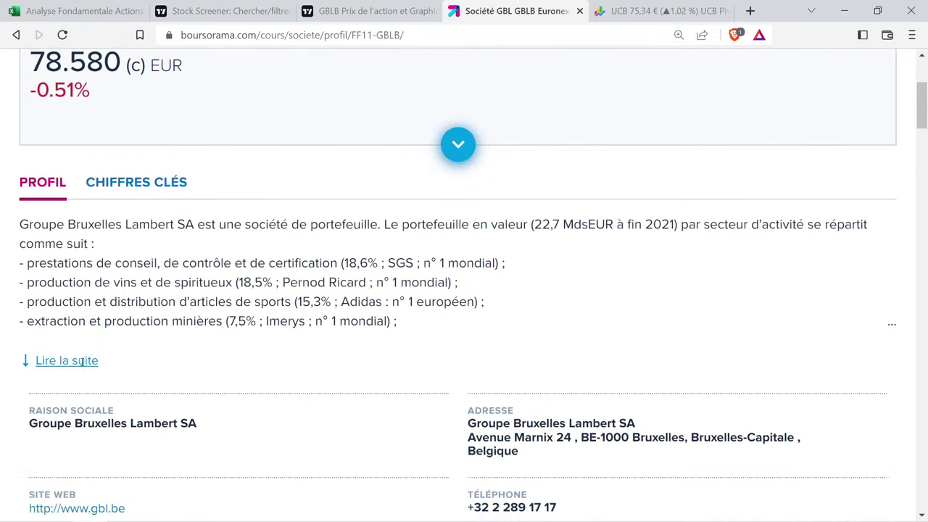
pyautogui.click(67, 360)
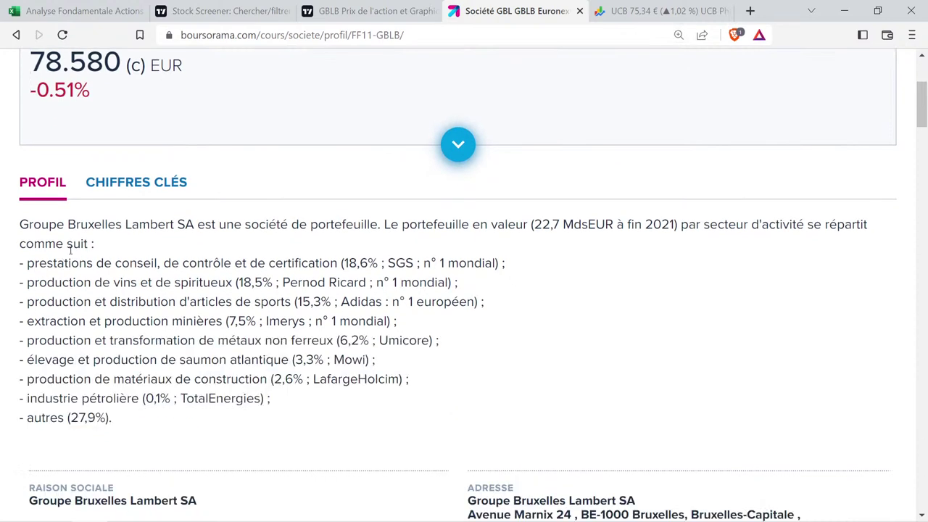
# Examine GBL's portfolio breakdown by sector on Boursorama, including SGS and Pernod Ricard, and check its sector classification on TradingView.
pyautogui.scroll(-1, 100, 252)
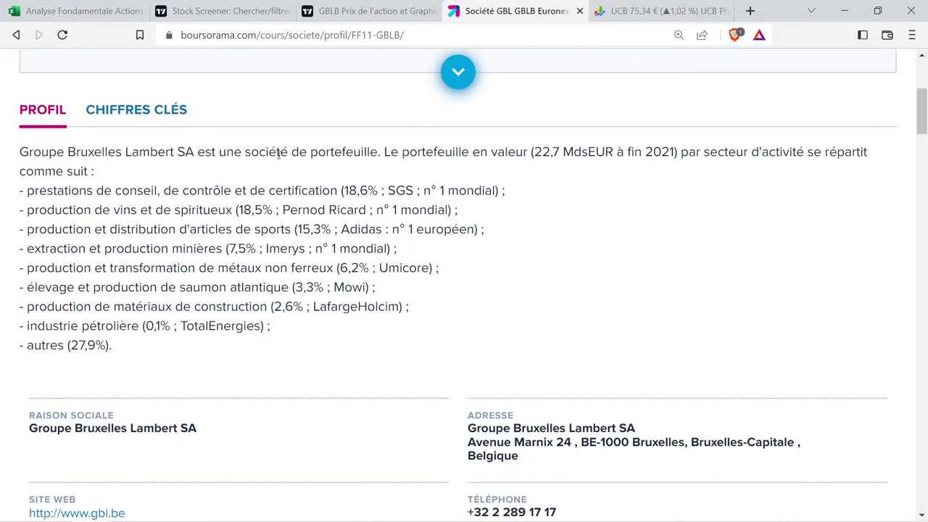
pyautogui.moveTo(280, 153); pyautogui.dragTo(789, 177)
pyautogui.moveTo(34, 190); pyautogui.dragTo(377, 191)
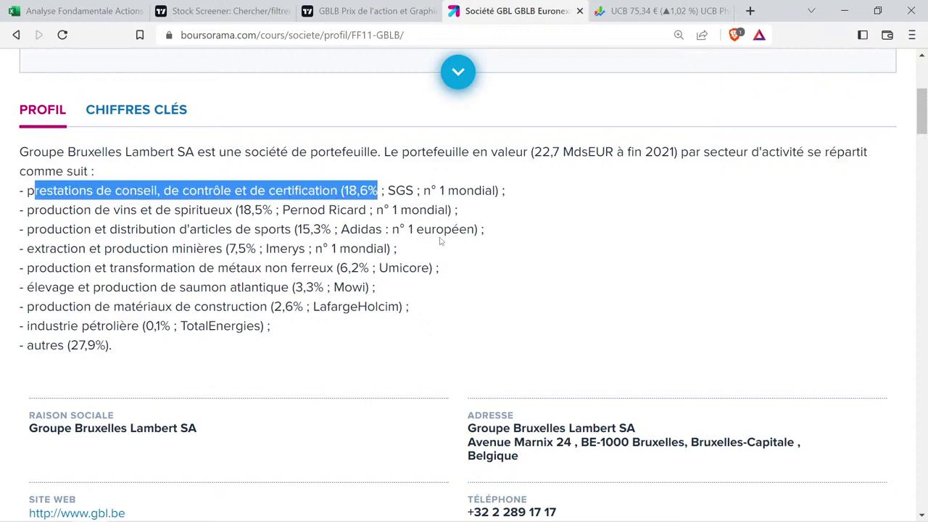
pyautogui.moveTo(387, 190); pyautogui.dragTo(524, 199)
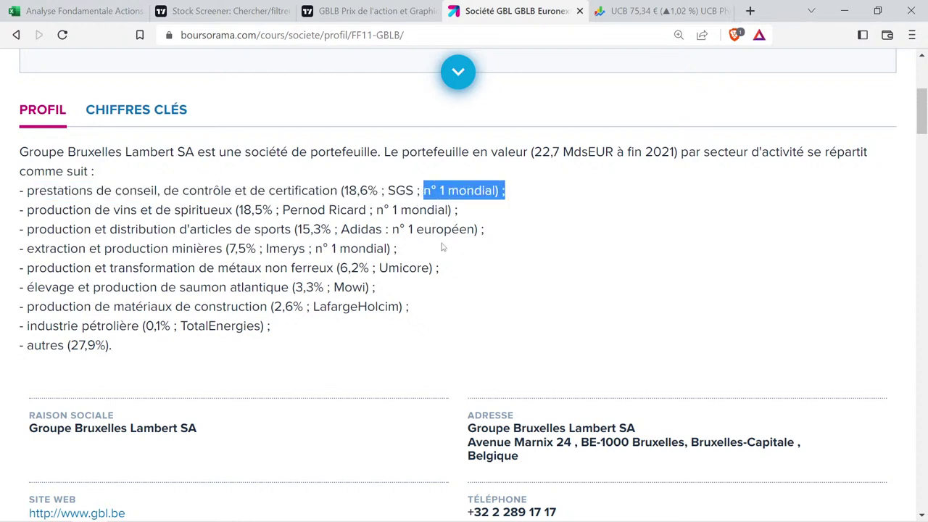
pyautogui.moveTo(29, 209); pyautogui.dragTo(366, 209)
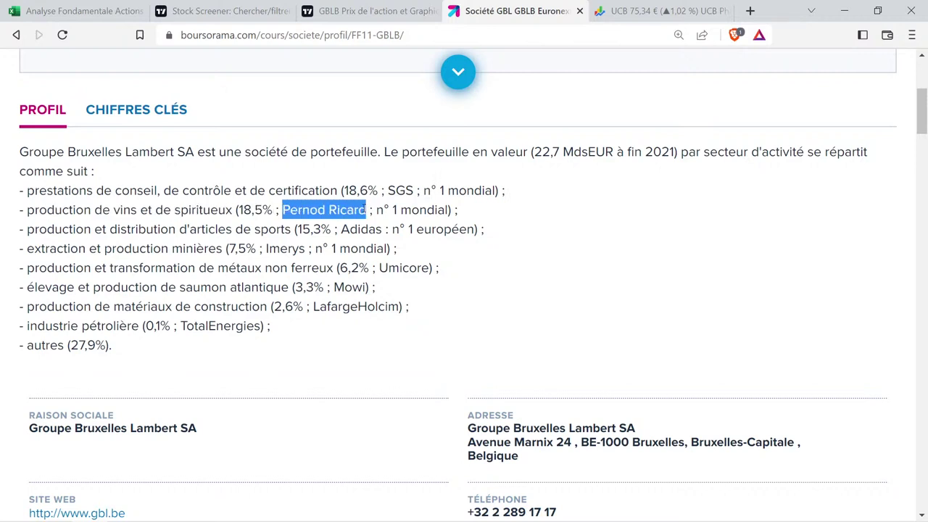
pyautogui.scroll(1, 301, 181)
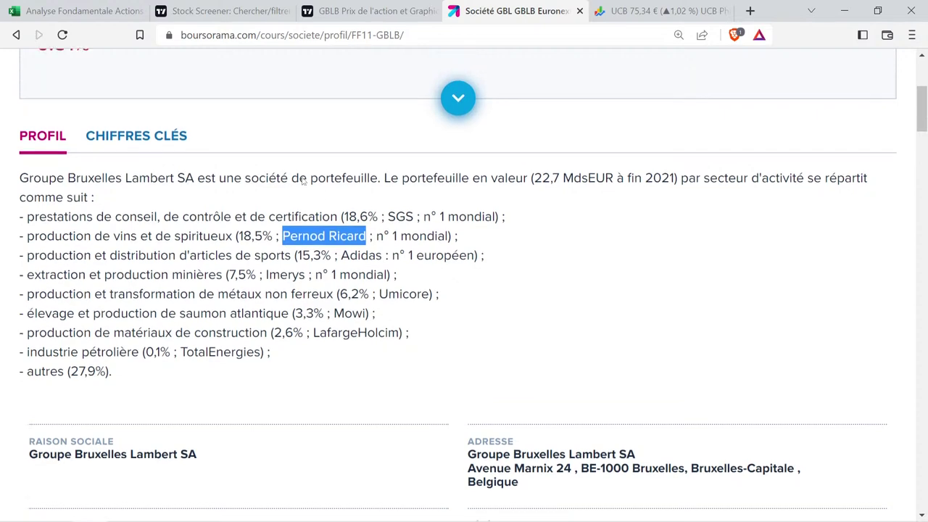
pyautogui.scroll(-1, 300, 183)
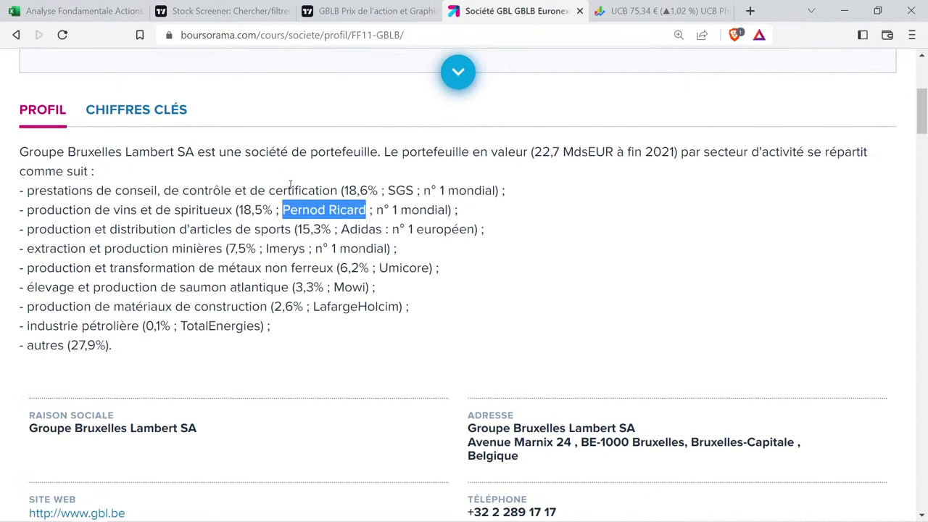
pyautogui.scroll(1, 291, 190)
pyautogui.click(370, 11)
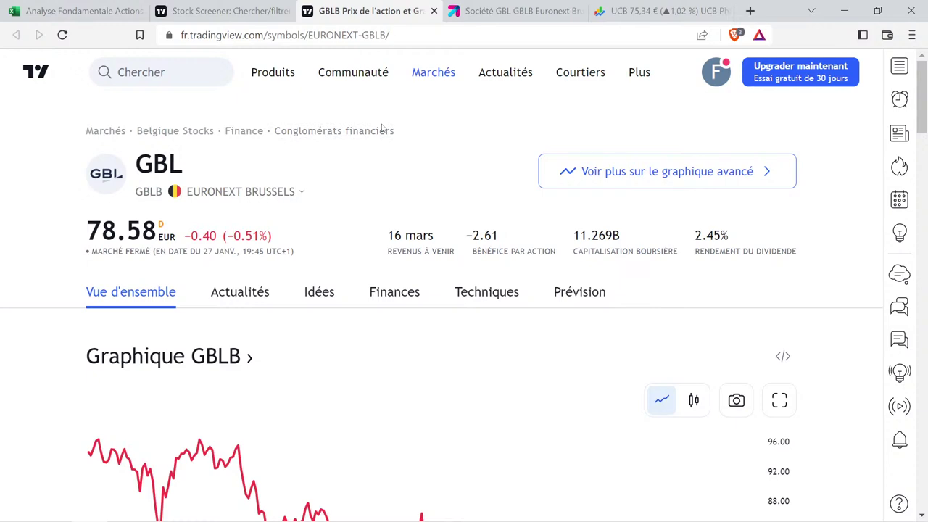
pyautogui.hotkey('ctrl', 'Tab')
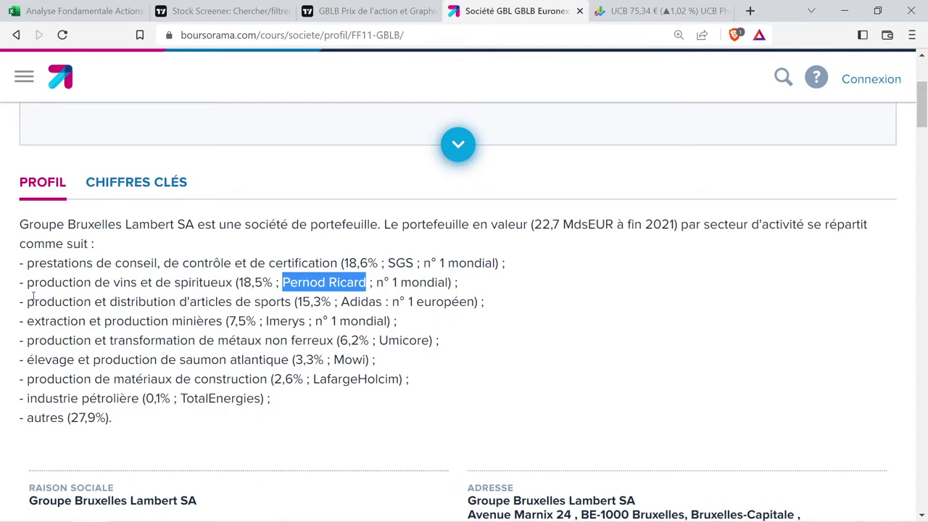
# Read GBL's remaining portfolio sectors on Boursorama, from sports goods (Adidas) and mining (Imerys) down to oil (TotalEnergies) and other holdings.
pyautogui.moveTo(27, 301); pyautogui.dragTo(482, 306)
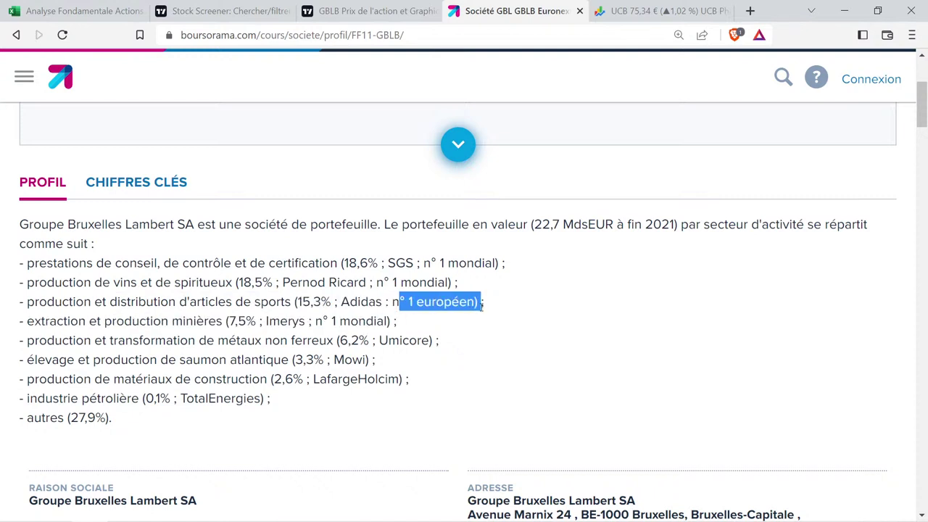
pyautogui.moveTo(33, 321); pyautogui.dragTo(395, 324)
pyautogui.click(386, 317)
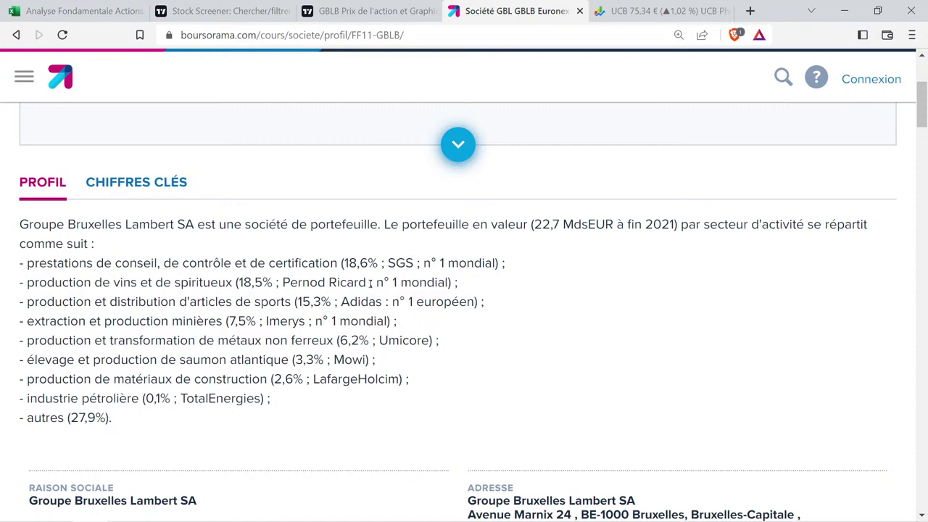
pyautogui.moveTo(371, 283); pyautogui.dragTo(317, 282)
pyautogui.moveTo(312, 321); pyautogui.dragTo(280, 321)
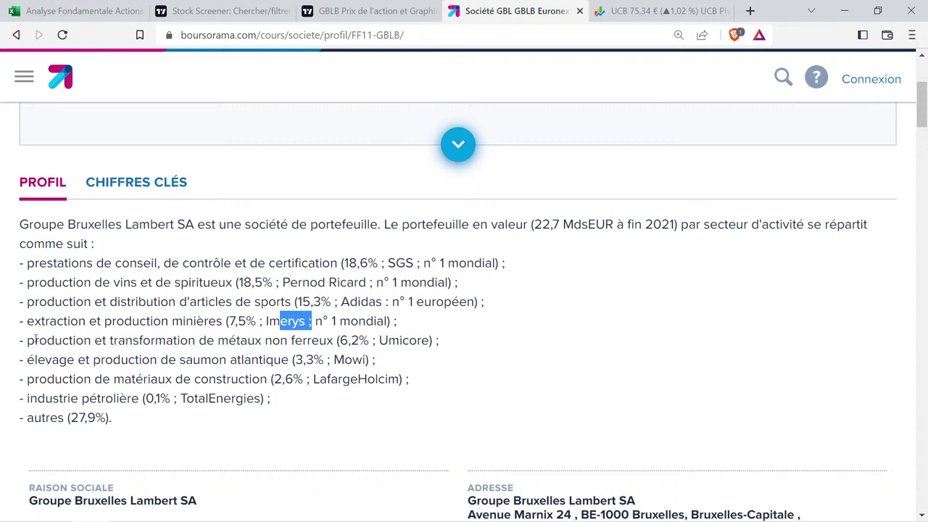
pyautogui.moveTo(26, 338); pyautogui.dragTo(377, 340)
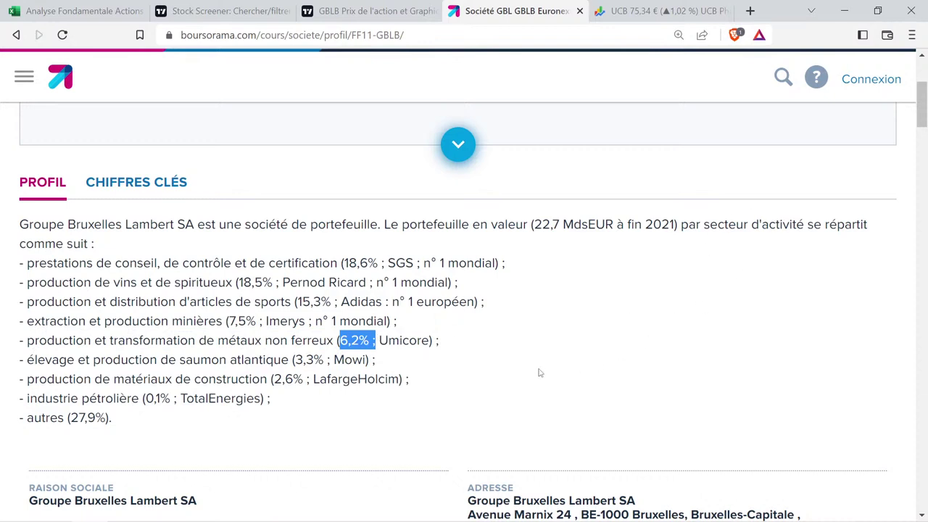
pyautogui.moveTo(380, 340); pyautogui.dragTo(433, 340)
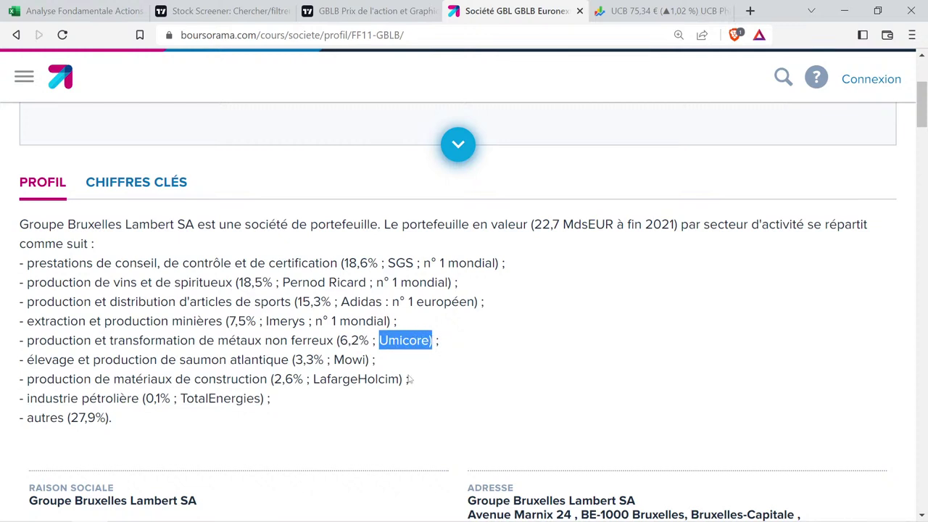
pyautogui.moveTo(28, 360); pyautogui.dragTo(274, 360)
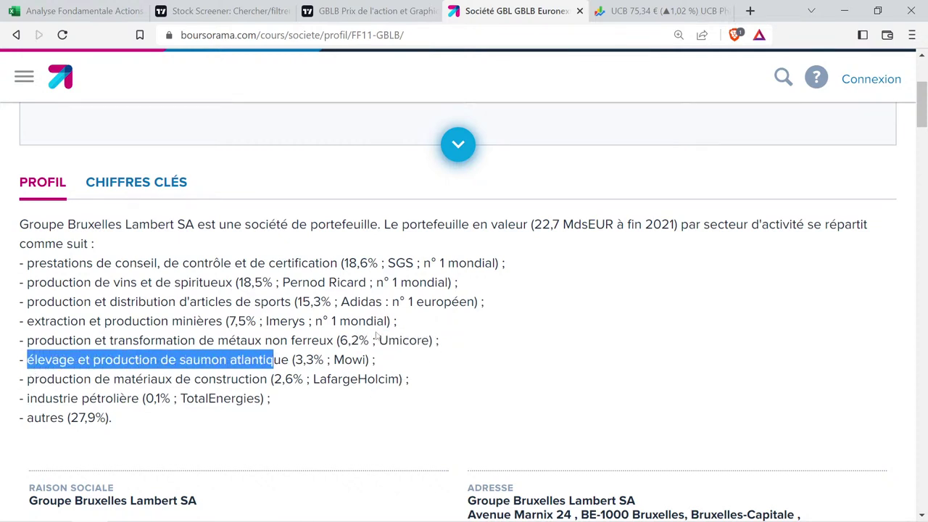
pyautogui.moveTo(388, 337); pyautogui.dragTo(431, 334)
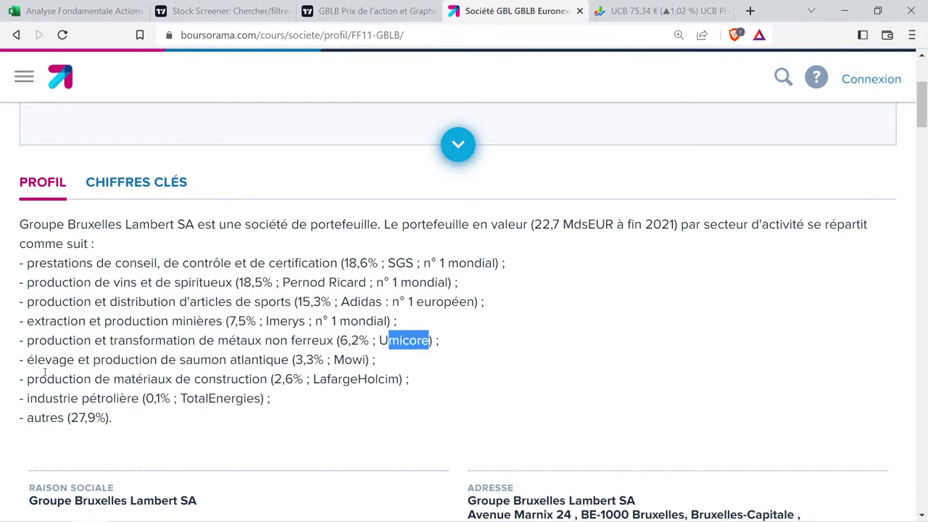
pyautogui.moveTo(29, 360); pyautogui.dragTo(363, 360)
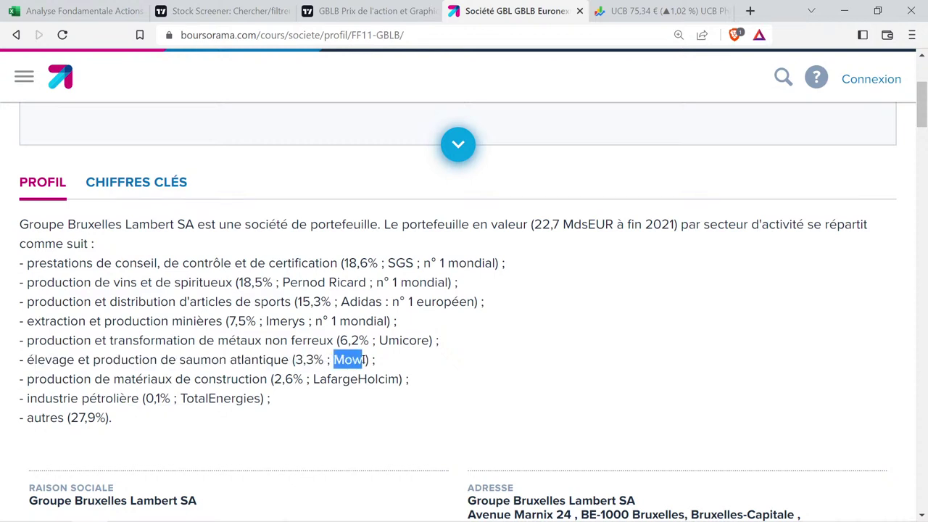
pyautogui.moveTo(35, 380); pyautogui.dragTo(398, 378)
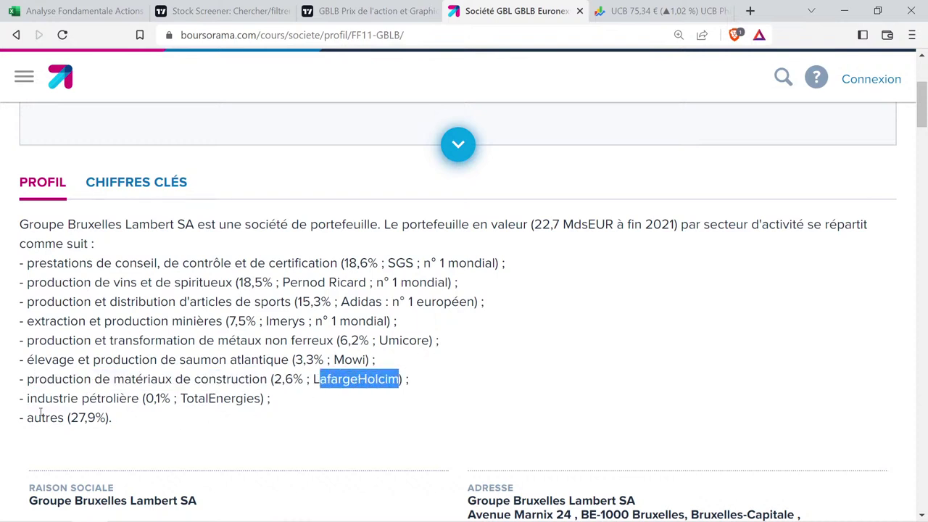
pyautogui.moveTo(26, 398); pyautogui.dragTo(195, 398)
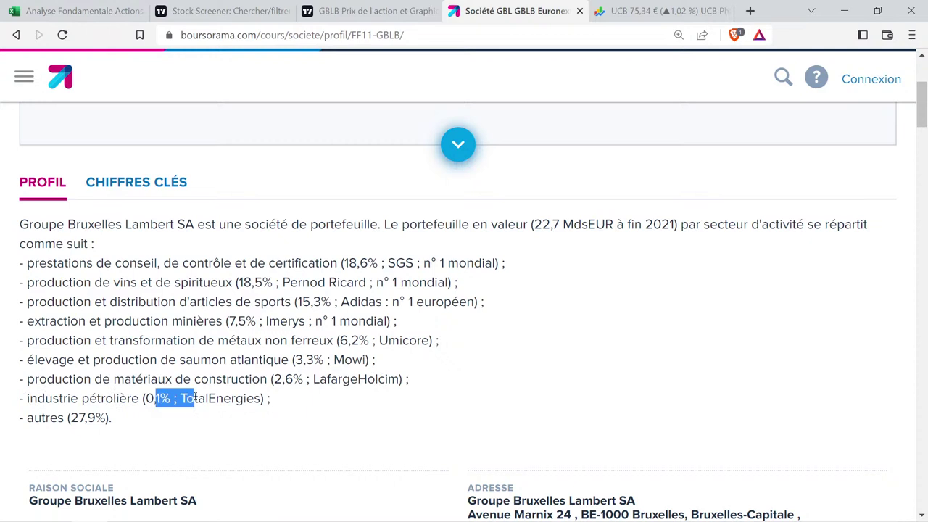
pyautogui.click(215, 405)
pyautogui.moveTo(261, 398); pyautogui.dragTo(180, 399)
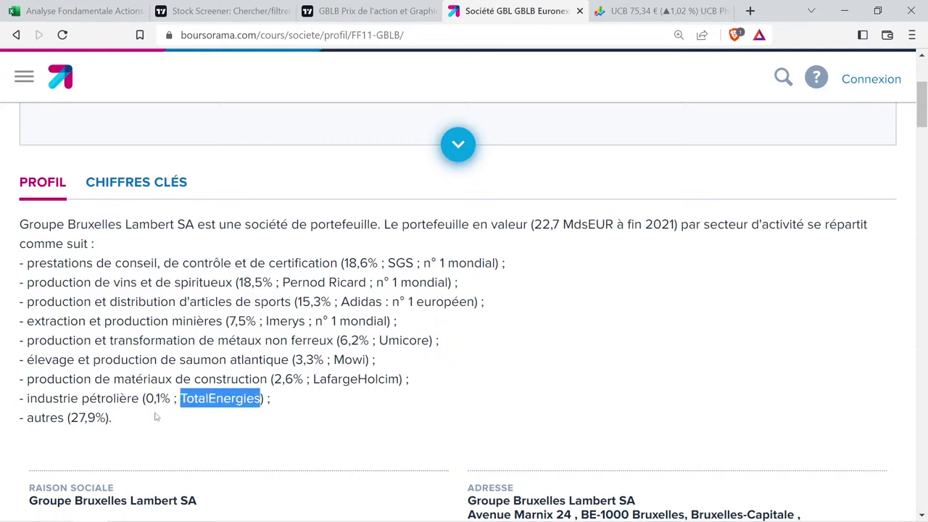
pyautogui.moveTo(127, 419); pyautogui.dragTo(12, 414)
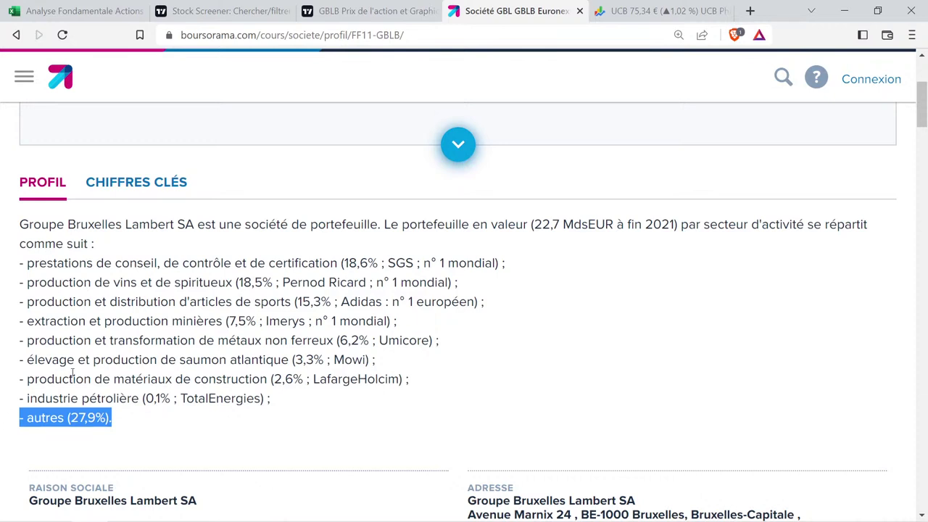
# Review GBL's full sector list for diversification and check which holdings rank first worldwide or in Europe.
pyautogui.click(109, 393)
pyautogui.moveTo(143, 416); pyautogui.dragTo(6, 245)
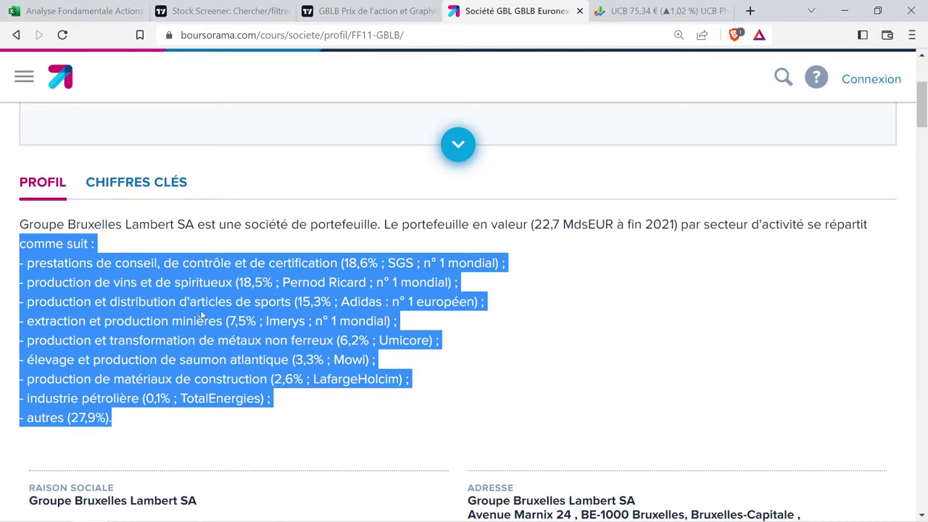
pyautogui.click(404, 326)
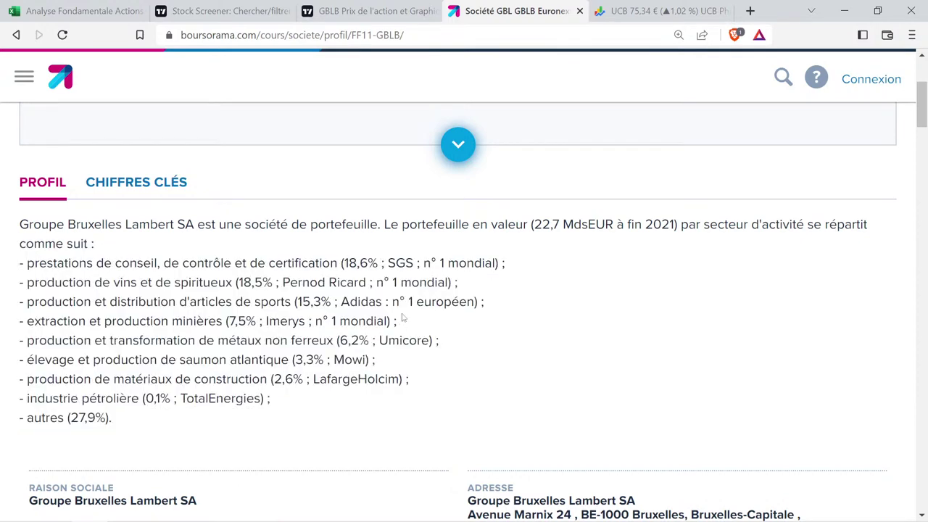
pyautogui.moveTo(395, 320); pyautogui.dragTo(334, 320)
pyautogui.moveTo(471, 297); pyautogui.dragTo(411, 282)
pyautogui.moveTo(474, 263); pyautogui.dragTo(430, 266)
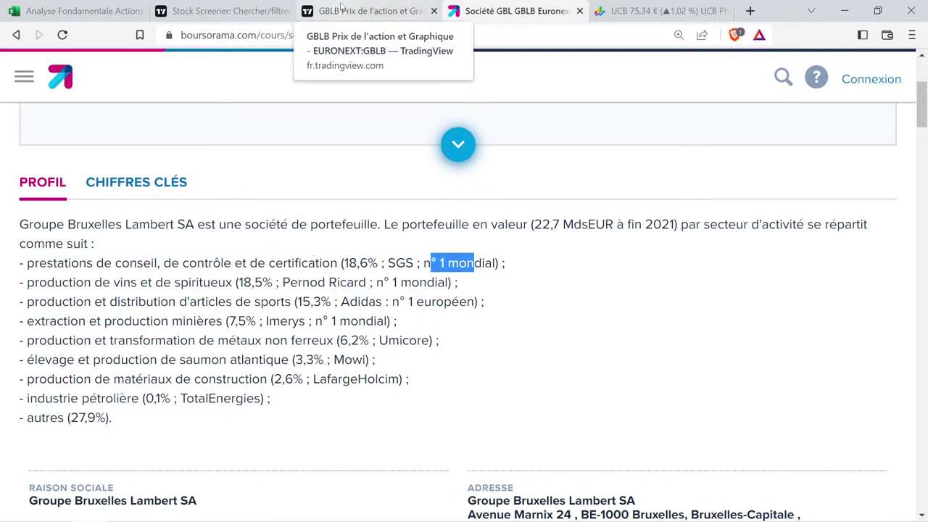
# Return to the Excel workbook and copy the Finance business cell from the KBC Groep row into GBL's row.
pyautogui.click(341, 8)
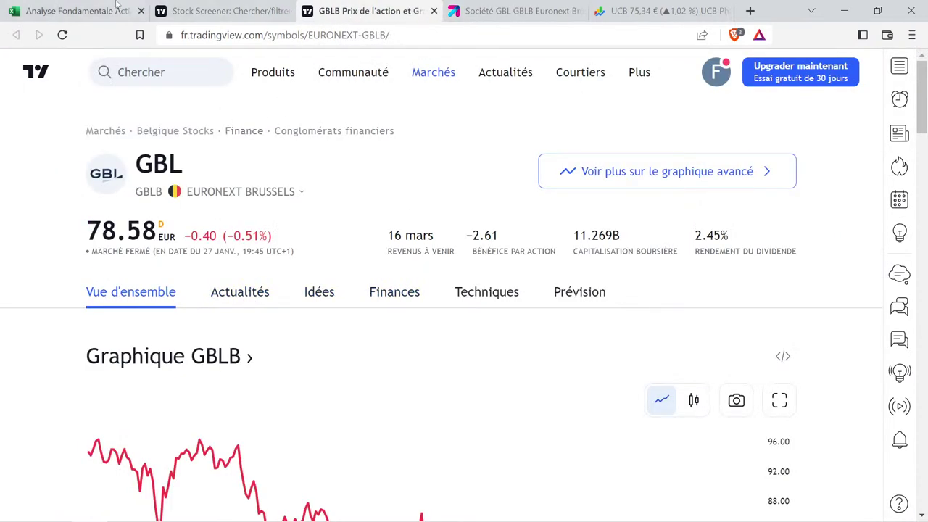
pyautogui.click(92, 5)
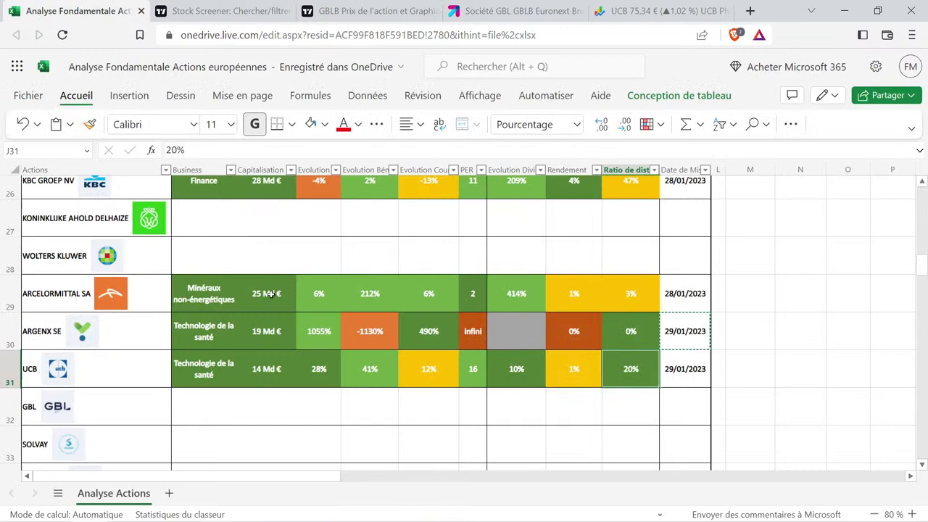
pyautogui.click(219, 228)
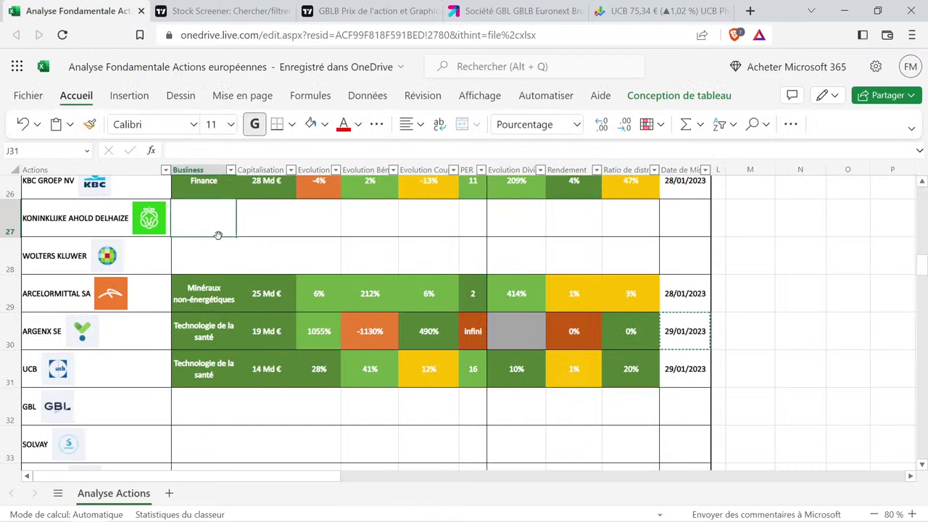
pyautogui.press('Up')
pyautogui.hotkey('ctrl', 'c')
pyautogui.click(218, 398)
pyautogui.hotkey('ctrl', 'v')
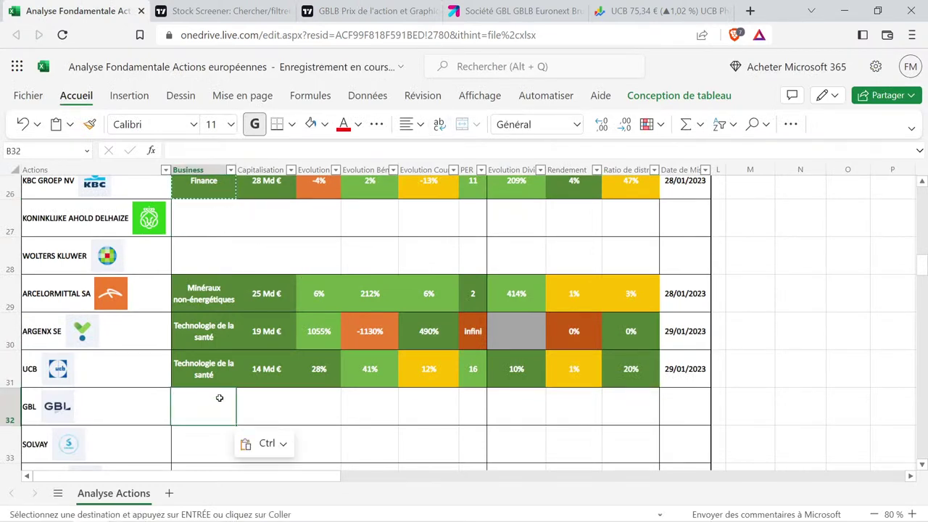
# Check GBL's market capitalisation on TradingView, then fill its Capitalisation cell with 11 Md € using the UCB cell's green formatting.
pyautogui.click(290, 399)
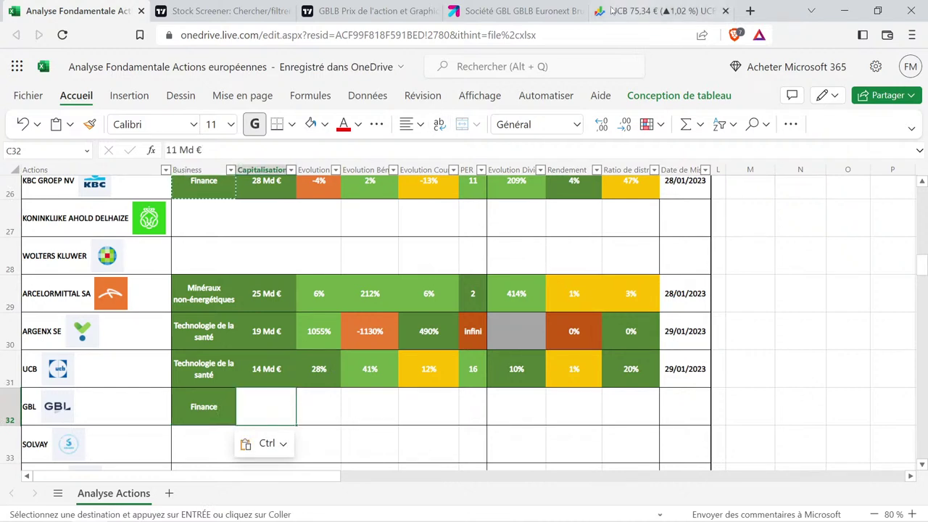
pyautogui.click(399, 10)
pyautogui.moveTo(353, 71)
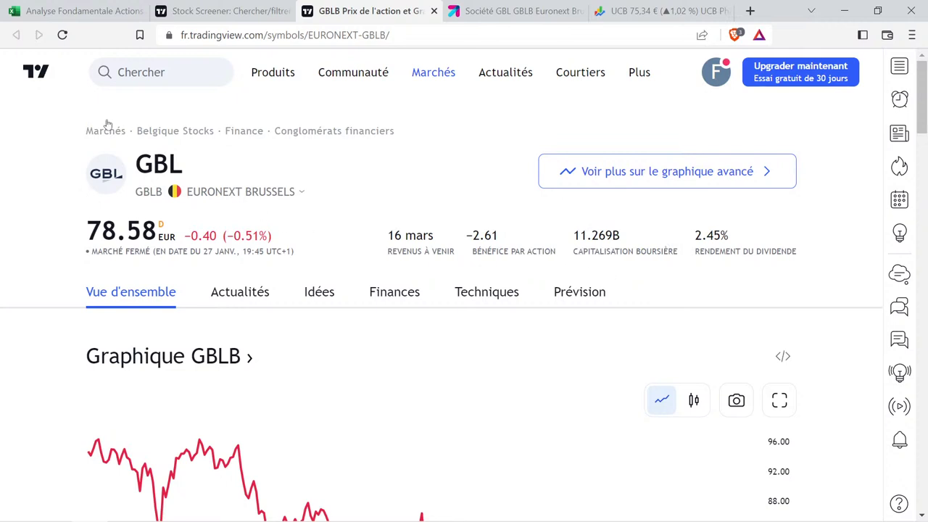
pyautogui.click(80, 11)
pyautogui.click(280, 378)
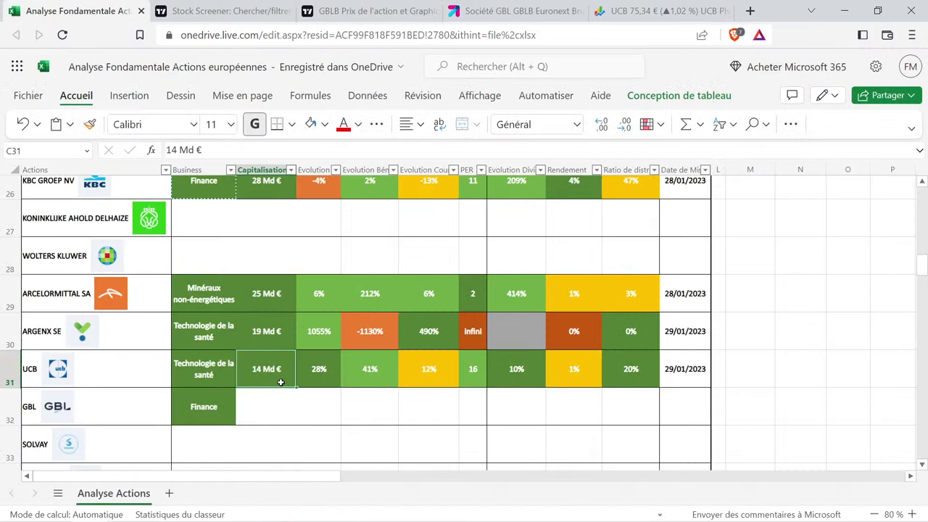
pyautogui.hotkey('ctrl', 'c')
pyautogui.click(288, 406)
pyautogui.hotkey('ctrl', 'v')
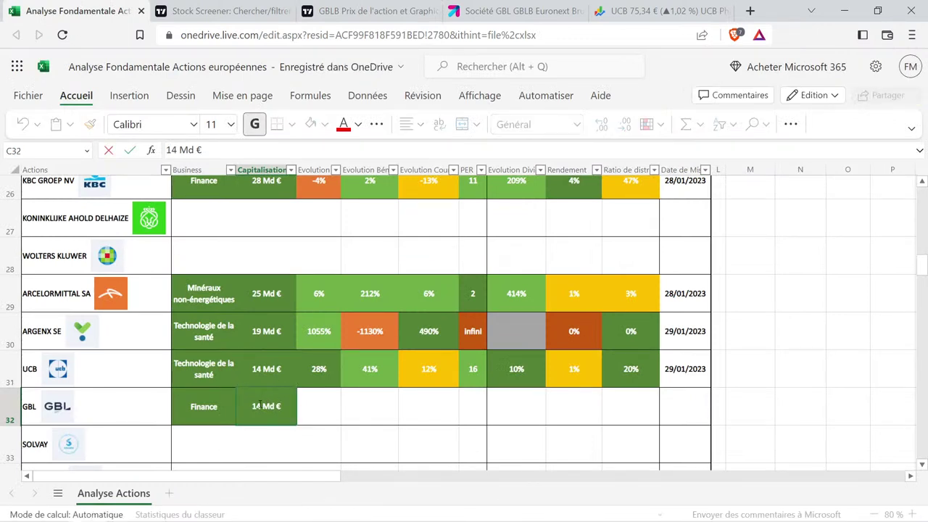
pyautogui.press('BackSpace')
pyautogui.write('1')
pyautogui.click(326, 406)
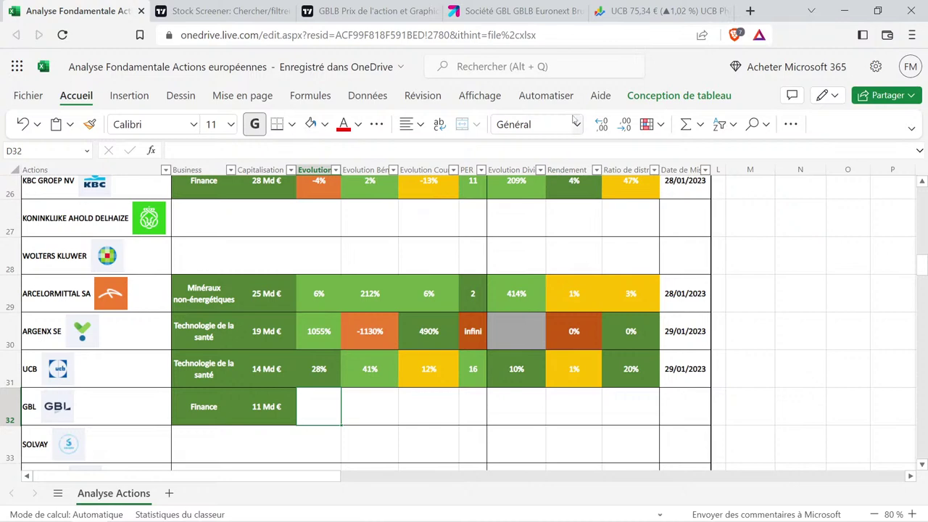
# Open GBL's income statement in the TradingView financials and show the figures by year.
pyautogui.click(405, 10)
pyautogui.moveTo(432, 72)
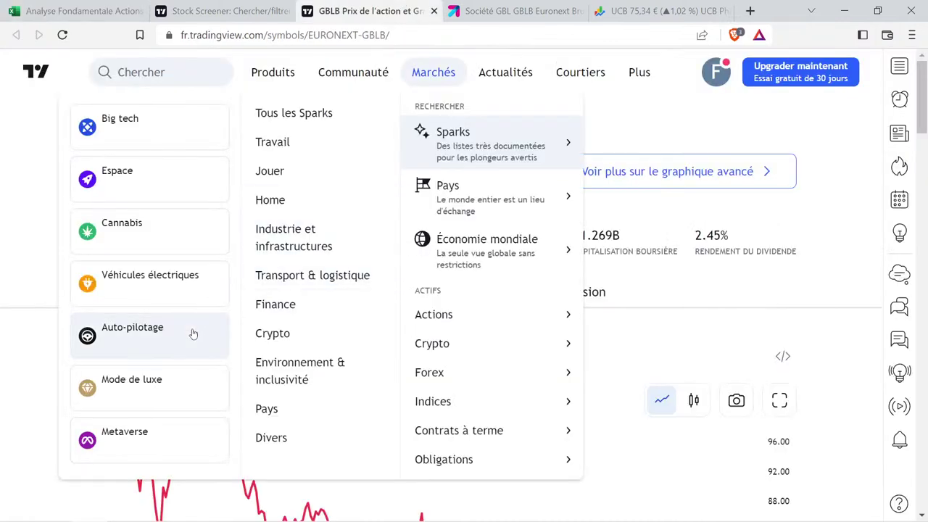
pyautogui.click(394, 291)
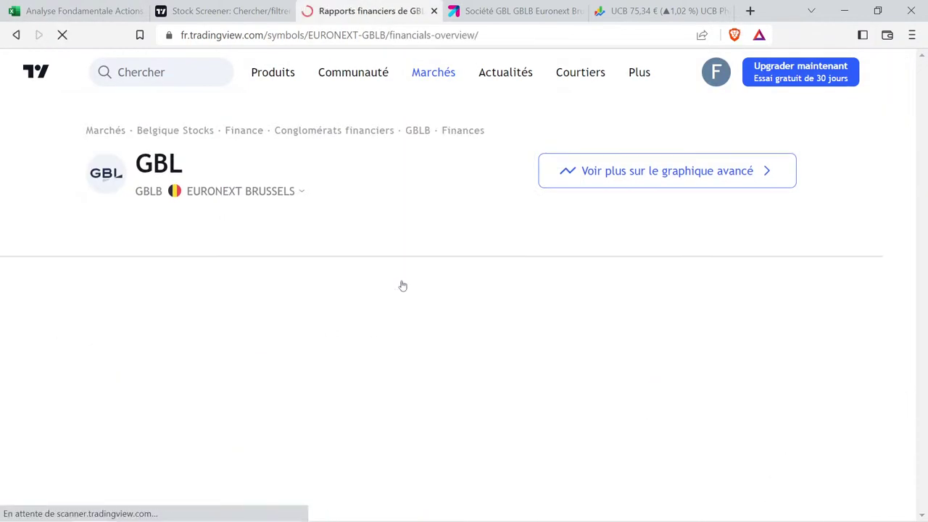
pyautogui.scroll(-3, 399, 292)
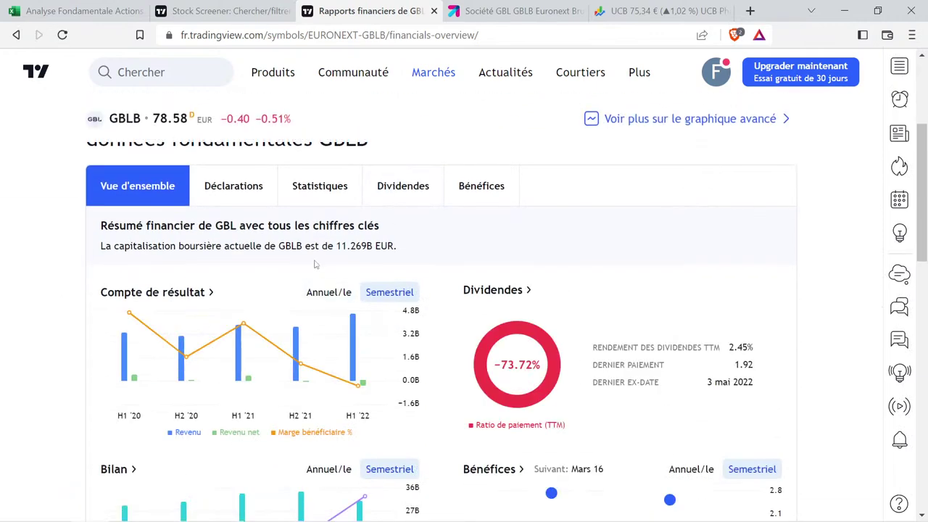
pyautogui.click(255, 190)
pyautogui.scroll(-2, 508, 312)
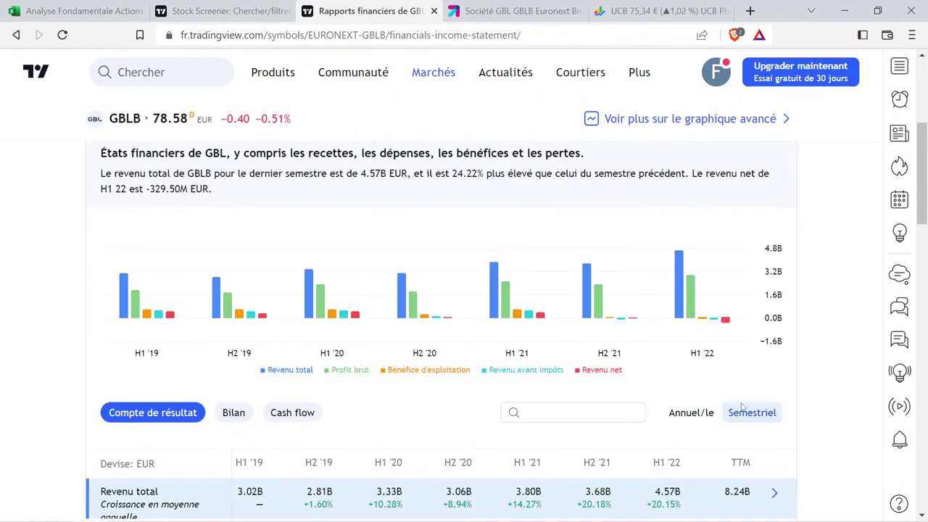
pyautogui.click(691, 412)
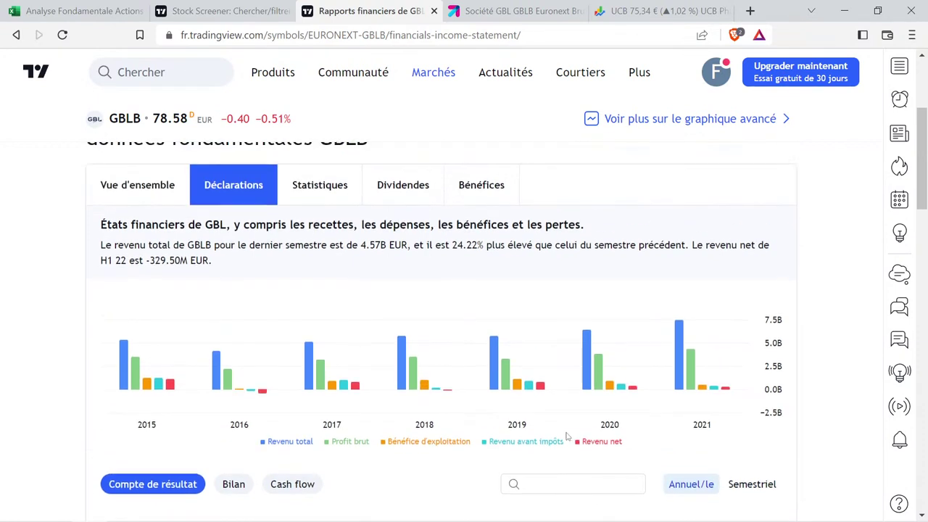
# Examine GBL's total revenue for each year from 2017 to 2021 in the annual income statement chart.
pyautogui.moveTo(345, 319)
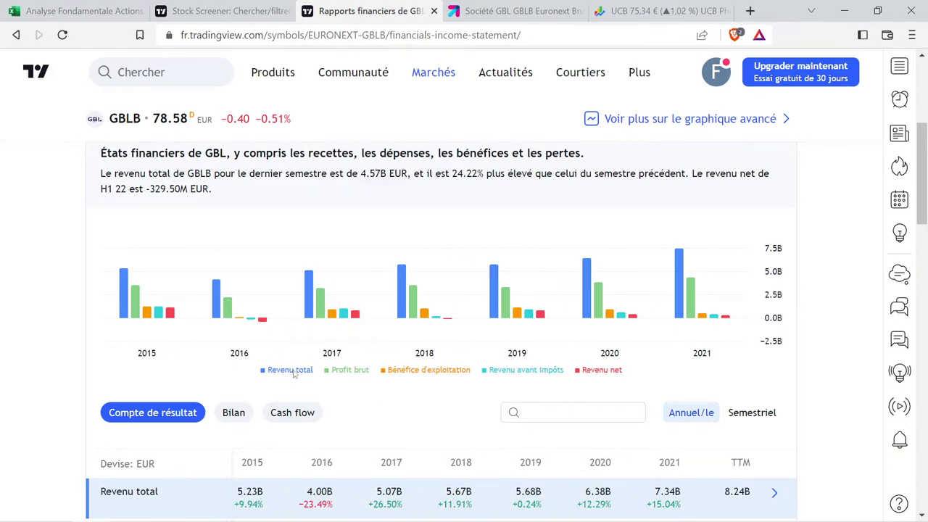
pyautogui.moveTo(315, 305)
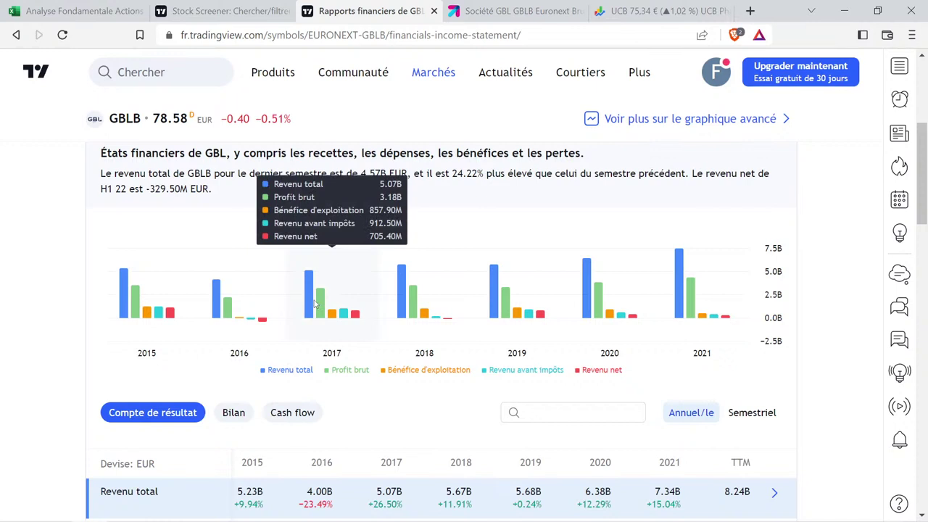
pyautogui.moveTo(430, 286)
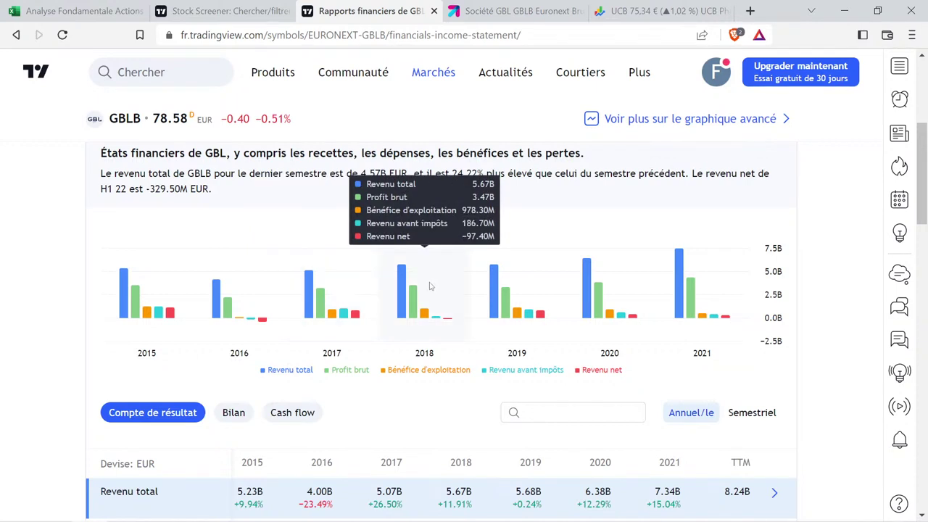
pyautogui.moveTo(505, 290)
pyautogui.moveTo(576, 300)
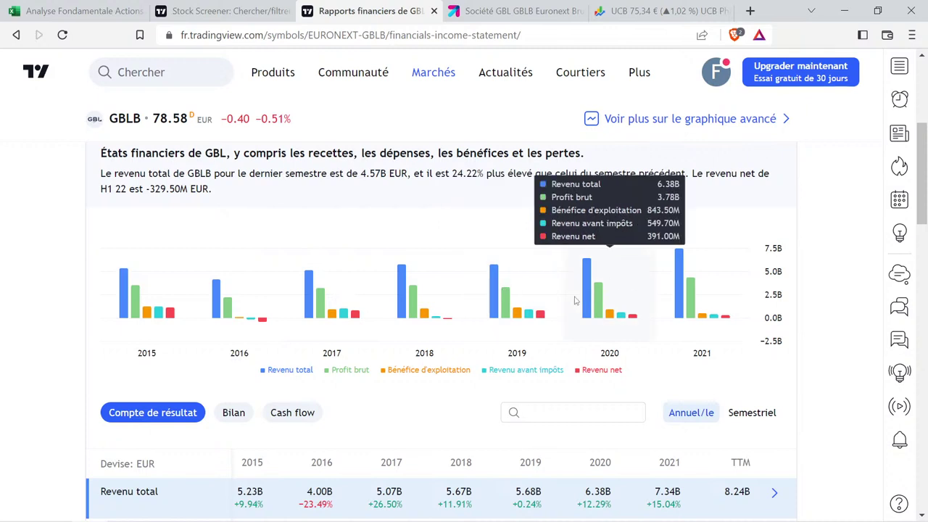
pyautogui.moveTo(701, 294)
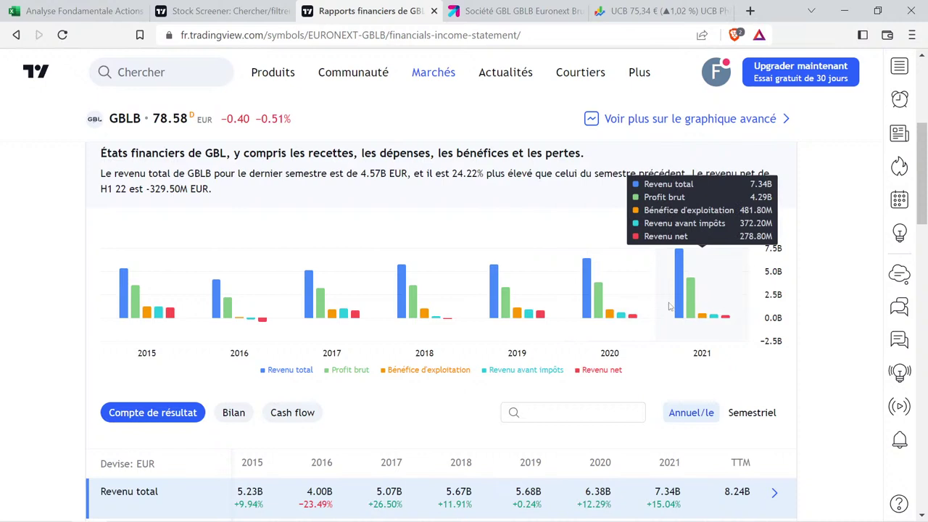
pyautogui.moveTo(643, 308)
pyautogui.moveTo(320, 272)
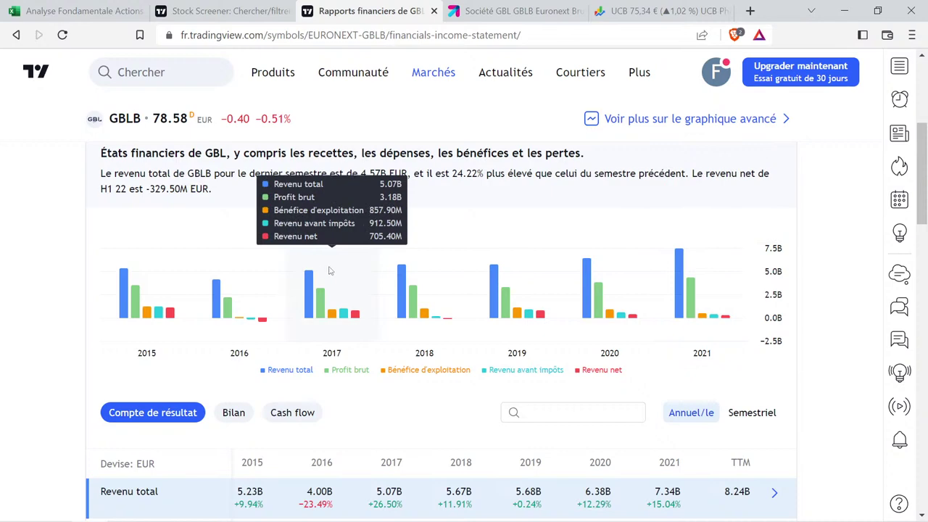
# Return to the Excel workbook and enter 5,07 as the positive reference and 7,34 as the current value in the first calculator row.
pyautogui.moveTo(704, 270)
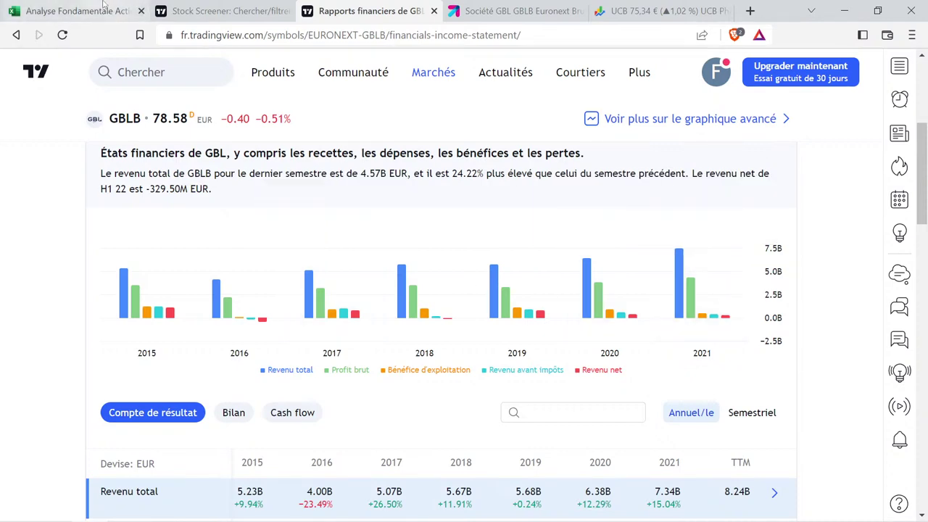
pyautogui.click(80, 11)
pyautogui.scroll(10, 743, 255)
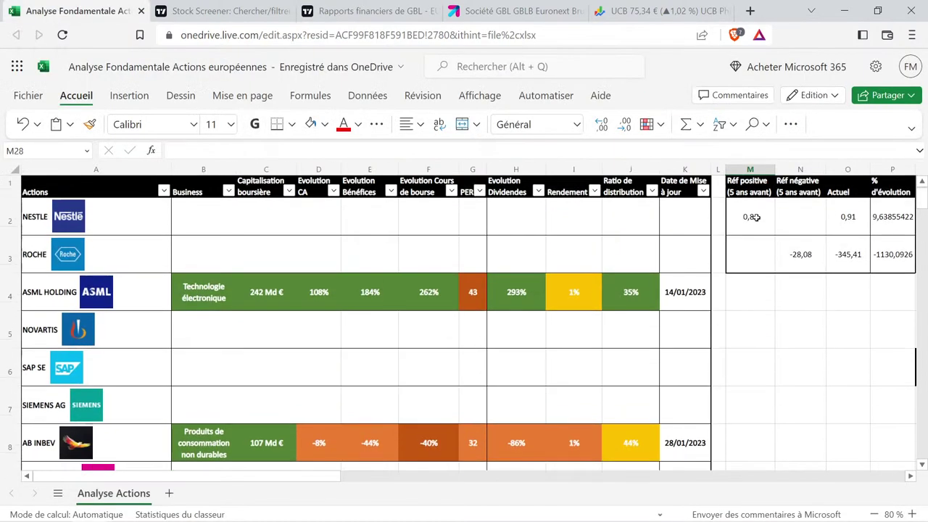
pyautogui.click(747, 229)
pyautogui.write('5,07')
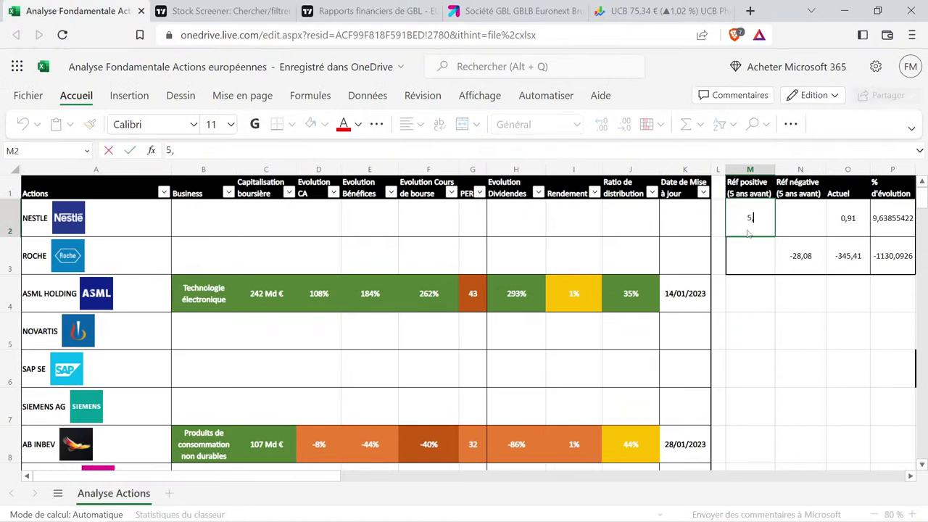
pyautogui.press('Tab')
pyautogui.press('Tab')
pyautogui.write('7,37')
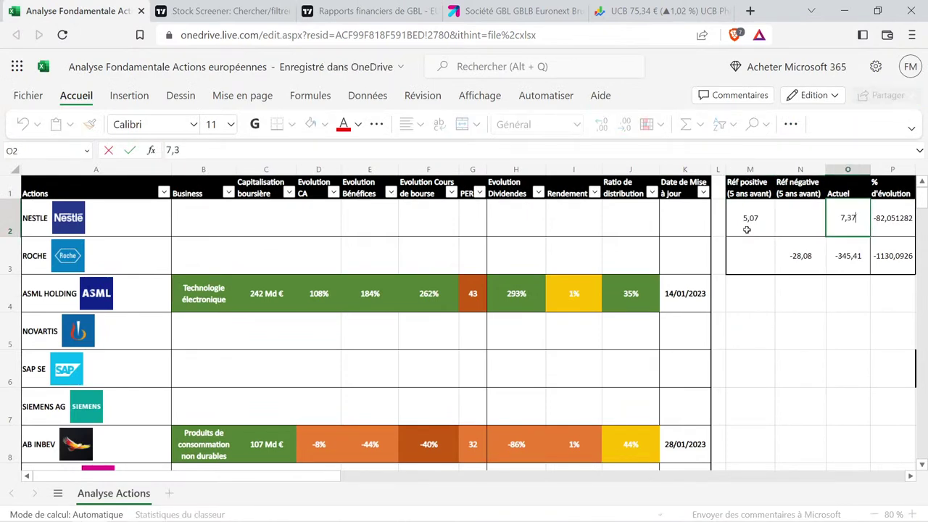
pyautogui.press('Return')
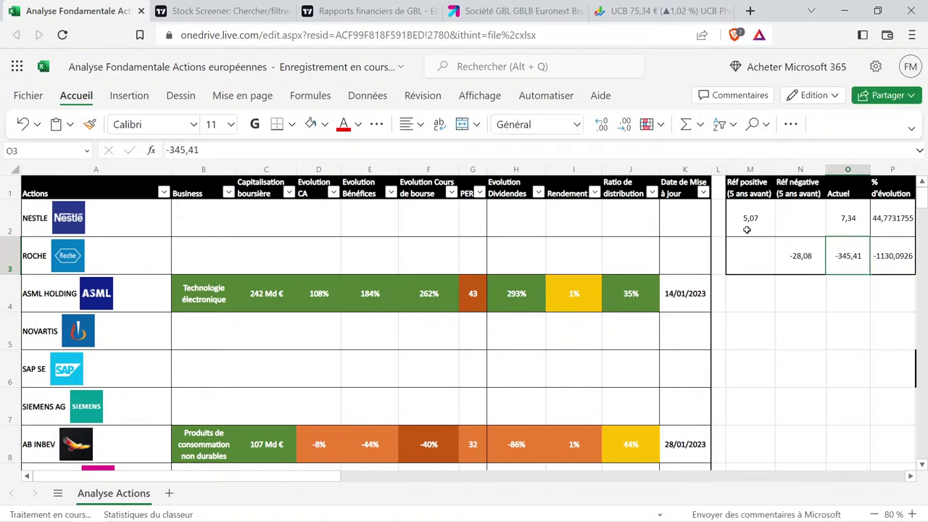
# Fill GBL's Evolution CA cell with 45% using the dark green formatting of ASML Holding's cell in that column.
pyautogui.click(304, 306)
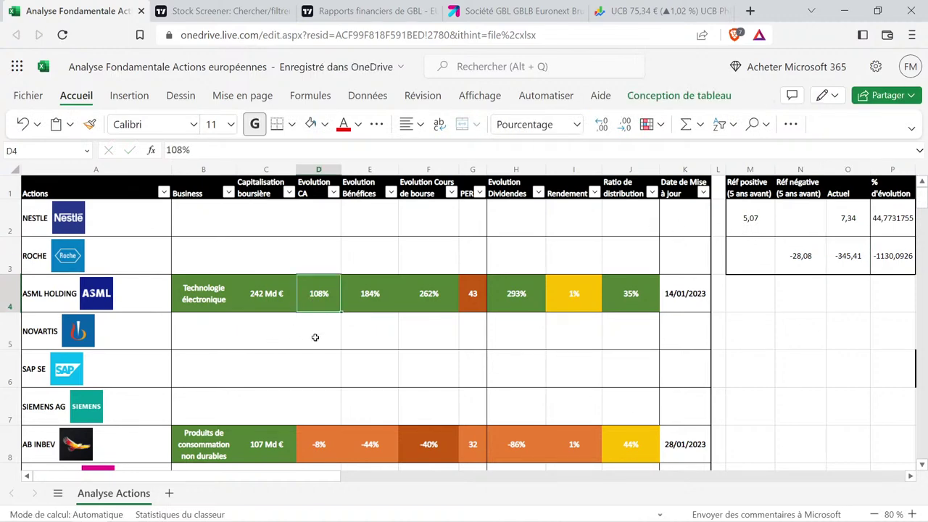
pyautogui.scroll(-9, 313, 330)
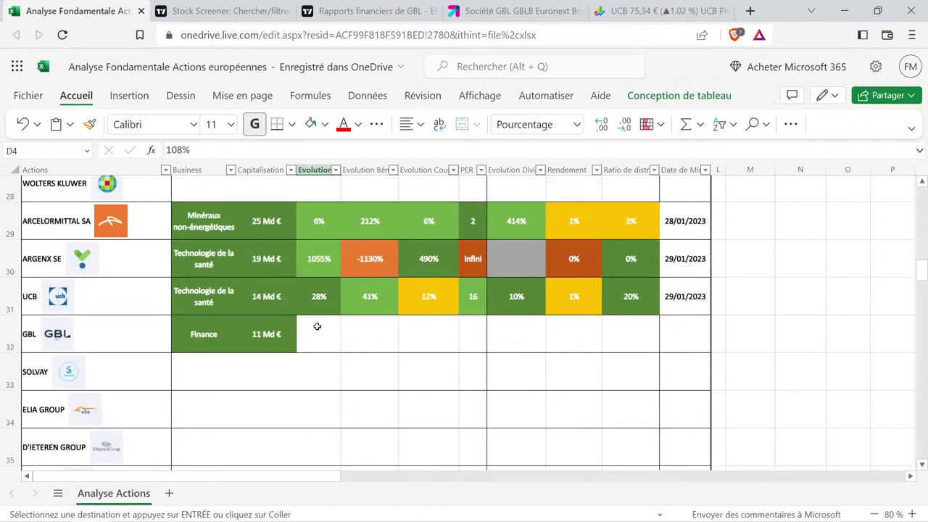
pyautogui.click(317, 327)
pyautogui.hotkey('ctrl', 'v')
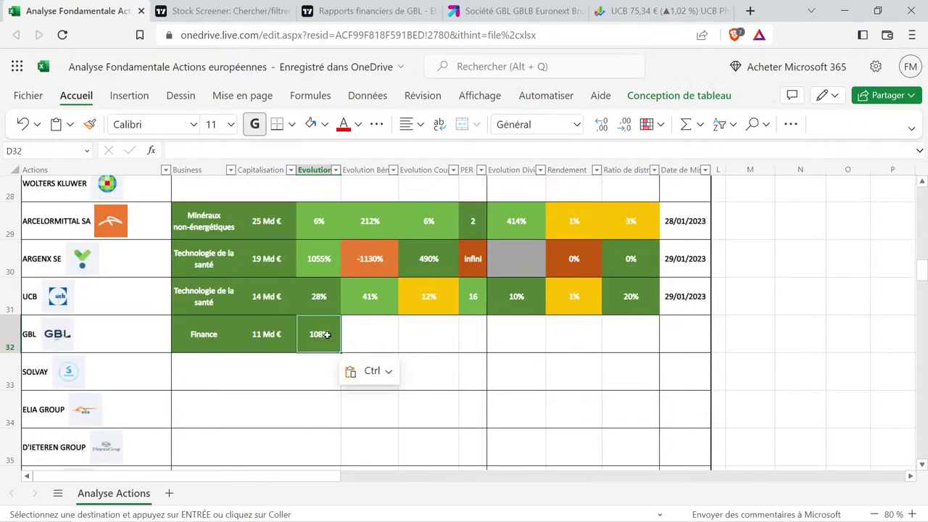
pyautogui.doubleClick(322, 334)
pyautogui.press('BackSpace')
pyautogui.press('BackSpace')
pyautogui.press('BackSpace')
pyautogui.write('45')
pyautogui.press('Return')
# Switch to the TradingView income statement and check GBL's net income year by year from 2017 to 2021.
pyautogui.scroll(9, 501, 324)
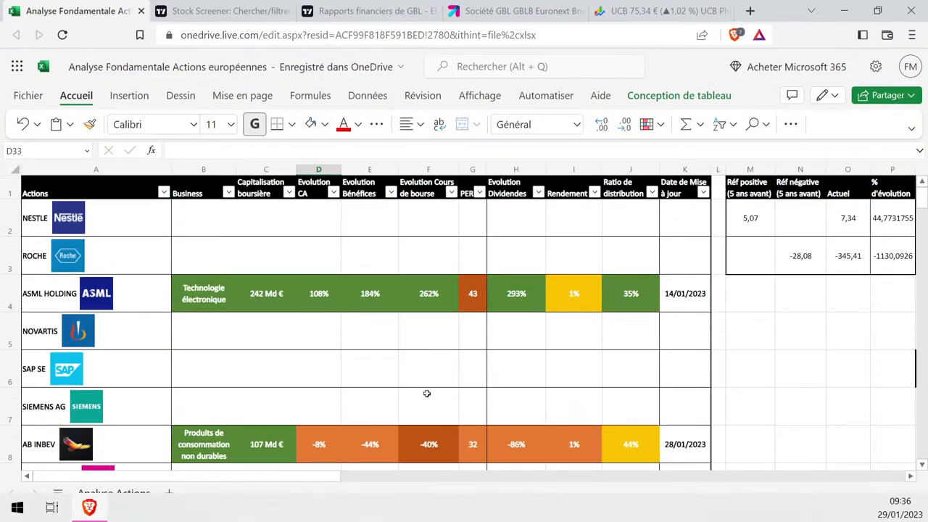
pyautogui.click(395, 11)
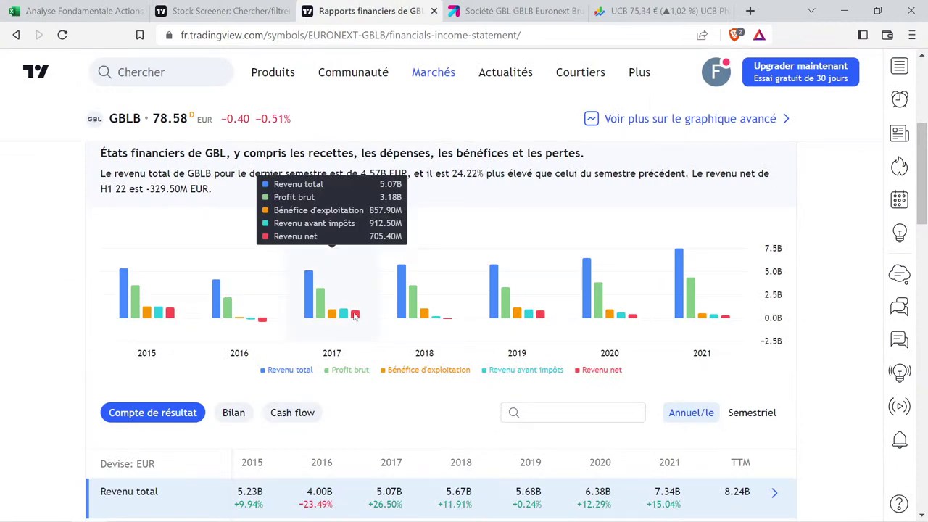
pyautogui.moveTo(426, 310)
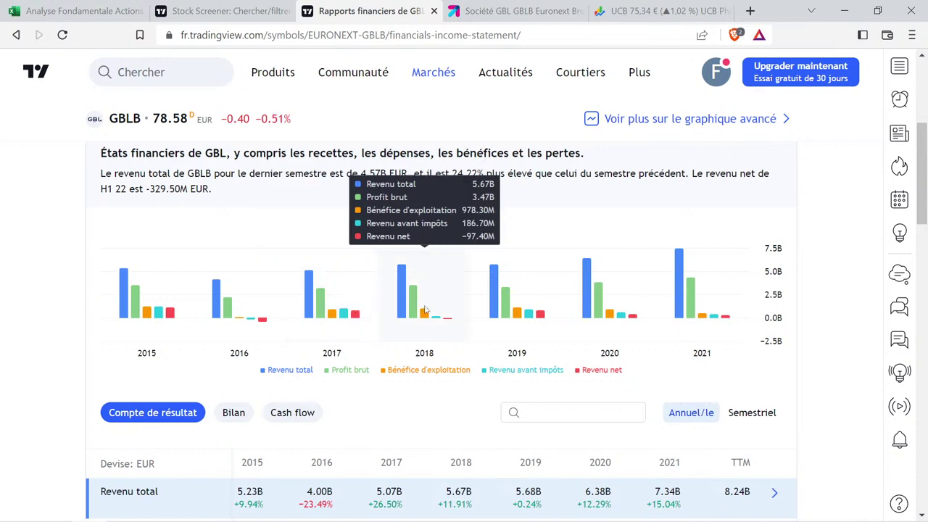
pyautogui.moveTo(528, 302)
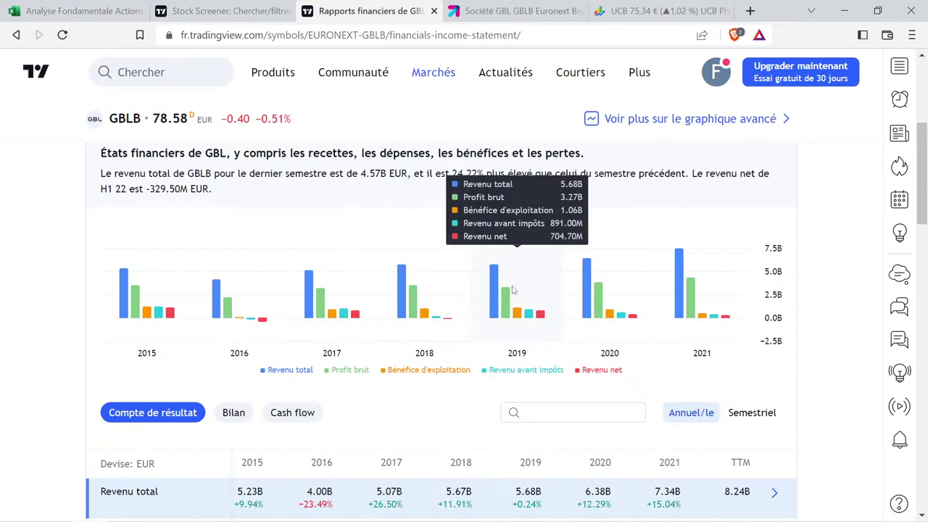
pyautogui.moveTo(610, 309)
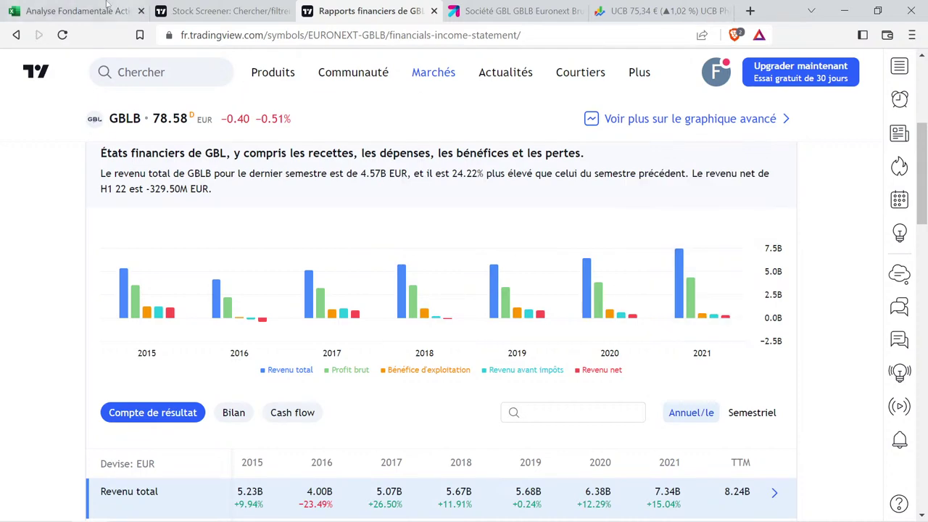
# Return to the Excel workbook and set the first calculator row to 705,4 as positive reference and 278,8 as current value.
pyautogui.hotkey('ctrl', '1')
pyautogui.click(750, 218)
pyautogui.write('705,4')
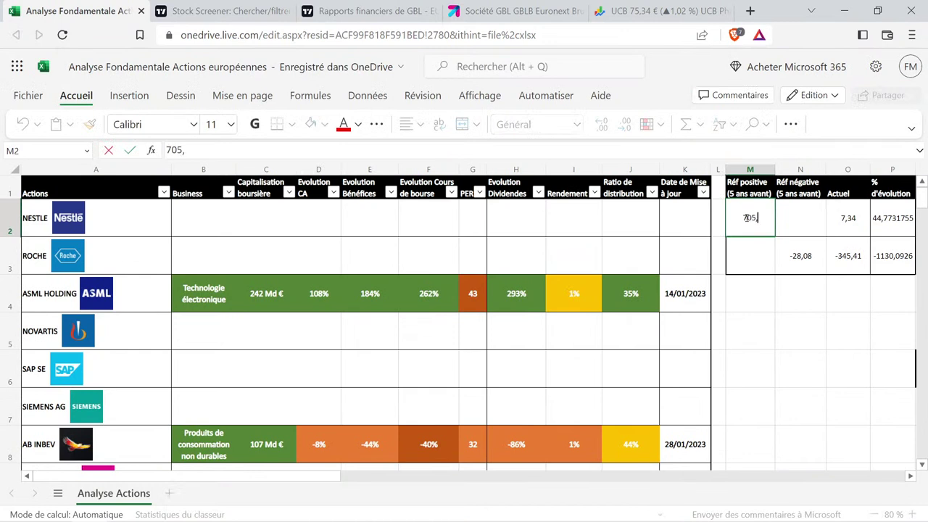
pyautogui.press('Tab')
pyautogui.press('Tab')
pyautogui.write('278,8')
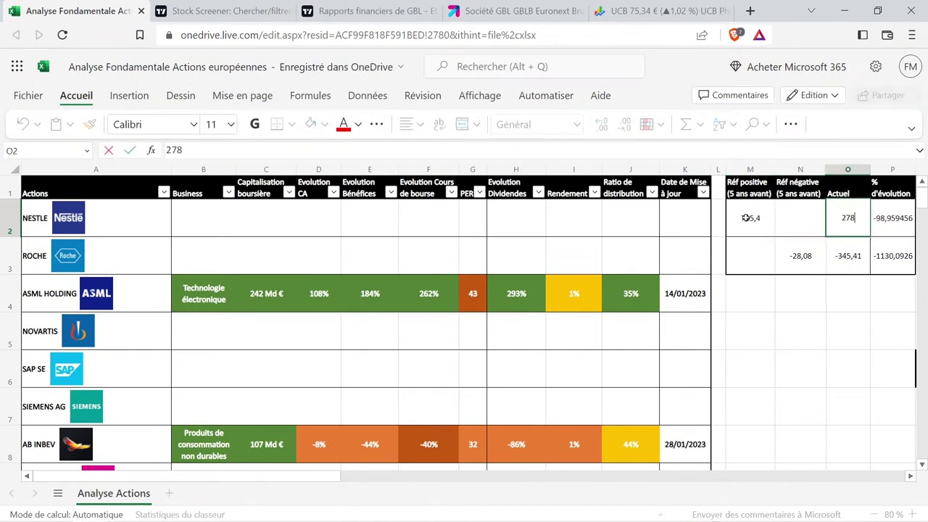
pyautogui.press('Return')
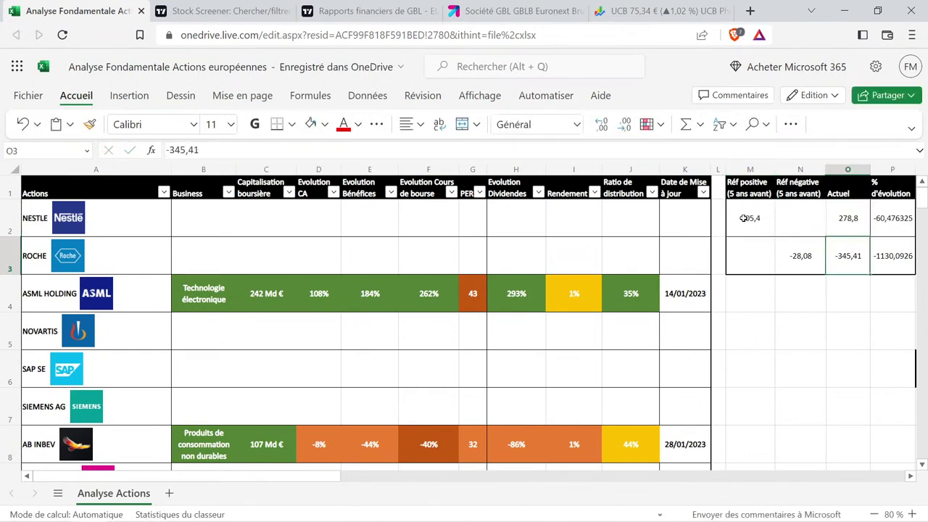
# Fill GBL's Evolution Bénéfices cell with -60% using the orange formatting of AB InBev's cell in that column.
pyautogui.scroll(-1, 361, 287)
pyautogui.scroll(-4, 361, 287)
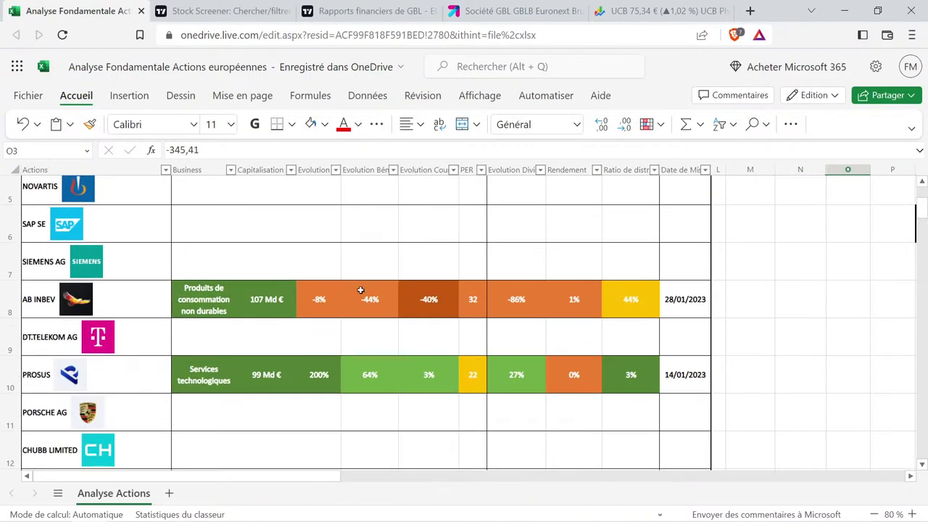
pyautogui.click(364, 292)
pyautogui.hotkey('ctrl', 'c')
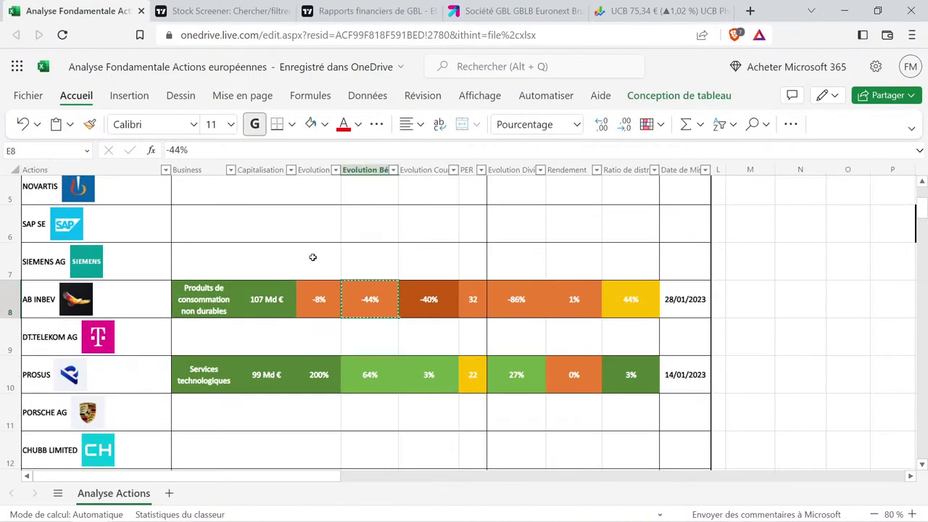
pyautogui.scroll(-7, 314, 257)
pyautogui.scroll(-2, 334, 271)
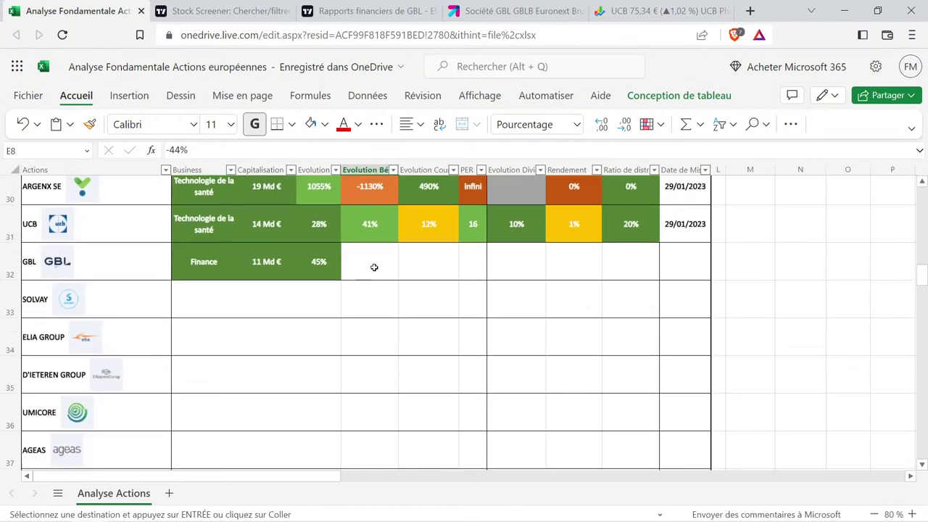
pyautogui.click(368, 263)
pyautogui.hotkey('ctrl', 'v')
pyautogui.doubleClick(368, 264)
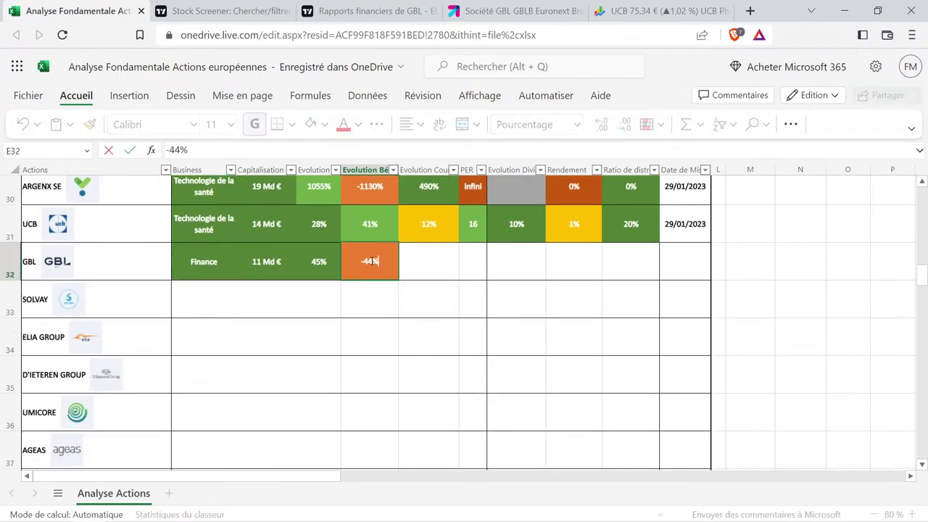
pyautogui.press('BackSpace')
pyautogui.press('BackSpace')
pyautogui.write('60')
pyautogui.click(536, 294)
# Select GBL's Evolution CA and Evolution Bénéfices cells together to review them.
pyautogui.scroll(10, 554, 294)
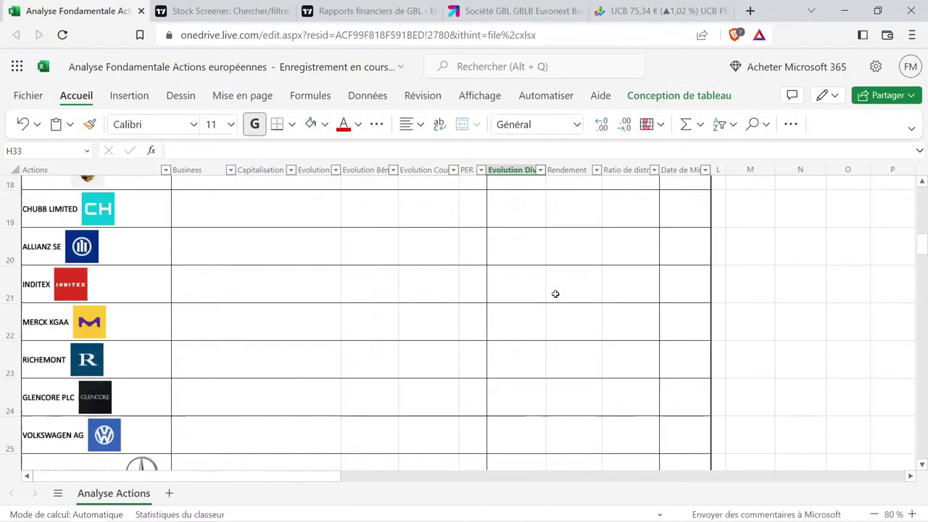
pyautogui.scroll(-9, 552, 291)
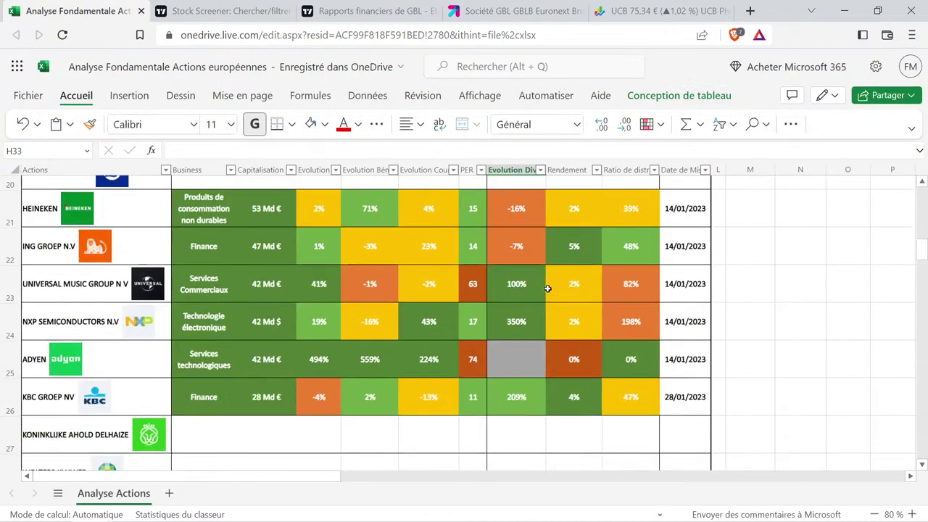
pyautogui.click(334, 421)
pyautogui.moveTo(333, 422); pyautogui.dragTo(371, 419)
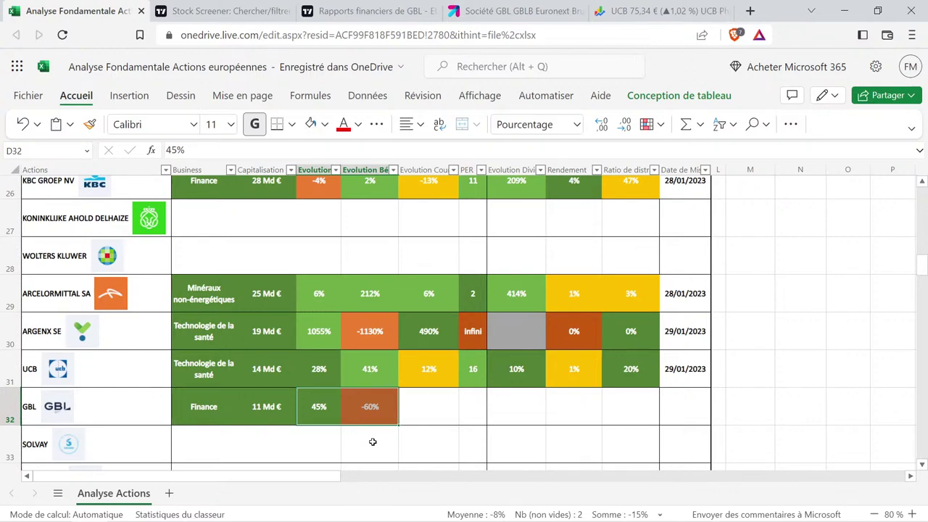
# Switch to TradingView, open GBL's forecast page and examine the one-year price targets and analyst rating.
pyautogui.click(369, 11)
pyautogui.scroll(2, 556, 276)
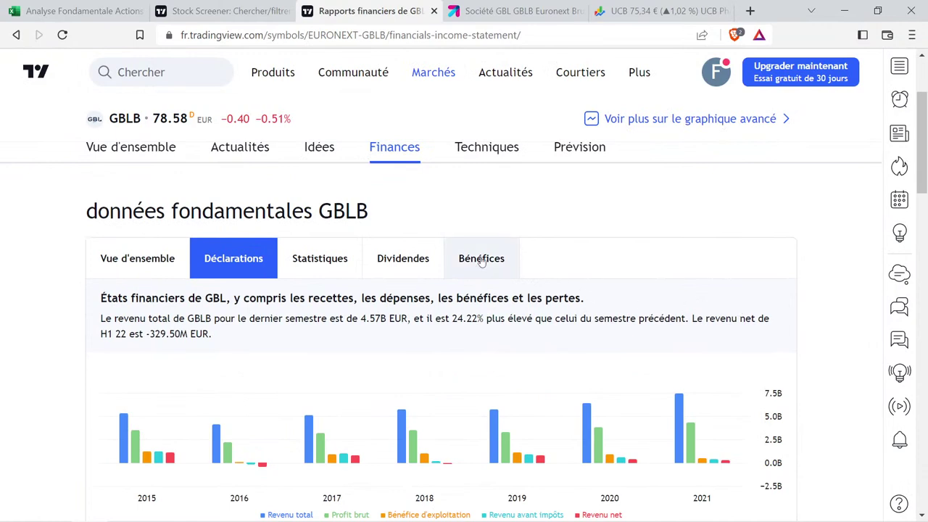
pyautogui.click(566, 148)
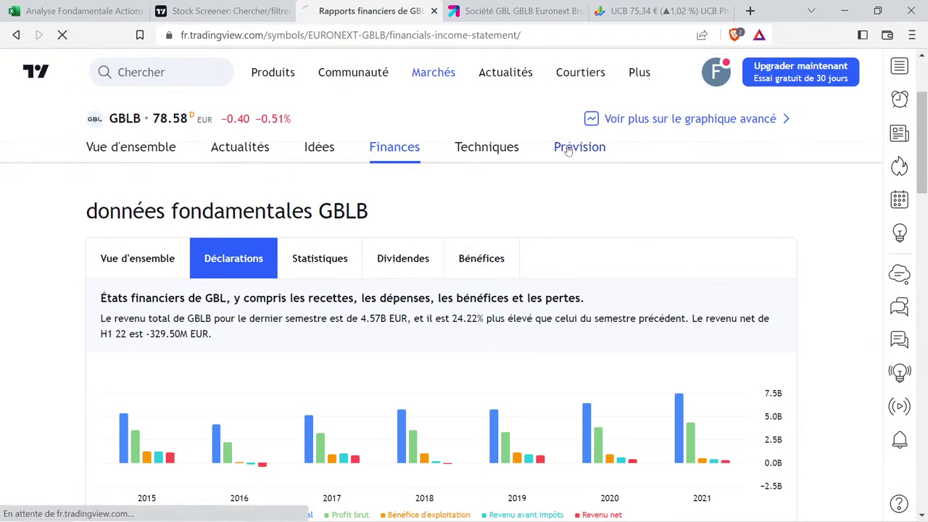
pyautogui.scroll(-5, 471, 278)
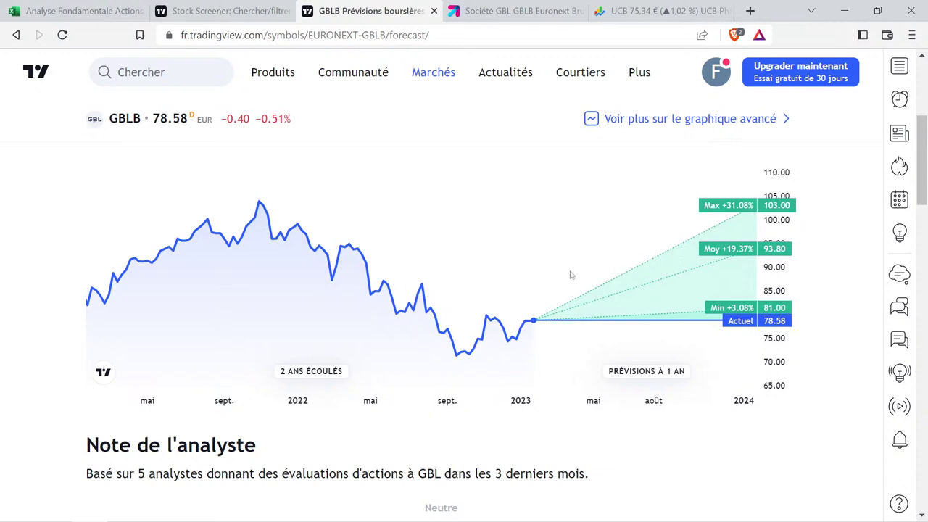
pyautogui.scroll(-4, 572, 275)
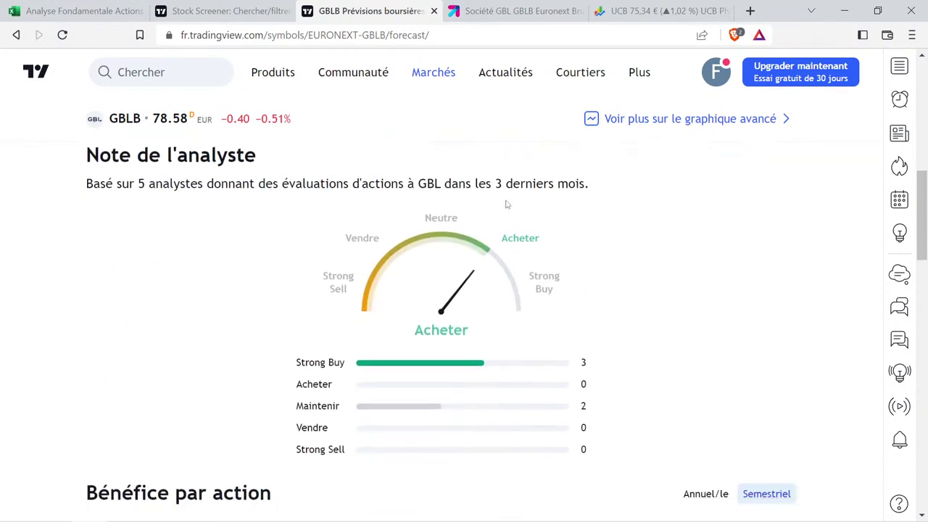
pyautogui.scroll(-3, 616, 290)
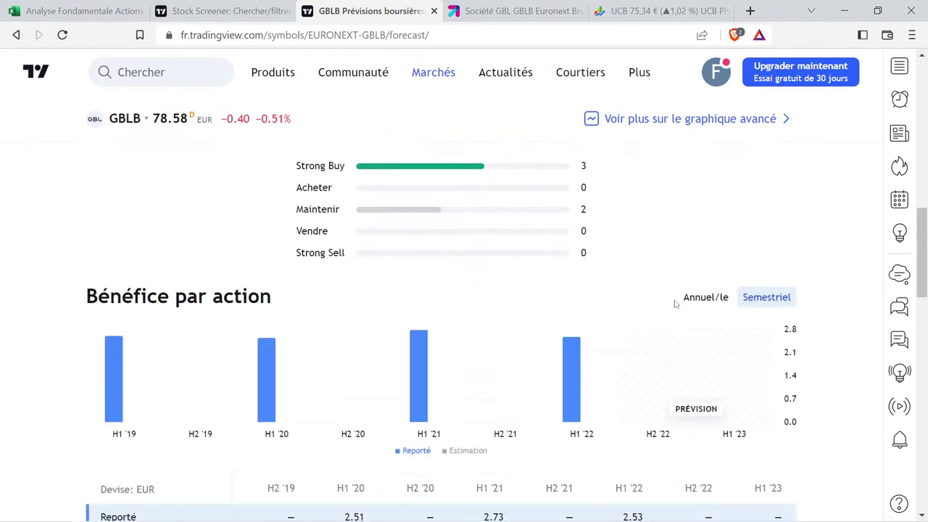
# Show GBL's earnings per share and revenue forecasts by year and examine the estimates for 2022 to 2024.
pyautogui.click(707, 276)
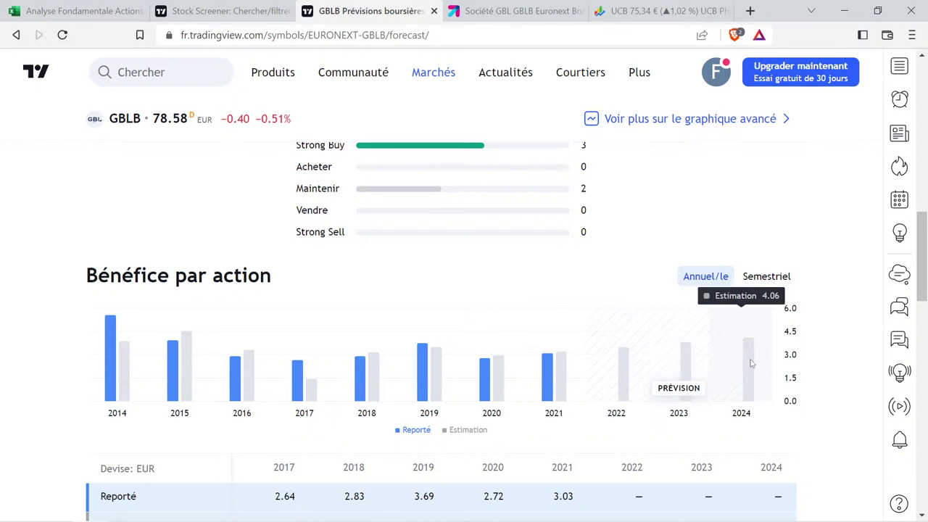
pyautogui.scroll(-4, 722, 335)
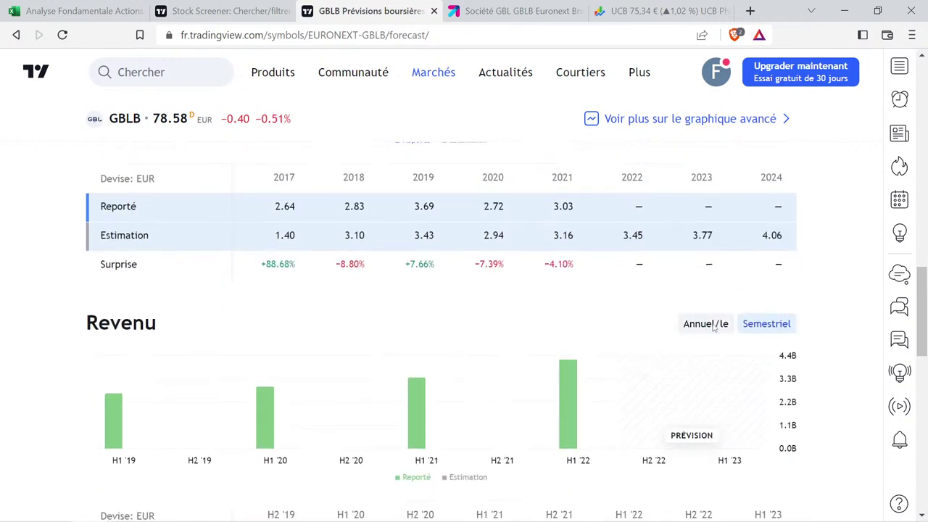
pyautogui.click(719, 334)
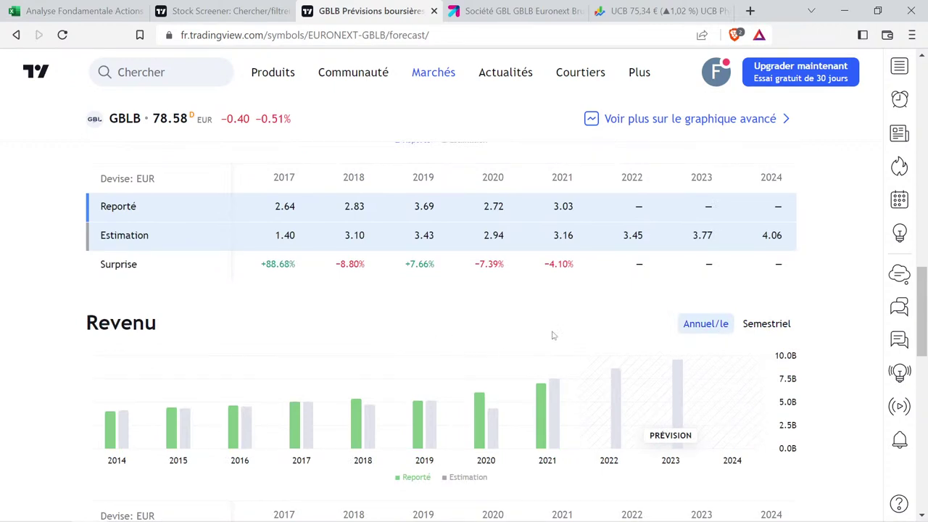
pyautogui.scroll(4, 601, 269)
pyautogui.scroll(-2, 743, 248)
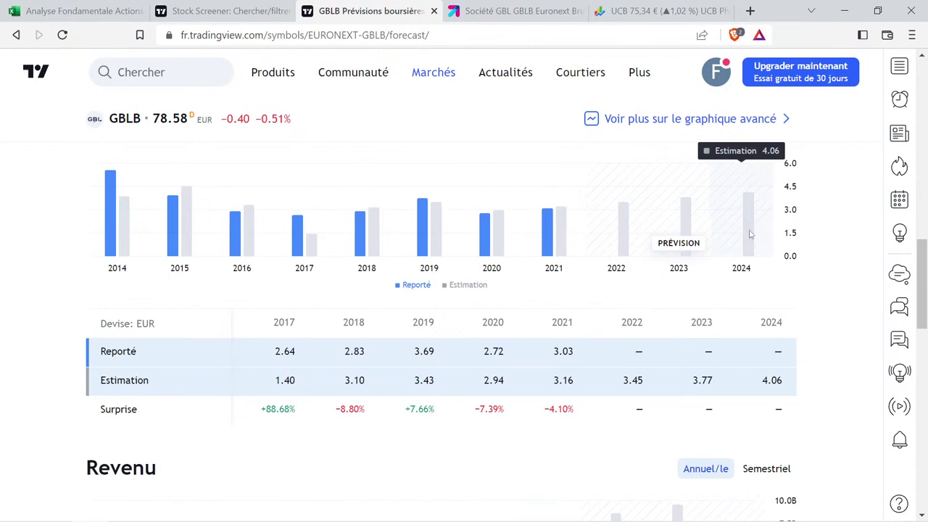
pyautogui.scroll(-3, 743, 248)
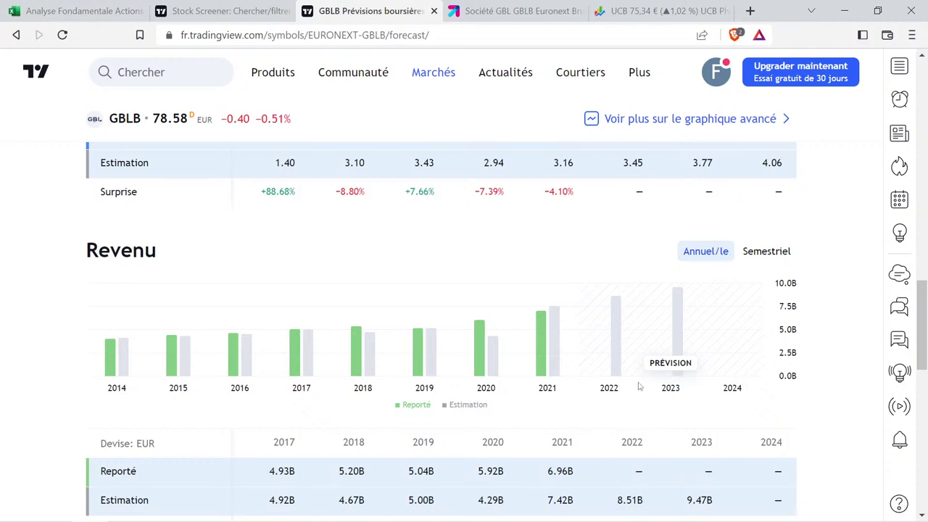
pyautogui.scroll(1, 645, 388)
# Return to the Excel workbook and select GBL's Evolution Bénéfices cell together with the one below it.
pyautogui.click(80, 11)
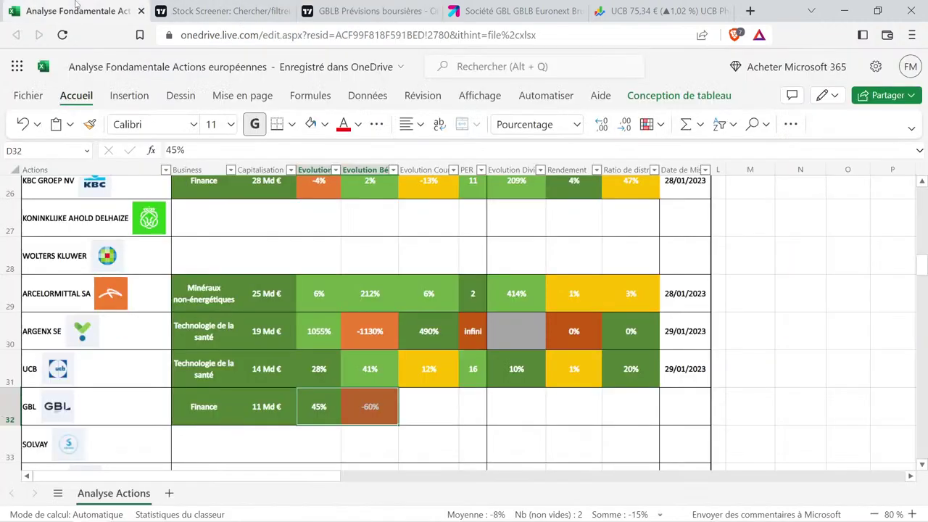
pyautogui.click(383, 410)
pyautogui.moveTo(383, 411); pyautogui.dragTo(377, 428)
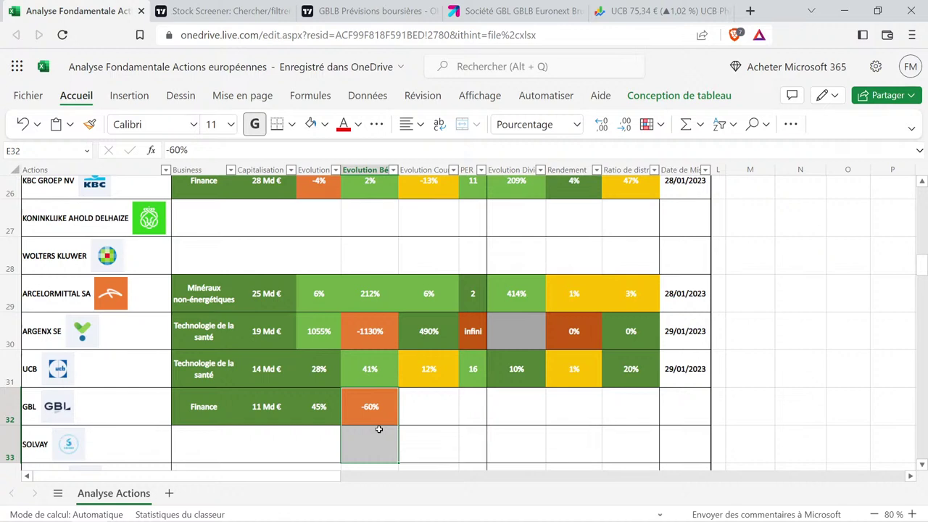
# Switch to Google Finance, look up GBLB on the EBR exchange and show its five-year price chart.
pyautogui.moveTo(379, 429)
pyautogui.mouseDown()
pyautogui.moveTo(321, 437)
pyautogui.moveTo(321, 406)
pyautogui.moveTo(370, 415)
pyautogui.mouseUp()
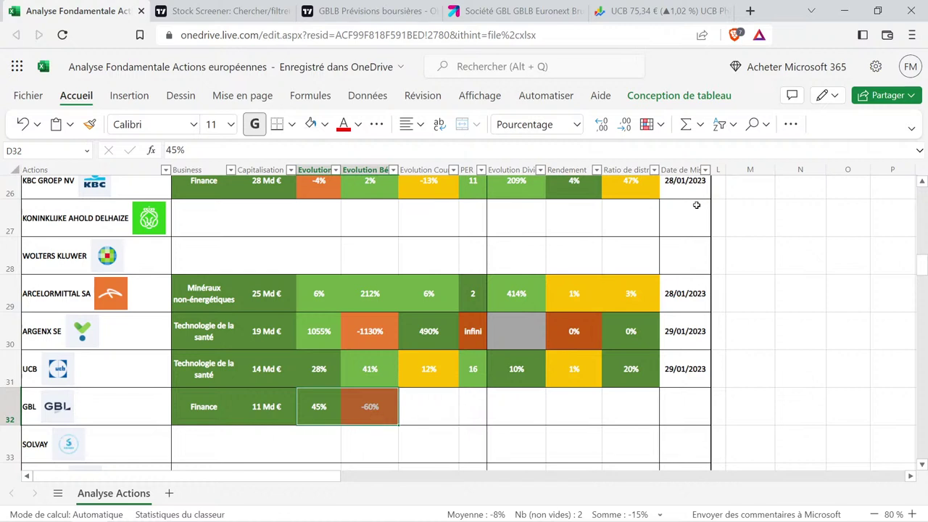
pyautogui.click(656, 11)
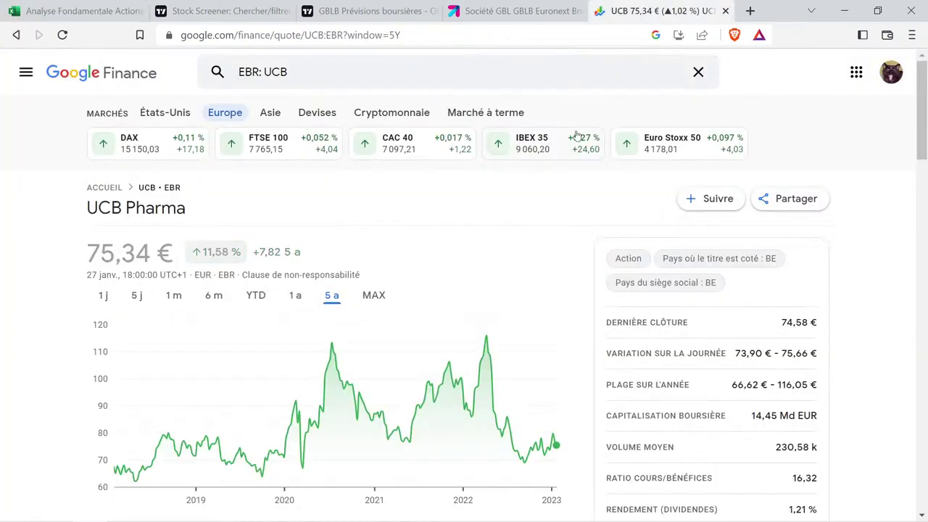
pyautogui.click(319, 70)
pyautogui.press('BackSpace')
pyautogui.press('BackSpace')
pyautogui.press('BackSpace')
pyautogui.write('g')
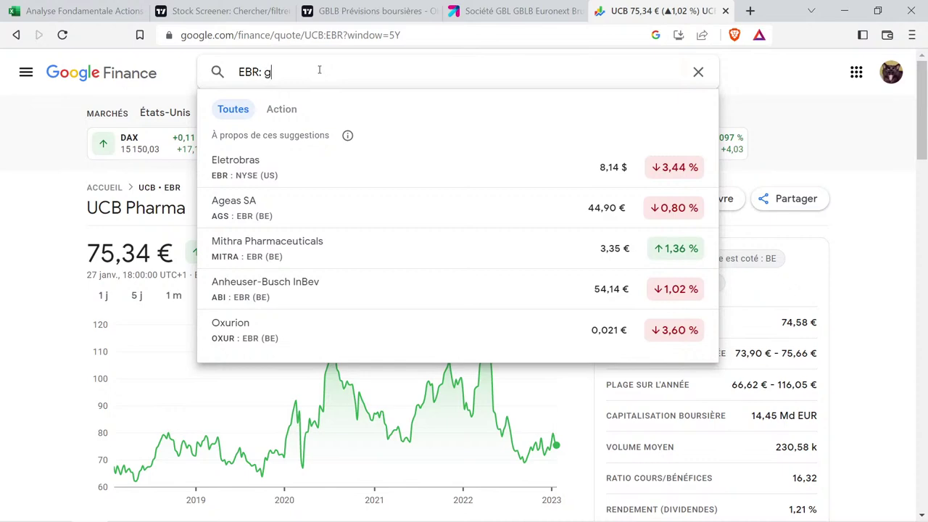
pyautogui.write('blb')
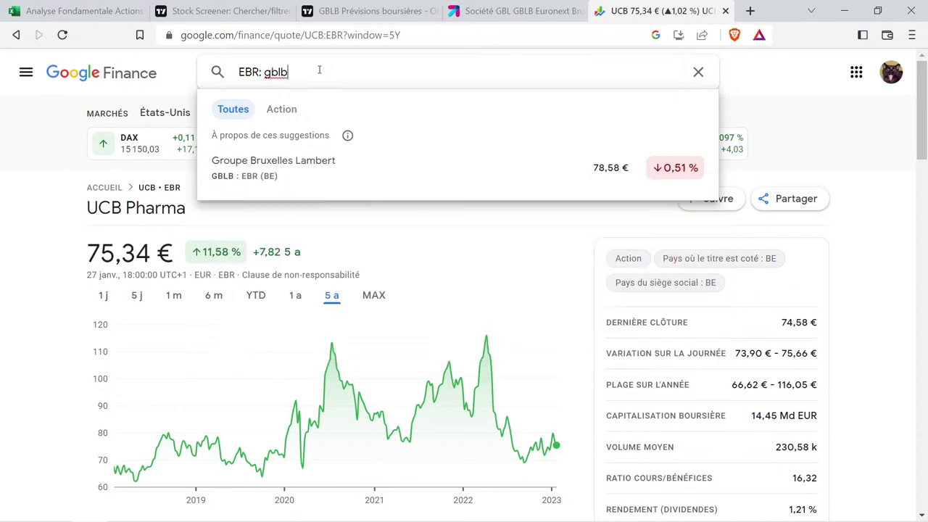
pyautogui.click(356, 164)
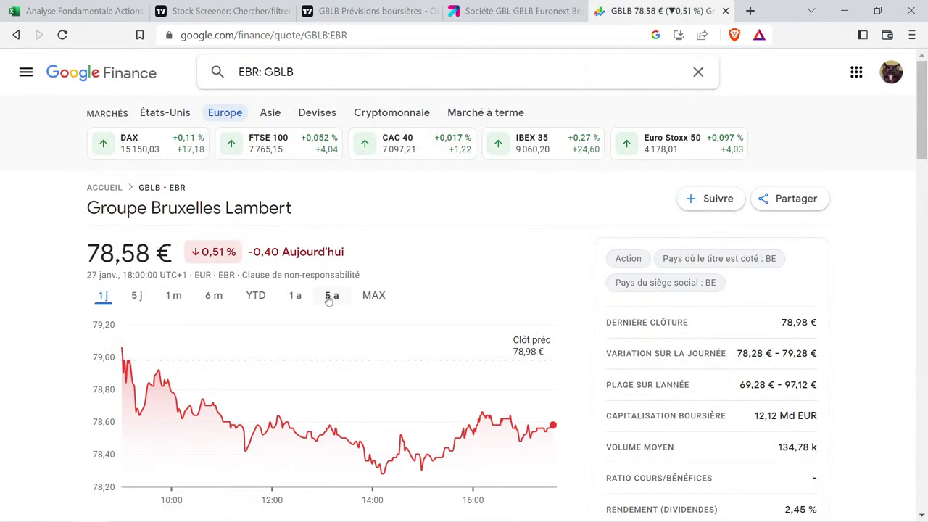
pyautogui.click(332, 296)
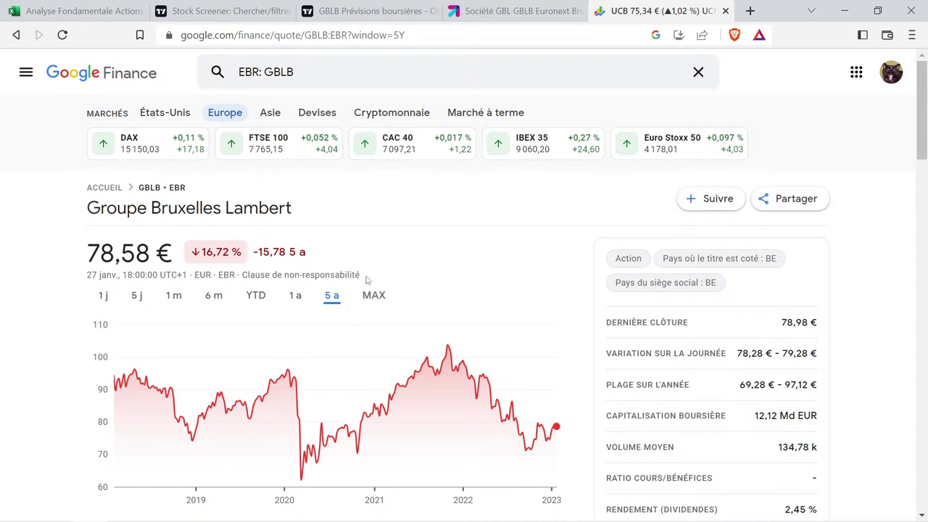
# Measure GBL's share price change on the chart from 31 January 2020 to 27 January 2023.
pyautogui.moveTo(289, 357)
pyautogui.moveTo(289, 357); pyautogui.dragTo(301, 363)
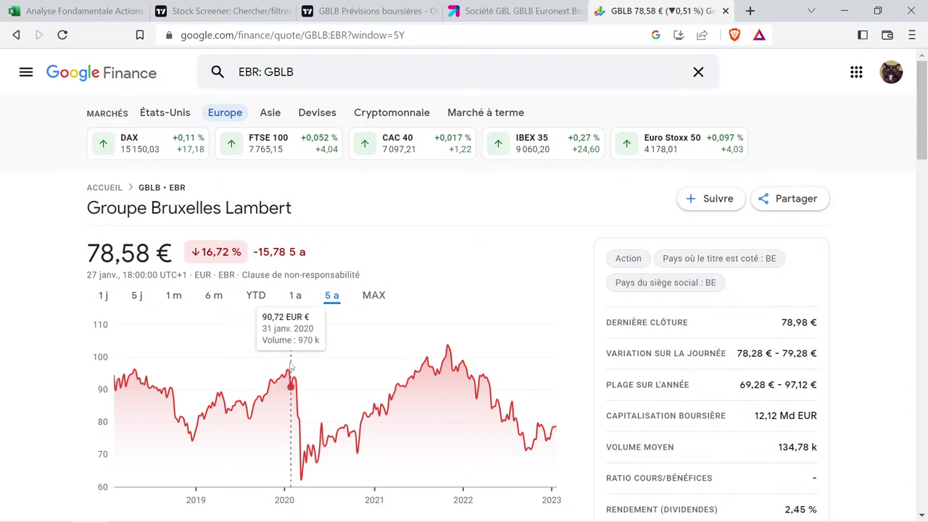
pyautogui.moveTo(291, 370)
pyautogui.mouseDown()
pyautogui.moveTo(440, 366)
pyautogui.moveTo(567, 395)
pyautogui.mouseUp()
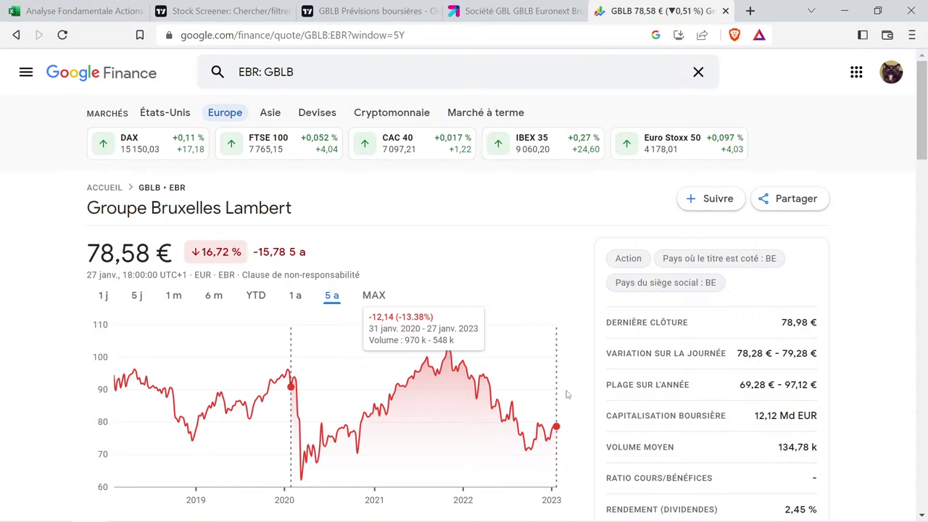
pyautogui.moveTo(568, 395); pyautogui.dragTo(565, 395)
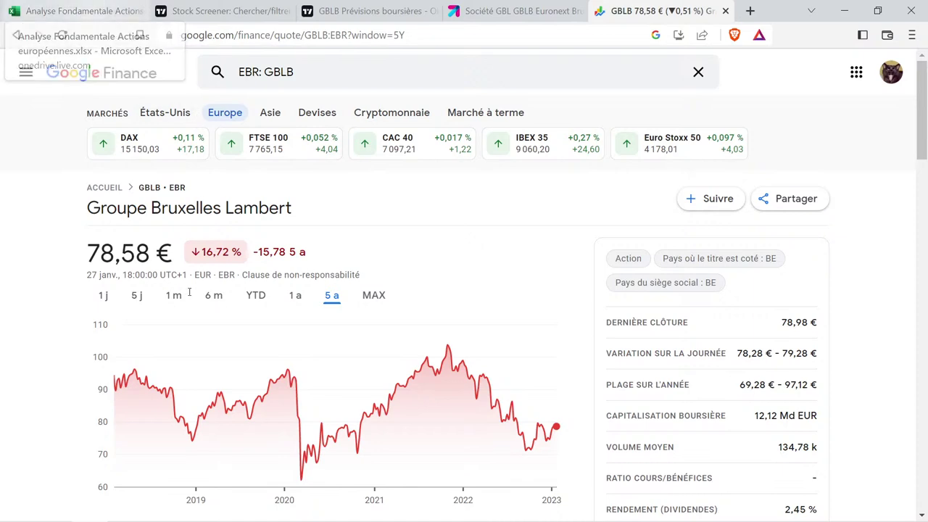
# Return to the Excel workbook and copy ARGENX's Evolution Bénéfices cell into GBL's Evolution Cours de bourse cell.
pyautogui.click(112, 5)
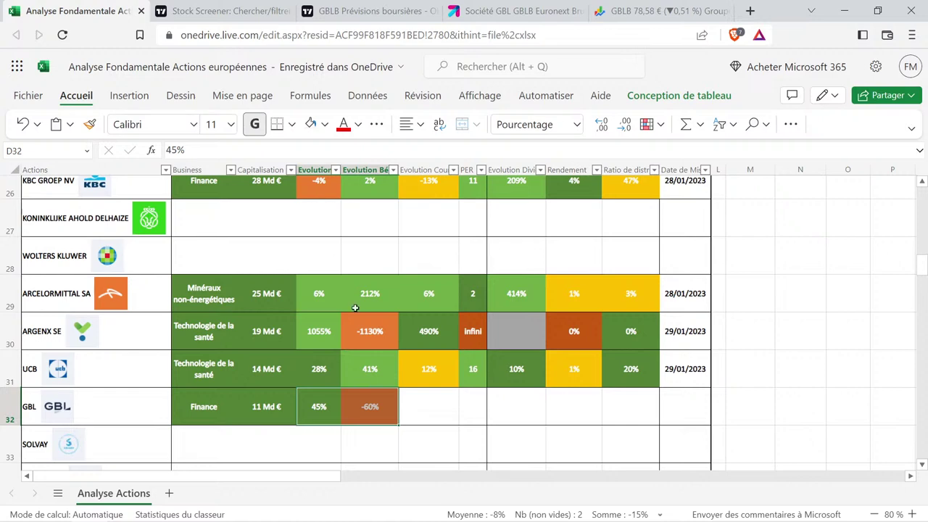
pyautogui.click(362, 334)
pyautogui.scroll(3, 417, 293)
pyautogui.scroll(8, 417, 294)
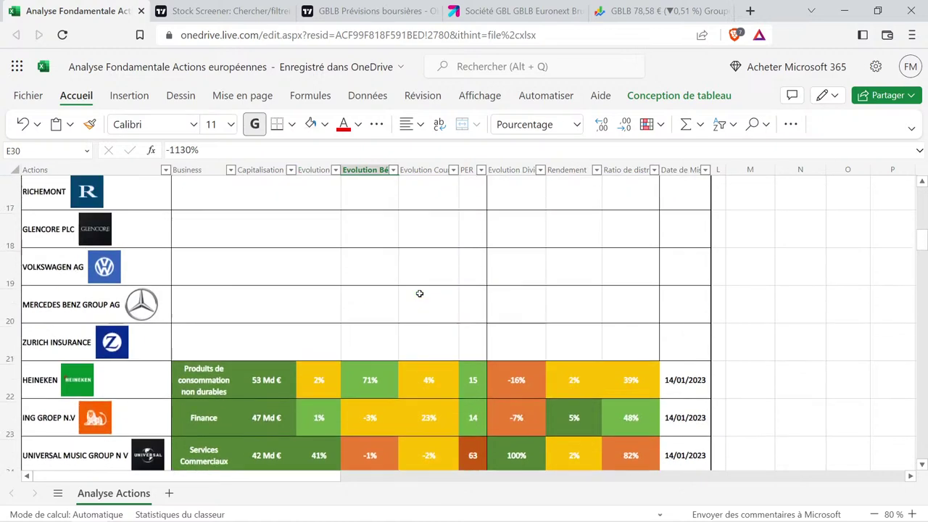
pyautogui.scroll(-11, 418, 294)
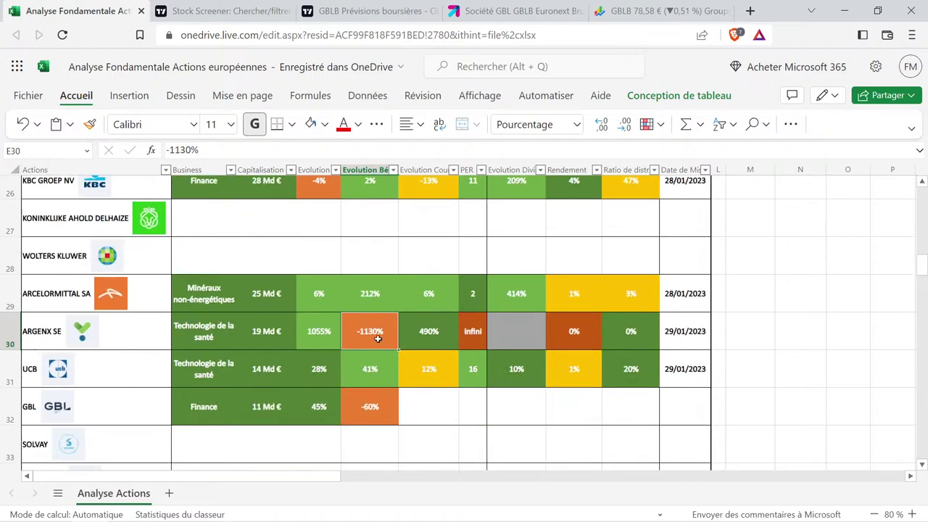
pyautogui.hotkey('ctrl', 'c')
pyautogui.click(435, 413)
pyautogui.hotkey('ctrl', 'v')
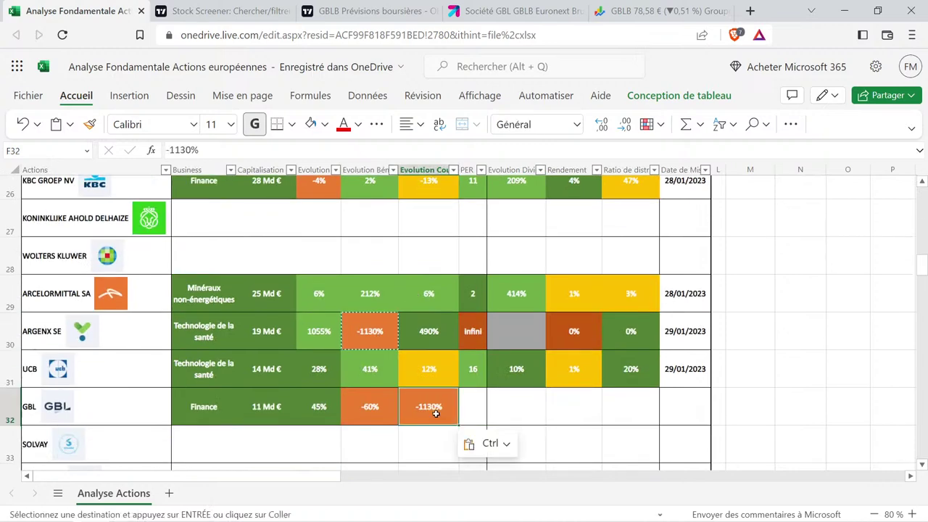
# Set GBL's Evolution Cours de bourse value to -17%.
pyautogui.doubleClick(436, 413)
pyautogui.press('BackSpace')
pyautogui.press('BackSpace')
pyautogui.press('BackSpace')
pyautogui.write('7')
pyautogui.press('Return')
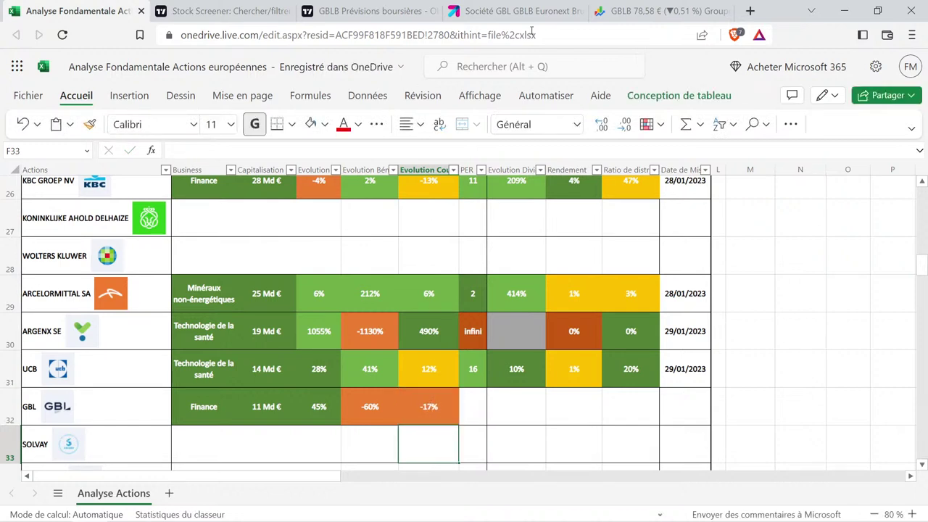
# Check GBL's price-earnings ratio in the TradingView screener and its ratio and quarterly results in Google Finance.
pyautogui.click(373, 11)
pyautogui.click(224, 10)
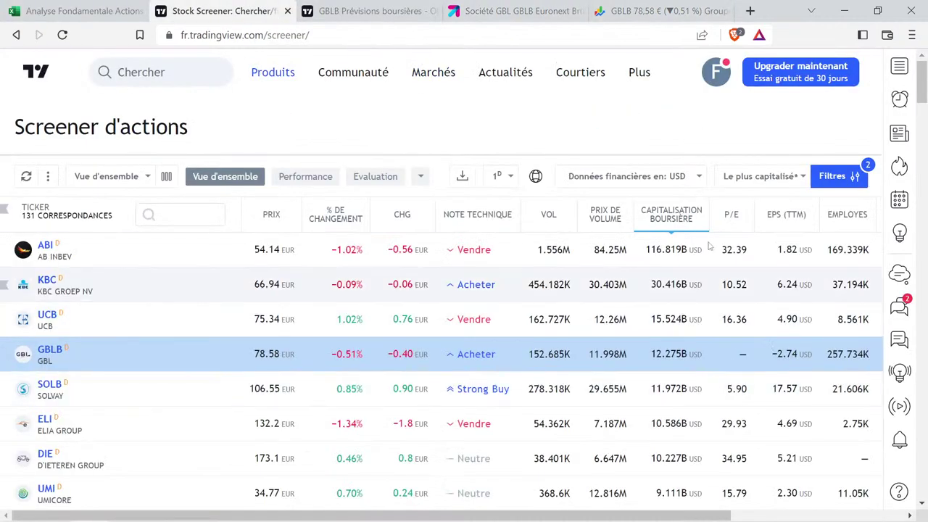
pyautogui.click(668, 7)
pyautogui.scroll(-2, 742, 348)
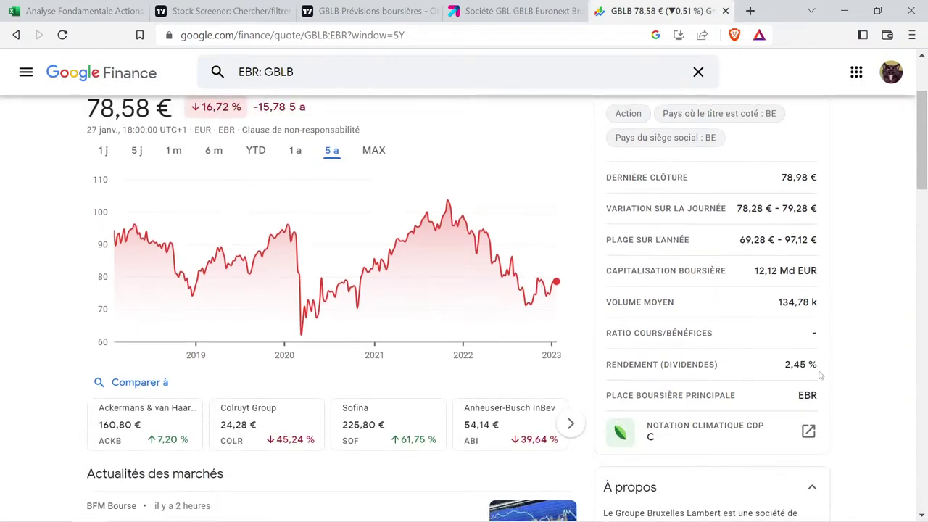
pyautogui.scroll(-9, 299, 306)
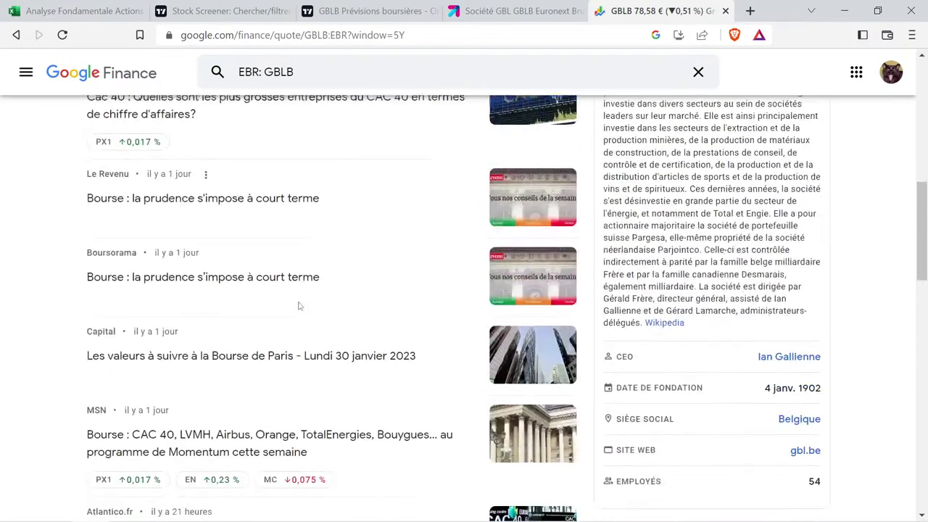
pyautogui.scroll(-4, 299, 305)
pyautogui.scroll(1, 307, 315)
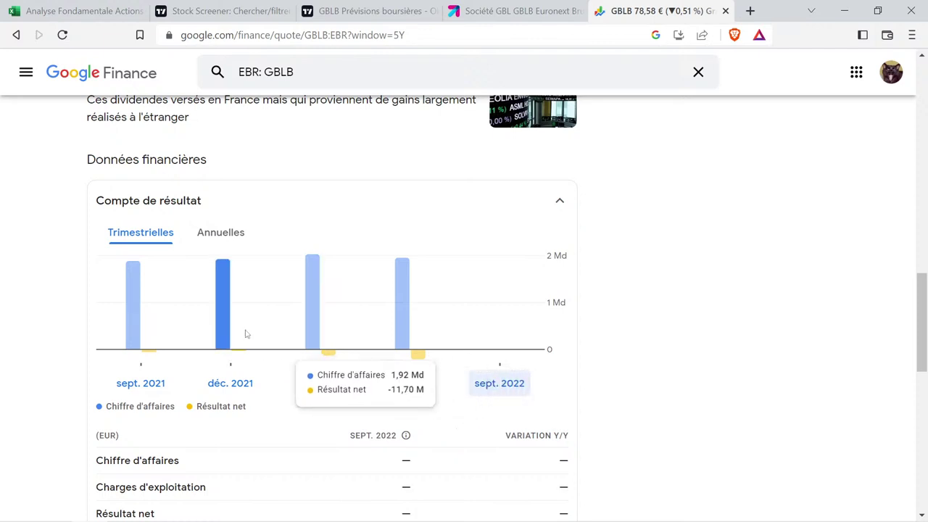
# Return to the Excel workbook and copy ARGENX's "infini" PER cell into GBL's PER cell.
pyautogui.click(80, 11)
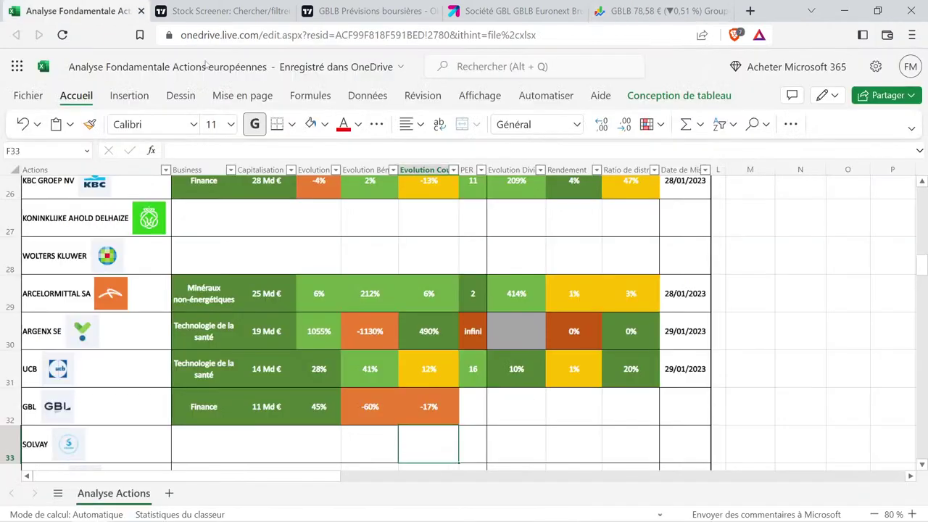
pyautogui.click(470, 337)
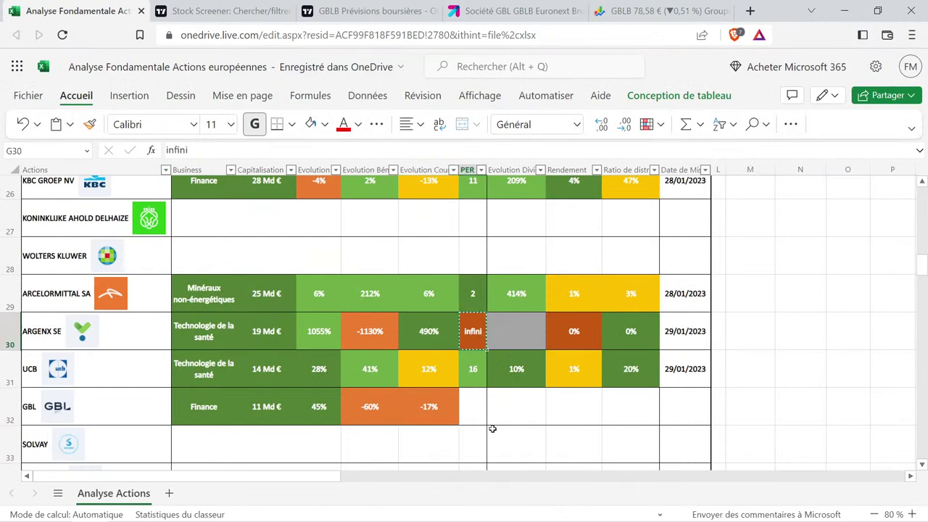
pyautogui.click(474, 404)
pyautogui.hotkey('ctrl', 'v')
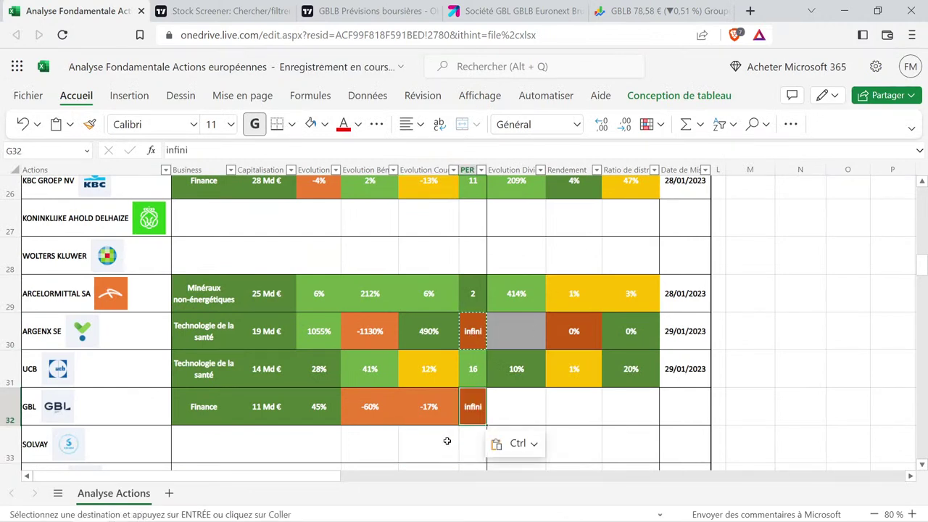
pyautogui.click(447, 440)
# Review GBL's filled cells from Business to PER by selecting them individually and as a range.
pyautogui.moveTo(477, 410); pyautogui.dragTo(222, 390)
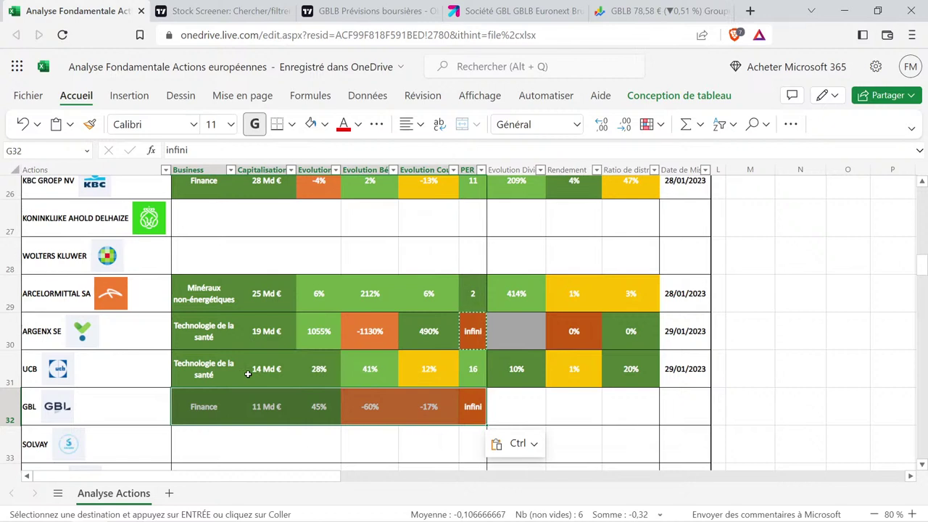
pyautogui.click(318, 400)
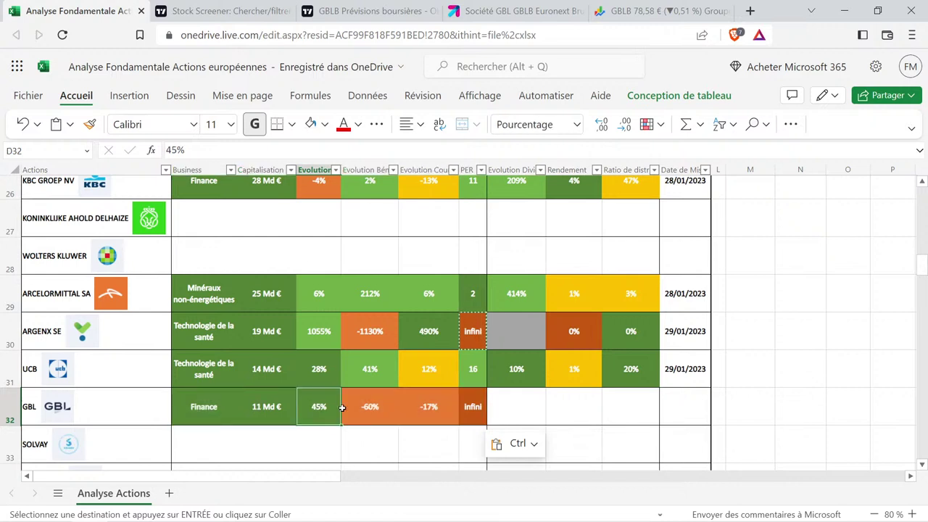
pyautogui.moveTo(323, 411); pyautogui.dragTo(377, 408)
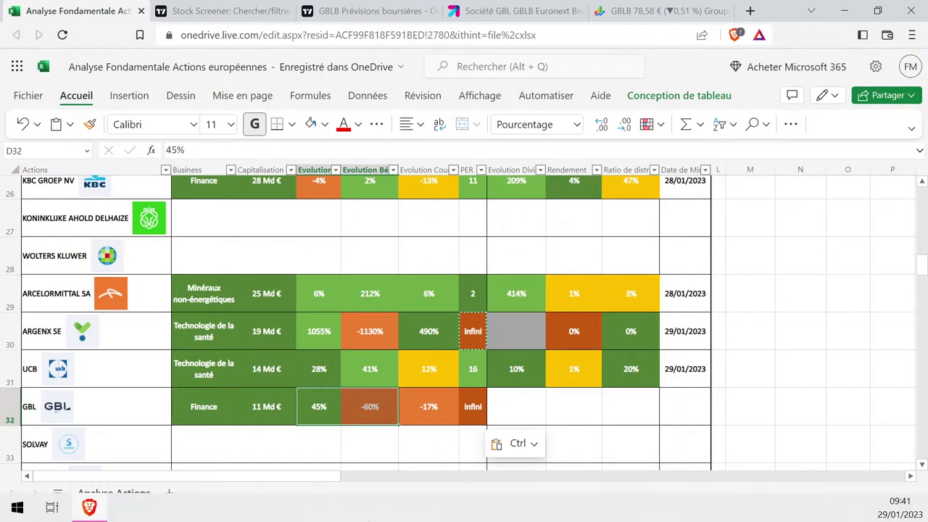
pyautogui.click(473, 407)
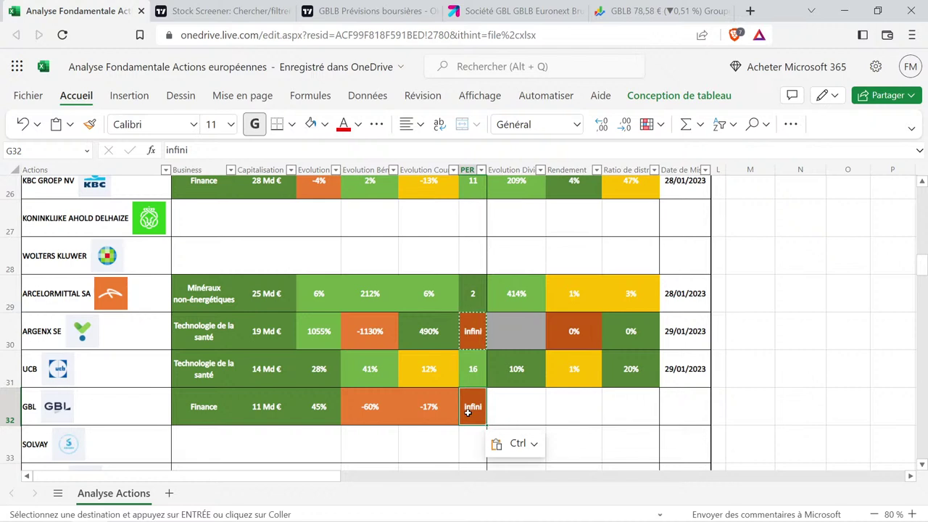
pyautogui.click(351, 420)
pyautogui.click(228, 413)
pyautogui.moveTo(228, 412); pyautogui.dragTo(462, 406)
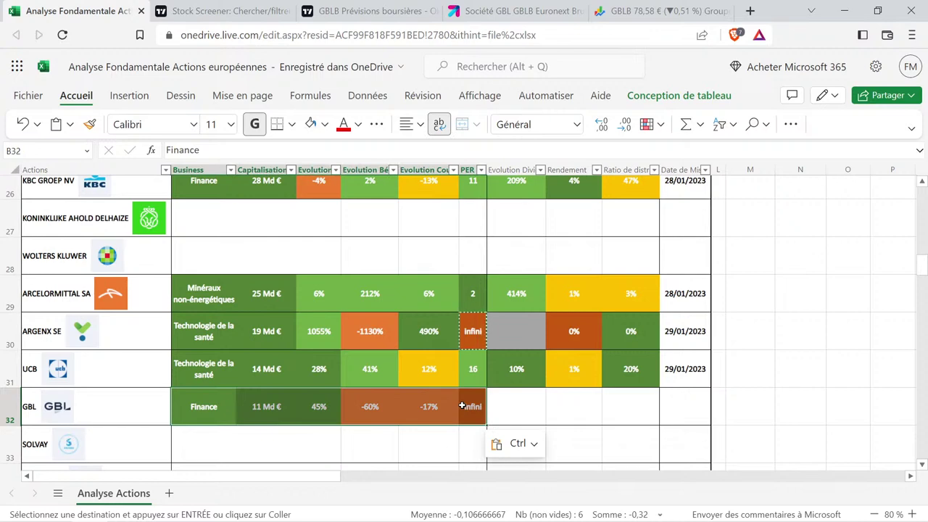
# Switch to TradingView, open GBL's dividend financials, chart only dividends per share and examine the yearly amounts.
pyautogui.click(416, 11)
pyautogui.moveTo(432, 72)
pyautogui.scroll(8, 508, 297)
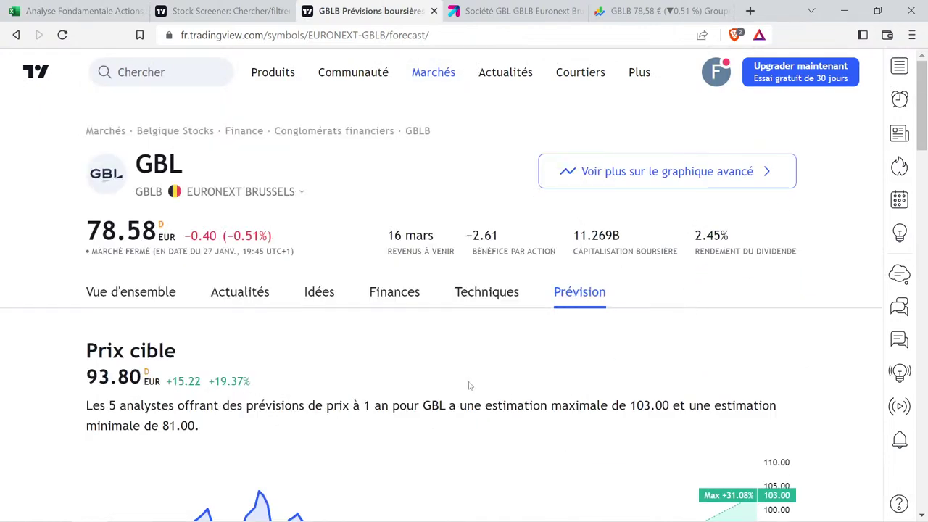
pyautogui.click(409, 291)
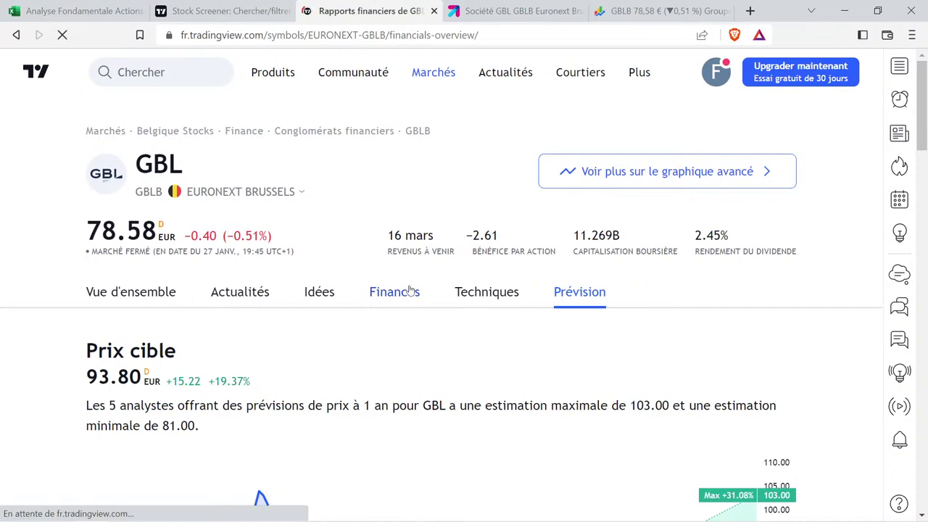
pyautogui.click(403, 402)
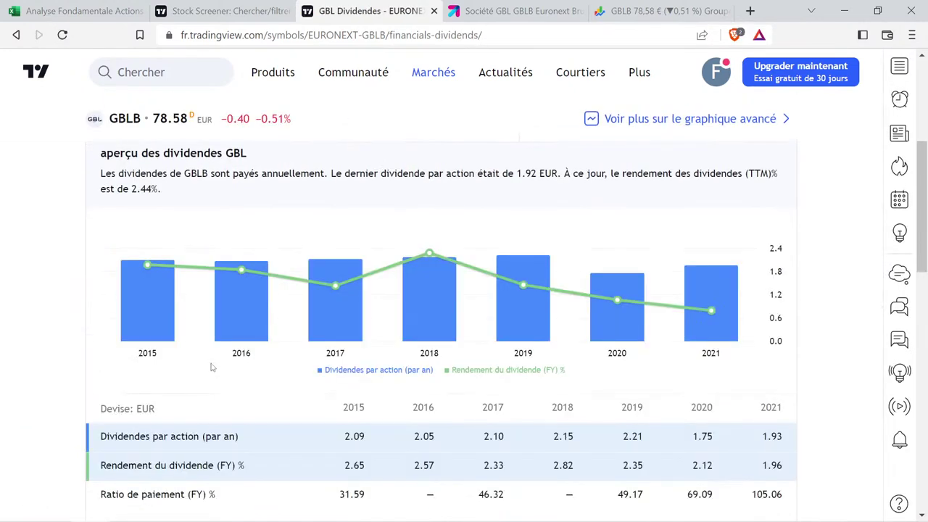
pyautogui.click(184, 464)
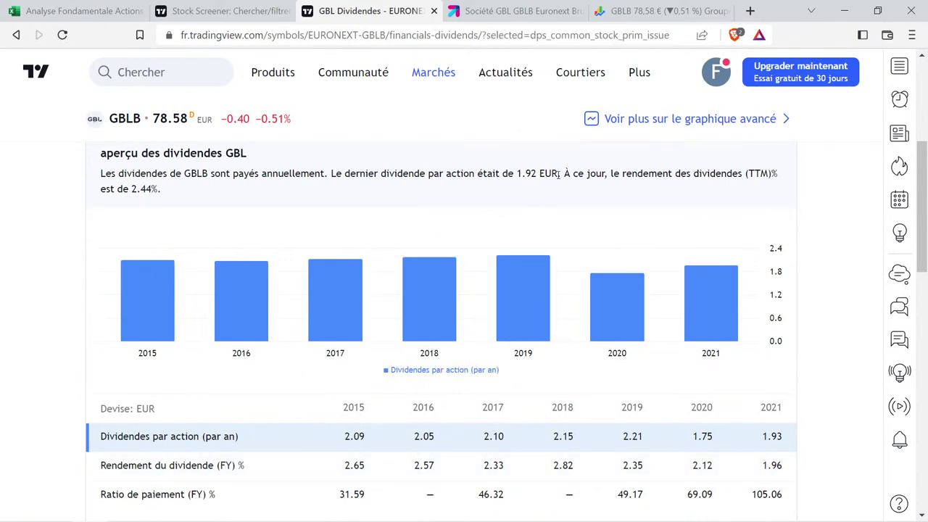
pyautogui.moveTo(622, 269)
pyautogui.moveTo(355, 278)
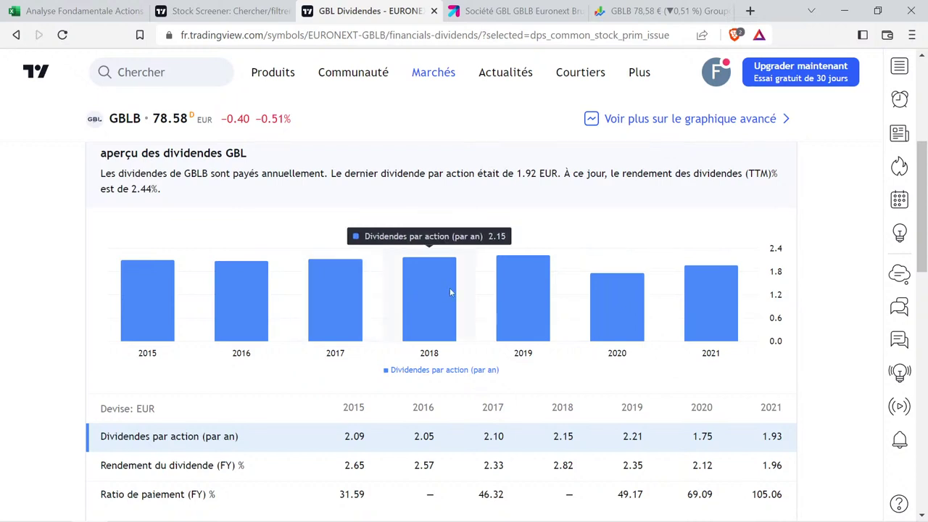
pyautogui.moveTo(530, 289)
pyautogui.moveTo(618, 308)
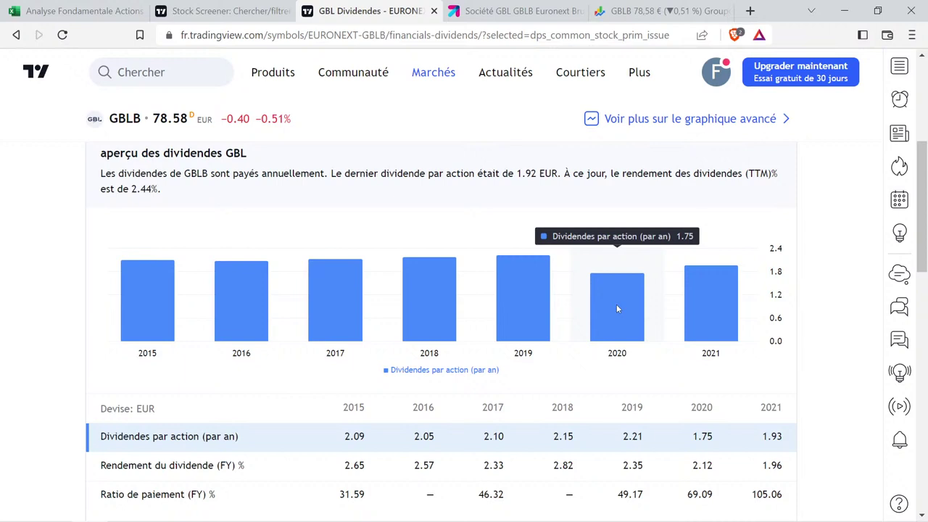
pyautogui.moveTo(713, 305)
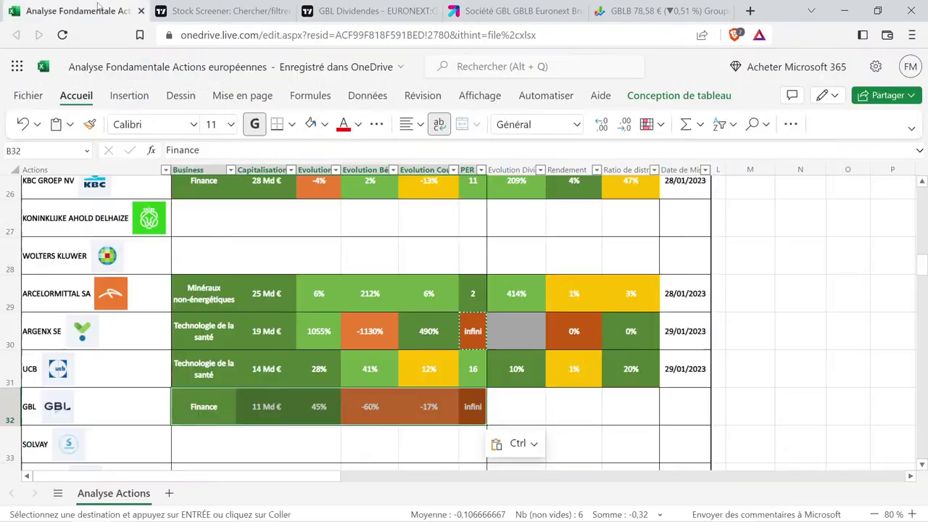
# Return to the Excel workbook and calculate the dividend evolution with 2,1 as the positive reference and 1,93 as the current value.
pyautogui.click(80, 11)
pyautogui.scroll(5, 792, 267)
pyautogui.scroll(10, 792, 268)
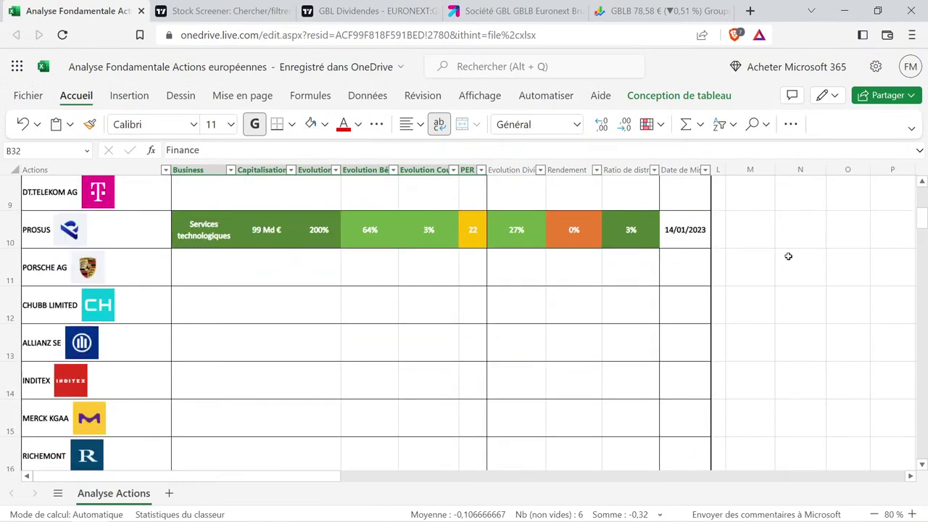
pyautogui.click(757, 219)
pyautogui.write('2,1')
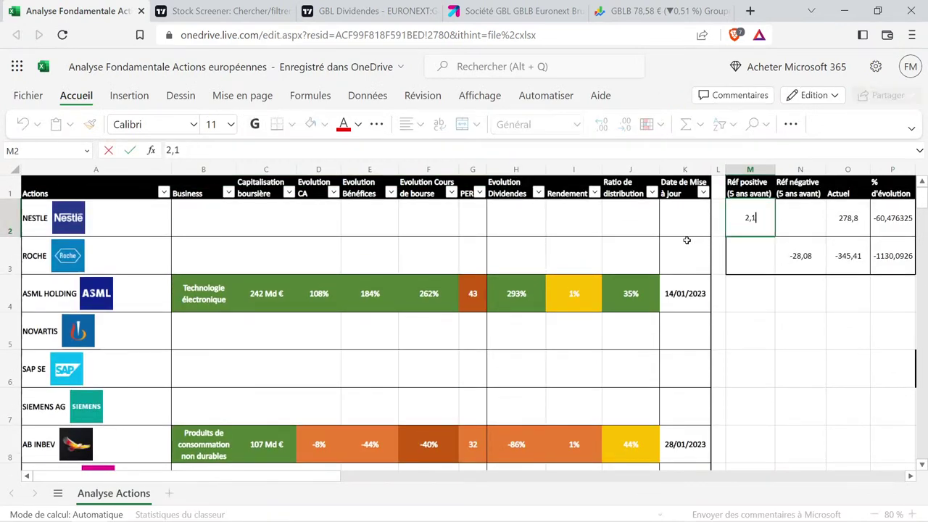
pyautogui.press('Tab')
pyautogui.press('Tab')
pyautogui.write('1')
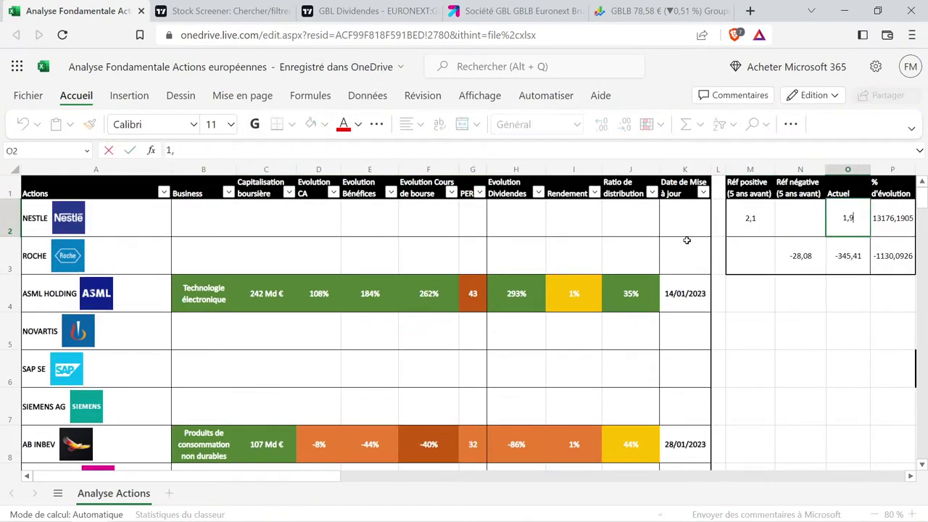
pyautogui.write(',93')
pyautogui.press('Return')
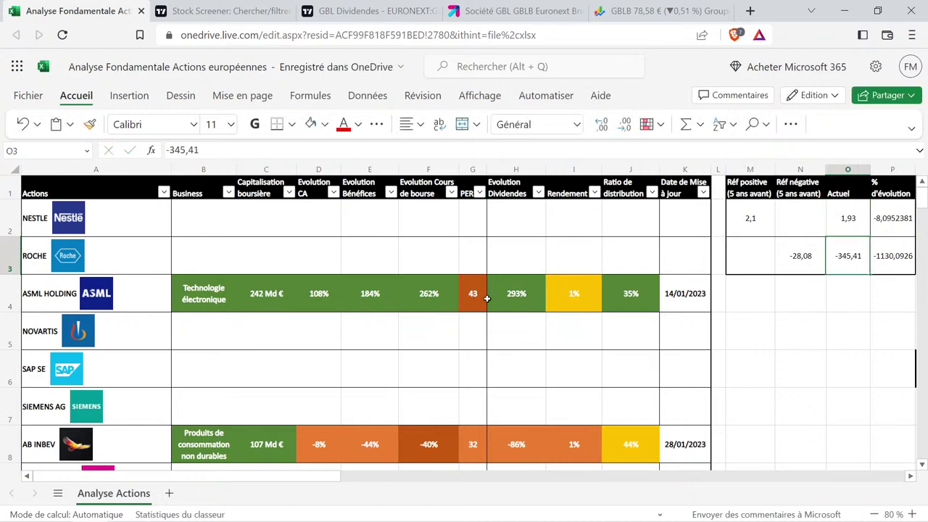
# Copy AB INBEV's dividend evolution cell into GBL's dividend evolution cell and change its value to -8%.
pyautogui.scroll(-3, 500, 297)
pyautogui.click(519, 299)
pyautogui.hotkey('ctrl', 'c')
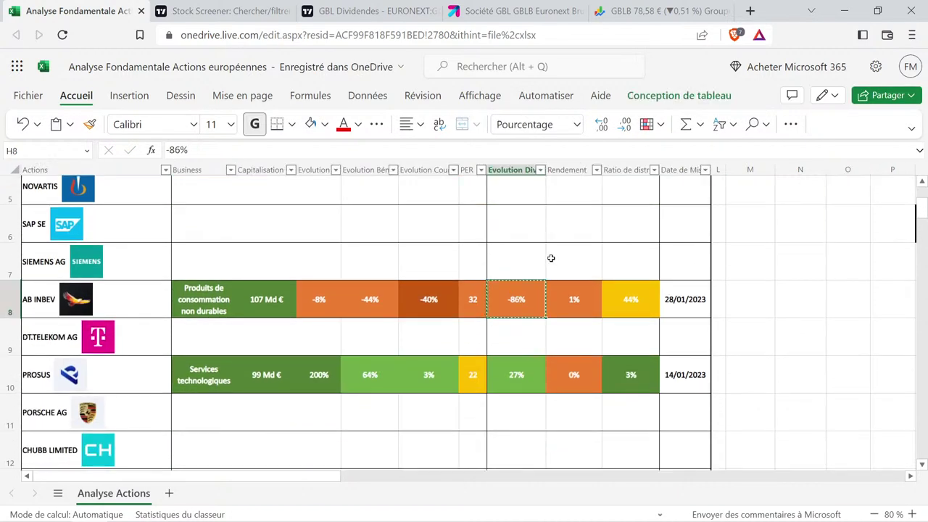
pyautogui.scroll(-15, 508, 263)
pyautogui.scroll(-3, 509, 266)
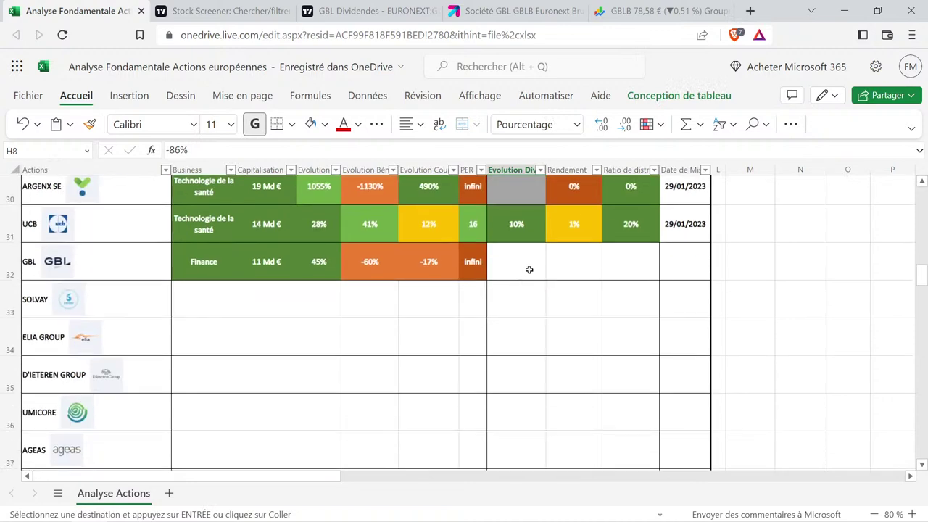
pyautogui.click(528, 267)
pyautogui.hotkey('ctrl', 'v')
pyautogui.doubleClick(516, 262)
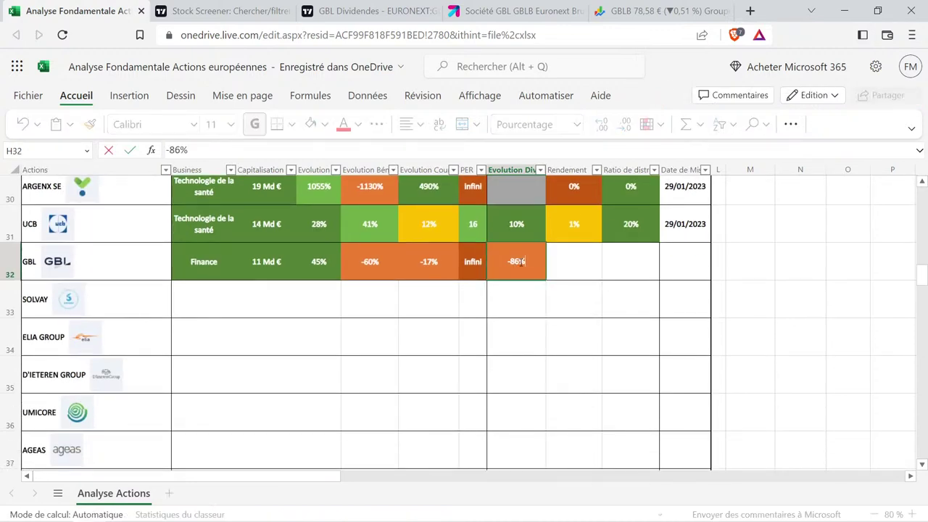
pyautogui.press('BackSpace')
pyautogui.press('Return')
# Select GBL's Rendement cell, switch to TradingView and check the dividend yield in GBL's page header.
pyautogui.click(556, 256)
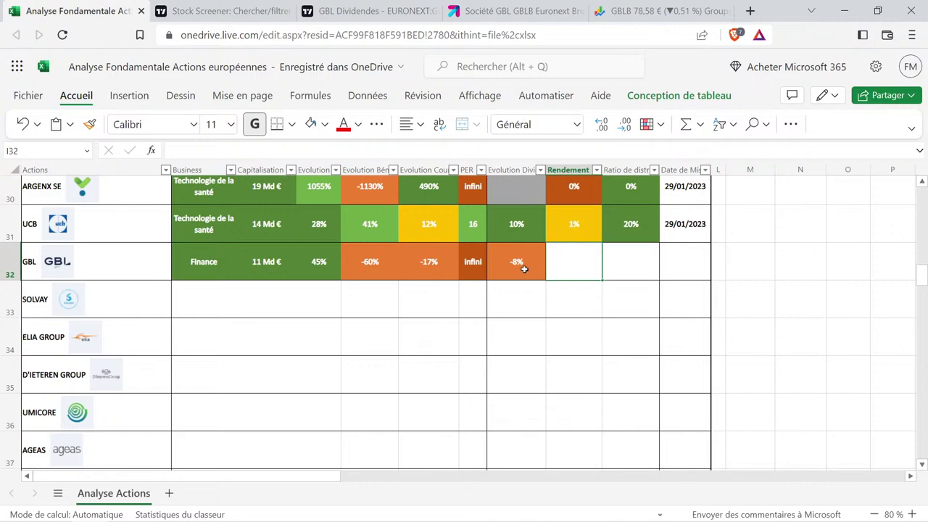
pyautogui.click(387, 10)
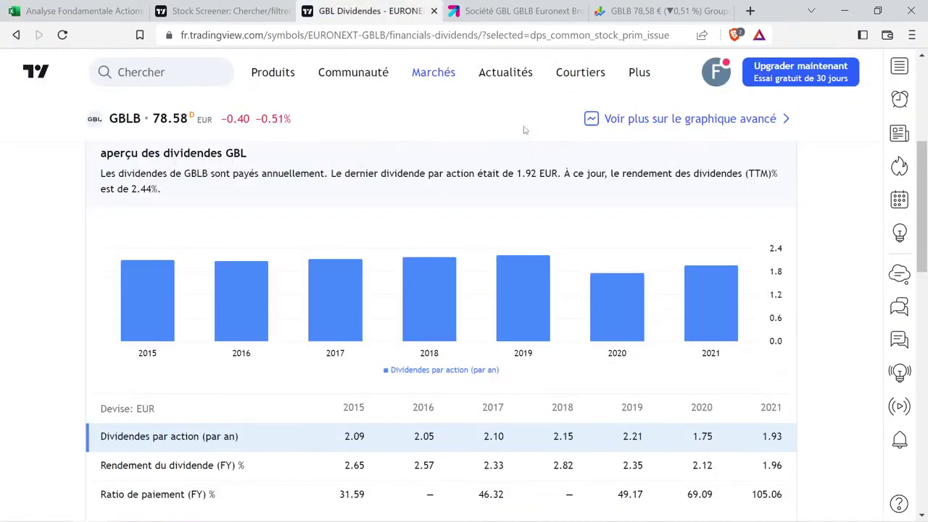
pyautogui.scroll(4, 656, 254)
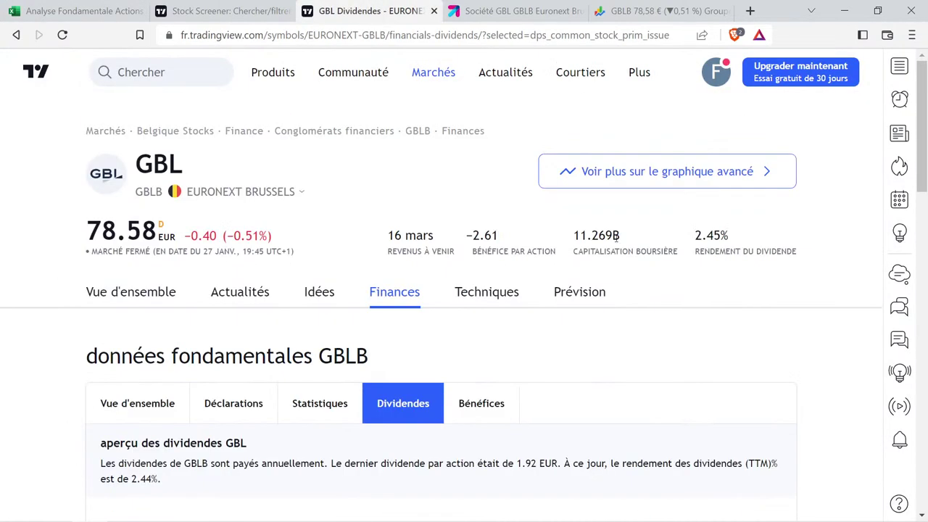
pyautogui.moveTo(694, 231); pyautogui.dragTo(797, 254)
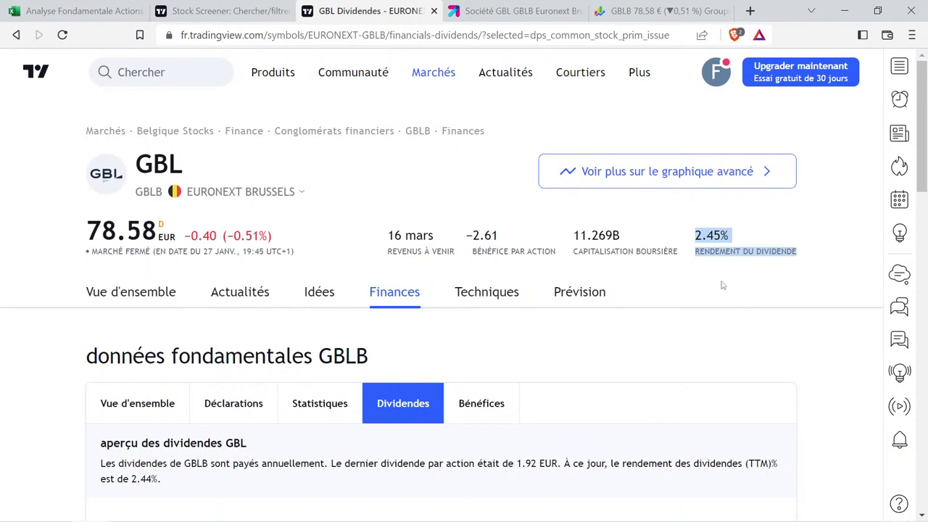
pyautogui.hotkey('ctrl', 'c')
# Return to the Excel workbook and copy UNIVERSAL MUSIC GROUP's 2% Rendement cell into GBL's Rendement cell.
pyautogui.click(87, 10)
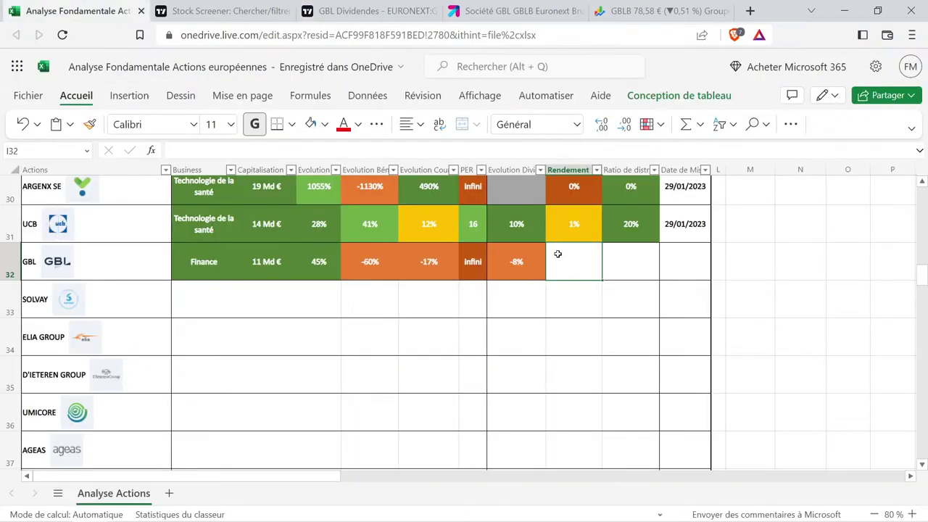
pyautogui.scroll(10, 557, 254)
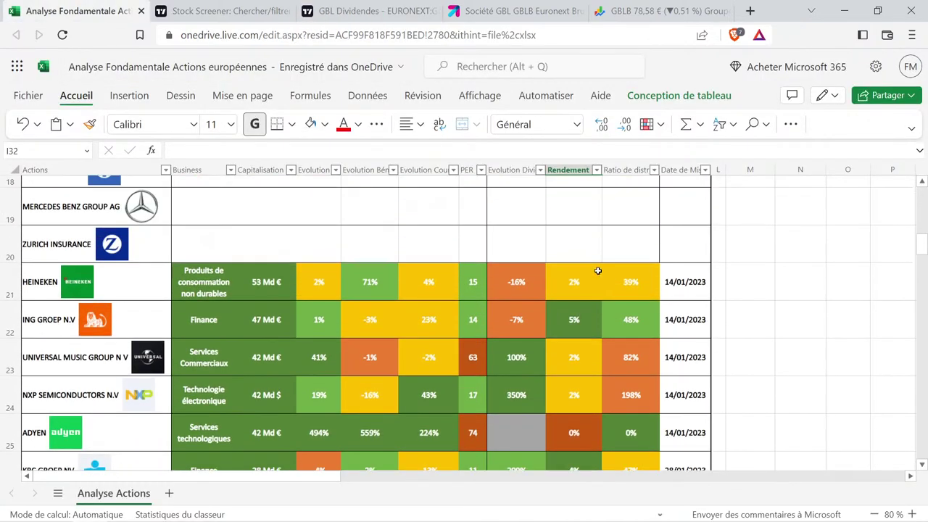
pyautogui.scroll(5, 598, 270)
pyautogui.scroll(-7, 596, 269)
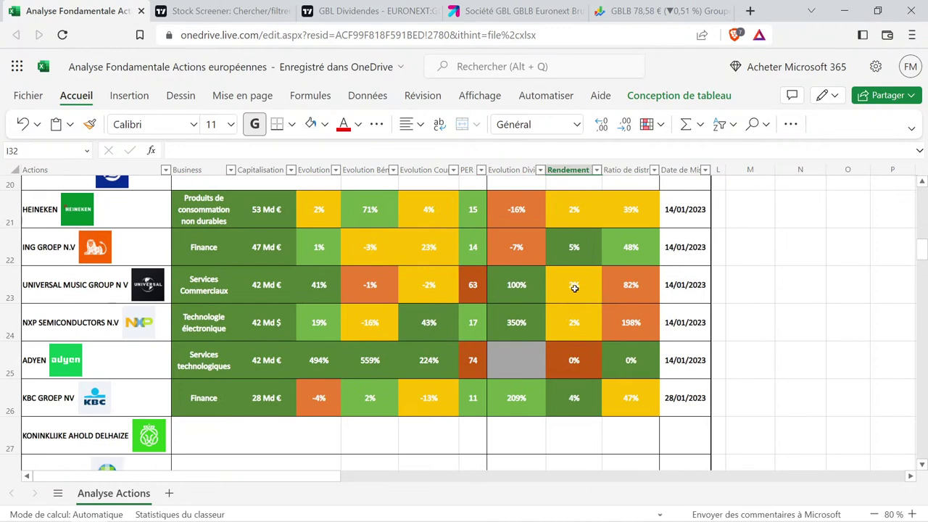
pyautogui.click(571, 289)
pyautogui.hotkey('ctrl', 'c')
pyautogui.scroll(-9, 586, 290)
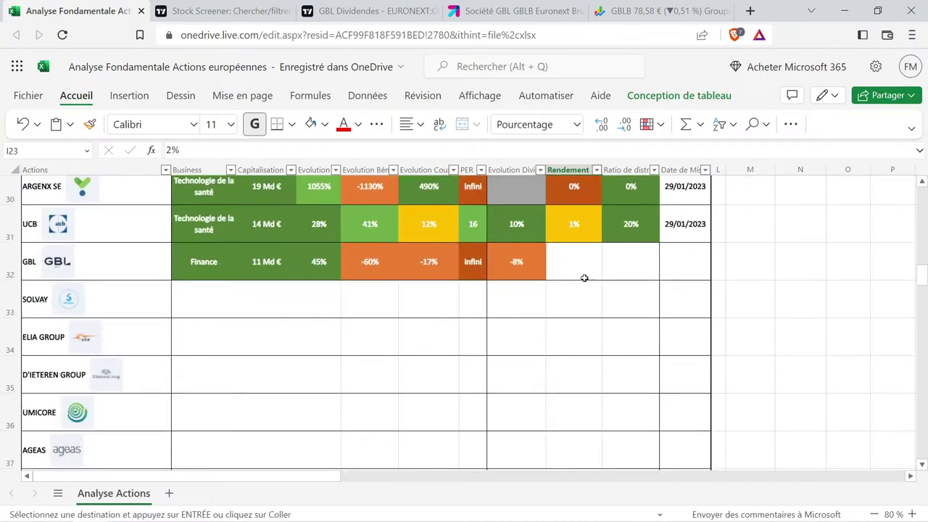
pyautogui.click(583, 272)
pyautogui.hotkey('ctrl', 'v')
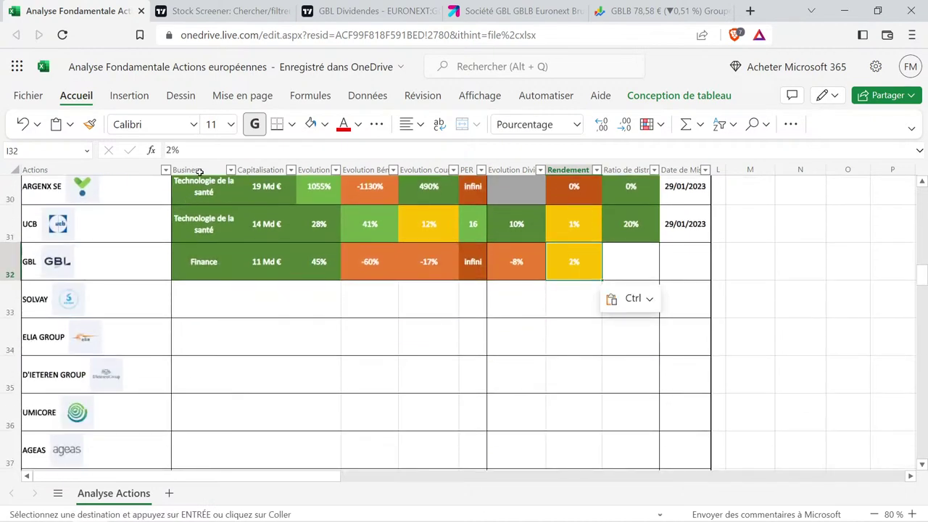
# Fill GBL's Rendement cell with the light green theme colour and review the neighbouring dividend evolution cell.
pyautogui.click(327, 125)
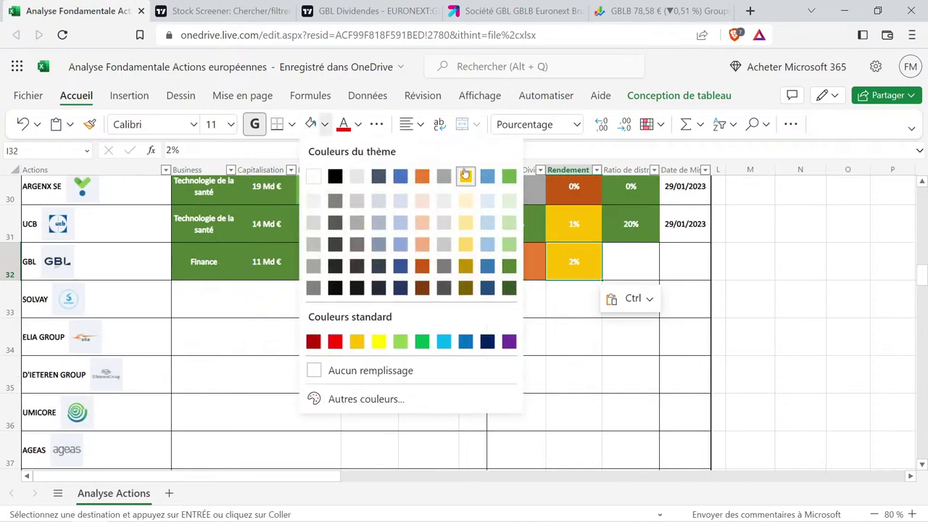
pyautogui.click(511, 174)
pyautogui.click(565, 287)
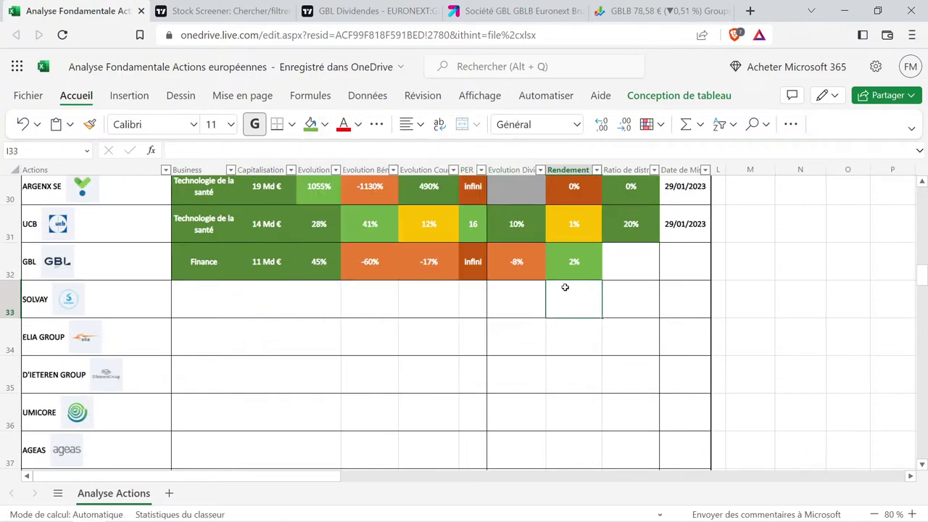
pyautogui.moveTo(516, 237); pyautogui.dragTo(509, 261)
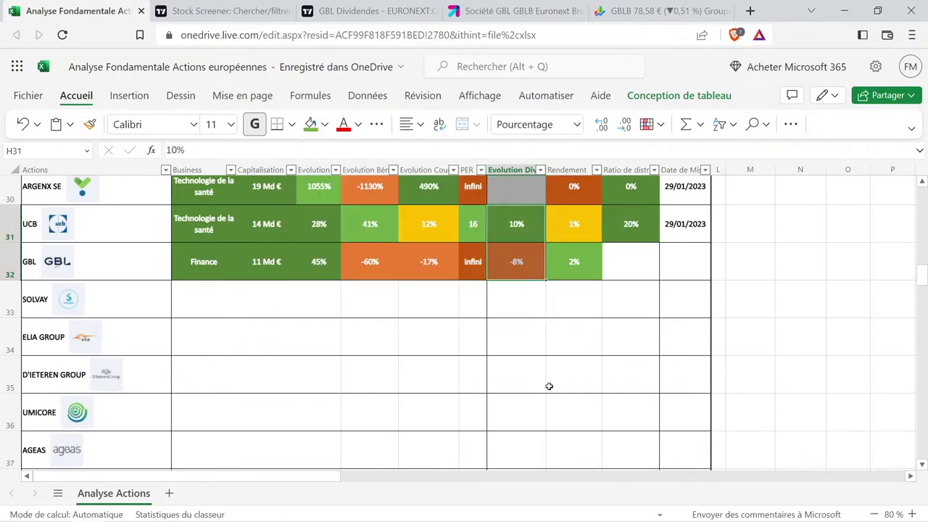
pyautogui.click(520, 263)
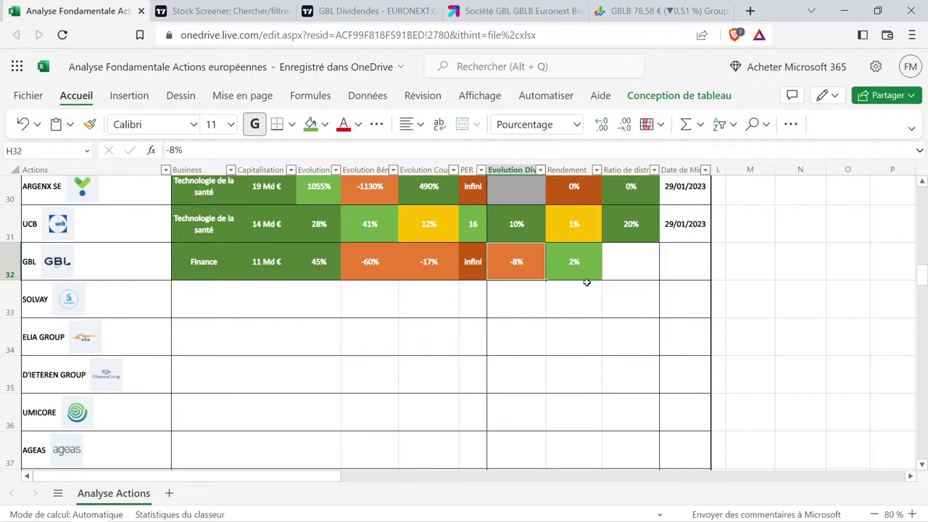
# Switch to TradingView, add the payout ratio to GBL's dividend chart and examine its yearly values.
pyautogui.click(376, 6)
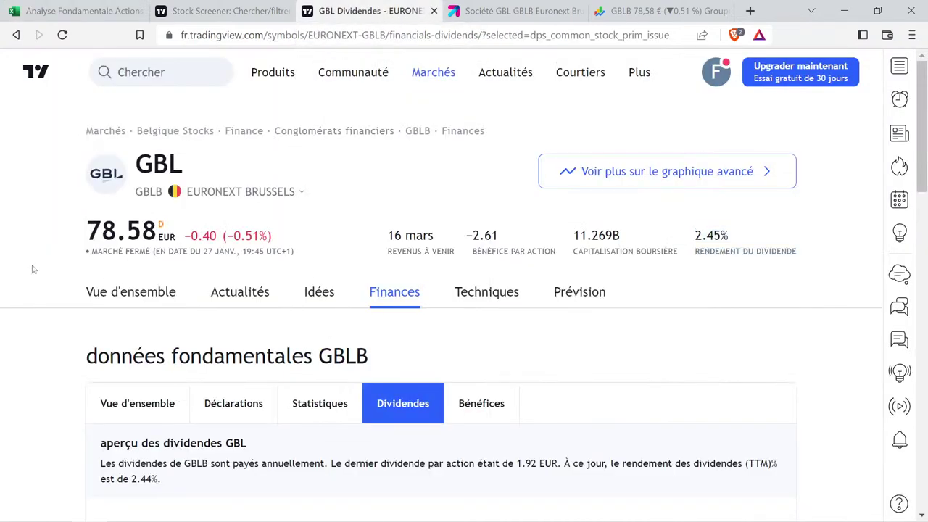
pyautogui.scroll(-4, 32, 269)
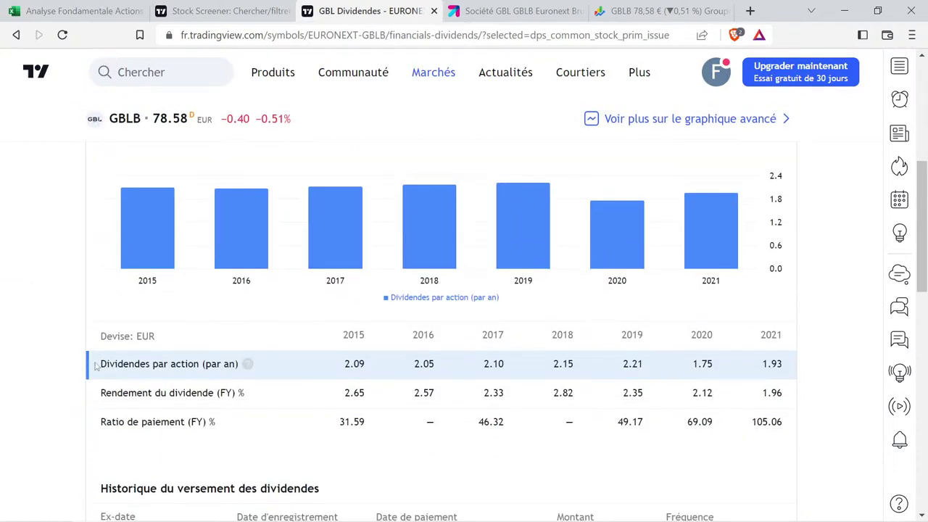
pyautogui.click(149, 426)
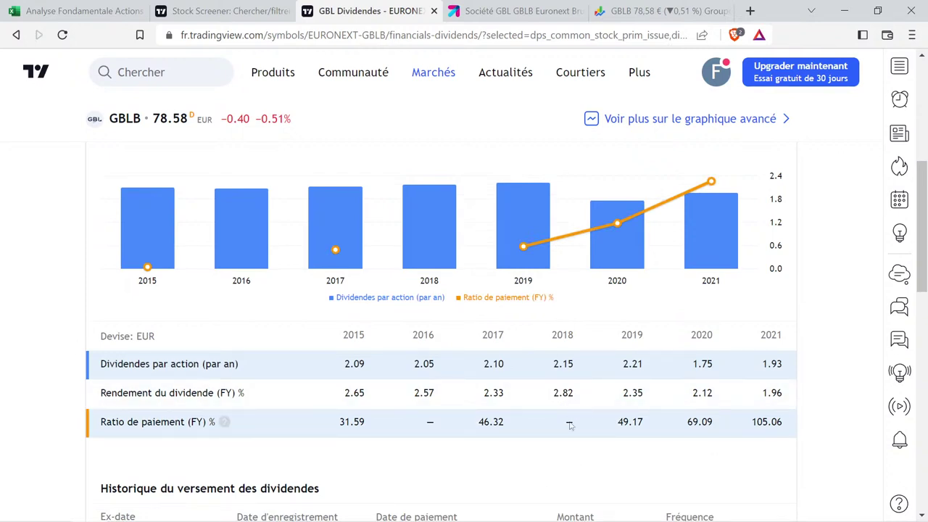
pyautogui.scroll(2, 223, 281)
pyautogui.scroll(2, 223, 281)
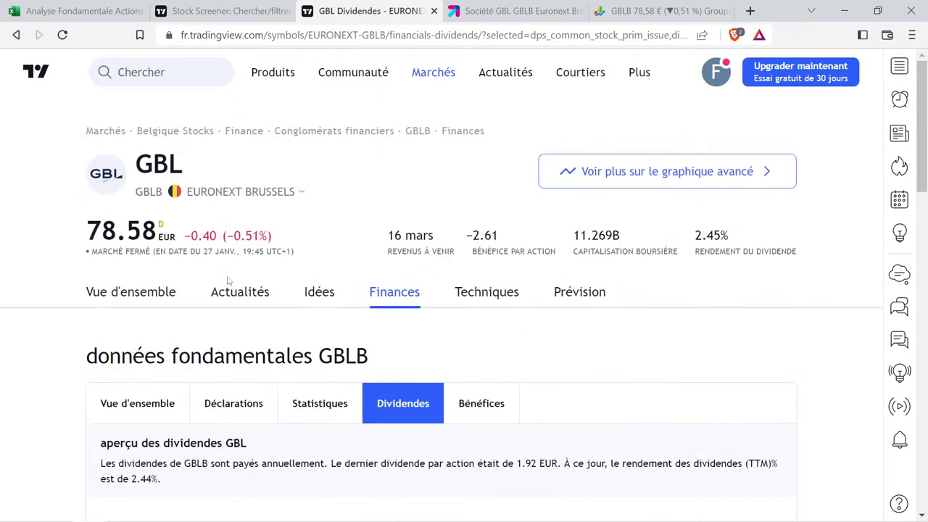
# Open GBL's income statement, show it on an annual basis and examine net income for the years lacking a payout ratio.
pyautogui.click(234, 402)
pyautogui.scroll(-2, 303, 354)
pyautogui.scroll(-1, 303, 354)
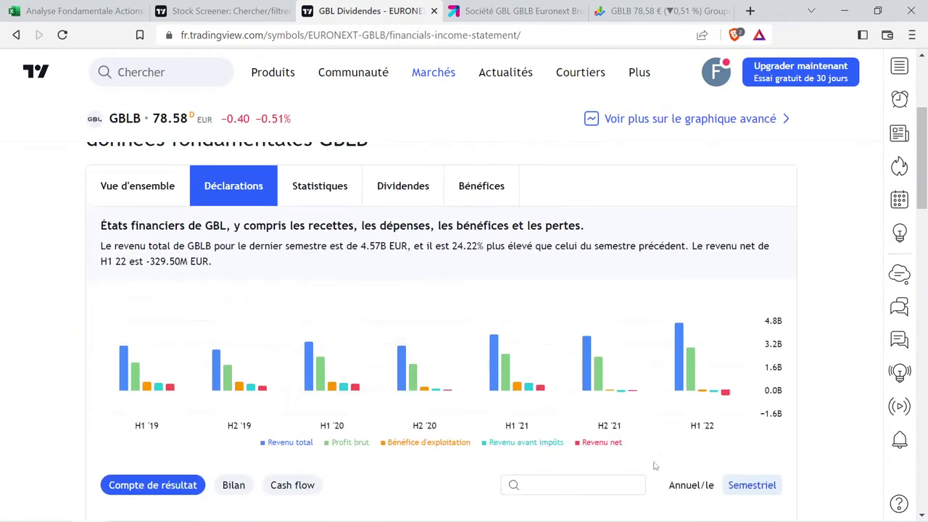
pyautogui.scroll(-1, 598, 443)
pyautogui.click(709, 419)
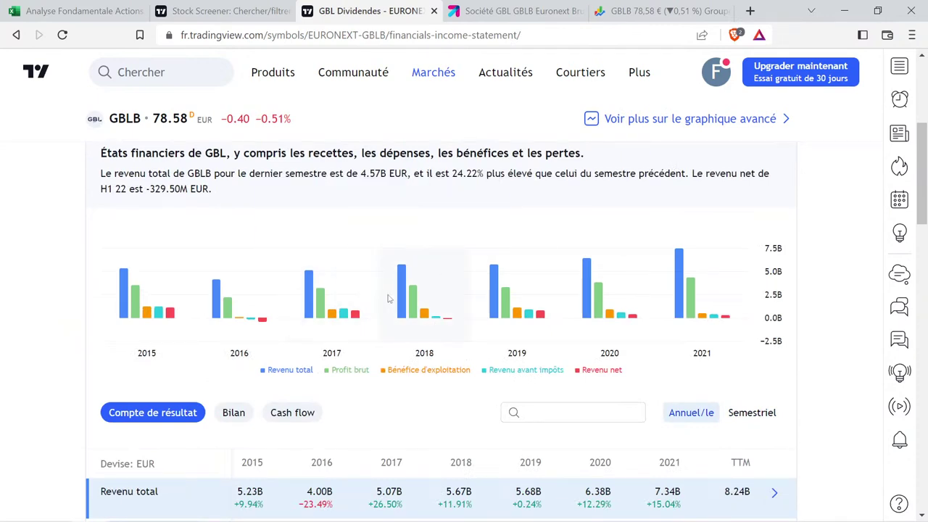
pyautogui.scroll(2, 413, 315)
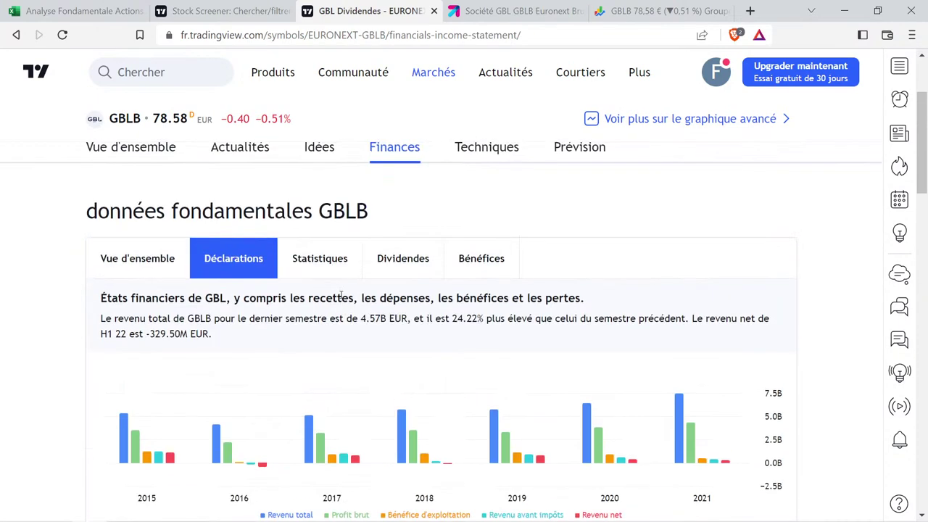
# Reopen GBL's dividend financials, chart the payout ratio again and compare its yearly values with the dividends and yields.
pyautogui.click(419, 261)
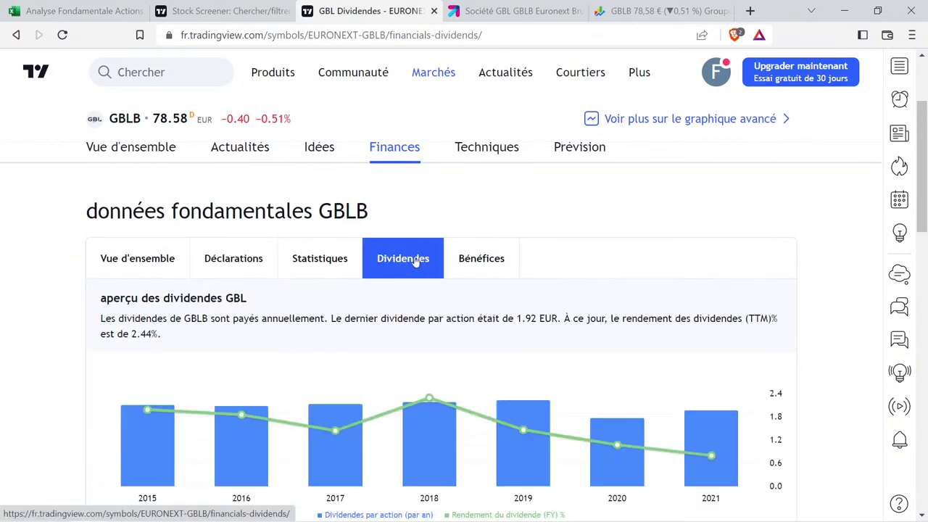
pyautogui.scroll(-4, 412, 263)
pyautogui.click(195, 428)
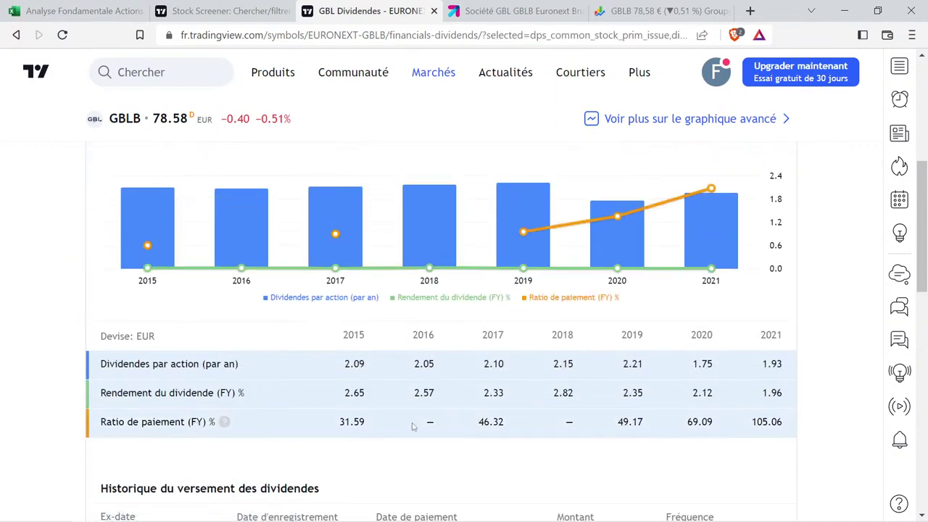
pyautogui.scroll(-1, 546, 439)
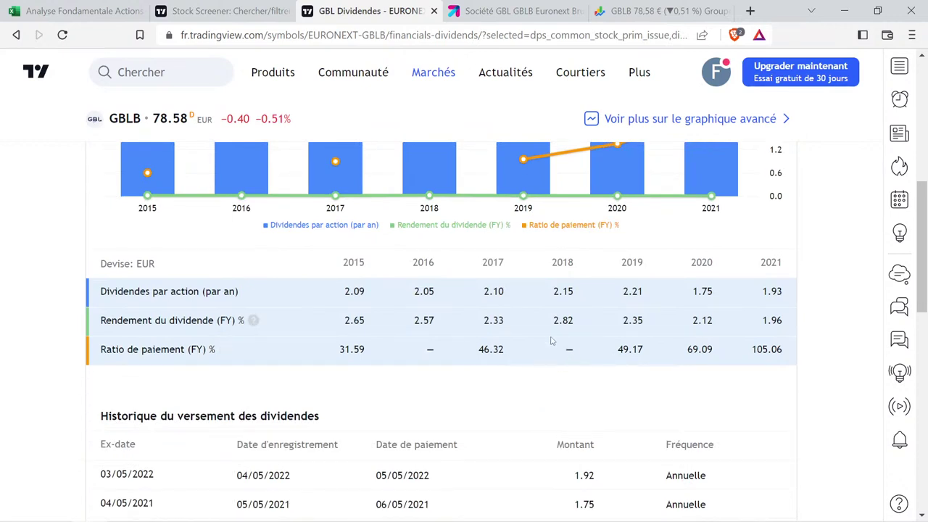
# Examine GBL's yearly payout ratios (Ratio de paiement) for 2017 to 2021 in the dividend table.
pyautogui.moveTo(750, 348); pyautogui.dragTo(784, 374)
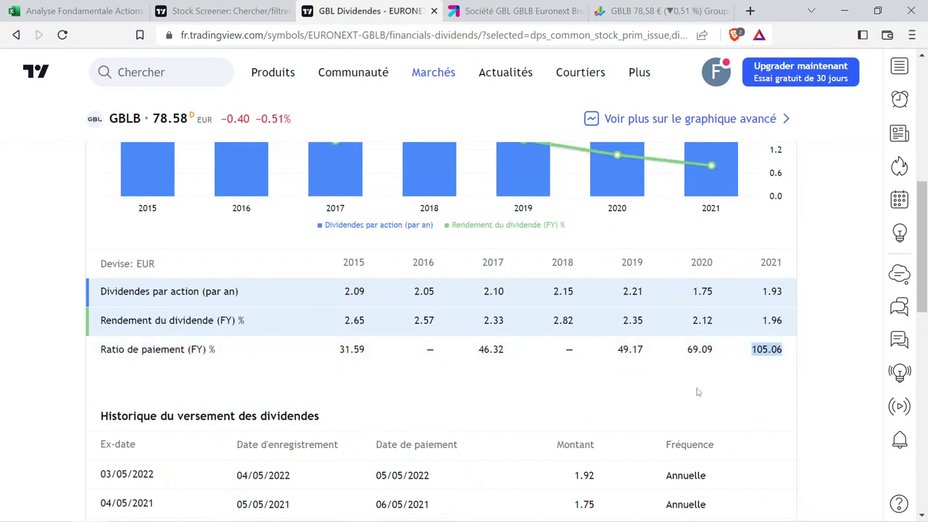
pyautogui.moveTo(685, 351); pyautogui.dragTo(714, 355)
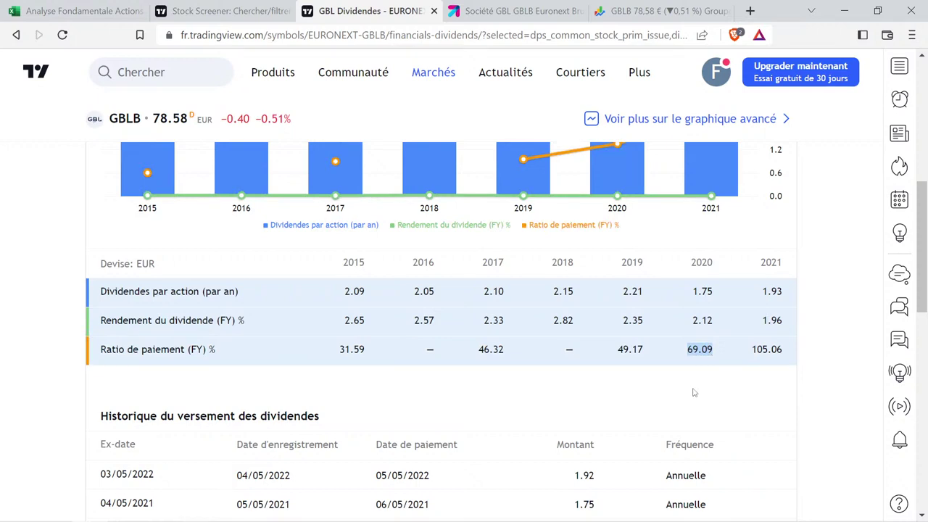
pyautogui.moveTo(477, 351); pyautogui.dragTo(502, 352)
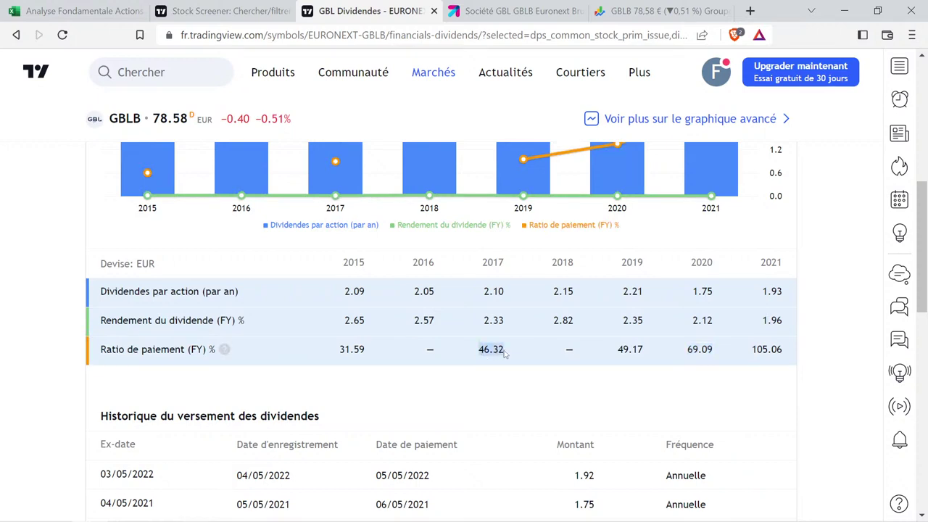
pyautogui.moveTo(617, 351); pyautogui.dragTo(643, 352)
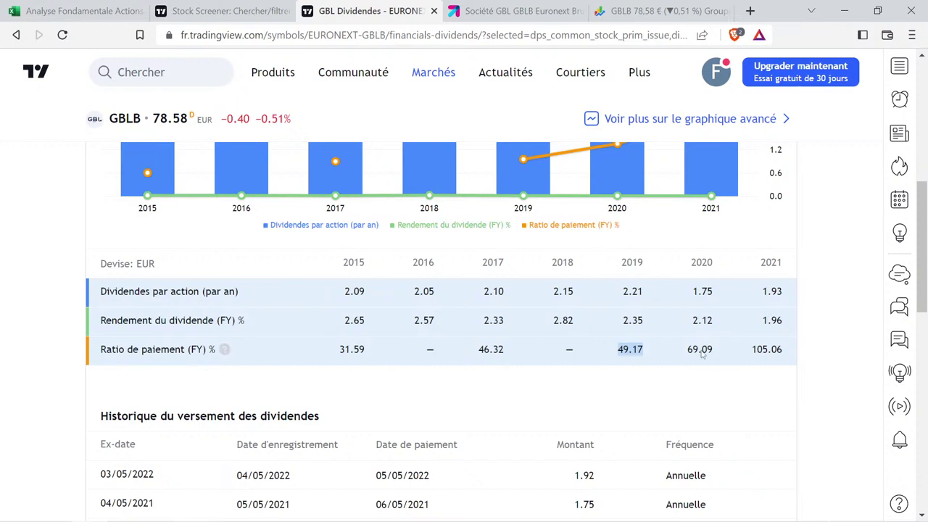
pyautogui.moveTo(686, 350); pyautogui.dragTo(787, 349)
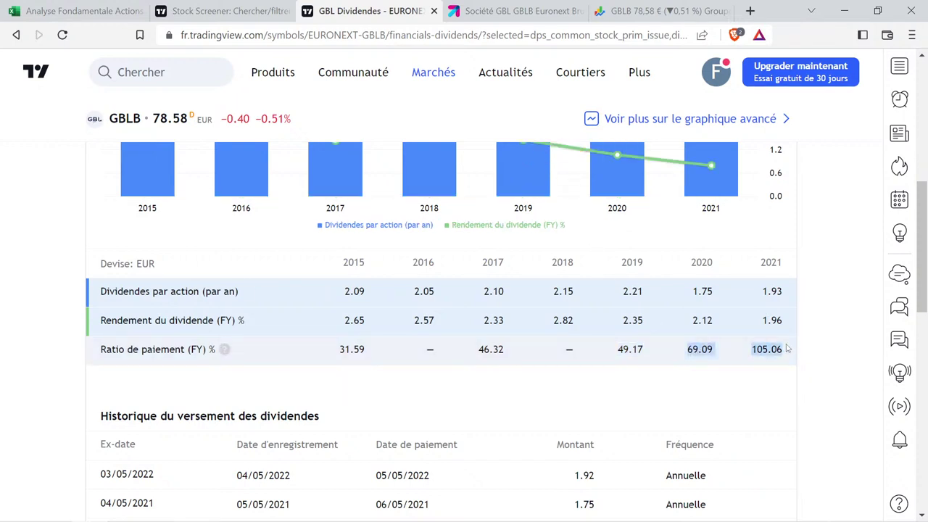
pyautogui.moveTo(552, 352); pyautogui.dragTo(576, 351)
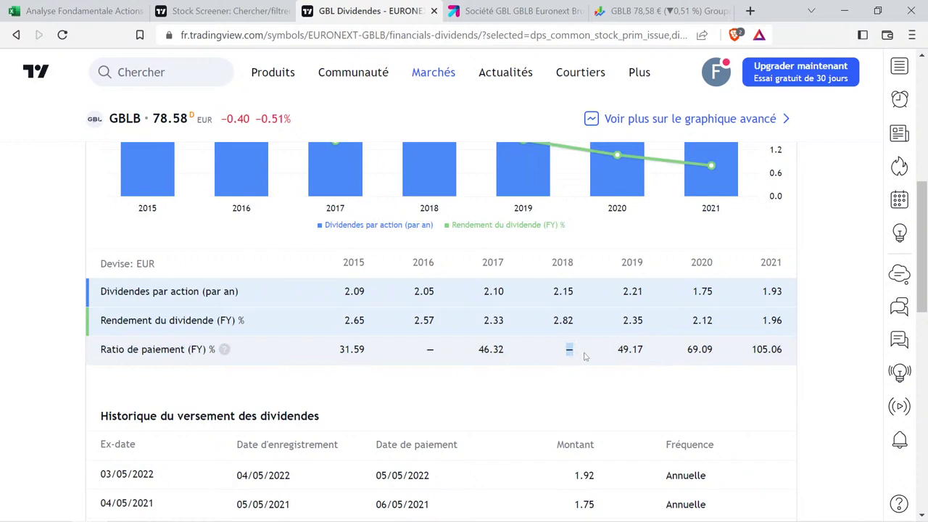
pyautogui.click(484, 353)
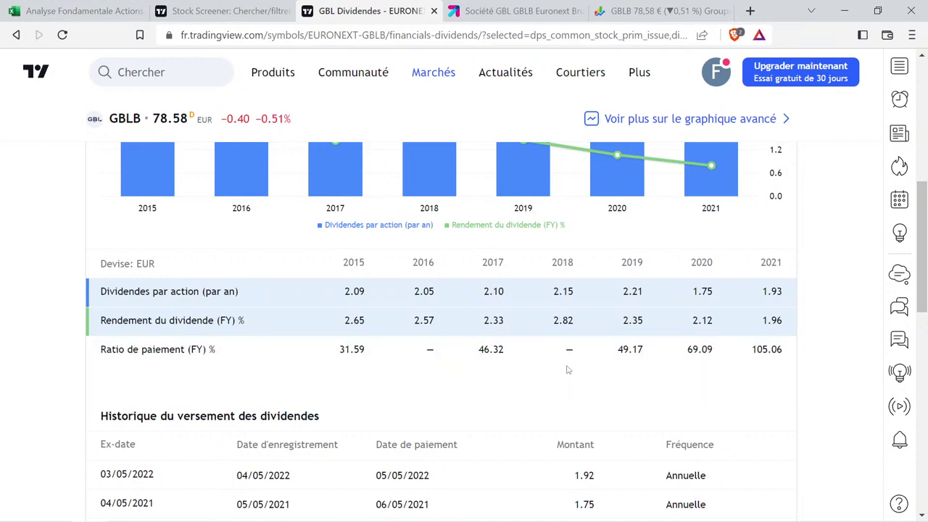
# Copy GBL's 2017 to 2021 payout ratios from TradingView into cells R1:R5 above the Moyenne ratio de distribution in the Excel workbook.
pyautogui.moveTo(478, 353); pyautogui.dragTo(781, 353)
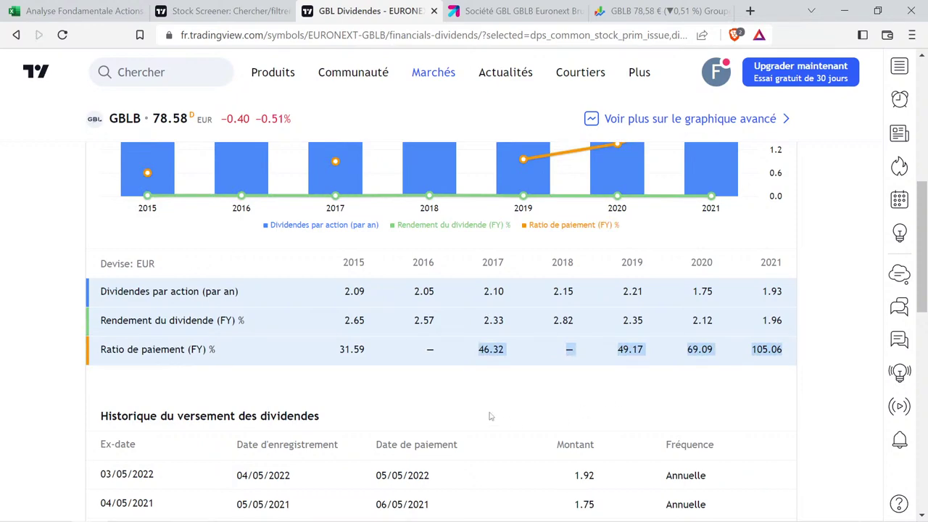
pyautogui.click(87, 9)
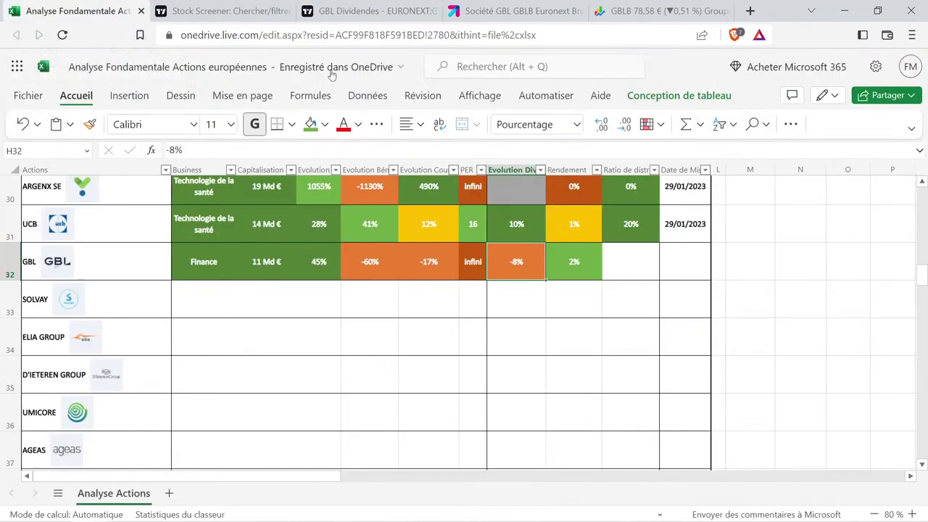
pyautogui.click(799, 272)
pyautogui.scroll(3, 807, 276)
pyautogui.scroll(5, 808, 276)
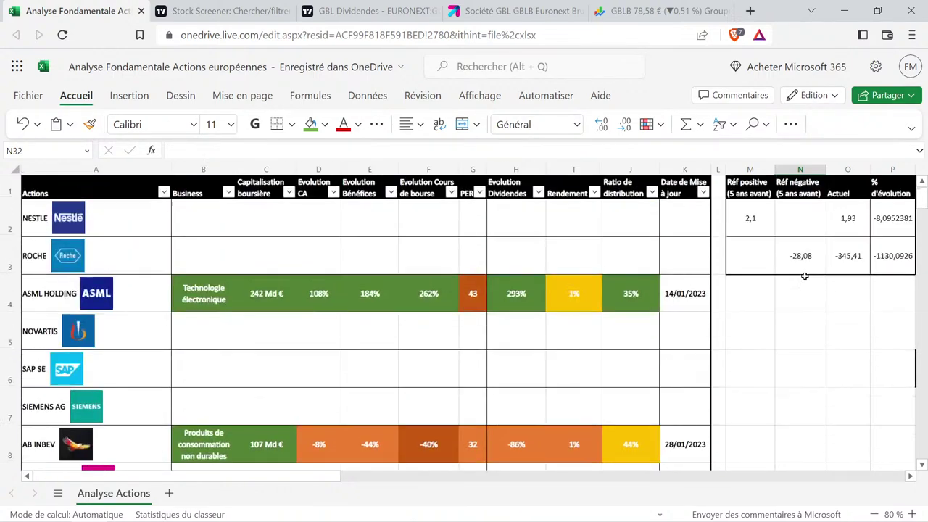
pyautogui.click(800, 299)
pyautogui.press('Right')
pyautogui.press('Right')
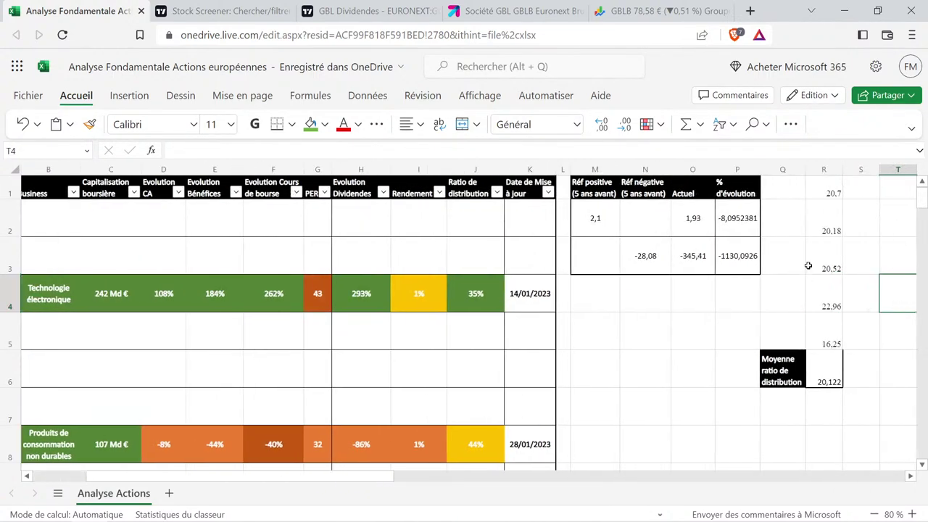
pyautogui.click(830, 193)
pyautogui.hotkey('ctrl', 'c')
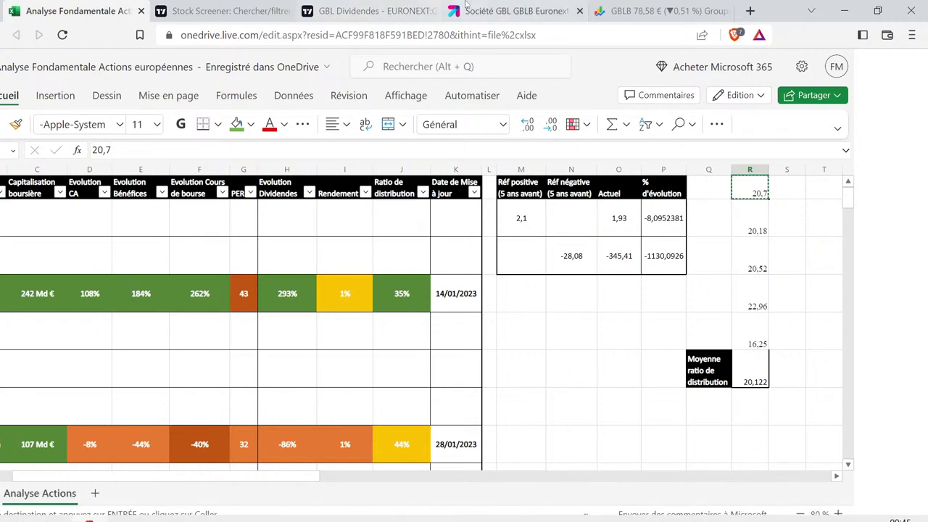
pyautogui.click(369, 11)
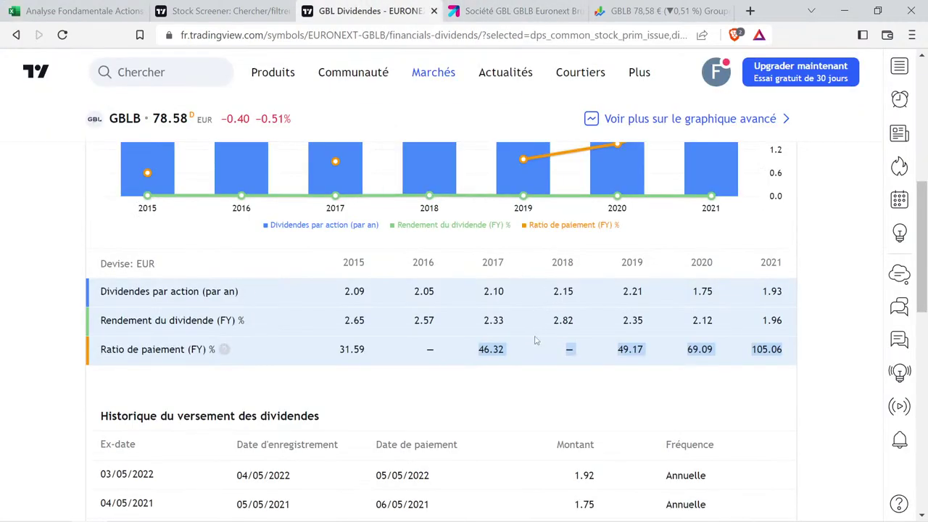
pyautogui.click(79, 10)
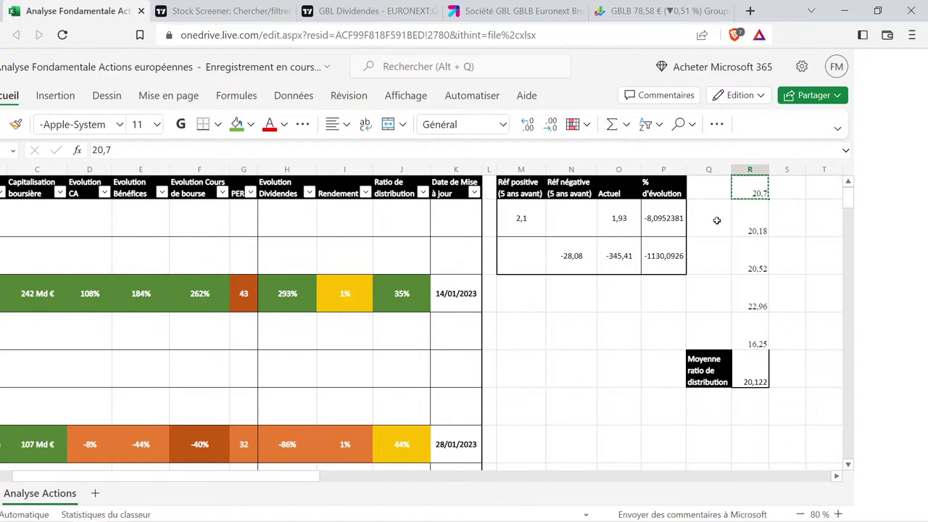
pyautogui.hotkey('ctrl', 'v')
# Clear the dash in R2 and re-enter the 2017 ratio in R1 as 46,32.
pyautogui.click(756, 226)
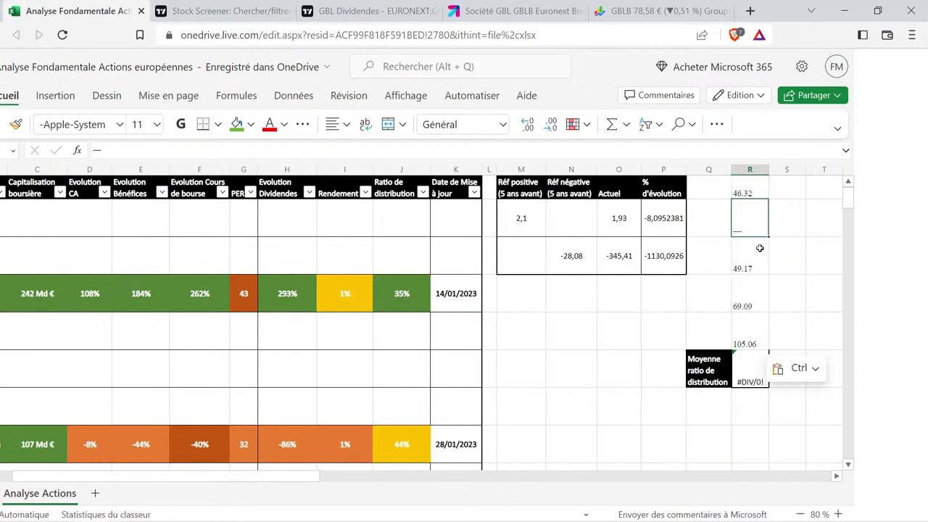
pyautogui.click(752, 190)
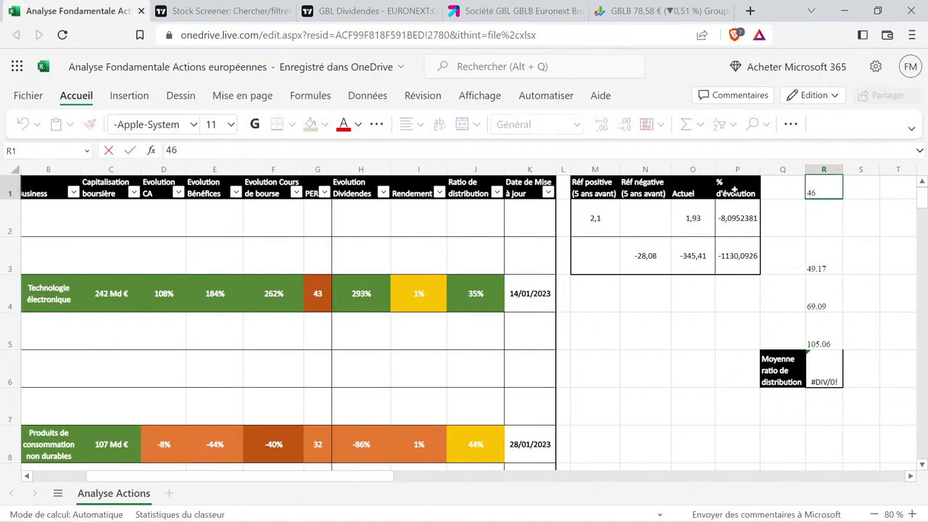
pyautogui.write('2')
pyautogui.press('Return')
# Re-enter the remaining payout ratios with decimal commas: 49,17 in R3, 69,09 in R4 and 105,06 in R5.
pyautogui.press('Down')
pyautogui.press('Down')
pyautogui.press('Up')
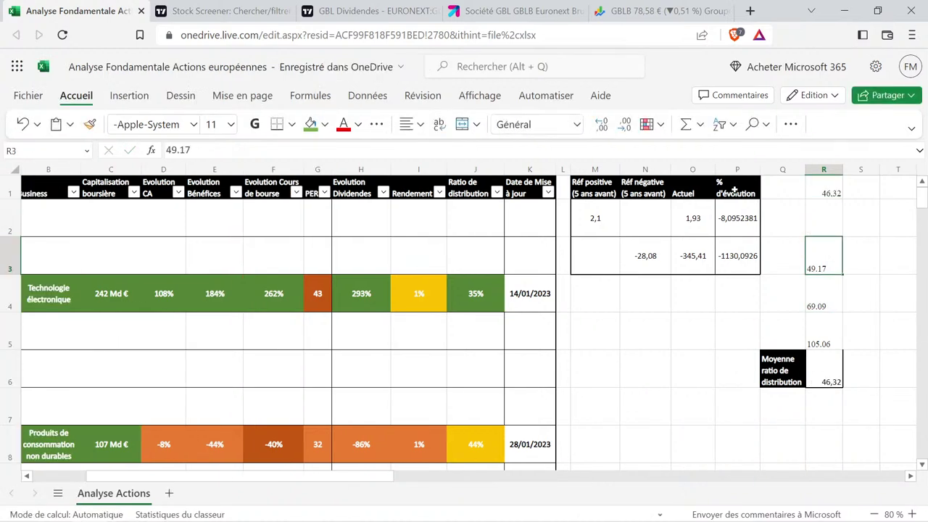
pyautogui.write('49')
pyautogui.press('Return')
pyautogui.write('69,09')
pyautogui.press('Return')
pyautogui.write('10')
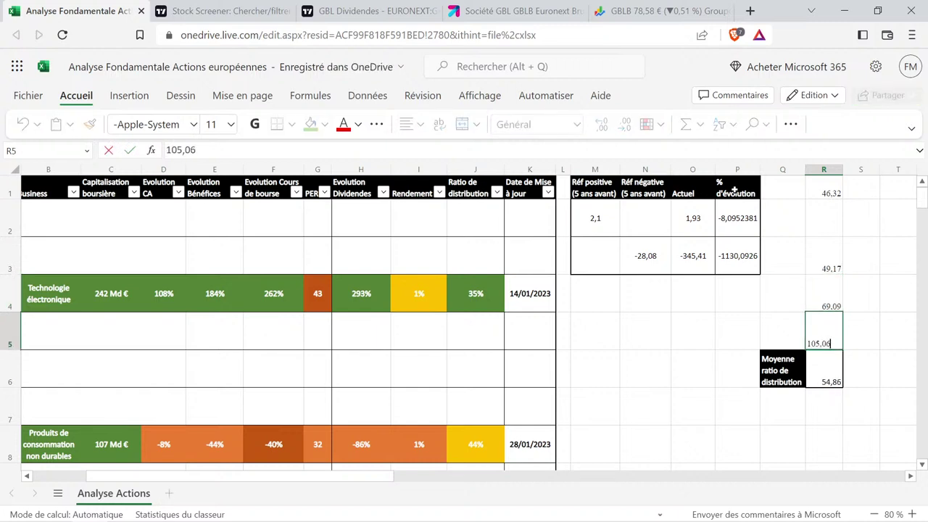
pyautogui.press('Return')
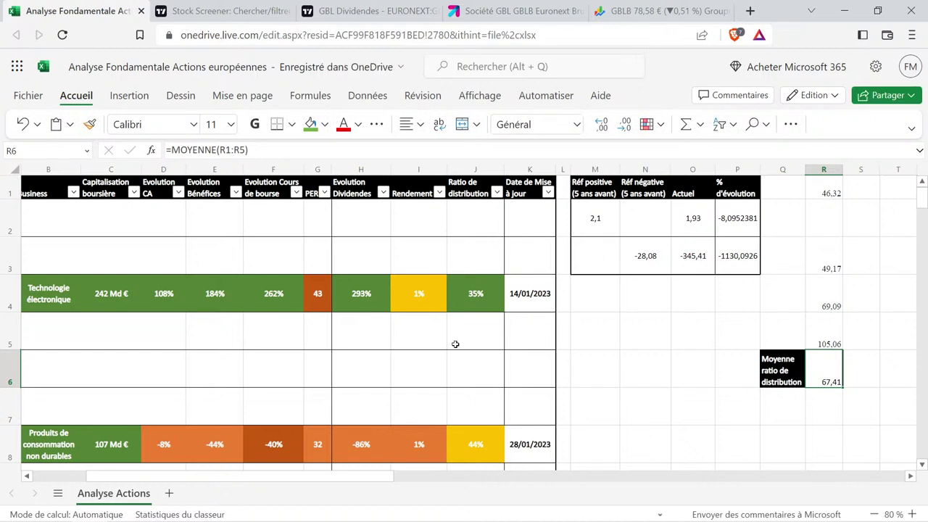
# Copy the yellow Ratio de distribution cell from the AB INBEV row into the same column of the GBL row.
pyautogui.scroll(-2, 465, 311)
pyautogui.click(476, 370)
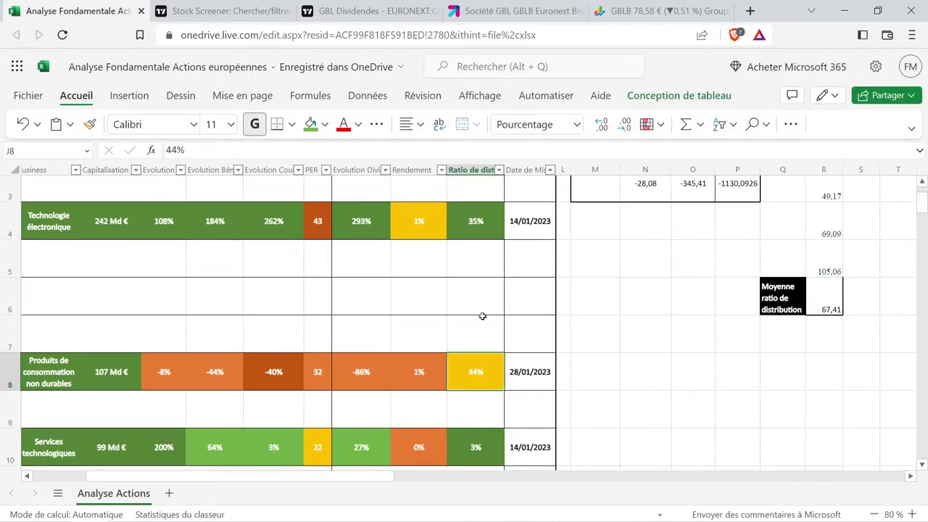
pyautogui.hotkey('ctrl', 'c')
pyautogui.scroll(-2, 459, 327)
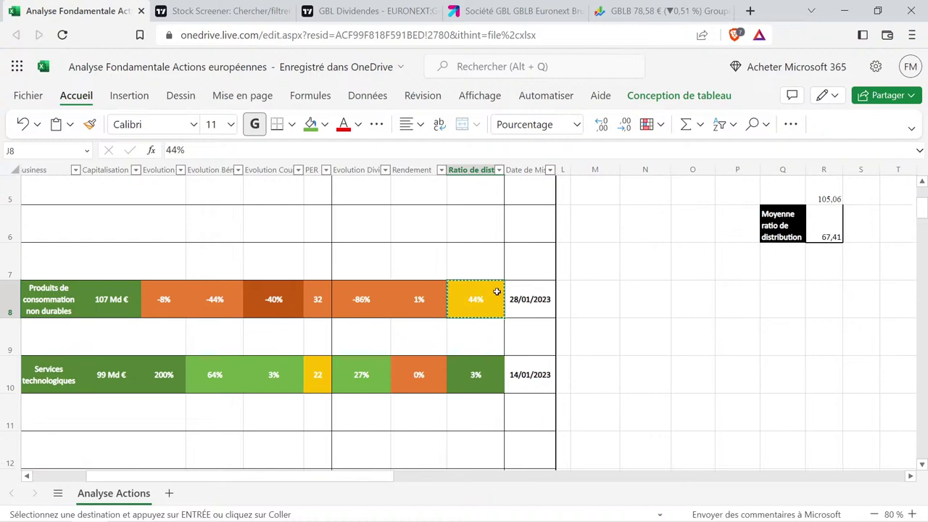
pyautogui.scroll(2, 652, 293)
pyautogui.scroll(-5, 462, 327)
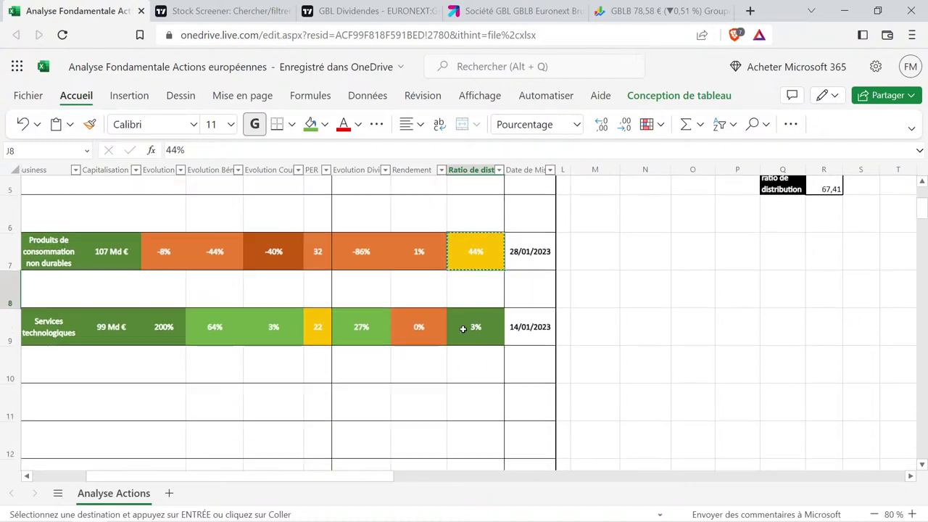
pyautogui.scroll(-7, 463, 327)
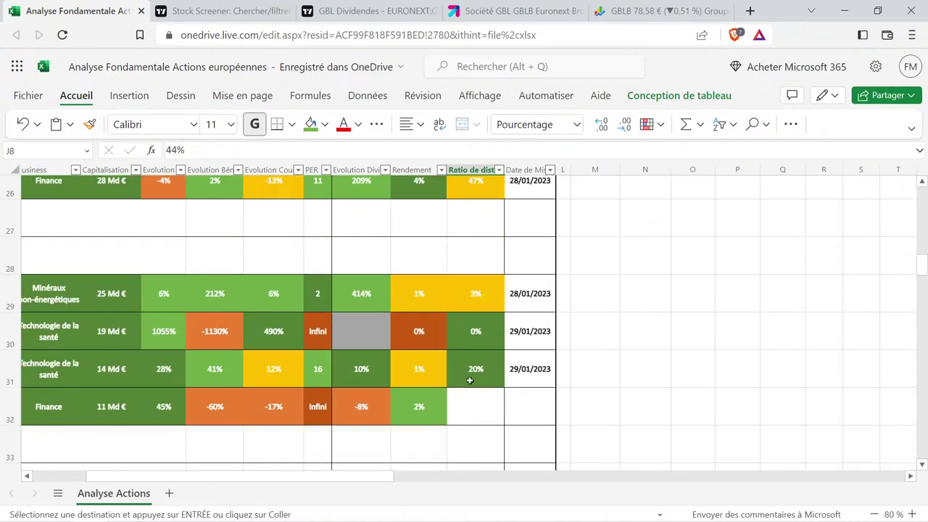
pyautogui.click(472, 407)
pyautogui.hotkey('ctrl', 'v')
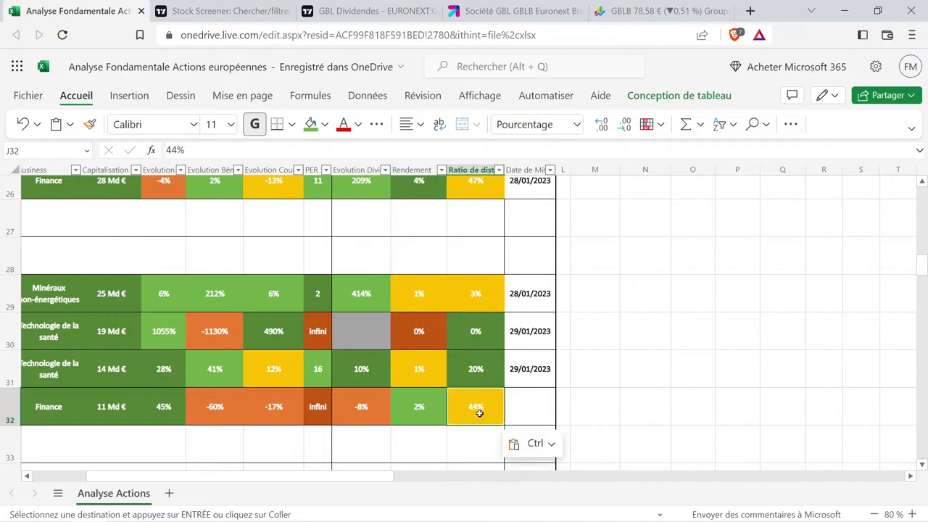
# Set GBL's Ratio de distribution to 67%.
pyautogui.doubleClick(477, 409)
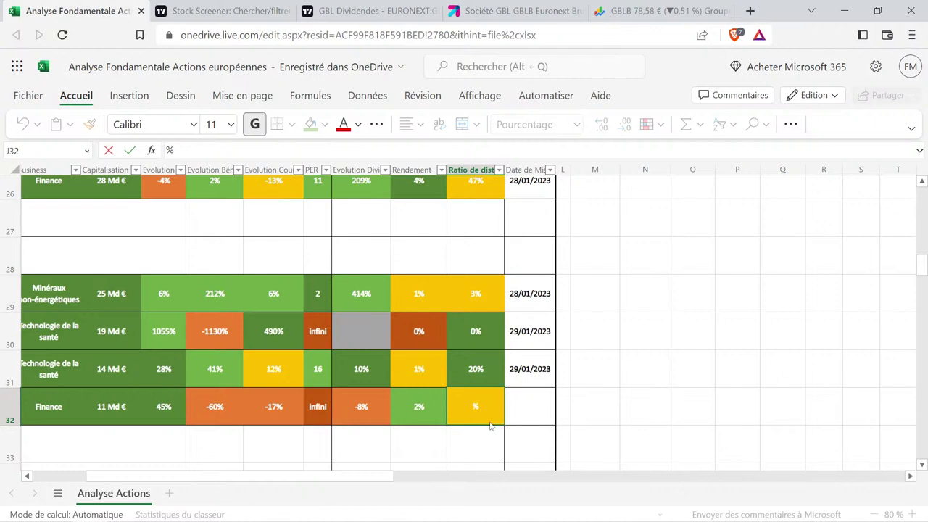
pyautogui.press('Return')
pyautogui.press('Up')
# Copy the update date 29/01/2023 from the UCB row into the GBL row.
pyautogui.press('Right')
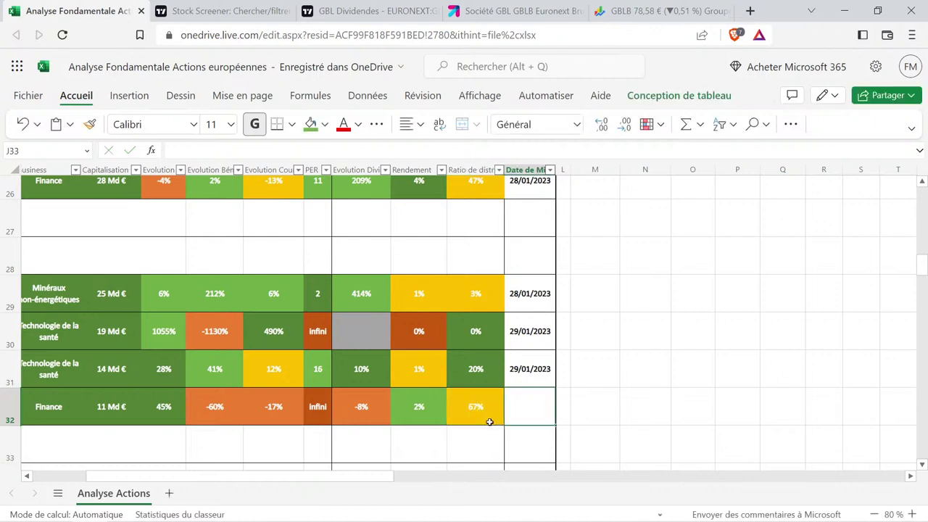
pyautogui.press('Up')
pyautogui.hotkey('ctrl', 'c')
pyautogui.press('Down')
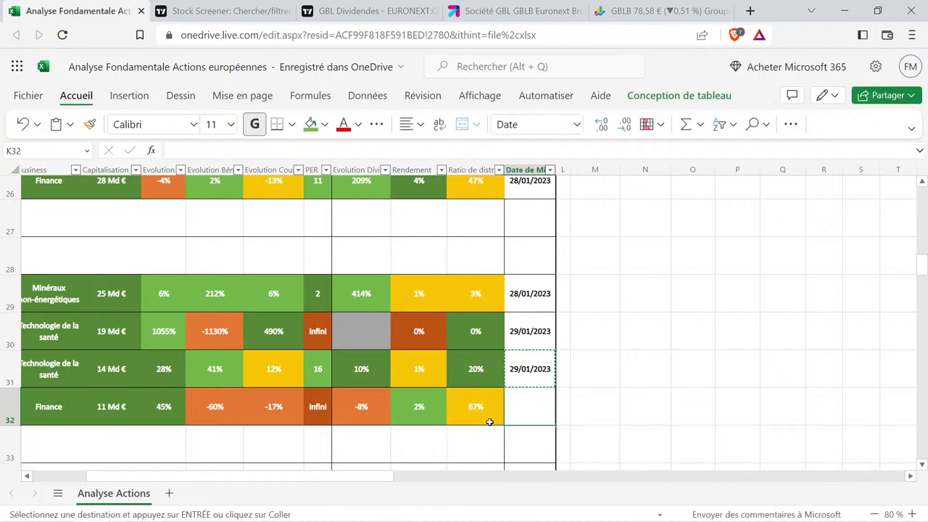
pyautogui.hotkey('ctrl', 'v')
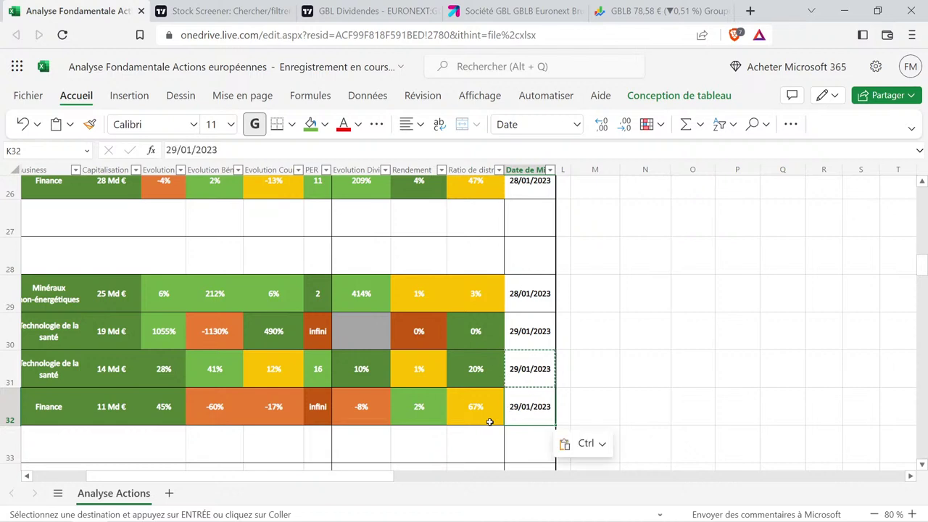
# Review the GBL row's indicators, from market capitalisation and PER to dividend evolution, yield and distribution ratio.
pyautogui.press('Left')
pyautogui.press('Left')
pyautogui.press('Left')
pyautogui.press('Left')
pyautogui.press('Left')
pyautogui.press('Home')
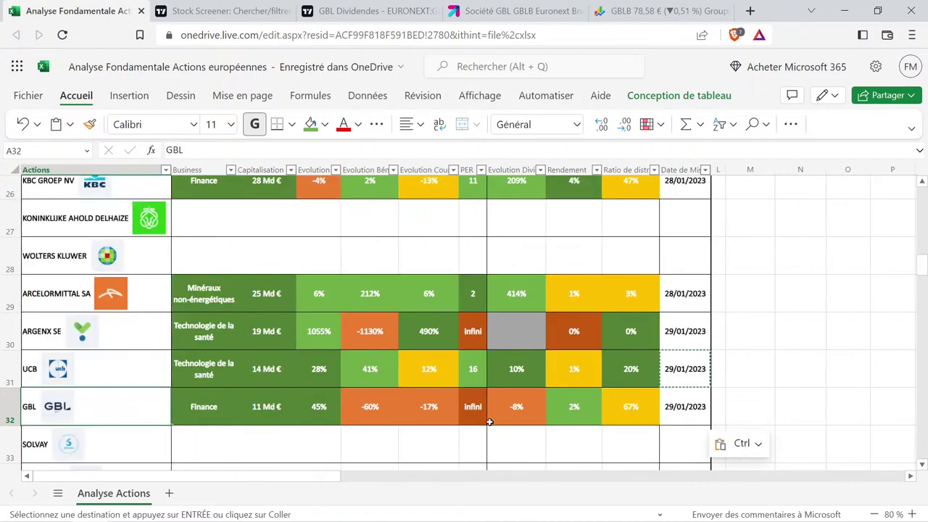
pyautogui.click(743, 401)
pyautogui.moveTo(477, 408); pyautogui.dragTo(287, 418)
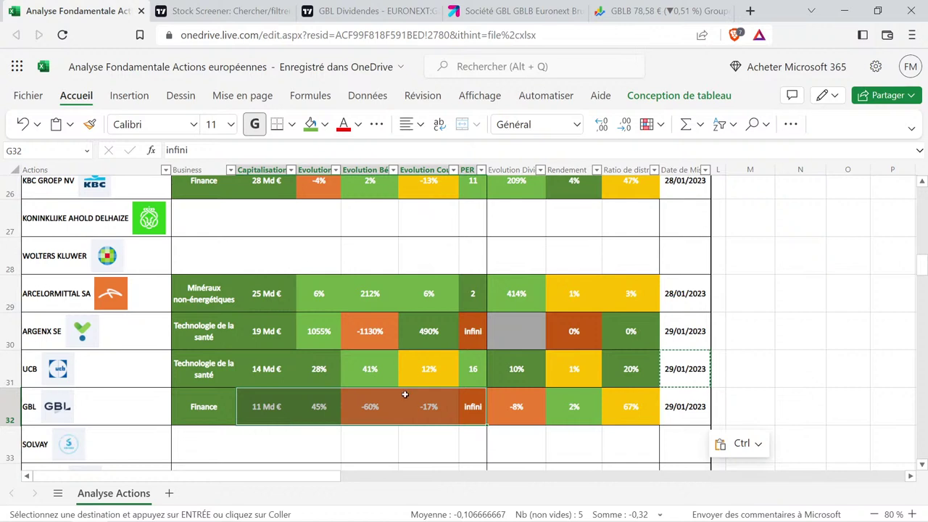
pyautogui.click(400, 435)
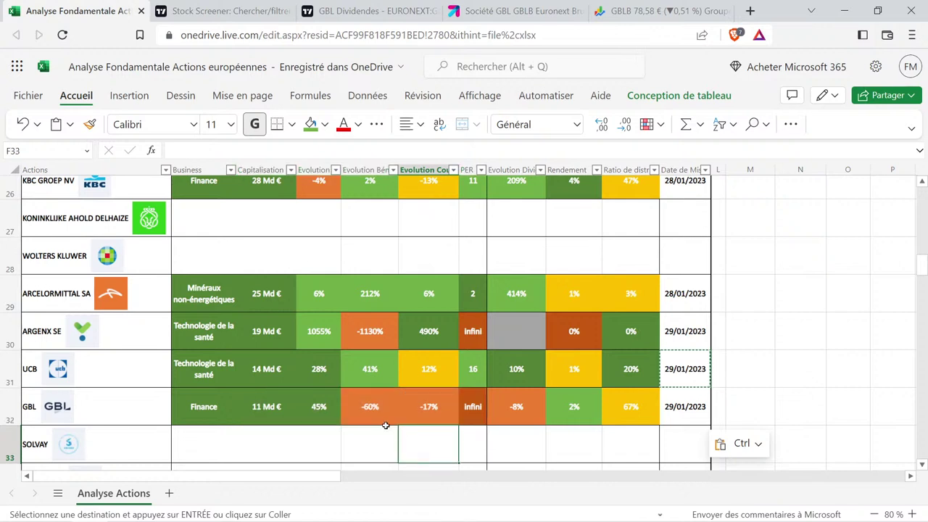
pyautogui.click(573, 407)
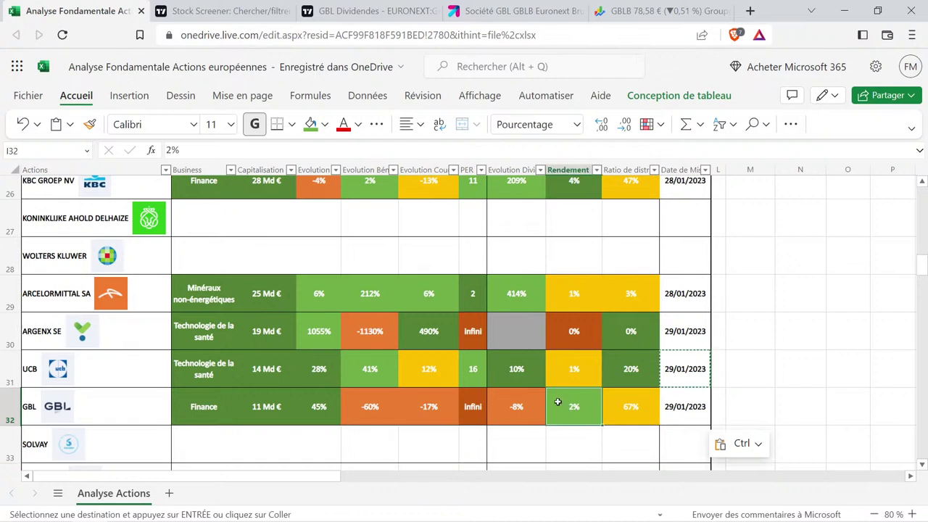
pyautogui.click(534, 420)
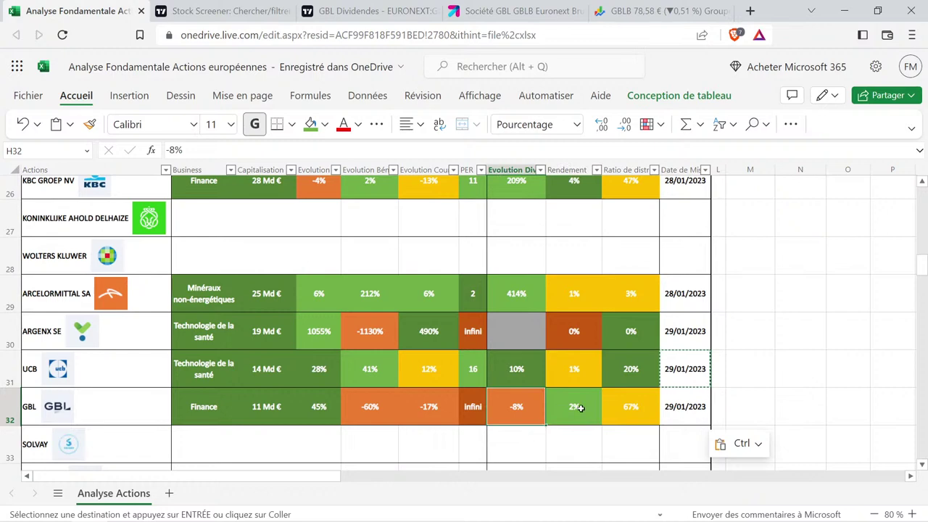
pyautogui.click(641, 406)
pyautogui.click(750, 418)
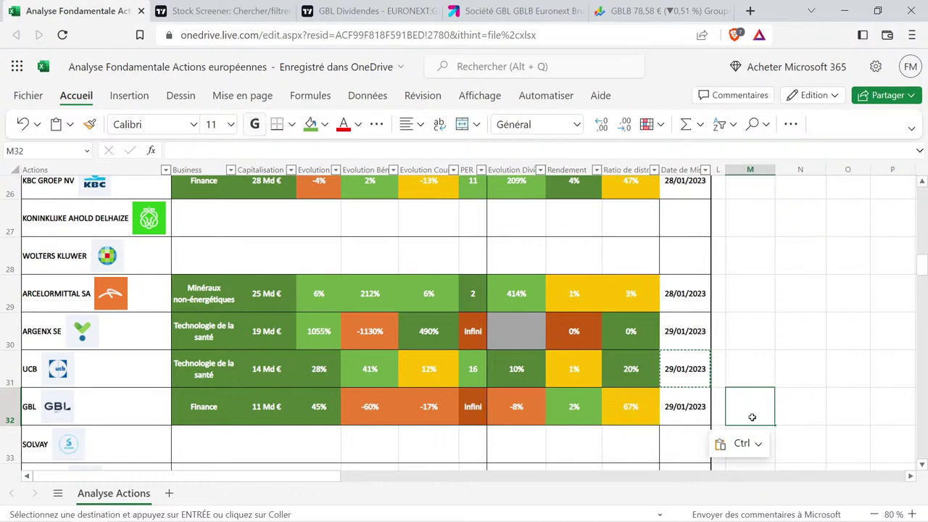
pyautogui.scroll(-2, 558, 386)
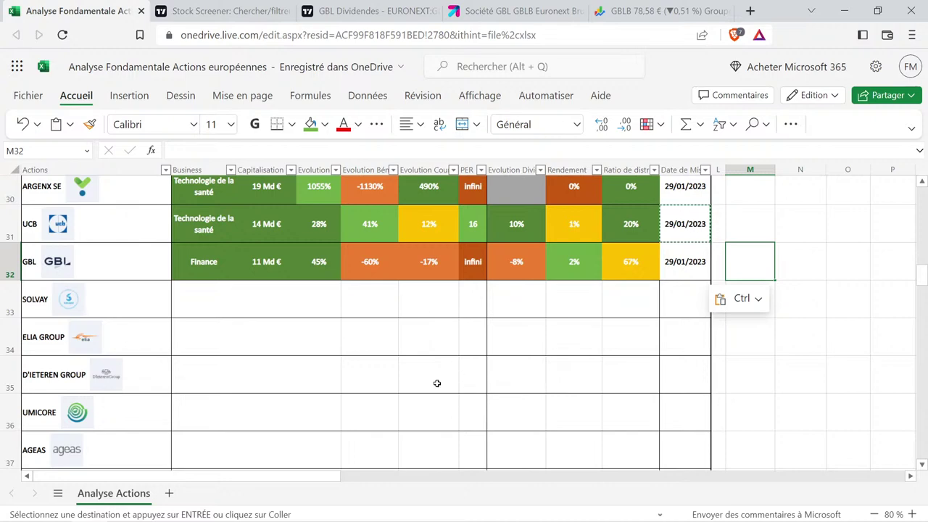
# Open SOLVAY's stock page from the TradingView screener in a separate tab and close the GBL dividends page.
pyautogui.click(226, 4)
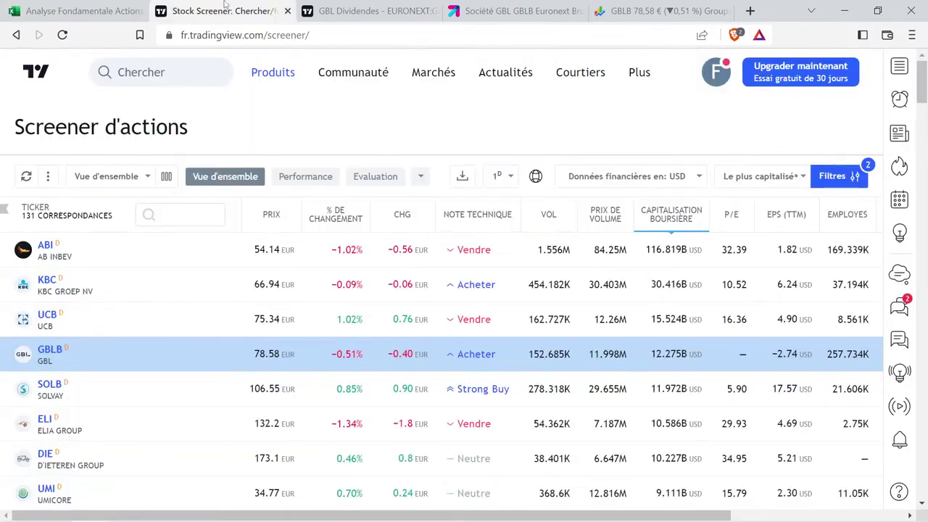
pyautogui.click(58, 387)
pyautogui.click(415, 8)
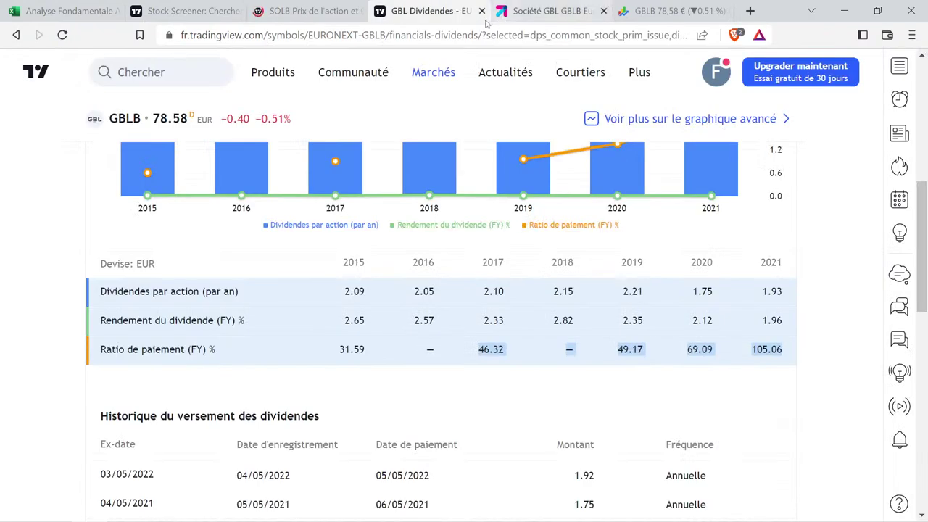
pyautogui.click(481, 10)
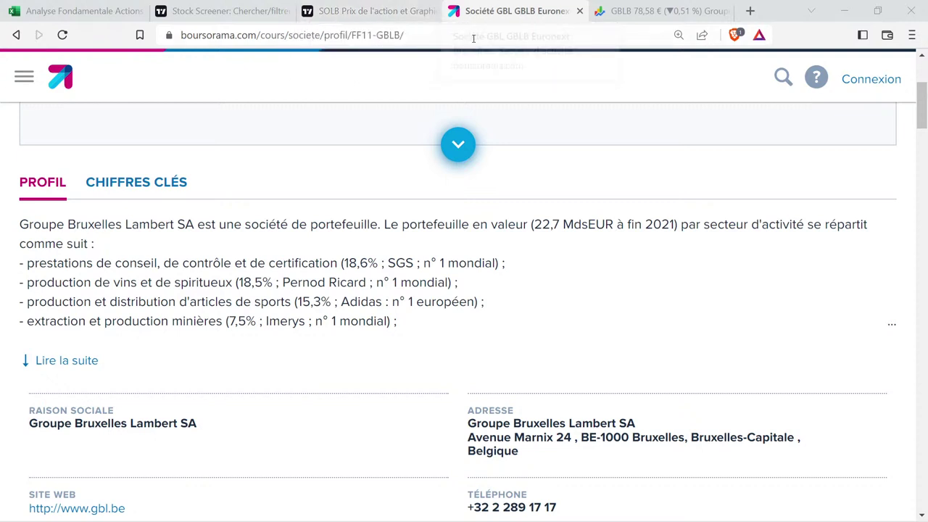
# Search Boursorama for "solb", choose the SOLVAY listing on Euronext Bruxelles, and open its company profile.
pyautogui.click(782, 77)
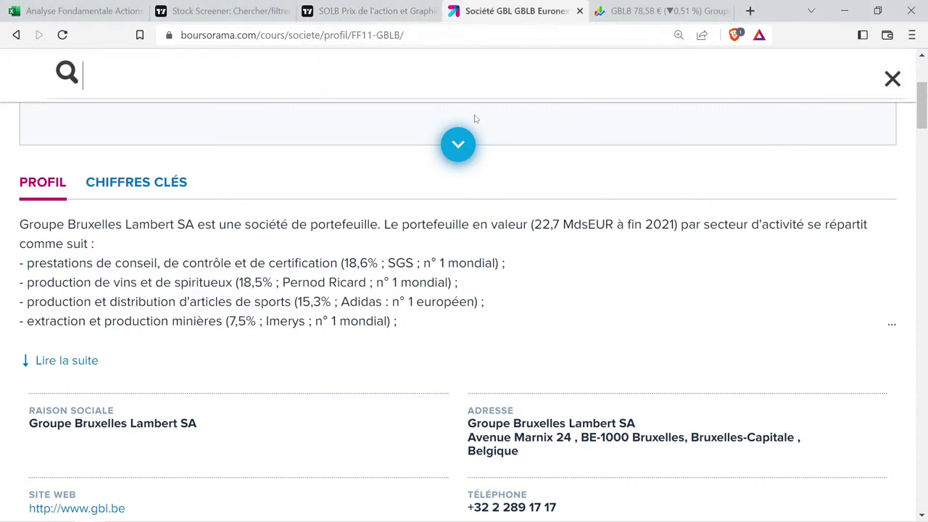
pyautogui.write('solb')
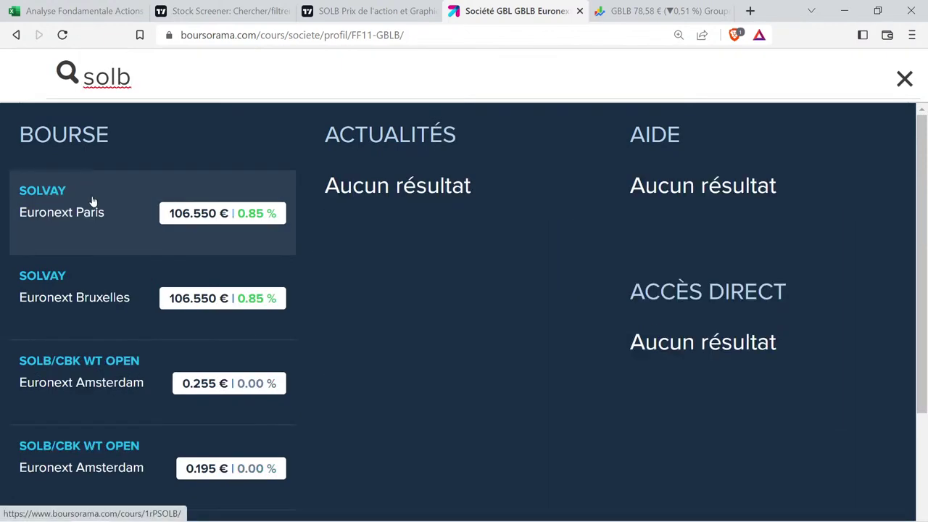
pyautogui.click(127, 291)
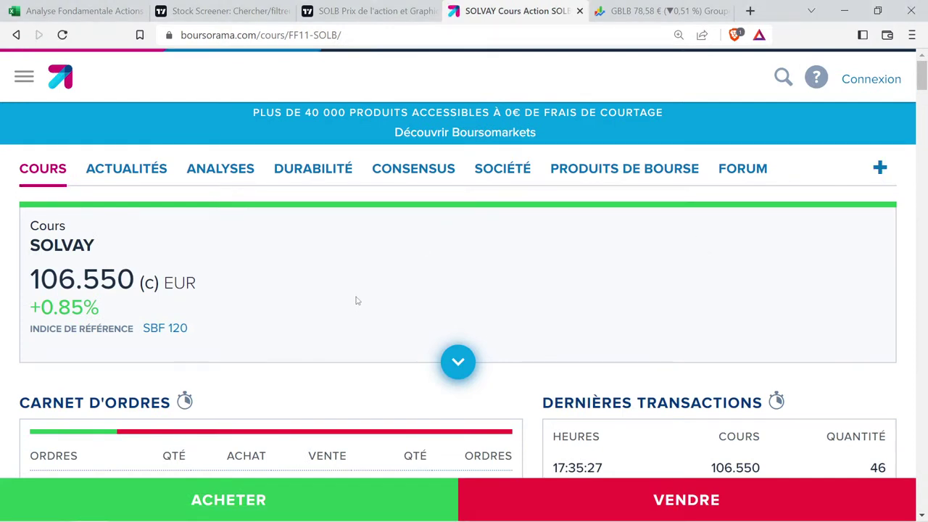
pyautogui.hotkey('ctrl', '-')
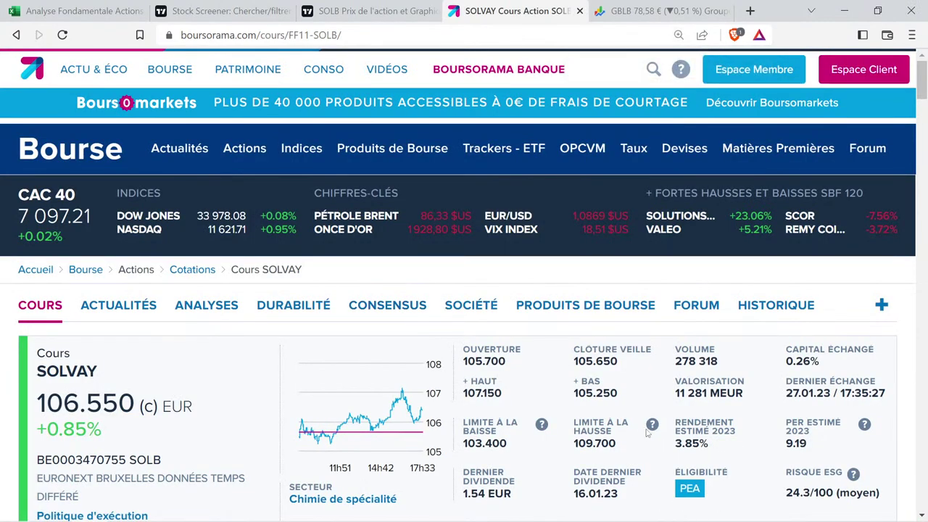
pyautogui.hotkey('ctrl', '+')
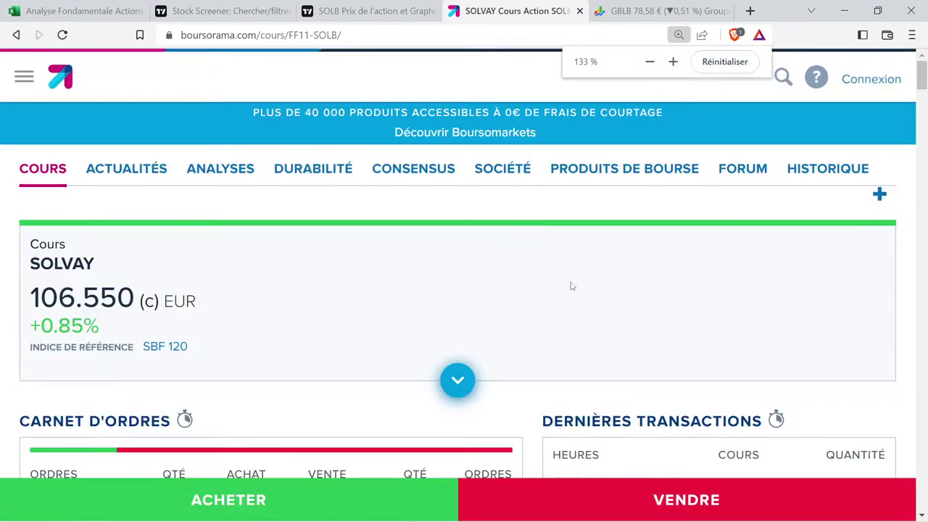
pyautogui.click(504, 173)
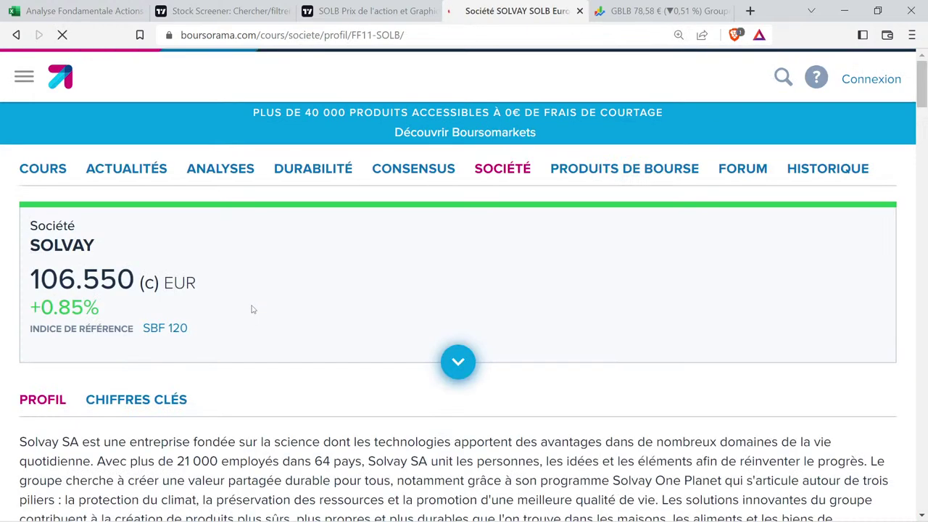
# Read Solvay's full company profile, including its workforce, country presence, mission and product applications.
pyautogui.scroll(-3, 253, 309)
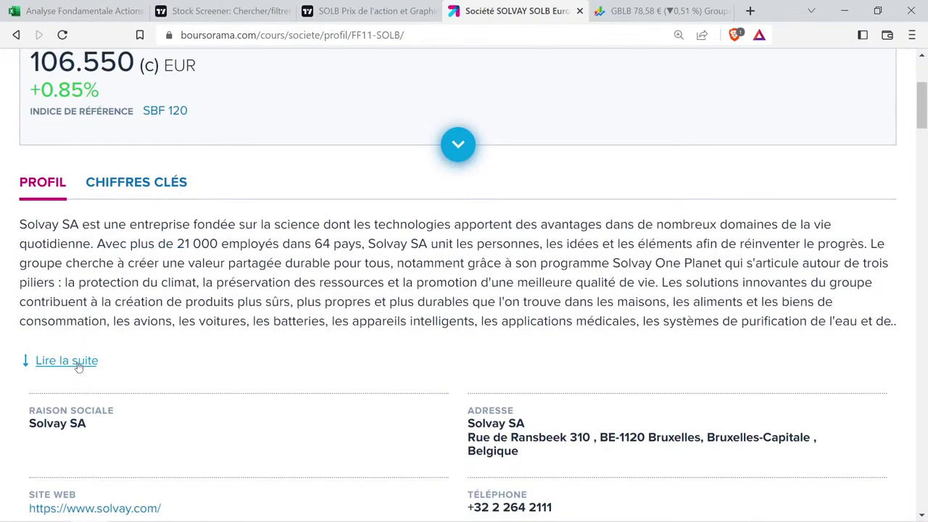
pyautogui.click(67, 361)
pyautogui.moveTo(100, 227); pyautogui.dragTo(322, 245)
pyautogui.click(134, 249)
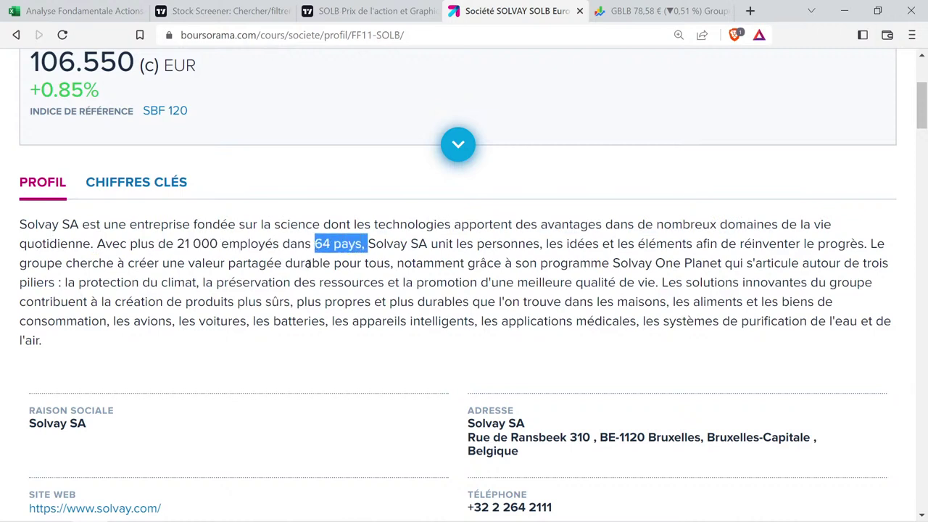
pyautogui.moveTo(430, 244); pyautogui.dragTo(867, 239)
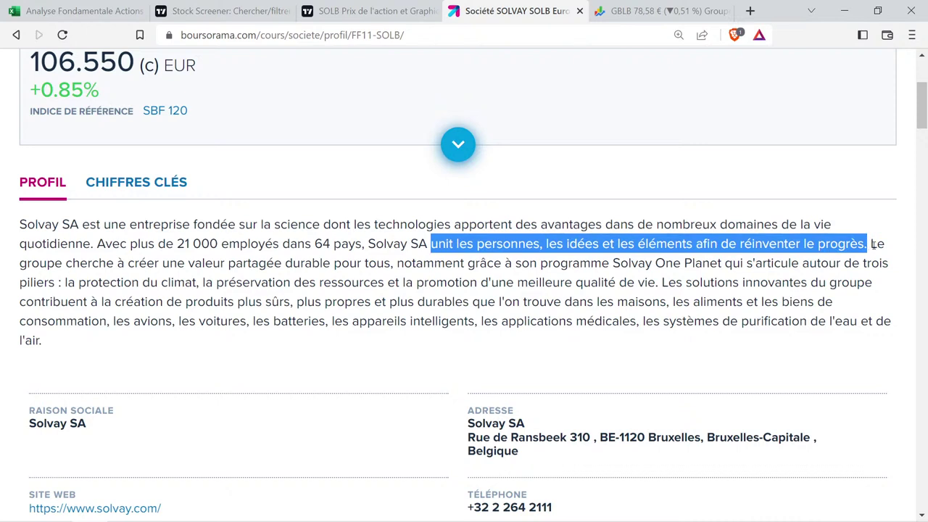
pyautogui.moveTo(366, 244); pyautogui.dragTo(312, 245)
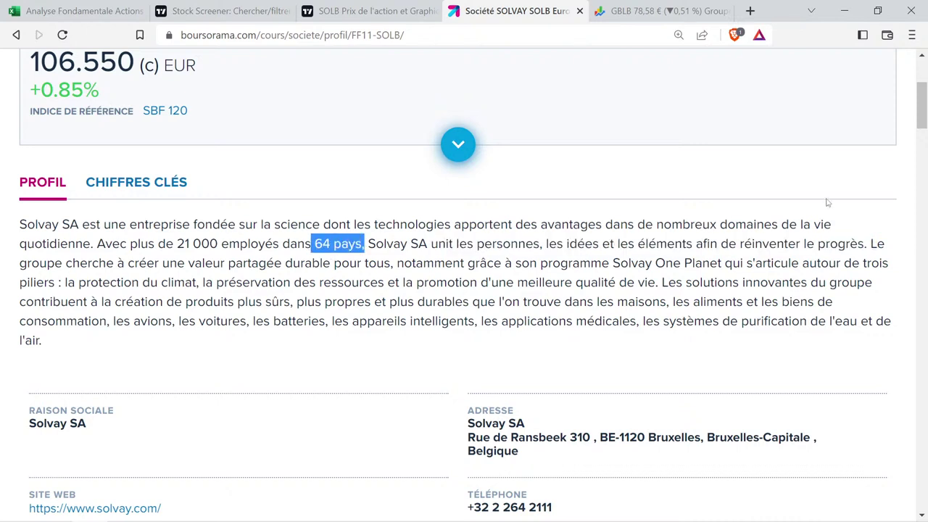
pyautogui.moveTo(877, 244); pyautogui.dragTo(735, 338)
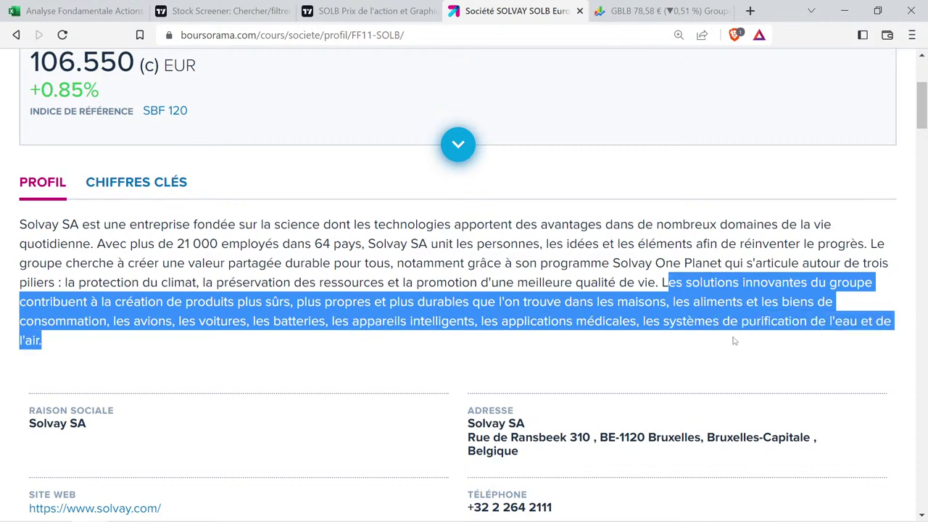
# Check Solvay's sector classification on TradingView against its geographic presence and reference index on Boursorama.
pyautogui.click(349, 10)
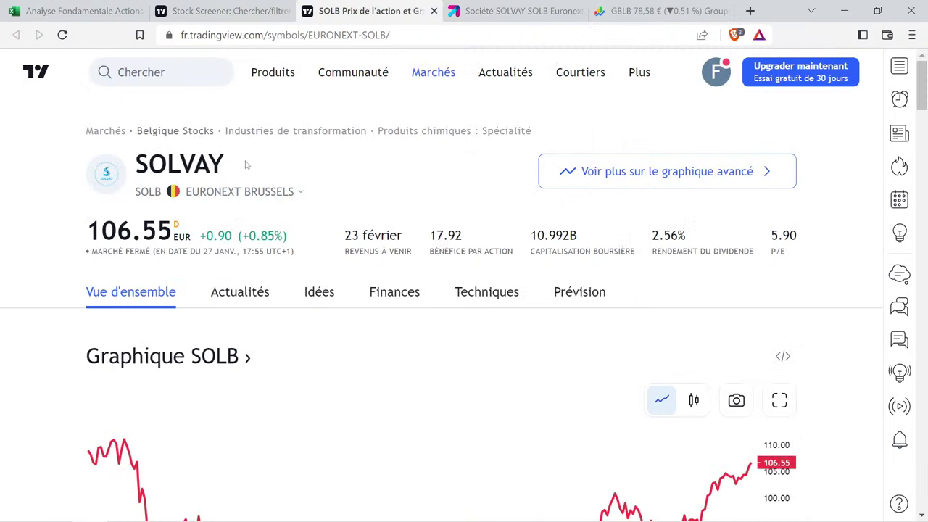
pyautogui.moveTo(258, 125)
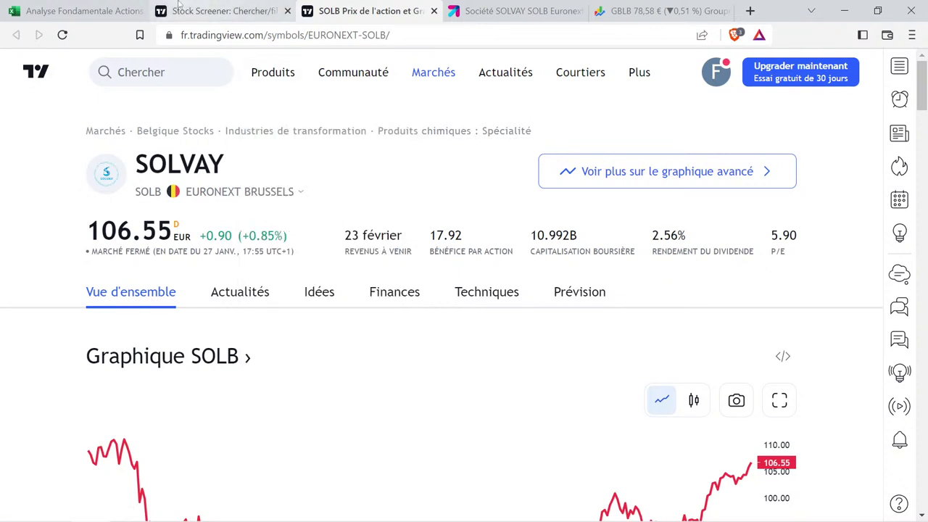
pyautogui.moveTo(297, 80)
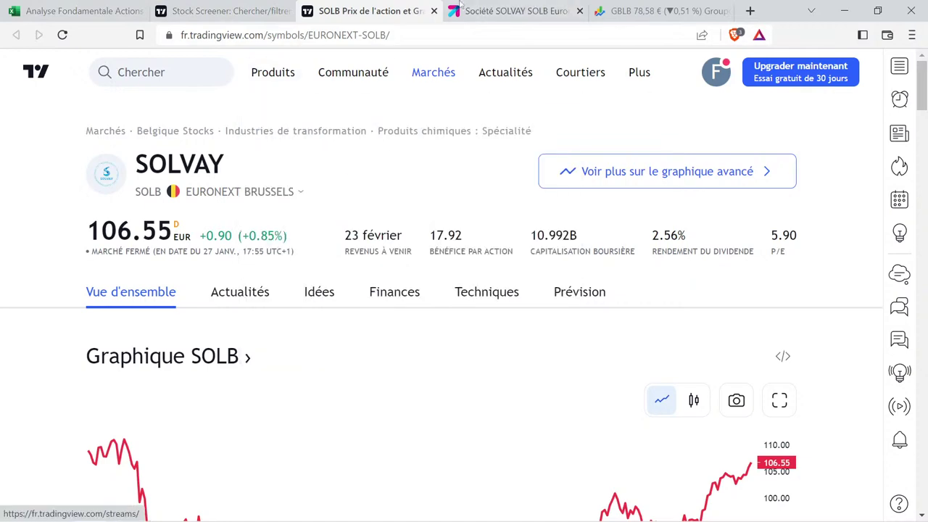
pyautogui.click(464, 13)
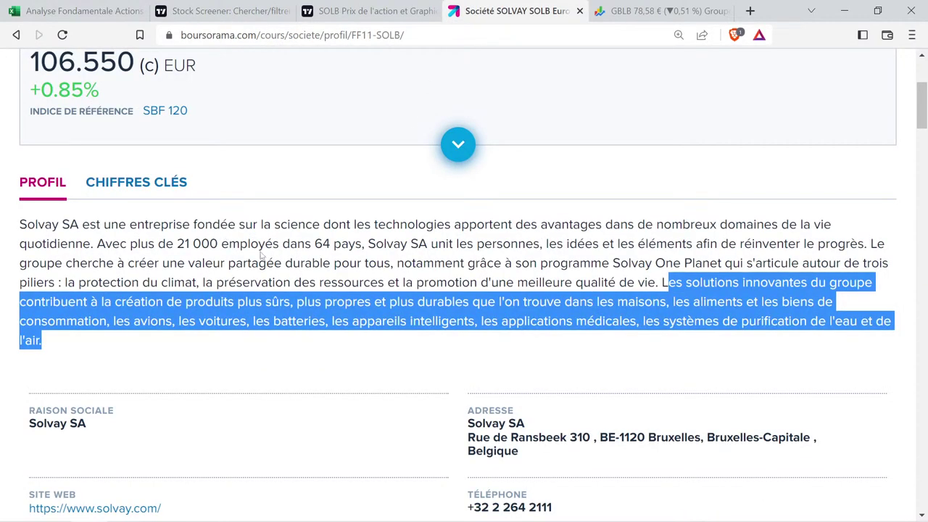
pyautogui.moveTo(295, 235); pyautogui.dragTo(369, 240)
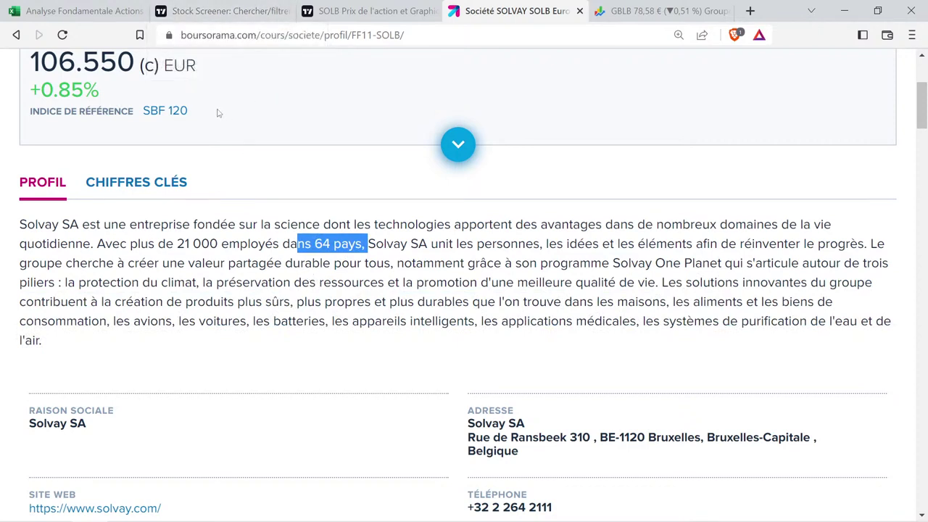
pyautogui.scroll(1, 218, 112)
pyautogui.moveTo(208, 183); pyautogui.dragTo(17, 193)
pyautogui.click(210, 177)
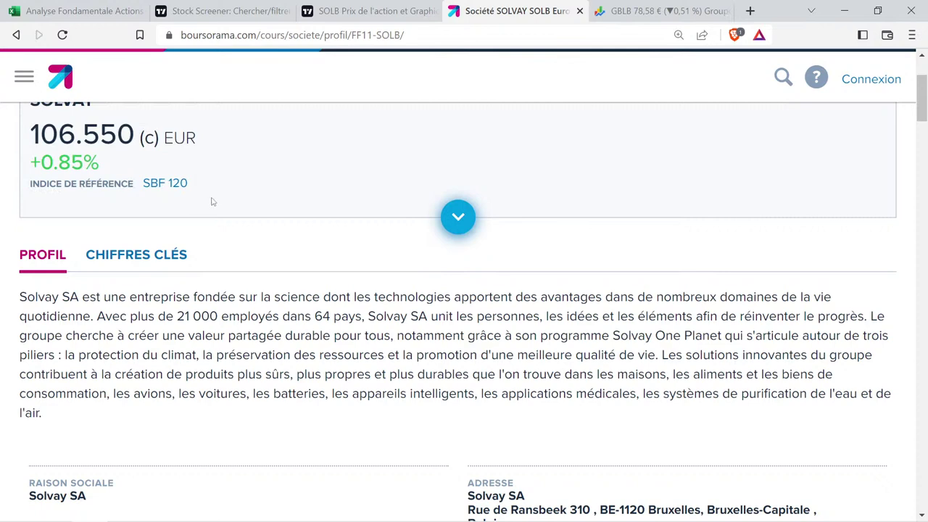
pyautogui.scroll(1, 213, 196)
pyautogui.scroll(-1, 232, 160)
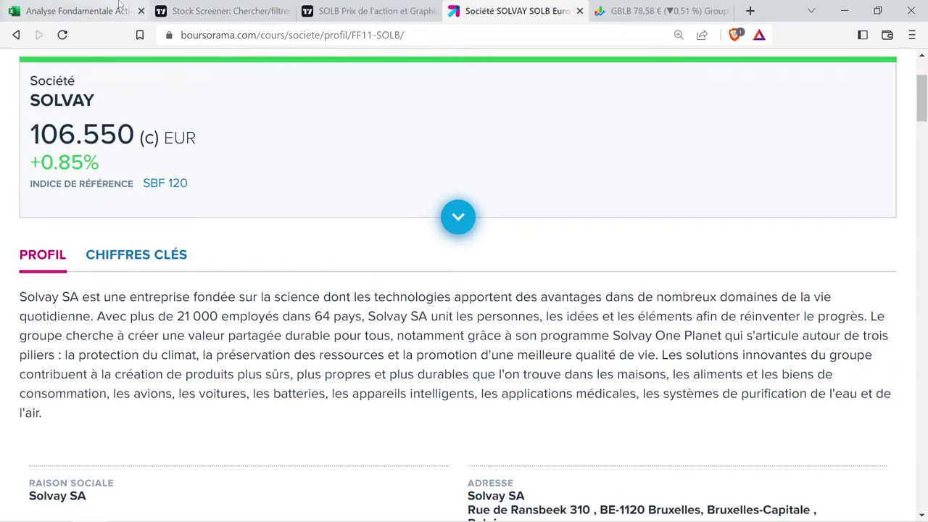
pyautogui.click(362, 11)
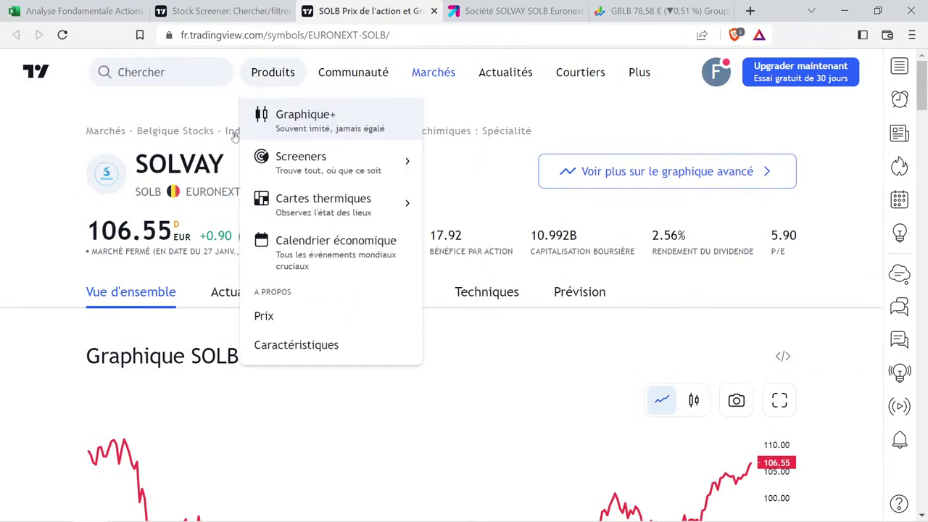
# In the Excel workbook, copy the green Business cell from the GBL row into the SOLVAY row.
pyautogui.click(109, 11)
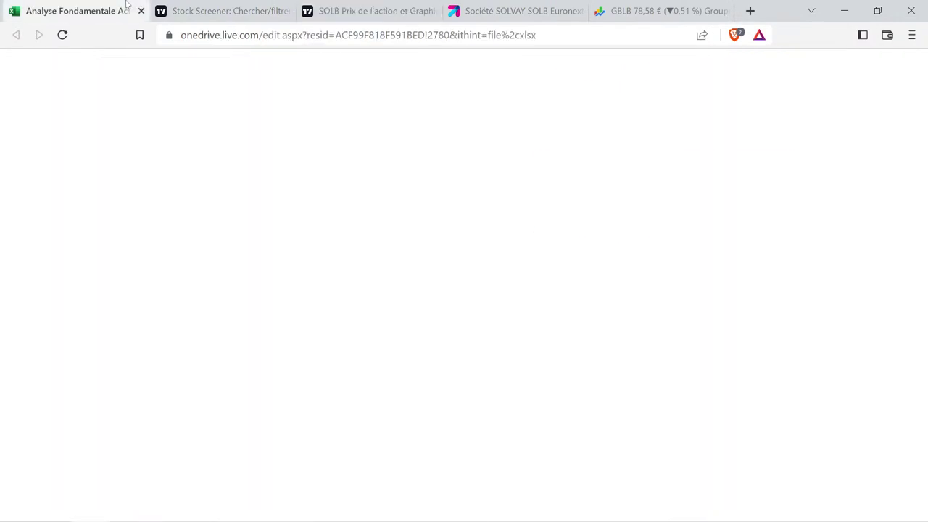
pyautogui.click(214, 261)
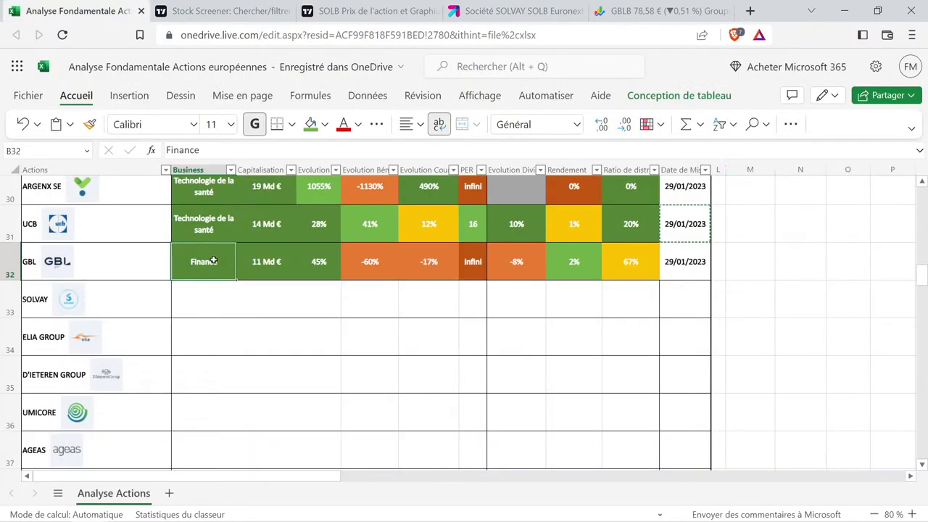
pyautogui.hotkey('ctrl', 'c')
pyautogui.click(218, 289)
pyautogui.hotkey('ctrl', 'v')
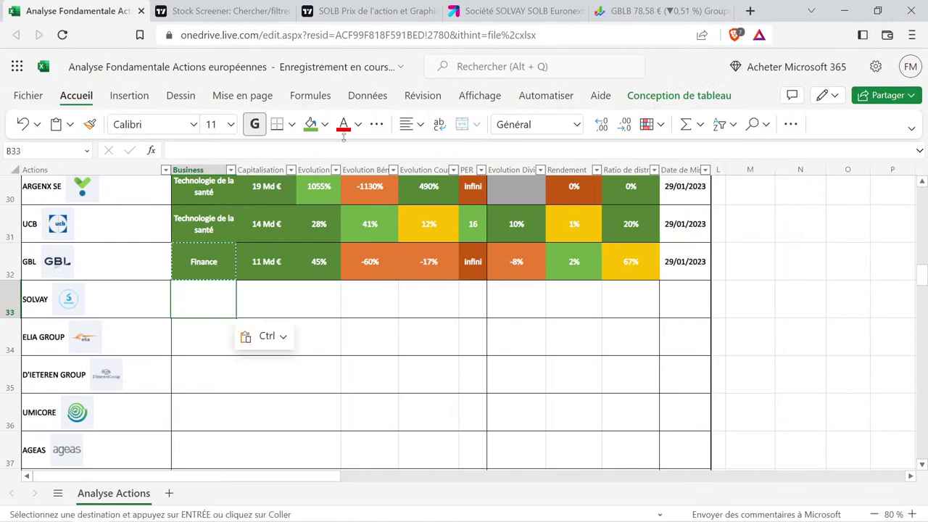
# Replace SOLVAY's Business text with the sector copied from TradingView, keeping only "Industries de transformation".
pyautogui.click(369, 11)
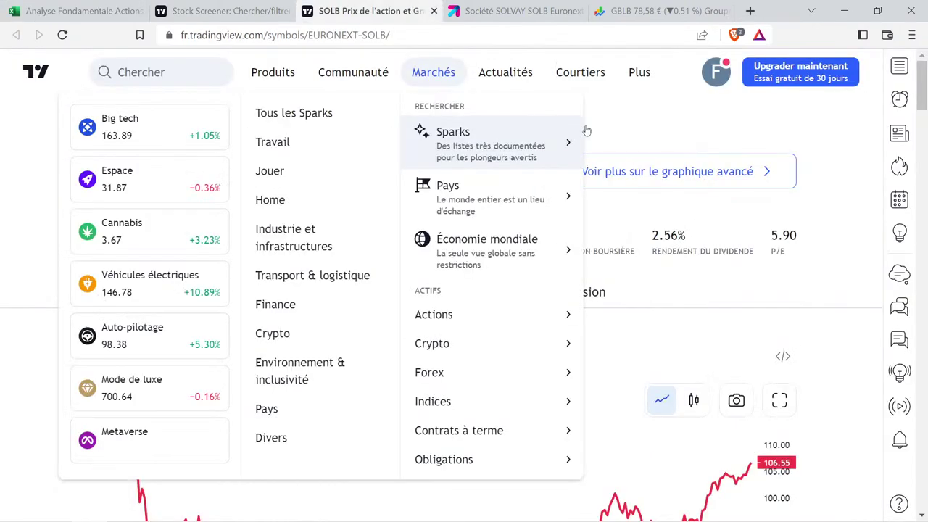
pyautogui.moveTo(535, 134); pyautogui.dragTo(226, 126)
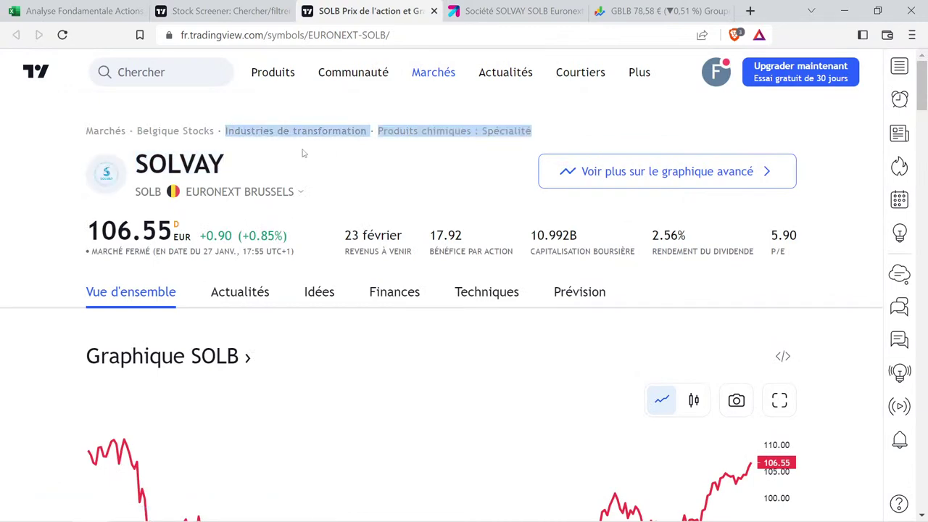
pyautogui.click(79, 11)
pyautogui.doubleClick(224, 300)
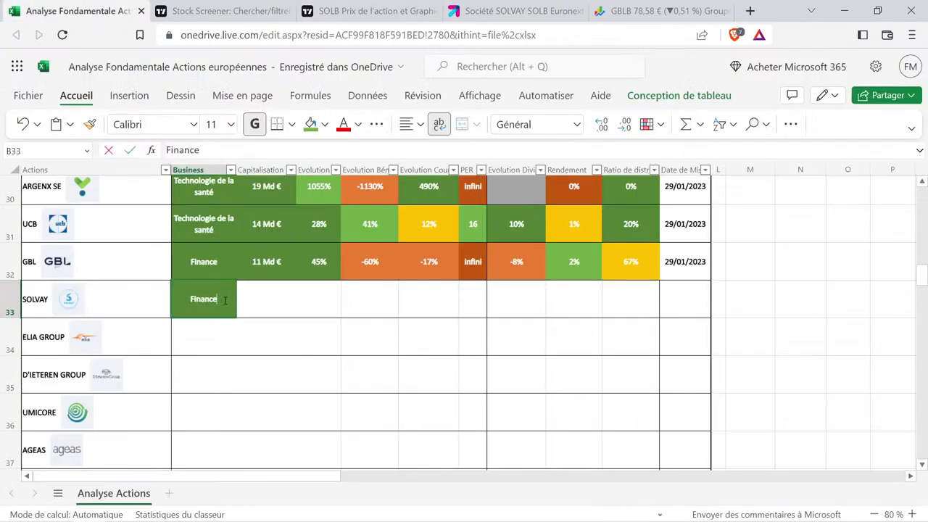
pyautogui.press('BackSpace')
pyautogui.press('BackSpace')
pyautogui.press('BackSpace')
pyautogui.press('BackSpace')
pyautogui.press('BackSpace')
pyautogui.press('BackSpace')
pyautogui.press('BackSpace')
pyautogui.hotkey('ctrl', 'v')
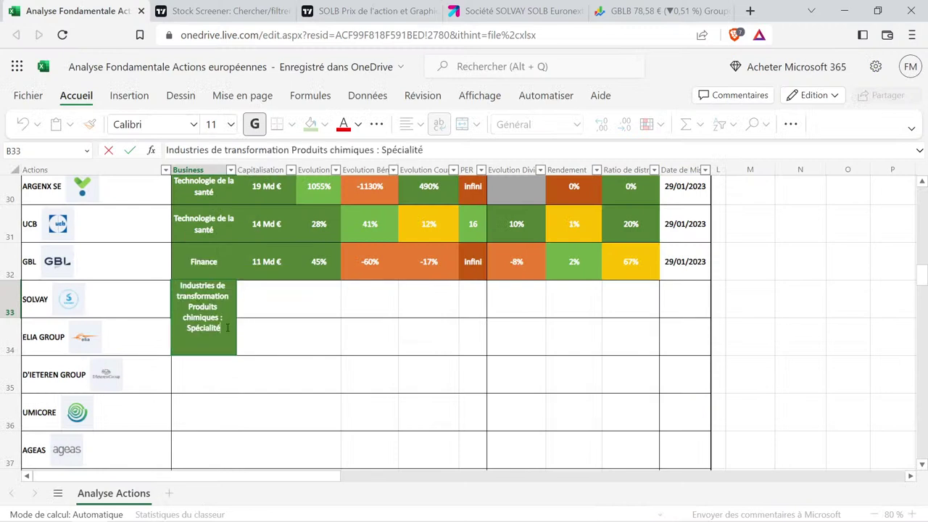
pyautogui.moveTo(227, 327); pyautogui.dragTo(187, 307)
pyautogui.press('BackSpace')
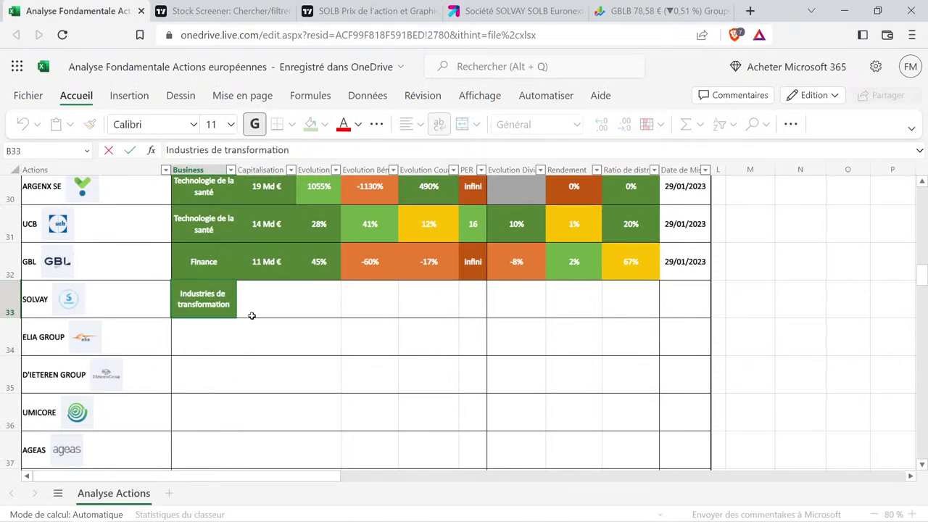
pyautogui.press('Tab')
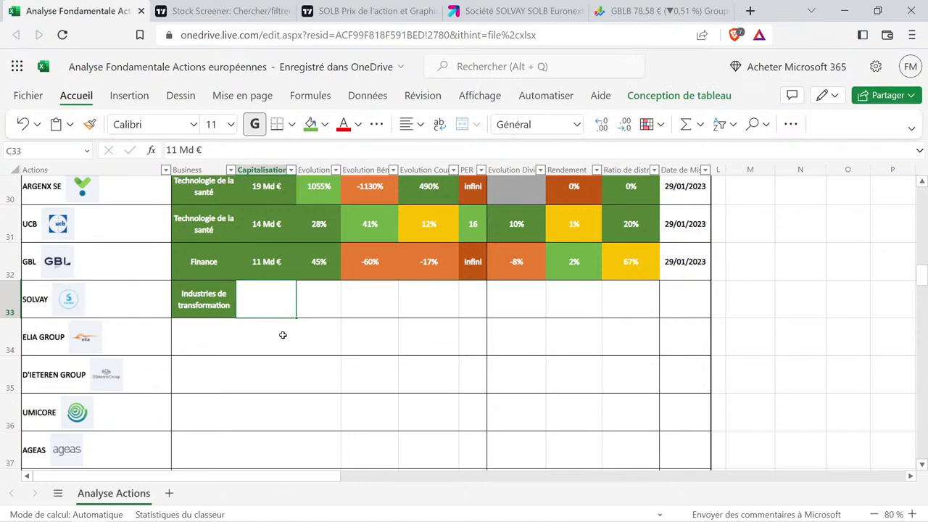
# Check Solvay's market capitalisation on TradingView, and copy GBL's 11 Md € Capitalisation cell into the SOLVAY row.
pyautogui.click(366, 11)
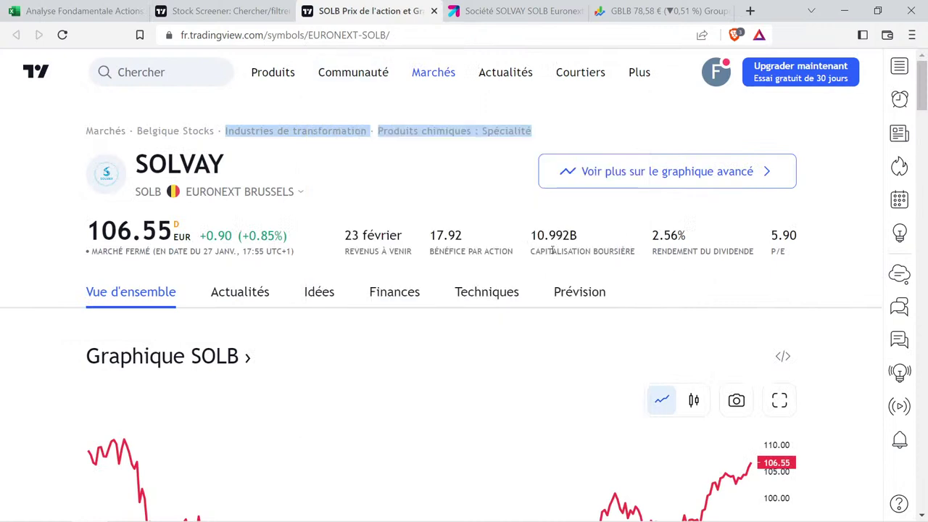
pyautogui.moveTo(556, 250)
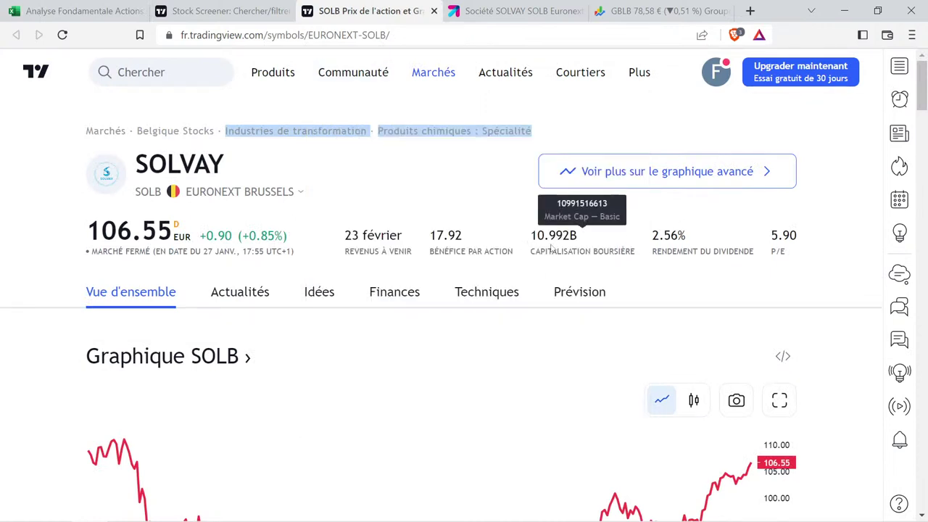
pyautogui.click(72, 11)
pyautogui.click(282, 261)
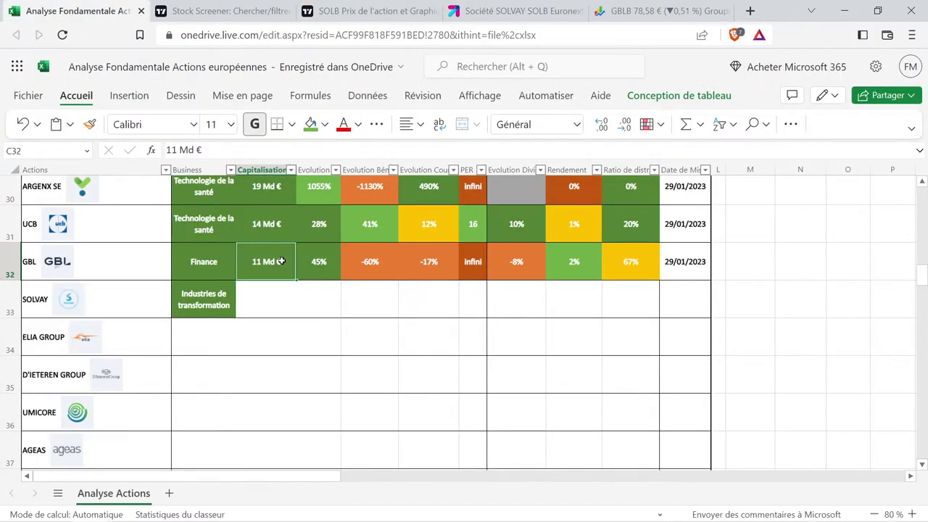
pyautogui.click(285, 294)
pyautogui.hotkey('ctrl', 'v')
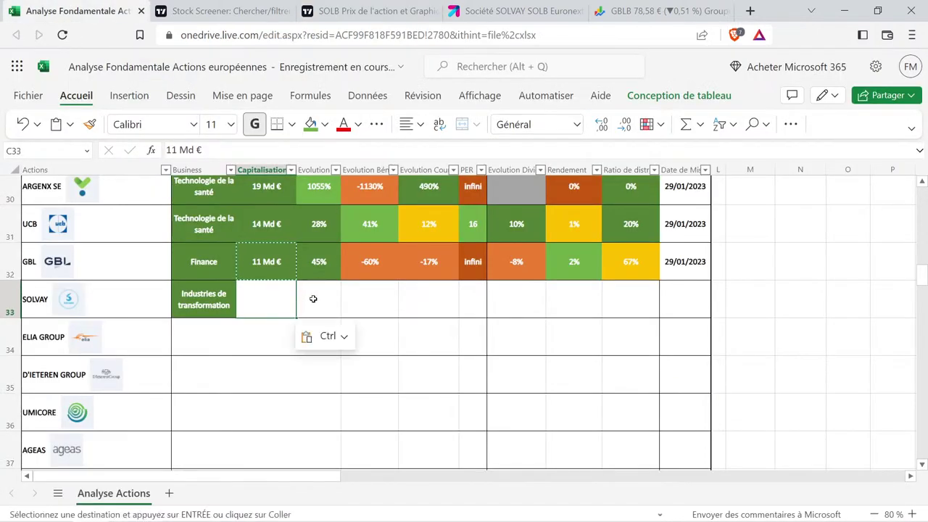
# Switch to TradingView and display Solvay's income statement with annual figures.
pyautogui.click(321, 292)
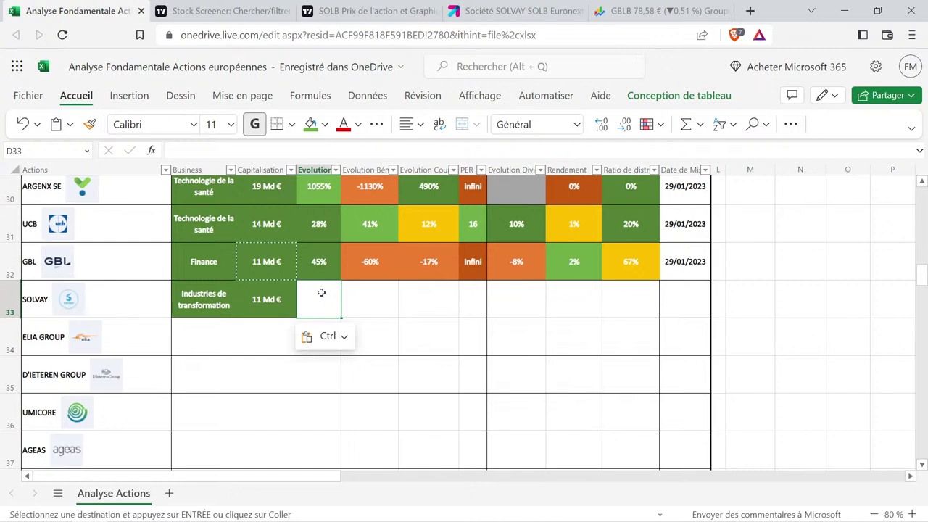
pyautogui.click(369, 11)
pyautogui.moveTo(355, 72)
pyautogui.click(380, 292)
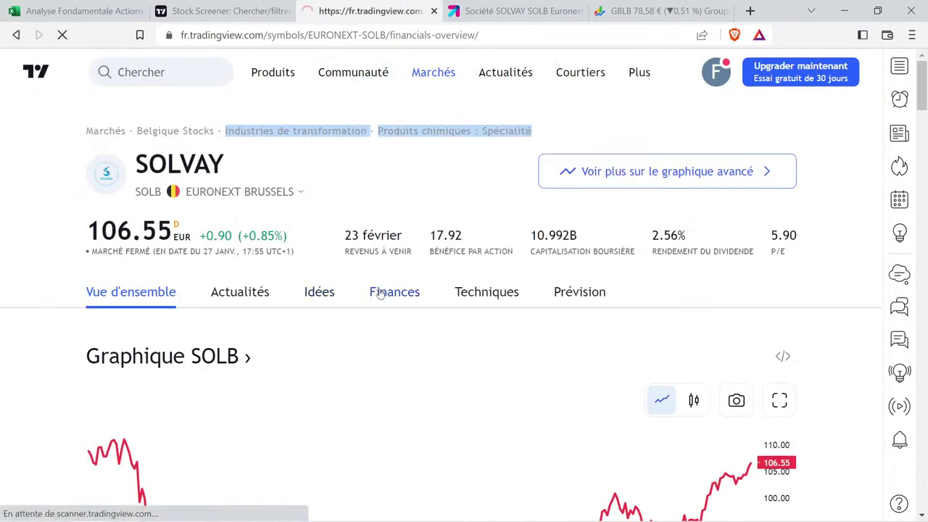
pyautogui.click(258, 419)
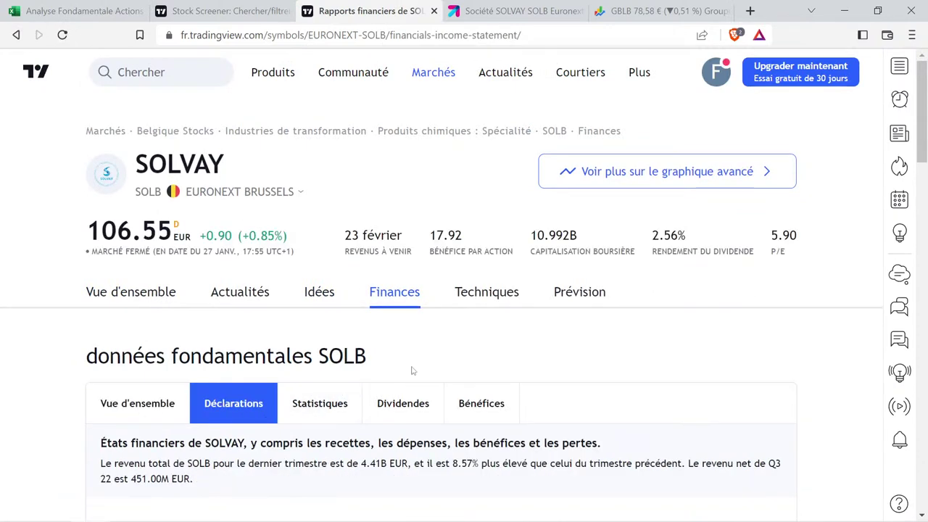
pyautogui.scroll(-4, 412, 370)
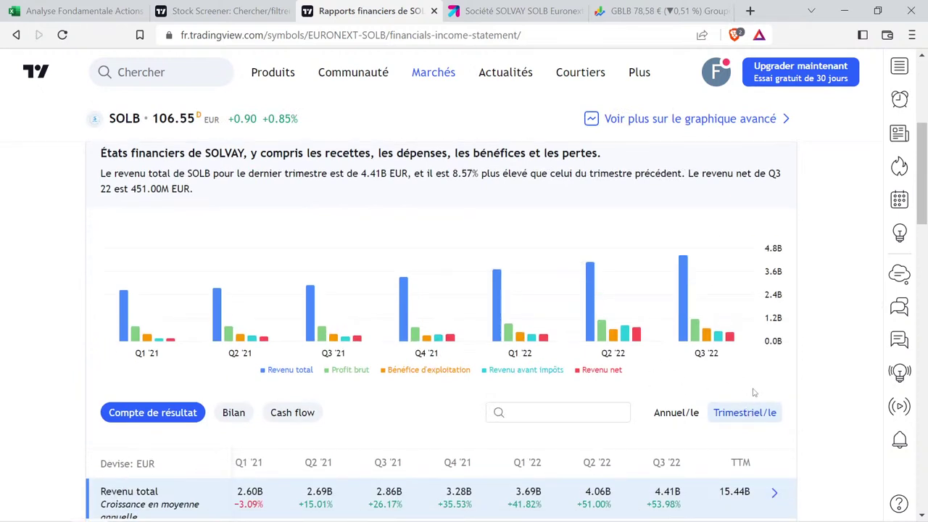
pyautogui.click(674, 412)
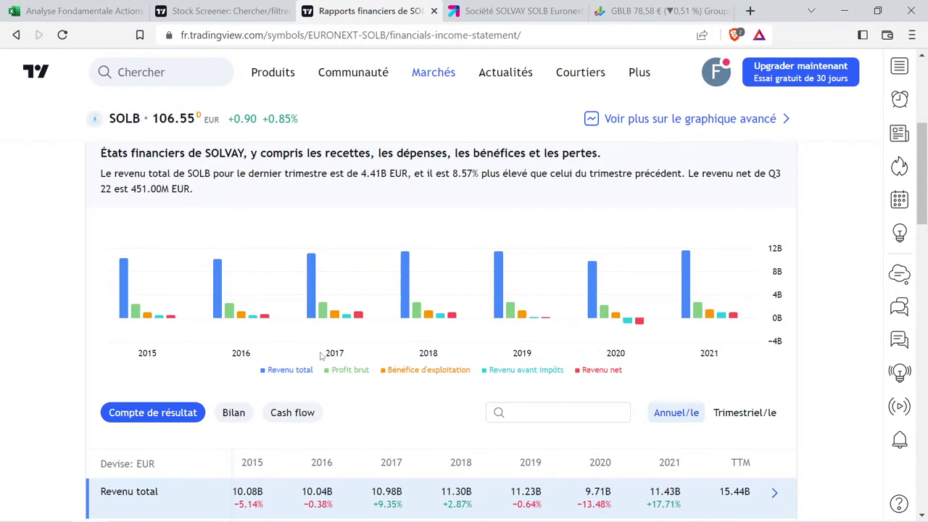
# Examine Solvay's yearly total revenue on the income statement chart from 2017 to 2021.
pyautogui.moveTo(315, 294)
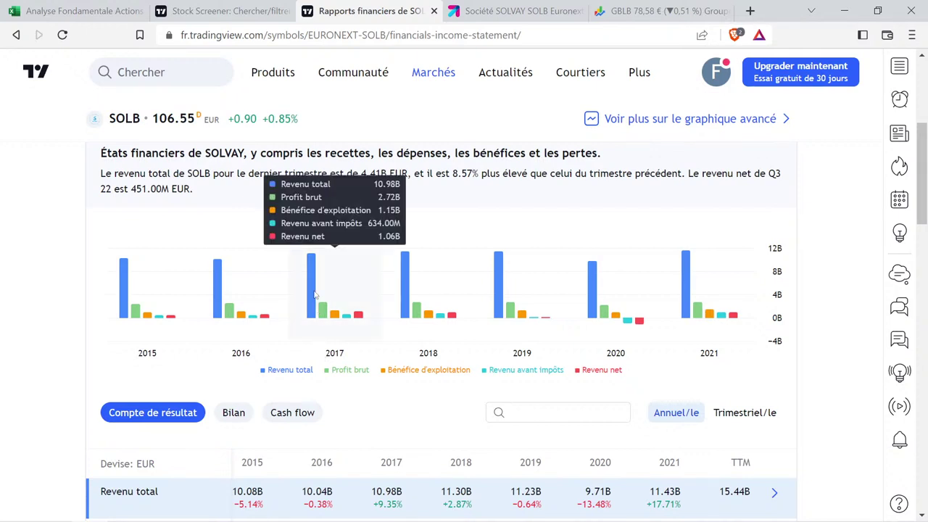
pyautogui.moveTo(398, 314)
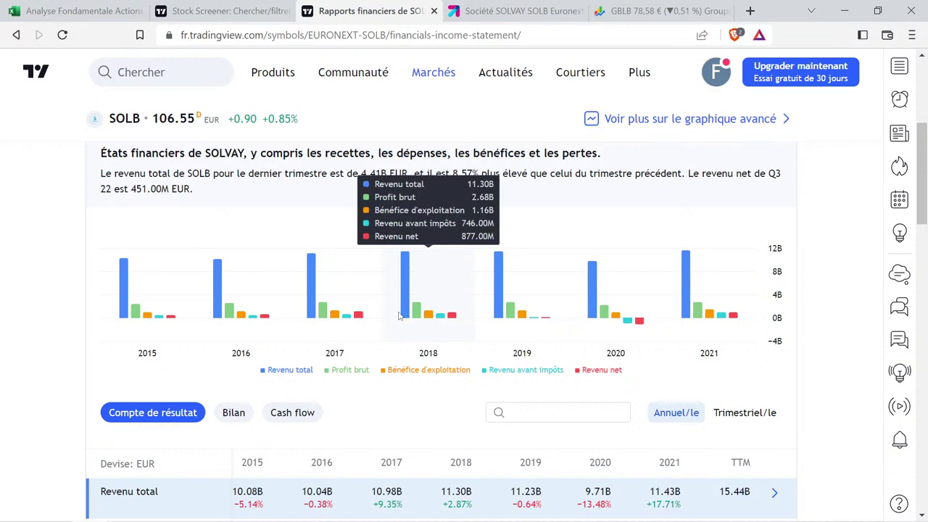
pyautogui.moveTo(515, 300)
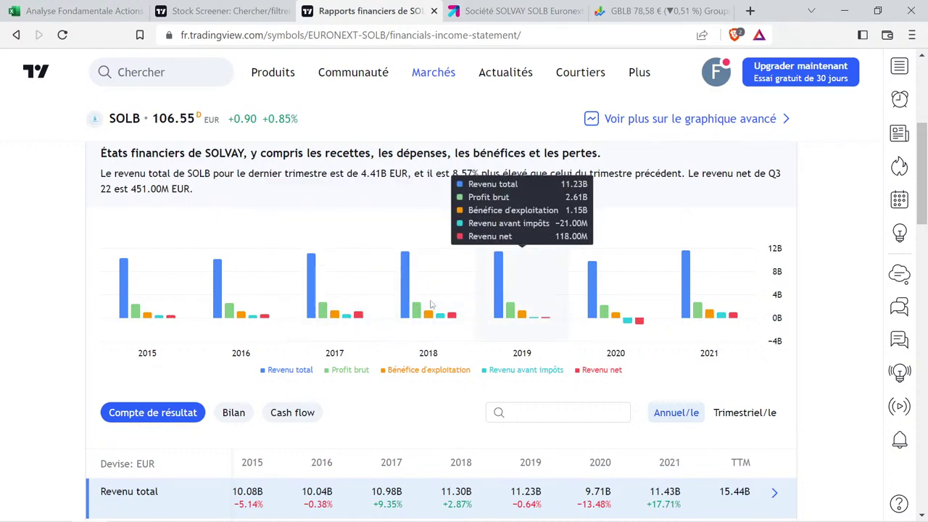
pyautogui.moveTo(576, 284)
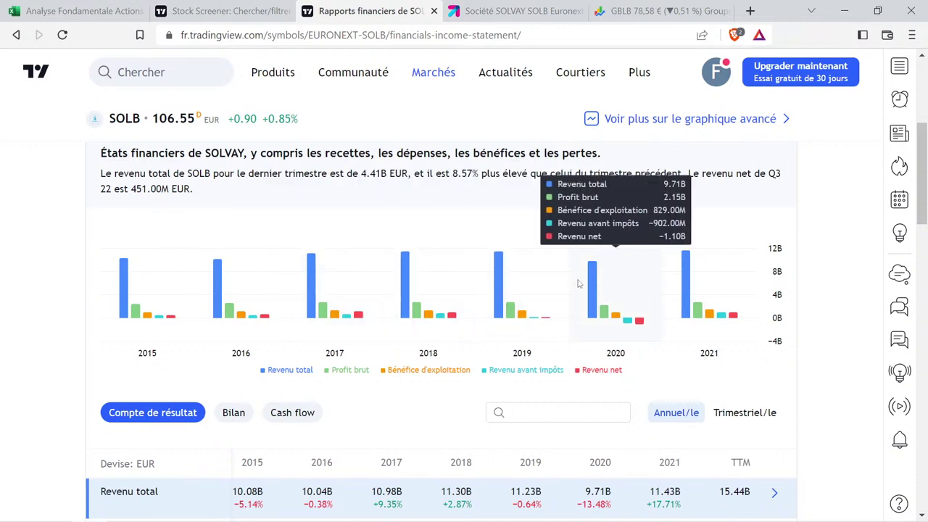
pyautogui.moveTo(683, 296)
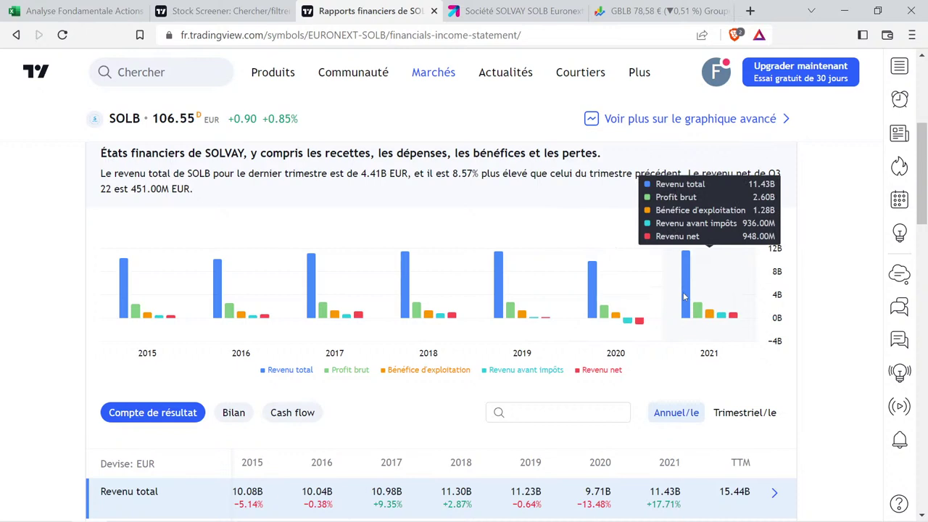
pyautogui.moveTo(496, 275)
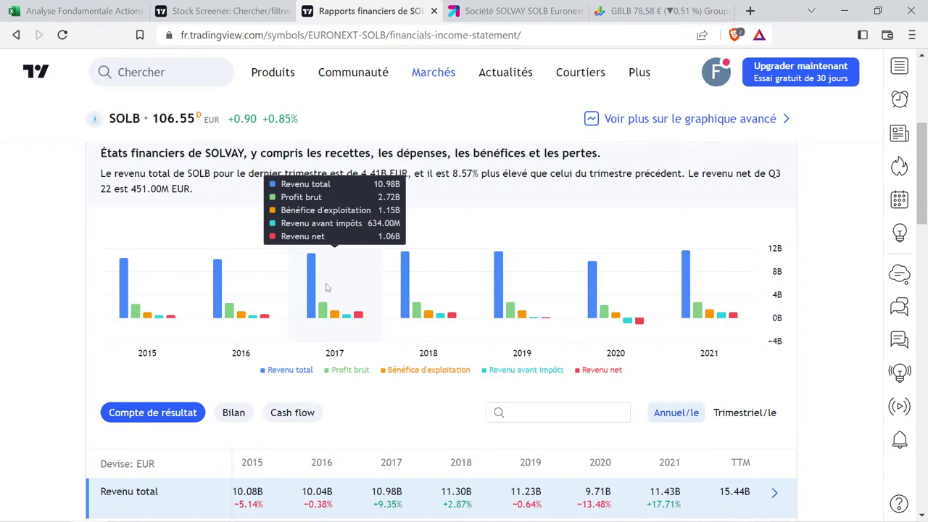
pyautogui.moveTo(609, 299)
# In the Excel workbook's evolution calculator, enter 10,98 as the positive five-year reference and 11,43 as the current value.
pyautogui.click(120, 6)
pyautogui.click(800, 262)
pyautogui.scroll(10, 800, 261)
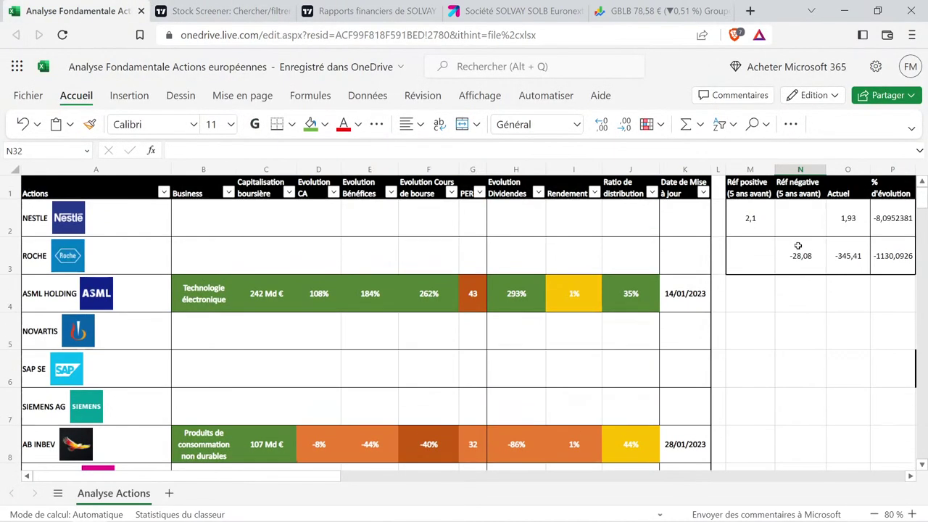
pyautogui.click(728, 227)
pyautogui.write('10,98')
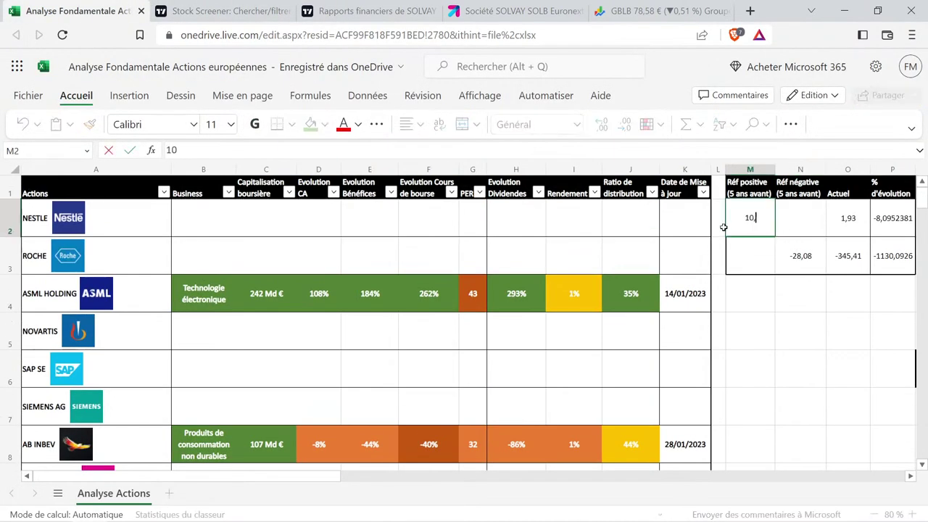
pyautogui.press('Tab')
pyautogui.press('Tab')
pyautogui.write('11,43')
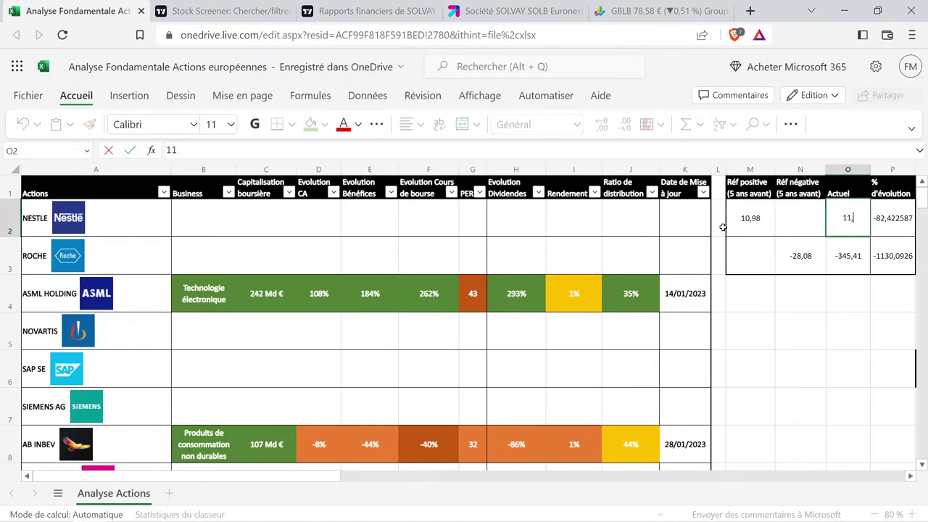
pyautogui.press('Return')
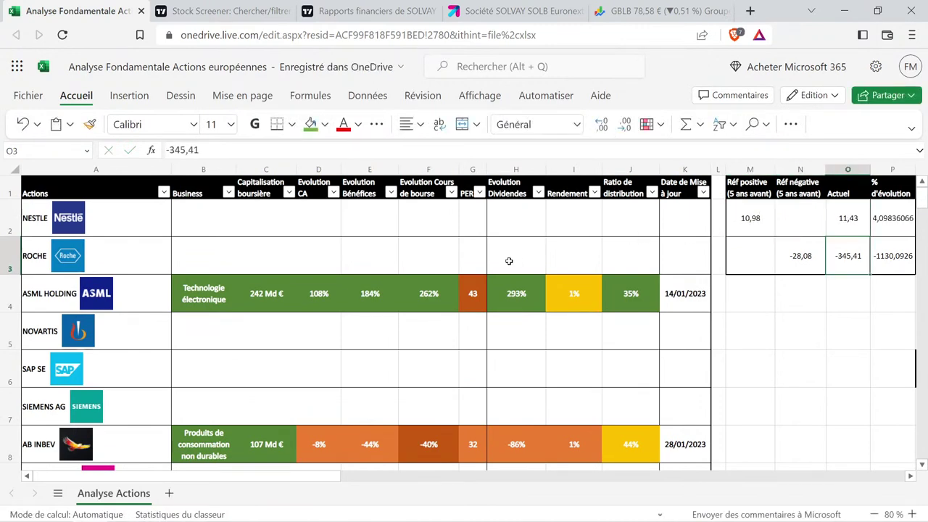
# Copy ING GROEP's light green 1% Evolution CA cell into the SOLVAY row.
pyautogui.scroll(-5, 315, 325)
pyautogui.click(382, 244)
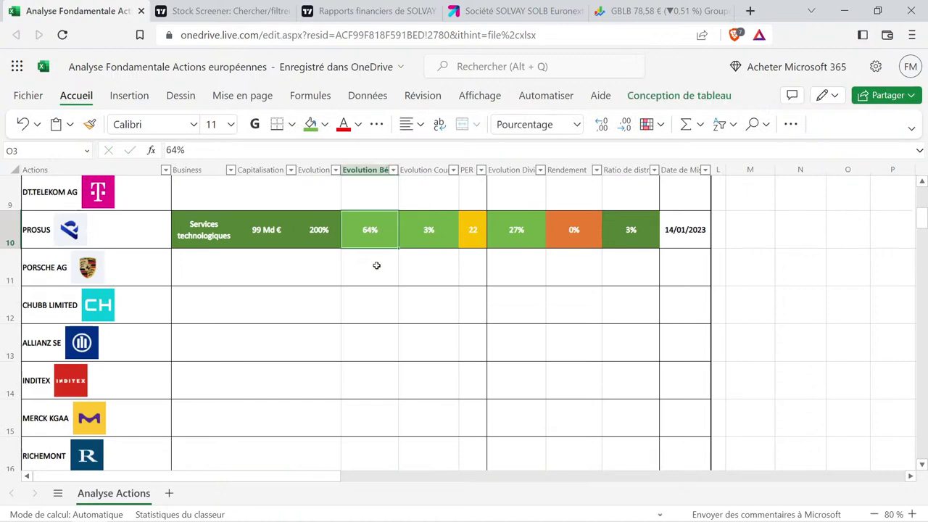
pyautogui.scroll(-1, 376, 265)
pyautogui.scroll(-5, 375, 266)
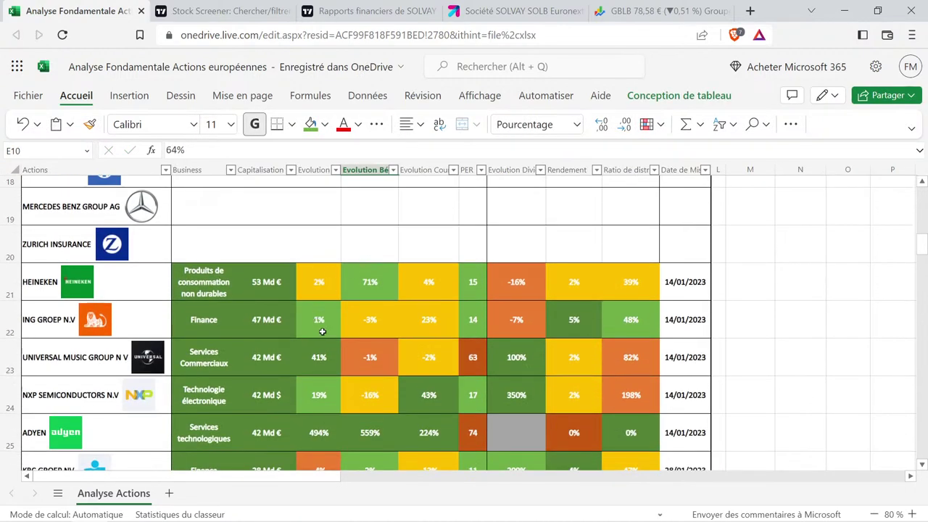
pyautogui.click(322, 329)
pyautogui.hotkey('ctrl', 'c')
pyautogui.scroll(-7, 341, 347)
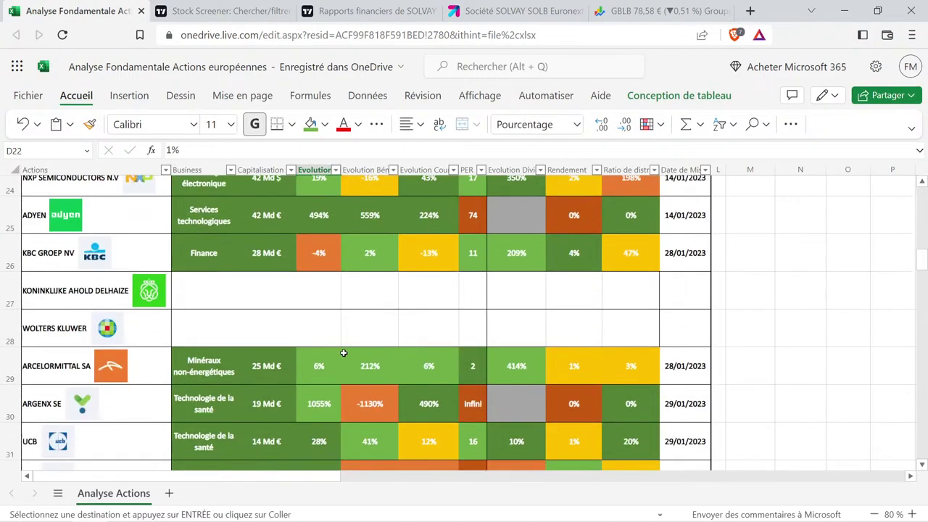
pyautogui.click(329, 303)
pyautogui.hotkey('ctrl', 'v')
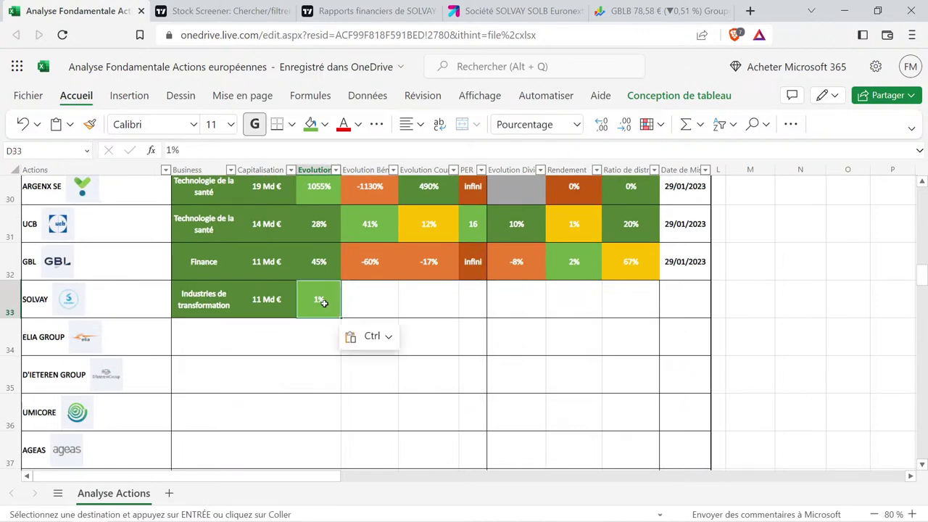
# Set SOLVAY's Evolution CA to 4%.
pyautogui.doubleClick(319, 299)
pyautogui.press('BackSpace')
pyautogui.write('4')
pyautogui.click(356, 302)
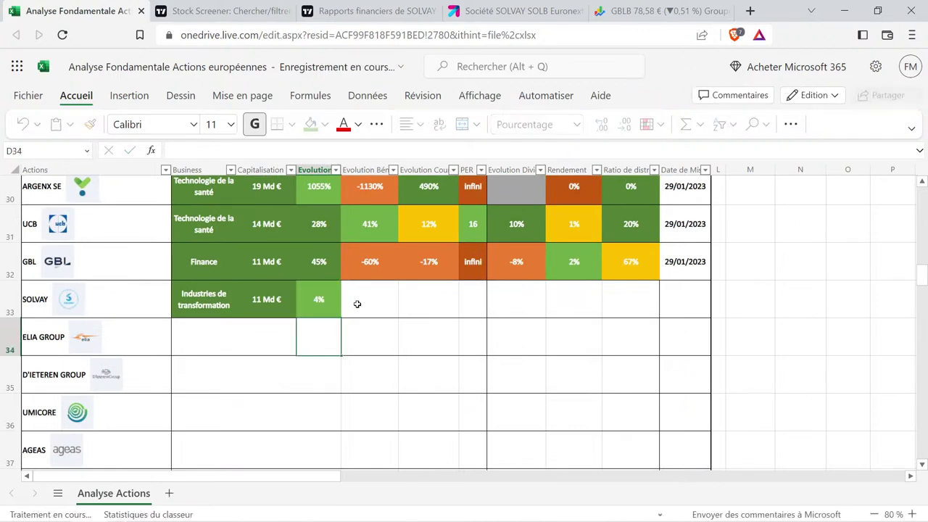
# Switch to TradingView and compare Solvay's yearly net income from 2017 to 2021 on the income statement chart.
pyautogui.click(413, 10)
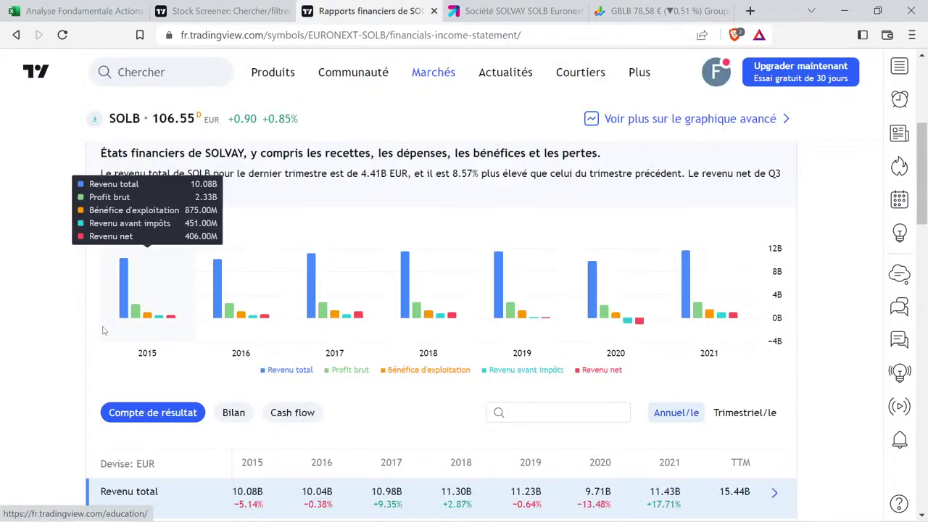
pyautogui.moveTo(348, 314)
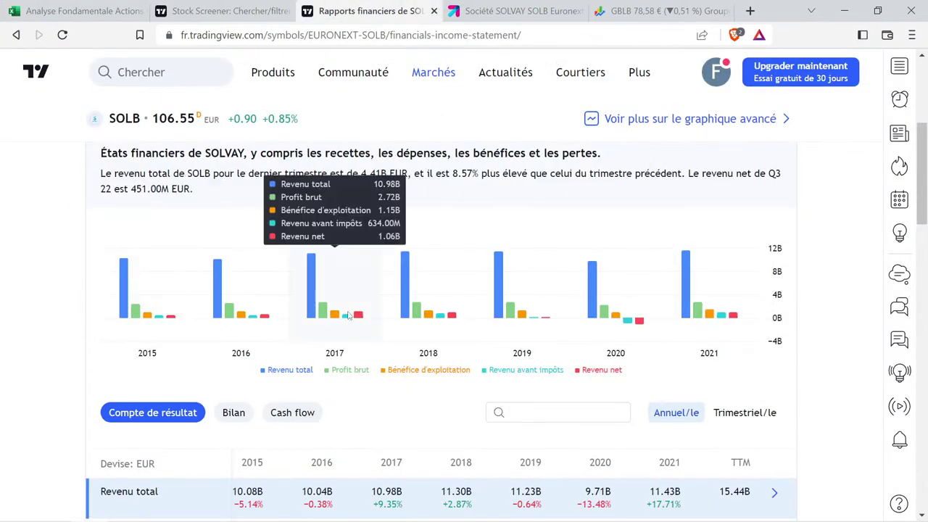
pyautogui.moveTo(455, 309)
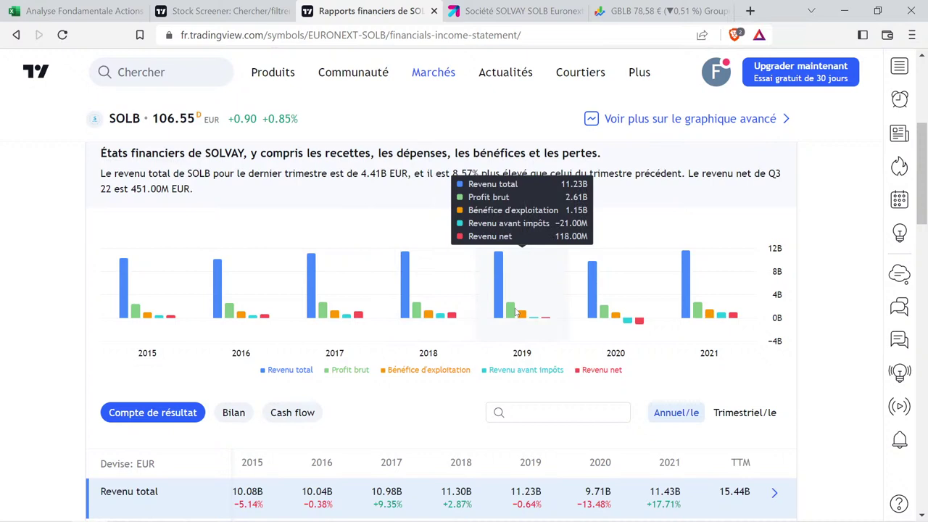
pyautogui.moveTo(634, 312)
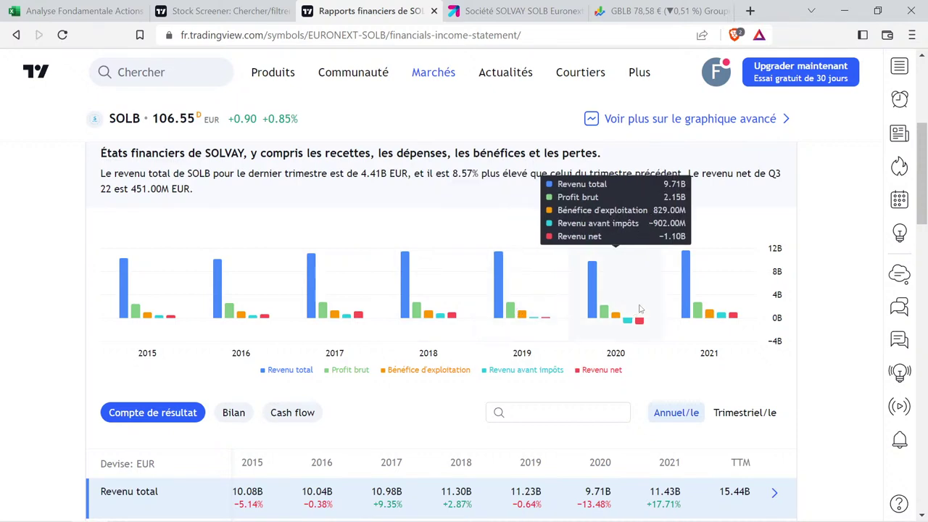
pyautogui.moveTo(725, 307)
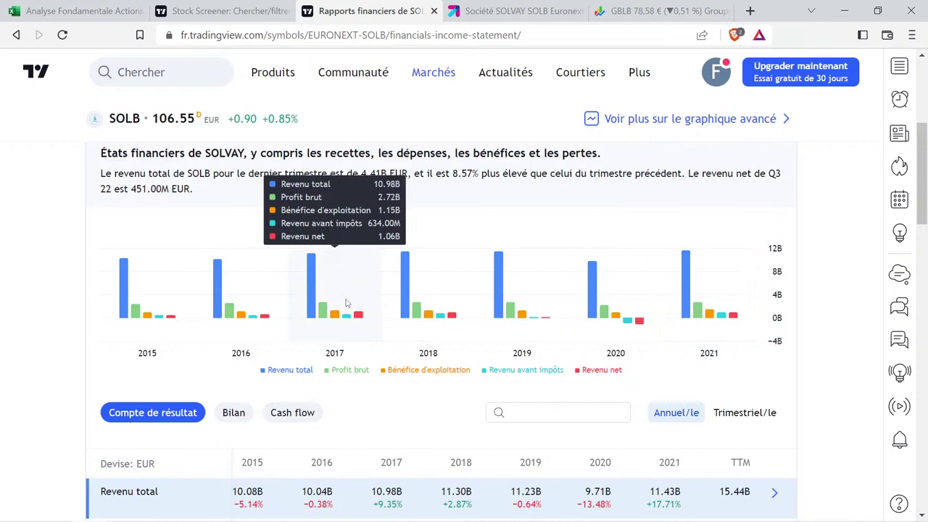
pyautogui.moveTo(717, 291)
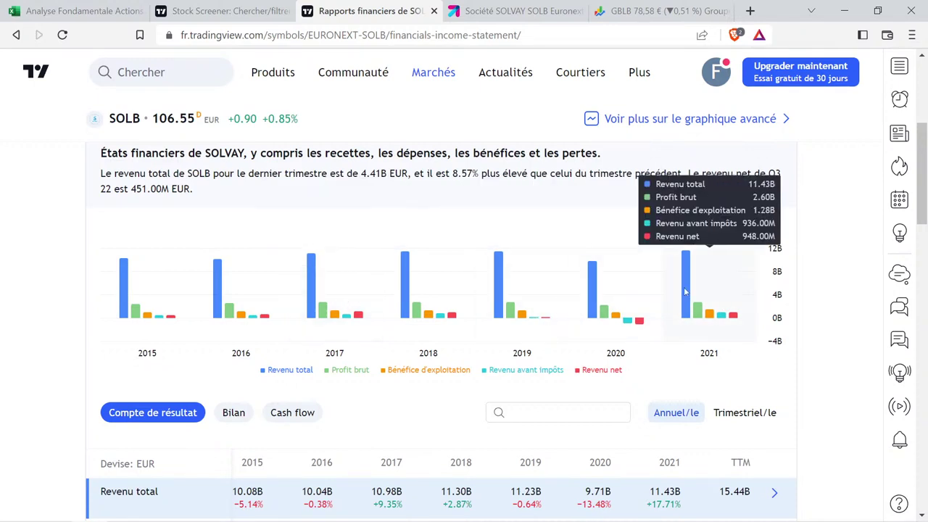
pyautogui.moveTo(534, 325)
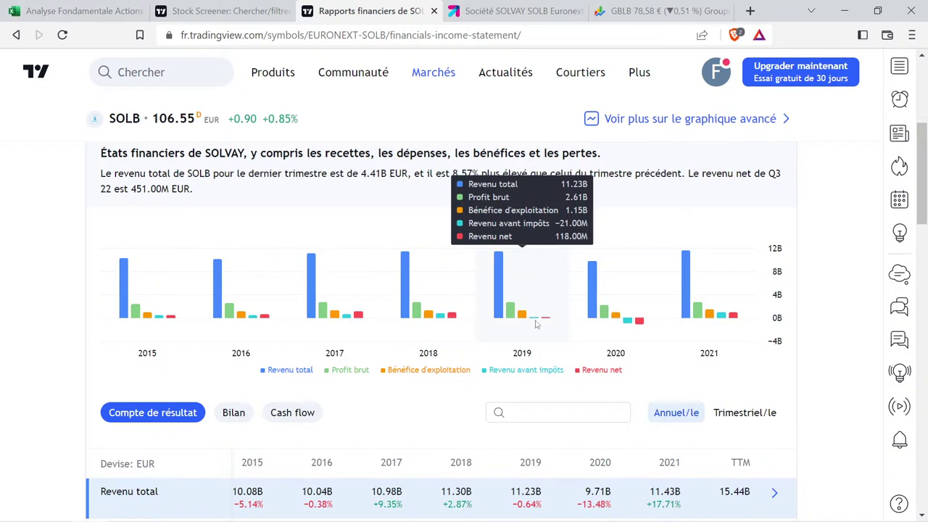
pyautogui.moveTo(758, 299)
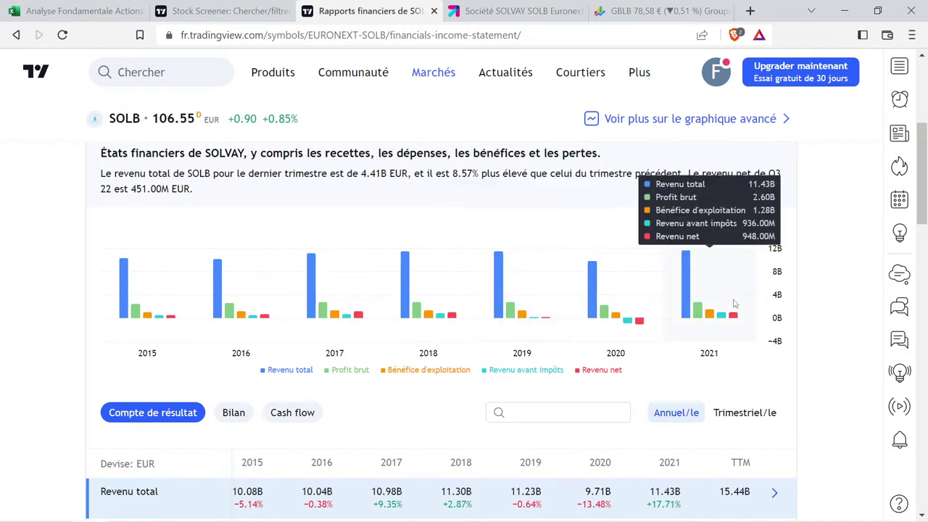
pyautogui.moveTo(377, 307)
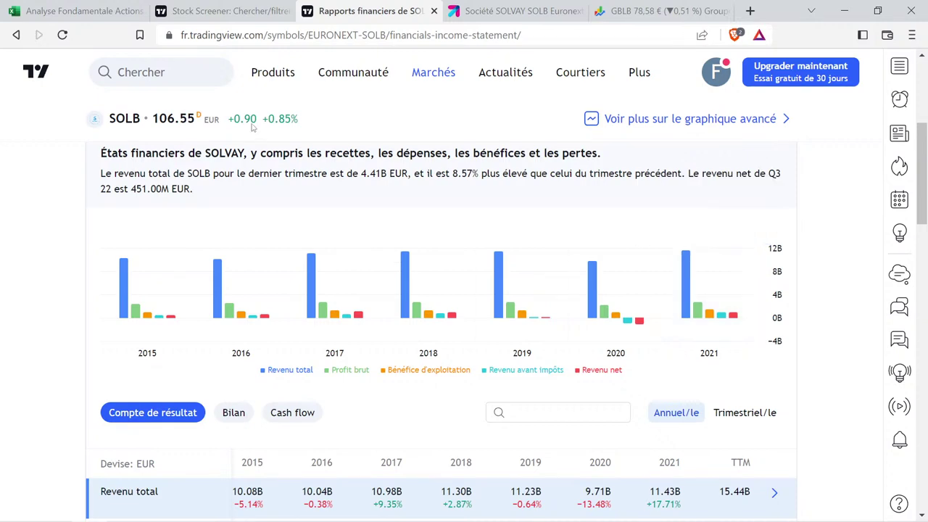
# In the Excel workbook's evolution calculator, set the positive five-year reference to 1,06 and the current value to 0,948.
pyautogui.click(133, 6)
pyautogui.scroll(15, 772, 259)
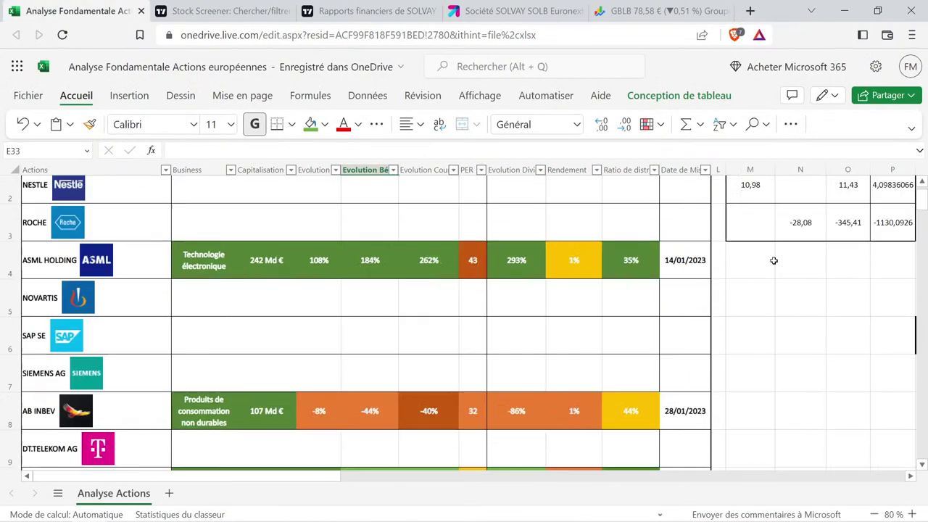
pyautogui.click(751, 221)
pyautogui.write('1,06')
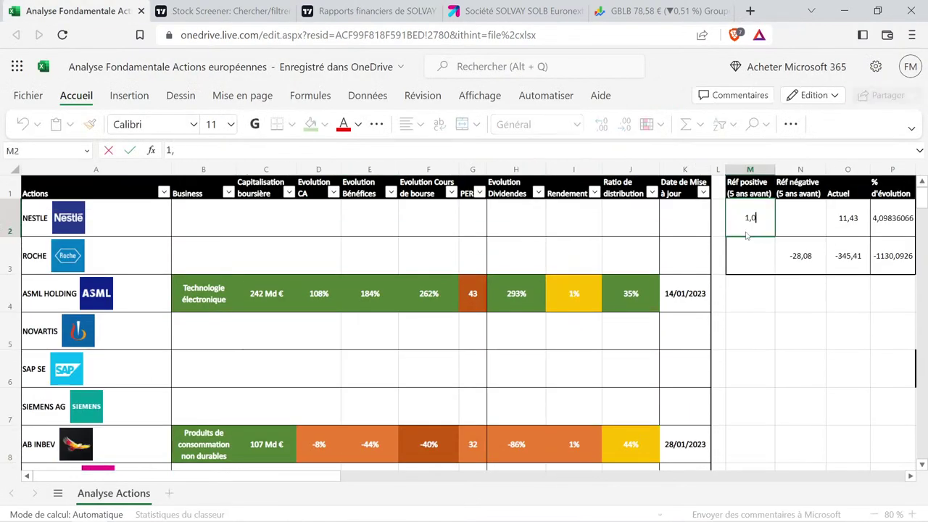
pyautogui.press('Tab')
pyautogui.press('Tab')
pyautogui.write('0,948')
pyautogui.press('Return')
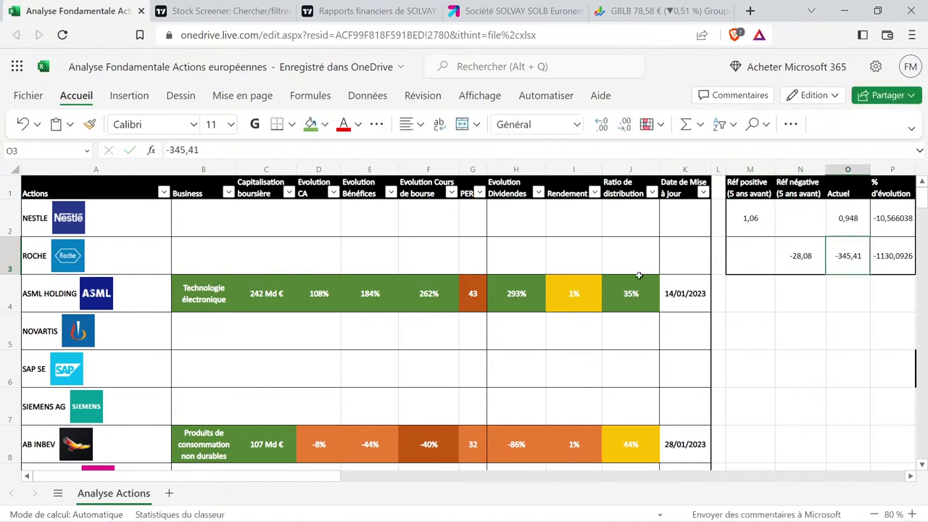
# Copy AB INBEV's orange -44% Evolution Bénéfices cell into the SOLVAY row.
pyautogui.scroll(-2, 464, 276)
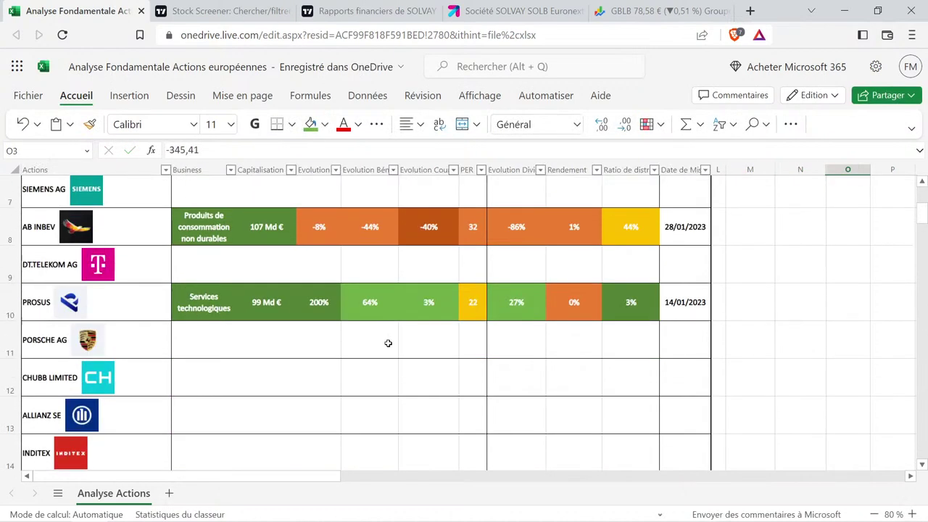
pyautogui.click(342, 229)
pyautogui.click(367, 239)
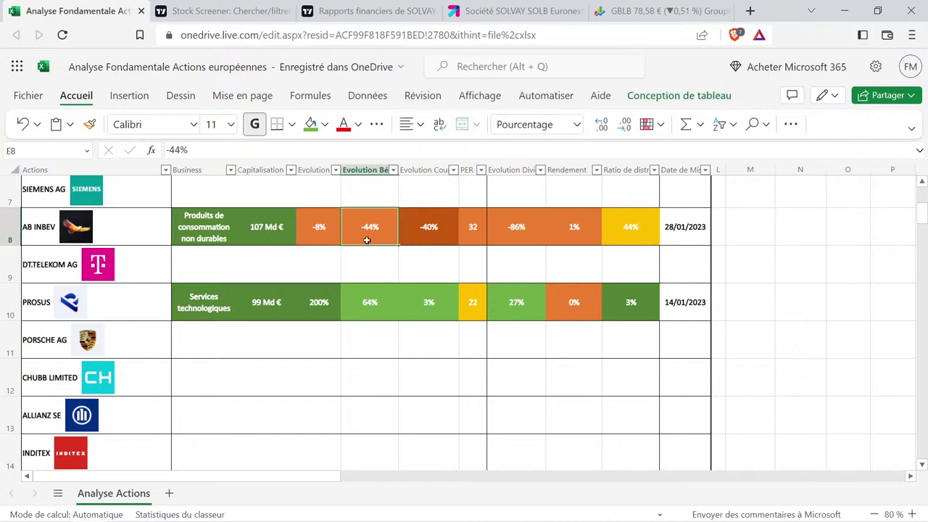
pyautogui.scroll(-8, 367, 239)
pyautogui.hotkey('ctrl', 'c')
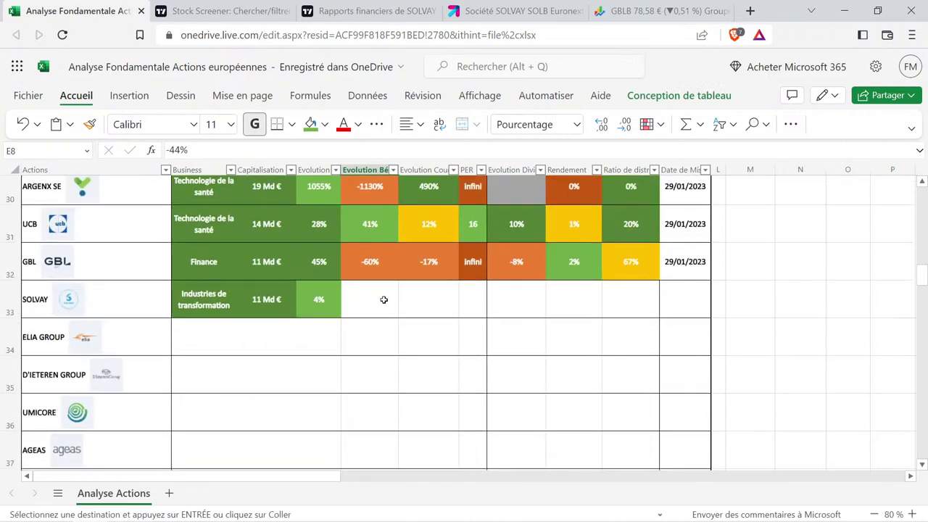
pyautogui.click(383, 300)
pyautogui.hotkey('ctrl', 'v')
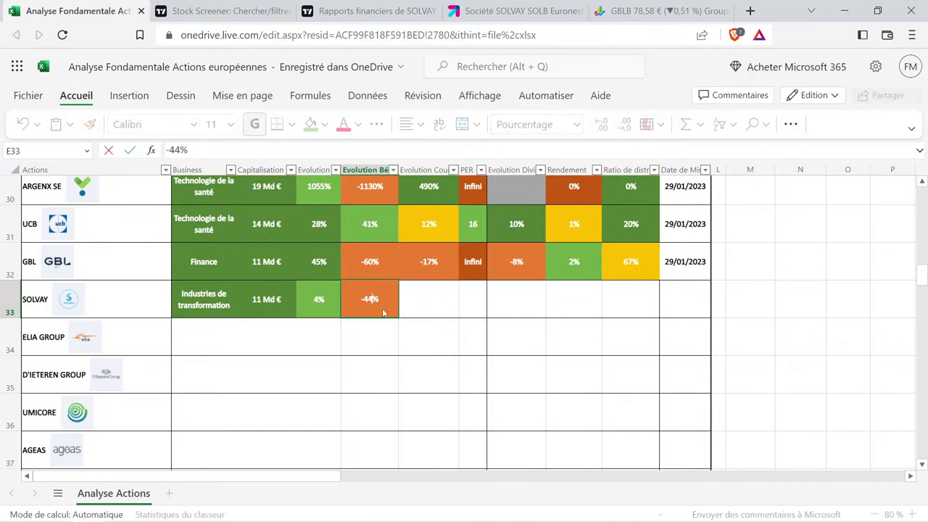
# Set SOLVAY's Evolution Bénéfices to -11%.
pyautogui.press('BackSpace')
pyautogui.press('BackSpace')
pyautogui.press('BackSpace')
pyautogui.press('BackSpace')
pyautogui.write('-11%')
pyautogui.press('Return')
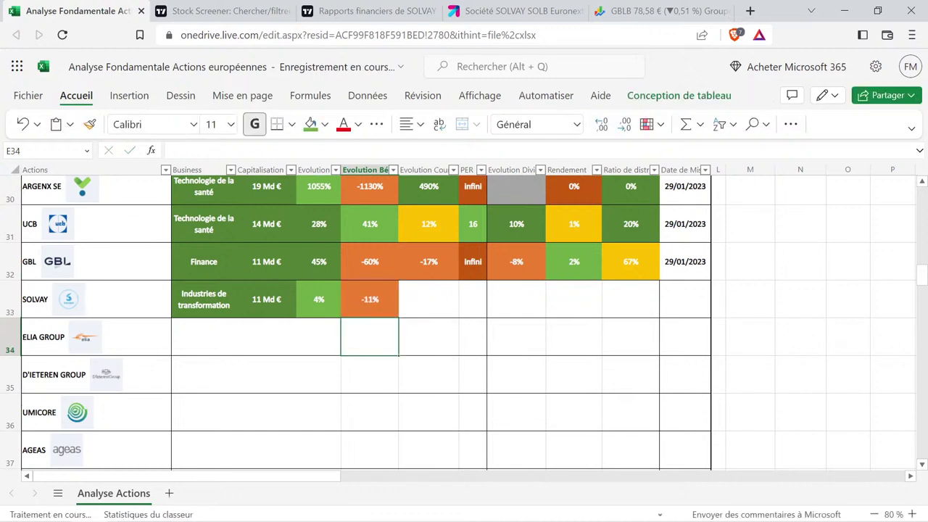
# Apply the yellow formatting of UCB's Evolution Cours de bourse cell to SOLVAY's Evolution Bénéfices cell.
pyautogui.click(362, 304)
pyautogui.scroll(1, 347, 296)
pyautogui.scroll(3, 348, 296)
pyautogui.click(428, 370)
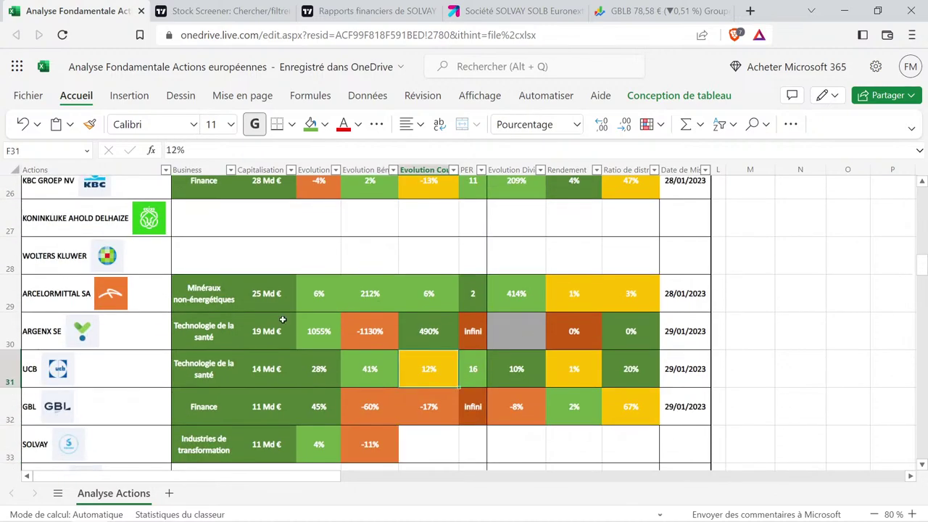
pyautogui.click(89, 128)
pyautogui.click(369, 442)
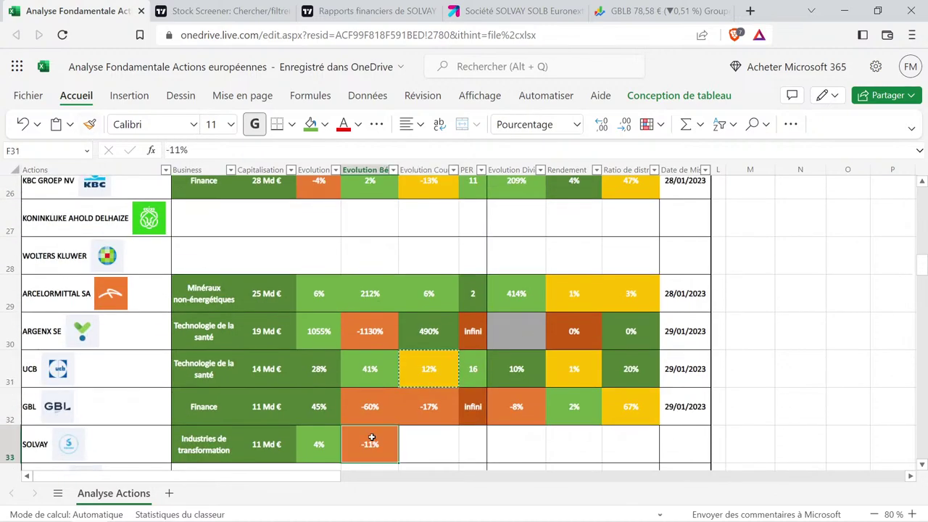
pyautogui.scroll(-3, 385, 393)
pyautogui.click(369, 337)
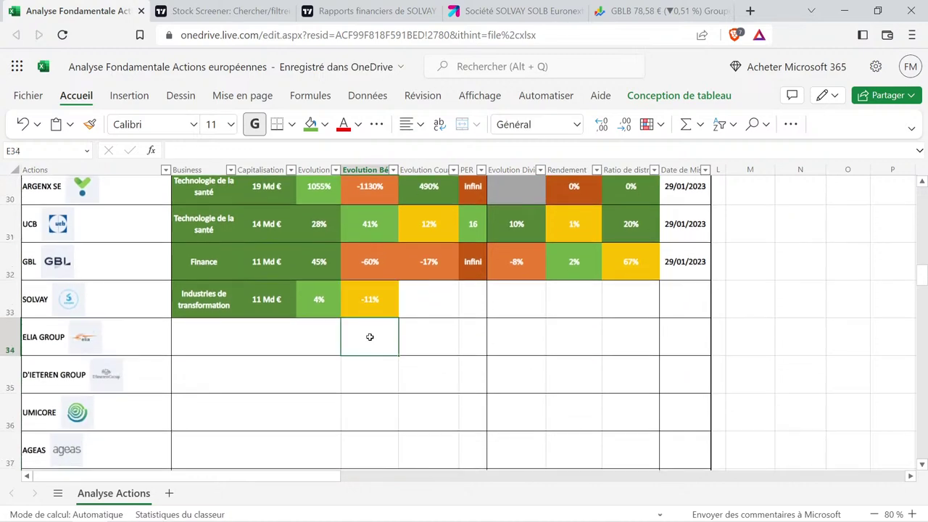
pyautogui.moveTo(317, 308); pyautogui.dragTo(363, 297)
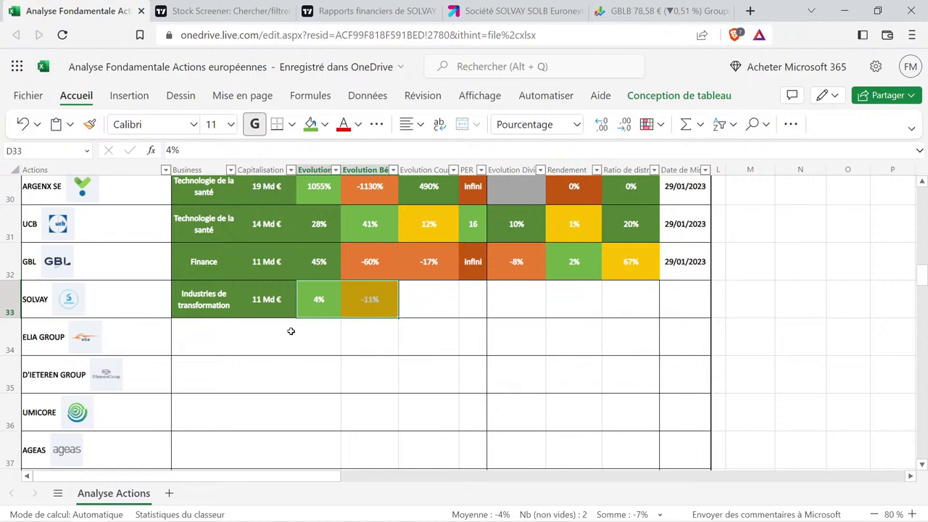
pyautogui.click(367, 342)
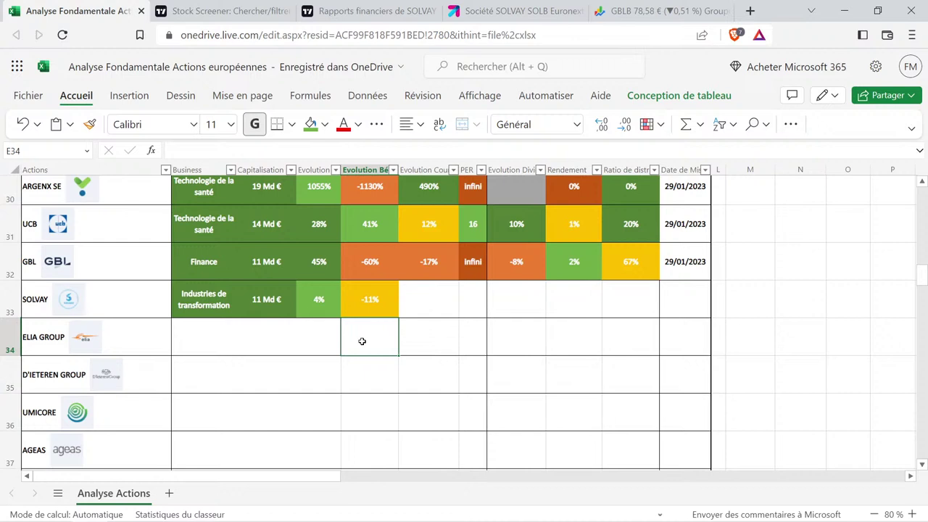
pyautogui.moveTo(327, 296); pyautogui.dragTo(363, 290)
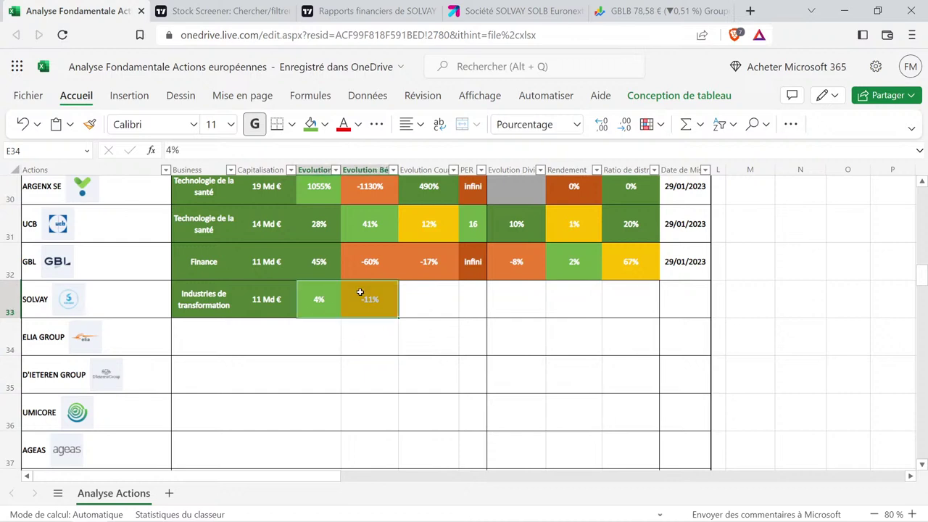
pyautogui.click(358, 335)
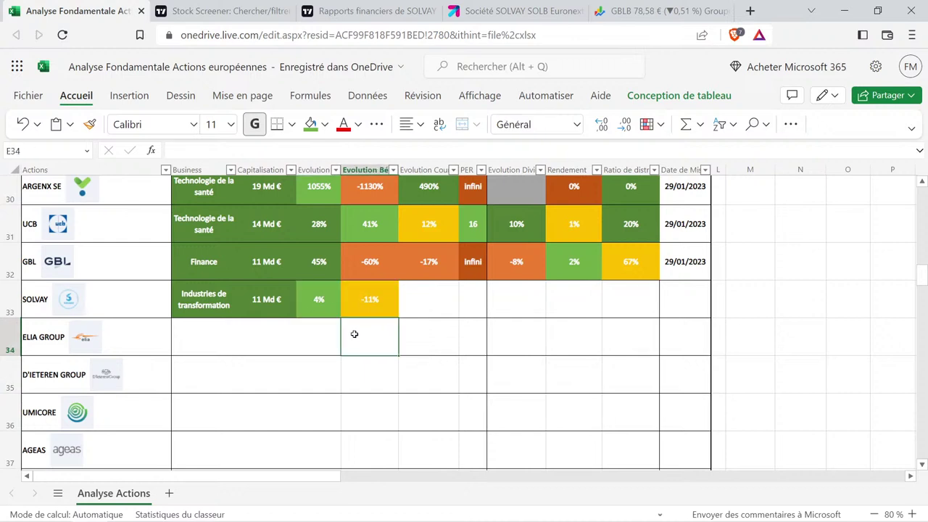
pyautogui.moveTo(318, 290); pyautogui.dragTo(355, 294)
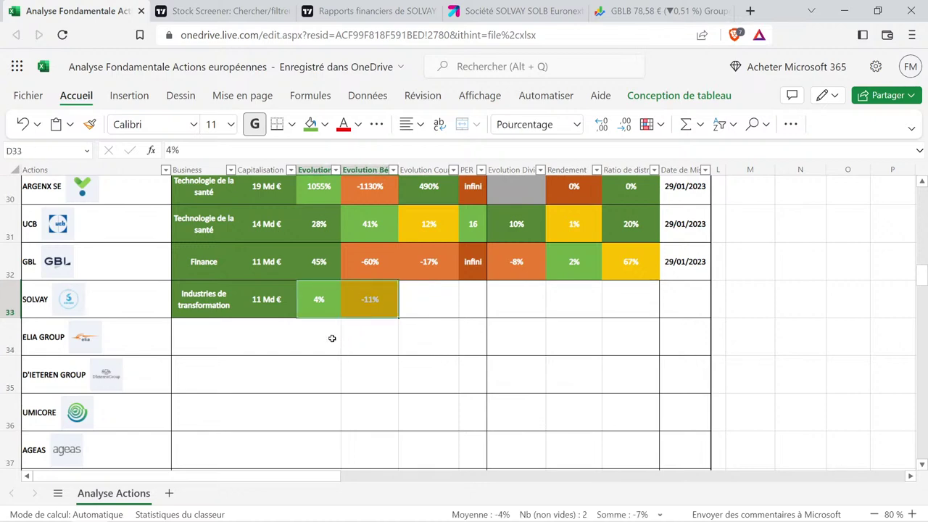
# Switch to TradingView and examine Solvay's one-year price forecast and analyst ratings.
pyautogui.click(373, 11)
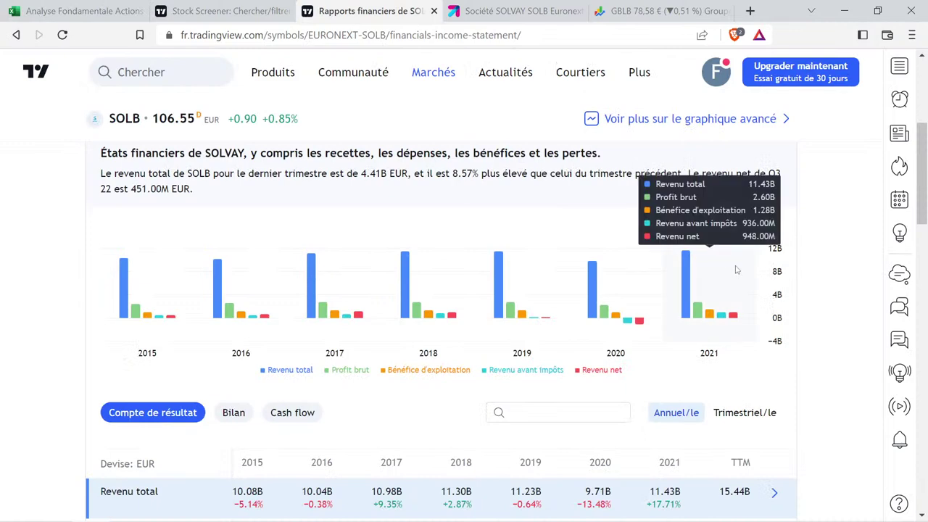
pyautogui.scroll(4, 734, 268)
pyautogui.click(587, 292)
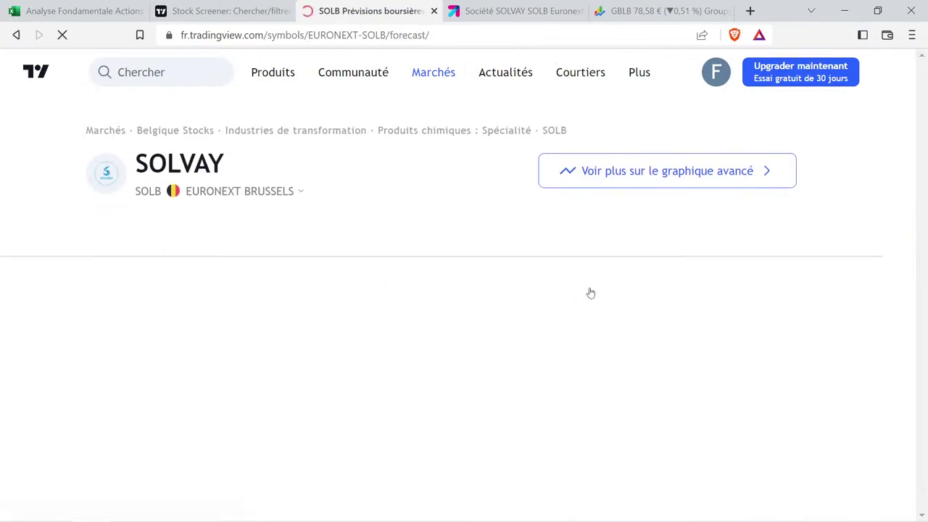
pyautogui.scroll(-4, 586, 290)
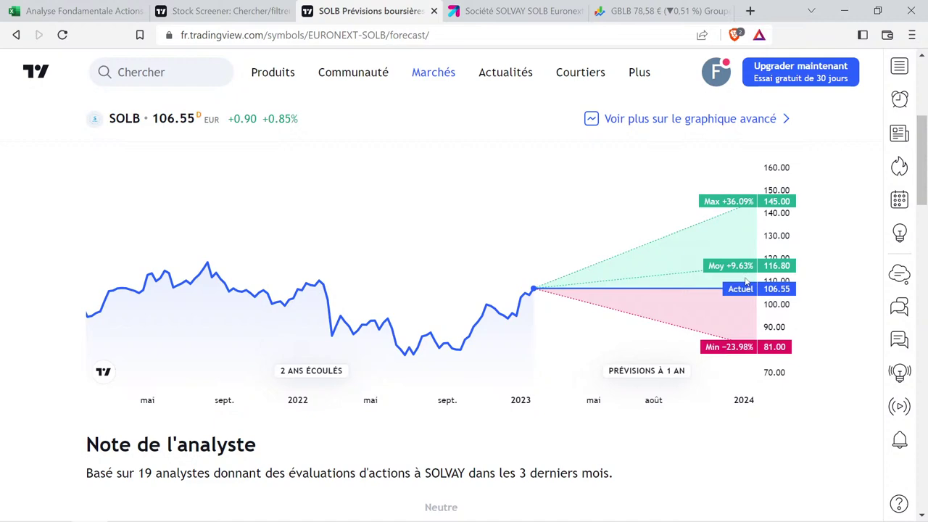
pyautogui.scroll(1, 743, 282)
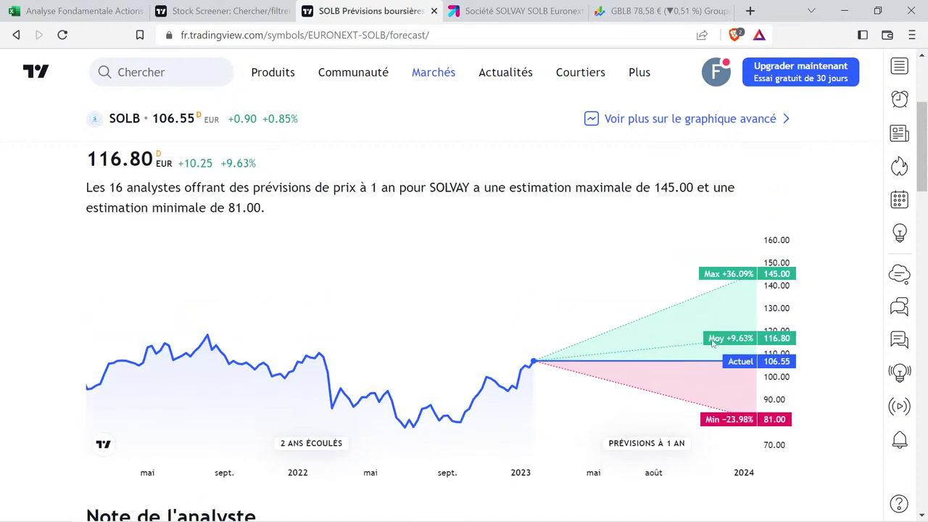
pyautogui.scroll(-4, 572, 342)
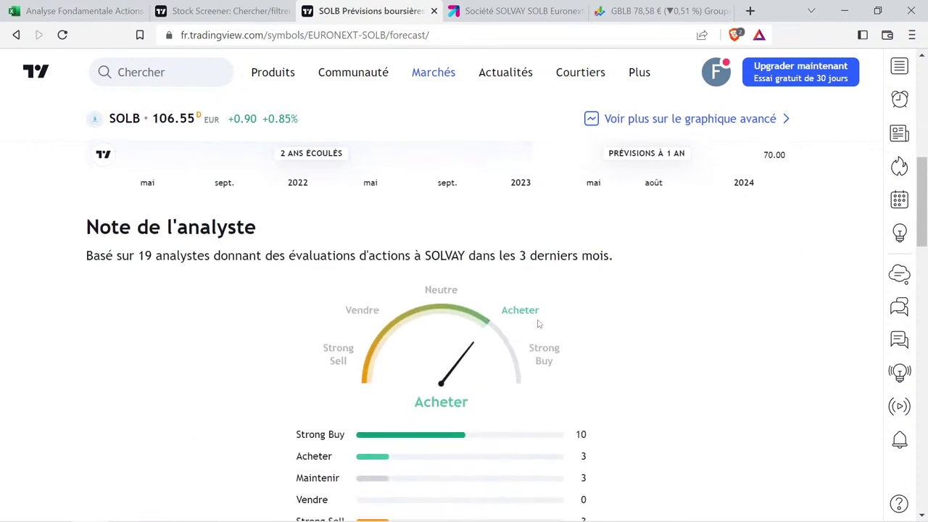
pyautogui.scroll(-3, 594, 321)
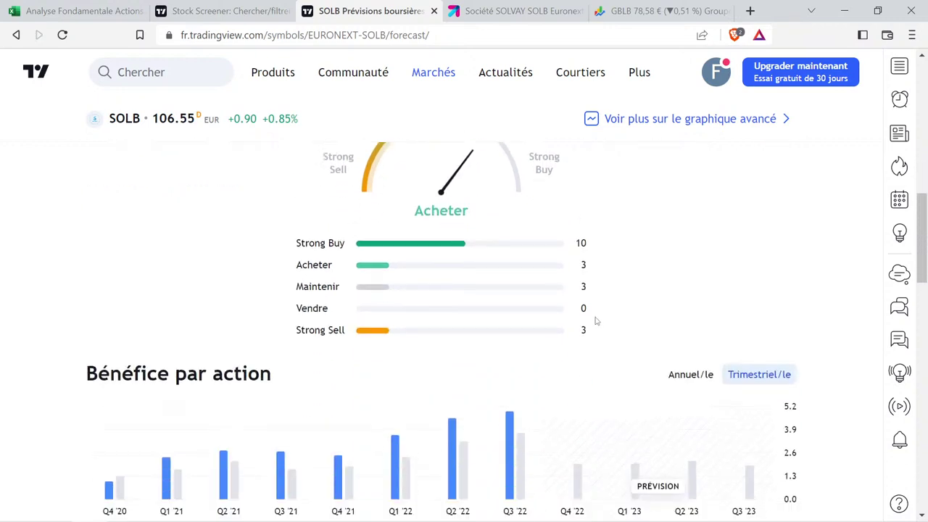
# Show Solvay's earnings per share annually and compare the estimates for 2022 to 2025.
pyautogui.scroll(1, 698, 373)
pyautogui.click(690, 420)
pyautogui.scroll(-2, 638, 336)
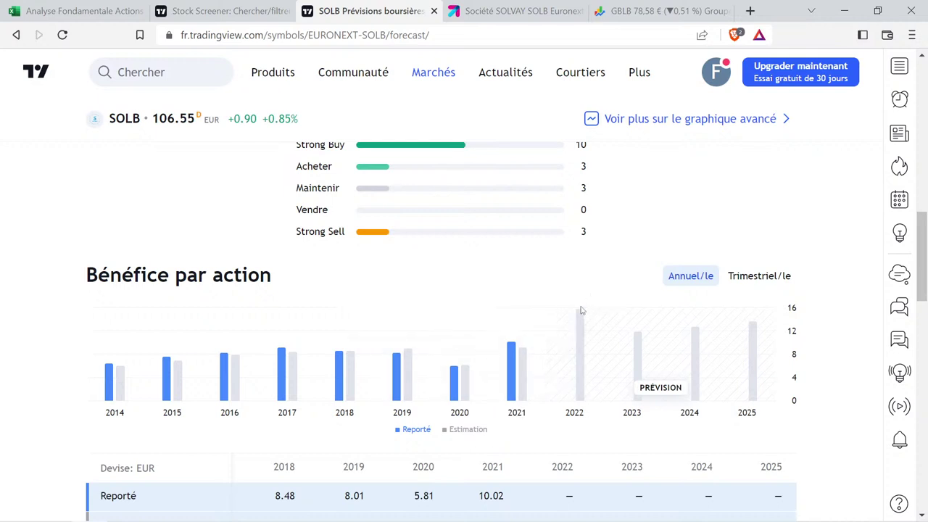
pyautogui.moveTo(580, 320)
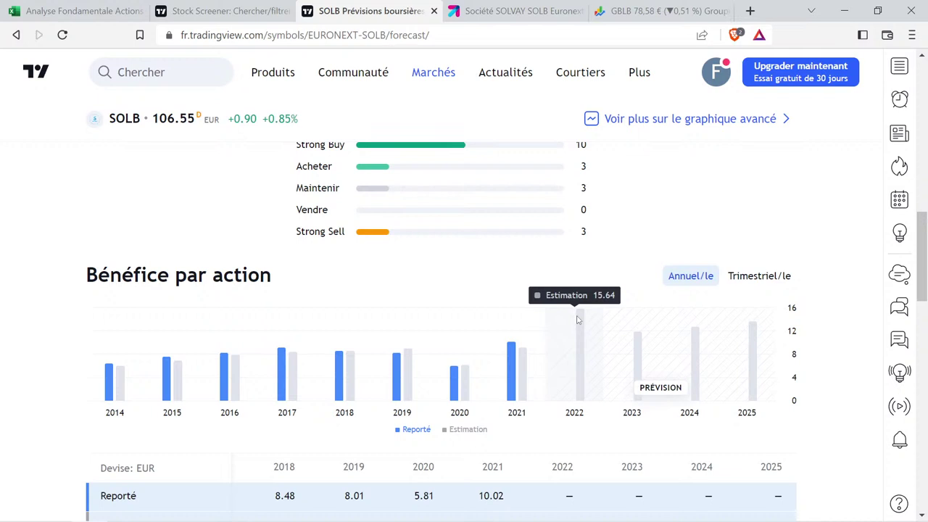
pyautogui.moveTo(634, 341)
pyautogui.moveTo(534, 361)
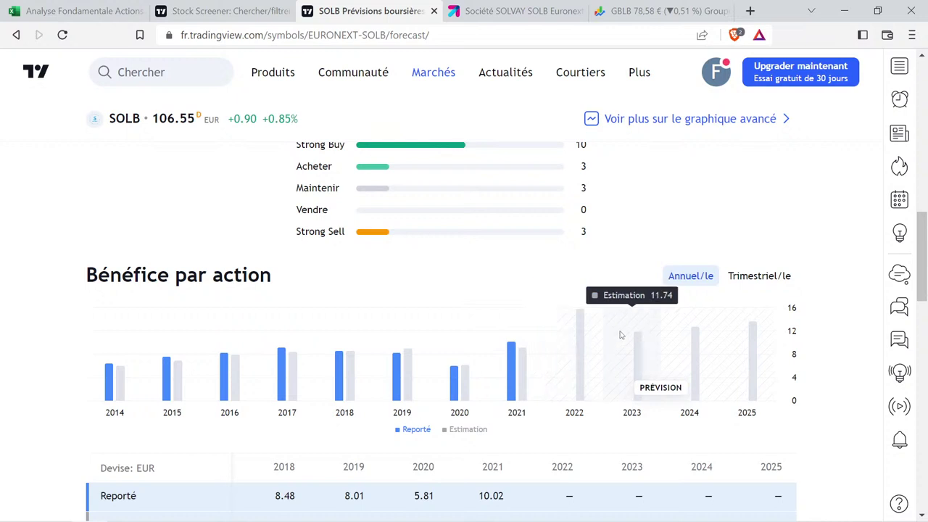
pyautogui.moveTo(692, 337)
pyautogui.moveTo(732, 341)
pyautogui.moveTo(590, 335)
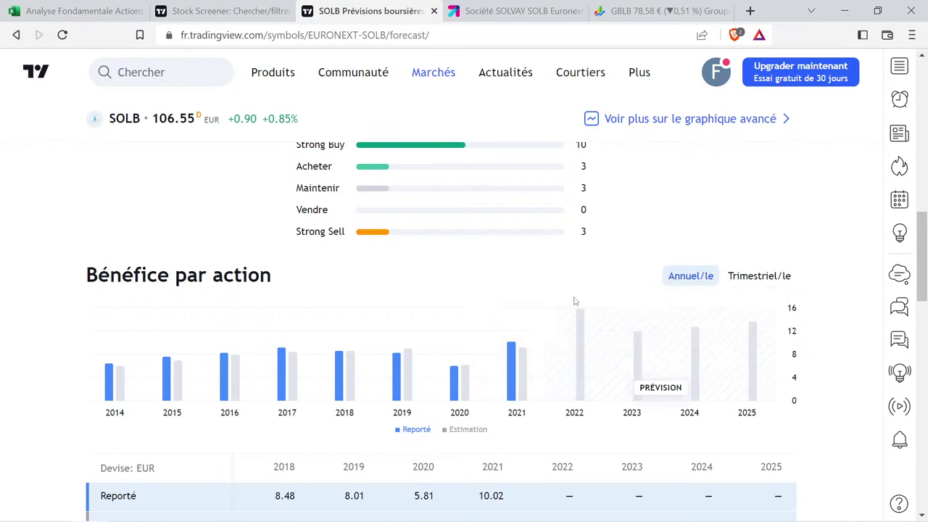
pyautogui.moveTo(613, 366)
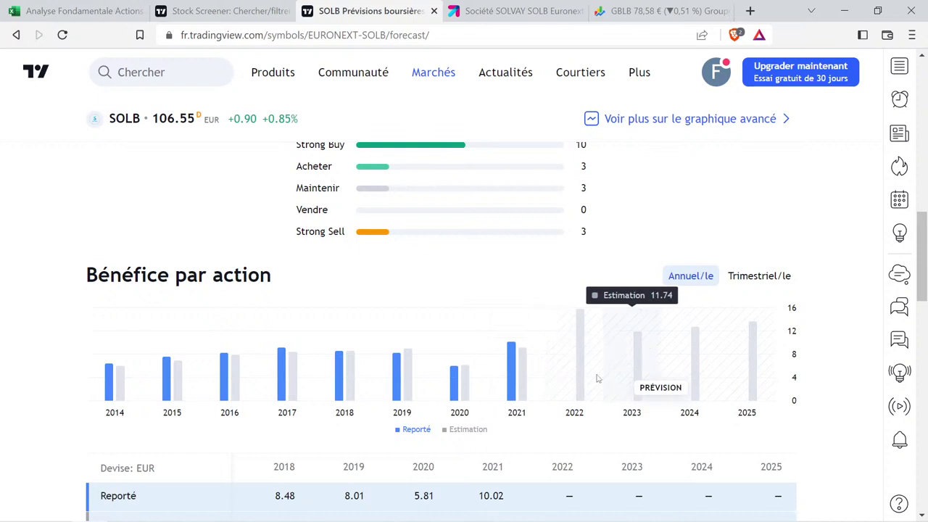
pyautogui.moveTo(556, 335)
pyautogui.moveTo(698, 319)
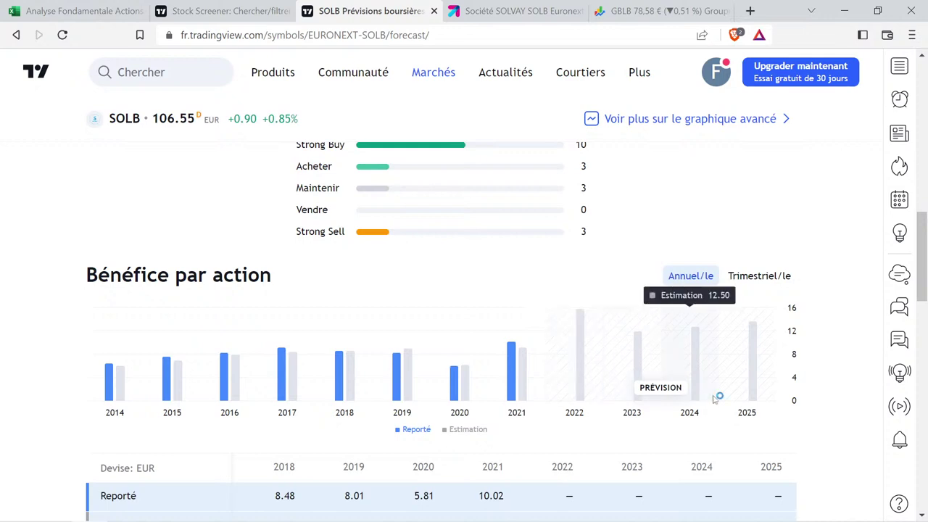
# Examine Solvay's earnings estimates table and its annual revenue forecast up to 2025.
pyautogui.scroll(-3, 630, 341)
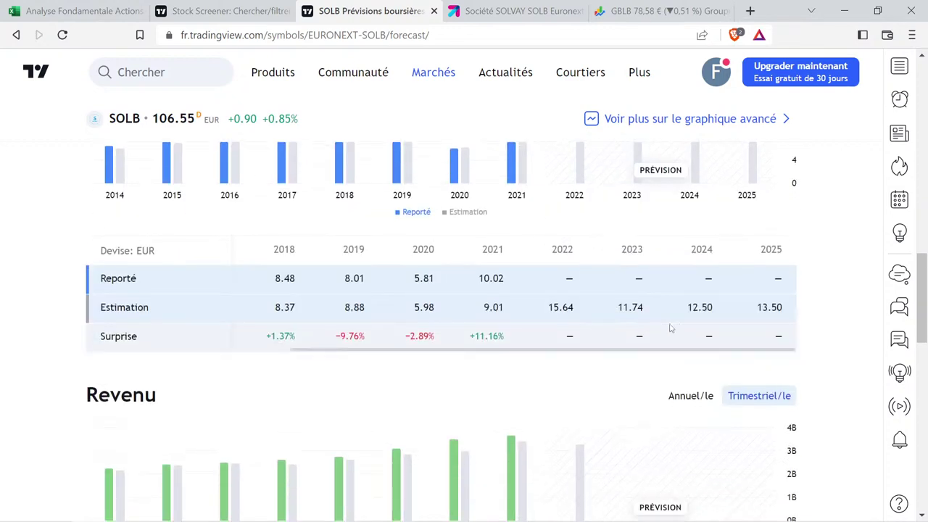
pyautogui.scroll(-4, 636, 356)
pyautogui.scroll(3, 592, 328)
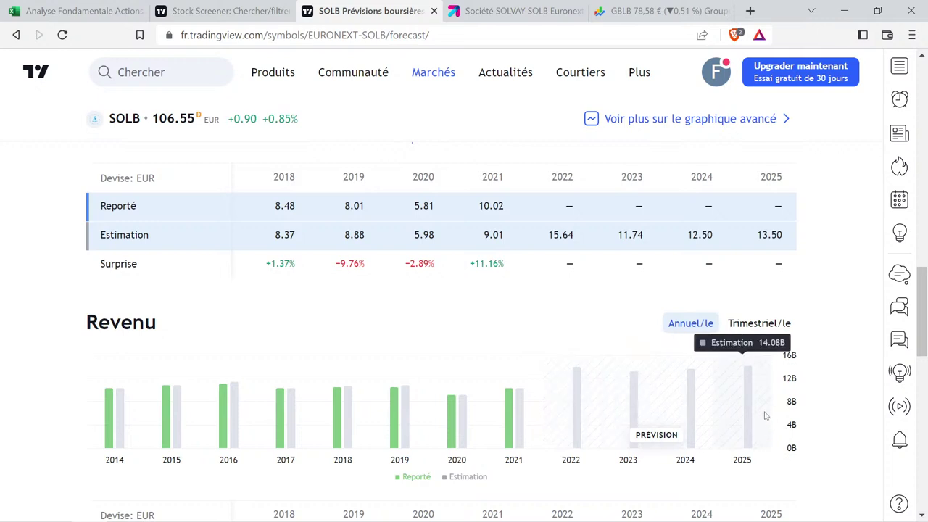
# Return to the Excel workbook and review SOLVAY's Evolution CA and Evolution Bénéfices cells.
pyautogui.click(123, 6)
pyautogui.click(348, 344)
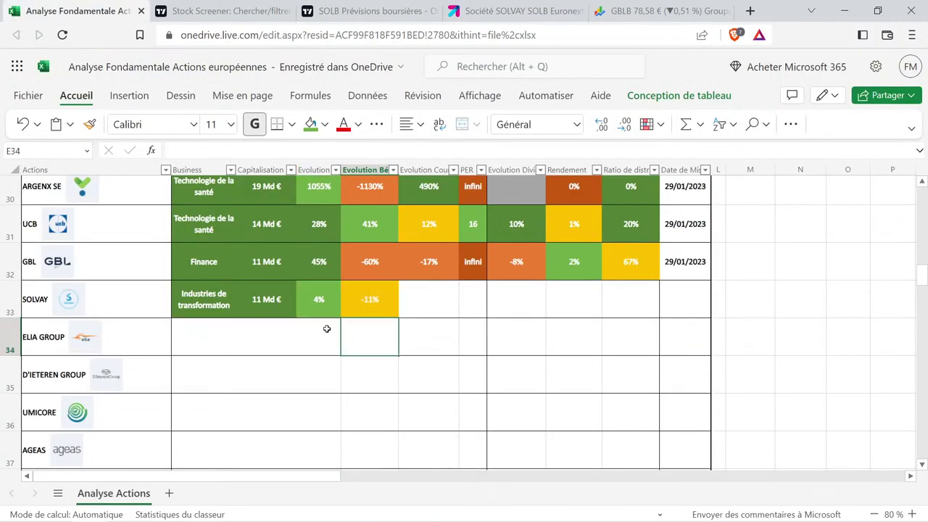
pyautogui.moveTo(319, 313); pyautogui.dragTo(368, 306)
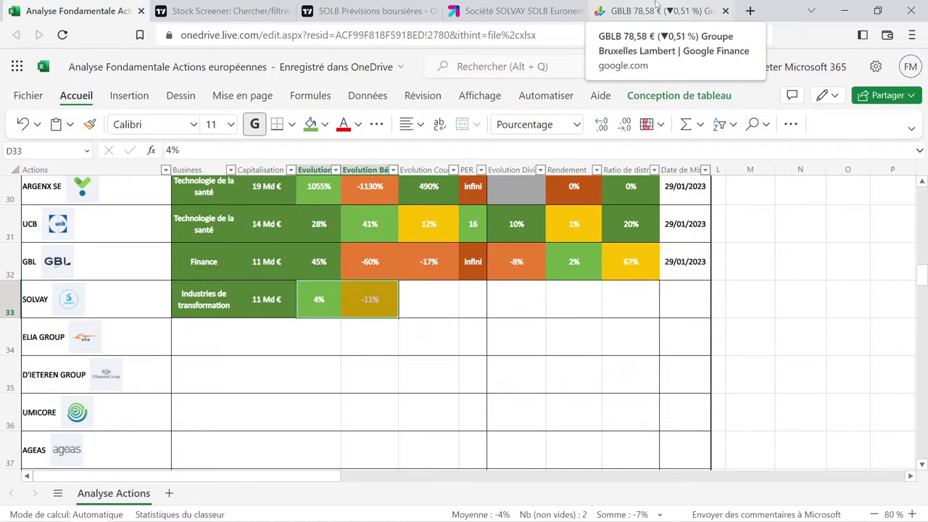
# Switch to Google Finance, look up Solvay (EBR: SOLB) and examine its five-year share price chart.
pyautogui.click(656, 6)
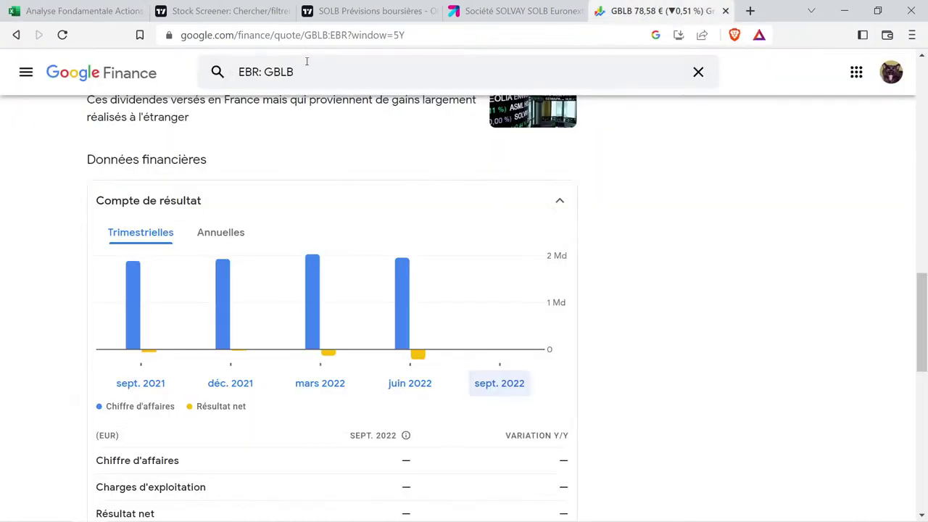
pyautogui.click(292, 65)
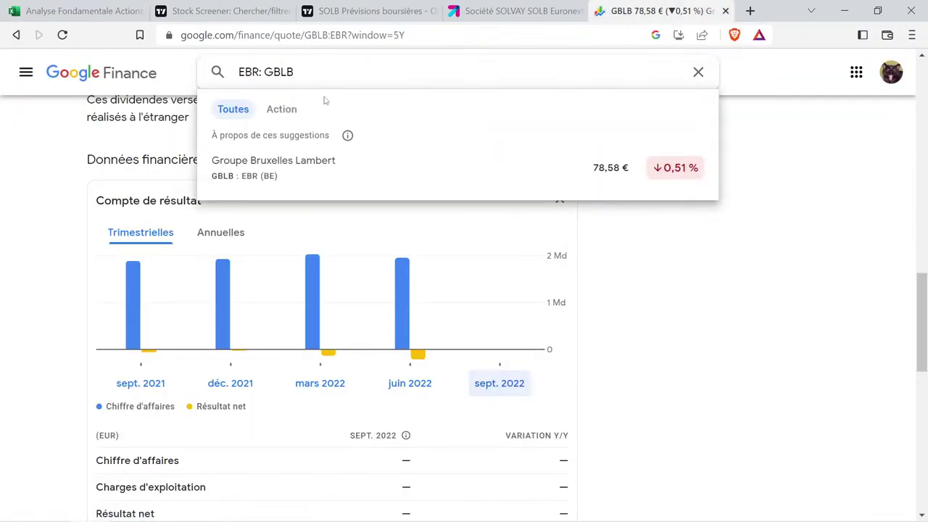
pyautogui.press('BackSpace')
pyautogui.press('BackSpace')
pyautogui.write('so')
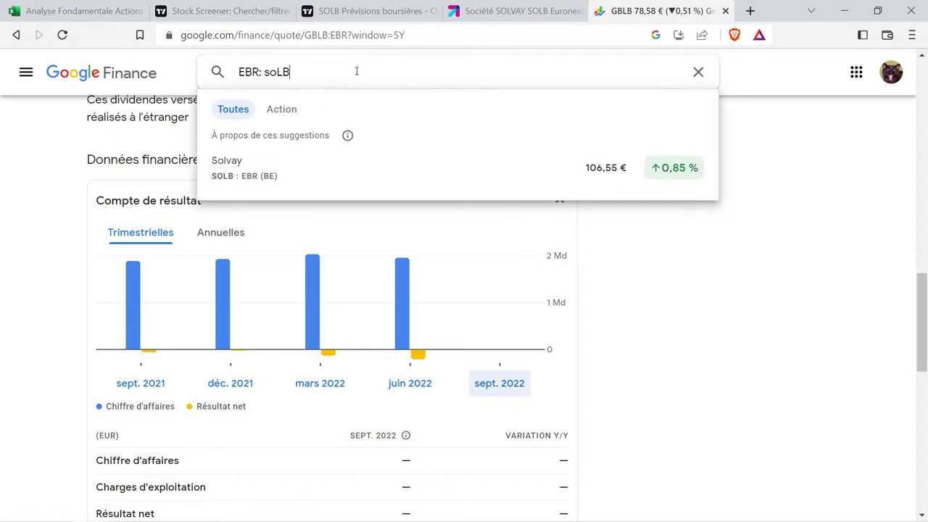
pyautogui.click(280, 171)
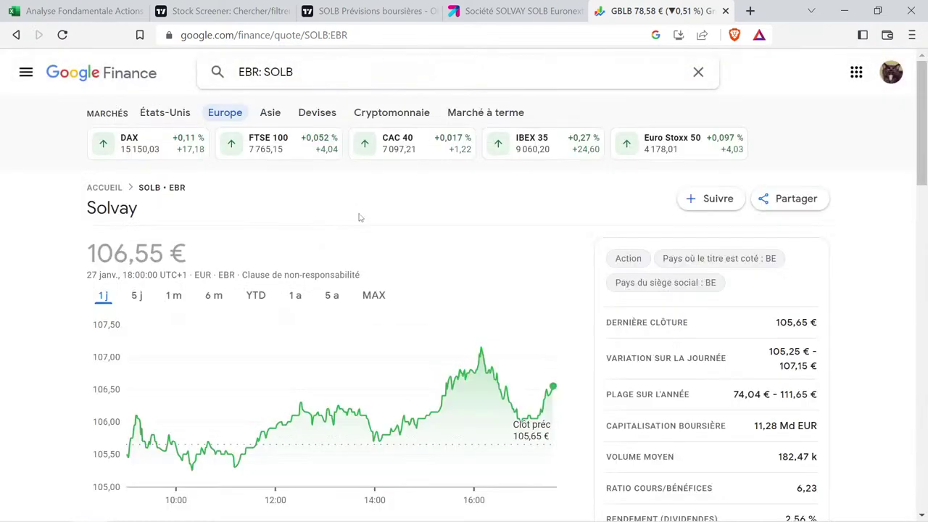
pyautogui.click(332, 295)
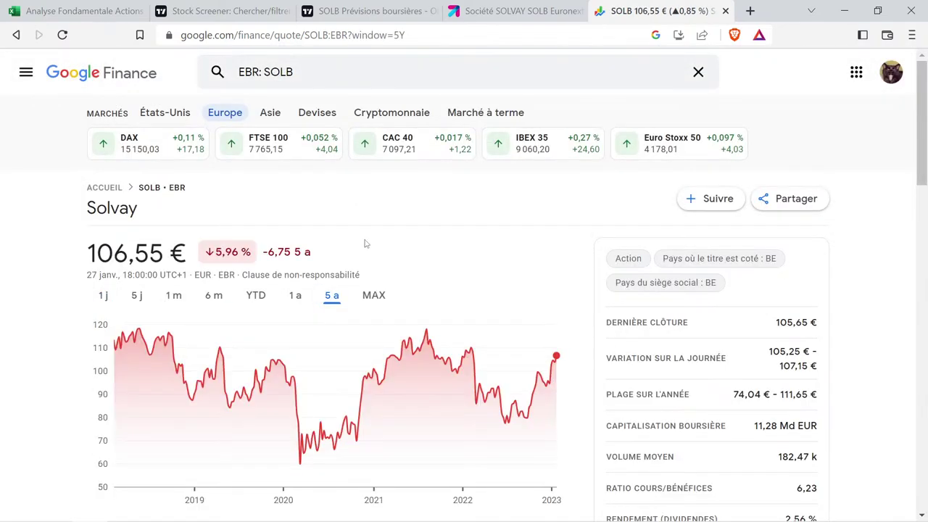
pyautogui.moveTo(280, 344)
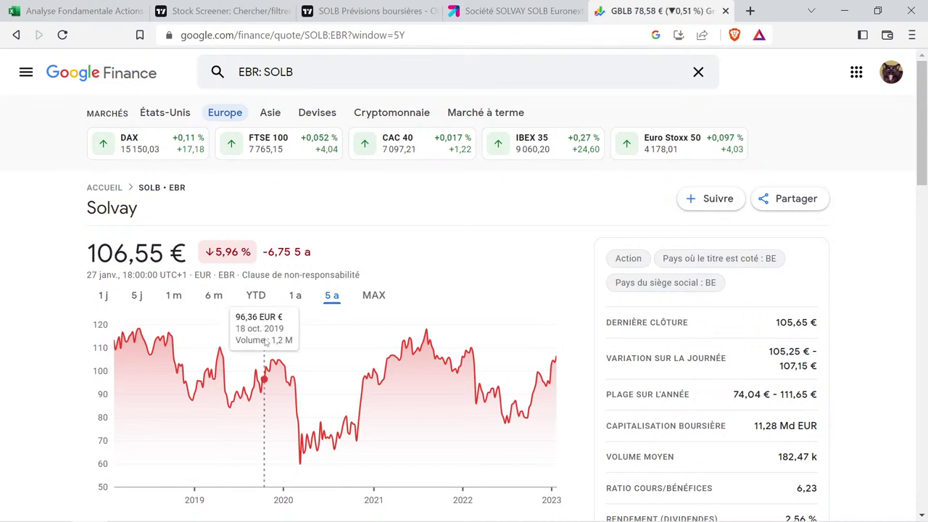
# Measure Solvay's share price change from December 2019 to March 2020, and from early 2020 to the latest quote.
pyautogui.moveTo(279, 345); pyautogui.dragTo(300, 355)
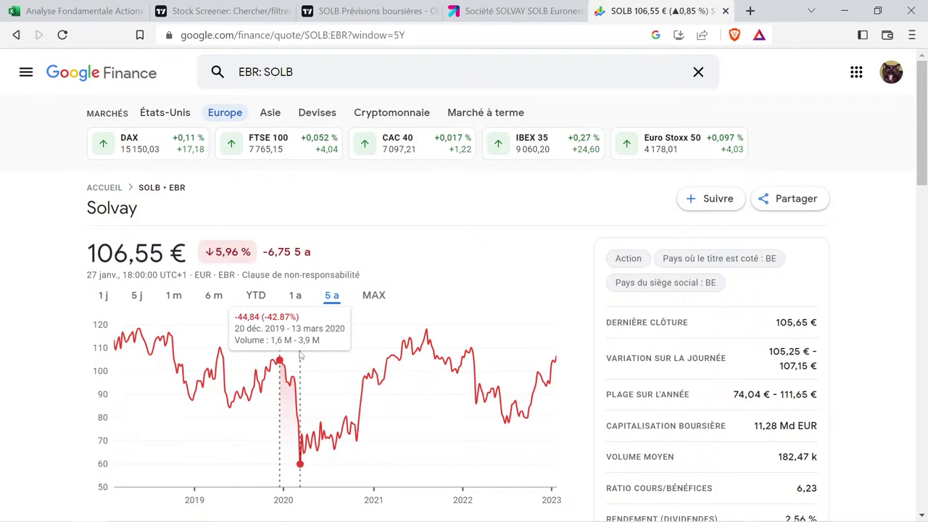
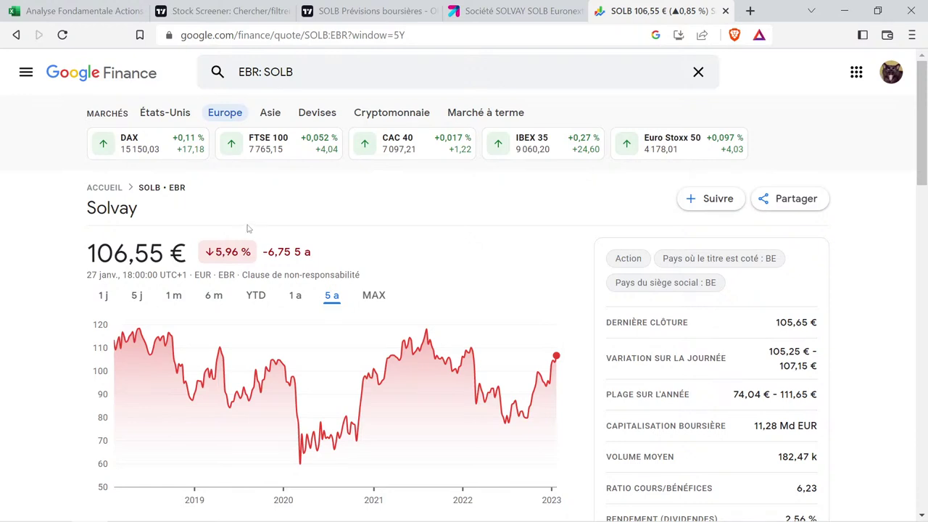
pyautogui.moveTo(293, 338)
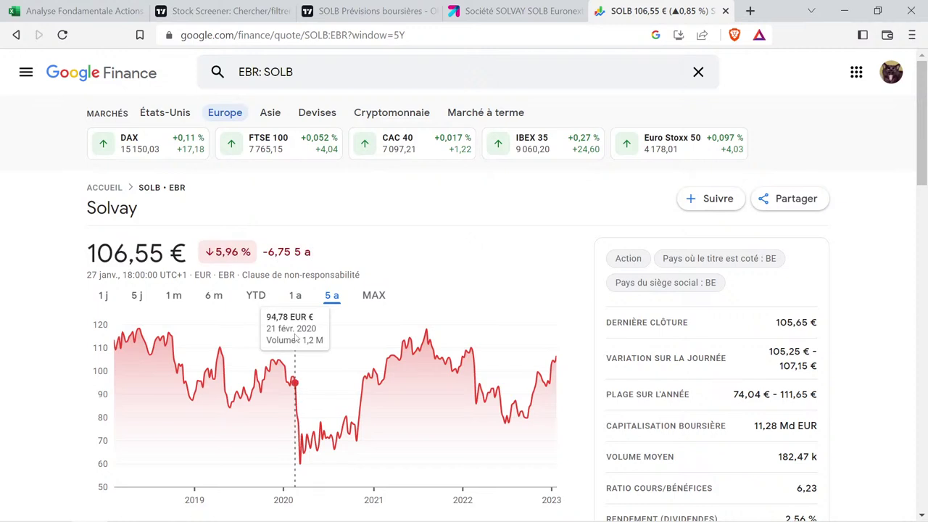
pyautogui.moveTo(290, 339)
pyautogui.mouseDown()
pyautogui.moveTo(527, 384)
pyautogui.moveTo(572, 364)
pyautogui.mouseUp()
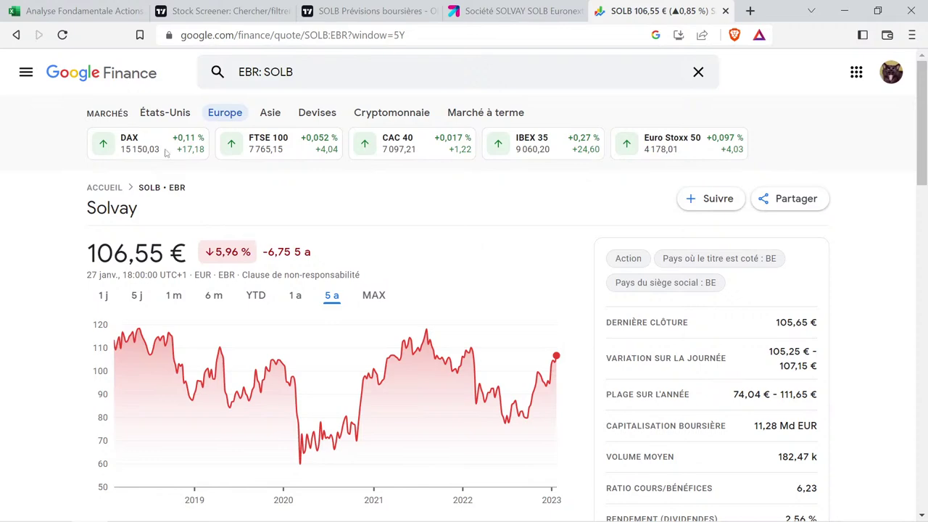
# Return to the Excel workbook and set SOLVAY's Evolution Cours de bourse to -6%, reusing the formatting of its Evolution Bénéfices cell.
pyautogui.click(101, 12)
pyautogui.click(446, 224)
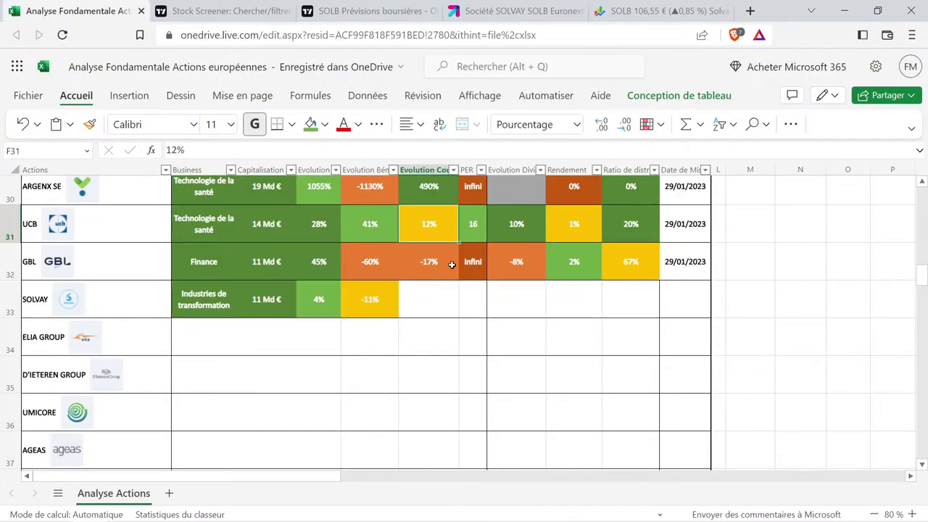
pyautogui.click(430, 297)
pyautogui.hotkey('ctrl', 'c')
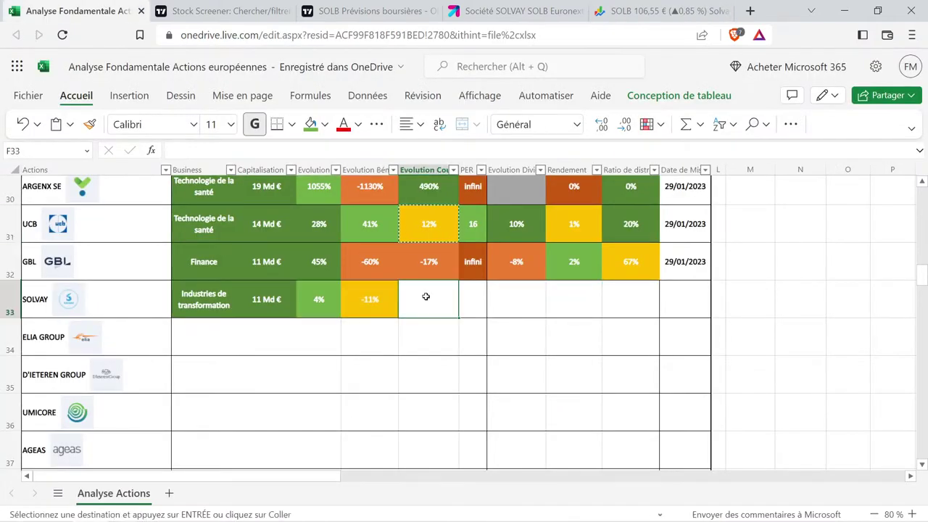
pyautogui.press('Left')
pyautogui.hotkey('ctrl', 'c')
pyautogui.click(431, 303)
pyautogui.hotkey('ctrl', 'v')
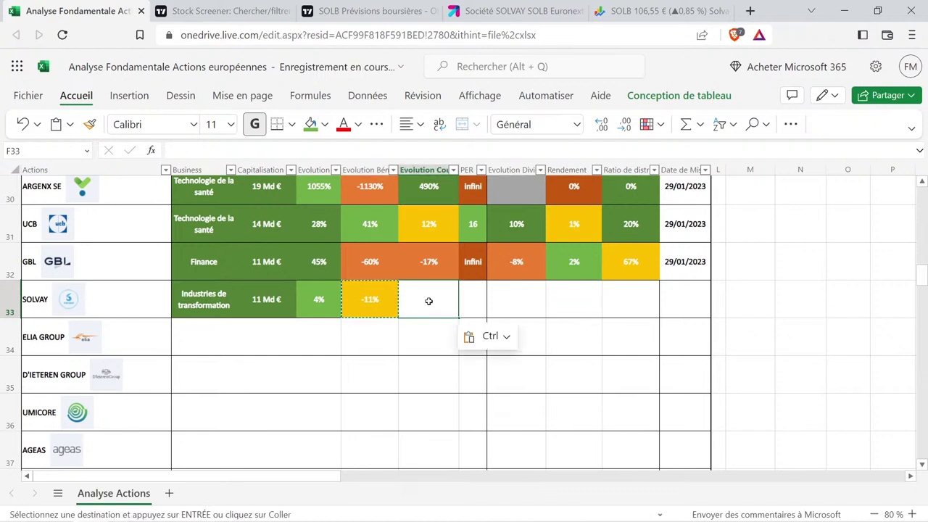
pyautogui.write('-')
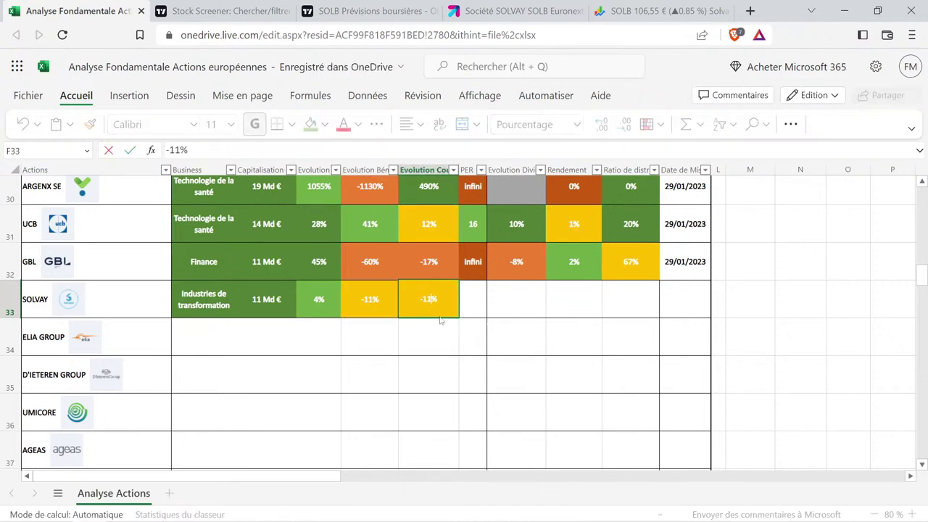
pyautogui.write('6')
pyautogui.click(428, 336)
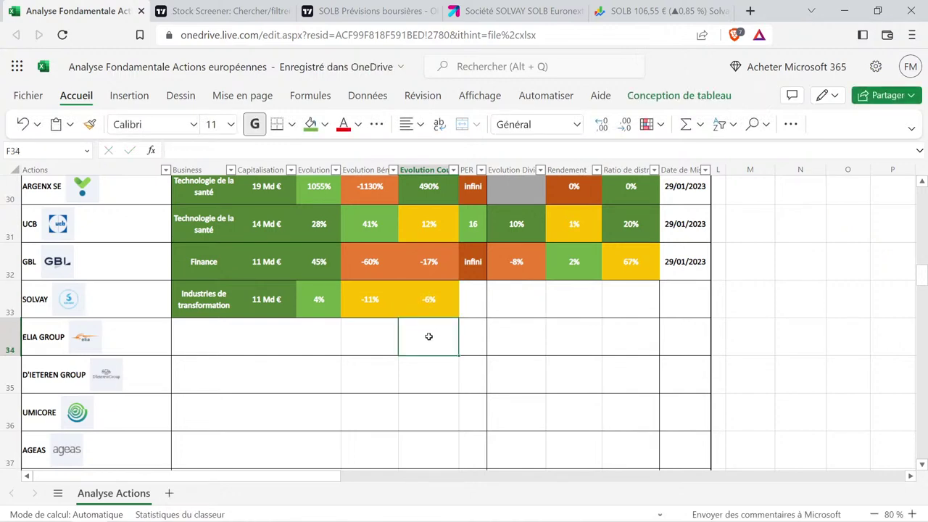
# Copy ARCELORMITTAL SA's dark green PER cell into SOLVAY's PER cell and set its value to 6.
pyautogui.click(218, 10)
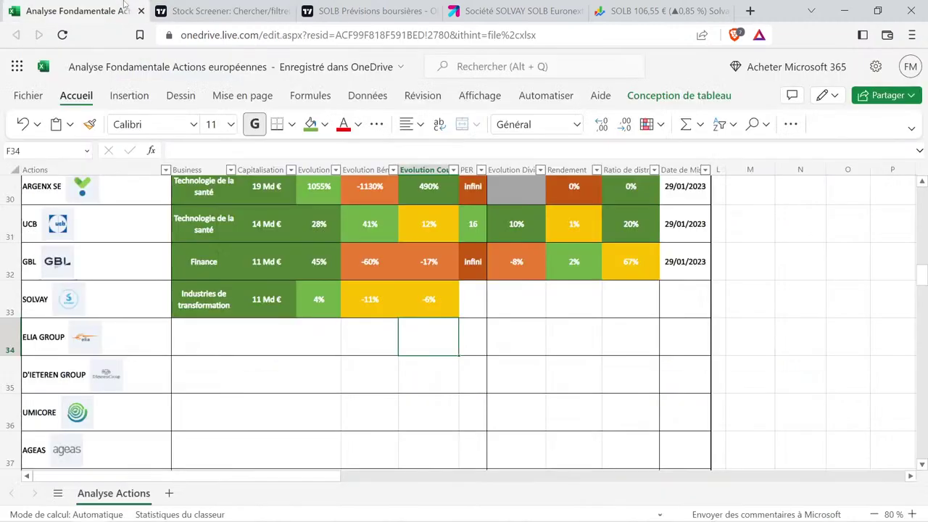
pyautogui.click(72, 11)
pyautogui.scroll(2, 421, 295)
pyautogui.click(467, 303)
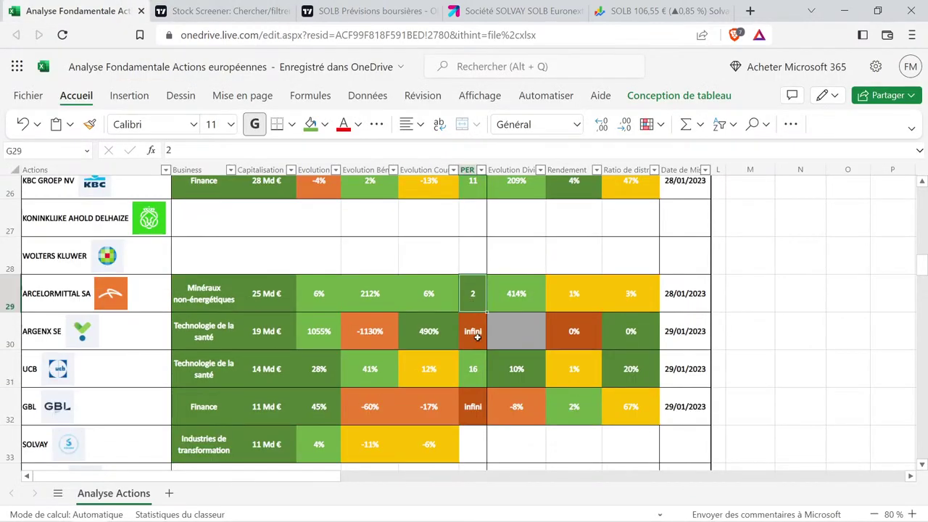
pyautogui.hotkey('ctrl', 'c')
pyautogui.scroll(-2, 462, 340)
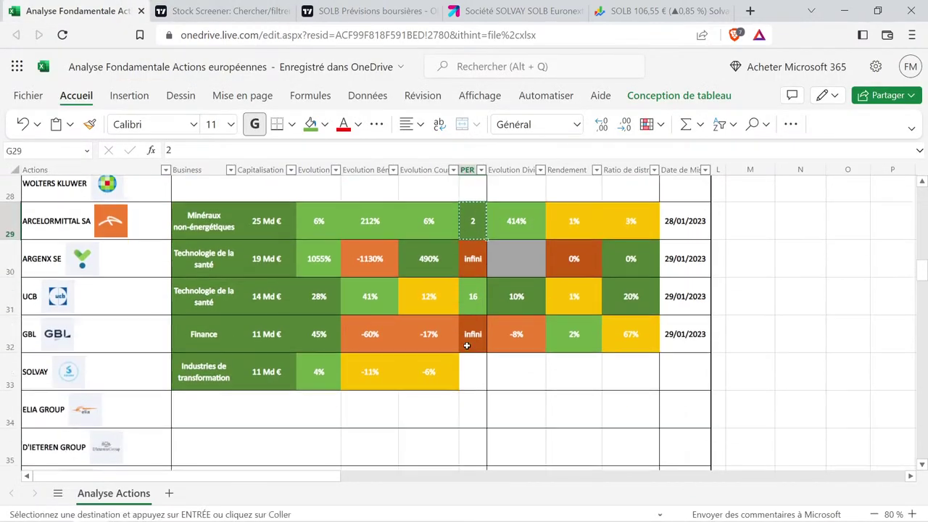
pyautogui.click(473, 362)
pyautogui.hotkey('ctrl', 'v')
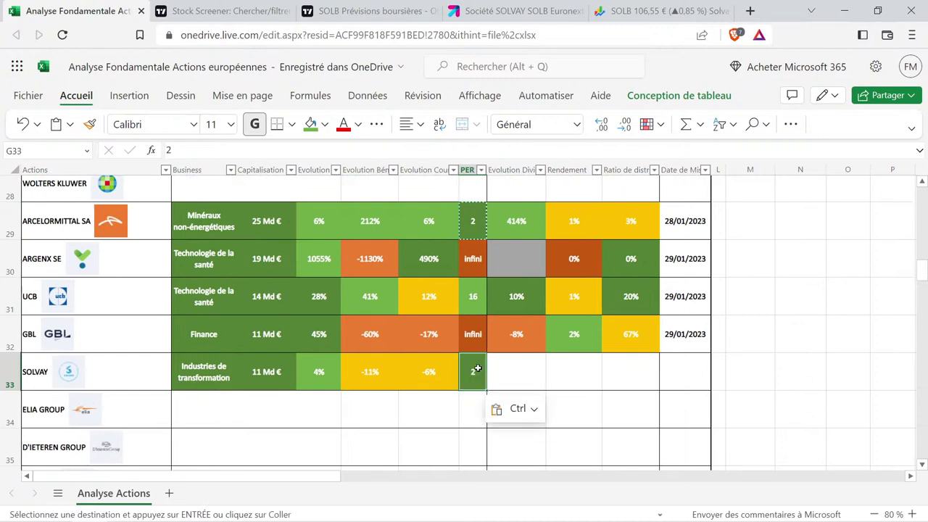
pyautogui.doubleClick(478, 369)
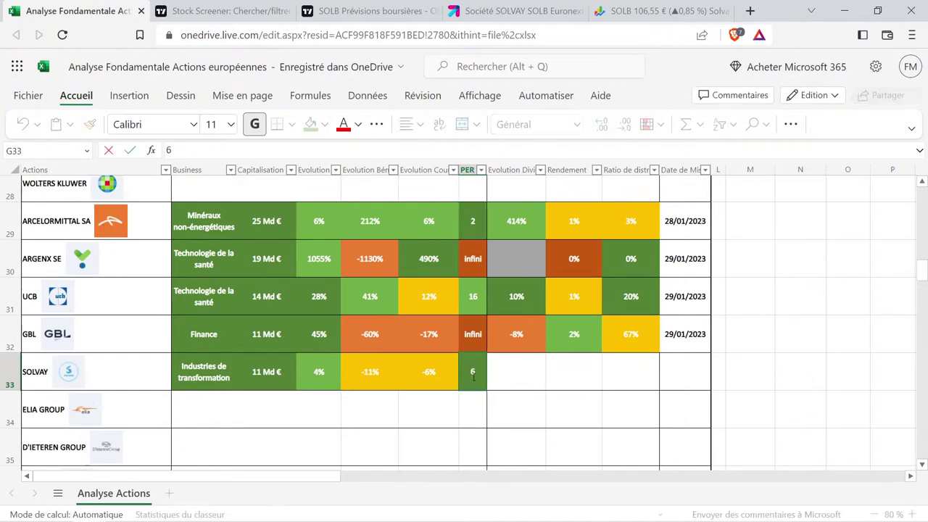
pyautogui.press('Return')
# Review SOLVAY's PER and its other filled cells from Business to PER.
pyautogui.click(477, 374)
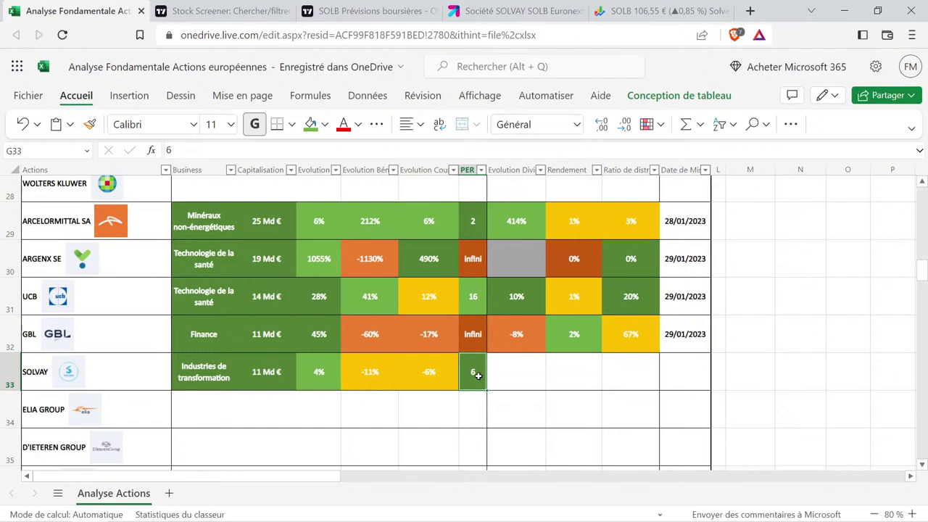
pyautogui.click(472, 397)
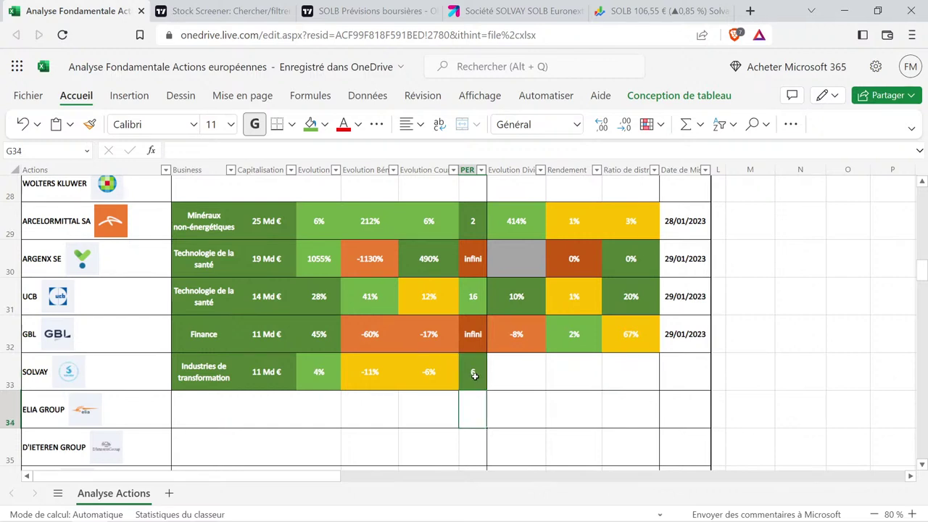
pyautogui.moveTo(474, 375); pyautogui.dragTo(472, 408)
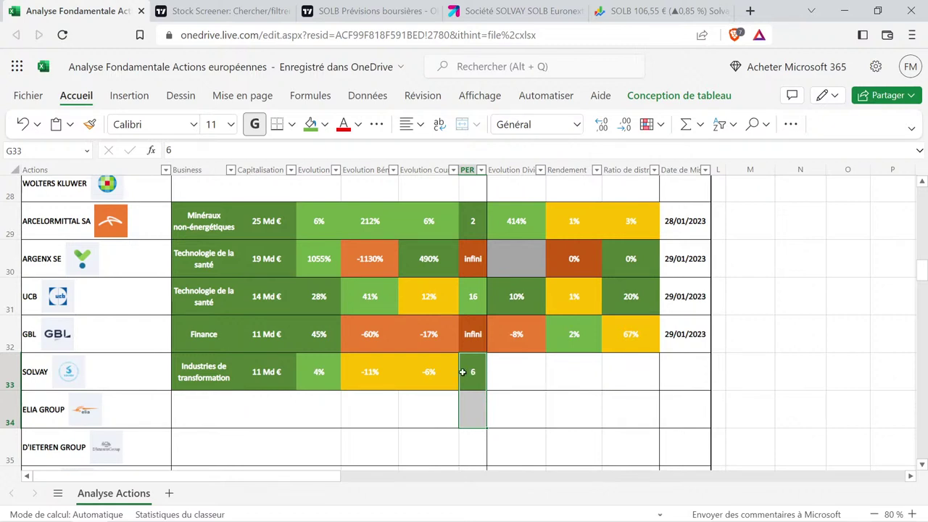
pyautogui.click(370, 416)
pyautogui.moveTo(204, 380); pyautogui.dragTo(468, 376)
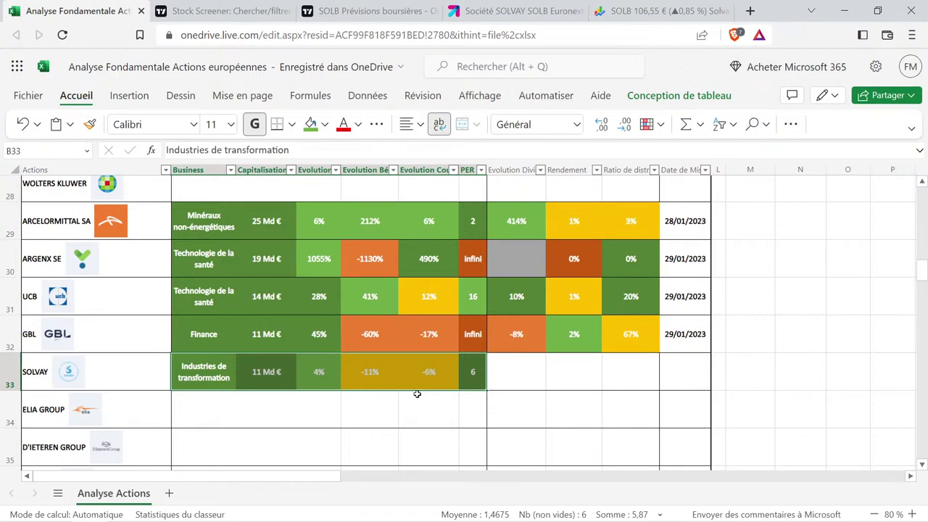
pyautogui.click(379, 407)
pyautogui.moveTo(203, 380); pyautogui.dragTo(468, 377)
# Switch to TradingView, open Solvay's dividend financials and chart only the annual dividends per share.
pyautogui.click(370, 11)
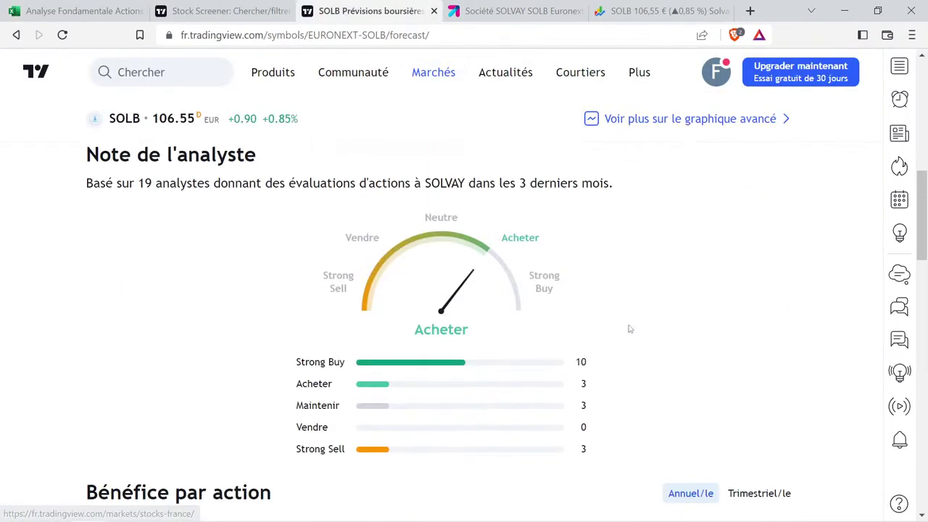
pyautogui.scroll(6, 503, 321)
pyautogui.click(401, 298)
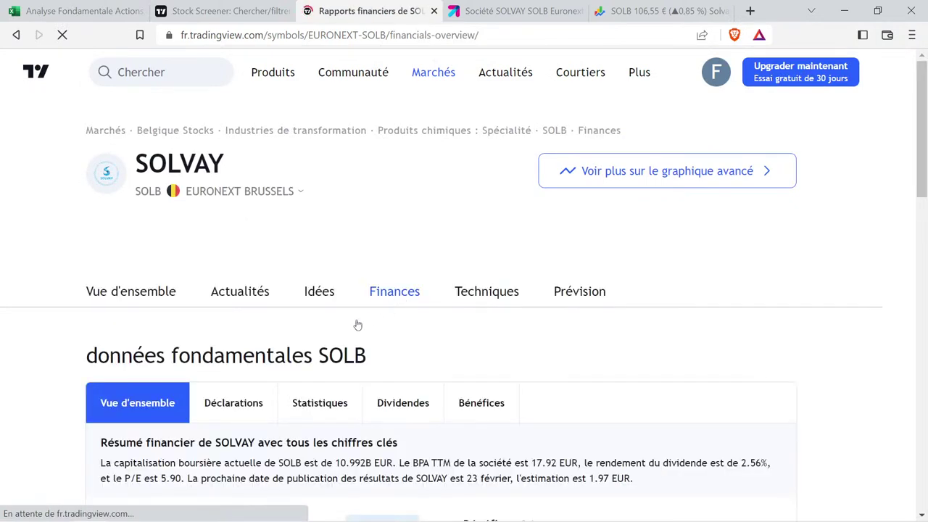
pyautogui.scroll(-1, 358, 326)
pyautogui.click(424, 328)
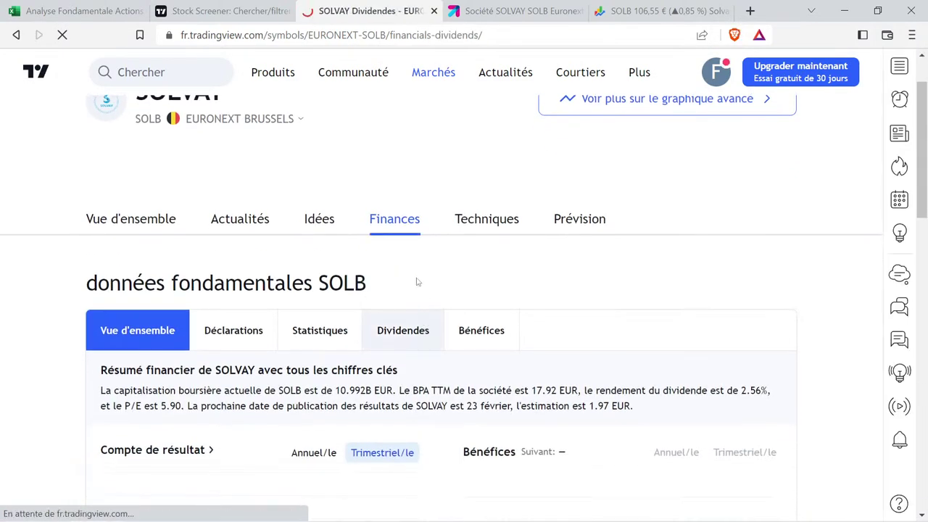
pyautogui.scroll(-5, 124, 321)
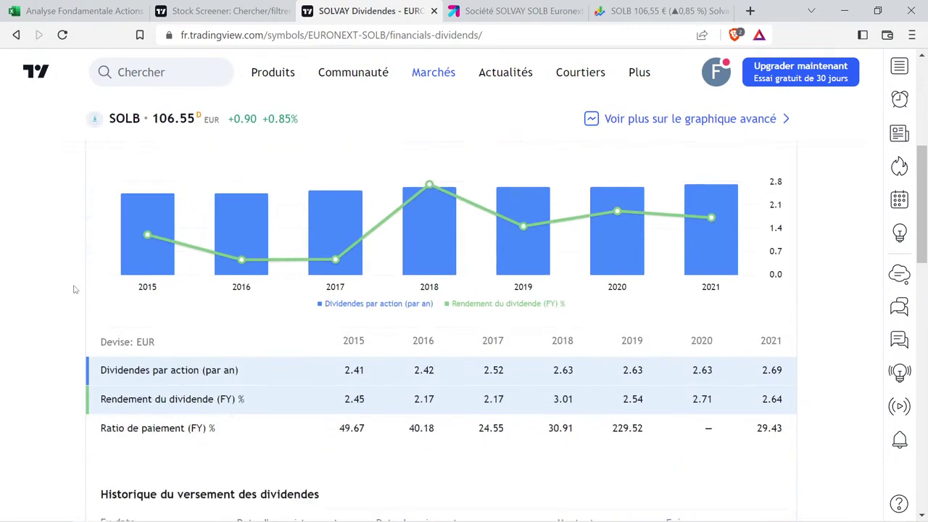
pyautogui.click(146, 385)
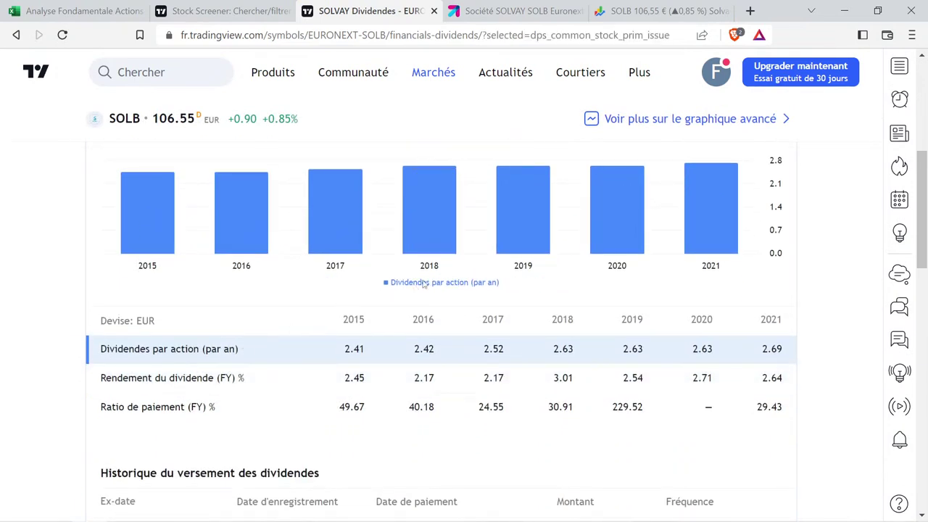
# Compare Solvay's annual dividends per share from 2017 to 2021 on the chart.
pyautogui.scroll(1, 475, 367)
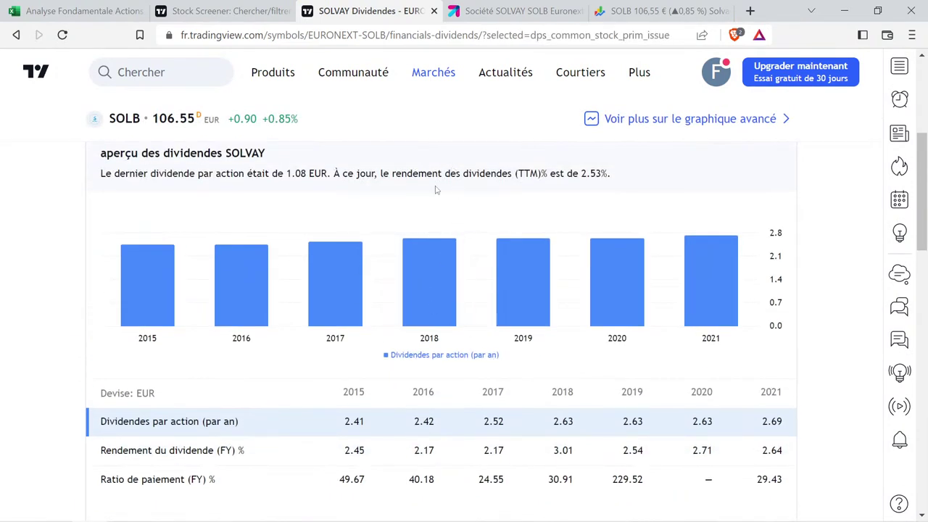
pyautogui.moveTo(330, 277)
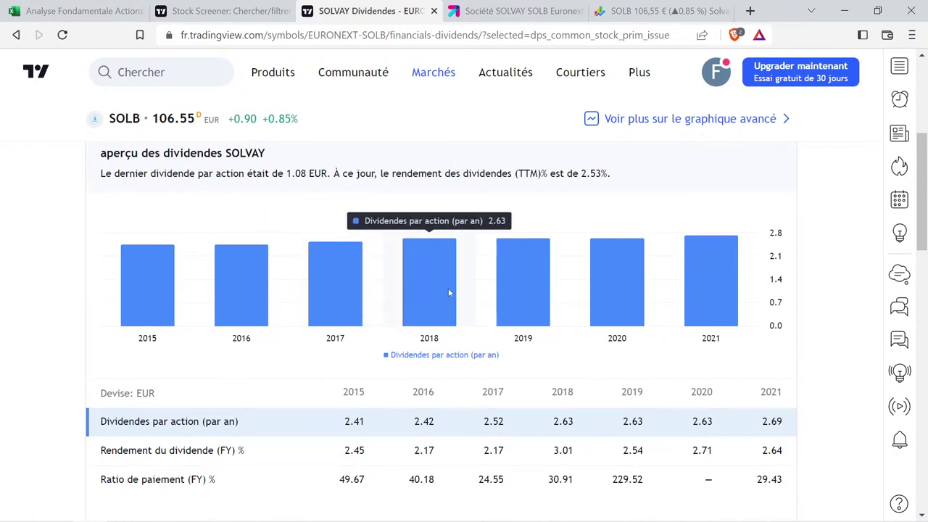
pyautogui.moveTo(506, 292)
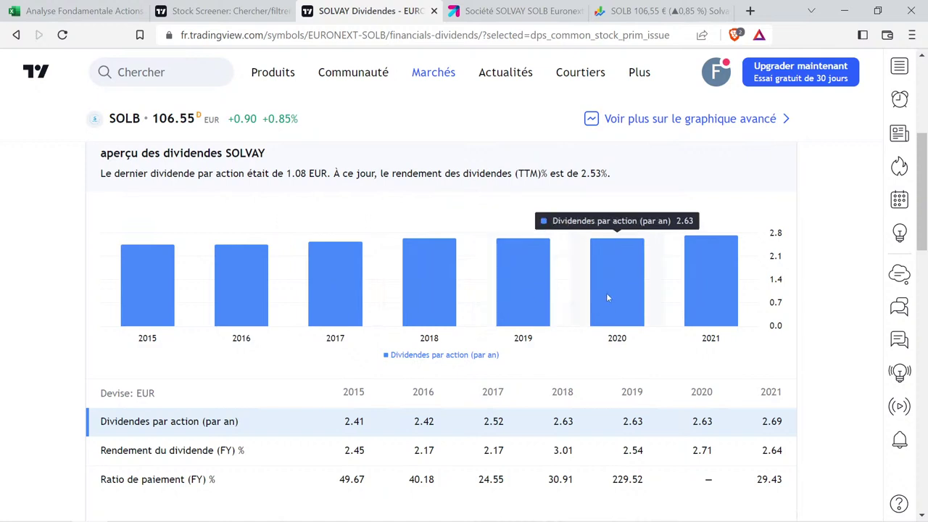
pyautogui.moveTo(714, 295)
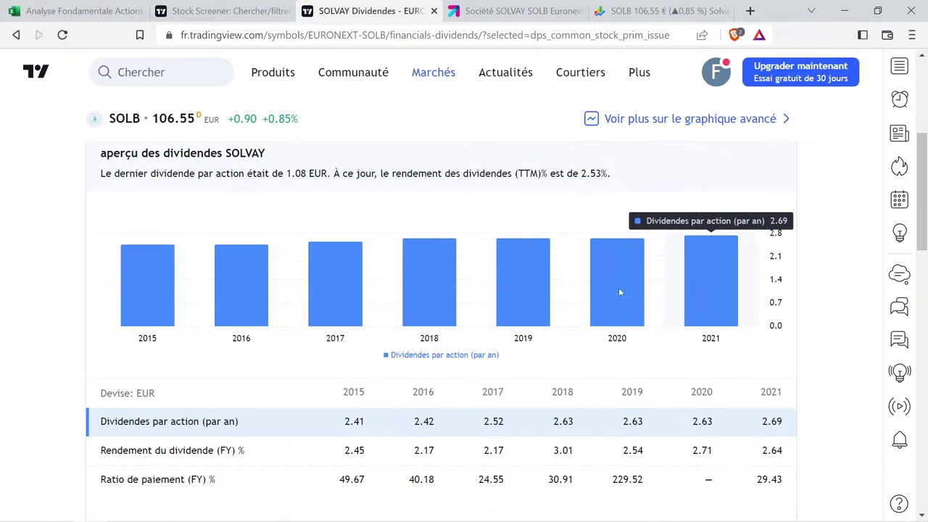
pyautogui.moveTo(631, 280)
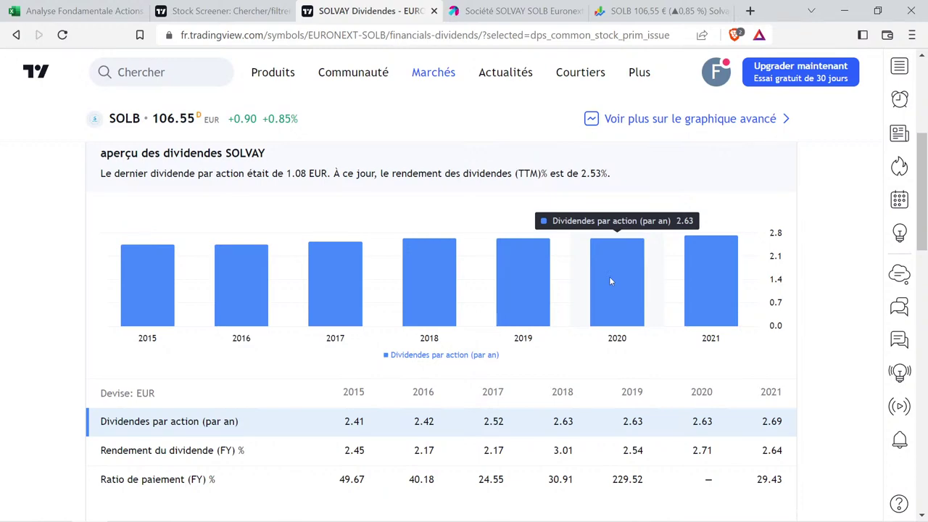
pyautogui.moveTo(410, 273)
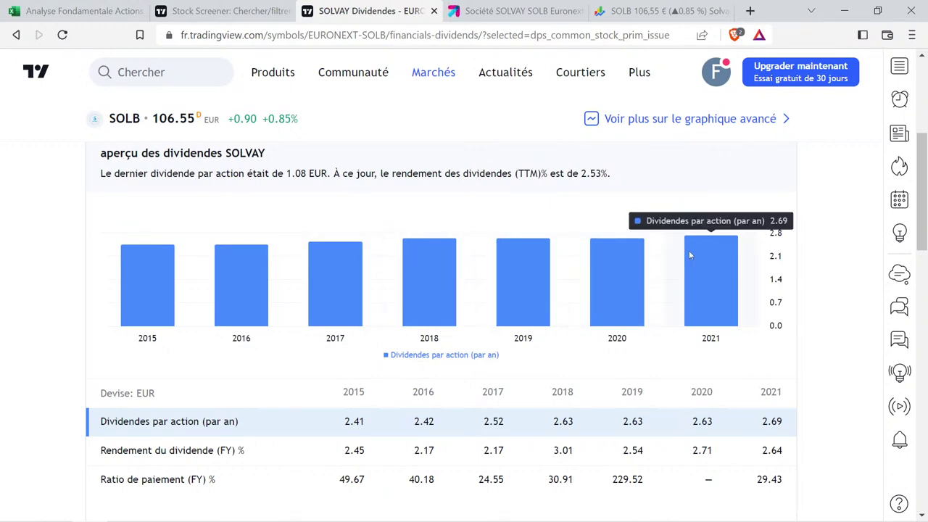
# Return to the Excel workbook and calculate the dividend evolution with 2,52 as Réf positive (5 ans avant) and 2,69 as Actuel.
pyautogui.click(84, 10)
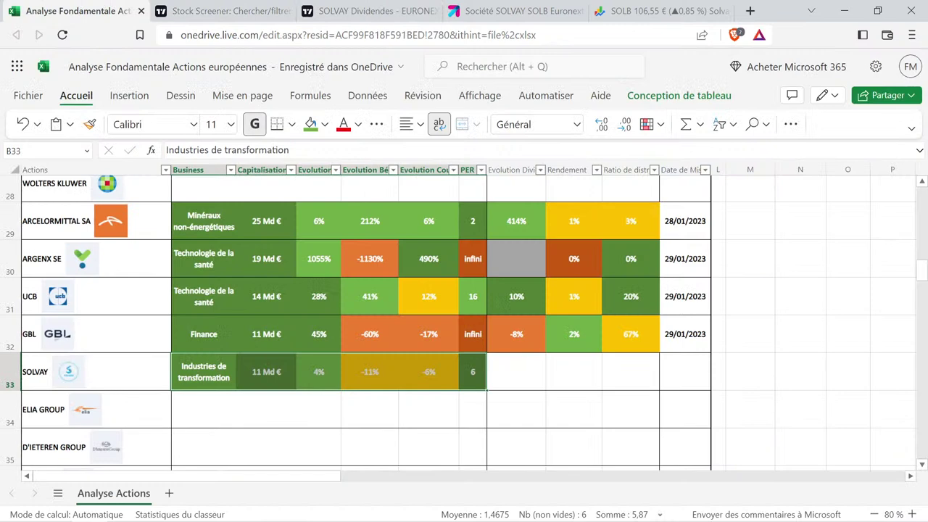
pyautogui.click(797, 269)
pyautogui.scroll(10, 797, 270)
pyautogui.scroll(5, 797, 269)
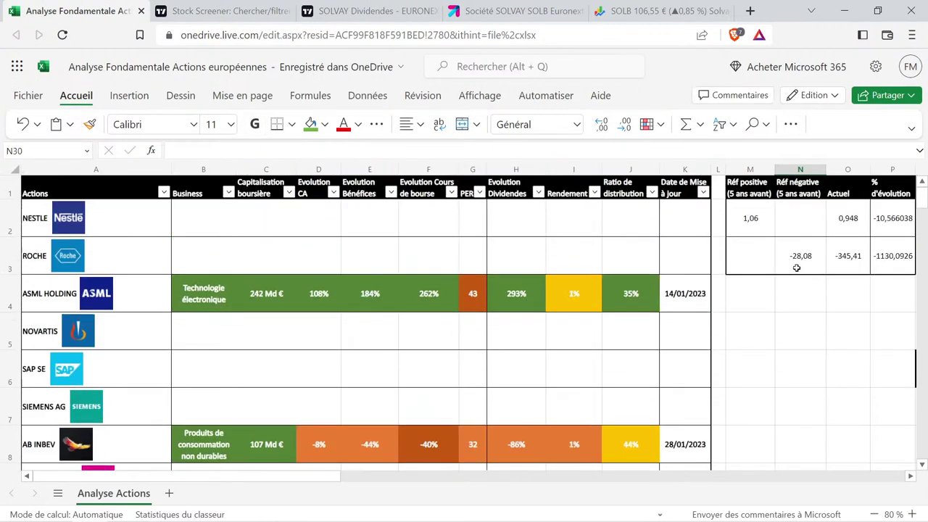
pyautogui.click(762, 225)
pyautogui.write('2,52')
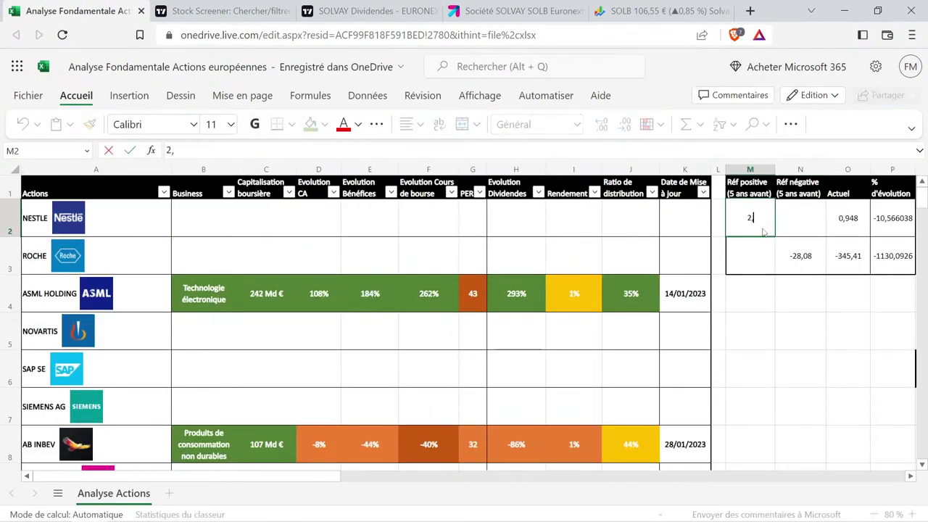
pyautogui.press('Tab')
pyautogui.press('Tab')
pyautogui.write('2,69')
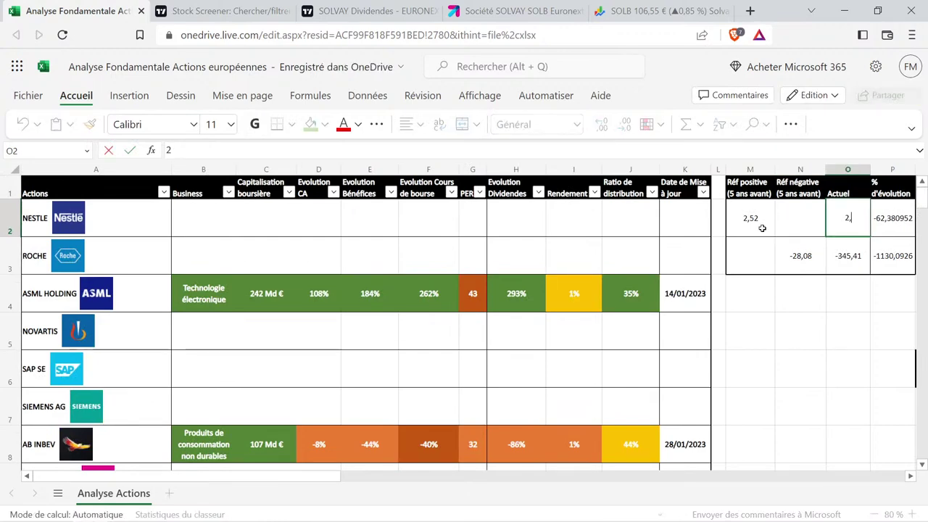
pyautogui.press('Return')
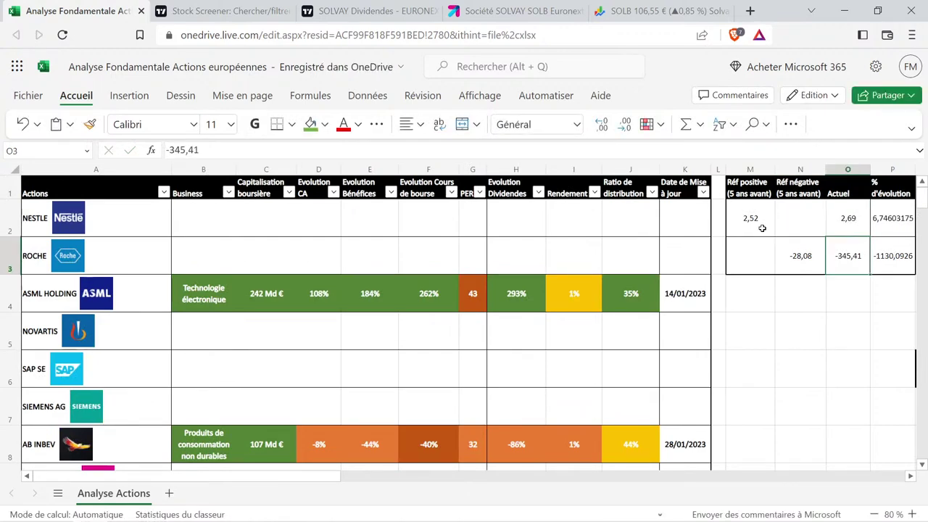
# Reuse PROSUS's Evolution Dividendes cell formatting for SOLVAY's Evolution Dividendes cell and set its value to 7%.
pyautogui.scroll(-3, 517, 339)
pyautogui.click(522, 313)
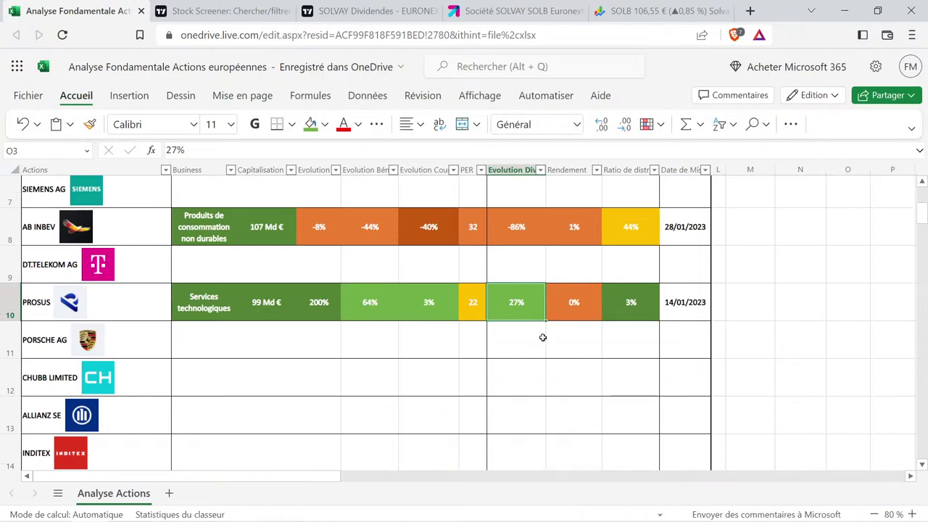
pyautogui.hotkey('ctrl', 'c')
pyautogui.scroll(-12, 543, 338)
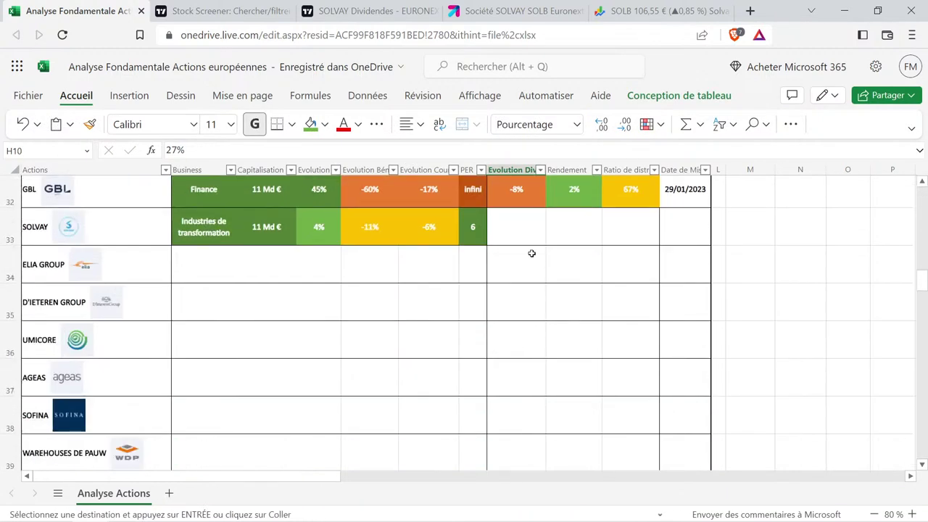
pyautogui.click(526, 232)
pyautogui.hotkey('ctrl', 'v')
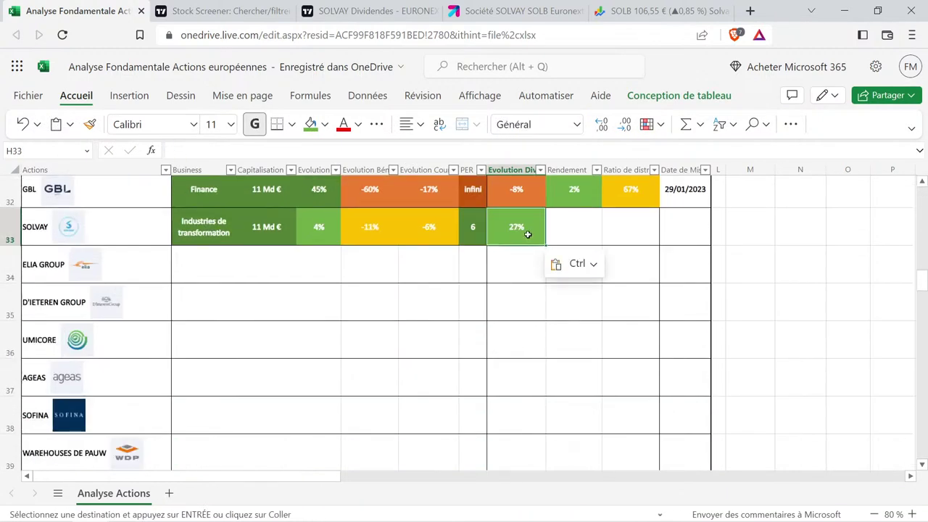
pyautogui.write('7')
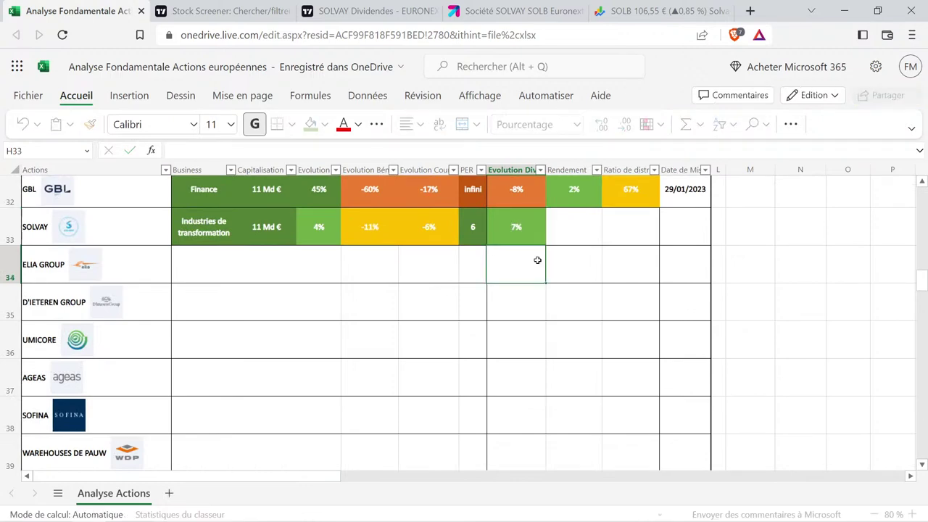
# Switch to TradingView and look up Solvay's dividend yield in the key figures.
pyautogui.click(570, 230)
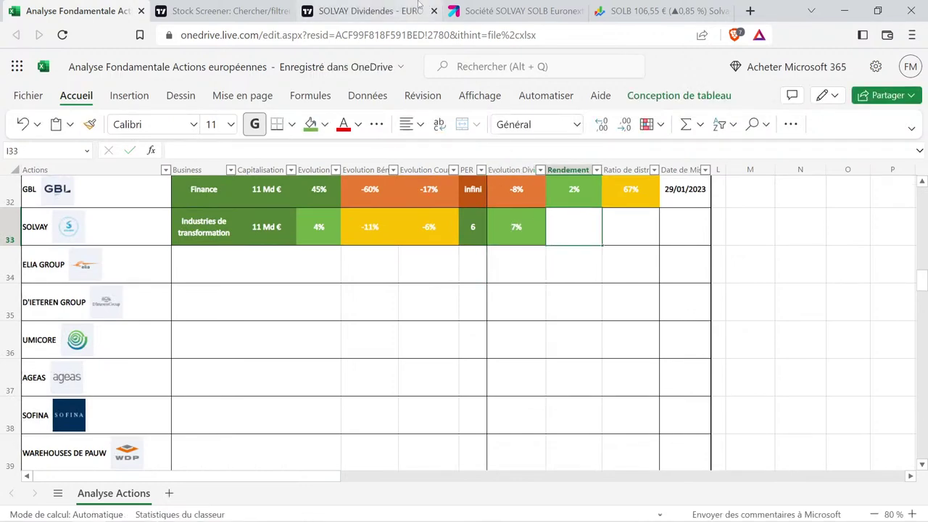
pyautogui.click(388, 11)
pyautogui.scroll(4, 667, 234)
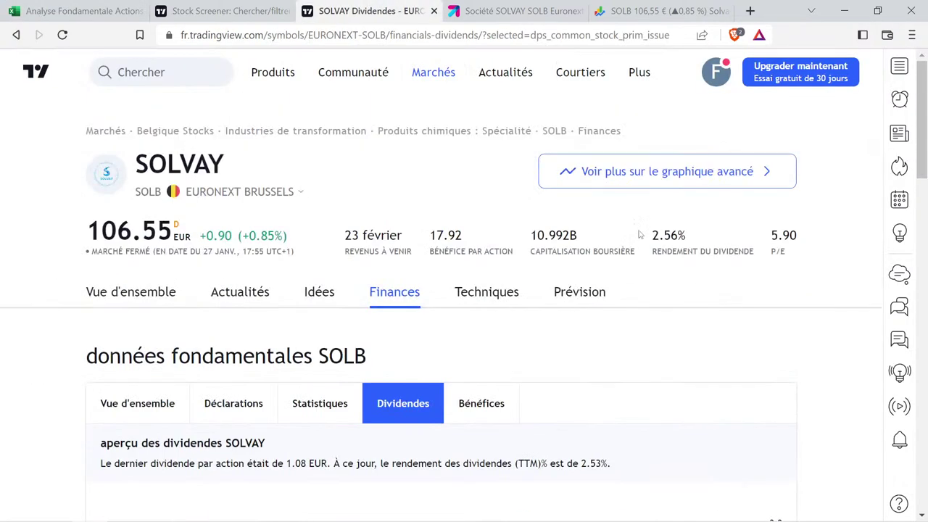
pyautogui.moveTo(652, 235); pyautogui.dragTo(741, 274)
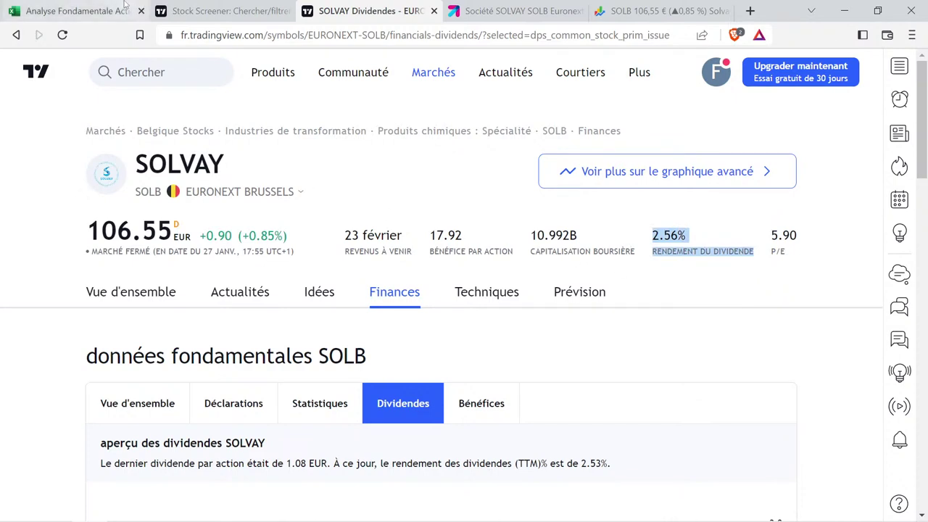
# Return to the Excel workbook, copy GBL's Rendement cell to SOLVAY's row and set the value to 3%.
pyautogui.click(124, 9)
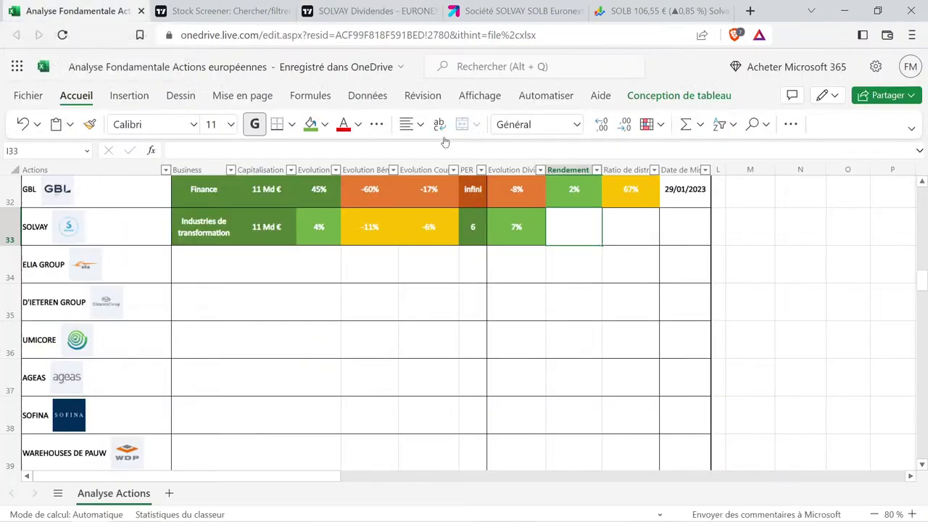
pyautogui.click(595, 189)
pyautogui.hotkey('ctrl', 'c')
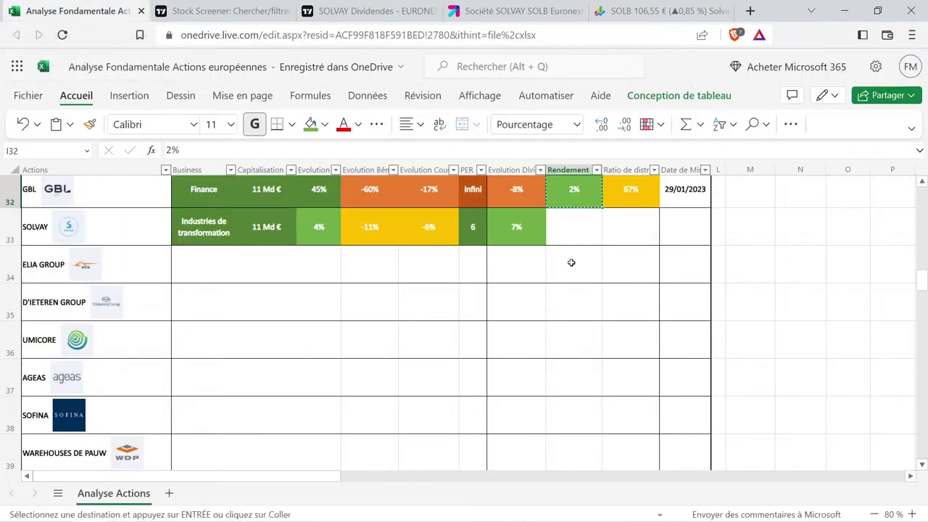
pyautogui.click(574, 227)
pyautogui.hotkey('ctrl', 'v')
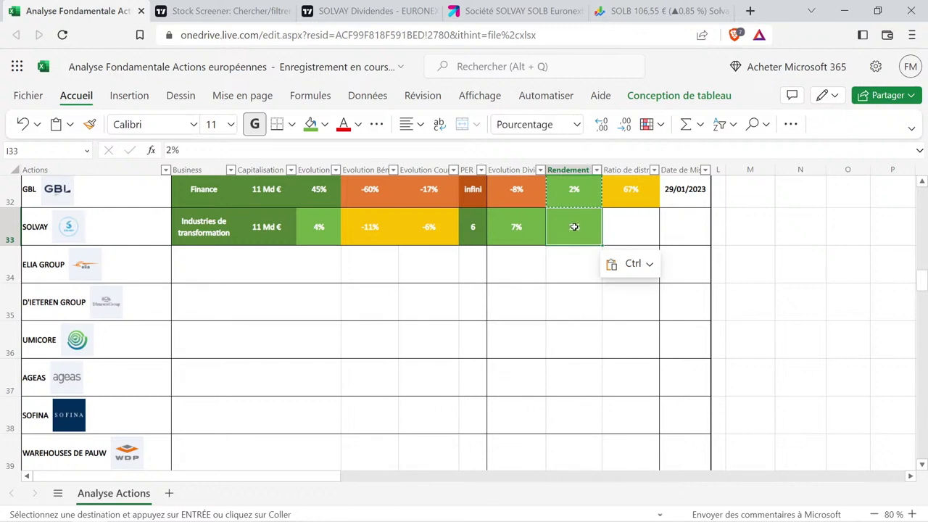
pyautogui.press('BackSpace')
pyautogui.write('3')
pyautogui.click(586, 255)
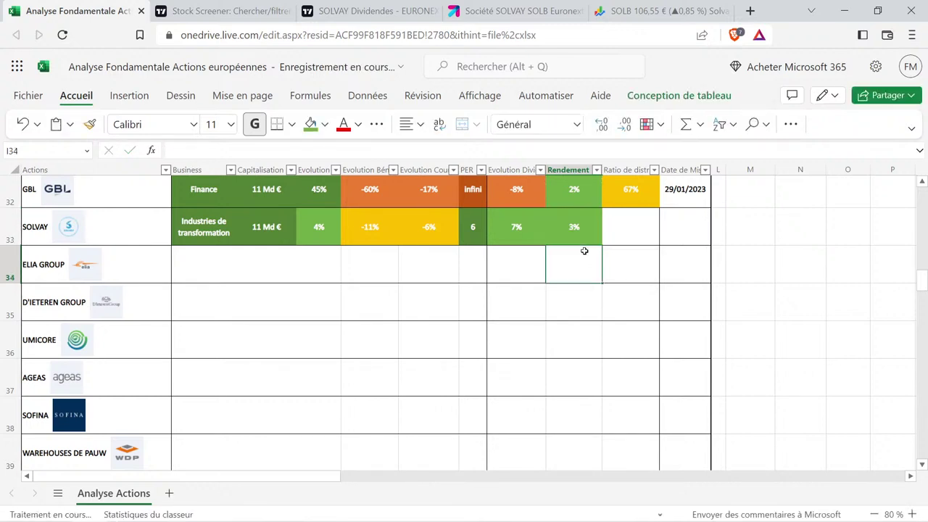
# Review SOLVAY's Evolution Dividendes and Rendement cells against the rows above.
pyautogui.scroll(2, 584, 251)
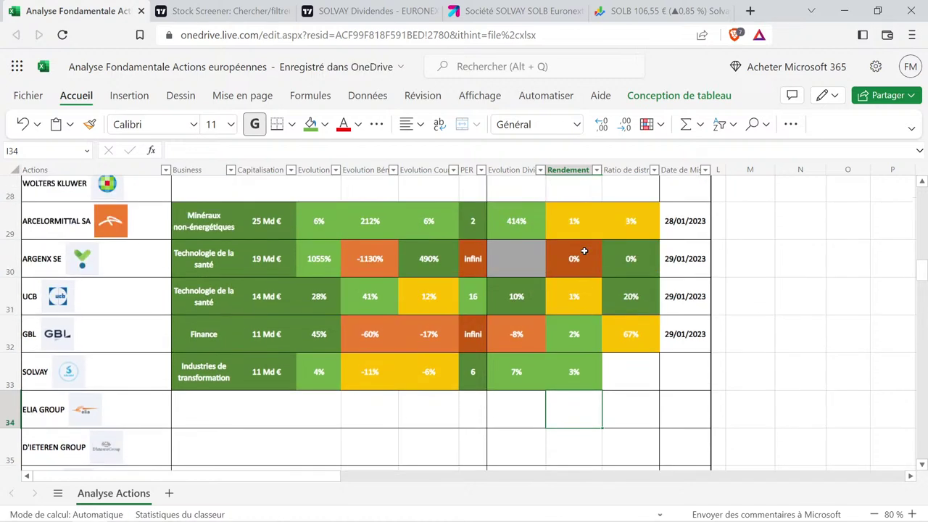
pyautogui.moveTo(521, 372); pyautogui.dragTo(573, 374)
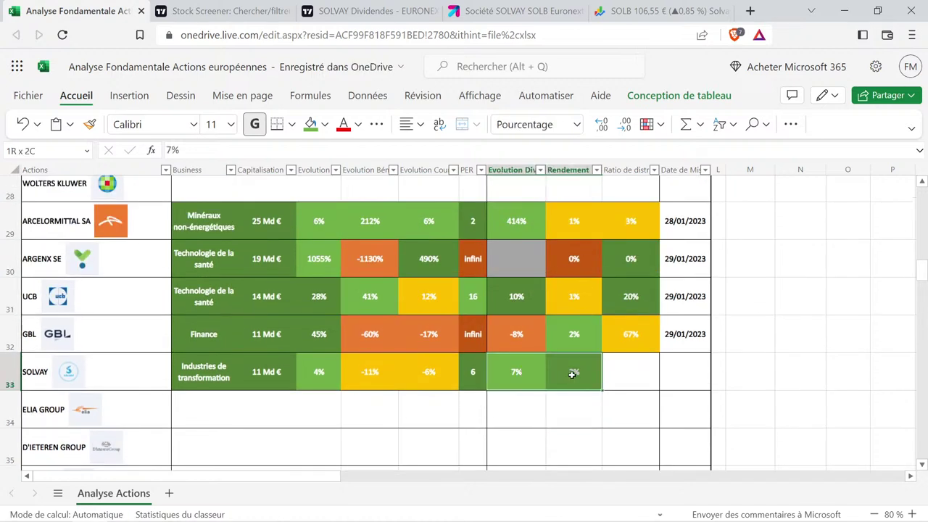
pyautogui.click(585, 333)
# For SOLVAY's Ratio de distribution, switch to TradingView and examine the yearly payout ratios from 2017 to 2021.
pyautogui.click(627, 383)
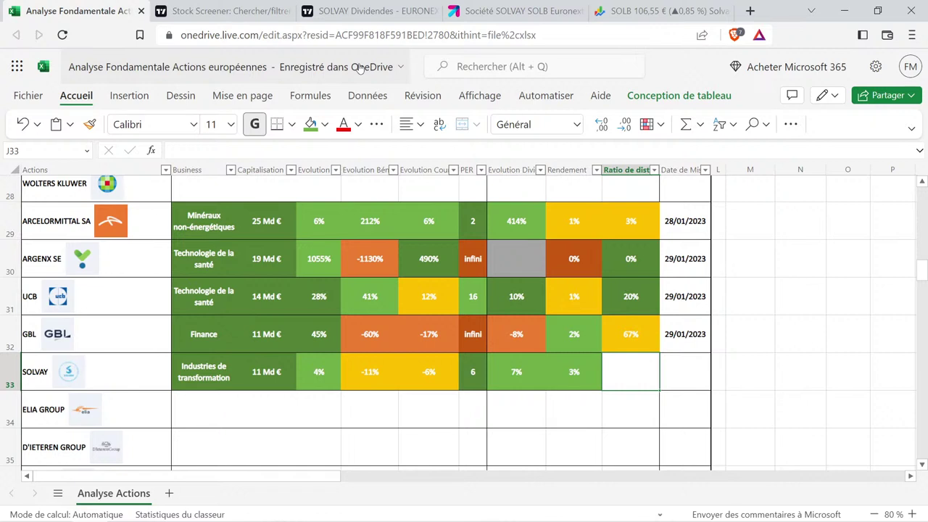
pyautogui.click(338, 5)
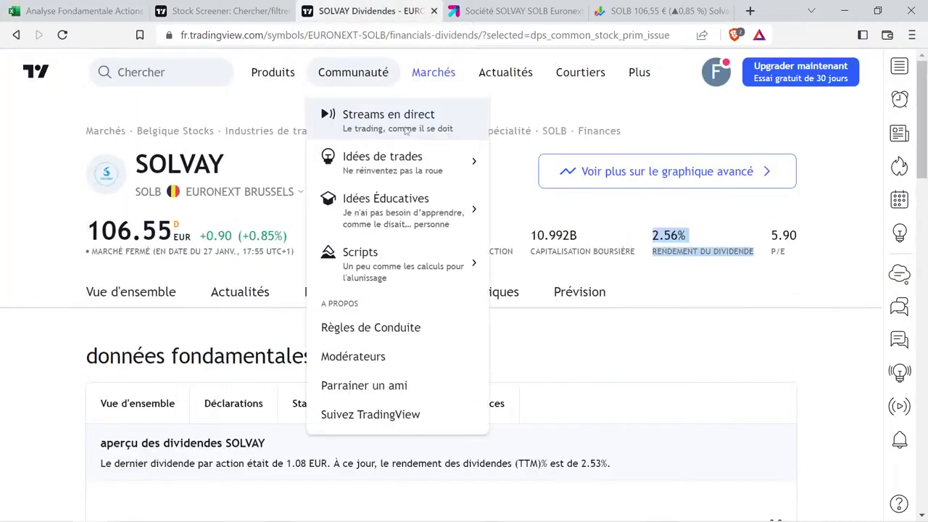
pyautogui.scroll(-3, 195, 337)
pyautogui.scroll(-3, 195, 336)
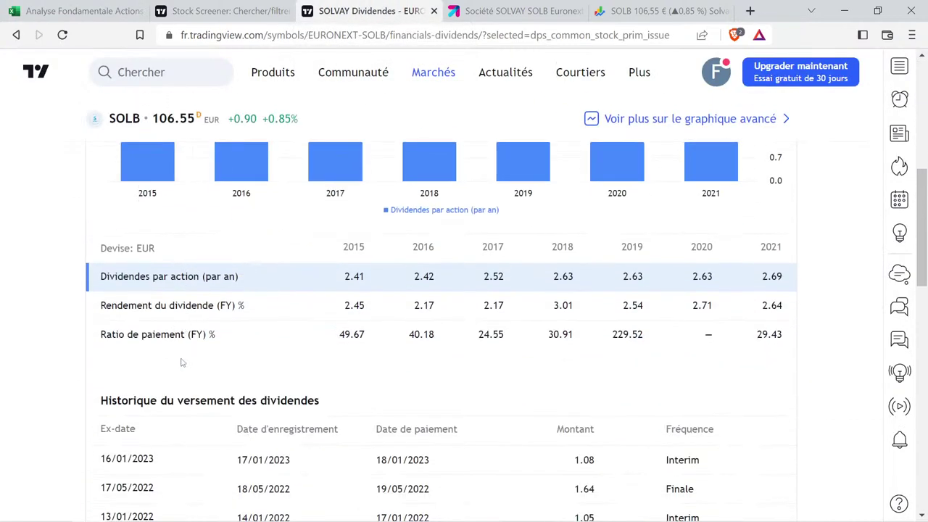
pyautogui.click(174, 342)
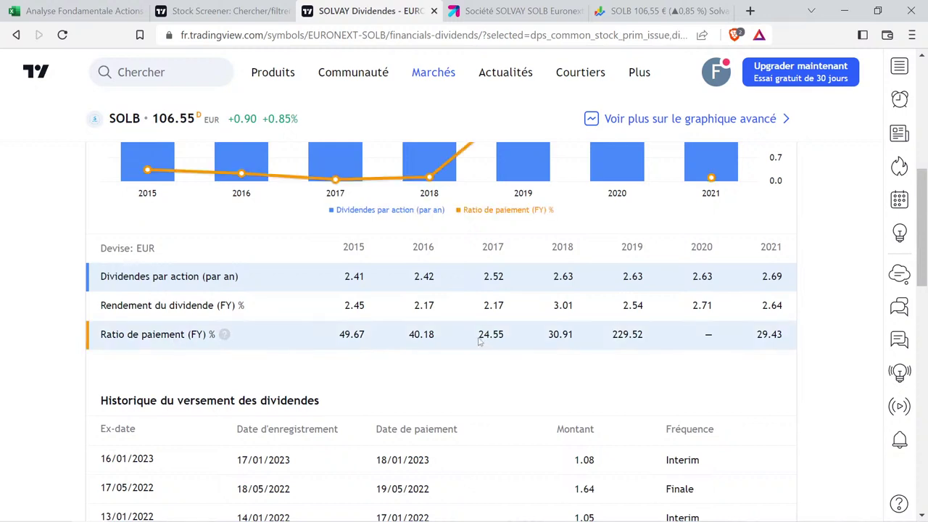
pyautogui.moveTo(476, 338); pyautogui.dragTo(577, 341)
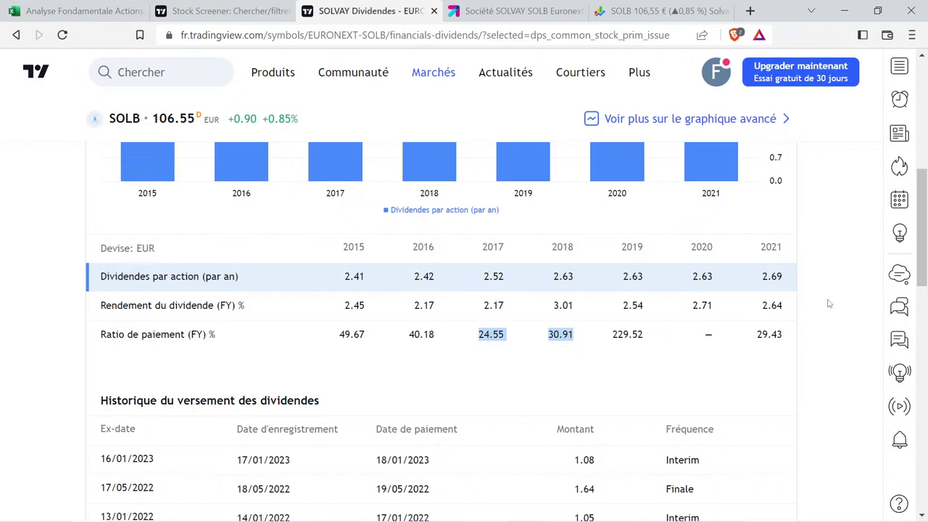
pyautogui.moveTo(759, 334); pyautogui.dragTo(801, 336)
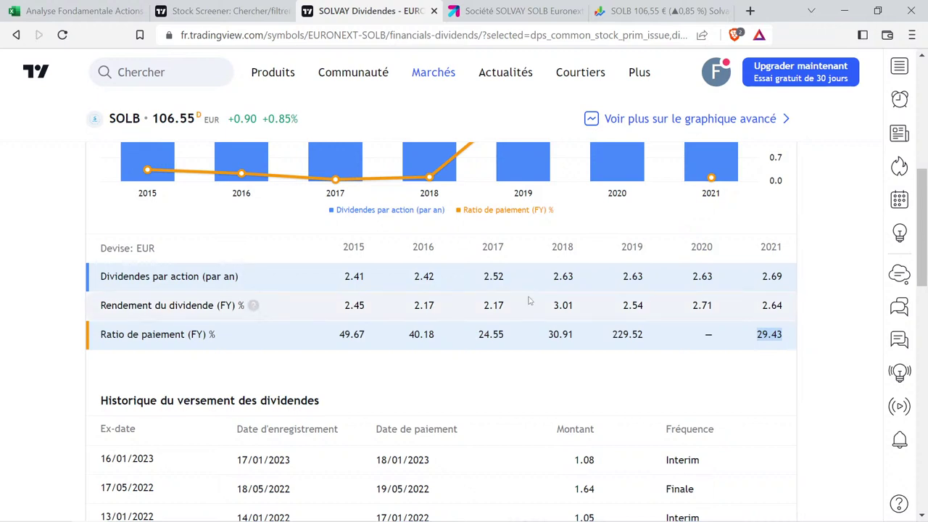
pyautogui.moveTo(479, 336); pyautogui.dragTo(642, 341)
pyautogui.click(615, 360)
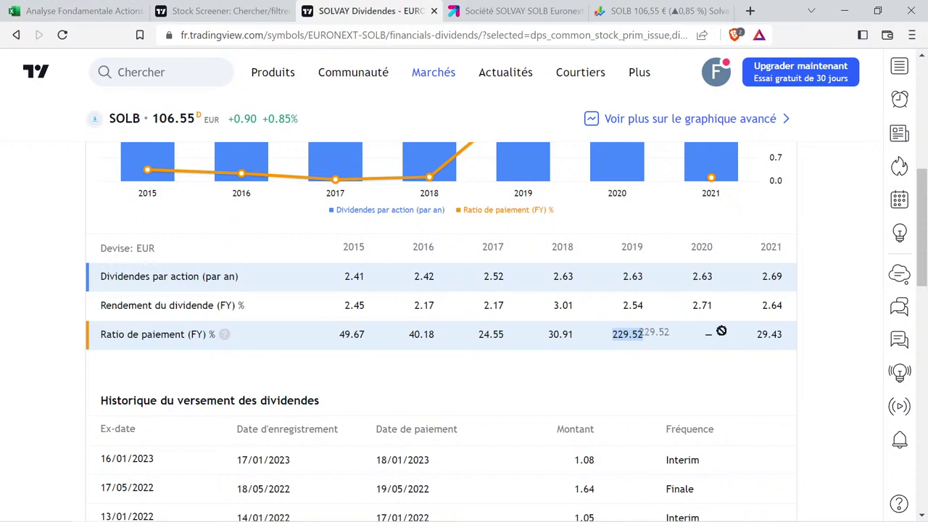
pyautogui.moveTo(713, 341); pyautogui.dragTo(672, 340)
# Open Solvay's annual income statement and check the 2020 net income on the chart.
pyautogui.scroll(3, 245, 267)
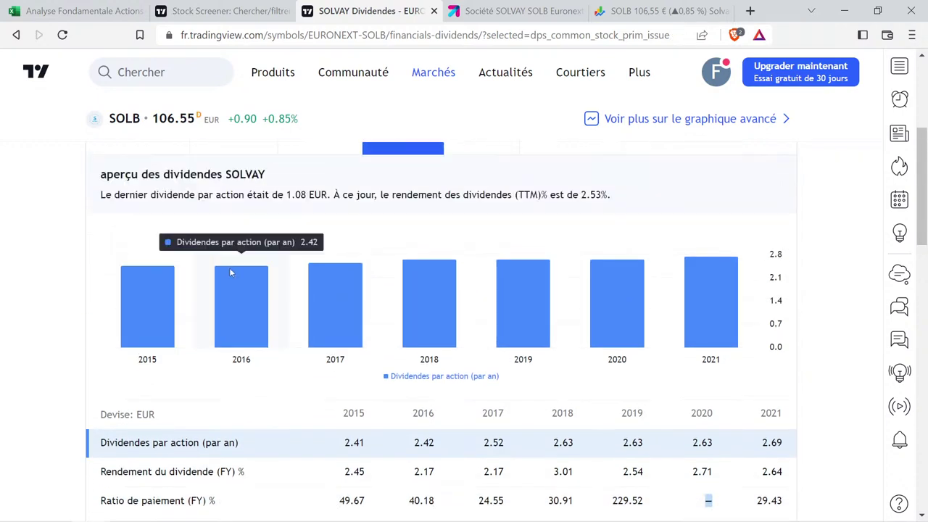
pyautogui.click(240, 190)
pyautogui.scroll(-2, 629, 337)
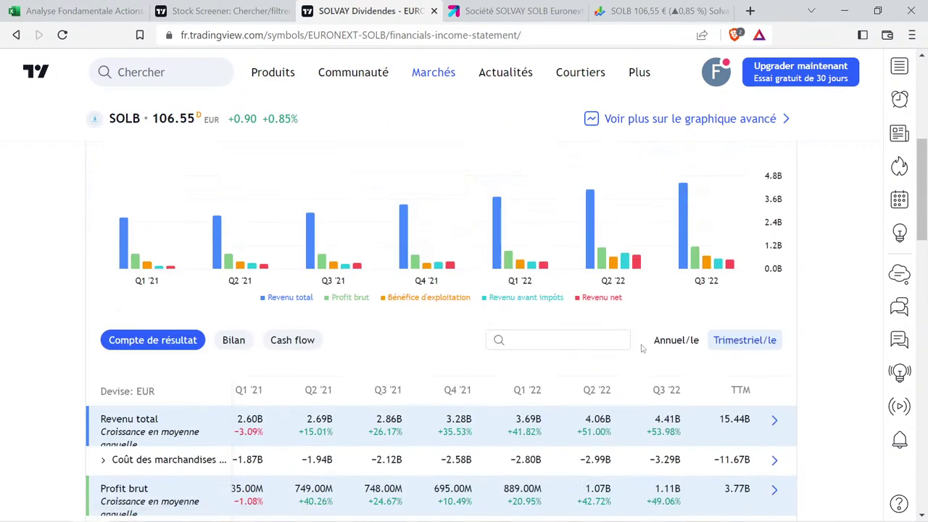
pyautogui.moveTo(640, 256)
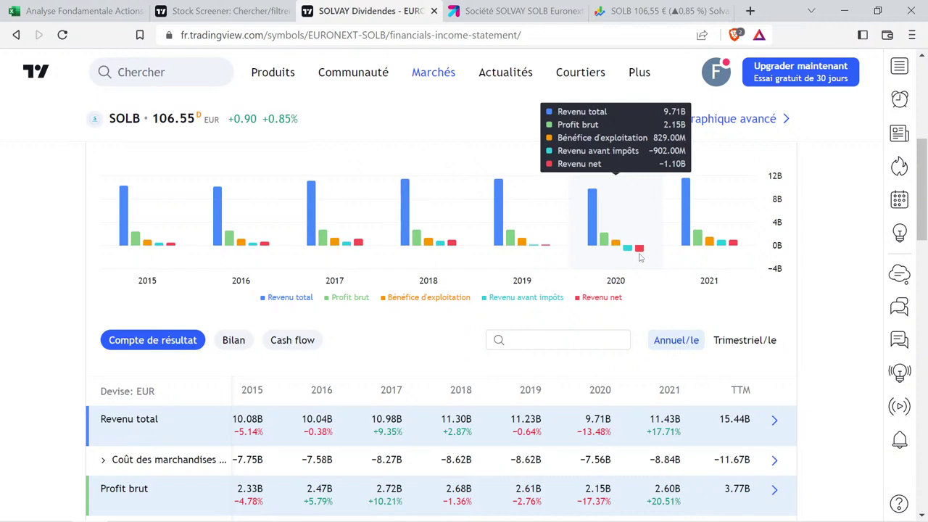
pyautogui.scroll(2, 478, 215)
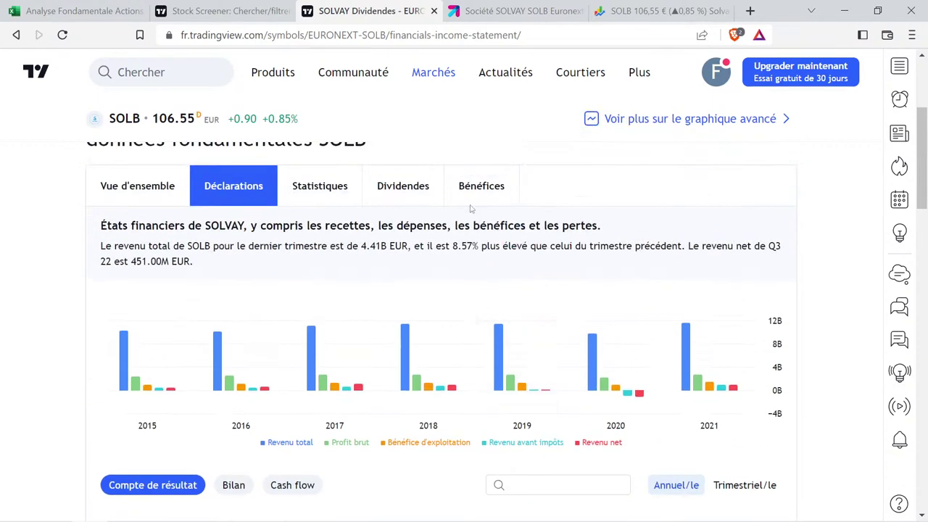
# Go back to Solvay's dividend data and examine the payout ratio row, especially the 2019 and 2020 entries.
pyautogui.click(414, 191)
pyautogui.scroll(-3, 492, 239)
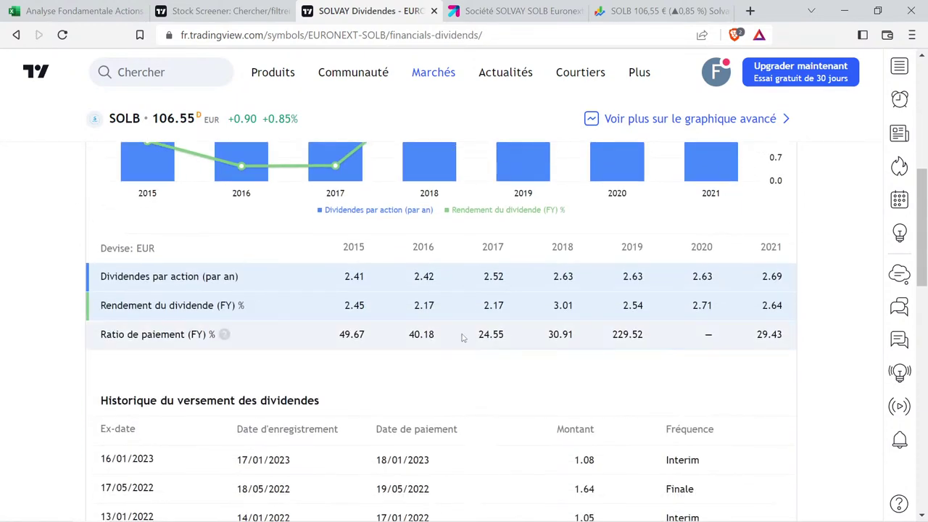
pyautogui.click(708, 335)
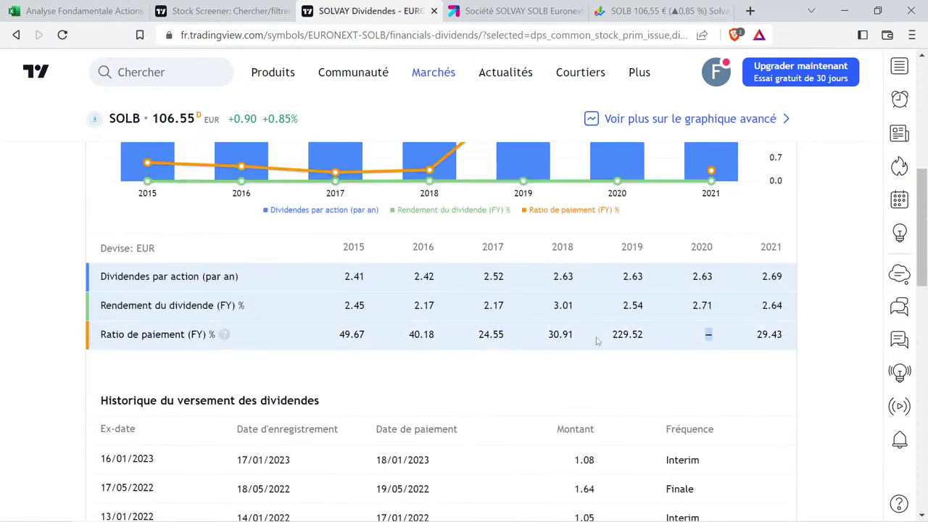
pyautogui.moveTo(610, 334); pyautogui.dragTo(708, 337)
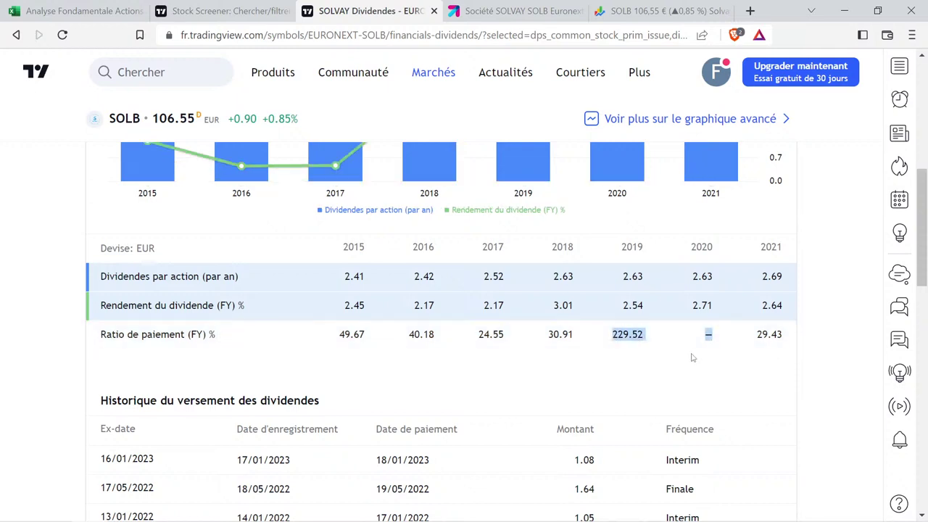
pyautogui.moveTo(477, 334); pyautogui.dragTo(785, 343)
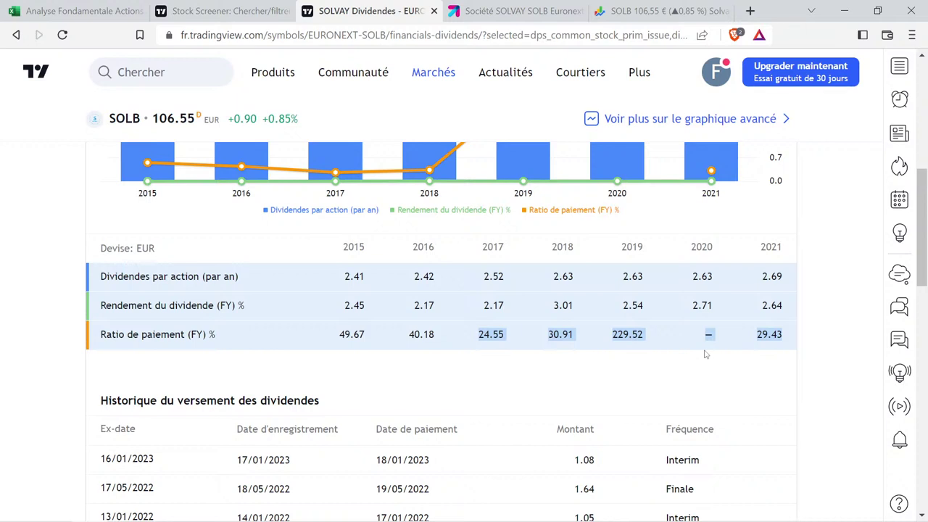
pyautogui.click(680, 343)
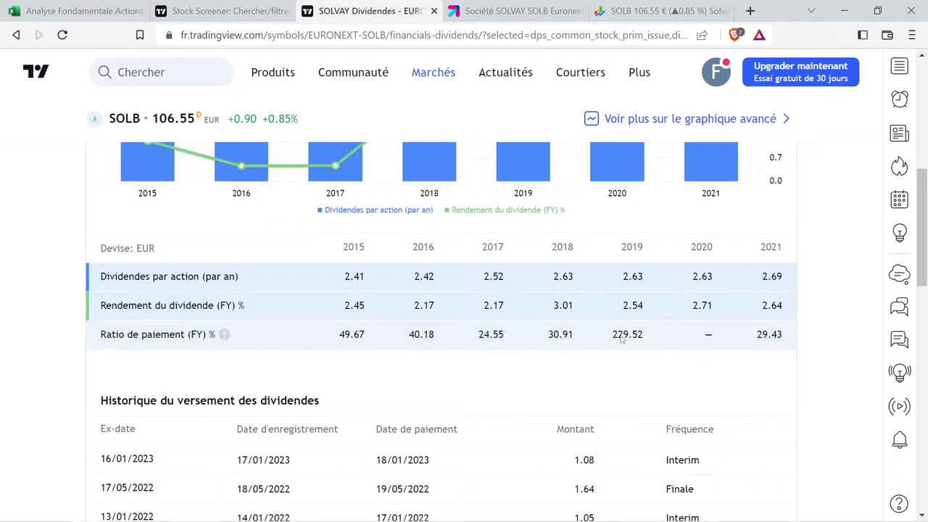
pyautogui.click(687, 340)
pyautogui.moveTo(689, 343); pyautogui.dragTo(721, 346)
pyautogui.click(720, 345)
pyautogui.click(716, 348)
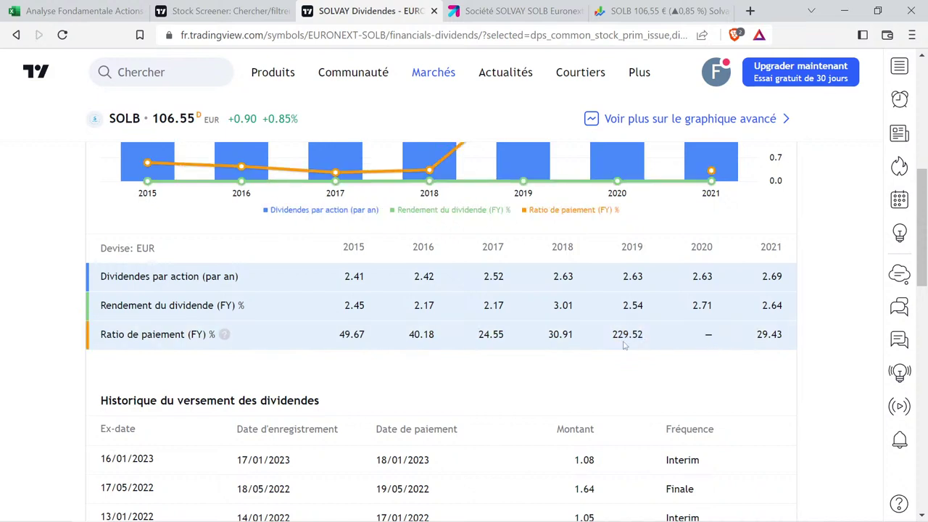
# Copy Solvay's 2017 to 2021 payout ratios from TradingView into the workbook's average payout ratio calculation, starting in cell R1.
pyautogui.moveTo(481, 339); pyautogui.dragTo(783, 347)
pyautogui.hotkey('ctrl', 'c')
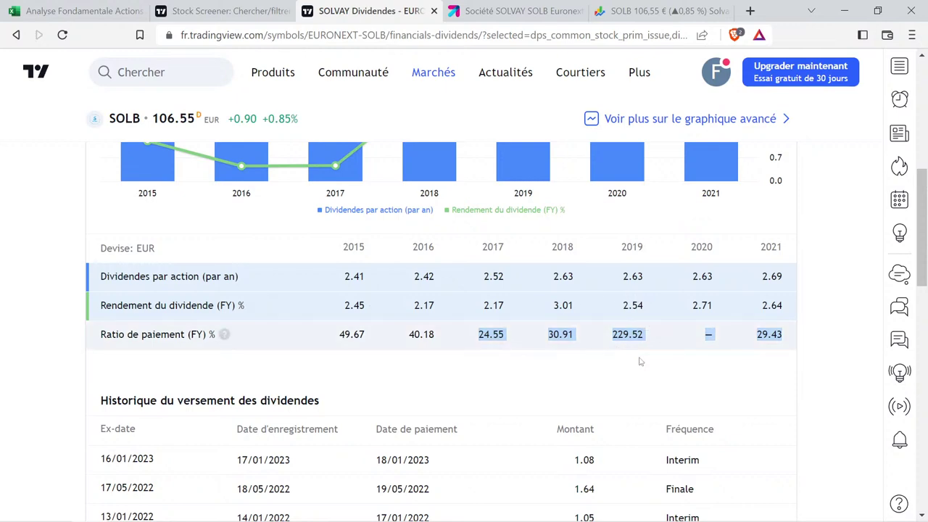
pyautogui.click(80, 11)
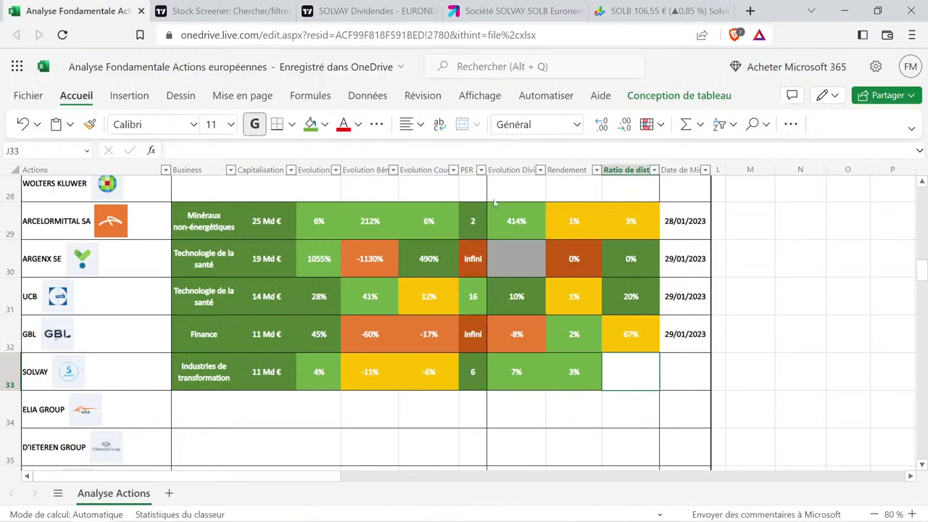
pyautogui.click(784, 303)
pyautogui.scroll(9, 785, 304)
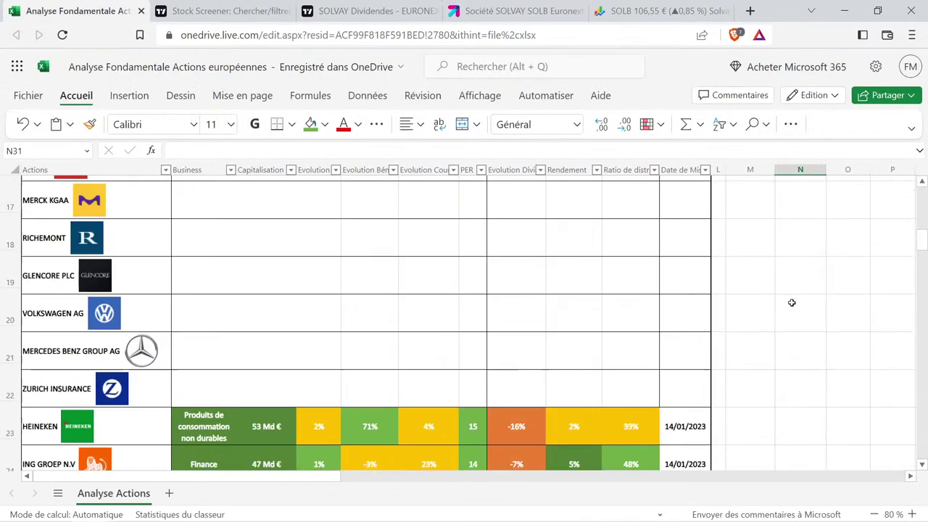
pyautogui.click(792, 300)
pyautogui.press('Right')
pyautogui.press('Right')
pyautogui.press('Right')
pyautogui.press('Right')
pyautogui.press('Right')
pyautogui.press('Right')
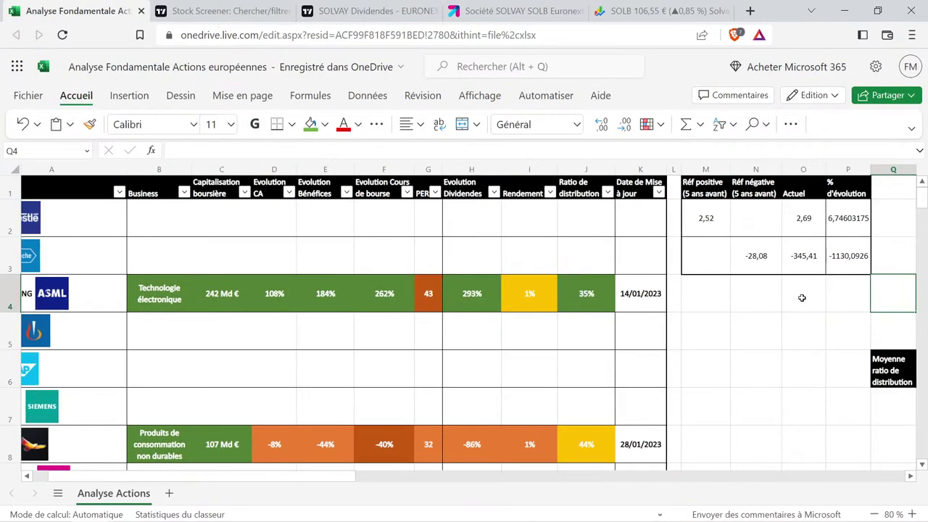
pyautogui.click(827, 192)
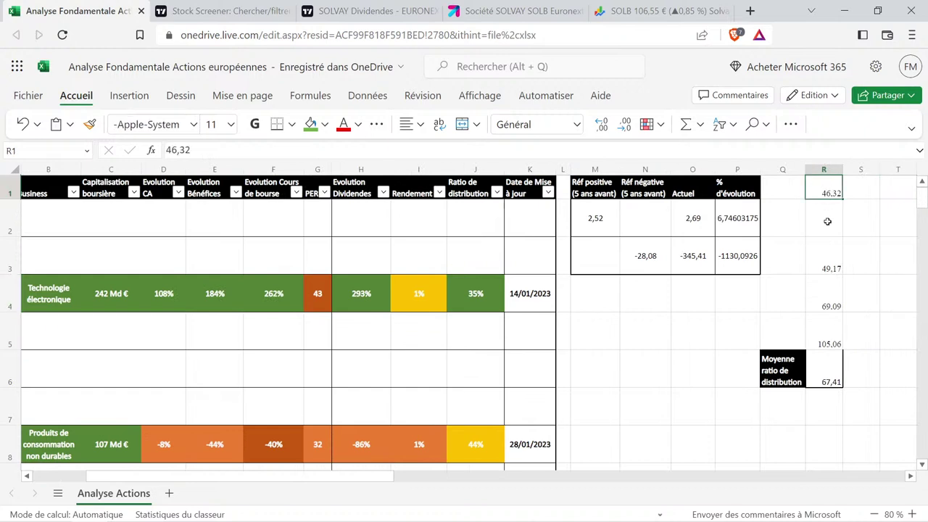
pyautogui.hotkey('ctrl', 'v')
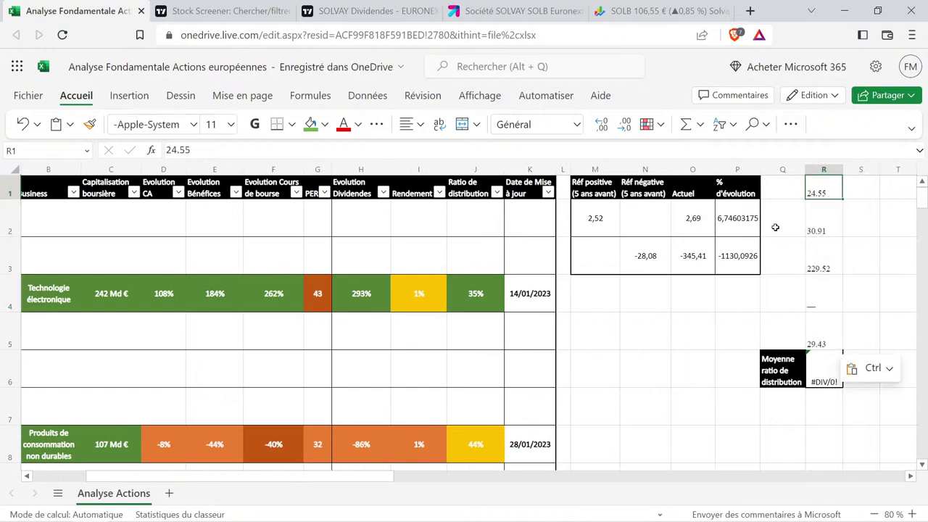
# Re-enter the payout ratios with decimal commas as 24,55, 30,91, 229,52 and 29,43, leaving the 2020 cell R4 empty.
pyautogui.write('24,55')
pyautogui.press('Return')
pyautogui.write('30,91')
pyautogui.press('Return')
pyautogui.write('229,52')
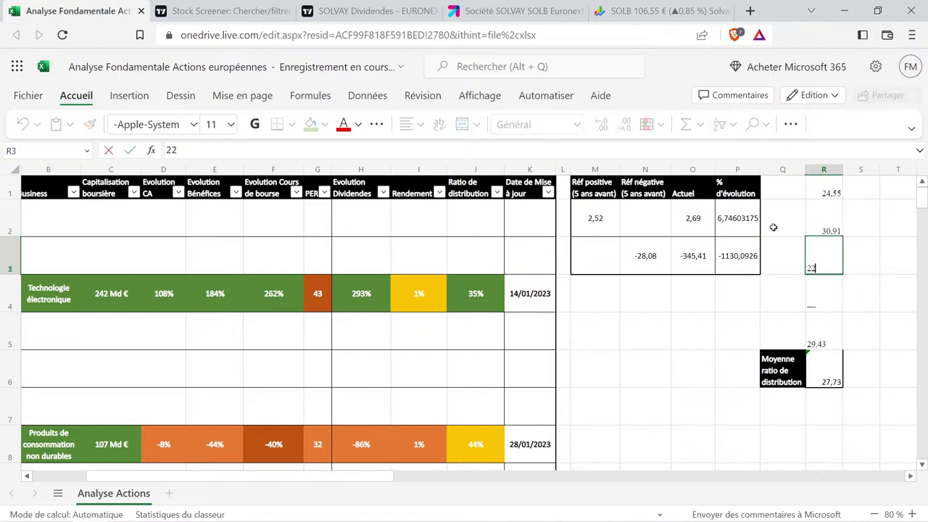
pyautogui.press('Return')
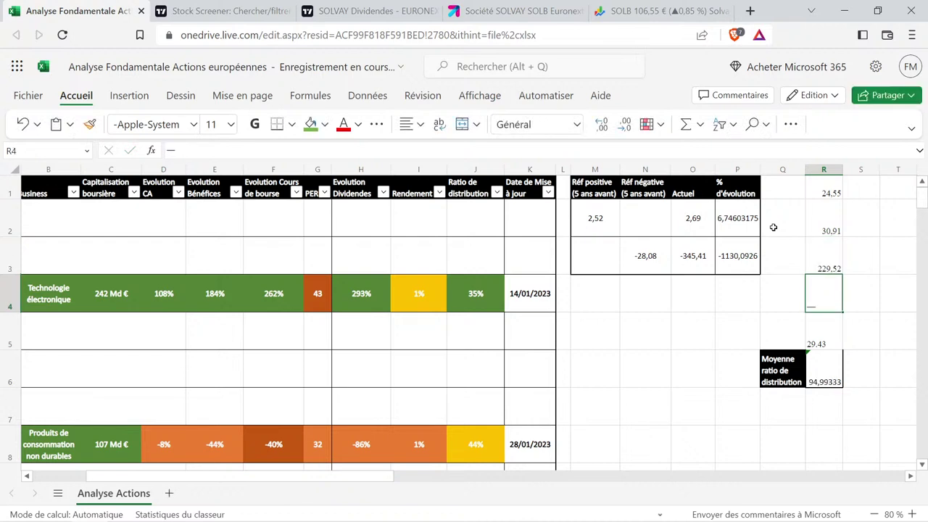
pyautogui.press('Return')
pyautogui.write('29')
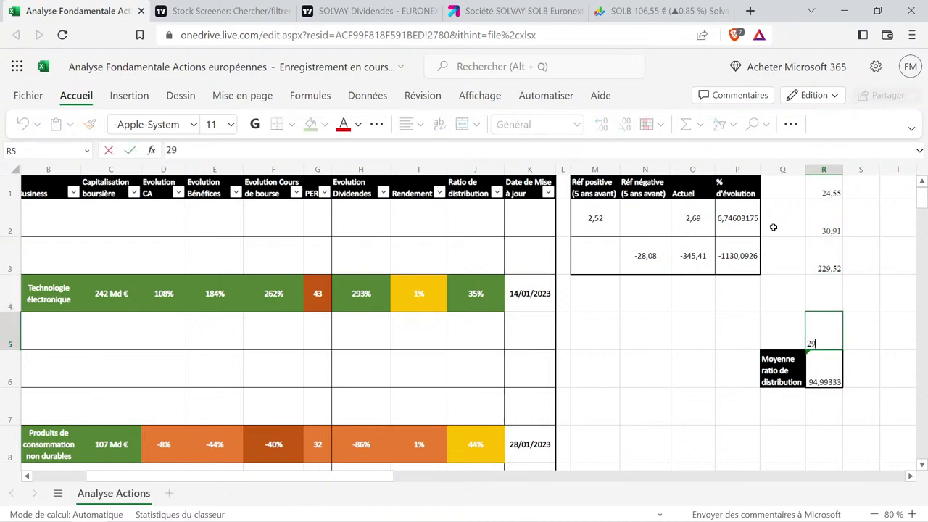
pyautogui.write(',43')
pyautogui.press('Return')
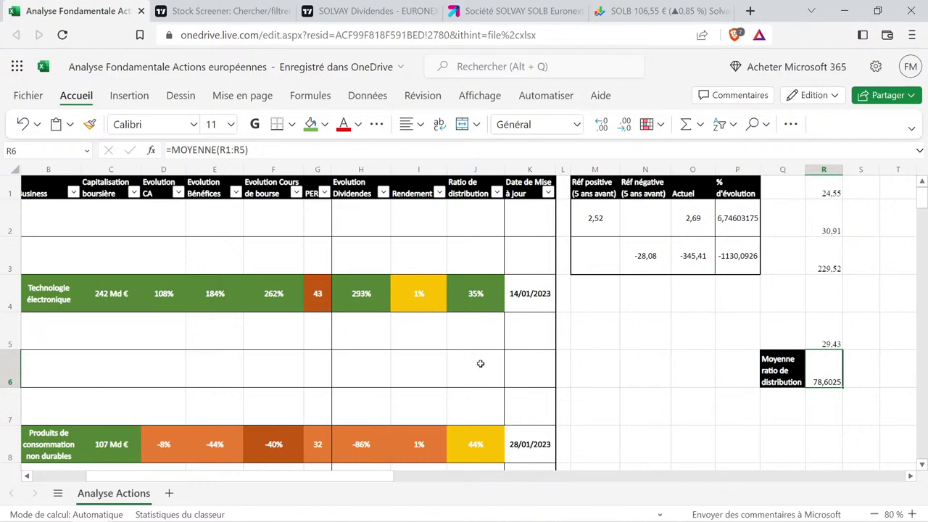
# Copy the orange 82% Ratio de distribution cell into the same column of the SOLVAY row.
pyautogui.scroll(-8, 480, 363)
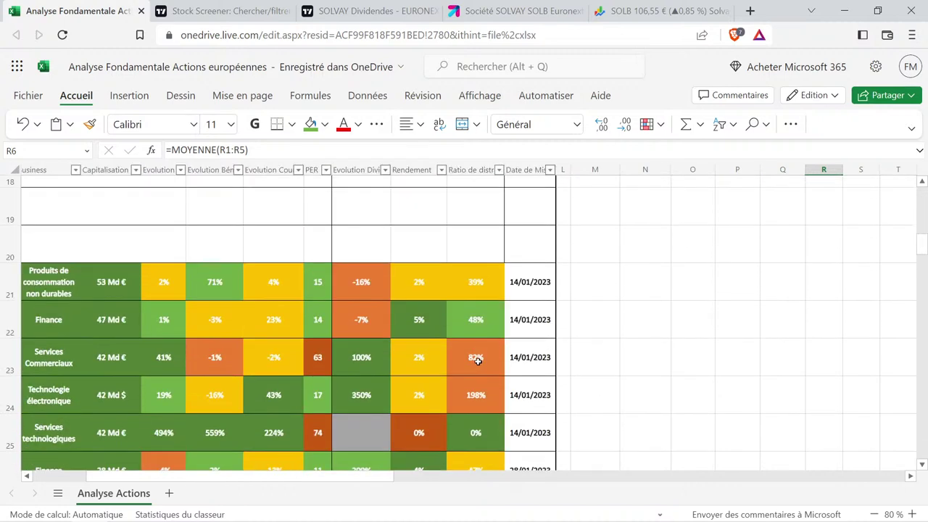
pyautogui.click(482, 364)
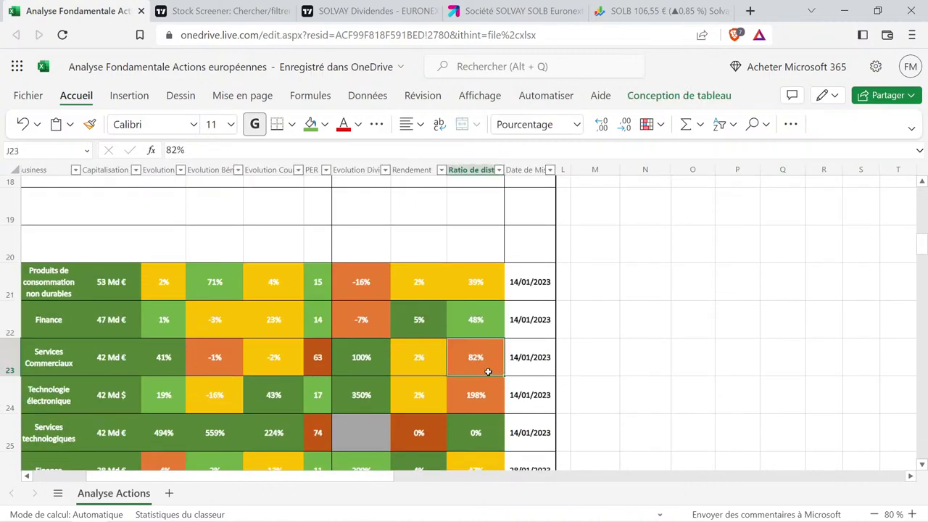
pyautogui.hotkey('ctrl', 'c')
pyautogui.scroll(-6, 487, 372)
pyautogui.click(488, 320)
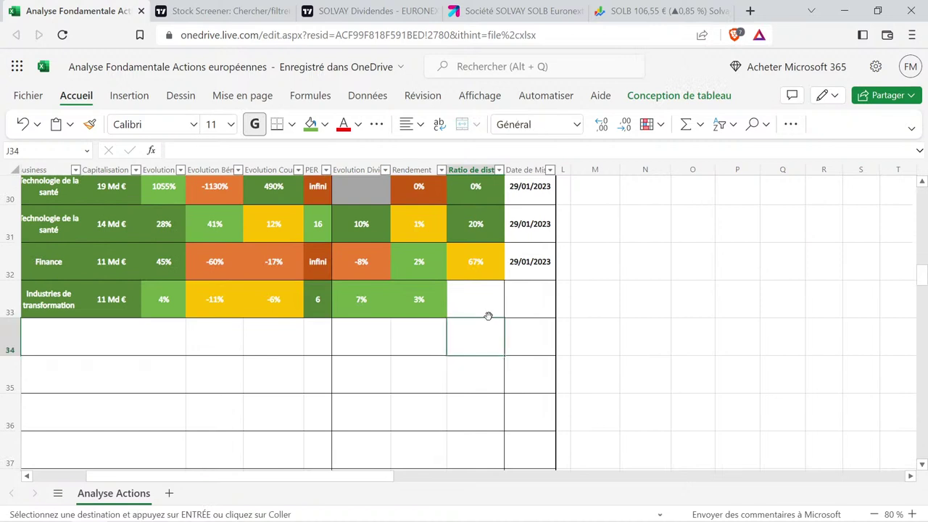
pyautogui.hotkey('ctrl', 'v')
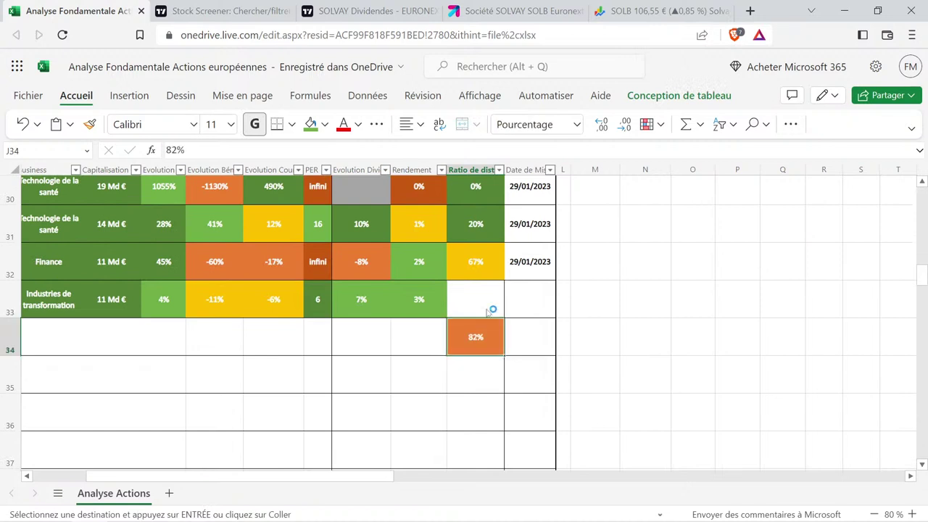
pyautogui.hotkey('ctrl', 'z')
pyautogui.click(483, 302)
pyautogui.hotkey('ctrl', 'v')
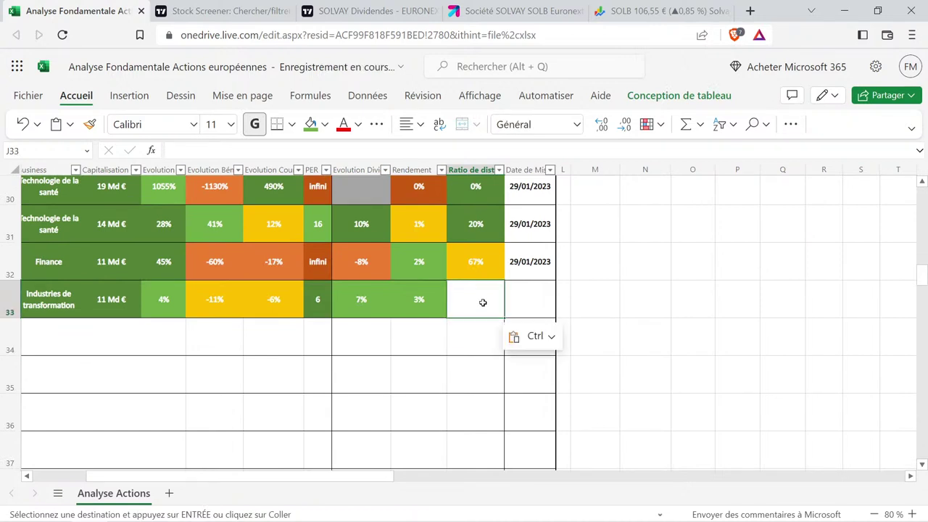
# Set SOLVAY's Ratio de distribution to 79%.
pyautogui.doubleClick(480, 299)
pyautogui.doubleClick(480, 299)
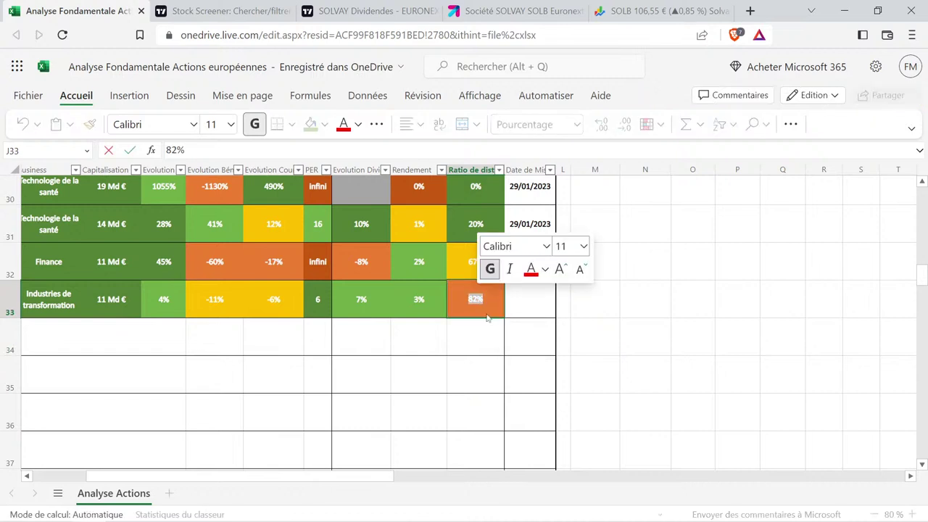
pyautogui.write('79%')
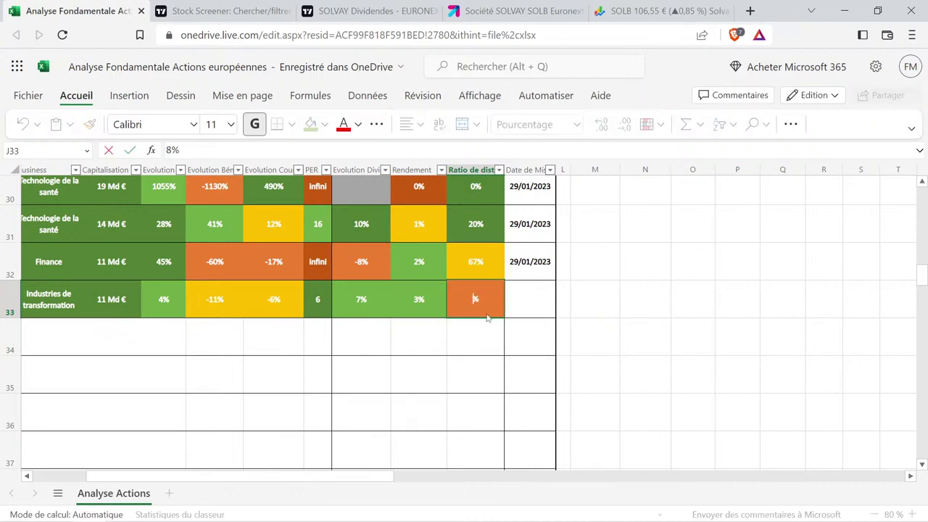
pyautogui.press('Return')
# Fill SOLVAY's update date with 29/01/2023 by copying it from the GBL row above.
pyautogui.press('Up')
pyautogui.press('Right')
pyautogui.press('Up')
pyautogui.hotkey('ctrl', 'c')
pyautogui.press('Down')
pyautogui.hotkey('ctrl', 'v')
# Review the SOLVAY row's cells from Business through PER.
pyautogui.press('Left')
pyautogui.press('Home')
pyautogui.press('Right')
pyautogui.press('Right')
pyautogui.press('Right')
pyautogui.press('Right')
pyautogui.press('Right')
pyautogui.press('Right')
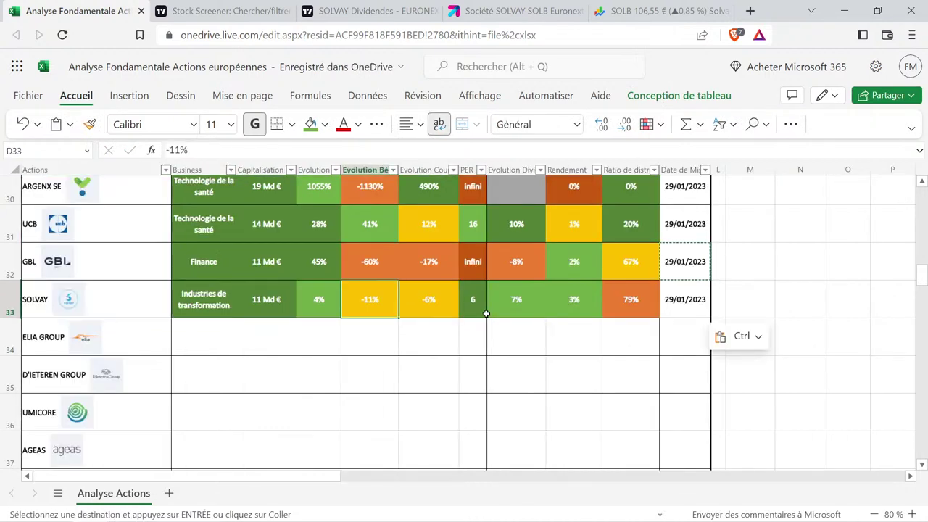
pyautogui.hotkey('shift', 'Left')
pyautogui.hotkey('shift', 'Left')
pyautogui.hotkey('shift', 'Left')
pyautogui.hotkey('shift', 'Left')
pyautogui.hotkey('shift', 'Left')
pyautogui.hotkey('shift', 'Left')
pyautogui.hotkey('shift', 'Right')
pyautogui.hotkey('shift', 'Right')
pyautogui.hotkey('shift', 'Left')
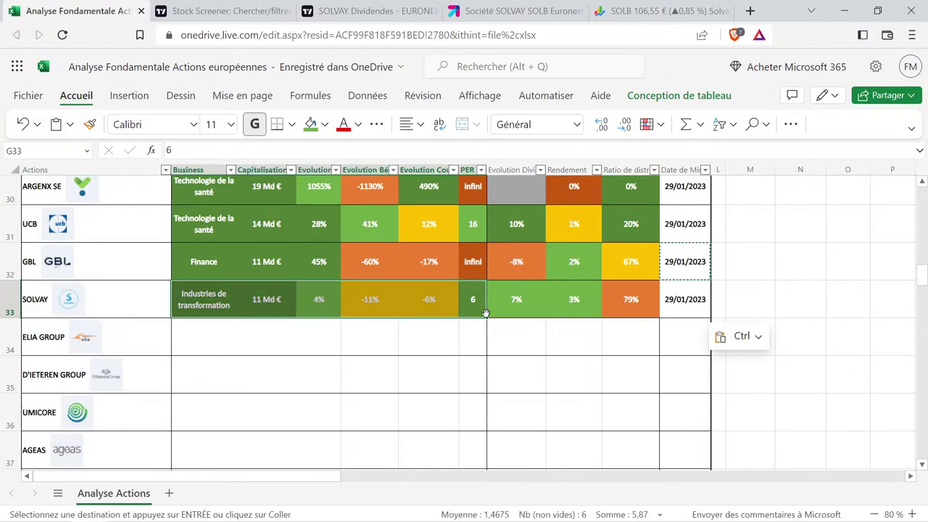
# Review SOLVAY's Evolution Dividendes, Rendement and Ratio de distribution cells through to the end of the row.
pyautogui.press('Right')
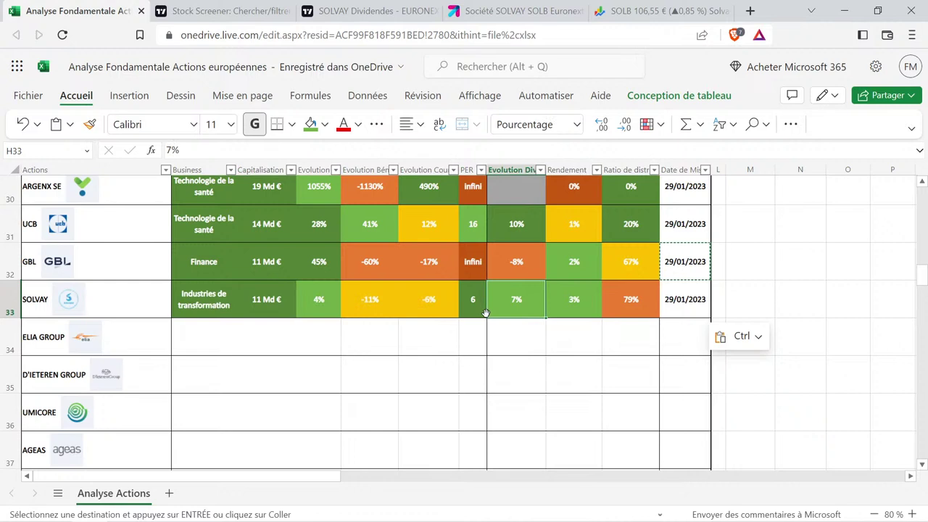
pyautogui.press('Right')
pyautogui.press('Left')
pyautogui.press('Right')
pyautogui.press('Left')
pyautogui.press('Right')
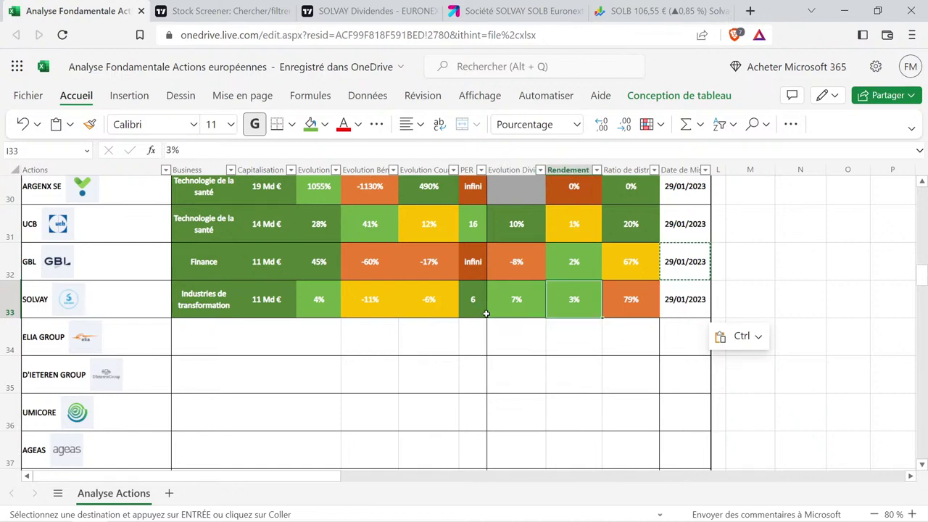
pyautogui.press('Right')
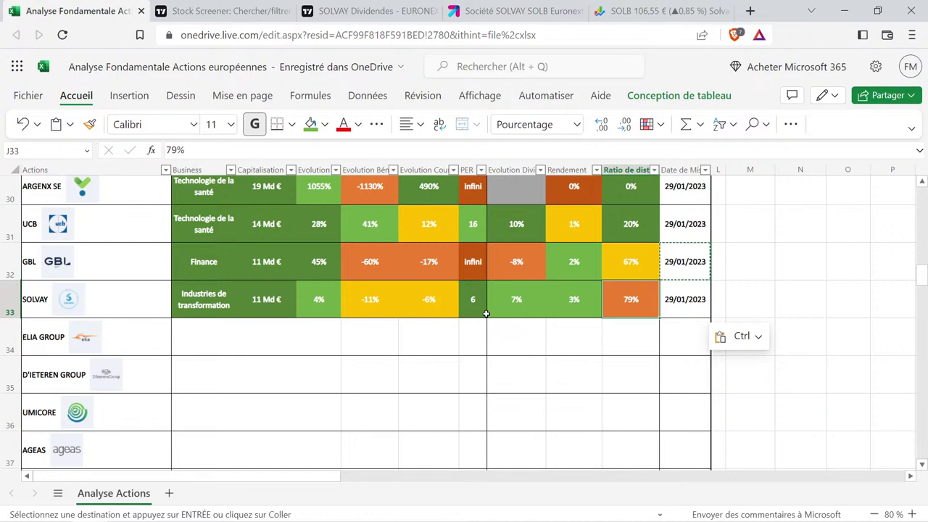
pyautogui.press('Right')
pyautogui.press('Right')
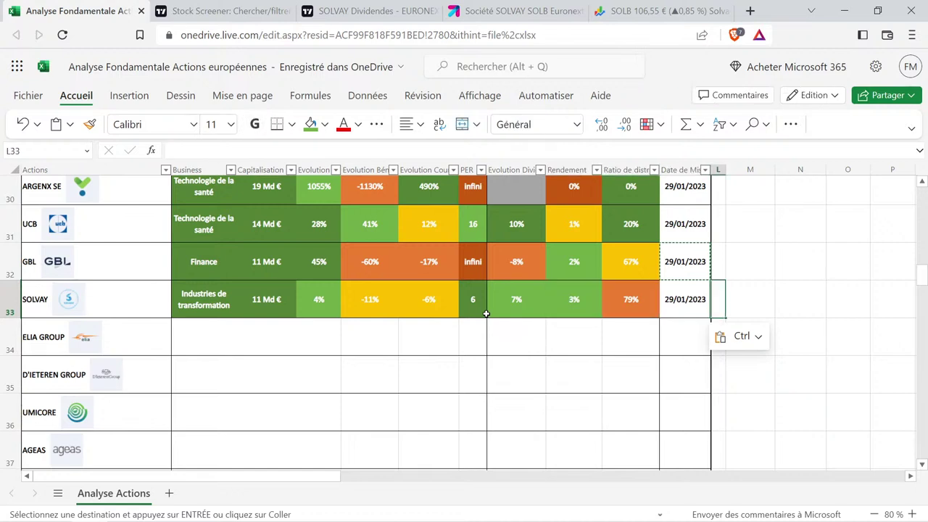
pyautogui.press('Right')
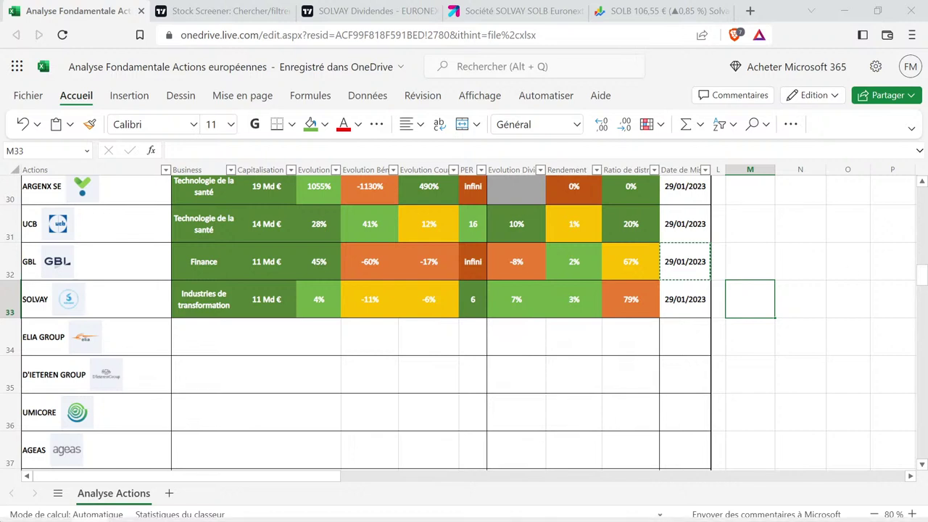
pyautogui.moveTo(41, 519)
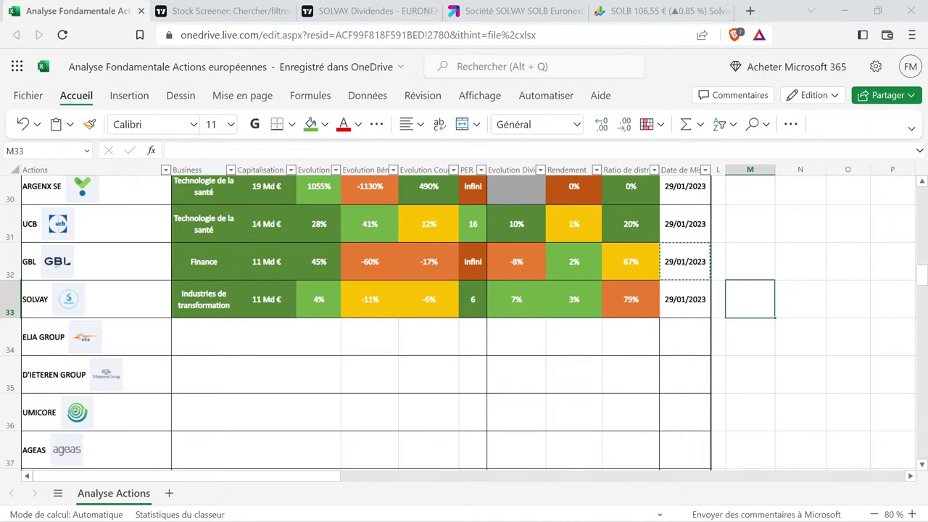
pyautogui.click(281, 347)
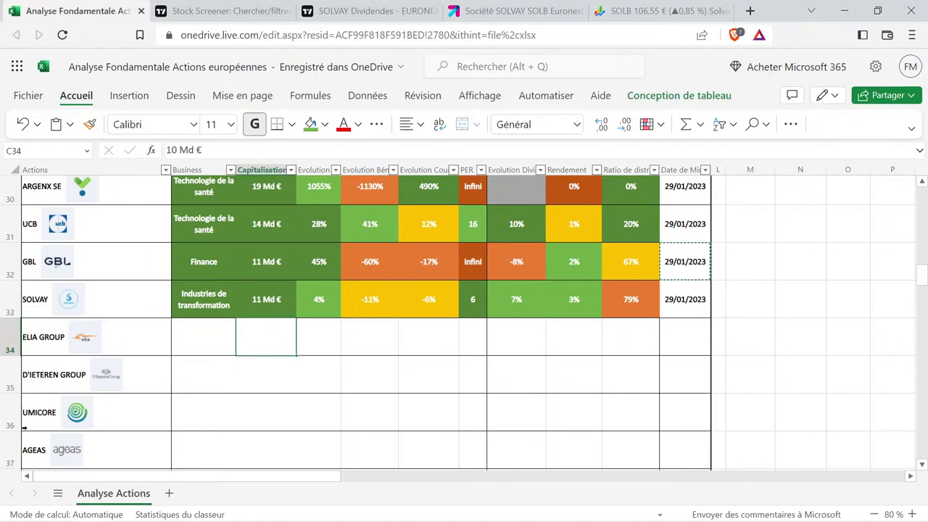
pyautogui.moveTo(89, 511)
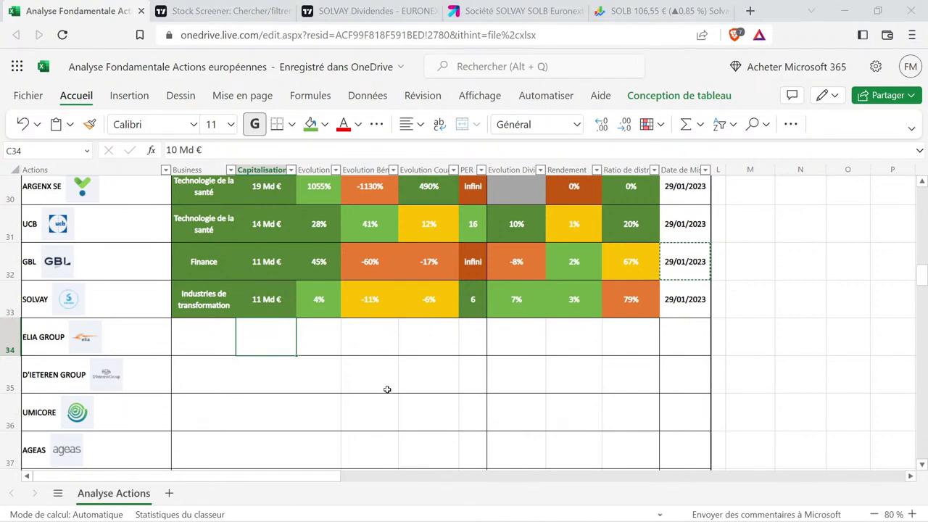
pyautogui.click(317, 362)
pyautogui.click(278, 320)
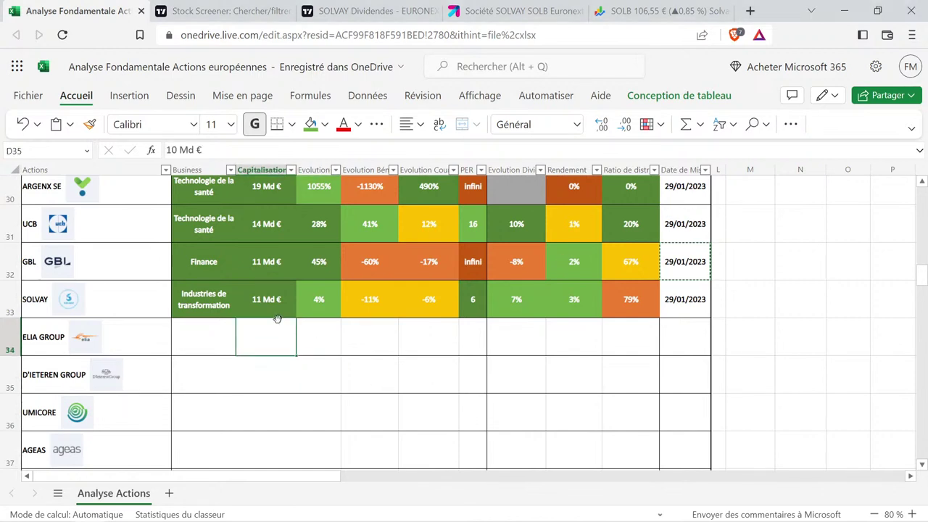
pyautogui.click(209, 333)
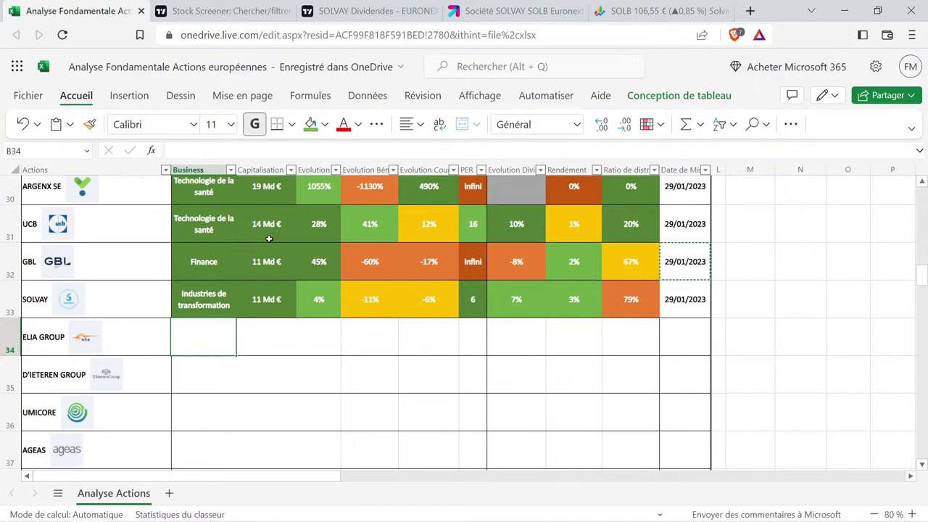
# Switch to the TradingView stock screener, open ELIA GROUP's page in a new tab, and close the Solvay dividends page.
pyautogui.click(494, 4)
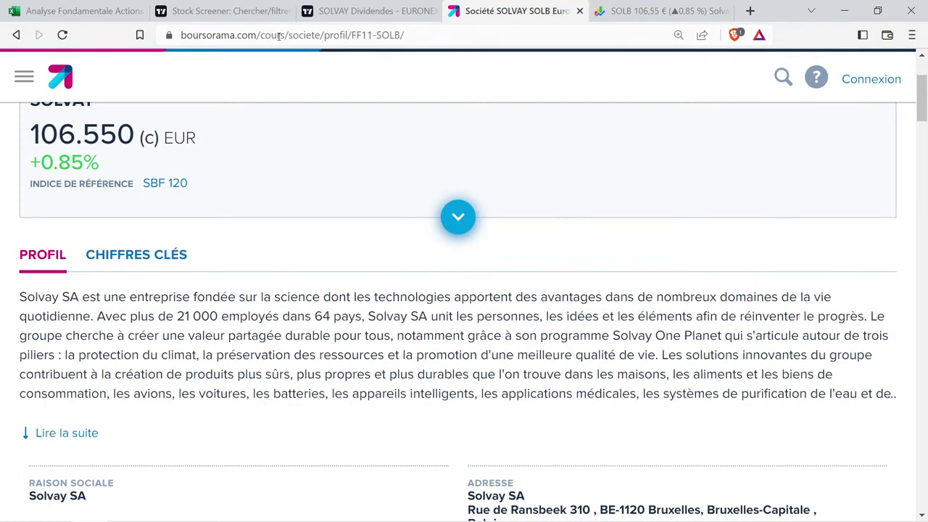
pyautogui.click(276, 11)
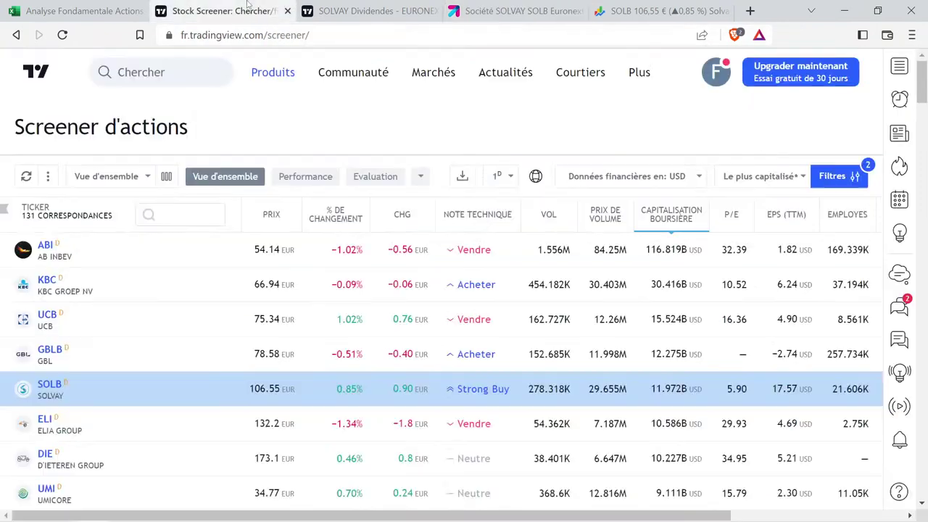
pyautogui.click(54, 421)
pyautogui.click(471, 13)
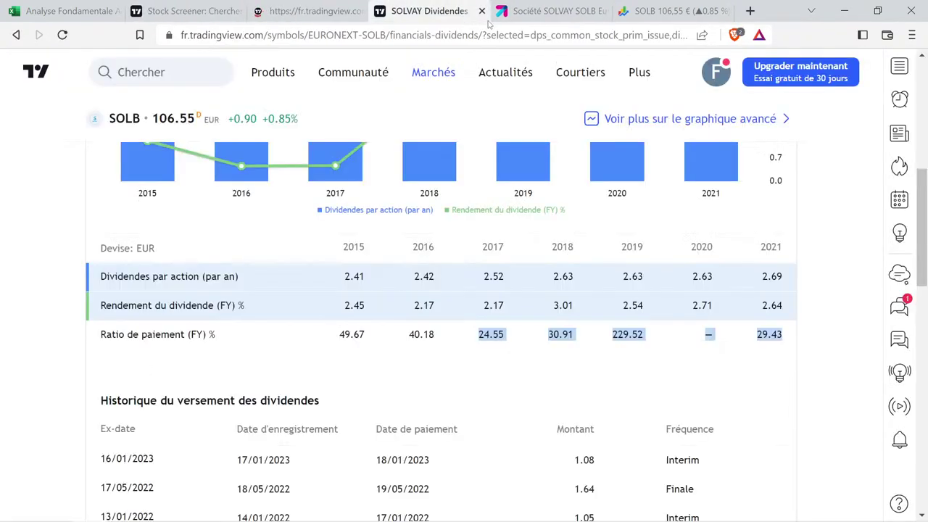
pyautogui.click(481, 11)
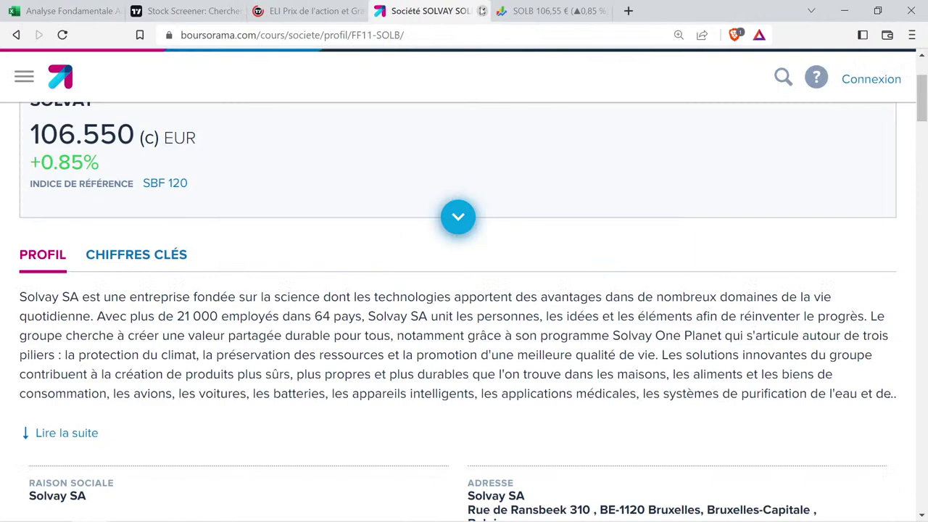
# Search Boursorama for "eli" and open the ELIA GROUP share listed on Euronext Bruxelles.
pyautogui.click(783, 76)
pyautogui.write('eli')
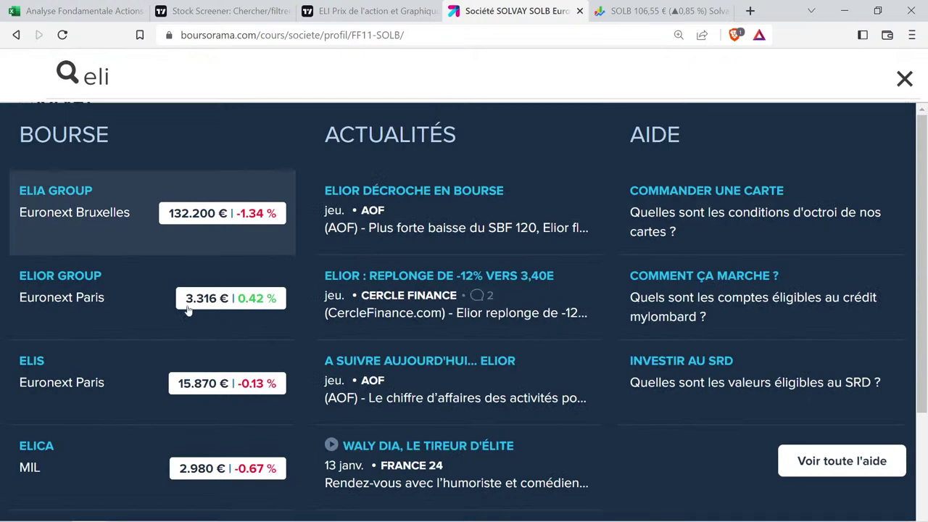
pyautogui.click(100, 215)
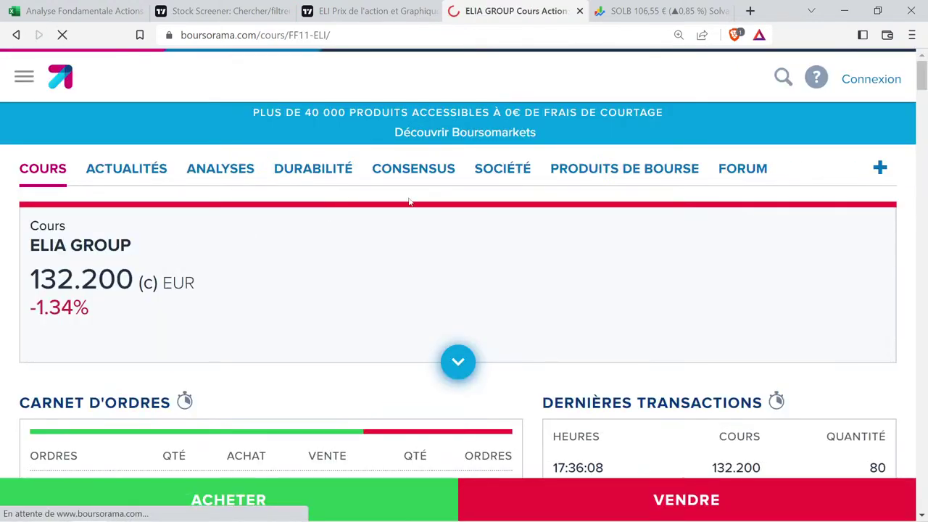
# Check ELIA GROUP's key figures and eligibility on Boursorama, and expand the full description in its company profile.
pyautogui.hotkey('ctrl', '-')
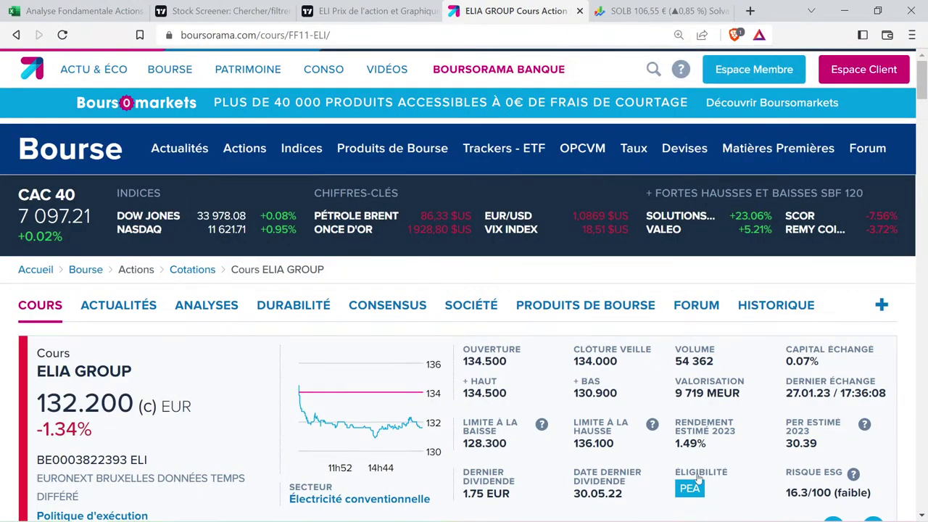
pyautogui.hotkey('ctrl', '+')
pyautogui.click(508, 169)
pyautogui.scroll(-3, 240, 316)
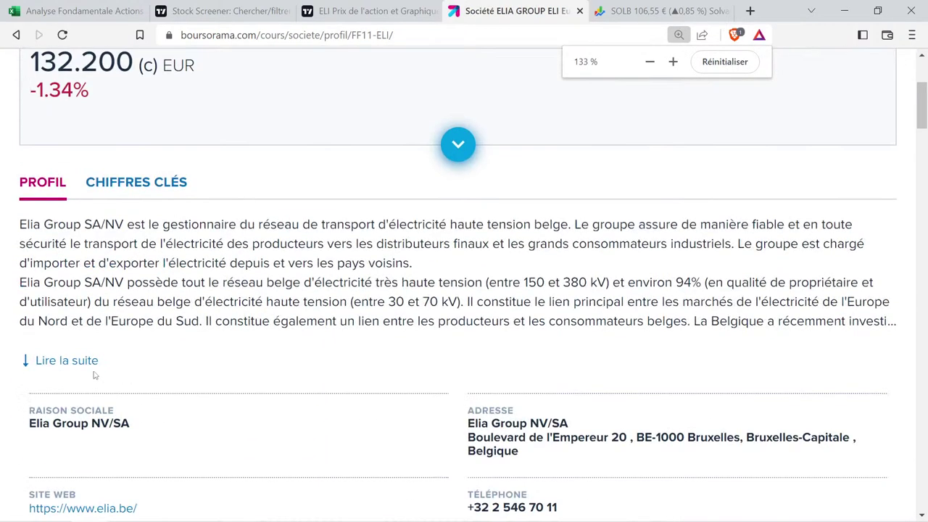
pyautogui.click(86, 369)
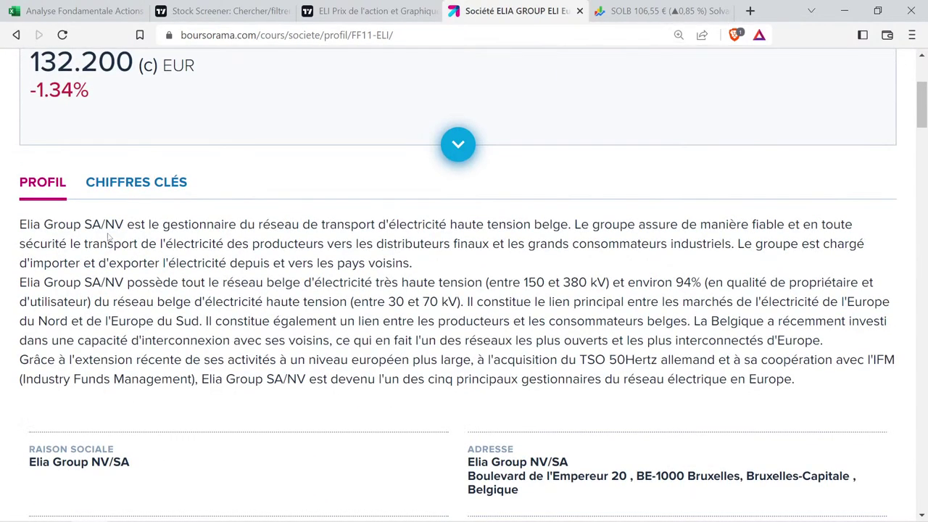
# Read ELIA GROUP's company description, covering its electricity transmission activity, grid ownership, interconnections and position in Europe.
pyautogui.moveTo(149, 225); pyautogui.dragTo(767, 267)
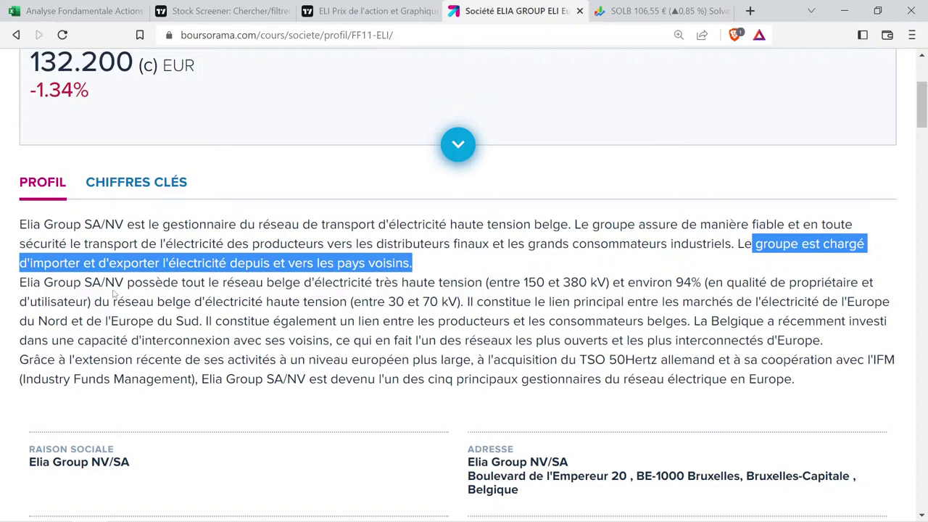
pyautogui.moveTo(127, 283); pyautogui.dragTo(483, 281)
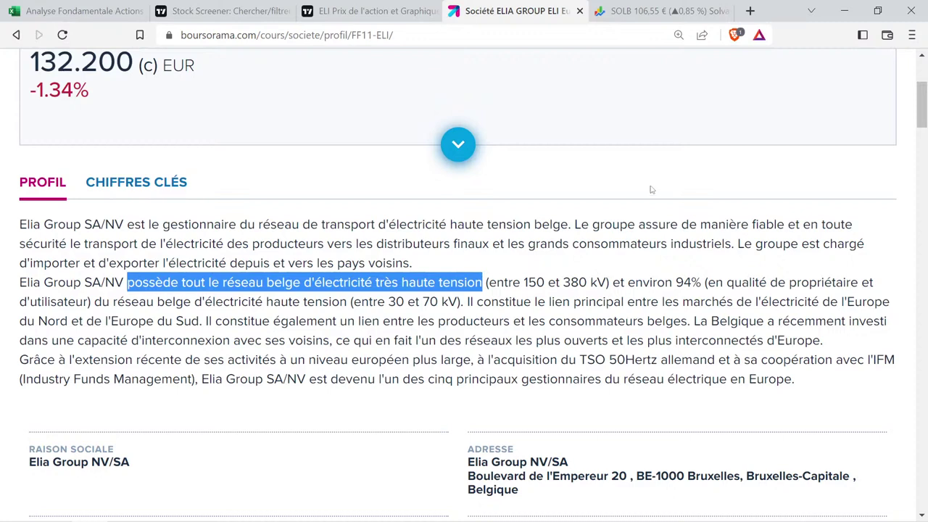
pyautogui.moveTo(636, 282); pyautogui.dragTo(340, 301)
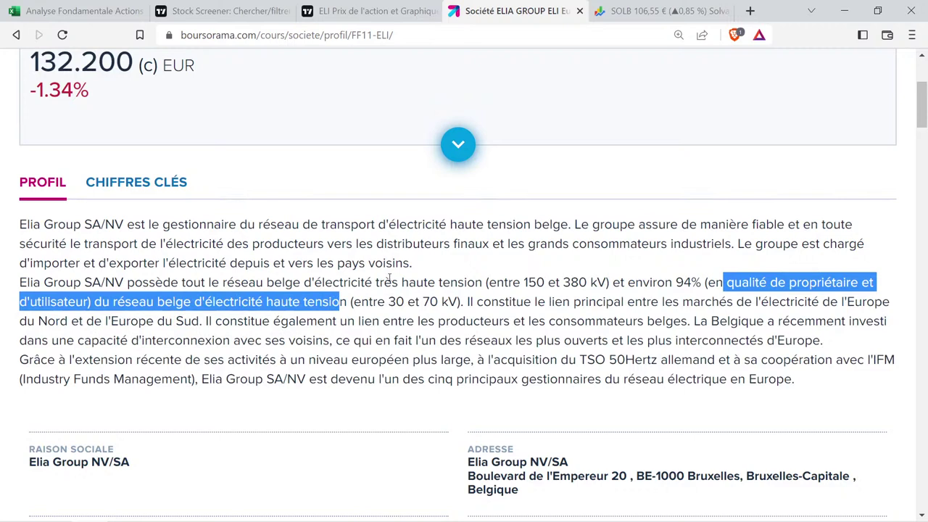
pyautogui.moveTo(376, 282); pyautogui.dragTo(454, 284)
pyautogui.moveTo(274, 302); pyautogui.dragTo(333, 303)
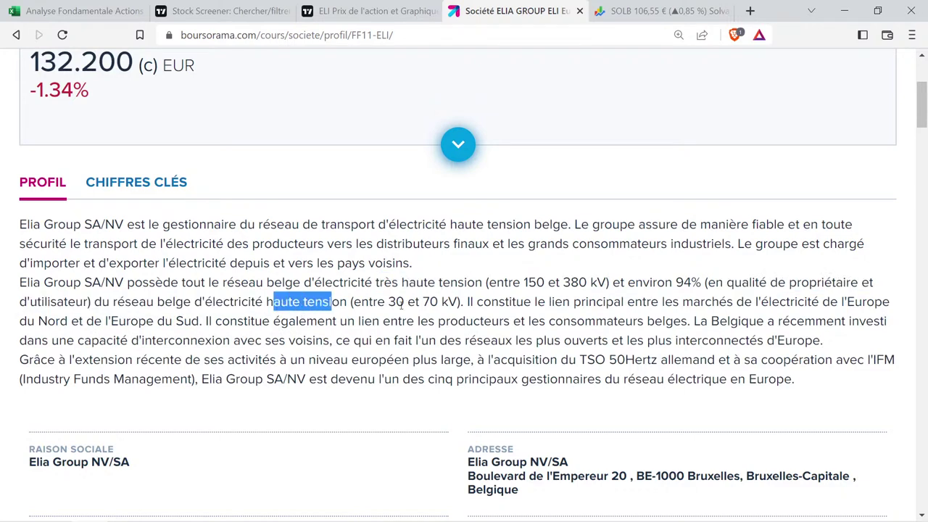
pyautogui.moveTo(472, 303); pyautogui.dragTo(826, 348)
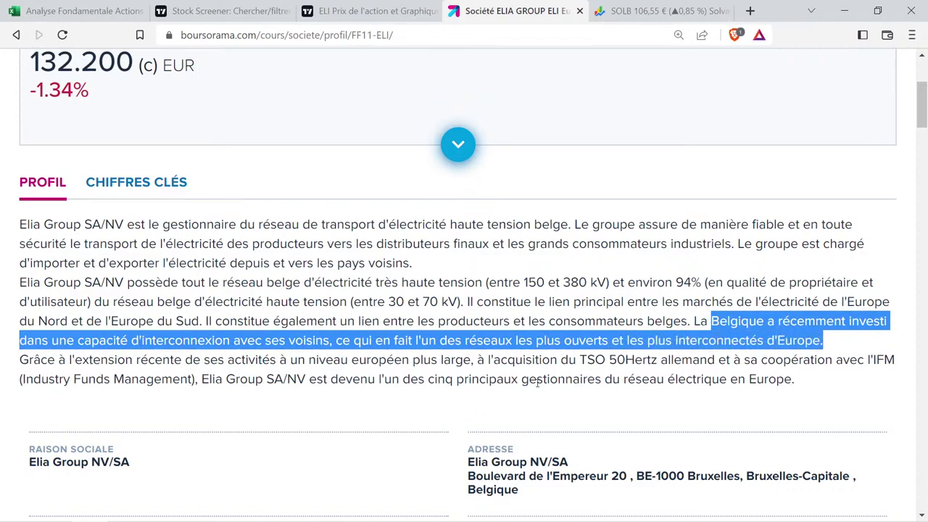
pyautogui.moveTo(68, 366); pyautogui.dragTo(801, 385)
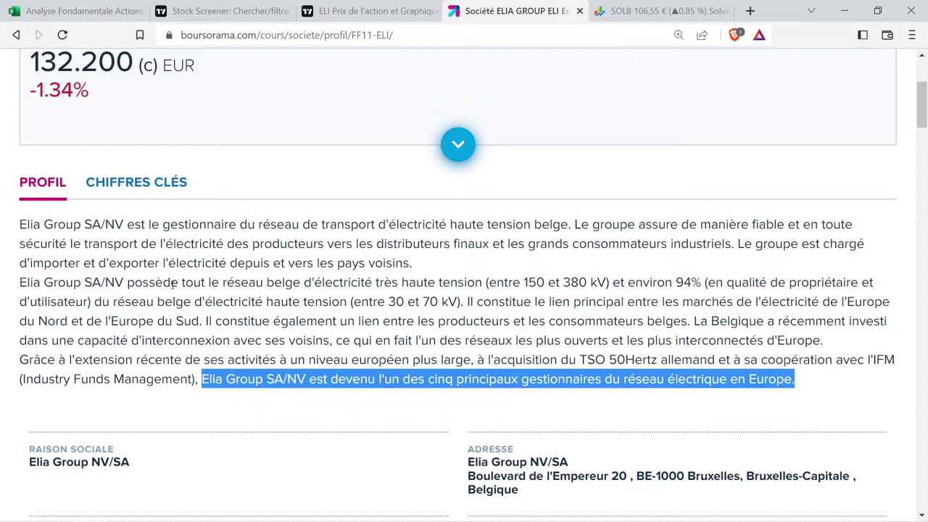
pyautogui.moveTo(186, 284); pyautogui.dragTo(415, 263)
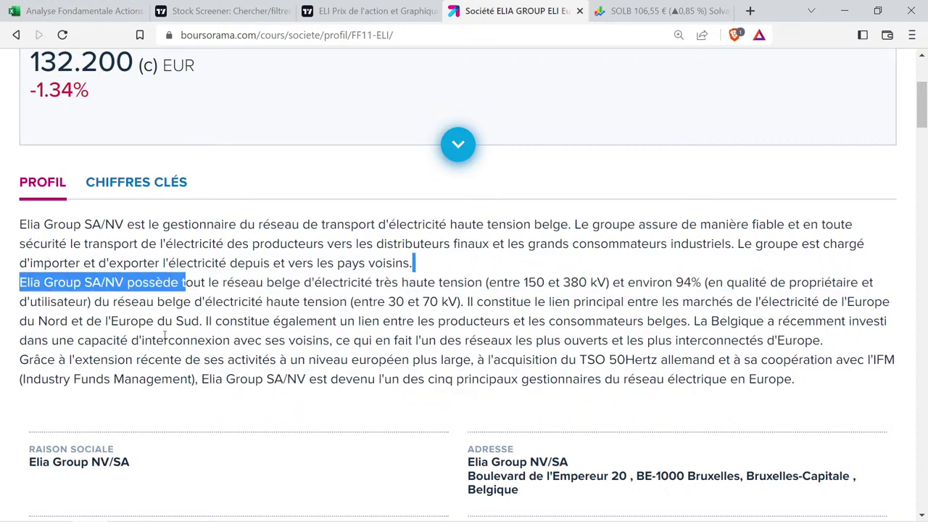
pyautogui.moveTo(139, 301); pyautogui.dragTo(386, 300)
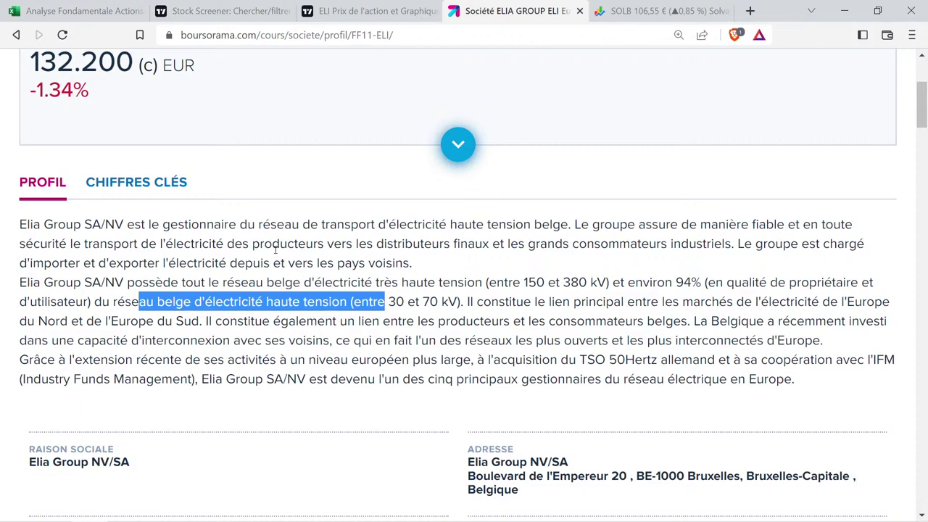
# Return to the workbook by way of ELIA GROUP's TradingView page and copy SOLVAY's Business cell into ELIA GROUP's row.
pyautogui.click(370, 9)
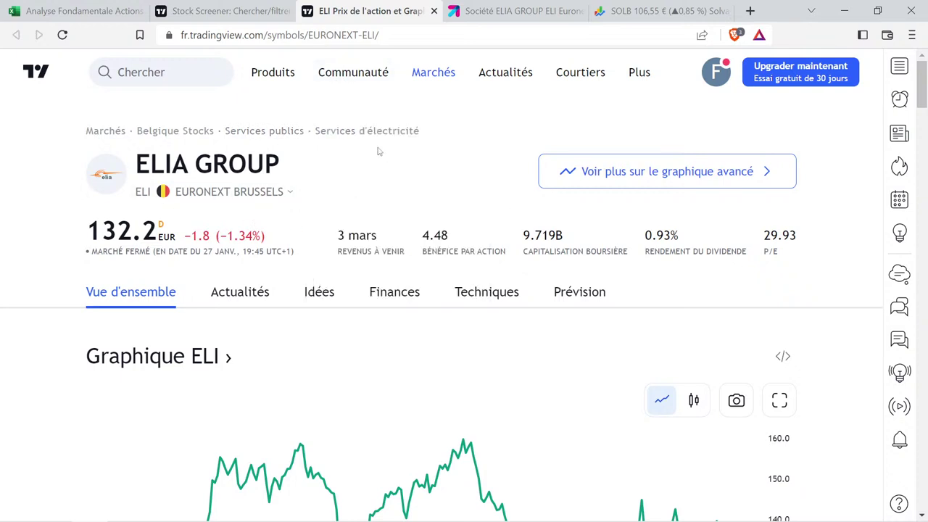
pyautogui.click(92, 4)
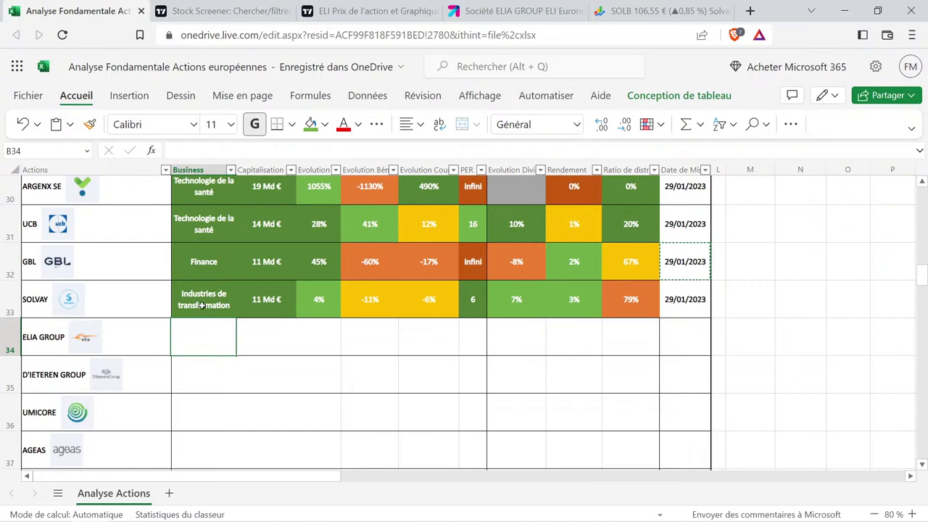
pyautogui.hotkey('ctrl', 'c')
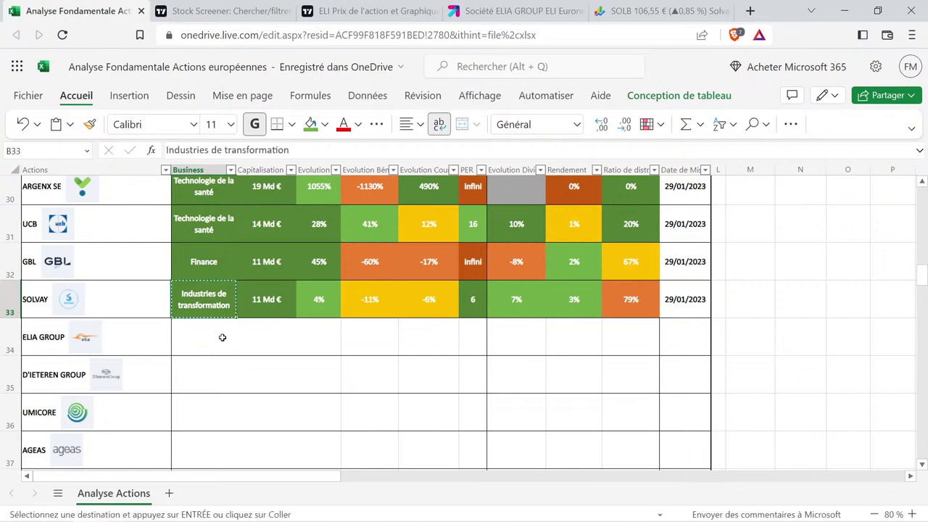
pyautogui.click(222, 337)
pyautogui.hotkey('ctrl', 'v')
# Replace the text of ELIA GROUP's Business cell with "Services publics", copied from the sector shown on TradingView.
pyautogui.click(369, 11)
pyautogui.moveTo(353, 72)
pyautogui.moveTo(420, 131); pyautogui.dragTo(231, 131)
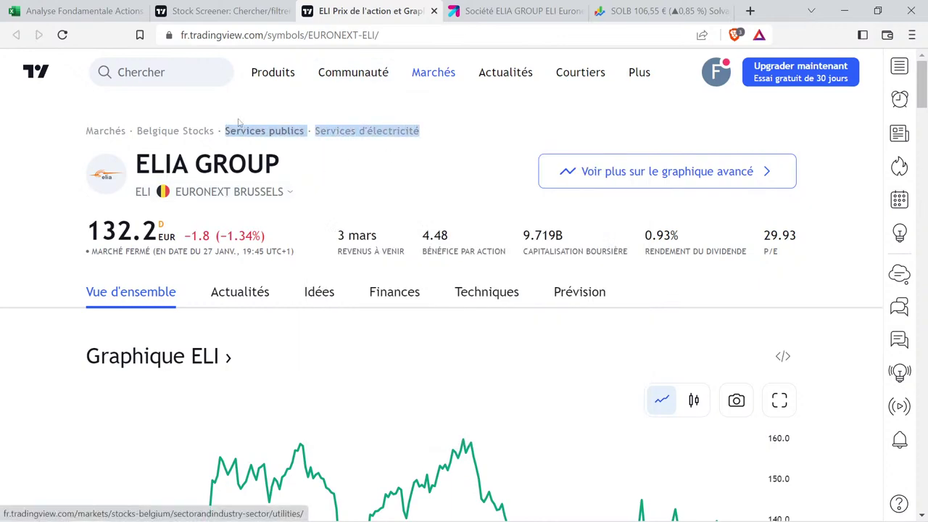
pyautogui.click(72, 11)
pyautogui.doubleClick(232, 340)
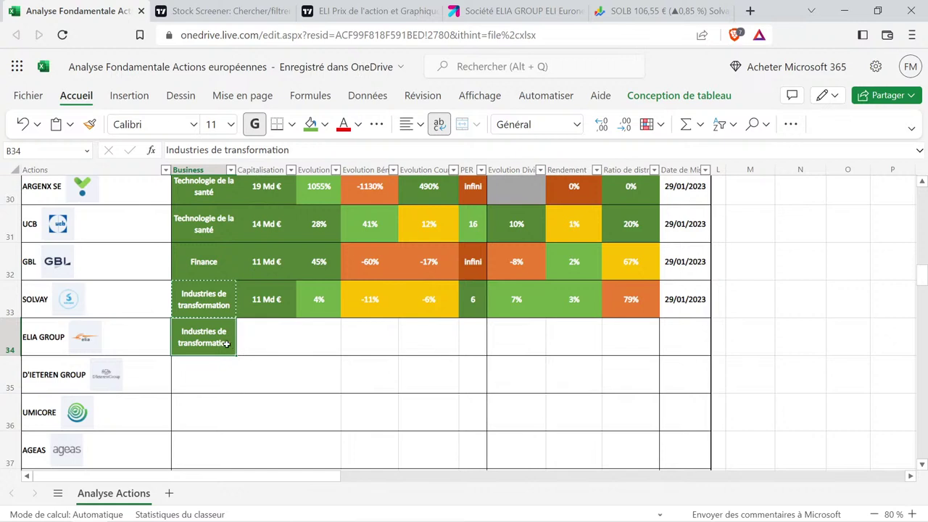
pyautogui.hotkey('ctrl', 'a')
pyautogui.press('BackSpace')
pyautogui.hotkey('ctrl', 'v')
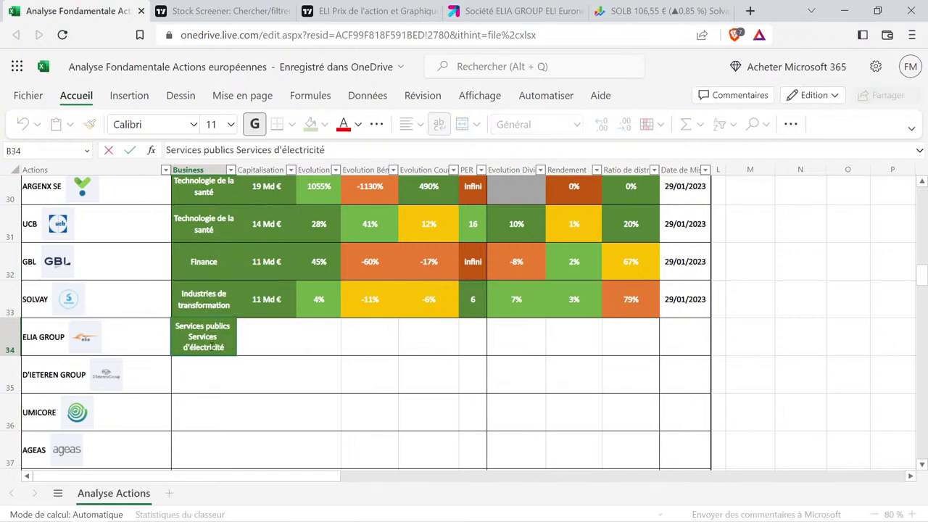
pyautogui.moveTo(225, 347); pyautogui.dragTo(183, 336)
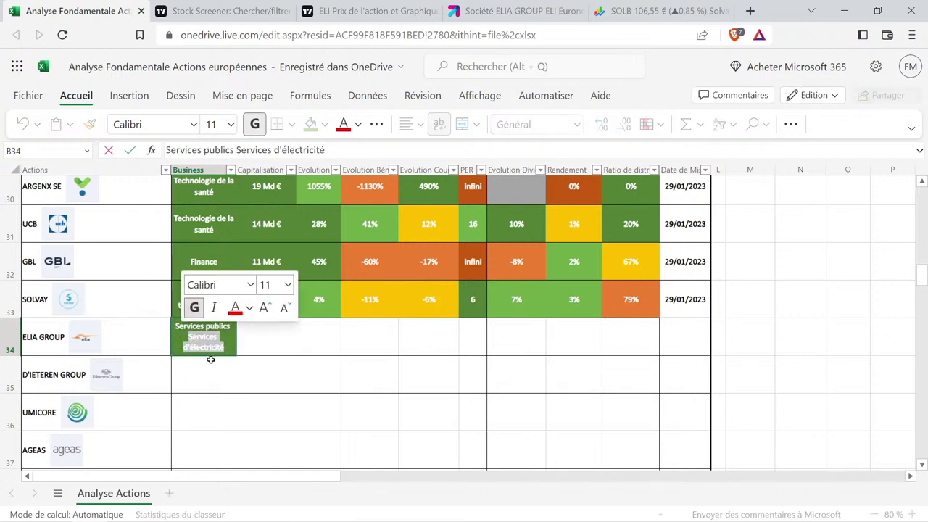
pyautogui.press('BackSpace')
pyautogui.press('Return')
# Check ELIA GROUP's market capitalisation on TradingView and copy SOLVAY's Capitalisation cell into ELIA GROUP's row.
pyautogui.click(276, 348)
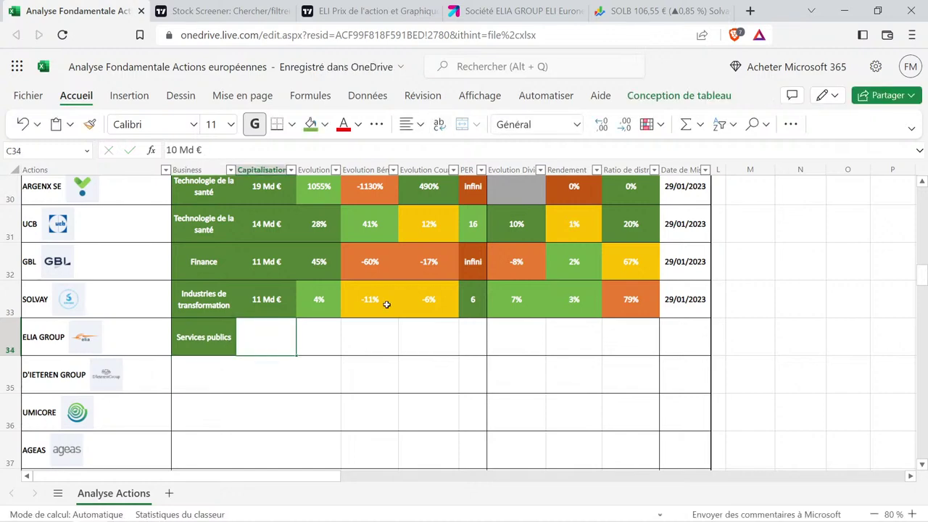
pyautogui.click(381, 17)
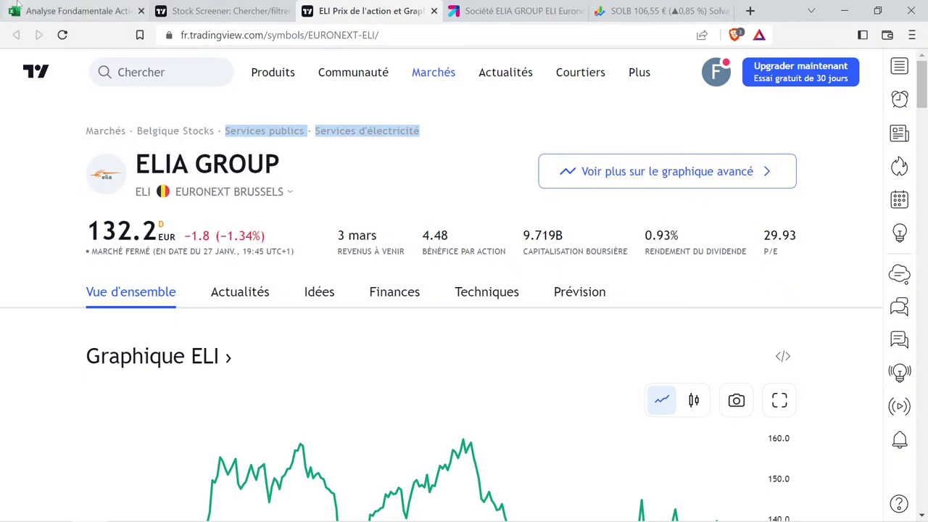
pyautogui.click(86, 8)
pyautogui.click(288, 294)
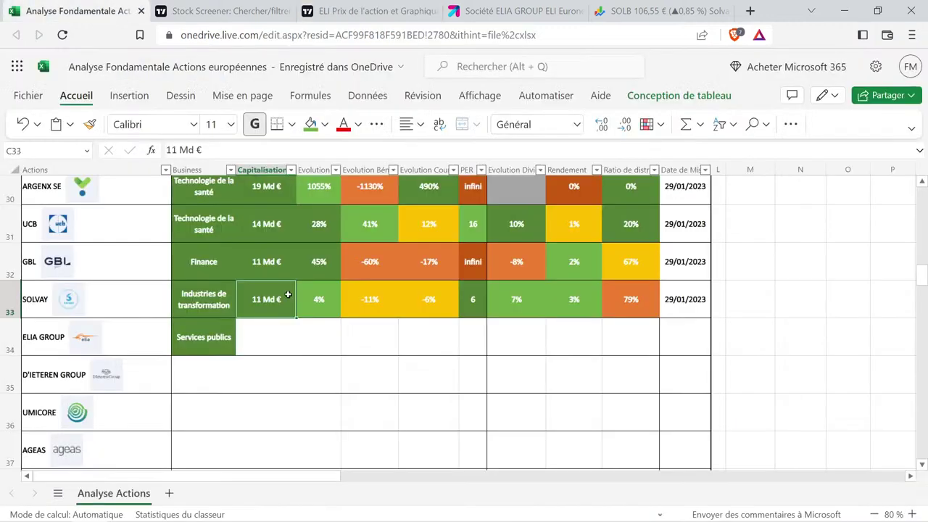
pyautogui.moveTo(288, 294); pyautogui.dragTo(287, 332)
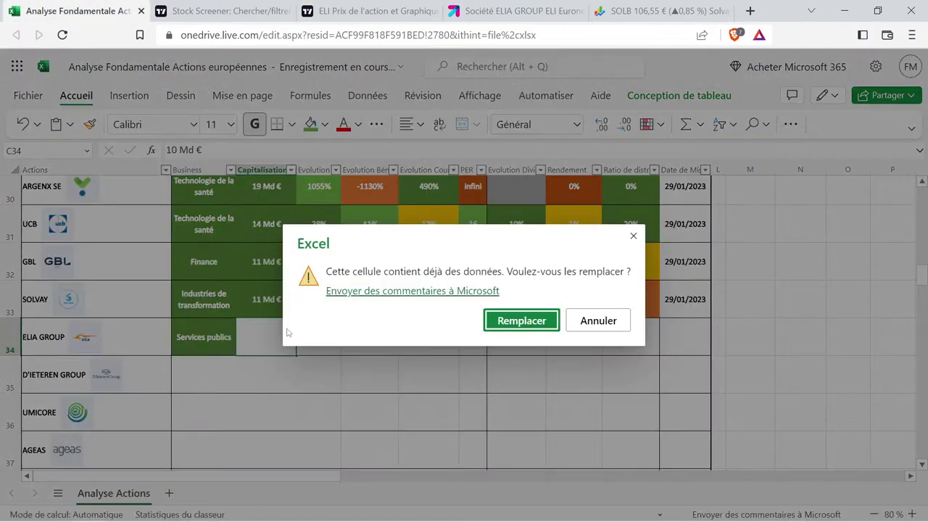
pyautogui.click(583, 327)
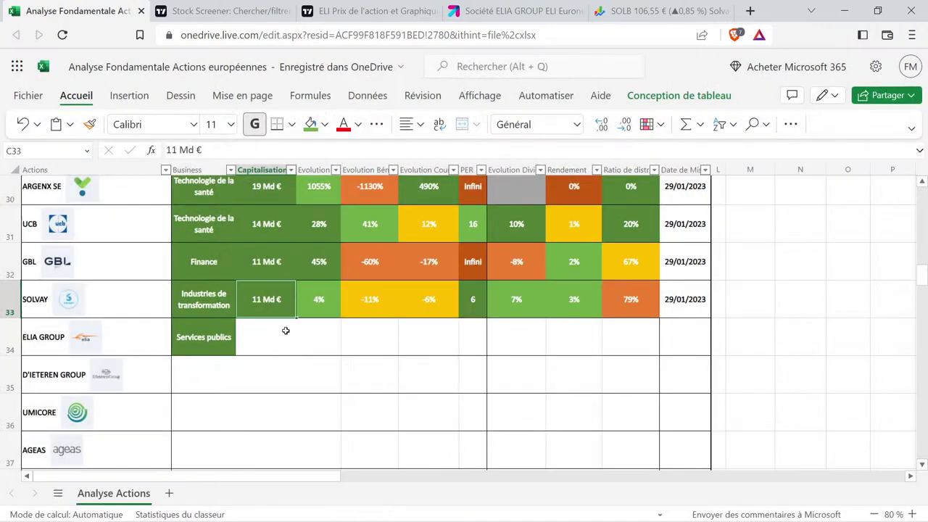
pyautogui.hotkey('ctrl', 'v')
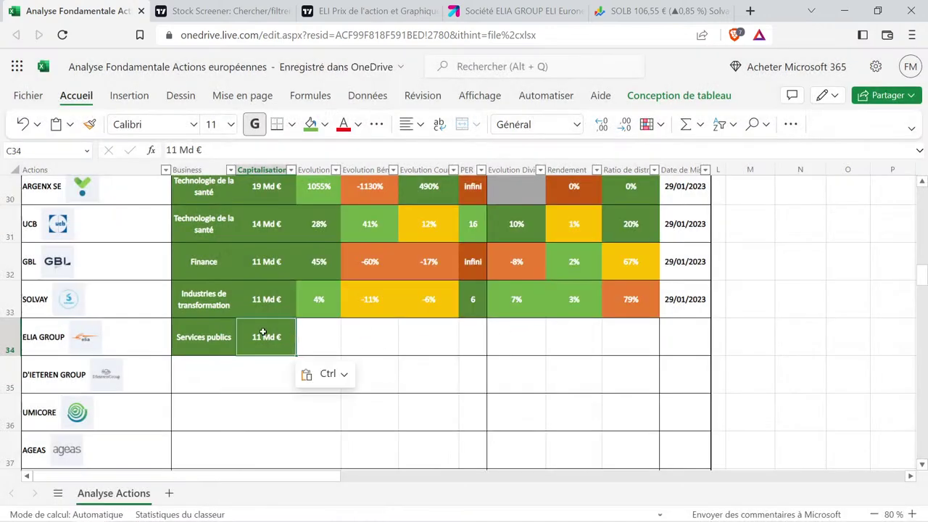
# Set ELIA GROUP's Capitalisation cell to 10 Md €.
pyautogui.press('F2')
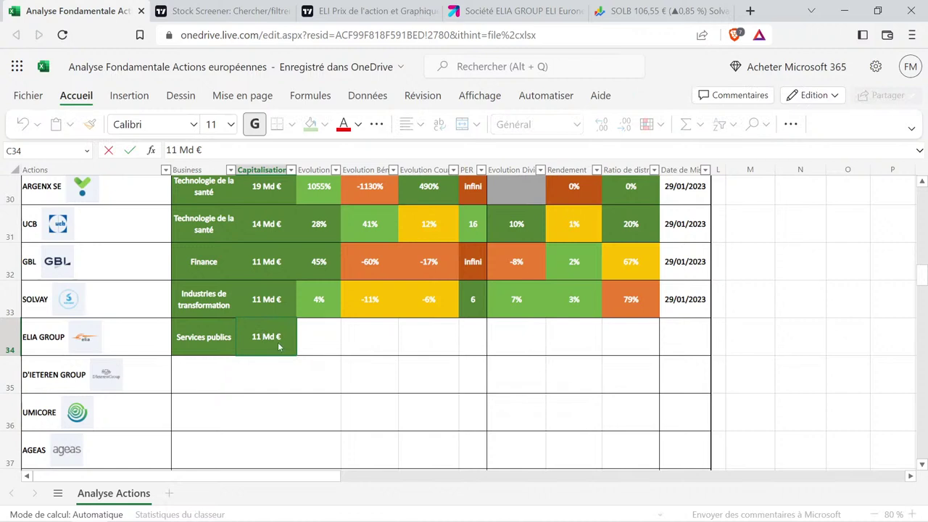
pyautogui.press('BackSpace')
pyautogui.write('0')
pyautogui.press('Return')
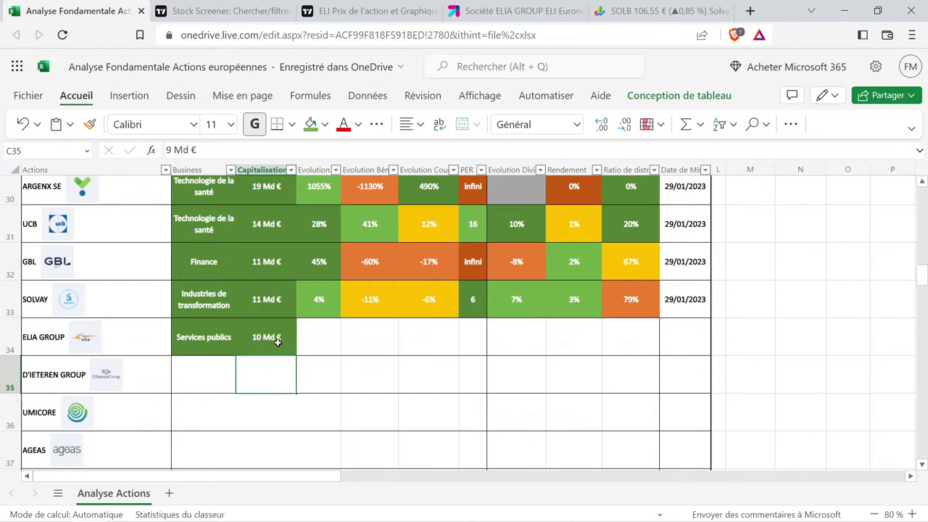
# Open ELIA GROUP's income statement on TradingView in annual view and examine its total revenue from 2017 to 2021.
pyautogui.click(369, 11)
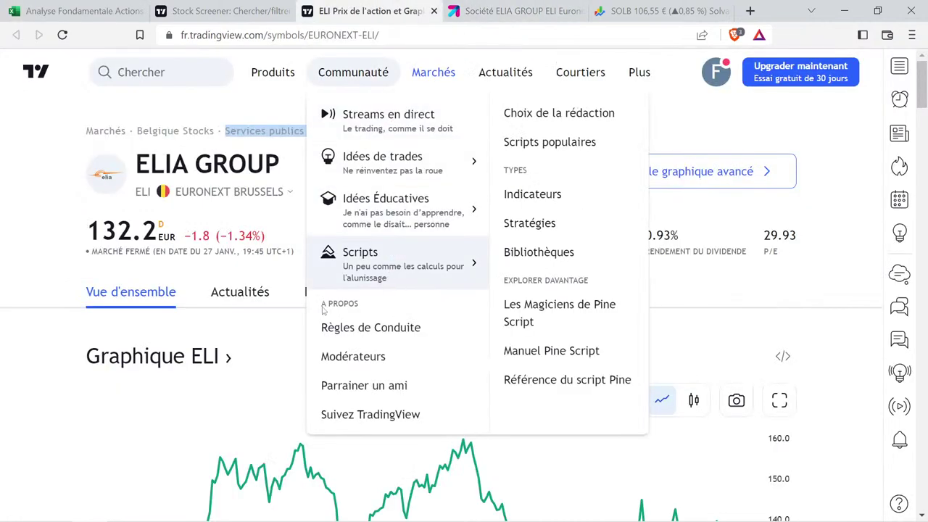
pyautogui.click(397, 297)
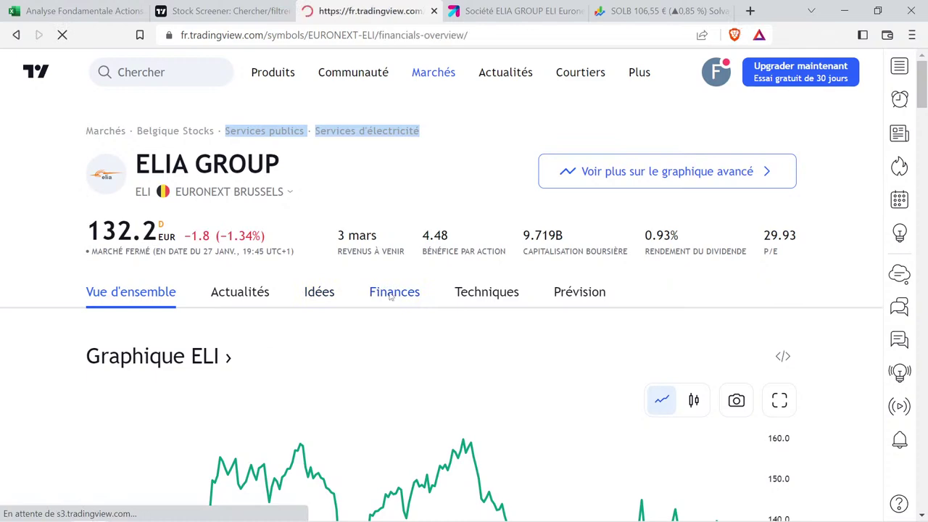
pyautogui.click(233, 404)
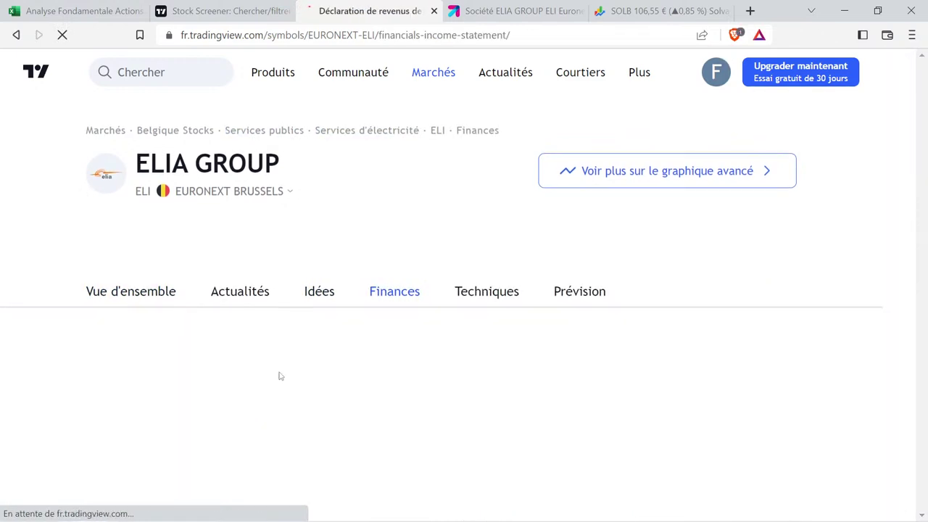
pyautogui.scroll(-4, 555, 316)
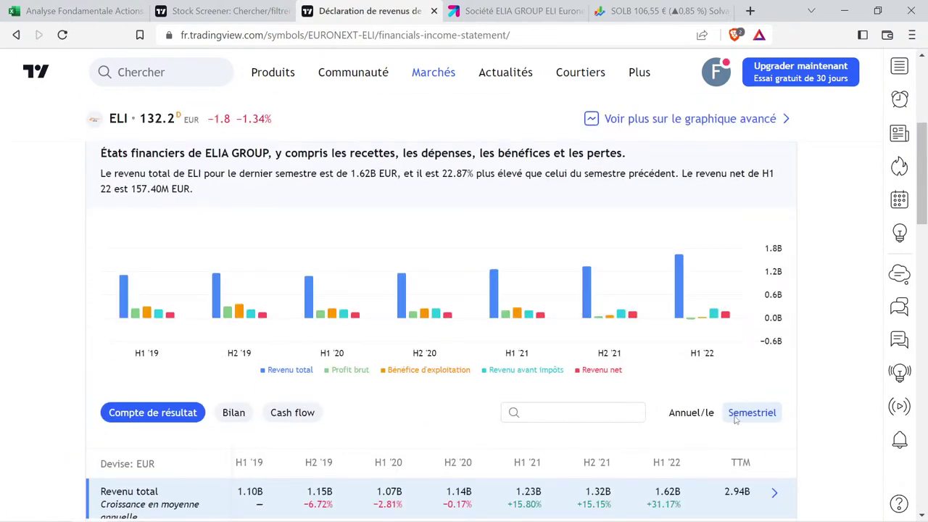
pyautogui.click(696, 414)
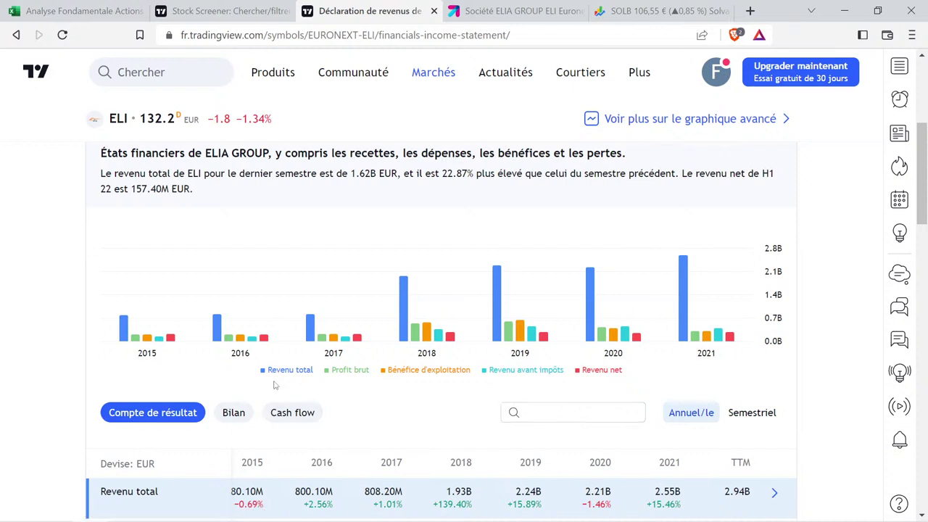
pyautogui.moveTo(353, 335)
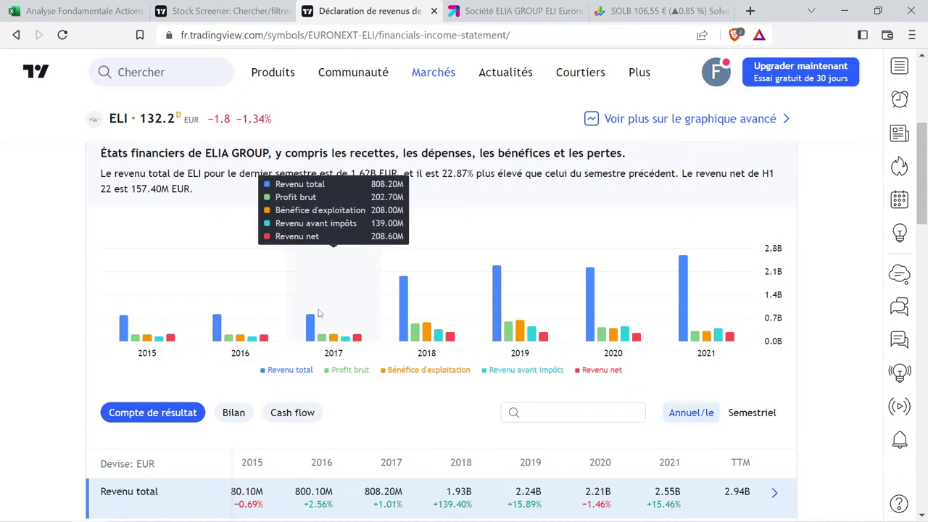
pyautogui.moveTo(695, 306)
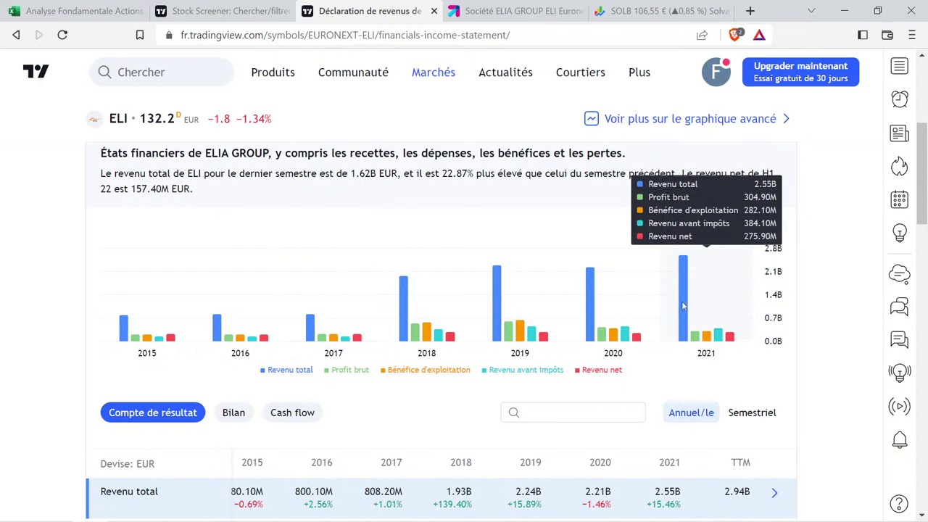
pyautogui.moveTo(524, 270)
# In the workbook's growth calculator, enter 0,8082 as the positive reference (5 ans avant) and 2,55 as the Actuel value.
pyautogui.click(80, 11)
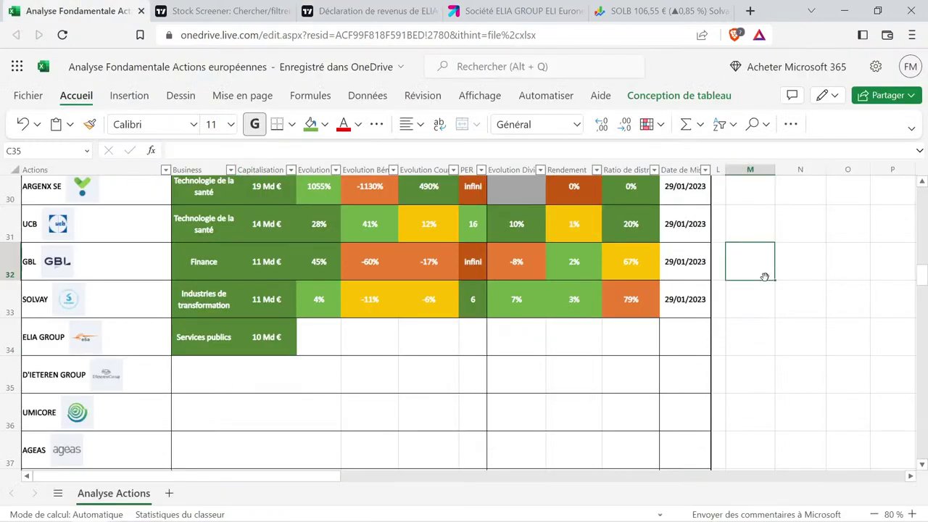
pyautogui.click(765, 277)
pyautogui.scroll(10, 786, 279)
pyautogui.click(760, 218)
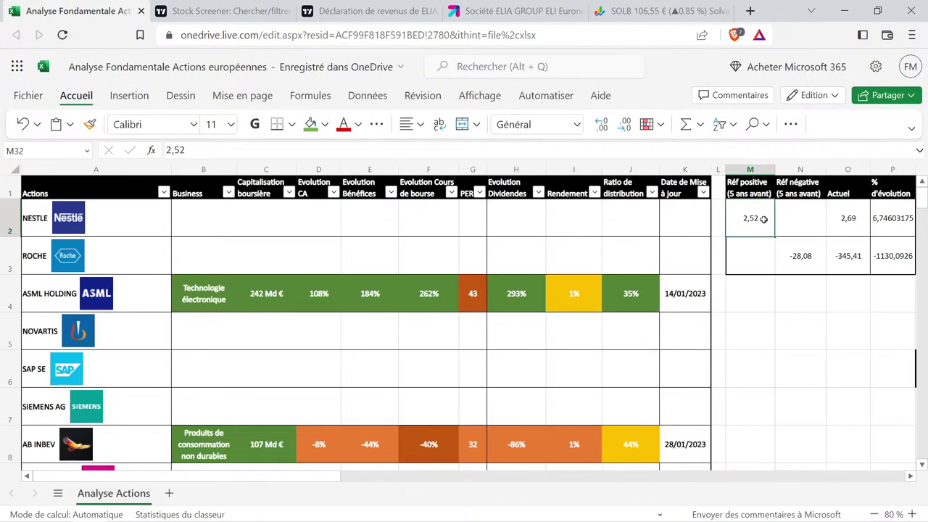
pyautogui.write('0,8082')
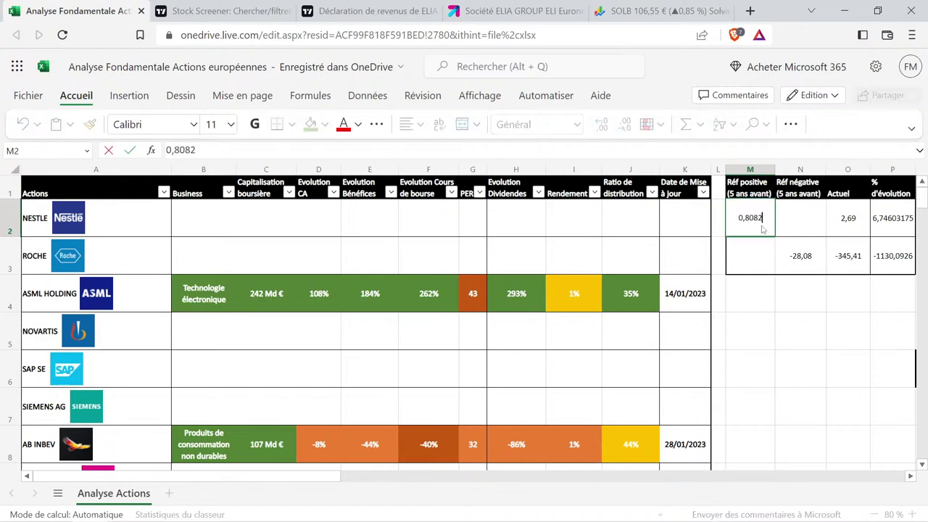
pyautogui.press('Tab')
pyautogui.press('Tab')
pyautogui.write('2,55')
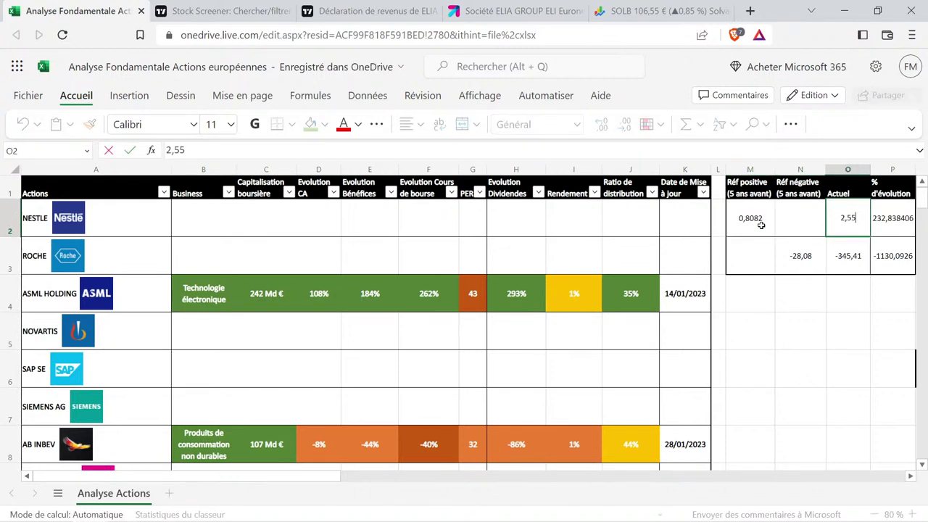
pyautogui.press('Return')
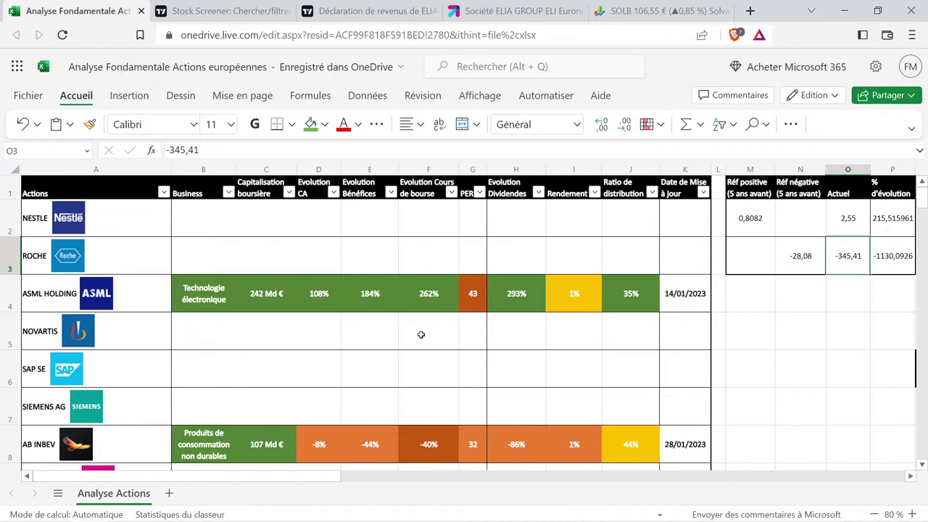
# Copy PROSUS's Evolution Bénéfices cell into ELIA GROUP's Evolution CA cell.
pyautogui.click(361, 348)
pyautogui.scroll(-3, 362, 347)
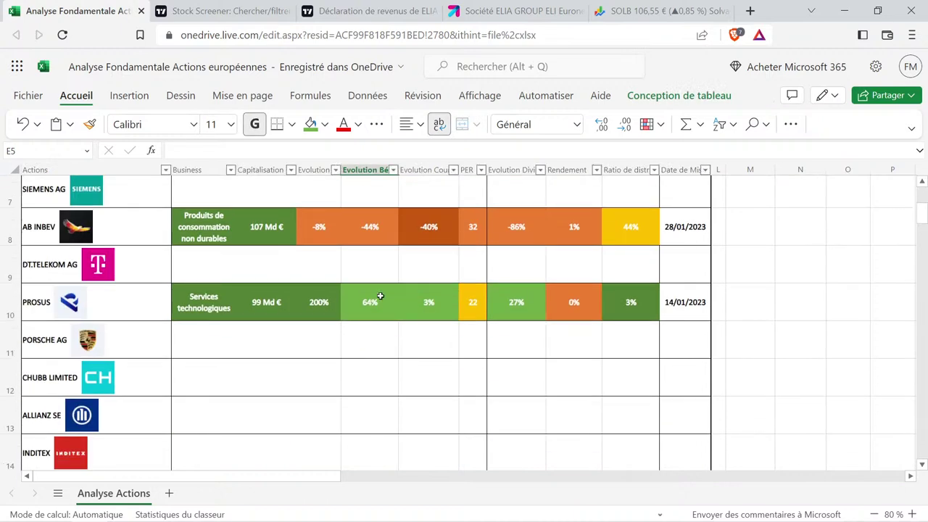
pyautogui.click(380, 296)
pyautogui.scroll(3, 380, 296)
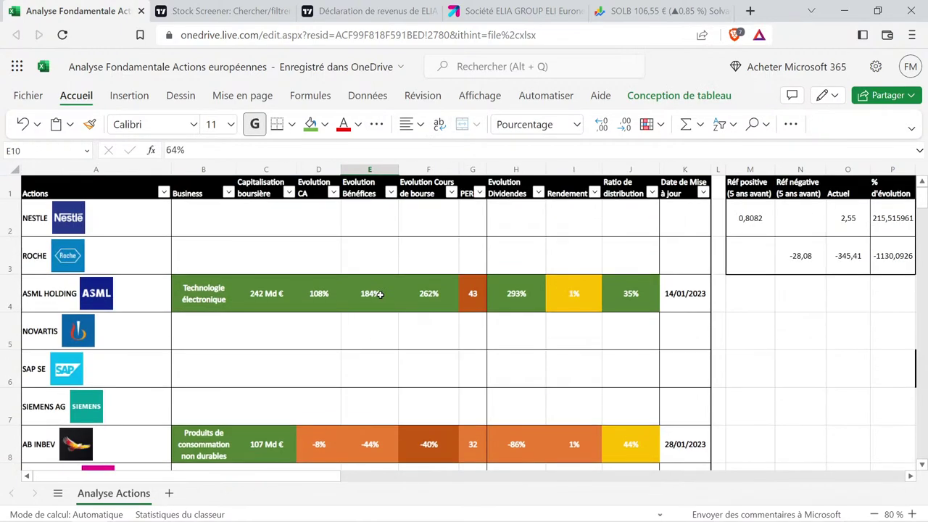
pyautogui.scroll(-4, 380, 294)
pyautogui.hotkey('ctrl', 'c')
pyautogui.scroll(-8, 379, 294)
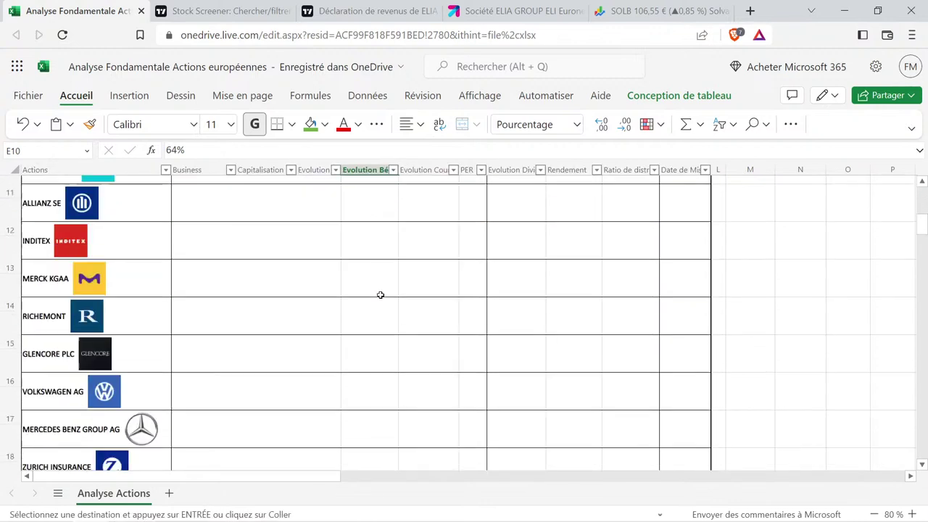
pyautogui.scroll(-2, 333, 385)
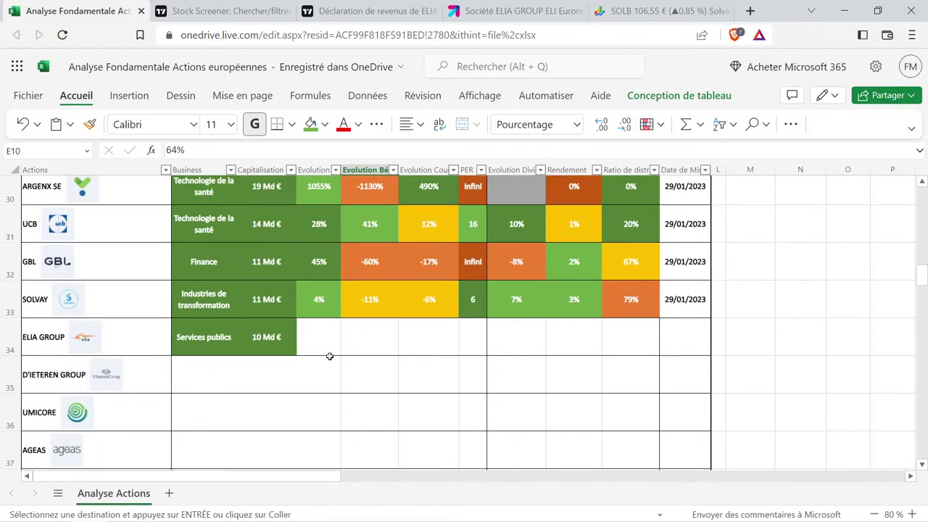
pyautogui.click(330, 351)
pyautogui.hotkey('ctrl', 'v')
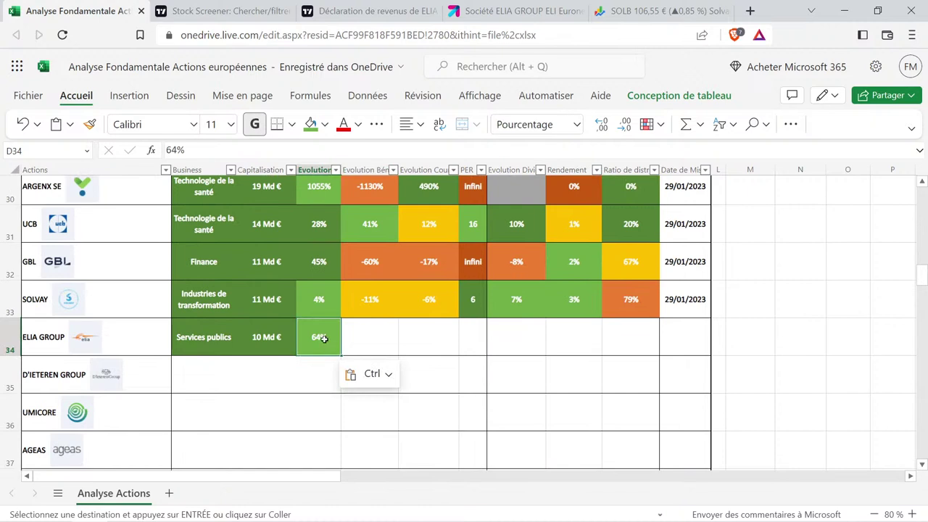
# Set ELIA GROUP's Evolution CA cell to 216%.
pyautogui.doubleClick(324, 338)
pyautogui.press('BackSpace')
pyautogui.press('BackSpace')
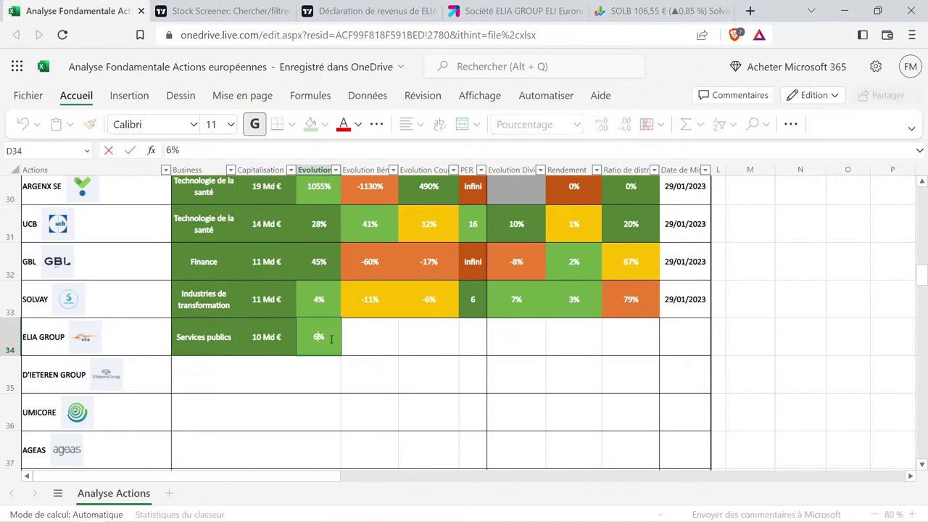
pyautogui.write('216')
pyautogui.press('Return')
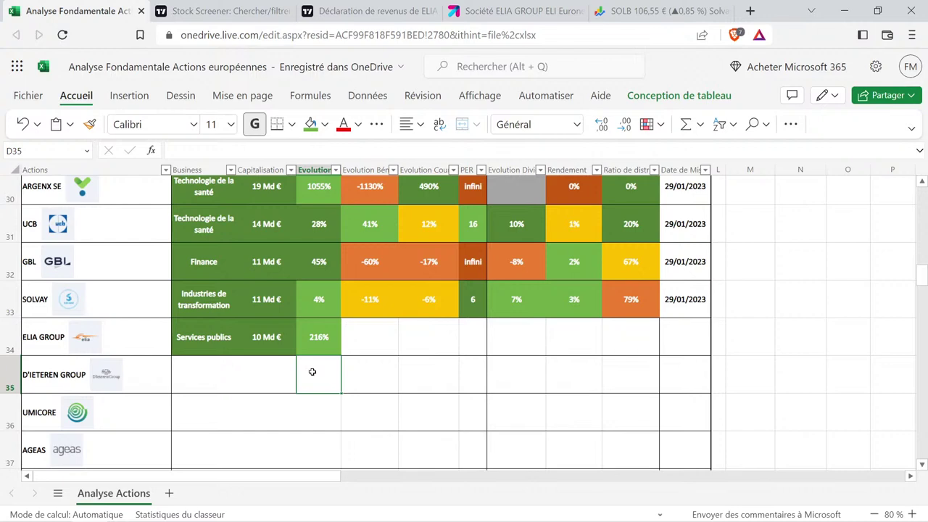
# Switch to ELIA GROUP's income statement on TradingView and examine its annual net income from 2017 to 2021.
pyautogui.click(358, 10)
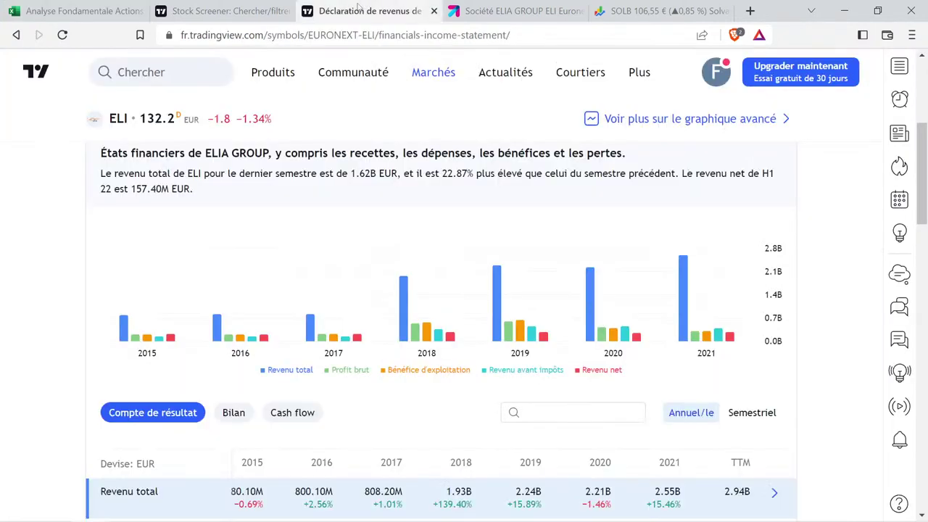
pyautogui.moveTo(366, 76)
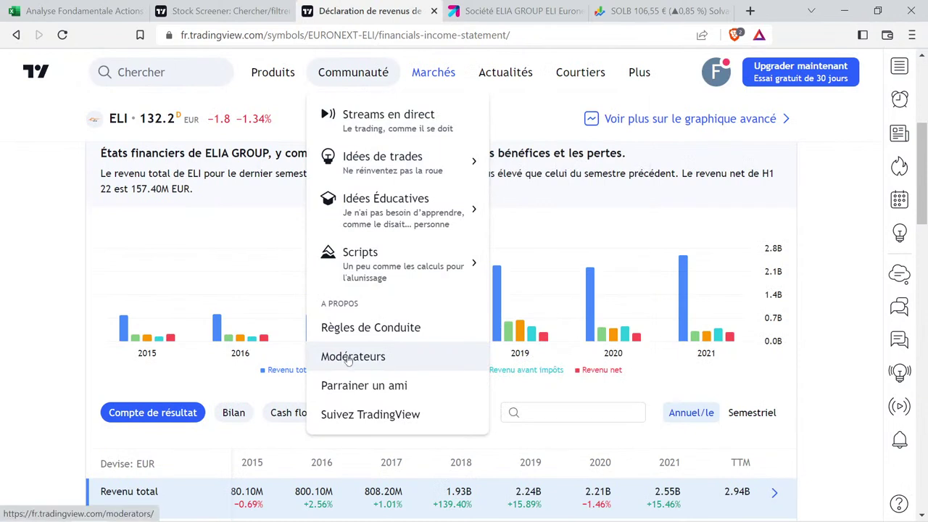
pyautogui.moveTo(334, 331)
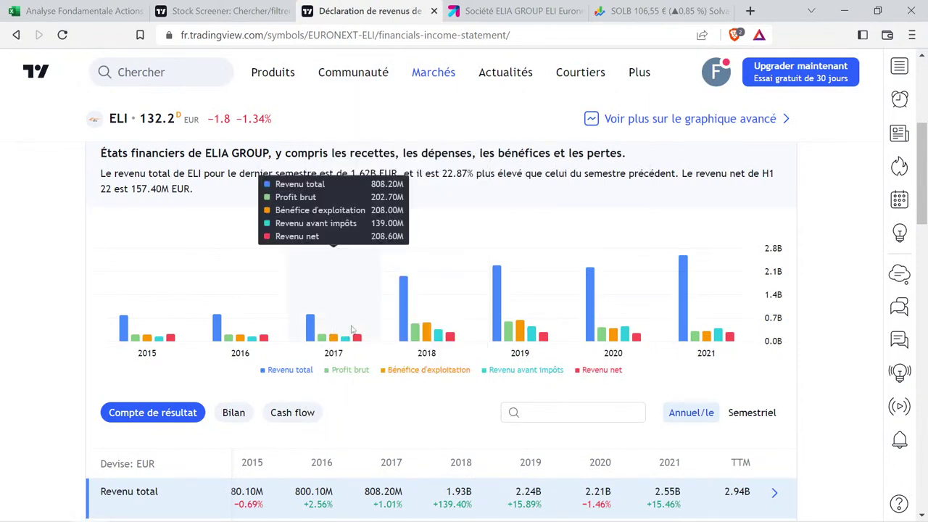
pyautogui.moveTo(423, 338)
pyautogui.moveTo(523, 338)
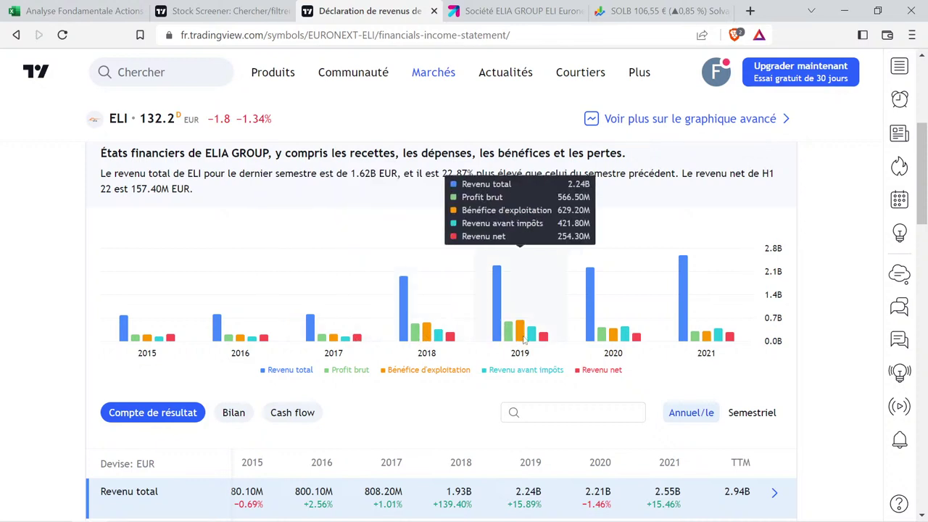
pyautogui.moveTo(584, 343)
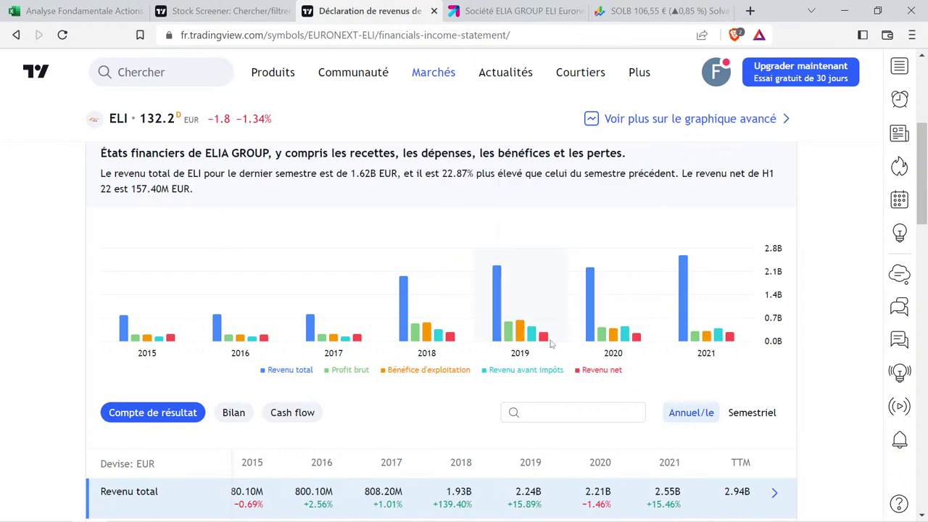
pyautogui.moveTo(724, 339)
pyautogui.moveTo(363, 337)
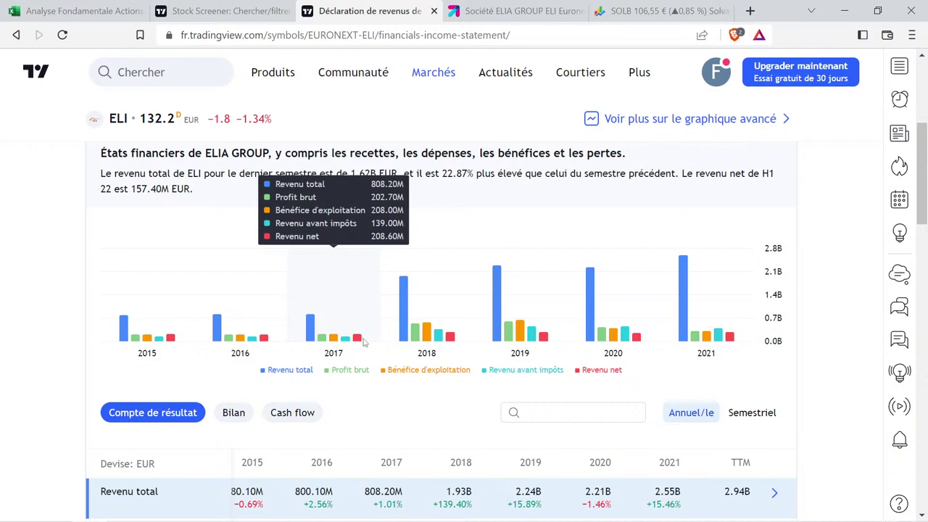
pyautogui.moveTo(16, 508)
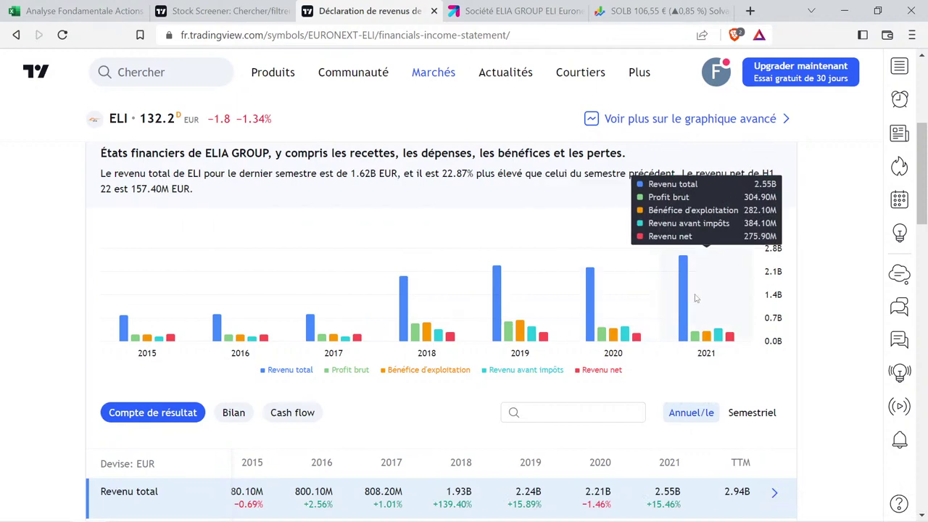
# Back in the workbook's growth calculator, enter 208,6 as the positive reference (5 ans avant) and 275,9 as the Actuel value.
pyautogui.click(80, 10)
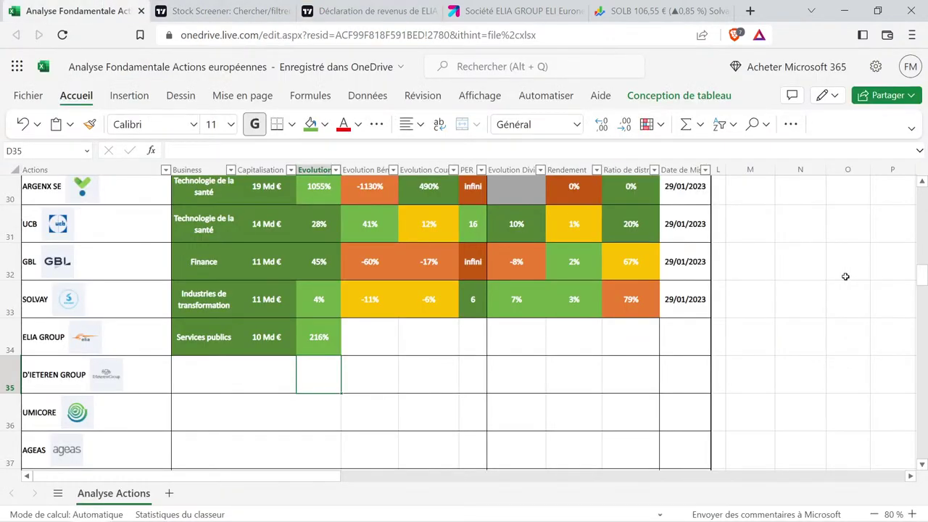
pyautogui.click(797, 283)
pyautogui.scroll(10, 794, 275)
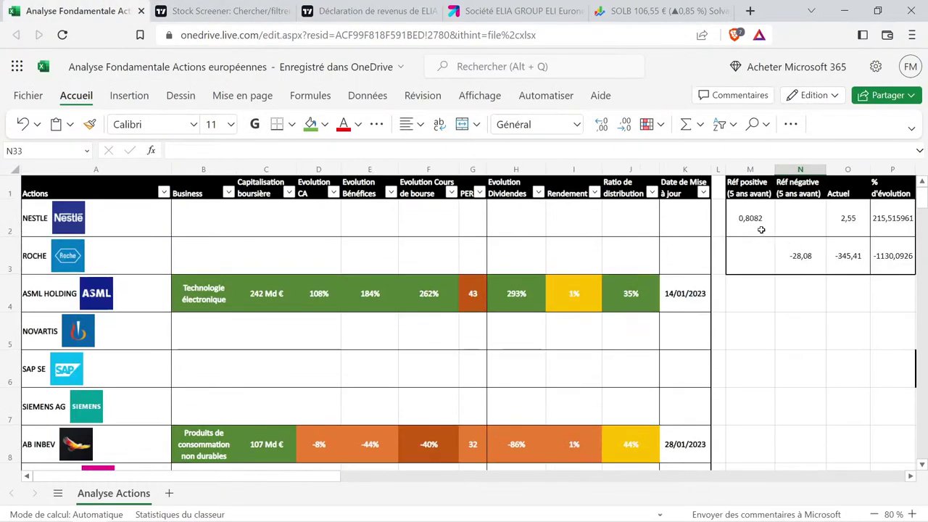
pyautogui.click(761, 231)
pyautogui.write('208,6')
pyautogui.press('Tab')
pyautogui.press('Tab')
pyautogui.write('275,9')
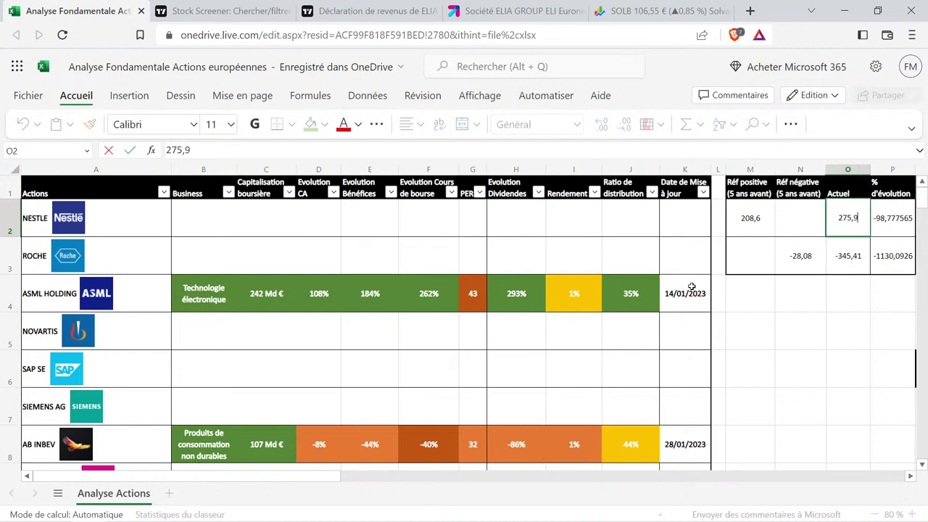
pyautogui.press('Return')
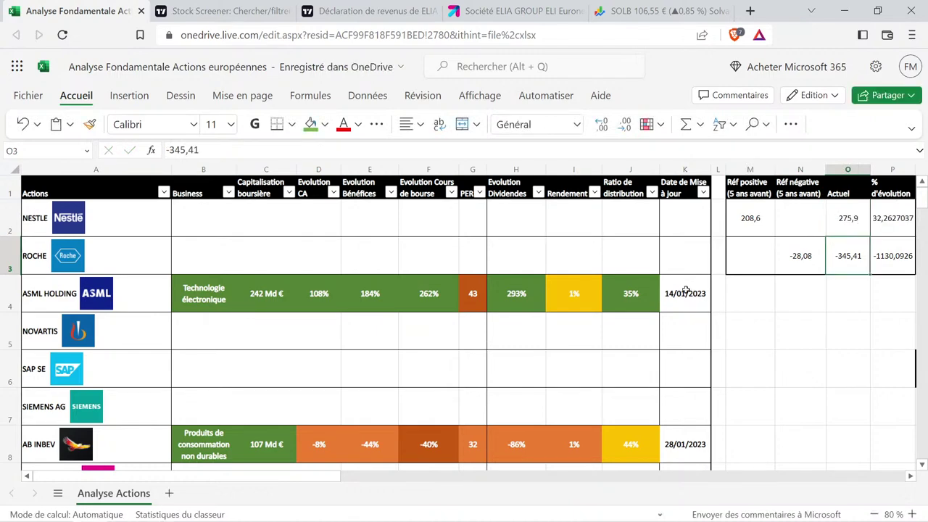
# Copy PROSUS's Evolution Bénéfices cell into the same column of ELIA GROUP's row.
pyautogui.scroll(-5, 424, 368)
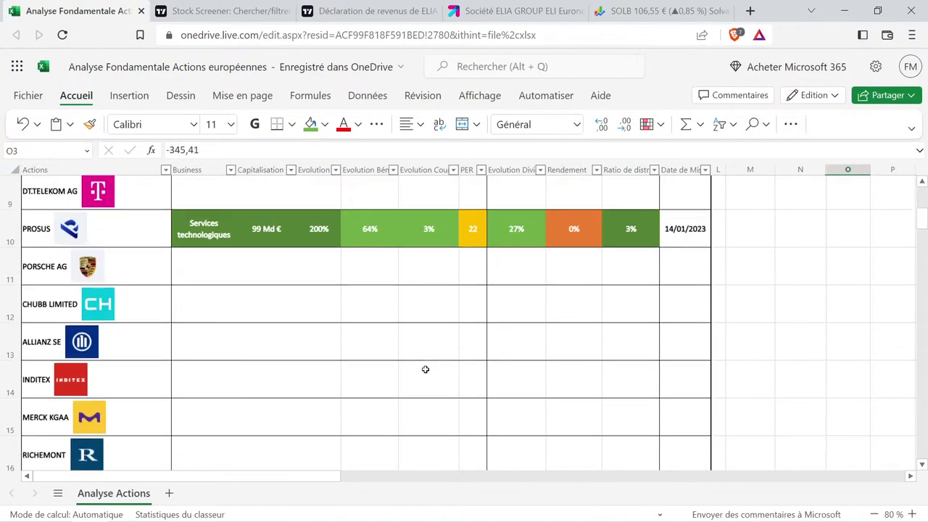
pyautogui.scroll(2, 424, 368)
pyautogui.click(385, 303)
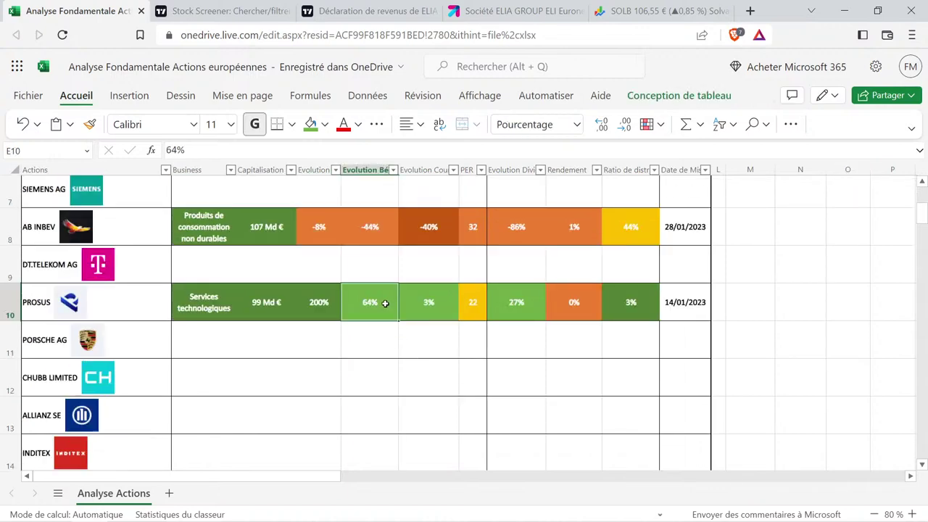
pyautogui.hotkey('ctrl', 'c')
pyautogui.scroll(-8, 378, 322)
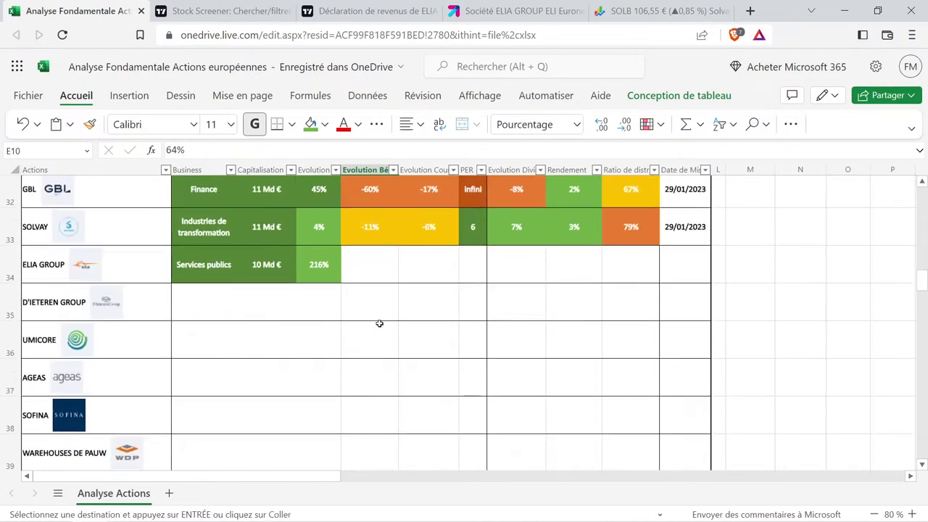
pyautogui.click(381, 271)
pyautogui.hotkey('ctrl', 'v')
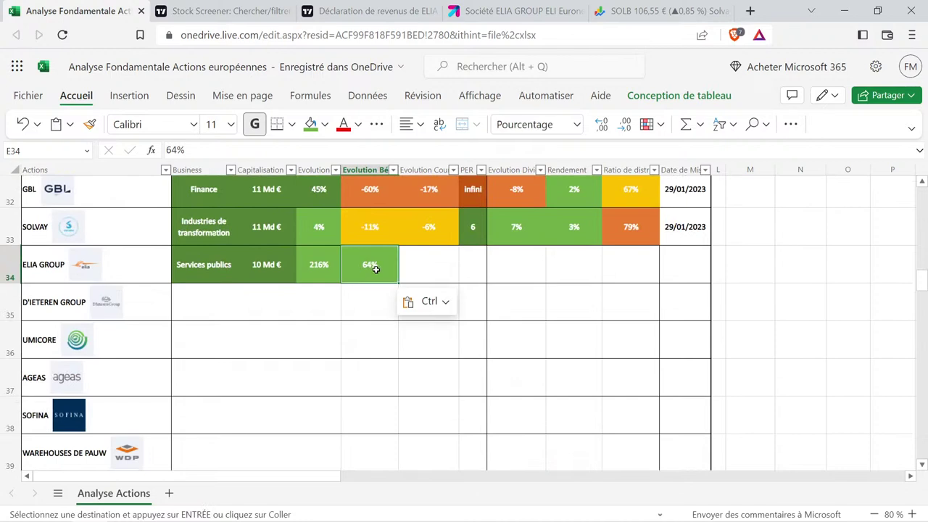
# Set ELIA GROUP's Evolution Bénéfices cell to 32% and select it together with the Evolution CA cell.
pyautogui.doubleClick(369, 265)
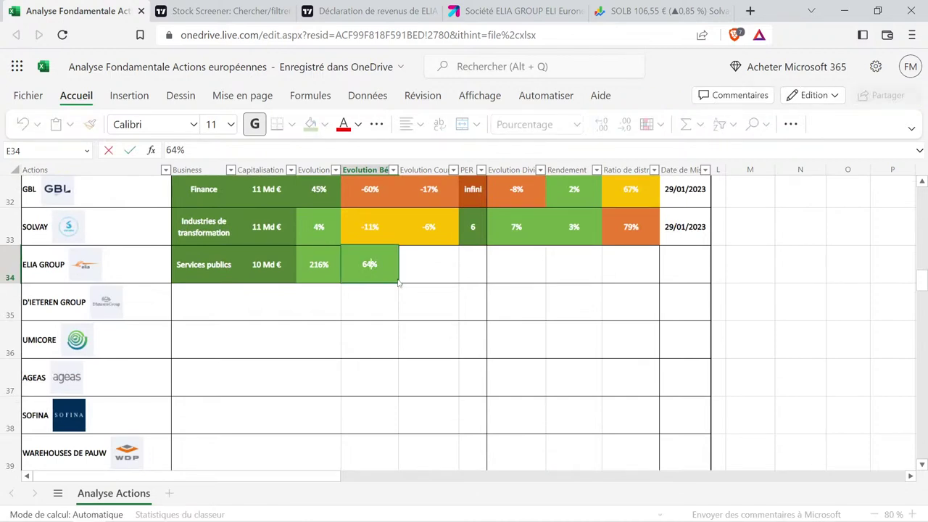
pyautogui.press('BackSpace')
pyautogui.press('BackSpace')
pyautogui.write('32')
pyautogui.press('Return')
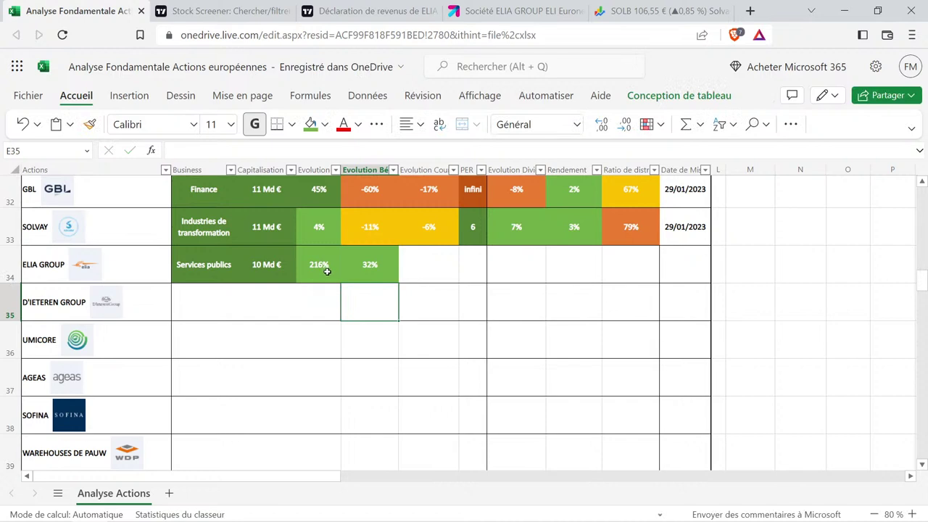
pyautogui.moveTo(326, 270); pyautogui.dragTo(365, 273)
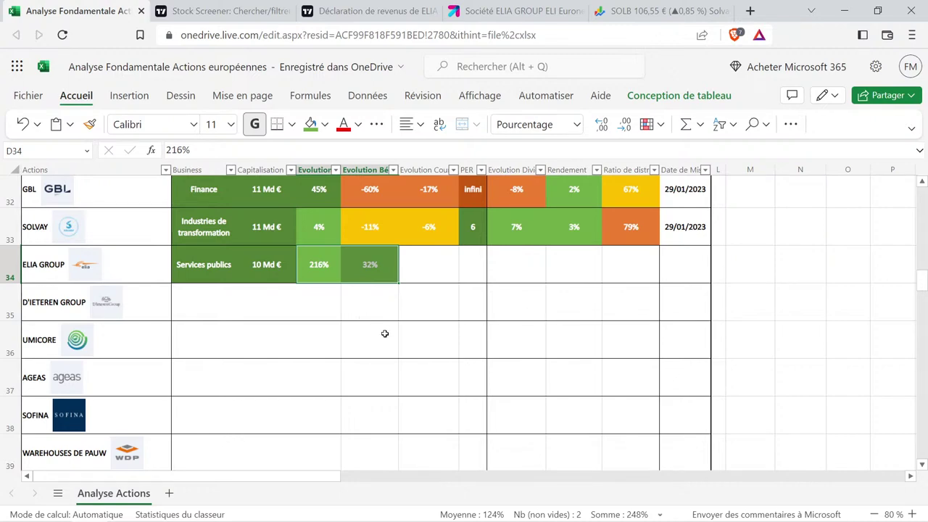
# Switch to TradingView, open ELIA GROUP's forecast page and examine the one-year price targets and analyst rating.
pyautogui.click(369, 10)
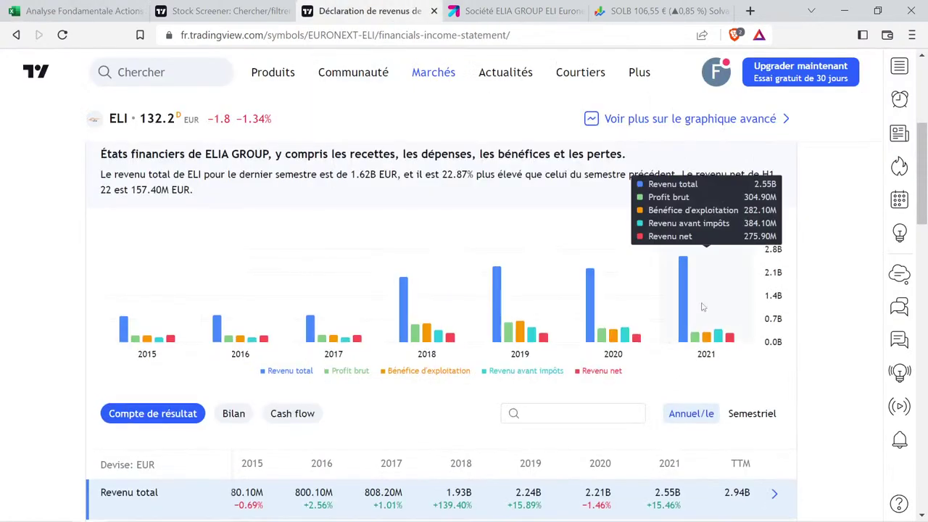
pyautogui.scroll(4, 668, 295)
pyautogui.click(595, 291)
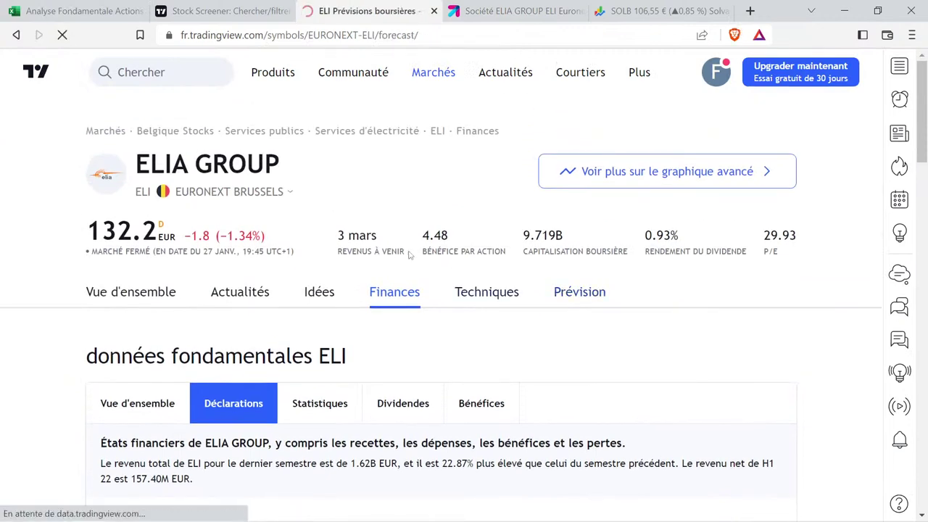
pyautogui.scroll(-2, 437, 308)
pyautogui.scroll(-2, 638, 172)
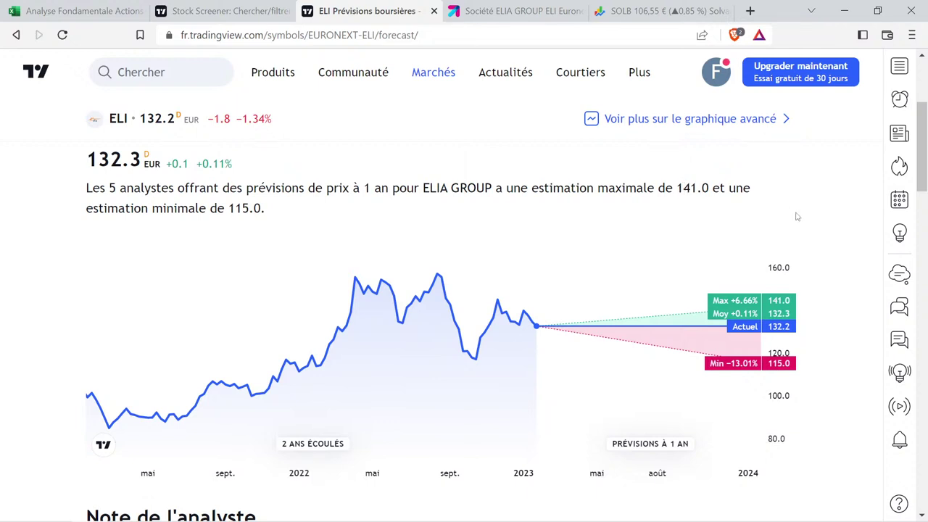
pyautogui.scroll(-4, 656, 265)
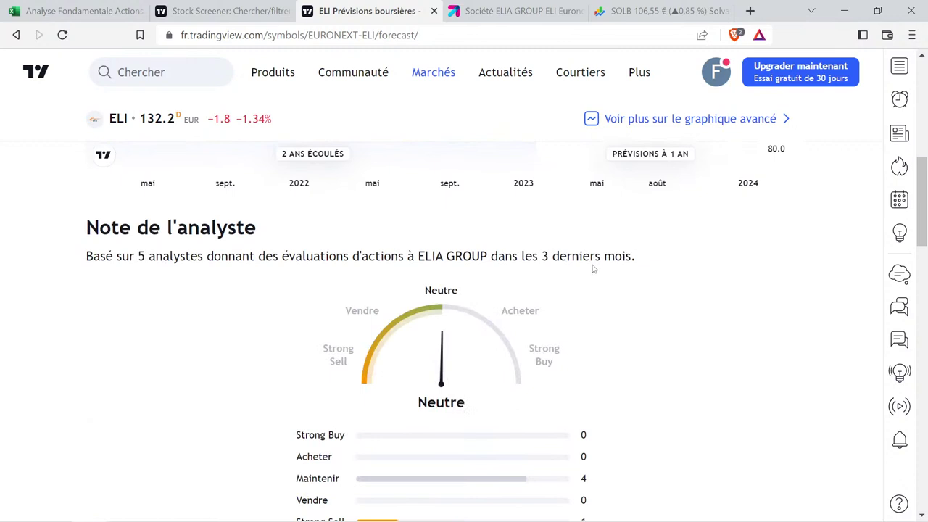
pyautogui.scroll(-1, 588, 268)
pyautogui.scroll(-2, 616, 300)
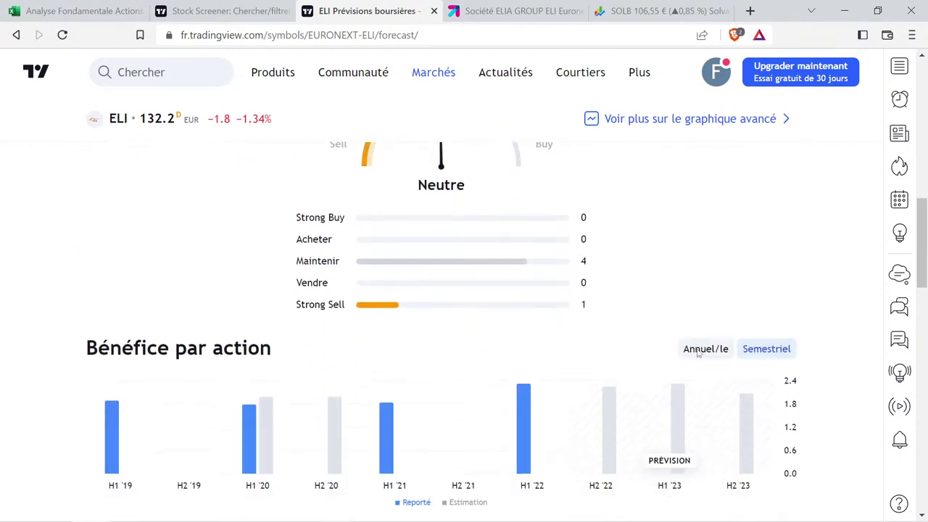
# Show ELIA GROUP's earnings per share annually and examine the estimates for 2022 through 2025.
pyautogui.click(700, 351)
pyautogui.scroll(-2, 649, 288)
pyautogui.scroll(1, 650, 288)
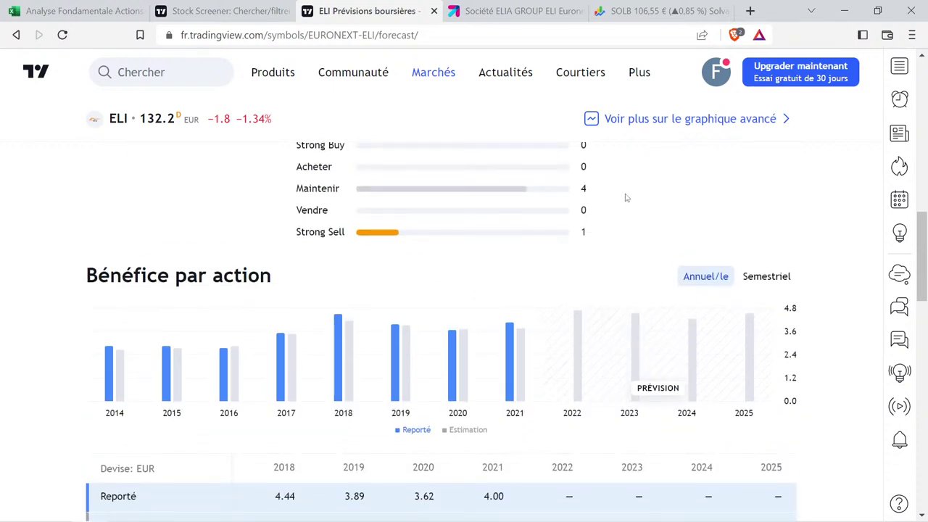
pyautogui.moveTo(545, 321)
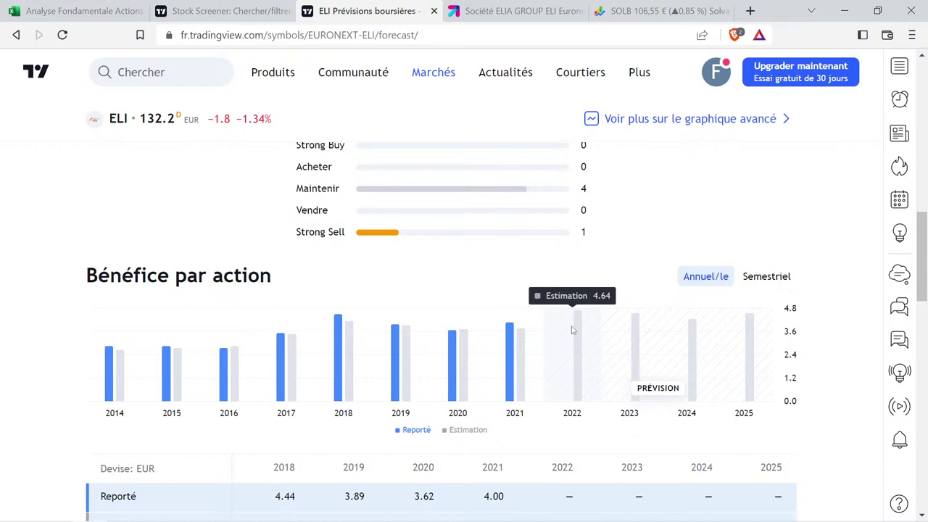
pyautogui.moveTo(634, 334)
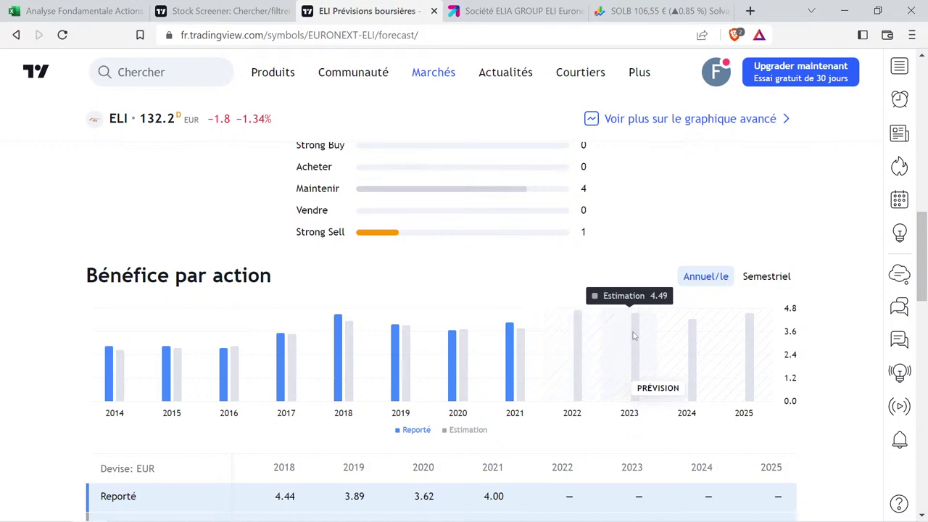
pyautogui.moveTo(667, 323)
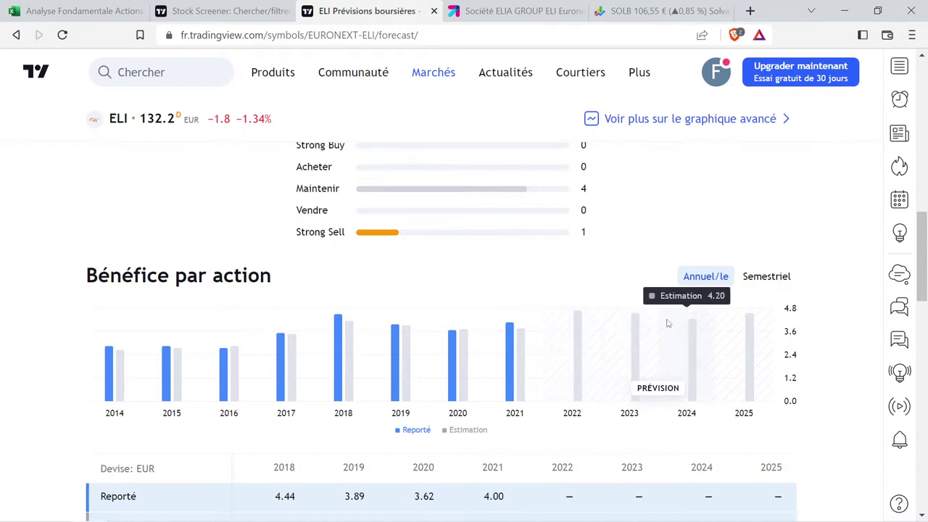
pyautogui.moveTo(734, 341)
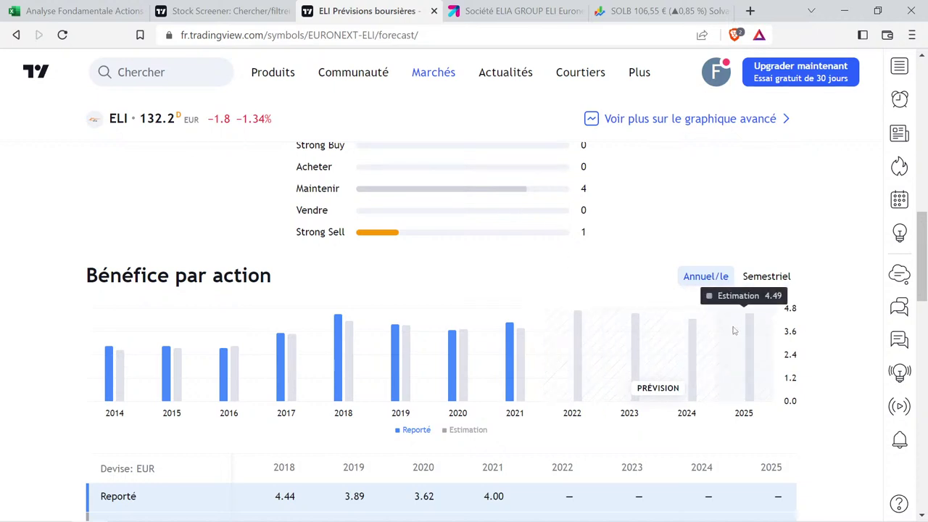
# Check ELIA GROUP's Evolution Bénéfices cell in the workbook, then examine its annual revenue estimates for 2023 and 2024 on TradingView.
pyautogui.click(80, 11)
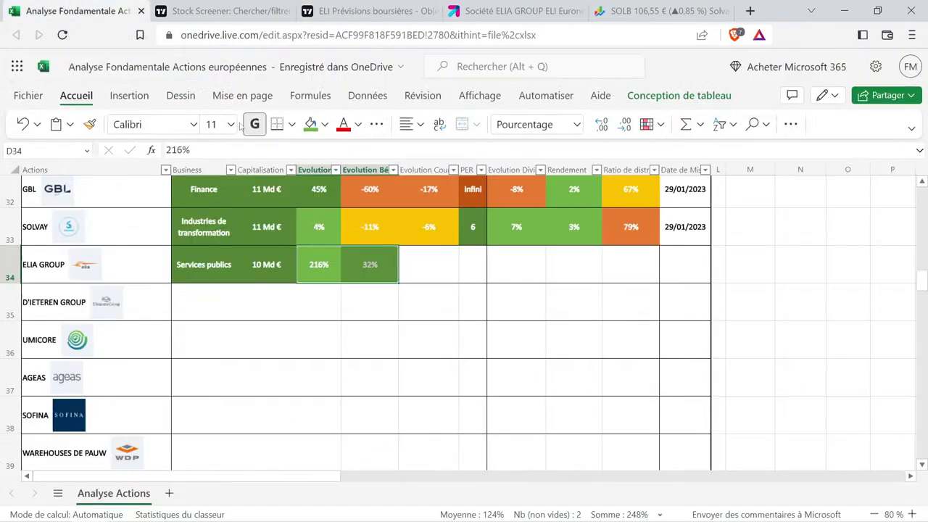
pyautogui.click(375, 267)
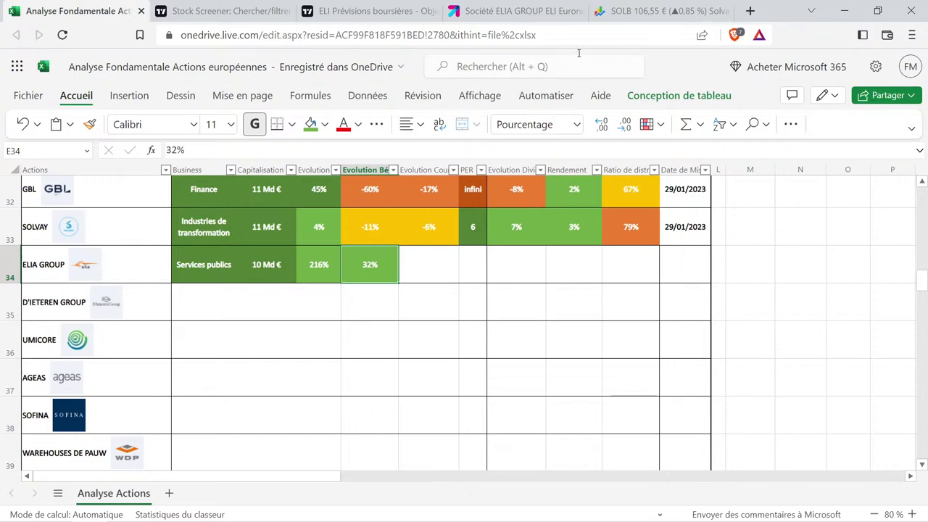
pyautogui.click(397, 5)
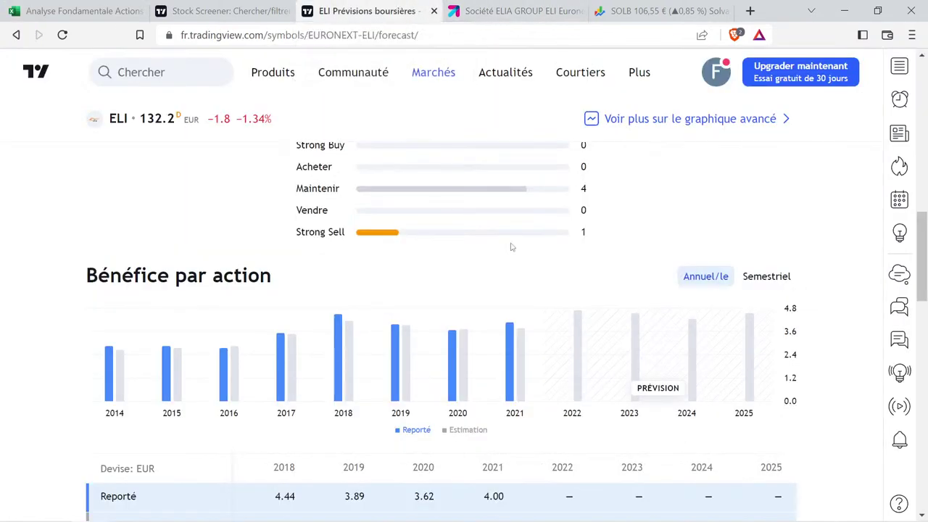
pyautogui.scroll(-3, 663, 297)
pyautogui.scroll(3, 658, 291)
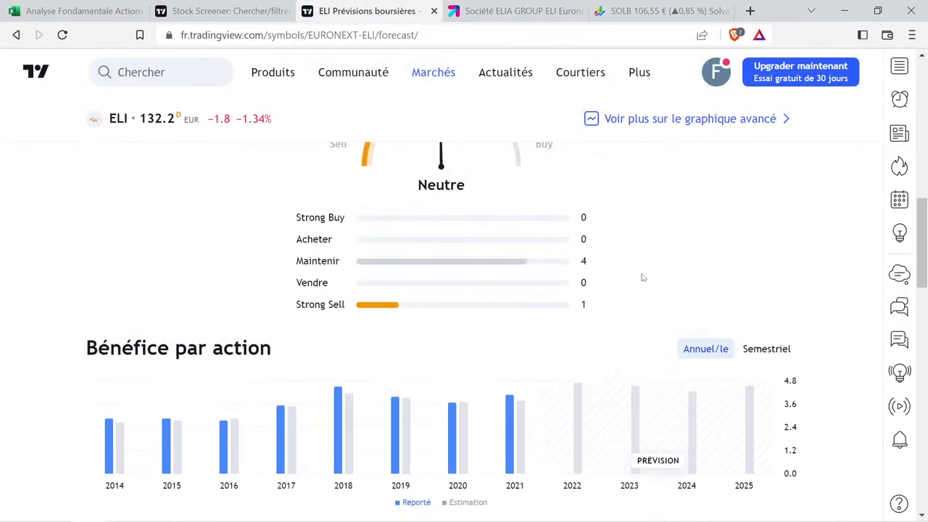
pyautogui.scroll(-3, 655, 242)
pyautogui.scroll(-2, 598, 242)
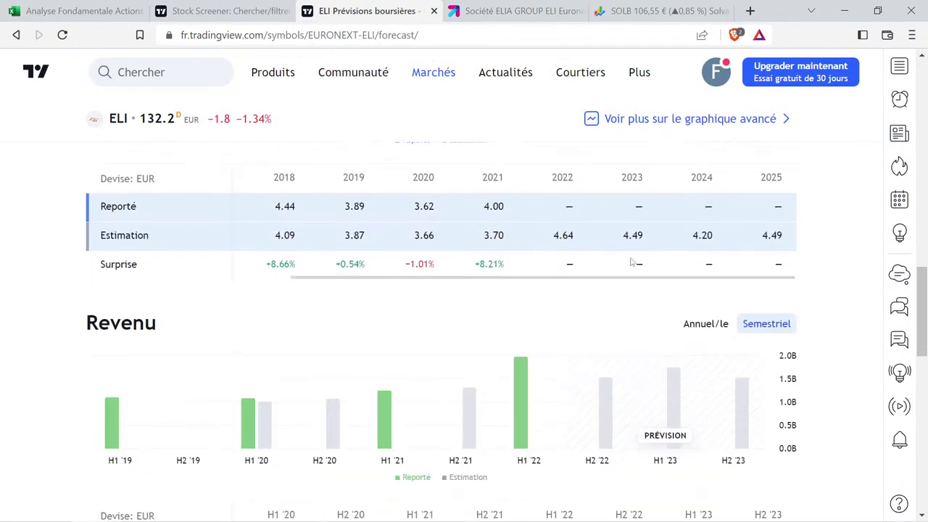
pyautogui.click(715, 324)
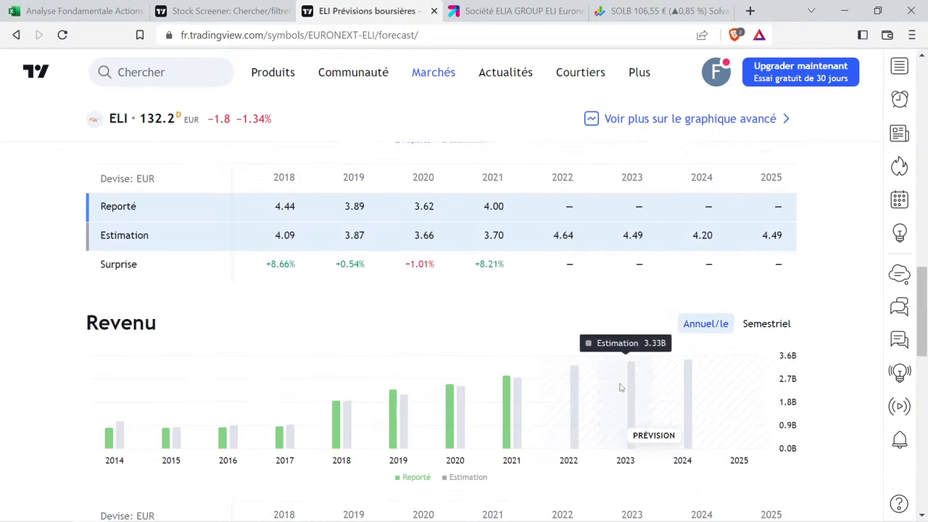
pyautogui.moveTo(689, 389)
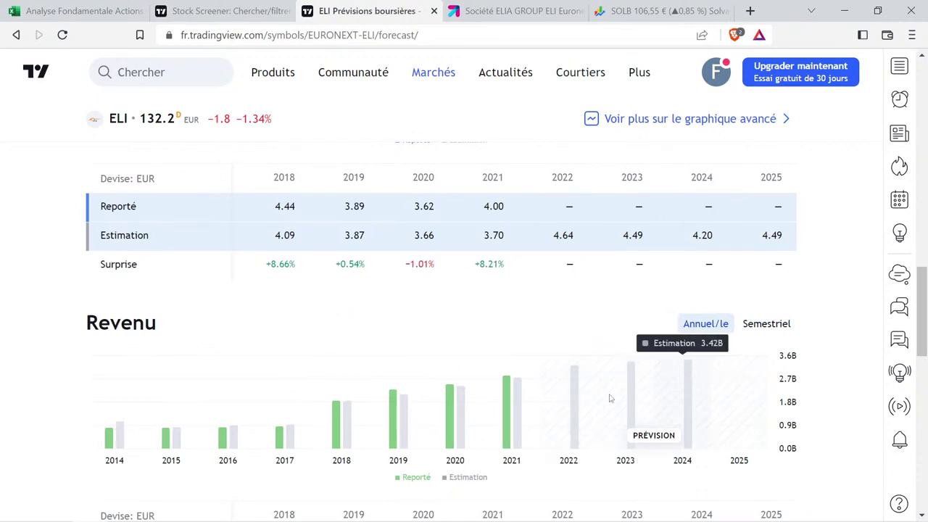
pyautogui.scroll(3, 599, 383)
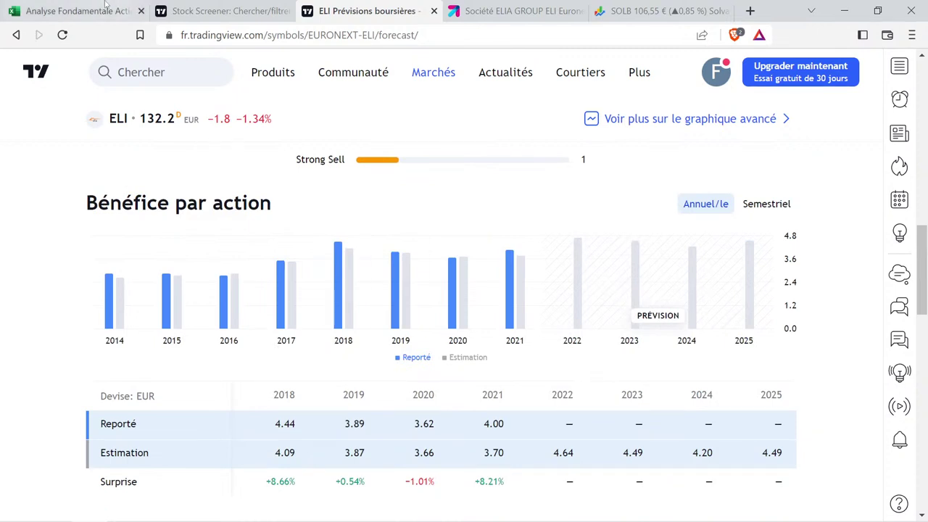
# Return to the workbook and review ELIA GROUP's Evolution CA and Evolution Bénéfices cells.
pyautogui.click(83, 11)
pyautogui.click(332, 293)
pyautogui.click(326, 256)
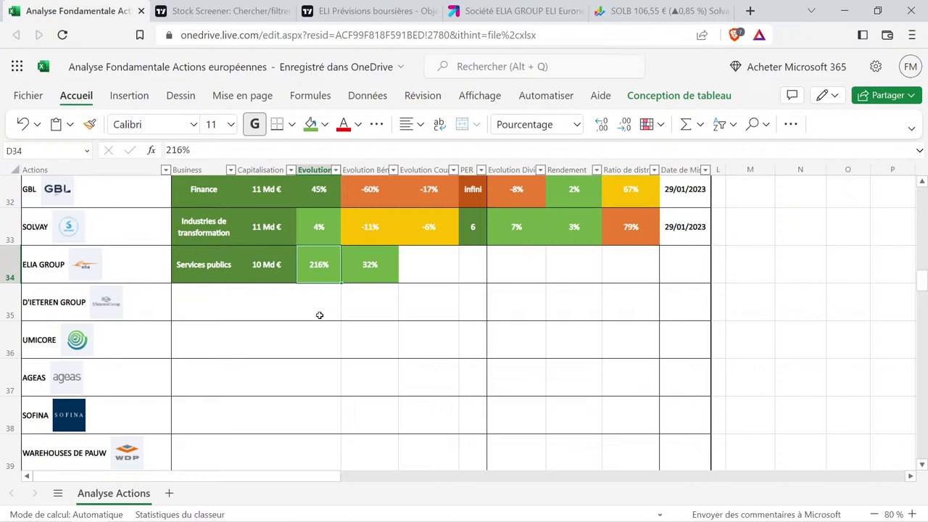
pyautogui.click(372, 325)
pyautogui.click(377, 279)
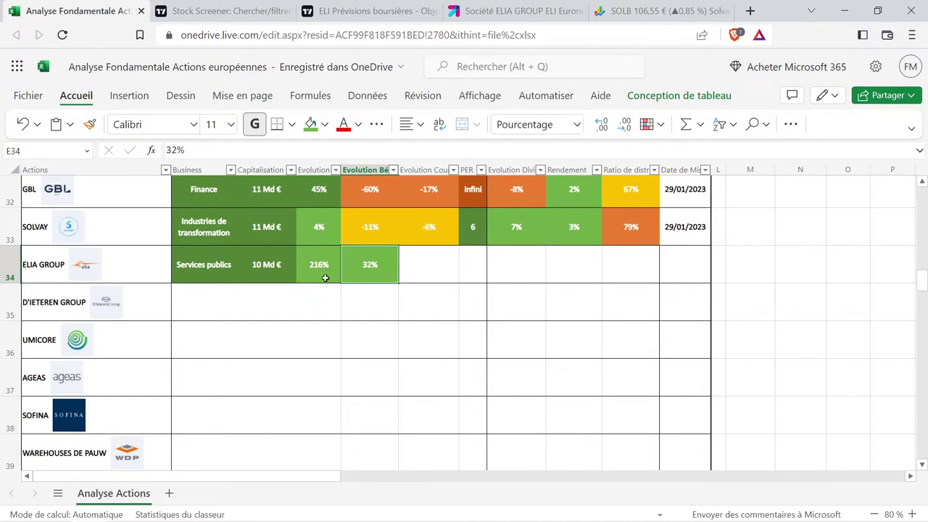
# Switch to Google Finance, search for EBR: eli and open the Elia quote.
pyautogui.click(633, 6)
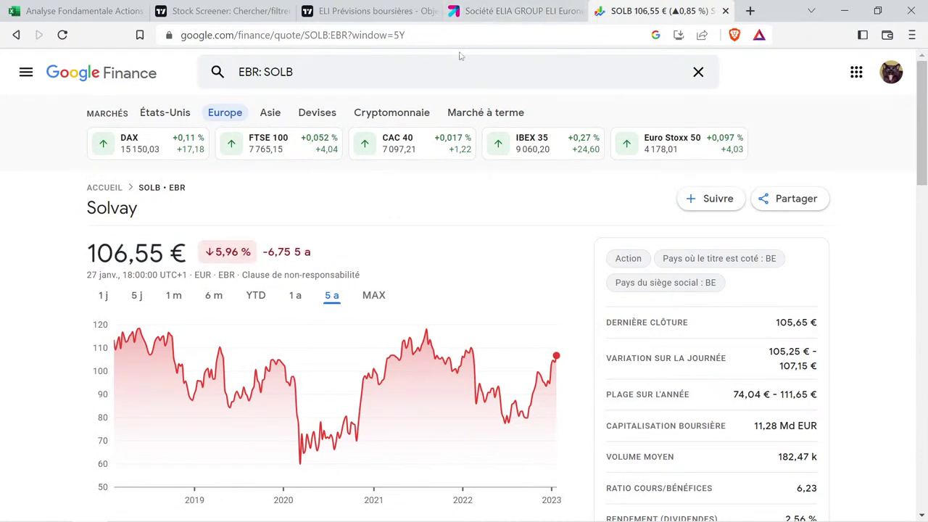
pyautogui.click(321, 76)
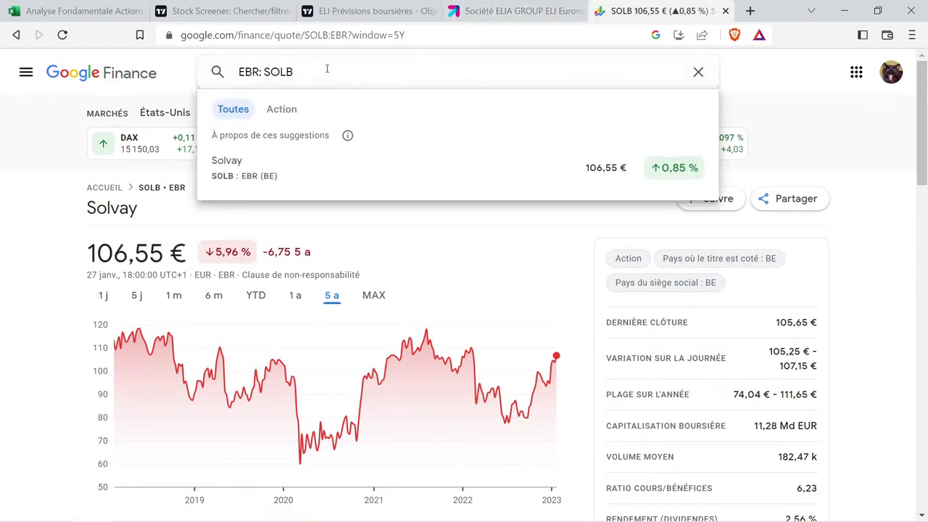
pyautogui.press('BackSpace')
pyautogui.press('BackSpace')
pyautogui.press('BackSpace')
pyautogui.press('BackSpace')
pyautogui.write('eli')
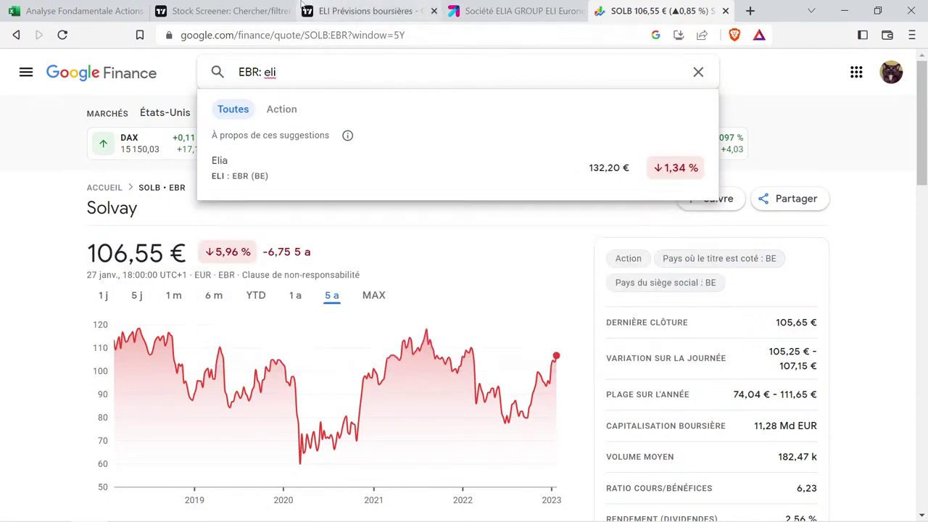
pyautogui.click(247, 156)
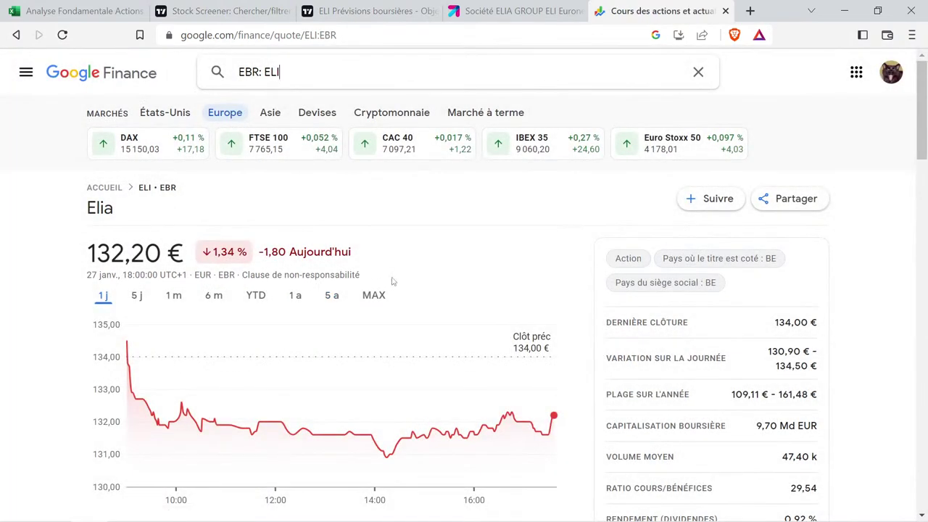
# Display Elia's five-year price chart and measure the price change from the early 2022 peak and from 31 January 2020 to 27 January 2023.
pyautogui.click(334, 295)
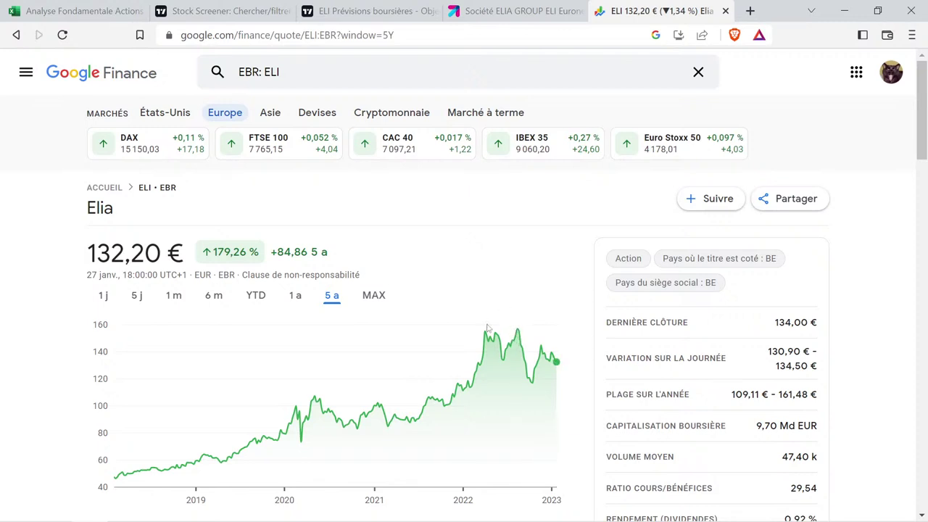
pyautogui.moveTo(486, 335)
pyautogui.moveTo(486, 336)
pyautogui.mouseDown()
pyautogui.moveTo(569, 337)
pyautogui.moveTo(547, 352)
pyautogui.moveTo(544, 366)
pyautogui.moveTo(557, 365)
pyautogui.mouseUp()
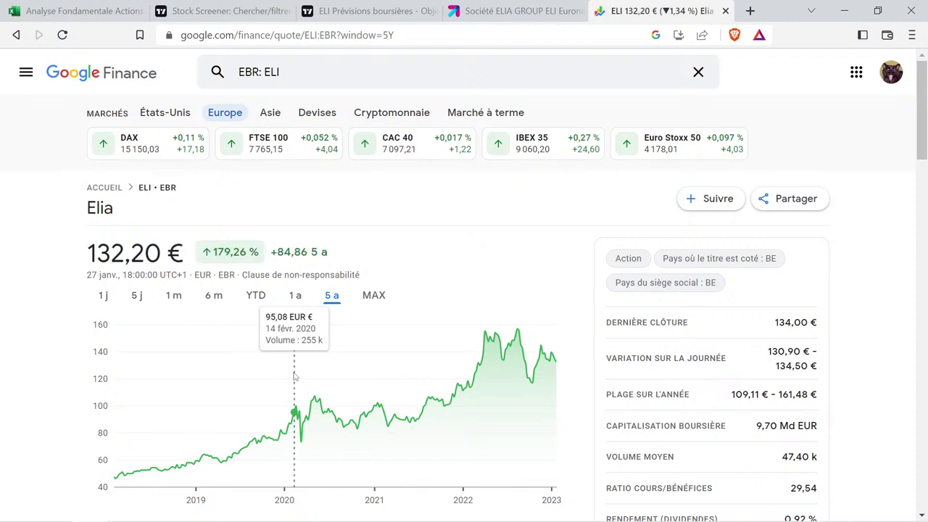
pyautogui.moveTo(295, 377); pyautogui.dragTo(302, 377)
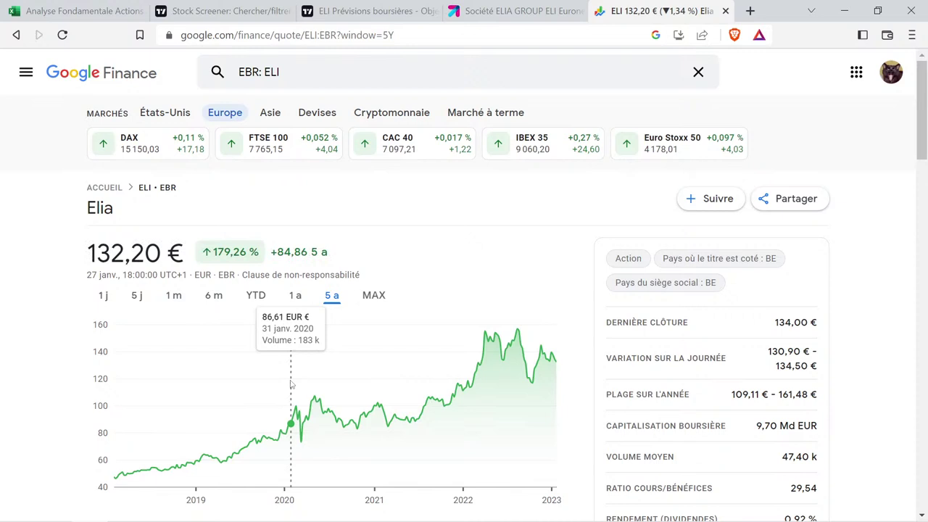
pyautogui.moveTo(290, 384); pyautogui.dragTo(565, 385)
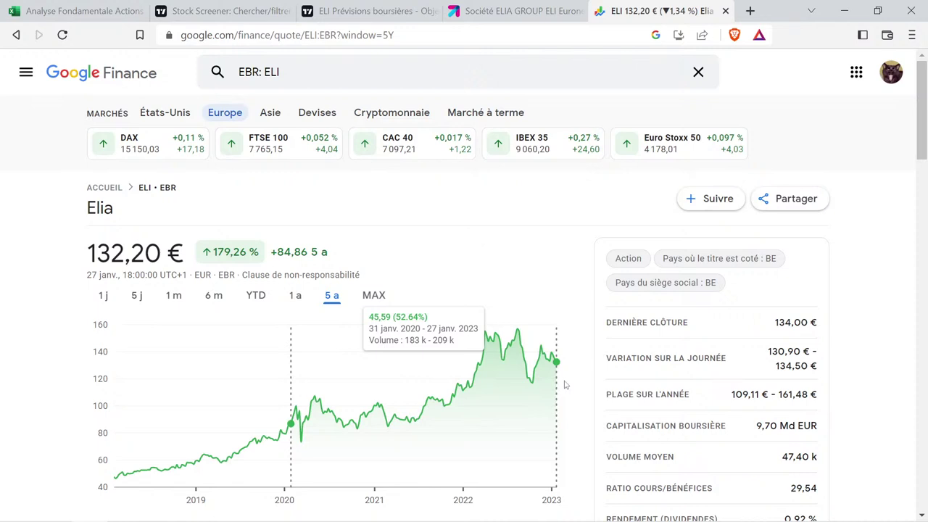
pyautogui.moveTo(565, 385); pyautogui.dragTo(565, 384)
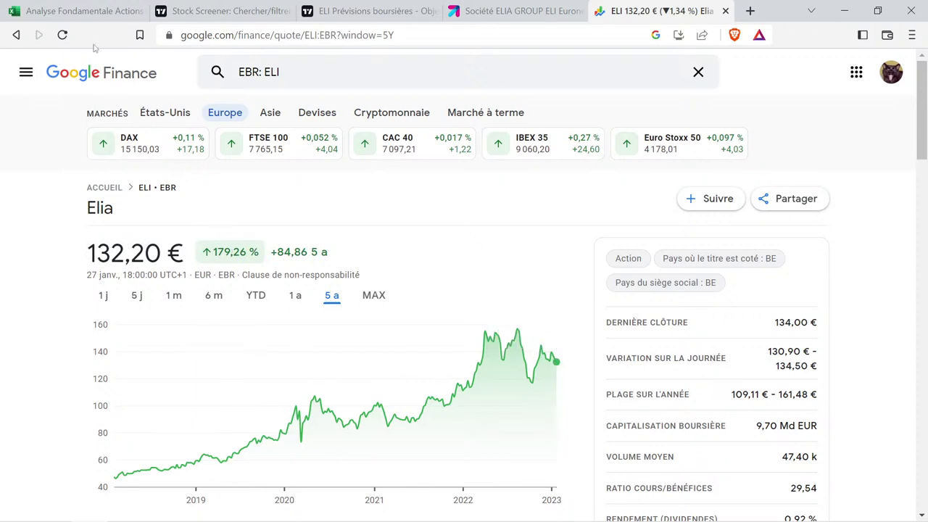
# Back in the workbook, copy ARGENX SE's Evolution Cours cell into the same column of ELIA GROUP's row.
pyautogui.click(83, 11)
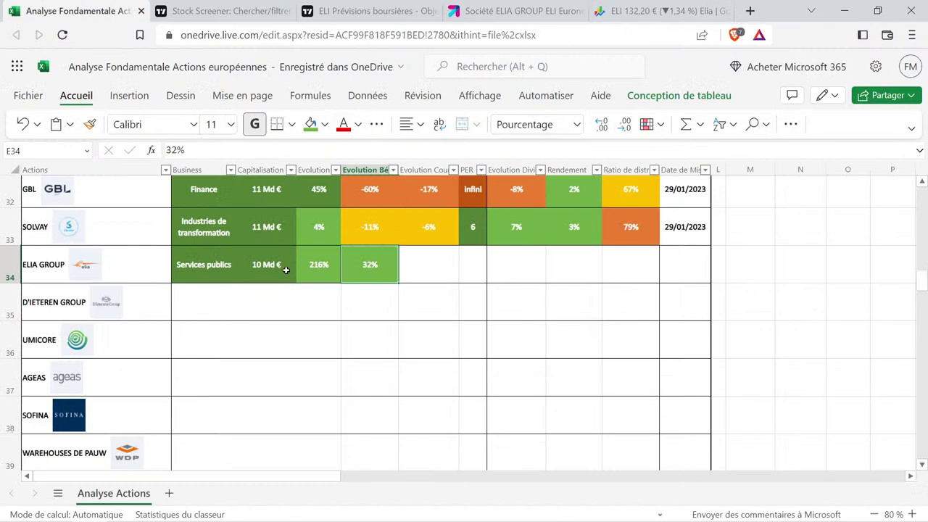
pyautogui.scroll(3, 391, 265)
pyautogui.click(434, 264)
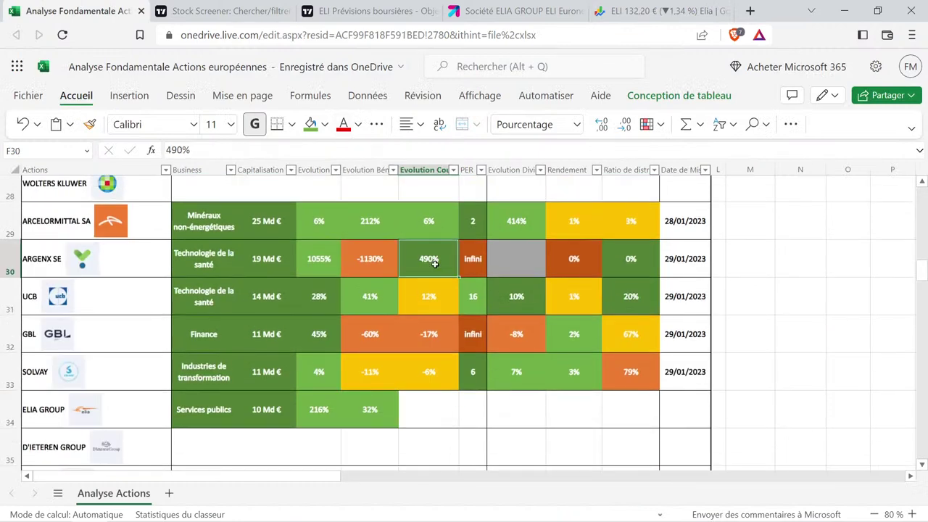
pyautogui.hotkey('ctrl', 'c')
pyautogui.click(431, 412)
pyautogui.hotkey('ctrl', 'v')
# Replace the pasted value in ELIA GROUP's Evolution Cours cell with 179%.
pyautogui.doubleClick(427, 411)
pyautogui.press('BackSpace')
pyautogui.click(423, 410)
pyautogui.press('Delete')
pyautogui.write('17')
pyautogui.press('Return')
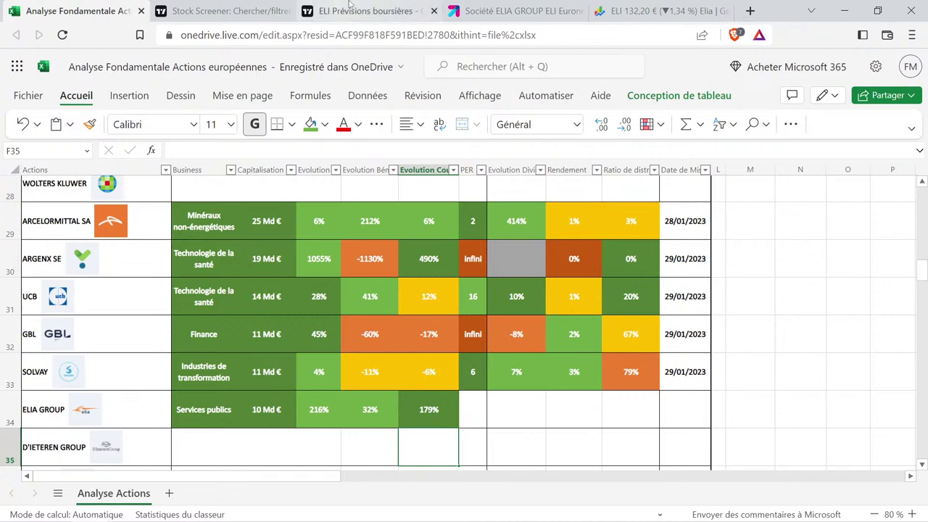
# Check ELIA GROUP's P/E in the TradingView screener, and copy AB INBEV's PER cell into ELIA GROUP's row of the workbook.
pyautogui.click(276, 6)
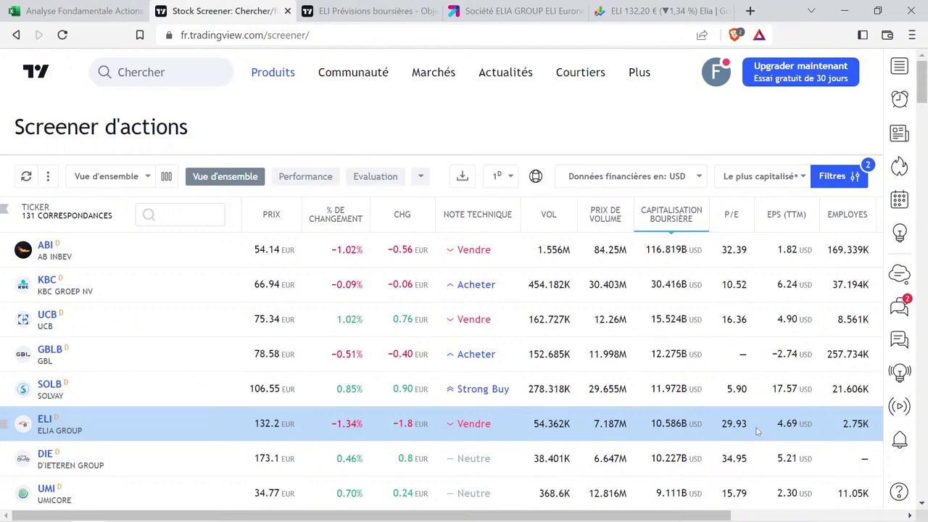
pyautogui.click(51, 7)
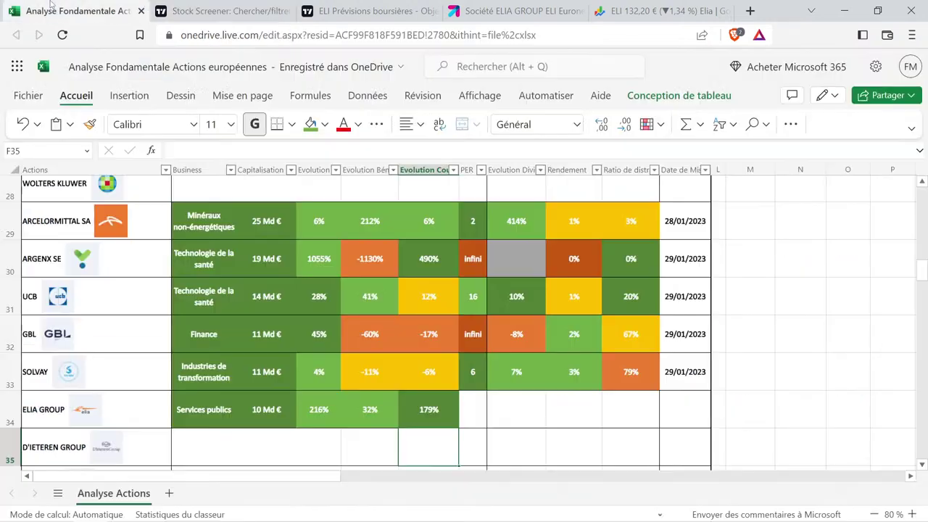
pyautogui.click(472, 371)
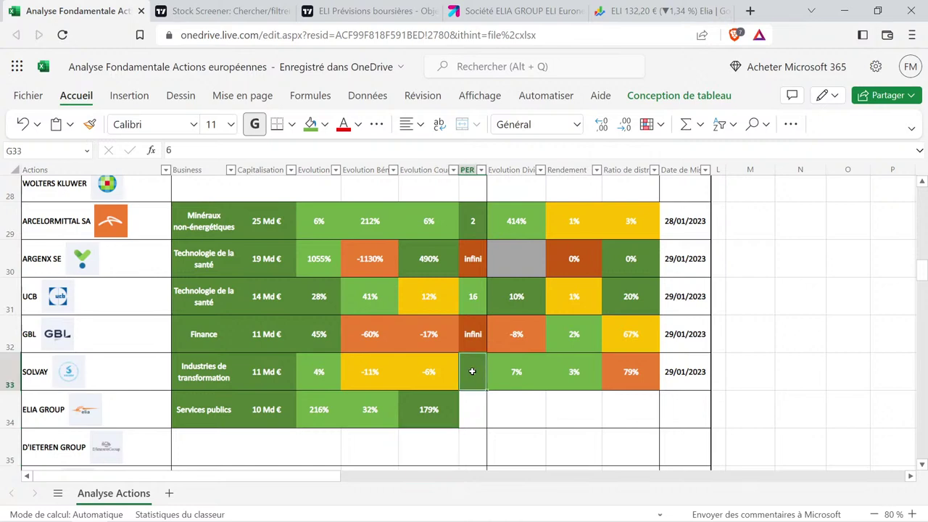
pyautogui.scroll(5, 472, 371)
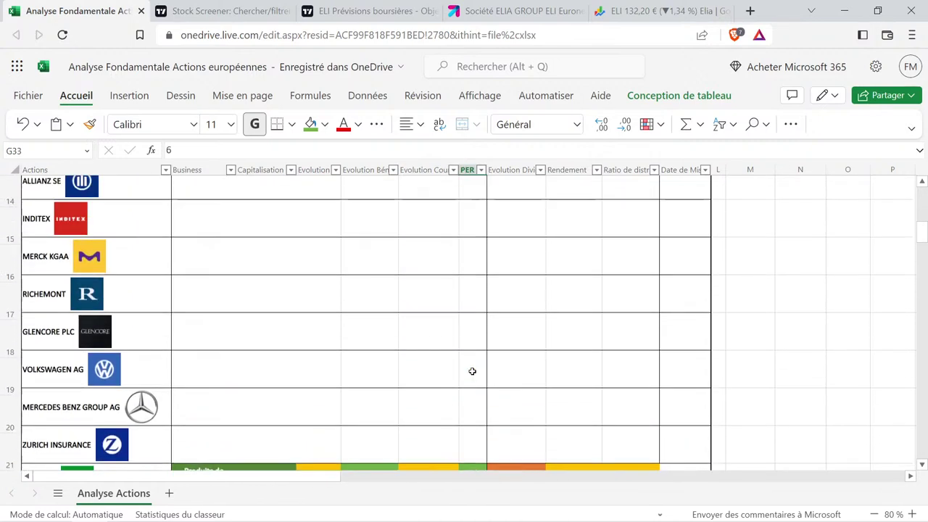
pyautogui.scroll(4, 472, 371)
pyautogui.scroll(-1, 471, 371)
pyautogui.click(484, 377)
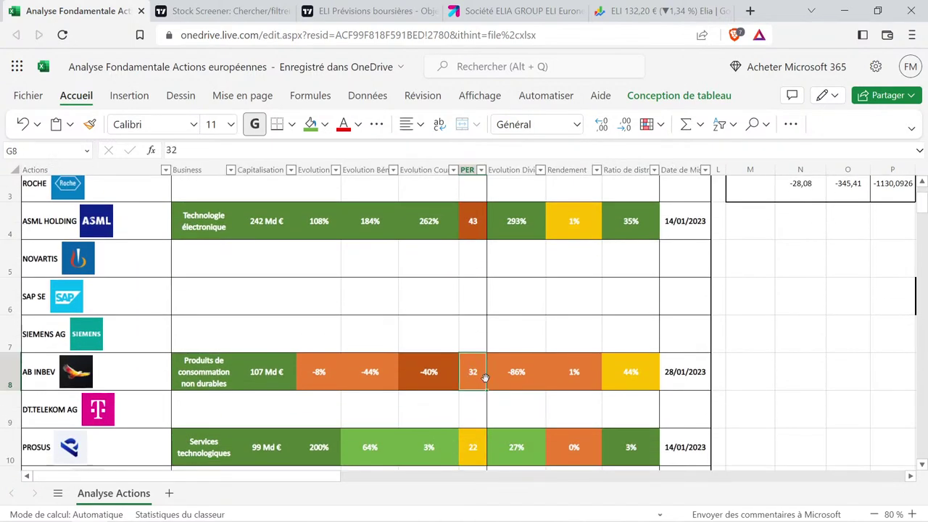
pyautogui.scroll(-7, 484, 377)
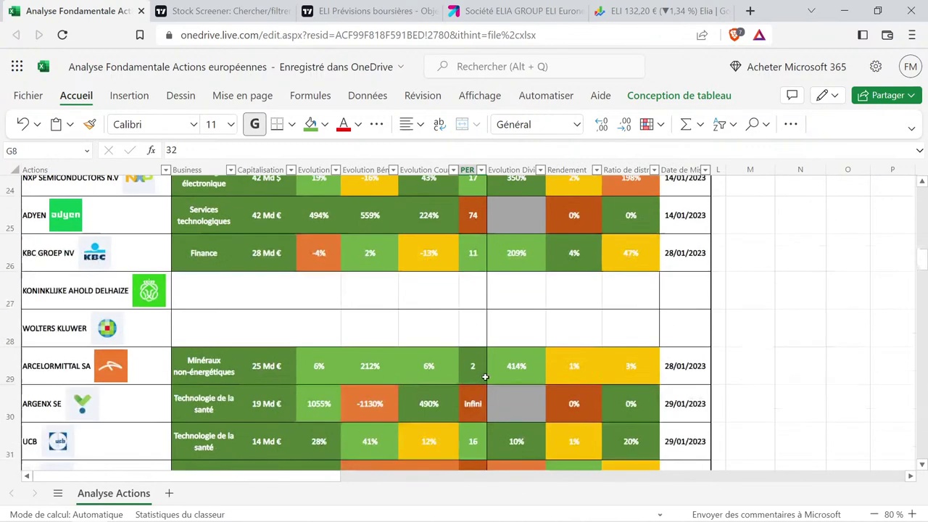
pyautogui.hotkey('ctrl', 'c')
pyautogui.scroll(-3, 484, 377)
pyautogui.click(481, 340)
pyautogui.hotkey('ctrl', 'v')
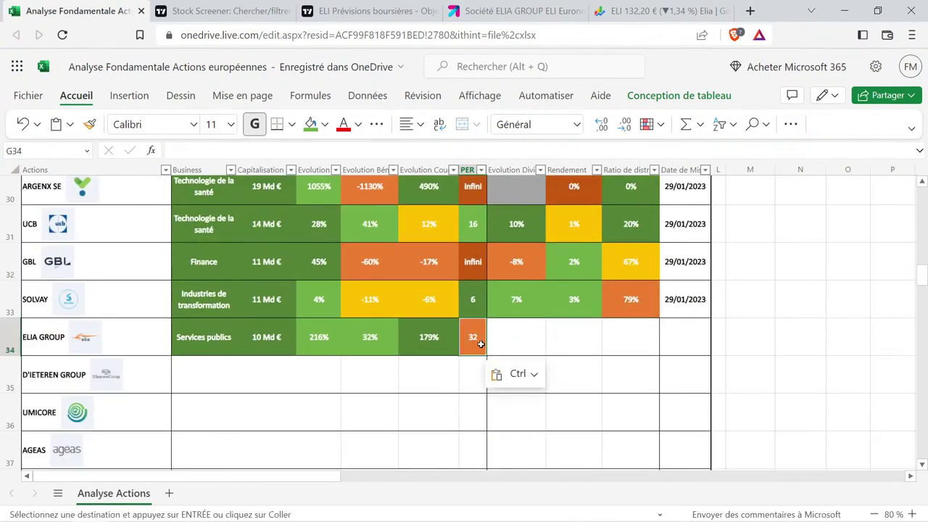
# Replace the pasted value in ELIA GROUP's PER cell with 30.
pyautogui.doubleClick(478, 336)
pyautogui.write('0')
pyautogui.press('Return')
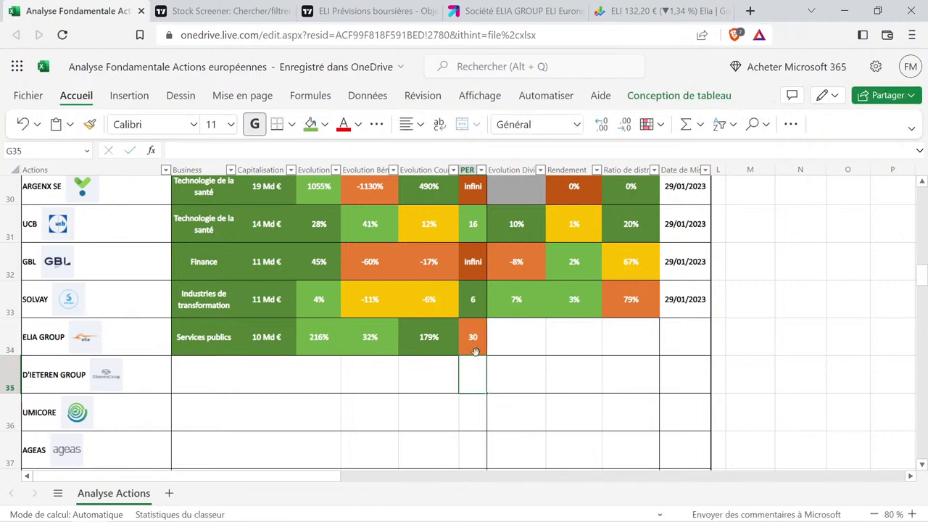
# Review ELIA GROUP's entries from Business to PER, including the revenue, profit and share price evolution cells.
pyautogui.click(474, 341)
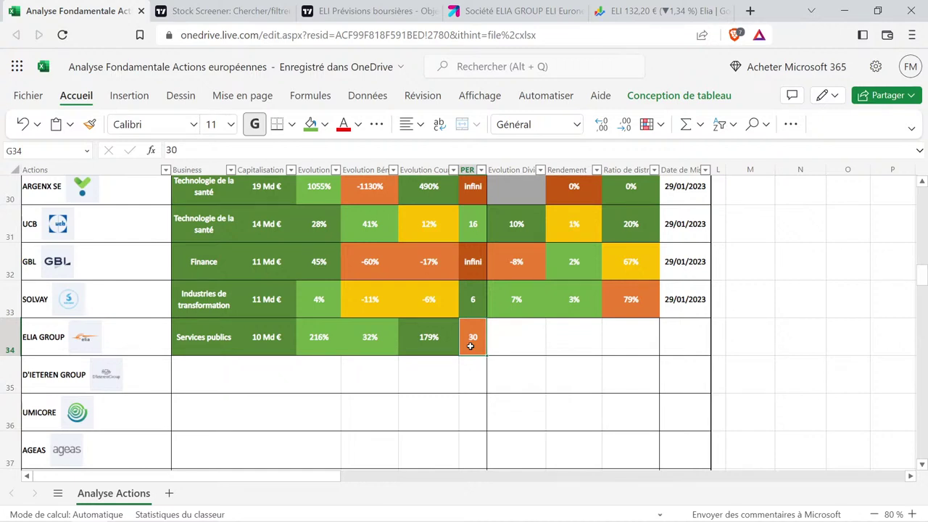
pyautogui.click(471, 369)
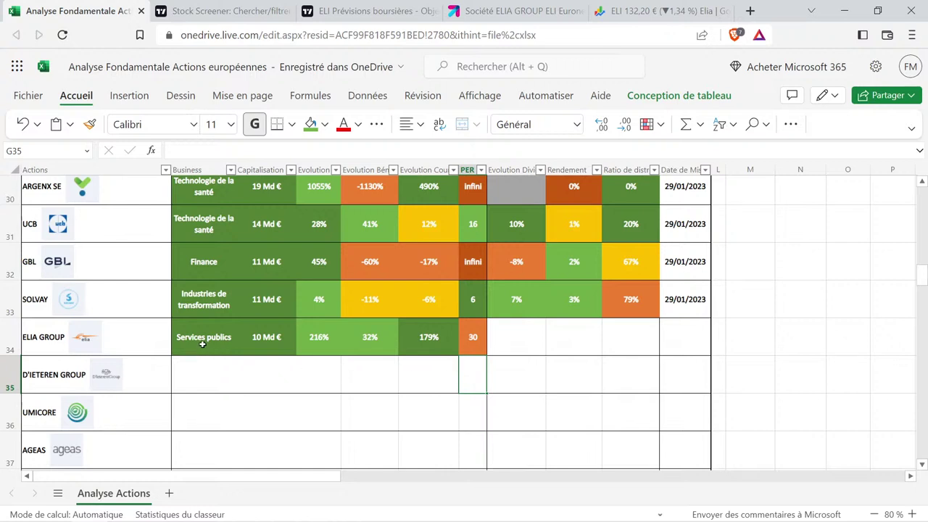
pyautogui.moveTo(206, 341); pyautogui.dragTo(472, 340)
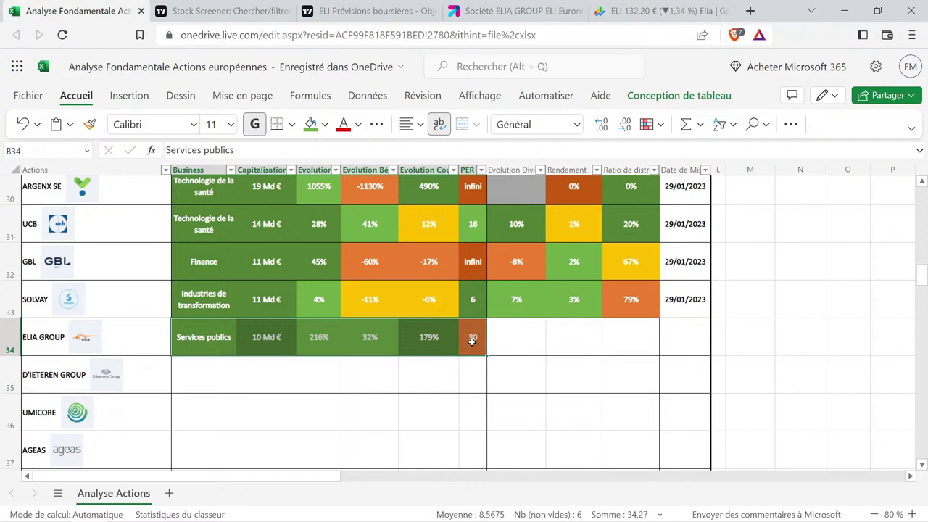
pyautogui.moveTo(330, 342); pyautogui.dragTo(380, 342)
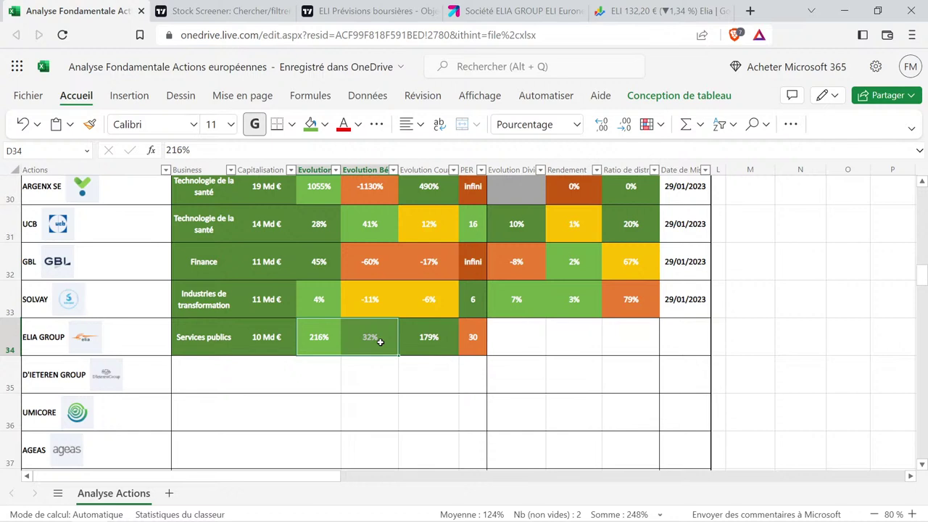
pyautogui.click(428, 340)
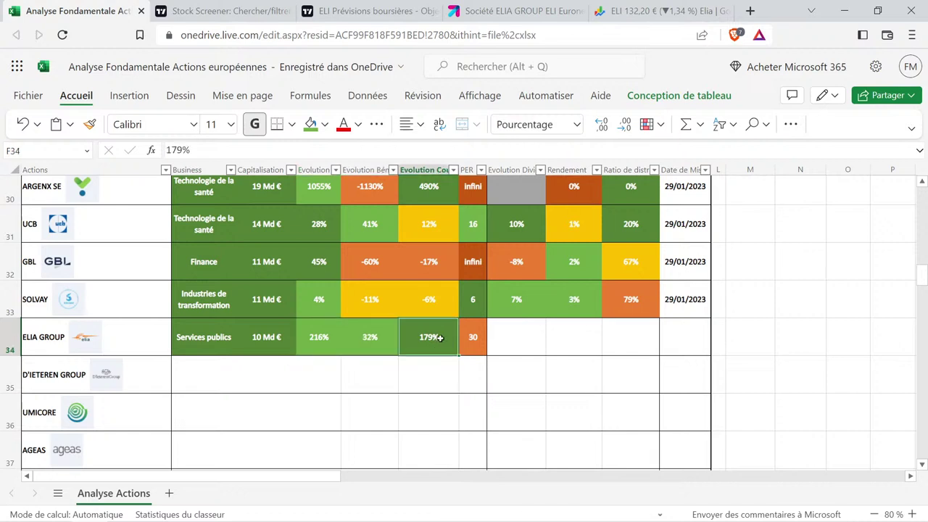
pyautogui.moveTo(205, 332); pyautogui.dragTo(470, 340)
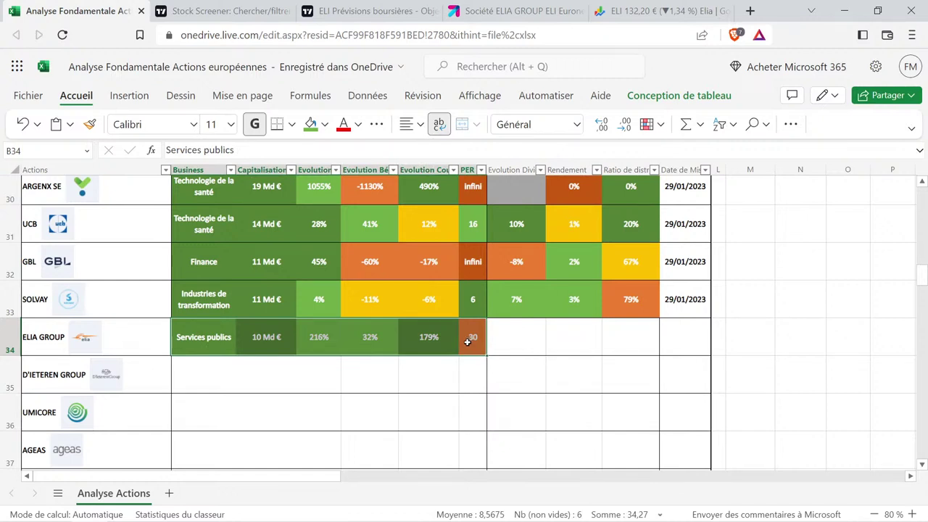
# Switch to Elia's TradingView page and open the dividend section of its financial data.
pyautogui.click(364, 5)
pyautogui.scroll(3, 472, 330)
pyautogui.scroll(10, 472, 329)
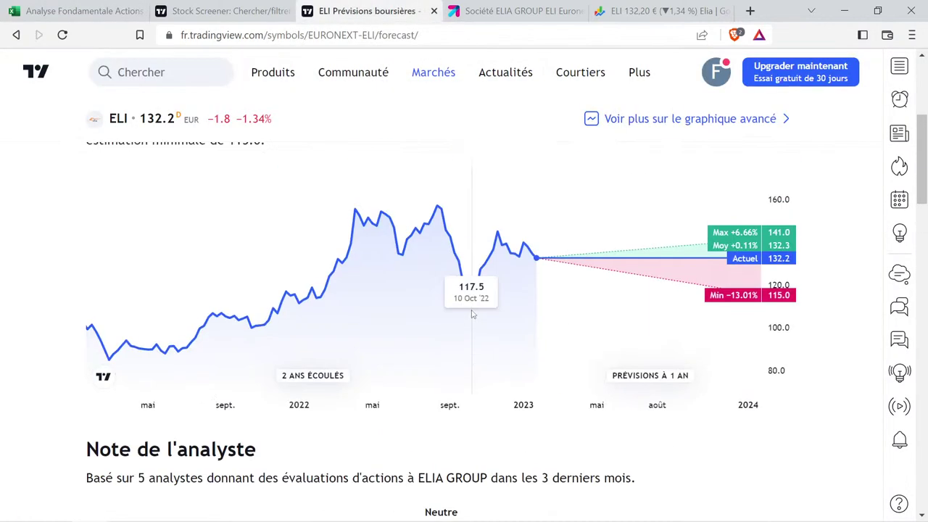
pyautogui.click(394, 292)
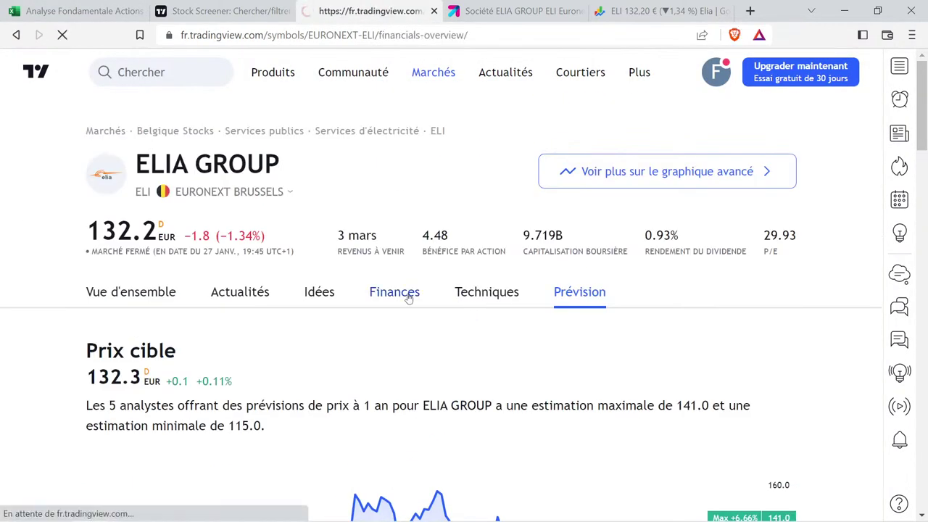
pyautogui.scroll(-2, 408, 286)
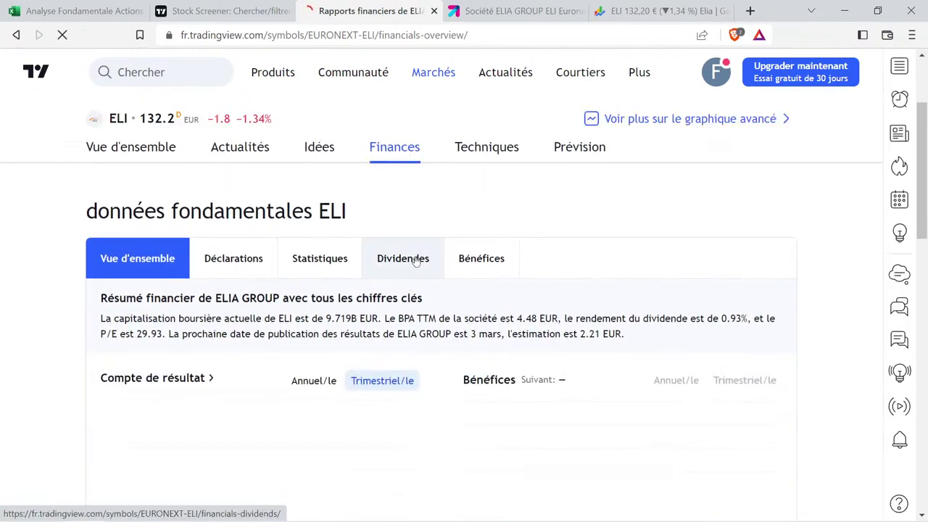
pyautogui.click(417, 259)
pyautogui.scroll(-4, 416, 239)
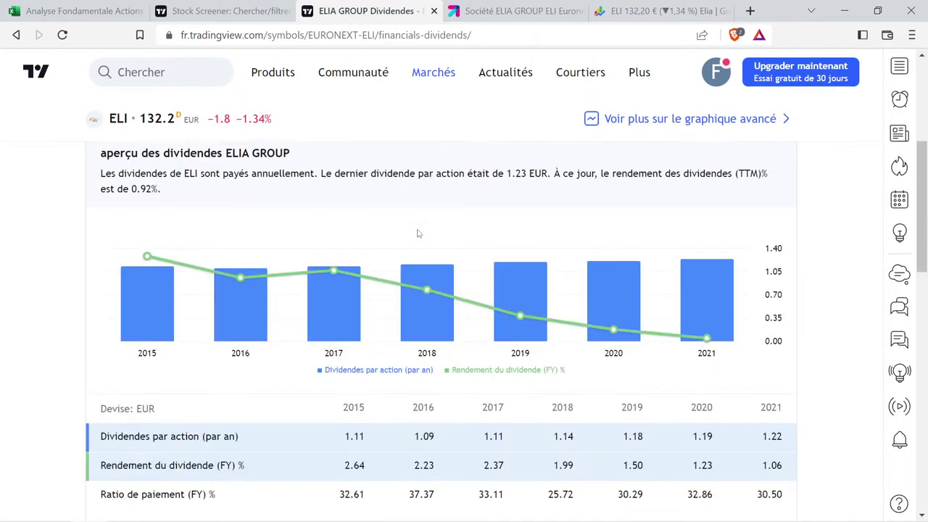
# Chart only Elia's dividends per share and compare the yearly values from 2017 to 2021.
pyautogui.scroll(-2, 283, 304)
pyautogui.click(202, 329)
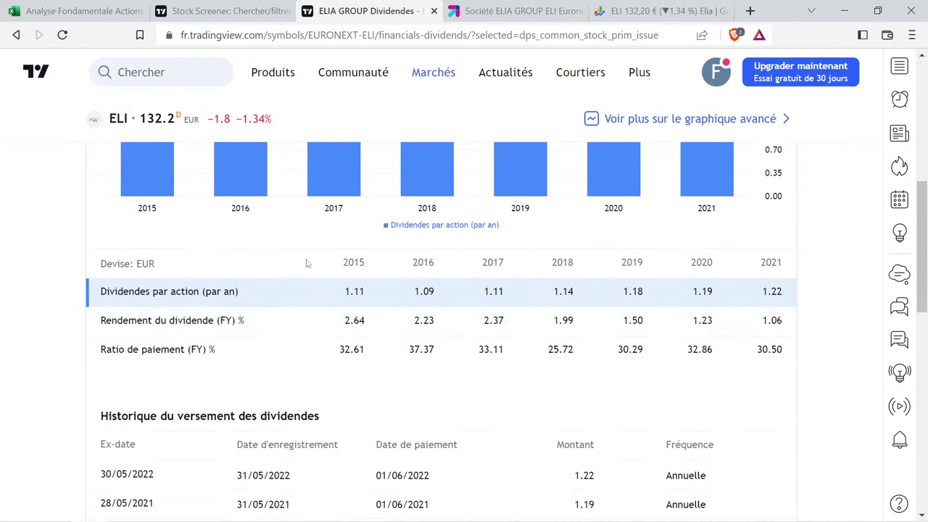
pyautogui.scroll(2, 306, 263)
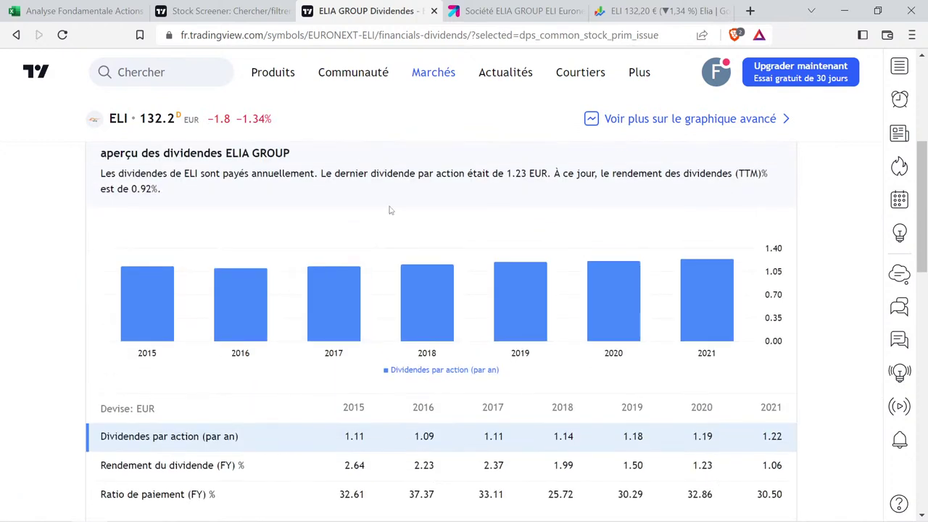
pyautogui.moveTo(343, 310)
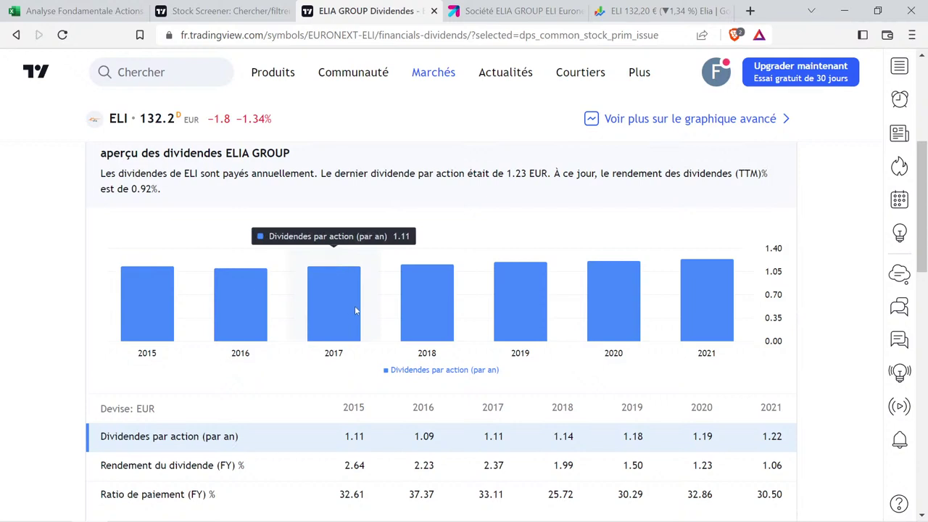
pyautogui.moveTo(436, 312)
pyautogui.moveTo(612, 303)
pyautogui.moveTo(709, 299)
# Back in the workbook, enter 1,11 as the positive five-year reference and 1,22 as the current value in the evolution calculator.
pyautogui.click(80, 11)
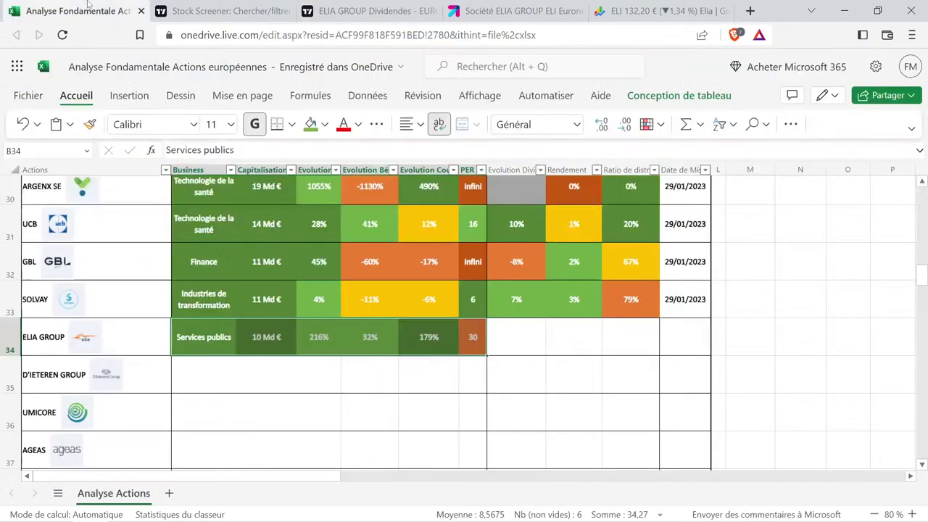
pyautogui.scroll(3, 806, 271)
pyautogui.scroll(10, 806, 271)
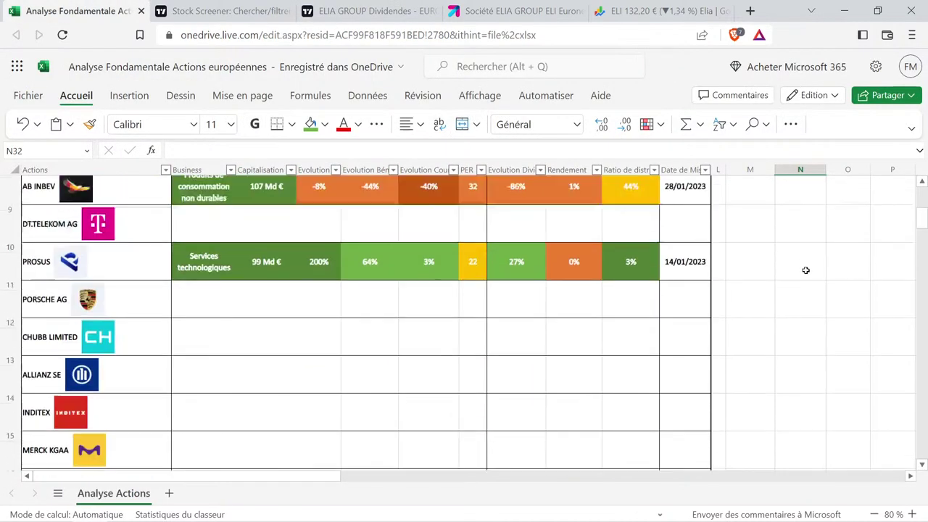
pyautogui.click(757, 227)
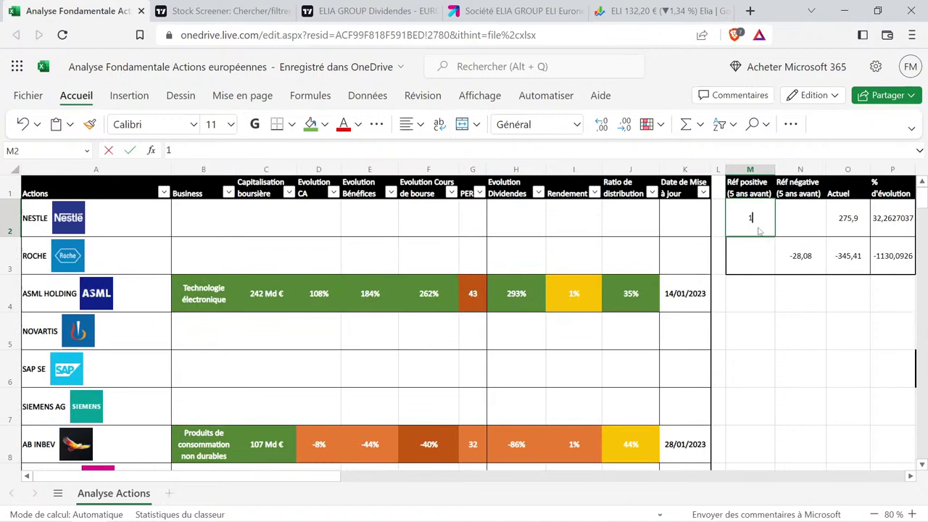
pyautogui.write('1,11')
pyautogui.click(842, 223)
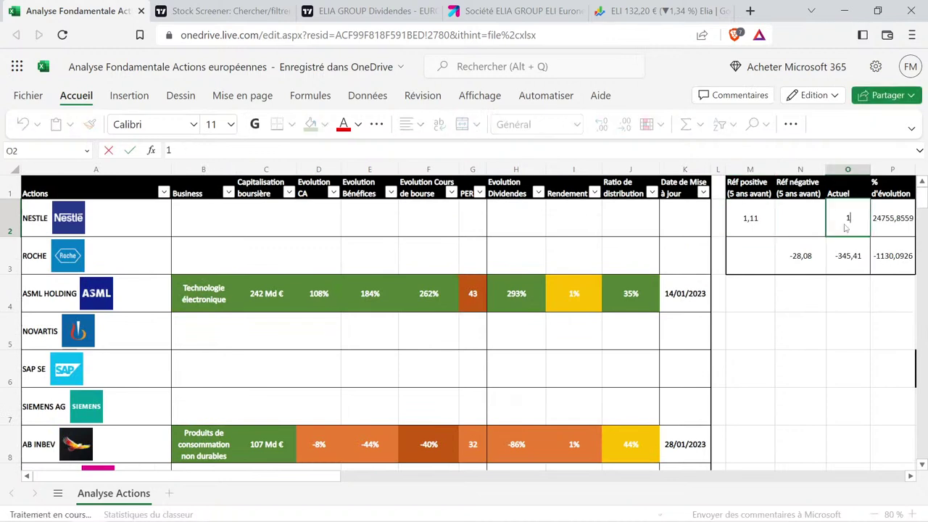
pyautogui.write('1,22')
pyautogui.press('Return')
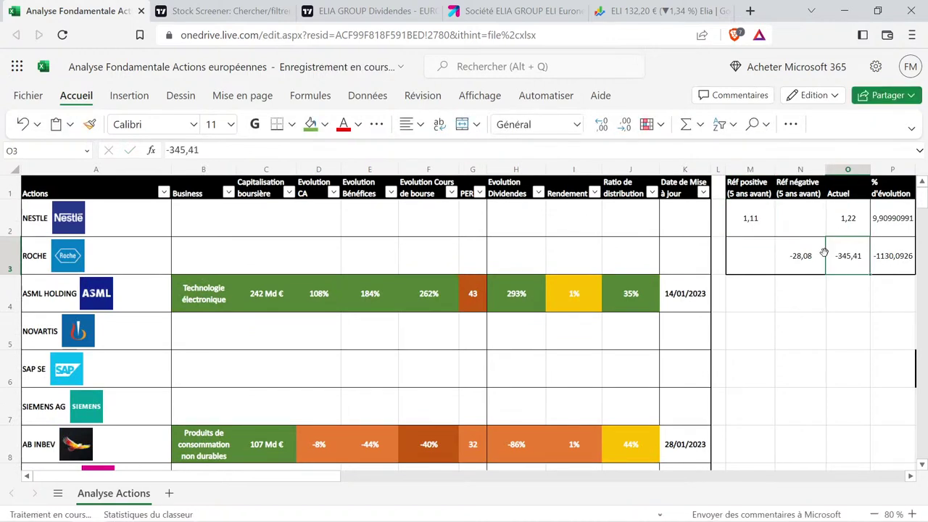
# Copy ASML HOLDING's Evolution Dividendes cell into the same column of ELIA GROUP's row.
pyautogui.click(527, 297)
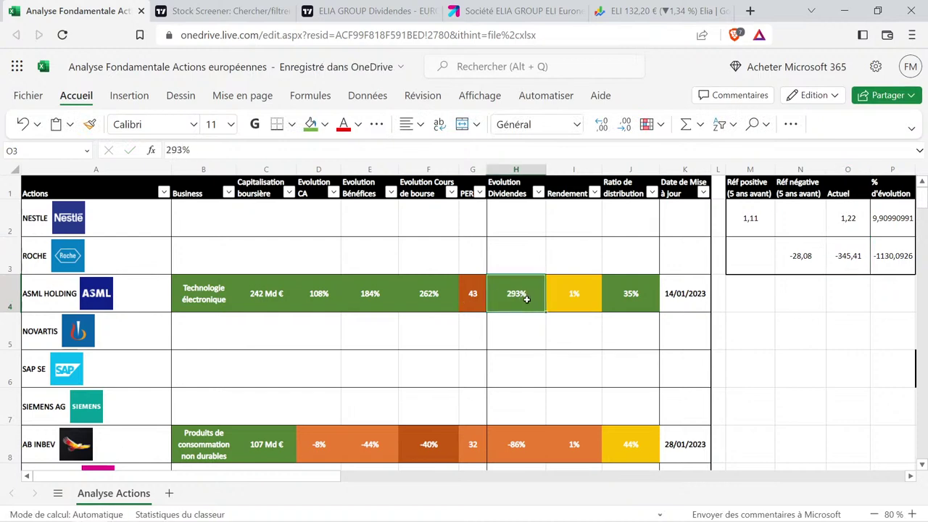
pyautogui.hotkey('ctrl', 'c')
pyautogui.scroll(-10, 527, 318)
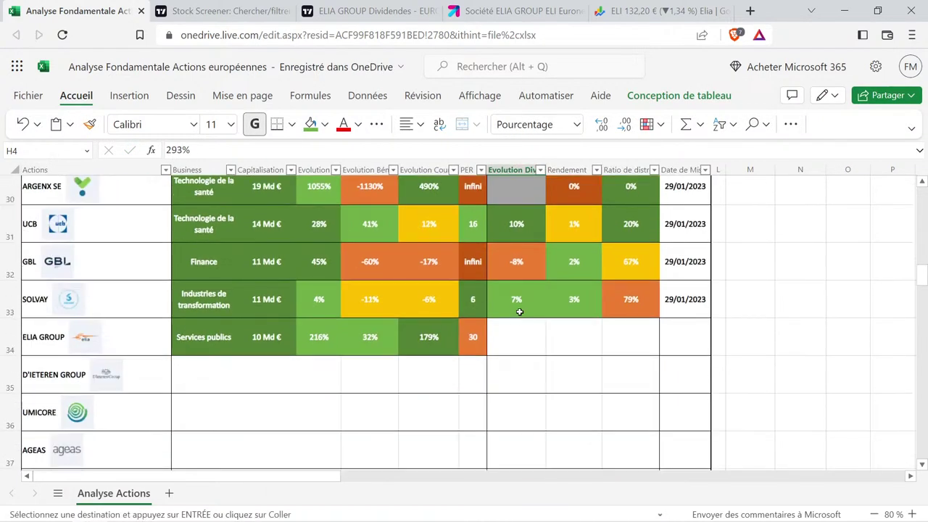
pyautogui.click(529, 331)
pyautogui.hotkey('ctrl', 'v')
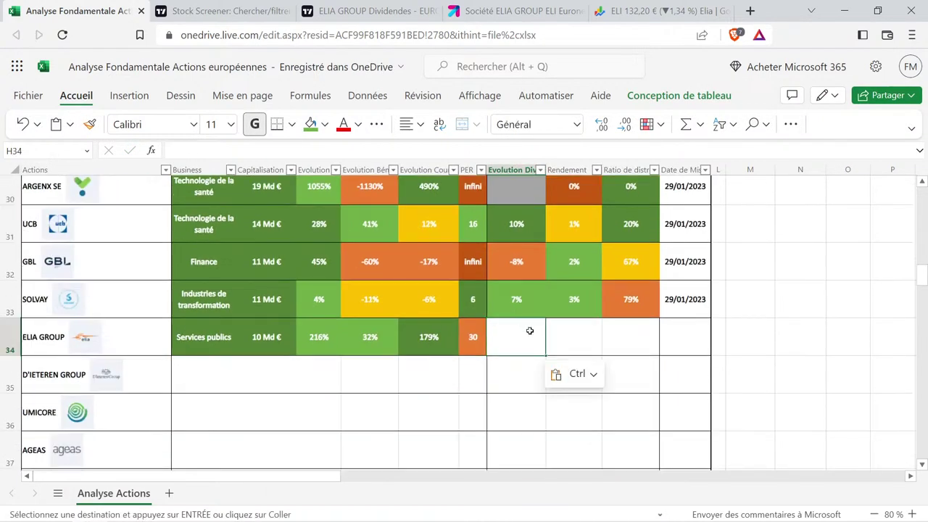
# Replace the pasted value in ELIA GROUP's Evolution Dividendes cell with 10%.
pyautogui.doubleClick(522, 336)
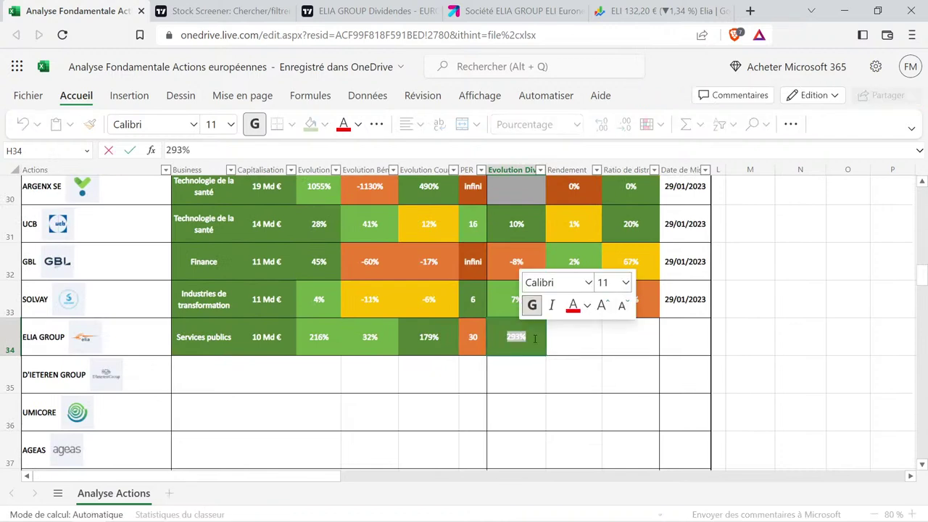
pyautogui.write('1')
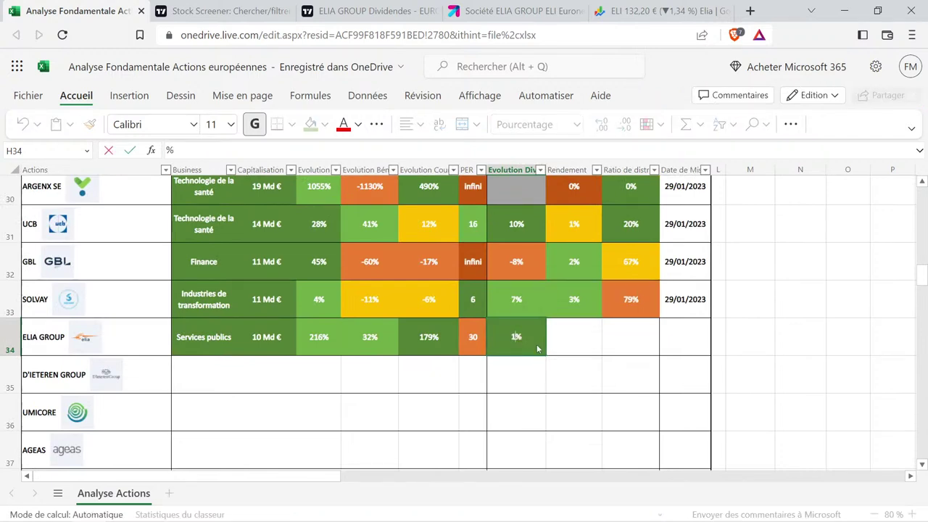
pyautogui.press('Tab')
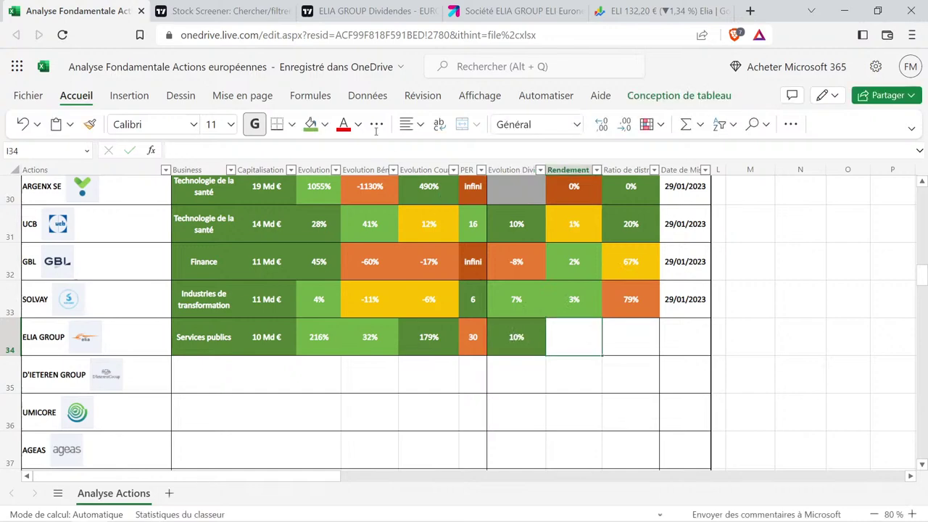
# Switch to Elia's TradingView page and highlight the dividend yield in the quote header.
pyautogui.hotkey('ctrl', '3')
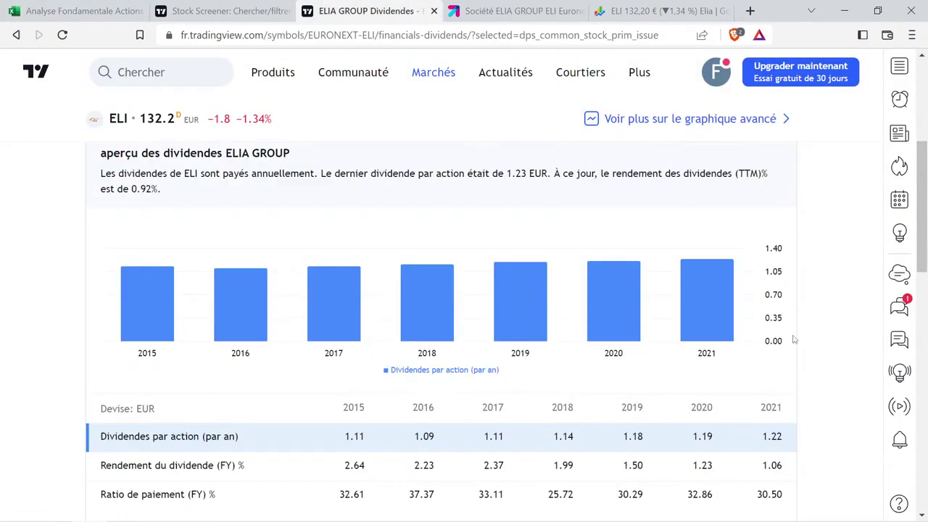
pyautogui.scroll(4, 791, 339)
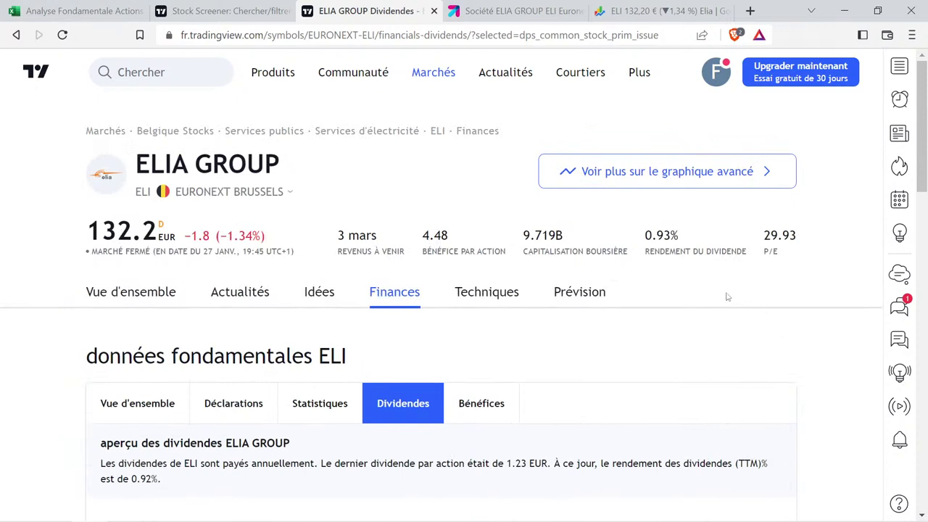
pyautogui.moveTo(642, 233); pyautogui.dragTo(744, 252)
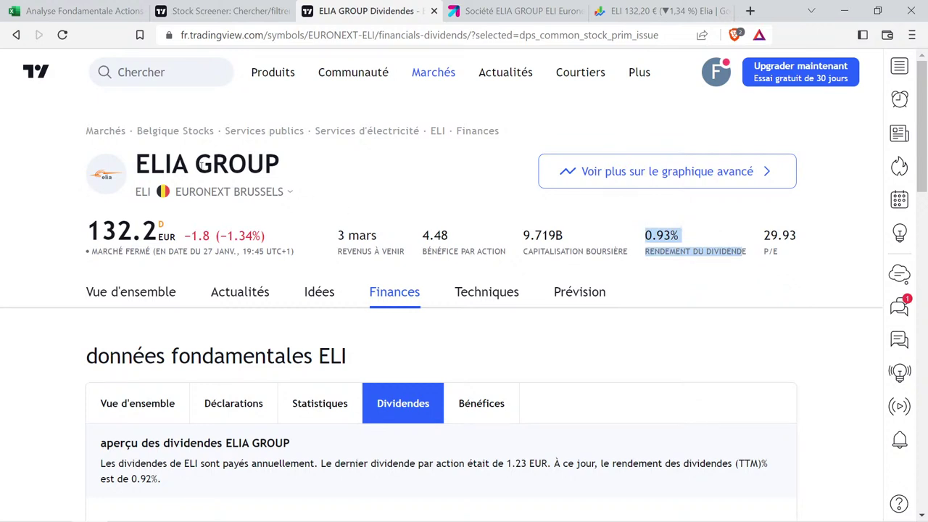
# Back in the workbook, copy AB INBEV's orange 1% Rendement cell into the same column of ELIA GROUP's row.
pyautogui.click(80, 11)
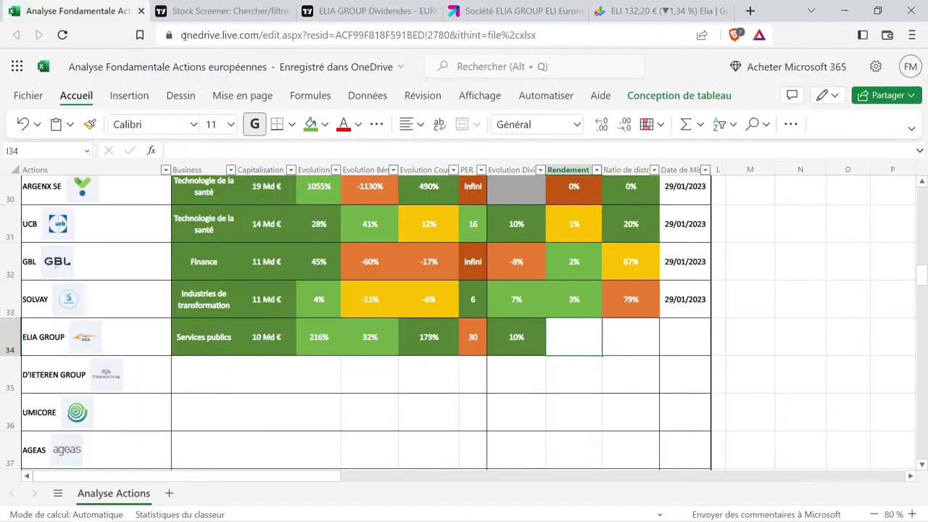
pyautogui.click(586, 263)
pyautogui.scroll(8, 582, 265)
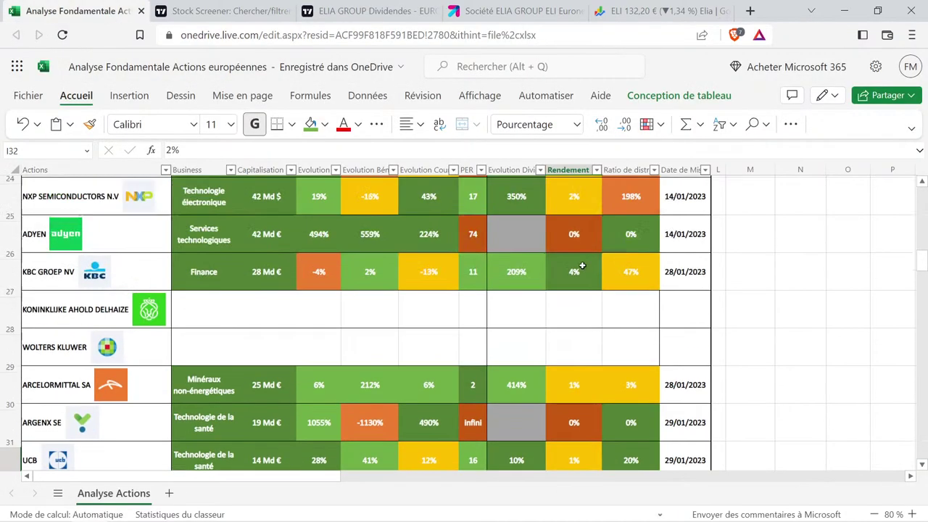
pyautogui.scroll(6, 582, 265)
pyautogui.scroll(-2, 582, 265)
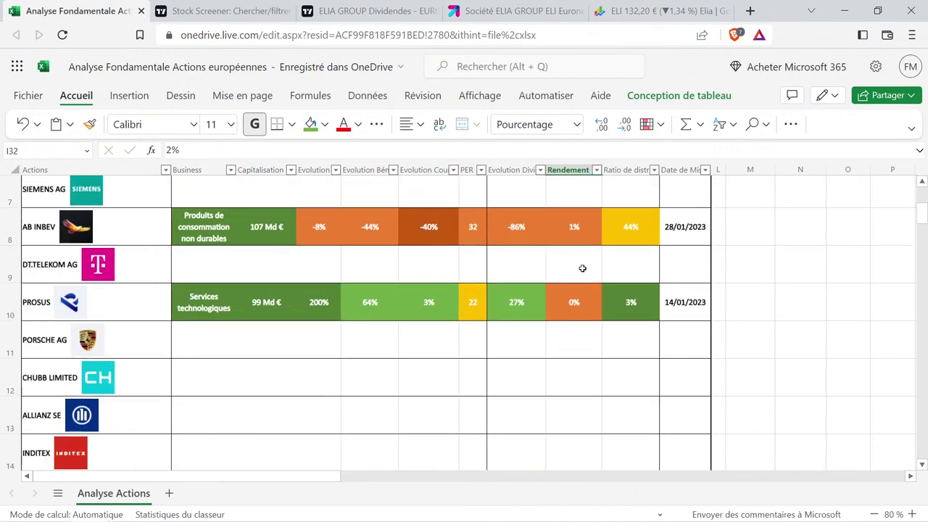
pyautogui.click(583, 236)
pyautogui.hotkey('ctrl', 'c')
pyautogui.scroll(-7, 585, 261)
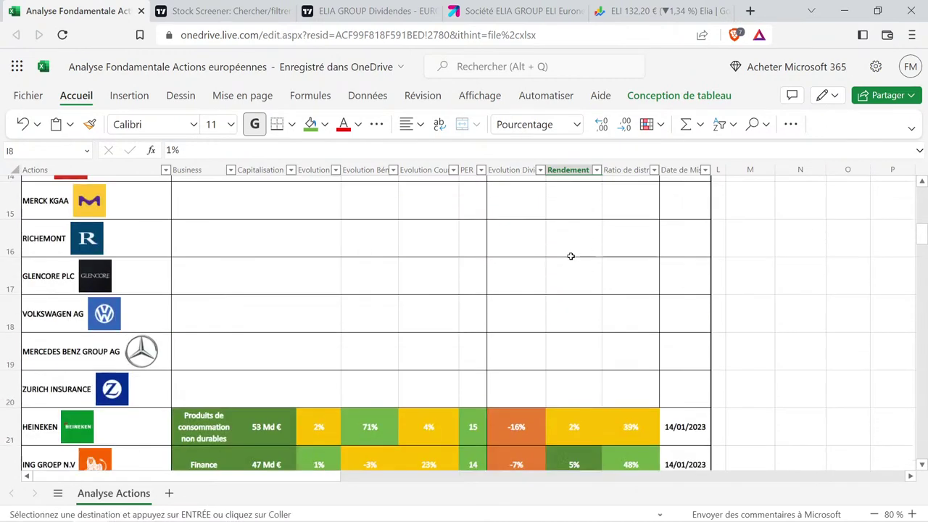
pyautogui.scroll(-2, 571, 257)
pyautogui.scroll(2, 570, 251)
pyautogui.click(588, 332)
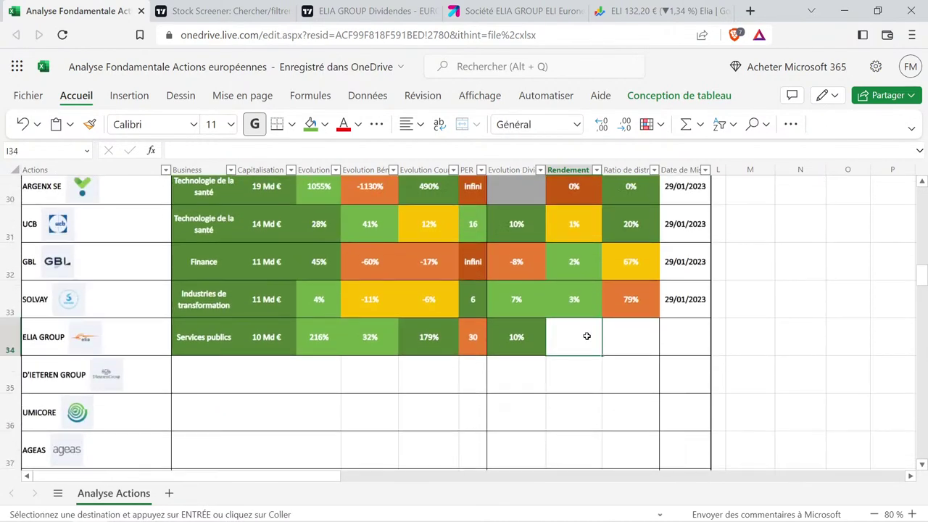
pyautogui.hotkey('ctrl', 'v')
pyautogui.click(577, 371)
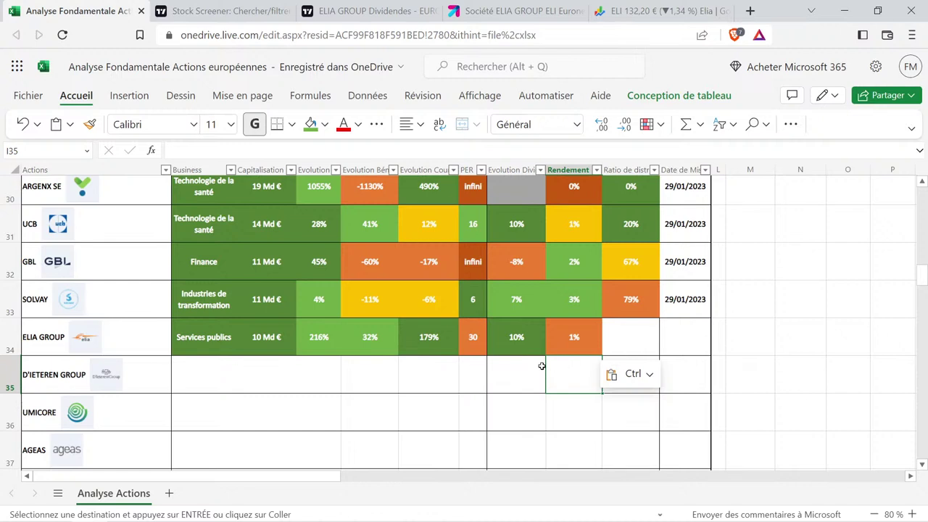
# Review the filled-in ELIA GROUP row, going through its first two evolution cells one after the other.
pyautogui.click(323, 344)
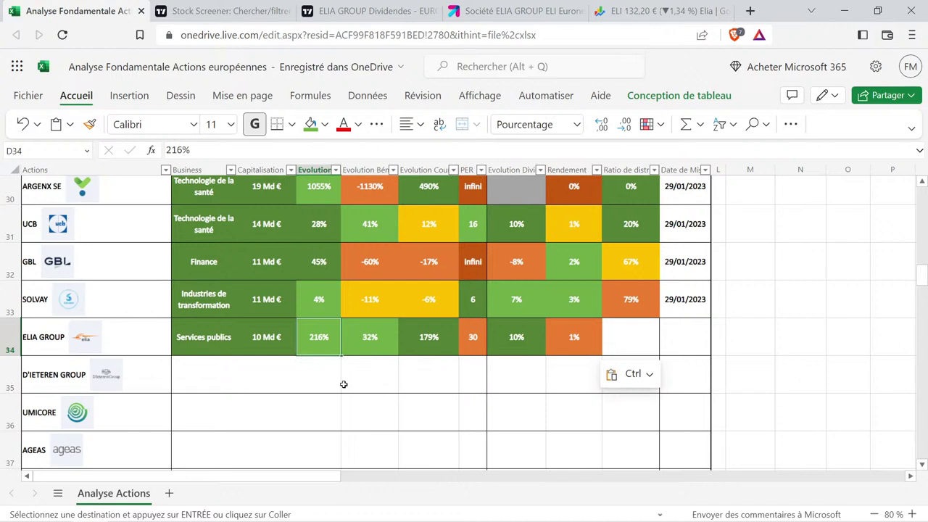
pyautogui.click(367, 338)
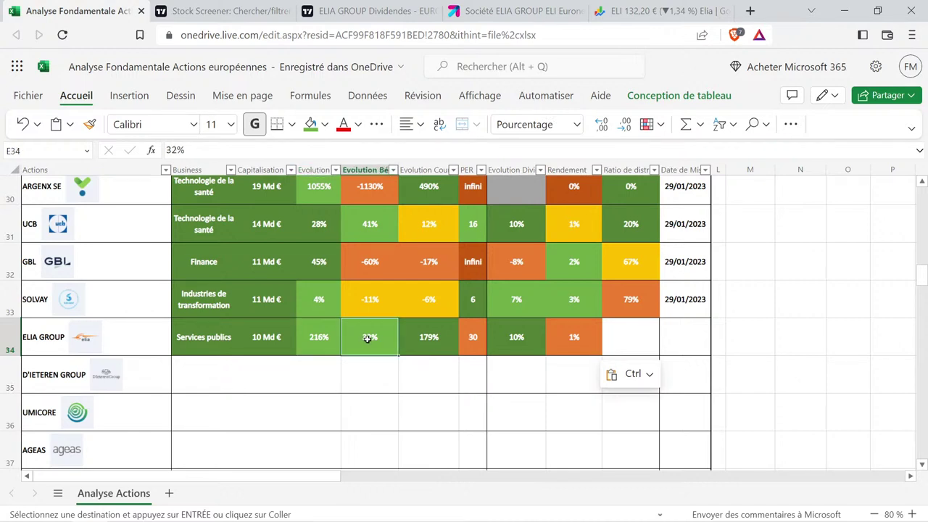
pyautogui.click(326, 349)
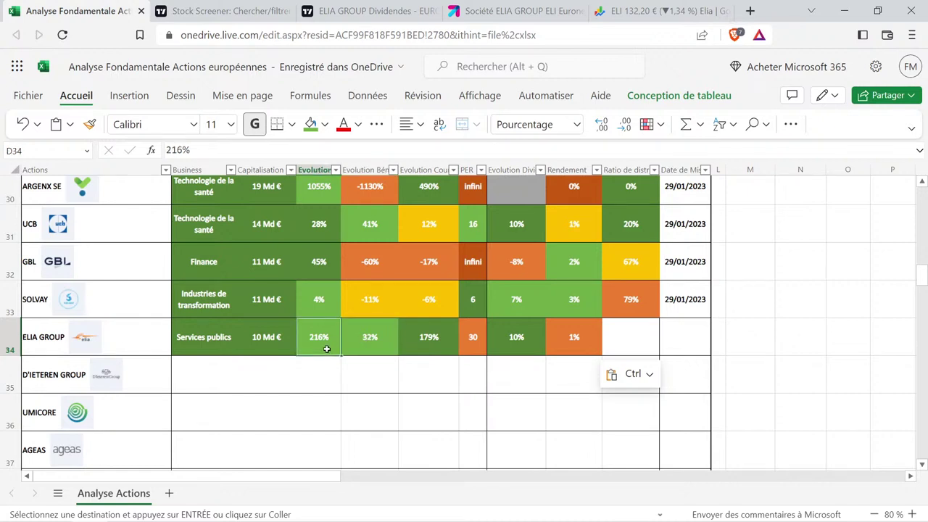
pyautogui.click(365, 342)
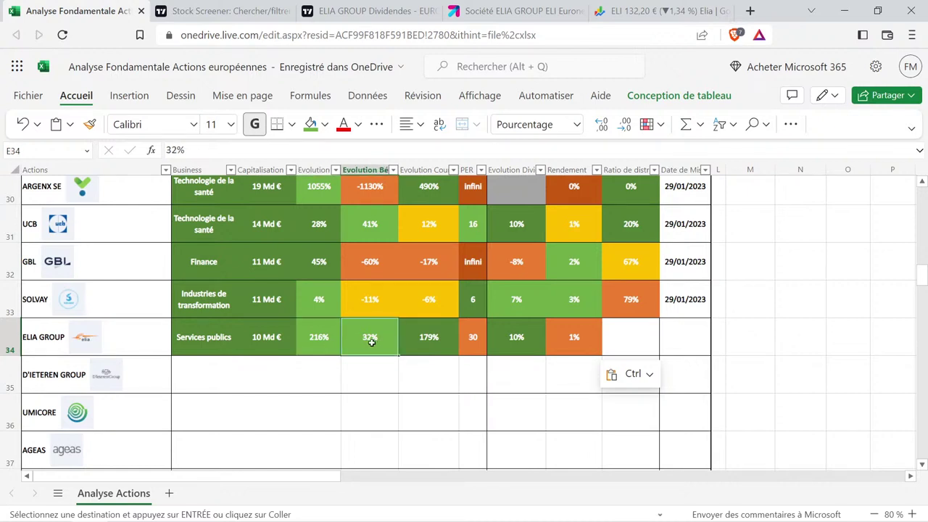
pyautogui.click(328, 342)
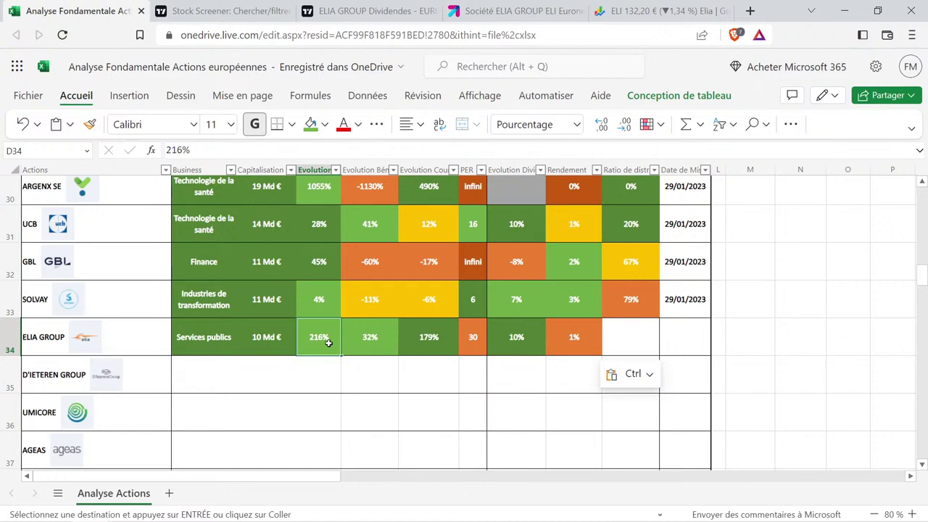
pyautogui.click(605, 338)
pyautogui.click(580, 337)
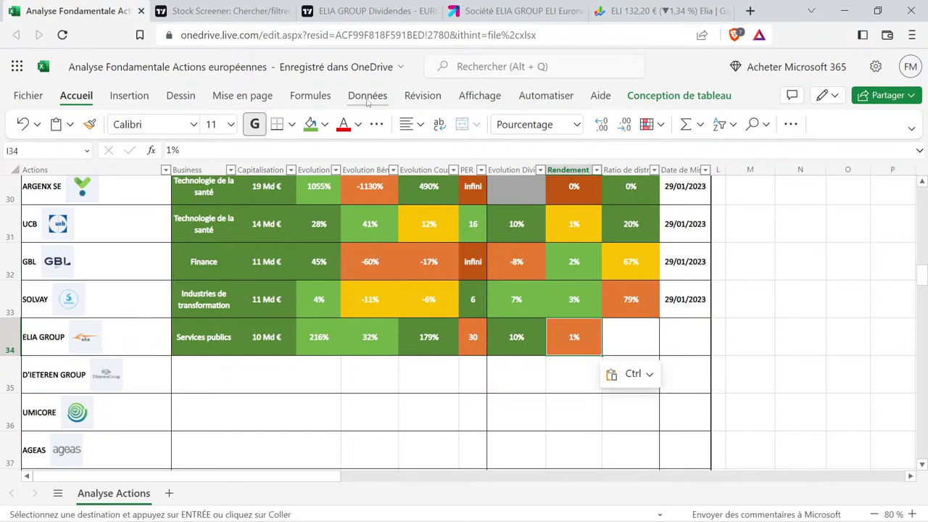
# On TradingView, copy Elia Group's payout ratios for 2017 to 2021 from the dividends table.
pyautogui.click(334, 6)
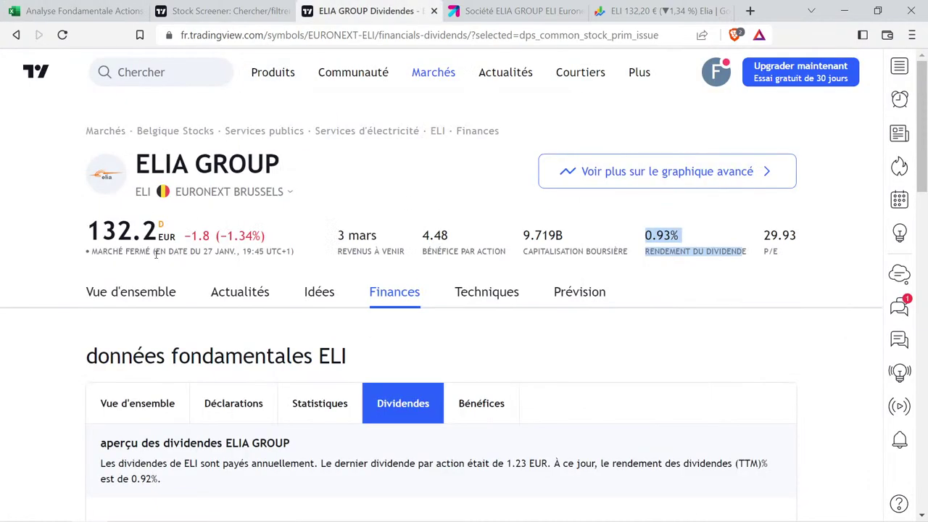
pyautogui.scroll(-2, 130, 277)
pyautogui.scroll(-6, 128, 277)
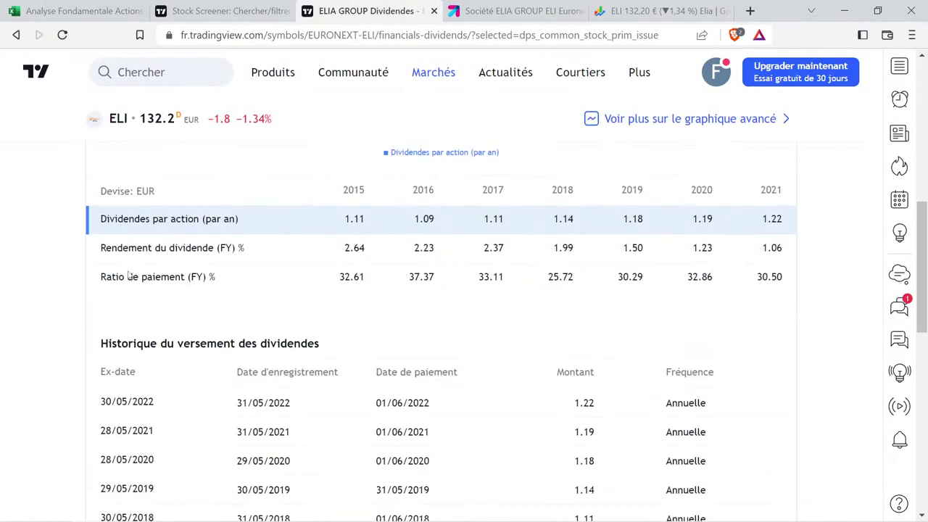
pyautogui.click(194, 280)
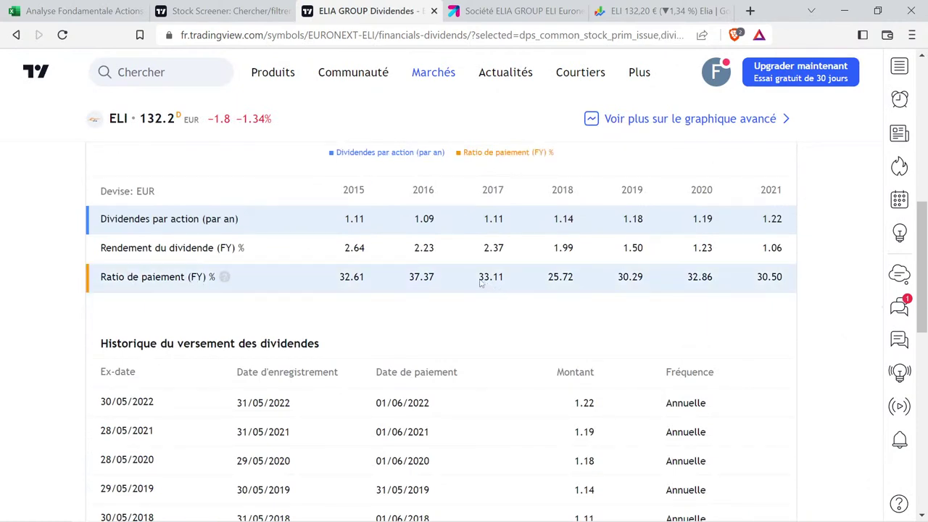
pyautogui.moveTo(477, 283); pyautogui.dragTo(793, 280)
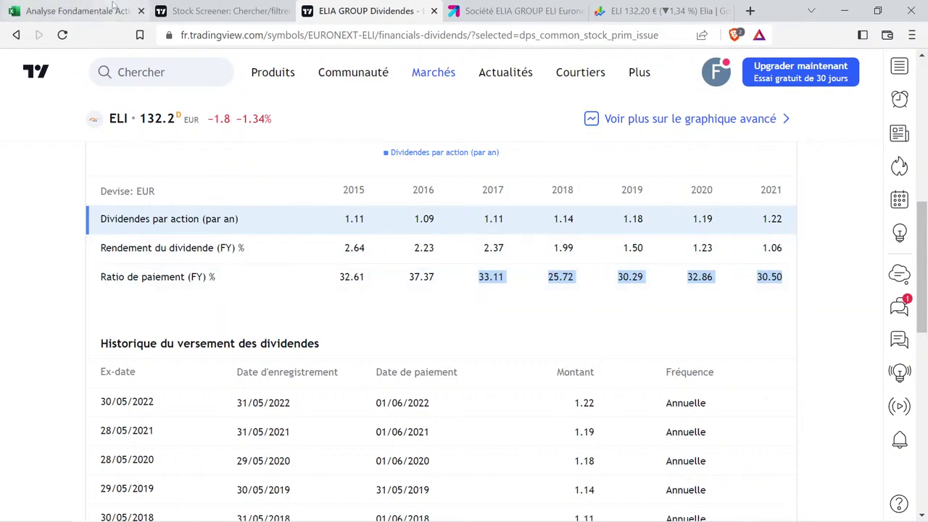
# Back in the Excel workbook, go to cell R1, the first entry of the average payout ratio calculation.
pyautogui.click(79, 10)
pyautogui.click(810, 310)
pyautogui.scroll(10, 810, 312)
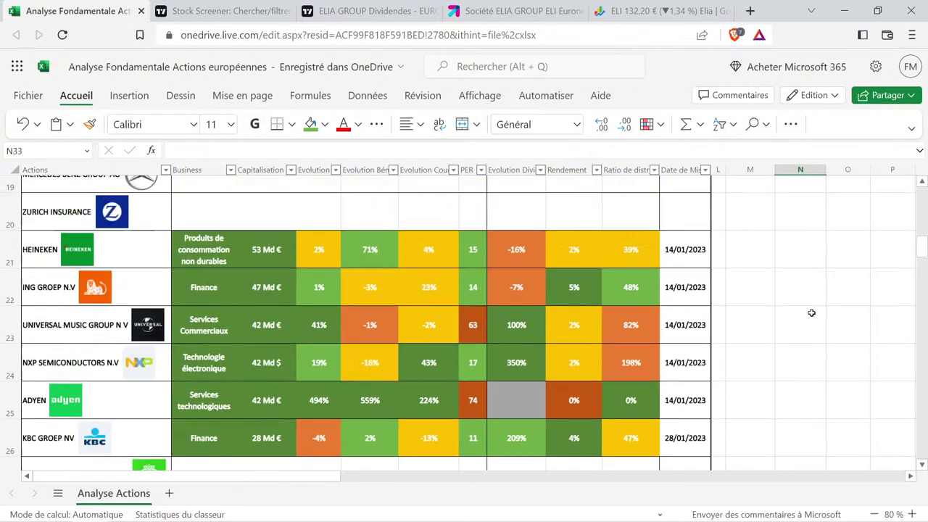
pyautogui.click(811, 311)
pyautogui.press('Right')
pyautogui.press('Right')
pyautogui.press('Right')
pyautogui.press('Right')
pyautogui.press('Right')
pyautogui.press('Right')
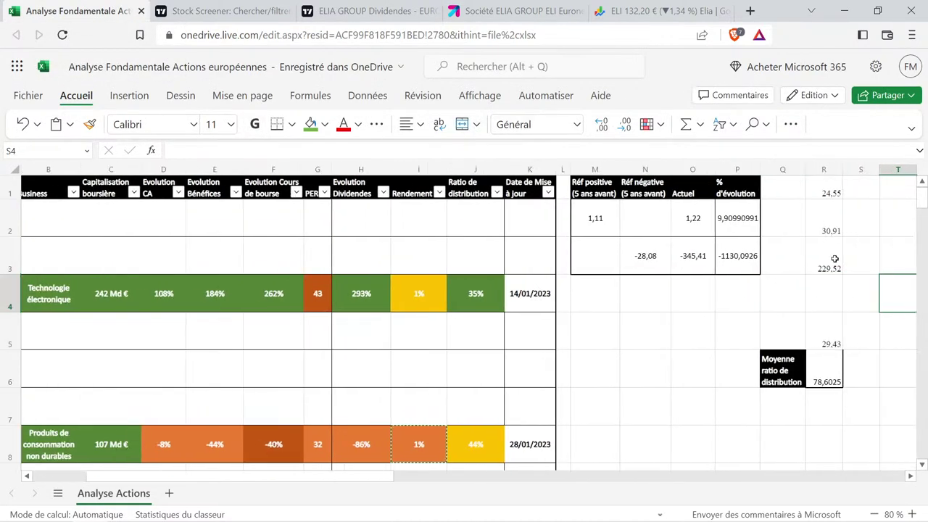
pyautogui.click(839, 193)
pyautogui.hotkey('ctrl', 'c')
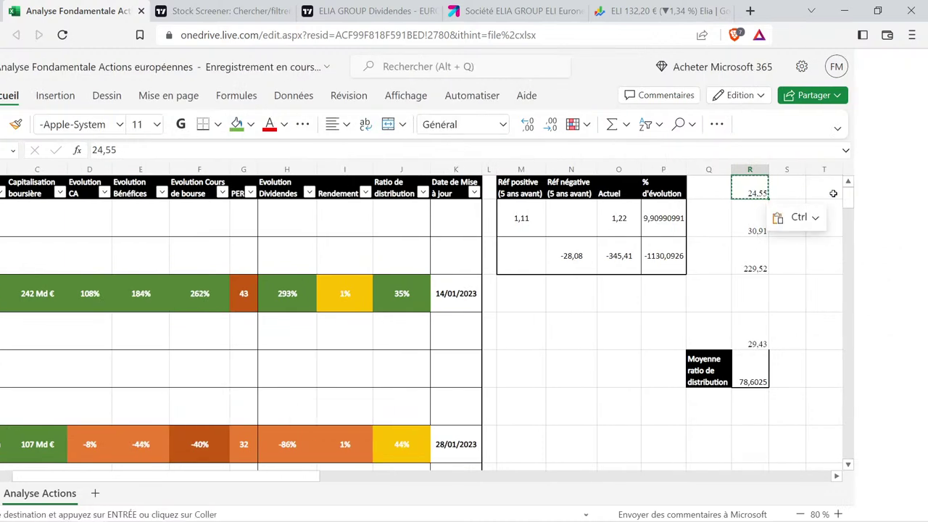
# Fetch Elia Group's 2017 to 2021 payout ratios from TradingView again and paste them over the old values in R1:R5.
pyautogui.click(370, 11)
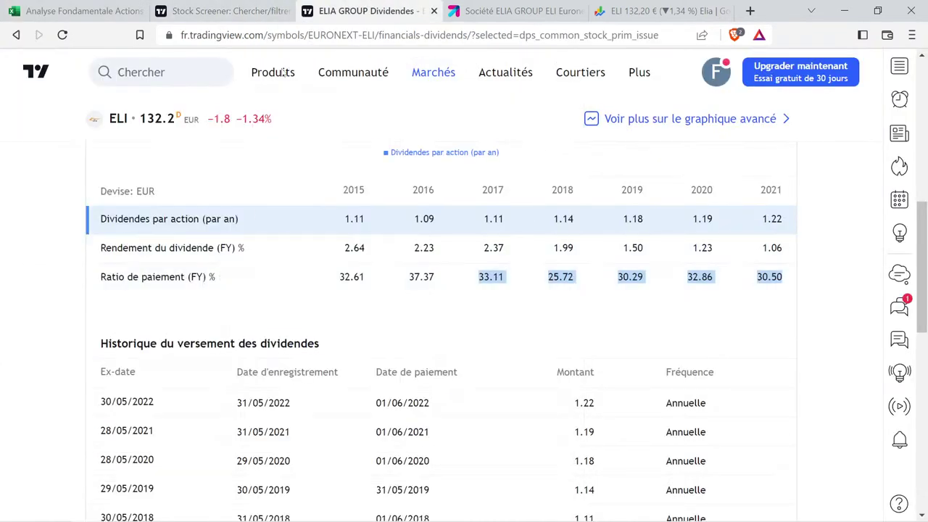
pyautogui.click(76, 11)
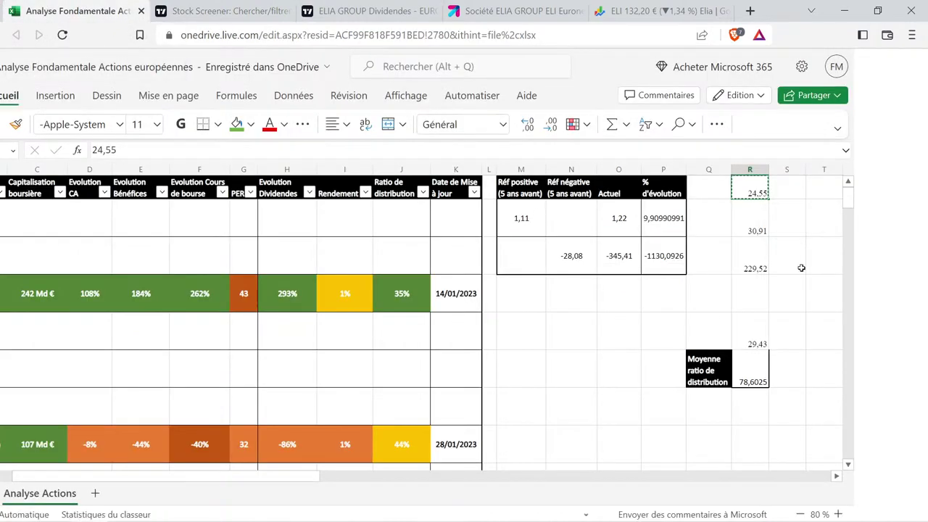
pyautogui.hotkey('shift', 'Down')
pyautogui.hotkey('shift', 'Down')
pyautogui.hotkey('shift', 'Down')
pyautogui.hotkey('shift', 'Down')
pyautogui.hotkey('ctrl', 'v')
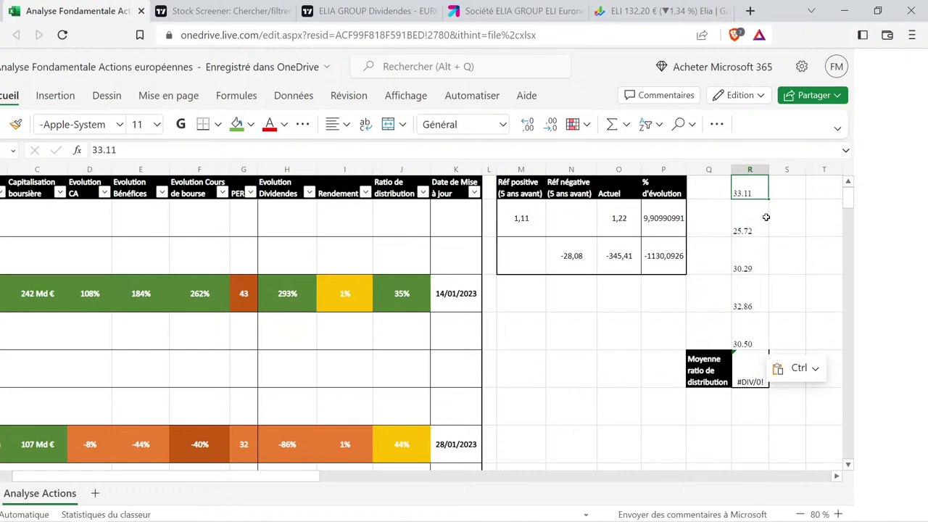
# Re-enter the five payout ratios in R1:R5 with decimal commas: 33,11, 25,72, 30,29, 32,86 and 30,5.
pyautogui.write('33,11')
pyautogui.press('Return')
pyautogui.write('25,72')
pyautogui.press('Return')
pyautogui.write('30,29')
pyautogui.press('Return')
pyautogui.write('3')
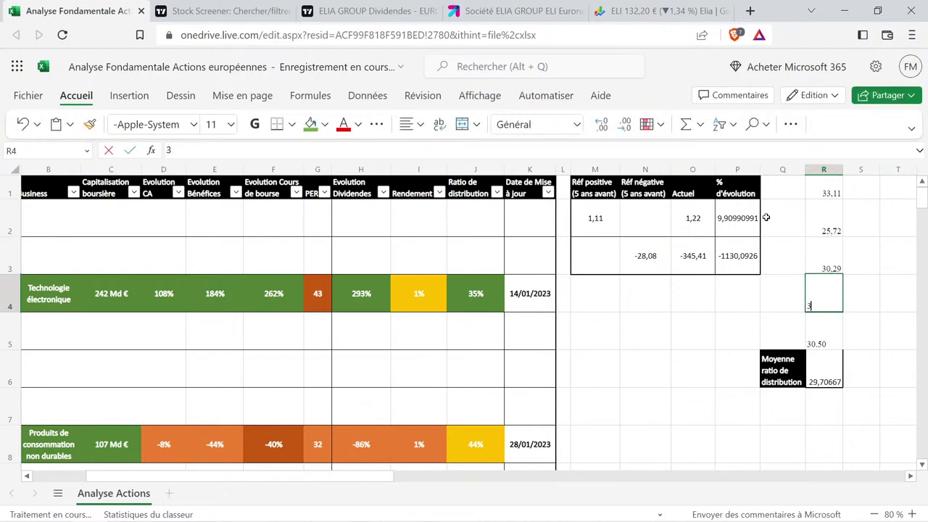
pyautogui.write('2,86')
pyautogui.press('Return')
pyautogui.write('30,495')
pyautogui.press('Return')
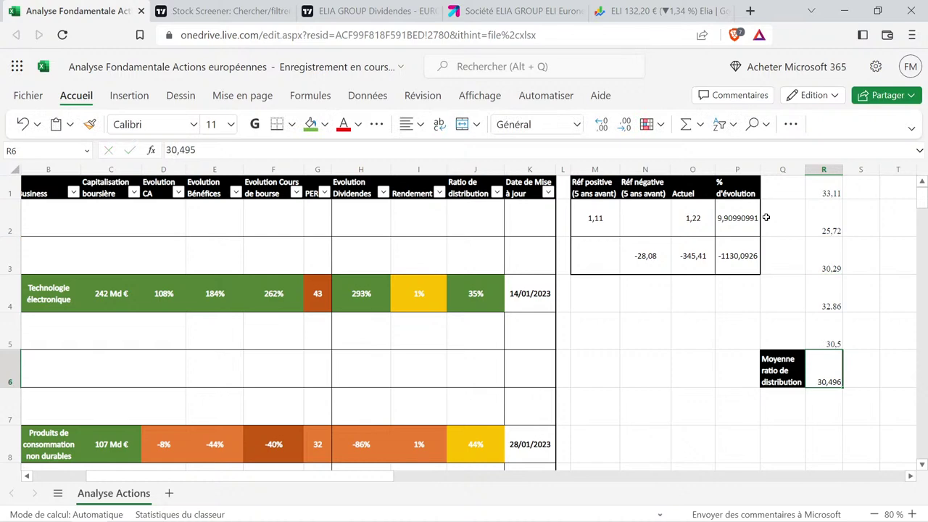
# Copy the green payout ratio cell J4 into Elia Group's payout ratio cell J34 and set its value to 30%.
pyautogui.click(475, 294)
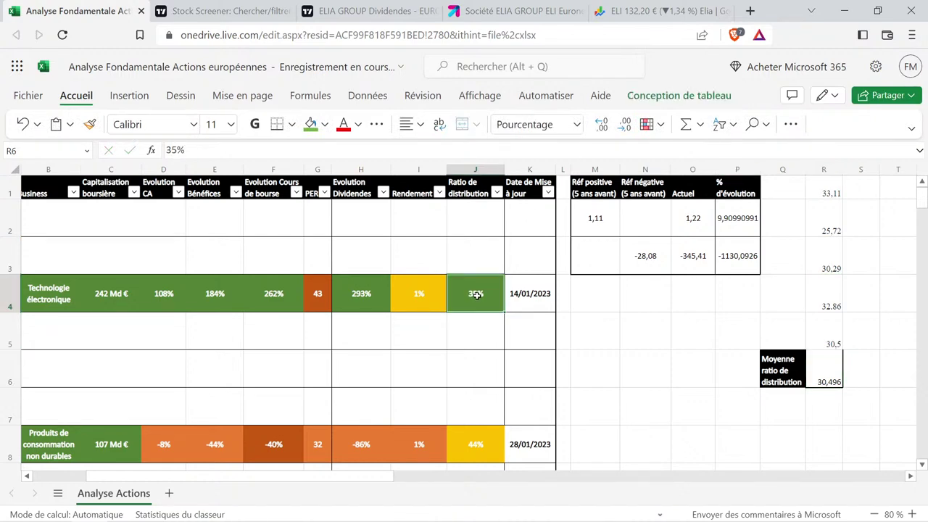
pyautogui.hotkey('ctrl', 'c')
pyautogui.scroll(-12, 473, 290)
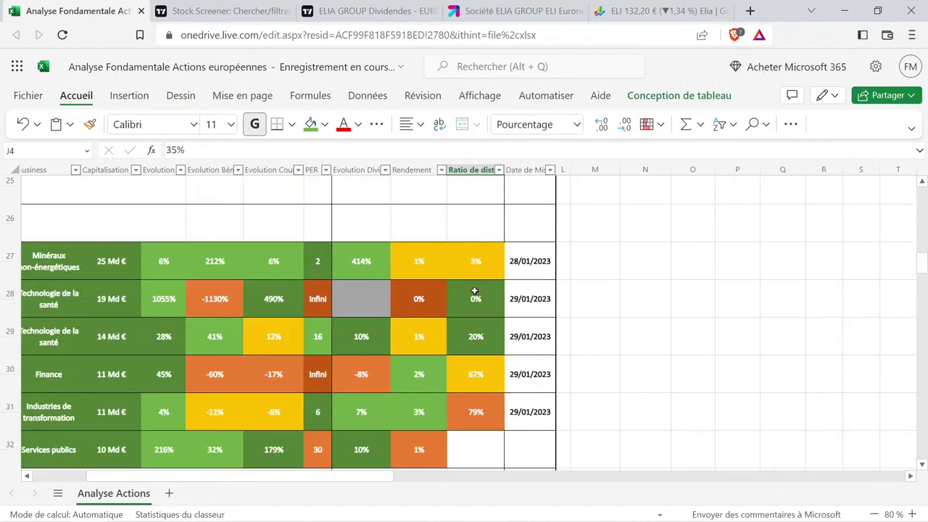
pyautogui.scroll(3, 473, 290)
pyautogui.click(481, 336)
pyautogui.hotkey('ctrl', 'v')
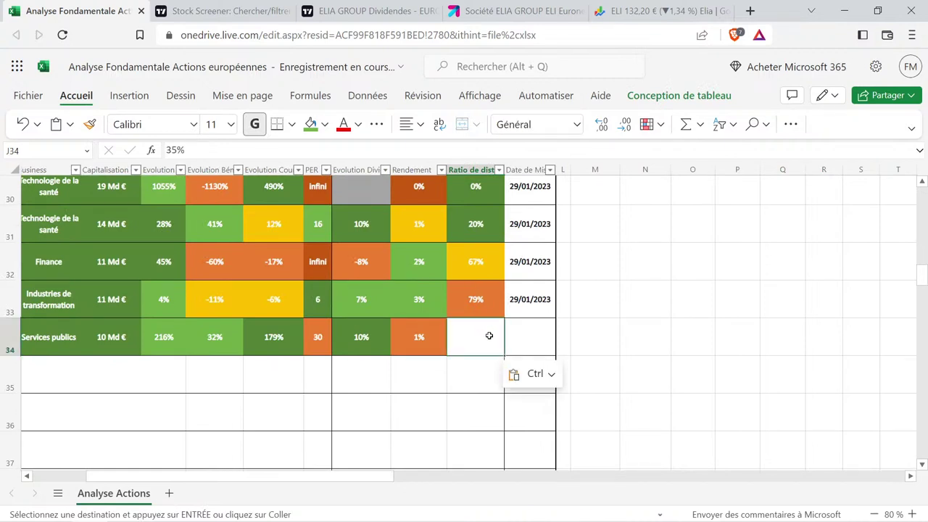
pyautogui.write('3')
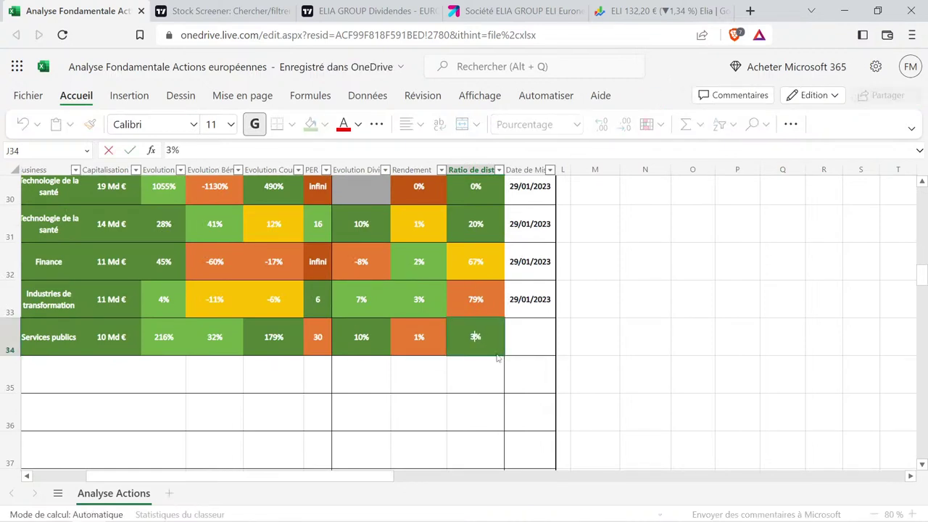
pyautogui.write('0')
pyautogui.press('Return')
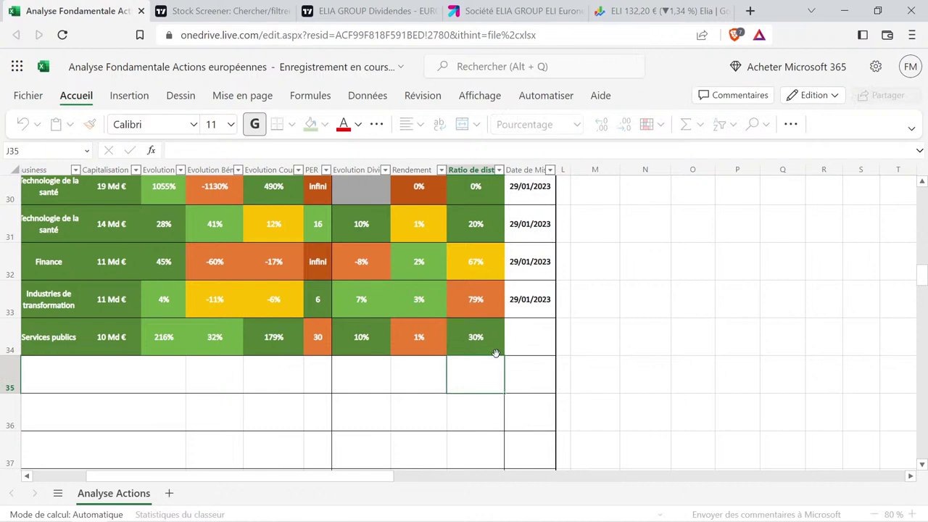
# Copy the update date 29/01/2023 from the Solvay row into the Elia Group row.
pyautogui.press('Up')
pyautogui.press('Up')
pyautogui.press('Right')
pyautogui.hotkey('ctrl', 'c')
pyautogui.press('Down')
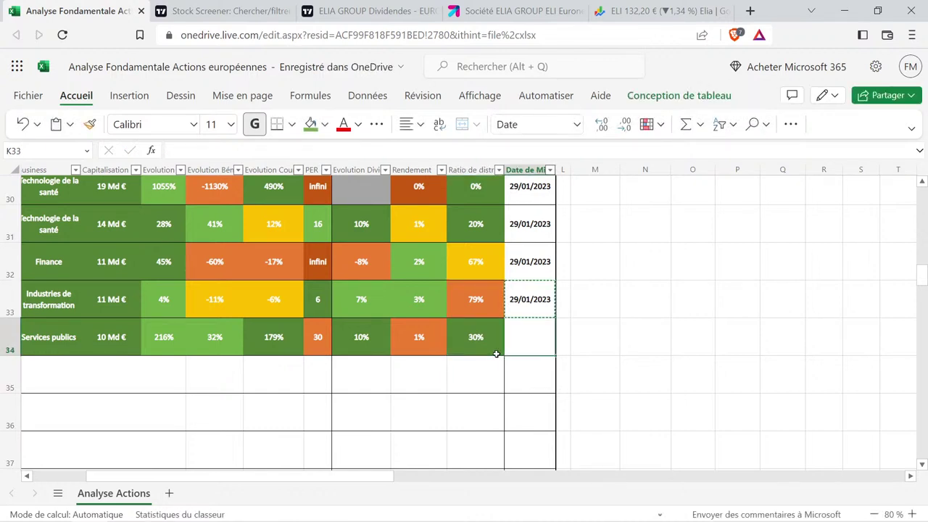
pyautogui.hotkey('ctrl', 'v')
pyautogui.press('Left')
pyautogui.press('Left')
pyautogui.press('Left')
pyautogui.press('Left')
pyautogui.press('Left')
pyautogui.press('Left')
pyautogui.press('Left')
pyautogui.press('Left')
pyautogui.press('Left')
pyautogui.press('Left')
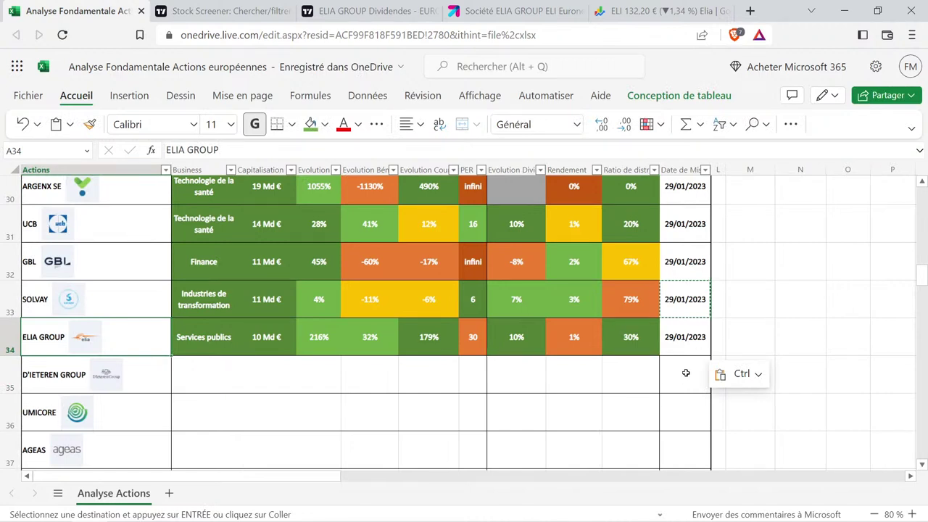
pyautogui.click(740, 349)
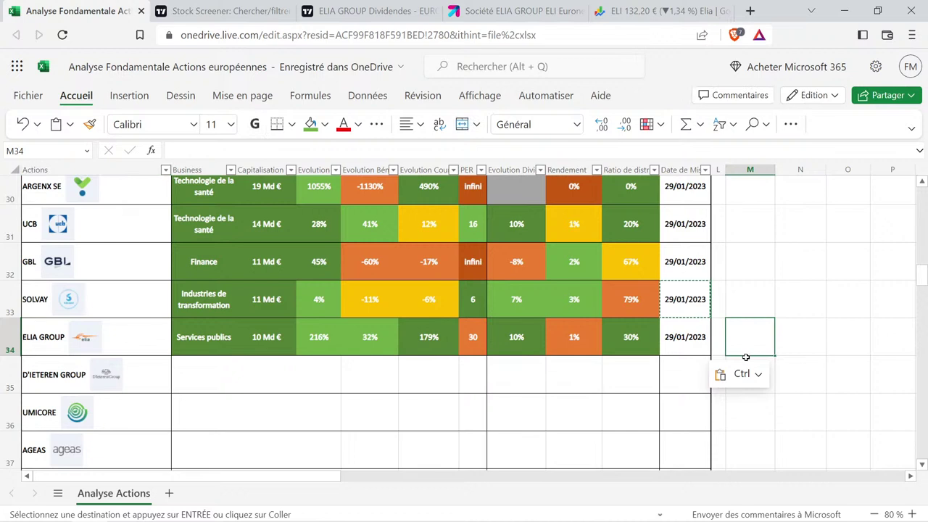
pyautogui.moveTo(747, 520)
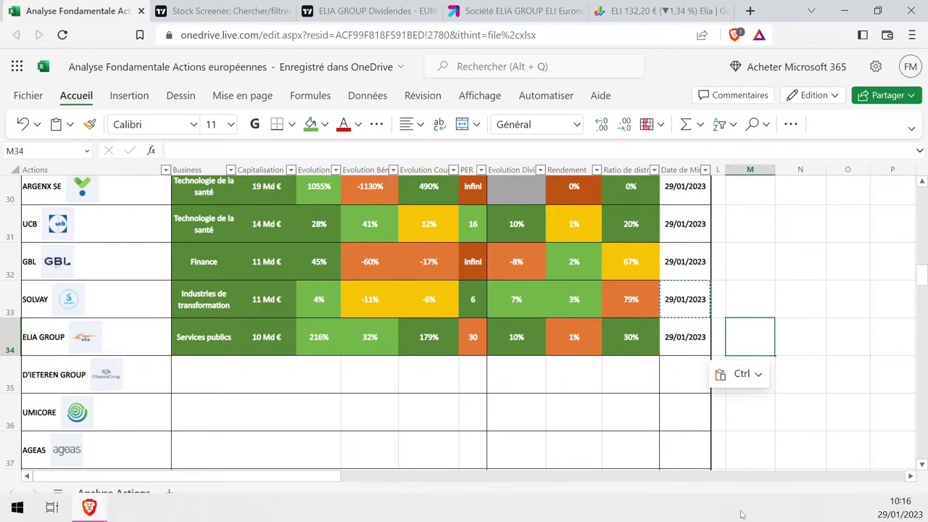
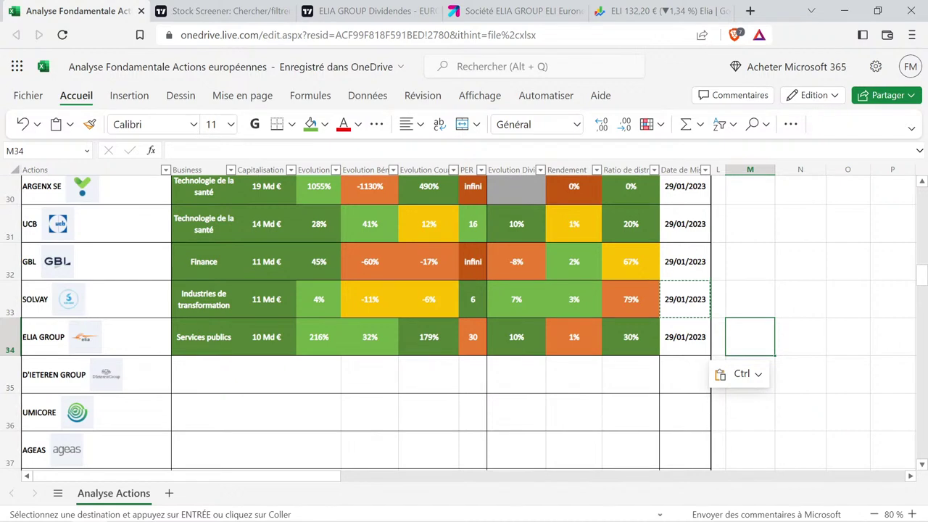
pyautogui.hotkey('alt', 'Tab')
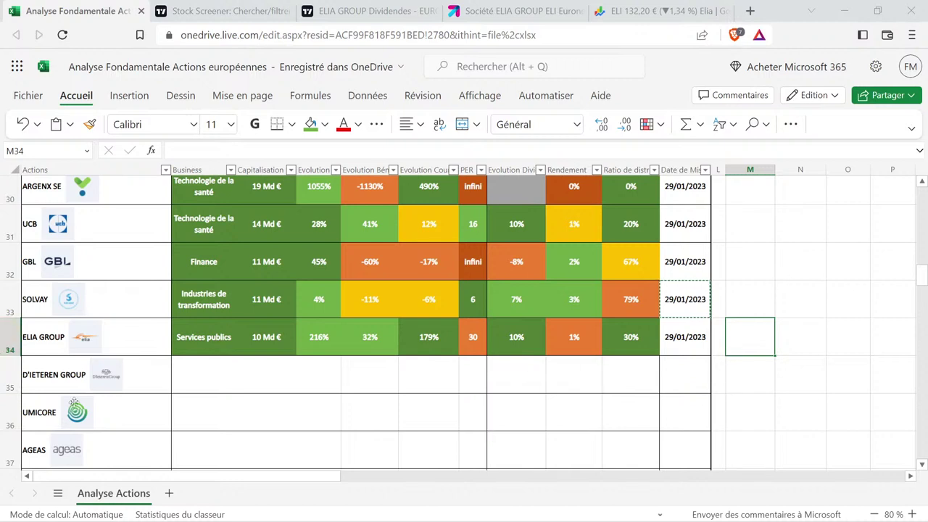
# Open D'Ieteren Group's page in a new tab from the TradingView stock screener and close the Elia Group dividends tab.
pyautogui.click(195, 375)
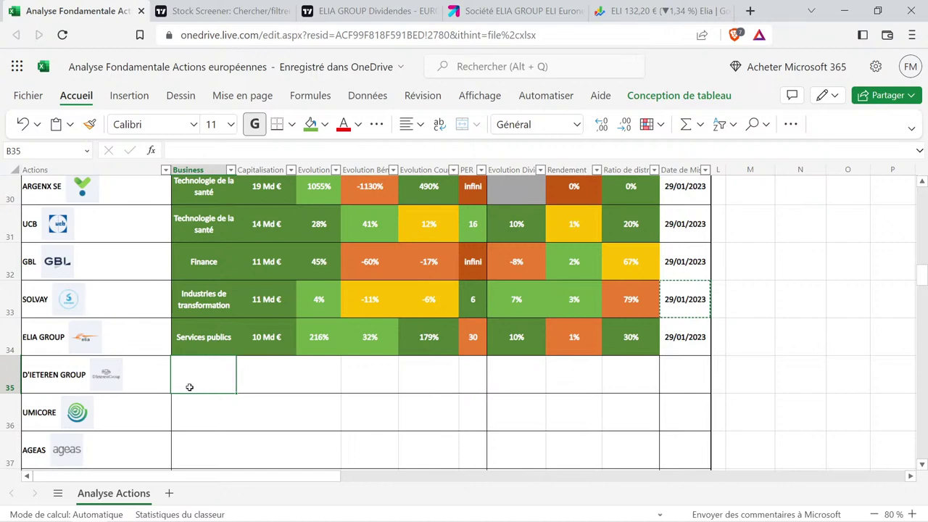
pyautogui.click(204, 13)
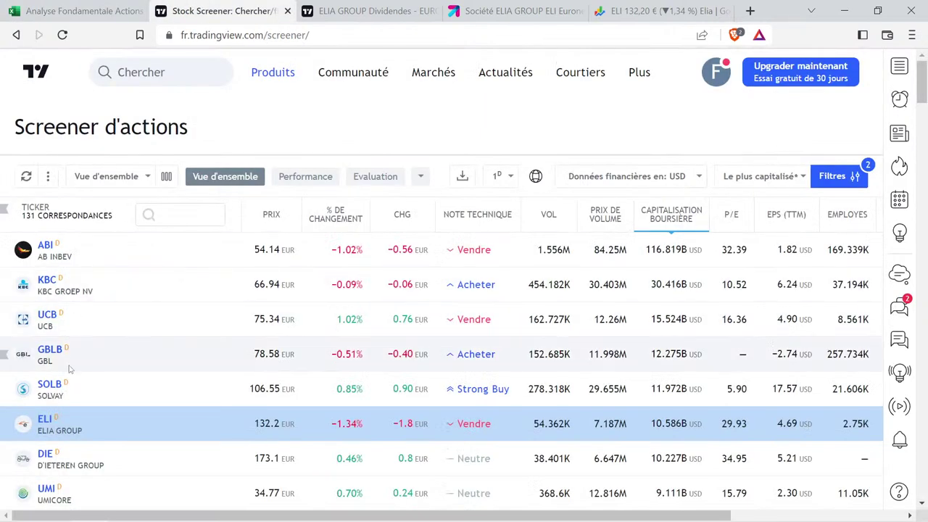
pyautogui.scroll(-2, 43, 312)
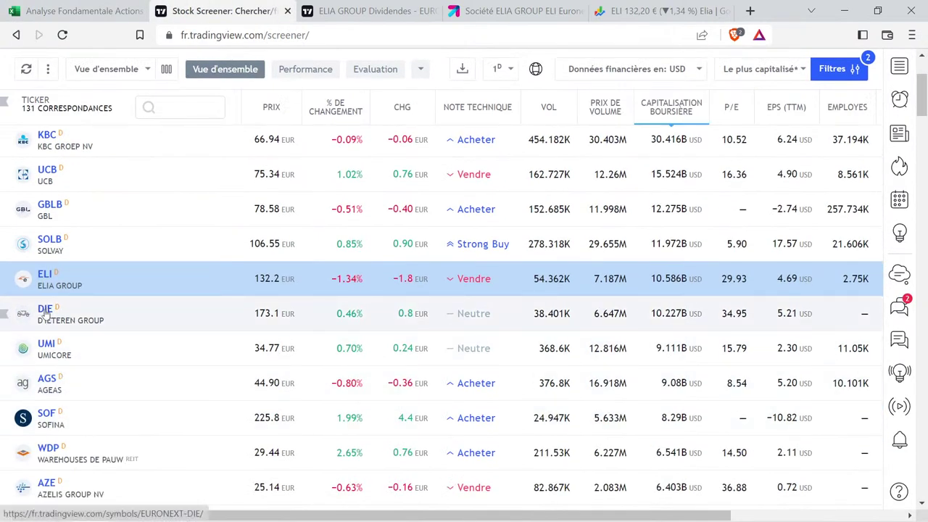
pyautogui.click(45, 308)
pyautogui.click(475, 14)
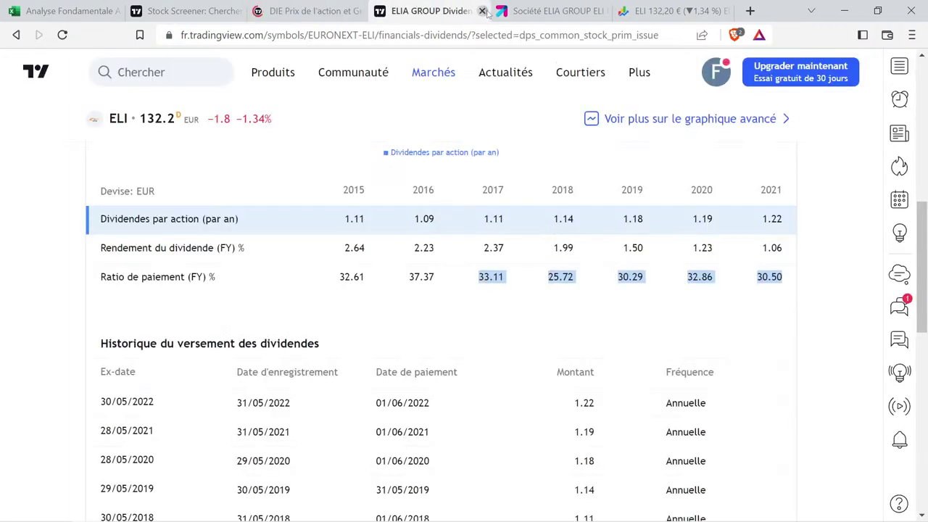
pyautogui.click(481, 11)
# Search Boursorama for "die", open the D'Ieteren GRP quote on Euronext Bruxelles, and reduce the page zoom.
pyautogui.click(779, 77)
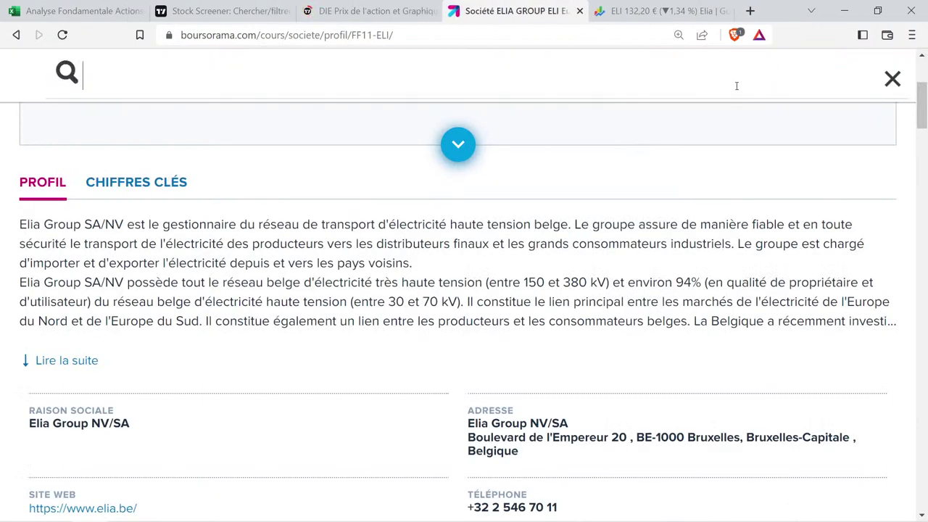
pyautogui.write('die')
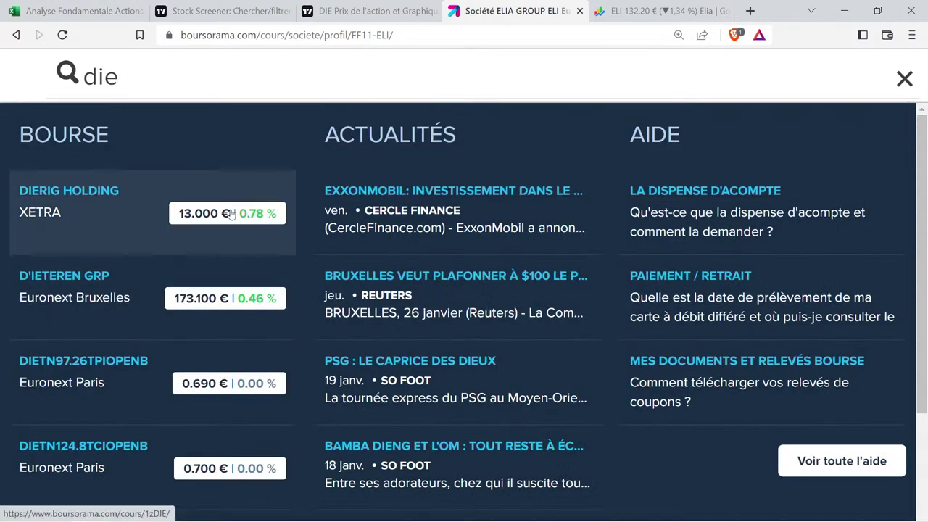
pyautogui.click(130, 286)
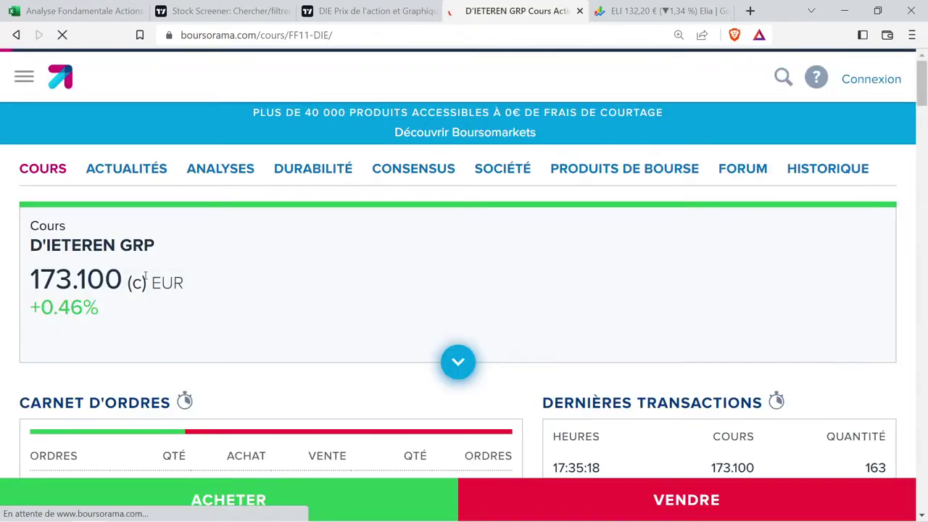
pyautogui.hotkey('ctrl', '-')
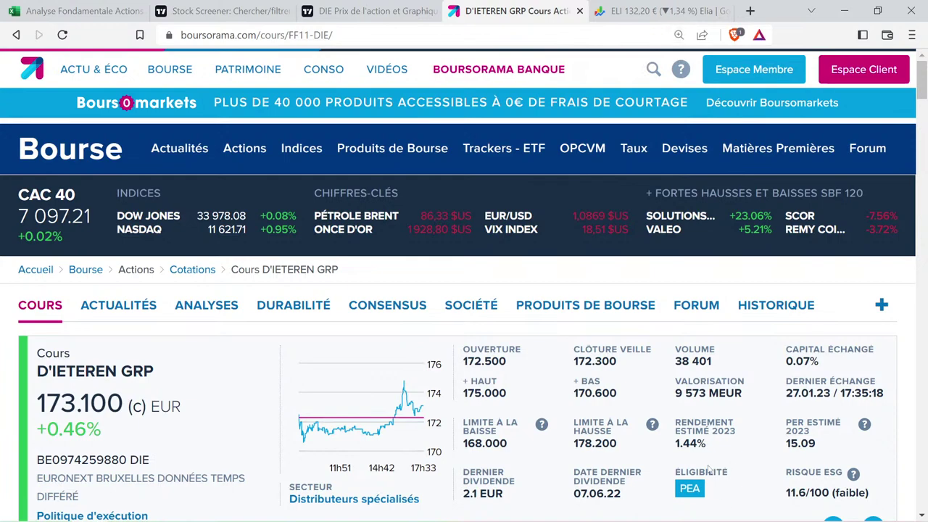
# Enlarge the page to 133 %, open D'Ieteren's company profile on Boursorama and expand its full description.
pyautogui.hotkey('ctrl', '+')
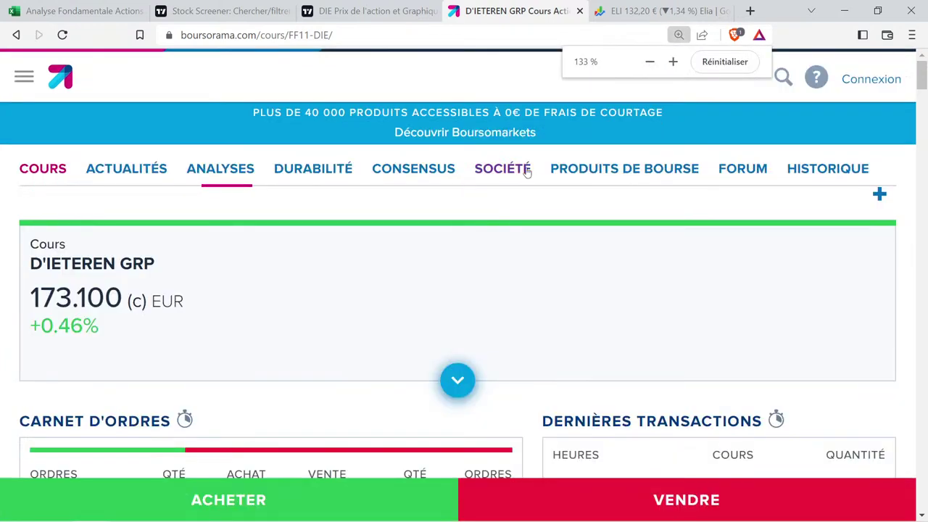
pyautogui.click(527, 170)
pyautogui.scroll(-3, 109, 347)
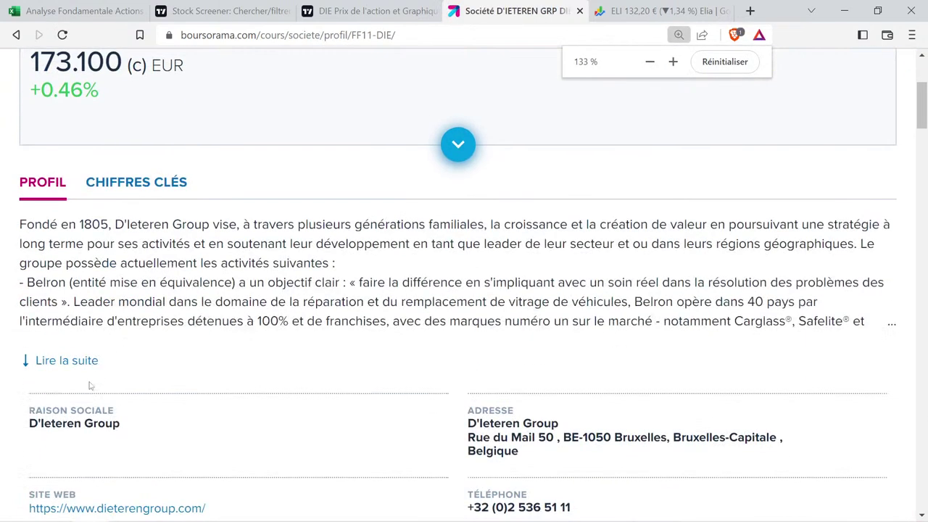
pyautogui.click(68, 360)
pyautogui.scroll(-2, 178, 288)
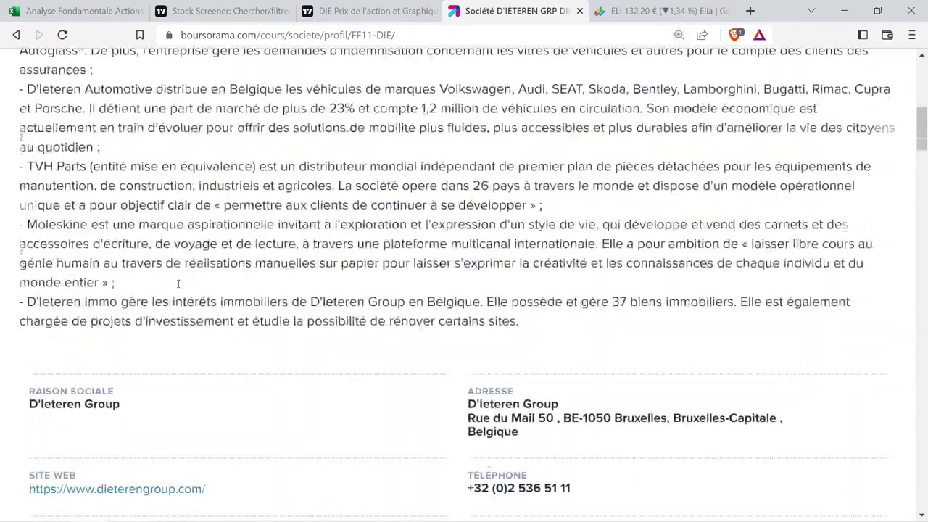
pyautogui.scroll(5, 178, 288)
pyautogui.scroll(-2, 178, 284)
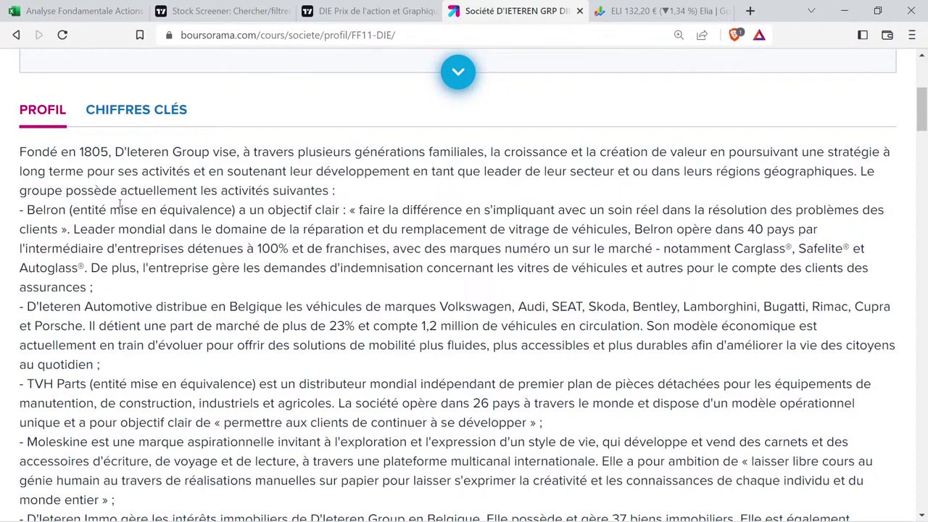
pyautogui.scroll(-2, 131, 212)
pyautogui.scroll(3, 131, 213)
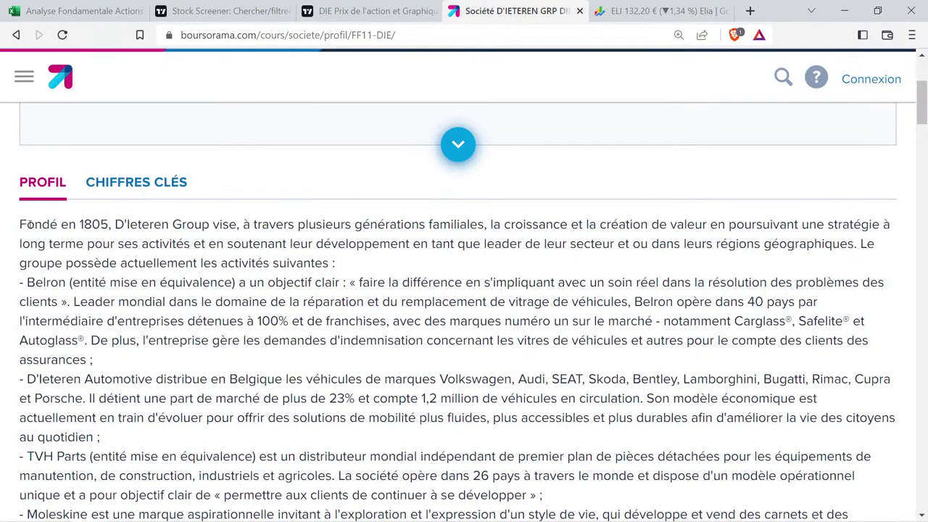
# Read the founding date and group strategy in the profile's introduction, and check the company's overview header on TradingView.
pyautogui.moveTo(30, 226); pyautogui.dragTo(116, 230)
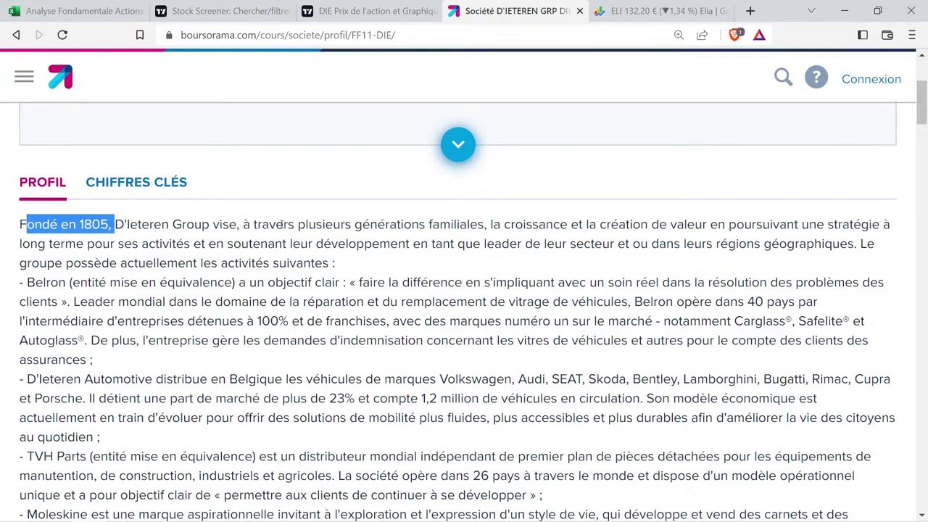
pyautogui.moveTo(218, 225); pyautogui.dragTo(848, 245)
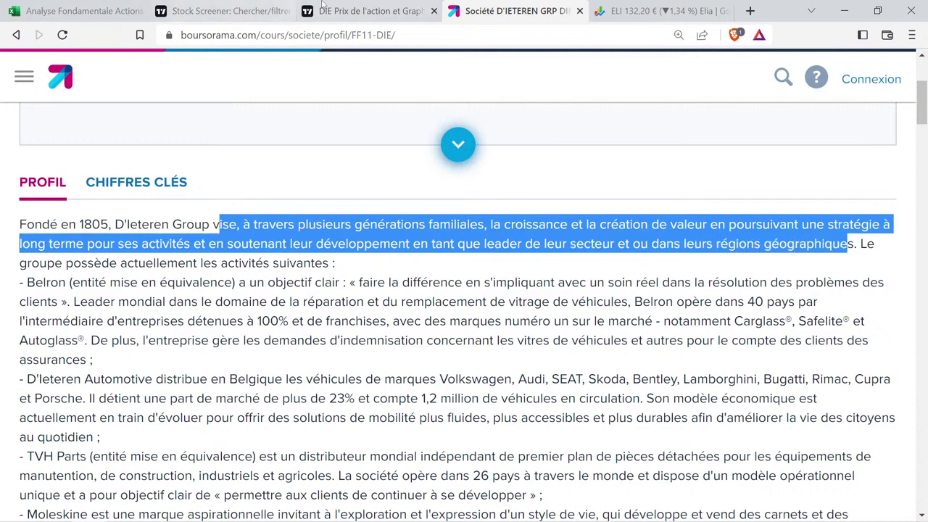
pyautogui.click(370, 11)
pyautogui.moveTo(353, 72)
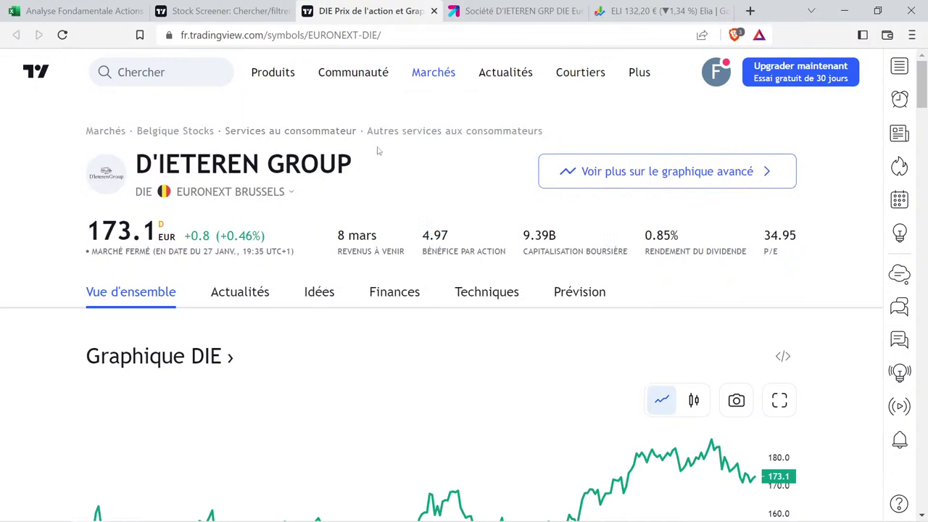
pyautogui.click(269, 176)
pyautogui.click(517, 9)
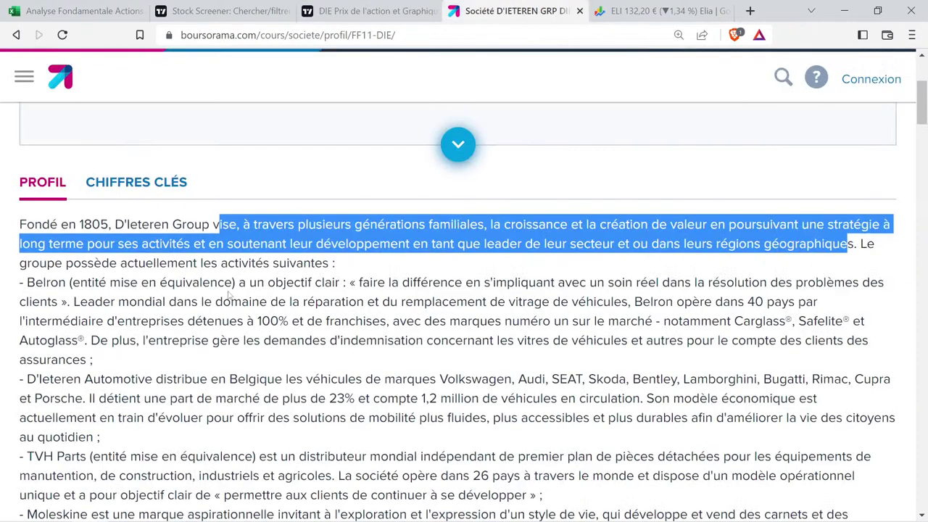
# Examine the Belron paragraph of the company profile for its business, brands and geographic presence.
pyautogui.click(179, 287)
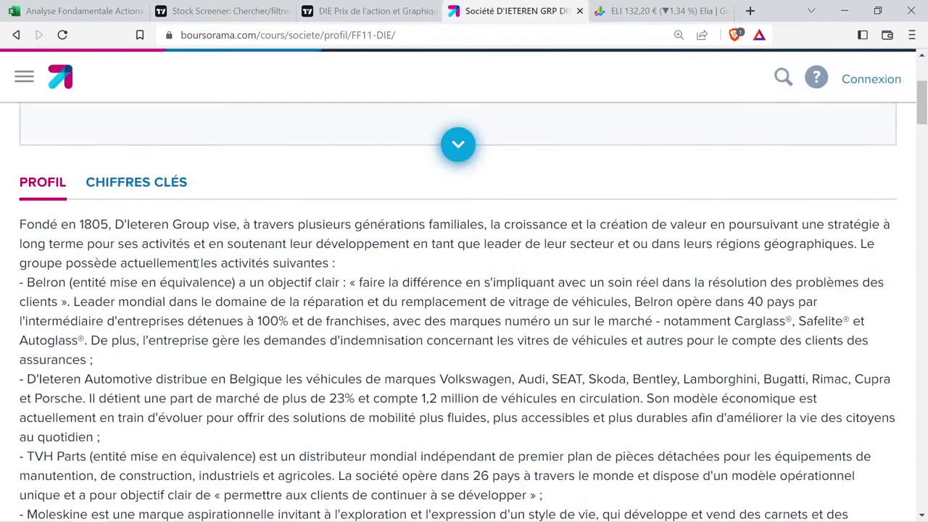
pyautogui.moveTo(121, 264); pyautogui.dragTo(258, 266)
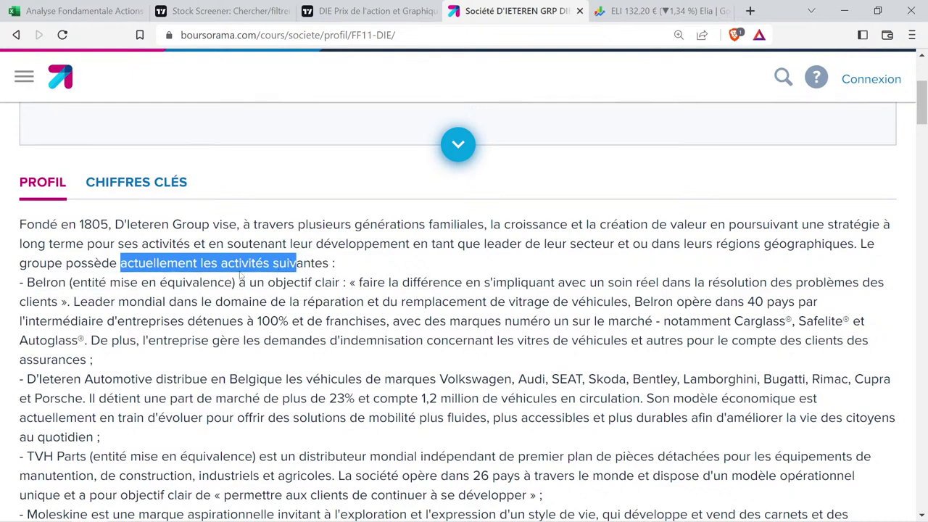
pyautogui.moveTo(23, 282); pyautogui.dragTo(338, 283)
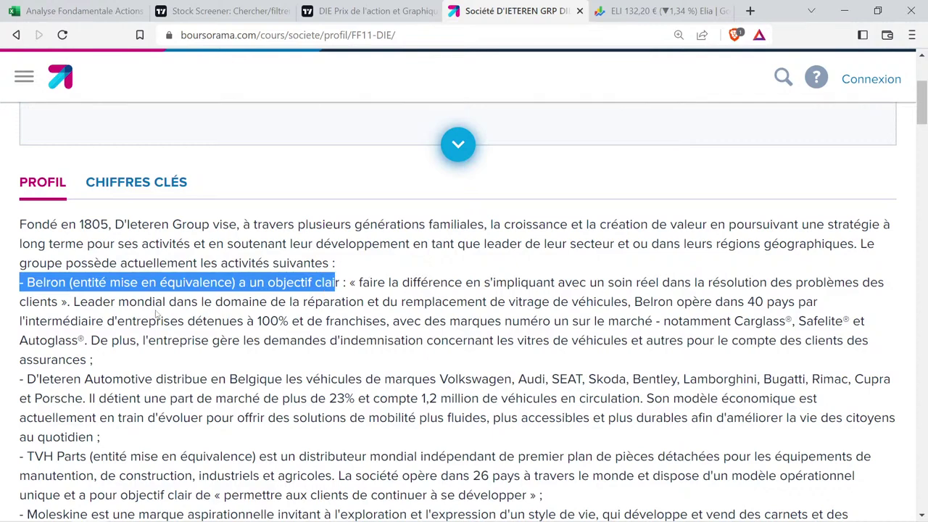
pyautogui.click(120, 301)
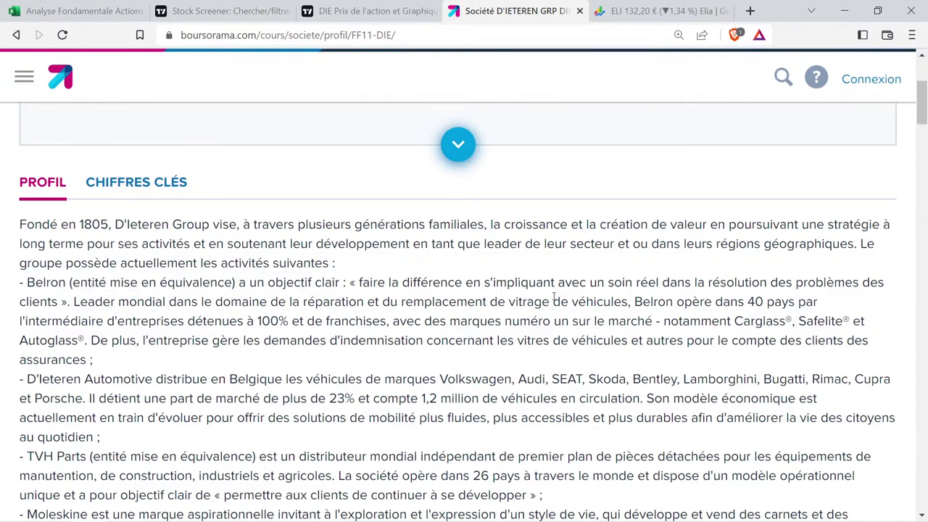
pyautogui.moveTo(518, 302); pyautogui.dragTo(603, 302)
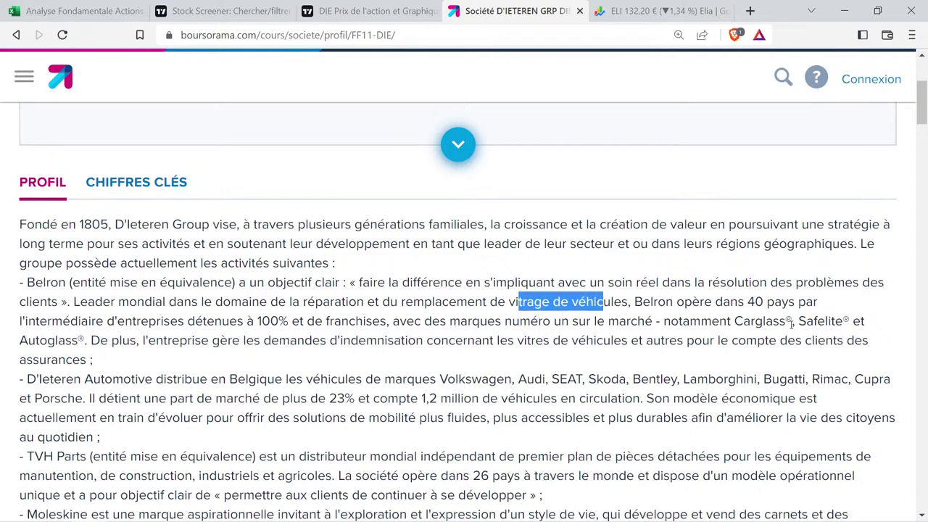
pyautogui.moveTo(700, 321); pyautogui.dragTo(825, 321)
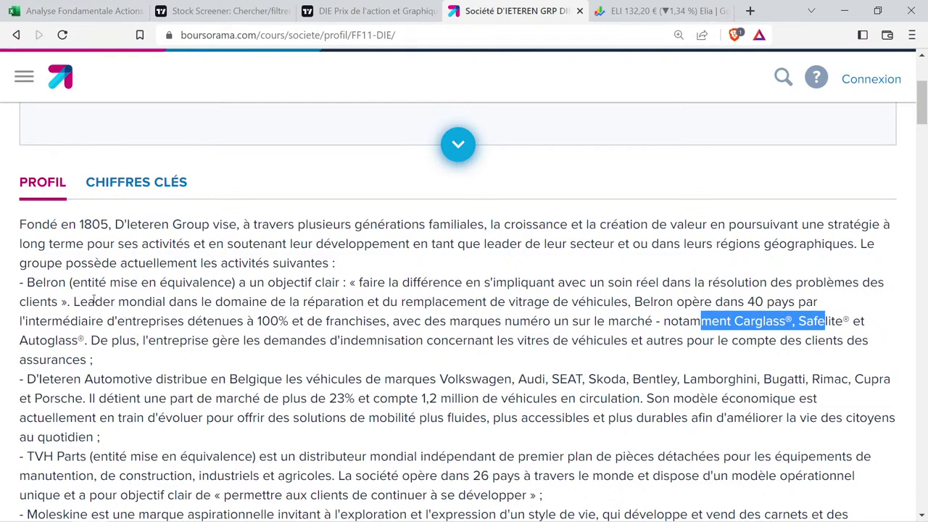
pyautogui.moveTo(77, 301)
pyautogui.mouseDown()
pyautogui.moveTo(603, 302)
pyautogui.moveTo(637, 291)
pyautogui.moveTo(635, 304)
pyautogui.moveTo(539, 320)
pyautogui.moveTo(144, 320)
pyautogui.moveTo(70, 302)
pyautogui.mouseUp()
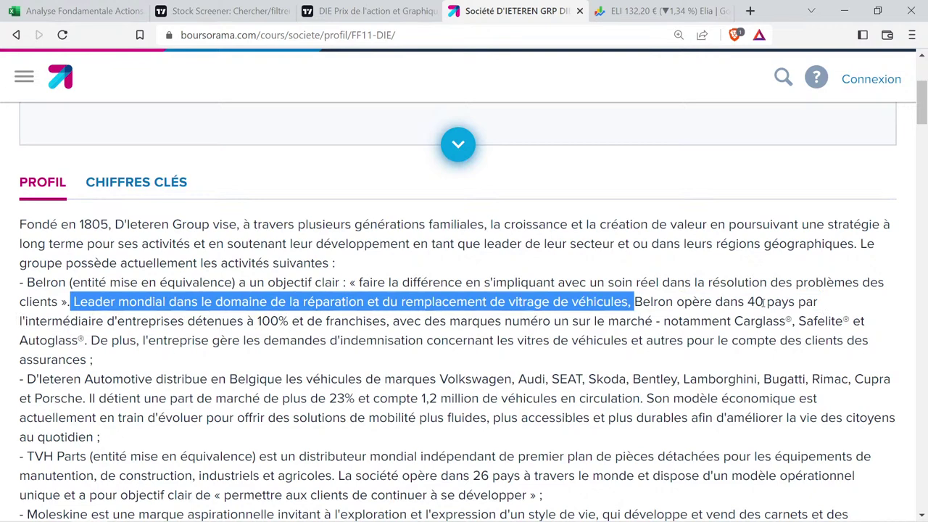
pyautogui.moveTo(795, 302); pyautogui.dragTo(737, 303)
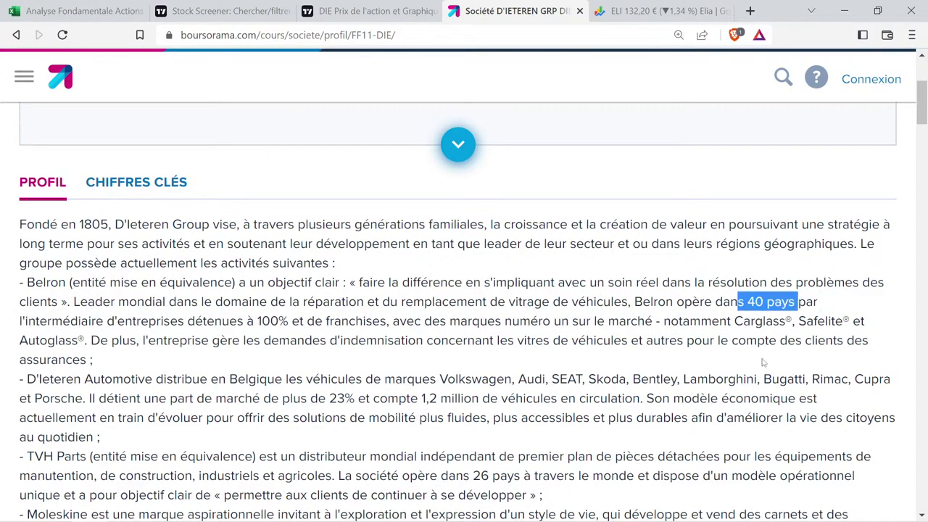
pyautogui.doubleClick(754, 320)
pyautogui.moveTo(795, 299); pyautogui.dragTo(686, 282)
pyautogui.click(616, 299)
pyautogui.moveTo(627, 302); pyautogui.dragTo(8, 282)
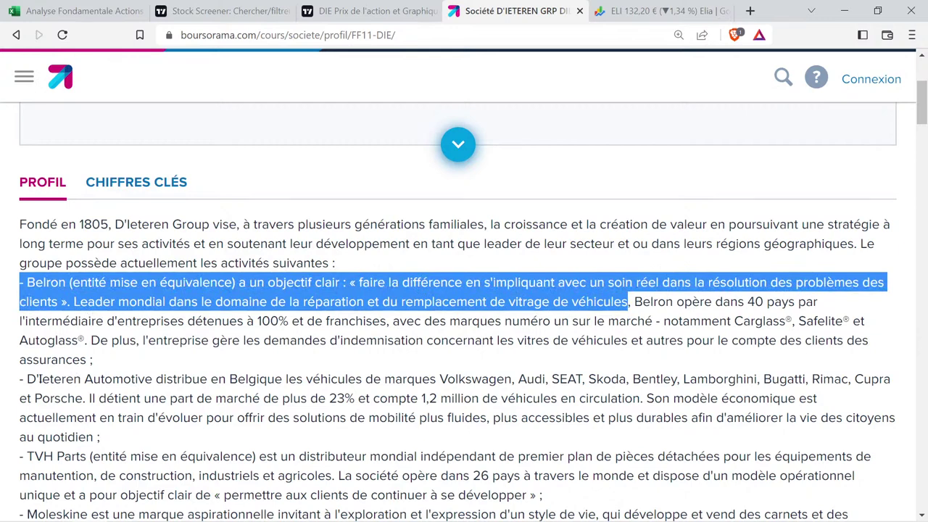
# Read the D'Ieteren Automotive and TVH Parts paragraphs for the distributed brands, products and countries served.
pyautogui.moveTo(31, 377); pyautogui.dragTo(714, 383)
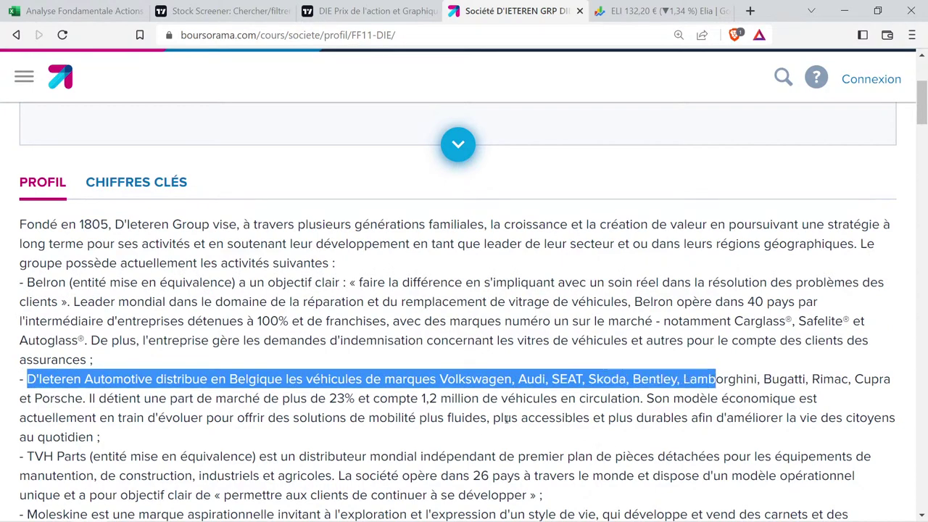
pyautogui.scroll(-3, 148, 388)
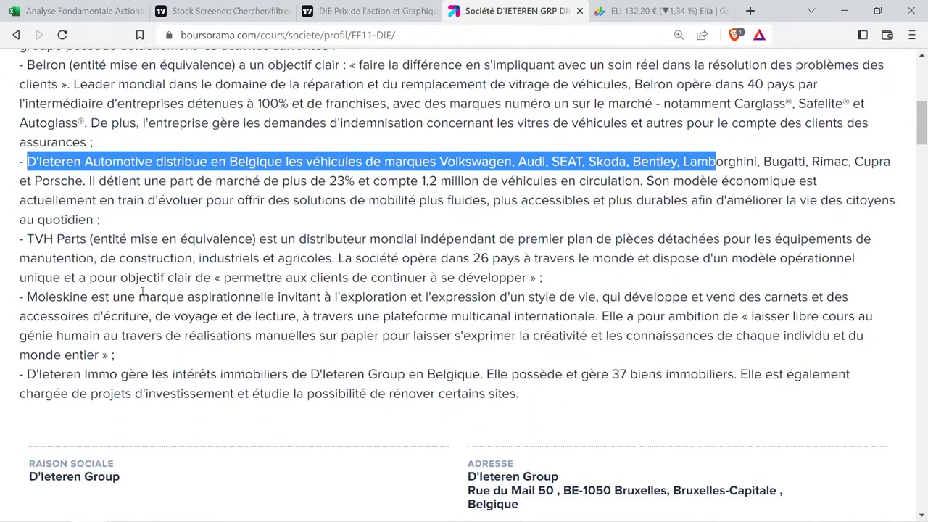
pyautogui.scroll(1, 141, 291)
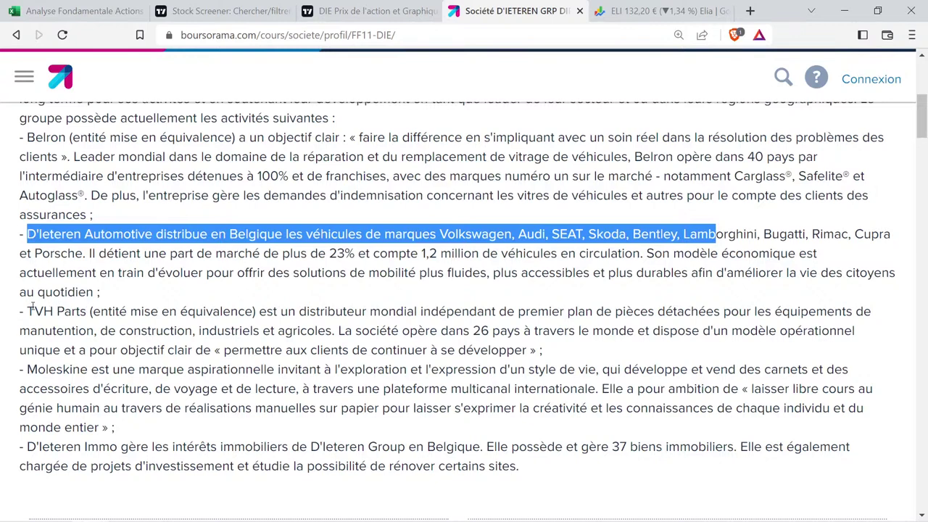
pyautogui.moveTo(31, 310); pyautogui.dragTo(92, 311)
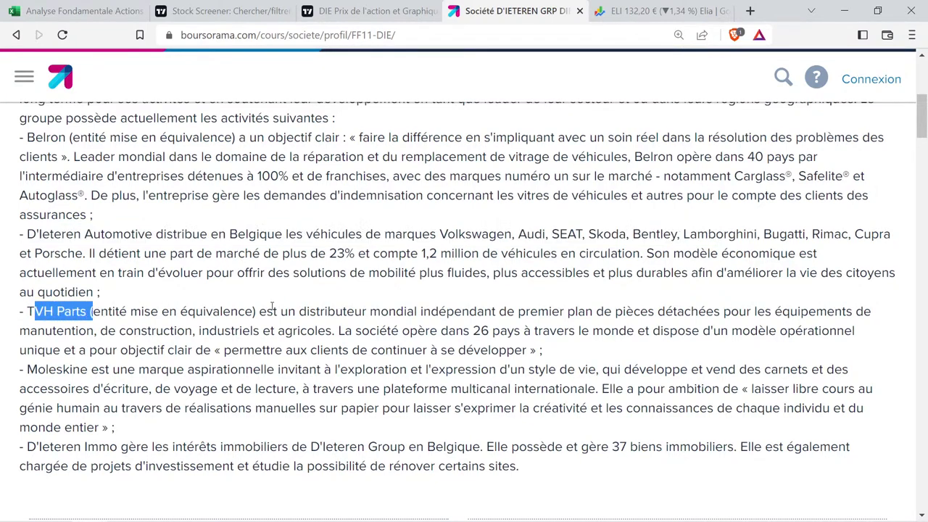
pyautogui.moveTo(265, 311); pyautogui.dragTo(325, 330)
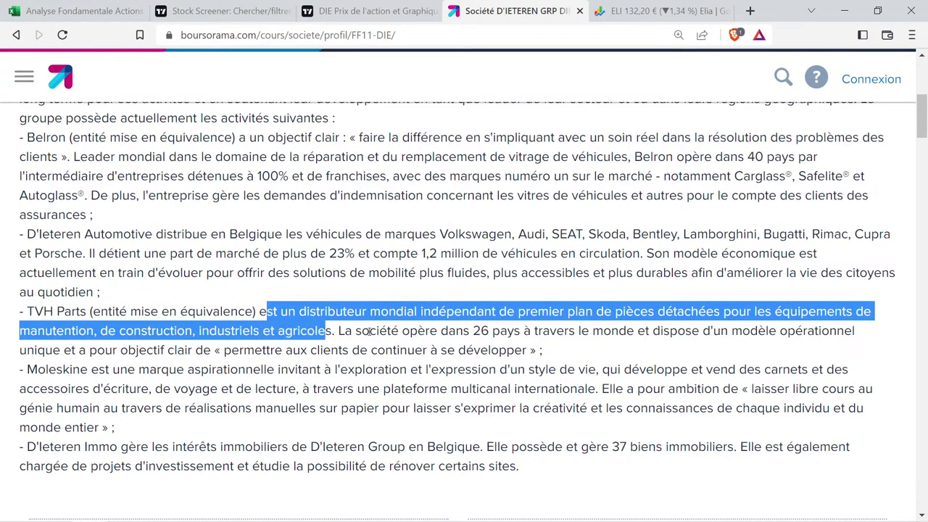
pyautogui.moveTo(472, 331); pyautogui.dragTo(564, 331)
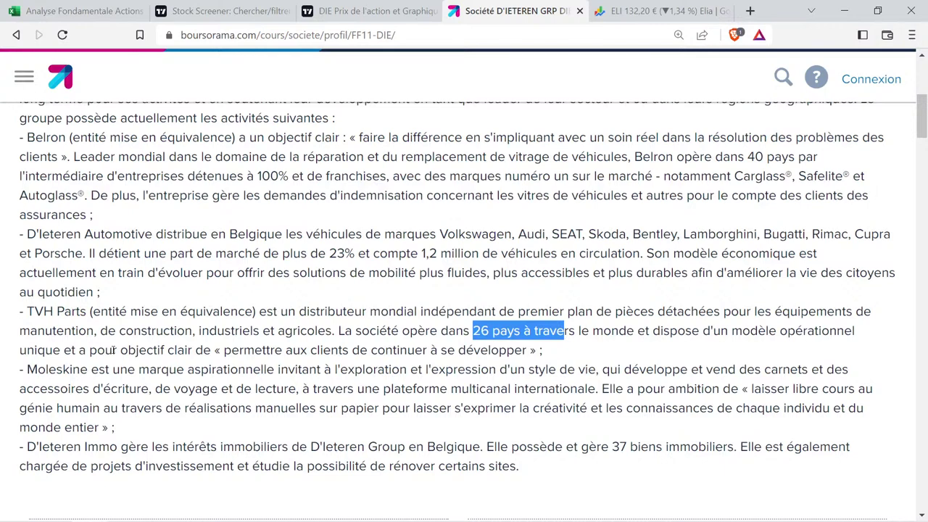
# Read the Moleskine and D'Ieteren Immo paragraphs for their products, property holdings and investment projects.
pyautogui.moveTo(29, 369); pyautogui.dragTo(591, 391)
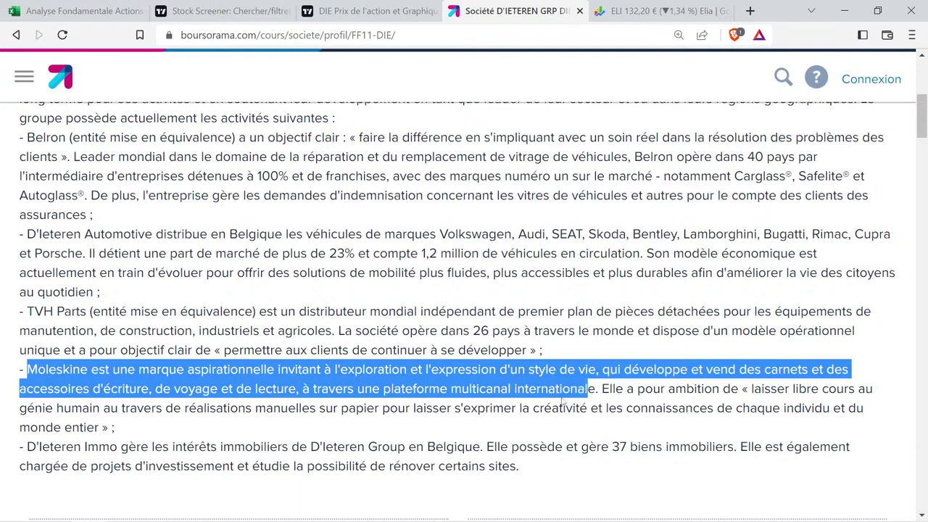
pyautogui.scroll(-2, 99, 314)
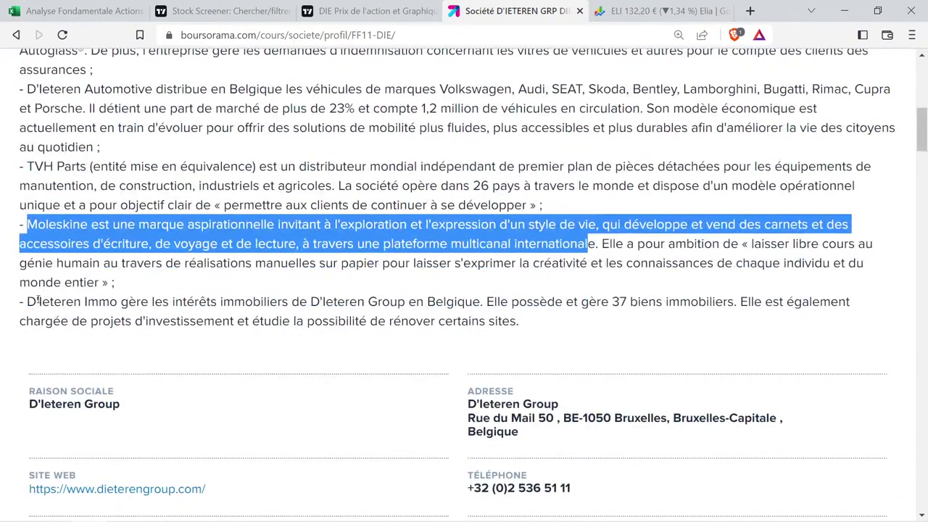
pyautogui.moveTo(32, 301); pyautogui.dragTo(736, 303)
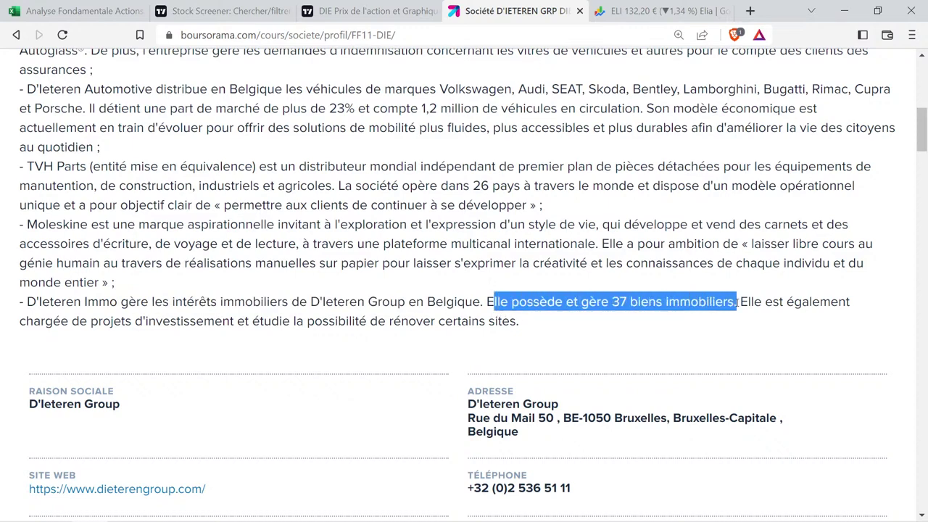
pyautogui.moveTo(88, 321); pyautogui.dragTo(516, 325)
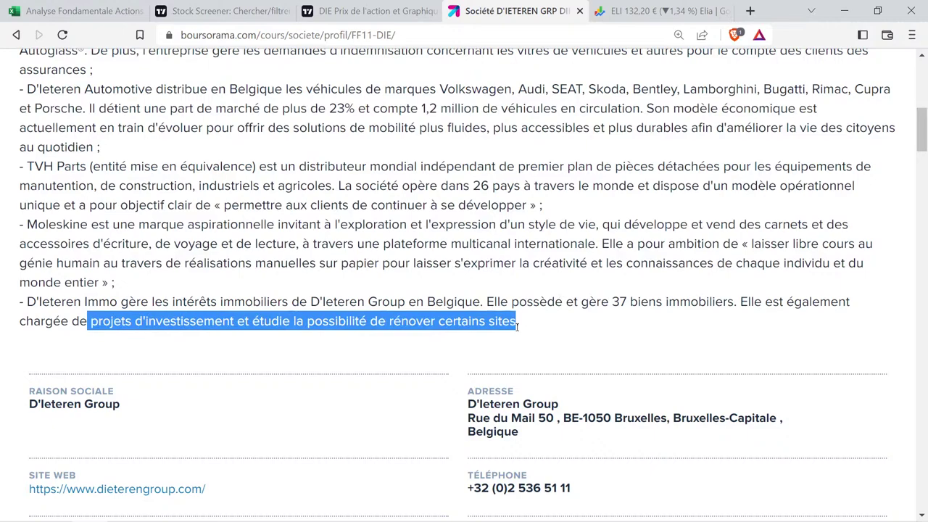
# Review the whole company profile again, comparing the group's history, international presence and brands across its activities.
pyautogui.scroll(5, 226, 362)
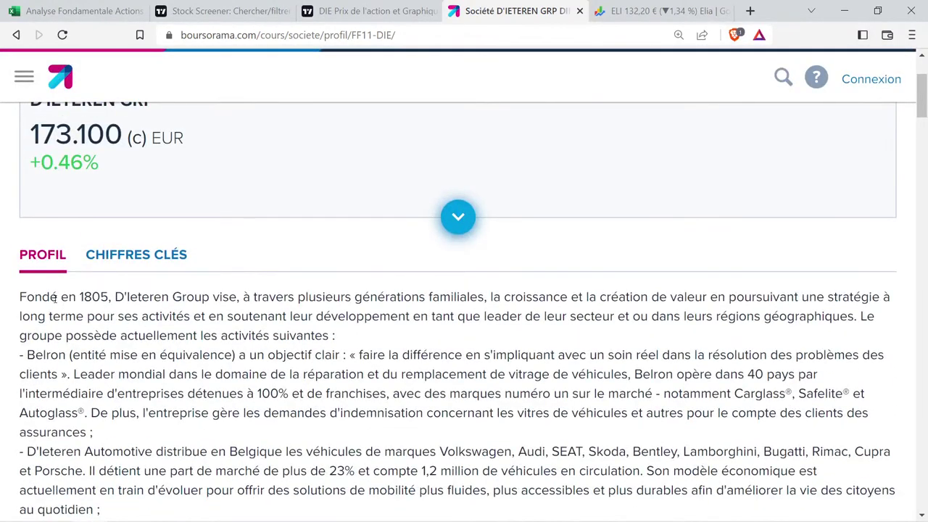
pyautogui.moveTo(58, 297); pyautogui.dragTo(138, 317)
pyautogui.scroll(-3, 100, 304)
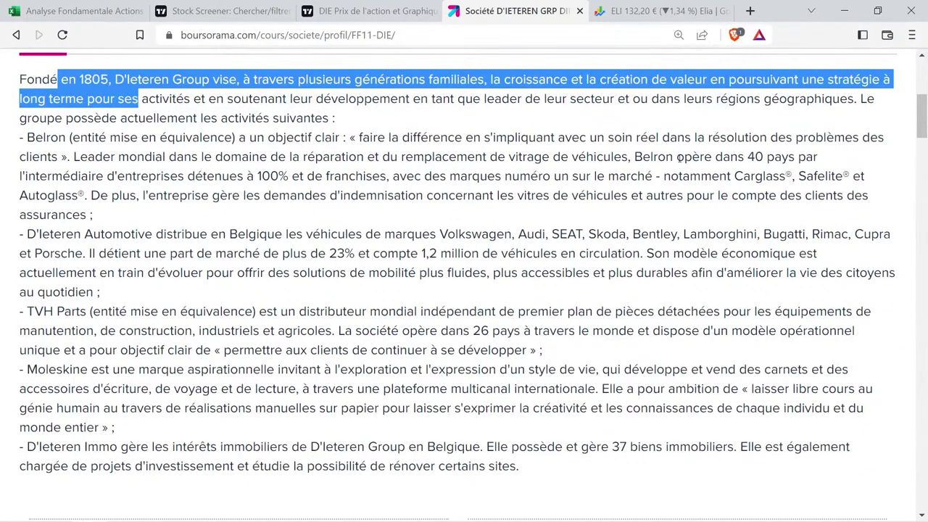
pyautogui.moveTo(747, 156); pyautogui.dragTo(783, 156)
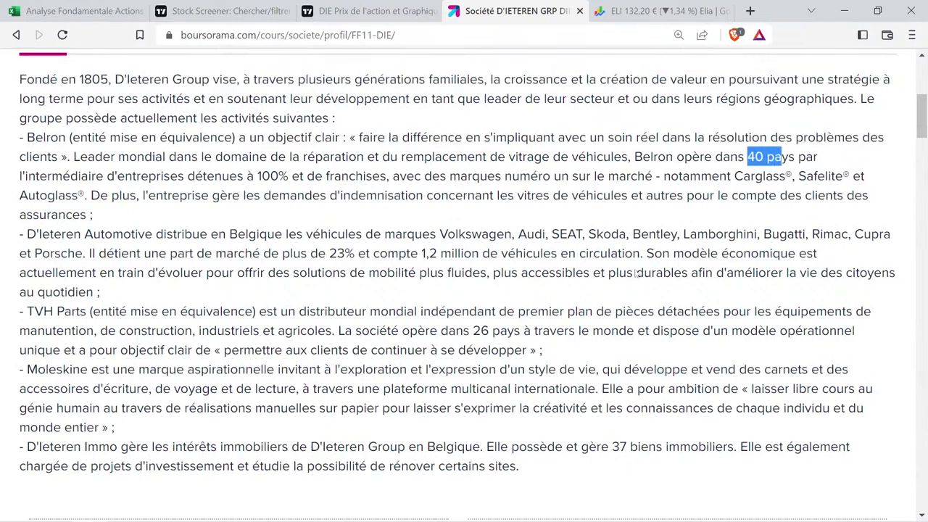
pyautogui.moveTo(473, 331); pyautogui.dragTo(507, 330)
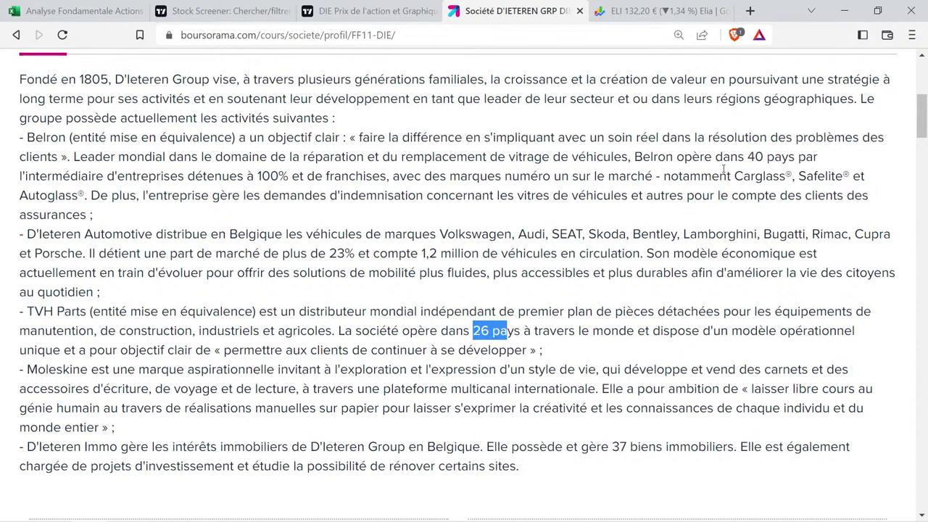
pyautogui.moveTo(728, 177); pyautogui.dragTo(790, 193)
pyautogui.moveTo(436, 232); pyautogui.dragTo(682, 234)
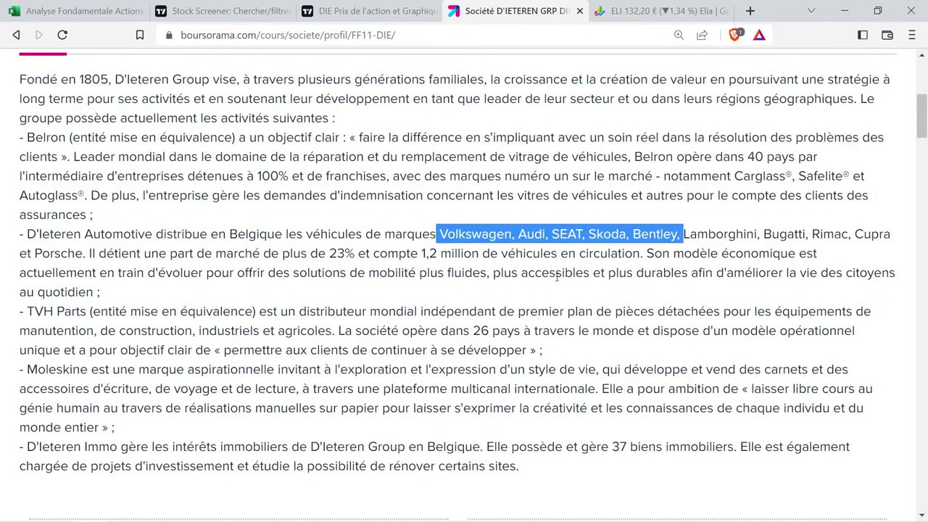
pyautogui.scroll(-1, 557, 276)
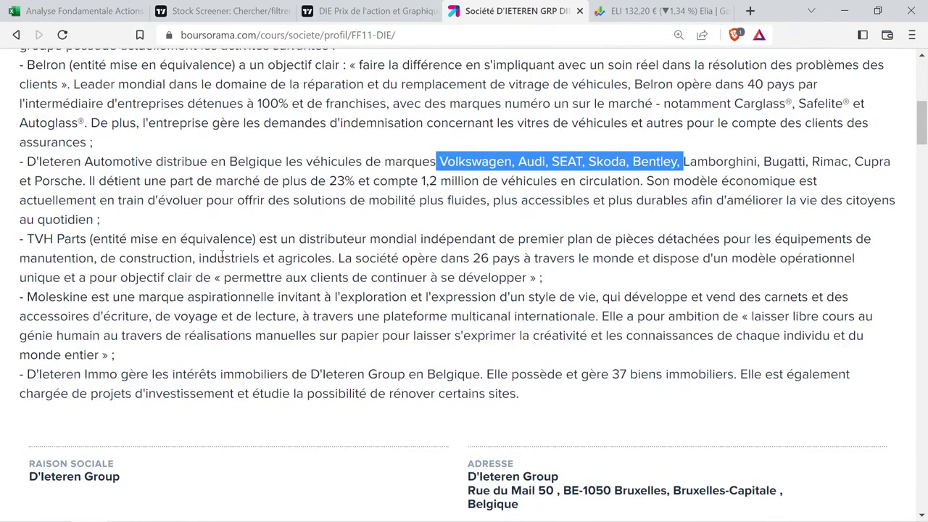
pyautogui.scroll(5, 215, 252)
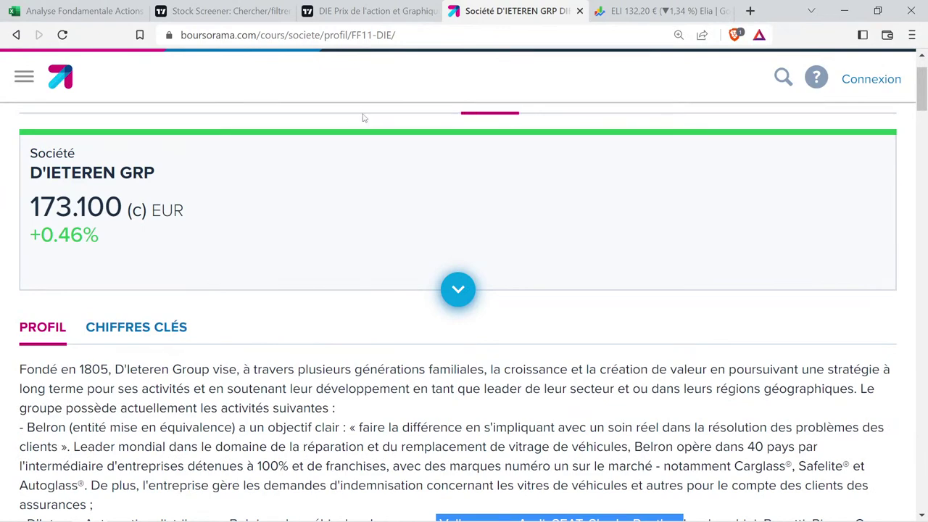
# Return to the Excel workbook and copy Elia Group's Business cell into the D'Ieteren Group row.
pyautogui.scroll(1, 362, 116)
pyautogui.click(123, 8)
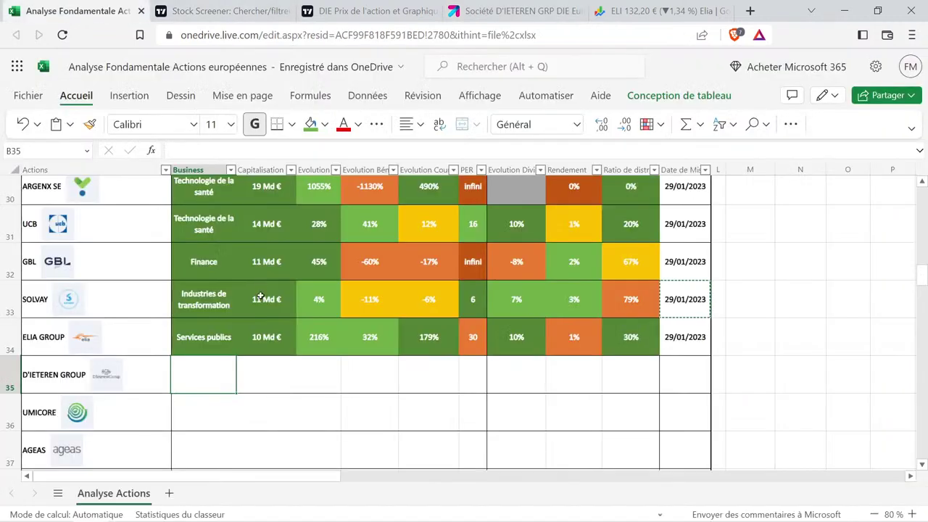
pyautogui.click(223, 336)
pyautogui.hotkey('ctrl', 'c')
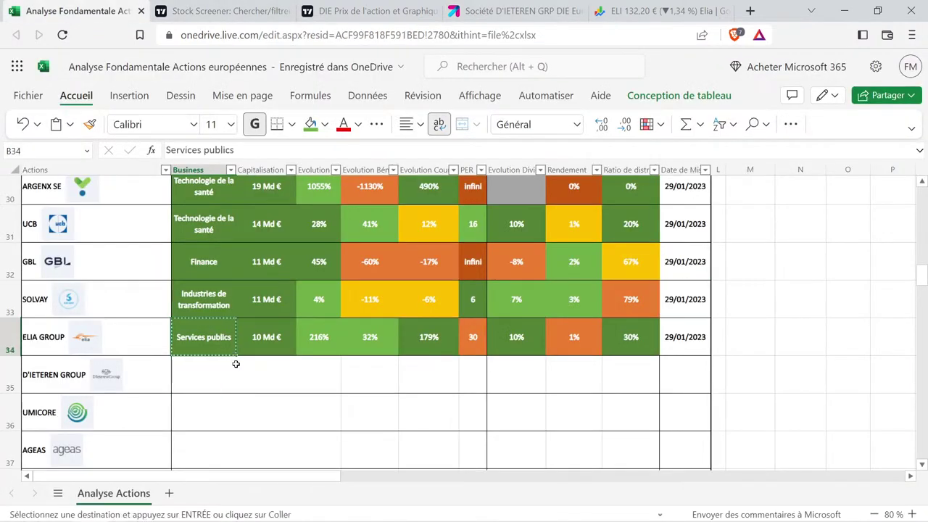
pyautogui.click(223, 365)
pyautogui.hotkey('ctrl', 'v')
# Copy the sector from D'Ieteren's TradingView page and replace the text of its Business cell with "Services au consommateur".
pyautogui.click(369, 11)
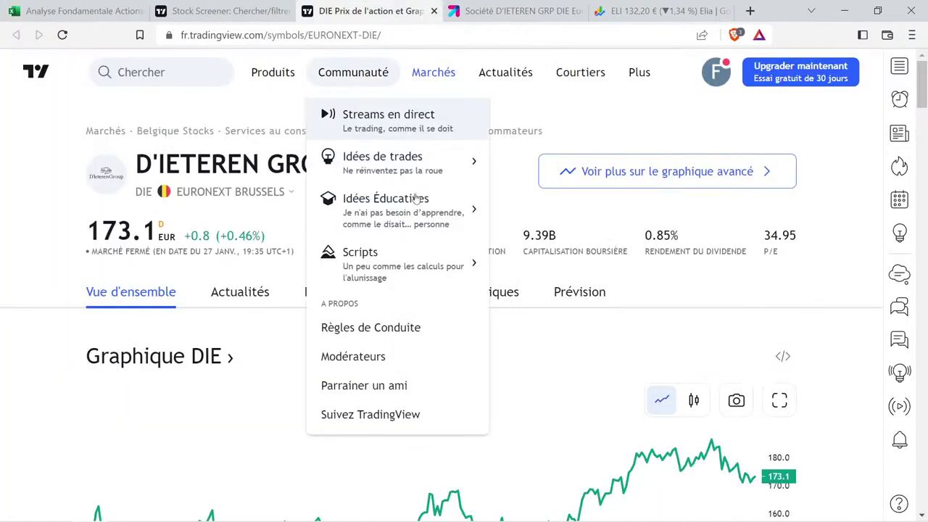
pyautogui.moveTo(549, 139); pyautogui.dragTo(281, 120)
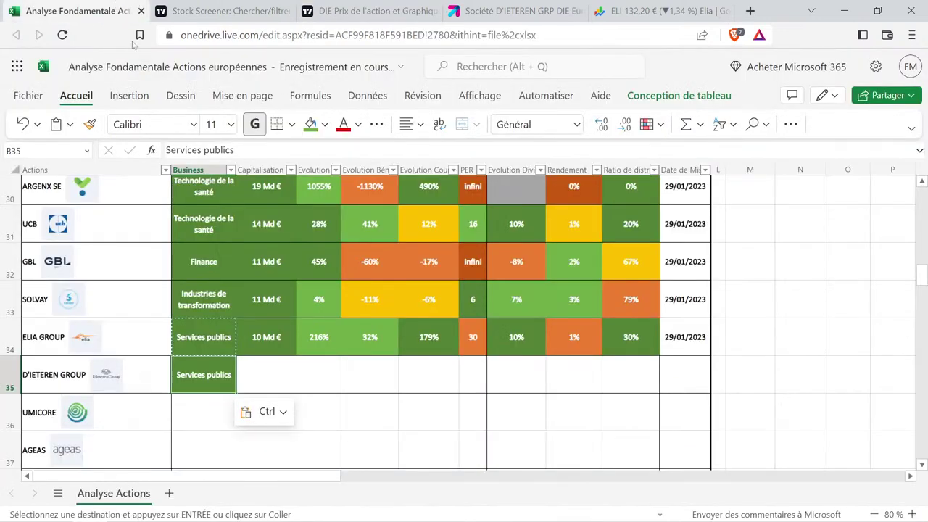
pyautogui.click(116, 11)
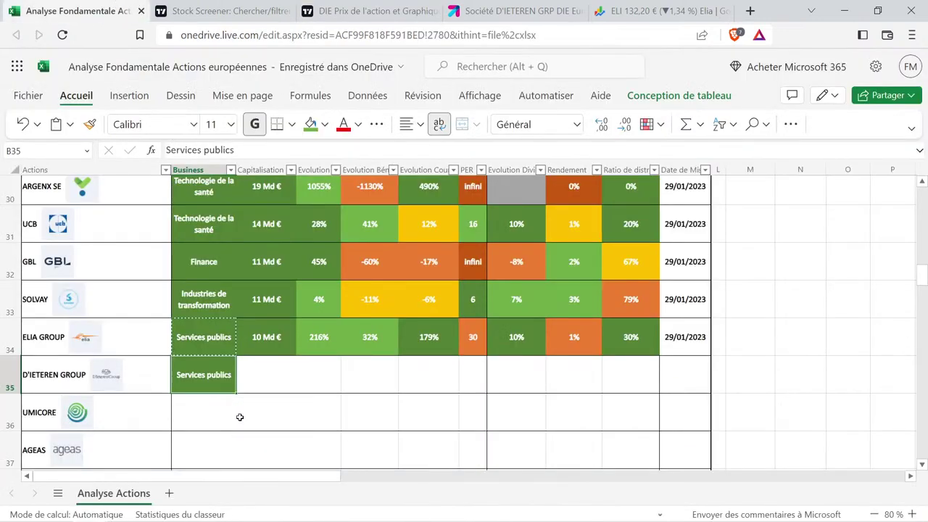
pyautogui.doubleClick(229, 375)
pyautogui.moveTo(231, 375); pyautogui.dragTo(175, 375)
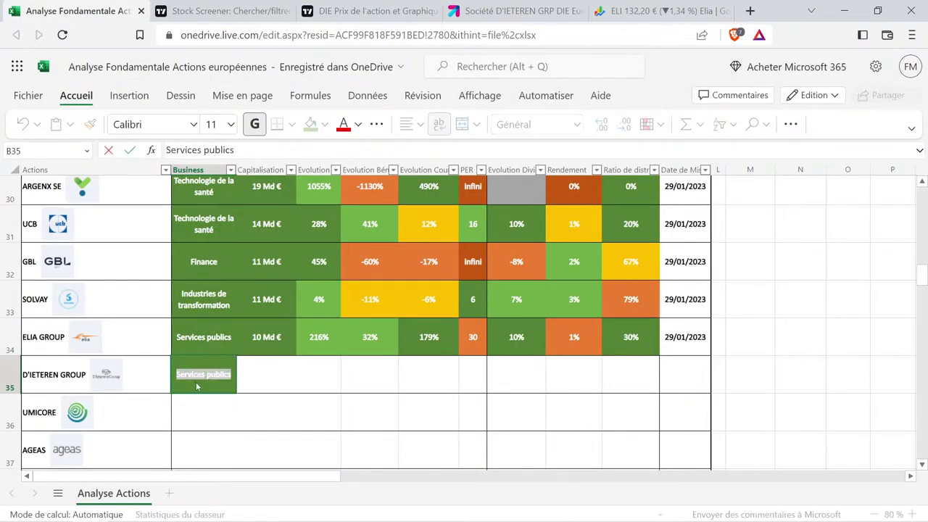
pyautogui.hotkey('ctrl', 'v')
pyautogui.moveTo(234, 403); pyautogui.dragTo(175, 382)
pyautogui.press('BackSpace')
pyautogui.press('Return')
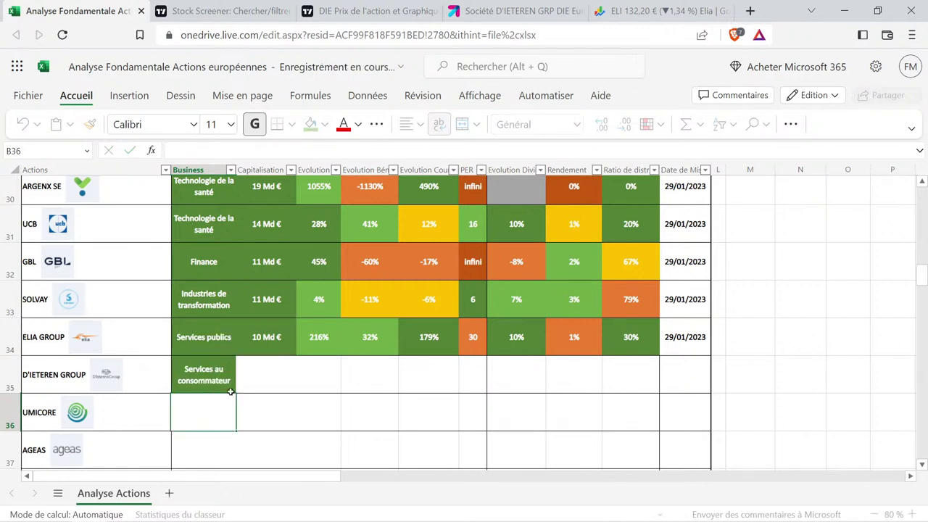
# Check D'Ieteren Group's market capitalisation on TradingView and copy Elia Group's capitalisation cell into the D'Ieteren row of the workbook.
pyautogui.click(255, 382)
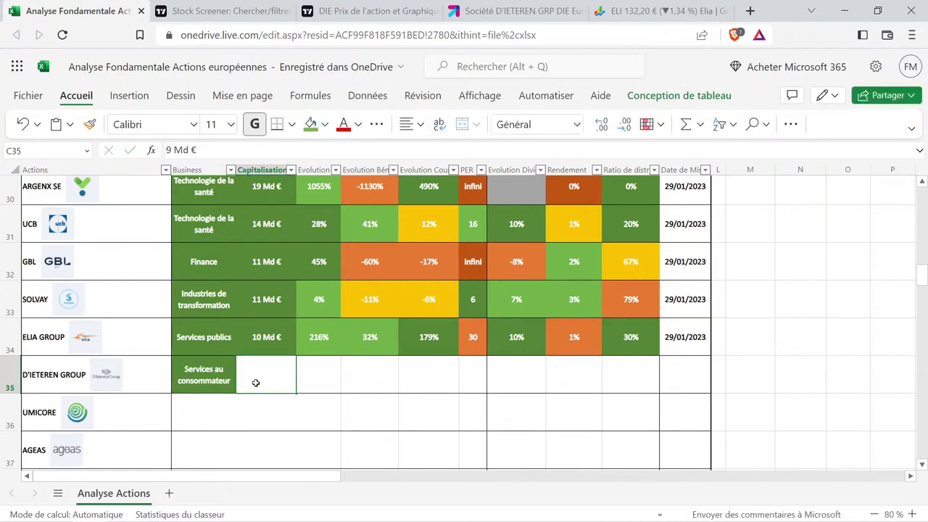
pyautogui.click(362, 11)
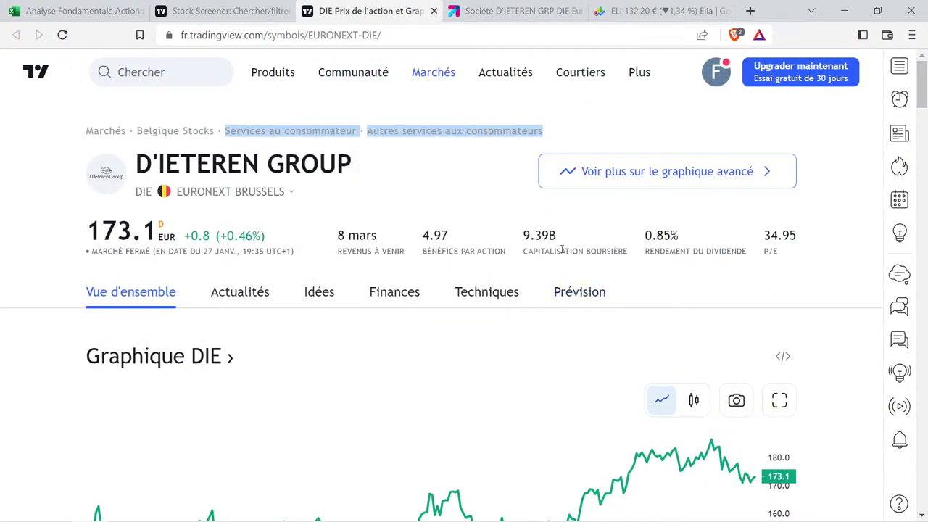
pyautogui.moveTo(561, 250)
pyautogui.click(80, 10)
pyautogui.click(278, 320)
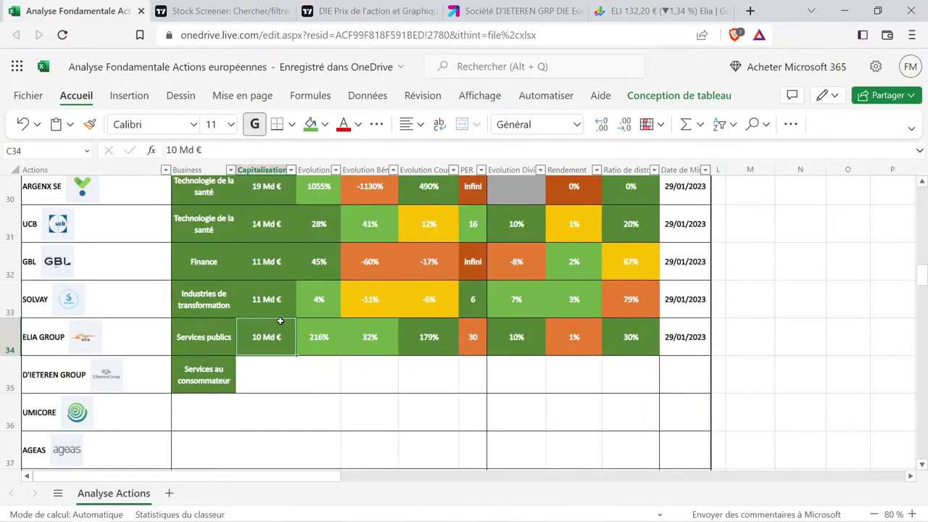
pyautogui.hotkey('ctrl', 'c')
pyautogui.click(274, 370)
pyautogui.hotkey('ctrl', 'v')
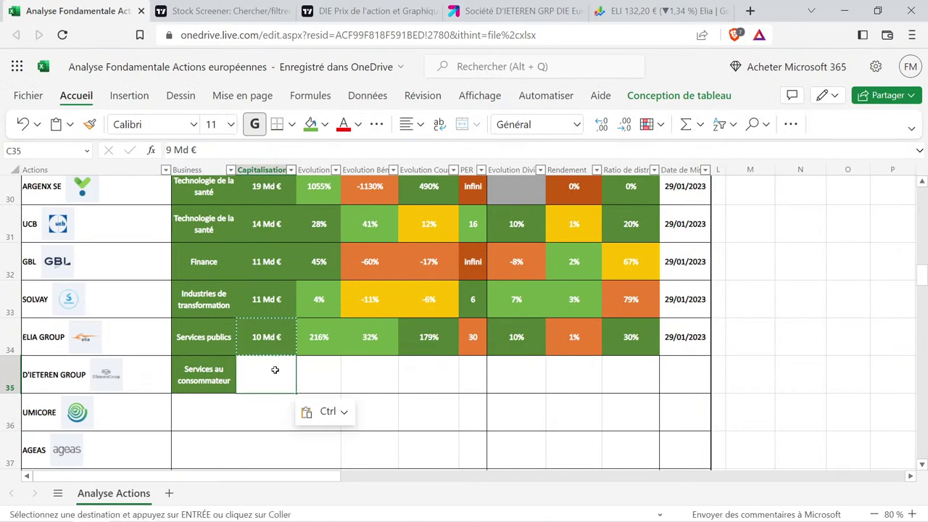
# Set D'Ieteren Group's market capitalisation to 9 Md €.
pyautogui.press('F2')
pyautogui.click(260, 372)
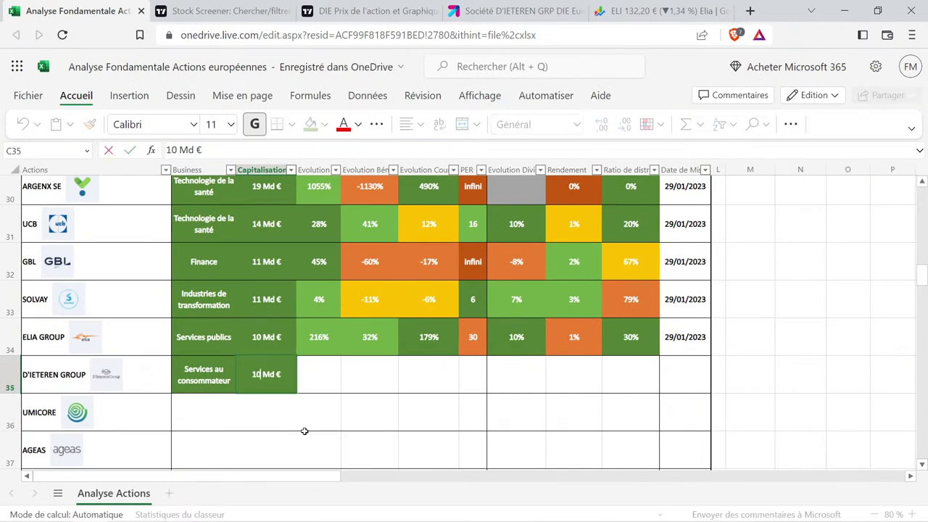
pyautogui.press('BackSpace')
pyautogui.press('BackSpace')
pyautogui.write('9')
pyautogui.press('Return')
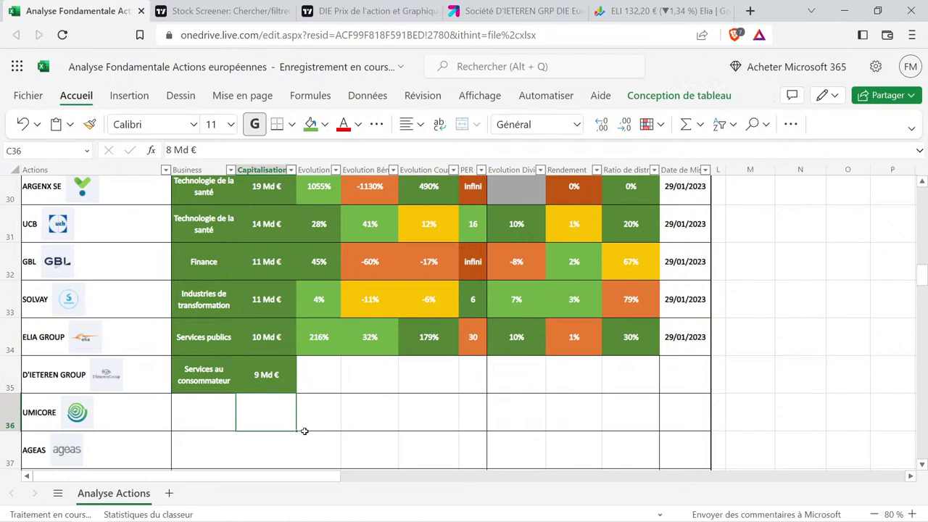
# Open D'Ieteren Group's income statement in the TradingView financials and show it with annual figures.
pyautogui.click(327, 389)
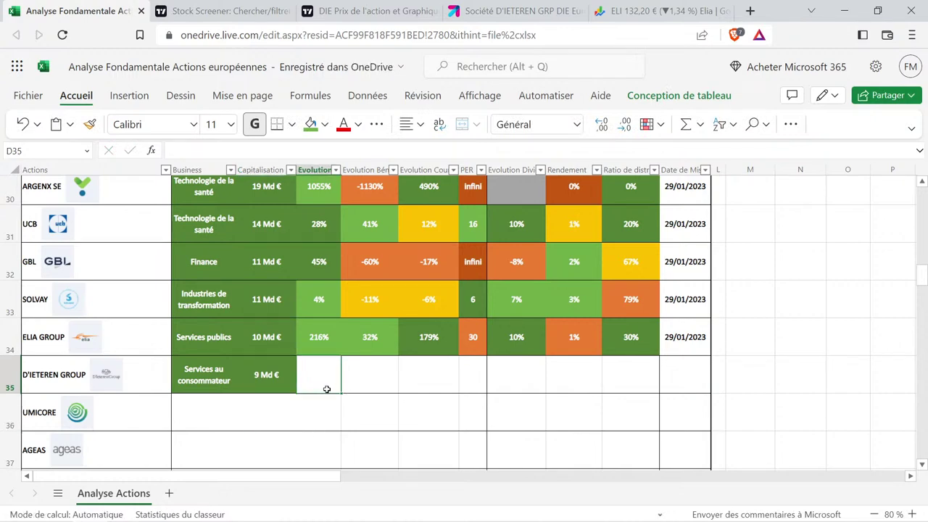
pyautogui.click(518, 11)
pyautogui.click(365, 11)
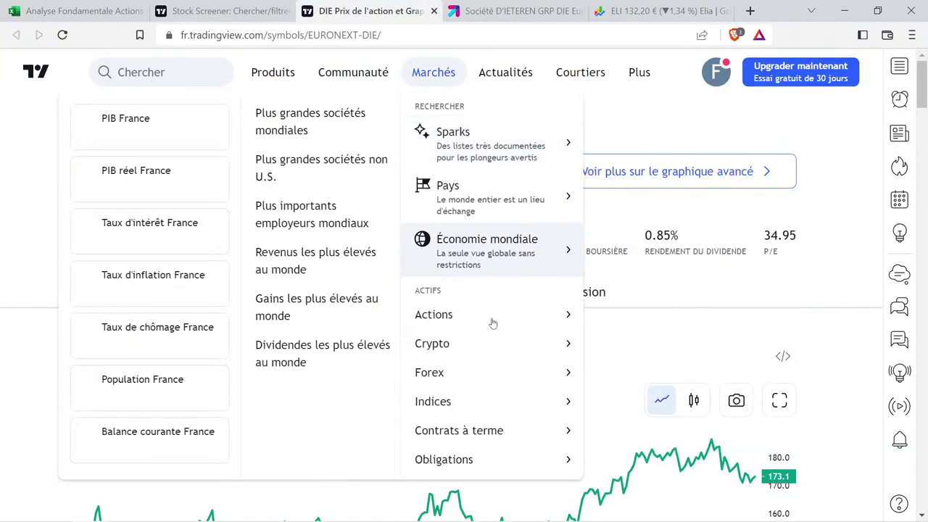
pyautogui.click(414, 294)
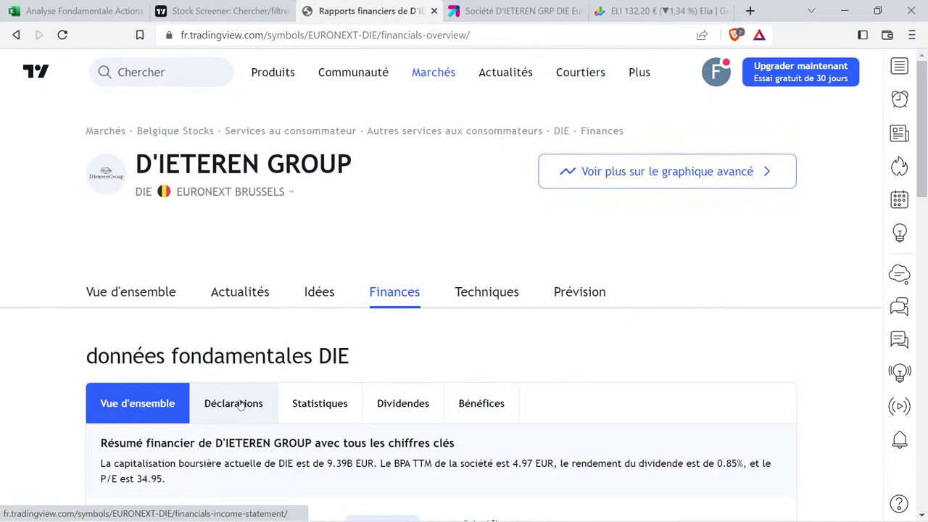
pyautogui.click(239, 405)
pyautogui.scroll(-3, 239, 405)
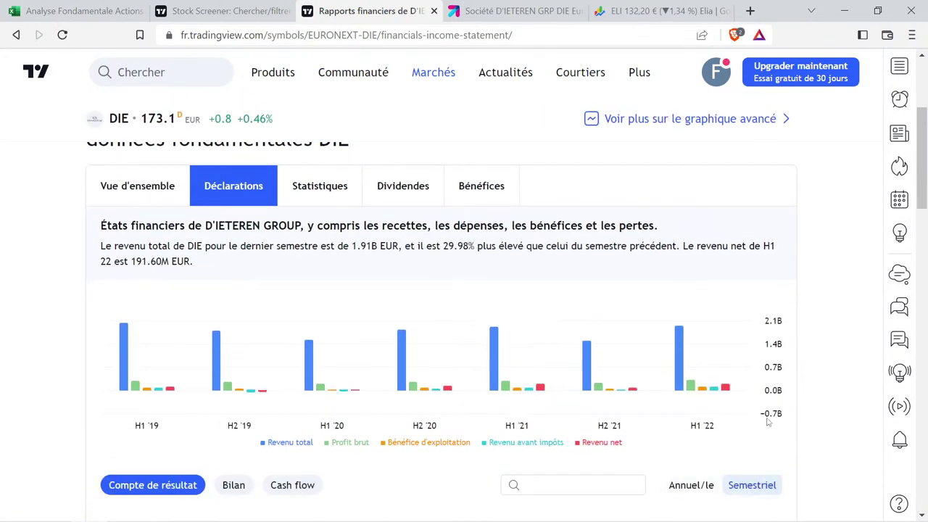
pyautogui.scroll(-1, 739, 420)
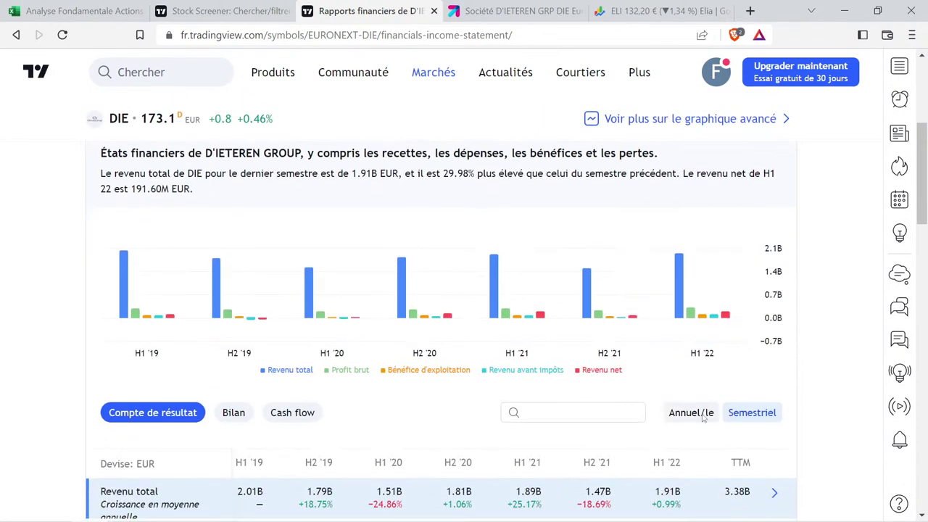
pyautogui.click(699, 414)
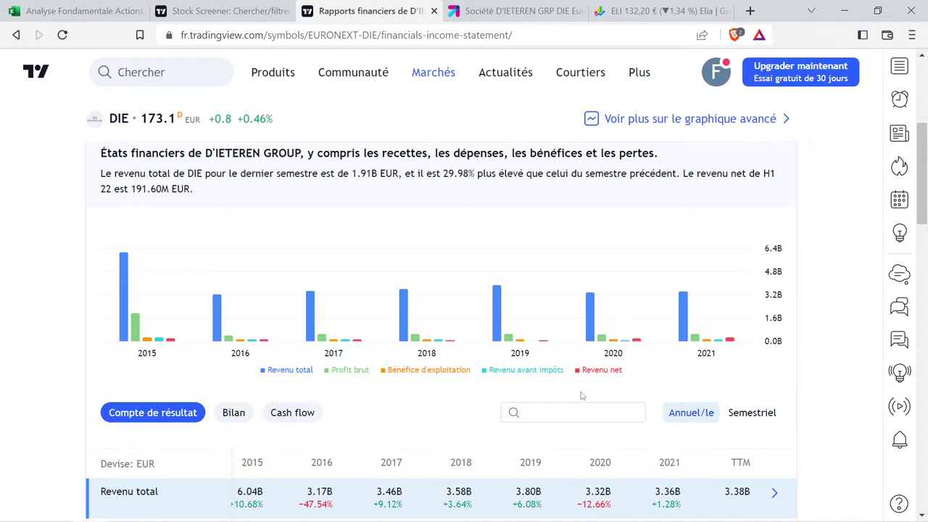
# Compare D'Ieteren Group's total revenue year by year from 2017 to 2021 on the annual chart.
pyautogui.moveTo(326, 307)
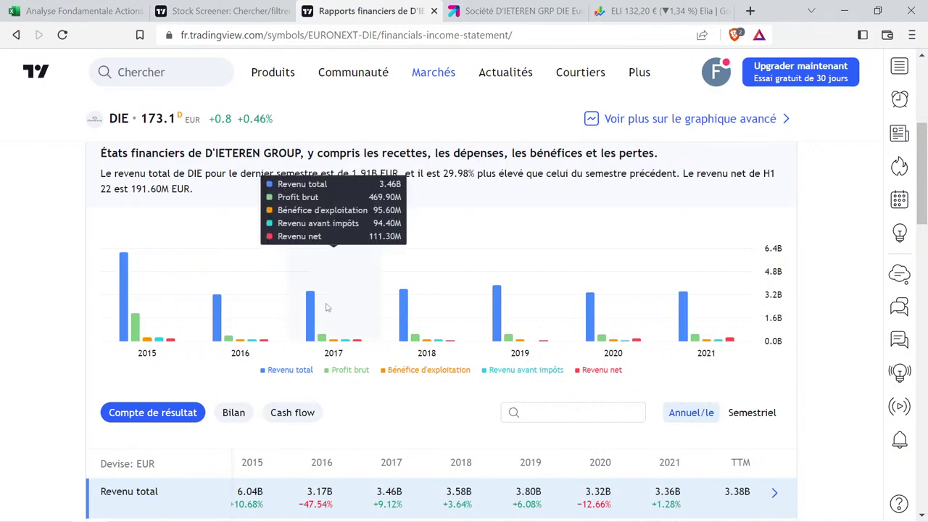
pyautogui.moveTo(392, 302)
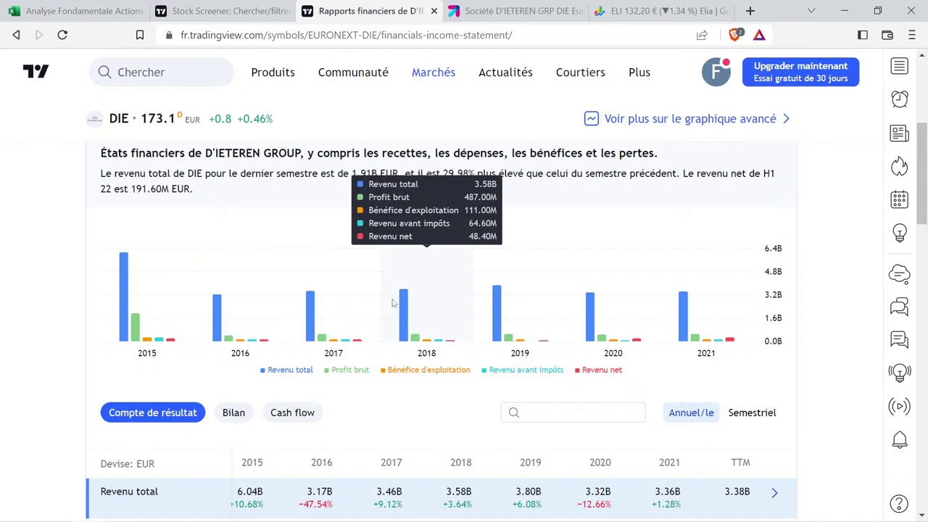
pyautogui.moveTo(482, 308)
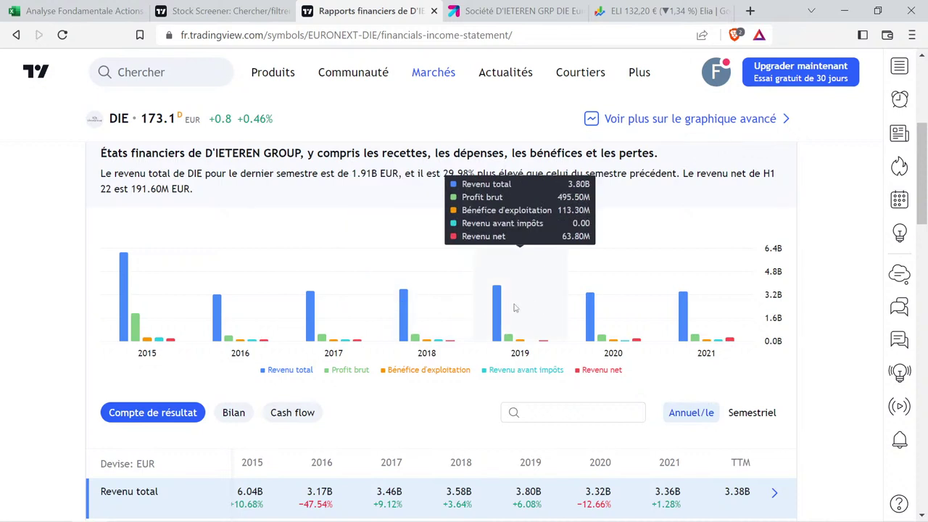
pyautogui.moveTo(584, 307)
pyautogui.moveTo(338, 335)
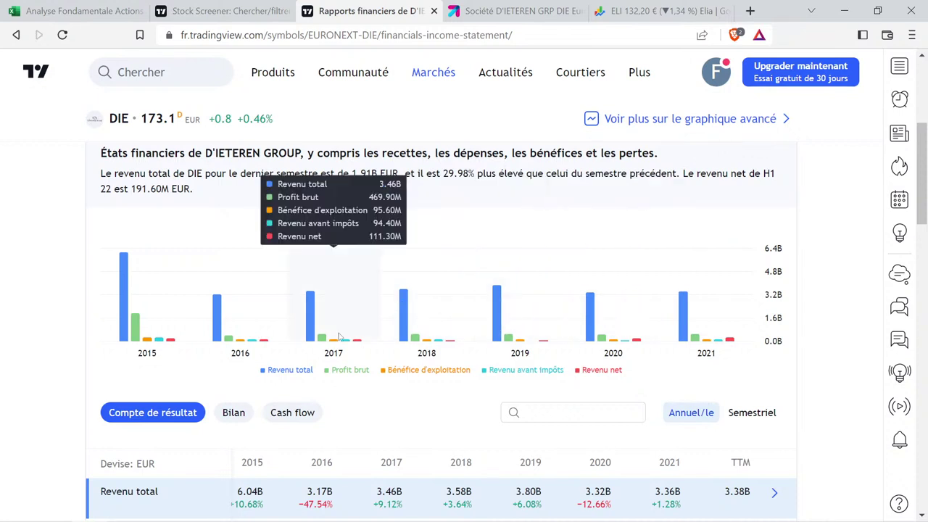
pyautogui.moveTo(702, 309)
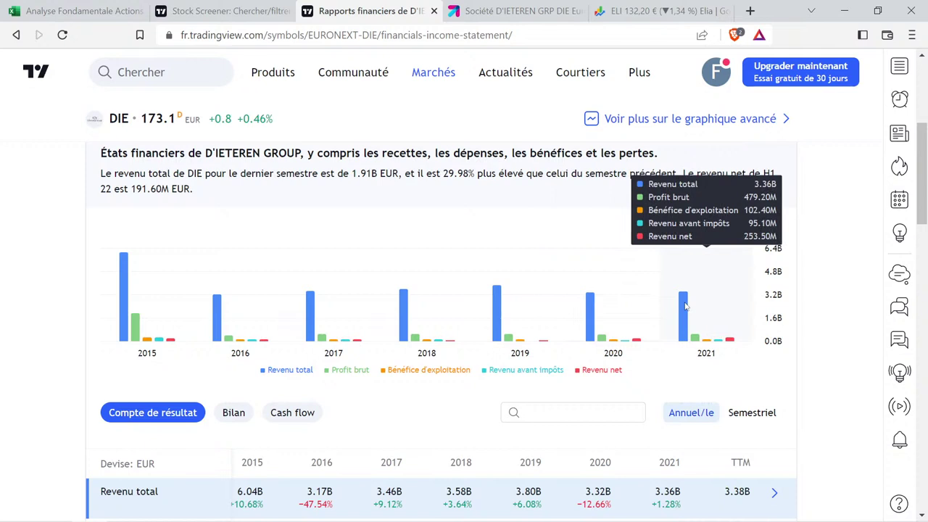
pyautogui.moveTo(513, 301)
# In the workbook's evolution calculator, enter 3,46 as the positive reference from five years ago and 3,36 as the current value.
pyautogui.hotkey('ctrl', '1')
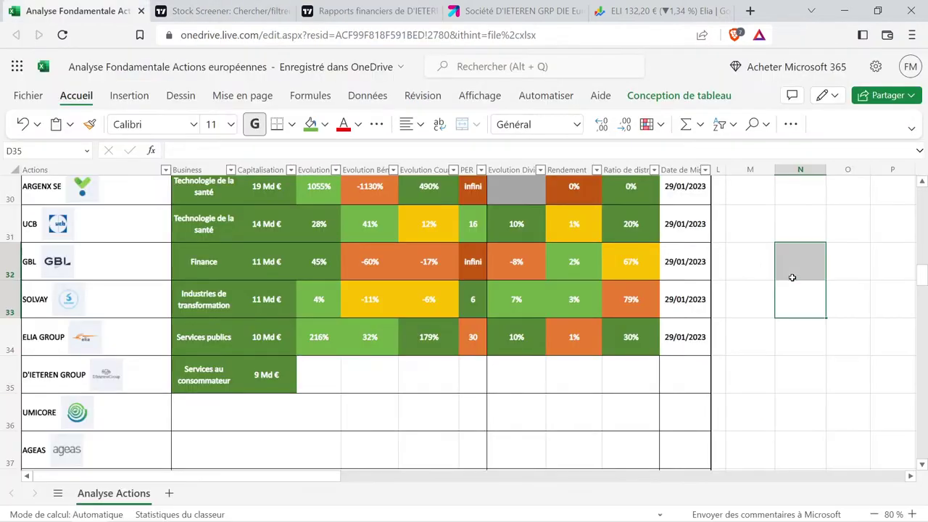
pyautogui.scroll(5, 792, 276)
pyautogui.scroll(10, 793, 276)
pyautogui.click(753, 221)
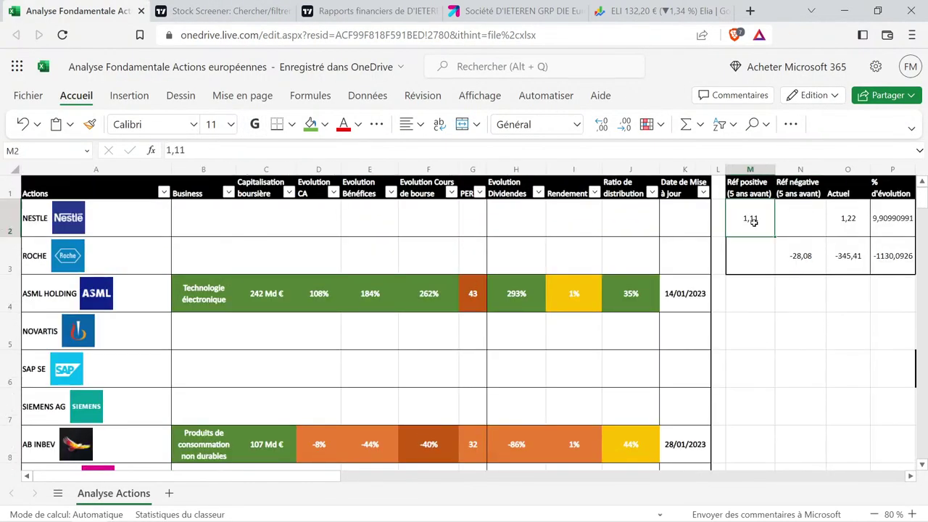
pyautogui.write('3,46')
pyautogui.press('Tab')
pyautogui.press('Tab')
pyautogui.write('3,36')
pyautogui.press('Return')
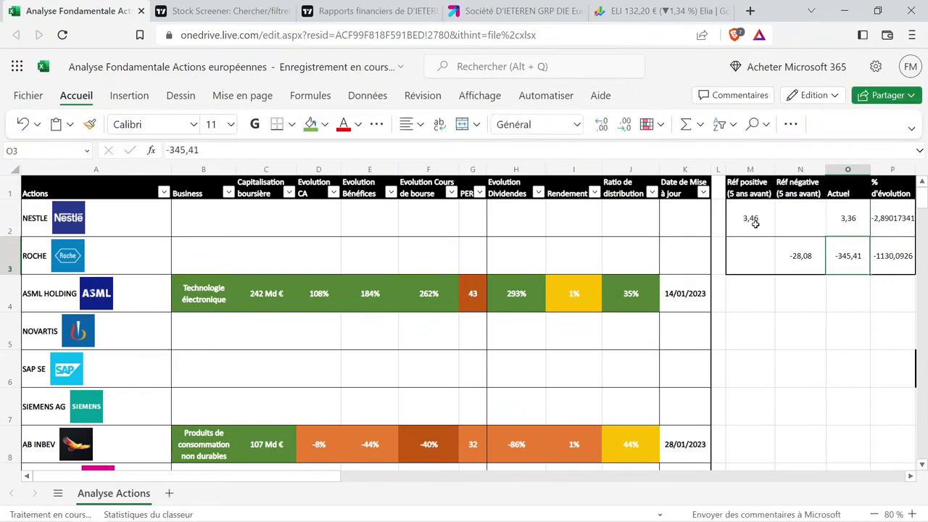
# Copy AB InBev's orange revenue evolution cell into the D'Ieteren Group row and set it to -3%.
pyautogui.scroll(-3, 379, 348)
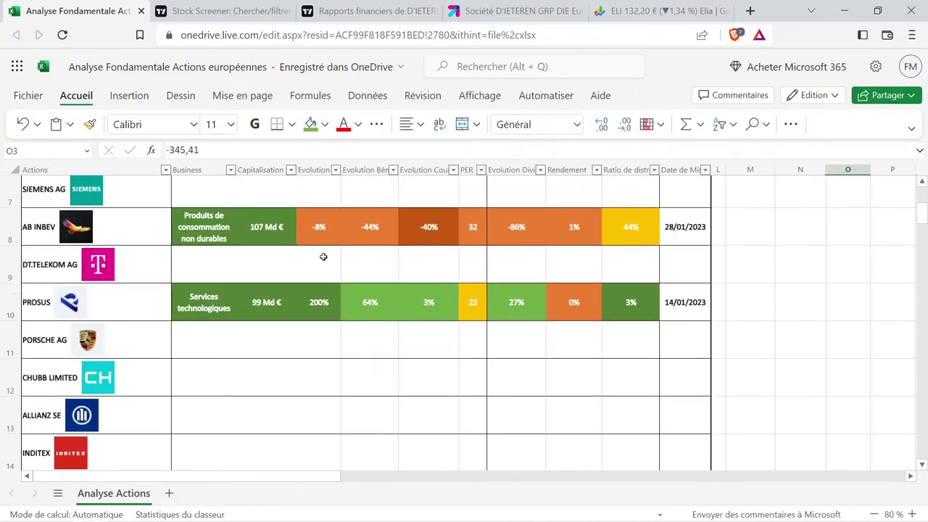
pyautogui.click(323, 231)
pyautogui.hotkey('ctrl', 'c')
pyautogui.scroll(-5, 319, 250)
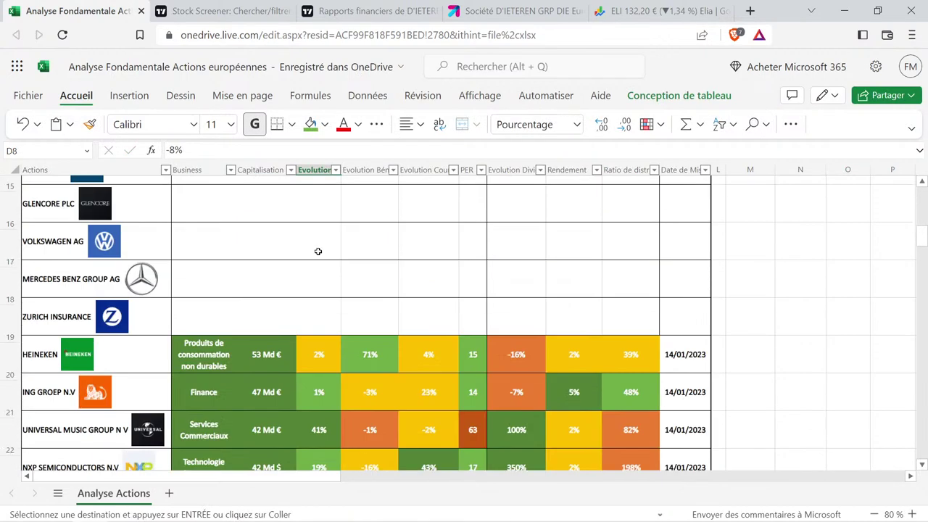
pyautogui.scroll(-3, 319, 252)
pyautogui.click(319, 306)
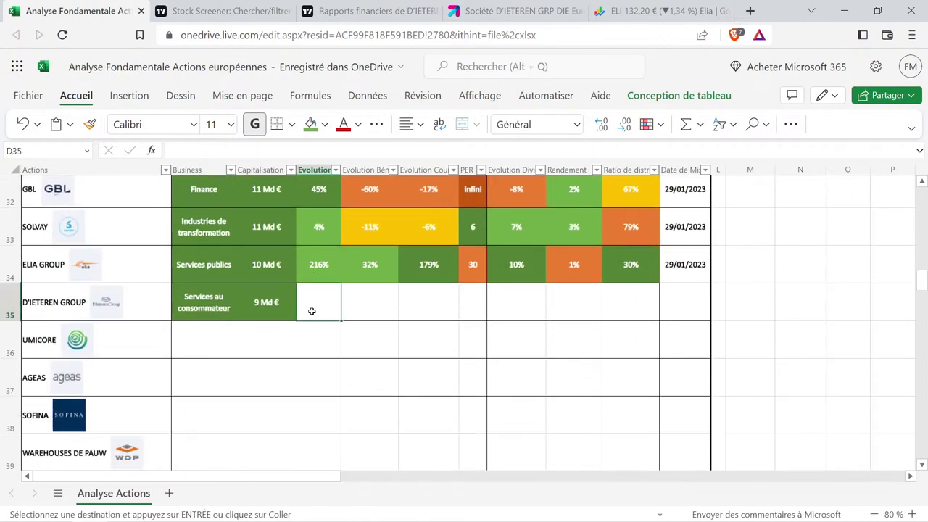
pyautogui.hotkey('ctrl', 'v')
pyautogui.write('-')
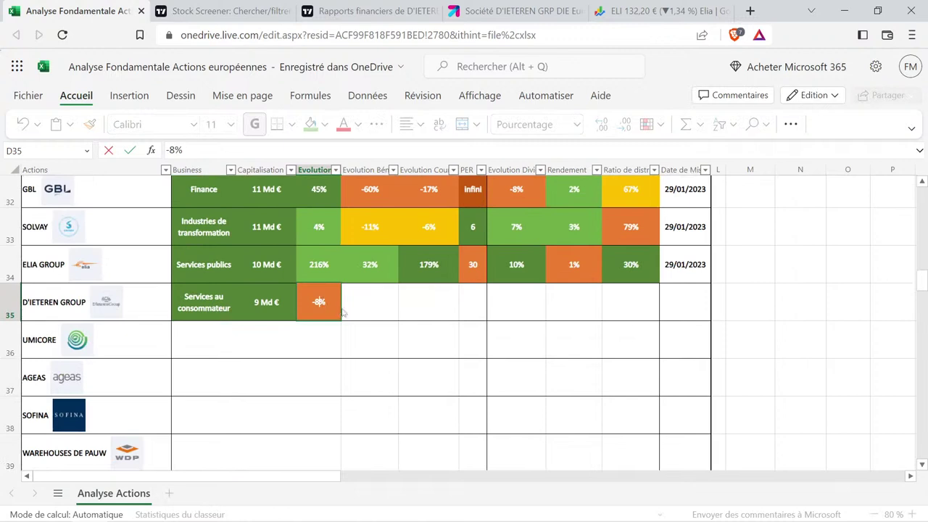
pyautogui.write('3')
pyautogui.press('Return')
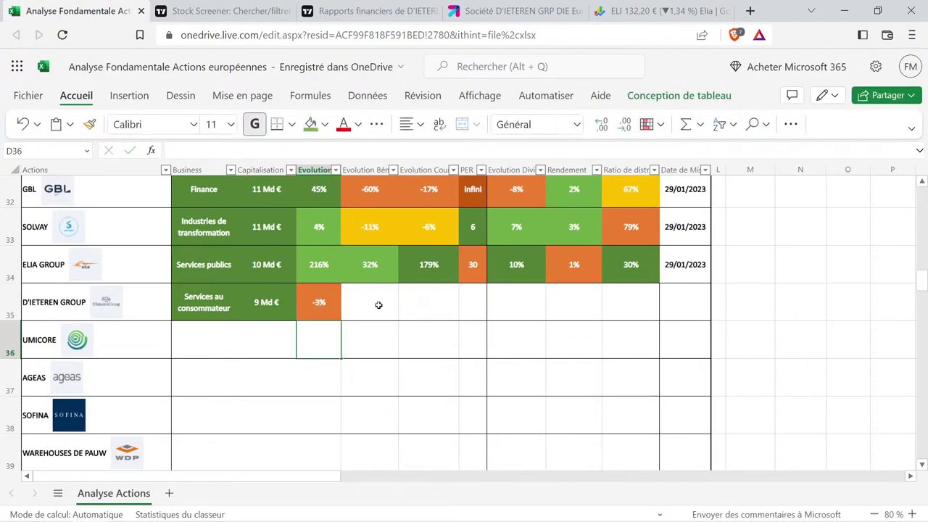
# Compare D'Ieteren Group's net income year by year from 2017 to 2021 on TradingView's annual income statement chart.
pyautogui.click(384, 303)
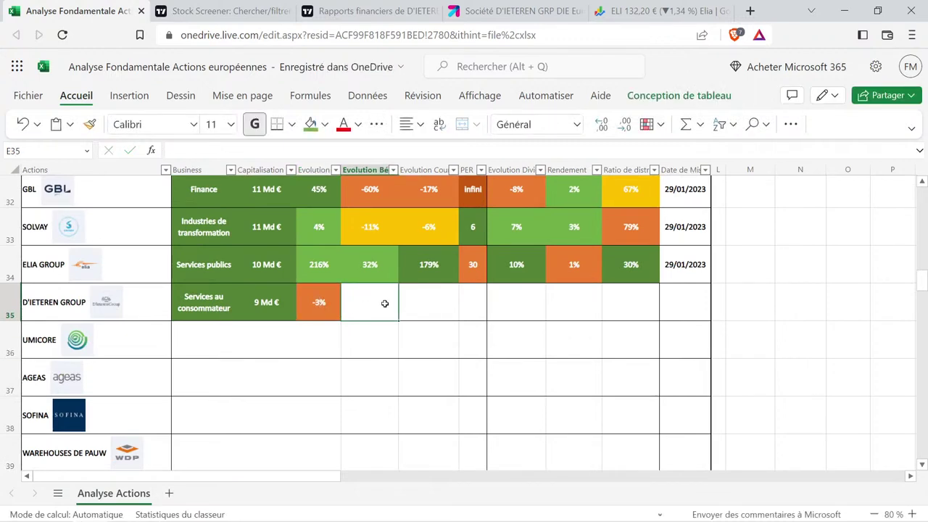
pyautogui.click(395, 11)
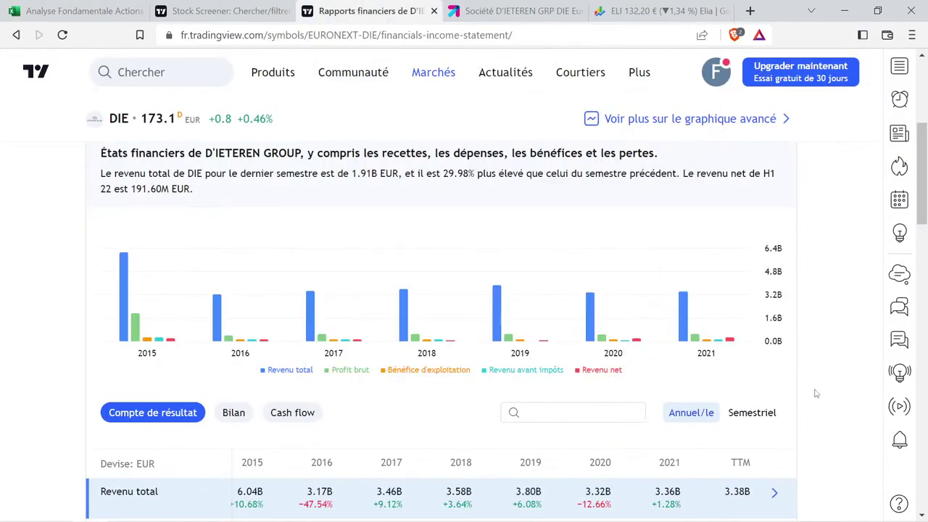
pyautogui.moveTo(737, 341)
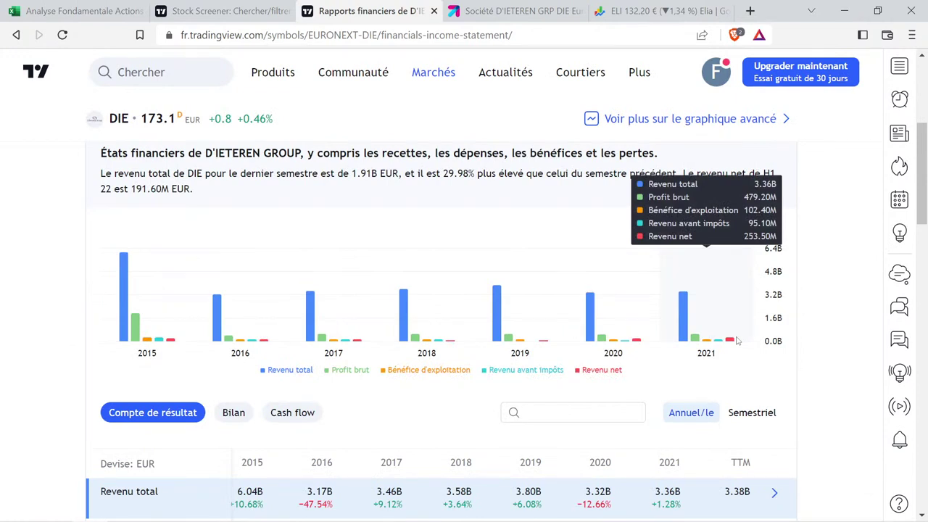
pyautogui.moveTo(544, 338)
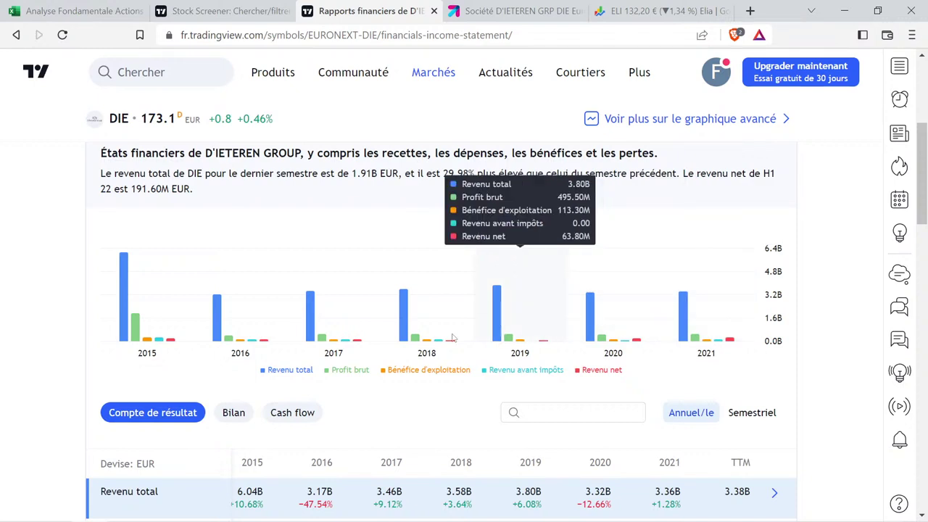
pyautogui.moveTo(359, 314)
pyautogui.moveTo(680, 294)
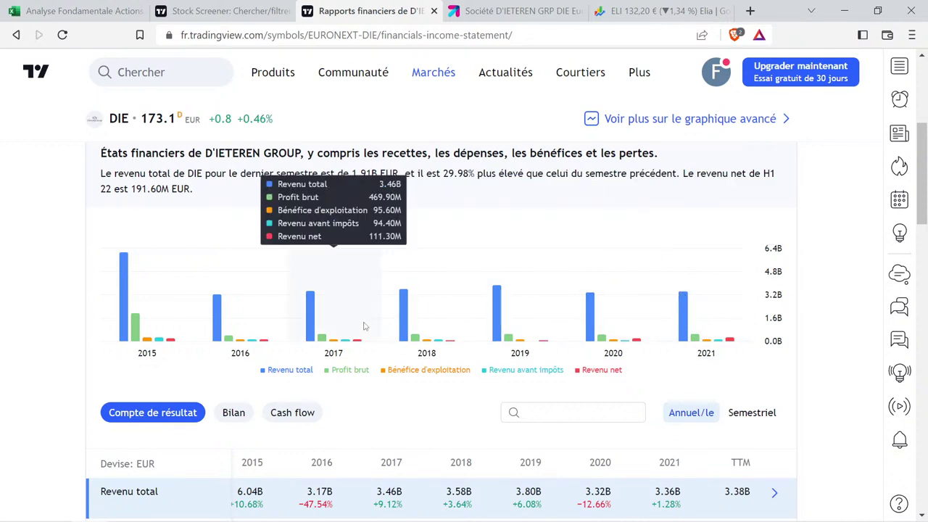
pyautogui.moveTo(507, 333)
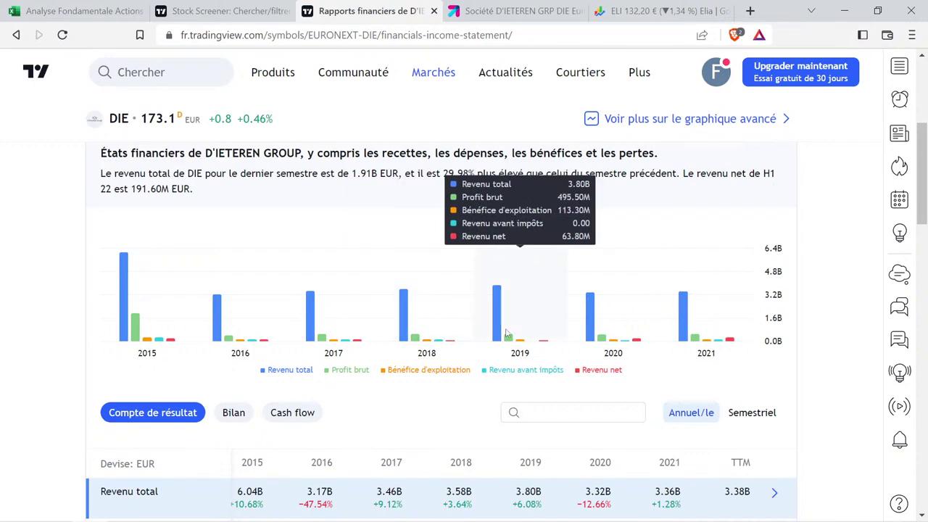
pyautogui.moveTo(608, 338)
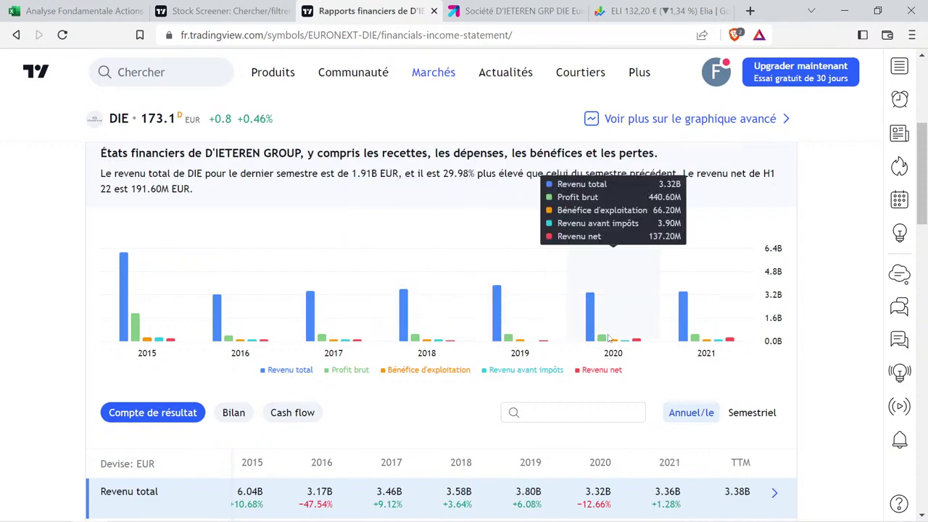
pyautogui.moveTo(719, 305)
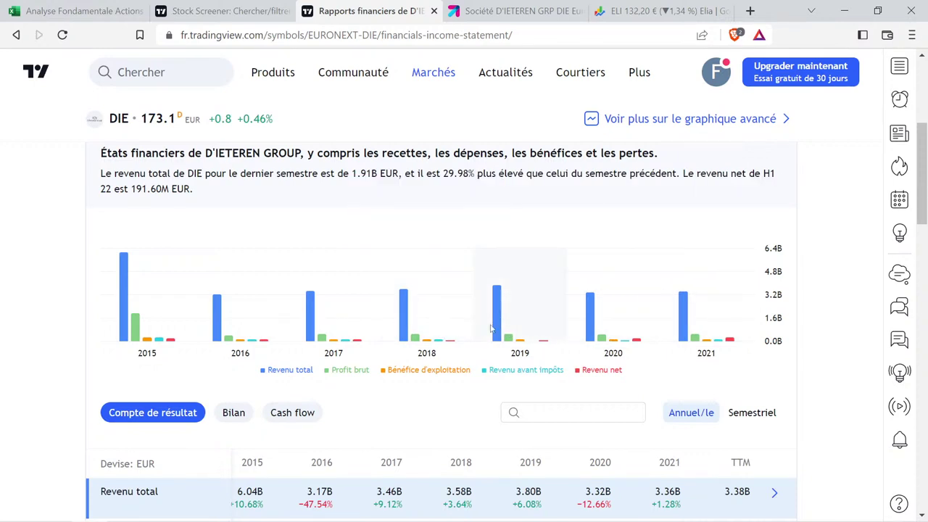
pyautogui.moveTo(526, 316)
pyautogui.moveTo(436, 327)
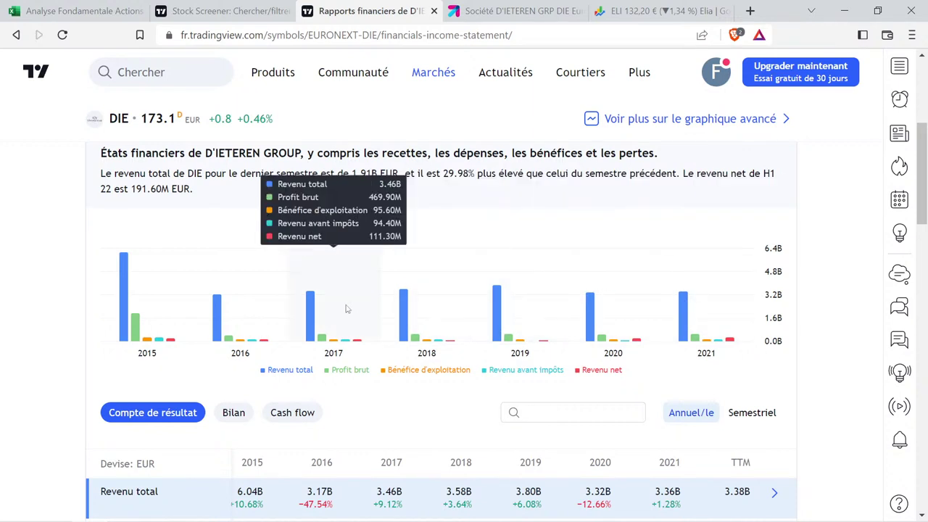
pyautogui.moveTo(639, 311)
pyautogui.moveTo(714, 328)
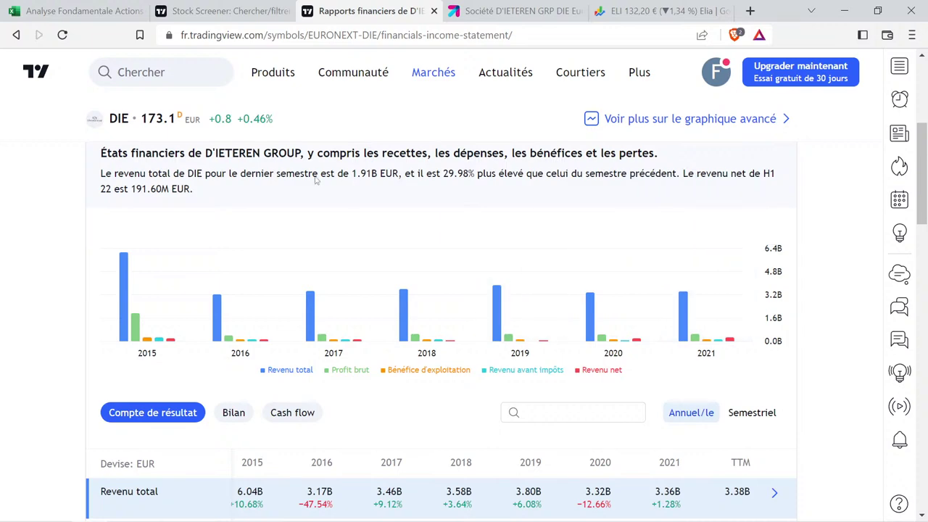
# In the workbook's evolution calculator, enter 111,3 as the positive reference from five years ago and 253,5 as the current value.
pyautogui.click(87, 10)
pyautogui.click(780, 236)
pyautogui.scroll(10, 779, 232)
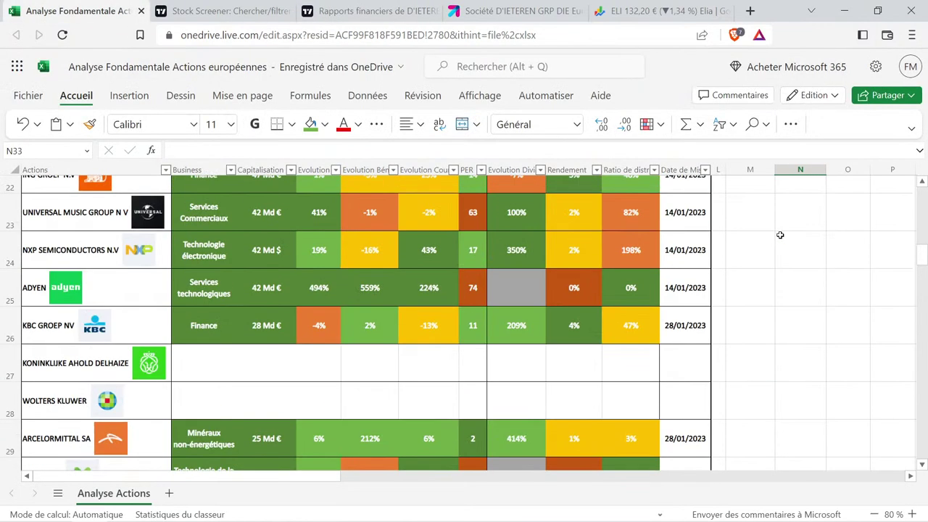
pyautogui.click(765, 229)
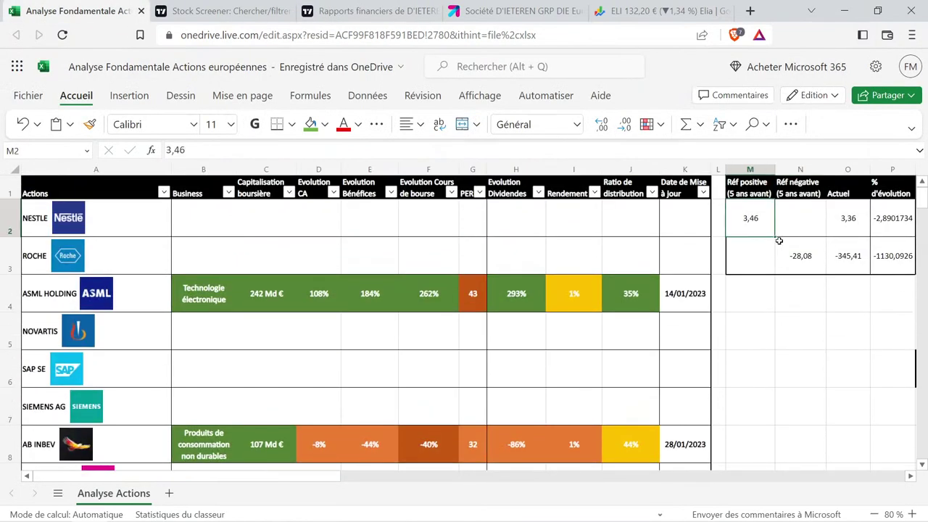
pyautogui.write('111,3')
pyautogui.press('Tab')
pyautogui.press('Tab')
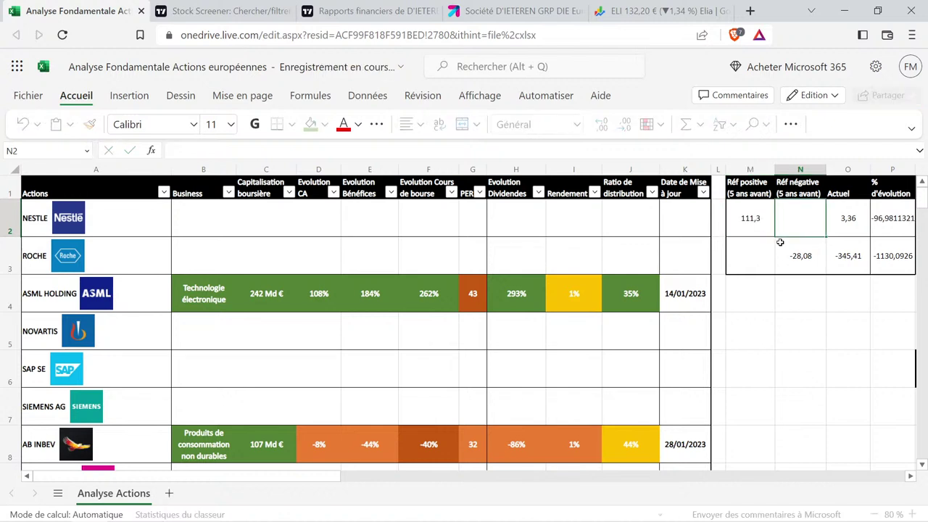
pyautogui.write('253,5')
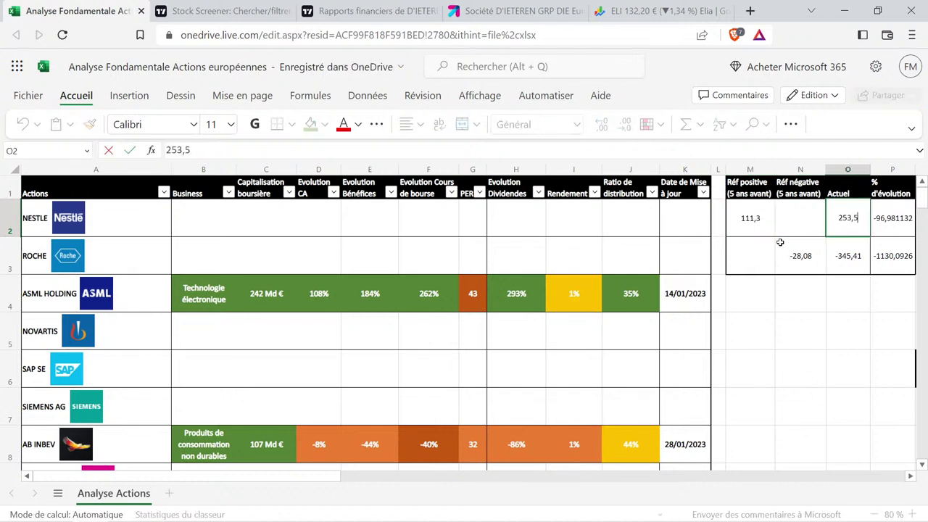
pyautogui.press('Return')
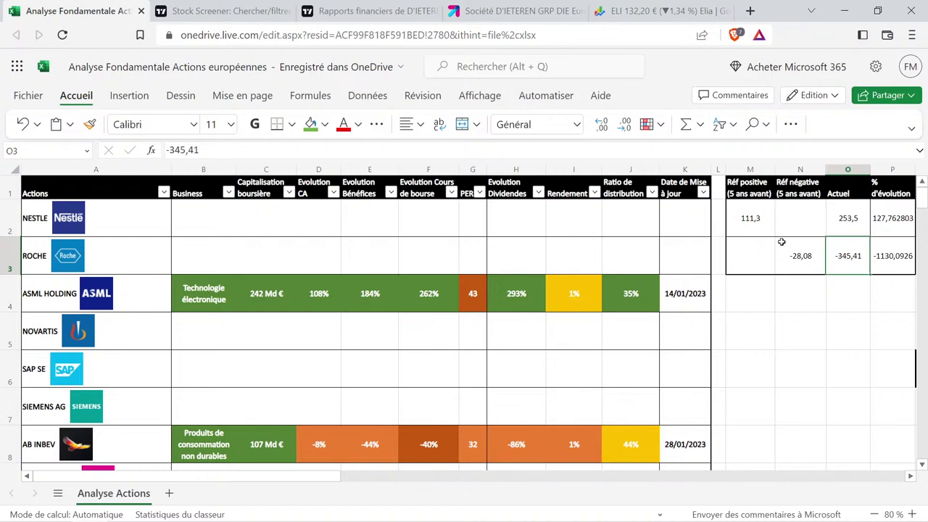
# Copy Prosus's light green profit evolution cell into the D'Ieteren Group row and set it to 128%.
pyautogui.scroll(-2, 356, 355)
pyautogui.click(372, 310)
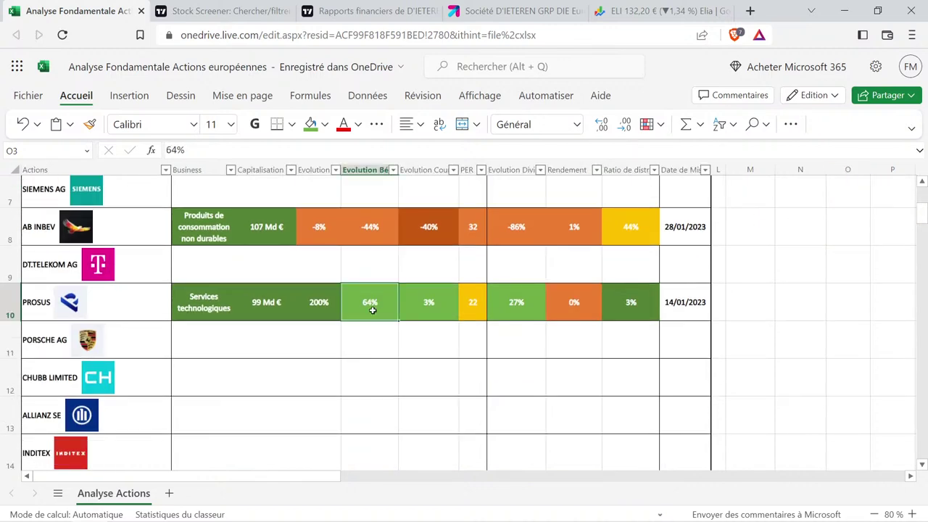
pyautogui.hotkey('ctrl', 'c')
pyautogui.scroll(-8, 370, 313)
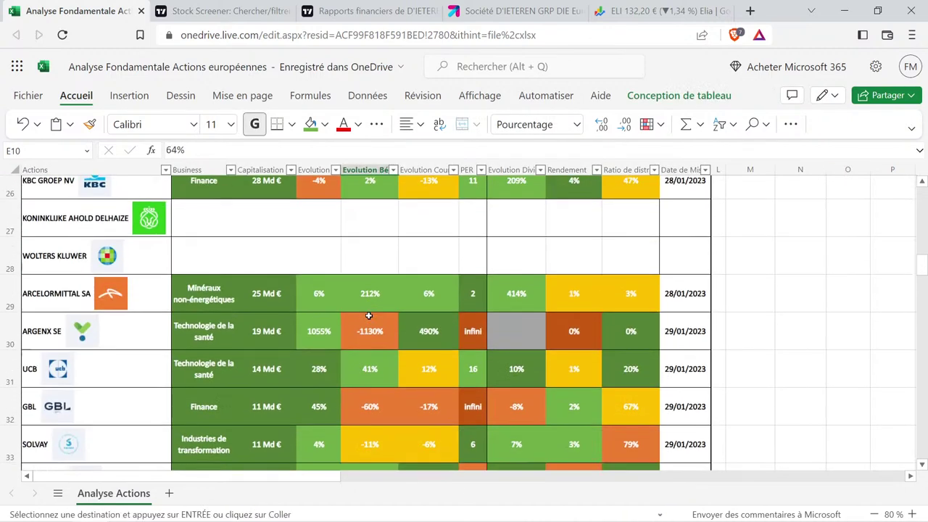
pyautogui.scroll(-2, 369, 316)
pyautogui.click(371, 377)
pyautogui.hotkey('ctrl', 'v')
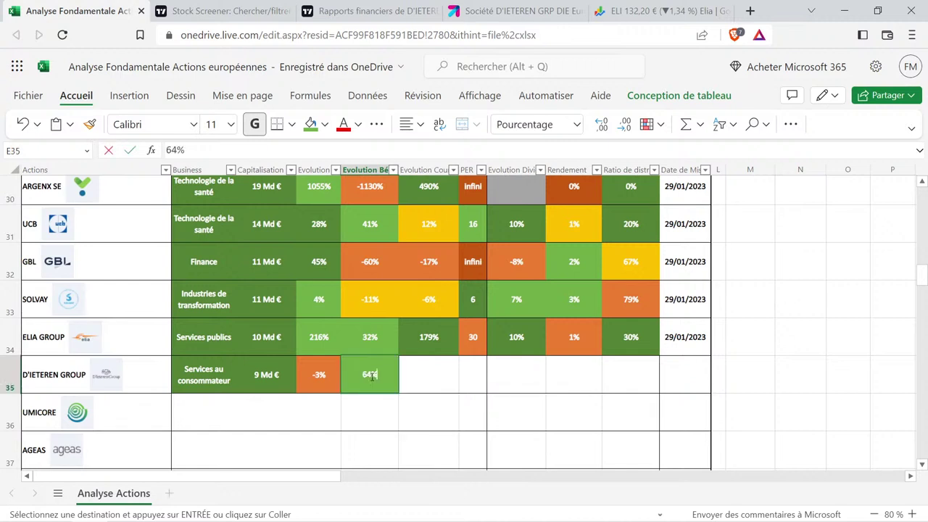
pyautogui.doubleClick(371, 376)
pyautogui.press('BackSpace')
pyautogui.press('BackSpace')
pyautogui.write('128')
pyautogui.press('Return')
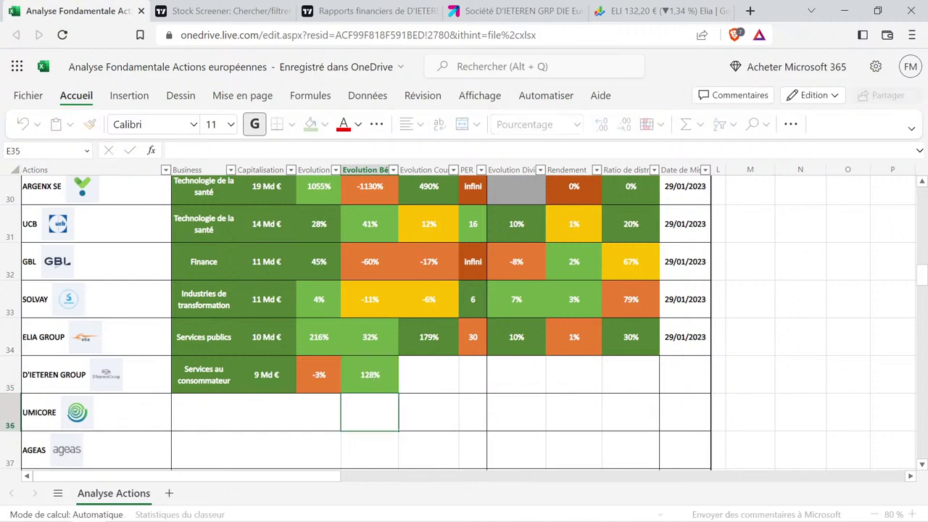
pyautogui.click(384, 388)
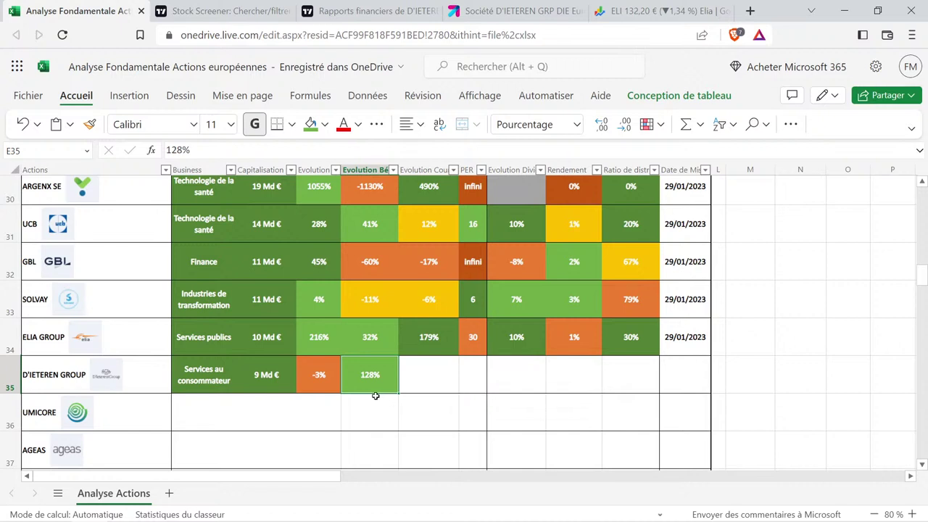
pyautogui.click(320, 369)
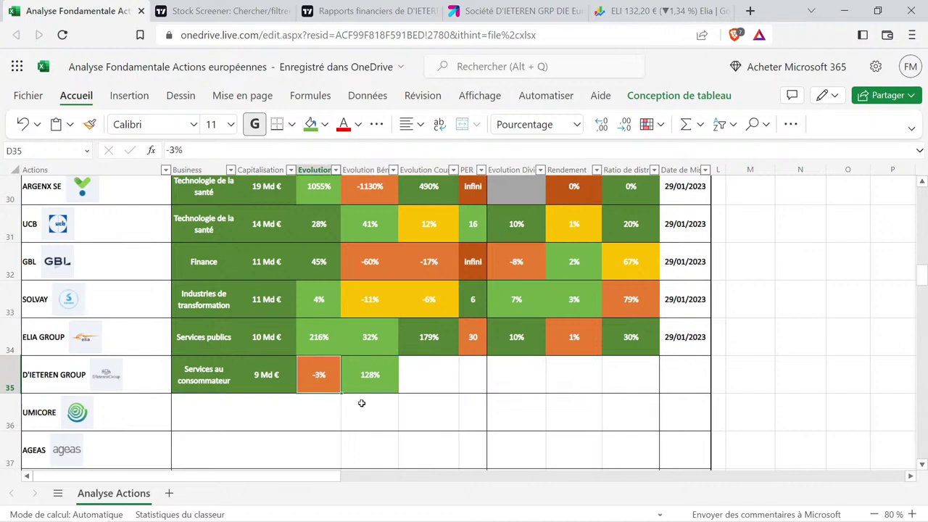
pyautogui.click(361, 403)
pyautogui.click(335, 381)
pyautogui.click(375, 408)
pyautogui.click(394, 367)
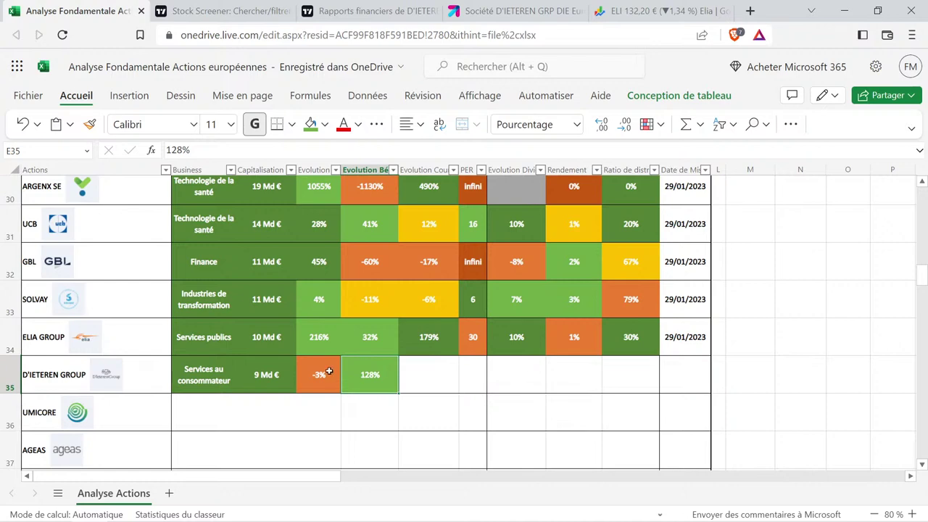
# Open D'Ieteren Group's forecasts on TradingView, review the price target and analyst rating, and show earnings per share with annual figures.
pyautogui.click(355, 6)
pyautogui.scroll(4, 630, 240)
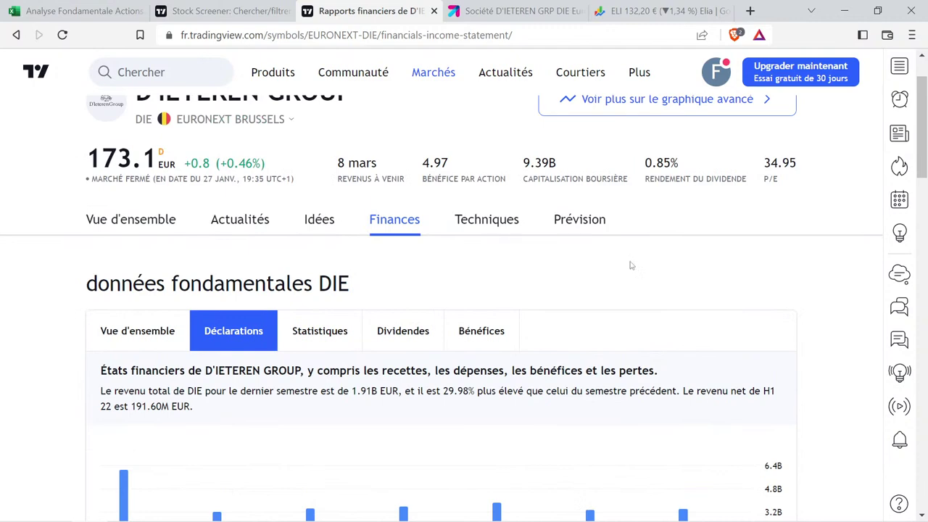
pyautogui.click(593, 221)
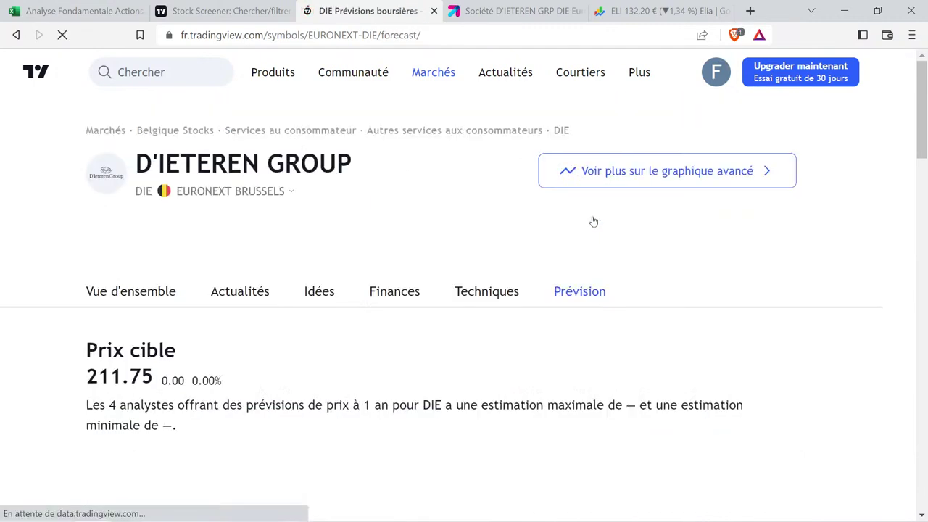
pyautogui.scroll(-3, 525, 243)
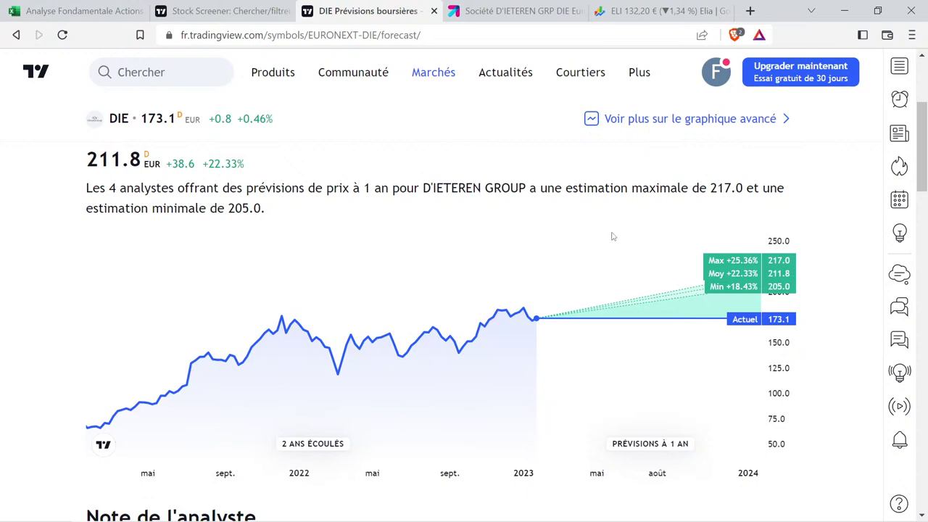
pyautogui.scroll(-5, 613, 237)
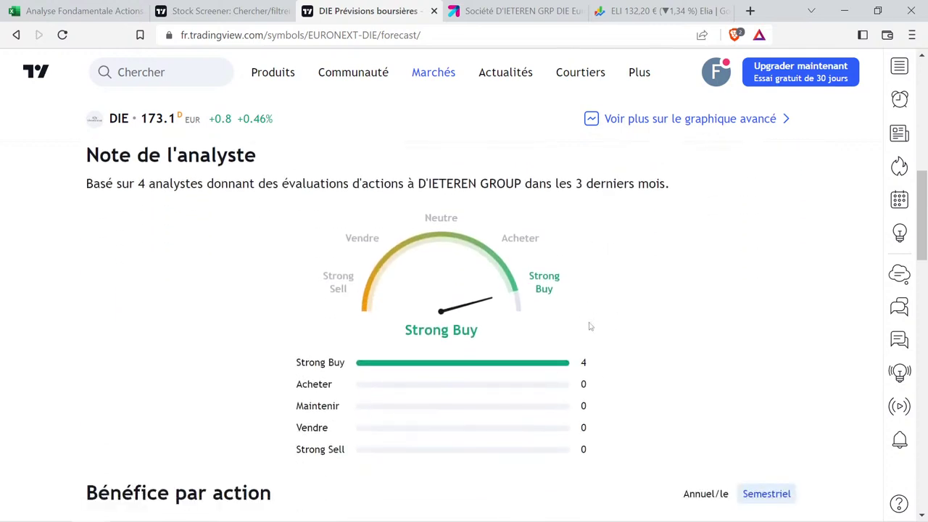
pyautogui.scroll(-2, 454, 347)
pyautogui.click(702, 351)
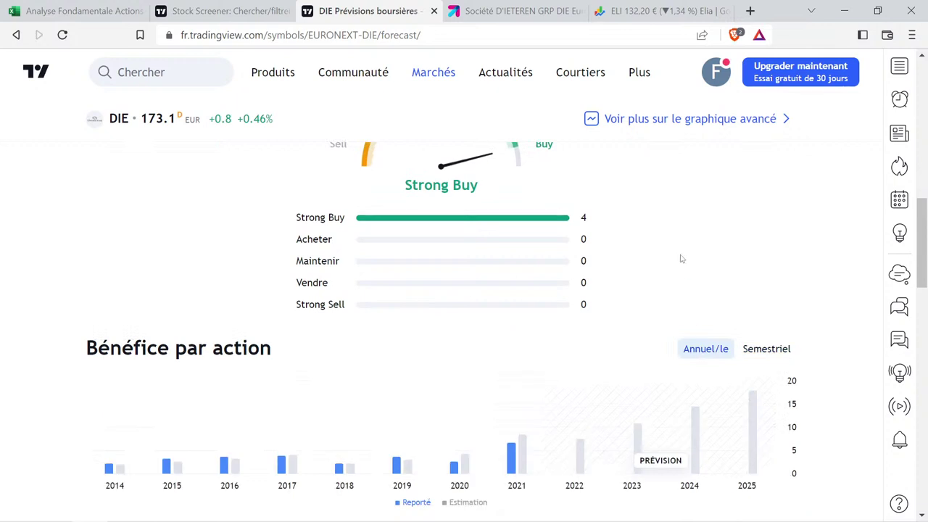
# Examine D'Ieteren Group's reported and estimated annual earnings per share, and its revenue forecasts through 2025.
pyautogui.scroll(-1, 571, 284)
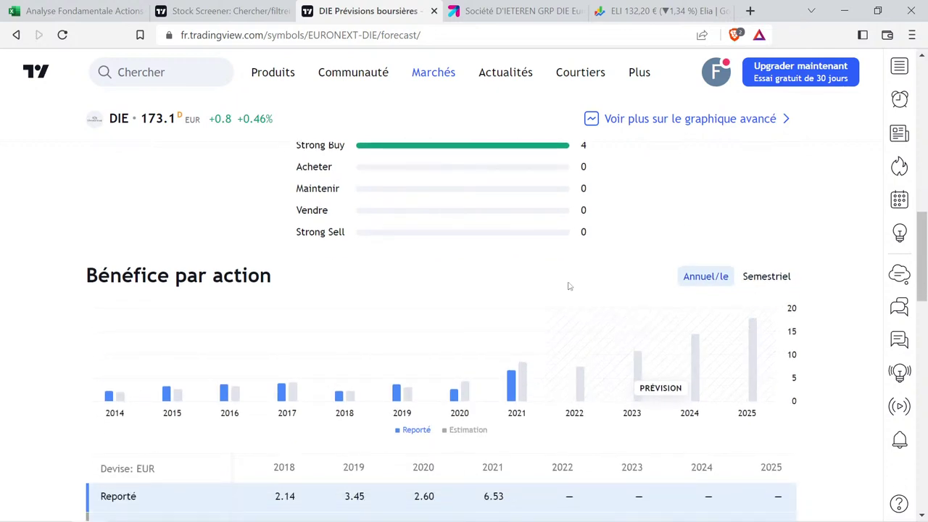
pyautogui.moveTo(577, 355)
pyautogui.moveTo(533, 386)
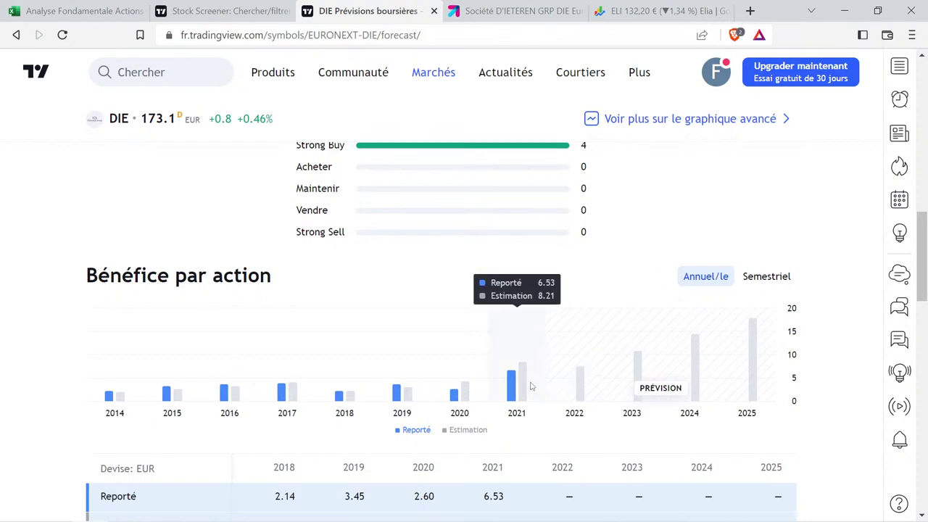
pyautogui.moveTo(583, 375)
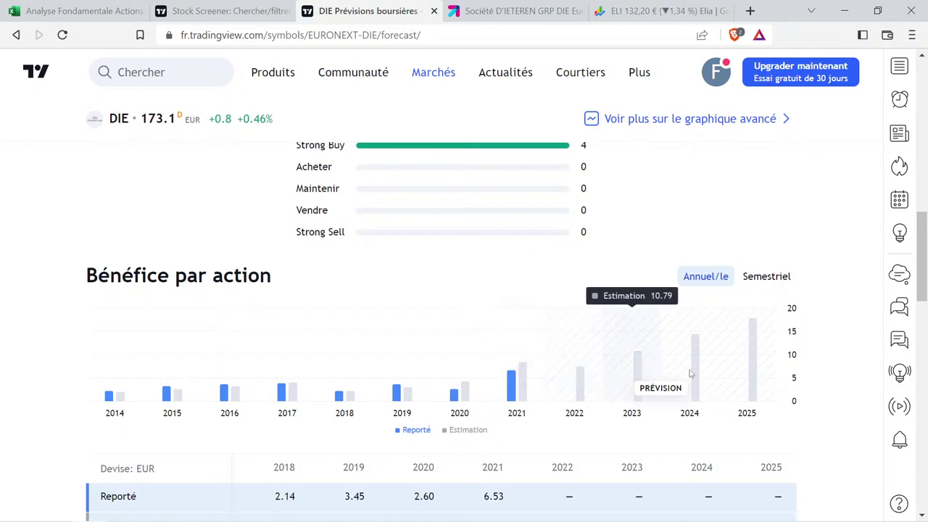
pyautogui.moveTo(772, 341)
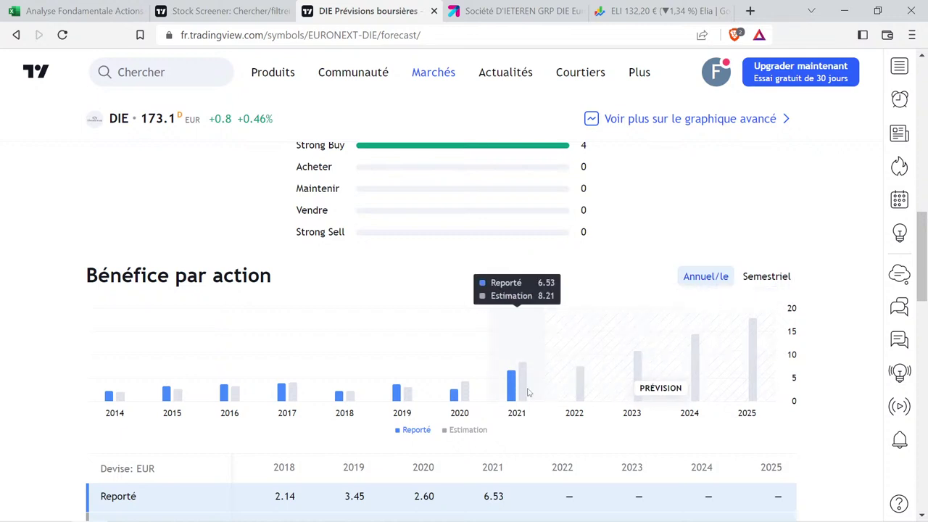
pyautogui.moveTo(671, 374)
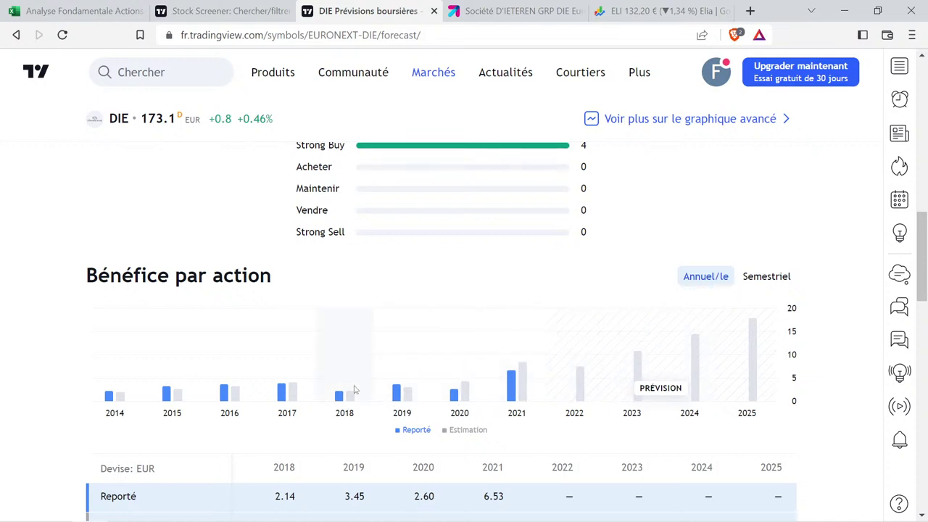
pyautogui.moveTo(404, 398)
pyautogui.scroll(-4, 616, 223)
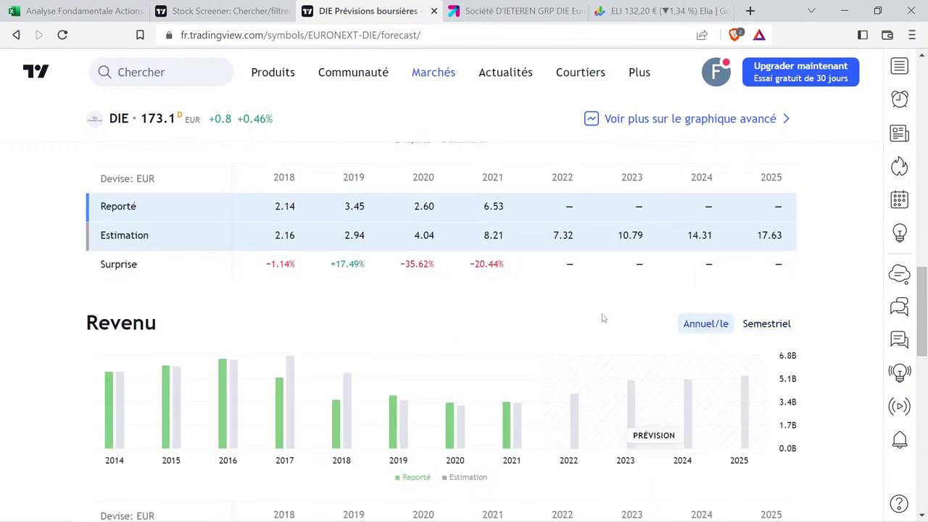
pyautogui.moveTo(566, 442)
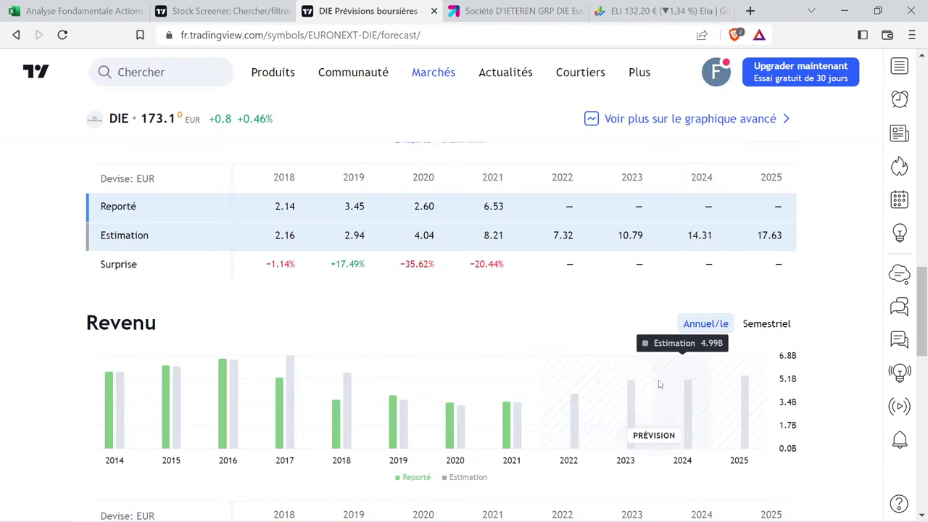
pyautogui.scroll(4, 658, 377)
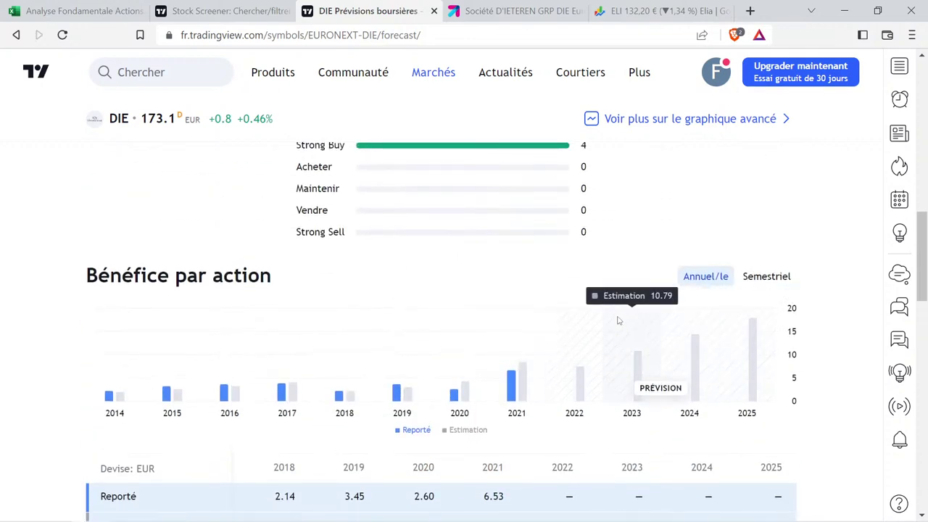
# Compare D'Ieteren Group's annual earnings per share with its revenue estimates for 2022 through 2025.
pyautogui.moveTo(613, 372)
pyautogui.scroll(-4, 613, 372)
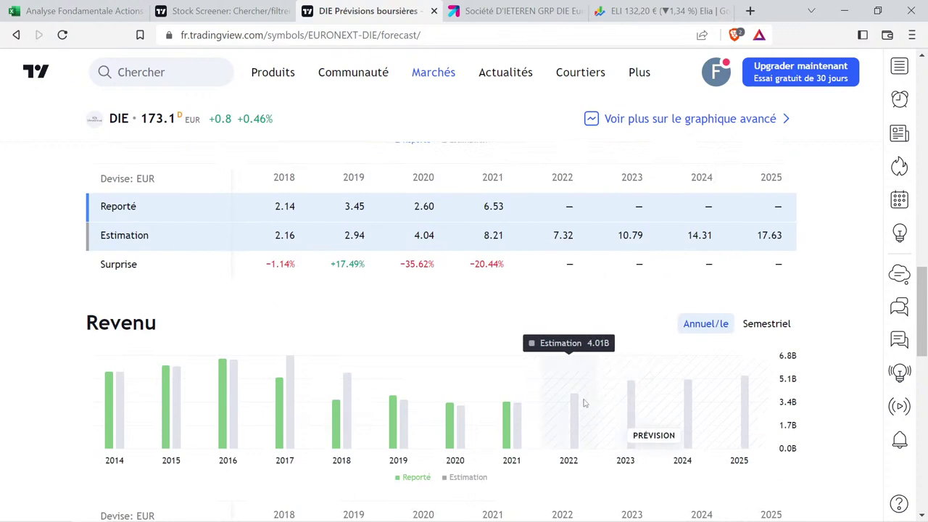
pyautogui.moveTo(706, 400)
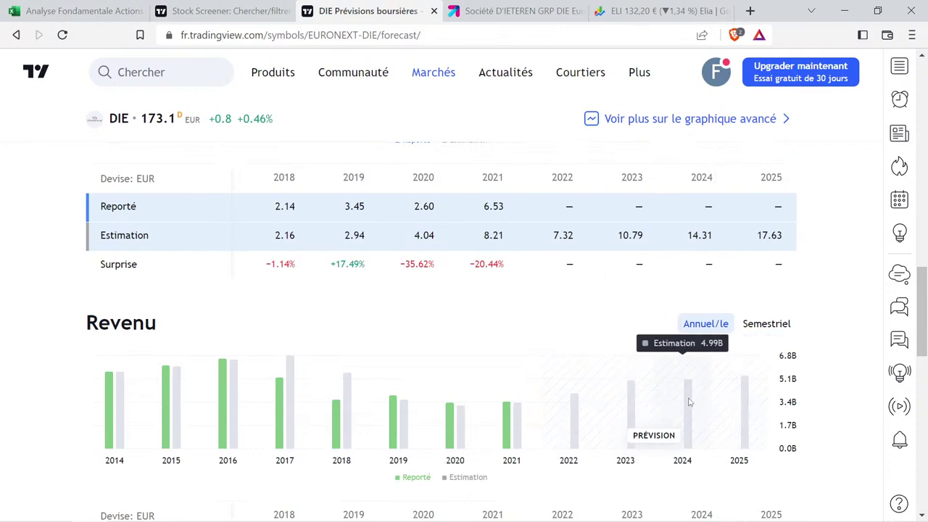
pyautogui.moveTo(572, 410)
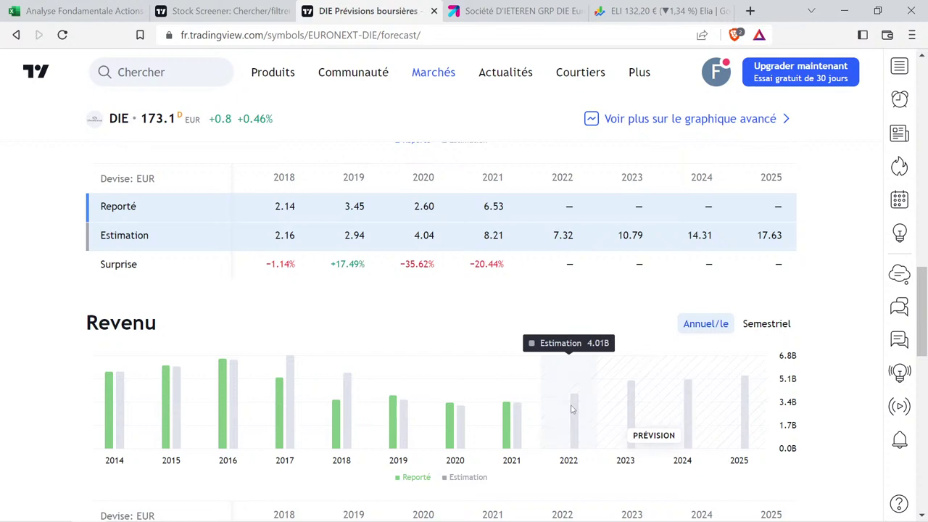
pyautogui.scroll(4, 571, 409)
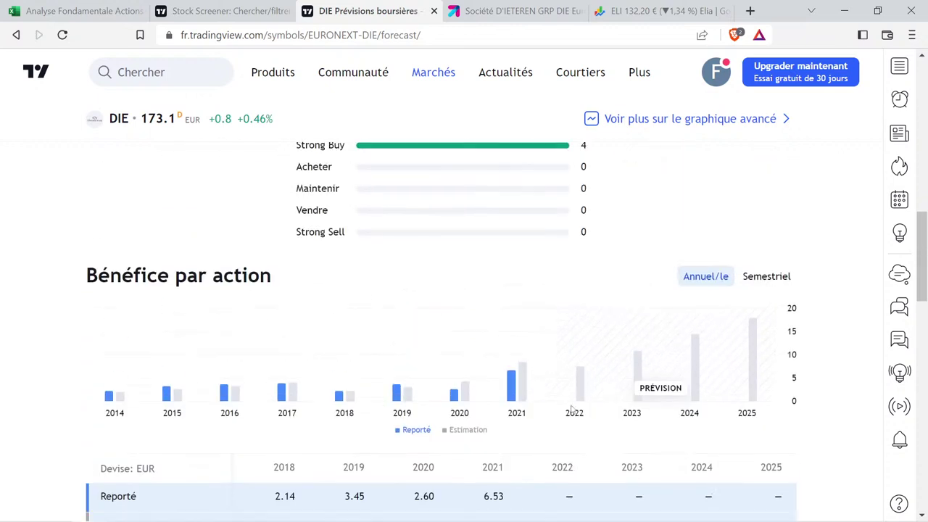
pyautogui.scroll(-3, 571, 409)
pyautogui.scroll(4, 571, 406)
pyautogui.moveTo(573, 315)
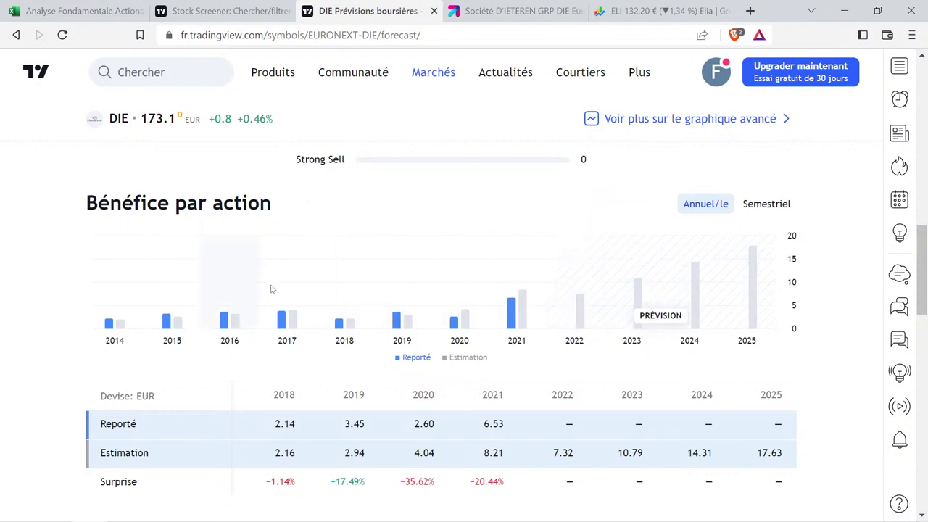
pyautogui.scroll(-4, 834, 283)
pyautogui.moveTo(624, 313)
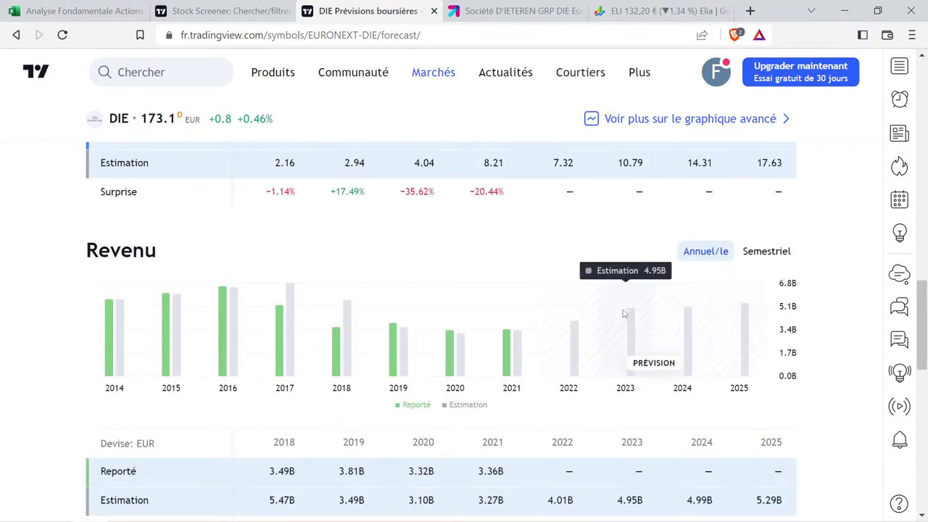
pyautogui.scroll(3, 612, 314)
# Switch to the European stocks workbook and review D'Ieteren Group's revenue and profit evolution cells.
pyautogui.click(87, 11)
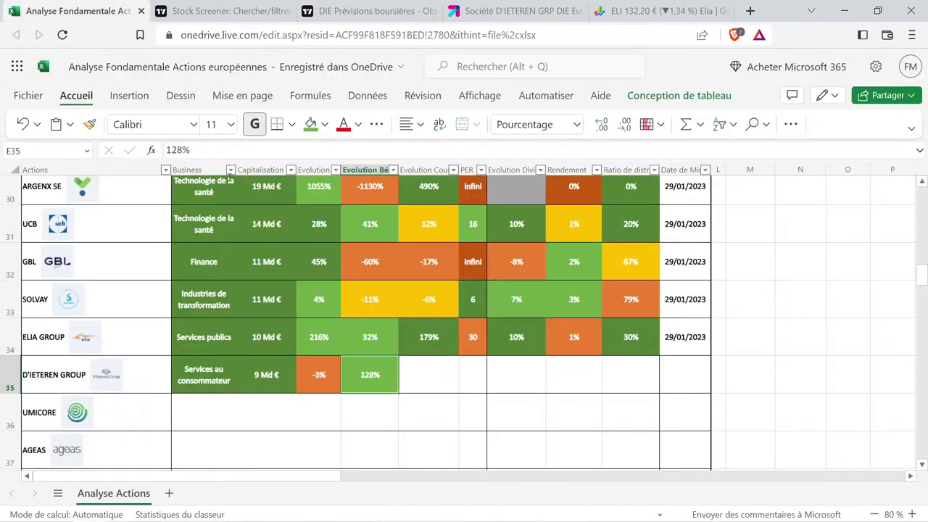
pyautogui.scroll(-2, 391, 380)
pyautogui.click(342, 337)
pyautogui.click(364, 316)
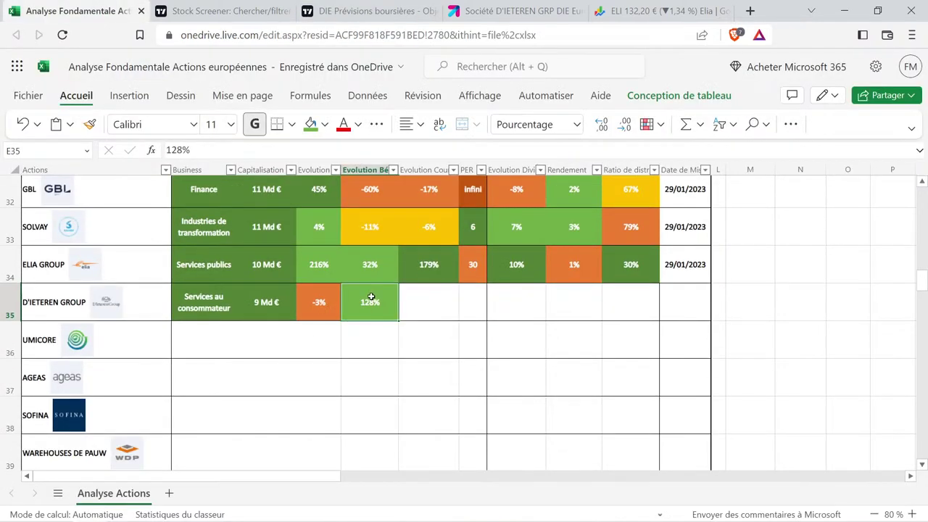
pyautogui.click(329, 291)
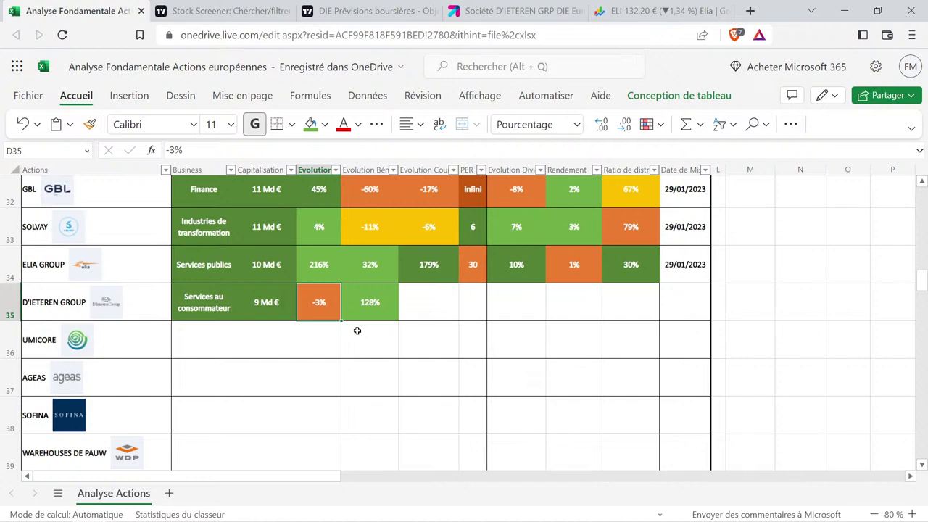
pyautogui.moveTo(371, 308); pyautogui.dragTo(331, 313)
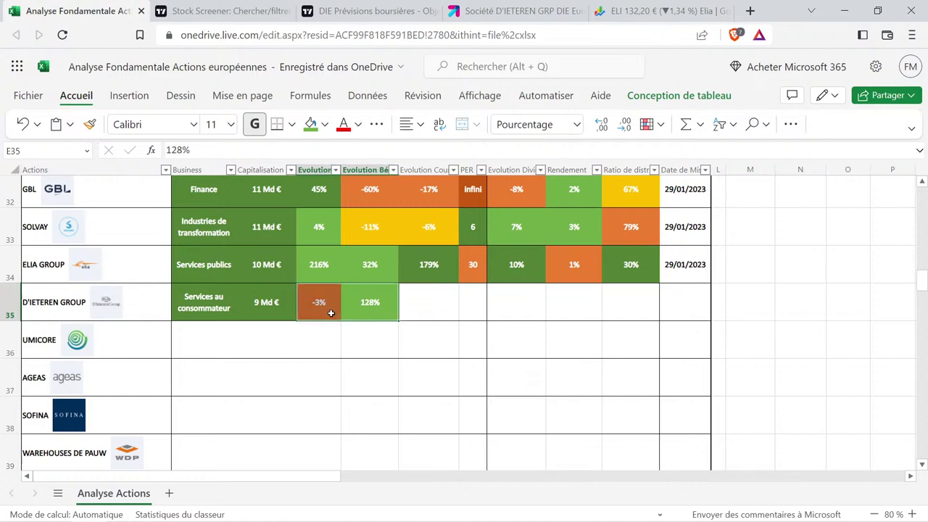
pyautogui.click(365, 346)
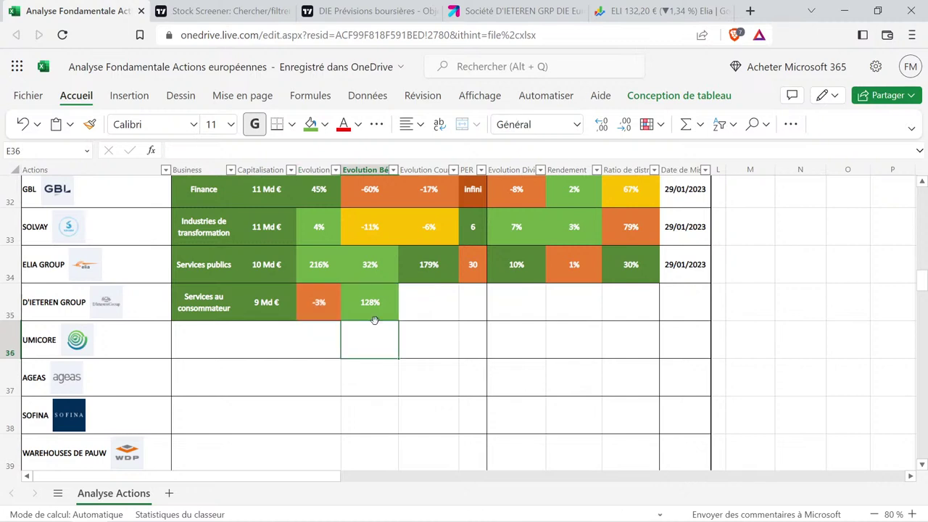
pyautogui.click(386, 312)
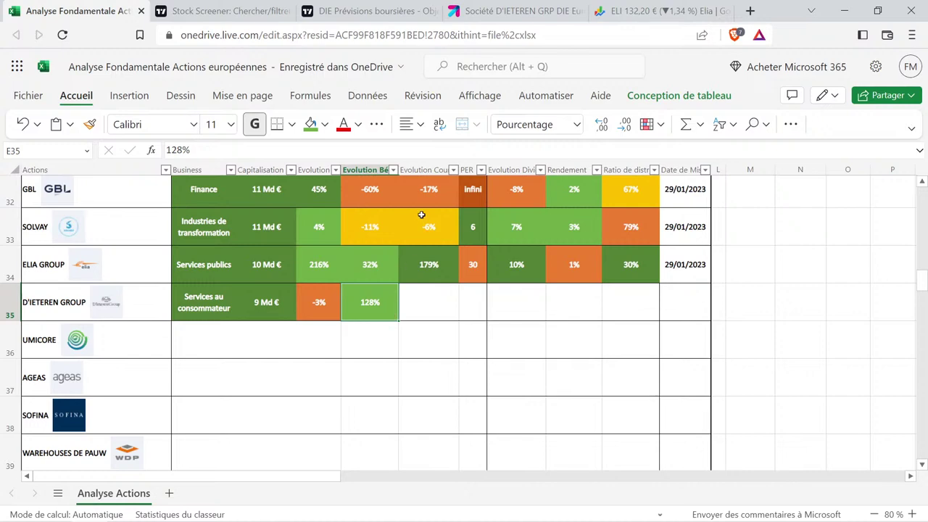
# Switch to Google Finance, open the D'Ieteren quote with the ticker EBR: DIE, and show its five-year price chart.
pyautogui.click(647, 8)
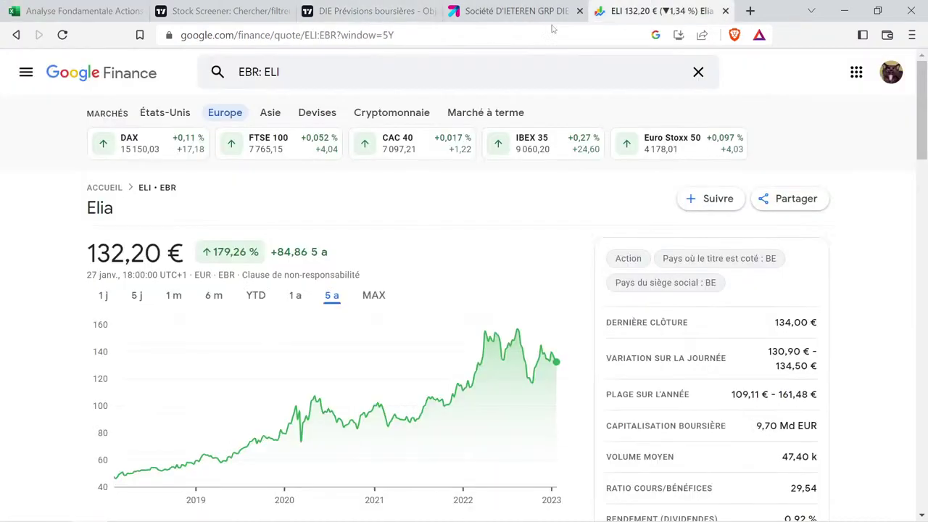
pyautogui.click(307, 69)
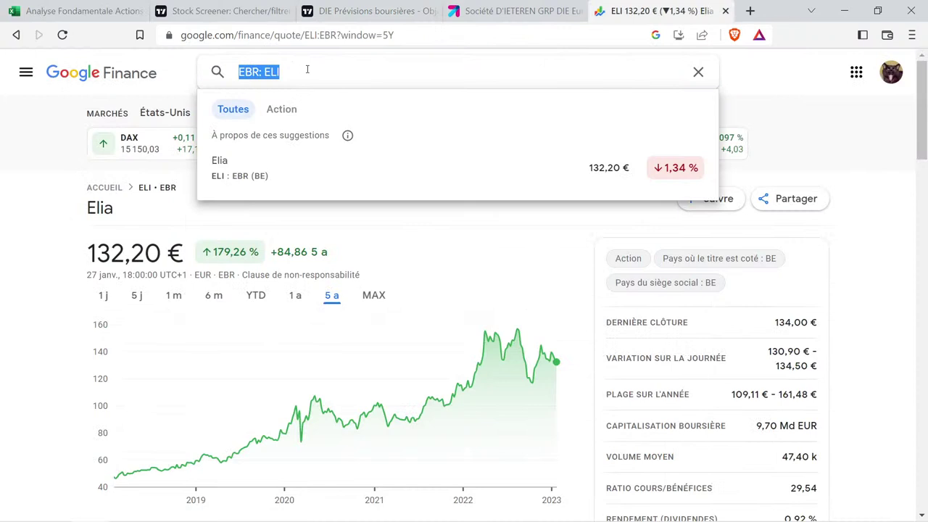
pyautogui.click(307, 68)
pyautogui.press('BackSpace')
pyautogui.press('BackSpace')
pyautogui.press('BackSpace')
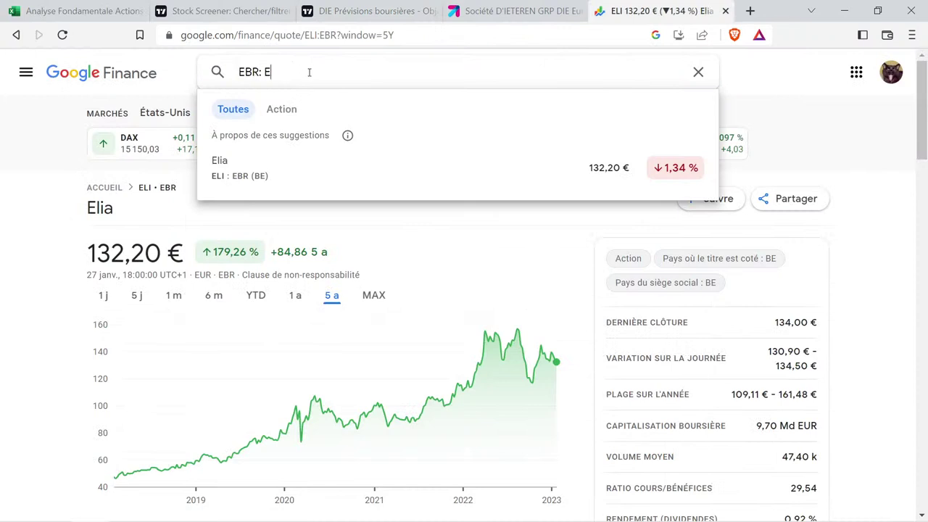
pyautogui.write('die')
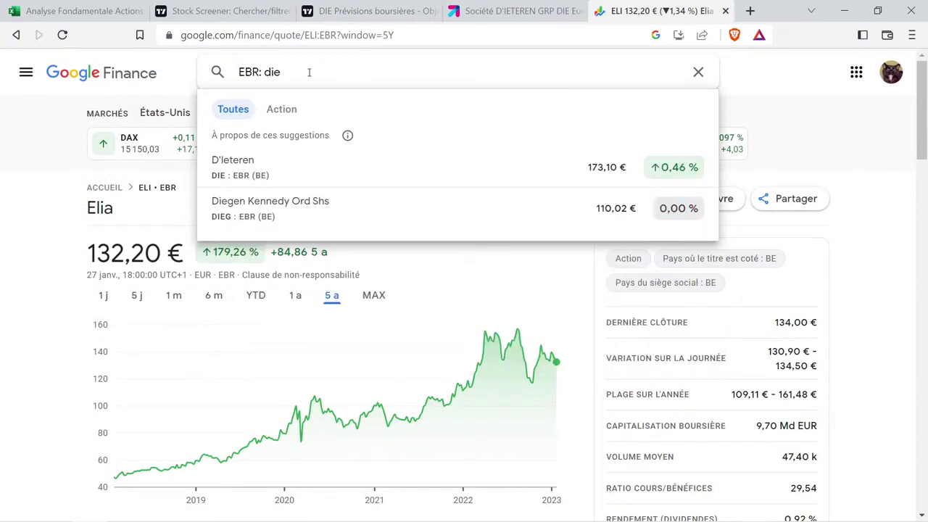
pyautogui.click(281, 176)
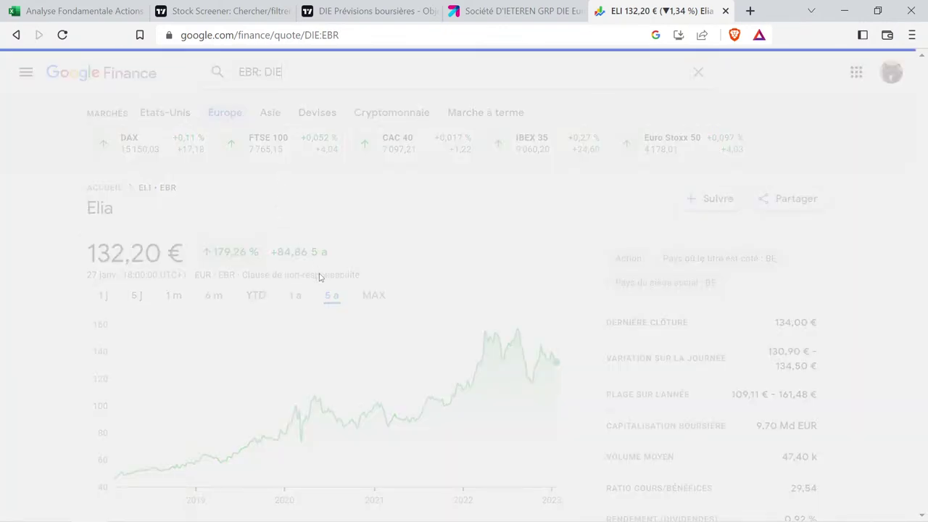
pyautogui.click(331, 294)
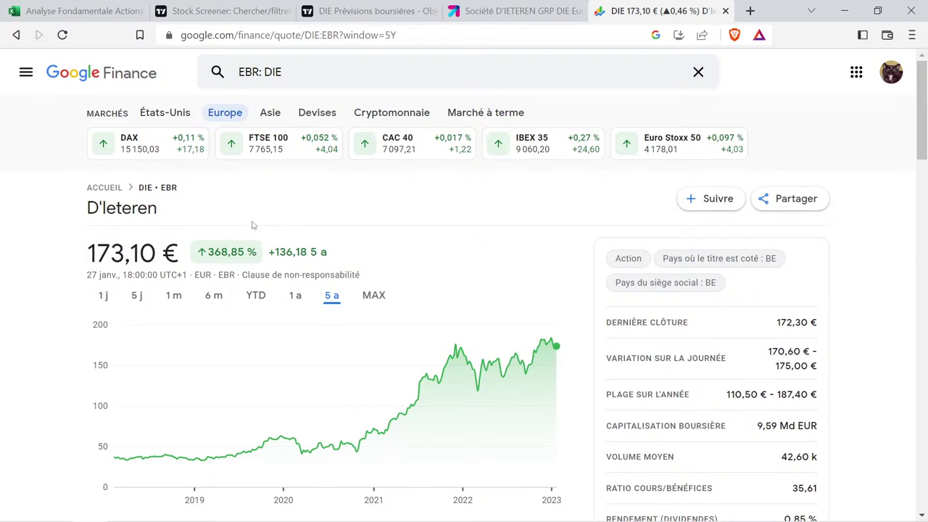
# Measure D'Ieteren's share price change on the chart from 31 January 2020 to 27 January 2023.
pyautogui.moveTo(293, 385)
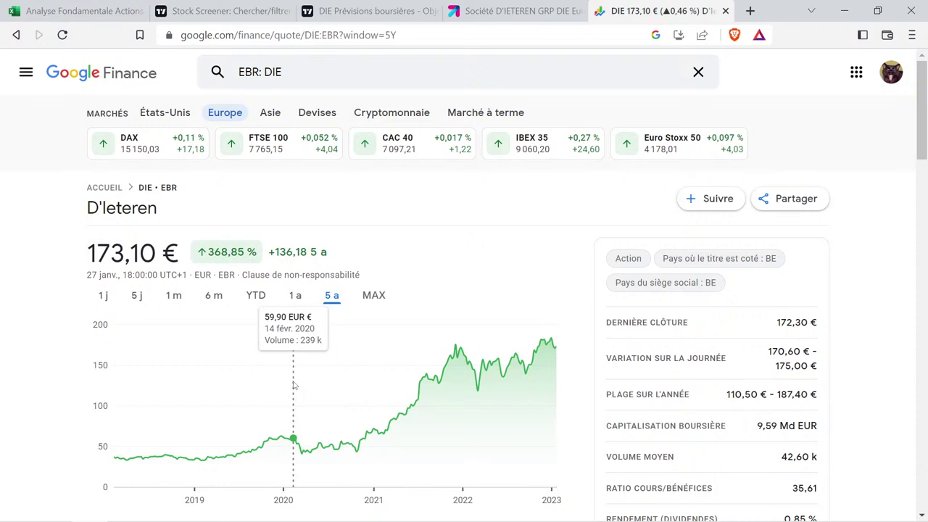
pyautogui.moveTo(293, 385); pyautogui.dragTo(302, 386)
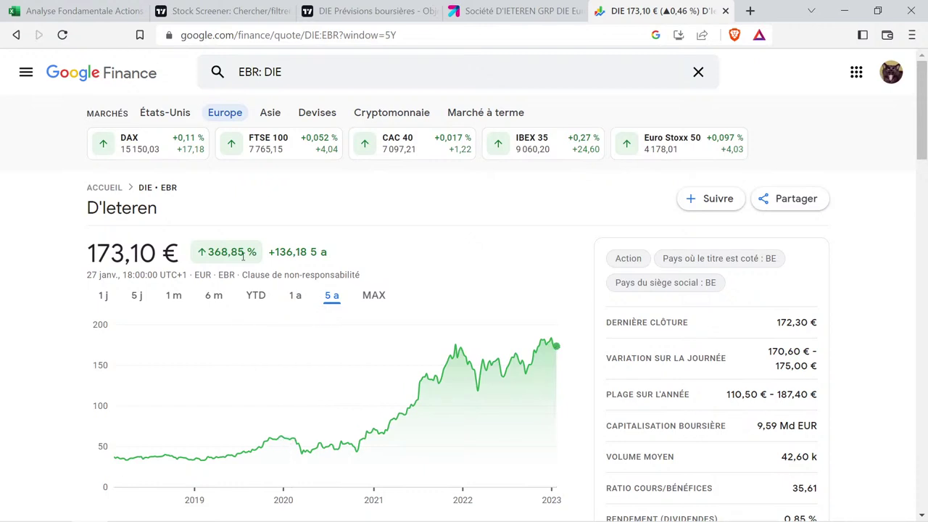
pyautogui.moveTo(276, 428)
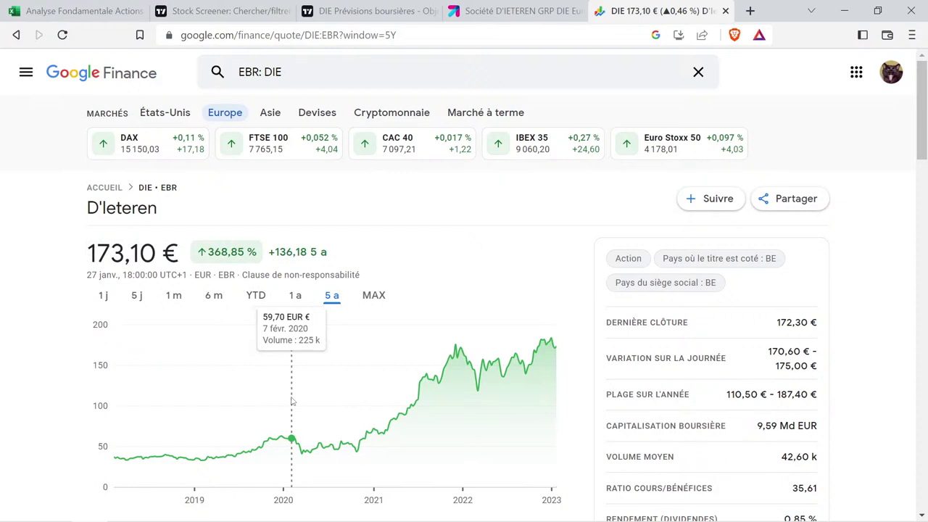
pyautogui.moveTo(289, 401); pyautogui.dragTo(572, 400)
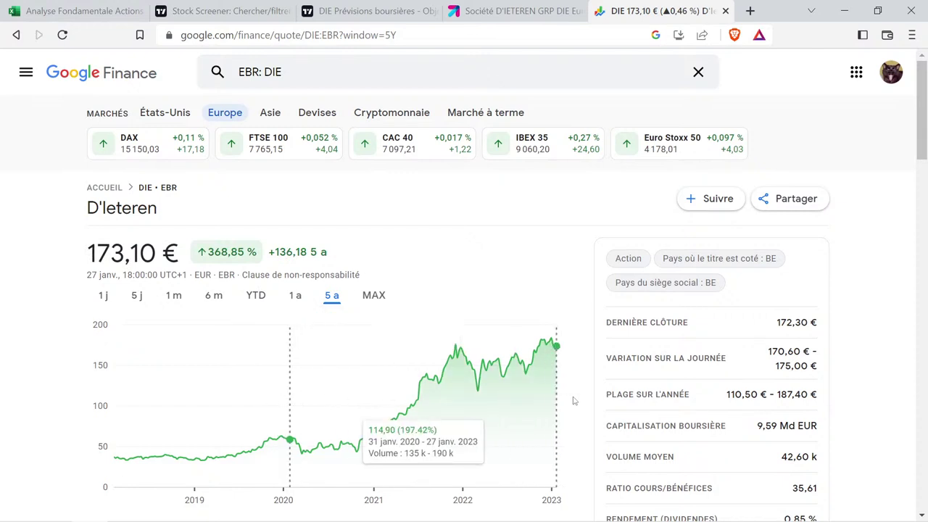
pyautogui.moveTo(572, 400); pyautogui.dragTo(572, 400)
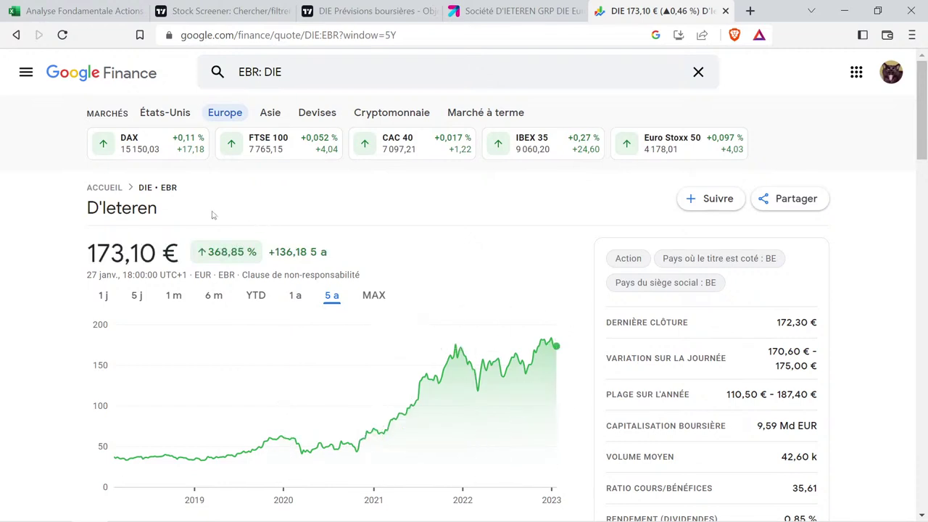
# In the workbook, copy Elia Group's dark green price evolution cell into the D'Ieteren Group row and set it to 369%.
pyautogui.click(116, 10)
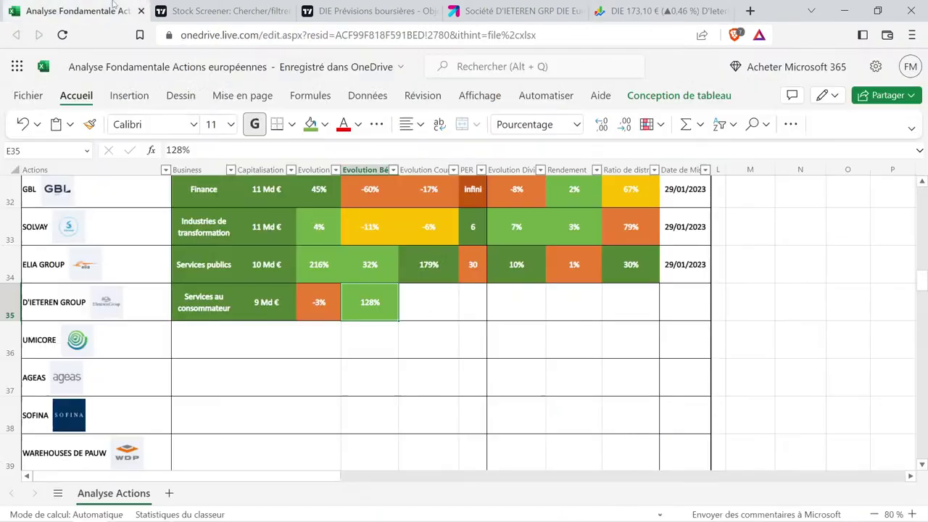
pyautogui.click(425, 263)
pyautogui.hotkey('ctrl', 'c')
pyautogui.click(439, 289)
pyautogui.hotkey('ctrl', 'v')
pyautogui.doubleClick(432, 304)
pyautogui.press('Left')
pyautogui.press('Right')
pyautogui.press('BackSpace')
pyautogui.press('BackSpace')
pyautogui.write('36')
pyautogui.press('Return')
pyautogui.press('Up')
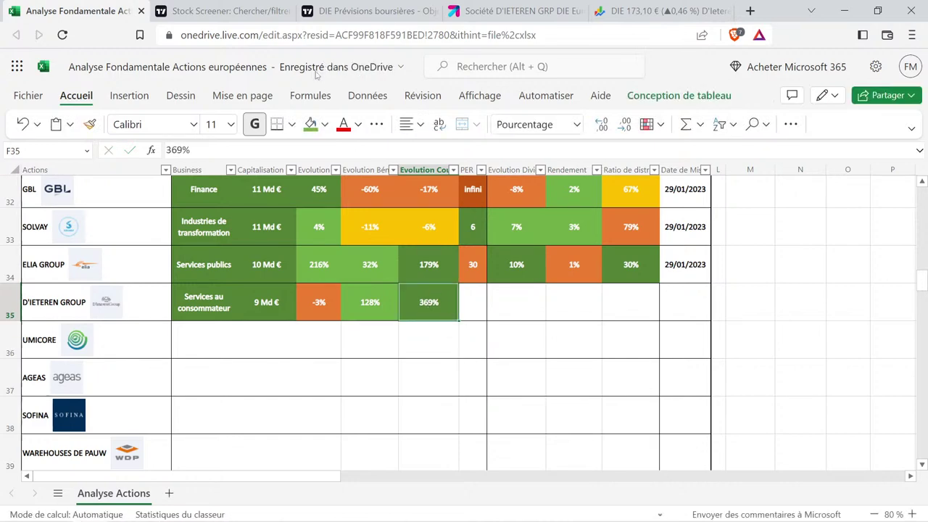
# Check D'Ieteren Group's P/E in the TradingView screener, then copy Elia Group's orange PER cell into its workbook row and set it to 35.
pyautogui.click(221, 11)
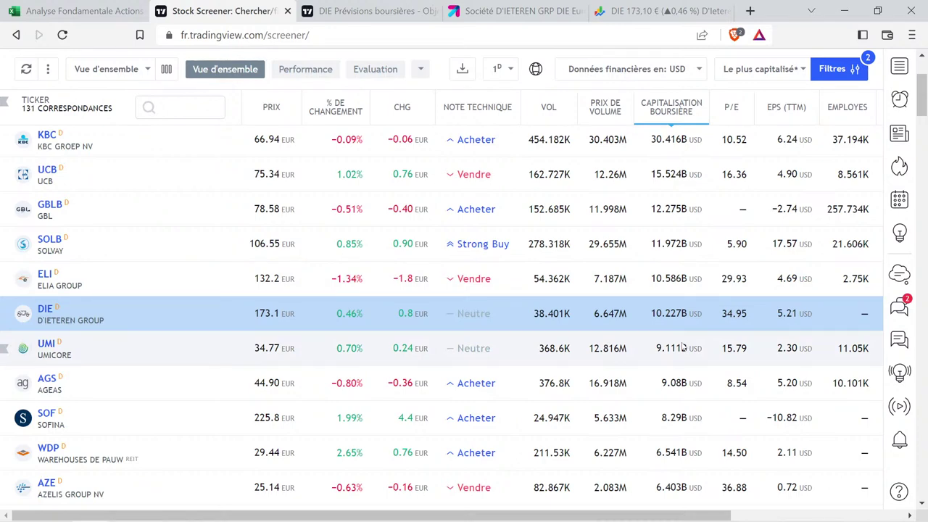
pyautogui.click(80, 11)
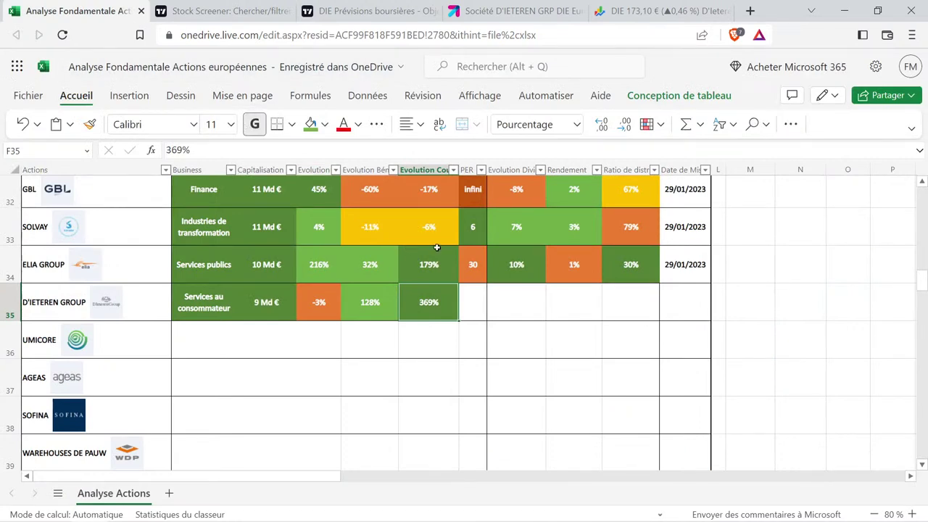
pyautogui.click(473, 269)
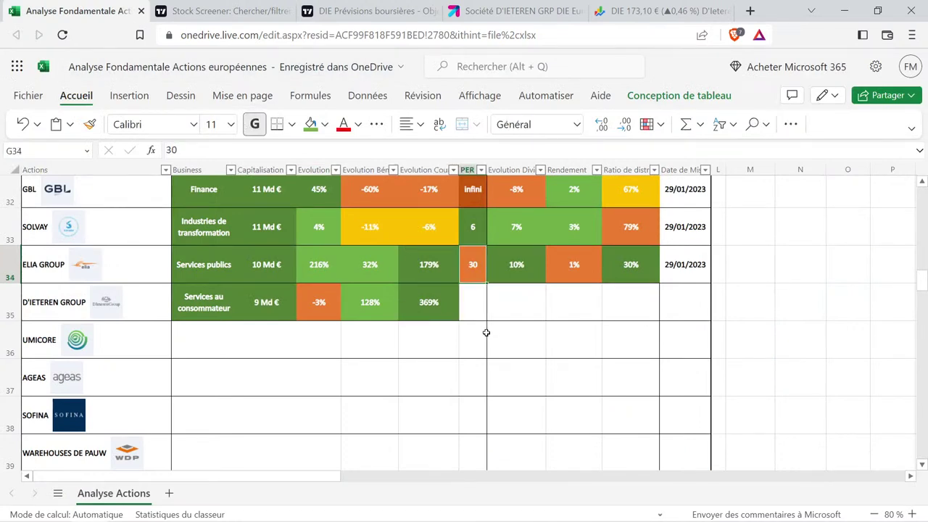
pyautogui.hotkey('ctrl', 'c')
pyautogui.press('Down')
pyautogui.hotkey('ctrl', 'v')
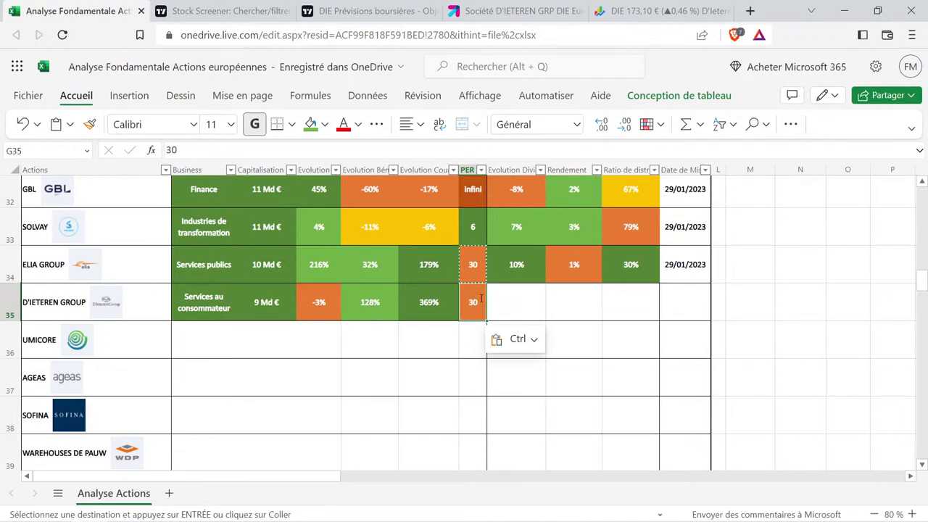
pyautogui.write('35')
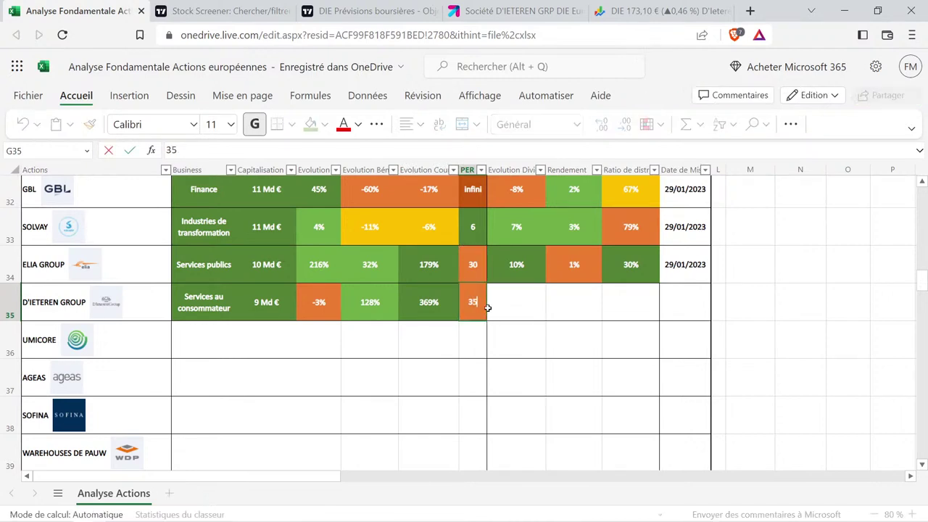
pyautogui.press('Return')
pyautogui.click(482, 314)
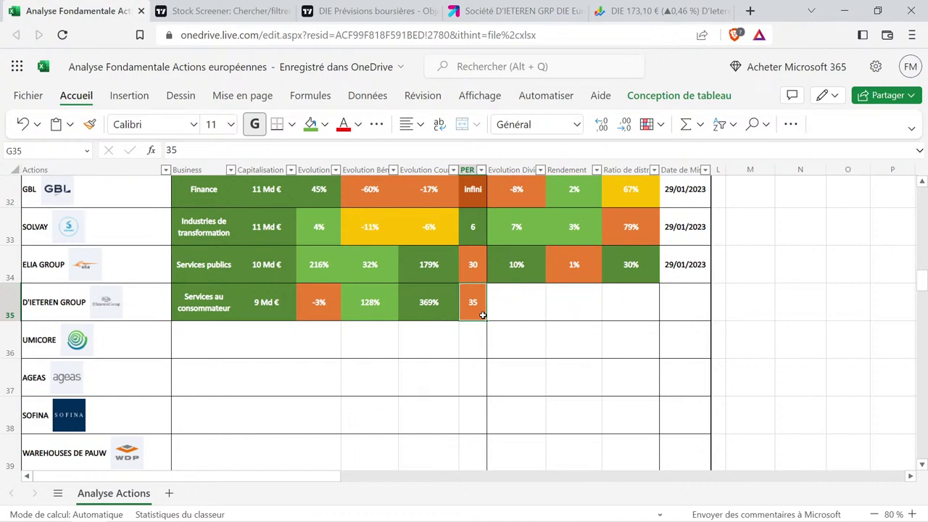
# Review D'Ieteren Group's cells from business to PER, and undo the move of its price evolution and PER cells into the Umicore row.
pyautogui.moveTo(213, 306); pyautogui.dragTo(470, 289)
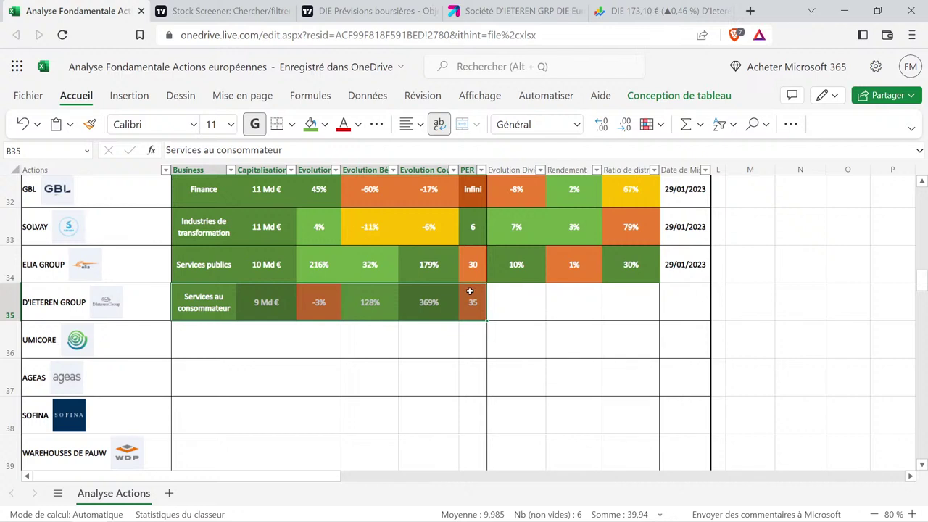
pyautogui.click(440, 322)
pyautogui.press('Up')
pyautogui.moveTo(475, 319); pyautogui.dragTo(481, 337)
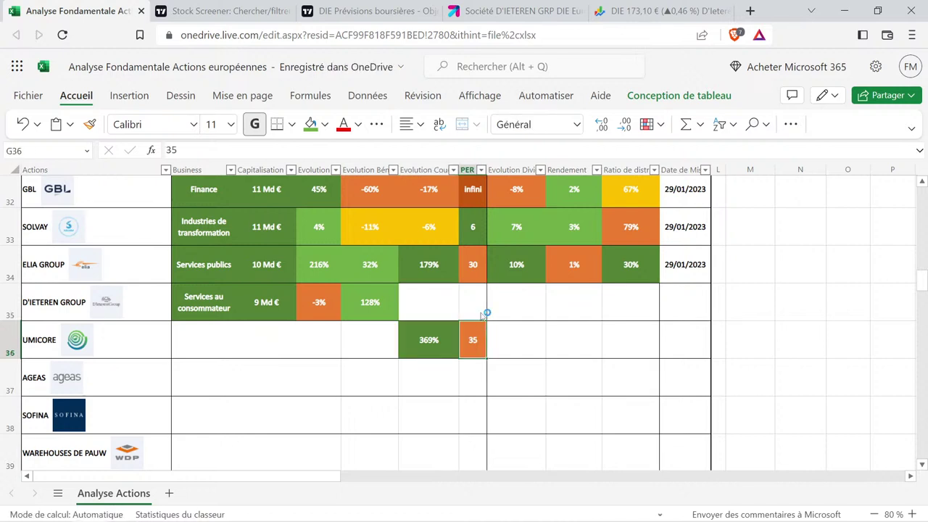
pyautogui.hotkey('ctrl', 'z')
pyautogui.moveTo(478, 304); pyautogui.dragTo(473, 342)
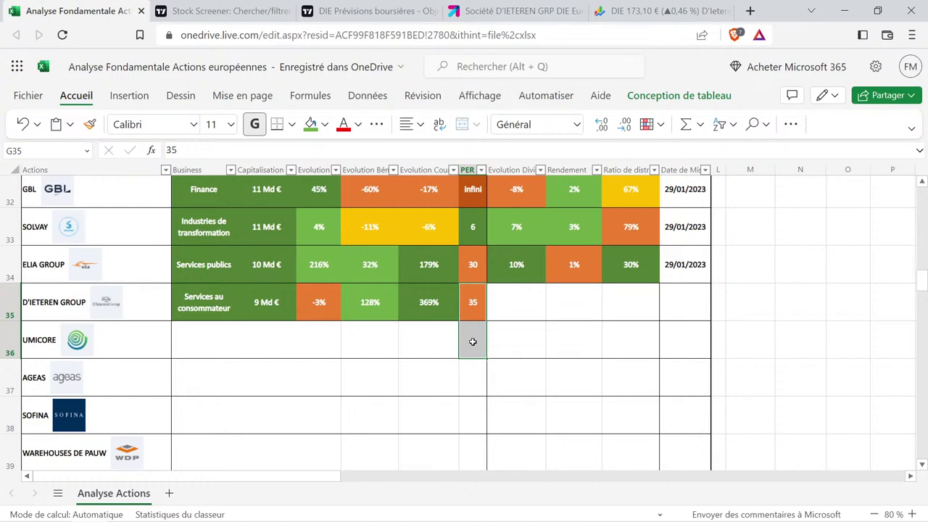
# Open D'Ieteren Group's dividend data in TradingView's financials and leave only dividends per share plotted on the chart.
pyautogui.click(584, 302)
pyautogui.click(368, 10)
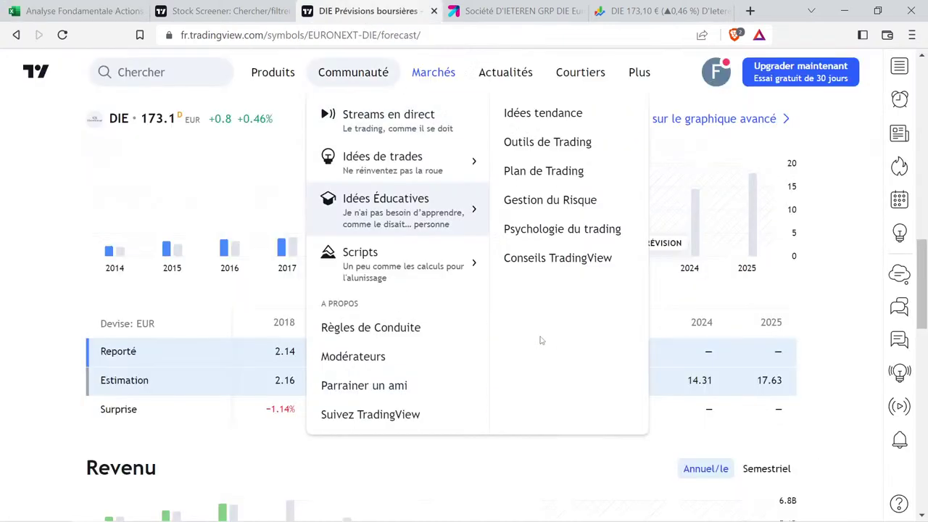
pyautogui.scroll(5, 479, 280)
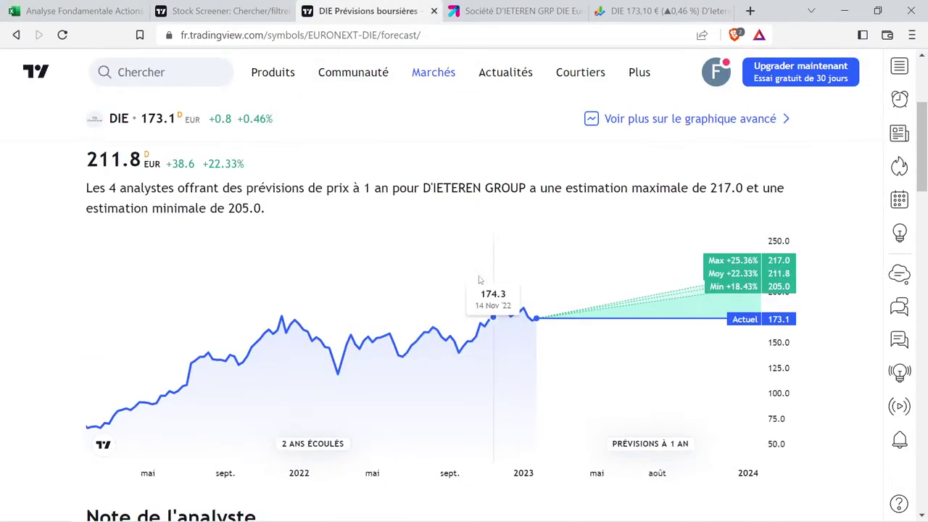
pyautogui.scroll(2, 479, 280)
pyautogui.click(410, 219)
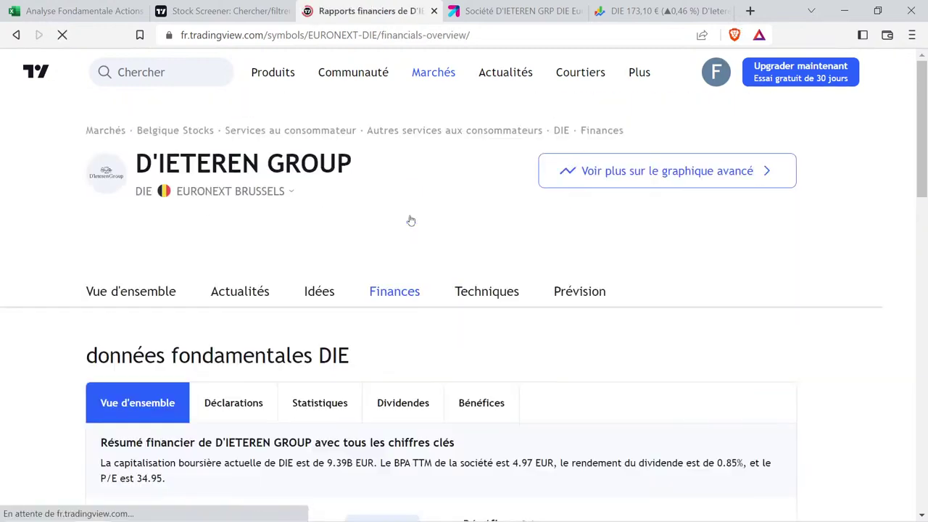
pyautogui.scroll(-2, 413, 239)
pyautogui.click(425, 252)
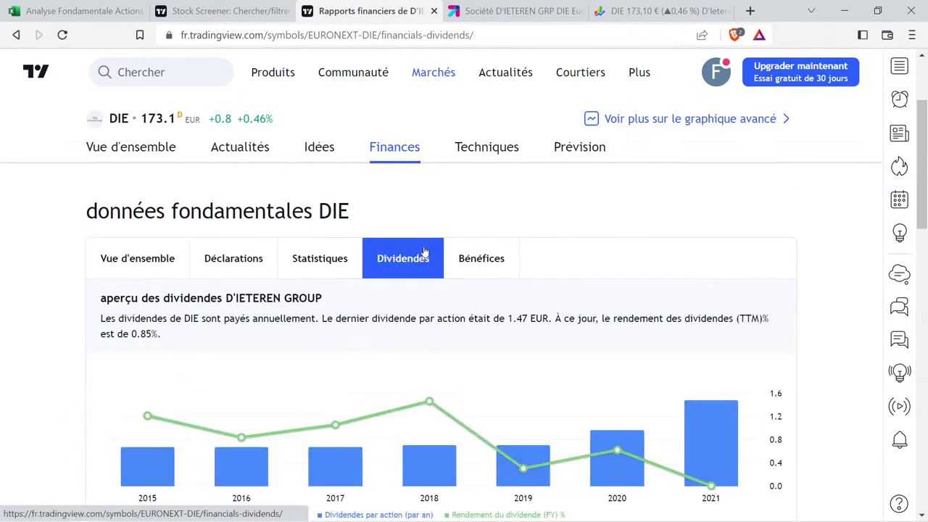
pyautogui.scroll(-2, 329, 239)
pyautogui.click(192, 468)
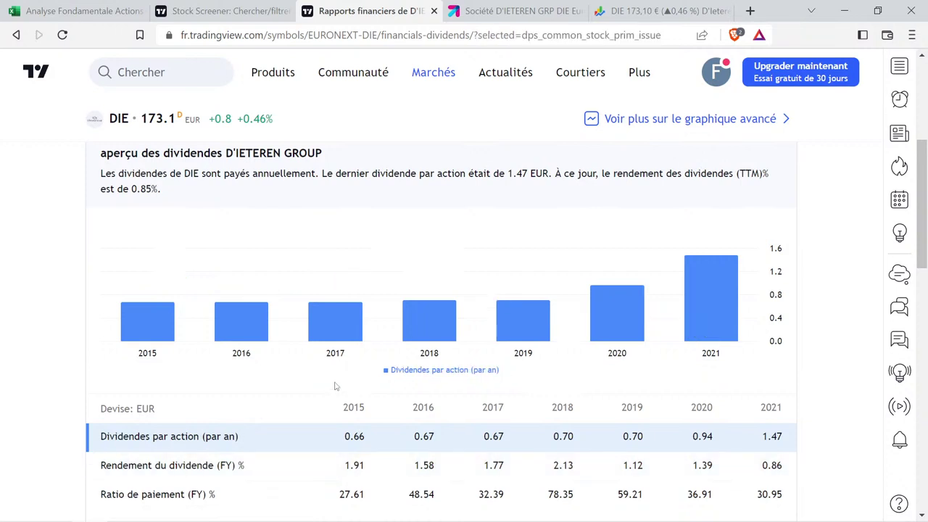
# Examine D'Ieteren Group's annual dividends per share on the chart from 2017 to 2021.
pyautogui.moveTo(335, 330)
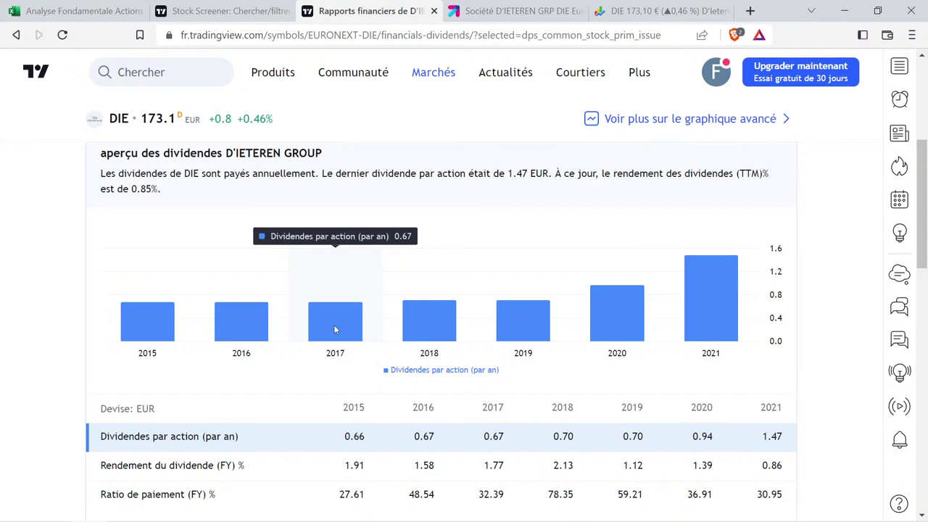
pyautogui.moveTo(429, 304)
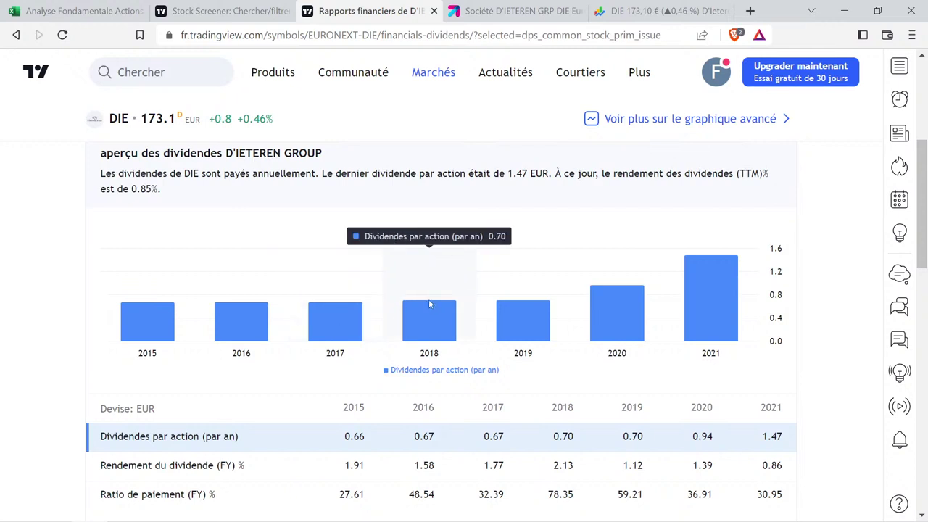
pyautogui.moveTo(536, 319)
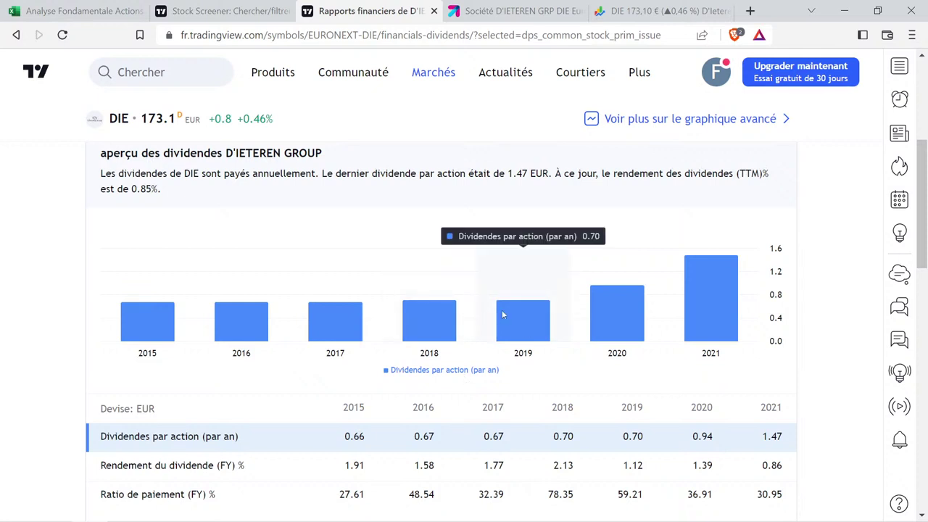
pyautogui.moveTo(600, 317)
pyautogui.moveTo(685, 322)
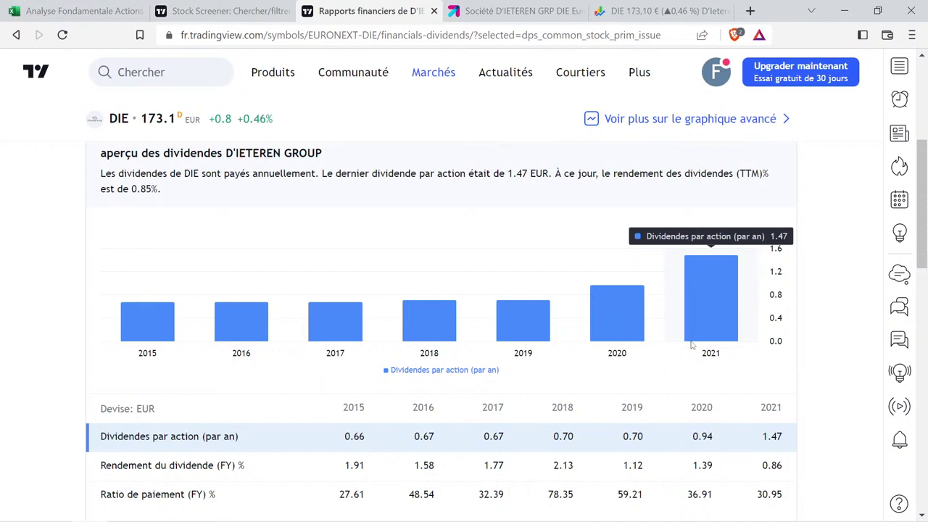
pyautogui.moveTo(453, 289)
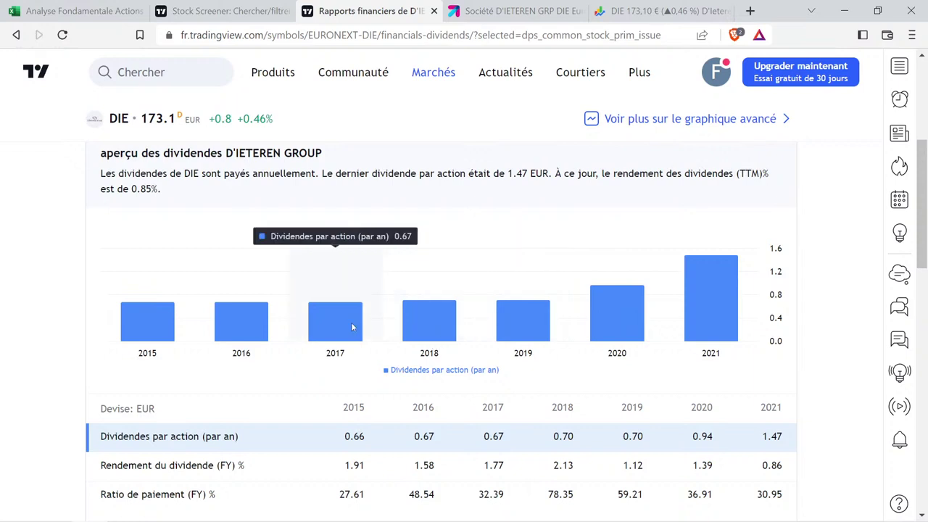
pyautogui.moveTo(683, 297)
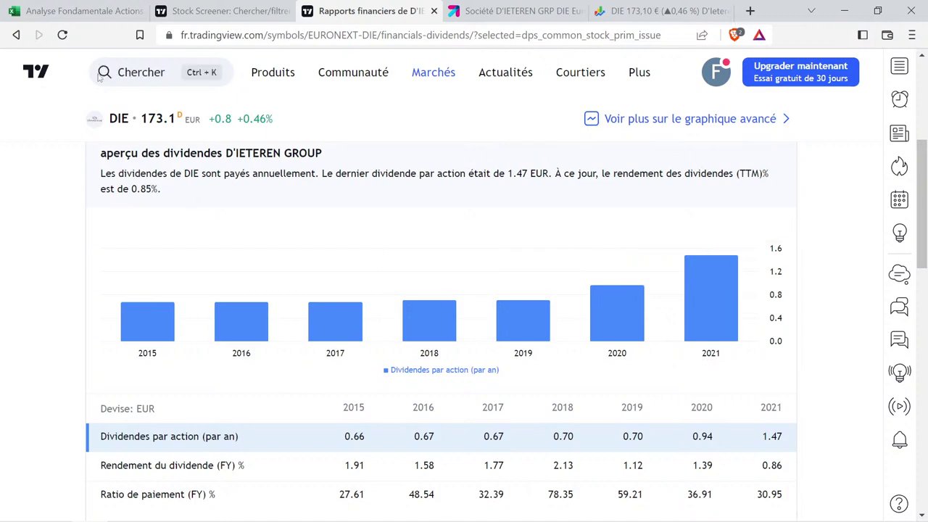
# In the workbook's evolution calculator, set the positive five-year reference in M2 to 0,67 and the current value in O2 to 1,47.
pyautogui.click(83, 11)
pyautogui.scroll(10, 784, 284)
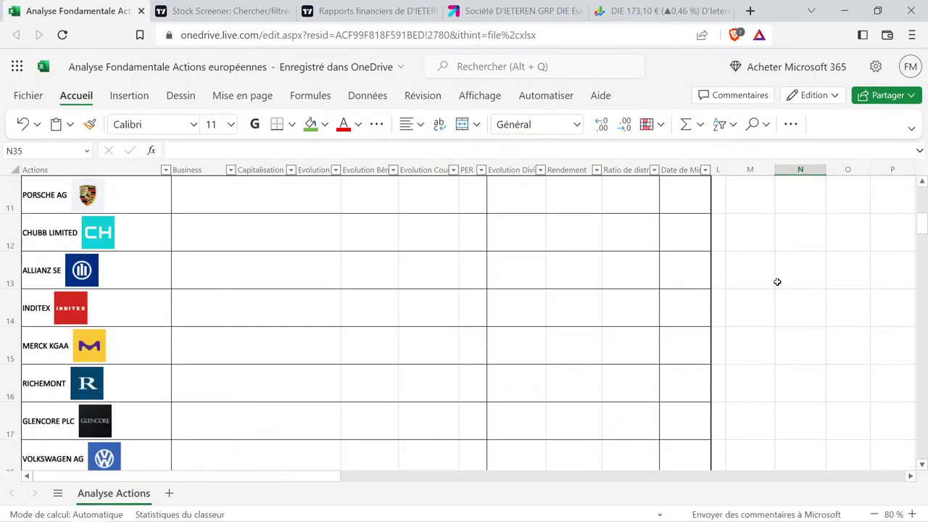
pyautogui.click(751, 218)
pyautogui.write('0,67')
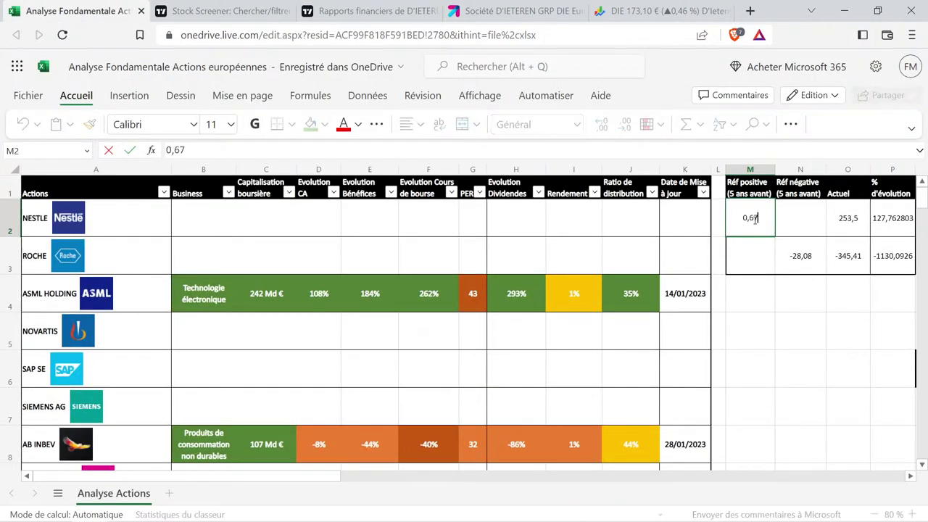
pyautogui.press('Tab')
pyautogui.press('Tab')
pyautogui.write('1,47')
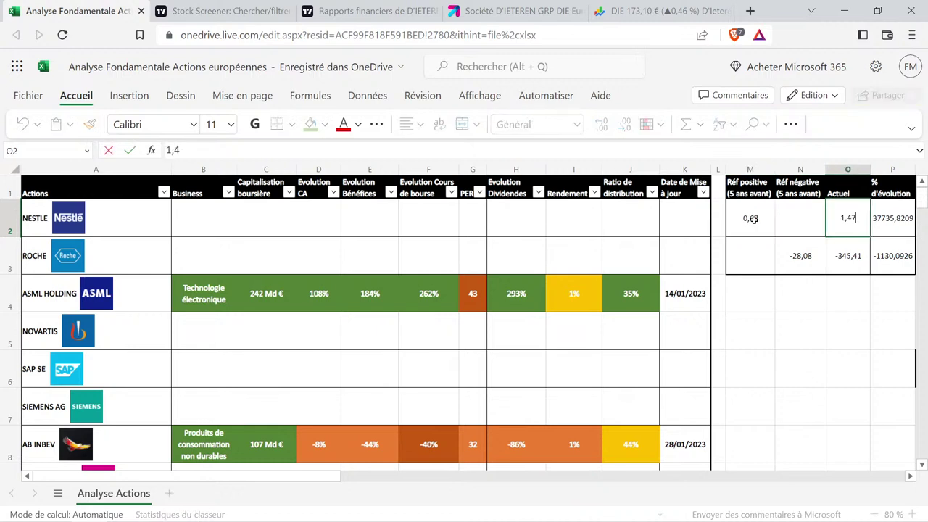
pyautogui.press('Return')
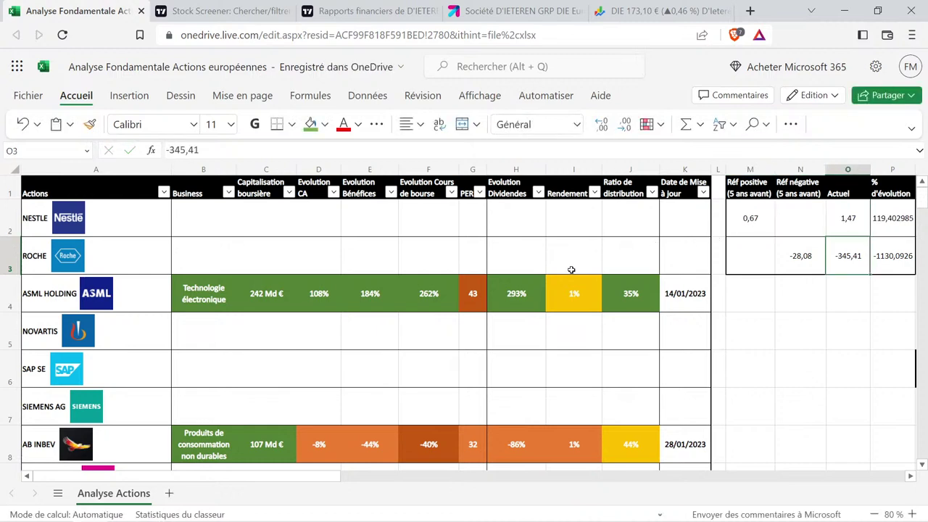
# Copy Prosus's light green dividend evolution cell into the D'Ieteren Group row and set it to 119%.
pyautogui.scroll(-5, 523, 296)
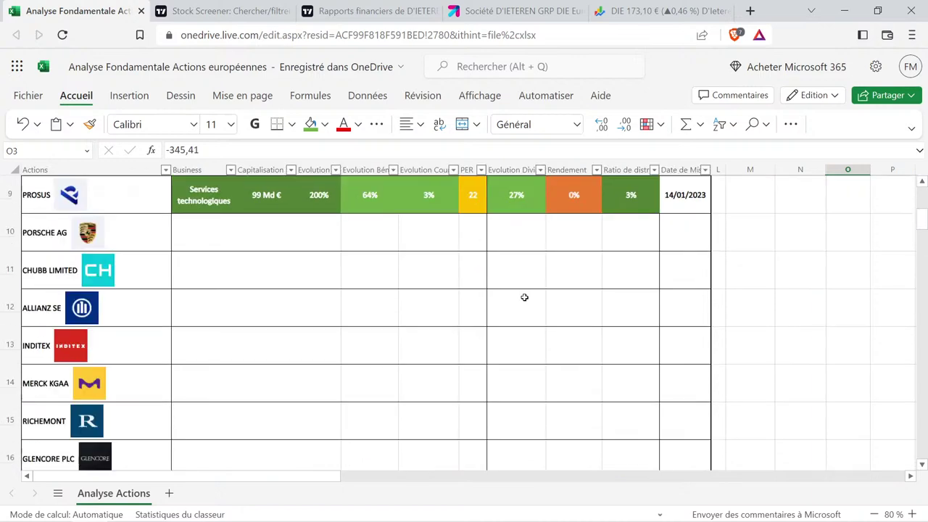
pyautogui.scroll(2, 519, 294)
pyautogui.click(518, 297)
pyautogui.hotkey('ctrl', 'c')
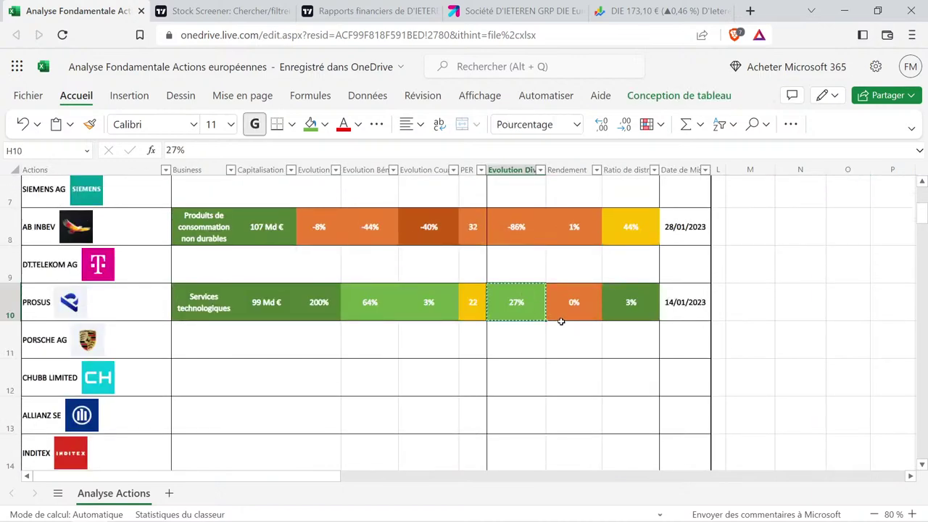
pyautogui.scroll(-10, 558, 322)
pyautogui.scroll(1, 534, 336)
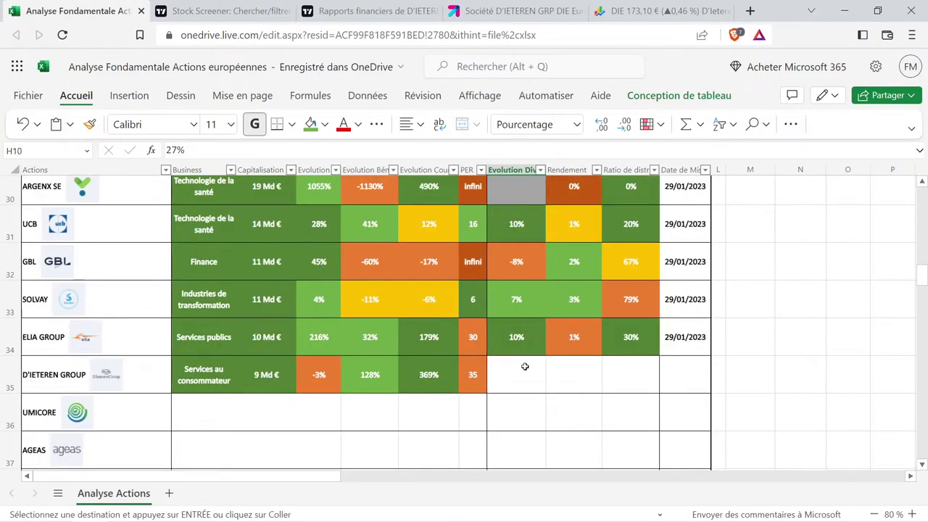
pyautogui.click(527, 367)
pyautogui.hotkey('ctrl', 'v')
pyautogui.write('11')
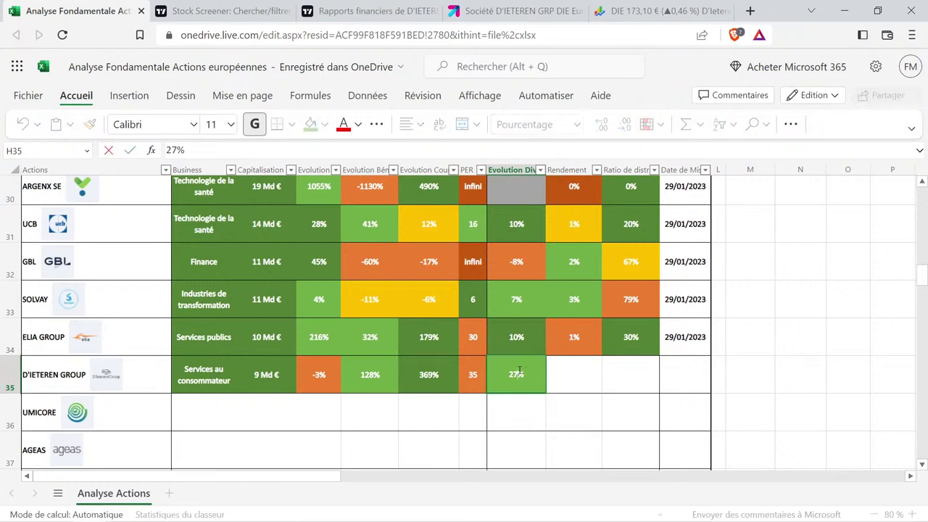
pyautogui.write('9')
pyautogui.press('Return')
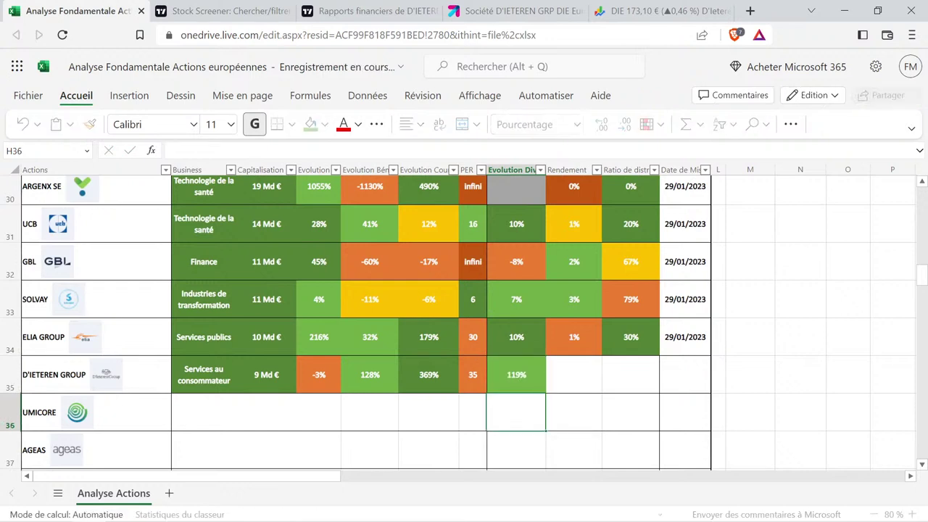
# Compare D'Ieteren Group's share price evolution with its dividend evolution in the table.
pyautogui.click(572, 415)
pyautogui.click(572, 385)
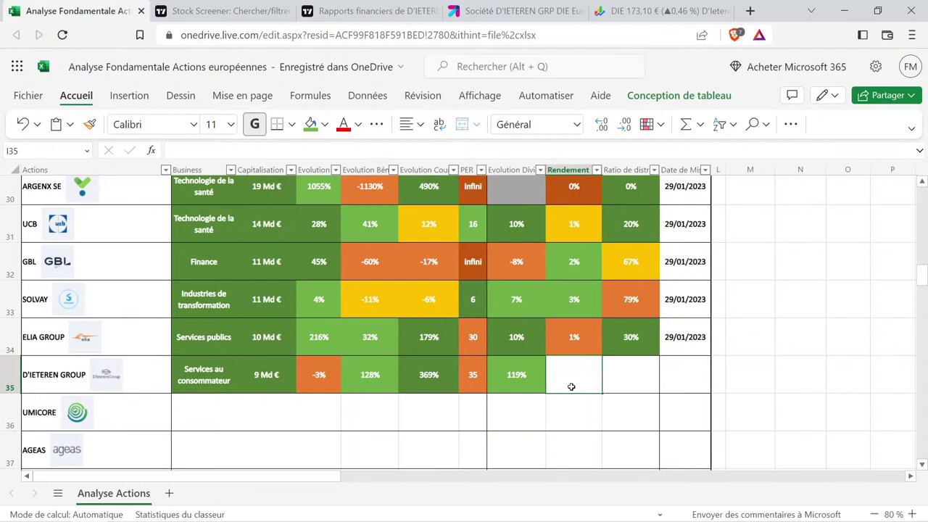
pyautogui.click(423, 373)
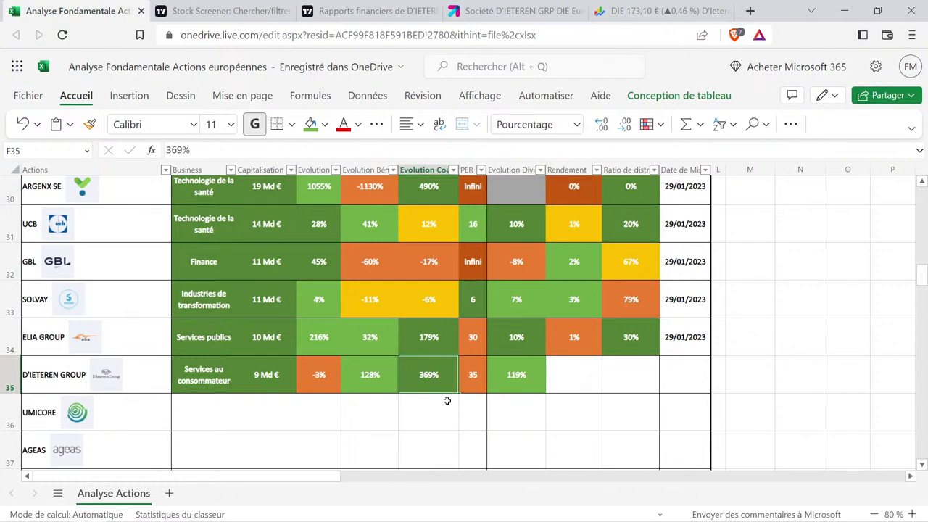
pyautogui.click(523, 374)
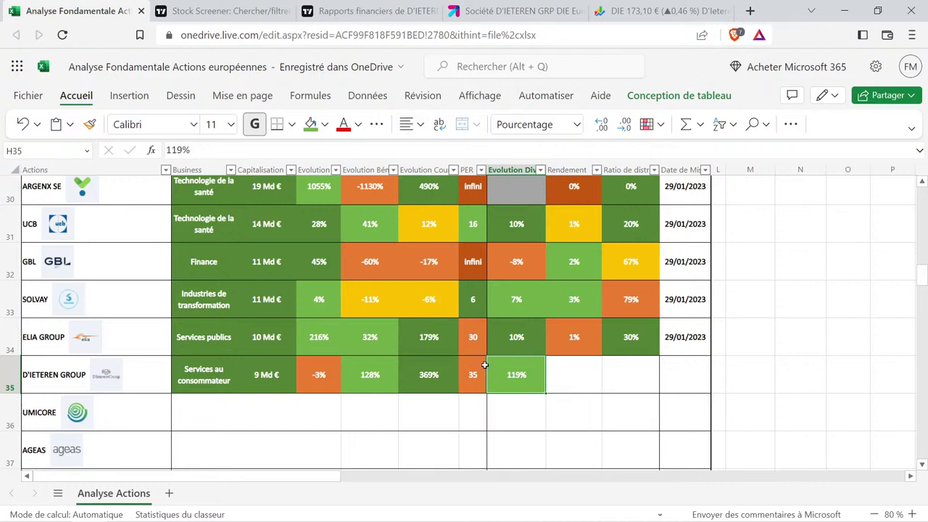
# Check D'Ieteren Group's dividend yield on TradingView, then copy Elia Group's orange 1% yield cell into its workbook row.
pyautogui.click(394, 6)
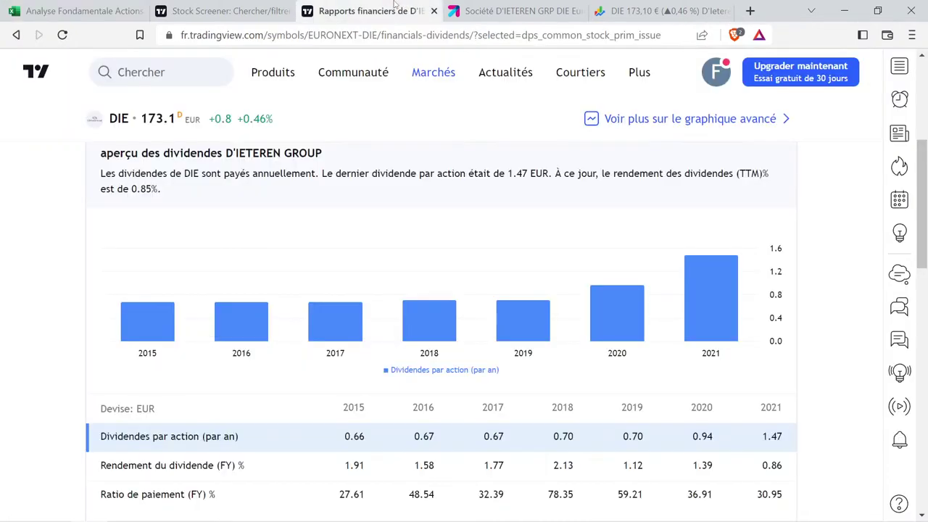
pyautogui.scroll(4, 674, 276)
pyautogui.moveTo(644, 235); pyautogui.dragTo(745, 251)
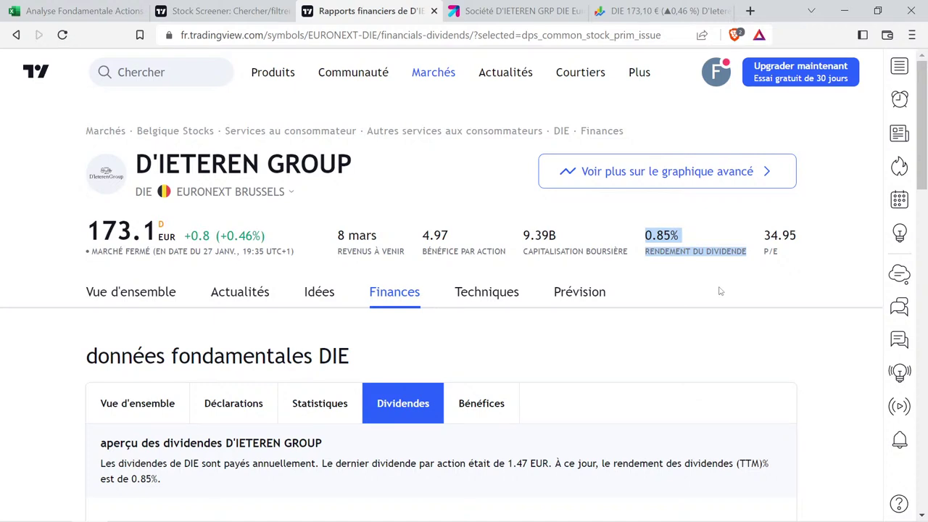
pyautogui.click(86, 13)
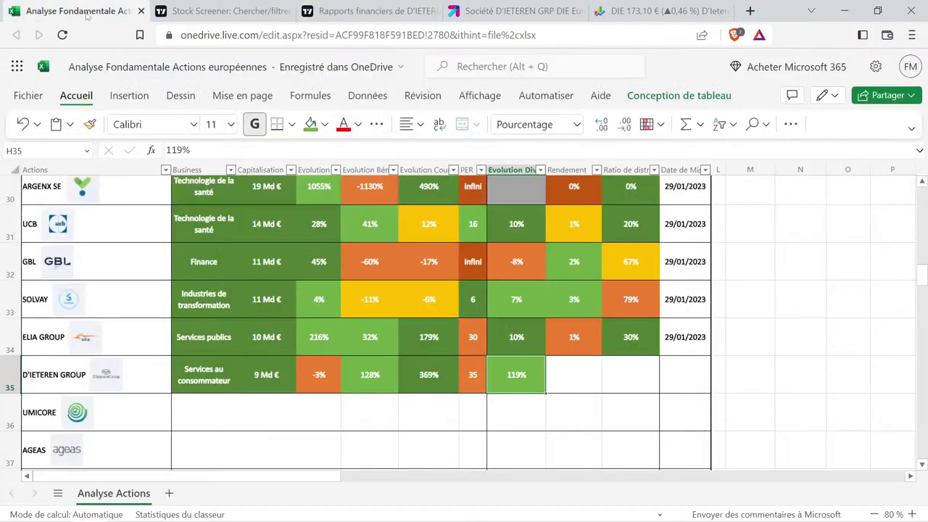
pyautogui.click(572, 335)
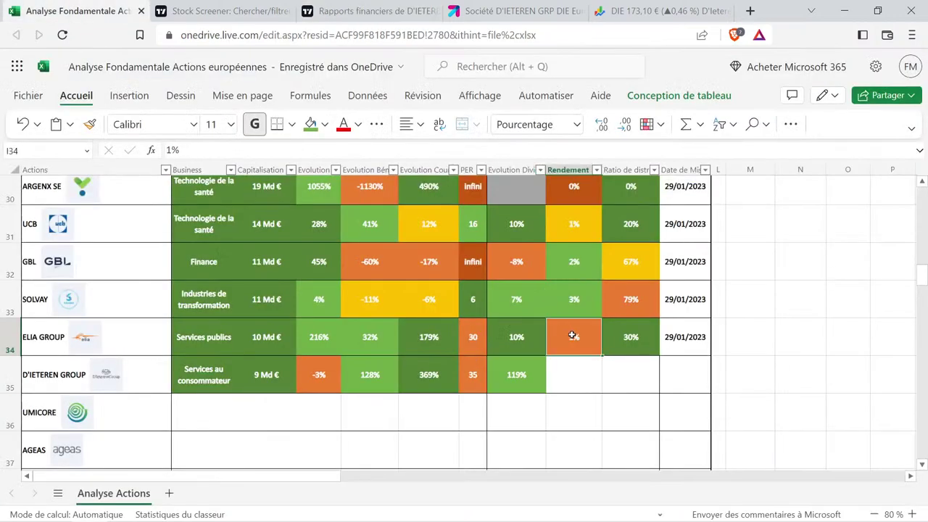
pyautogui.click(586, 366)
pyautogui.hotkey('ctrl', 'v')
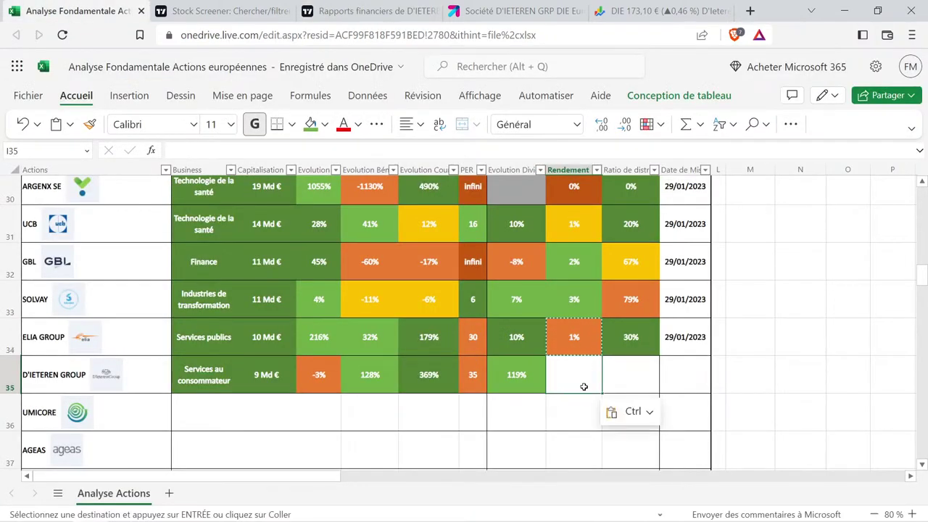
pyautogui.click(572, 406)
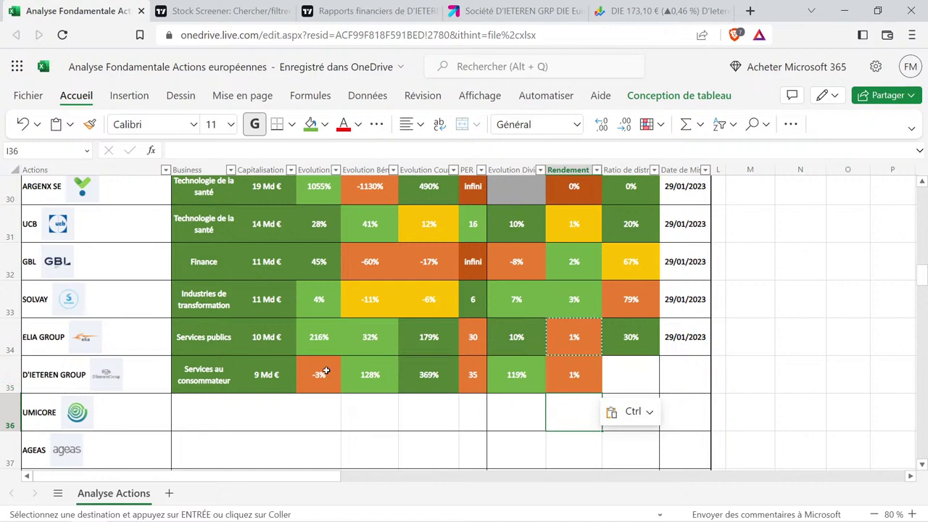
pyautogui.moveTo(323, 371); pyautogui.dragTo(373, 375)
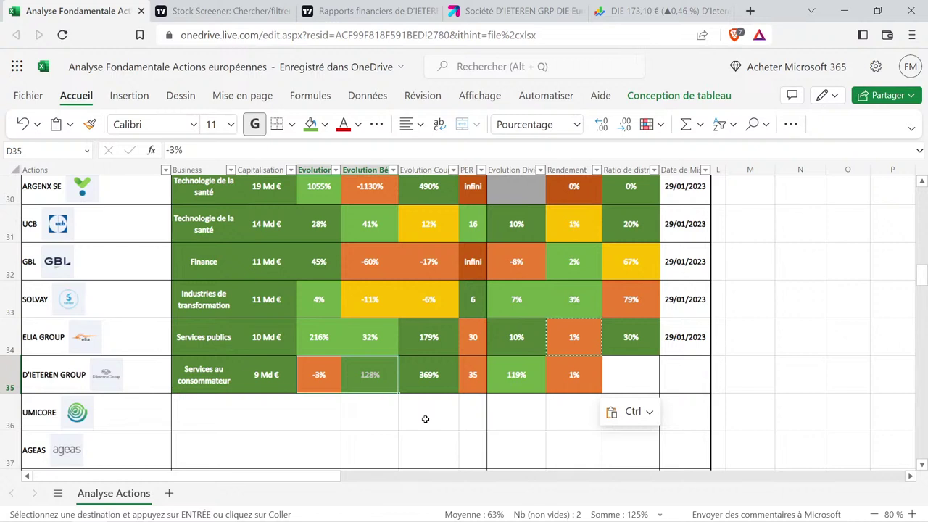
pyautogui.click(565, 379)
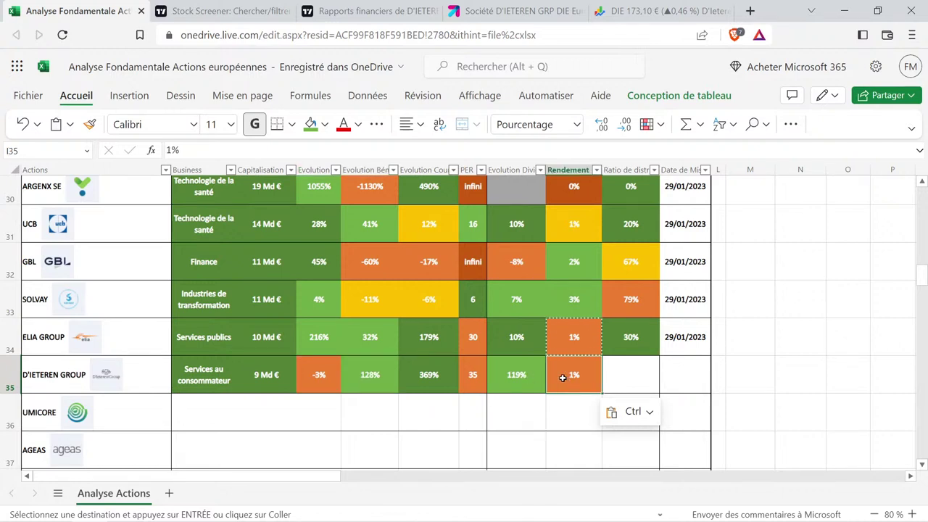
# Examine D'Ieteren Group's payout ratios from 2017 to 2021 in TradingView's dividend table.
pyautogui.click(388, 9)
pyautogui.scroll(-3, 73, 355)
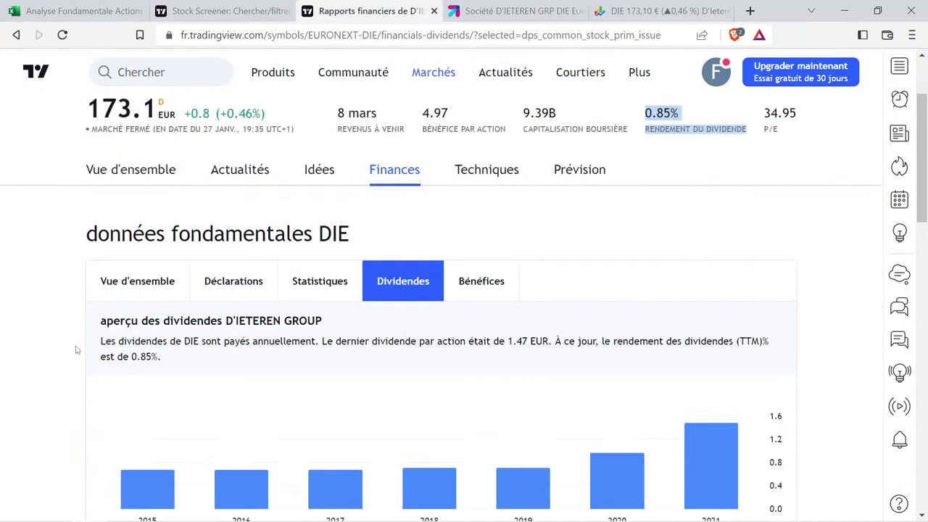
pyautogui.scroll(-3, 82, 337)
pyautogui.click(225, 349)
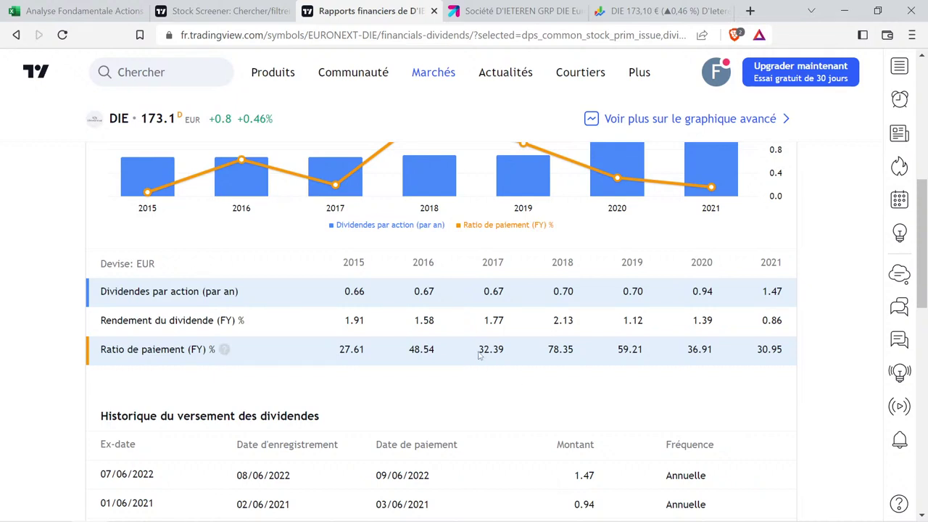
pyautogui.moveTo(478, 355); pyautogui.dragTo(512, 355)
pyautogui.moveTo(609, 356); pyautogui.dragTo(785, 352)
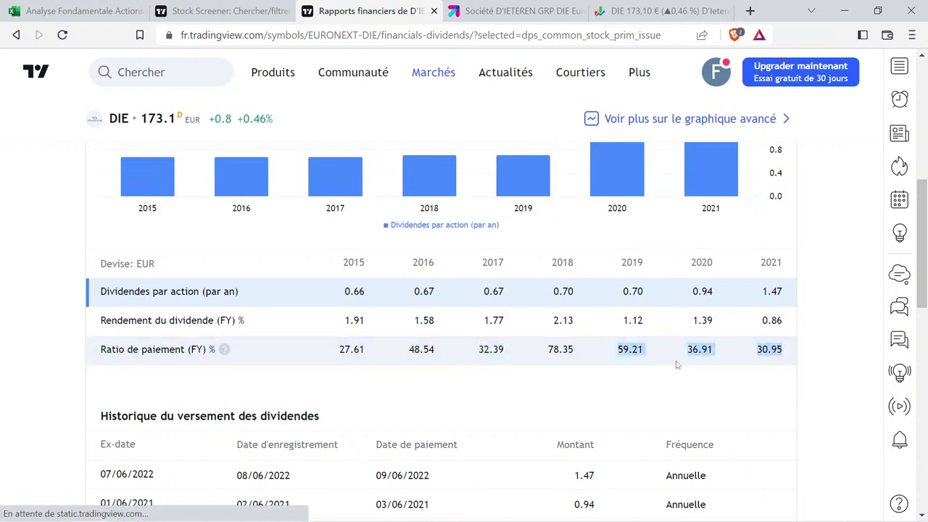
pyautogui.moveTo(471, 353); pyautogui.dragTo(794, 355)
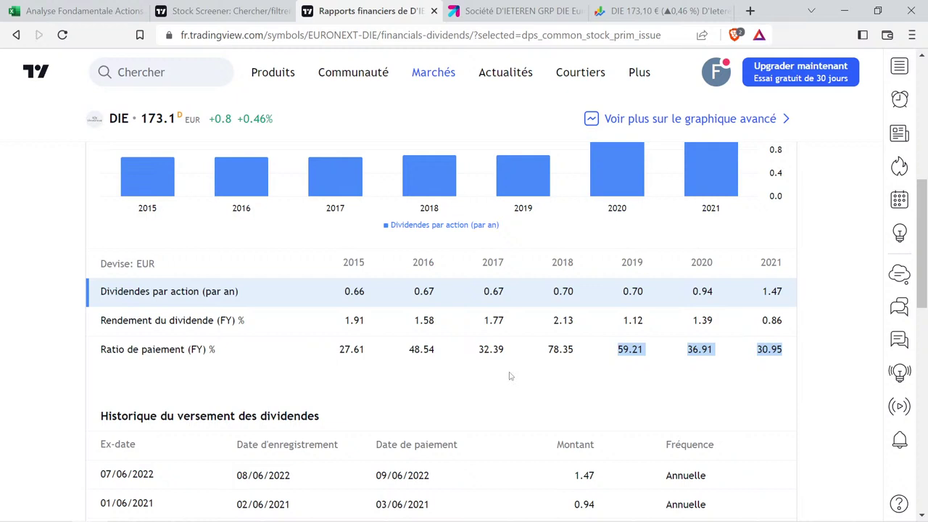
# Copy D'Ieteren Group's 2017 to 2021 payout ratios from TradingView's dividend table into cells R1:R5 of the workbook.
pyautogui.moveTo(548, 353); pyautogui.dragTo(576, 353)
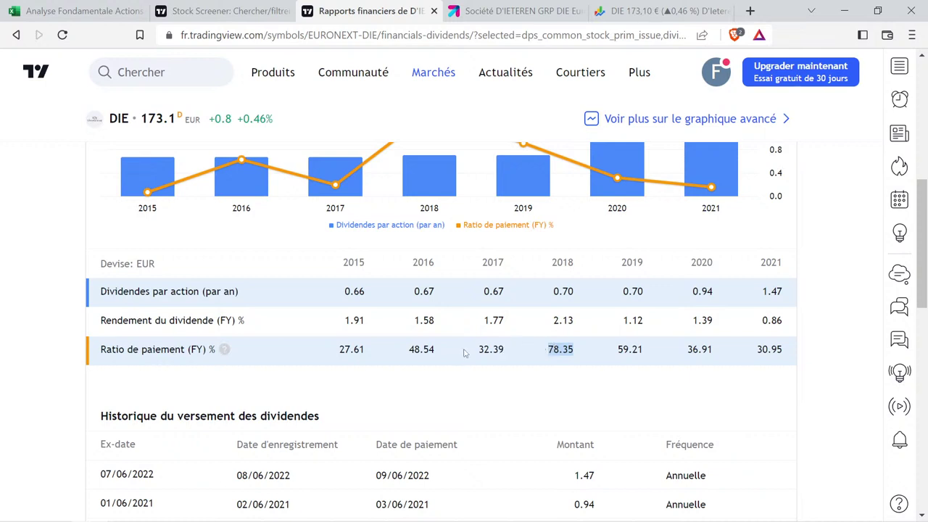
pyautogui.moveTo(478, 353); pyautogui.dragTo(784, 354)
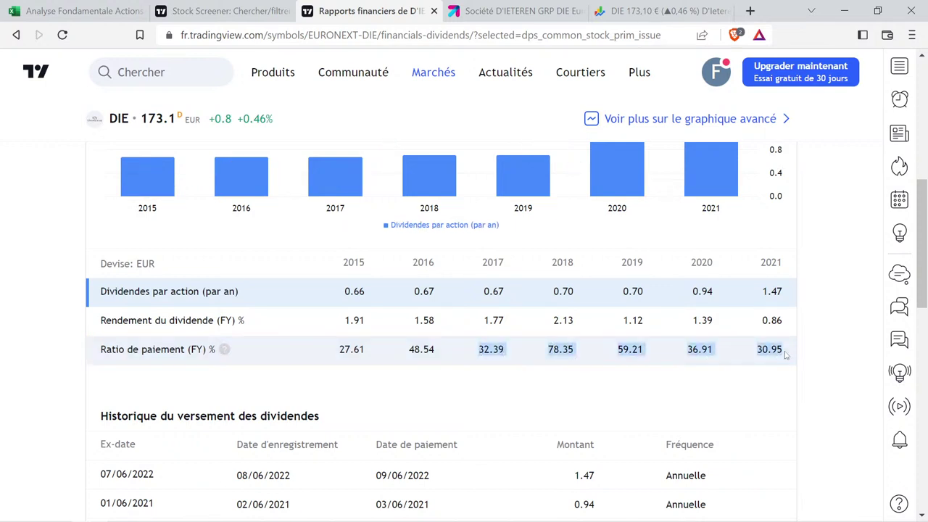
pyautogui.click(76, 10)
pyautogui.press('Escape')
pyautogui.click(799, 326)
pyautogui.scroll(10, 799, 326)
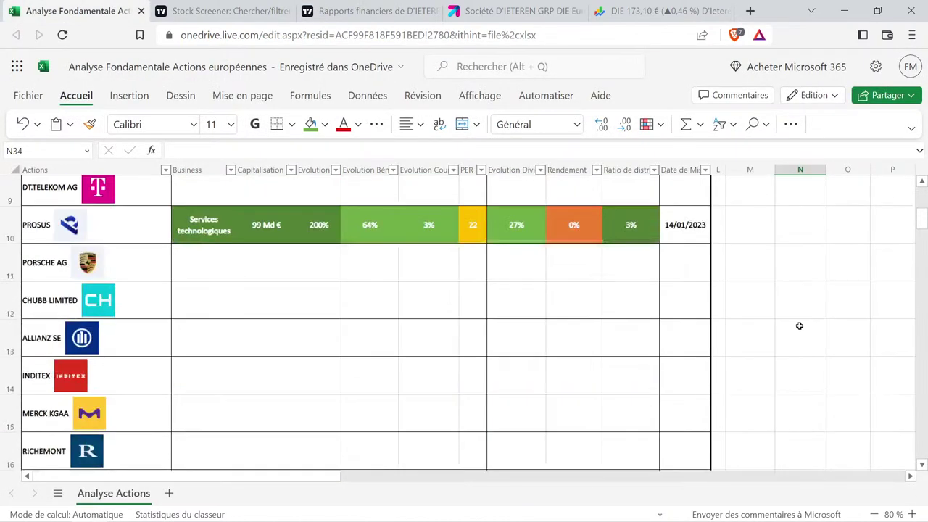
pyautogui.click(809, 307)
pyautogui.press('Right')
pyautogui.press('Right')
pyautogui.press('Right')
pyautogui.press('Right')
pyautogui.press('Right')
pyautogui.press('Right')
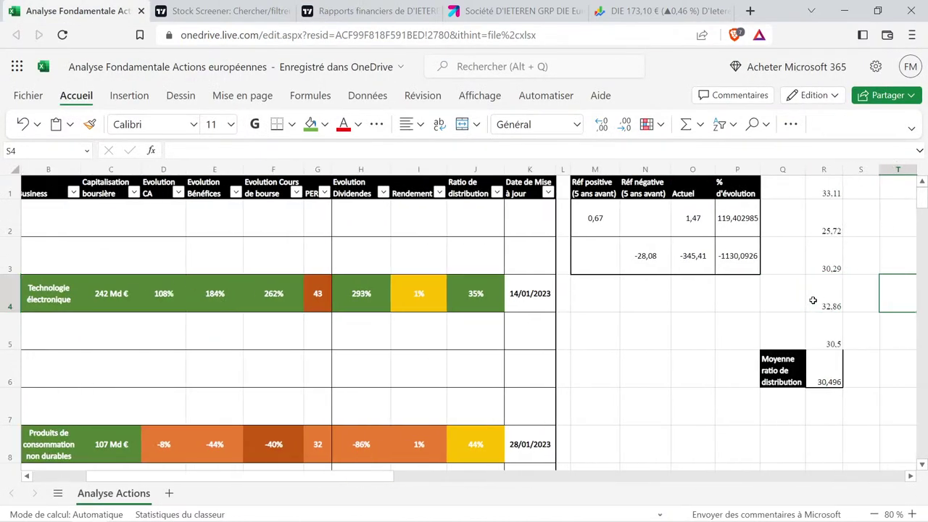
pyautogui.click(830, 194)
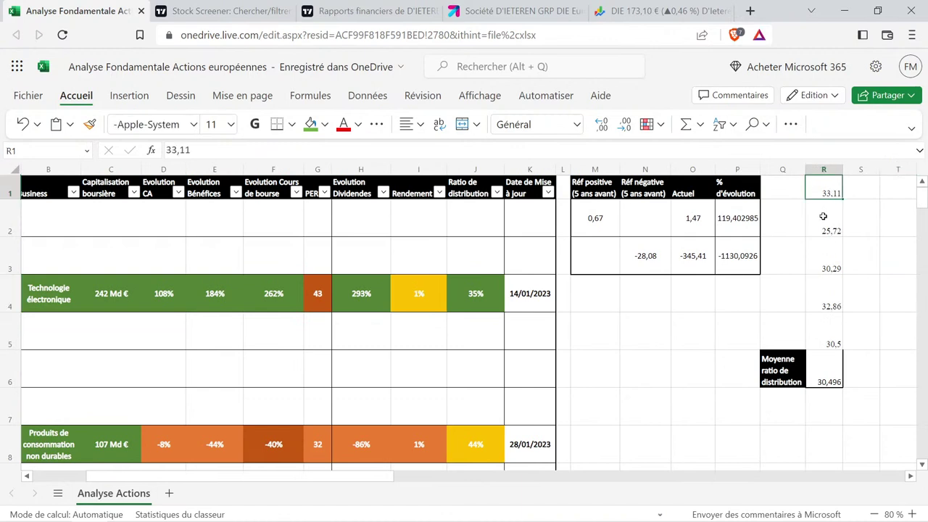
pyautogui.hotkey('ctrl', 'v')
# Re-enter the payout ratios in R1:R5 with decimal commas as 32,39, 78,35, 59,21, 36,91 and 30,95.
pyautogui.click(754, 192)
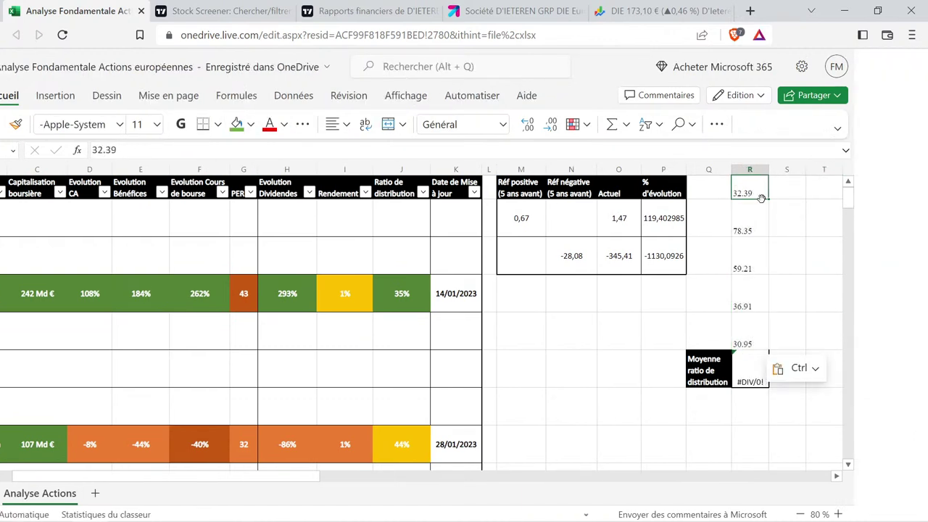
pyautogui.write('32,39')
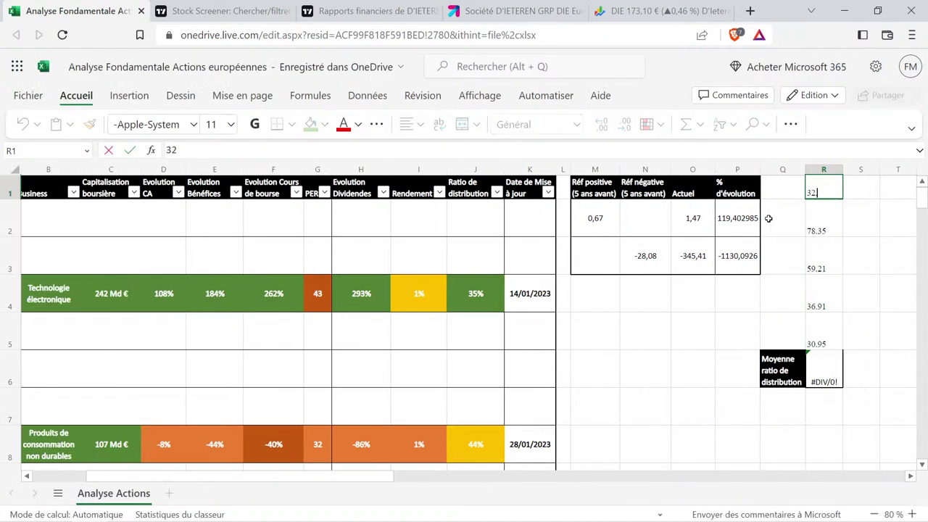
pyautogui.press('Return')
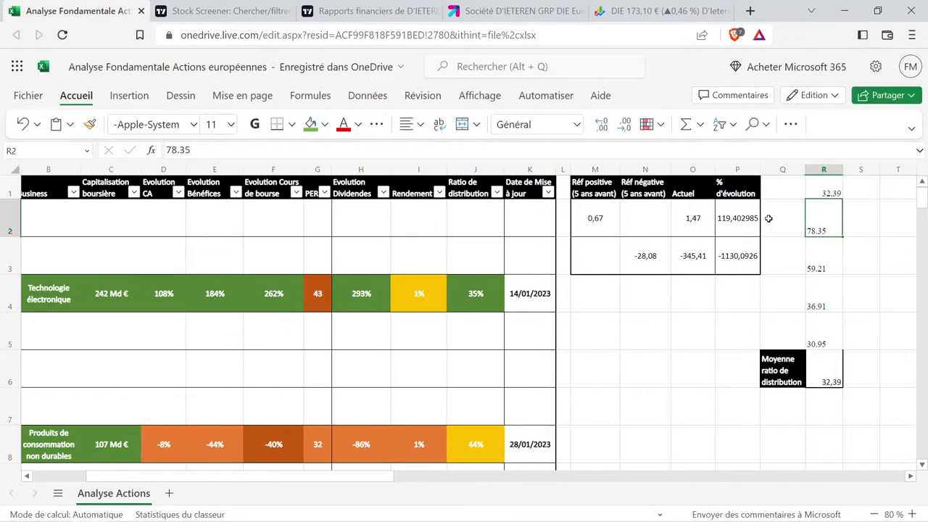
pyautogui.write('78,35')
pyautogui.press('Return')
pyautogui.write('59,21')
pyautogui.press('Return')
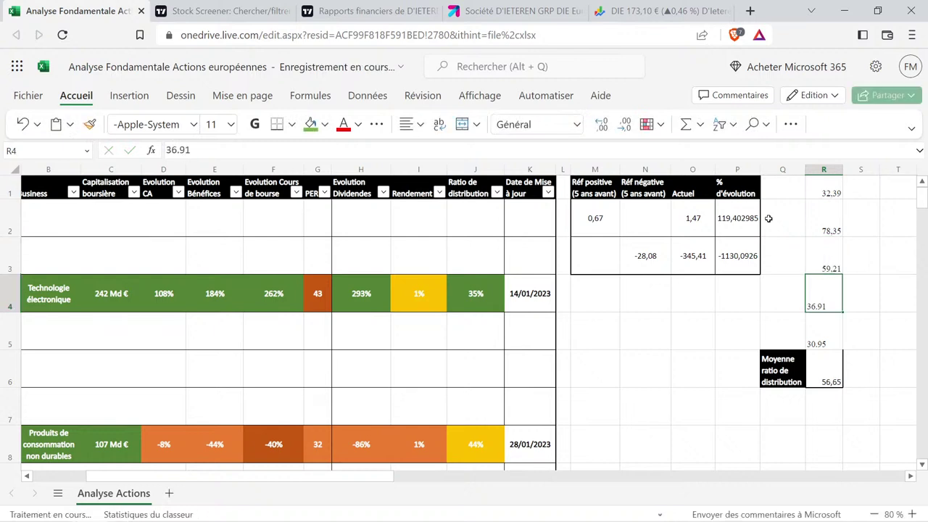
pyautogui.write('36,91')
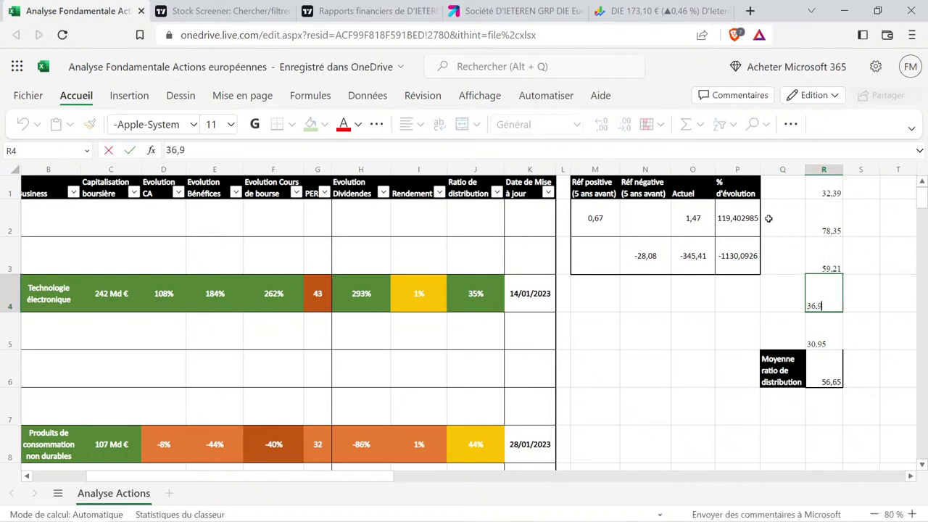
pyautogui.press('Return')
pyautogui.write('30,95')
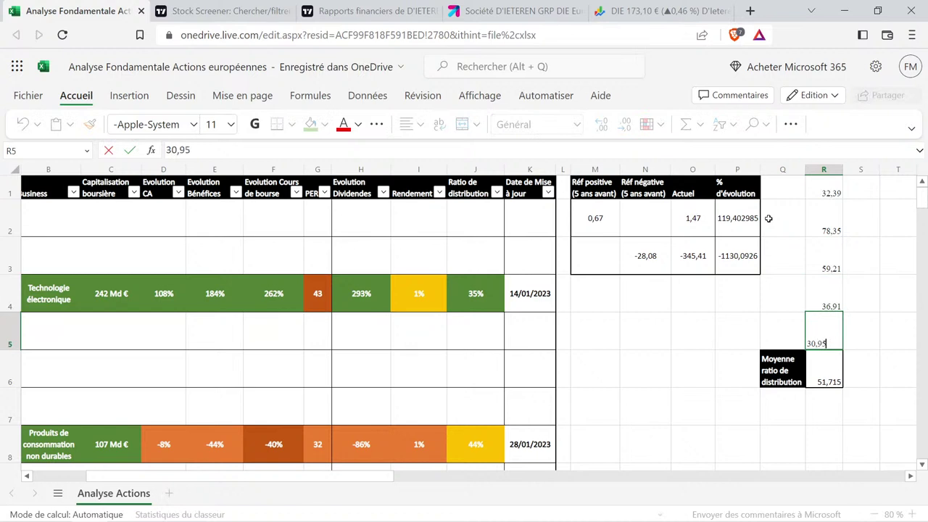
pyautogui.press('Return')
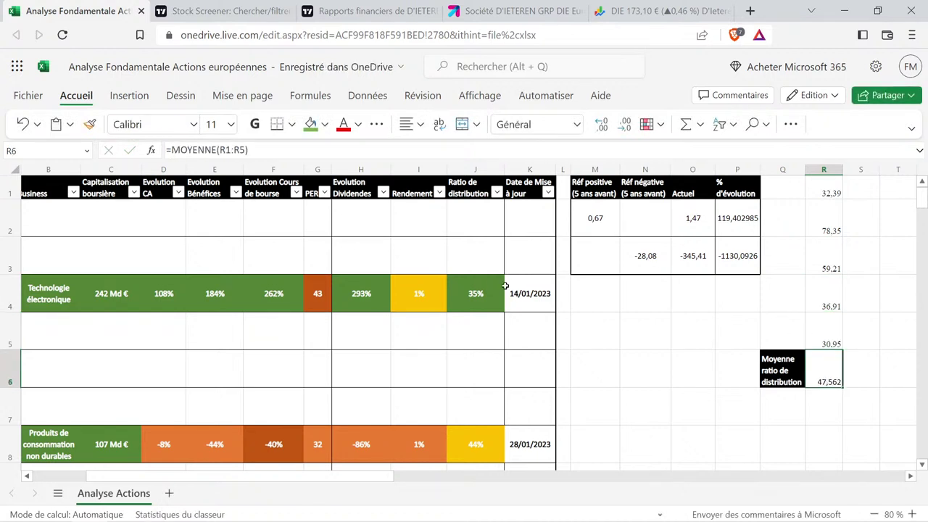
# Copy the light green 48% payout ratio cell J22 into D'Ieteren Group's payout ratio cell J35.
pyautogui.click(473, 293)
pyautogui.scroll(-3, 475, 308)
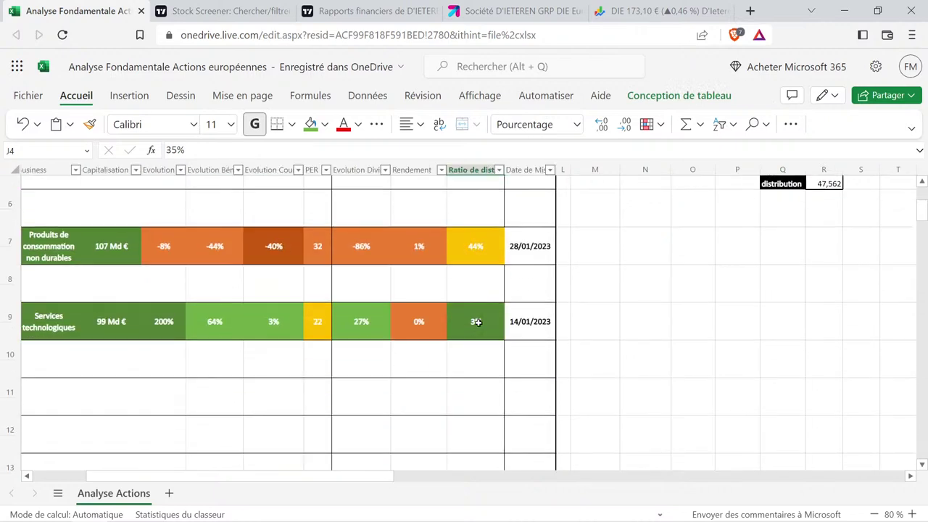
pyautogui.scroll(-8, 478, 322)
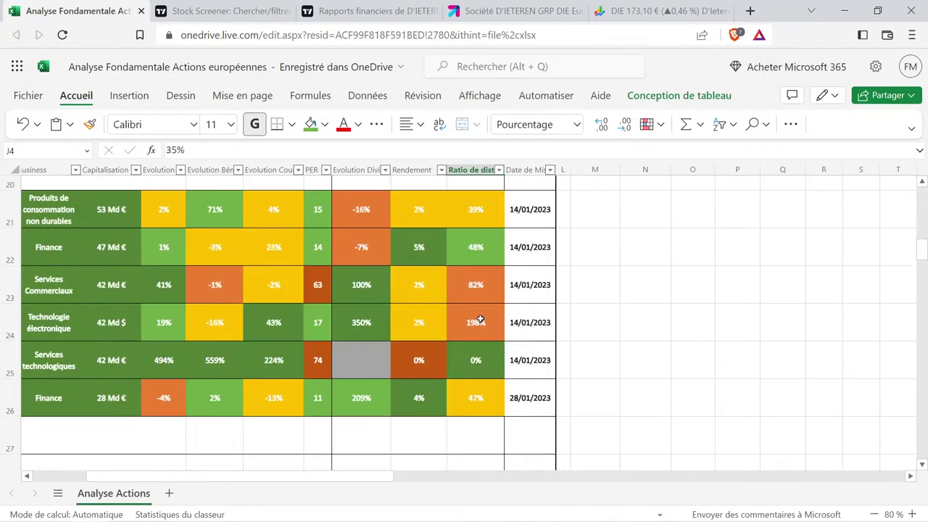
pyautogui.click(492, 240)
pyautogui.hotkey('ctrl', 'c')
pyautogui.scroll(8, 652, 225)
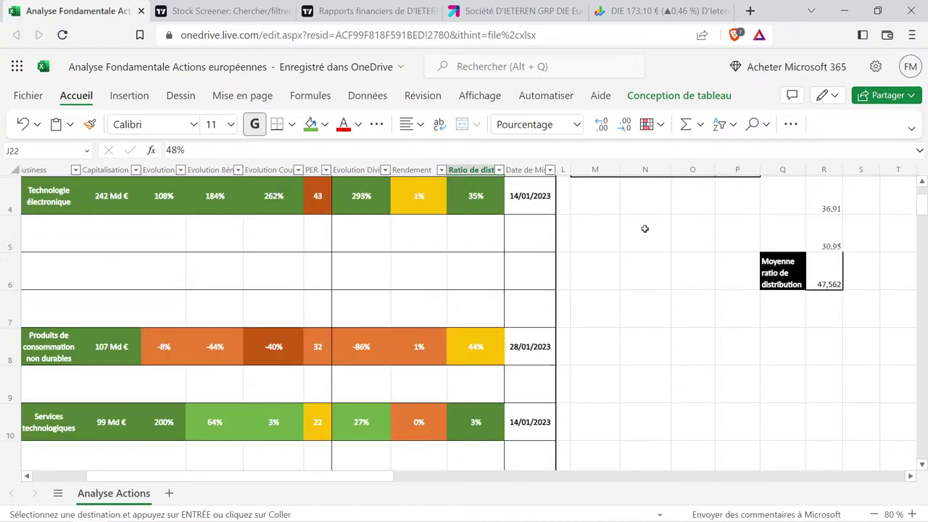
pyautogui.scroll(-14, 517, 311)
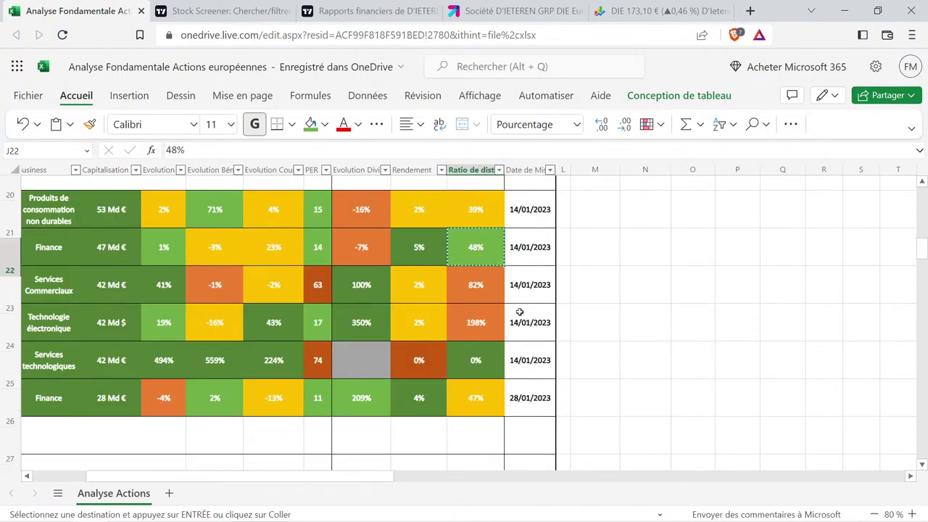
pyautogui.click(478, 230)
pyautogui.hotkey('ctrl', 'v')
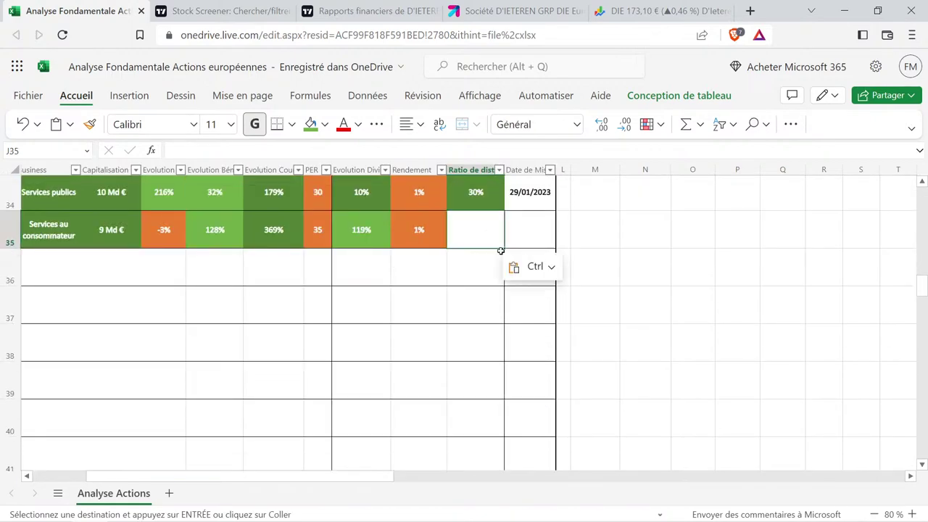
# Copy Elia Group's update date, 29/01/2023, into D'Ieteren Group's row.
pyautogui.click(523, 206)
pyautogui.hotkey('ctrl', 'c')
pyautogui.click(526, 227)
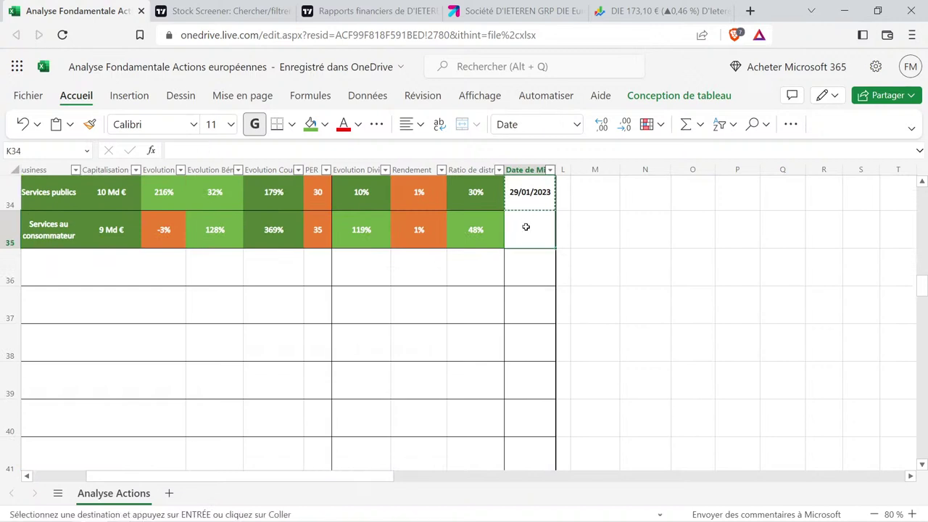
pyautogui.hotkey('ctrl', 'v')
# Review D'Ieteren Group's completed row, from market capitalisation and PER to dividend yield.
pyautogui.click(586, 230)
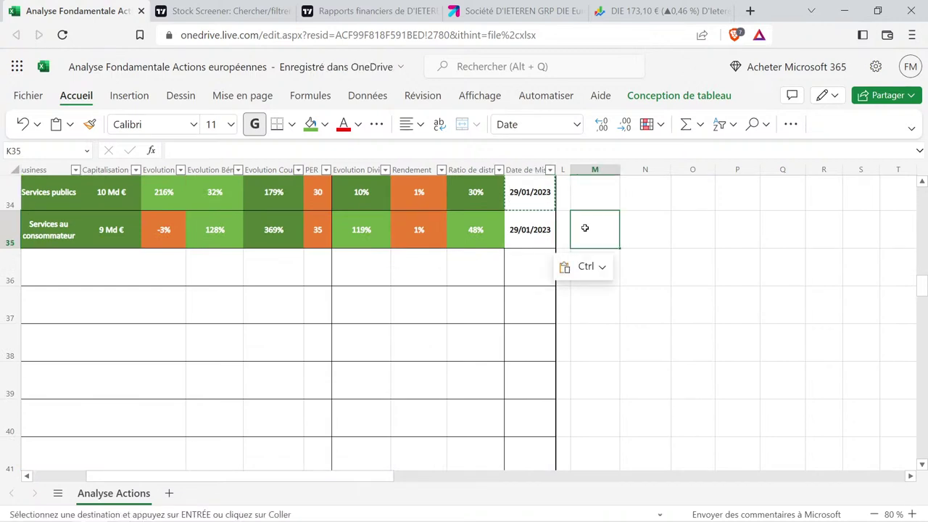
pyautogui.press('Left')
pyautogui.press('Home')
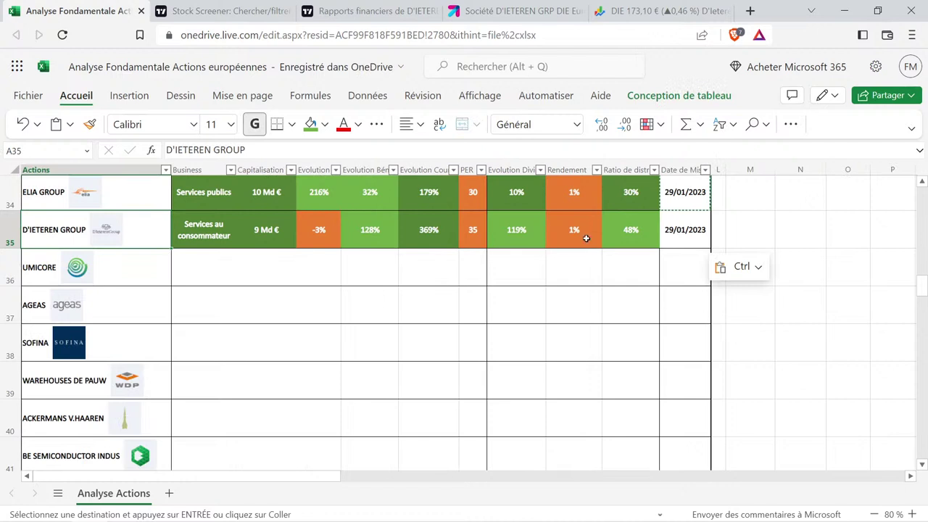
pyautogui.moveTo(749, 232); pyautogui.dragTo(101, 233)
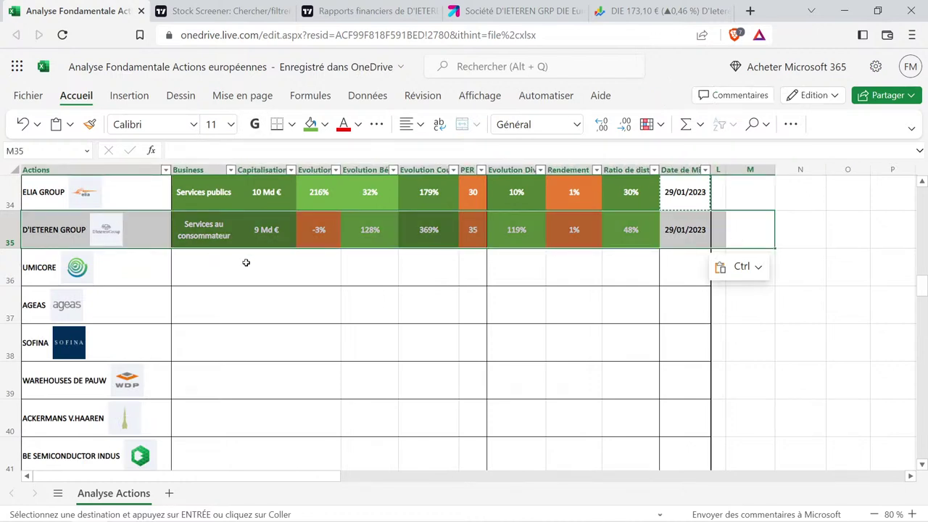
pyautogui.moveTo(467, 234); pyautogui.dragTo(248, 214)
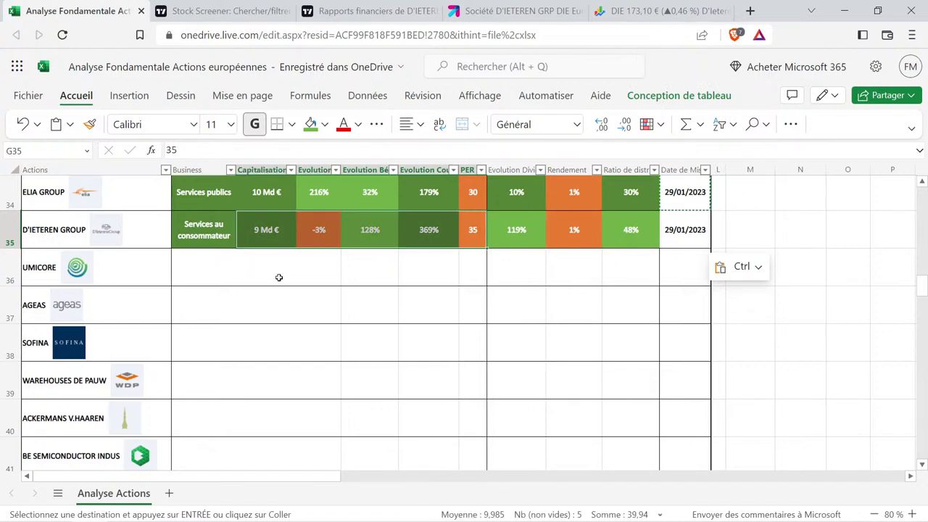
pyautogui.moveTo(558, 228)
pyautogui.mouseDown()
pyautogui.moveTo(524, 238)
pyautogui.moveTo(586, 232)
pyautogui.moveTo(561, 226)
pyautogui.mouseUp()
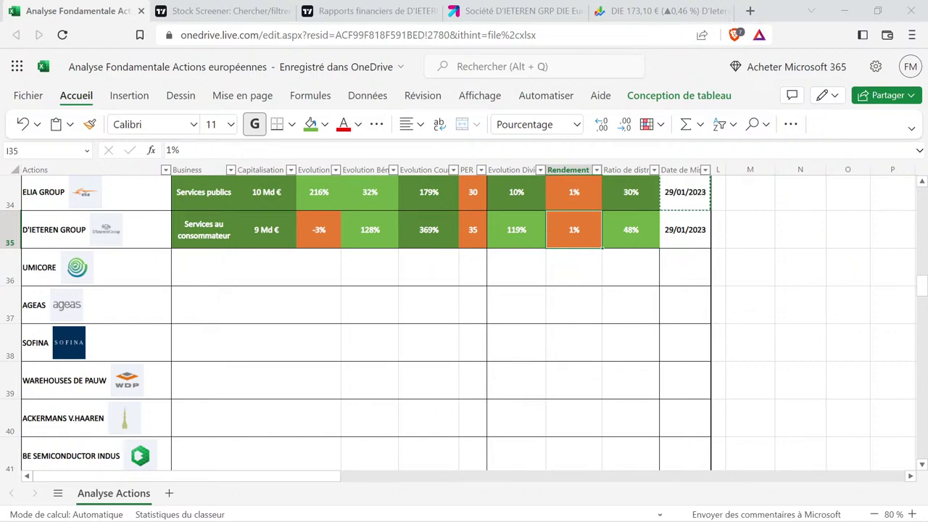
# Open Umicore's page from TradingView's stock screener and close D'Ieteren Group's financial reports page.
pyautogui.click(121, 274)
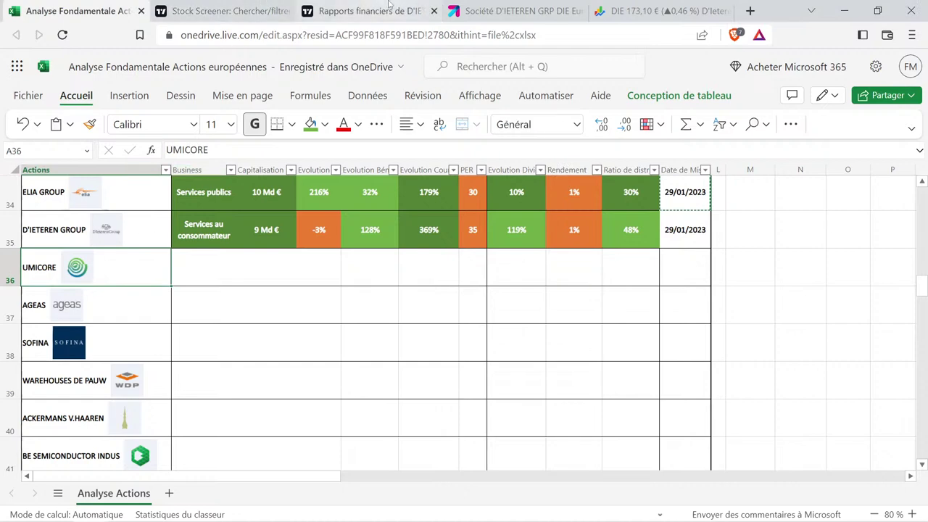
pyautogui.click(232, 11)
pyautogui.click(50, 349)
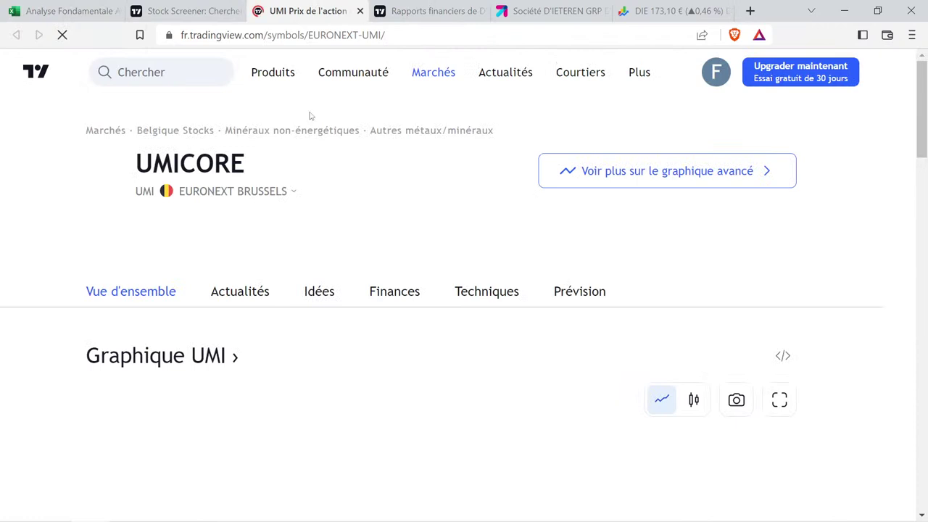
pyautogui.click(464, 11)
pyautogui.click(481, 11)
# Search Boursorama for "umi" and open the company profile of Umicore on Euronext Bruxelles.
pyautogui.click(551, 11)
pyautogui.click(427, 11)
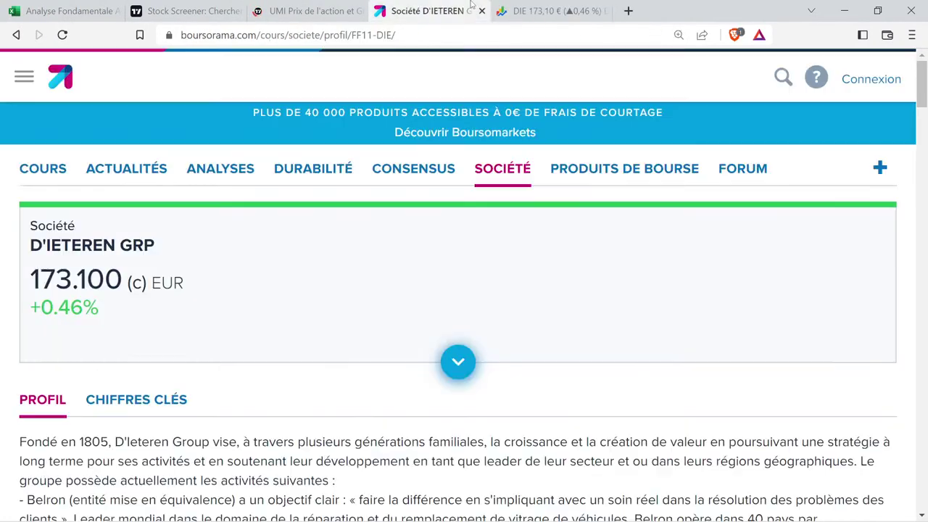
pyautogui.click(782, 75)
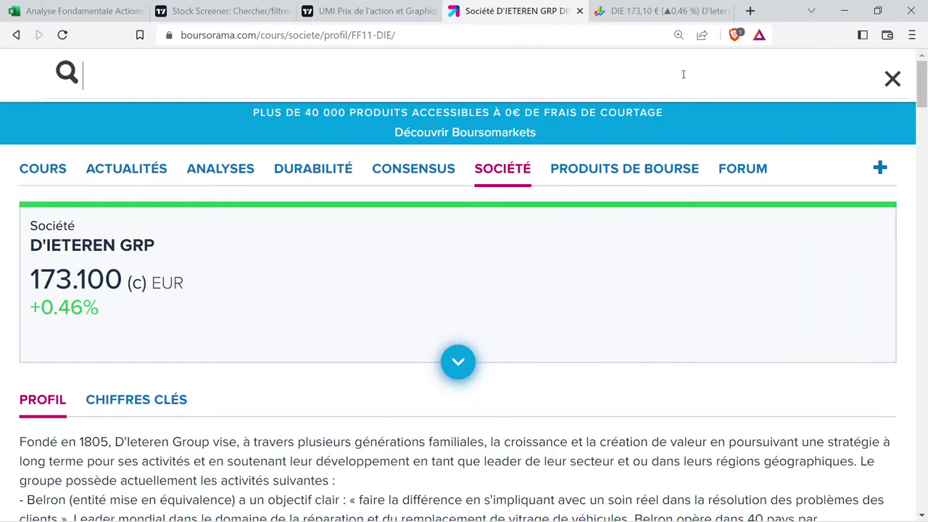
pyautogui.write('umi')
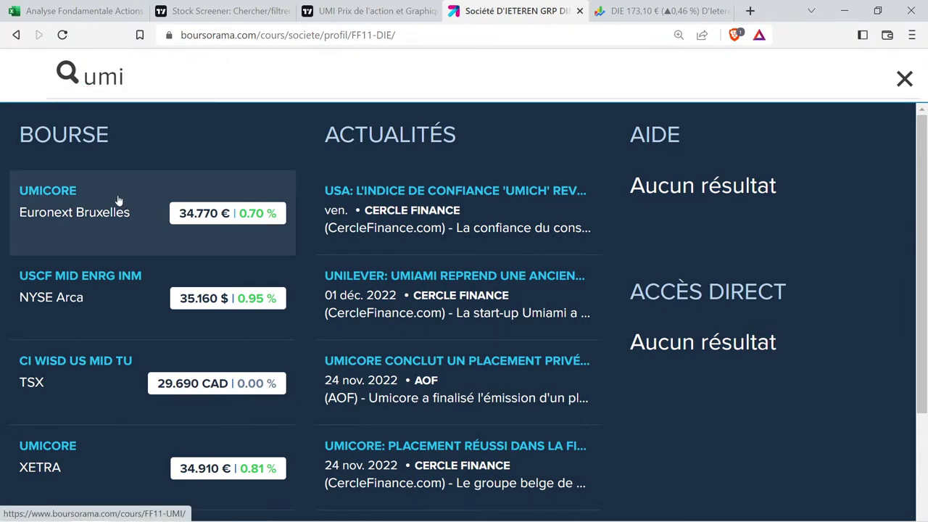
pyautogui.click(118, 200)
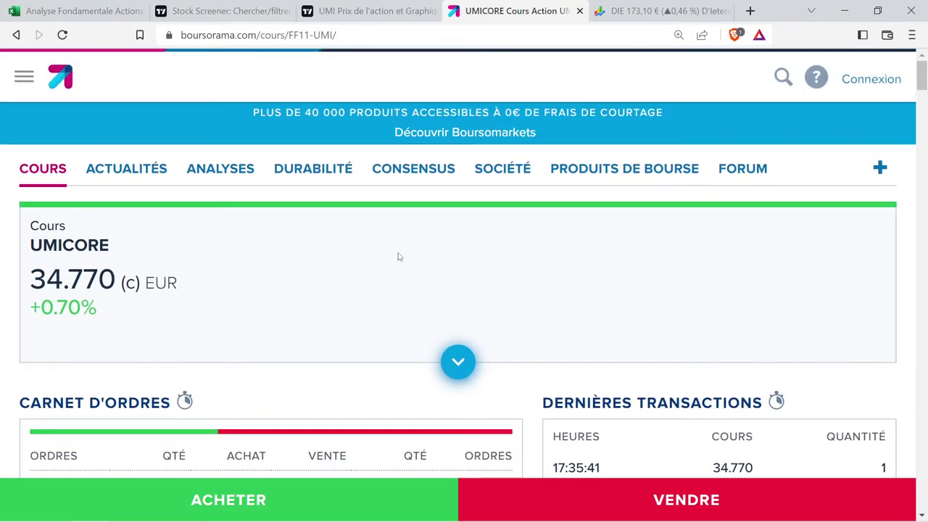
pyautogui.hotkey('ctrl', '-')
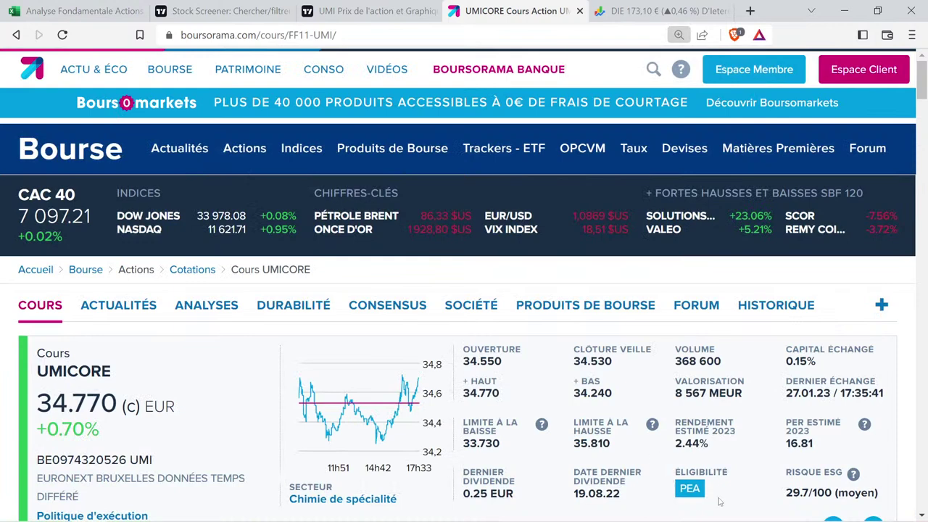
pyautogui.hotkey('ctrl', '+')
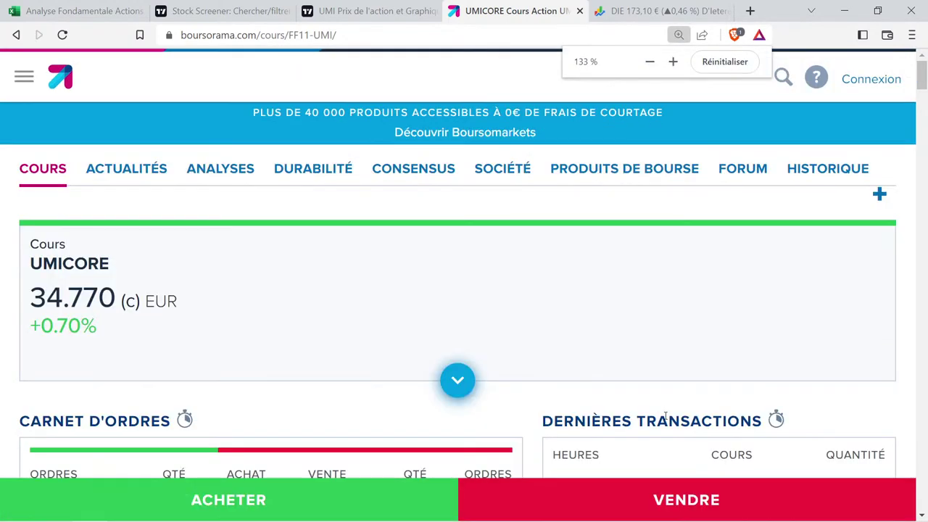
pyautogui.click(518, 168)
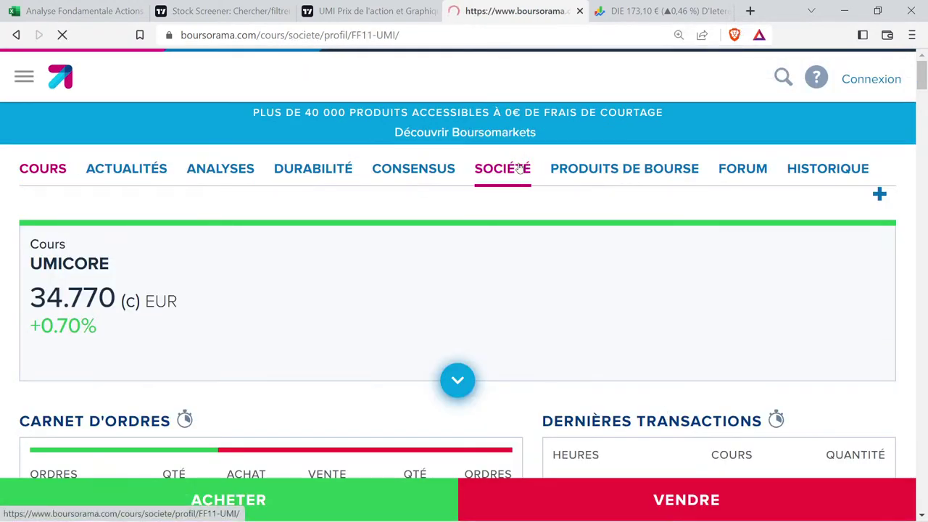
# Expand Umicore's full company profile on Boursorama and read about its business groups, R&D focus, mission and worldwide activities.
pyautogui.scroll(-3, 160, 348)
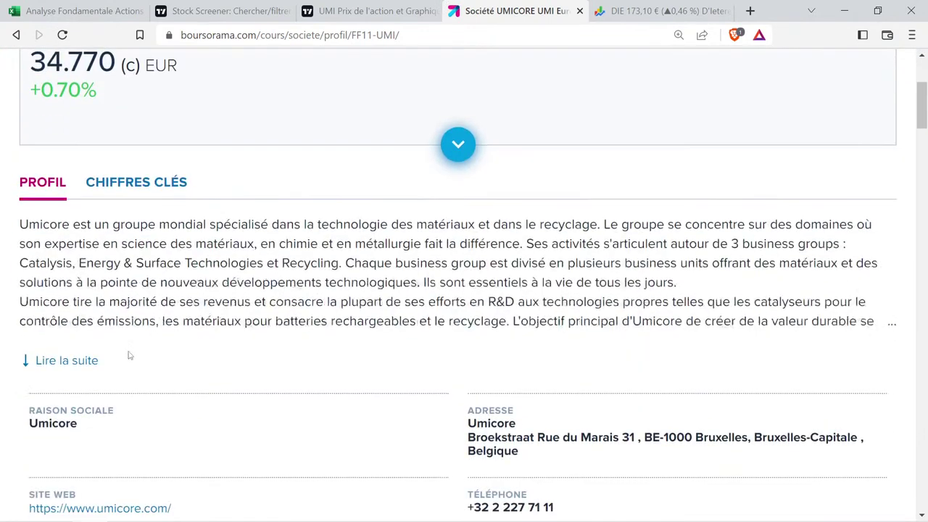
pyautogui.click(85, 360)
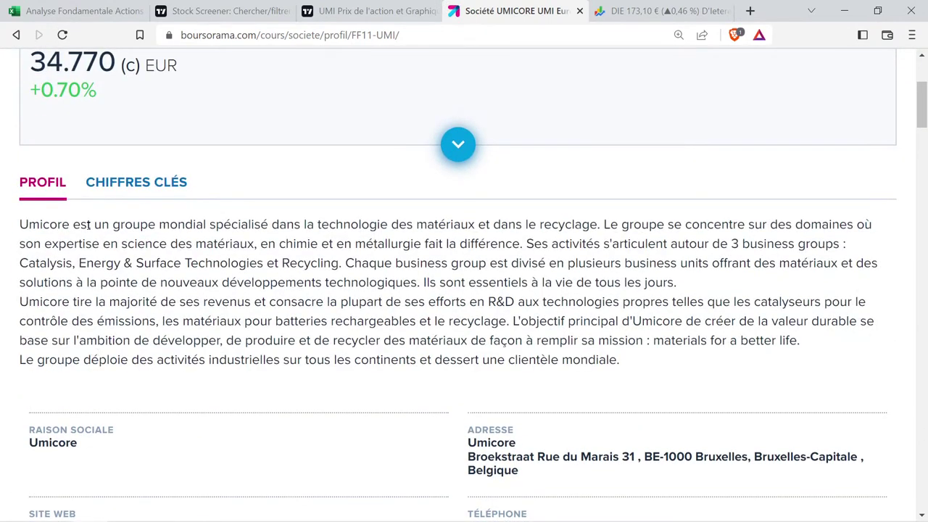
pyautogui.moveTo(74, 224); pyautogui.dragTo(840, 244)
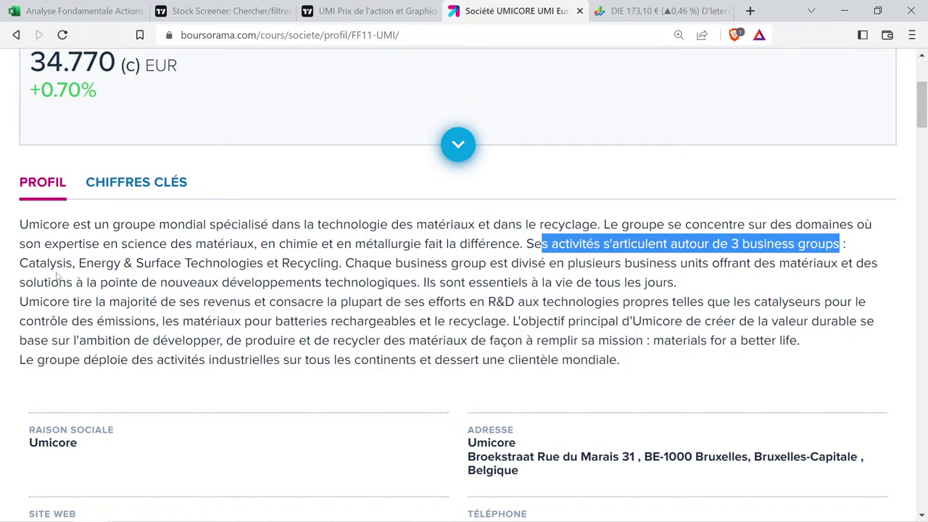
pyautogui.moveTo(27, 263); pyautogui.dragTo(341, 263)
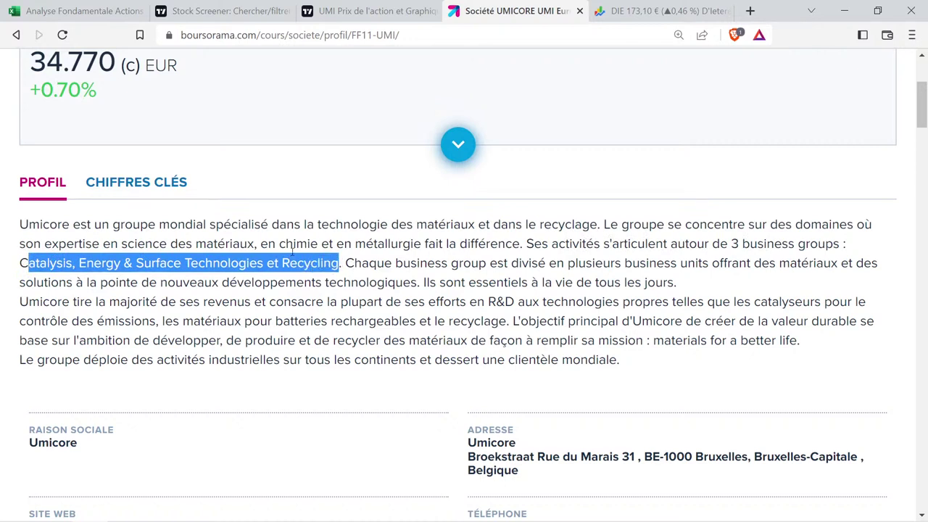
pyautogui.click(247, 256)
pyautogui.moveTo(21, 264); pyautogui.dragTo(687, 284)
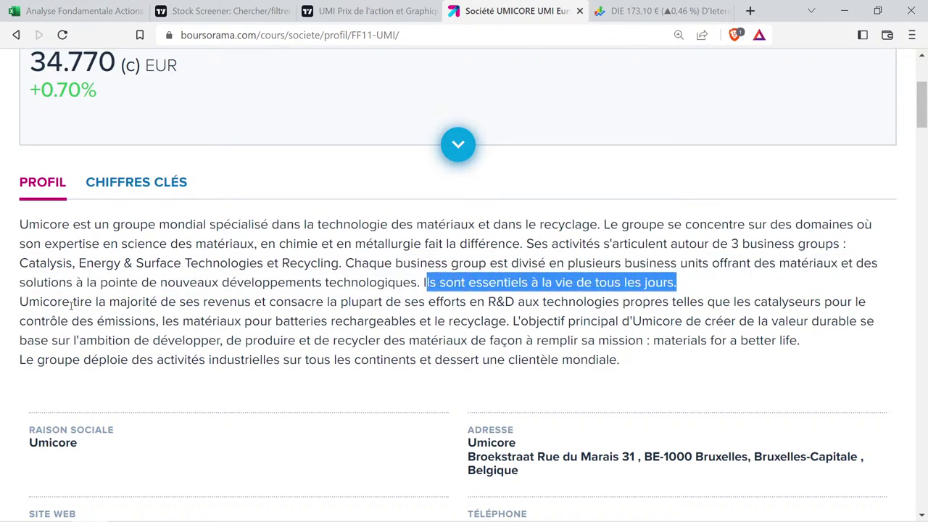
pyautogui.moveTo(48, 300); pyautogui.dragTo(142, 340)
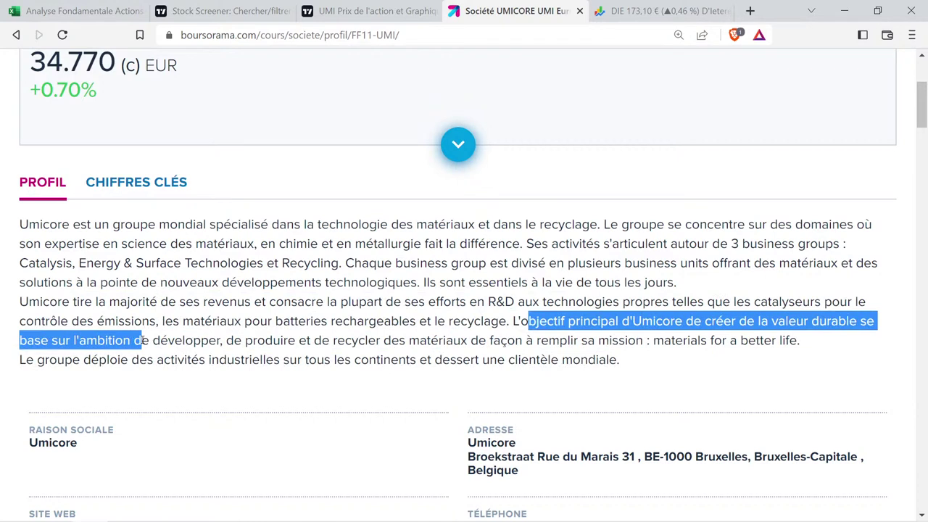
pyautogui.moveTo(142, 340); pyautogui.dragTo(150, 341)
pyautogui.moveTo(150, 340); pyautogui.dragTo(802, 339)
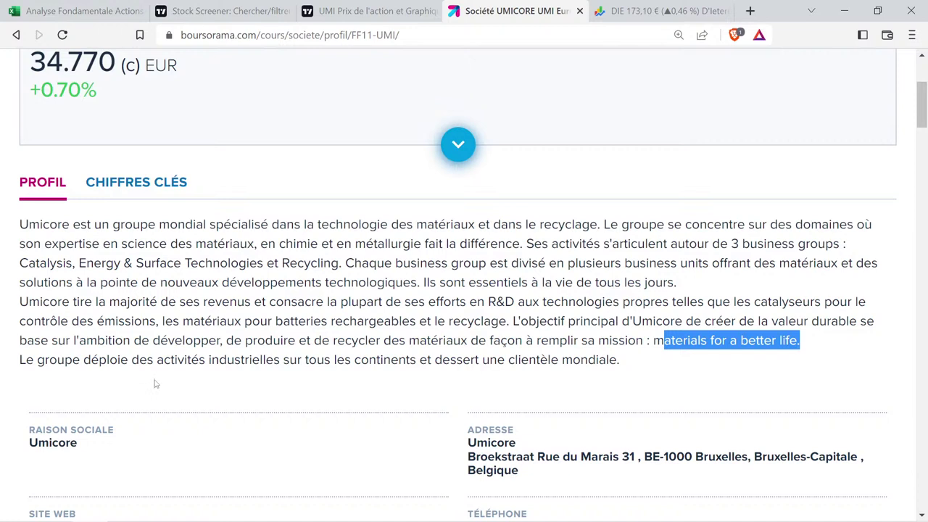
pyautogui.moveTo(35, 359); pyautogui.dragTo(611, 356)
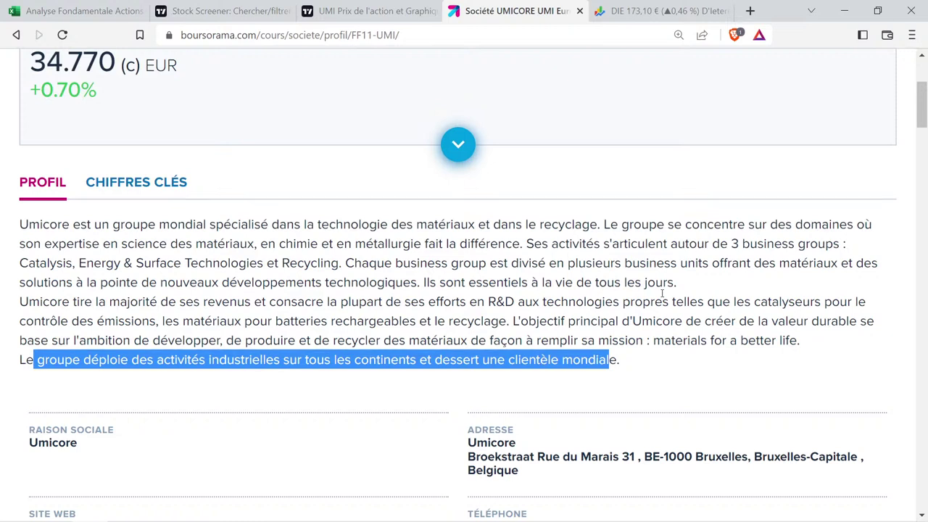
pyautogui.moveTo(728, 243); pyautogui.dragTo(839, 247)
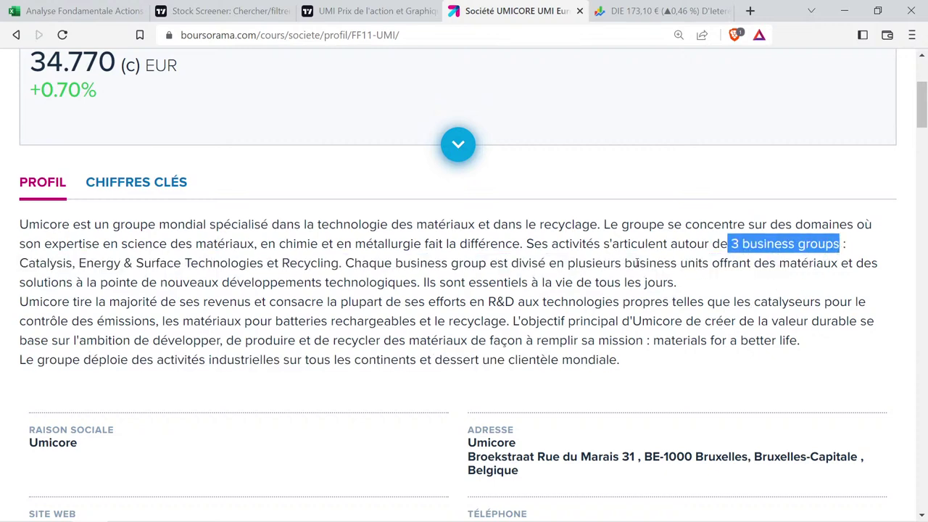
pyautogui.moveTo(633, 263); pyautogui.dragTo(713, 279)
pyautogui.click(612, 258)
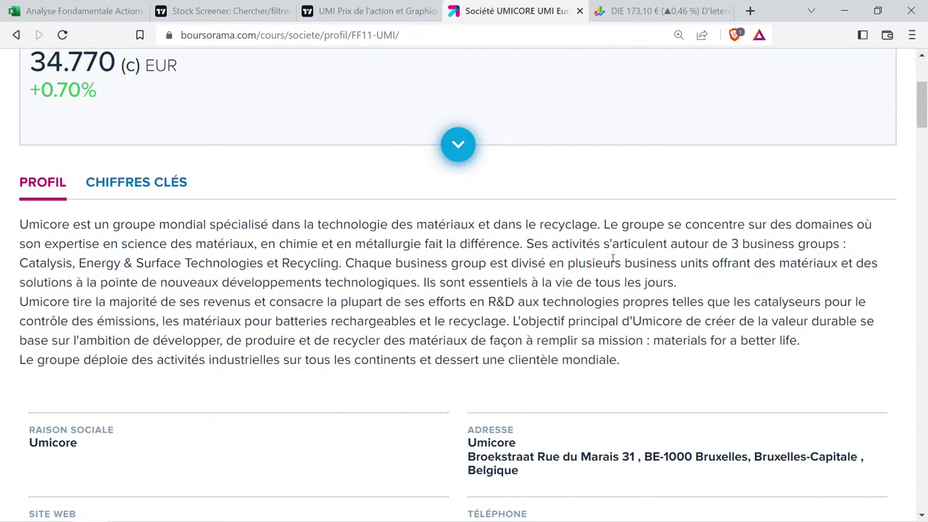
# Check Umicore's sector on TradingView, and copy D'Ieteren Group's Business cell into Umicore's row of the Excel table.
pyautogui.click(371, 11)
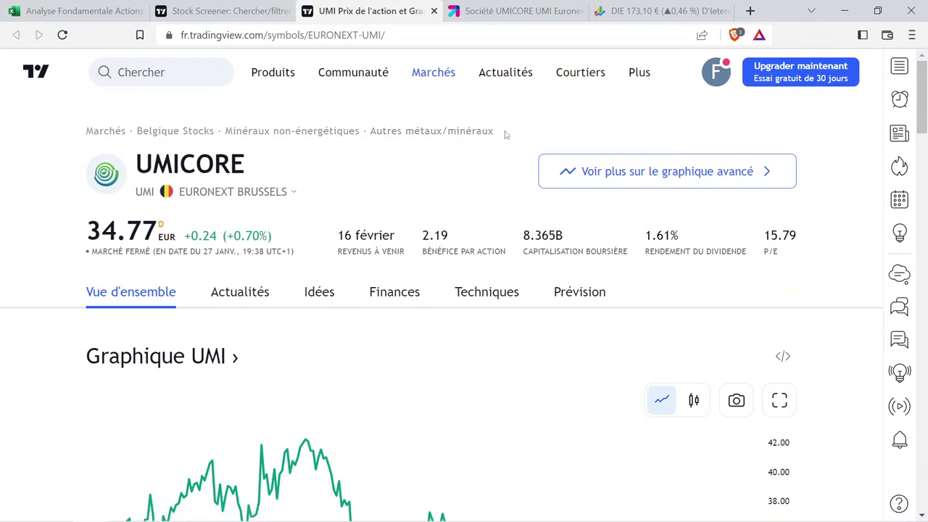
pyautogui.click(80, 11)
pyautogui.click(214, 236)
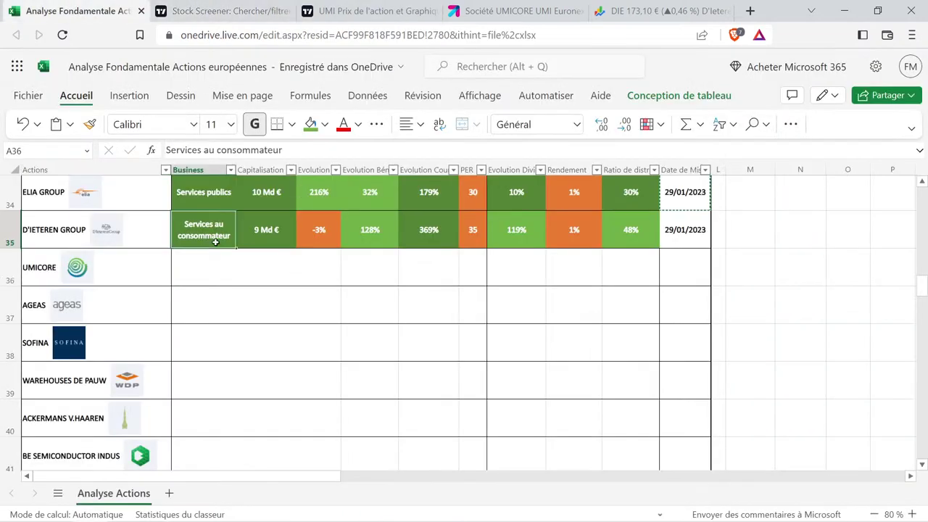
pyautogui.hotkey('ctrl', 'c')
pyautogui.click(213, 267)
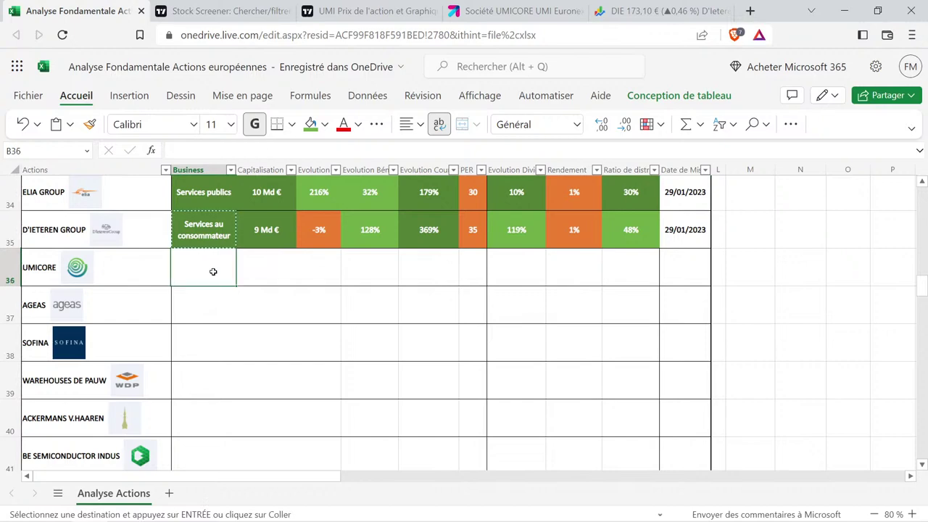
pyautogui.hotkey('ctrl', 'v')
# Replace Umicore's Business entry with its sector copied from TradingView, trimmed to "Minéraux non-énergétiques".
pyautogui.click(370, 10)
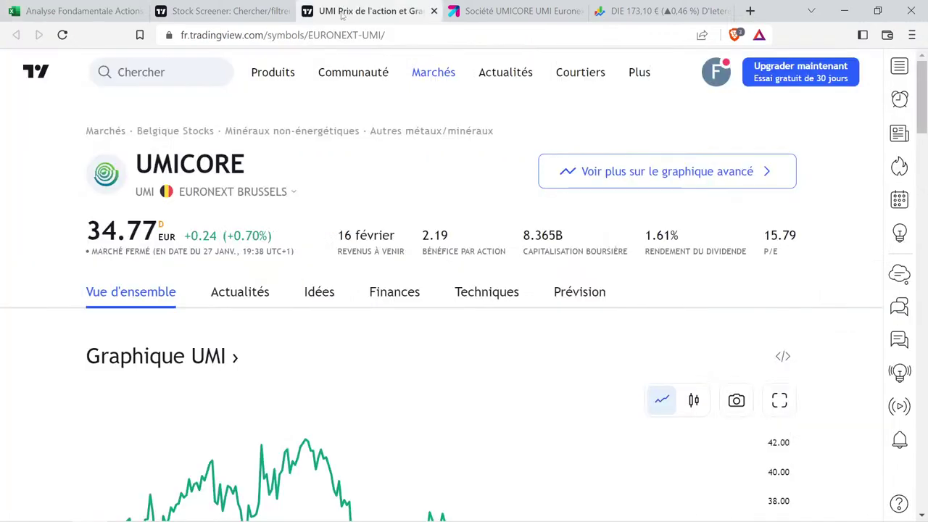
pyautogui.moveTo(500, 131); pyautogui.dragTo(263, 116)
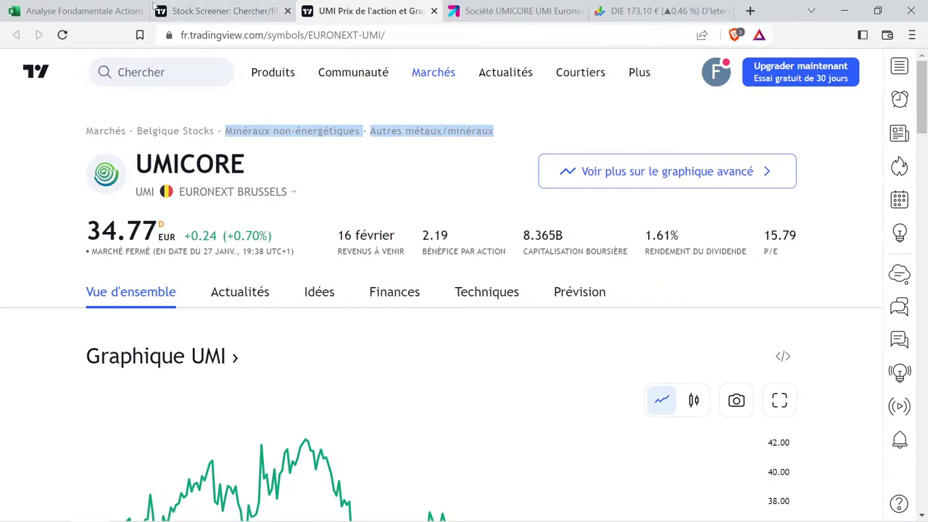
pyautogui.click(87, 10)
pyautogui.doubleClick(219, 271)
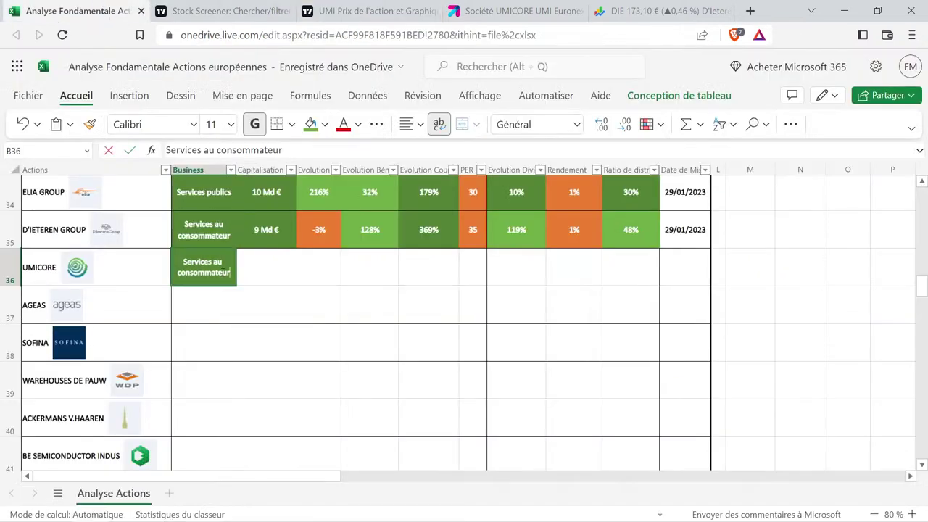
pyautogui.hotkey('ctrl', 'a')
pyautogui.hotkey('ctrl', 'v')
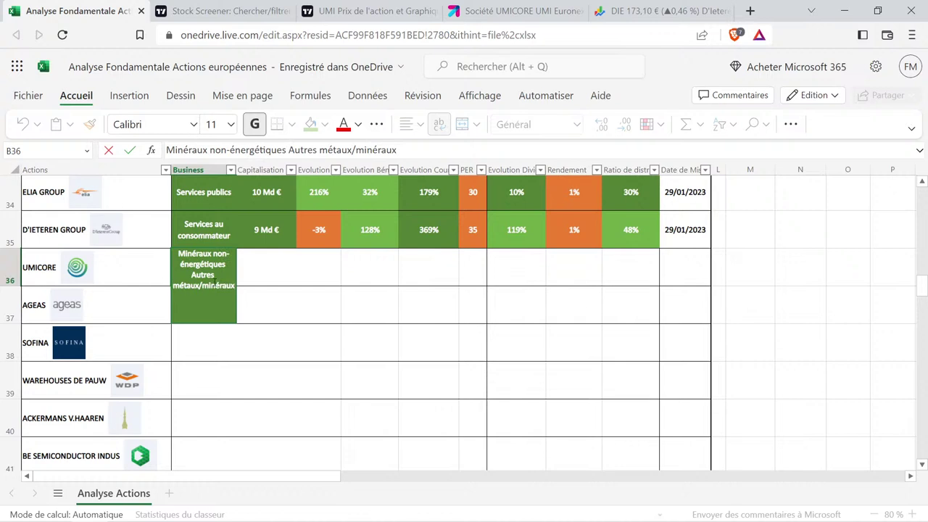
pyautogui.press('BackSpace')
pyautogui.press('BackSpace')
pyautogui.press('BackSpace')
pyautogui.press('BackSpace')
pyautogui.press('BackSpace')
pyautogui.press('BackSpace')
pyautogui.press('BackSpace')
pyautogui.press('BackSpace')
pyautogui.press('BackSpace')
pyautogui.press('BackSpace')
pyautogui.press('BackSpace')
pyautogui.press('BackSpace')
pyautogui.press('BackSpace')
pyautogui.press('BackSpace')
pyautogui.press('BackSpace')
pyautogui.press('BackSpace')
pyautogui.press('BackSpace')
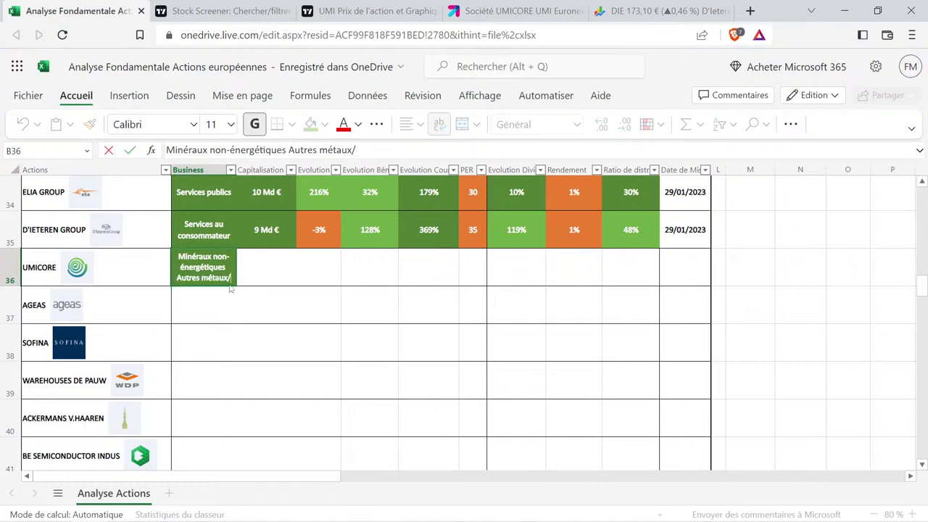
pyautogui.press('BackSpace')
pyautogui.press('BackSpace')
pyautogui.press('BackSpace')
pyautogui.press('BackSpace')
pyautogui.press('BackSpace')
pyautogui.press('BackSpace')
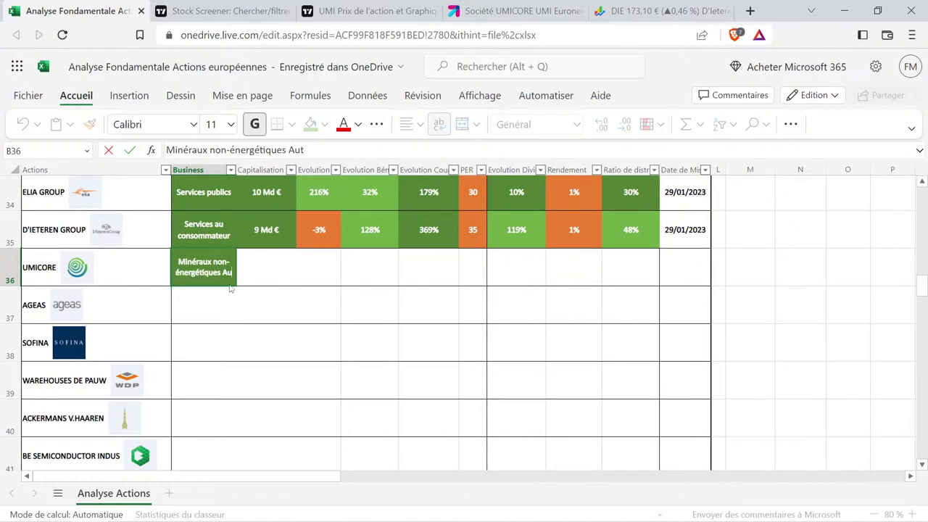
pyautogui.press('Return')
# Copy D'Ieteren Group's market capitalisation cell into Umicore's row and set it to 8 Md € based on TradingView's figure.
pyautogui.click(249, 280)
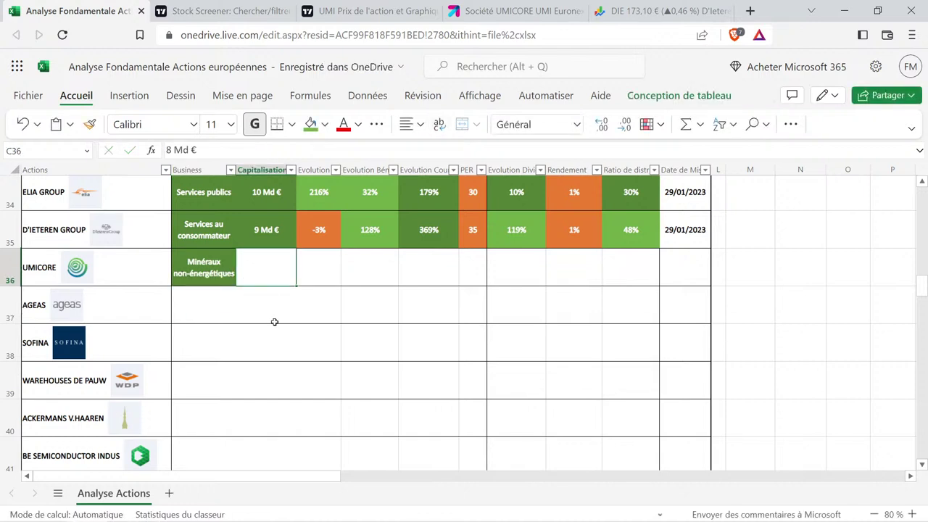
pyautogui.click(369, 10)
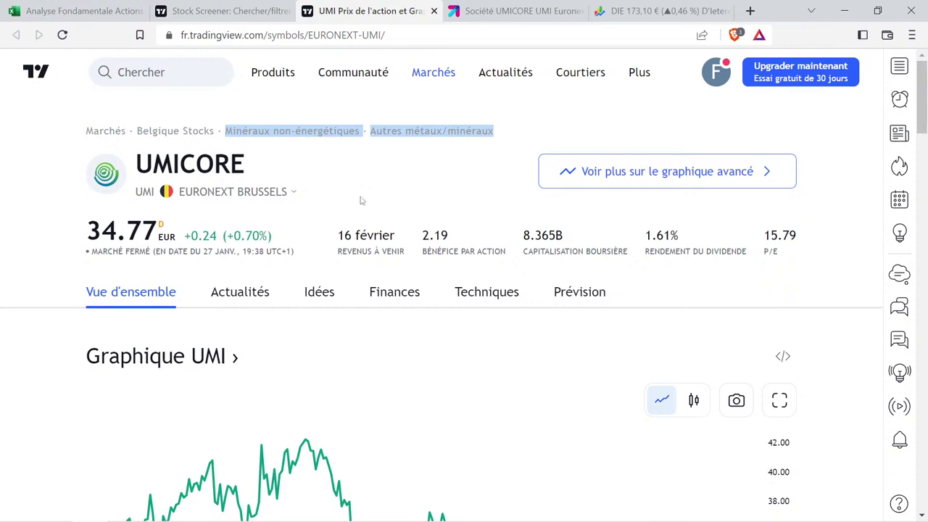
pyautogui.click(109, 11)
pyautogui.click(277, 232)
pyautogui.hotkey('ctrl', 'c')
pyautogui.click(268, 265)
pyautogui.hotkey('ctrl', 'v')
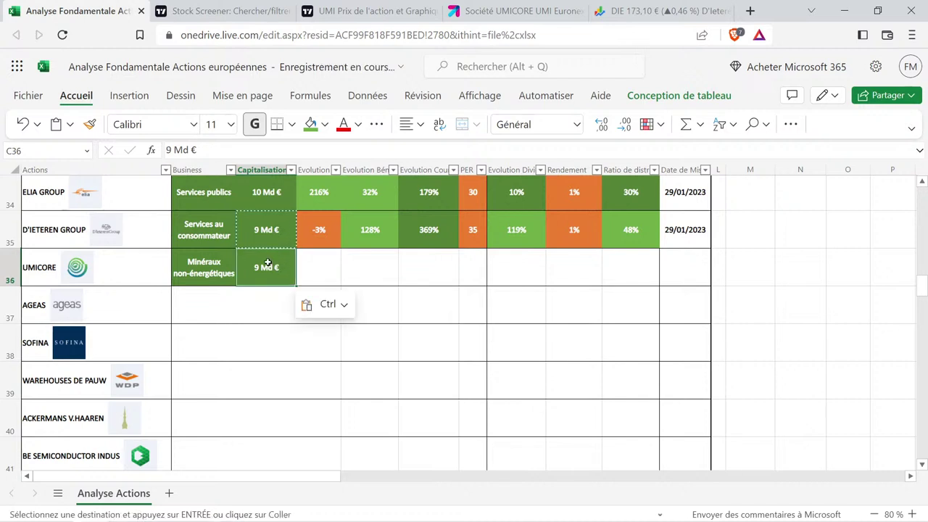
pyautogui.doubleClick(255, 267)
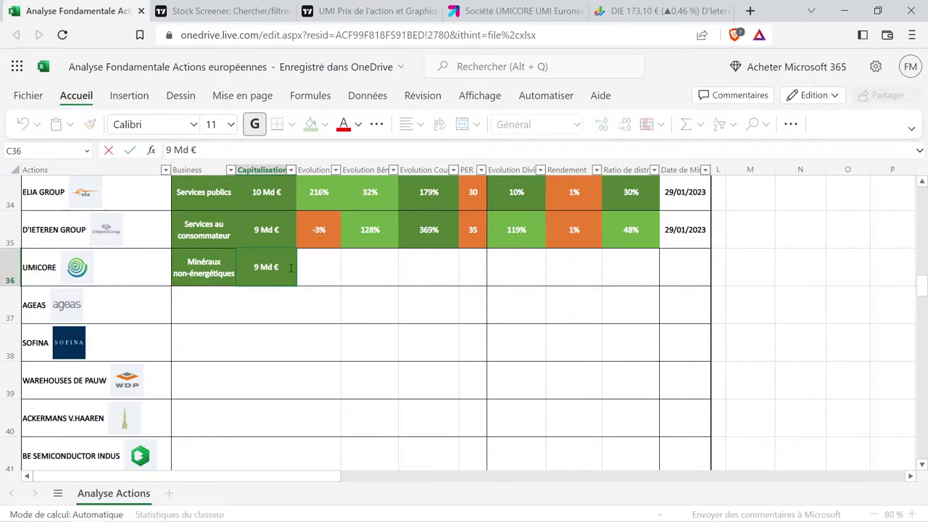
pyautogui.press('Delete')
pyautogui.write('8')
pyautogui.press('Return')
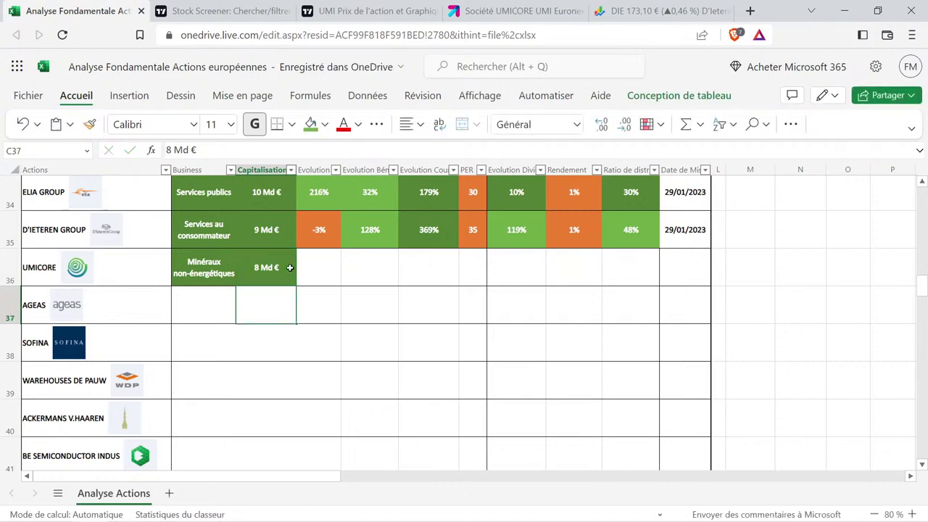
# Open Umicore's annual income statement on TradingView and examine the revenue chart from 2015 to 2021.
pyautogui.click(408, 9)
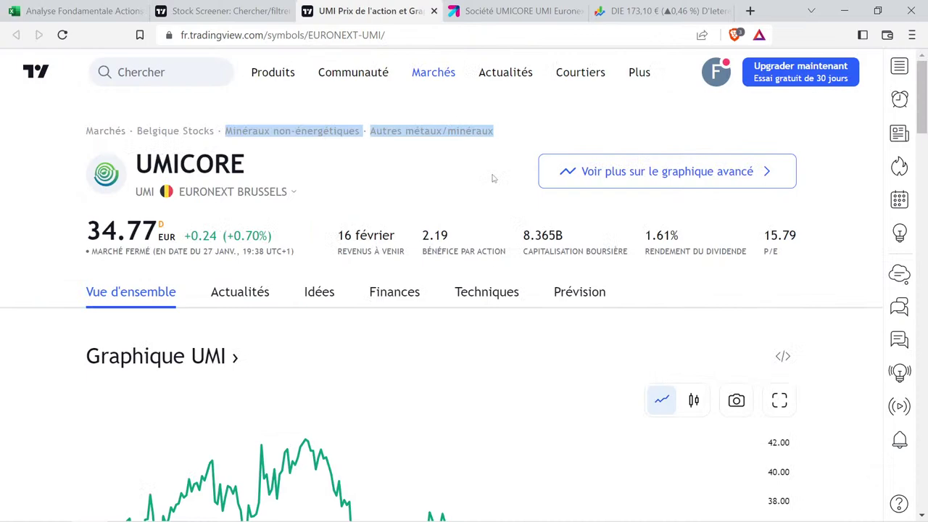
pyautogui.click(407, 293)
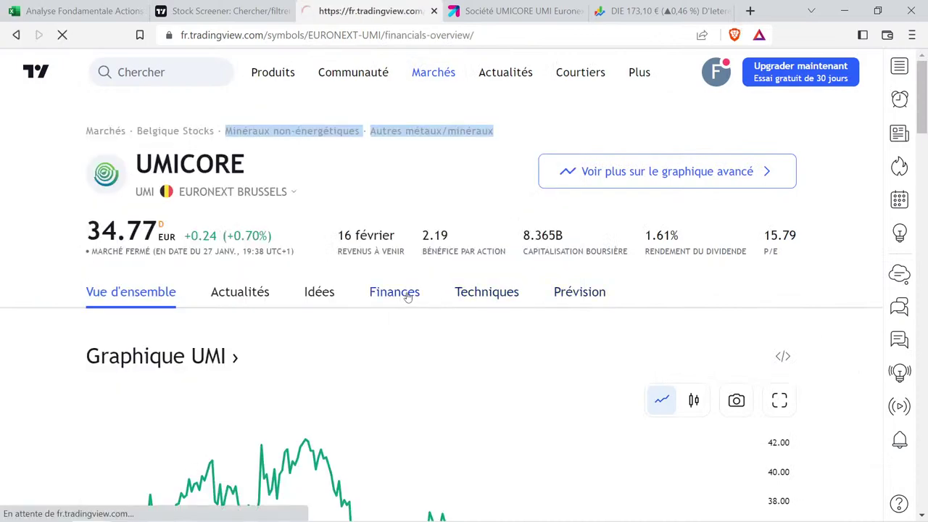
pyautogui.scroll(-2, 391, 294)
pyautogui.click(228, 263)
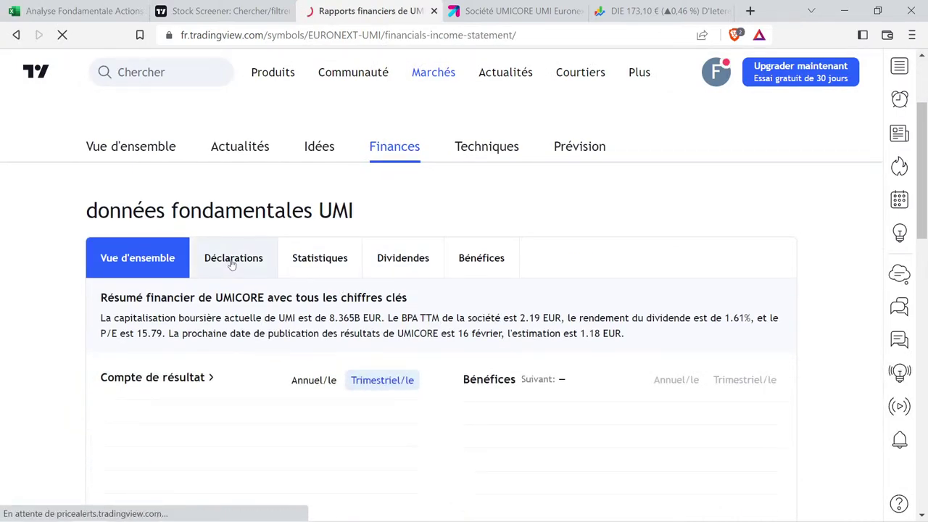
pyautogui.scroll(-3, 524, 238)
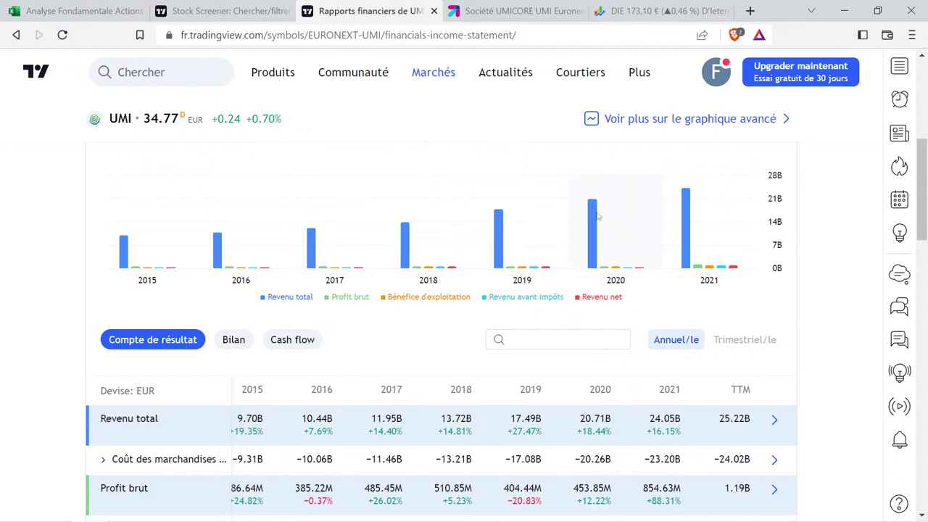
pyautogui.moveTo(688, 212)
pyautogui.moveTo(319, 254)
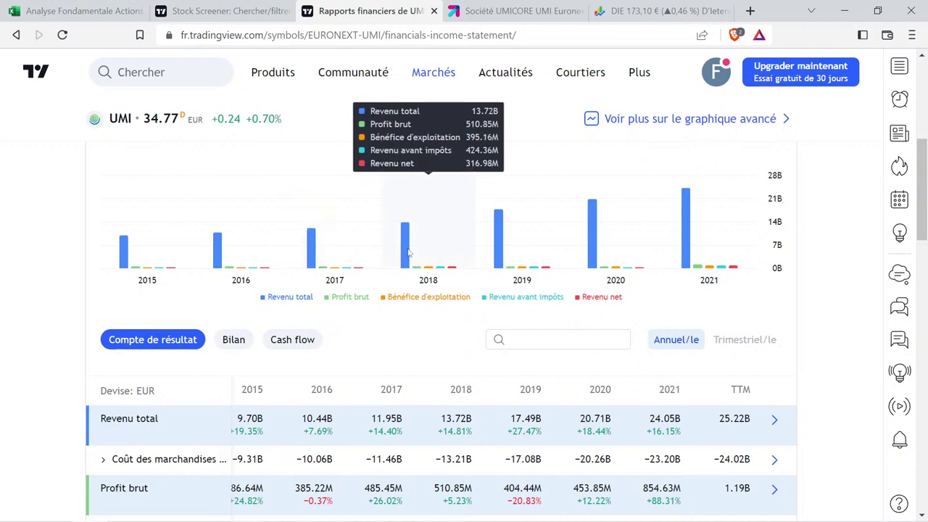
pyautogui.moveTo(524, 249)
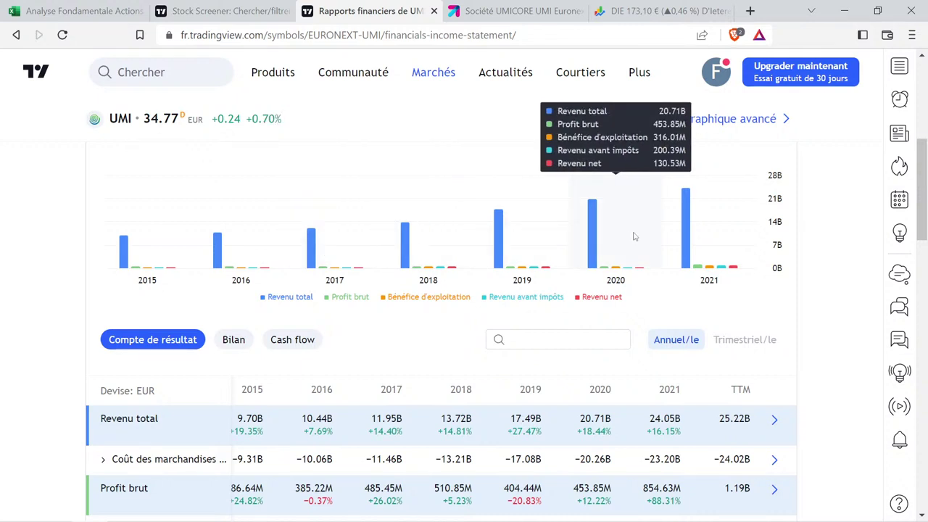
pyautogui.moveTo(716, 228)
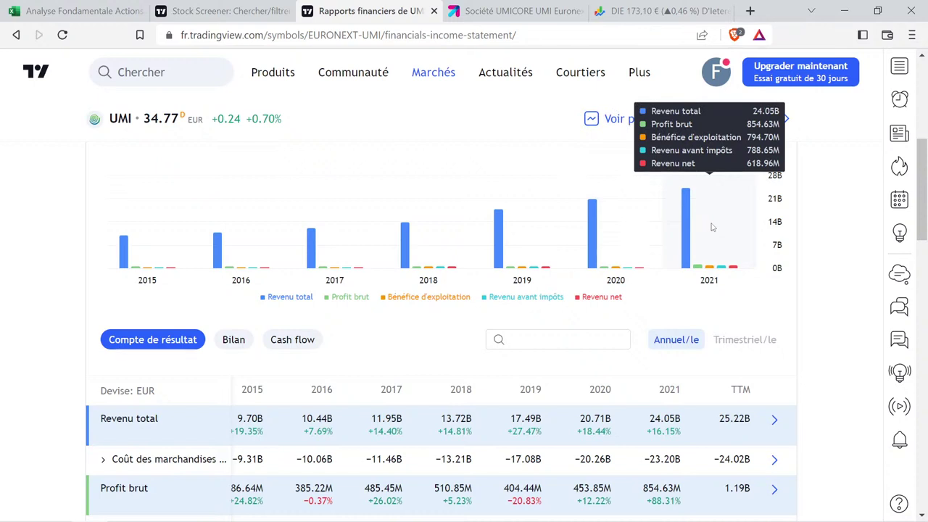
pyautogui.moveTo(346, 214)
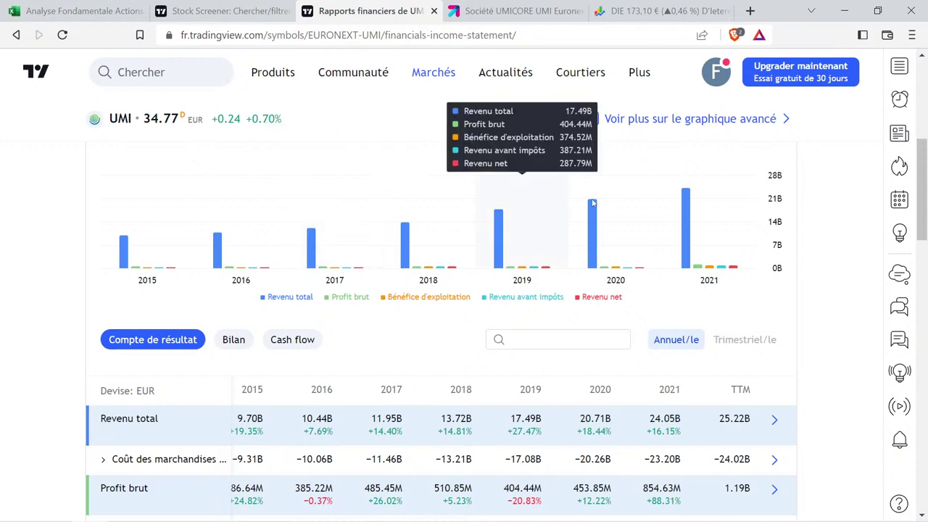
pyautogui.moveTo(716, 197)
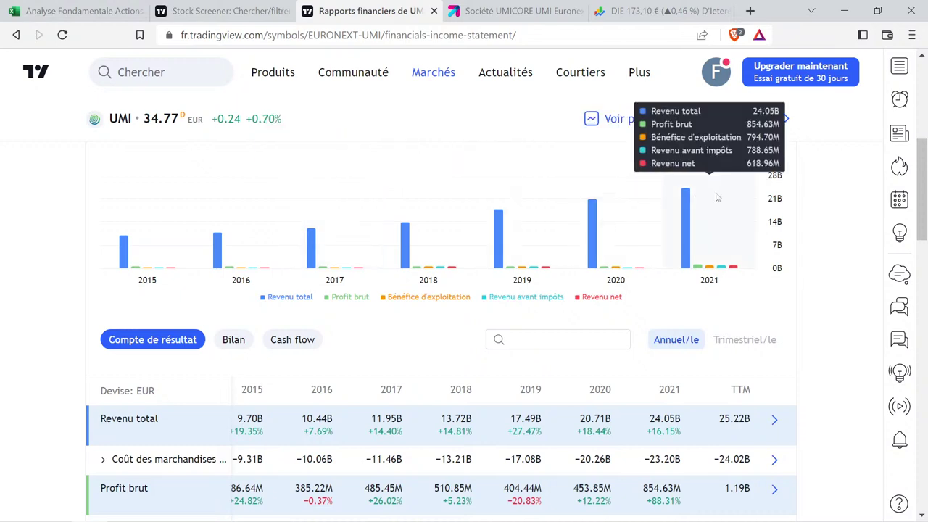
# In the Excel evolution calculator's first row, enter 11,95 as the positive five-year reference and 24,05 as the current value.
pyautogui.click(94, 9)
pyautogui.click(776, 269)
pyautogui.scroll(12, 774, 261)
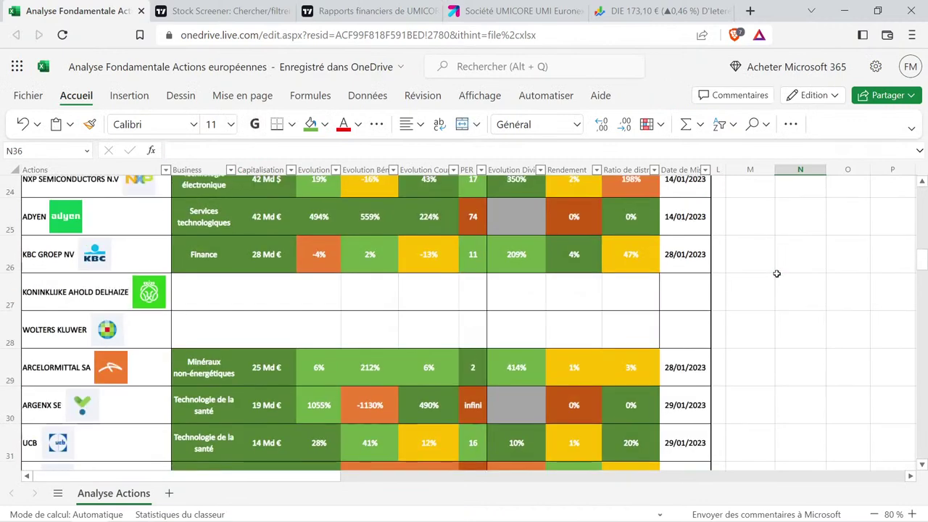
pyautogui.click(758, 222)
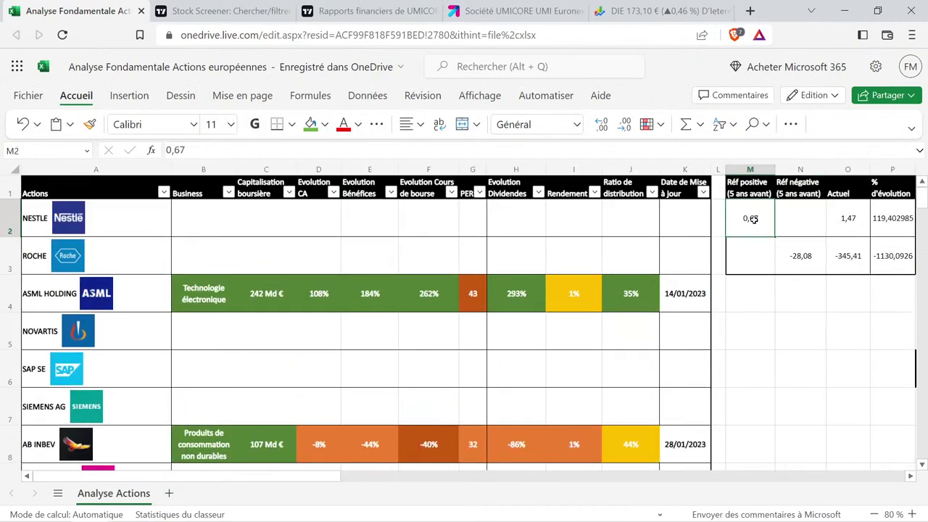
pyautogui.write('11,95')
pyautogui.press('Tab')
pyautogui.press('Tab')
pyautogui.write('24,05')
pyautogui.press('Return')
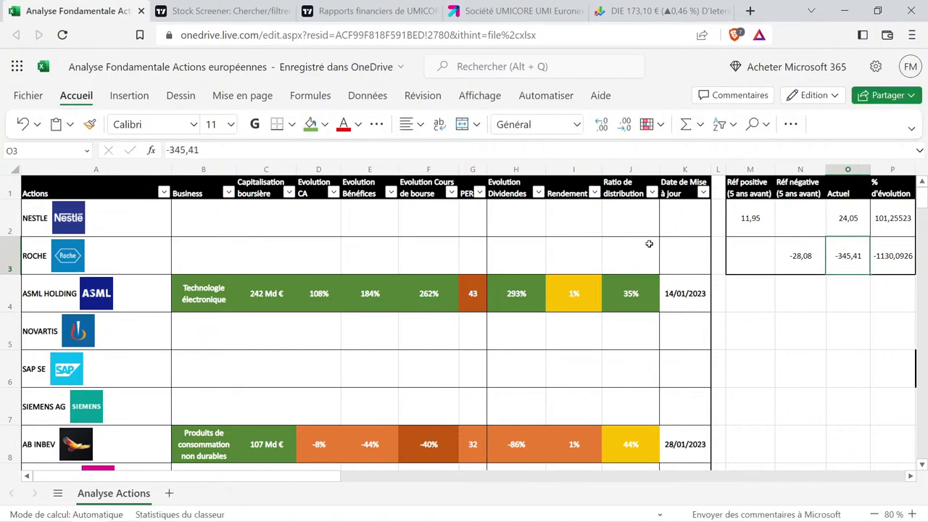
# Copy ASML Holding's Evolution CA cell into Umicore's row.
pyautogui.click(319, 295)
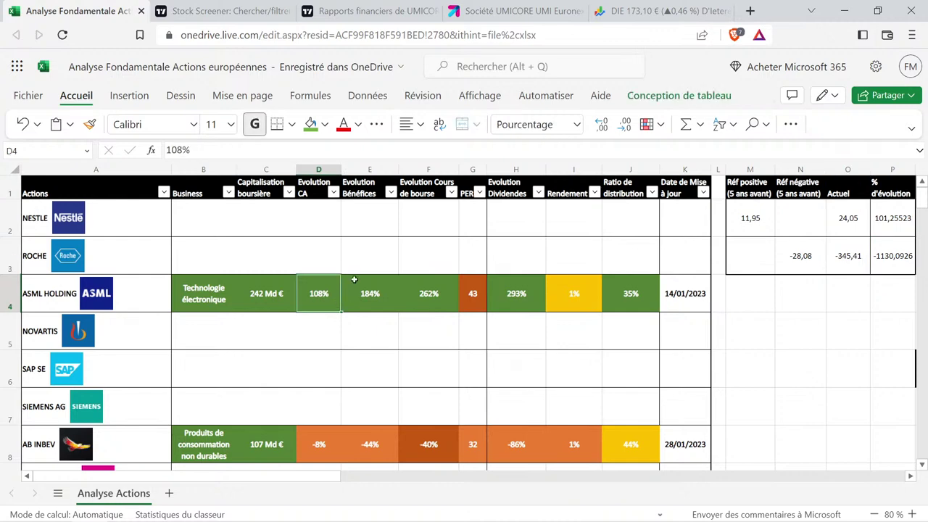
pyautogui.hotkey('ctrl', 'c')
pyautogui.scroll(-3, 352, 277)
pyautogui.scroll(-10, 352, 276)
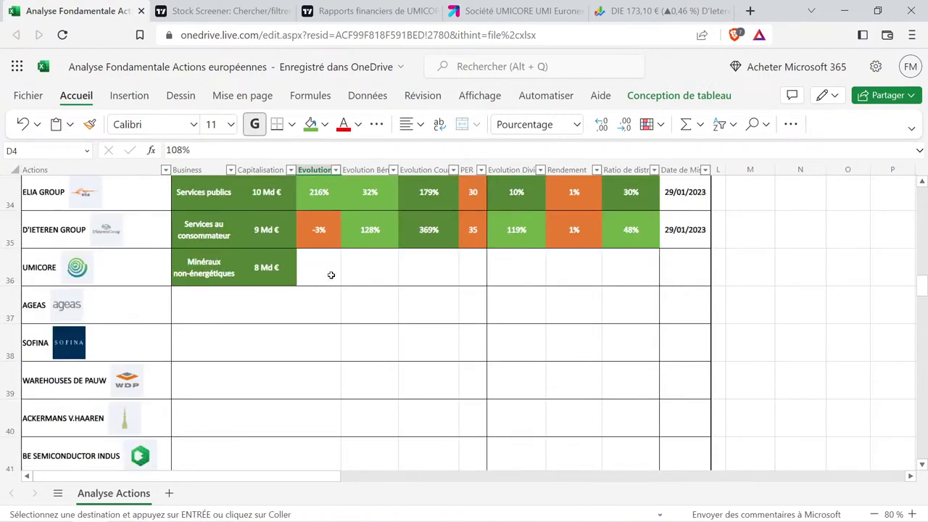
pyautogui.click(331, 275)
pyautogui.hotkey('ctrl', 'v')
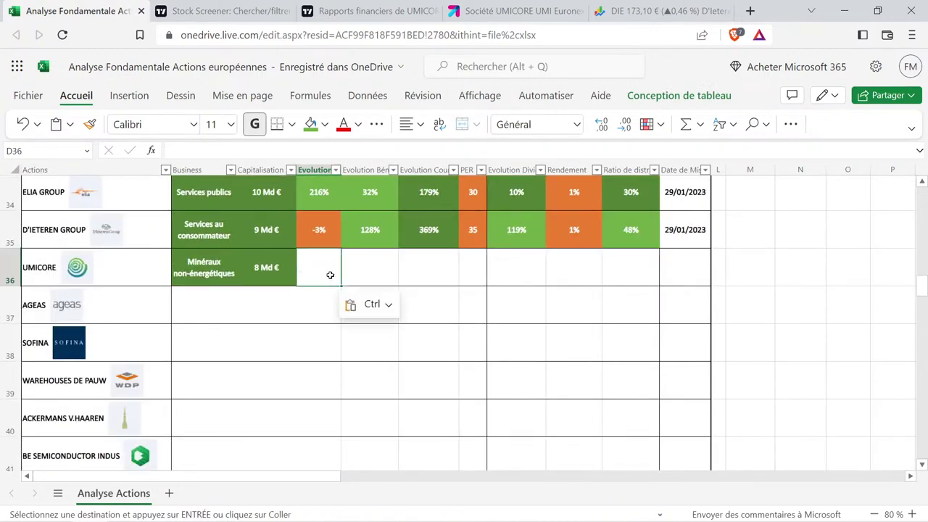
# Set Umicore's Evolution CA to 101%.
pyautogui.doubleClick(329, 277)
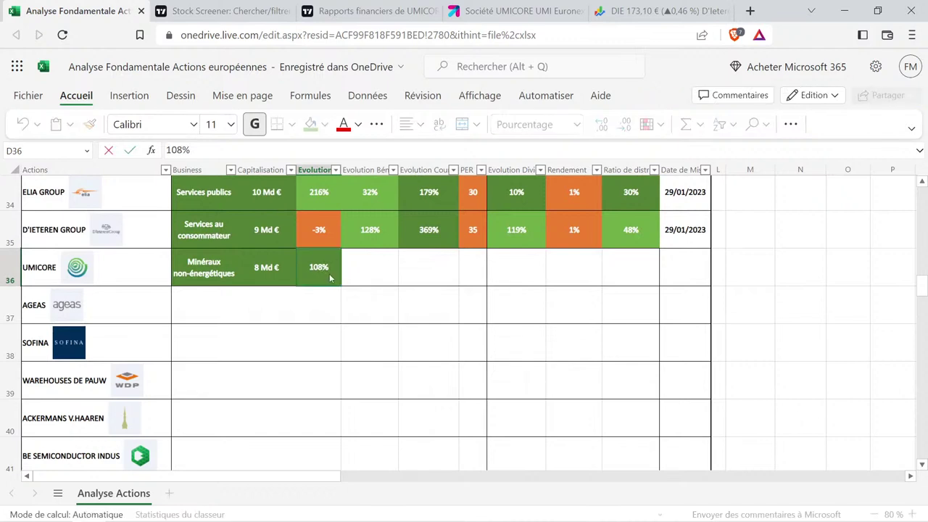
pyautogui.press('BackSpace')
pyautogui.write('2')
pyautogui.press('BackSpace')
pyautogui.write('1')
pyautogui.press('Return')
# Check Umicore's yearly net income on TradingView, and enter 211,94 as positive reference and 618,96 as current value in the Excel calculator.
pyautogui.click(338, 7)
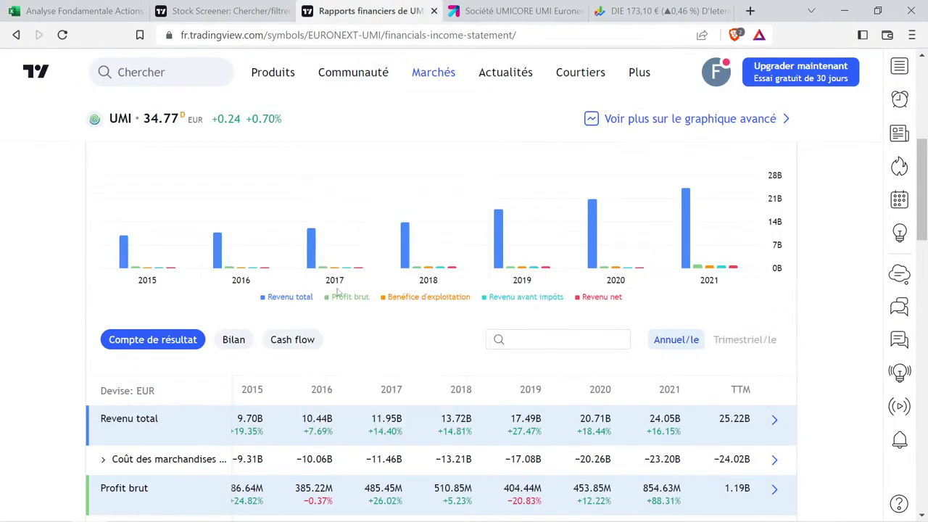
pyautogui.moveTo(355, 264)
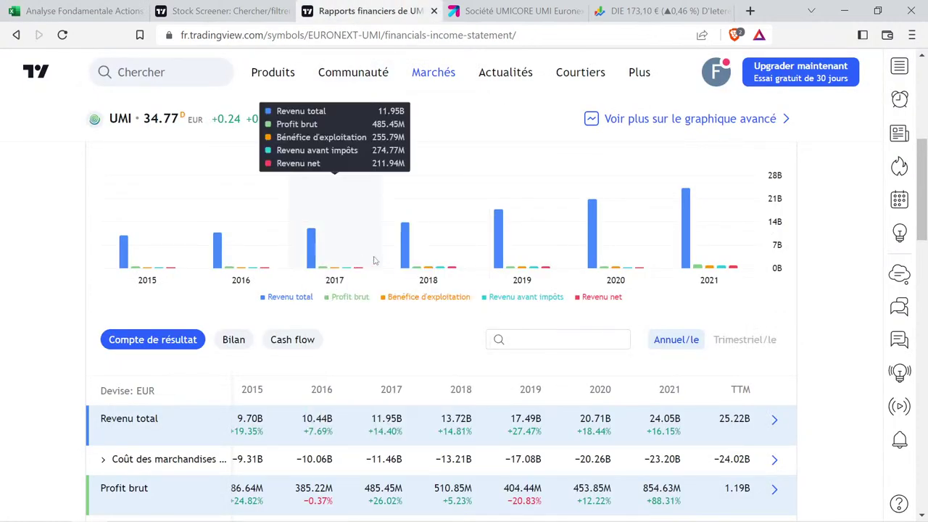
pyautogui.moveTo(495, 257)
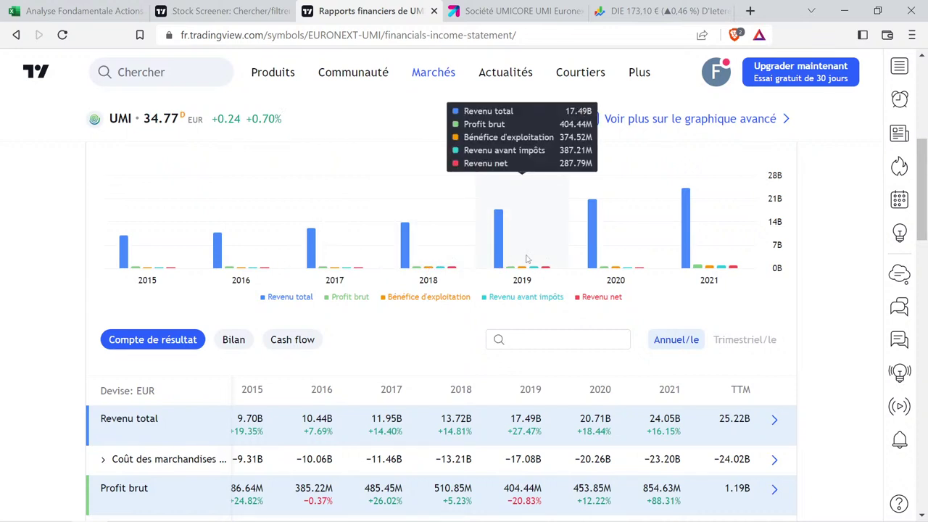
pyautogui.moveTo(617, 266)
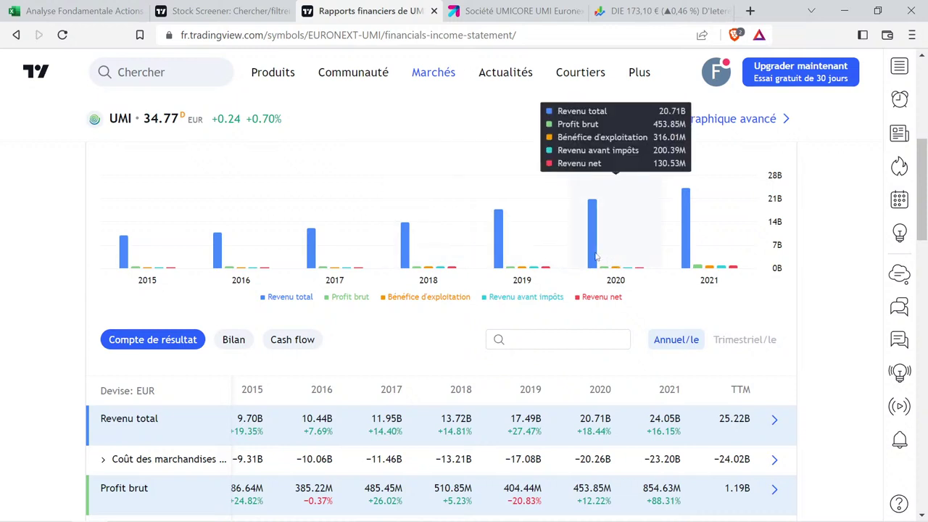
pyautogui.moveTo(681, 244)
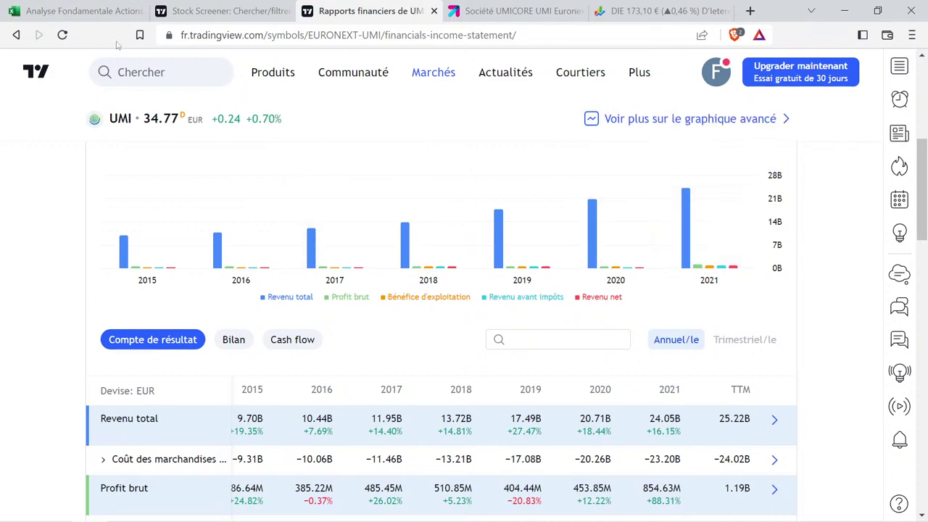
pyautogui.click(80, 11)
pyautogui.scroll(10, 805, 290)
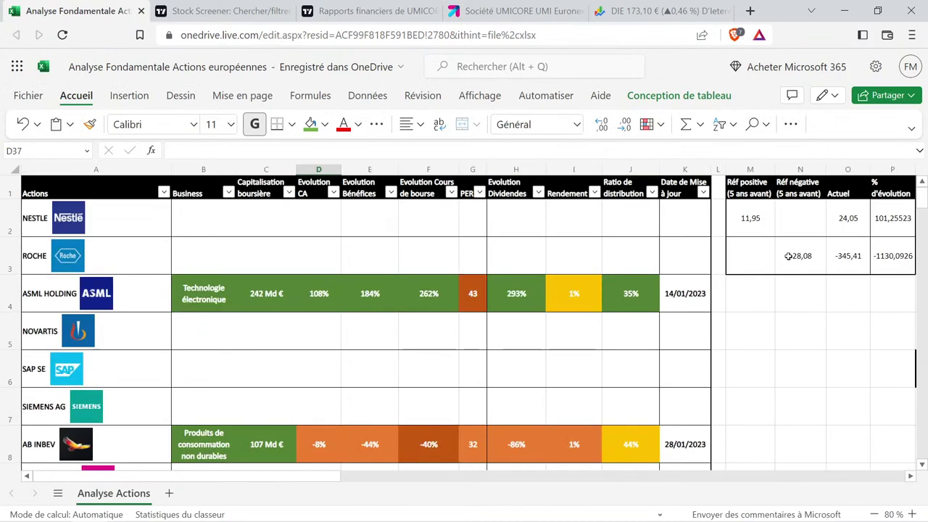
pyautogui.click(760, 231)
pyautogui.write('211,94')
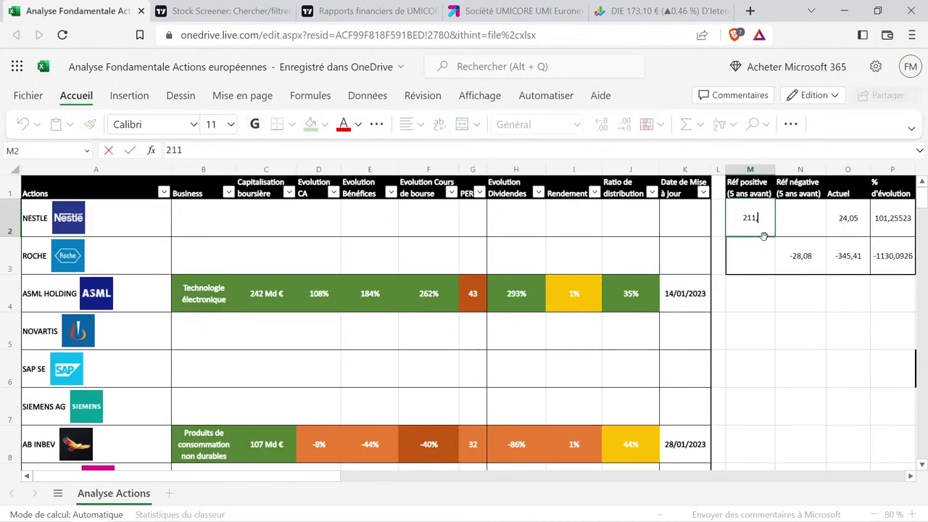
pyautogui.press('Tab')
pyautogui.press('Tab')
pyautogui.write('618,96')
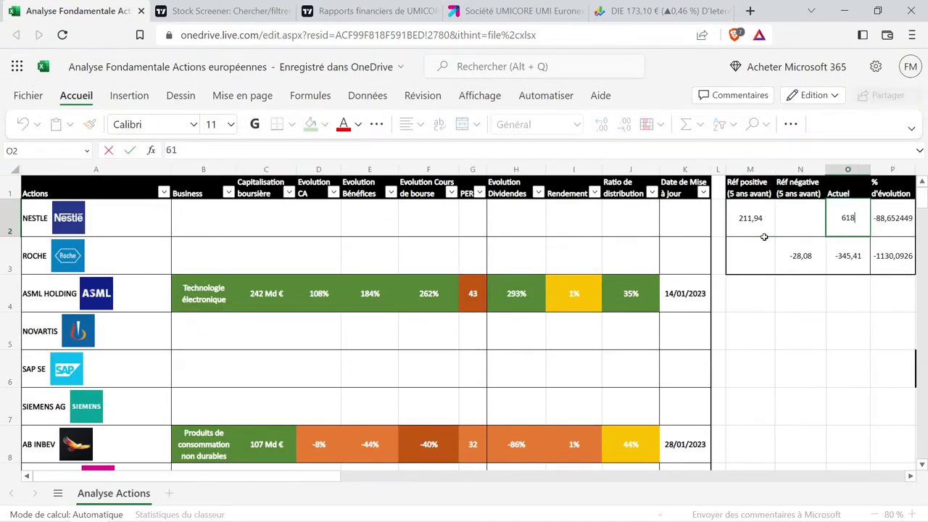
pyautogui.press('Return')
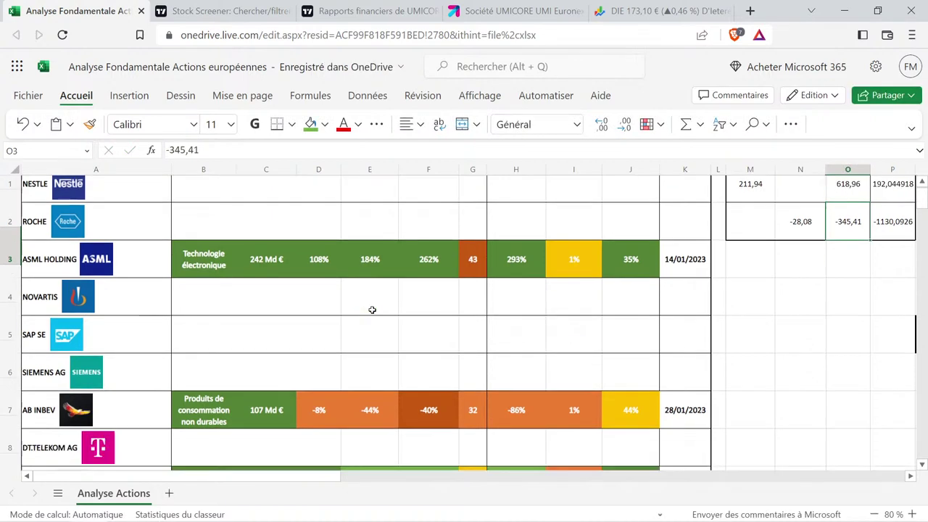
# Copy the Evolution Bénéfices cell from row 10 into Umicore's row.
pyautogui.scroll(-3, 373, 308)
pyautogui.click(377, 305)
pyautogui.hotkey('ctrl', 'c')
pyautogui.scroll(3, 395, 326)
pyautogui.scroll(-8, 388, 331)
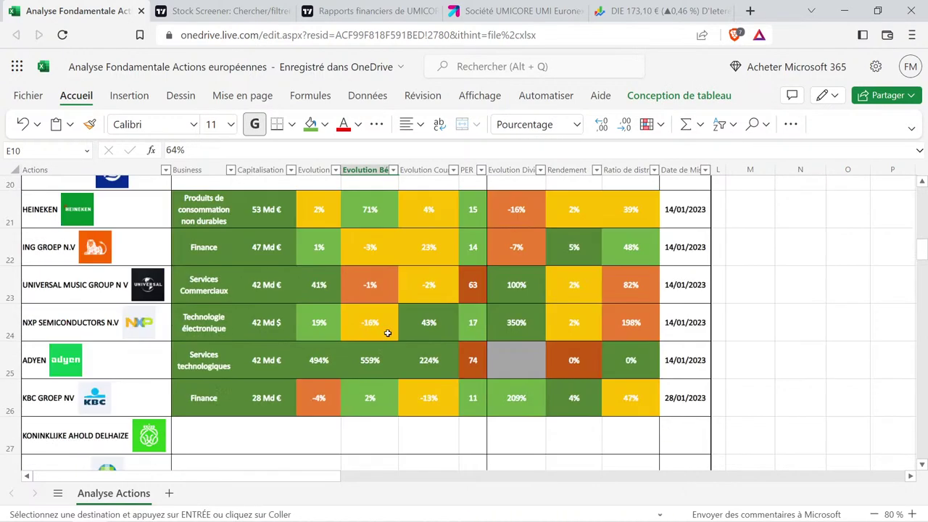
pyautogui.scroll(-9, 388, 333)
pyautogui.scroll(1, 386, 334)
pyautogui.click(386, 334)
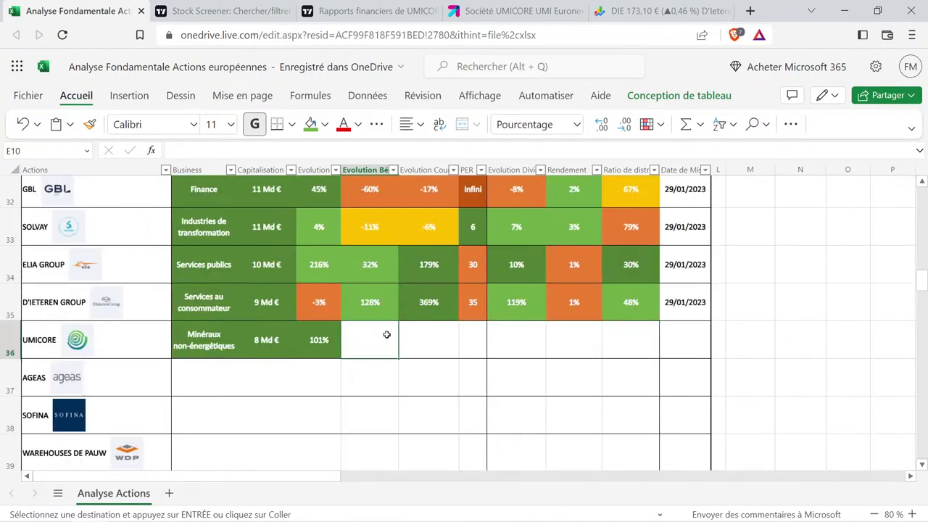
pyautogui.hotkey('ctrl', 'v')
# Set Umicore's Evolution Bénéfices to 192%.
pyautogui.doubleClick(373, 338)
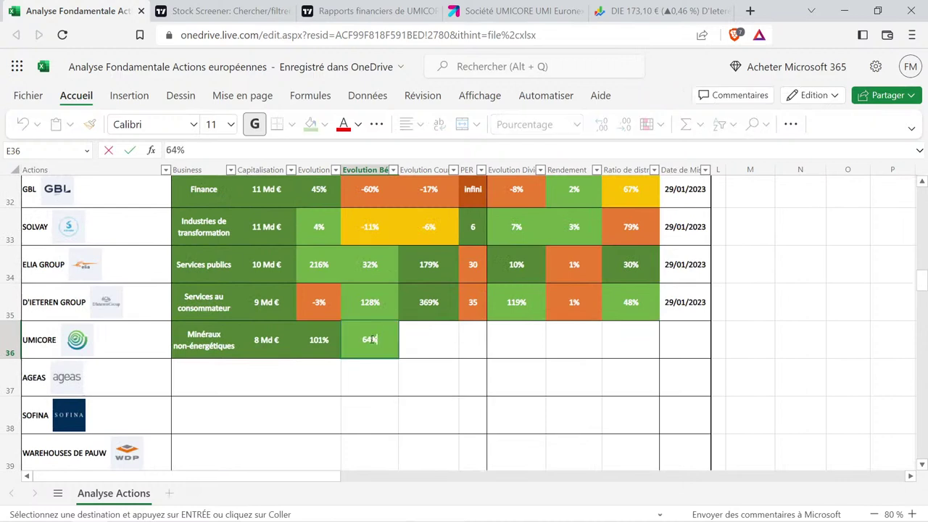
pyautogui.press('BackSpace')
pyautogui.press('BackSpace')
pyautogui.press('BackSpace')
pyautogui.write('19%')
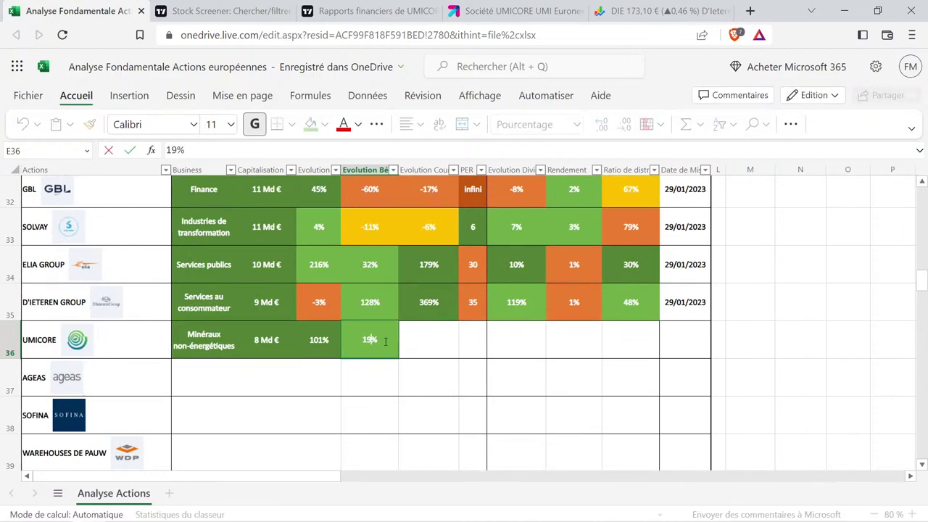
pyautogui.write('2')
pyautogui.press('Return')
# Open Umicore's forecast page on TradingView and examine the one-year price target and the analyst rating.
pyautogui.click(305, 348)
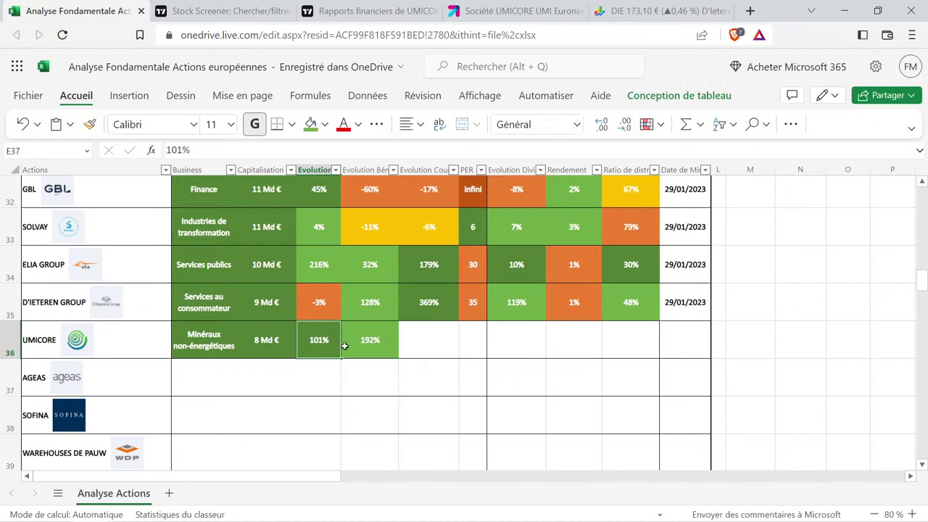
pyautogui.moveTo(344, 346); pyautogui.dragTo(368, 345)
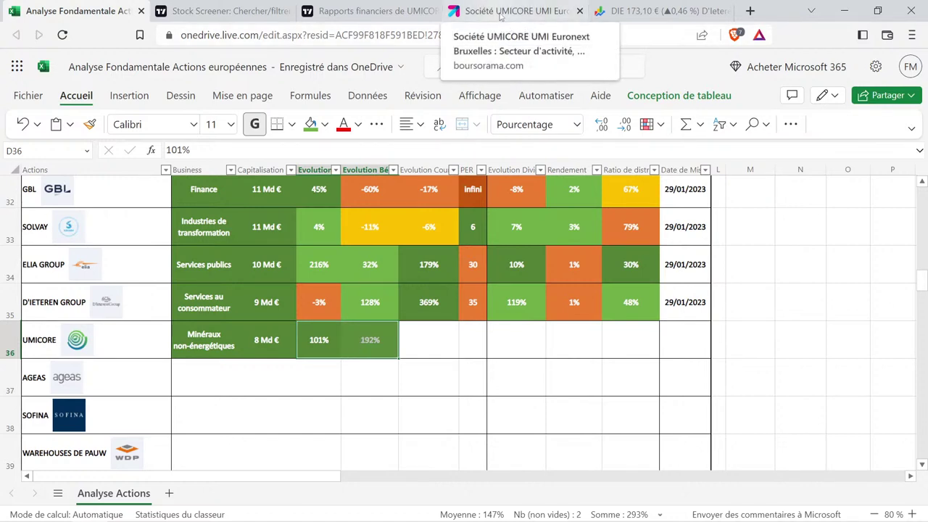
pyautogui.click(386, 13)
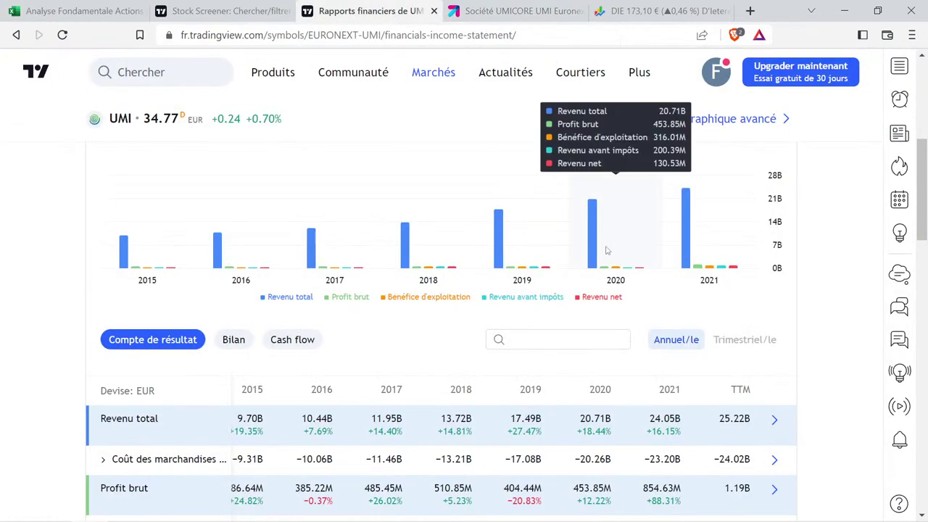
pyautogui.scroll(3, 607, 255)
pyautogui.click(503, 269)
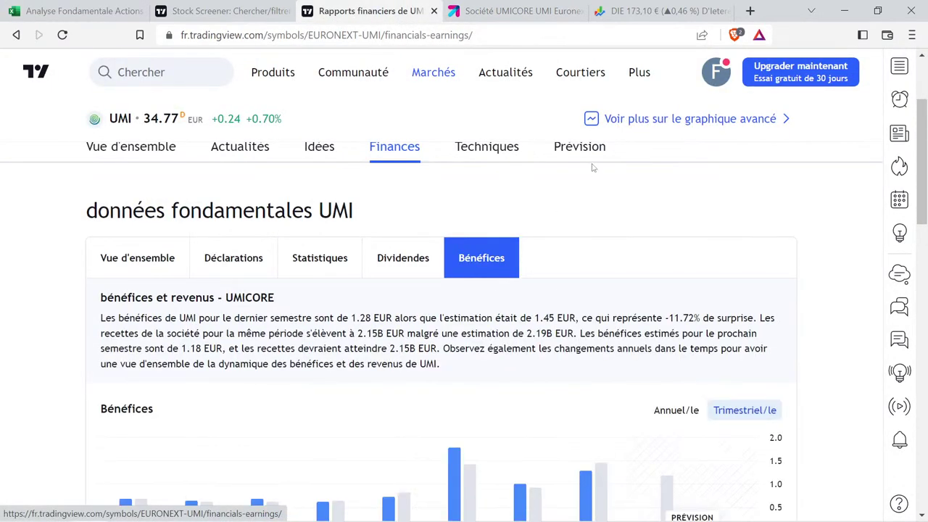
pyautogui.click(593, 149)
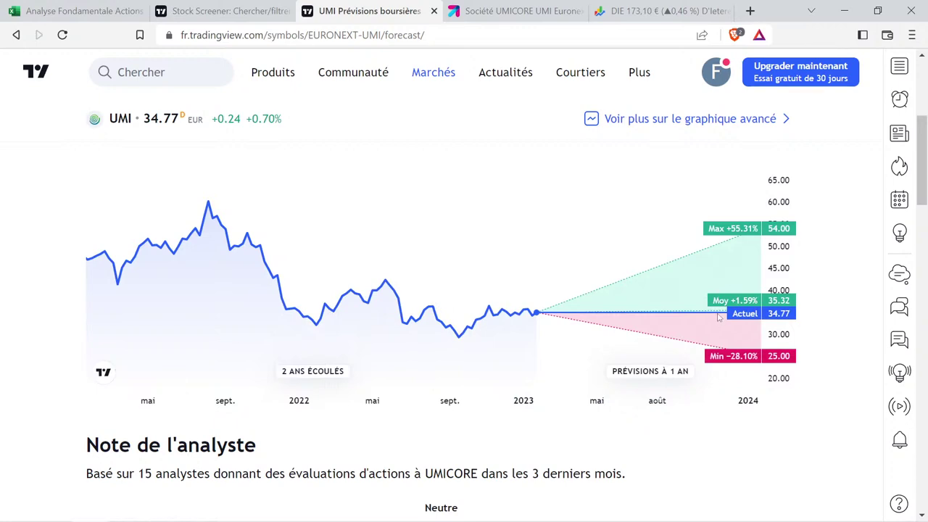
pyautogui.scroll(2, 718, 316)
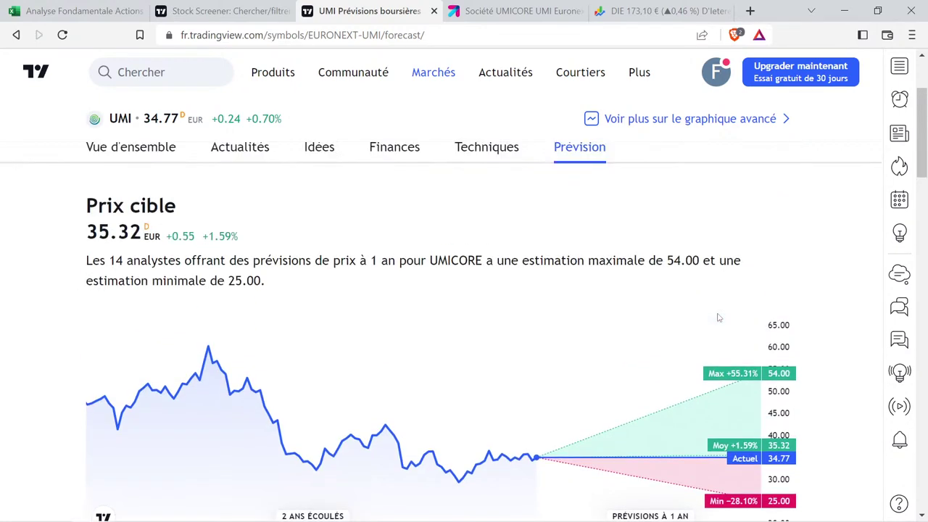
pyautogui.scroll(-5, 718, 317)
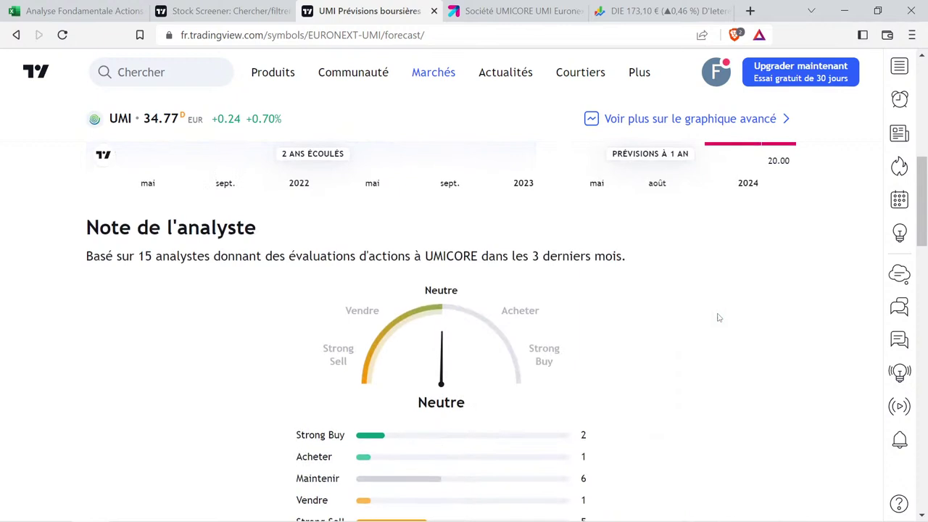
pyautogui.scroll(-3, 517, 343)
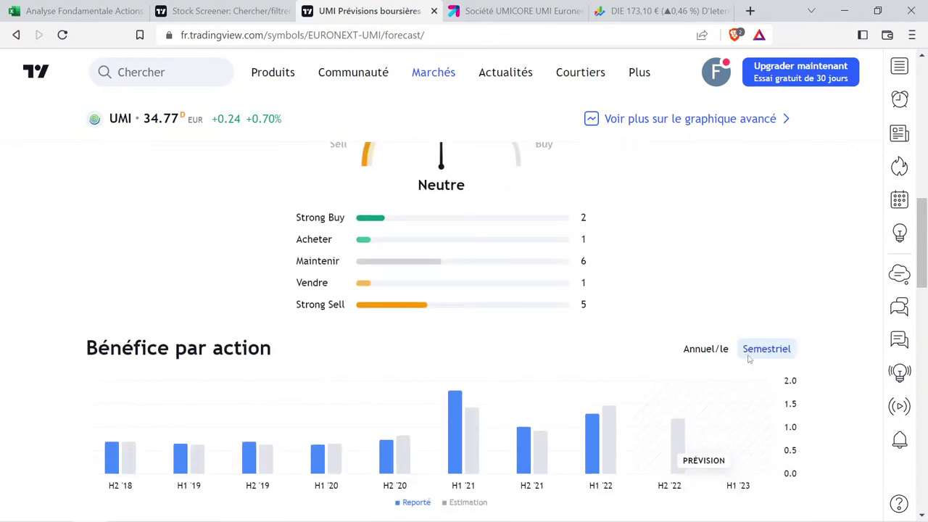
# Show the earnings-per-share and revenue forecasts as annual figures and examine the estimates for 2022 to 2025.
pyautogui.click(712, 352)
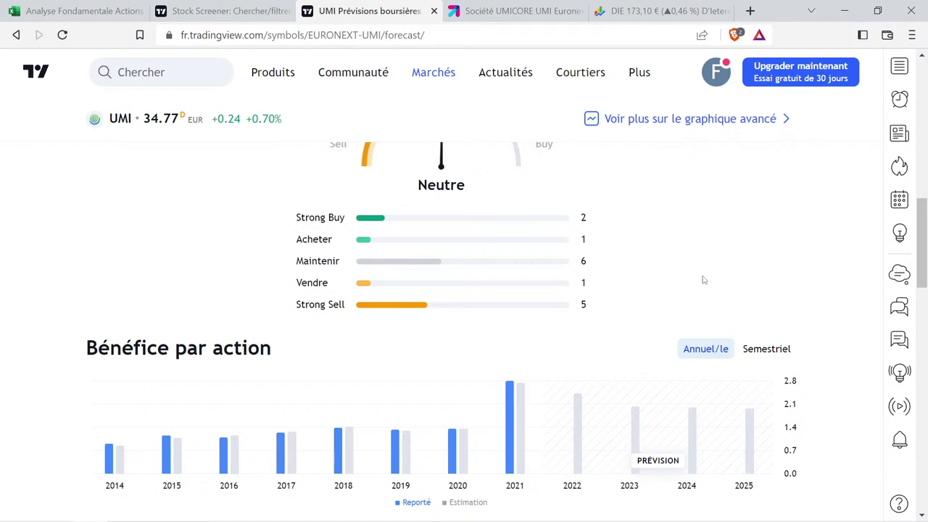
pyautogui.moveTo(589, 412)
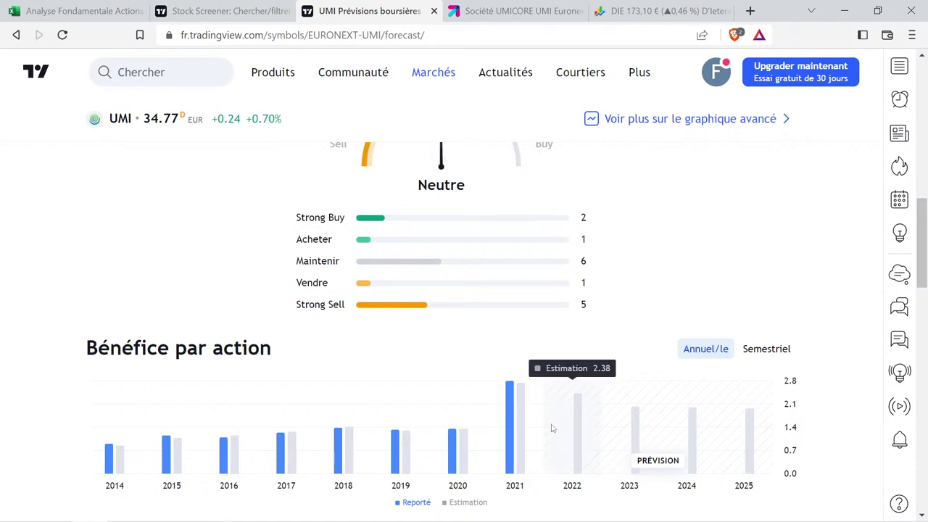
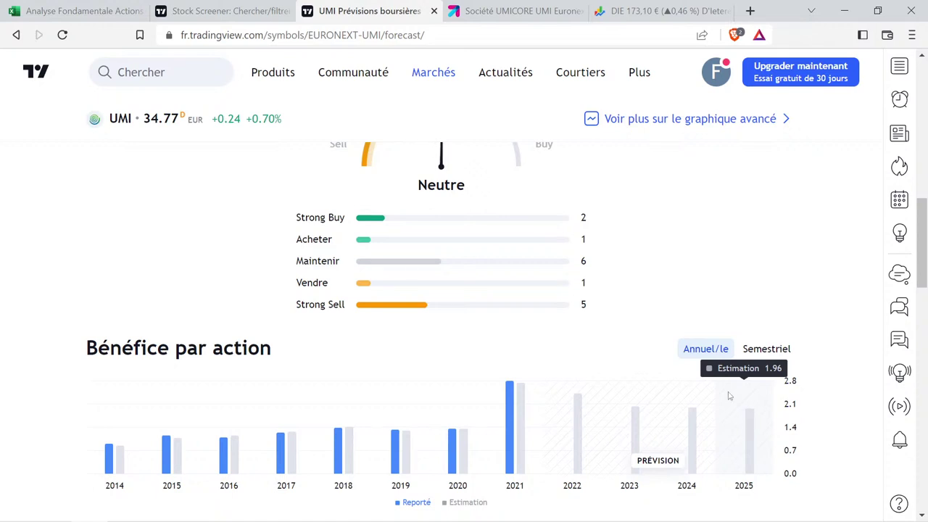
pyautogui.scroll(-5, 696, 392)
pyautogui.click(700, 326)
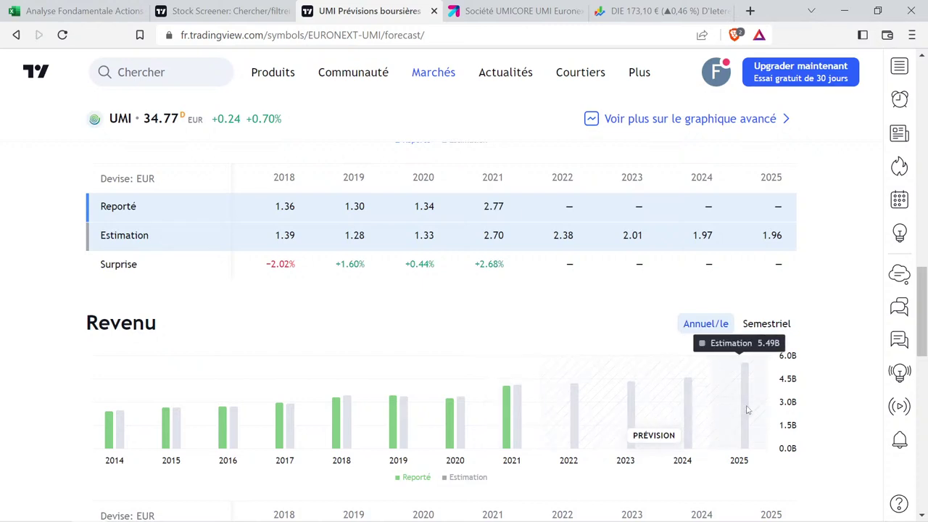
# Return to the Excel table and review Umicore's Evolution CA and Evolution Bénéfices cells.
pyautogui.click(80, 11)
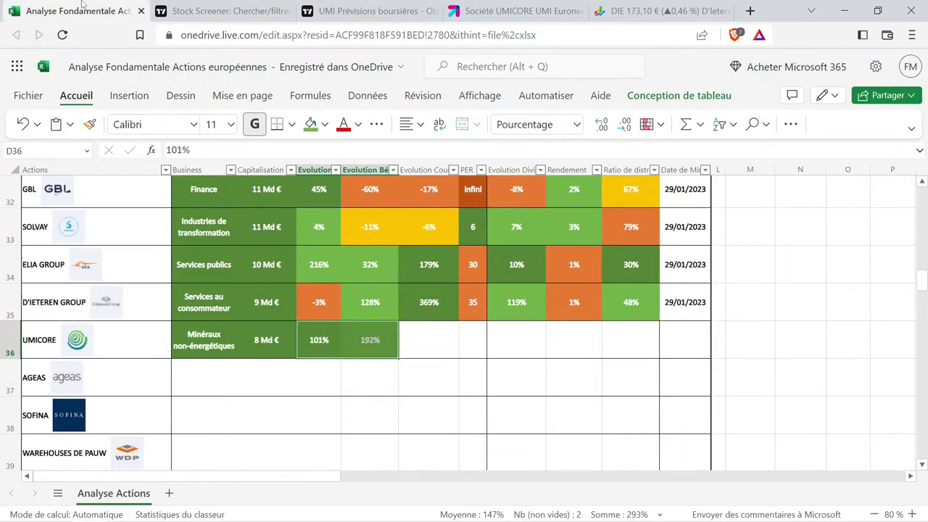
pyautogui.click(311, 336)
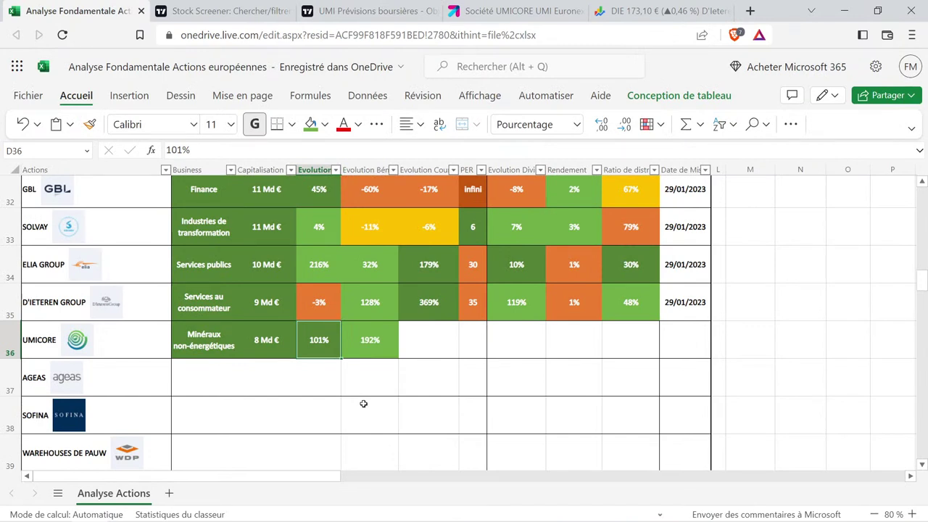
pyautogui.click(371, 353)
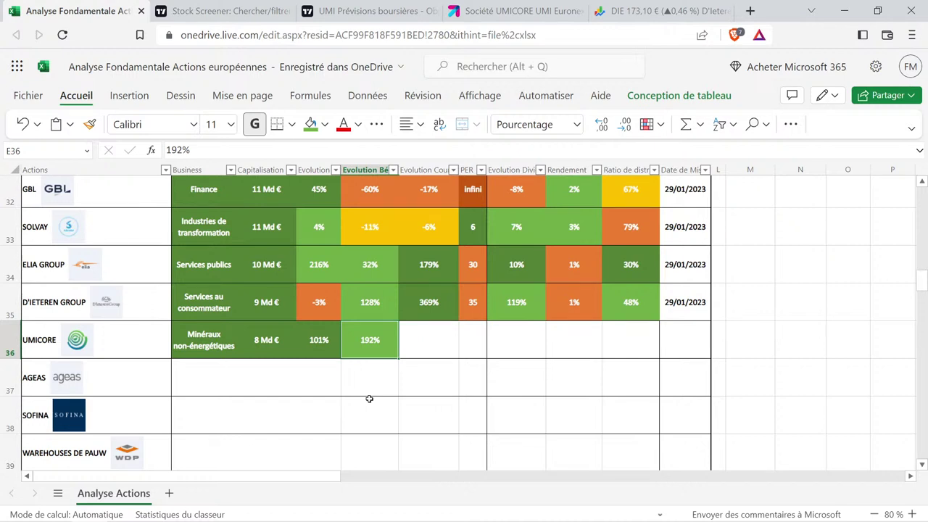
pyautogui.click(366, 374)
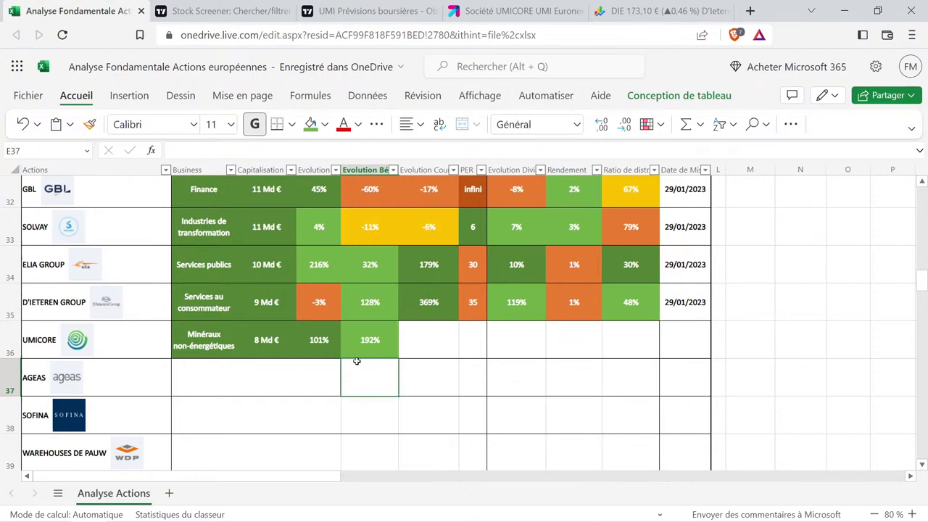
pyautogui.click(347, 347)
pyautogui.hotkey('shift', 'Left')
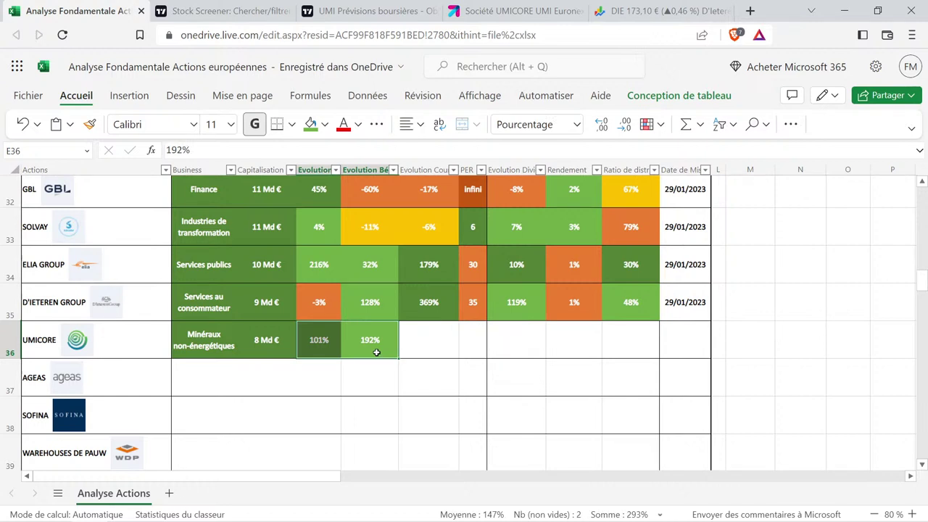
# Switch to Google Finance and open Umicore's quote by searching for EBR: umi.
pyautogui.click(605, 11)
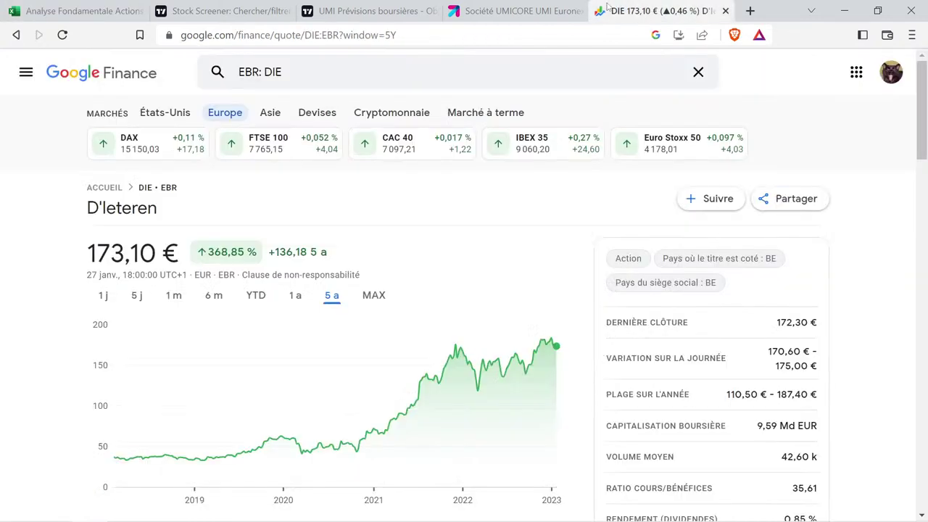
pyautogui.click(308, 72)
pyautogui.click(295, 72)
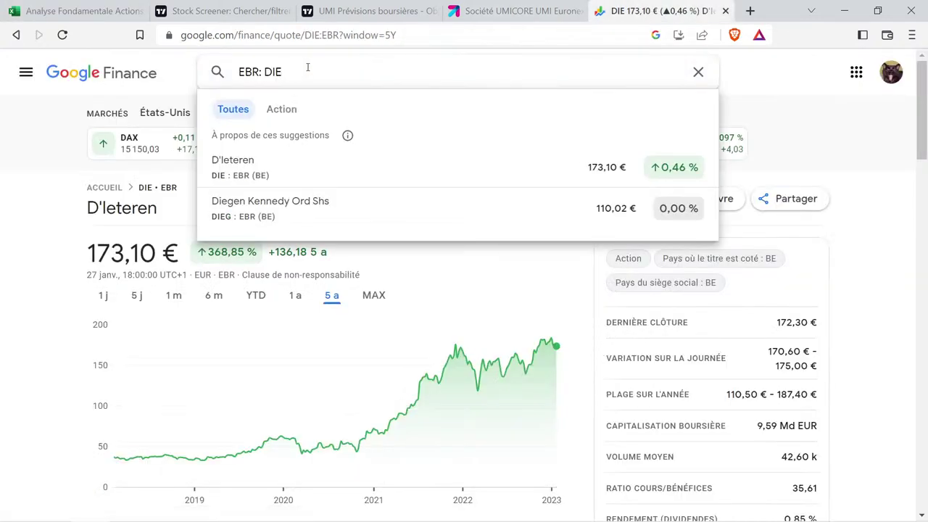
pyautogui.press('BackSpace')
pyautogui.press('BackSpace')
pyautogui.press('BackSpace')
pyautogui.write('umi')
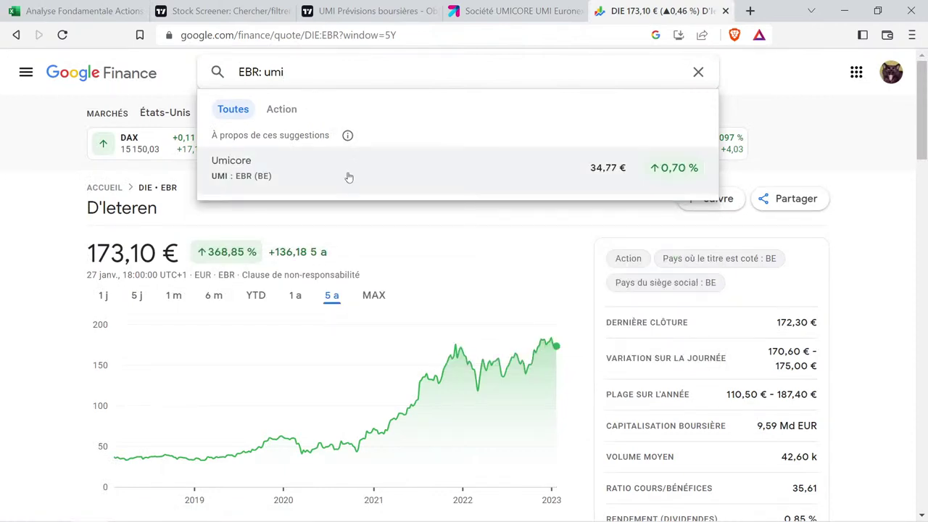
pyautogui.click(348, 176)
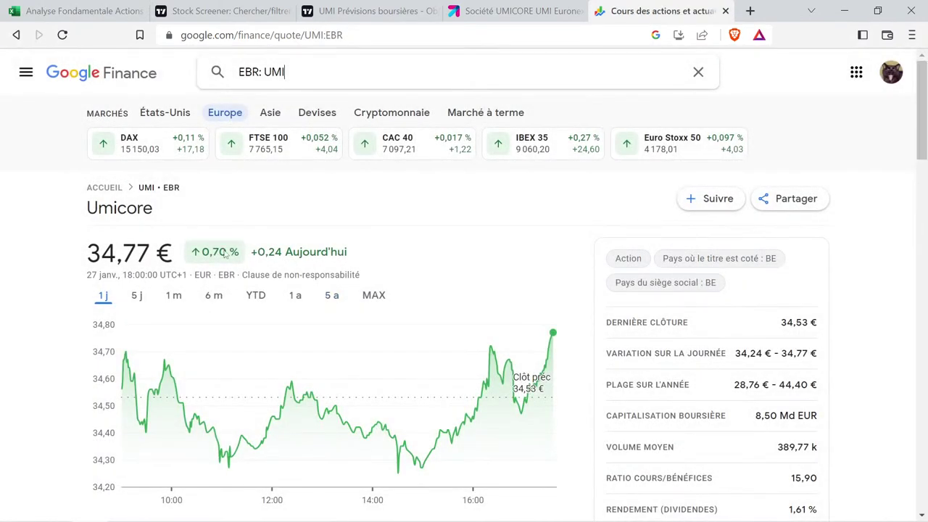
# Show Umicore's five-year price chart and measure the price change between January 2020 and January 2023.
pyautogui.click(331, 297)
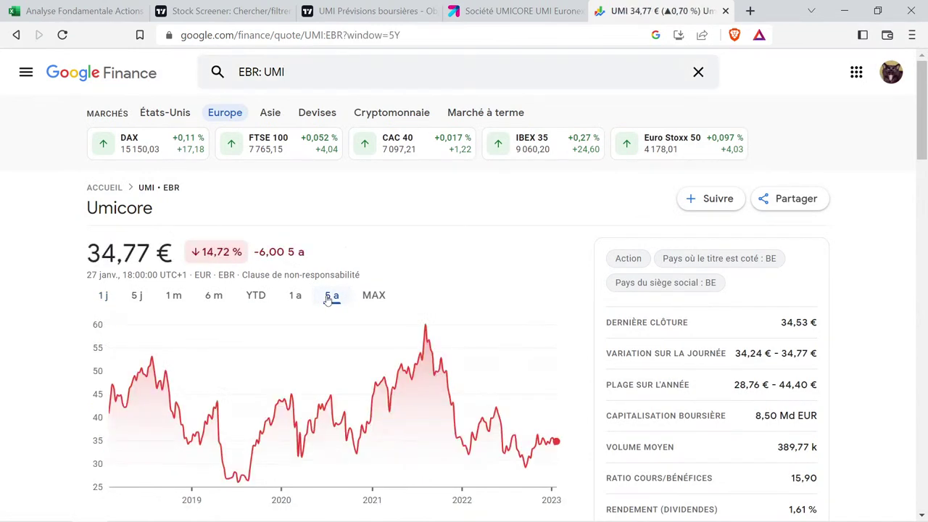
pyautogui.moveTo(239, 402); pyautogui.dragTo(427, 397)
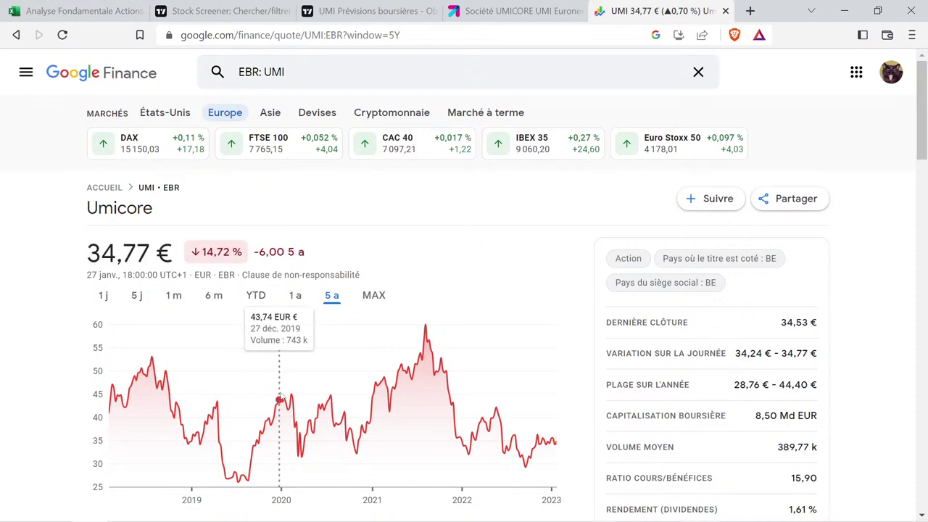
pyautogui.moveTo(288, 391); pyautogui.dragTo(581, 410)
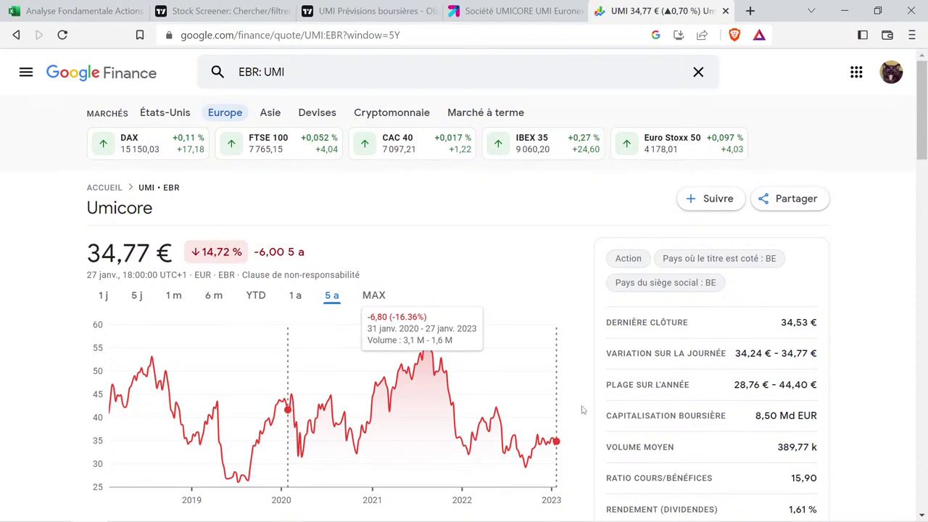
pyautogui.moveTo(581, 410); pyautogui.dragTo(580, 409)
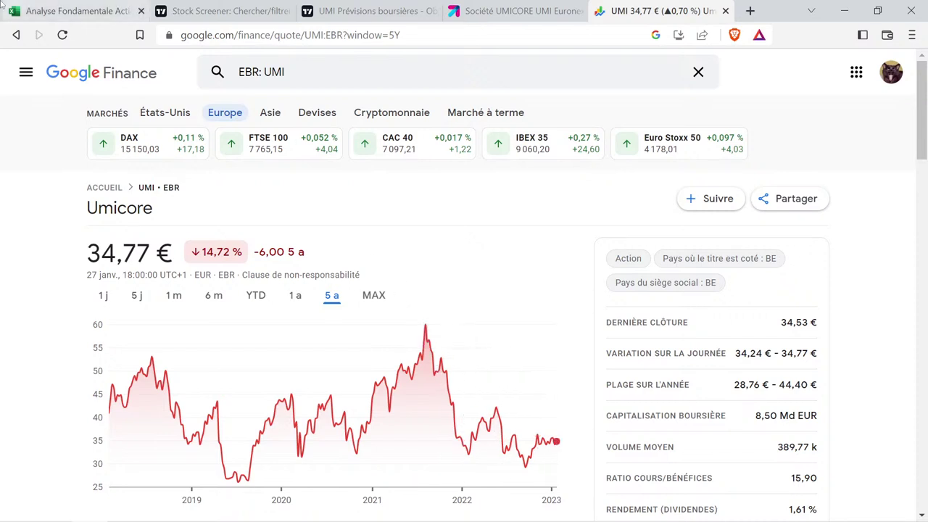
# Return to the Excel table and set Umicore's Evolution Cours de bourse to -15%, reusing GBL's orange cell.
pyautogui.click(43, 5)
pyautogui.click(425, 198)
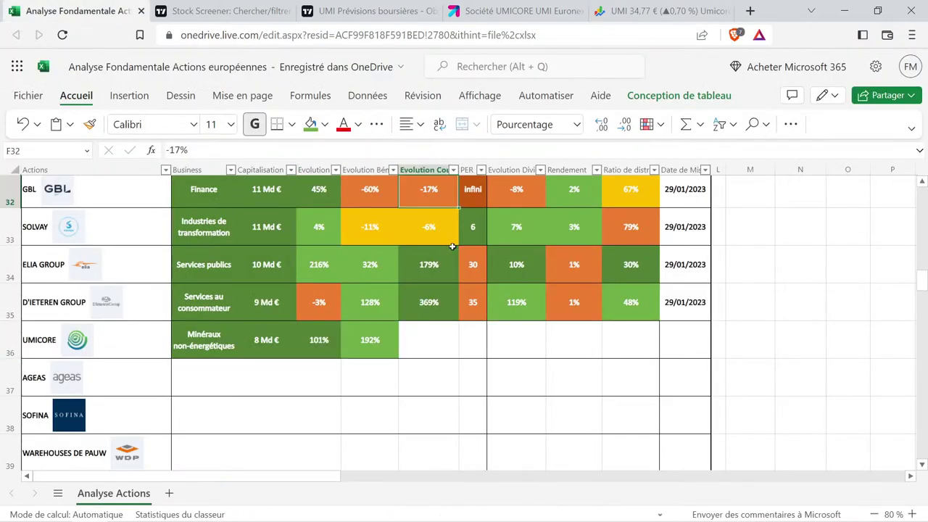
pyautogui.hotkey('ctrl', 'c')
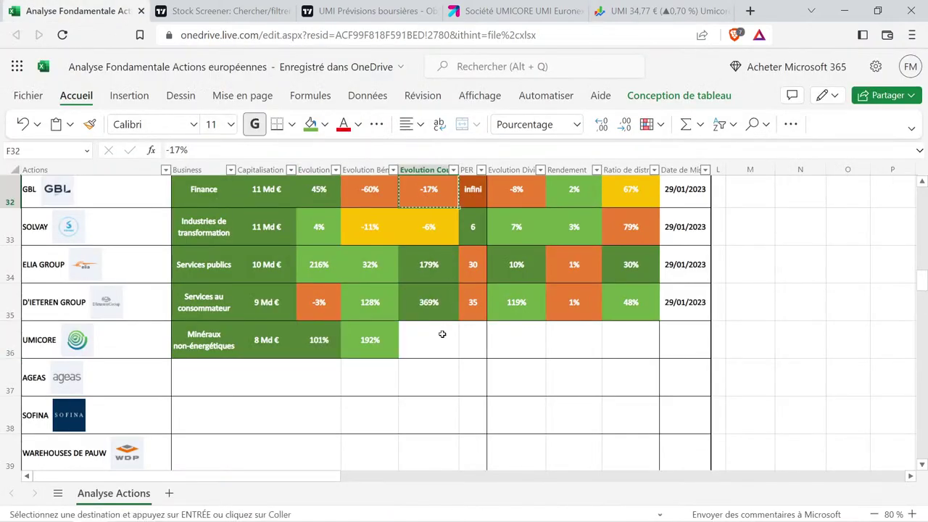
pyautogui.click(437, 339)
pyautogui.hotkey('ctrl', 'v')
pyautogui.doubleClick(435, 345)
pyautogui.press('BackSpace')
pyautogui.write('5')
pyautogui.click(424, 370)
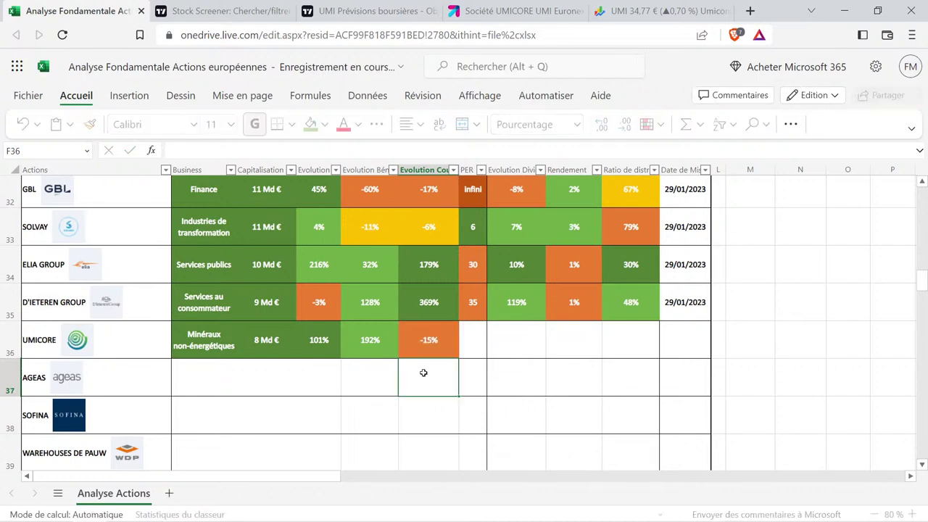
# Check Umicore's P/E in the TradingView screener and fill its PER cell with 16, copied from UCB's PER cell.
pyautogui.click(224, 11)
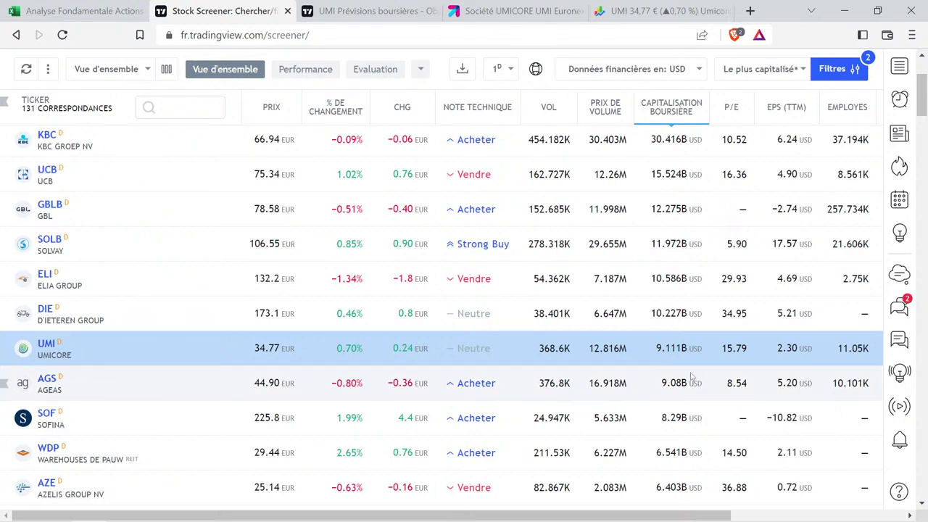
pyautogui.click(83, 11)
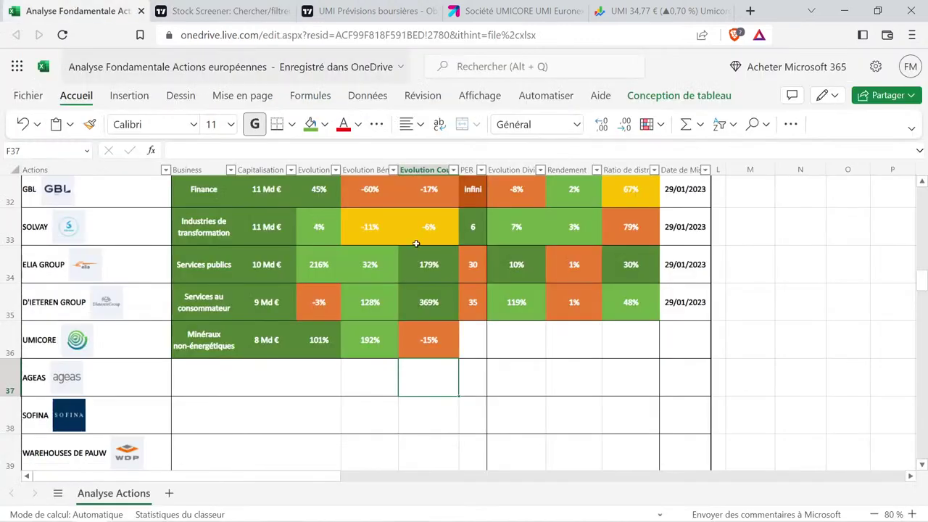
pyautogui.click(472, 302)
pyautogui.scroll(4, 472, 297)
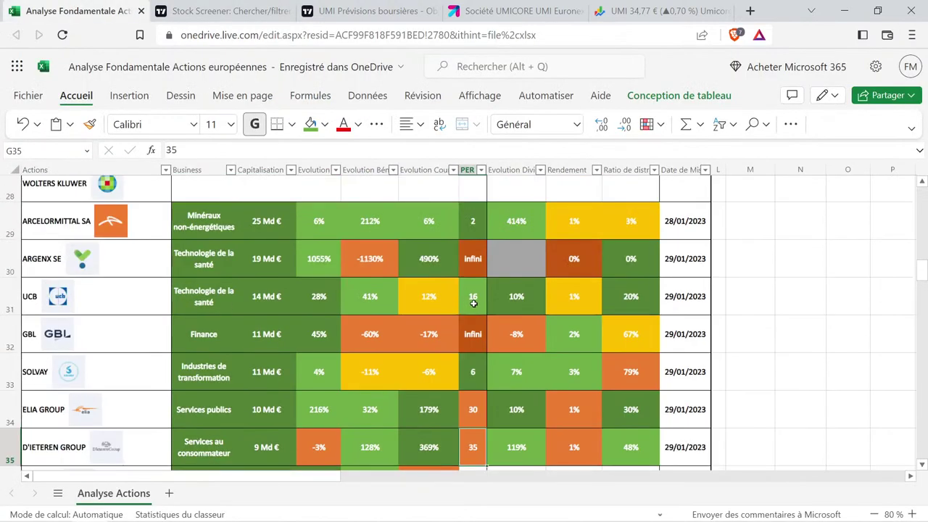
pyautogui.click(473, 296)
pyautogui.hotkey('ctrl', 'c')
pyautogui.scroll(-4, 494, 364)
pyautogui.click(474, 339)
pyautogui.hotkey('ctrl', 'v')
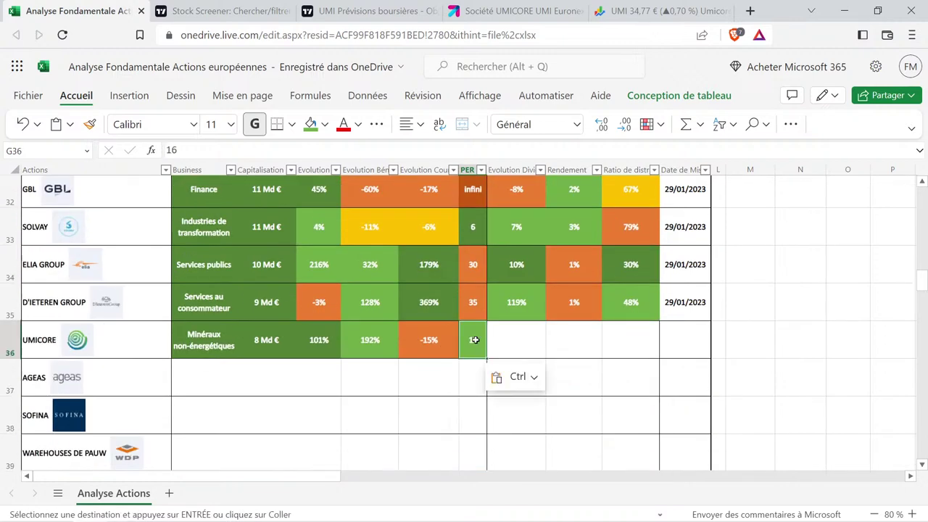
# Recheck the TradingView screener, return to the Excel table and review Umicore's row from Business to PER.
pyautogui.click(223, 11)
pyautogui.click(79, 11)
pyautogui.click(449, 374)
pyautogui.click(476, 355)
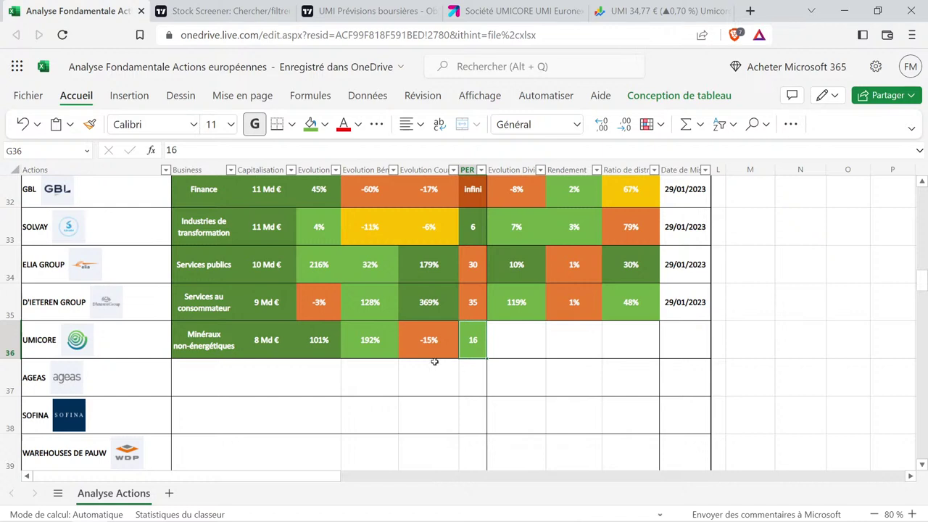
pyautogui.moveTo(206, 334); pyautogui.dragTo(472, 340)
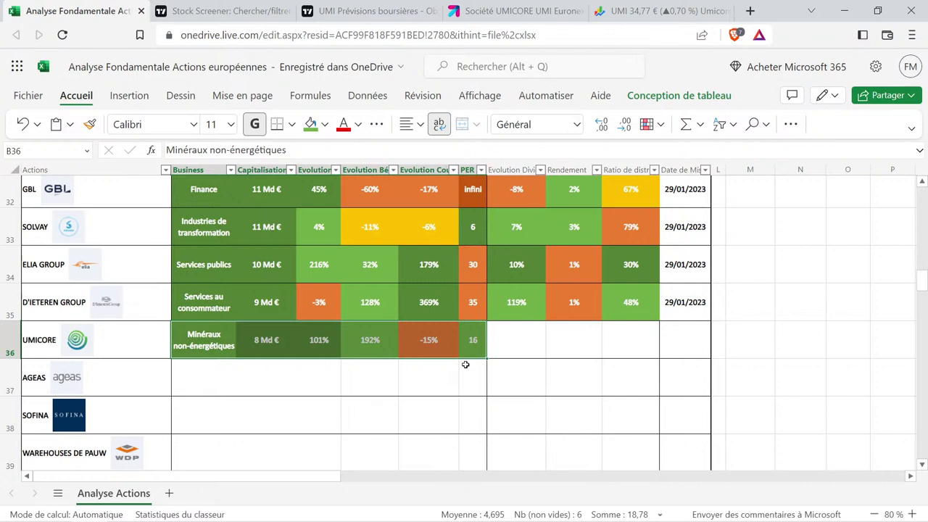
# Open Umicore's dividend figures in the Finances section on TradingView.
pyautogui.click(352, 10)
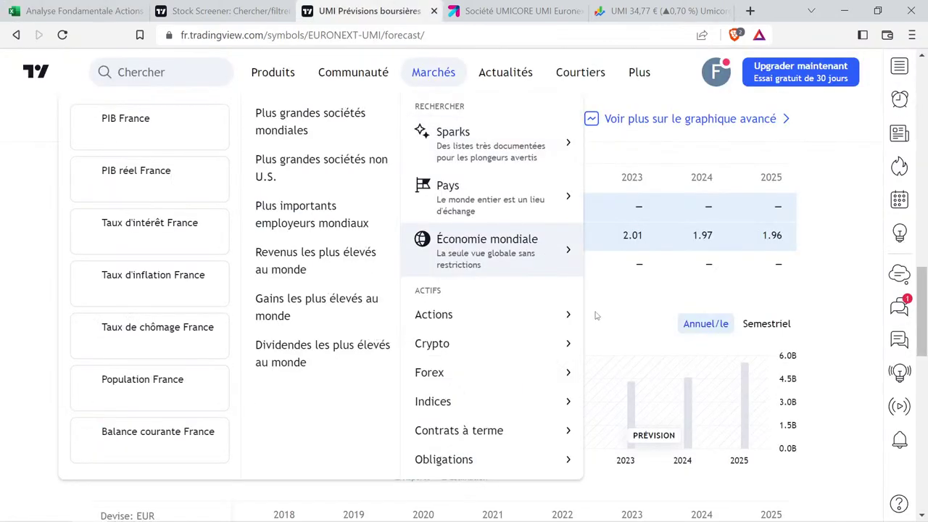
pyautogui.scroll(15, 590, 317)
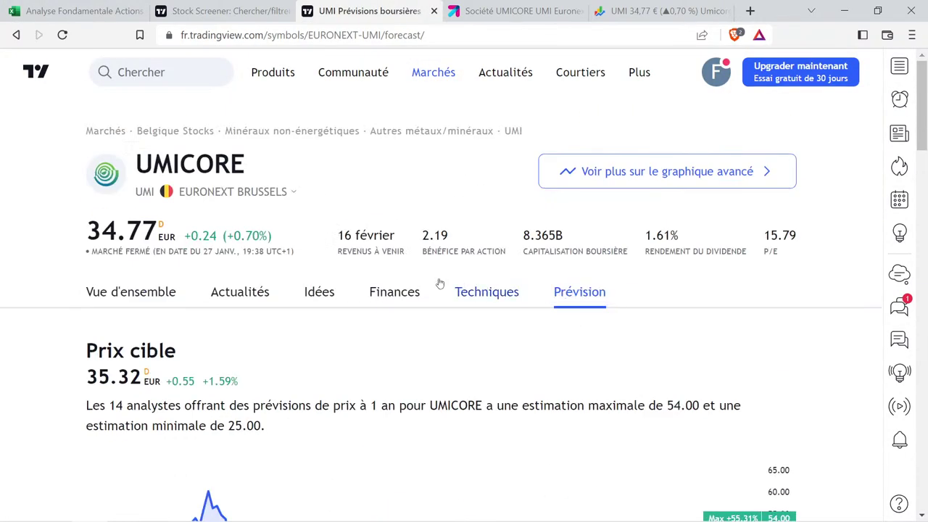
pyautogui.click(419, 291)
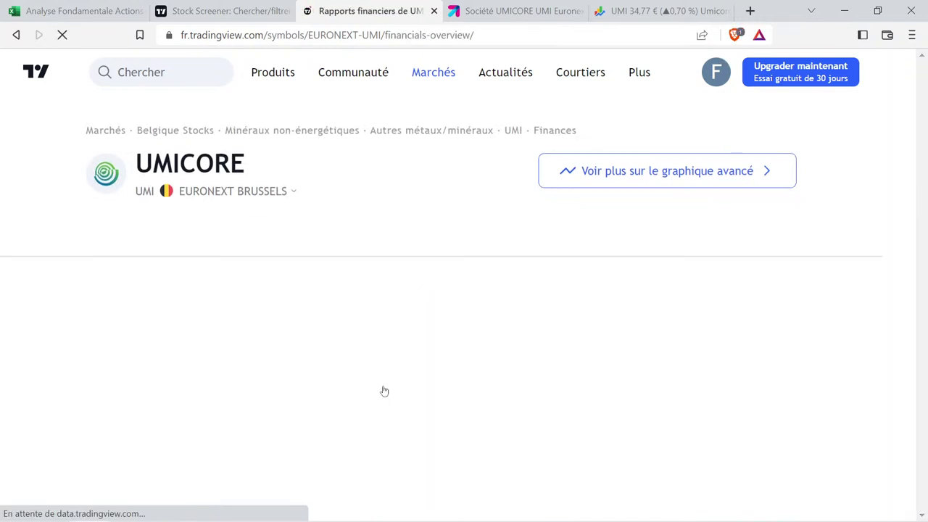
pyautogui.click(399, 406)
pyautogui.scroll(-3, 270, 374)
pyautogui.scroll(-1, 270, 374)
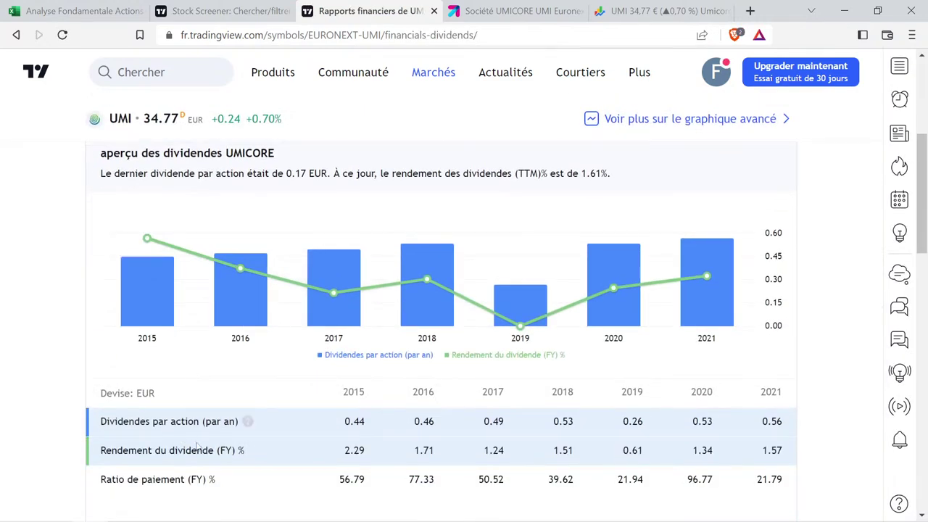
# Limit the chart to dividends per share and examine the yearly amounts from 2017 to 2021.
pyautogui.click(250, 449)
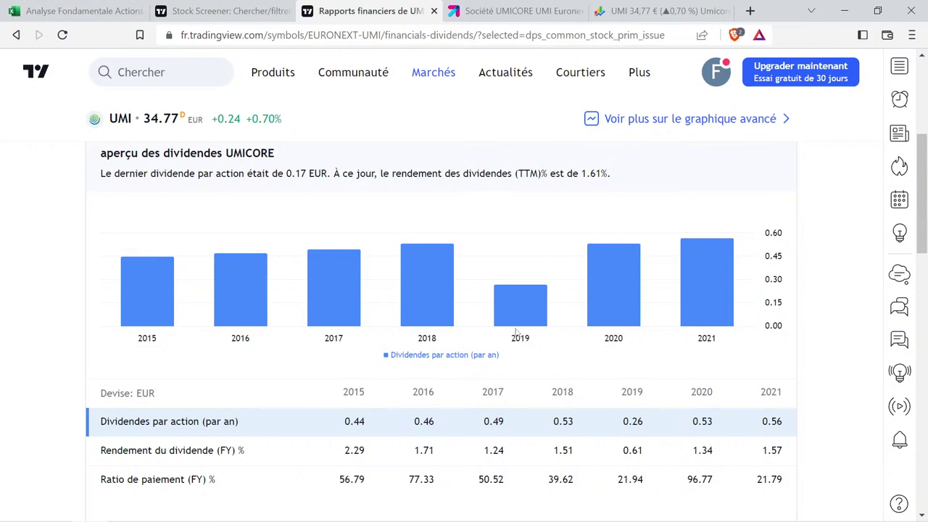
pyautogui.moveTo(313, 249)
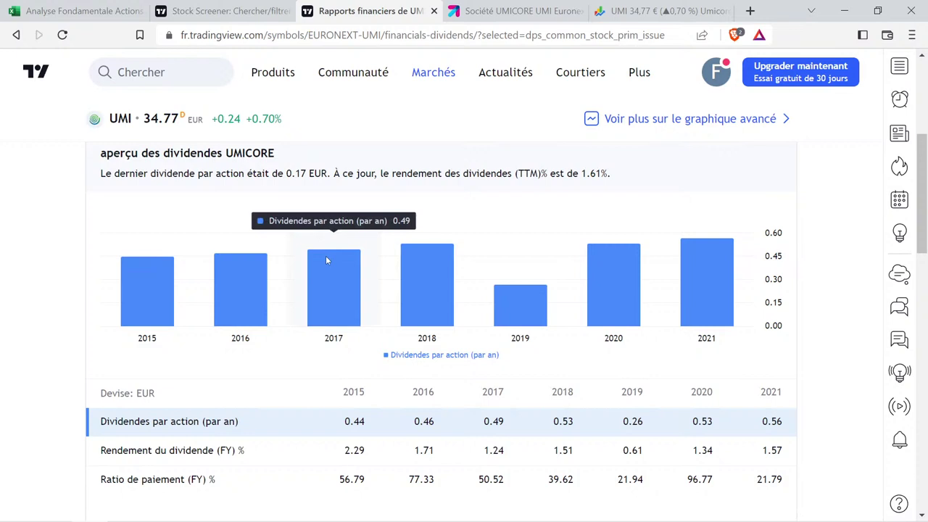
pyautogui.moveTo(418, 272)
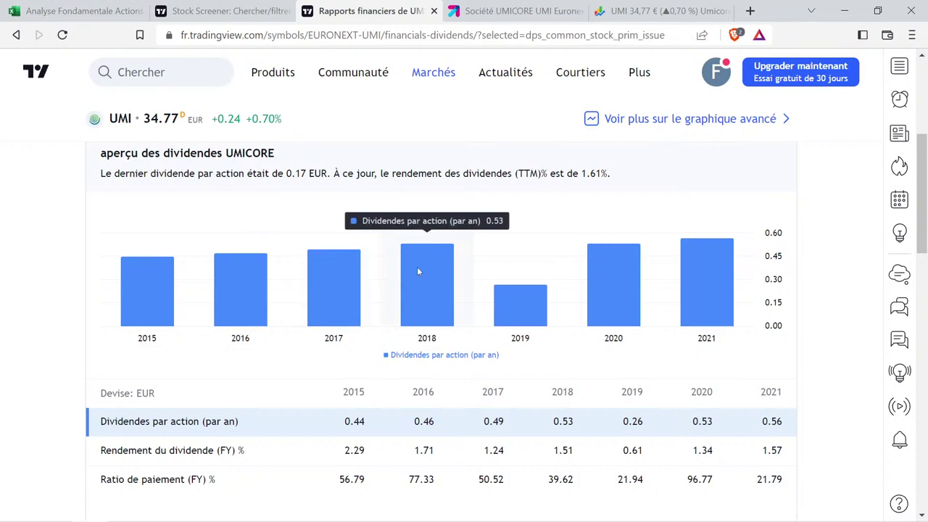
pyautogui.moveTo(604, 286)
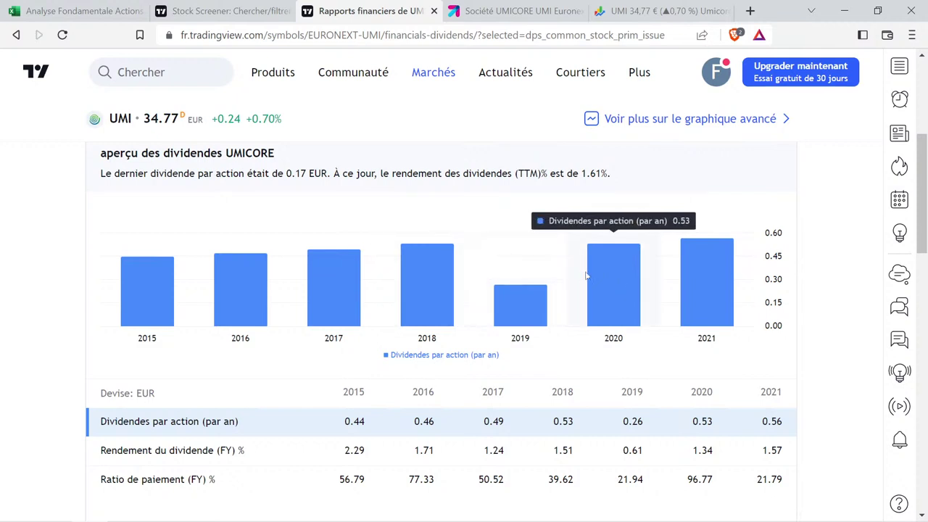
pyautogui.moveTo(700, 273)
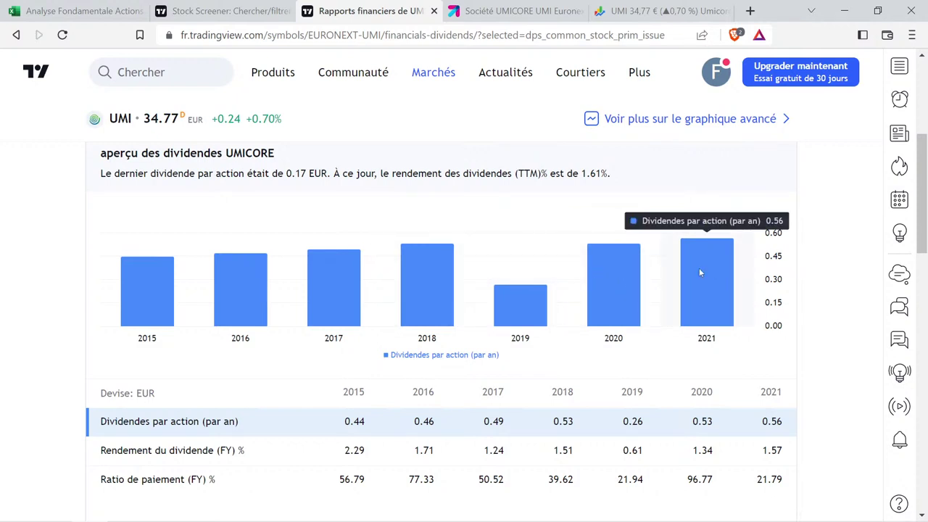
pyautogui.moveTo(329, 267)
# In the Excel table's evolution calculator, set the positive reference (5 ans avant) to 0,49 and Actuel to 0,56.
pyautogui.click(120, 7)
pyautogui.click(799, 323)
pyautogui.scroll(10, 793, 319)
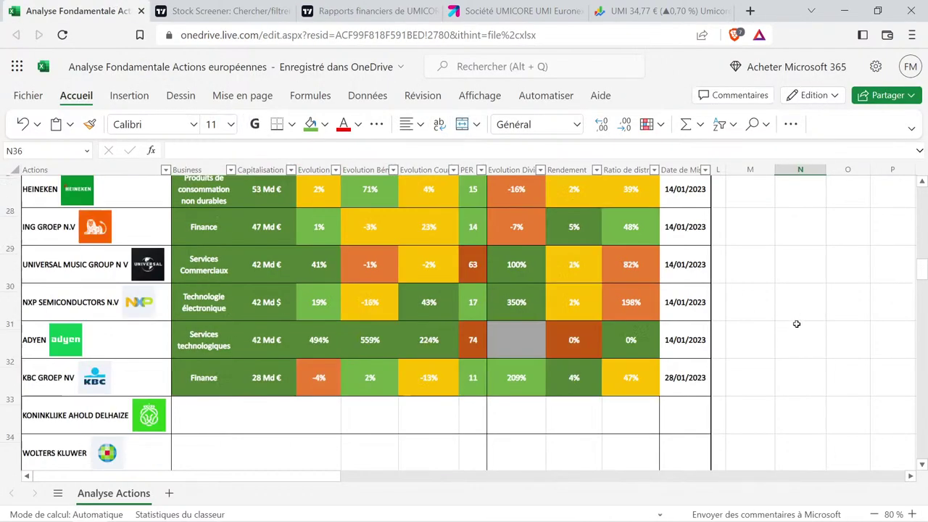
pyautogui.scroll(5, 793, 319)
pyautogui.click(746, 226)
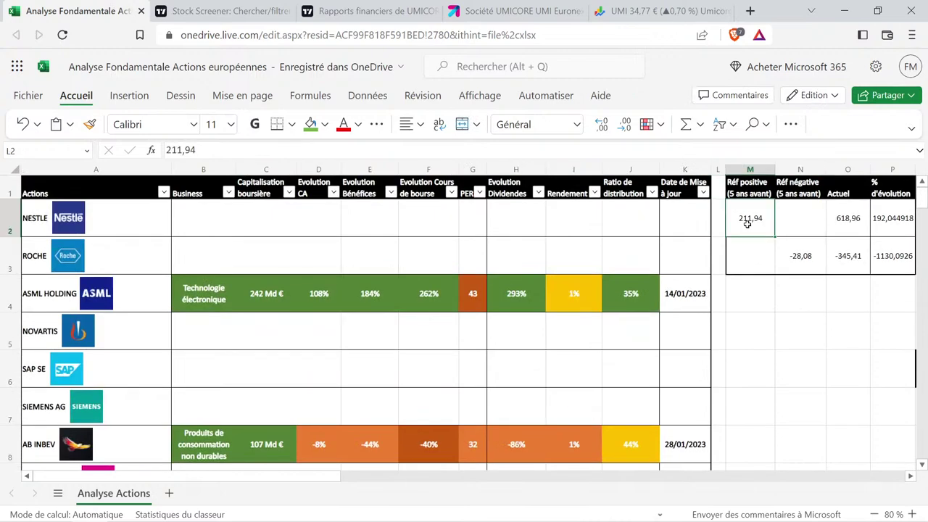
pyautogui.write('0,49')
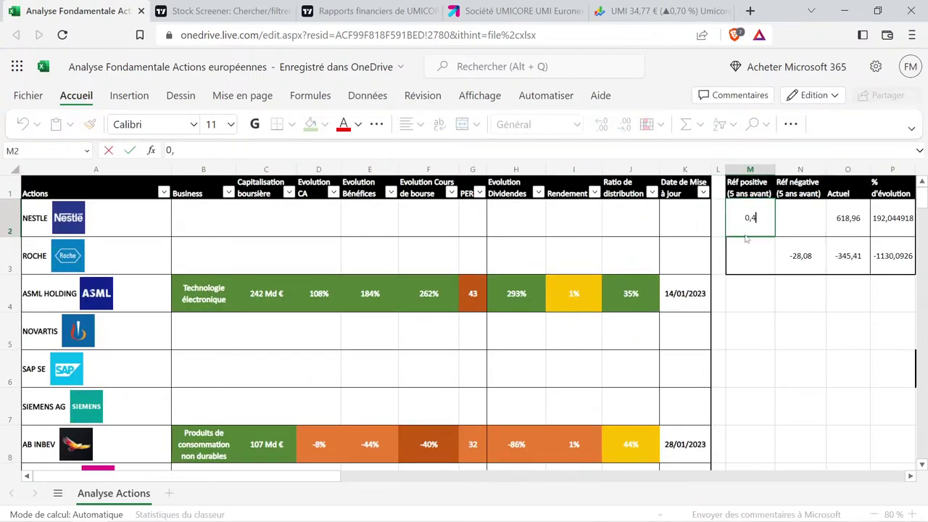
pyautogui.press('Return')
pyautogui.press('Up')
pyautogui.press('Right')
pyautogui.press('Right')
pyautogui.write('0,5')
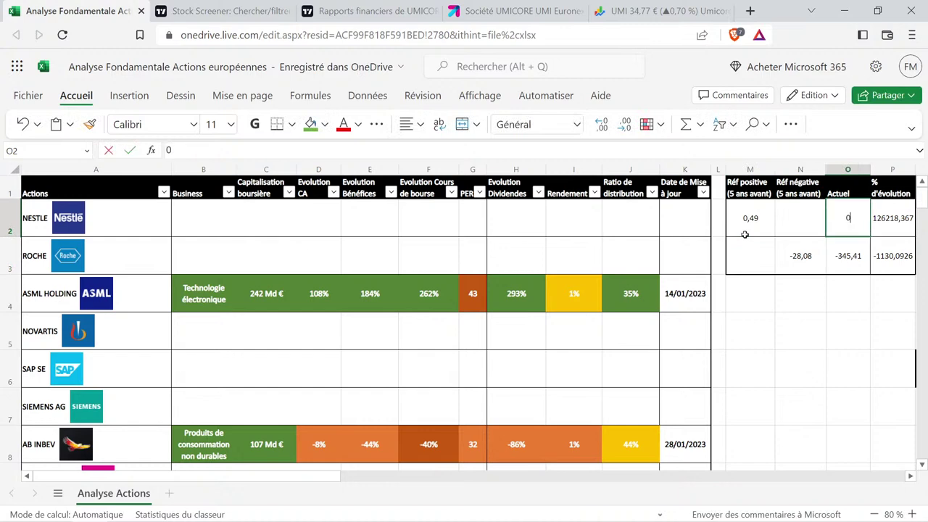
pyautogui.write('6')
pyautogui.press('Return')
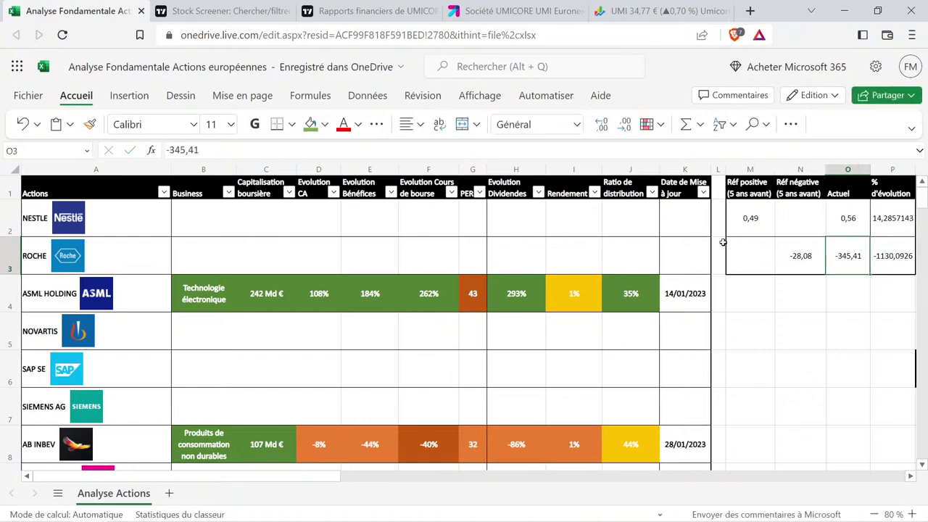
# Copy Prosus's light green Evolution Dividendes cell into Umicore's Evolution Dividendes cell.
pyautogui.scroll(-1, 517, 317)
pyautogui.scroll(-4, 518, 317)
pyautogui.scroll(2, 511, 315)
pyautogui.click(513, 313)
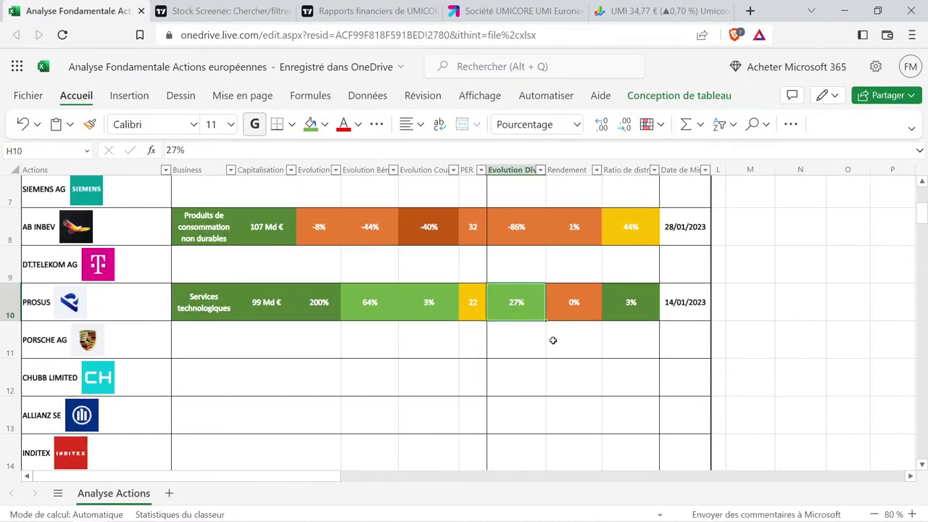
pyautogui.hotkey('ctrl', 'c')
pyautogui.scroll(-8, 549, 336)
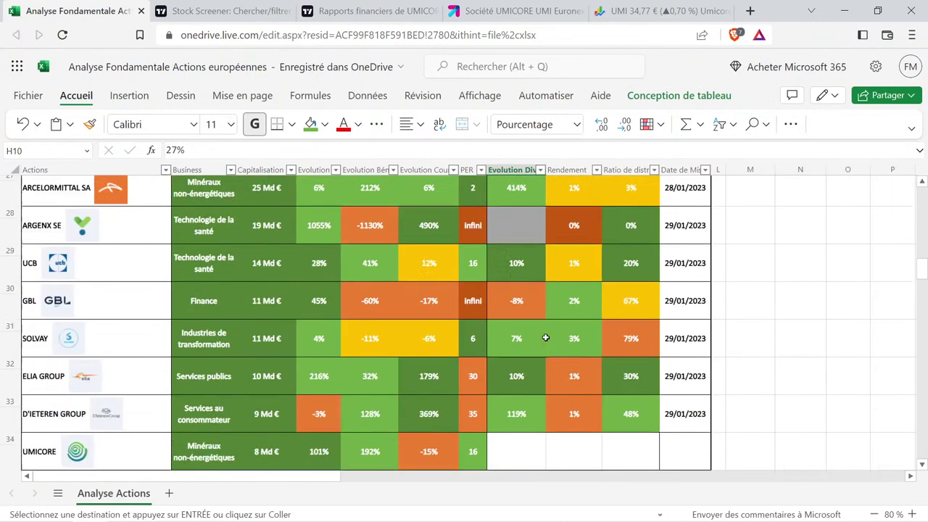
pyautogui.click(531, 329)
pyautogui.hotkey('ctrl', 'v')
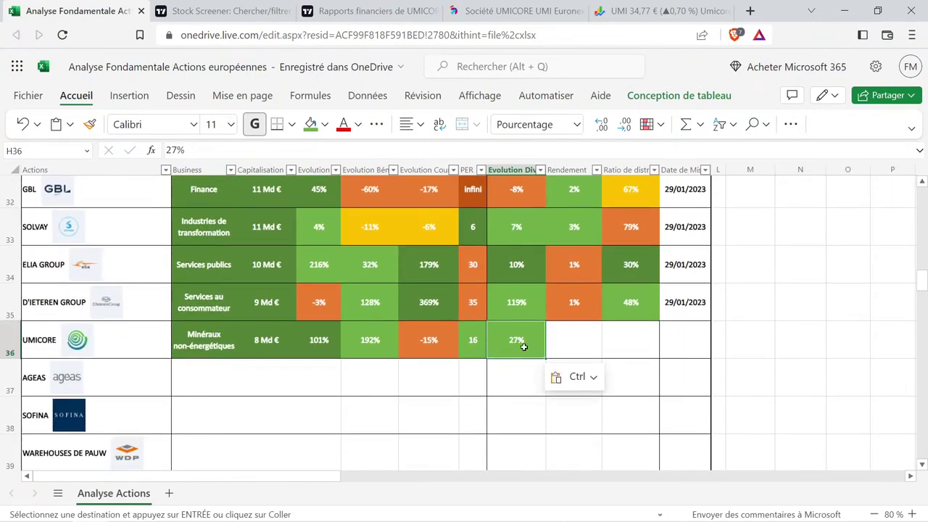
# Set Umicore's Evolution Dividendes to 14%.
pyautogui.doubleClick(516, 342)
pyautogui.press('BackSpace')
pyautogui.press('BackSpace')
pyautogui.write('4')
pyautogui.press('BackSpace')
pyautogui.write('14')
pyautogui.press('Return')
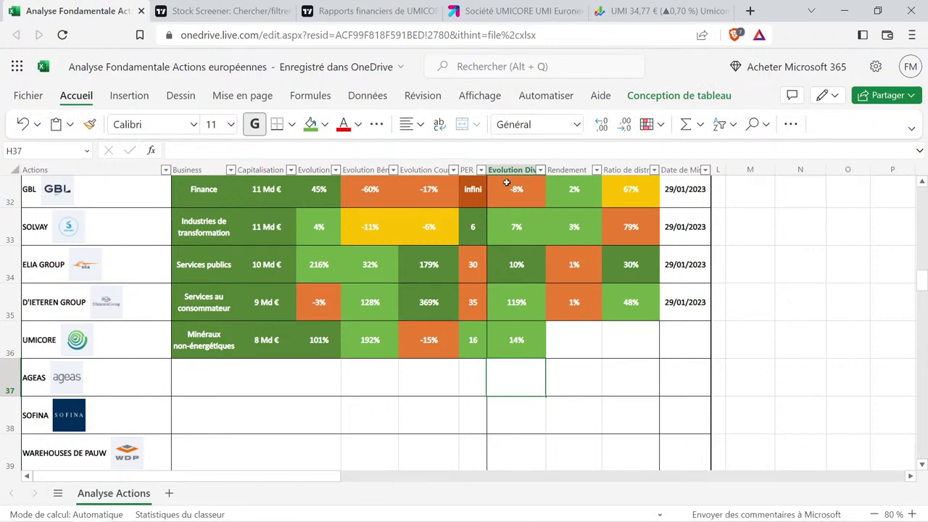
# Switch to Umicore's TradingView page and check the dividend yield in the header figures.
pyautogui.click(370, 11)
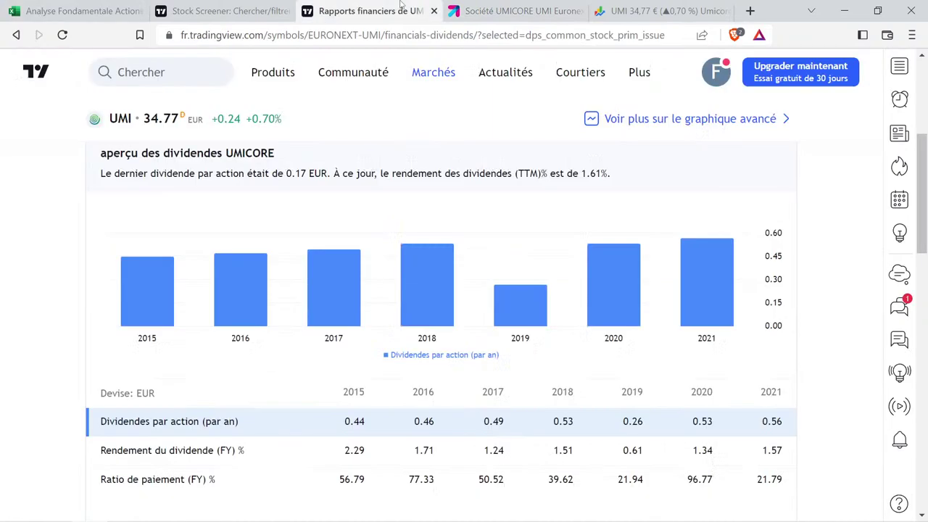
pyautogui.scroll(4, 652, 305)
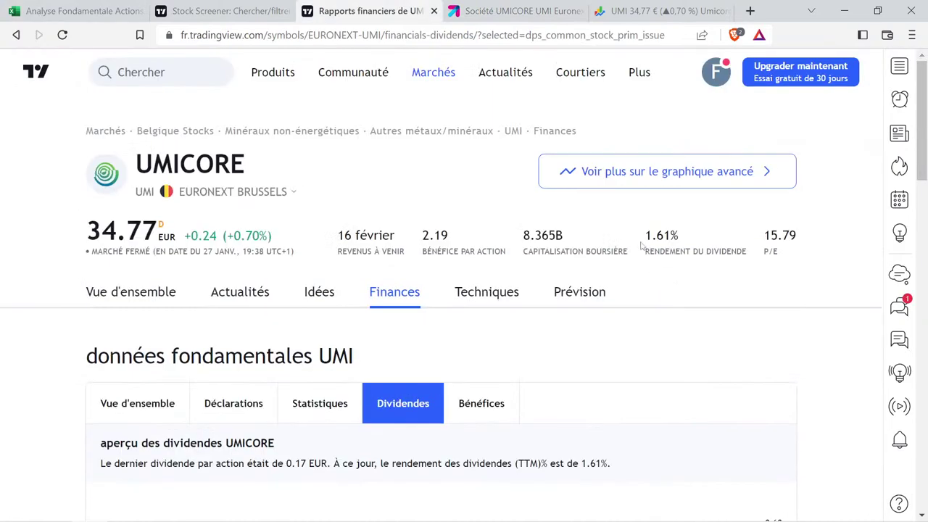
pyautogui.moveTo(644, 239); pyautogui.dragTo(729, 253)
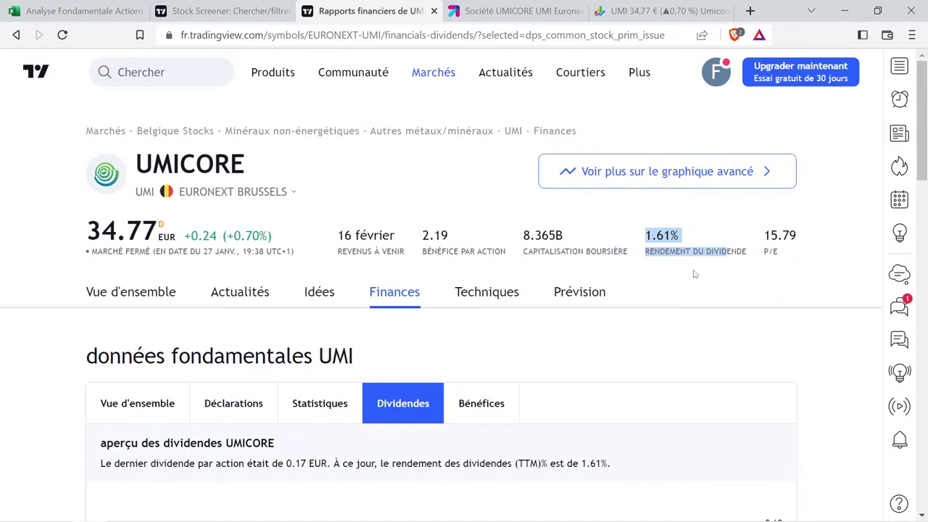
# Back in the Excel table, copy Universal Music Group's yellow 2% Rendement cell into Umicore's Rendement cell.
pyautogui.click(80, 11)
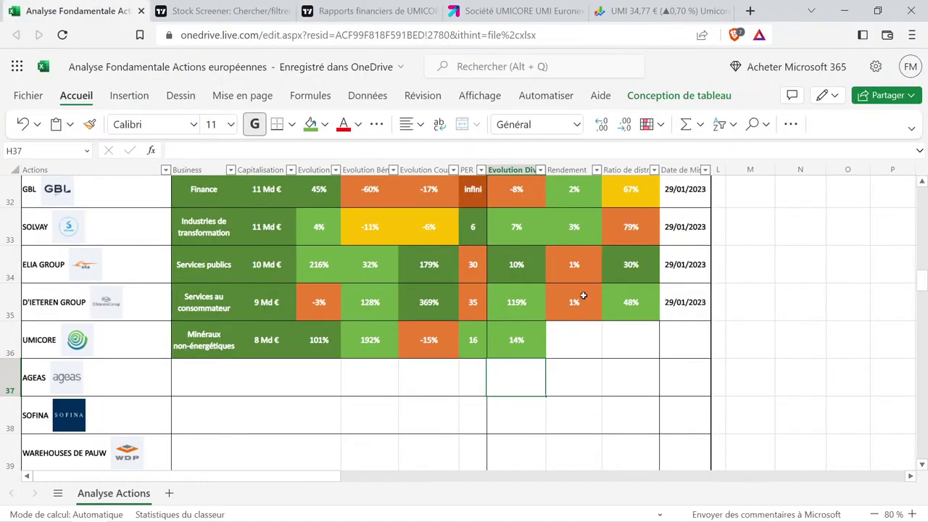
pyautogui.scroll(2, 583, 298)
pyautogui.scroll(2, 588, 316)
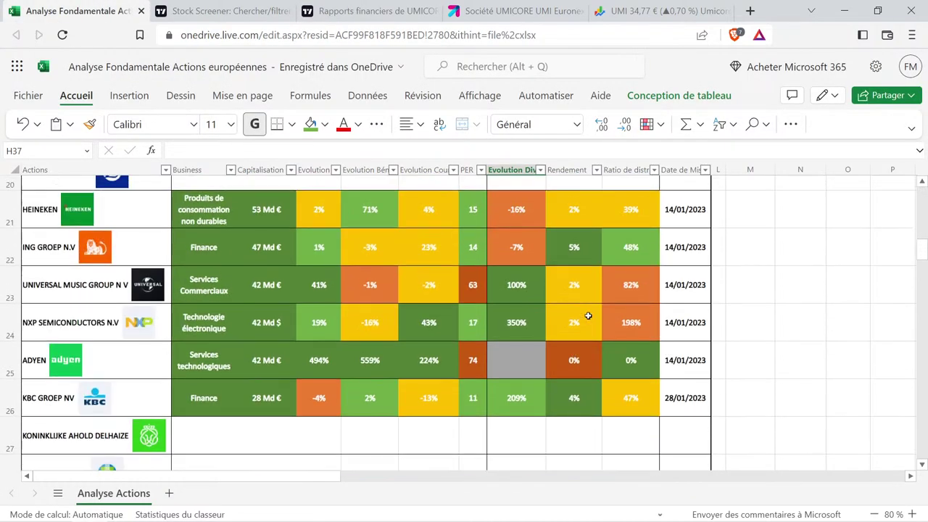
pyautogui.click(587, 301)
pyautogui.hotkey('ctrl', 'c')
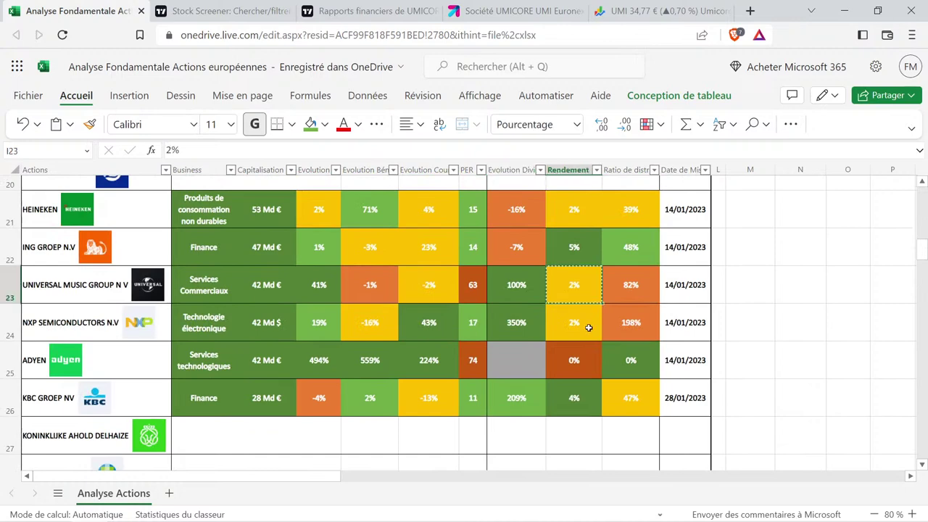
pyautogui.scroll(-5, 588, 326)
pyautogui.scroll(2, 574, 380)
pyautogui.click(575, 409)
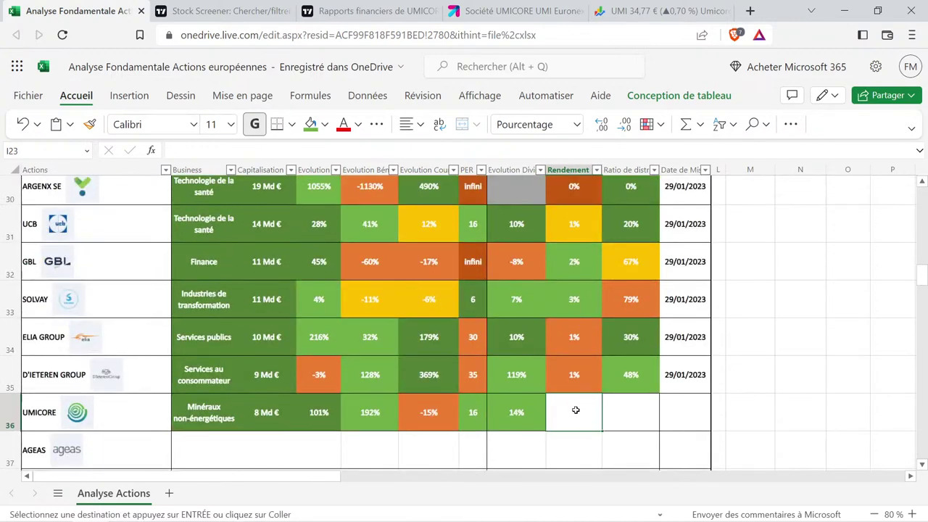
pyautogui.hotkey('ctrl', 'v')
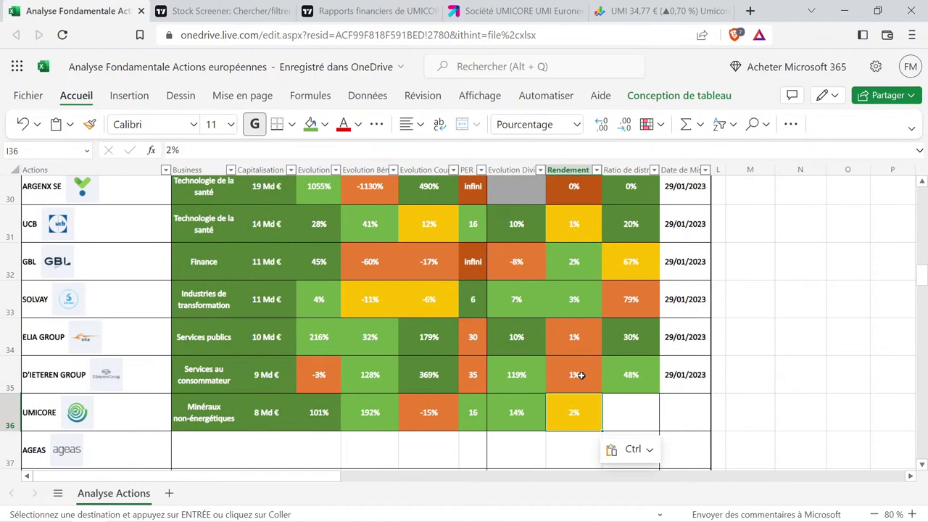
# Examine Umicore's yearly payout ratios (Ratio de paiement) from 2017 to 2021 in TradingView's dividend table.
pyautogui.click(369, 11)
pyautogui.click(53, 265)
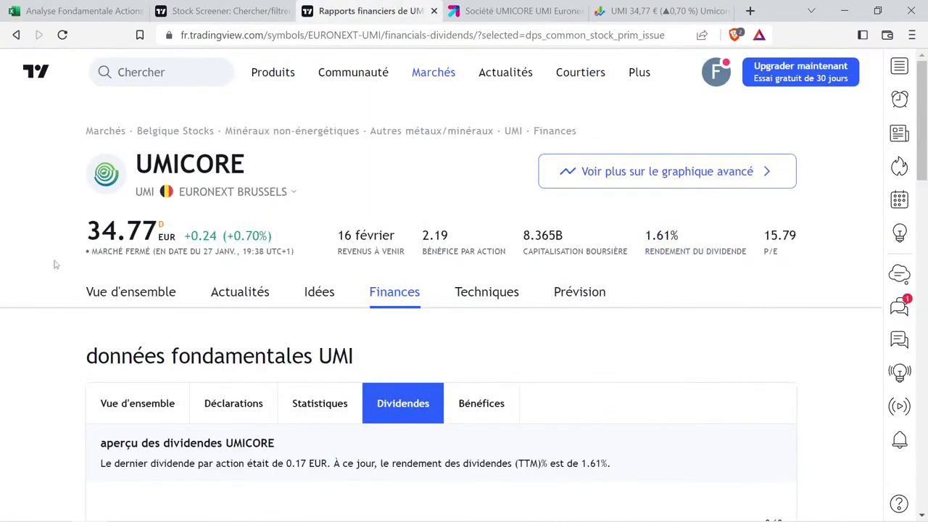
pyautogui.scroll(-3, 54, 264)
pyautogui.moveTo(556, 413)
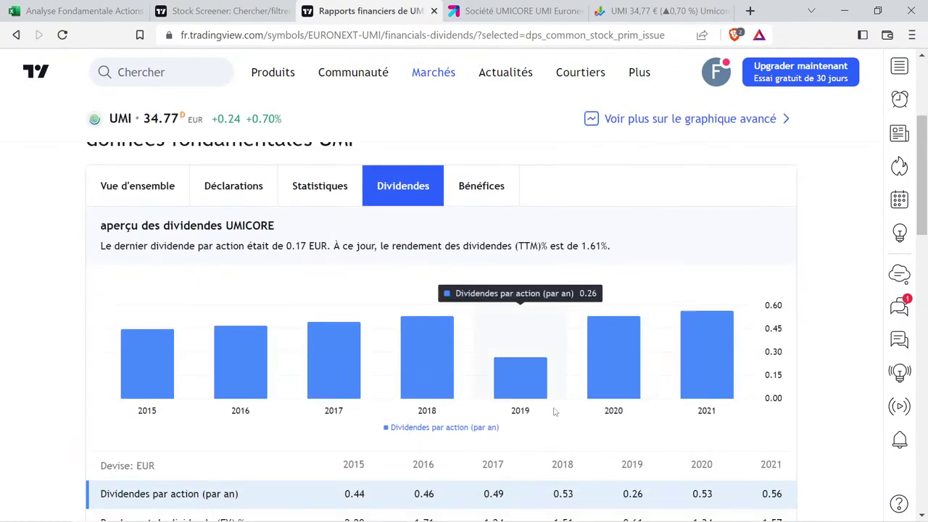
pyautogui.scroll(-3, 68, 318)
pyautogui.click(160, 334)
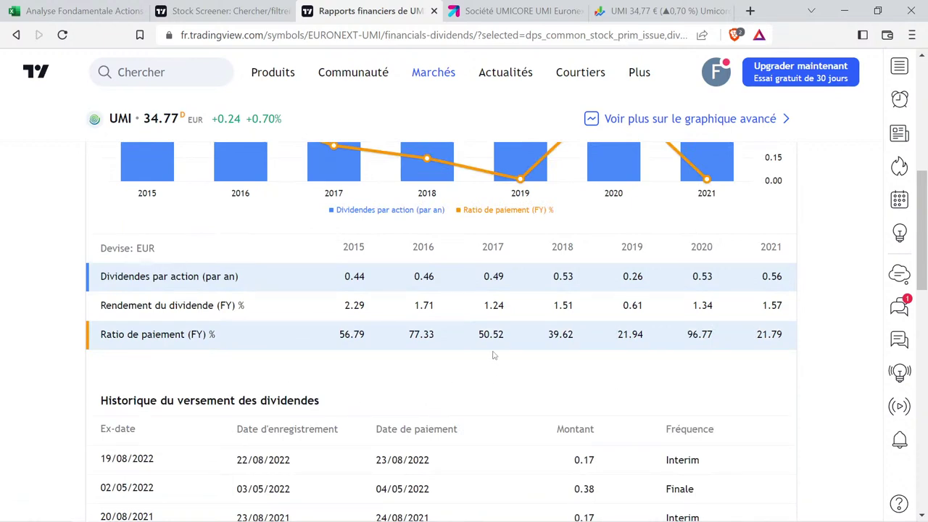
pyautogui.moveTo(482, 341); pyautogui.dragTo(648, 347)
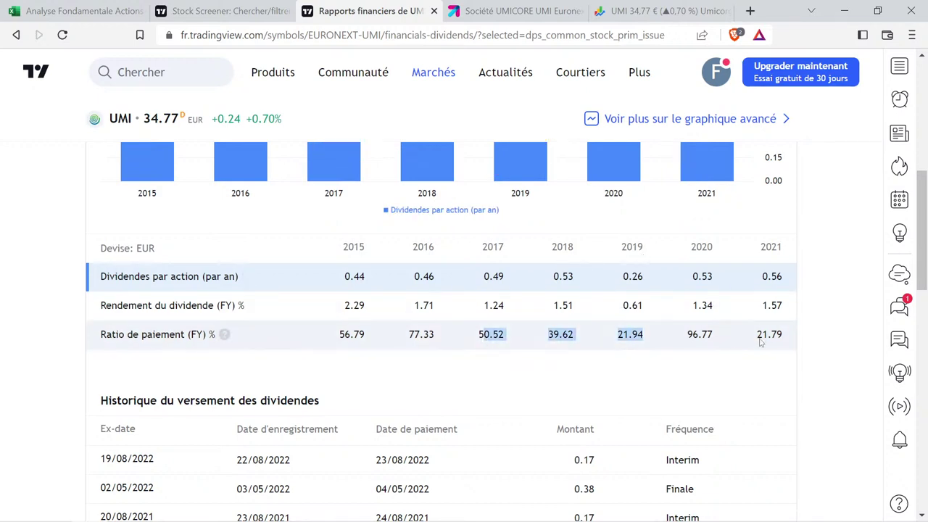
pyautogui.moveTo(760, 343); pyautogui.dragTo(794, 344)
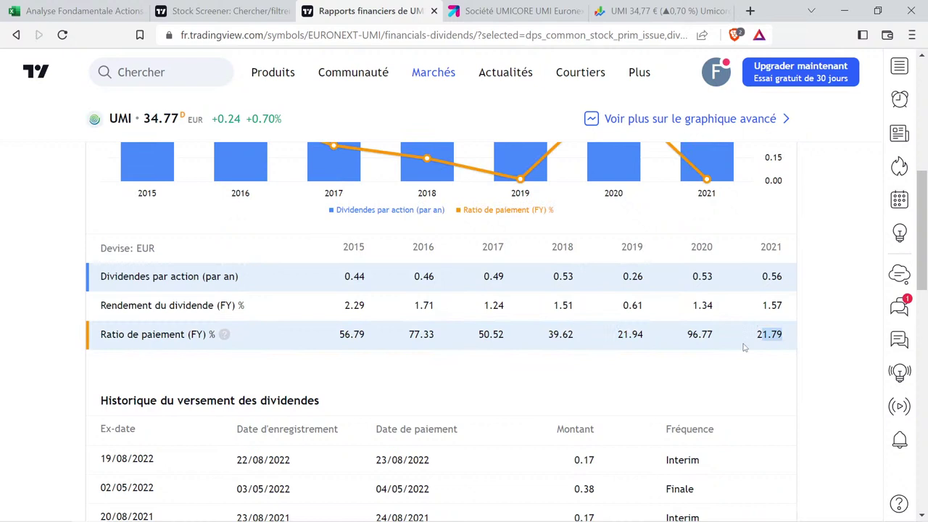
pyautogui.moveTo(689, 335); pyautogui.dragTo(714, 343)
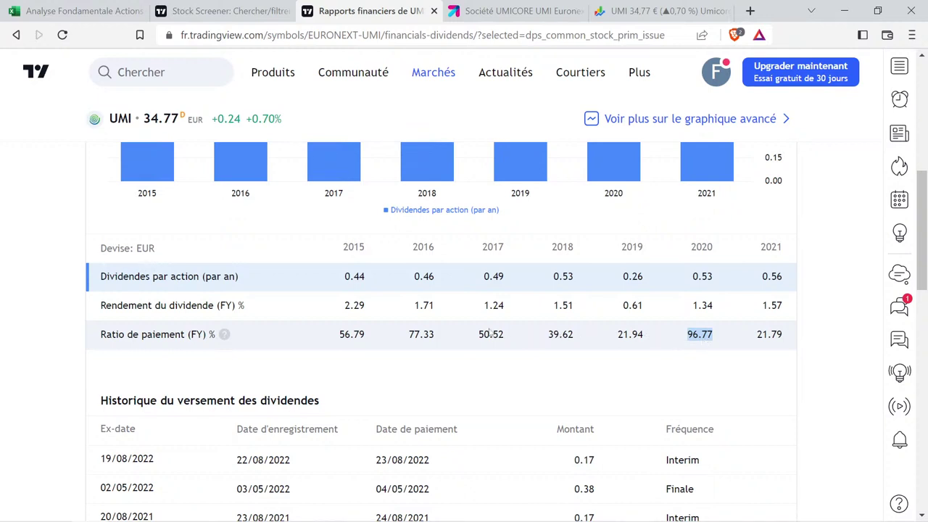
pyautogui.moveTo(478, 338); pyautogui.dragTo(507, 340)
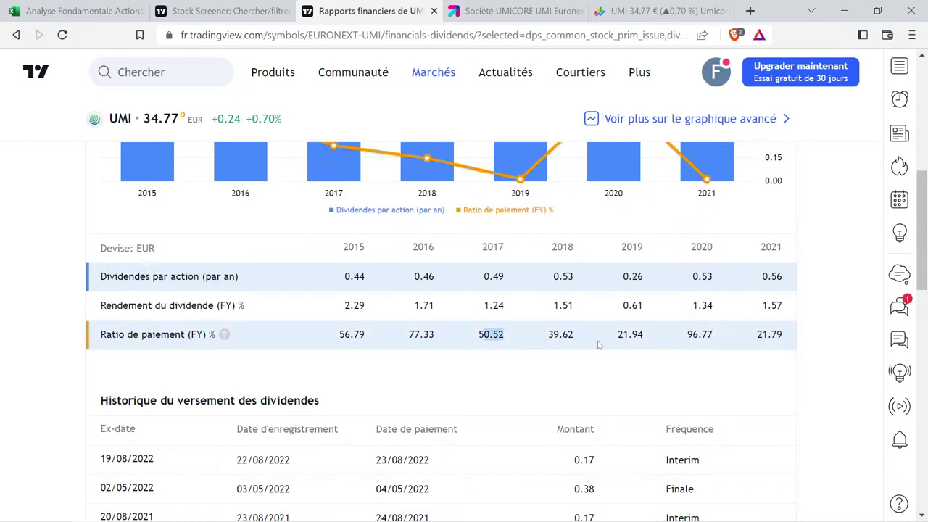
pyautogui.click(697, 344)
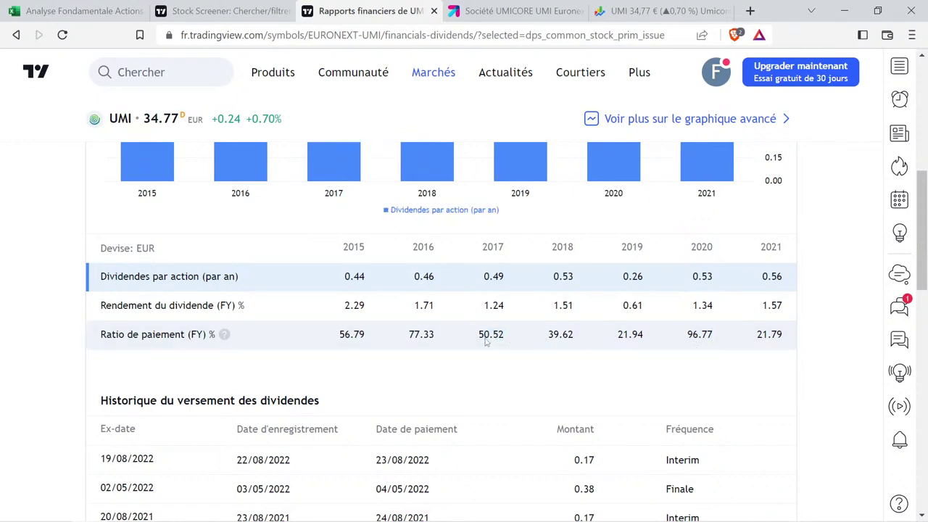
# Copy the 2017 to 2021 payout ratios from TradingView into the Excel average calculator, starting at cell R1.
pyautogui.moveTo(478, 339); pyautogui.dragTo(777, 356)
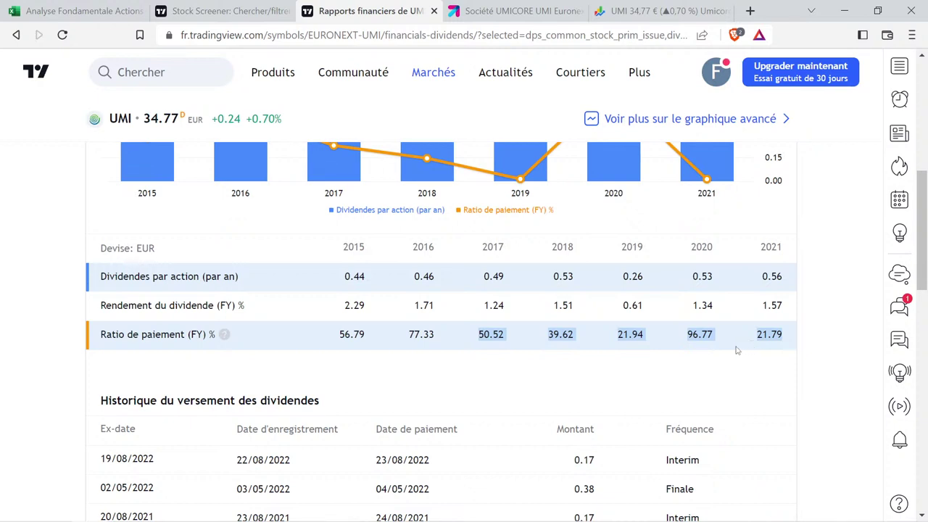
pyautogui.click(80, 10)
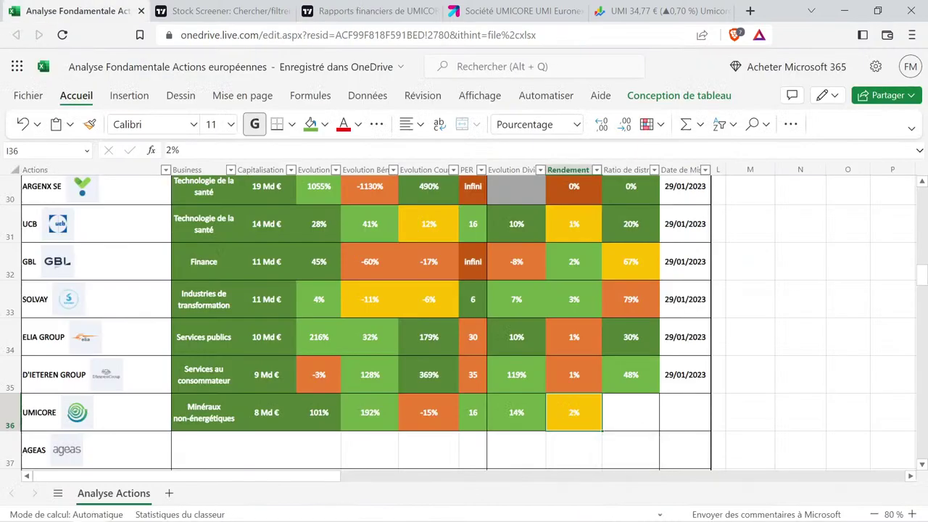
pyautogui.click(801, 297)
pyautogui.scroll(10, 803, 297)
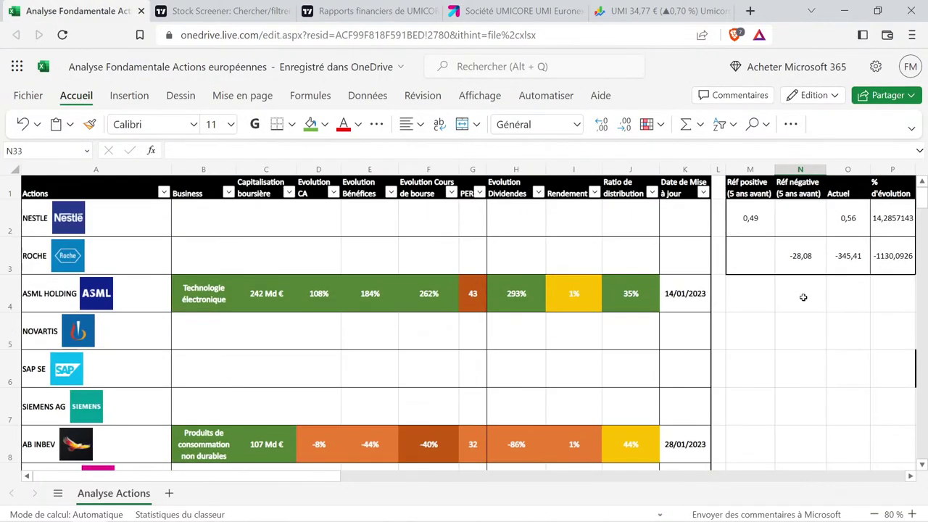
pyautogui.click(803, 297)
pyautogui.press('Right')
pyautogui.press('Right')
pyautogui.press('Right')
pyautogui.press('Right')
pyautogui.press('Right')
pyautogui.press('Right')
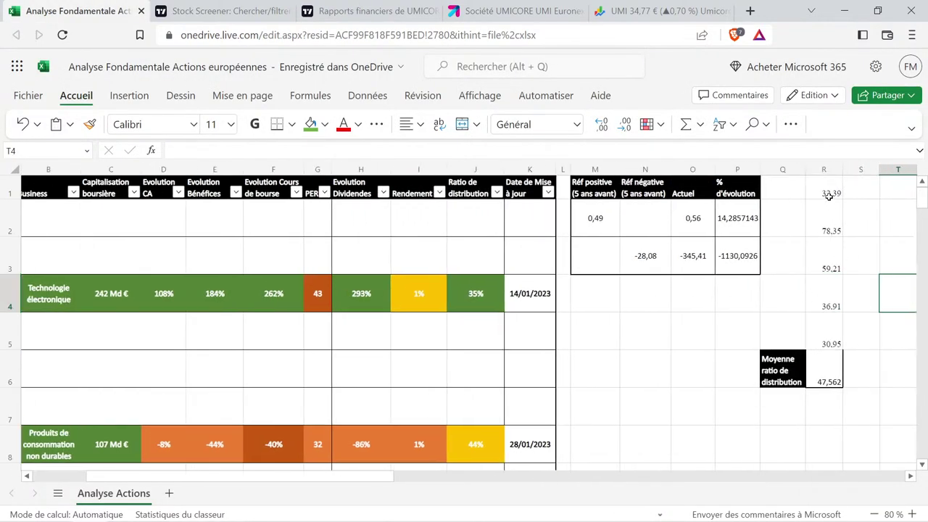
pyautogui.click(829, 194)
pyautogui.hotkey('ctrl', 'v')
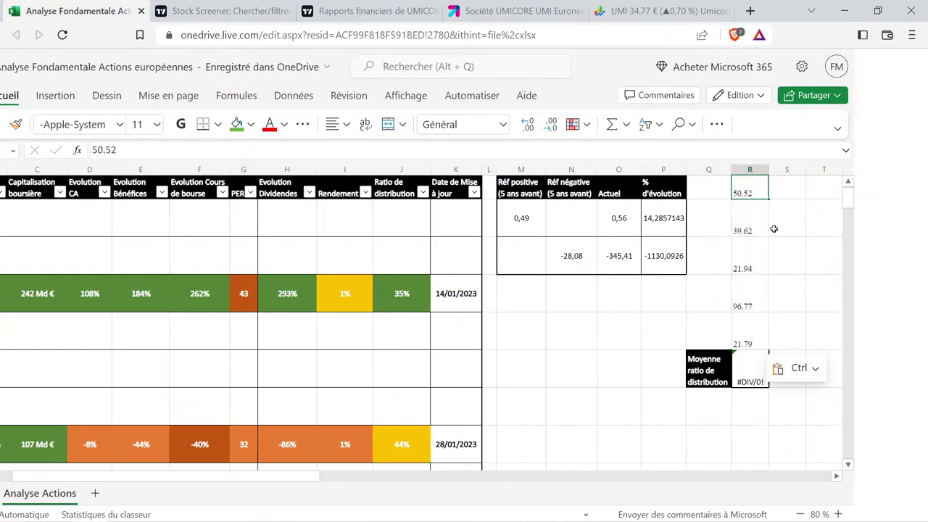
# Re-enter the payout ratios in R1 to R5 with decimal commas: 50,52, 39,62, 21,94, 96,77 and 21,79.
pyautogui.write('50,52')
pyautogui.press('Return')
pyautogui.write('39,62')
pyautogui.press('Return')
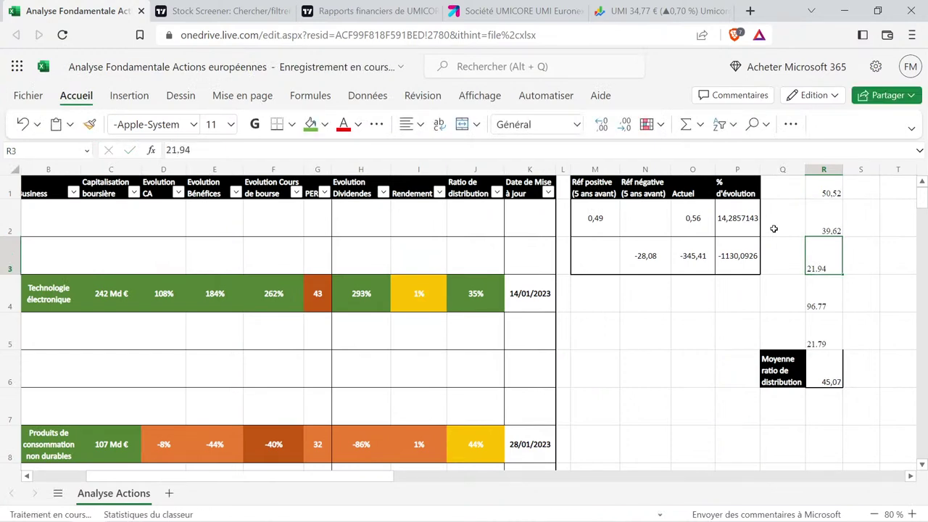
pyautogui.write('21,94')
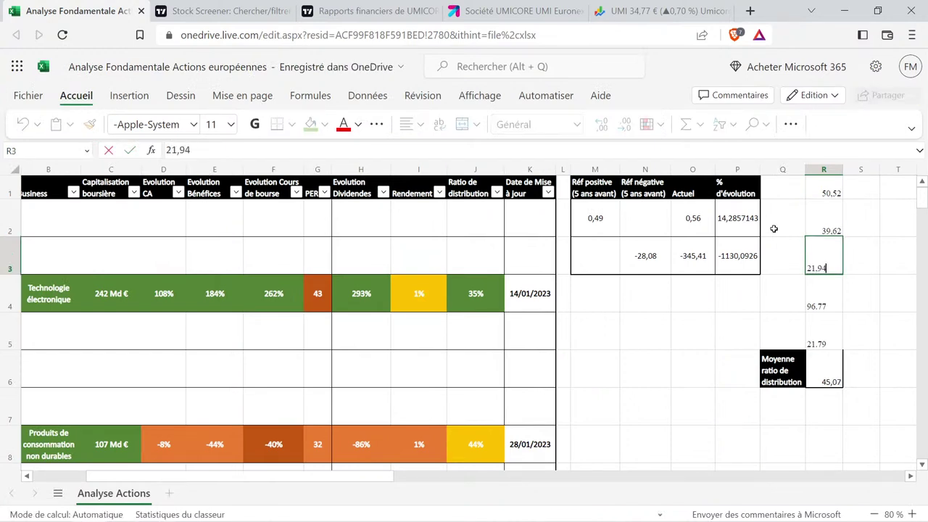
pyautogui.press('Return')
pyautogui.write('96,77')
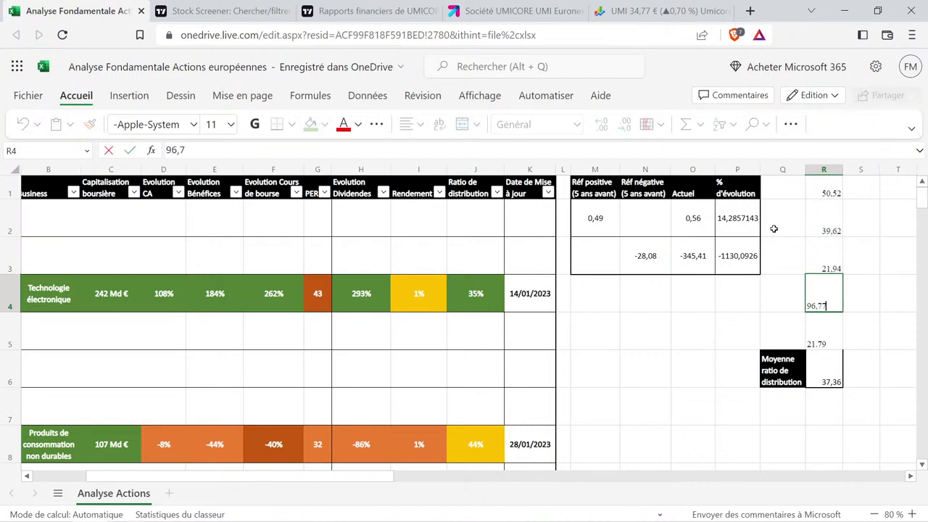
pyautogui.press('Return')
pyautogui.write('21,7')
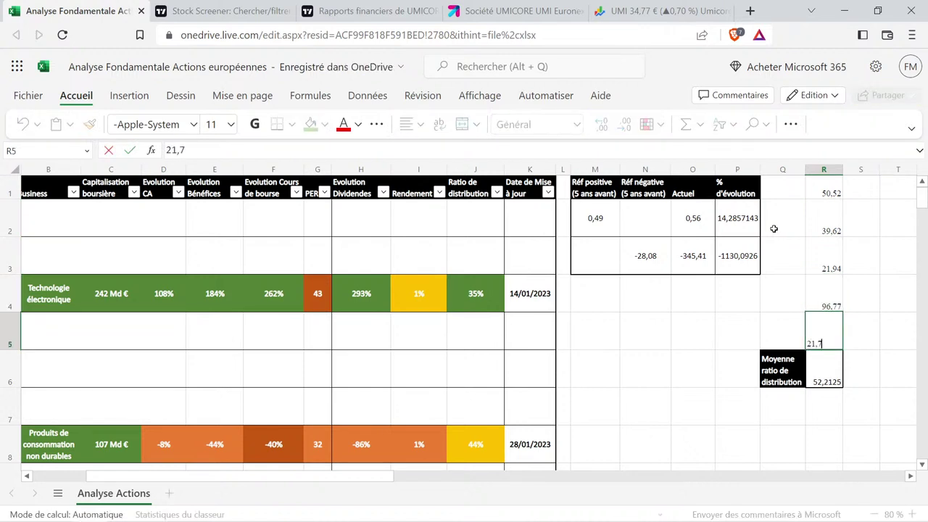
pyautogui.write('9')
pyautogui.press('Return')
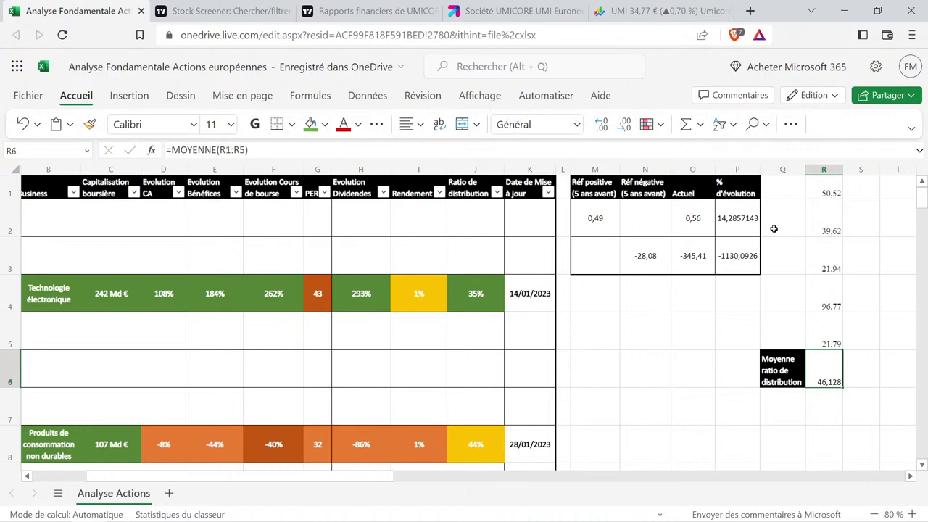
# Copy ING Groep's light green 48% Ratio de distribution cell into Umicore's Ratio de distribution cell.
pyautogui.scroll(-3, 487, 333)
pyautogui.scroll(1, 483, 338)
pyautogui.scroll(1, 482, 338)
pyautogui.scroll(-5, 481, 335)
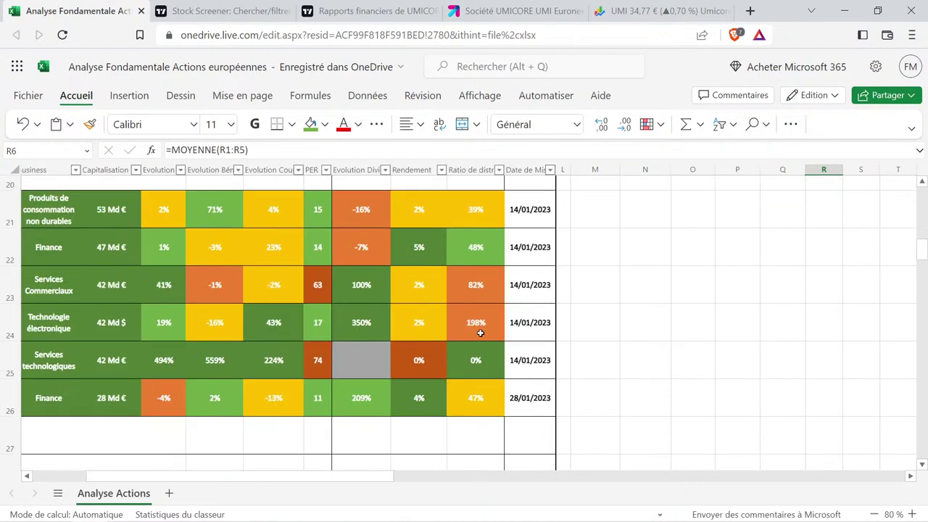
pyautogui.click(482, 260)
pyautogui.hotkey('ctrl', 'c')
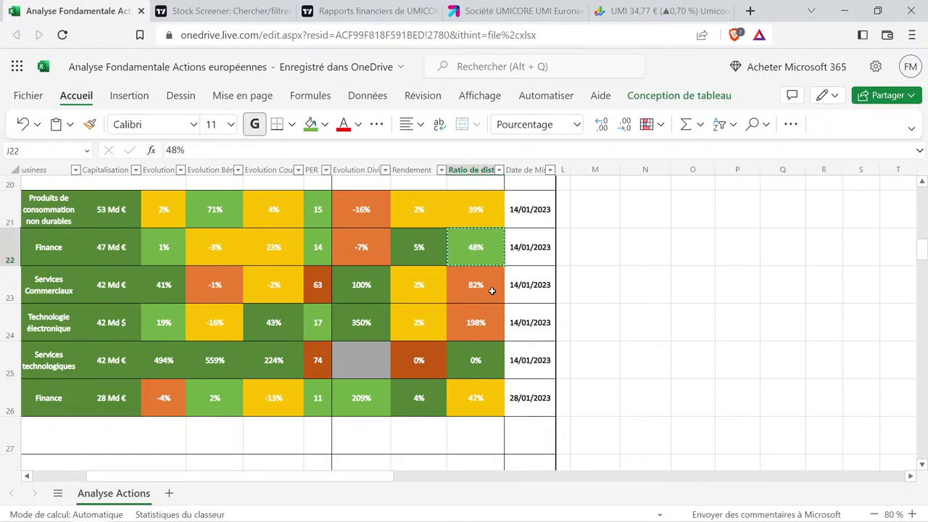
pyautogui.scroll(-5, 492, 289)
pyautogui.click(487, 203)
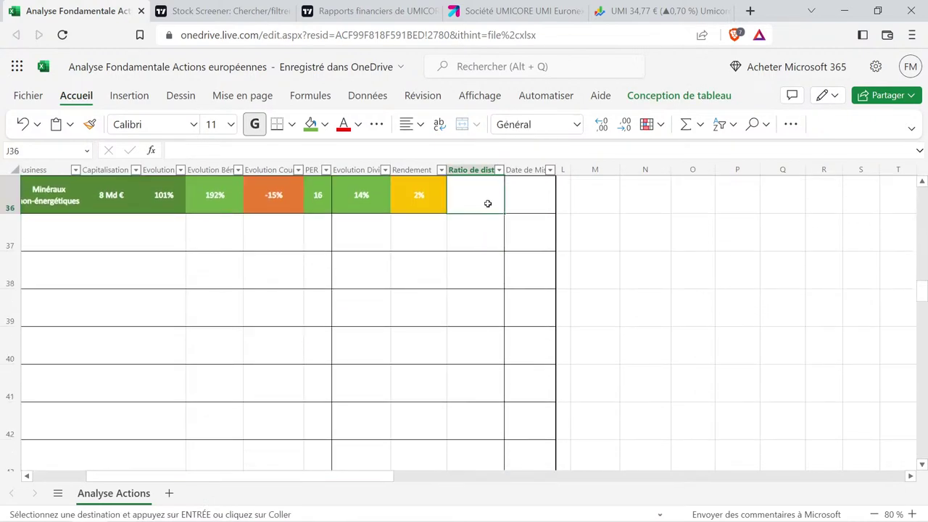
pyautogui.hotkey('ctrl', 'v')
# Set Umicore's Ratio de distribution to 46%.
pyautogui.doubleClick(475, 195)
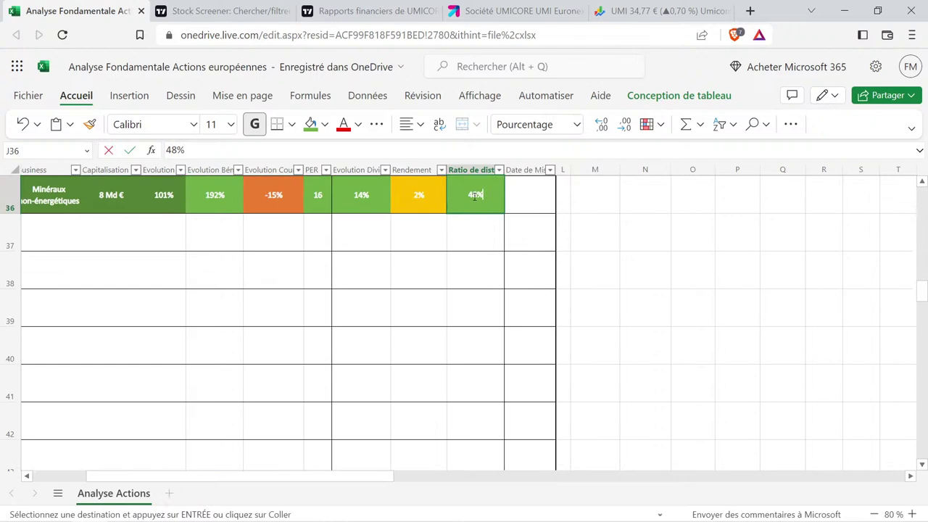
pyautogui.press('BackSpace')
pyautogui.write('6')
pyautogui.press('Return')
# Copy the update date 29/01/2023 from D'Ieteren Group's row into Umicore's row and return to the row's start.
pyautogui.scroll(1, 488, 211)
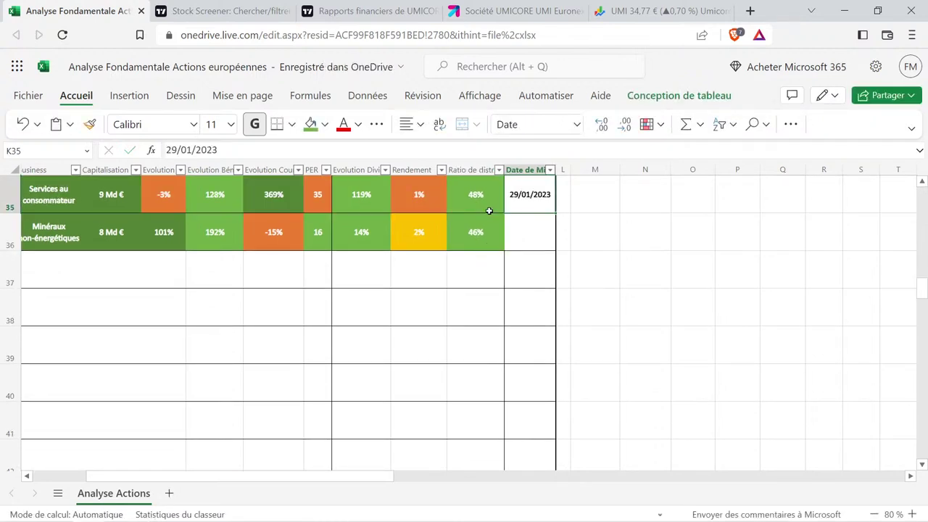
pyautogui.hotkey('ctrl', 'c')
pyautogui.press('Down')
pyautogui.hotkey('ctrl', 'v')
pyautogui.press('Left')
pyautogui.press('Home')
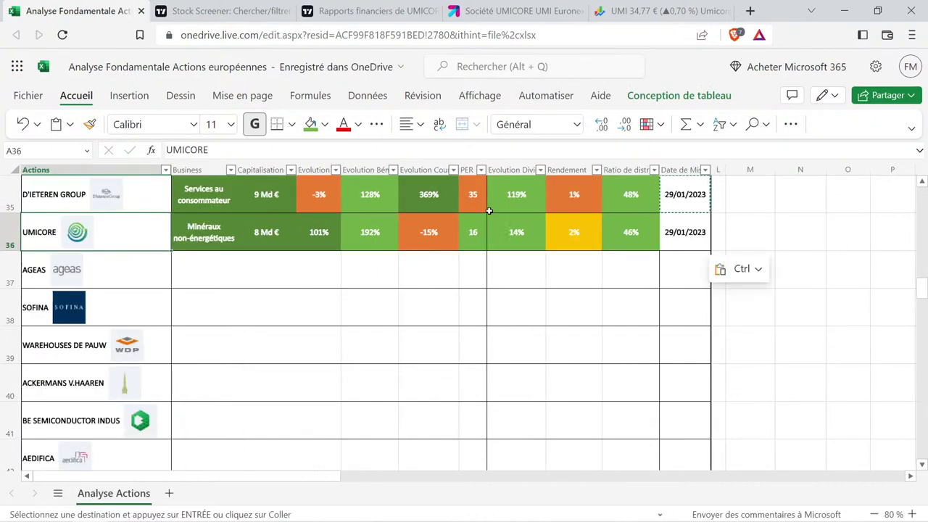
# Review UMICORE's ratings in row 36, from business and revenue evolution through PER, dividend evolution, yield and payout ratio.
pyautogui.moveTo(223, 240); pyautogui.dragTo(473, 237)
pyautogui.press('Right')
pyautogui.press('Right')
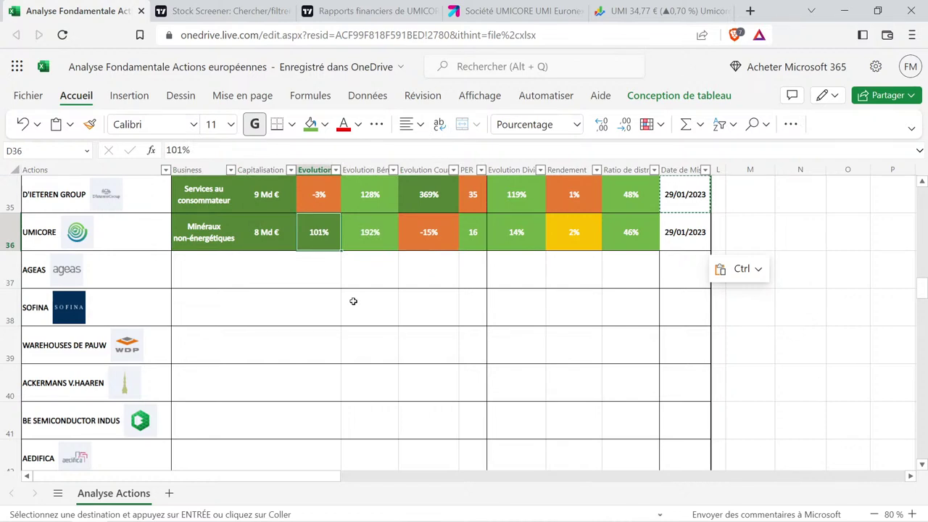
pyautogui.click(362, 233)
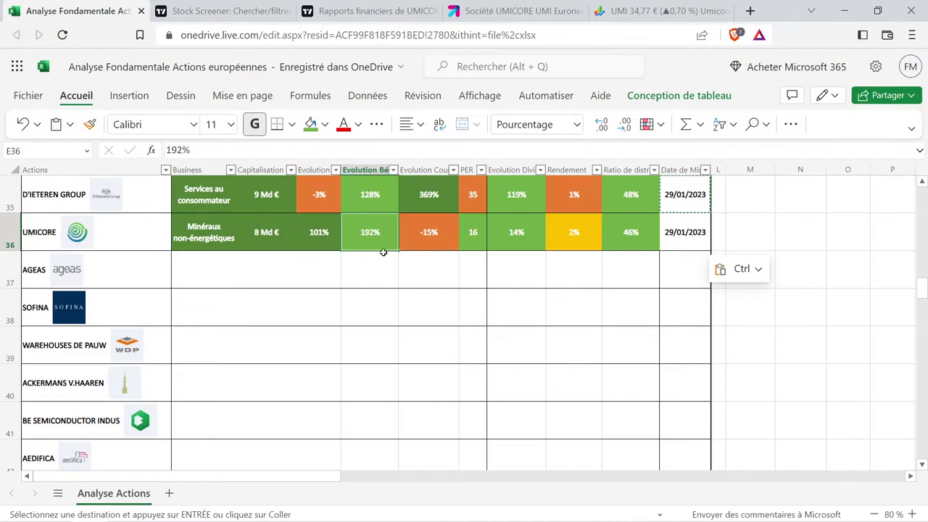
pyautogui.click(431, 246)
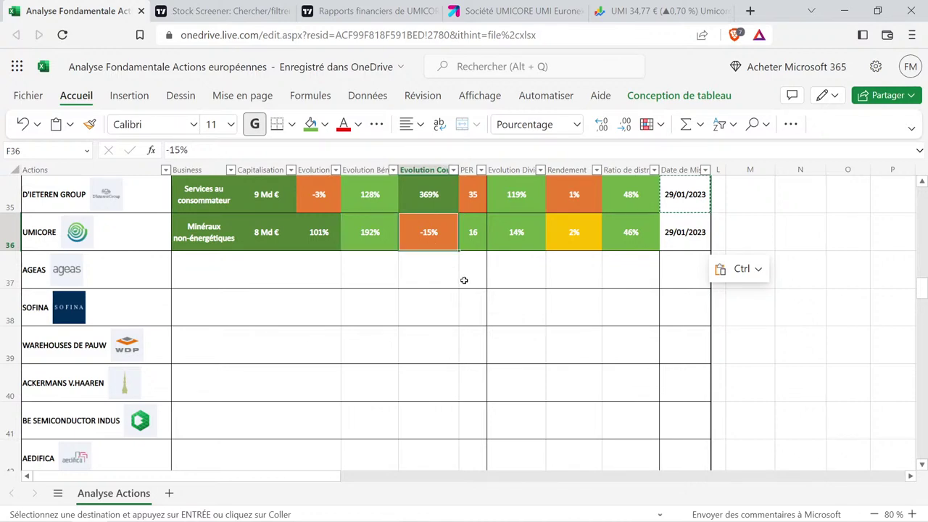
pyautogui.click(563, 233)
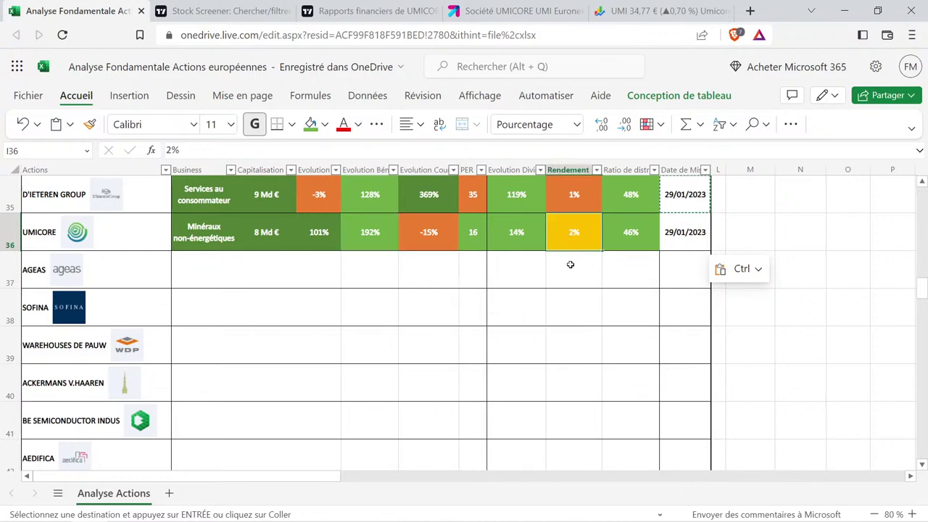
pyautogui.press('Left')
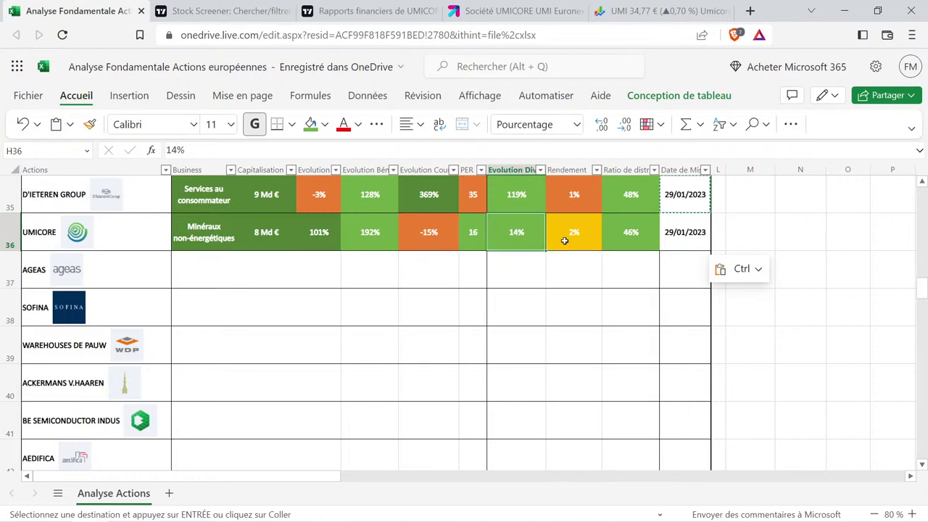
pyautogui.click(563, 234)
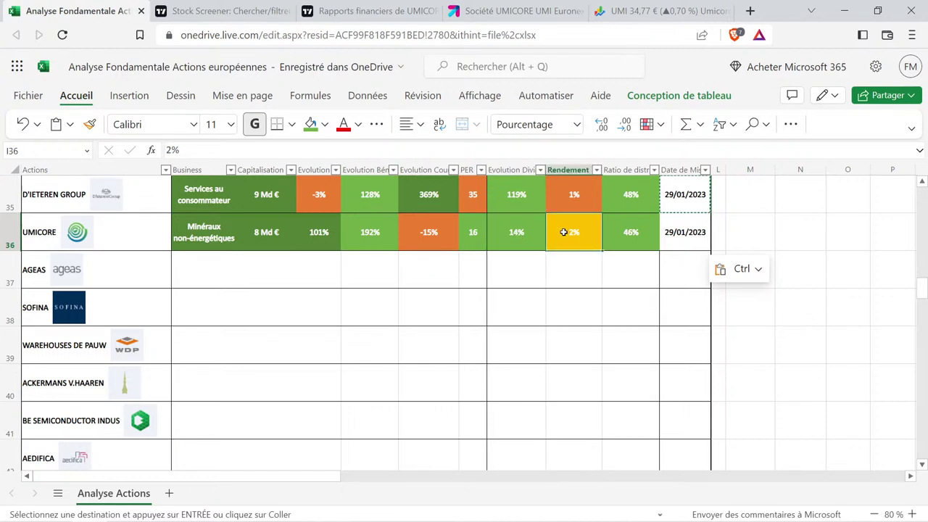
pyautogui.click(650, 233)
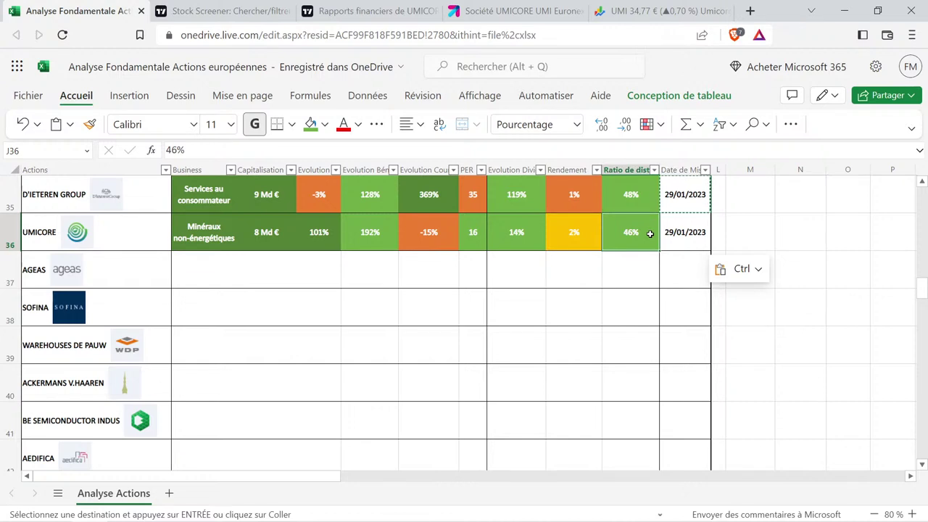
pyautogui.moveTo(738, 234); pyautogui.dragTo(55, 247)
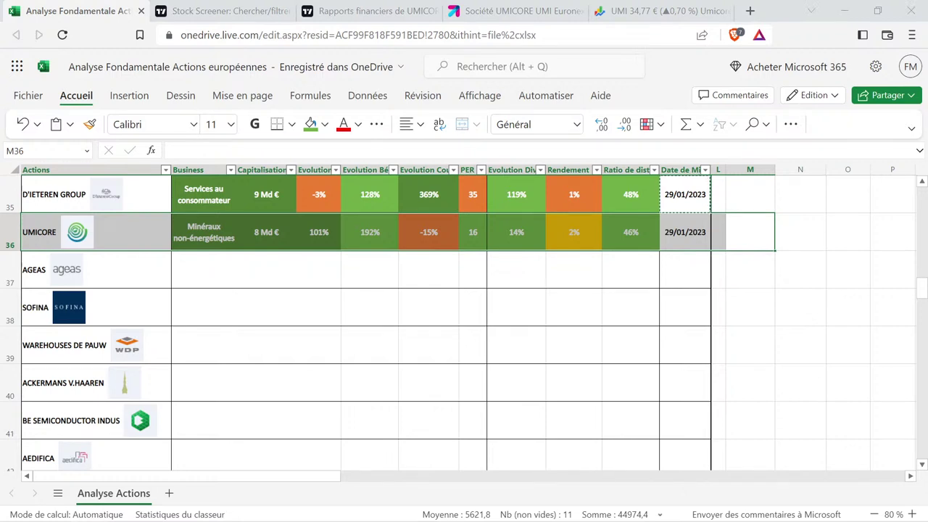
# Open the AGEAS page from the TradingView stock screener in a new tab and close the UMICORE financial reports tab.
pyautogui.click(190, 4)
pyautogui.click(52, 380)
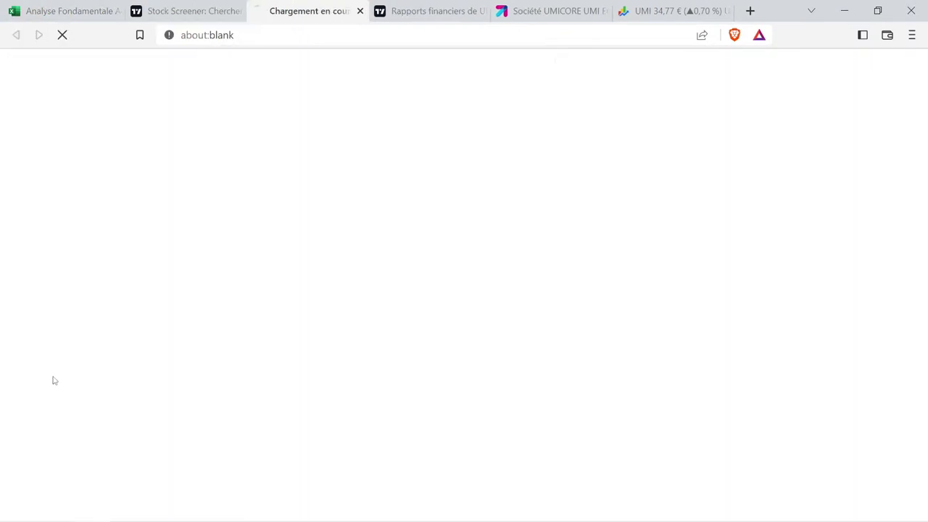
pyautogui.click(431, 9)
pyautogui.click(481, 11)
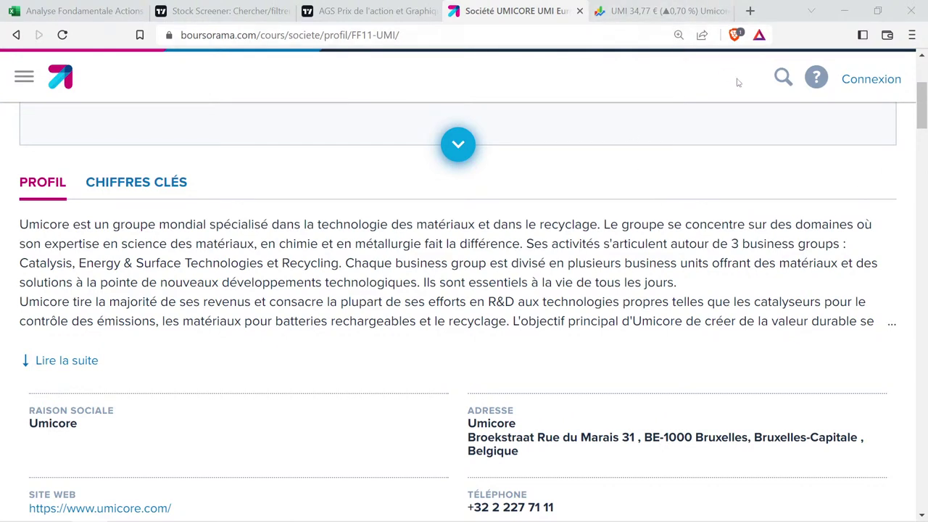
# Search Boursorama for "ags" and open the company information of AGEAS on Euronext Bruxelles.
pyautogui.click(783, 77)
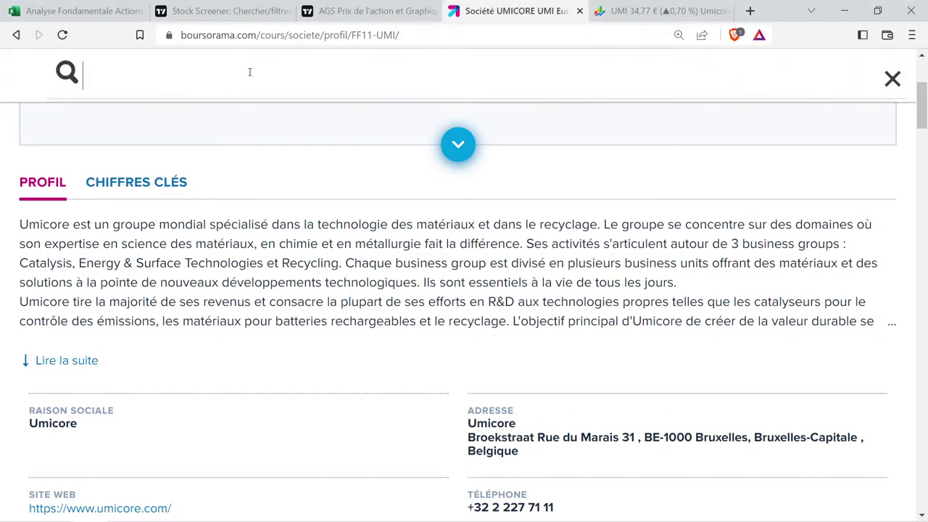
pyautogui.write('ags')
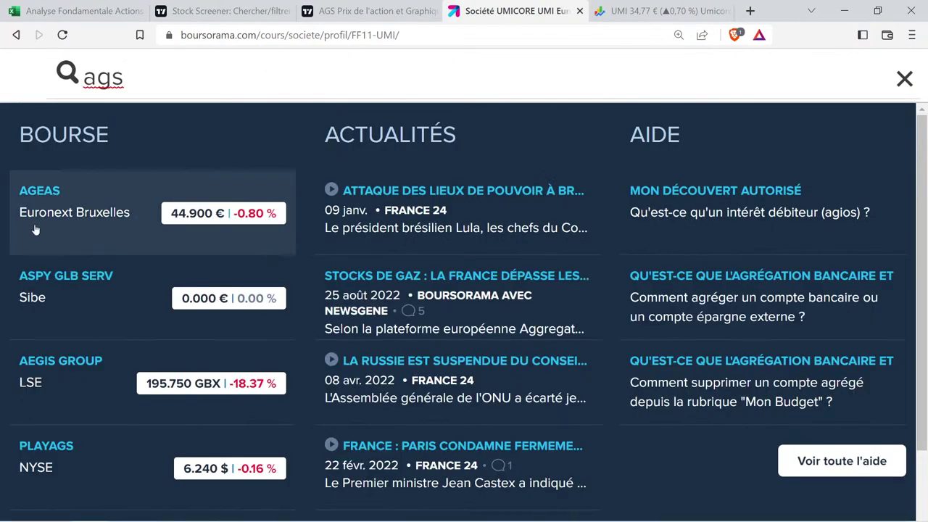
pyautogui.click(69, 200)
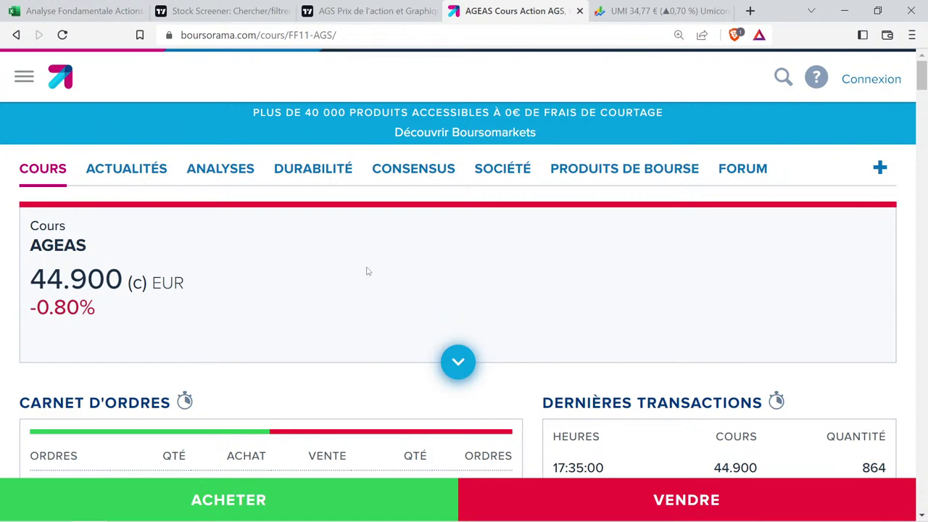
pyautogui.hotkey('ctrl', '-')
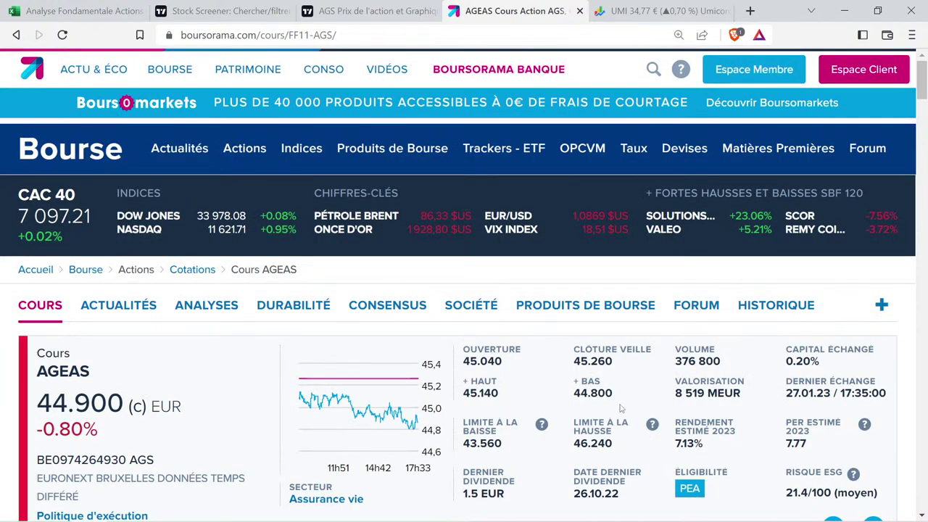
pyautogui.hotkey('ctrl', '+')
pyautogui.click(517, 179)
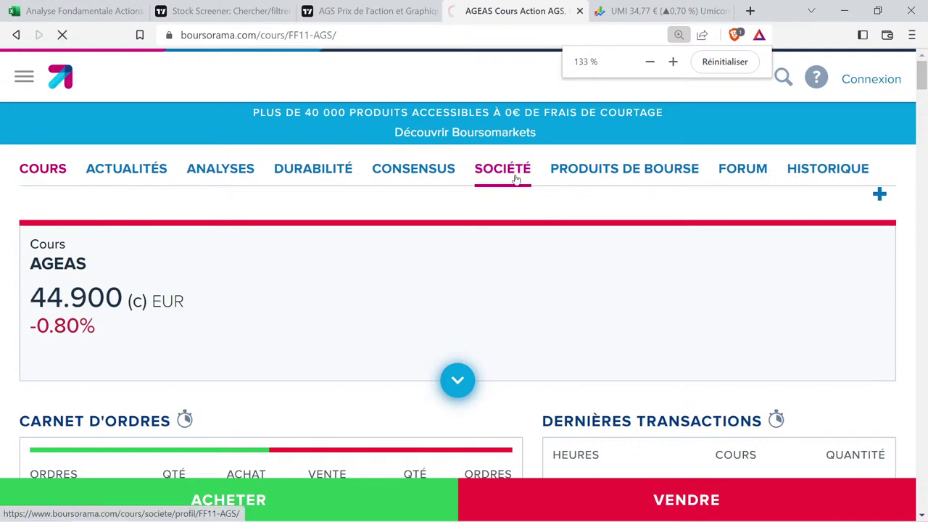
# Expand the AGEAS company profile and read its insurance business, history, geographic markets and partnerships.
pyautogui.scroll(-3, 117, 376)
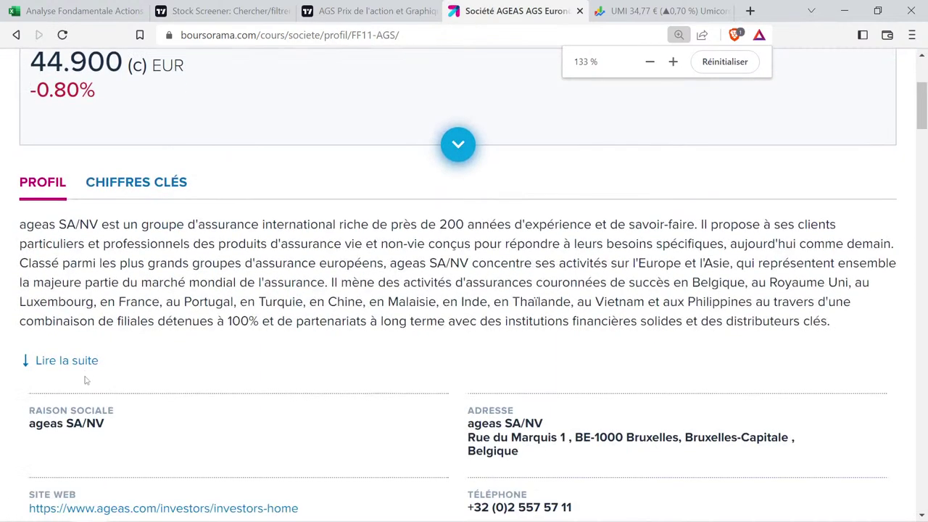
pyautogui.click(84, 366)
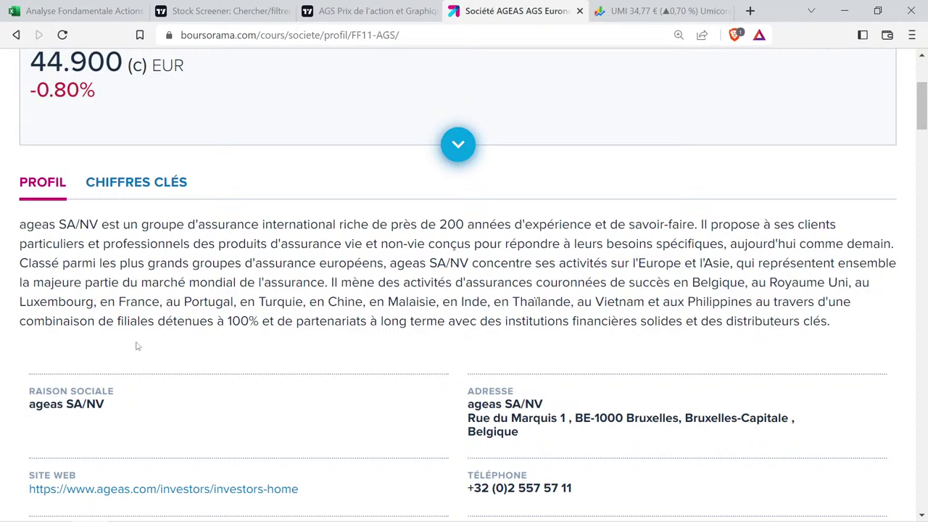
pyautogui.moveTo(129, 226); pyautogui.dragTo(698, 225)
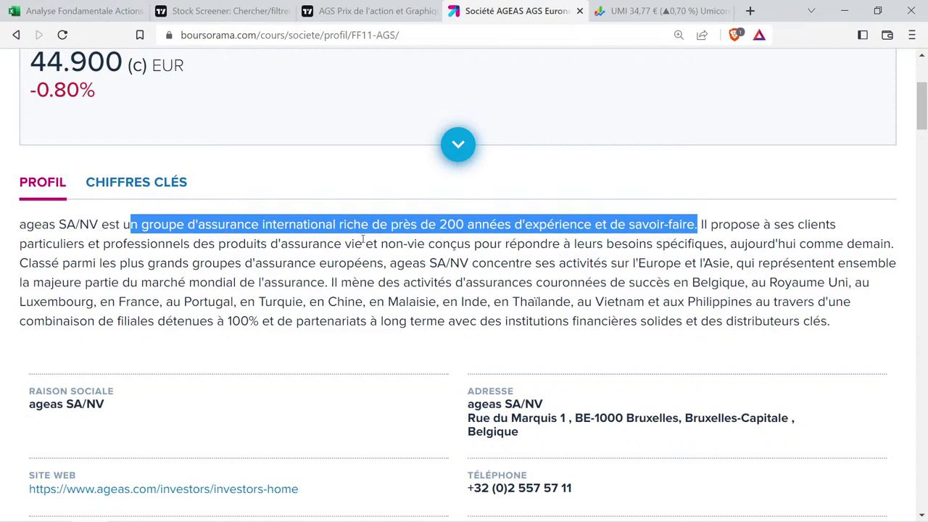
pyautogui.moveTo(717, 224); pyautogui.dragTo(892, 249)
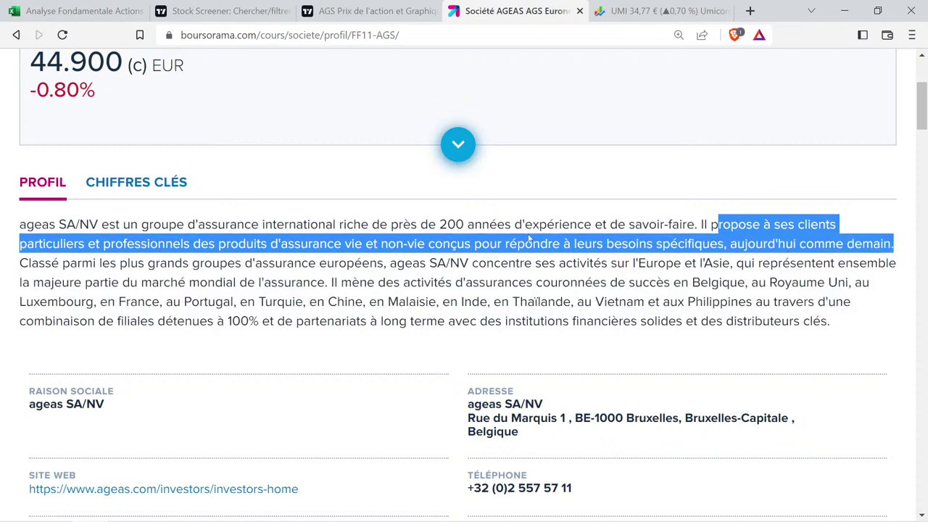
pyautogui.moveTo(437, 222); pyautogui.dragTo(476, 225)
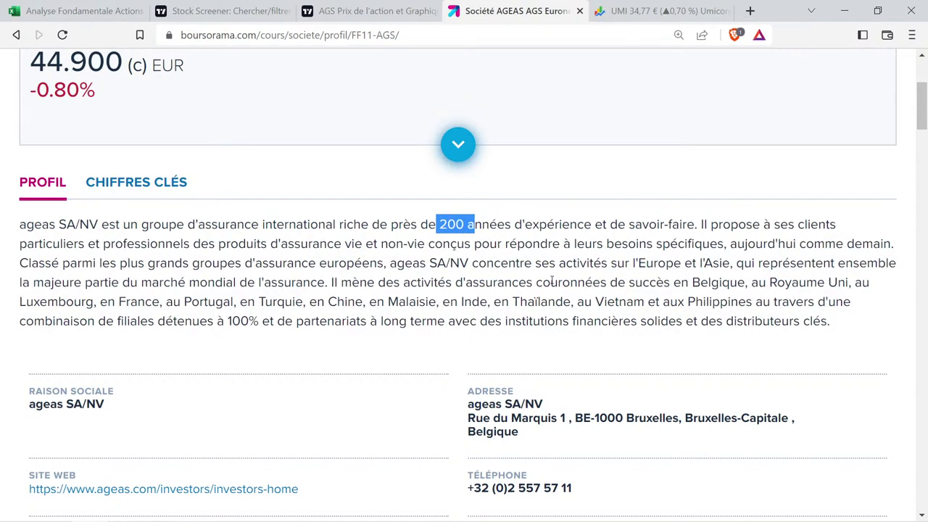
pyautogui.moveTo(52, 265); pyautogui.dragTo(324, 284)
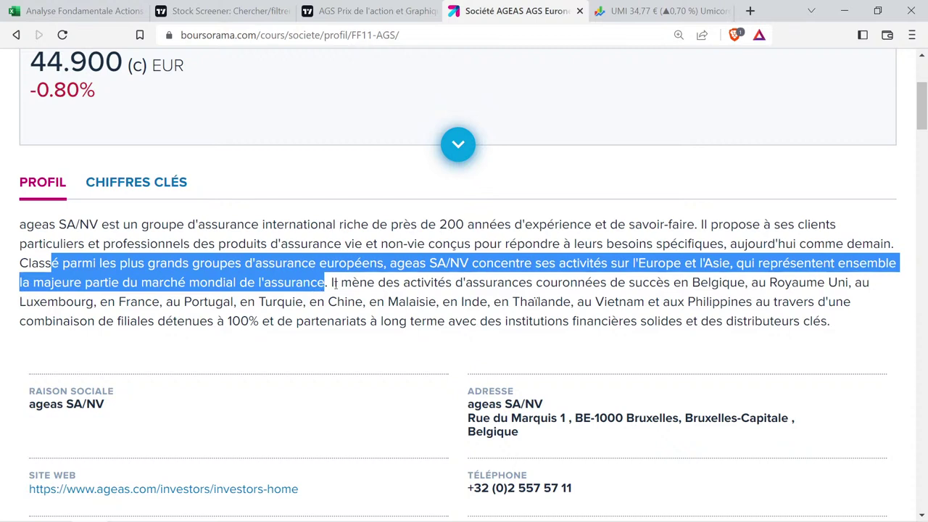
pyautogui.moveTo(335, 283); pyautogui.dragTo(831, 333)
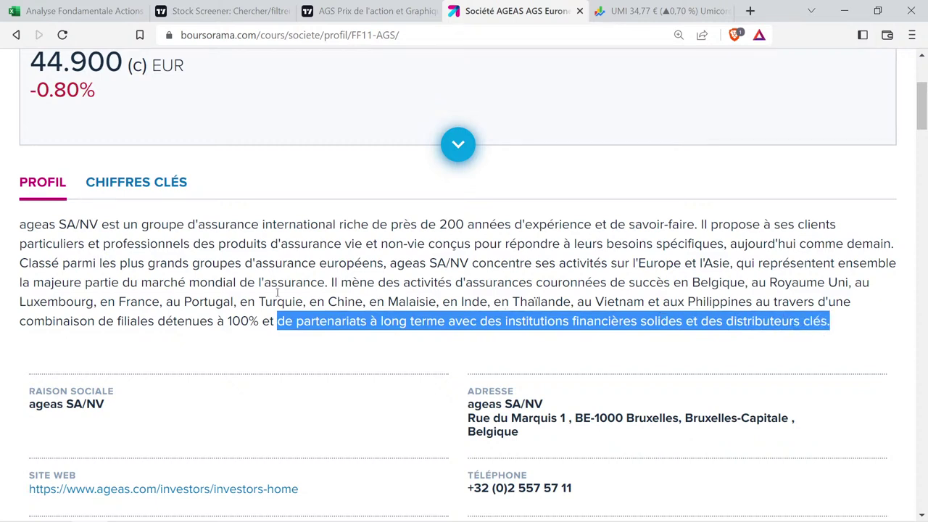
pyautogui.moveTo(161, 224); pyautogui.dragTo(311, 225)
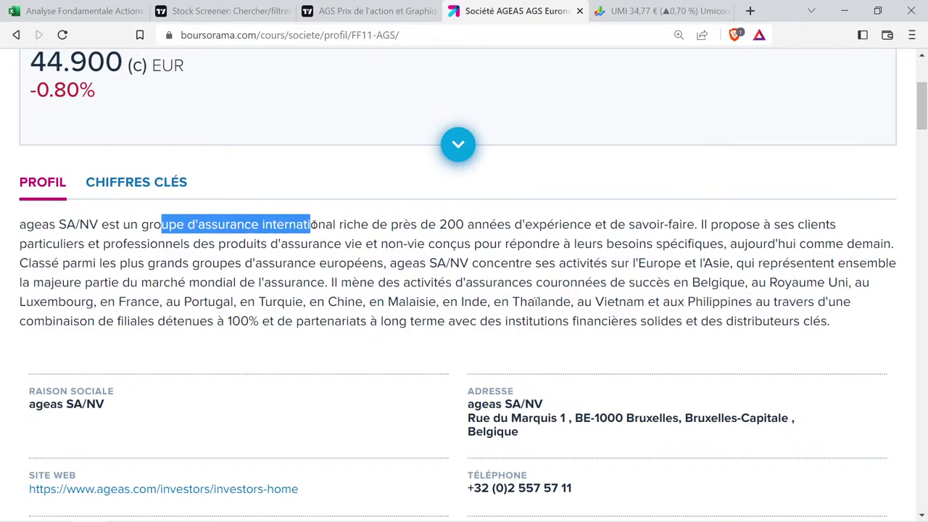
pyautogui.moveTo(279, 244); pyautogui.dragTo(442, 244)
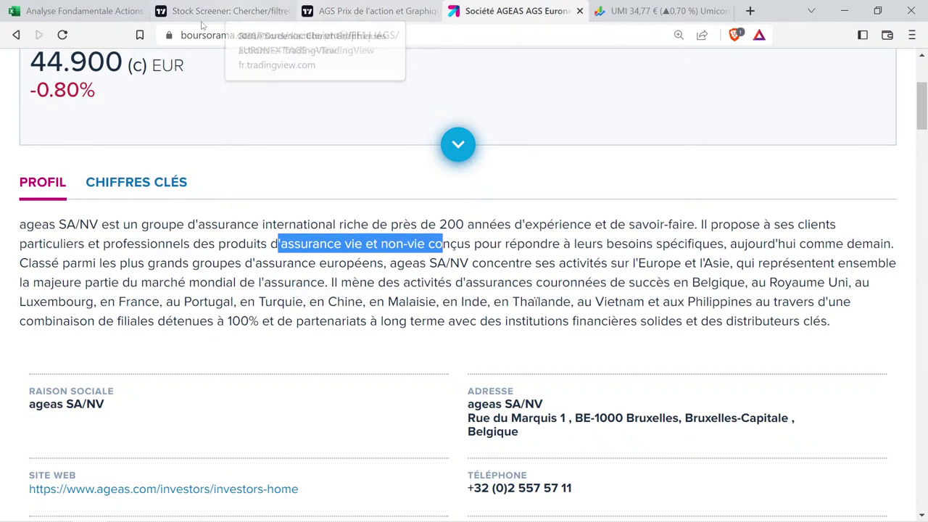
# Return to the Excel workbook and copy UMICORE's Business cell into the AGEAS row.
pyautogui.click(80, 11)
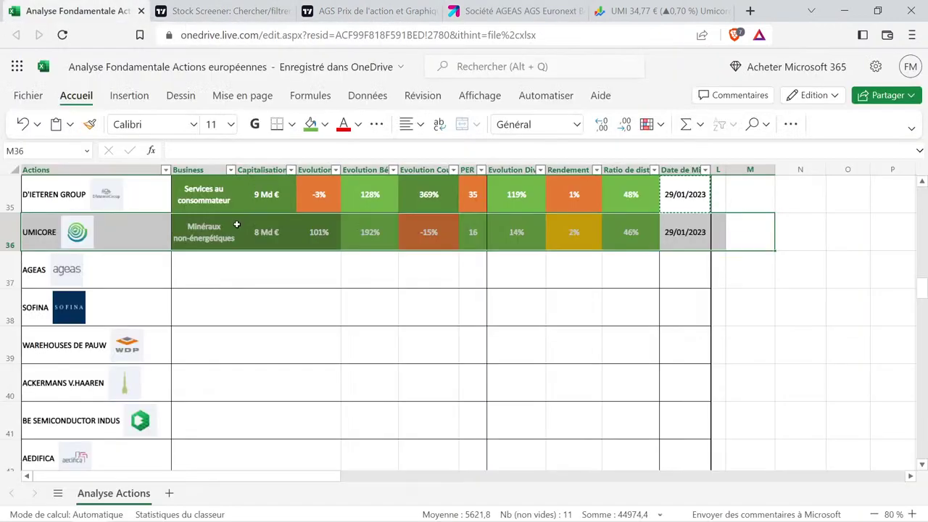
pyautogui.click(240, 230)
pyautogui.click(210, 238)
pyautogui.hotkey('ctrl', 'c')
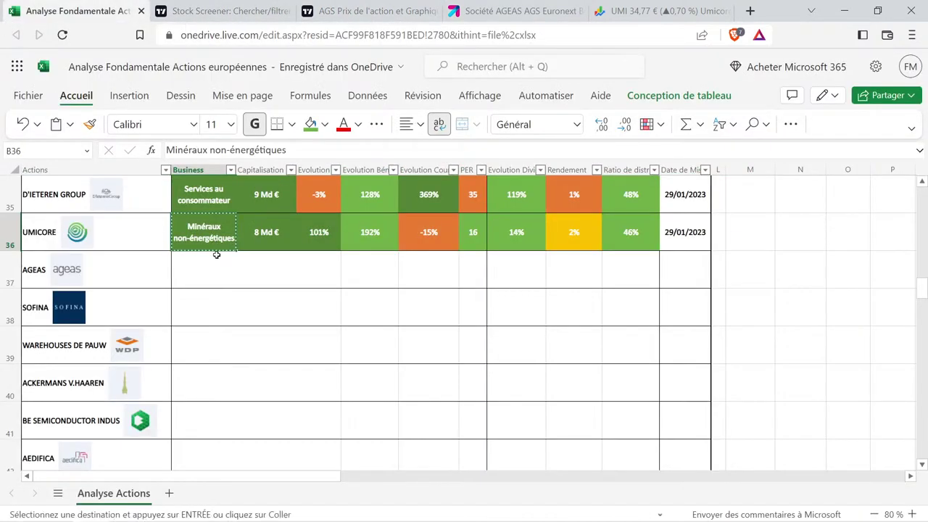
pyautogui.click(216, 254)
pyautogui.hotkey('ctrl', 'v')
# Check AGEAS's sector on TradingView and fill its Business cell B37 with "Finance", copied from the GBL row.
pyautogui.click(365, 11)
pyautogui.moveTo(335, 76)
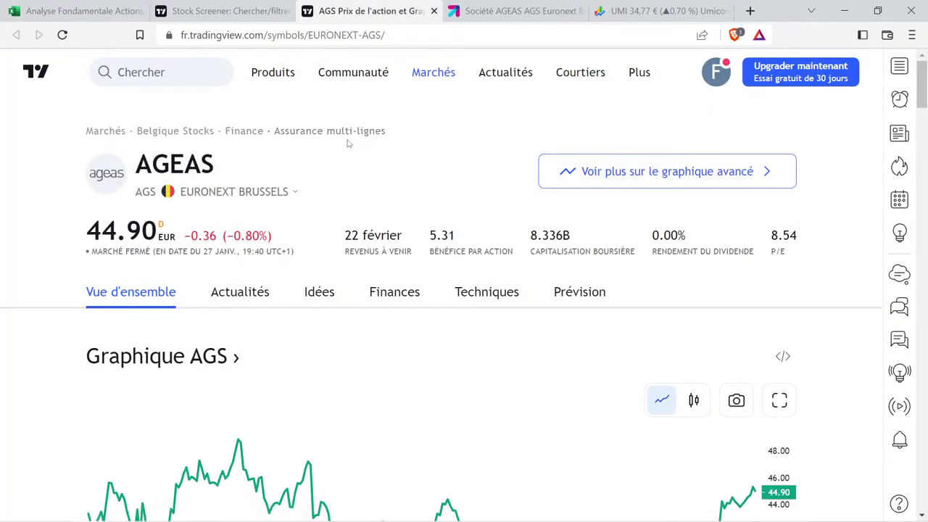
pyautogui.click(102, 11)
pyautogui.scroll(3, 227, 215)
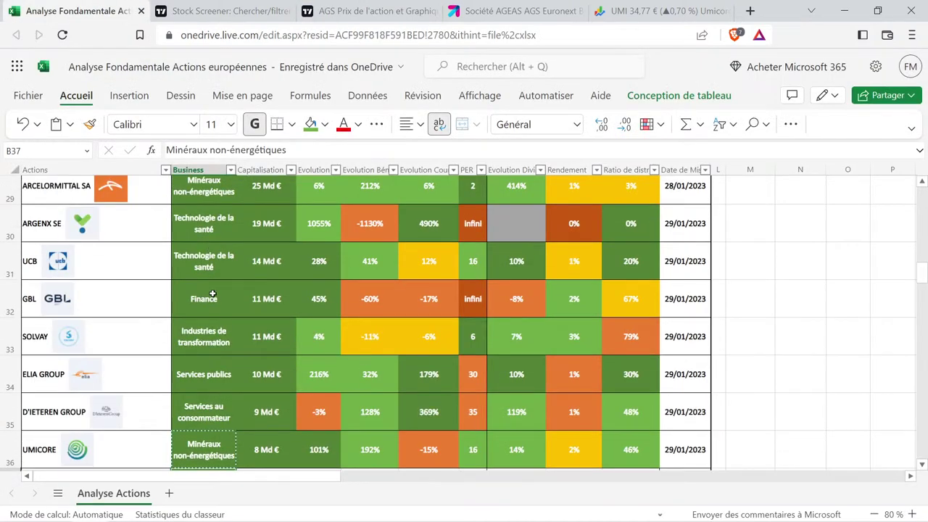
pyautogui.click(214, 298)
pyautogui.scroll(-2, 214, 286)
pyautogui.click(215, 274)
pyautogui.hotkey('ctrl', 'v')
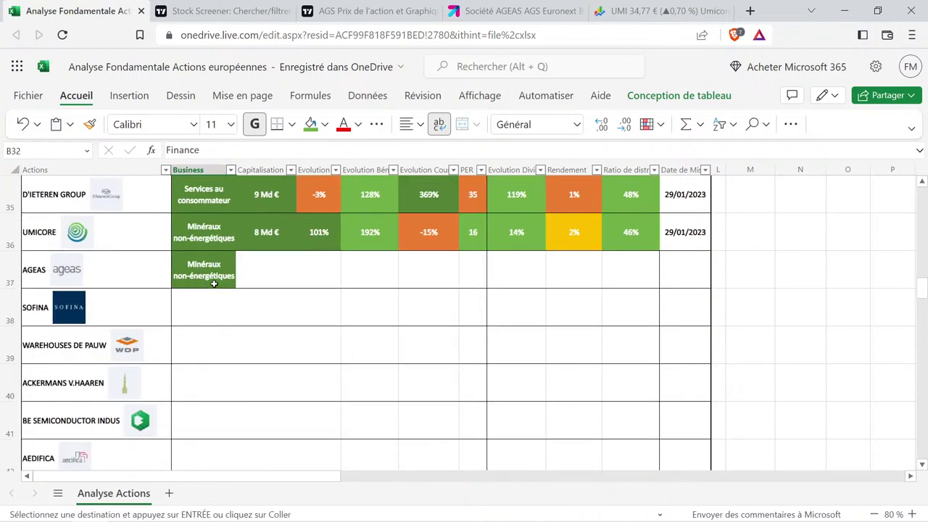
pyautogui.hotkey('ctrl', 'v')
# Check AGEAS's market capitalisation on TradingView and fill its Capitalisation cell C37 with "8 Md €", copied from the UMICORE row.
pyautogui.click(276, 262)
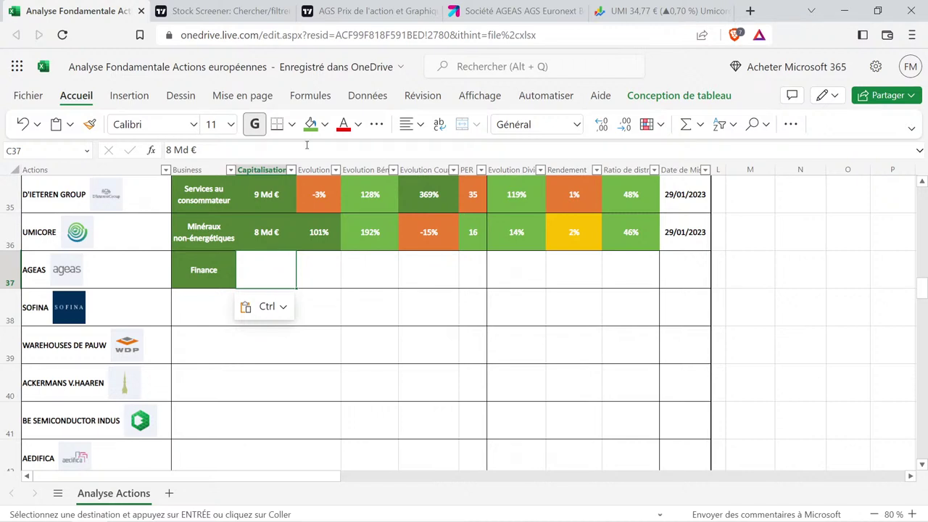
pyautogui.click(374, 6)
pyautogui.moveTo(394, 258)
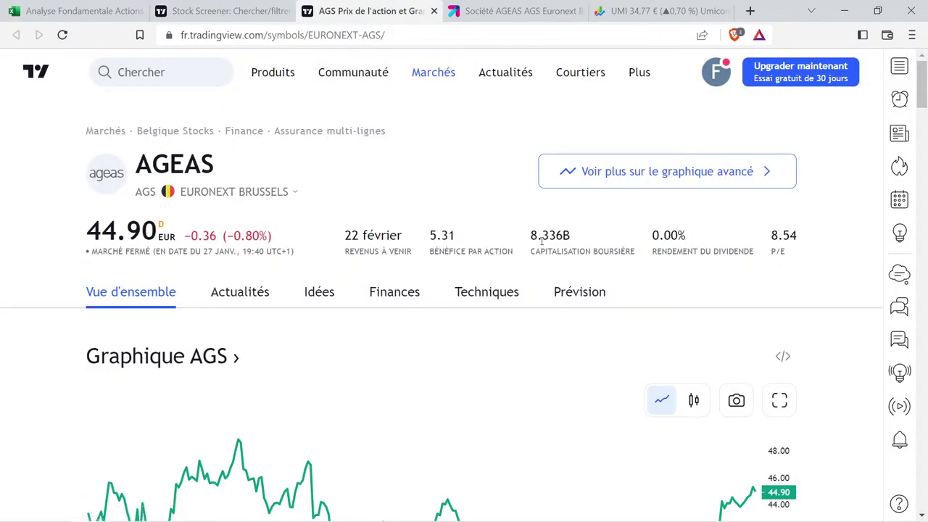
pyautogui.moveTo(542, 242)
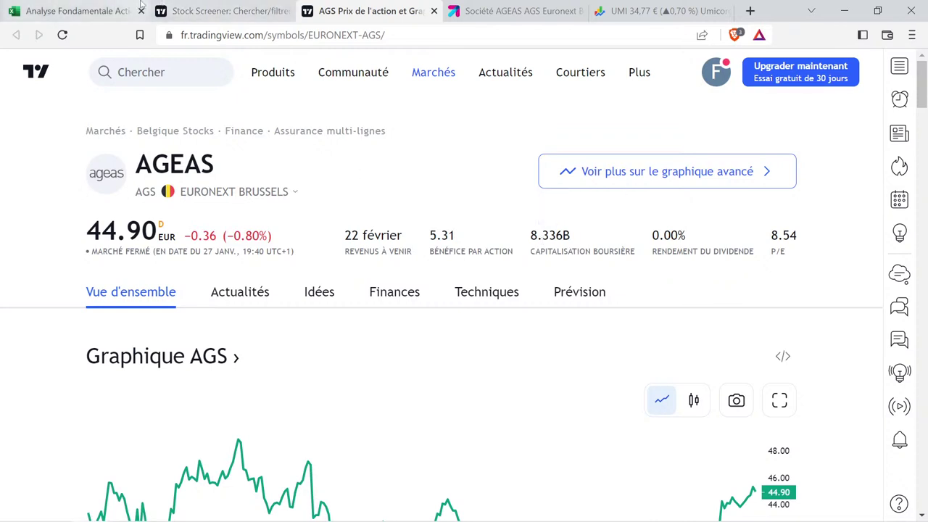
pyautogui.click(79, 10)
pyautogui.click(264, 244)
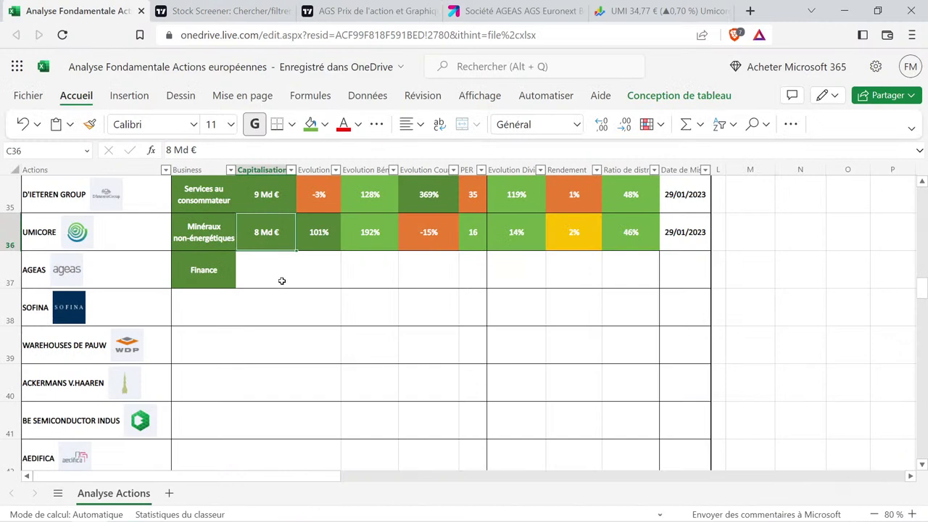
pyautogui.hotkey('ctrl', 'c')
pyautogui.click(282, 265)
pyautogui.hotkey('ctrl', 'v')
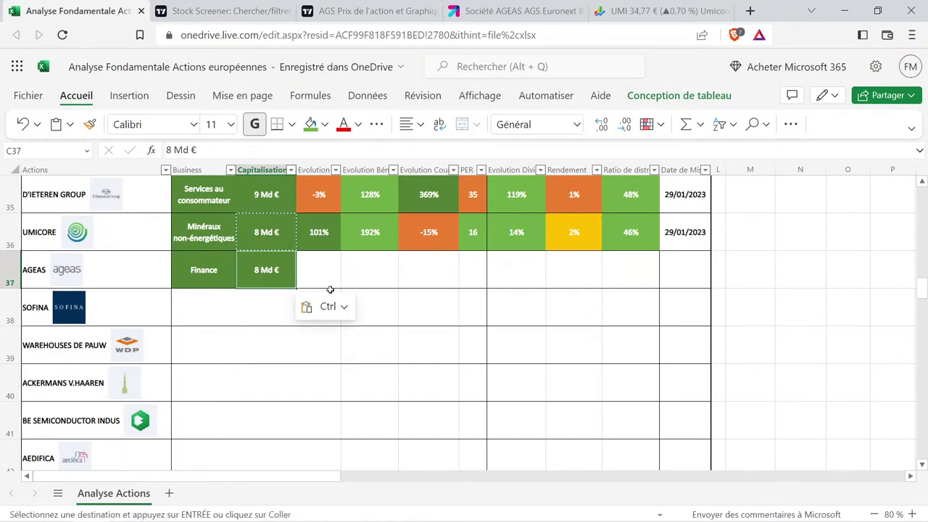
# Switch to TradingView, open AGEAS's income statement in its financial statements and display the annual figures.
pyautogui.click(327, 266)
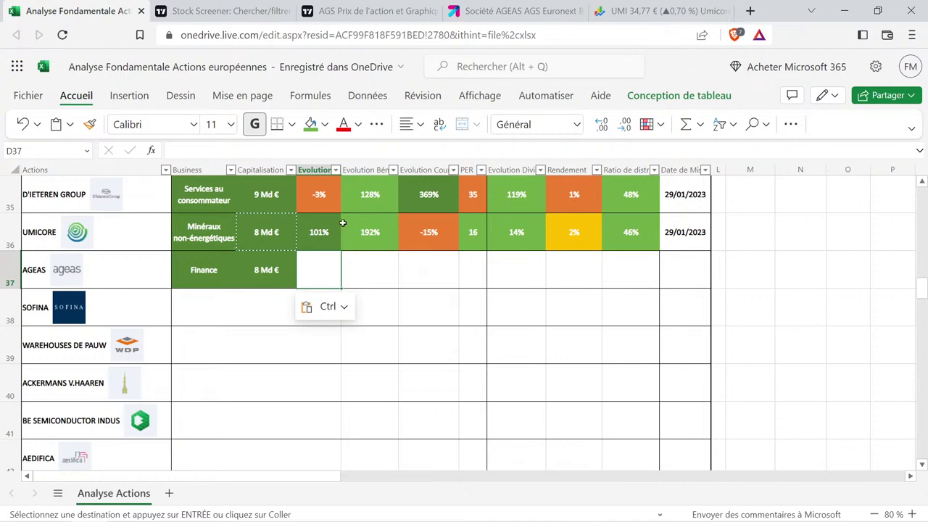
pyautogui.click(362, 11)
pyautogui.click(395, 291)
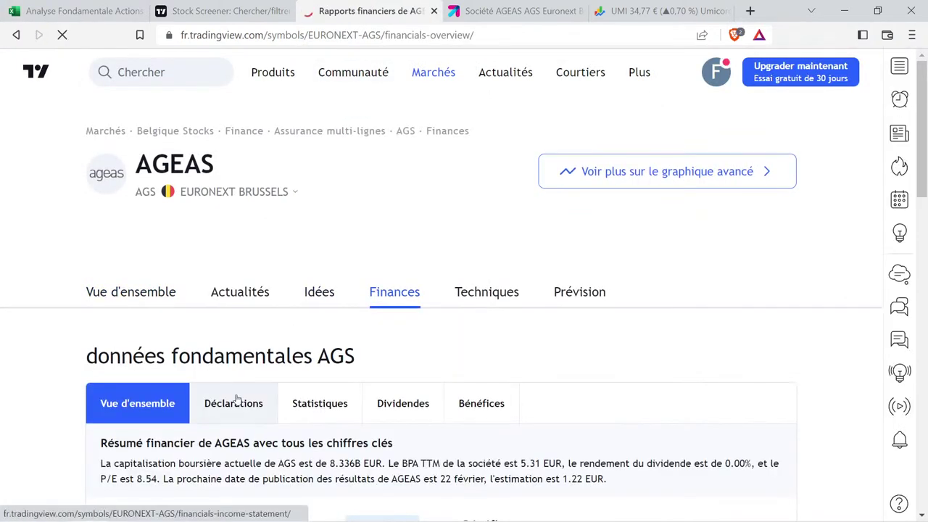
pyautogui.click(238, 400)
pyautogui.scroll(-2, 286, 351)
pyautogui.scroll(-2, 286, 350)
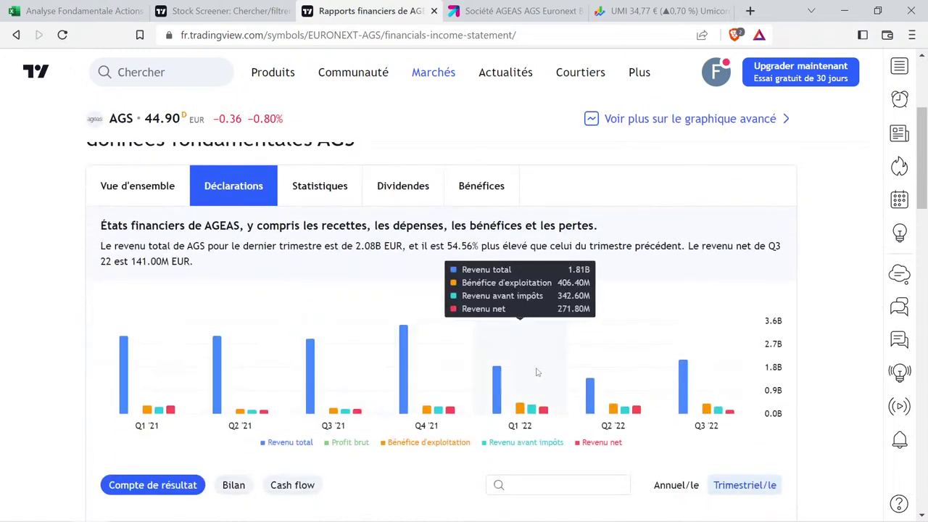
pyautogui.moveTo(690, 332)
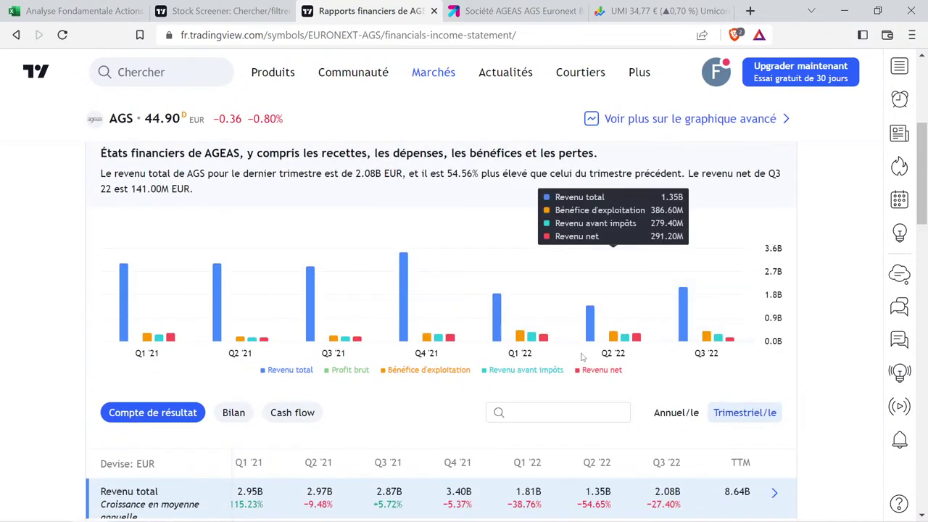
pyautogui.click(679, 414)
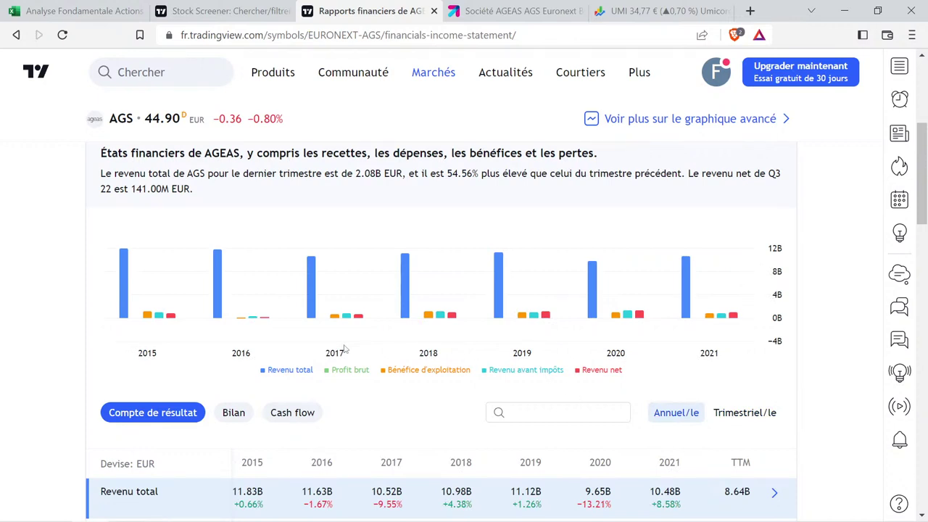
# Examine AGEAS's total revenue year by year from 2017 to 2021 in the annual chart, comparing the first and last years.
pyautogui.moveTo(326, 311)
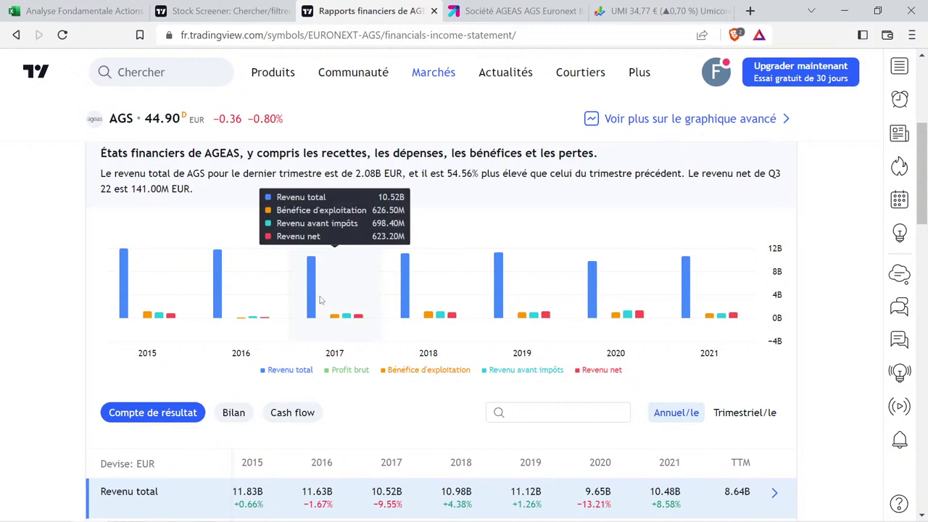
pyautogui.moveTo(403, 300)
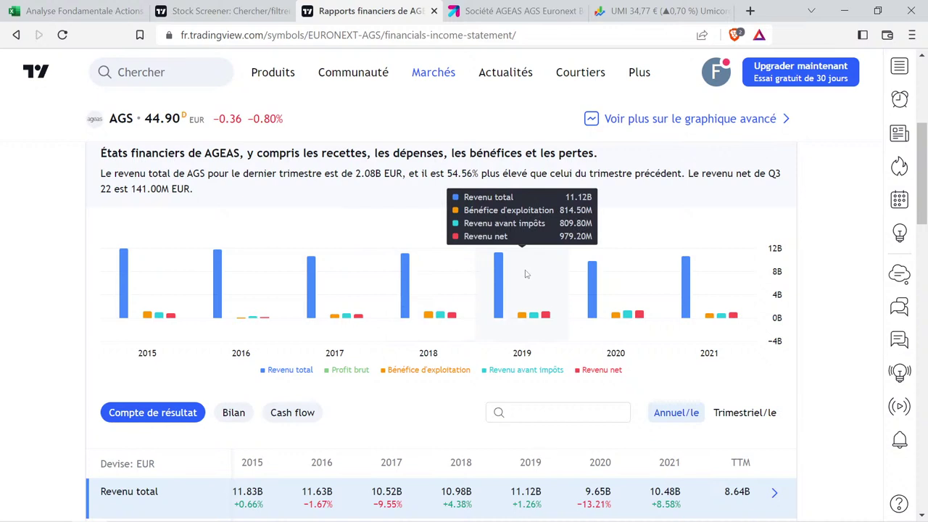
pyautogui.moveTo(588, 274)
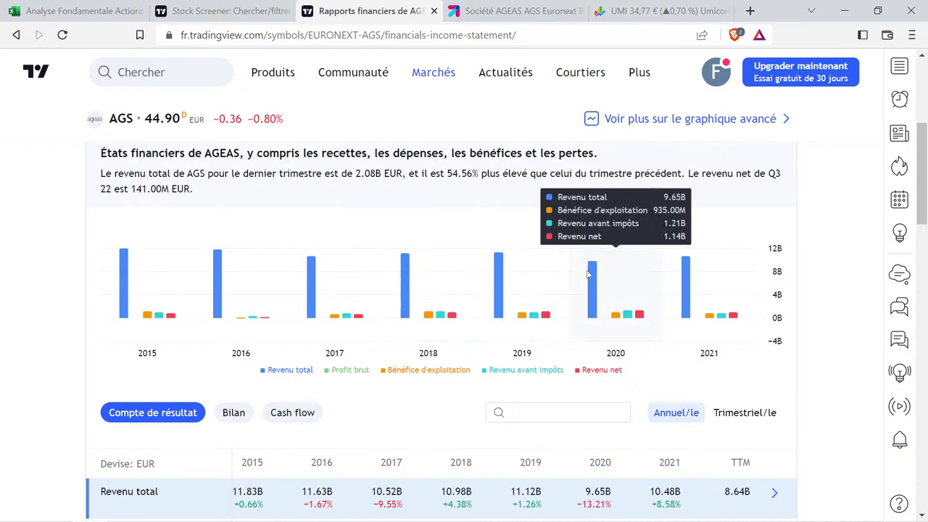
pyautogui.moveTo(725, 301)
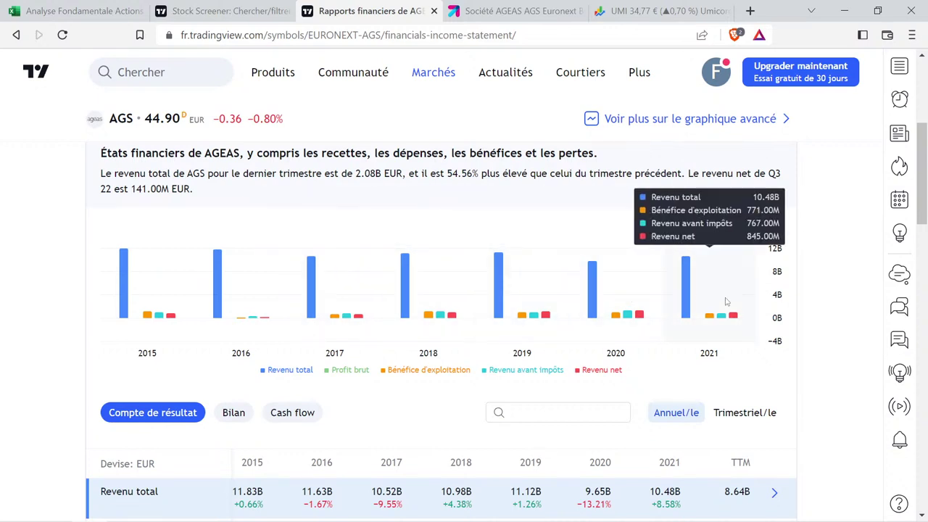
pyautogui.moveTo(301, 281)
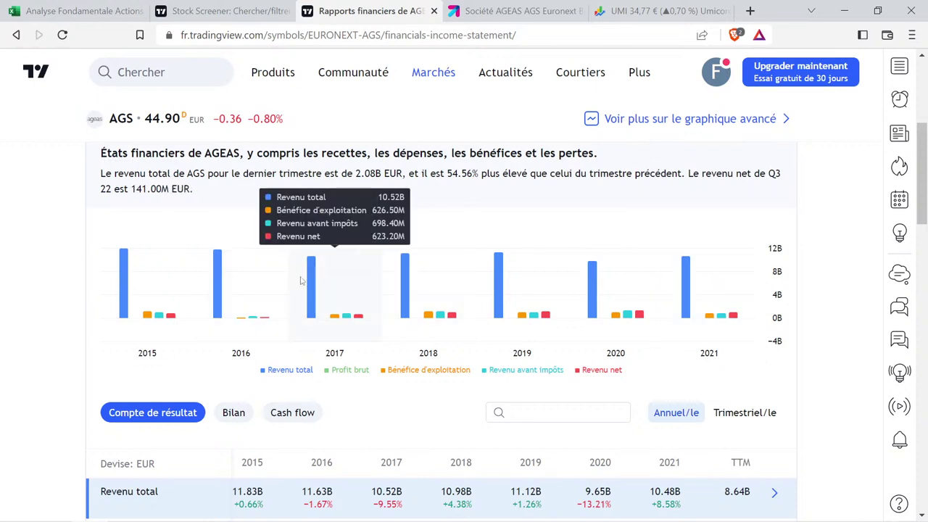
pyautogui.moveTo(694, 264)
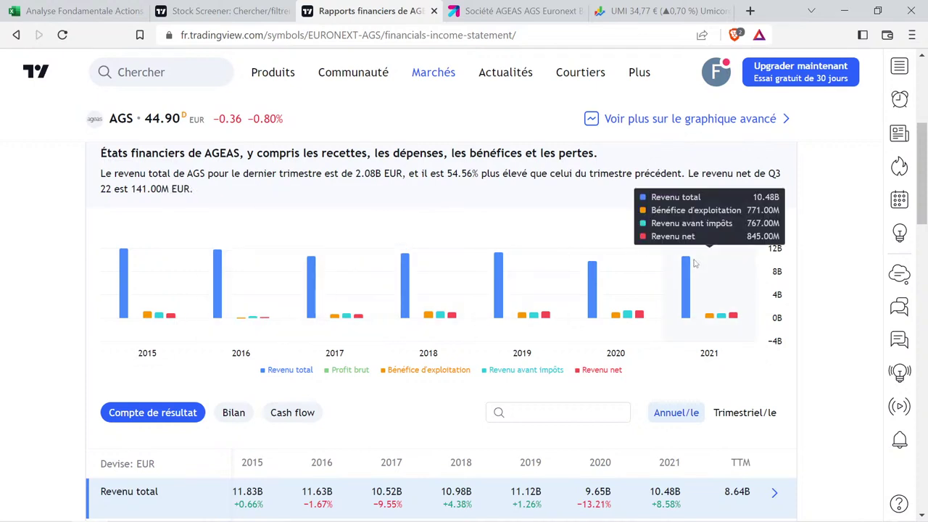
pyautogui.moveTo(336, 278)
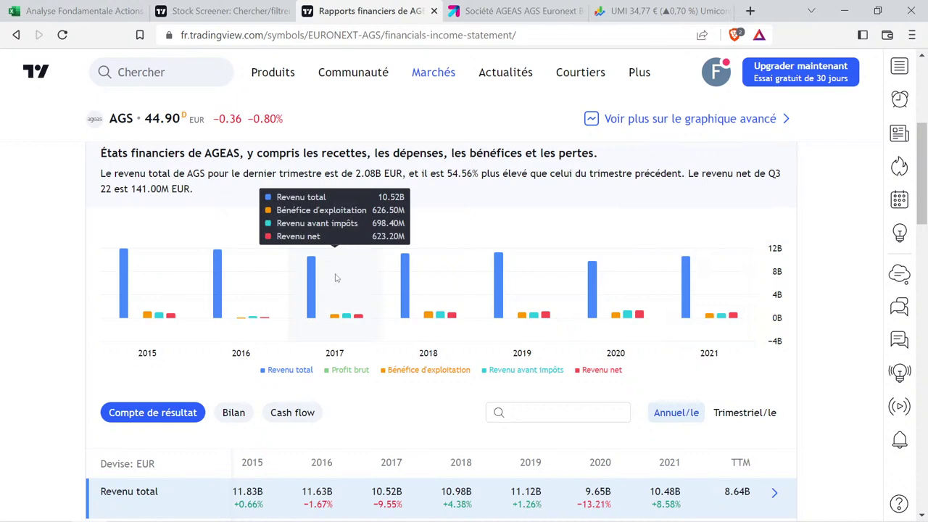
pyautogui.moveTo(513, 275)
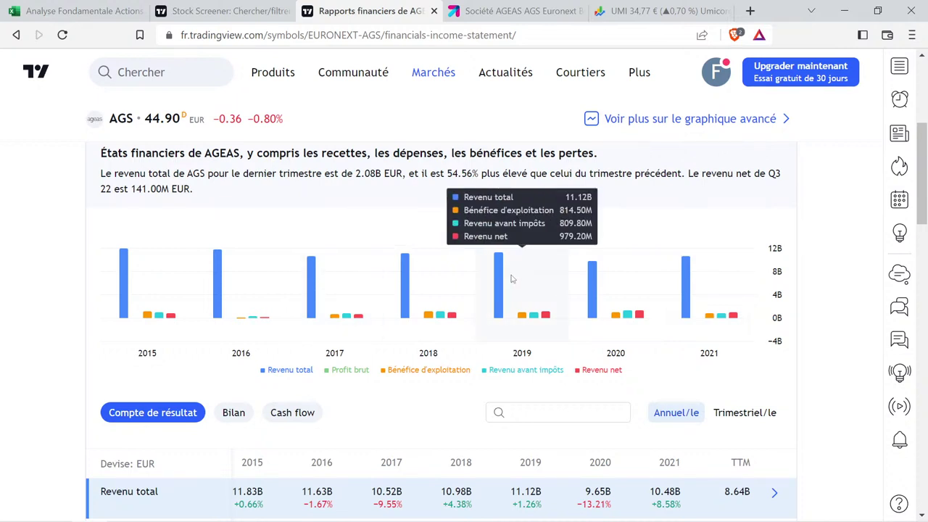
pyautogui.moveTo(670, 335)
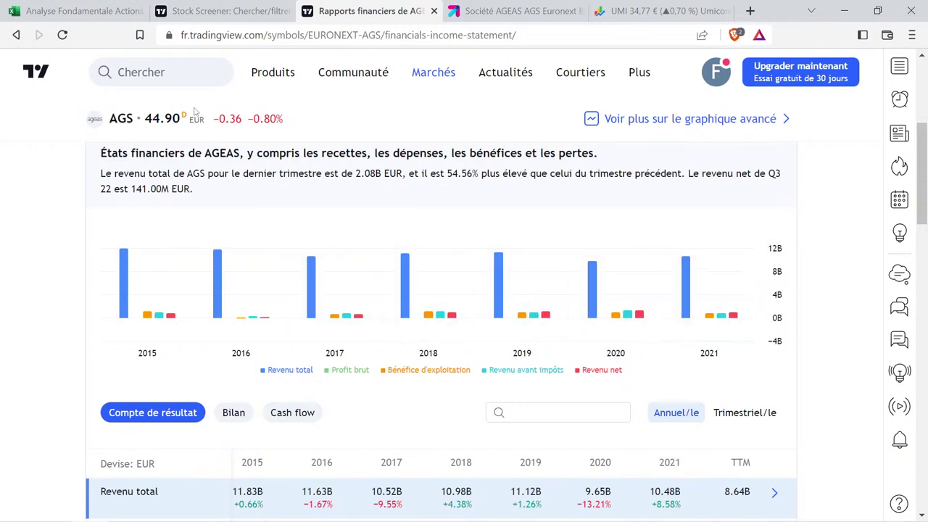
# Return to the Excel workbook and enter 10,52 as positive reference in M2 and 10,48 as current value in O2 of the evolution calculator.
pyautogui.click(80, 11)
pyautogui.click(807, 269)
pyautogui.scroll(3, 808, 271)
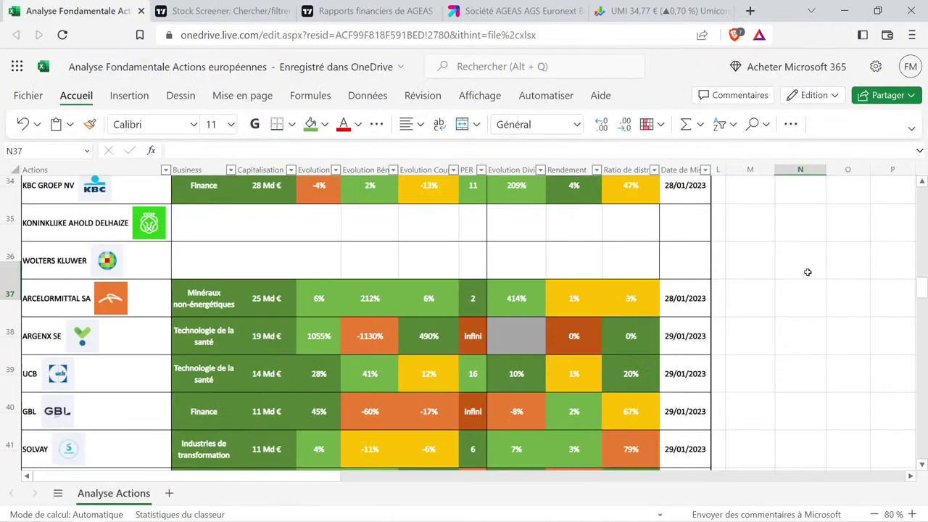
pyautogui.scroll(10, 797, 264)
pyautogui.click(758, 209)
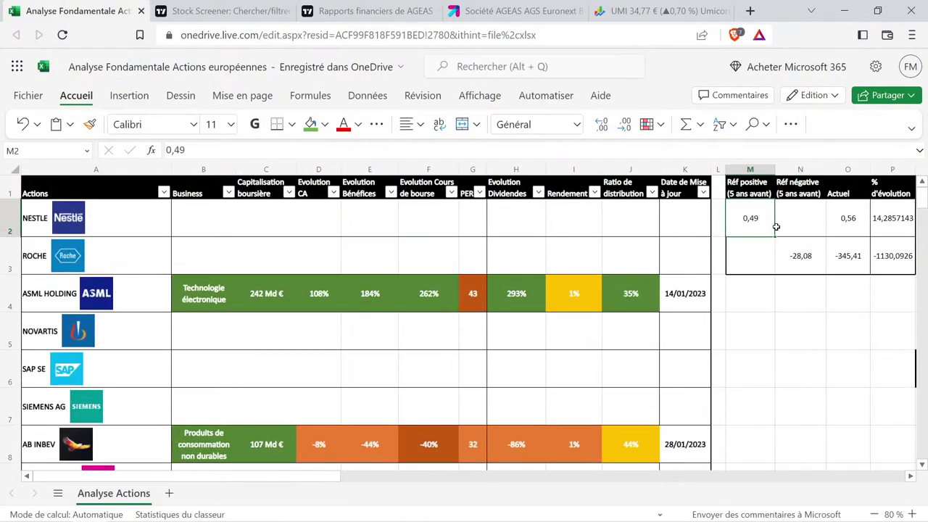
pyautogui.write('10,52')
pyautogui.press('Tab')
pyautogui.press('Tab')
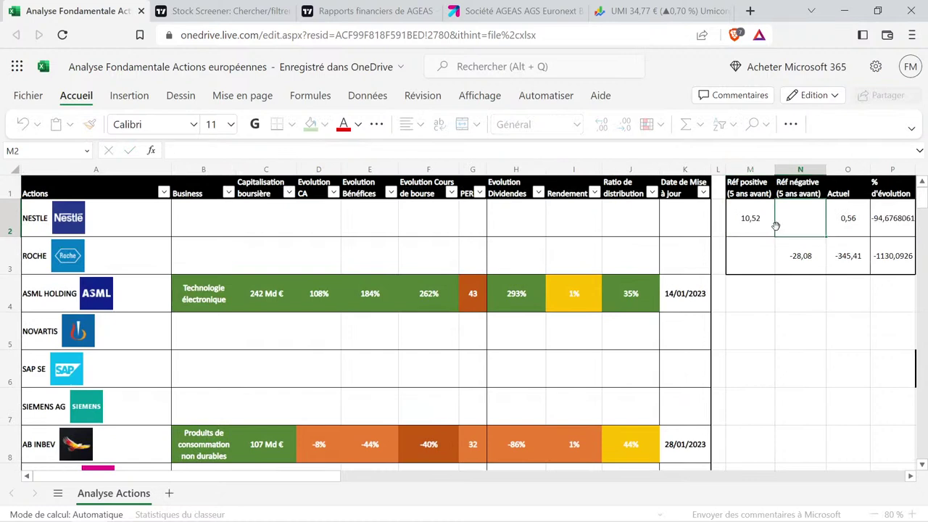
pyautogui.write('10,48')
pyautogui.press('Return')
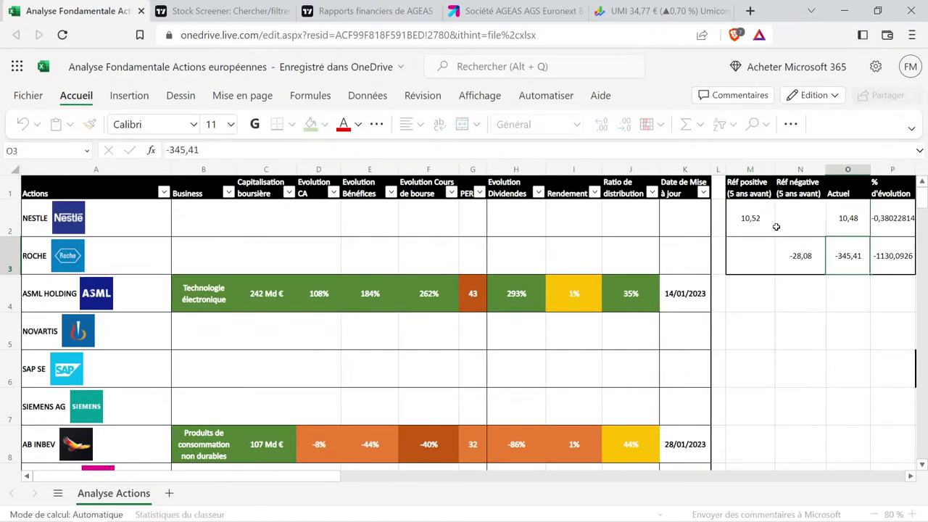
pyautogui.click(898, 216)
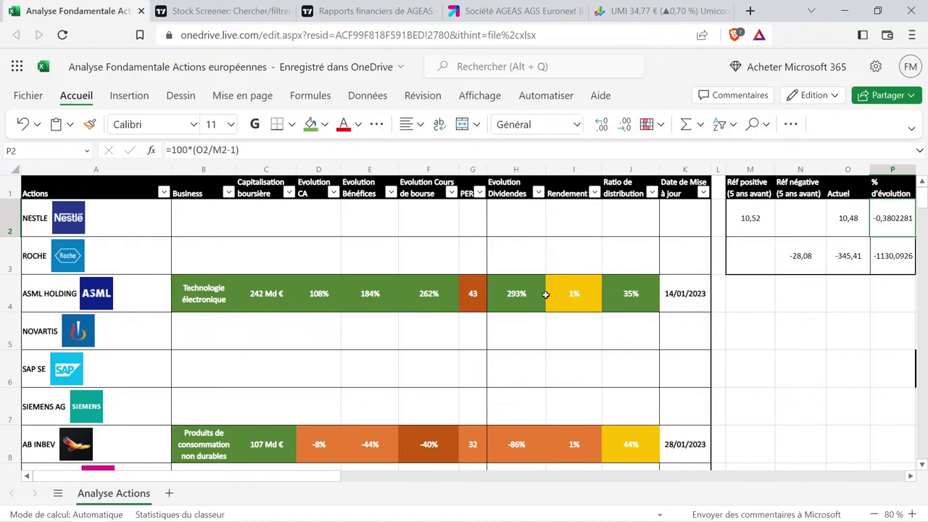
# Copy AB INBEV's Evolution CA cell D8 into AGEAS's Evolution CA cell D37.
pyautogui.scroll(-2, 371, 337)
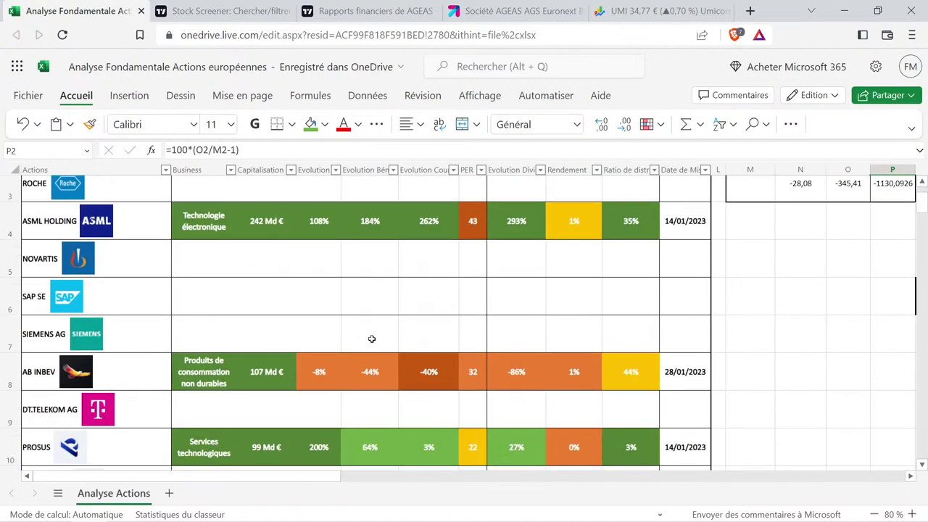
pyautogui.click(333, 364)
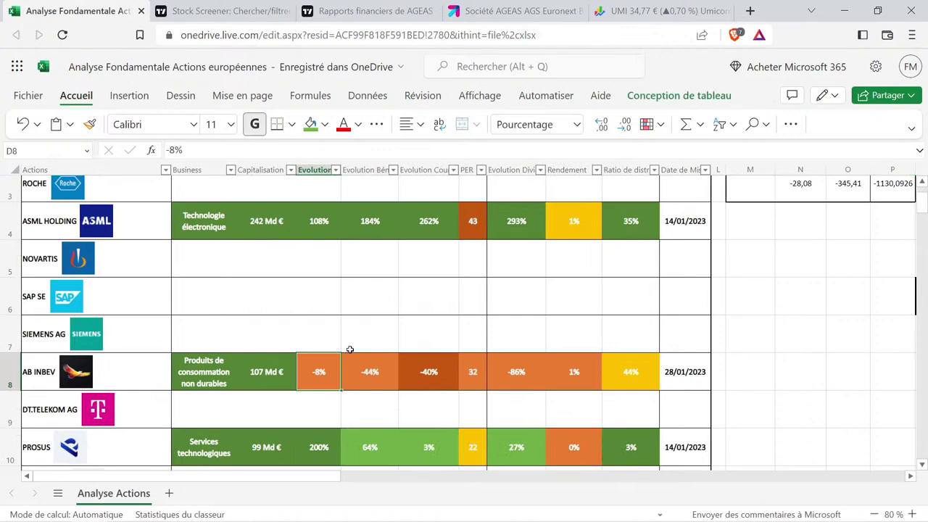
pyautogui.hotkey('ctrl', 'c')
pyautogui.scroll(-7, 336, 356)
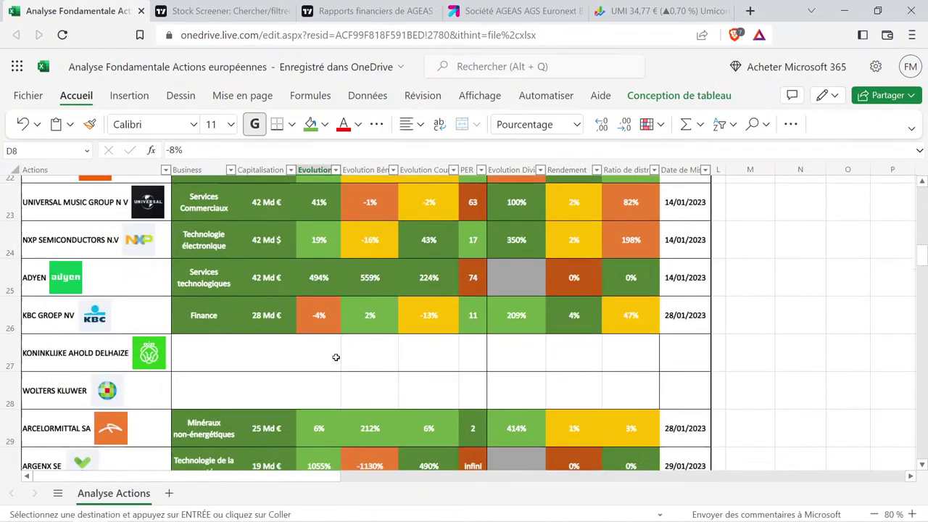
pyautogui.scroll(-4, 335, 356)
pyautogui.click(327, 316)
pyautogui.hotkey('ctrl', 'v')
# Set AGEAS's Evolution CA value in D37 to 0%.
pyautogui.scroll(-1, 329, 317)
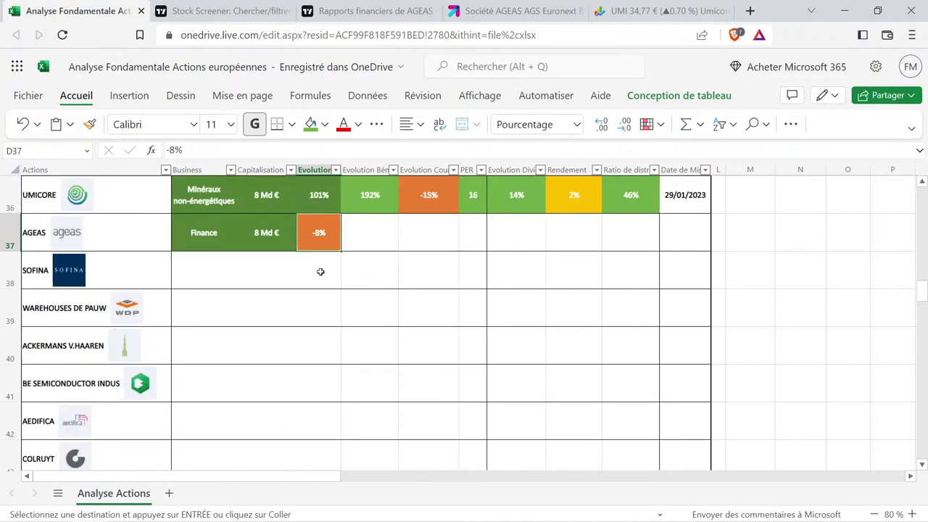
pyautogui.doubleClick(319, 232)
pyautogui.click(319, 231)
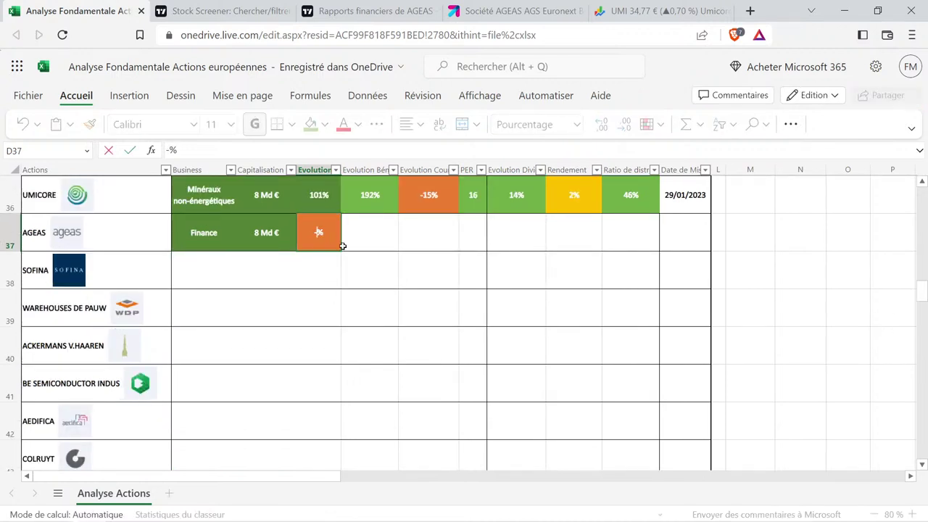
pyautogui.click(364, 238)
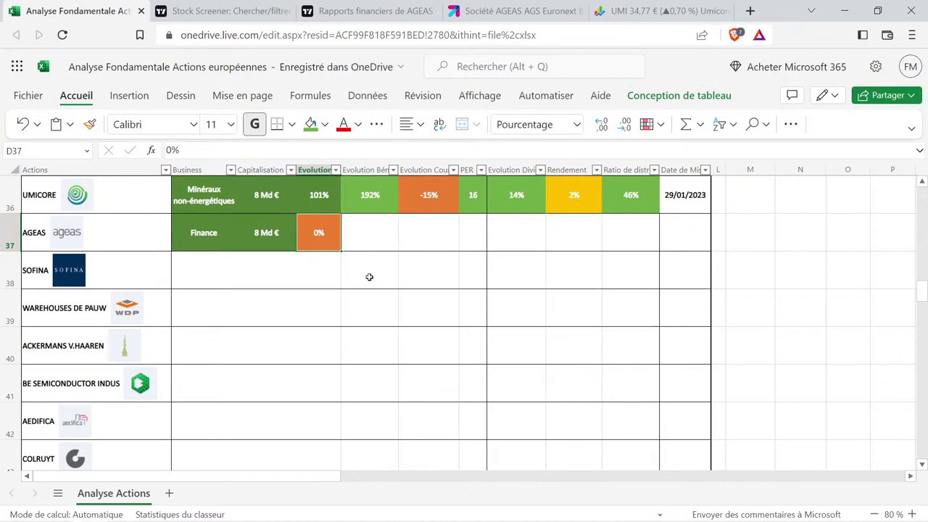
# Go back to AGEAS's annual income statement on TradingView and compare its net income across the years from 2017.
pyautogui.click(388, 4)
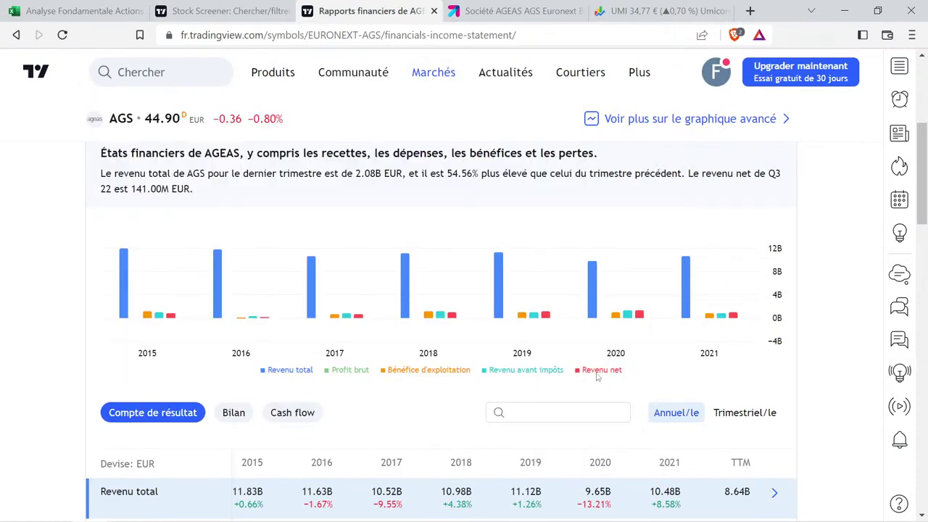
pyautogui.moveTo(371, 321)
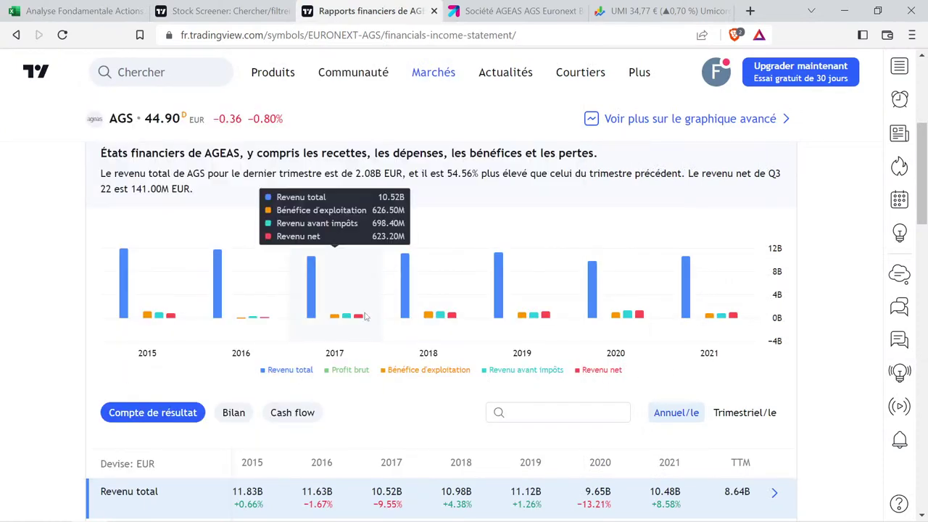
pyautogui.moveTo(430, 314)
pyautogui.moveTo(532, 321)
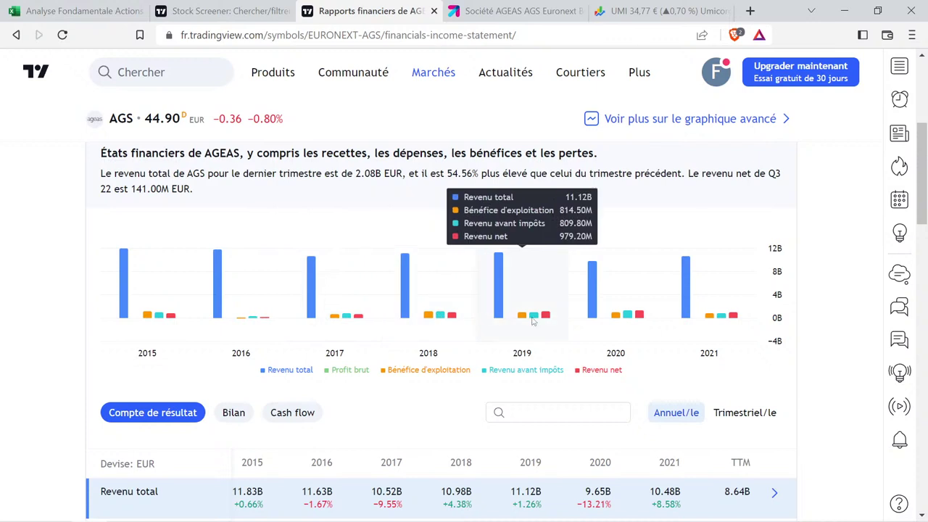
pyautogui.moveTo(615, 321)
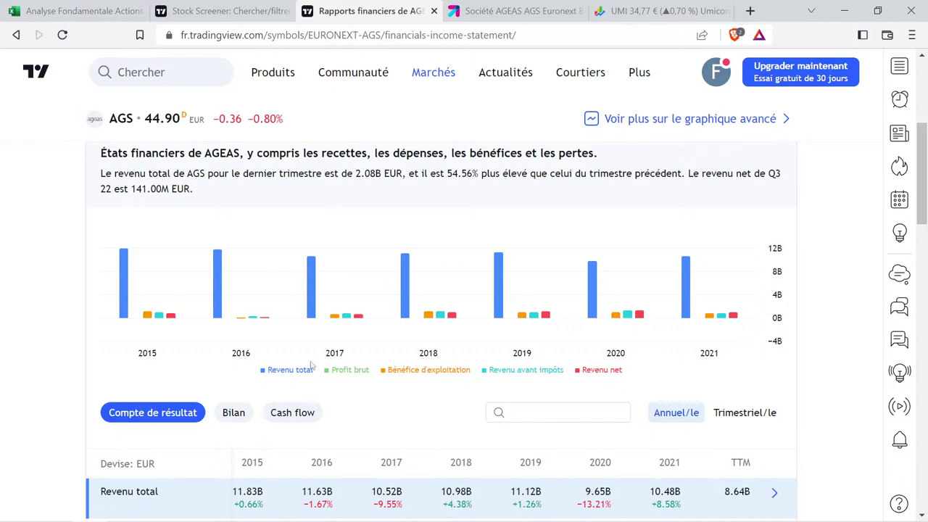
pyautogui.moveTo(340, 320)
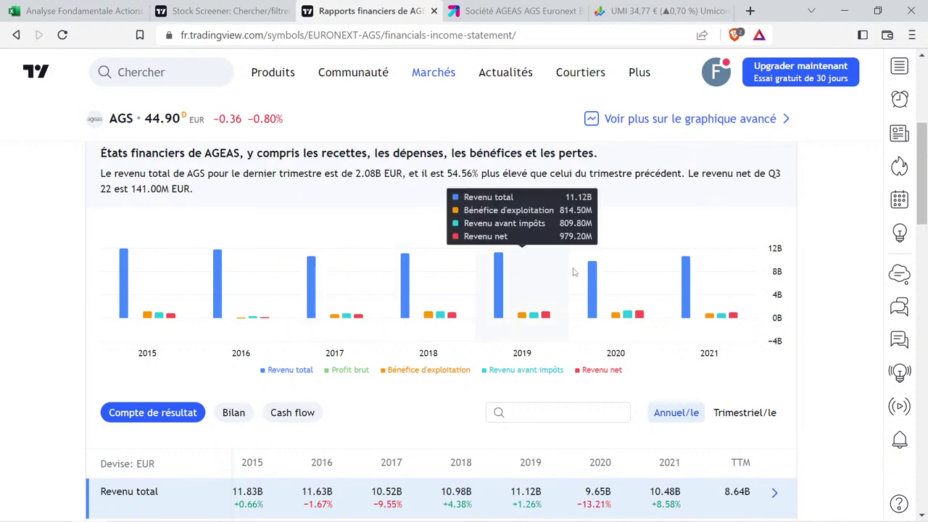
# Return to the Excel workbook and enter 623,2 as positive reference in M2 and 845 as current value in O2 of the evolution calculator.
pyautogui.click(80, 11)
pyautogui.click(766, 305)
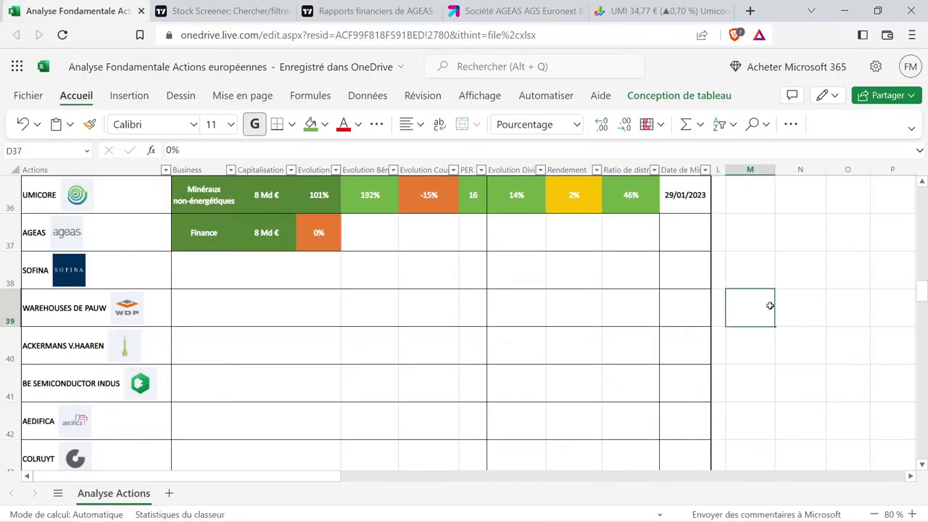
pyautogui.scroll(15, 763, 297)
pyautogui.click(751, 229)
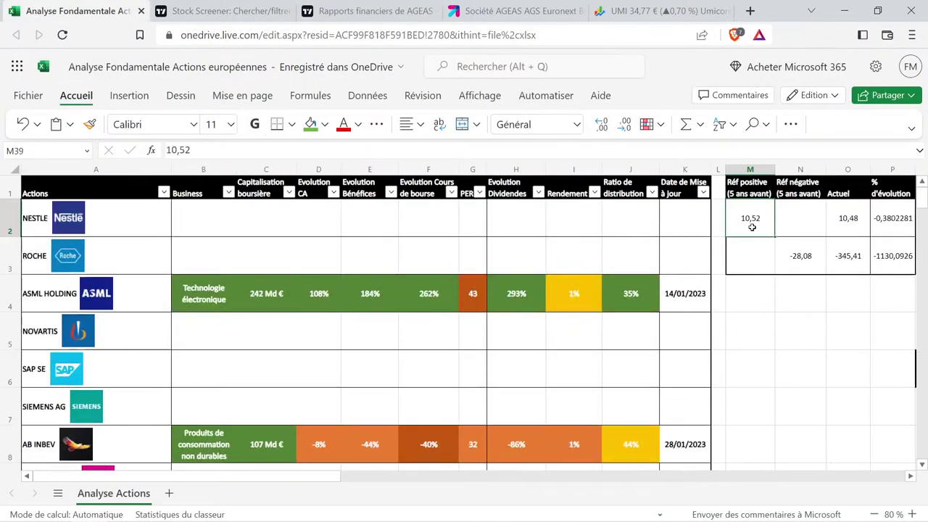
pyautogui.write('623,2')
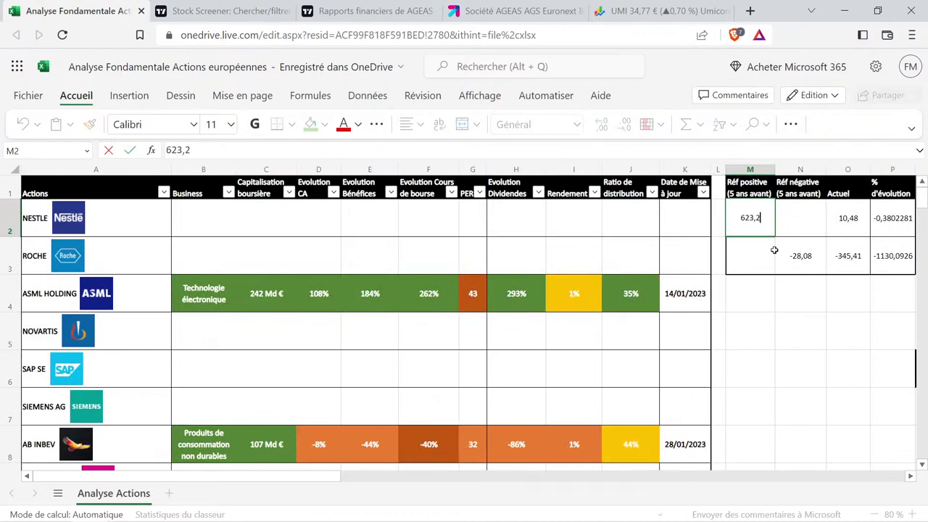
pyautogui.press('Tab')
pyautogui.press('Tab')
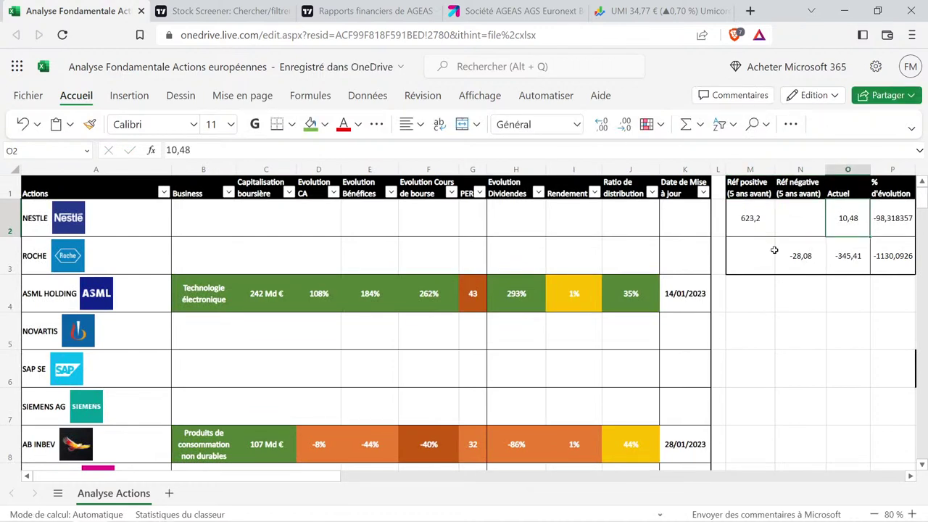
pyautogui.write('845')
pyautogui.press('Return')
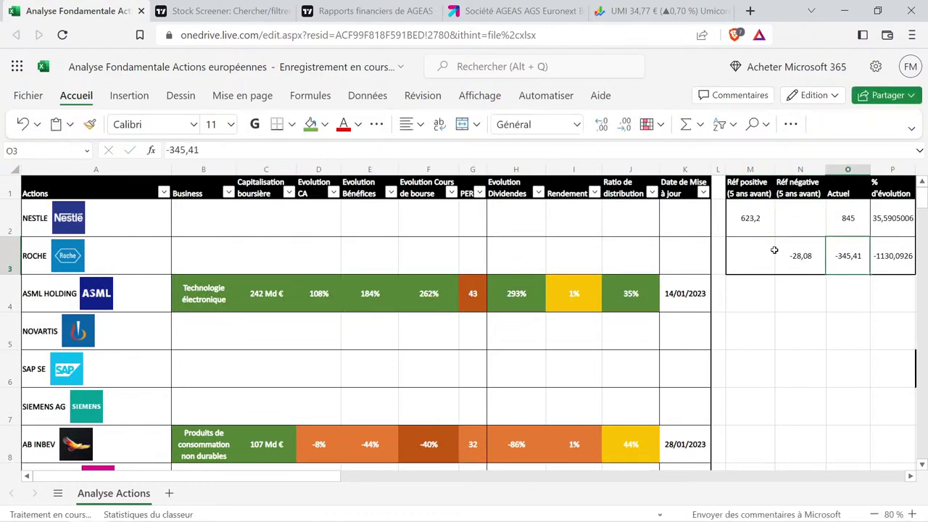
# Copy ING GROEP's Evolution Bénéfices cell E22 into AGEAS's Evolution Bénéfices cell E37.
pyautogui.scroll(-3, 375, 352)
pyautogui.scroll(-10, 375, 352)
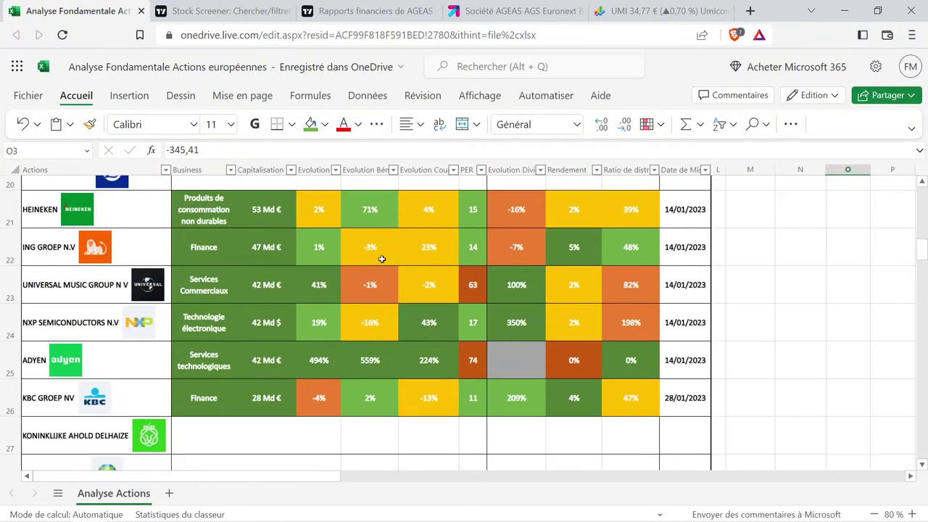
pyautogui.click(382, 255)
pyautogui.hotkey('ctrl', 'c')
pyautogui.scroll(-7, 374, 268)
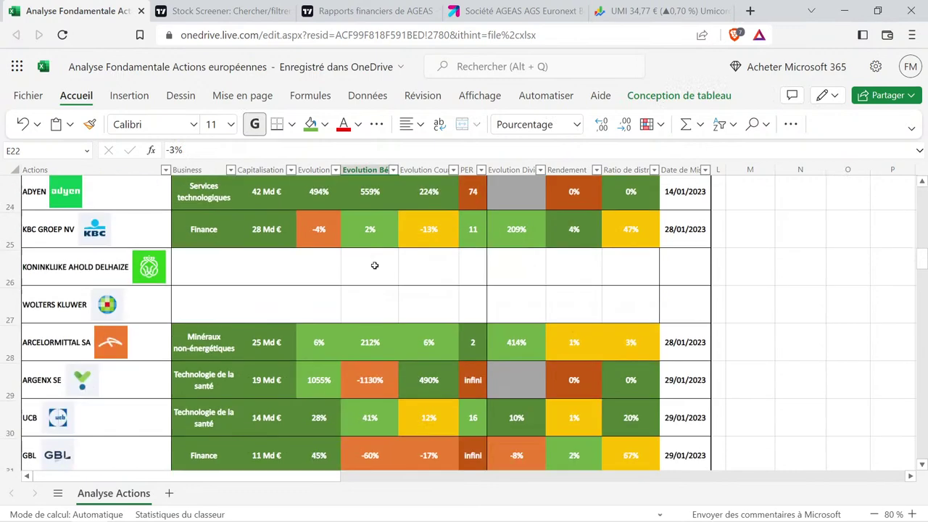
pyautogui.click(379, 301)
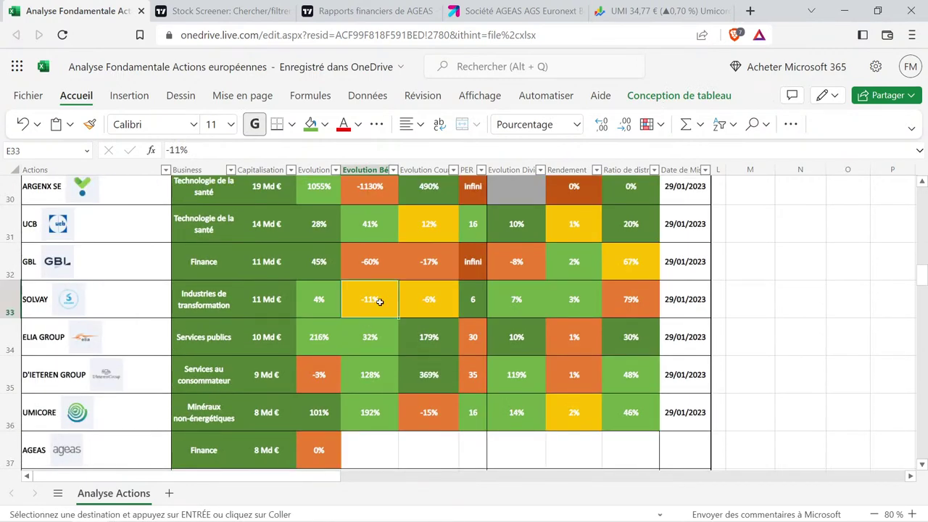
pyautogui.click(367, 443)
pyautogui.hotkey('ctrl', 'v')
# Set AGEAS's Evolution Bénéfices value in E37 to 36%.
pyautogui.doubleClick(368, 450)
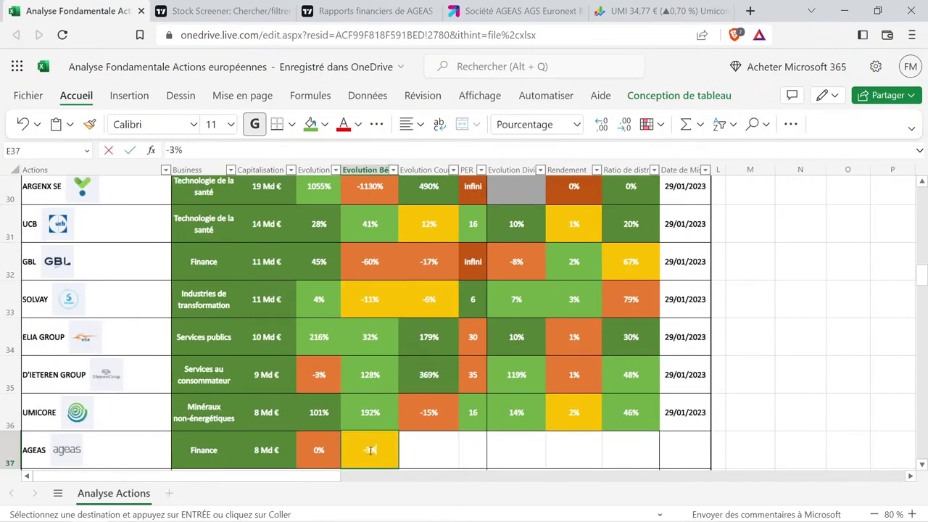
pyautogui.press('BackSpace')
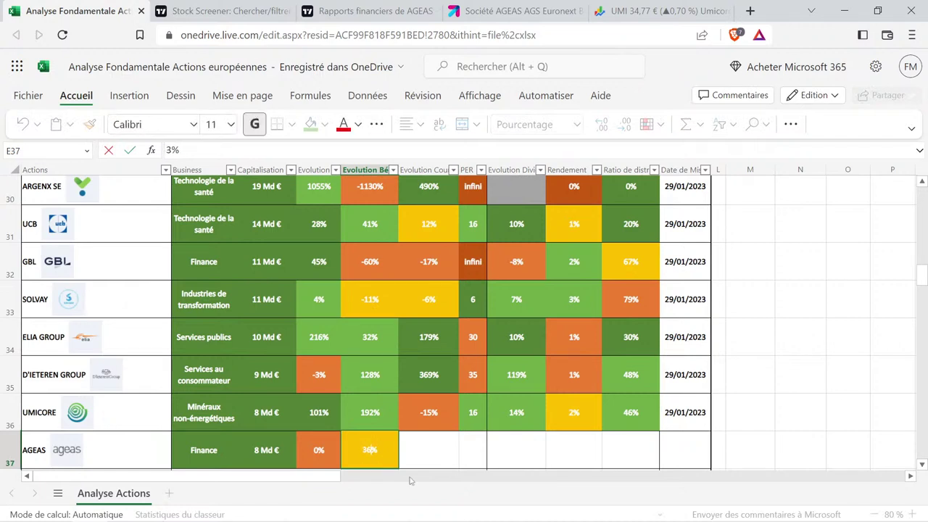
pyautogui.press('Tab')
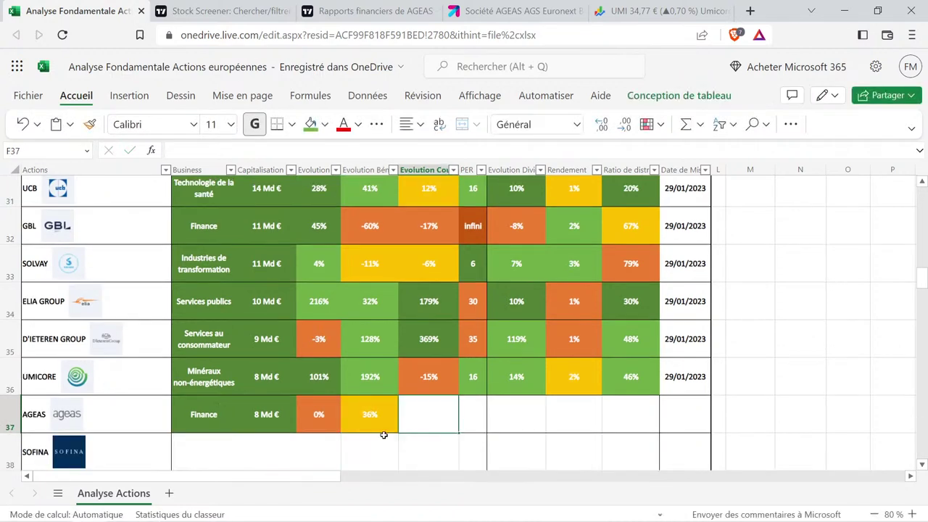
pyautogui.moveTo(326, 416); pyautogui.dragTo(373, 414)
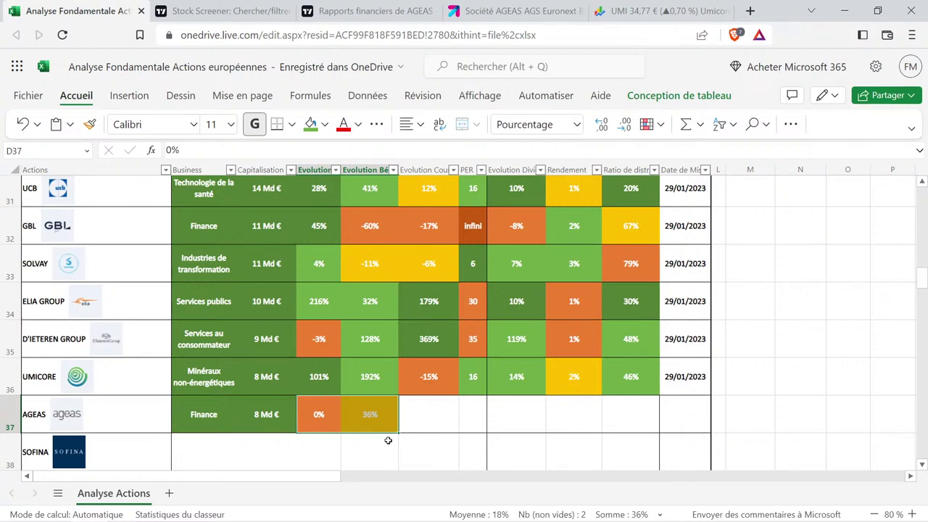
pyautogui.click(387, 440)
pyautogui.scroll(-2, 375, 439)
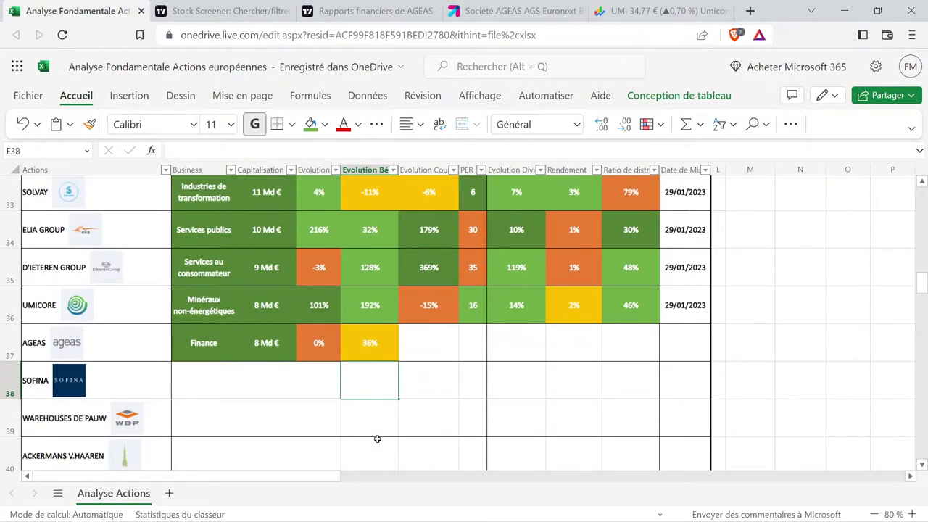
pyautogui.moveTo(319, 341); pyautogui.dragTo(386, 342)
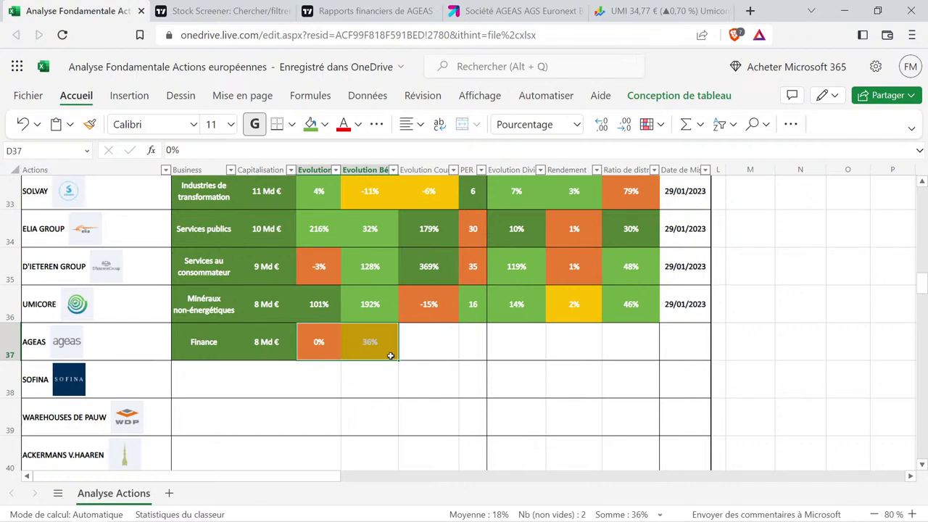
pyautogui.click(382, 363)
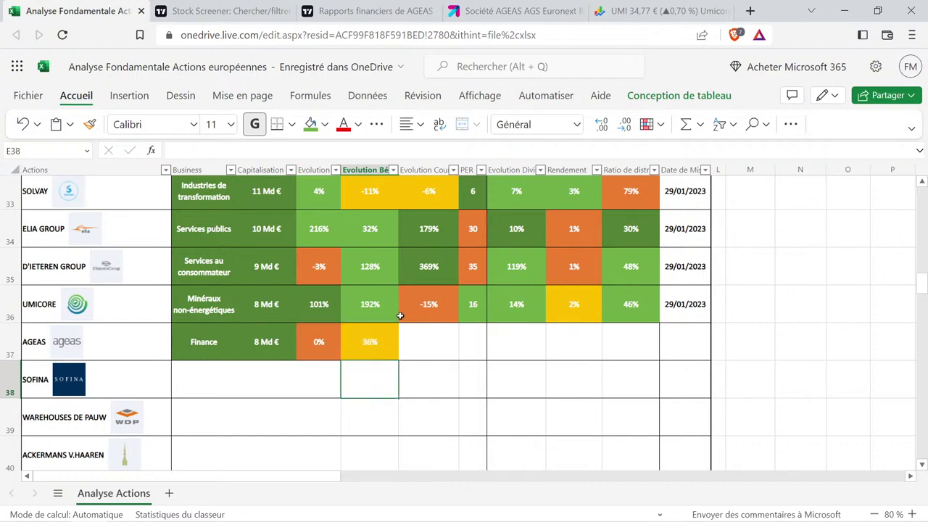
pyautogui.click(394, 341)
# Switch to TradingView, open AGEAS's forecast page and review the one-year price target and the analyst rating.
pyautogui.click(369, 10)
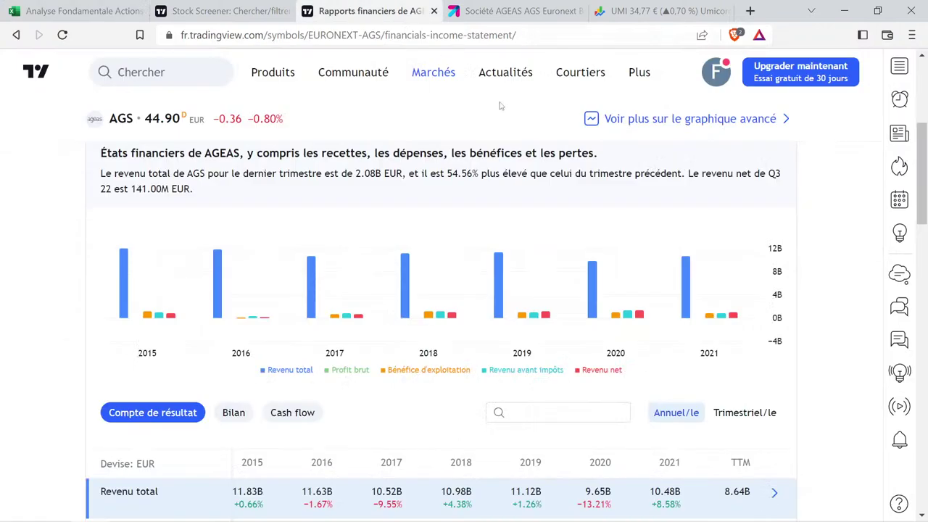
pyautogui.scroll(2, 647, 305)
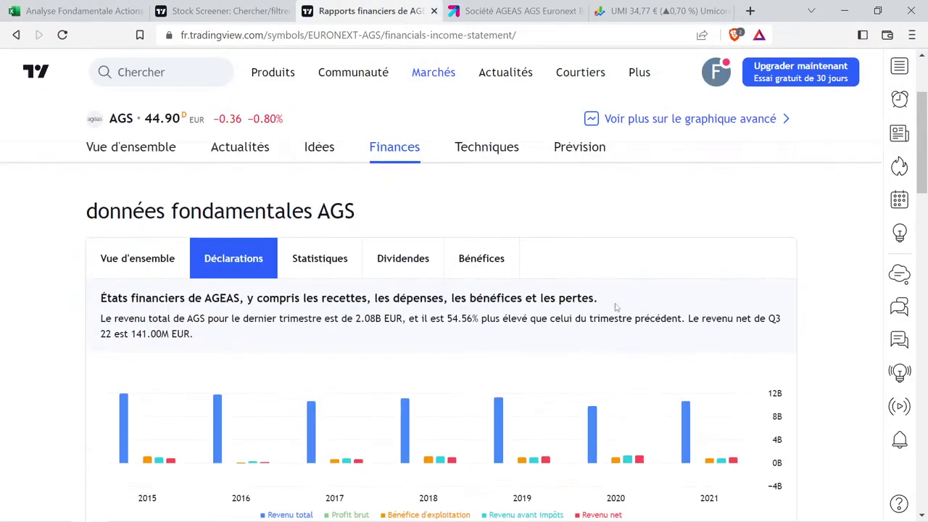
pyautogui.scroll(2, 616, 307)
pyautogui.click(587, 293)
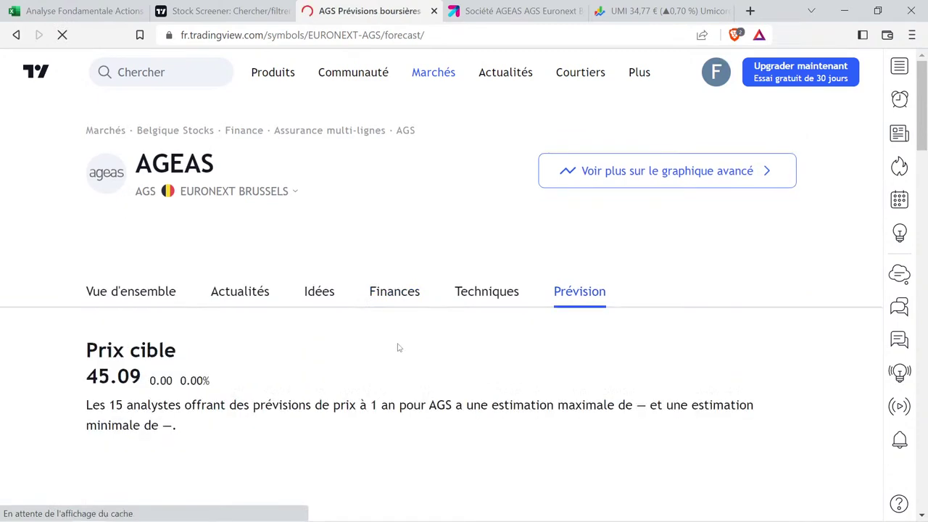
pyautogui.scroll(-3, 398, 348)
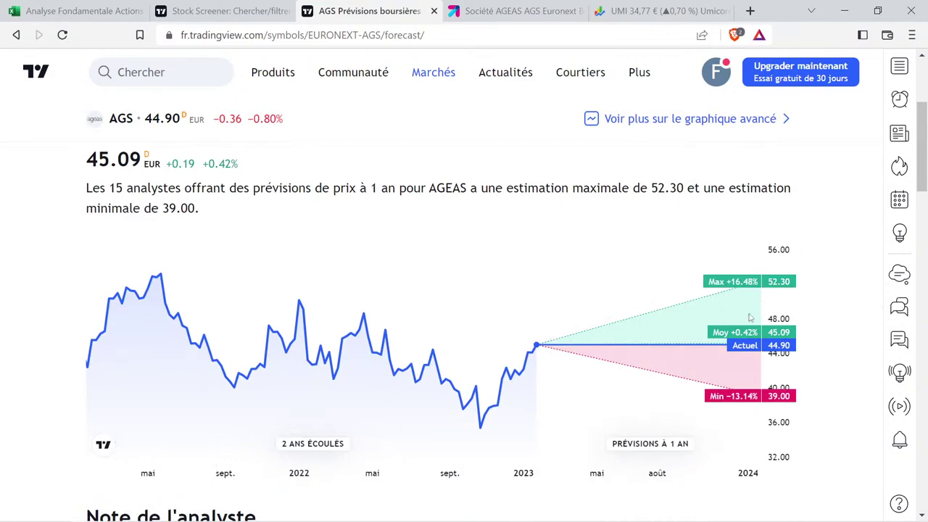
pyautogui.scroll(-1, 688, 331)
pyautogui.scroll(-4, 688, 331)
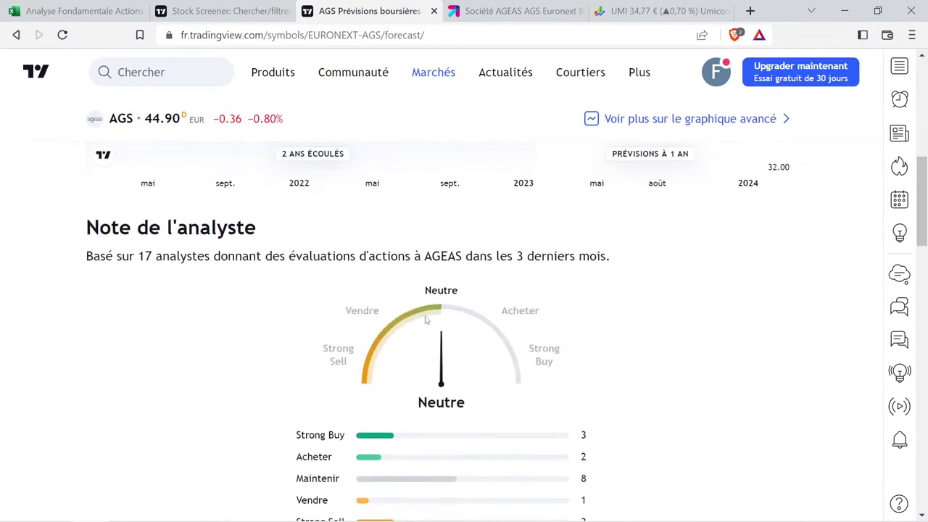
pyautogui.scroll(-3, 651, 355)
# Show AGEAS's earnings per share annually and compare the reported values with the estimates for 2022 to 2025.
pyautogui.click(677, 349)
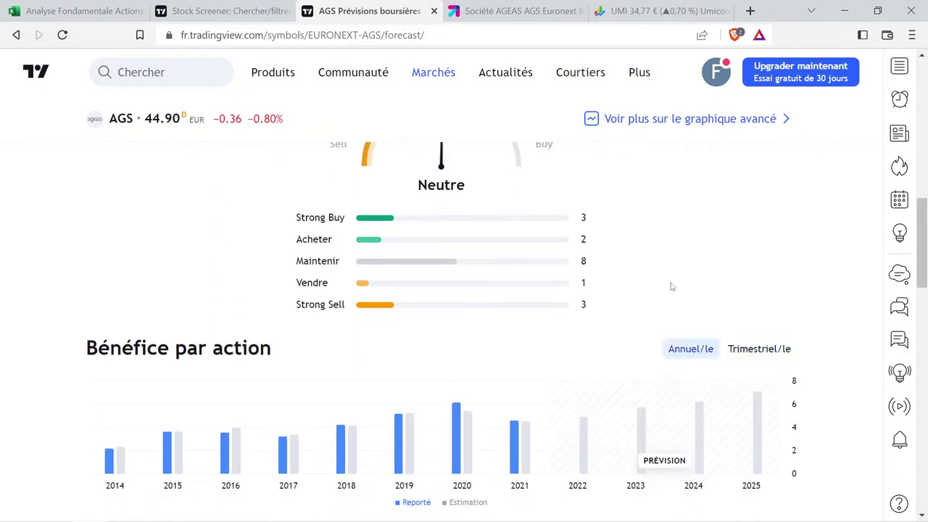
pyautogui.scroll(-1, 669, 286)
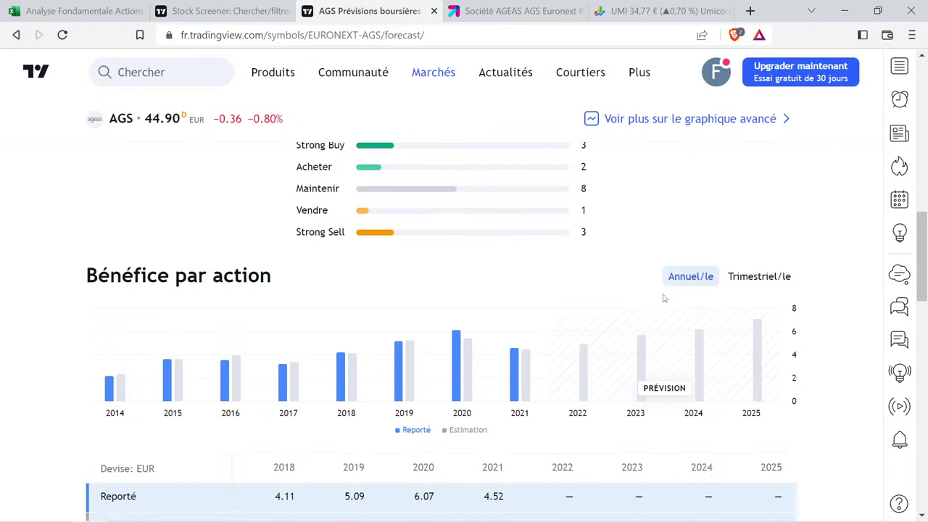
pyautogui.moveTo(578, 318)
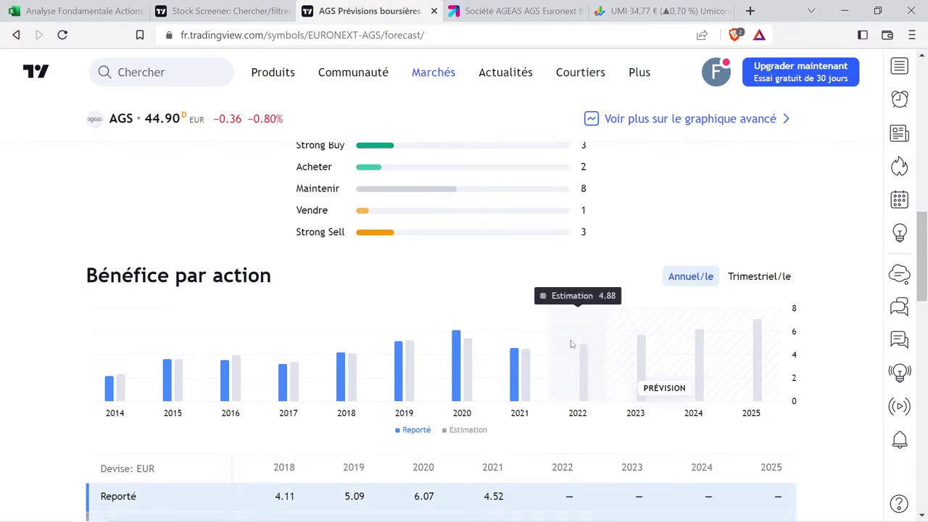
pyautogui.moveTo(505, 369)
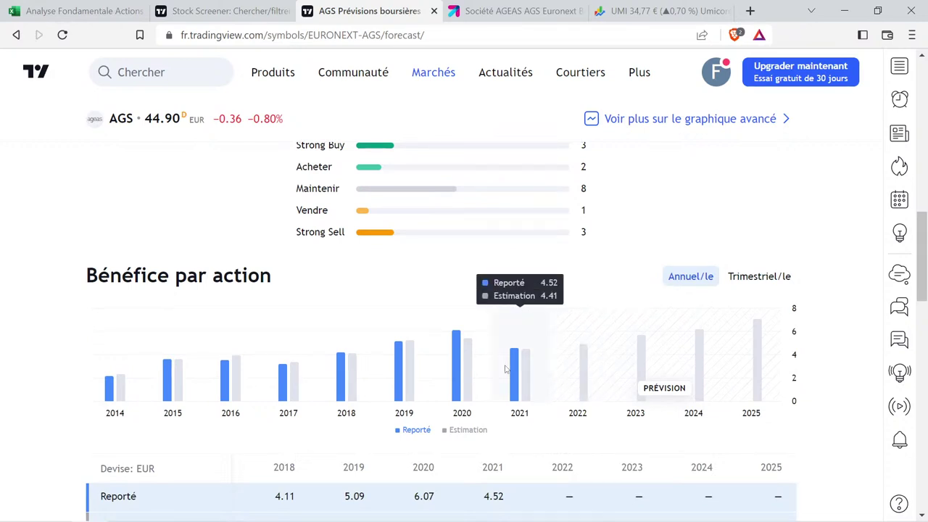
pyautogui.moveTo(563, 354)
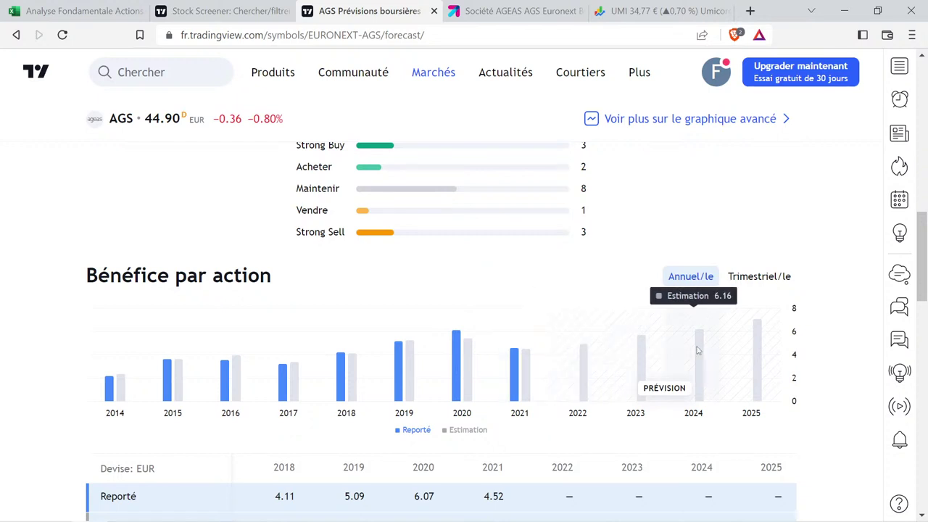
pyautogui.moveTo(739, 344)
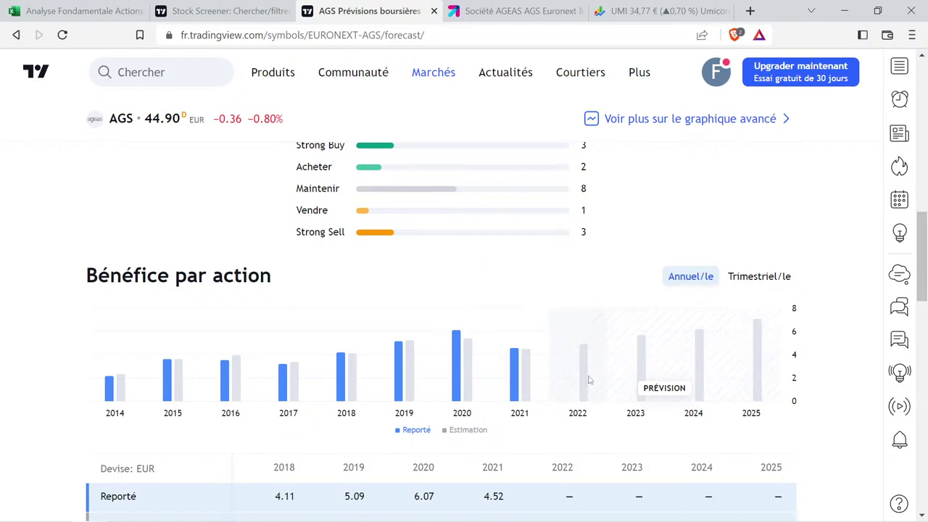
pyautogui.moveTo(460, 365)
pyautogui.scroll(-1, 551, 339)
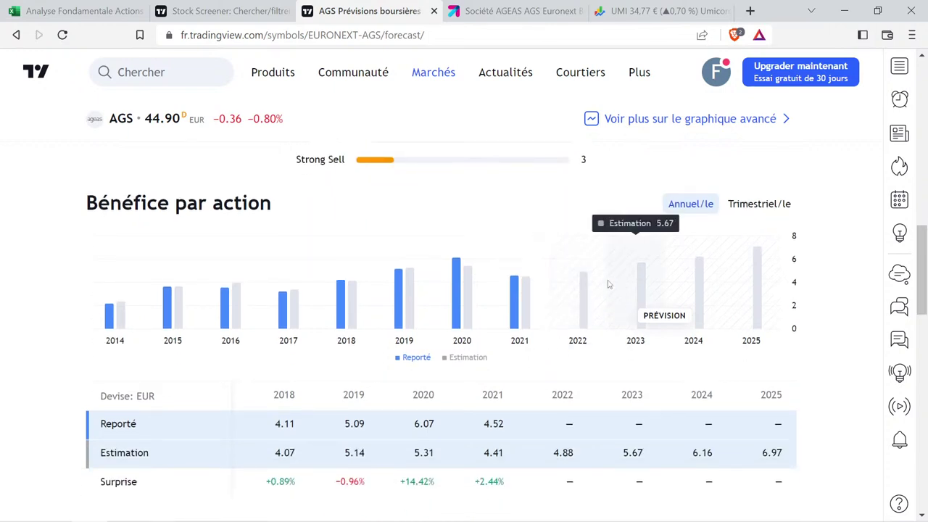
# Show AGEAS's revenue forecast annually and examine the estimates for 2022 to 2025.
pyautogui.scroll(-3, 641, 294)
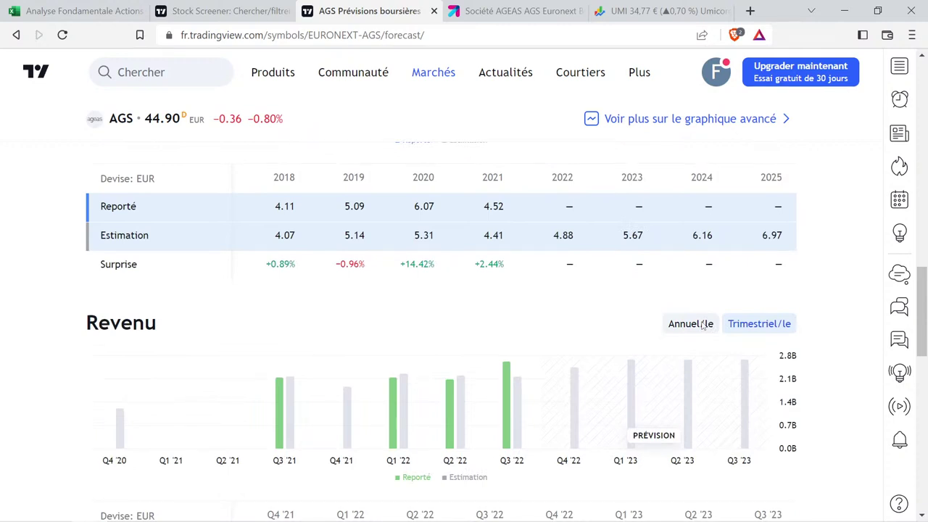
pyautogui.click(702, 326)
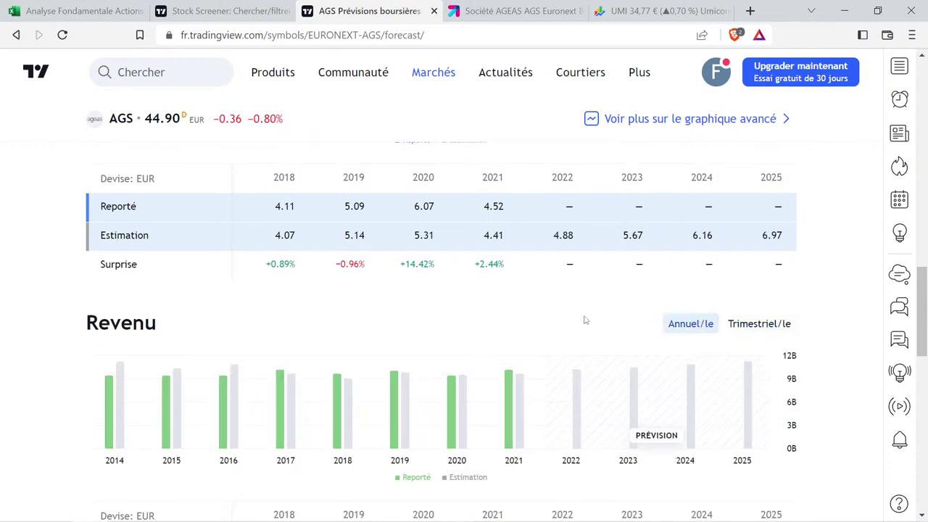
pyautogui.moveTo(580, 395)
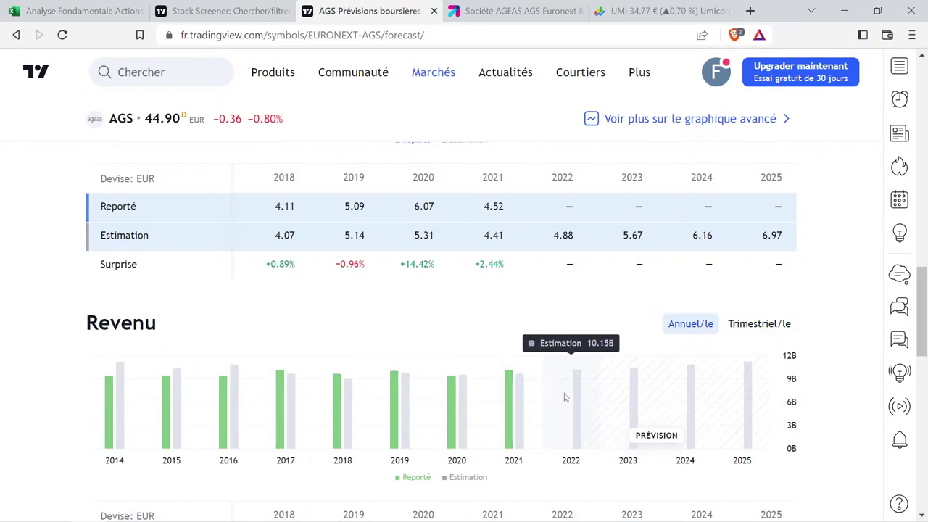
pyautogui.moveTo(624, 394)
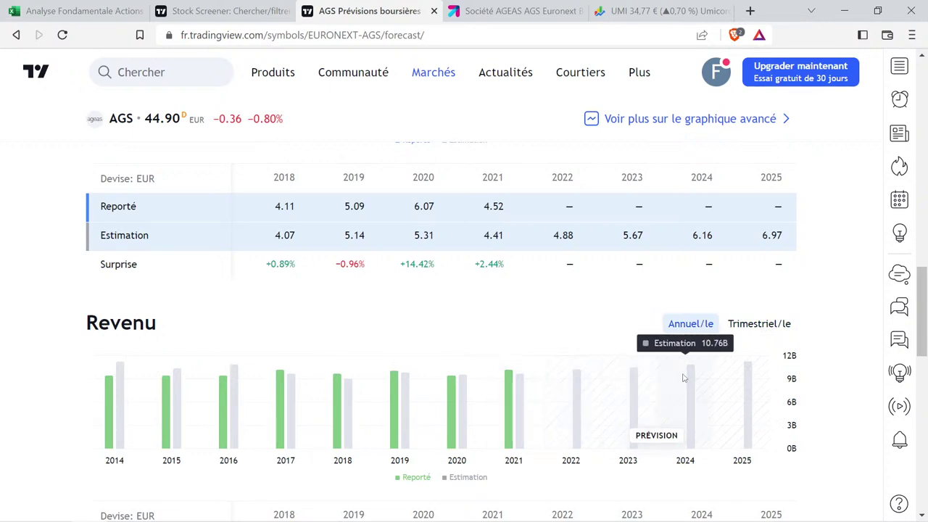
pyautogui.moveTo(753, 381)
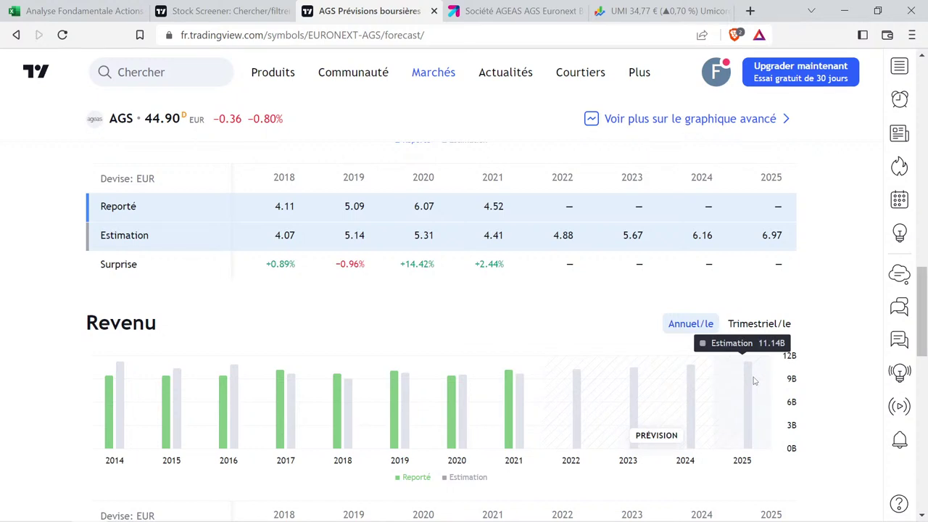
pyautogui.scroll(1, 521, 326)
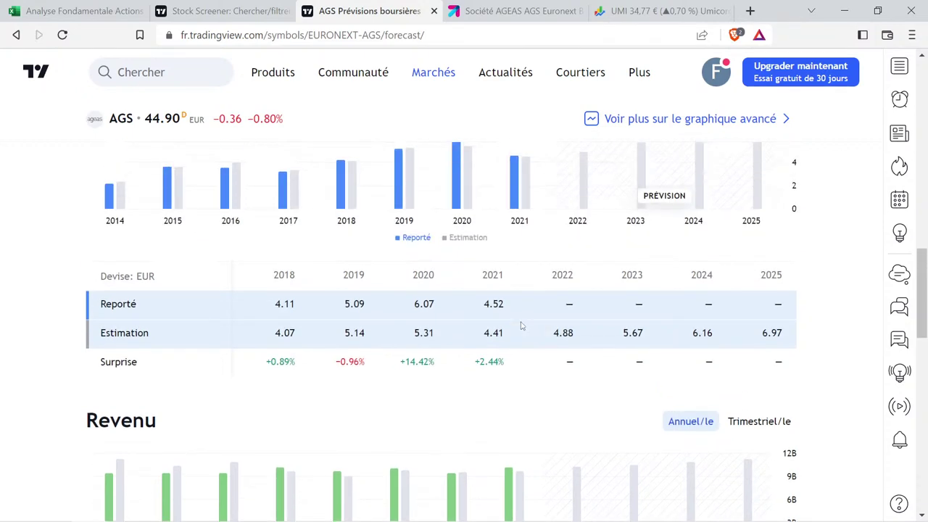
pyautogui.scroll(2, 520, 326)
# Return to the Excel workbook and review AGEAS's revenue and profit evolution in D37:E37.
pyautogui.click(110, 6)
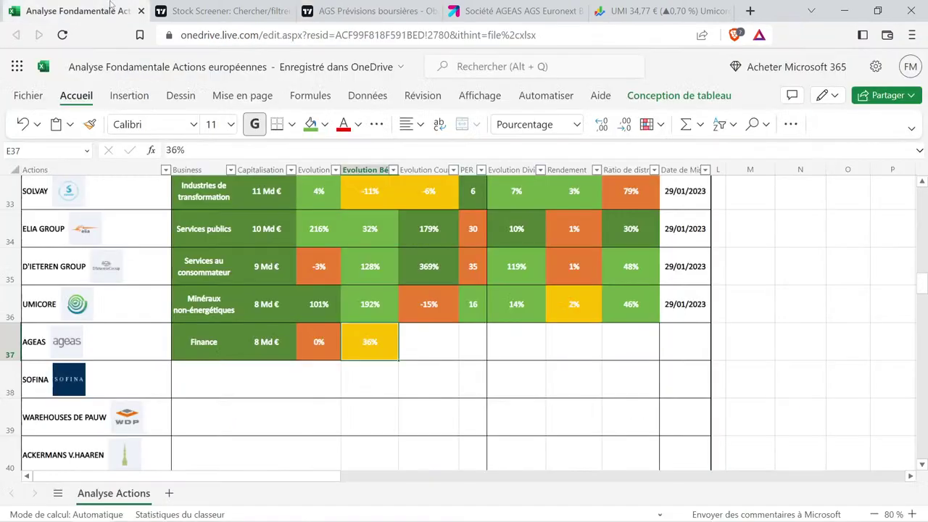
pyautogui.moveTo(306, 364); pyautogui.dragTo(384, 354)
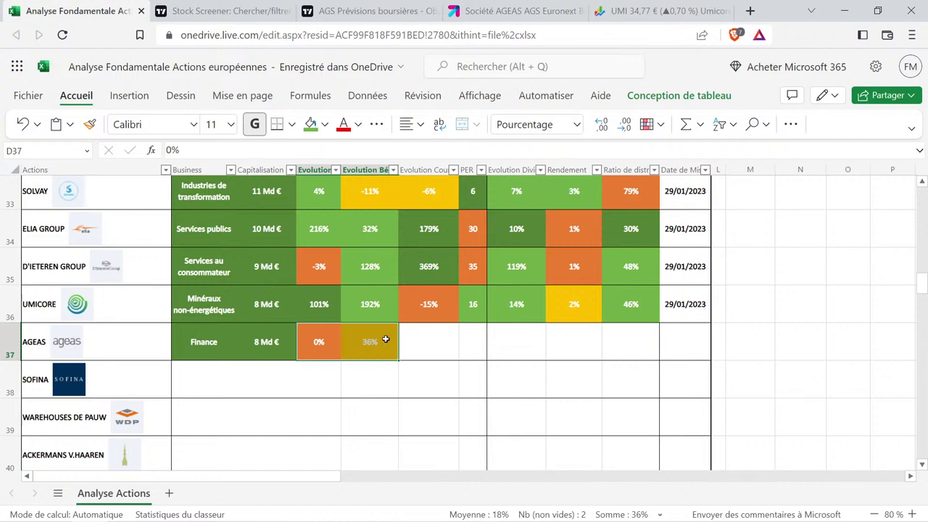
pyautogui.click(316, 378)
pyautogui.click(402, 343)
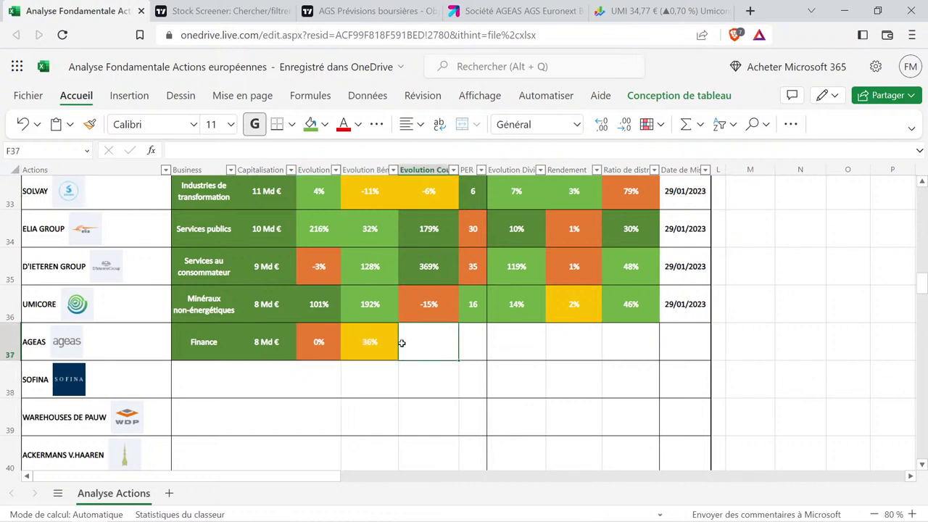
pyautogui.click(372, 352)
pyautogui.click(348, 369)
pyautogui.moveTo(321, 341); pyautogui.dragTo(375, 353)
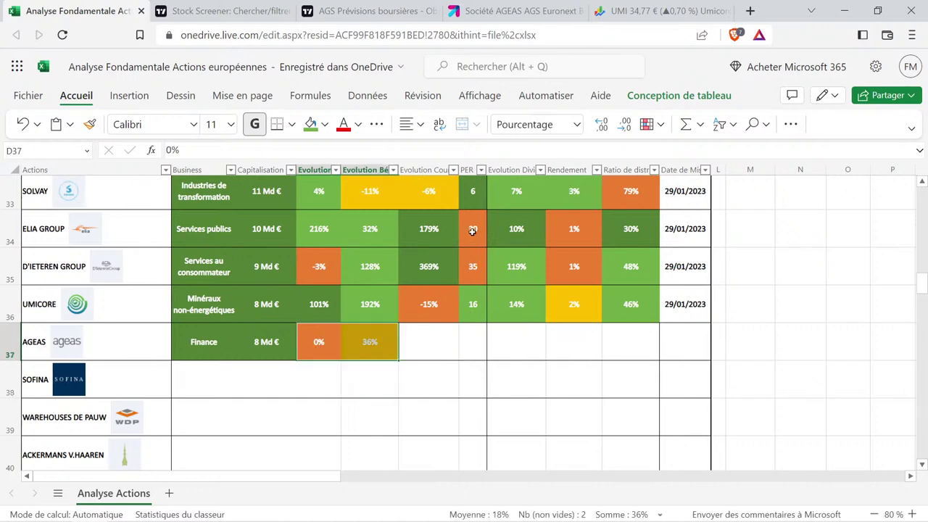
# Switch to Google Finance, search for EBR: ags and open the Ageas SA quote listed on EBR.
pyautogui.click(638, 11)
pyautogui.click(331, 86)
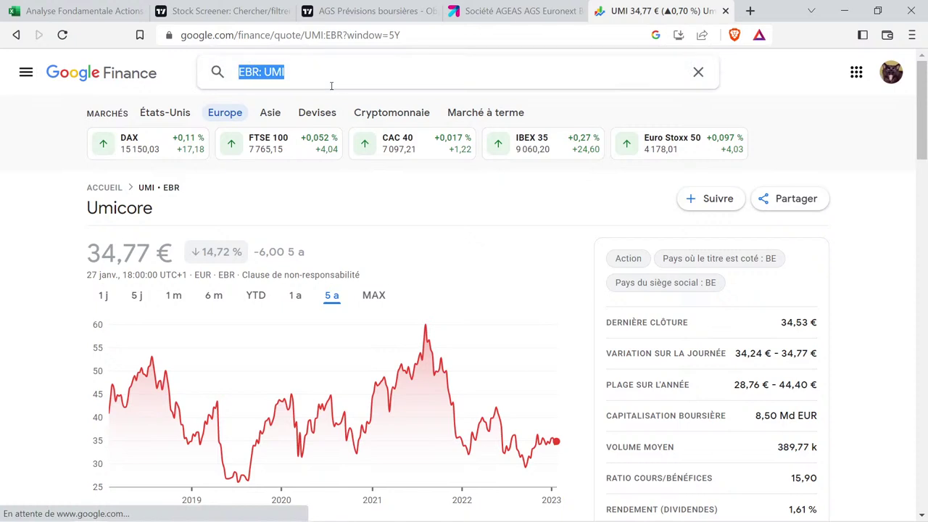
pyautogui.click(316, 75)
pyautogui.press('BackSpace')
pyautogui.press('BackSpace')
pyautogui.press('BackSpace')
pyautogui.write('ags')
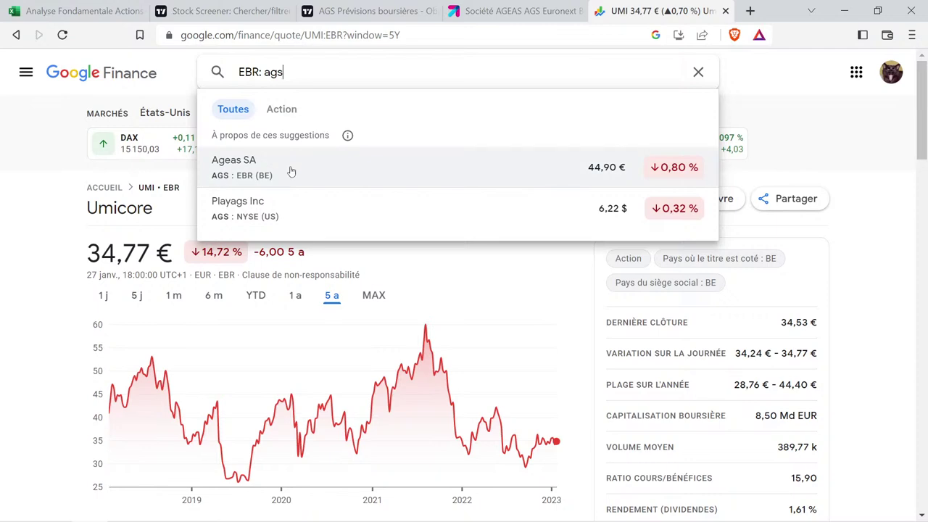
pyautogui.click(291, 171)
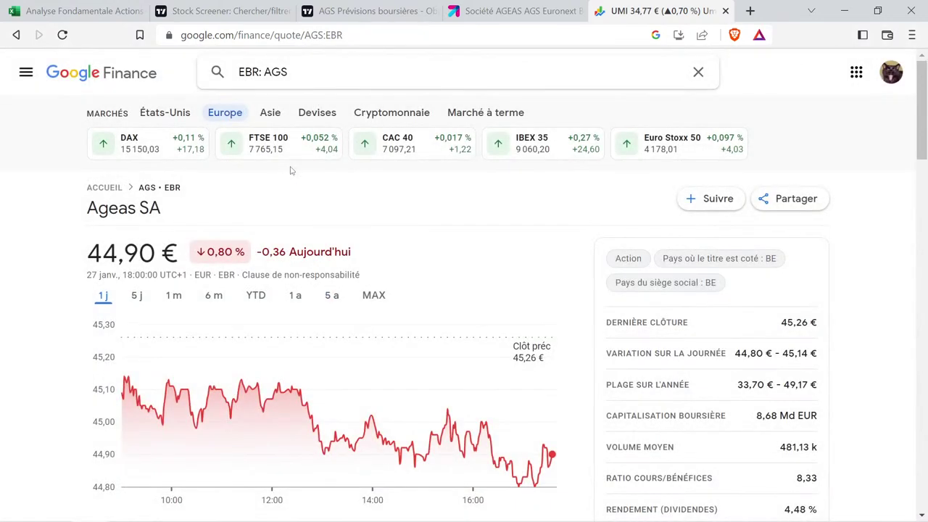
# Show Ageas's five-year share price chart and examine the price from early 2020 to January 2023.
pyautogui.click(331, 295)
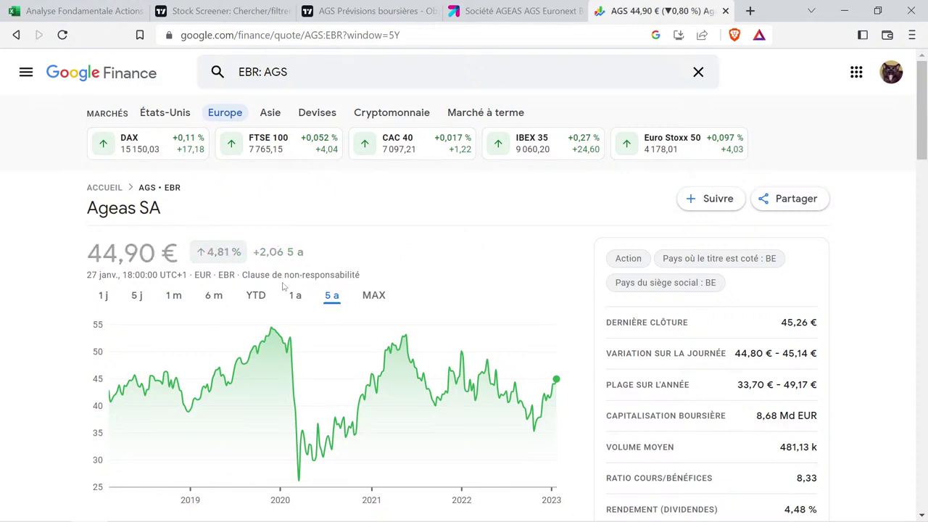
pyautogui.moveTo(272, 344); pyautogui.dragTo(299, 349)
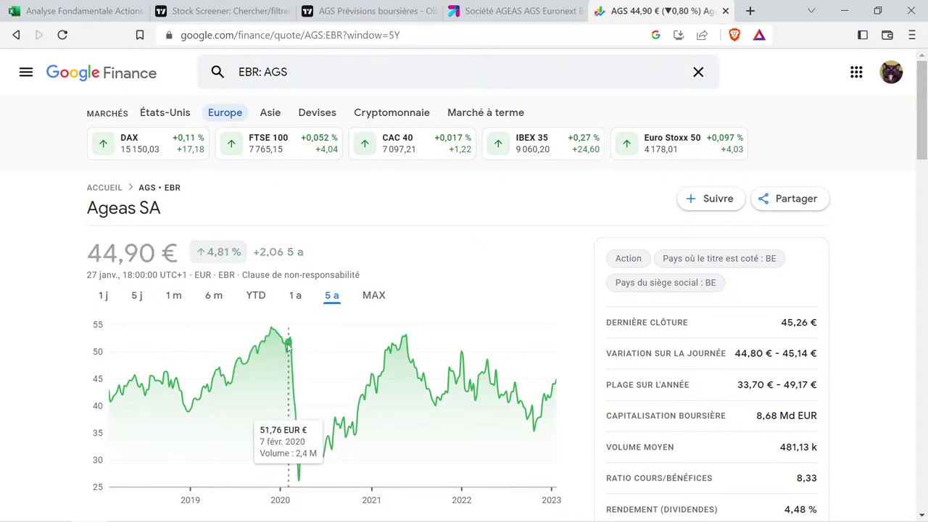
pyautogui.moveTo(286, 345); pyautogui.dragTo(587, 366)
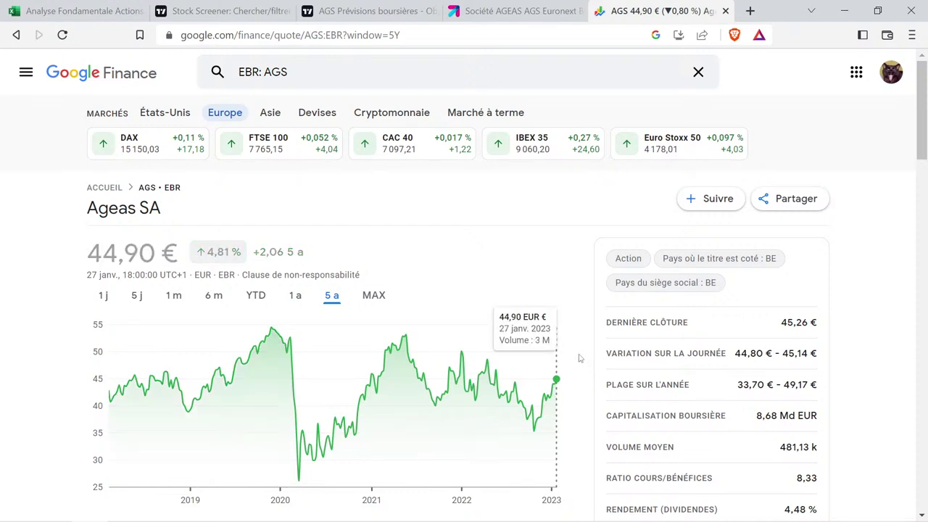
# Return to the Excel workbook, copy Solvay's share price evolution cell F33 to AGEAS's F37 and set the value to 5%.
pyautogui.hotkey('ctrl', '1')
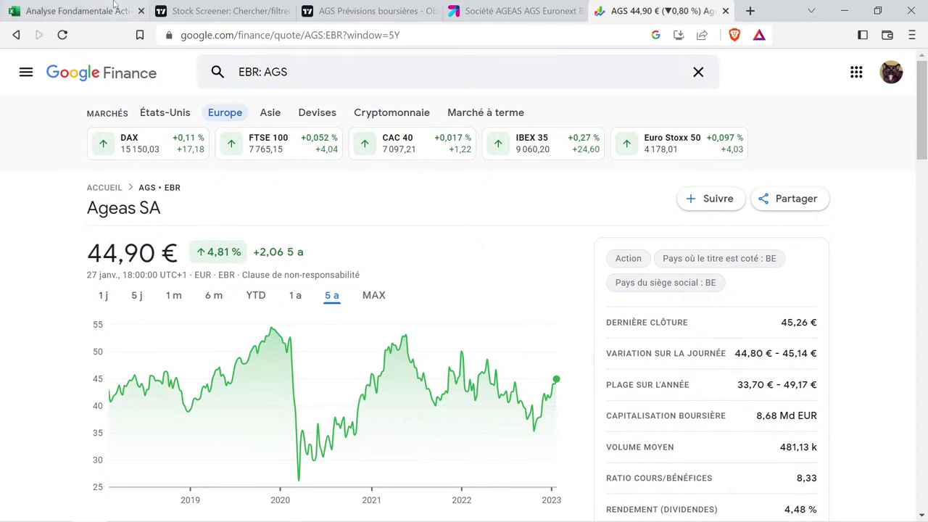
pyautogui.click(437, 197)
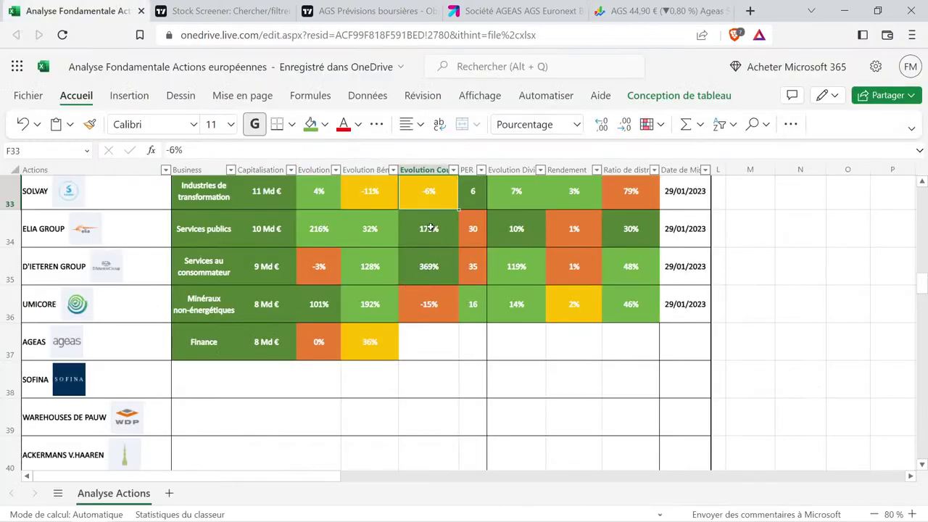
pyautogui.hotkey('ctrl', 'c')
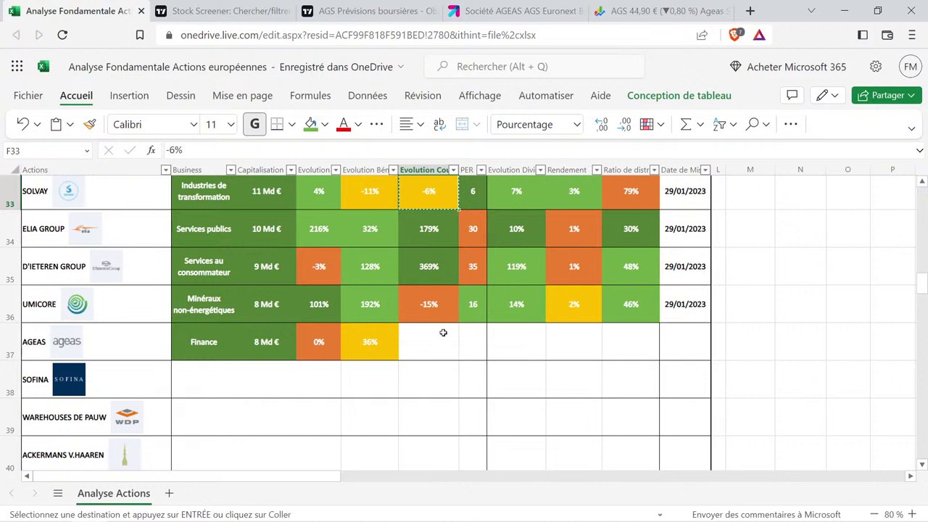
pyautogui.click(439, 332)
pyautogui.hotkey('ctrl', 'v')
pyautogui.doubleClick(449, 357)
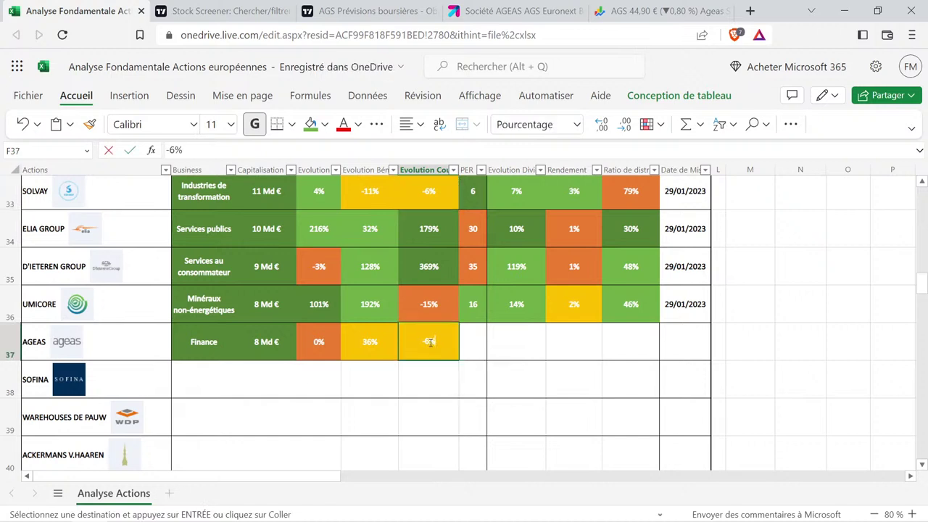
pyautogui.hotkey('shift', 'Home')
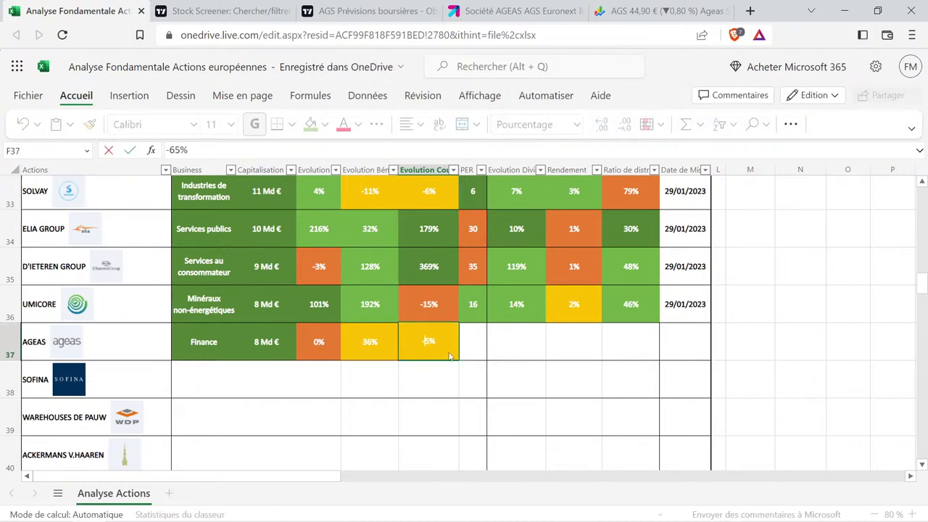
pyautogui.write('5')
pyautogui.press('Return')
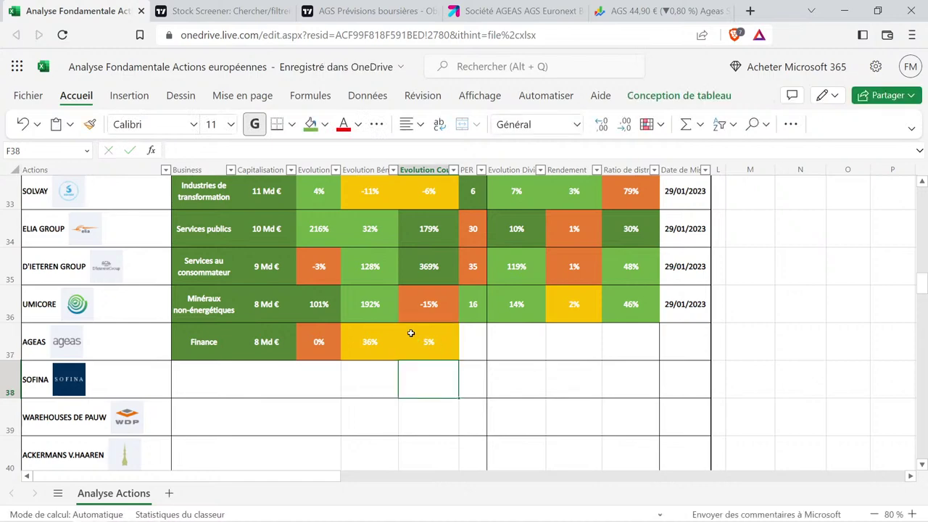
# Look up AGEAS's P/E in the TradingView screener and enter 9 as its PER in G37, reusing the format of Solvay's G33.
pyautogui.click(373, 11)
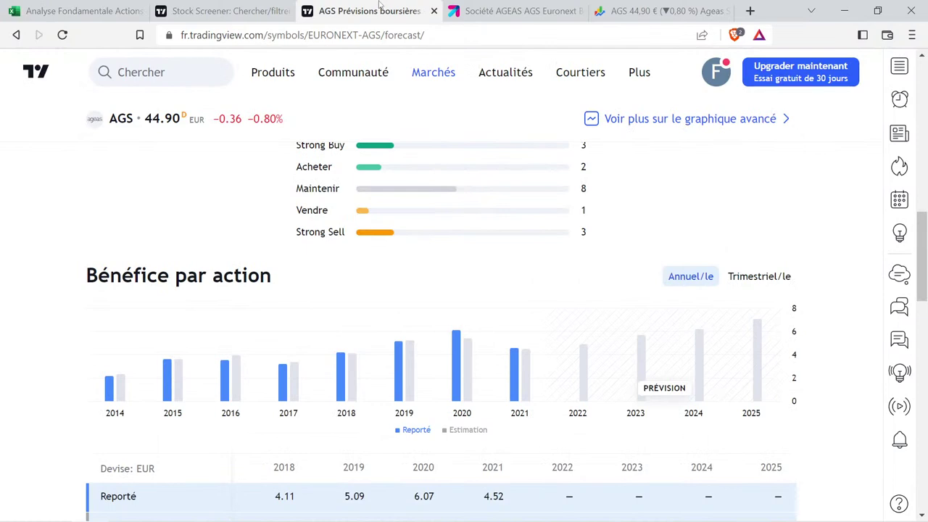
pyautogui.click(211, 10)
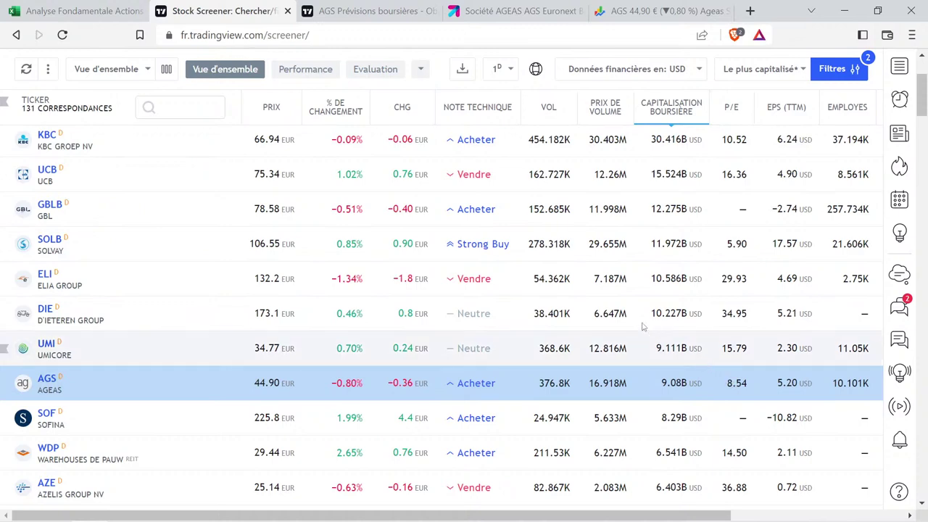
pyautogui.click(80, 11)
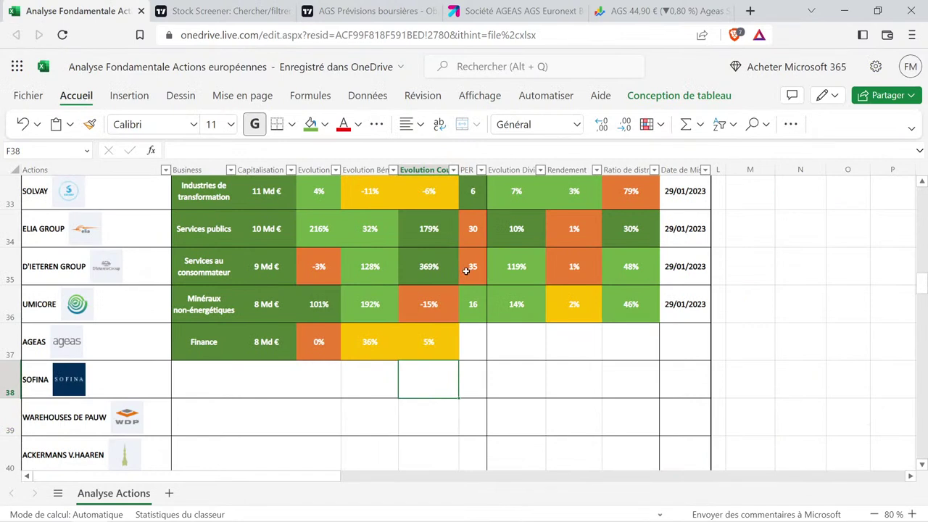
pyautogui.click(479, 203)
pyautogui.hotkey('ctrl', 'c')
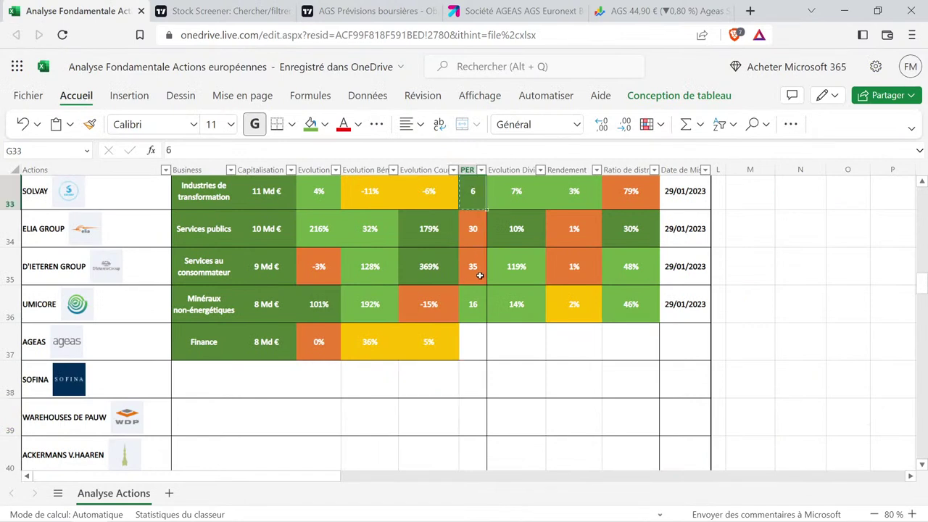
pyautogui.click(471, 347)
pyautogui.hotkey('ctrl', 'v')
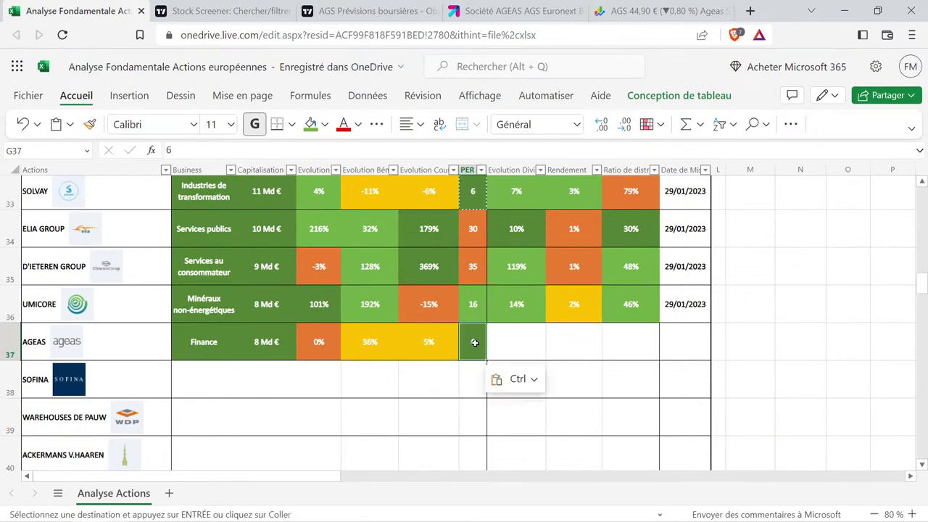
pyautogui.write('9')
pyautogui.press('Return')
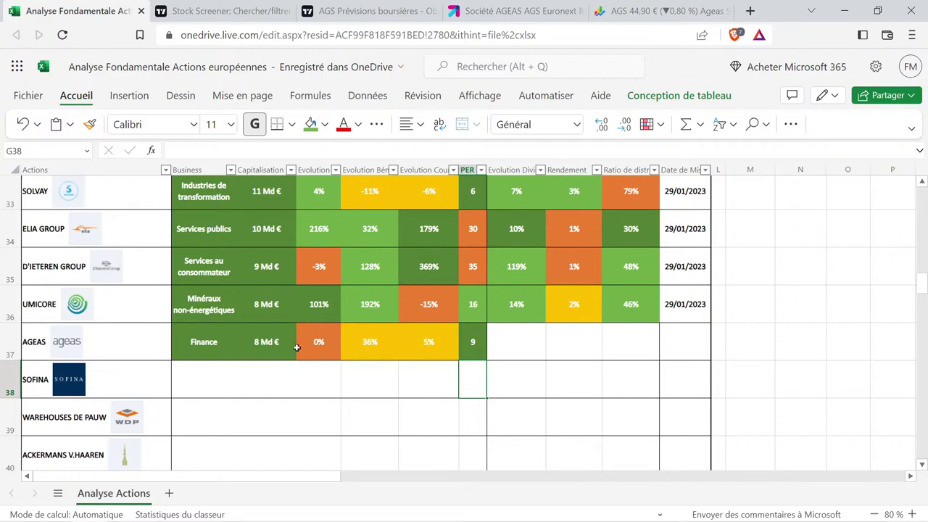
pyautogui.moveTo(211, 341); pyautogui.dragTo(474, 341)
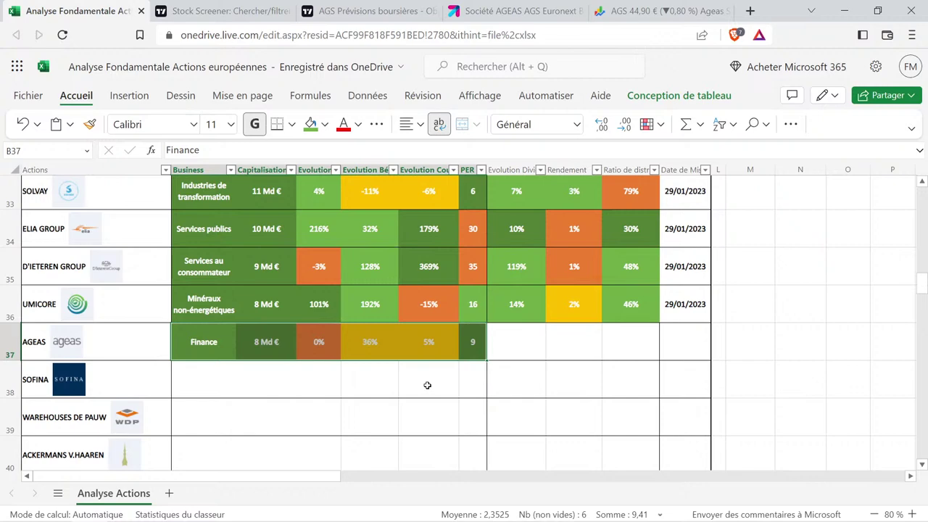
# Open AGEAS's dividend data in the TradingView financials and remove the dividend yield series from the chart.
pyautogui.click(403, 14)
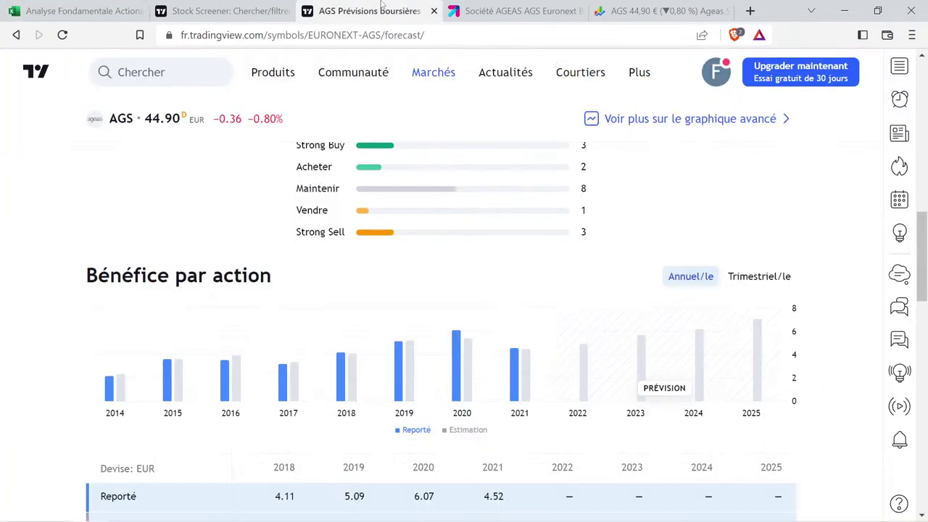
pyautogui.scroll(6, 700, 205)
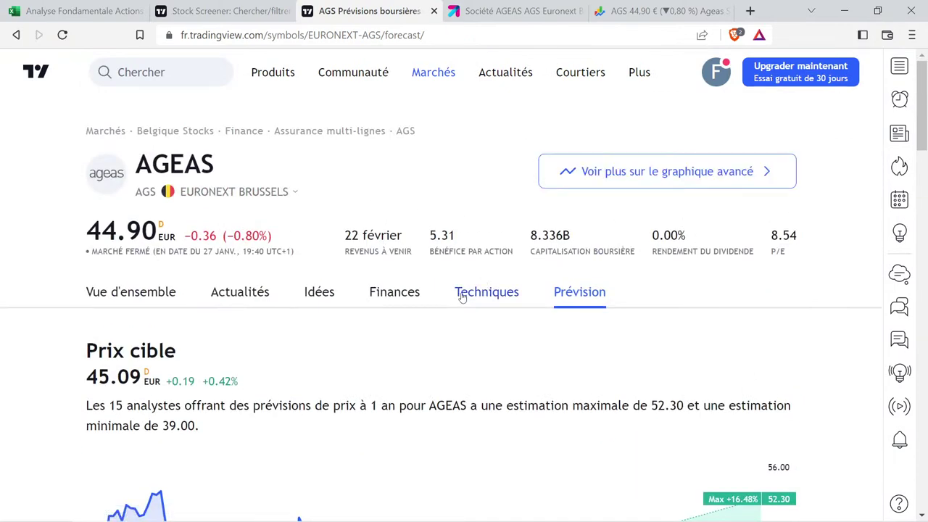
pyautogui.click(421, 297)
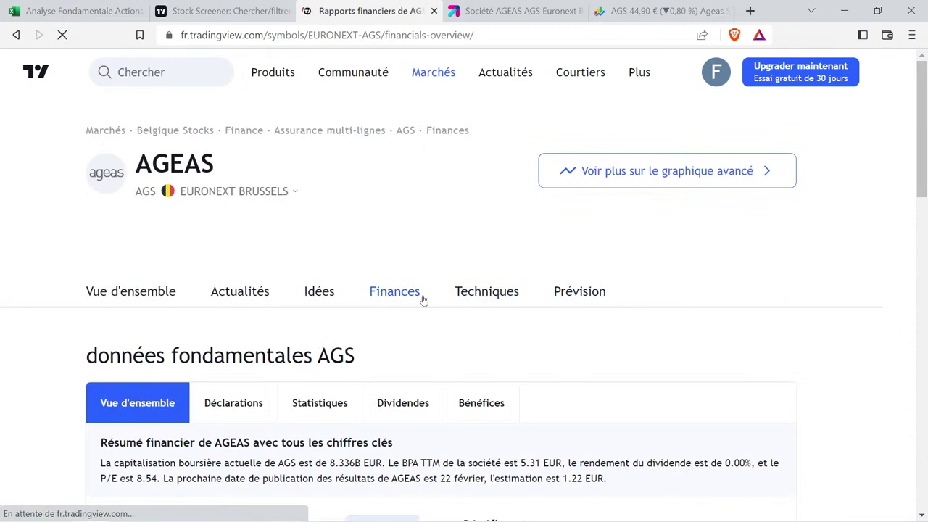
pyautogui.scroll(-1, 420, 298)
pyautogui.click(419, 329)
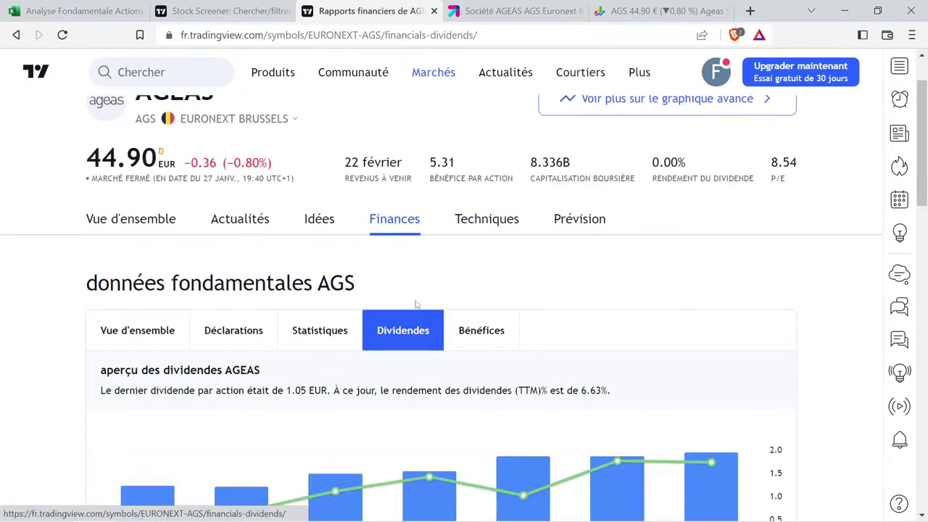
pyautogui.scroll(-3, 413, 312)
pyautogui.click(208, 453)
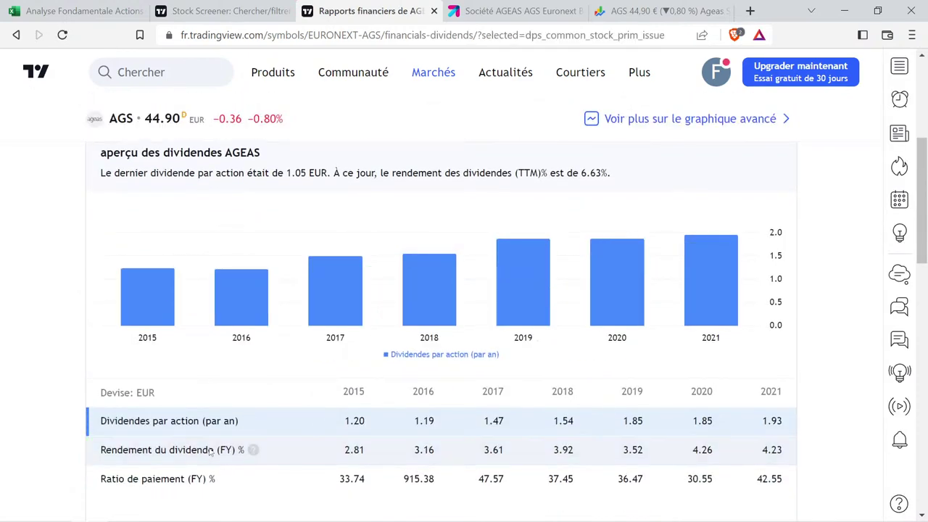
# Examine AGEAS's annual dividends per share on the chart from 2017 to 2021.
pyautogui.scroll(-1, 325, 388)
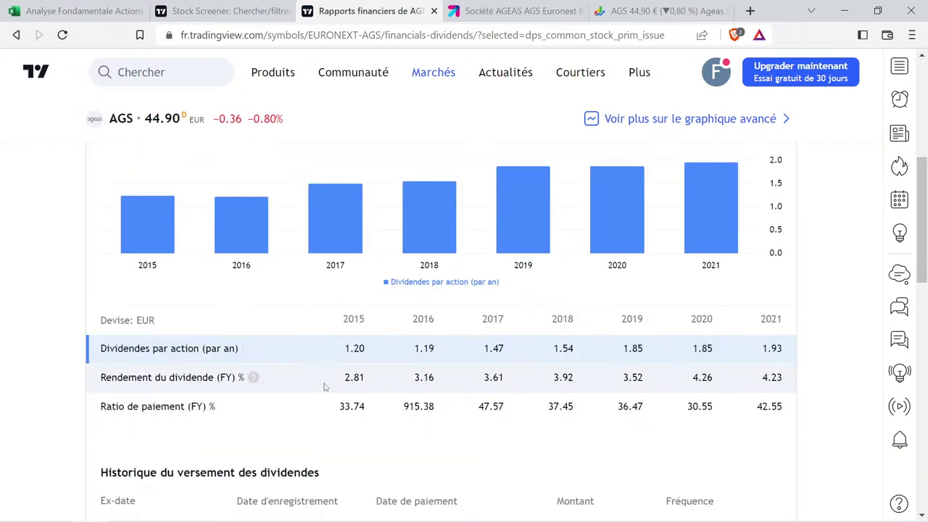
pyautogui.scroll(1, 356, 357)
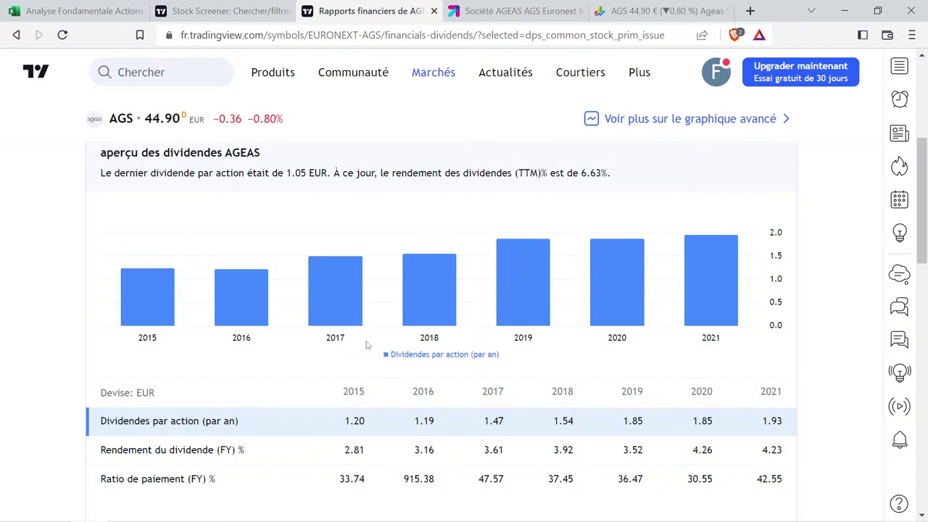
pyautogui.moveTo(362, 310)
pyautogui.moveTo(416, 312)
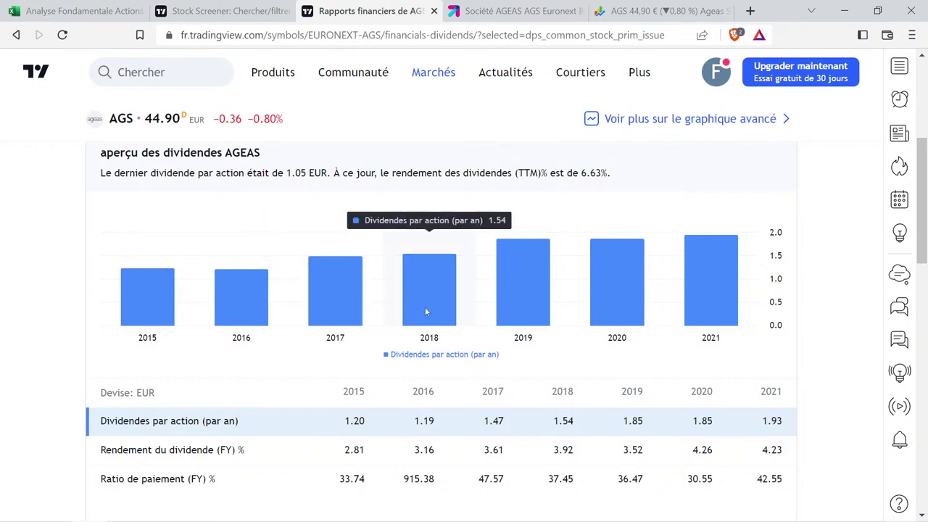
pyautogui.moveTo(502, 303)
pyautogui.moveTo(656, 309)
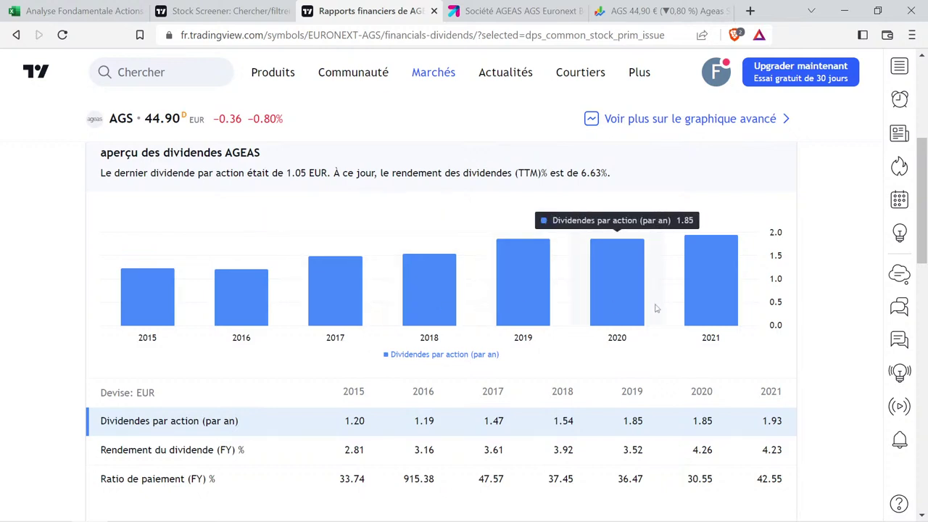
pyautogui.moveTo(700, 303)
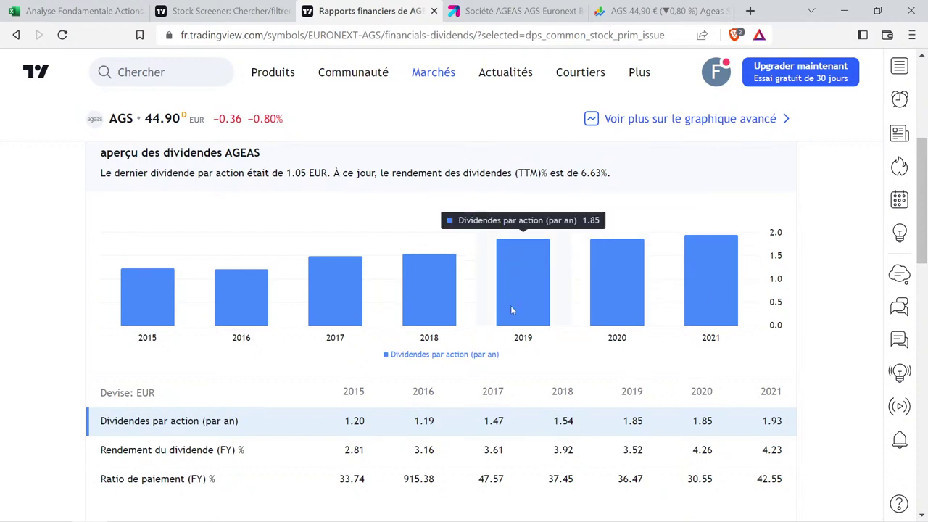
pyautogui.moveTo(616, 318)
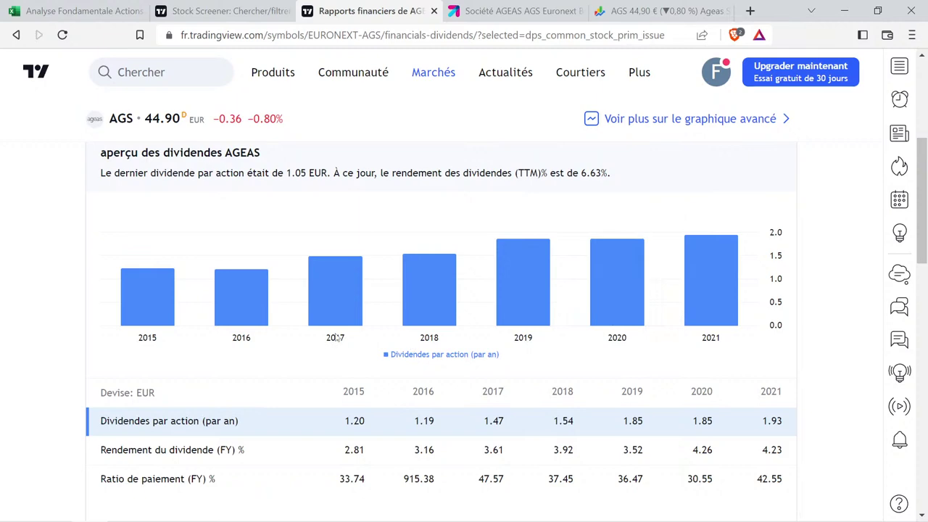
pyautogui.moveTo(339, 327)
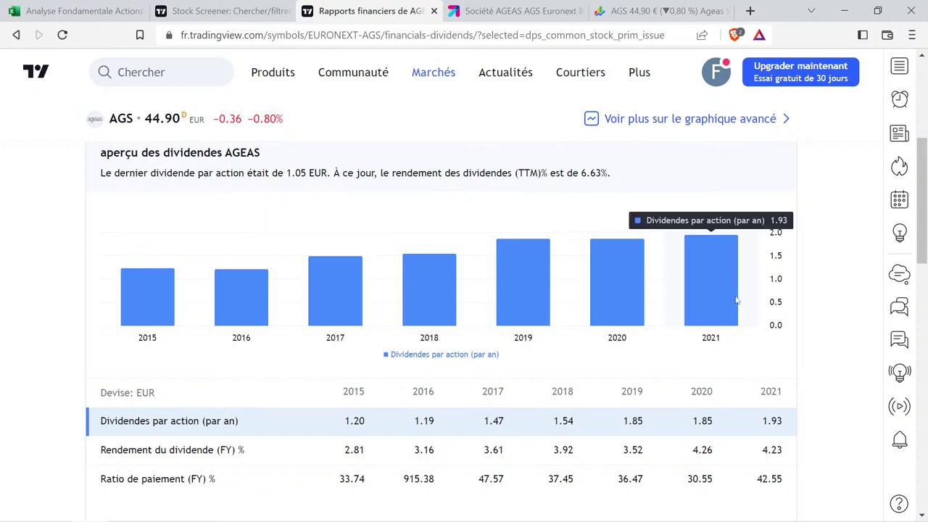
# Return to the Excel workbook and calculate AGEAS's dividend evolution with 1,47 as the positive reference in M2 and 1,93 as the current value in O2.
pyautogui.click(60, 9)
pyautogui.click(770, 263)
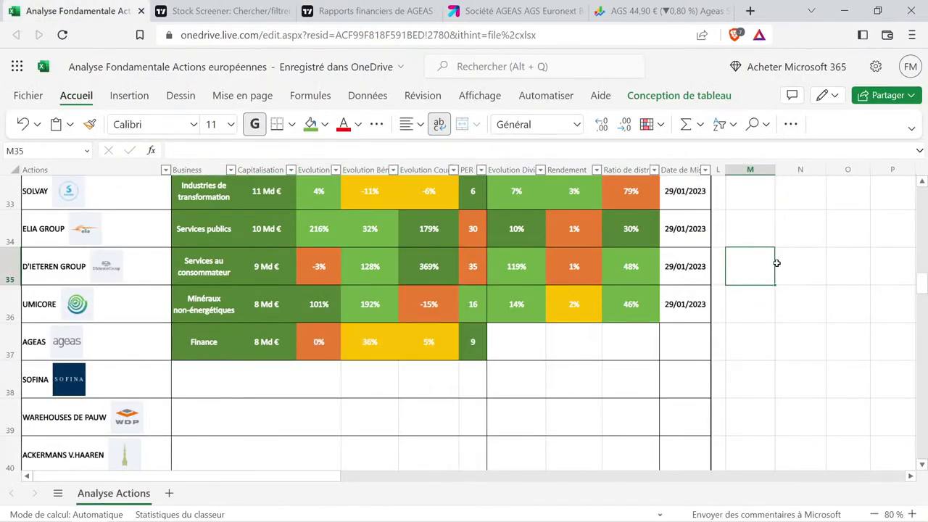
pyautogui.scroll(10, 774, 262)
pyautogui.scroll(8, 776, 262)
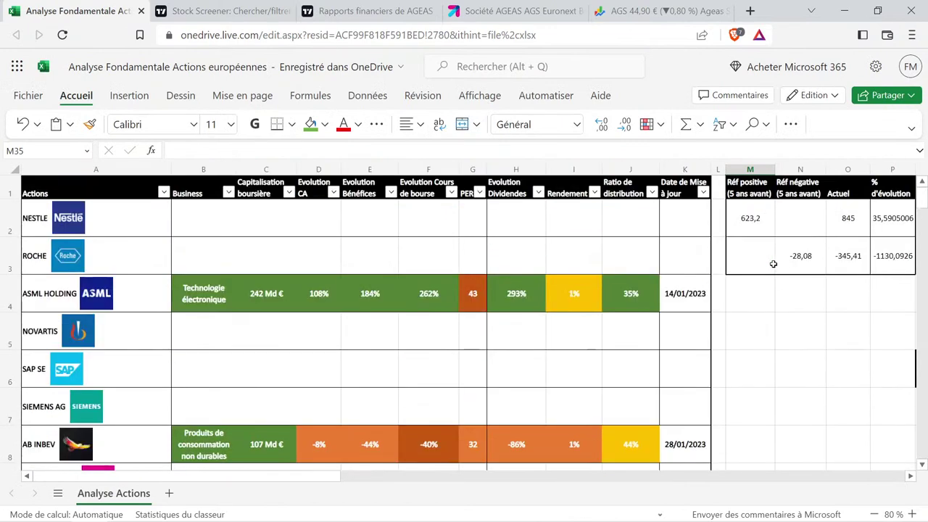
pyautogui.click(741, 221)
pyautogui.write('1,47')
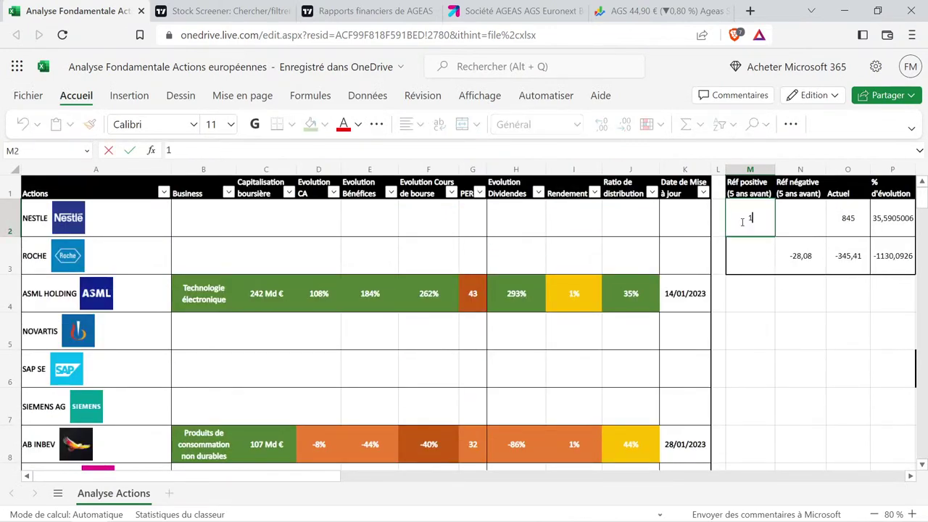
pyautogui.press('Tab')
pyautogui.press('Tab')
pyautogui.write('1,93')
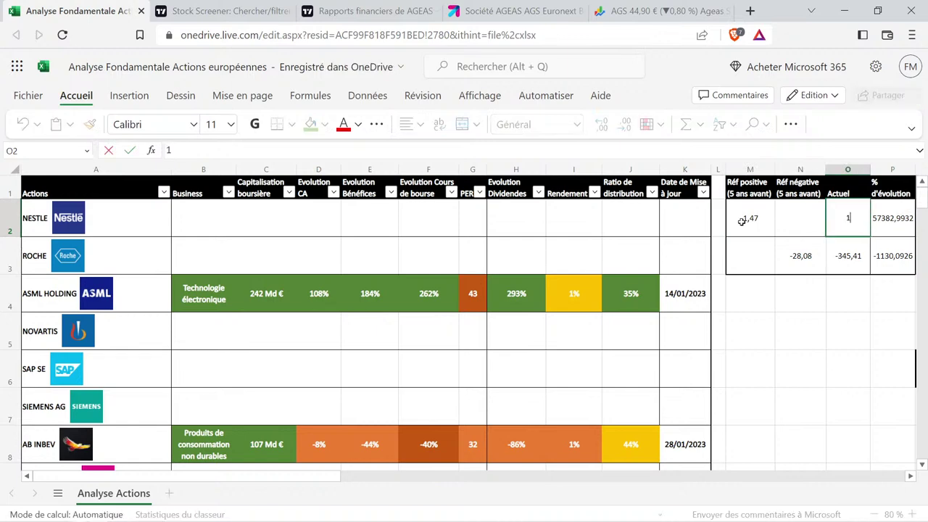
pyautogui.press('Return')
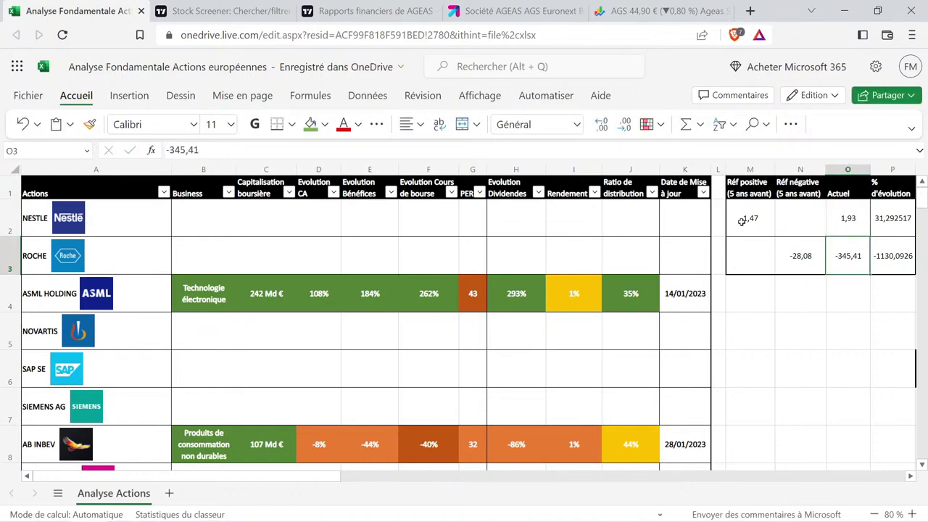
# Enter 31% as AGEAS's dividend evolution in H37, reusing the format of Prosus's H10.
pyautogui.scroll(-3, 511, 321)
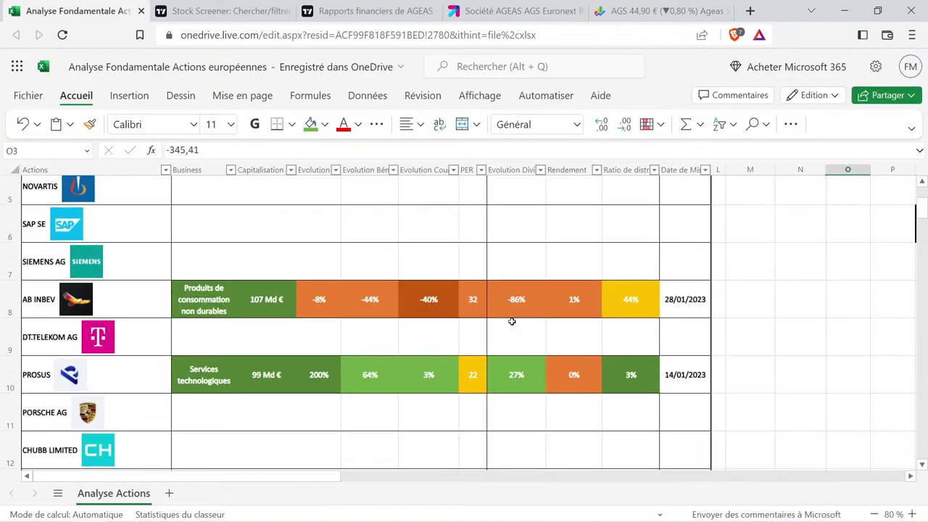
pyautogui.click(520, 374)
pyautogui.hotkey('ctrl', 'c')
pyautogui.scroll(-15, 522, 375)
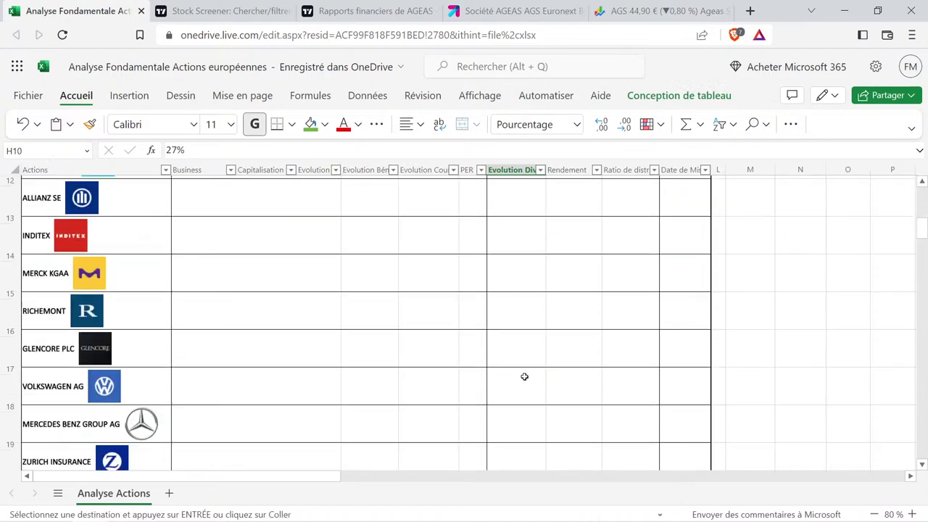
pyautogui.scroll(-4, 524, 375)
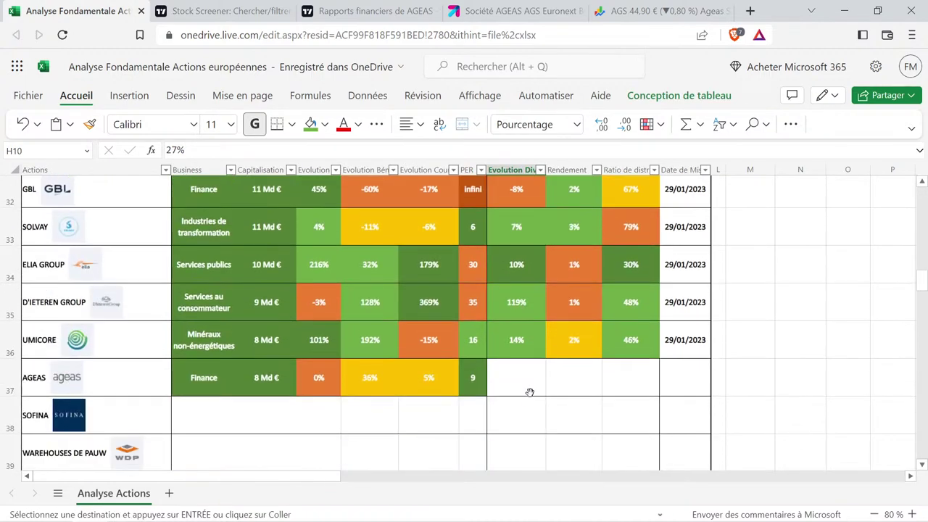
pyautogui.click(523, 382)
pyautogui.hotkey('ctrl', 'v')
pyautogui.doubleClick(529, 382)
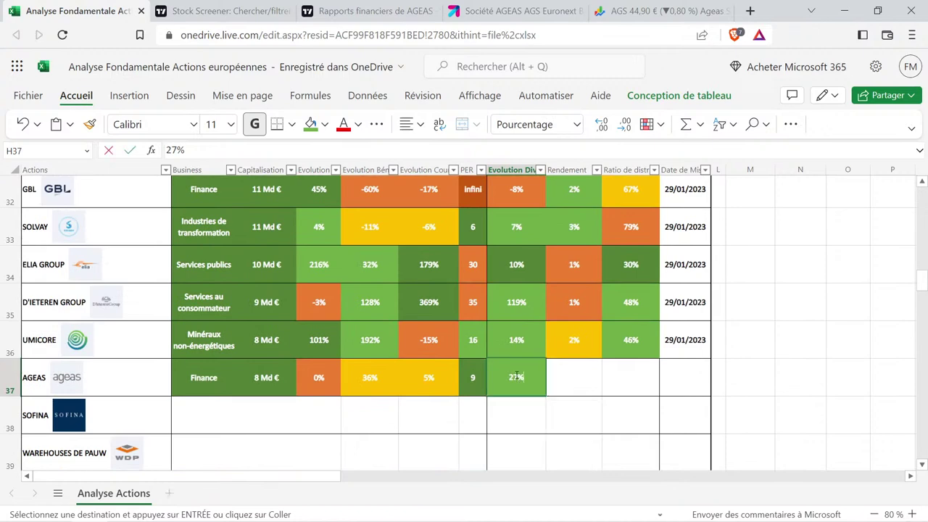
pyautogui.press('BackSpace')
pyautogui.press('BackSpace')
pyautogui.write('31')
pyautogui.press('Return')
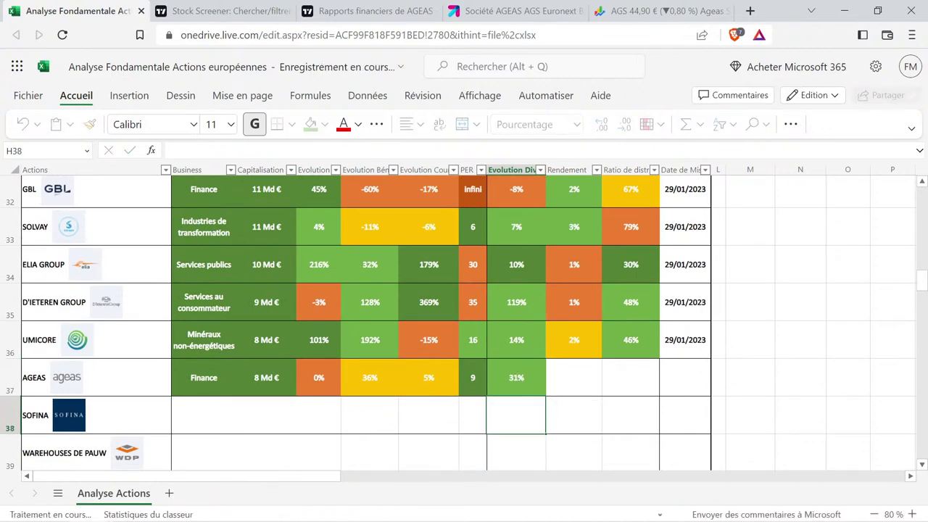
# Look up AGEAS's dividend yield on Google Finance and compare it with the annual yields in the TradingView dividend table.
pyautogui.click(370, 11)
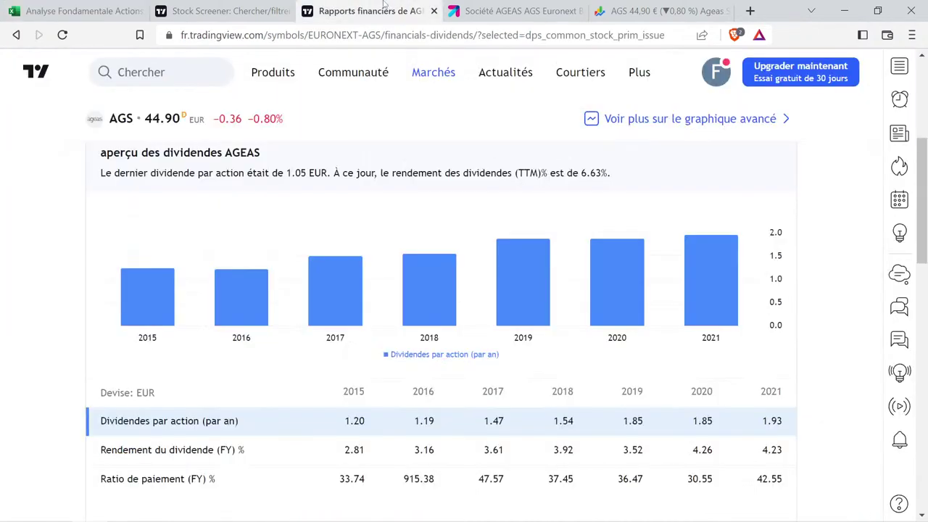
pyautogui.scroll(4, 576, 276)
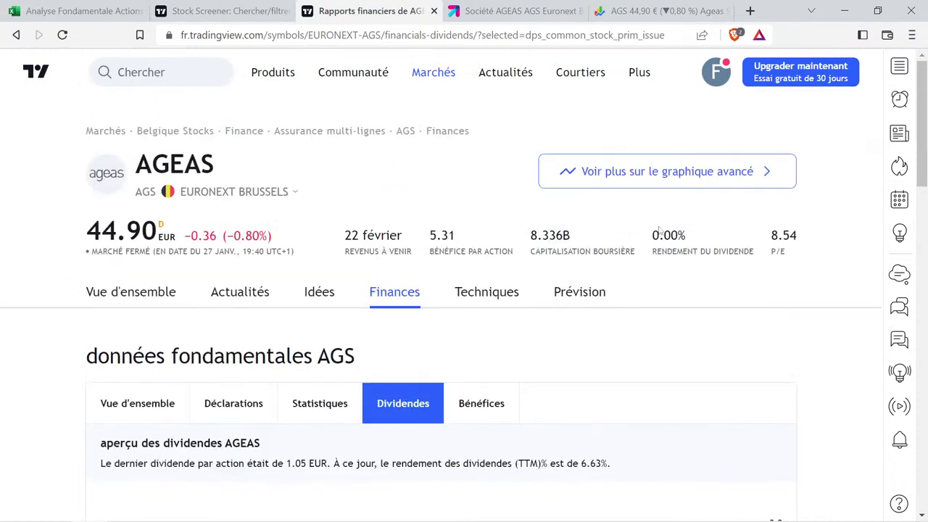
pyautogui.click(650, 9)
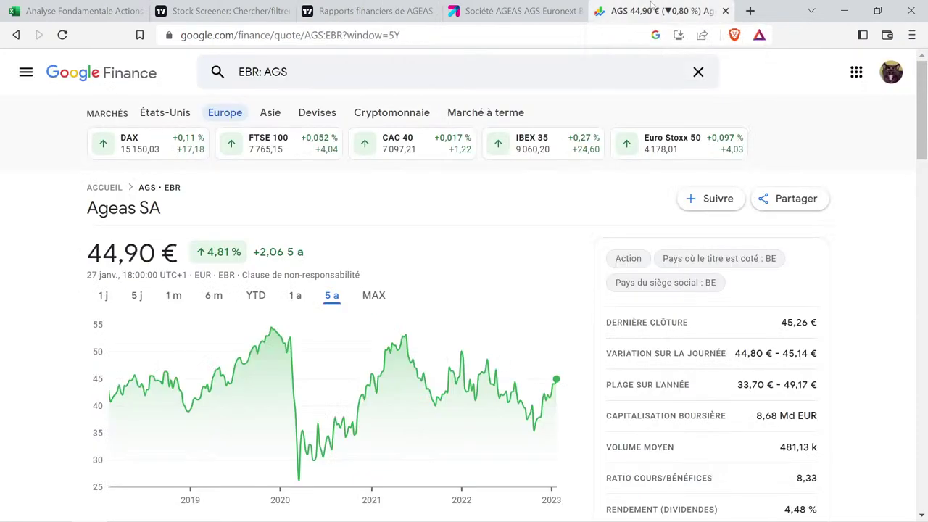
pyautogui.scroll(-2, 628, 218)
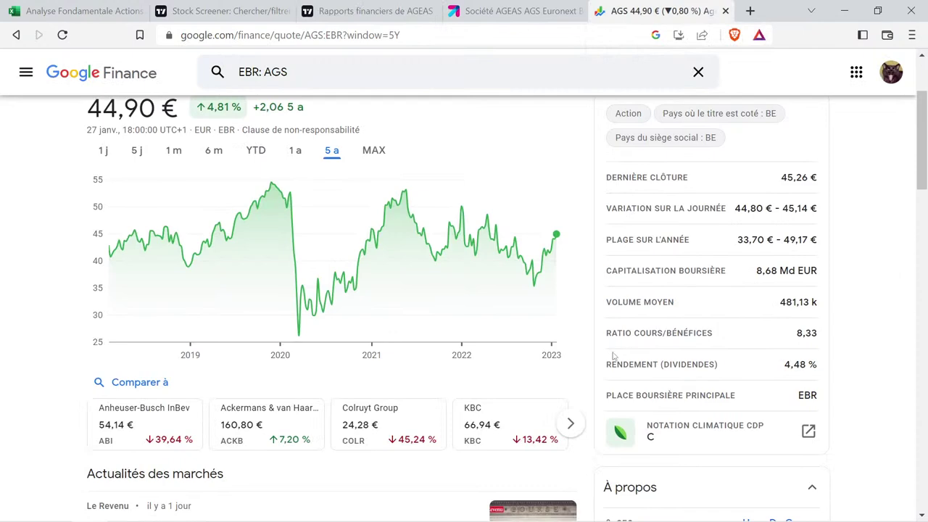
pyautogui.moveTo(604, 363); pyautogui.dragTo(821, 355)
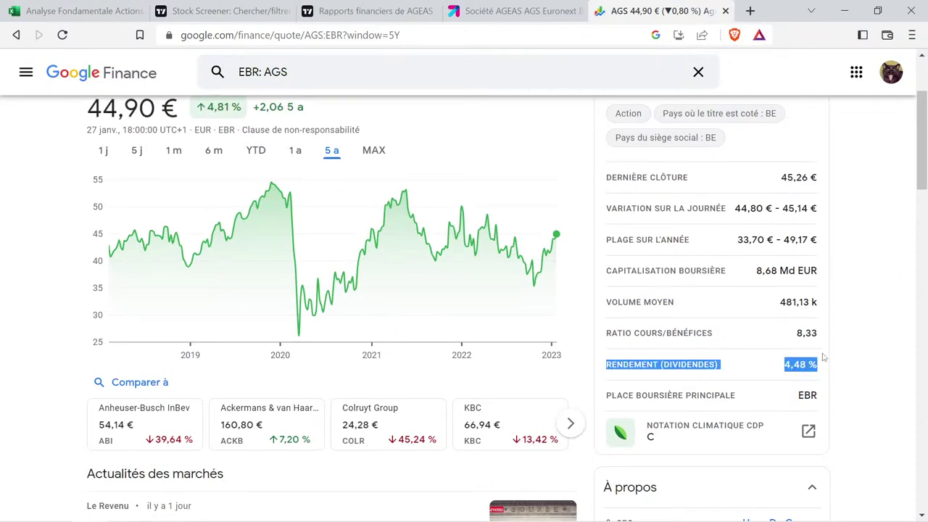
pyautogui.click(375, 11)
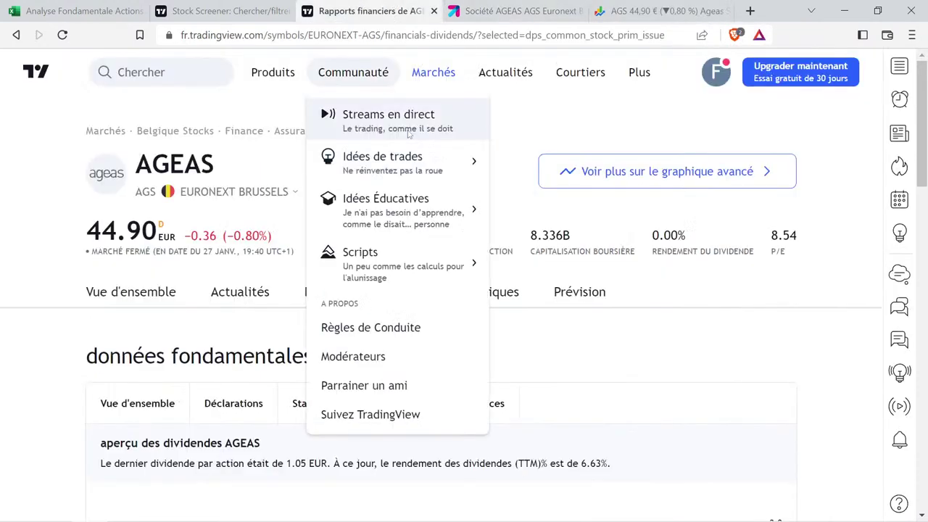
pyautogui.scroll(-5, 139, 392)
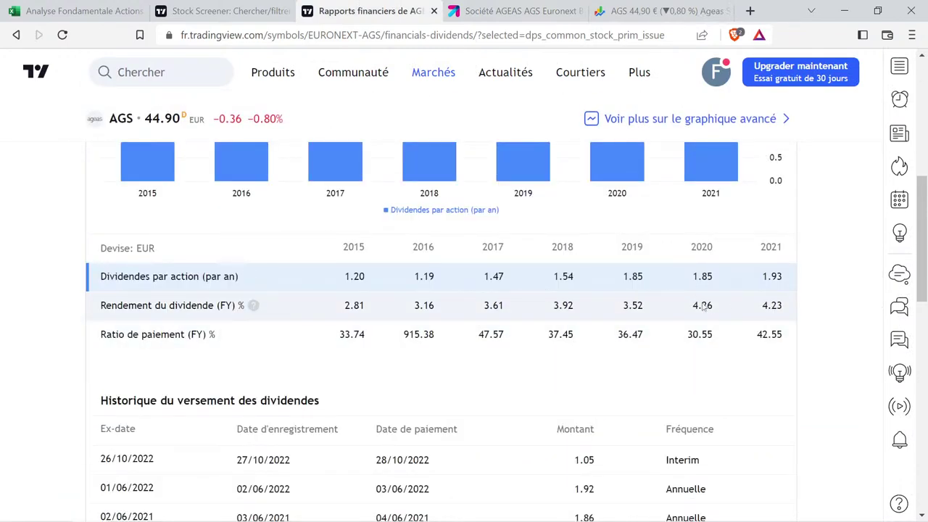
pyautogui.click(652, 11)
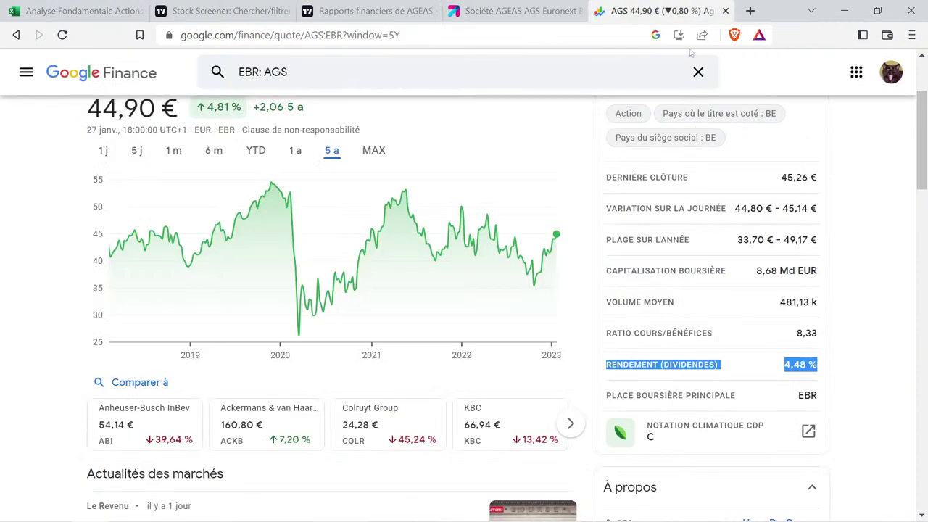
pyautogui.click(828, 378)
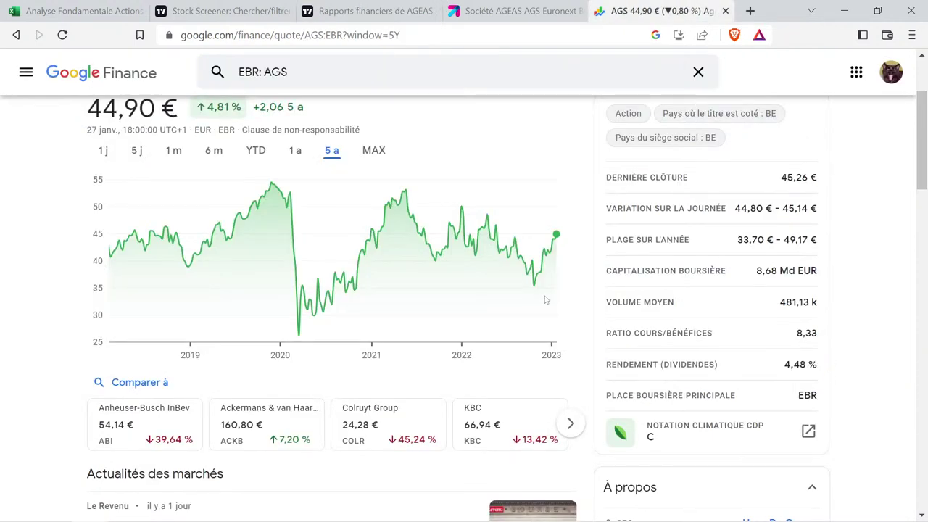
# Return to the Excel workbook and enter 4% as AGEAS's yield in I37 by copying KBC's I26.
pyautogui.click(66, 6)
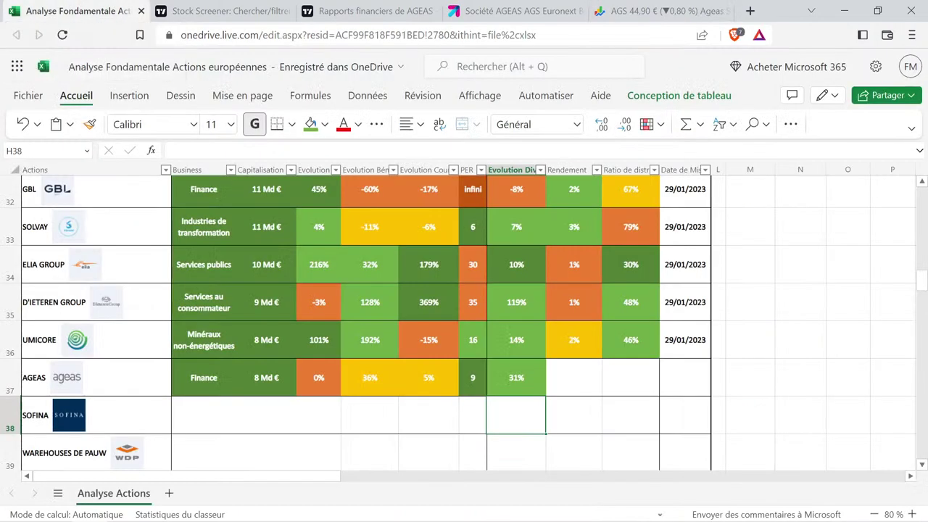
pyautogui.click(561, 268)
pyautogui.scroll(10, 561, 268)
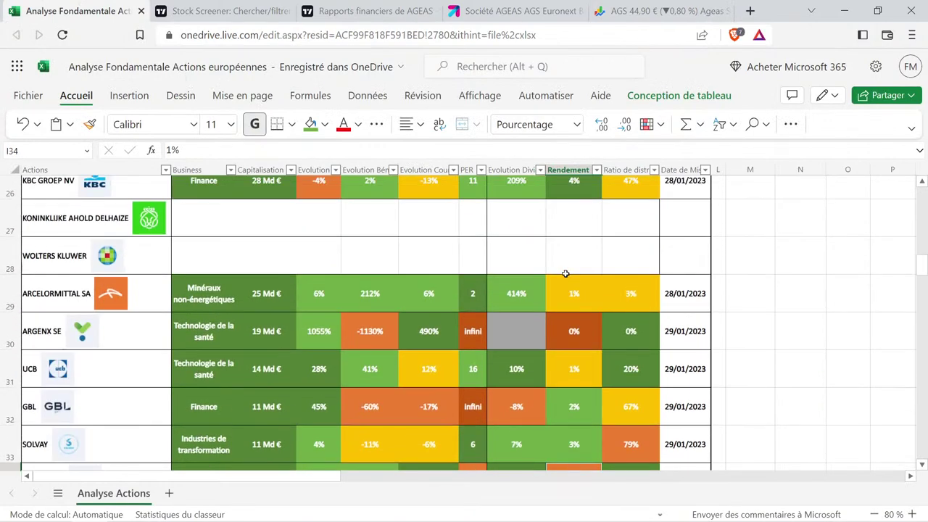
pyautogui.click(584, 337)
pyautogui.hotkey('ctrl', 'c')
pyautogui.scroll(-6, 567, 326)
pyautogui.scroll(-8, 567, 326)
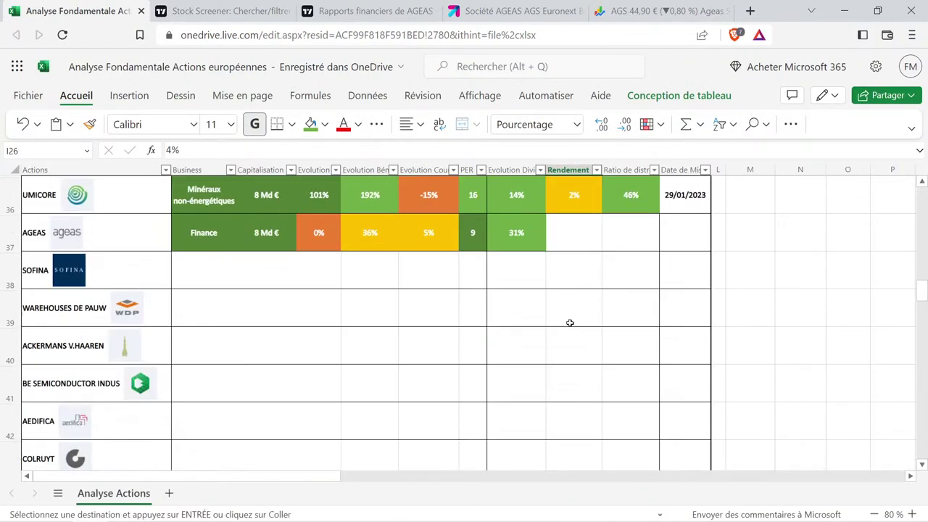
pyautogui.click(590, 242)
pyautogui.hotkey('ctrl', 'v')
pyautogui.click(579, 268)
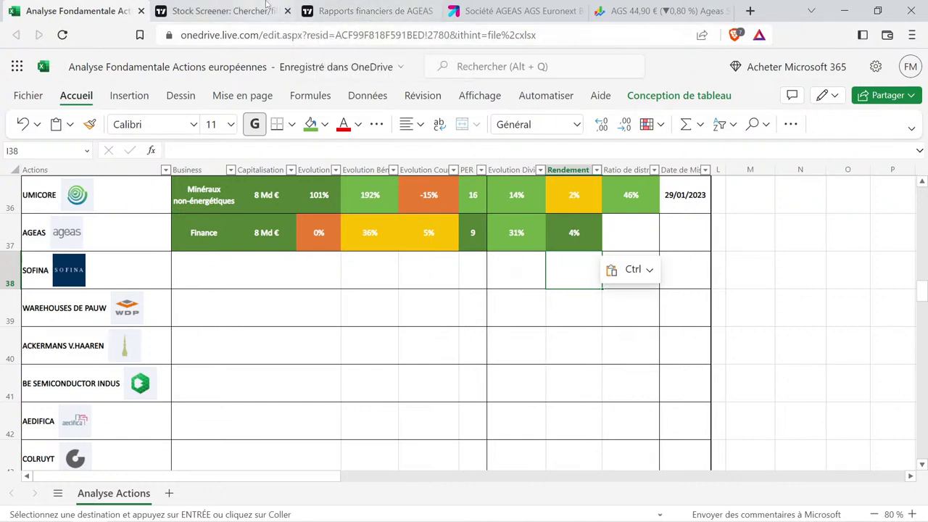
# Copy AGEAS's payout ratios for 2017 to 2021 from the TradingView dividend table.
pyautogui.click(244, 9)
pyautogui.click(384, 8)
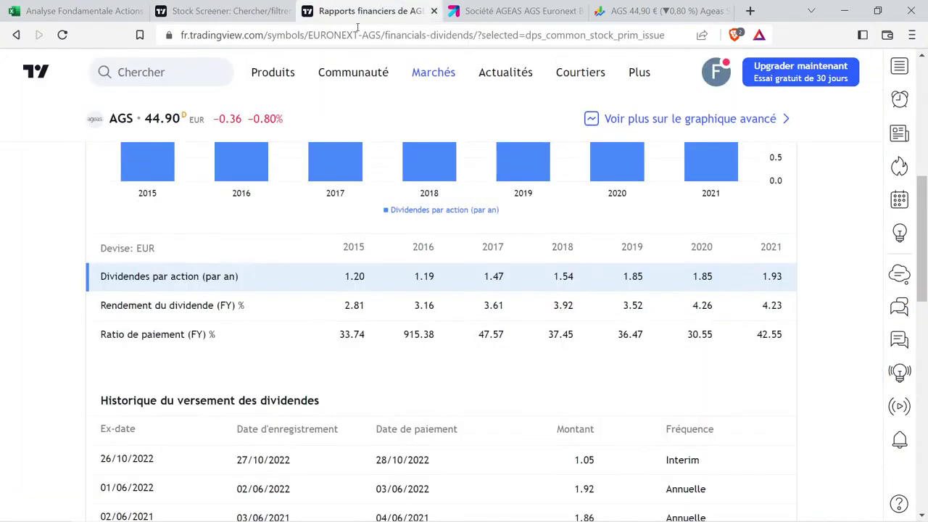
pyautogui.click(192, 337)
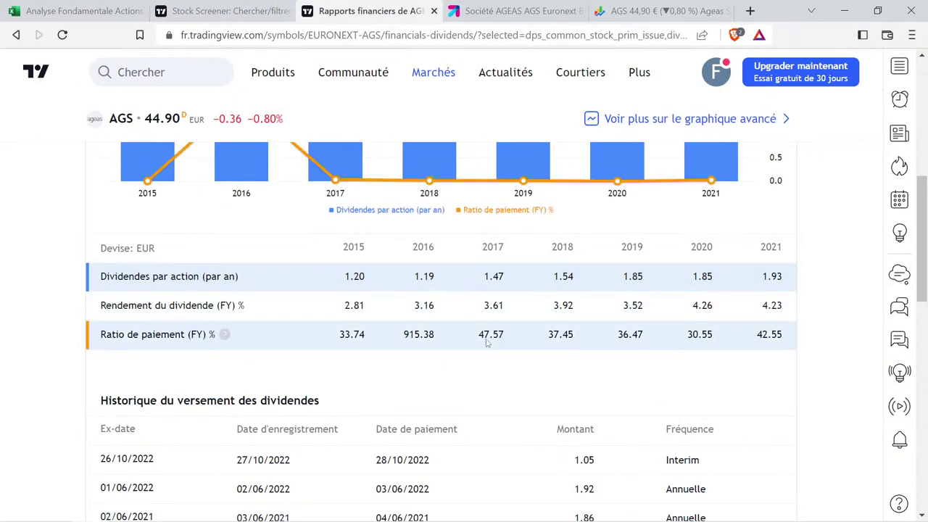
pyautogui.moveTo(482, 336); pyautogui.dragTo(790, 342)
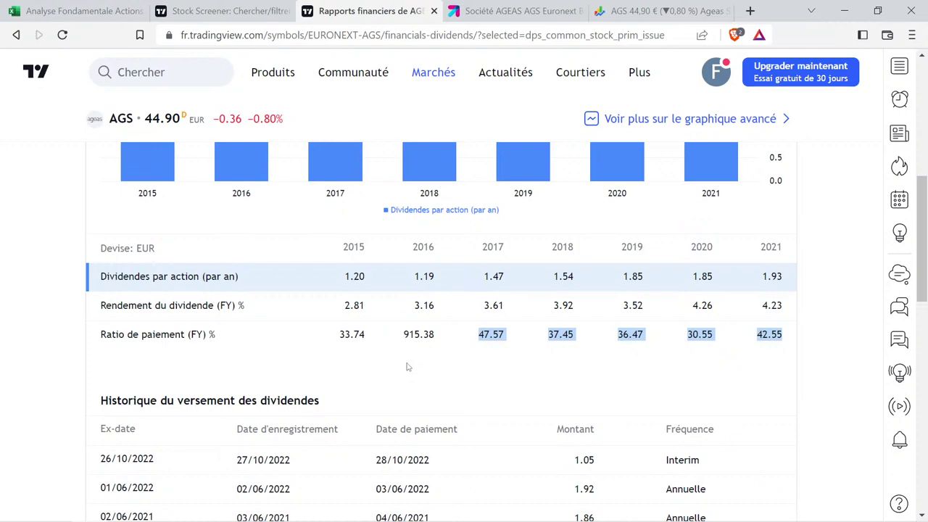
# Return to the Excel workbook and paste the five payout ratios into R1:R5, above the average payout ratio cell.
pyautogui.click(116, 11)
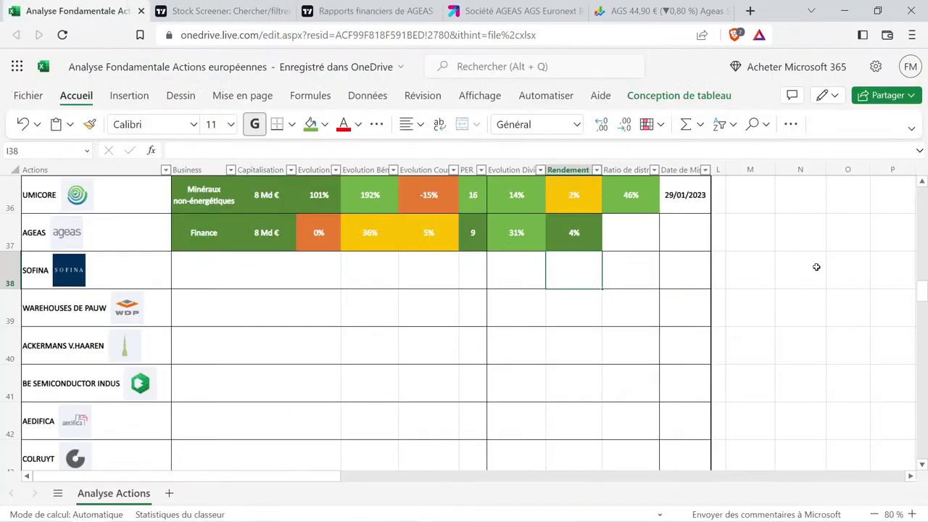
pyautogui.click(811, 268)
pyautogui.scroll(12, 804, 272)
pyautogui.click(802, 277)
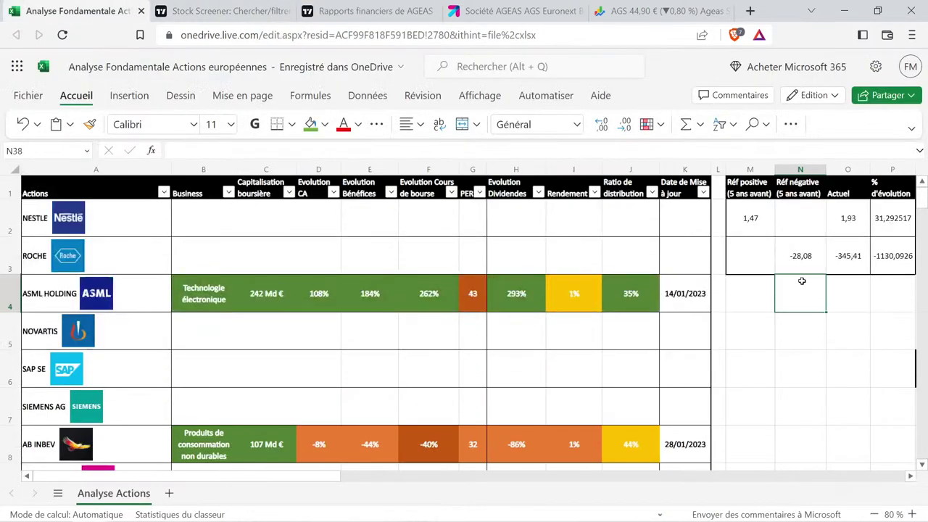
pyautogui.press('Right')
pyautogui.press('Right')
pyautogui.press('Right')
pyautogui.press('Right')
pyautogui.press('Right')
pyautogui.click(863, 194)
pyautogui.hotkey('ctrl', 'v')
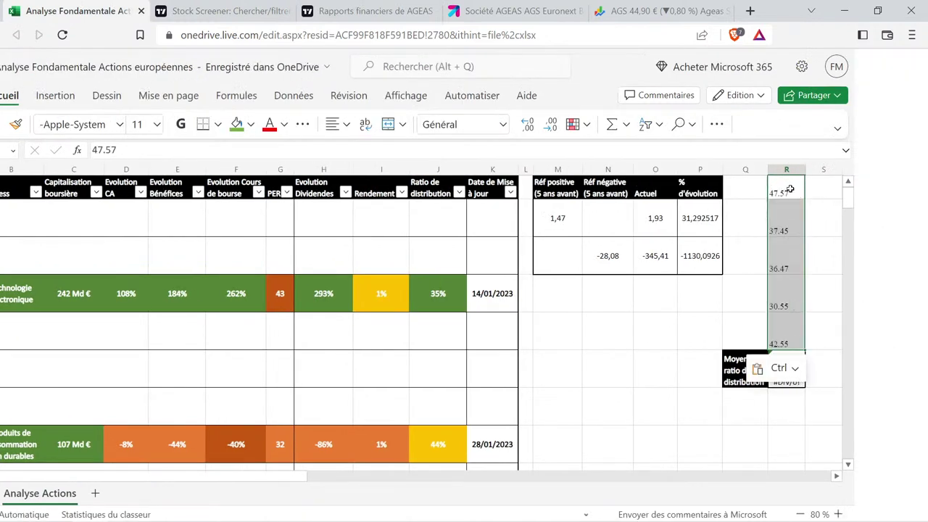
# Re-enter the payout ratios in R1:R5 with decimal commas as 47,57, 37,45, 36,47, 30,55 and 42,55.
pyautogui.click(790, 187)
pyautogui.write('47,57')
pyautogui.press('Return')
pyautogui.write('37')
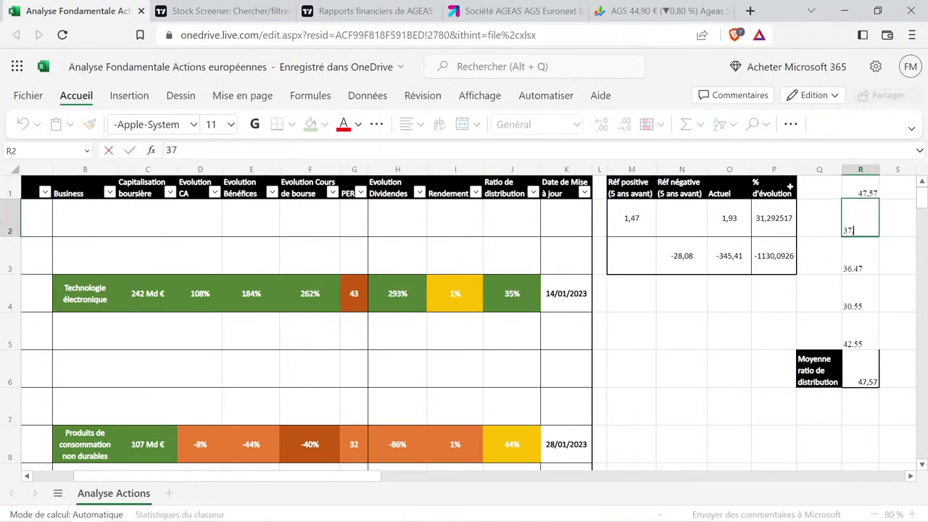
pyautogui.press('Return')
pyautogui.write('3')
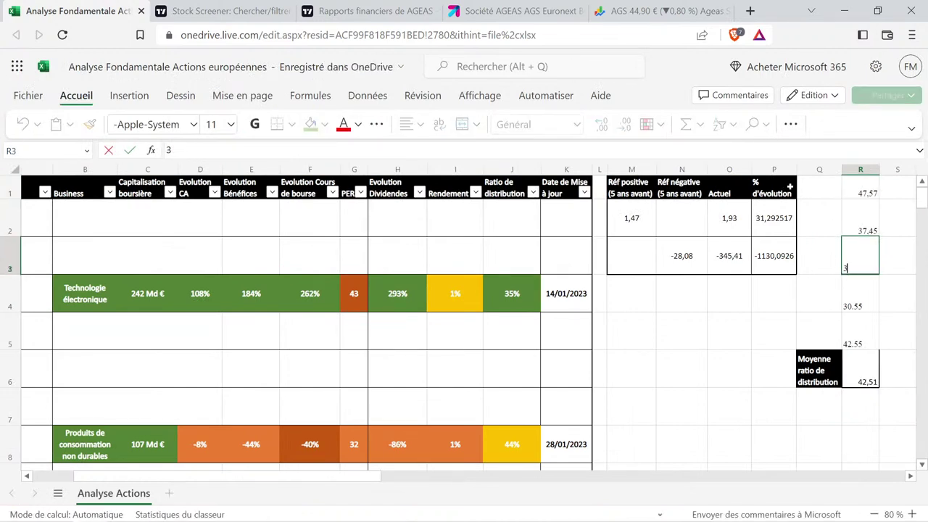
pyautogui.write('6,47')
pyautogui.press('Return')
pyautogui.write('3')
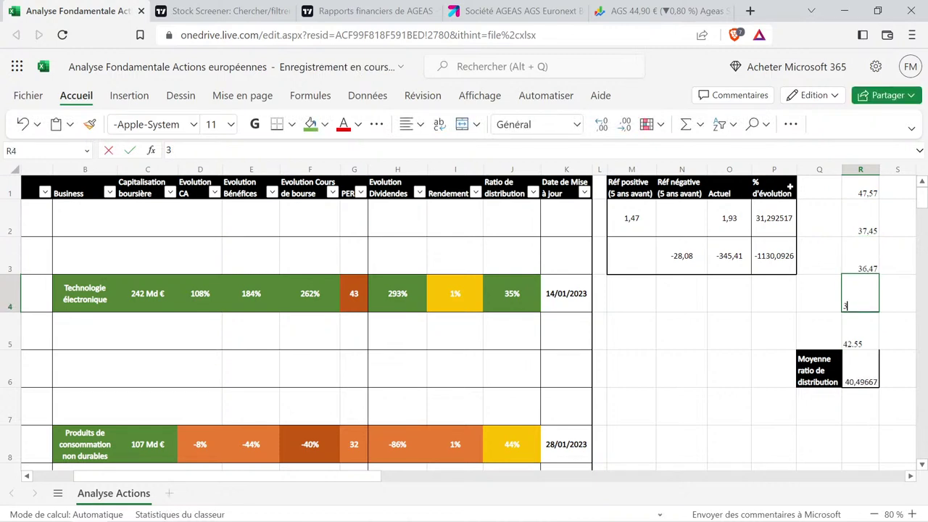
pyautogui.write('0,55')
pyautogui.press('Return')
pyautogui.write('42,55')
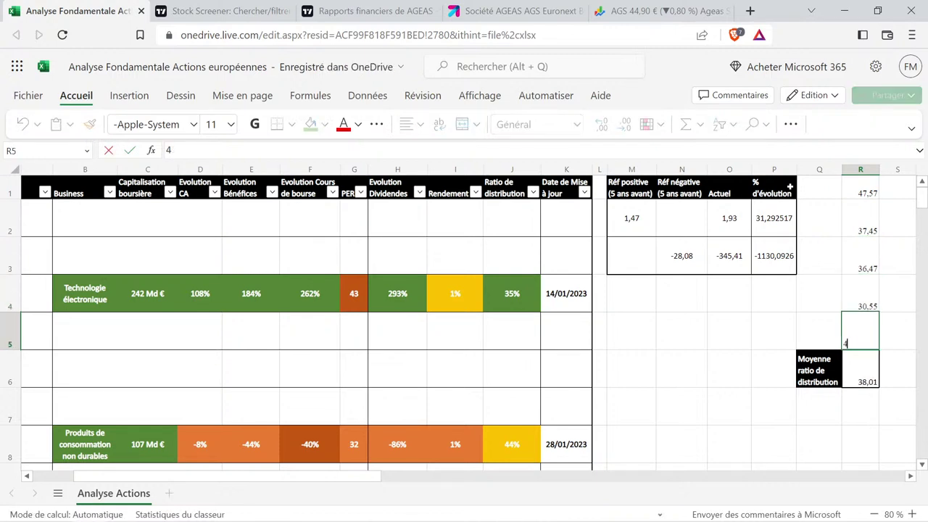
pyautogui.press('Return')
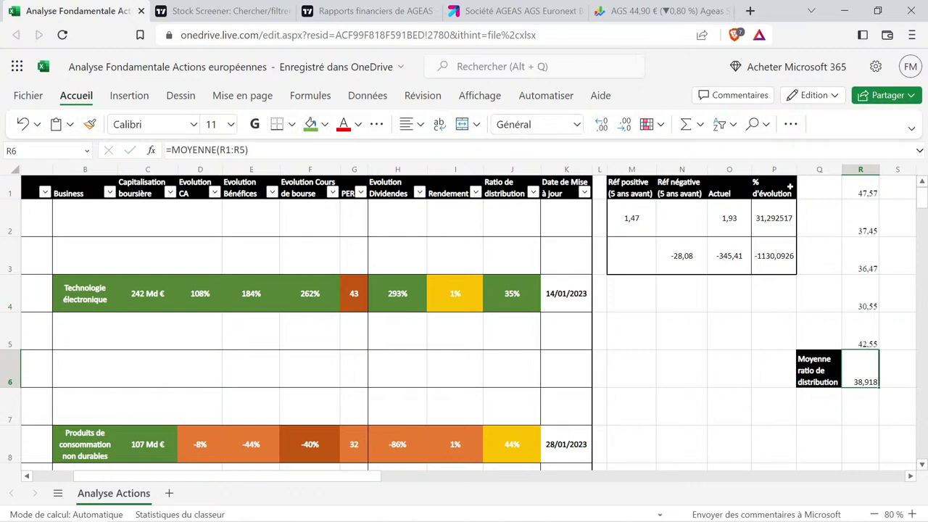
# Enter 39% as AGEAS's payout ratio in J37, reusing the format of ASML Holding's J4.
pyautogui.click(528, 292)
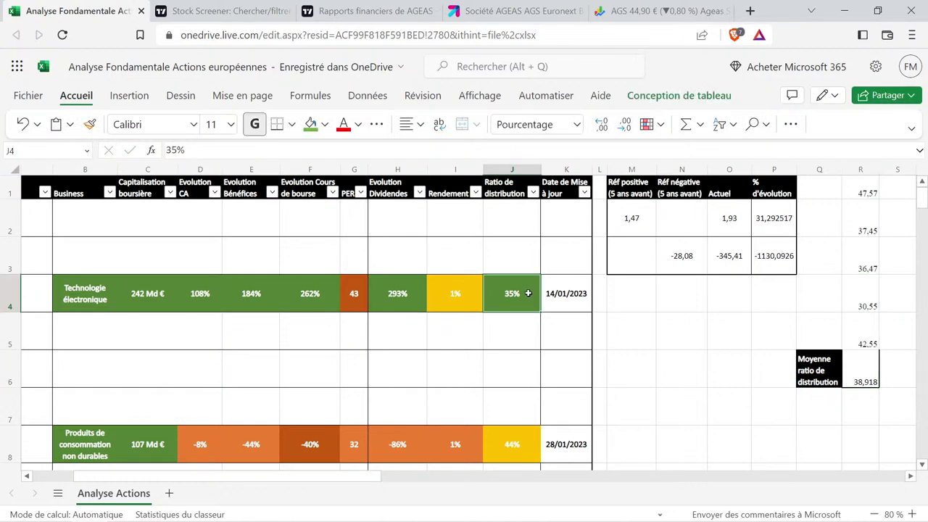
pyautogui.hotkey('ctrl', 'c')
pyautogui.scroll(-10, 528, 293)
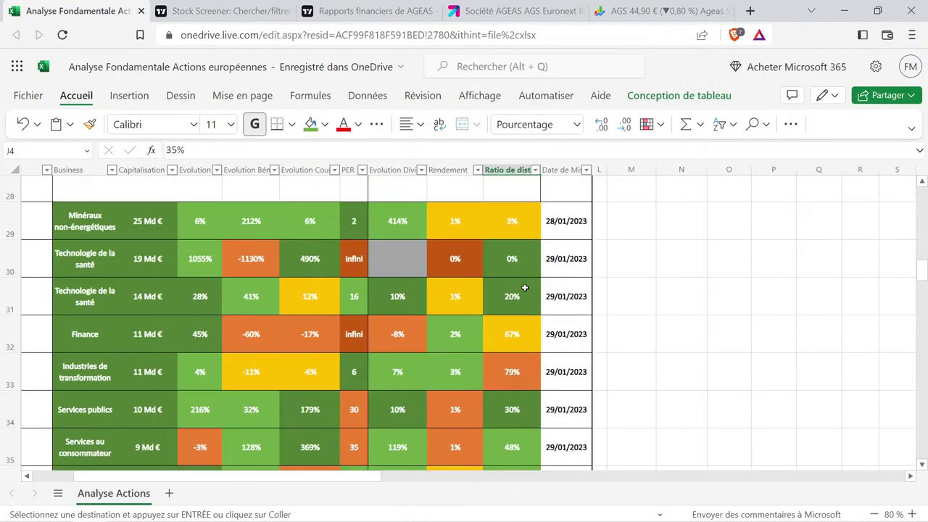
pyautogui.scroll(-1, 523, 285)
pyautogui.click(517, 233)
pyautogui.hotkey('ctrl', 'v')
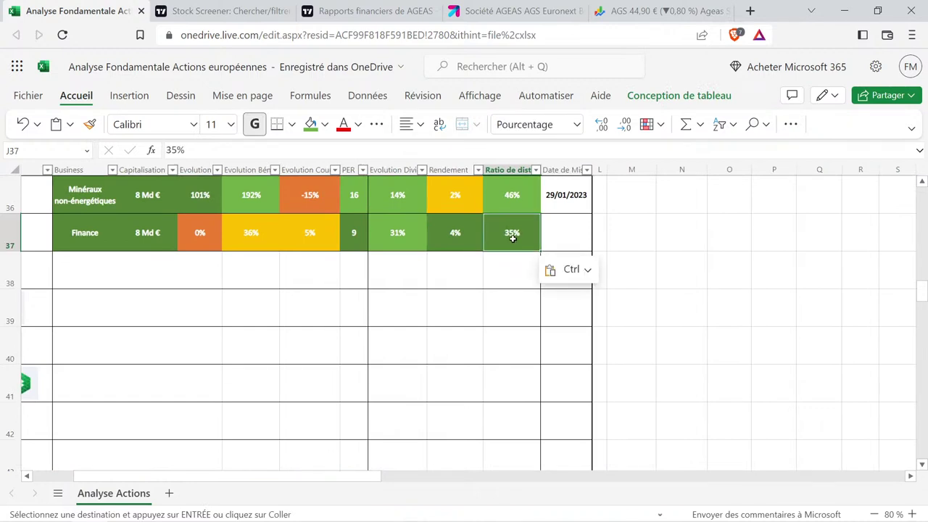
pyautogui.press('BackSpace')
pyautogui.write('9')
pyautogui.press('Return')
# Copy Umicore's update date 29/01/2023 from K36 into AGEAS's K37 and go back to the start of the row.
pyautogui.press('Up')
pyautogui.press('Right')
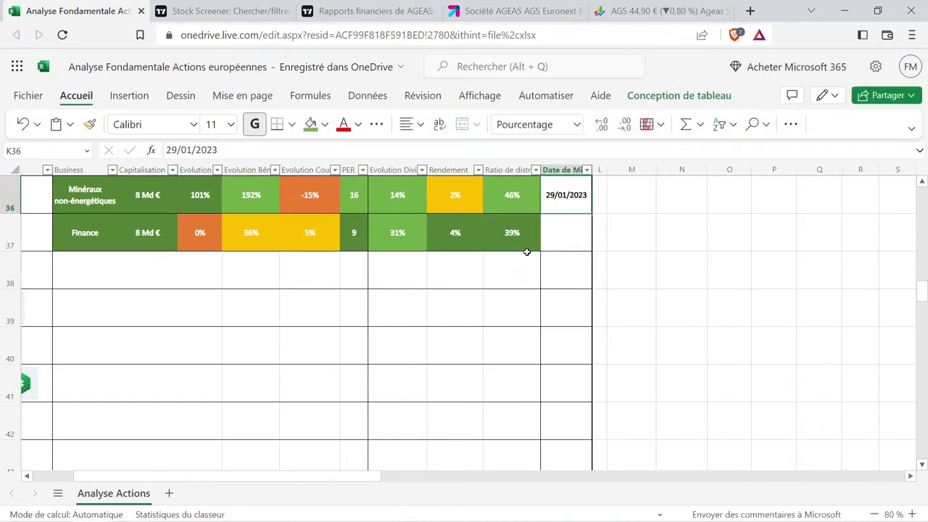
pyautogui.hotkey('ctrl', 'c')
pyautogui.press('Down')
pyautogui.hotkey('ctrl', 'v')
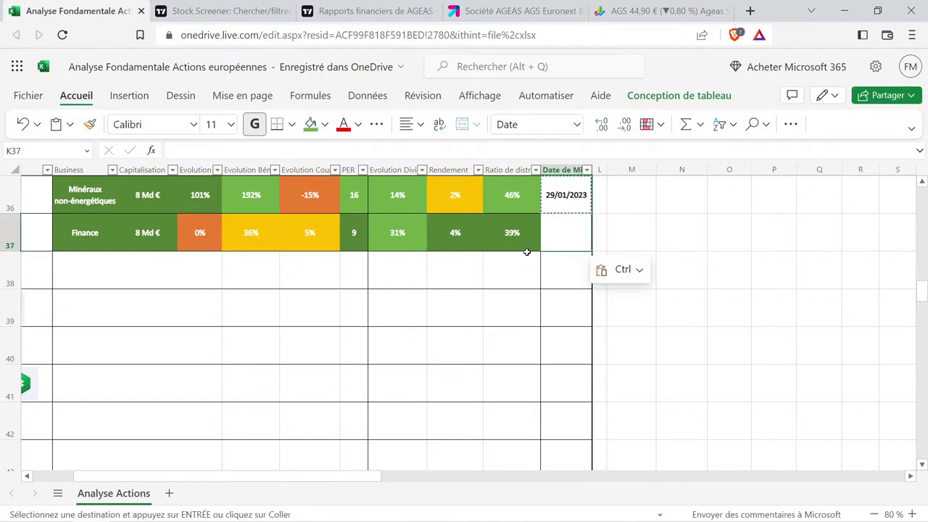
pyautogui.press('Left')
pyautogui.press('Left')
pyautogui.press('Left')
pyautogui.press('Left')
pyautogui.press('Home')
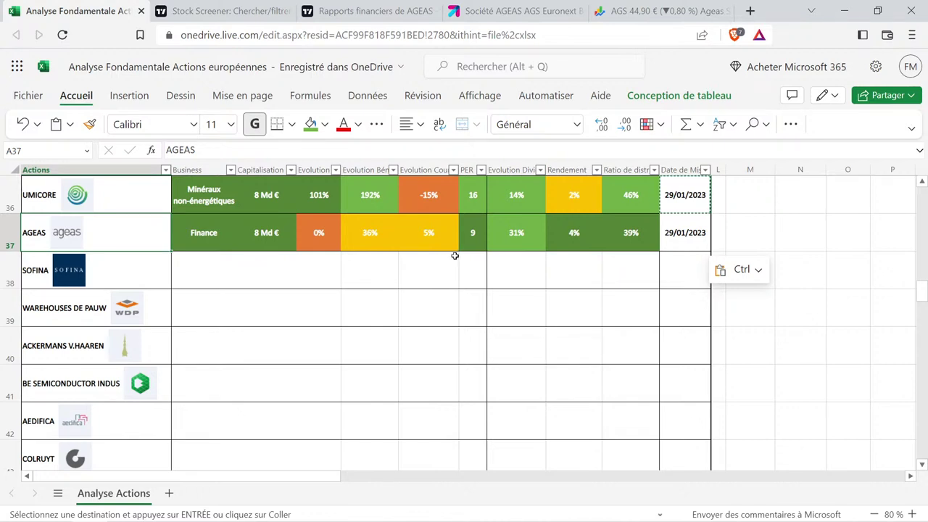
# Review AGEAS's completed row 37 and select SOFINA's Business cell B38.
pyautogui.moveTo(235, 234); pyautogui.dragTo(474, 232)
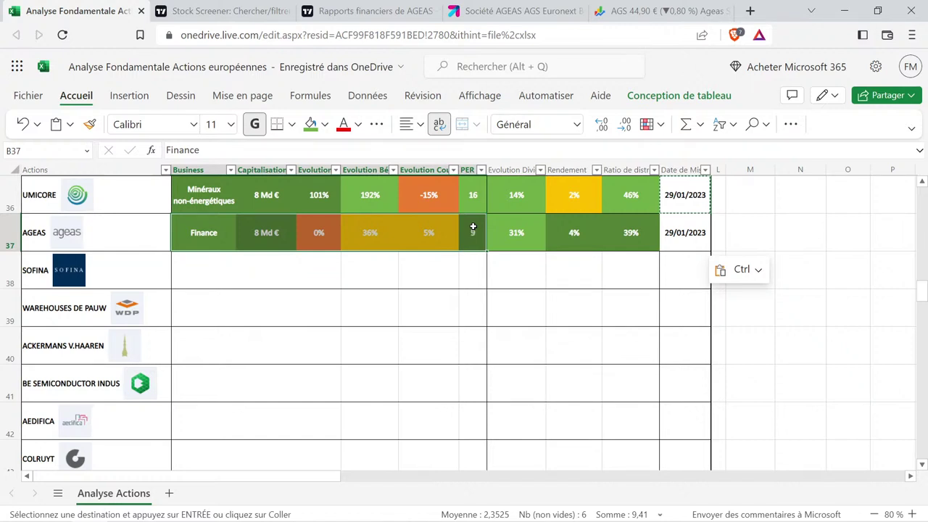
pyautogui.click(252, 282)
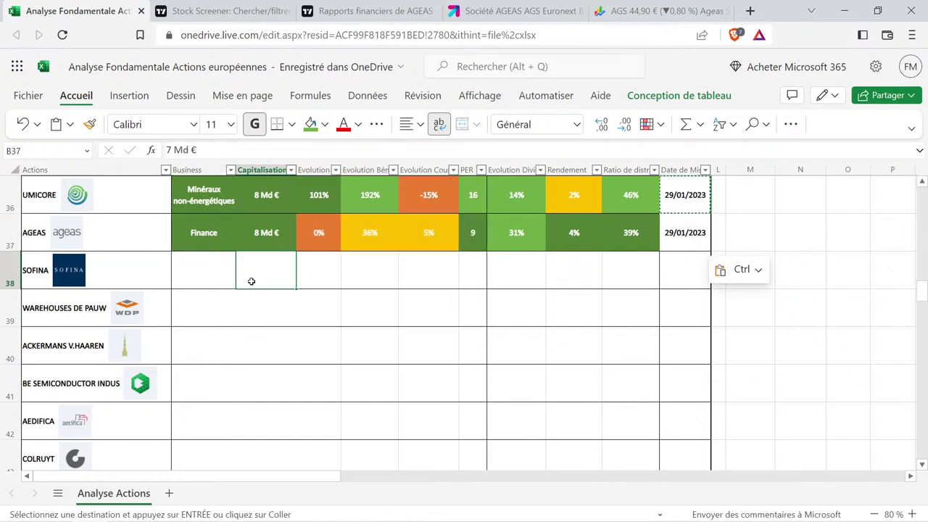
pyautogui.moveTo(763, 232); pyautogui.dragTo(149, 242)
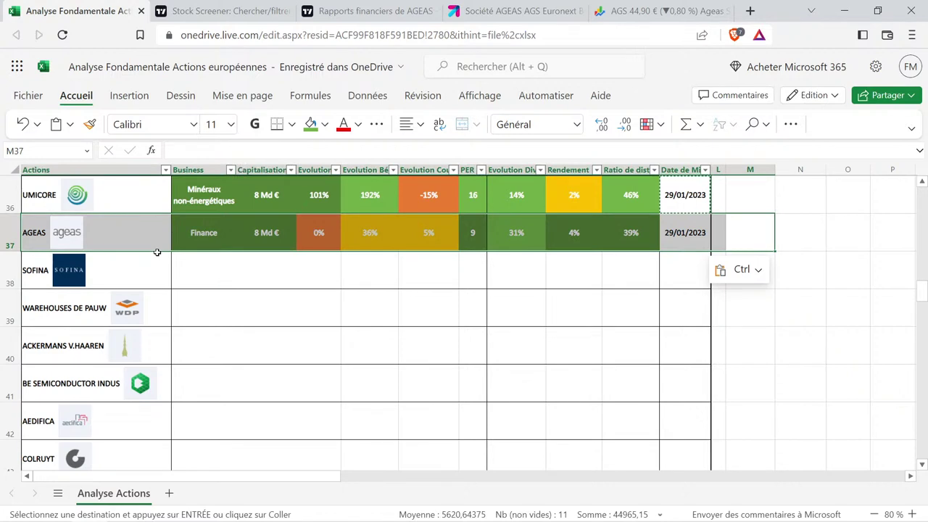
pyautogui.click(206, 269)
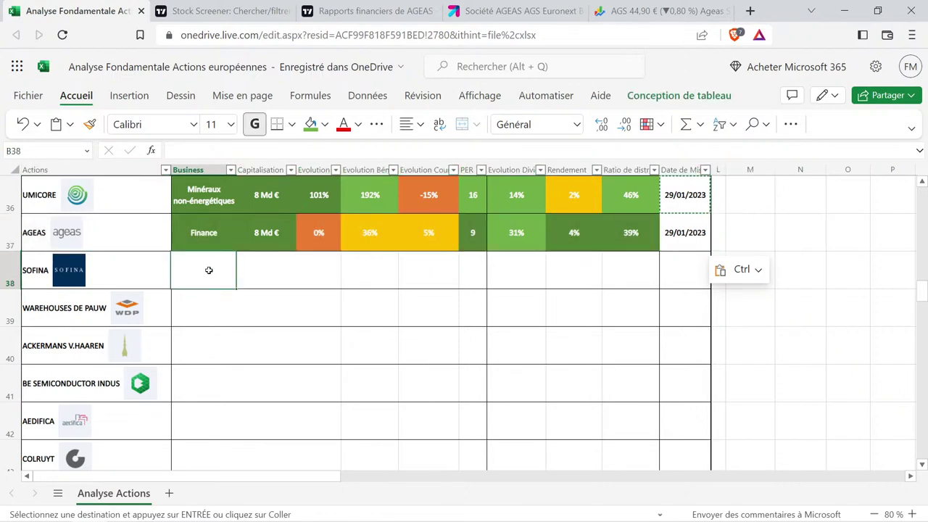
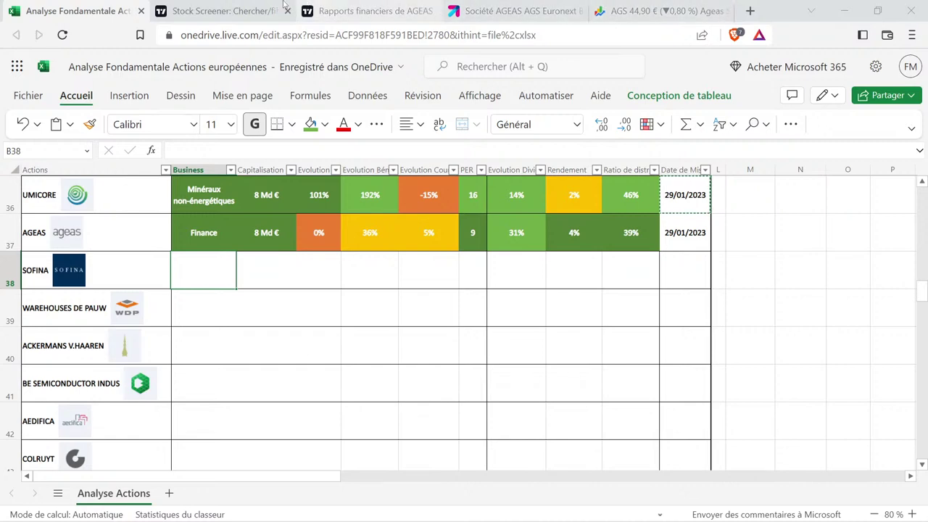
# Open SOFINA's page from the TradingView stock screener and close the AGEAS financial reports page.
pyautogui.click(239, 6)
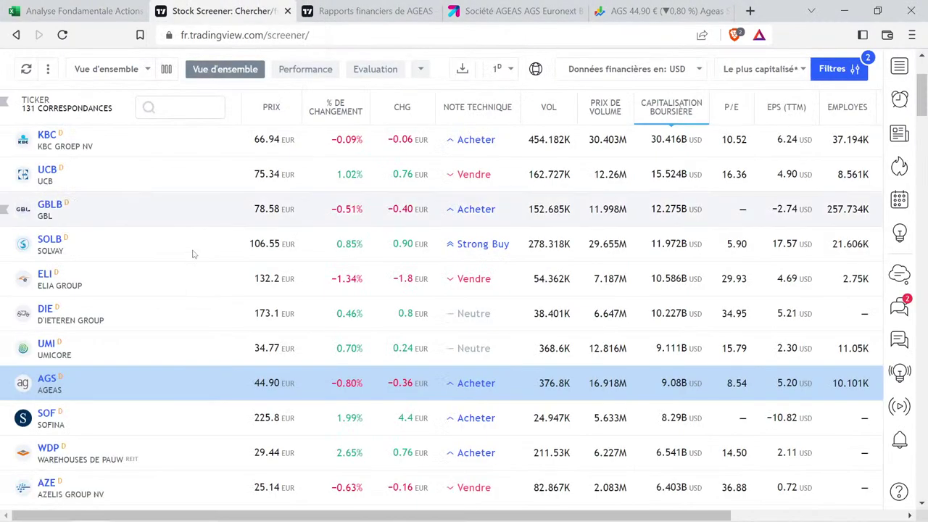
pyautogui.click(48, 414)
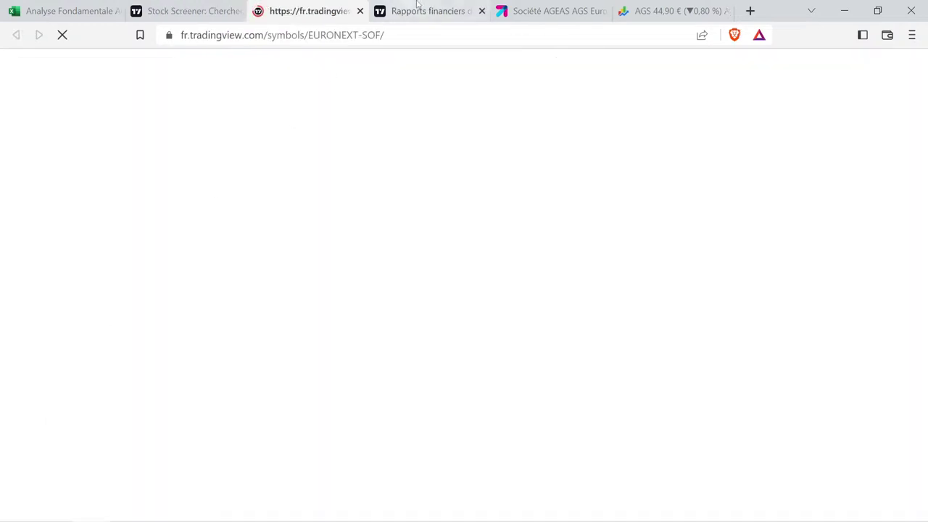
pyautogui.click(458, 9)
pyautogui.click(482, 11)
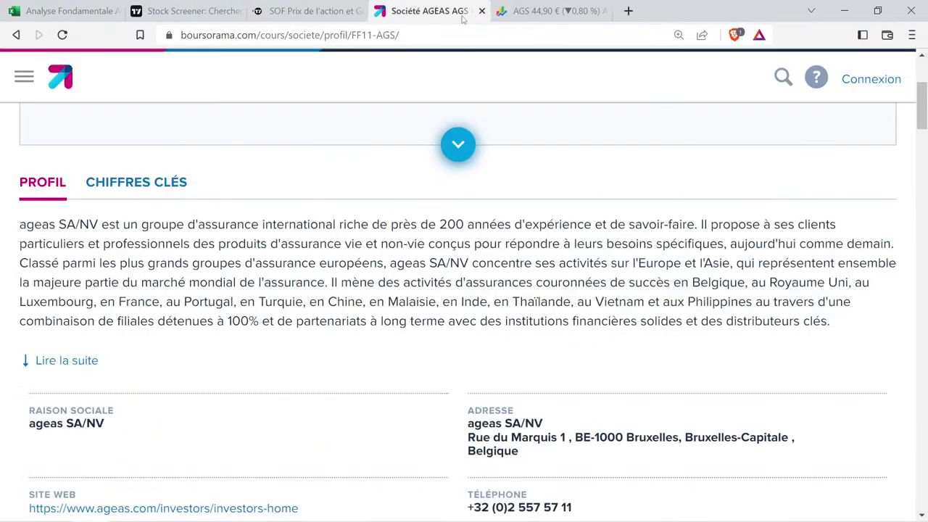
# Search Boursorama for "sof", open SOFINA's quote page and go to its company profile.
pyautogui.scroll(3, 534, 205)
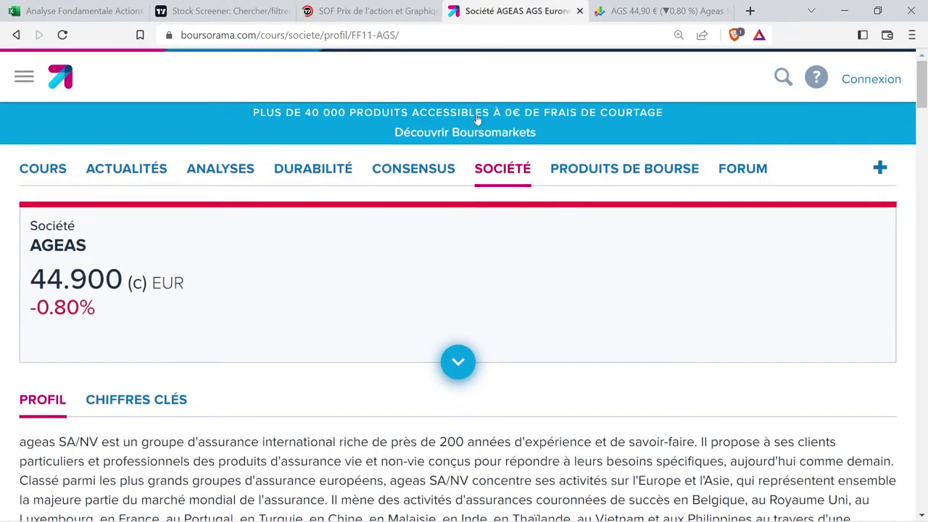
pyautogui.click(783, 77)
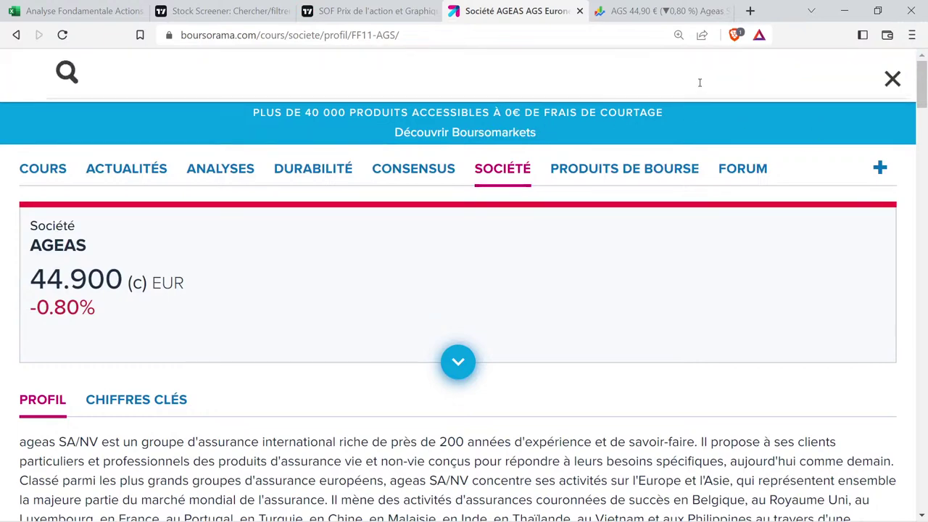
pyautogui.write('sof')
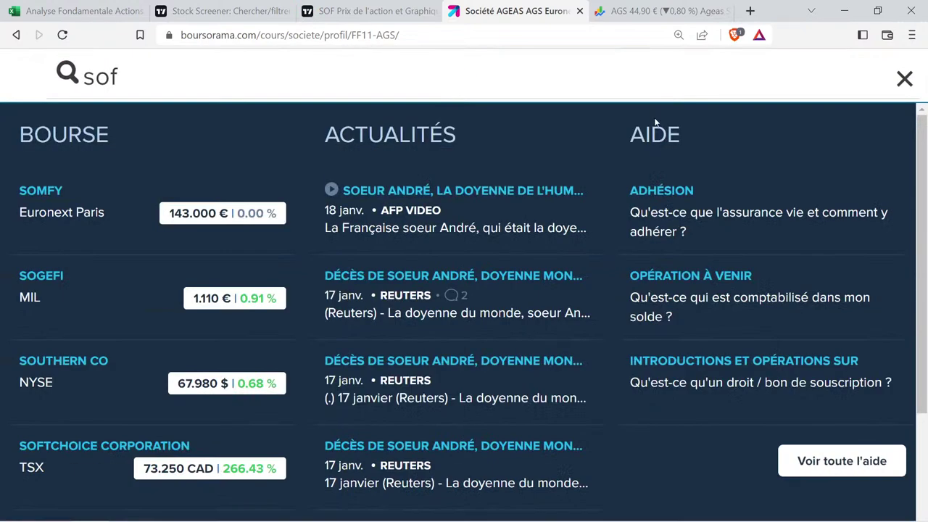
pyautogui.click(89, 190)
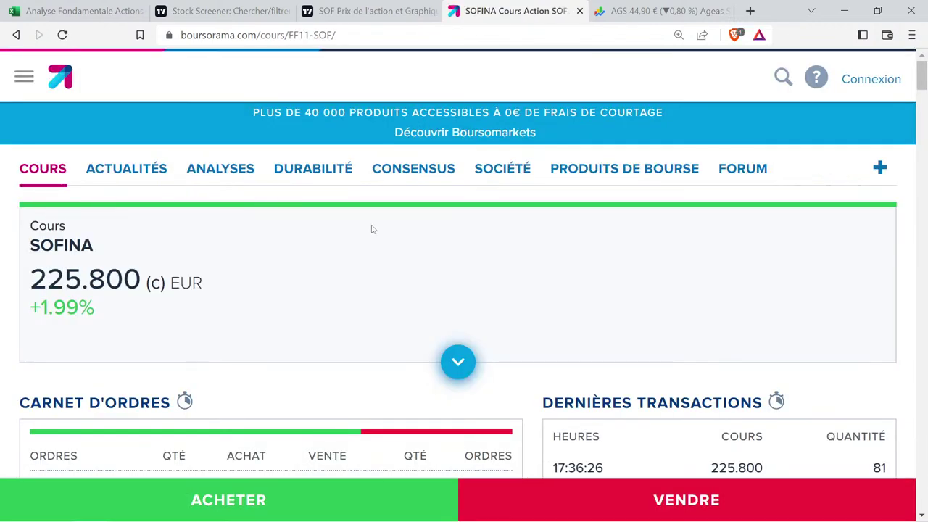
pyautogui.hotkey('ctrl', '-')
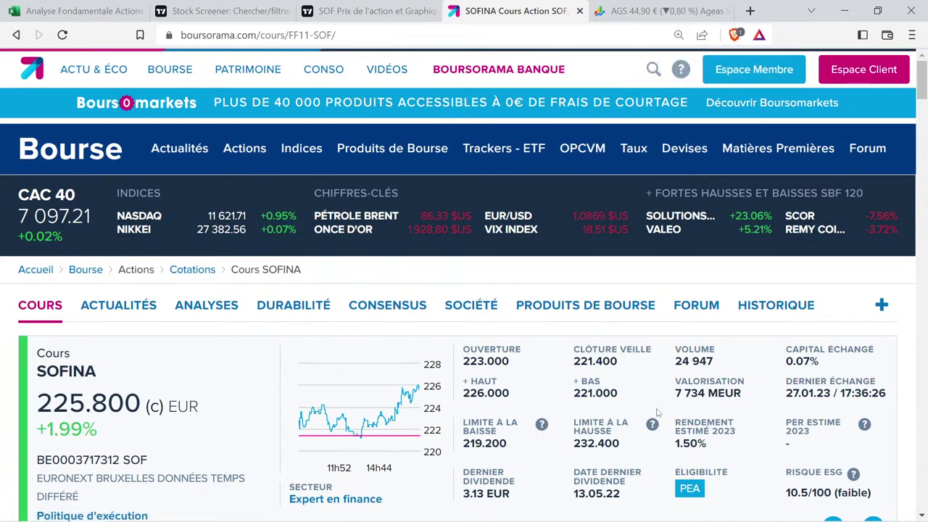
pyautogui.hotkey('ctrl', '+')
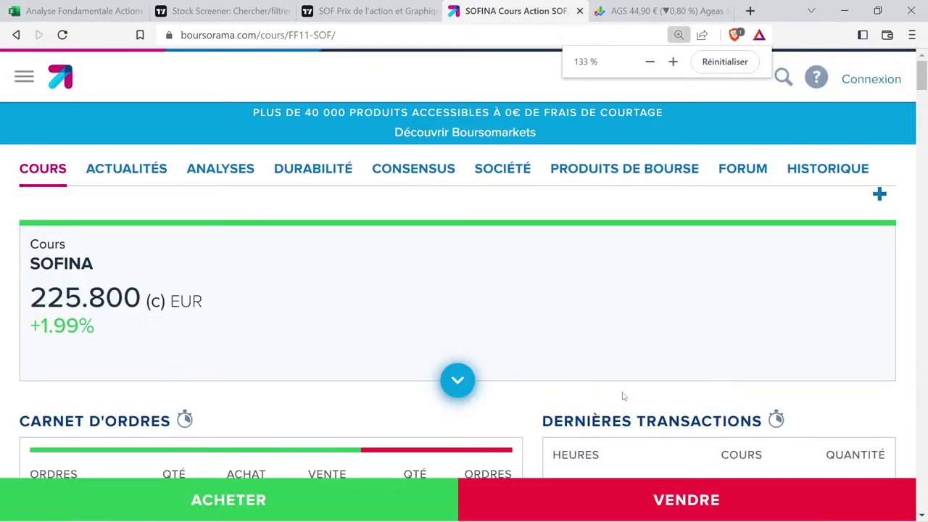
pyautogui.click(516, 167)
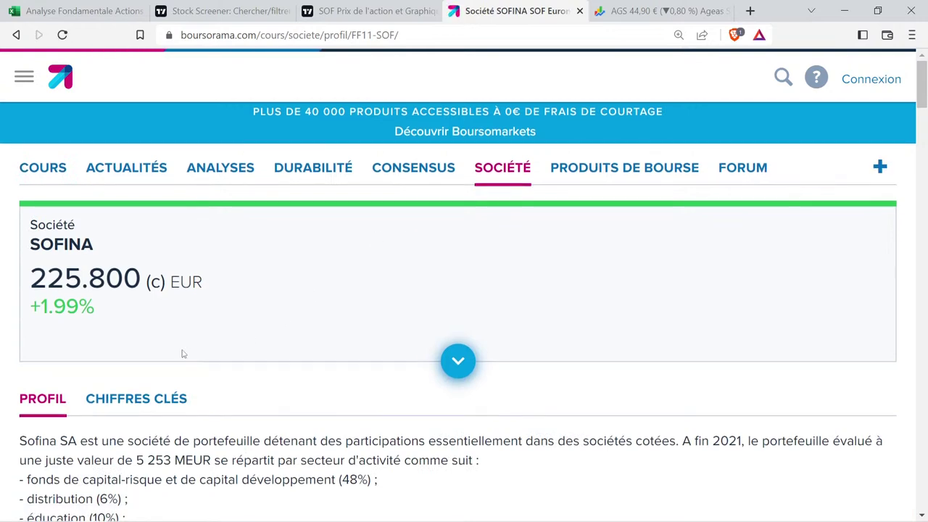
# Read the opening of Sofina's Boursorama profile, checking its TradingView overview page and the stock screener as well.
pyautogui.scroll(-2, 93, 435)
pyautogui.click(89, 435)
pyautogui.scroll(-1, 181, 369)
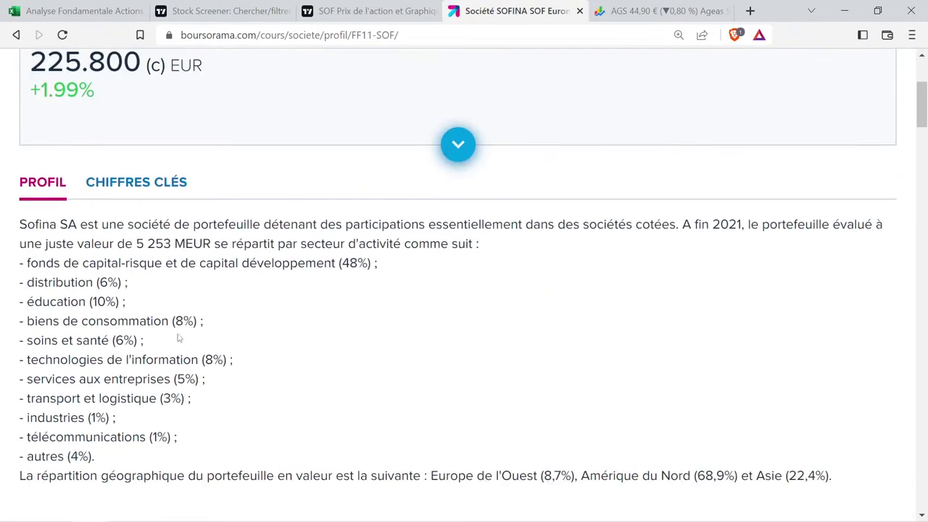
pyautogui.moveTo(174, 224); pyautogui.dragTo(274, 222)
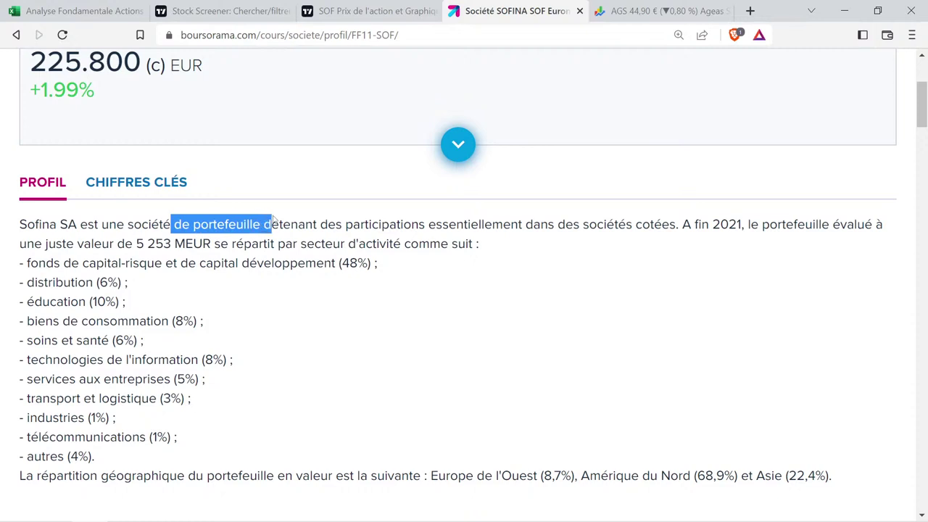
pyautogui.click(356, 8)
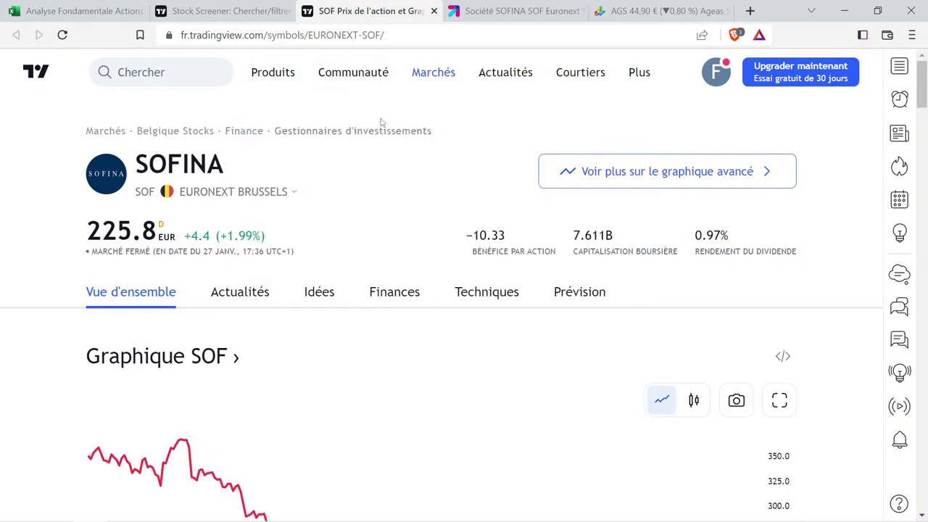
pyautogui.moveTo(337, 76)
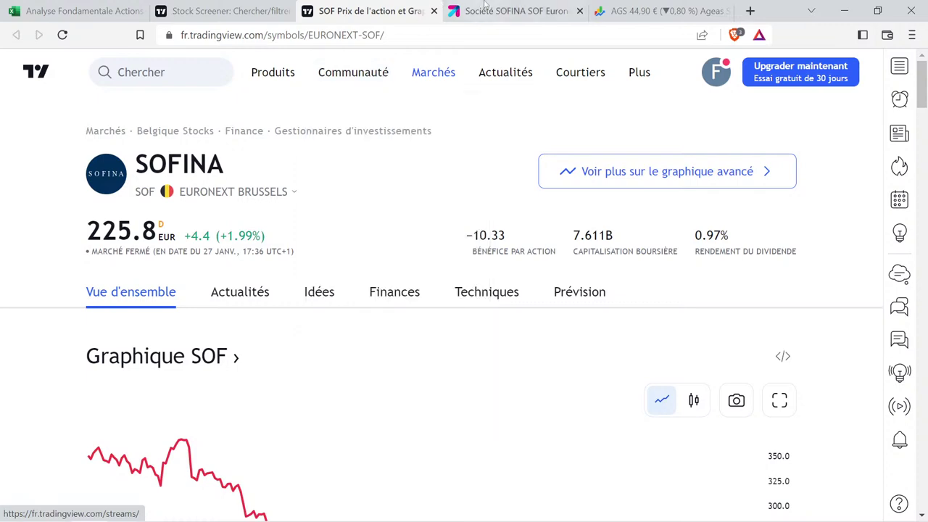
pyautogui.click(247, 7)
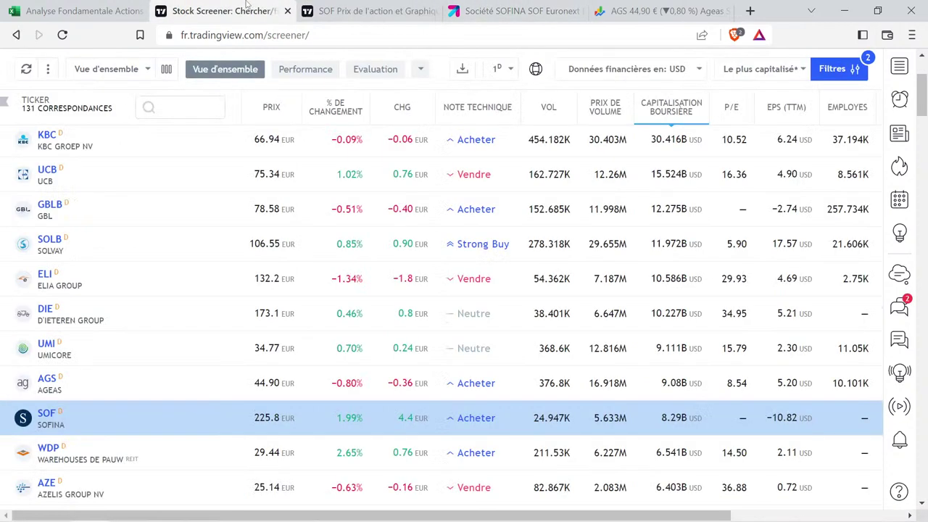
pyautogui.click(518, 11)
pyautogui.click(330, 233)
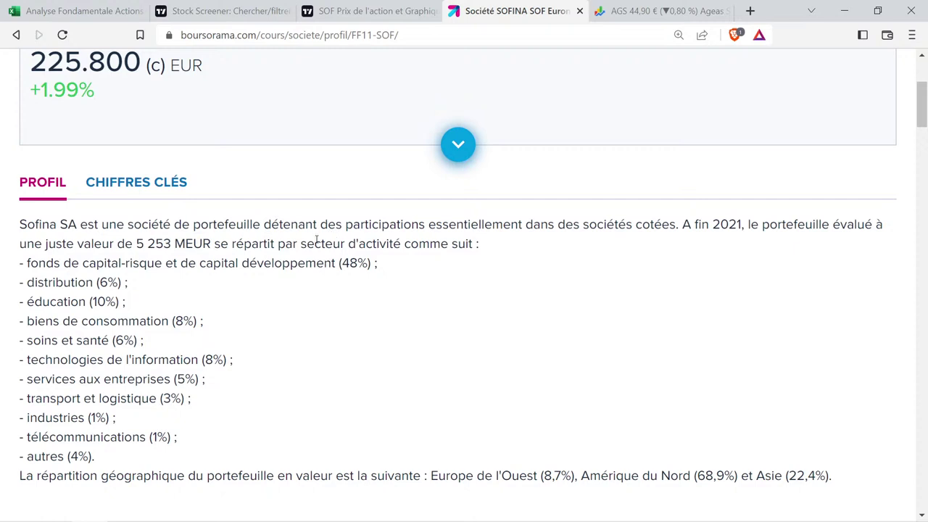
# Examine the breakdown of Sofina's portfolio by business sector in the Boursorama profile, from venture capital funds to other activities.
pyautogui.moveTo(335, 224); pyautogui.dragTo(480, 245)
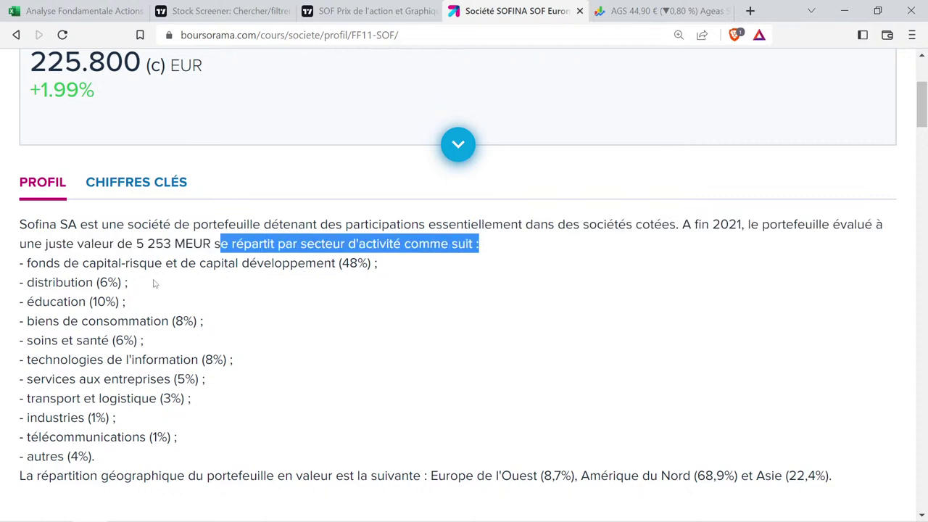
pyautogui.moveTo(32, 263); pyautogui.dragTo(390, 266)
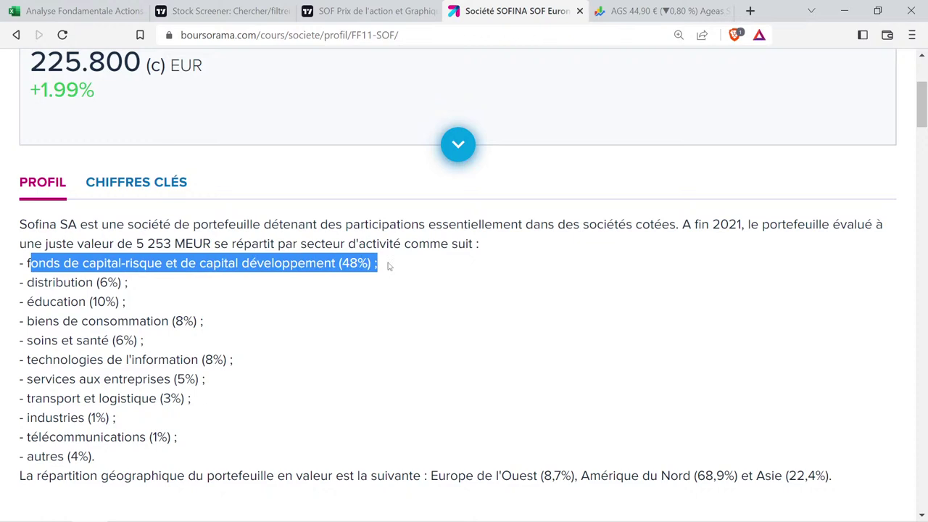
pyautogui.moveTo(52, 282); pyautogui.dragTo(124, 284)
pyautogui.moveTo(42, 301); pyautogui.dragTo(106, 302)
pyautogui.moveTo(59, 321); pyautogui.dragTo(196, 321)
pyautogui.moveTo(49, 341); pyautogui.dragTo(124, 341)
pyautogui.moveTo(72, 359); pyautogui.dragTo(235, 360)
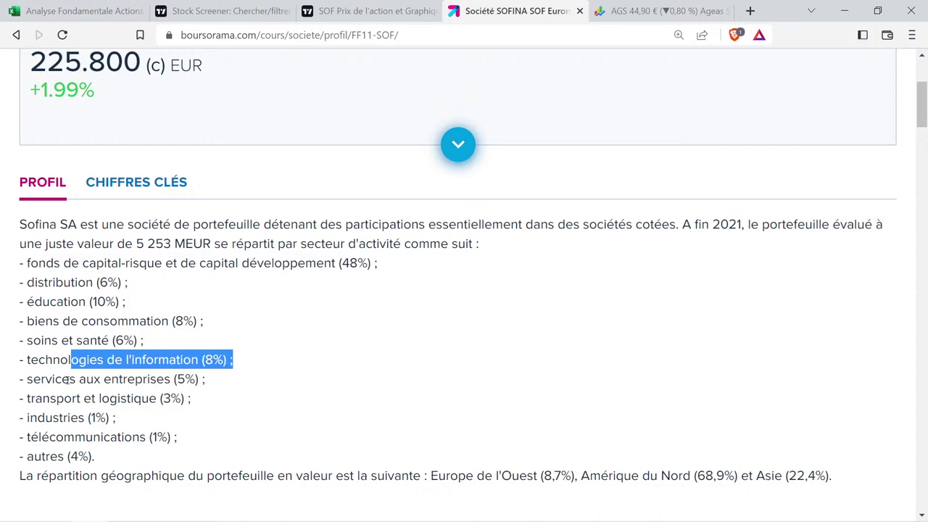
pyautogui.moveTo(70, 379); pyautogui.dragTo(189, 373)
pyautogui.moveTo(57, 398); pyautogui.dragTo(182, 398)
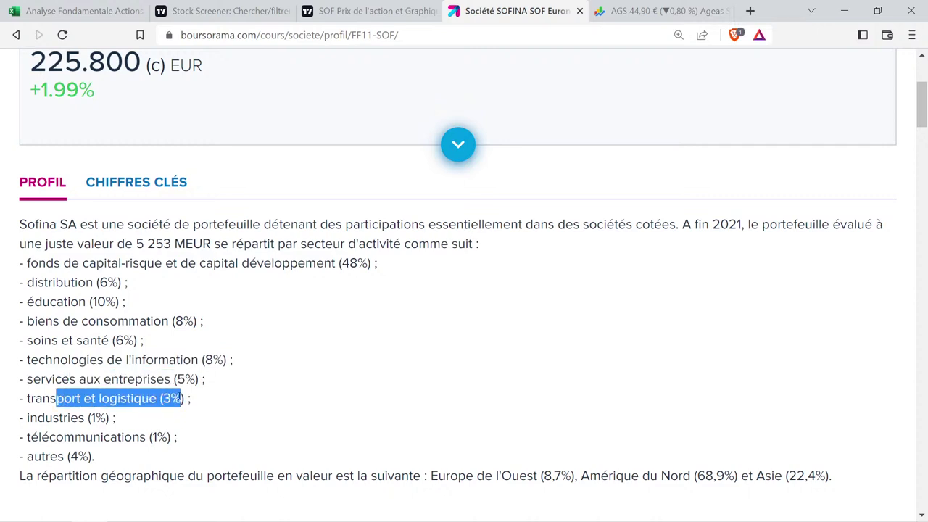
pyautogui.moveTo(43, 418); pyautogui.dragTo(45, 456)
pyautogui.click(82, 451)
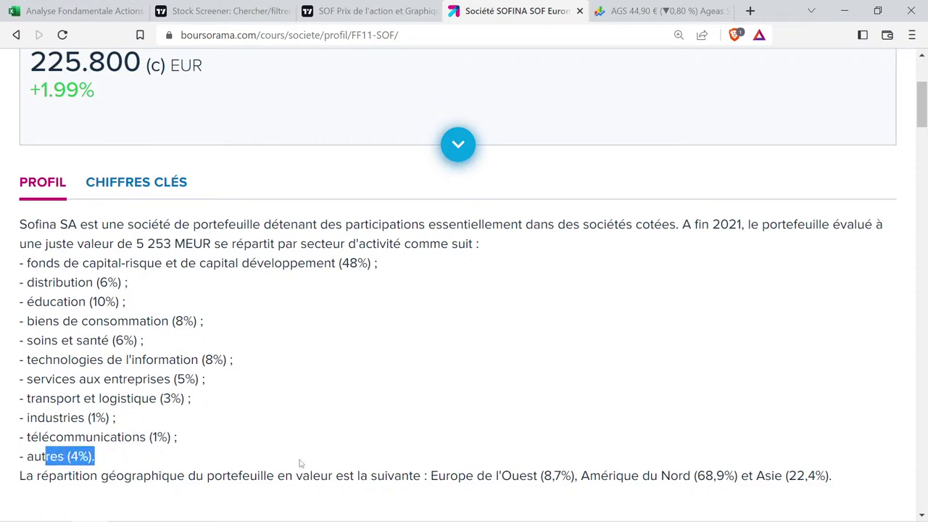
pyautogui.scroll(-1, 395, 424)
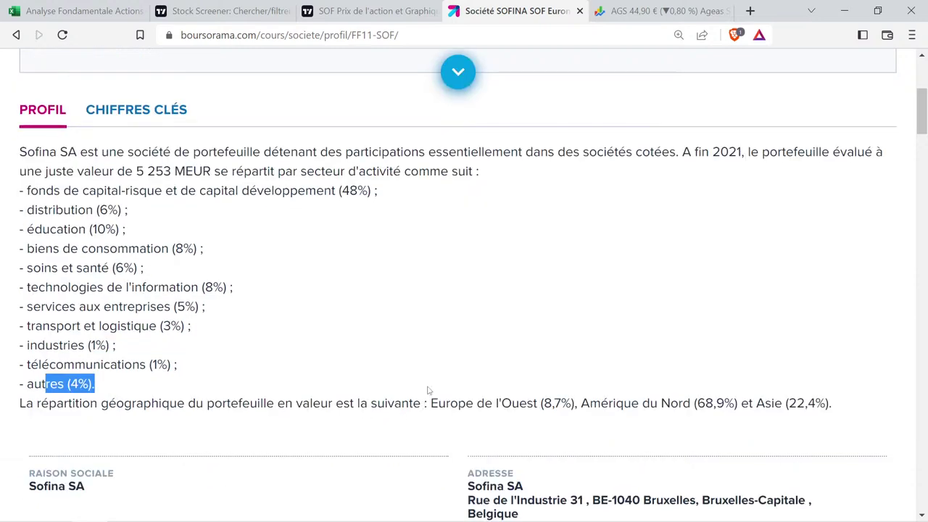
pyautogui.moveTo(170, 363); pyautogui.dragTo(54, 190)
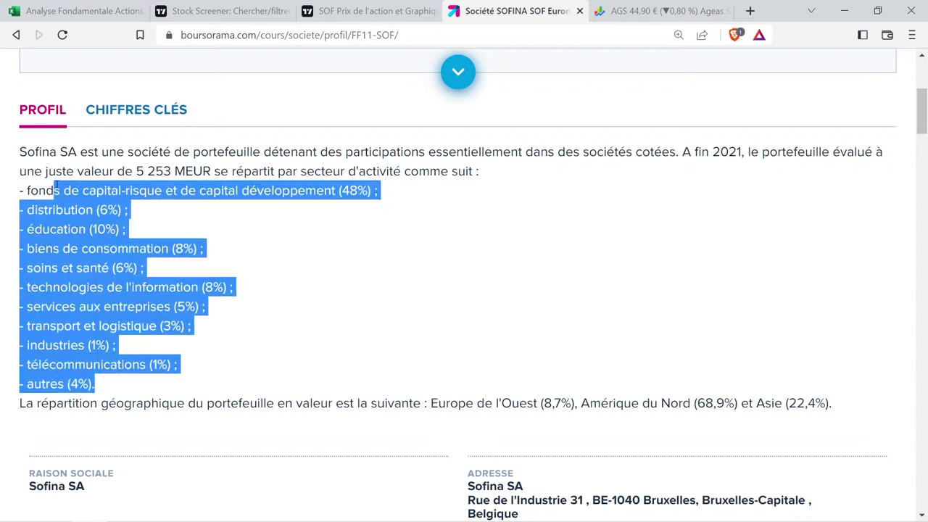
# Examine the geographic distribution of Sofina's portfolio in the Boursorama profile, and return to the Excel workbook.
pyautogui.moveTo(432, 403); pyautogui.dragTo(572, 403)
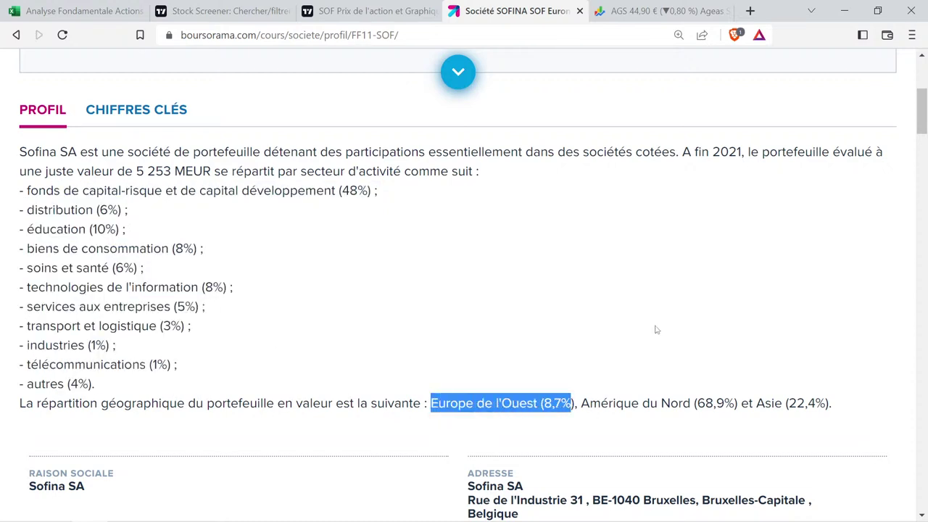
pyautogui.moveTo(589, 404); pyautogui.dragTo(737, 403)
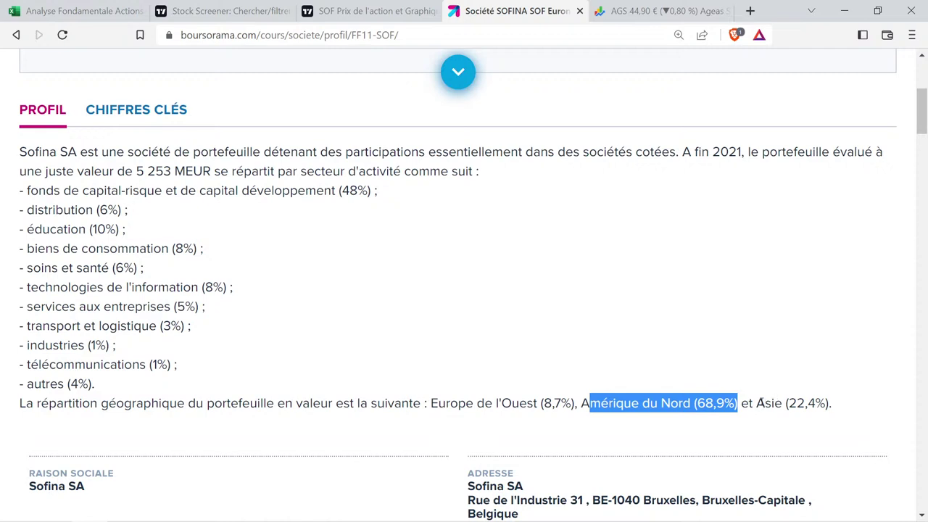
pyautogui.moveTo(761, 403); pyautogui.dragTo(840, 408)
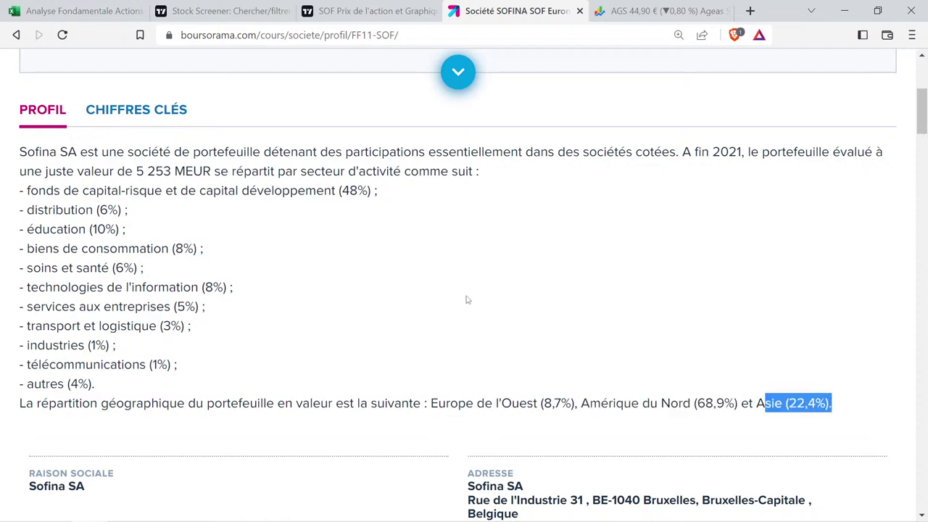
pyautogui.moveTo(127, 172); pyautogui.dragTo(208, 364)
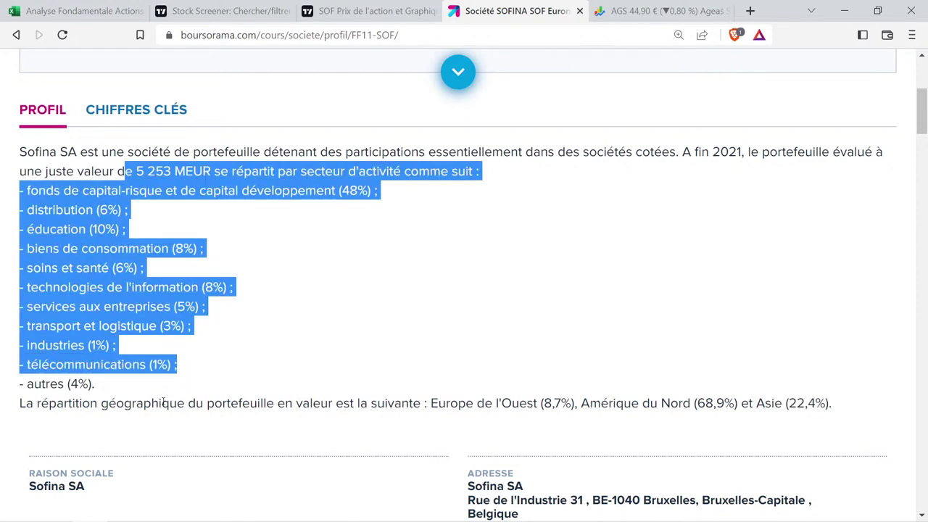
pyautogui.moveTo(161, 403); pyautogui.dragTo(834, 404)
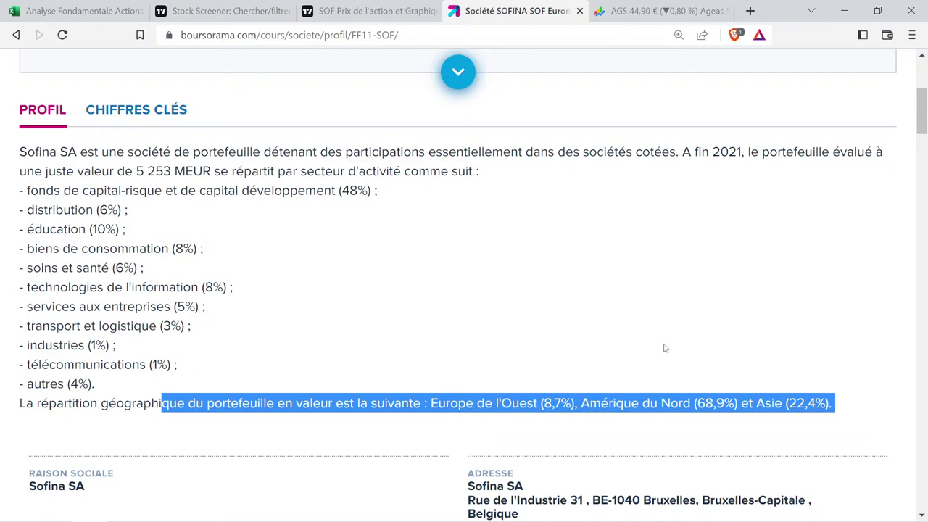
pyautogui.scroll(3, 534, 329)
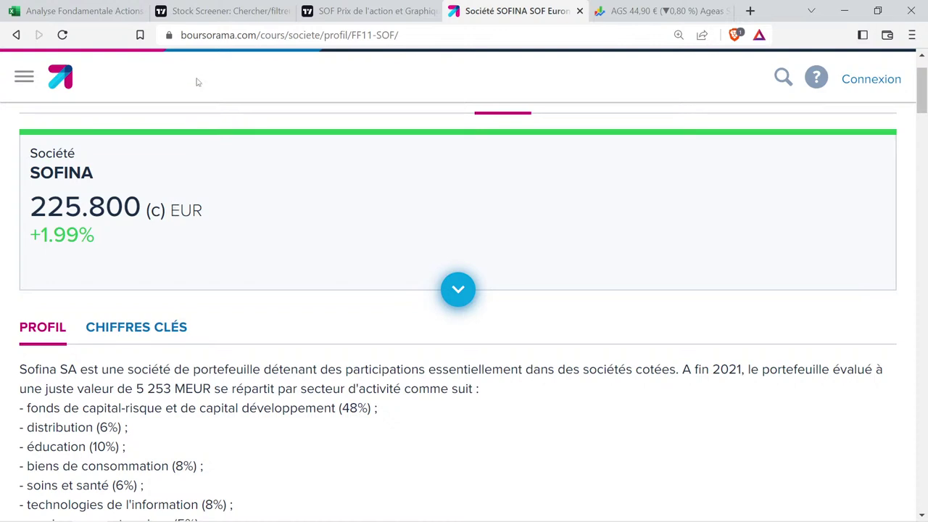
pyautogui.click(86, 10)
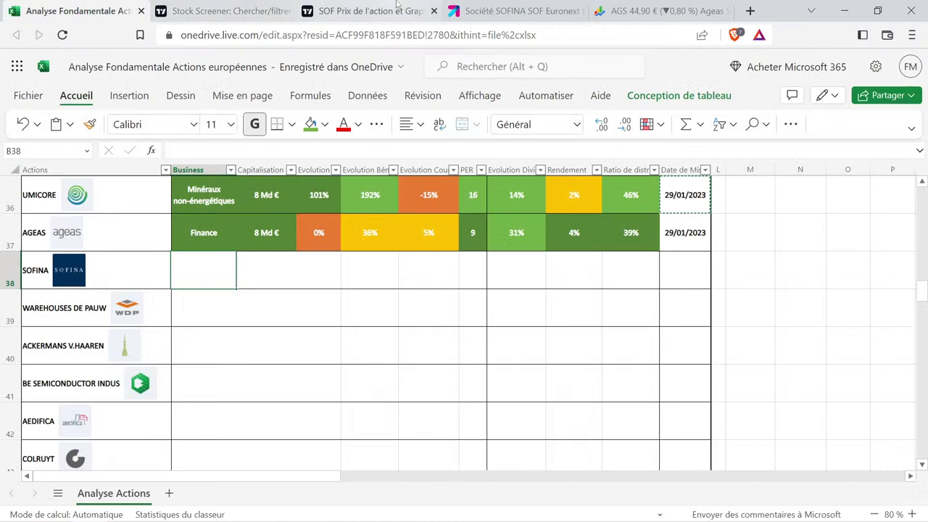
# Check SOFINA's sector on TradingView, copy AGEAS's Finance entry into SOFINA's Business cell, and compare it with GBL's entry.
pyautogui.click(397, 7)
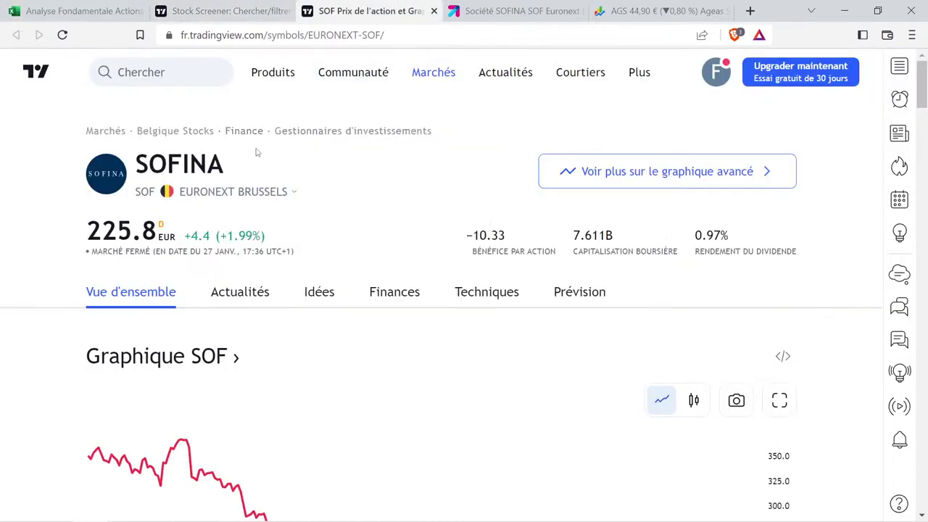
pyautogui.click(82, 9)
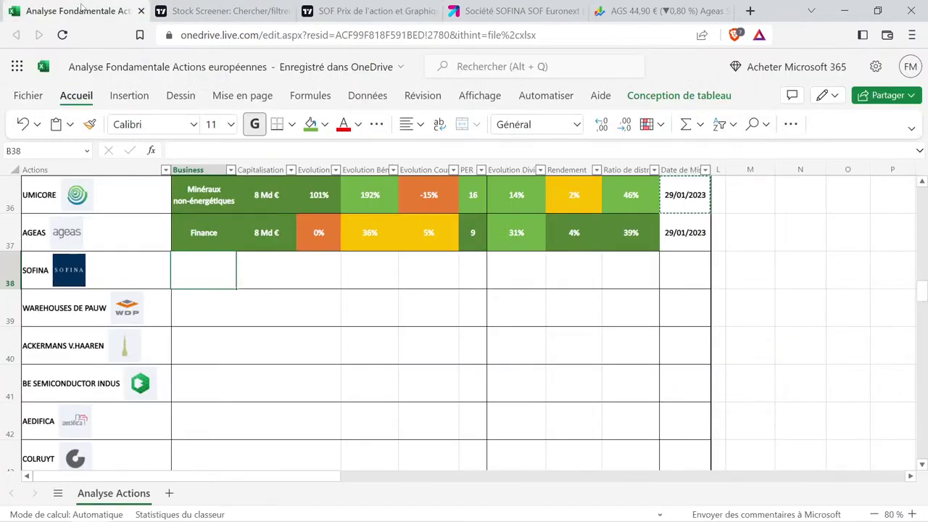
pyautogui.click(207, 231)
pyautogui.hotkey('ctrl', 'c')
pyautogui.click(221, 269)
pyautogui.hotkey('ctrl', 'v')
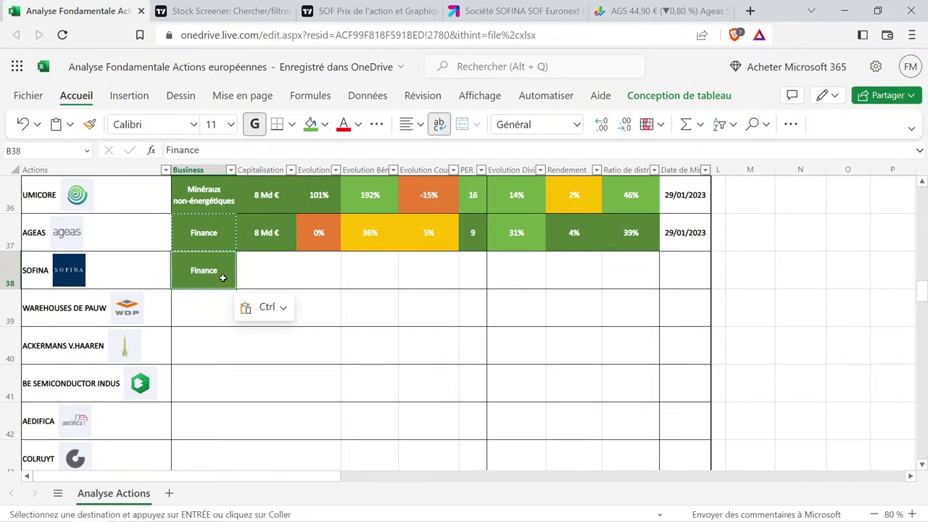
pyautogui.scroll(3, 221, 278)
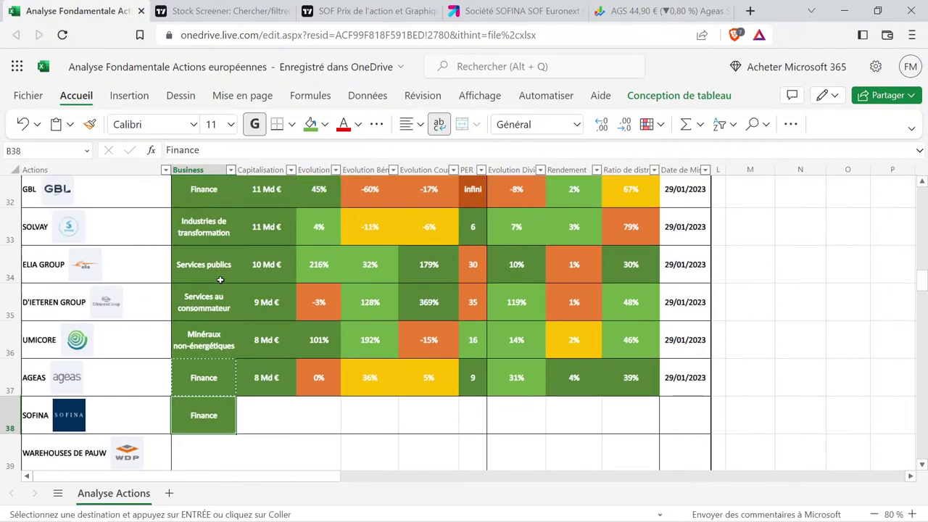
pyautogui.scroll(2, 220, 280)
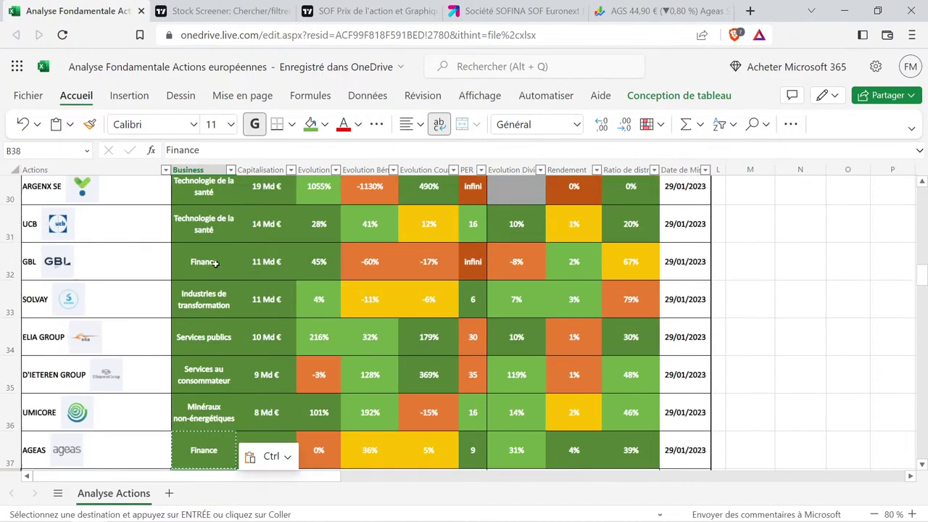
pyautogui.click(215, 264)
pyautogui.scroll(-3, 221, 304)
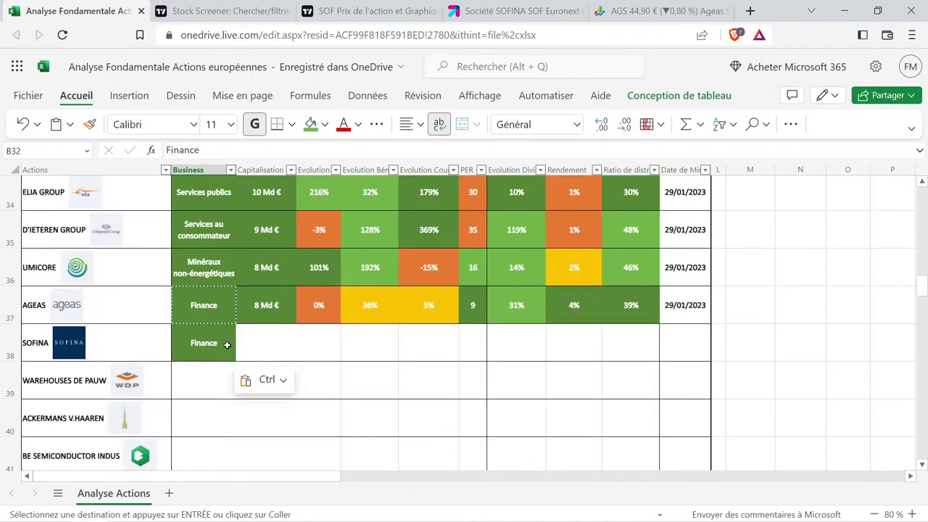
pyautogui.scroll(2, 226, 345)
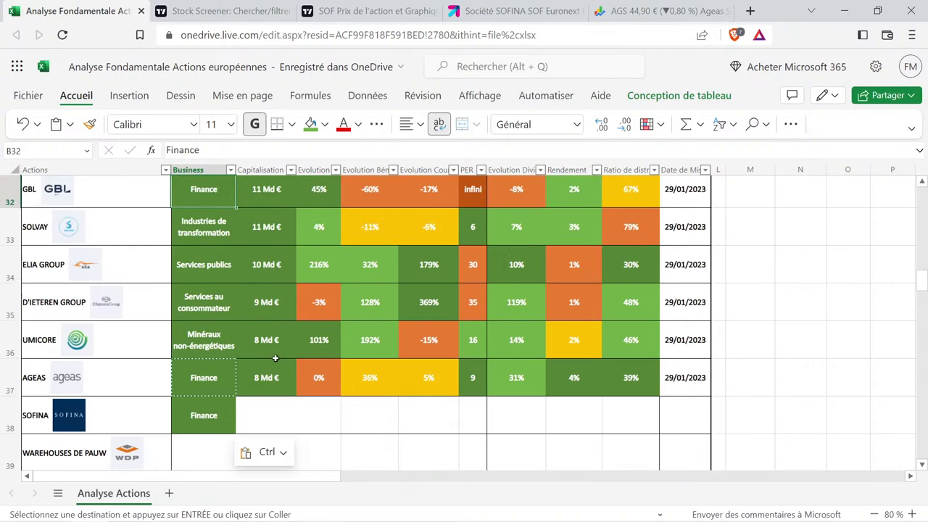
# Check SOFINA's market capitalisation on TradingView and copy AGEAS's 8 Md € cell into SOFINA's Capitalisation cell.
pyautogui.click(370, 11)
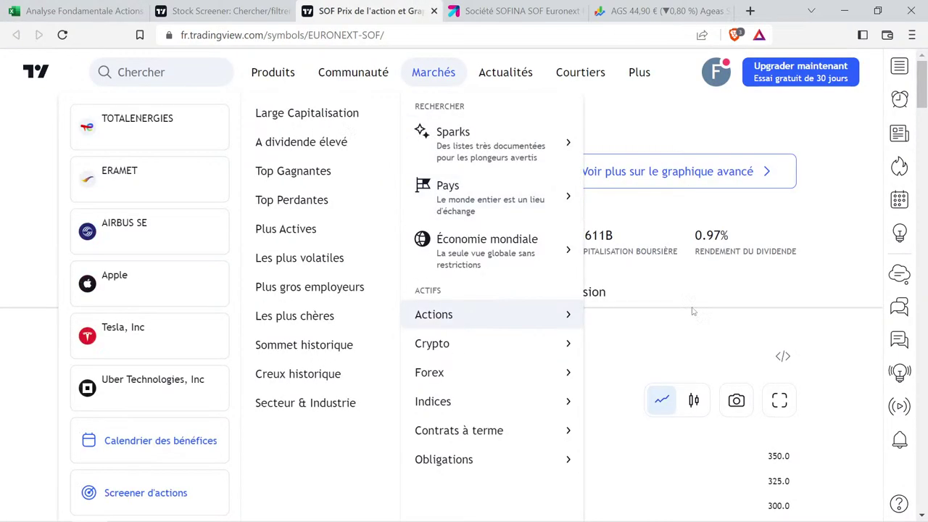
pyautogui.moveTo(572, 234); pyautogui.dragTo(620, 244)
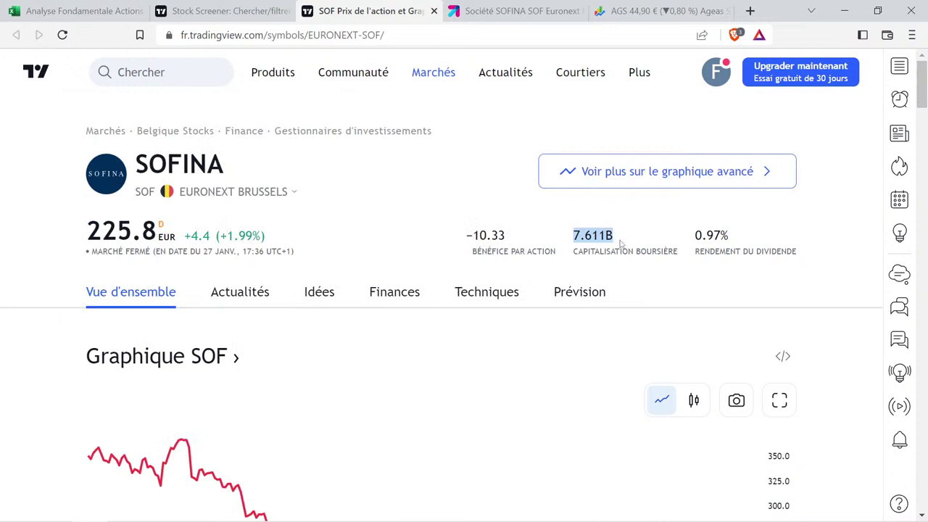
pyautogui.moveTo(620, 248)
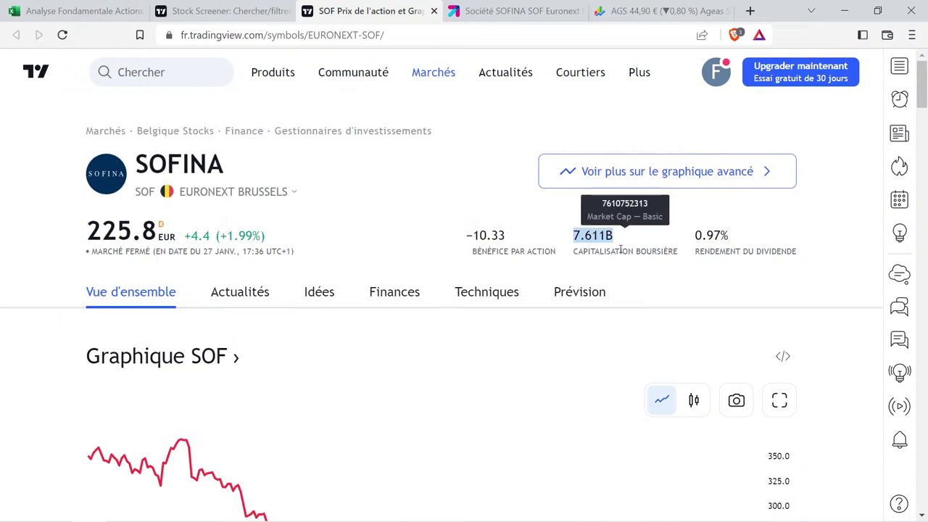
pyautogui.click(76, 11)
pyautogui.click(287, 384)
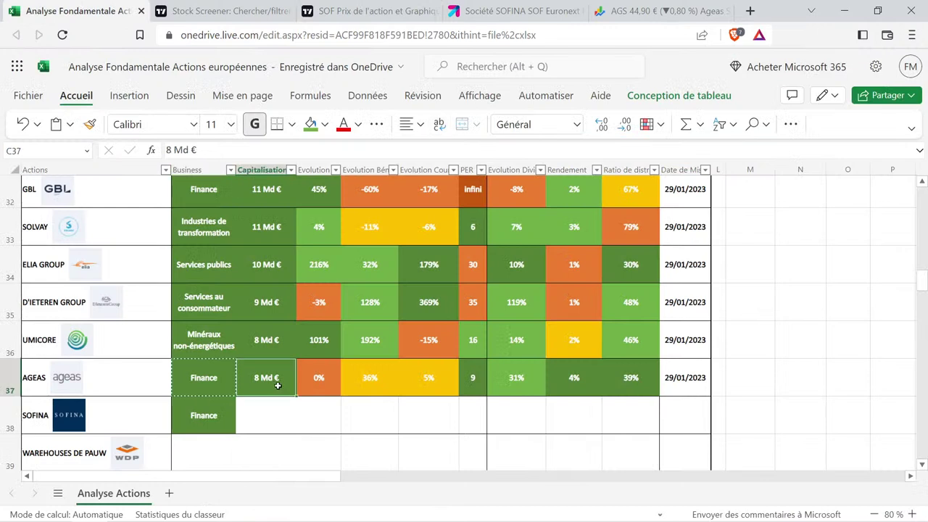
pyautogui.hotkey('ctrl', 'c')
pyautogui.click(278, 424)
pyautogui.hotkey('ctrl', 'v')
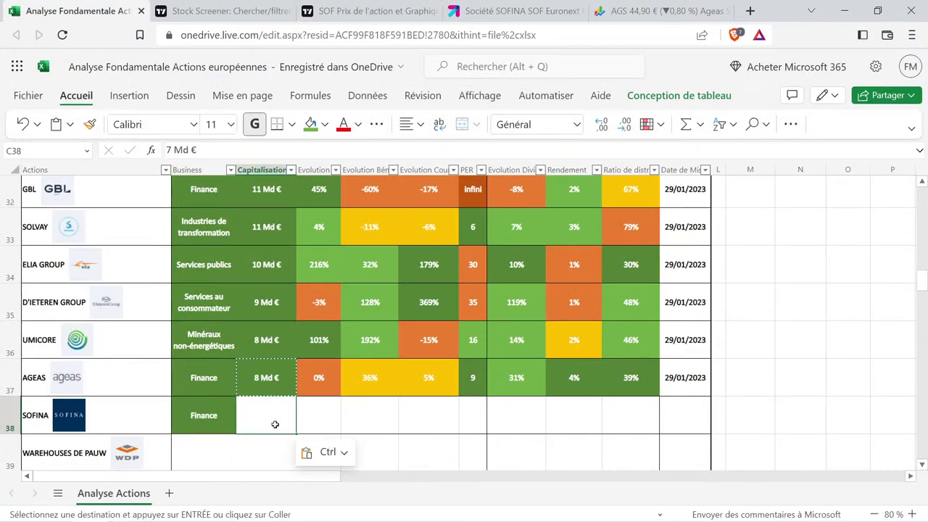
# Open SOFINA's annual income statement on TradingView and read the total revenue for 2017 and 2021.
pyautogui.click(312, 412)
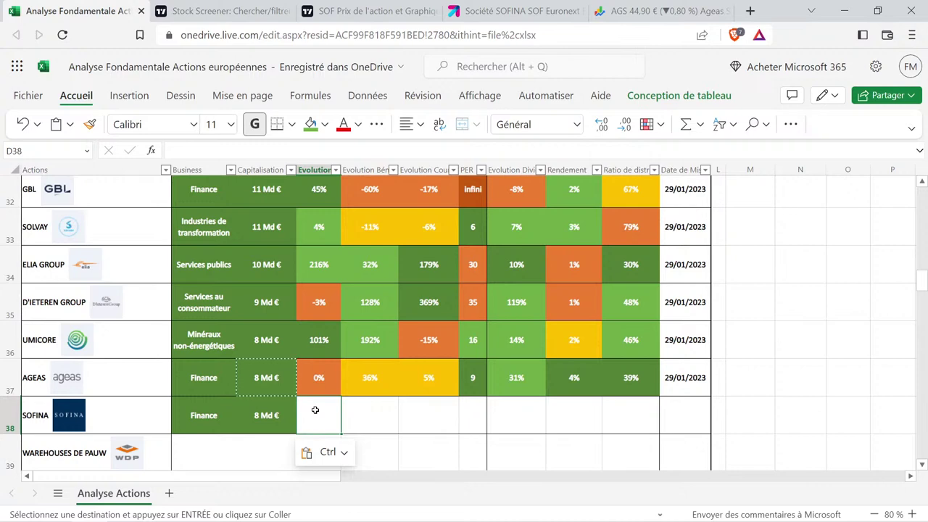
pyautogui.click(366, 7)
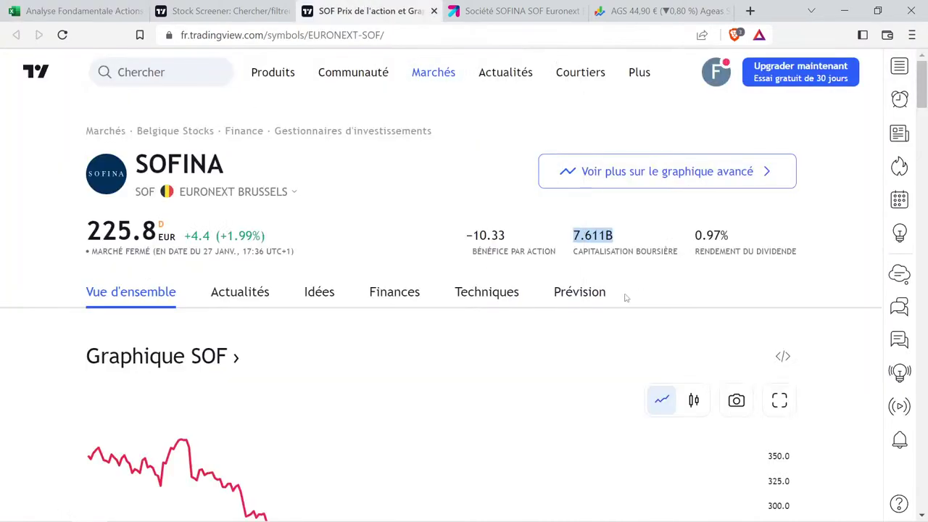
pyautogui.click(392, 304)
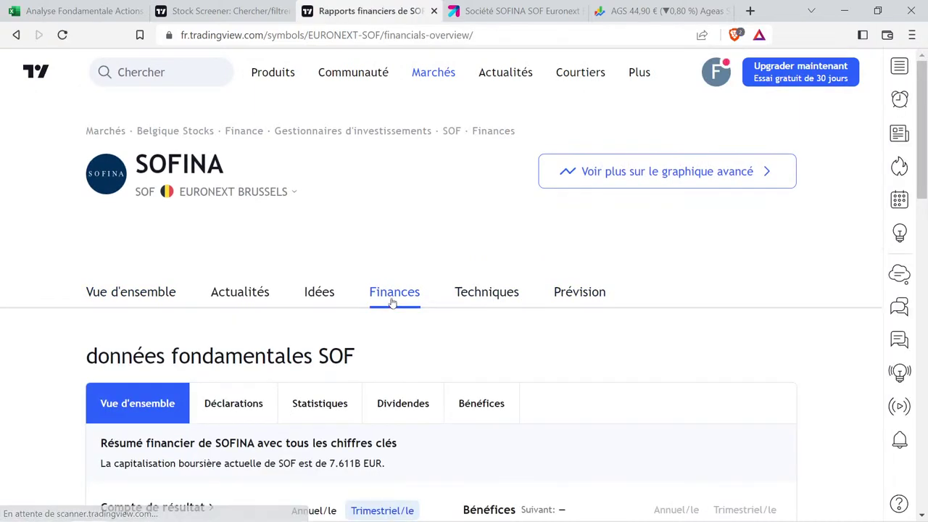
pyautogui.scroll(-1, 266, 323)
pyautogui.click(263, 326)
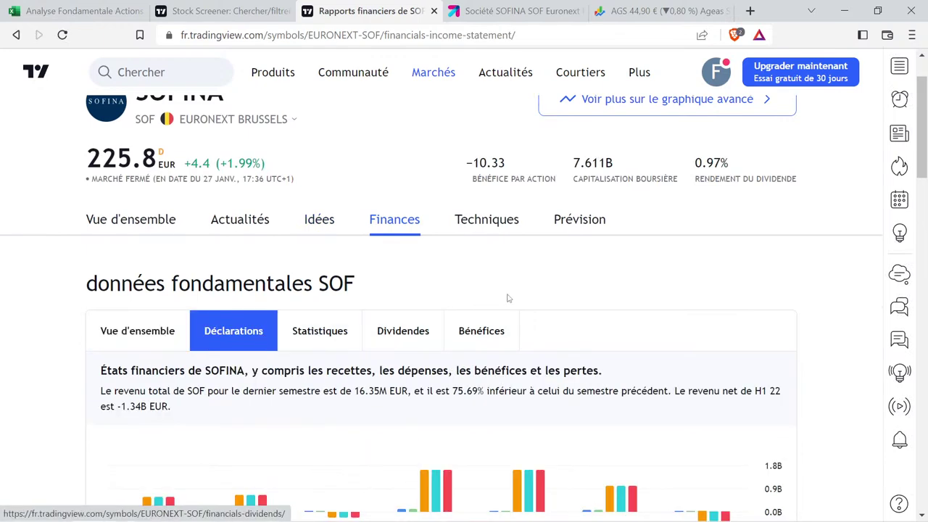
pyautogui.scroll(-2, 507, 296)
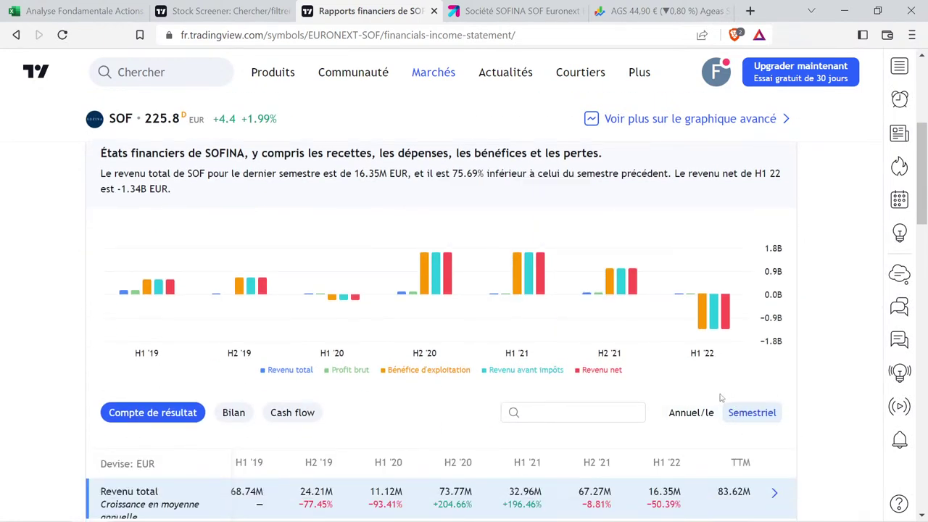
pyautogui.click(697, 414)
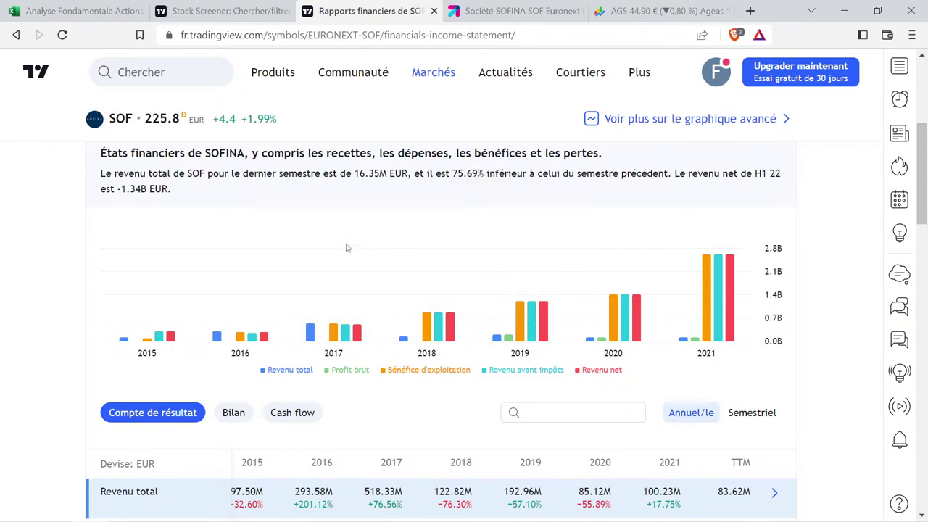
pyautogui.moveTo(333, 258)
pyautogui.moveTo(316, 337)
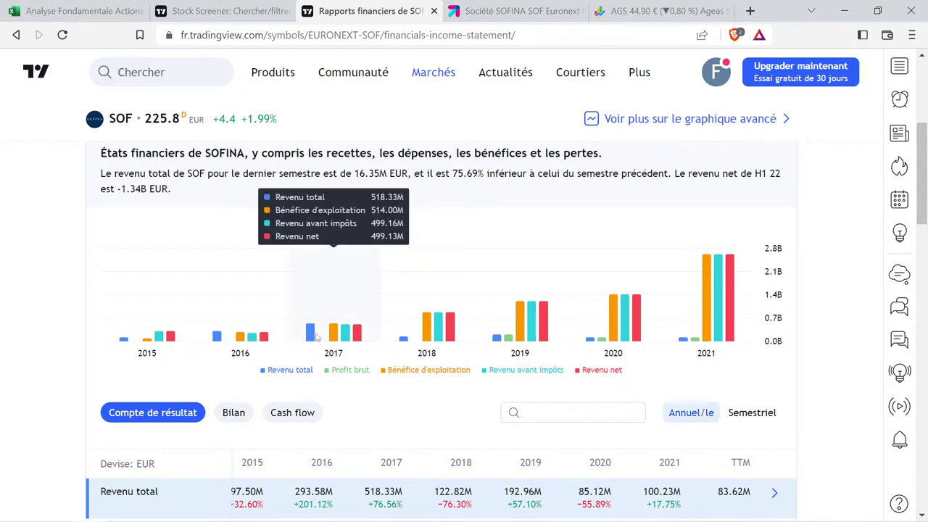
pyautogui.moveTo(685, 341)
pyautogui.moveTo(697, 324)
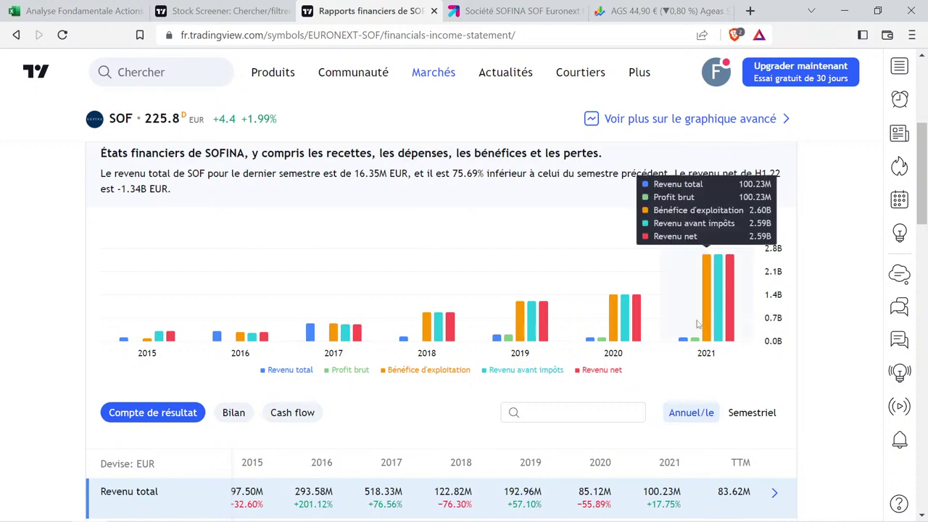
pyautogui.moveTo(507, 324)
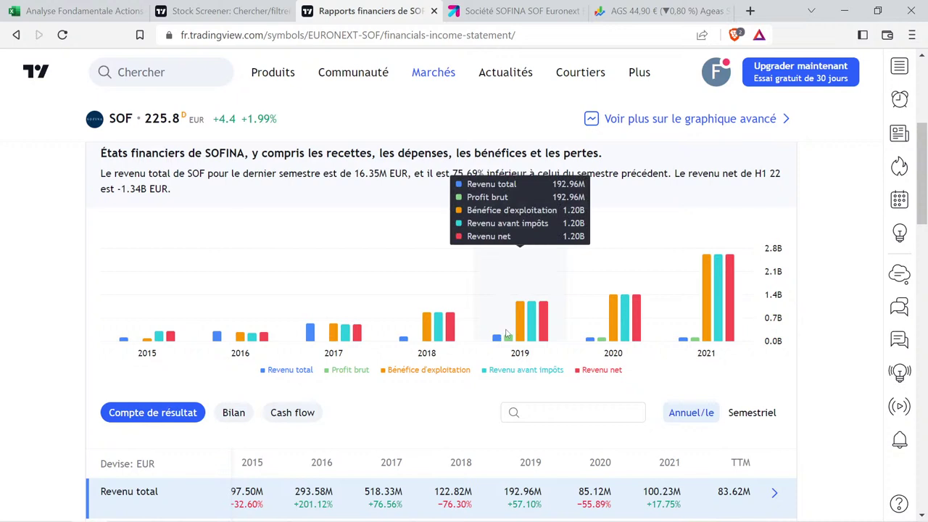
pyautogui.moveTo(411, 334)
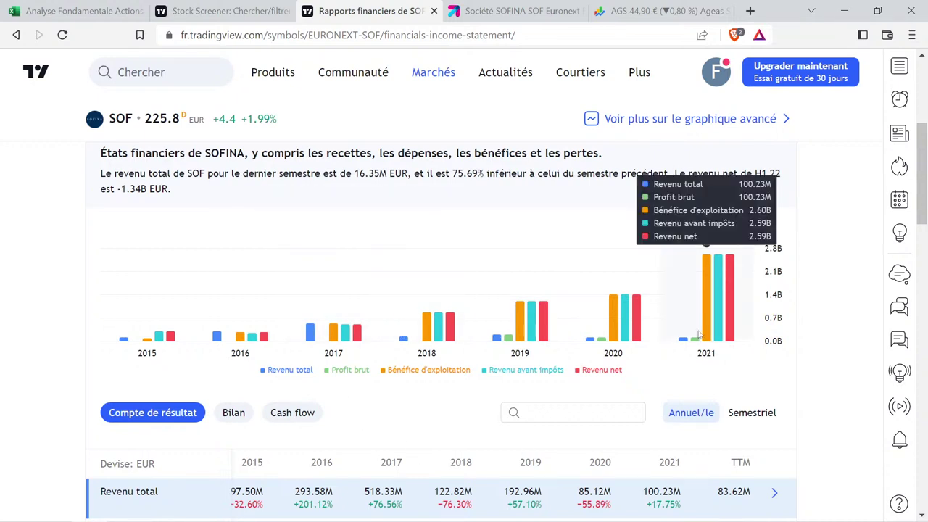
# In the workbook's growth calculator, set row 2's positive five-year reference to 518,33 and the current value to 100,23.
pyautogui.click(79, 11)
pyautogui.click(789, 325)
pyautogui.scroll(10, 789, 325)
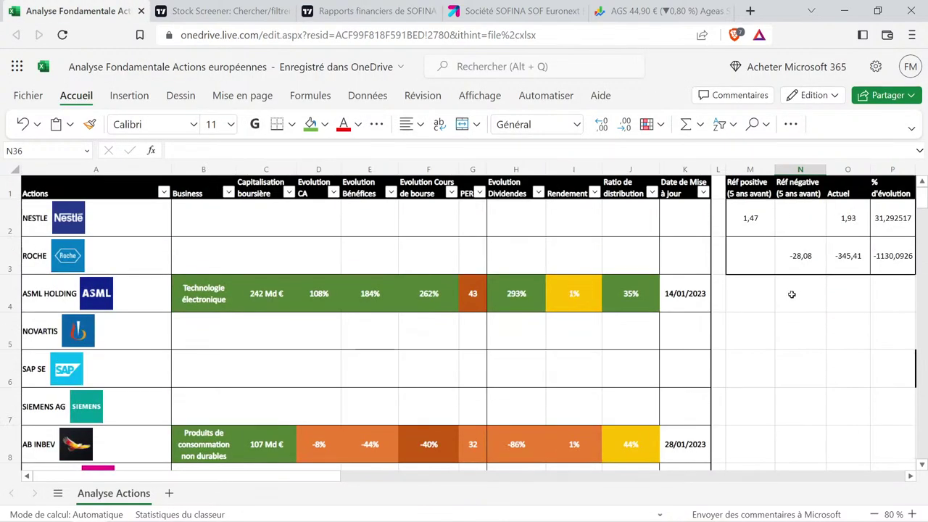
pyautogui.click(772, 219)
pyautogui.write('518,33')
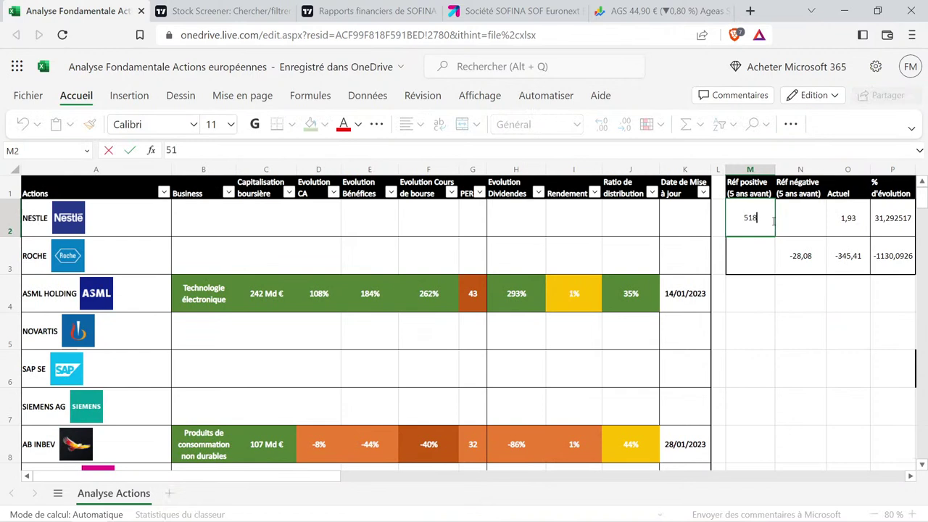
pyautogui.press('Tab')
pyautogui.press('Tab')
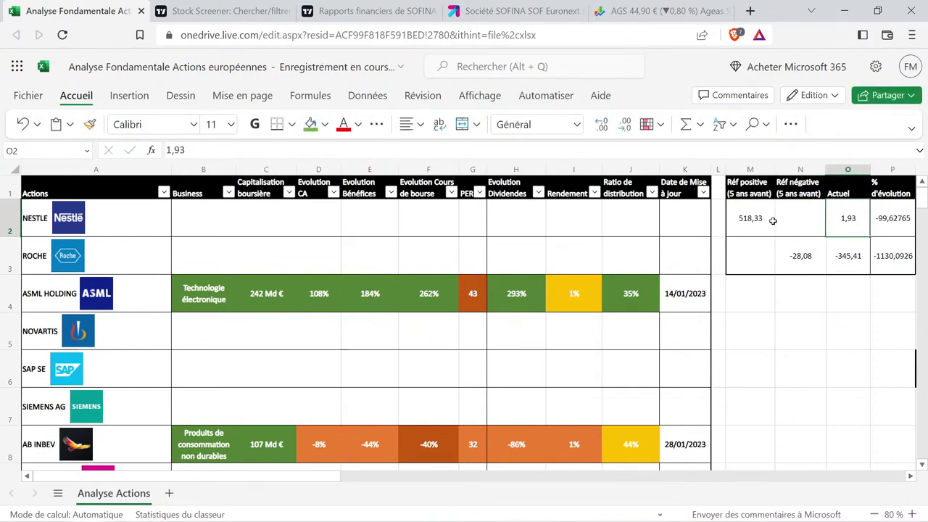
pyautogui.write('100,23')
pyautogui.press('Return')
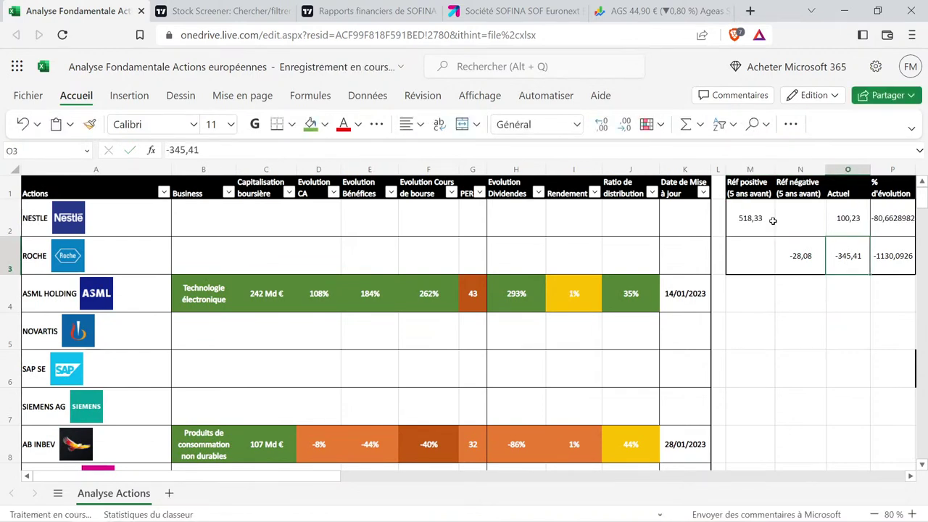
# Copy AB INBEV's orange revenue growth cell to SOFINA's Evolution CA cell and change it to -81%.
pyautogui.click(326, 442)
pyautogui.hotkey('ctrl', 'c')
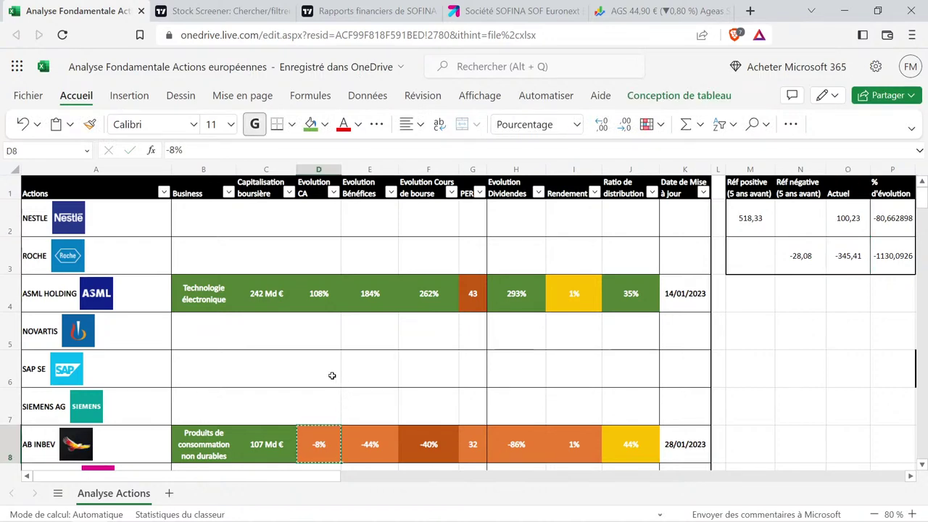
pyautogui.scroll(-10, 341, 380)
pyautogui.scroll(10, 331, 374)
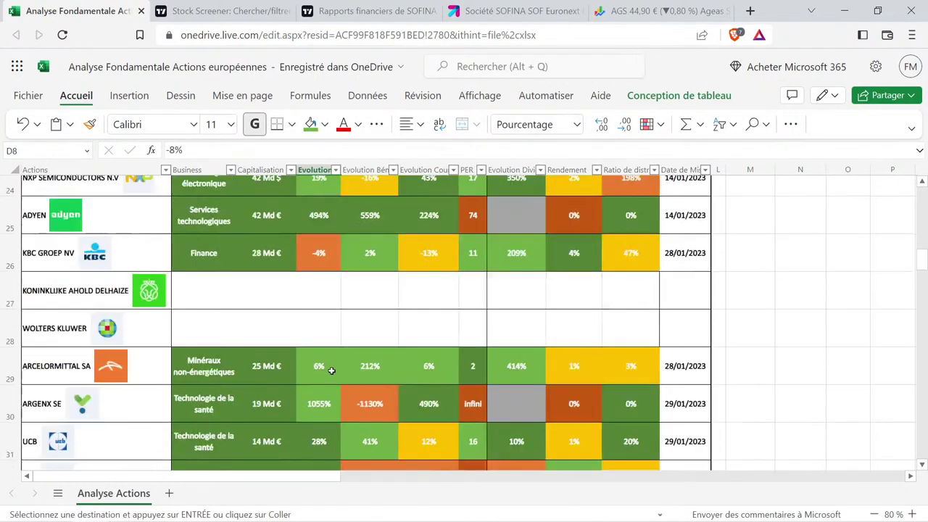
pyautogui.scroll(-3, 329, 367)
pyautogui.scroll(-8, 329, 367)
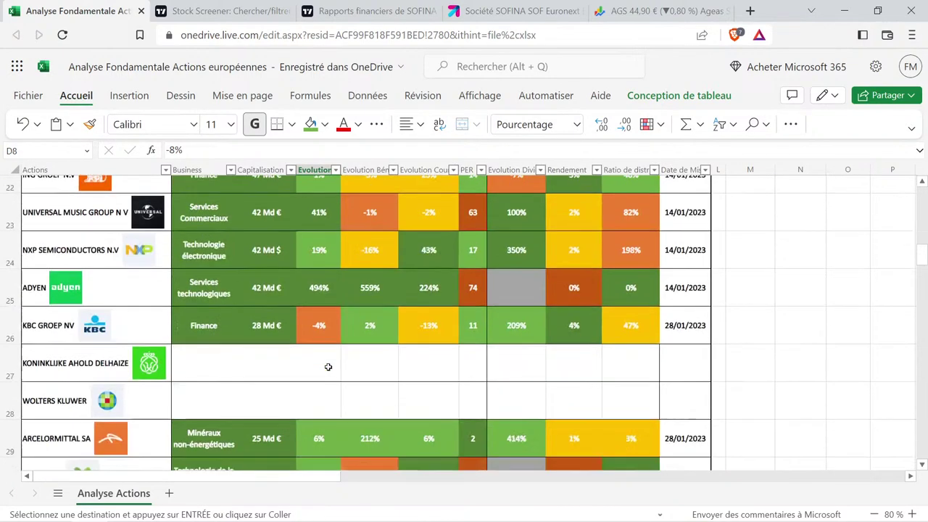
pyautogui.click(328, 353)
pyautogui.hotkey('ctrl', 'v')
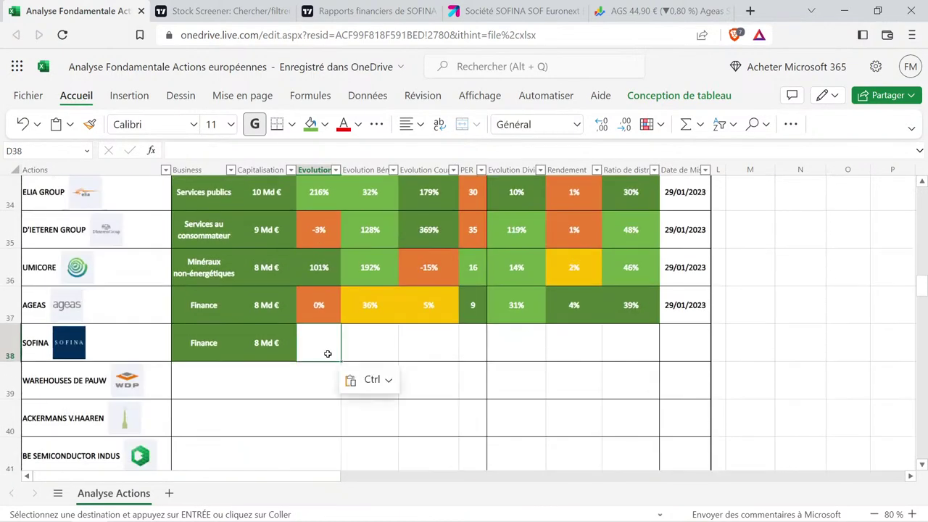
pyautogui.doubleClick(329, 358)
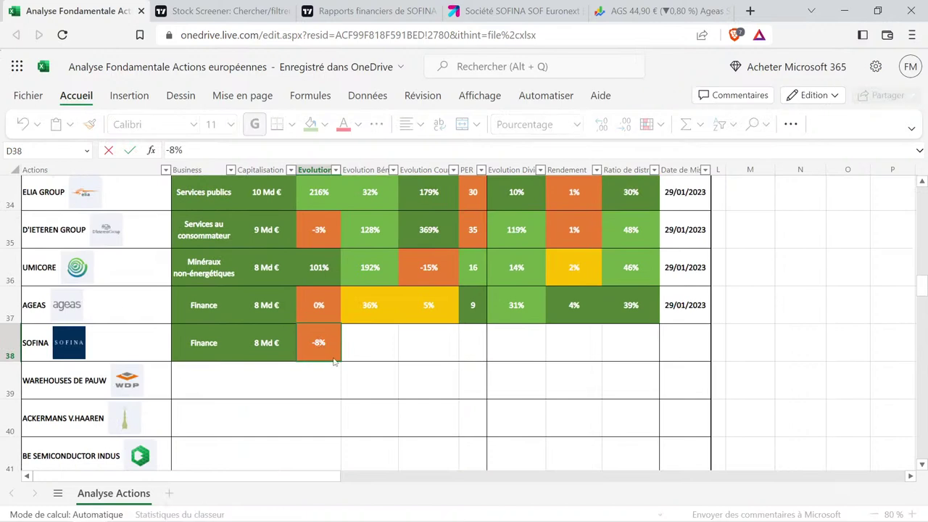
pyautogui.write('1')
pyautogui.press('Return')
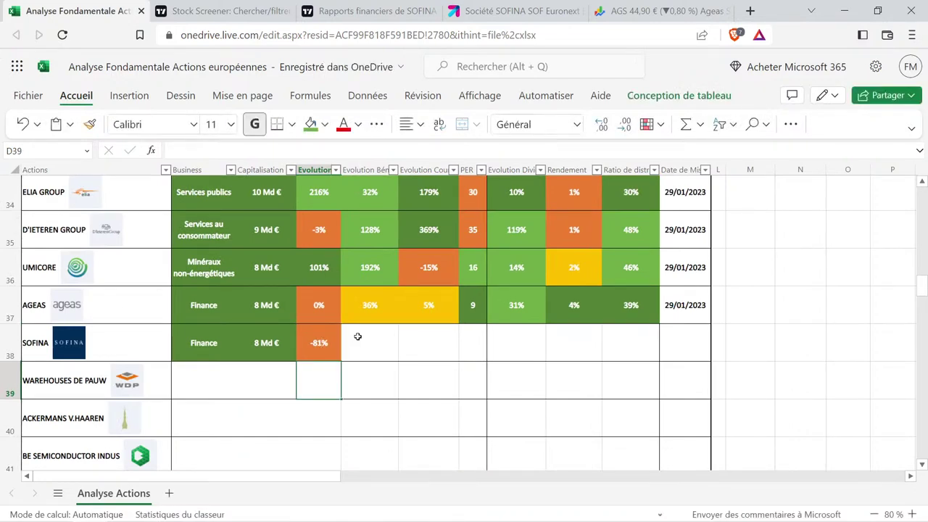
# On TradingView's annual income chart, read SOFINA's net income for each year from 2017 to 2021.
pyautogui.click(359, 339)
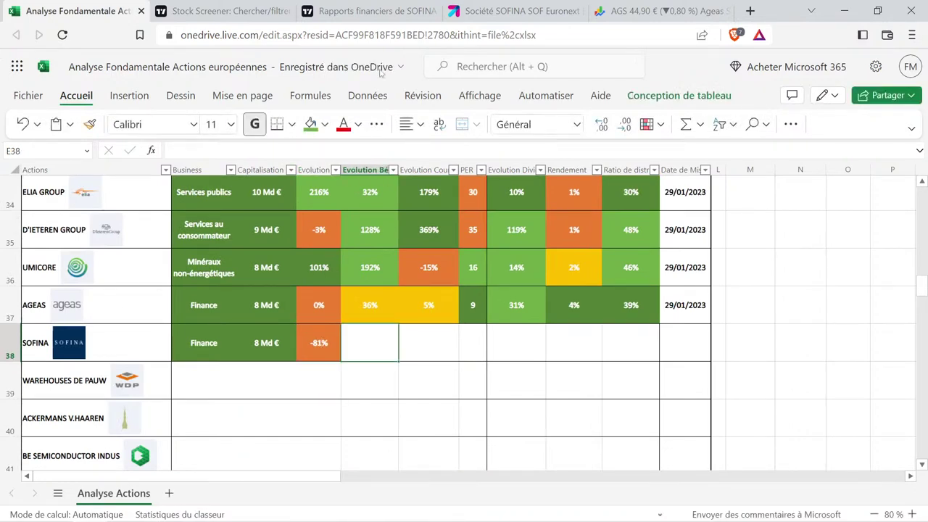
pyautogui.click(369, 11)
pyautogui.moveTo(353, 72)
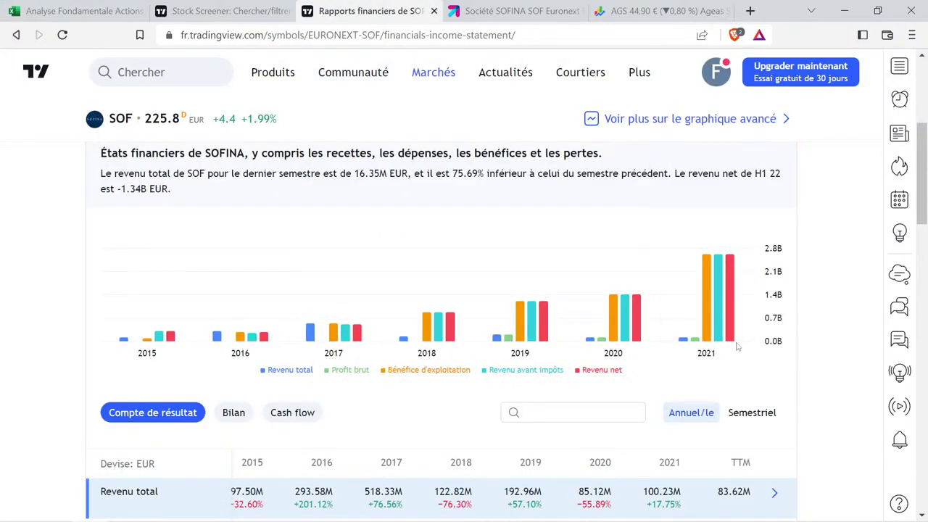
pyautogui.moveTo(720, 337)
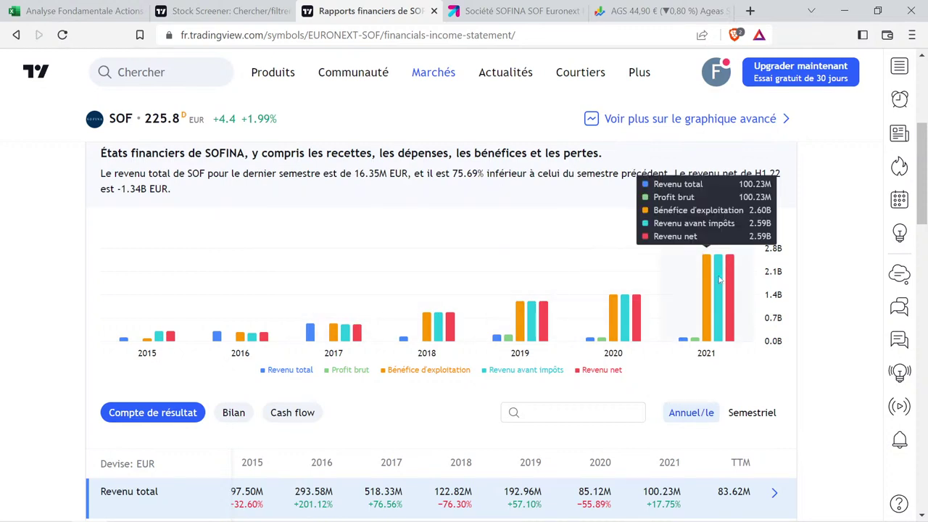
pyautogui.moveTo(367, 308)
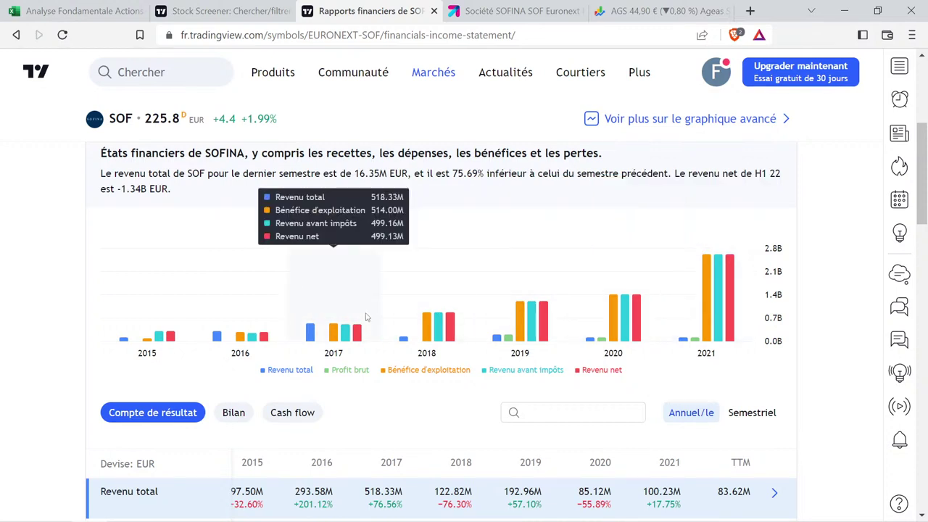
pyautogui.moveTo(431, 310)
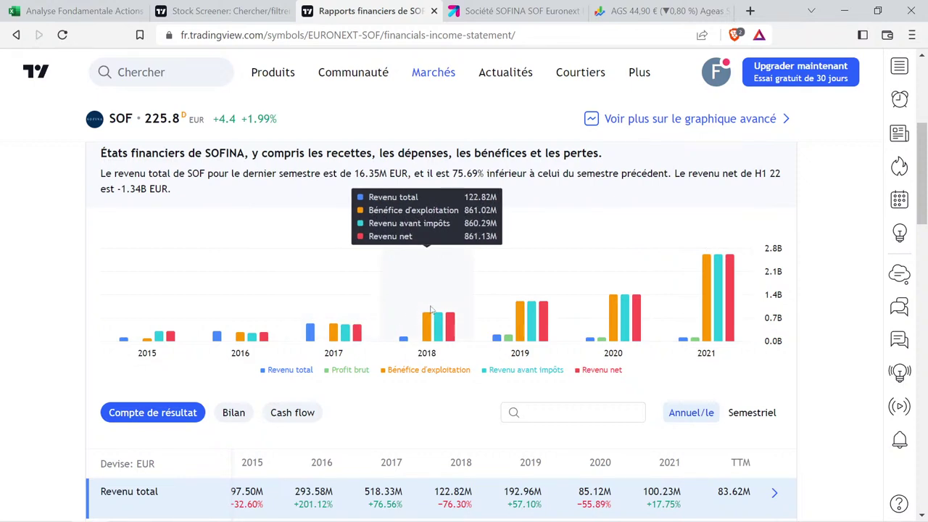
pyautogui.moveTo(529, 308)
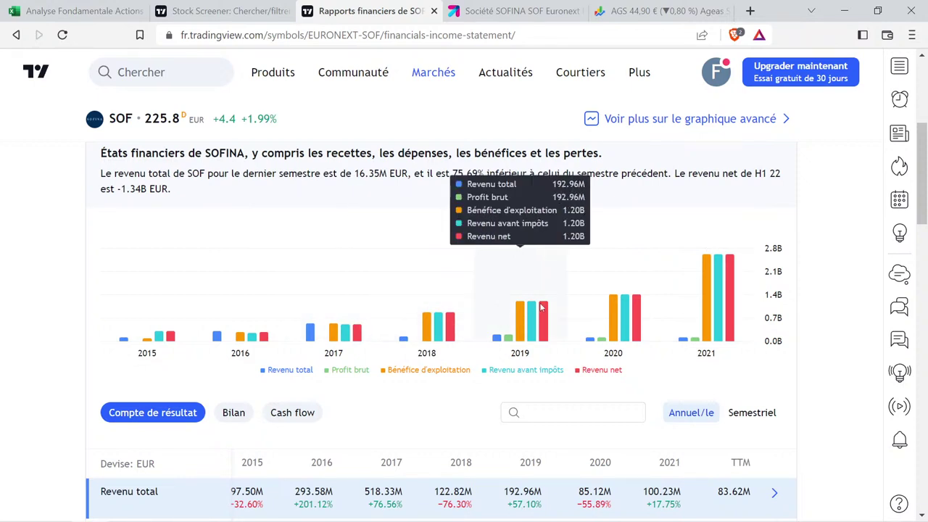
pyautogui.moveTo(602, 280)
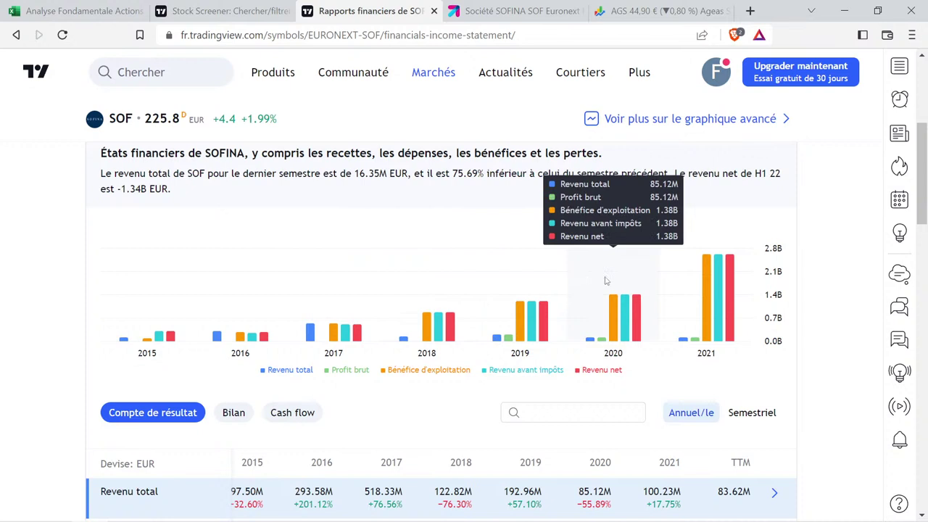
pyautogui.moveTo(692, 280)
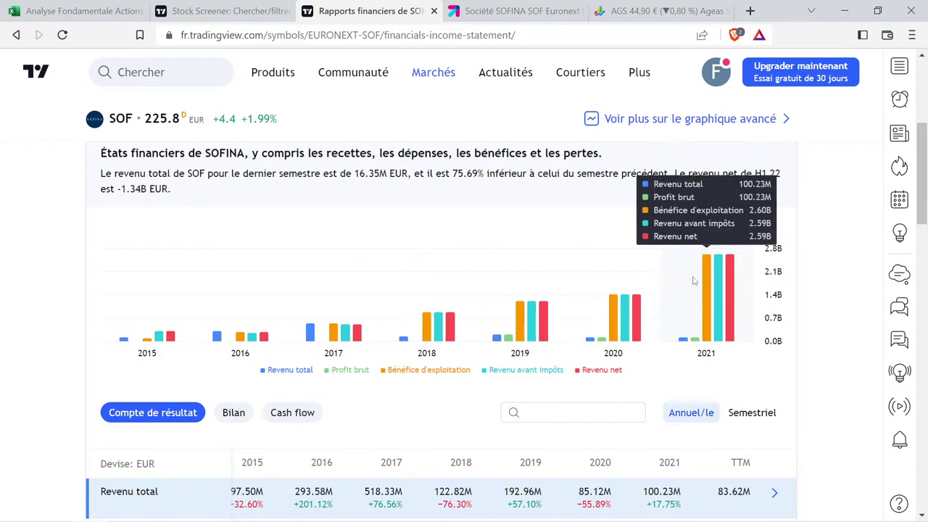
pyautogui.moveTo(368, 330)
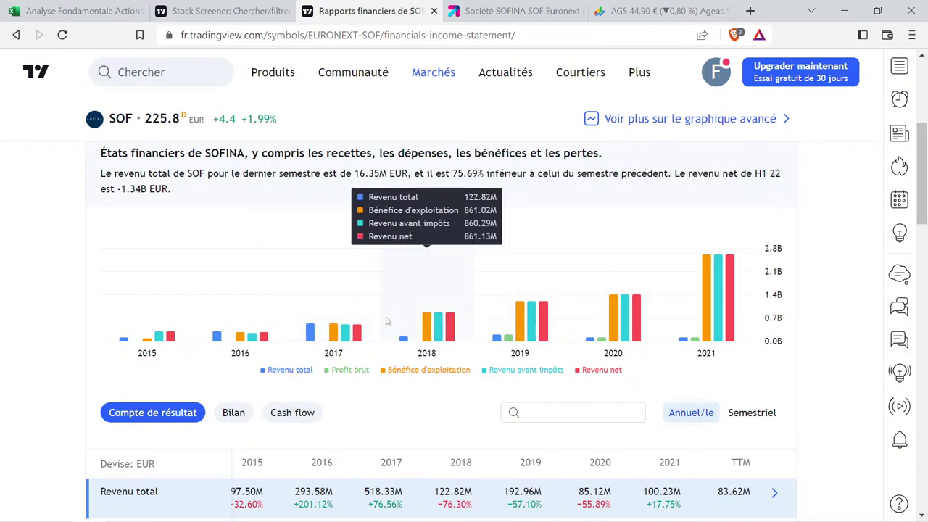
# In the workbook's growth calculator, set row 2's positive five-year reference to 0,49913 and the current value to 2,59.
pyautogui.click(114, 6)
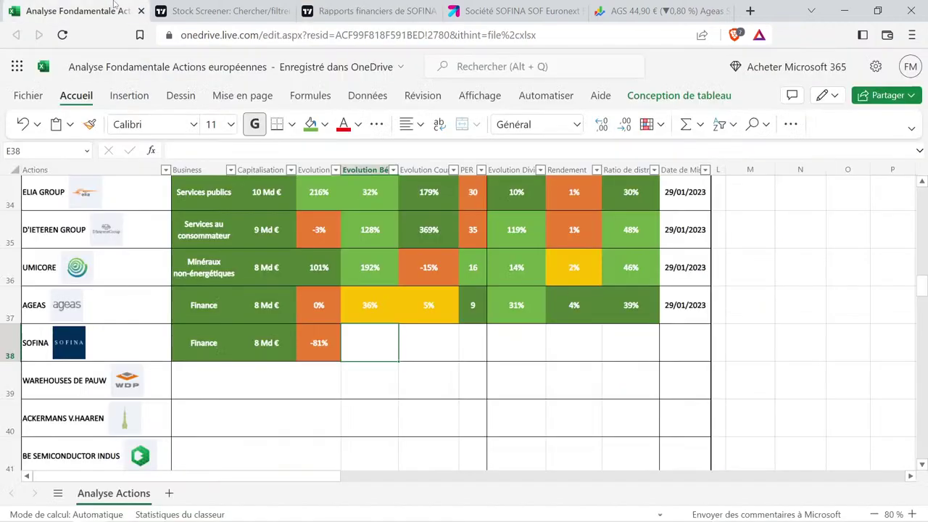
pyautogui.click(795, 270)
pyautogui.scroll(10, 797, 265)
pyautogui.scroll(2, 767, 229)
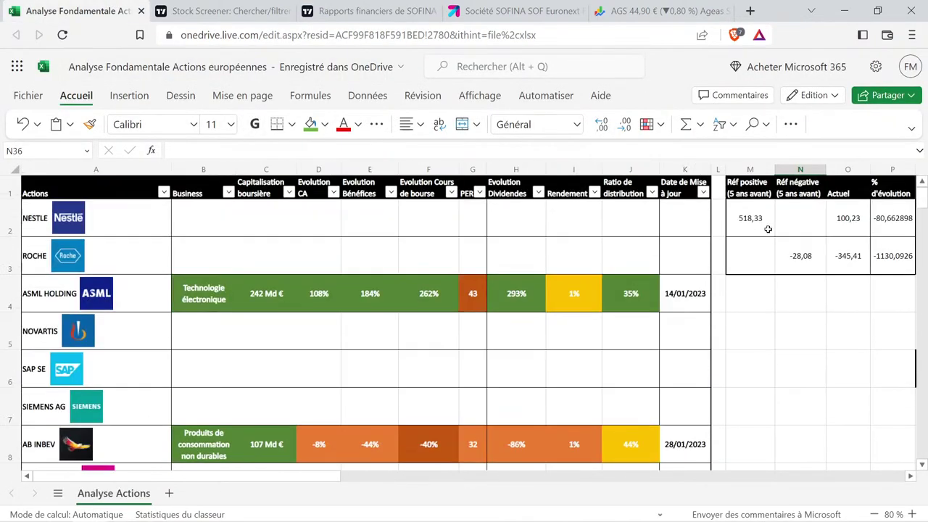
pyautogui.click(750, 218)
pyautogui.write('0,49913')
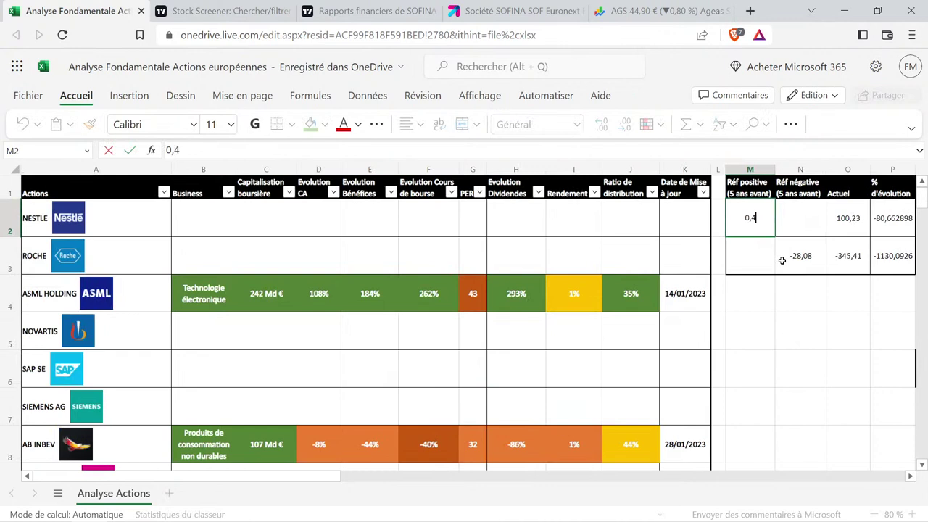
pyautogui.press('Tab')
pyautogui.press('Tab')
pyautogui.write('2,59')
pyautogui.press('Return')
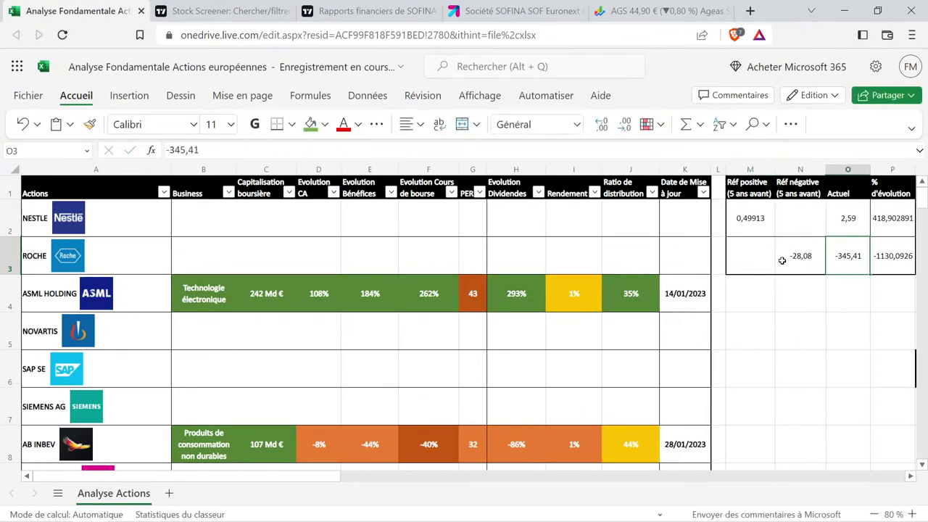
# Copy ASML HOLDING's dark green profit growth cell to SOFINA's Evolution Bénéfices cell and change it to 419%.
pyautogui.click(362, 301)
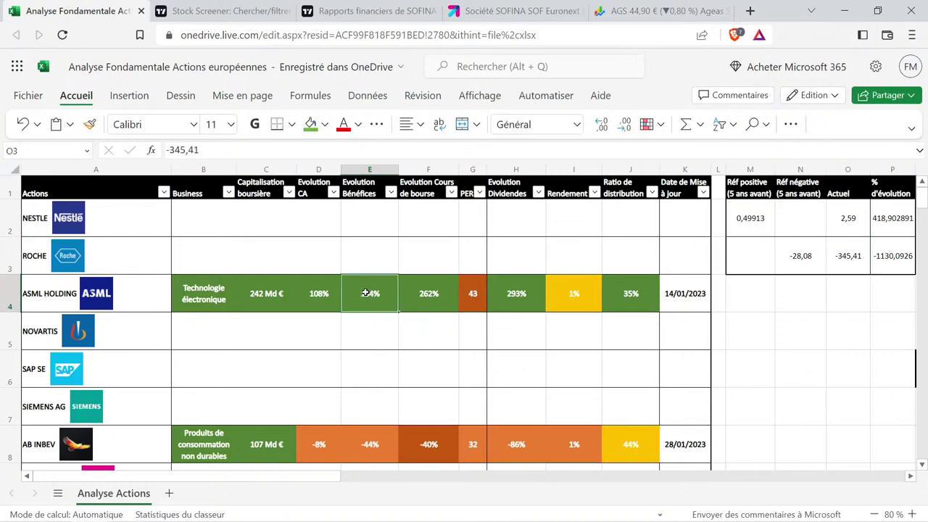
pyautogui.hotkey('ctrl', 'c')
pyautogui.scroll(-9, 372, 302)
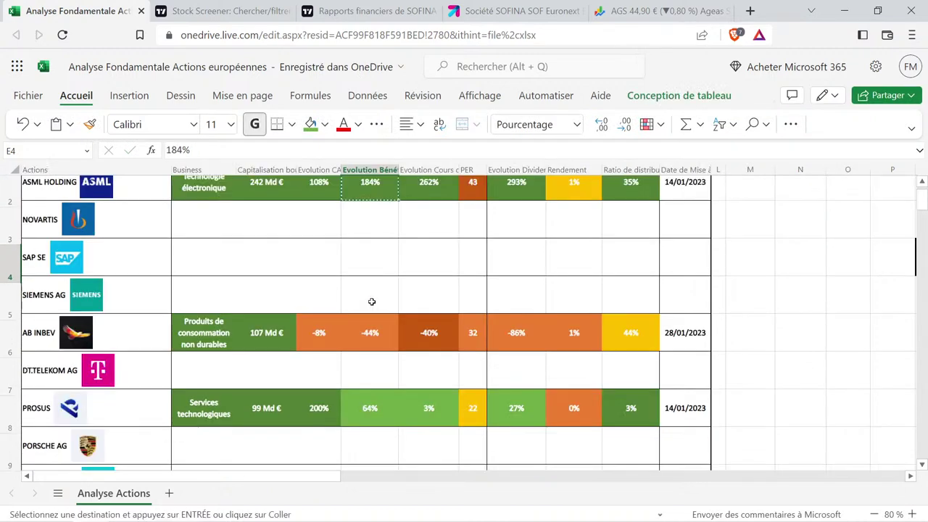
pyautogui.scroll(-4, 372, 301)
pyautogui.scroll(2, 372, 301)
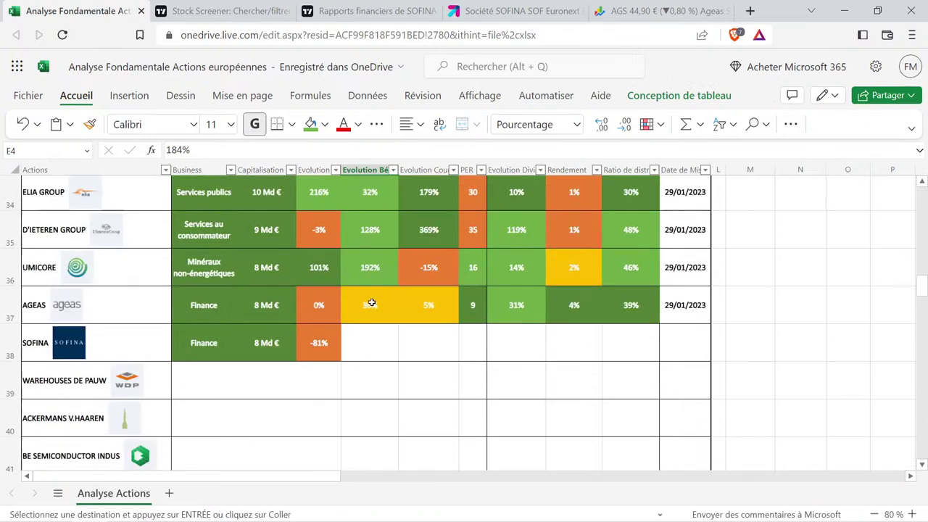
pyautogui.click(379, 342)
pyautogui.hotkey('ctrl', 'v')
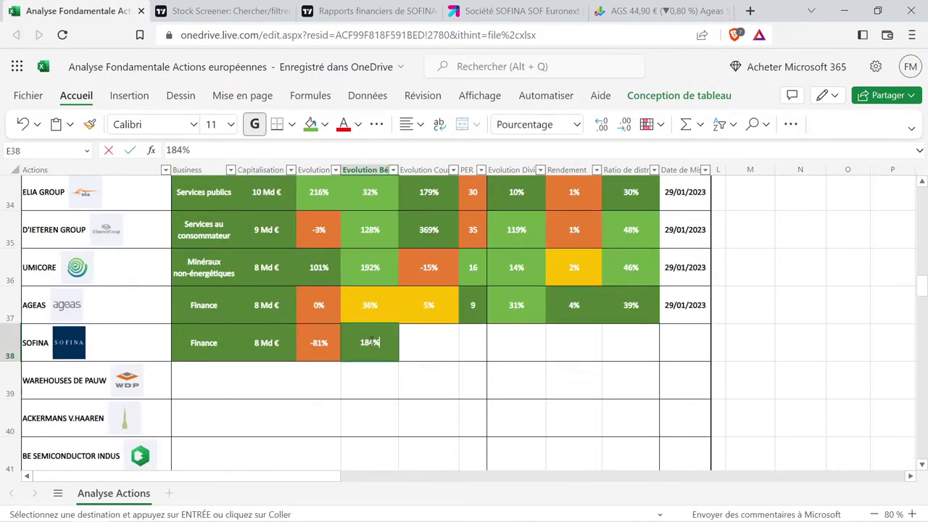
pyautogui.doubleClick(378, 343)
pyautogui.press('BackSpace')
pyautogui.press('BackSpace')
pyautogui.press('BackSpace')
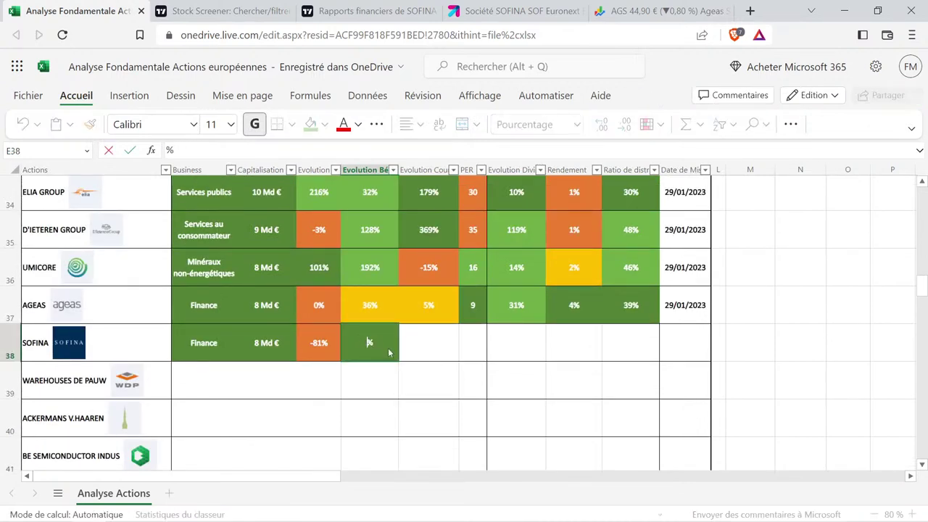
pyautogui.write('419')
pyautogui.hotkey('ctrl', 'Return')
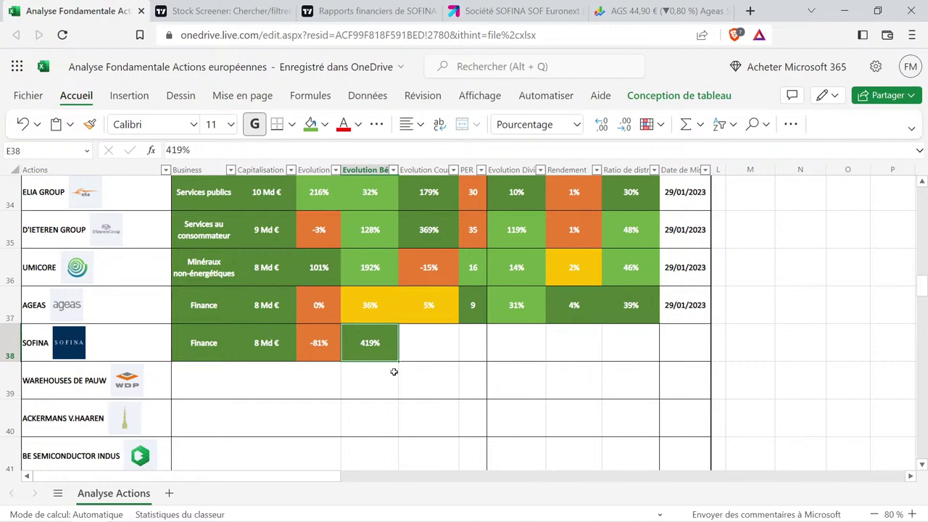
pyautogui.click(379, 400)
pyautogui.click(377, 357)
pyautogui.click(391, 373)
pyautogui.moveTo(323, 348); pyautogui.dragTo(387, 356)
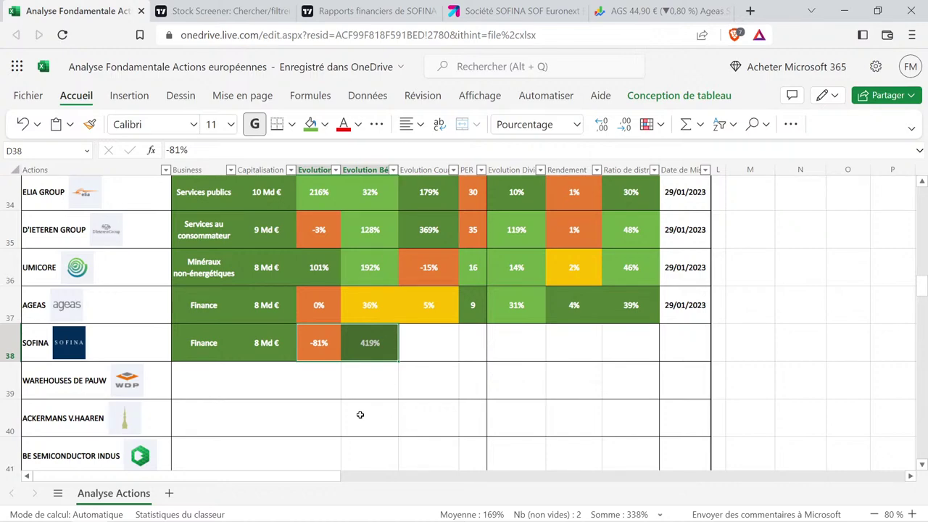
# Compare SOFINA's semi-annual and annual income statement charts on TradingView, examining the H1 '22 results.
pyautogui.click(355, 5)
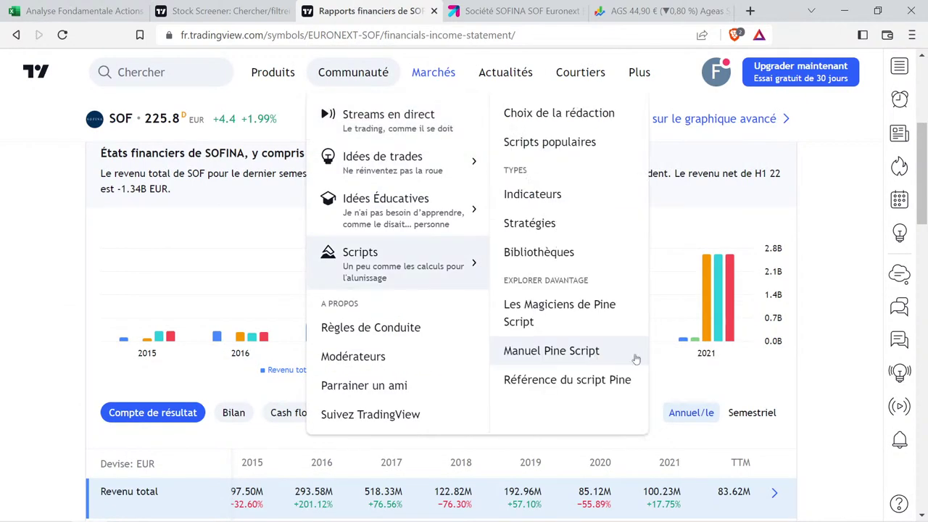
pyautogui.click(750, 410)
pyautogui.moveTo(719, 298)
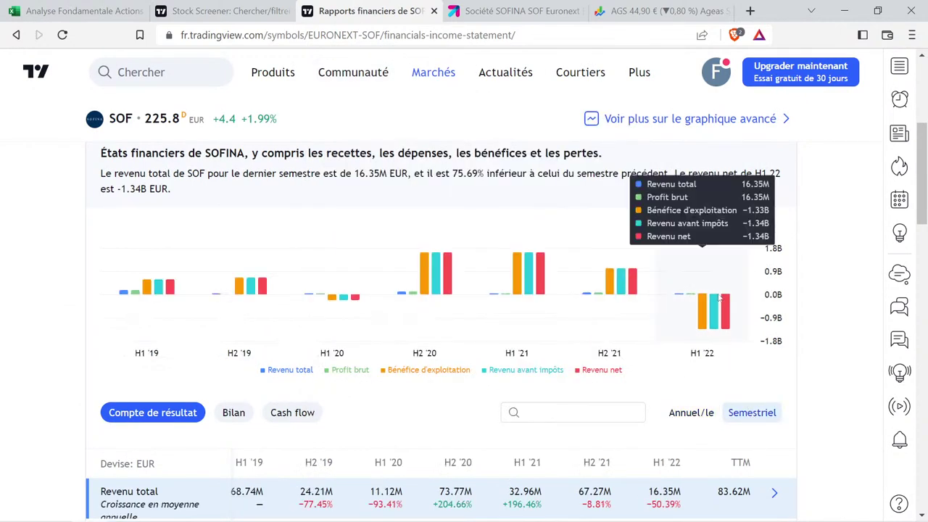
pyautogui.click(690, 413)
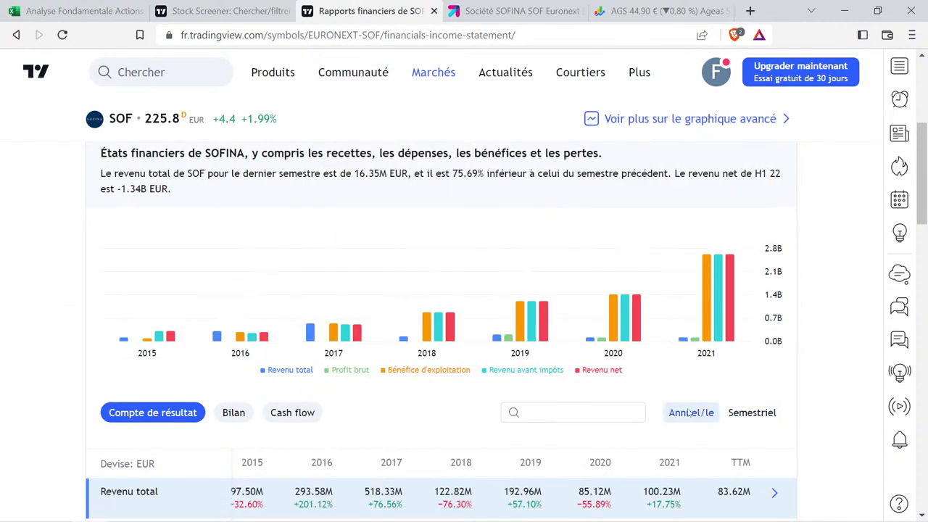
pyautogui.click(751, 412)
pyautogui.moveTo(708, 331)
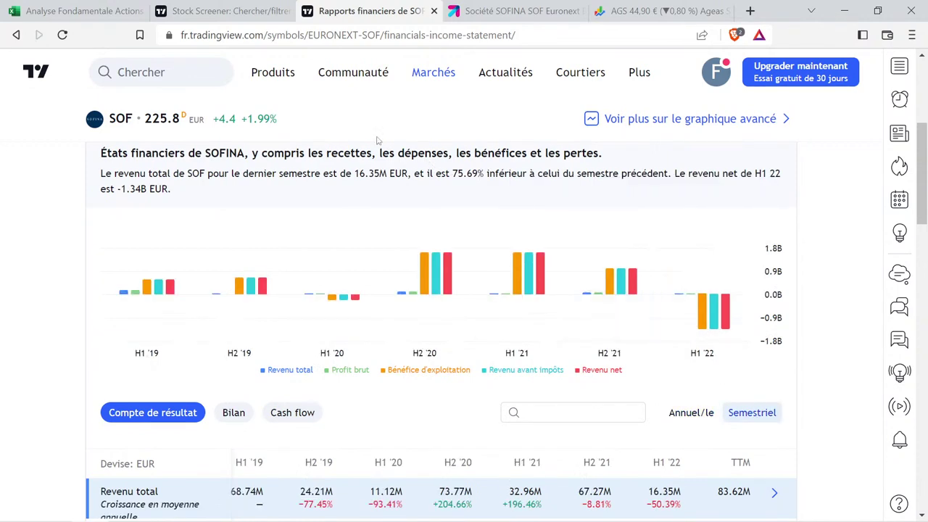
# Open SOFINA's forecast page on TradingView and review the price target, analyst rating, earnings per share and revenue sections.
pyautogui.scroll(3, 595, 221)
pyautogui.click(594, 221)
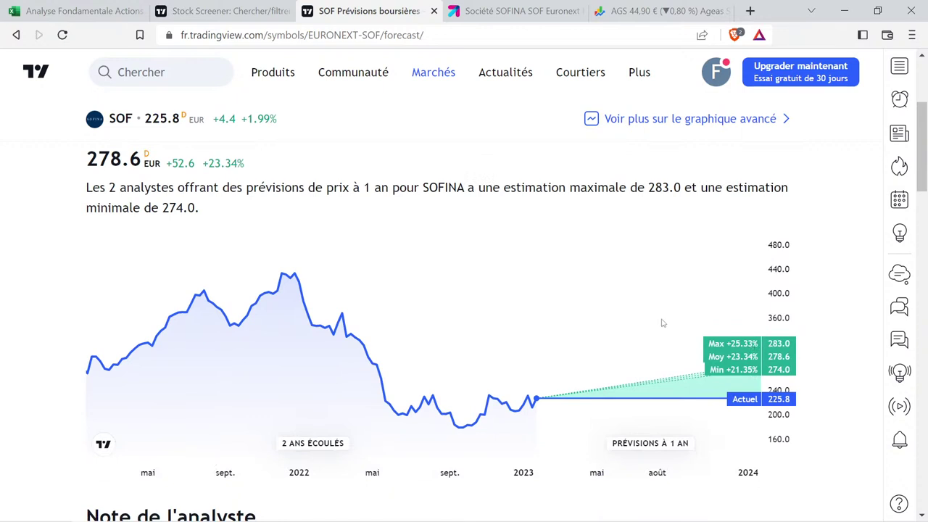
pyautogui.scroll(-4, 658, 313)
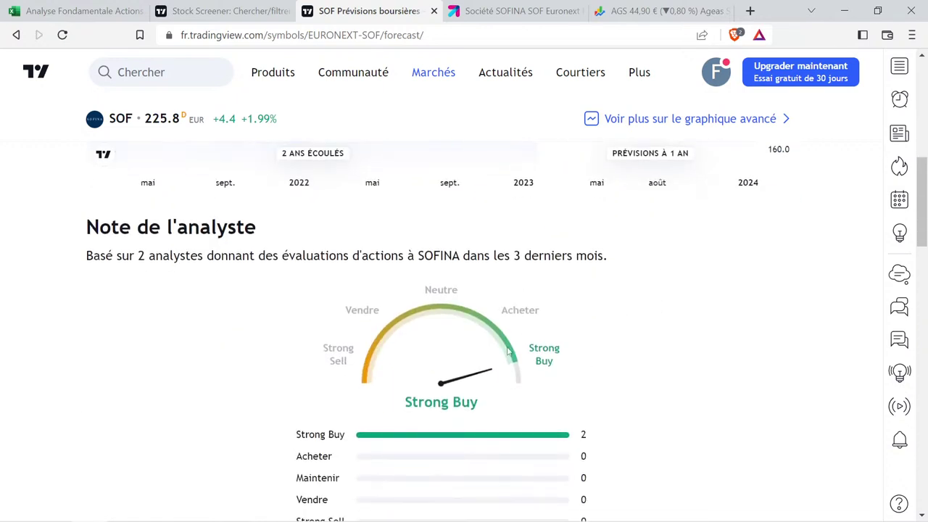
pyautogui.scroll(-1, 604, 392)
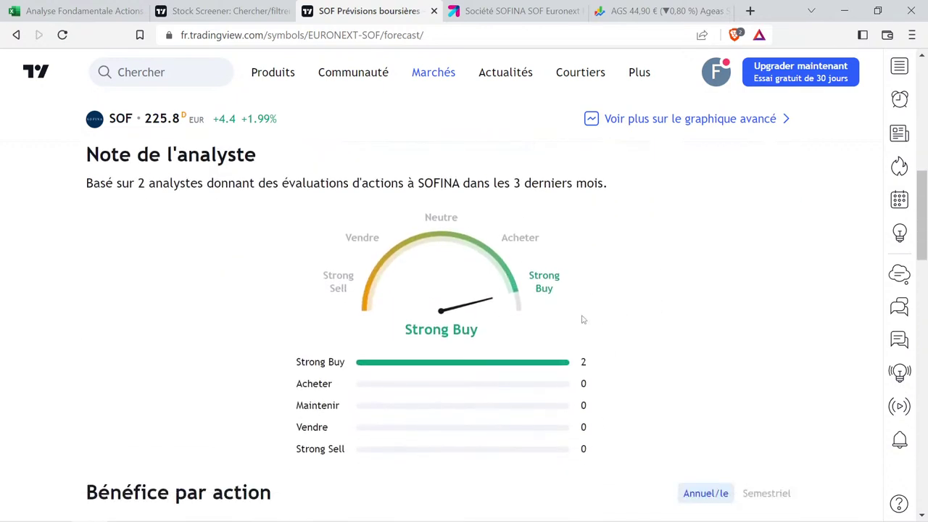
pyautogui.scroll(-2, 698, 274)
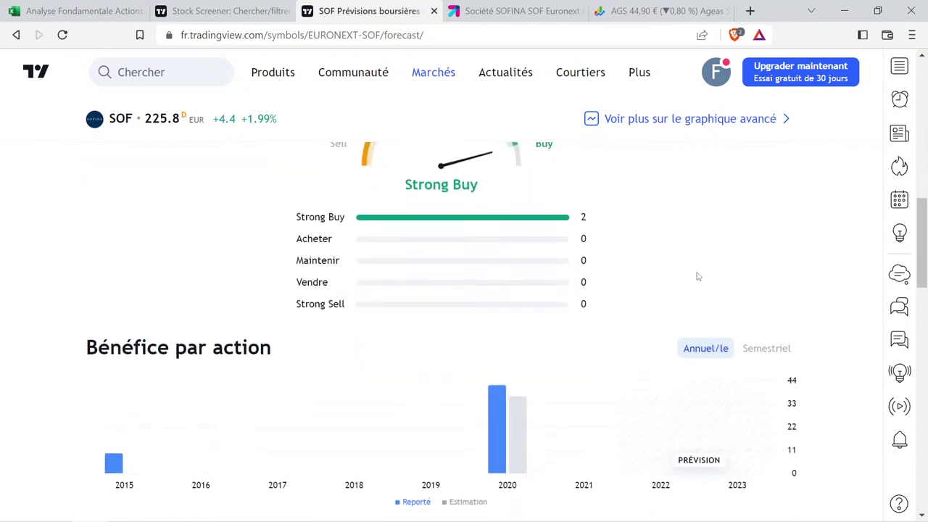
pyautogui.scroll(-2, 699, 274)
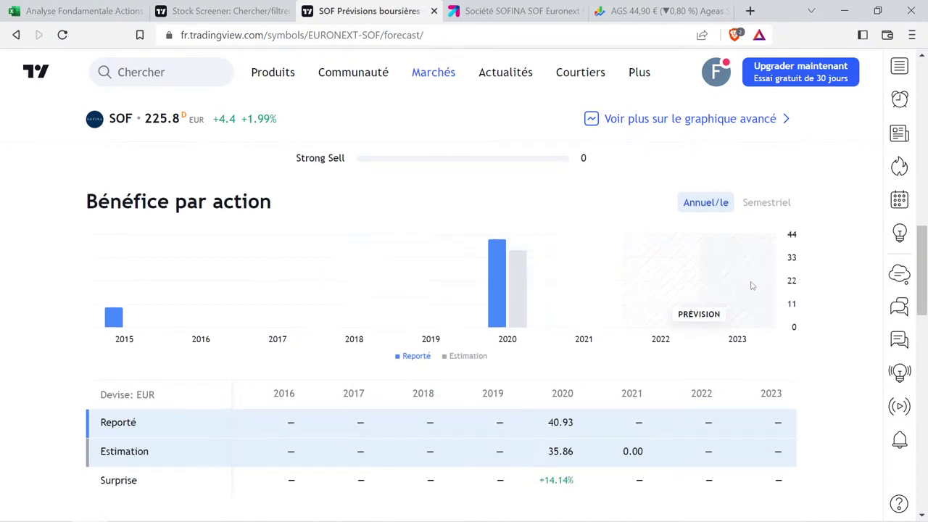
pyautogui.scroll(-4, 729, 297)
pyautogui.scroll(5, 708, 346)
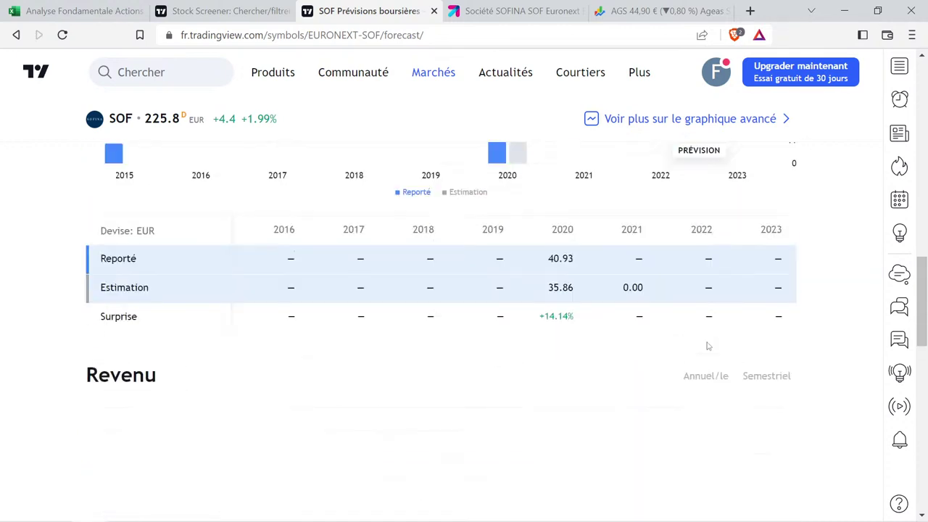
pyautogui.scroll(1, 641, 349)
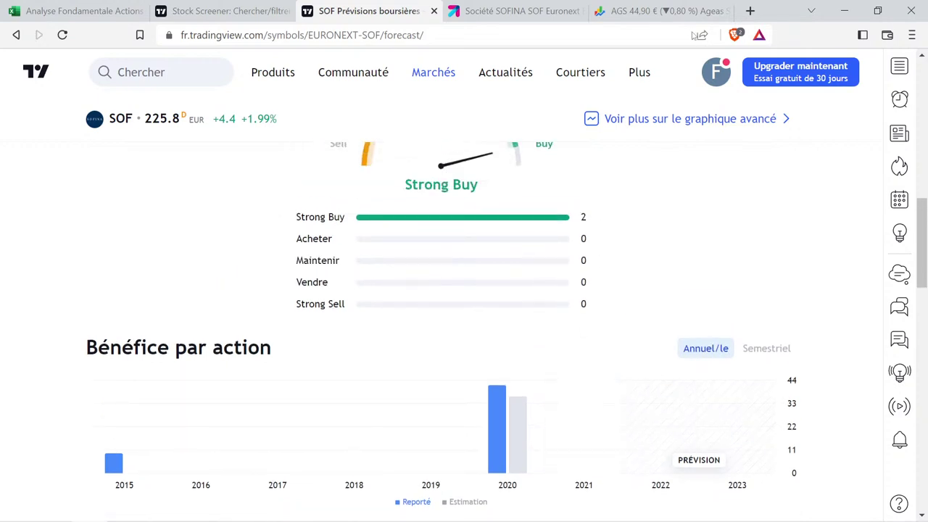
# Search the web for "zonebourse sofina" in a new browser tab and open the SOFINA SA share page on Zonebourse.
pyautogui.click(750, 11)
pyautogui.click(655, 33)
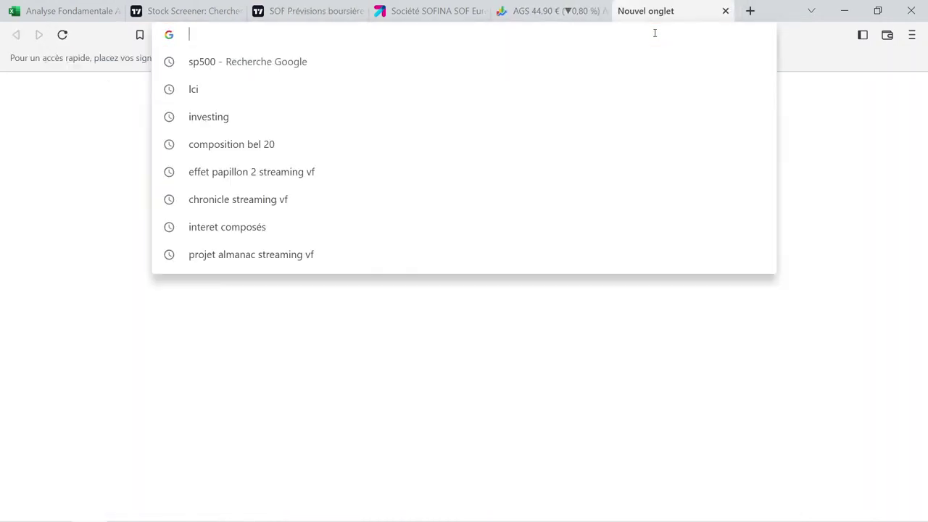
pyautogui.write('zonebpui')
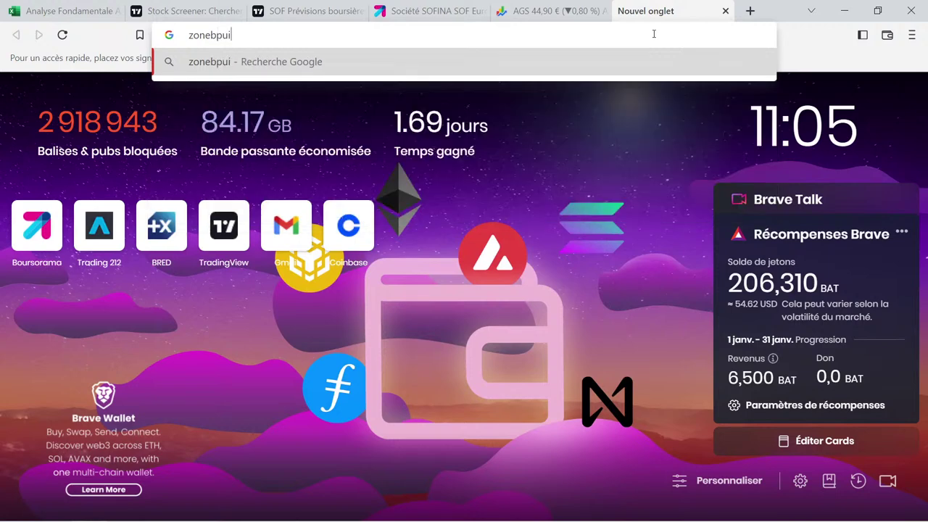
pyautogui.press('BackSpace')
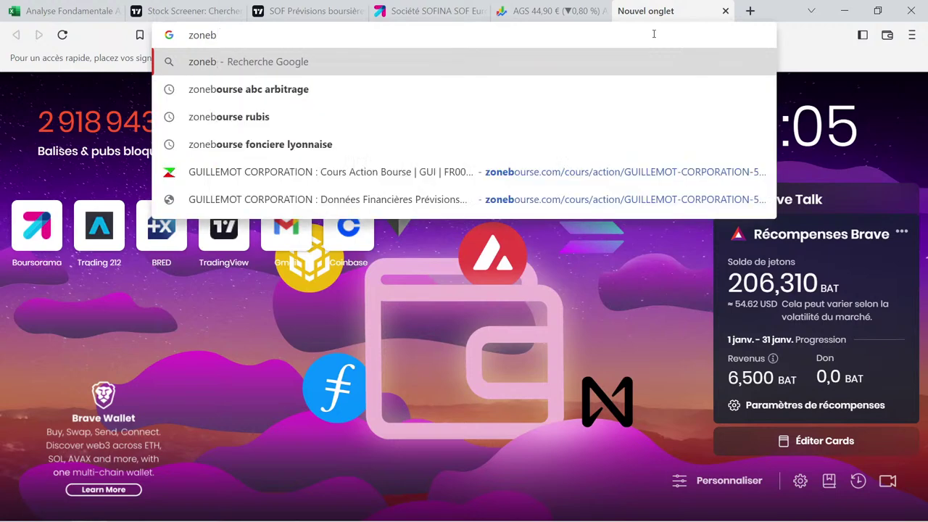
pyautogui.write('ourse so')
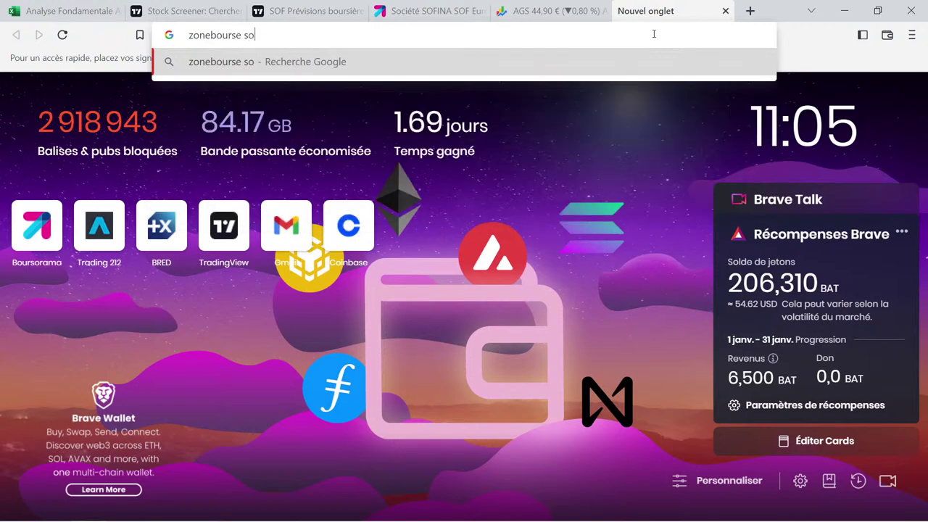
pyautogui.write('fina')
pyautogui.press('Return')
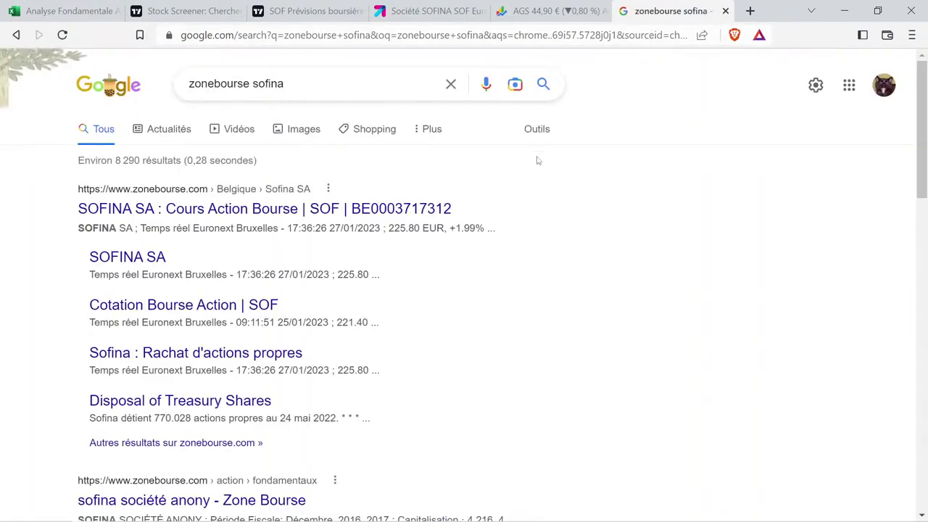
pyautogui.click(268, 209)
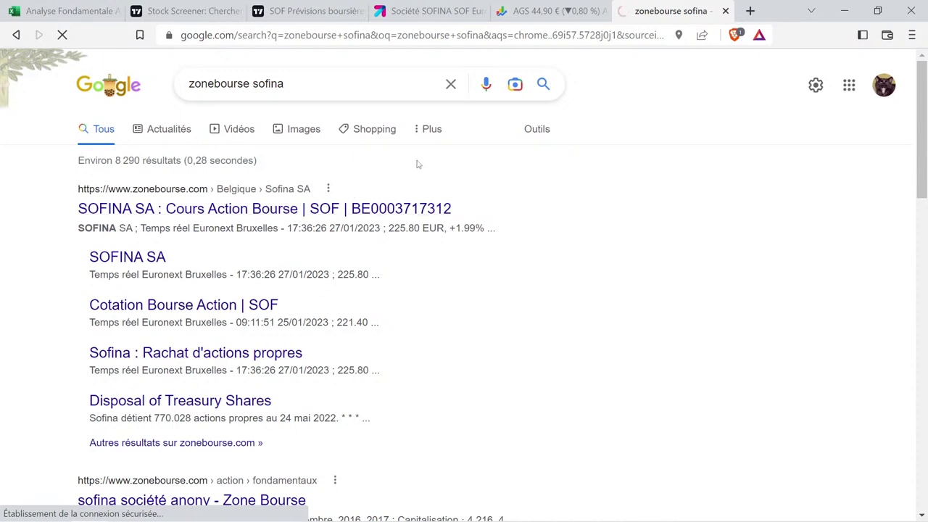
pyautogui.click(519, 7)
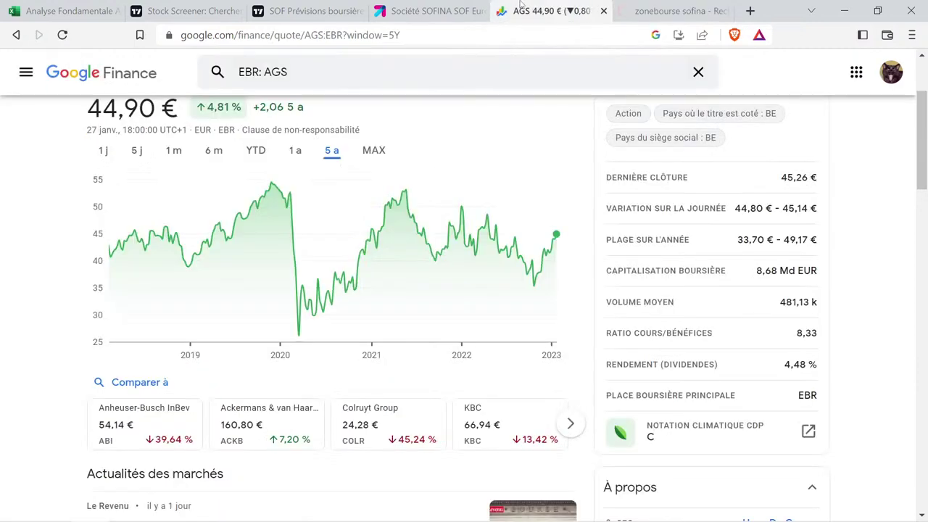
pyautogui.click(307, 68)
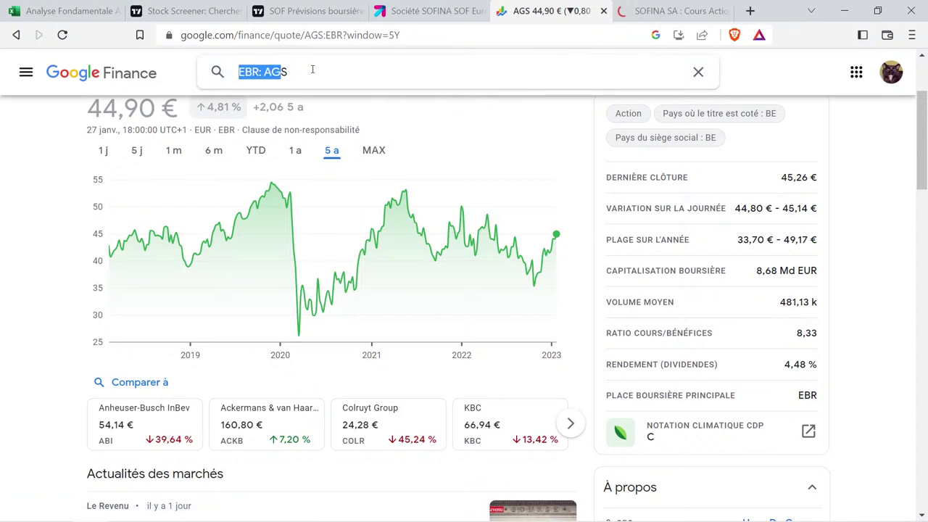
pyautogui.click(312, 69)
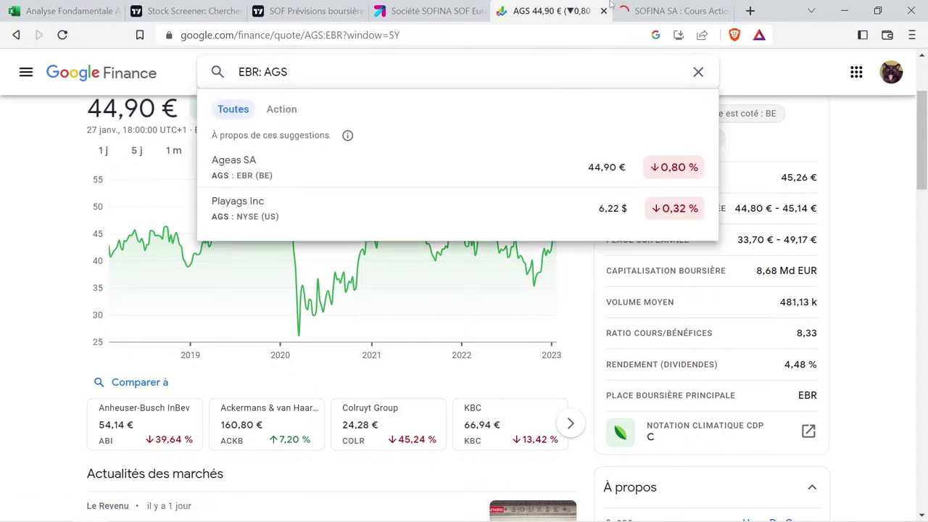
# Review SOFINA's summary on Zonebourse, then open its Finances page and examine the annual income statement chart for 2021.
pyautogui.click(660, 10)
pyautogui.scroll(-3, 283, 206)
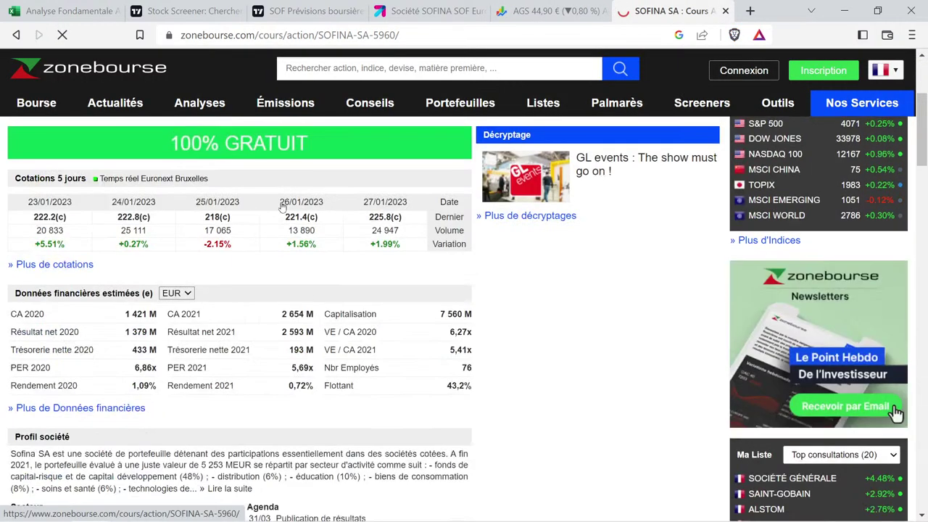
pyautogui.scroll(-3, 281, 207)
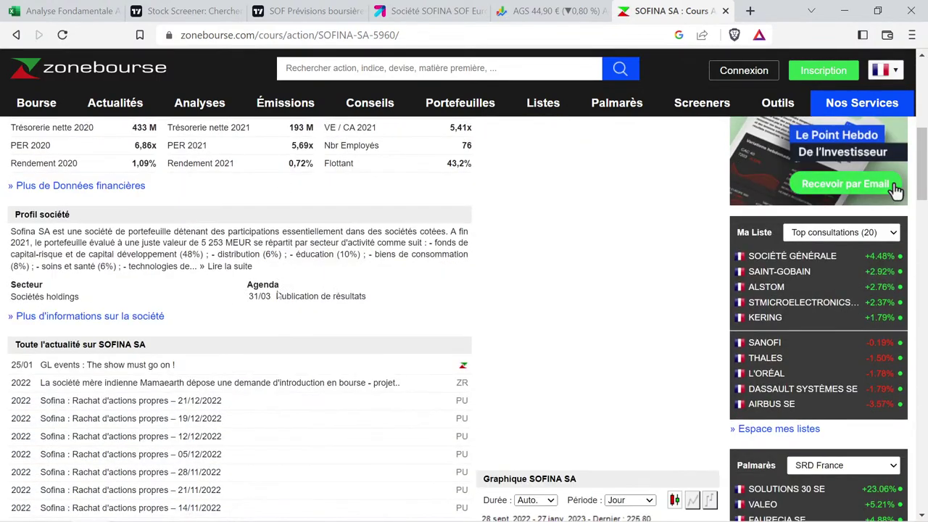
pyautogui.scroll(5, 279, 297)
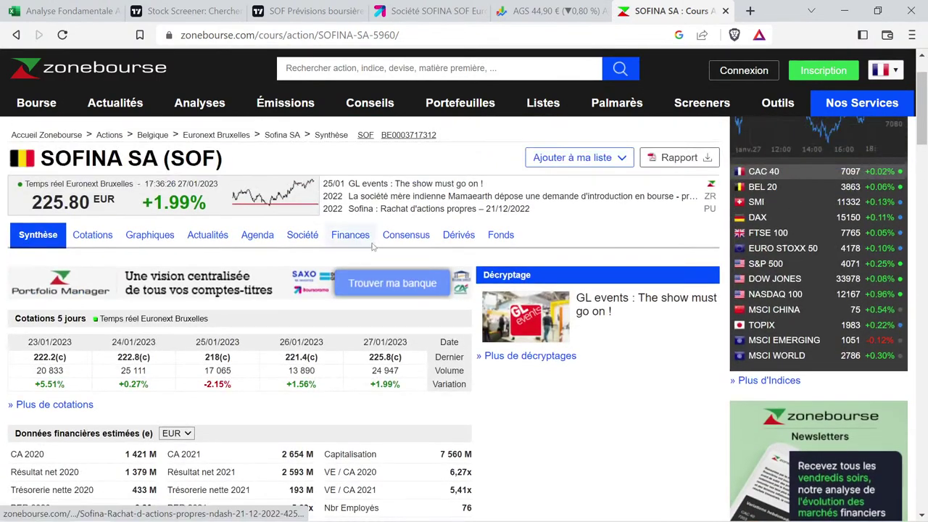
pyautogui.click(361, 240)
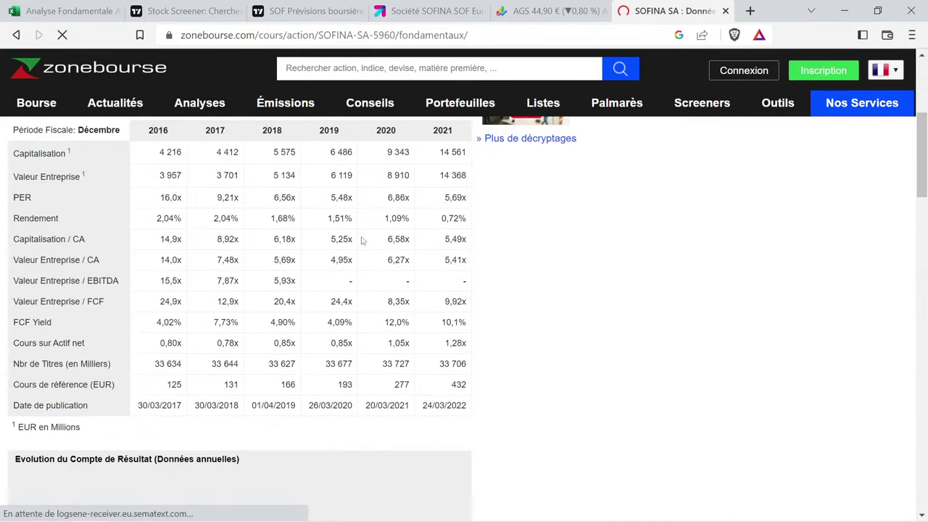
pyautogui.scroll(-4, 362, 241)
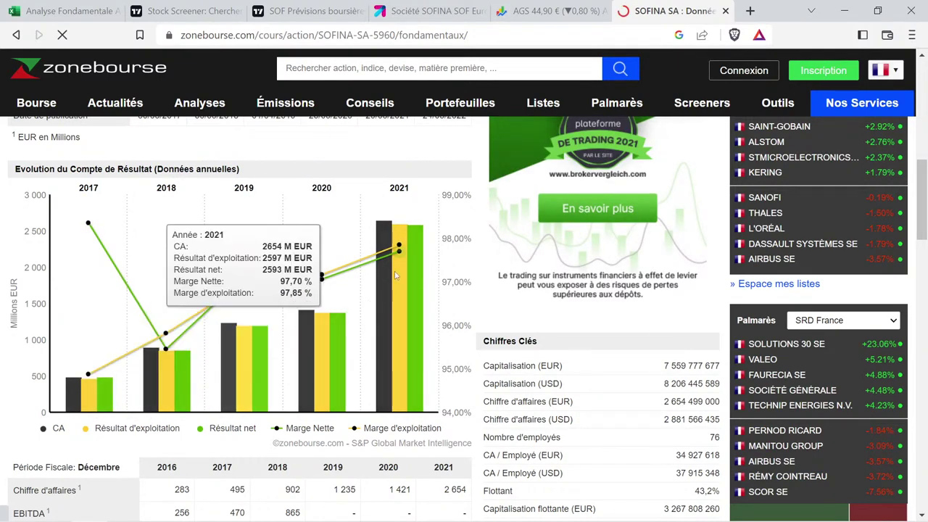
# Switch to Google Finance, look up EBR: SOF in place of AGS and open the Sofina quote.
pyautogui.hotkey('ctrl', 'shift', 'Tab')
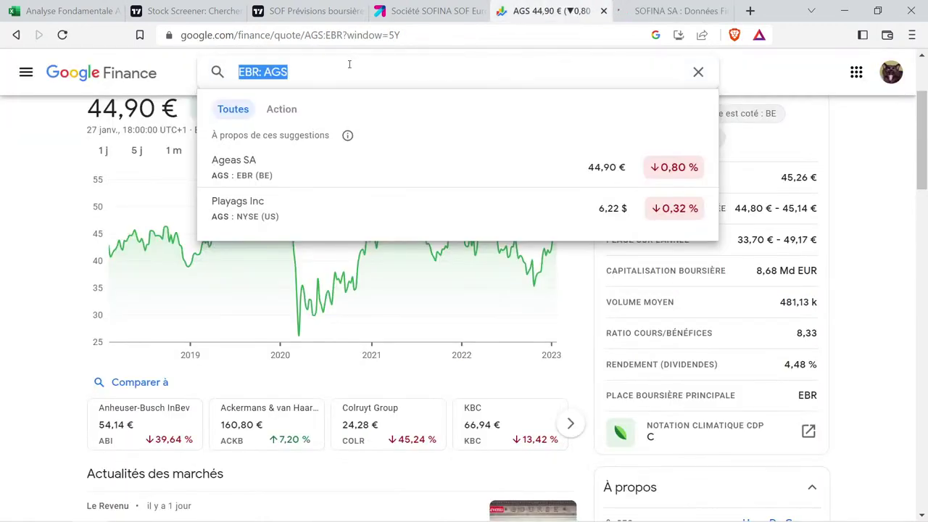
pyautogui.click(300, 73)
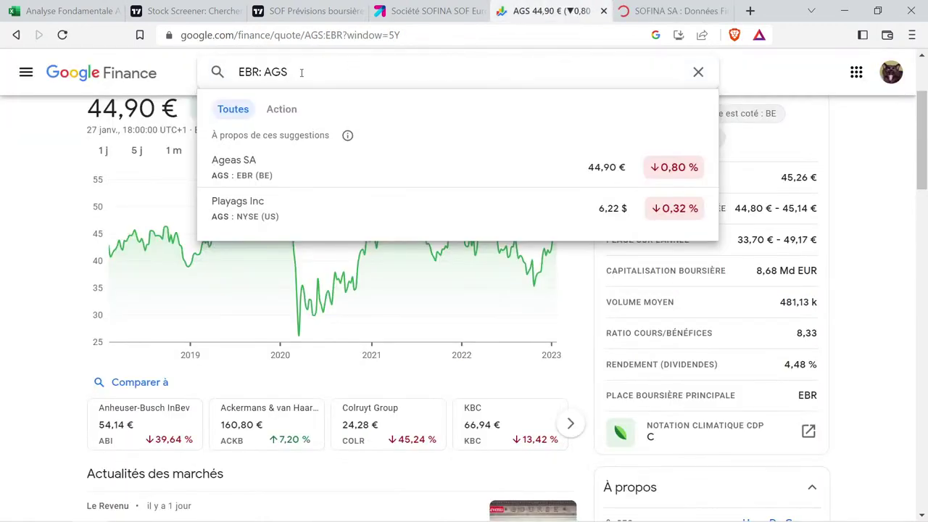
pyautogui.press('BackSpace')
pyautogui.press('BackSpace')
pyautogui.write('sof')
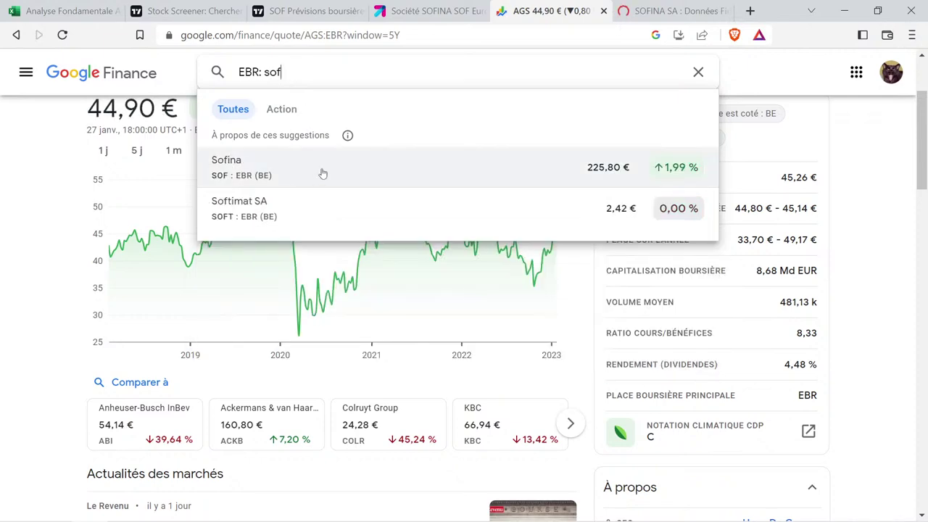
pyautogui.click(322, 174)
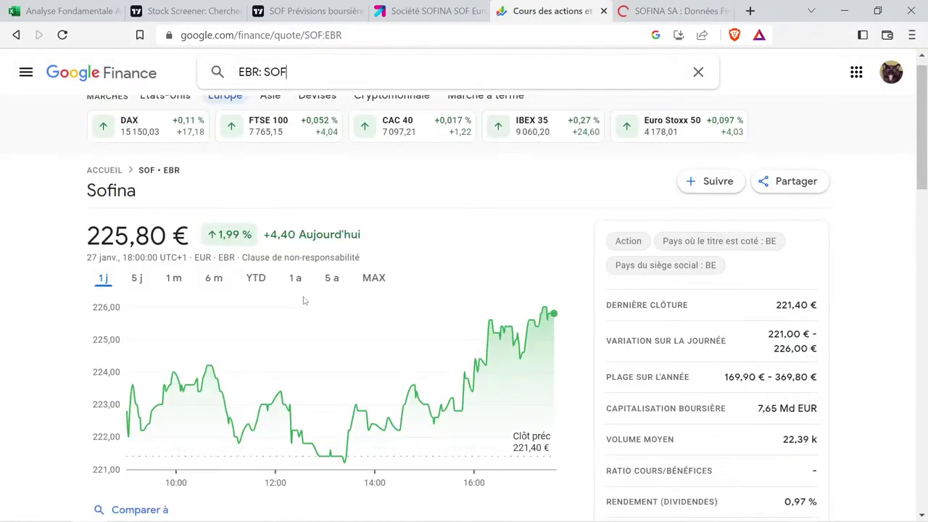
# Display Sofina's income statement on Google Finance with annual figures and review the 2021 results.
pyautogui.scroll(-10, 304, 301)
pyautogui.scroll(3, 293, 301)
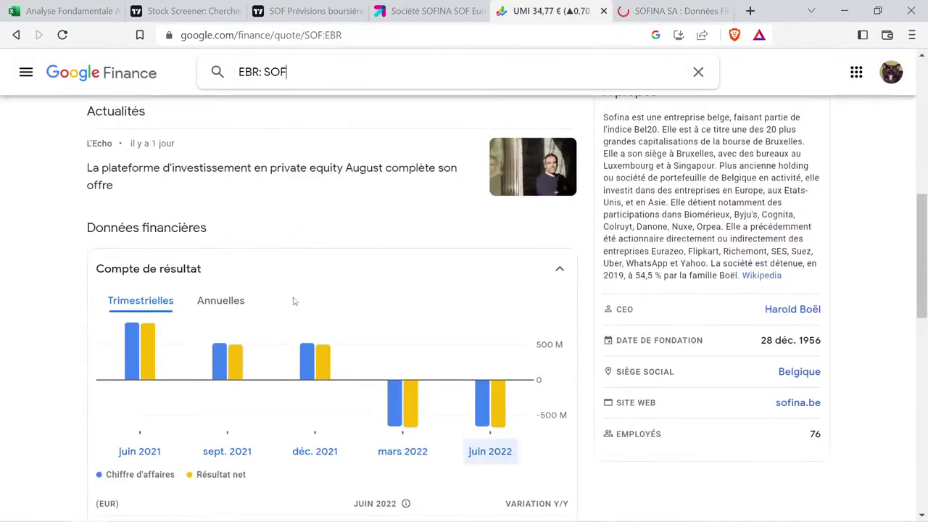
pyautogui.click(230, 303)
pyautogui.scroll(-2, 290, 264)
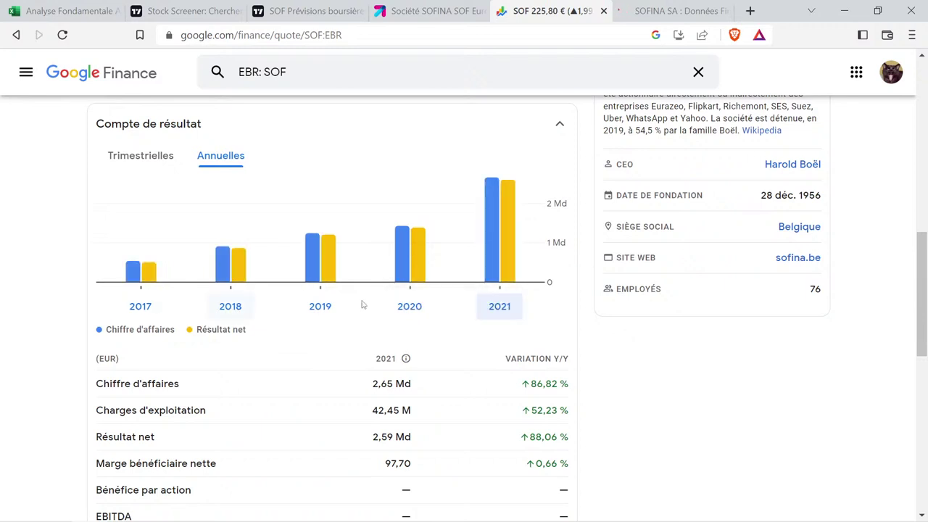
pyautogui.scroll(2, 461, 260)
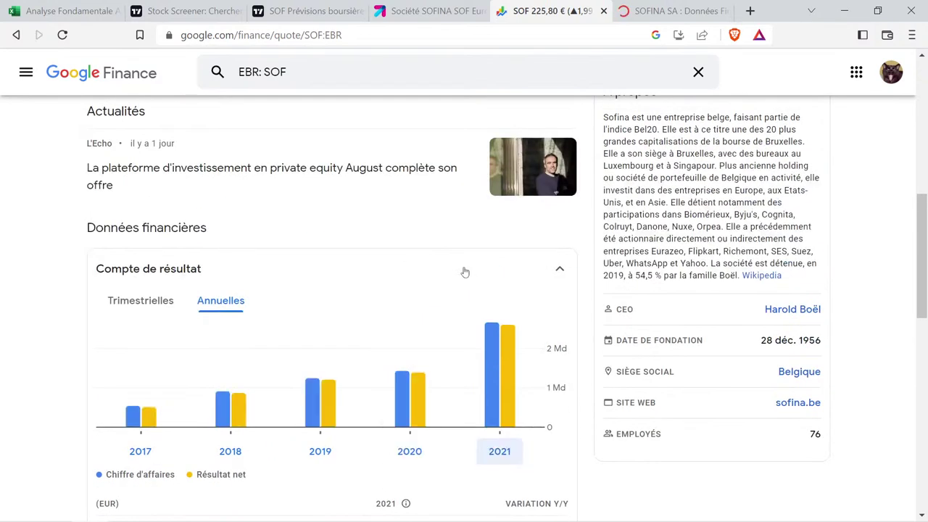
# Return to Zonebourse, wait for the page to respond, and review SOFINA's Consensus page for price targets and analyst recommendations.
pyautogui.click(674, 11)
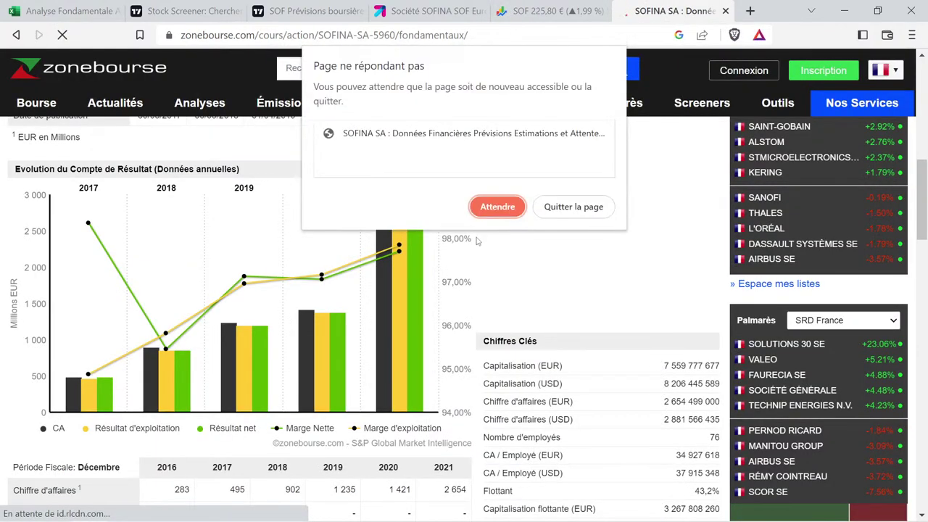
pyautogui.click(497, 215)
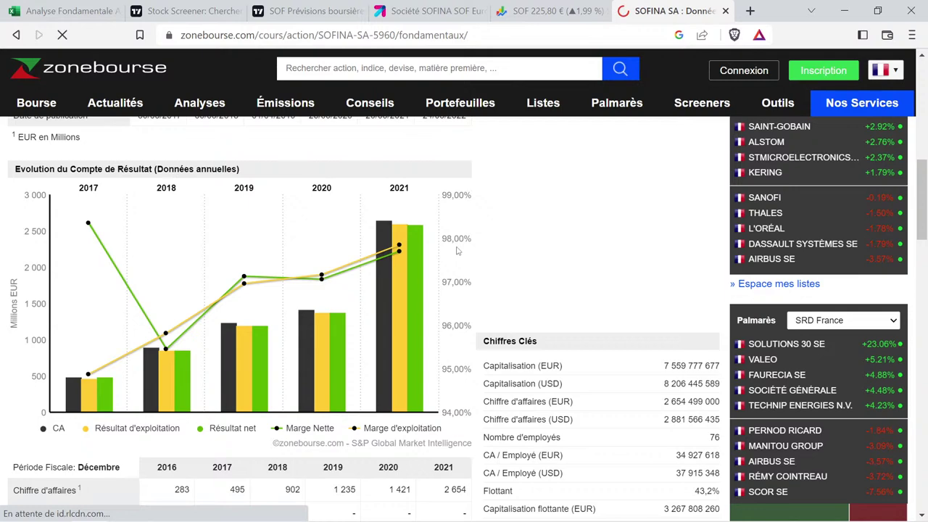
pyautogui.scroll(7, 456, 251)
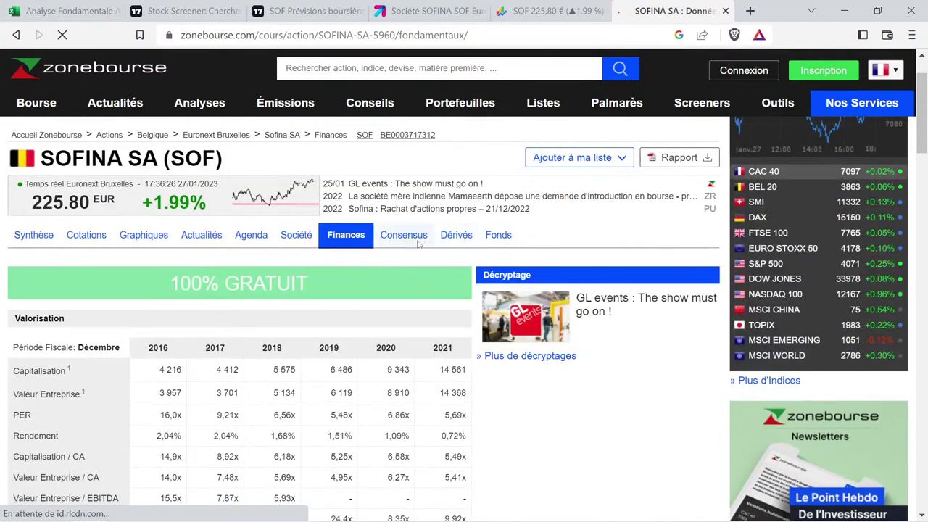
pyautogui.click(411, 236)
pyautogui.scroll(-7, 519, 283)
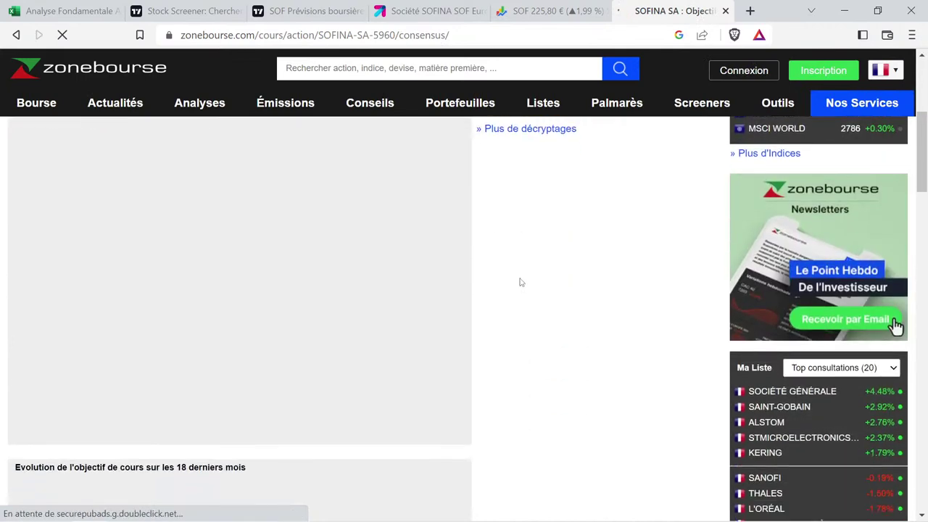
pyautogui.scroll(-2, 627, 305)
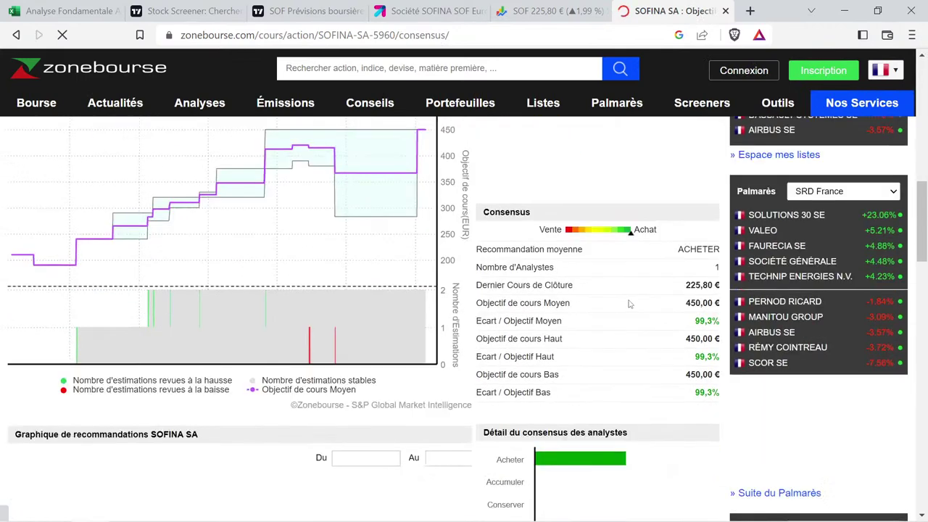
pyautogui.moveTo(606, 372)
pyautogui.scroll(-2, 606, 372)
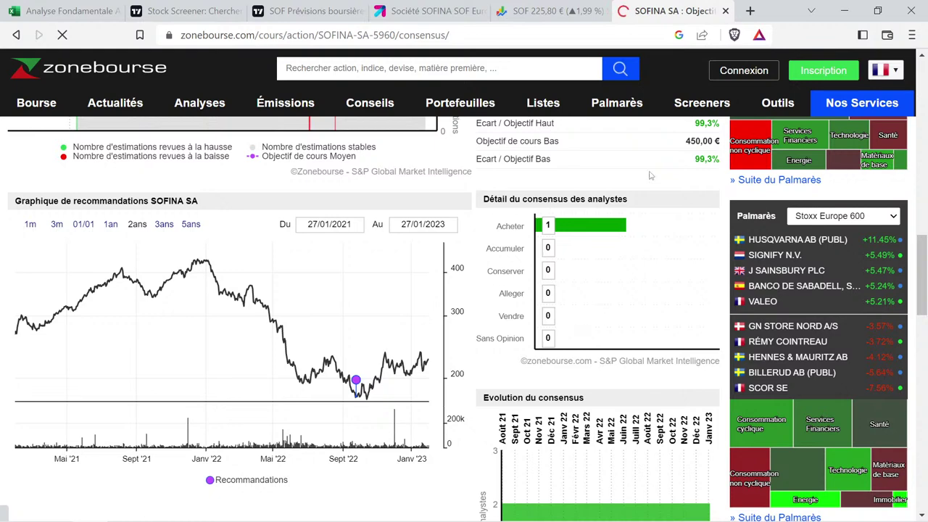
# Close the Zonebourse page and compare Sofina's annual revenue and net income from 2017 to 2021 in the Google Finance chart.
pyautogui.click(725, 11)
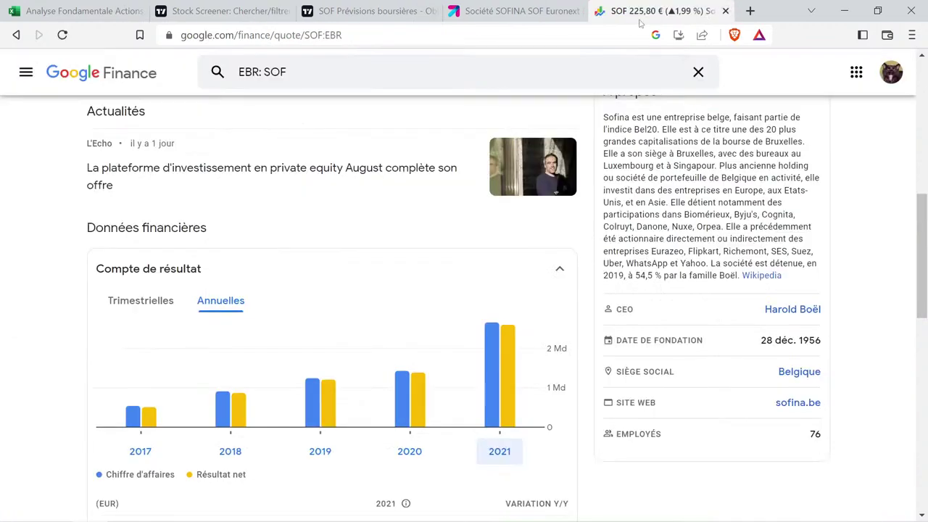
pyautogui.moveTo(149, 430)
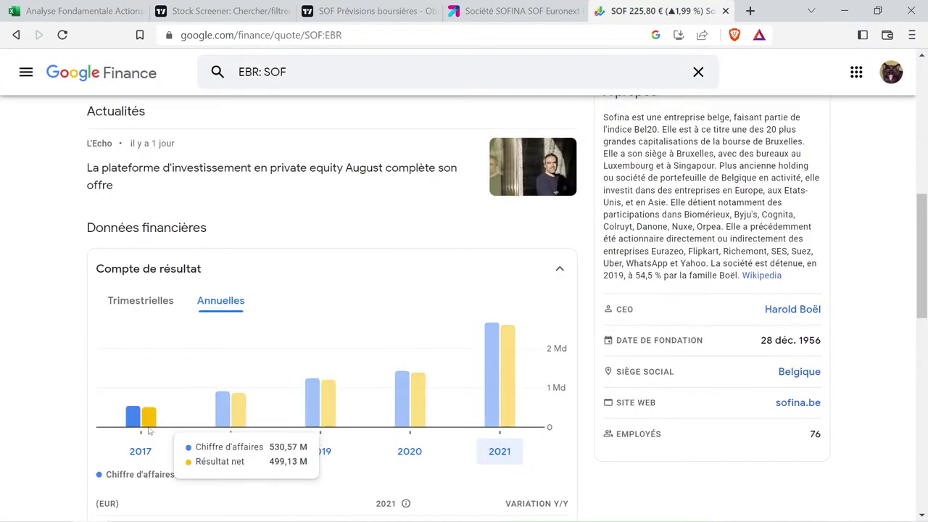
pyautogui.moveTo(336, 400)
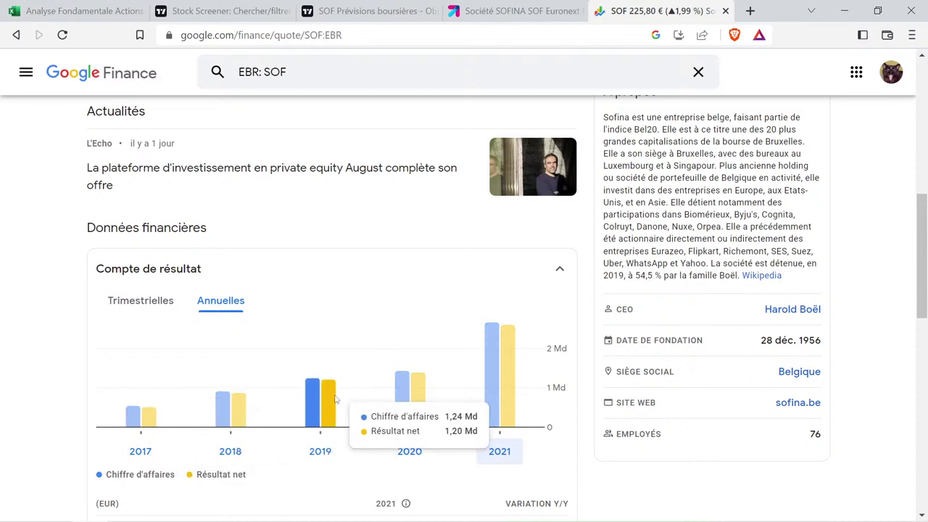
pyautogui.moveTo(489, 373)
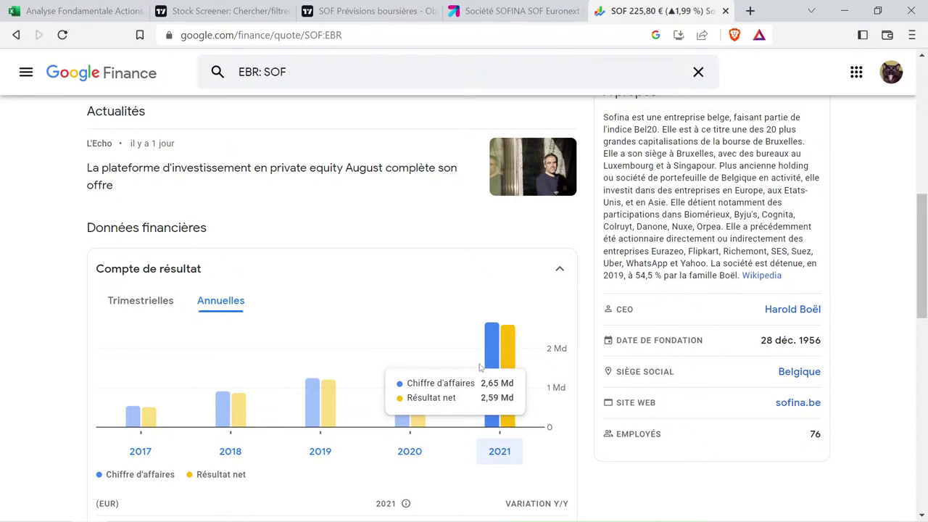
pyautogui.moveTo(17, 507)
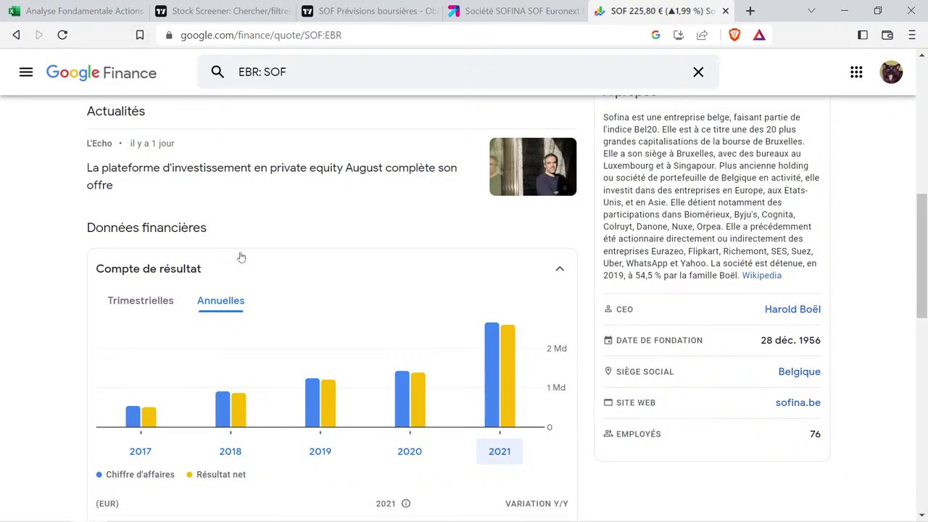
pyautogui.moveTo(112, 364)
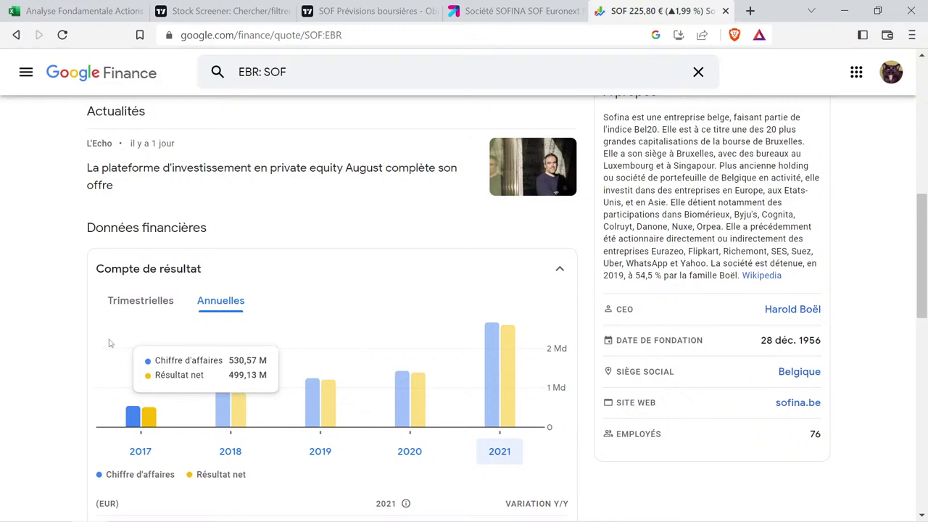
pyautogui.moveTo(240, 357)
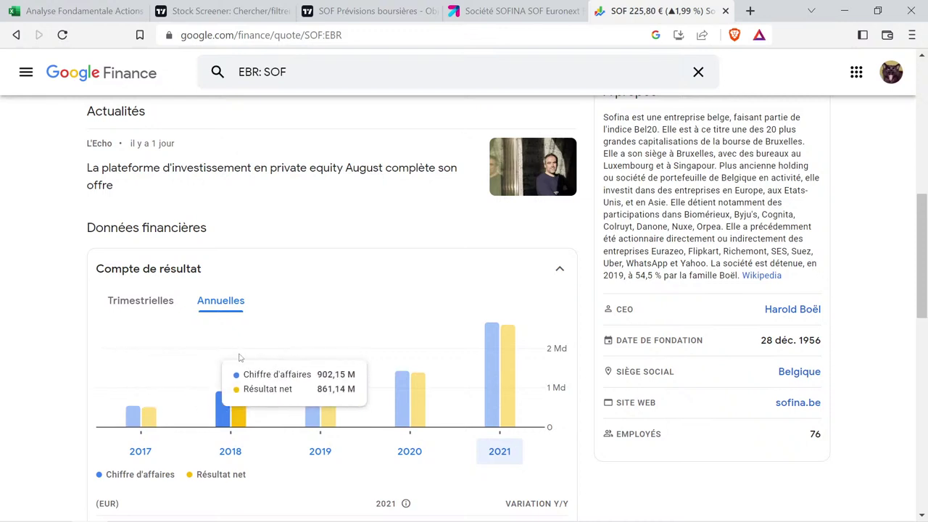
pyautogui.moveTo(164, 371)
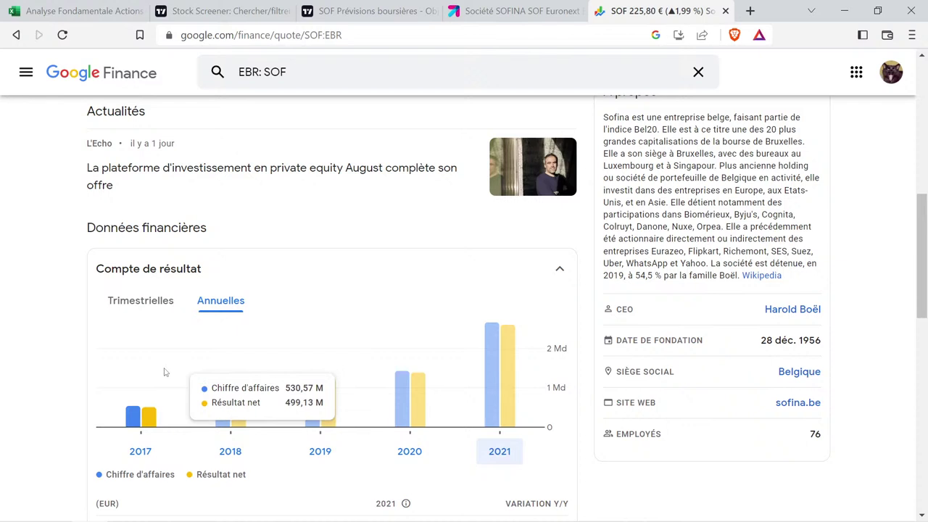
# Recheck Sofina's yearly revenue and net income bars on Google Finance, focusing on the change between 2017 and 2021.
pyautogui.moveTo(202, 373)
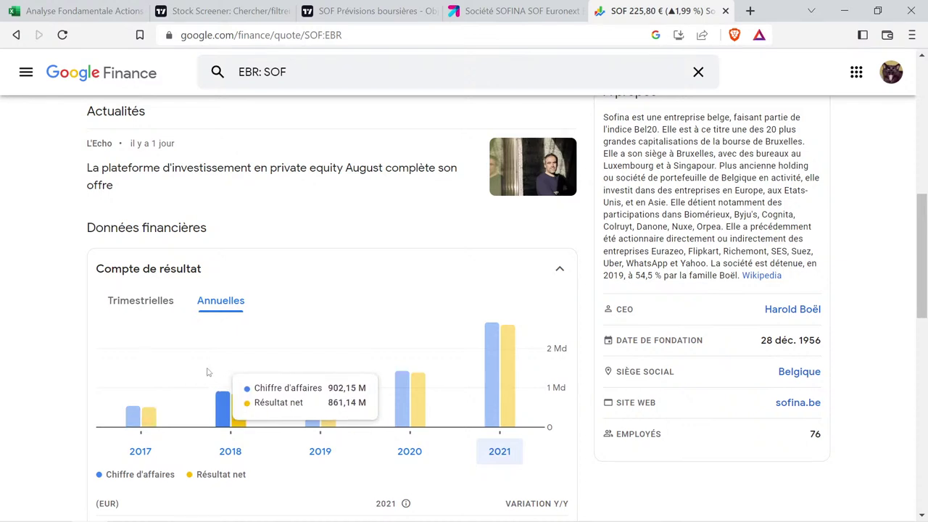
pyautogui.moveTo(297, 369)
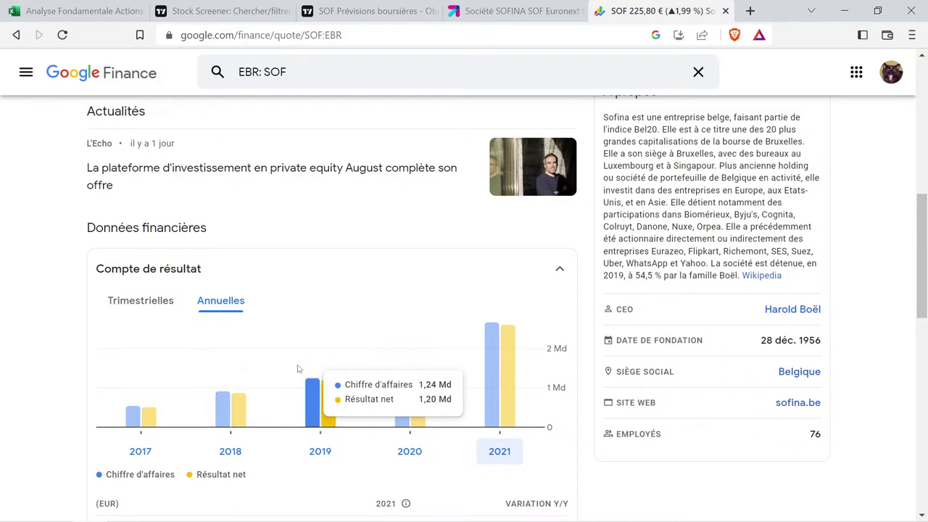
pyautogui.moveTo(414, 365)
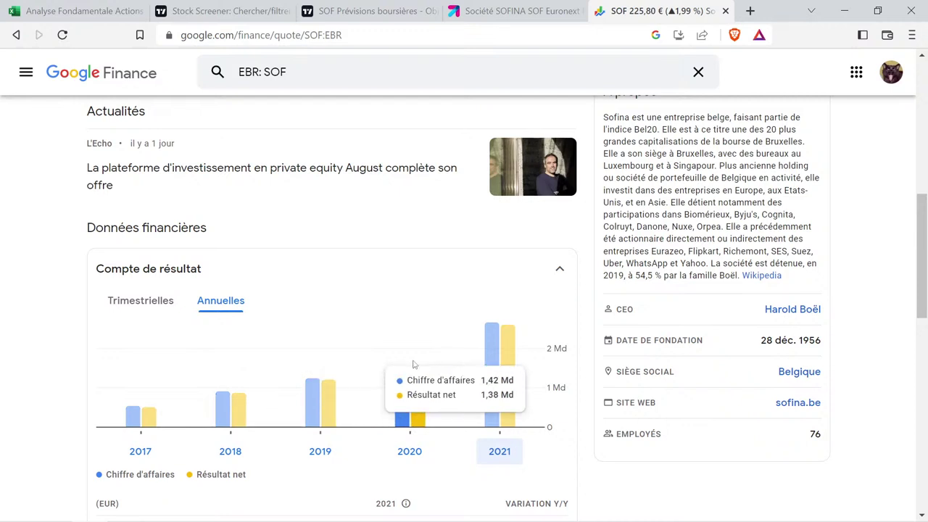
pyautogui.moveTo(495, 344)
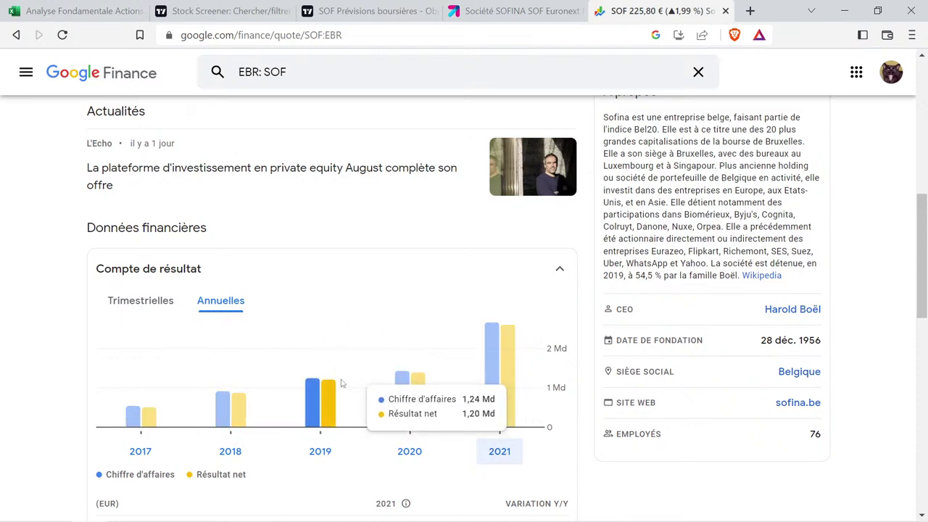
pyautogui.moveTo(167, 397)
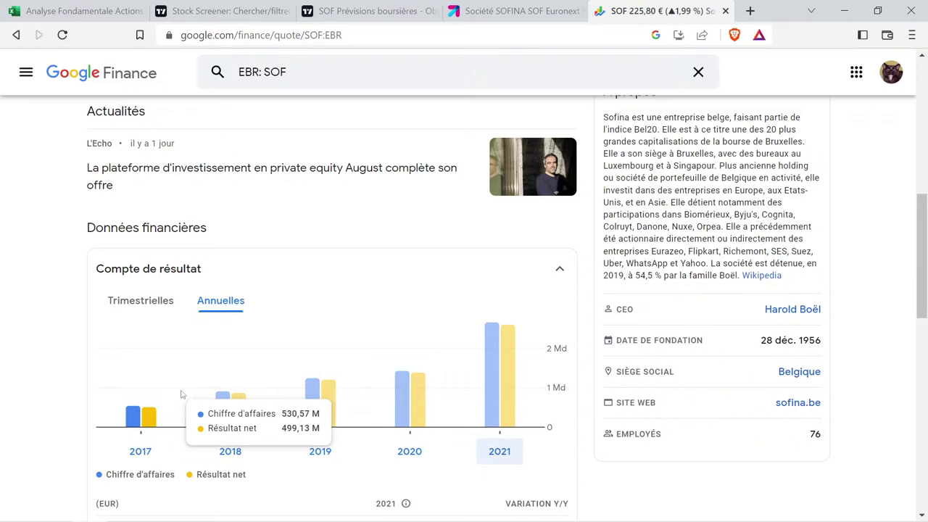
pyautogui.moveTo(305, 389)
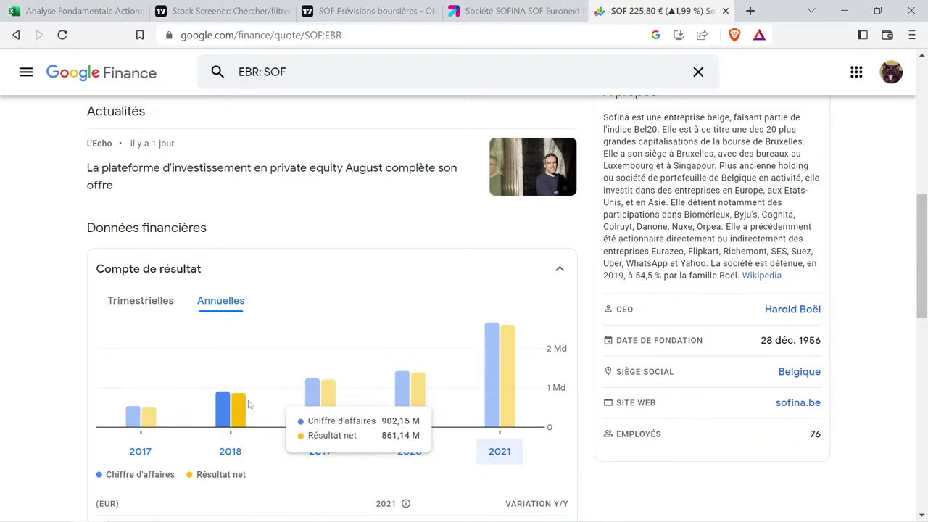
pyautogui.moveTo(118, 416)
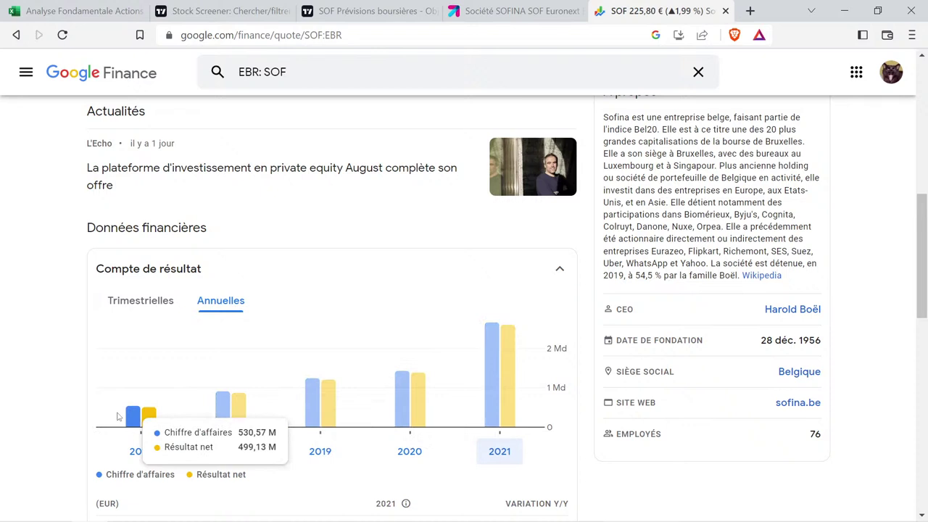
pyautogui.moveTo(461, 336)
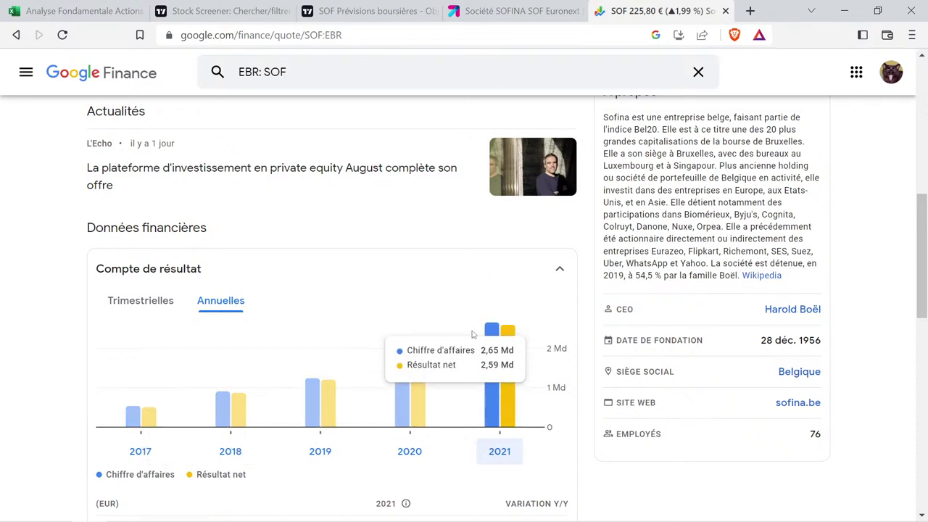
pyautogui.moveTo(134, 389)
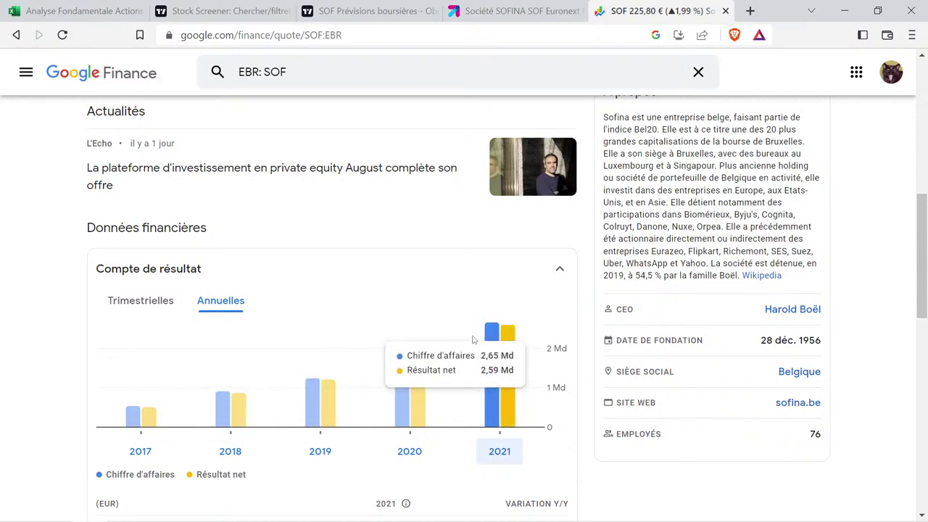
# Return to the spreadsheet and enter 0,53057 as the positive five-year reference and 2,65 as the current value in the evolution calculator.
pyautogui.hotkey('ctrl', '1')
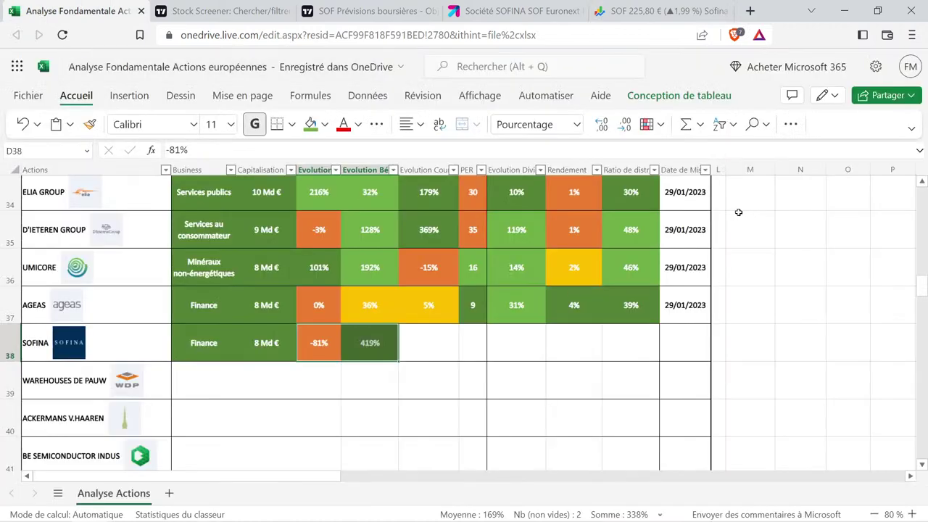
pyautogui.click(747, 215)
pyautogui.scroll(10, 748, 214)
pyautogui.scroll(3, 748, 214)
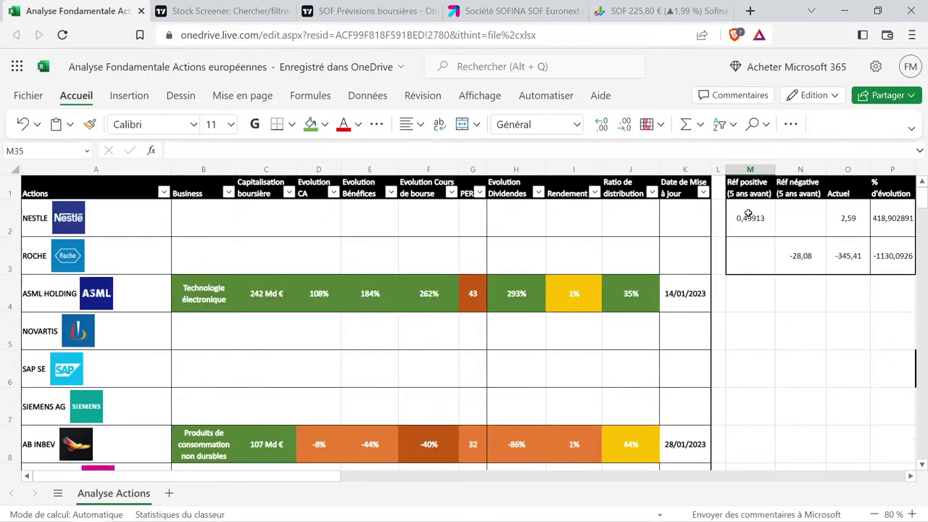
pyautogui.click(748, 216)
pyautogui.write('0,5')
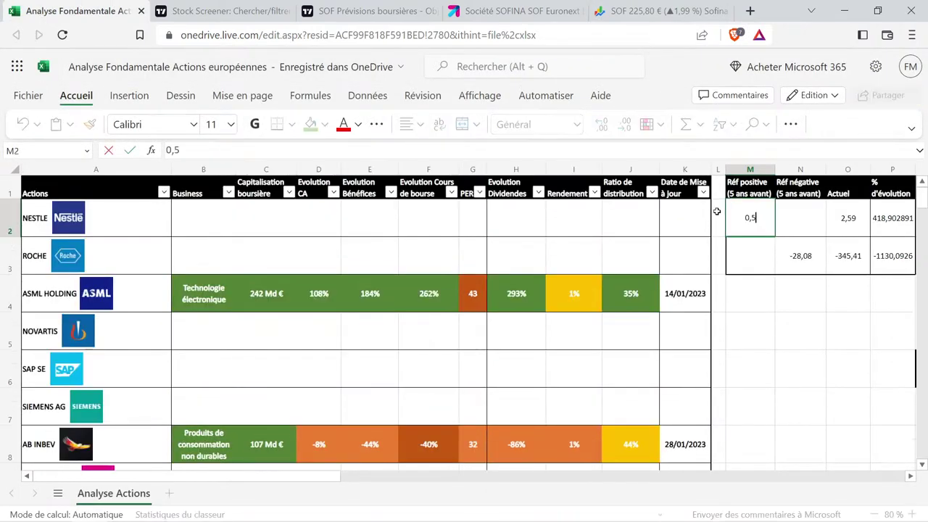
pyautogui.write('3057')
pyautogui.press('Tab')
pyautogui.press('Tab')
pyautogui.write('2,65')
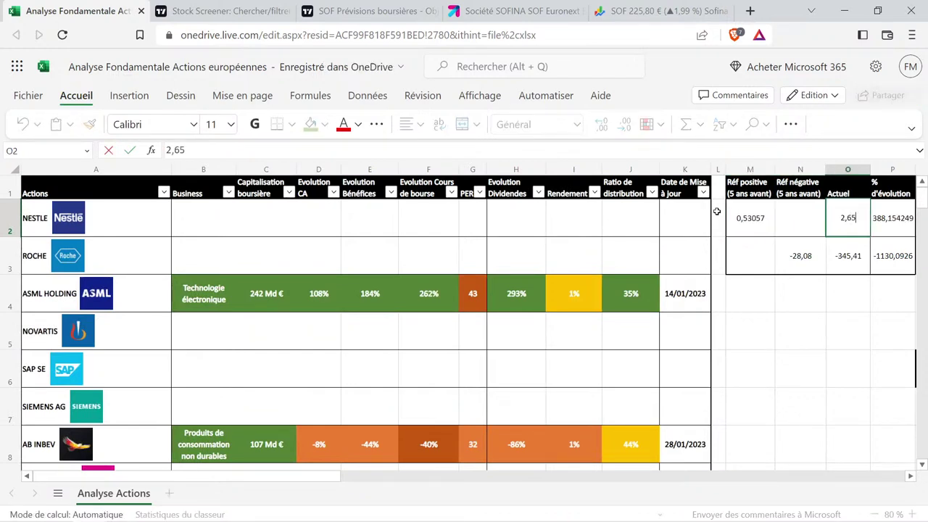
pyautogui.press('Return')
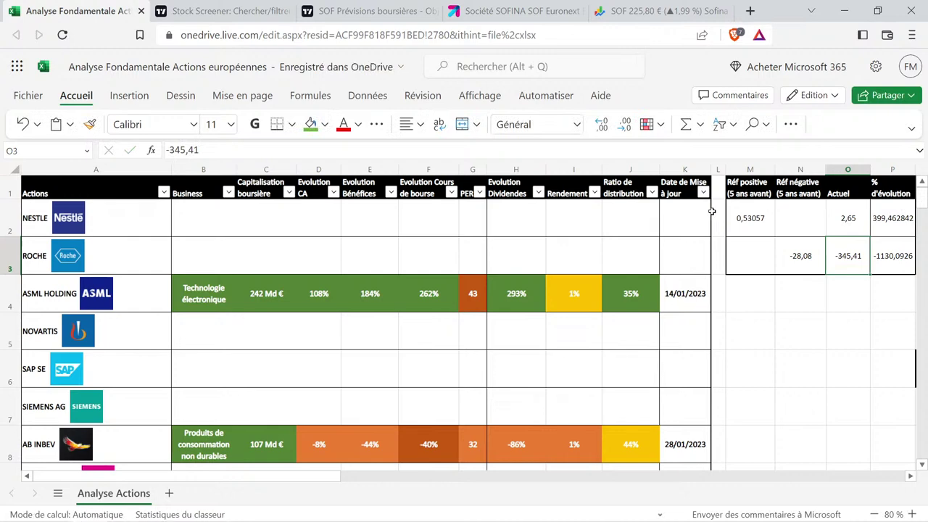
# Copy SOFINA's dark green profit growth cell onto its revenue growth cell and set the revenue growth to 399%.
pyautogui.scroll(-10, 442, 301)
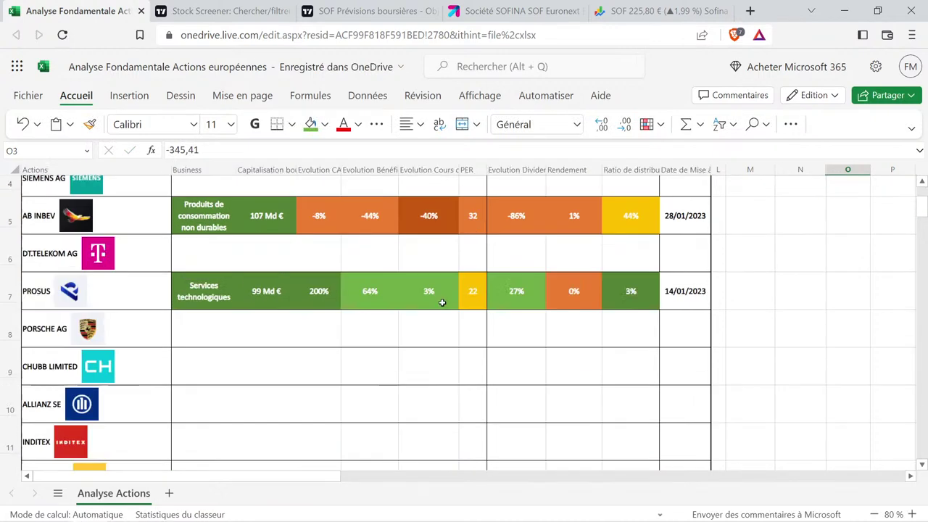
pyautogui.scroll(-3, 384, 293)
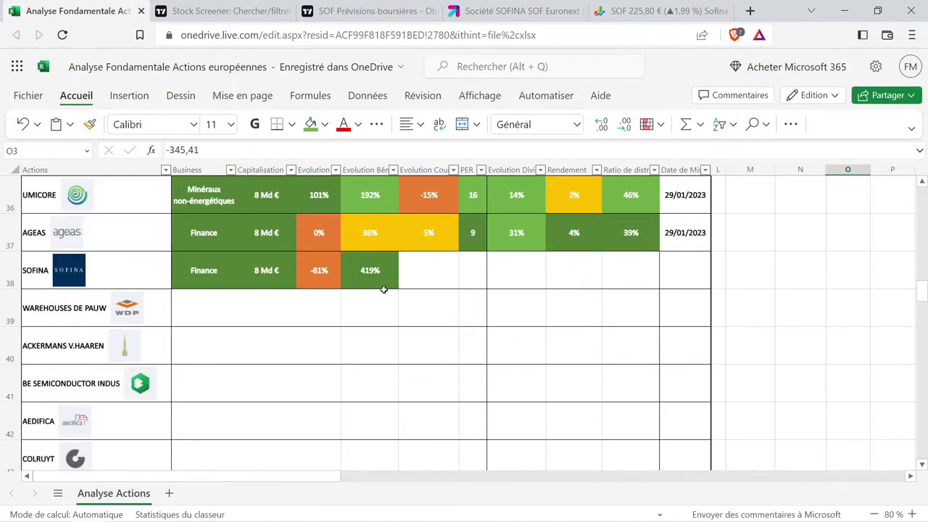
pyautogui.click(384, 285)
pyautogui.hotkey('ctrl', 'c')
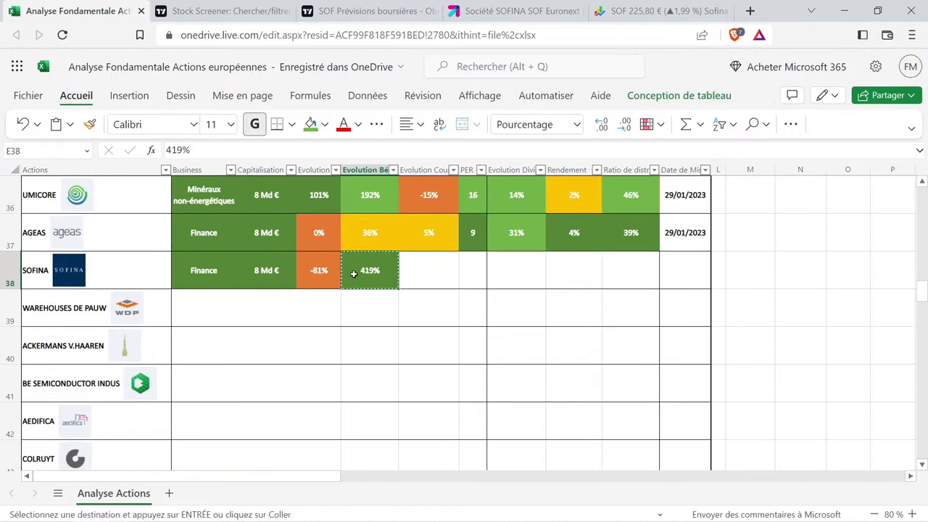
pyautogui.click(319, 269)
pyautogui.hotkey('ctrl', 'v')
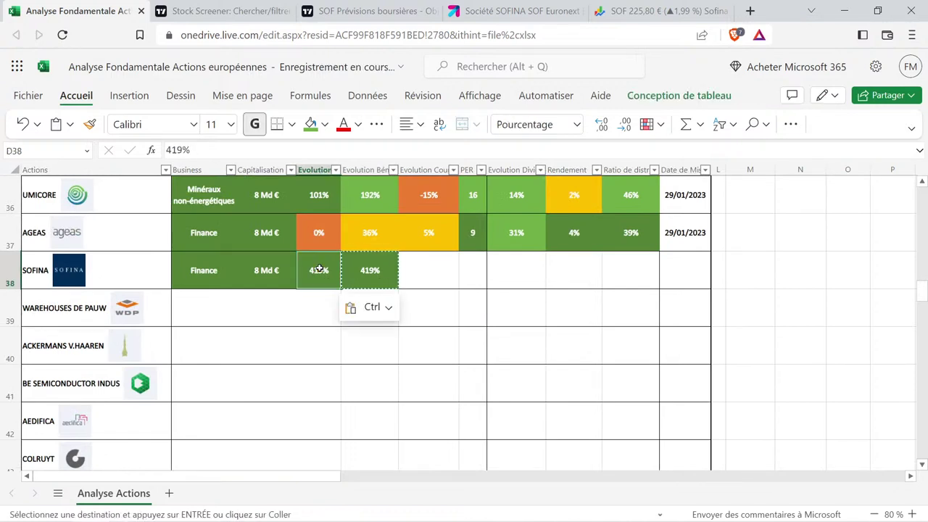
pyautogui.doubleClick(326, 272)
pyautogui.press('BackSpace')
pyautogui.press('BackSpace')
pyautogui.press('BackSpace')
pyautogui.write('399')
pyautogui.press('Return')
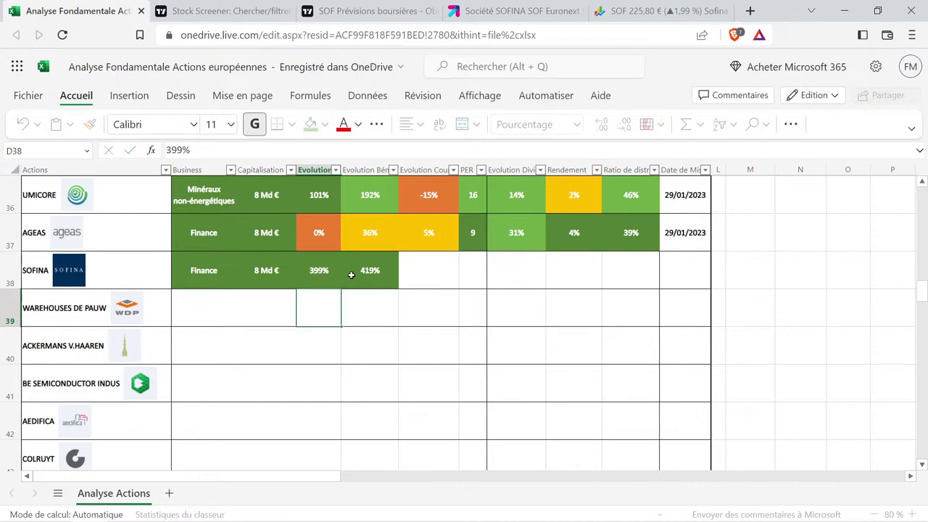
pyautogui.click(350, 273)
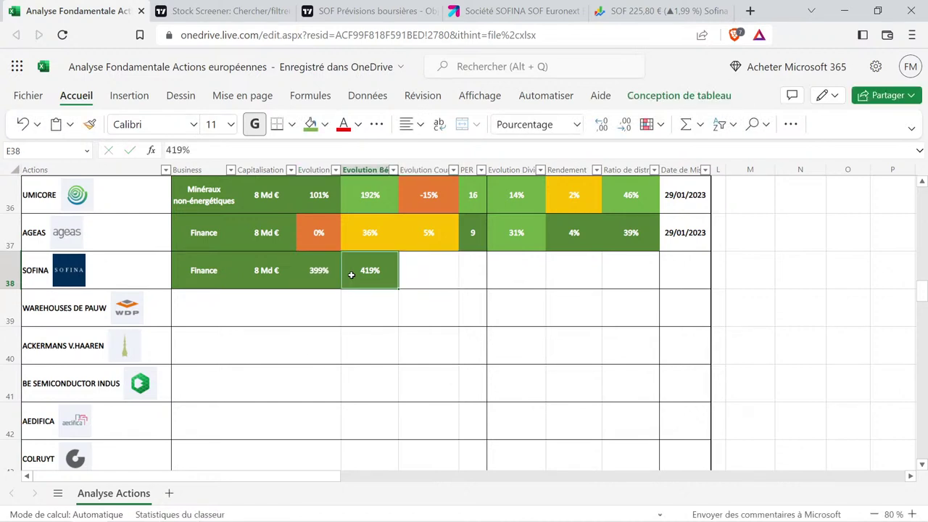
pyautogui.moveTo(322, 281); pyautogui.dragTo(357, 281)
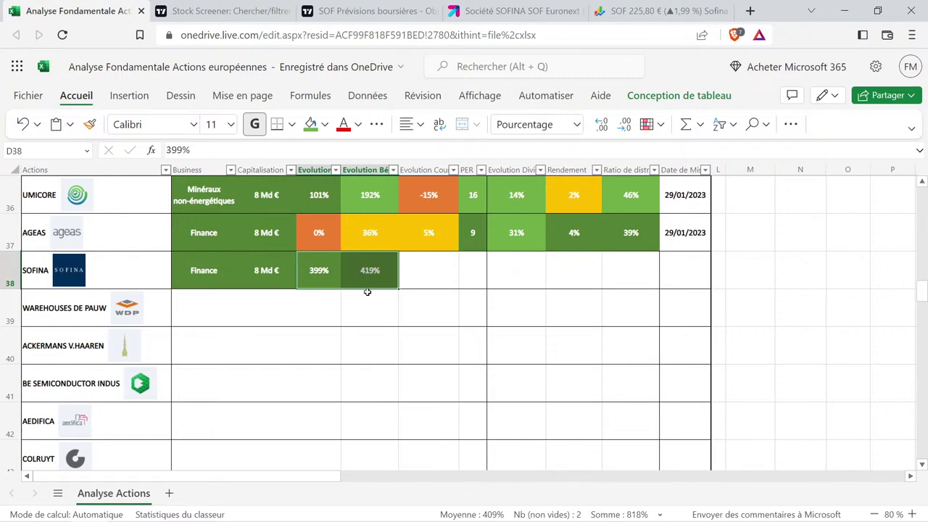
pyautogui.click(369, 296)
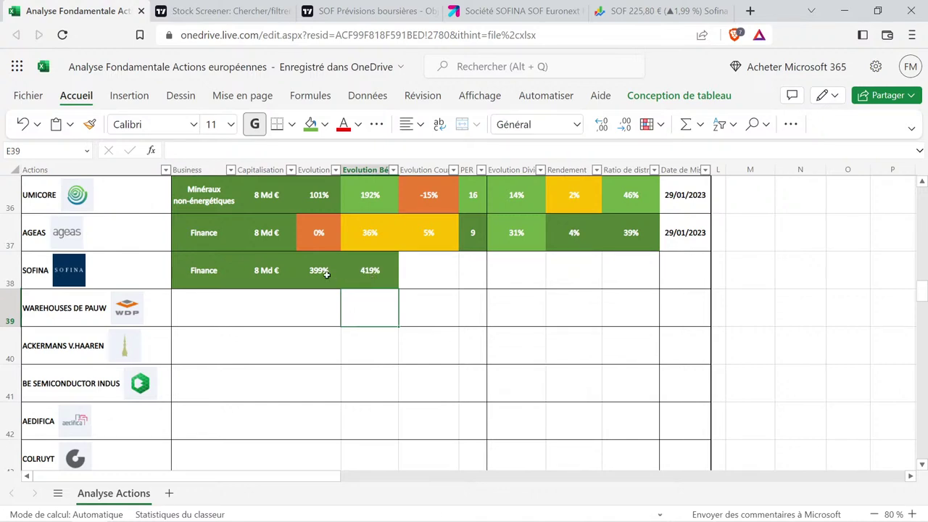
pyautogui.click(438, 272)
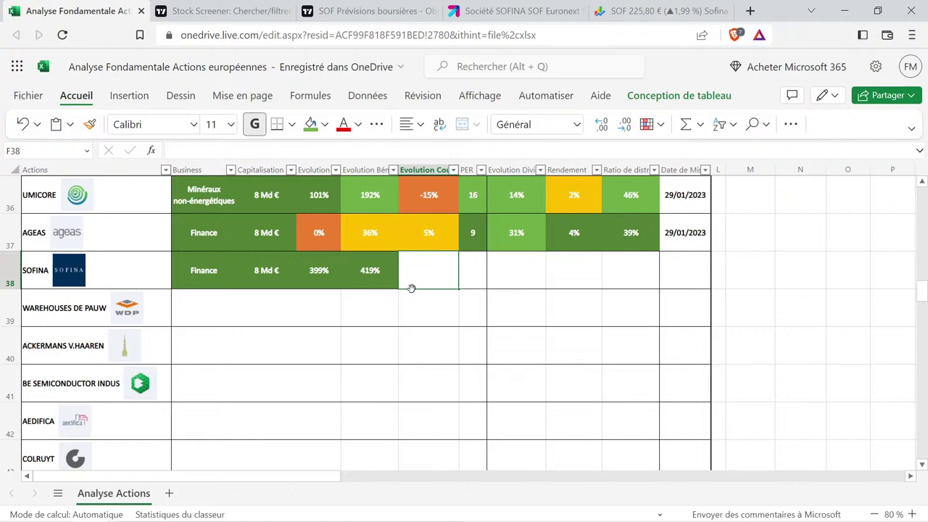
pyautogui.moveTo(308, 270); pyautogui.dragTo(390, 297)
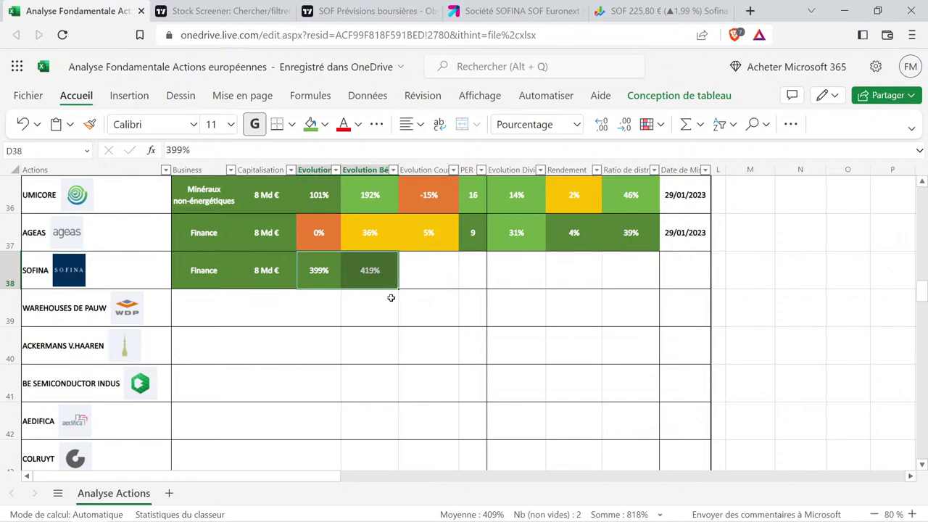
# Switch to Google Finance, display Sofina's five-year share price chart and examine the price evolution across the period up to January 2023.
pyautogui.click(627, 10)
pyautogui.scroll(10, 356, 323)
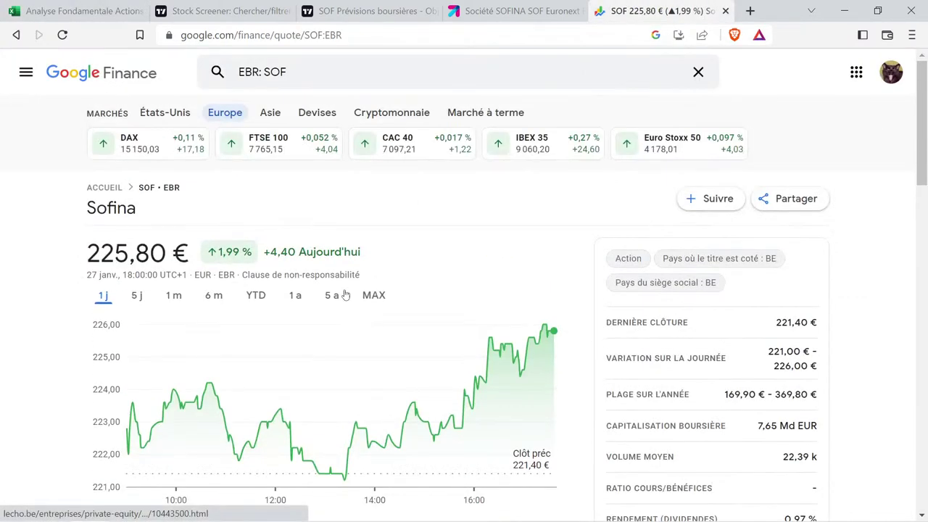
pyautogui.click(332, 295)
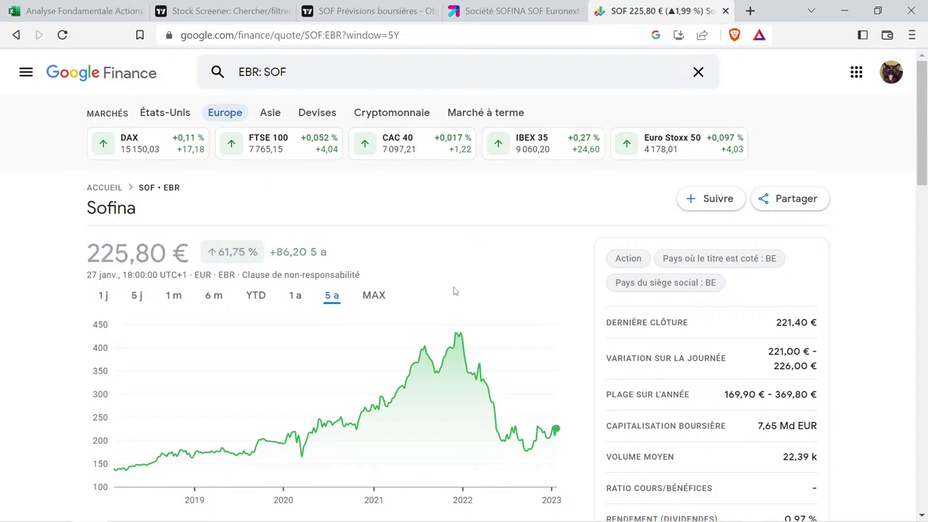
pyautogui.moveTo(455, 329)
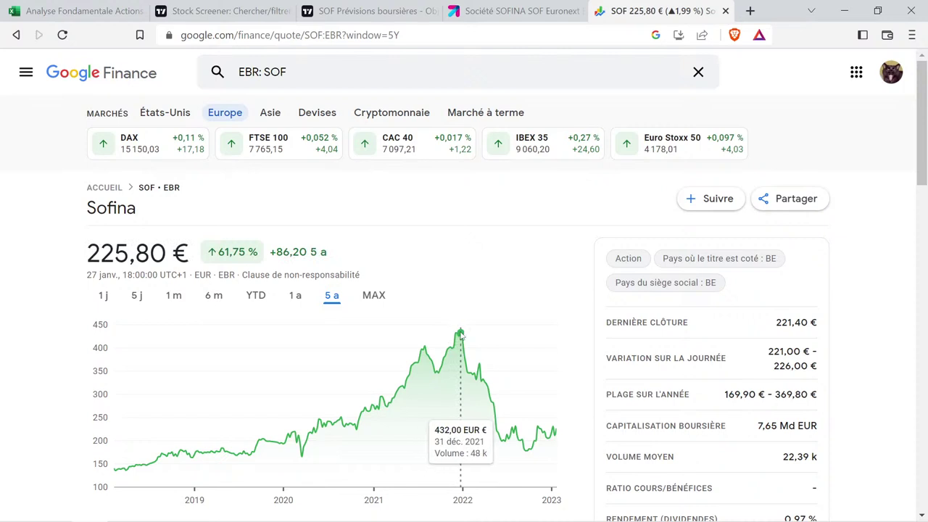
pyautogui.moveTo(460, 334); pyautogui.dragTo(530, 345)
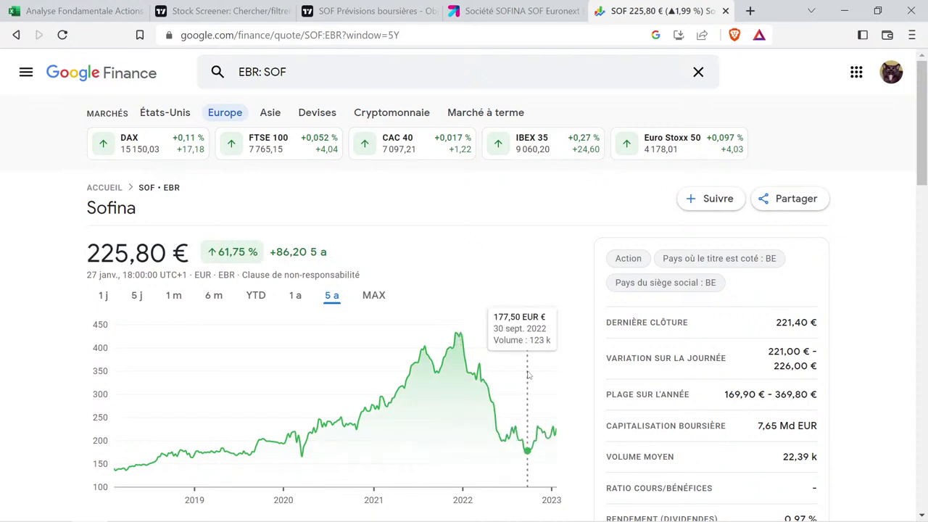
pyautogui.moveTo(459, 338)
pyautogui.mouseDown()
pyautogui.moveTo(462, 346)
pyautogui.moveTo(531, 349)
pyautogui.mouseUp()
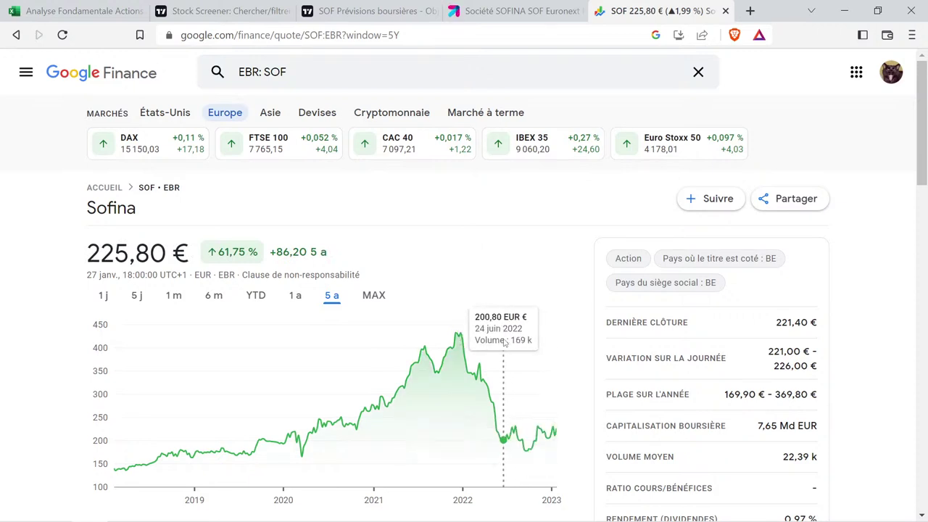
pyautogui.moveTo(525, 348); pyautogui.dragTo(568, 351)
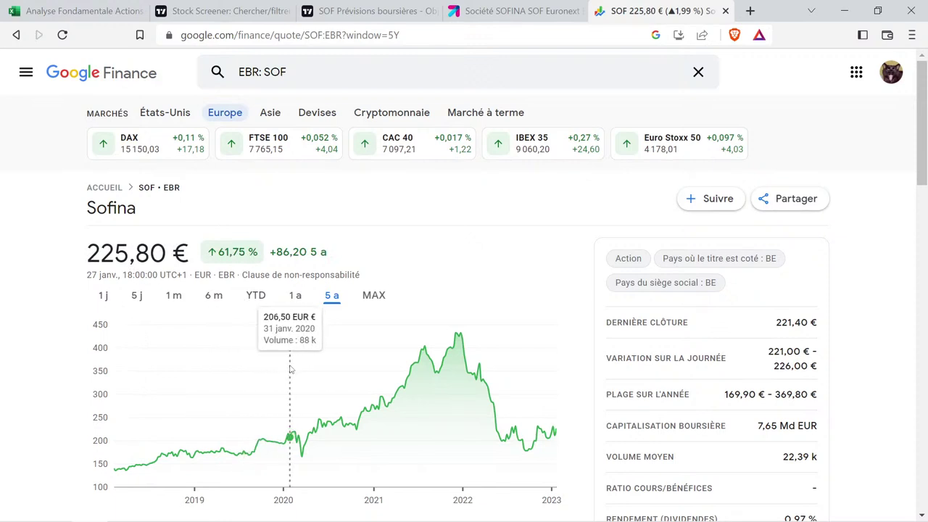
pyautogui.moveTo(290, 369); pyautogui.dragTo(567, 405)
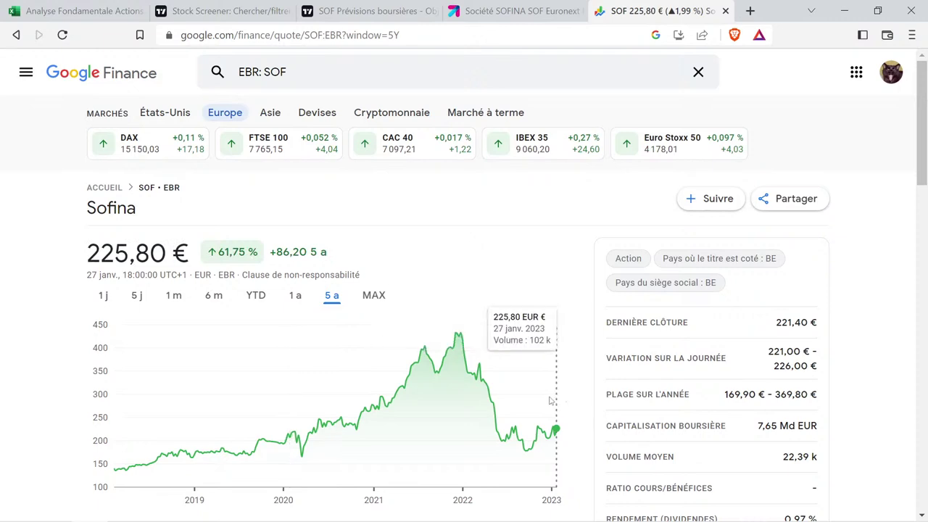
# Return to the spreadsheet, copy ArcelorMittal's light green share price evolution cell onto SOFINA's and set it to 62%.
pyautogui.click(80, 11)
pyautogui.click(419, 278)
pyautogui.scroll(10, 432, 291)
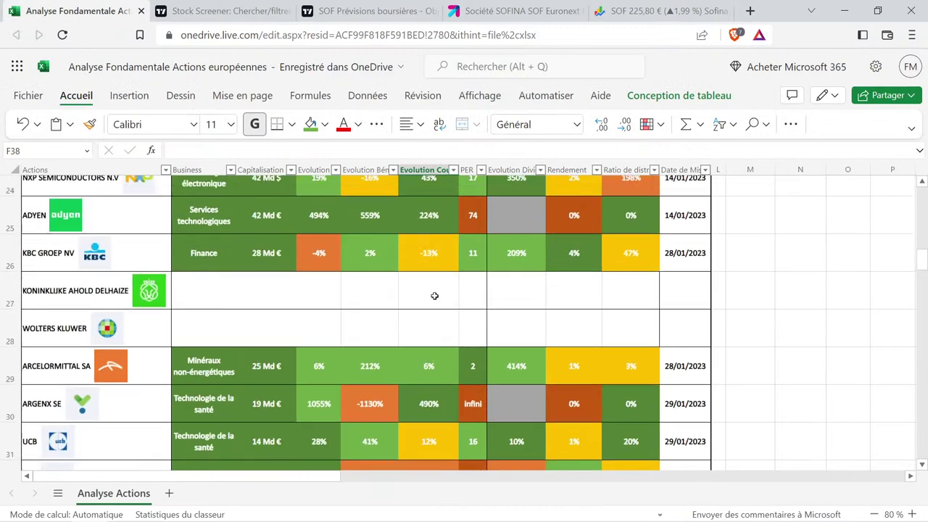
pyautogui.click(438, 359)
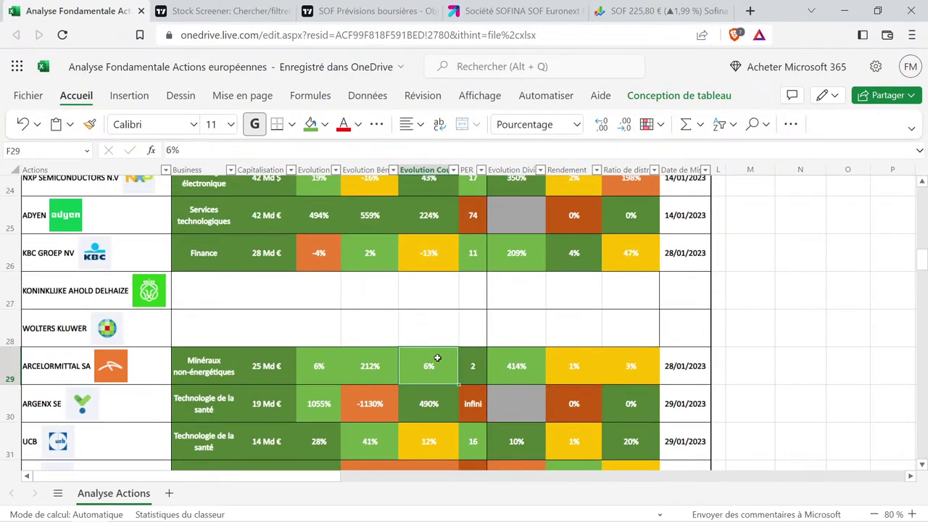
pyautogui.hotkey('ctrl', 'c')
pyautogui.scroll(-10, 435, 327)
pyautogui.click(423, 269)
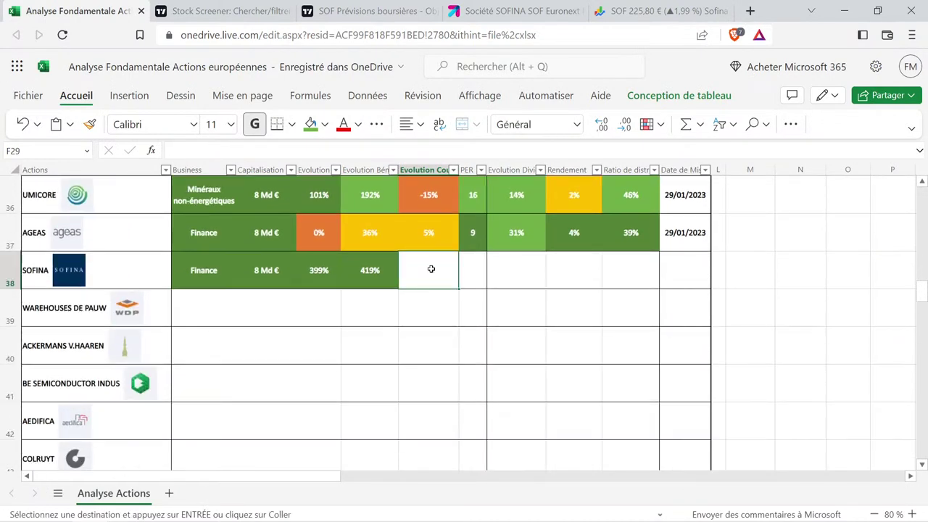
pyautogui.hotkey('ctrl', 'v')
pyautogui.doubleClick(428, 270)
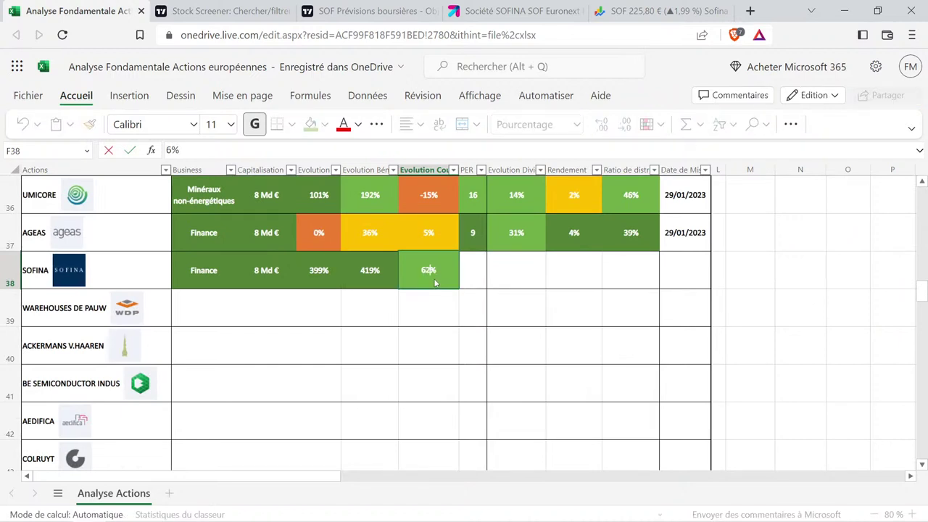
pyautogui.press('Return')
pyautogui.click(429, 270)
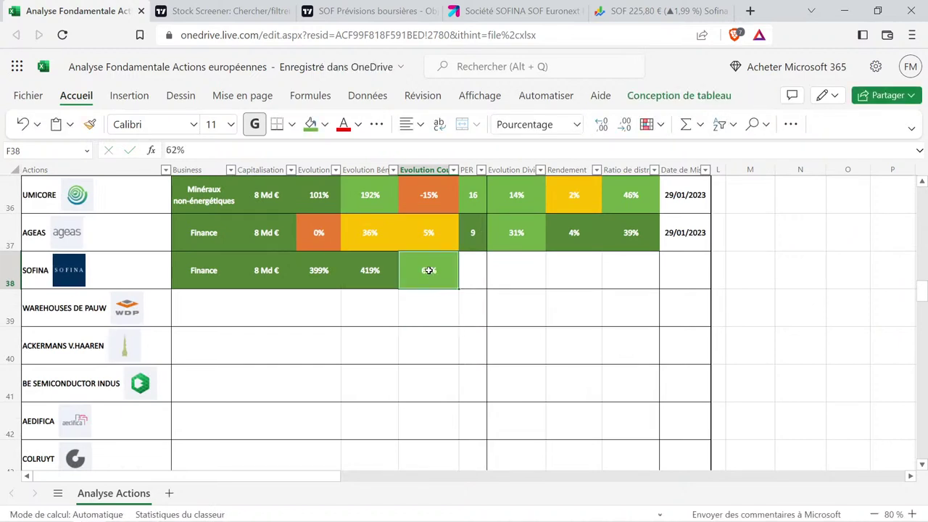
# Review SOFINA's revenue and profit growth cells, then look up its price-earnings ratio in the TradingView screener and on Google Finance.
pyautogui.moveTo(319, 269); pyautogui.dragTo(364, 281)
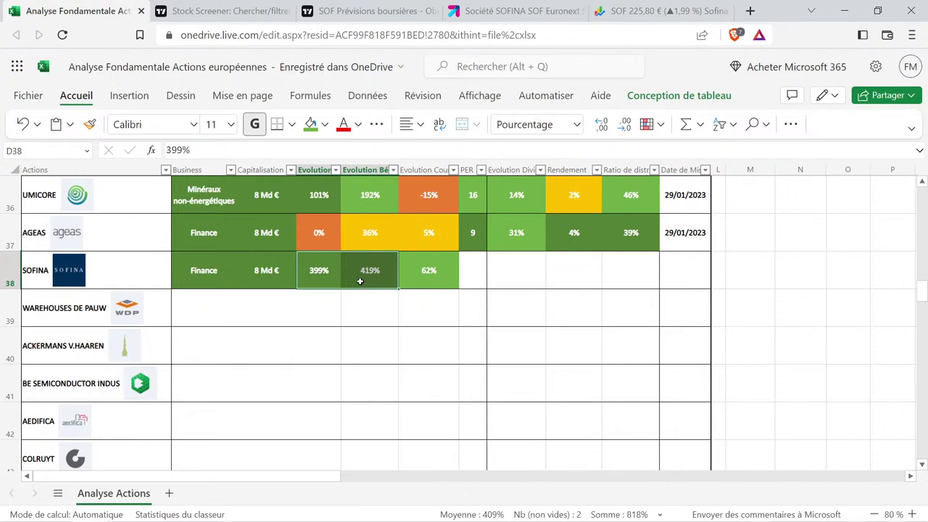
pyautogui.click(424, 300)
pyautogui.moveTo(321, 271); pyautogui.dragTo(368, 271)
pyautogui.click(241, 8)
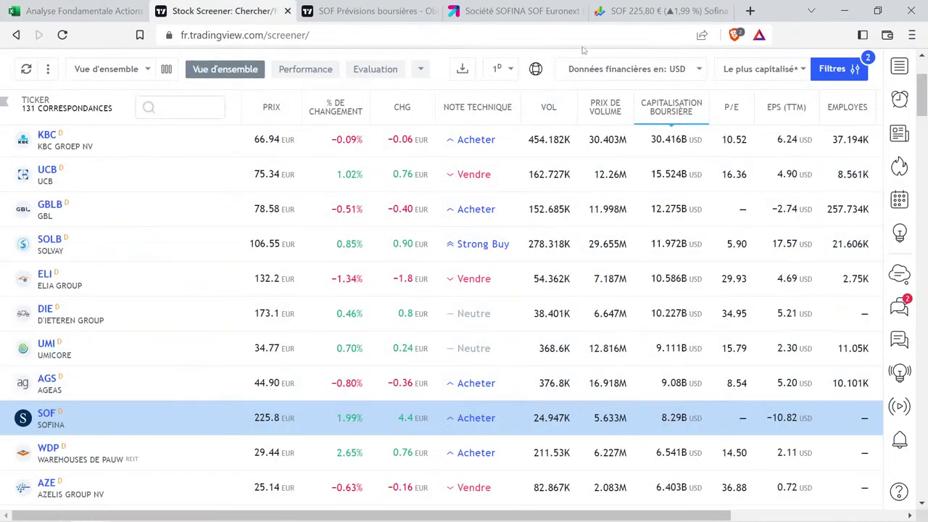
pyautogui.click(625, 11)
pyautogui.scroll(-3, 503, 251)
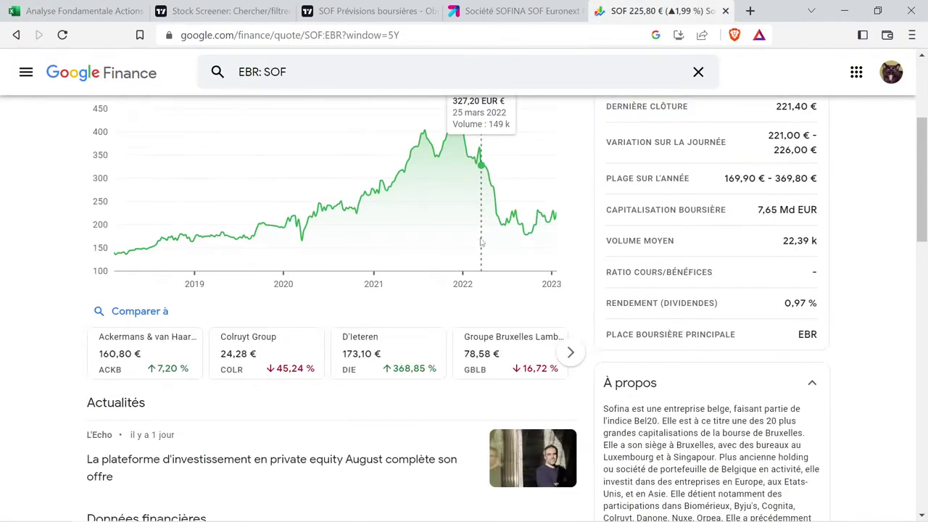
pyautogui.moveTo(600, 270); pyautogui.dragTo(816, 286)
# Display Sofina's quarterly income statement on Google Finance and examine revenue and net income from June 2021 to June 2022.
pyautogui.scroll(-7, 370, 275)
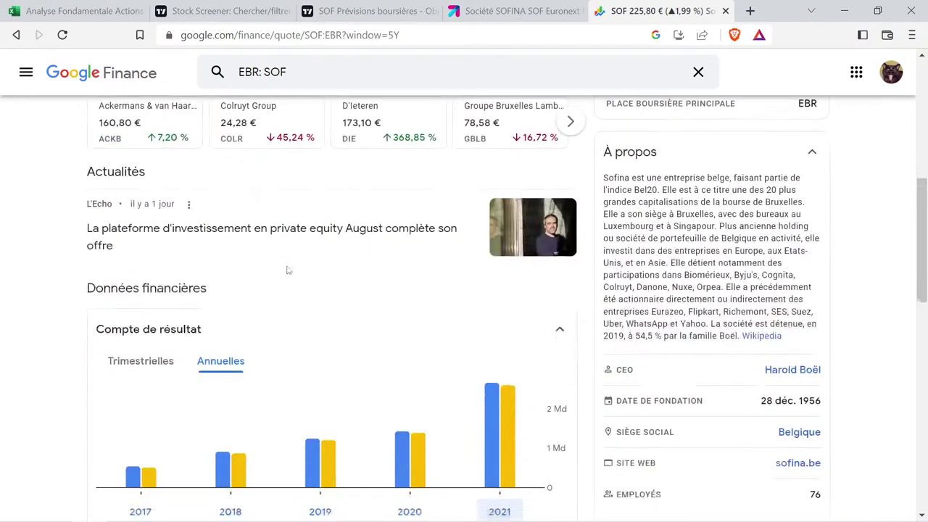
pyautogui.scroll(3, 280, 253)
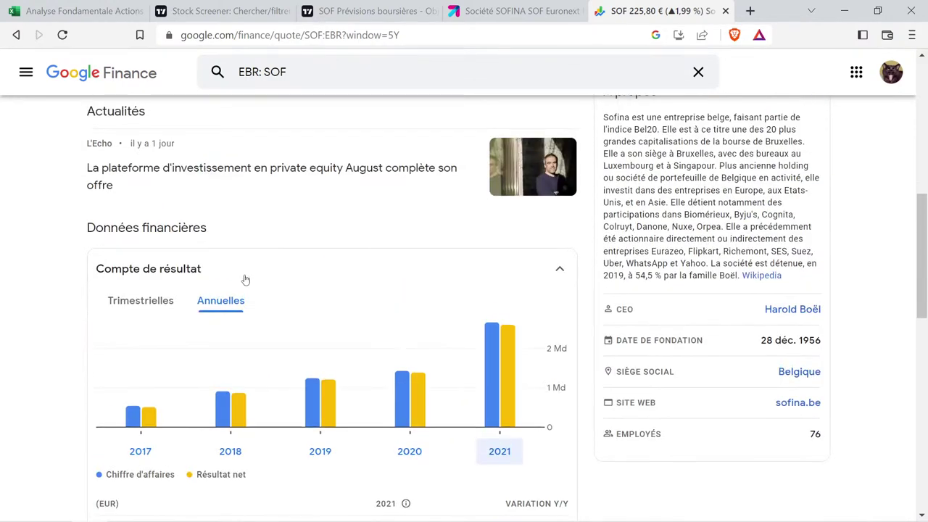
pyautogui.click(141, 300)
pyautogui.scroll(-2, 303, 273)
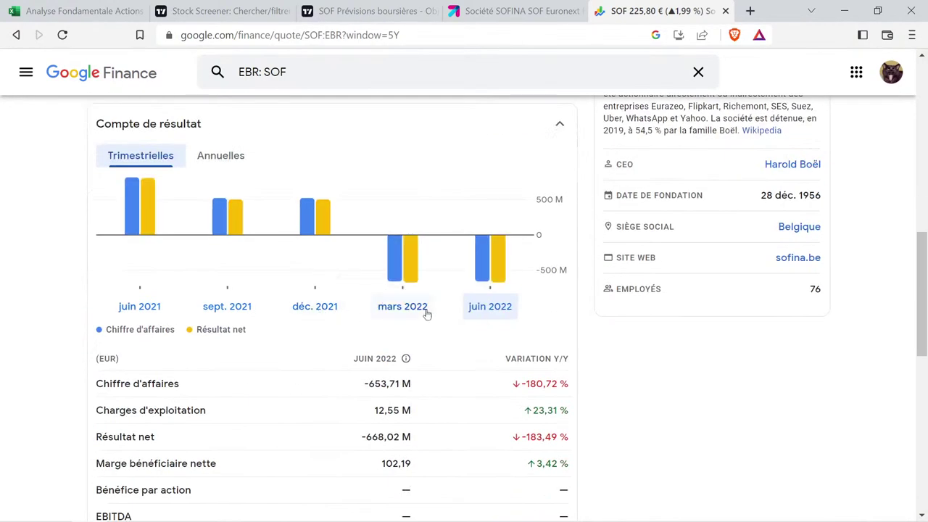
pyautogui.moveTo(450, 269)
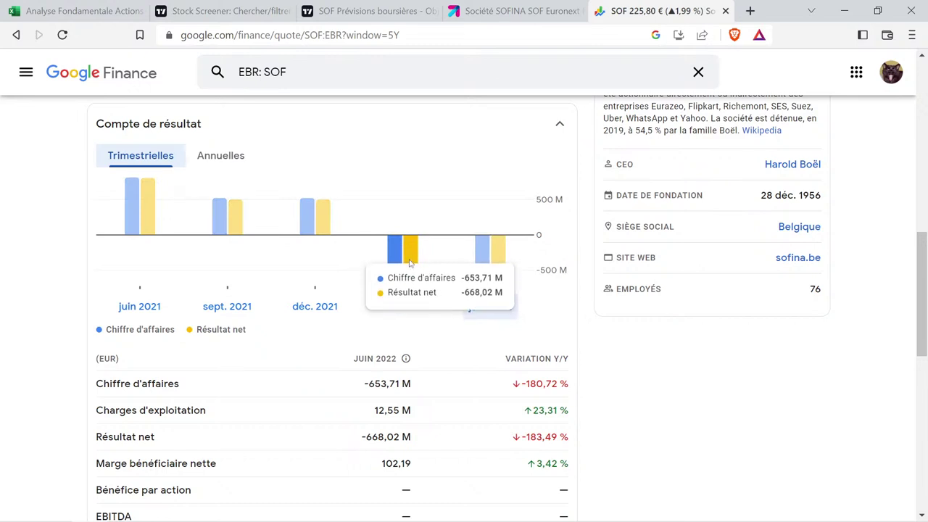
# Return to the spreadsheet, copy GBL's "infini" PER cell into SOFINA's PER cell and review SOFINA's row from Business to PER.
pyautogui.click(109, 21)
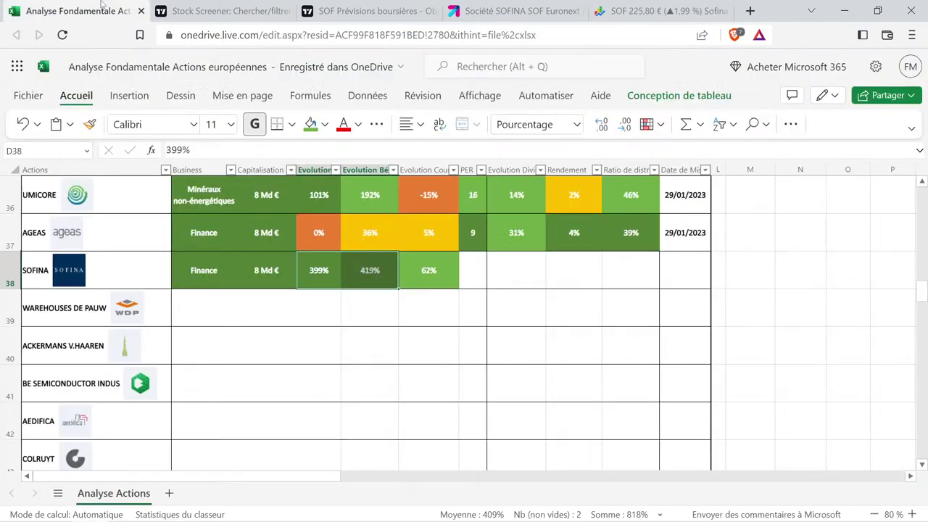
pyautogui.click(477, 270)
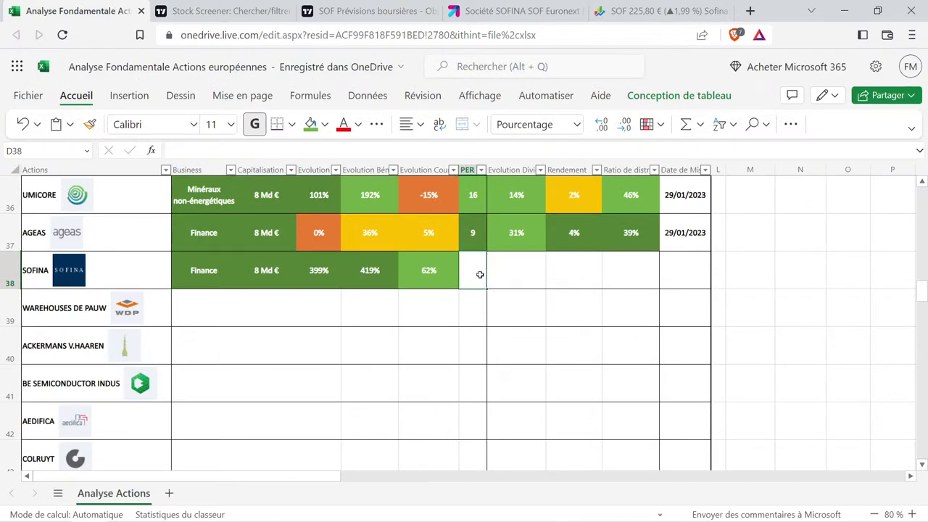
pyautogui.scroll(2, 478, 271)
pyautogui.scroll(1, 479, 246)
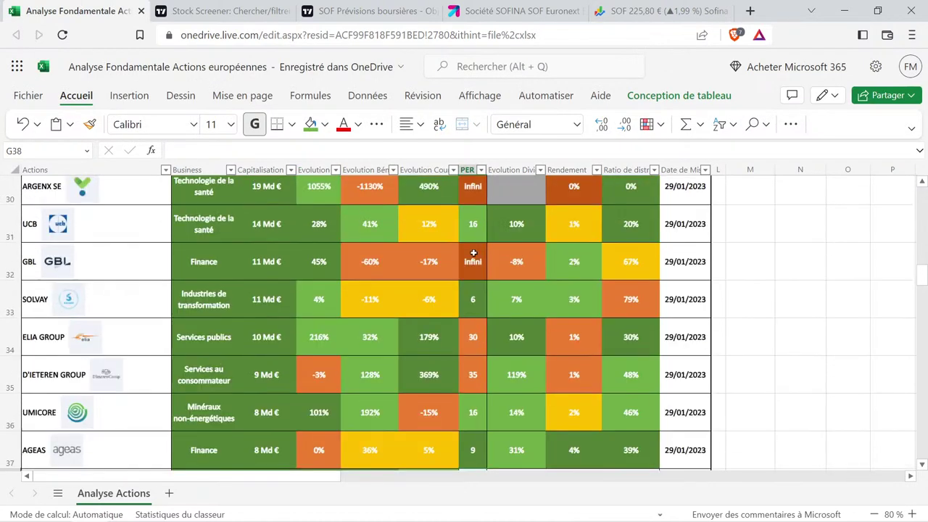
pyautogui.click(477, 262)
pyautogui.hotkey('ctrl', 'c')
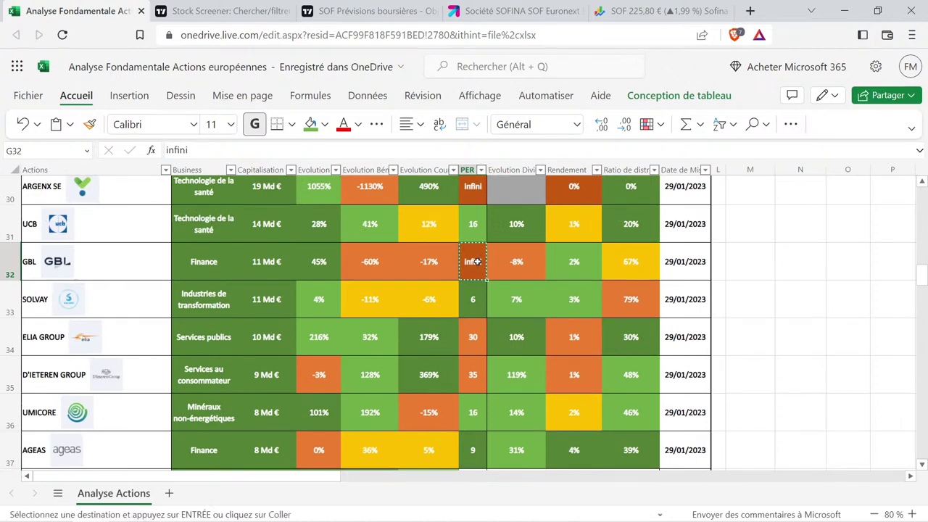
pyautogui.scroll(-3, 477, 262)
pyautogui.click(477, 260)
pyautogui.hotkey('ctrl', 'v')
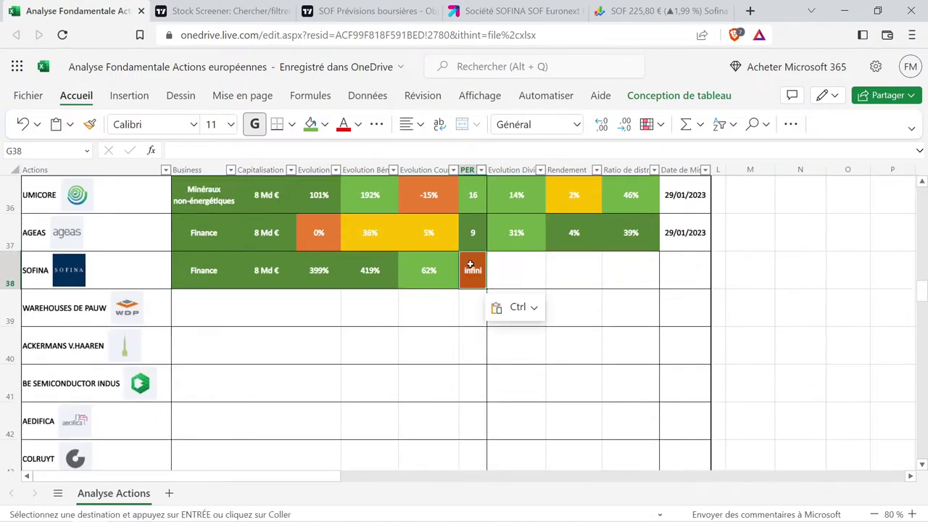
pyautogui.click(434, 303)
pyautogui.moveTo(204, 274); pyautogui.dragTo(481, 284)
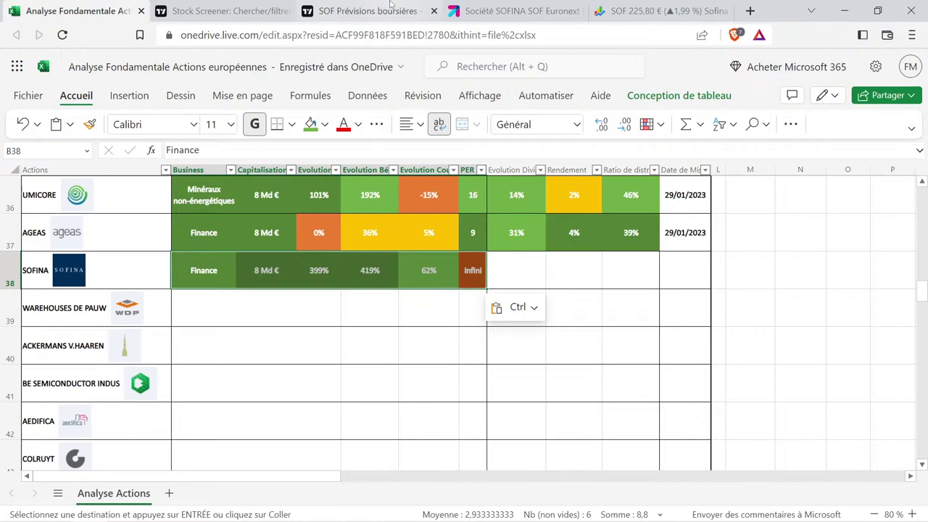
# Switch to Sofina's TradingView page and open the dividend section of its financial data.
pyautogui.click(368, 11)
pyautogui.scroll(5, 634, 293)
pyautogui.scroll(3, 632, 294)
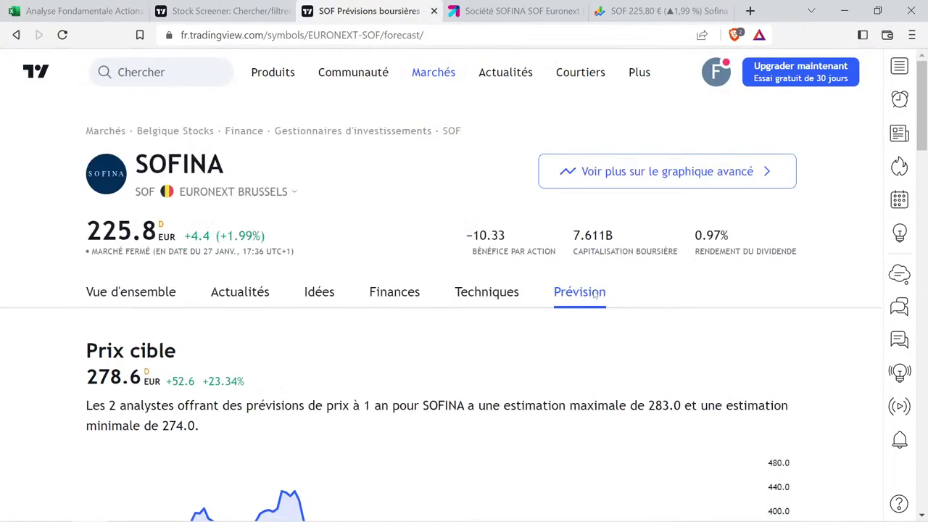
pyautogui.click(412, 293)
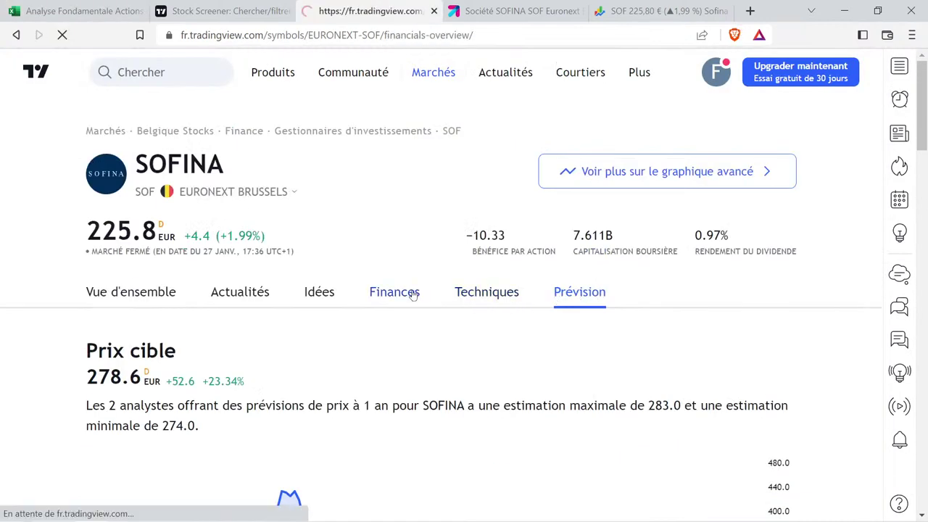
pyautogui.scroll(-2, 413, 294)
pyautogui.click(429, 269)
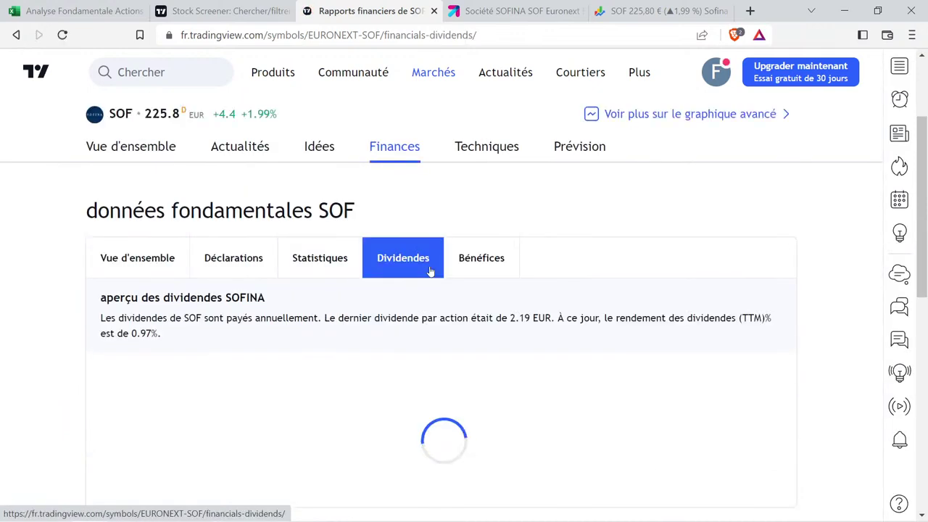
pyautogui.scroll(-3, 428, 268)
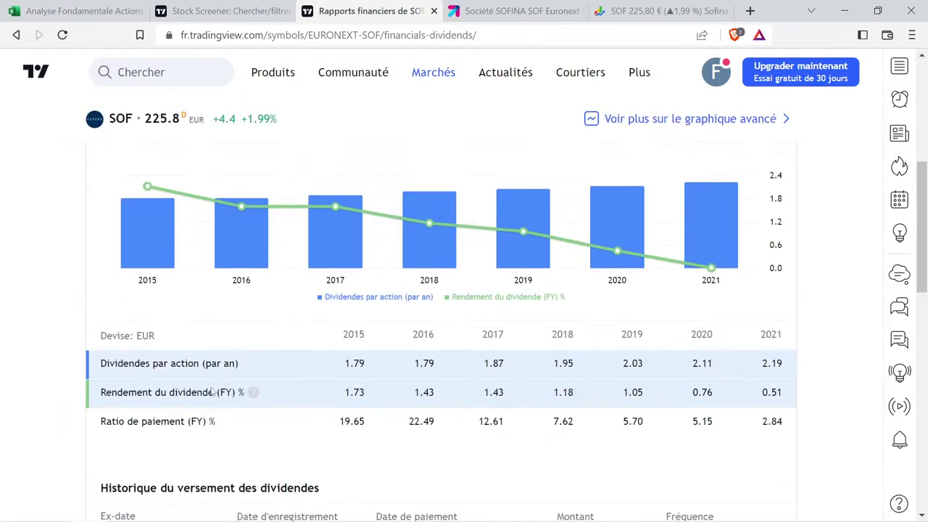
# Remove the dividend yield from the chart and examine Sofina's annual dividends per share from 2017 to 2021.
pyautogui.click(253, 392)
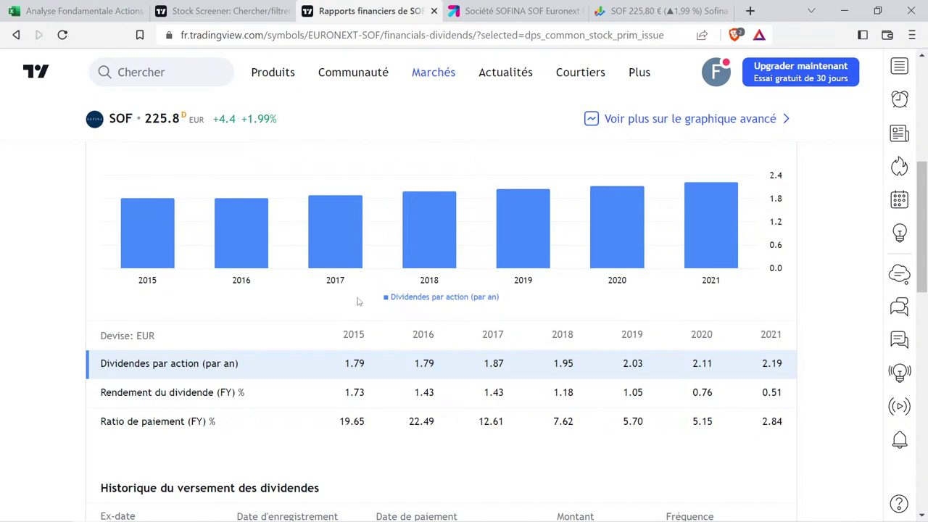
pyautogui.moveTo(361, 264)
pyautogui.moveTo(427, 259)
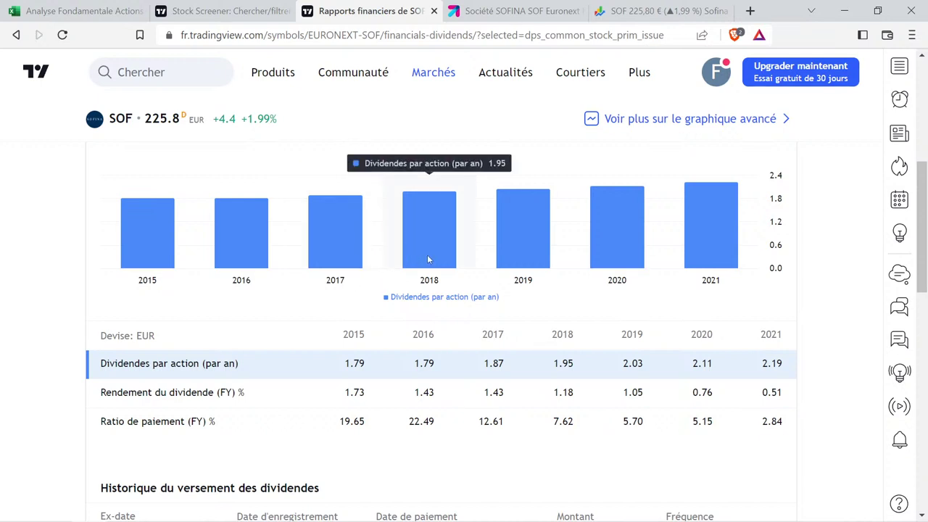
pyautogui.moveTo(649, 234)
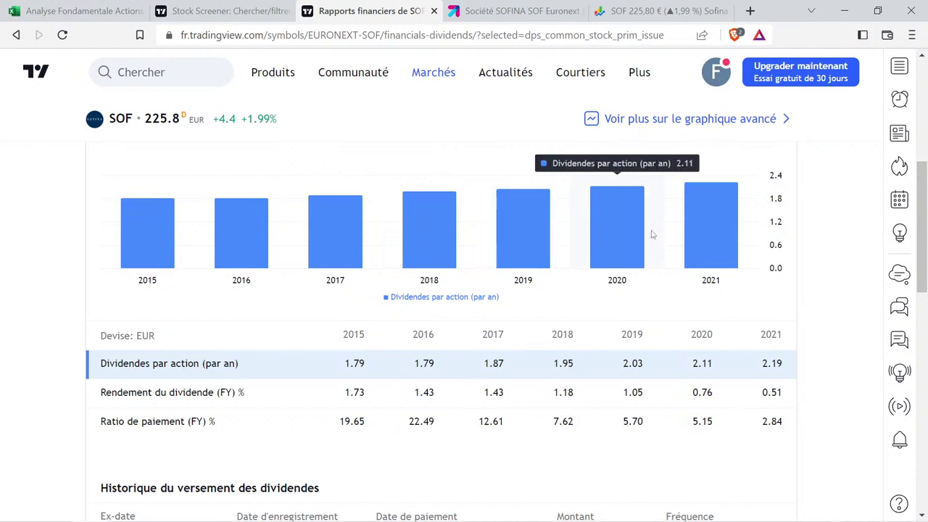
pyautogui.moveTo(702, 224)
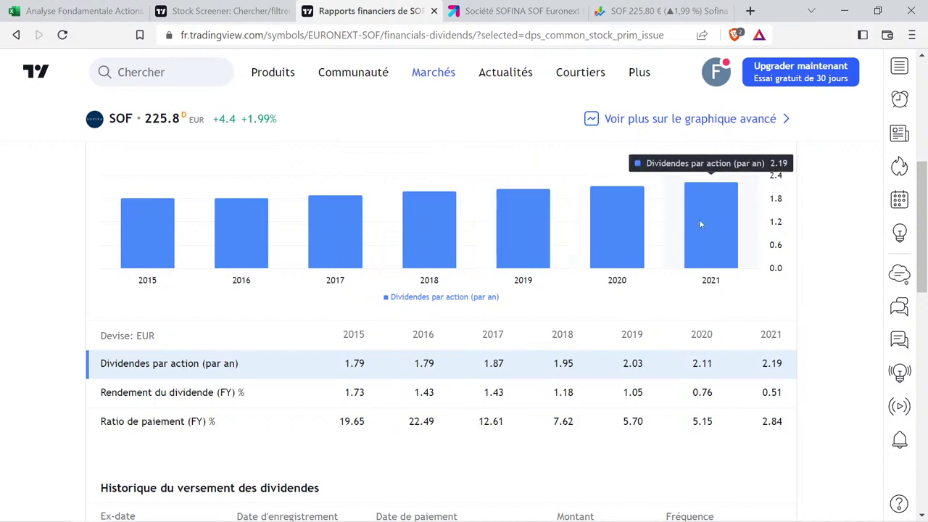
pyautogui.moveTo(294, 269)
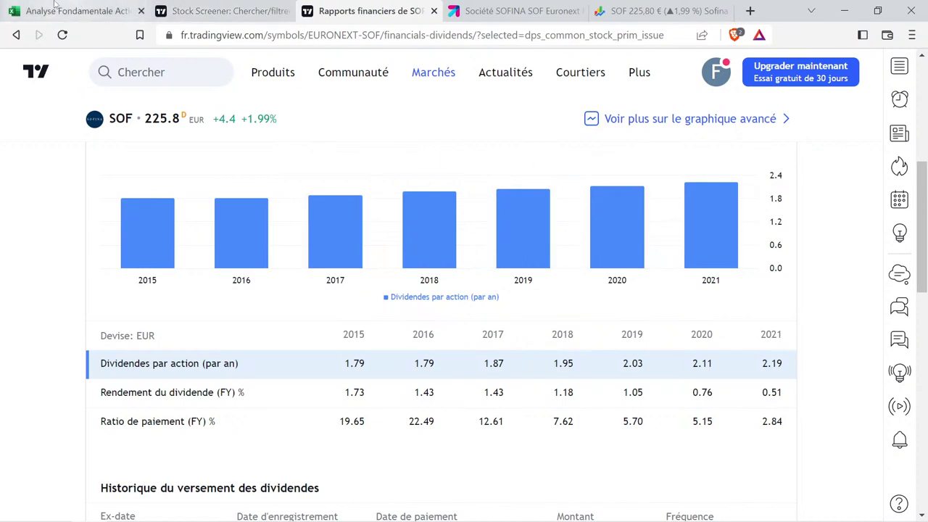
# Return to the spreadsheet and enter 1,87 as the positive five-year reference and 2,19 as the current value in the evolution calculator.
pyautogui.click(80, 11)
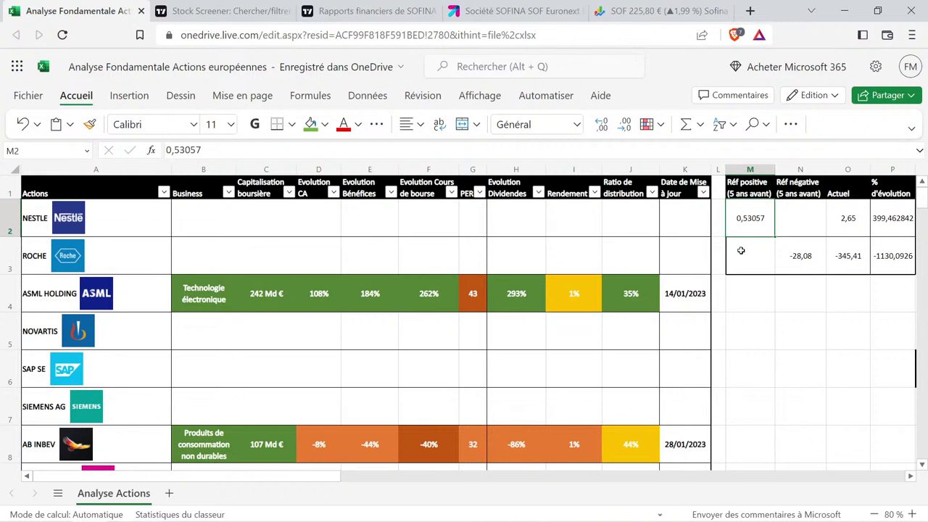
pyautogui.write('1,87')
pyautogui.press('Return')
pyautogui.press('Up')
pyautogui.press('Right')
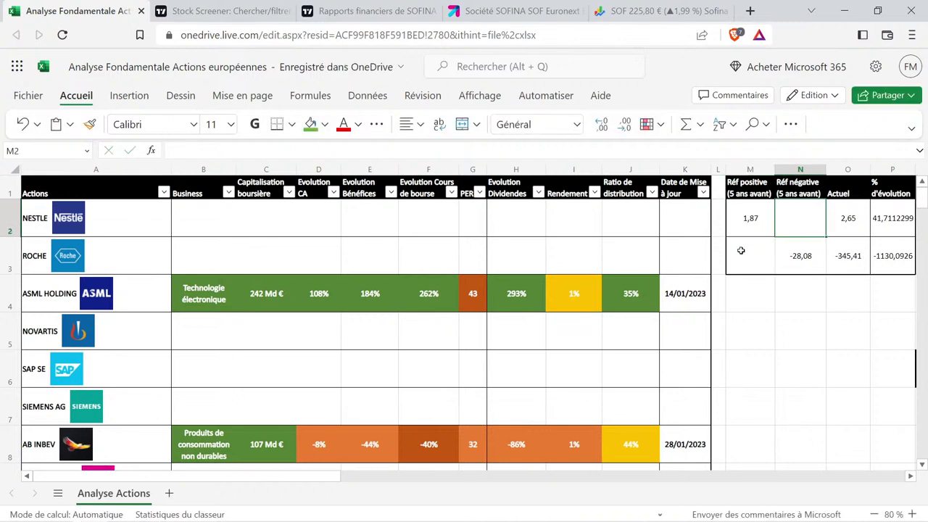
pyautogui.press('Right')
pyautogui.write('2,19')
pyautogui.press('Return')
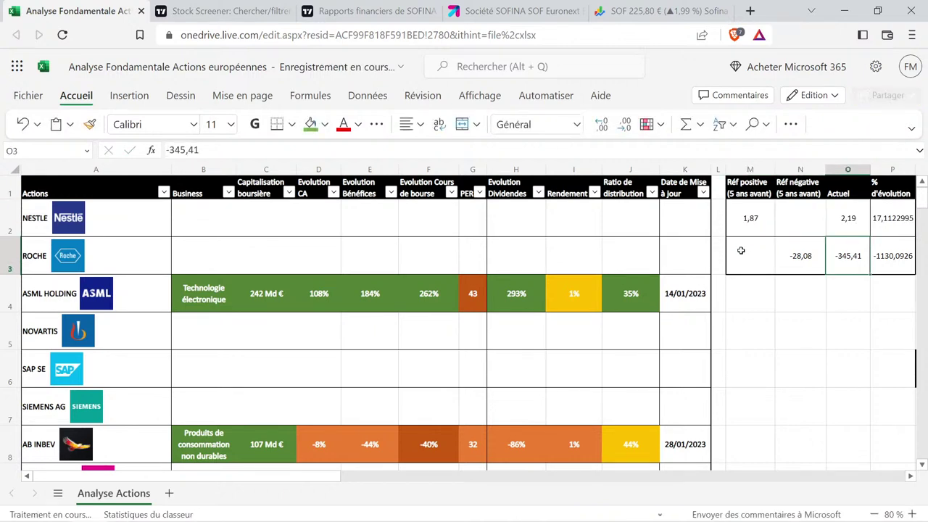
# Copy ASML Holding's dark green dividend evolution cell onto SOFINA's and set SOFINA's dividend evolution to 17%.
pyautogui.click(516, 308)
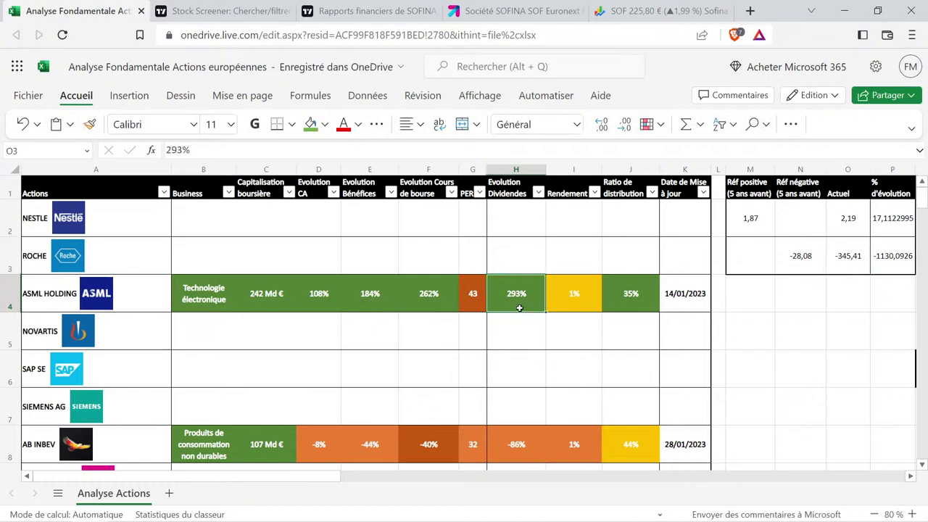
pyautogui.hotkey('ctrl', 'c')
pyautogui.scroll(-5, 516, 307)
pyautogui.scroll(-10, 516, 308)
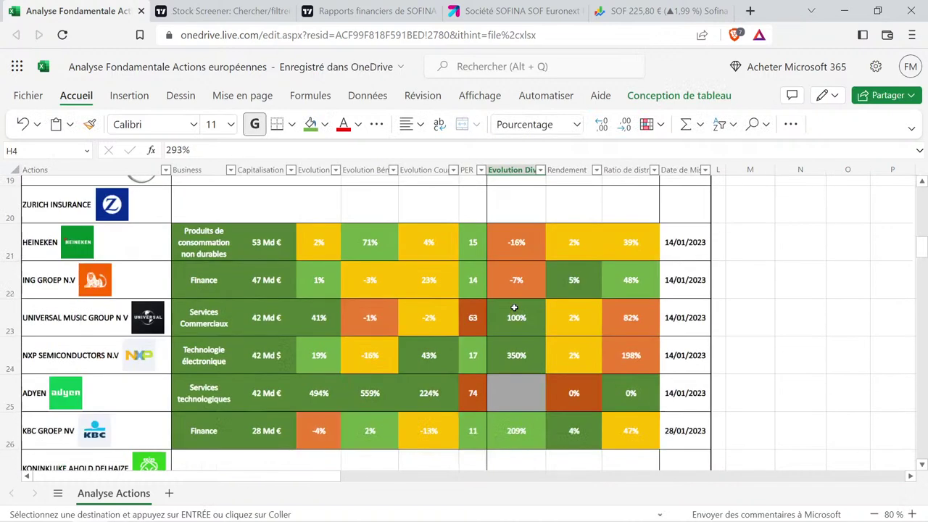
pyautogui.click(527, 272)
pyautogui.hotkey('ctrl', 'v')
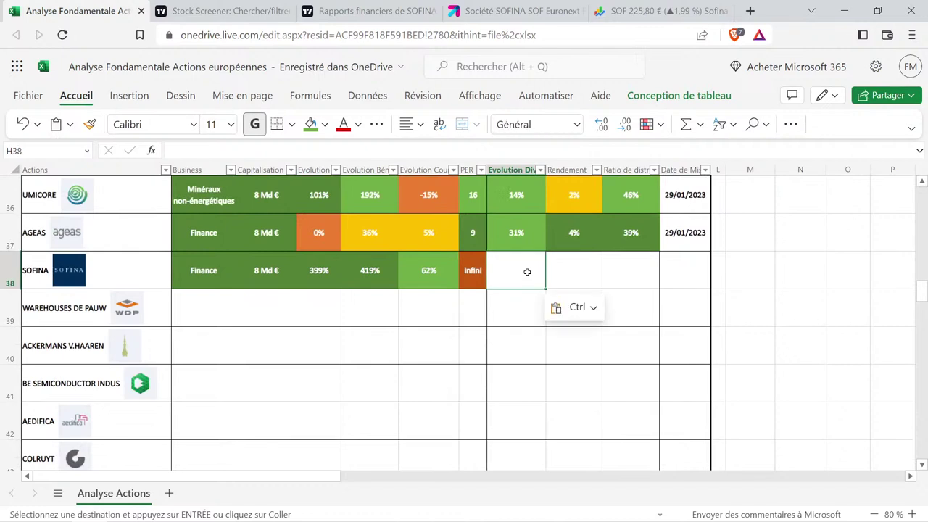
pyautogui.doubleClick(527, 272)
pyautogui.moveTo(506, 270); pyautogui.dragTo(541, 287)
pyautogui.press('Home')
pyautogui.press('BackSpace')
pyautogui.press('BackSpace')
pyautogui.press('BackSpace')
pyautogui.write('17')
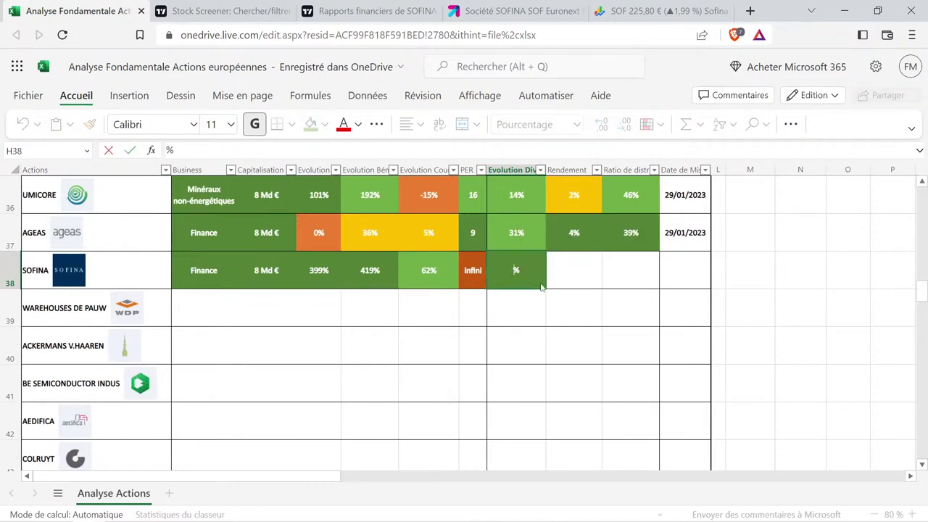
pyautogui.press('Return')
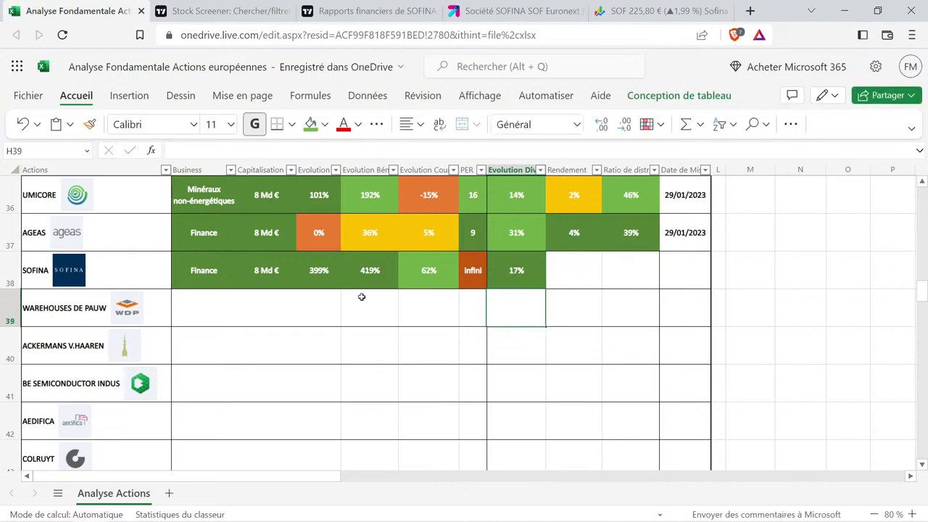
# Check Sofina's current dividend yield on TradingView and return to the spreadsheet.
pyautogui.click(370, 11)
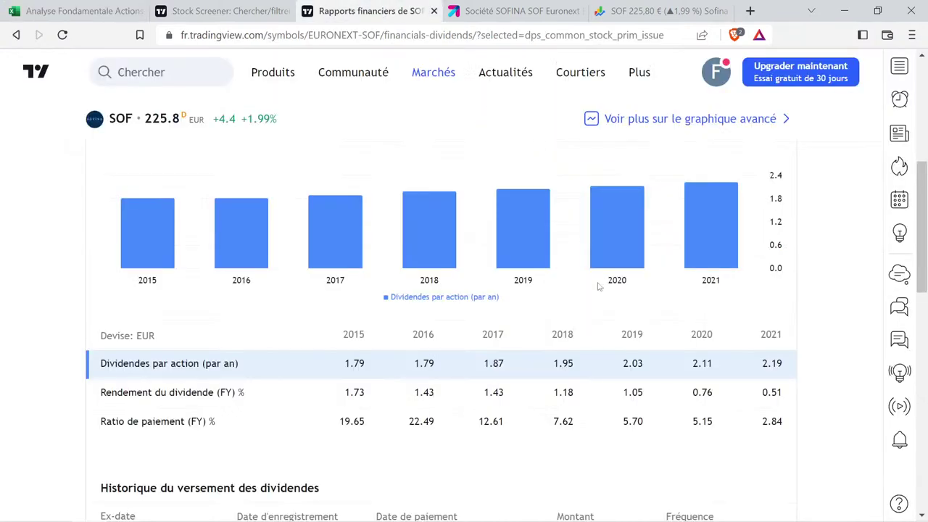
pyautogui.scroll(5, 597, 287)
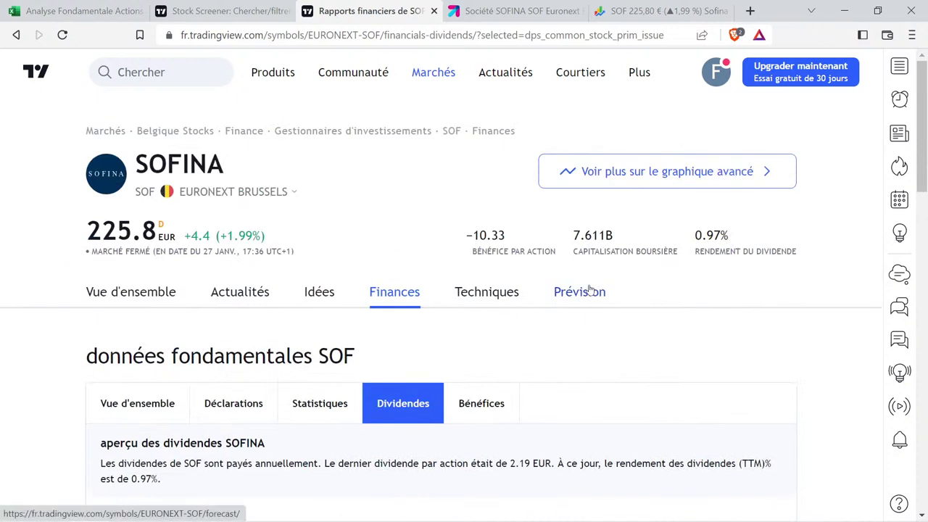
pyautogui.moveTo(696, 236); pyautogui.dragTo(795, 252)
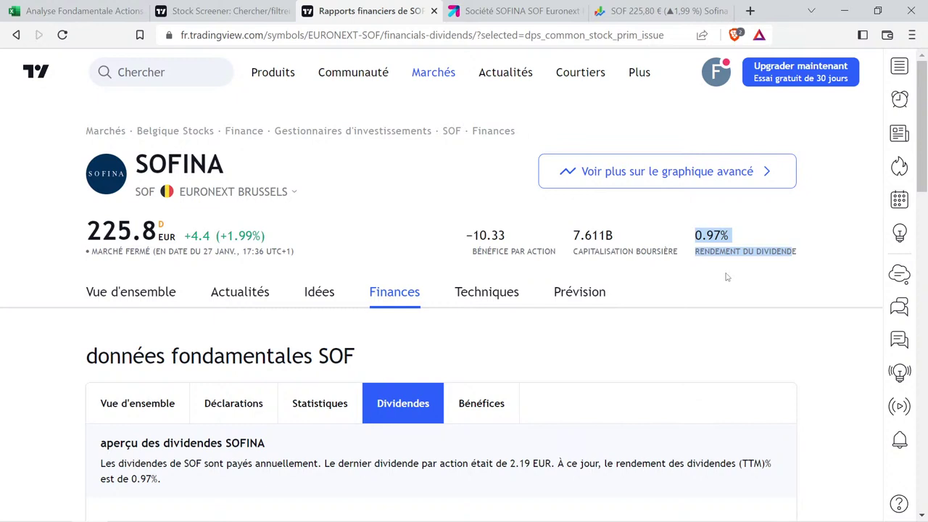
pyautogui.click(70, 9)
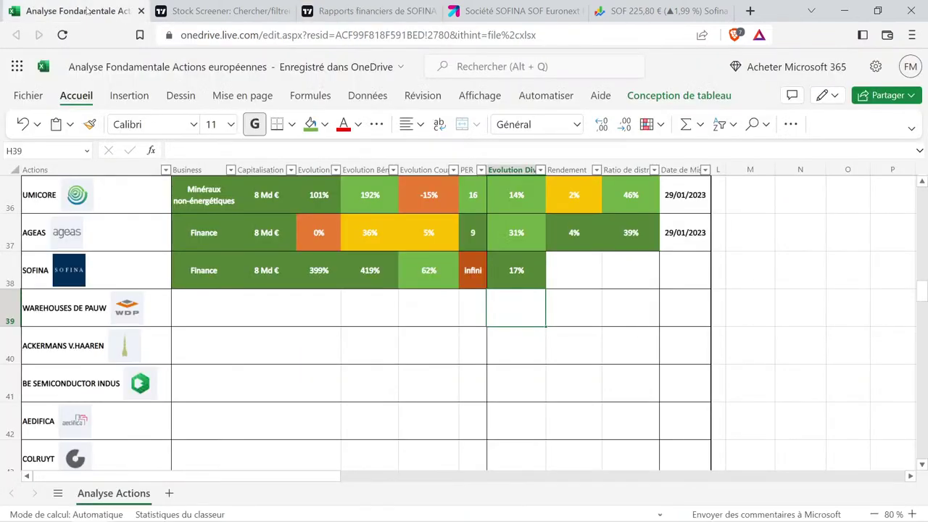
# Copy D'Ieteren Group's 1% Rendement cell with its orange formatting into Sofina's Rendement cell.
pyautogui.click(590, 314)
pyautogui.scroll(2, 589, 321)
pyautogui.scroll(2, 590, 321)
pyautogui.click(579, 381)
pyautogui.hotkey('ctrl', 'c')
pyautogui.scroll(-2, 577, 381)
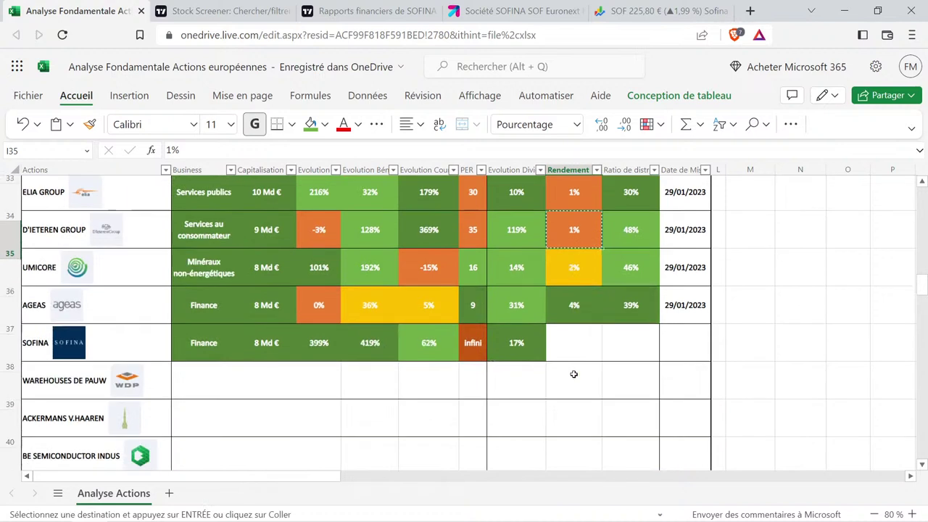
pyautogui.click(574, 336)
pyautogui.hotkey('ctrl', 'v')
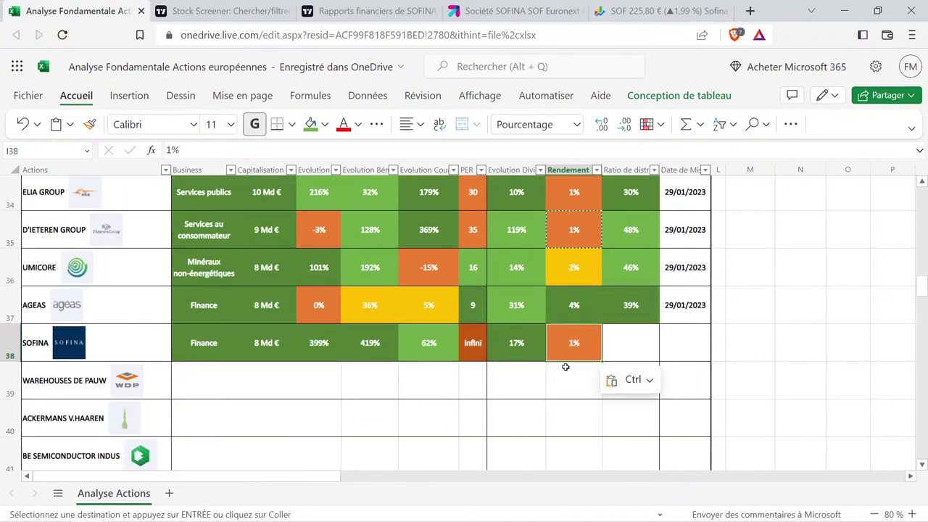
# Switch to Sofina's dividends page on TradingView and copy the payout ratios for 2017 through 2021.
pyautogui.click(357, 7)
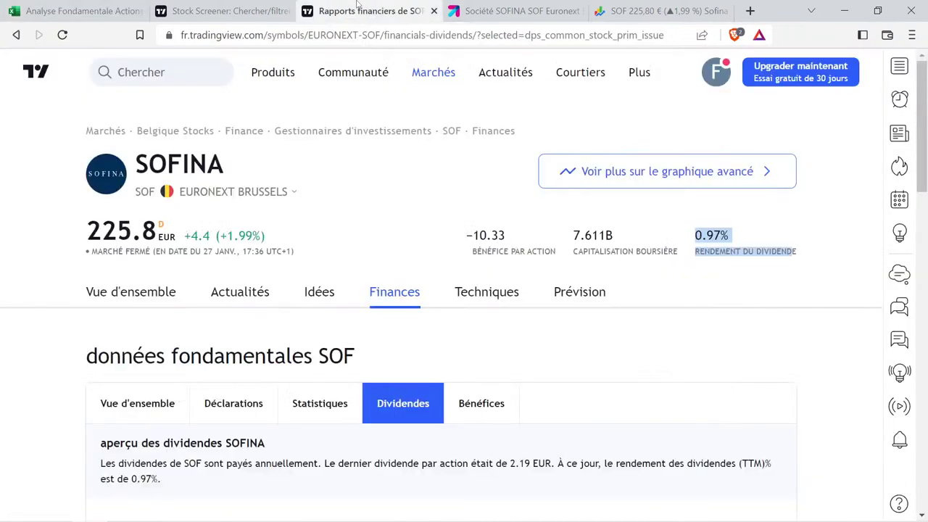
pyautogui.scroll(-5, 54, 348)
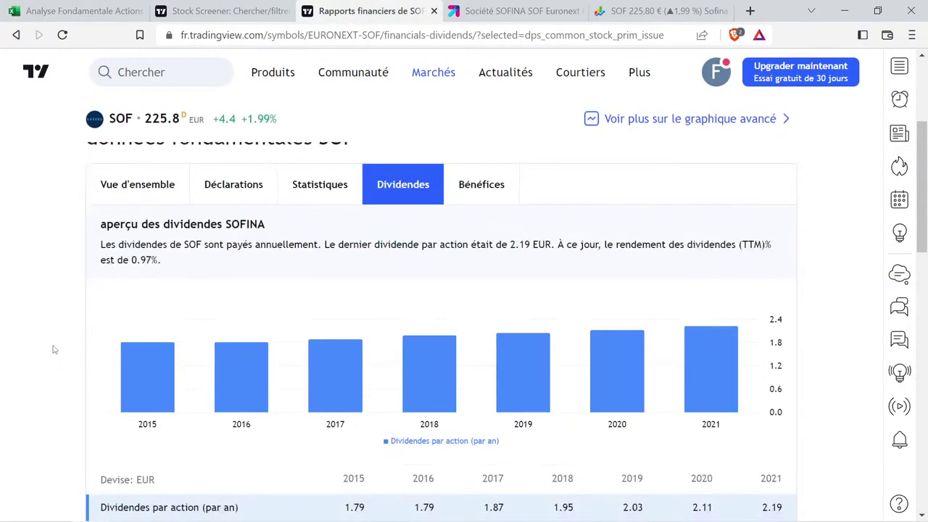
pyautogui.scroll(-1, 53, 349)
pyautogui.click(151, 352)
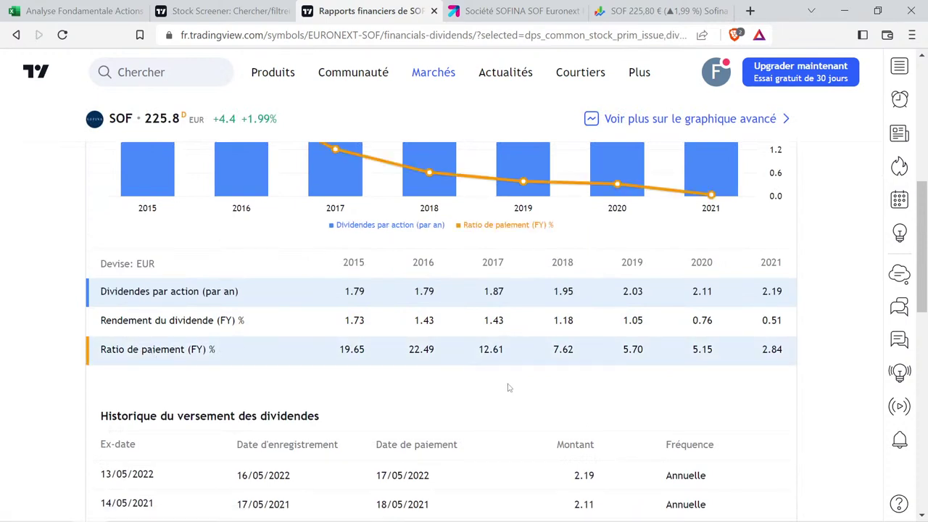
pyautogui.moveTo(479, 353); pyautogui.dragTo(785, 352)
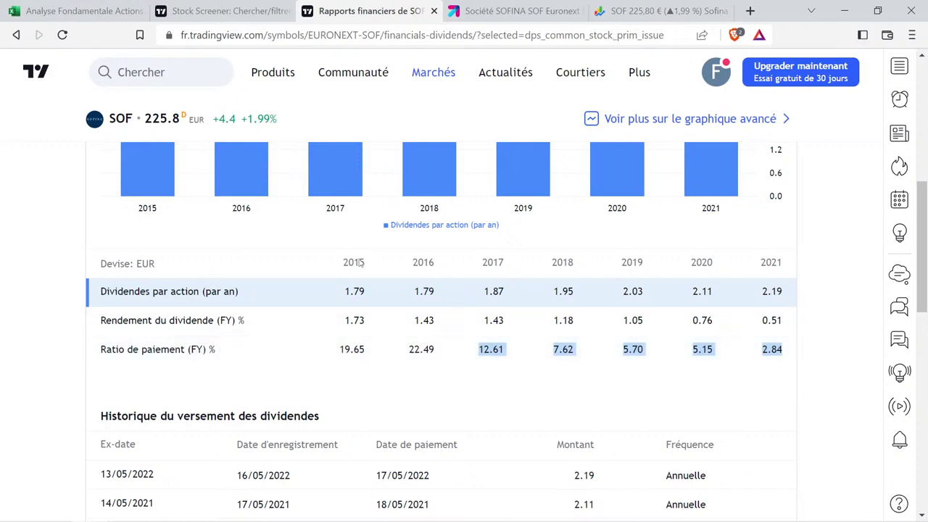
# Return to the Excel workbook and paste the copied payout ratios into R1:R5, above the average distribution ratio cell.
pyautogui.click(80, 11)
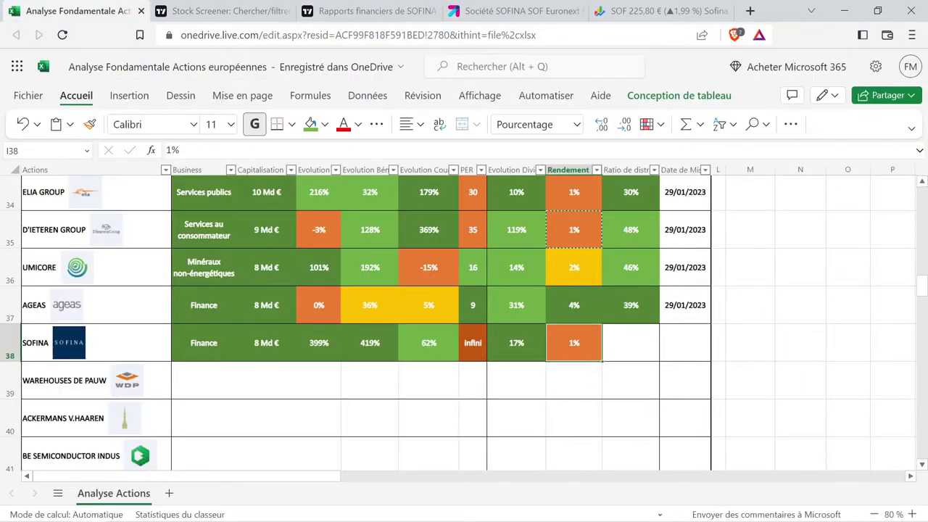
pyautogui.click(866, 327)
pyautogui.scroll(10, 866, 318)
pyautogui.click(863, 309)
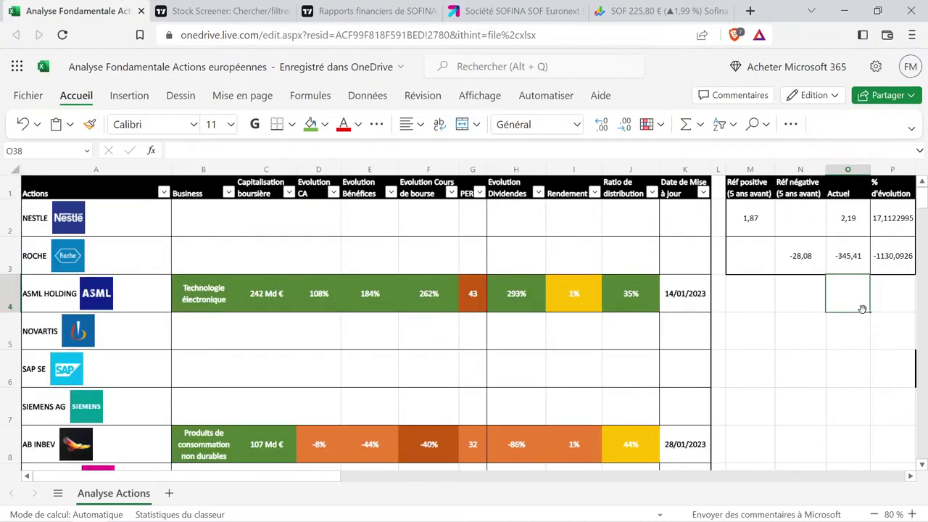
pyautogui.press('Right')
pyautogui.press('Right')
pyautogui.press('Right')
pyautogui.press('Right')
pyautogui.press('Right')
pyautogui.press('Right')
pyautogui.click(793, 194)
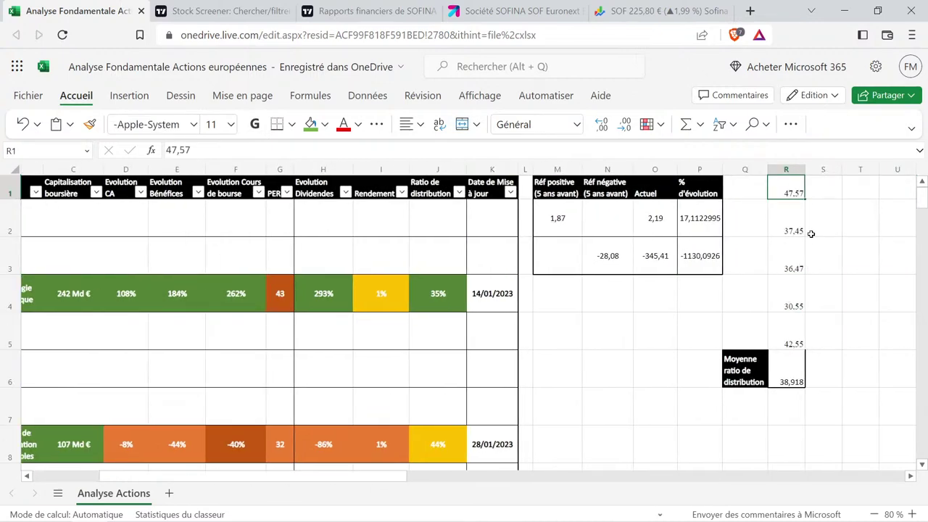
pyautogui.hotkey('ctrl', 'v')
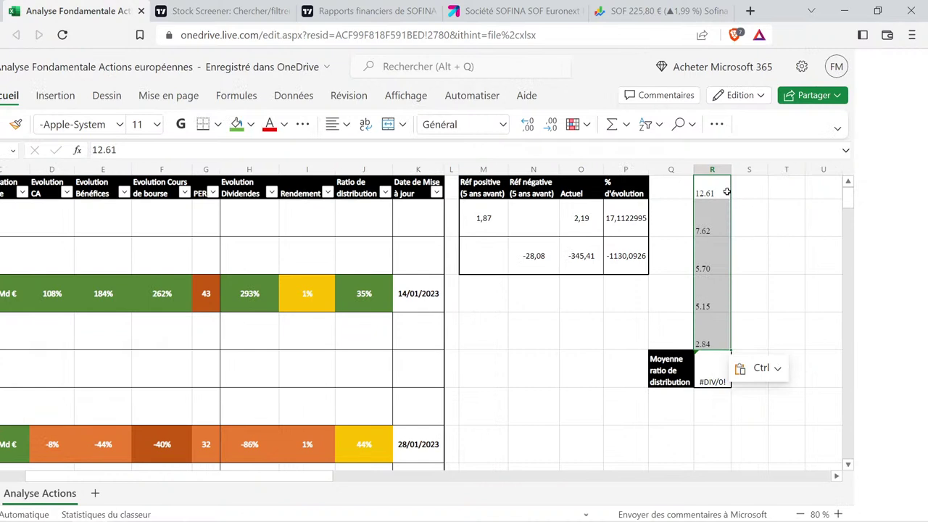
# Re-enter the payout ratios in R1:R5 with decimal commas: 12,61, 7,62, 5,7, 5,15 and 2,84.
pyautogui.write('12')
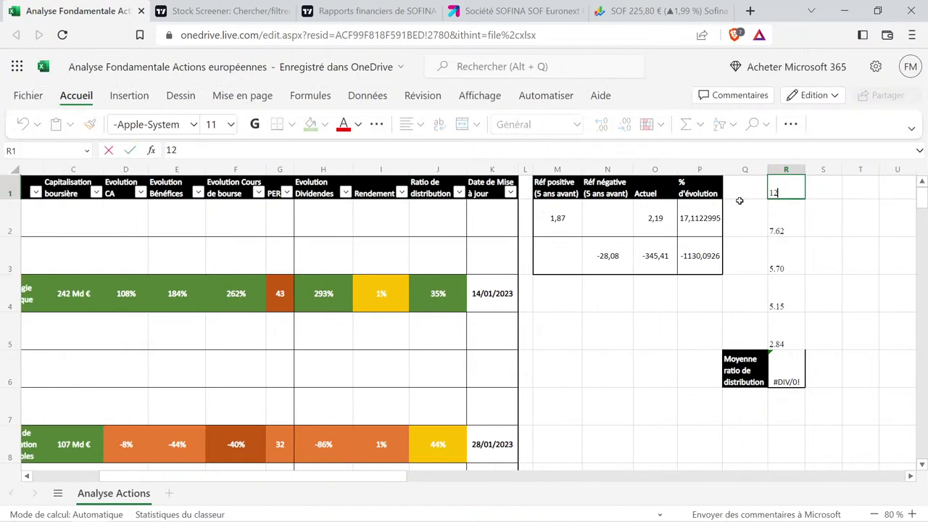
pyautogui.write(',61')
pyautogui.press('Return')
pyautogui.write('7,62')
pyautogui.press('Return')
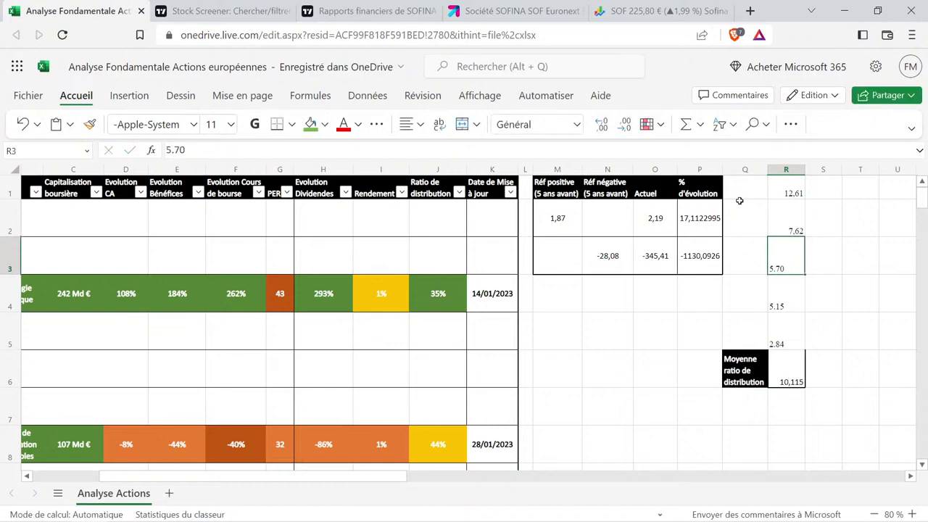
pyautogui.write('5,7')
pyautogui.press('Return')
pyautogui.write('5,')
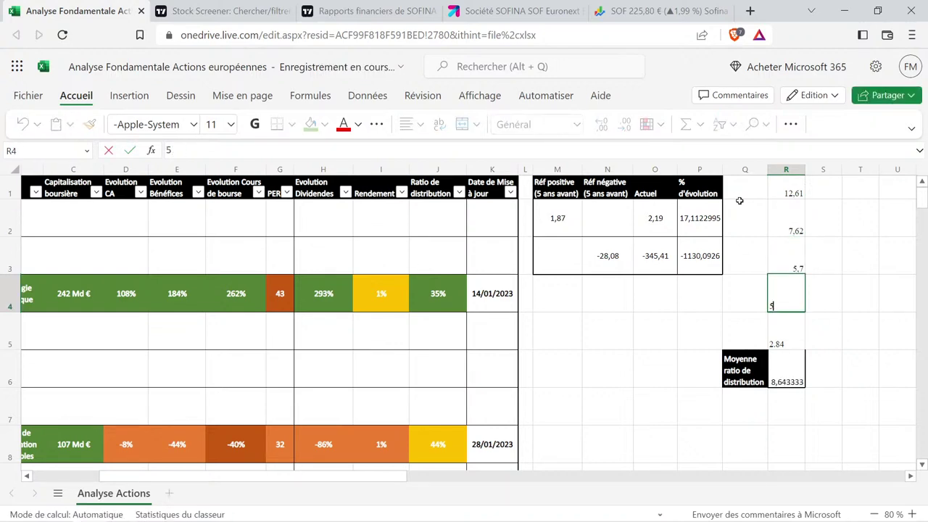
pyautogui.write('15')
pyautogui.press('Return')
pyautogui.write('2')
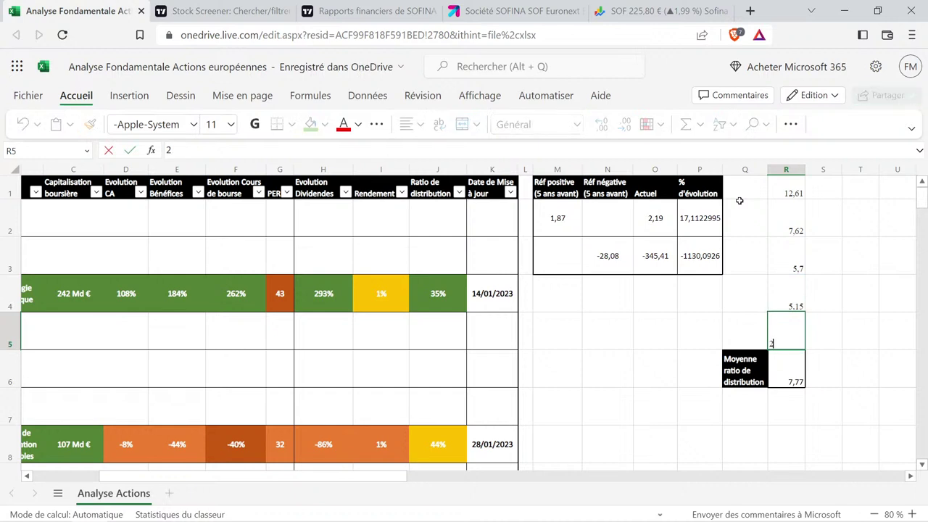
pyautogui.write(',84')
pyautogui.press('Return')
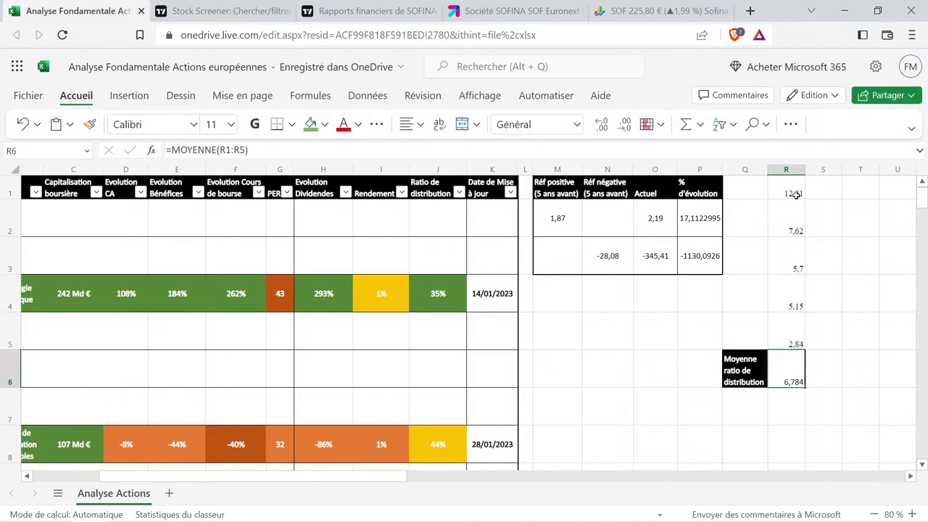
# Copy ASML Holding's dark green Ratio de distribution cell into the same column of the Sofina row.
pyautogui.click(605, 399)
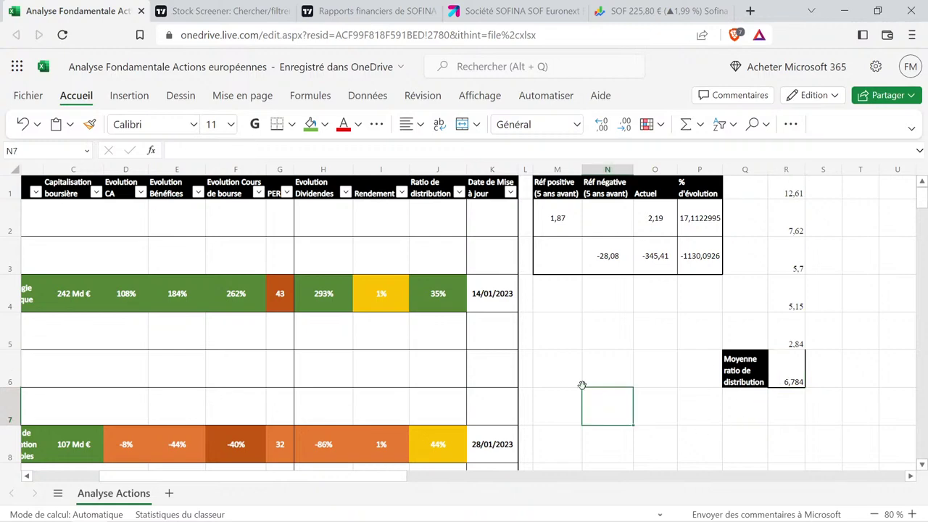
pyautogui.click(441, 295)
pyautogui.hotkey('ctrl', 'c')
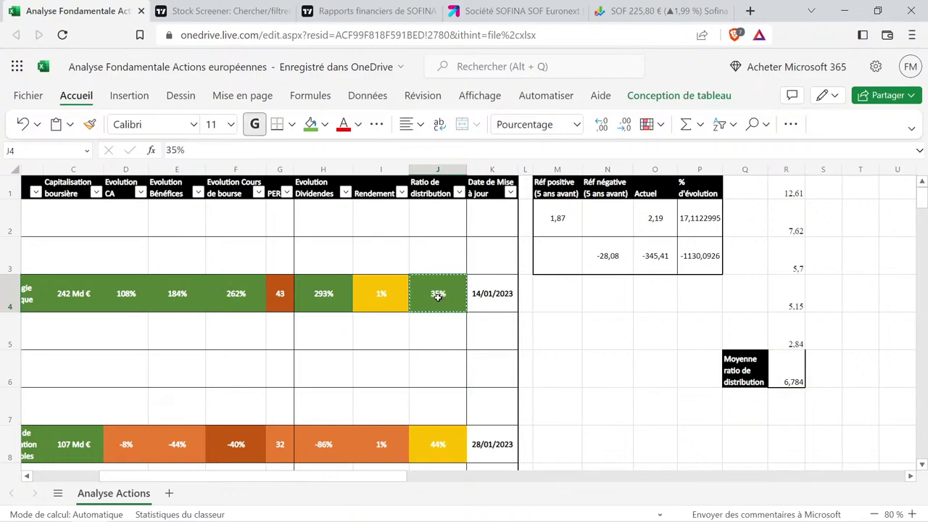
pyautogui.scroll(-10, 437, 297)
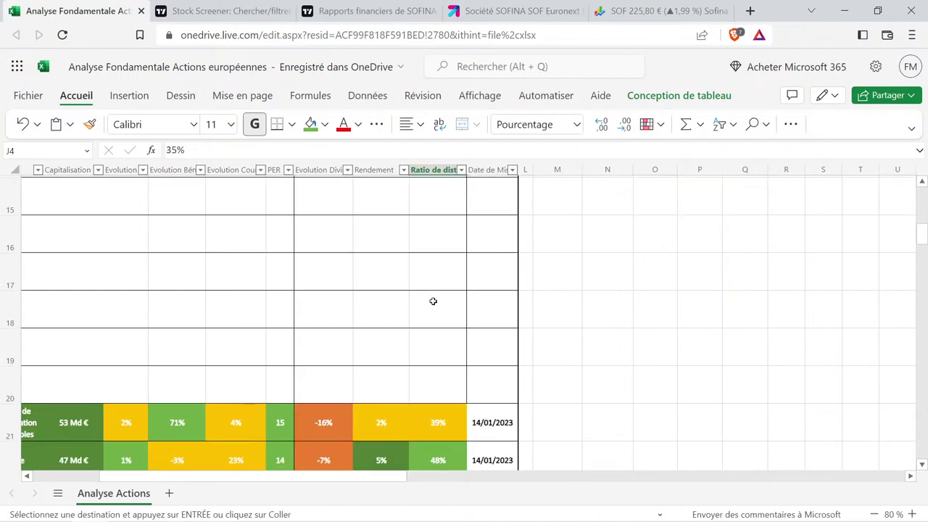
pyautogui.scroll(-3, 434, 300)
pyautogui.scroll(1, 434, 300)
pyautogui.click(448, 365)
pyautogui.click(451, 349)
pyautogui.hotkey('ctrl', 'v')
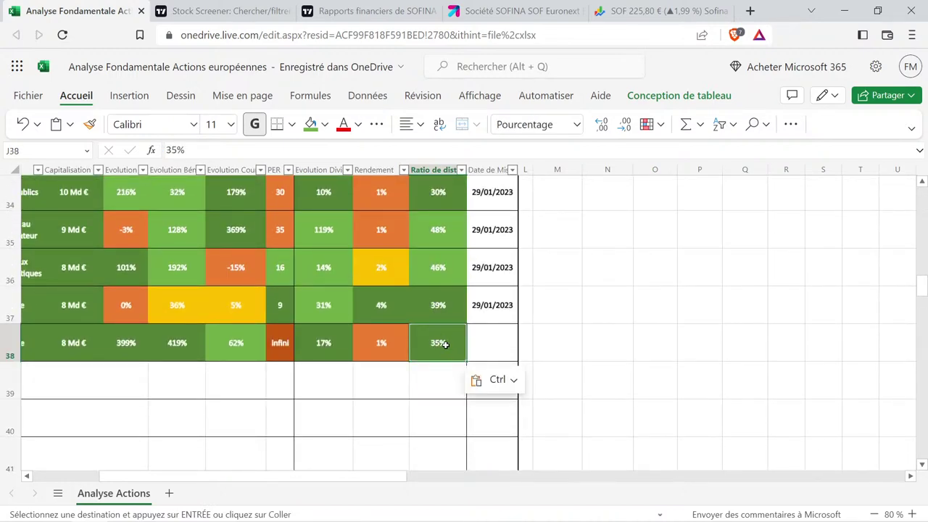
# Set Sofina's Ratio de distribution to 7%.
pyautogui.doubleClick(446, 350)
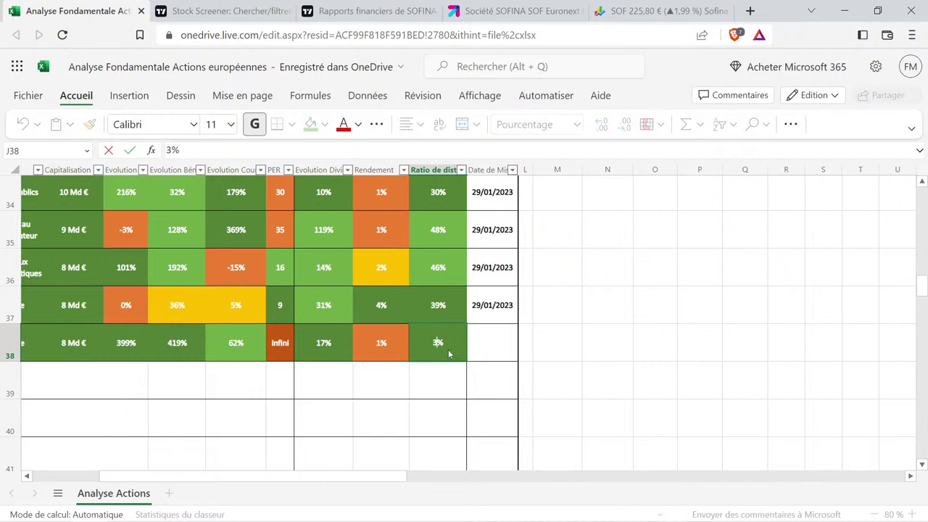
pyautogui.write('7')
pyautogui.press('Return')
# Copy the update date 29/01/2023 from the Ageas row into Sofina's Date de Mise à jour cell.
pyautogui.press('Up')
pyautogui.press('Right')
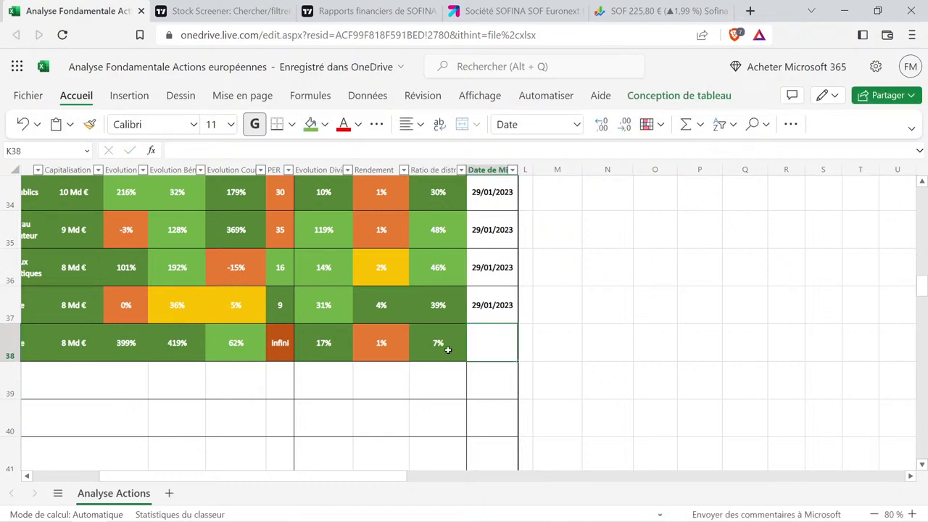
pyautogui.press('Up')
pyautogui.hotkey('ctrl', 'c')
pyautogui.press('Down')
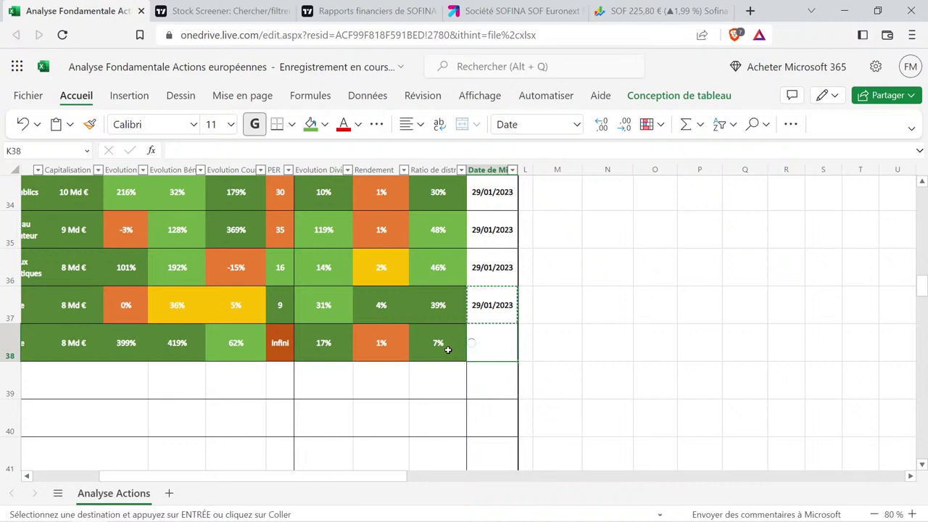
pyautogui.hotkey('ctrl', 'v')
# Review Sofina's completed row, examining its growth, PER, dividend, yield and distribution ratio indicators.
pyautogui.press('Right')
pyautogui.press('Right')
pyautogui.press('Left')
pyautogui.press('Left')
pyautogui.press('Left')
pyautogui.press('Left')
pyautogui.press('Left')
pyautogui.press('Left')
pyautogui.press('Left')
pyautogui.press('Left')
pyautogui.press('Left')
pyautogui.press('Left')
pyautogui.press('Left')
pyautogui.press('Left')
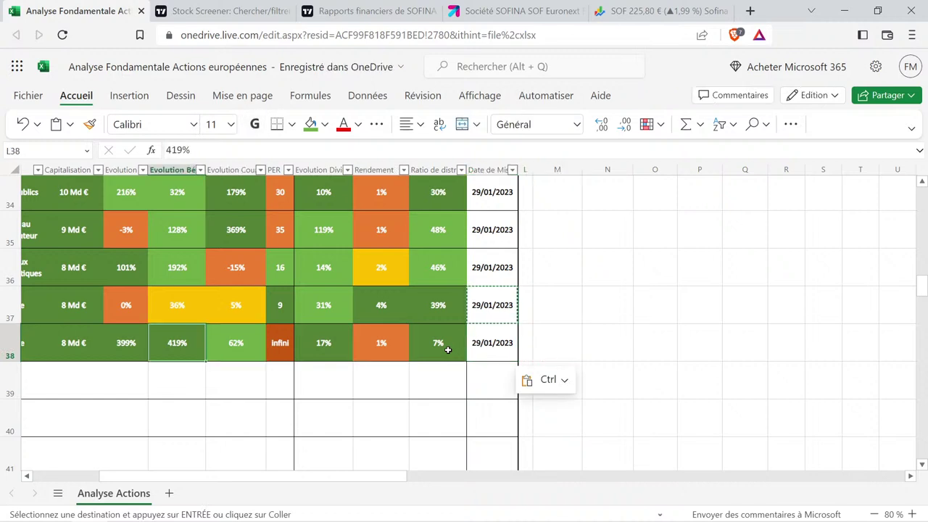
pyautogui.press('Right')
pyautogui.press('Right')
pyautogui.press('Right')
pyautogui.press('Right')
pyautogui.press('Right')
pyautogui.press('Right')
pyautogui.press('Right')
pyautogui.press('Left')
pyautogui.press('Left')
pyautogui.press('Right')
pyautogui.press('Left')
pyautogui.press('Left')
pyautogui.press('Left')
pyautogui.press('Left')
pyautogui.press('Left')
pyautogui.press('Left')
pyautogui.press('Right')
pyautogui.press('Right')
pyautogui.press('Right')
pyautogui.press('Right')
pyautogui.press('Right')
pyautogui.press('Right')
pyautogui.press('Right')
pyautogui.press('Left')
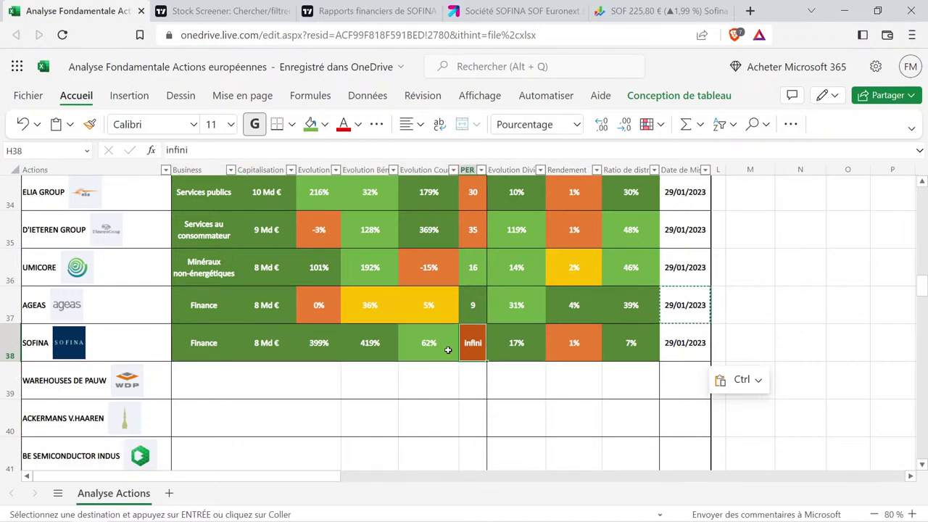
pyautogui.press('Left')
pyautogui.press('Right')
pyautogui.press('Right')
pyautogui.press('Left')
pyautogui.press('Left')
pyautogui.press('Left')
pyautogui.press('Right')
pyautogui.press('Right')
pyautogui.press('Right')
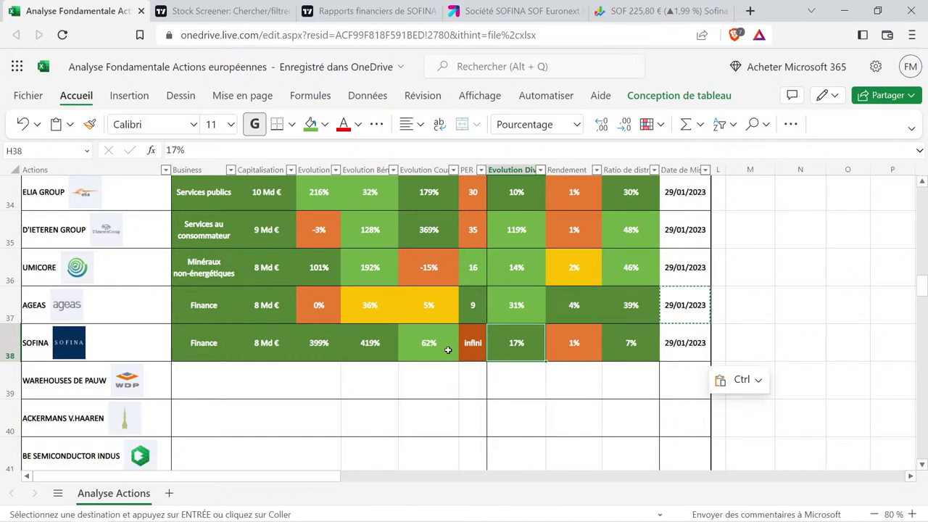
pyautogui.press('Right')
pyautogui.press('Right')
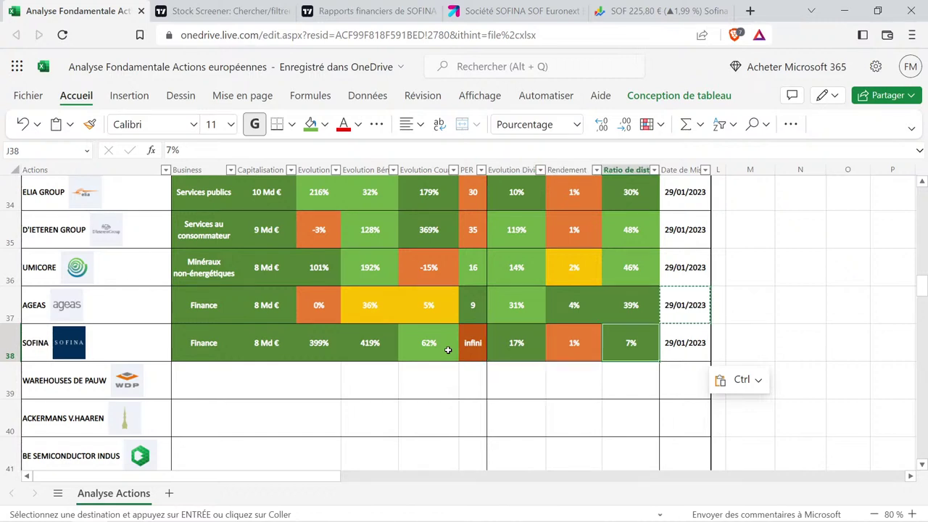
pyautogui.press('Left')
pyautogui.press('Left')
pyautogui.press('Right')
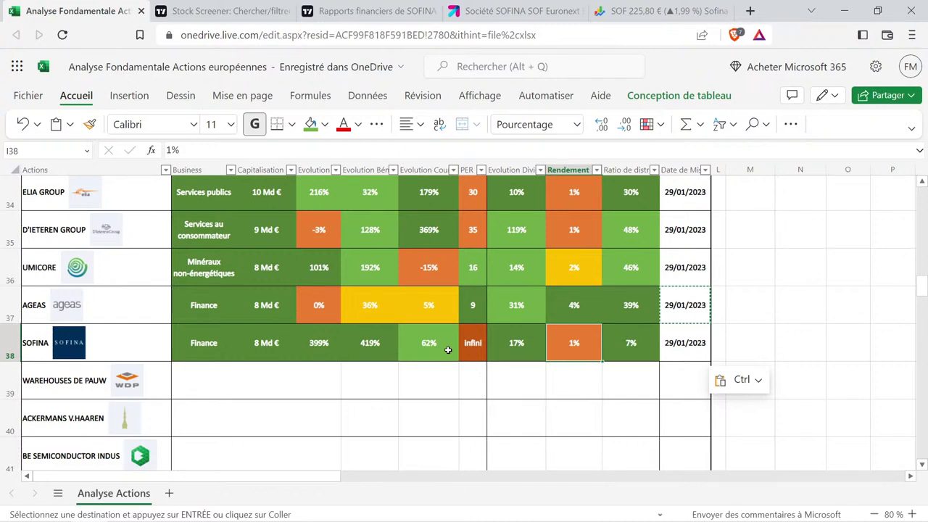
pyautogui.press('Left')
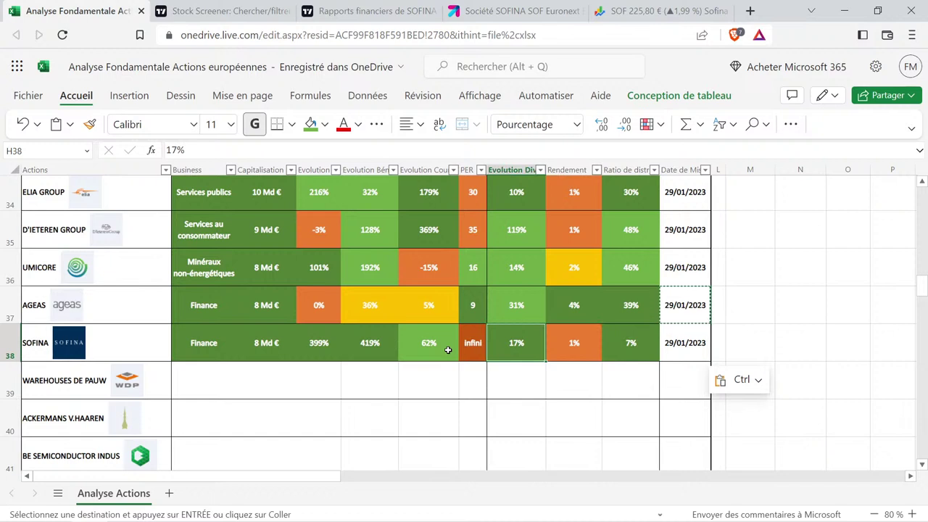
pyautogui.press('Right')
pyautogui.press('Right')
pyautogui.press('Right')
pyautogui.press('Right')
pyautogui.press('Right')
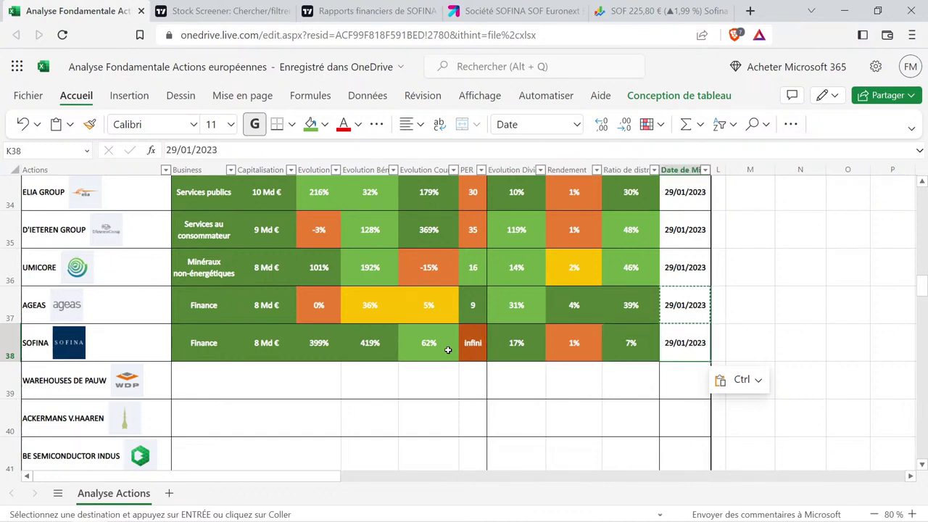
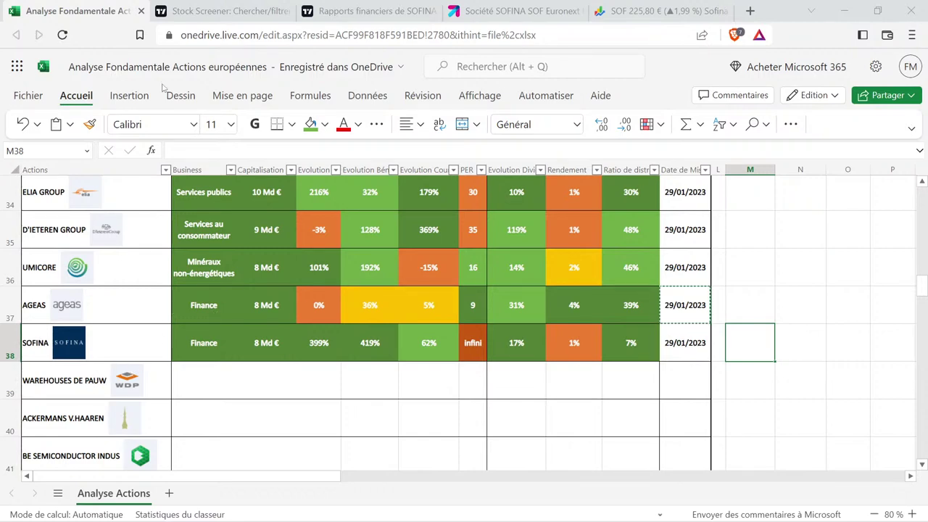
# Close Sofina's TradingView financials page and open the Warehouses de Pauw (WDP) page from the stock screener.
pyautogui.click(408, 7)
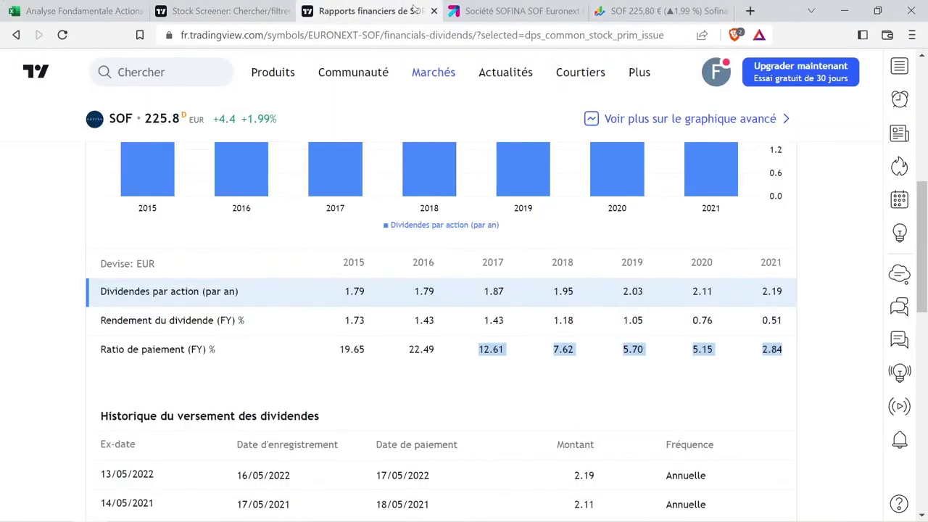
pyautogui.click(434, 11)
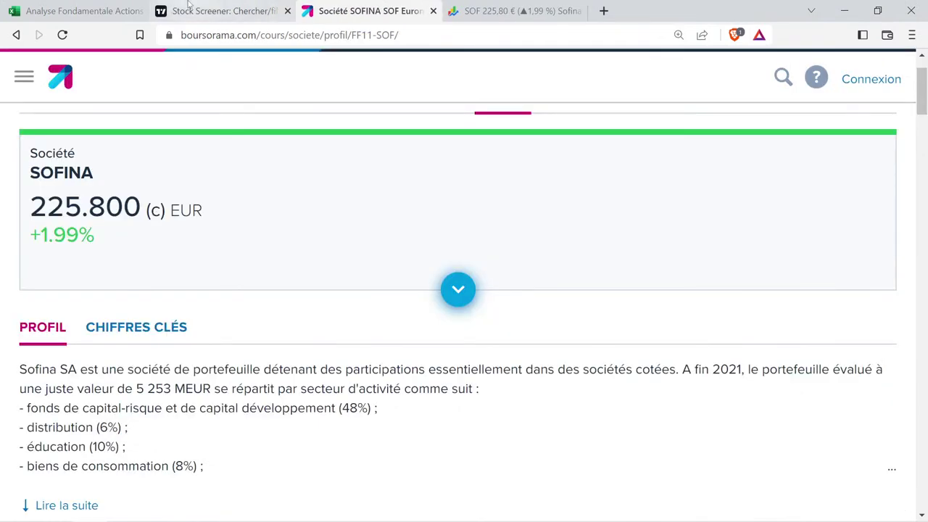
pyautogui.hotkey('ctrl', 'shift', 'Tab')
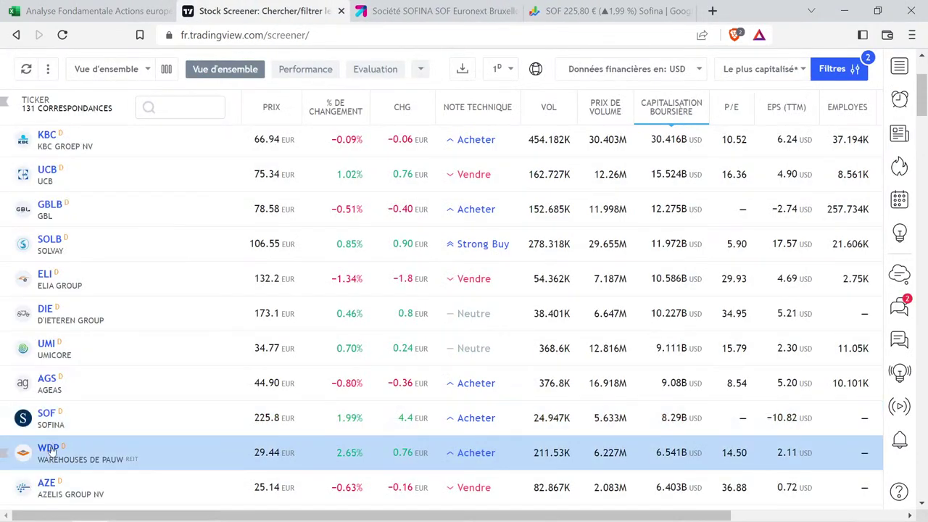
pyautogui.click(51, 449)
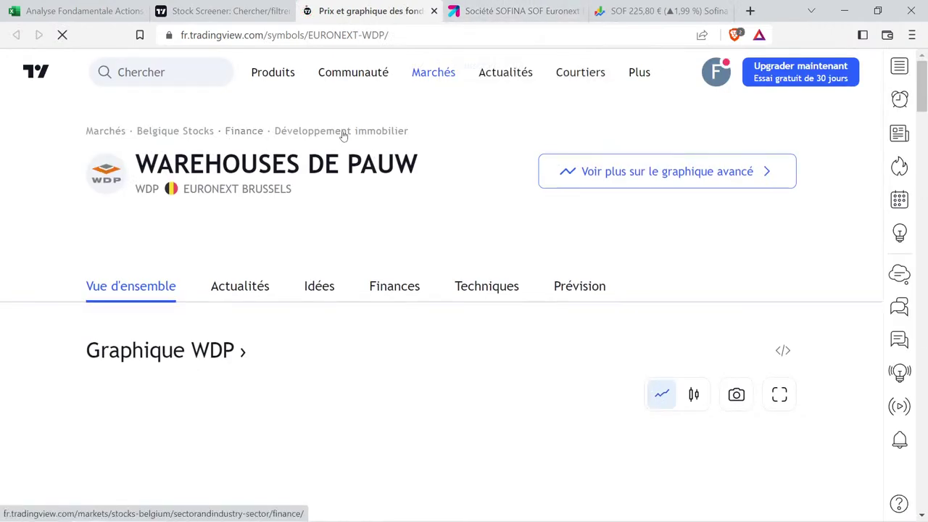
# Search Boursorama for wdp, open the Euronext Bruxelles quote page and check its key figures, including PEA eligibility.
pyautogui.click(510, 10)
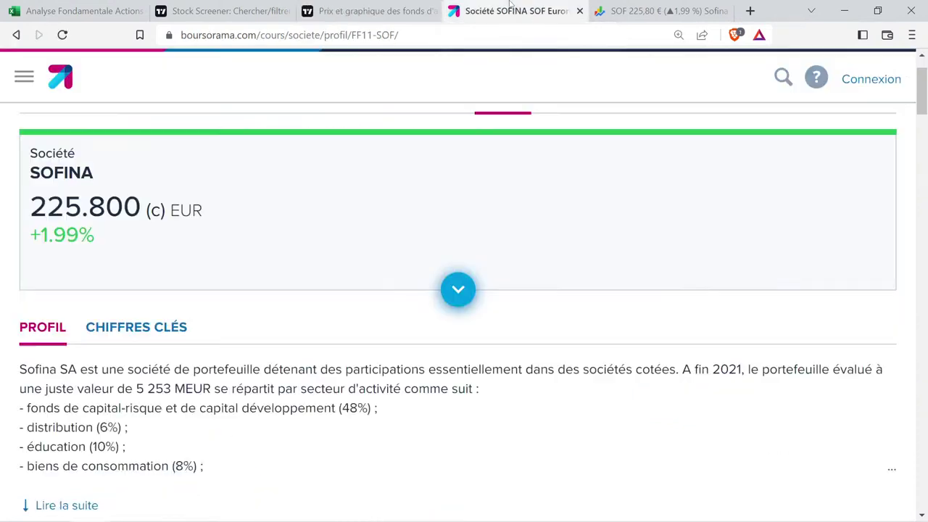
pyautogui.click(782, 79)
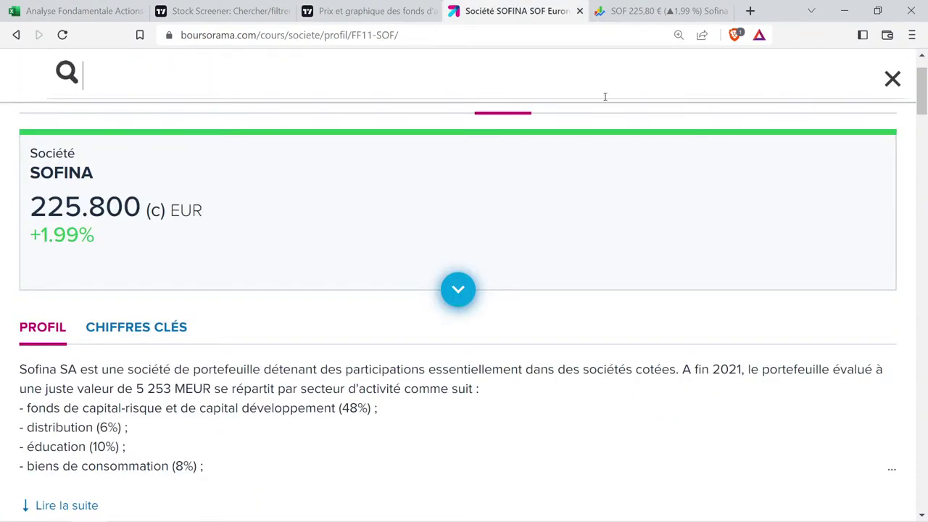
pyautogui.write('wdp')
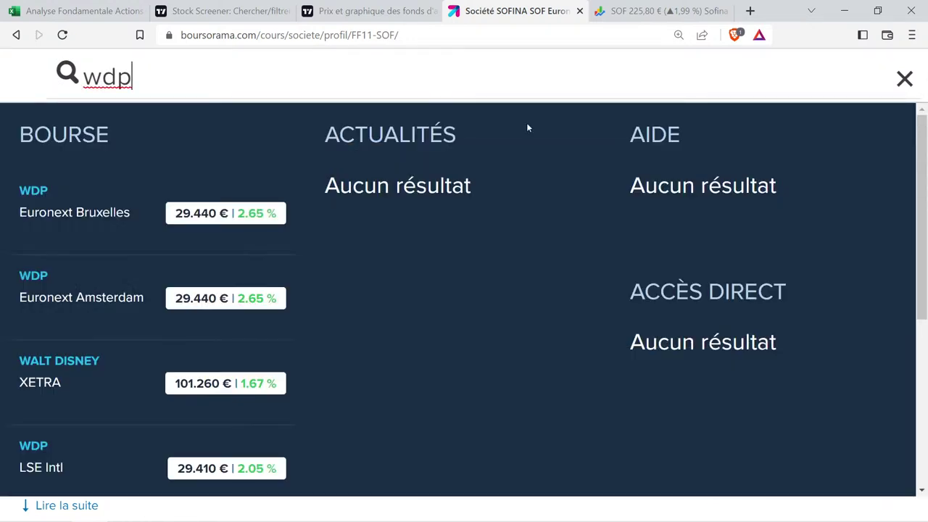
pyautogui.click(111, 226)
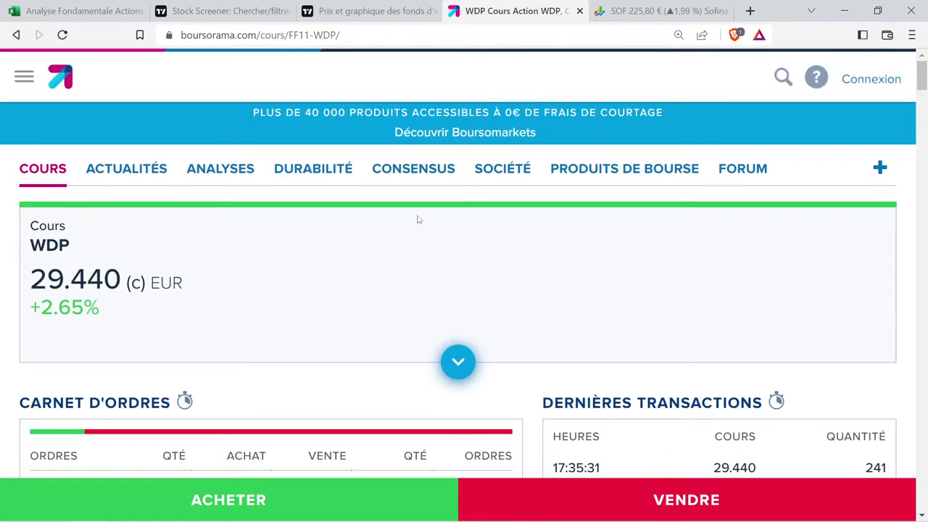
pyautogui.hotkey('ctrl', '-')
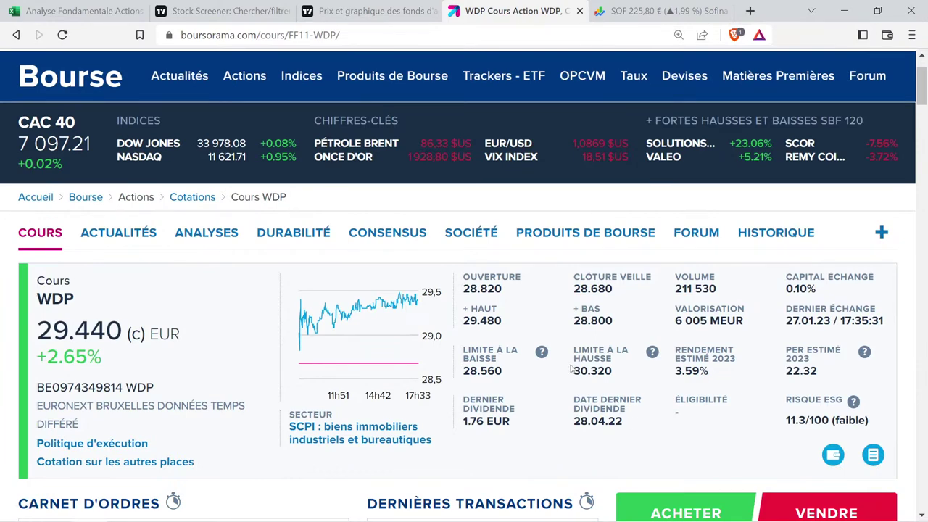
pyautogui.hotkey('ctrl', '+')
pyautogui.scroll(1, 571, 369)
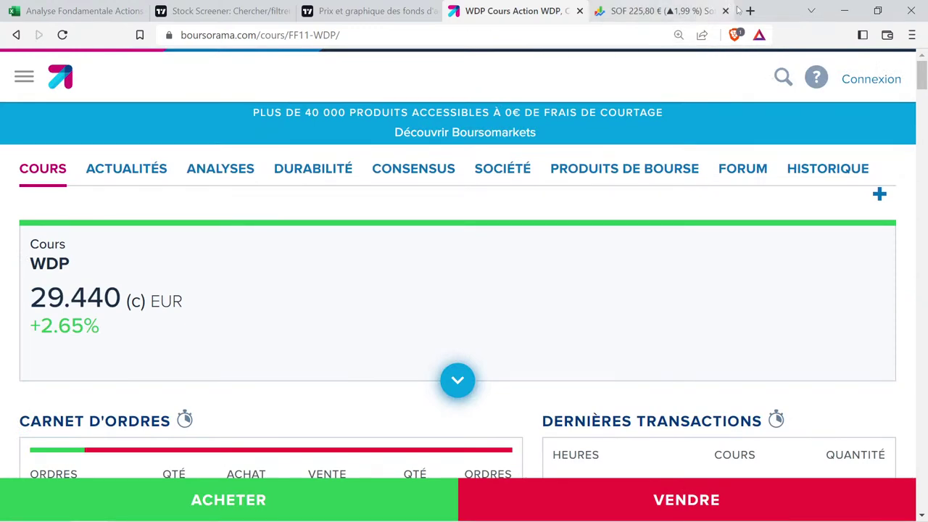
# Search the web in a new tab for "warehouses de pauw pea", checking the company name's spelling on its TradingView page.
pyautogui.hotkey('ctrl', 't')
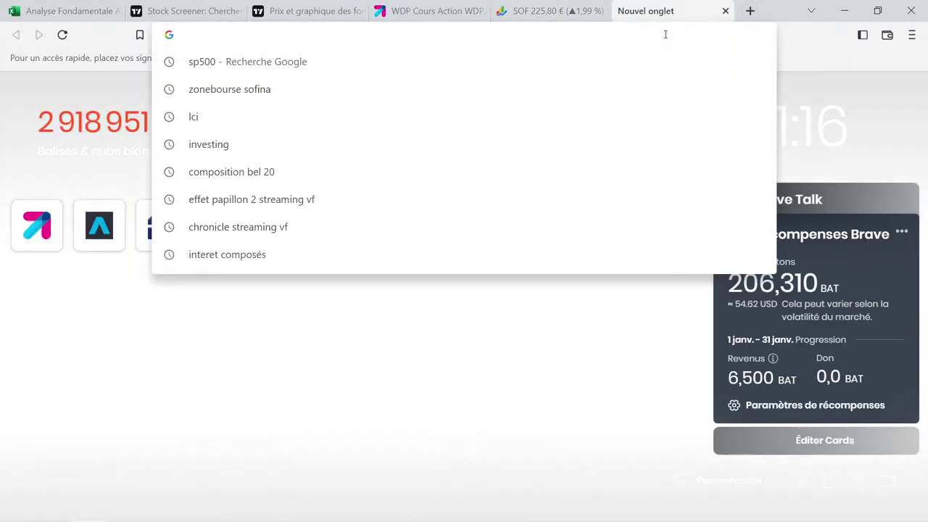
pyautogui.write('warehouses ')
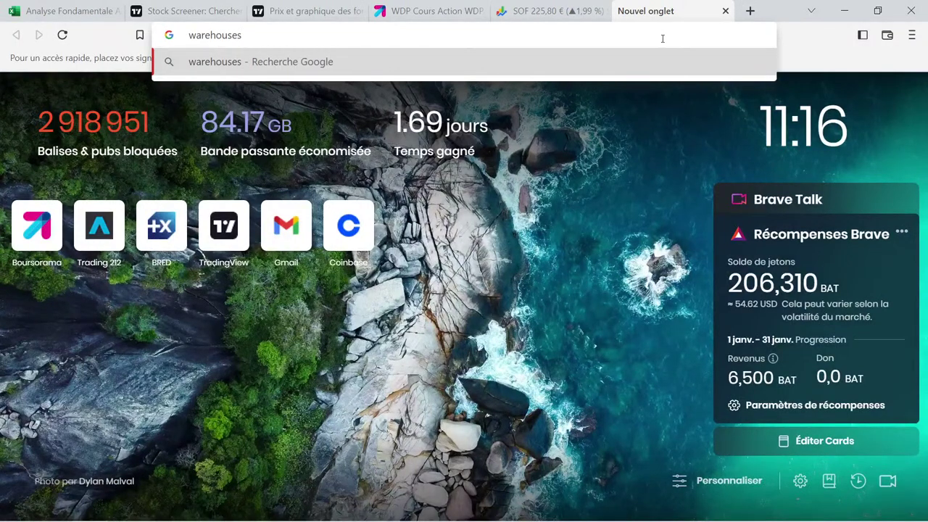
pyautogui.write('de paw')
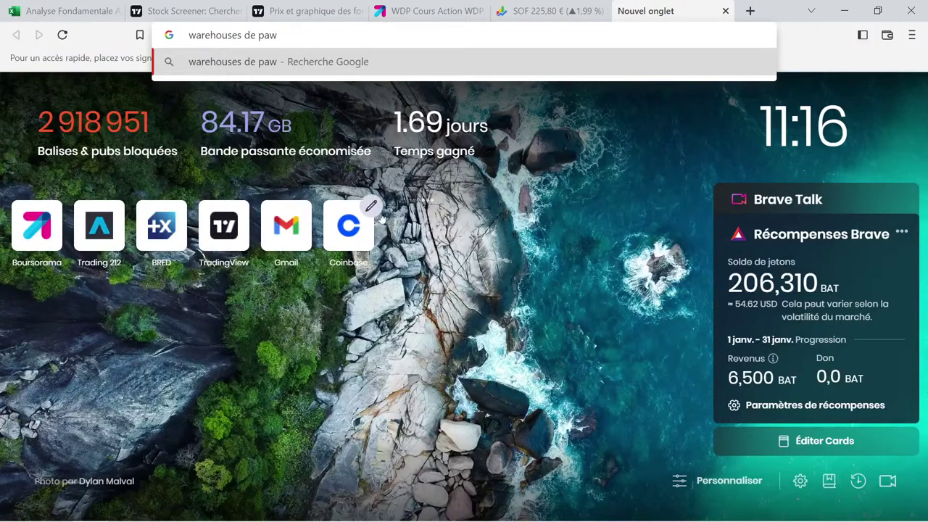
pyautogui.click(402, 11)
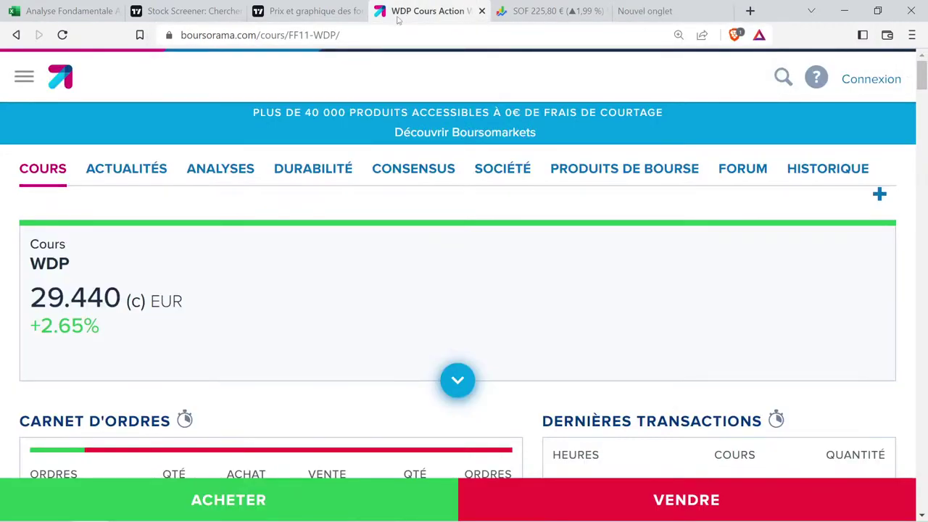
pyautogui.click(332, 7)
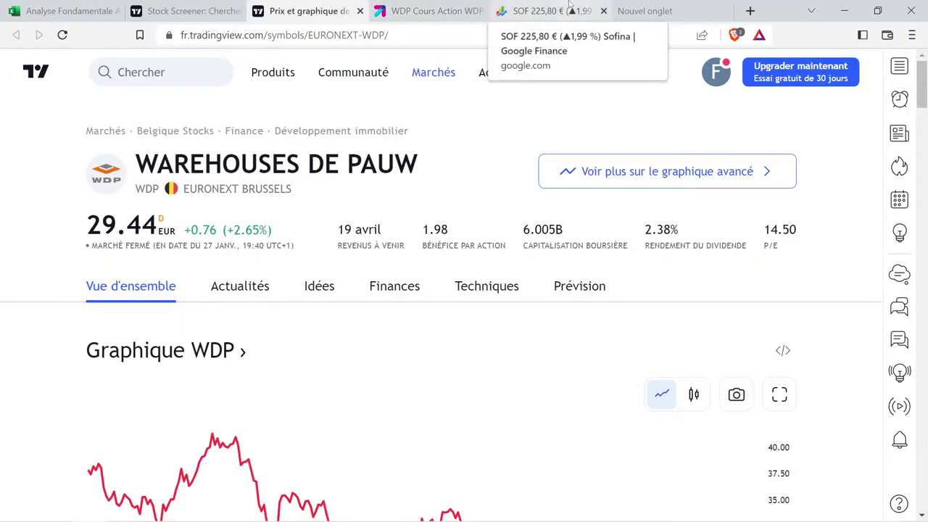
pyautogui.click(654, 9)
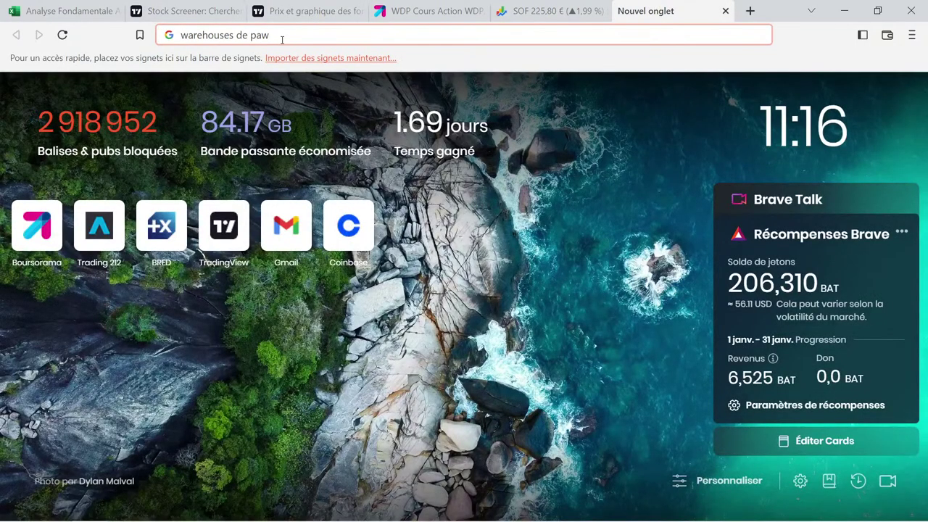
pyautogui.write('uw')
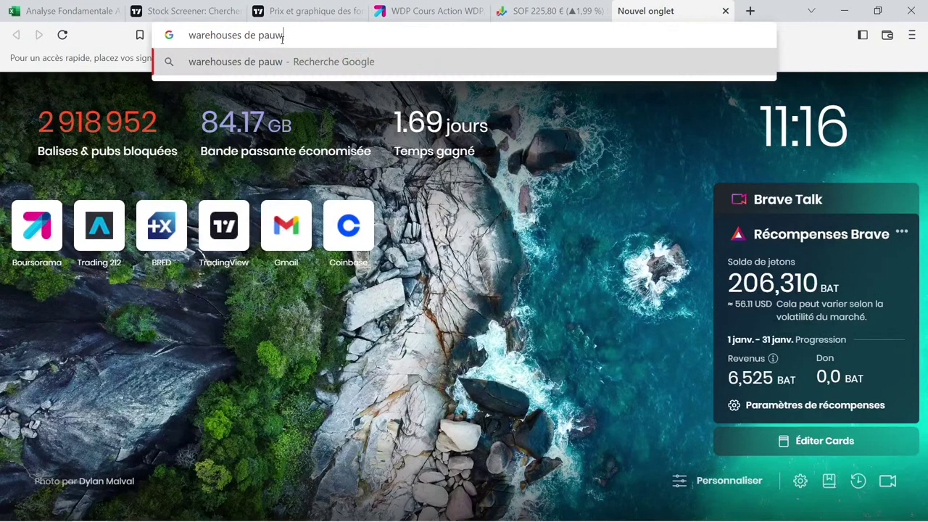
pyautogui.write(' pea')
pyautogui.press('Return')
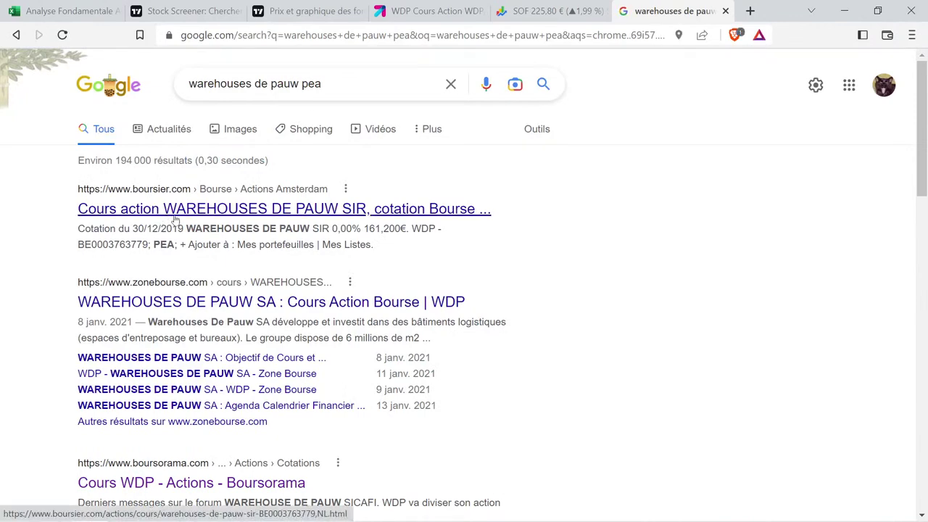
# Look through the search results for PEA eligibility and examine the Warehouses de Pauw page on Bourse Direct.
pyautogui.scroll(-3, 174, 219)
pyautogui.scroll(-2, 174, 221)
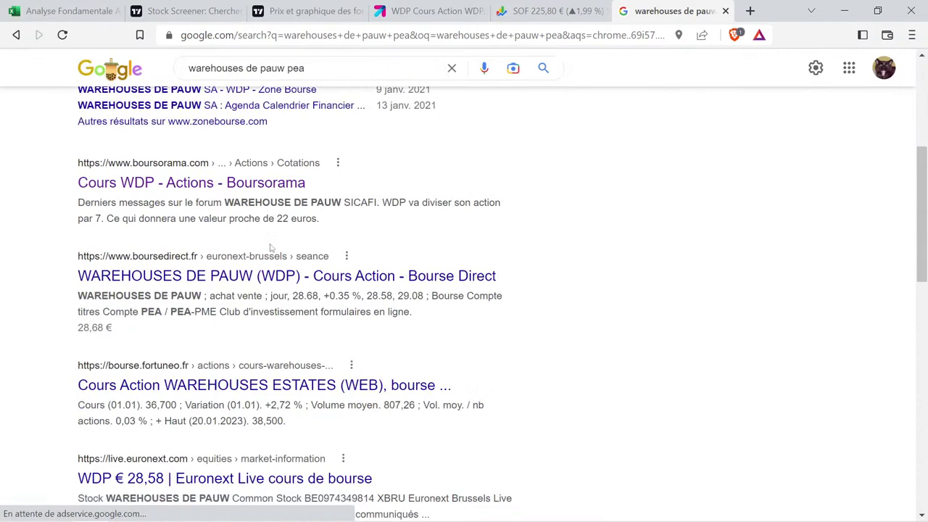
pyautogui.scroll(-2, 268, 221)
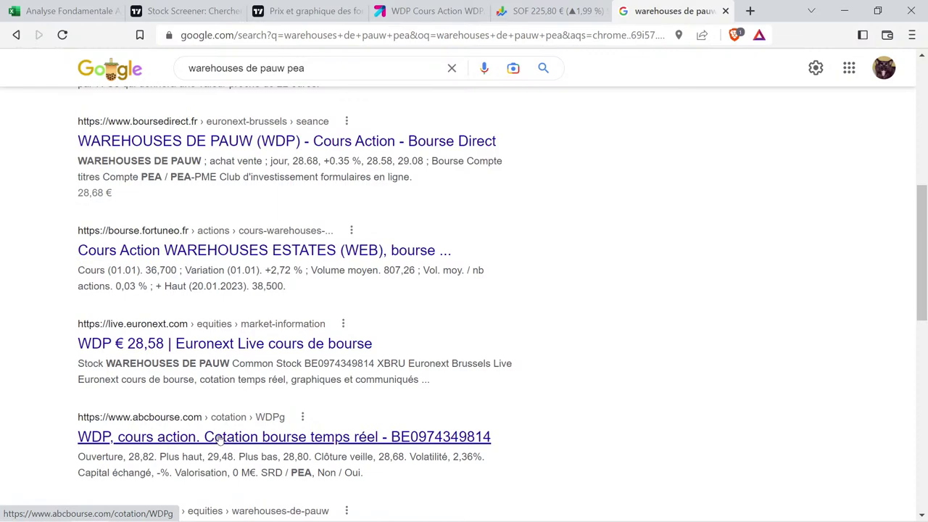
pyautogui.scroll(-2, 220, 443)
pyautogui.scroll(2, 204, 353)
pyautogui.scroll(1, 204, 354)
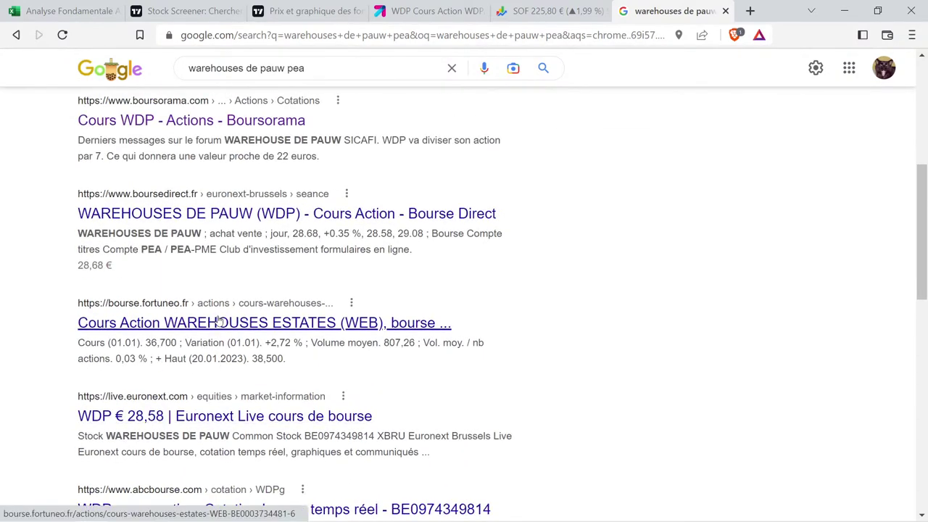
pyautogui.click(219, 214)
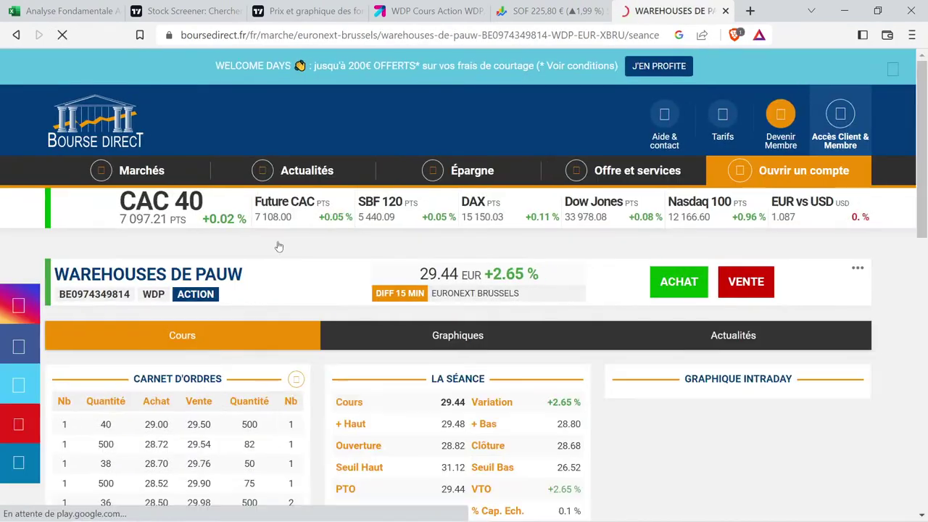
pyautogui.moveTo(305, 286); pyautogui.dragTo(291, 298)
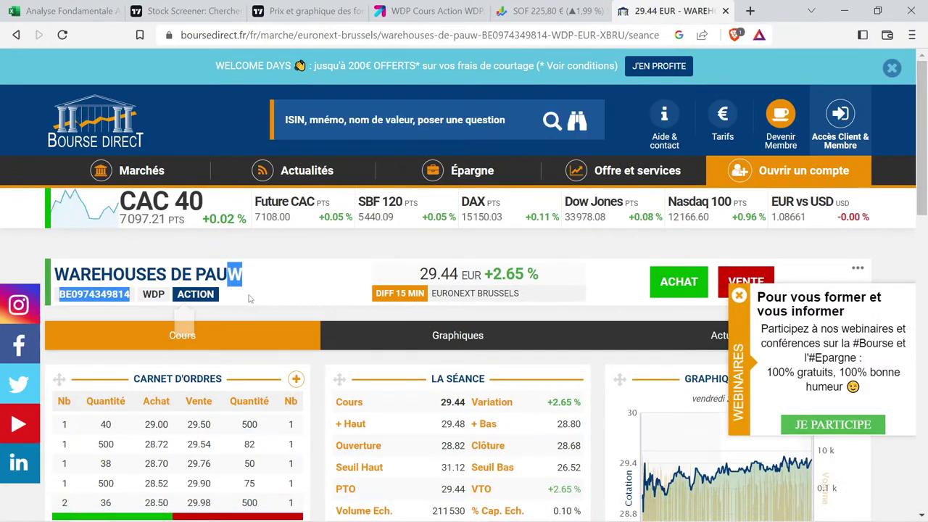
# Go back to the results, check the PEA and PEA-PME eligibility on Fortuneo's Warehouses Estates page, and close that tab.
pyautogui.click(17, 37)
pyautogui.scroll(-1, 199, 338)
pyautogui.click(202, 340)
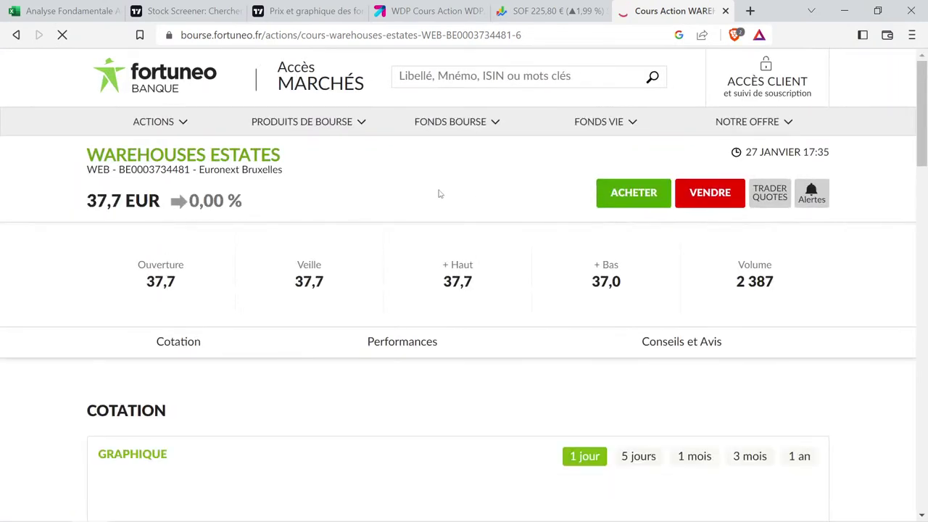
pyautogui.scroll(-3, 437, 194)
pyautogui.scroll(-4, 410, 198)
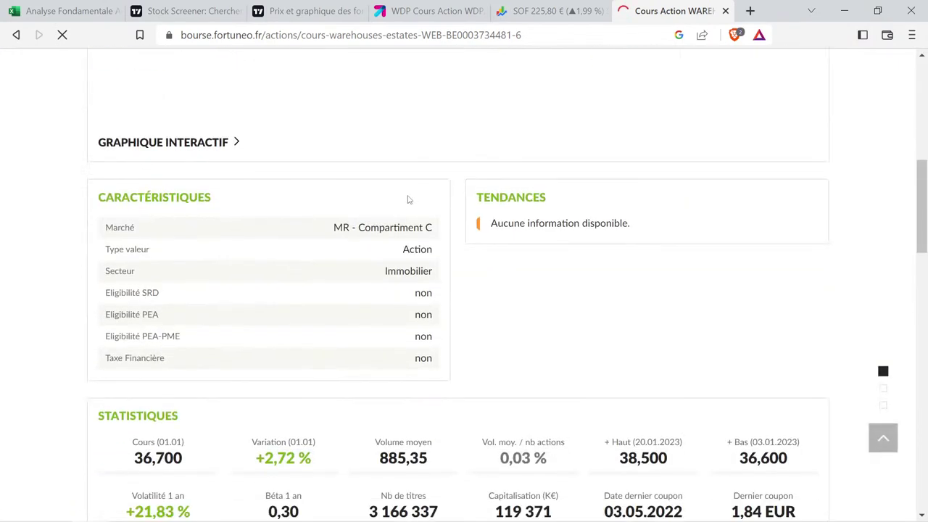
pyautogui.moveTo(127, 315); pyautogui.dragTo(437, 313)
pyautogui.moveTo(158, 337); pyautogui.dragTo(437, 336)
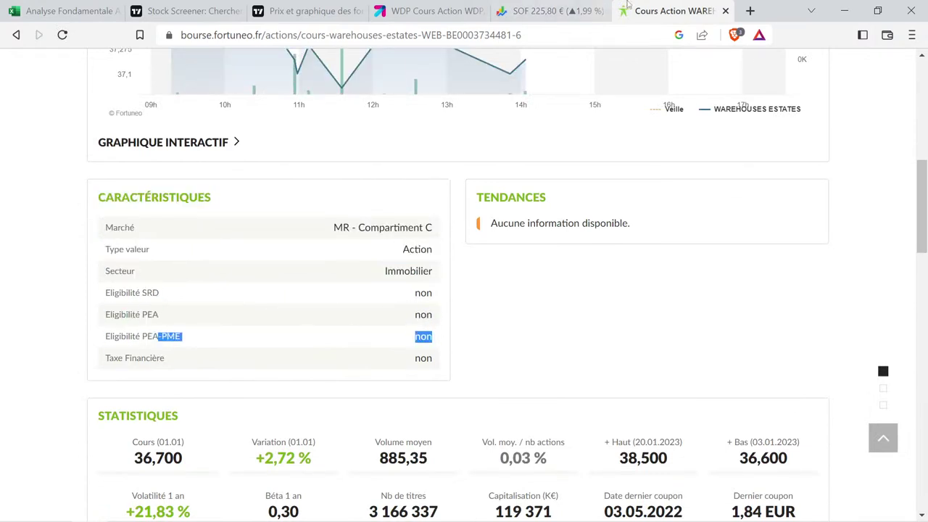
pyautogui.click(724, 11)
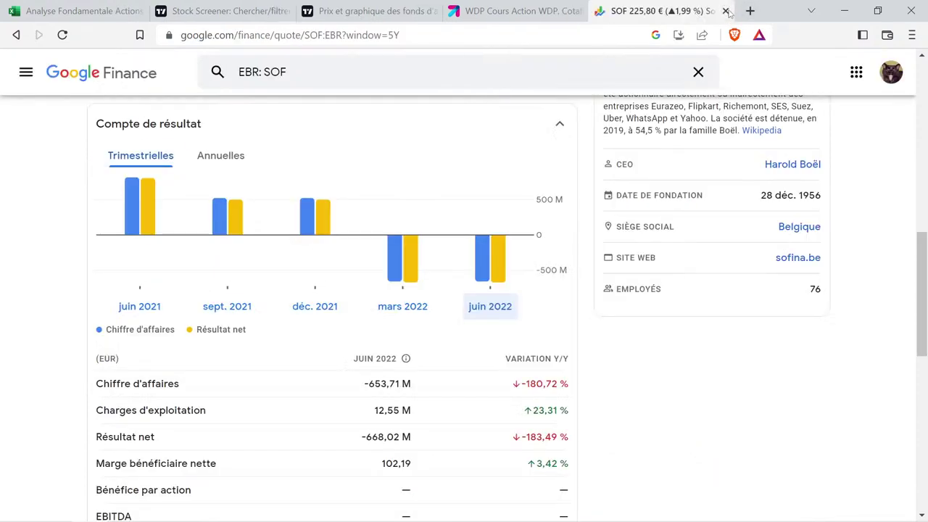
# Open WDP's company profile on Boursorama and expand its full business description.
pyautogui.click(486, 14)
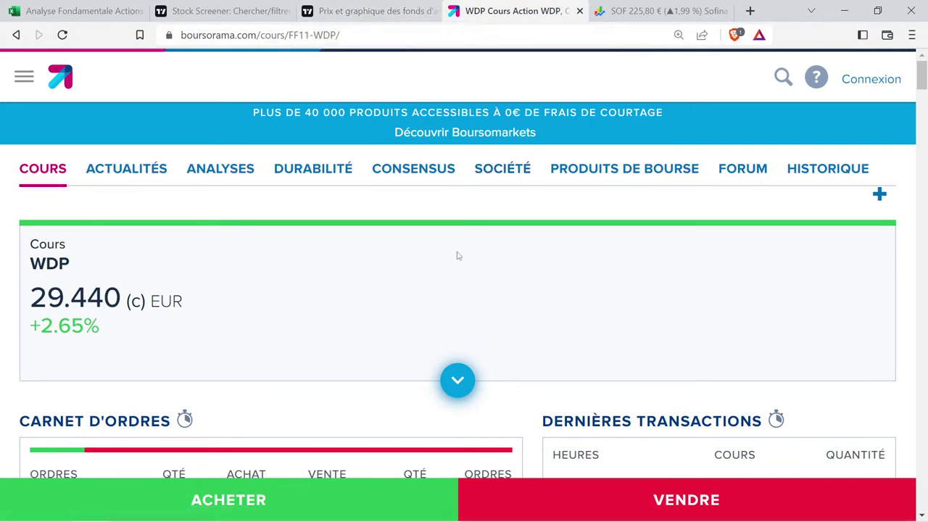
pyautogui.click(507, 183)
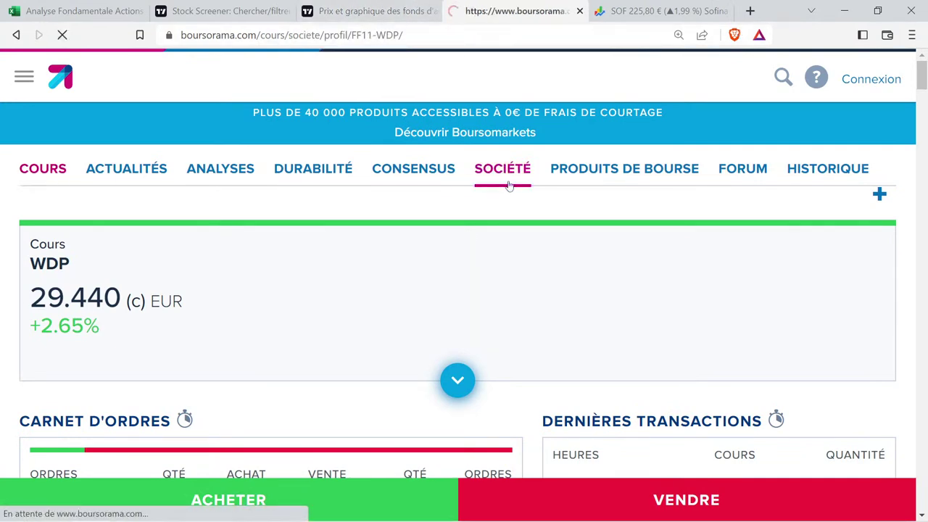
pyautogui.scroll(-3, 344, 271)
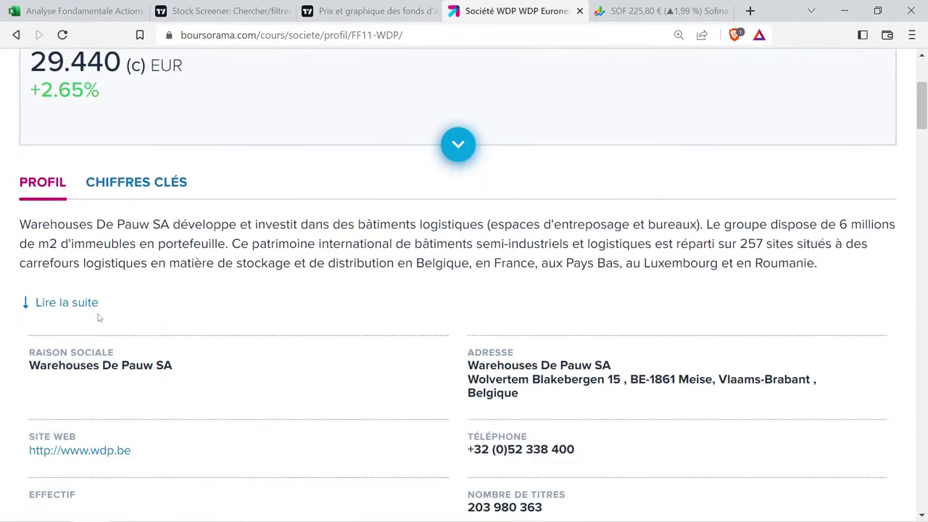
pyautogui.click(96, 309)
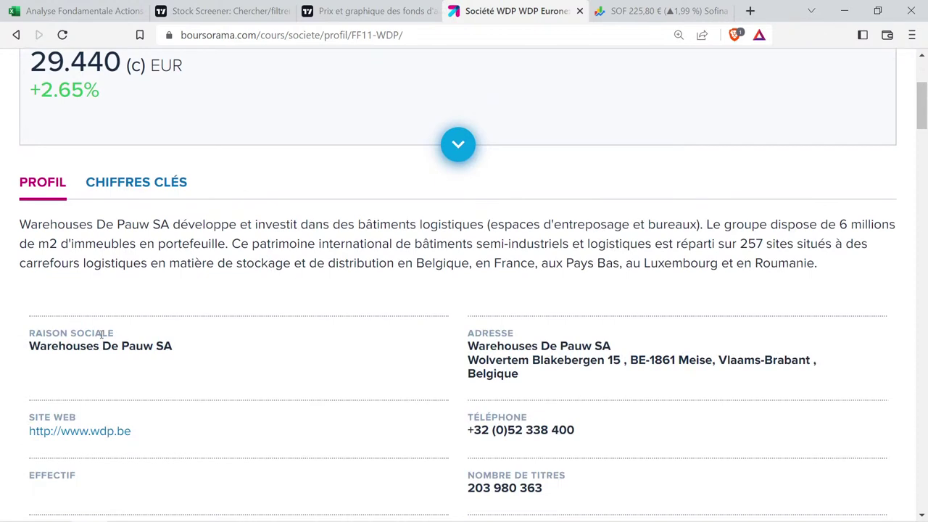
# Read WDP's business description, examining its logistics buildings, property portfolio, number of sites and countries of operation.
pyautogui.moveTo(187, 225); pyautogui.dragTo(494, 216)
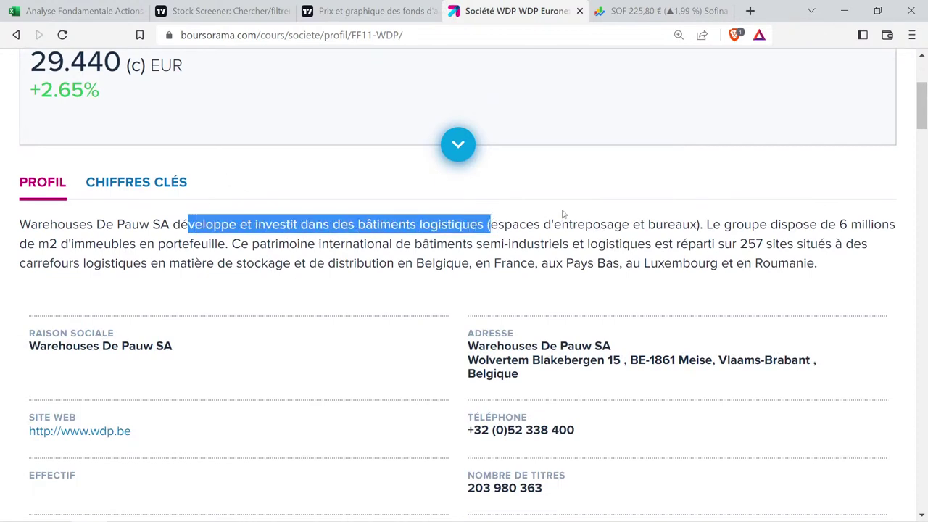
pyautogui.moveTo(551, 225); pyautogui.dragTo(232, 244)
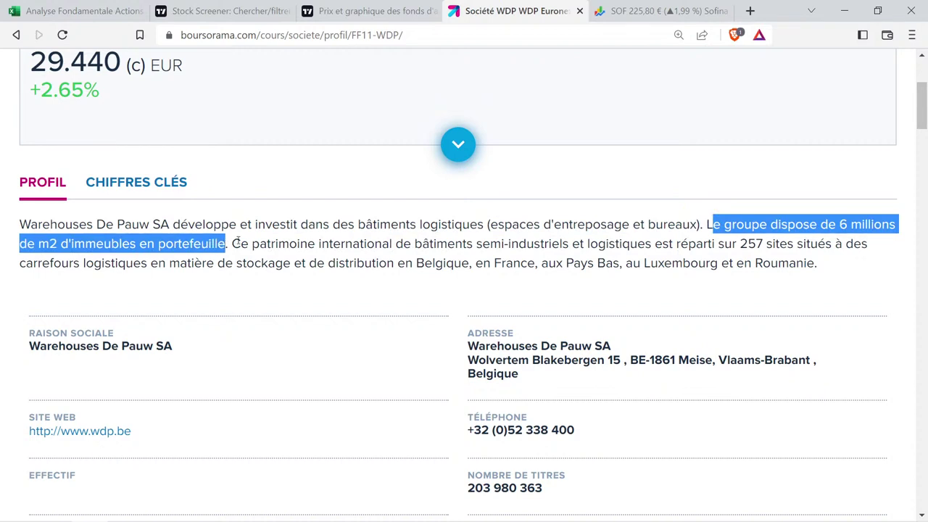
pyautogui.moveTo(241, 244); pyautogui.dragTo(716, 245)
pyautogui.click(813, 261)
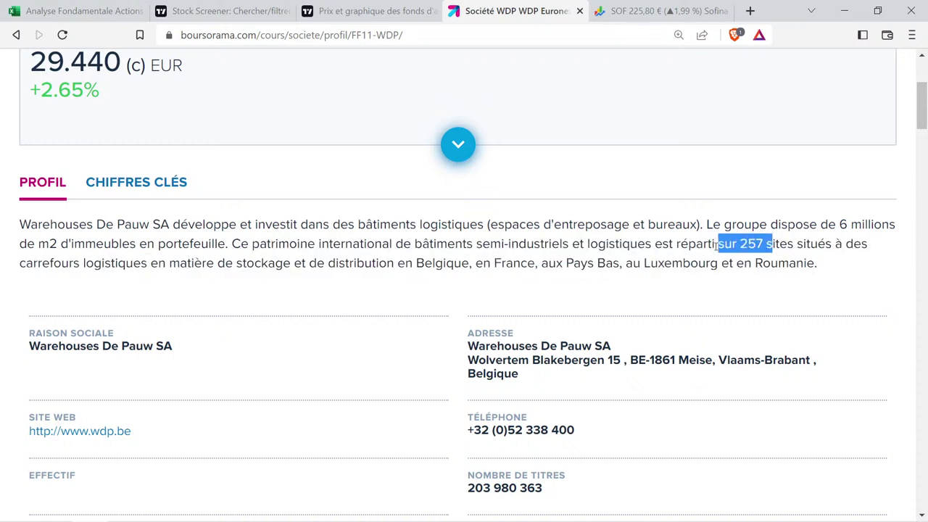
pyautogui.moveTo(803, 264); pyautogui.dragTo(404, 267)
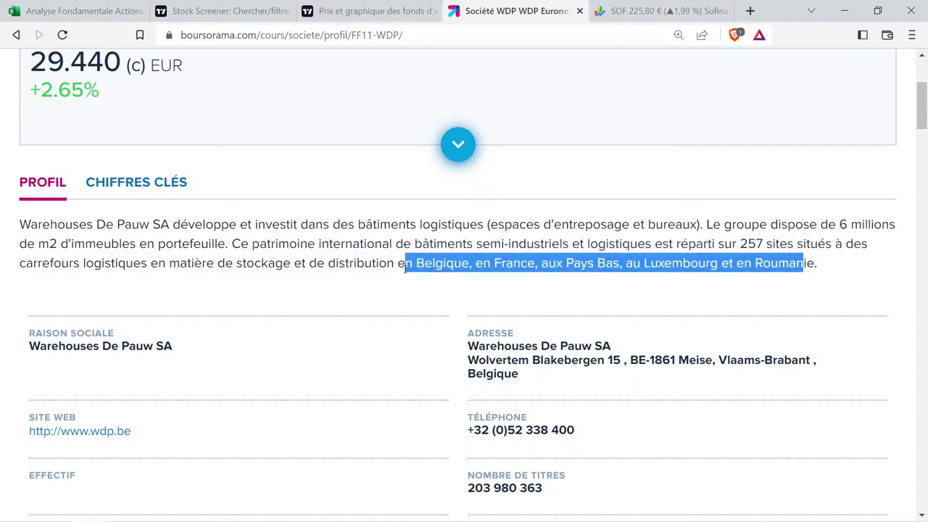
pyautogui.moveTo(771, 229); pyautogui.dragTo(226, 245)
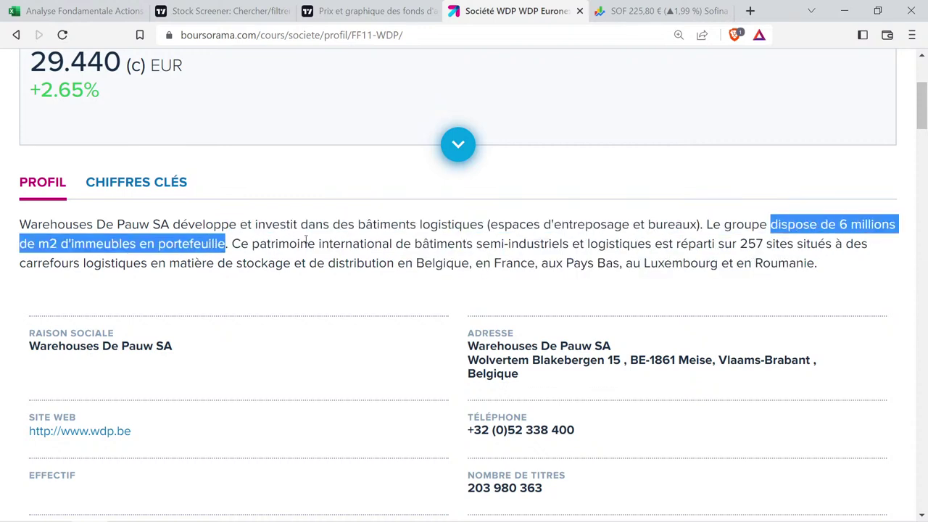
pyautogui.moveTo(491, 224); pyautogui.dragTo(708, 224)
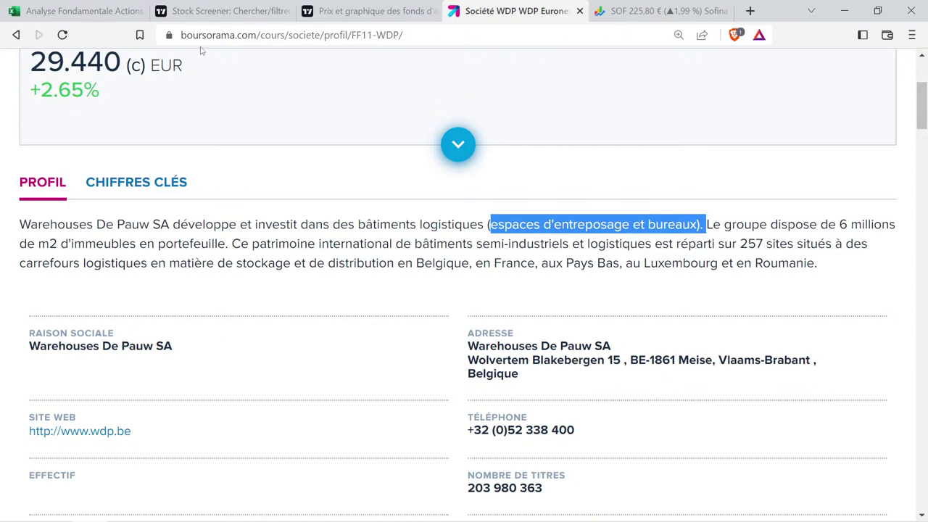
# Check WDP's sector on TradingView and copy the Finance cell from SOFINA's row into Warehouses de Pauw's Business cell.
pyautogui.click(365, 6)
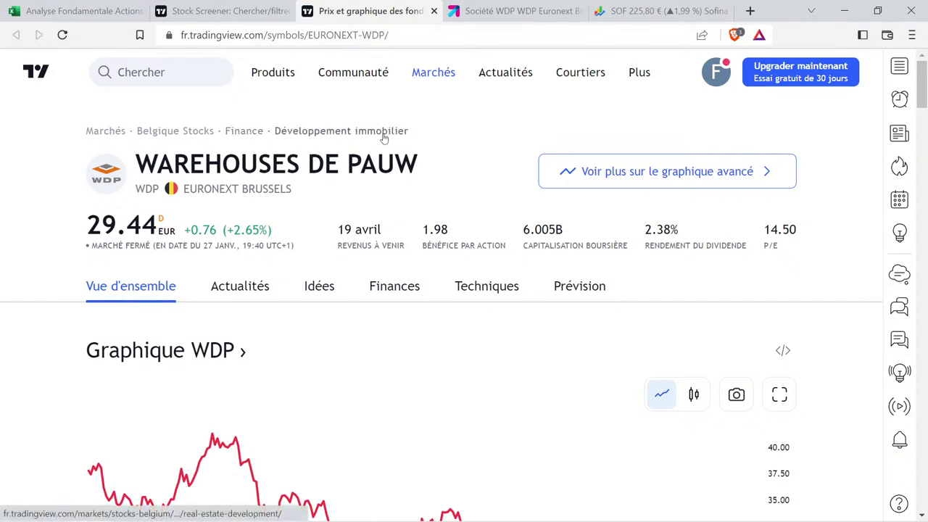
pyautogui.click(98, 5)
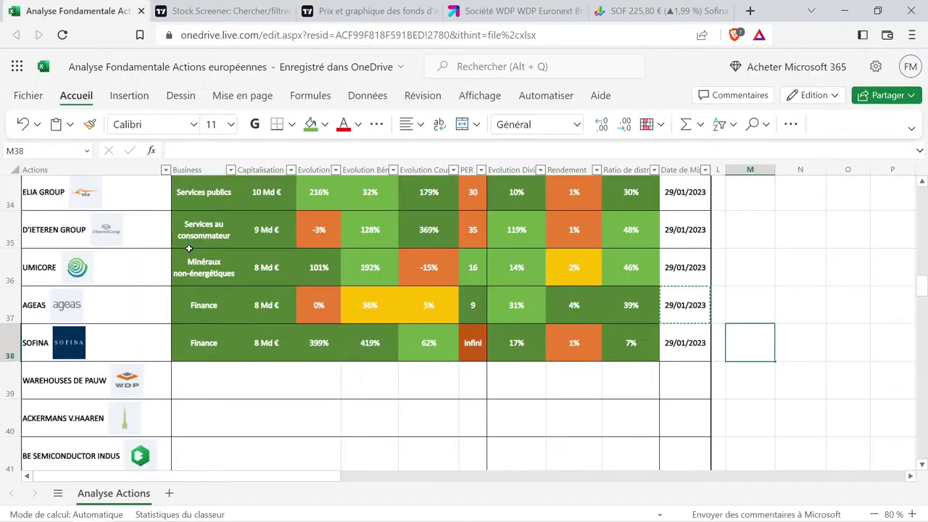
pyautogui.click(206, 333)
pyautogui.hotkey('ctrl', 'c')
pyautogui.click(217, 375)
pyautogui.hotkey('ctrl', 'v')
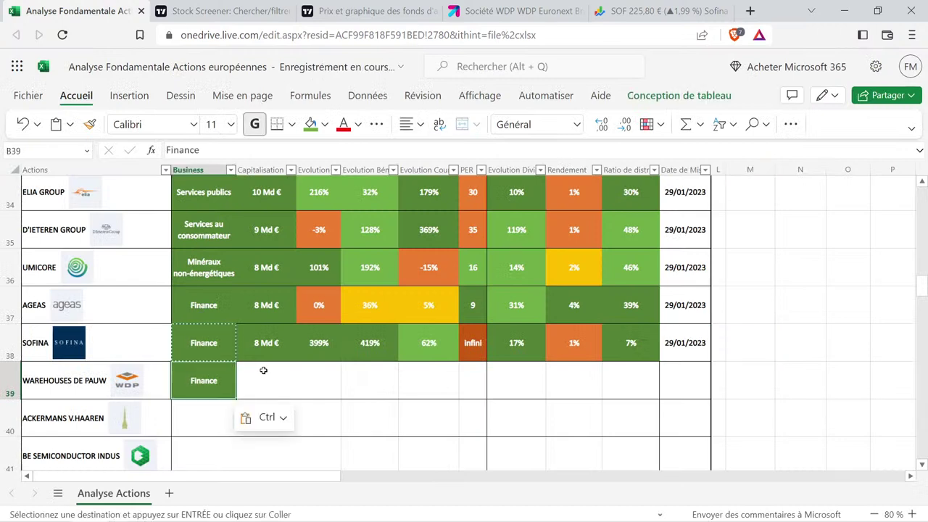
# Check WDP's market capitalisation on TradingView, then copy SOFINA's capitalisation cell into Warehouses de Pauw's row and change it to 6 Md €.
pyautogui.click(263, 366)
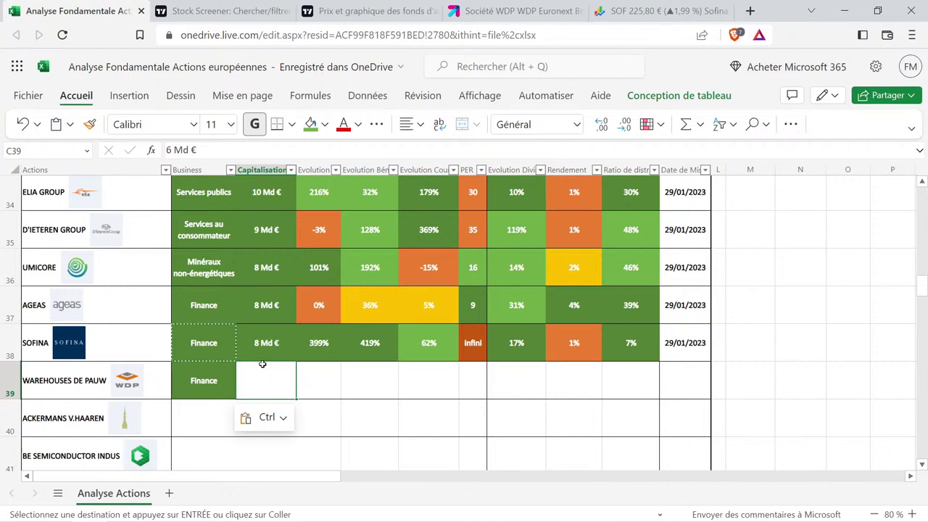
pyautogui.click(389, 15)
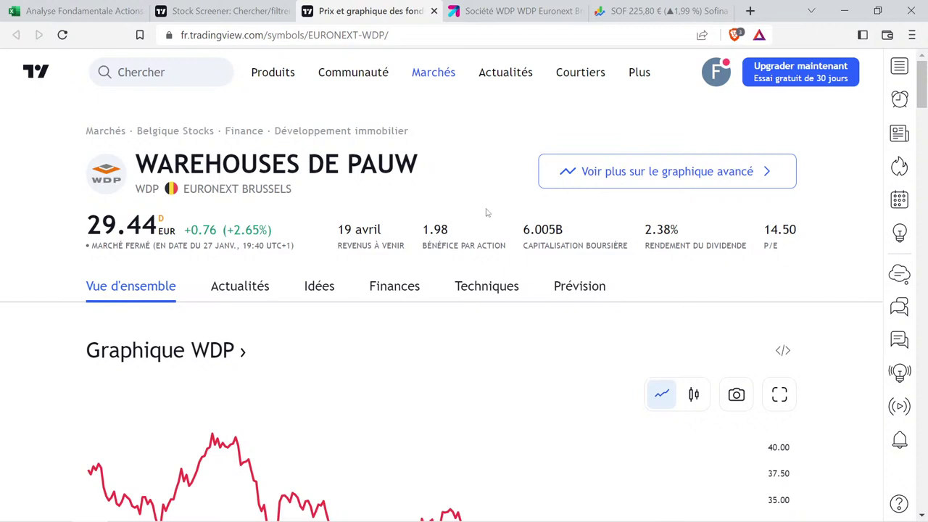
pyautogui.click(135, 11)
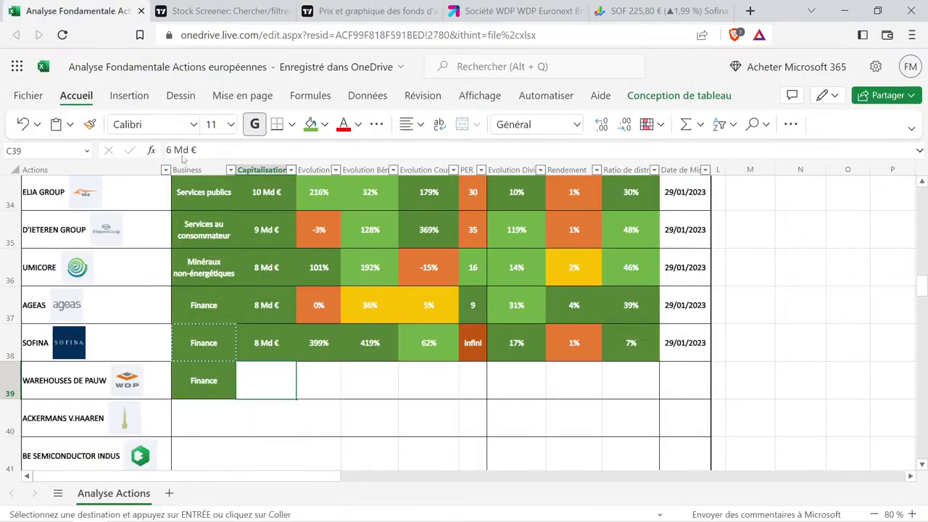
pyautogui.click(286, 353)
pyautogui.hotkey('ctrl', 'c')
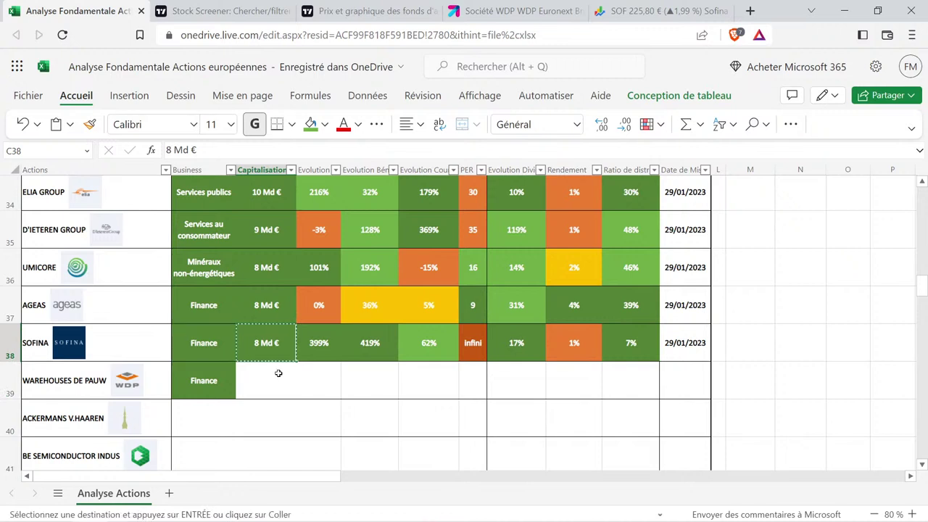
pyautogui.click(278, 374)
pyautogui.hotkey('ctrl', 'v')
pyautogui.doubleClick(276, 378)
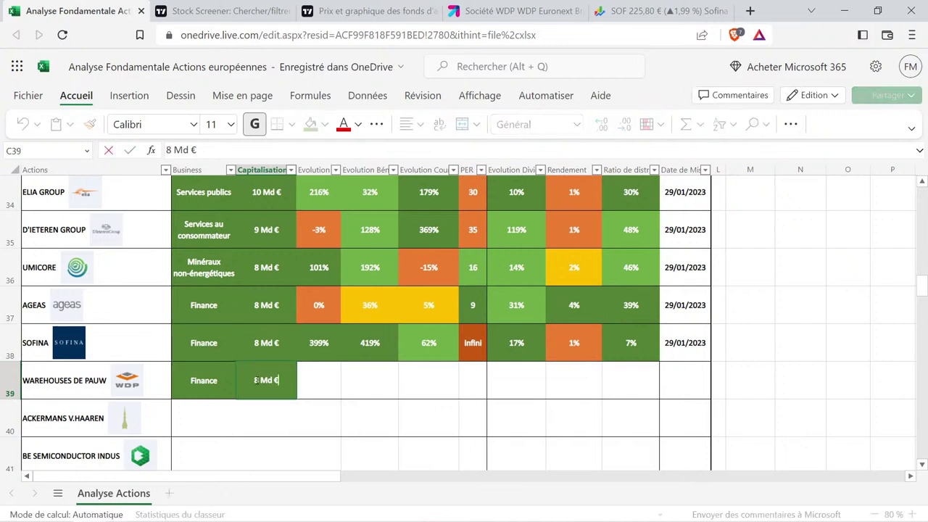
pyautogui.press('Home')
pyautogui.press('Delete')
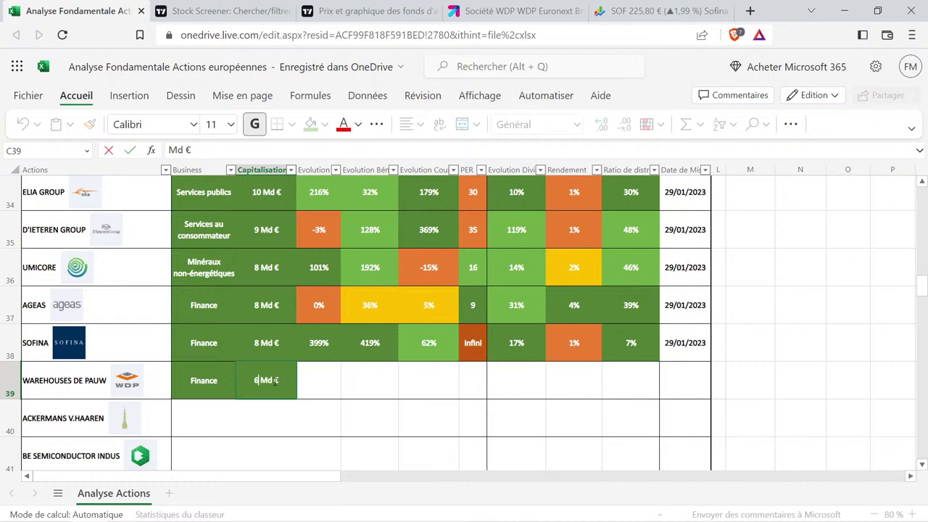
pyautogui.write('6')
pyautogui.press('Return')
# Select Warehouses de Pauw's revenue evolution cell and open WDP's income statement on TradingView with annual figures.
pyautogui.scroll(-2, 311, 333)
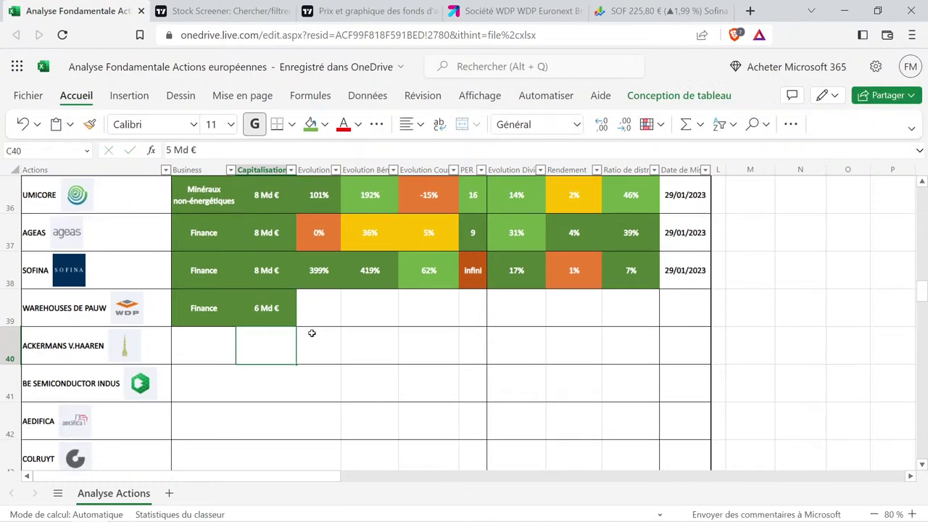
pyautogui.click(317, 314)
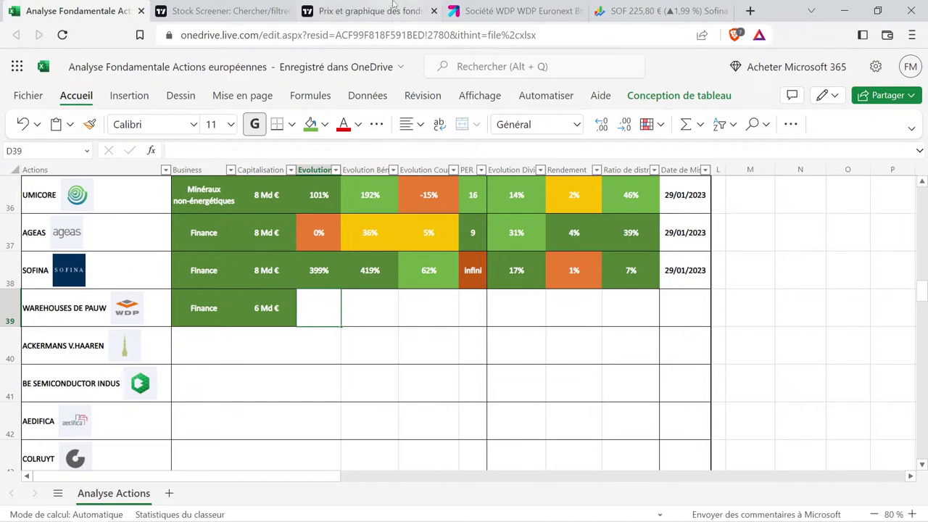
pyautogui.click(369, 10)
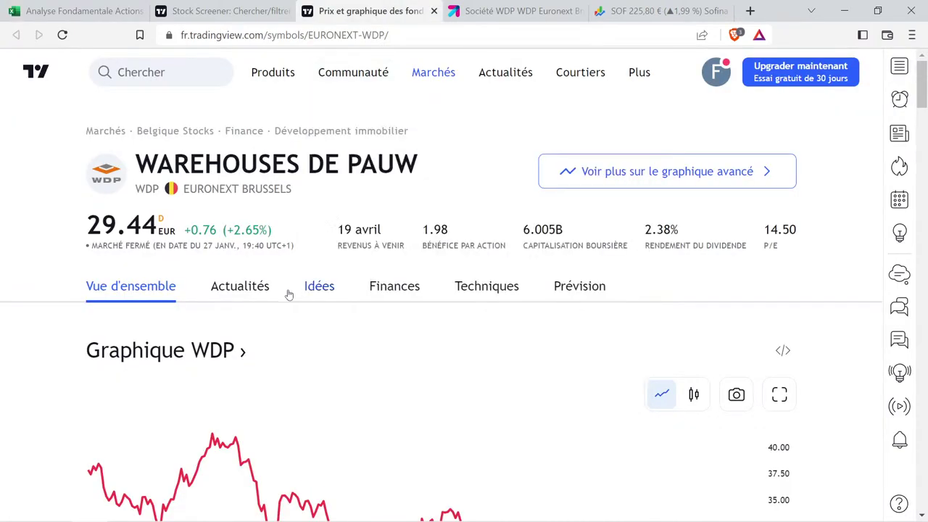
pyautogui.click(403, 292)
pyautogui.click(248, 394)
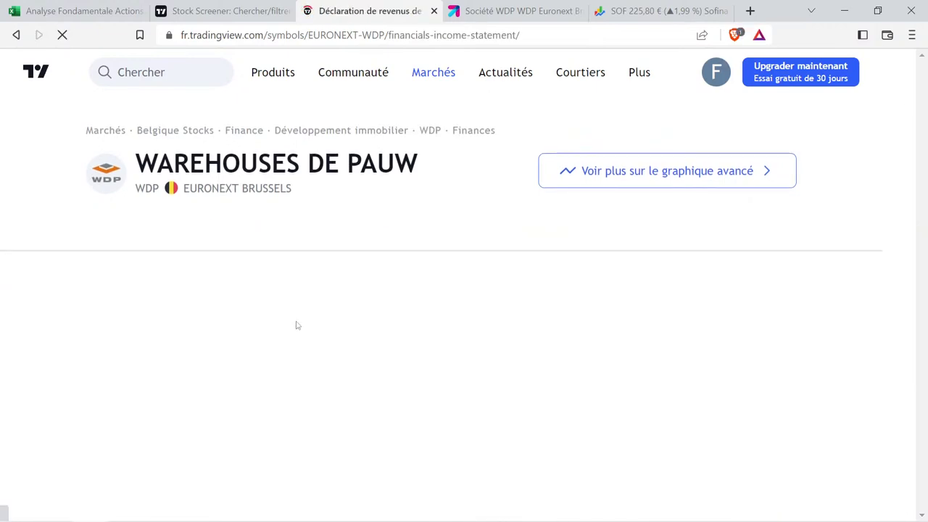
pyautogui.scroll(-3, 296, 321)
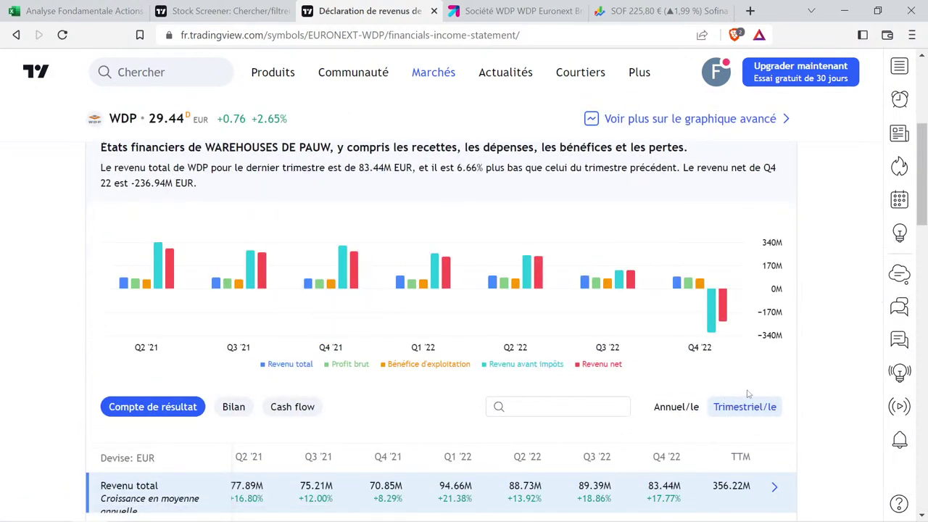
pyautogui.click(681, 406)
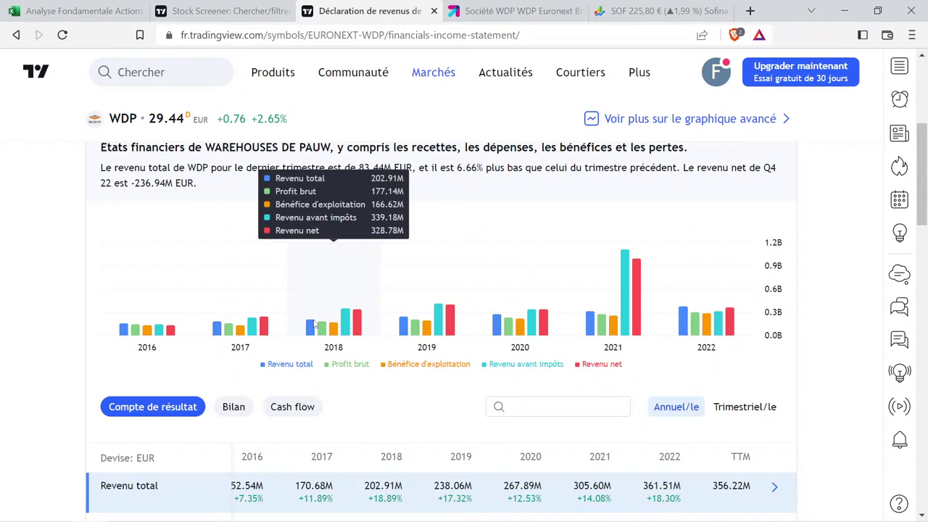
# Look up EBR: WDP on Google Finance and display Warehouses de Pauw's annual income statement.
pyautogui.click(638, 9)
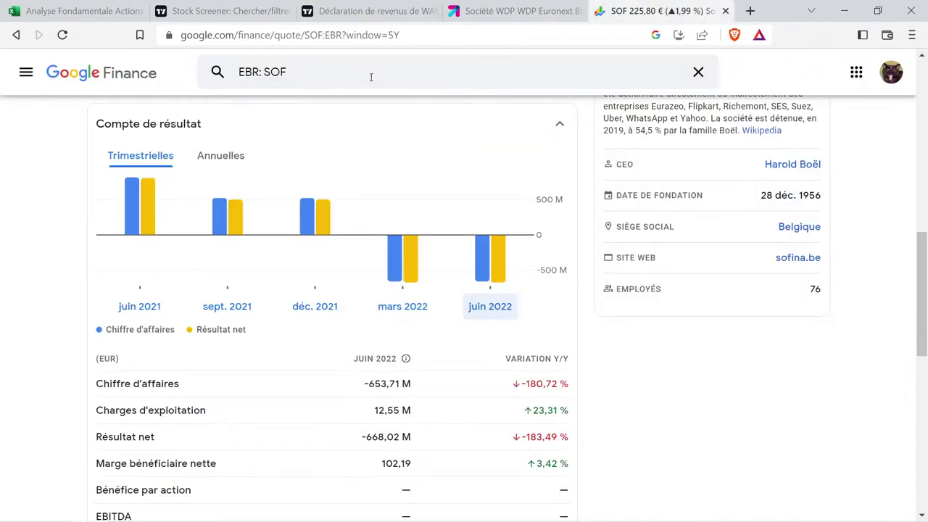
pyautogui.click(344, 78)
pyautogui.click(341, 70)
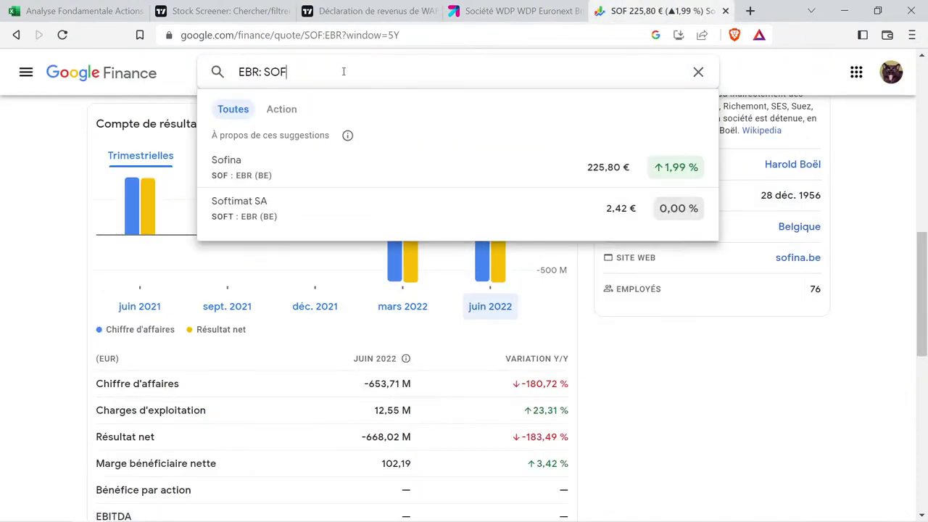
pyautogui.press('BackSpace')
pyautogui.press('BackSpace')
pyautogui.write('wdp')
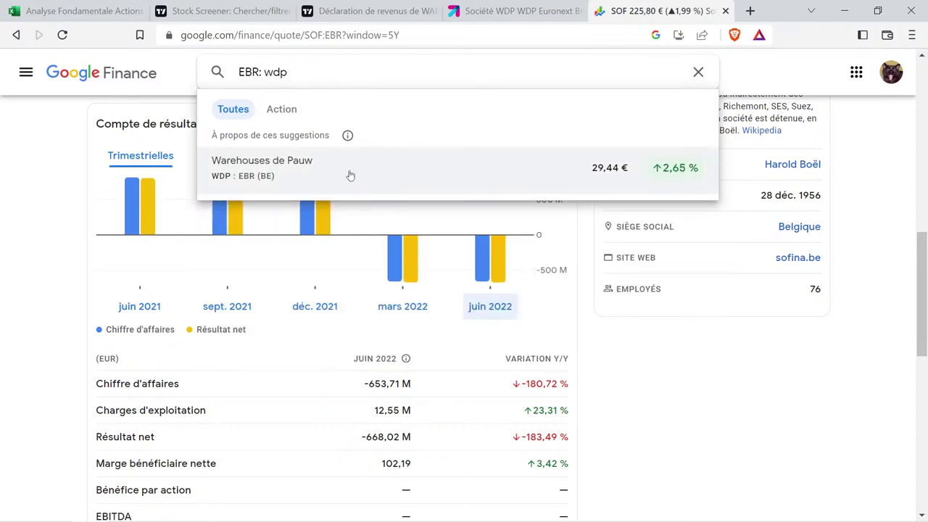
pyautogui.click(349, 173)
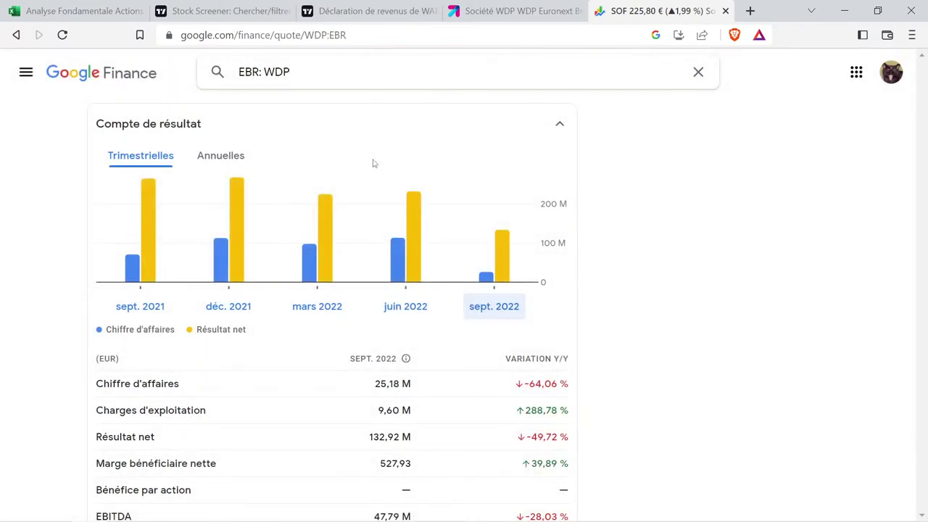
pyautogui.scroll(-9, 433, 250)
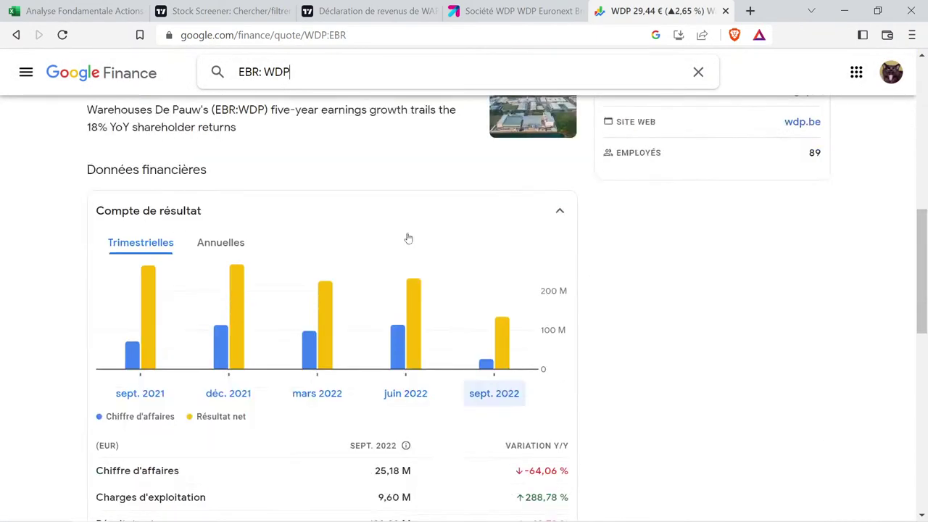
pyautogui.click(232, 156)
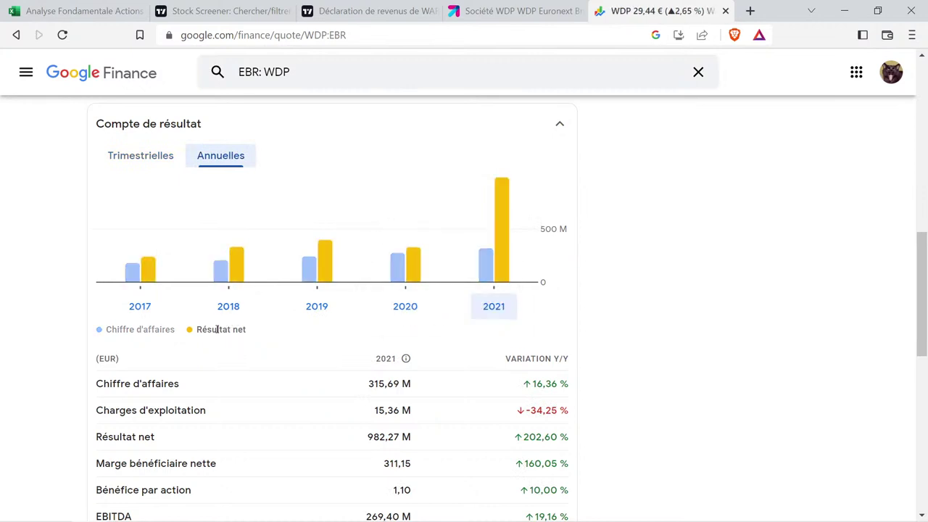
pyautogui.moveTo(528, 216)
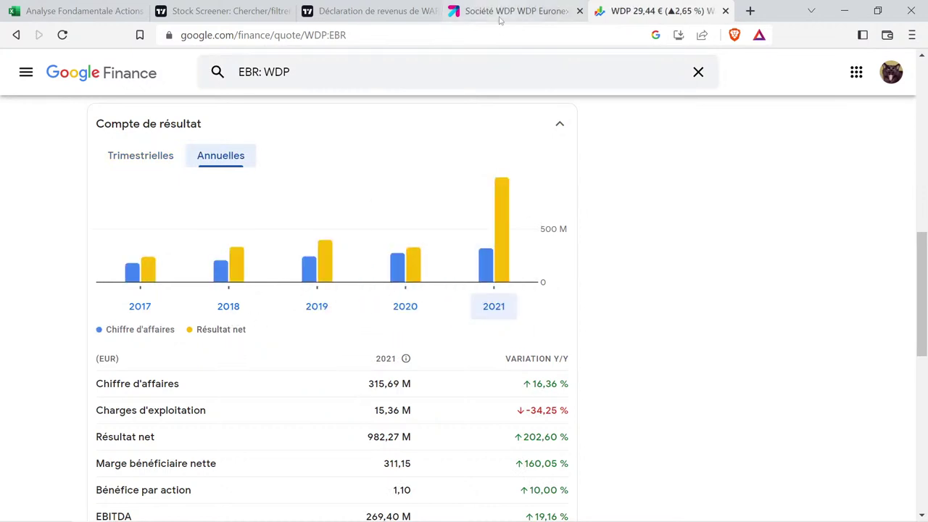
# Examine WDP's yearly total revenue and net income on TradingView's annual chart, comparing 2018 through 2022.
pyautogui.click(369, 11)
pyautogui.moveTo(433, 71)
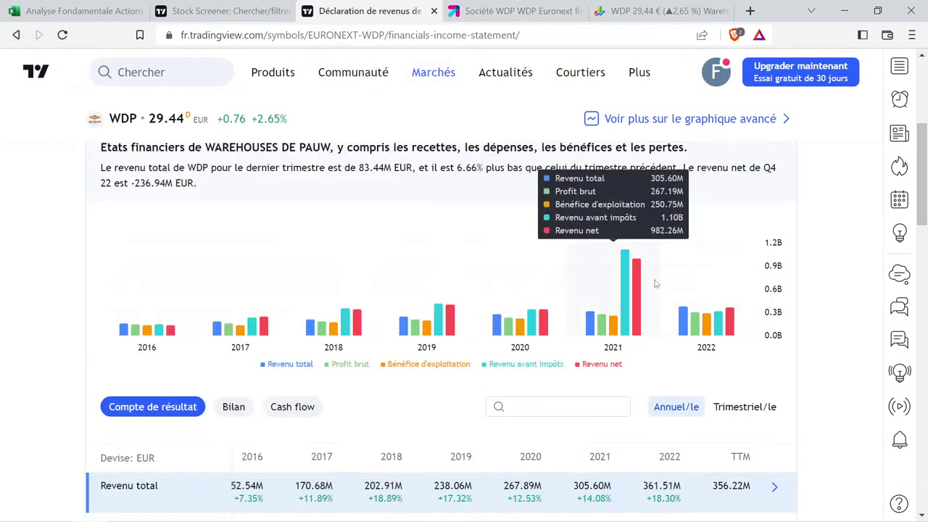
pyautogui.moveTo(498, 251)
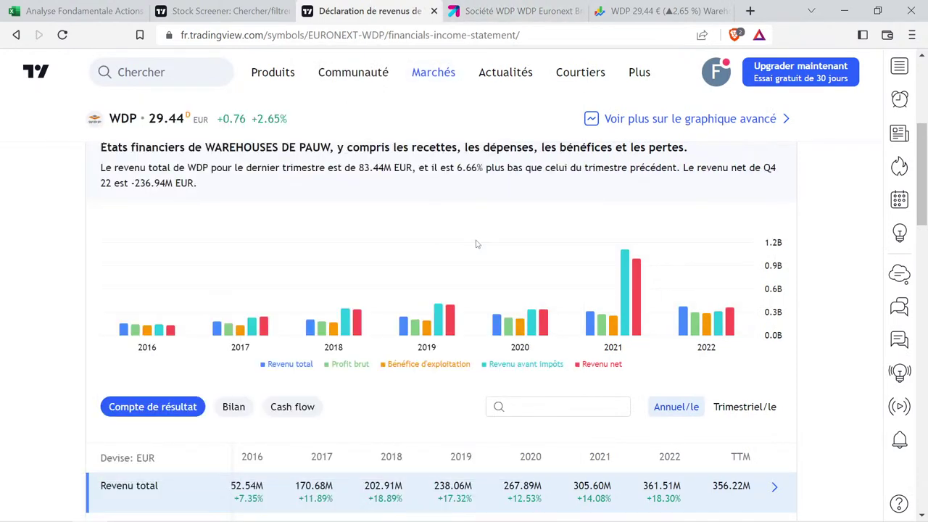
pyautogui.moveTo(398, 266)
pyautogui.moveTo(715, 310)
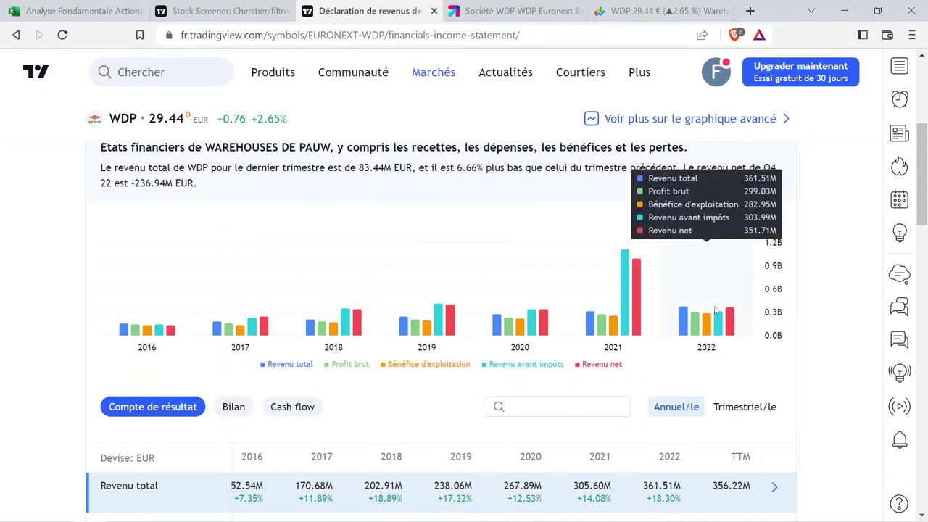
pyautogui.scroll(4, 449, 236)
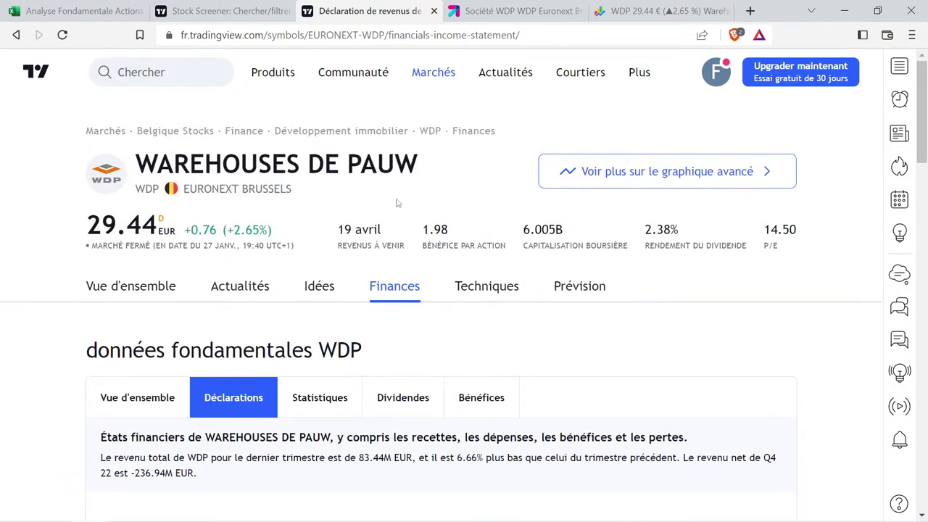
pyautogui.scroll(-5, 472, 199)
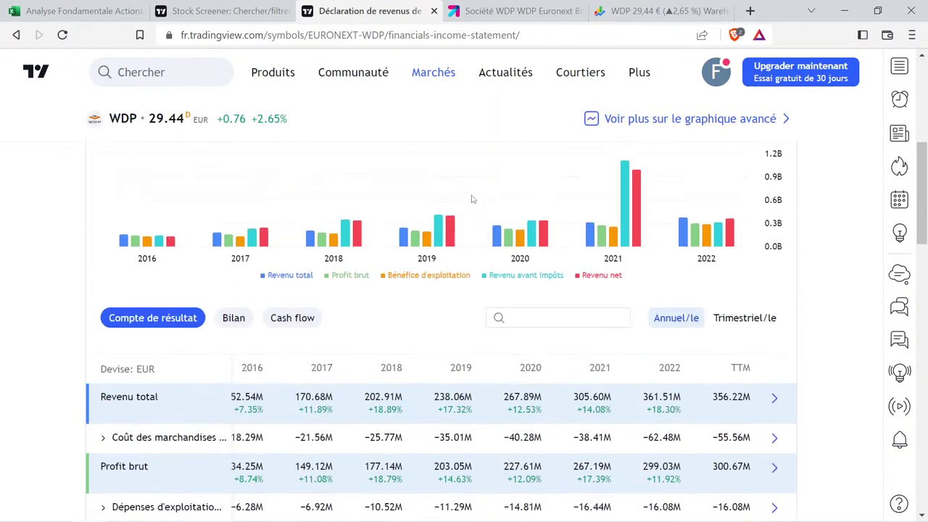
pyautogui.scroll(1, 471, 198)
pyautogui.moveTo(355, 306)
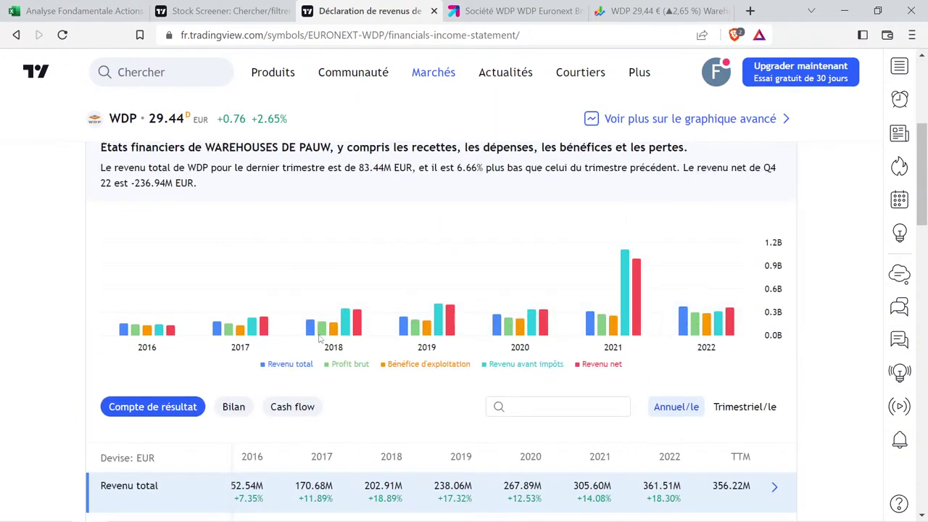
pyautogui.moveTo(314, 334)
pyautogui.moveTo(422, 330)
pyautogui.moveTo(517, 324)
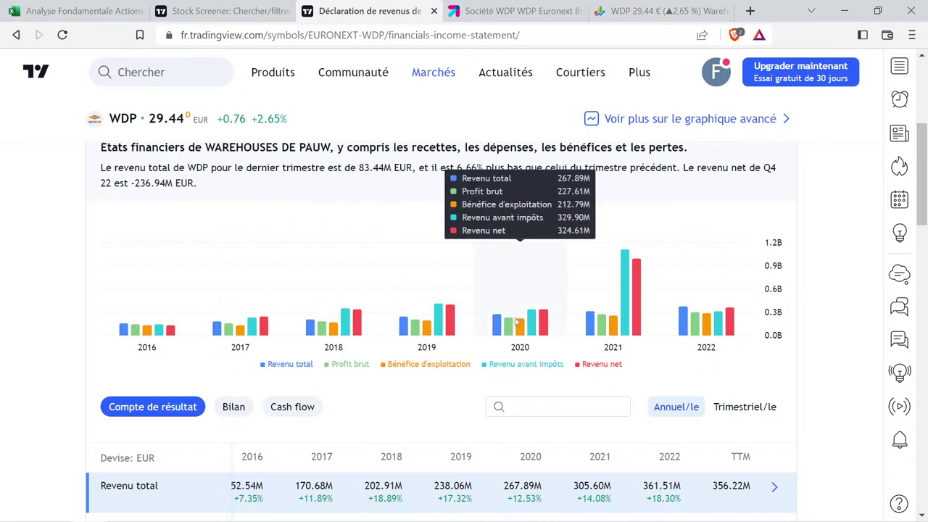
pyautogui.moveTo(606, 314)
pyautogui.moveTo(686, 324)
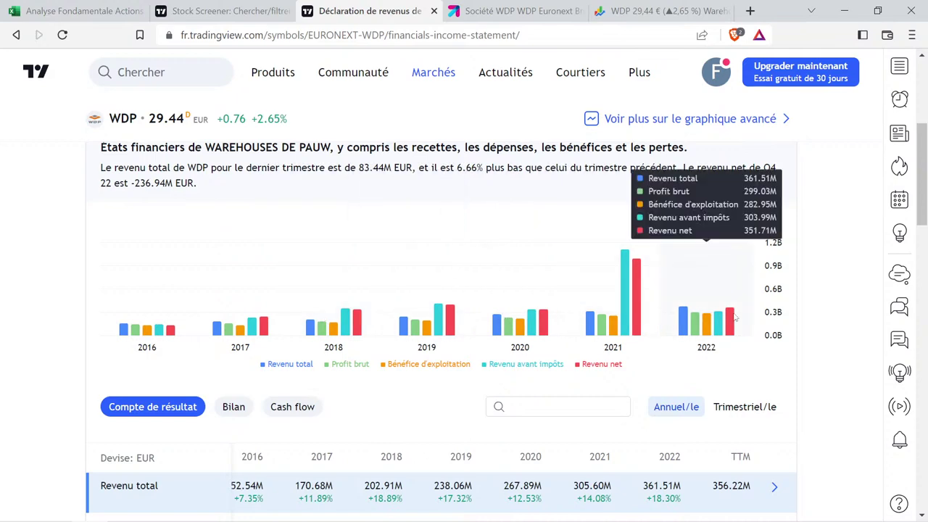
# In the workbook's evolution calculator, enter 202,91 as the positive five-year reference and 361,51 as the current value.
pyautogui.click(106, 7)
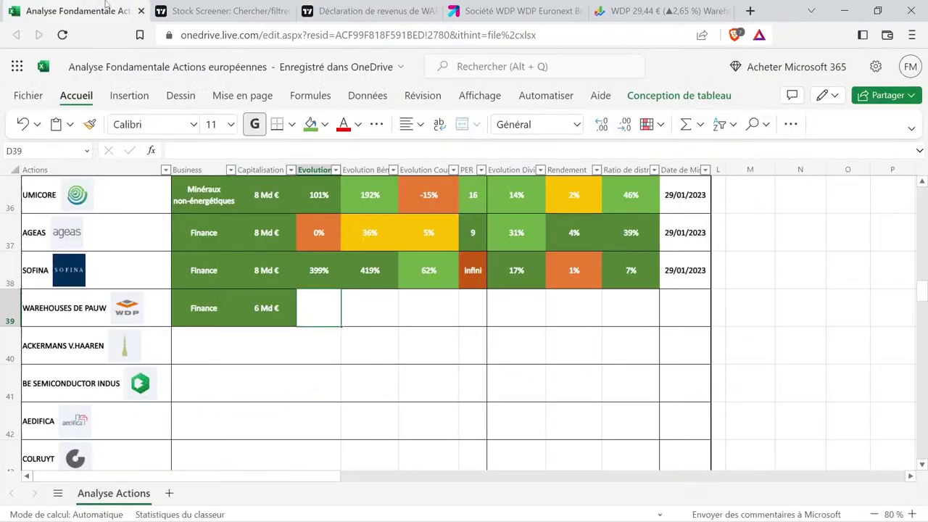
pyautogui.click(810, 269)
pyautogui.scroll(12, 809, 269)
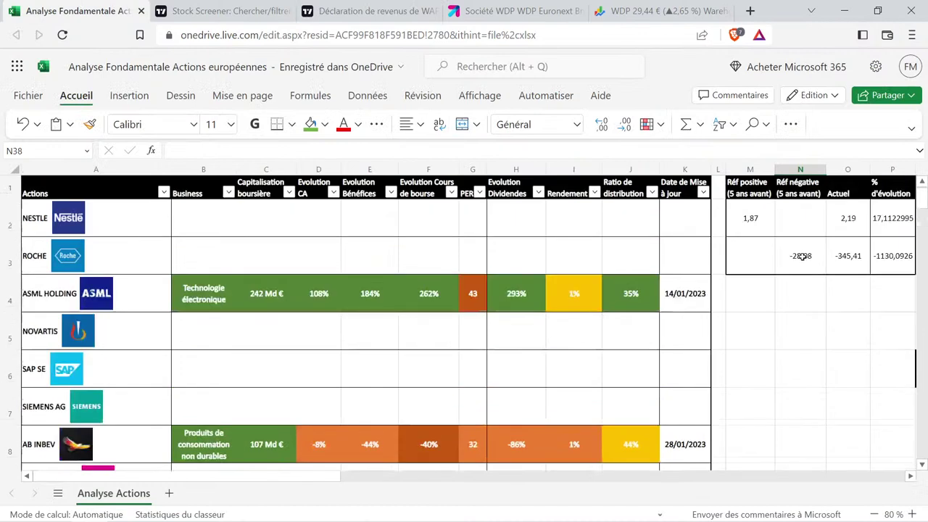
pyautogui.click(751, 223)
pyautogui.write('2')
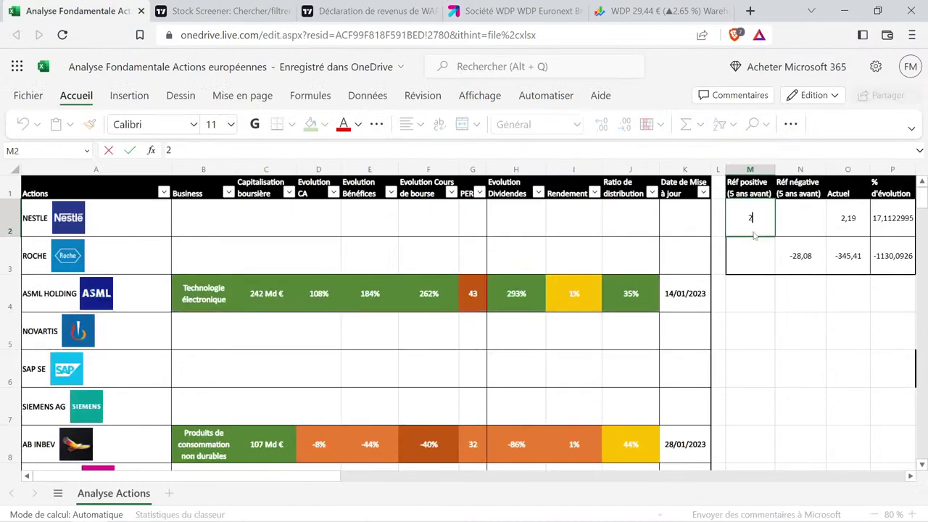
pyautogui.write('02,91')
pyautogui.press('Tab')
pyautogui.press('Tab')
pyautogui.write('361,51')
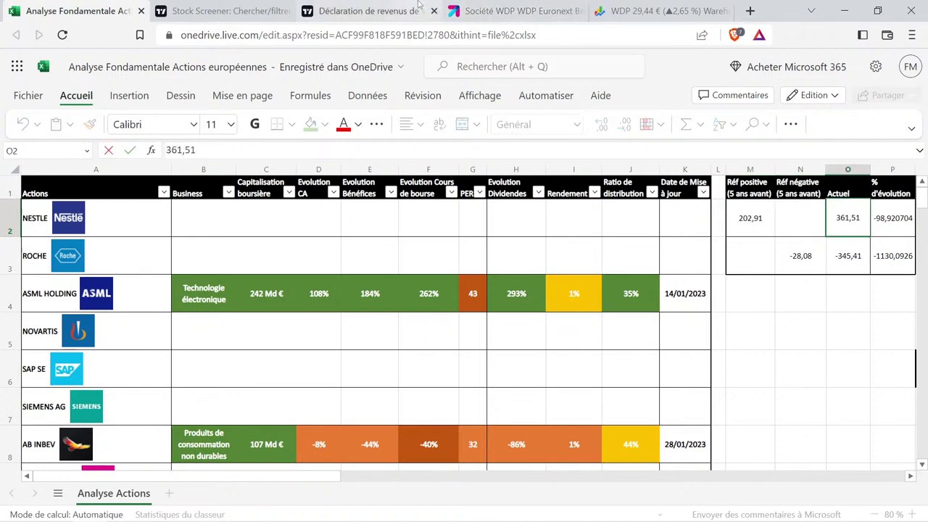
# Recheck WDP's annual revenue on TradingView, then examine the positive-reference evolution percentage in the workbook's calculator.
pyautogui.click(369, 10)
pyautogui.moveTo(732, 326)
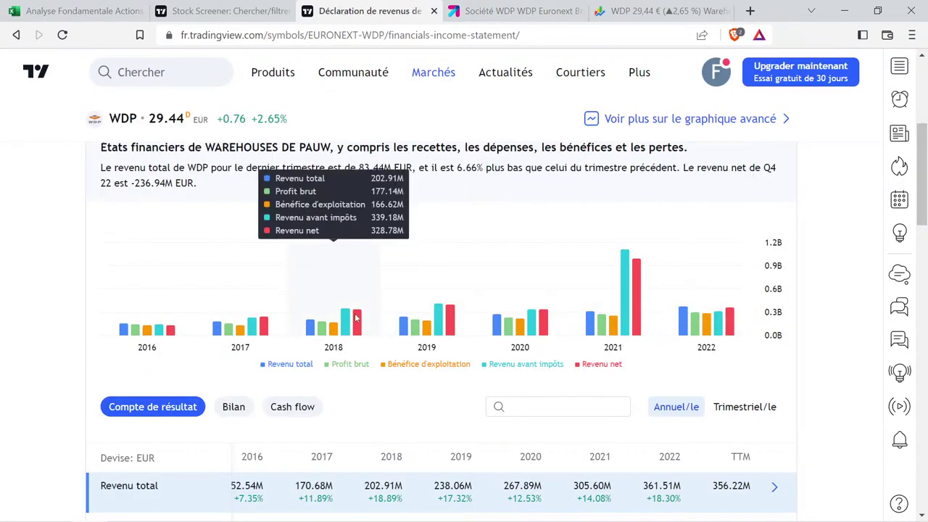
pyautogui.click(80, 10)
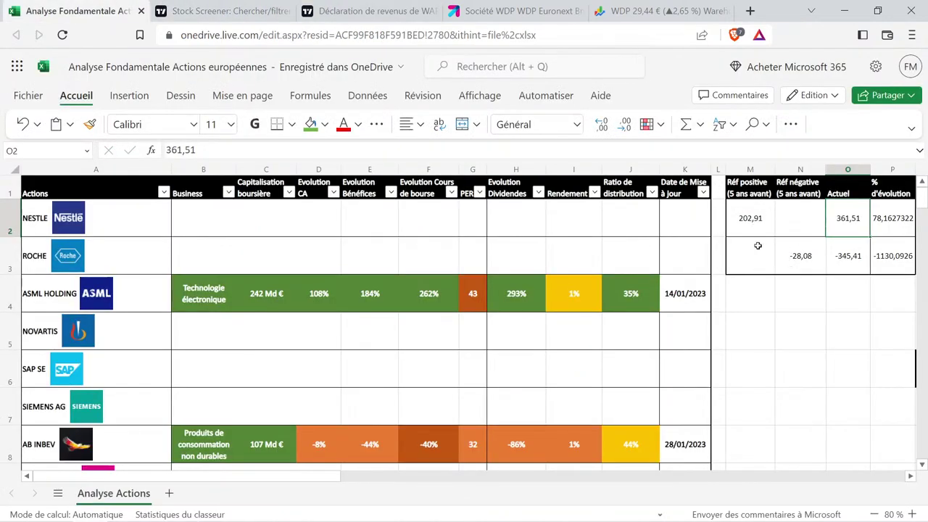
pyautogui.press('Down')
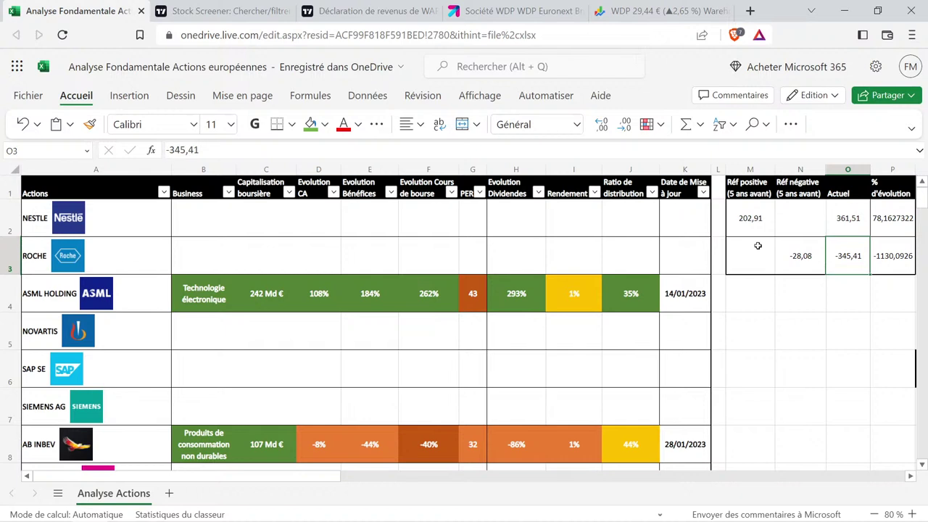
pyautogui.click(897, 214)
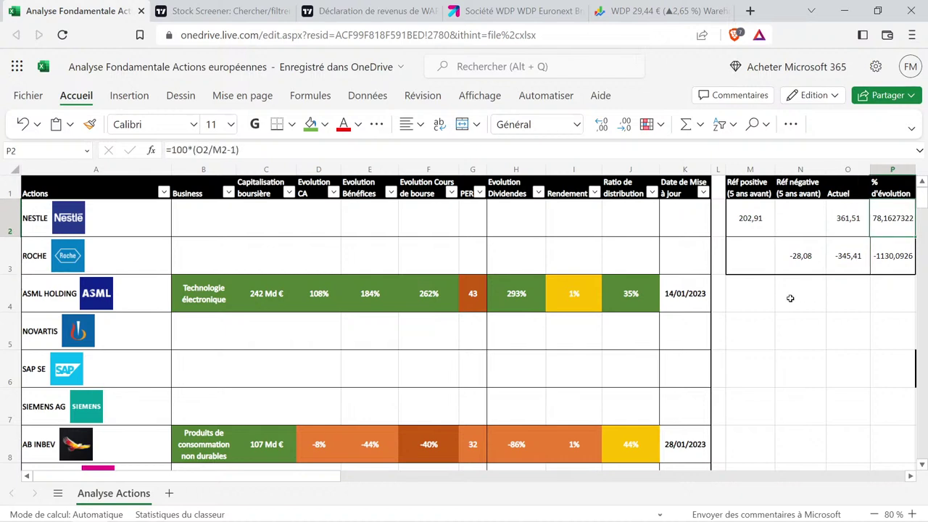
# Copy ASML Holding's dark green revenue evolution cell into Warehouses de Pauw's row and set its value to 78%.
pyautogui.click(316, 299)
pyautogui.hotkey('ctrl', 'c')
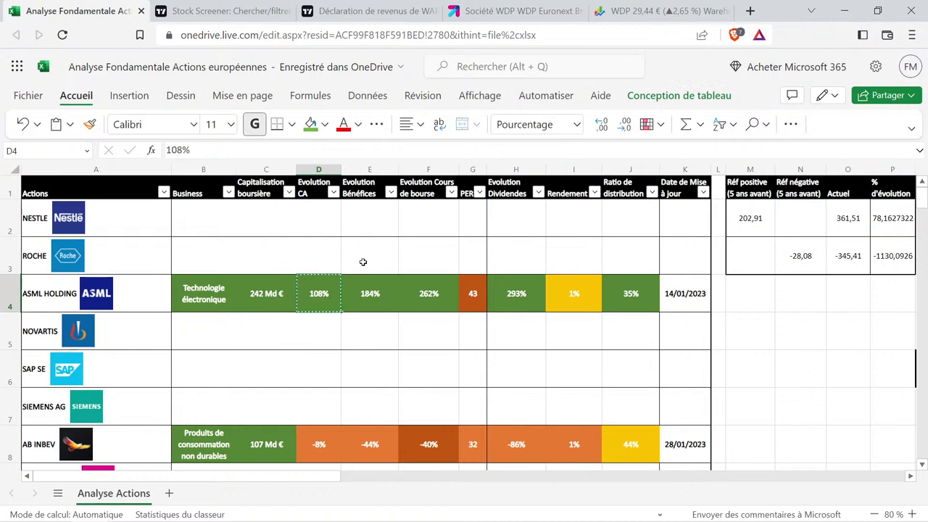
pyautogui.scroll(-15, 313, 263)
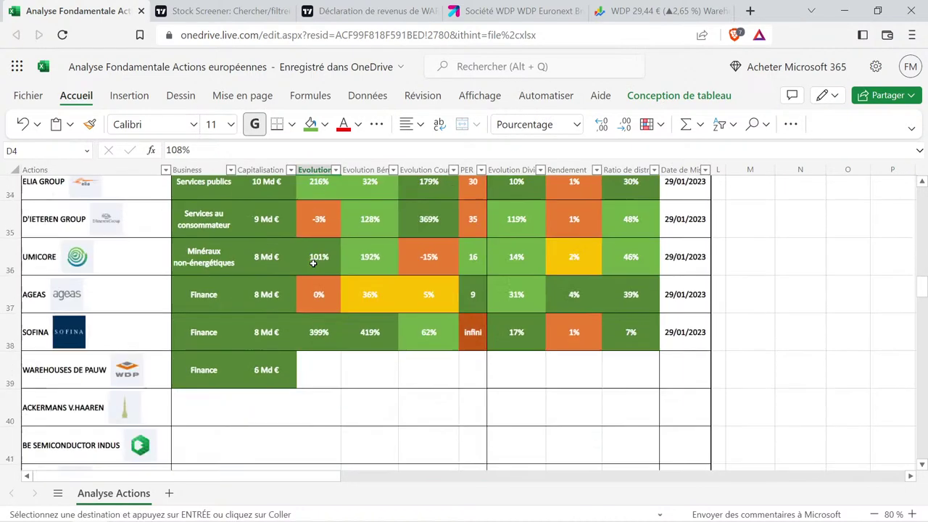
pyautogui.scroll(-1, 313, 263)
pyautogui.click(323, 301)
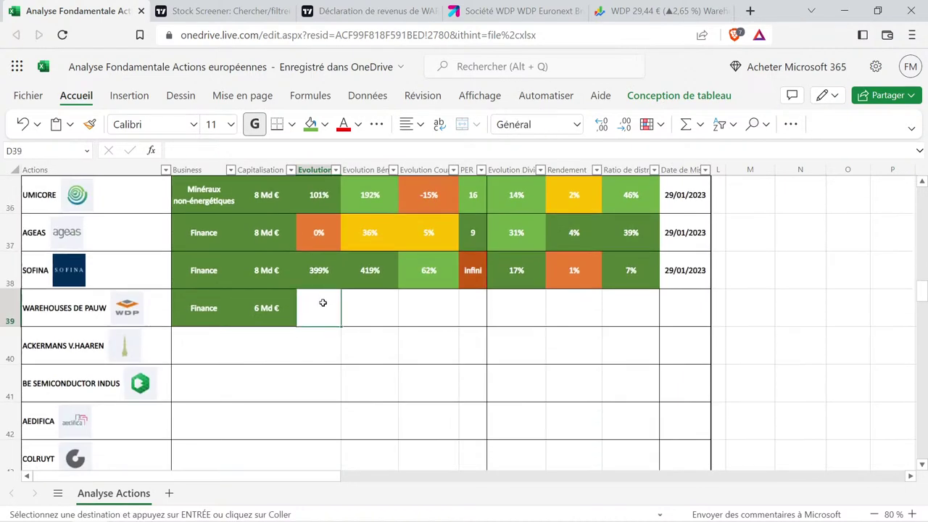
pyautogui.hotkey('ctrl', 'v')
pyautogui.doubleClick(323, 304)
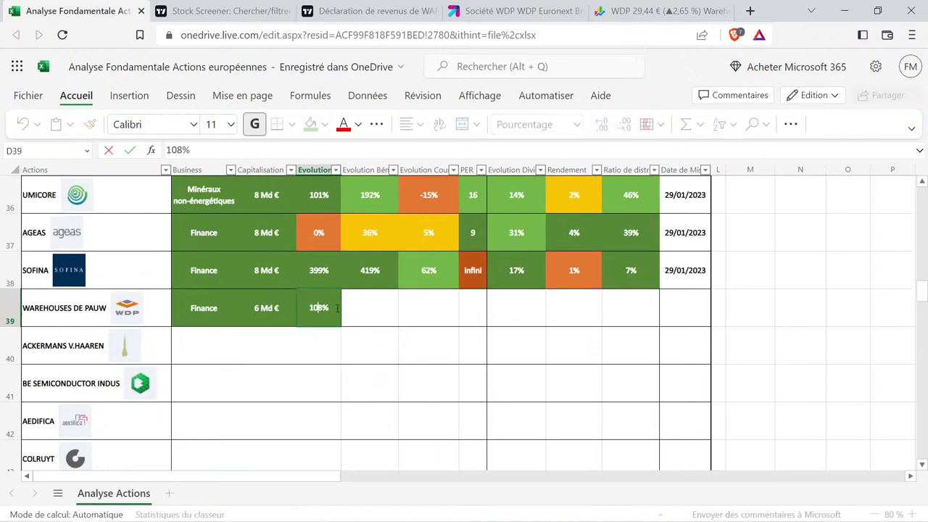
pyautogui.press('BackSpace')
pyautogui.press('BackSpace')
pyautogui.write('7')
pyautogui.press('Return')
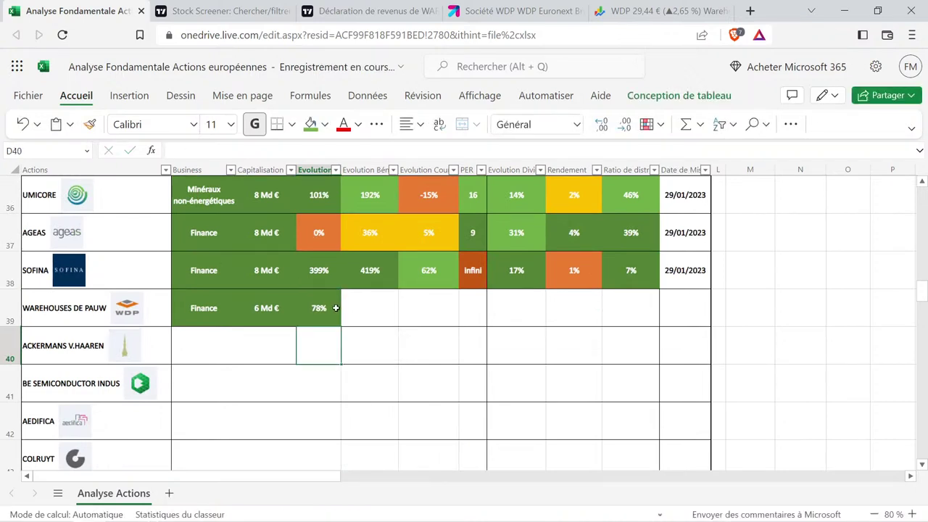
pyautogui.press('Up')
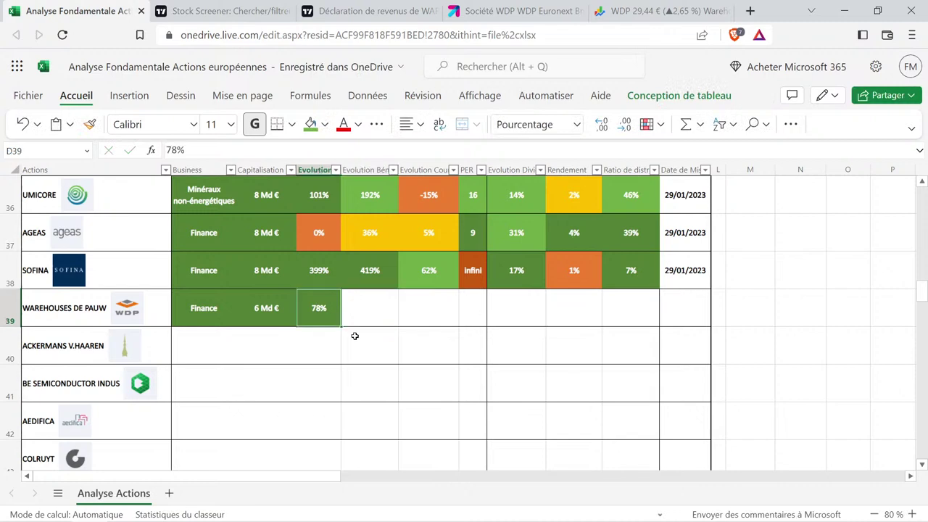
# Examine WDP's annual net income on TradingView's income statement chart, comparing 2018 through 2022.
pyautogui.click(377, 9)
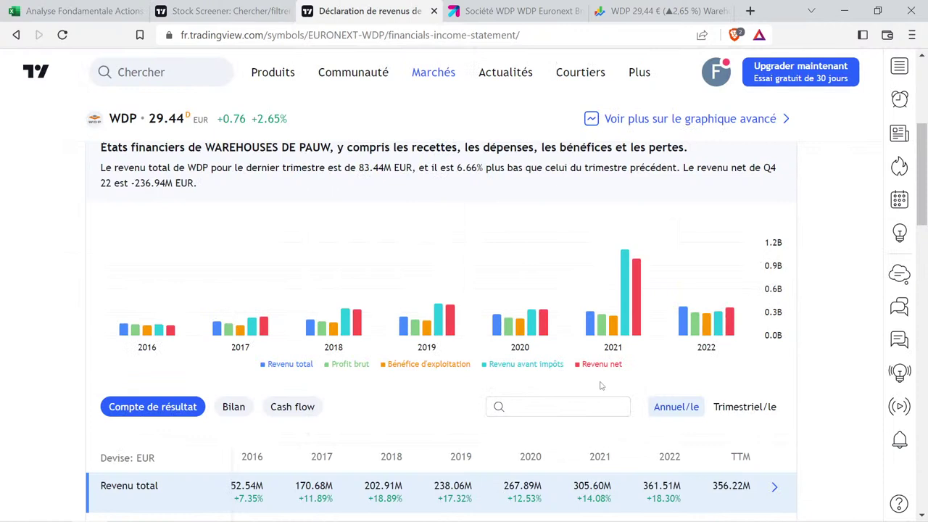
pyautogui.moveTo(648, 282)
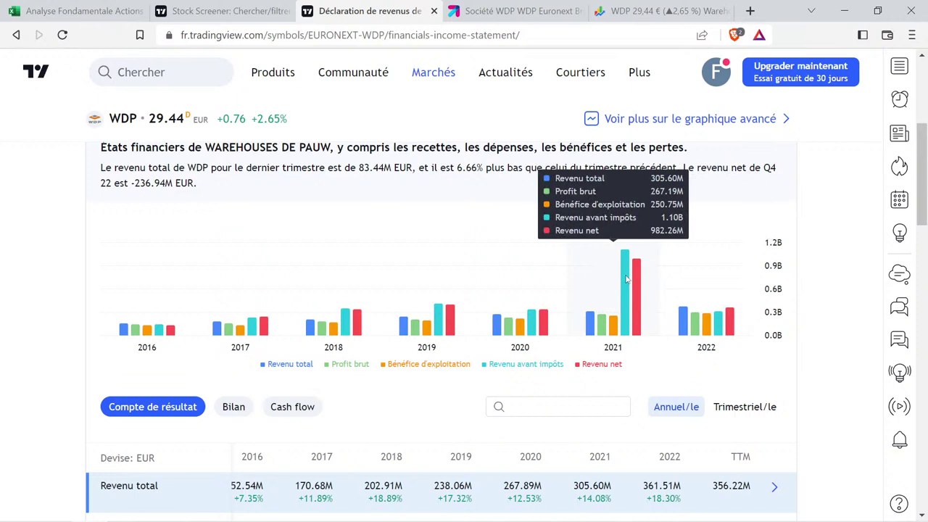
pyautogui.moveTo(355, 339)
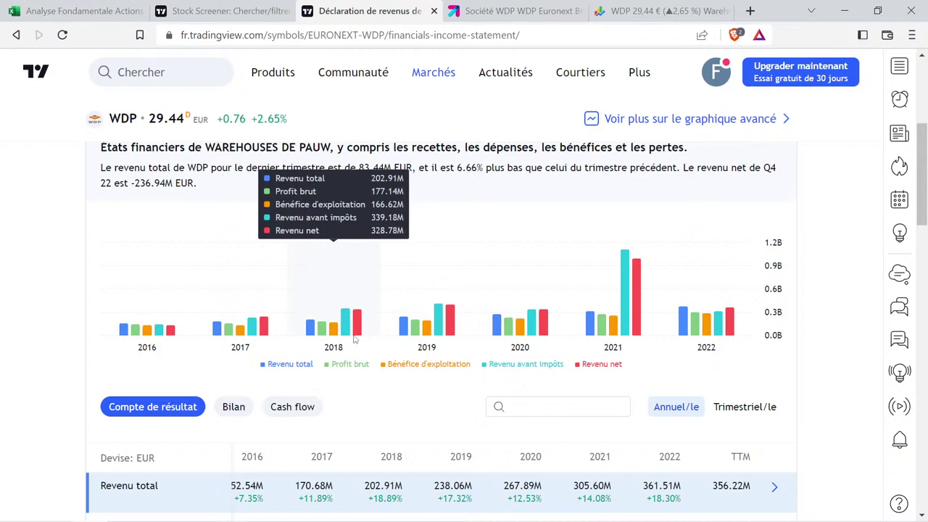
pyautogui.moveTo(749, 323)
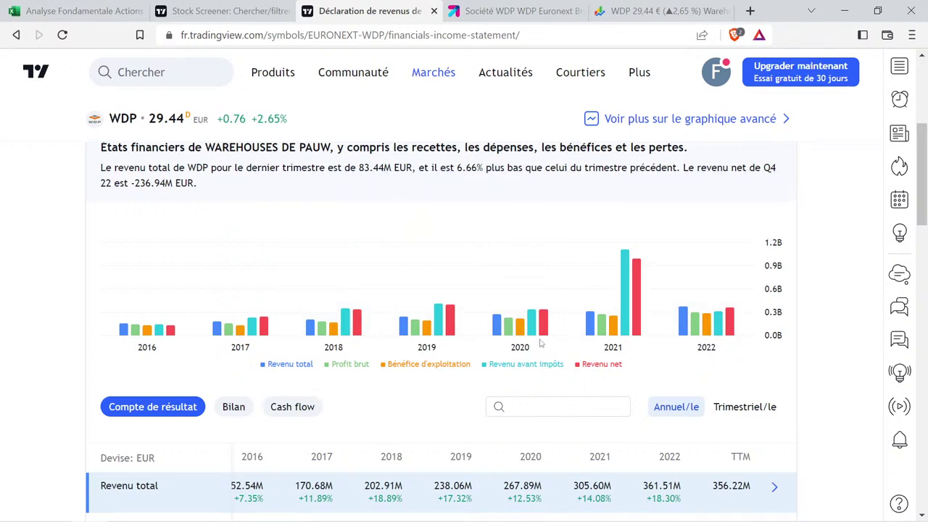
pyautogui.moveTo(542, 329)
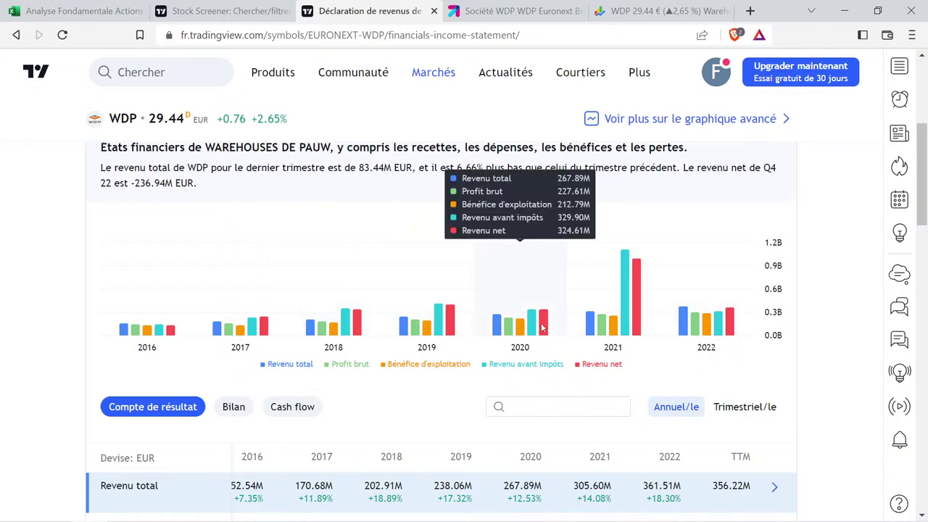
pyautogui.moveTo(358, 318)
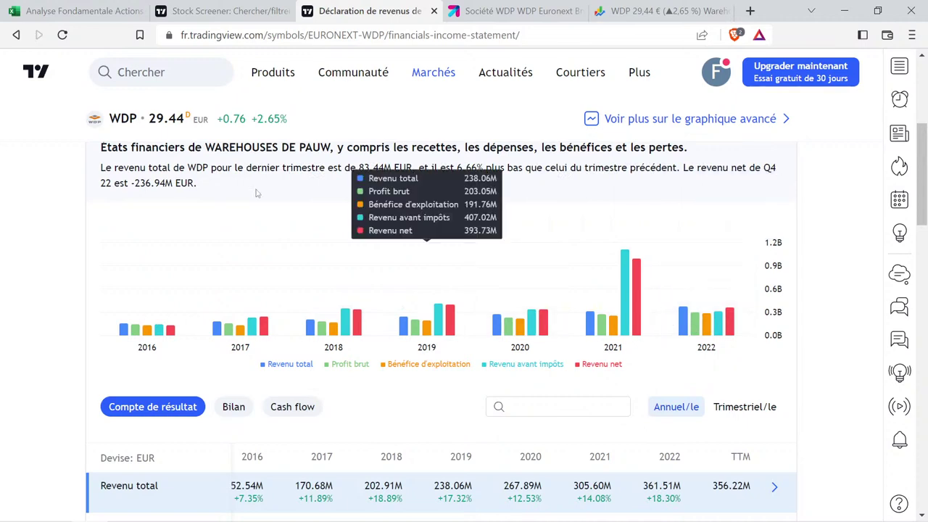
# In the workbook's evolution calculator, enter 328,78 as the positive five-year reference and 351,71 as the current value.
pyautogui.click(75, 6)
pyautogui.click(787, 262)
pyautogui.scroll(-6, 788, 261)
pyautogui.scroll(6, 788, 260)
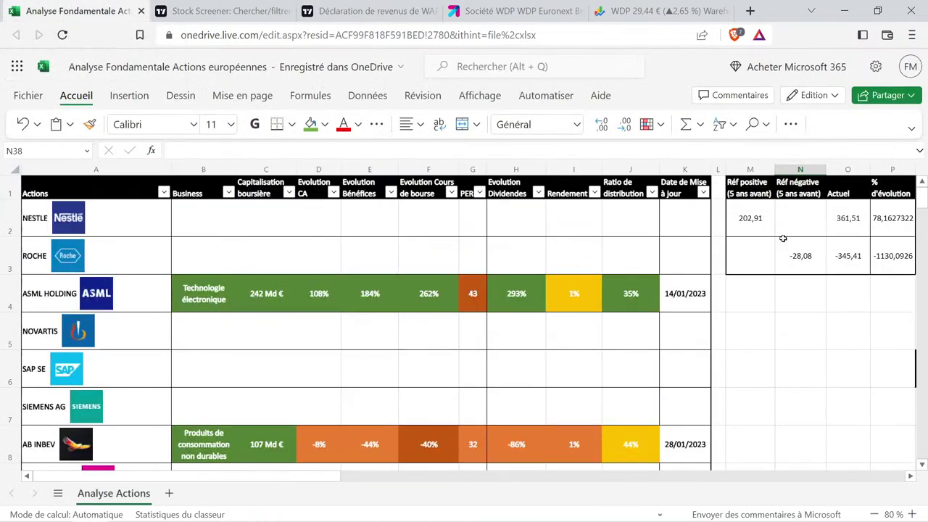
pyautogui.click(751, 221)
pyautogui.write('328,78')
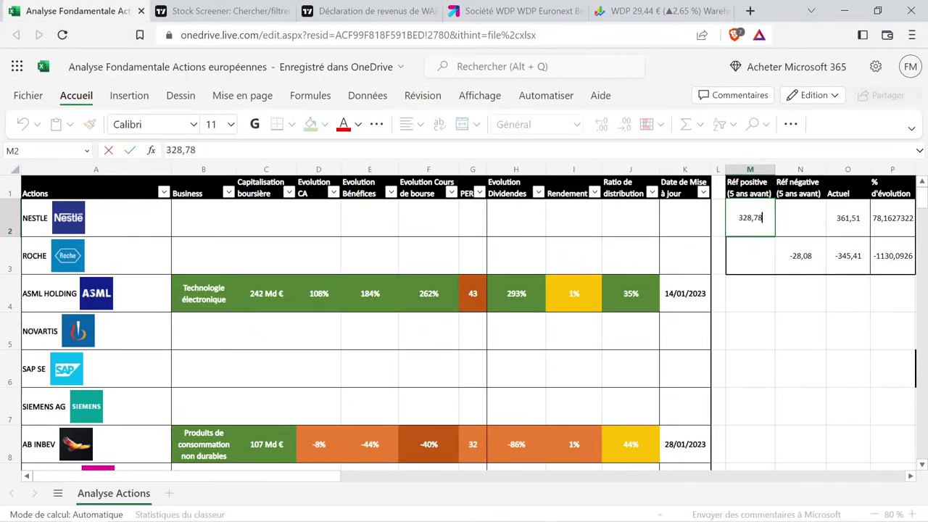
pyautogui.press('Tab')
pyautogui.press('Tab')
pyautogui.write('351,71')
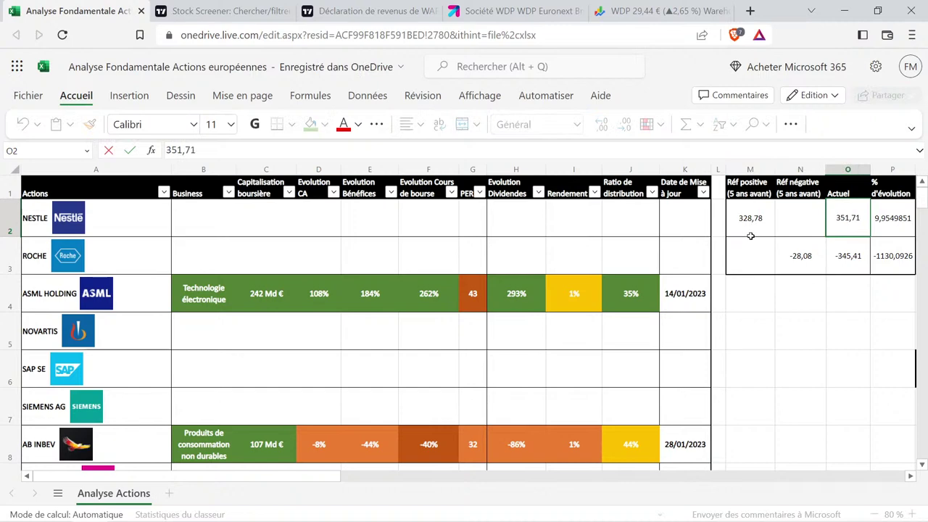
pyautogui.press('Return')
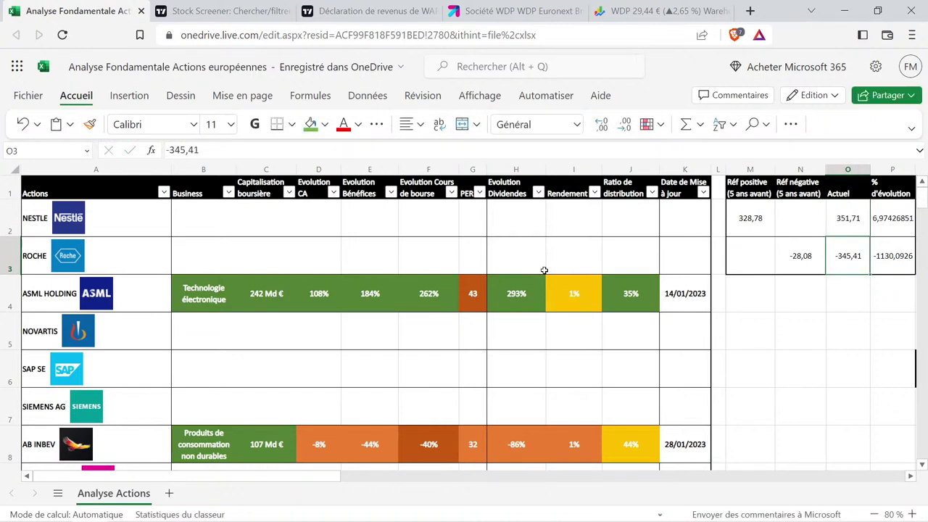
# Copy Prosus's light green earnings evolution cell into Warehouses de Pauw's row and set its value to 7%.
pyautogui.scroll(-5, 341, 331)
pyautogui.scroll(1, 341, 330)
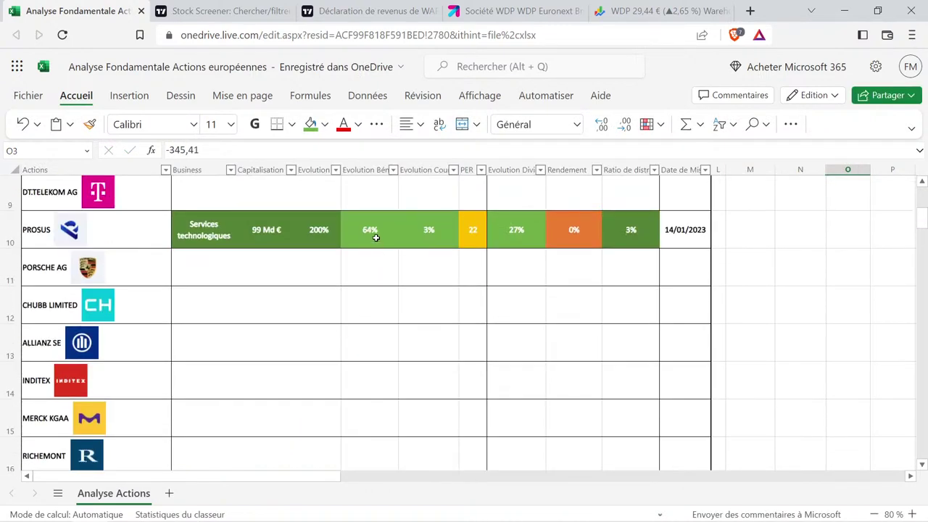
pyautogui.click(373, 237)
pyautogui.scroll(-1, 382, 291)
pyautogui.hotkey('ctrl', 'c')
pyautogui.scroll(-14, 382, 291)
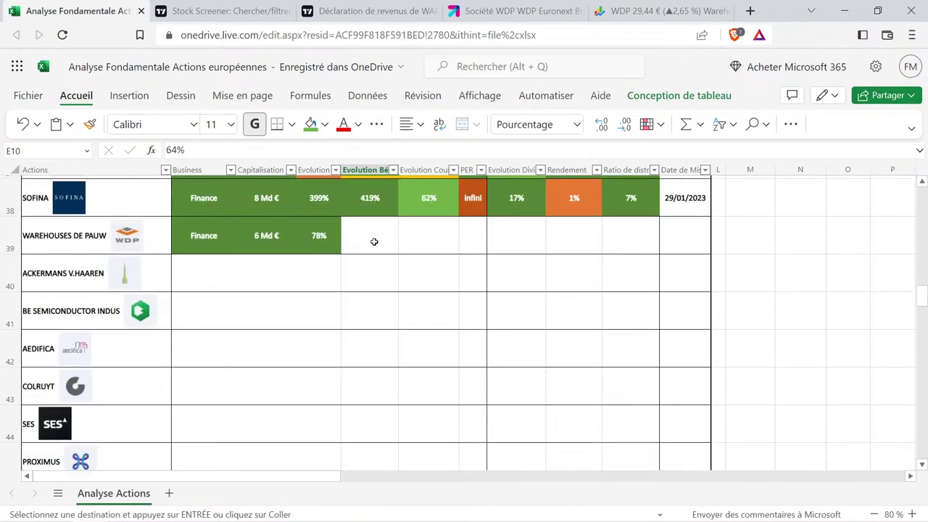
pyautogui.click(374, 242)
pyautogui.hotkey('ctrl', 'v')
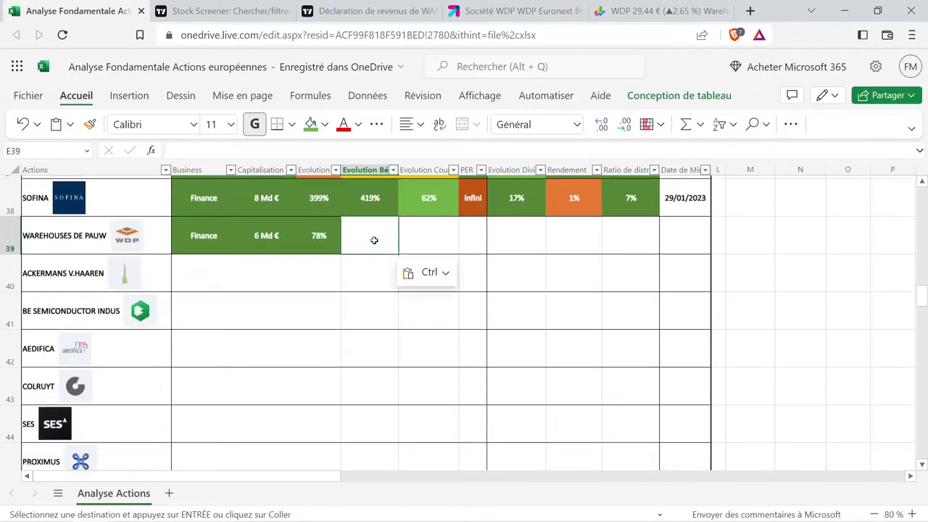
pyautogui.write('6')
pyautogui.press('BackSpace')
pyautogui.write('7')
pyautogui.press('Return')
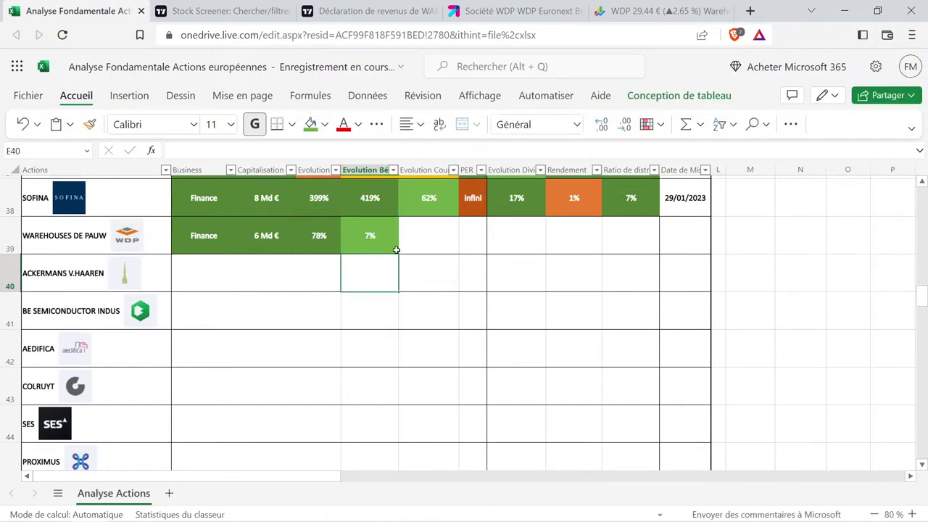
# Review Warehouses de Pauw's revenue and earnings evolution cells against the annual income statement on Google Finance.
pyautogui.moveTo(319, 236); pyautogui.dragTo(365, 229)
pyautogui.click(382, 265)
pyautogui.click(309, 245)
pyautogui.moveTo(358, 247); pyautogui.dragTo(377, 248)
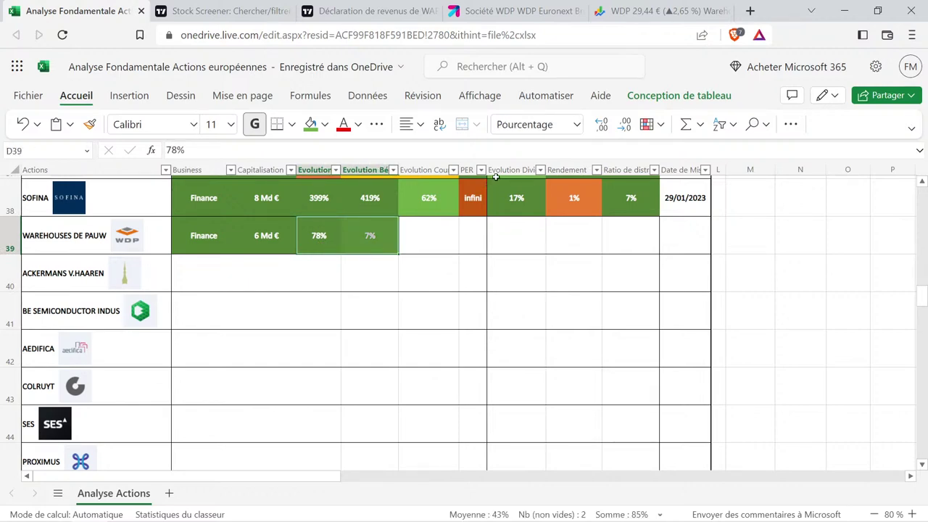
pyautogui.click(666, 8)
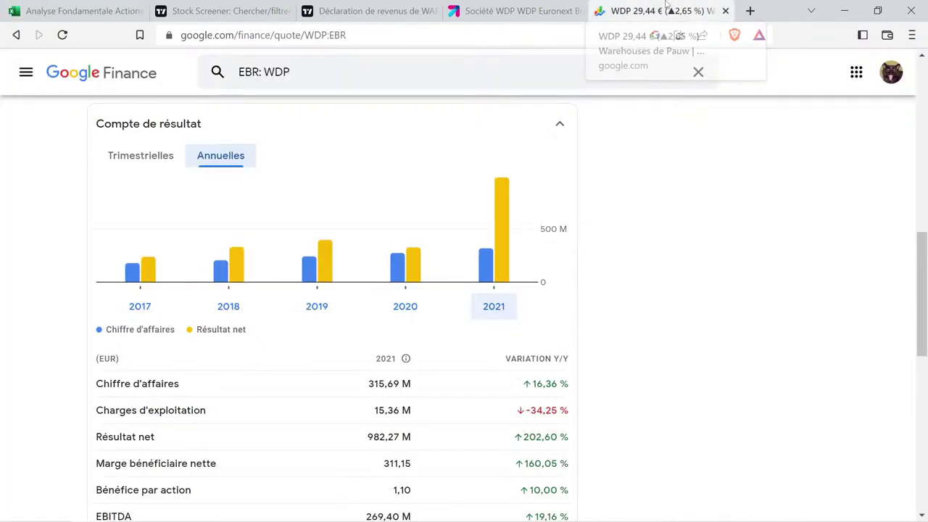
# Open WDP's forecast page on TradingView and examine the one-year price targets and analyst ratings.
pyautogui.click(370, 11)
pyautogui.scroll(5, 550, 217)
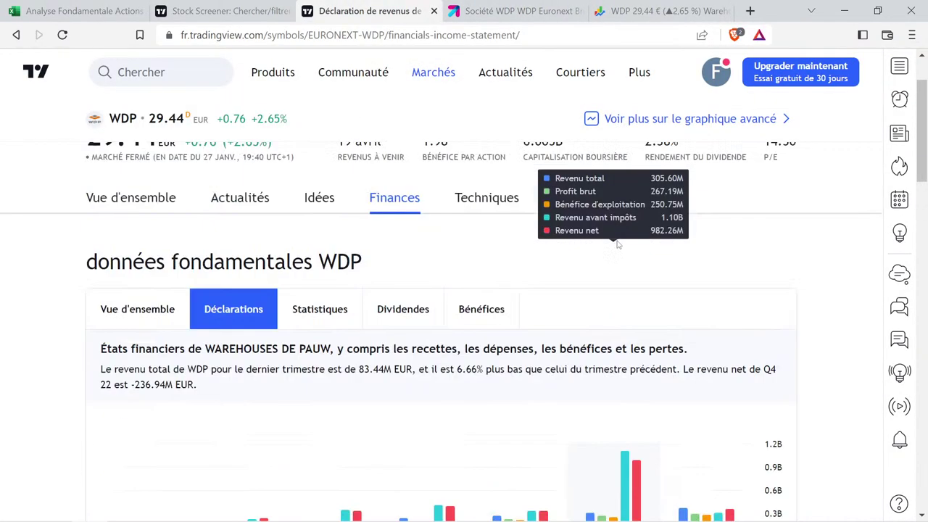
pyautogui.click(592, 296)
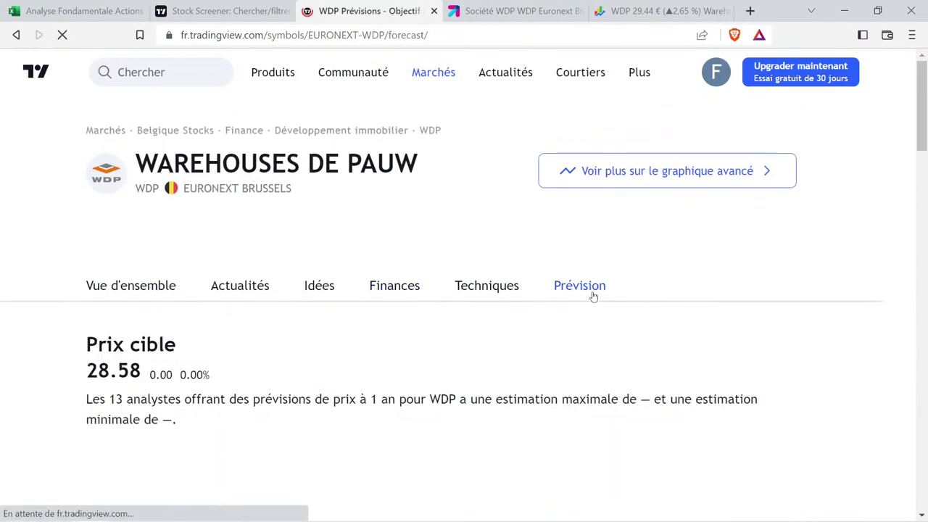
pyautogui.scroll(-3, 588, 294)
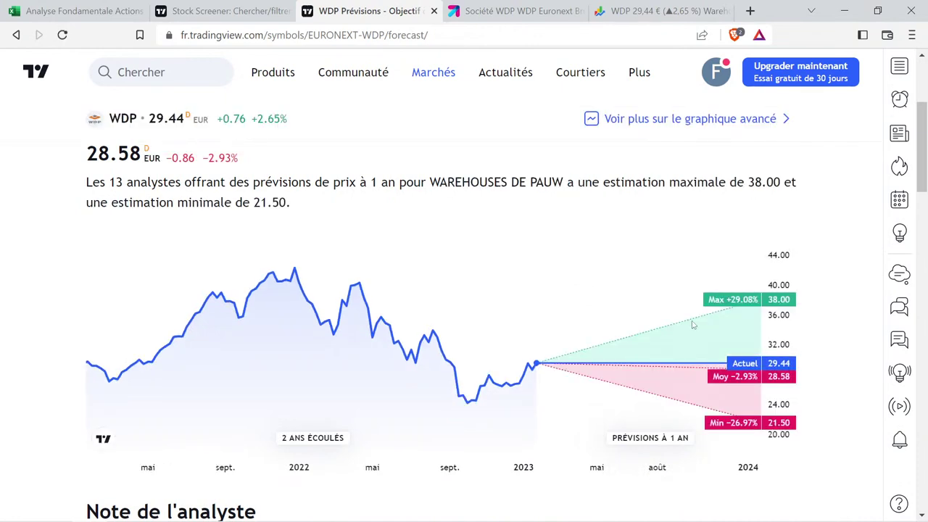
pyautogui.scroll(-1, 725, 348)
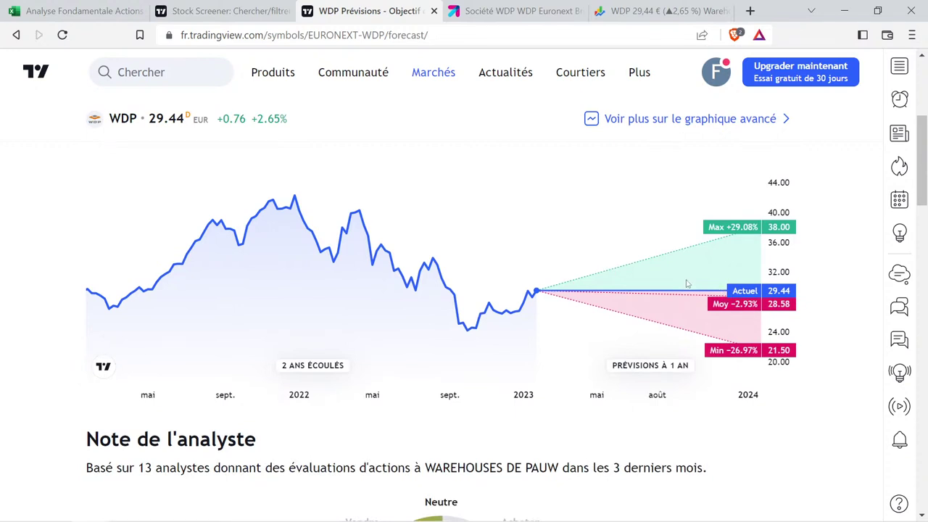
pyautogui.scroll(-3, 674, 273)
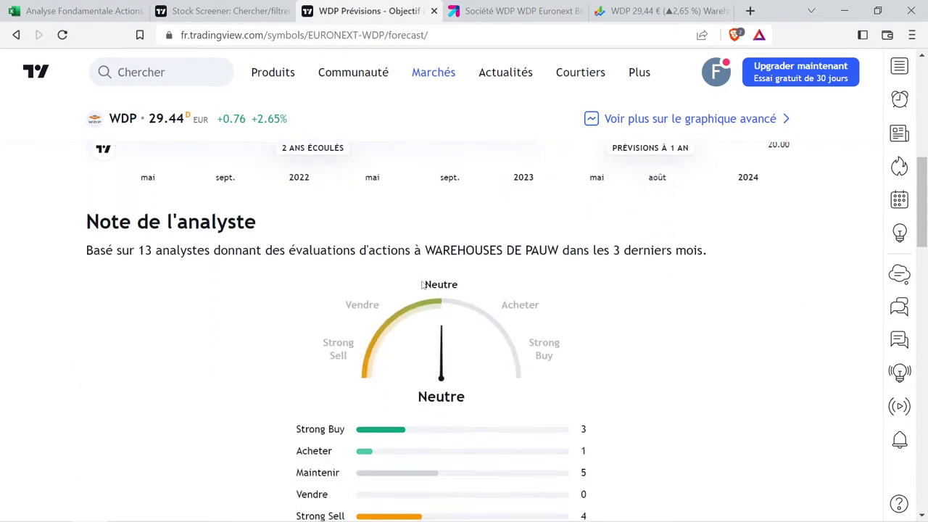
pyautogui.scroll(-3, 408, 377)
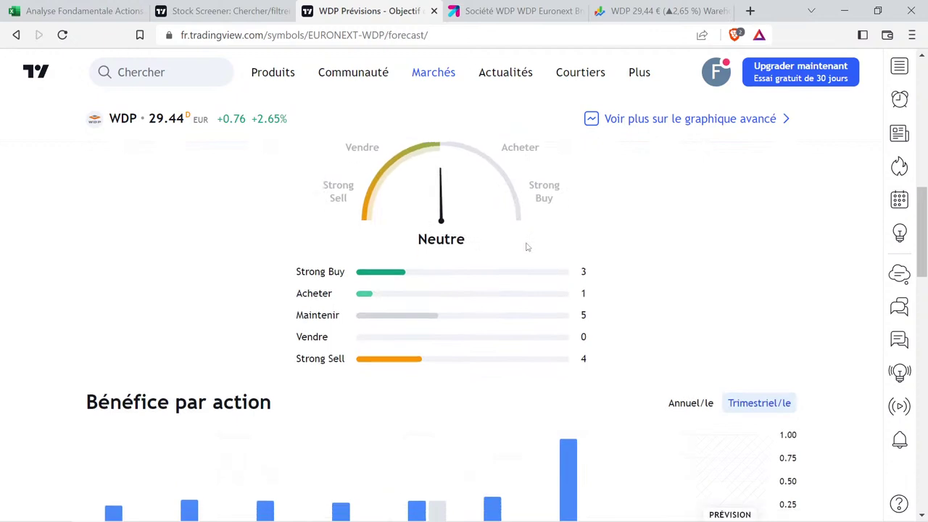
# Show WDP's earnings per share by year and examine the reported and estimated figures from 2022 to 2024.
pyautogui.click(700, 346)
pyautogui.scroll(-1, 650, 249)
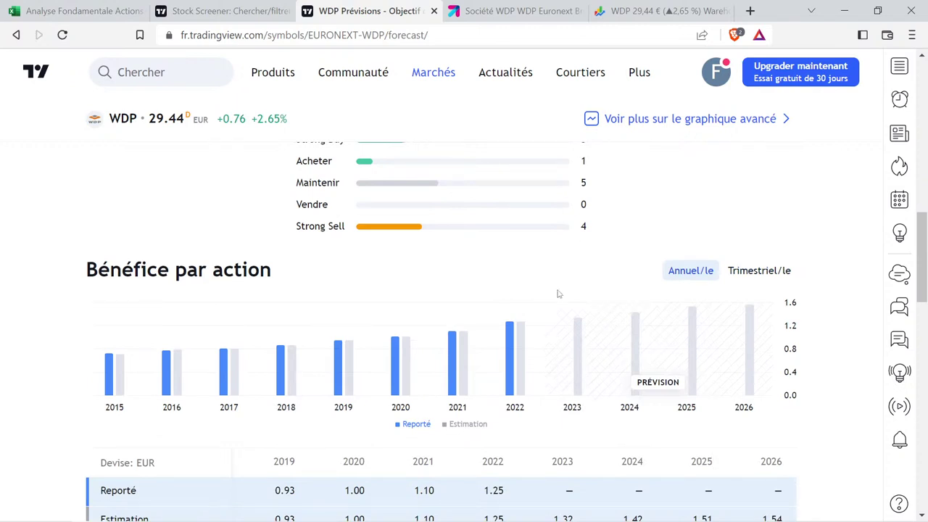
pyautogui.moveTo(561, 348)
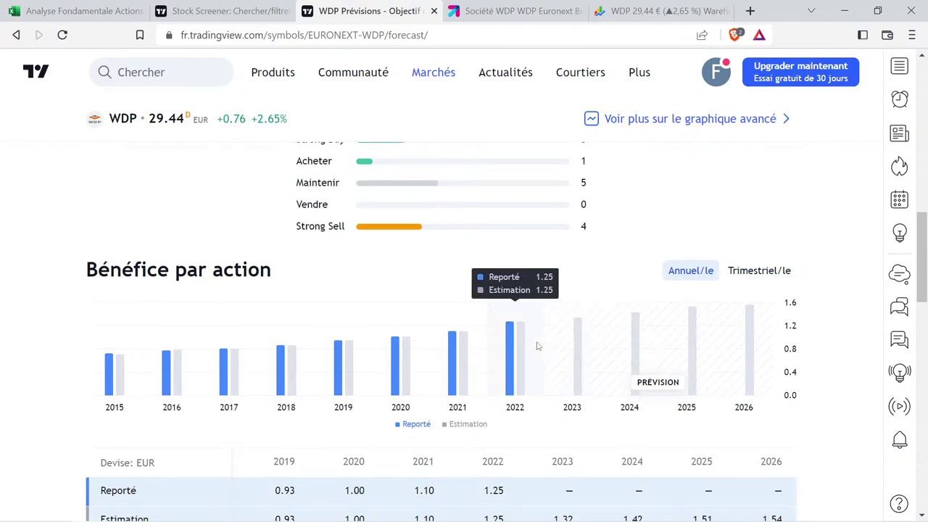
pyautogui.moveTo(589, 336)
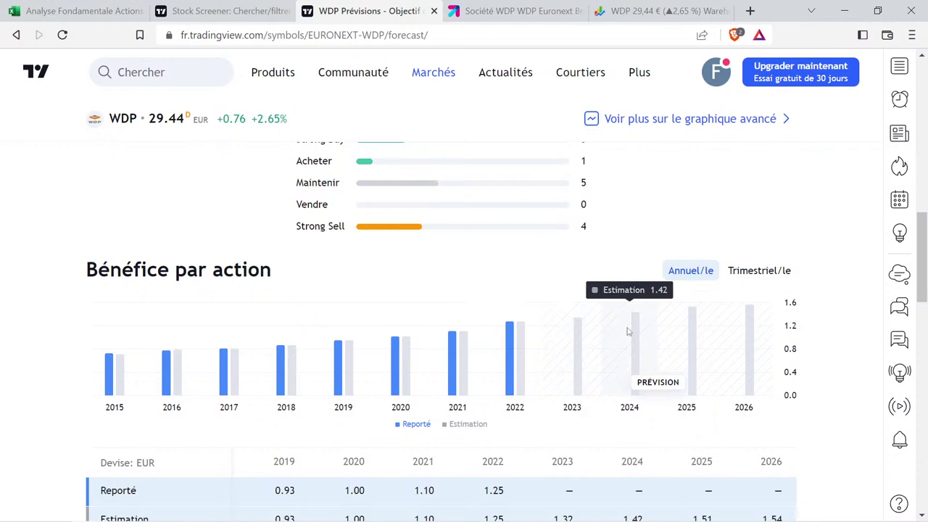
# Examine WDP's 2025 and 2026 earnings per share estimates and compare them with the 2022 reported figure.
pyautogui.moveTo(678, 334)
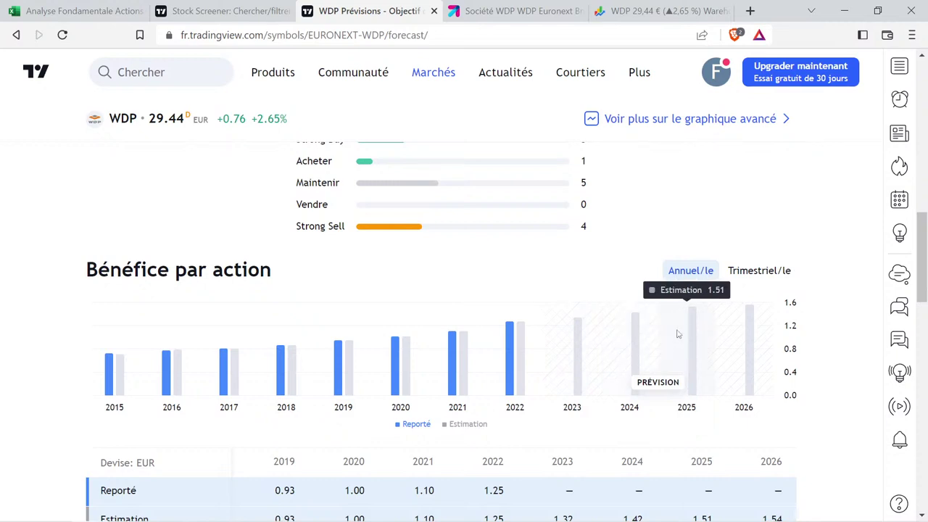
pyautogui.moveTo(734, 328)
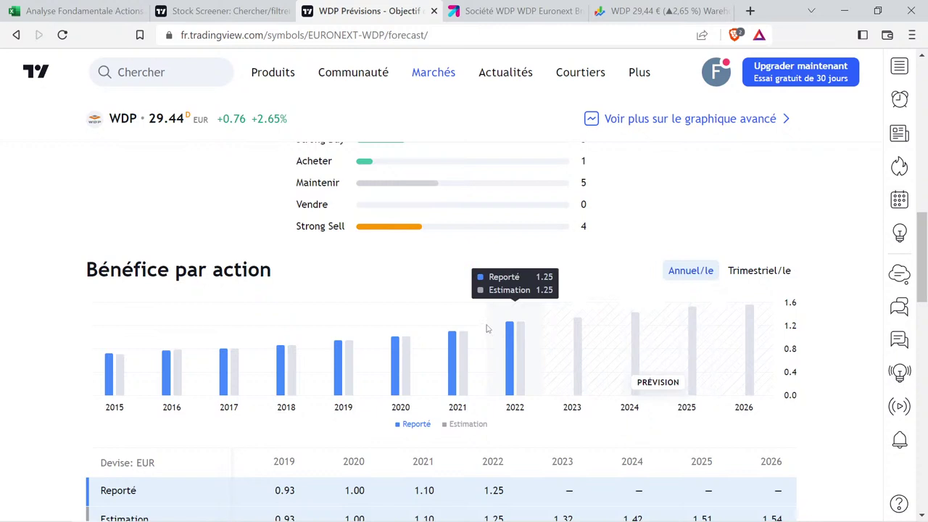
pyautogui.moveTo(487, 328)
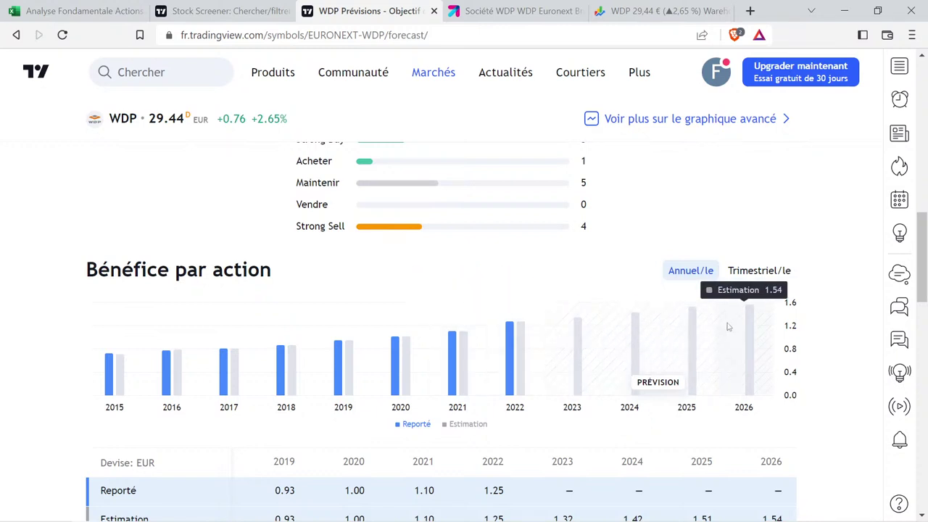
# Show WDP's annual revenue forecast and examine the estimates for 2023 through 2026.
pyautogui.scroll(-1, 655, 324)
pyautogui.scroll(-3, 655, 323)
pyautogui.click(692, 319)
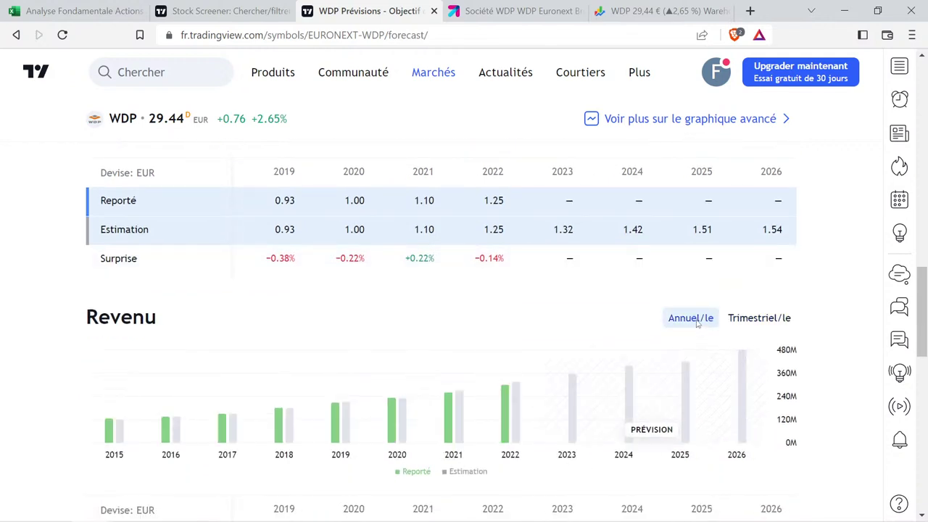
pyautogui.moveTo(577, 393)
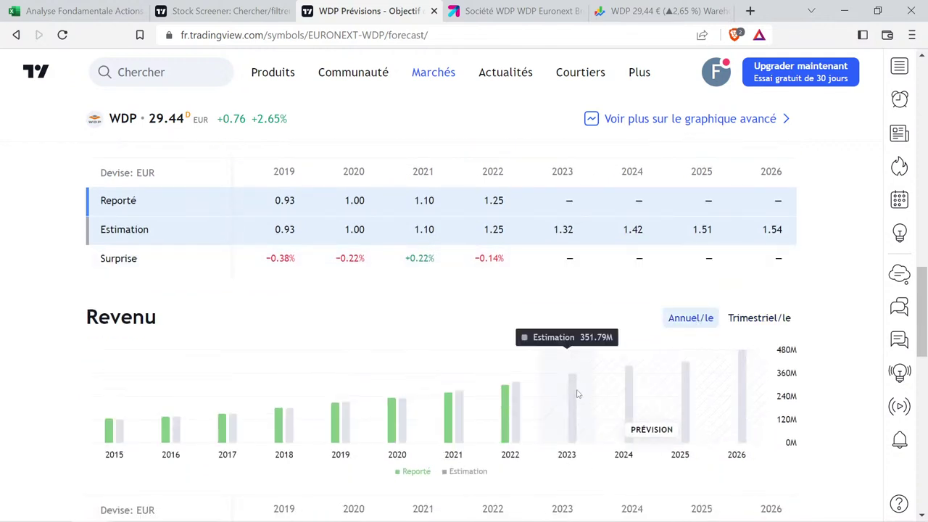
pyautogui.moveTo(621, 395)
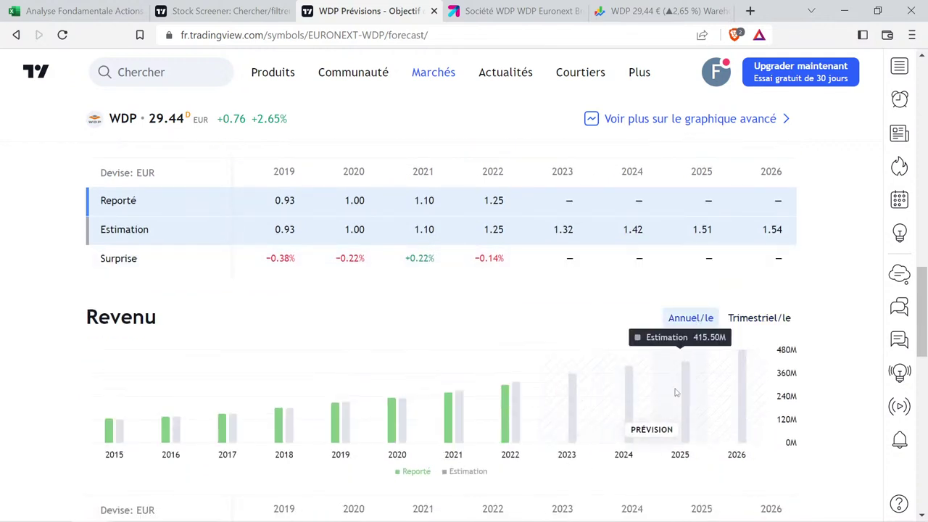
pyautogui.moveTo(743, 382)
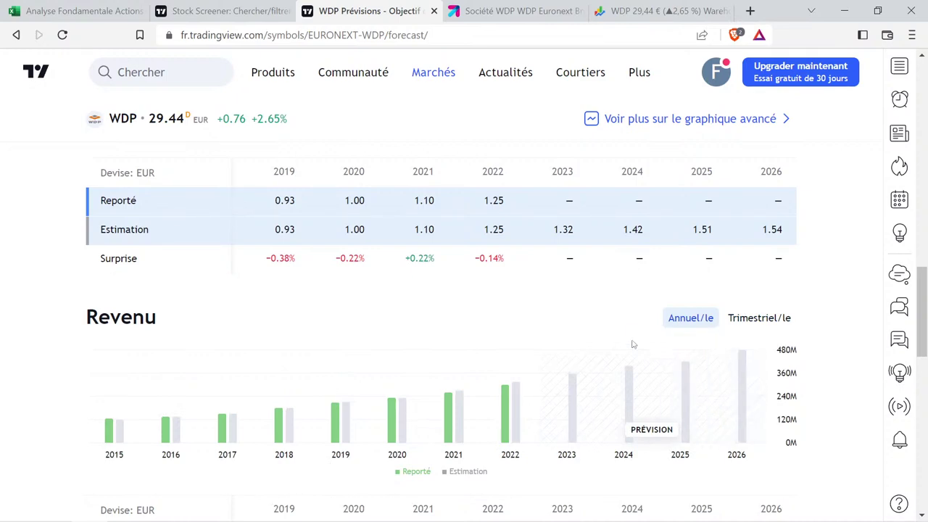
pyautogui.scroll(4, 576, 309)
pyautogui.scroll(2, 575, 310)
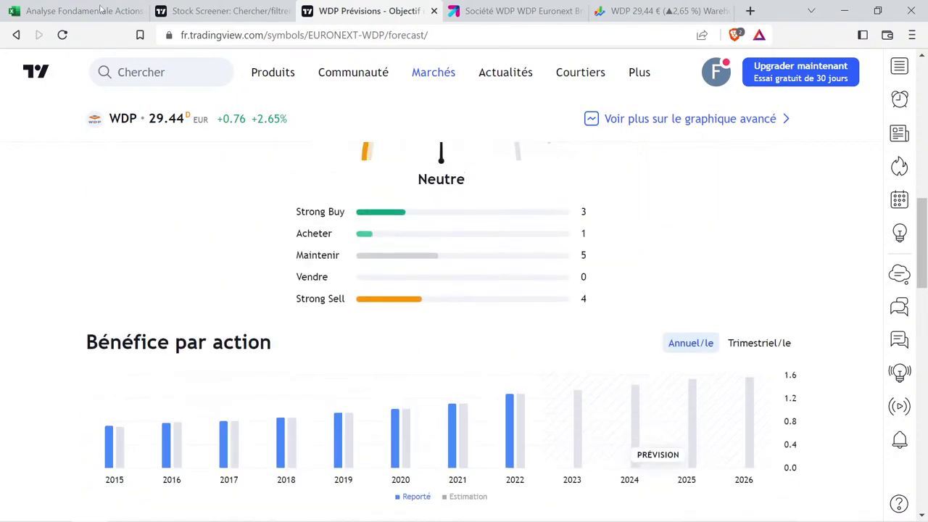
# Return to the Excel workbook and review Warehouses de Pauw's revenue and earnings evolution cells.
pyautogui.click(80, 11)
pyautogui.click(328, 261)
pyautogui.moveTo(322, 248); pyautogui.dragTo(388, 280)
pyautogui.click(389, 248)
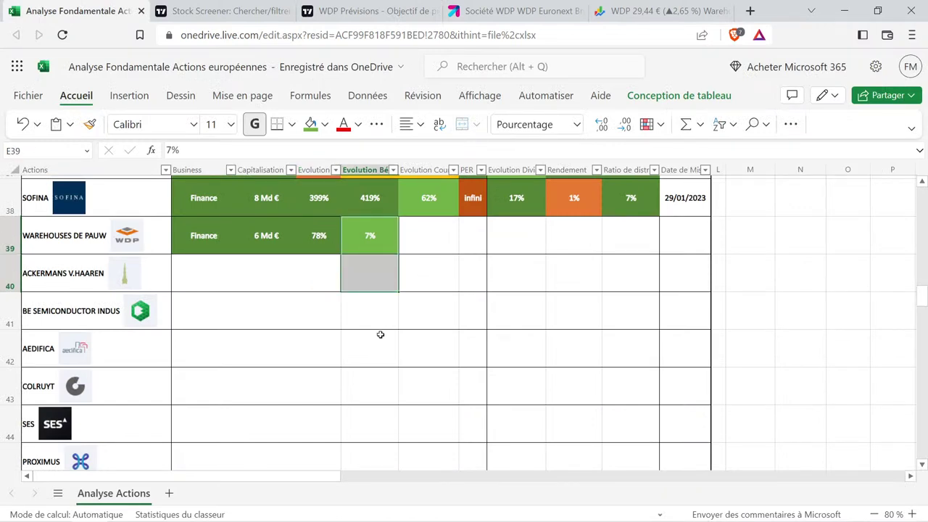
pyautogui.click(380, 334)
pyautogui.moveTo(311, 247); pyautogui.dragTo(361, 235)
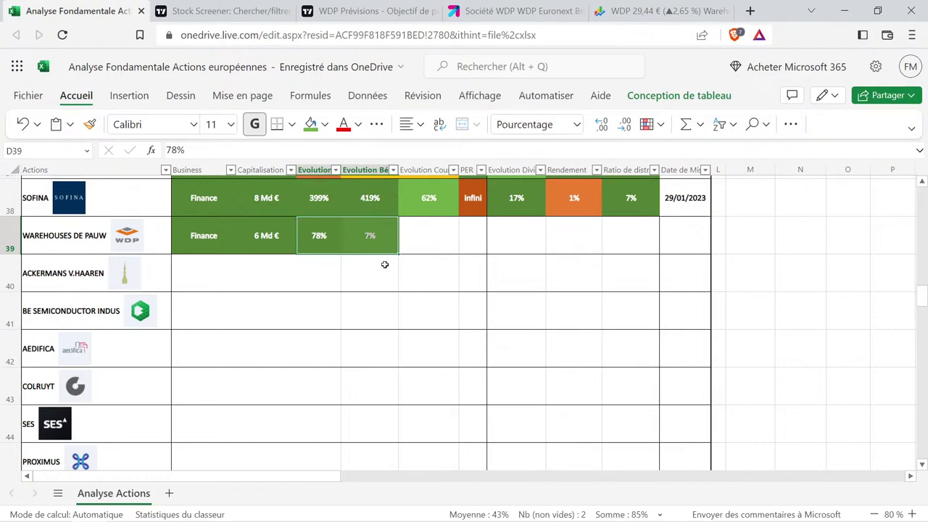
pyautogui.click(382, 268)
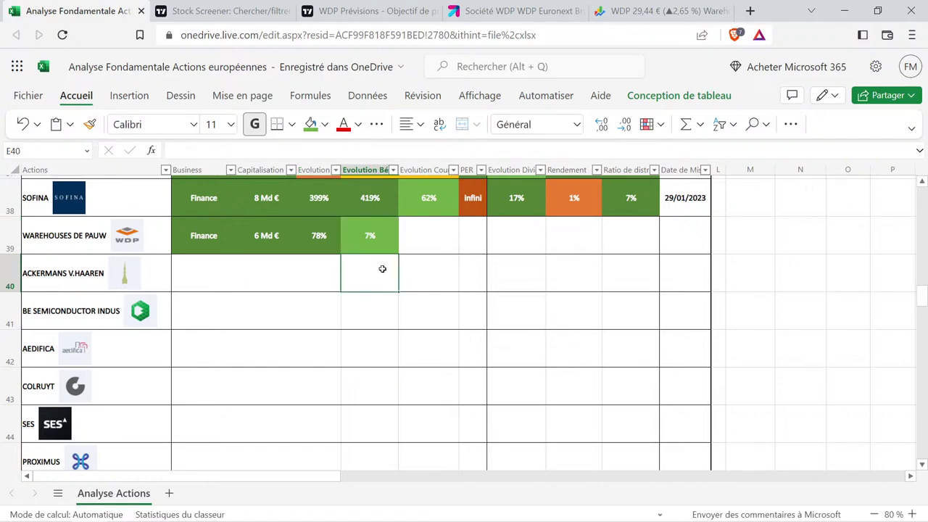
pyautogui.click(373, 228)
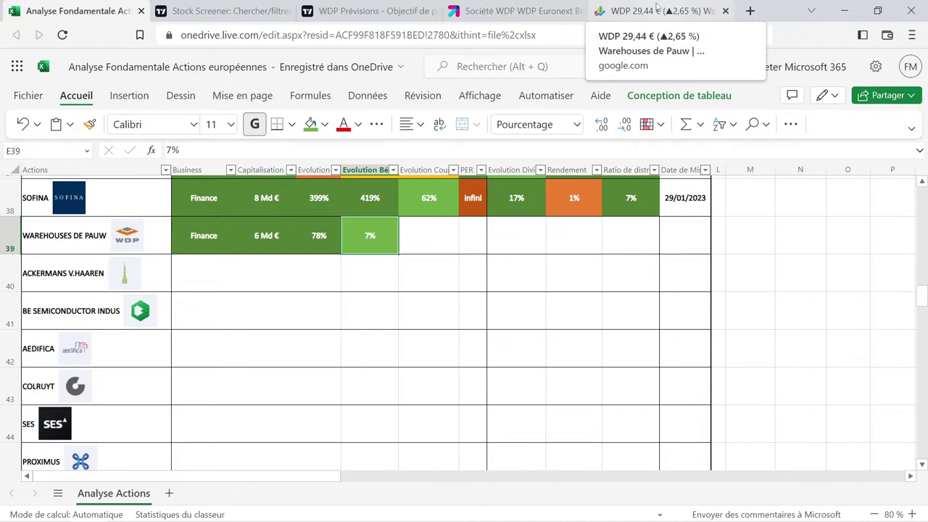
# Show WDP's five-year price chart on Google Finance and measure the price changes up to January 2023 from October 2022 and from early 2020.
pyautogui.click(656, 10)
pyautogui.scroll(8, 229, 225)
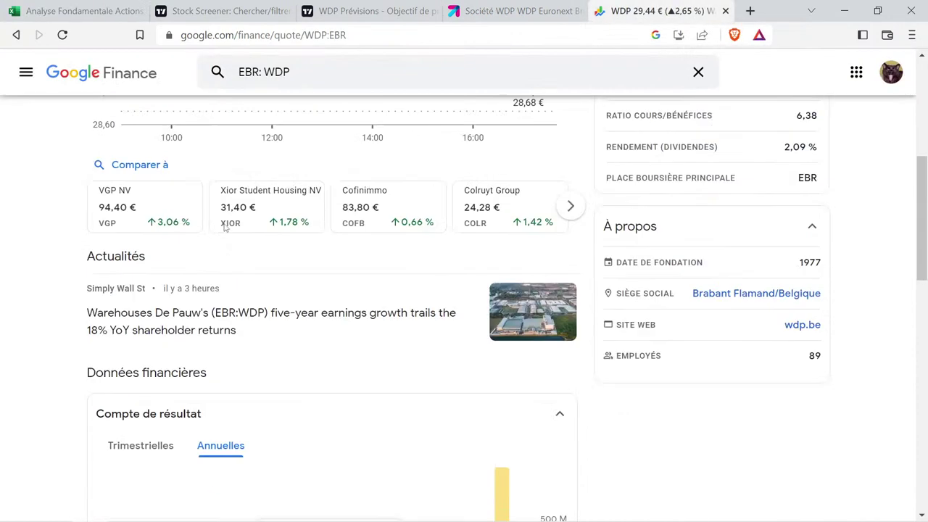
pyautogui.click(335, 224)
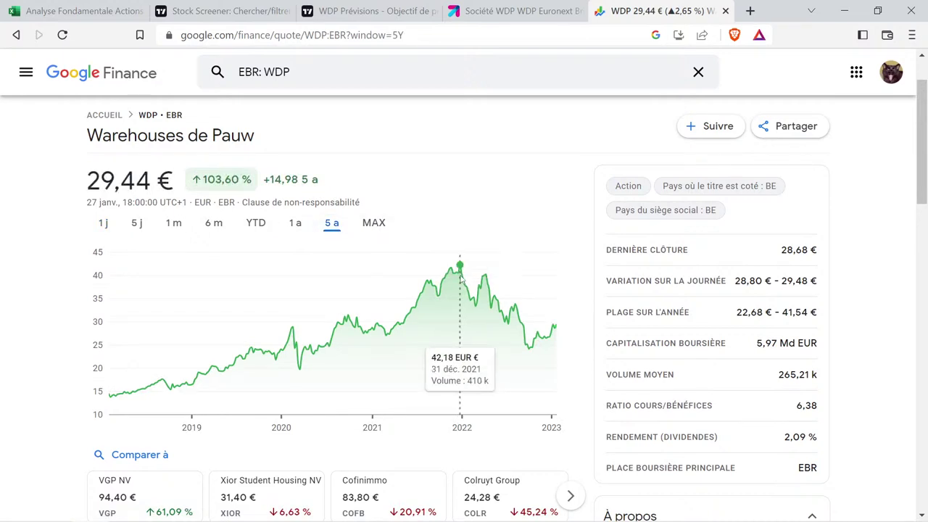
pyautogui.moveTo(461, 277); pyautogui.dragTo(569, 295)
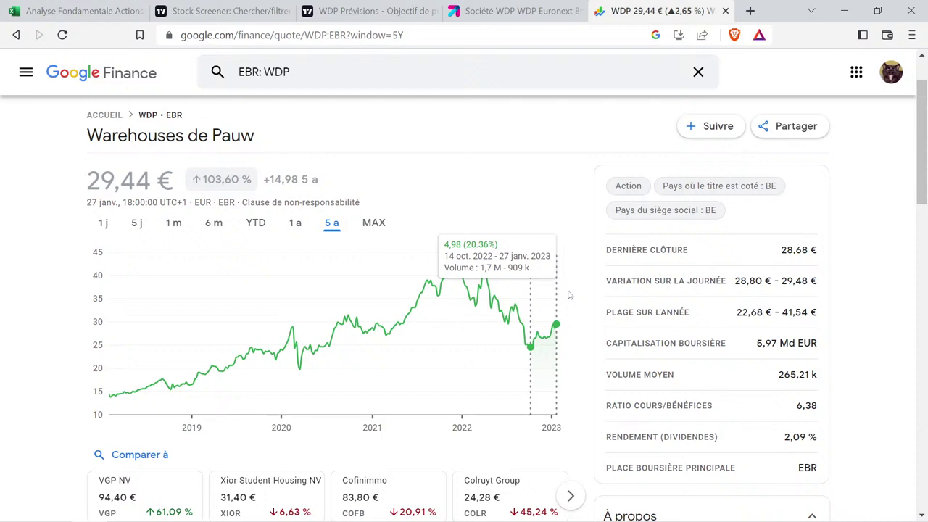
pyautogui.click(569, 295)
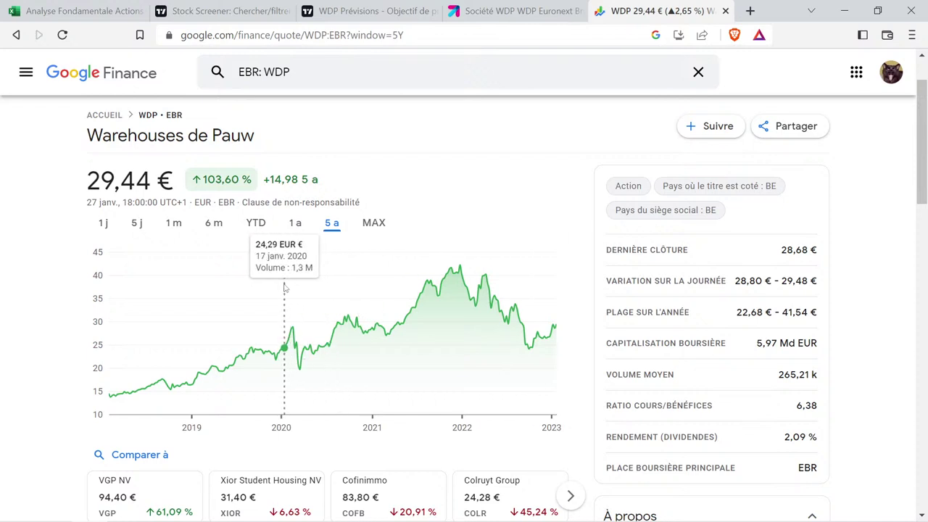
pyautogui.moveTo(290, 291); pyautogui.dragTo(587, 318)
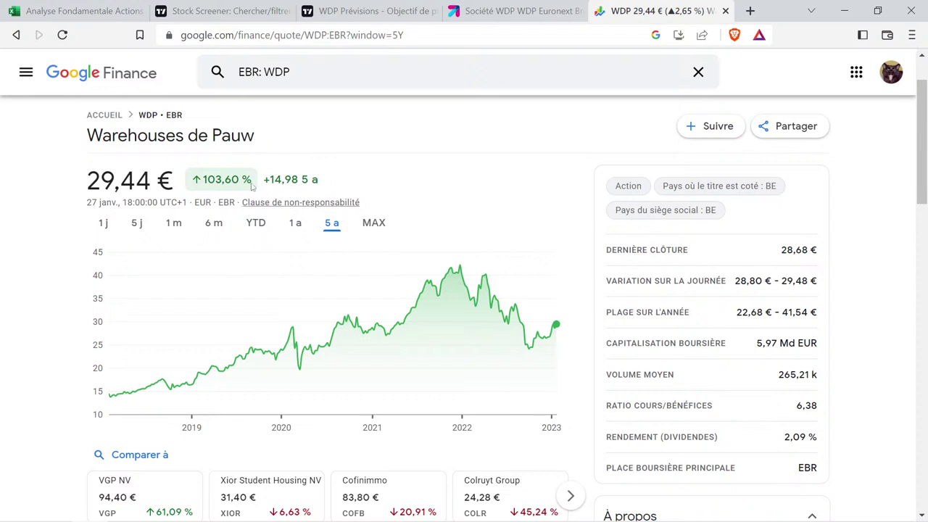
# Copy Sofina's light green price evolution cell into Warehouses de Pauw's row in the workbook and set its value to 104%.
pyautogui.click(105, 9)
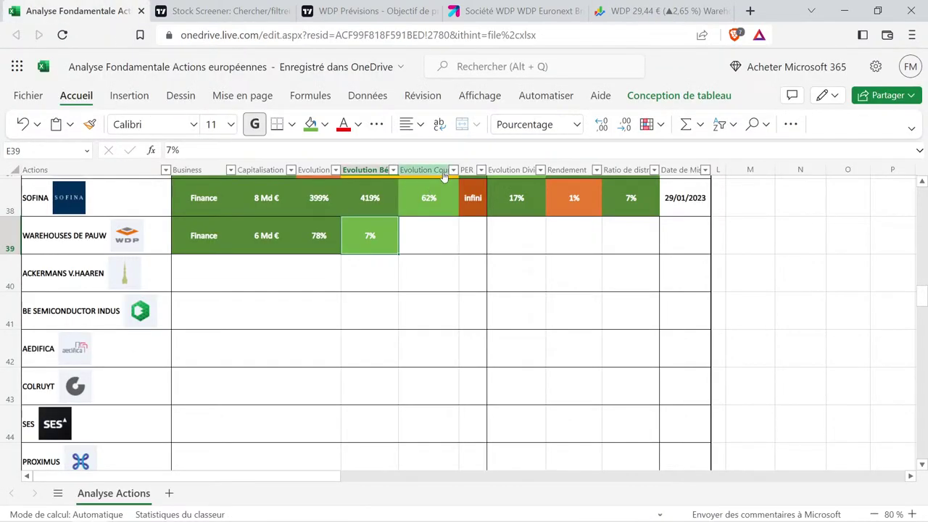
pyautogui.click(433, 190)
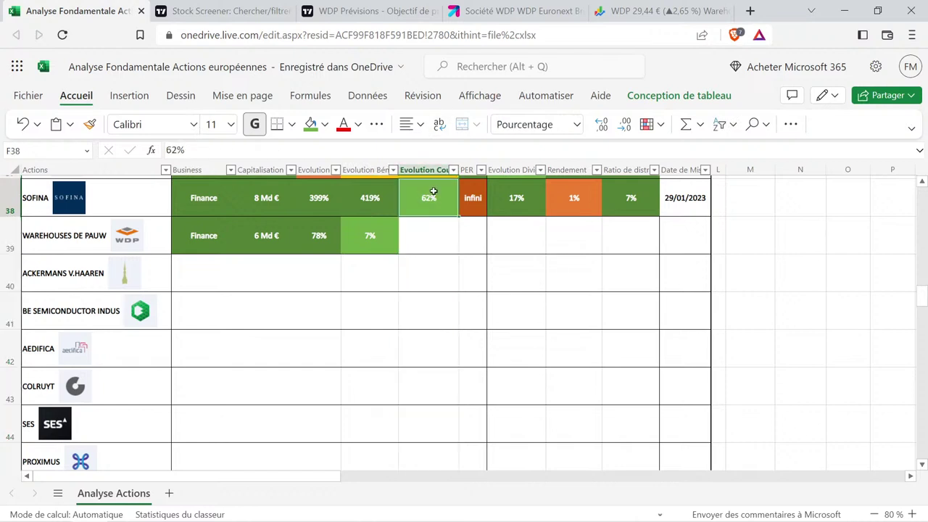
pyautogui.click(428, 228)
pyautogui.write('62%')
pyautogui.doubleClick(429, 236)
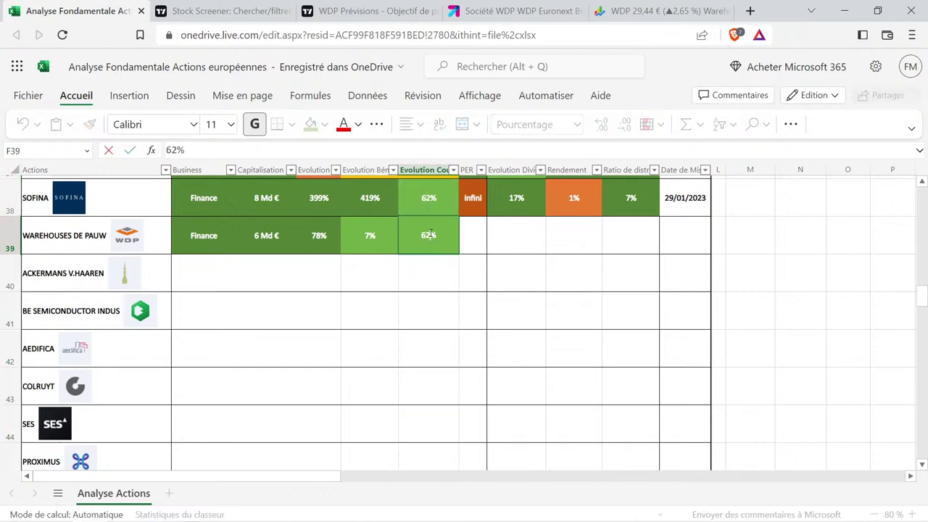
pyautogui.press('BackSpace')
pyautogui.press('BackSpace')
pyautogui.write('104')
pyautogui.press('Return')
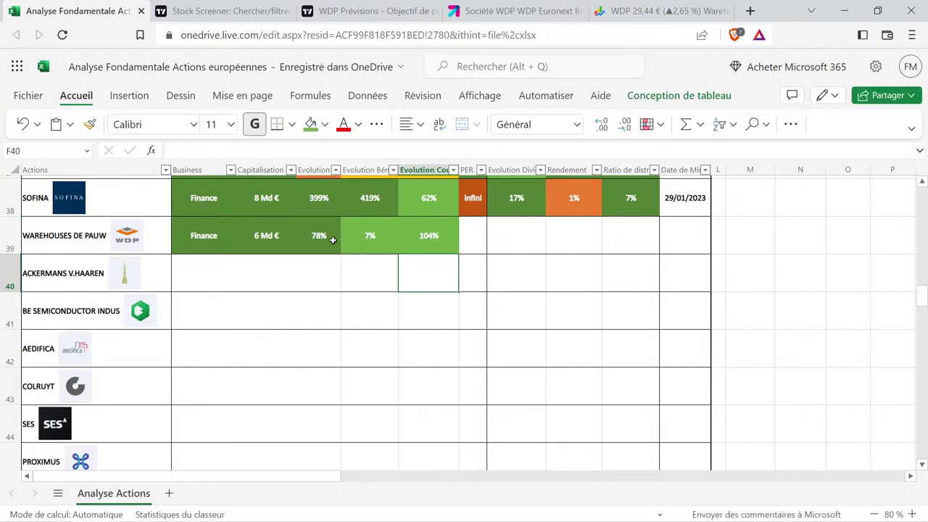
# Recheck Warehouses de Pauw's revenue and earnings evolution cells, and look up its P/E ratio in the TradingView stock screener.
pyautogui.moveTo(332, 240); pyautogui.dragTo(376, 237)
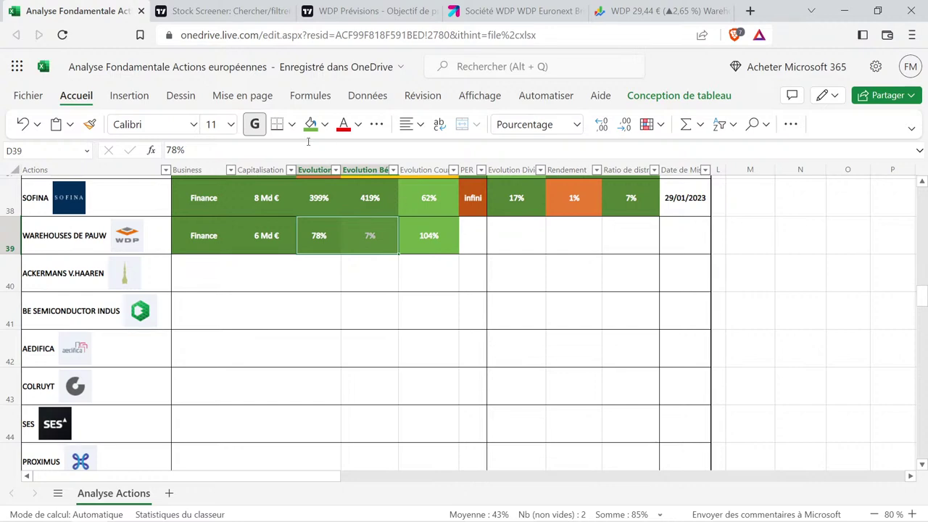
pyautogui.click(222, 6)
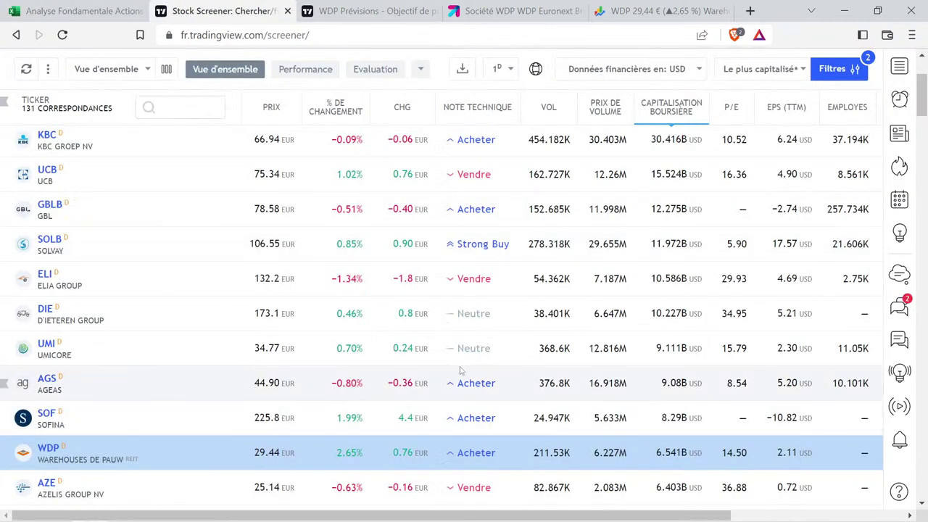
pyautogui.scroll(-3, 743, 296)
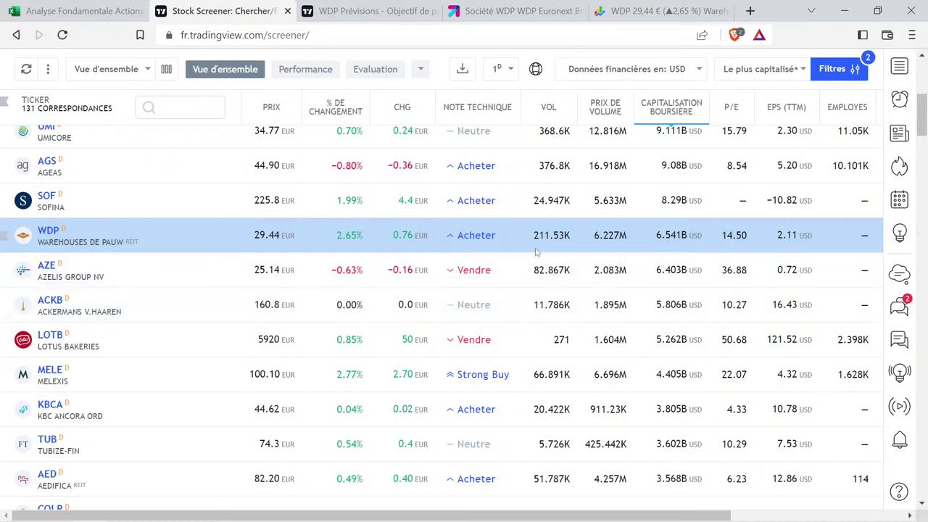
# Copy Umicore's light green PER cell into Warehouses de Pauw's row in the workbook and set its value to 15.
pyautogui.click(74, 6)
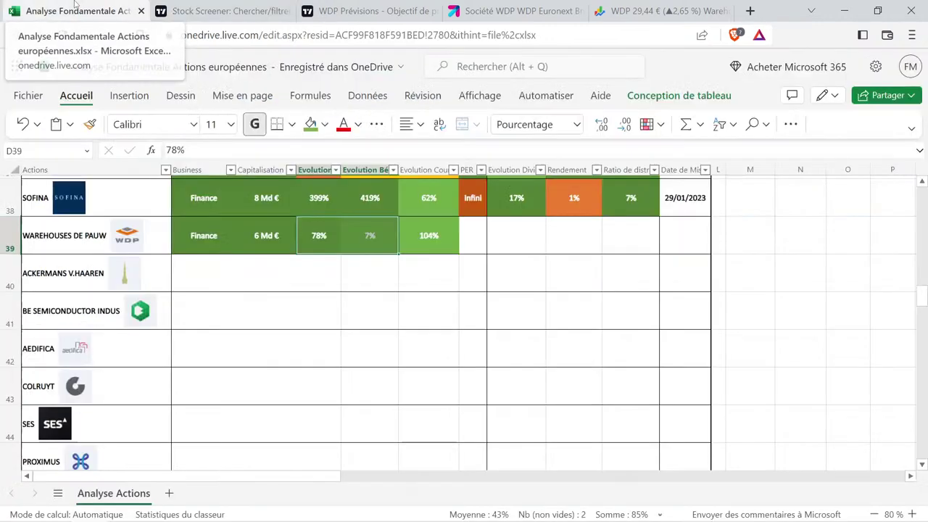
pyautogui.click(438, 270)
pyautogui.scroll(3, 447, 271)
pyautogui.click(475, 270)
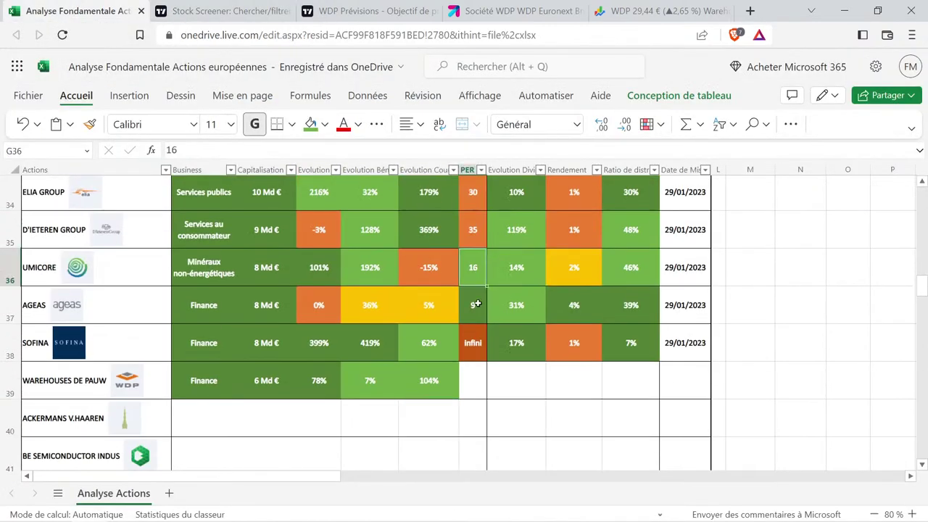
pyautogui.hotkey('ctrl', 'c')
pyautogui.click(478, 377)
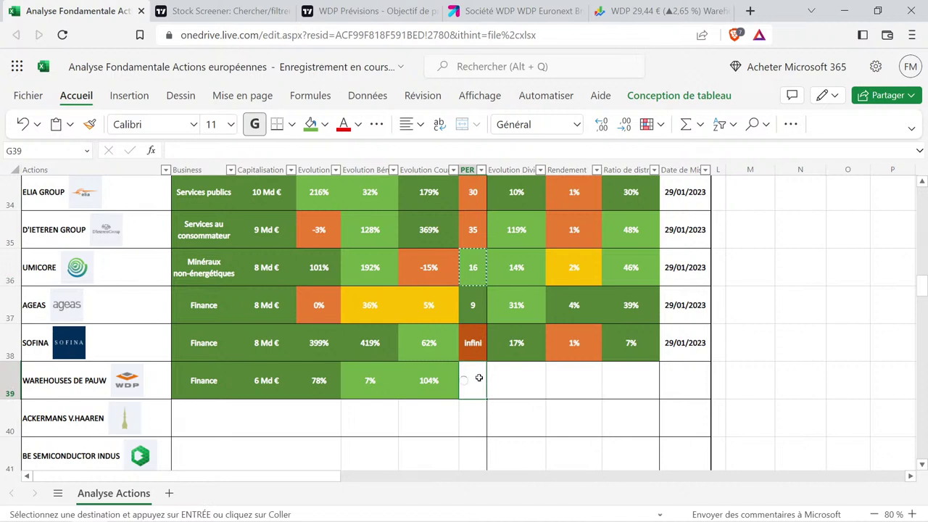
pyautogui.hotkey('ctrl', 'v')
pyautogui.write('1')
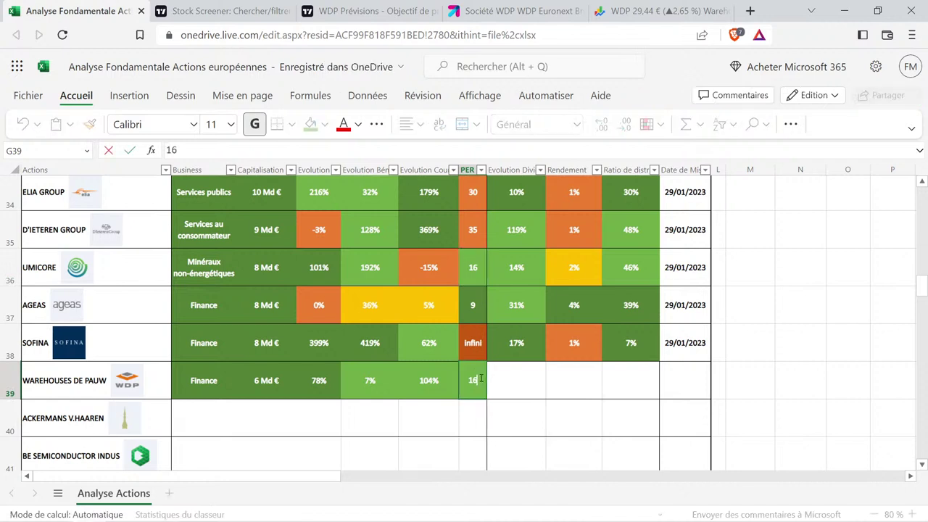
pyautogui.write('5')
pyautogui.press('Return')
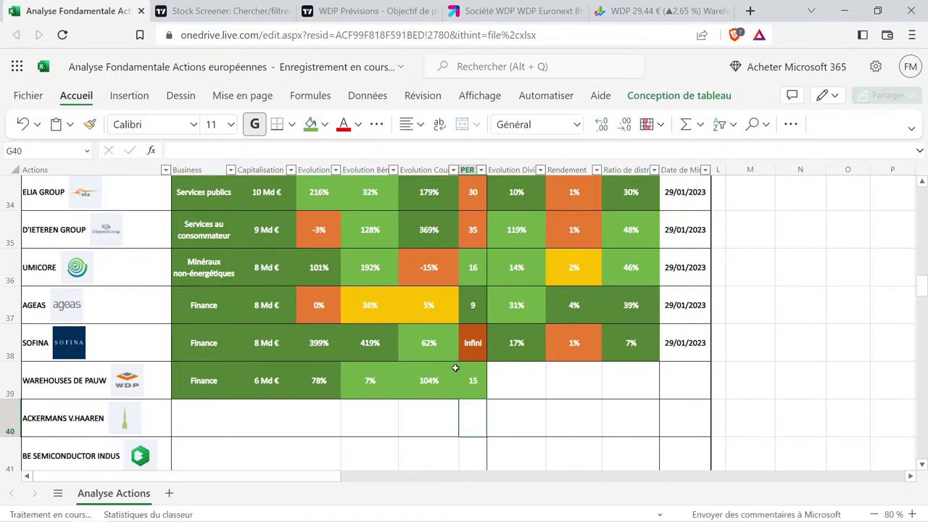
# Review Warehouses de Pauw's cells from Business through PER, and compare them with the analyst ratings and price targets on WDP's TradingView forecast page.
pyautogui.click(472, 374)
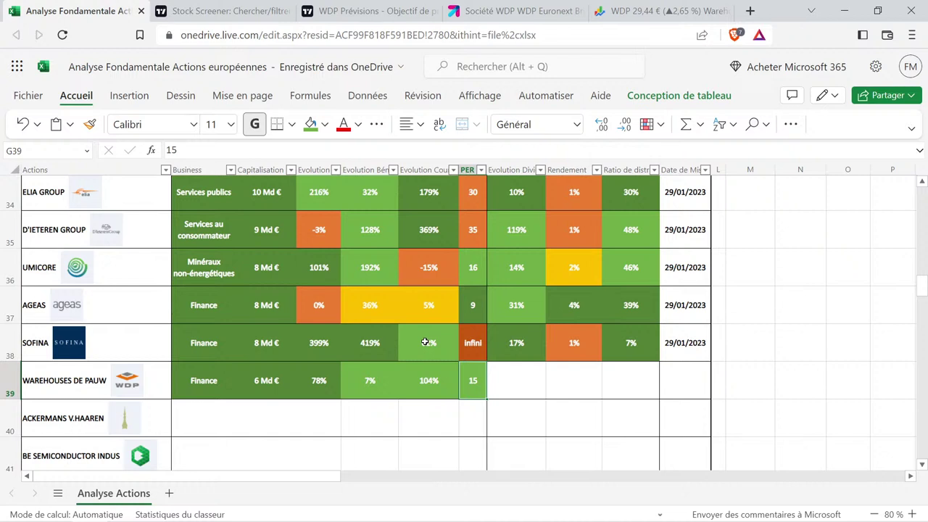
pyautogui.moveTo(218, 380); pyautogui.dragTo(481, 371)
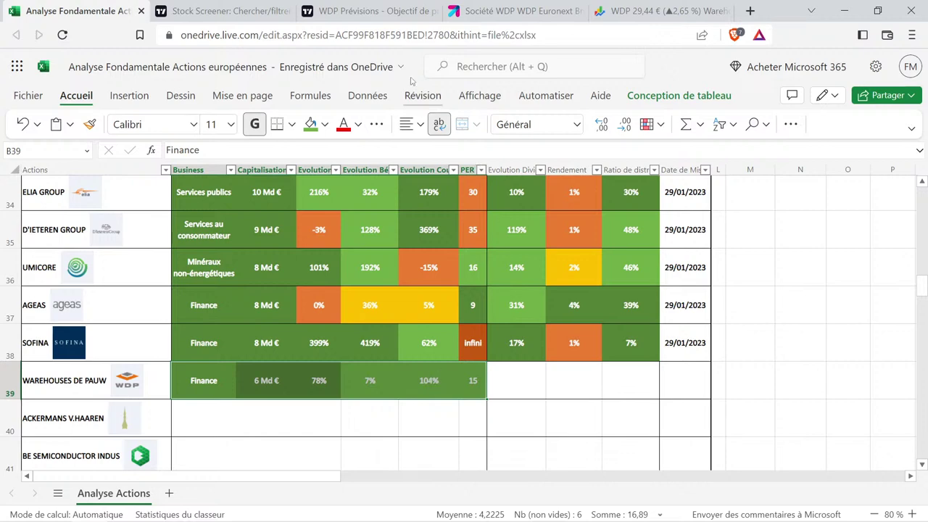
pyautogui.click(398, 9)
pyautogui.scroll(3, 634, 294)
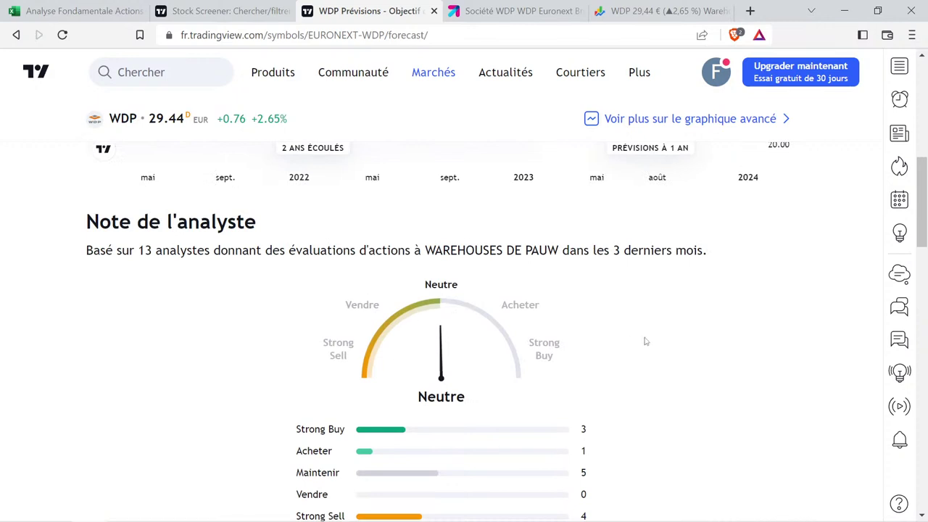
pyautogui.scroll(3, 642, 339)
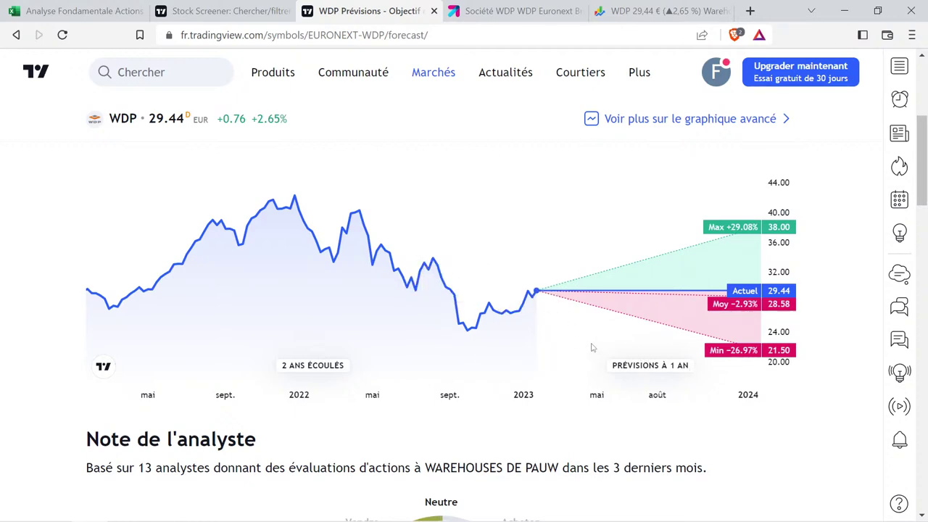
pyautogui.scroll(5, 512, 350)
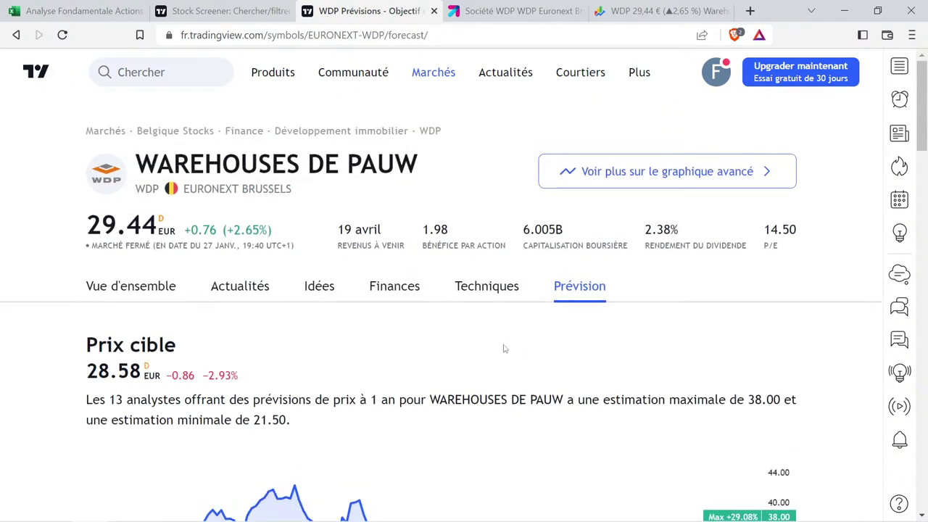
pyautogui.scroll(-2, 504, 349)
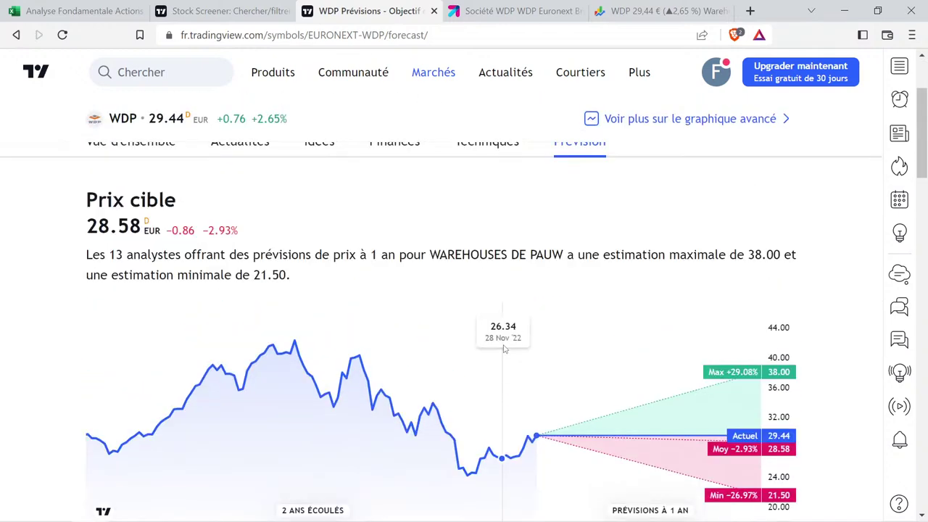
# Open WDP's dividend data in its TradingView financials and examine the yearly dividends per share, yield and payout ratio.
pyautogui.scroll(1, 504, 349)
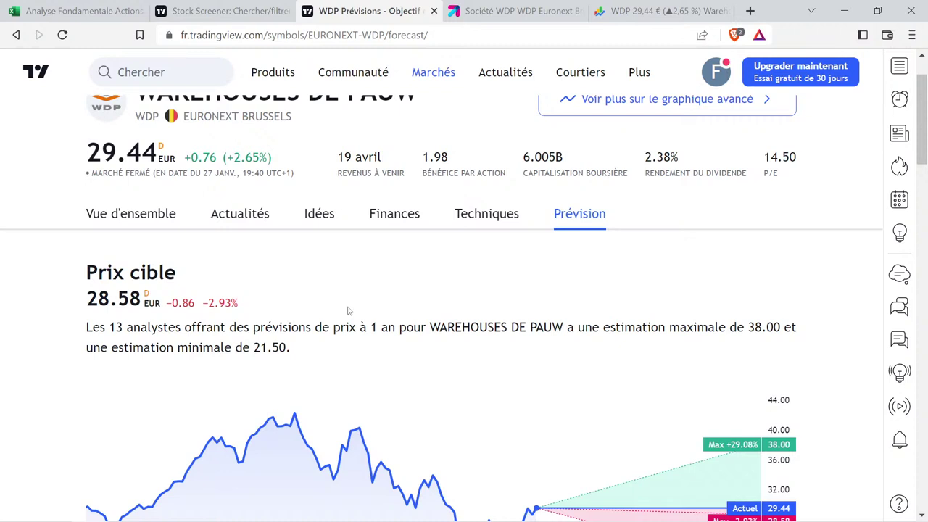
pyautogui.scroll(1, 347, 310)
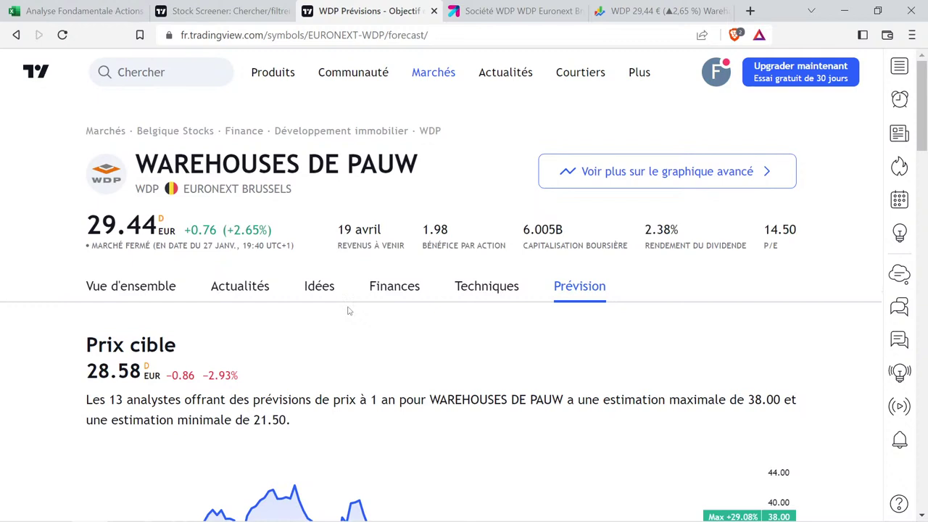
pyautogui.click(387, 293)
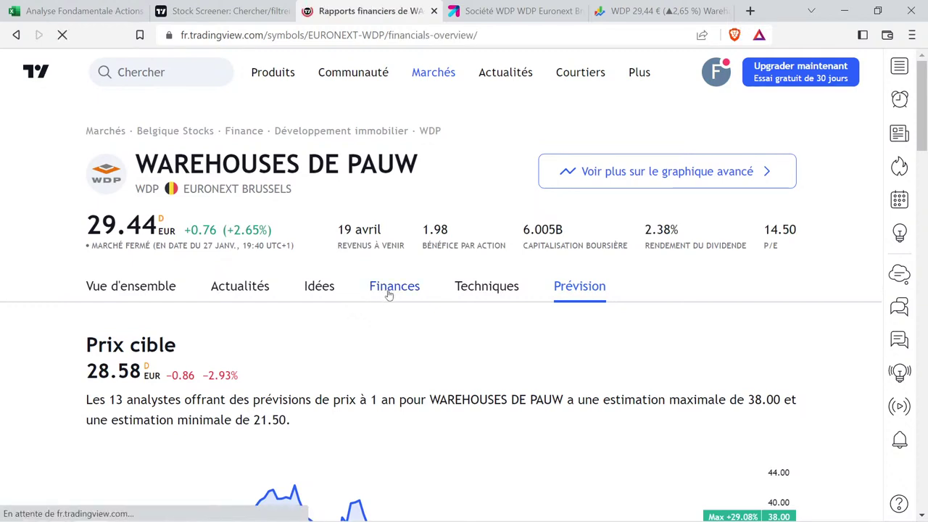
pyautogui.scroll(-1, 389, 299)
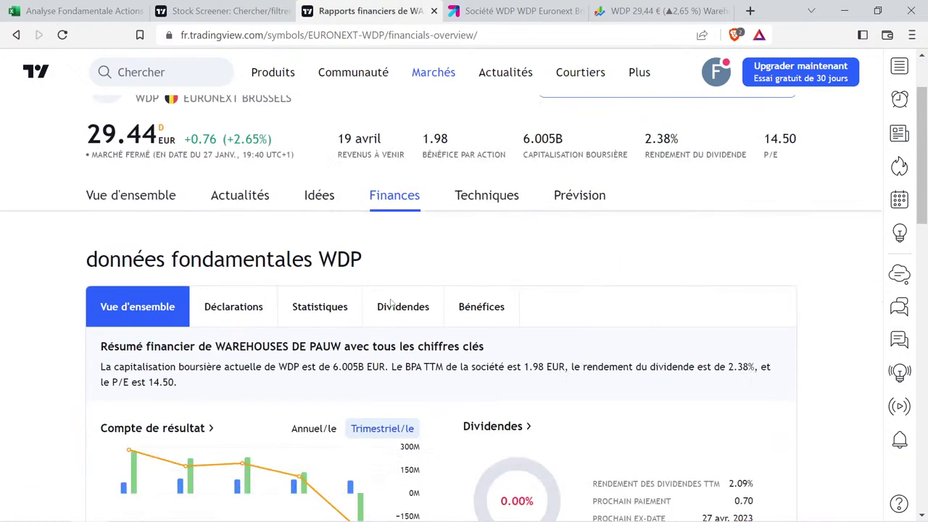
pyautogui.scroll(-1, 389, 302)
pyautogui.click(416, 262)
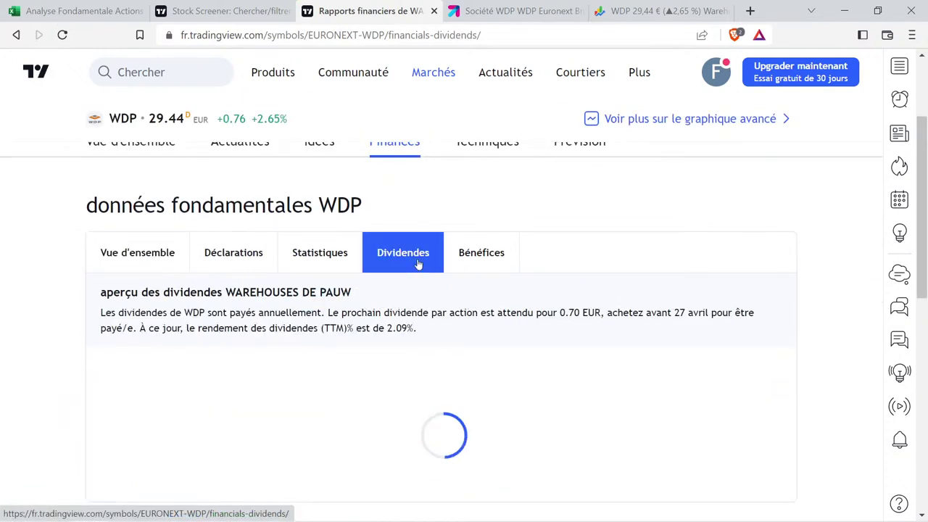
pyautogui.scroll(-1, 481, 202)
pyautogui.scroll(-1, 481, 203)
pyautogui.scroll(4, 475, 217)
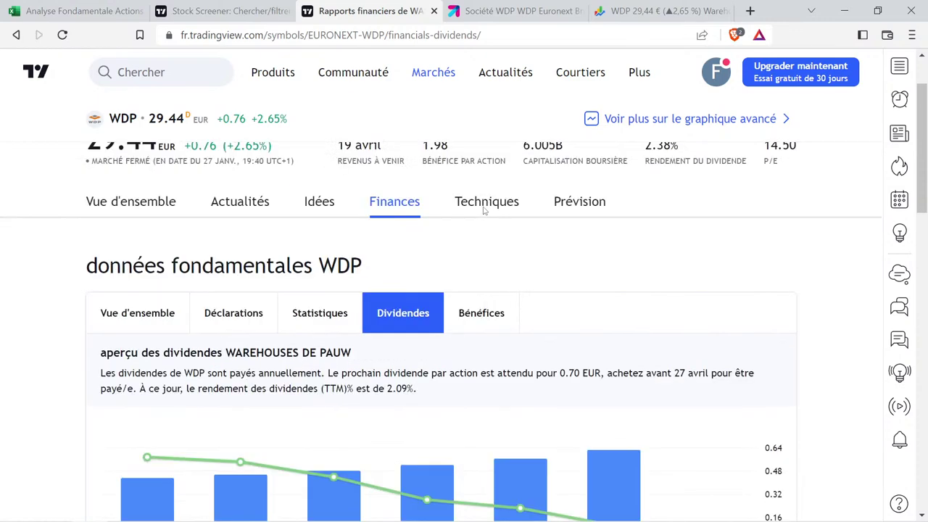
pyautogui.scroll(-3, 470, 222)
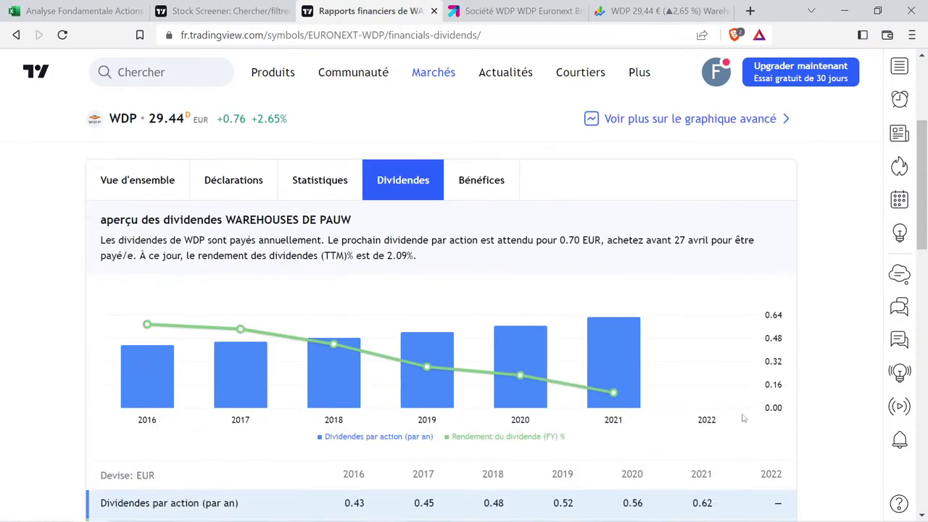
pyautogui.scroll(-2, 530, 321)
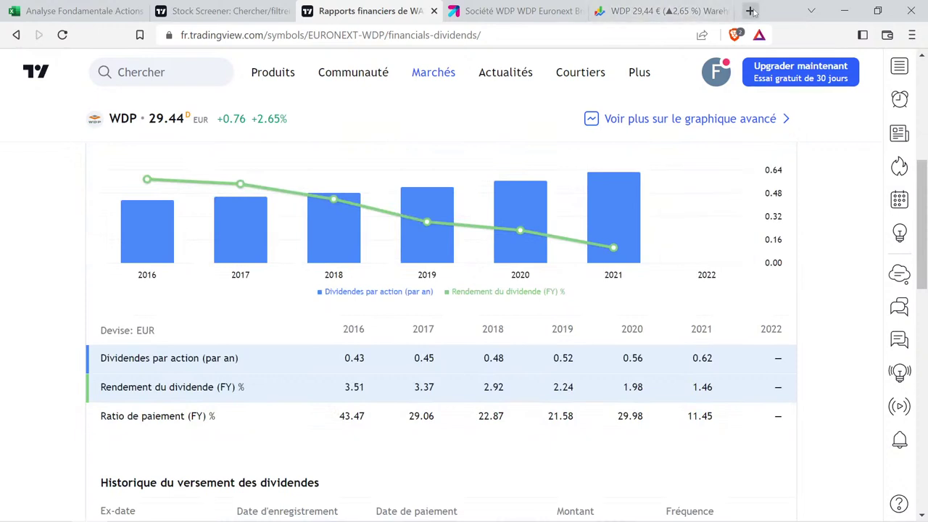
# Check Warehouses de Pauw's dividend yield and key figures on its Google Finance page.
pyautogui.click(653, 11)
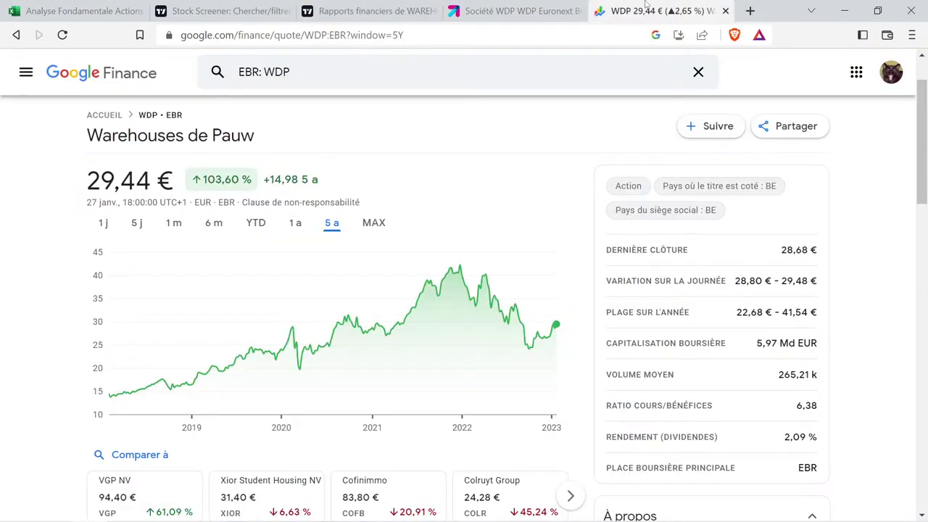
pyautogui.scroll(-1, 682, 428)
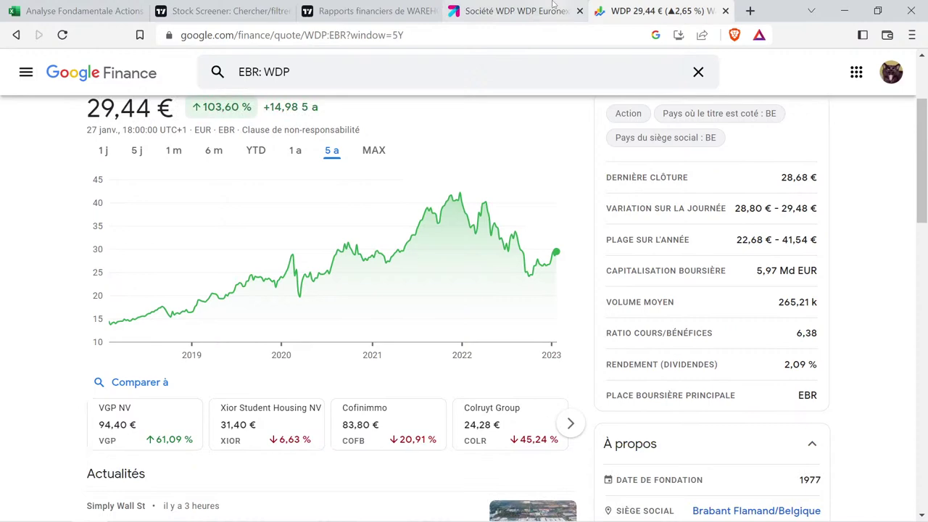
pyautogui.click(518, 11)
# Search the web in a new browser tab for "rendementbourse warehouses de pauw".
pyautogui.click(750, 11)
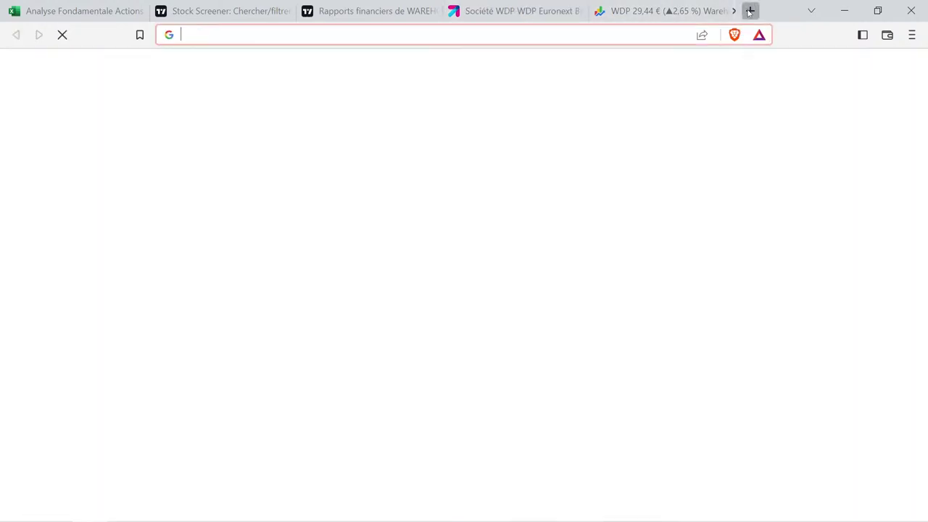
pyautogui.click(642, 38)
pyautogui.write('rendemen')
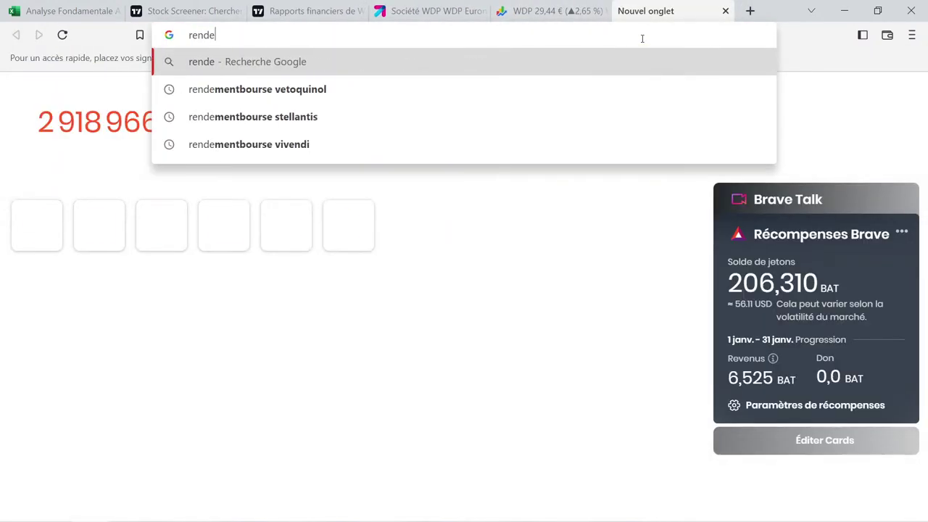
pyautogui.press('Down')
pyautogui.press('BackSpace')
pyautogui.press('BackSpace')
pyautogui.press('BackSpace')
pyautogui.press('BackSpace')
pyautogui.press('BackSpace')
pyautogui.press('BackSpace')
pyautogui.press('BackSpace')
pyautogui.press('BackSpace')
pyautogui.press('BackSpace')
pyautogui.press('BackSpace')
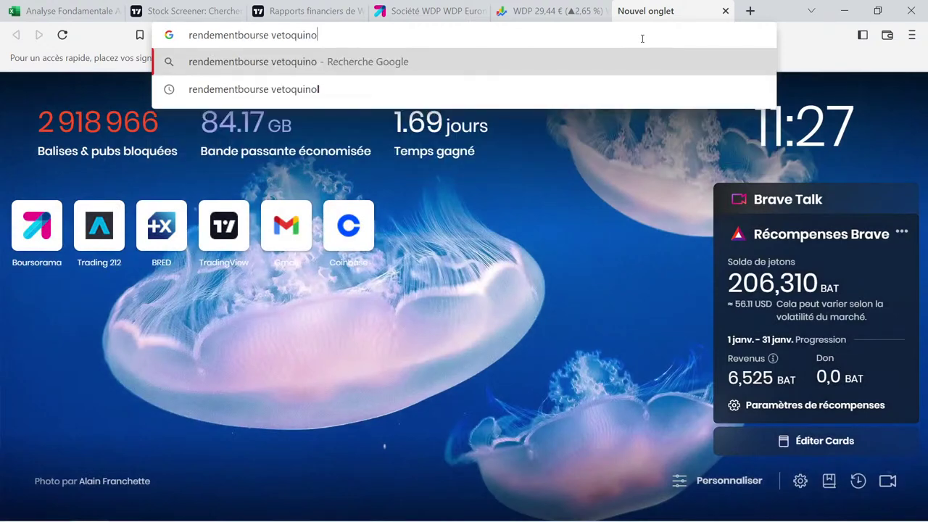
pyautogui.write('s')
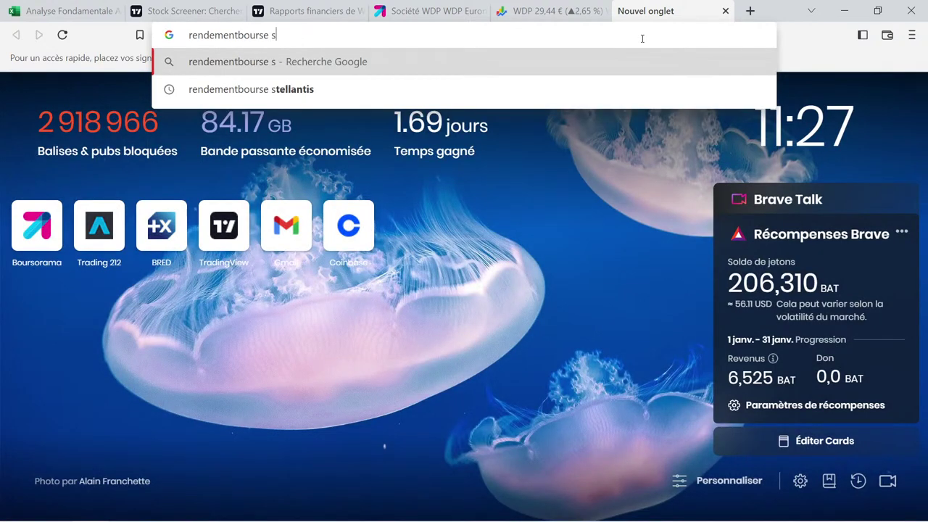
pyautogui.press('BackSpace')
pyautogui.write('warehou')
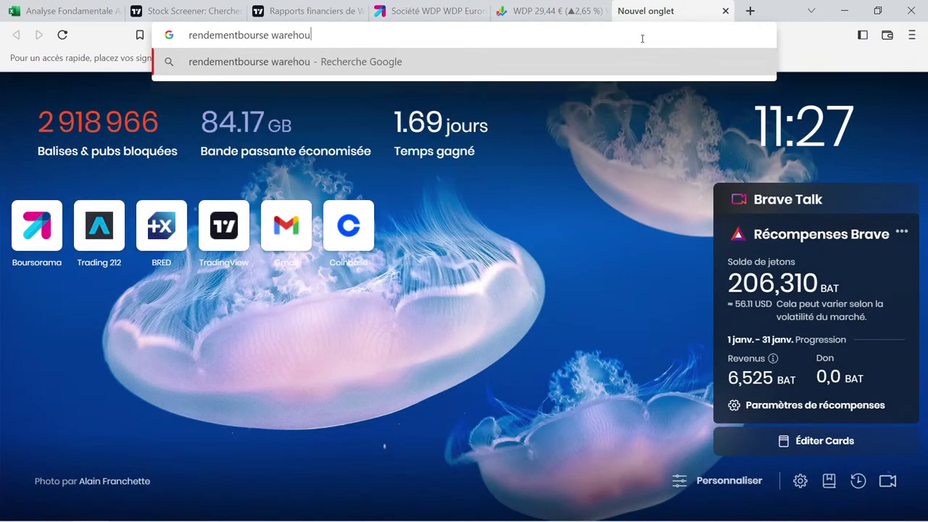
pyautogui.write('ses de paux')
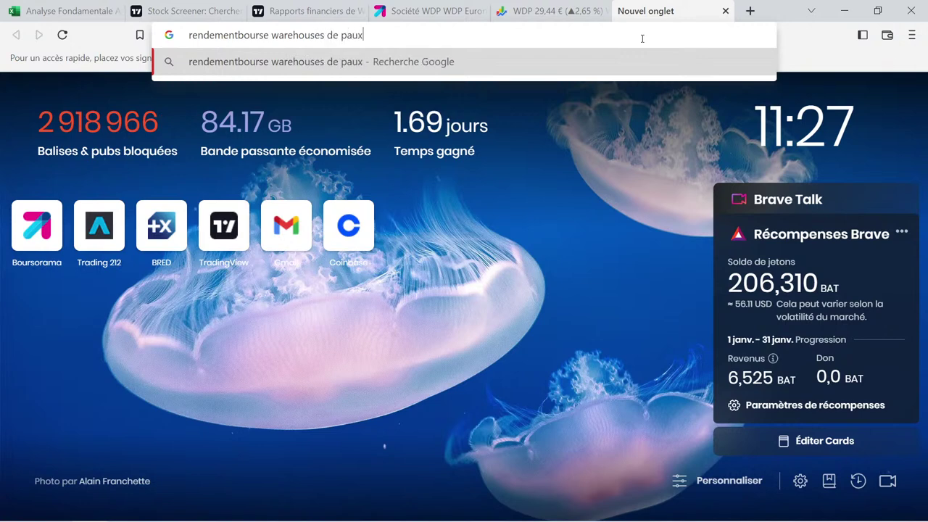
pyautogui.press('BackSpace')
pyautogui.write('w')
pyautogui.press('Return')
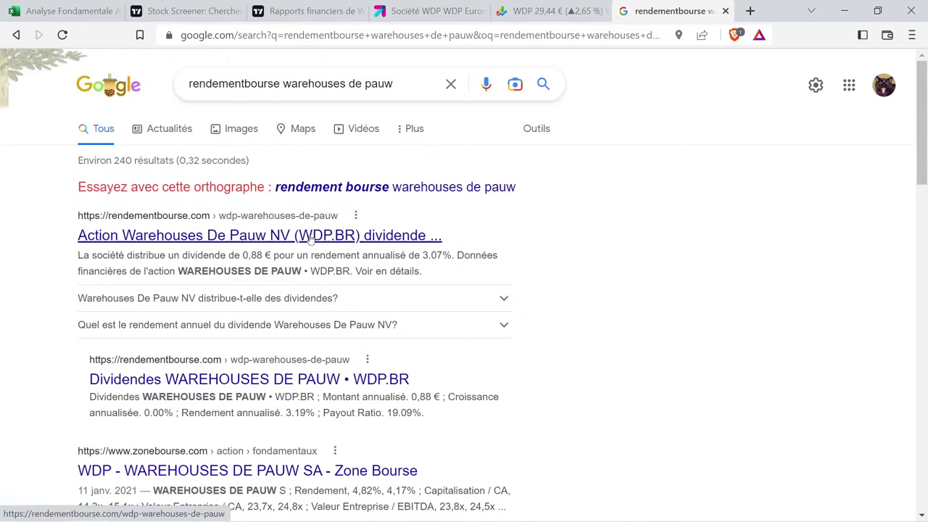
# Open Warehouses de Pauw's rendementbourse.com page and examine its yearly dividend amounts, variations and splits.
pyautogui.click(270, 234)
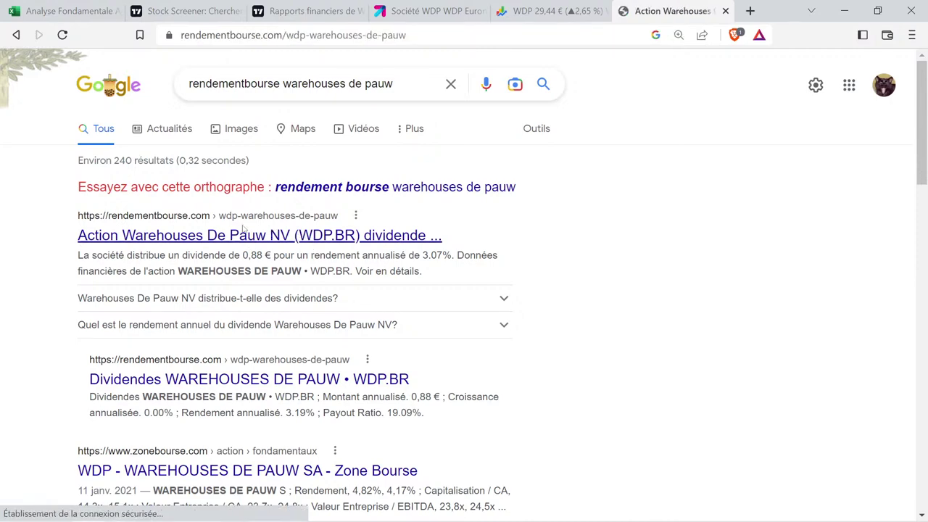
pyautogui.scroll(-15, 351, 233)
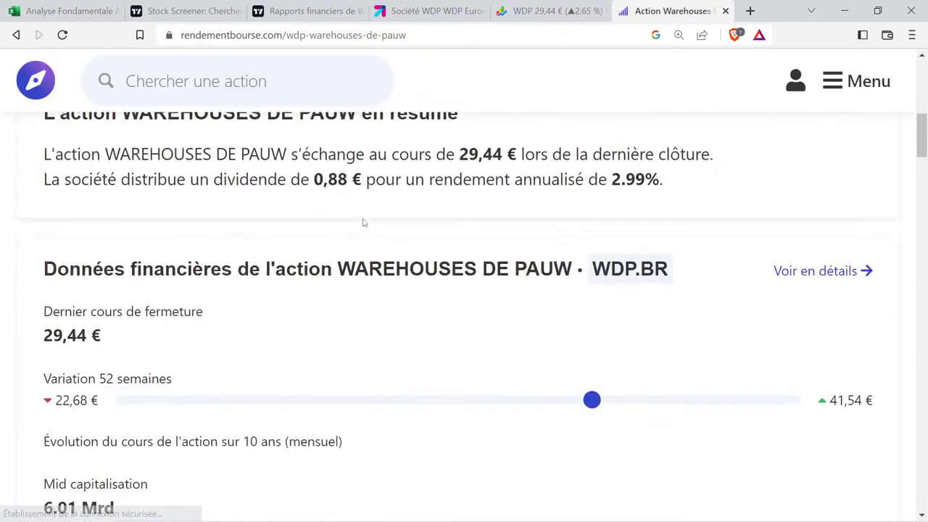
pyautogui.scroll(-16, 360, 214)
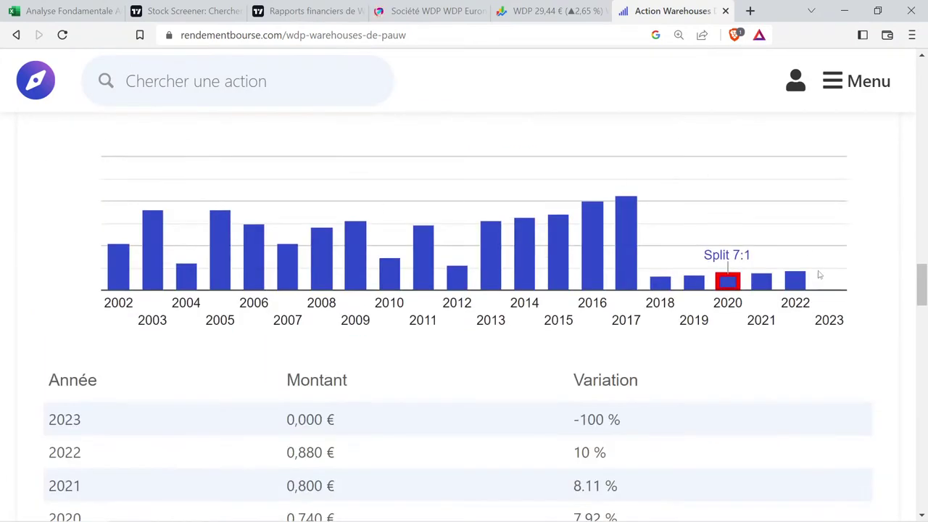
pyautogui.moveTo(796, 282)
pyautogui.moveTo(729, 281)
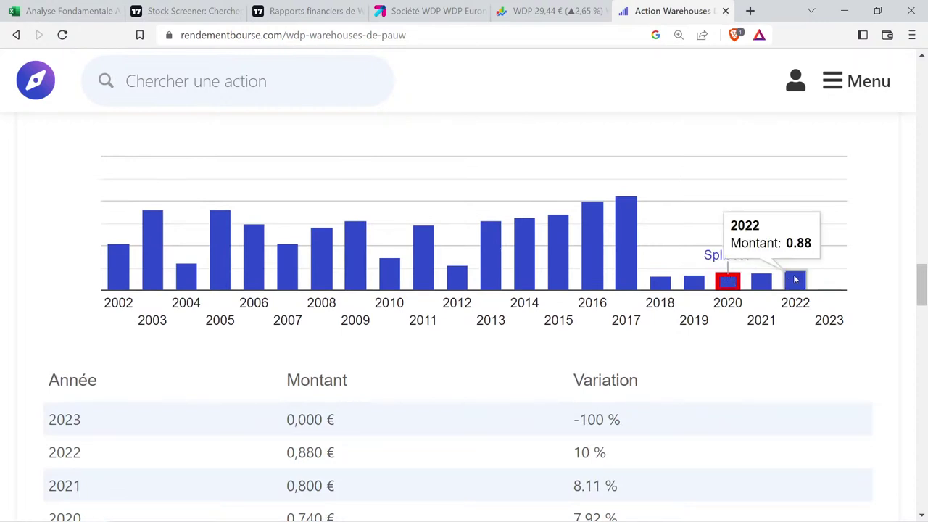
pyautogui.moveTo(693, 283)
pyautogui.scroll(3, 681, 278)
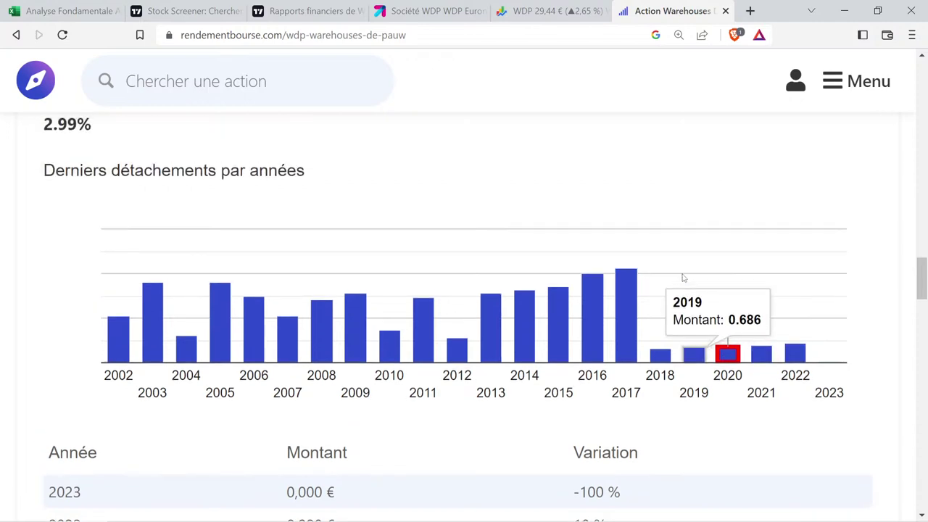
pyautogui.scroll(-12, 682, 277)
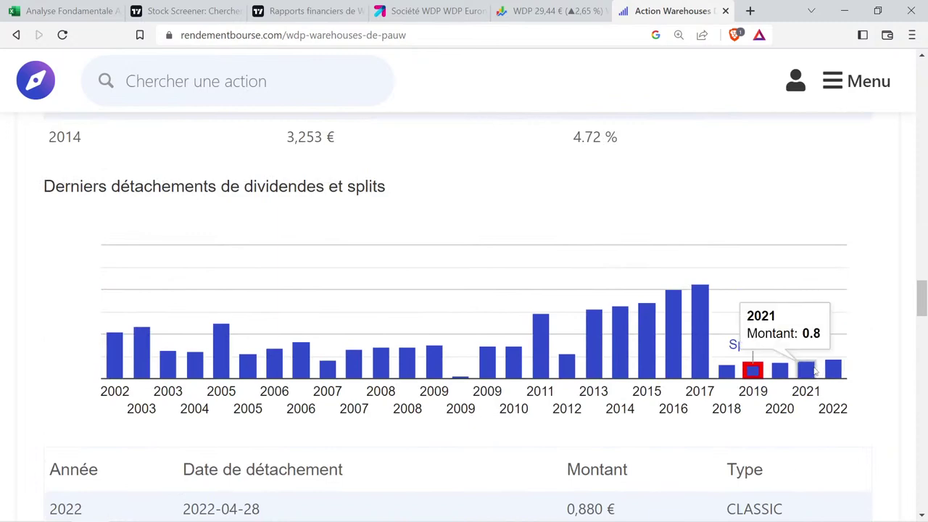
pyautogui.scroll(2, 625, 223)
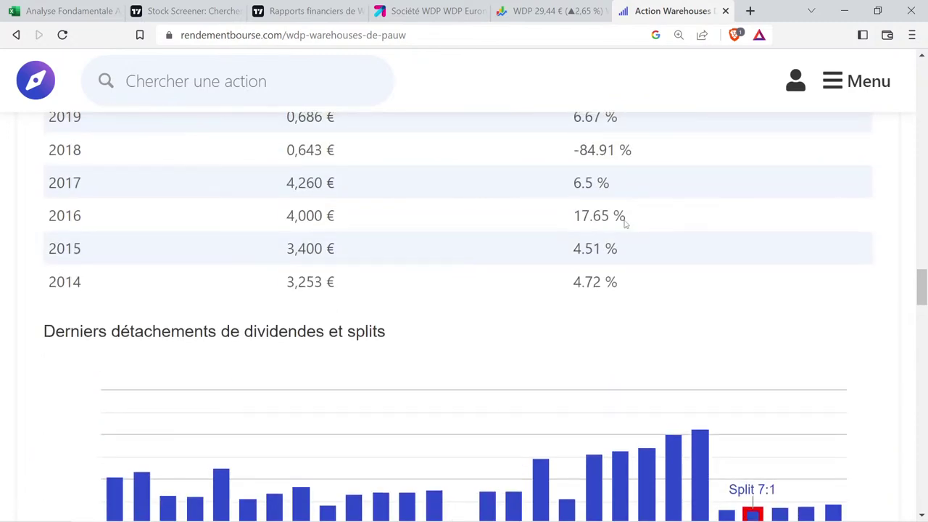
pyautogui.scroll(3, 612, 236)
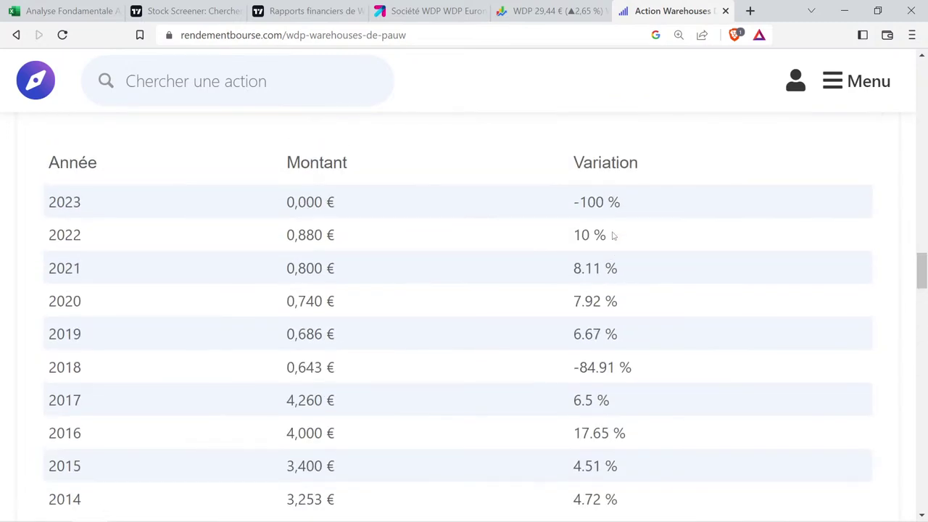
# Return to WDP's TradingView dividend chart, remove the dividend yield series and compare the yearly dividends per share.
pyautogui.click(329, 11)
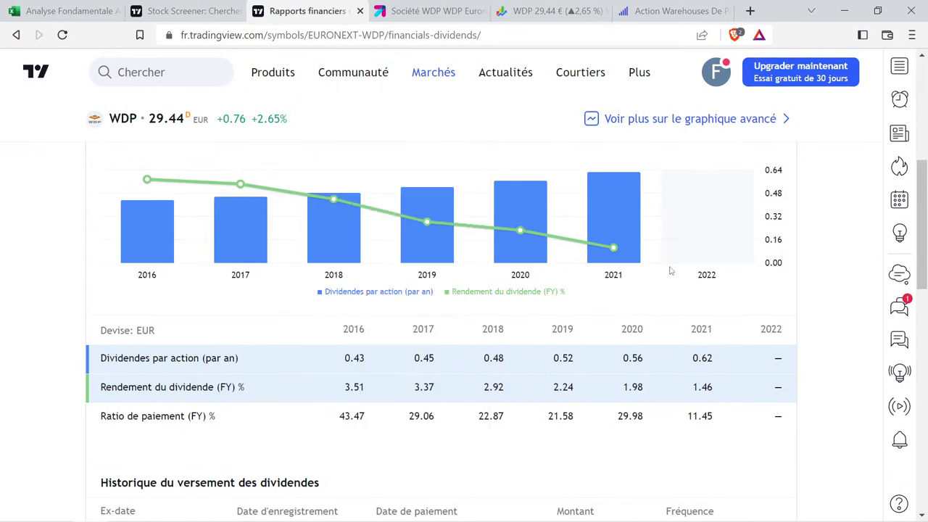
pyautogui.scroll(1, 696, 255)
pyautogui.scroll(-1, 696, 255)
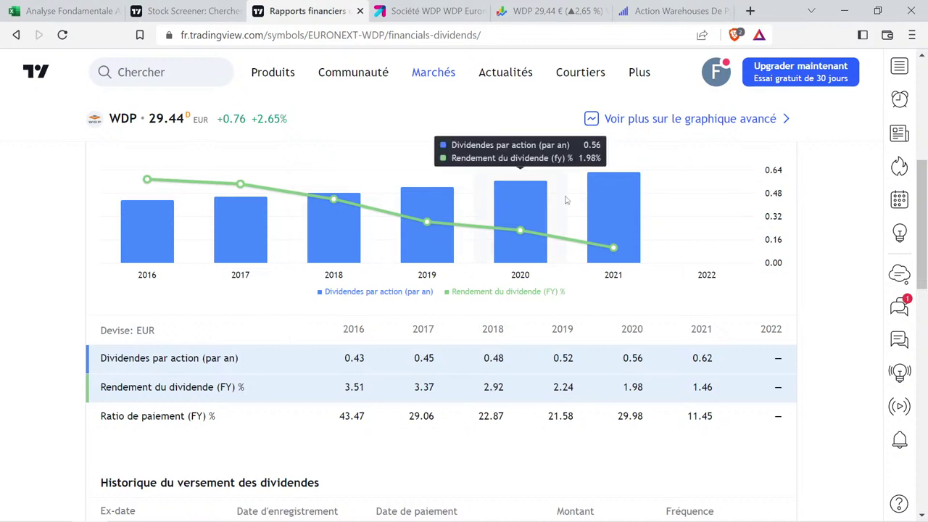
pyautogui.scroll(1, 562, 203)
pyautogui.scroll(1, 563, 202)
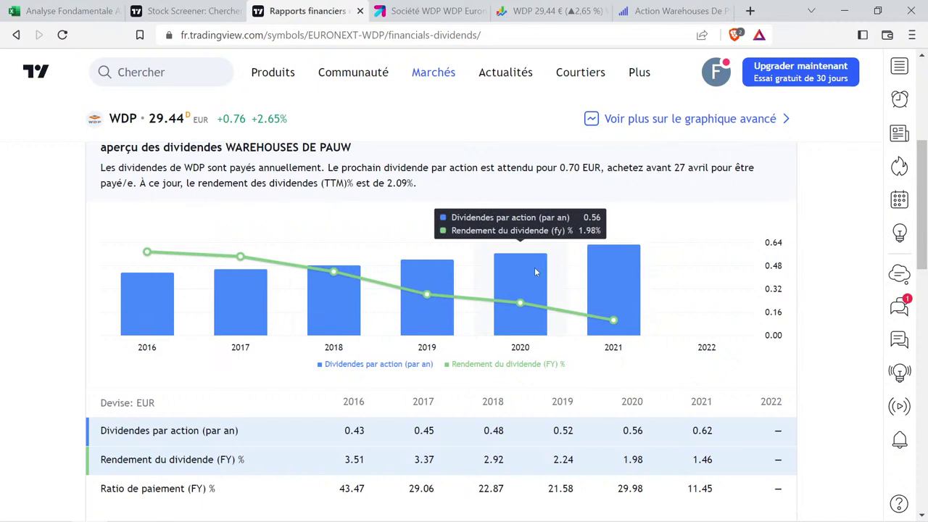
pyautogui.click(250, 458)
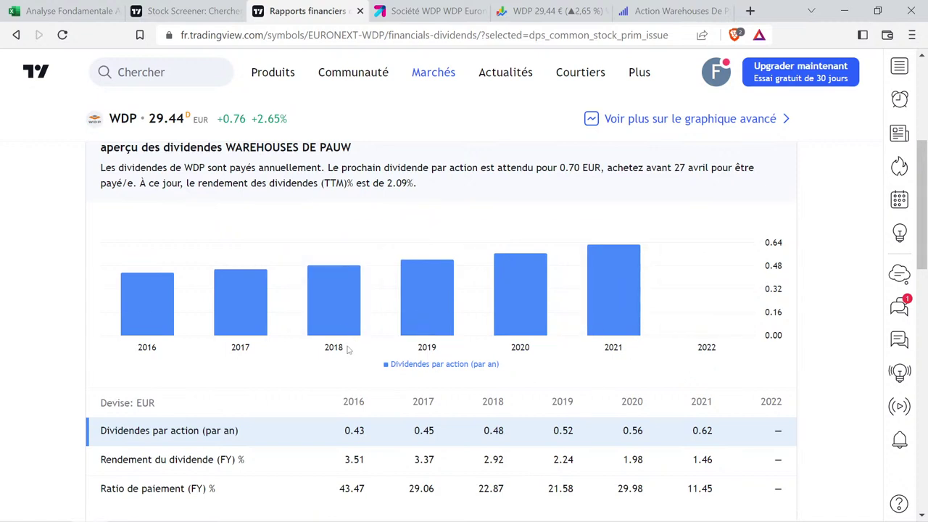
pyautogui.moveTo(344, 333)
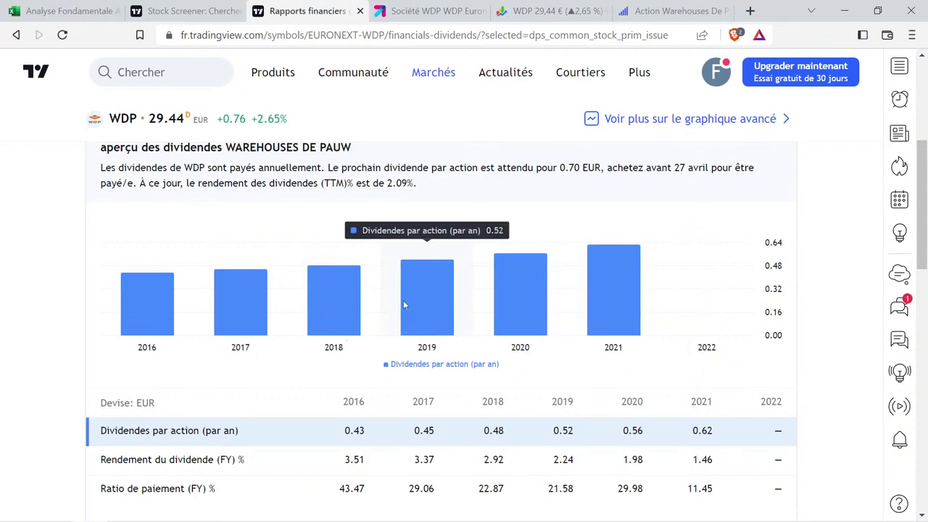
pyautogui.moveTo(597, 296)
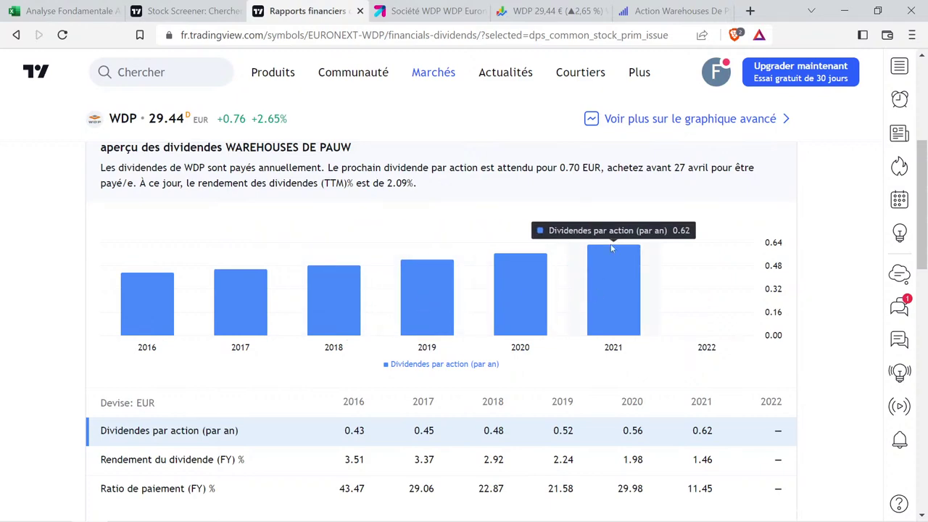
# Recheck Warehouses de Pauw's annual dividend chart and table on rendementbourse.com, comparing the payments around the 7:1 split and the annualised yield.
pyautogui.click(647, 7)
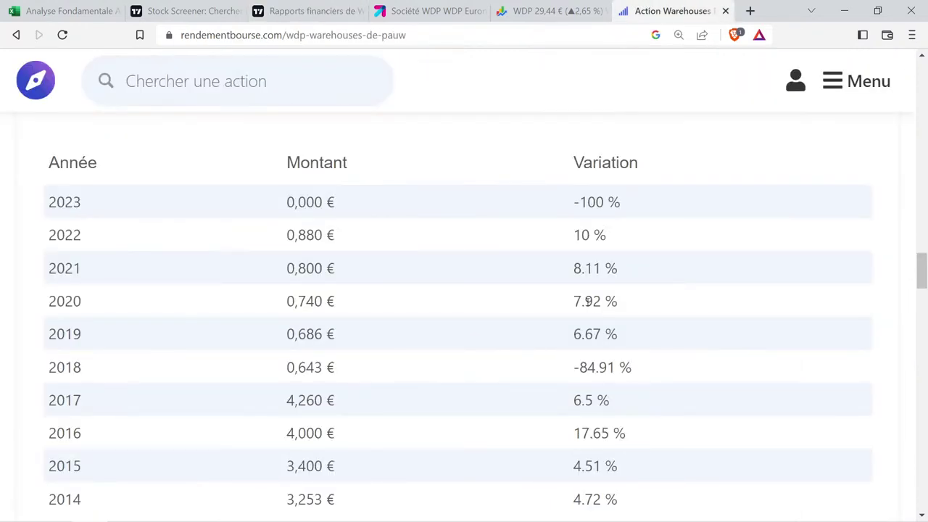
pyautogui.scroll(4, 601, 298)
pyautogui.scroll(-10, 619, 296)
pyautogui.scroll(3, 621, 300)
pyautogui.scroll(3, 621, 301)
pyautogui.scroll(-10, 620, 301)
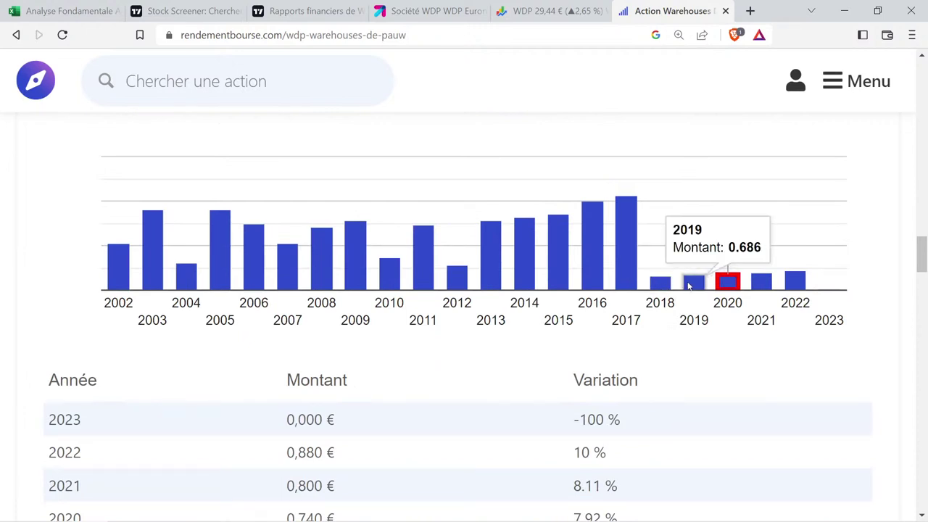
pyautogui.moveTo(718, 285)
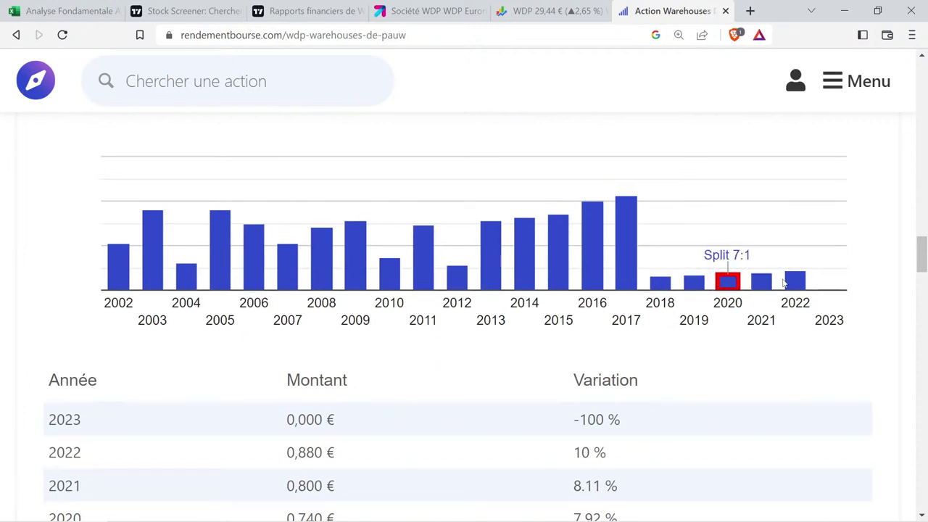
pyautogui.scroll(8, 466, 260)
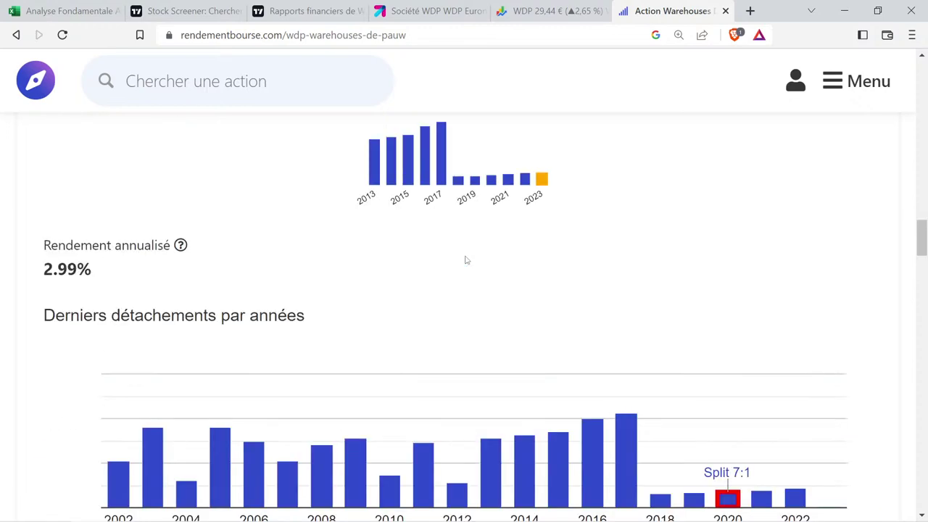
# Review Warehouses de Pauw's dividend summary, share price chart and yearly payments on rendementbourse.com, and compare them with TradingView's dividends per share.
pyautogui.scroll(2, 466, 260)
pyautogui.scroll(-1, 466, 260)
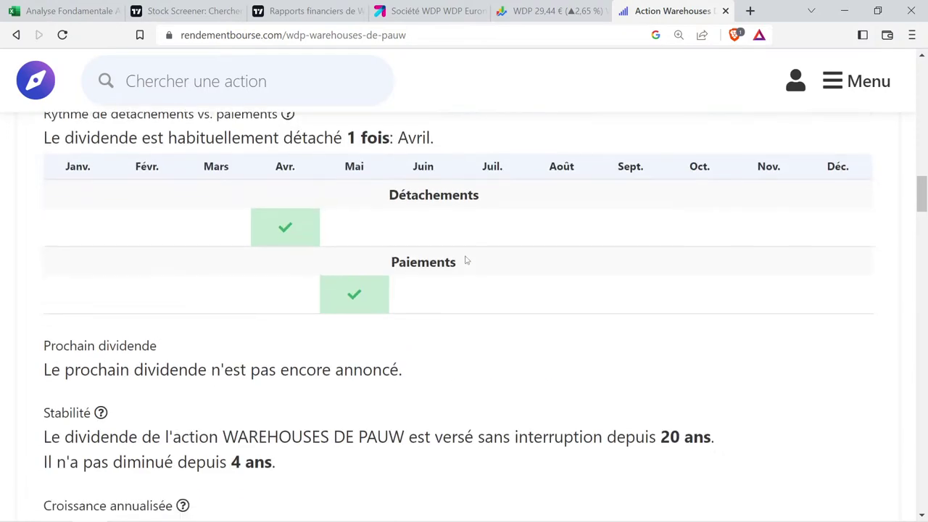
pyautogui.scroll(15, 466, 260)
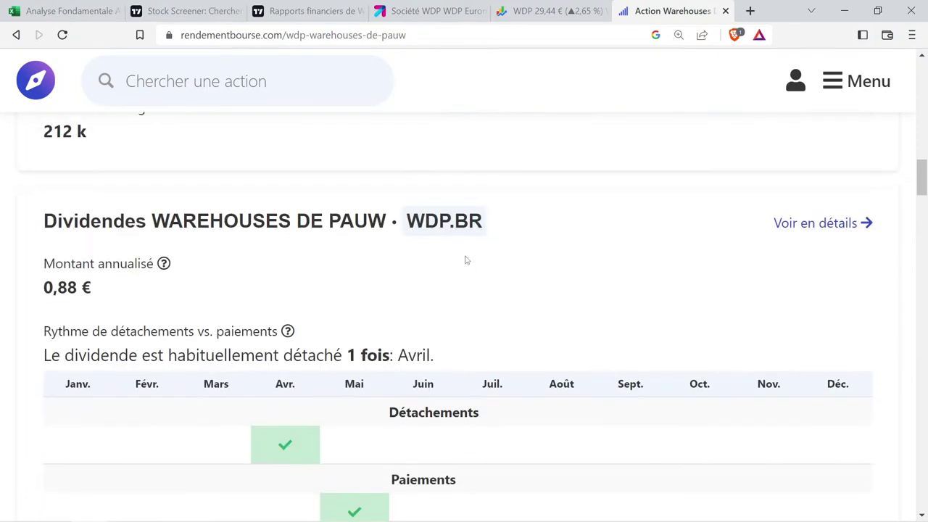
pyautogui.scroll(6, 466, 260)
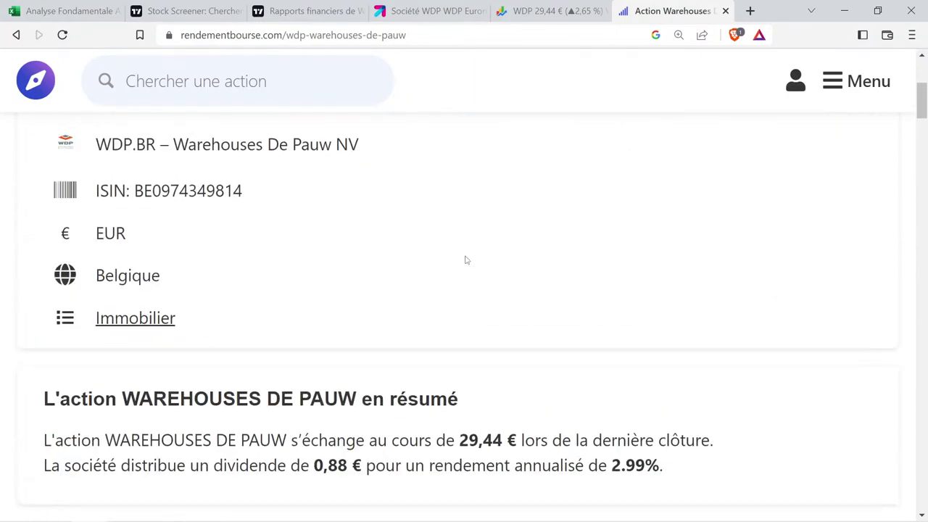
pyautogui.scroll(-5, 466, 260)
pyautogui.scroll(-20, 466, 260)
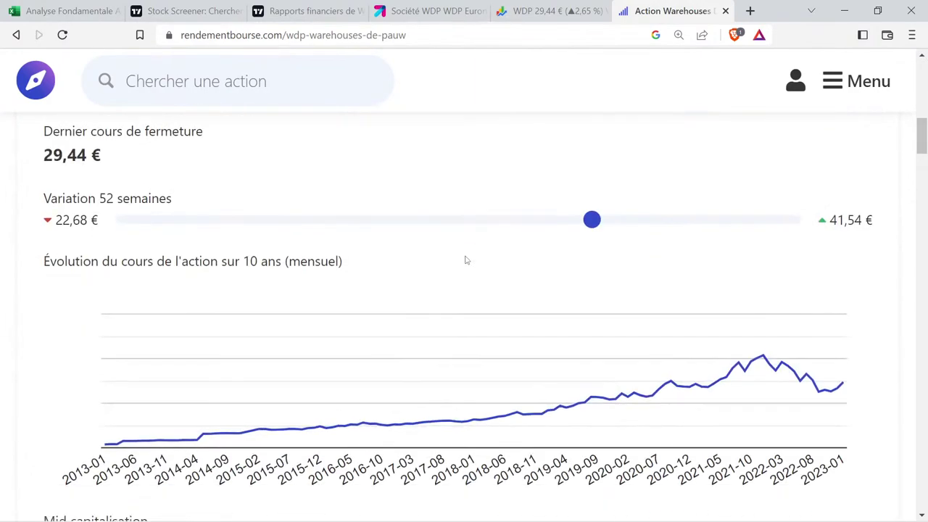
pyautogui.scroll(-4, 466, 260)
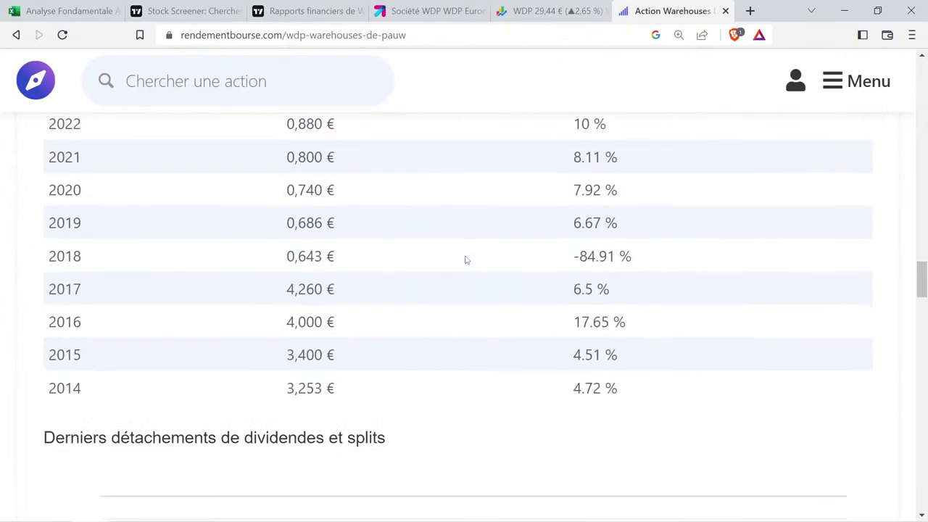
pyautogui.scroll(2, 466, 260)
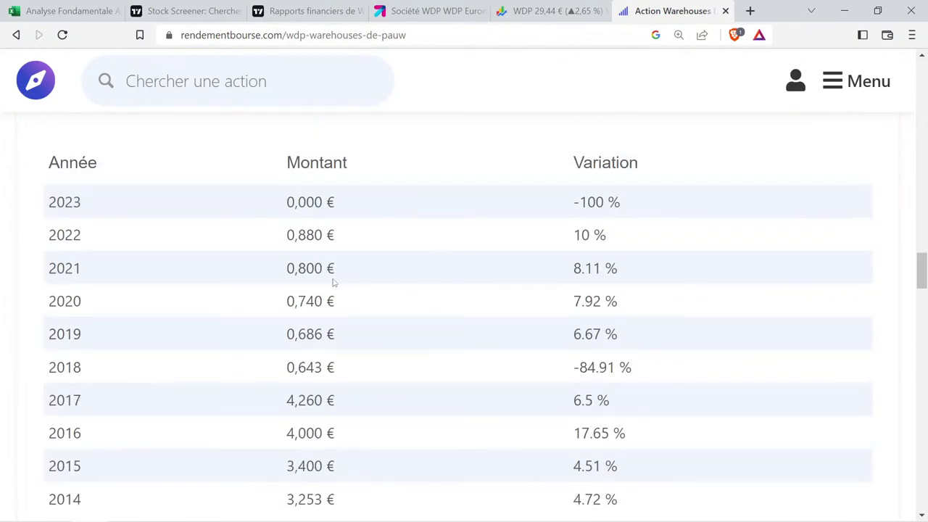
pyautogui.click(308, 11)
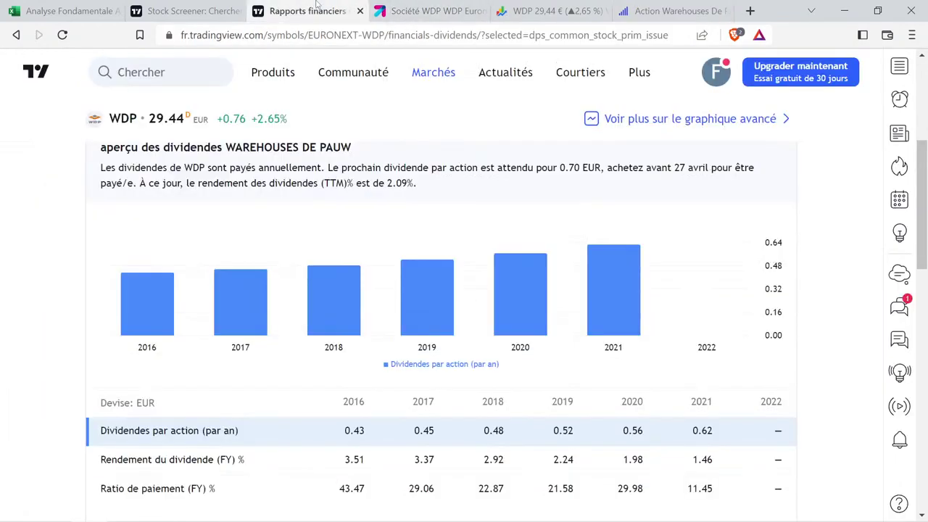
pyautogui.moveTo(591, 304)
pyautogui.click(674, 11)
# Open Moning's stock screener in a new browser tab and search it for "warehouses de pauw".
pyautogui.click(750, 11)
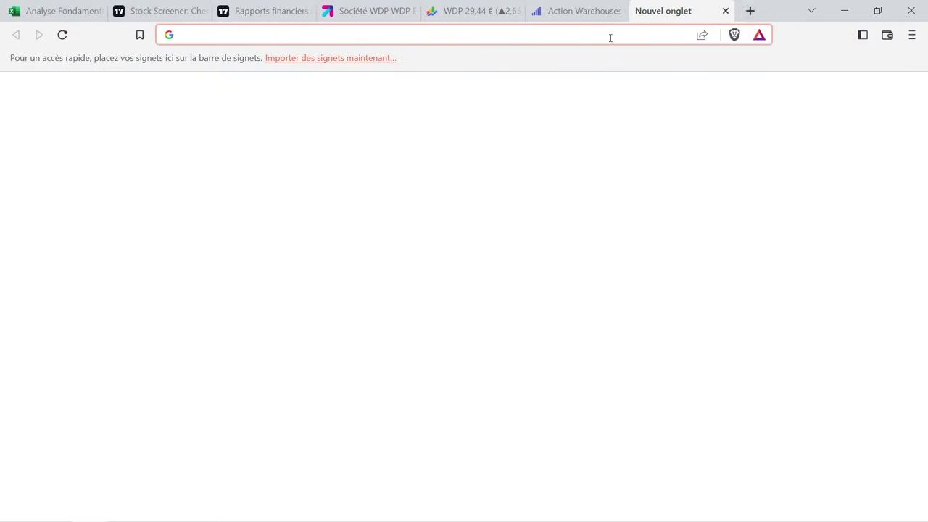
pyautogui.click(608, 37)
pyautogui.write('moning.co/fr/actions?q=stla')
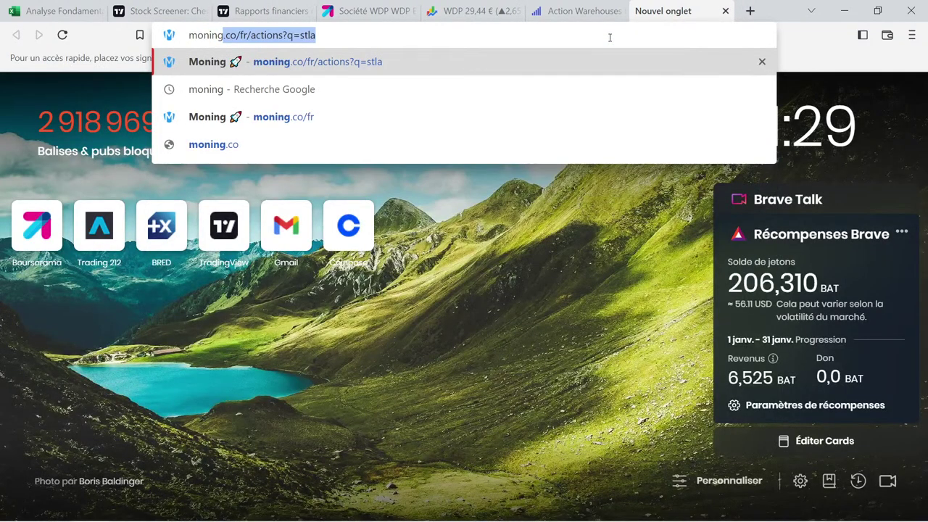
pyautogui.press('Return')
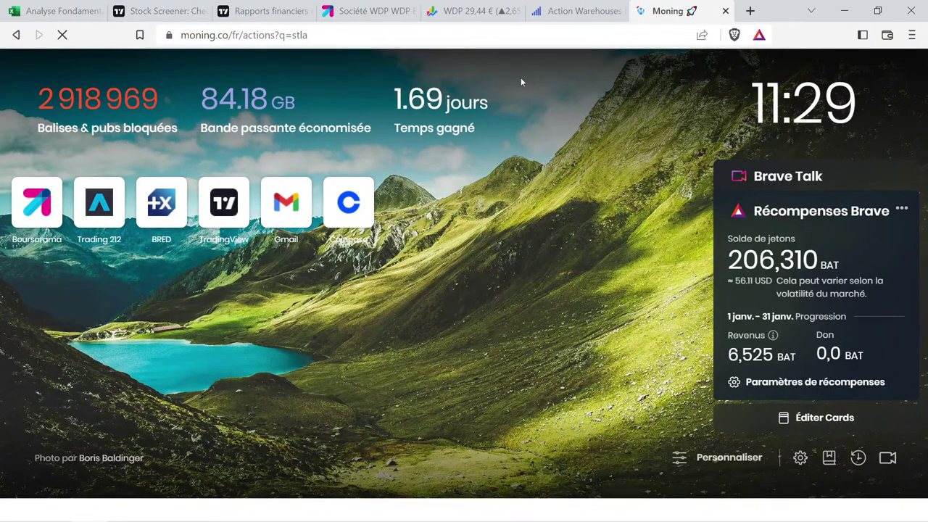
pyautogui.moveTo(377, 129)
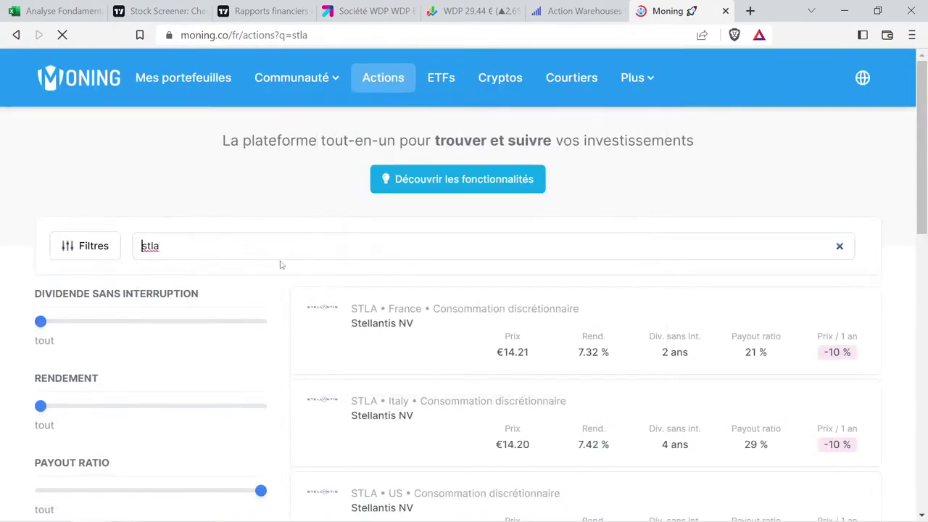
pyautogui.doubleClick(164, 240)
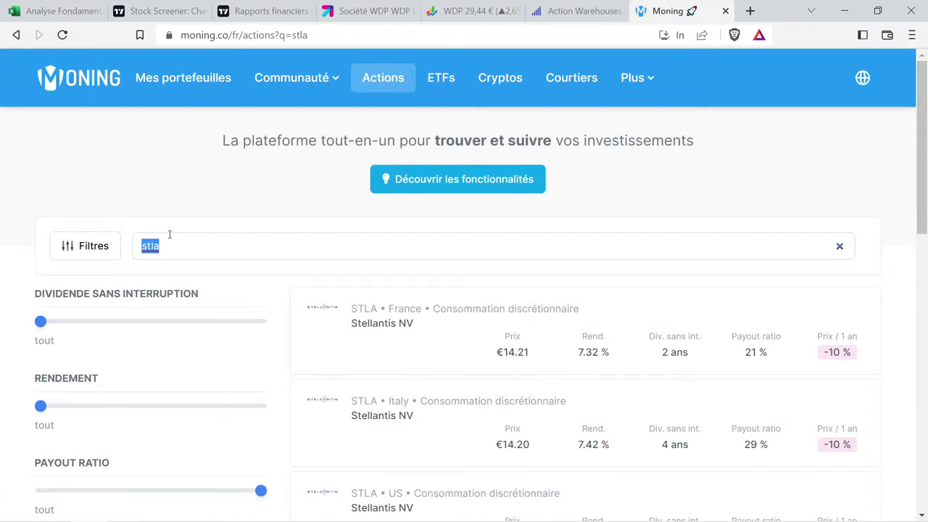
pyautogui.write('warehouses de')
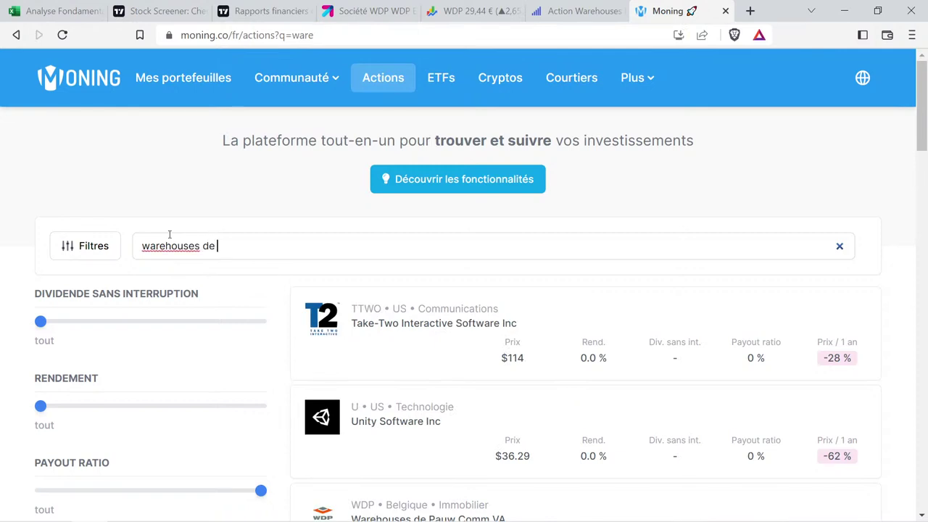
pyautogui.write(' pauw')
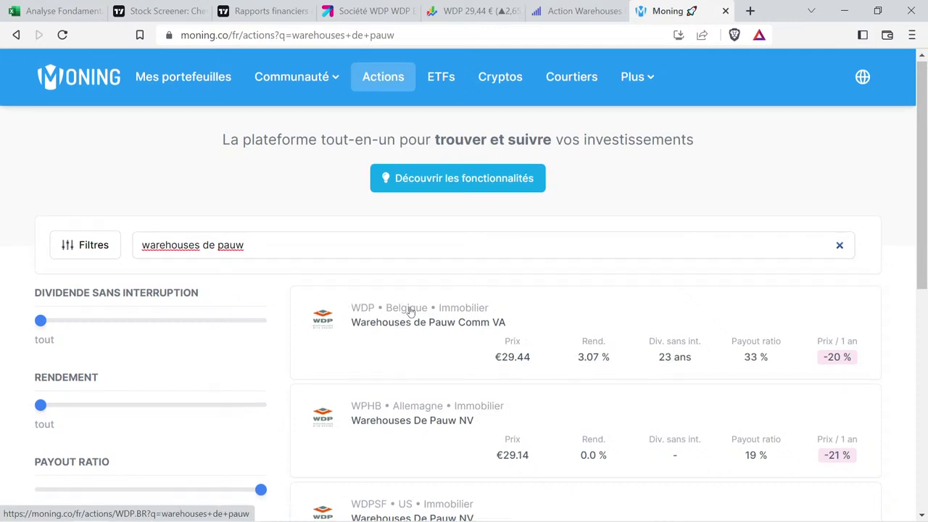
# Open the Belgian WDP listing, Warehouses de Pauw Comm VA, and examine its dividend history chart.
pyautogui.scroll(-1, 410, 312)
pyautogui.click(402, 260)
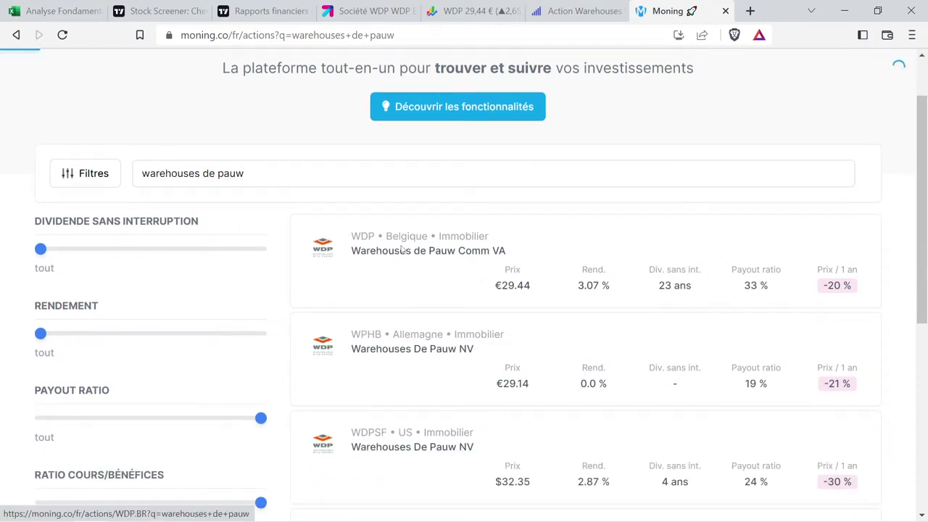
pyautogui.scroll(-8, 400, 249)
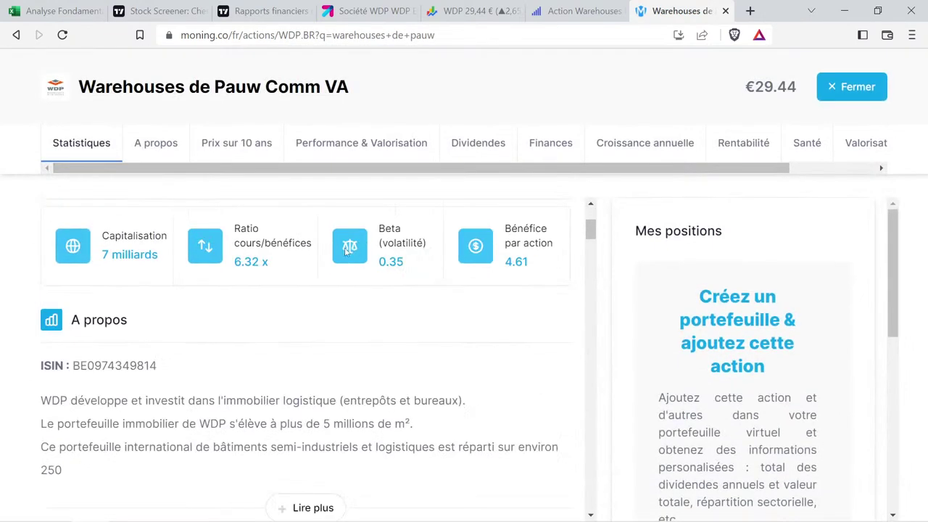
pyautogui.scroll(-6, 344, 251)
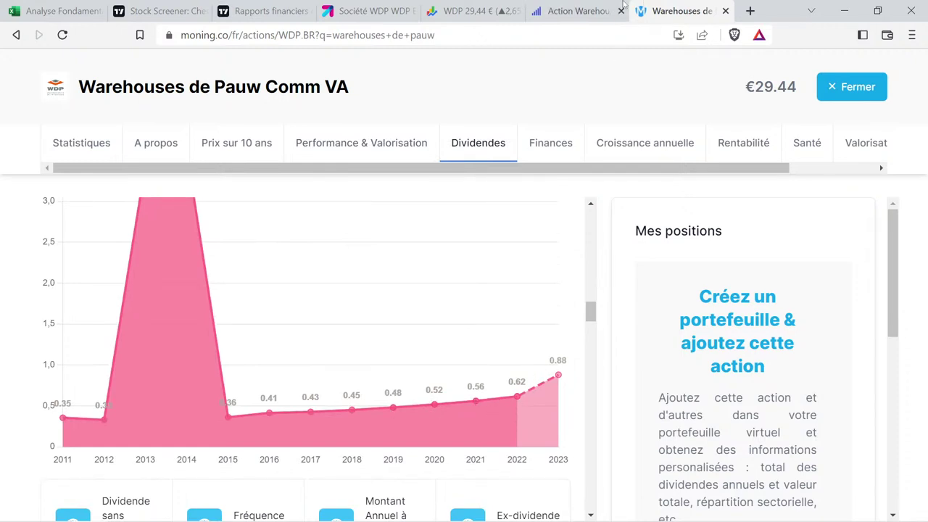
# Compare Warehouses de Pauw's yearly dividends per share across rendementbourse.com, TradingView and Moning, from five years ago to the latest payment.
pyautogui.click(576, 11)
pyautogui.scroll(3, 520, 283)
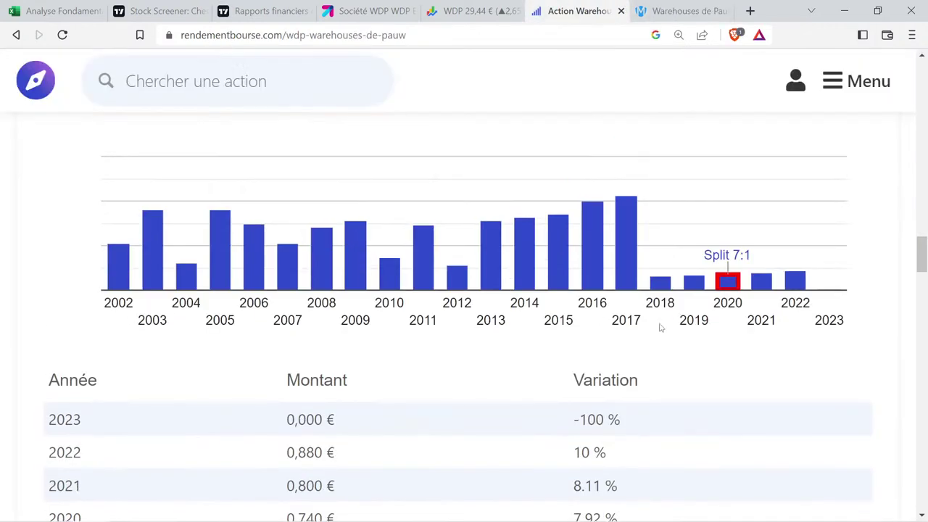
pyautogui.moveTo(762, 280)
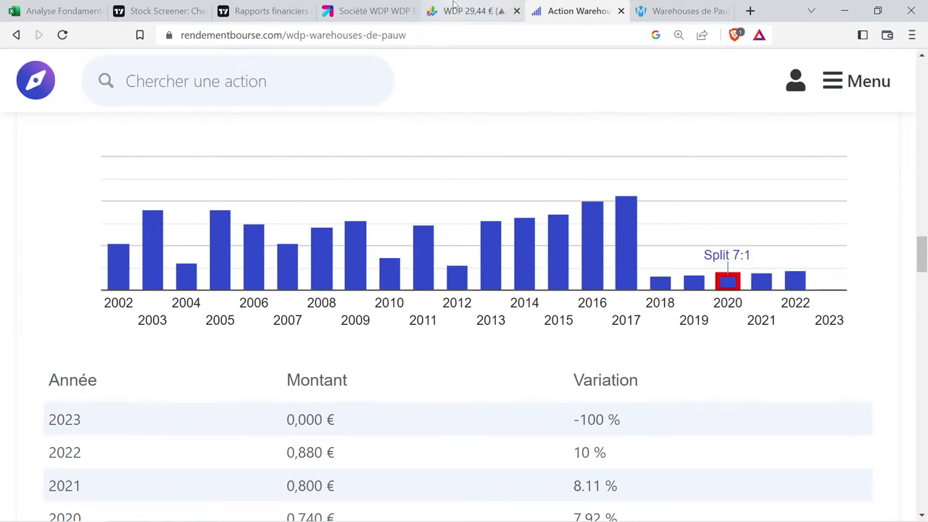
pyautogui.click(266, 10)
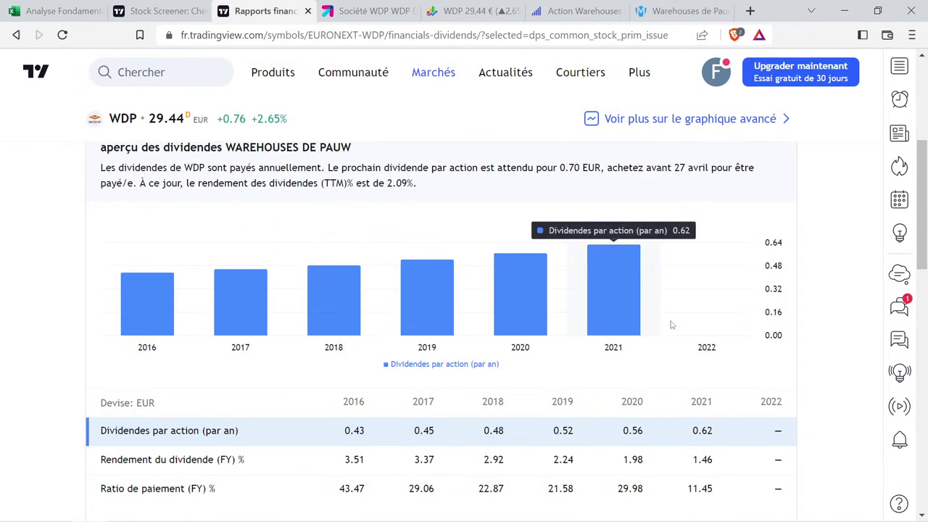
pyautogui.moveTo(613, 288)
pyautogui.click(677, 11)
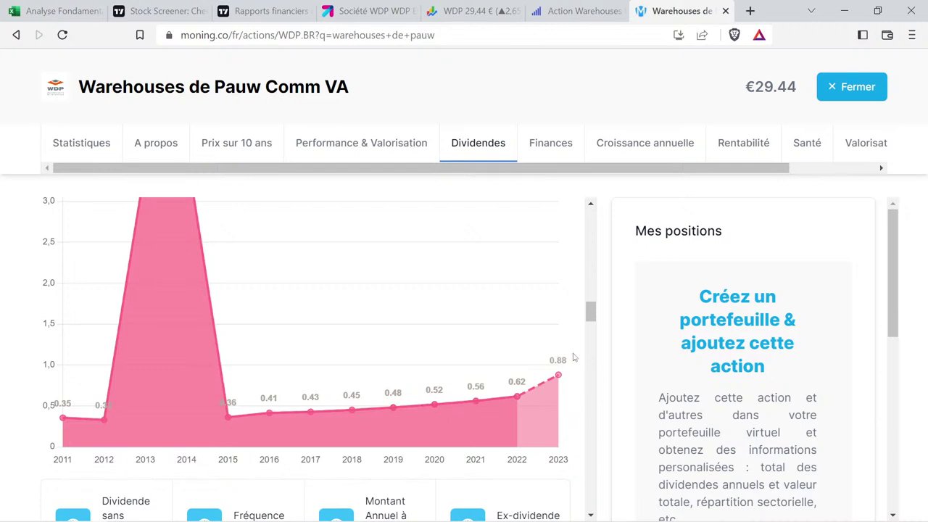
pyautogui.click(267, 11)
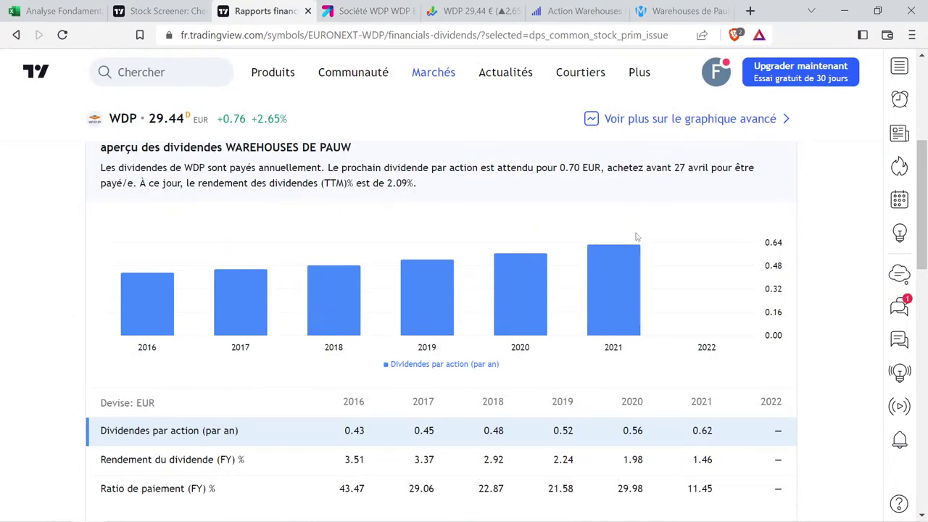
pyautogui.moveTo(653, 337)
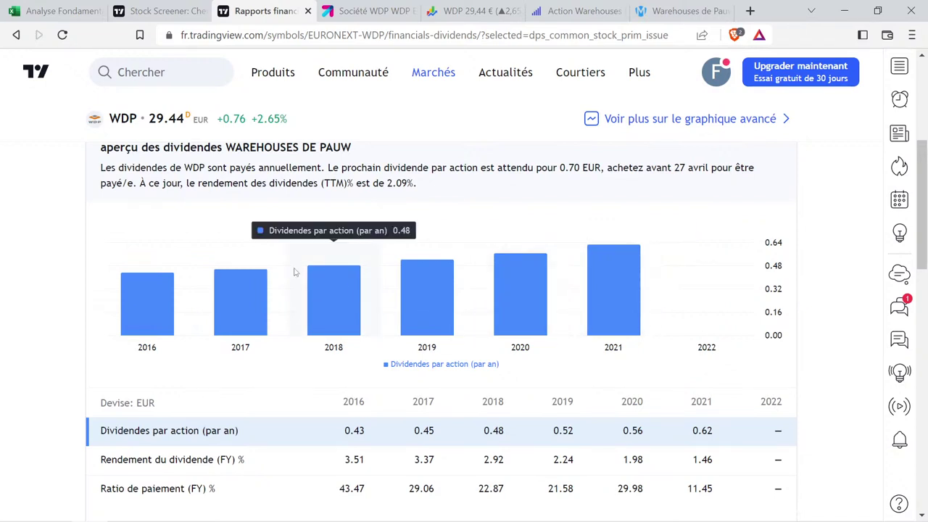
pyautogui.moveTo(551, 316)
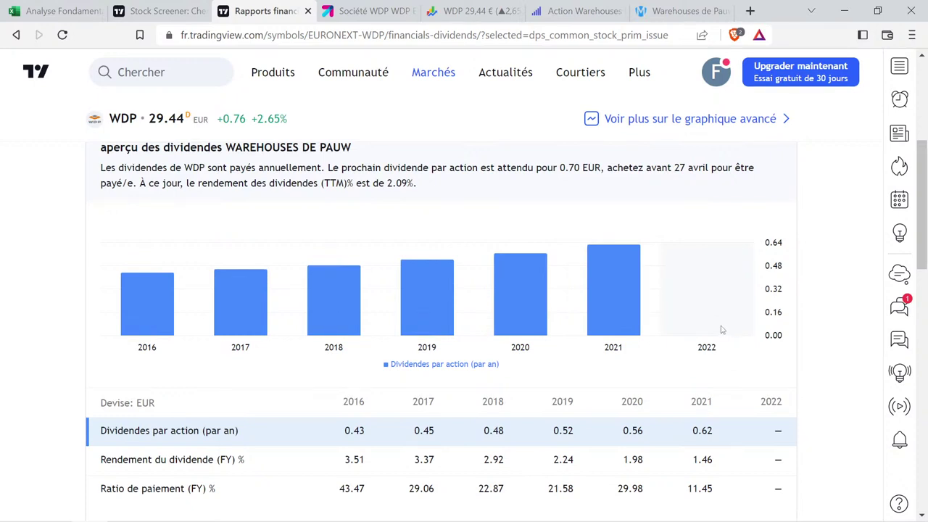
pyautogui.moveTo(418, 314)
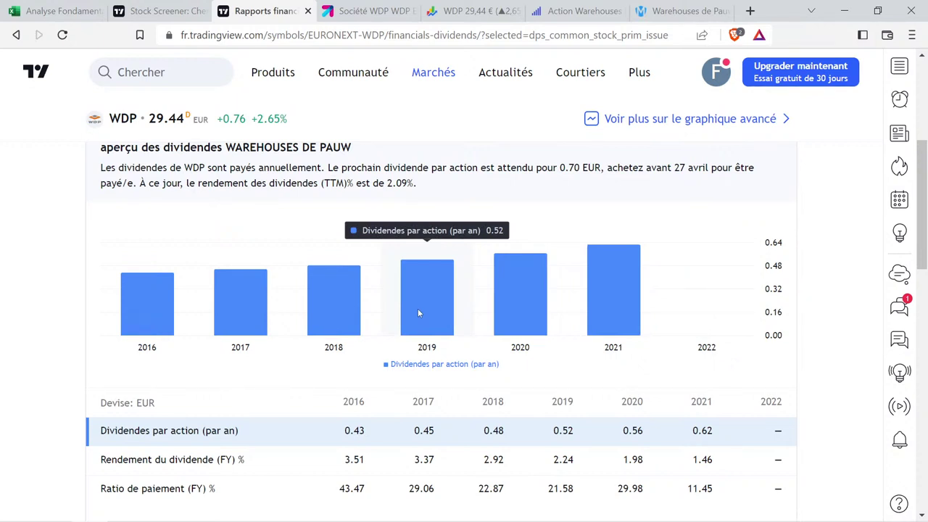
pyautogui.moveTo(379, 285)
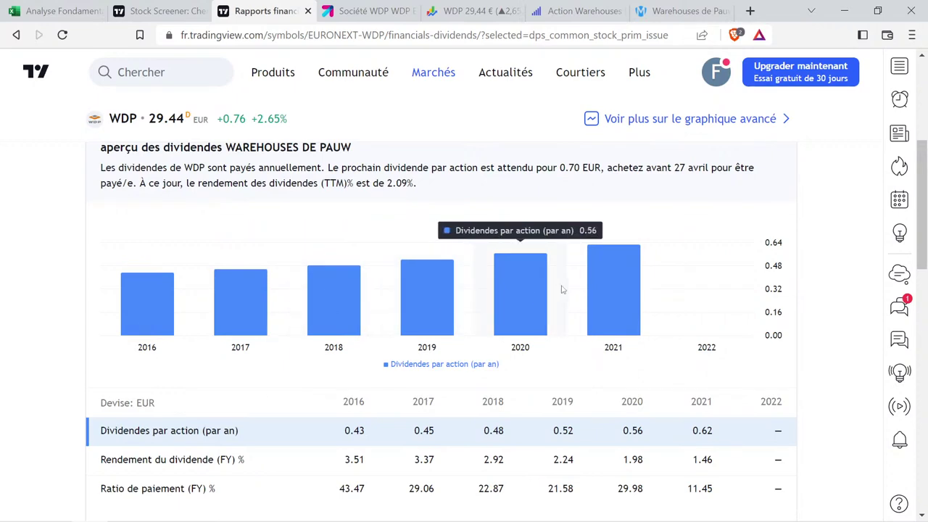
pyautogui.click(682, 11)
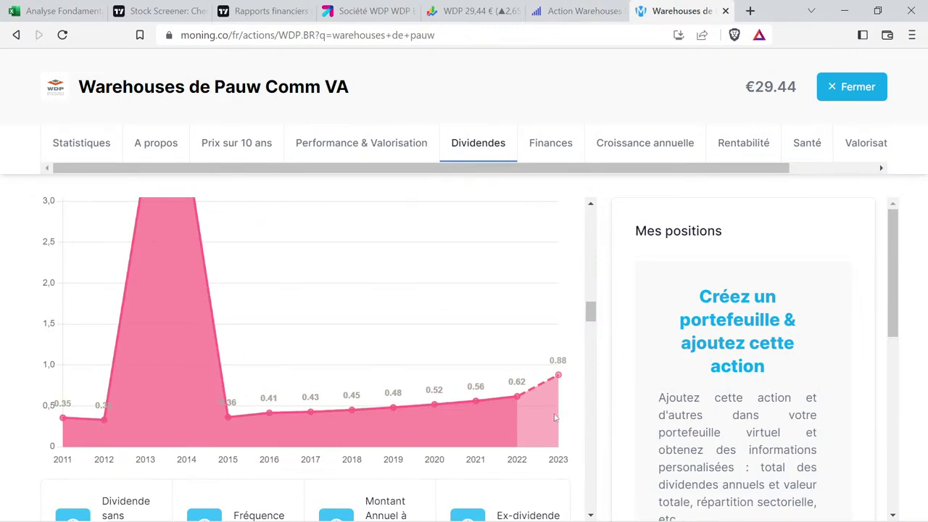
# Return to the Excel workbook and, in the evolution calculator's first row, enter 0,48 as the positive five-year reference and 0,88 as the current value.
pyautogui.hotkey('ctrl', '1')
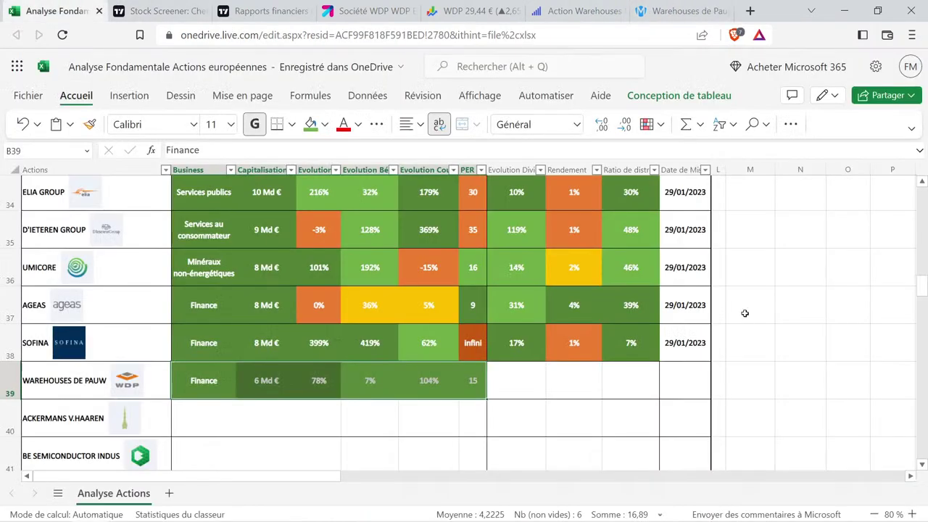
pyautogui.click(744, 313)
pyautogui.scroll(15, 845, 311)
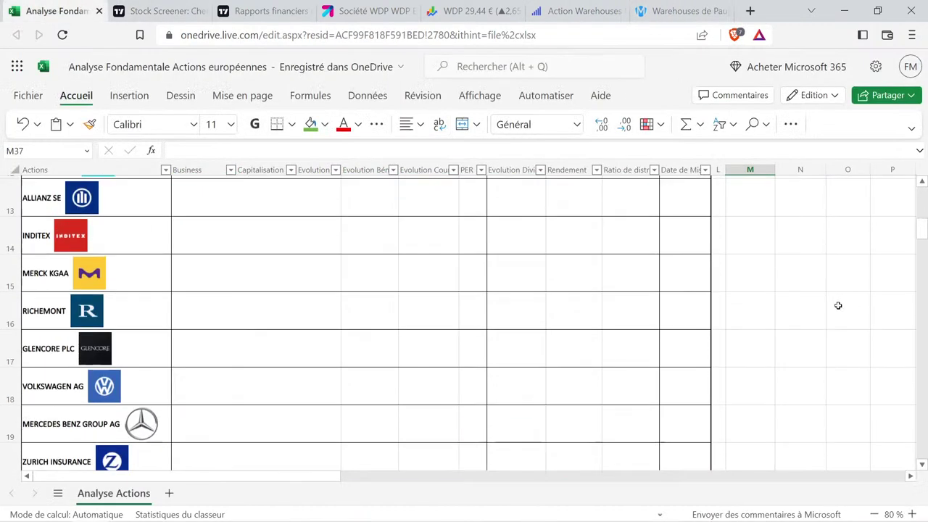
pyautogui.click(763, 224)
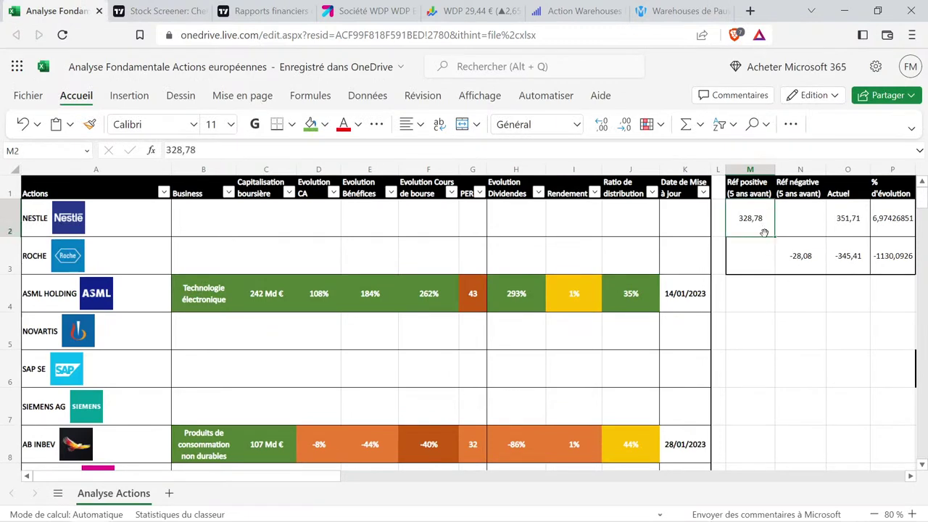
pyautogui.write('0,48')
pyautogui.press('Tab')
pyautogui.press('Tab')
pyautogui.write('0,88')
pyautogui.press('Return')
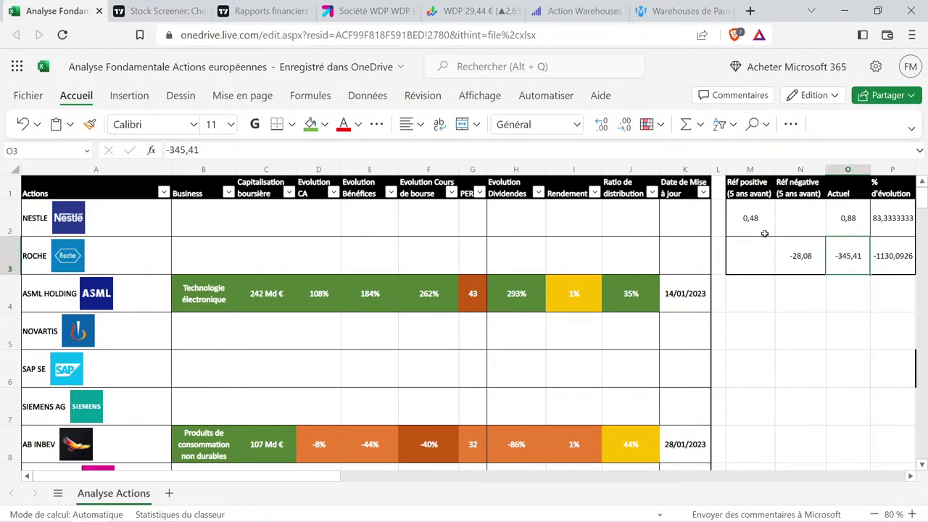
# Copy ASML Holding's green dividend evolution cell into Warehouses de Pauw's row and set its value to 83%.
pyautogui.click(529, 293)
pyautogui.hotkey('ctrl', 'c')
pyautogui.scroll(-10, 532, 316)
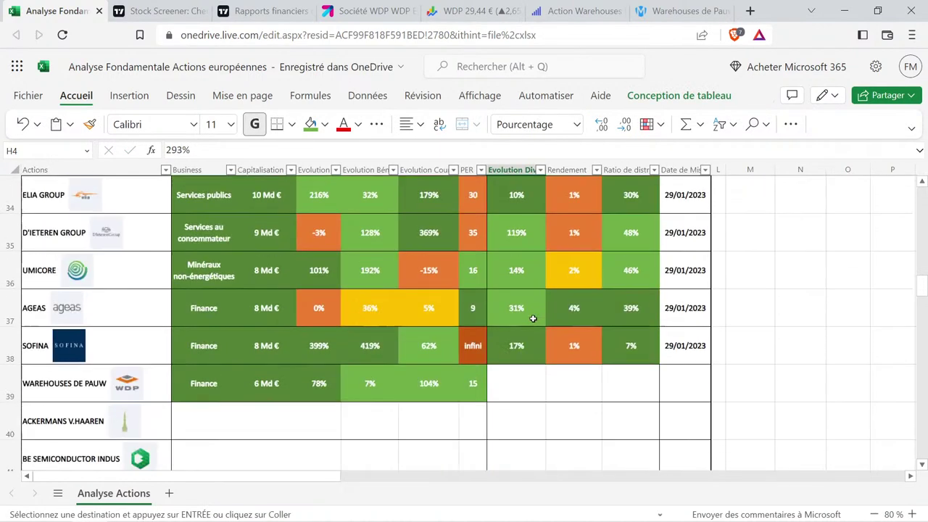
pyautogui.scroll(-2, 532, 319)
pyautogui.click(525, 248)
pyautogui.hotkey('ctrl', 'v')
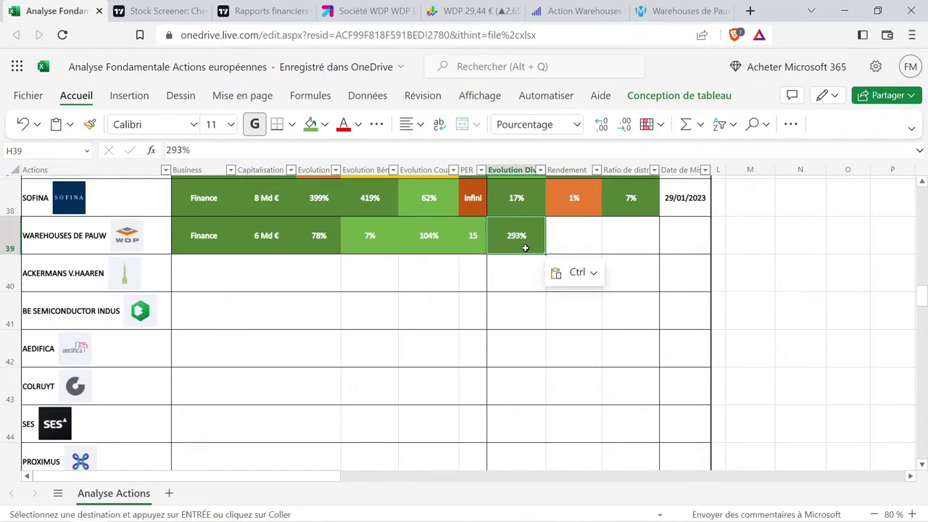
pyautogui.write('23')
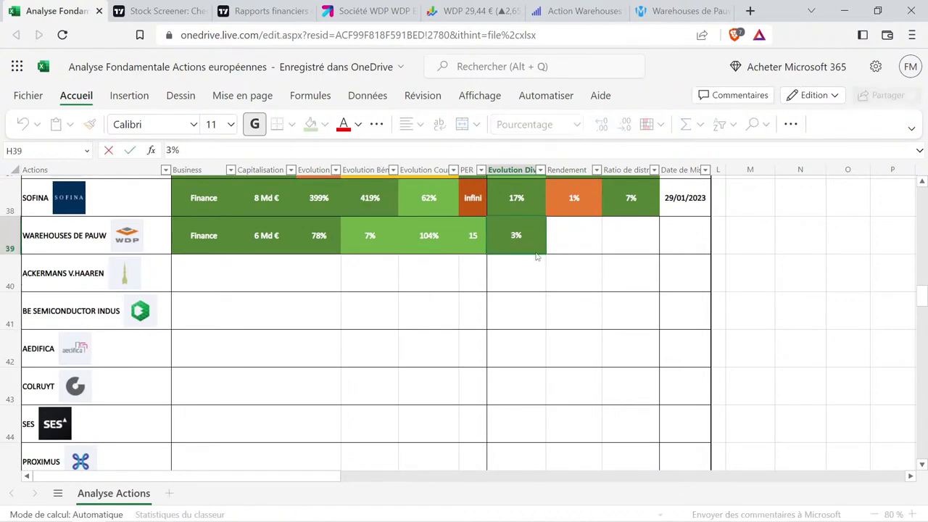
pyautogui.write('8')
pyautogui.press('Return')
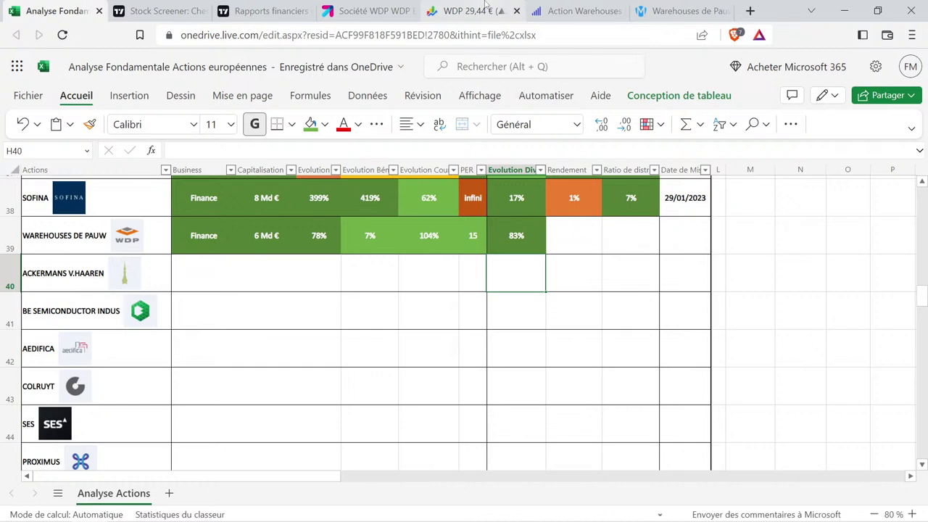
# Look up Warehouses de Pauw's dividend yield on TradingView and Google Finance.
pyautogui.click(485, 9)
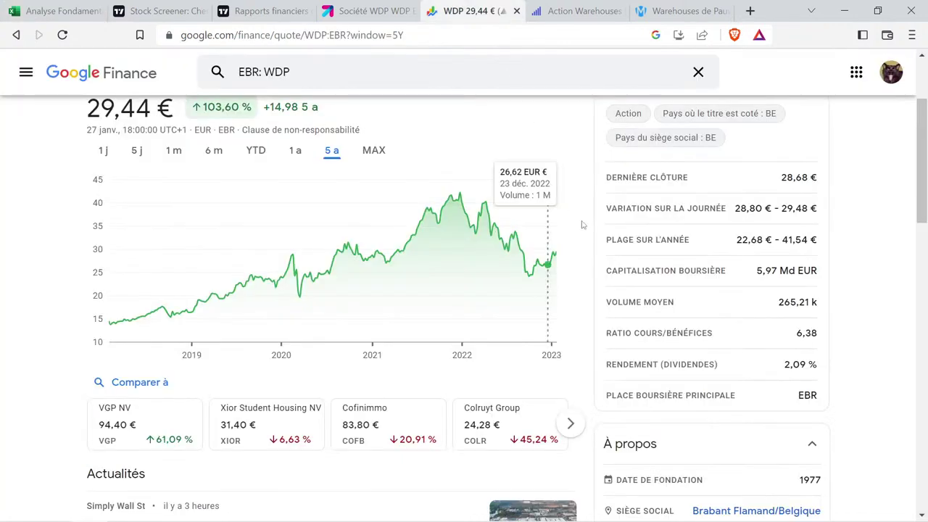
pyautogui.click(259, 9)
pyautogui.scroll(4, 746, 323)
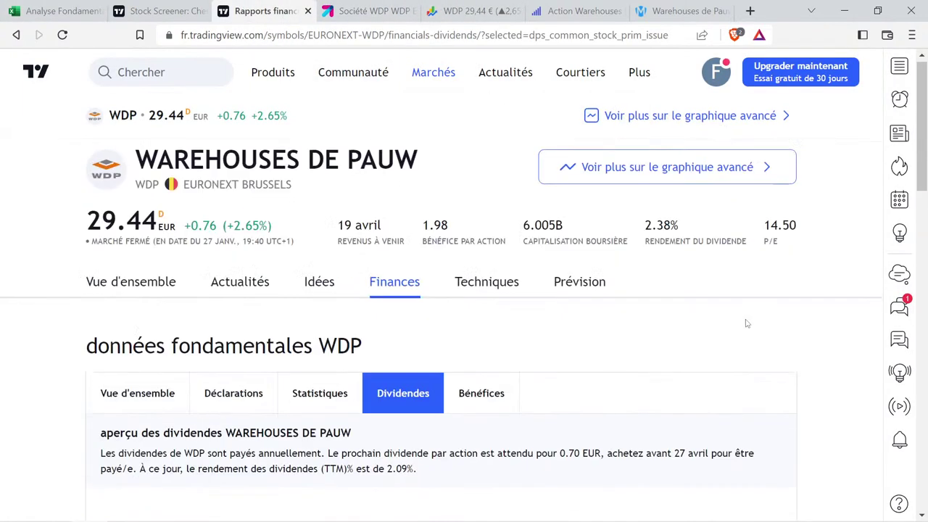
pyautogui.scroll(1, 746, 324)
pyautogui.moveTo(644, 231); pyautogui.dragTo(715, 260)
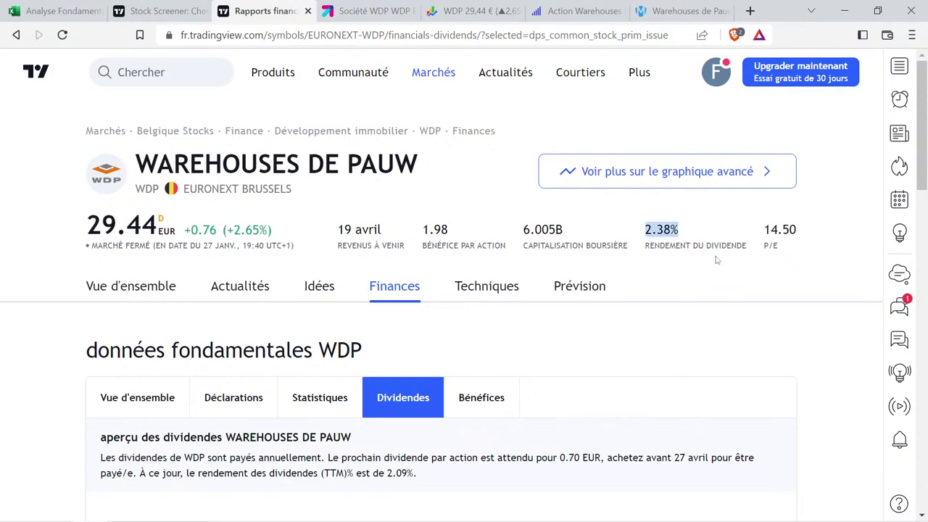
pyautogui.scroll(-4, 694, 282)
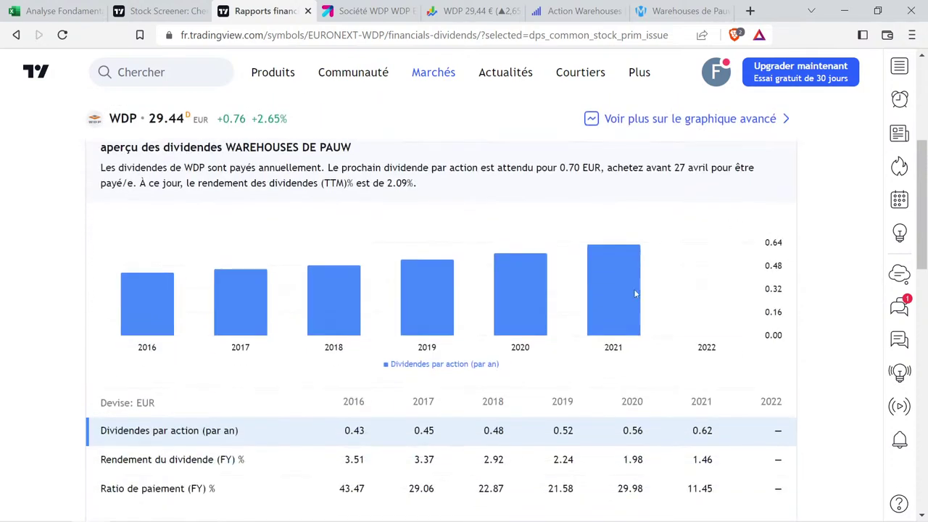
pyautogui.scroll(4, 684, 253)
pyautogui.scroll(-6, 684, 254)
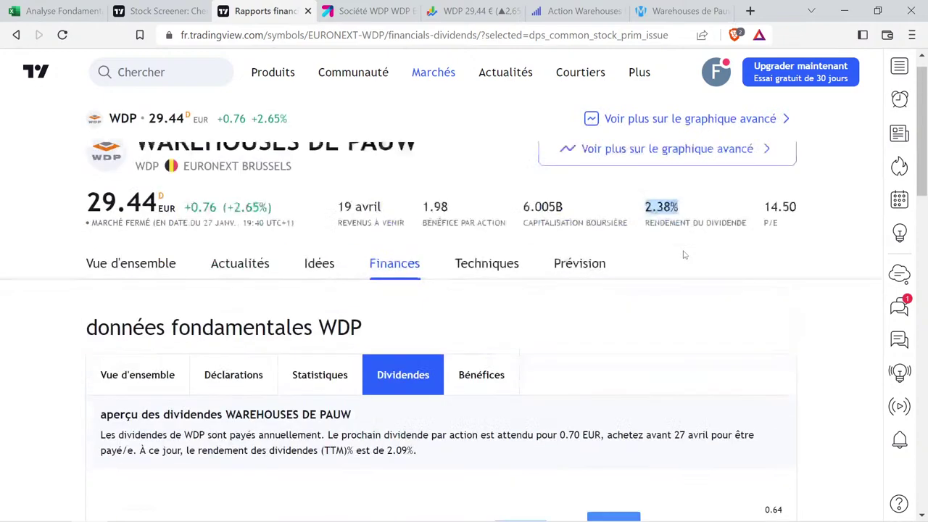
pyautogui.scroll(6, 692, 234)
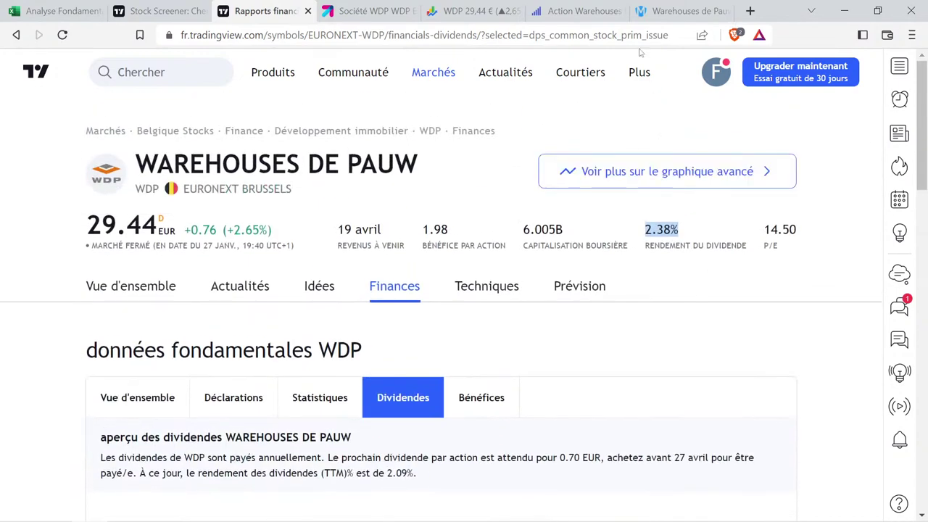
pyautogui.click(484, 8)
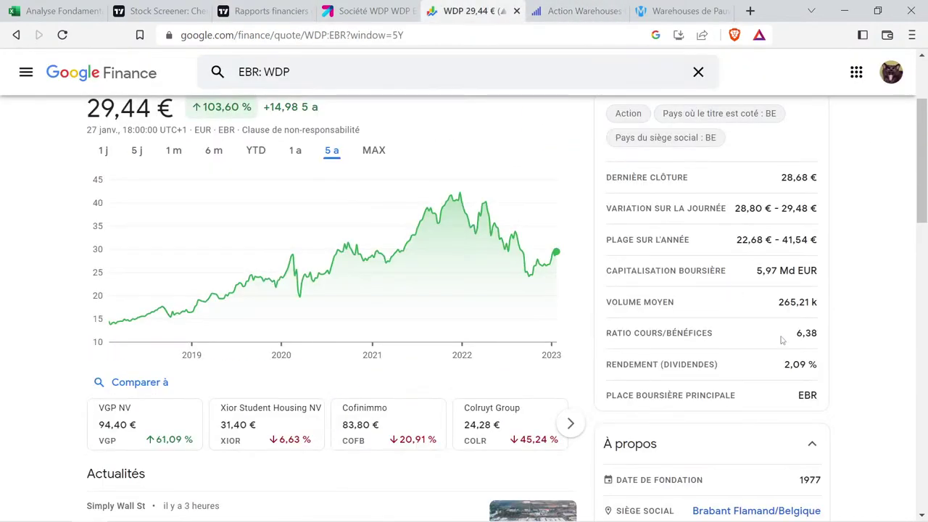
pyautogui.moveTo(783, 366); pyautogui.dragTo(827, 368)
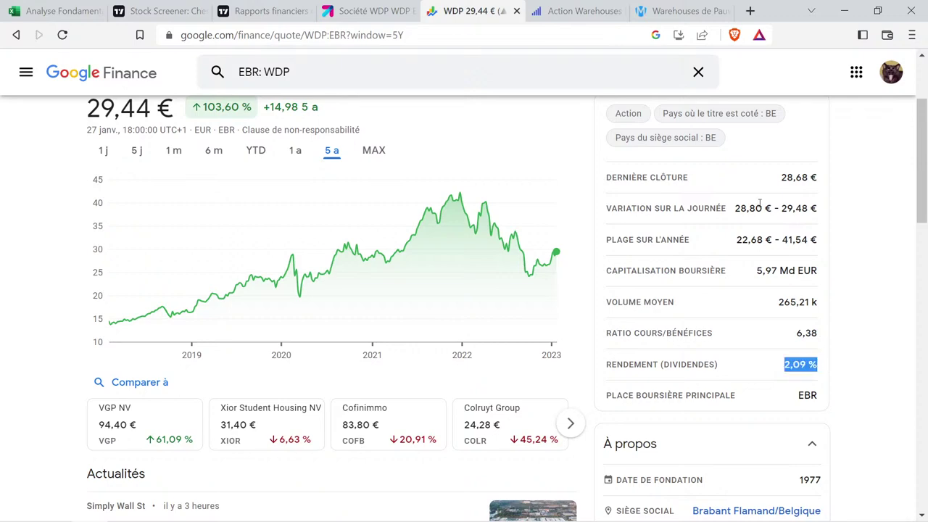
# Check Warehouses de Pauw's annualised yield on rendementbourse.com and the yield in Moning's statistics.
pyautogui.click(592, 5)
pyautogui.scroll(-20, 247, 371)
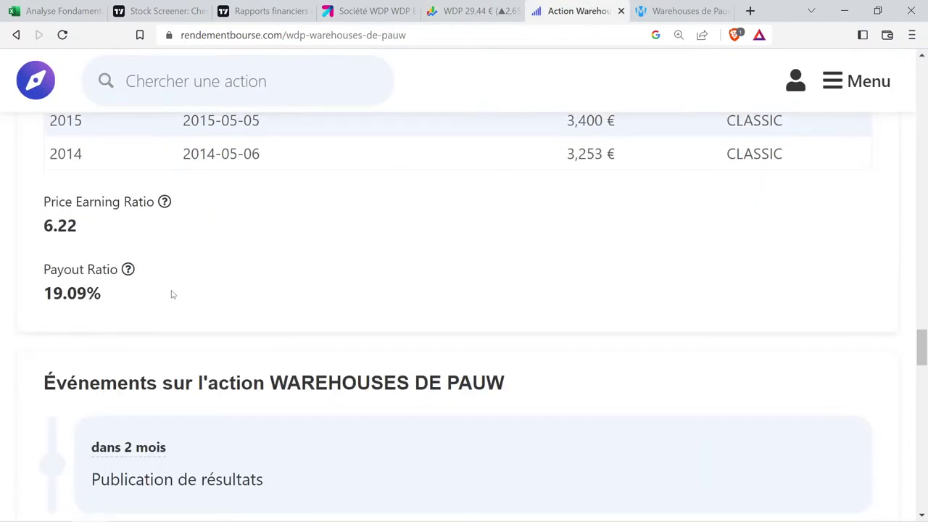
pyautogui.scroll(-7, 172, 295)
pyautogui.scroll(13, 159, 261)
pyautogui.scroll(15, 158, 264)
pyautogui.moveTo(91, 411); pyautogui.dragTo(21, 409)
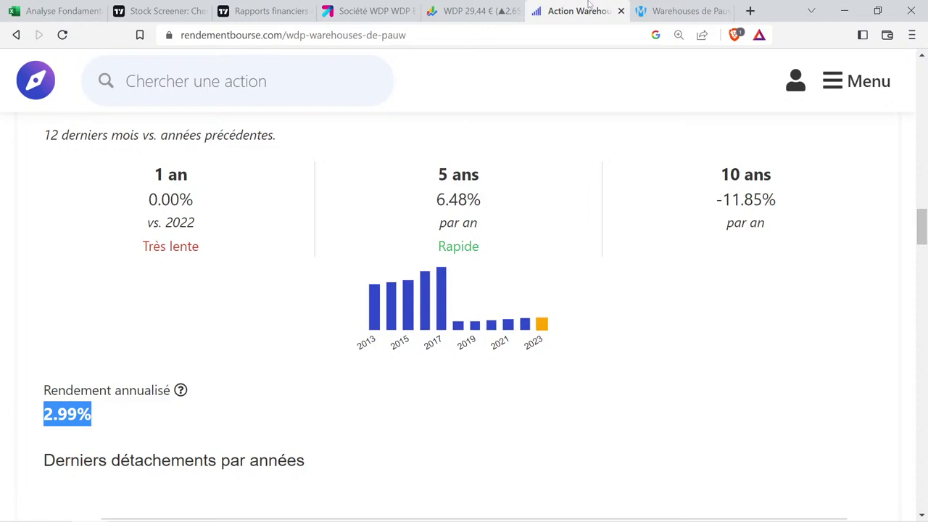
pyautogui.click(676, 9)
pyautogui.click(81, 143)
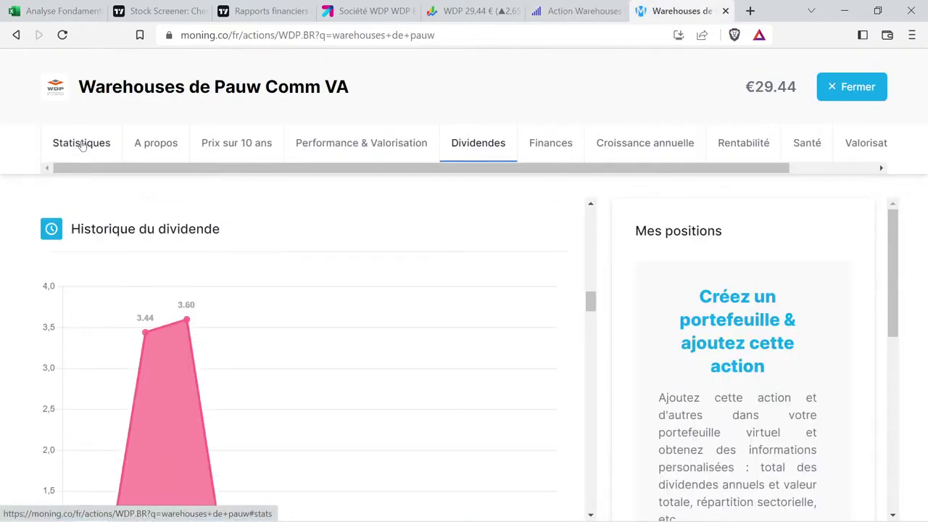
pyautogui.moveTo(139, 287); pyautogui.dragTo(76, 262)
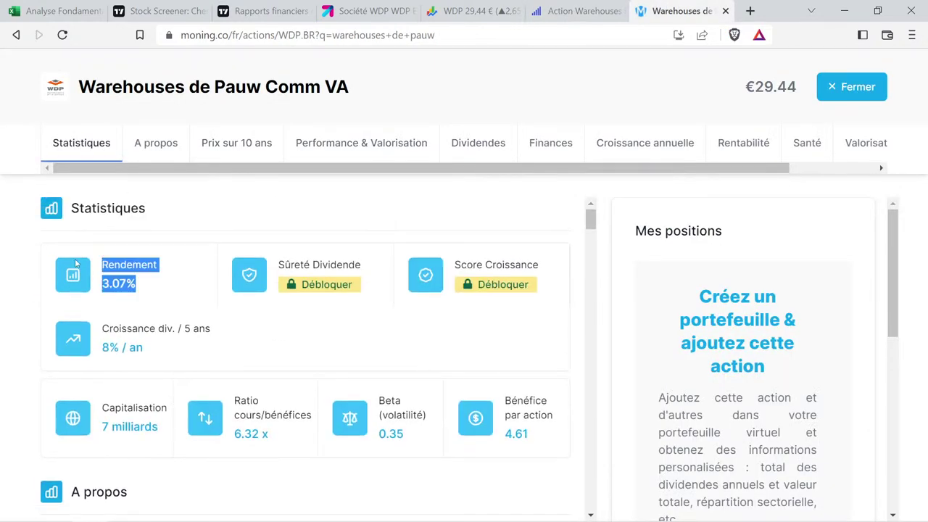
# Compare Warehouses de Pauw's dividend yield again across Google Finance, rendementbourse.com and TradingView.
pyautogui.click(465, 9)
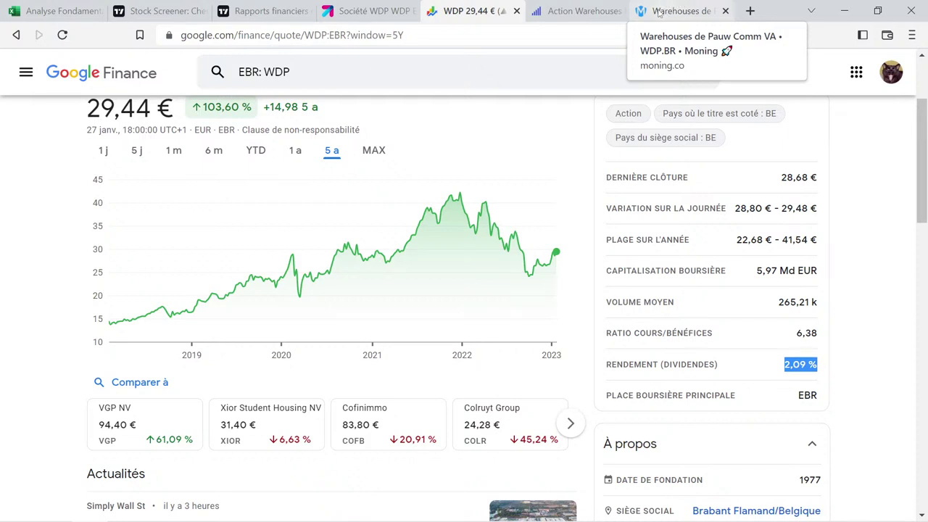
pyautogui.click(579, 11)
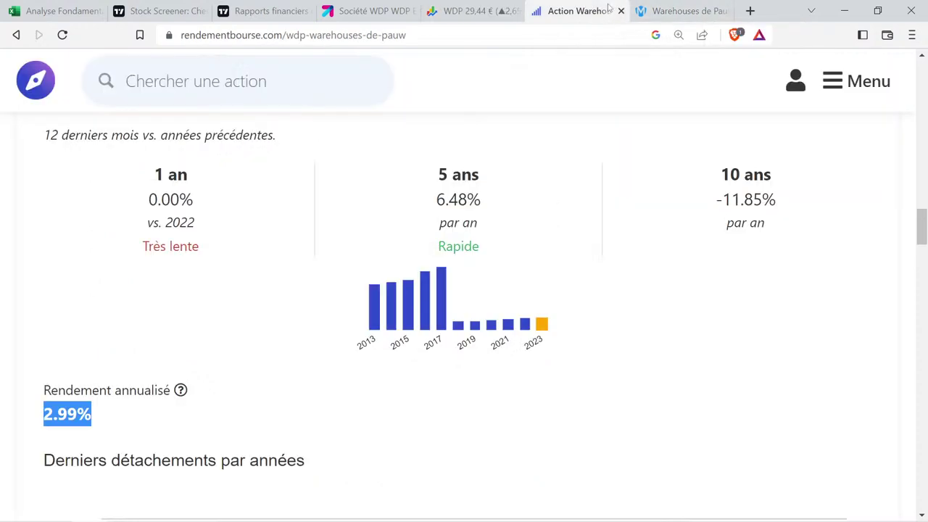
pyautogui.click(399, 6)
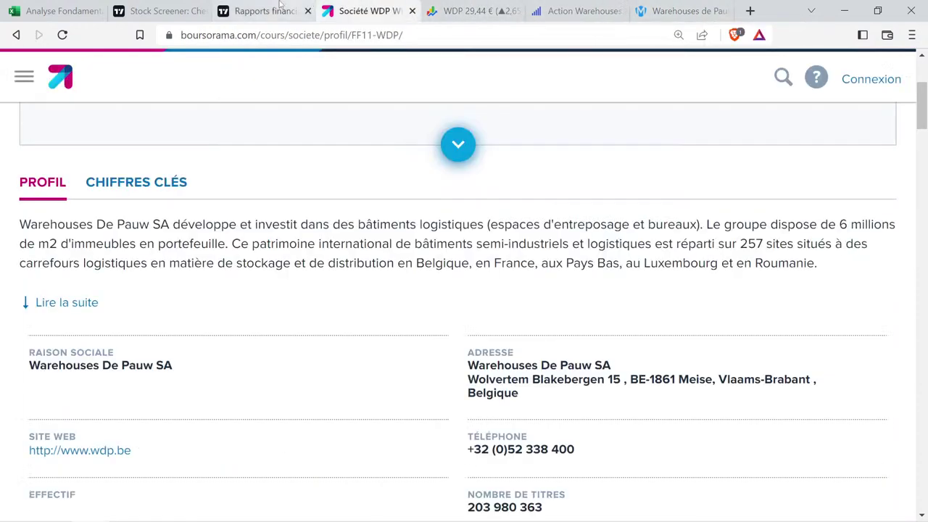
pyautogui.click(280, 8)
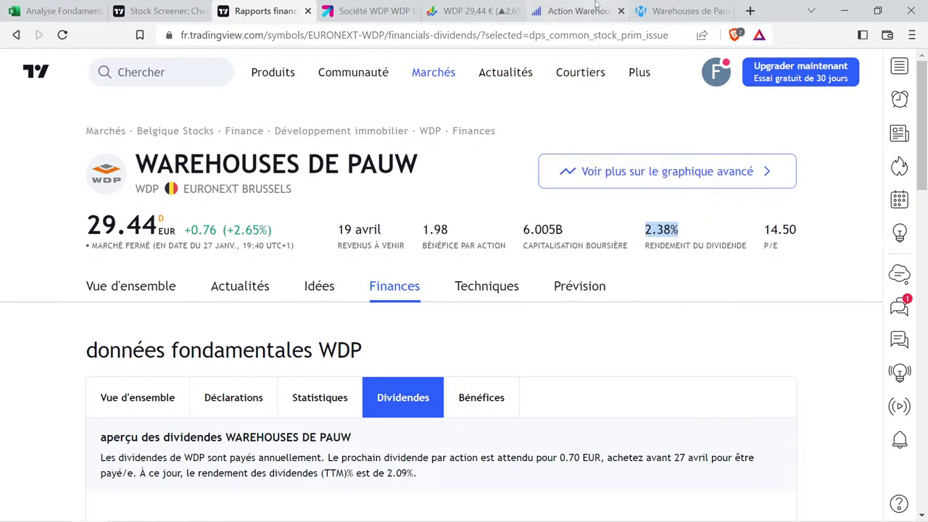
pyautogui.click(621, 11)
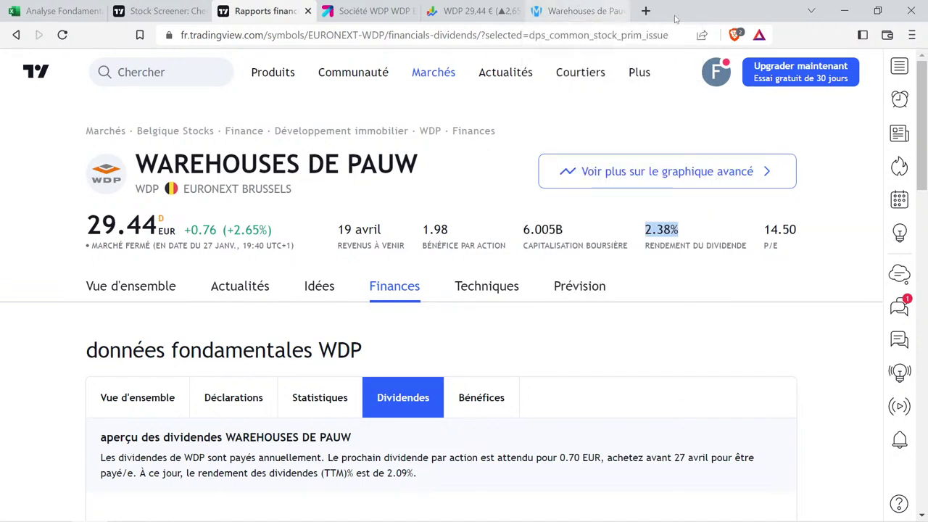
pyautogui.rightClick(642, 11)
pyautogui.click(703, 111)
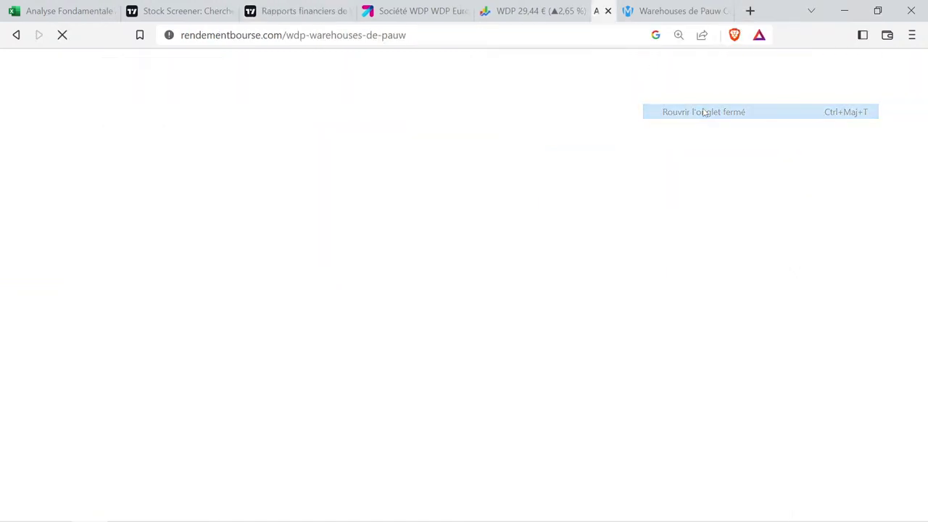
pyautogui.click(291, 6)
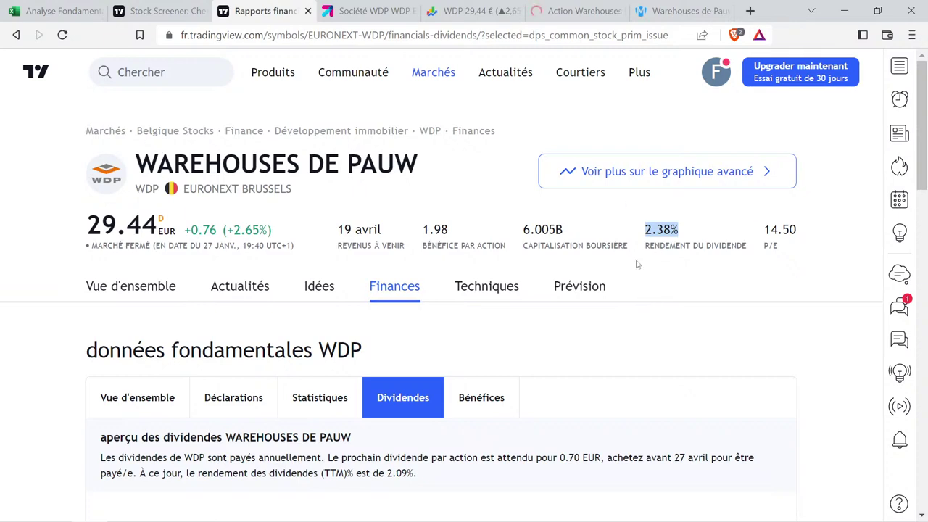
# Return to the Excel workbook and copy GBL's light green 2% Rendement cell into Warehouses de Pauw's row.
pyautogui.hotkey('ctrl', '1')
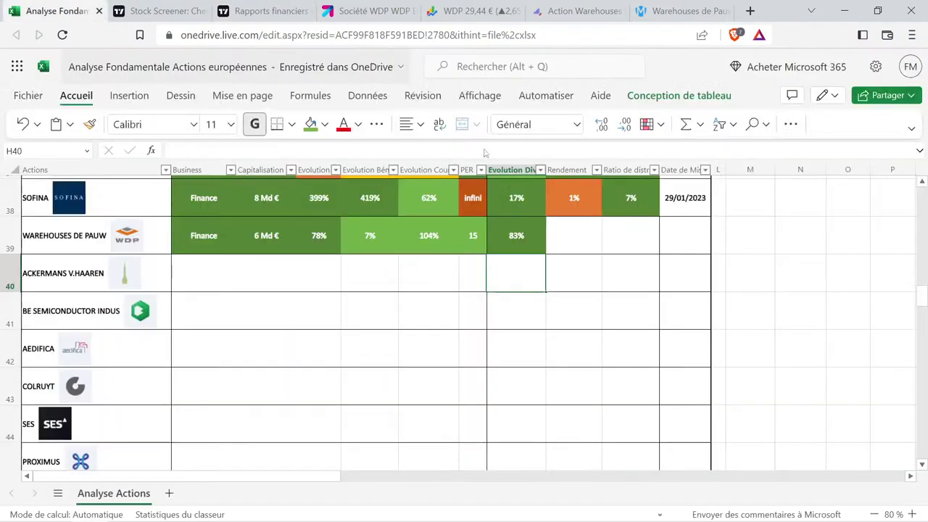
pyautogui.click(588, 237)
pyautogui.scroll(5, 586, 267)
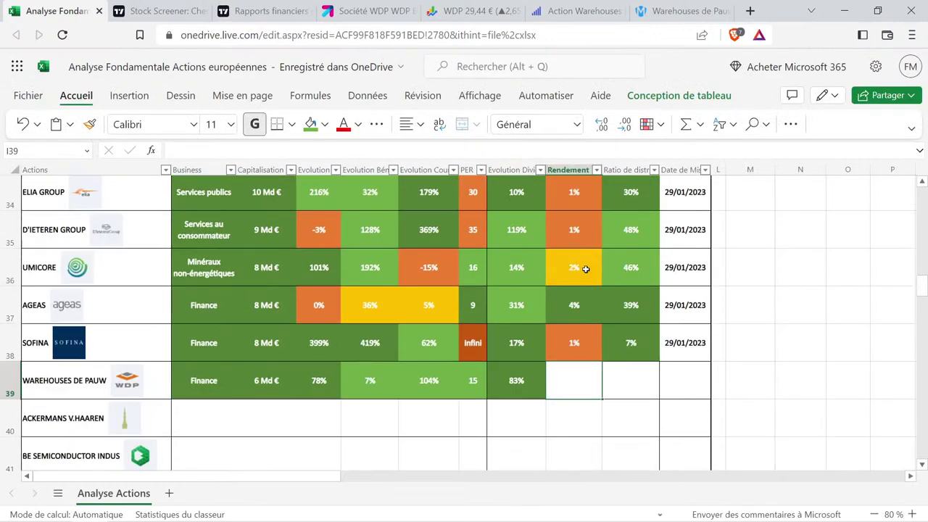
pyautogui.click(586, 270)
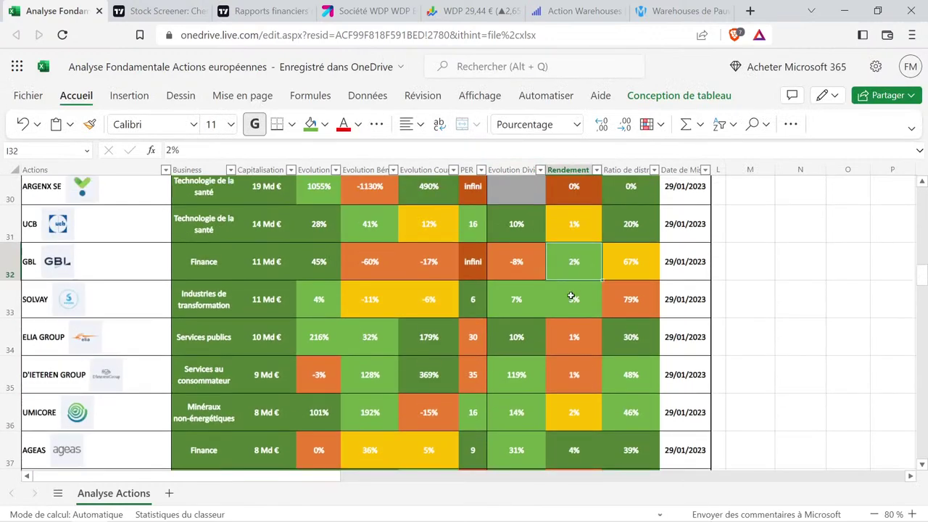
pyautogui.hotkey('ctrl', 'c')
pyautogui.scroll(-4, 571, 296)
pyautogui.click(579, 304)
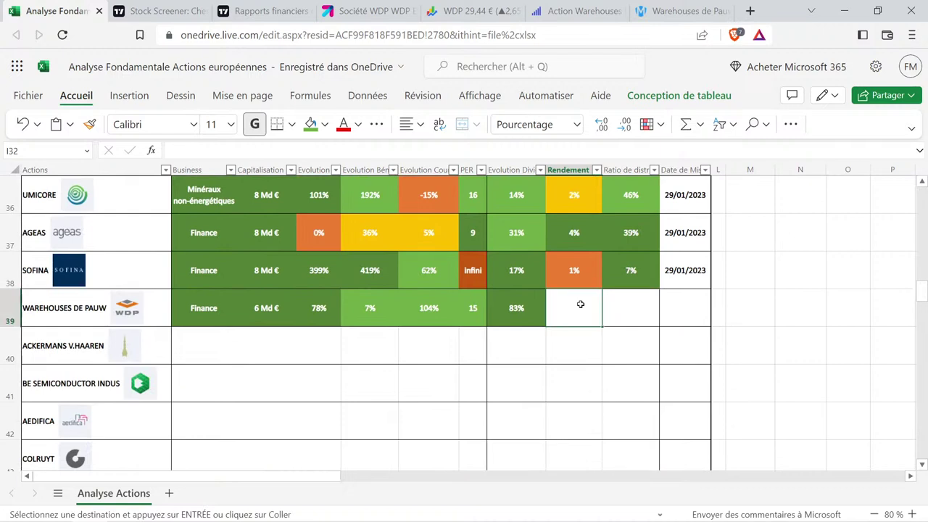
pyautogui.hotkey('ctrl', 'v')
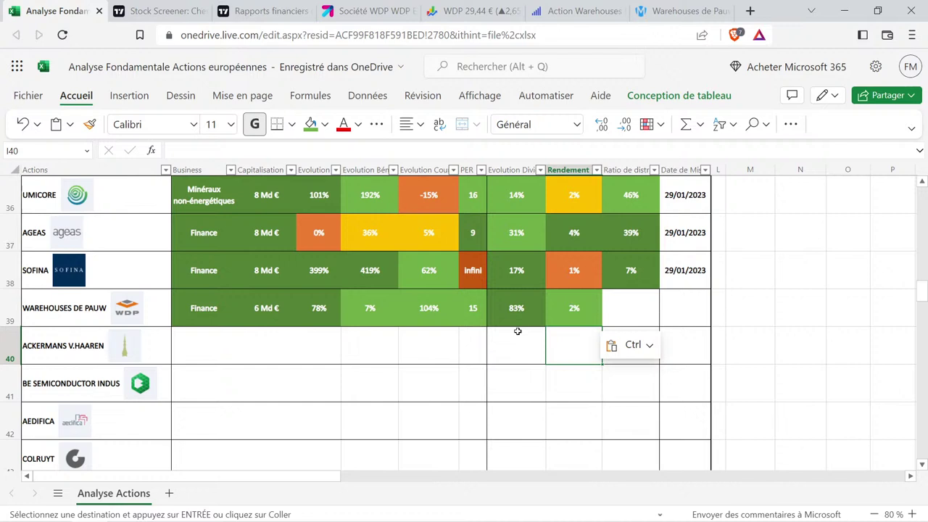
pyautogui.click(524, 299)
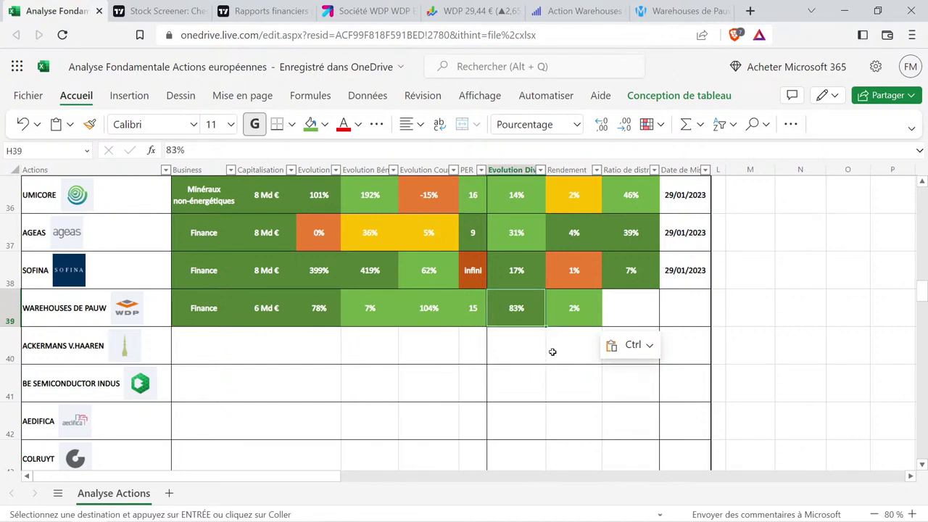
# On TradingView, examine Warehouses de Pauw's yearly payout ratios from 2018 to 2021.
pyautogui.click(288, 5)
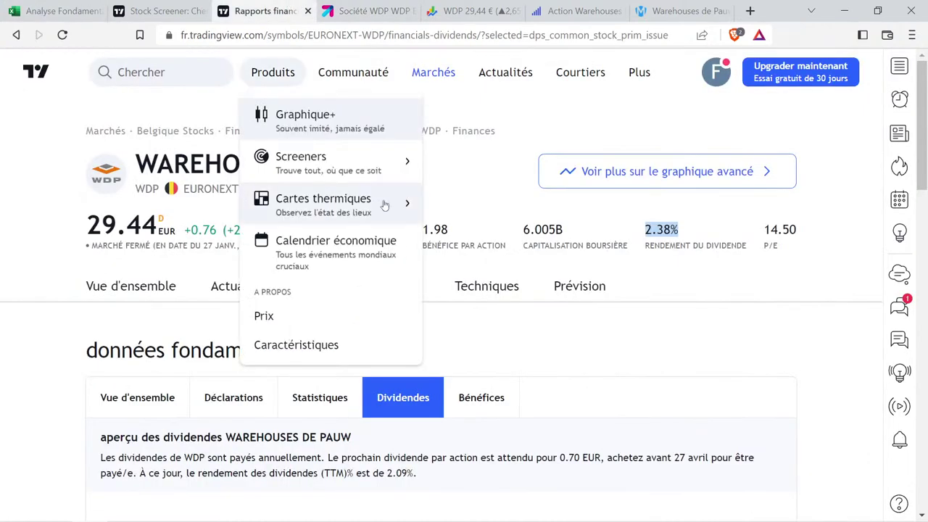
pyautogui.scroll(-10, 231, 330)
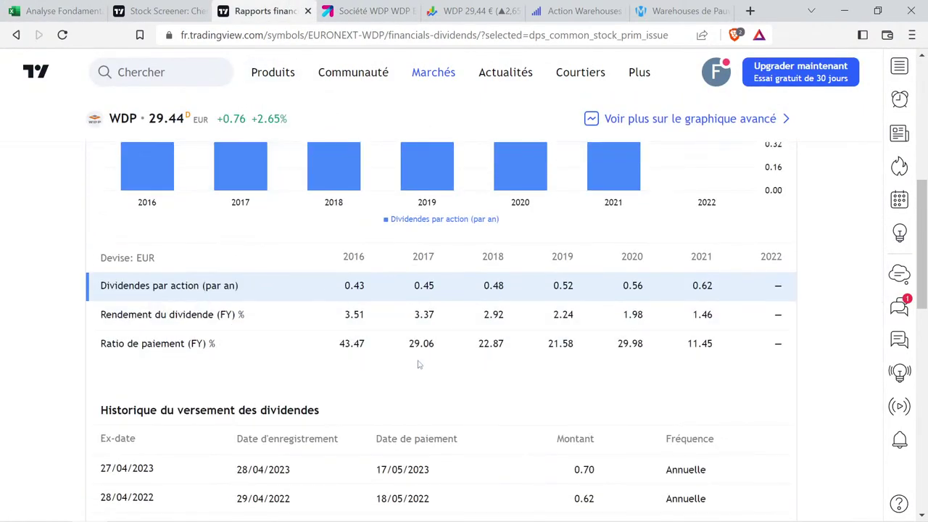
pyautogui.click(193, 346)
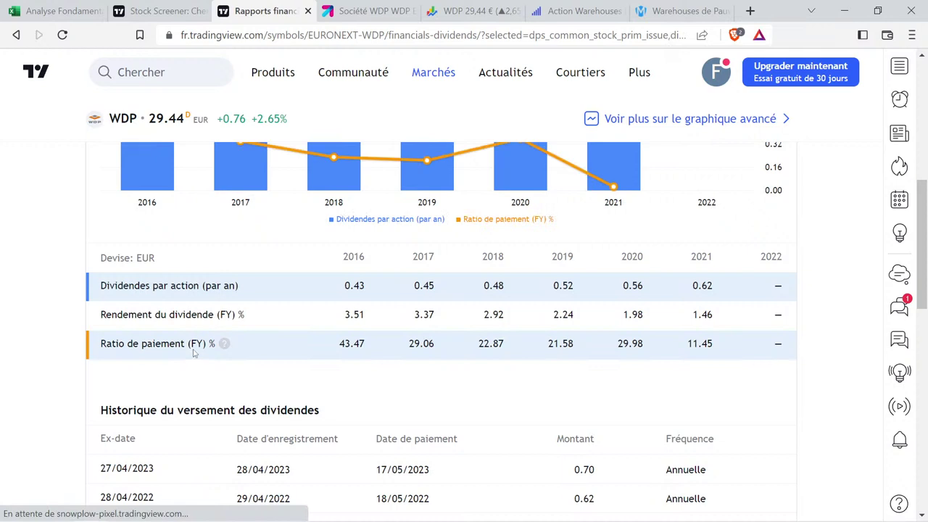
pyautogui.moveTo(473, 345); pyautogui.dragTo(714, 348)
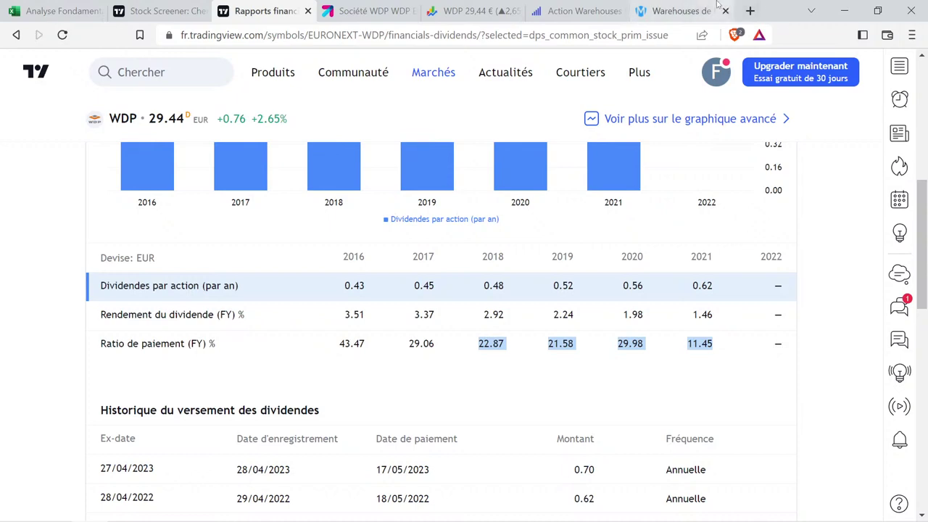
# Check Warehouses de Pauw's payout ratio on rendementbourse.com and its 2022 distribution ratio in Moning's health charts.
pyautogui.click(580, 11)
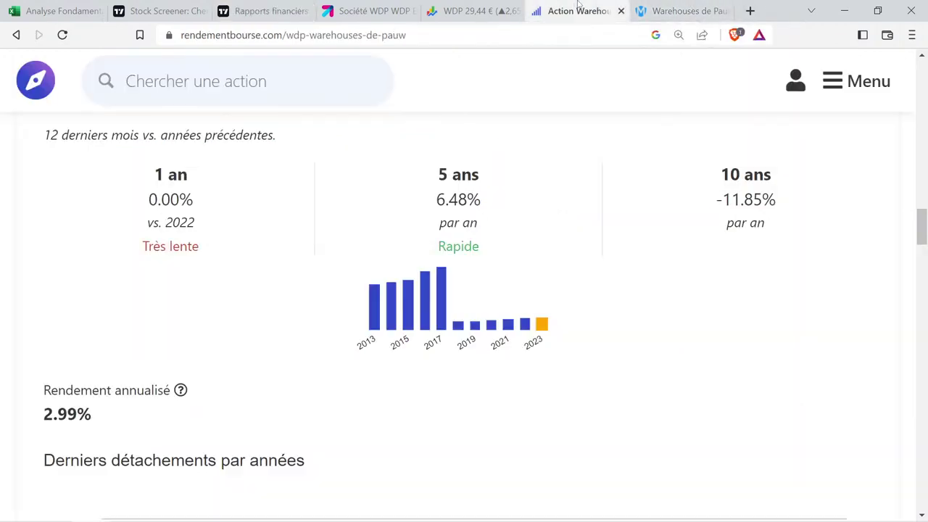
pyautogui.scroll(-5, 330, 254)
pyautogui.scroll(-15, 327, 255)
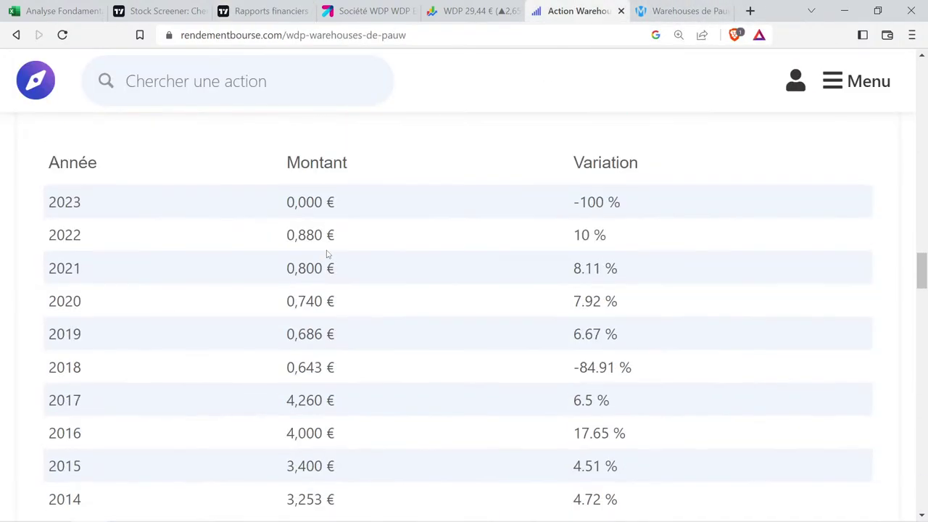
pyautogui.scroll(2, 269, 275)
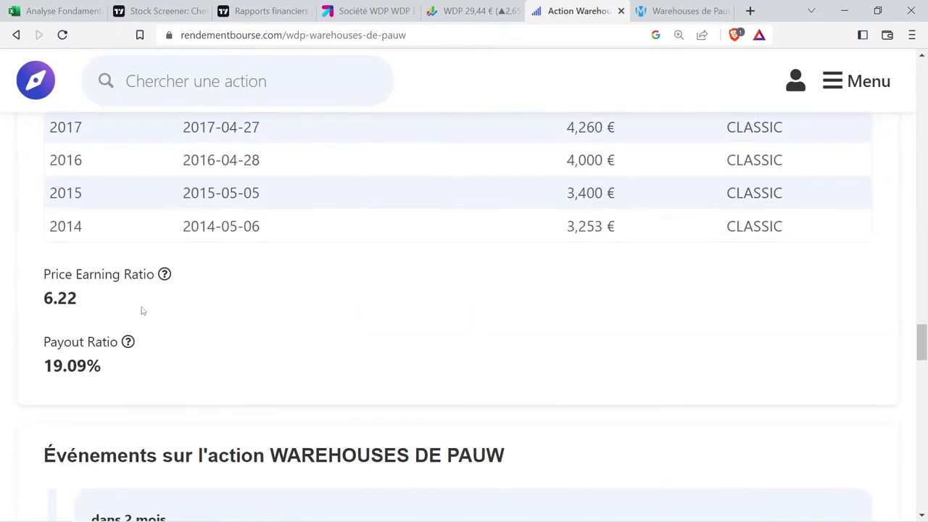
pyautogui.moveTo(116, 367); pyautogui.dragTo(43, 381)
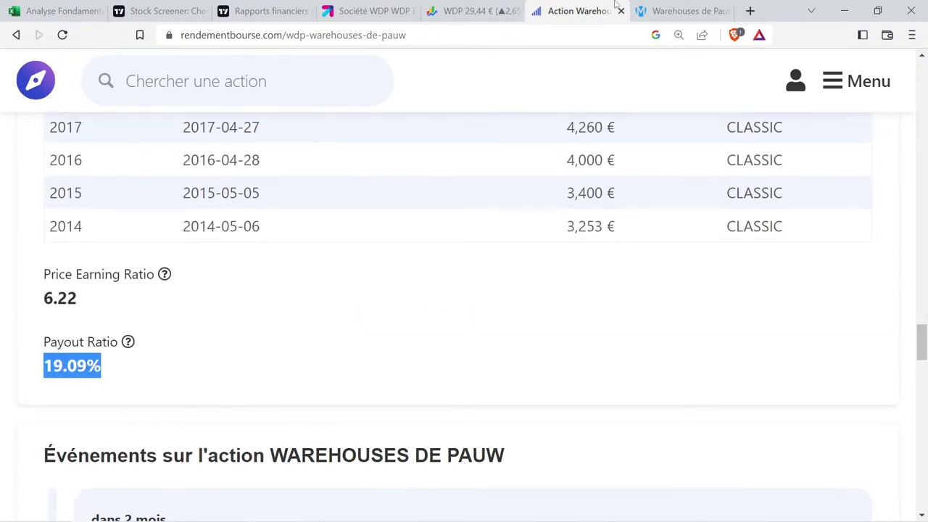
pyautogui.click(674, 10)
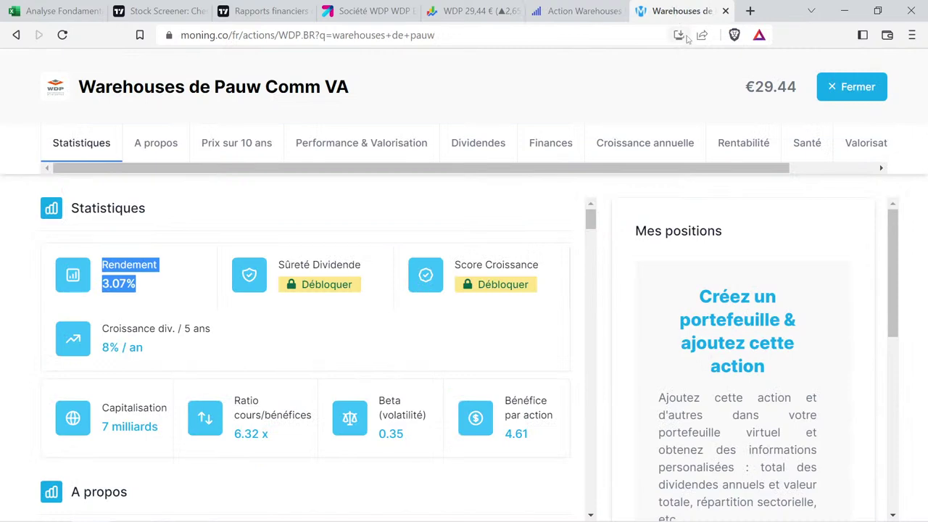
pyautogui.click(799, 144)
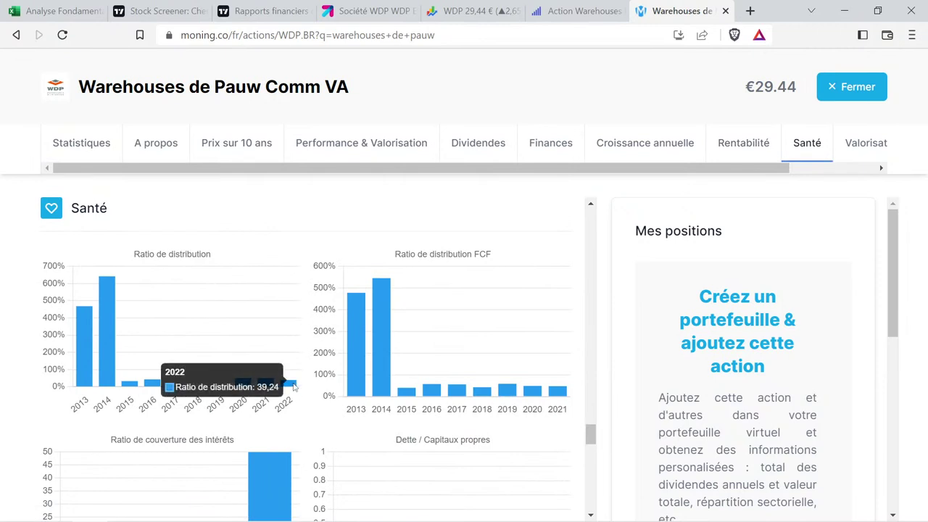
# Search the web for "devenir rentier warehouses de pauw" and check the company's key figures on devenir-rentier.fr.
pyautogui.moveTo(266, 387)
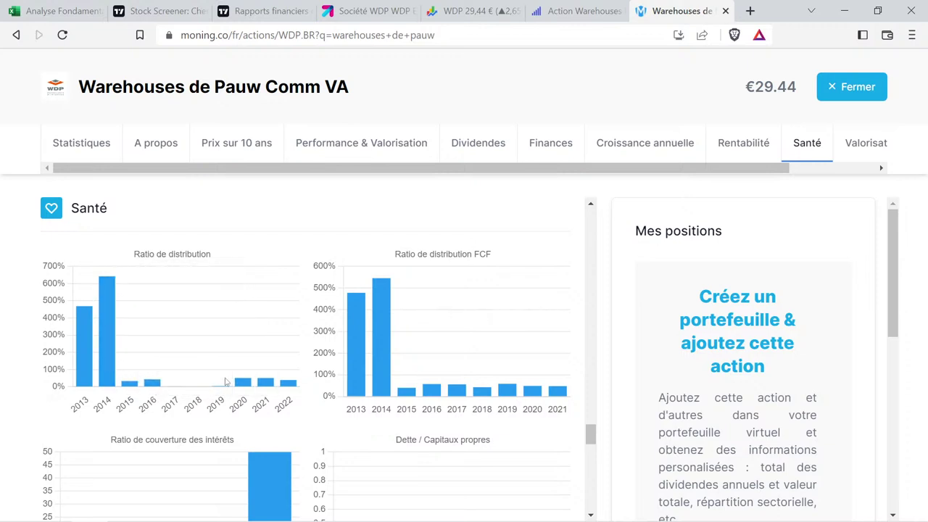
pyautogui.click(749, 11)
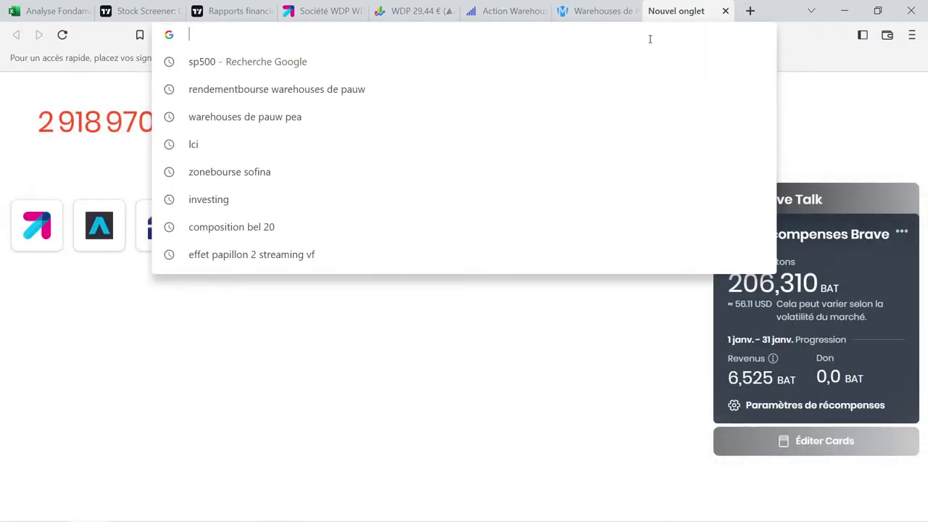
pyautogui.write('deven')
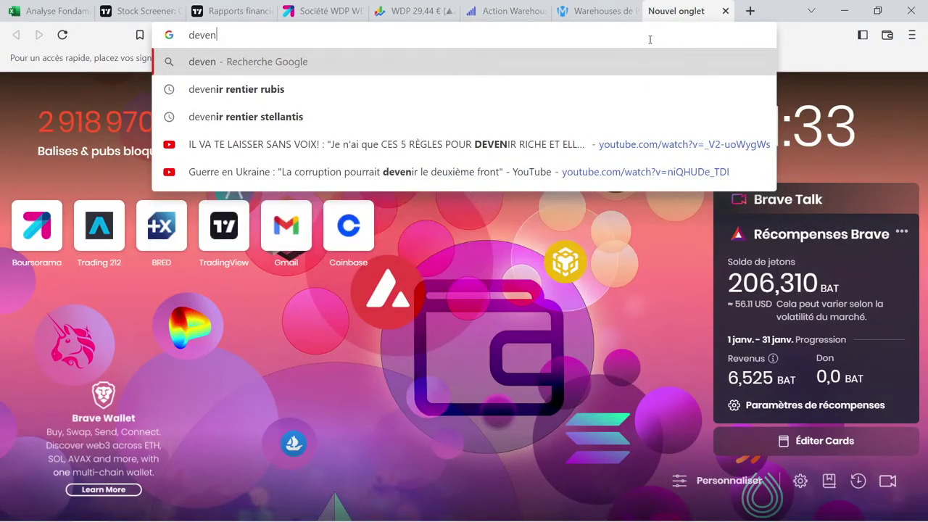
pyautogui.write('ir rentier ')
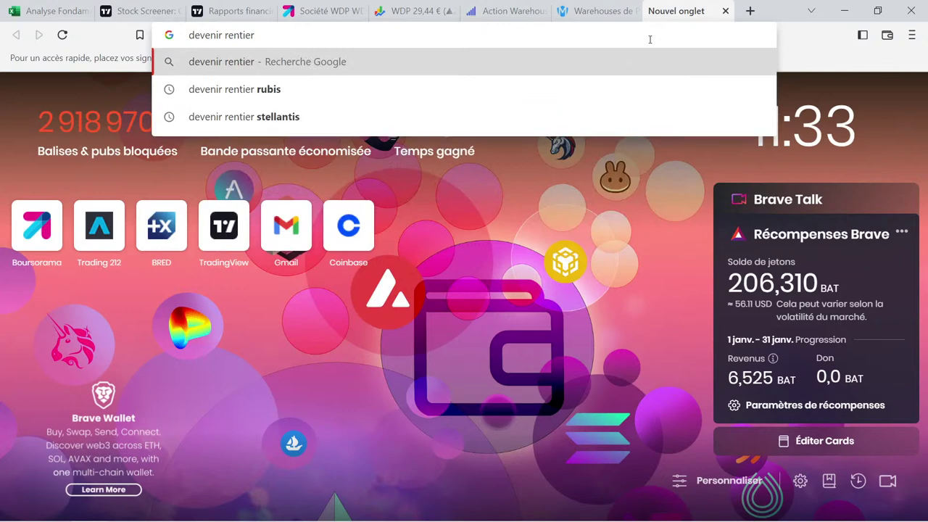
pyautogui.write('warehou')
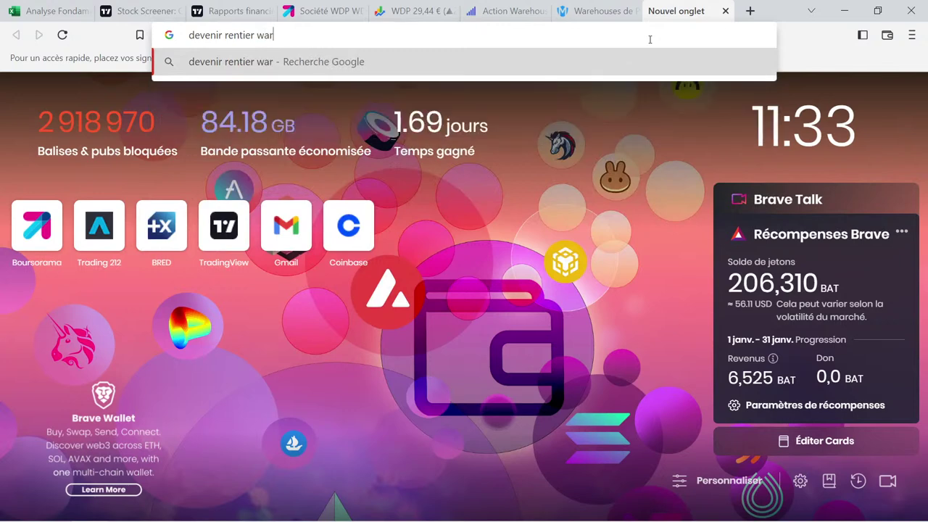
pyautogui.write('ses de pauw')
pyautogui.press('Return')
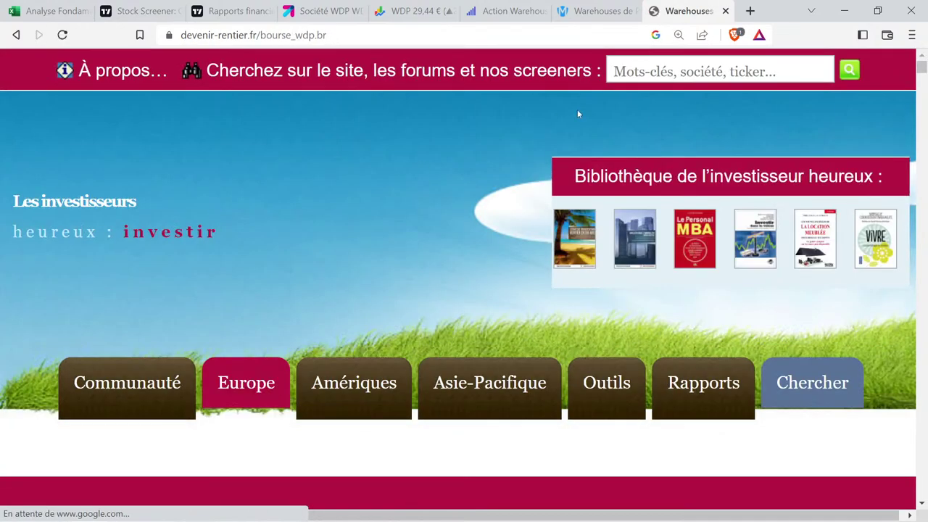
pyautogui.scroll(-7, 376, 261)
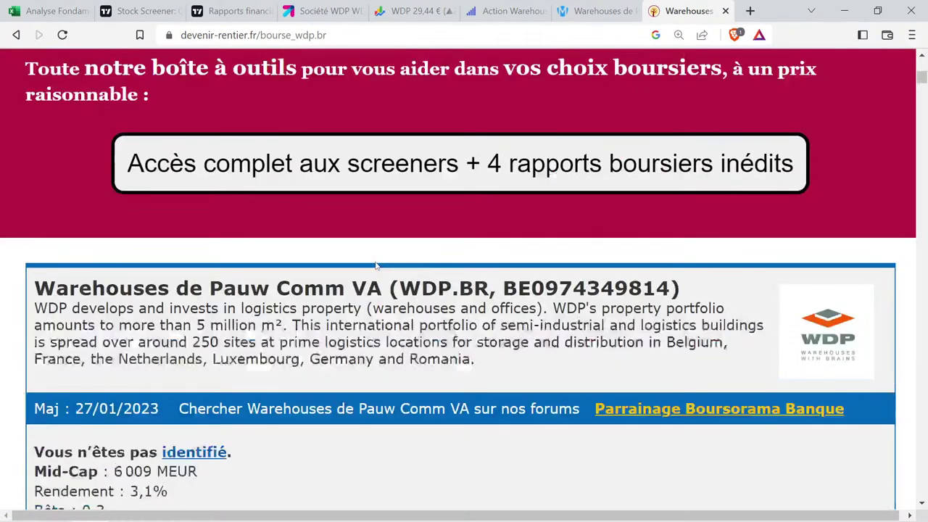
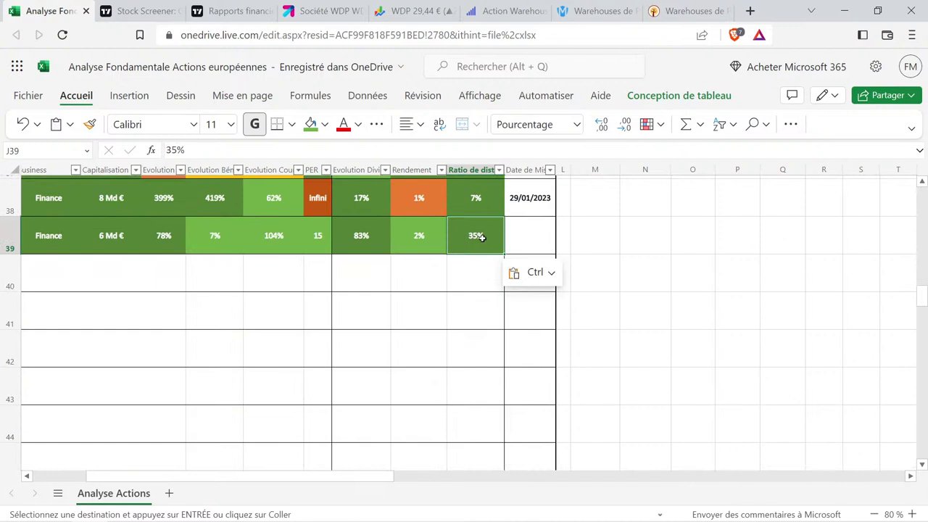
# Back in the Excel workbook, set Warehouses de Pauw's distribution ratio to 21%.
pyautogui.doubleClick(476, 234)
pyautogui.press('BackSpace')
pyautogui.press('BackSpace')
pyautogui.press('BackSpace')
pyautogui.write('21%')
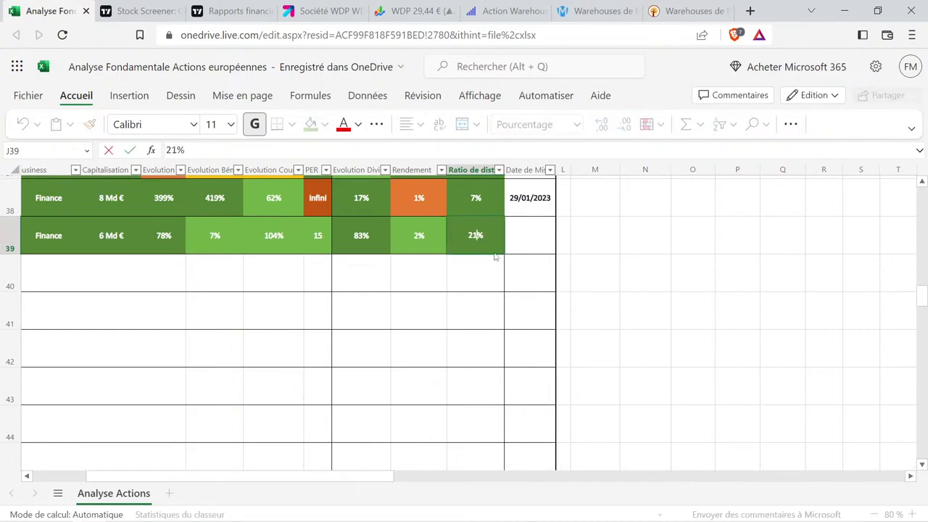
pyautogui.press('Return')
# Copy Sofina's 29/01/2023 update date into Warehouses de Pauw's row and return to the start of that row.
pyautogui.press('Up')
pyautogui.press('Right')
pyautogui.press('Up')
pyautogui.hotkey('ctrl', 'c')
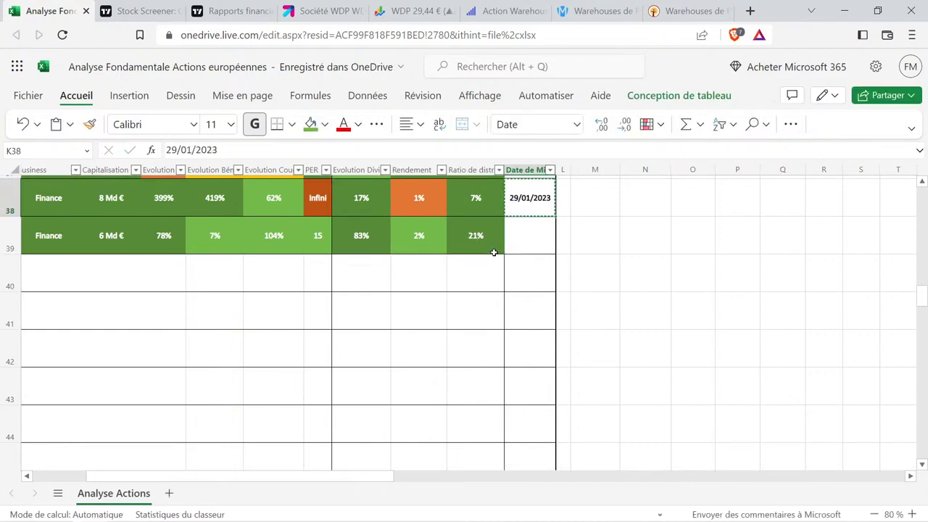
pyautogui.press('Down')
pyautogui.hotkey('ctrl', 'v')
pyautogui.press('Left')
pyautogui.press('Left')
pyautogui.press('Left')
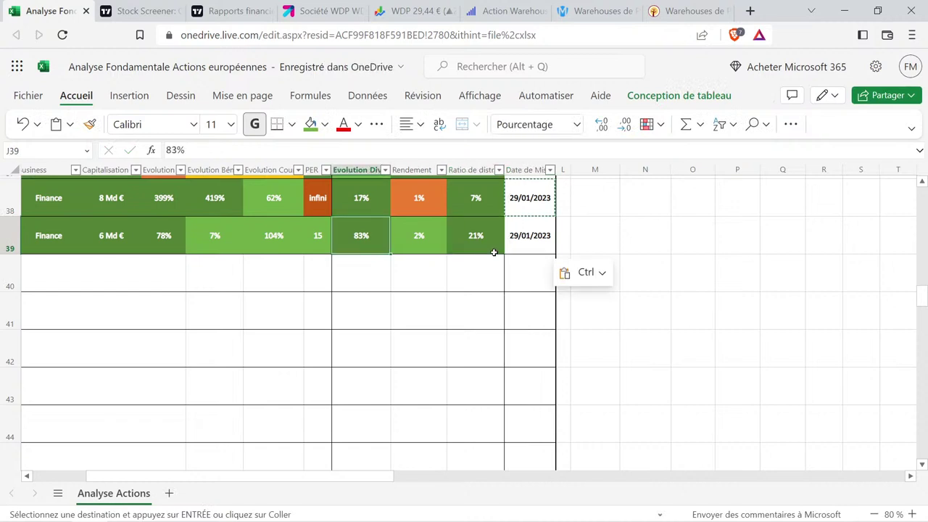
pyautogui.press('Home')
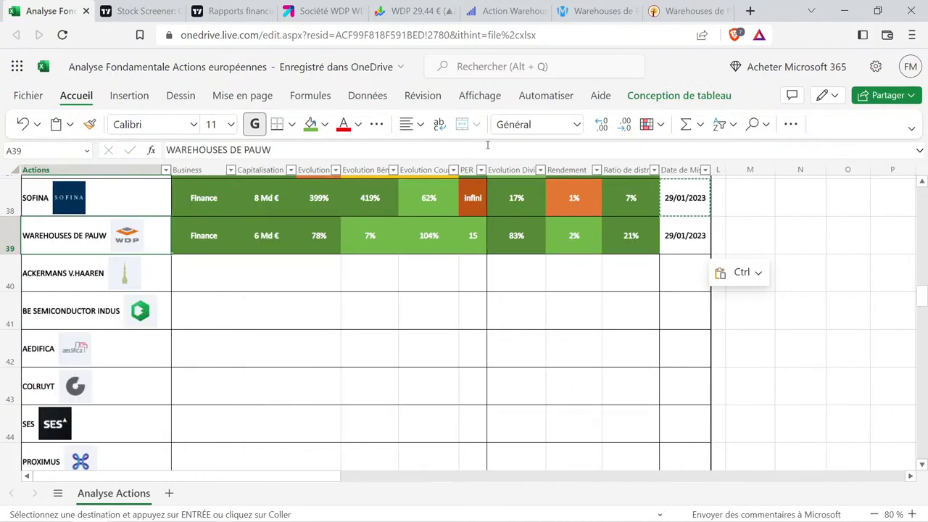
# Close the rendementbourse.com, Moning and devenir-rentier.fr pages for Warehouses de Pauw.
pyautogui.click(542, 11)
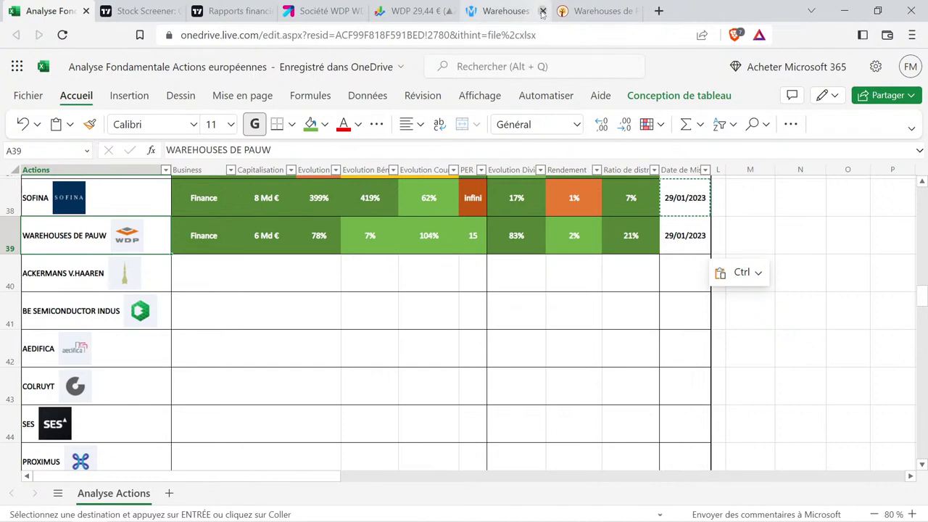
pyautogui.click(542, 11)
pyautogui.click(542, 11)
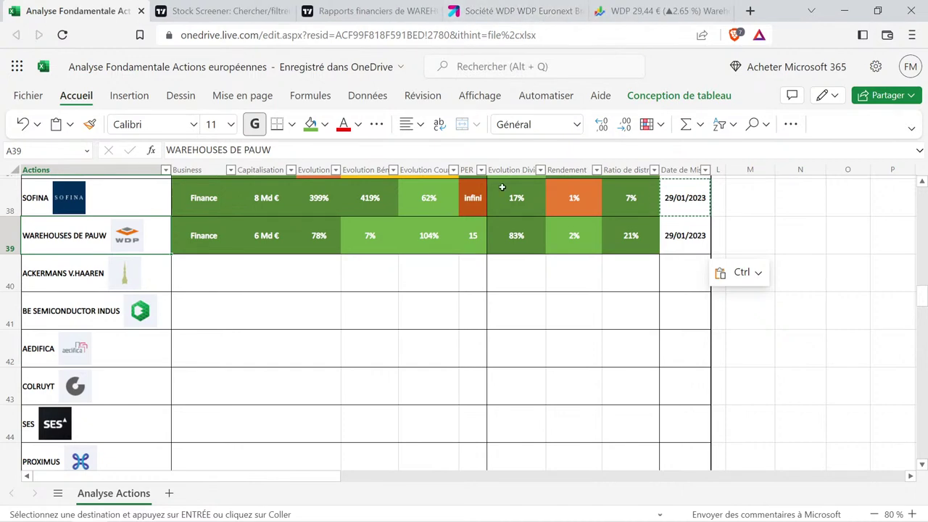
# Review Warehouses de Pauw's row in the workbook, covering business, capitalisation, growth figures, PER, dividend growth, yield, distribution ratio and date.
pyautogui.click(490, 269)
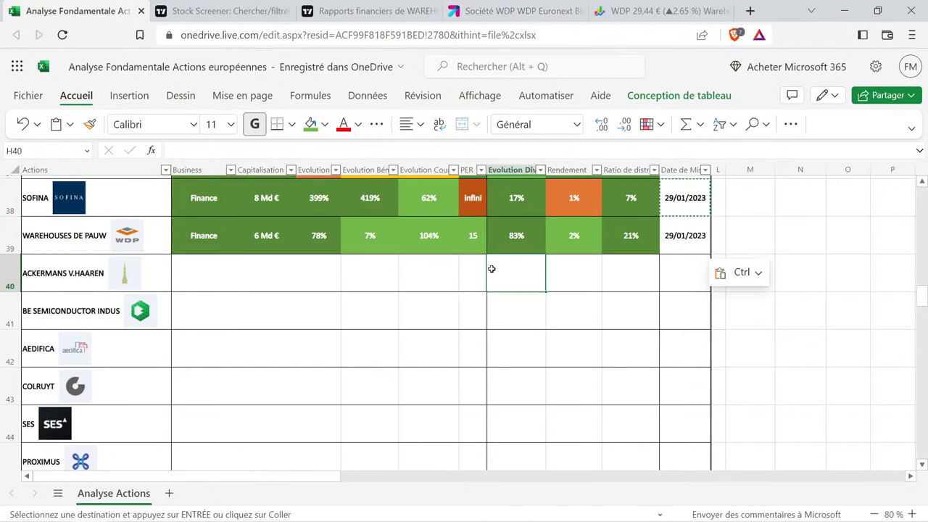
pyautogui.click(603, 237)
pyautogui.moveTo(598, 236); pyautogui.dragTo(101, 245)
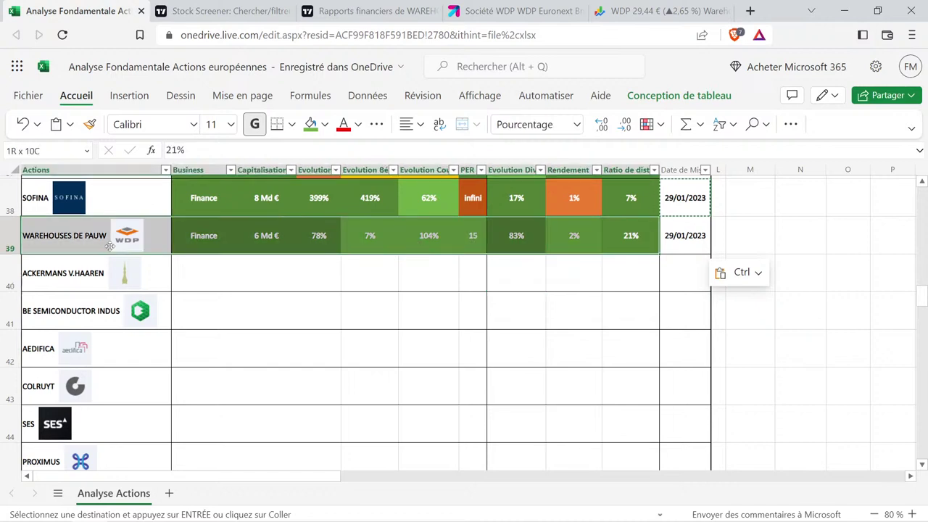
pyautogui.click(261, 265)
pyautogui.click(472, 239)
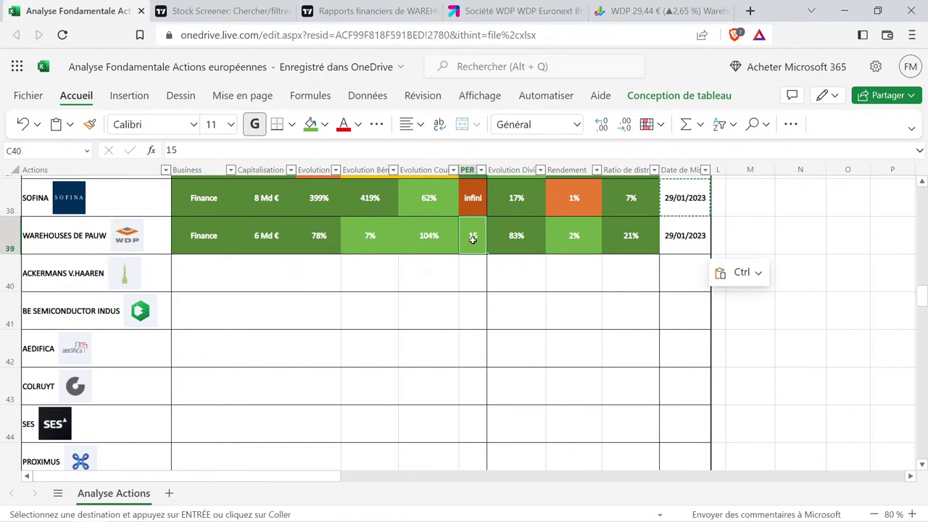
pyautogui.moveTo(472, 239); pyautogui.dragTo(206, 240)
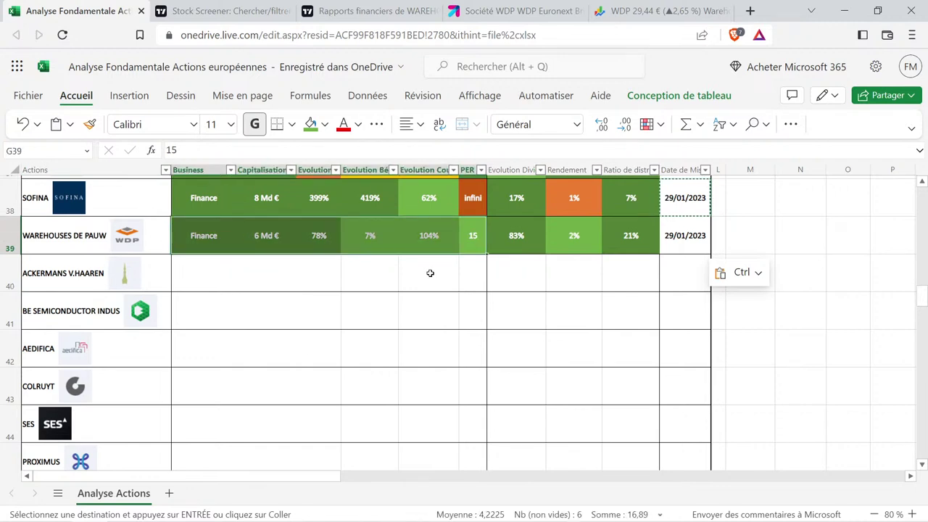
pyautogui.click(572, 239)
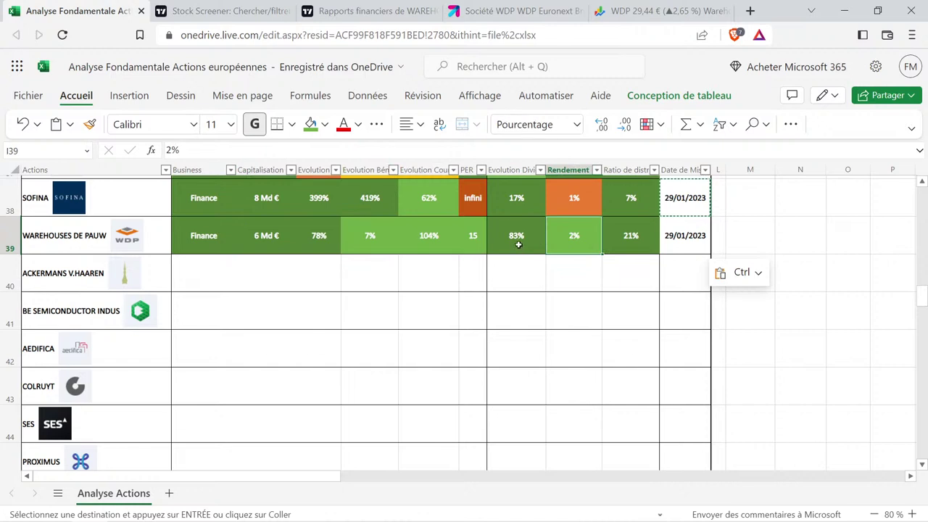
pyautogui.click(518, 245)
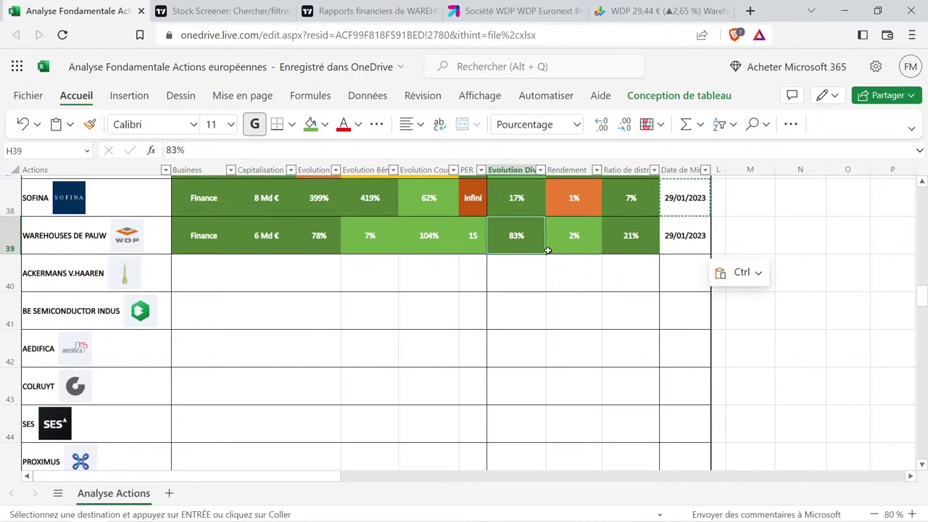
pyautogui.click(641, 235)
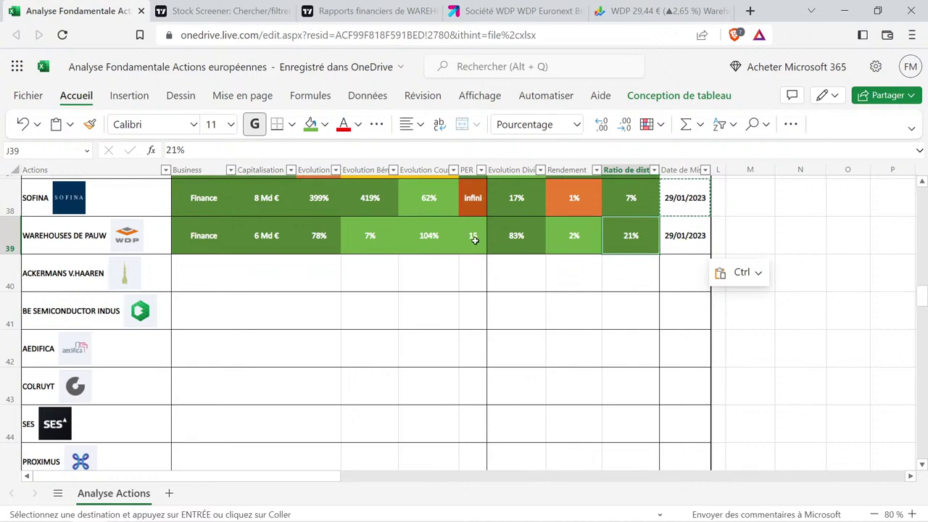
pyautogui.click(440, 236)
pyautogui.moveTo(440, 236); pyautogui.dragTo(314, 240)
pyautogui.click(338, 274)
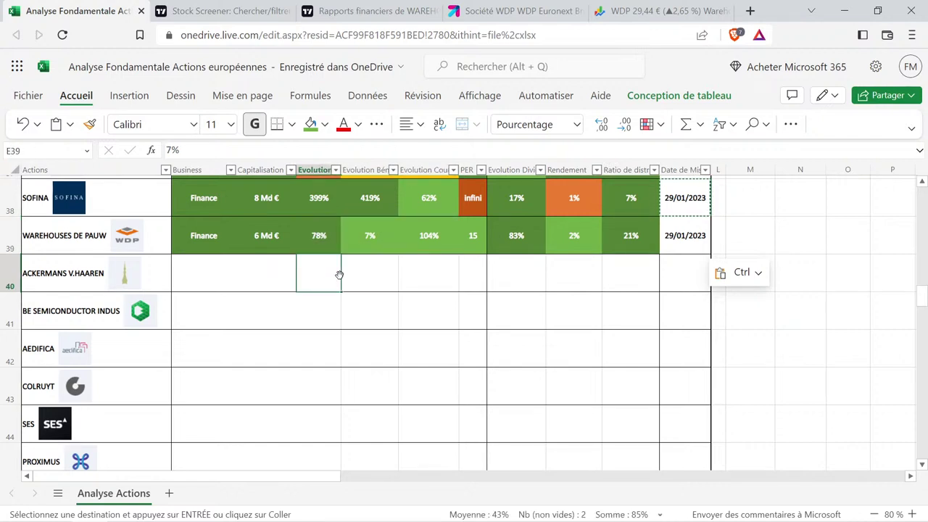
pyautogui.moveTo(648, 230); pyautogui.dragTo(269, 244)
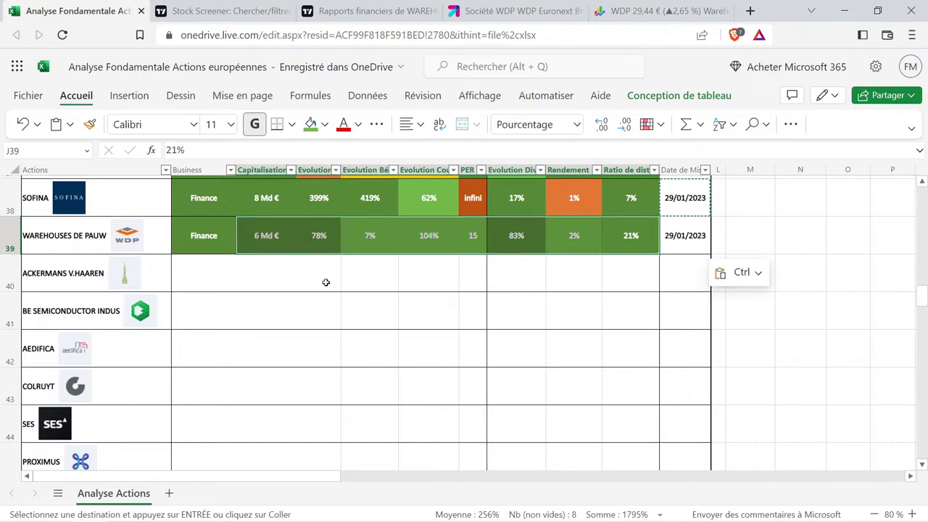
pyautogui.click(368, 269)
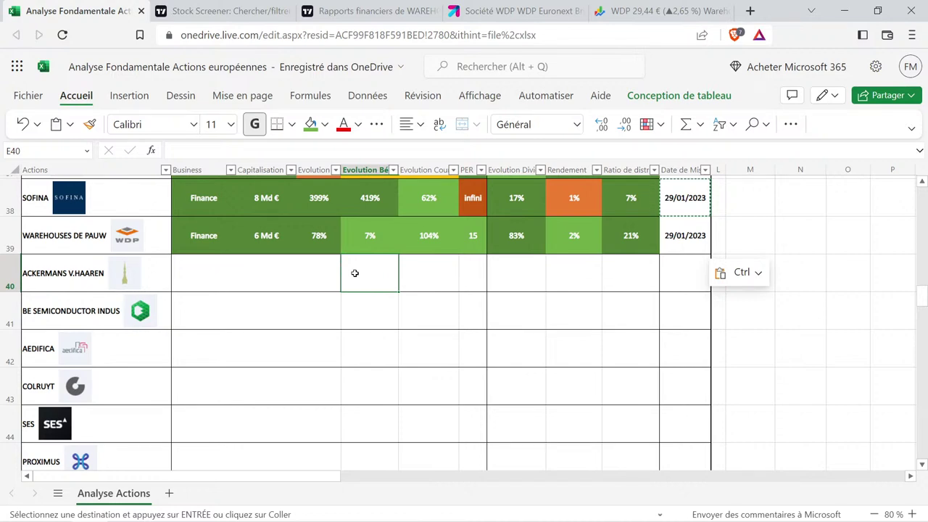
pyautogui.moveTo(759, 227); pyautogui.dragTo(195, 235)
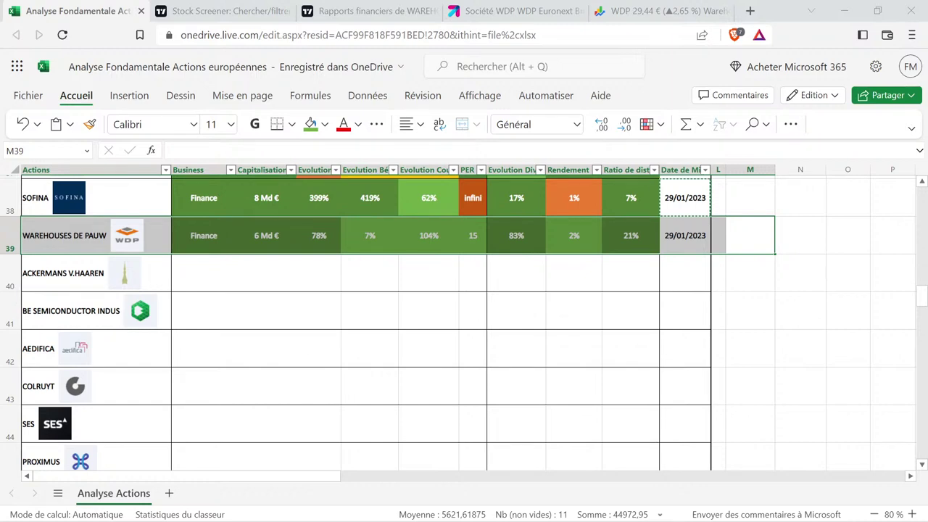
# Close Warehouses de Pauw's TradingView financials and open the ACKERMANS V.HAAREN page from the stock screener.
pyautogui.click(395, 9)
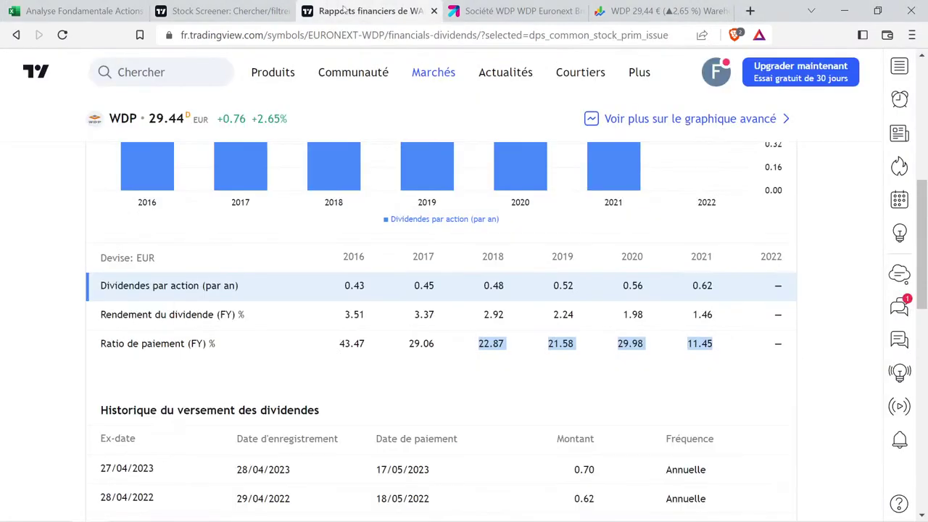
pyautogui.click(433, 11)
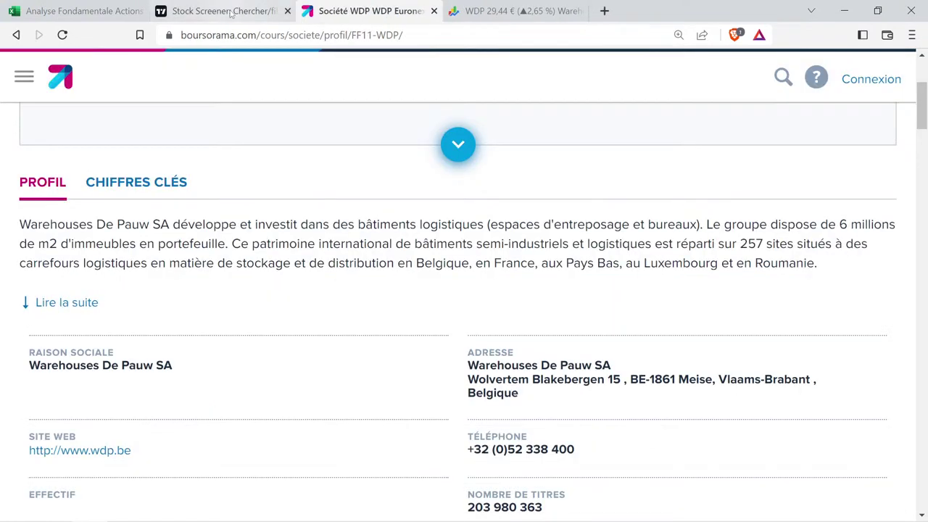
pyautogui.click(230, 13)
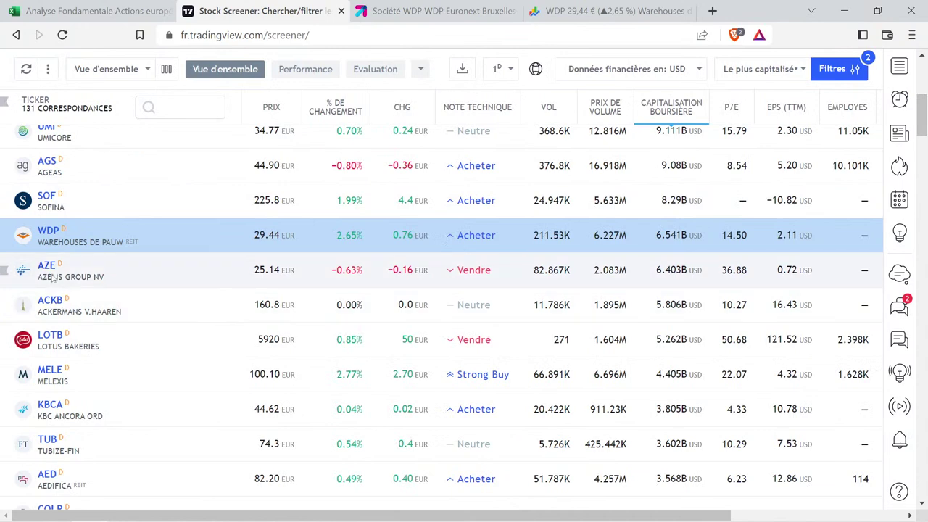
pyautogui.click(58, 302)
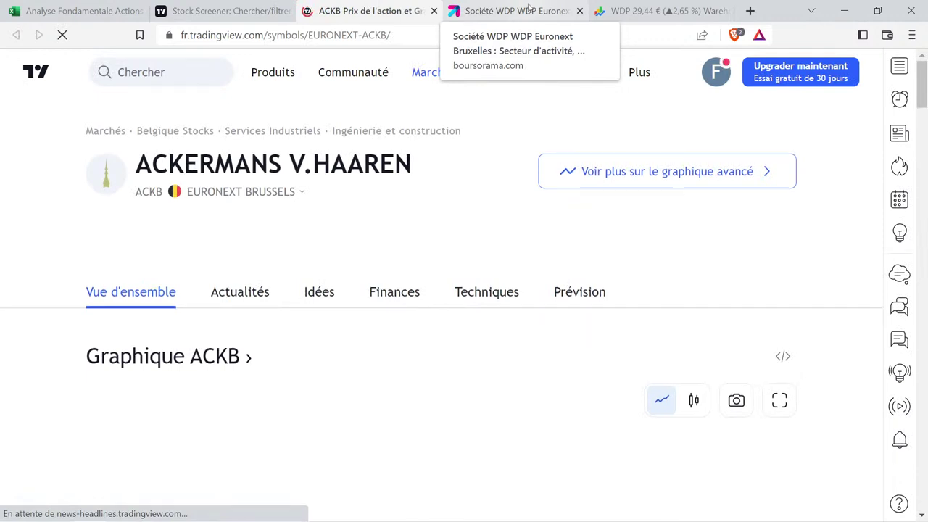
# Switch to the Boursorama page and search for the ticker "ackb", checking the listed results.
pyautogui.click(529, 9)
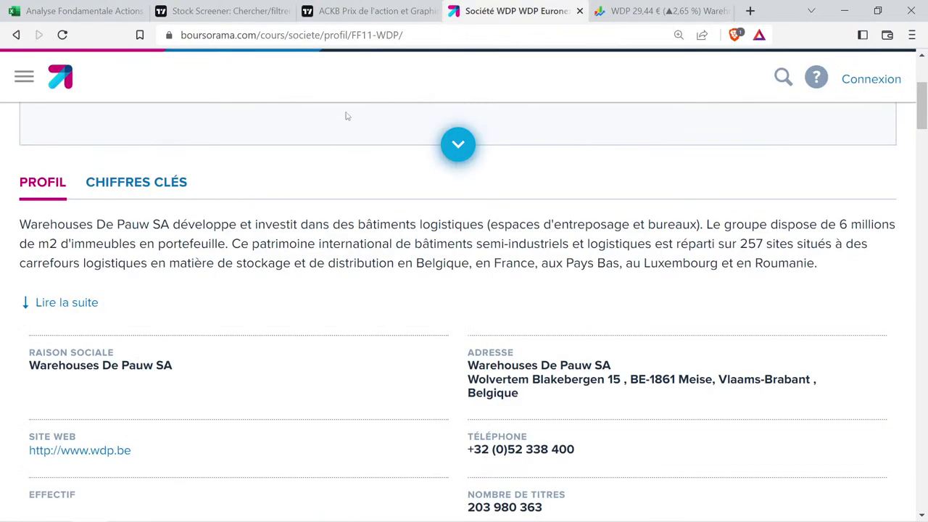
pyautogui.scroll(3, 578, 97)
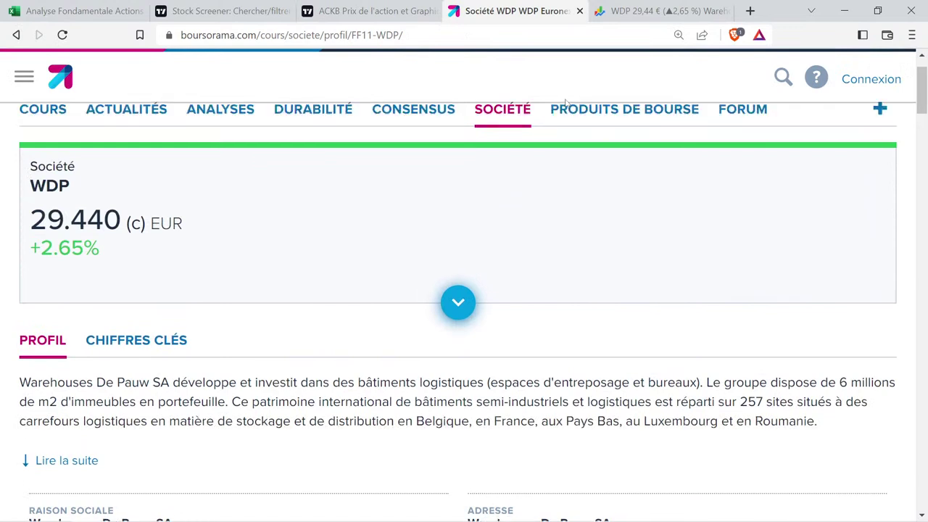
pyautogui.click(782, 75)
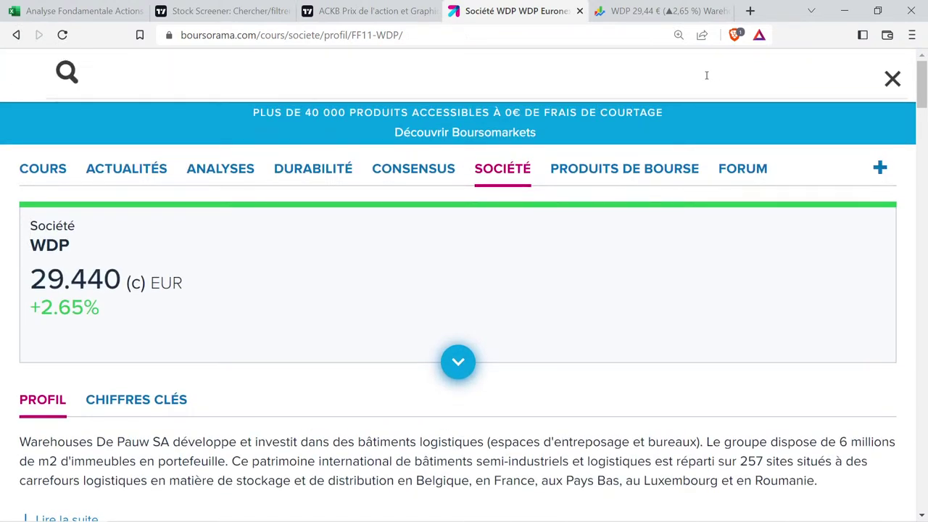
pyautogui.write('ackb')
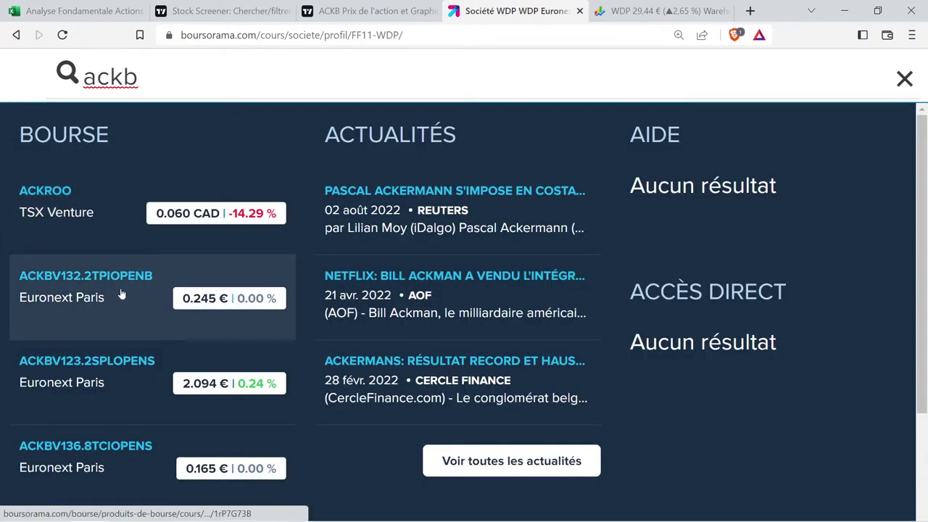
pyautogui.scroll(-2, 122, 294)
pyautogui.scroll(-2, 122, 293)
pyautogui.scroll(4, 121, 293)
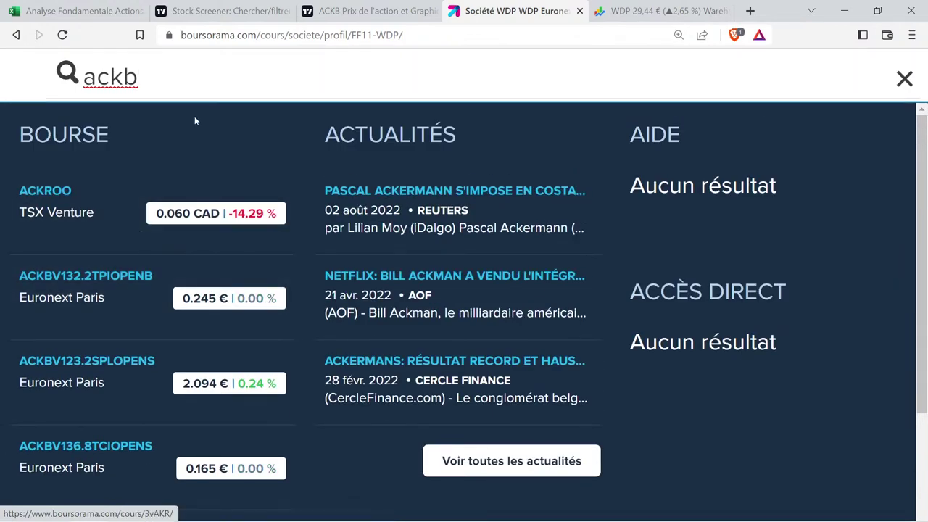
# Search Boursorama for "ackerman" and open the ACKERMANS V HAARE listing on Euronext Bruxelles.
pyautogui.moveTo(213, 69); pyautogui.dragTo(65, 70)
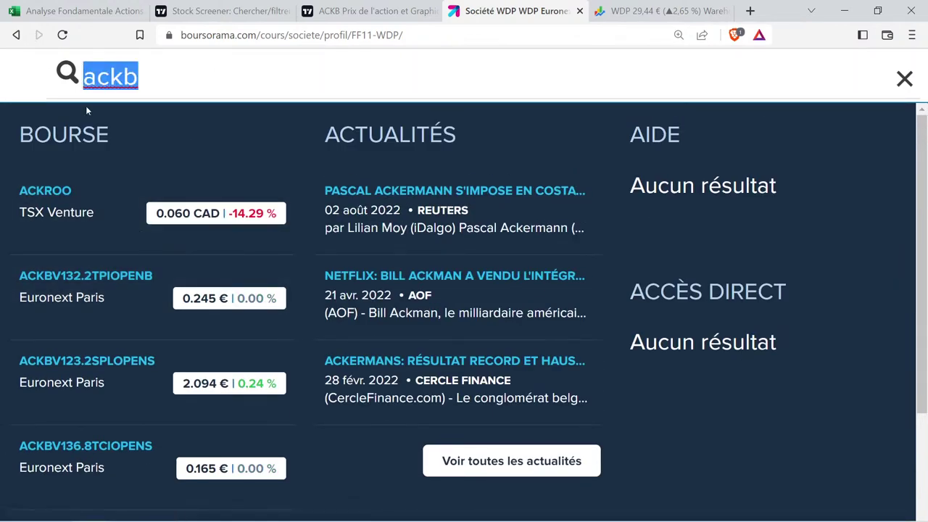
pyautogui.write('ackerman')
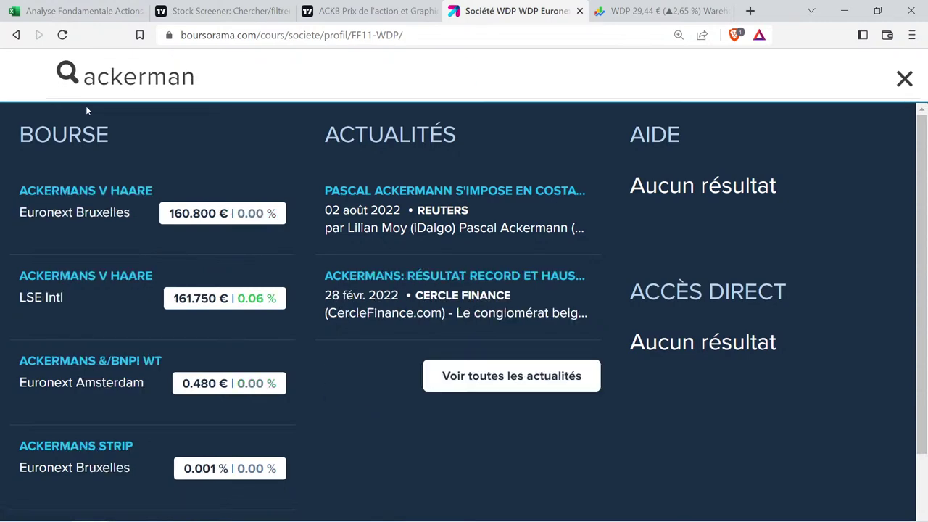
pyautogui.click(145, 208)
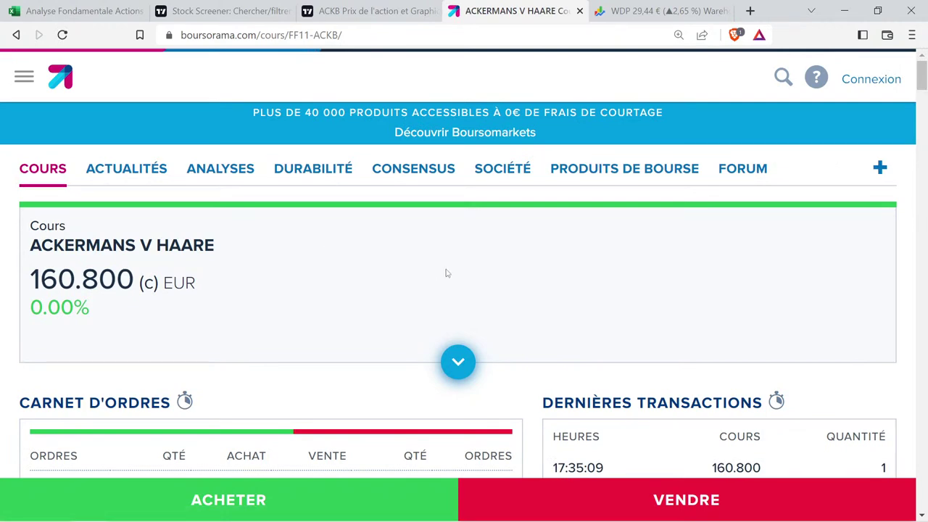
# Open the company profile of ACKERMANS V HAARE on Boursorama and expand its full description.
pyautogui.hotkey('ctrl', '-')
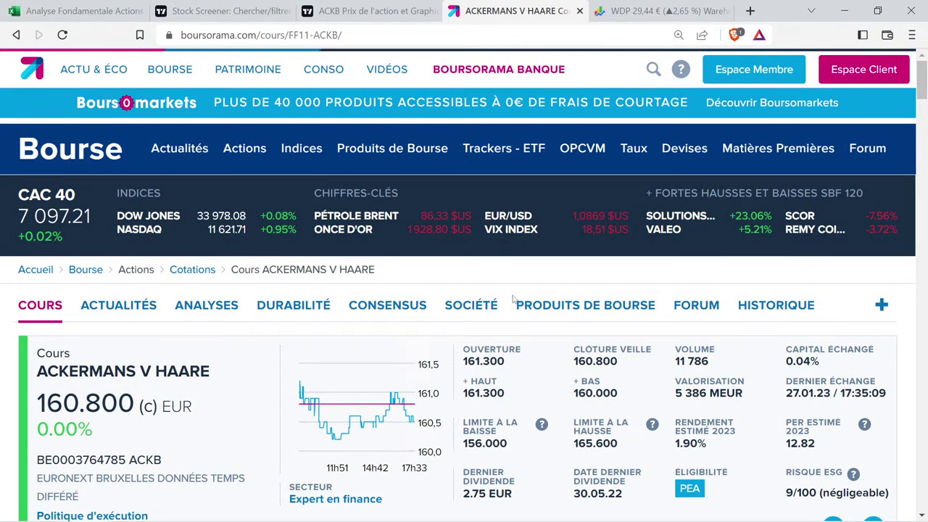
pyautogui.hotkey('ctrl', '+')
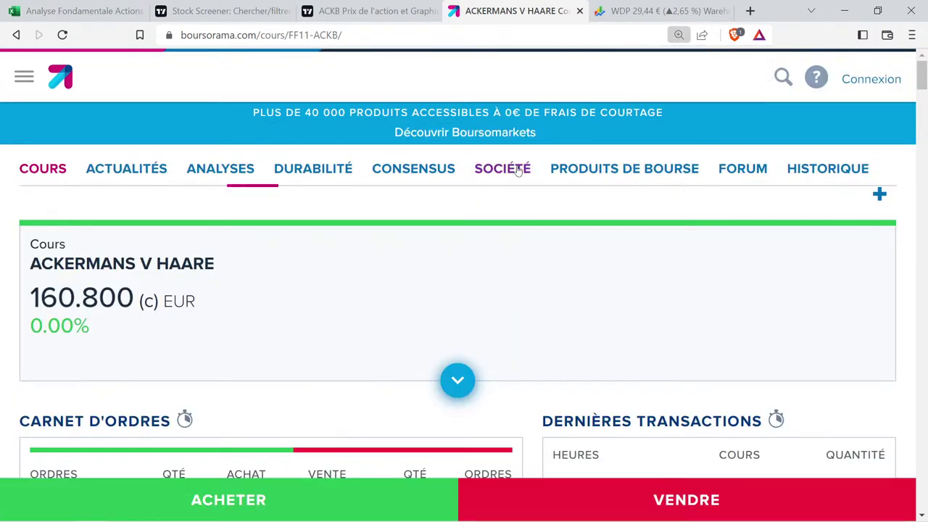
pyautogui.click(502, 170)
pyautogui.scroll(-3, 292, 272)
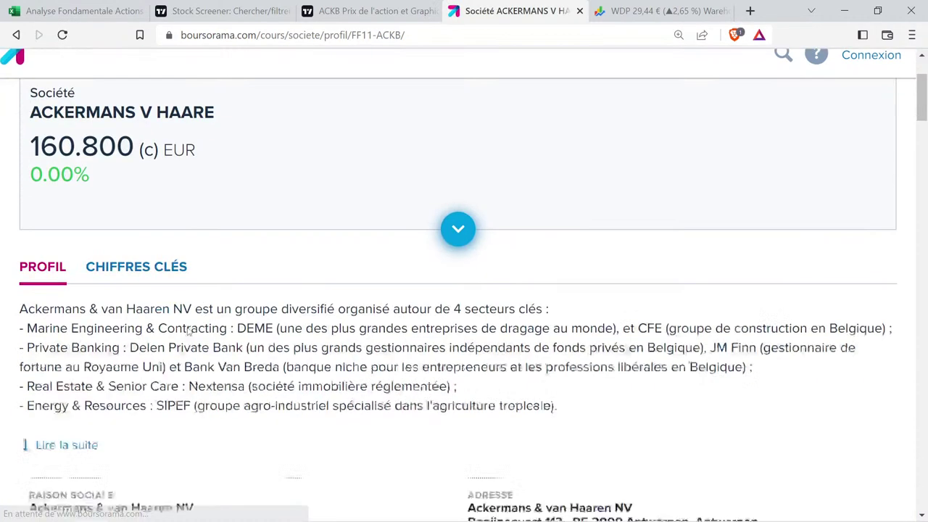
pyautogui.click(92, 360)
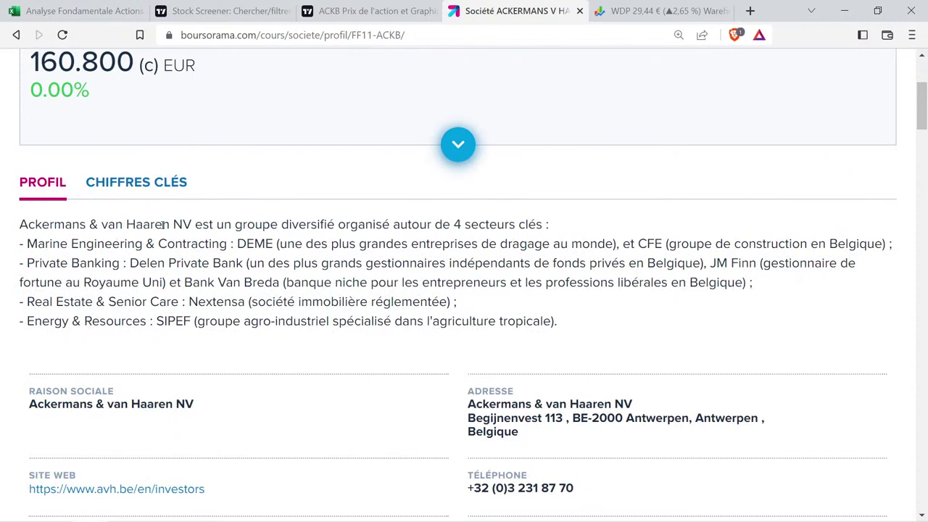
# Examine Ackermans & van Haaren's company description sector by sector, from Marine Engineering & Contracting through Energy & Resources.
pyautogui.moveTo(191, 225); pyautogui.dragTo(542, 226)
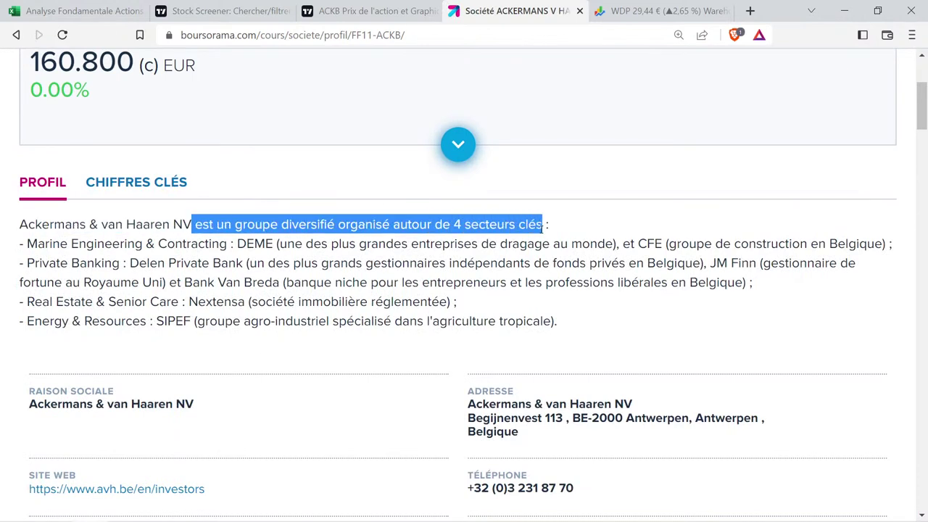
pyautogui.click(381, 238)
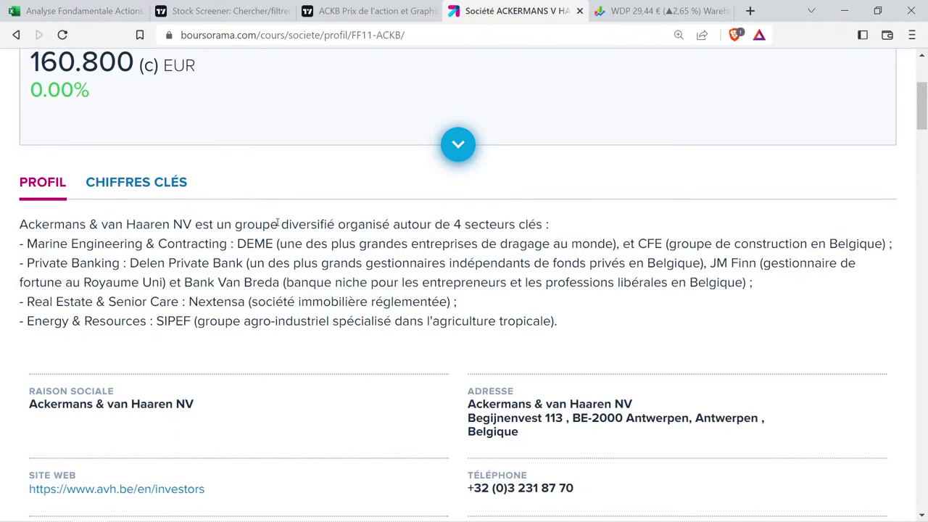
pyautogui.moveTo(277, 224); pyautogui.dragTo(375, 229)
pyautogui.moveTo(431, 224); pyautogui.dragTo(540, 225)
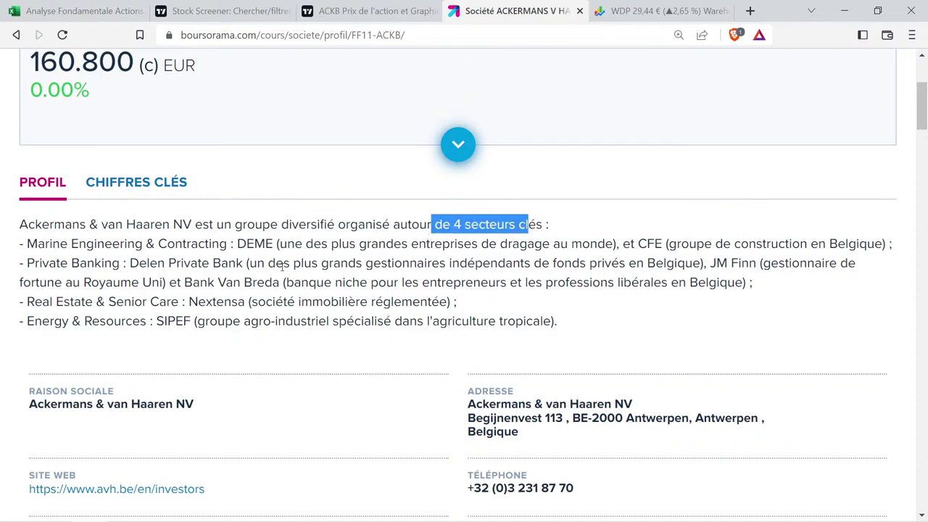
pyautogui.moveTo(29, 243); pyautogui.dragTo(231, 244)
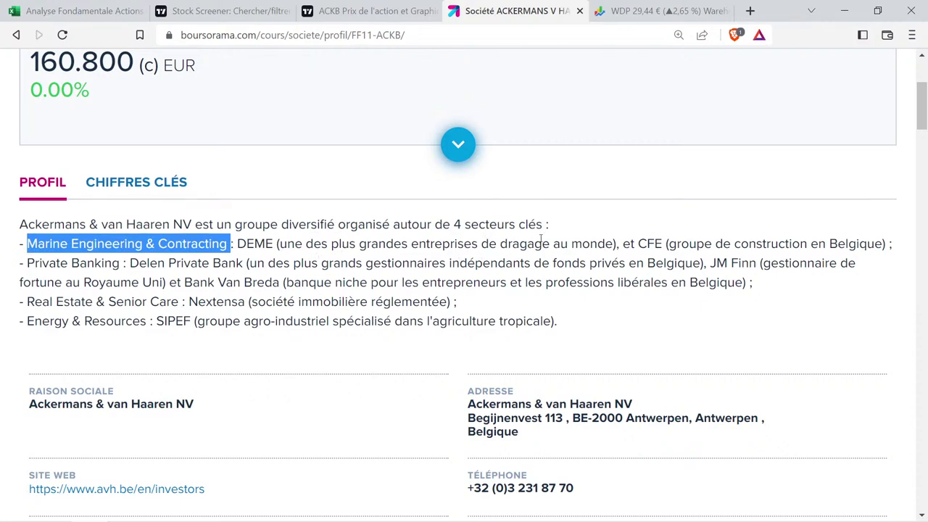
pyautogui.moveTo(674, 244); pyautogui.dragTo(866, 244)
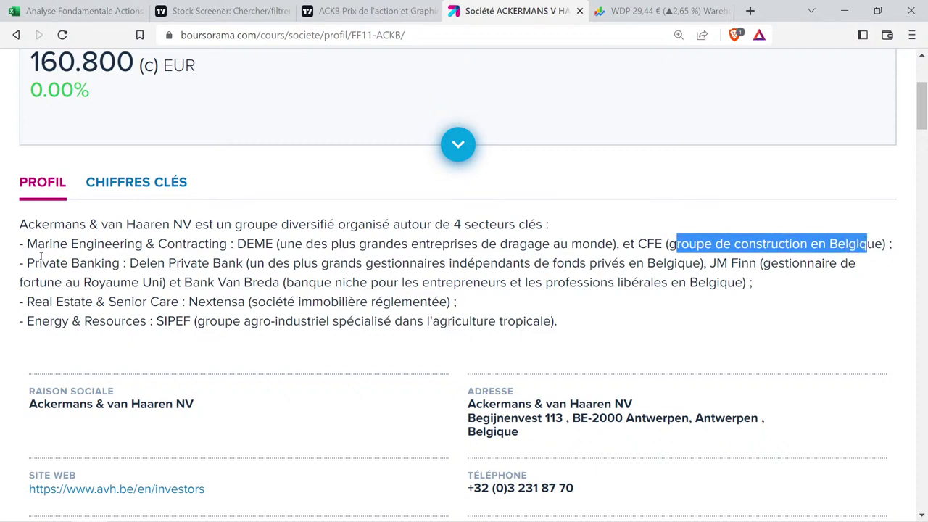
pyautogui.moveTo(28, 263); pyautogui.dragTo(119, 263)
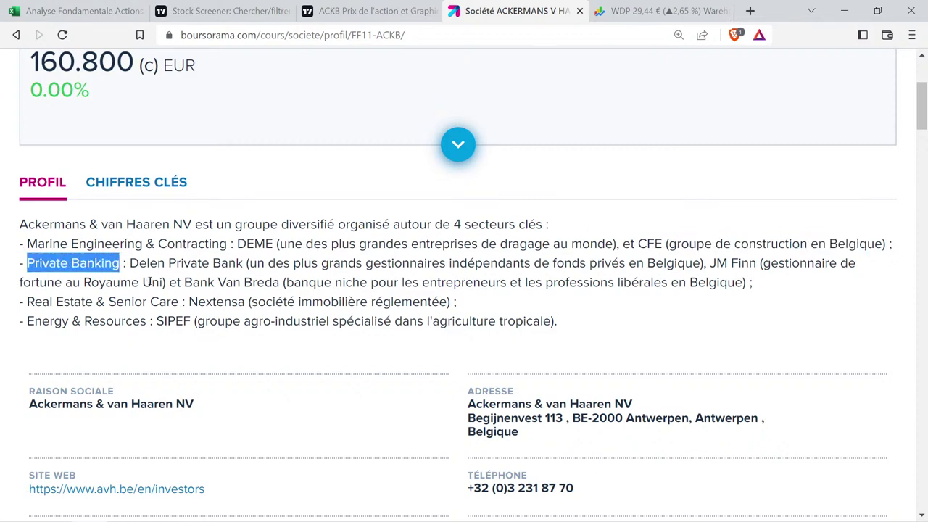
pyautogui.moveTo(259, 263); pyautogui.dragTo(706, 263)
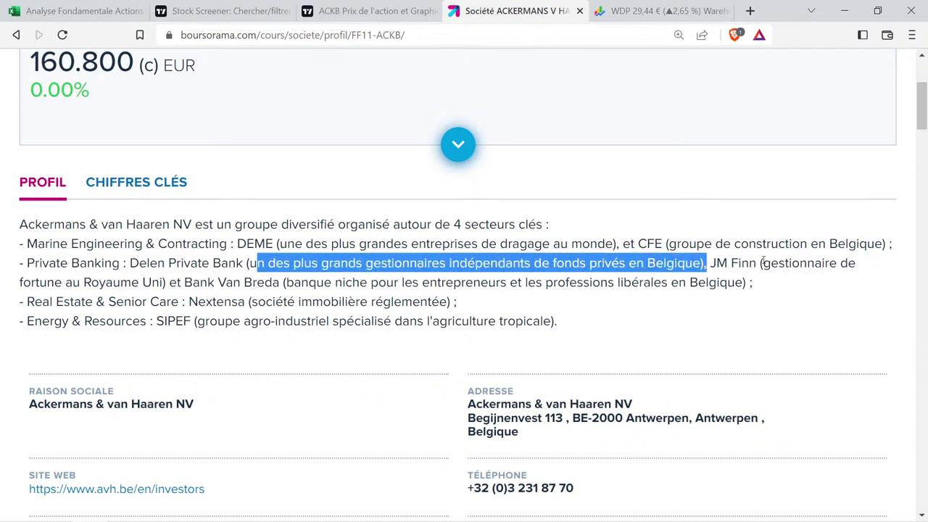
pyautogui.moveTo(765, 263); pyautogui.dragTo(160, 283)
pyautogui.moveTo(301, 282); pyautogui.dragTo(731, 263)
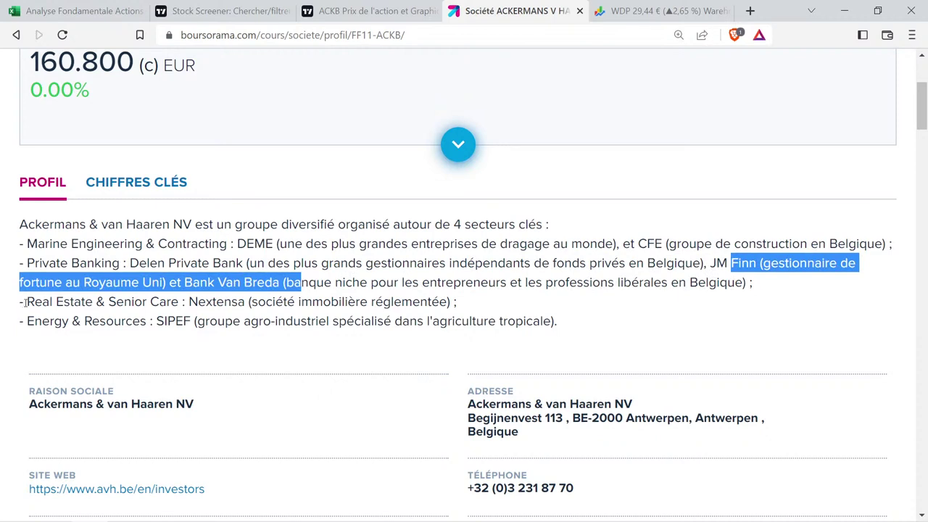
pyautogui.moveTo(26, 301); pyautogui.dragTo(179, 302)
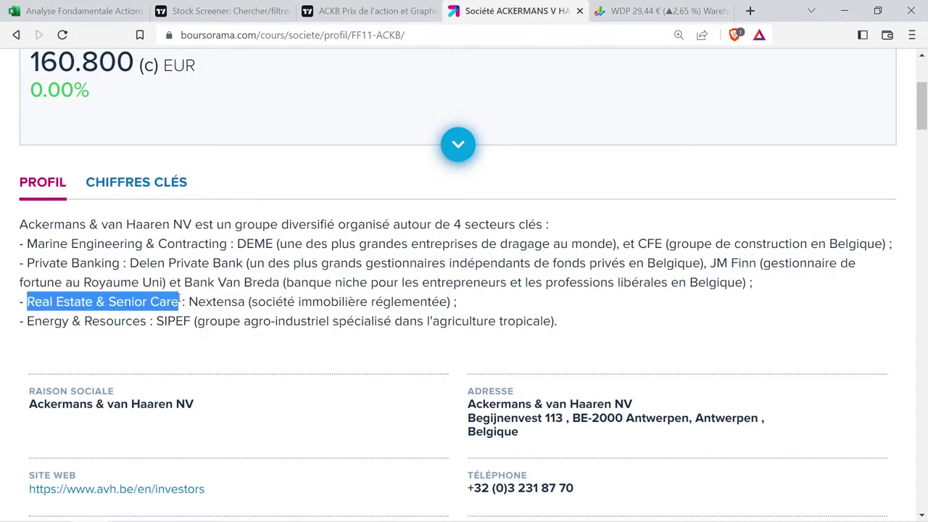
pyautogui.moveTo(258, 302); pyautogui.dragTo(447, 301)
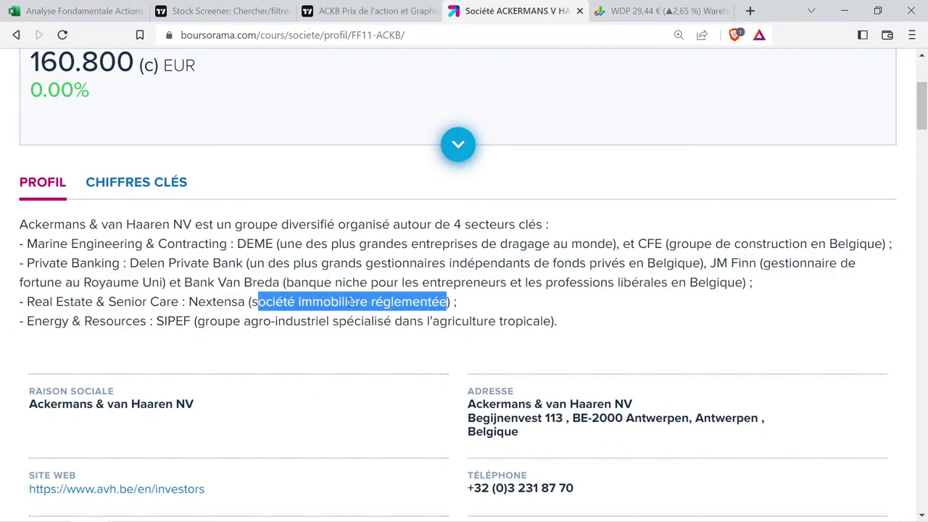
pyautogui.moveTo(28, 320); pyautogui.dragTo(149, 320)
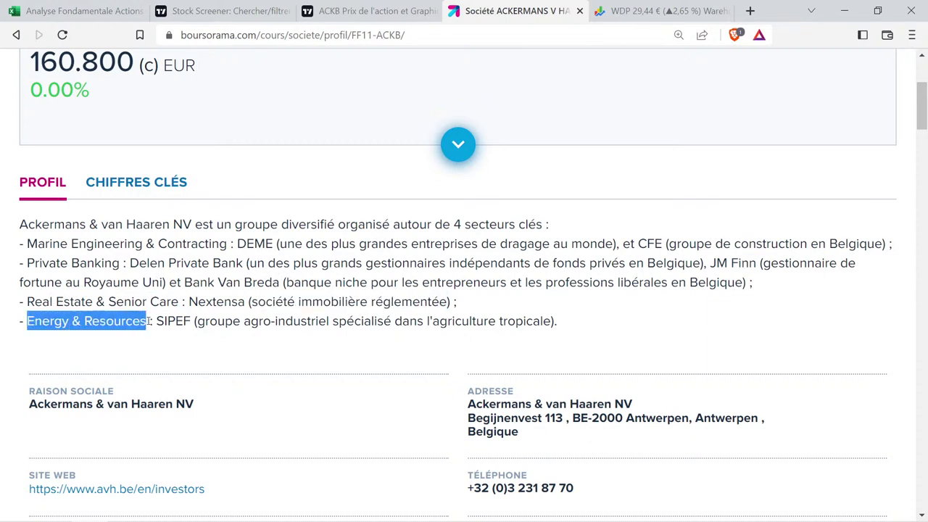
pyautogui.moveTo(207, 321); pyautogui.dragTo(537, 328)
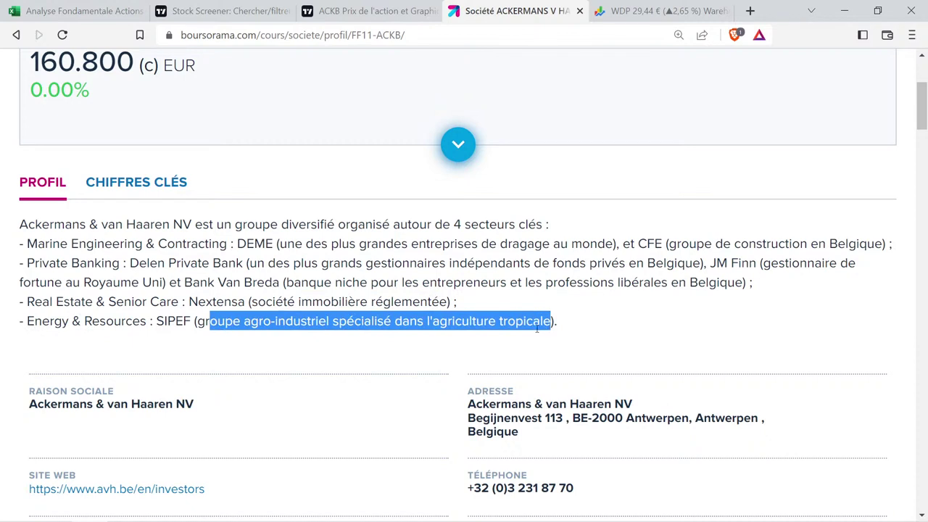
# Compare the sector classification on Ackermans's TradingView page with the activities described on Boursorama.
pyautogui.click(335, 11)
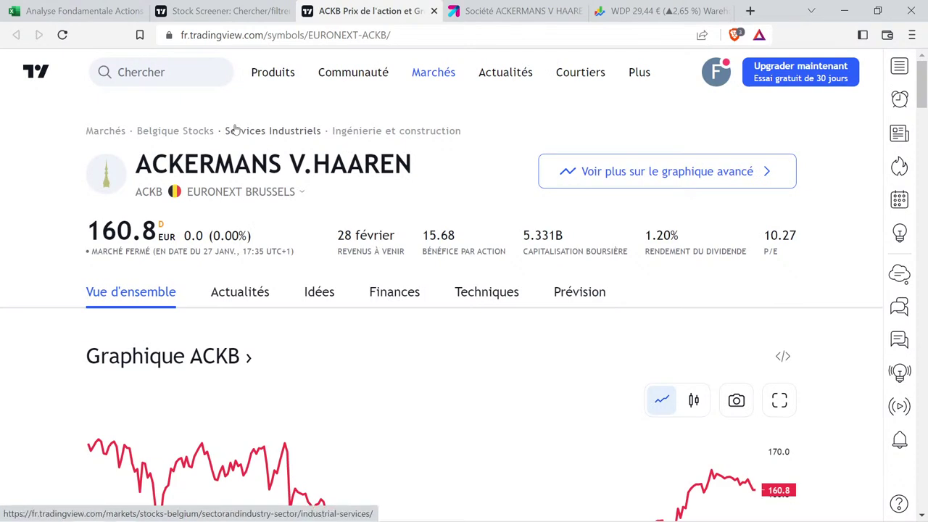
pyautogui.click(492, 9)
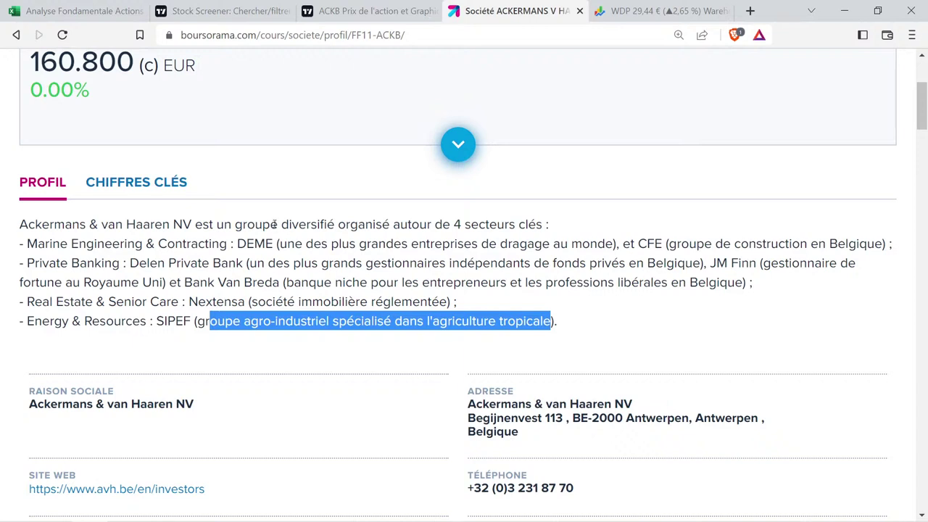
pyautogui.click(384, 11)
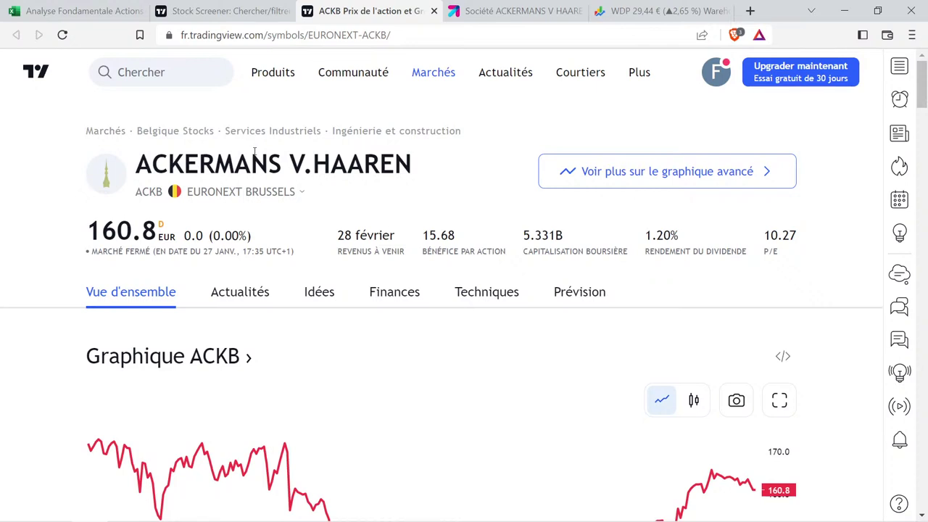
# Look through the Business column of the workbook for an existing sector entry suitable for ACKERMANS V.HAAREN.
pyautogui.click(119, 15)
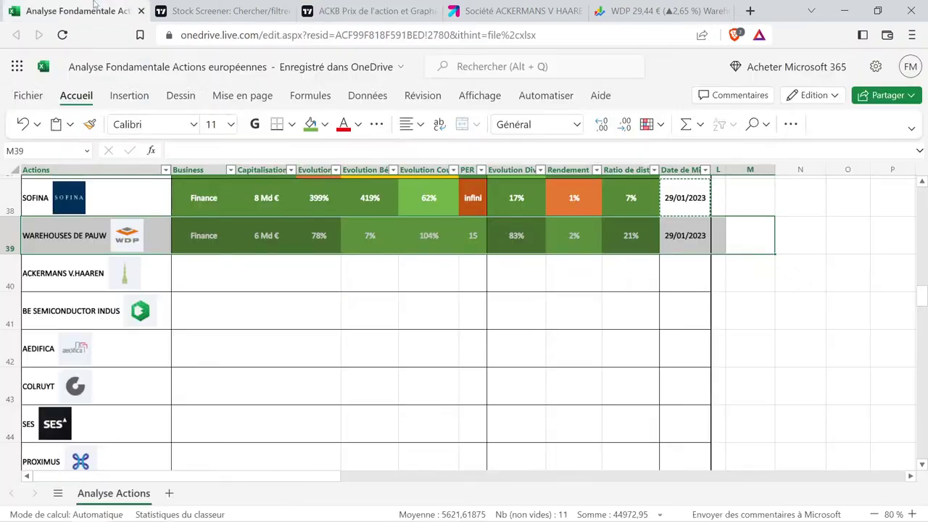
pyautogui.click(211, 265)
pyautogui.scroll(5, 217, 290)
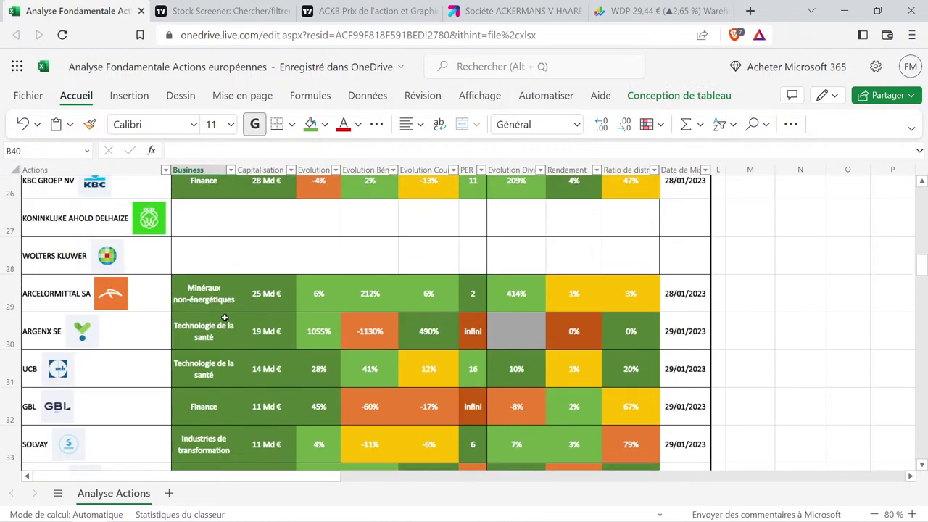
pyautogui.scroll(2, 224, 317)
pyautogui.scroll(1, 225, 317)
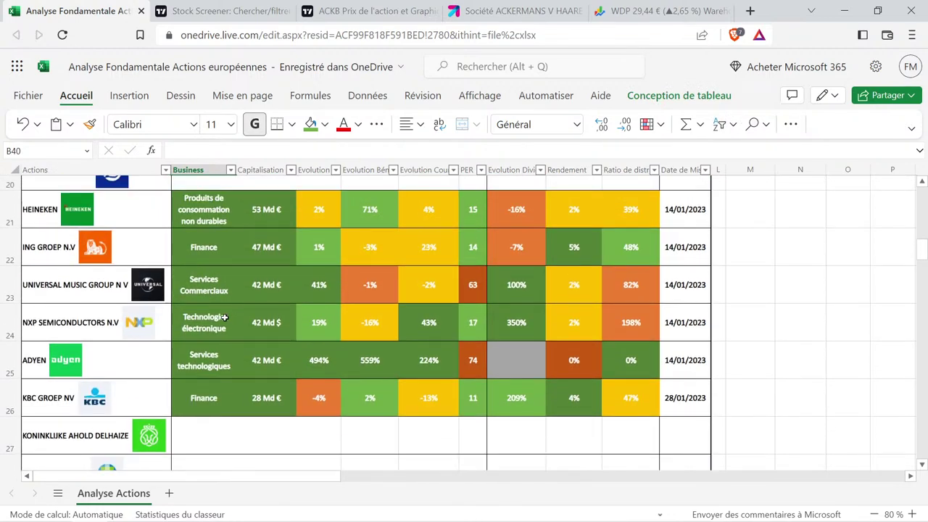
pyautogui.scroll(6, 225, 318)
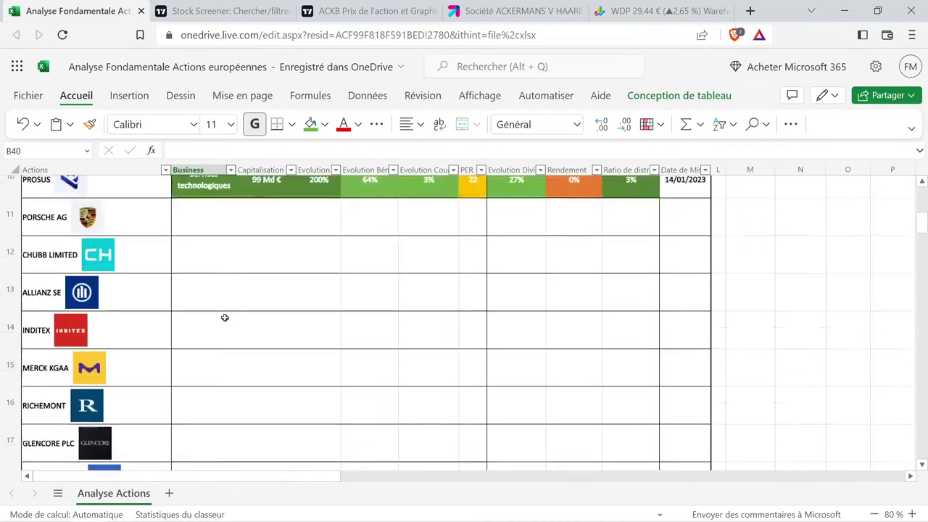
pyautogui.scroll(2, 225, 317)
pyautogui.scroll(-8, 224, 317)
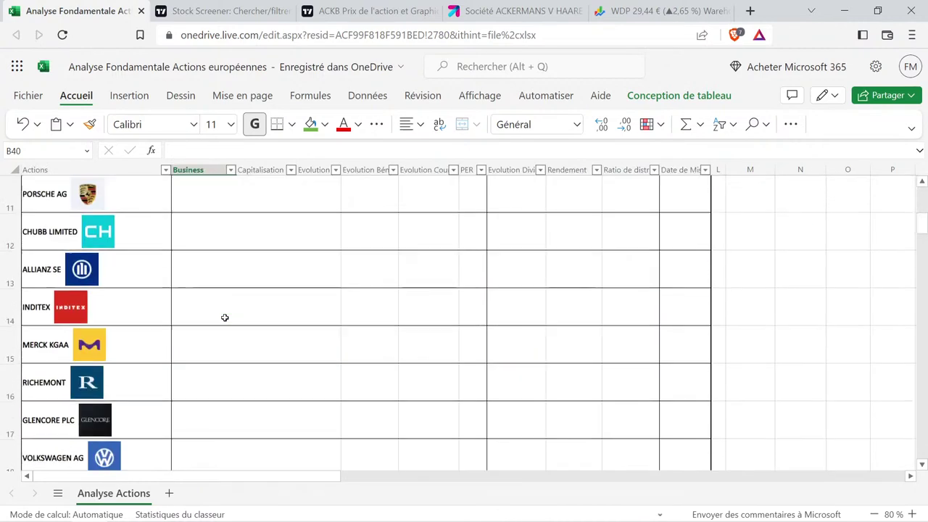
pyautogui.scroll(-4, 225, 317)
pyautogui.scroll(1, 224, 318)
# Copy Warehouses de Pauw's Finance business cell into the Business cell of the ACKERMANS V.HAAREN row.
pyautogui.click(225, 321)
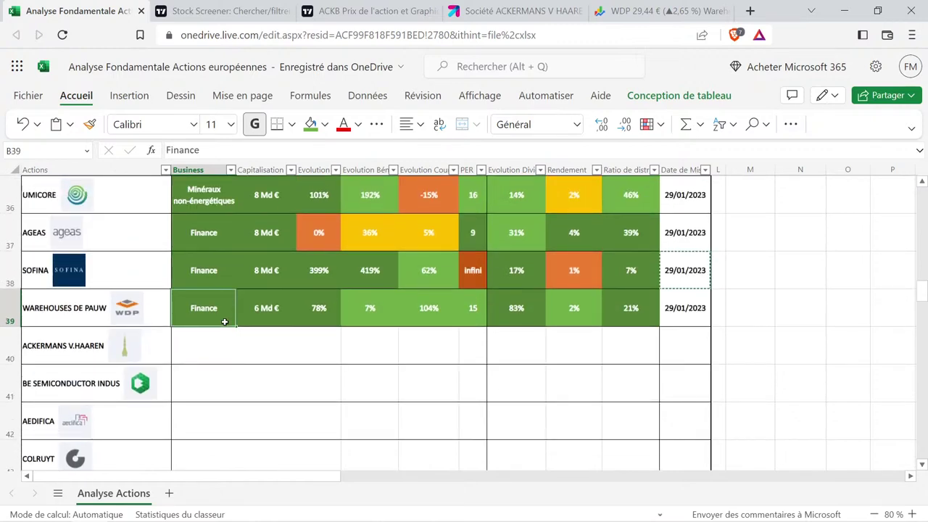
pyautogui.hotkey('ctrl', 'c')
pyautogui.click(221, 342)
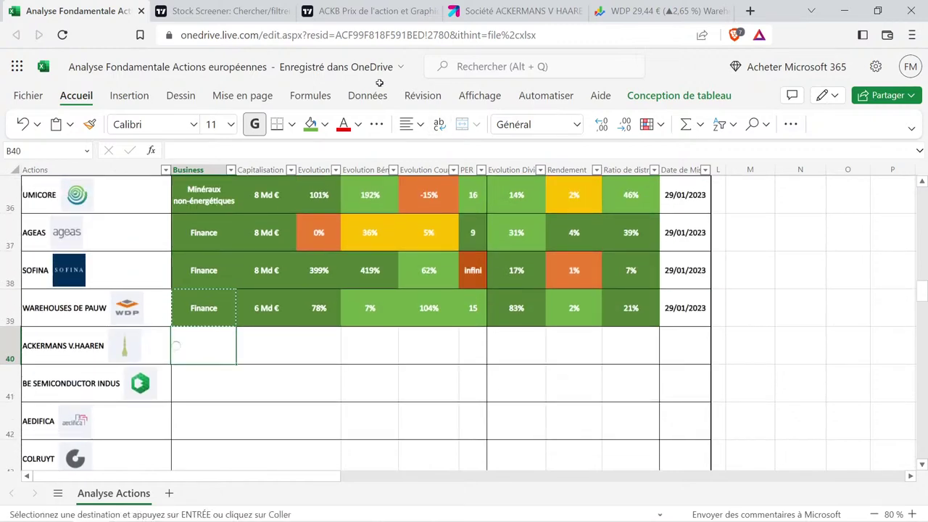
# Copy the sector and industry text "Services Industriels · Ingénierie et construction" from Ackermans's TradingView page.
pyautogui.click(410, 7)
pyautogui.moveTo(470, 132); pyautogui.dragTo(226, 131)
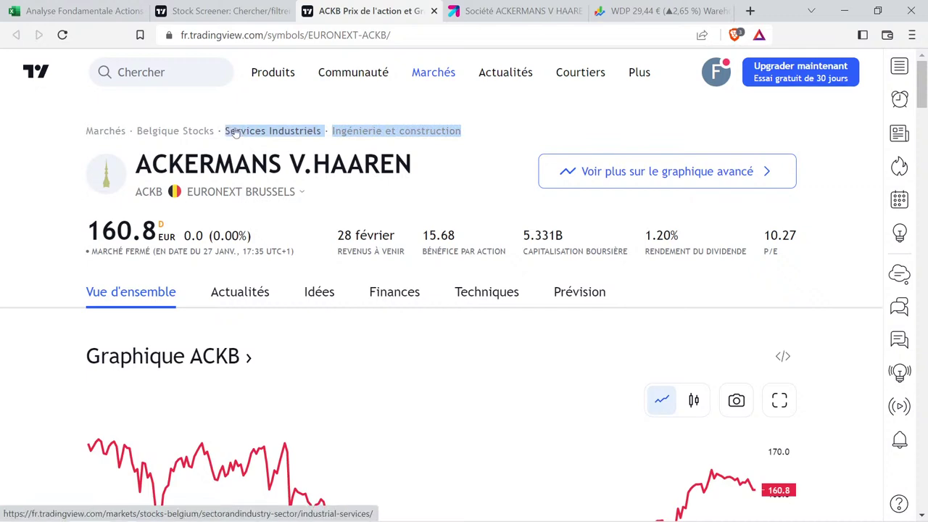
pyautogui.click(218, 11)
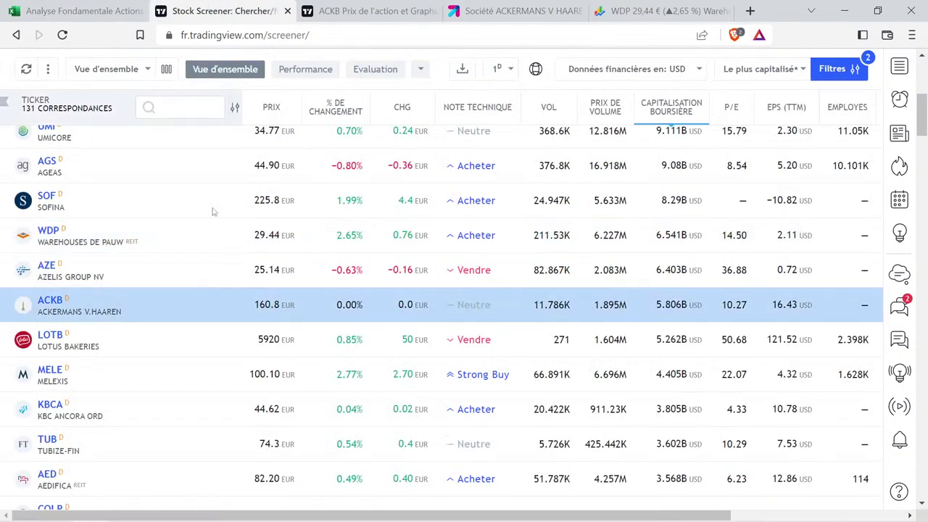
# Replace Finance in the ACKERMANS V.HAAREN Business cell with the copied sector text, trimmed to "Services Industriels".
pyautogui.click(119, 12)
pyautogui.doubleClick(195, 346)
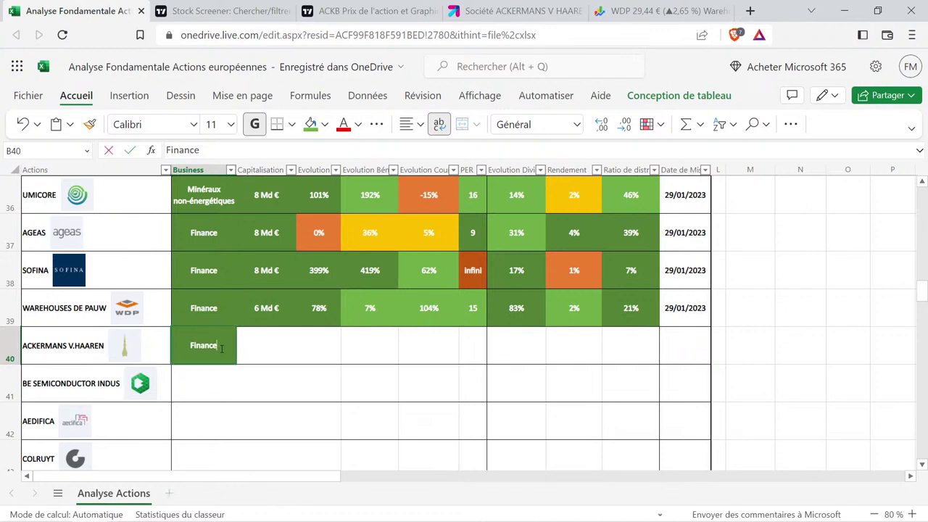
pyautogui.hotkey('ctrl', 'v')
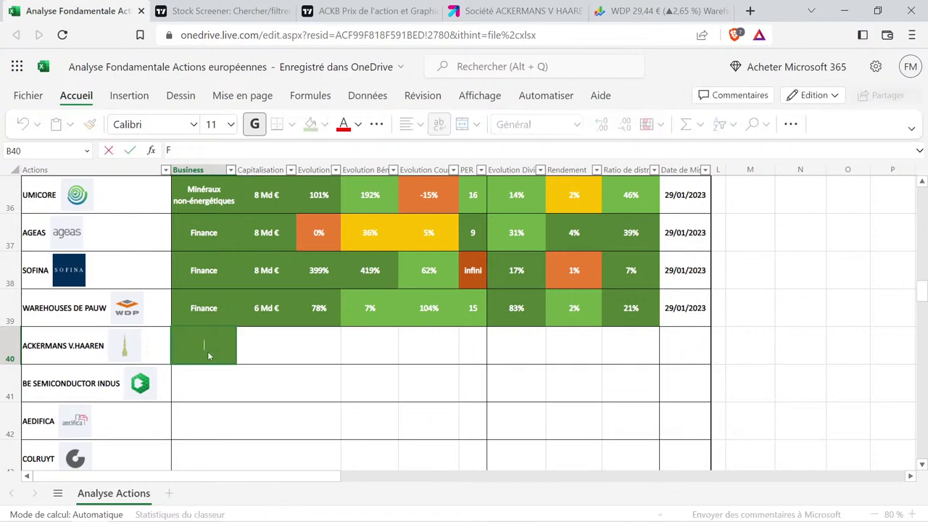
pyautogui.press('BackSpace')
pyautogui.press('BackSpace')
pyautogui.press('BackSpace')
pyautogui.press('BackSpace')
pyautogui.press('BackSpace')
pyautogui.press('BackSpace')
pyautogui.press('BackSpace')
pyautogui.press('BackSpace')
pyautogui.press('BackSpace')
pyautogui.press('BackSpace')
pyautogui.press('BackSpace')
pyautogui.press('BackSpace')
pyautogui.press('BackSpace')
pyautogui.press('BackSpace')
pyautogui.press('BackSpace')
pyautogui.press('BackSpace')
pyautogui.press('BackSpace')
pyautogui.press('BackSpace')
pyautogui.press('BackSpace')
pyautogui.press('BackSpace')
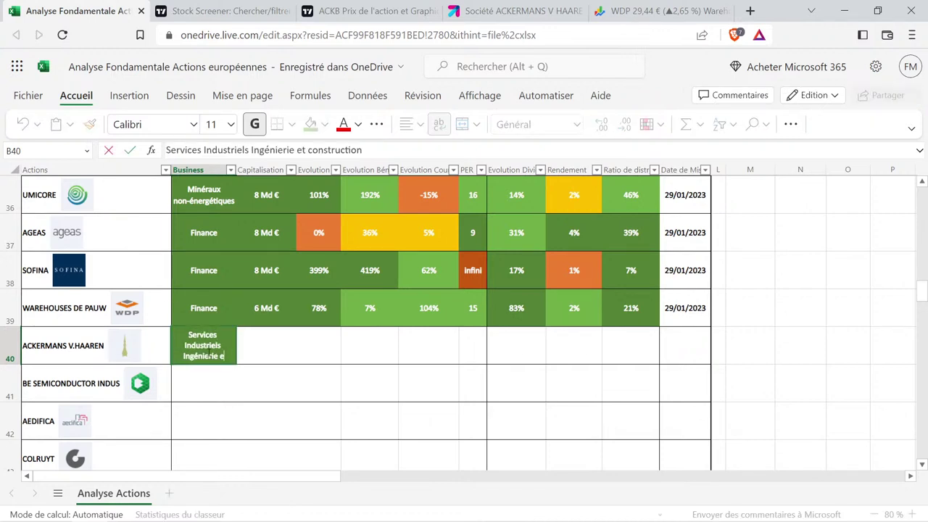
pyautogui.press('BackSpace')
pyautogui.press('BackSpace')
pyautogui.press('BackSpace')
pyautogui.press('BackSpace')
pyautogui.press('BackSpace')
pyautogui.press('BackSpace')
pyautogui.press('BackSpace')
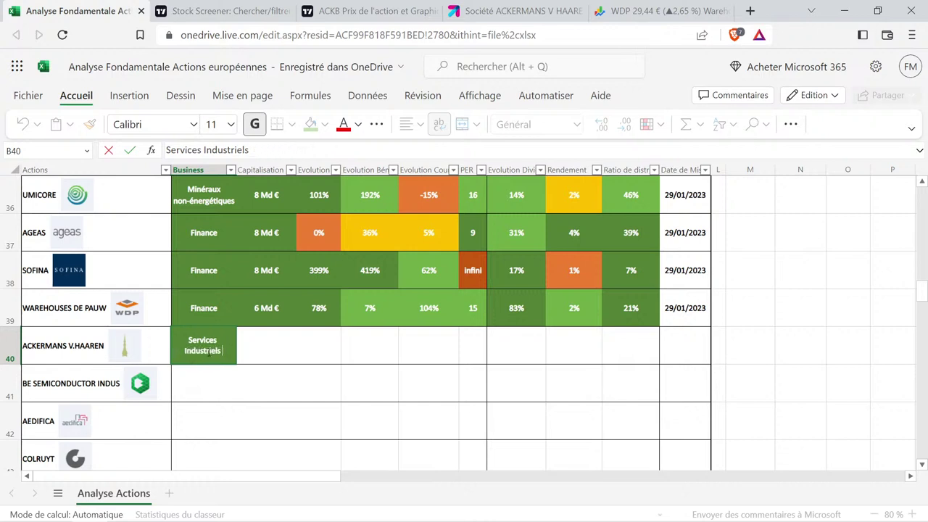
pyautogui.press('Return')
# Check Ackermans's market capitalisation on TradingView and copy Warehouses de Pauw's capitalisation cell into the ACKERMANS V.HAAREN row.
pyautogui.click(289, 348)
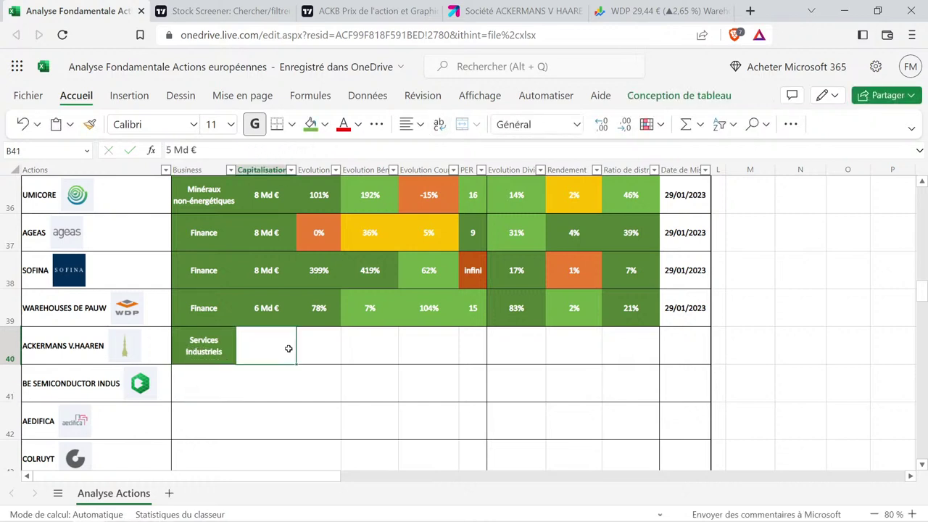
pyautogui.click(371, 6)
pyautogui.moveTo(353, 71)
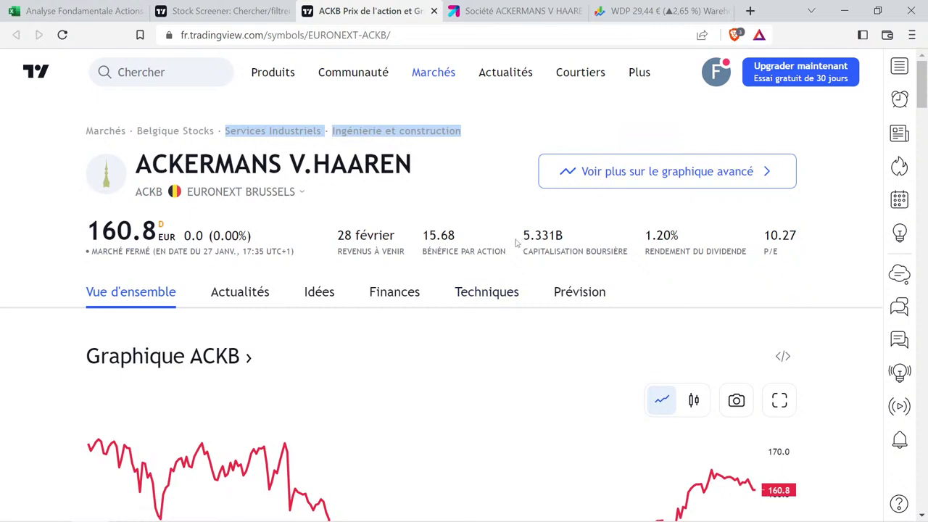
pyautogui.click(109, 10)
pyautogui.click(275, 317)
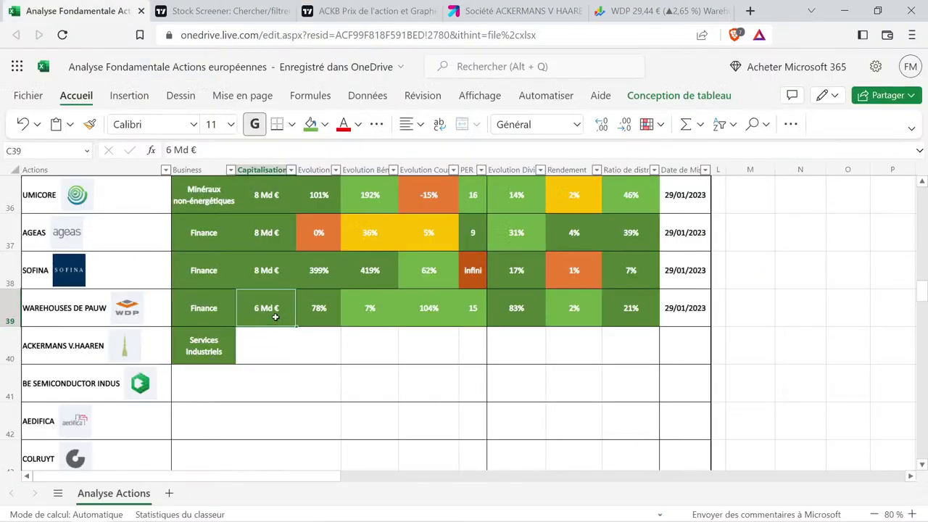
pyautogui.hotkey('ctrl', 'c')
pyautogui.click(266, 346)
pyautogui.hotkey('ctrl', 'v')
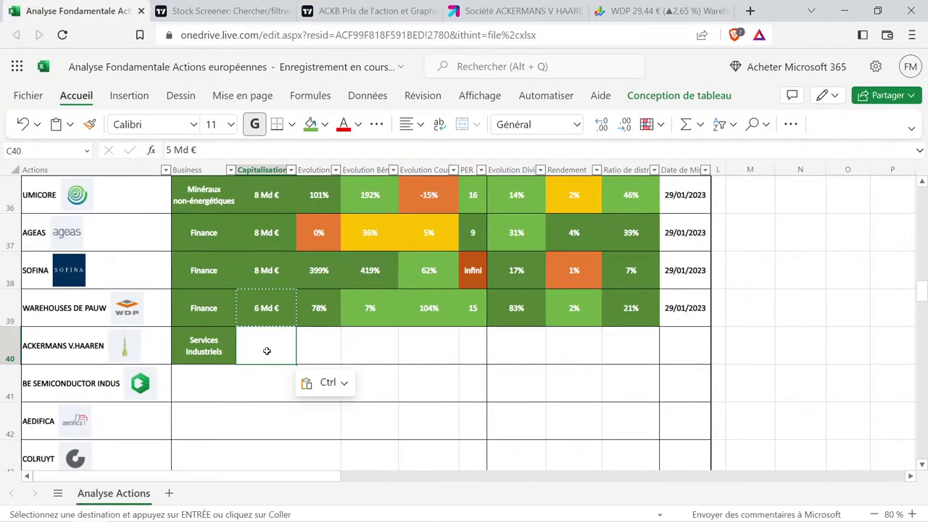
# Set the market capitalisation of ACKERMANS V.HAAREN to 5 Md €.
pyautogui.doubleClick(266, 347)
pyautogui.press('BackSpace')
pyautogui.press('BackSpace')
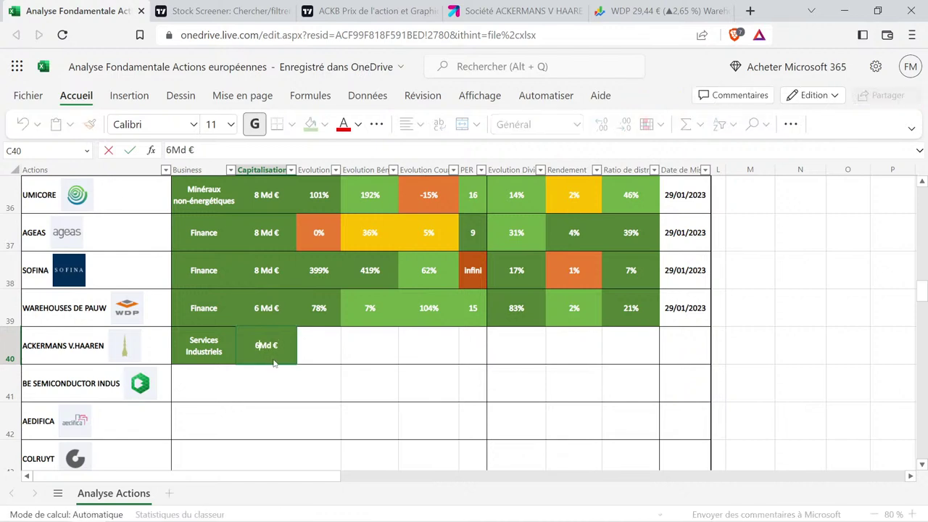
pyautogui.write('5')
pyautogui.press('Return')
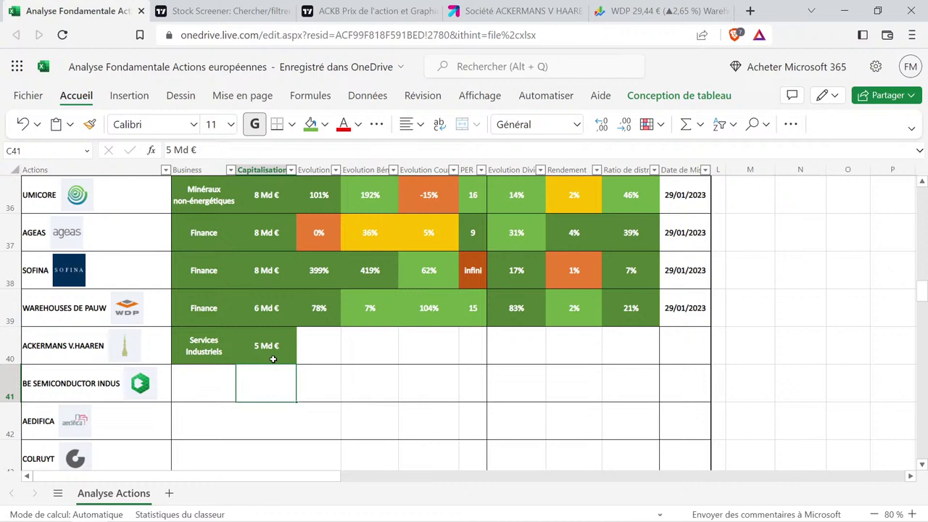
# Open Ackermans's income statement in TradingView's financial data and show it with annual figures.
pyautogui.scroll(2, 272, 359)
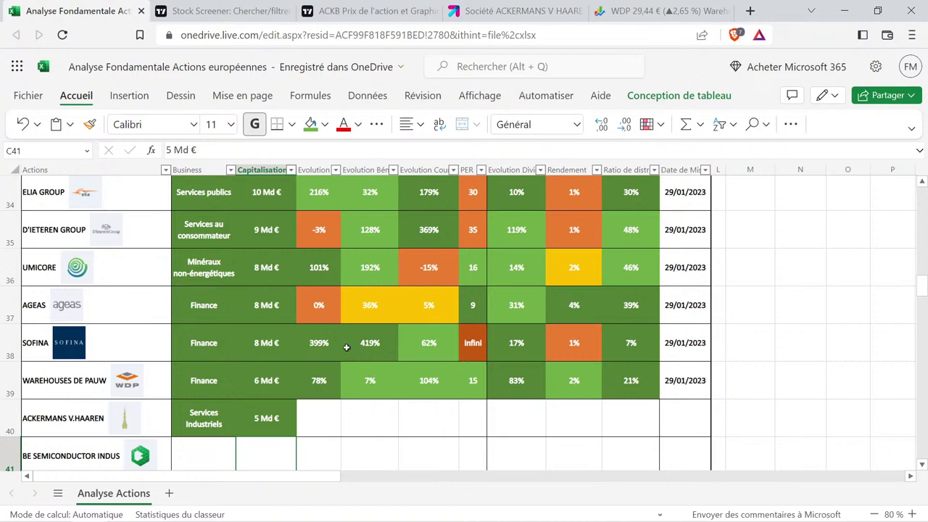
pyautogui.click(366, 11)
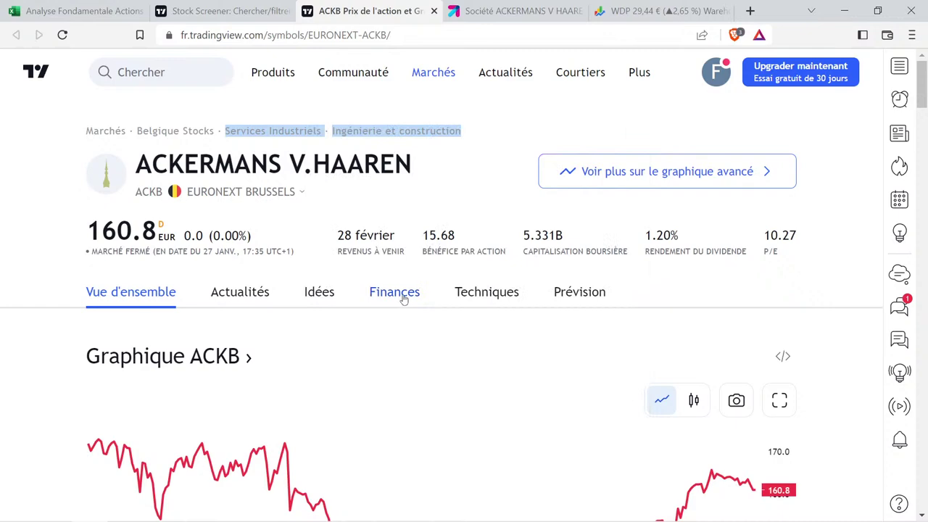
pyautogui.click(403, 297)
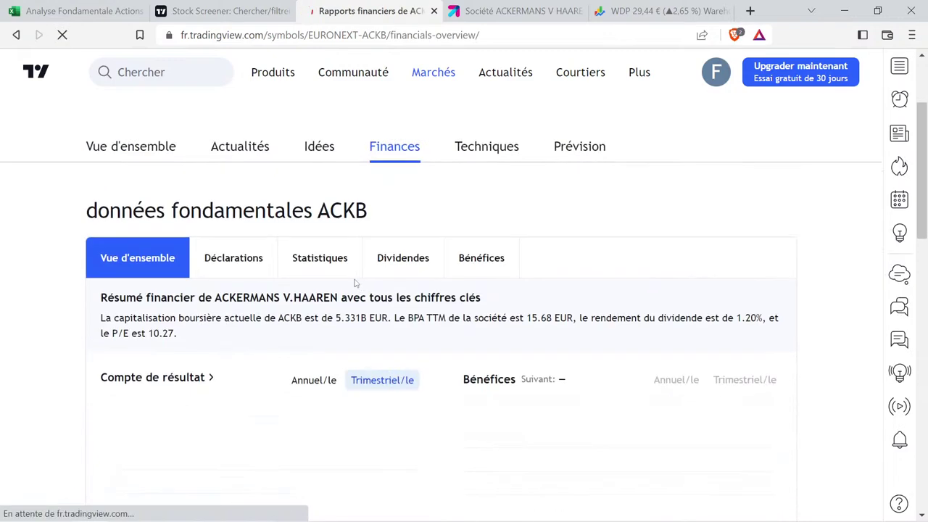
pyautogui.click(246, 258)
pyautogui.scroll(-3, 247, 258)
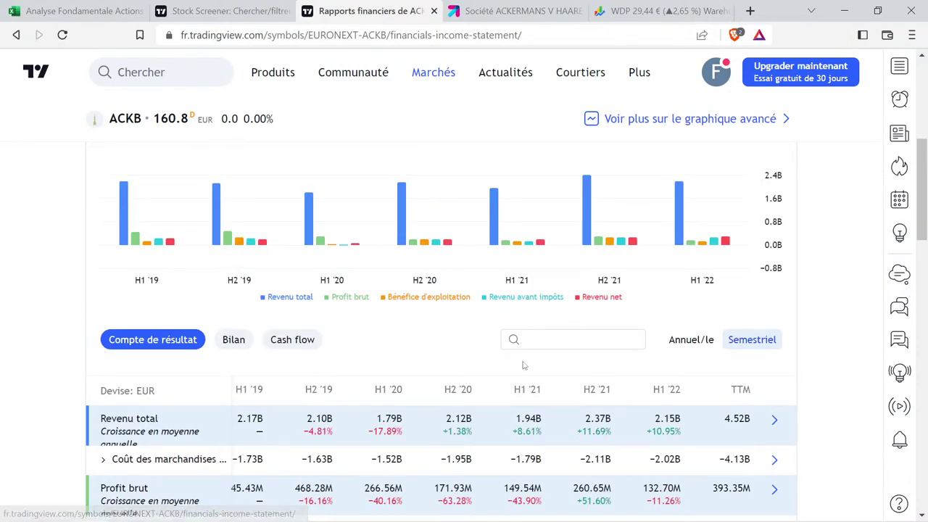
pyautogui.scroll(1, 734, 328)
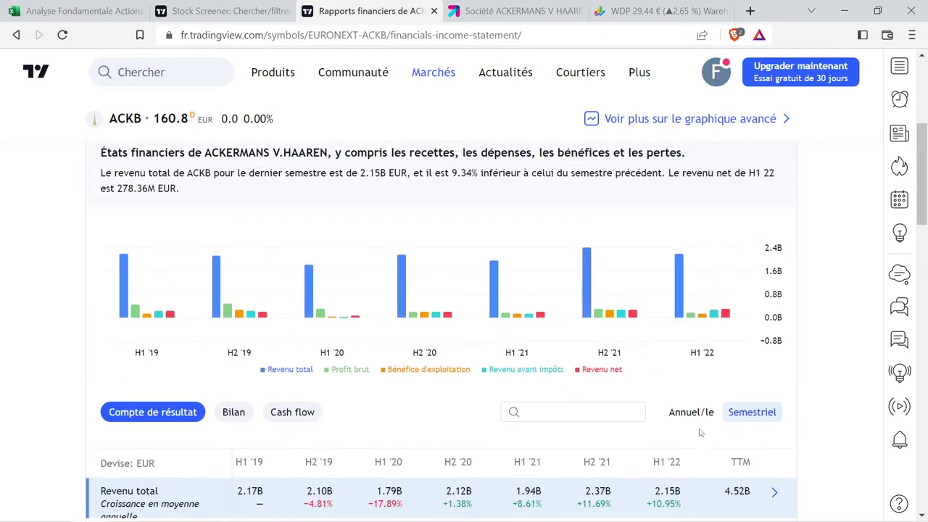
pyautogui.click(694, 412)
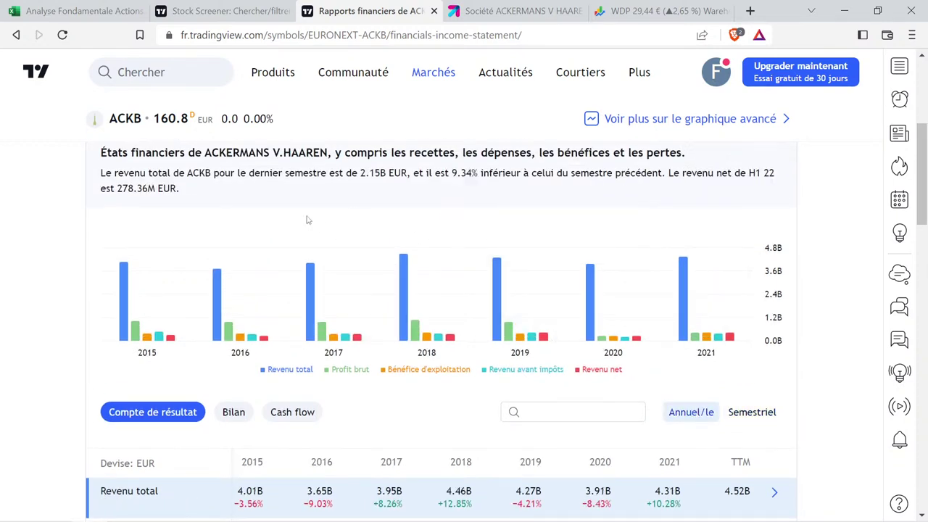
# Examine Ackermans's annual total revenue in the chart from 2017 to 2021.
pyautogui.moveTo(310, 291)
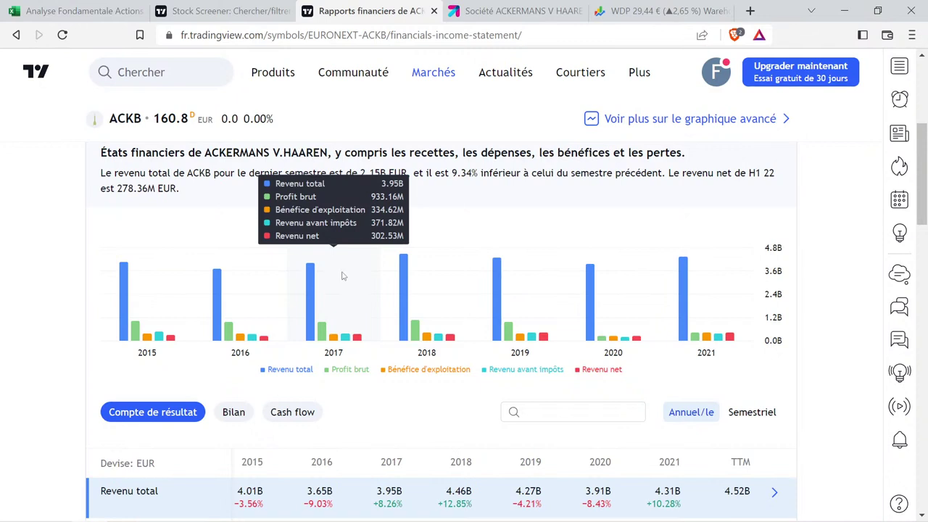
pyautogui.moveTo(399, 296)
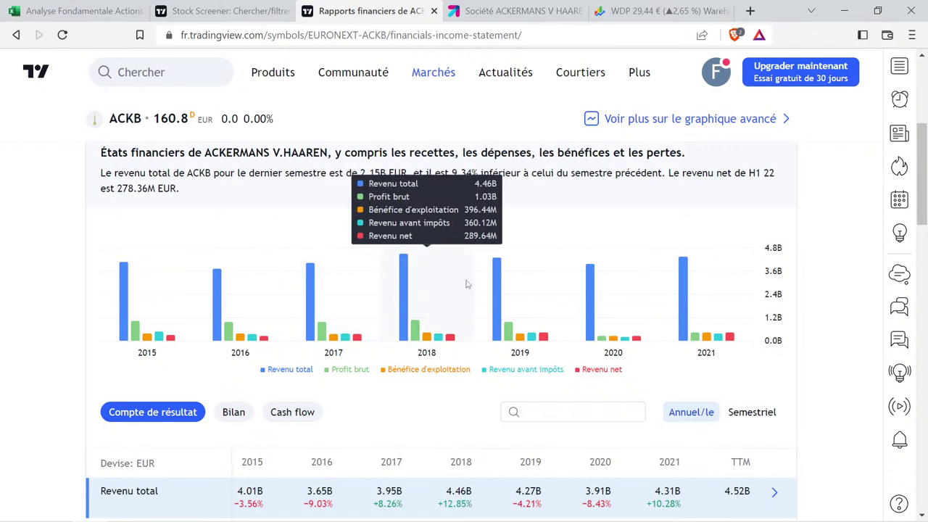
pyautogui.moveTo(481, 281)
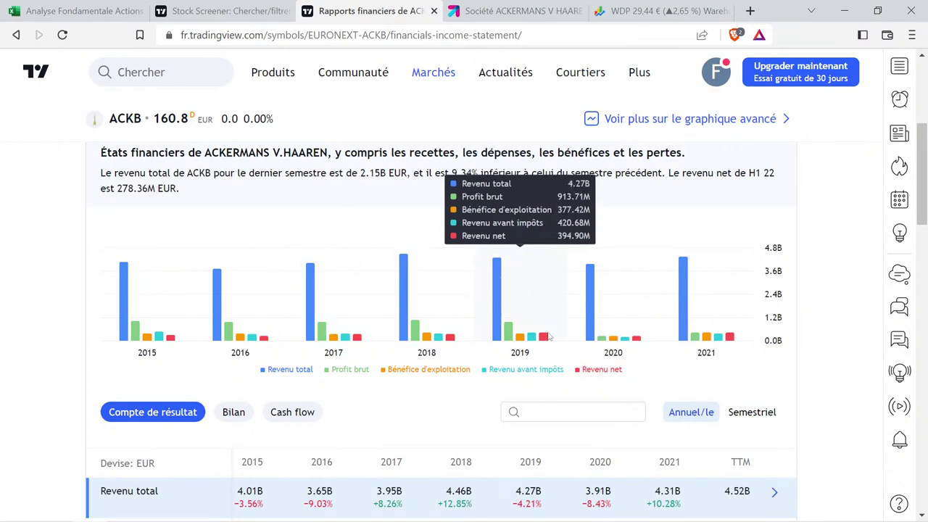
pyautogui.moveTo(587, 317)
pyautogui.moveTo(314, 310)
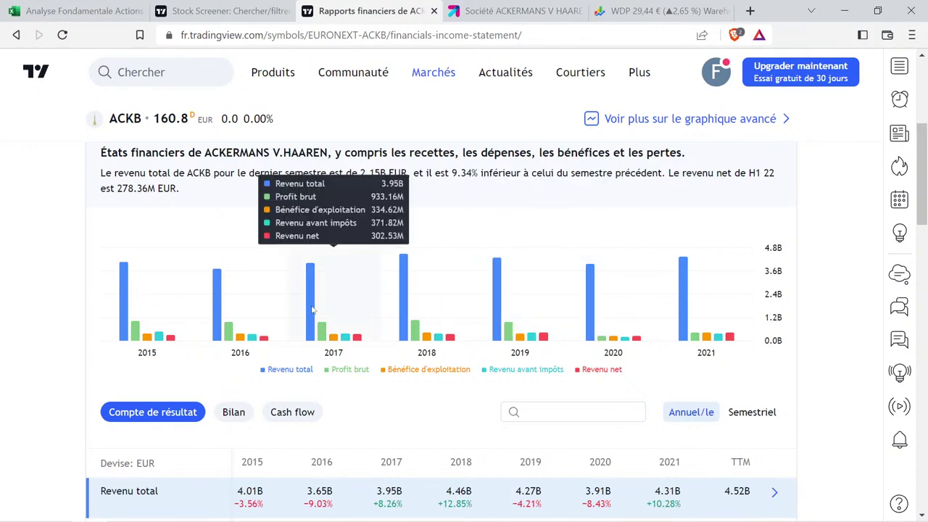
pyautogui.moveTo(647, 283)
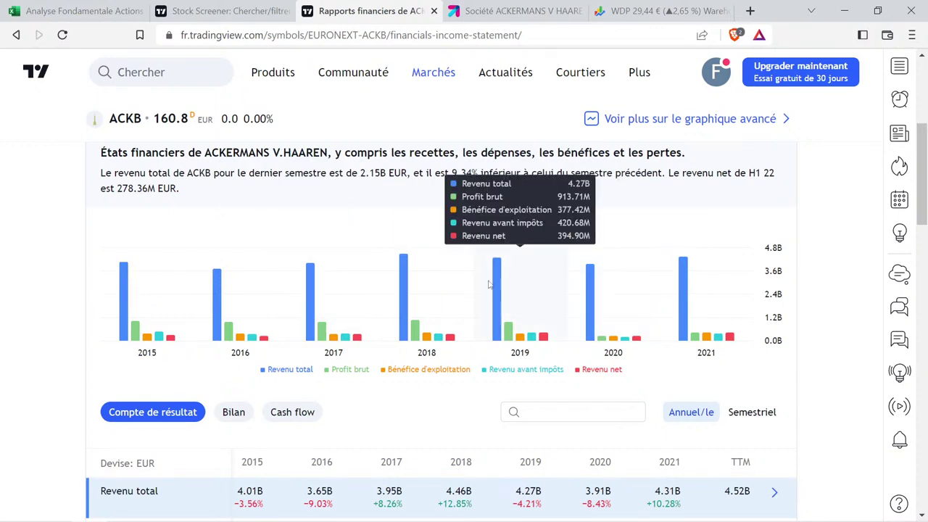
pyautogui.moveTo(684, 288)
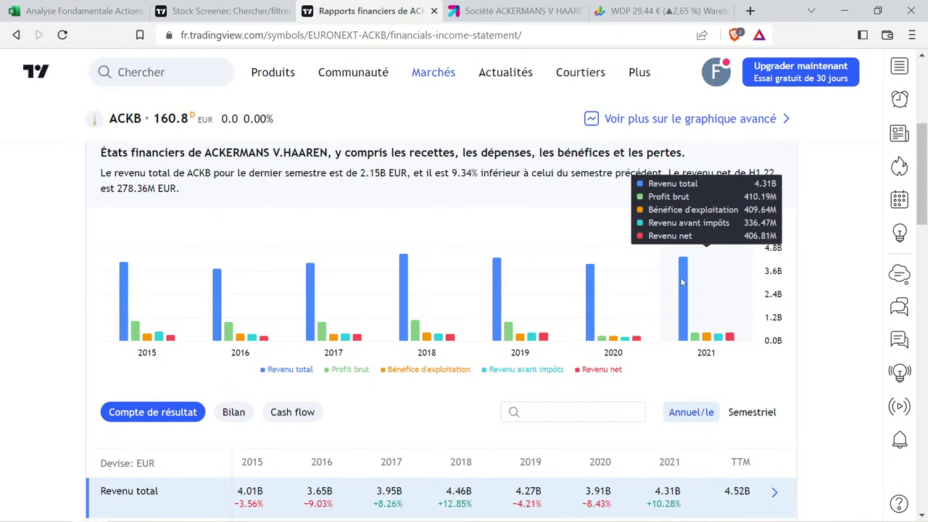
pyautogui.moveTo(312, 329)
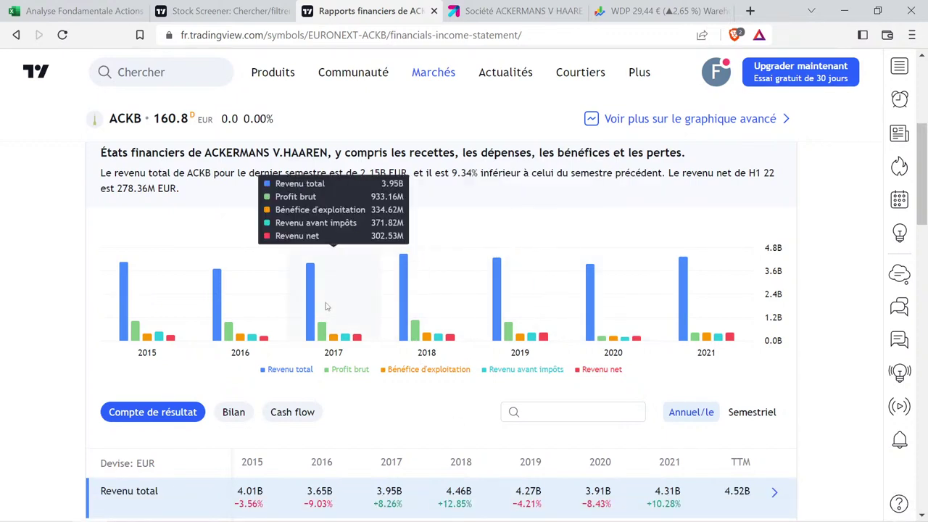
# In the workbook's evolution calculator, enter 3,95 as the positive reference from five years ago and 4,31 as the current value.
pyautogui.click(96, 7)
pyautogui.click(803, 297)
pyautogui.scroll(15, 800, 290)
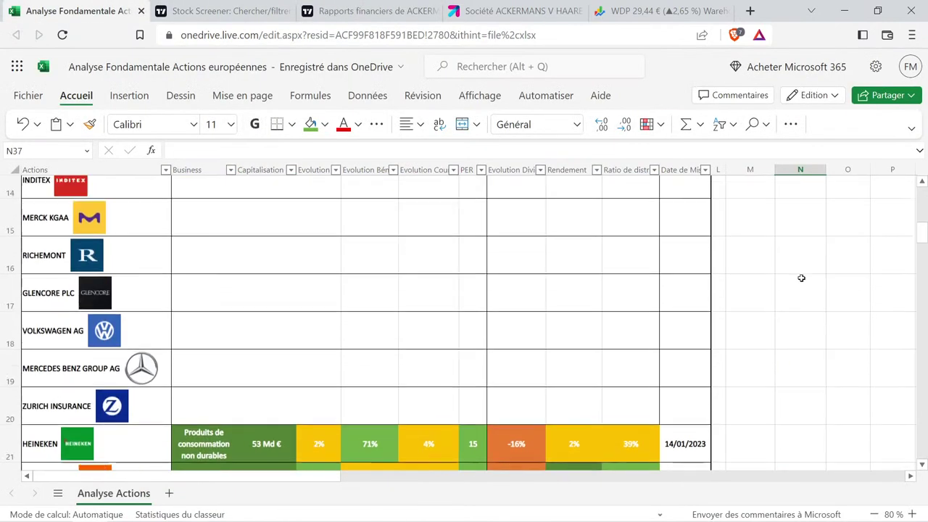
pyautogui.click(751, 210)
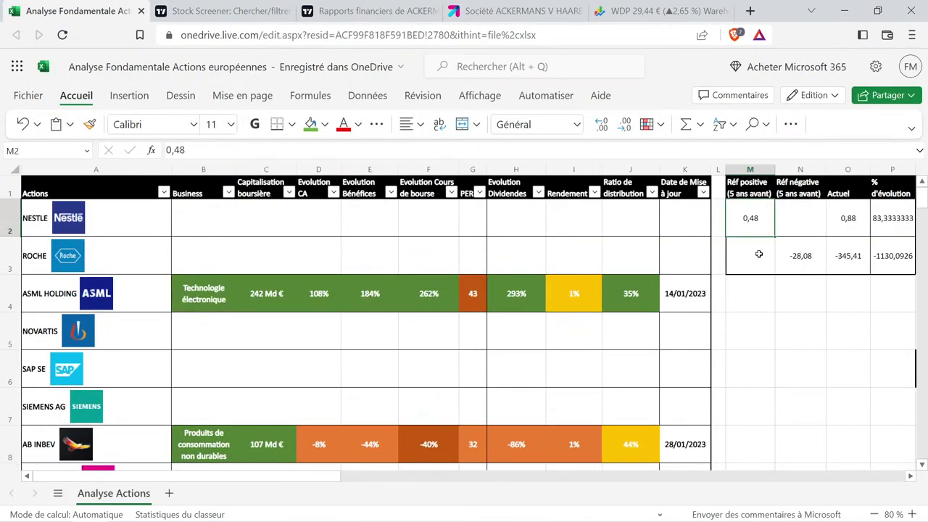
pyautogui.write('3,95')
pyautogui.press('Tab')
pyautogui.press('Tab')
pyautogui.write('4,')
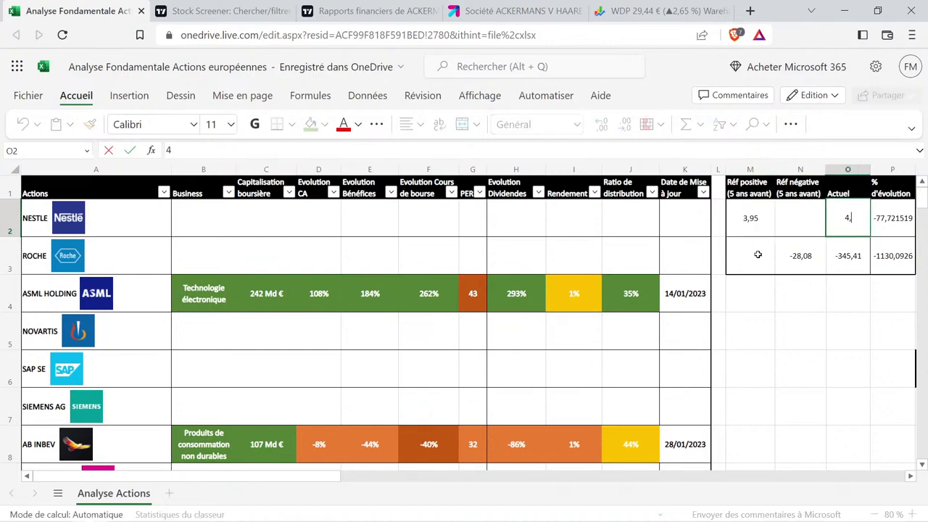
pyautogui.write('31')
pyautogui.press('Return')
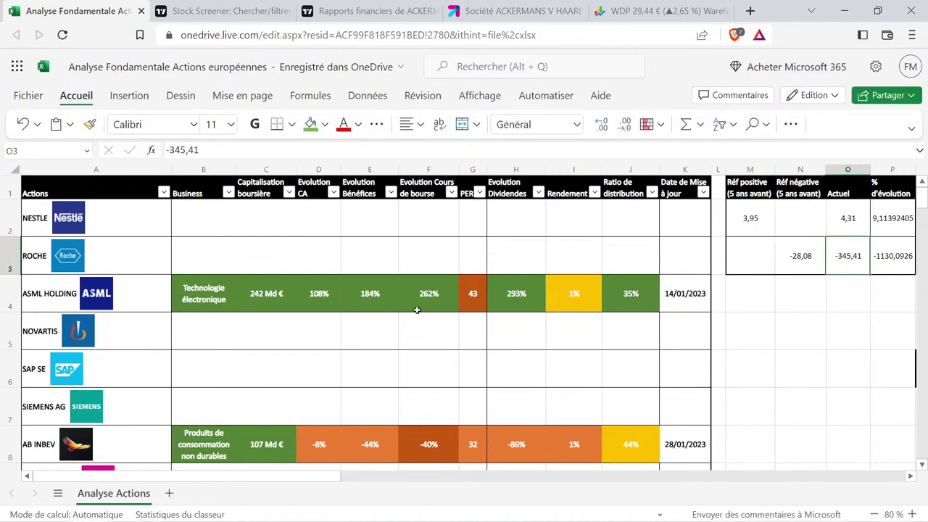
# Copy ING Groep's light green Evolution CA cell into the Evolution CA cell of the ACKERMANS V.HAAREN row.
pyautogui.scroll(-7, 320, 343)
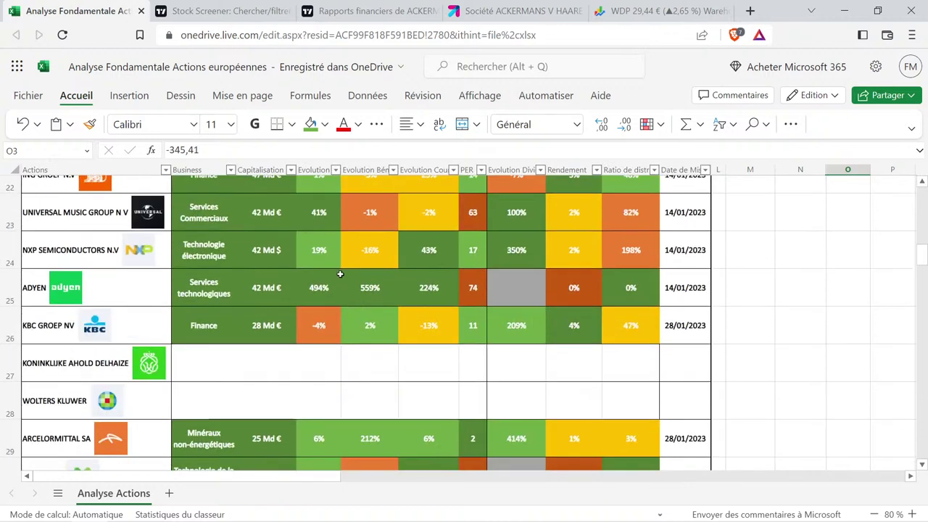
pyautogui.scroll(1, 324, 247)
pyautogui.click(323, 248)
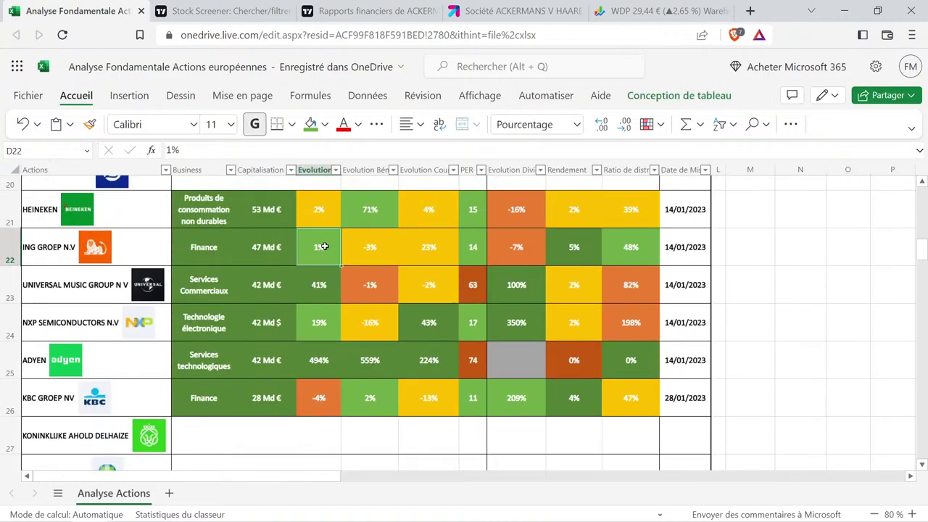
pyautogui.hotkey('ctrl', 'c')
pyautogui.scroll(-3, 324, 247)
pyautogui.scroll(-3, 324, 247)
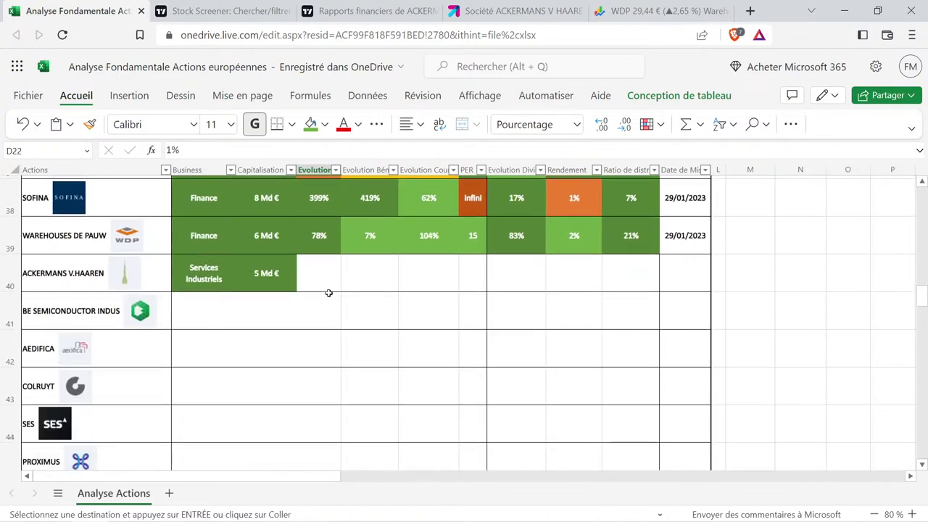
pyautogui.click(325, 276)
pyautogui.hotkey('ctrl', 'v')
# Set the Evolution CA of ACKERMANS V.HAAREN to 9% and select its Evolution Bénéfices cell.
pyautogui.doubleClick(319, 271)
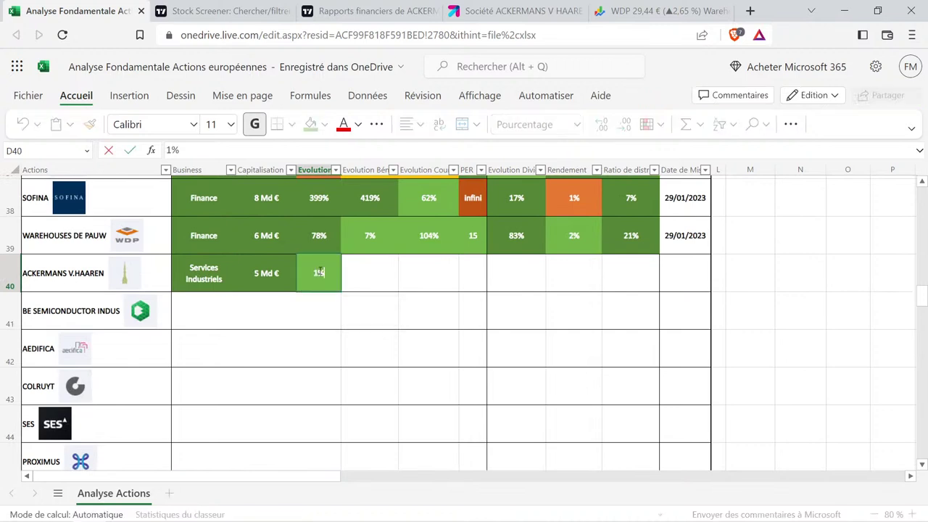
pyautogui.press('BackSpace')
pyautogui.write('9')
pyautogui.press('Return')
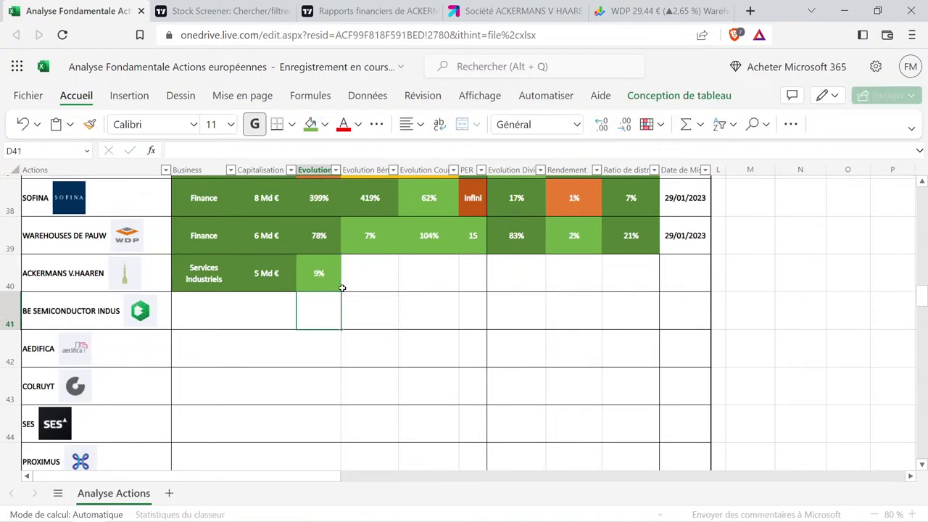
pyautogui.click(368, 276)
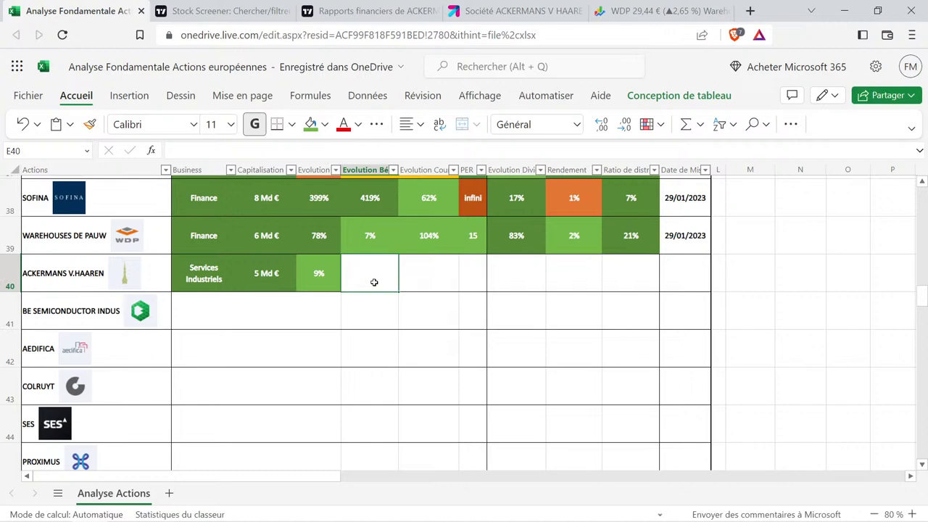
# Switch to the TradingView income statement of ACKERMANS V.HAAREN and examine its yearly net income, comparing 2017 with 2021.
pyautogui.click(377, 11)
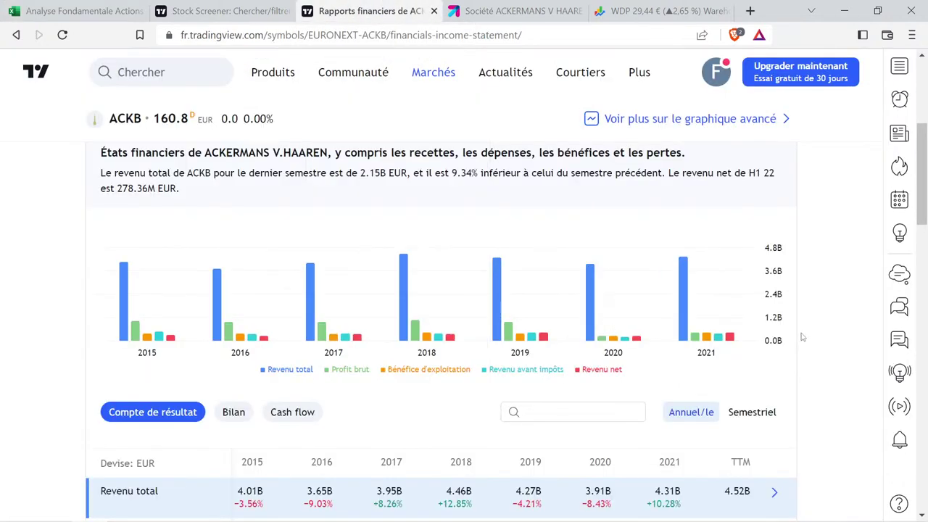
pyautogui.moveTo(332, 322)
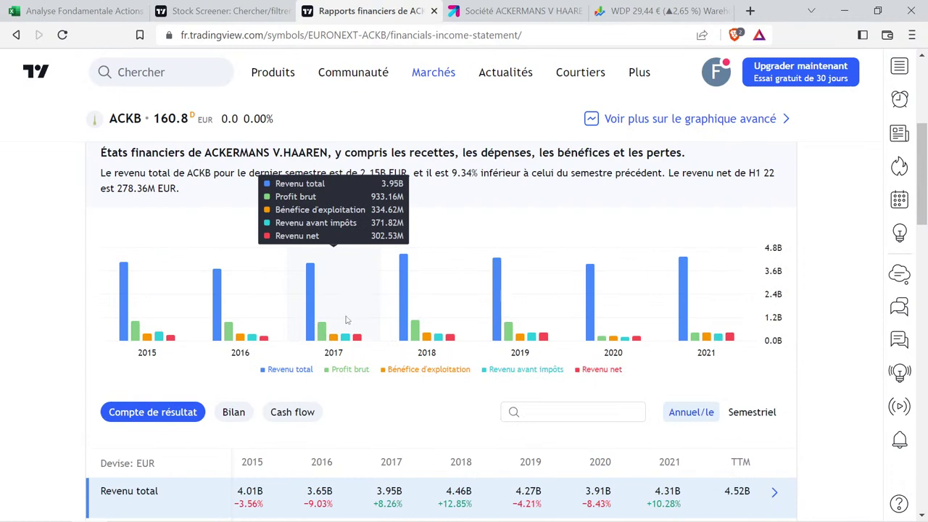
pyautogui.moveTo(410, 323)
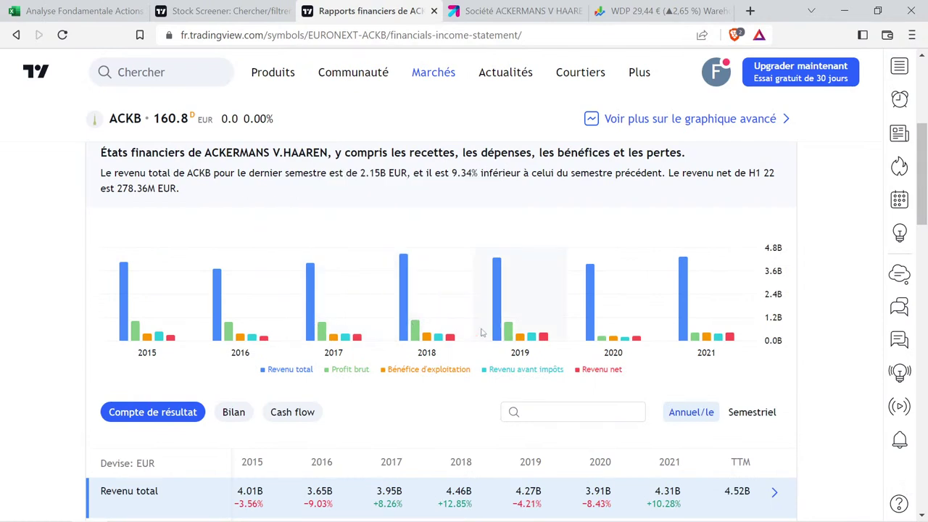
pyautogui.moveTo(527, 334)
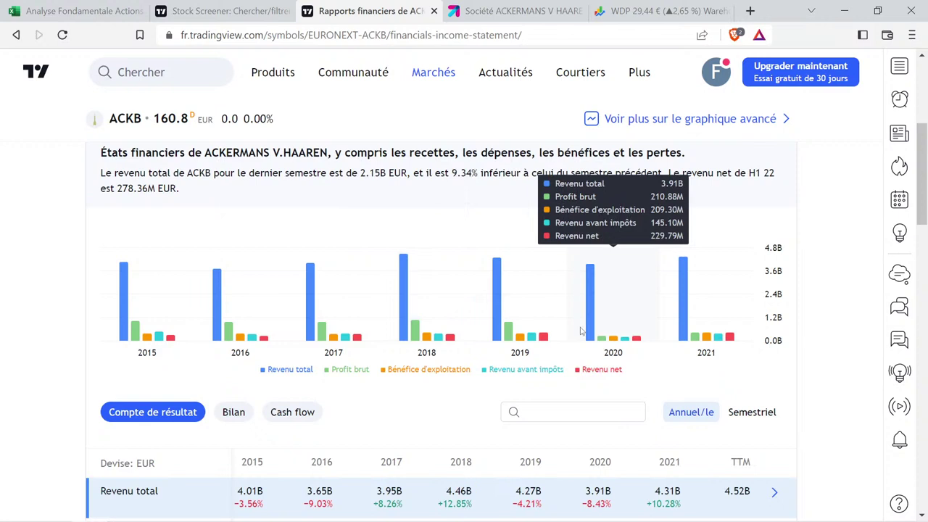
pyautogui.moveTo(719, 312)
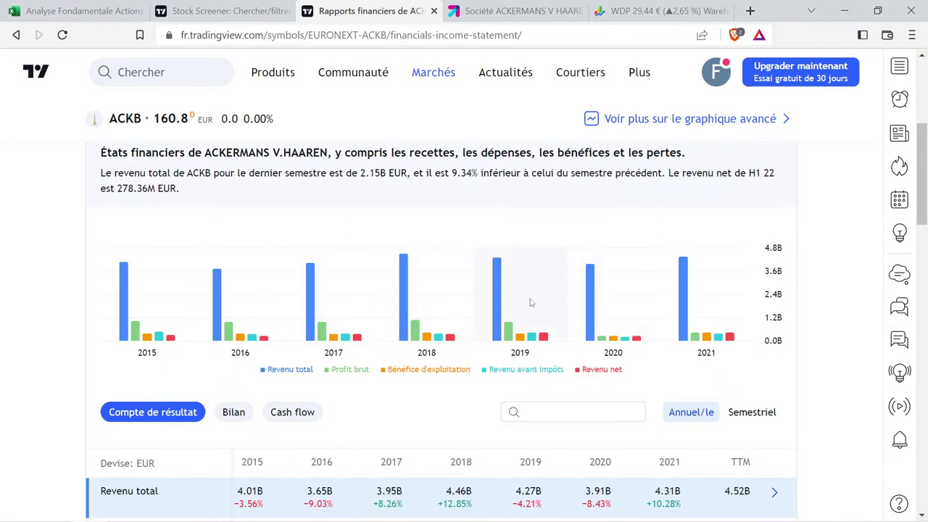
pyautogui.moveTo(532, 301)
pyautogui.moveTo(707, 330)
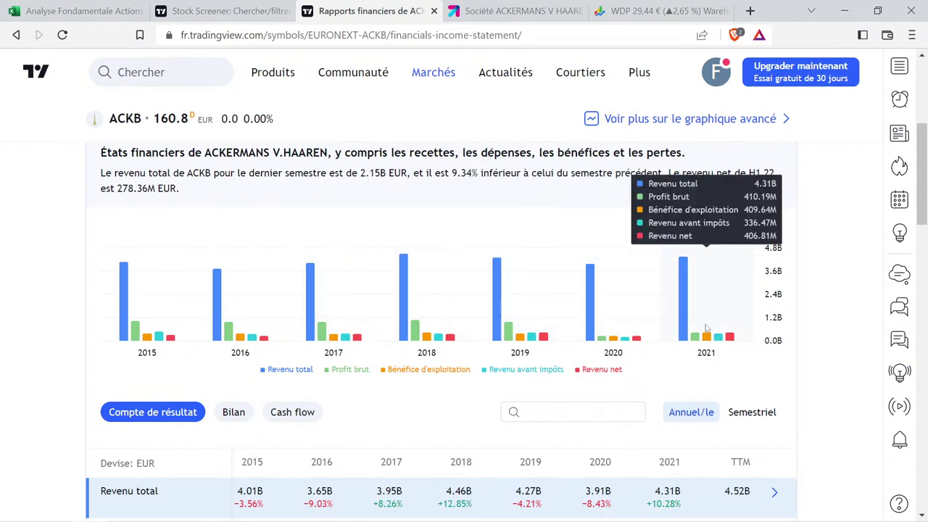
pyautogui.moveTo(358, 335)
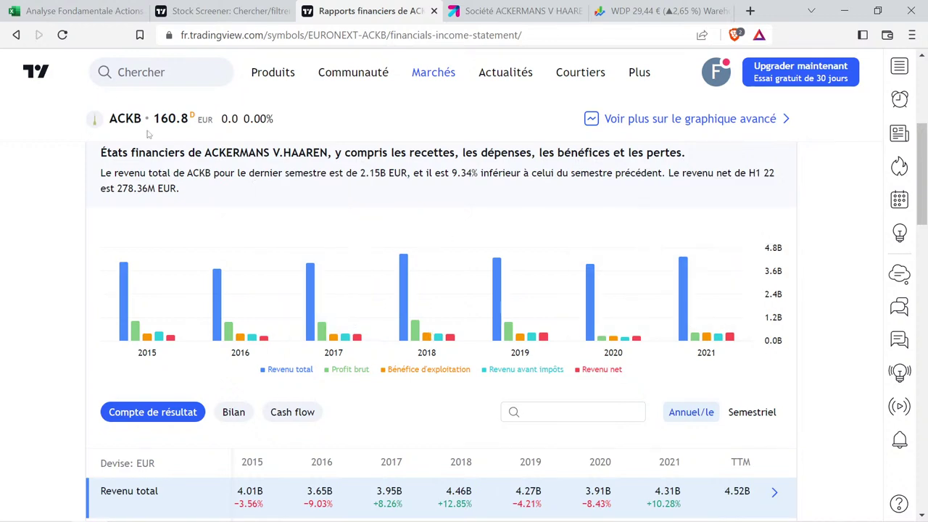
# In the workbook's evolution calculator, enter 302,53 as the first row's positive five-year reference and 406,81 as its current value.
pyautogui.click(87, 11)
pyautogui.click(790, 254)
pyautogui.scroll(15, 787, 250)
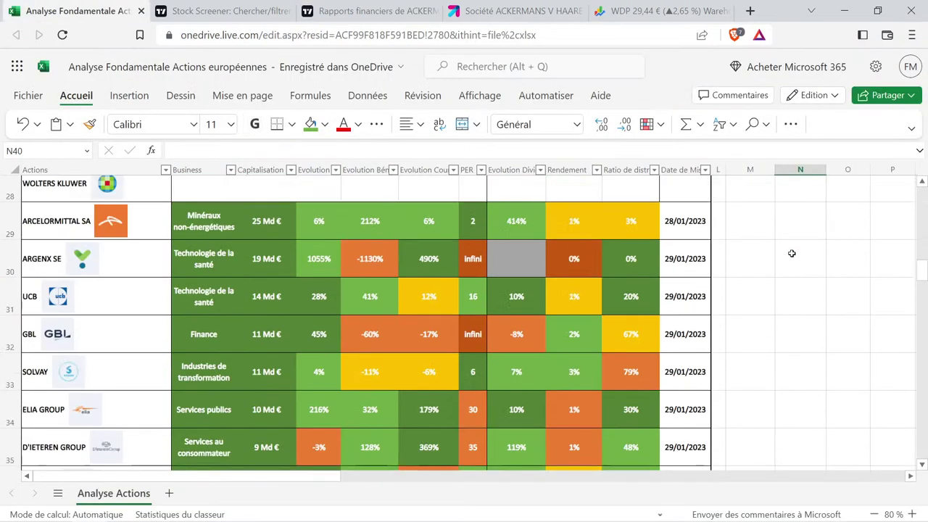
pyautogui.click(754, 214)
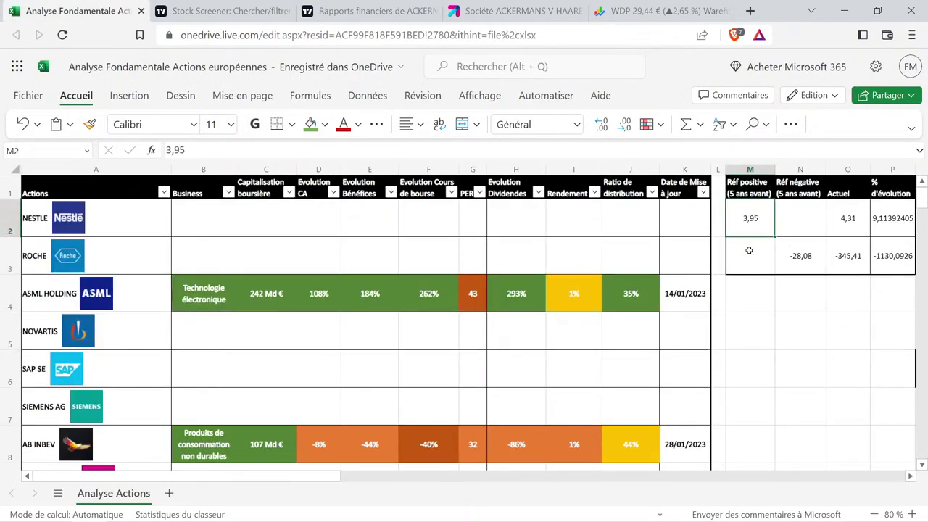
pyautogui.write('302,53')
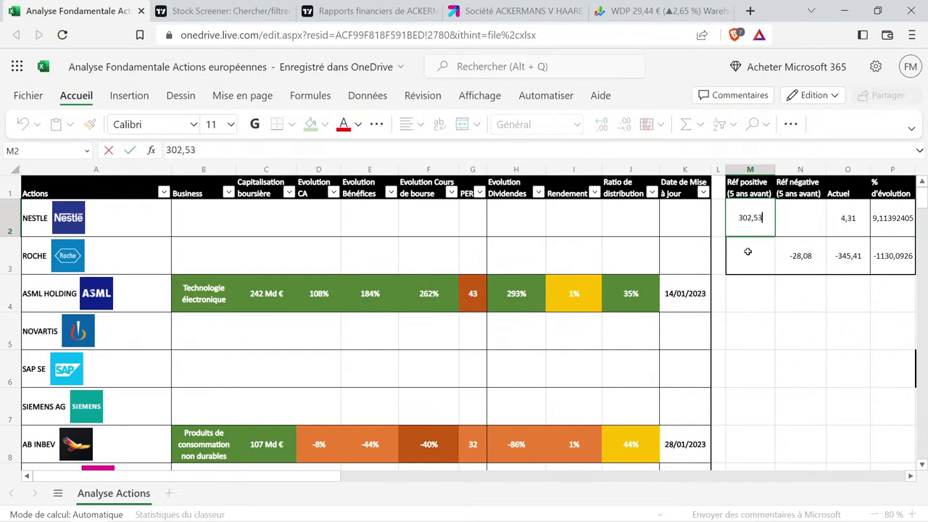
pyautogui.press('Tab')
pyautogui.press('Tab')
pyautogui.write('406,81')
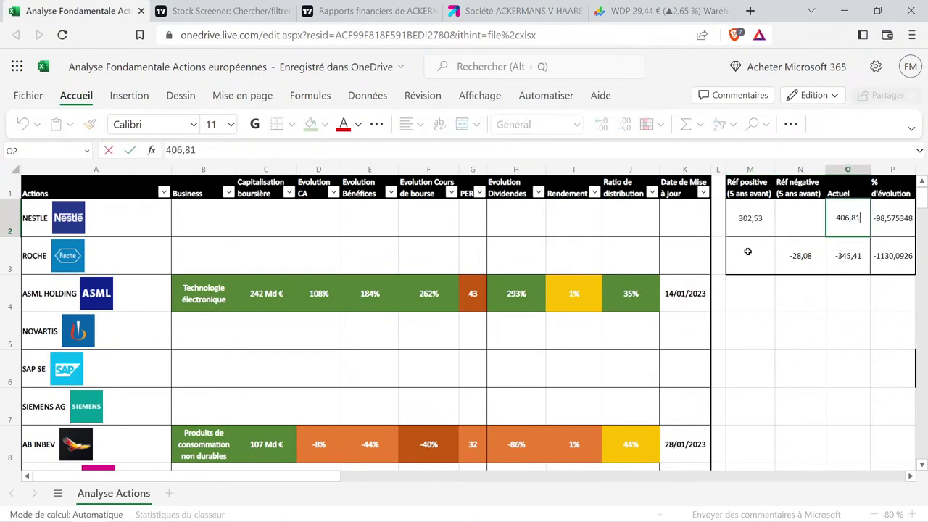
pyautogui.press('Return')
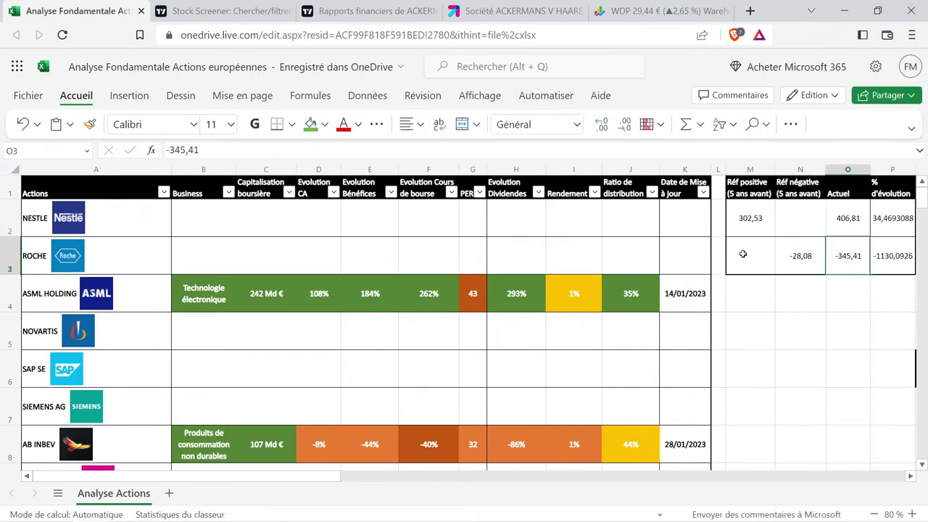
# Copy the WAREHOUSES DE PAUW profit evolution cell into the ACKERMANS V.HAAREN row and set the pasted value to 34%.
pyautogui.scroll(-10, 340, 344)
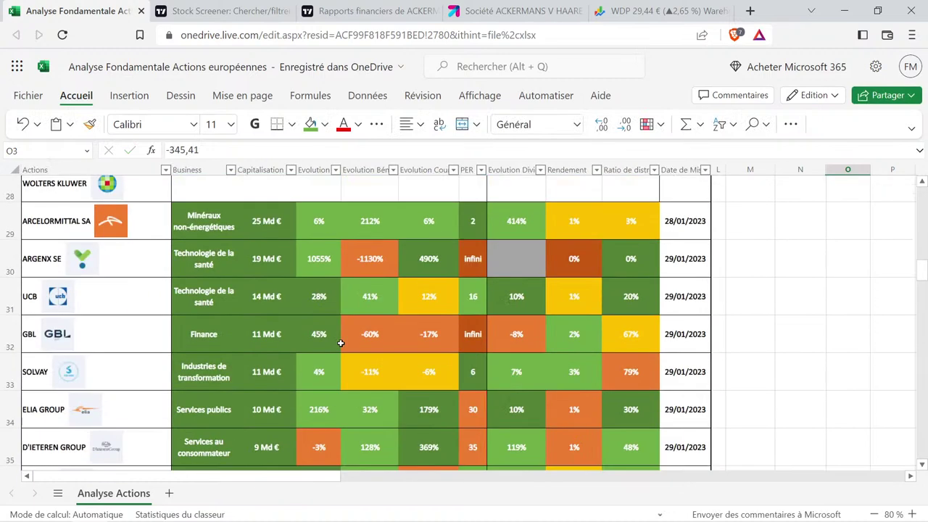
pyautogui.scroll(-2, 340, 344)
pyautogui.click(372, 378)
pyautogui.hotkey('ctrl', 'c')
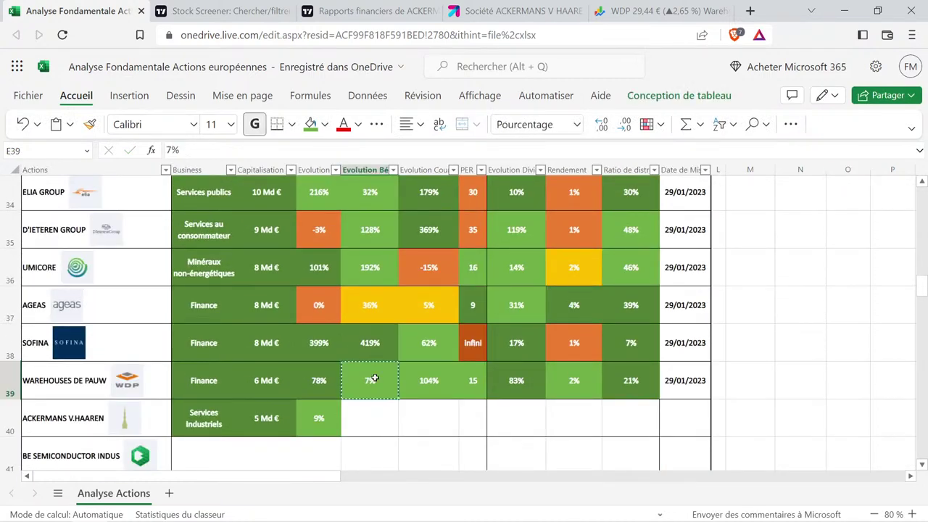
pyautogui.click(370, 418)
pyautogui.hotkey('ctrl', 'v')
pyautogui.doubleClick(369, 417)
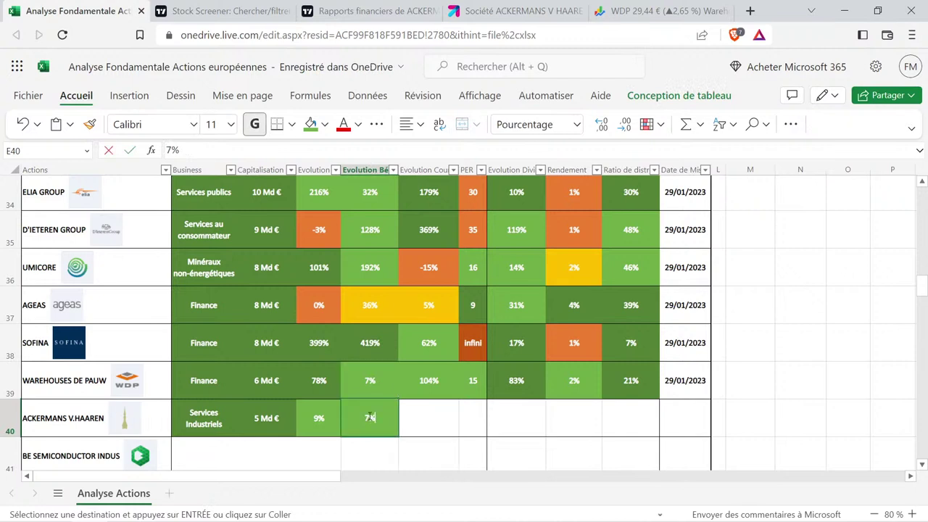
pyautogui.write('34')
pyautogui.press('Return')
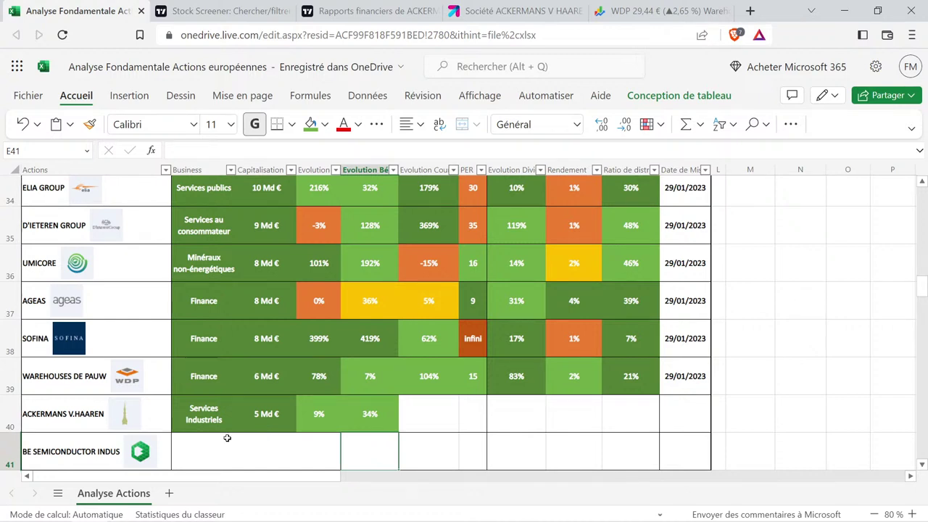
# Open the TradingView forecasts for ACKERMANS V.HAAREN and examine the price targets, analyst rating and annual earnings per share.
pyautogui.click(370, 10)
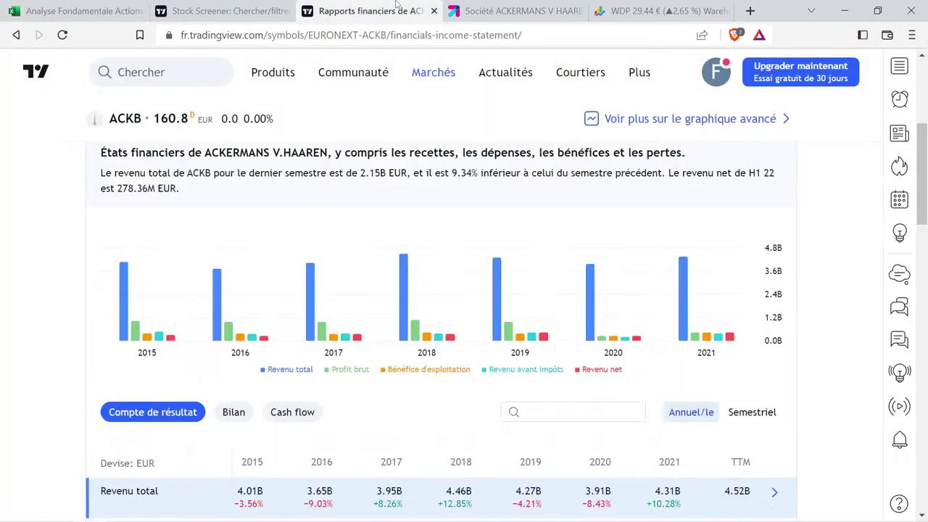
pyautogui.scroll(3, 607, 305)
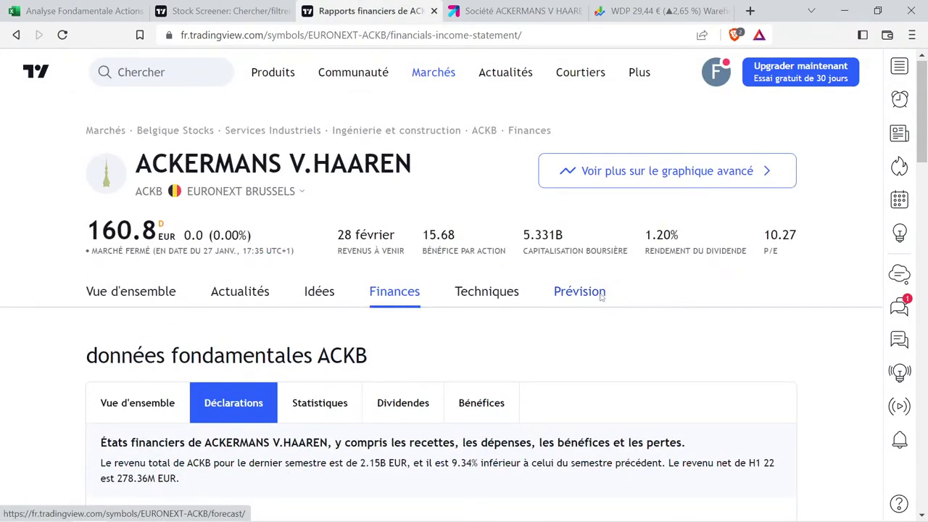
pyautogui.click(600, 294)
pyautogui.scroll(-3, 160, 268)
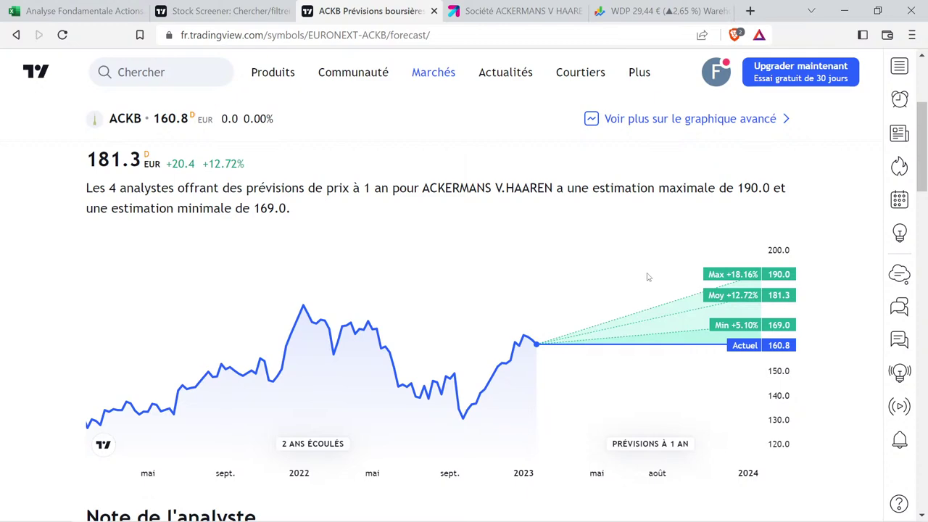
pyautogui.scroll(-5, 605, 248)
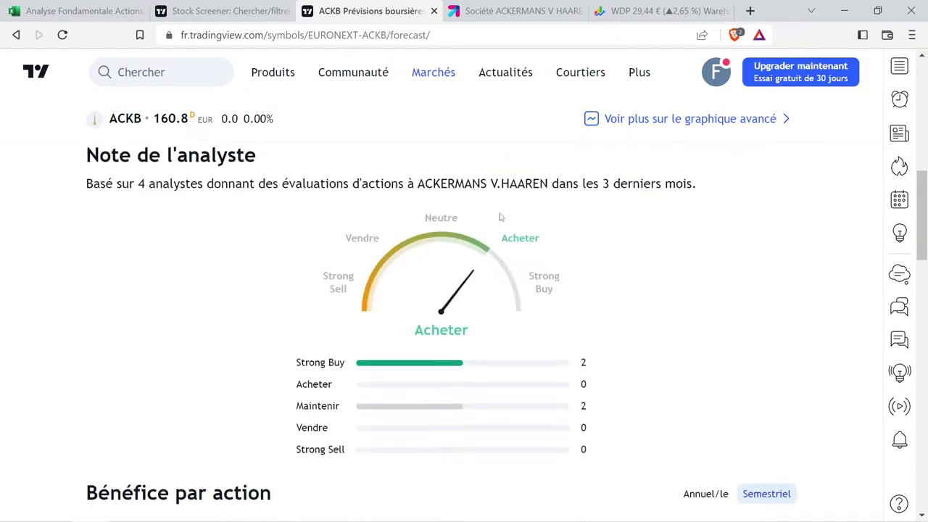
pyautogui.scroll(-2, 540, 248)
pyautogui.click(727, 350)
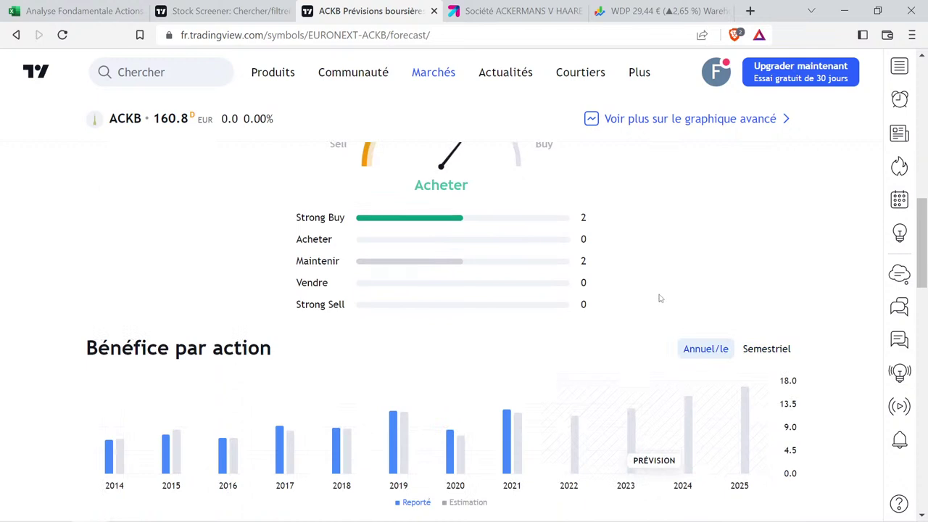
pyautogui.scroll(-2, 658, 300)
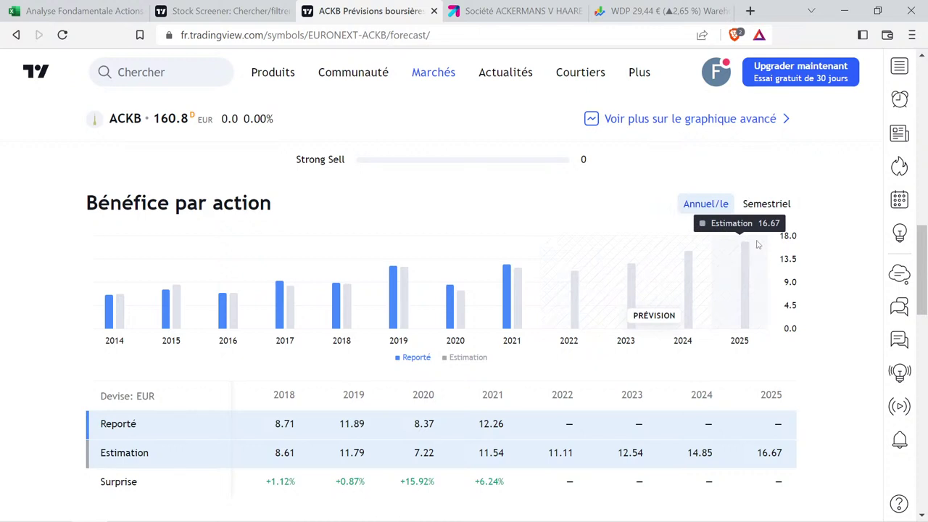
# Show the revenue forecast for ACKERMANS V.HAAREN on an annual basis and compare the 2022–2025 estimates with past years.
pyautogui.scroll(-3, 745, 245)
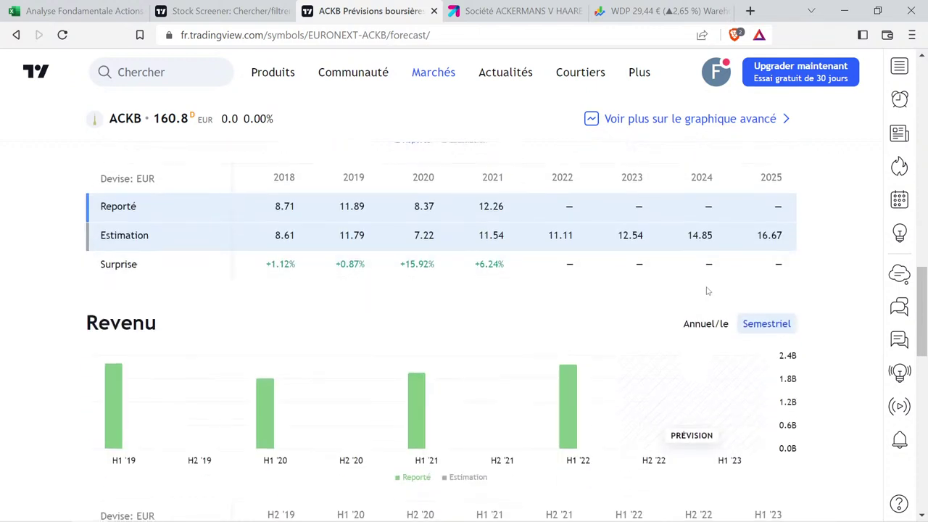
pyautogui.scroll(-1, 640, 290)
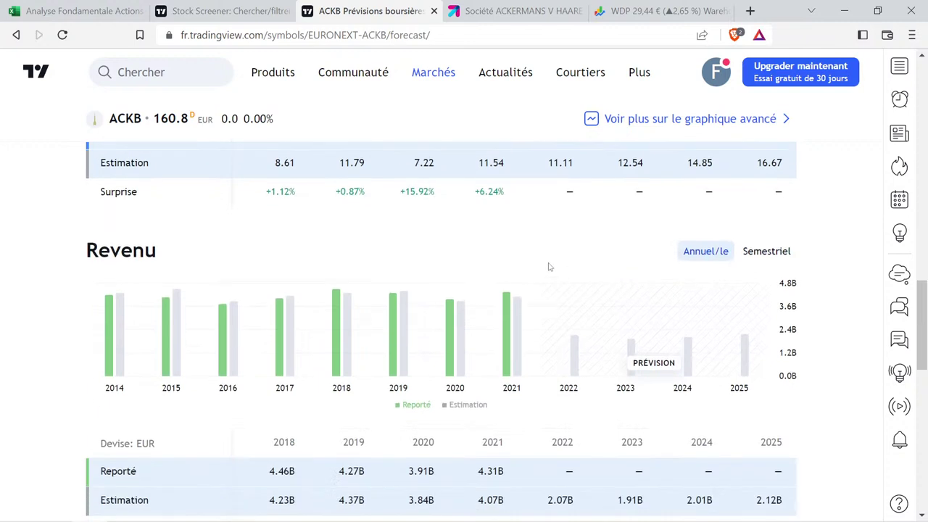
pyautogui.moveTo(585, 372)
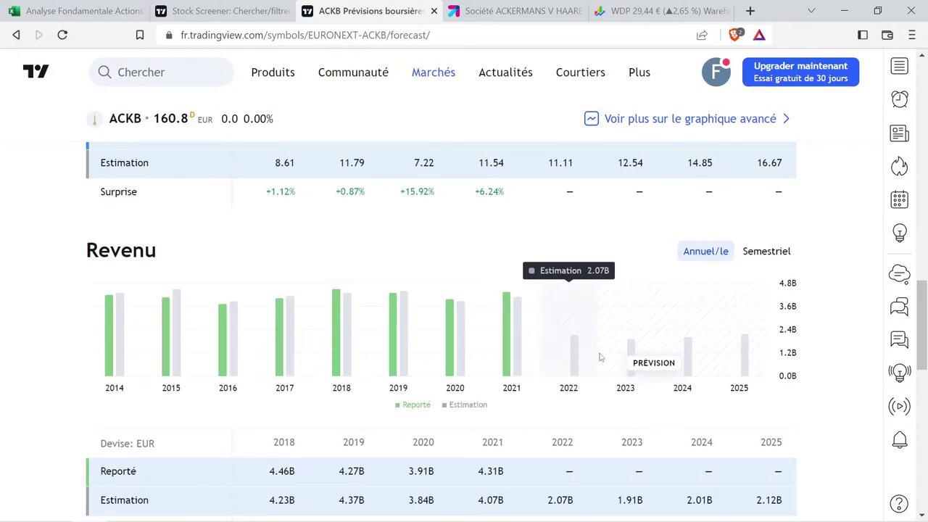
pyautogui.moveTo(740, 360)
pyautogui.moveTo(625, 364)
pyautogui.moveTo(701, 368)
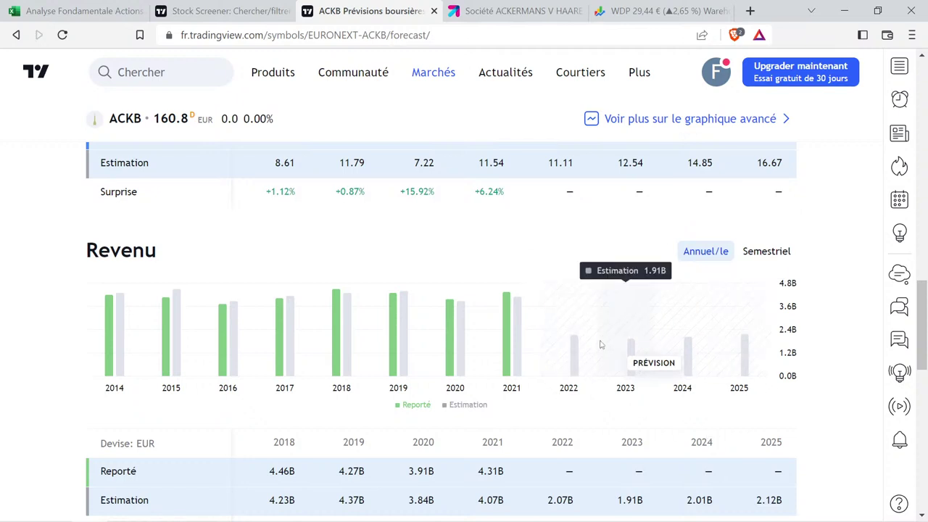
pyautogui.scroll(2, 571, 368)
pyautogui.scroll(-1, 616, 400)
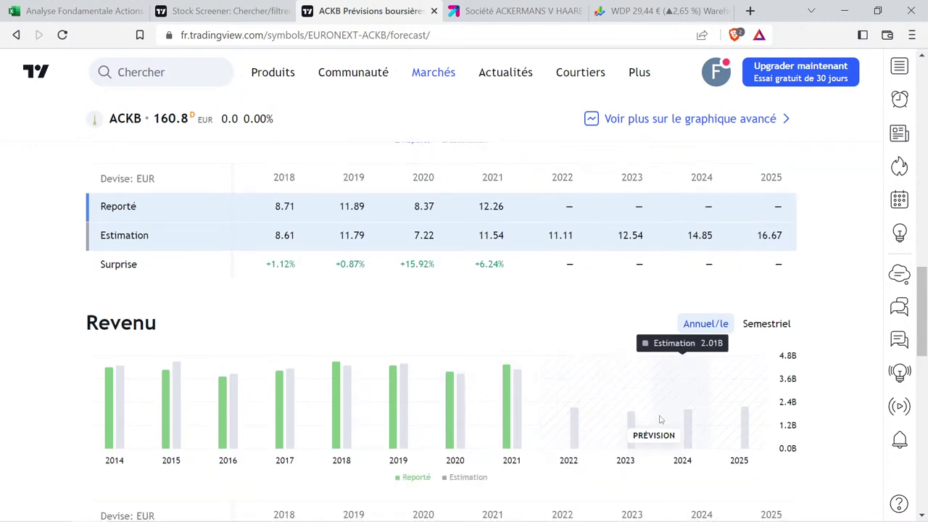
pyautogui.moveTo(537, 369)
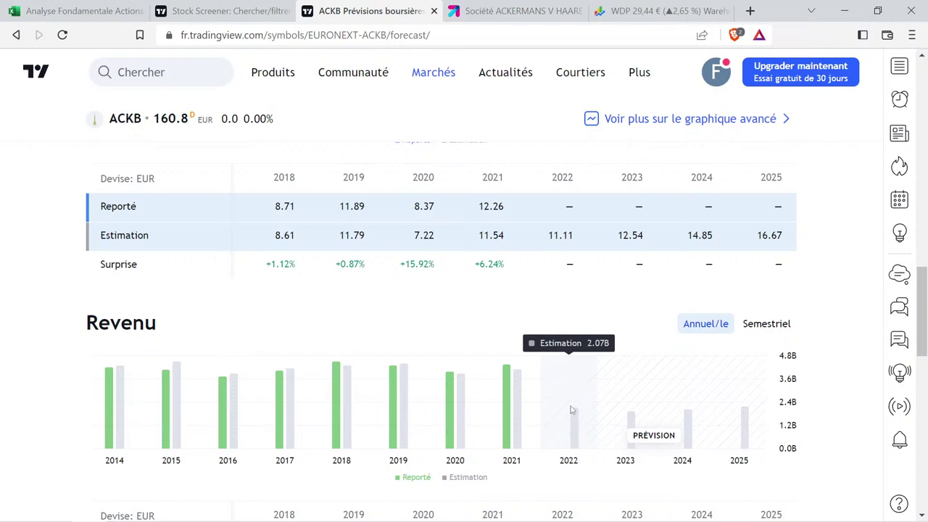
pyautogui.scroll(1, 570, 410)
pyautogui.scroll(-1, 570, 410)
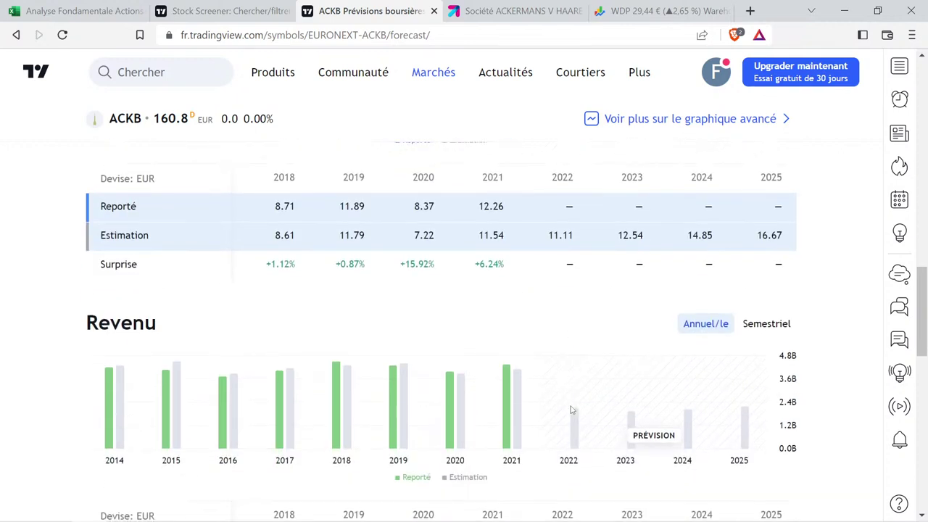
pyautogui.moveTo(467, 396)
pyautogui.scroll(4, 606, 408)
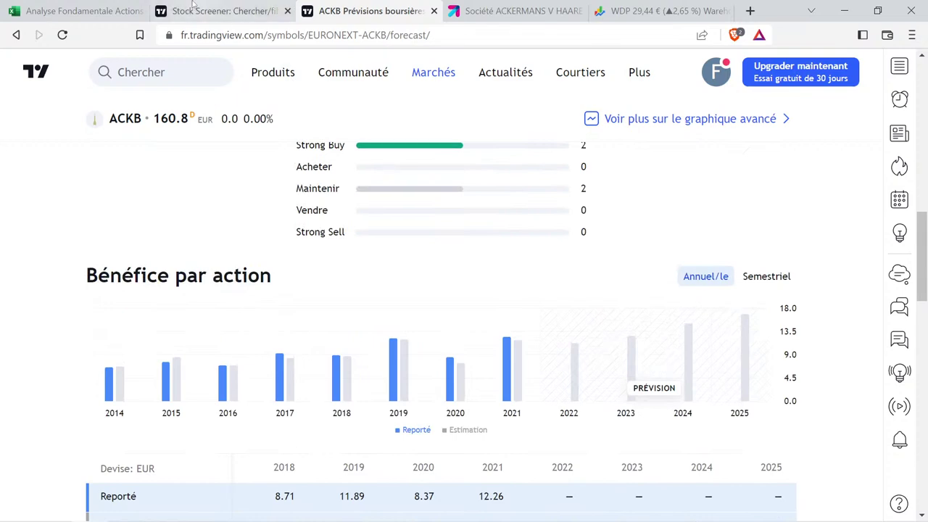
# Return to the Excel workbook and review the revenue and profit evolution cells in the ACKERMANS V.HAAREN row.
pyautogui.click(80, 11)
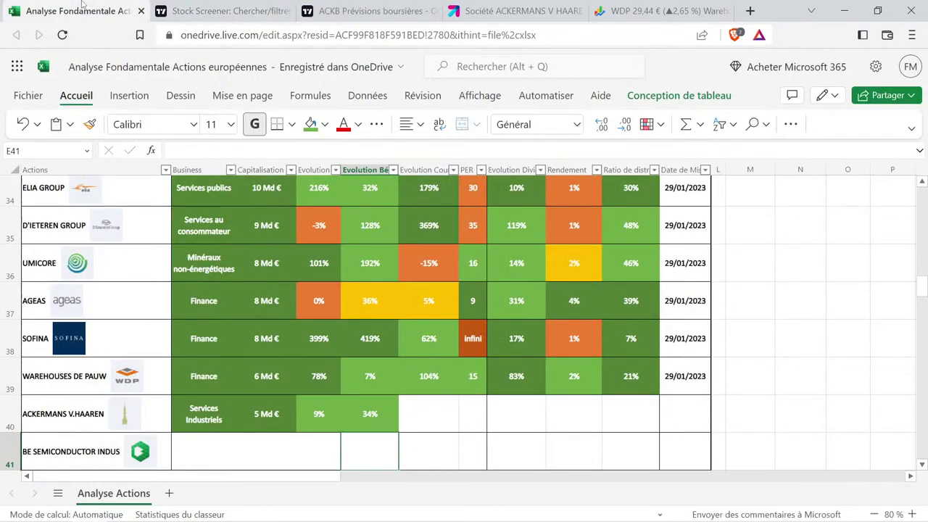
pyautogui.scroll(-2, 319, 326)
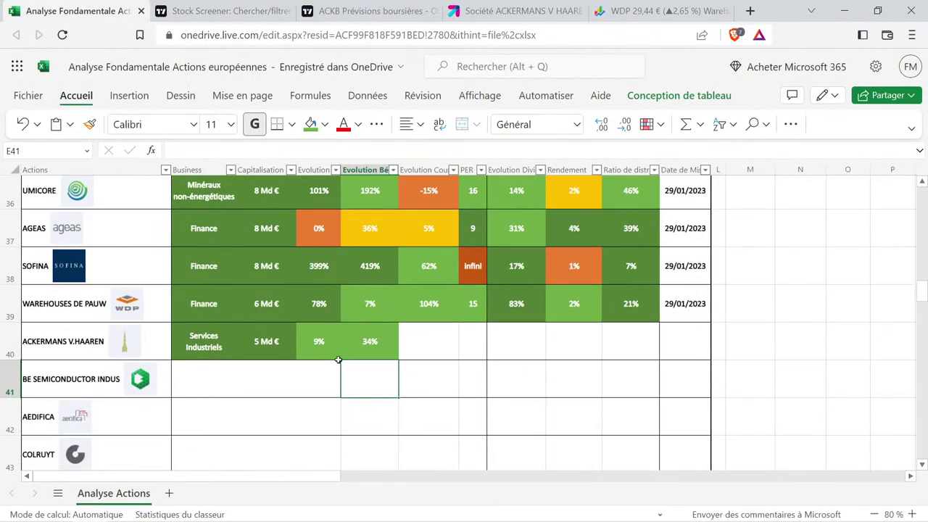
pyautogui.click(338, 363)
pyautogui.moveTo(326, 342); pyautogui.dragTo(367, 344)
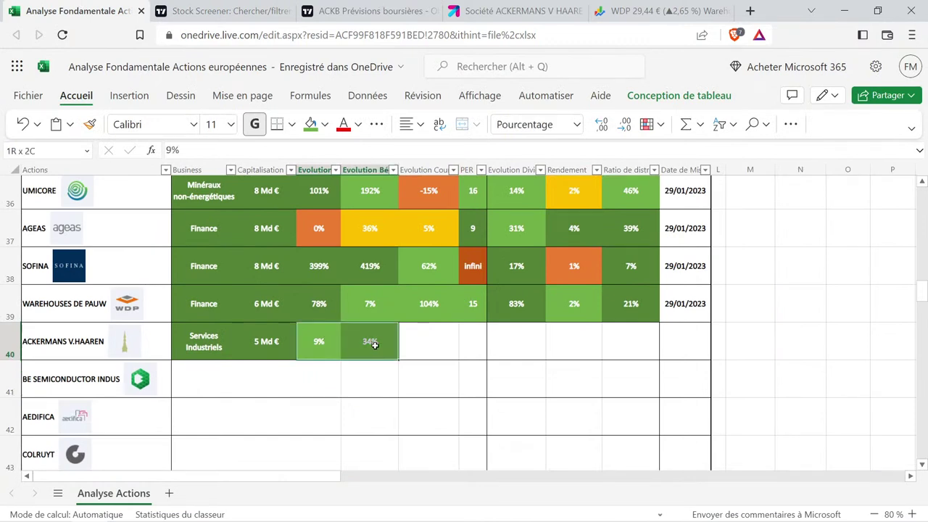
pyautogui.click(339, 365)
pyautogui.click(323, 350)
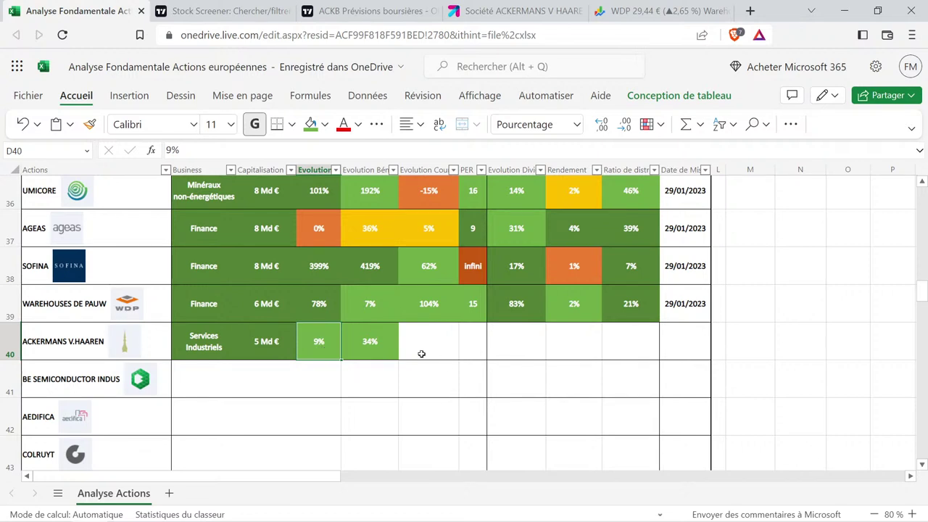
pyautogui.click(367, 344)
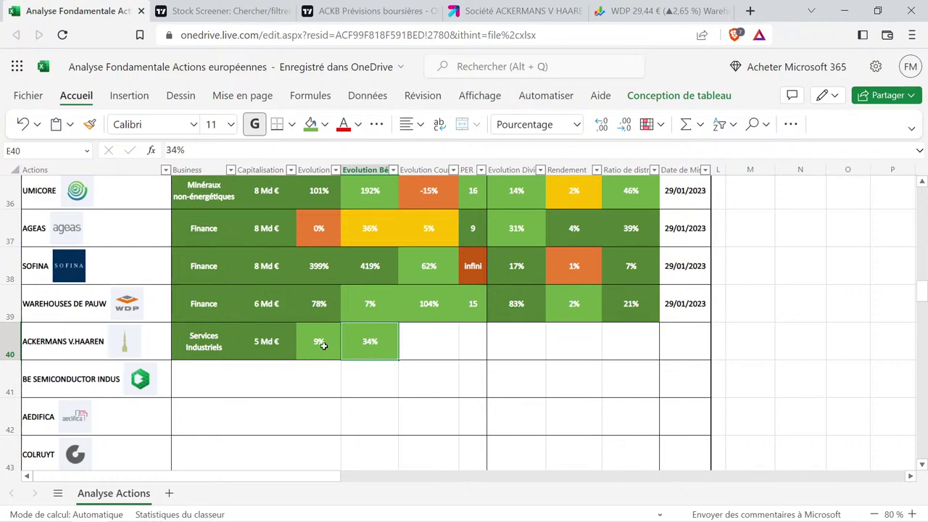
# Switch to Google Finance and look up the Ackermans & van Haaren quote by searching for EBR: ackb.
pyautogui.moveTo(321, 340); pyautogui.dragTo(361, 387)
pyautogui.click(361, 386)
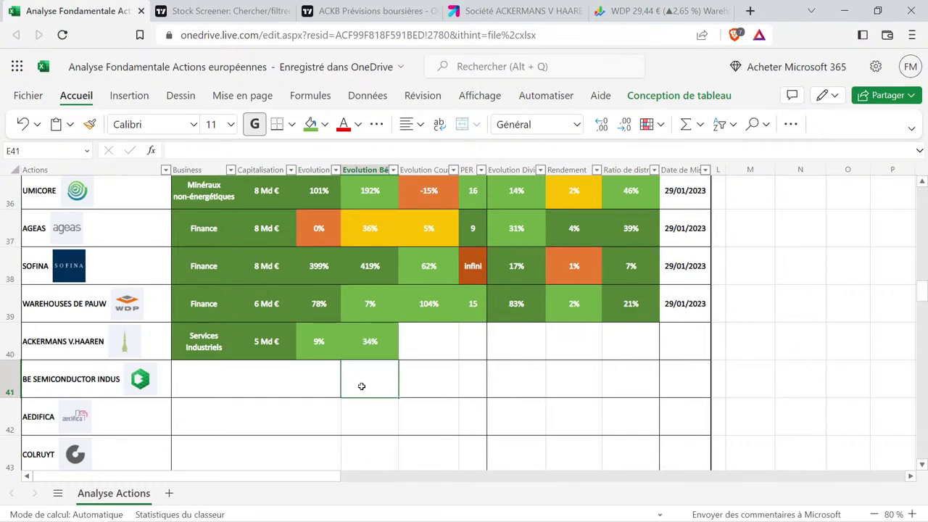
pyautogui.click(660, 11)
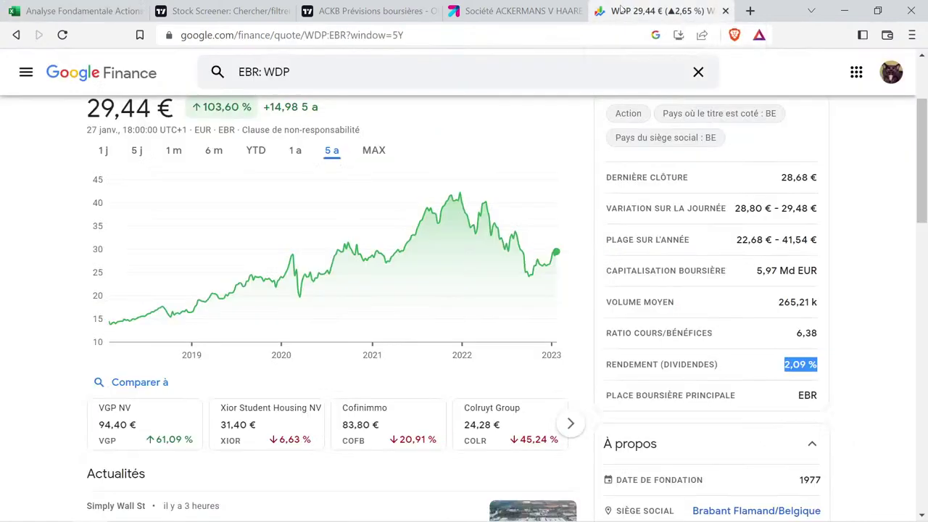
pyautogui.click(330, 77)
pyautogui.click(317, 77)
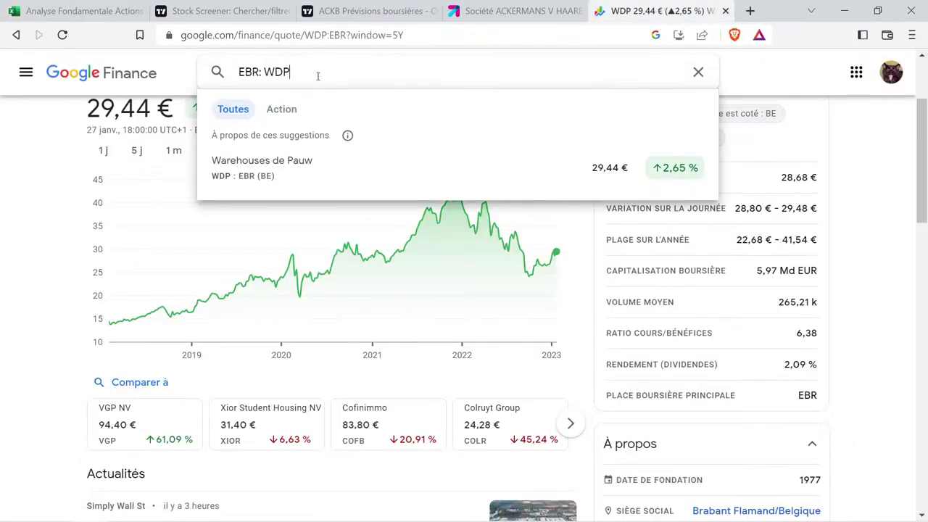
pyautogui.press('BackSpace')
pyautogui.press('BackSpace')
pyautogui.press('BackSpace')
pyautogui.write('ackb')
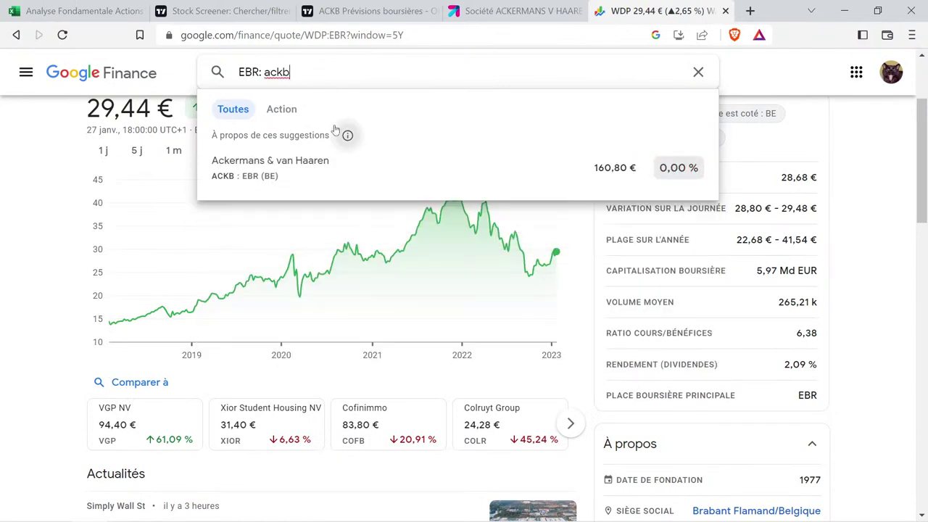
pyautogui.click(360, 187)
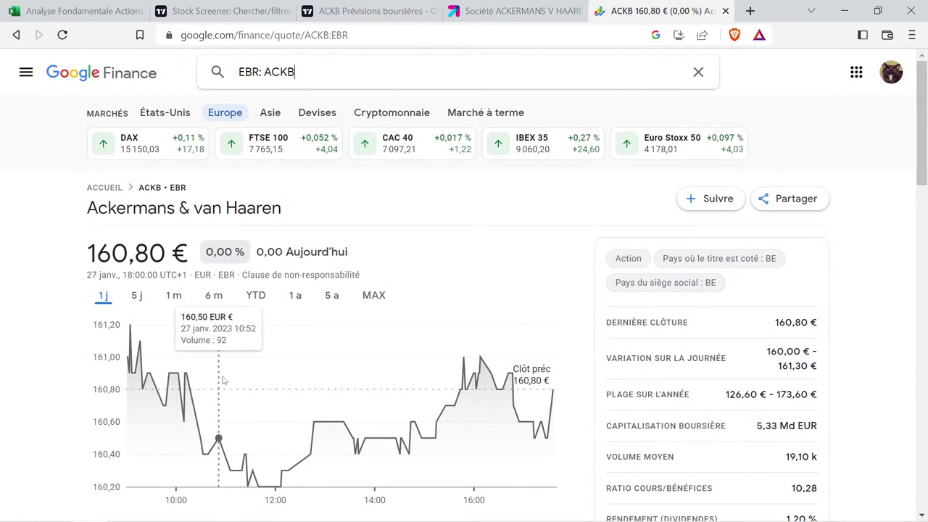
# Show the five-year price chart of Ackermans & van Haaren and measure the price change from 31 January 2020 to 27 January 2023.
pyautogui.click(329, 307)
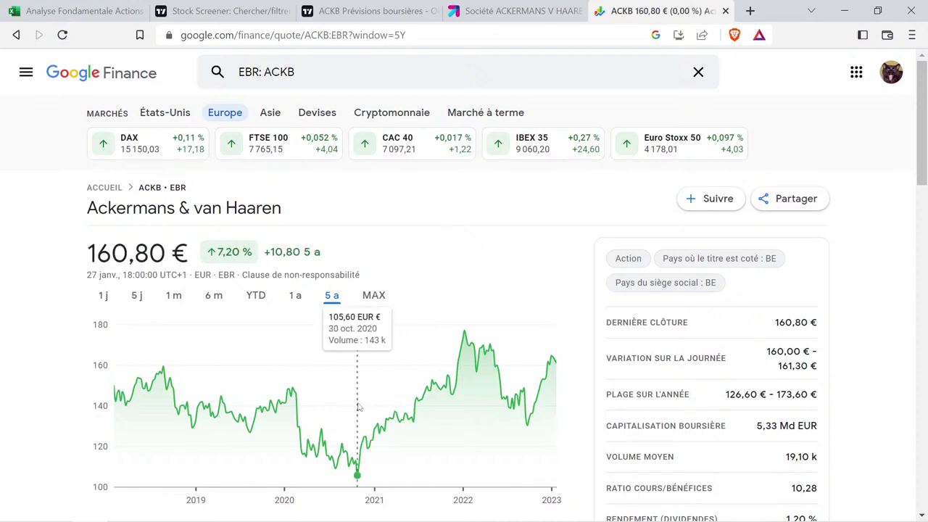
pyautogui.moveTo(358, 408); pyautogui.dragTo(464, 393)
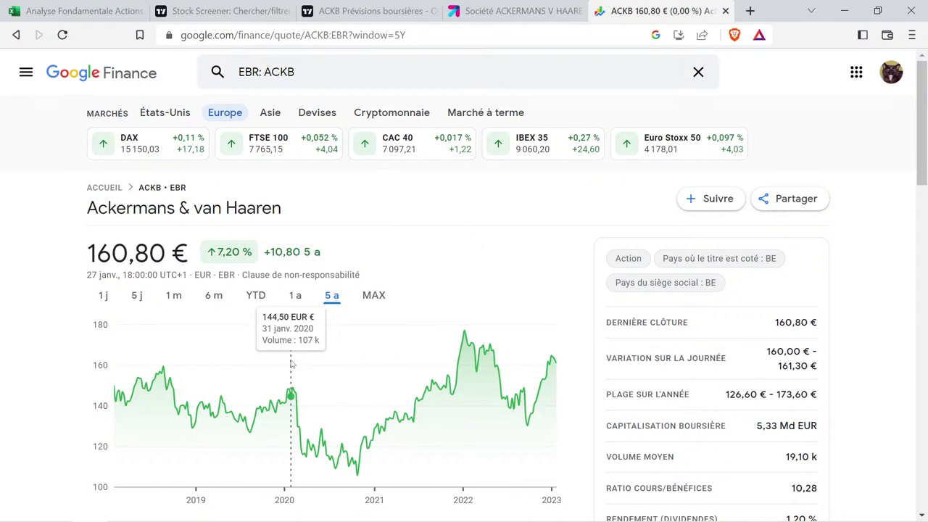
pyautogui.moveTo(291, 364); pyautogui.dragTo(573, 374)
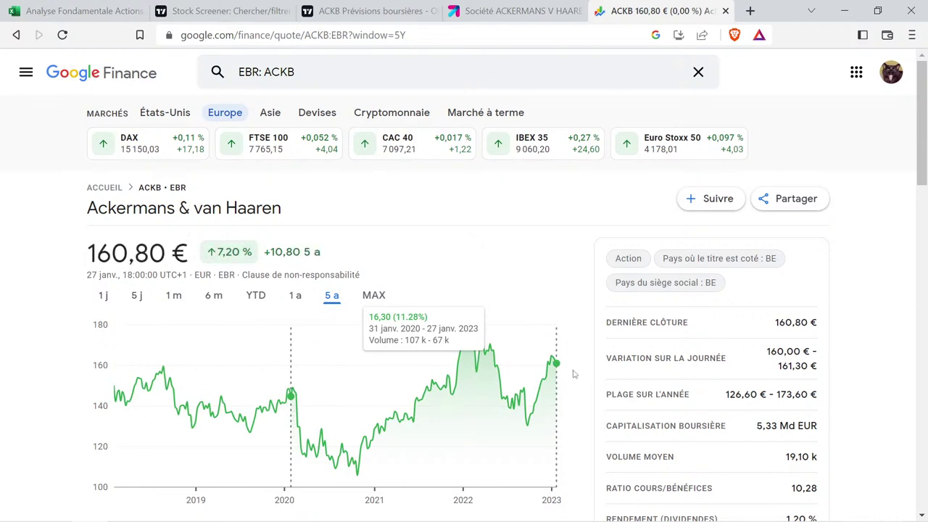
pyautogui.moveTo(573, 374); pyautogui.dragTo(573, 373)
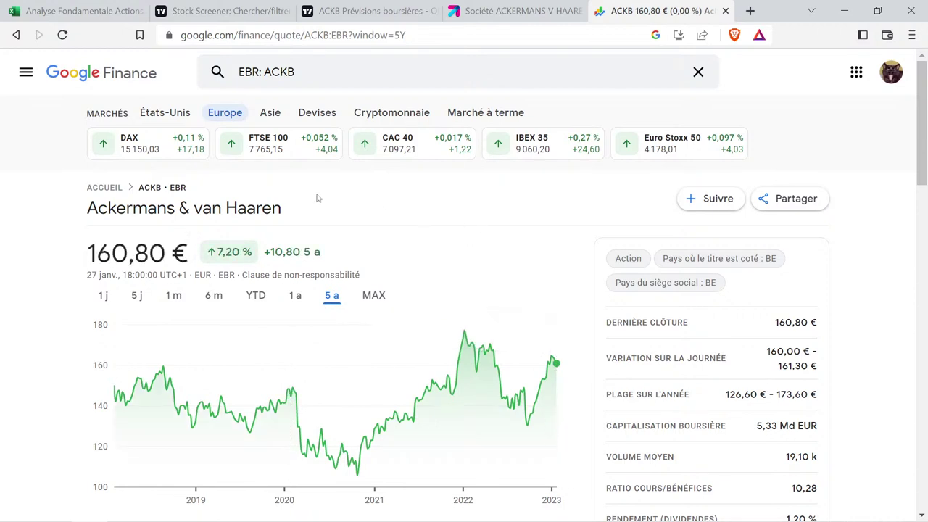
# In the Excel workbook, copy the 7% profit evolution cell of WAREHOUSES DE PAUW into the ACKERMANS V.HAAREN price evolution cell.
pyautogui.click(80, 11)
pyautogui.click(435, 339)
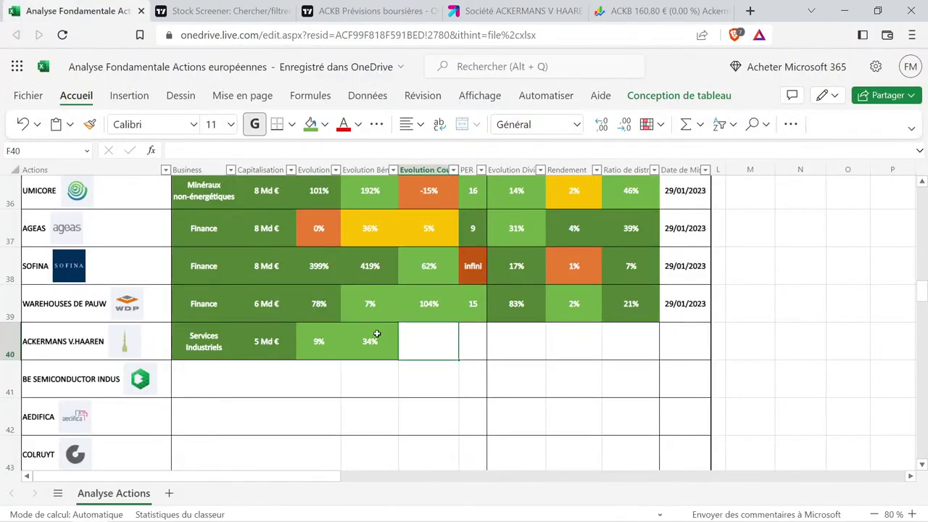
pyautogui.click(374, 312)
pyautogui.hotkey('ctrl', 'c')
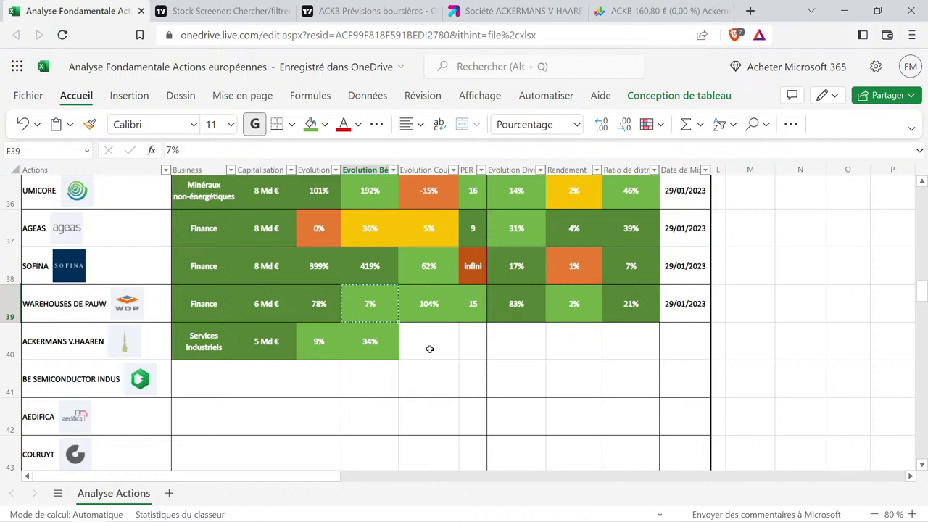
pyautogui.click(428, 347)
pyautogui.hotkey('ctrl', 'v')
pyautogui.click(438, 378)
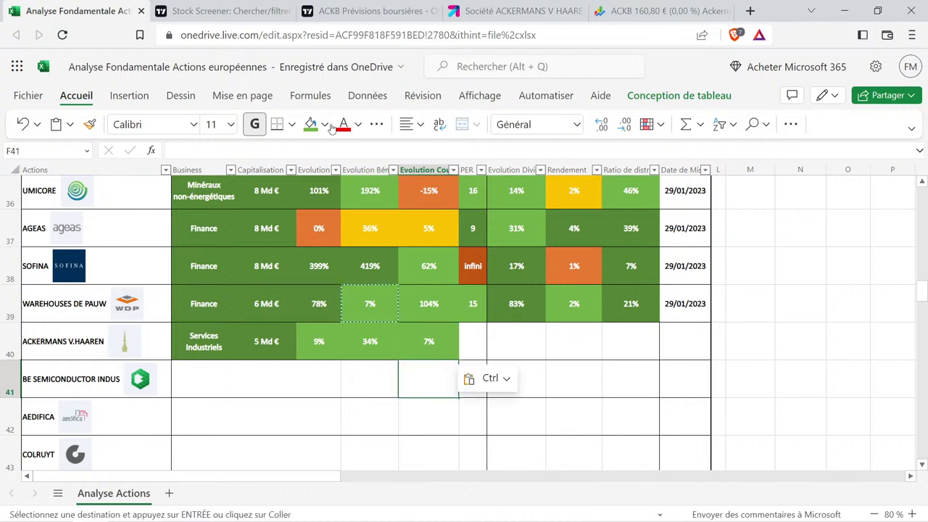
# Check the ACKB P/E in the TradingView screener, copy the WAREHOUSES DE PAUW PER cell into the ACKERMANS V.HAAREN row and set it to 10.
pyautogui.click(340, 8)
pyautogui.click(252, 8)
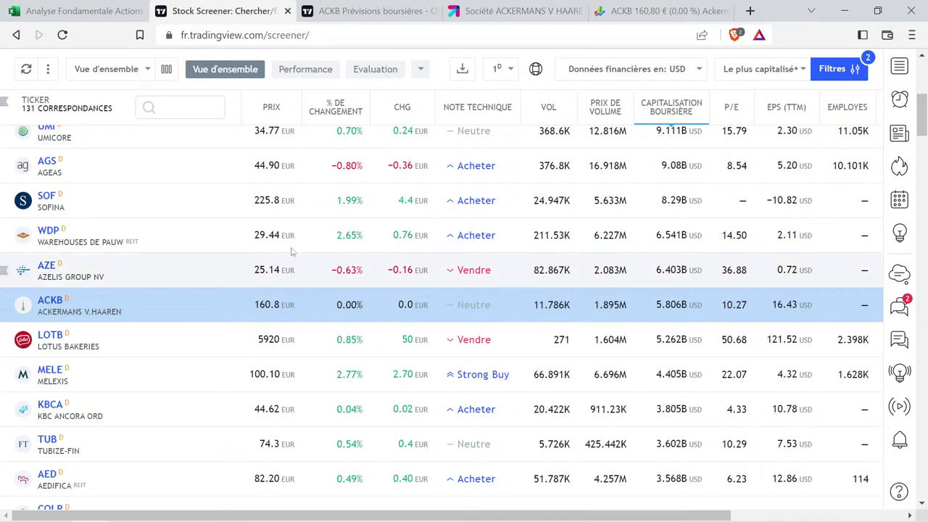
pyautogui.click(100, 5)
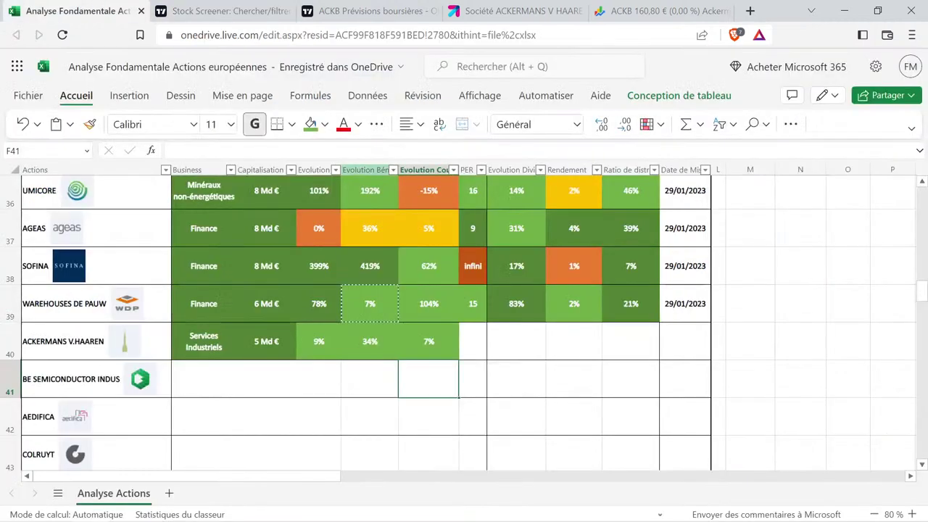
pyautogui.hotkey('ctrl', 'c')
pyautogui.click(478, 337)
pyautogui.hotkey('ctrl', 'v')
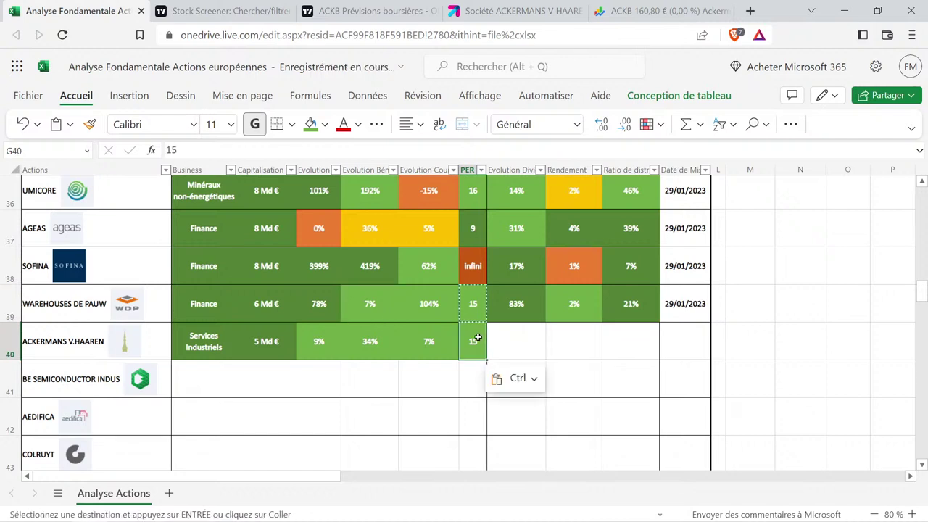
pyautogui.doubleClick(472, 337)
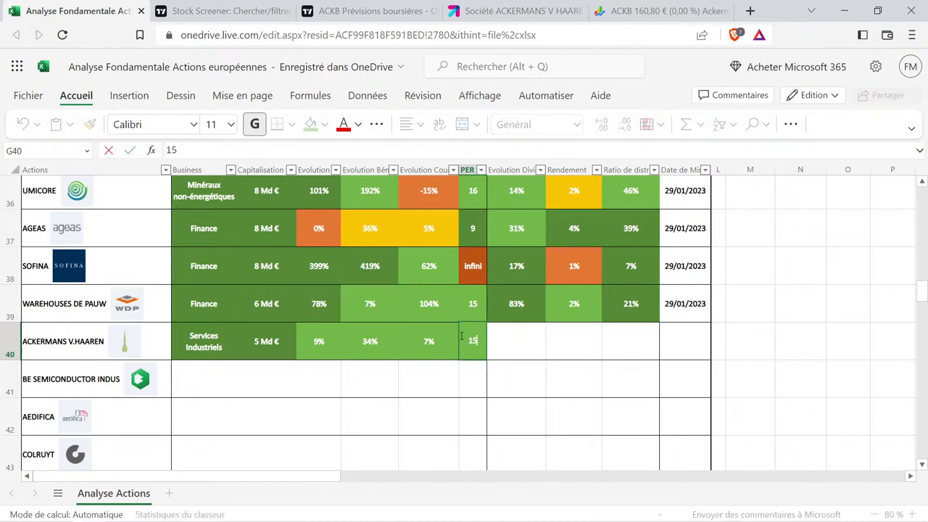
pyautogui.press('BackSpace')
pyautogui.press('Return')
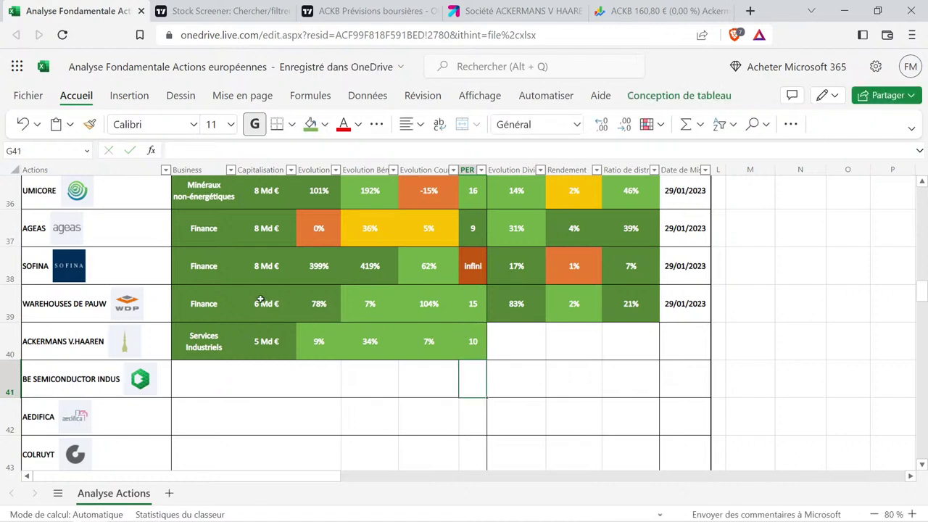
# Review the ACKERMANS V.HAAREN row from business to PER, comparing the revenue, profit and price evolution cells.
pyautogui.moveTo(207, 340); pyautogui.dragTo(464, 341)
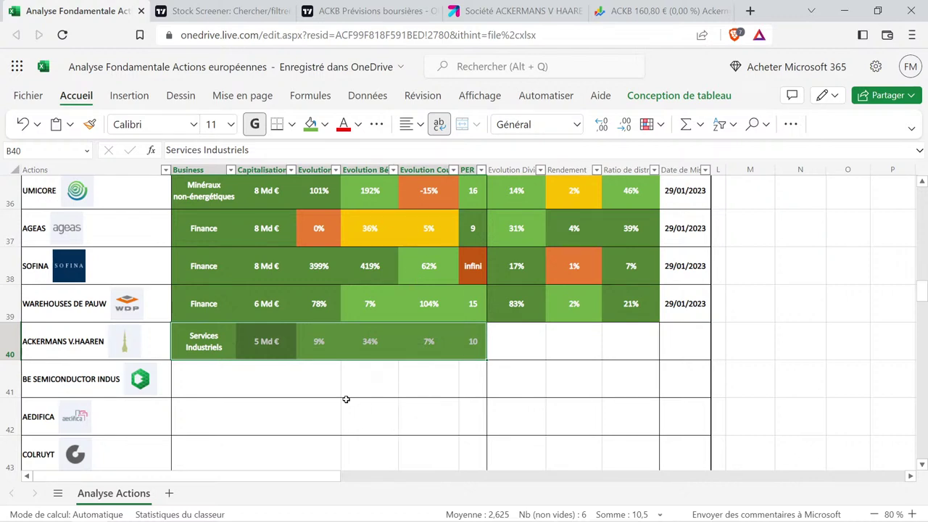
pyautogui.click(319, 388)
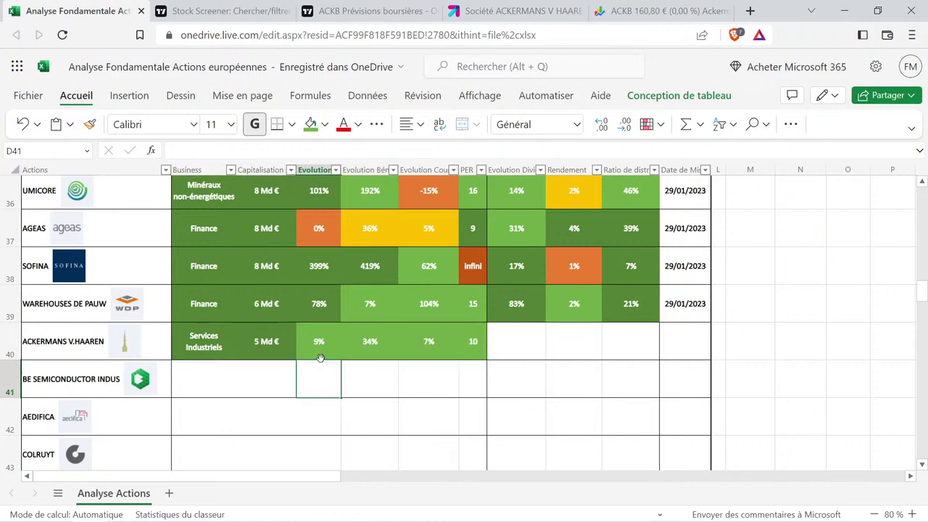
pyautogui.click(319, 354)
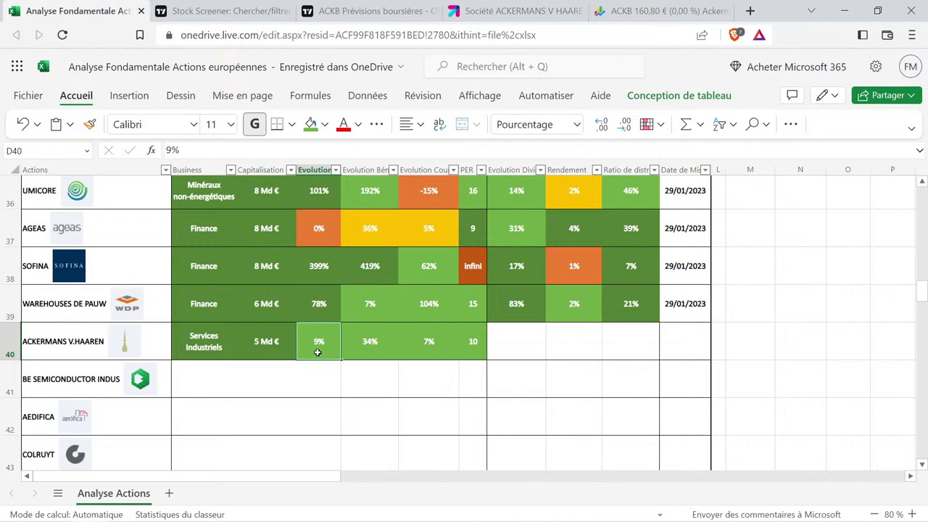
pyautogui.press('Right')
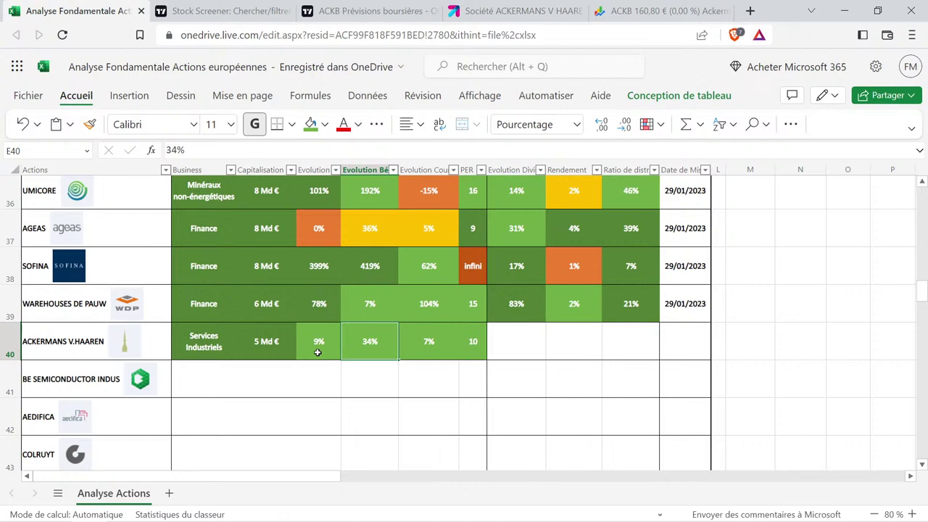
pyautogui.press('Left')
pyautogui.press('Right')
pyautogui.press('Left')
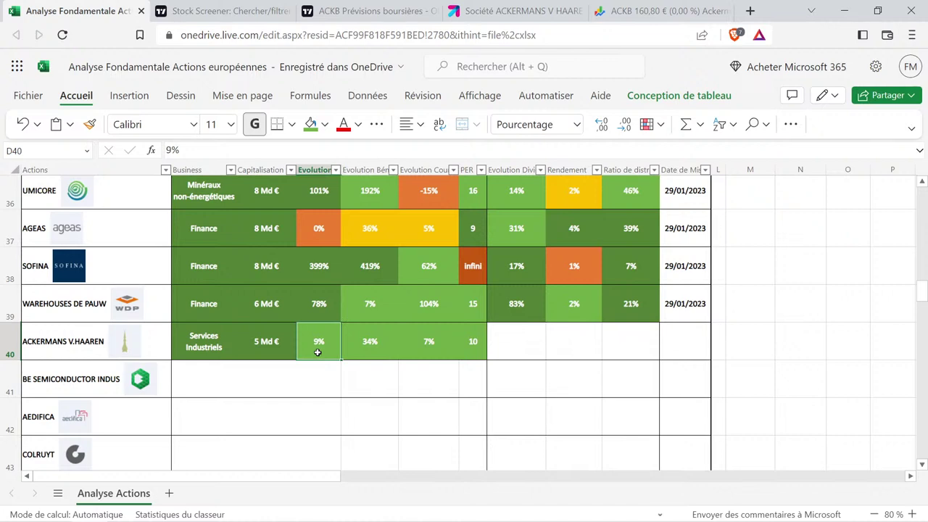
pyautogui.press('Right')
pyautogui.press('Right')
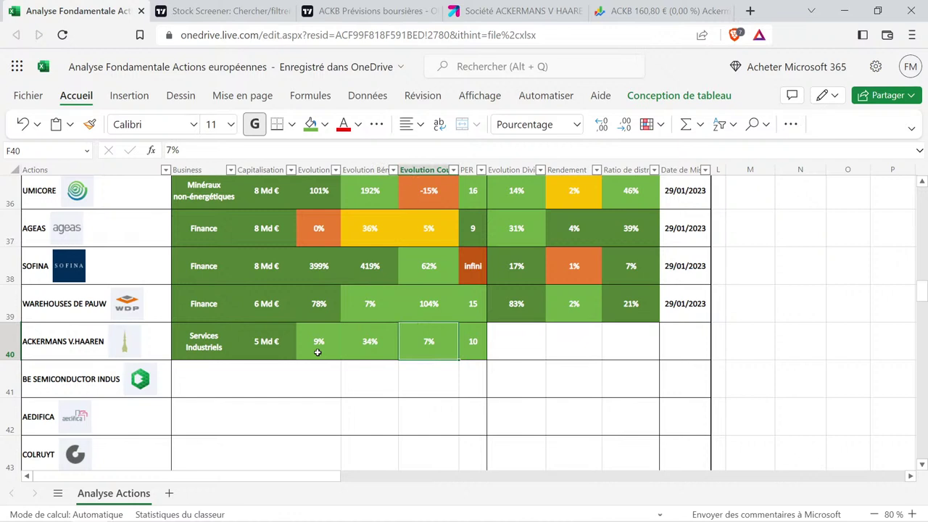
pyautogui.press('Right')
pyautogui.press('Left')
pyautogui.press('Left')
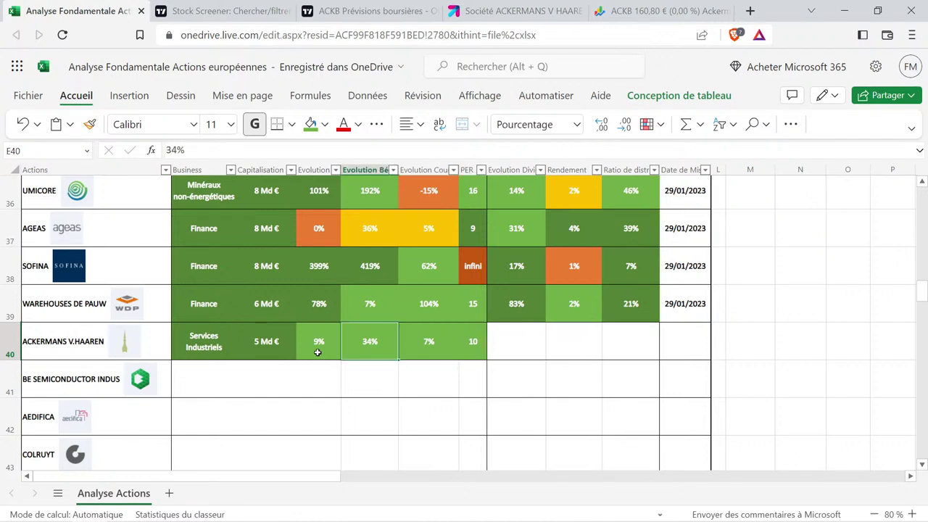
pyautogui.press('Right')
pyautogui.press('Right')
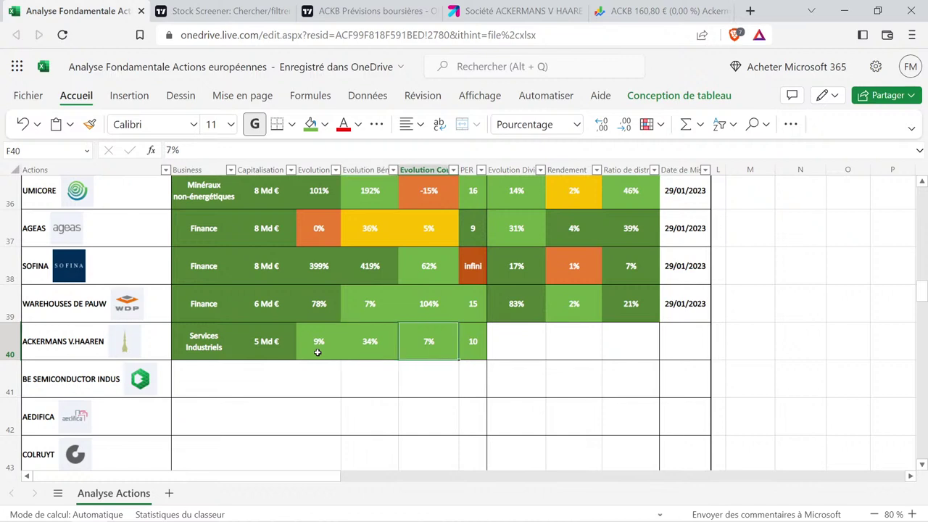
pyautogui.press('Left')
pyautogui.press('Right')
pyautogui.press('Left')
pyautogui.press('Left')
pyautogui.press('Left')
pyautogui.press('Right')
pyautogui.press('Right')
pyautogui.press('Right')
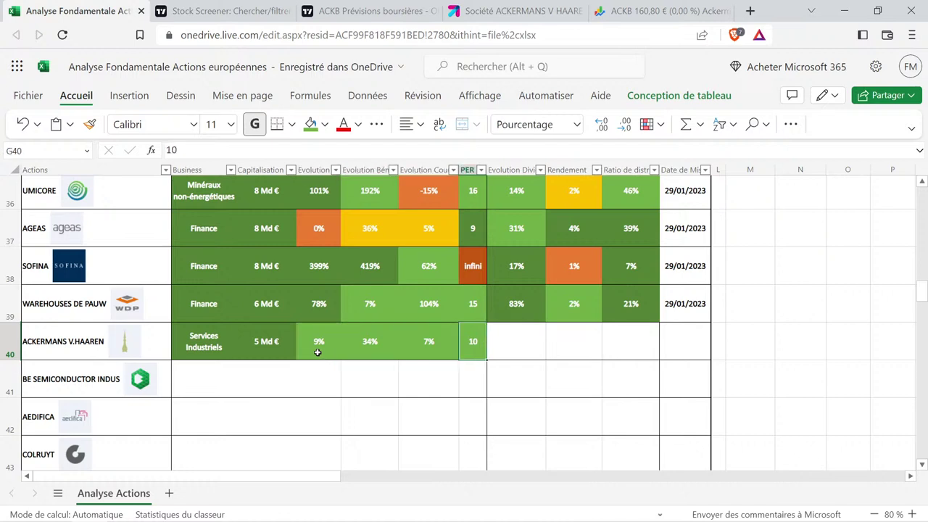
pyautogui.press('Left')
pyautogui.press('Left')
pyautogui.press('Left')
pyautogui.press('Left')
pyautogui.press('Left')
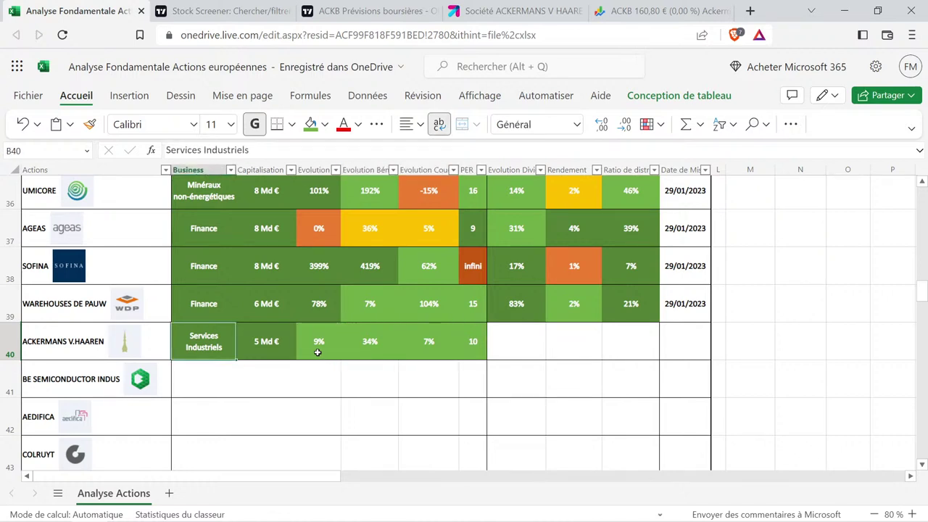
# Switch to TradingView and open the dividend data in the ACKERMANS V.HAAREN financials.
pyautogui.click(357, 6)
pyautogui.scroll(8, 540, 345)
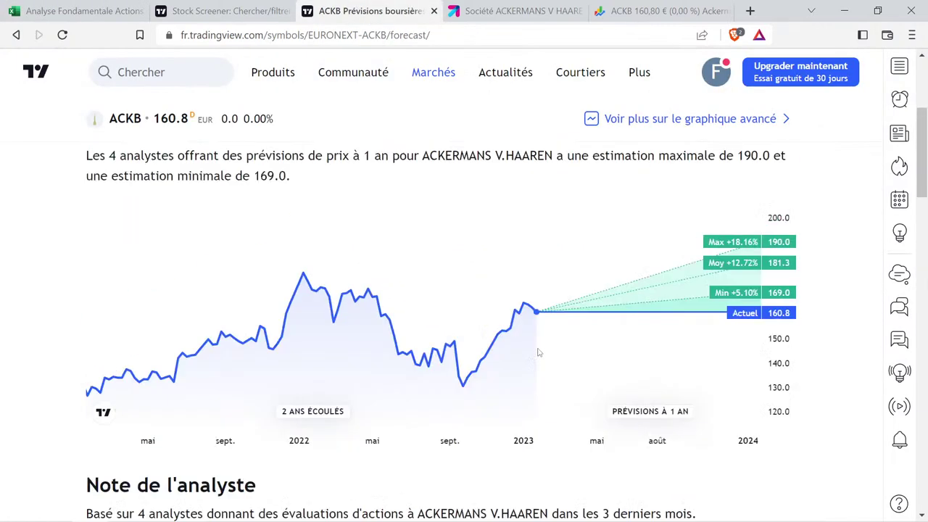
pyautogui.scroll(1, 512, 346)
pyautogui.click(414, 292)
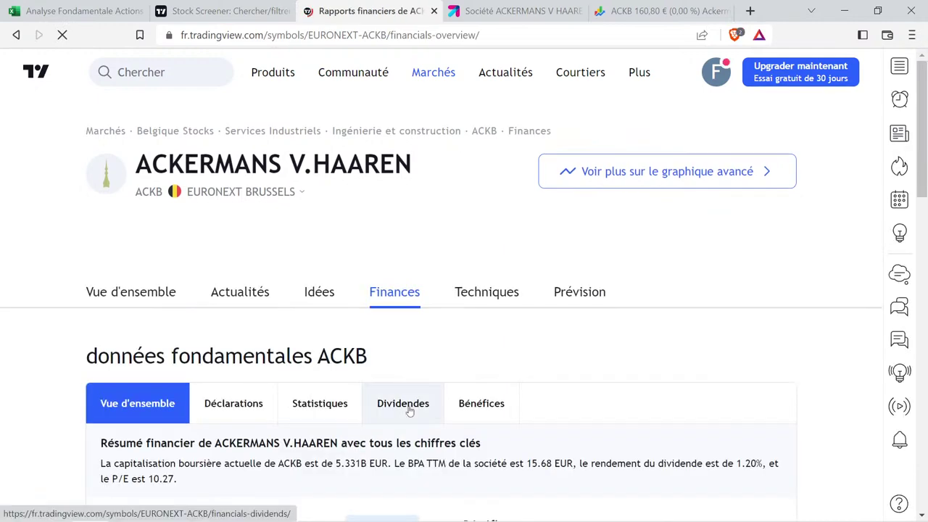
pyautogui.click(408, 409)
pyautogui.scroll(-4, 408, 411)
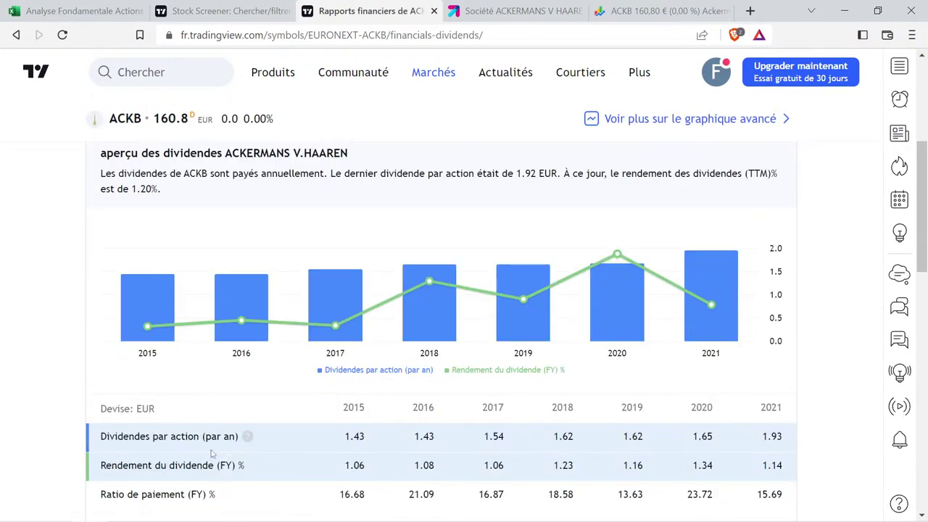
# Remove the dividend yield series from the chart and compare the annual dividends per share from 2017 to 2021.
pyautogui.click(212, 466)
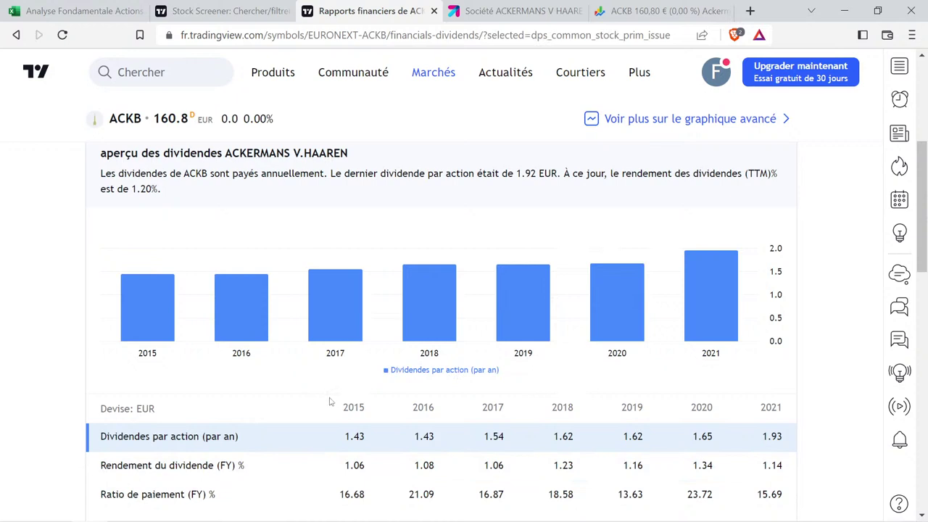
pyautogui.moveTo(318, 306)
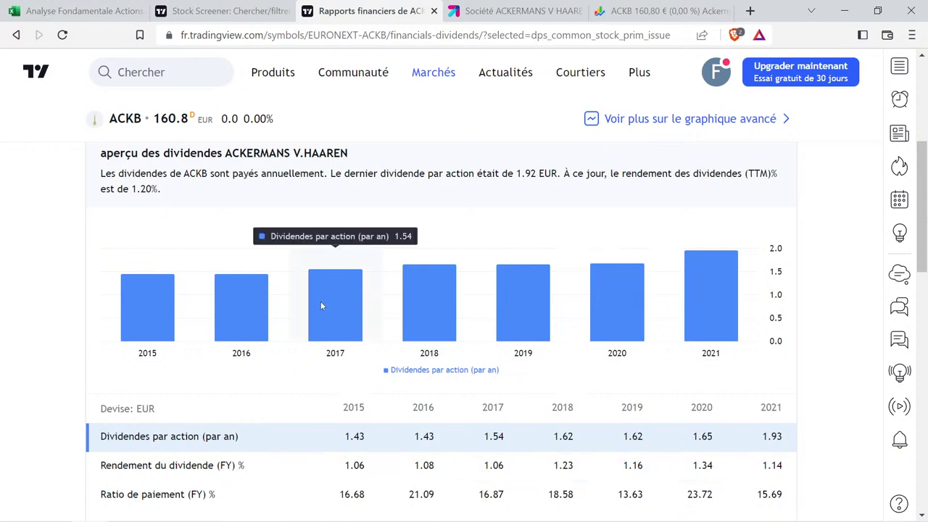
pyautogui.moveTo(404, 302)
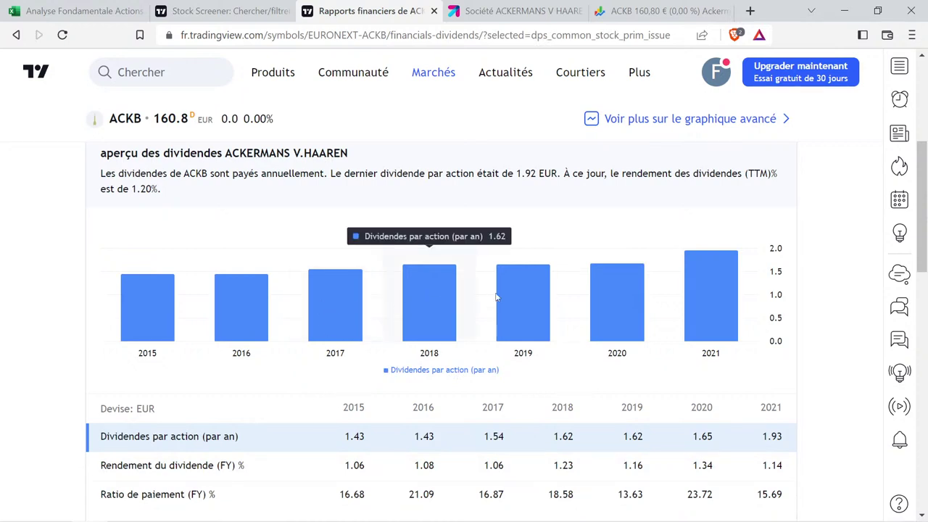
pyautogui.moveTo(626, 294)
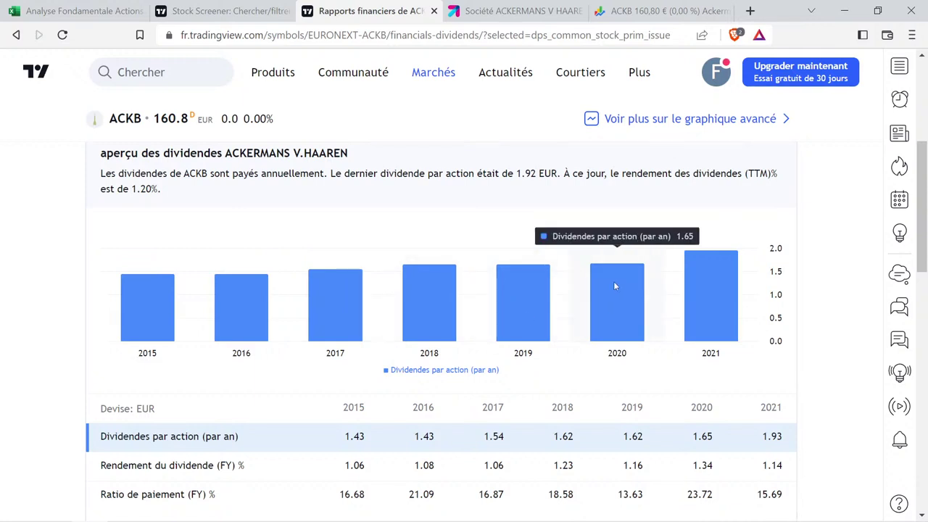
pyautogui.moveTo(675, 279)
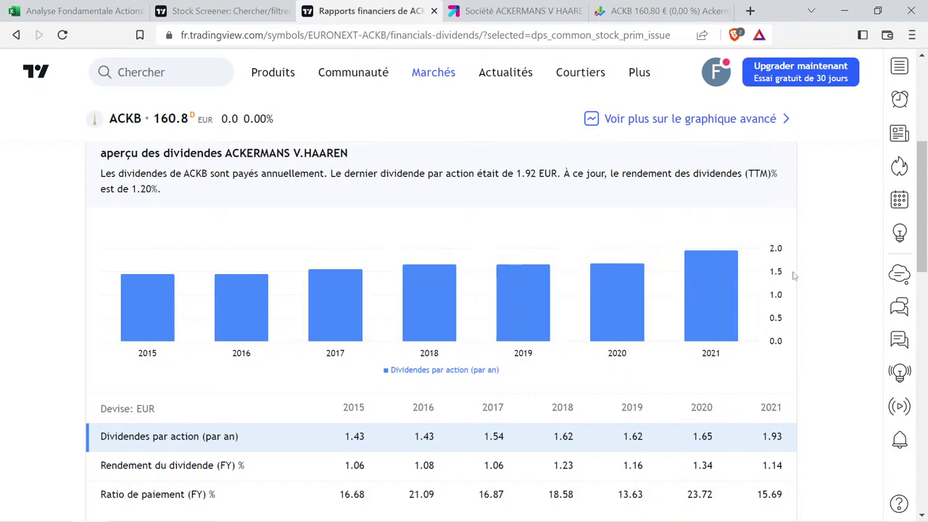
# Return to the Excel workbook and enter 1,54 as the positive five-year reference and 1,93 as the current value in the evolution calculator.
pyautogui.click(123, 11)
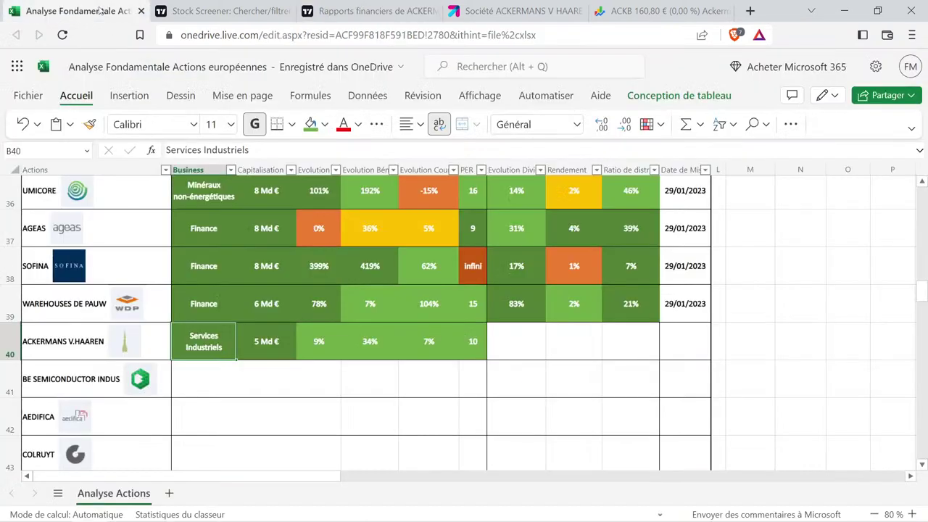
pyautogui.click(812, 303)
pyautogui.scroll(5, 812, 303)
pyautogui.scroll(10, 813, 303)
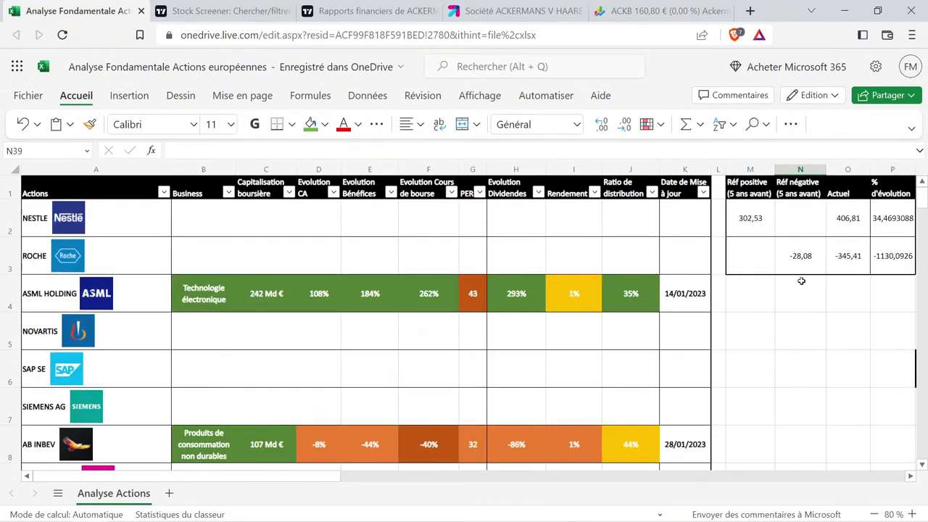
pyautogui.click(752, 231)
pyautogui.write('1,54')
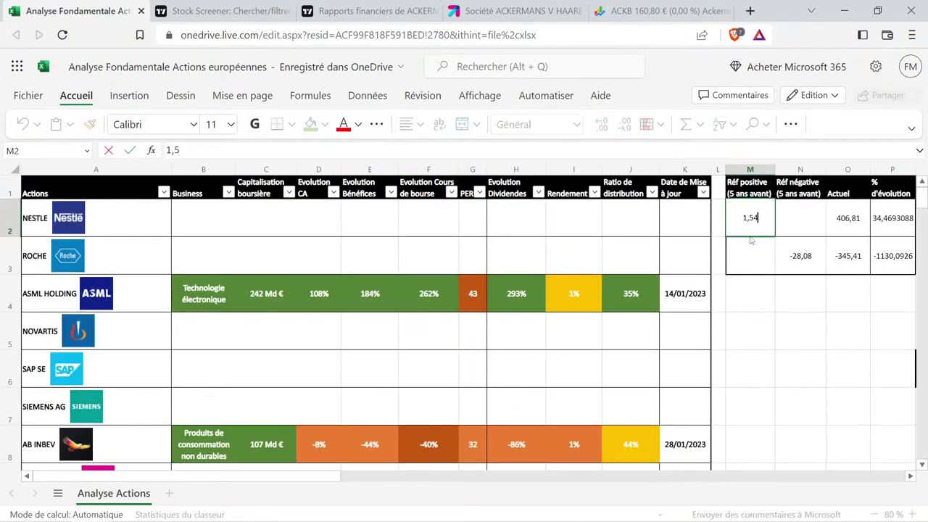
pyautogui.press('Tab')
pyautogui.press('Tab')
pyautogui.write('1,93')
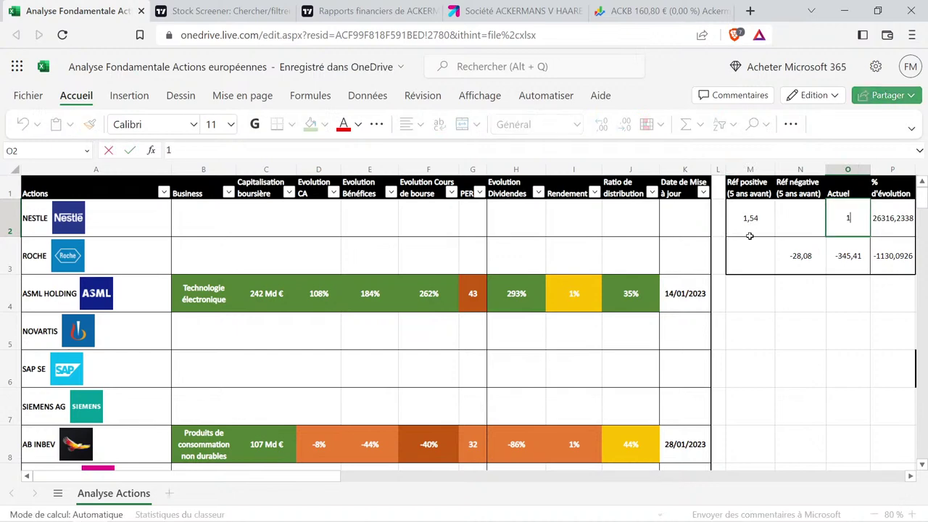
pyautogui.press('Return')
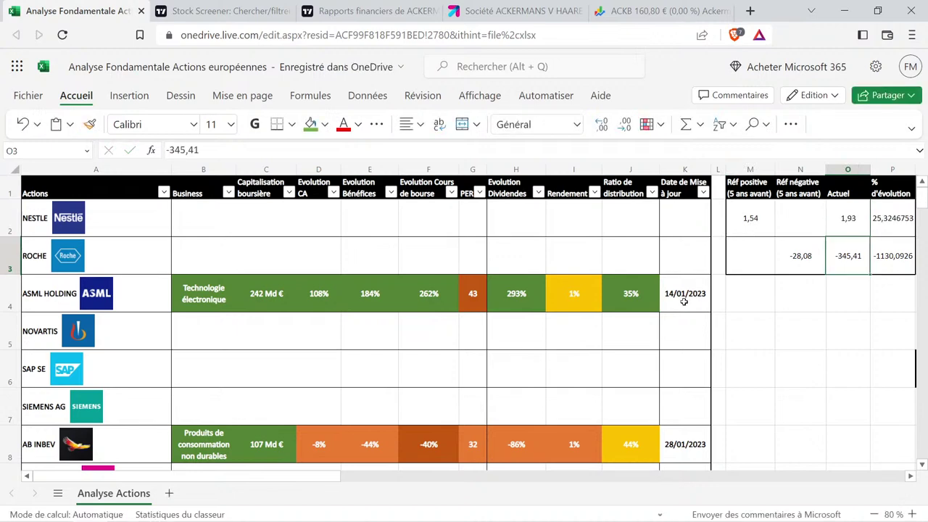
# Copy the PROSUS dividend evolution cell into the ACKERMANS V.HAAREN row and set it to 25%.
pyautogui.scroll(-3, 378, 359)
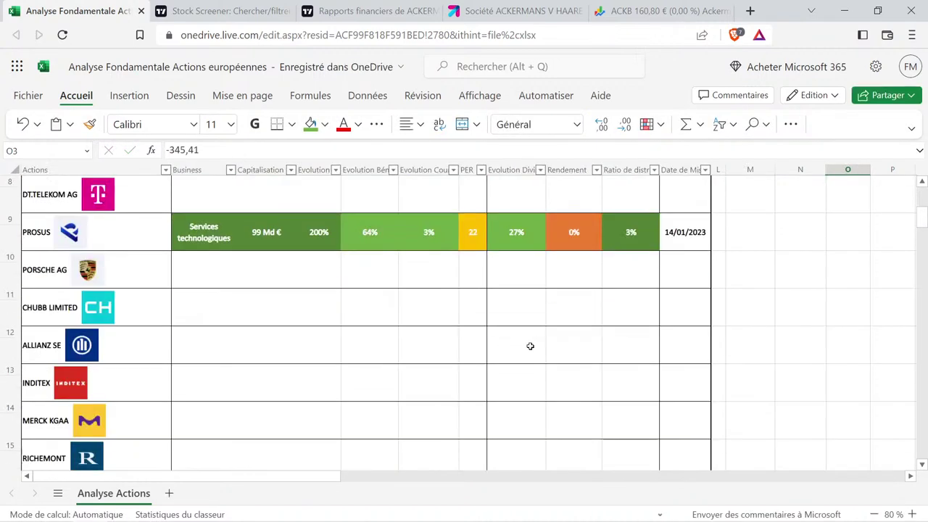
pyautogui.click(524, 231)
pyautogui.hotkey('ctrl', 'c')
pyautogui.scroll(-9, 500, 268)
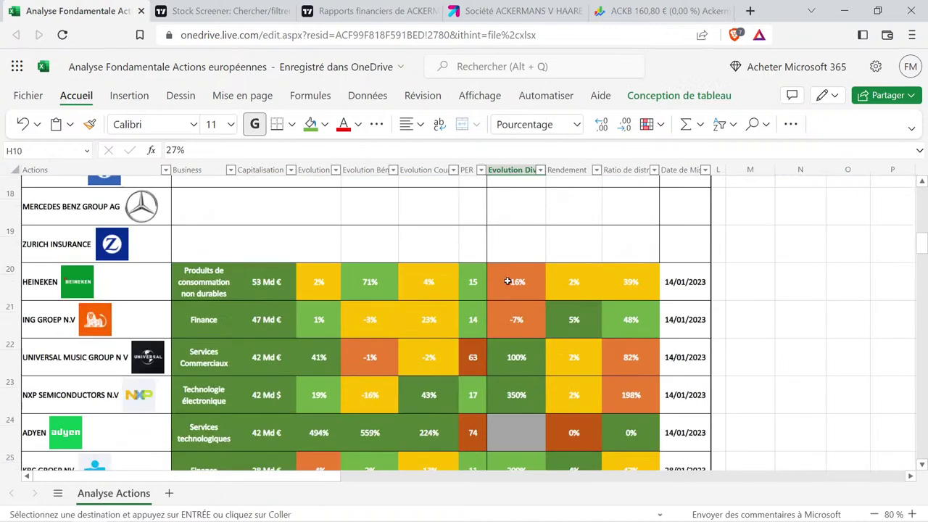
pyautogui.scroll(-2, 507, 280)
pyautogui.click(520, 276)
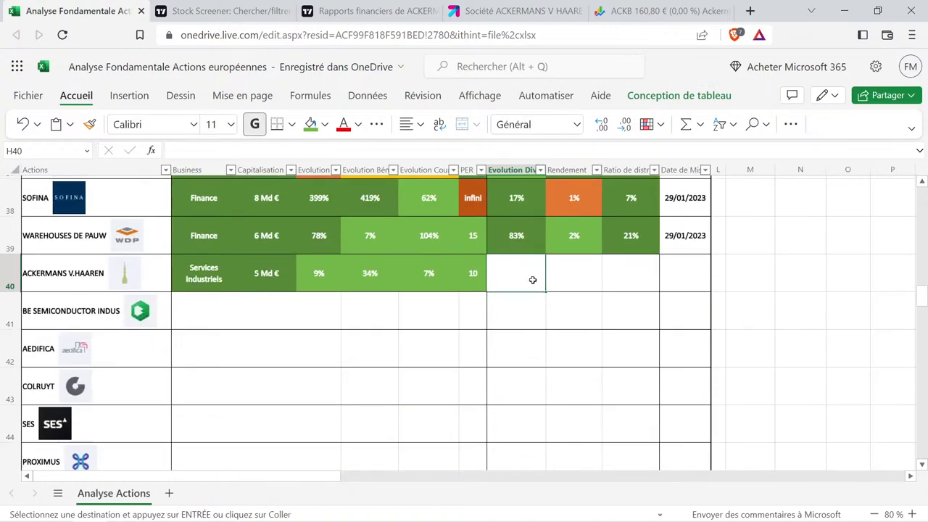
pyautogui.hotkey('ctrl', 'v')
pyautogui.doubleClick(516, 272)
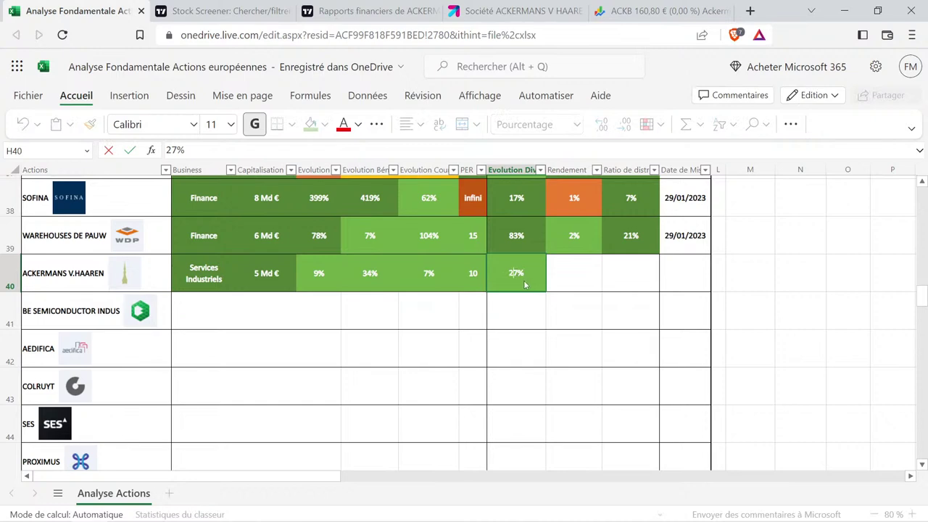
pyautogui.press('BackSpace')
pyautogui.write('5')
pyautogui.press('Return')
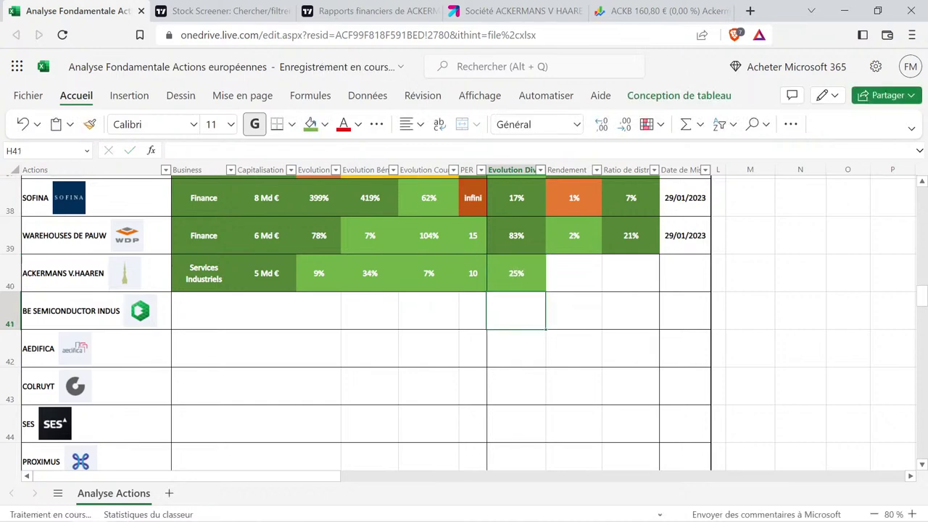
# Switch to the TradingView financials page and check the ACKERMANS V.HAAREN dividend yield.
pyautogui.click(417, 11)
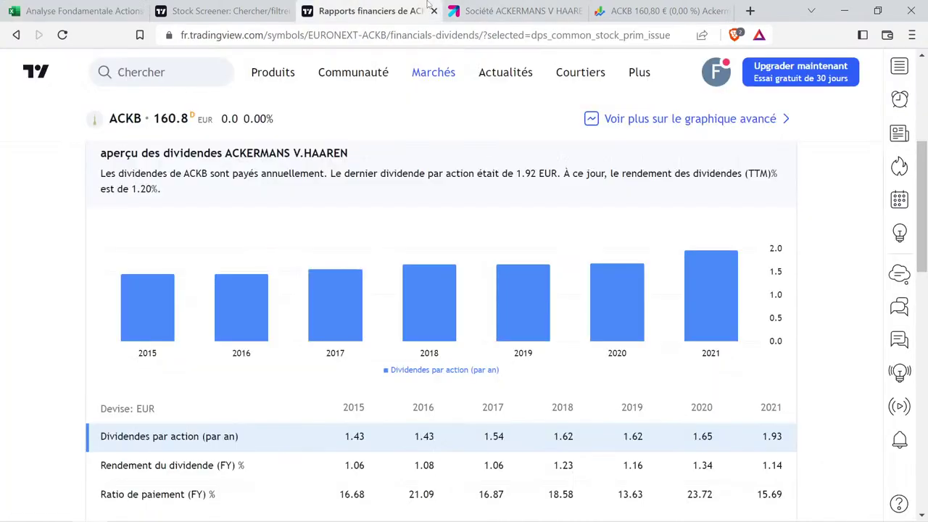
pyautogui.moveTo(433, 72)
pyautogui.scroll(4, 526, 250)
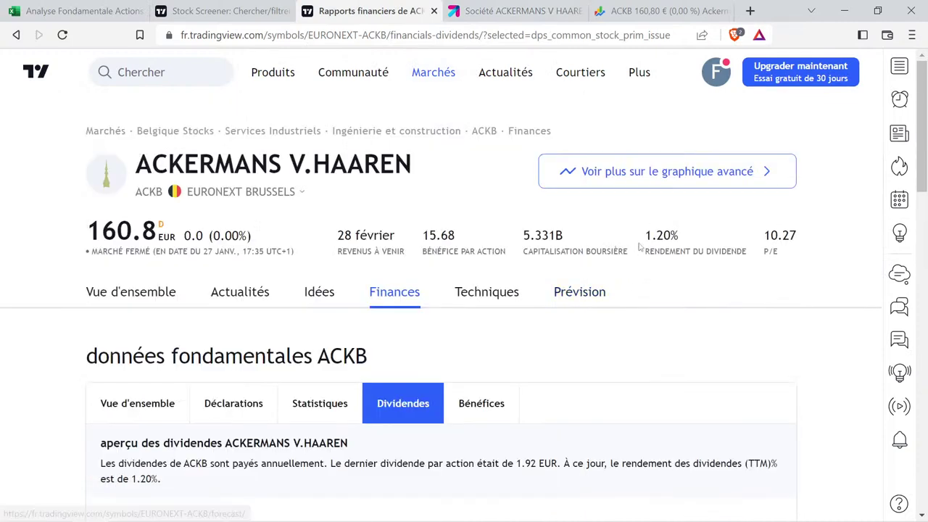
pyautogui.moveTo(644, 236); pyautogui.dragTo(746, 251)
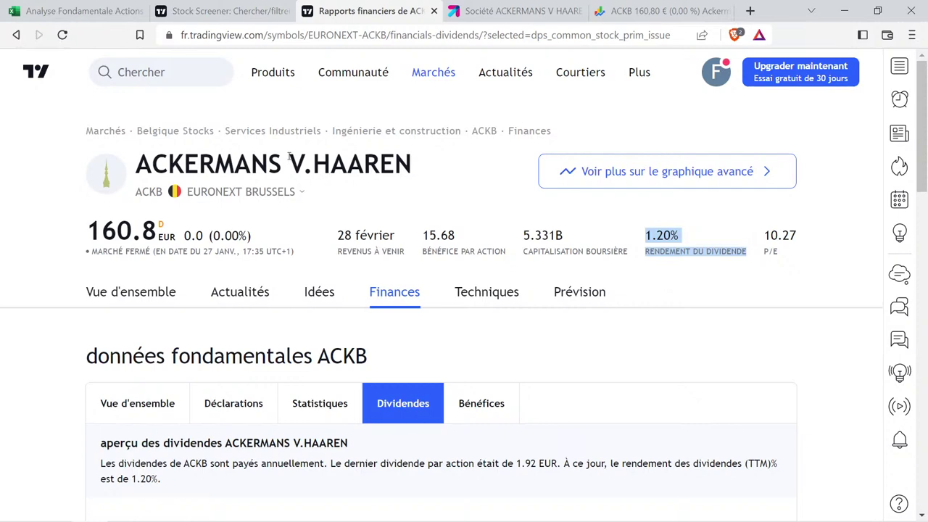
# Back in Excel, copy the yellow 1% yield cell from the UCB row into the ACKERMANS V.HAAREN row.
pyautogui.click(80, 11)
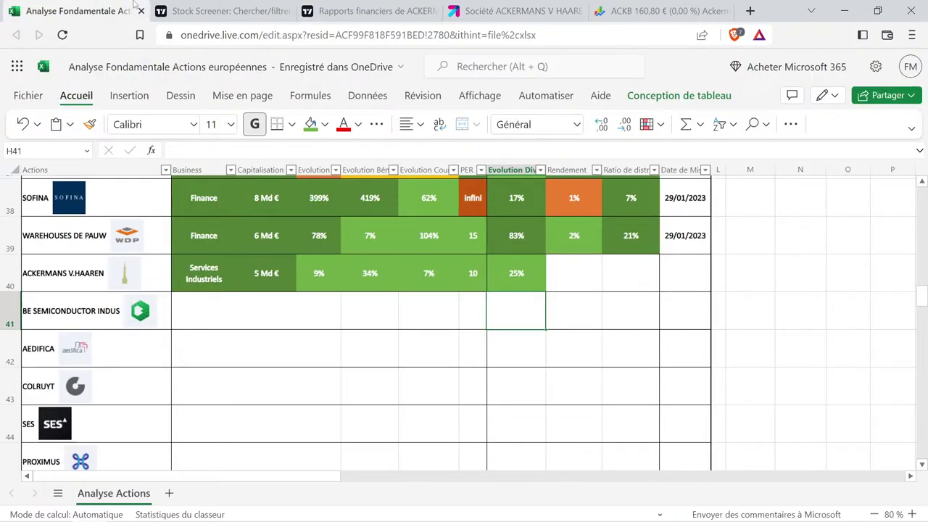
pyautogui.click(597, 286)
pyautogui.scroll(2, 582, 302)
pyautogui.click(580, 344)
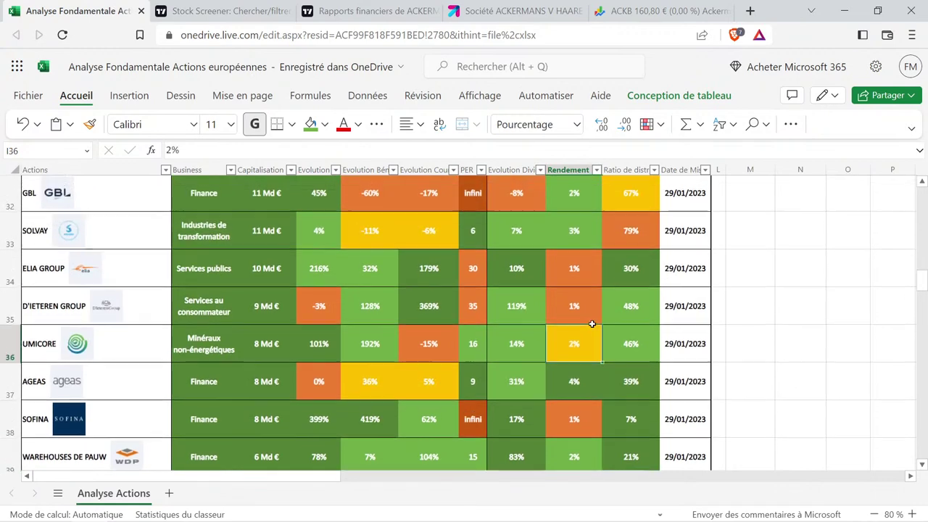
pyautogui.scroll(2, 576, 351)
pyautogui.hotkey('ctrl', 'c')
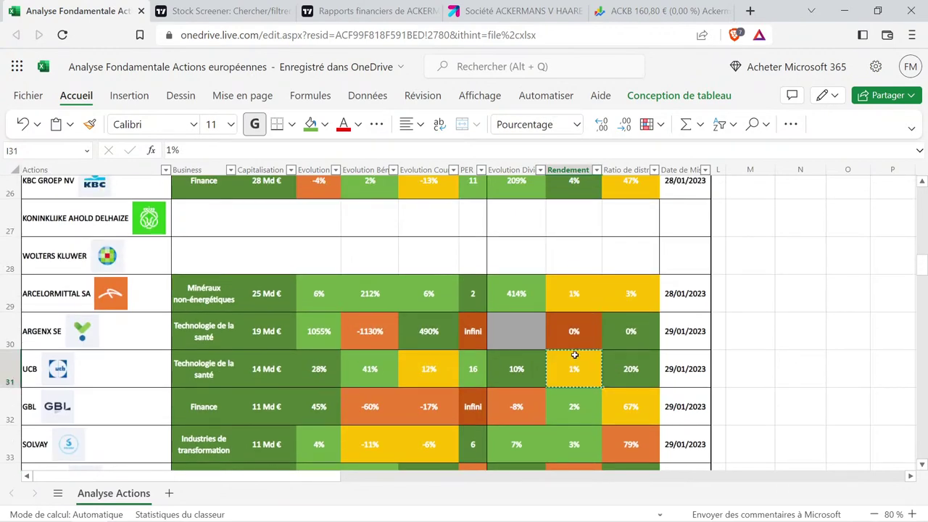
pyautogui.scroll(-3, 574, 361)
pyautogui.click(578, 418)
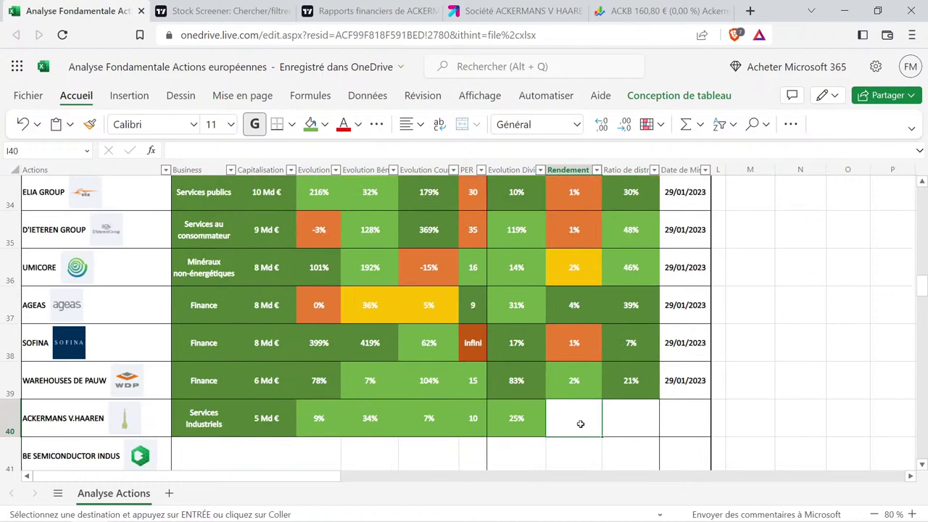
pyautogui.hotkey('ctrl', 'v')
pyautogui.click(565, 447)
pyautogui.click(572, 419)
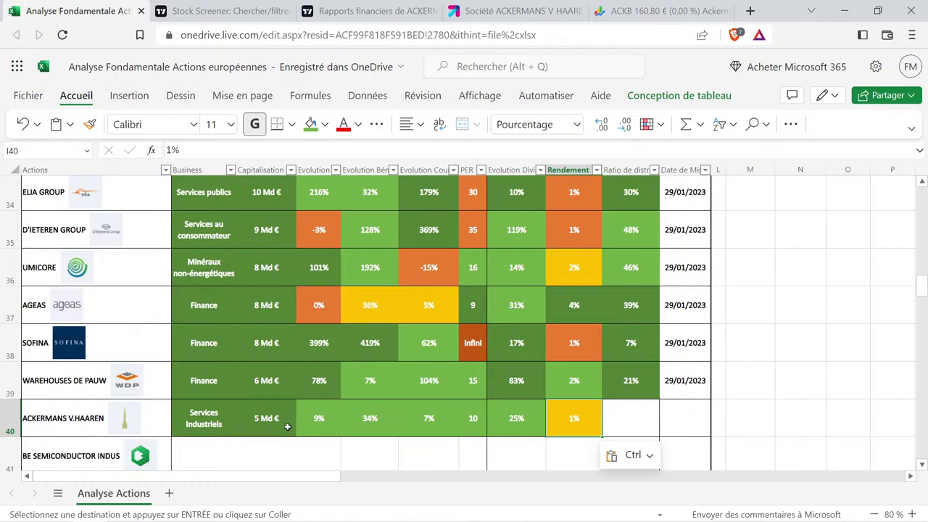
pyautogui.click(337, 397)
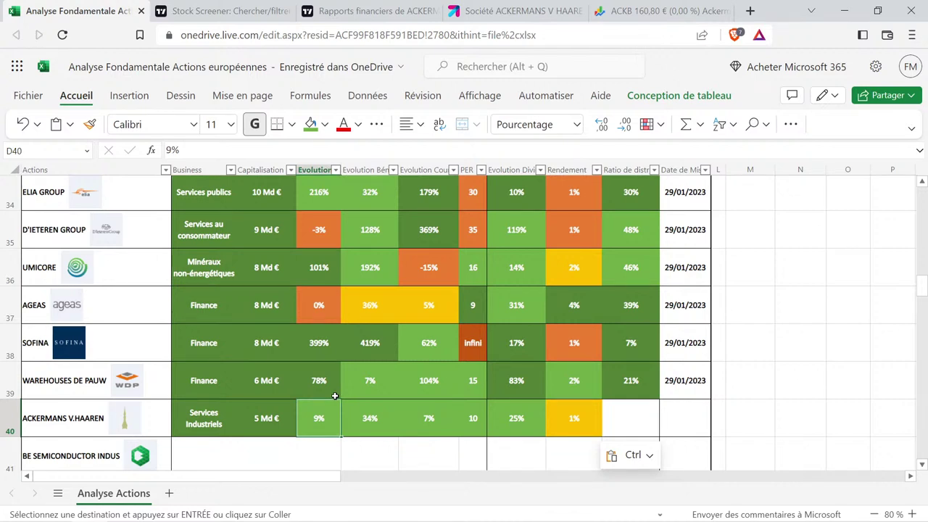
pyautogui.click(559, 429)
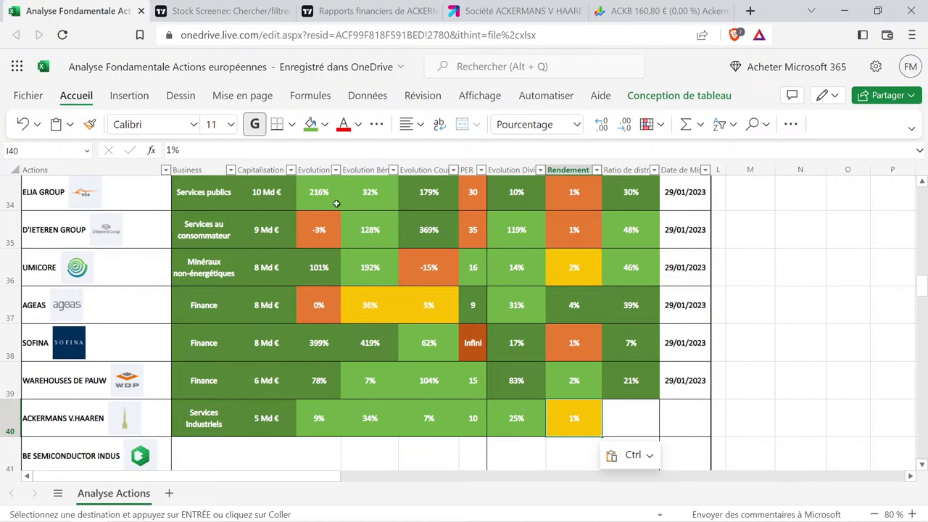
# In TradingView, add the payout ratio to the ACKERMANS V.HAAREN dividend chart and copy its 2017 to 2021 values.
pyautogui.click(326, 5)
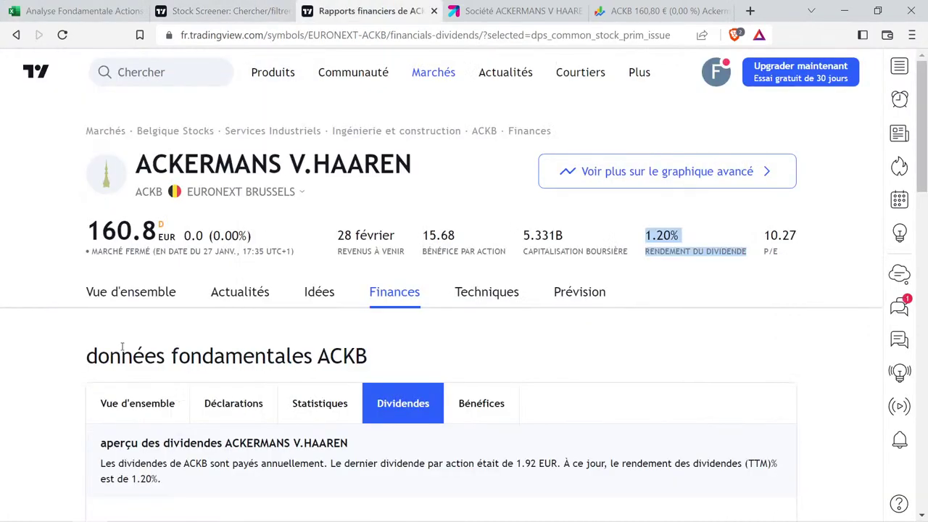
pyautogui.scroll(-4, 124, 352)
pyautogui.scroll(-2, 166, 416)
pyautogui.click(174, 355)
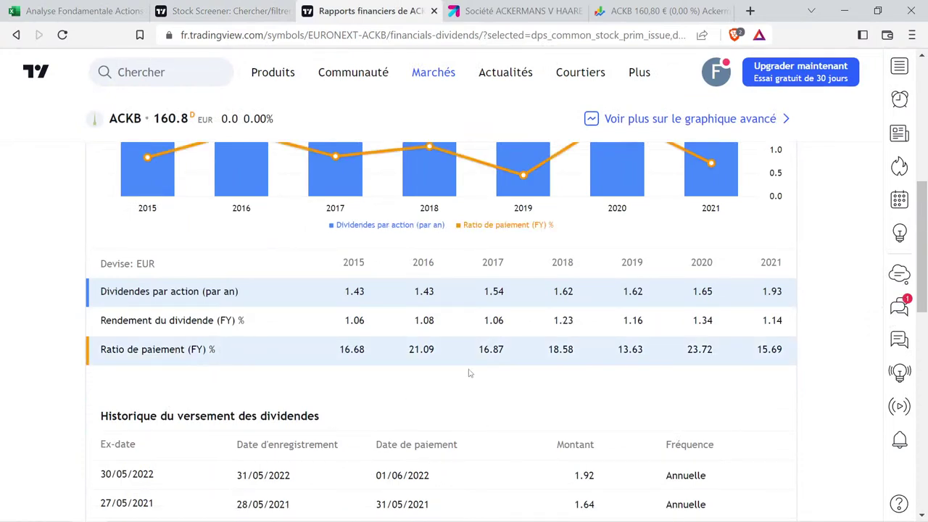
pyautogui.moveTo(499, 352); pyautogui.dragTo(776, 353)
pyautogui.click(555, 360)
pyautogui.click(487, 353)
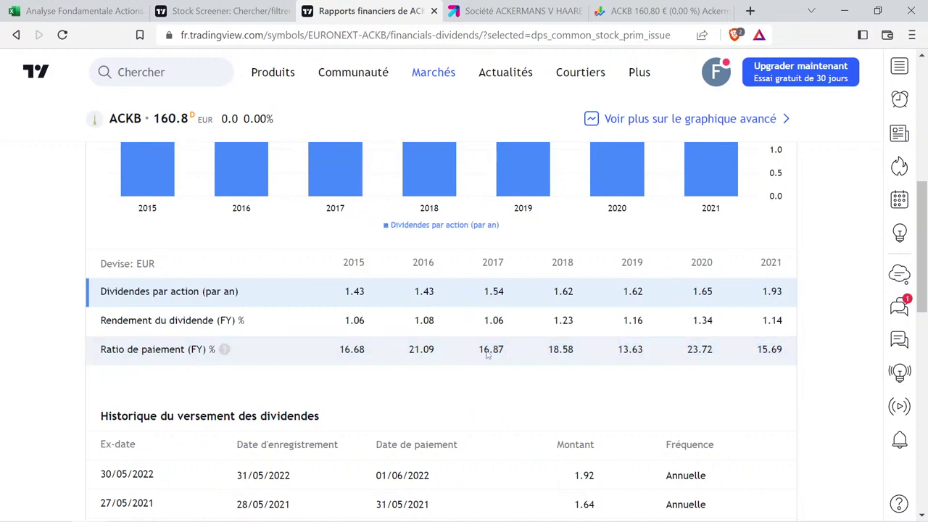
pyautogui.moveTo(481, 354)
pyautogui.mouseDown()
pyautogui.moveTo(732, 369)
pyautogui.moveTo(783, 360)
pyautogui.mouseUp()
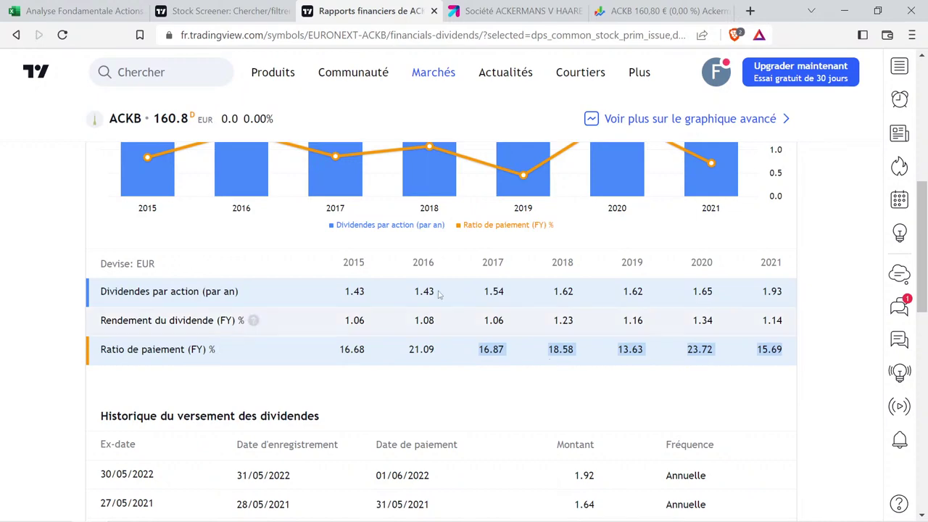
# Paste the copied payout ratios into cells R1 to R5 above the average distribution ratio in Excel.
pyautogui.click(80, 11)
pyautogui.click(778, 311)
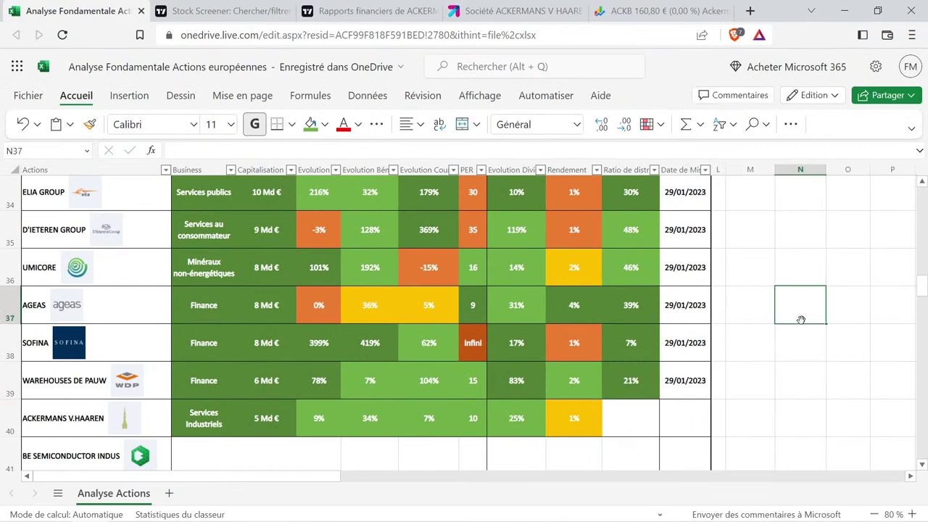
pyautogui.scroll(10, 797, 294)
pyautogui.click(808, 287)
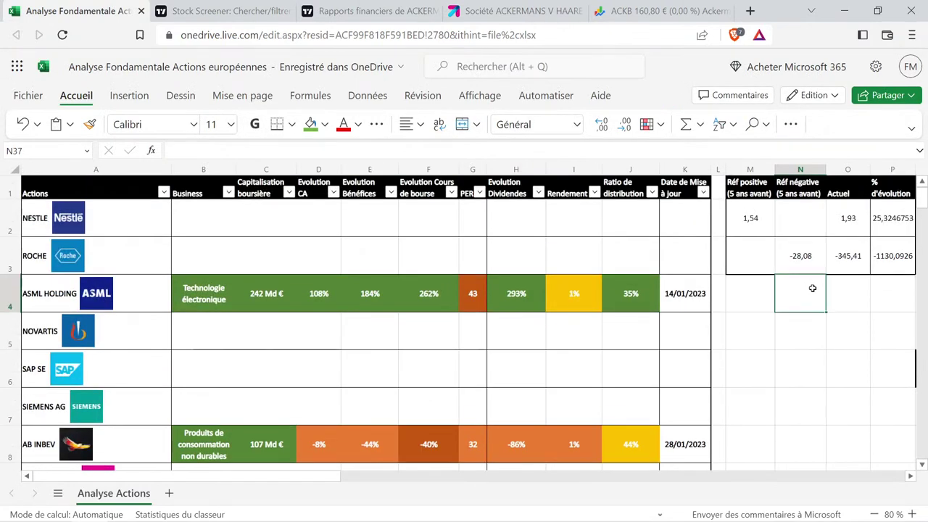
pyautogui.press('Right')
pyautogui.press('Right')
pyautogui.press('Right')
pyautogui.press('Right')
pyautogui.press('Right')
pyautogui.press('Right')
pyautogui.click(827, 188)
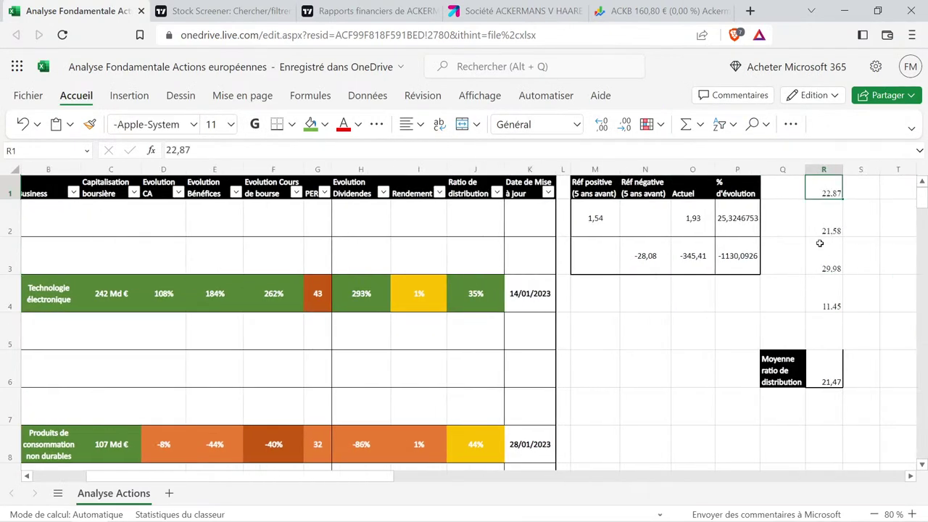
pyautogui.hotkey('ctrl', 'v')
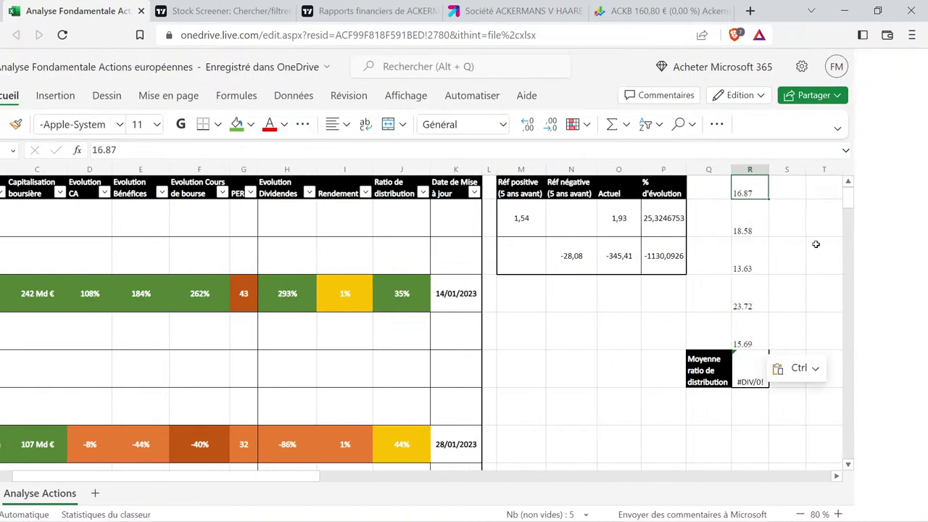
# Re-enter the five payout ratios in R1 to R5 with decimal commas: 16,87, 18,58, 13,63, 23,72 and 15,69.
pyautogui.write('16,87')
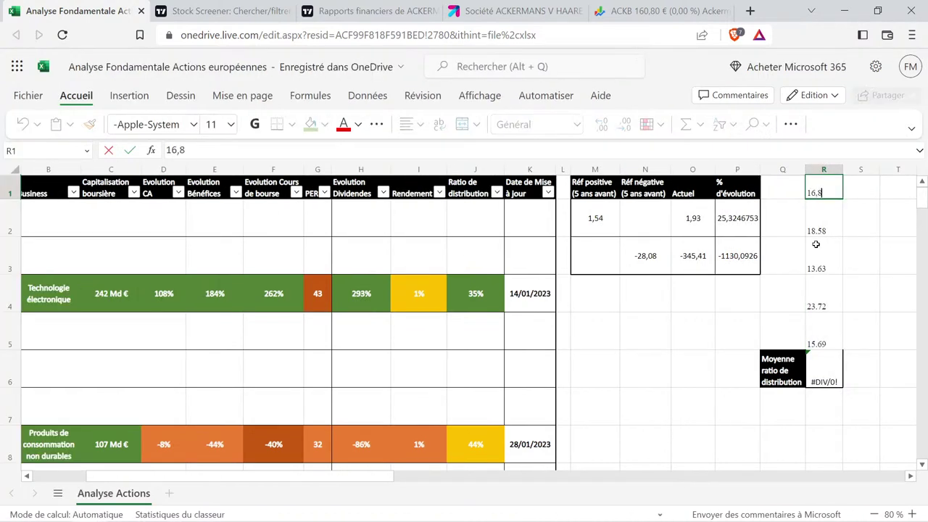
pyautogui.press('Return')
pyautogui.write('18')
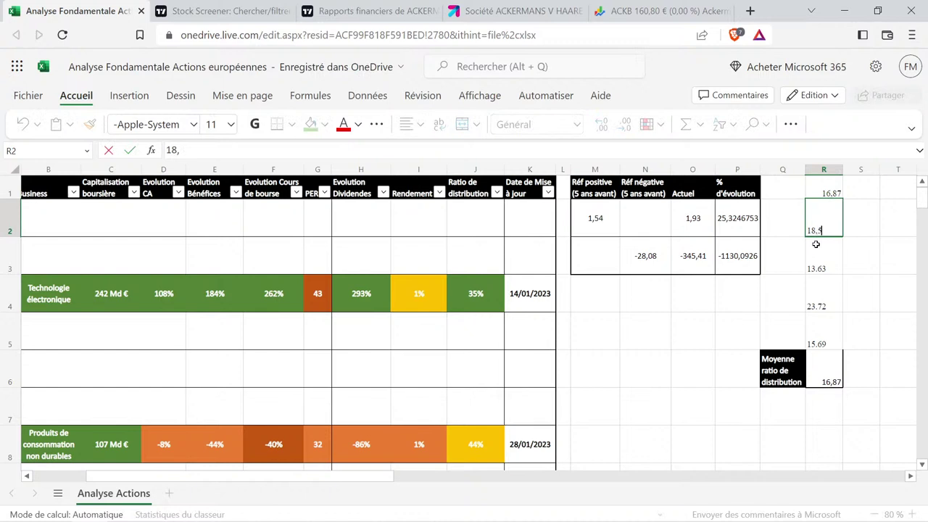
pyautogui.write(',58')
pyautogui.press('Return')
pyautogui.write('13,63')
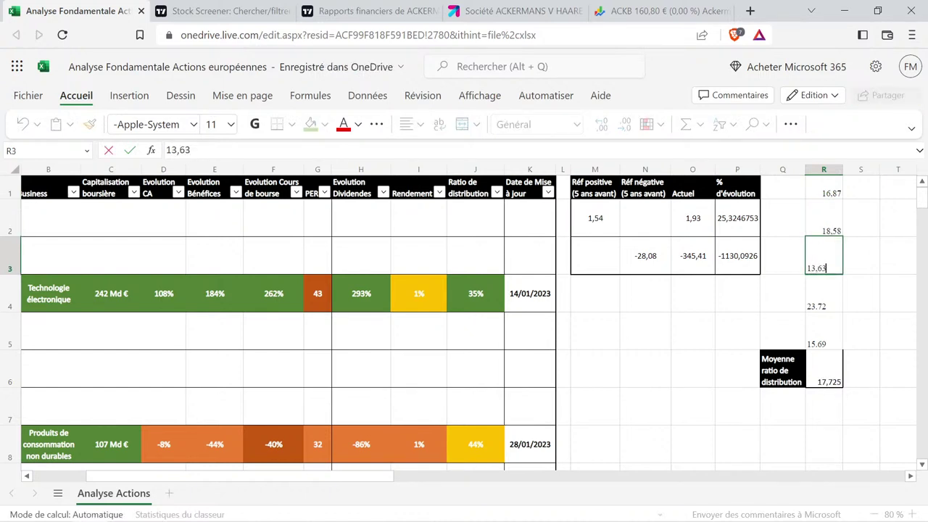
pyautogui.press('Return')
pyautogui.write('23,')
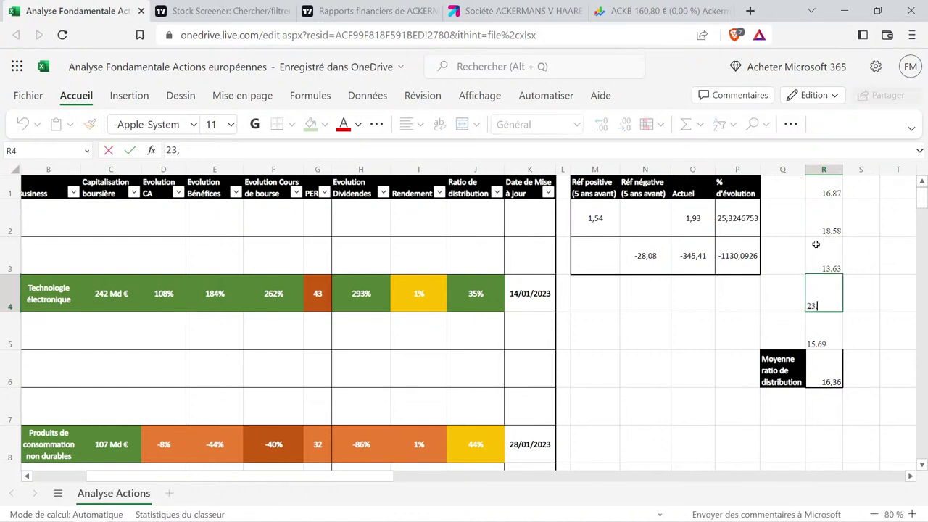
pyautogui.write('72')
pyautogui.press('Return')
pyautogui.write('15')
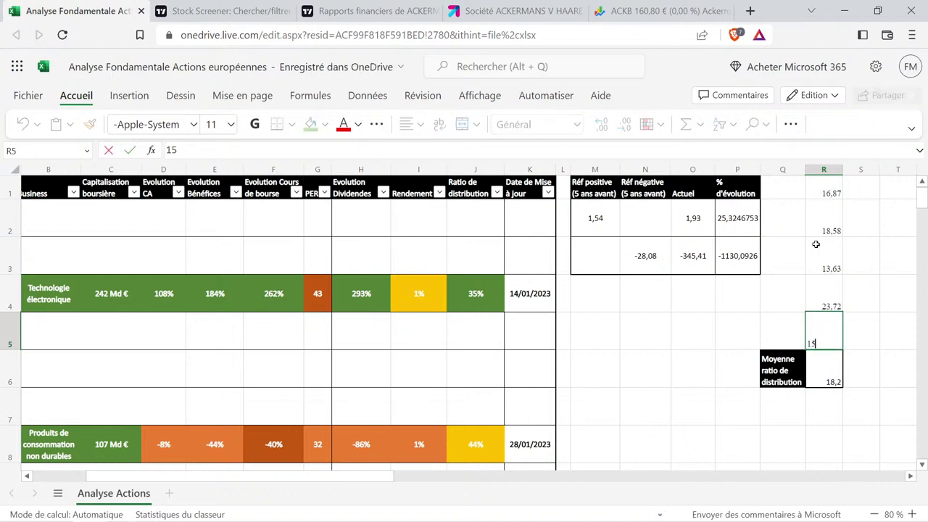
pyautogui.write(',69')
pyautogui.press('Return')
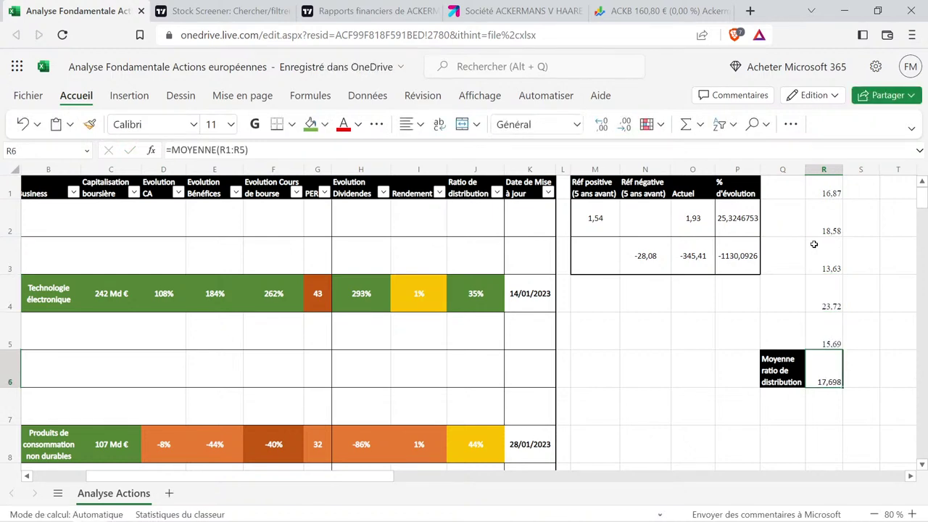
# Copy the green 35% distribution ratio cell J4 into J40 of the ACKERMANS V.HAAREN row and change its value to 18%.
pyautogui.click(472, 307)
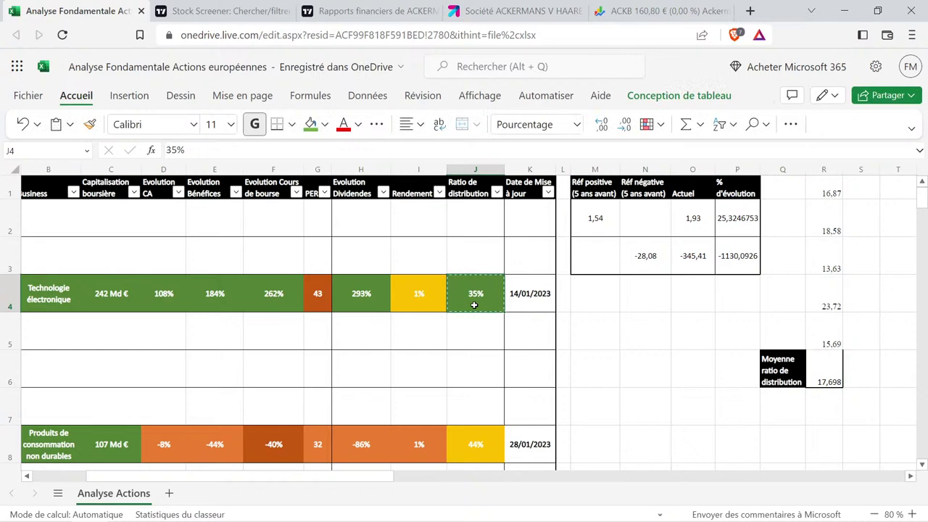
pyautogui.scroll(-15, 473, 305)
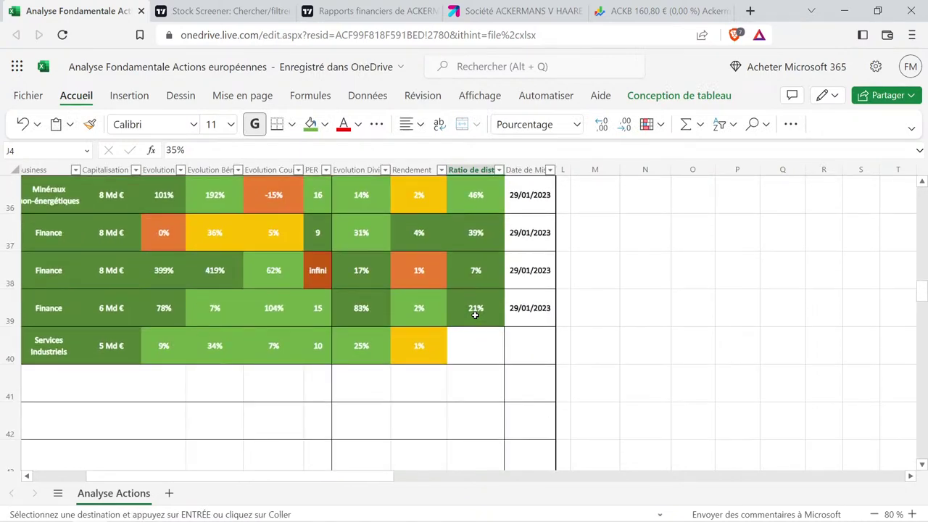
pyautogui.click(480, 336)
pyautogui.write('35%')
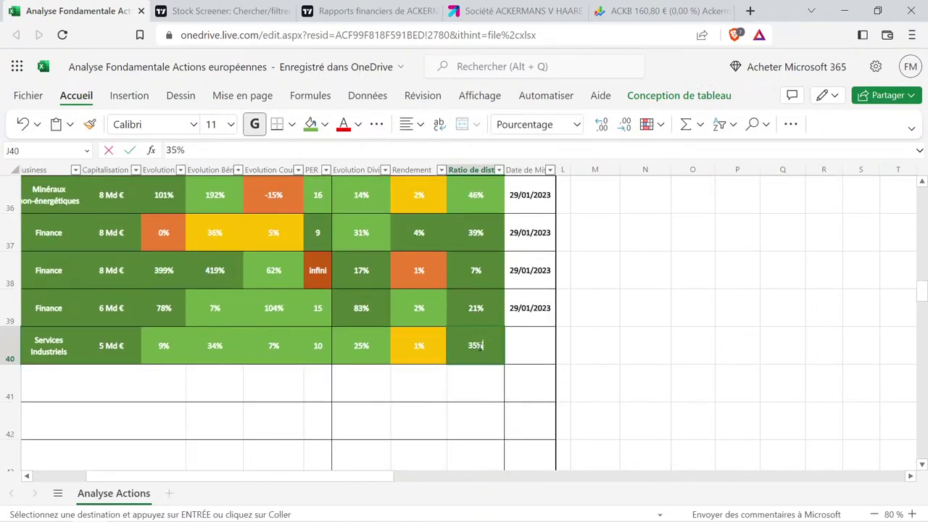
pyautogui.doubleClick(480, 346)
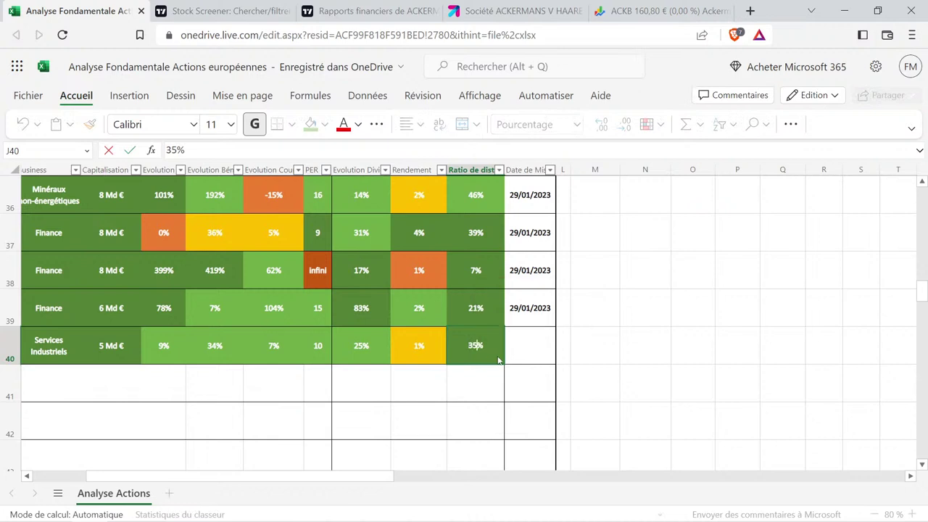
pyautogui.press('BackSpace')
pyautogui.press('BackSpace')
pyautogui.write('18')
pyautogui.press('Return')
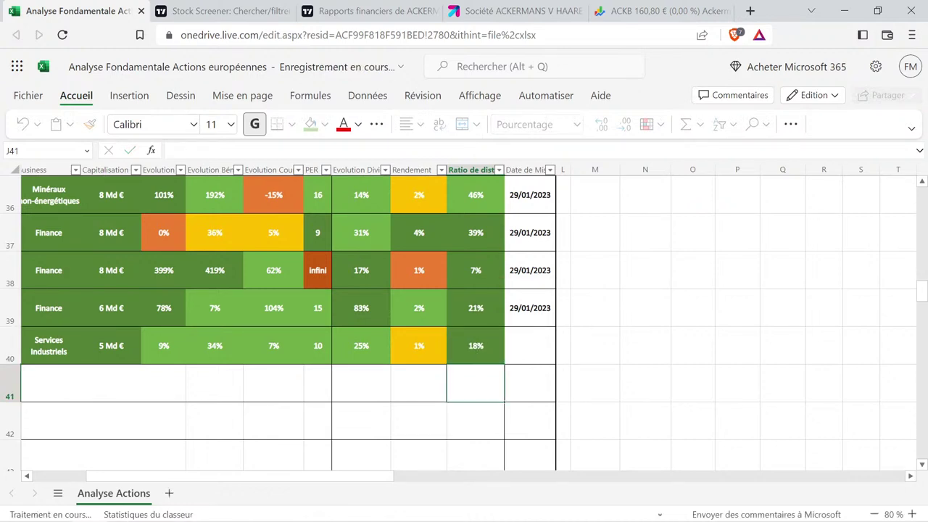
# Copy the update date 29/01/2023 from the WAREHOUSES DE PAUW row into the ACKERMANS V.HAAREN row.
pyautogui.press('Up')
pyautogui.press('Up')
pyautogui.press('Right')
pyautogui.hotkey('ctrl', 'c')
pyautogui.press('Down')
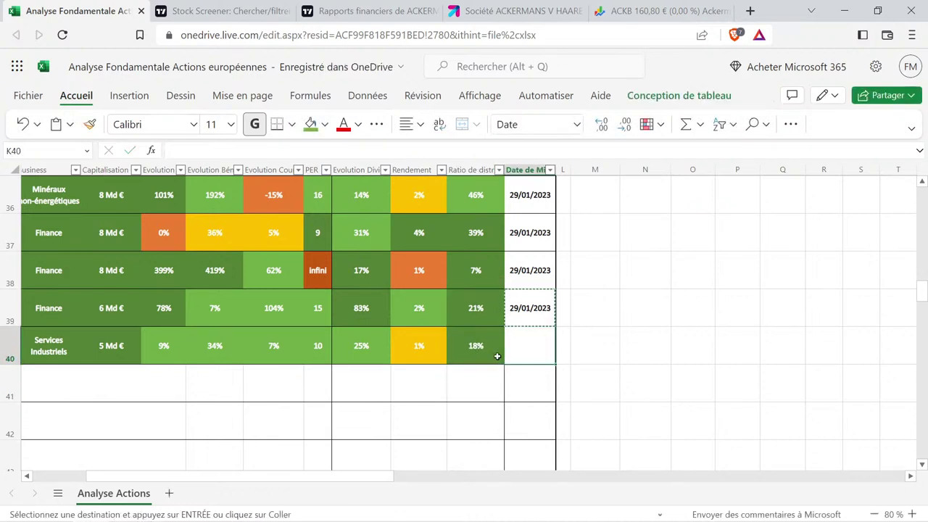
pyautogui.hotkey('ctrl', 'v')
pyautogui.click(497, 356)
# Review the completed ACKERMANS V.HAAREN row, from the business and growth figures to the dividend figures and update date.
pyautogui.press('Home')
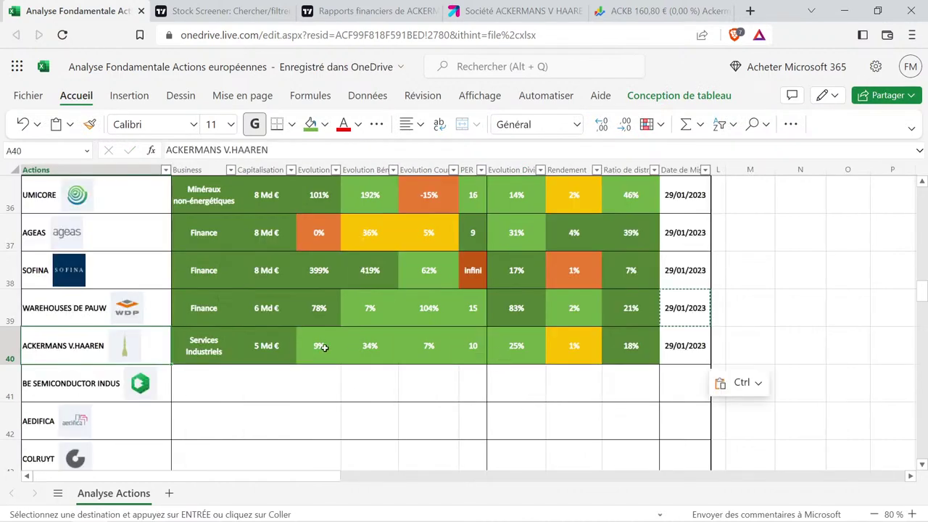
pyautogui.moveTo(219, 351); pyautogui.dragTo(478, 345)
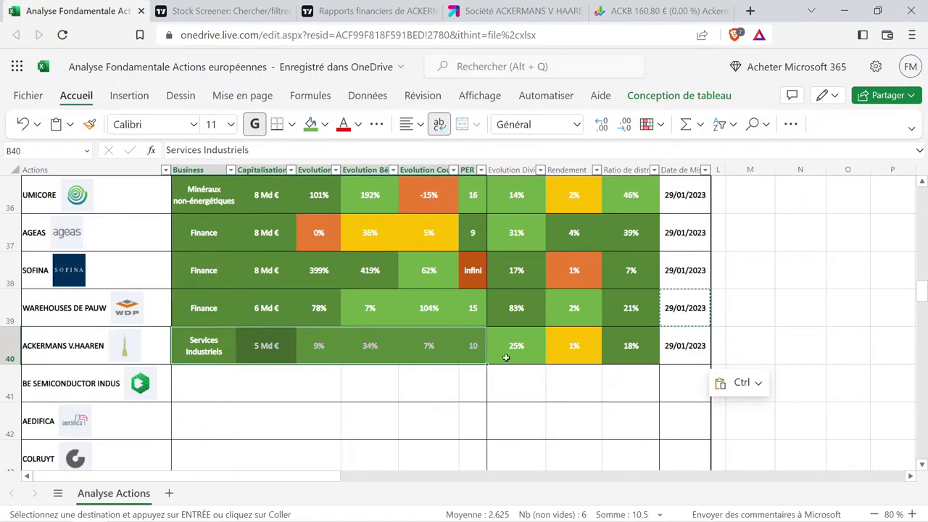
pyautogui.moveTo(505, 355); pyautogui.dragTo(622, 350)
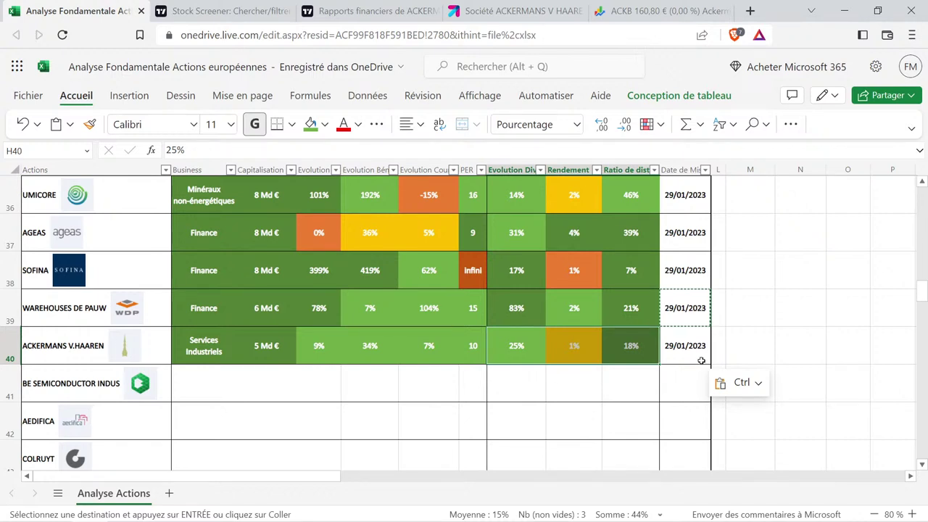
pyautogui.moveTo(733, 350); pyautogui.dragTo(176, 368)
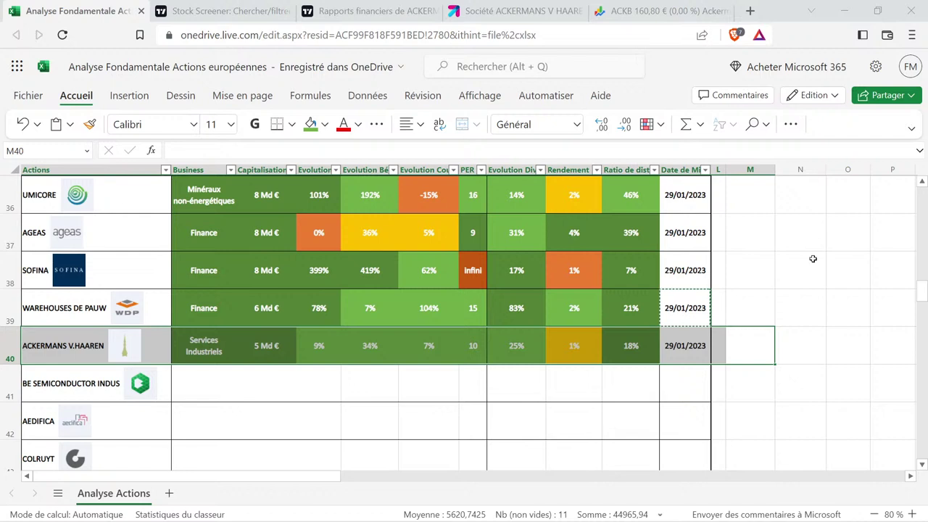
pyautogui.click(313, 407)
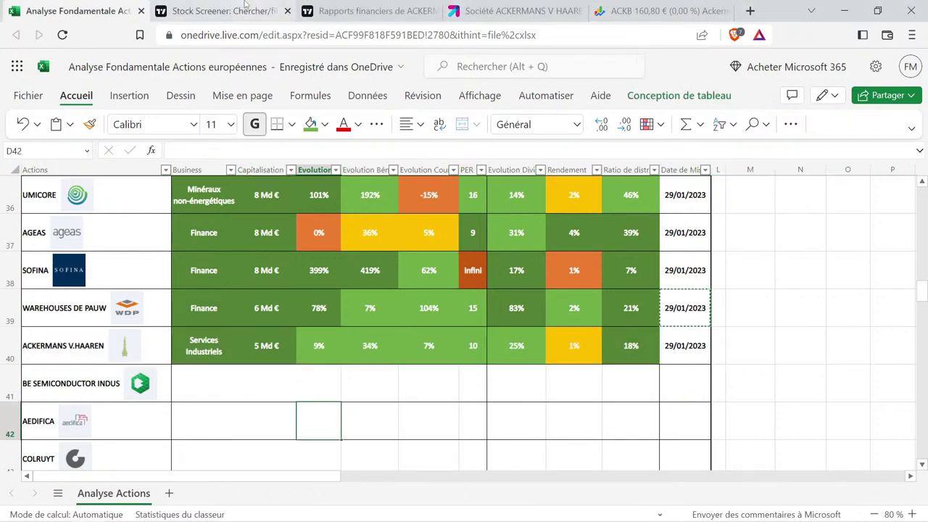
# Switch to TradingView, search for besi and open the overview of BE SEMICONDUCTOR INDUSTRIES N.V.
pyautogui.click(351, 8)
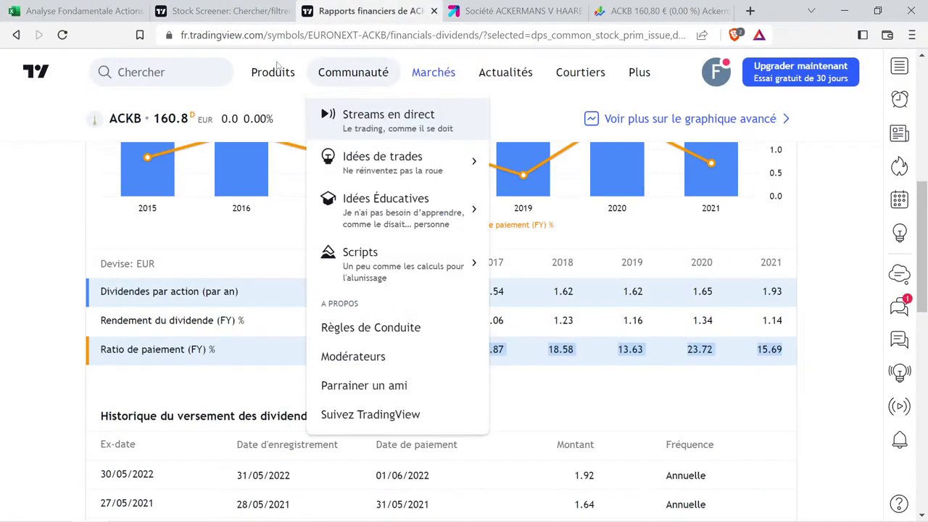
pyautogui.click(140, 73)
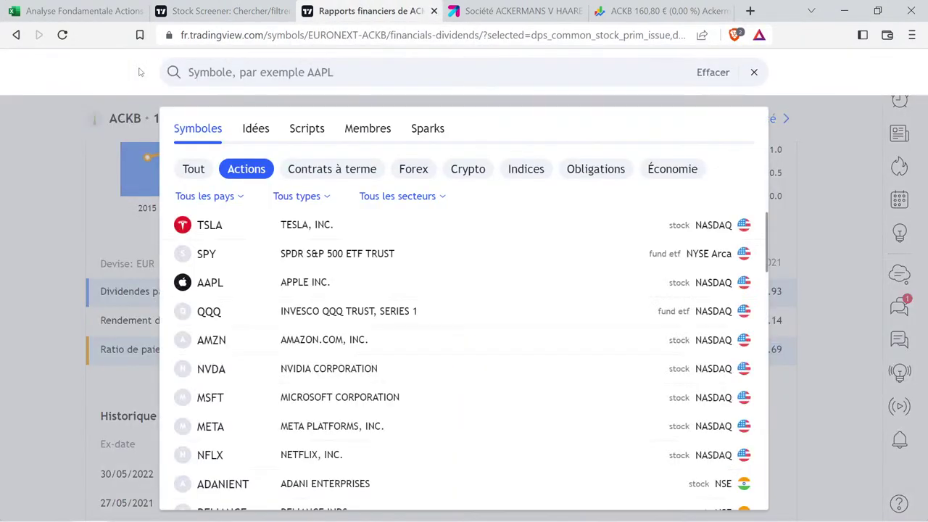
pyautogui.write('besi')
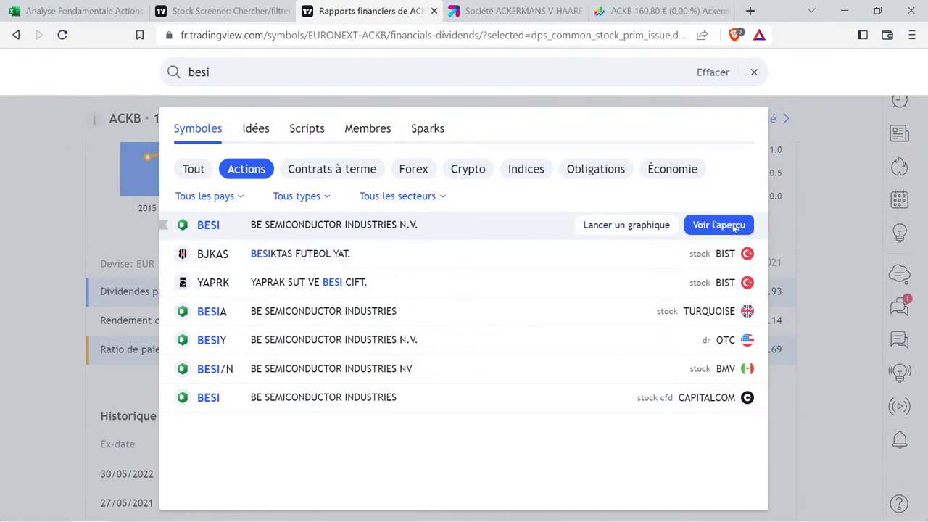
pyautogui.click(734, 226)
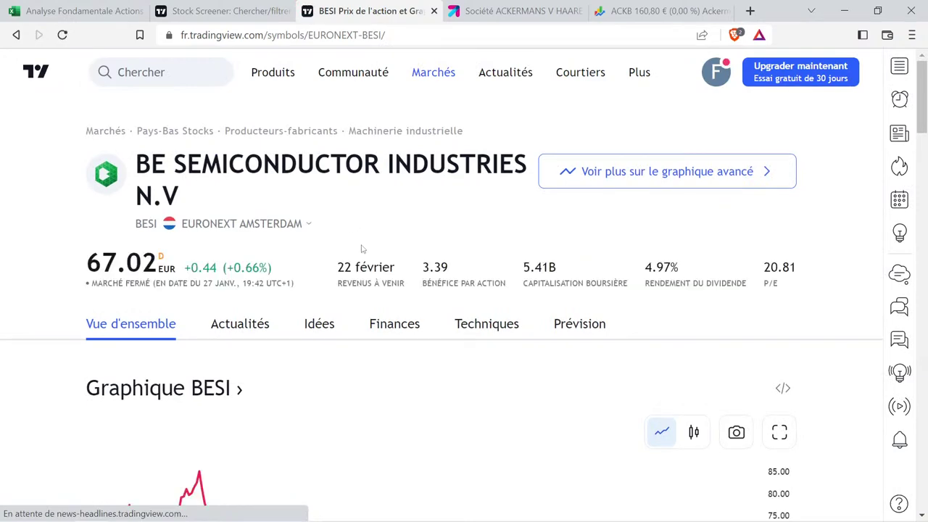
pyautogui.scroll(-2, 362, 249)
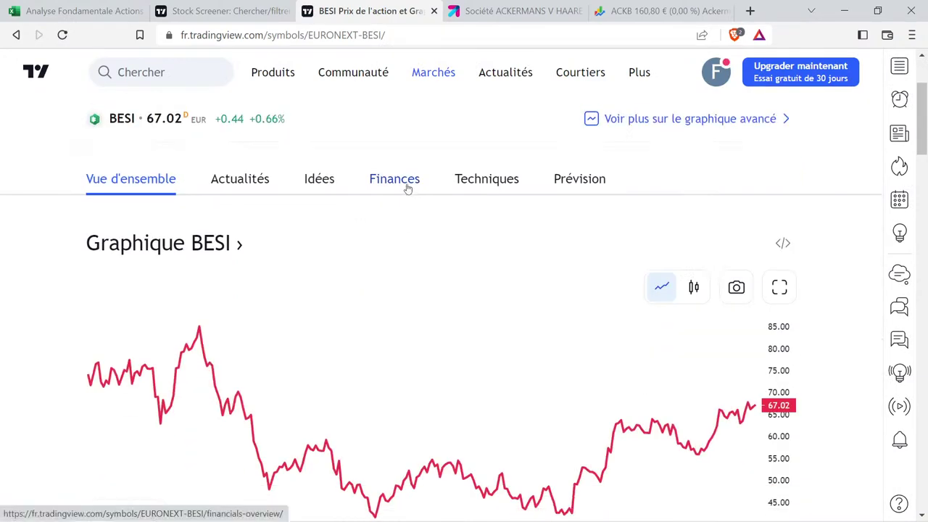
pyautogui.scroll(2, 407, 188)
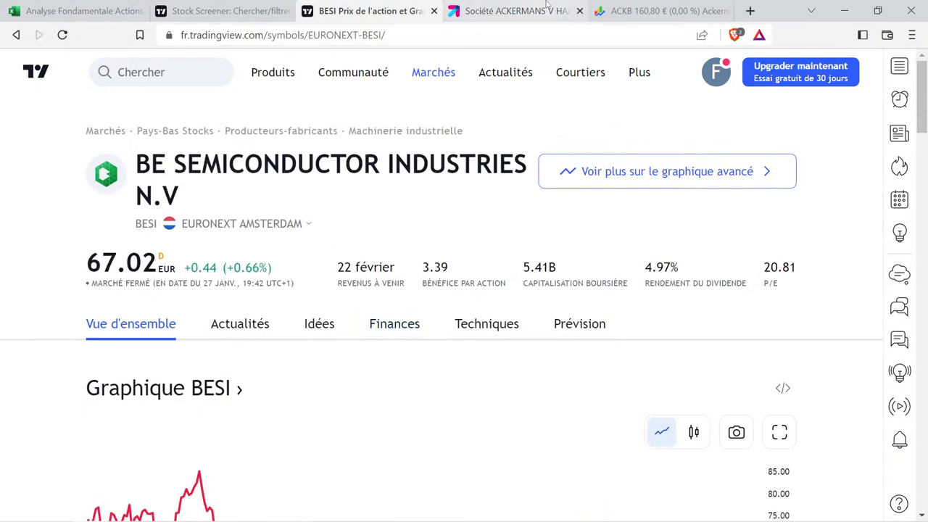
# Switch to Boursorama, search for besi, open the Euronext Amsterdam quote and check the share's PEA eligibility.
pyautogui.click(516, 11)
pyautogui.click(786, 78)
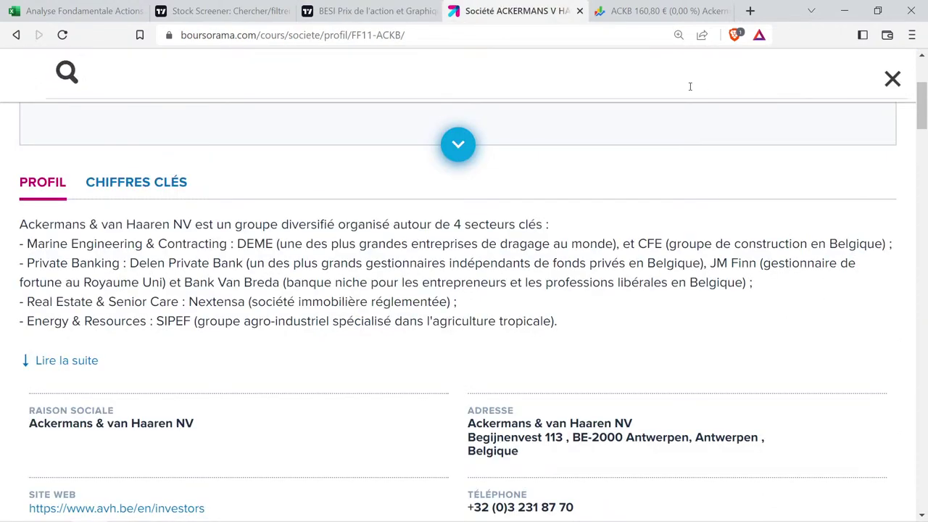
pyautogui.write('besi')
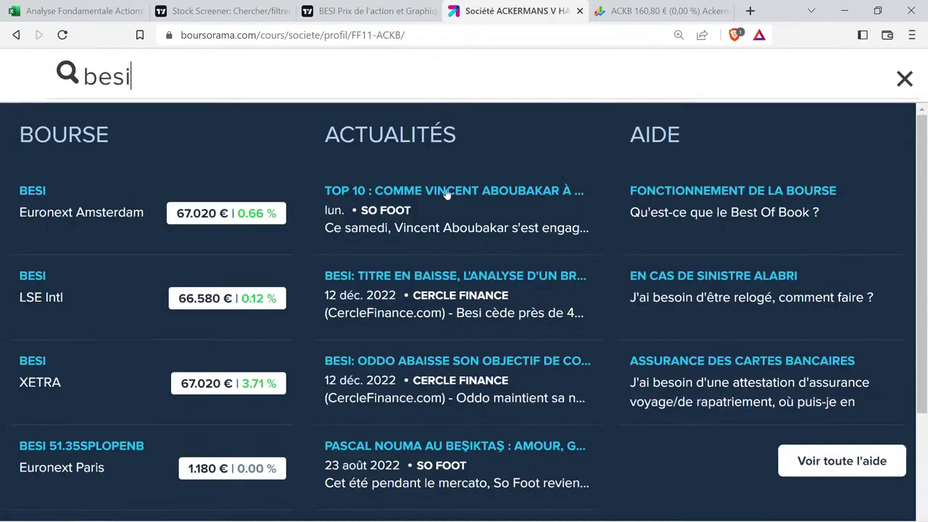
pyautogui.click(105, 211)
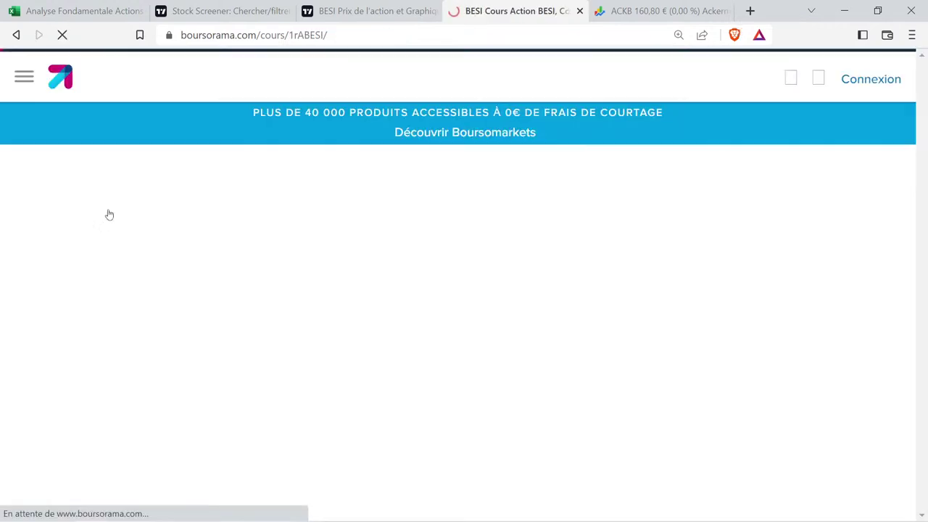
pyautogui.scroll(-3, 370, 299)
pyautogui.scroll(2, 388, 296)
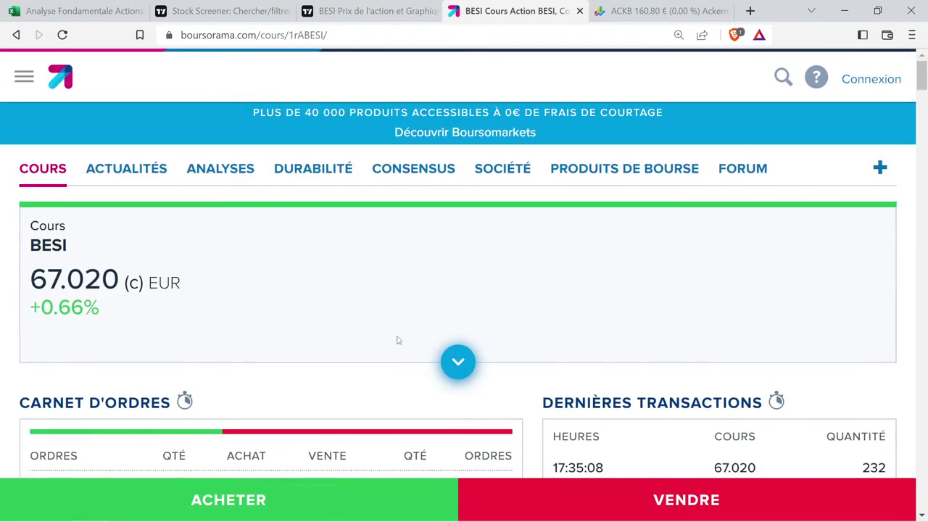
pyautogui.hotkey('ctrl', '-')
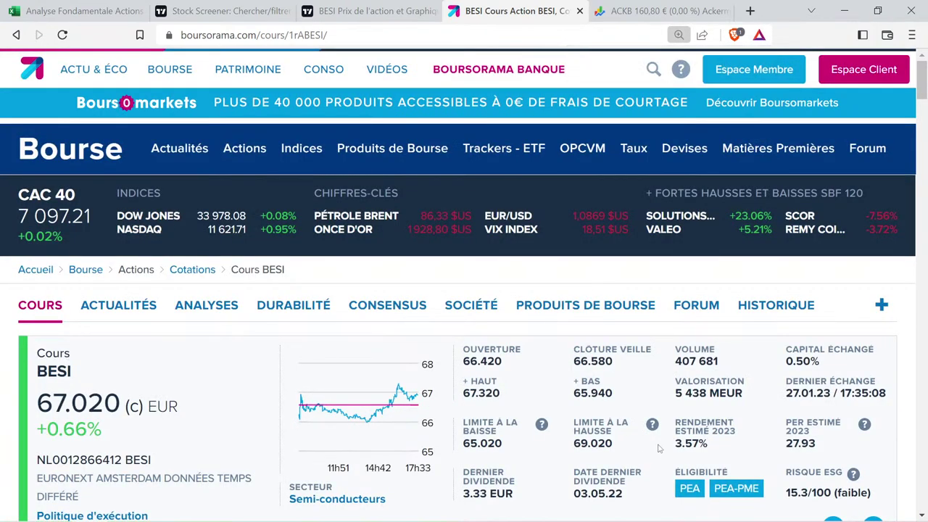
pyautogui.scroll(-1, 658, 449)
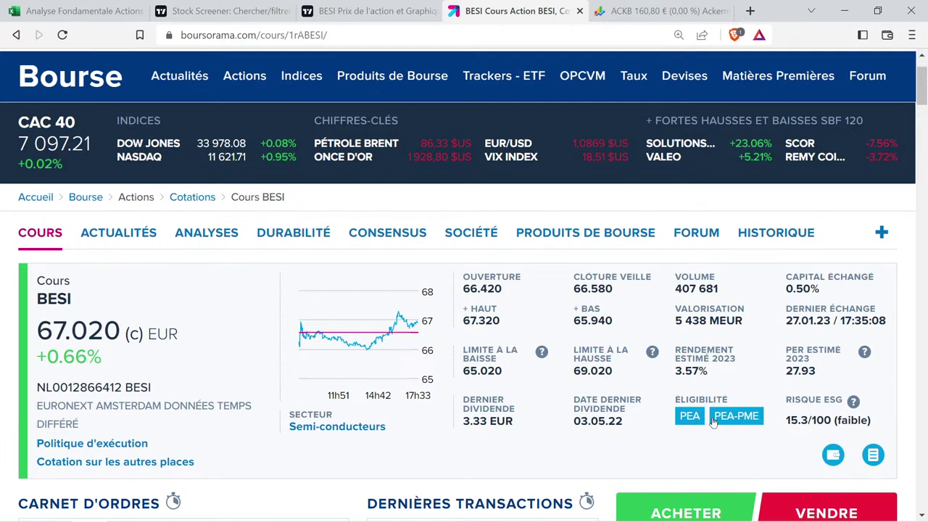
# Open the BESI company profile on Boursorama and read the description of its business and end markets.
pyautogui.click(486, 245)
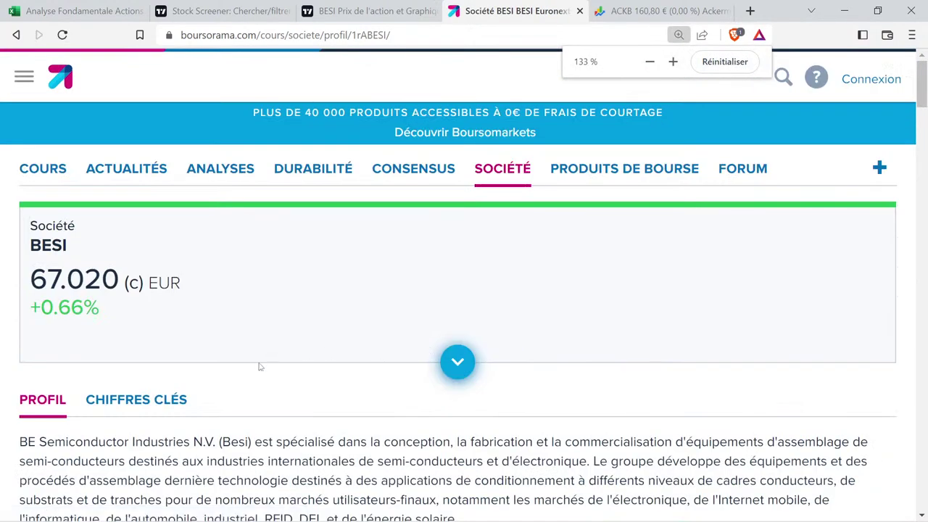
pyautogui.scroll(-1, 167, 435)
pyautogui.click(66, 505)
pyautogui.scroll(-2, 168, 375)
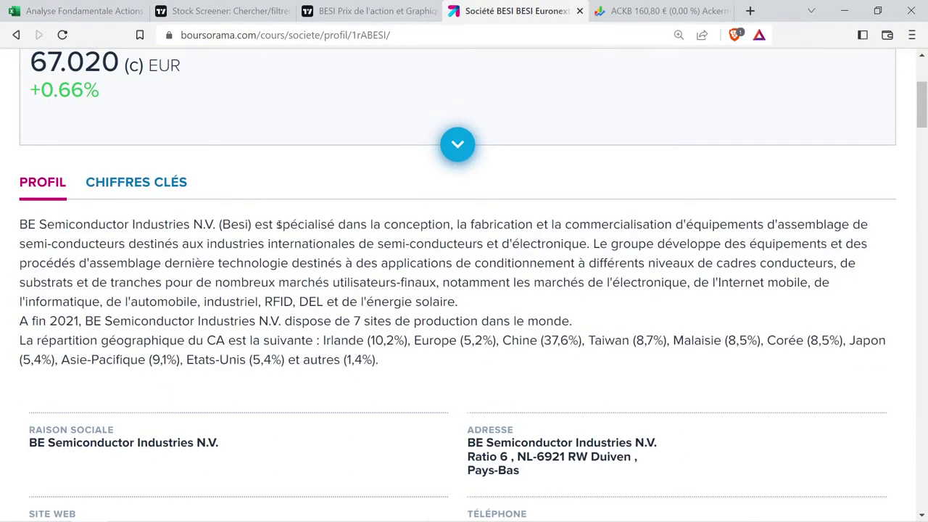
pyautogui.moveTo(276, 224); pyautogui.dragTo(455, 304)
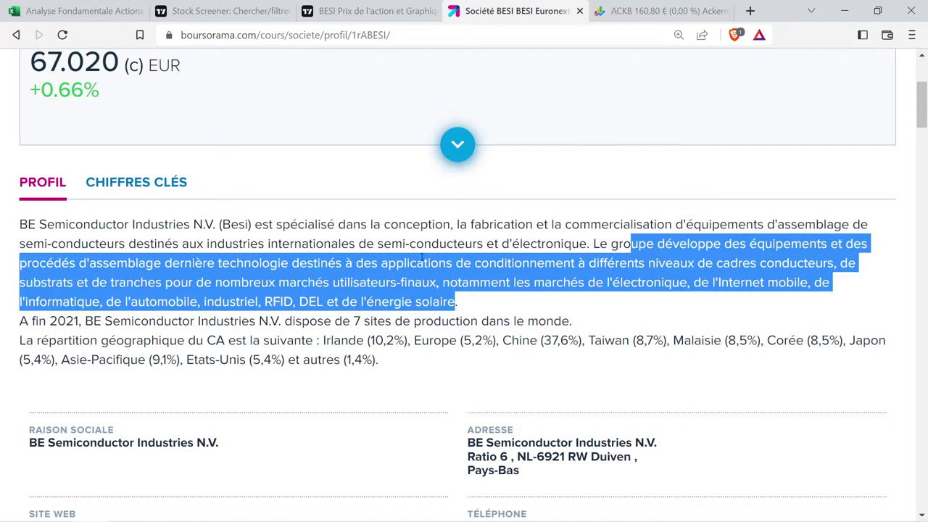
pyautogui.click(489, 310)
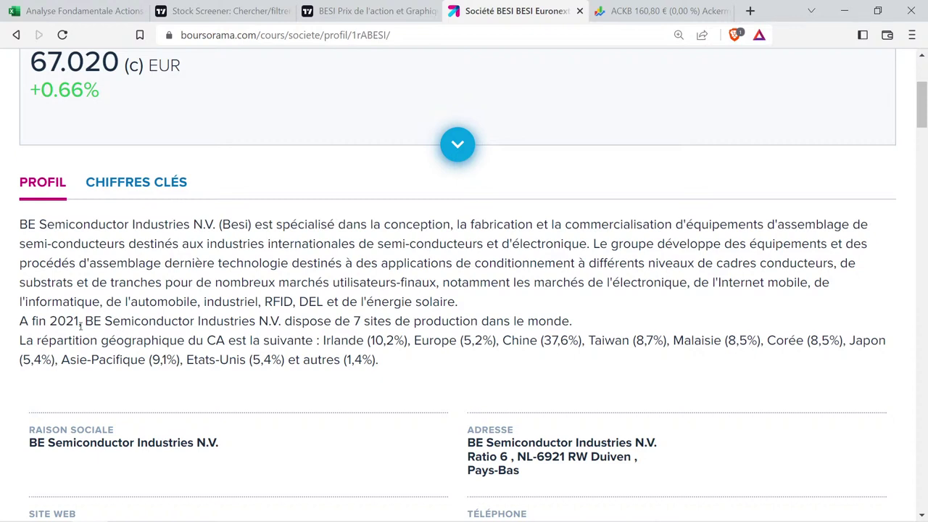
# Examine BESI's production sites, geographic revenue breakdown, head office country and end-user markets in the company profile.
pyautogui.moveTo(85, 323); pyautogui.dragTo(570, 322)
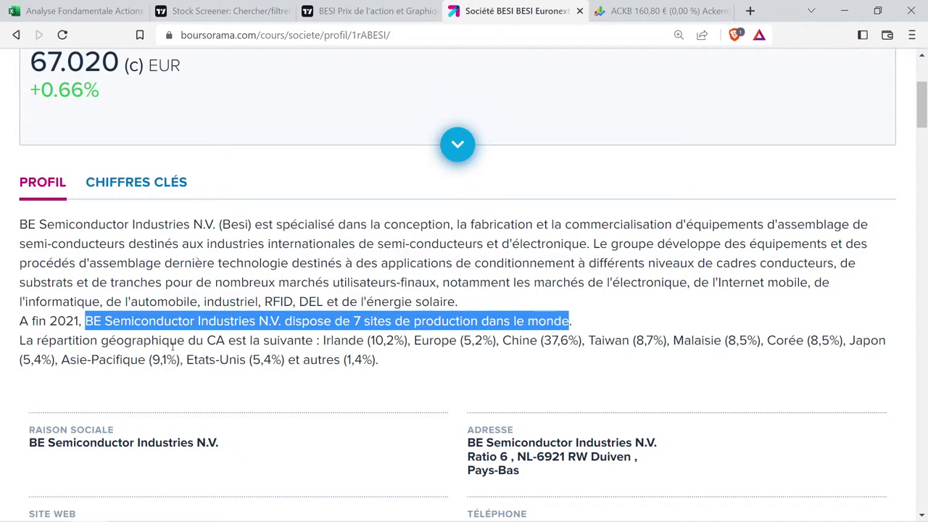
pyautogui.moveTo(312, 340); pyautogui.dragTo(577, 341)
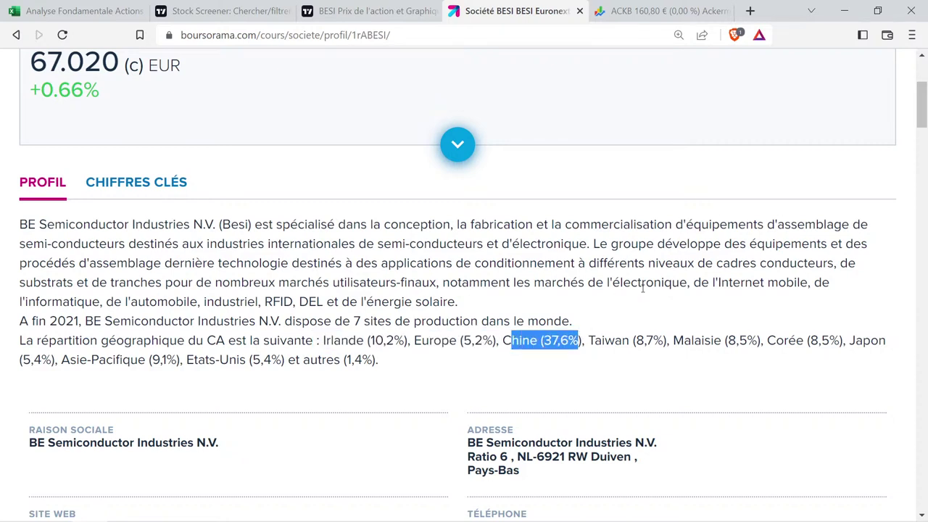
pyautogui.moveTo(604, 340); pyautogui.dragTo(295, 361)
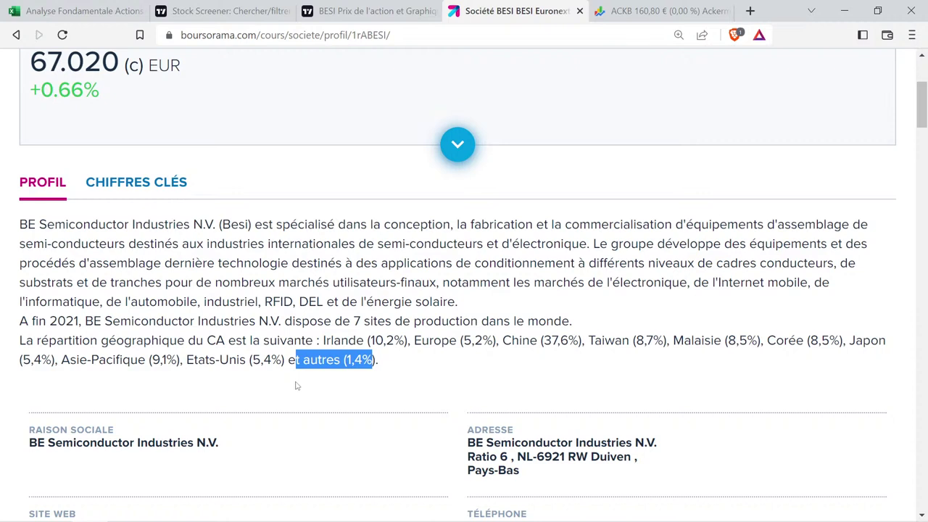
pyautogui.tripleClick(526, 472)
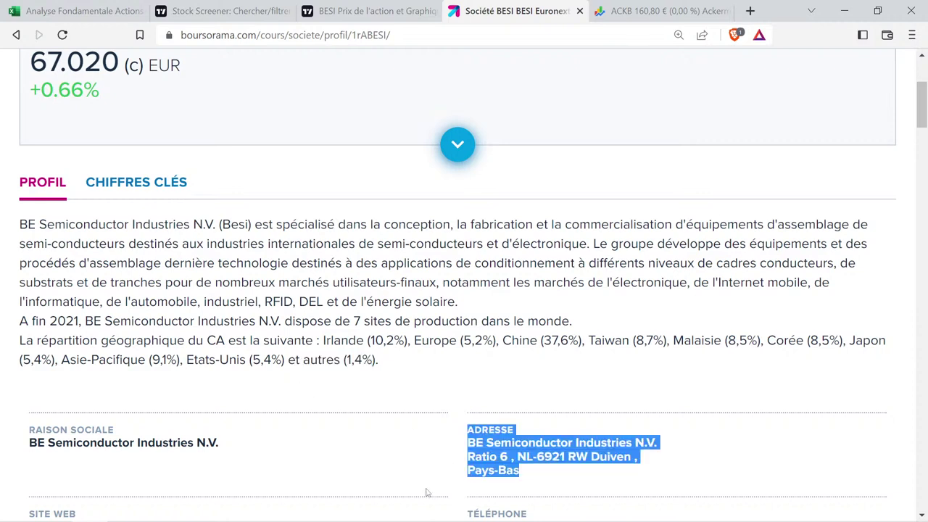
pyautogui.click(428, 357)
pyautogui.moveTo(419, 358); pyautogui.dragTo(169, 339)
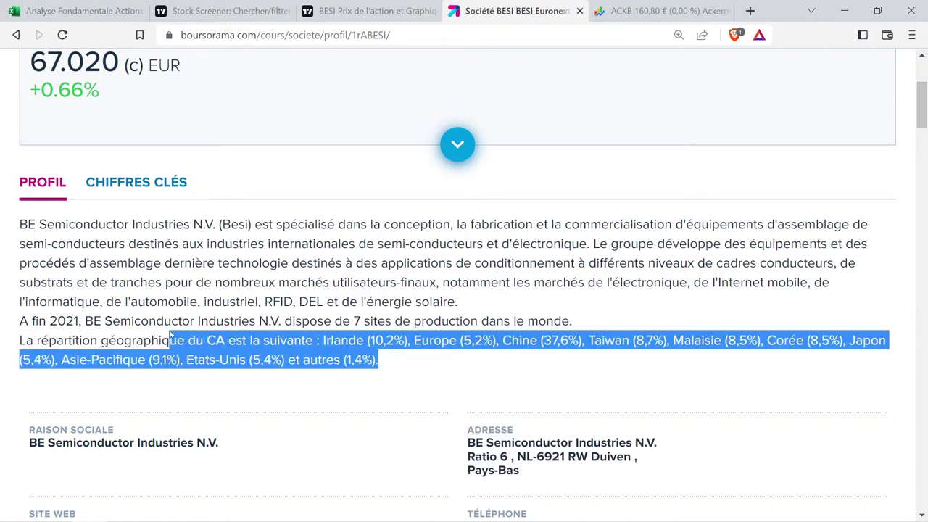
pyautogui.moveTo(592, 320); pyautogui.dragTo(151, 244)
pyautogui.click(316, 283)
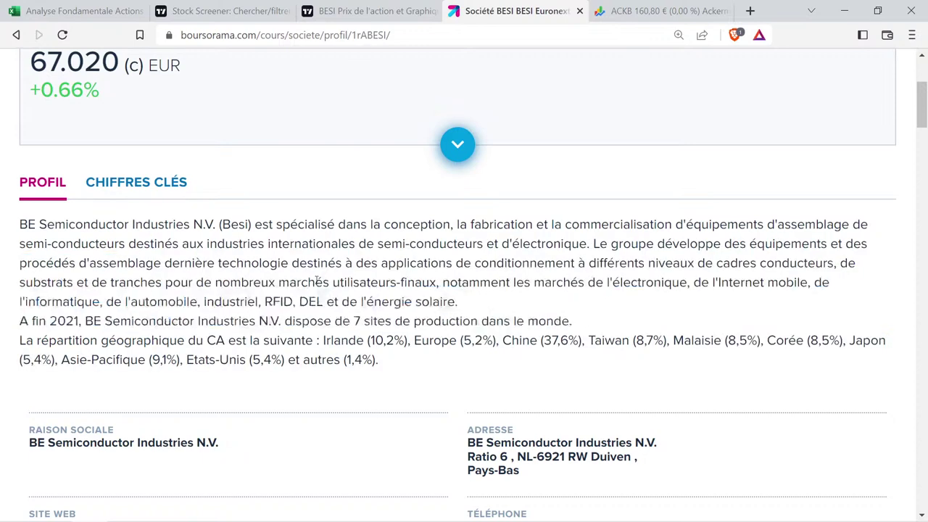
pyautogui.moveTo(281, 282); pyautogui.dragTo(472, 287)
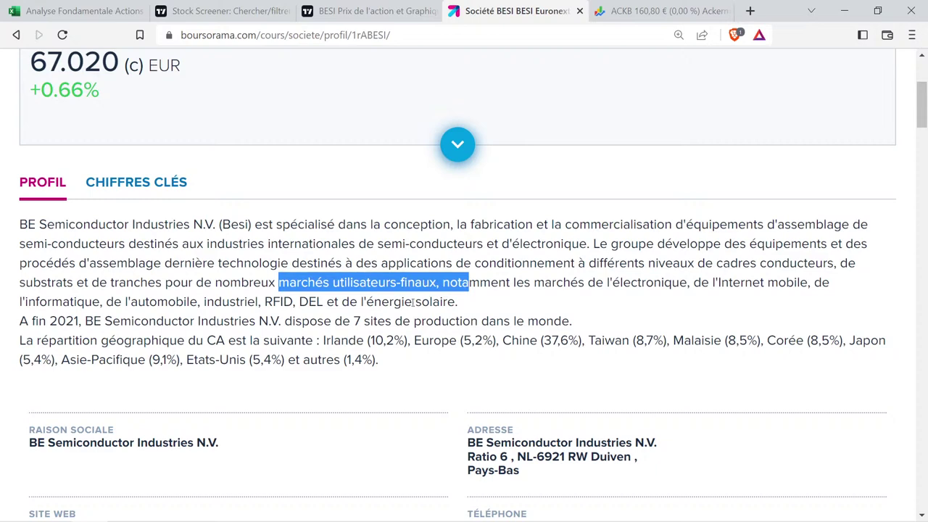
pyautogui.scroll(3, 413, 302)
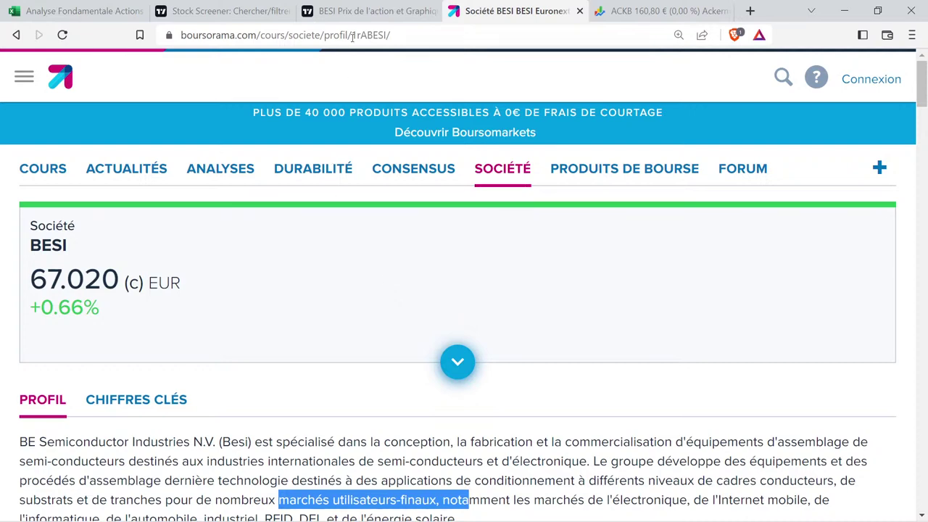
# Check BESI's sector on TradingView, and in the Excel table copy the ACKERMANS V.HAAREN Business cell into the BE SEMICONDUCTOR INDUS row.
pyautogui.click(370, 10)
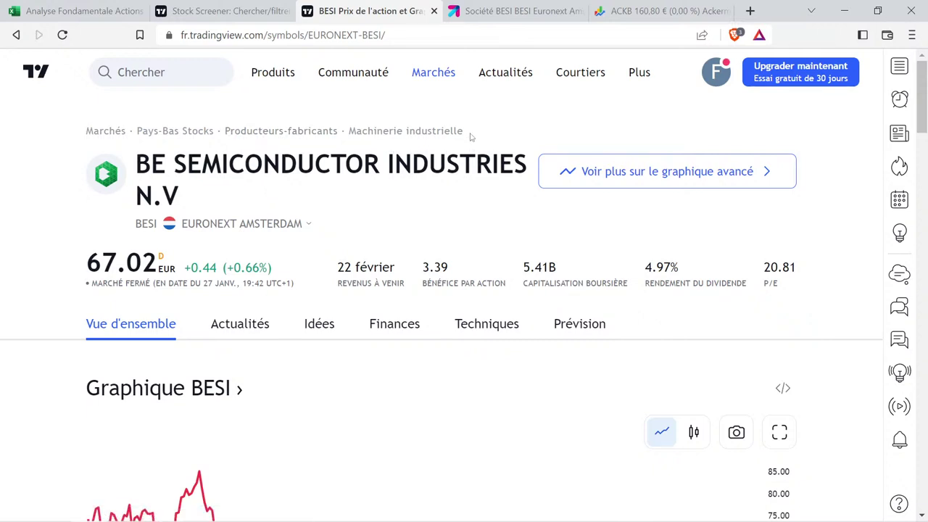
pyautogui.click(76, 11)
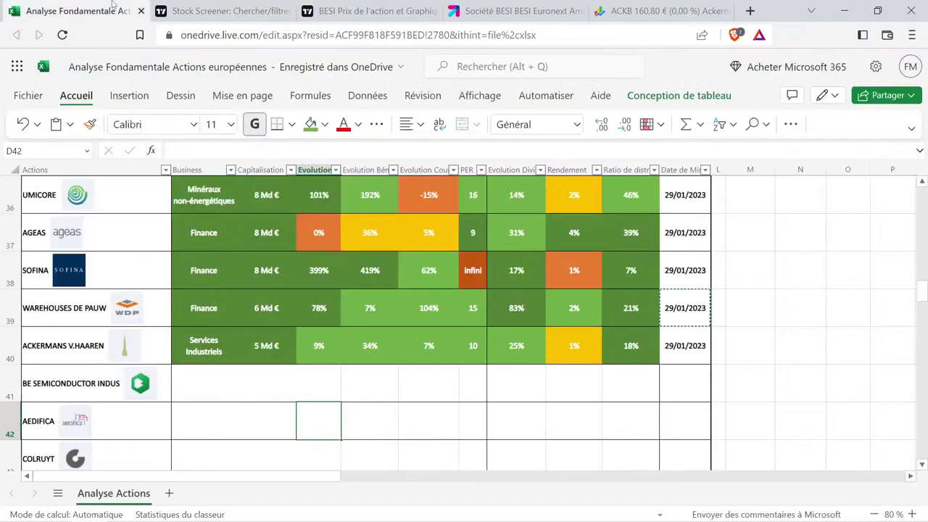
pyautogui.click(220, 335)
pyautogui.hotkey('ctrl', 'c')
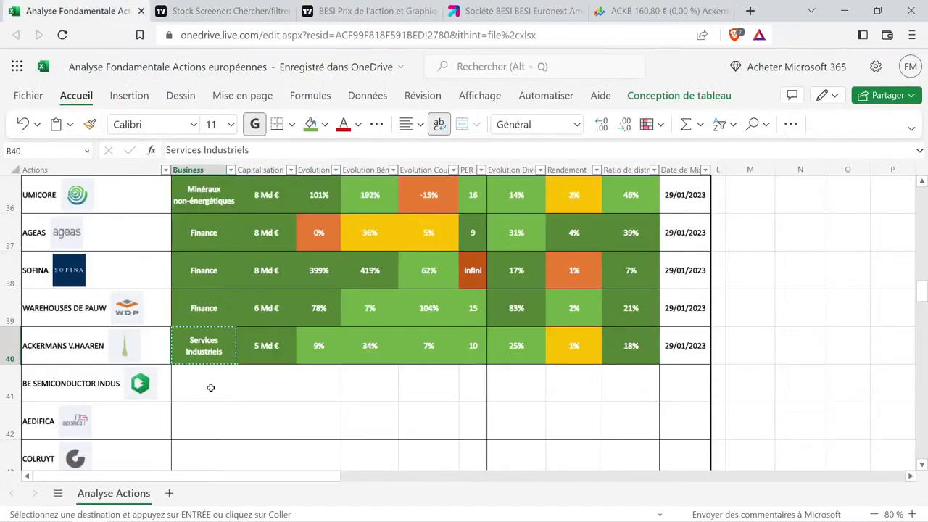
pyautogui.click(210, 388)
pyautogui.hotkey('ctrl', 'v')
# Replace BE SEMICONDUCTOR INDUS's Business text with the sector copied from its TradingView page, keeping only Producteurs-fabricants.
pyautogui.click(369, 11)
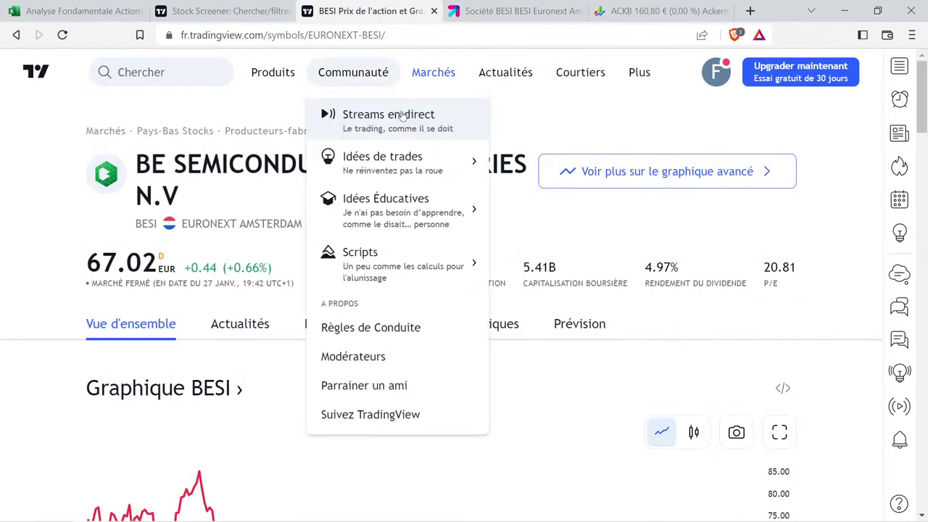
pyautogui.moveTo(465, 150); pyautogui.dragTo(225, 131)
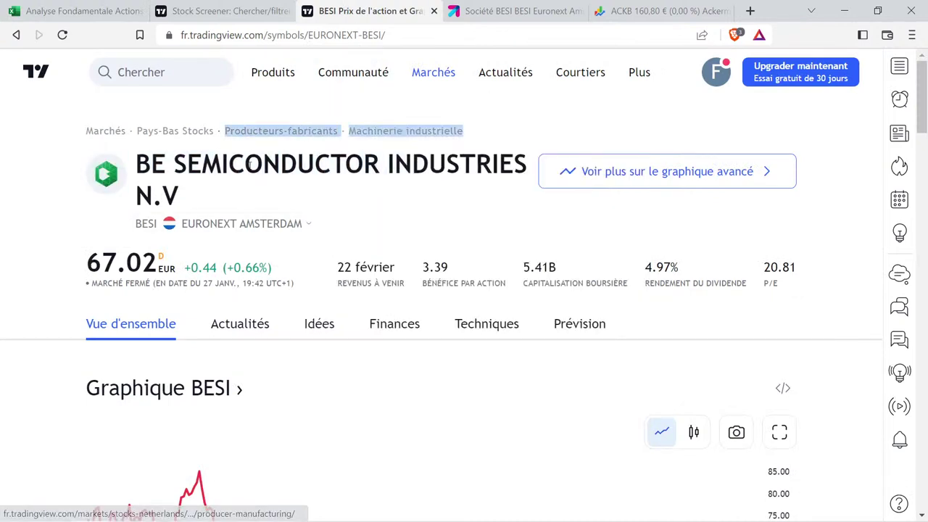
pyautogui.hotkey('ctrl', 'pageup')
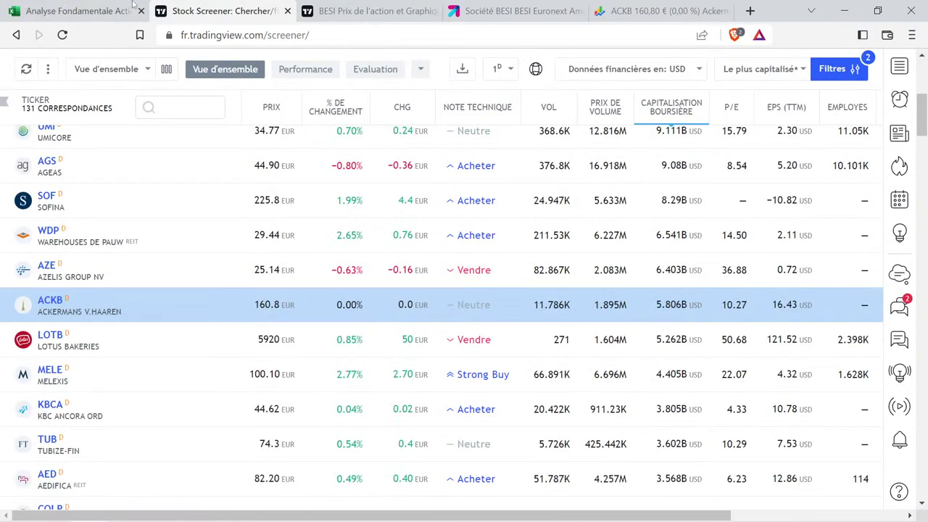
pyautogui.hotkey('ctrl', 'pageup')
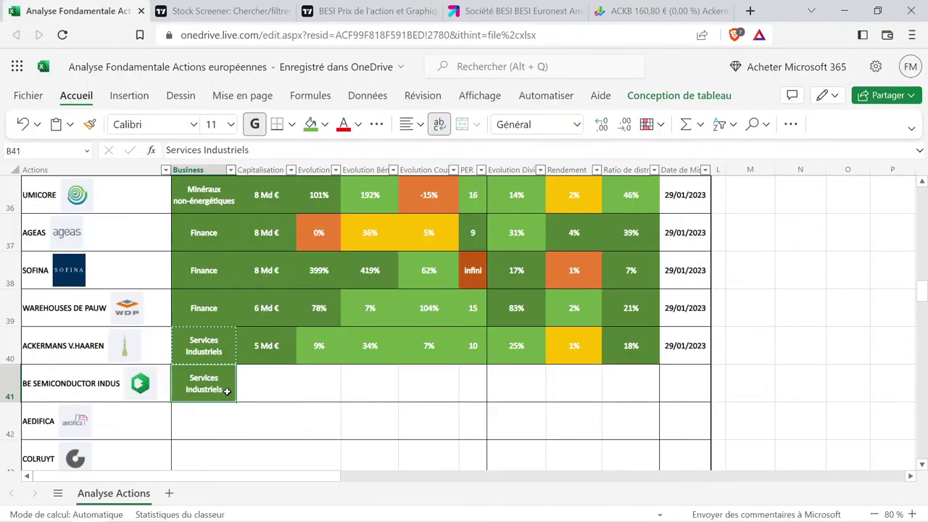
pyautogui.doubleClick(224, 390)
pyautogui.moveTo(223, 390); pyautogui.dragTo(163, 383)
pyautogui.hotkey('ctrl', 'v')
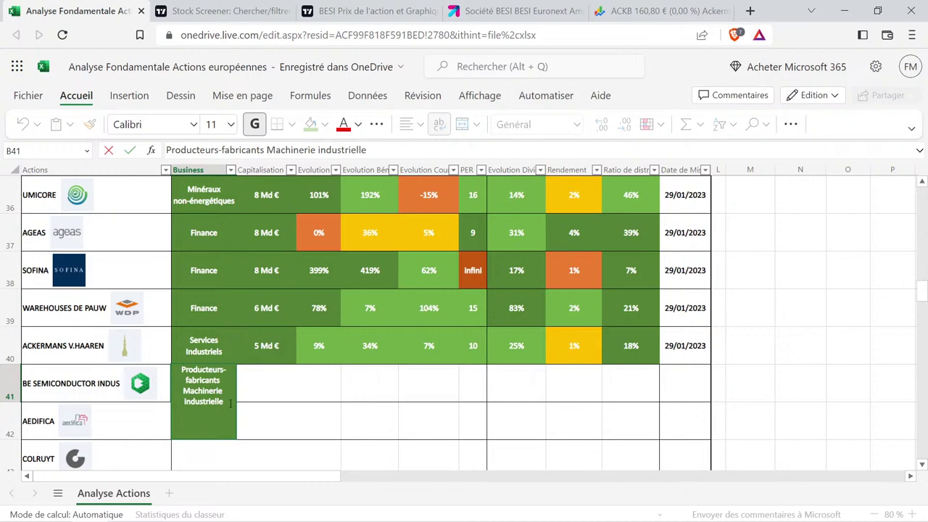
pyautogui.moveTo(227, 403); pyautogui.dragTo(182, 391)
pyautogui.press('BackSpace')
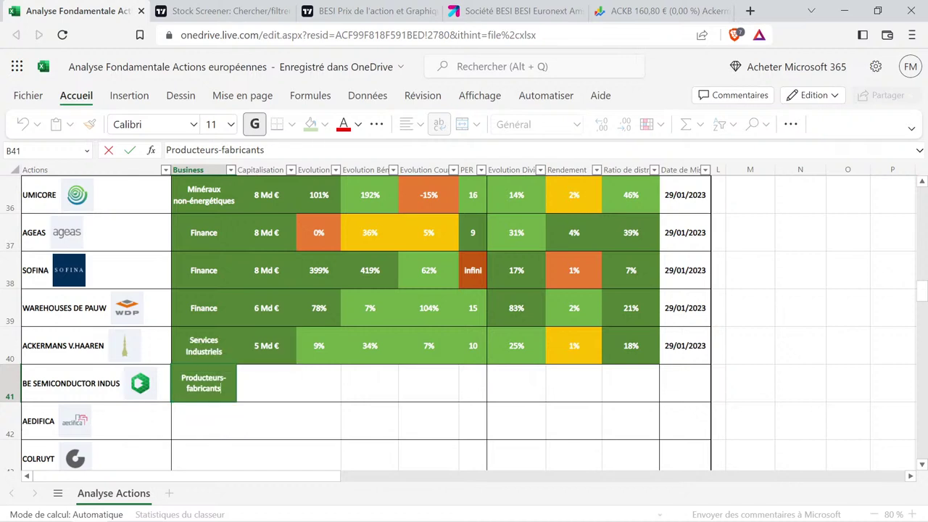
pyautogui.press('Return')
# Look up BESI's market capitalisation on TradingView and fill its Capitalisation cell in Excel with 5 Md €, copied from the row above.
pyautogui.click(268, 382)
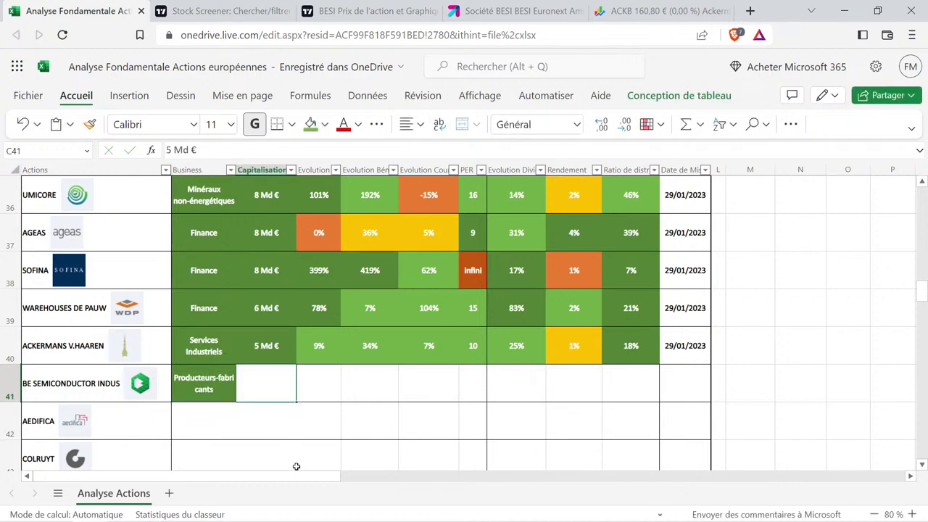
pyautogui.click(389, 10)
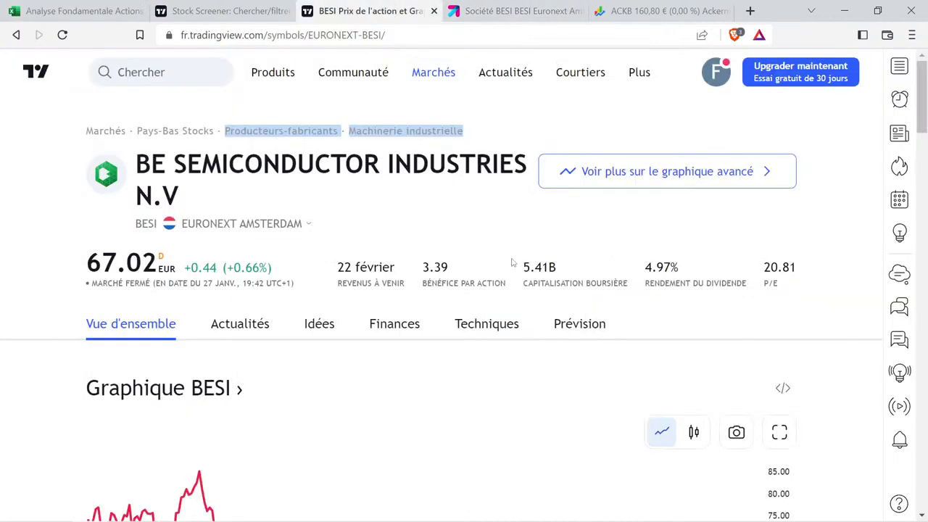
pyautogui.moveTo(514, 264); pyautogui.dragTo(557, 267)
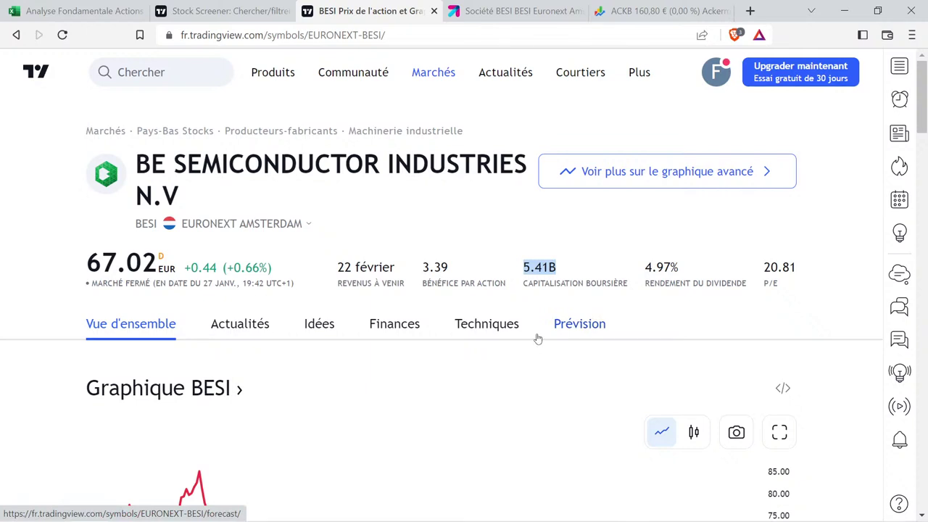
pyautogui.click(69, 6)
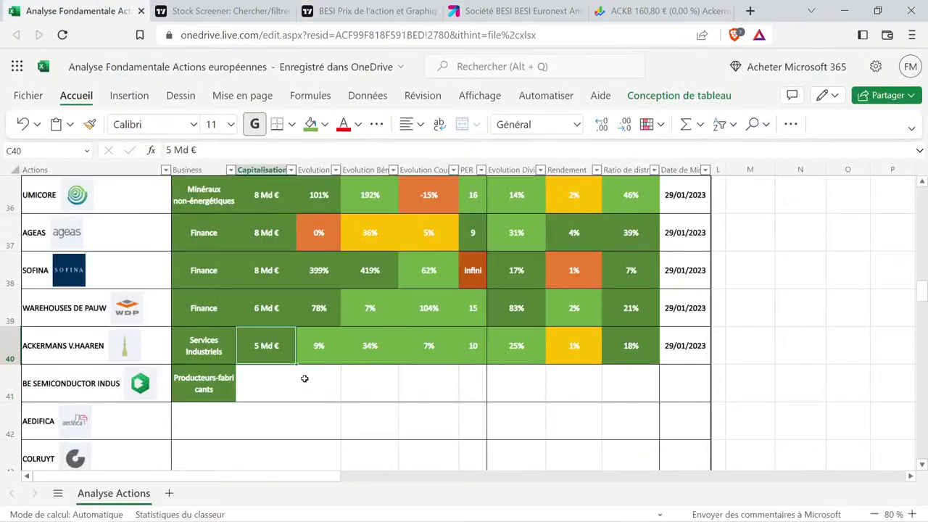
pyautogui.hotkey('ctrl', 'c')
pyautogui.click(284, 385)
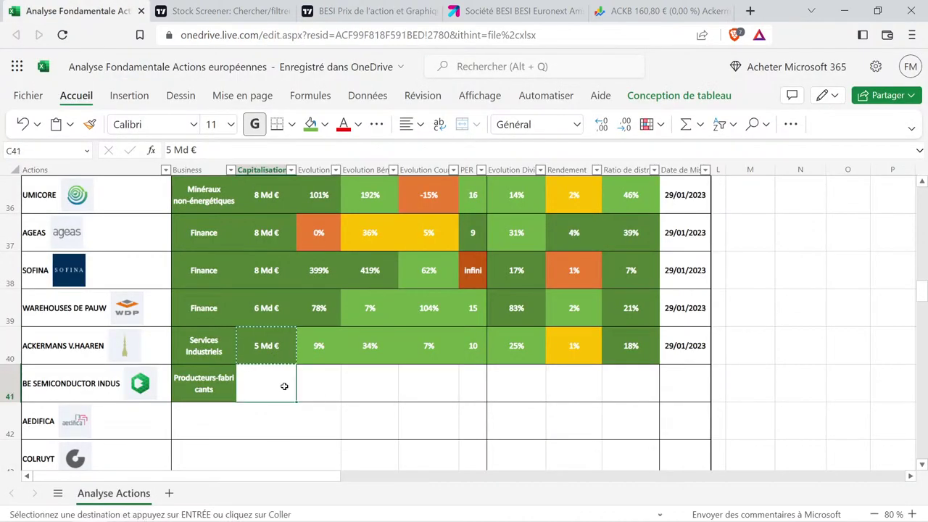
pyautogui.hotkey('ctrl', 'v')
# Switch to TradingView, open BESI's income statement with annual figures and read the revenue values in the chart.
pyautogui.click(325, 394)
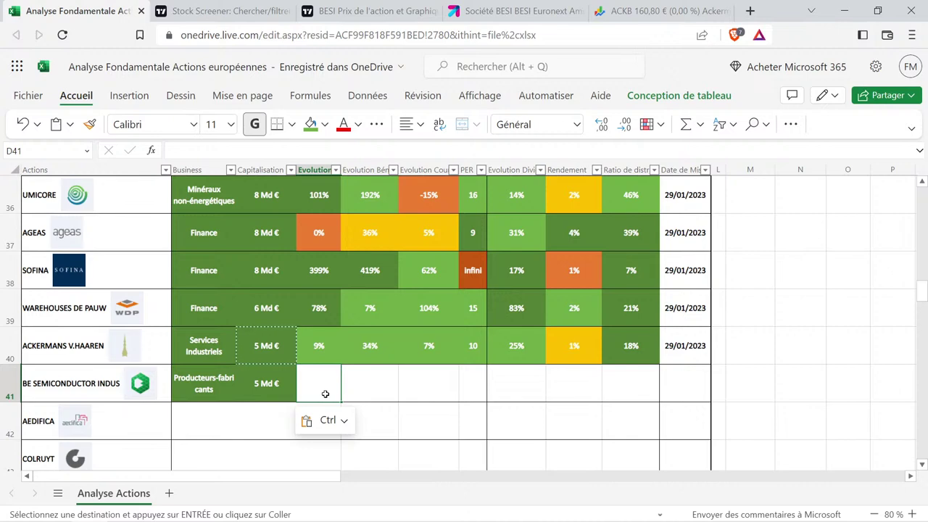
pyautogui.click(369, 11)
pyautogui.moveTo(355, 72)
pyautogui.click(395, 325)
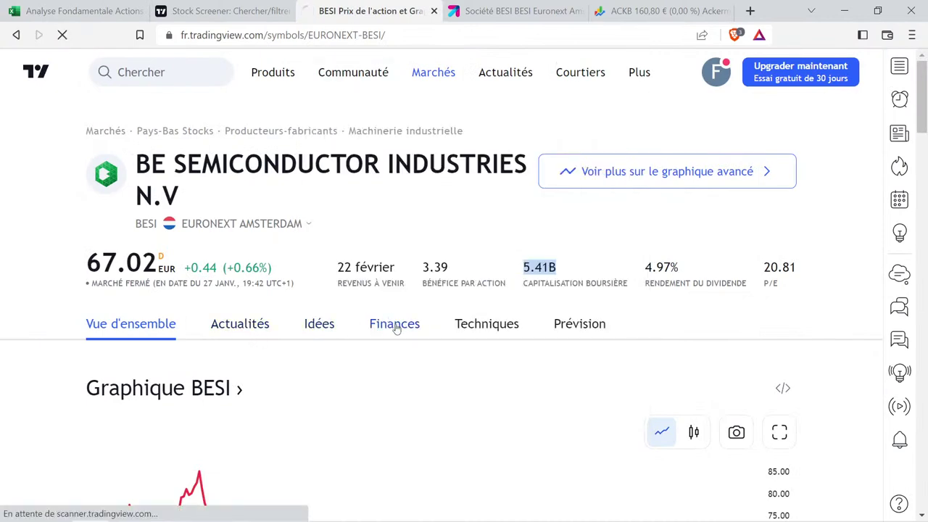
pyautogui.scroll(-2, 395, 326)
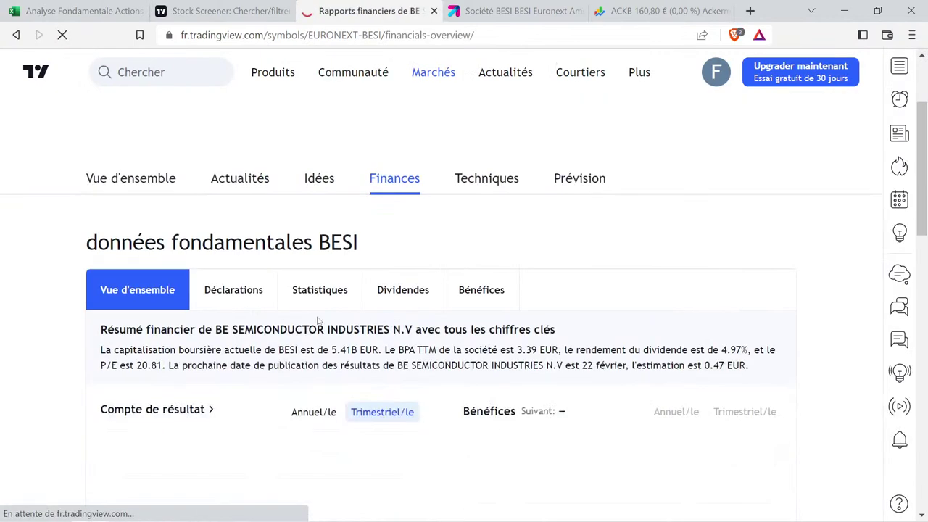
pyautogui.click(252, 290)
pyautogui.scroll(-4, 251, 293)
pyautogui.scroll(2, 618, 319)
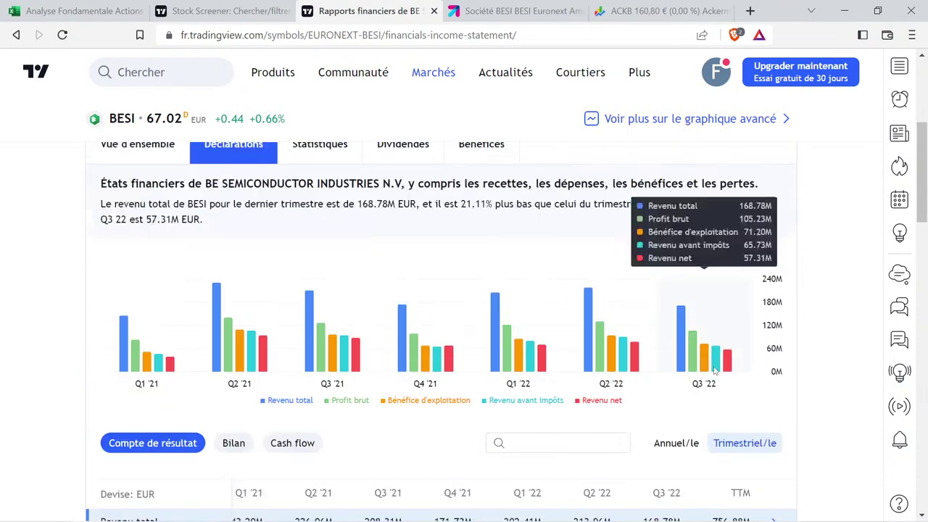
pyautogui.click(686, 449)
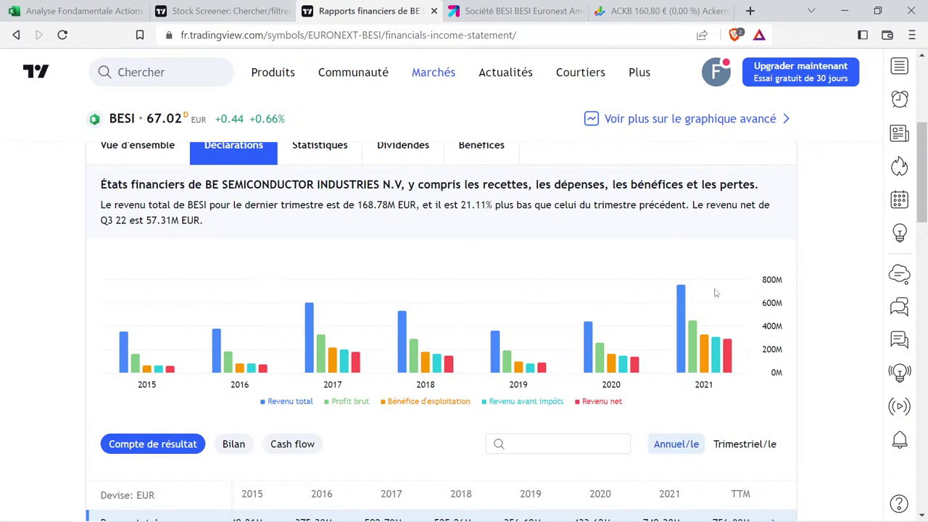
pyautogui.moveTo(679, 312)
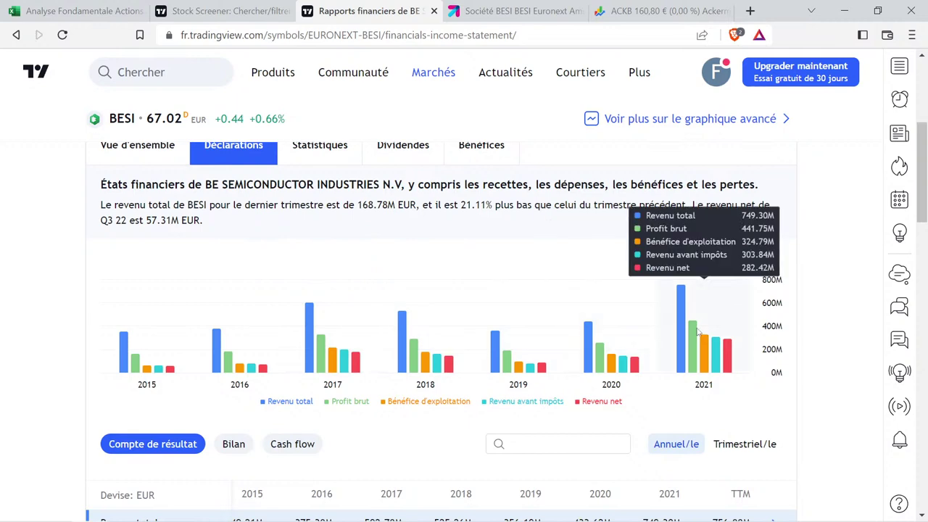
# Switch to the Excel sheet and enter 592,78 as the positive five-year-old reference in the evolution calculator's first row.
pyautogui.click(80, 11)
pyautogui.click(824, 282)
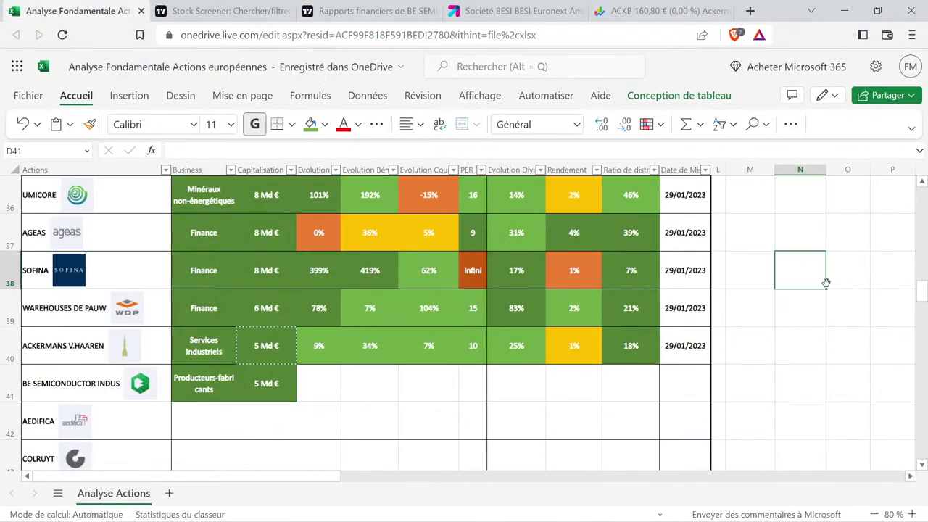
pyautogui.scroll(12, 825, 282)
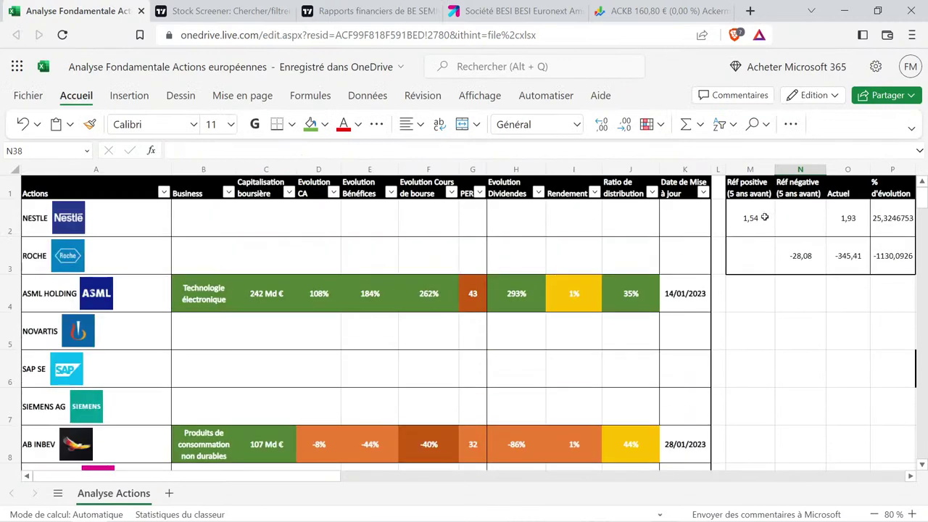
pyautogui.click(764, 217)
pyautogui.write('592,8')
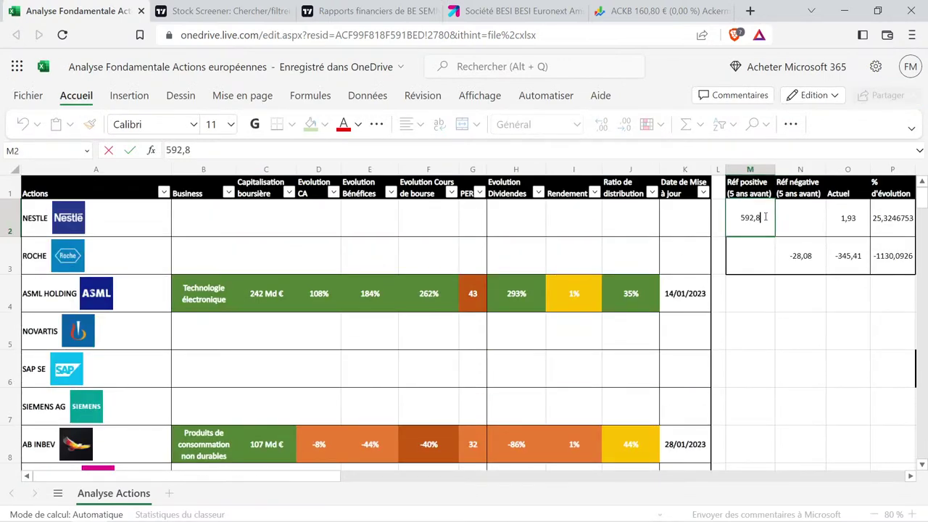
pyautogui.press('Tab')
pyautogui.click(764, 216)
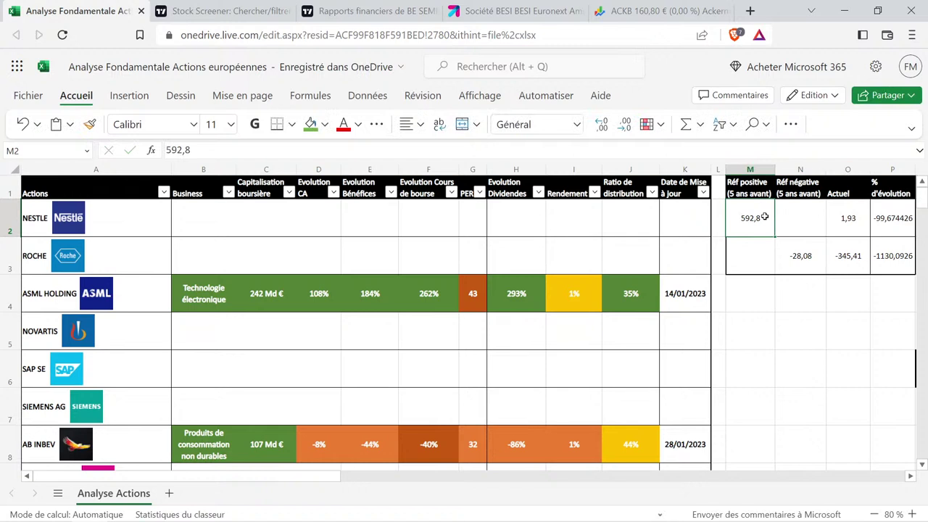
pyautogui.doubleClick(764, 217)
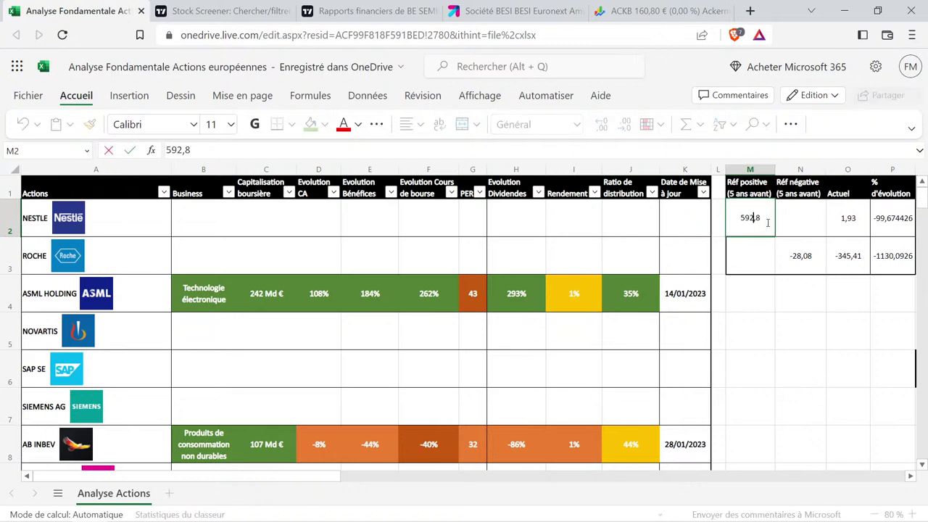
pyautogui.write('7')
pyautogui.press('Return')
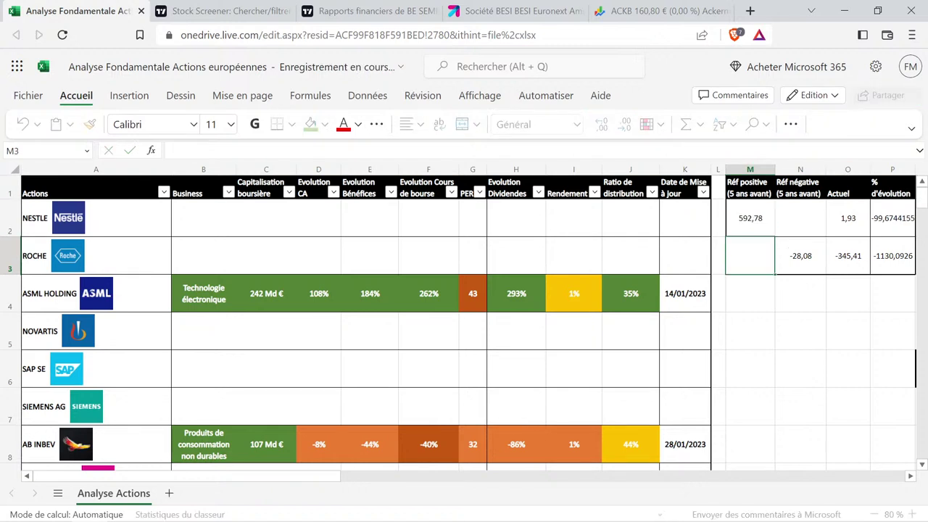
# Enter 749,3 as the current value in the first row of the evolution calculator.
pyautogui.press('Up')
pyautogui.press('Right')
pyautogui.press('Right')
pyautogui.write('749')
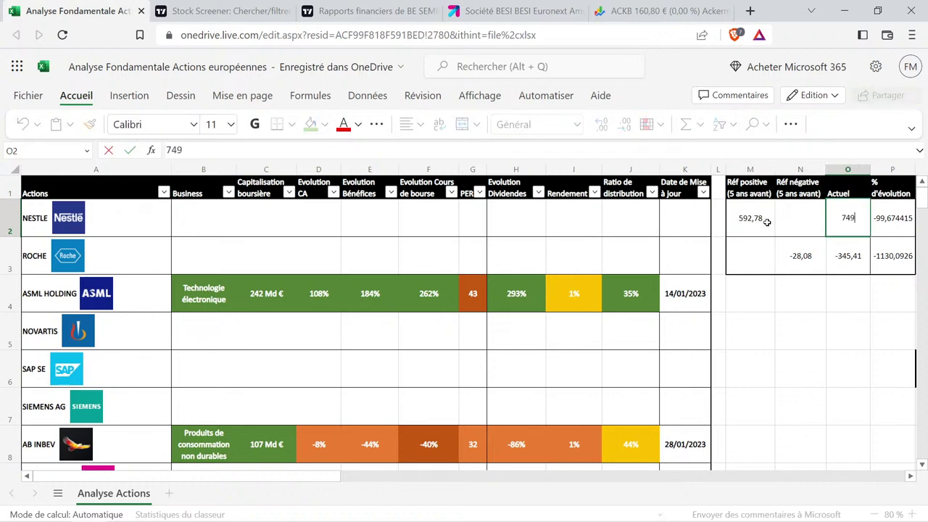
pyautogui.press('Return')
pyautogui.press('Up')
pyautogui.press('Right')
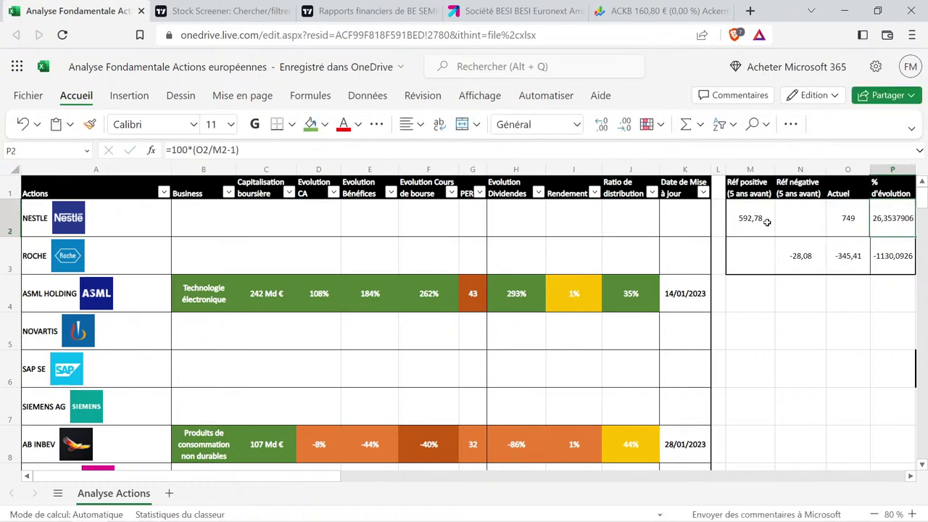
pyautogui.press('Left')
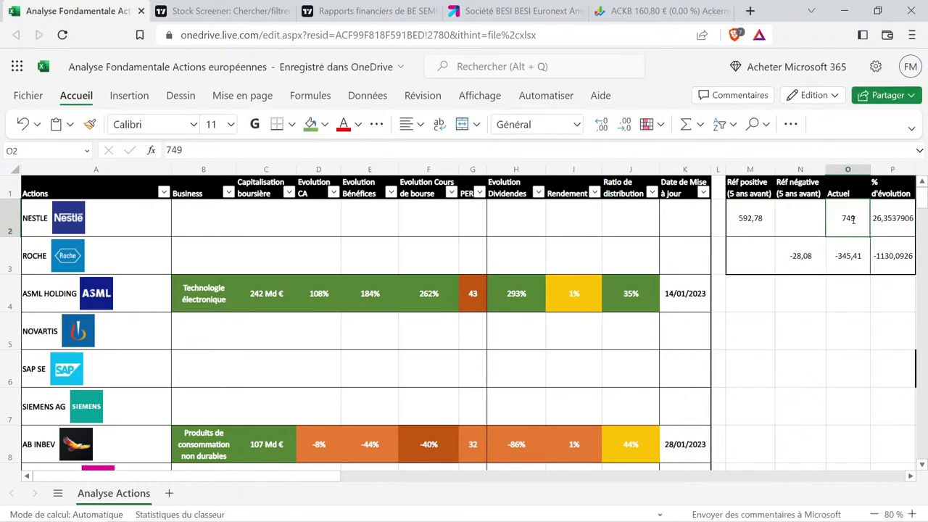
pyautogui.doubleClick(853, 219)
pyautogui.write(',3')
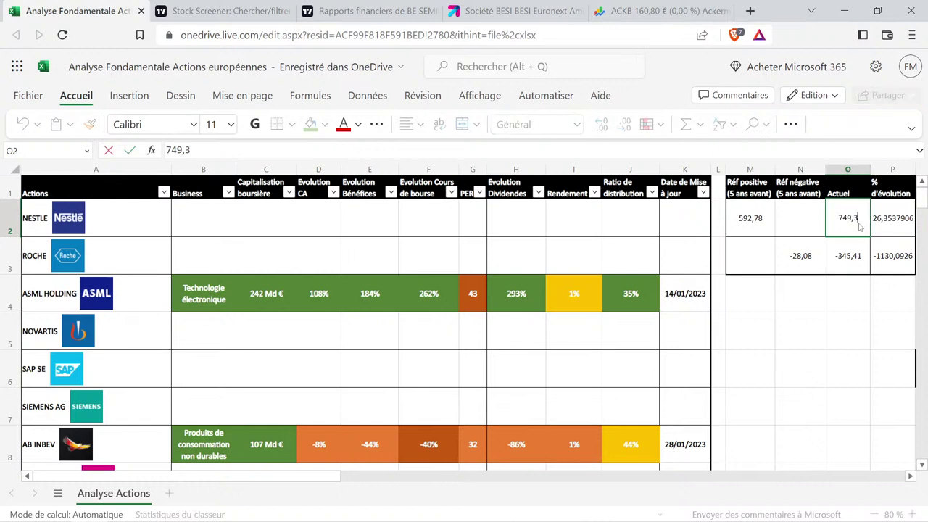
pyautogui.press('Return')
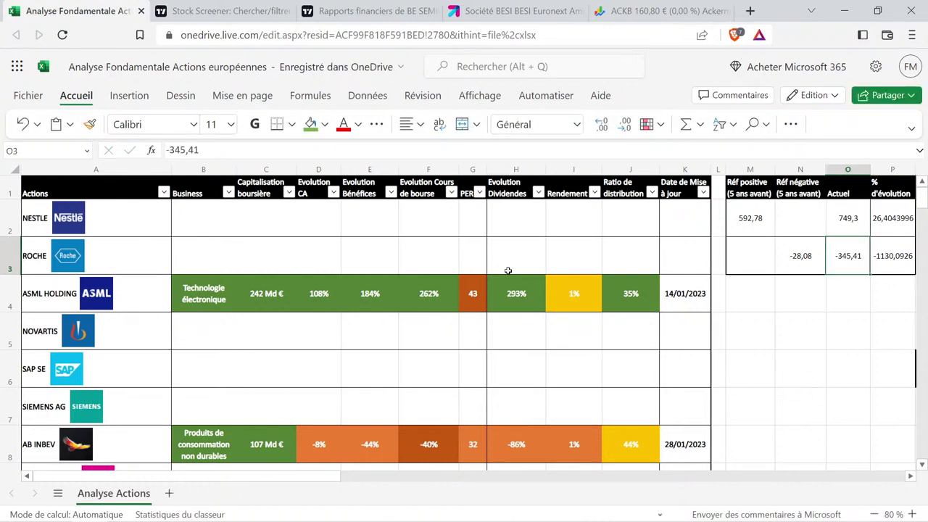
# Try to fill BE SEMICONDUCTOR's Evolution CA cell with the 64% value copied from the PROSUS row.
pyautogui.scroll(-5, 341, 302)
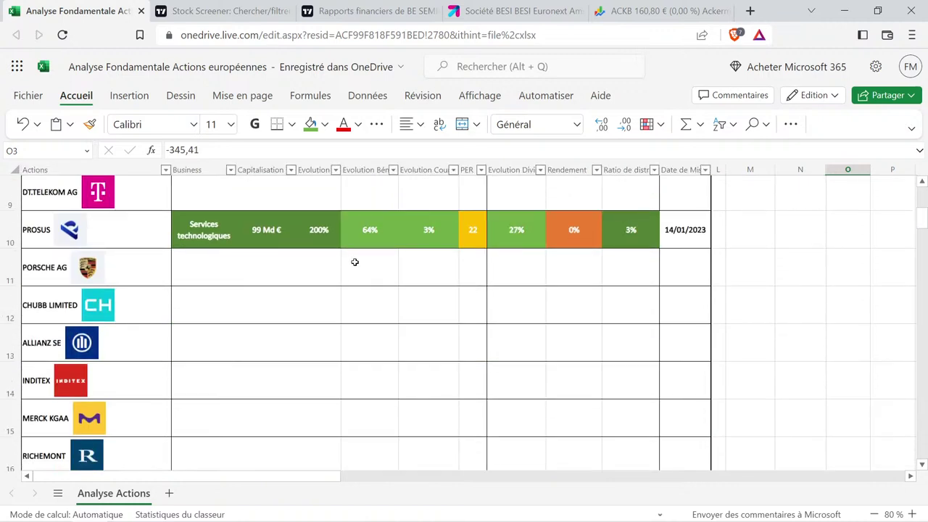
pyautogui.click(388, 212)
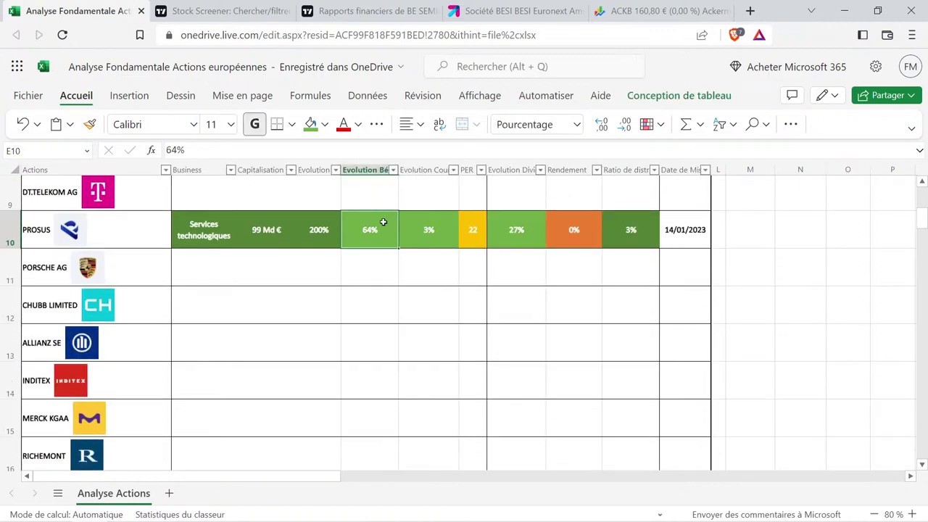
pyautogui.hotkey('ctrl', 'c')
pyautogui.scroll(5, 383, 222)
pyautogui.scroll(-20, 357, 272)
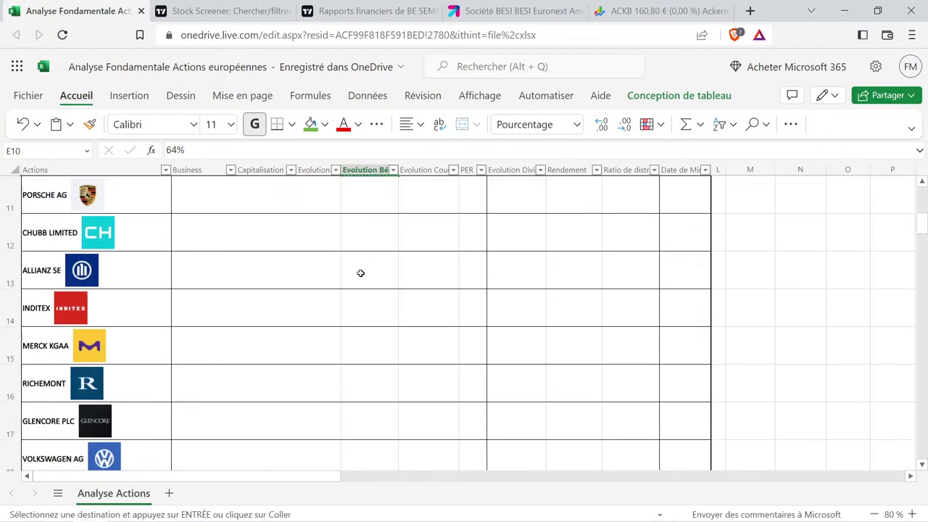
pyautogui.scroll(2, 366, 219)
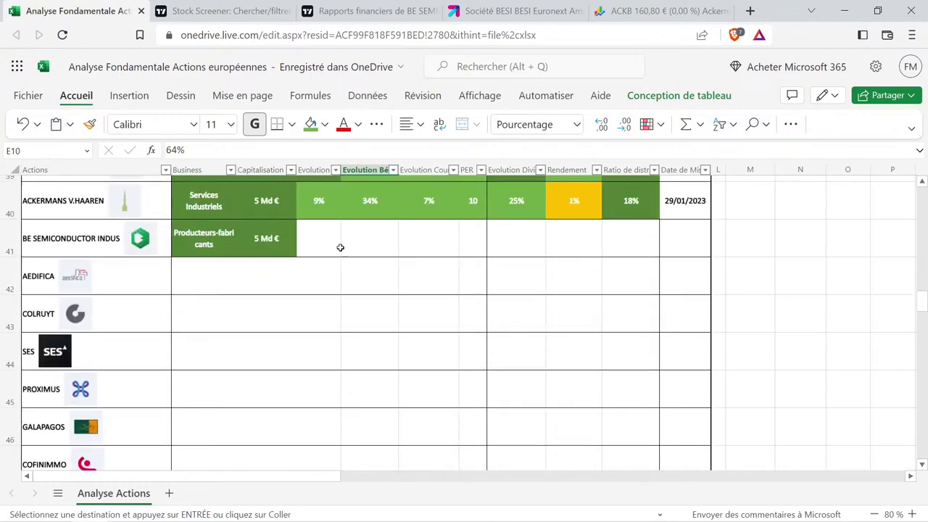
pyautogui.doubleClick(331, 243)
pyautogui.hotkey('ctrl', 'v')
pyautogui.press('Return')
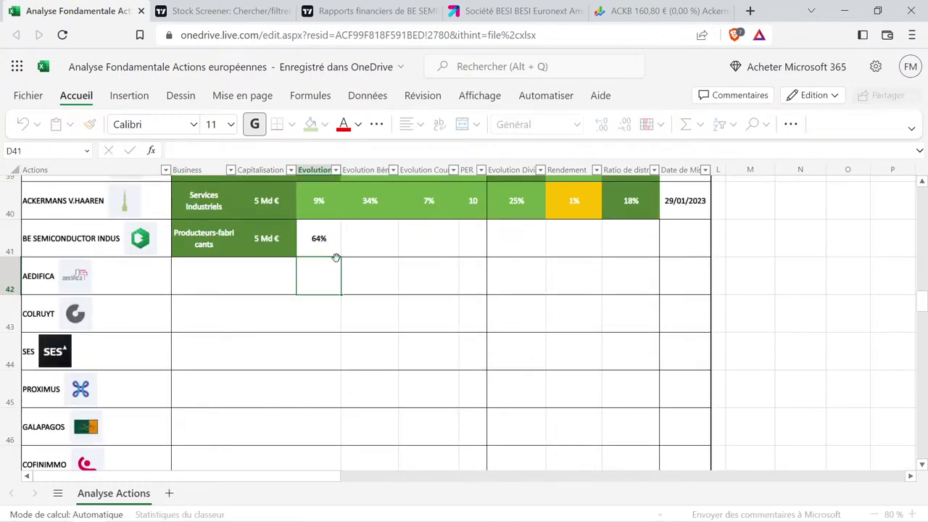
# Try to replace BE SEMICONDUCTOR's Evolution CA cell with a copy of ACKERMANS V.HAAREN's 9% cell above it.
pyautogui.press('Up')
pyautogui.press('Up')
pyautogui.hotkey('ctrl', 'c')
pyautogui.click(332, 237)
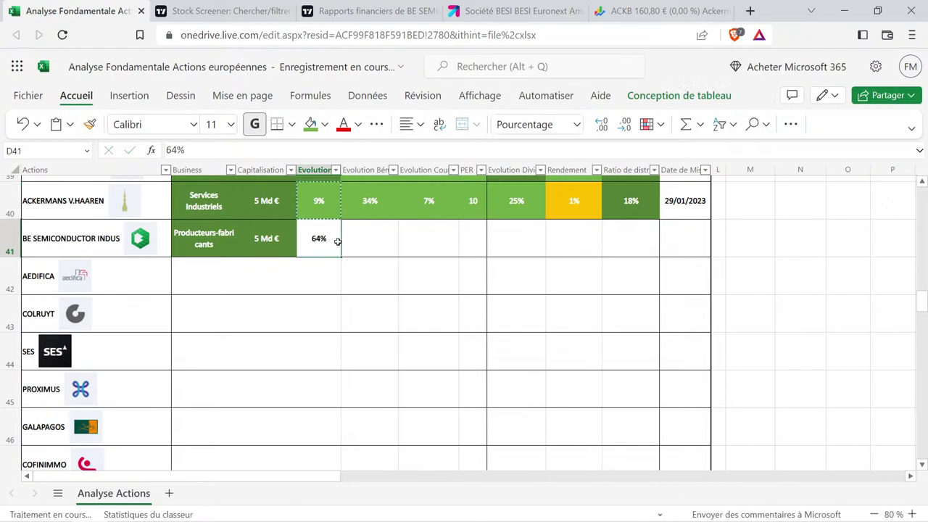
pyautogui.hotkey('ctrl', 'v')
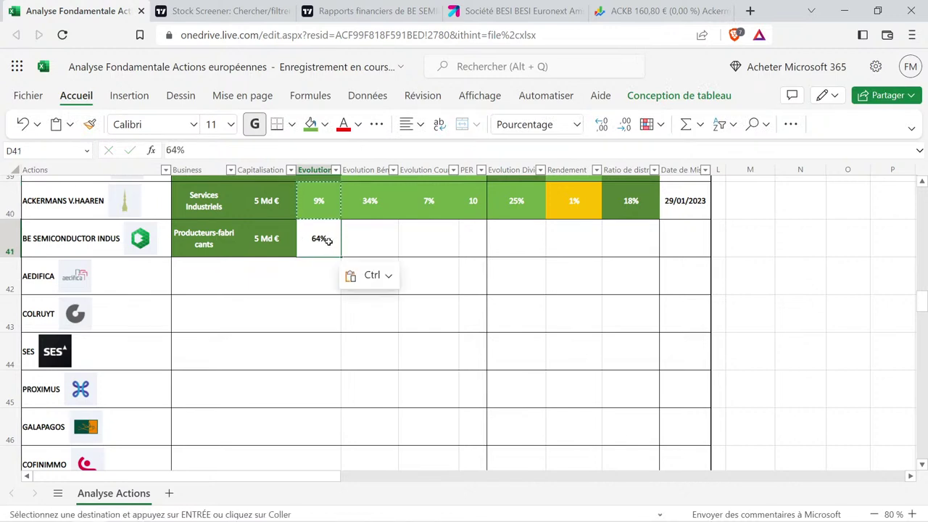
pyautogui.doubleClick(326, 240)
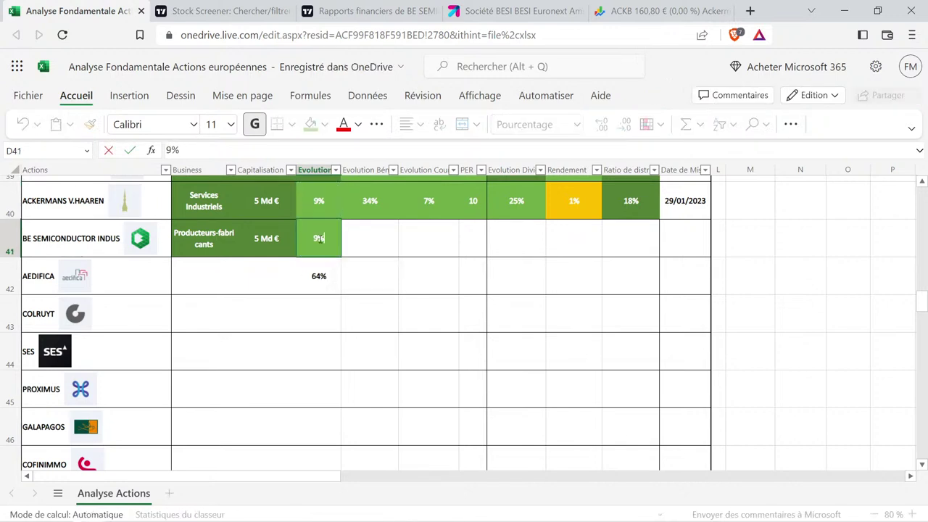
pyautogui.click(329, 301)
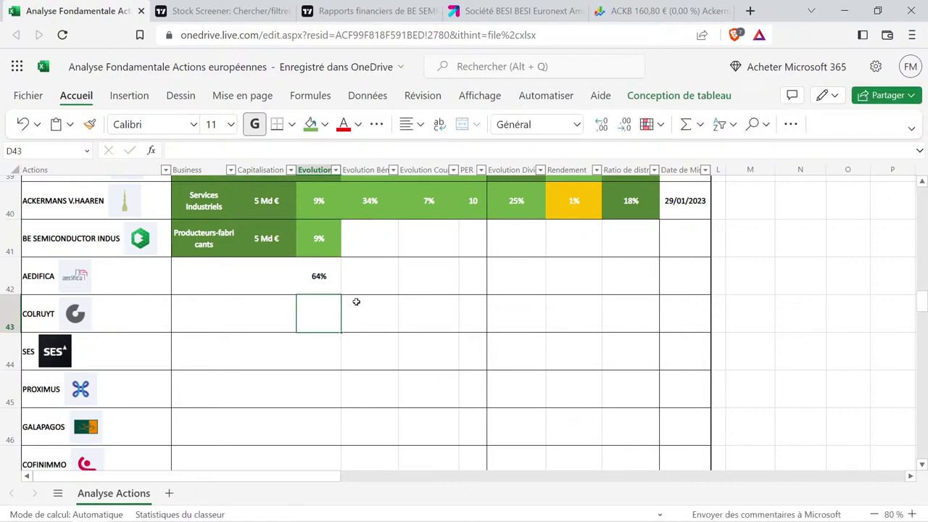
pyautogui.click(363, 249)
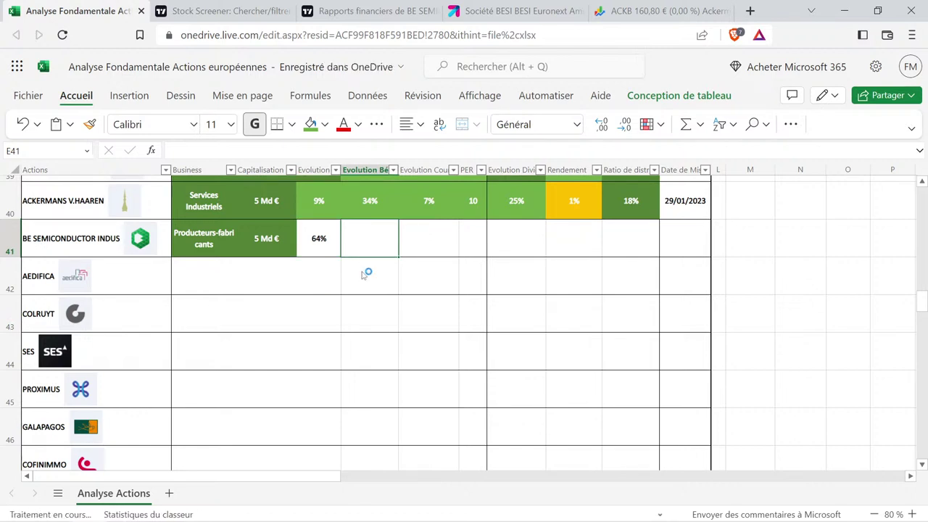
# Copy ACKERMANS V.HAAREN's Evolution CA cell into BE SEMICONDUCTOR's row and set the value to 26%.
pyautogui.click(321, 205)
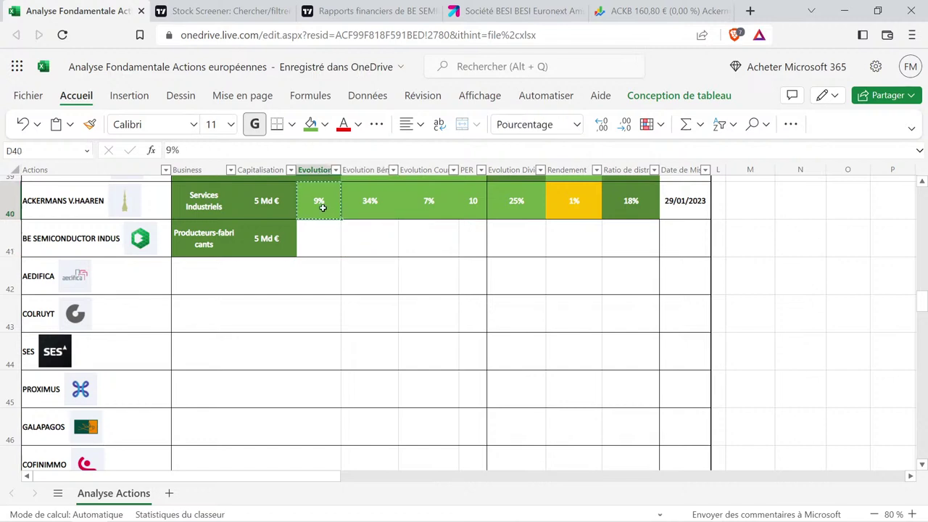
pyautogui.hotkey('ctrl', 'c')
pyautogui.click(320, 226)
pyautogui.hotkey('ctrl', 'v')
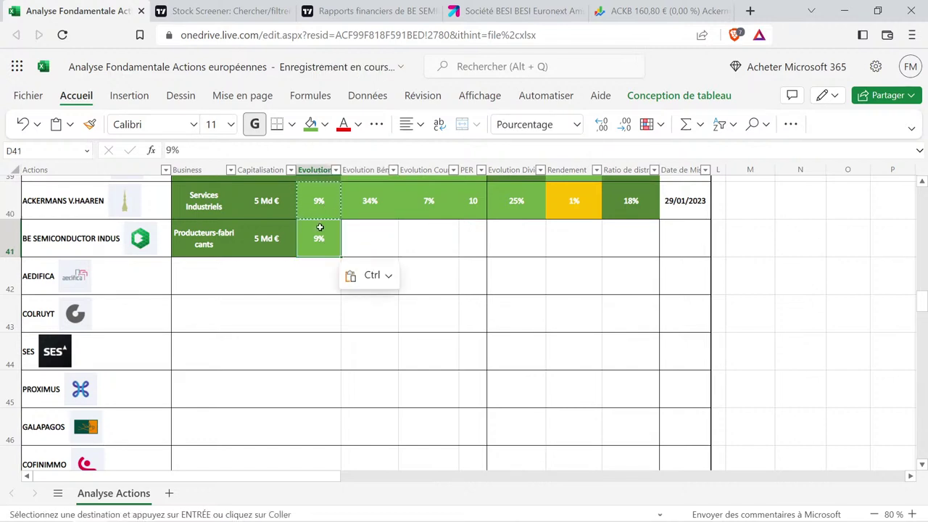
pyautogui.doubleClick(318, 237)
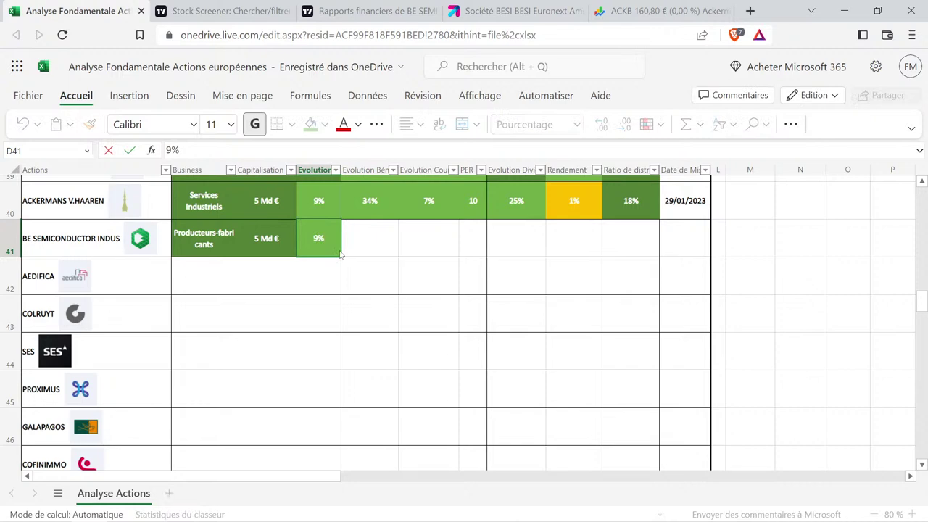
pyautogui.press('BackSpace')
pyautogui.press('BackSpace')
pyautogui.write('26')
pyautogui.press('Return')
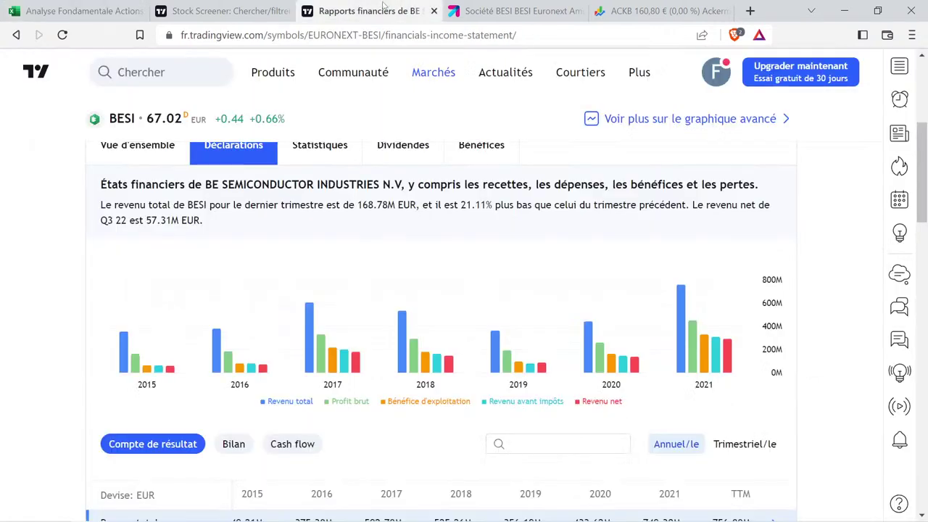
# Switch to TradingView and compare BESI's net income (Revenu net) for 2017 and 2021 in the annual income statement chart.
pyautogui.click(366, 11)
pyautogui.moveTo(713, 302)
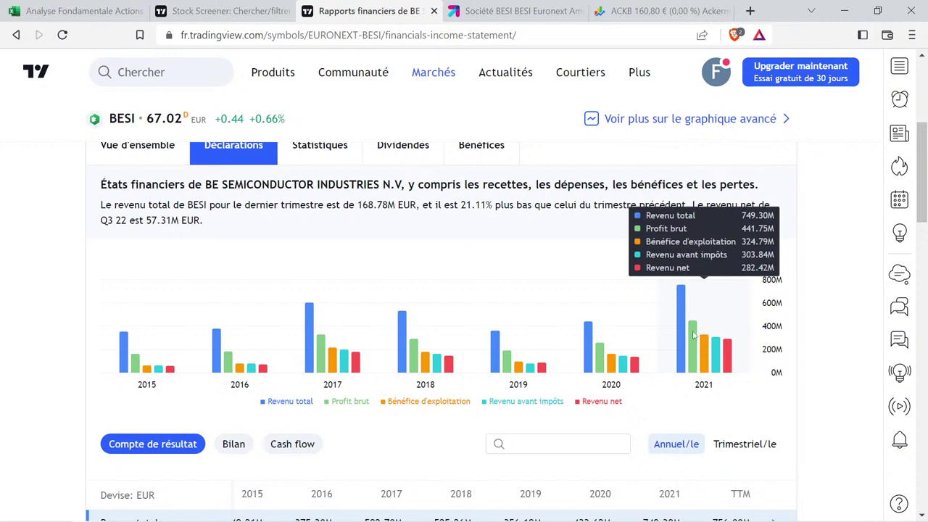
pyautogui.moveTo(539, 350)
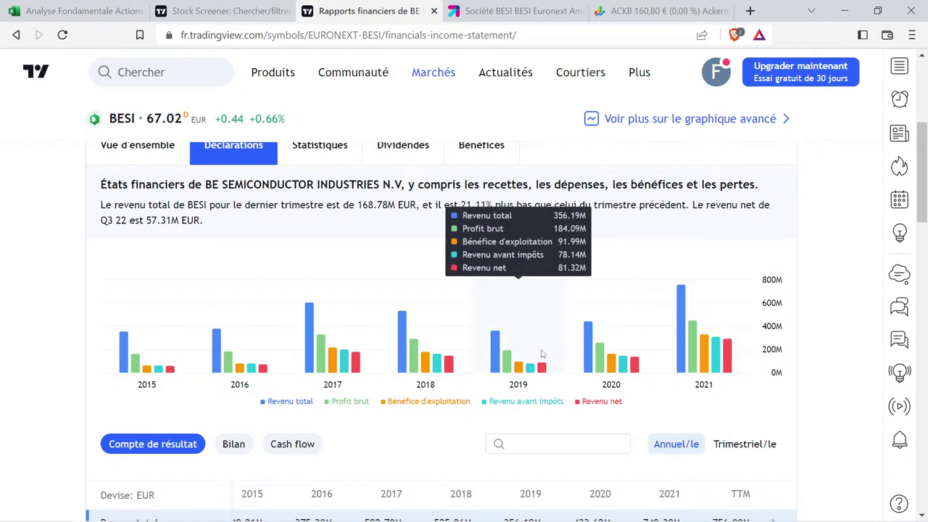
pyautogui.moveTo(672, 338)
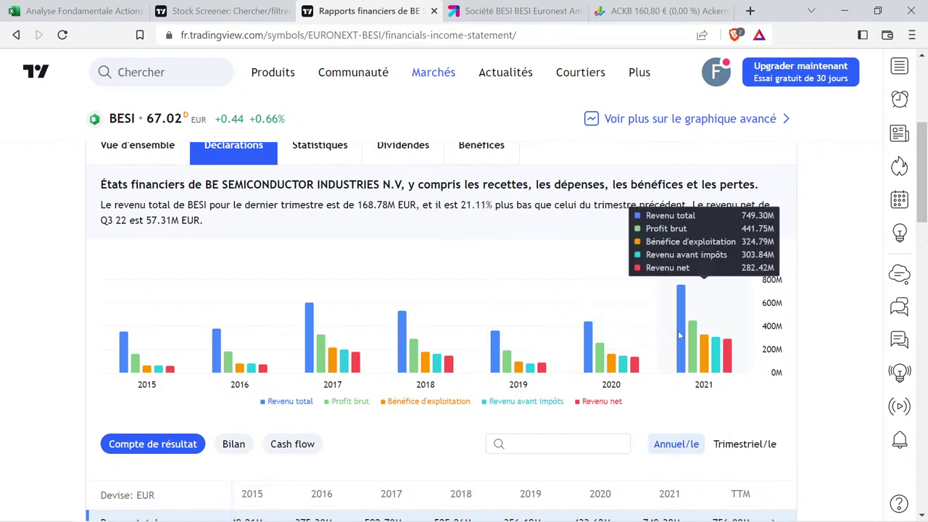
pyautogui.moveTo(289, 322)
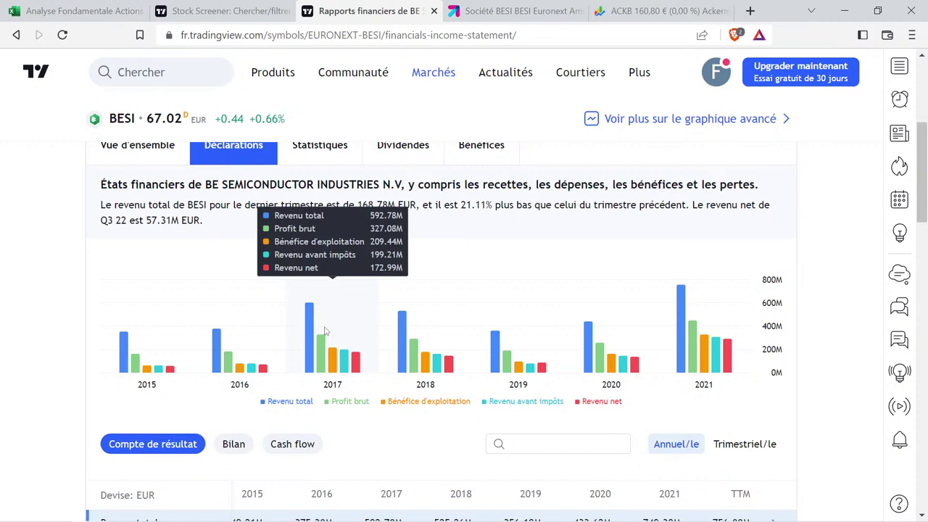
pyautogui.moveTo(520, 362)
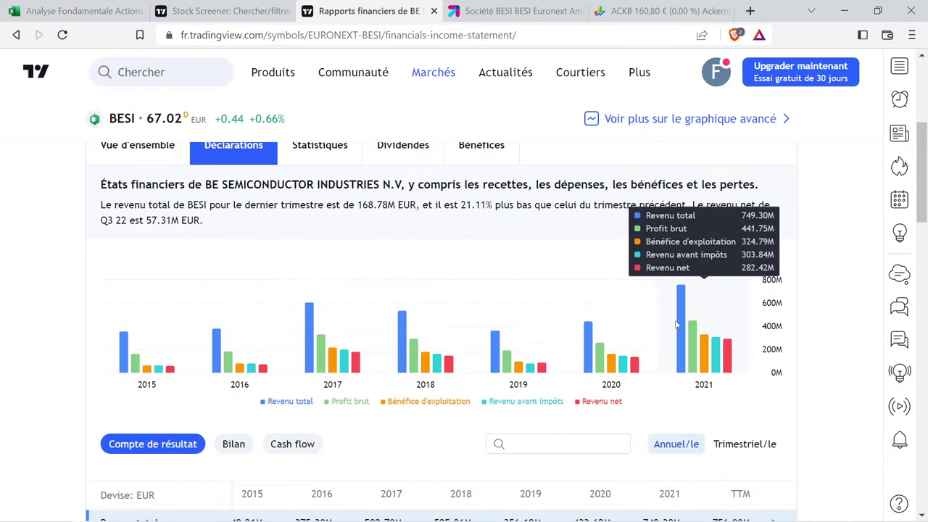
pyautogui.moveTo(364, 302)
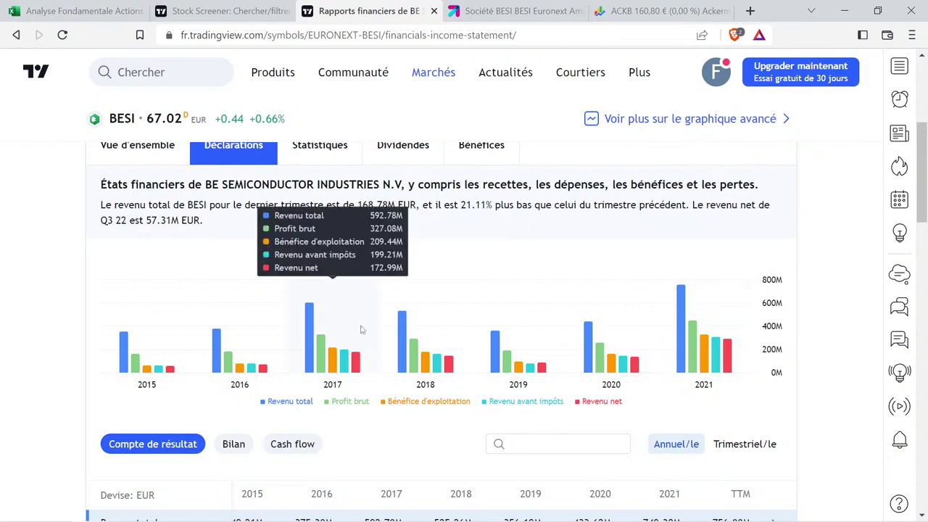
pyautogui.moveTo(711, 346)
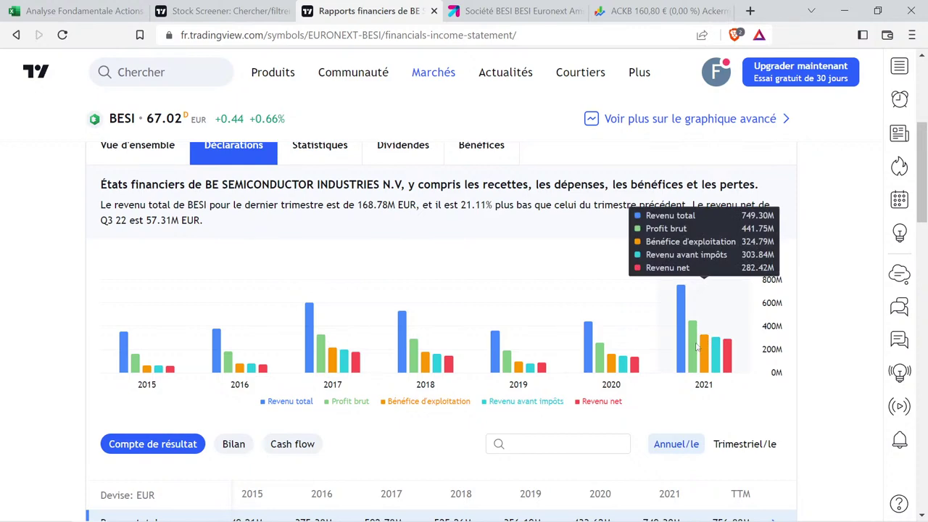
# Return to the Excel evolution calculator and enter 172,99 as the positive reference and 242,82 as the current value in its first row.
pyautogui.click(94, 11)
pyautogui.click(797, 265)
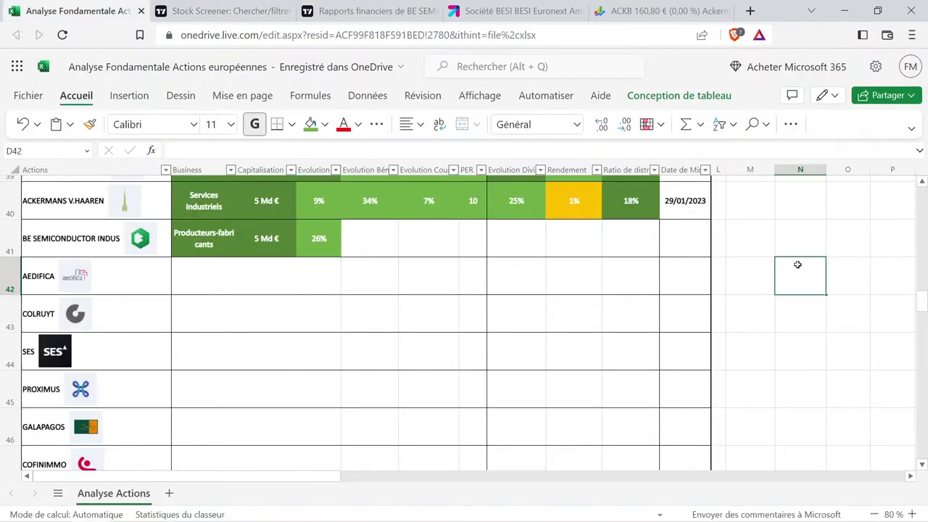
pyautogui.scroll(15, 797, 264)
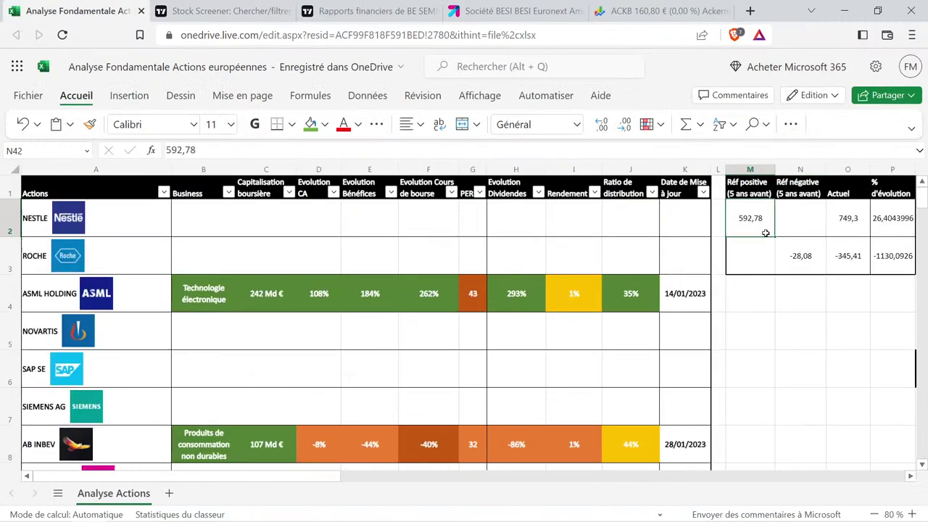
pyautogui.write('172,')
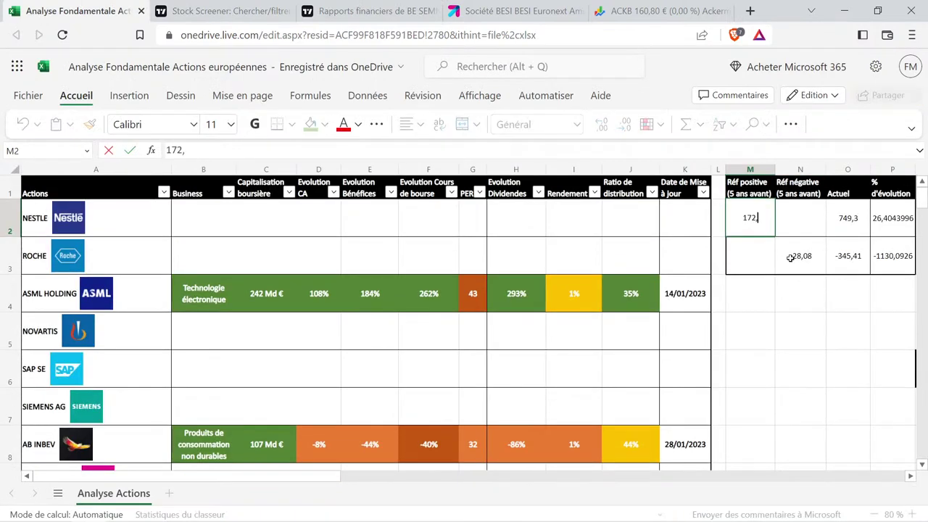
pyautogui.write('99')
pyautogui.press('Tab')
pyautogui.press('Tab')
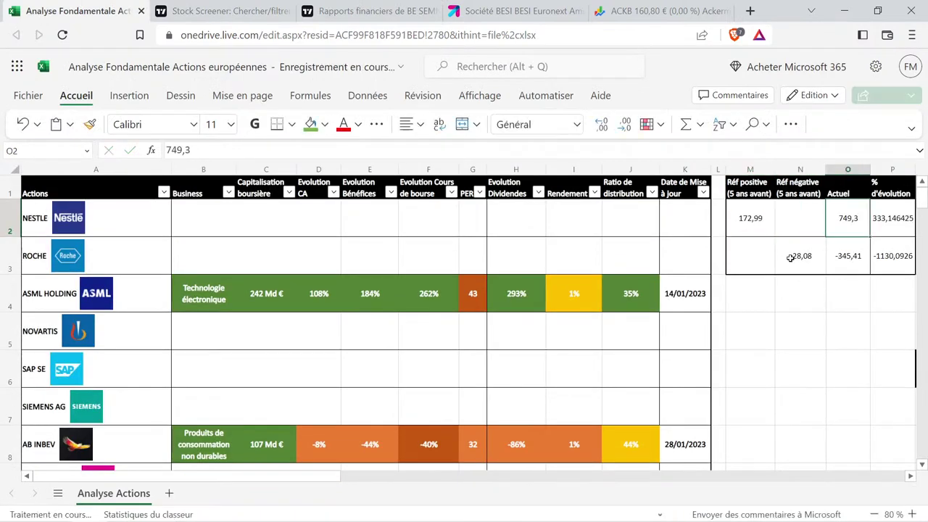
pyautogui.write('242,')
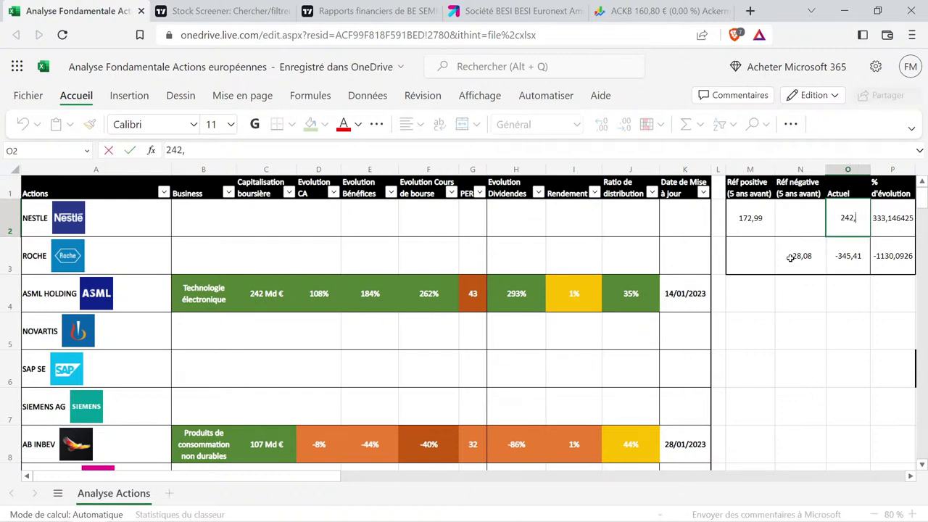
pyautogui.write('82')
pyautogui.press('Return')
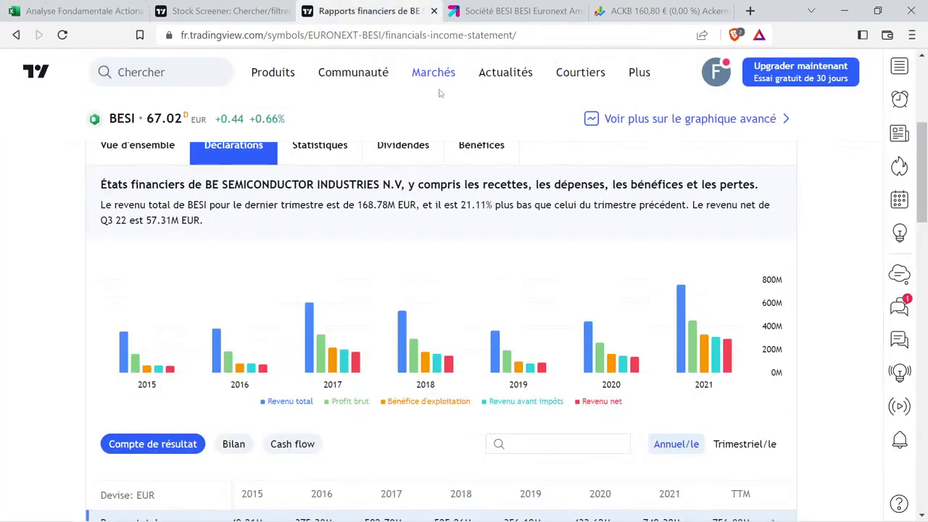
# Recheck BESI's 2021 net income on TradingView and correct the current value in the Excel calculator's first row to 282,42.
pyautogui.click(366, 11)
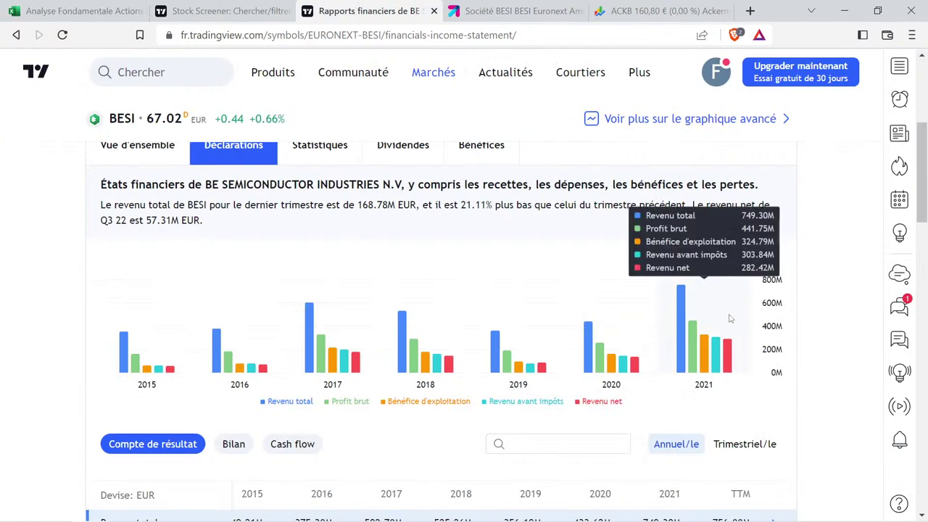
pyautogui.click(76, 11)
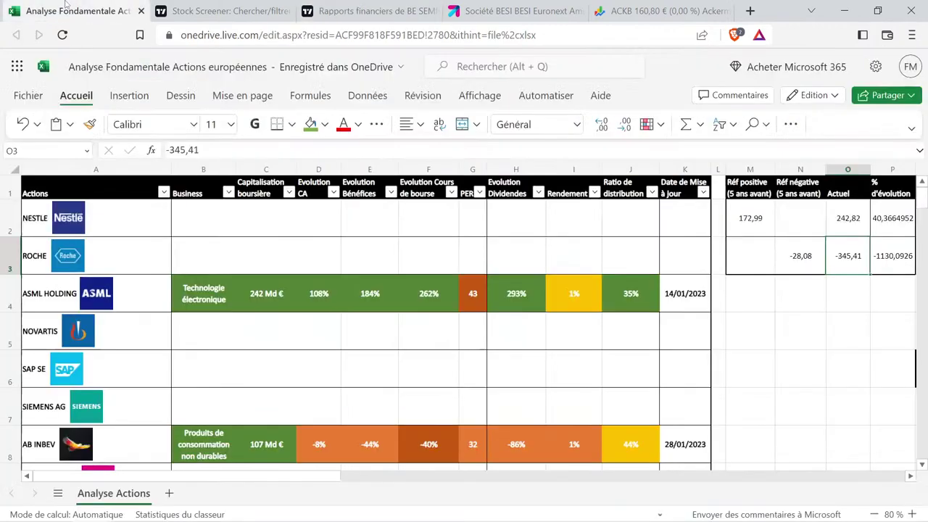
pyautogui.doubleClick(848, 217)
pyautogui.press('BackSpace')
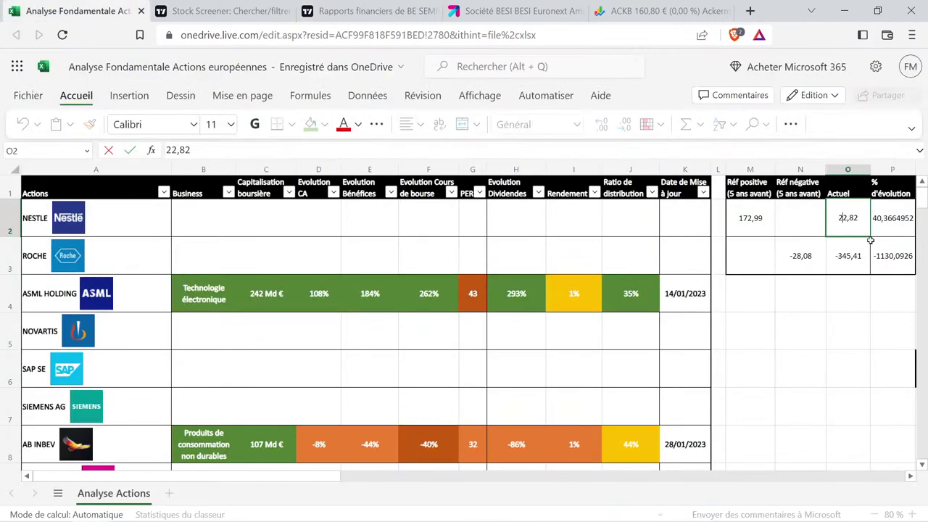
pyautogui.write('8')
pyautogui.press('BackSpace')
pyautogui.press('BackSpace')
pyautogui.write('42')
pyautogui.press('Return')
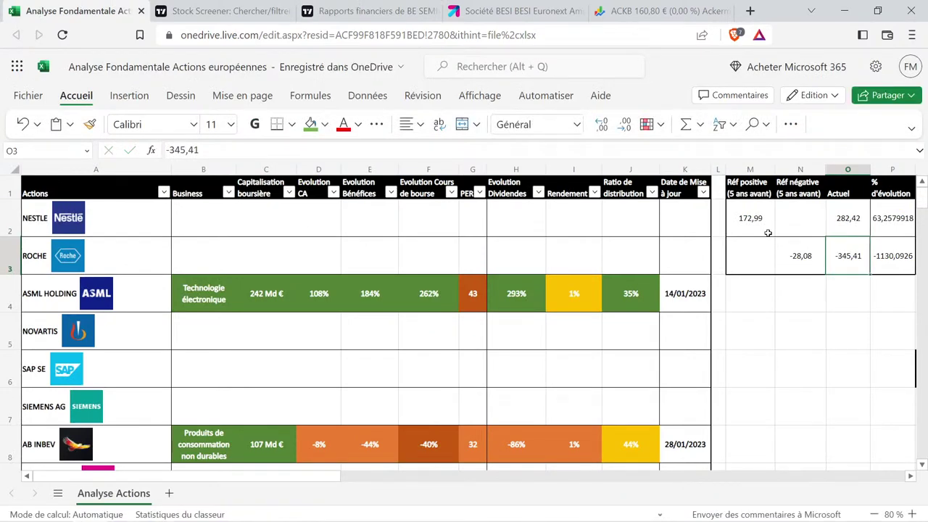
# Copy ACKERMANS V.HAAREN's Evolution Bénéfices cell into BE SEMICONDUCTOR's row and set the value to 63%.
pyautogui.scroll(-10, 549, 236)
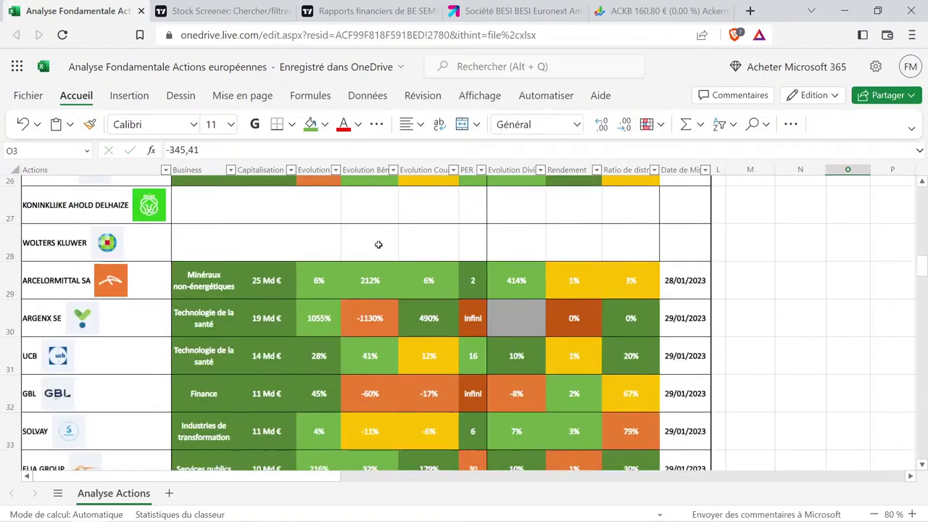
pyautogui.scroll(-2, 375, 247)
pyautogui.scroll(1, 375, 250)
pyautogui.click(376, 281)
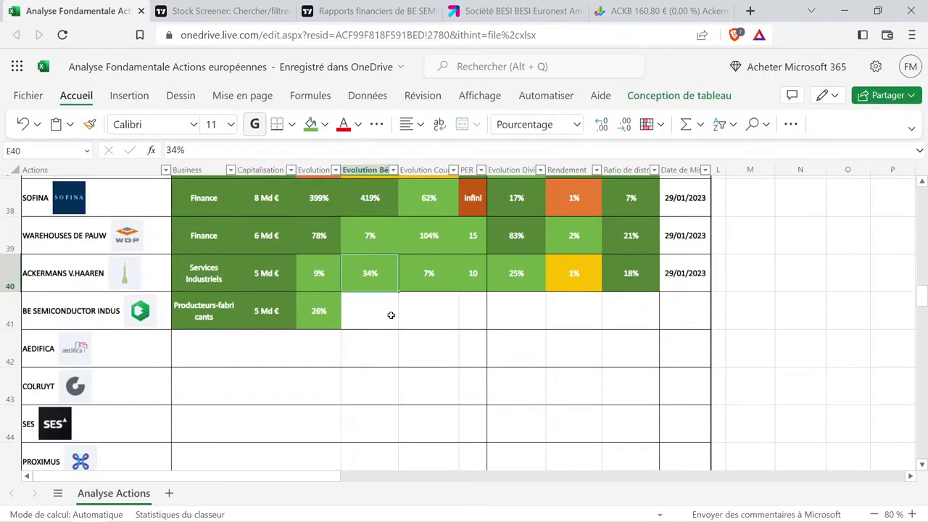
pyautogui.hotkey('ctrl', 'c')
pyautogui.click(384, 317)
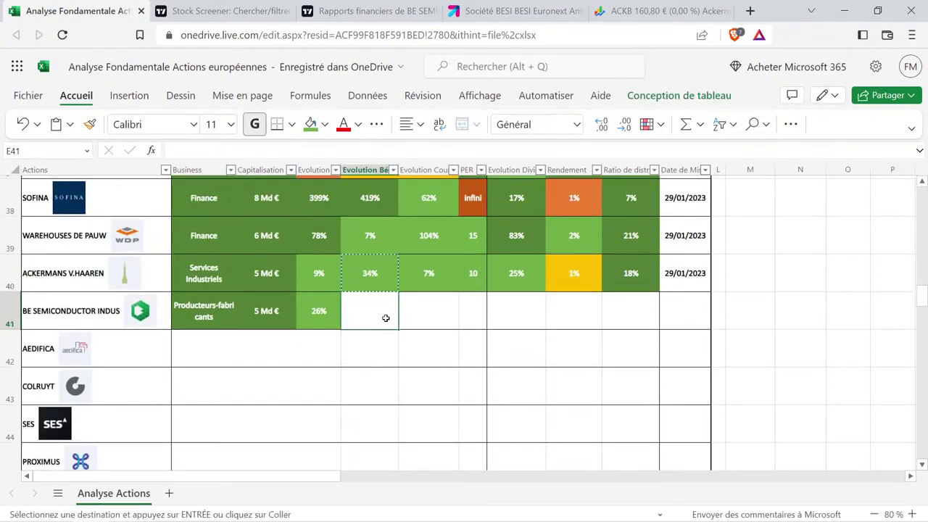
pyautogui.hotkey('ctrl', 'v')
pyautogui.doubleClick(369, 309)
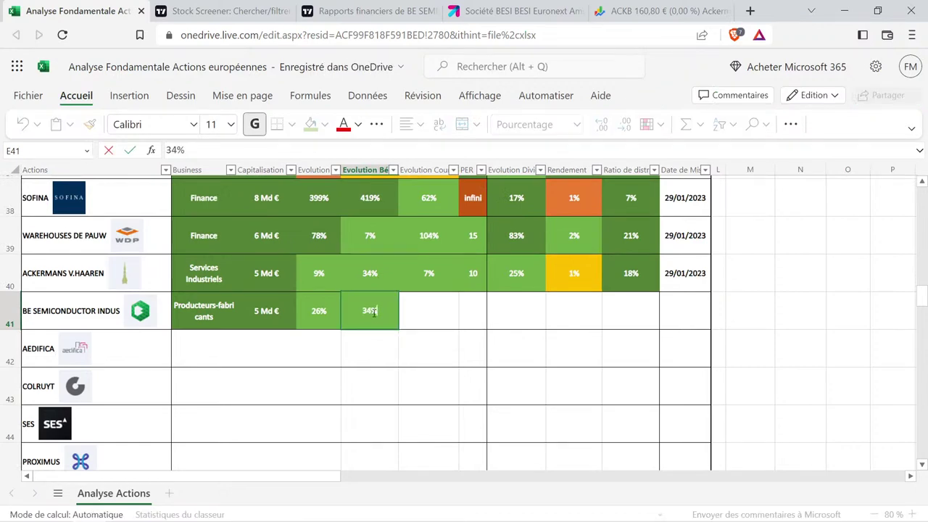
pyautogui.press('BackSpace')
pyautogui.write('6')
pyautogui.press('Return')
pyautogui.moveTo(331, 310); pyautogui.dragTo(368, 316)
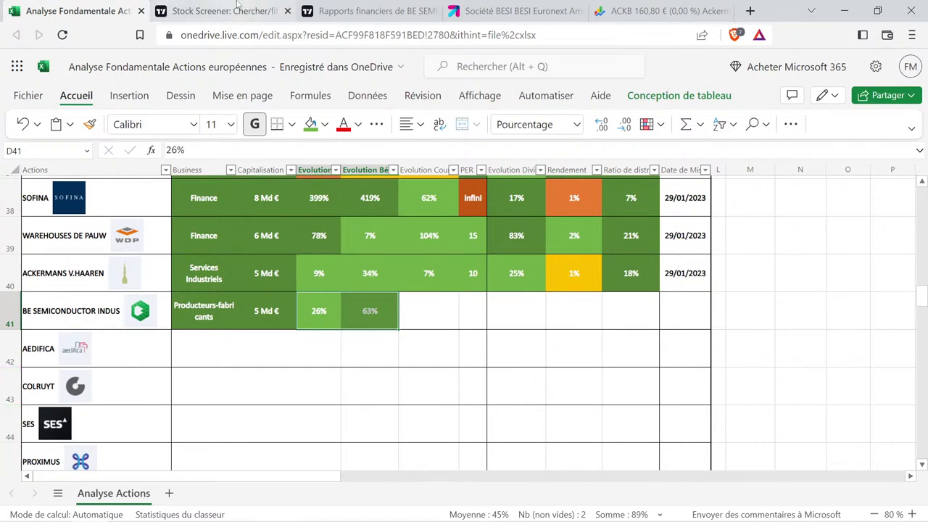
# Switch to TradingView, open BESI's forecasts (Prévision) and examine the one-year price forecast and the analyst rating.
pyautogui.click(358, 10)
pyautogui.moveTo(526, 89)
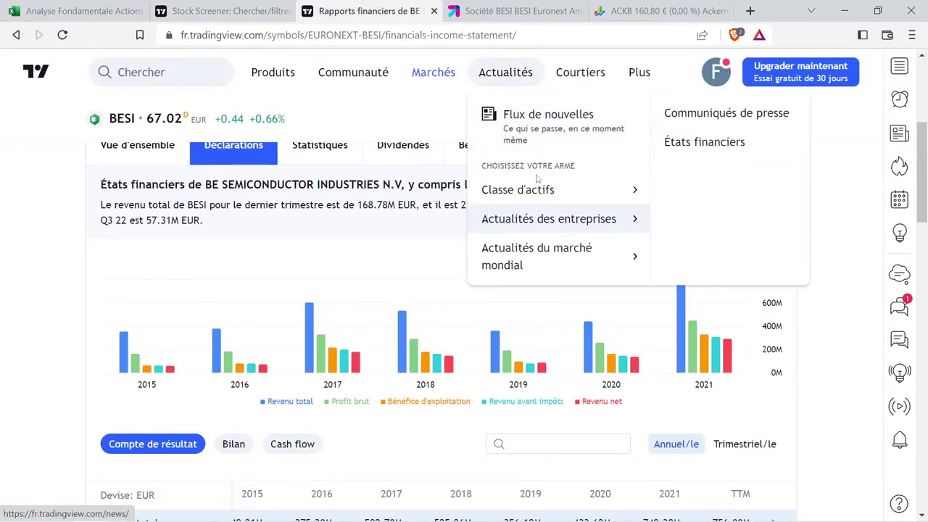
pyautogui.scroll(3, 498, 169)
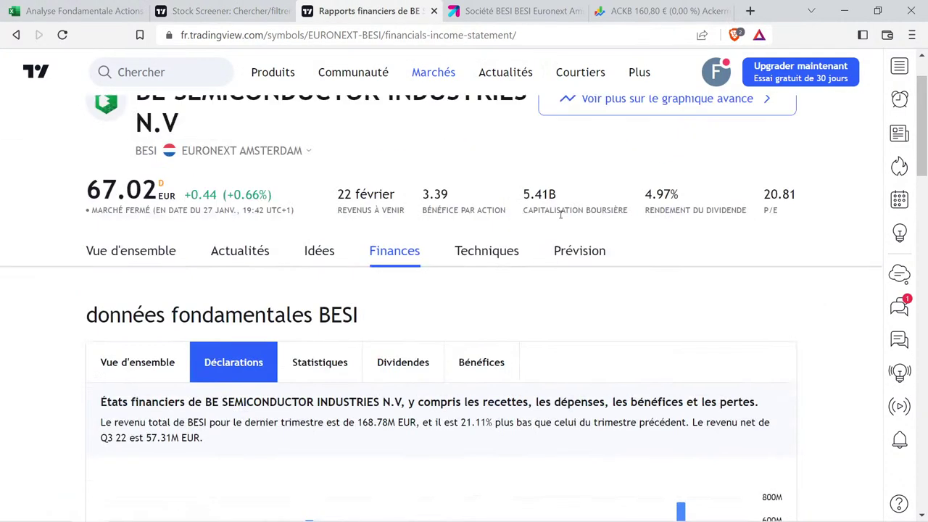
pyautogui.click(576, 248)
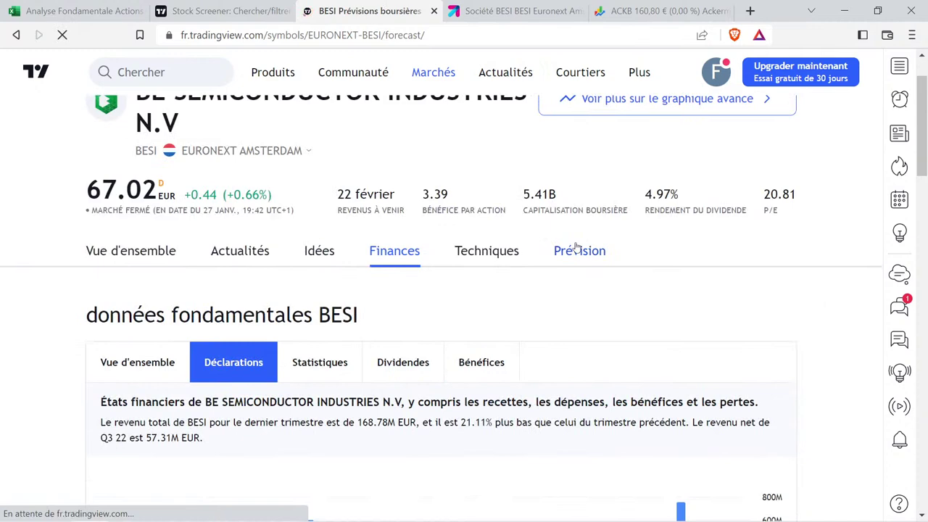
pyautogui.scroll(-4, 315, 237)
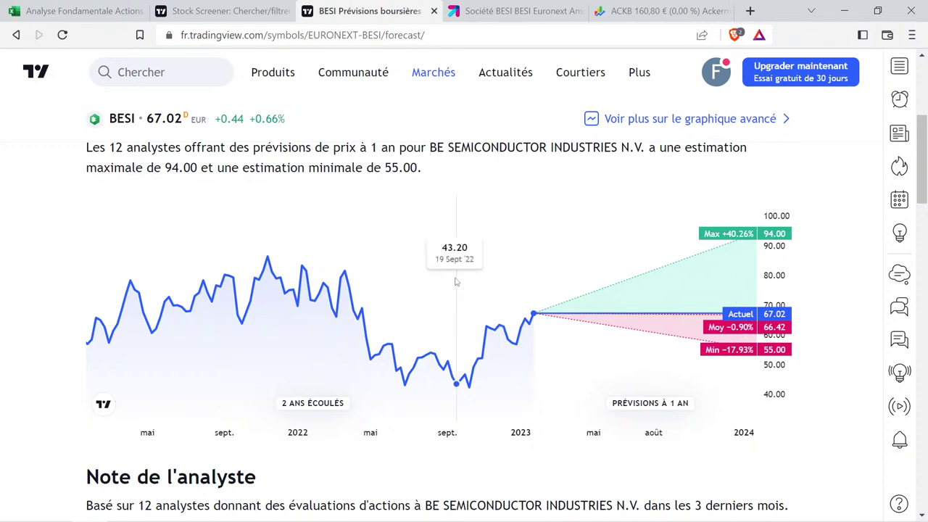
pyautogui.scroll(-4, 456, 281)
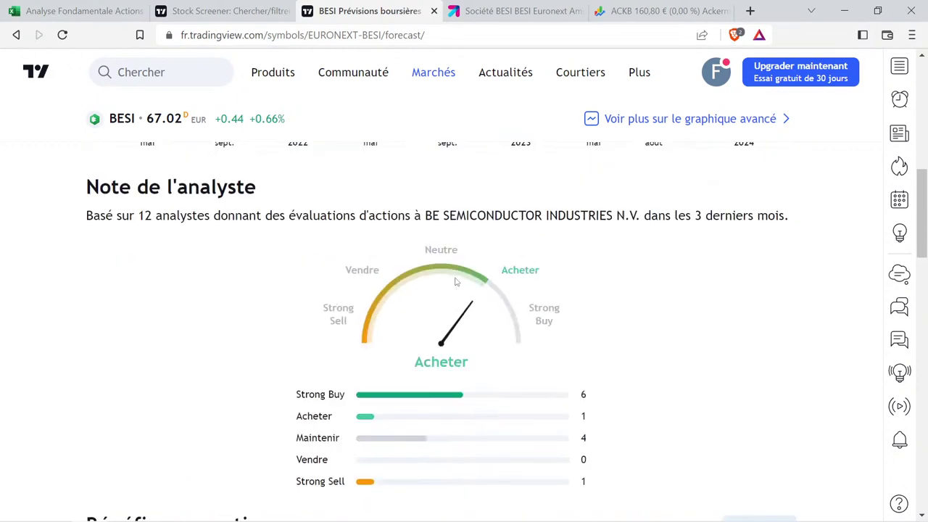
pyautogui.scroll(-3, 559, 299)
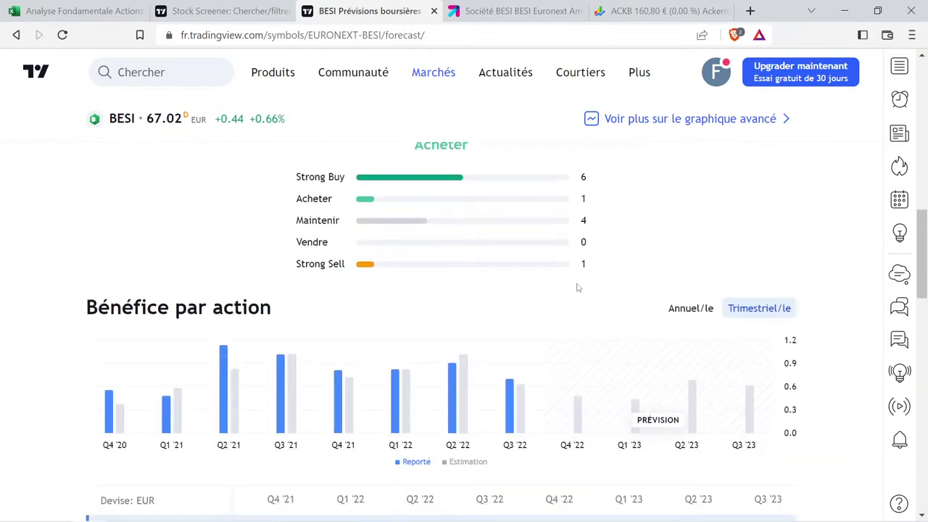
# Show BESI's earnings per share (Bénéfice par action) annually and compare the reported values with the 2022 to 2025 estimates.
pyautogui.scroll(1, 579, 290)
pyautogui.click(694, 382)
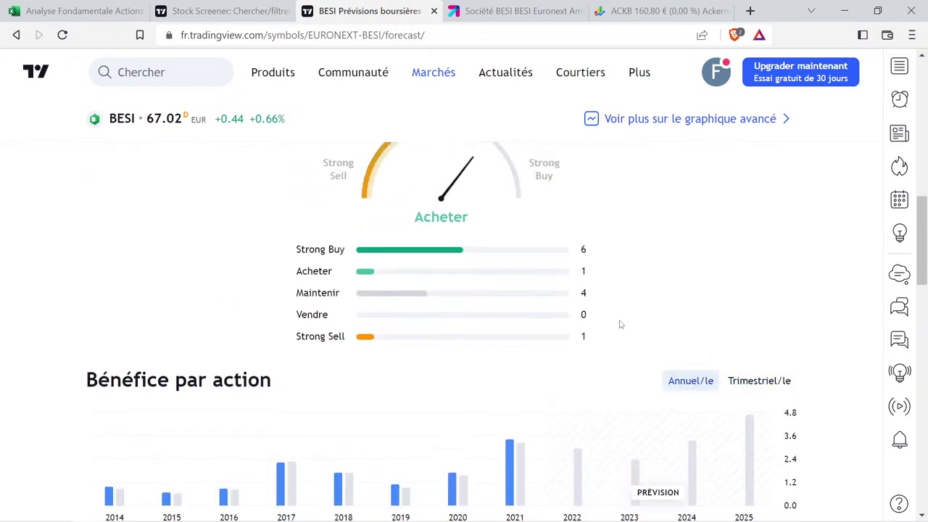
pyautogui.scroll(-1, 510, 299)
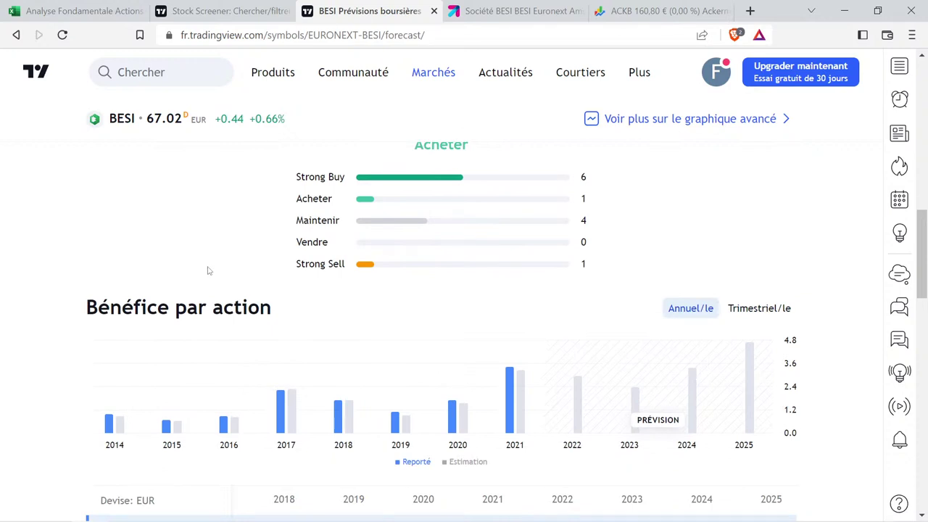
pyautogui.moveTo(735, 372)
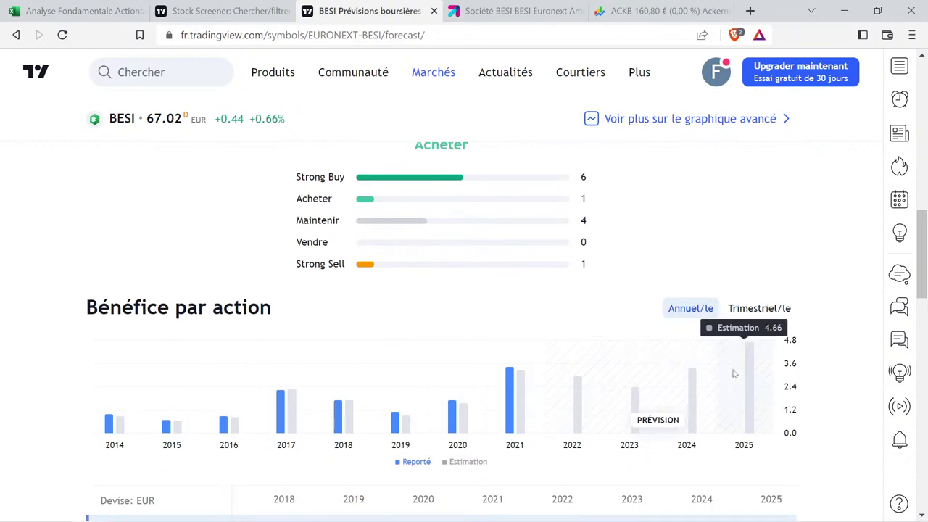
pyautogui.moveTo(560, 371)
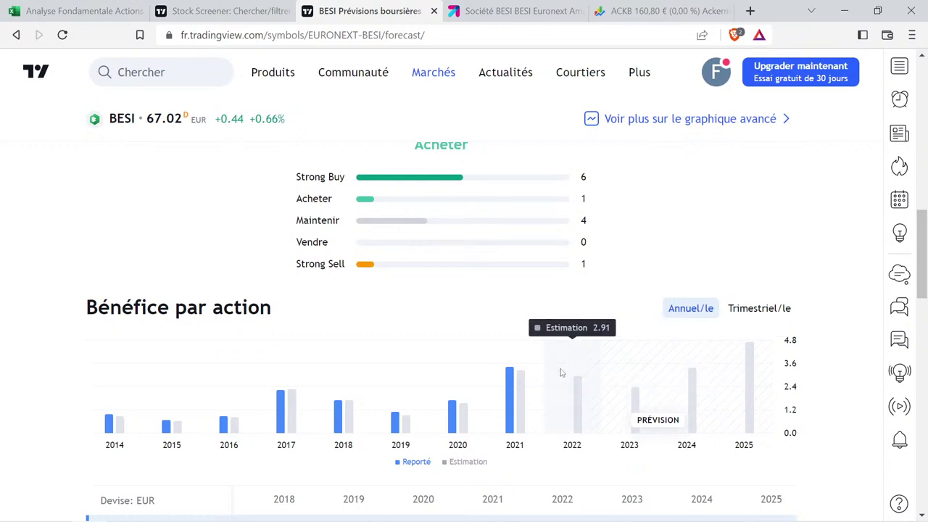
pyautogui.moveTo(629, 393)
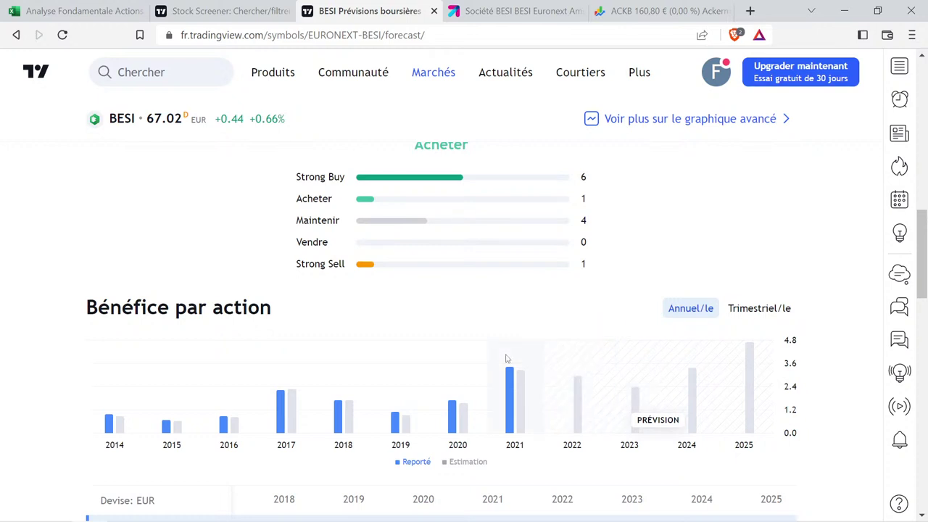
pyautogui.moveTo(276, 397)
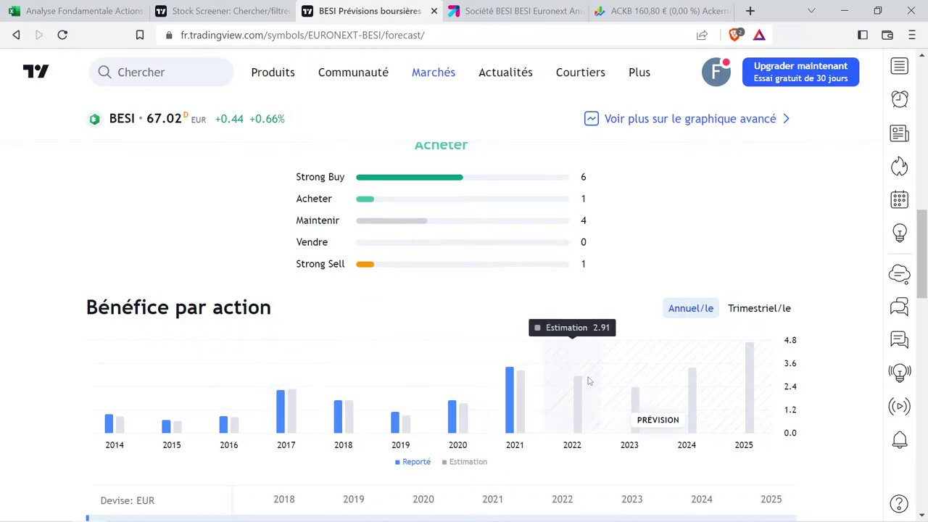
pyautogui.moveTo(529, 373)
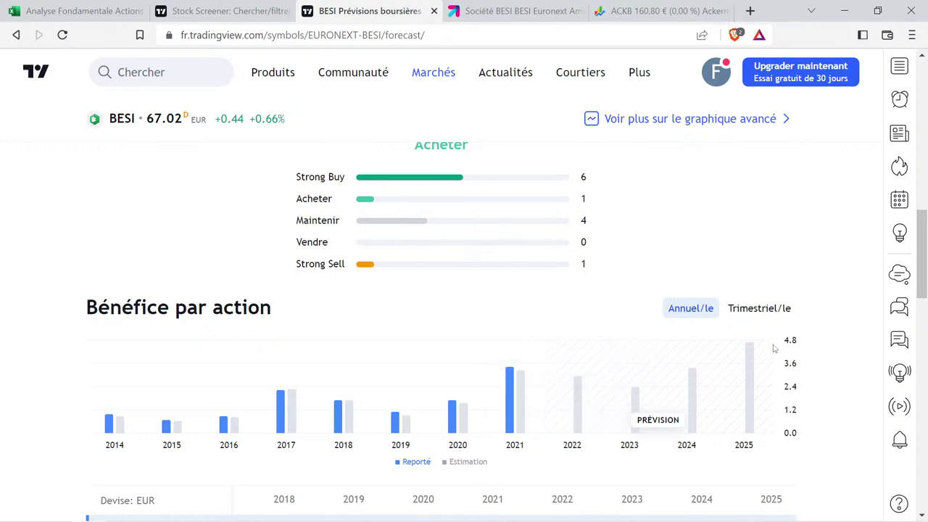
pyautogui.moveTo(703, 373)
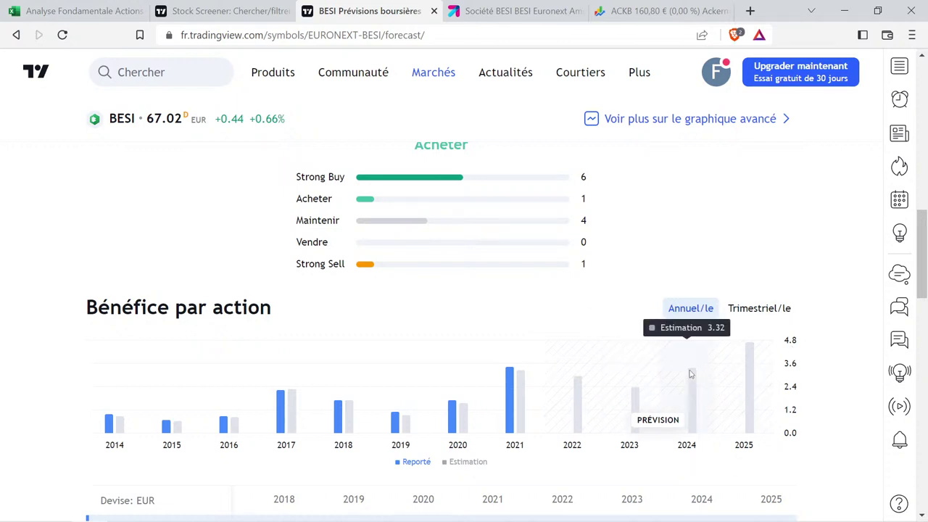
pyautogui.moveTo(617, 366)
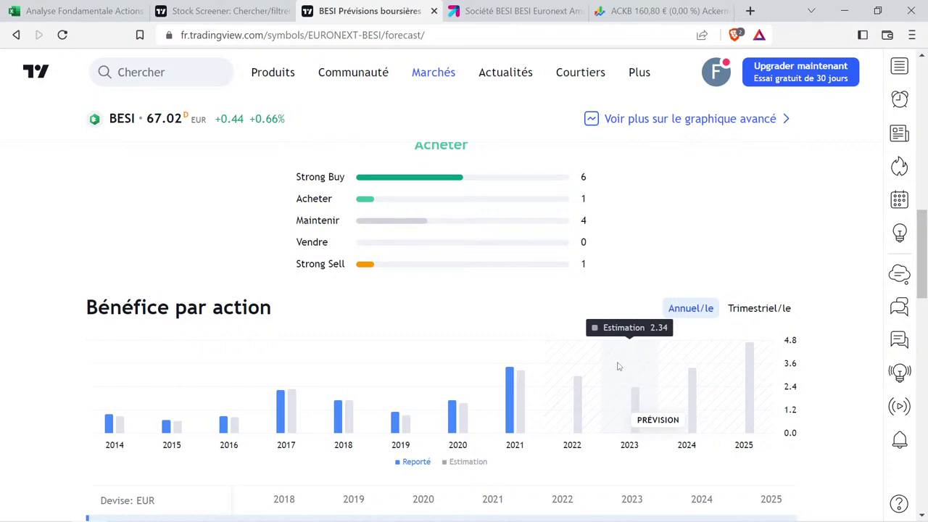
pyautogui.scroll(-1, 601, 364)
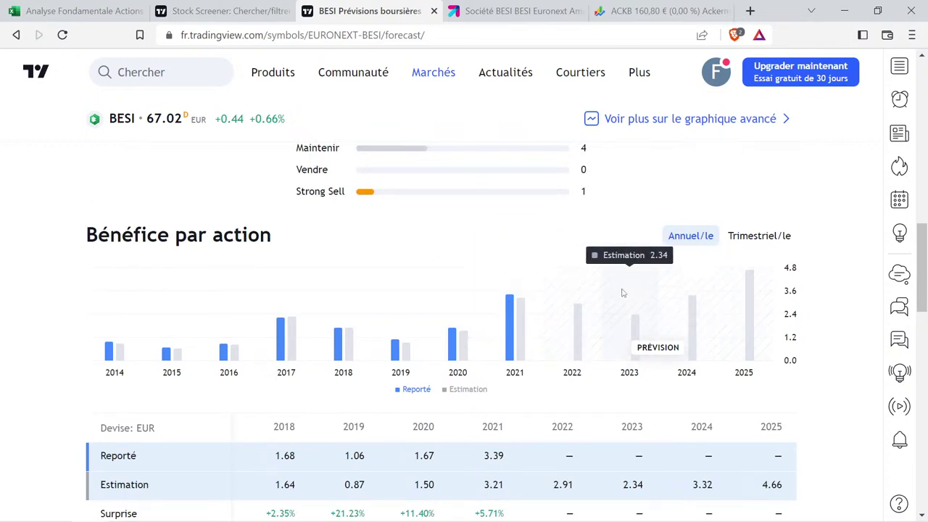
# Show BESI's revenue (Revenu) forecast annually and examine the estimates for the coming years.
pyautogui.scroll(-3, 621, 291)
pyautogui.click(668, 357)
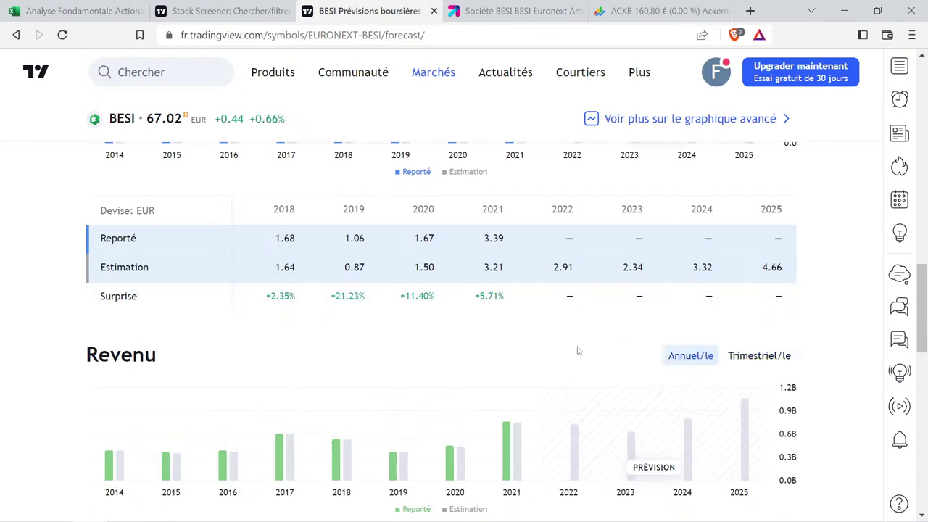
pyautogui.scroll(-2, 578, 350)
pyautogui.scroll(1, 527, 335)
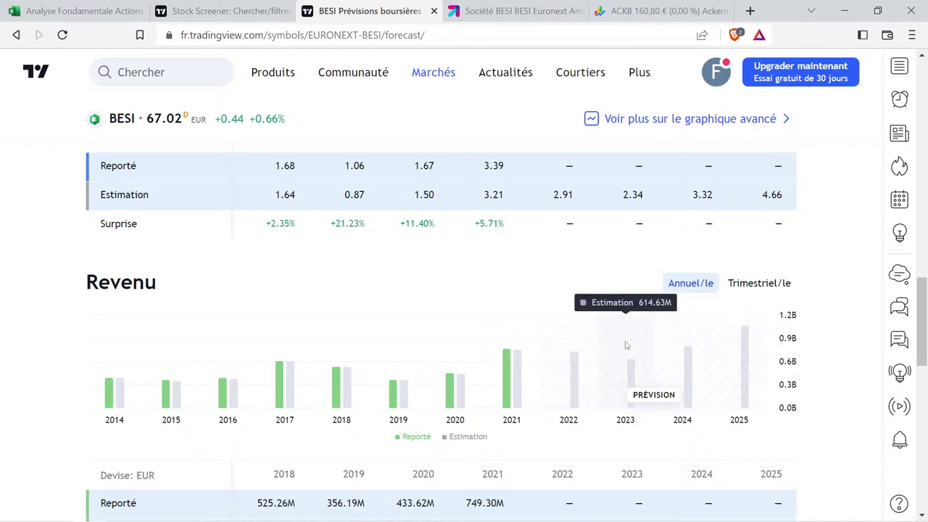
pyautogui.scroll(4, 626, 345)
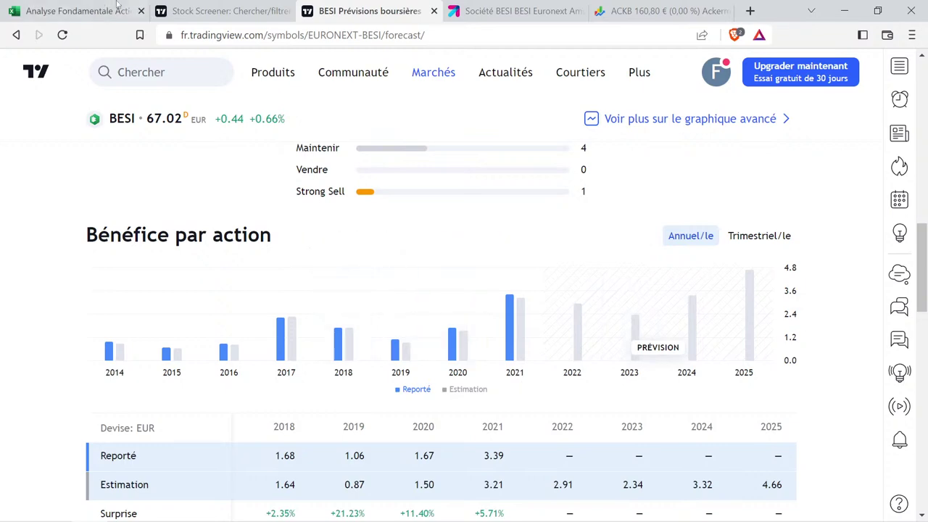
# Switch to Google Finance, look up BESI on the Amsterdam exchange (AMS) and show its five-year share price chart.
pyautogui.click(79, 11)
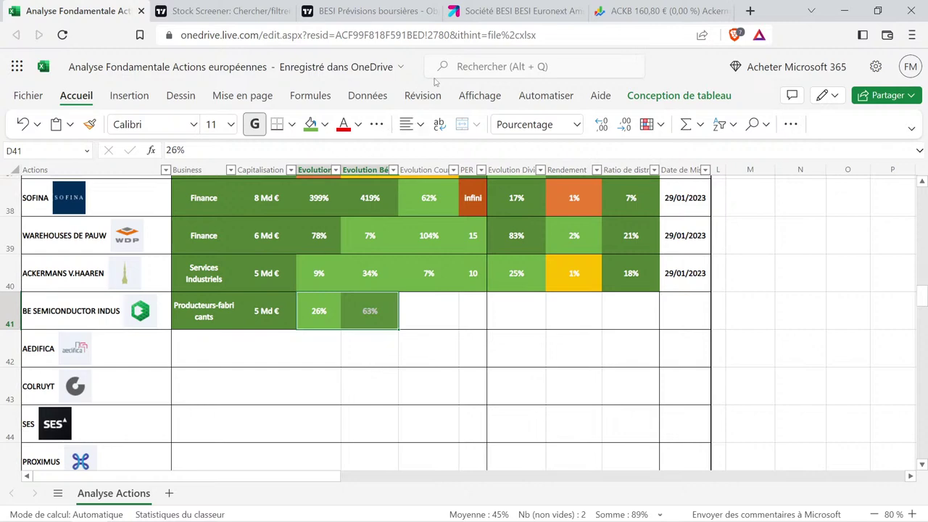
pyautogui.click(633, 6)
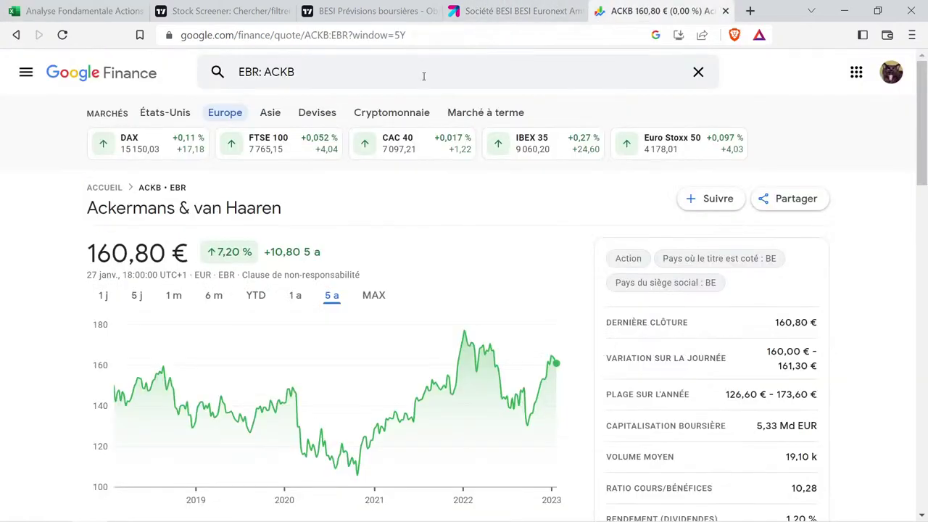
pyautogui.click(323, 72)
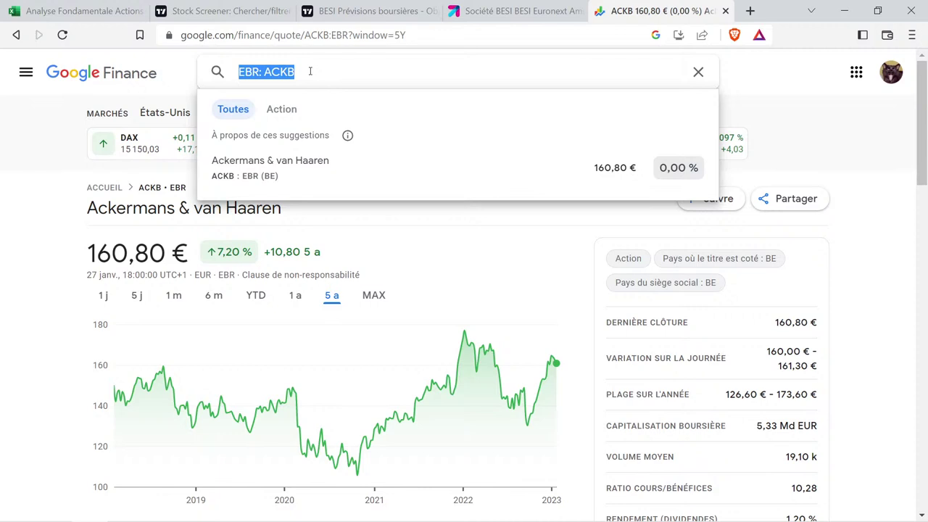
pyautogui.write('ams : ')
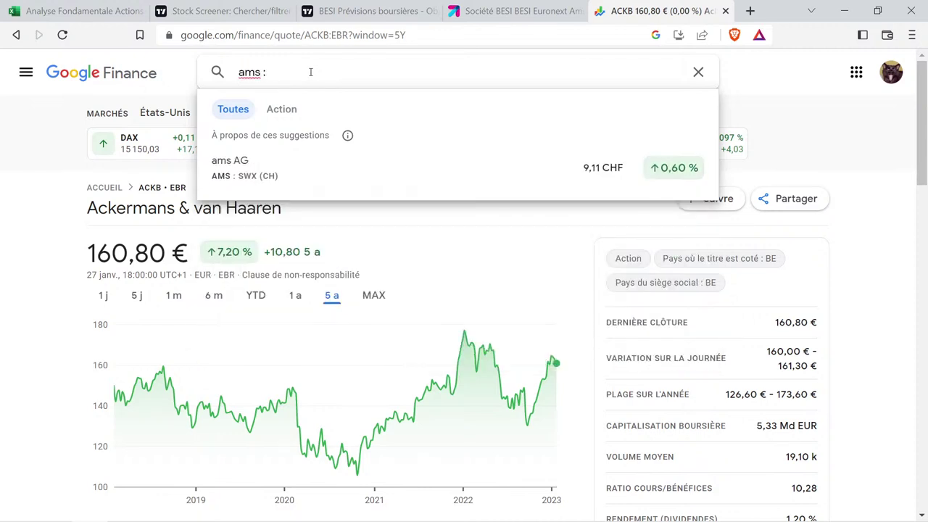
pyautogui.write('besi')
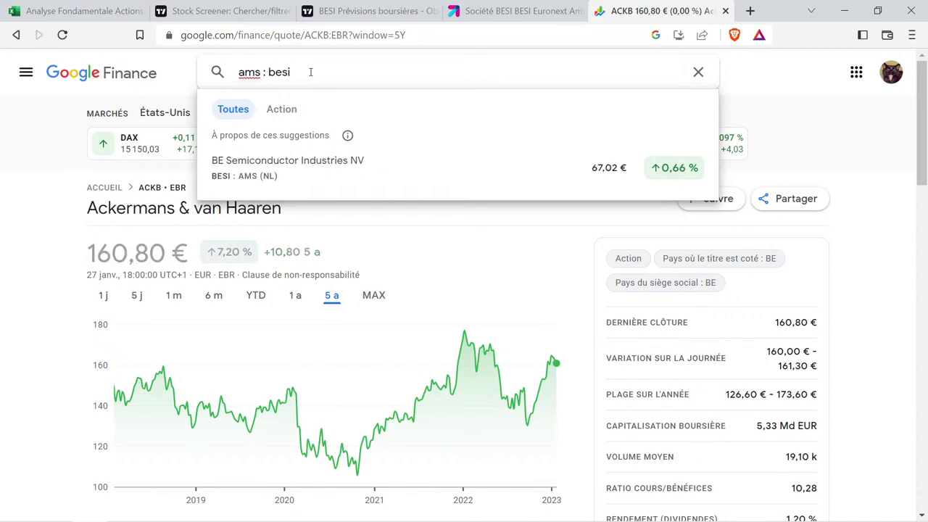
pyautogui.click(311, 181)
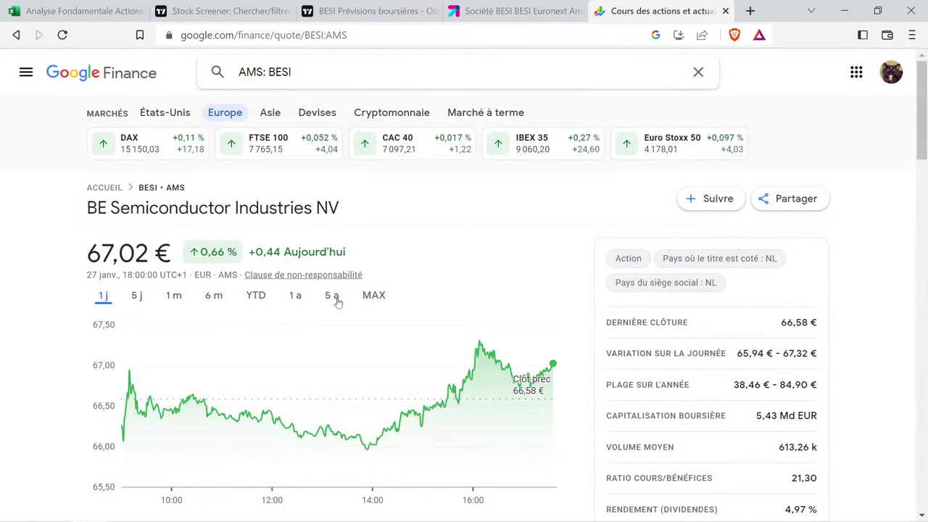
pyautogui.click(334, 296)
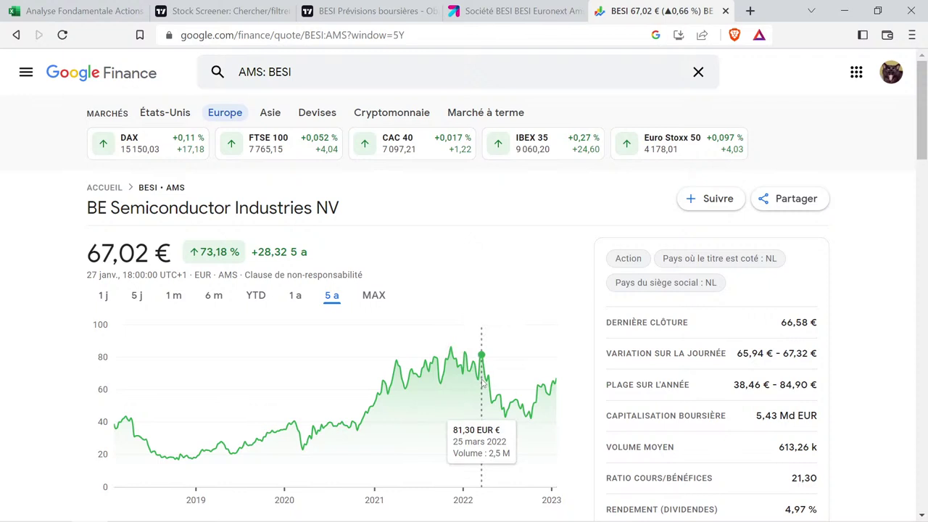
# Measure BESI's share price change on the five-year chart from March 2022 and from February 2020 to the latest date.
pyautogui.moveTo(482, 383); pyautogui.dragTo(531, 380)
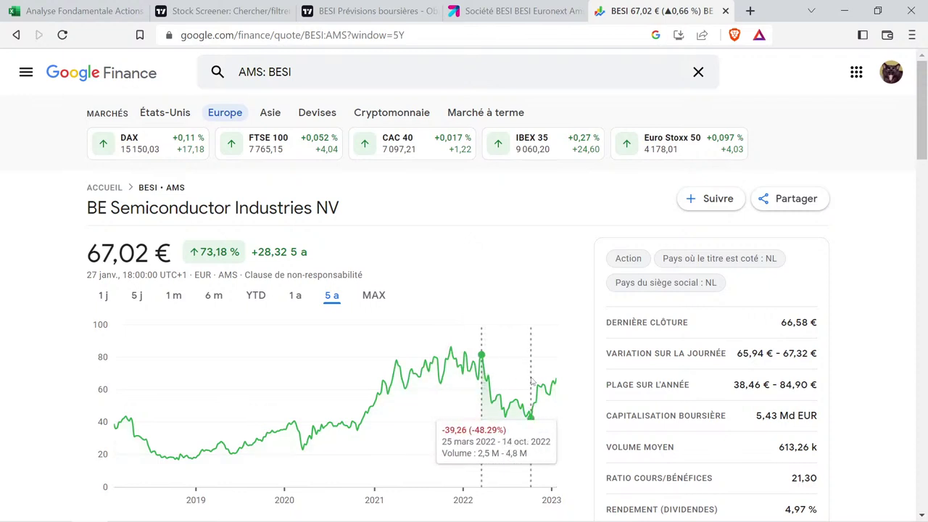
pyautogui.moveTo(531, 381); pyautogui.dragTo(572, 375)
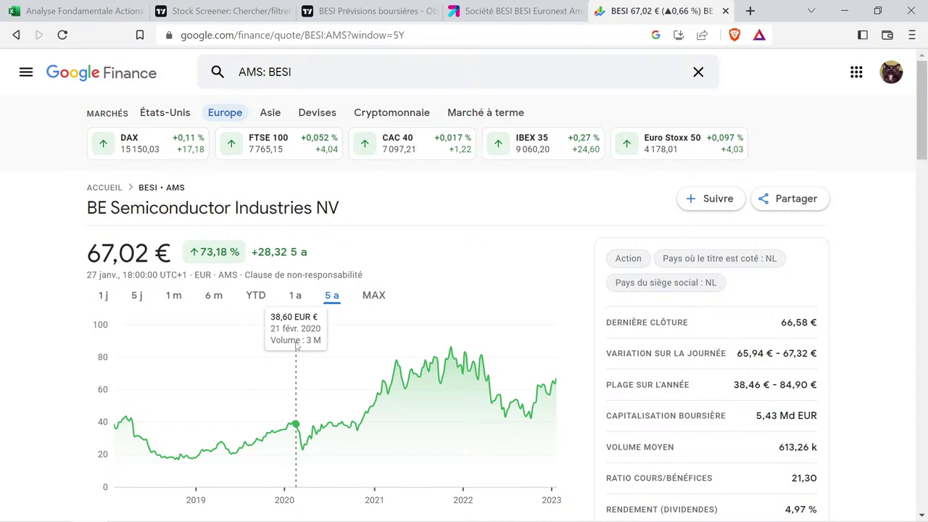
pyautogui.moveTo(291, 342); pyautogui.dragTo(570, 356)
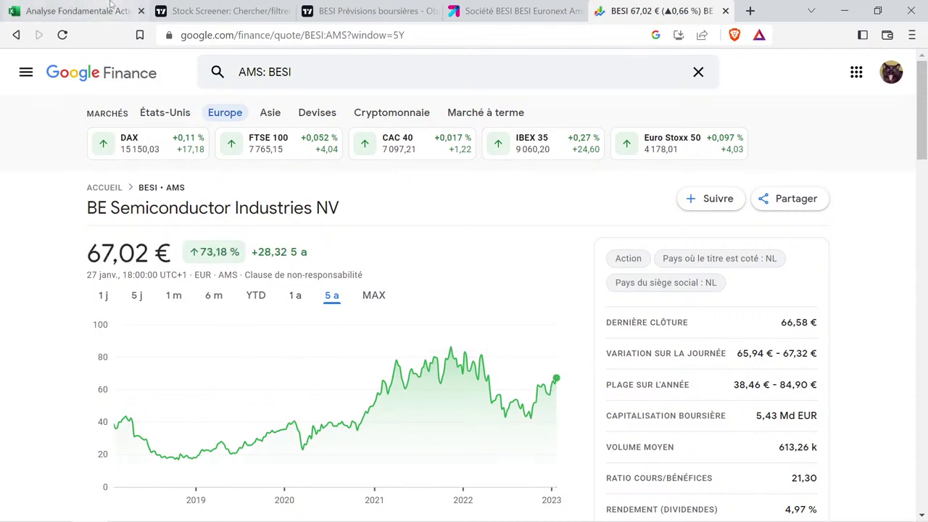
# Switch to the Excel workbook and copy ELIA GROUP's share price evolution cell into BE SEMICONDUCTOR INDUSTRIES' row.
pyautogui.click(80, 11)
pyautogui.click(433, 311)
pyautogui.scroll(5, 433, 311)
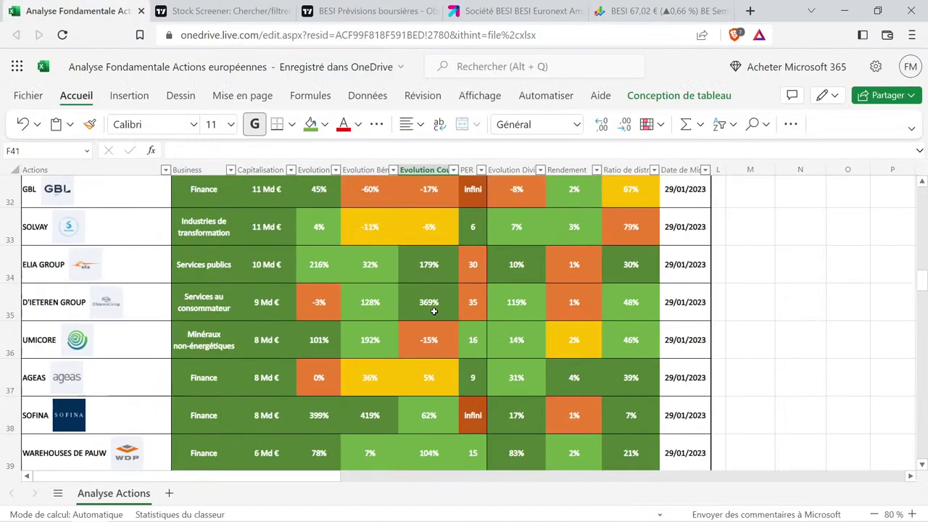
pyautogui.click(434, 339)
pyautogui.hotkey('ctrl', 'c')
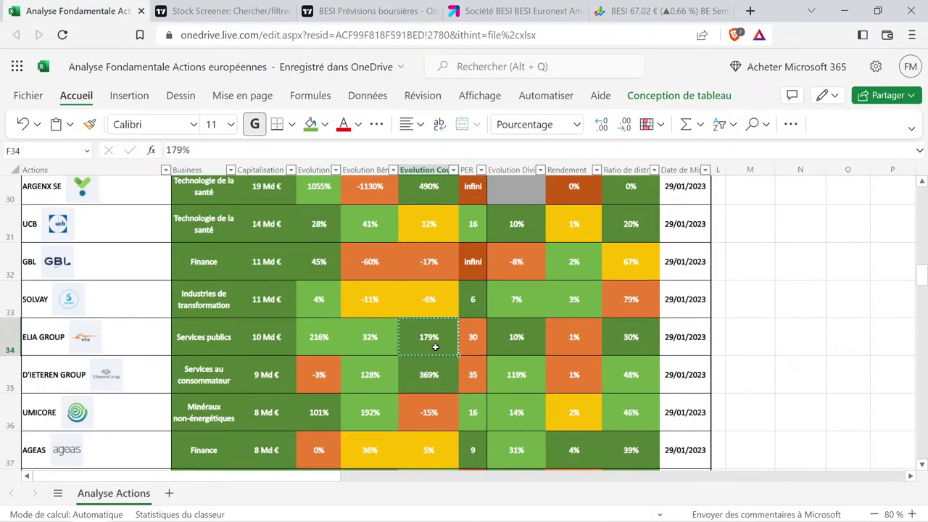
pyautogui.scroll(-4, 434, 347)
pyautogui.click(429, 381)
pyautogui.hotkey('ctrl', 'v')
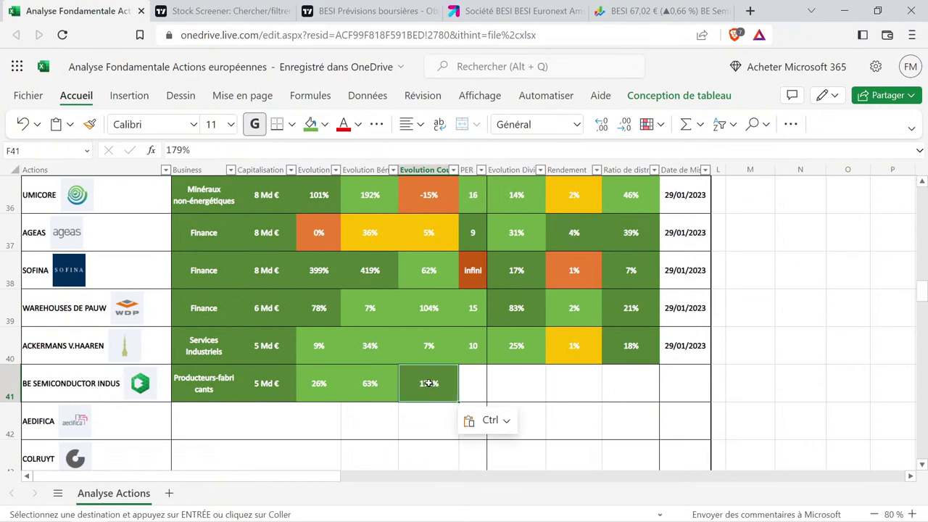
# Set BE SEMICONDUCTOR INDUSTRIES' share price evolution to 73%.
pyautogui.doubleClick(430, 382)
pyautogui.press('BackSpace')
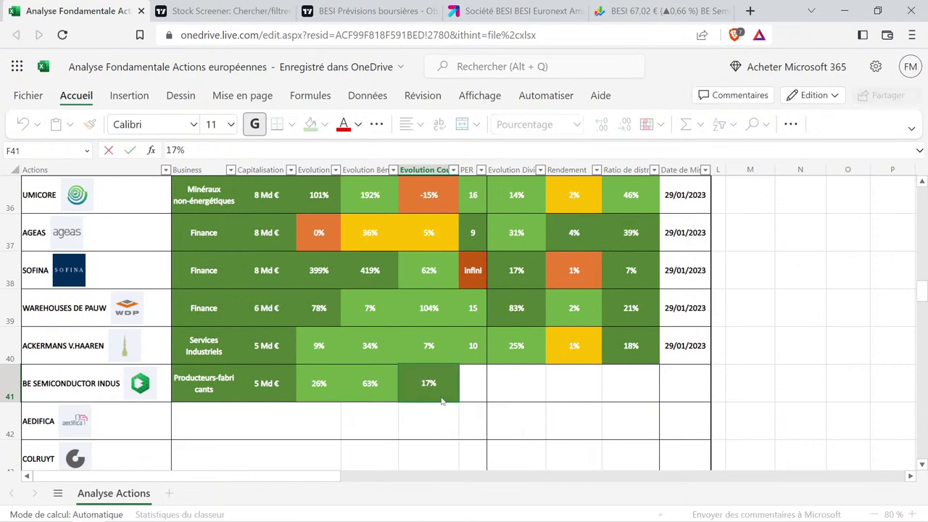
pyautogui.write('3')
pyautogui.click(423, 383)
pyautogui.press('BackSpace')
pyautogui.press('Delete')
pyautogui.press('Return')
pyautogui.doubleClick(430, 382)
pyautogui.write('7')
pyautogui.press('Return')
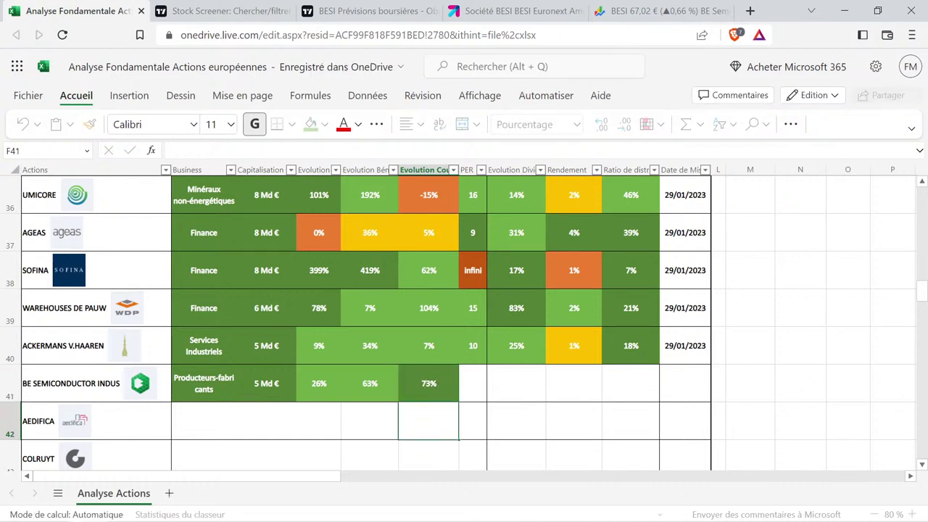
# Switch to BESI's TradingView page and look up its P/E ratio in the key figures.
pyautogui.click(226, 11)
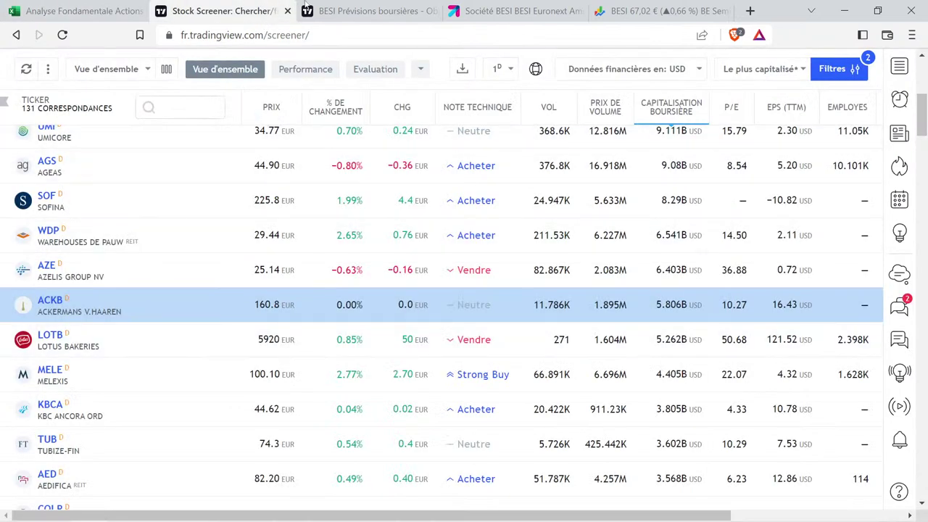
pyautogui.click(370, 11)
pyautogui.scroll(5, 677, 284)
pyautogui.scroll(5, 677, 284)
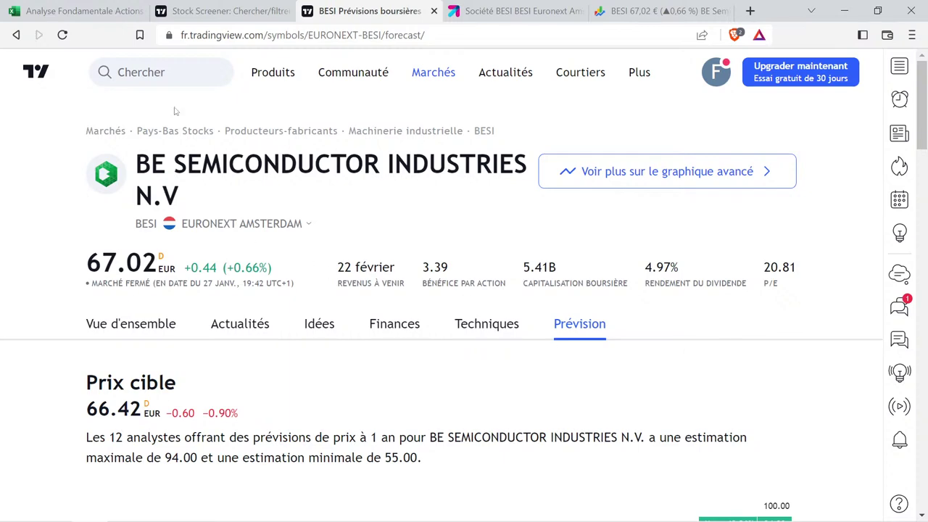
# Back in the Excel workbook, copy PROSUS's PER cell into BE SEMICONDUCTOR INDUSTRIES' row.
pyautogui.click(80, 10)
pyautogui.click(475, 323)
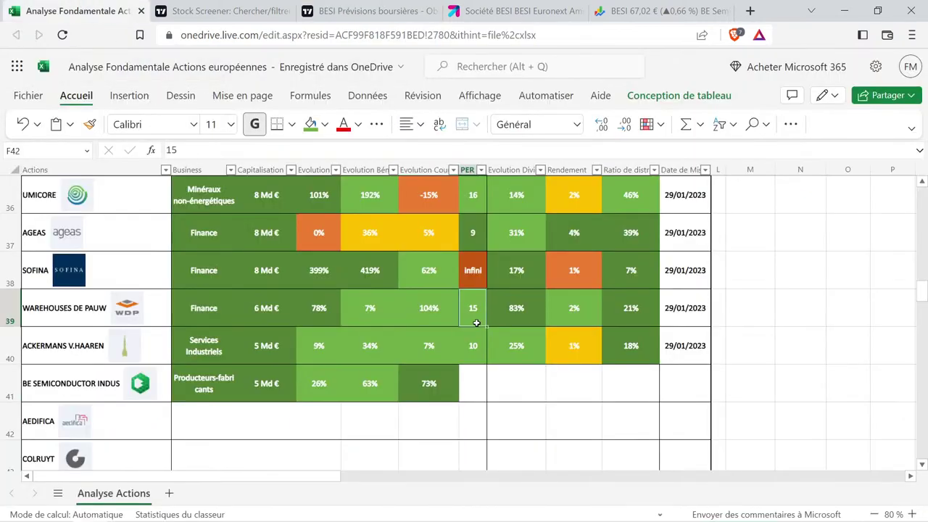
pyautogui.scroll(5, 474, 332)
pyautogui.scroll(7, 475, 332)
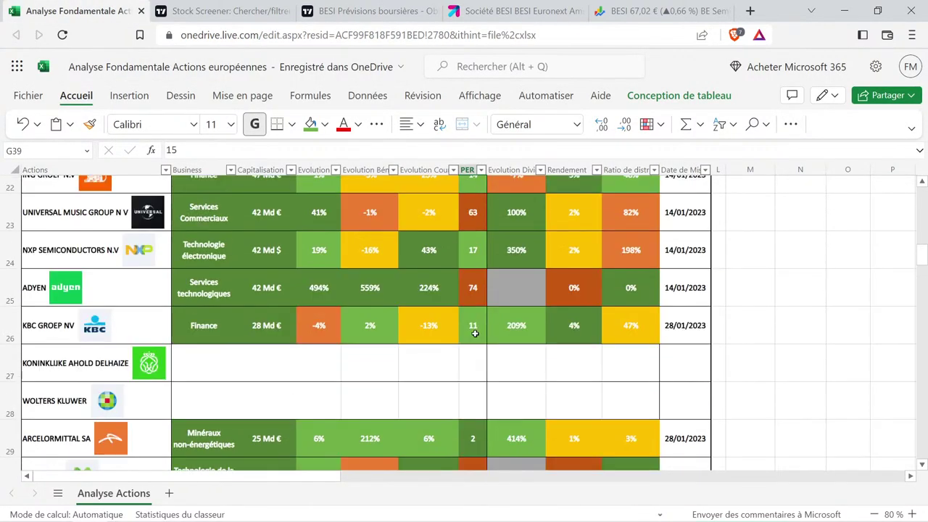
pyautogui.scroll(2, 474, 334)
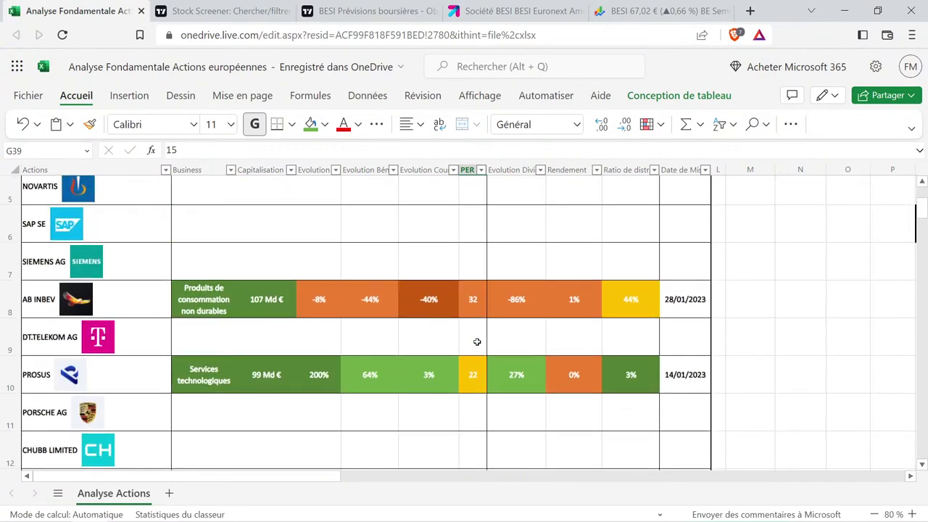
pyautogui.click(474, 371)
pyautogui.hotkey('ctrl', 'c')
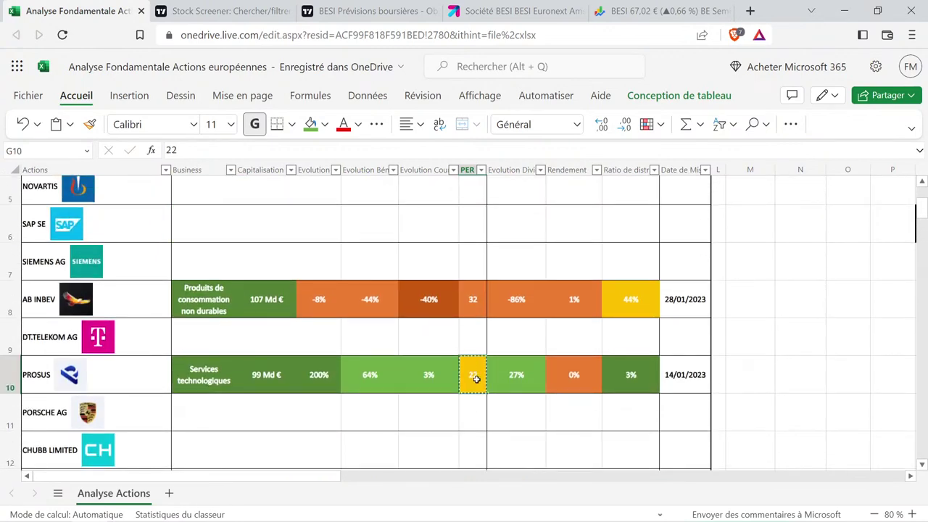
pyautogui.scroll(-10, 475, 381)
pyautogui.scroll(-5, 471, 381)
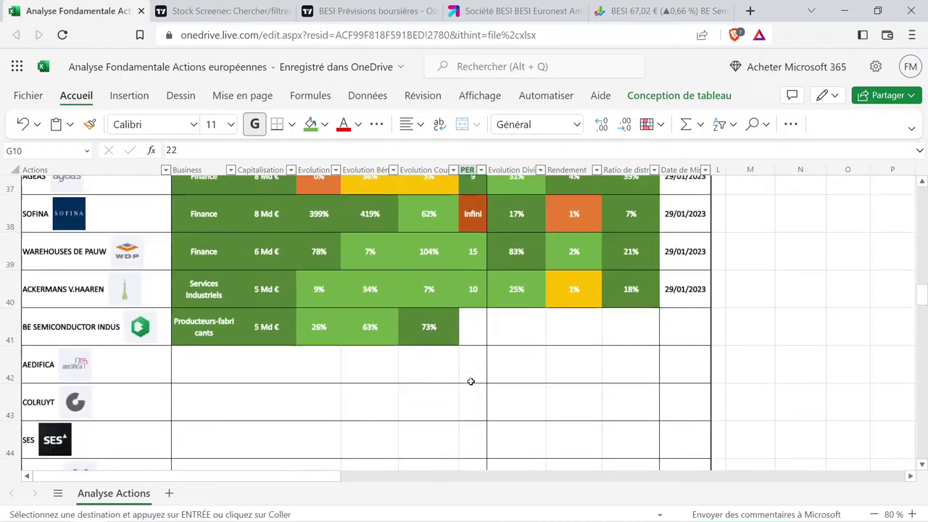
pyautogui.click(476, 315)
pyautogui.hotkey('ctrl', 'v')
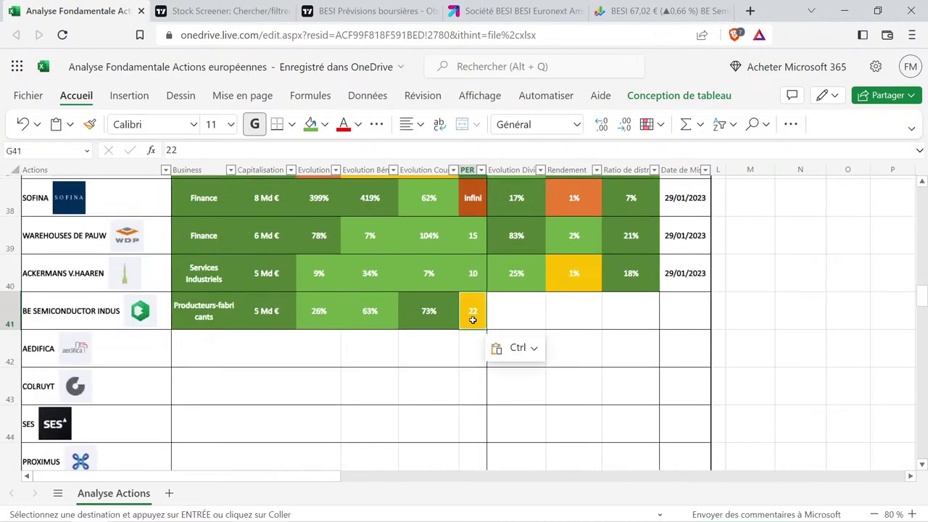
# Set BE SEMICONDUCTOR INDUSTRIES' PER to 21 and select its cells from Business to PER.
pyautogui.write('2')
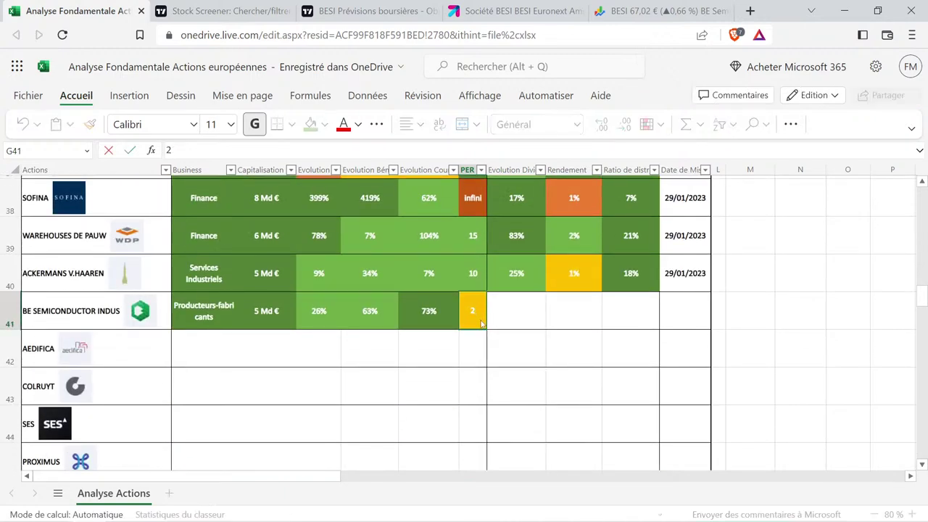
pyautogui.write('1')
pyautogui.hotkey('ctrl', 'Return')
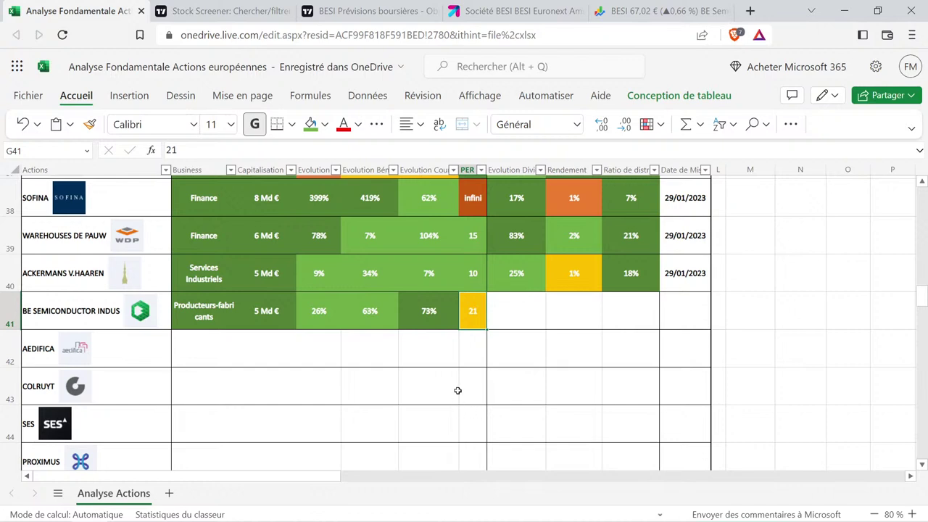
pyautogui.click(455, 387)
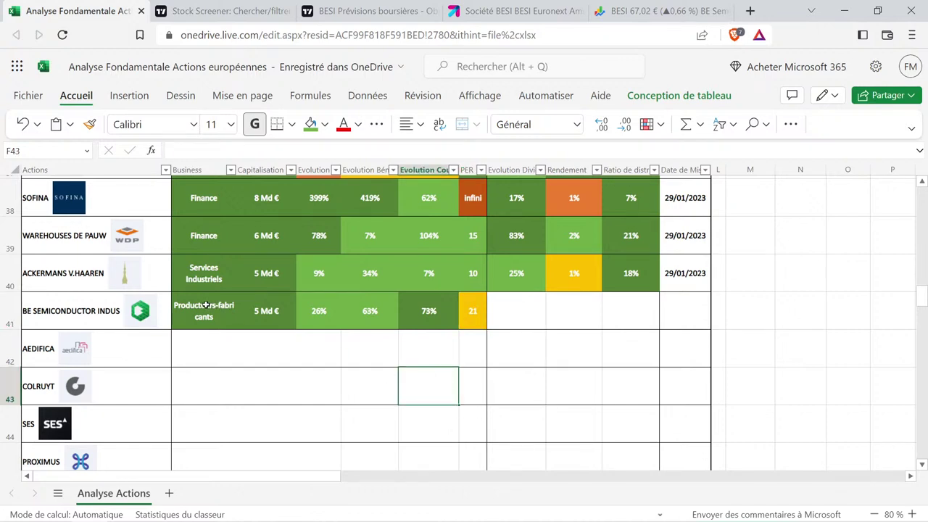
pyautogui.moveTo(216, 307); pyautogui.dragTo(479, 308)
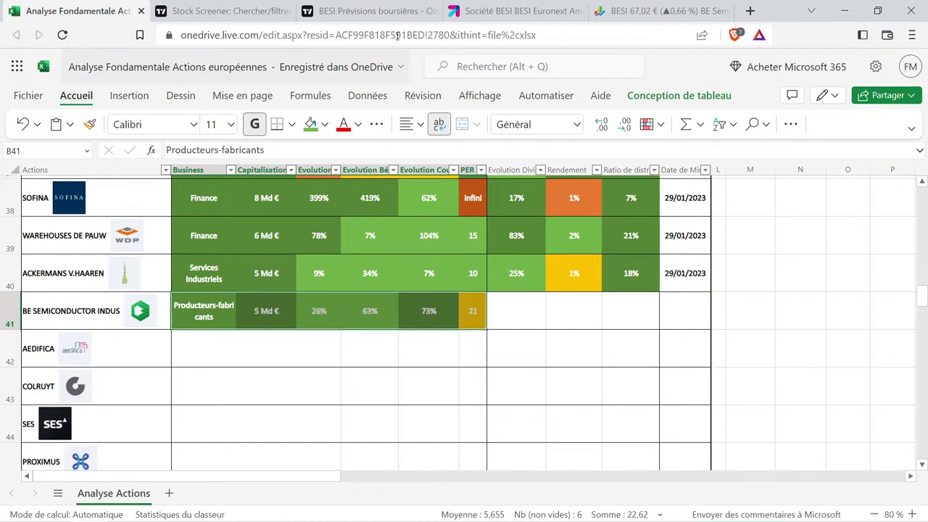
# Switch to TradingView and show the dividend history in BESI's financial data.
pyautogui.hotkey('ctrl', '3')
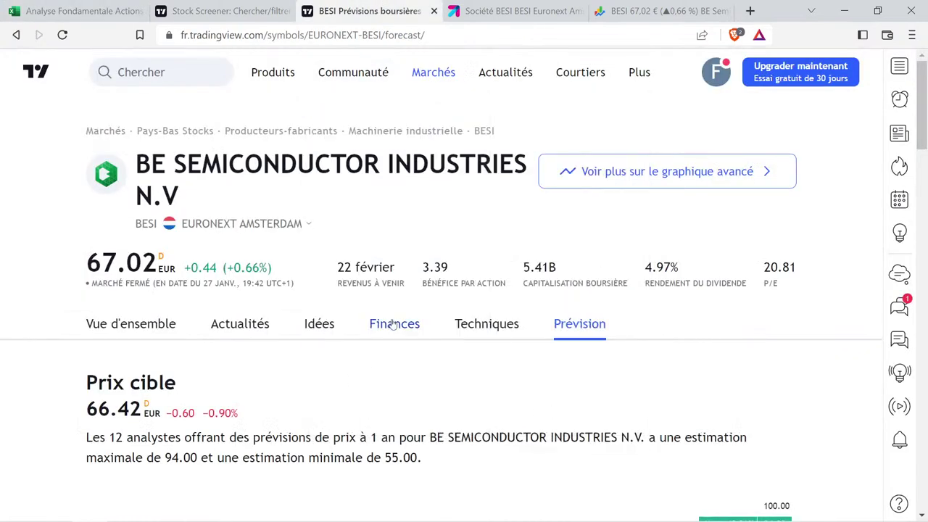
pyautogui.click(394, 324)
pyautogui.scroll(-2, 399, 311)
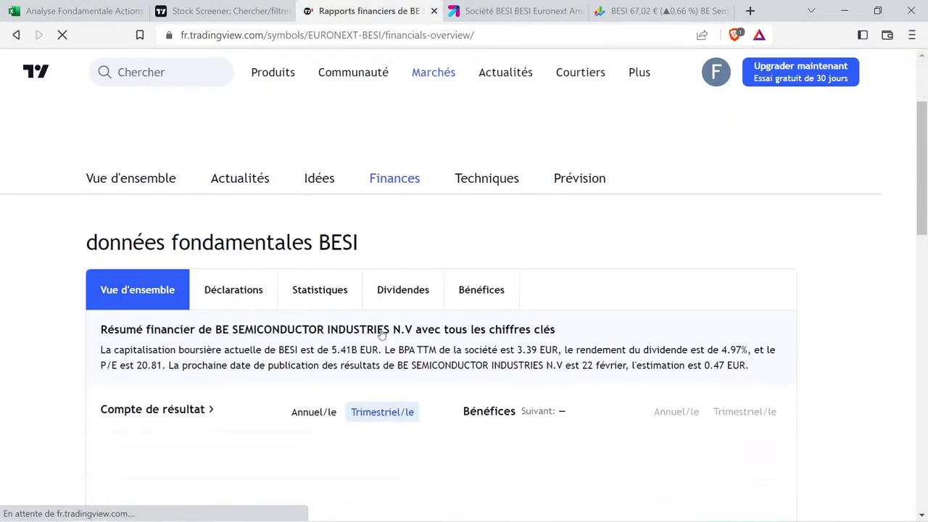
pyautogui.click(414, 300)
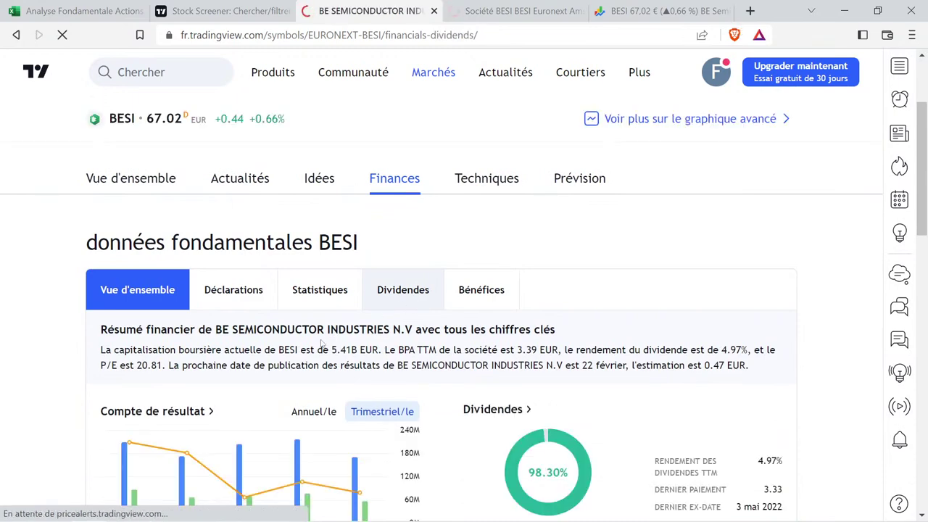
pyautogui.scroll(-4, 326, 350)
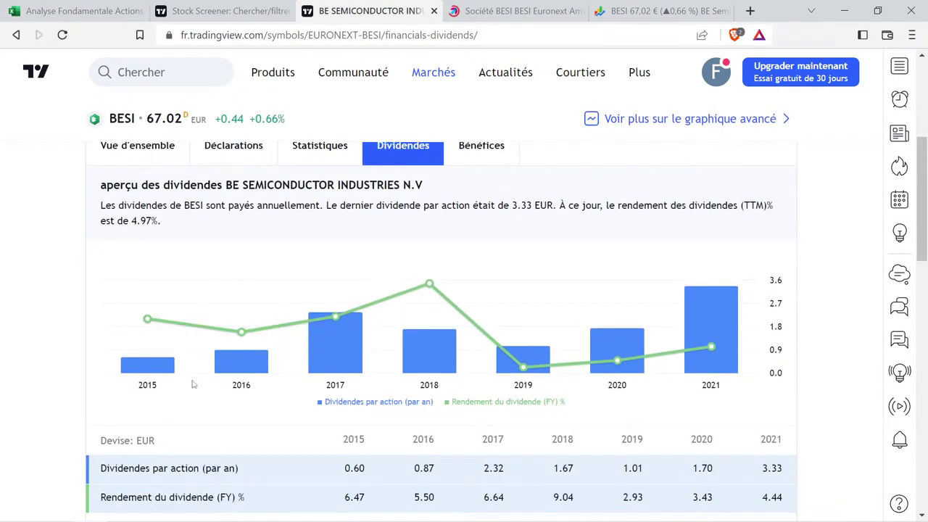
# Chart only BESI's dividends per share and compare the yearly amounts from 2017 to 2021.
pyautogui.click(180, 496)
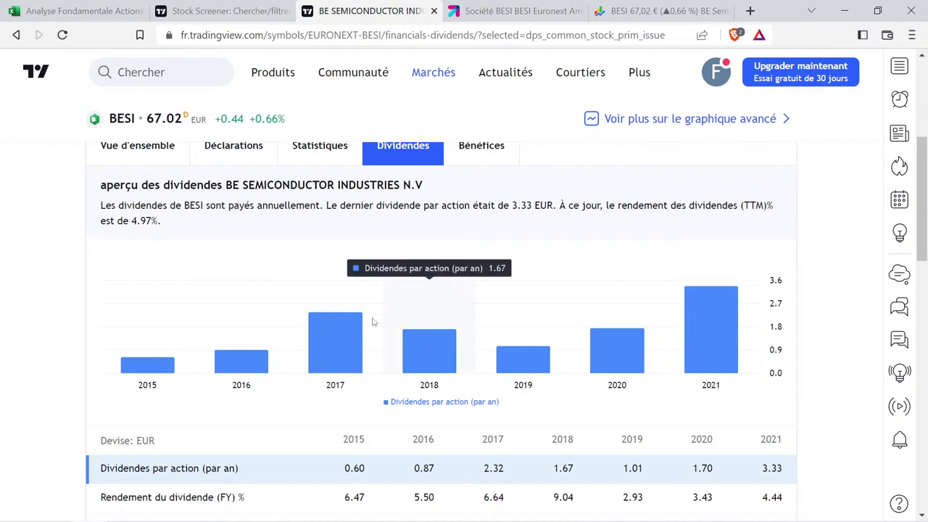
pyautogui.moveTo(343, 330)
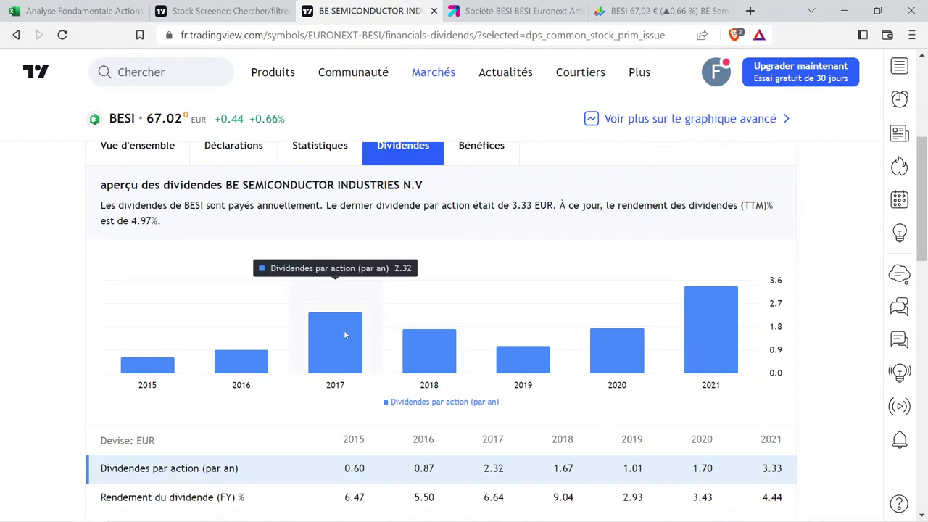
pyautogui.moveTo(416, 337)
pyautogui.moveTo(526, 337)
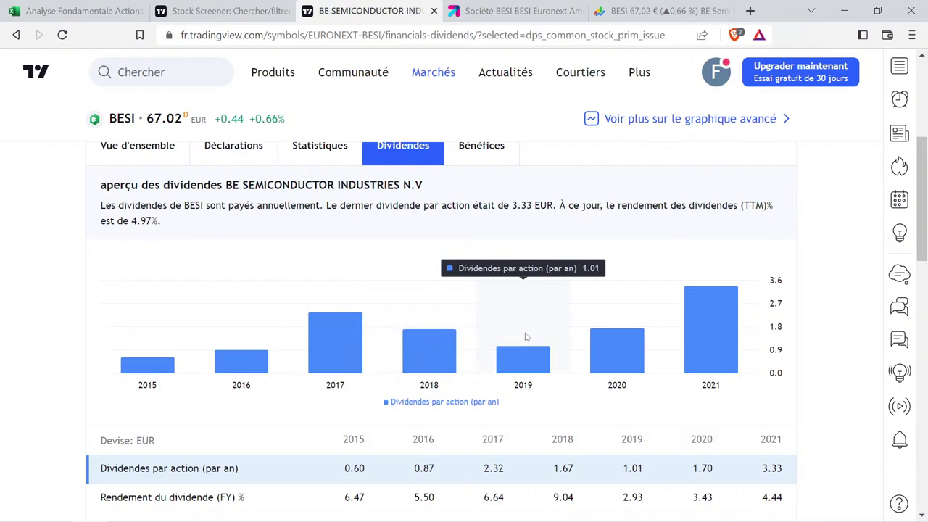
pyautogui.moveTo(728, 313)
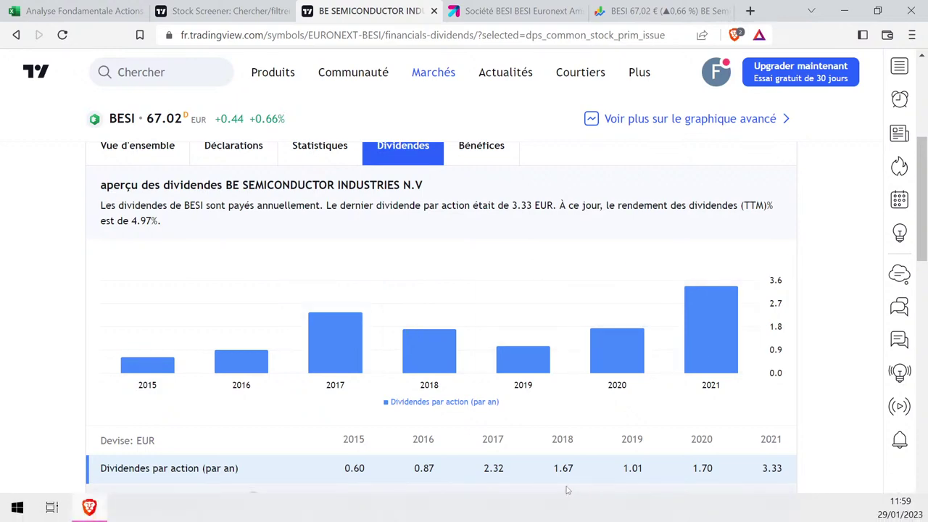
# In the Excel workbook's evolution calculator, enter 2,32 as the positive five-year reference and 3,33 as the current value.
pyautogui.click(117, 10)
pyautogui.scroll(15, 766, 292)
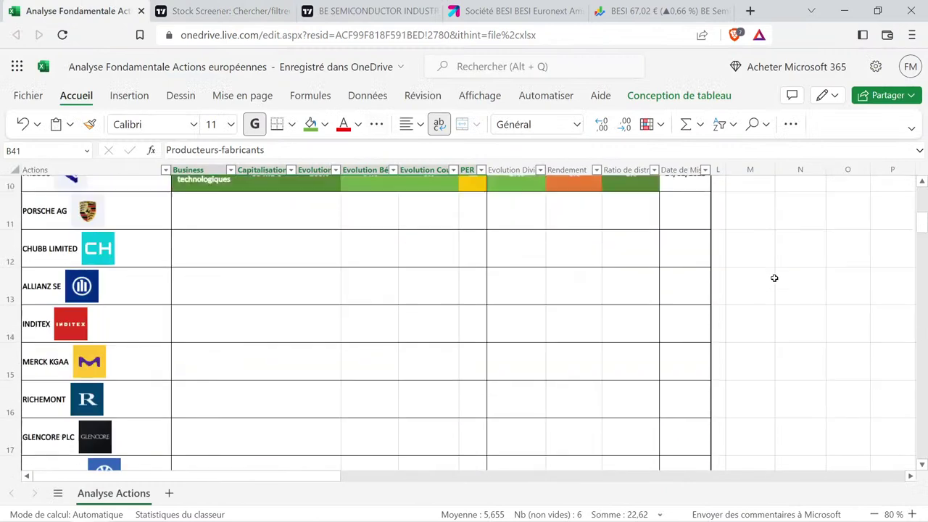
pyautogui.click(764, 229)
pyautogui.write('2,32')
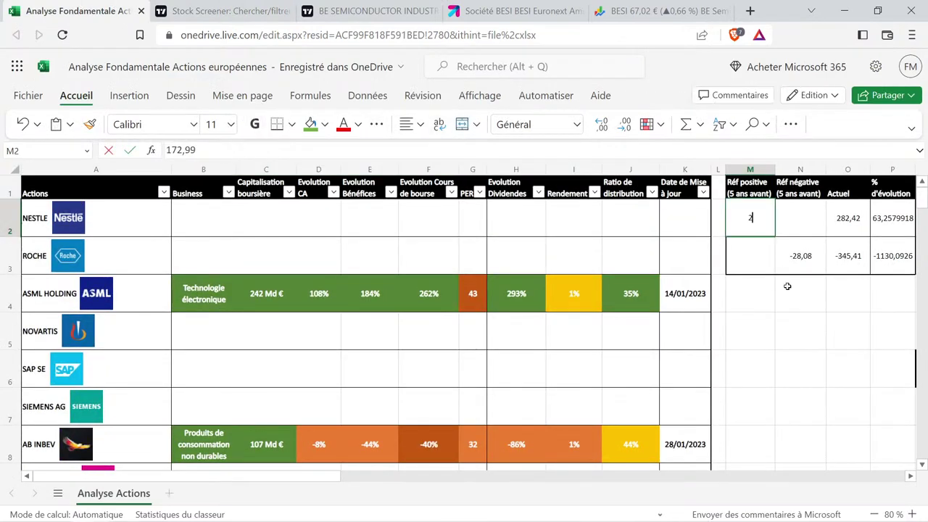
pyautogui.press('Tab')
pyautogui.press('Tab')
pyautogui.write('3,33')
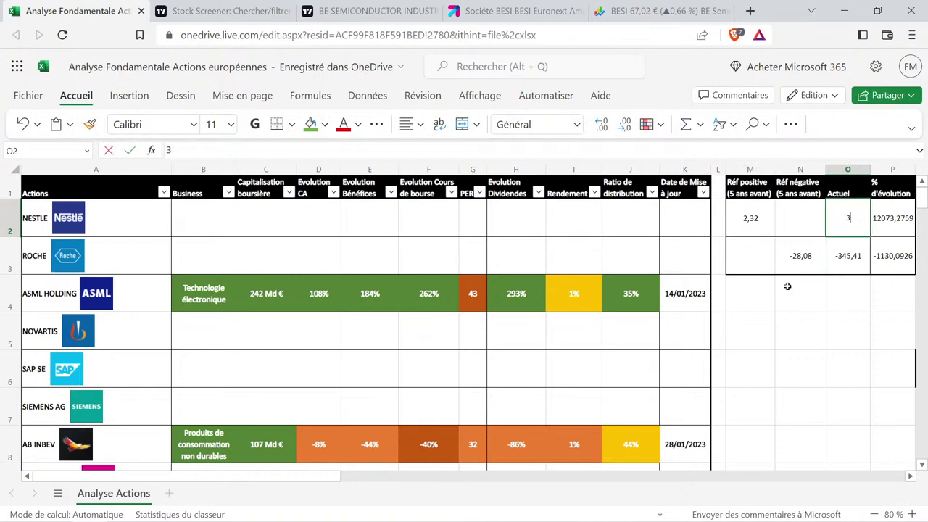
pyautogui.press('Return')
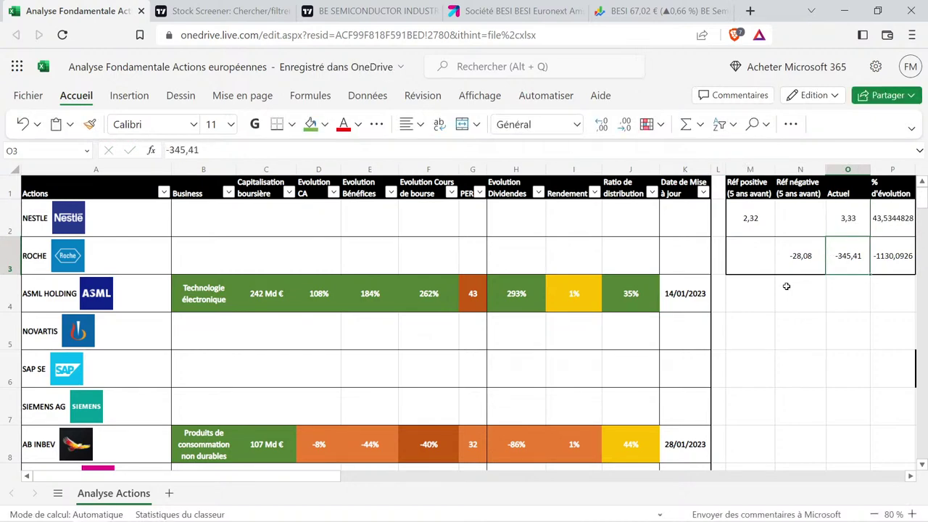
# Copy PROSUS's dividend evolution cell into BE SEMICONDUCTOR INDUSTRIES' row.
pyautogui.click(513, 279)
pyautogui.scroll(-3, 516, 287)
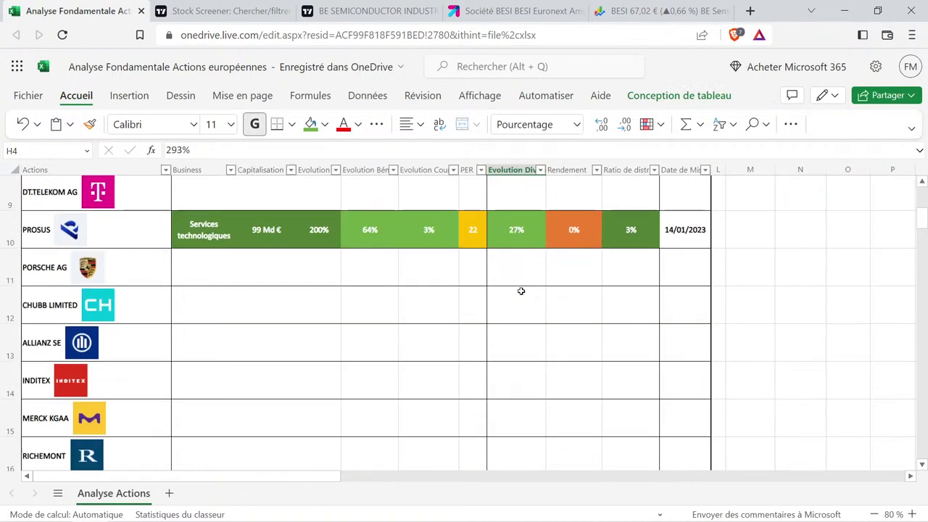
pyautogui.click(518, 235)
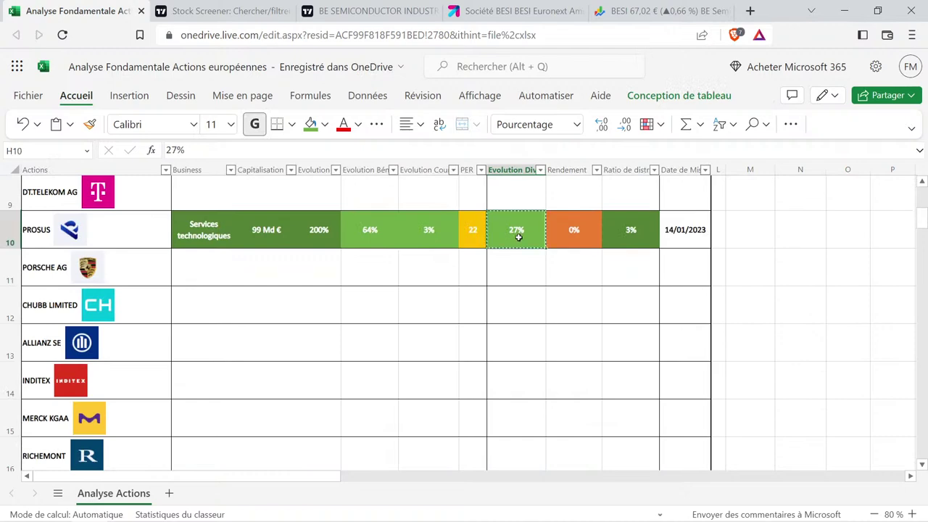
pyautogui.hotkey('ctrl', 'c')
pyautogui.scroll(-5, 520, 263)
pyautogui.scroll(-6, 519, 266)
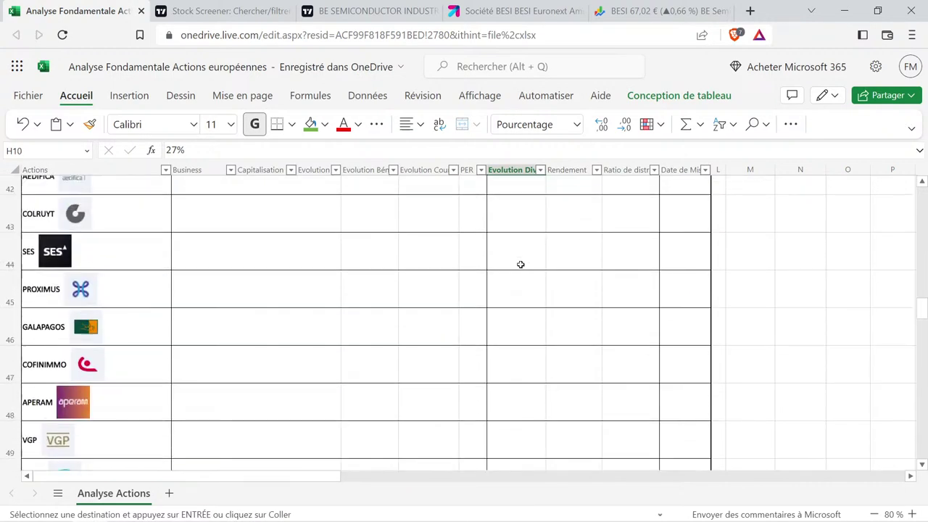
pyautogui.scroll(1, 521, 257)
pyautogui.click(523, 251)
pyautogui.hotkey('ctrl', 'v')
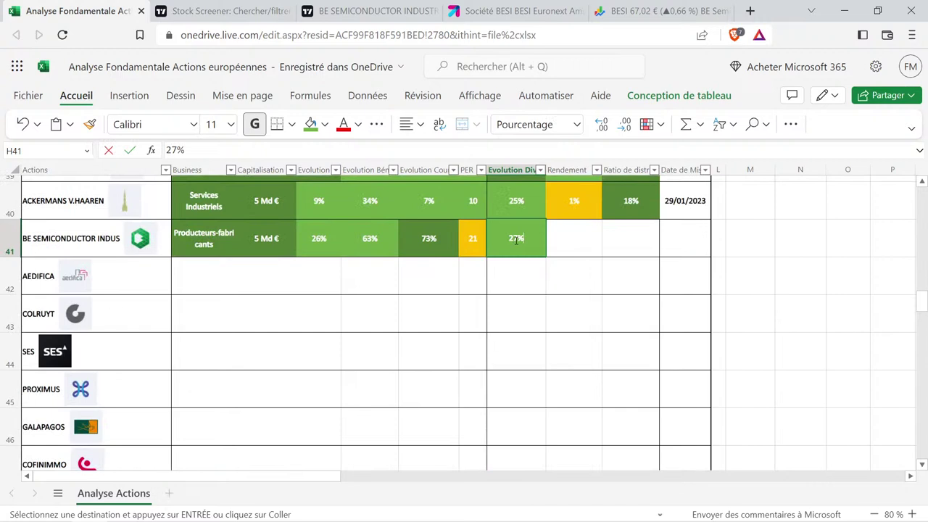
# Set BE SEMICONDUCTOR INDUSTRIES' dividend evolution to 44%.
pyautogui.press('BackSpace')
pyautogui.write('44')
pyautogui.press('Return')
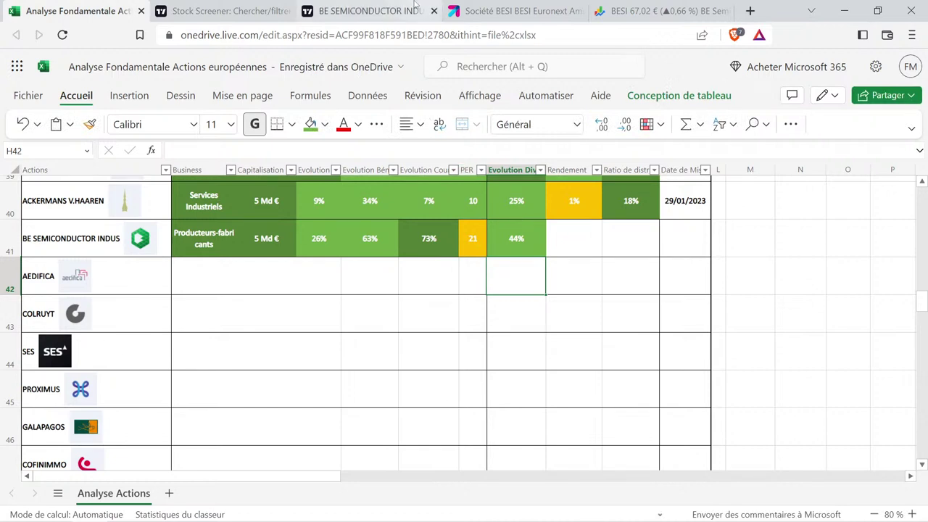
# Switch to BESI's TradingView page and look up its dividend yield in the key figures.
pyautogui.click(377, 11)
pyautogui.moveTo(433, 72)
pyautogui.scroll(3, 563, 173)
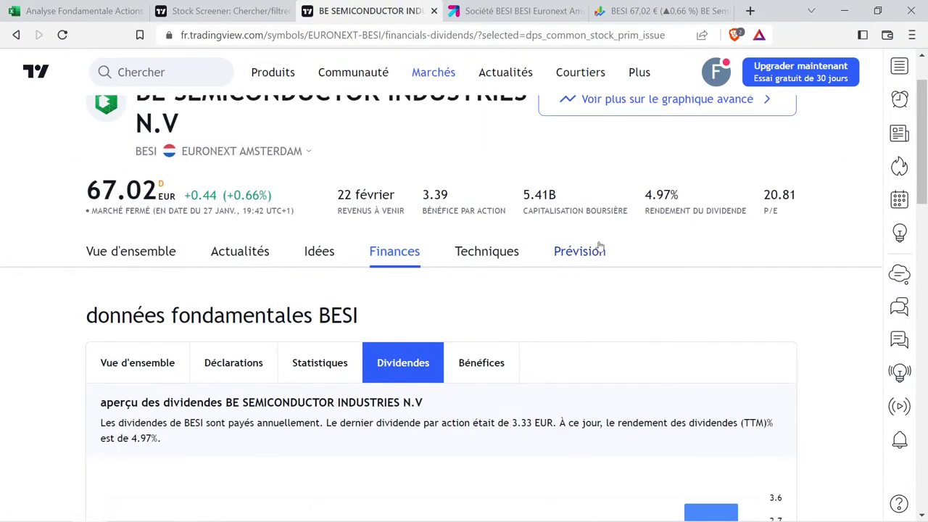
# Switch to the Excel workbook and copy AGEAS's dividend yield cell into BE SEMICONDUCTOR INDUSTRIES' row.
pyautogui.moveTo(645, 197); pyautogui.dragTo(679, 198)
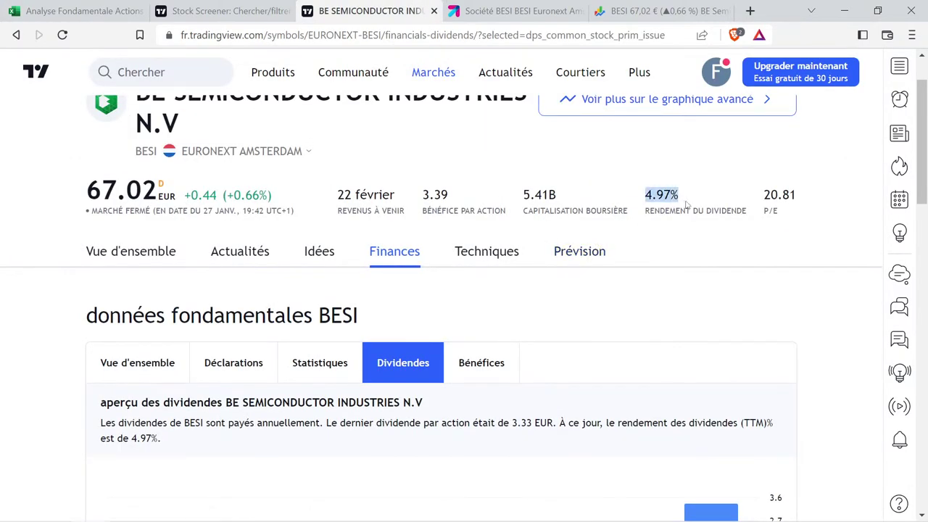
pyautogui.click(54, 4)
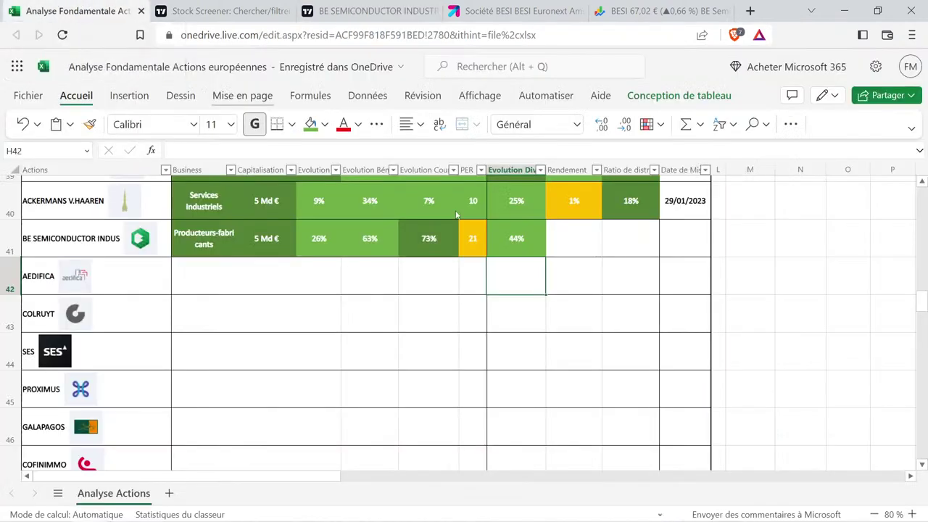
pyautogui.click(590, 271)
pyautogui.scroll(3, 590, 274)
pyautogui.scroll(2, 590, 273)
pyautogui.click(585, 305)
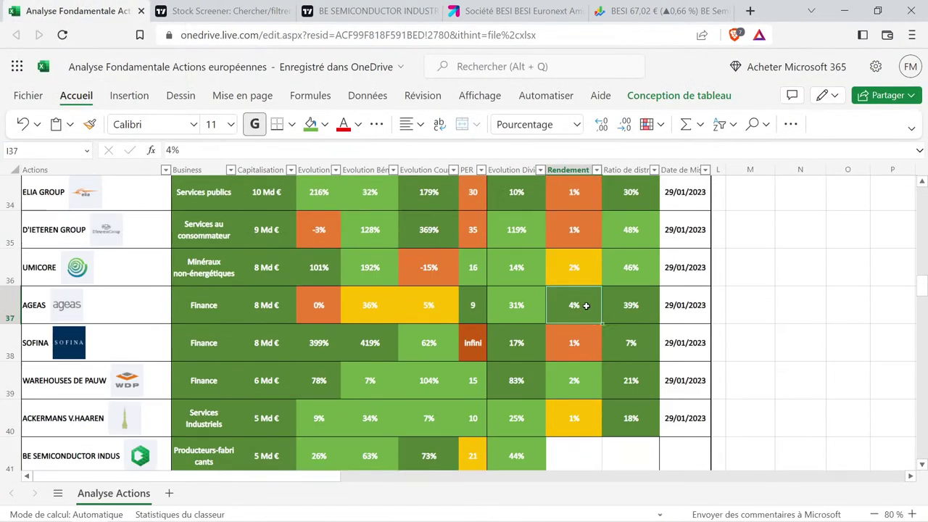
pyautogui.hotkey('ctrl', 'c')
pyautogui.scroll(-4, 585, 305)
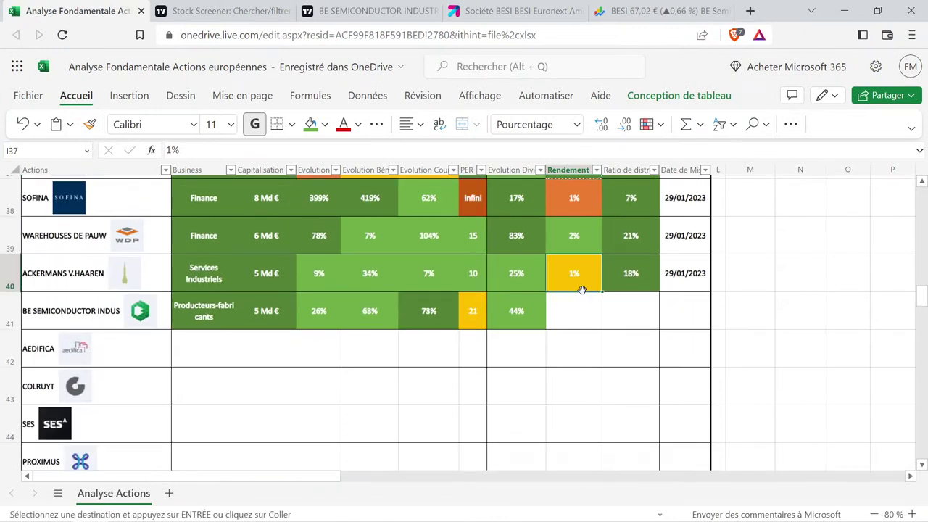
pyautogui.click(579, 305)
pyautogui.hotkey('ctrl', 'v')
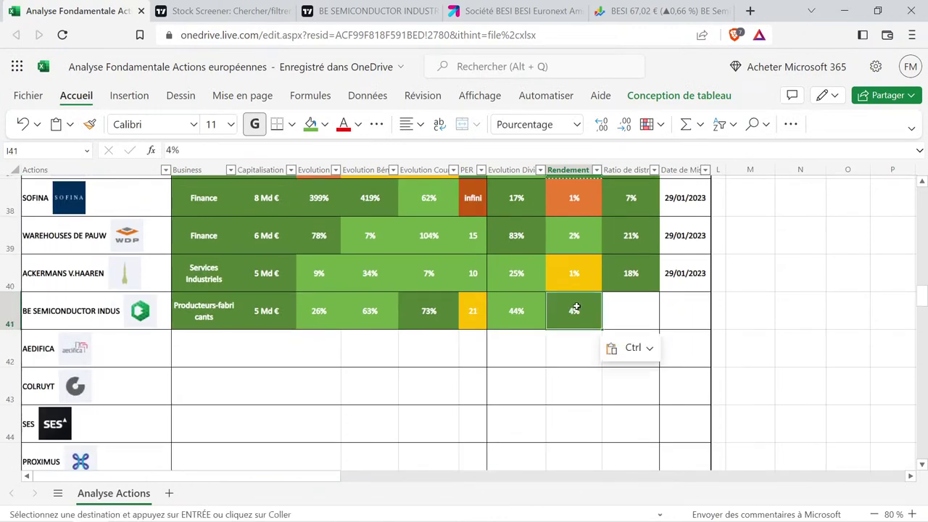
# Set BE SEMICONDUCTOR INDUSTRIES' dividend yield to 5%.
pyautogui.doubleClick(579, 305)
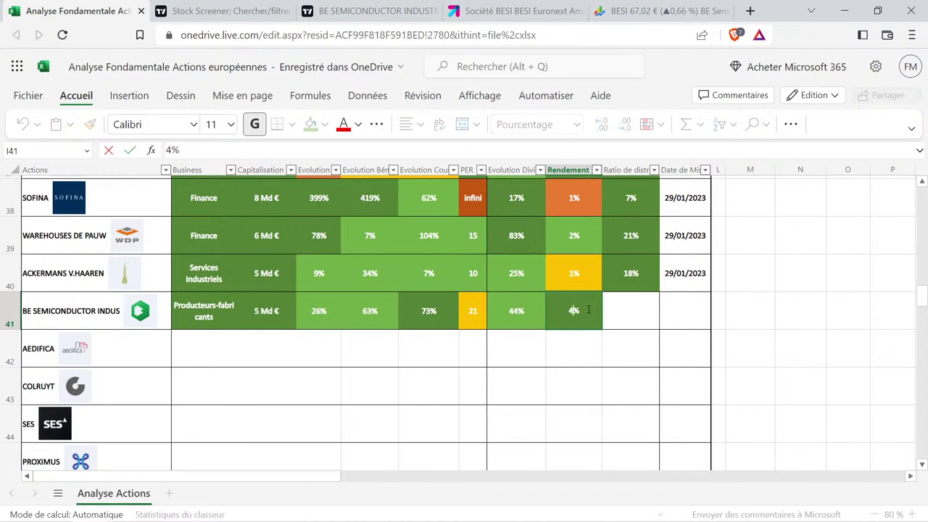
pyautogui.press('BackSpace')
pyautogui.write('5')
pyautogui.press('Return')
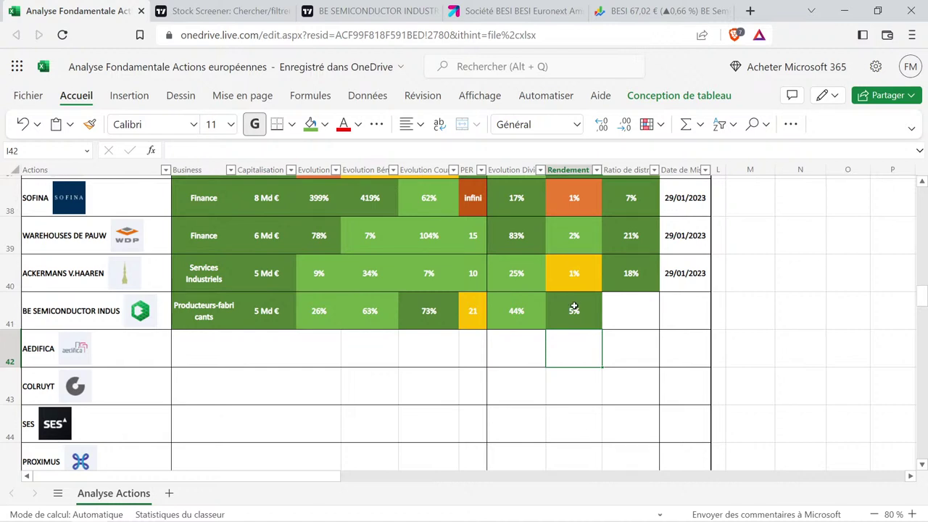
# Switch to BESI's TradingView dividends page and examine its payout ratios from 2017 to 2021.
pyautogui.click(368, 9)
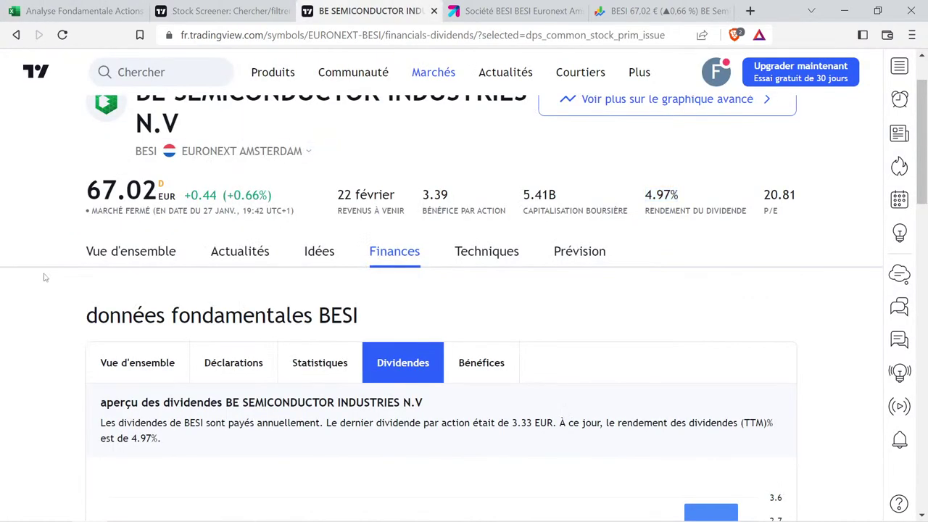
pyautogui.scroll(-4, 47, 279)
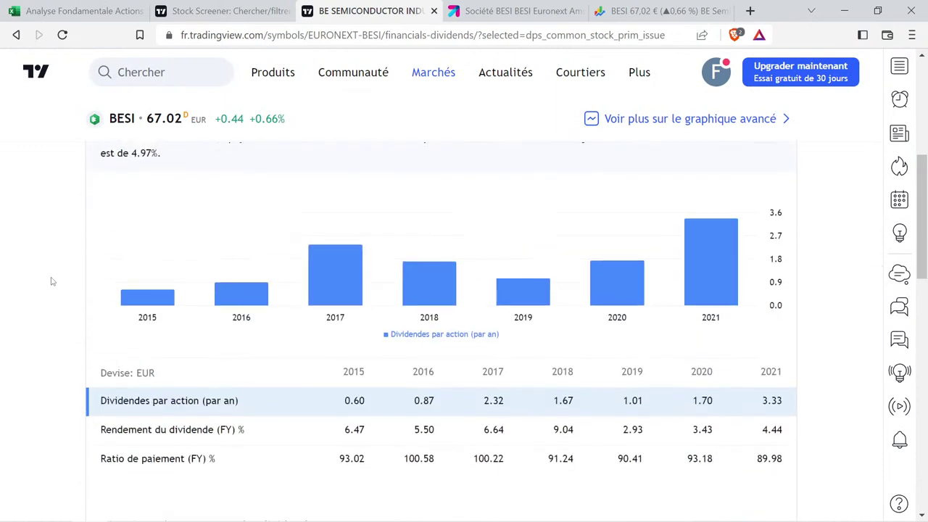
pyautogui.scroll(-2, 51, 282)
pyautogui.click(121, 319)
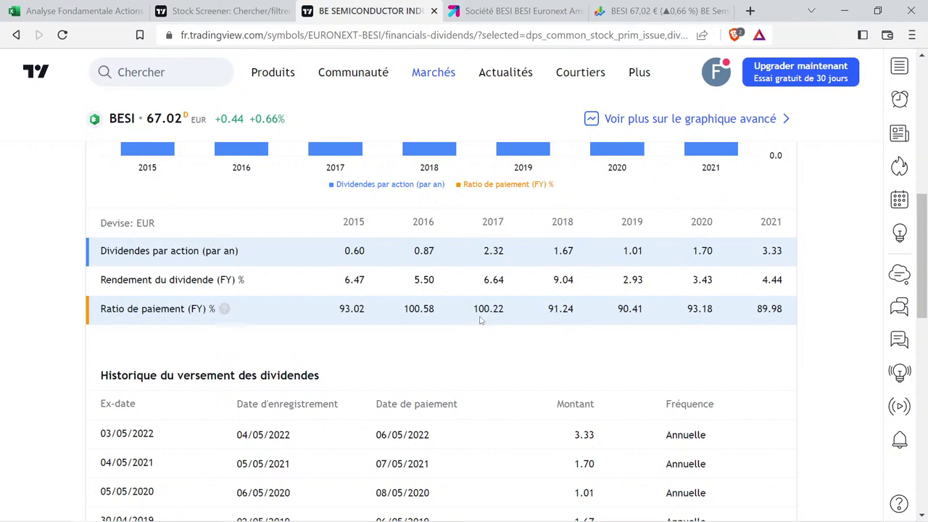
pyautogui.moveTo(478, 310); pyautogui.dragTo(718, 310)
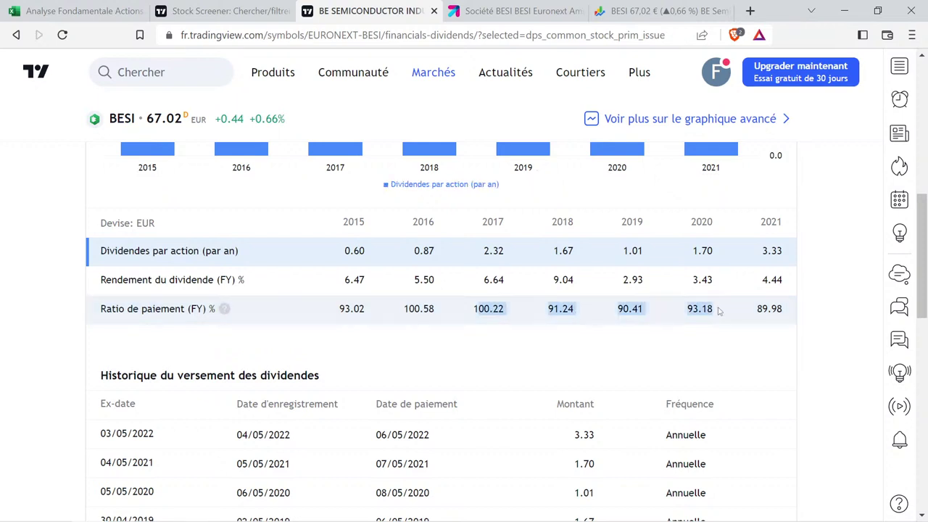
pyautogui.click(674, 330)
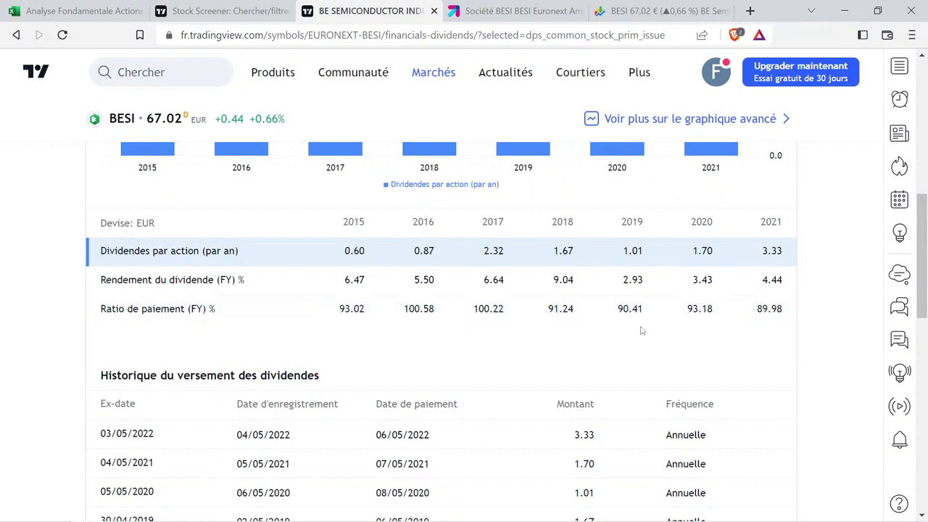
pyautogui.doubleClick(477, 310)
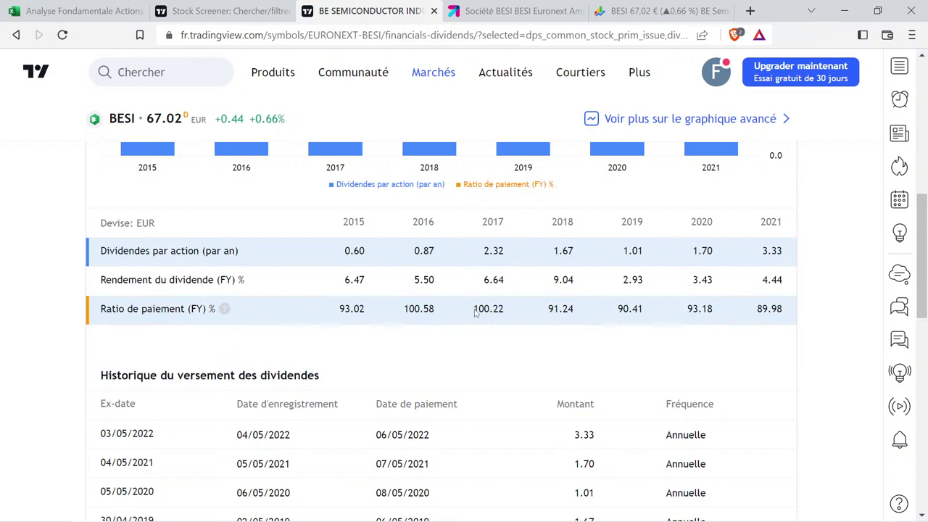
pyautogui.moveTo(474, 312); pyautogui.dragTo(783, 316)
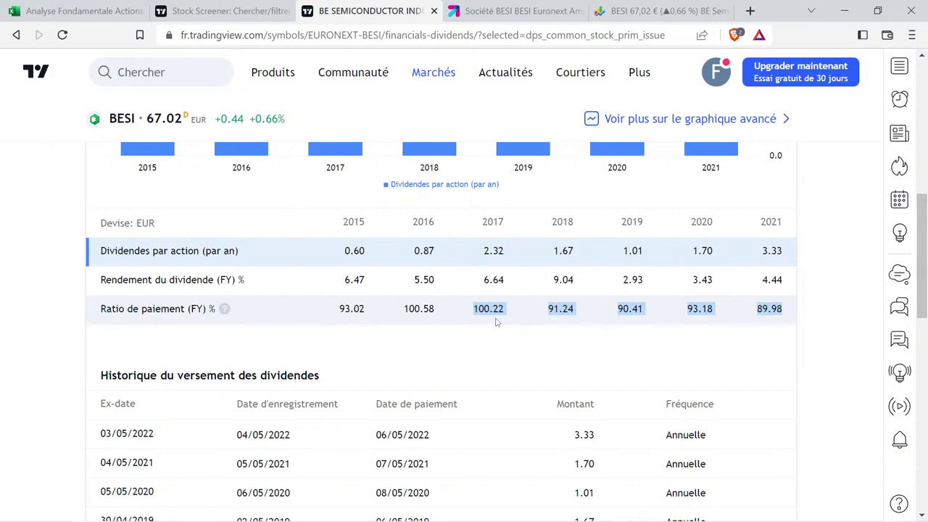
pyautogui.click(572, 339)
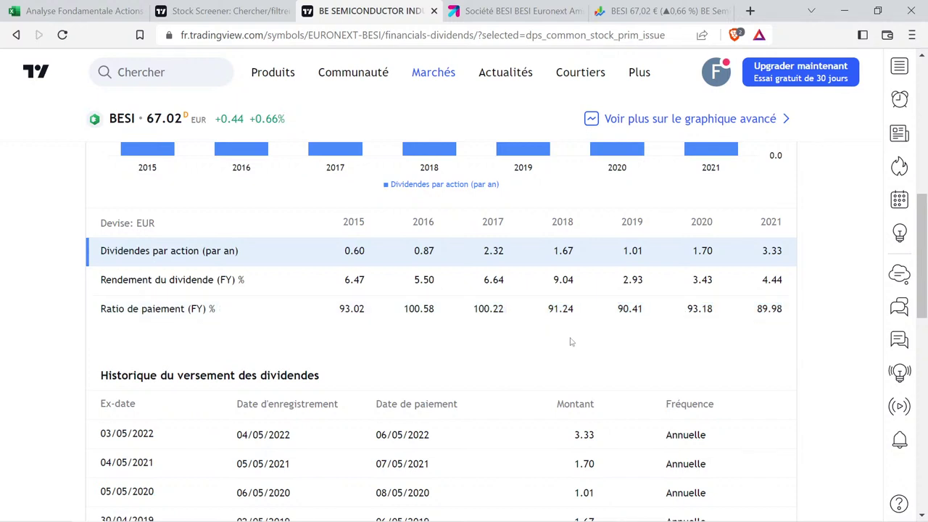
pyautogui.moveTo(473, 308); pyautogui.dragTo(507, 310)
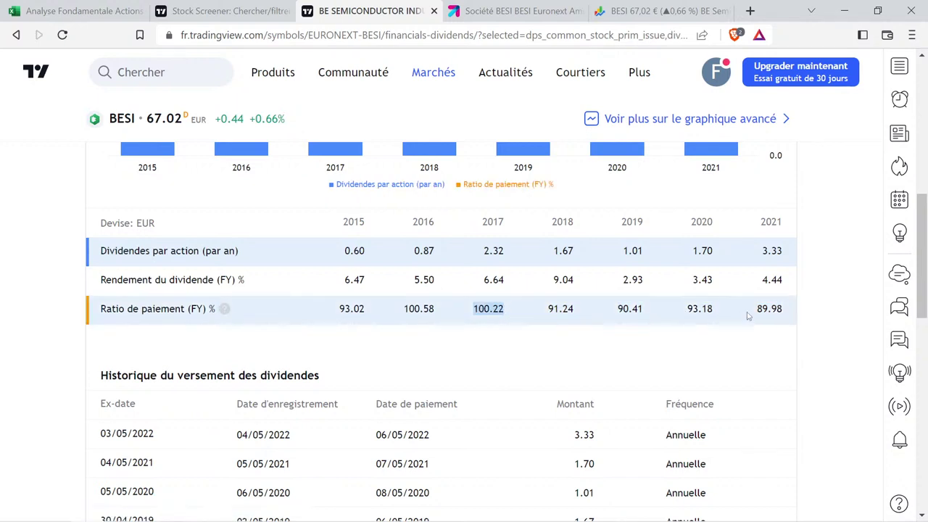
pyautogui.moveTo(754, 310); pyautogui.dragTo(786, 310)
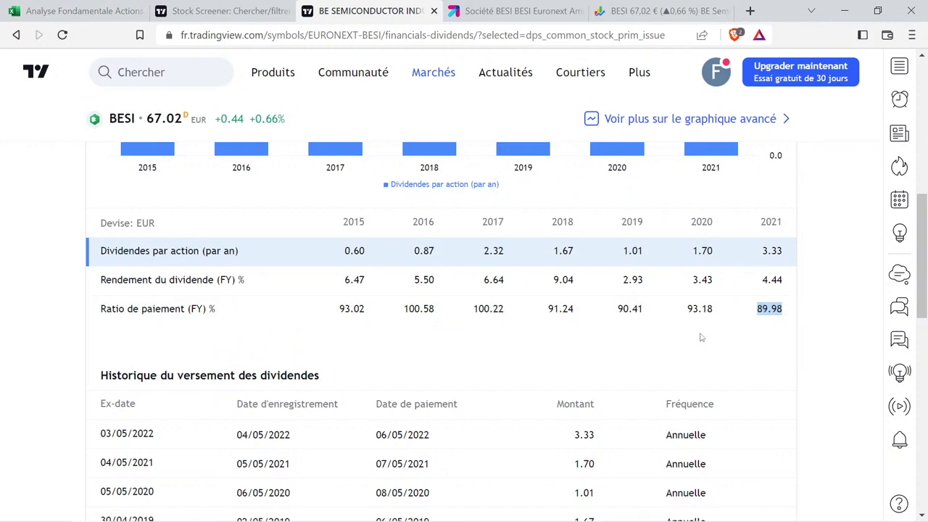
# Copy BESI's payout ratios for 2017 to 2021 from the dividends table.
pyautogui.click(477, 312)
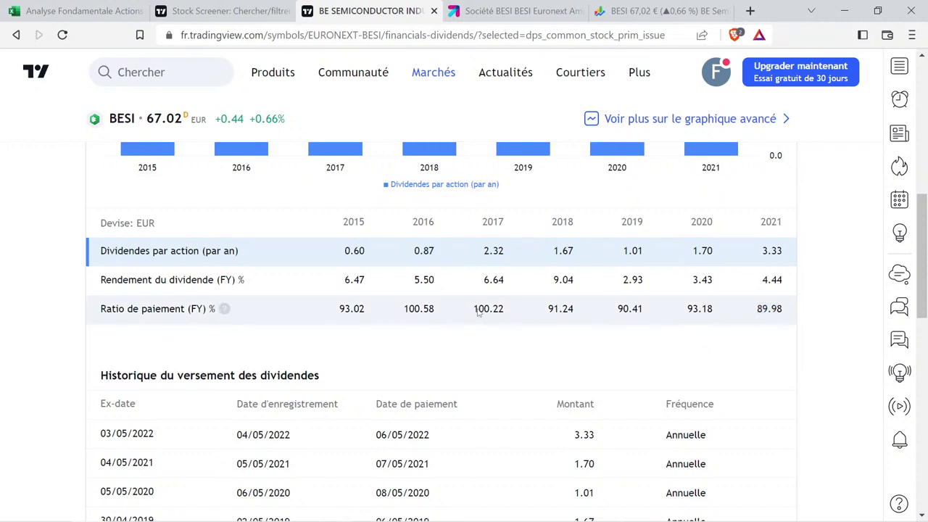
pyautogui.moveTo(478, 311); pyautogui.dragTo(790, 308)
pyautogui.hotkey('ctrl', 'c')
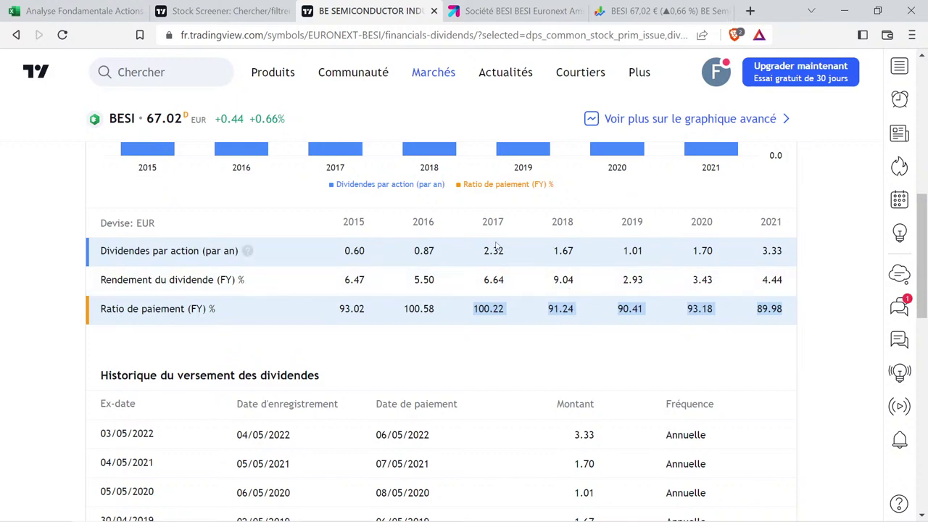
# In the Excel workbook, paste the copied payout ratios from cell R1 down, over the old values of the average payout ratio calculator.
pyautogui.click(47, 13)
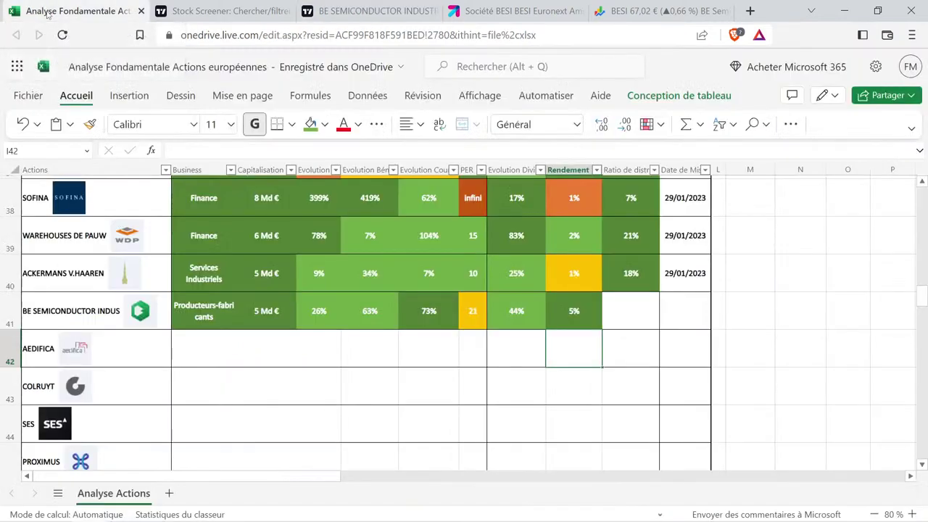
pyautogui.click(805, 299)
pyautogui.scroll(15, 804, 303)
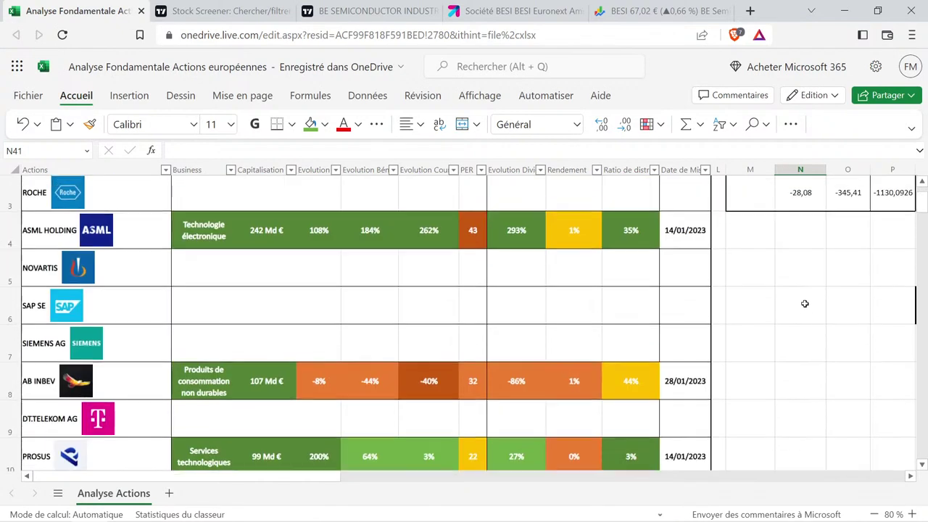
pyautogui.scroll(2, 804, 304)
pyautogui.click(782, 310)
pyautogui.press('Right')
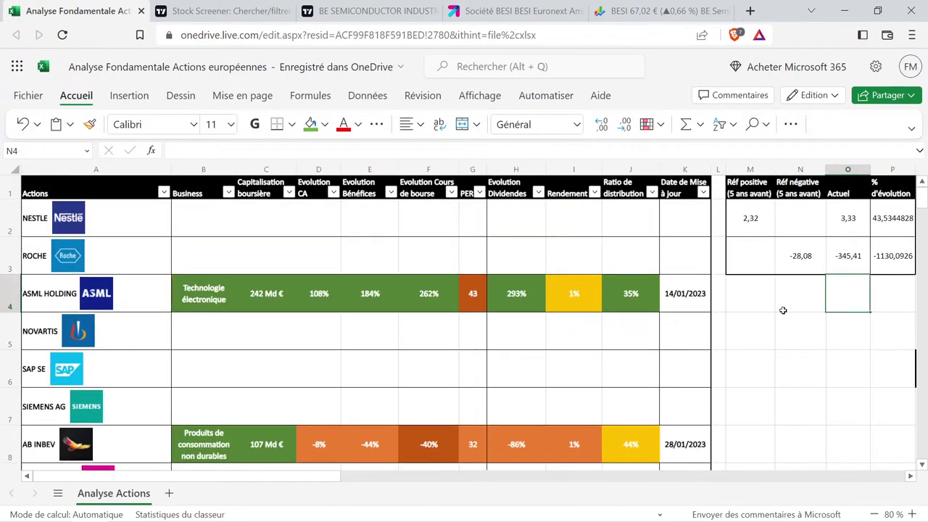
pyautogui.press('Right')
pyautogui.press('Right')
pyautogui.press('Right')
pyautogui.press('Up')
pyautogui.press('Up')
pyautogui.press('Up')
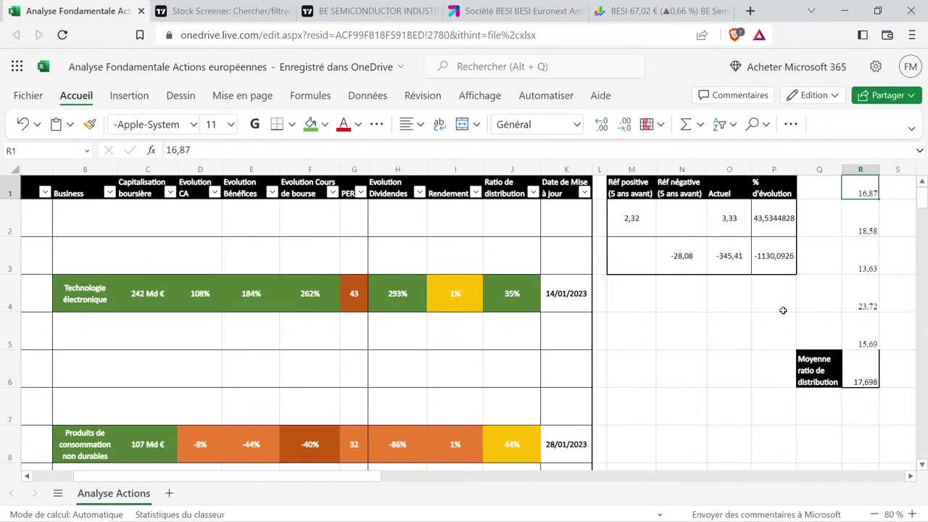
pyautogui.hotkey('ctrl', 'v')
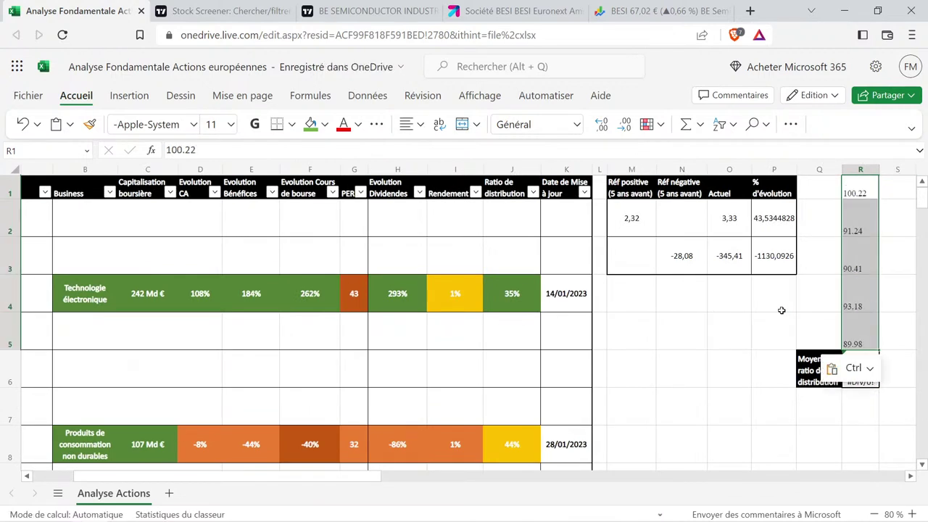
# Re-enter the five pasted payout ratios with decimal commas: 100,22, 91,24, 90,41, 93,18 and 89,98.
pyautogui.press('Down')
pyautogui.press('Up')
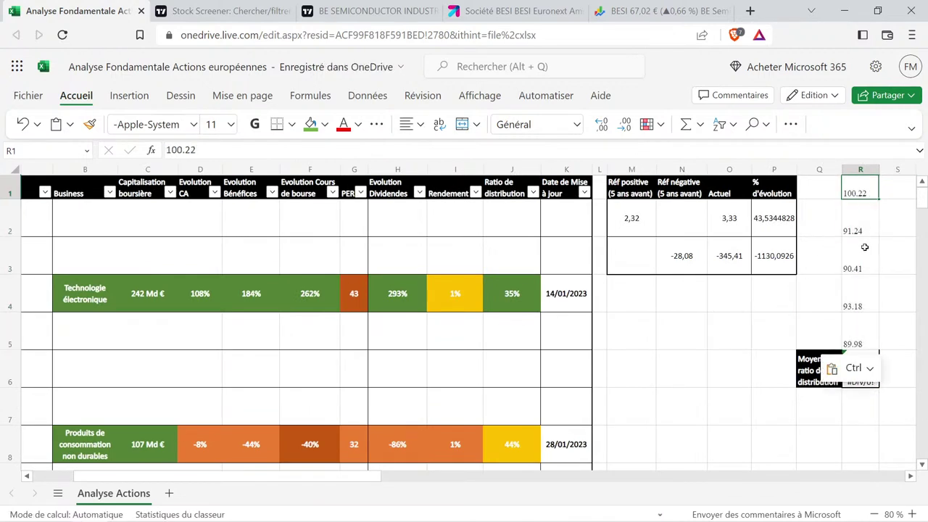
pyautogui.write('100')
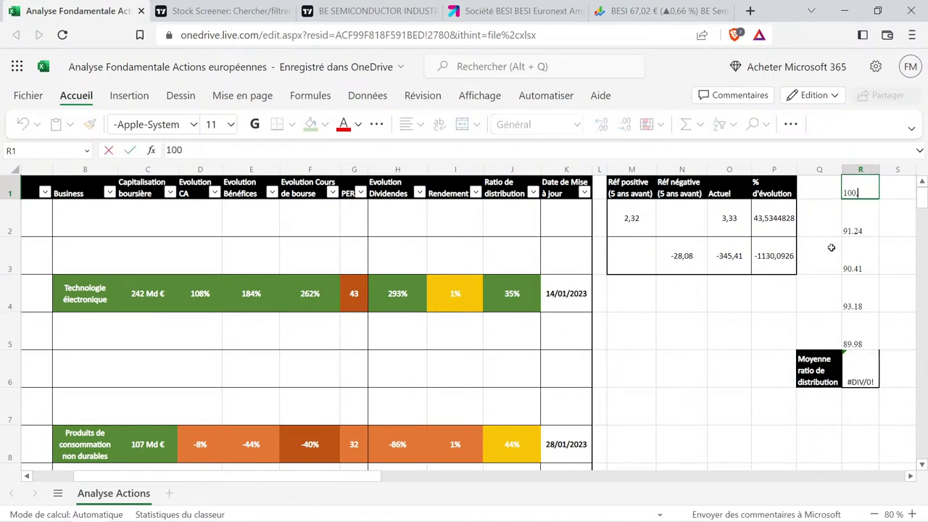
pyautogui.write('0,22')
pyautogui.press('Return')
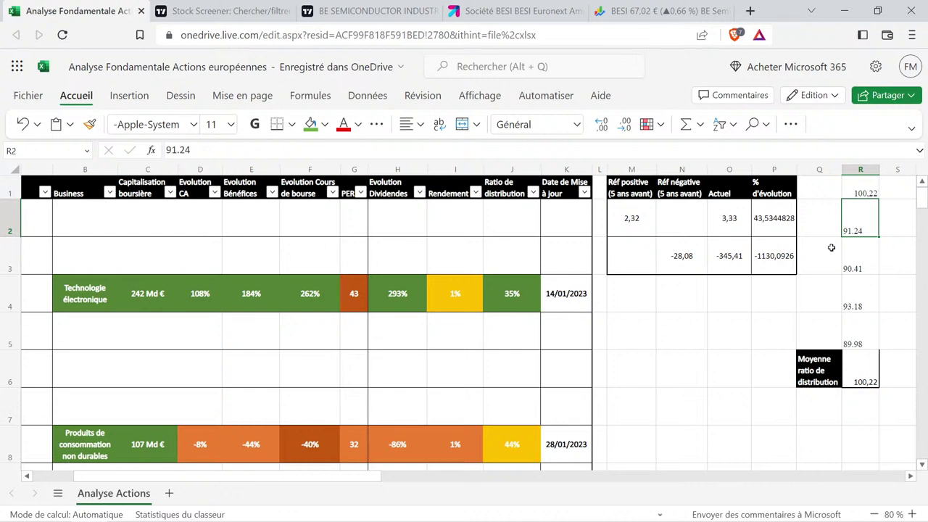
pyautogui.write('91,24')
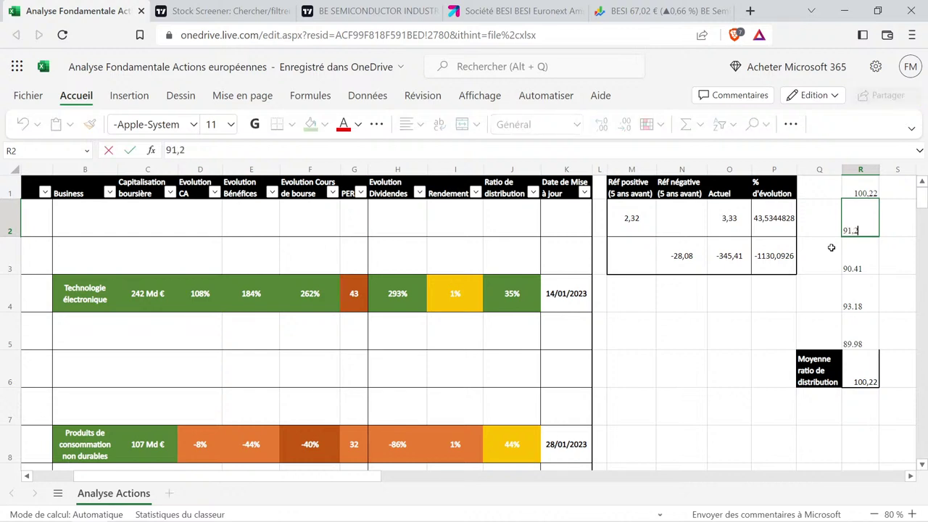
pyautogui.press('Return')
pyautogui.write('90,41')
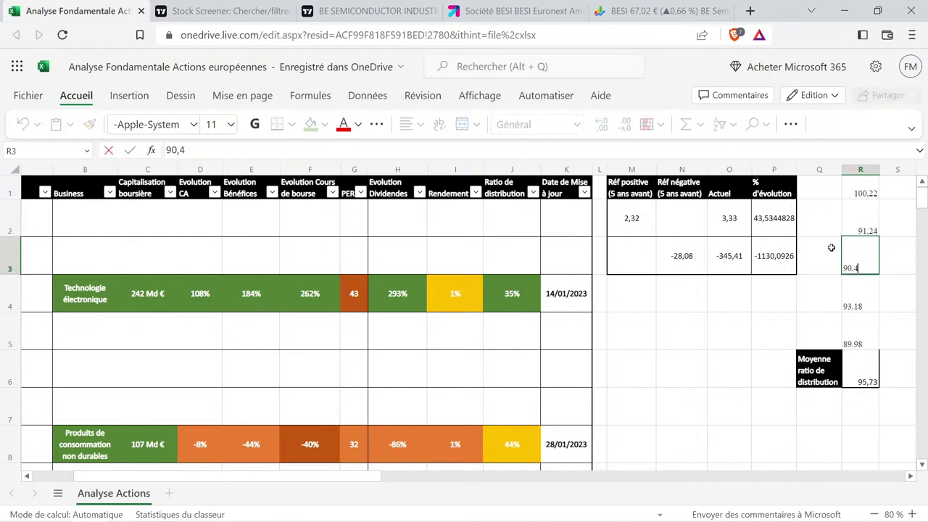
pyautogui.press('Return')
pyautogui.write('93,')
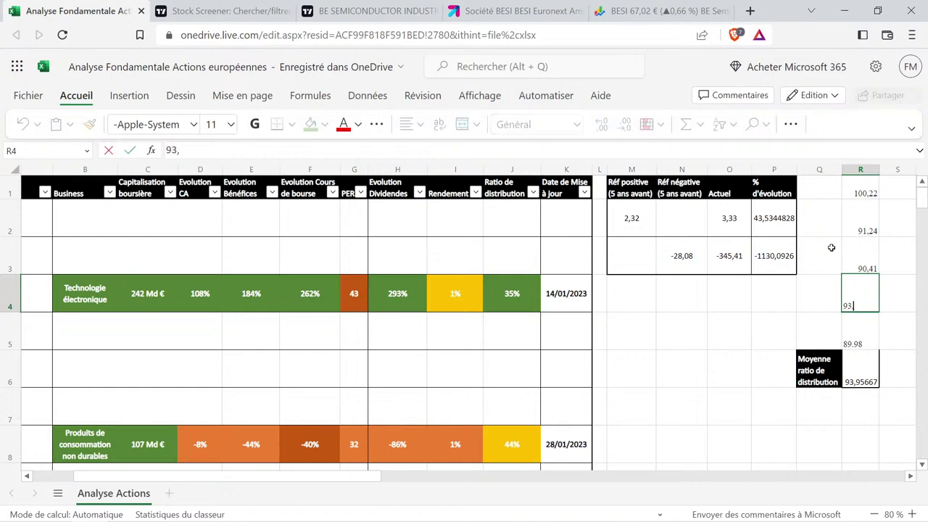
pyautogui.write('18')
pyautogui.press('Return')
pyautogui.write('89')
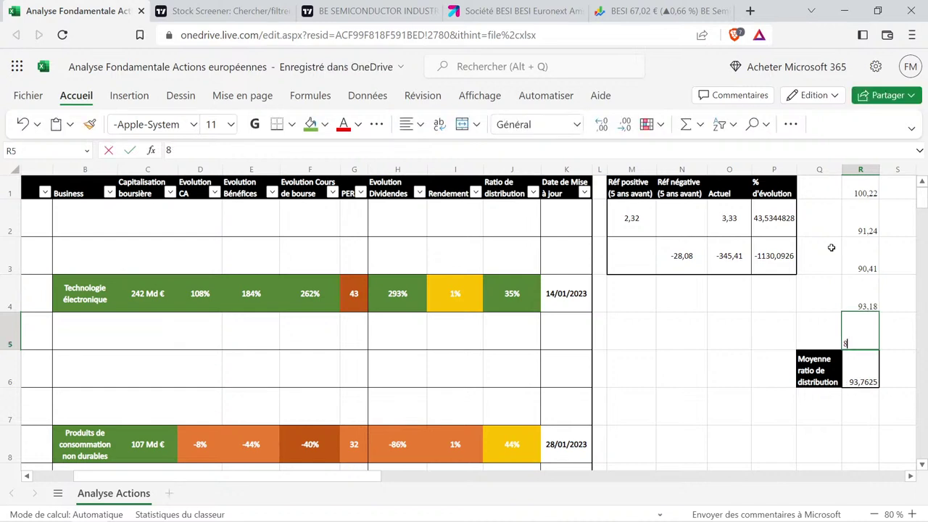
pyautogui.write(',98')
pyautogui.press('Return')
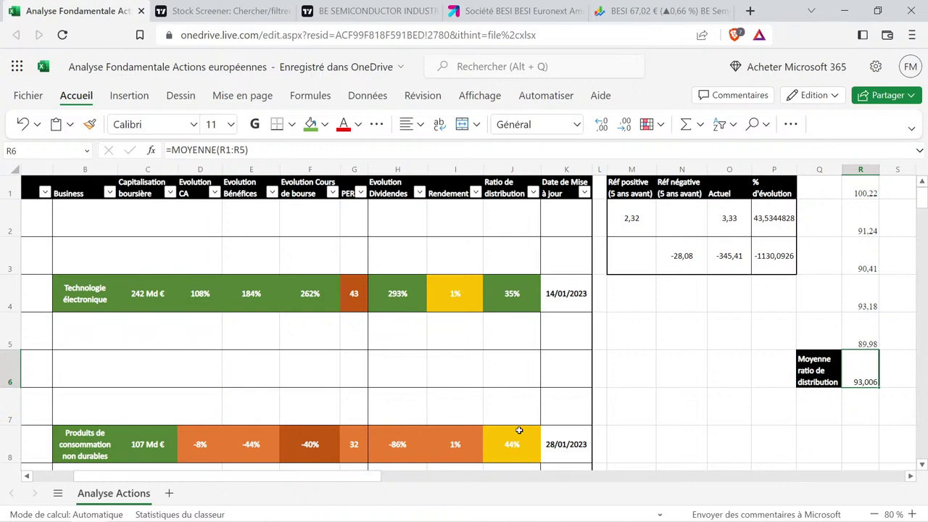
# Copy the formatted 82% payout ratio cell J23 into BE SEMICONDUCTOR's payout ratio cell J41.
pyautogui.scroll(-2, 507, 364)
pyautogui.scroll(-5, 512, 321)
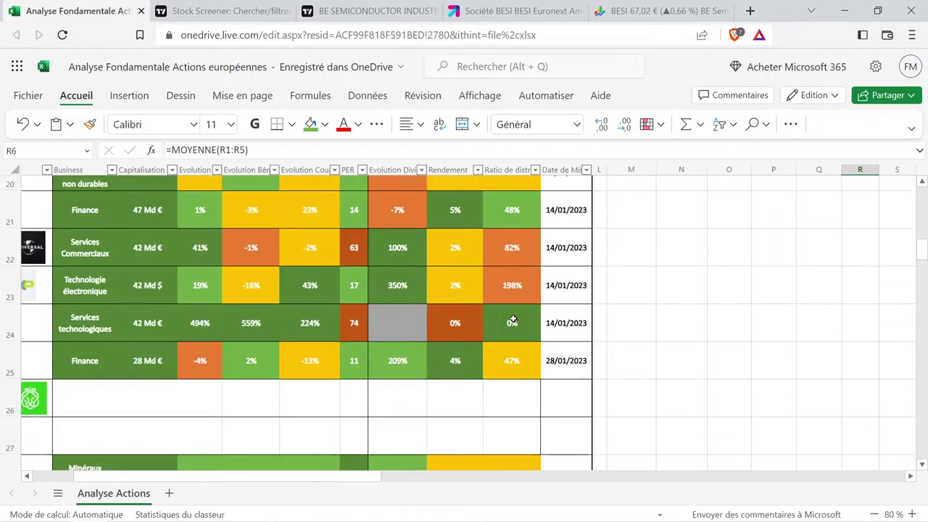
pyautogui.click(516, 214)
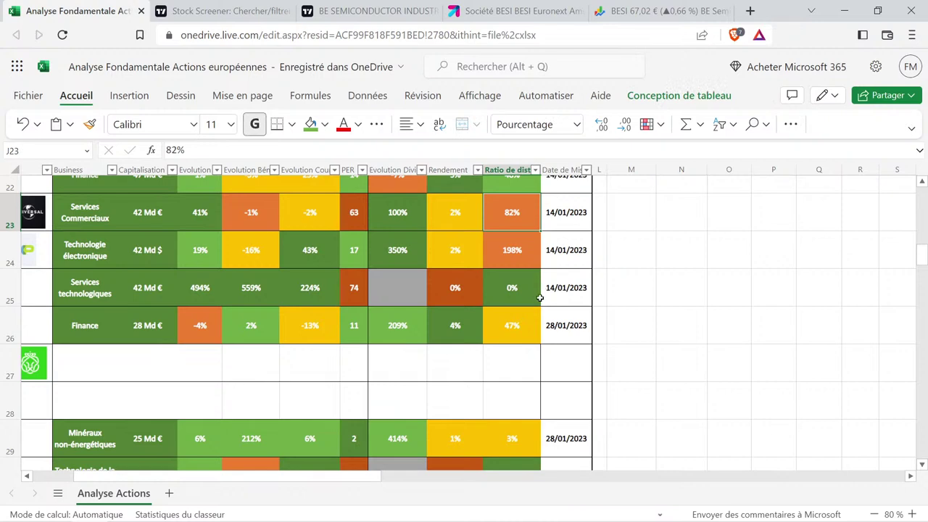
pyautogui.hotkey('ctrl', 'c')
pyautogui.scroll(-3, 536, 297)
pyautogui.scroll(-2, 530, 300)
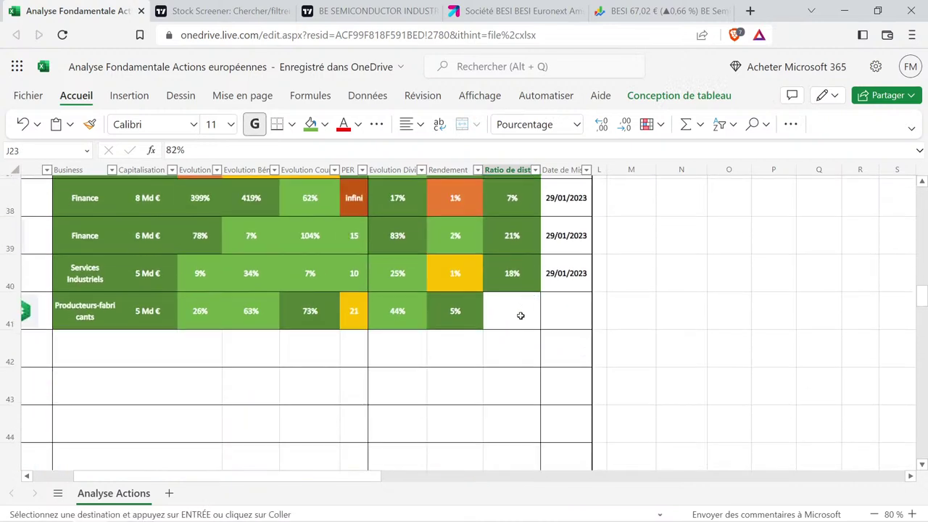
pyautogui.click(519, 315)
pyautogui.hotkey('ctrl', 'v')
# Set BE SEMICONDUCTOR's payout ratio in J41 to 93%.
pyautogui.doubleClick(520, 315)
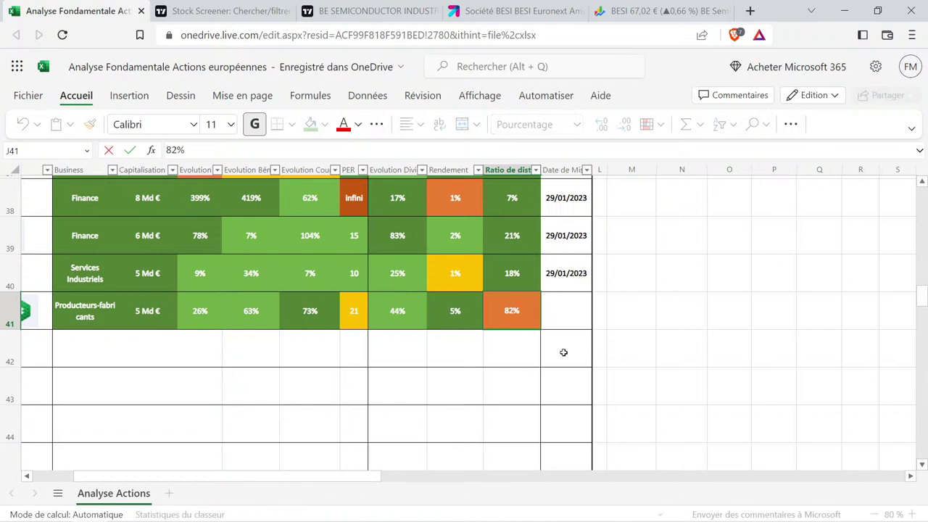
pyautogui.press('BackSpace')
pyautogui.press('BackSpace')
pyautogui.write('93')
pyautogui.press('Return')
# Fill BE SEMICONDUCTOR's payout ratio cell with the dark orange theme colour.
pyautogui.press('Up')
pyautogui.press('Right')
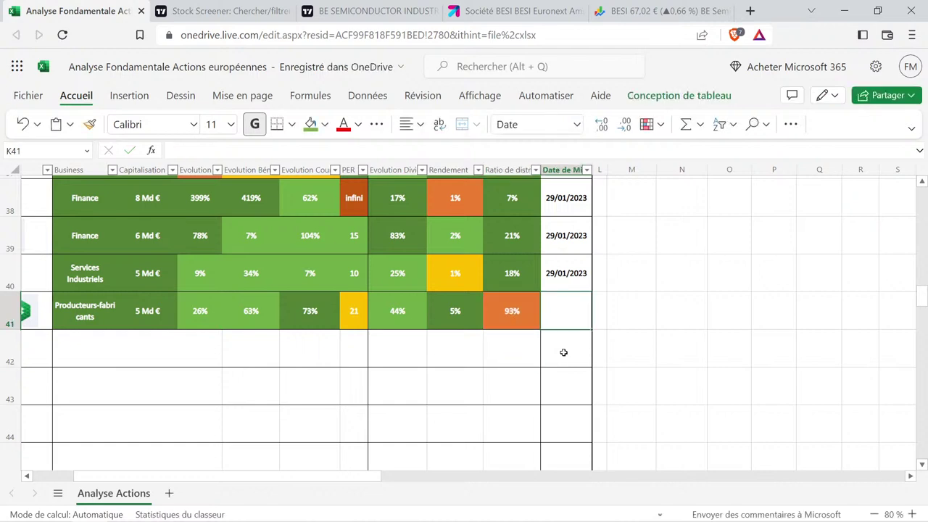
pyautogui.press('Left')
pyautogui.press('Left')
pyautogui.press('Right')
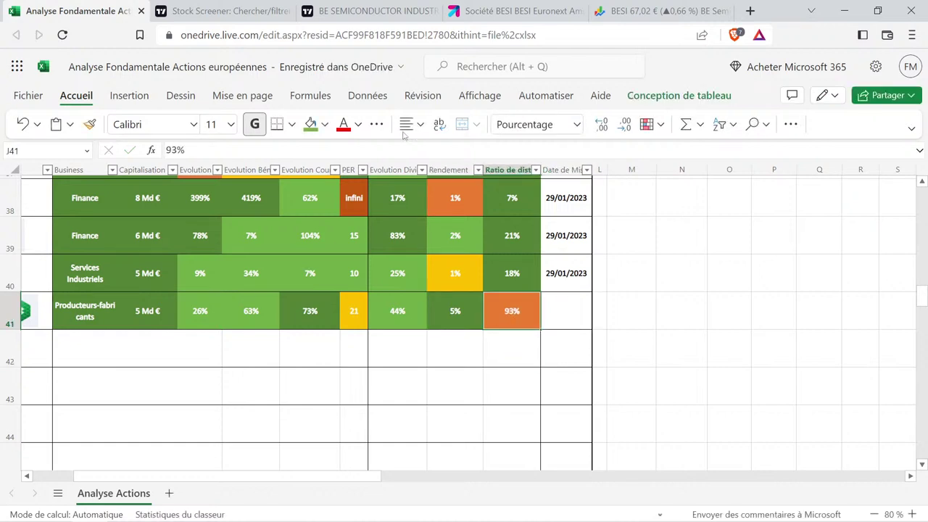
pyautogui.click(326, 124)
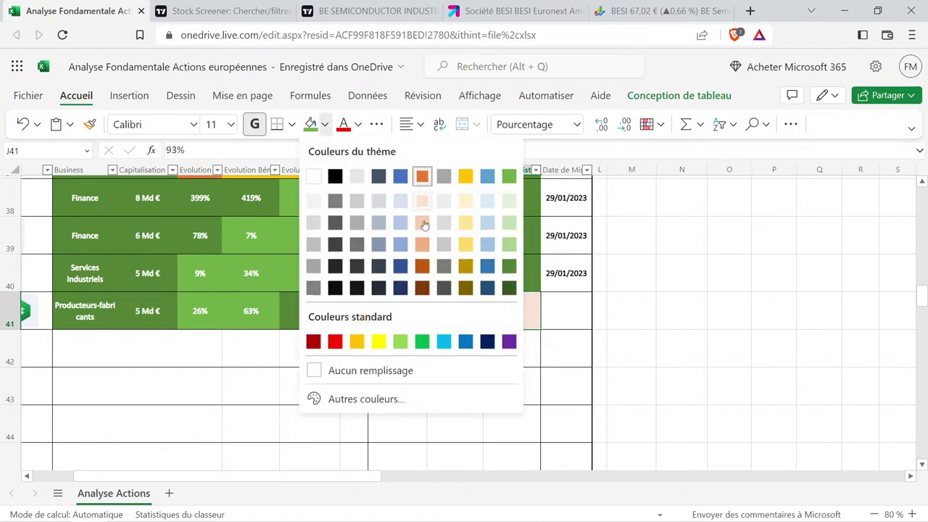
pyautogui.click(429, 267)
# Copy the update date 29/01/2023 from the ACKERMANS V.HAAREN row into BE SEMICONDUCTOR's date cell K41.
pyautogui.click(555, 309)
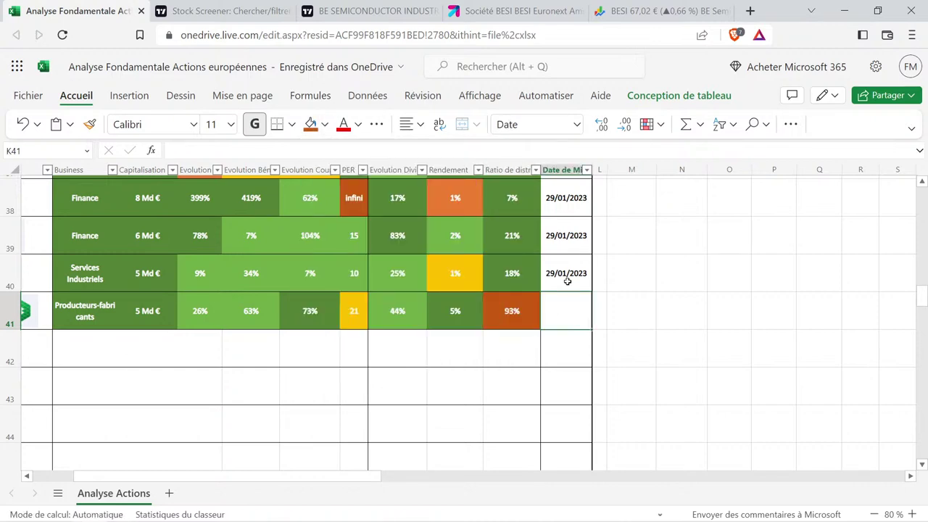
pyautogui.click(566, 276)
pyautogui.hotkey('ctrl', 'c')
pyautogui.click(571, 297)
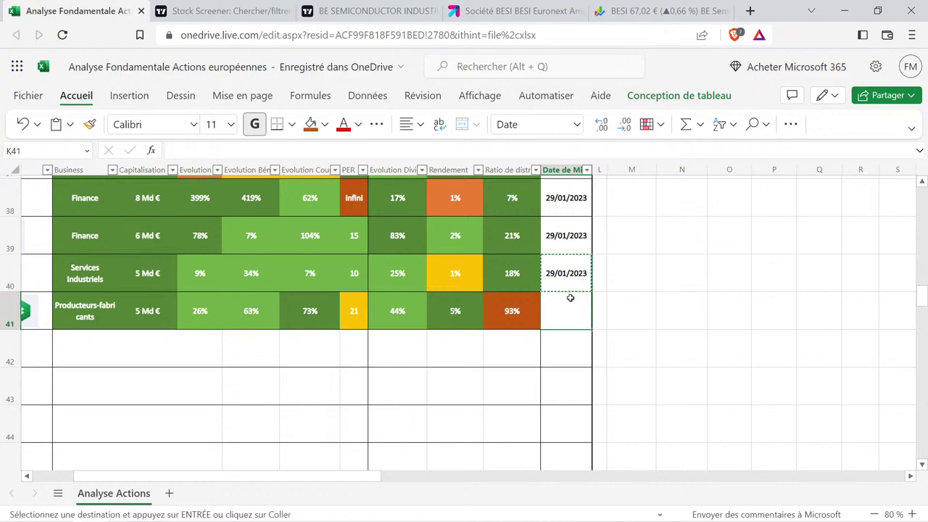
pyautogui.hotkey('ctrl', 'v')
pyautogui.press('Right')
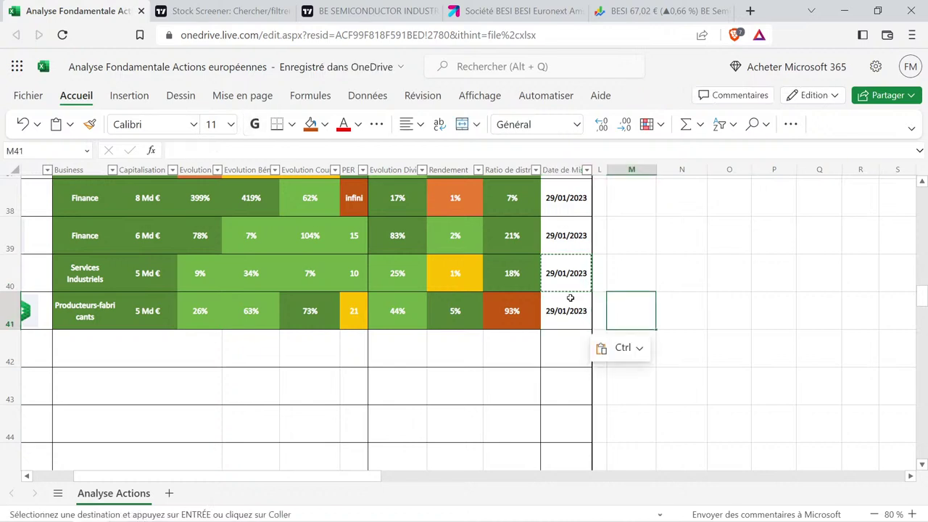
# Review BE SEMICONDUCTOR's completed row, from business to PER and from dividend growth to payout ratio.
pyautogui.press('Home')
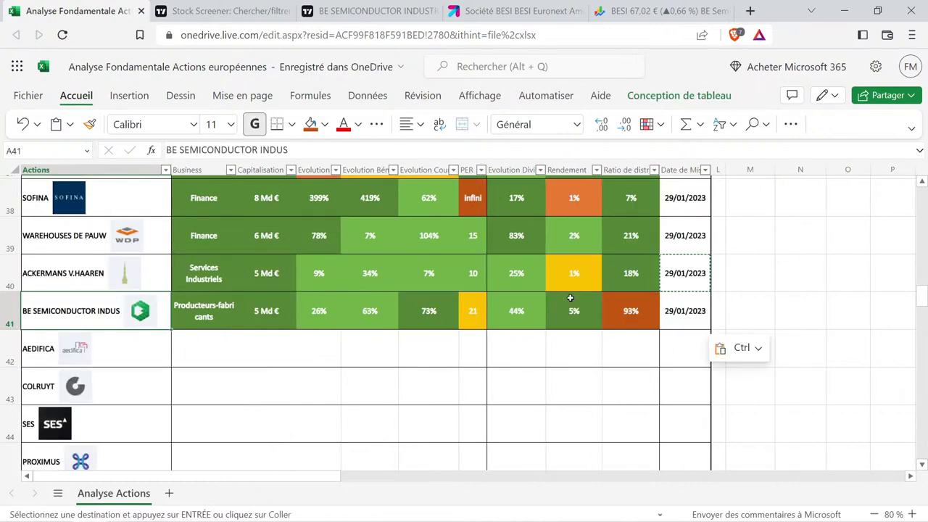
pyautogui.moveTo(779, 310); pyautogui.dragTo(78, 313)
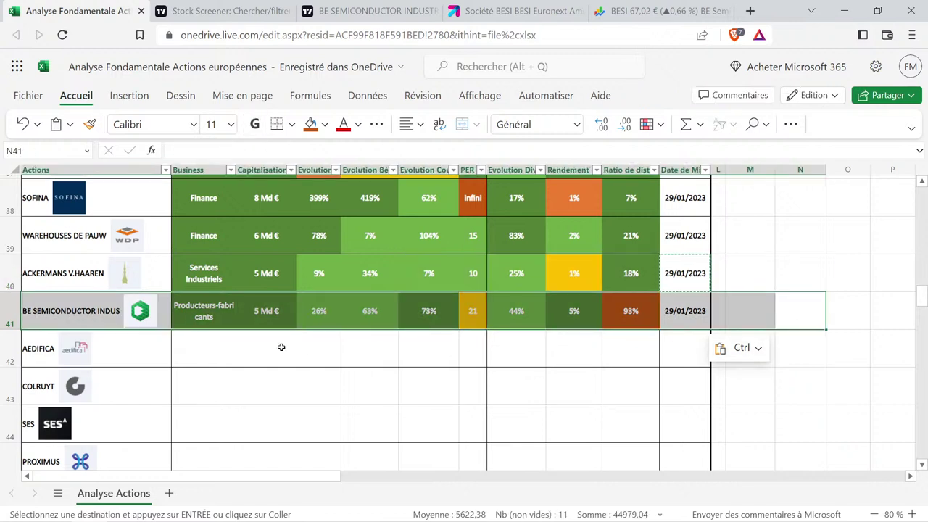
pyautogui.click(512, 349)
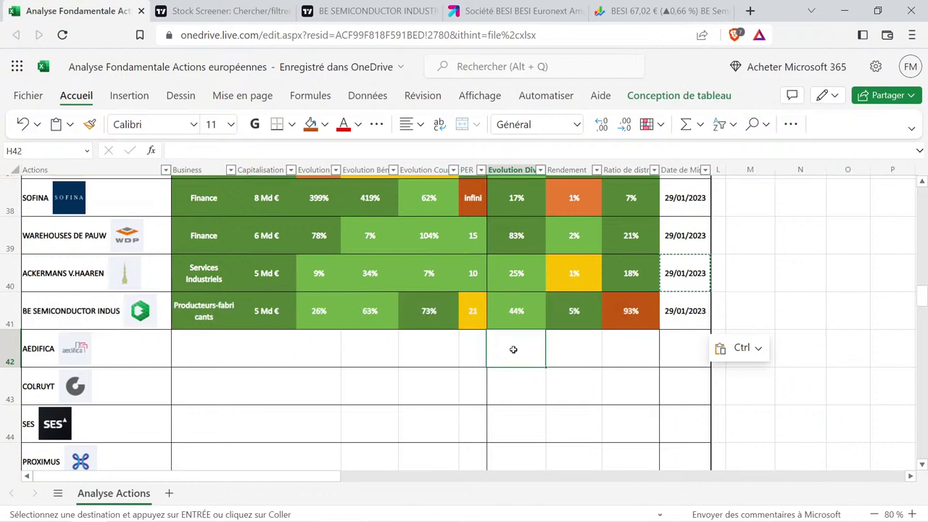
pyautogui.moveTo(219, 311); pyautogui.dragTo(471, 317)
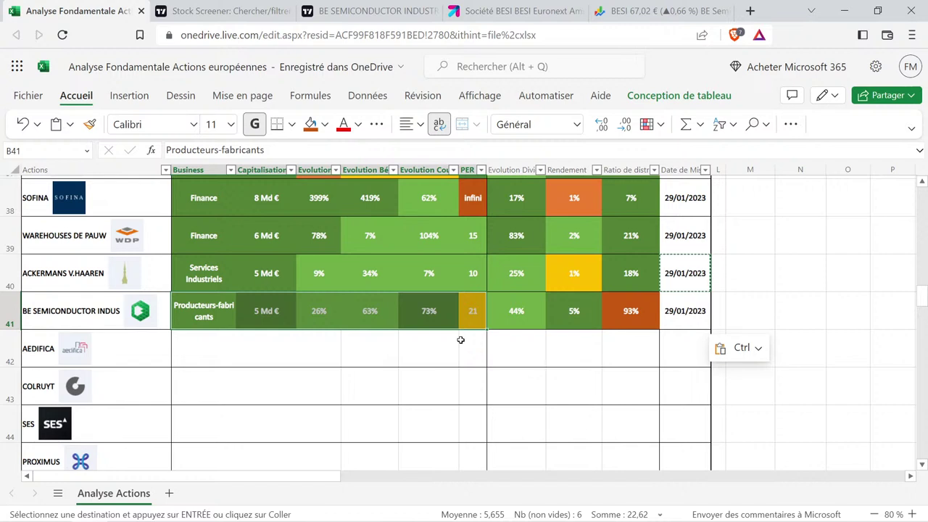
pyautogui.moveTo(513, 316); pyautogui.dragTo(621, 316)
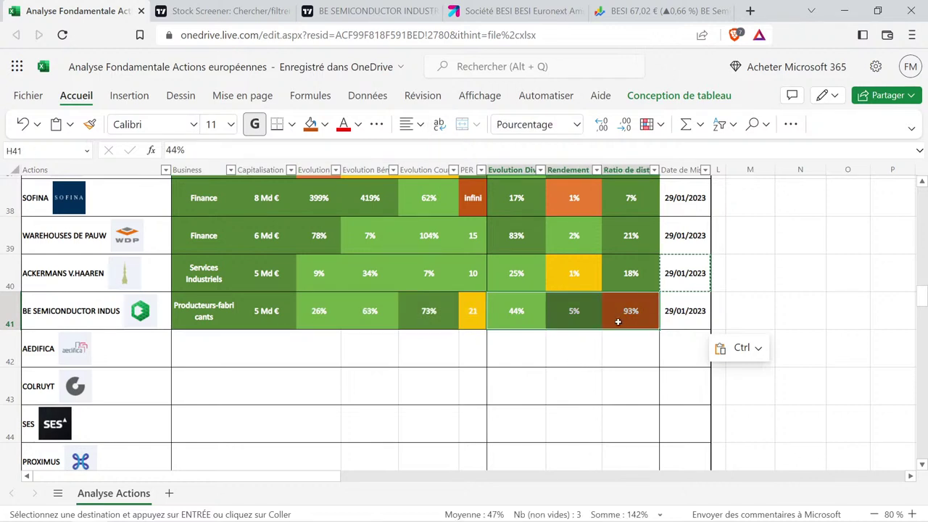
pyautogui.click(623, 361)
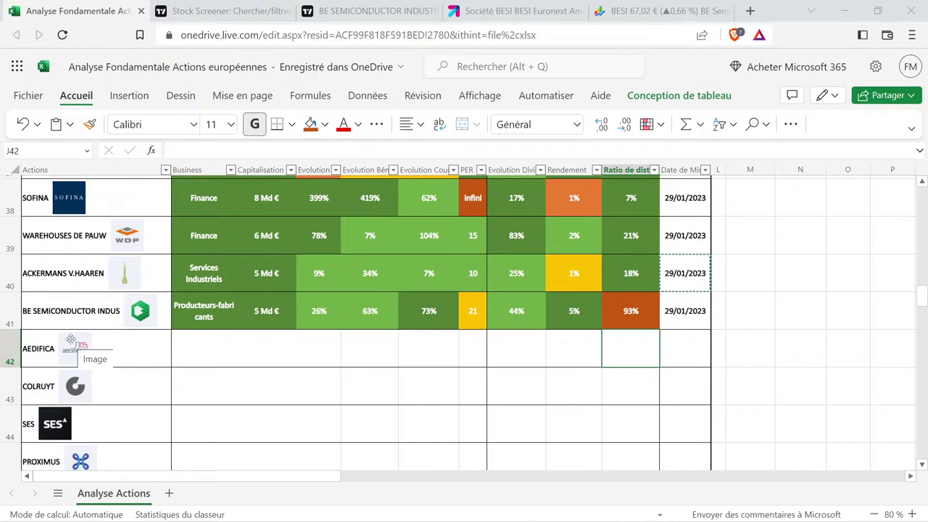
# Open AEDIFICA's page from the TradingView stock screener and close BE SEMICONDUCTOR's TradingView page.
pyautogui.click(224, 11)
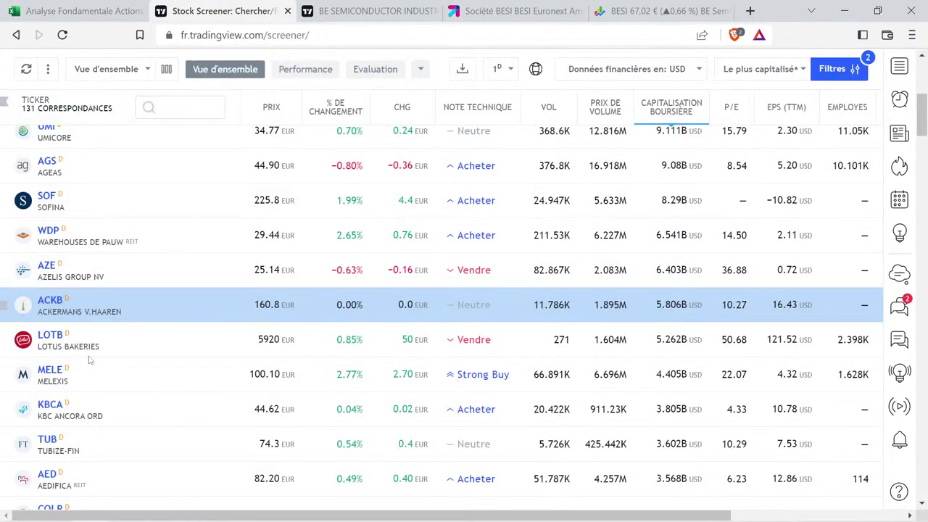
pyautogui.scroll(-1, 69, 368)
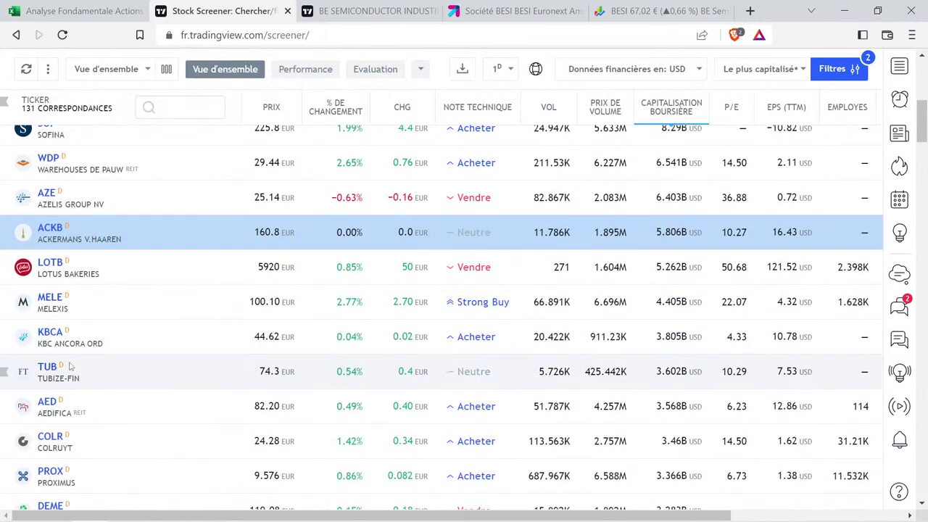
pyautogui.click(52, 405)
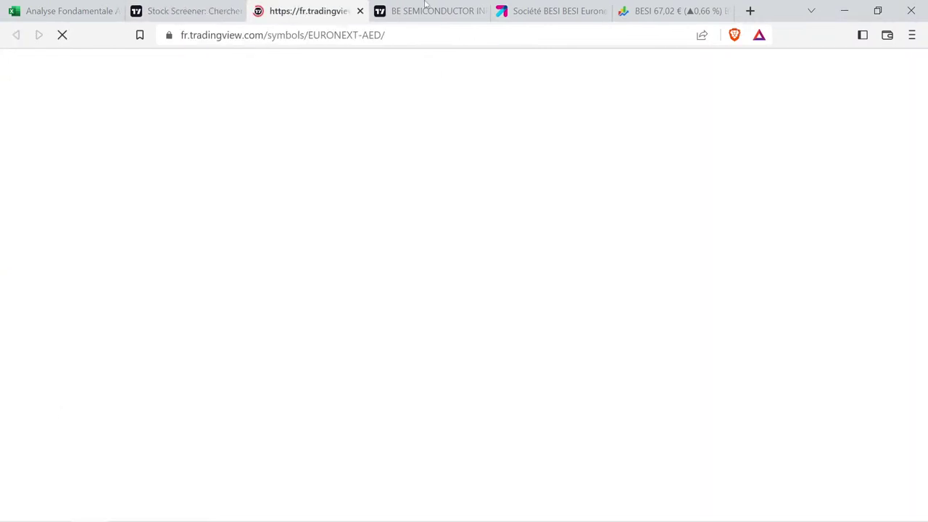
pyautogui.click(457, 11)
pyautogui.click(481, 11)
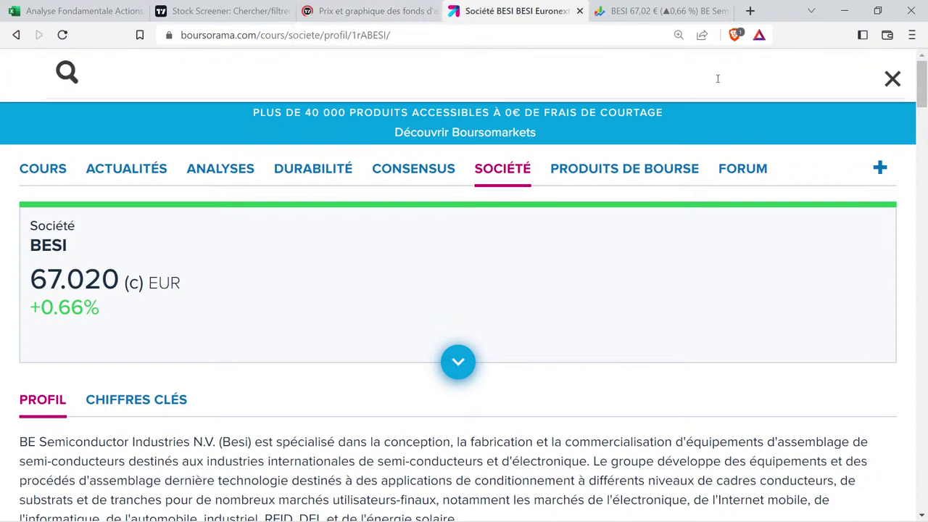
# Search Boursorama for "aed" and open the AEDIFICA quote page for Euronext Bruxelles.
pyautogui.write('aed')
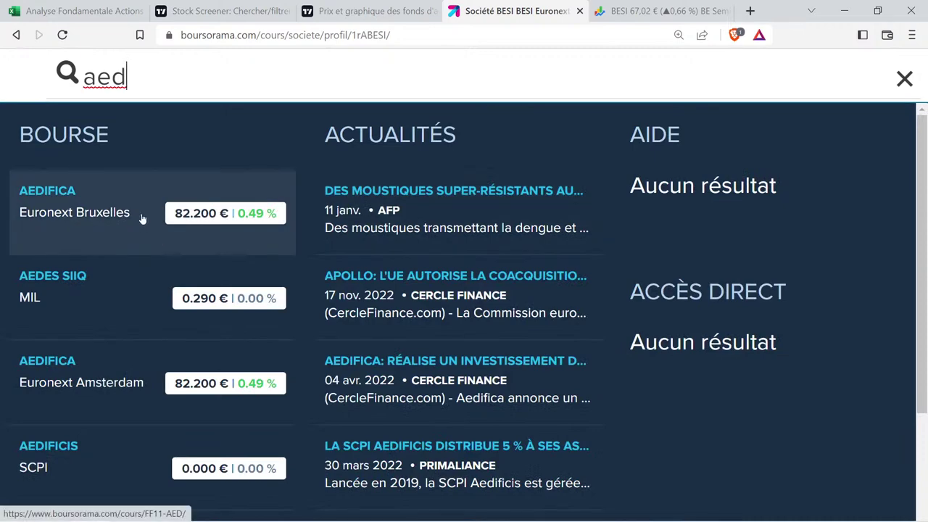
pyautogui.click(139, 212)
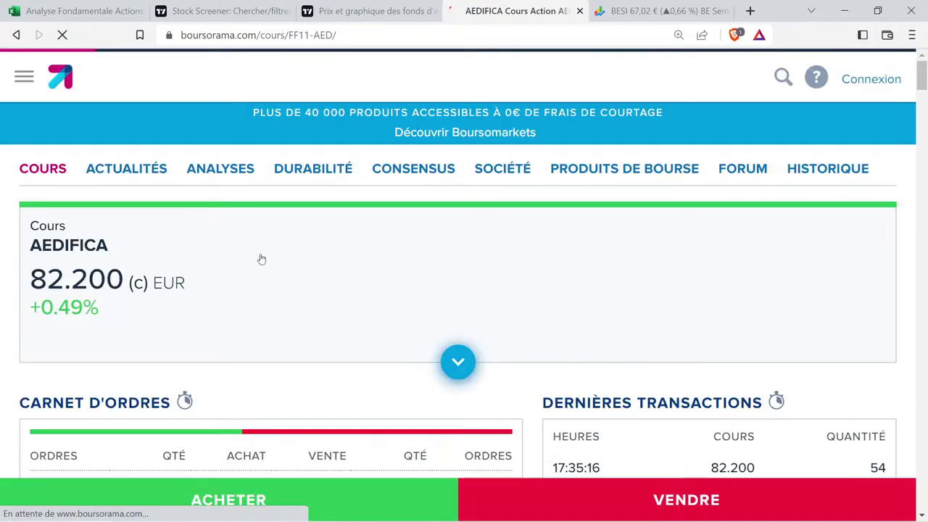
pyautogui.scroll(-1, 410, 266)
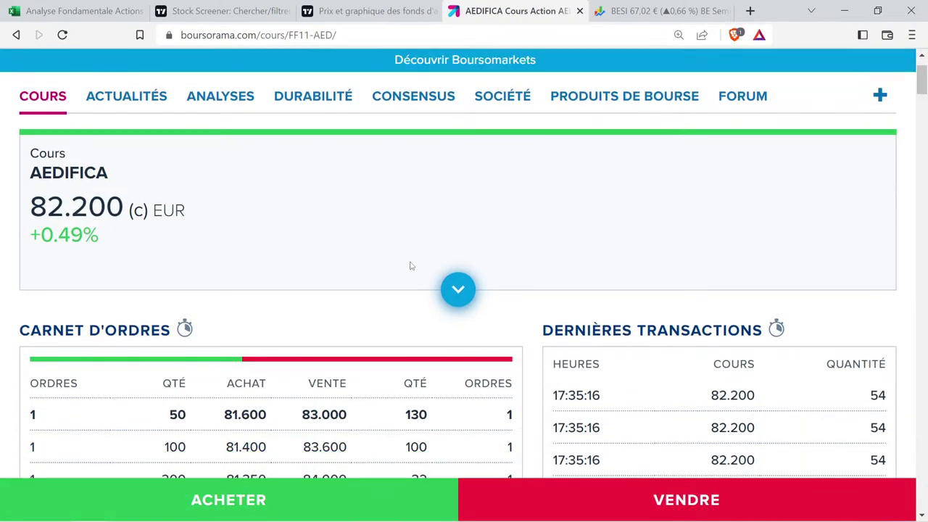
pyautogui.hotkey('ctrl', '-')
pyautogui.scroll(1, 410, 266)
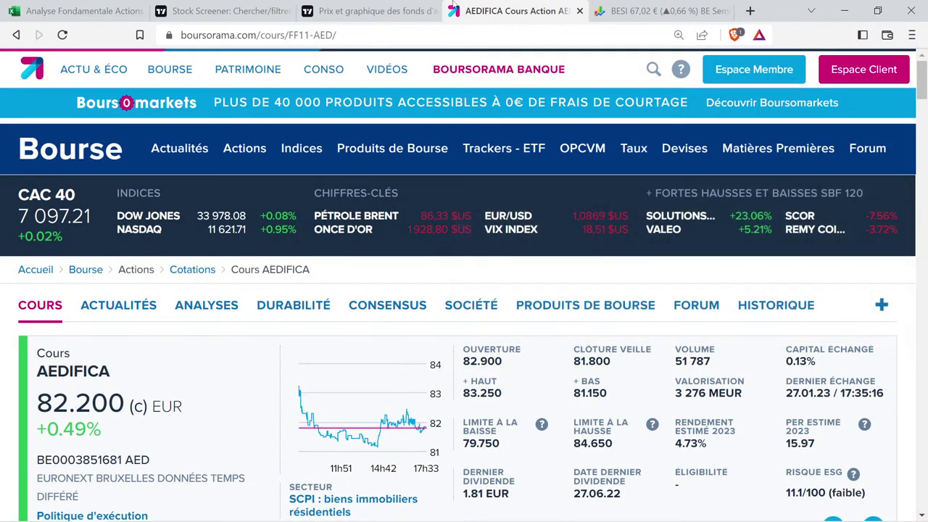
# Open AEDIFICA's company profile on Boursorama and expand its full business description.
pyautogui.click(384, 10)
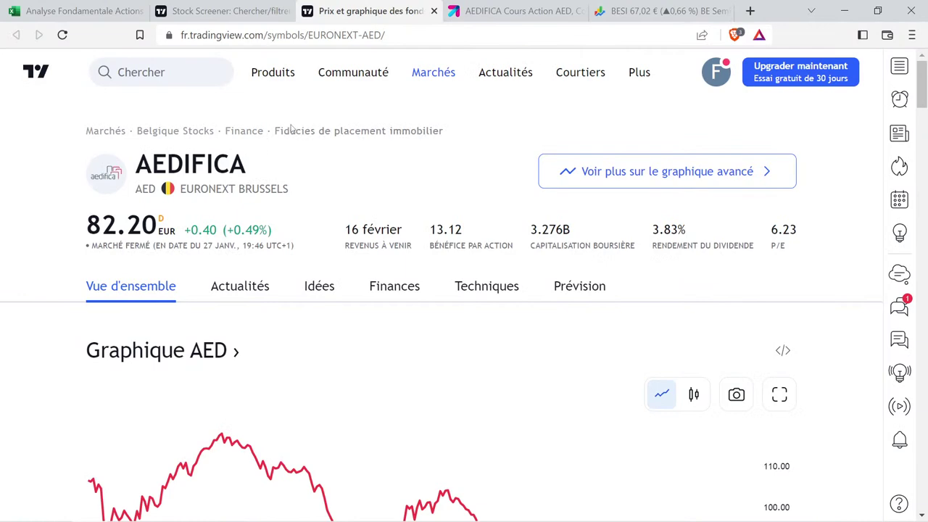
pyautogui.click(498, 6)
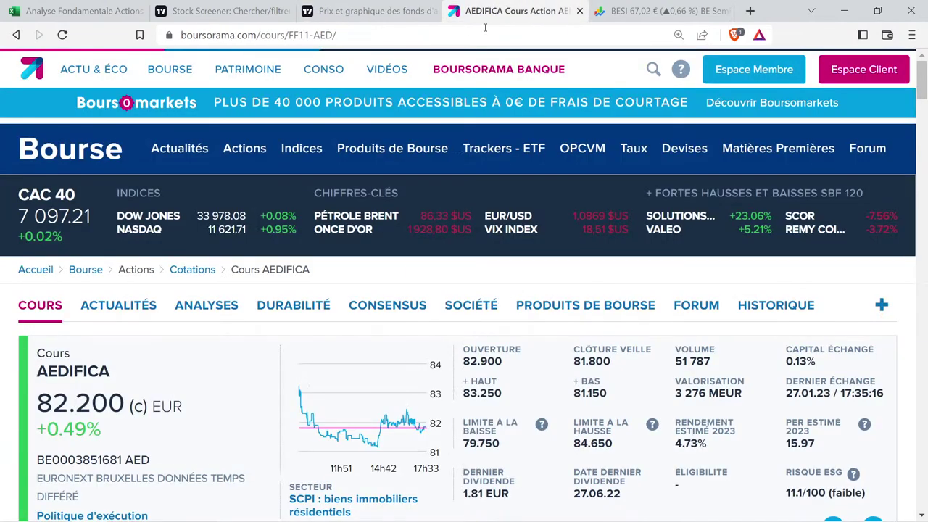
pyautogui.click(482, 308)
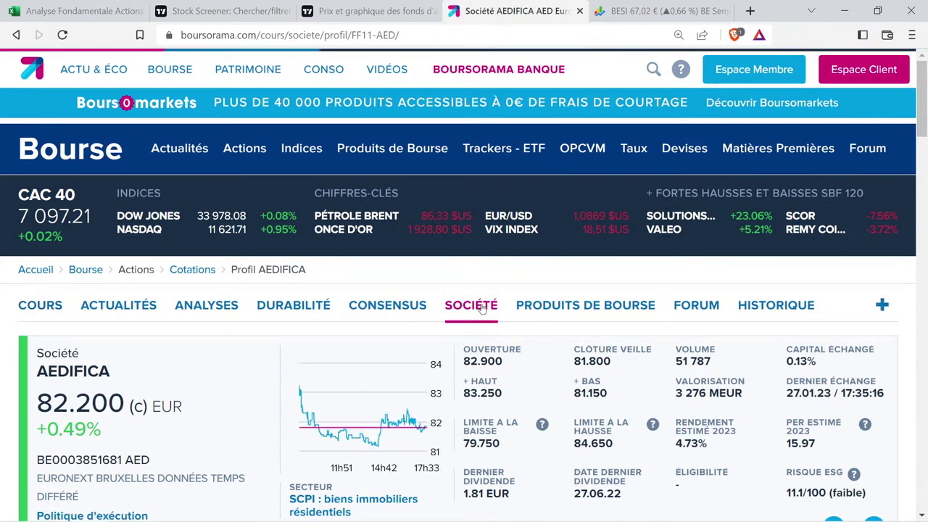
pyautogui.hotkey('ctrl', '+')
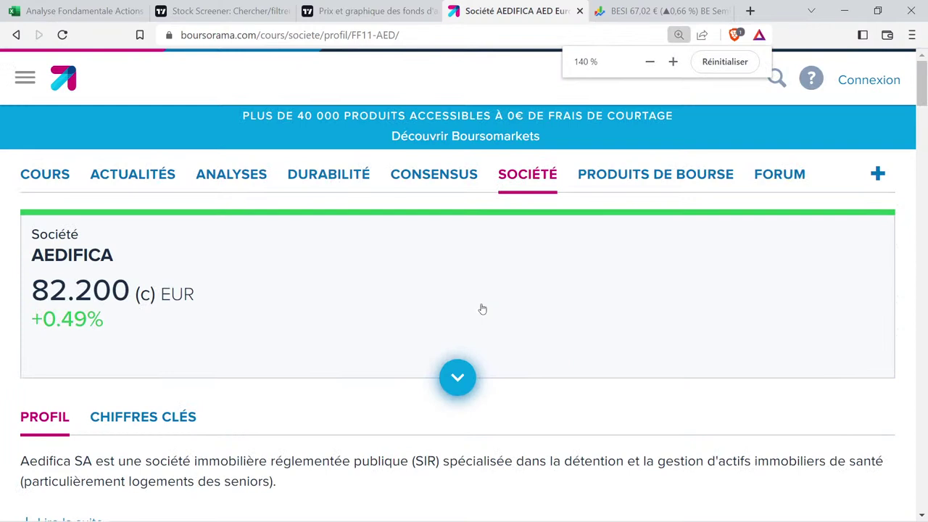
pyautogui.scroll(-2, 244, 350)
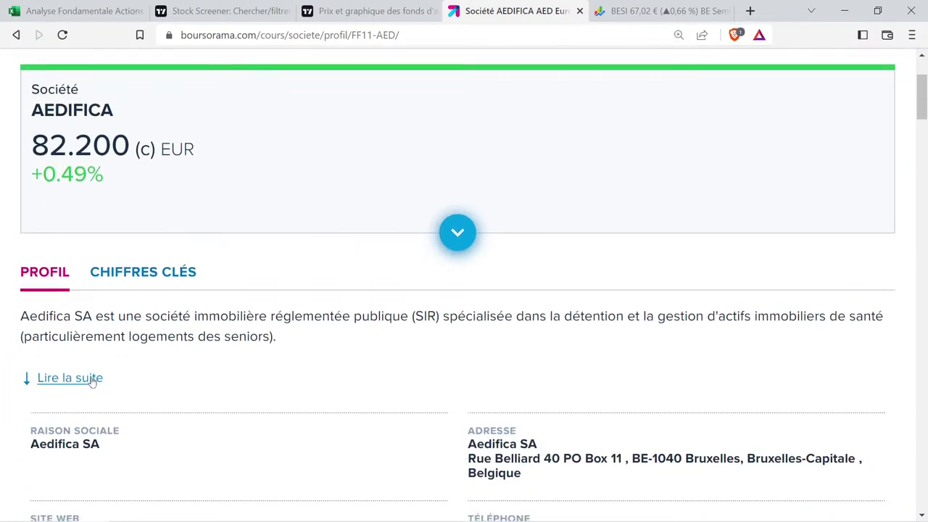
pyautogui.click(92, 382)
# Examine AEDIFICA's business description and the country of its registered address in the Boursorama profile.
pyautogui.moveTo(137, 317); pyautogui.dragTo(660, 337)
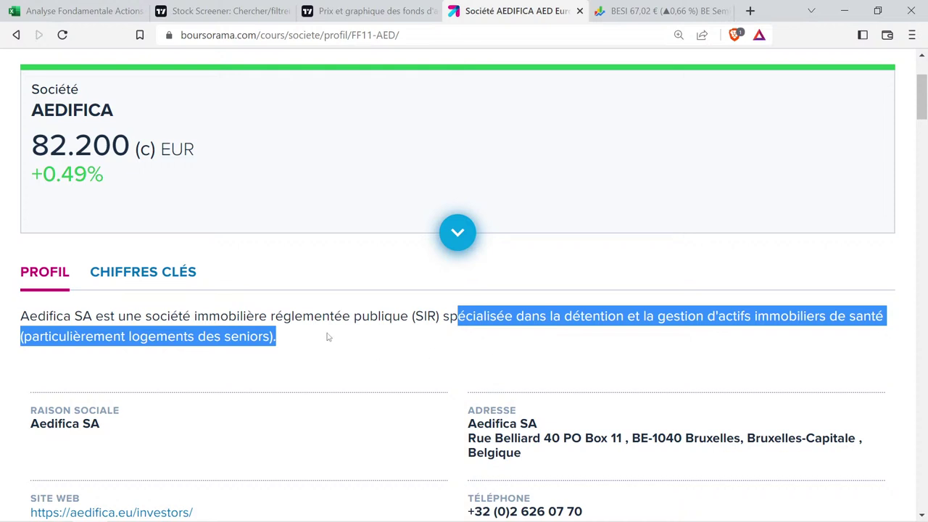
pyautogui.click(286, 338)
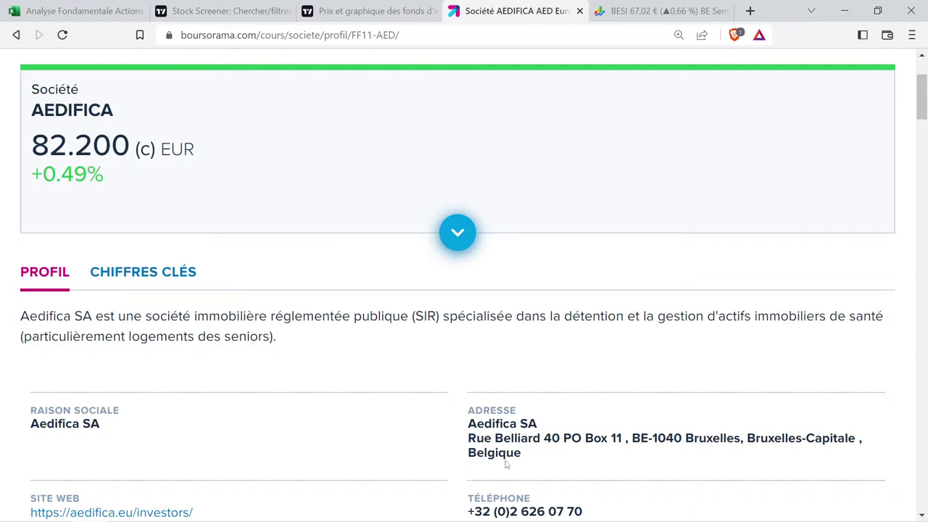
pyautogui.moveTo(490, 453); pyautogui.dragTo(425, 452)
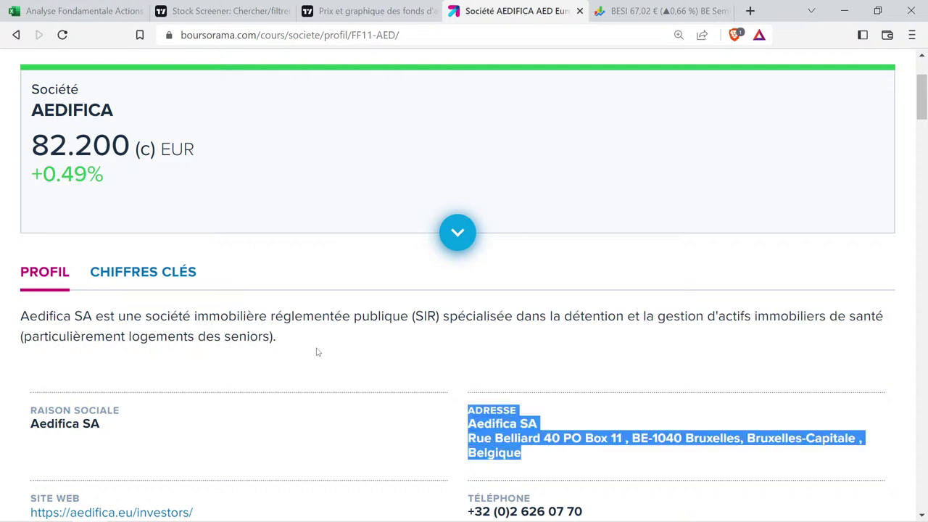
pyautogui.moveTo(308, 352); pyautogui.dragTo(41, 304)
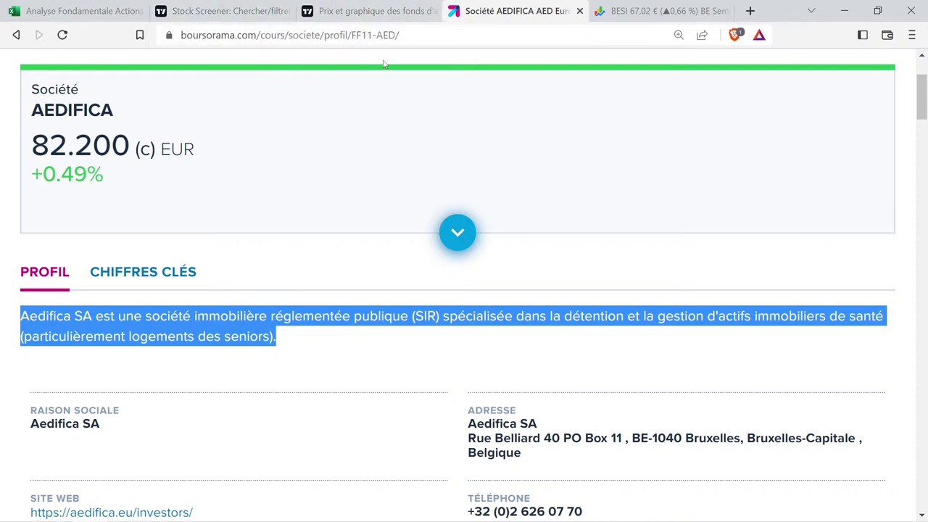
# Fill AEDIFICA's Business cell in the Excel table by copying Finance from WAREHOUSES DE PAUW's row.
pyautogui.click(364, 7)
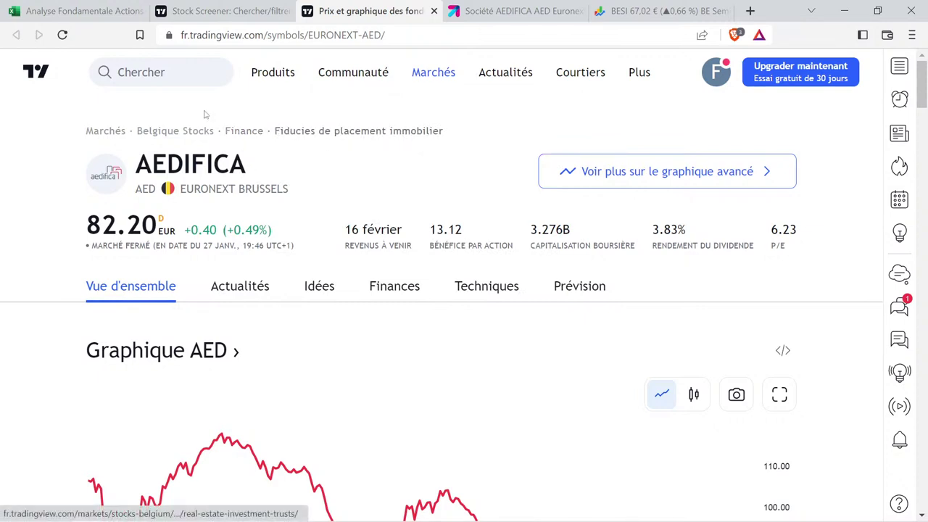
pyautogui.click(80, 11)
pyautogui.click(218, 236)
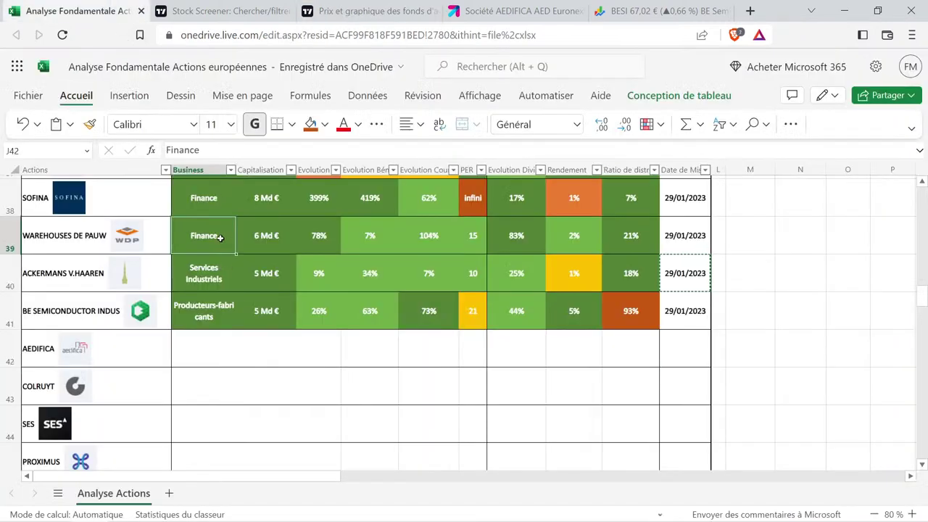
pyautogui.hotkey('ctrl', 'c')
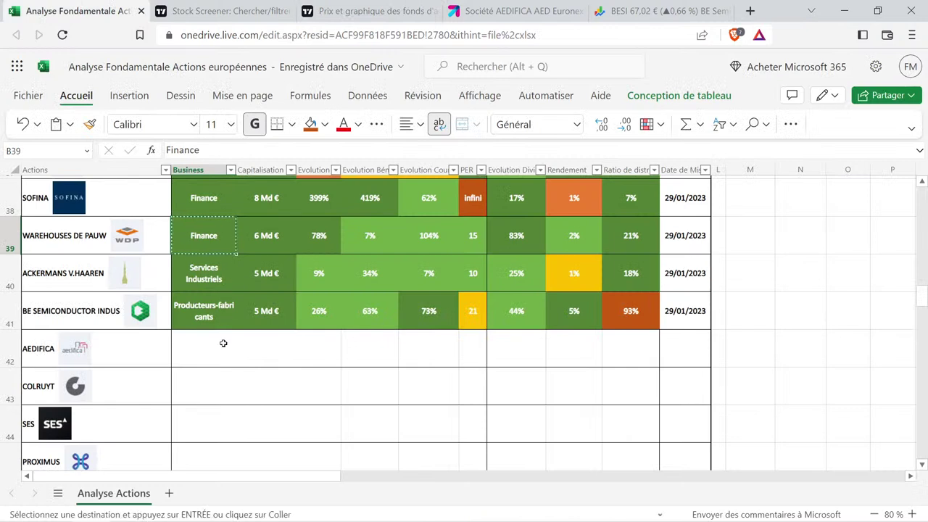
pyautogui.click(223, 343)
pyautogui.hotkey('ctrl', 'v')
# Look up AEDIFICA's market capitalisation on its TradingView page.
pyautogui.click(261, 348)
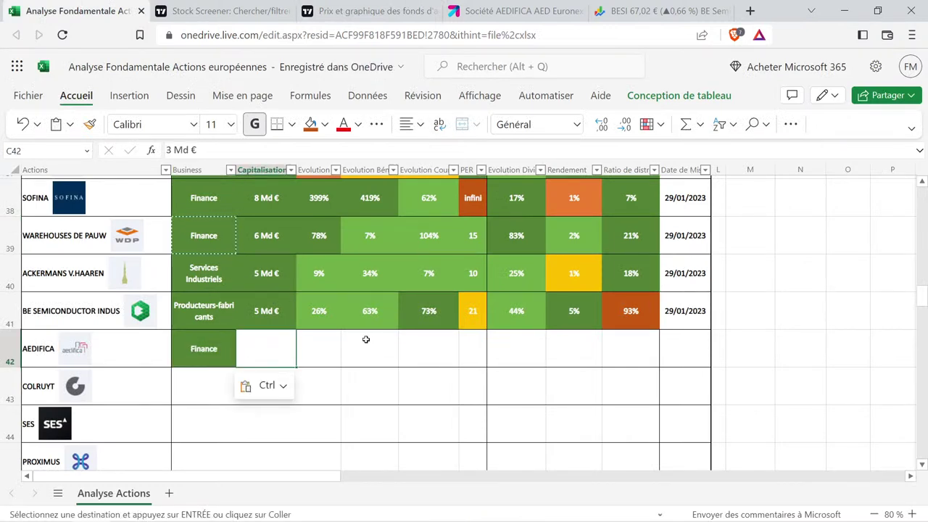
pyautogui.click(341, 11)
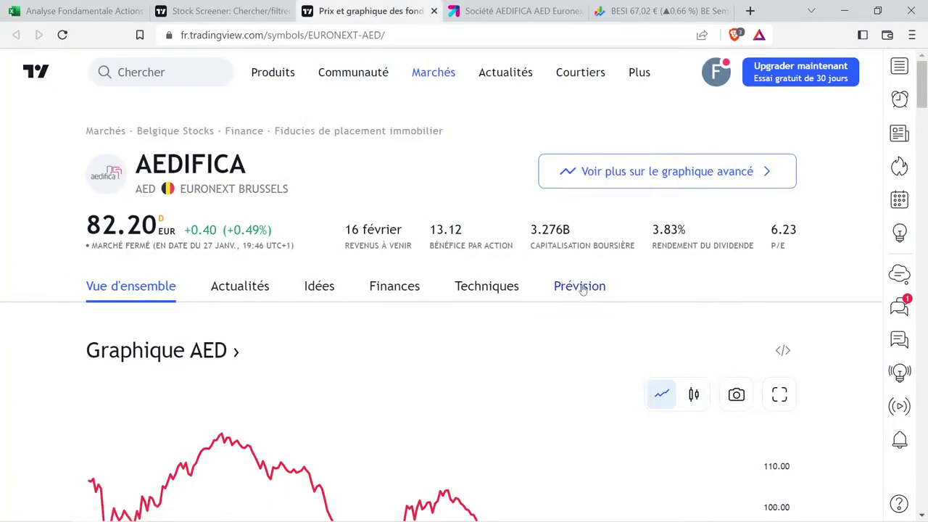
pyautogui.moveTo(531, 229); pyautogui.dragTo(583, 239)
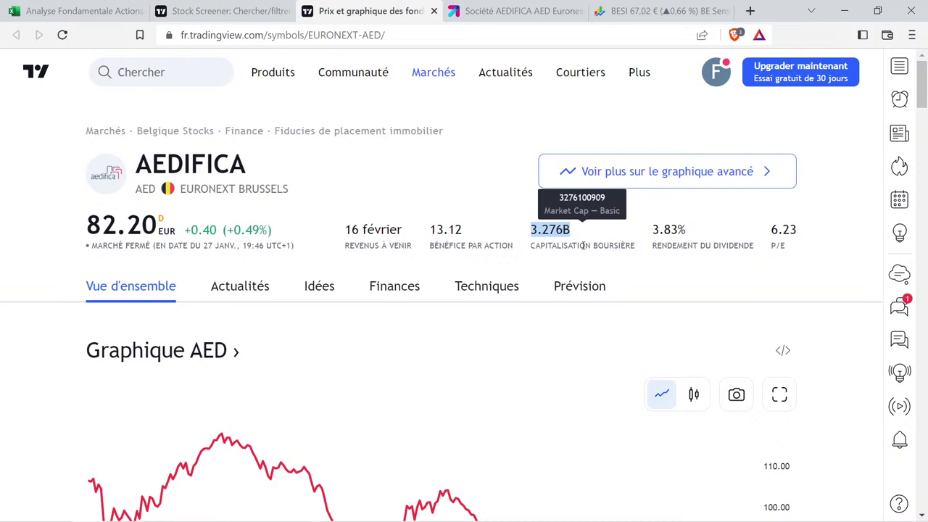
# Copy BE SEMICONDUCTOR's capitalisation cell into AEDIFICA's row in Excel and change its value to 3 Md €.
pyautogui.click(80, 10)
pyautogui.click(290, 319)
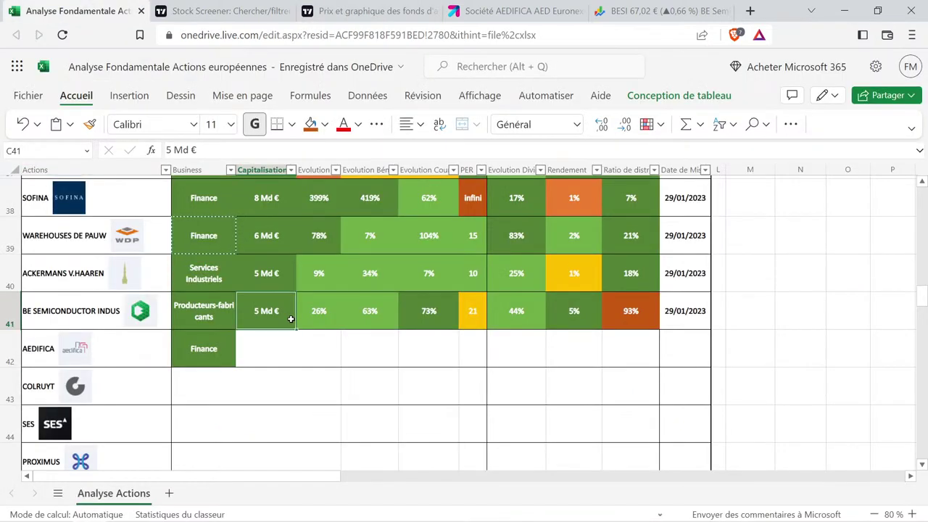
pyautogui.hotkey('ctrl', 'c')
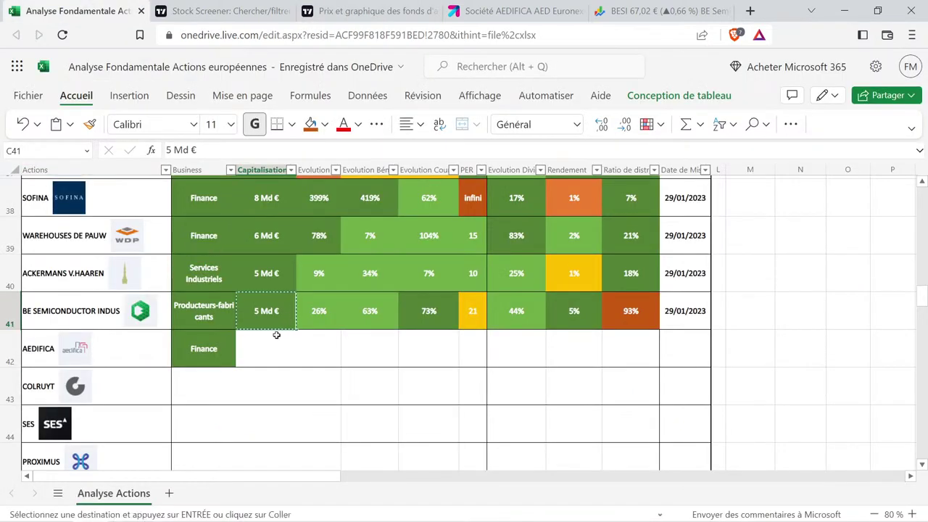
pyautogui.click(271, 342)
pyautogui.hotkey('ctrl', 'v')
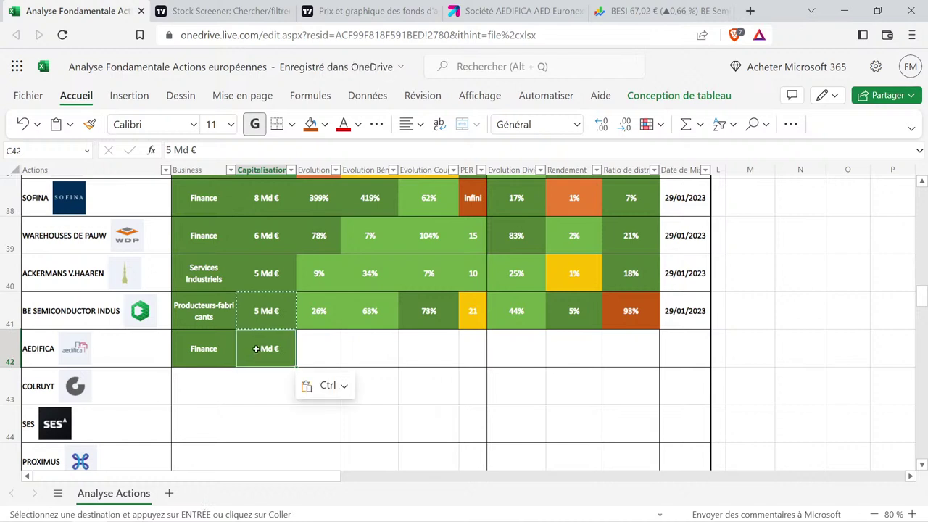
pyautogui.doubleClick(273, 352)
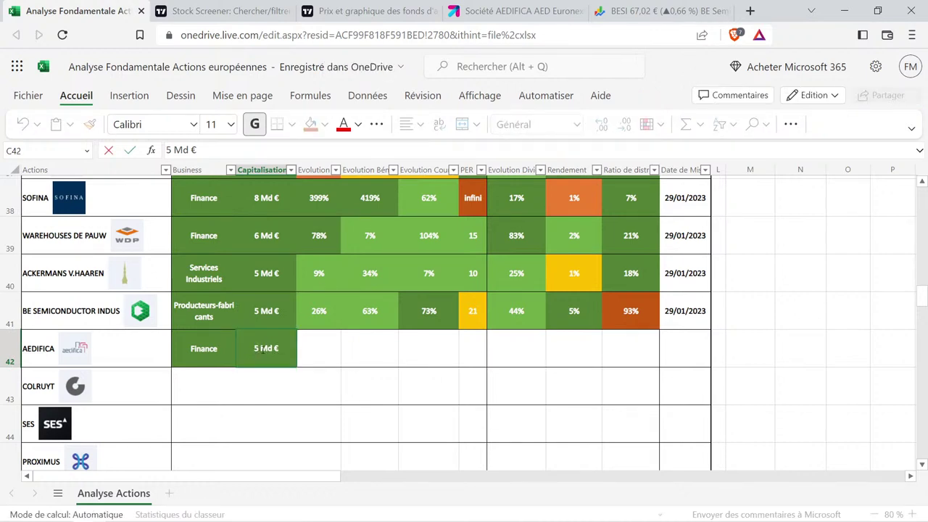
pyautogui.click(256, 349)
pyautogui.press('BackSpace')
pyautogui.write('3')
pyautogui.press('Return')
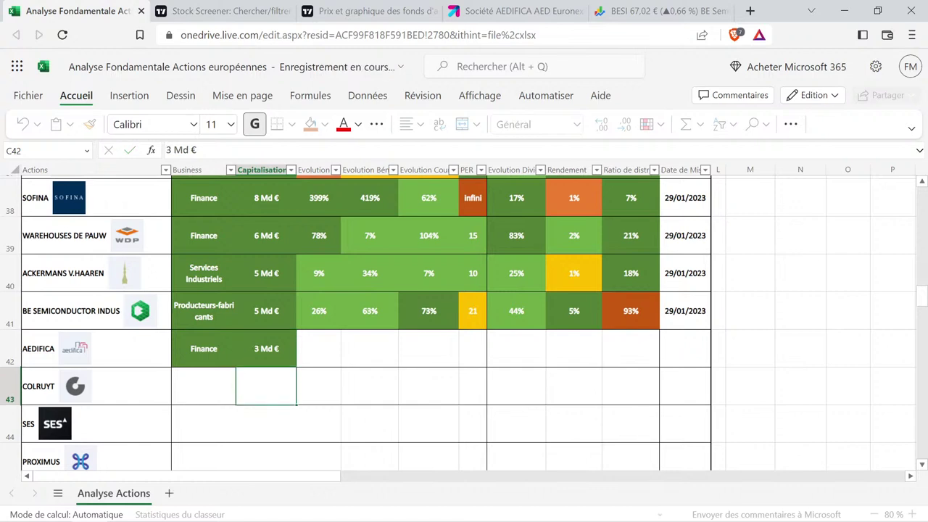
# Open AEDIFICA's income statement on TradingView and display its annual figures.
pyautogui.click(336, 334)
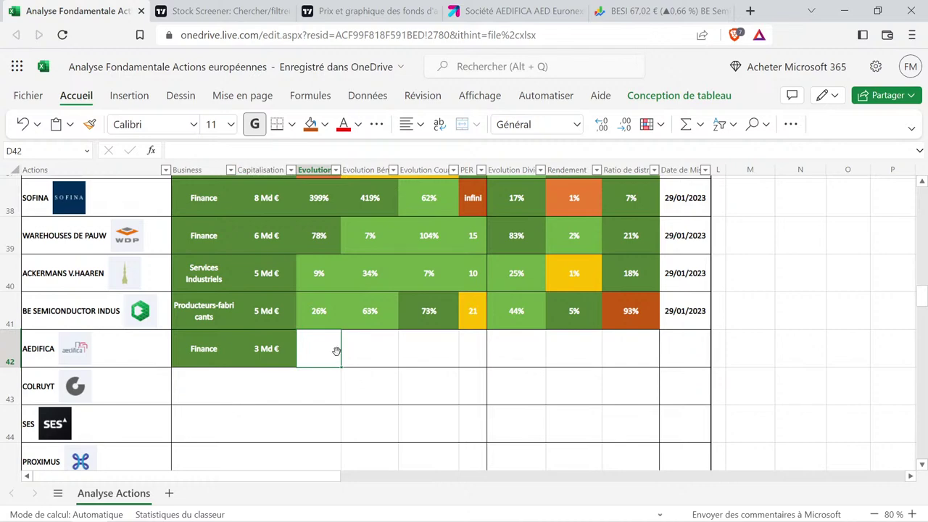
pyautogui.click(342, 10)
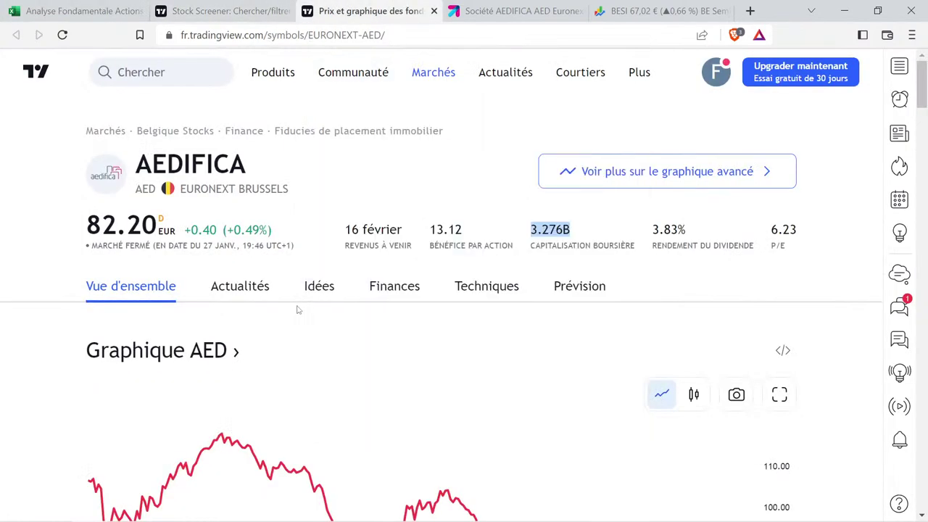
pyautogui.click(390, 290)
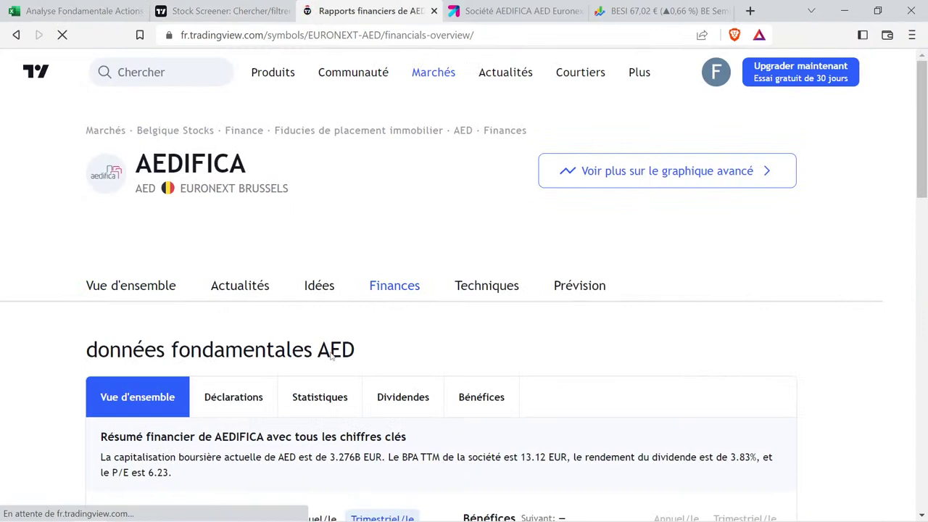
pyautogui.click(246, 410)
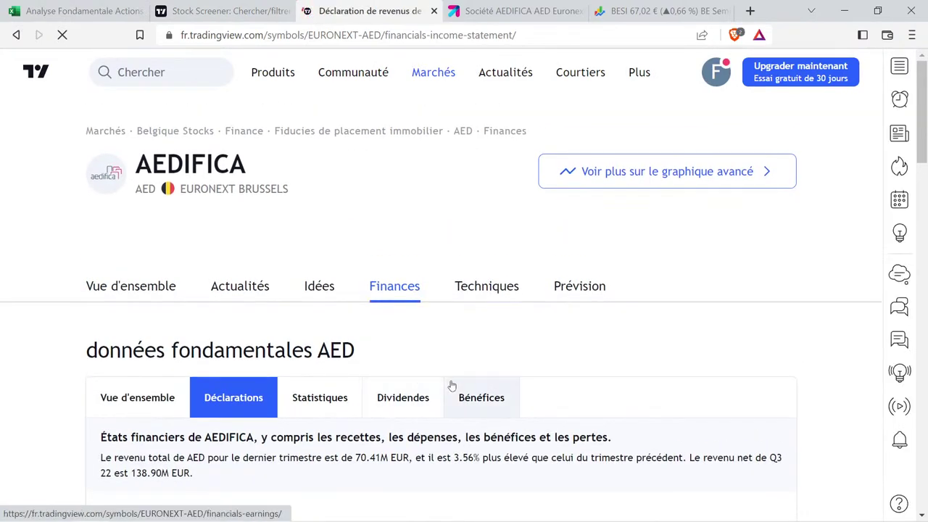
pyautogui.scroll(-4, 449, 381)
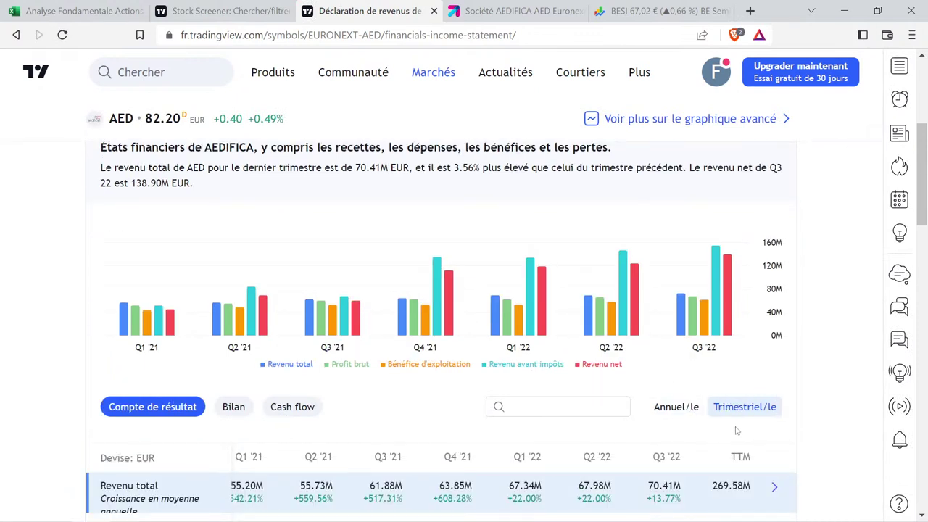
pyautogui.click(676, 407)
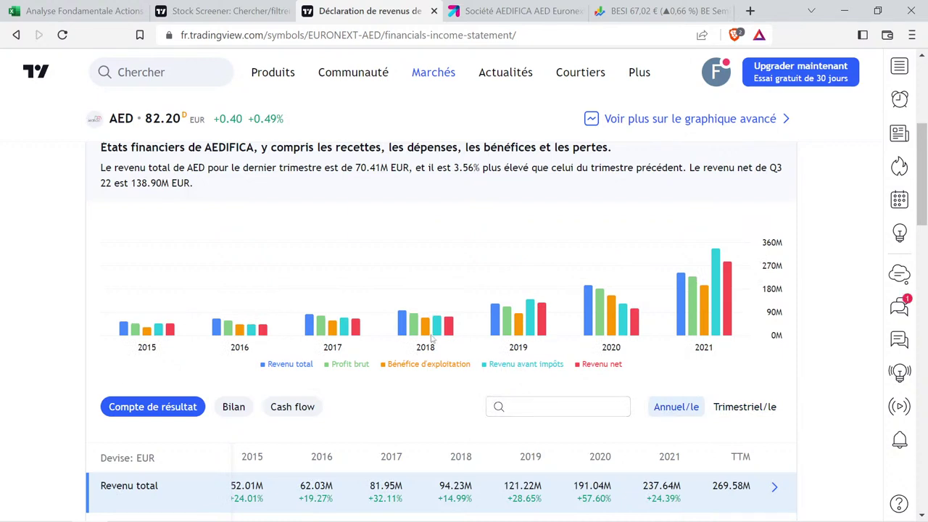
pyautogui.moveTo(672, 279)
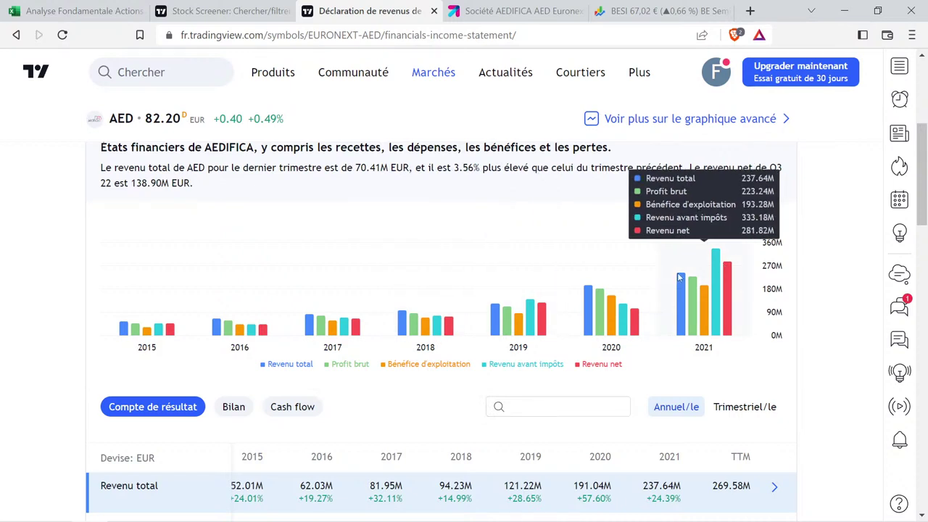
# Search Google Finance for "ebr : aed" and open the Aedifica NV quote page.
pyautogui.click(628, 9)
pyautogui.click(308, 71)
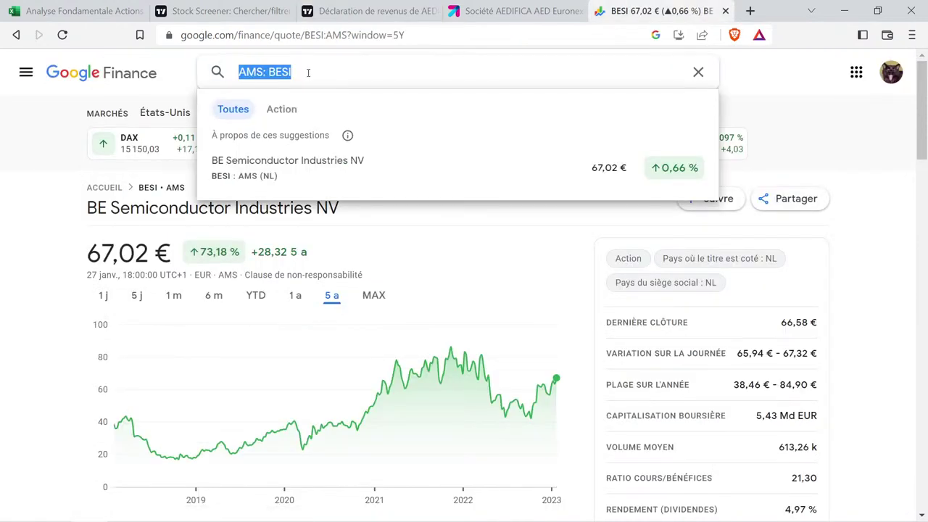
pyautogui.write('bi')
pyautogui.press('BackSpace')
pyautogui.press('BackSpace')
pyautogui.write('eb')
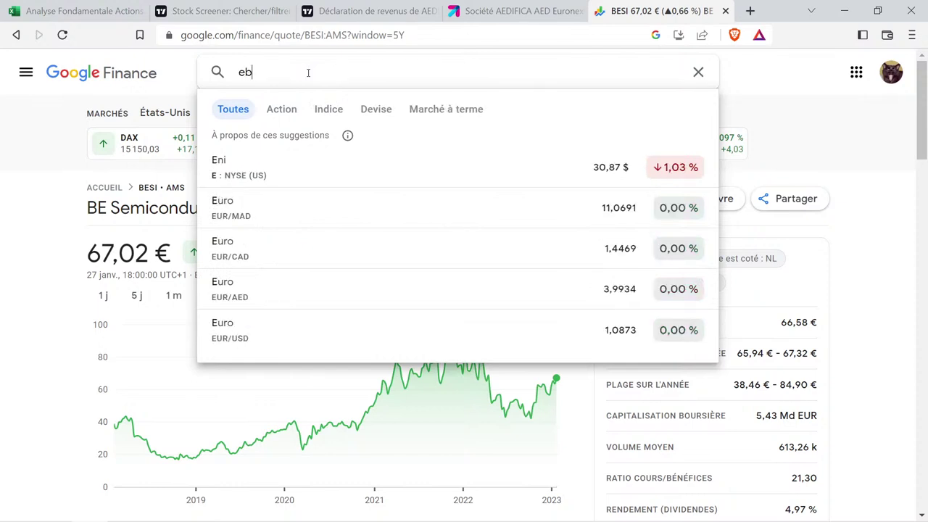
pyautogui.write('r : a')
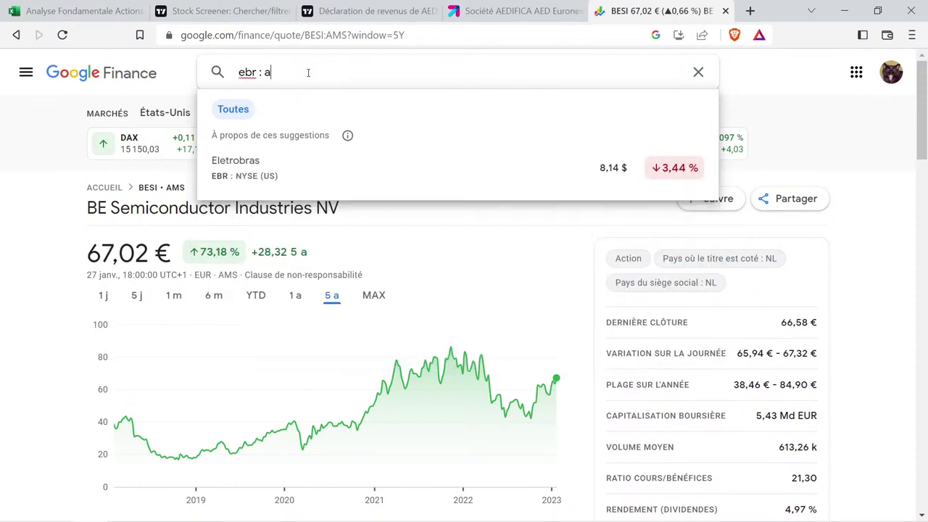
pyautogui.write('ed')
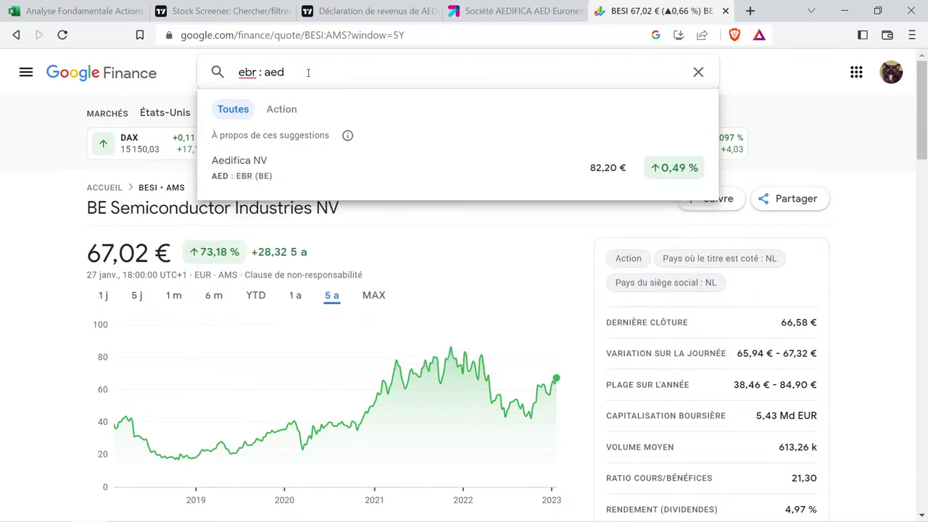
pyautogui.click(311, 179)
# Display the annual income statement in Aedifica's Google Finance financial data and inspect the 2021 revenue and net result.
pyautogui.scroll(-15, 384, 328)
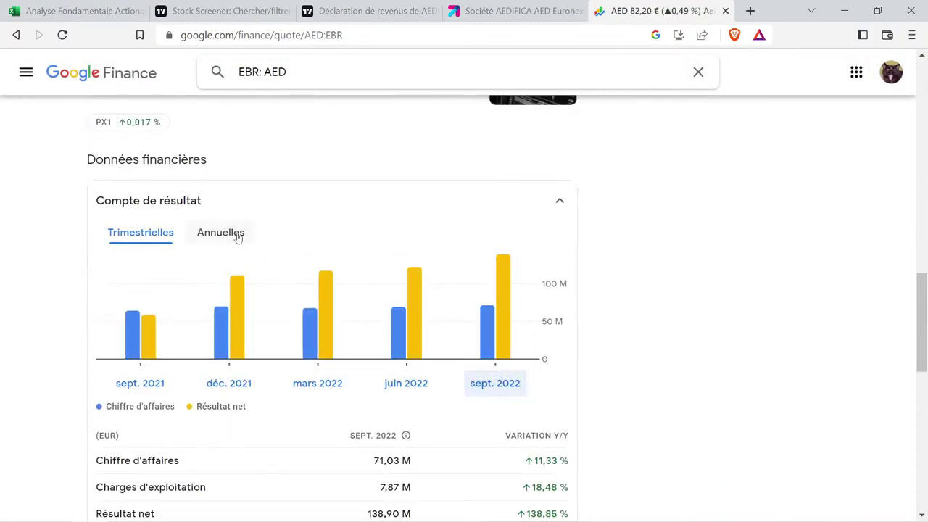
pyautogui.click(231, 233)
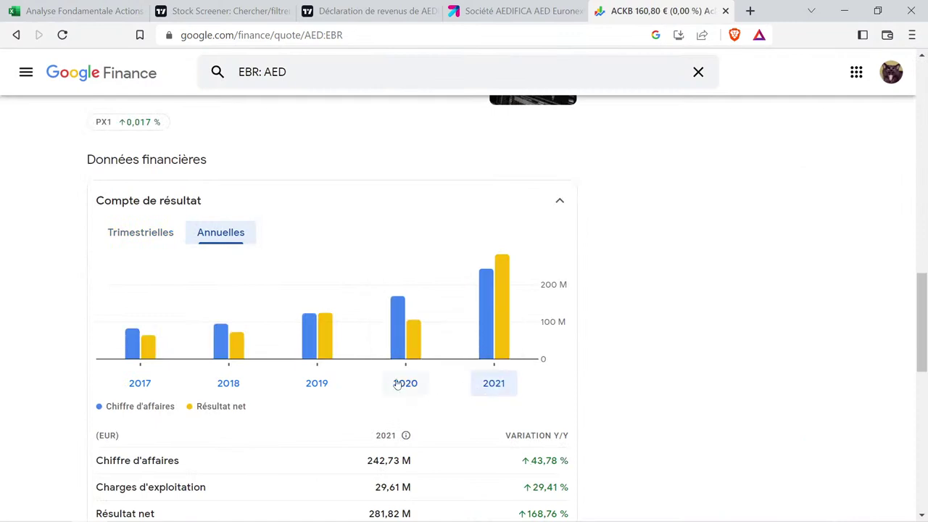
pyautogui.moveTo(512, 287)
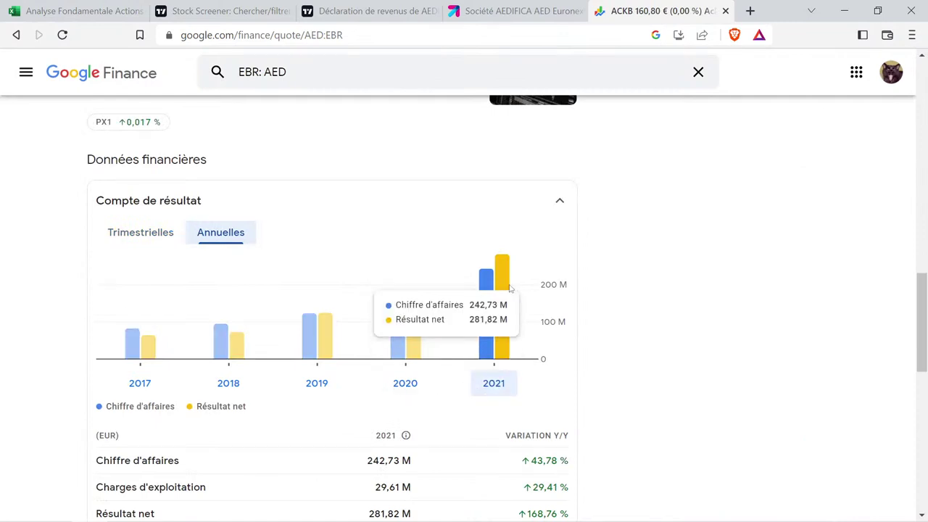
pyautogui.rightClick(194, 276)
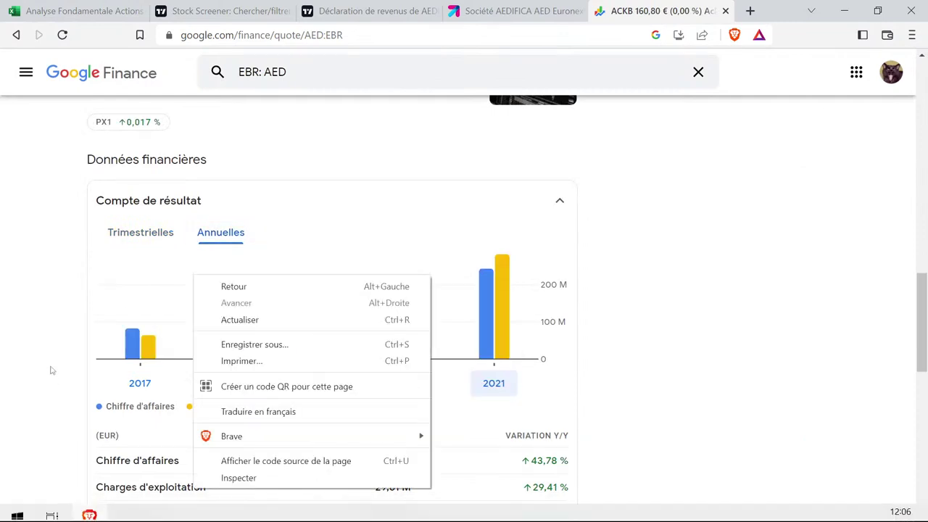
pyautogui.click(269, 3)
# Compare AEDIFICA's total revenue and net income from 2017 to 2021 in TradingView's annual income chart.
pyautogui.click(366, 6)
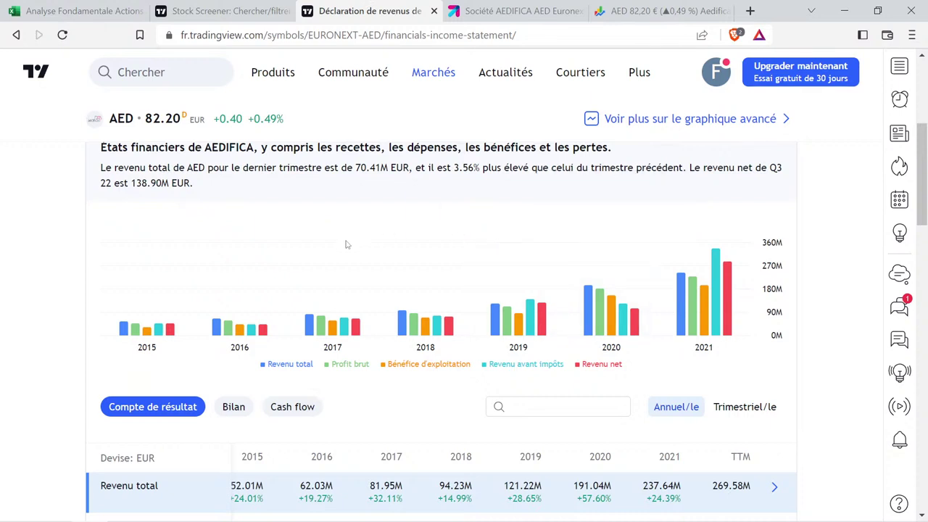
pyautogui.moveTo(344, 253)
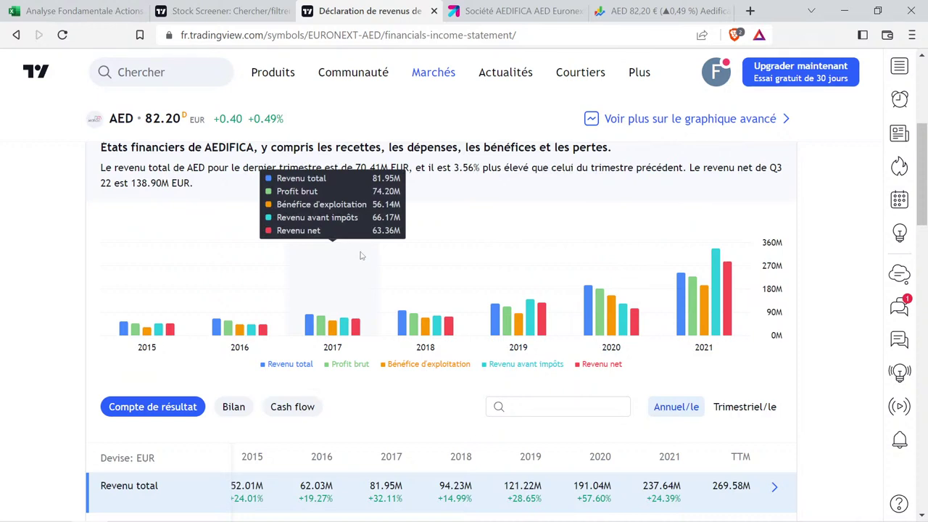
pyautogui.moveTo(456, 278)
pyautogui.moveTo(508, 270)
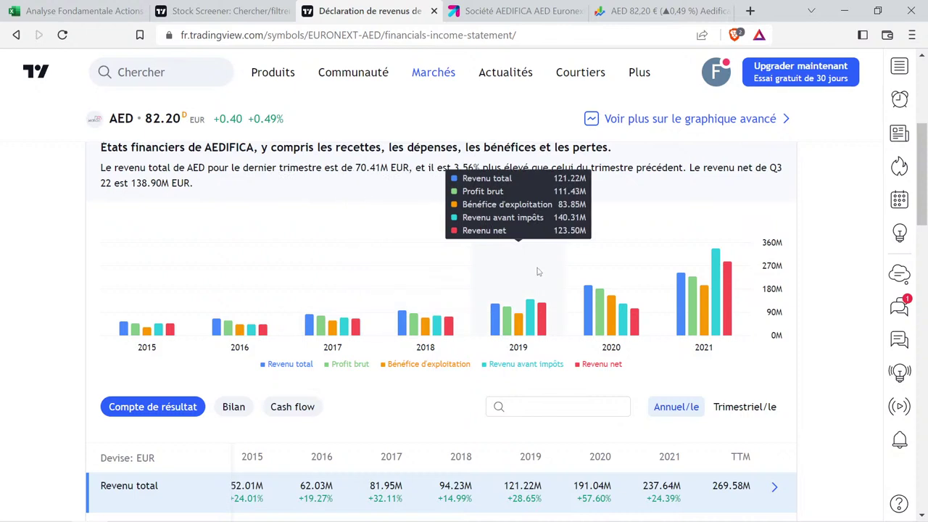
pyautogui.moveTo(589, 274)
pyautogui.moveTo(714, 287)
pyautogui.moveTo(341, 282)
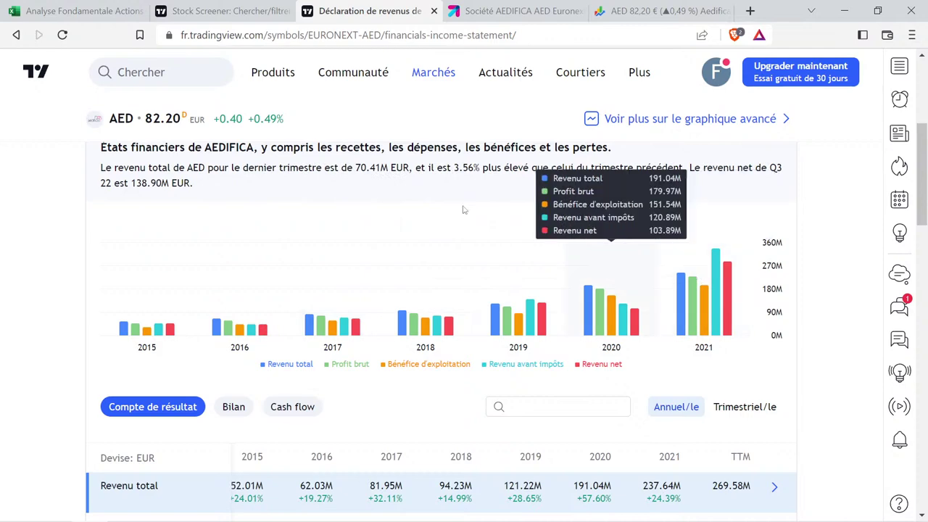
# In the workbook's evolution calculator, enter 81,95 as the positive five-year reference and 237,75 as the current value.
pyautogui.click(93, 8)
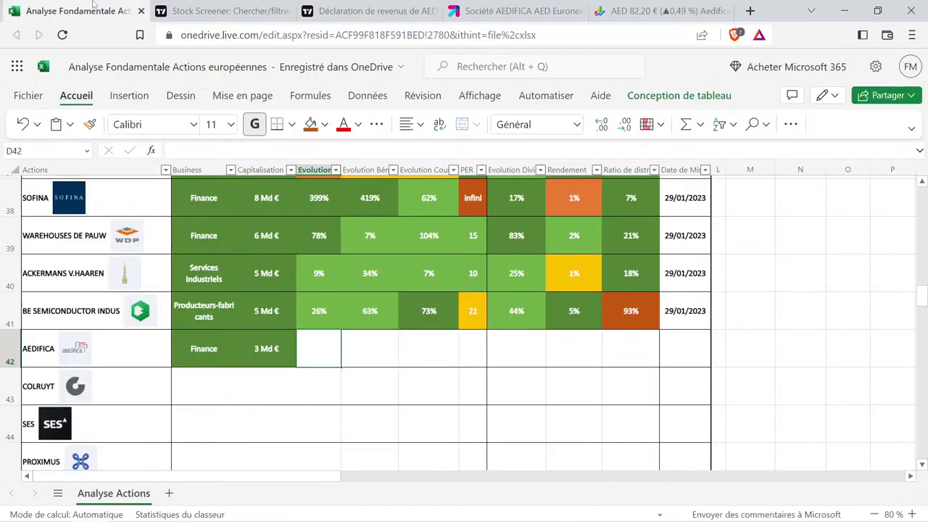
pyautogui.click(824, 288)
pyautogui.scroll(10, 819, 282)
pyautogui.scroll(3, 808, 264)
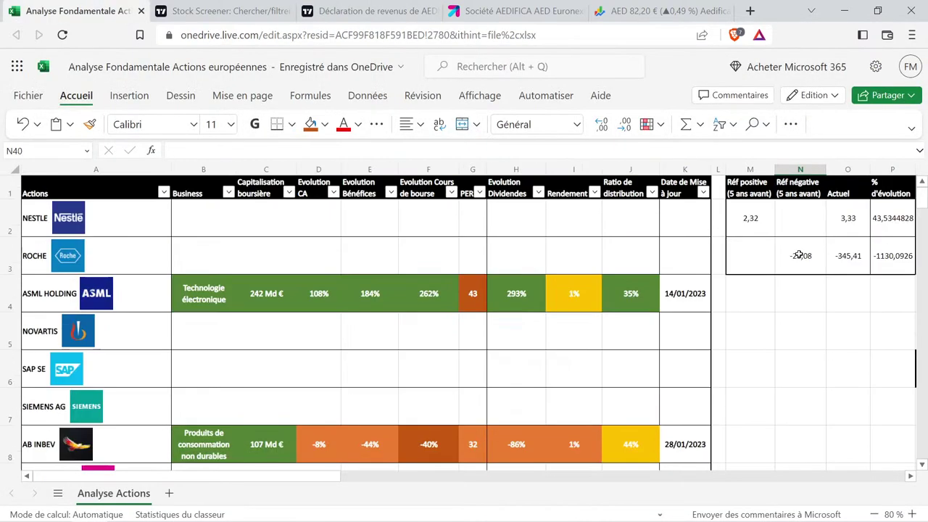
pyautogui.click(762, 220)
pyautogui.write('81,95')
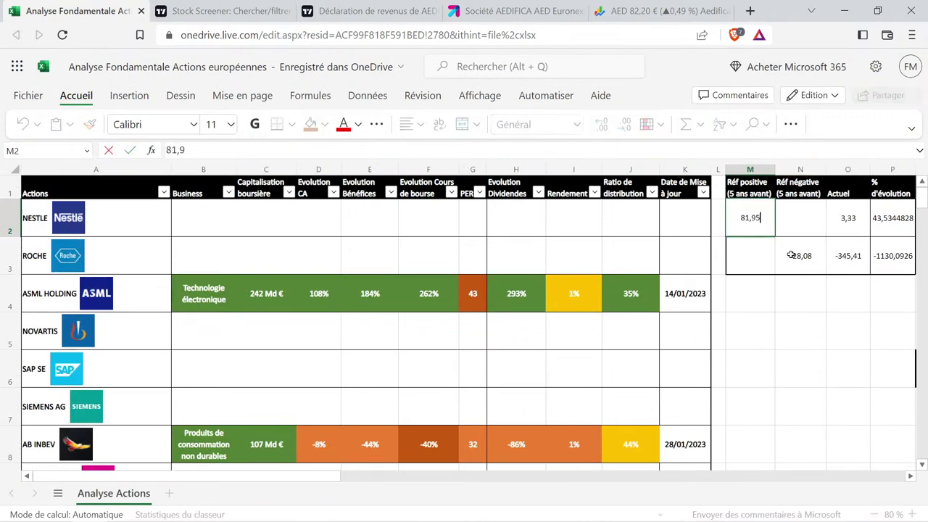
pyautogui.press('Tab')
pyautogui.press('Tab')
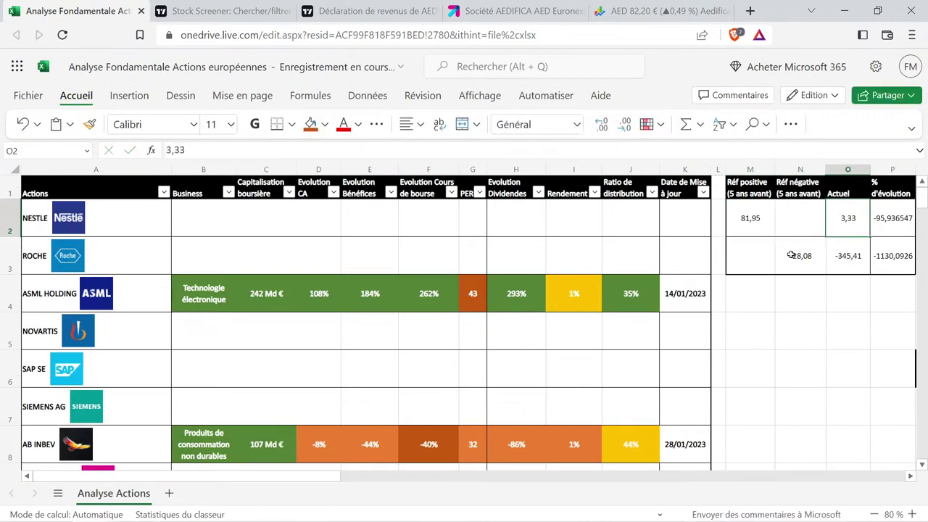
pyautogui.write('237,75')
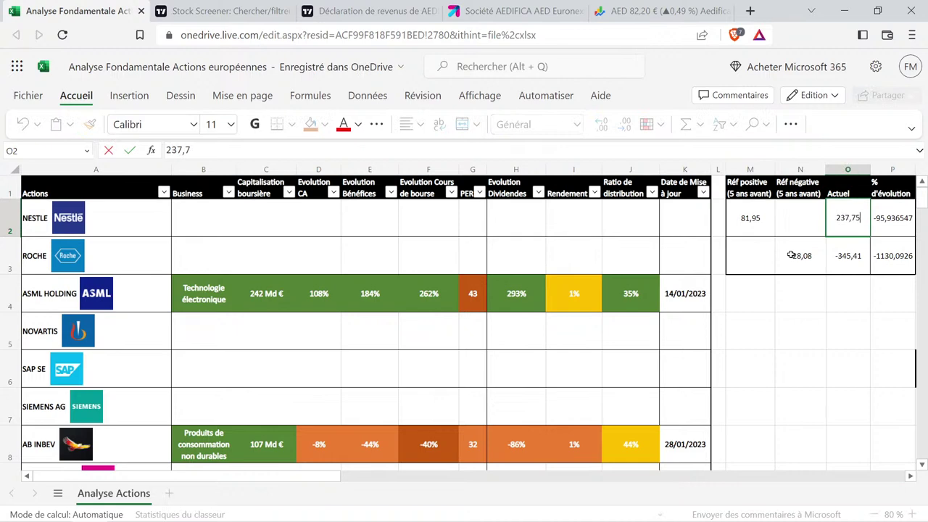
pyautogui.press('Return')
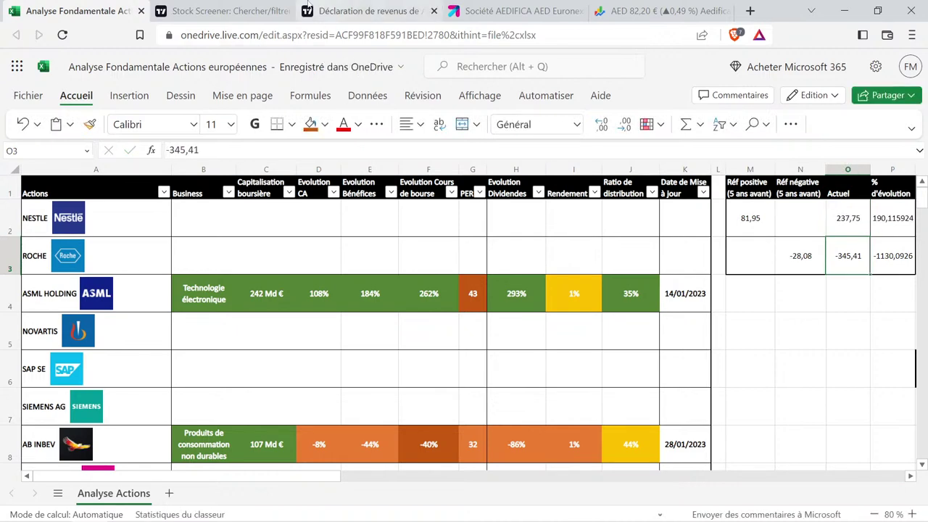
# Recheck AEDIFICA's 2021 figures in the TradingView income chart and return to the Excel workbook.
pyautogui.click(258, 11)
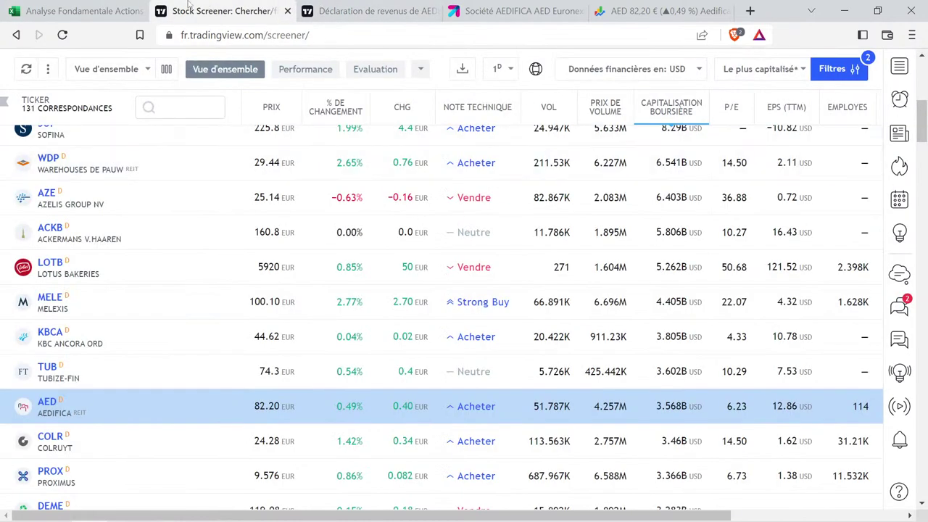
pyautogui.click(80, 10)
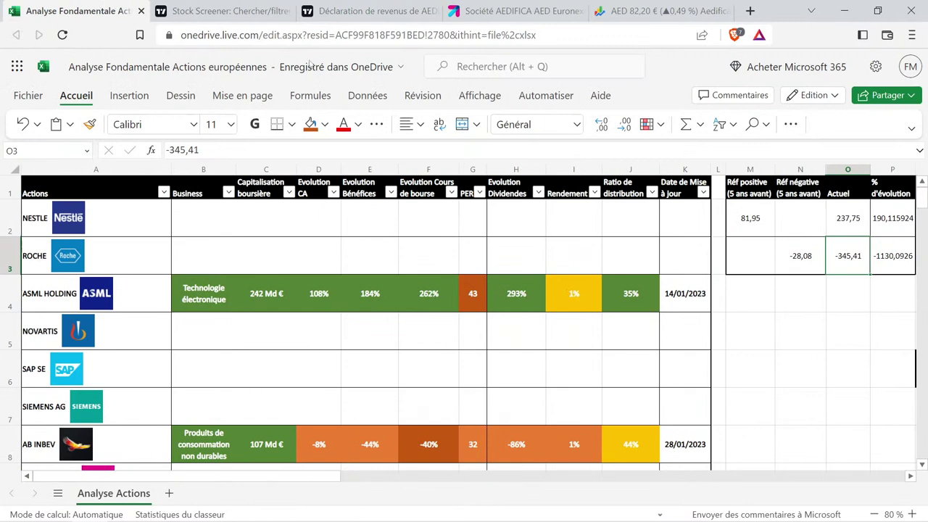
pyautogui.click(376, 8)
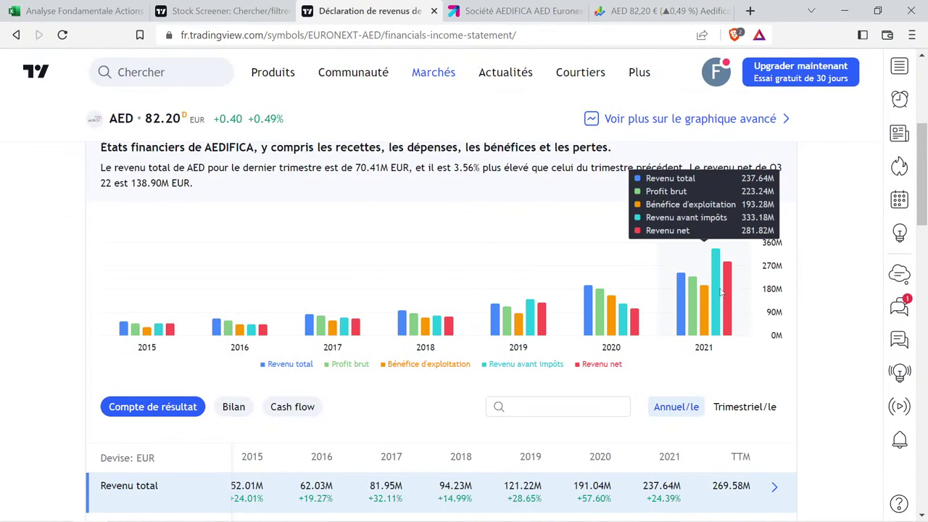
pyautogui.click(123, 11)
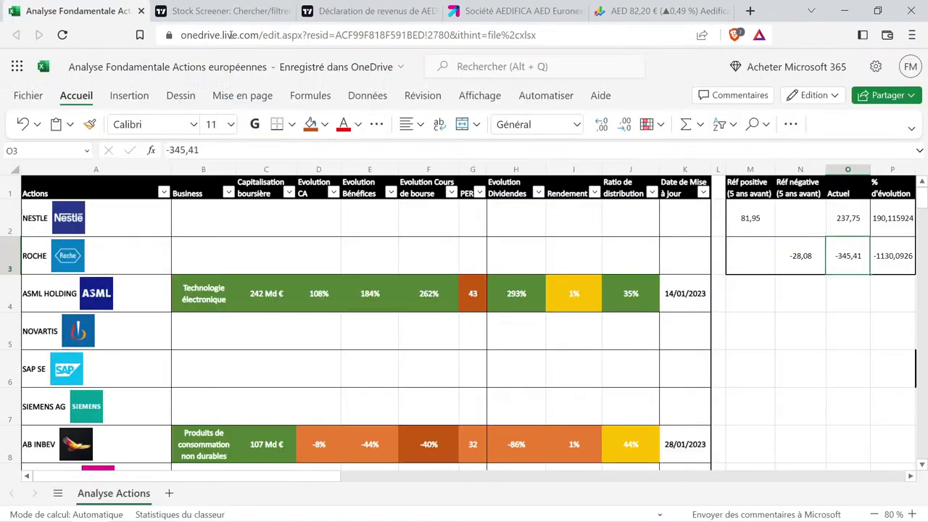
# Correct the current value in cell O2 of the evolution calculator to 237,64.
pyautogui.click(862, 212)
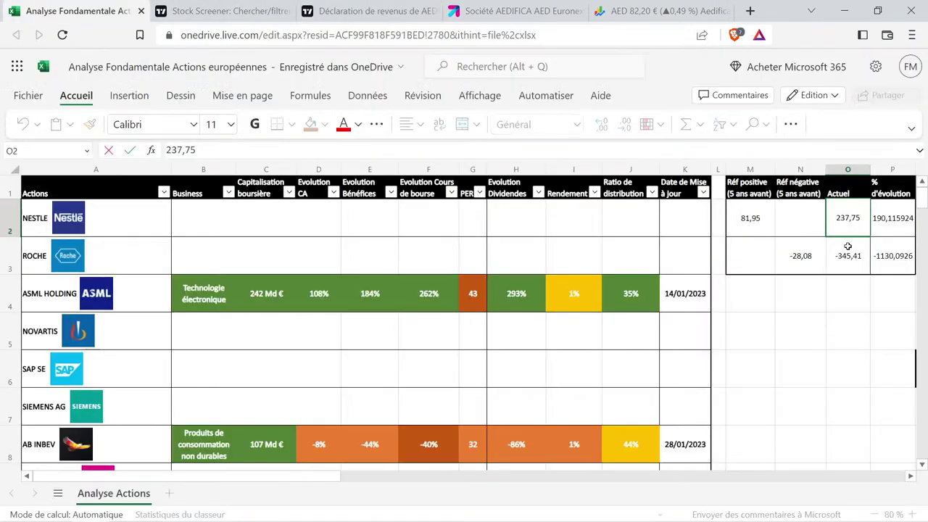
pyautogui.press('BackSpace')
pyautogui.press('BackSpace')
pyautogui.write('64')
pyautogui.press('Return')
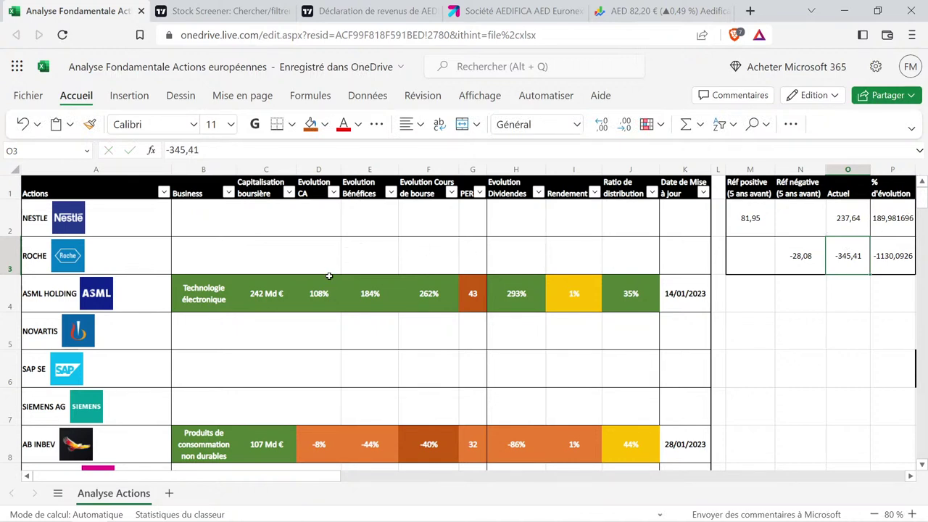
# Copy ASML HOLDING's dark green revenue evolution cell into AEDIFICA's Evolution CA cell.
pyautogui.click(333, 298)
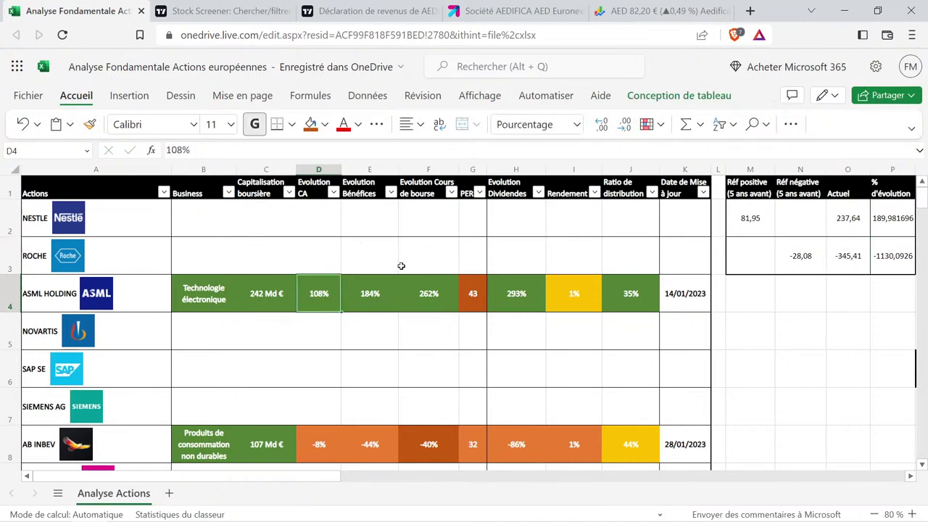
pyautogui.hotkey('ctrl', 'c')
pyautogui.scroll(-10, 350, 256)
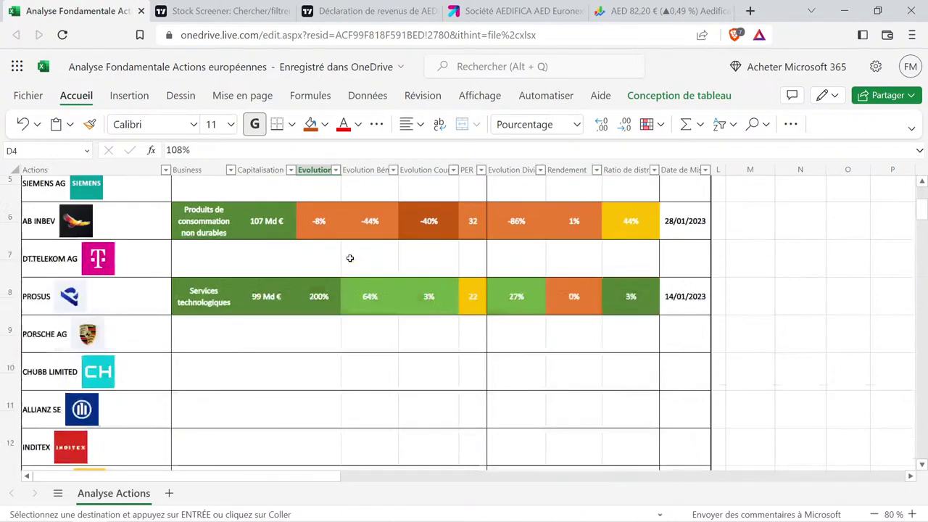
pyautogui.scroll(-8, 331, 254)
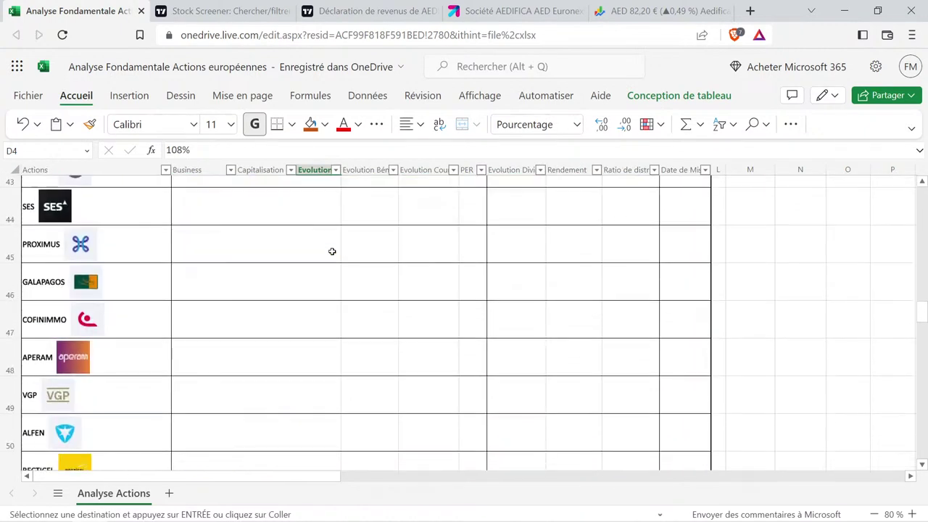
pyautogui.scroll(2, 331, 251)
pyautogui.click(333, 270)
pyautogui.hotkey('ctrl', 'v')
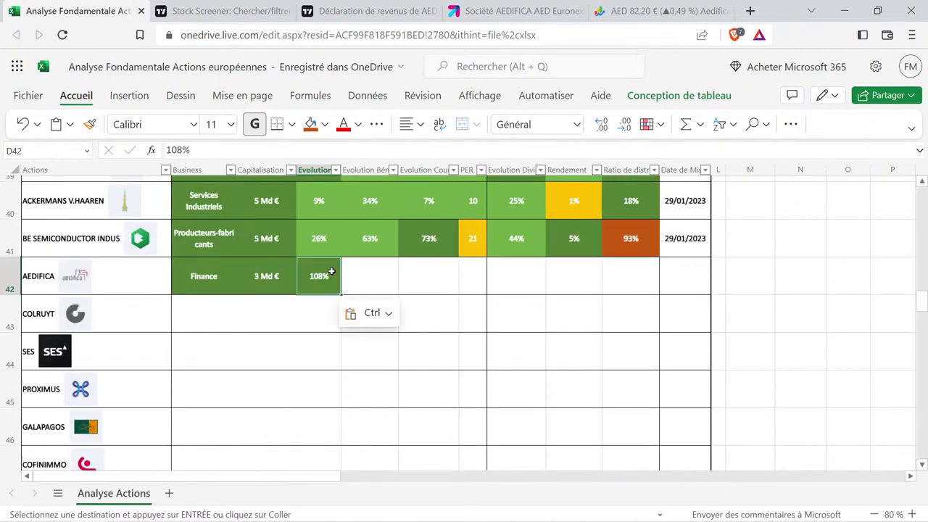
# Set AEDIFICA's revenue evolution to 190%.
pyautogui.doubleClick(321, 275)
pyautogui.press('BackSpace')
pyautogui.press('BackSpace')
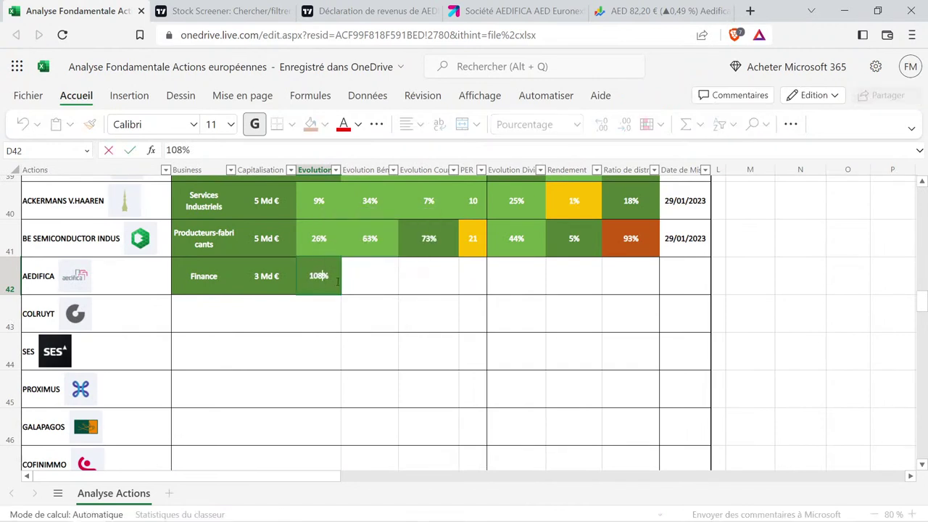
pyautogui.write('90')
pyautogui.press('Return')
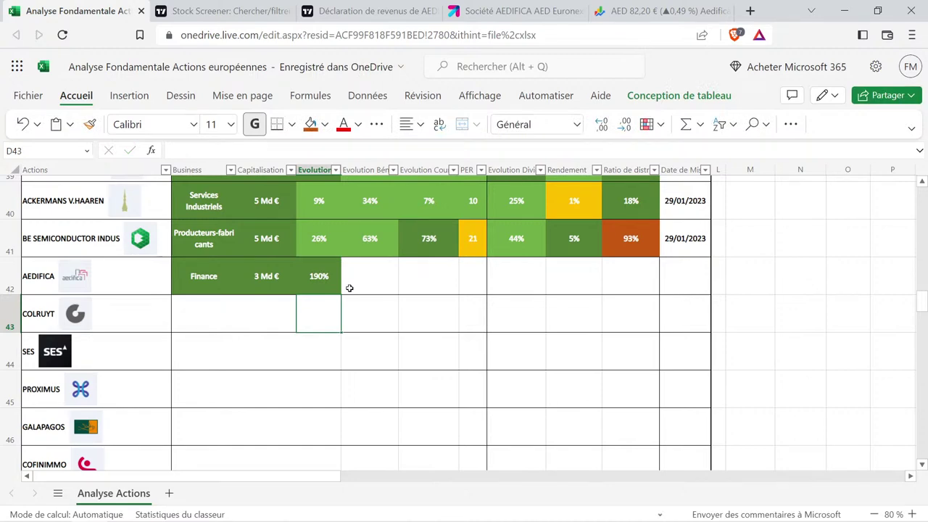
# Switch to AEDIFICA's income statement on TradingView and examine net income in the yearly chart from 2017 to 2021.
pyautogui.click(344, 7)
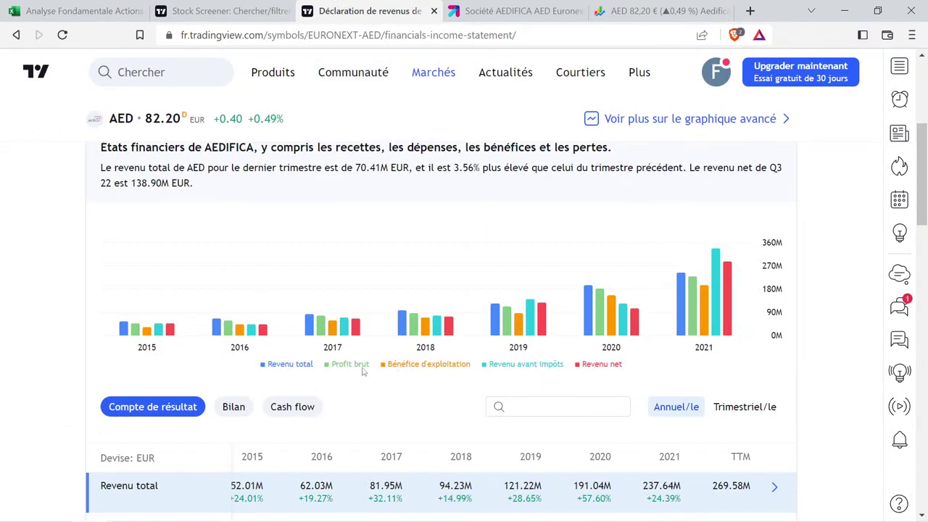
pyautogui.moveTo(355, 338)
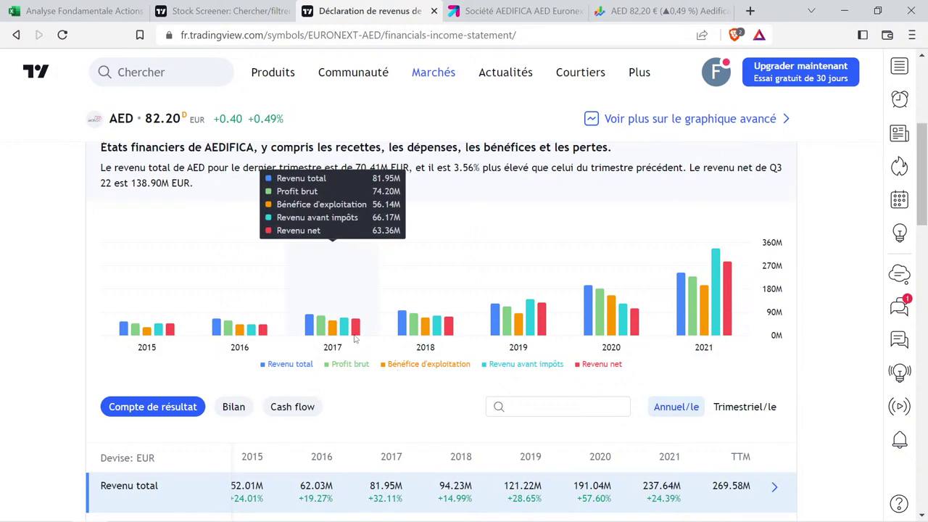
pyautogui.moveTo(517, 329)
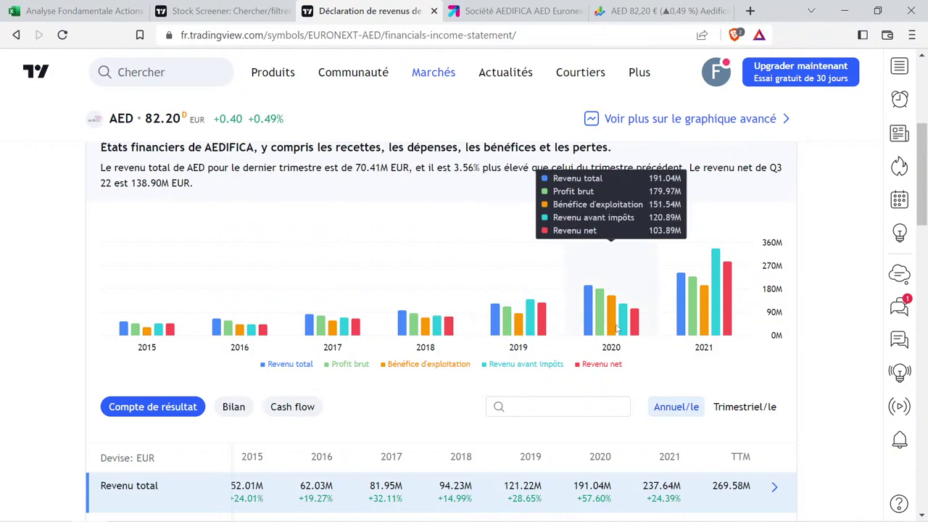
pyautogui.moveTo(623, 330)
pyautogui.moveTo(712, 288)
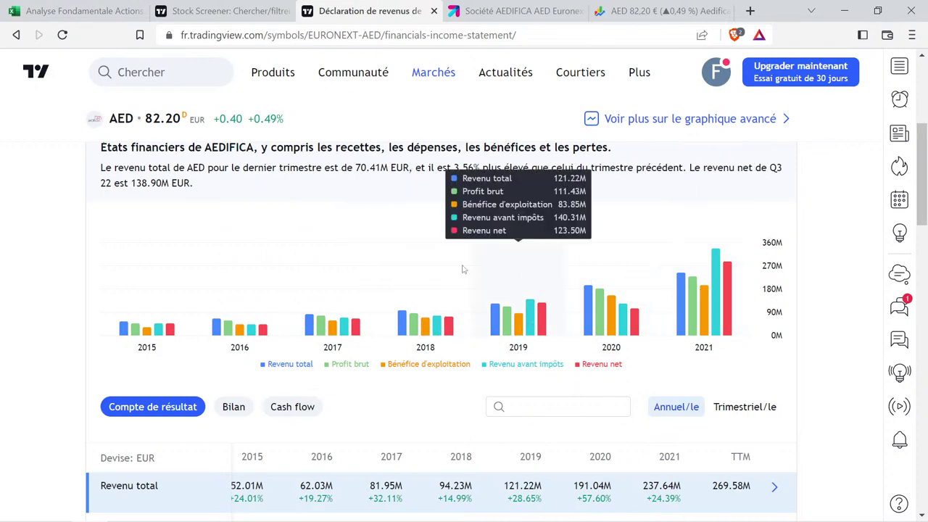
pyautogui.moveTo(437, 269)
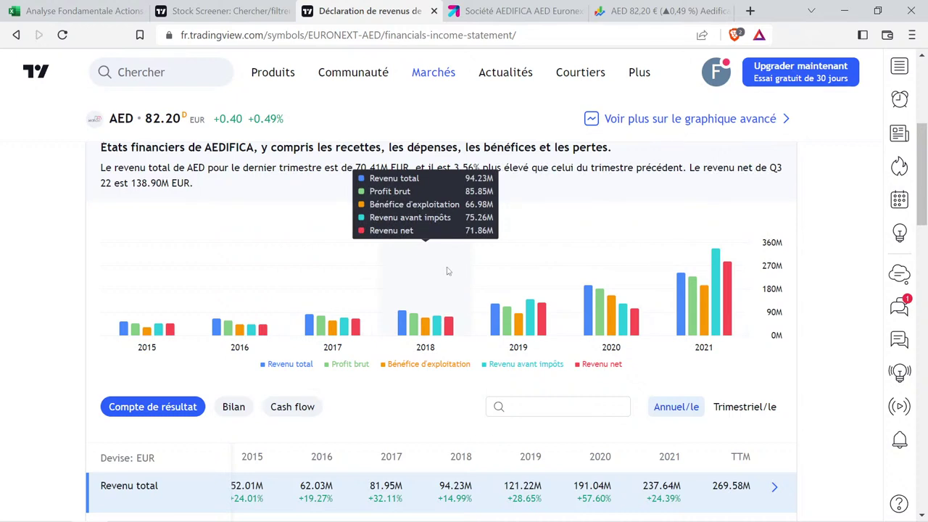
pyautogui.moveTo(333, 302)
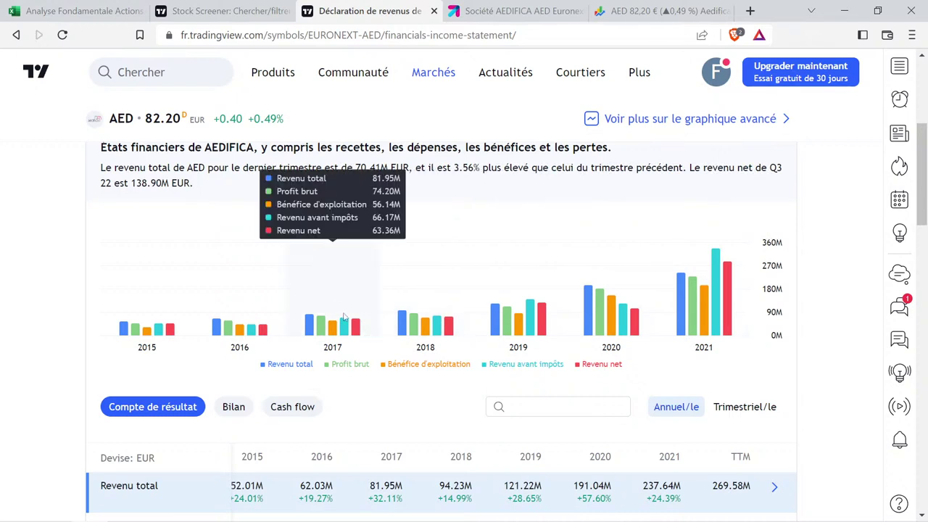
pyautogui.moveTo(679, 282)
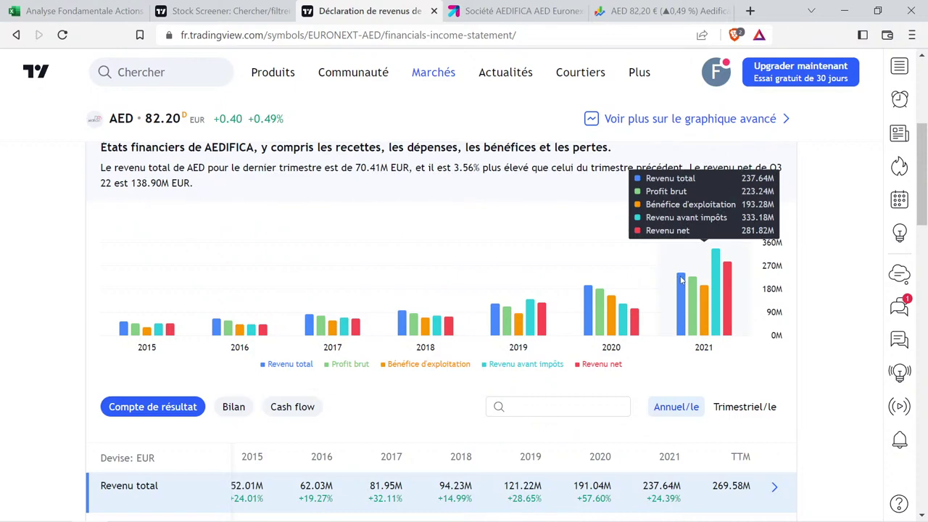
# Back in the Excel workbook, enter 63,36 as the positive five-year reference and 281,82 as the current value in the calculator's first row.
pyautogui.click(123, 11)
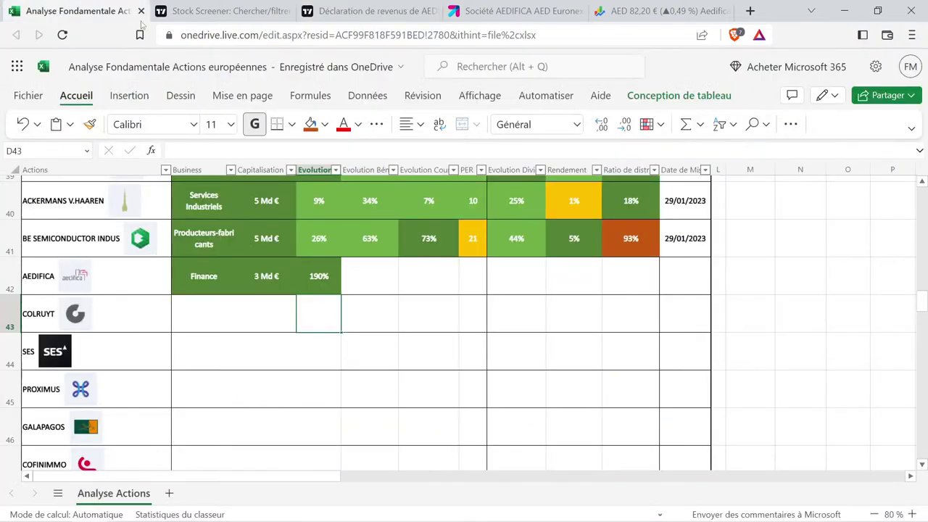
pyautogui.scroll(13, 754, 304)
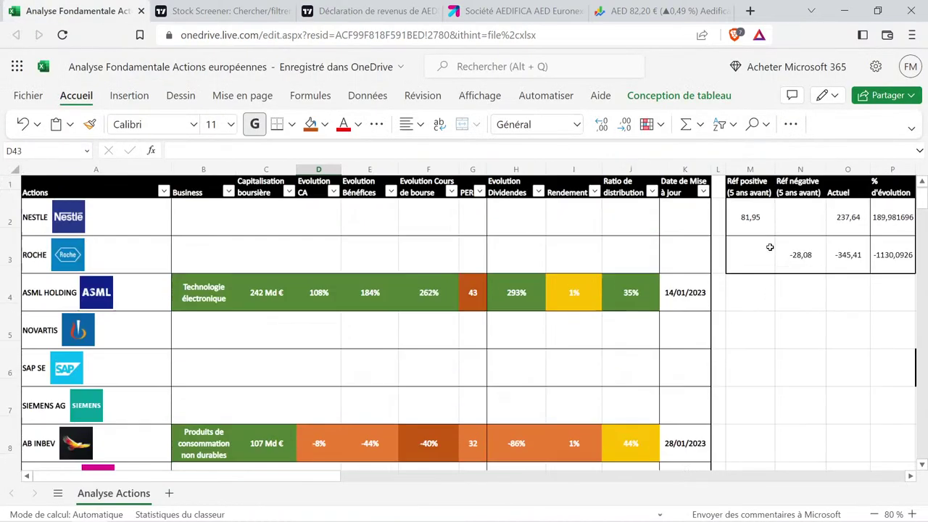
pyautogui.click(768, 221)
pyautogui.write('63,36')
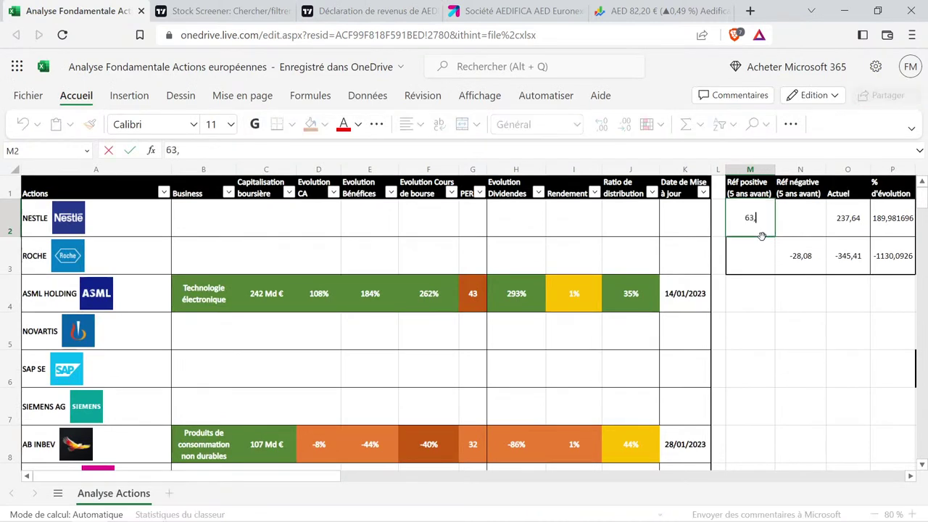
pyautogui.press('Tab')
pyautogui.press('Tab')
pyautogui.write('28')
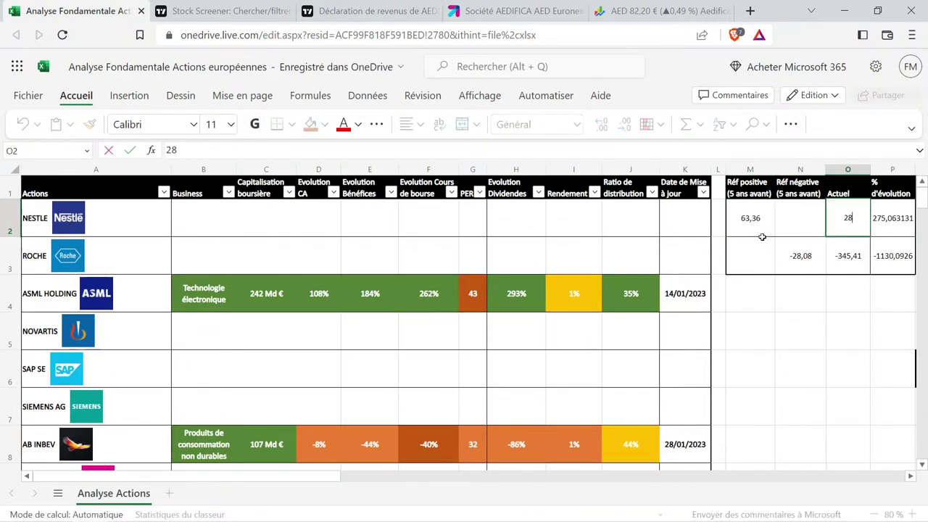
pyautogui.write('1,82')
pyautogui.press('Return')
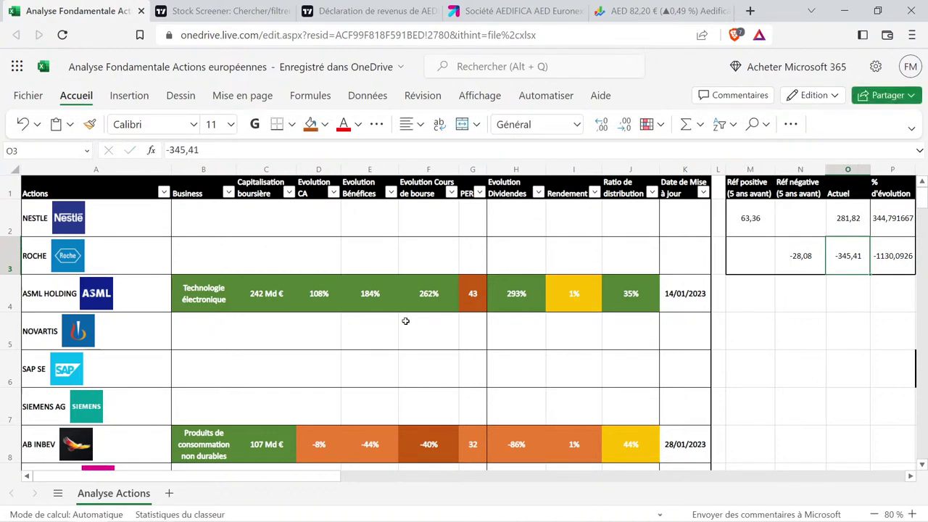
# Copy PROSUS's light green profit evolution cell into AEDIFICA's Evolution Bénéfices cell.
pyautogui.scroll(-5, 380, 304)
pyautogui.scroll(1, 352, 294)
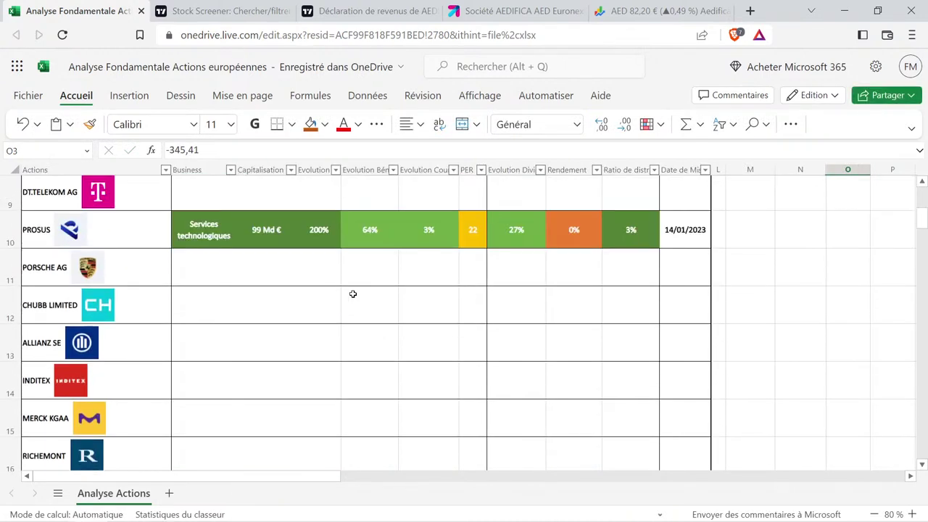
pyautogui.click(370, 239)
pyautogui.hotkey('ctrl', 'c')
pyautogui.scroll(-10, 358, 271)
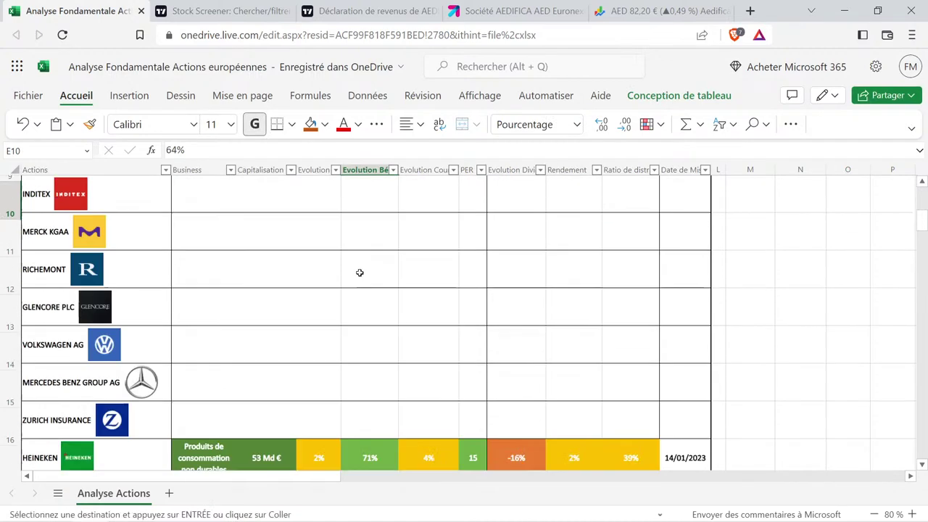
pyautogui.scroll(-1, 359, 273)
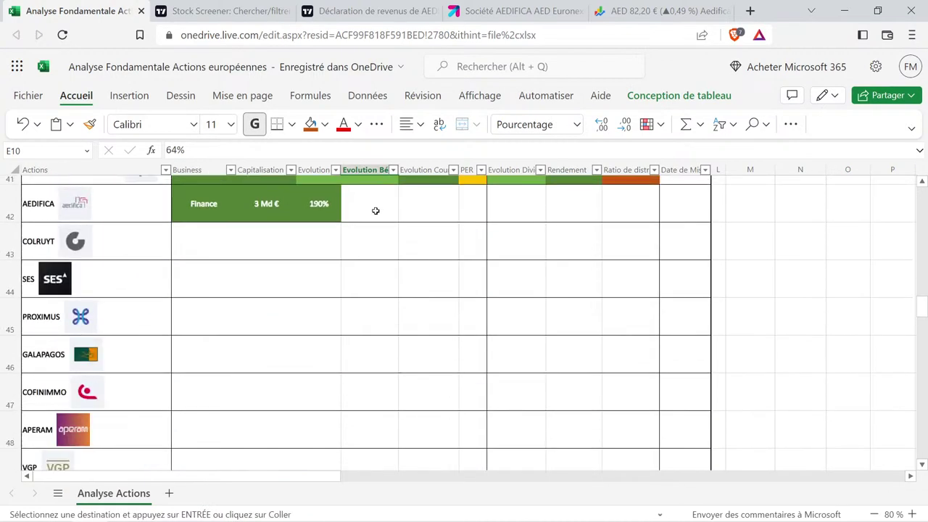
pyautogui.click(371, 208)
pyautogui.hotkey('ctrl', 'v')
# Set AEDIFICA's profit evolution to 345%.
pyautogui.doubleClick(366, 208)
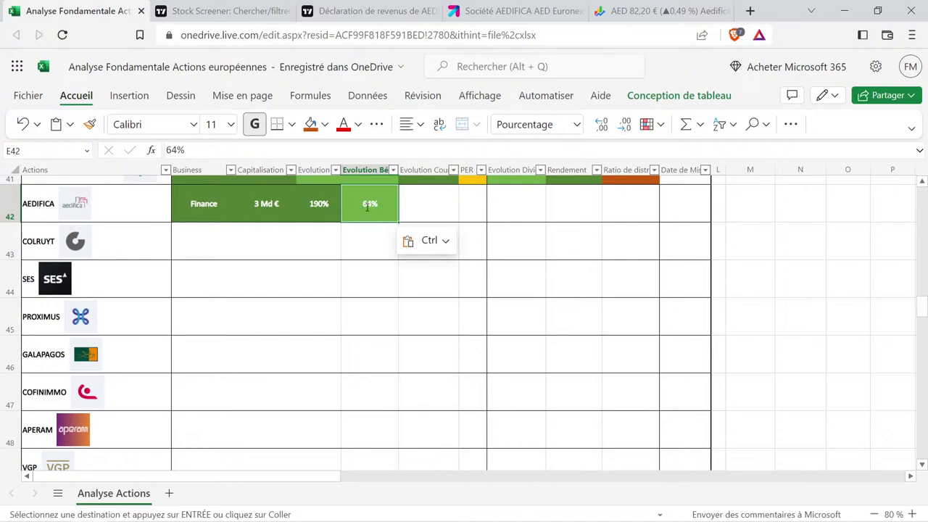
pyautogui.press('BackSpace')
pyautogui.press('BackSpace')
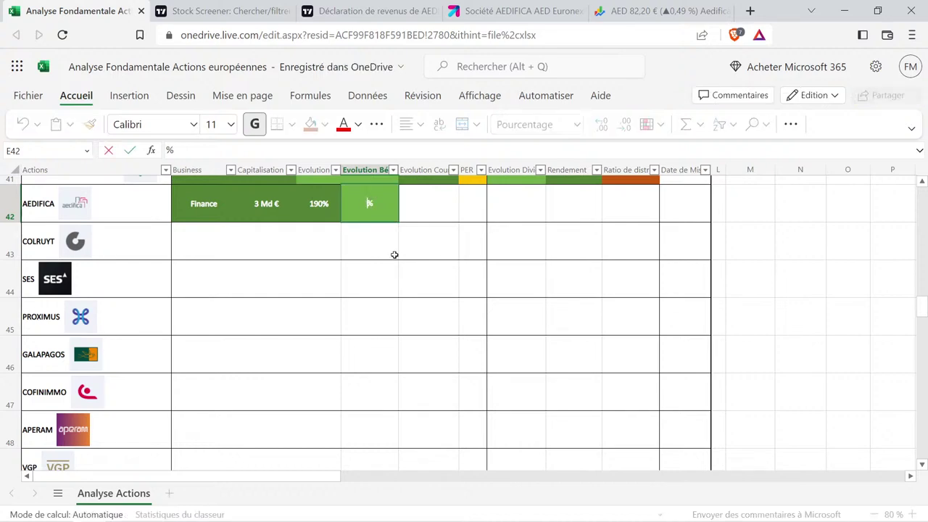
pyautogui.write('345')
pyautogui.press('Return')
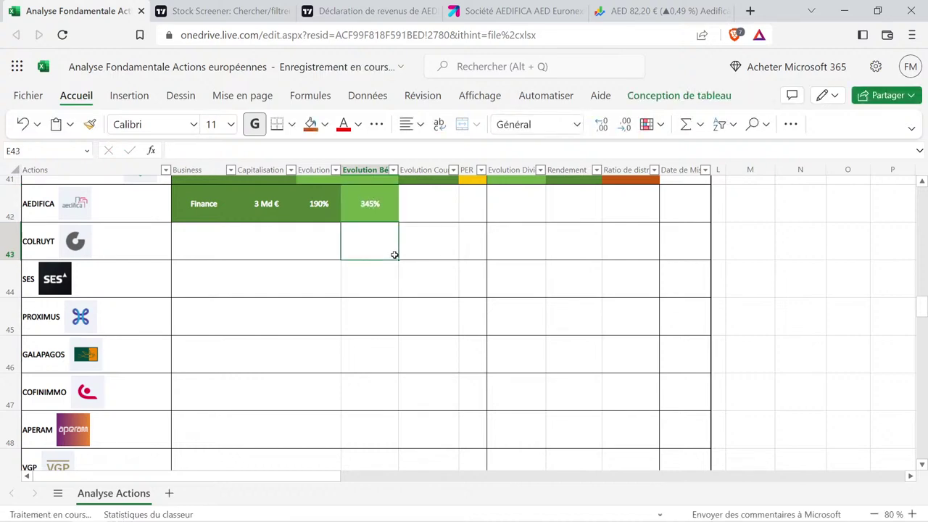
# Select AEDIFICA's revenue and profit evolution cells together to review them against the rows above.
pyautogui.scroll(2, 362, 268)
pyautogui.scroll(-1, 363, 268)
pyautogui.moveTo(312, 288); pyautogui.dragTo(381, 280)
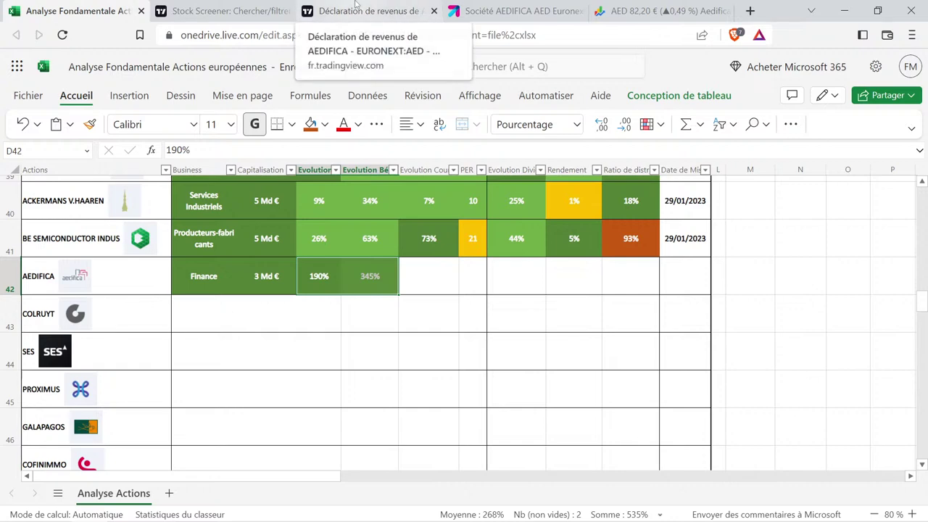
# Open AEDIFICA's forecast page on TradingView and review the one-year price target and the analyst rating.
pyautogui.click(357, 9)
pyautogui.scroll(4, 601, 328)
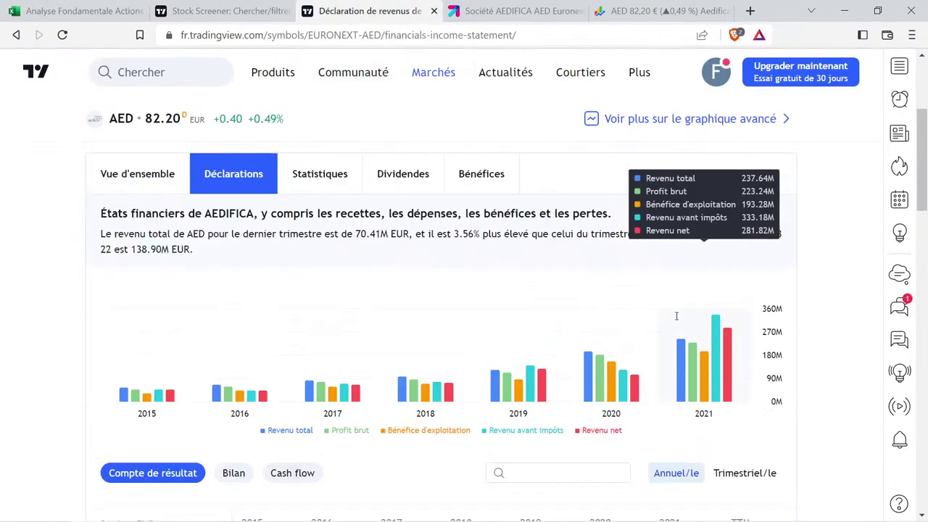
pyautogui.click(588, 291)
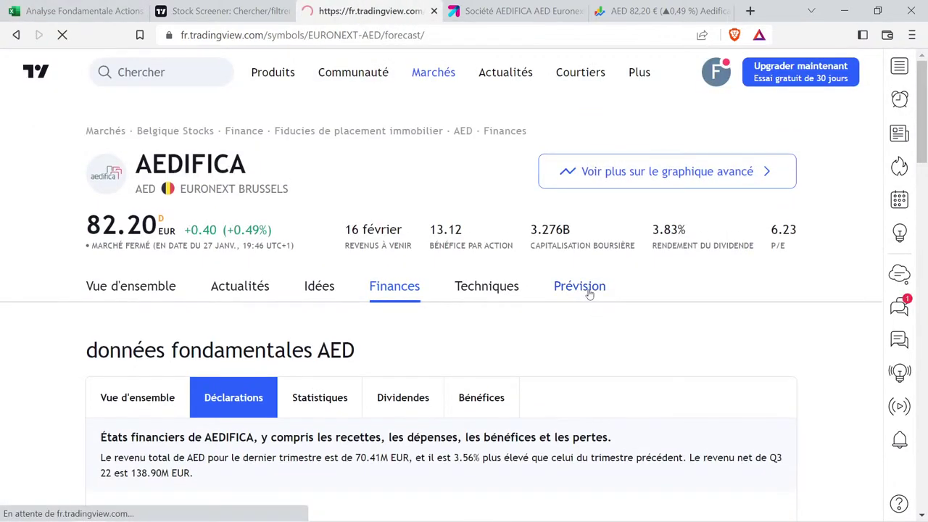
pyautogui.scroll(-2, 450, 231)
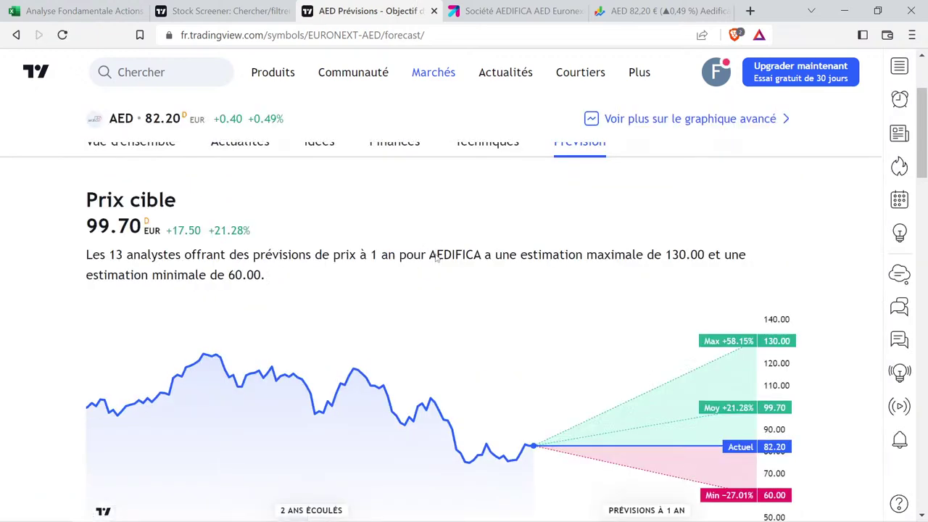
pyautogui.scroll(-1, 437, 258)
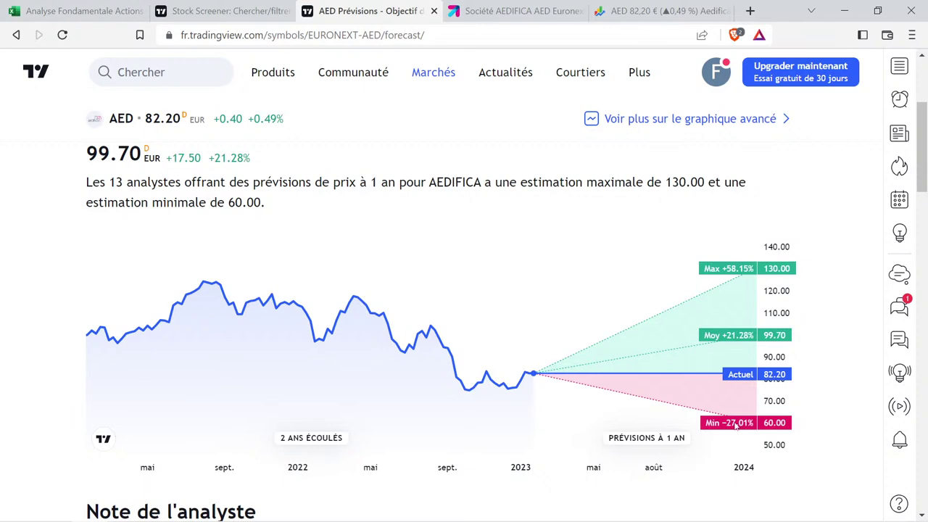
pyautogui.scroll(-4, 652, 348)
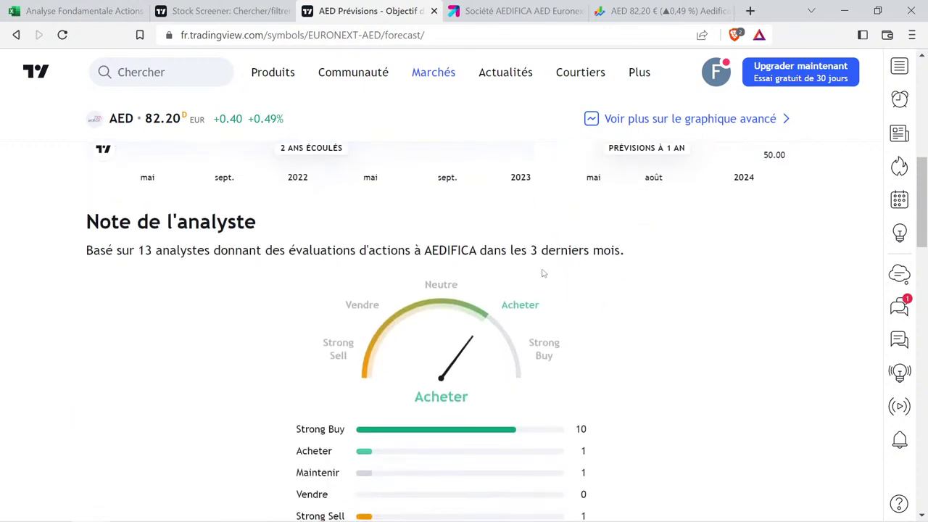
pyautogui.scroll(-3, 636, 290)
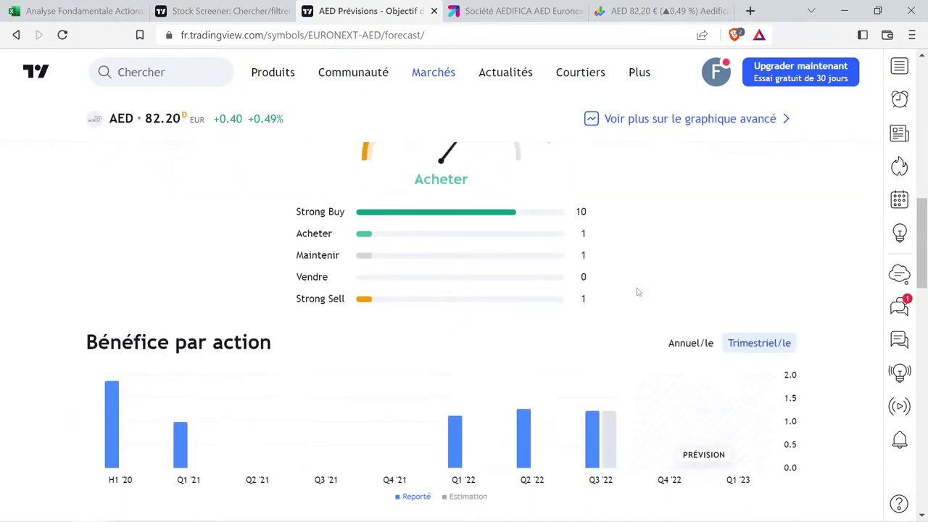
# Show AEDIFICA's earnings per share annually and examine the reported and estimated figures.
pyautogui.click(692, 345)
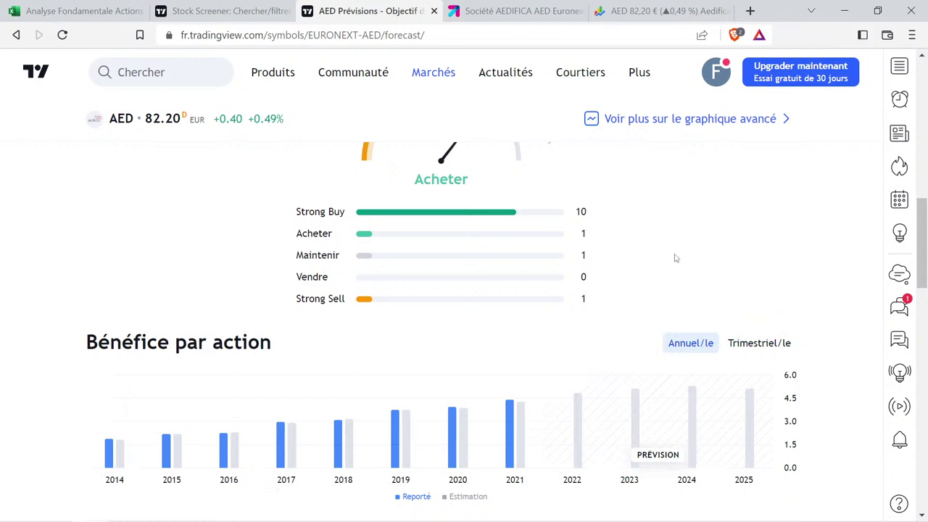
pyautogui.scroll(-2, 674, 257)
pyautogui.scroll(1, 580, 305)
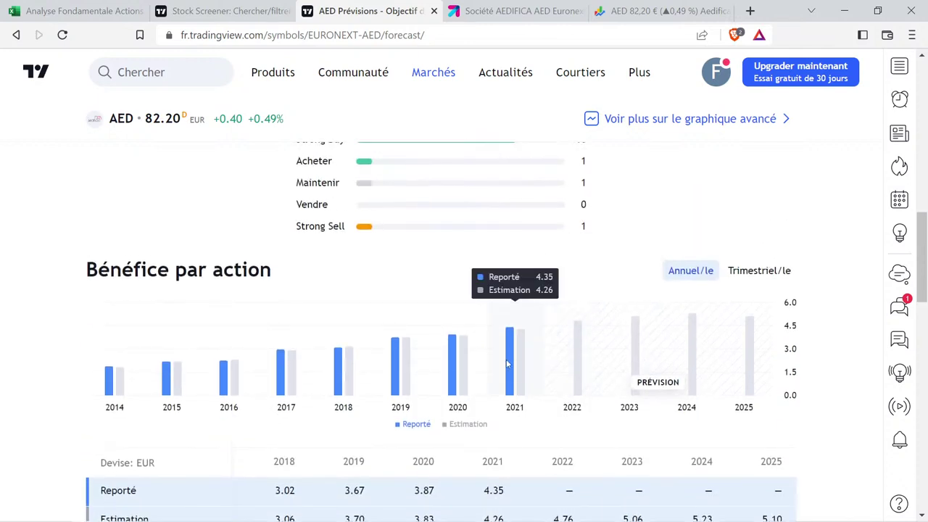
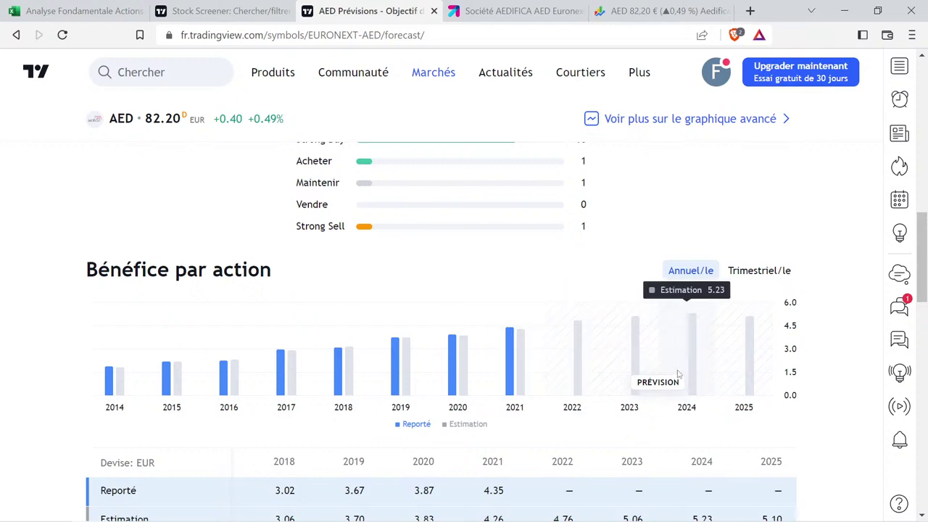
# Show AEDIFICA's revenue annually on the forecast page and examine the reported and estimated figures.
pyautogui.scroll(-3, 681, 375)
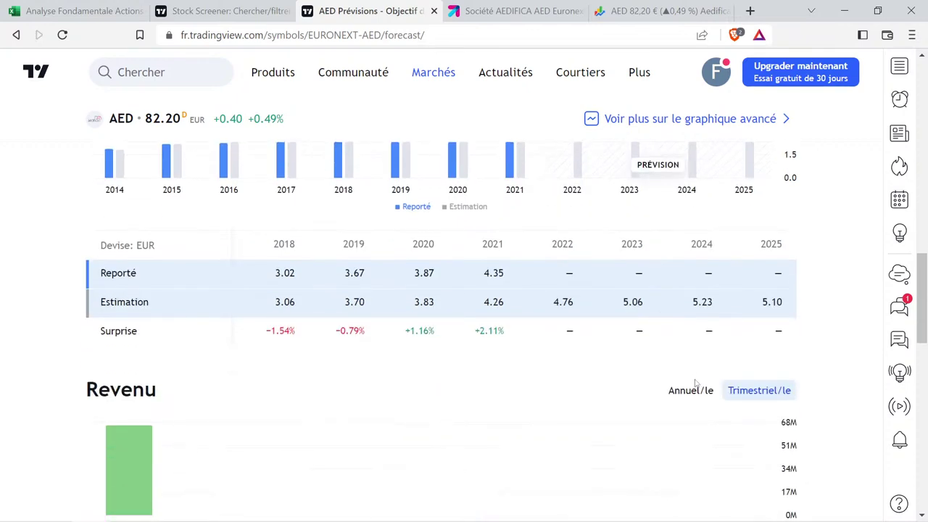
pyautogui.click(693, 389)
pyautogui.scroll(-2, 688, 340)
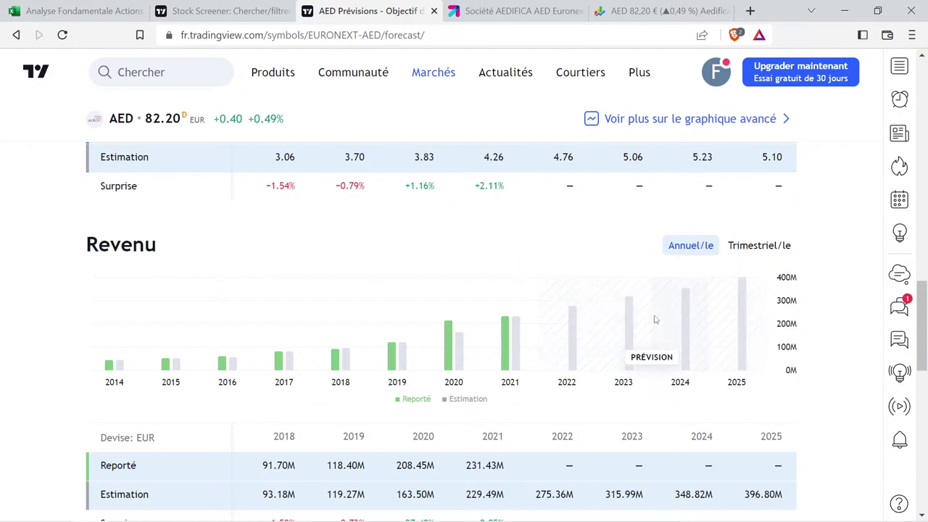
# Return to the stock analysis workbook and select AEDIFICA's revenue and profit evolution cells to review them against the forecasts.
pyautogui.click(87, 11)
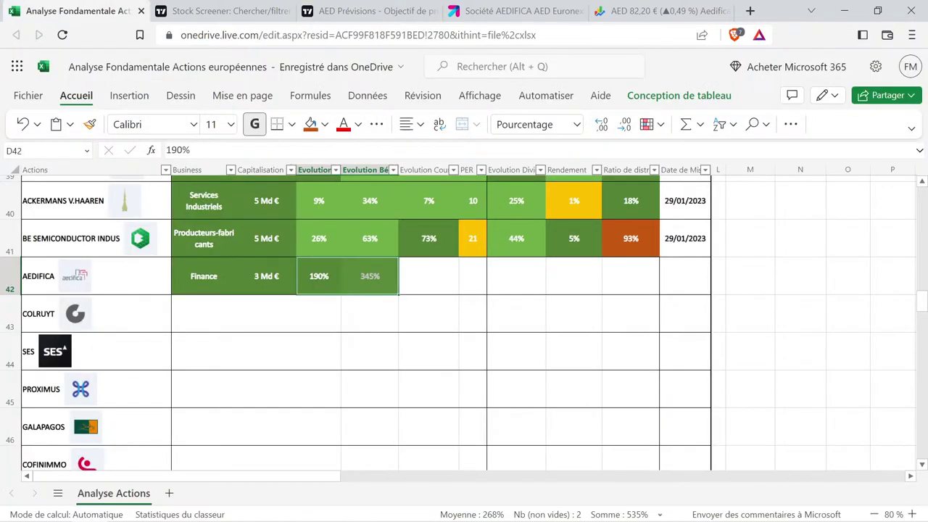
pyautogui.click(315, 319)
pyautogui.moveTo(325, 290); pyautogui.dragTo(403, 286)
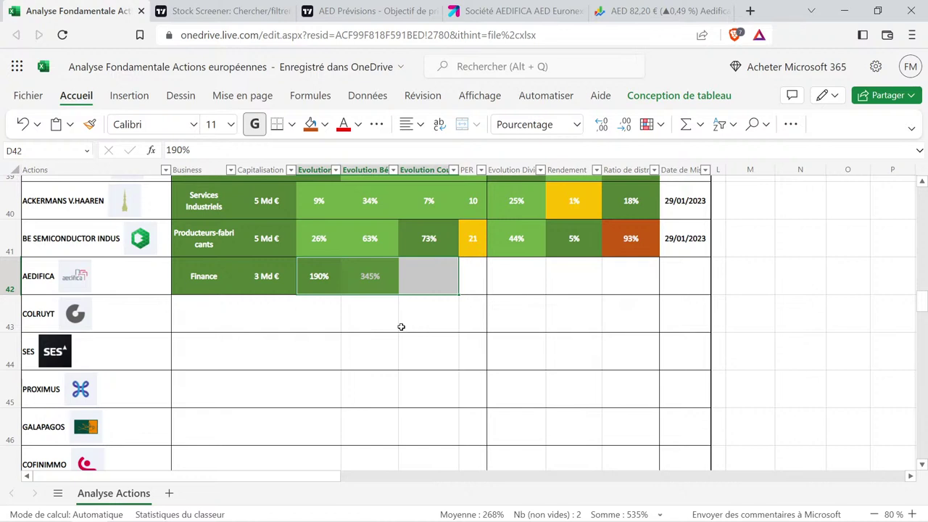
pyautogui.click(378, 329)
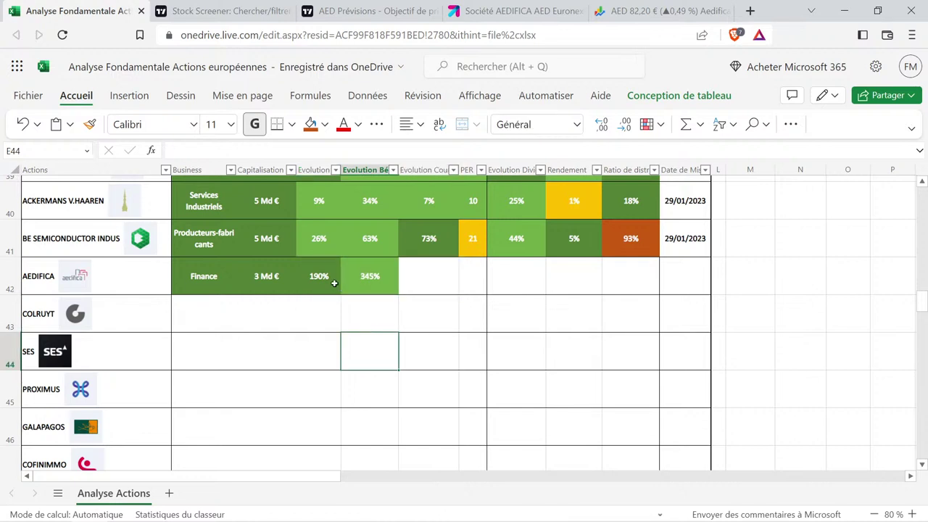
pyautogui.moveTo(332, 281); pyautogui.dragTo(368, 279)
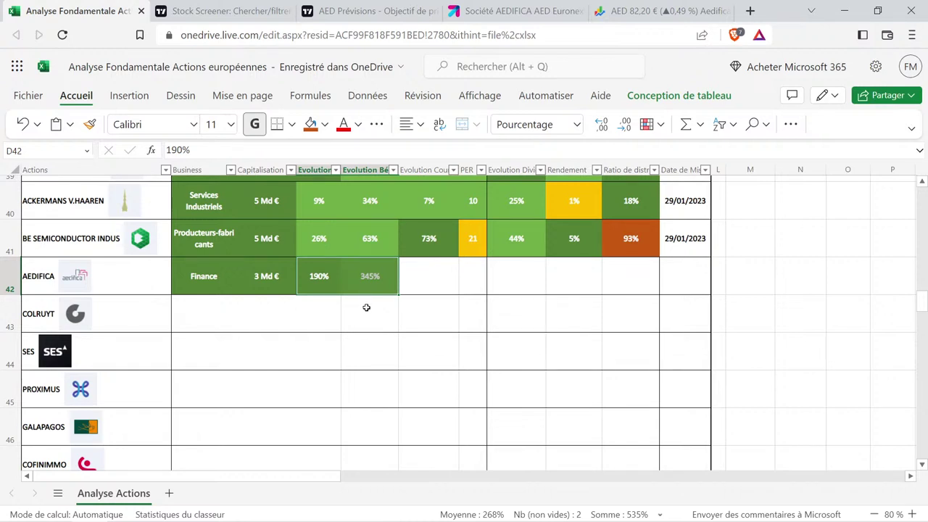
# Switch to AEDIFICA's Google Finance page, show the five-year price chart and measure the price change from the 2021 and 2020 peaks.
pyautogui.click(671, 11)
pyautogui.scroll(10, 353, 369)
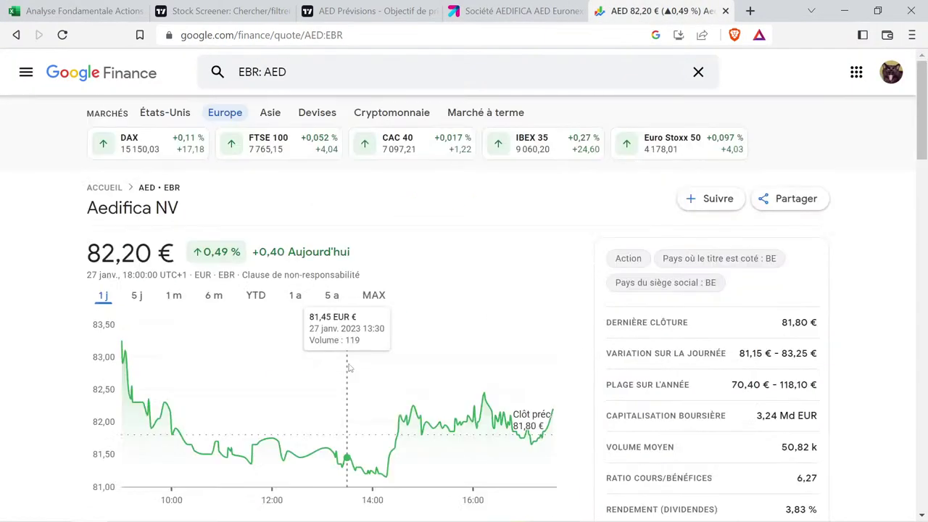
pyautogui.click(332, 297)
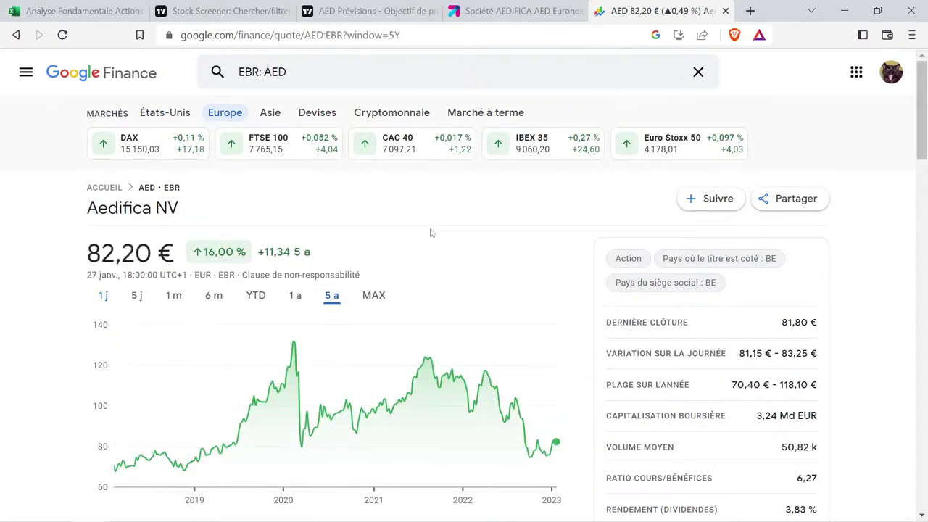
pyautogui.moveTo(414, 366)
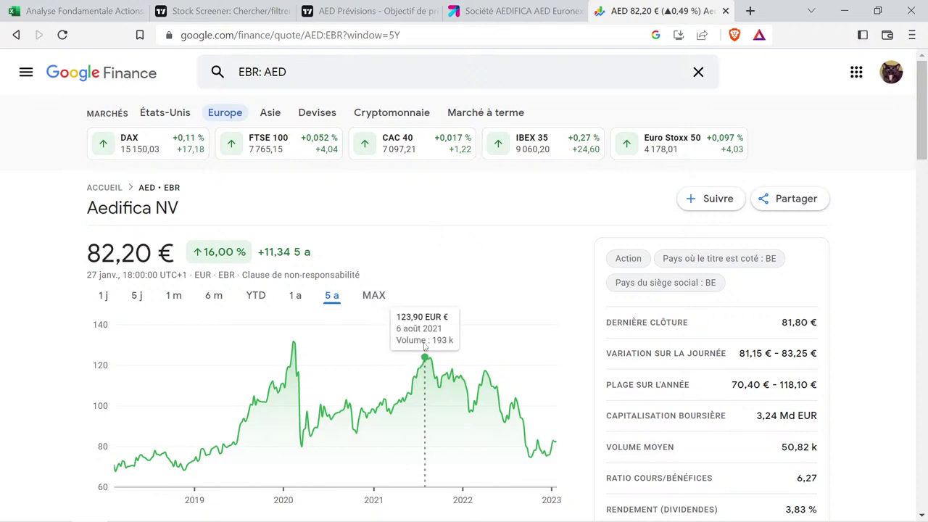
pyautogui.moveTo(425, 346)
pyautogui.mouseDown()
pyautogui.moveTo(427, 355)
pyautogui.moveTo(534, 367)
pyautogui.moveTo(558, 379)
pyautogui.mouseUp()
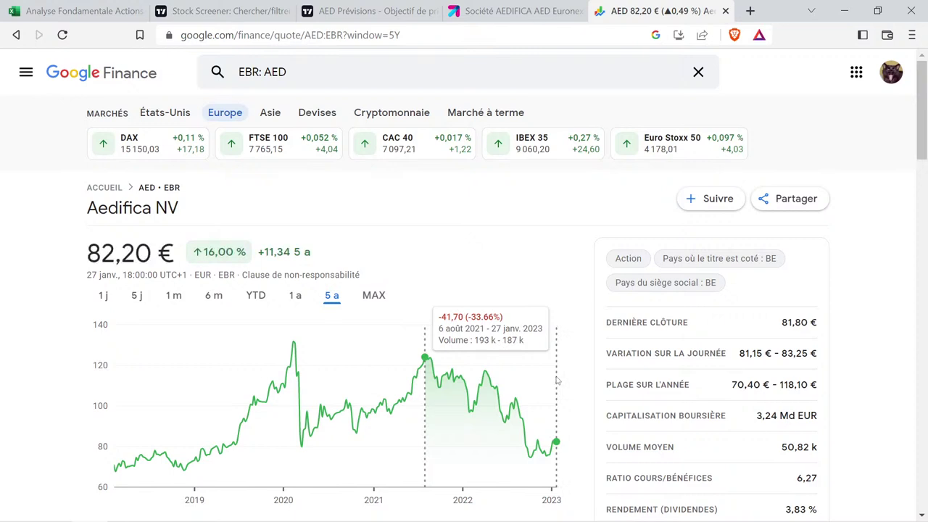
pyautogui.moveTo(294, 350); pyautogui.dragTo(302, 377)
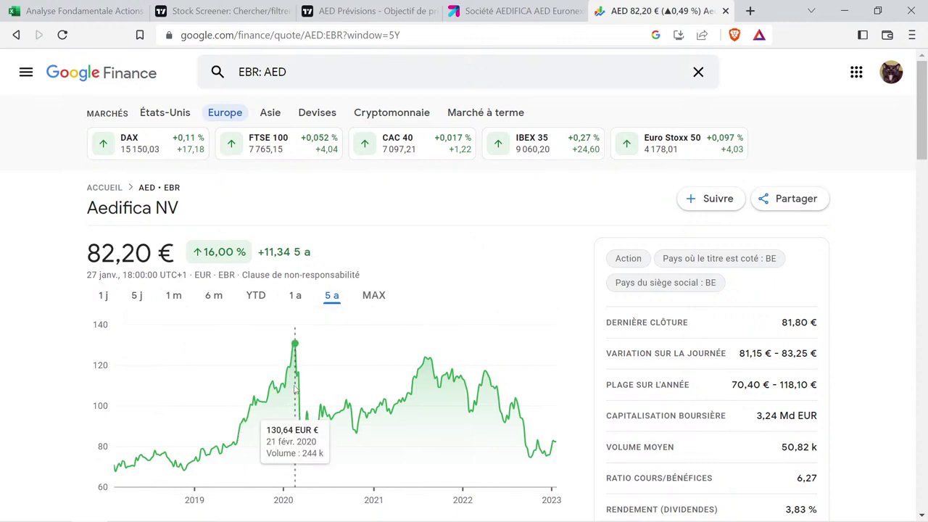
pyautogui.moveTo(290, 388); pyautogui.dragTo(565, 414)
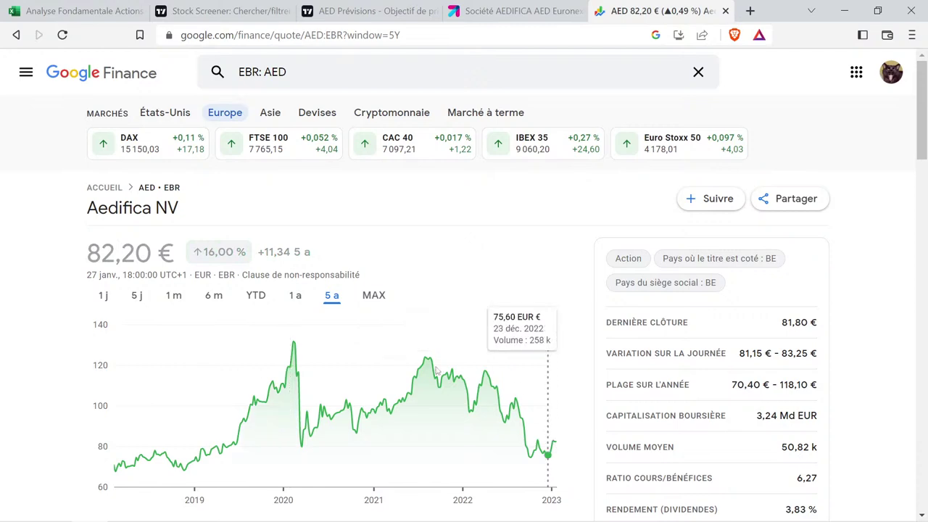
# In the workbook, copy AGEAS's yellow price evolution cell into AEDIFICA's row and set the value to 16%.
pyautogui.click(116, 19)
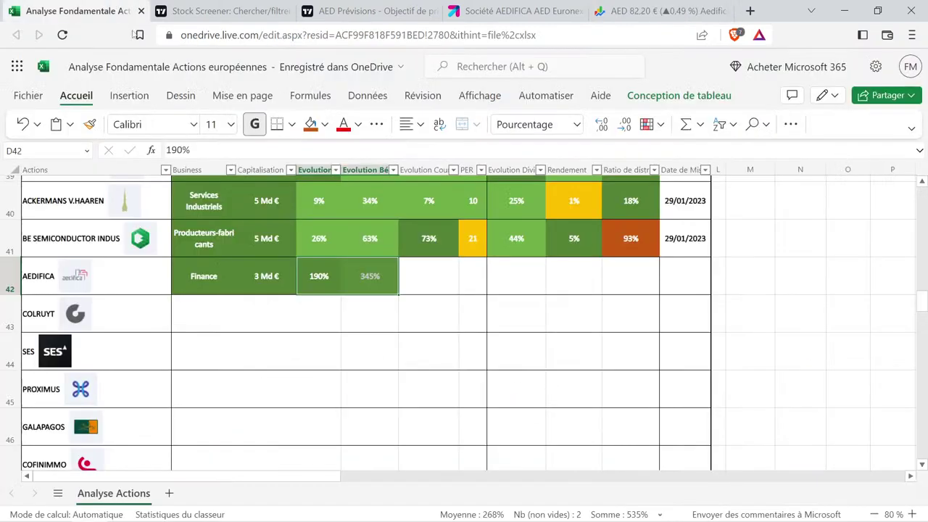
pyautogui.click(437, 274)
pyautogui.scroll(3, 441, 274)
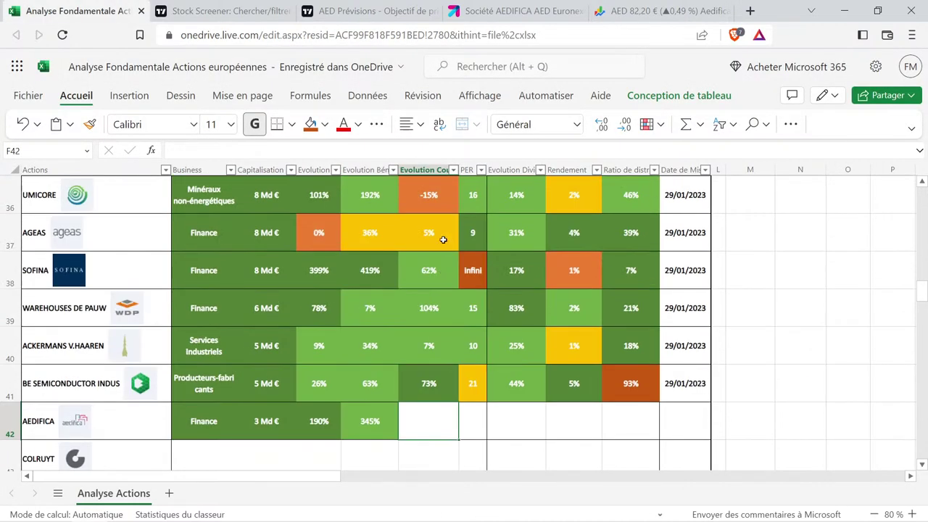
pyautogui.click(441, 239)
pyautogui.hotkey('ctrl', 'c')
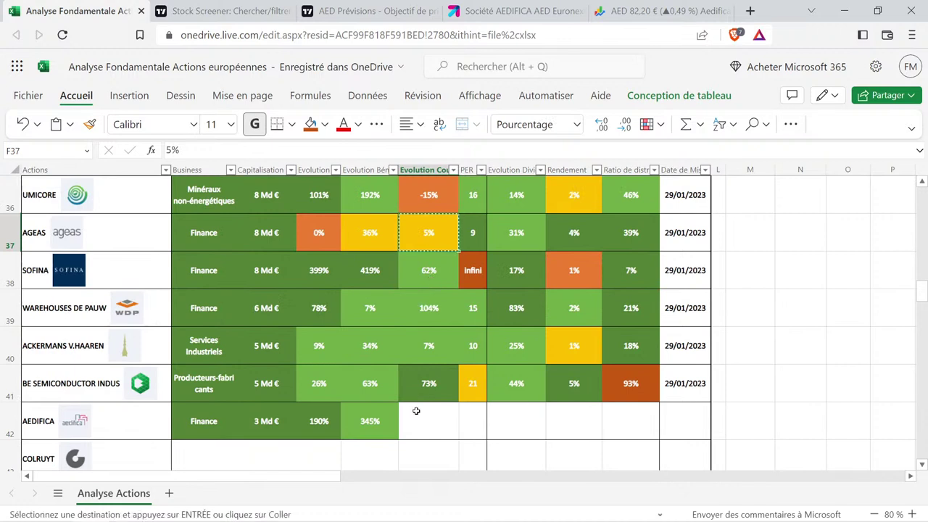
pyautogui.click(427, 415)
pyautogui.hotkey('ctrl', 'v')
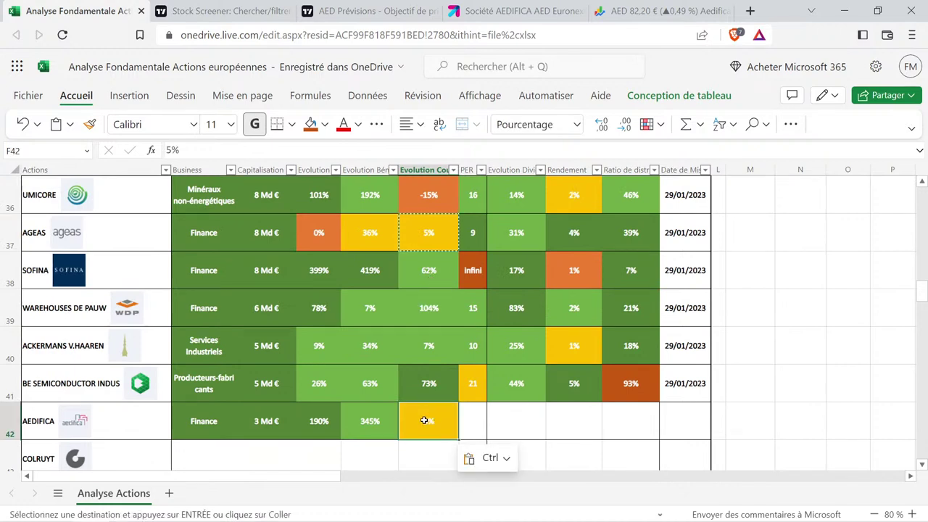
pyautogui.doubleClick(428, 420)
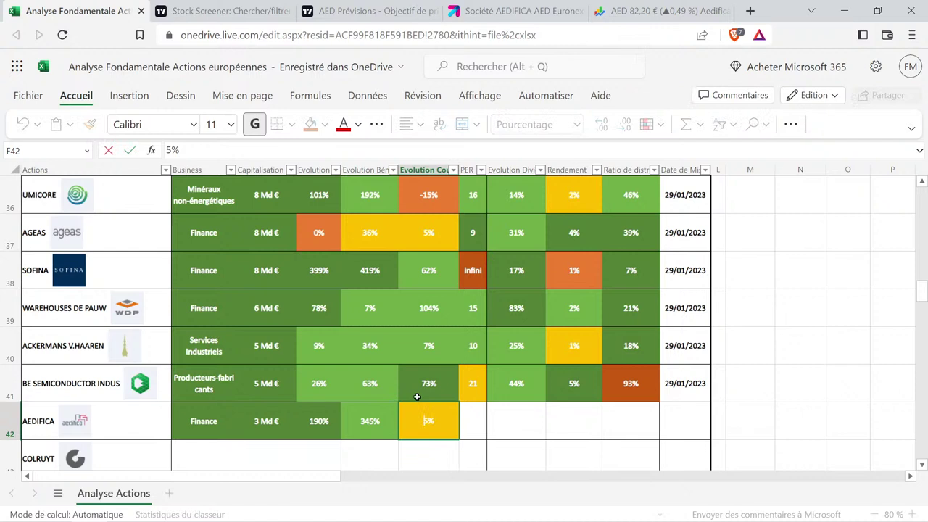
pyautogui.write('16')
pyautogui.press('Delete')
pyautogui.press('Return')
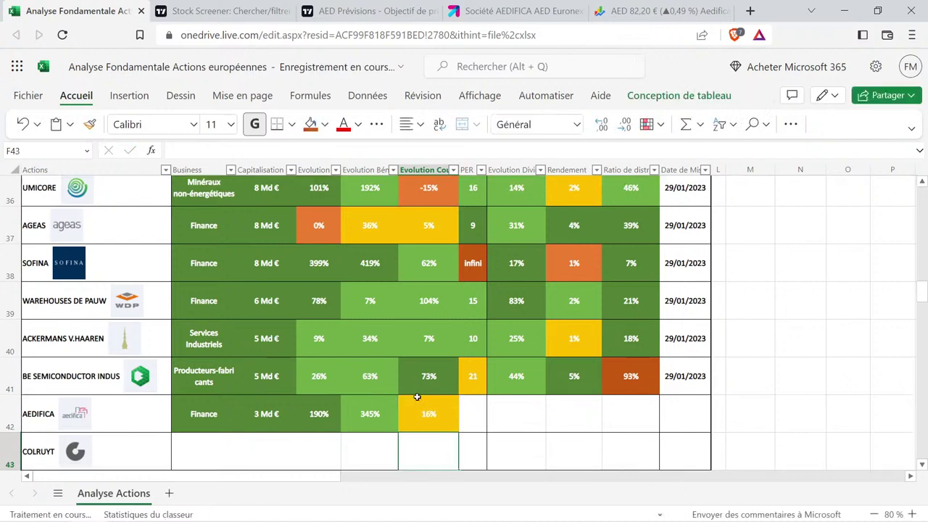
# Compare AEDIFICA's revenue, profit and price evolution cells with those of the companies above, including WAREHOUSES DE PAUW.
pyautogui.moveTo(326, 409); pyautogui.dragTo(365, 413)
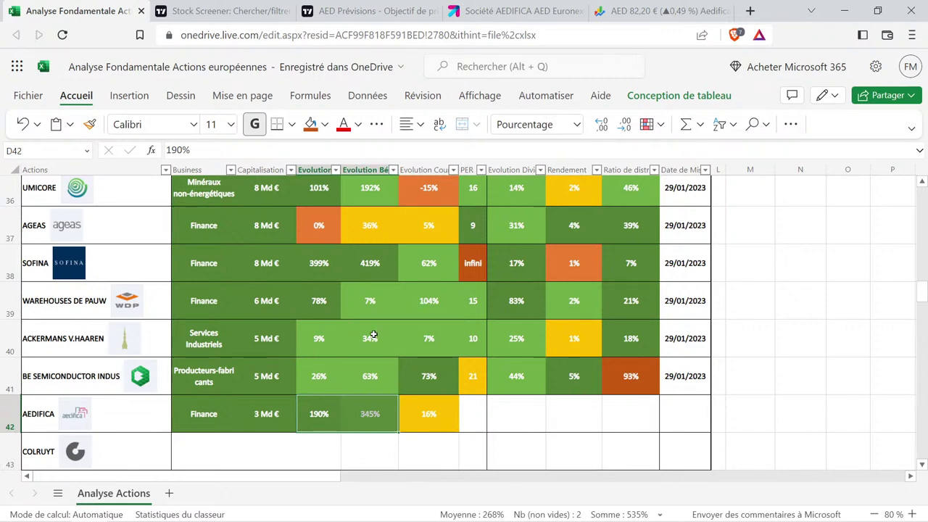
pyautogui.scroll(2, 372, 335)
pyautogui.scroll(-2, 370, 336)
pyautogui.scroll(2, 367, 333)
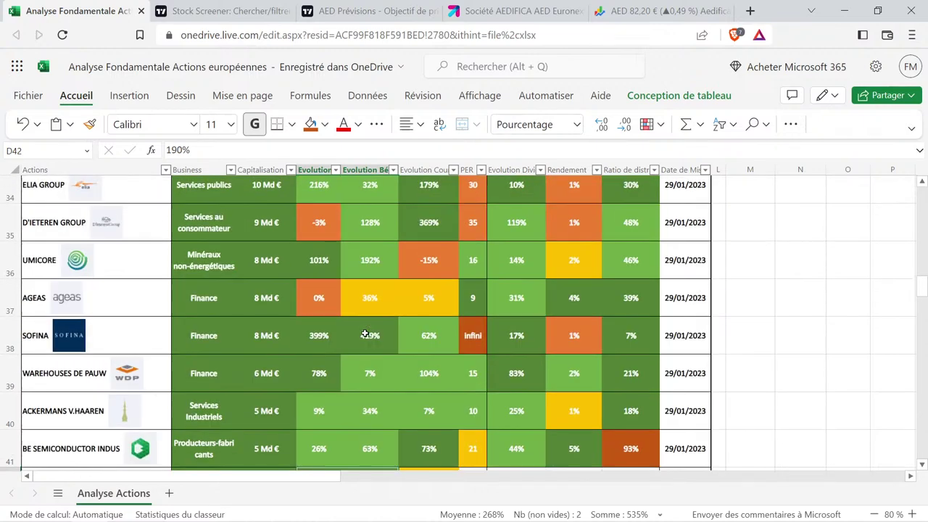
pyautogui.scroll(2, 365, 334)
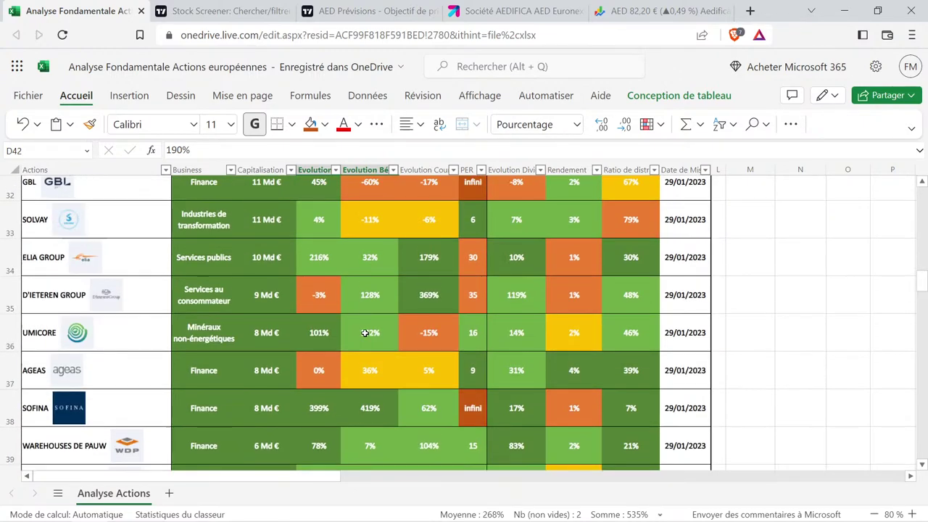
pyautogui.scroll(-4, 366, 333)
pyautogui.moveTo(429, 300); pyautogui.dragTo(329, 303)
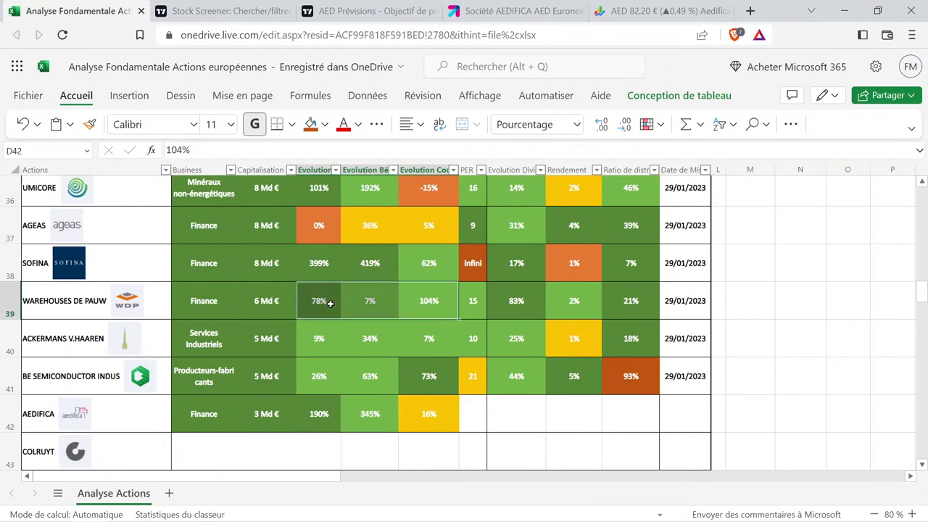
pyautogui.click(370, 338)
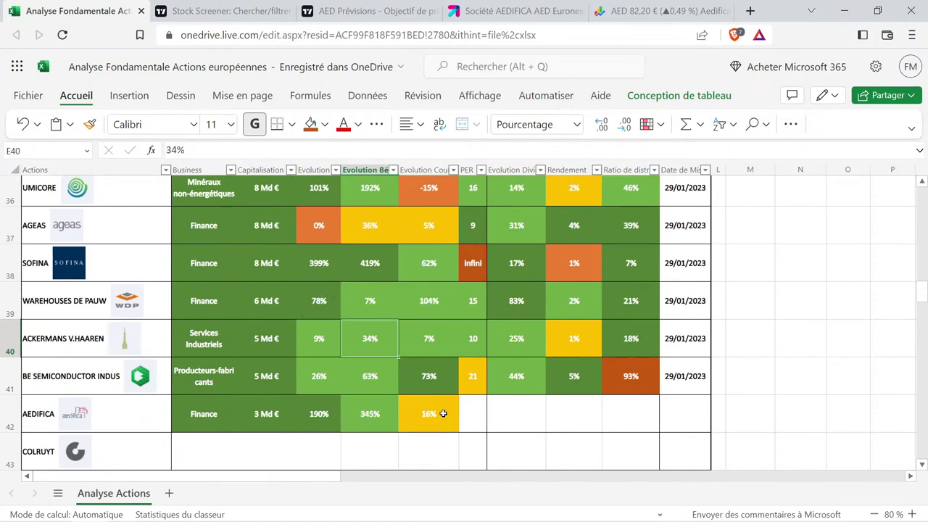
pyautogui.moveTo(442, 413); pyautogui.dragTo(315, 413)
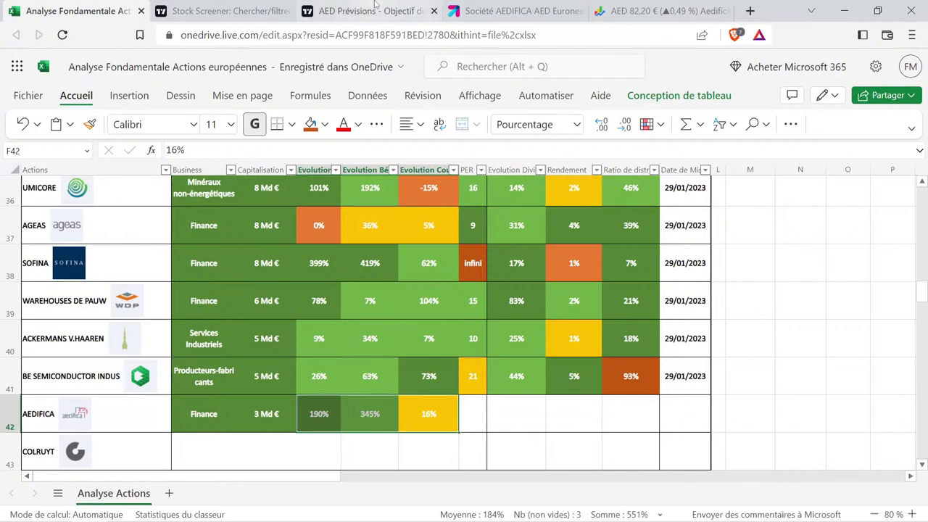
# Check AEDIFICA's P/E in the TradingView screener, copy AGEAS's PER cell into AEDIFICA's row and set it to 6.
pyautogui.click(233, 8)
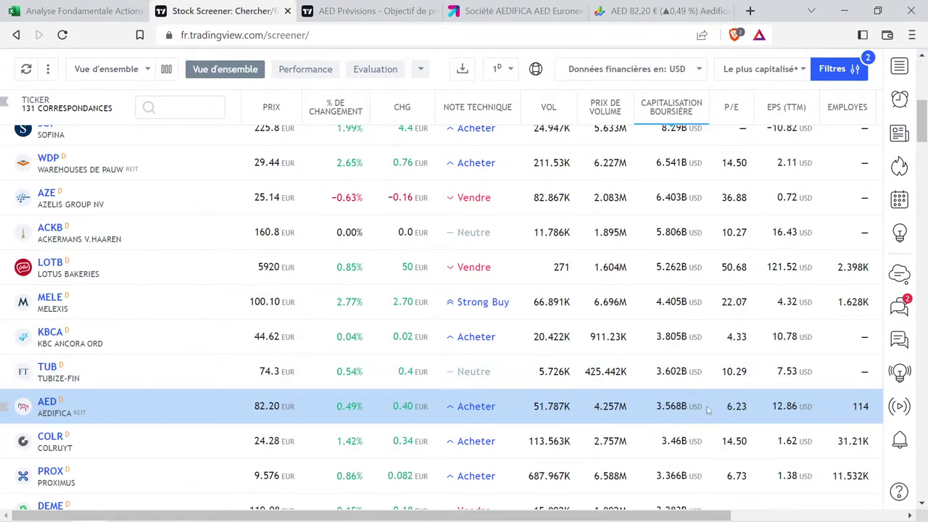
pyautogui.click(122, 8)
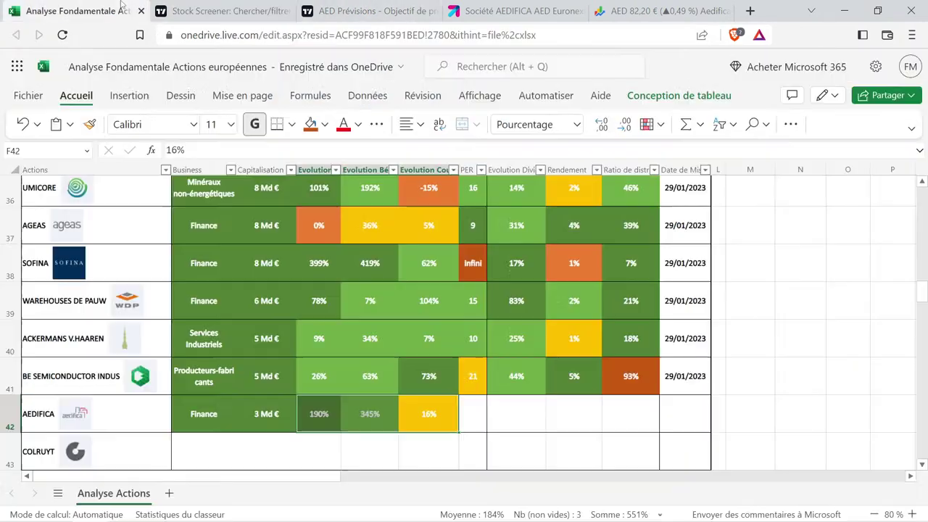
pyautogui.click(476, 229)
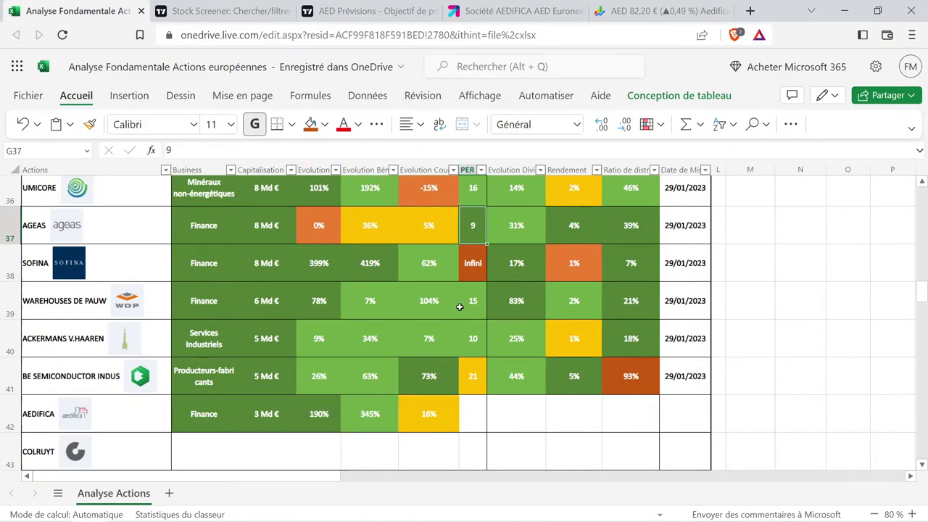
pyautogui.hotkey('ctrl', 'c')
pyautogui.scroll(-2, 460, 306)
pyautogui.click(474, 340)
pyautogui.hotkey('ctrl', 'v')
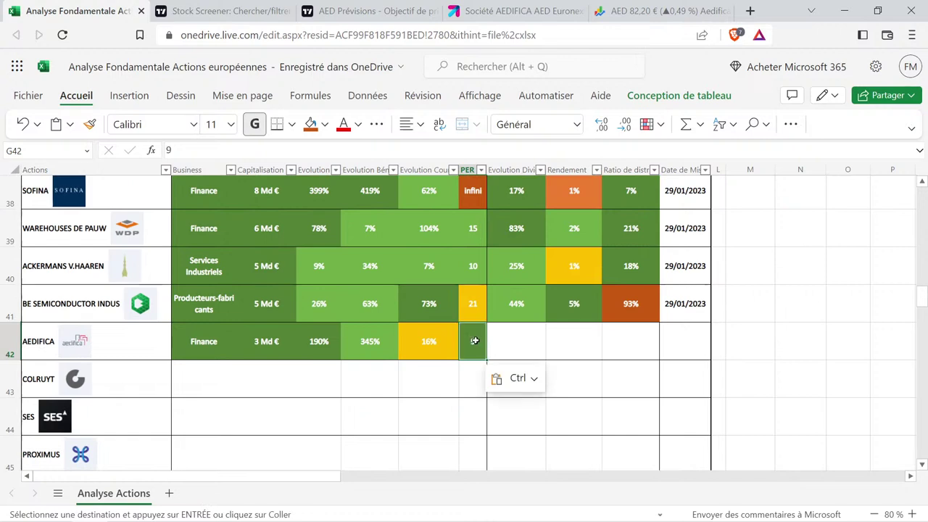
pyautogui.doubleClick(475, 341)
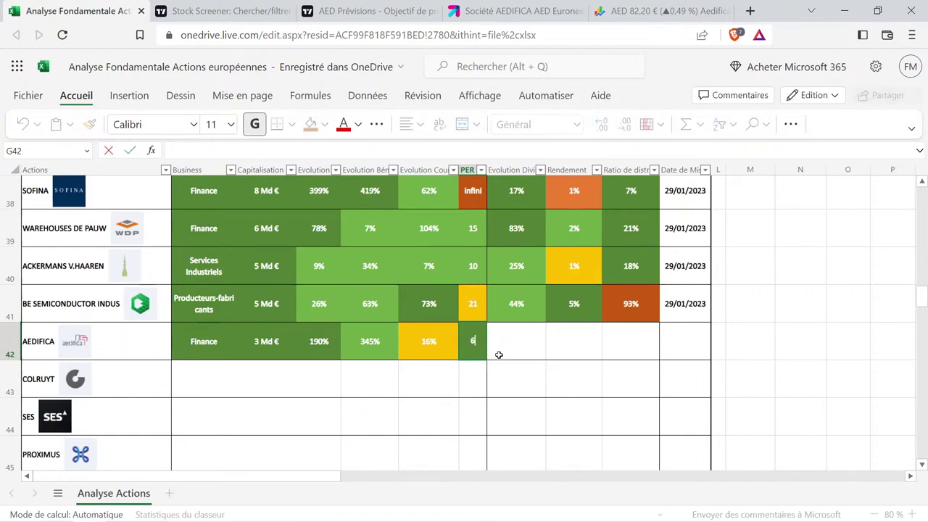
pyautogui.write('6')
pyautogui.press('Return')
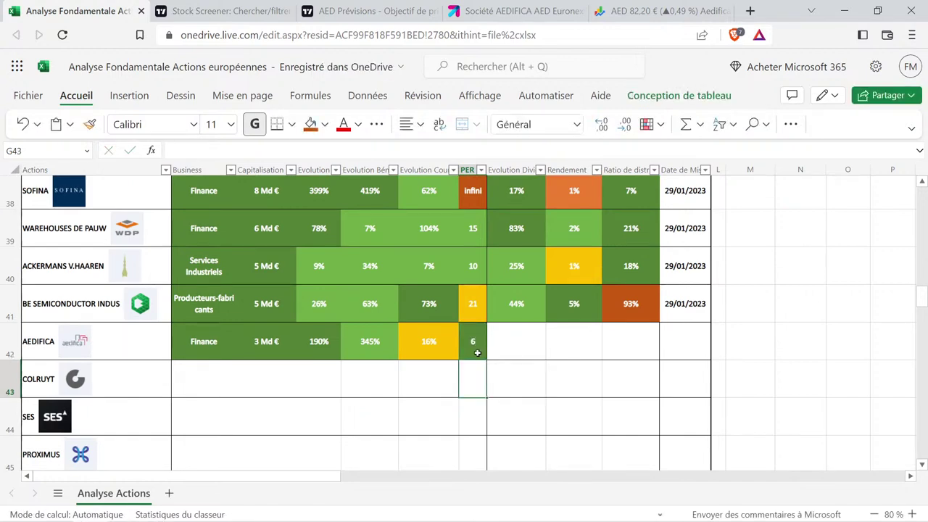
pyautogui.click(477, 352)
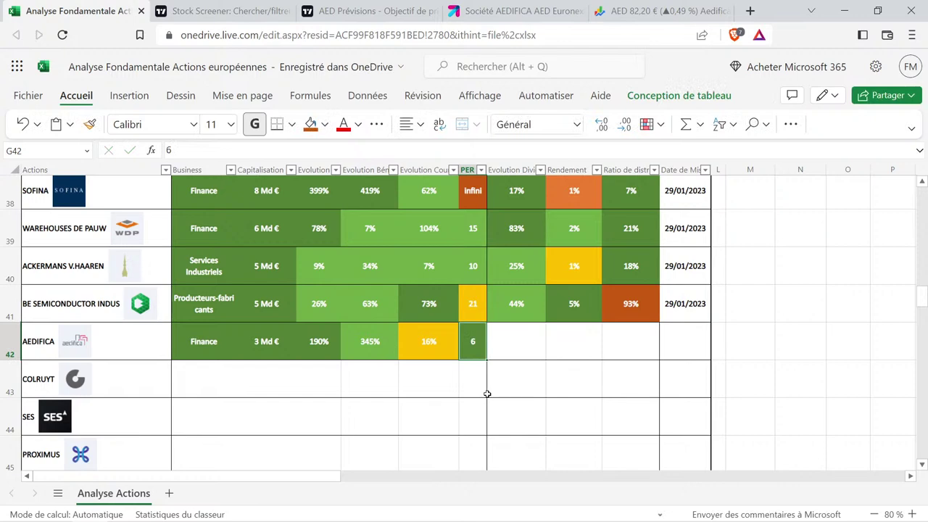
# Review AEDIFICA's annual earnings per share on the TradingView forecast page again, and return to the workbook.
pyautogui.click(345, 9)
pyautogui.scroll(4, 591, 310)
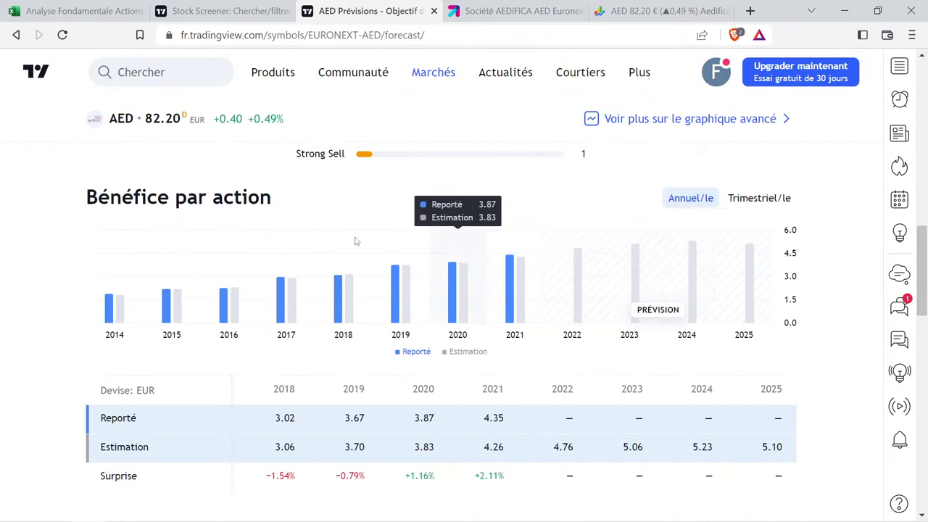
pyautogui.click(100, 10)
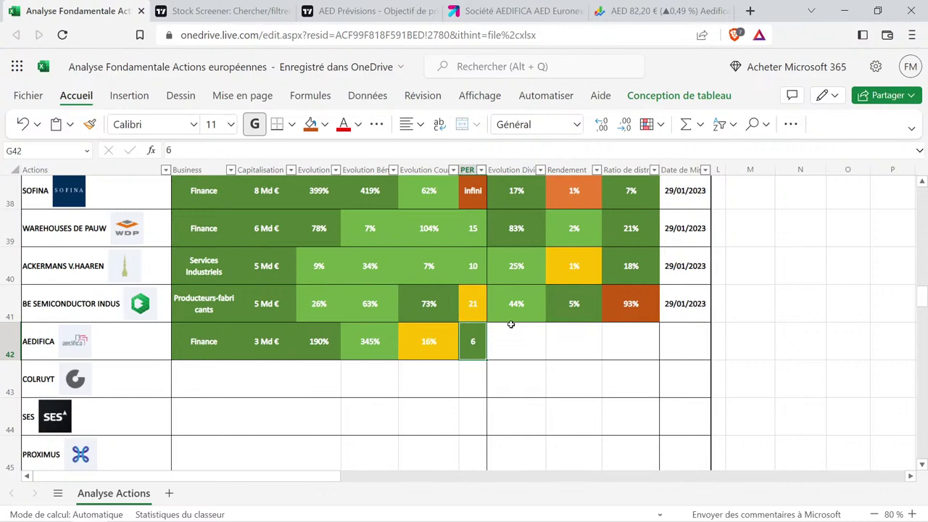
pyautogui.click(435, 371)
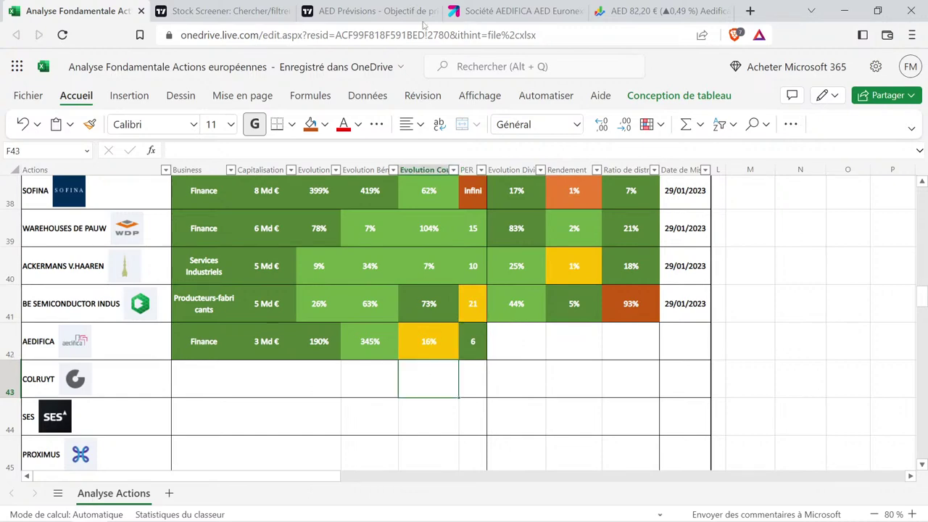
# Recheck AEDIFICA's line in the TradingView screener and review the cells already filled in its workbook row, from business to PER.
pyautogui.click(281, 8)
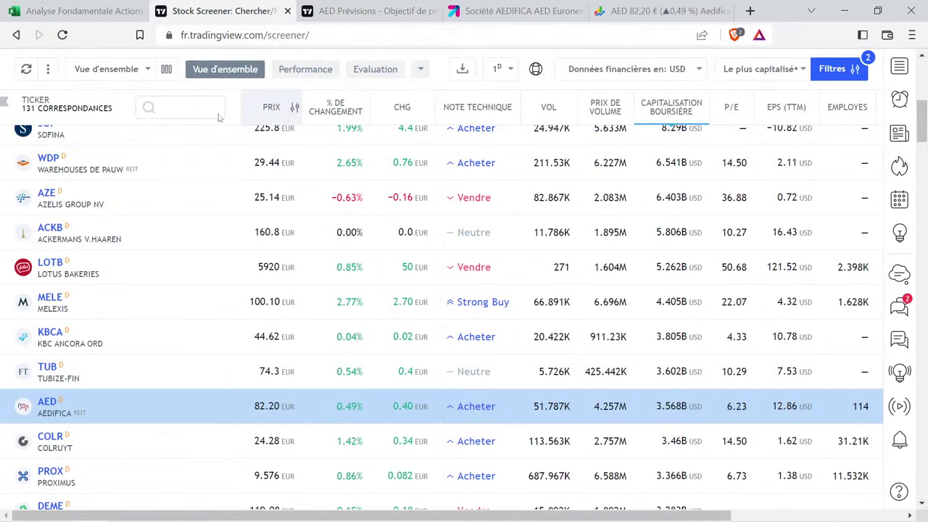
pyautogui.click(45, 5)
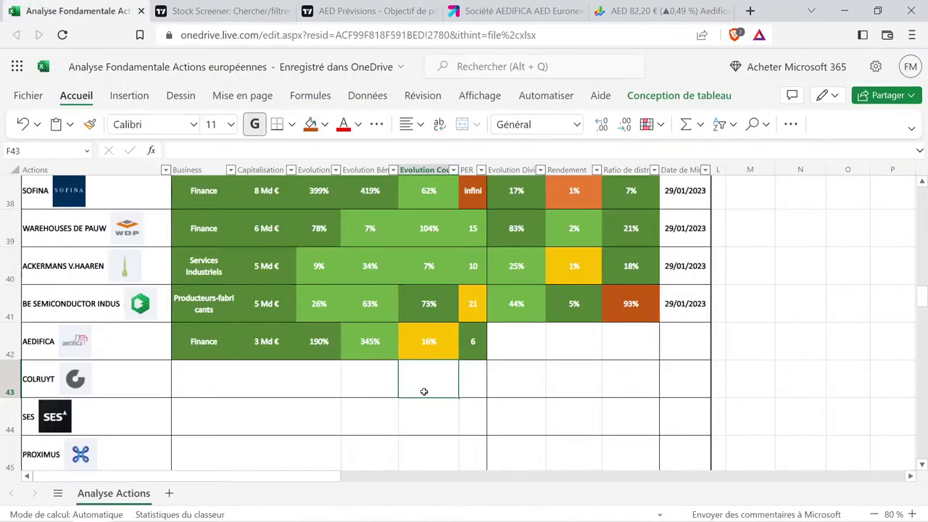
pyautogui.click(350, 381)
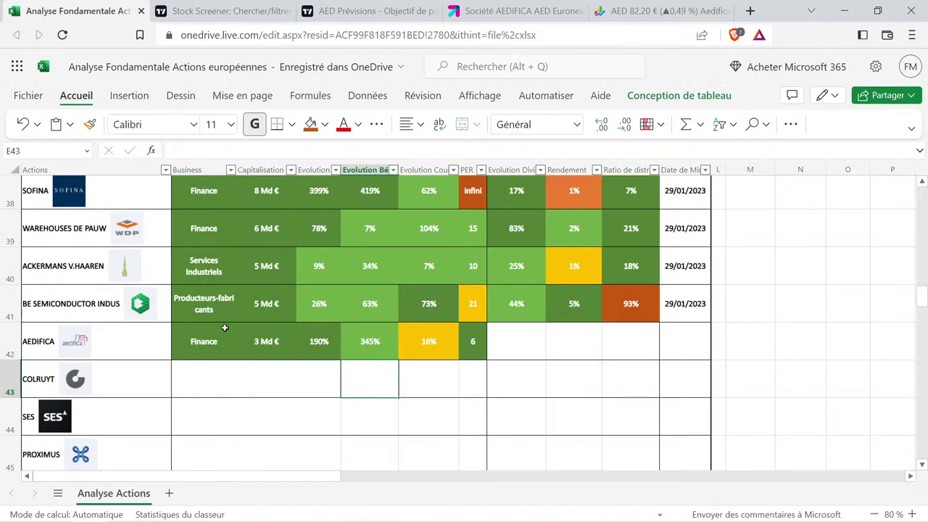
pyautogui.moveTo(314, 335); pyautogui.dragTo(471, 345)
pyautogui.click(474, 339)
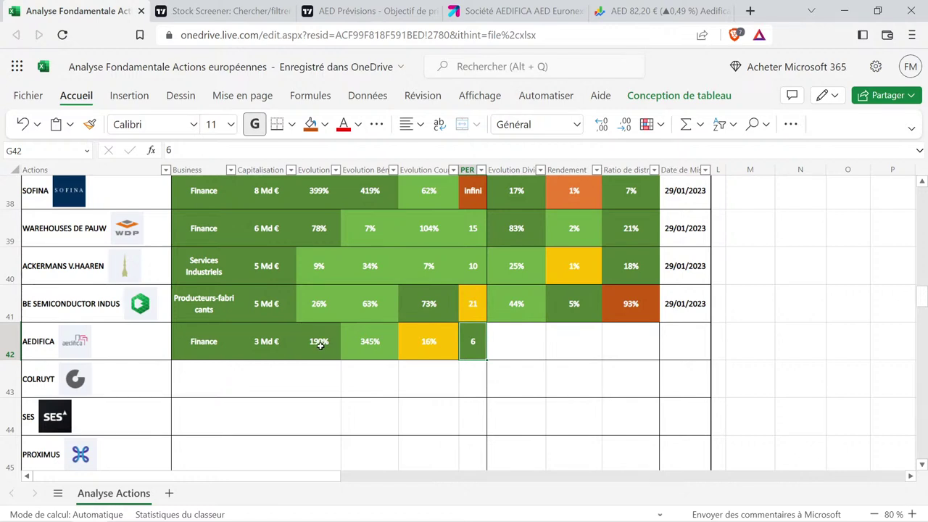
pyautogui.moveTo(199, 347); pyautogui.dragTo(470, 345)
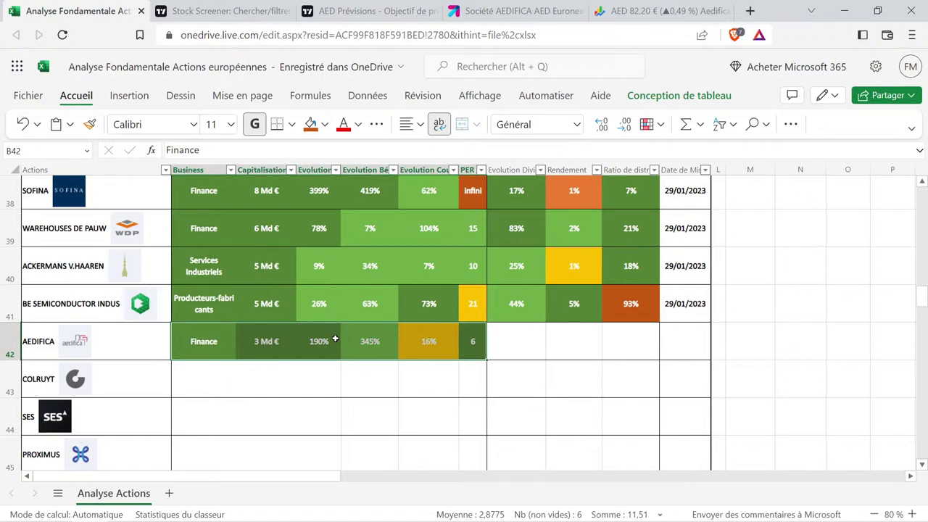
pyautogui.click(417, 358)
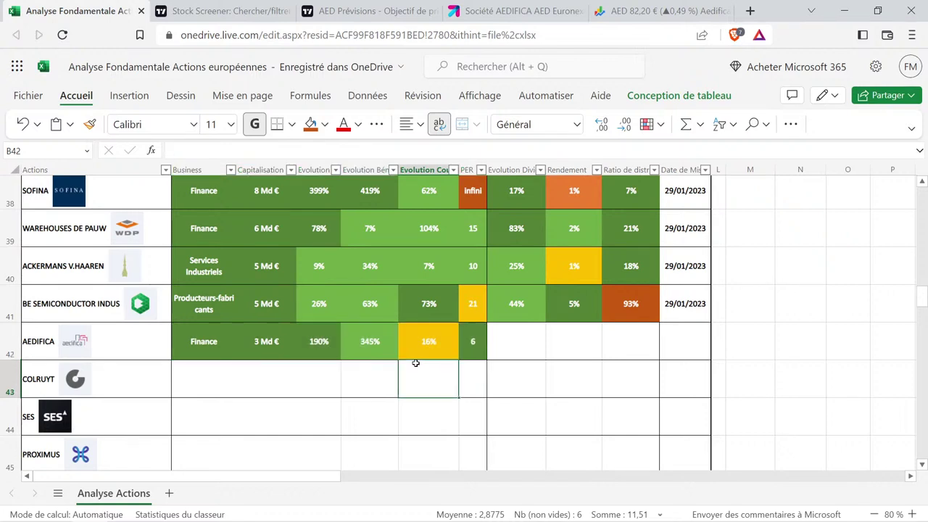
pyautogui.moveTo(308, 339); pyautogui.dragTo(387, 350)
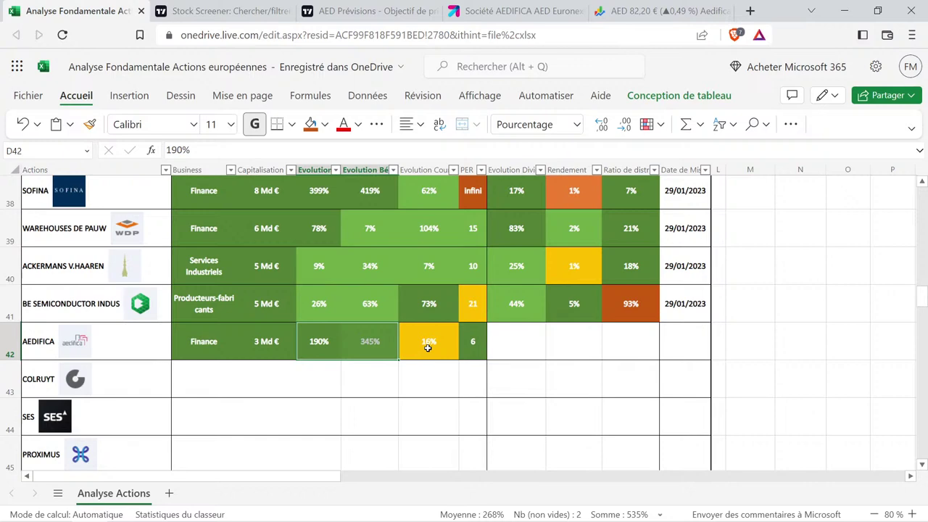
# Open AEDIFICA's dividend data in TradingView's financials, chart only the dividends per share and examine the 2020 and 2021 amounts.
pyautogui.click(366, 10)
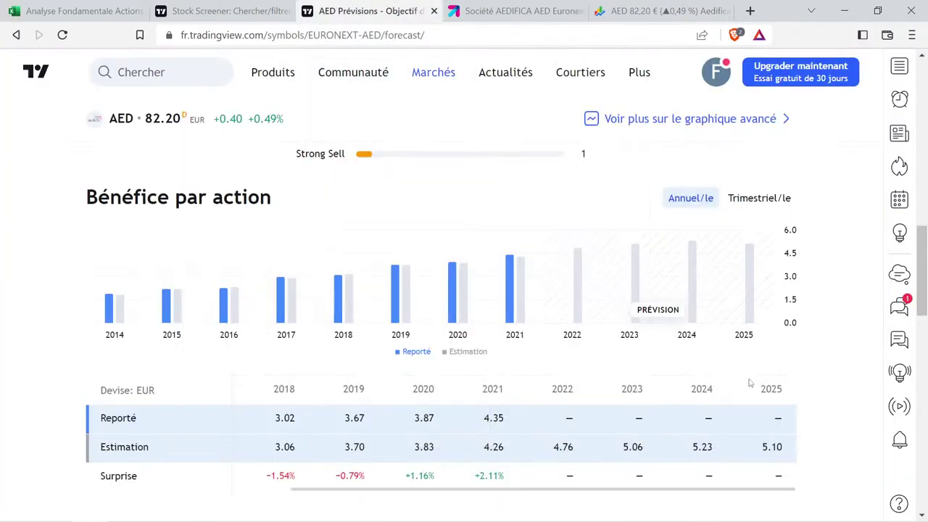
pyautogui.scroll(6, 577, 364)
pyautogui.scroll(5, 577, 364)
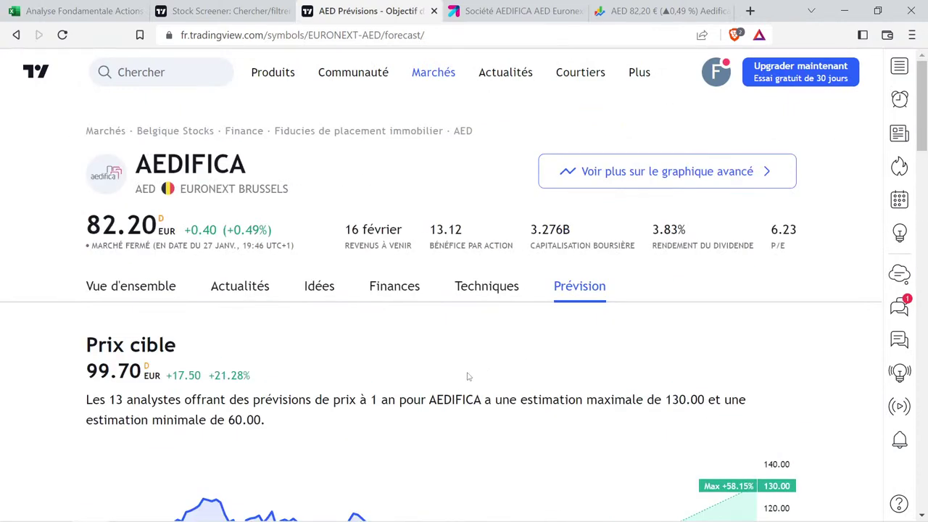
pyautogui.click(391, 287)
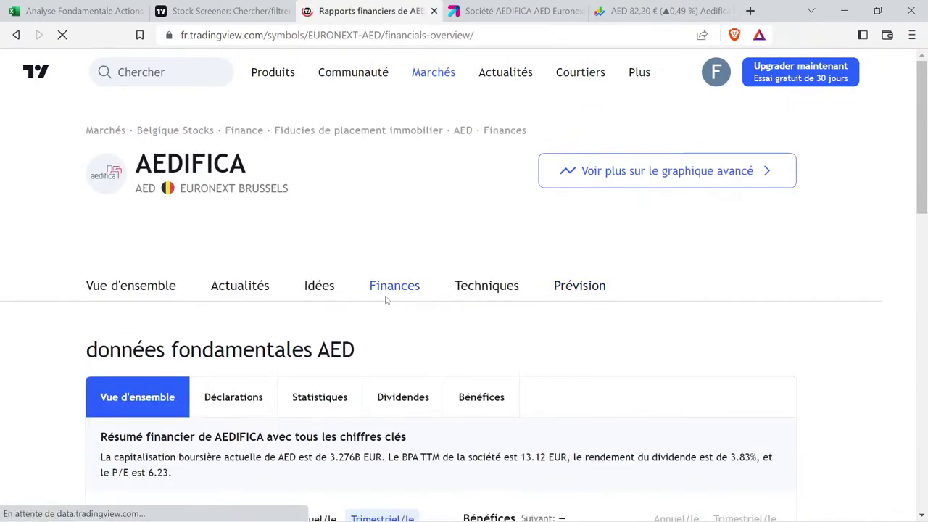
pyautogui.click(419, 262)
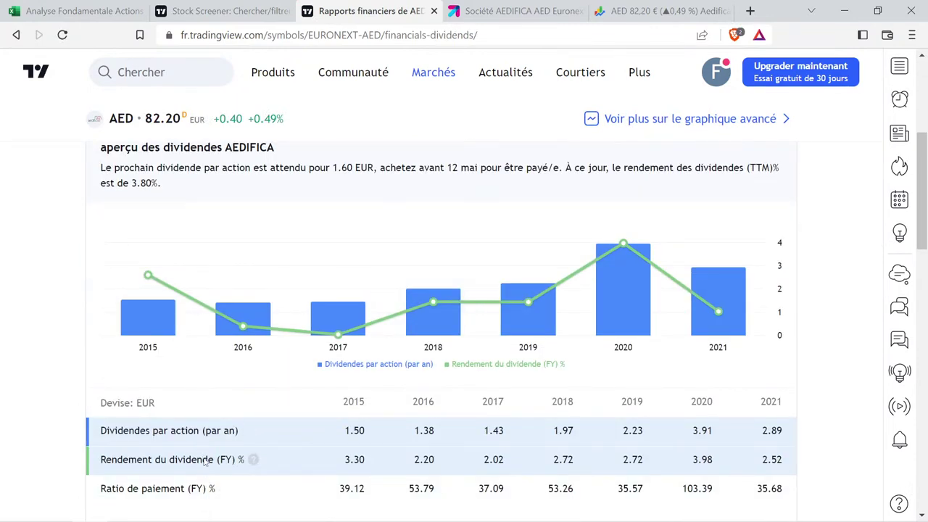
pyautogui.click(205, 468)
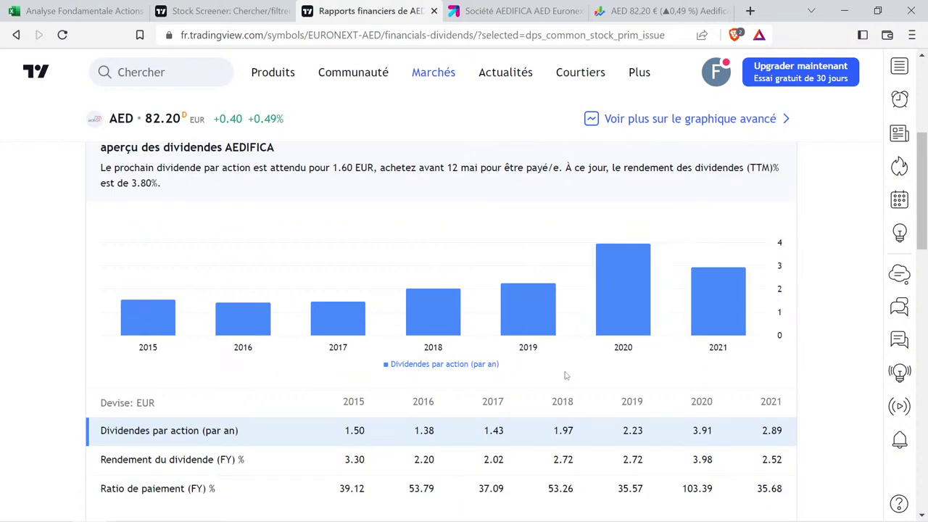
pyautogui.moveTo(635, 303)
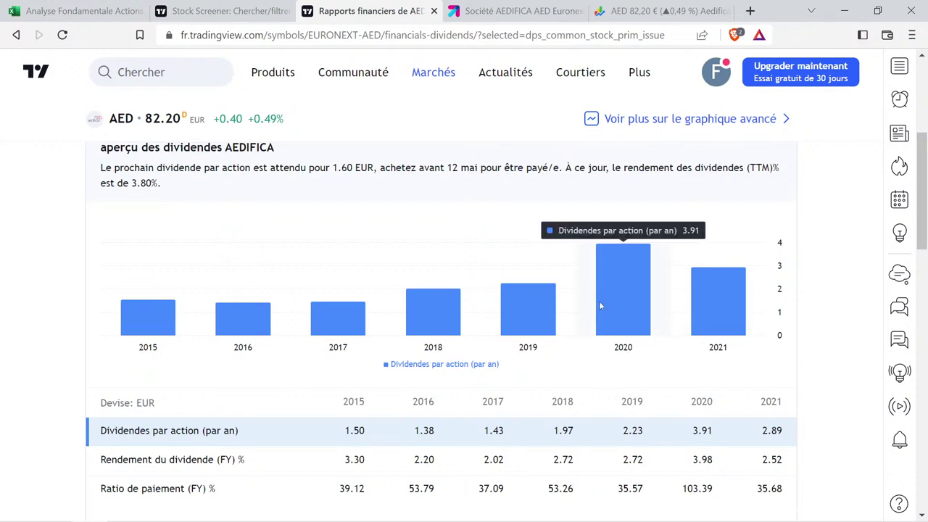
pyautogui.moveTo(692, 318)
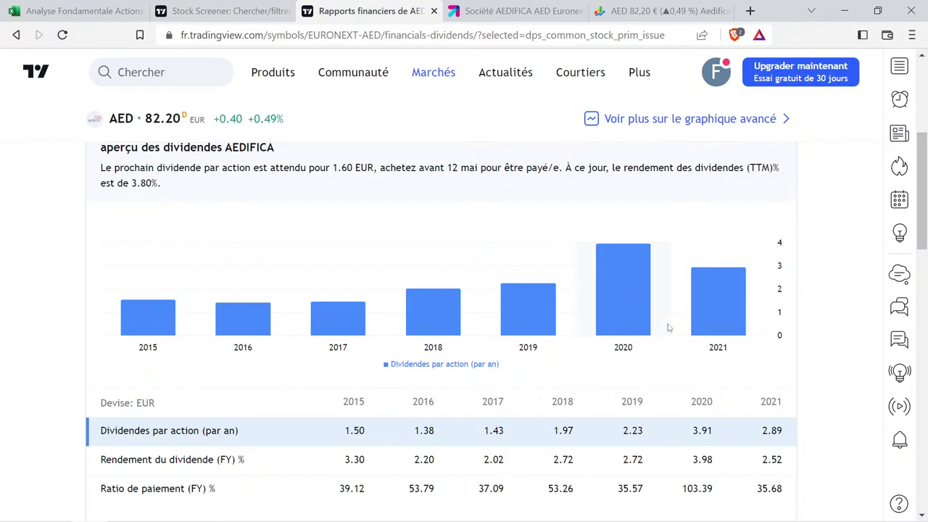
# Display AEDIFICA's annual income statement and compare its revenue and net income between 2019 and 2021.
pyautogui.scroll(3, 217, 304)
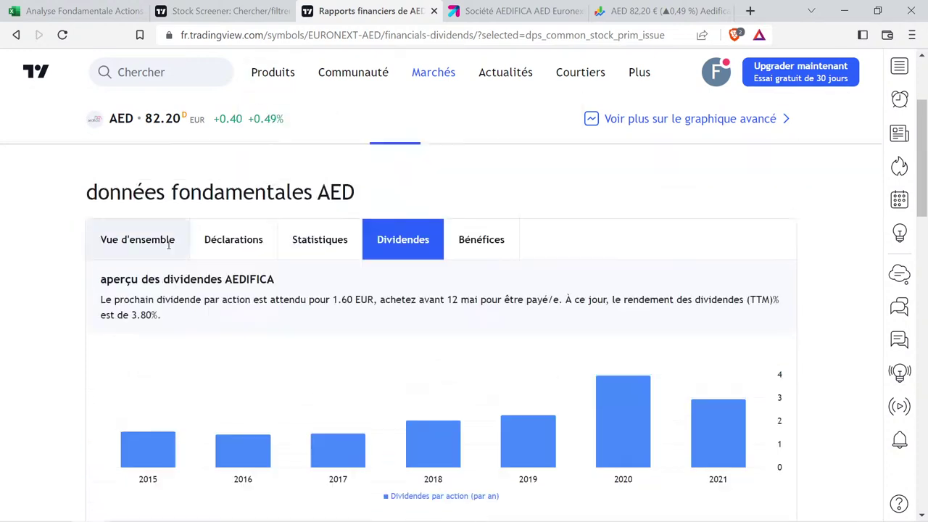
pyautogui.click(233, 326)
pyautogui.scroll(-3, 363, 347)
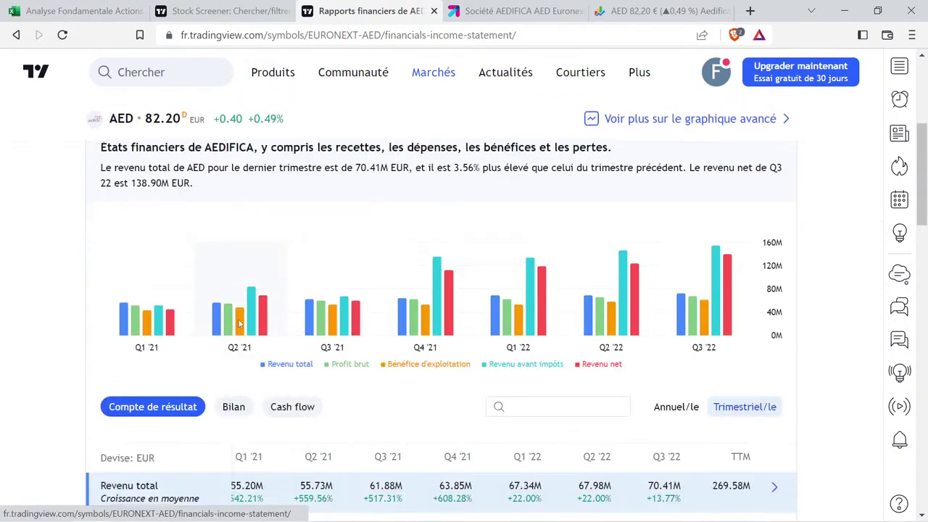
pyautogui.click(679, 405)
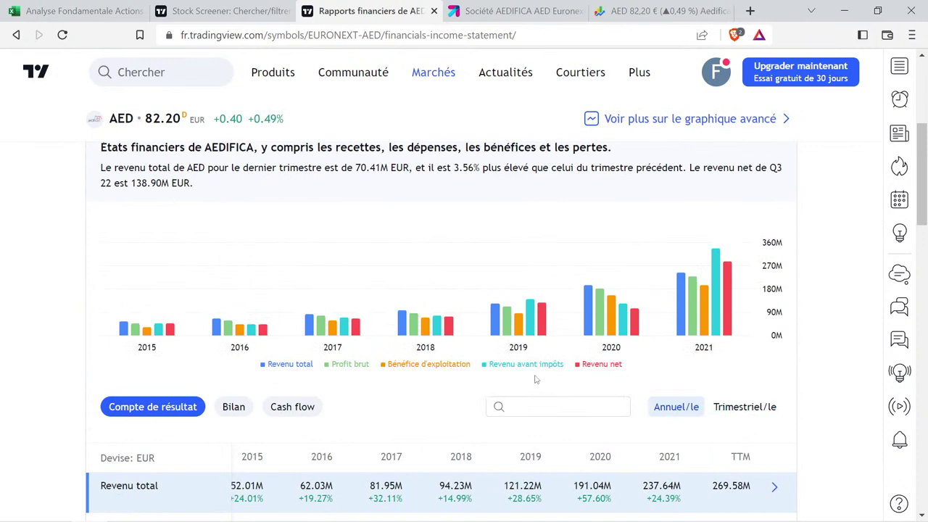
pyautogui.scroll(1, 533, 377)
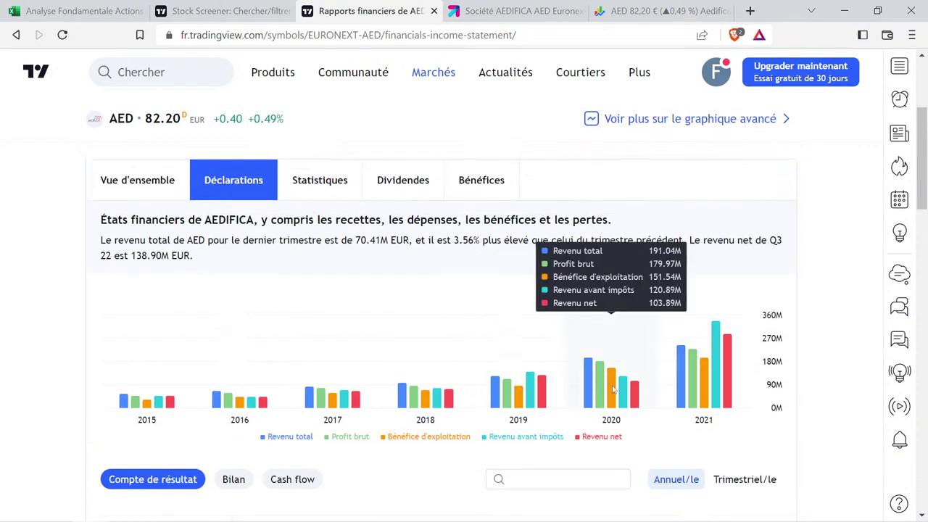
pyautogui.moveTo(612, 396)
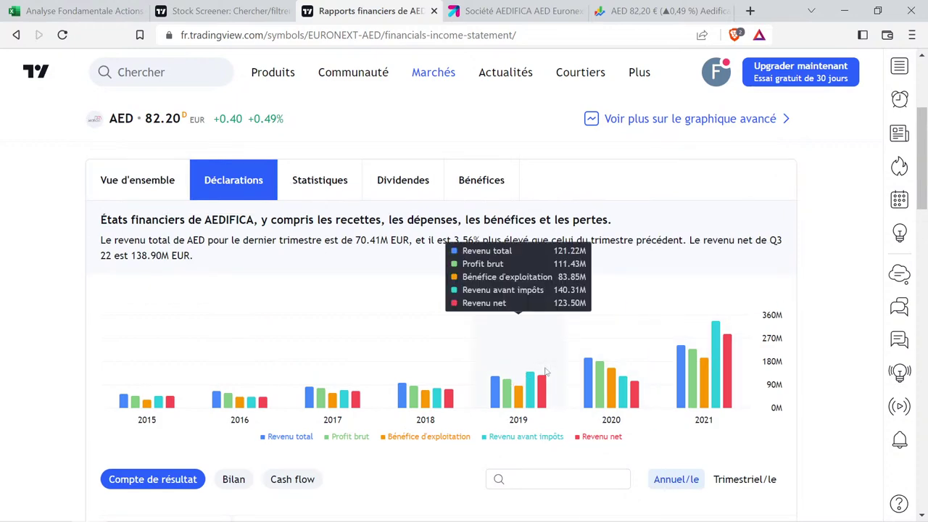
pyautogui.moveTo(724, 361)
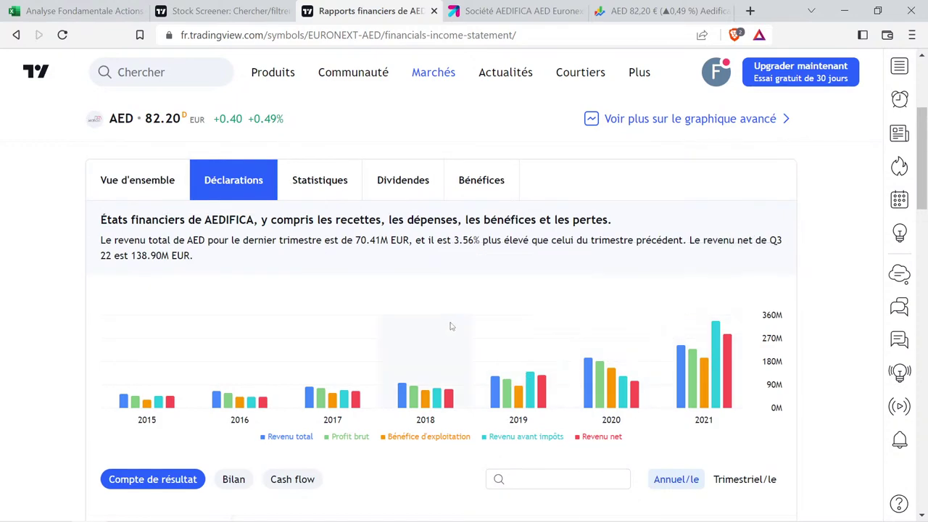
# Return to AEDIFICA's dividend overview and remove the dividend yield from the chart to read the yearly dividends per share.
pyautogui.scroll(2, 160, 301)
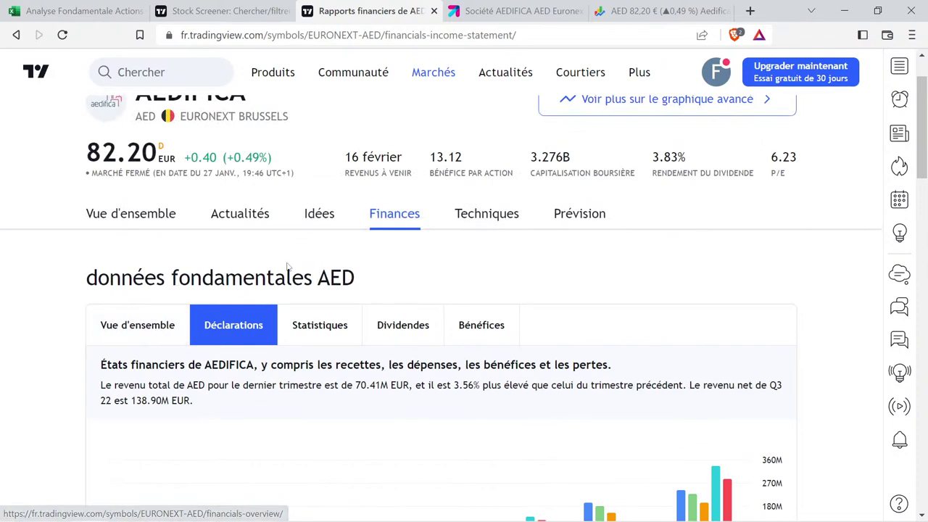
pyautogui.click(429, 325)
pyautogui.scroll(-4, 429, 324)
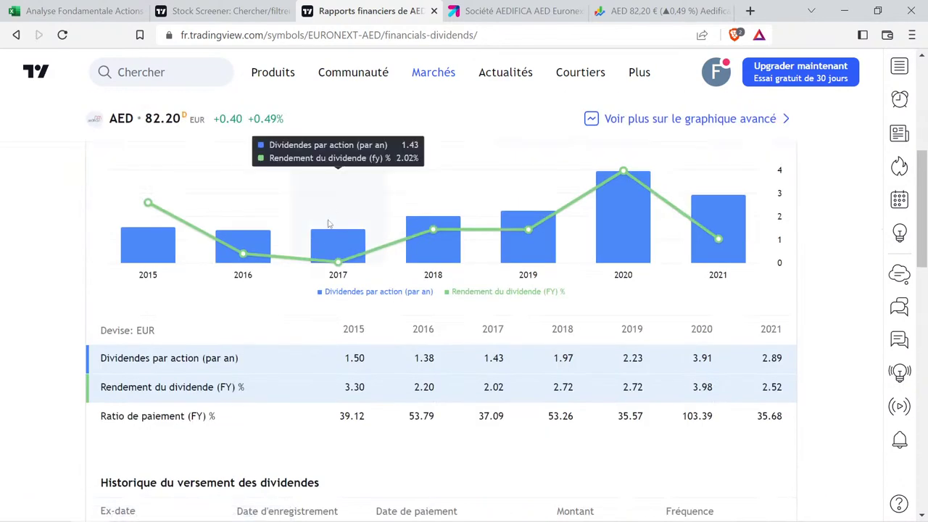
pyautogui.click(193, 381)
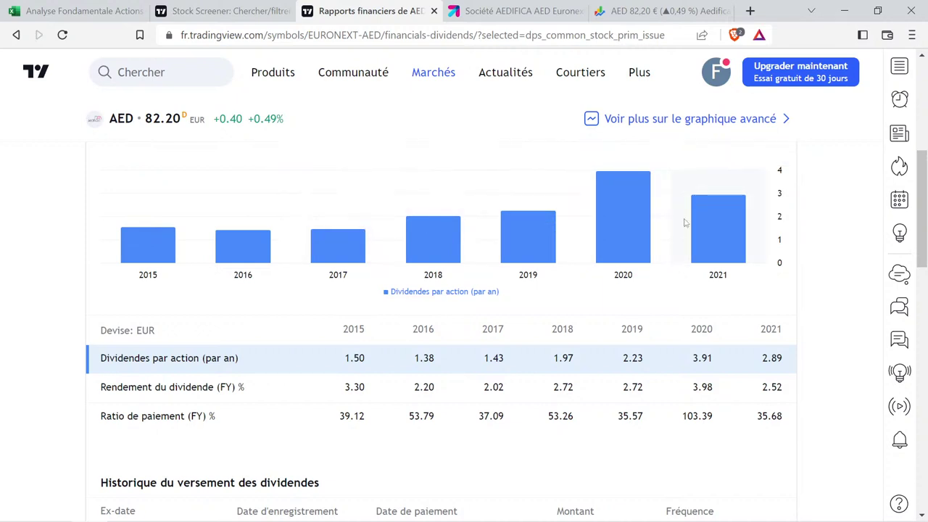
# In the workbook's evolution calculator, enter 1,43 as the positive five-year reference and 2,89 as the current value.
pyautogui.click(65, 11)
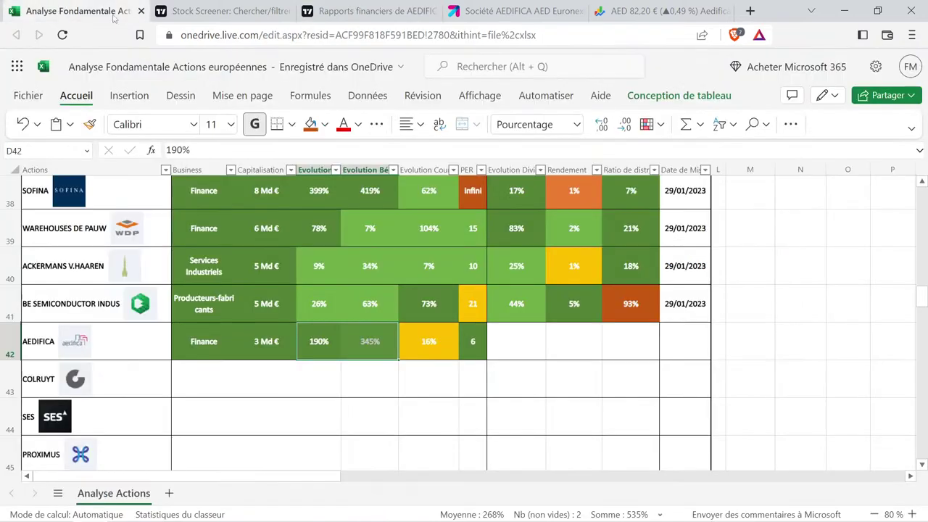
pyautogui.click(796, 302)
pyautogui.scroll(12, 796, 302)
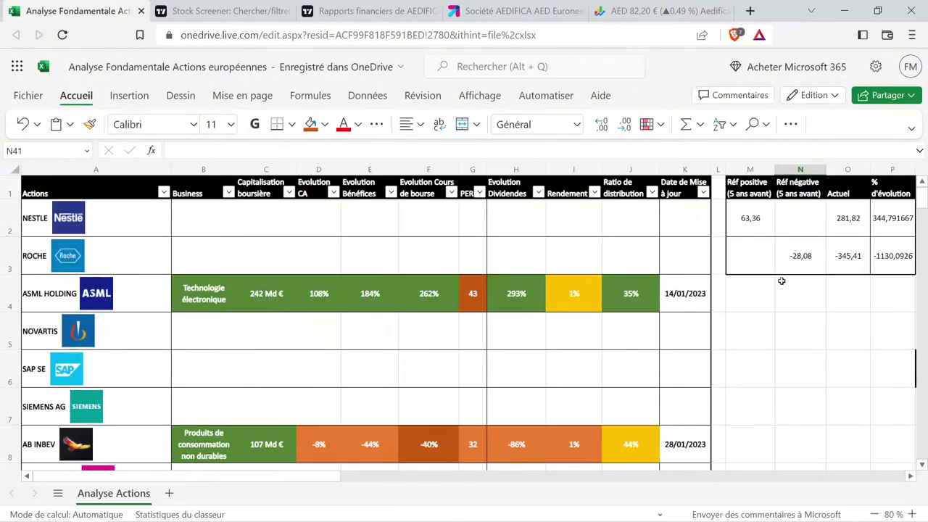
pyautogui.click(762, 218)
pyautogui.write('1,43')
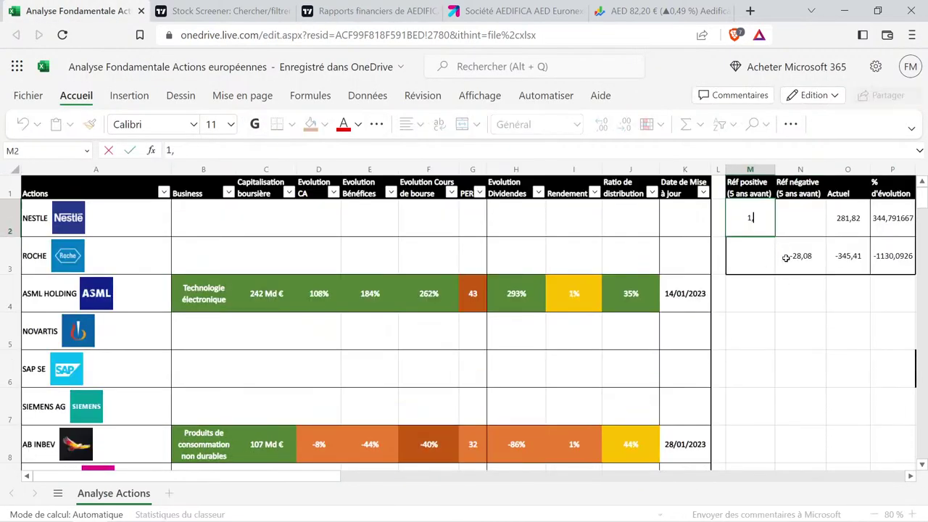
pyautogui.press('Tab')
pyautogui.press('Tab')
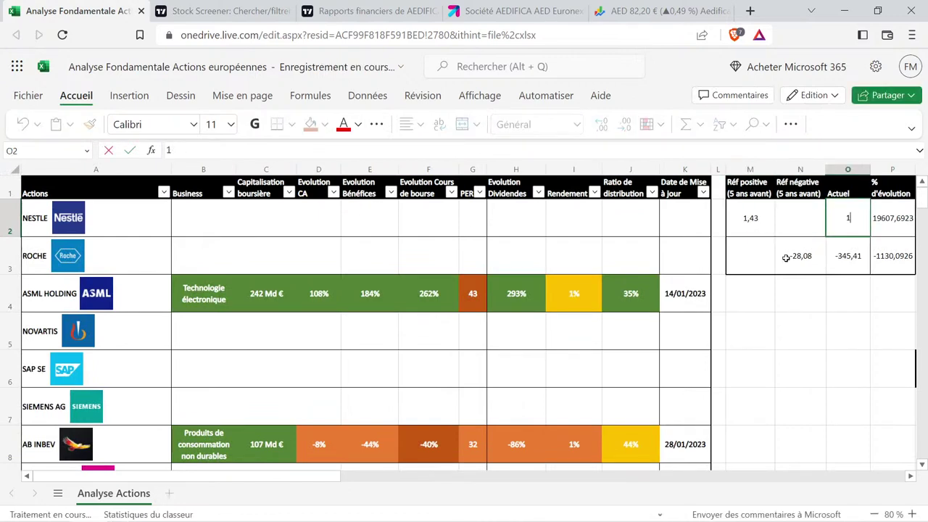
pyautogui.write('1,89')
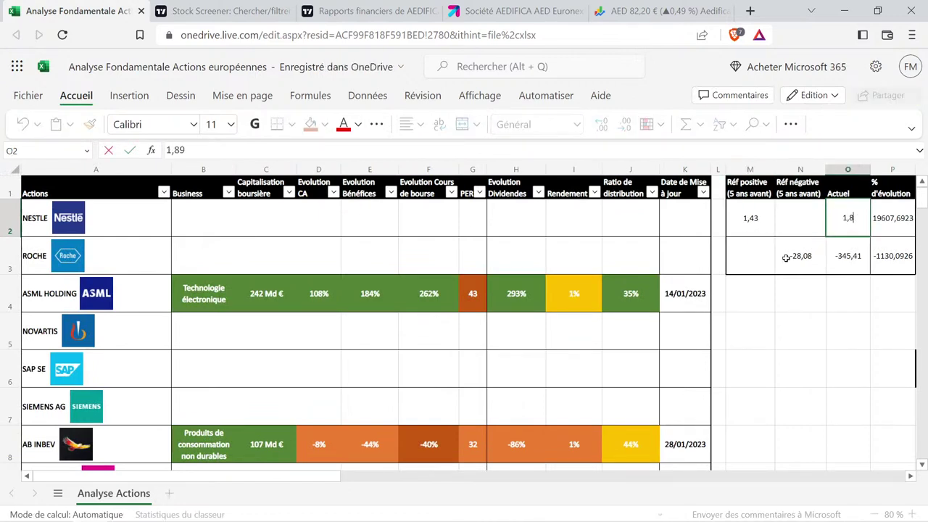
pyautogui.press('BackSpace')
pyautogui.press('BackSpace')
pyautogui.press('BackSpace')
pyautogui.press('BackSpace')
pyautogui.write('2,89')
pyautogui.press('Return')
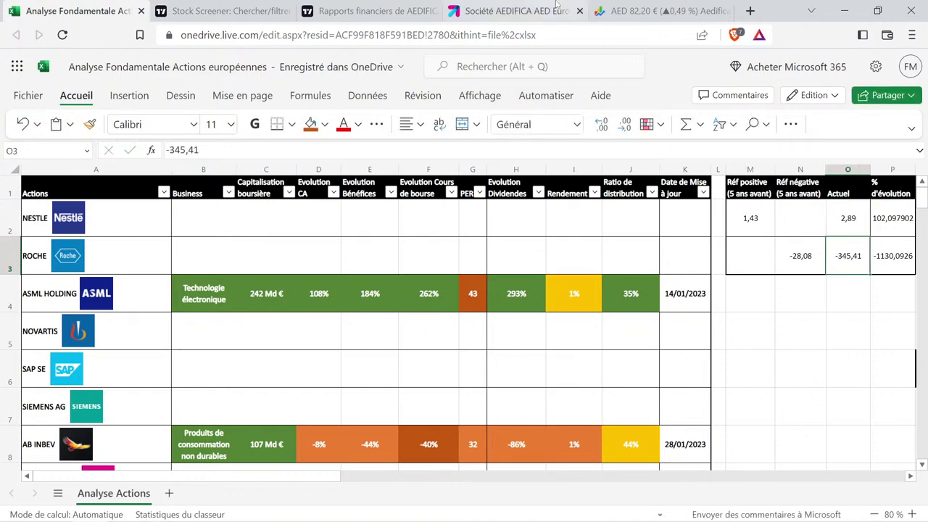
# Verify AEDIFICA's 2021 dividend per share on the TradingView chart and return to the workbook.
pyautogui.click(366, 11)
pyautogui.moveTo(723, 204)
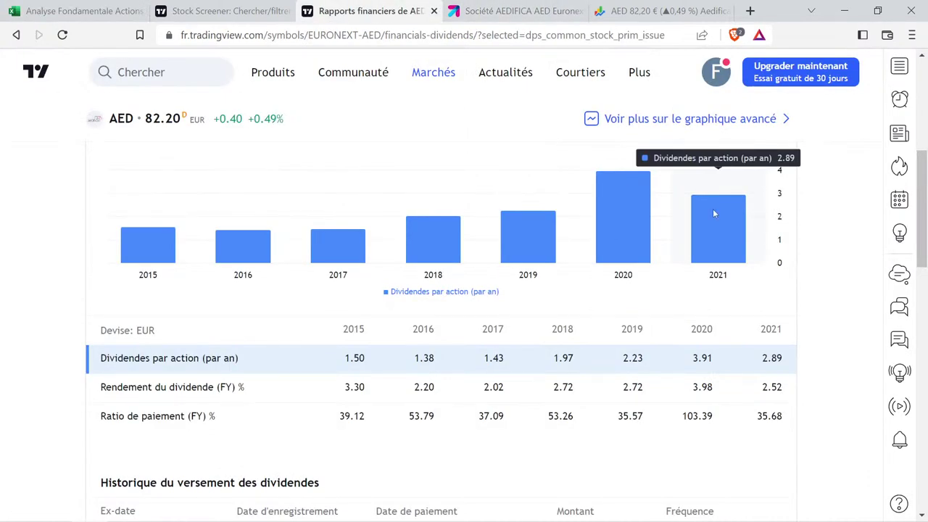
pyautogui.click(107, 7)
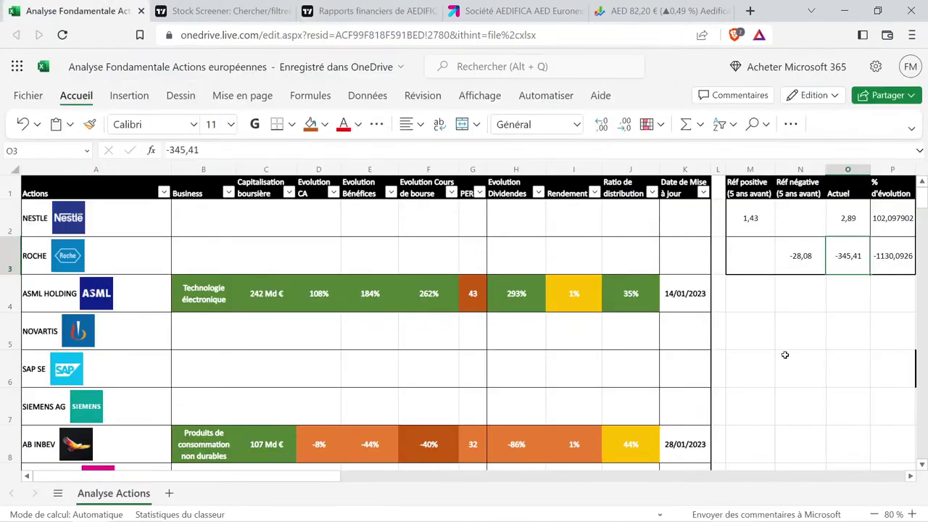
# Copy PROSUS's light green dividend evolution cell into AEDIFICA's dividend evolution cell to reuse its formatting.
pyautogui.scroll(-4, 497, 321)
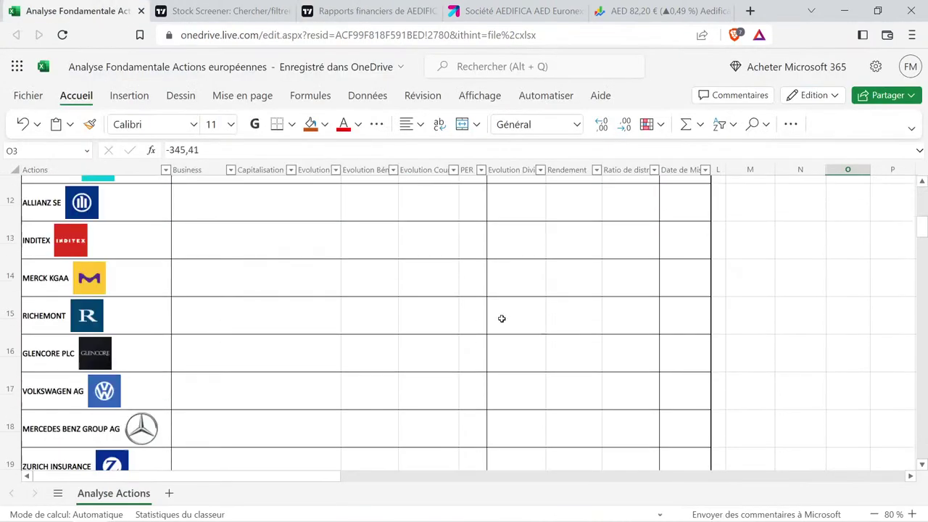
pyautogui.scroll(2, 508, 297)
pyautogui.click(519, 221)
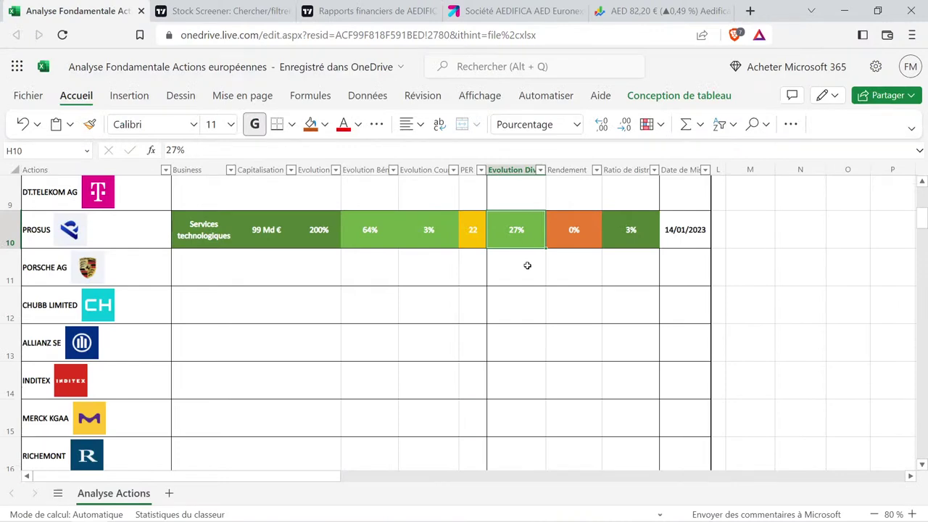
pyautogui.hotkey('ctrl', 'c')
pyautogui.scroll(-7, 503, 327)
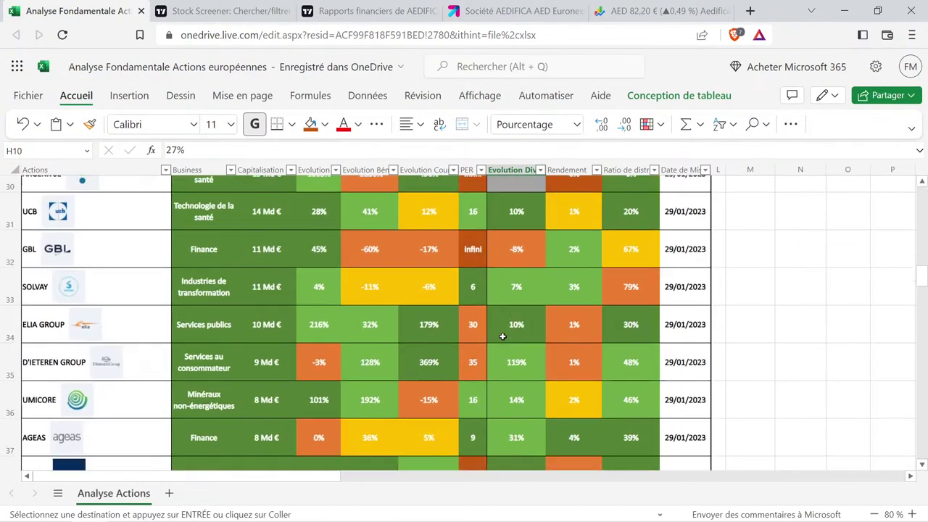
pyautogui.scroll(-3, 503, 336)
pyautogui.click(523, 275)
pyautogui.hotkey('ctrl', 'v')
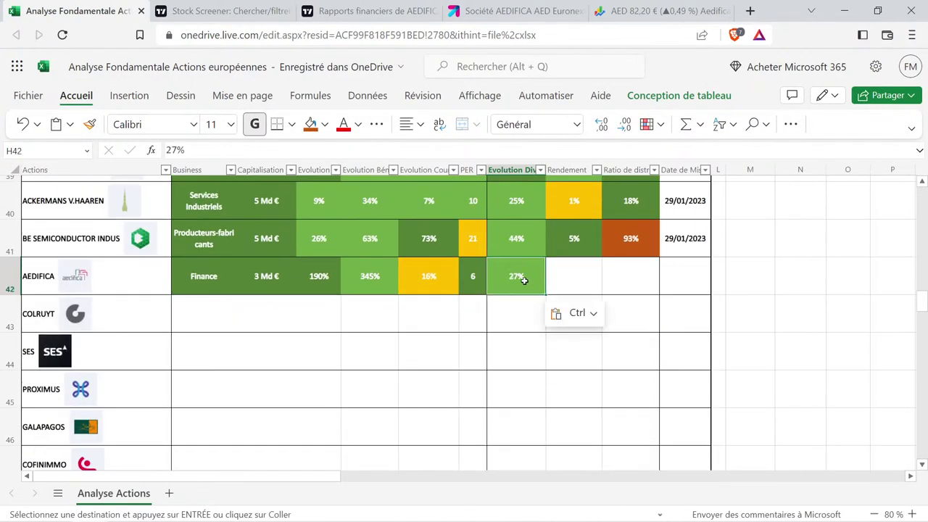
# Set AEDIFICA's dividend evolution to 102%.
pyautogui.doubleClick(524, 280)
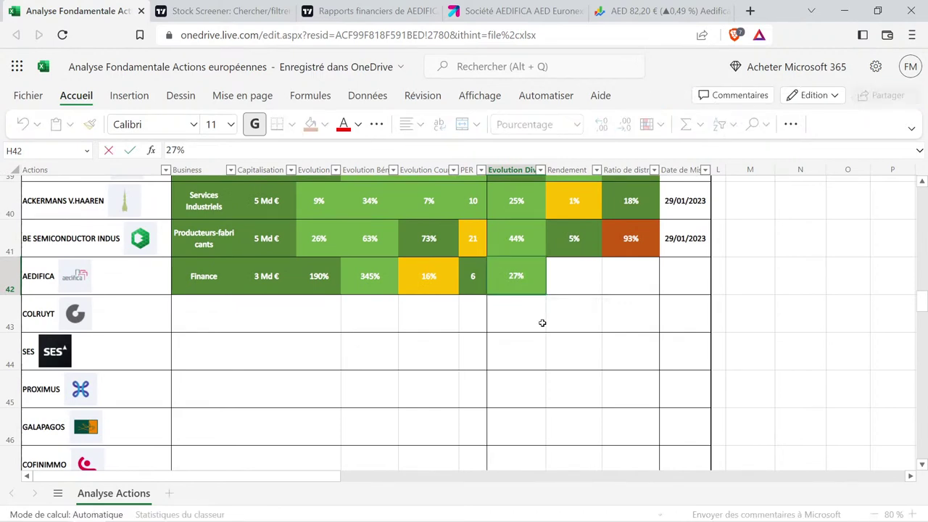
pyautogui.press('BackSpace')
pyautogui.press('BackSpace')
pyautogui.write('102')
pyautogui.press('Return')
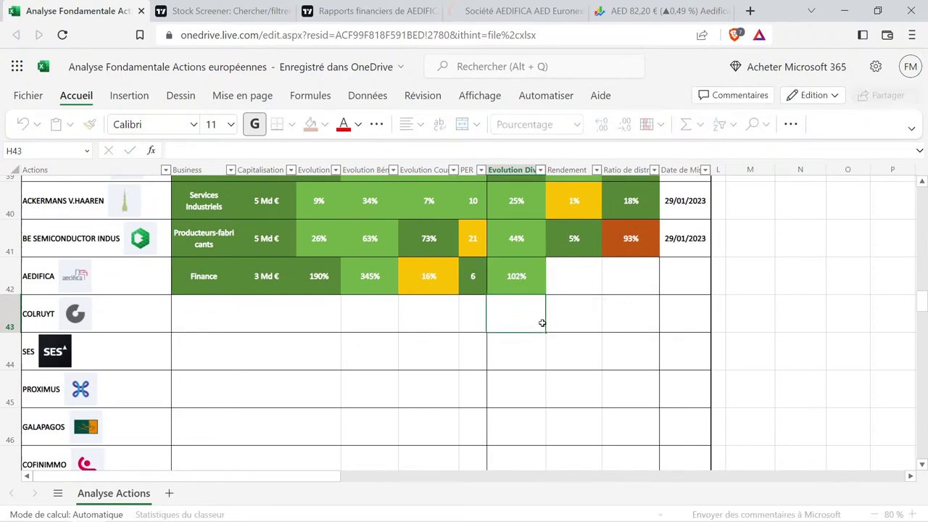
pyautogui.click(453, 280)
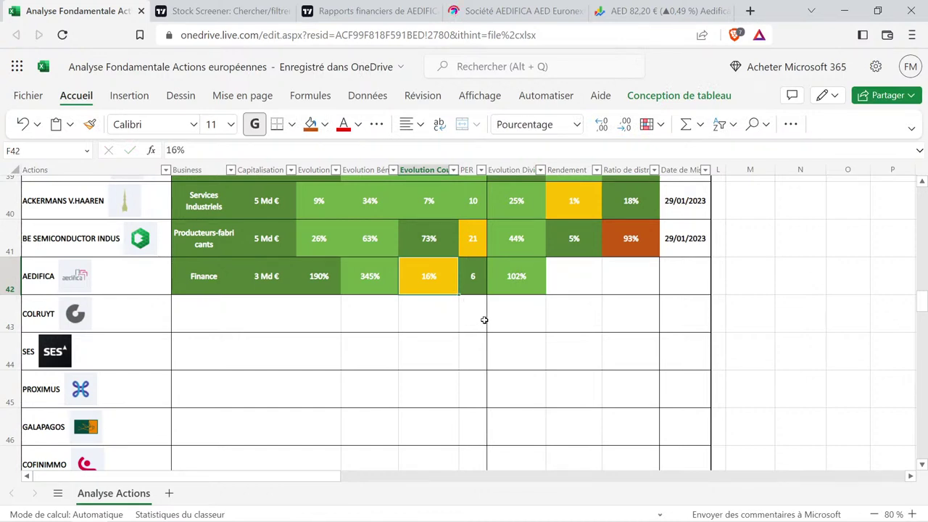
pyautogui.click(522, 298)
pyautogui.click(522, 283)
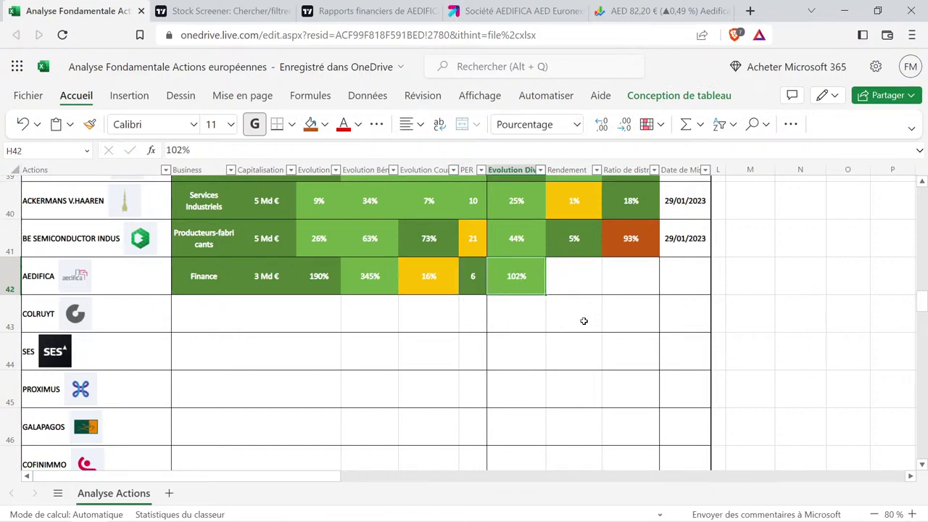
# Check AEDIFICA's current dividend yield on its TradingView page and return to its yield cell in the workbook.
pyautogui.click(564, 284)
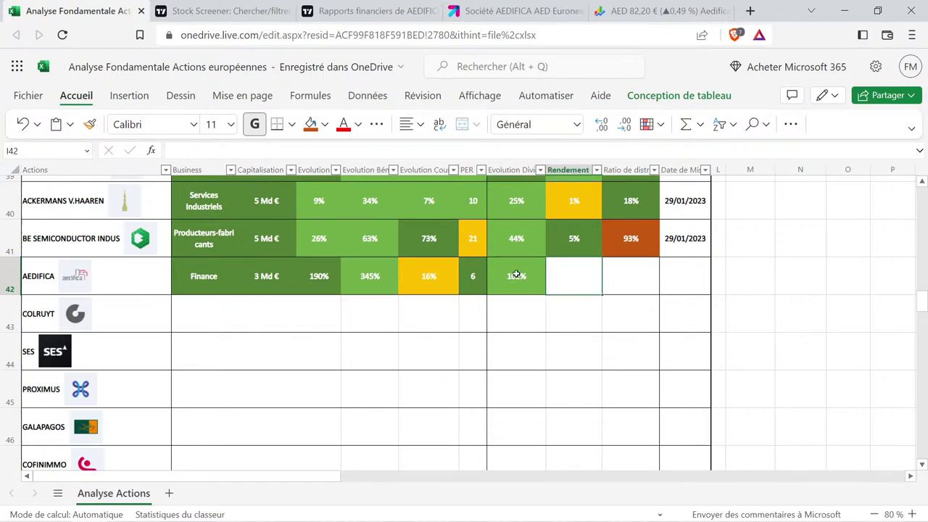
pyautogui.click(376, 8)
pyautogui.scroll(10, 628, 246)
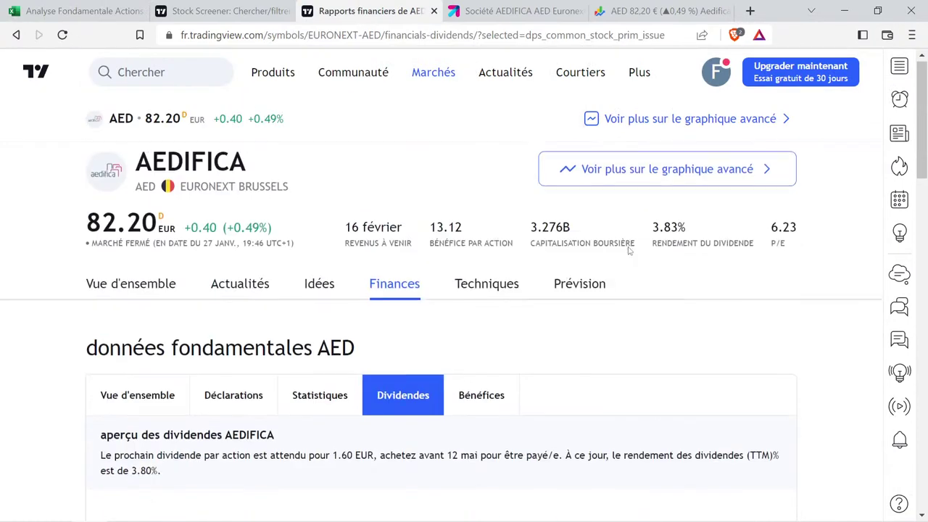
pyautogui.moveTo(651, 234); pyautogui.dragTo(718, 259)
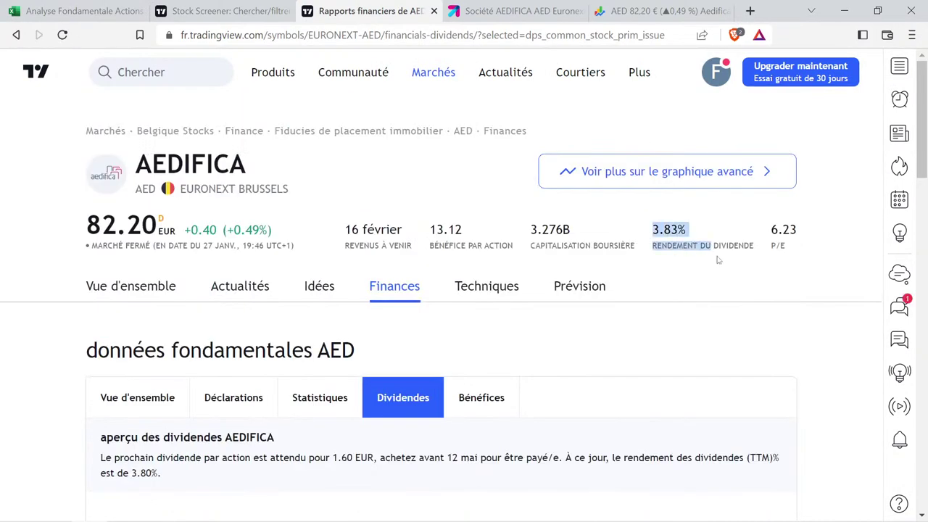
pyautogui.click(76, 11)
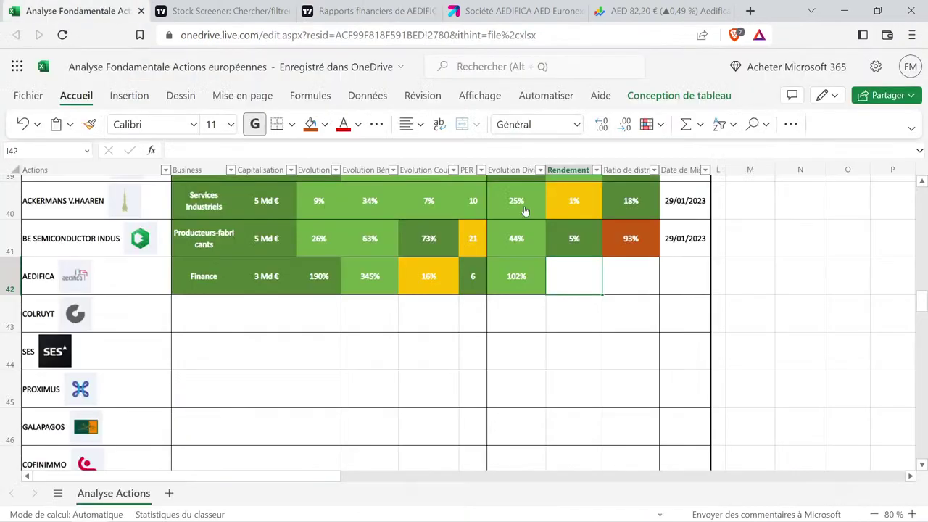
# Fill AEDIFICA's dividend yield with 4% by copying AGEAS's dark green yield cell.
pyautogui.write('5%')
pyautogui.hotkey('ctrl', 'Return')
pyautogui.scroll(3, 595, 260)
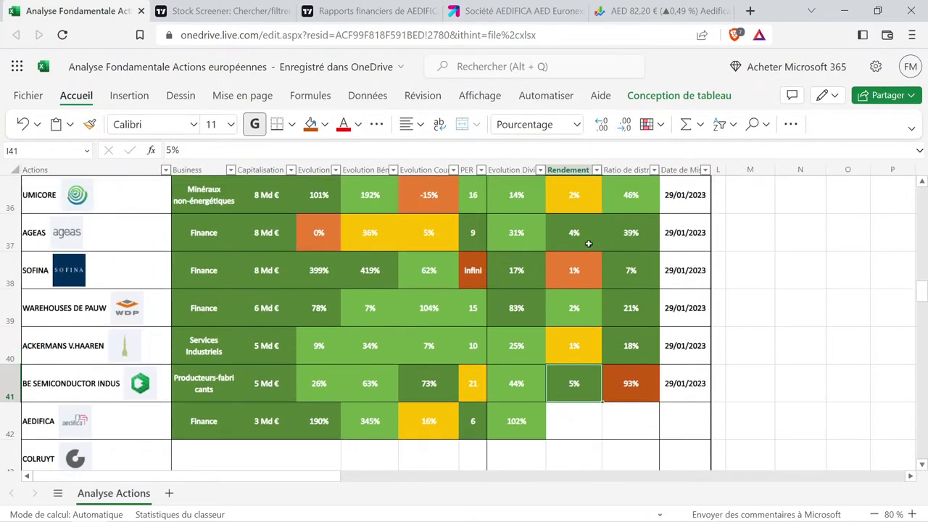
pyautogui.click(586, 244)
pyautogui.hotkey('ctrl', 'c')
pyautogui.scroll(-5, 582, 255)
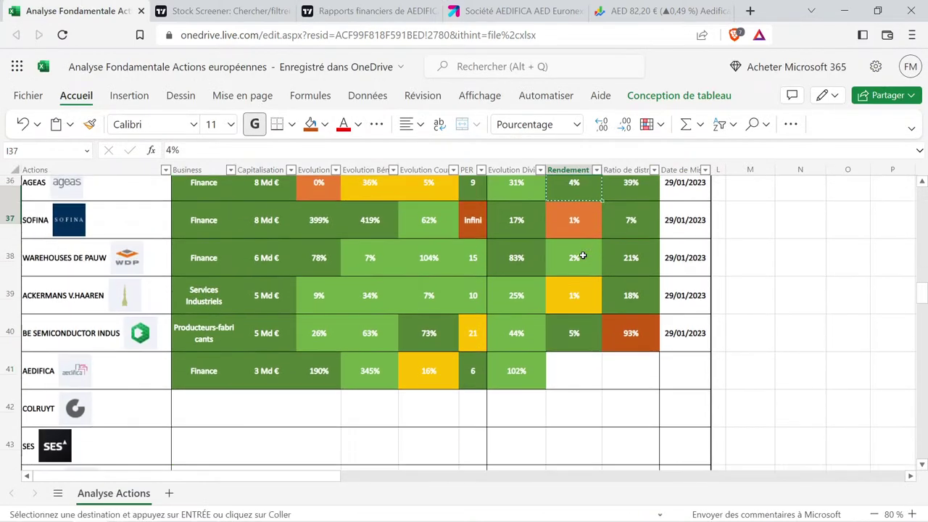
pyautogui.click(580, 269)
pyautogui.hotkey('ctrl', 'v')
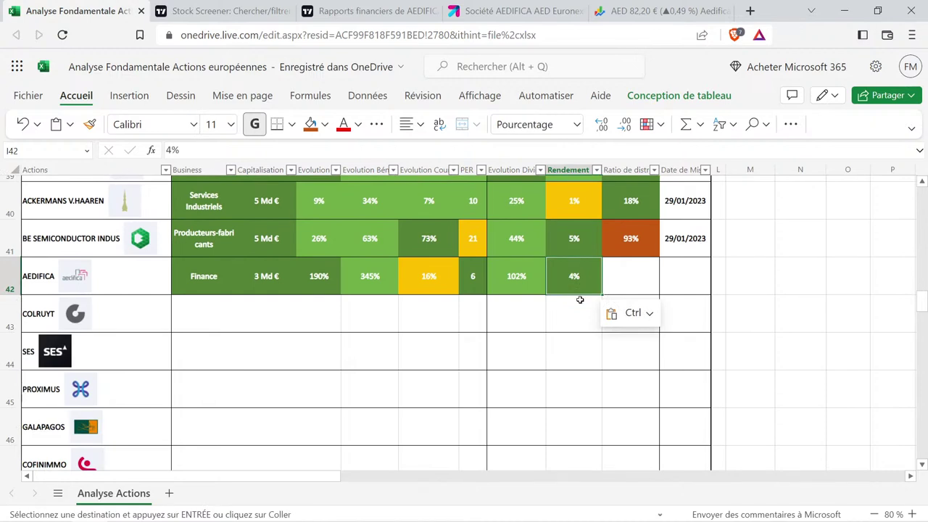
pyautogui.click(584, 318)
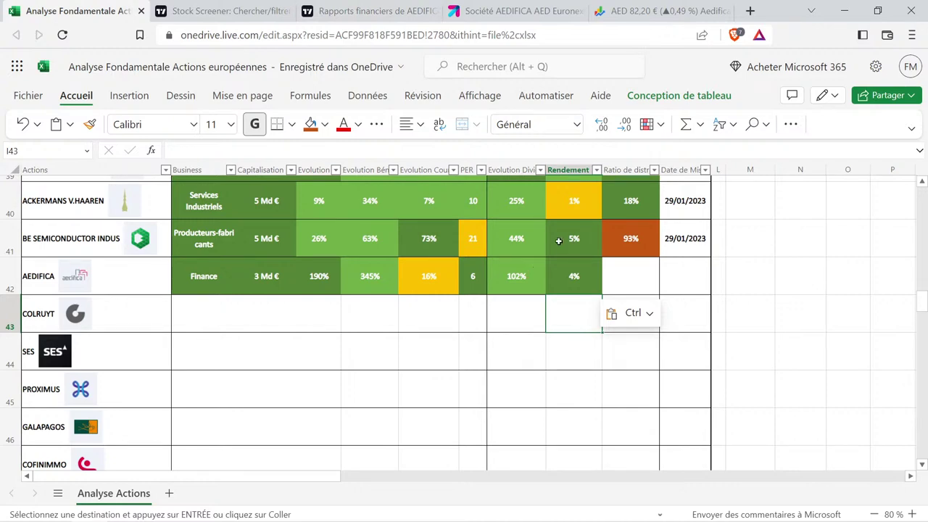
# Add the payout ratio to AEDIFICA's TradingView dividend chart and examine the ratios from 2017 to 2021.
pyautogui.click(395, 11)
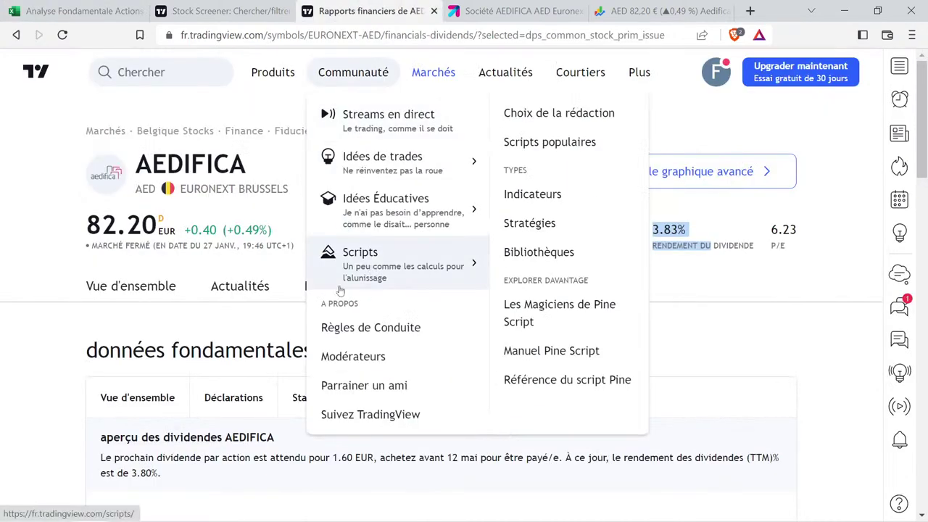
pyautogui.scroll(-6, 56, 334)
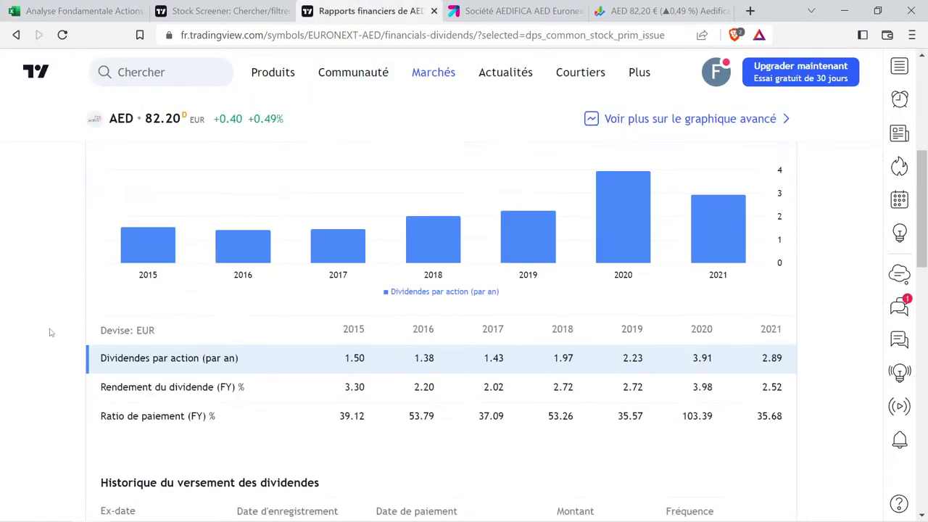
pyautogui.click(155, 347)
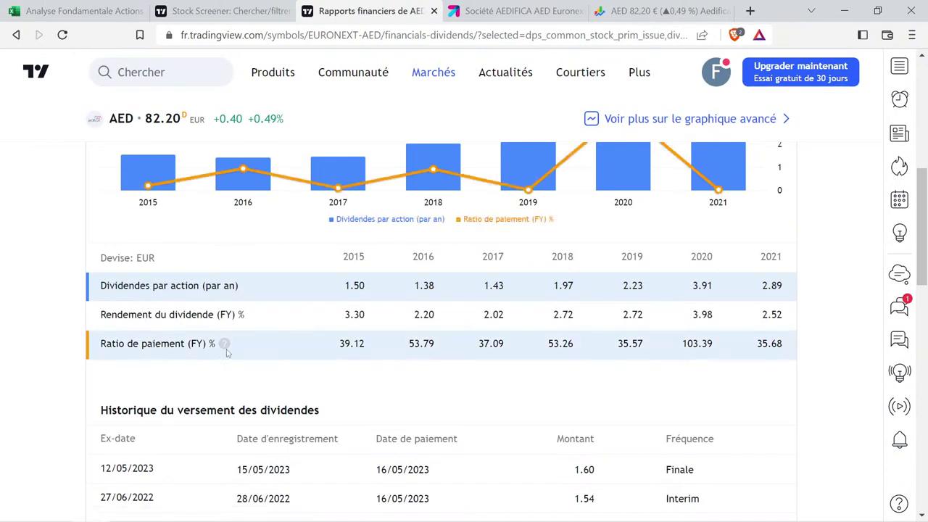
pyautogui.moveTo(478, 347); pyautogui.dragTo(642, 348)
pyautogui.doubleClick(761, 351)
pyautogui.moveTo(473, 347); pyautogui.dragTo(716, 352)
pyautogui.scroll(2, 663, 351)
pyautogui.scroll(-2, 640, 323)
pyautogui.scroll(3, 697, 352)
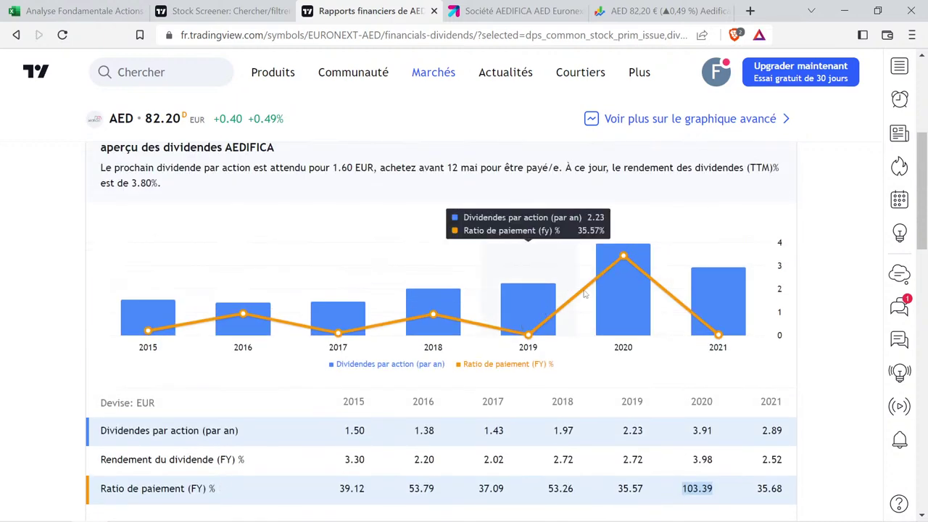
# Copy AEDIFICA's 2017 to 2021 payout ratios from TradingView into cells R1 to R5 of the workbook's payout ratio average calculator.
pyautogui.scroll(-2, 601, 373)
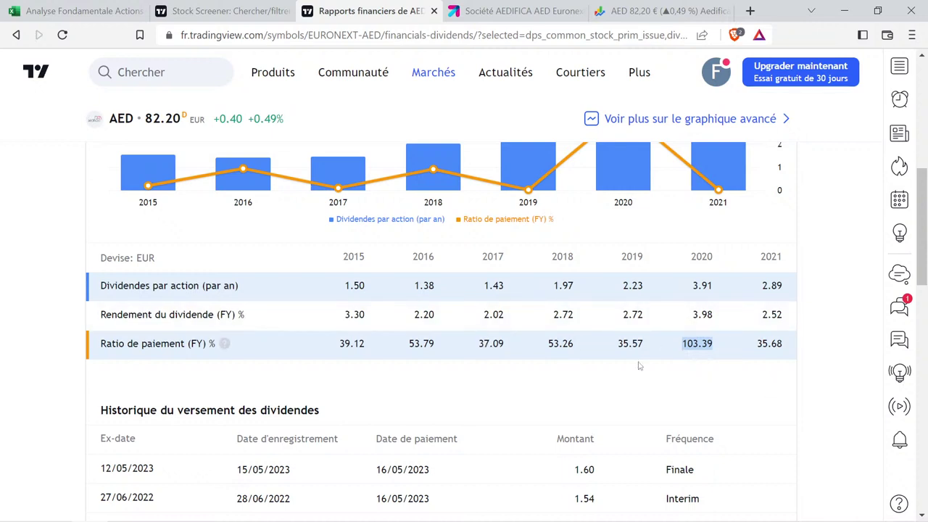
pyautogui.moveTo(480, 347); pyautogui.dragTo(743, 378)
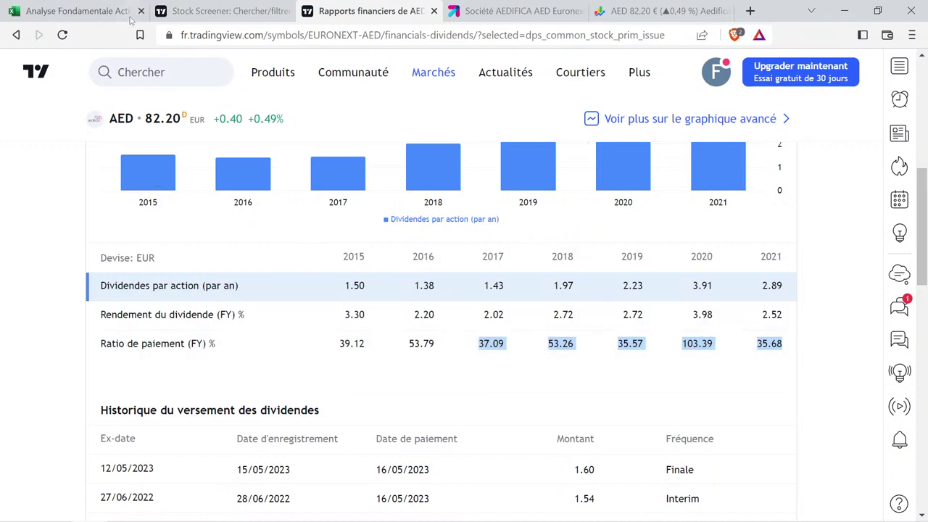
pyautogui.click(94, 11)
pyautogui.click(770, 312)
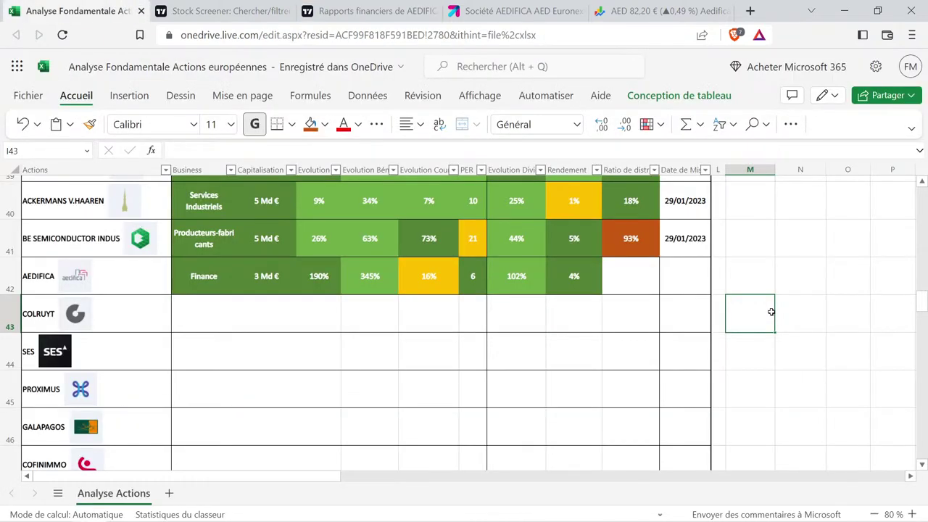
pyautogui.scroll(8, 772, 308)
pyautogui.scroll(5, 772, 304)
pyautogui.click(803, 257)
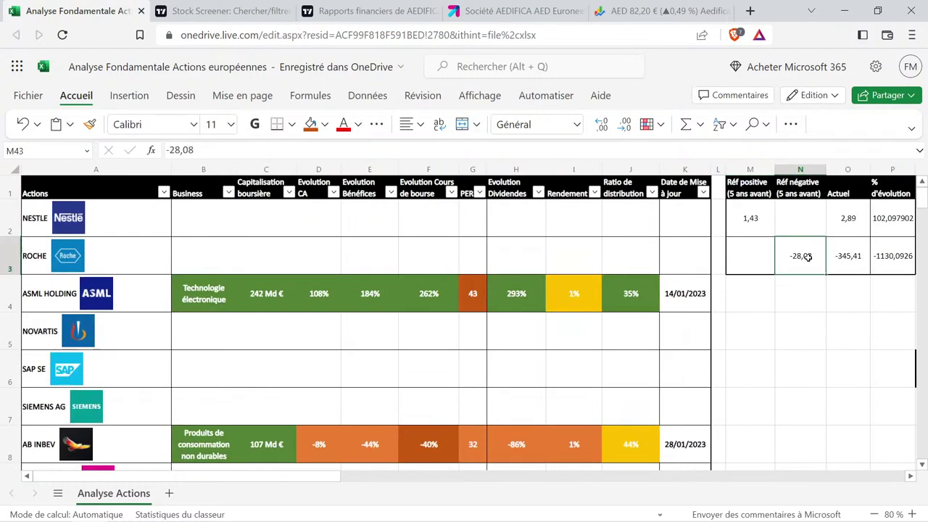
pyautogui.press('Right')
pyautogui.press('Right')
pyautogui.press('Right')
pyautogui.press('Right')
pyautogui.press('Right')
pyautogui.click(821, 193)
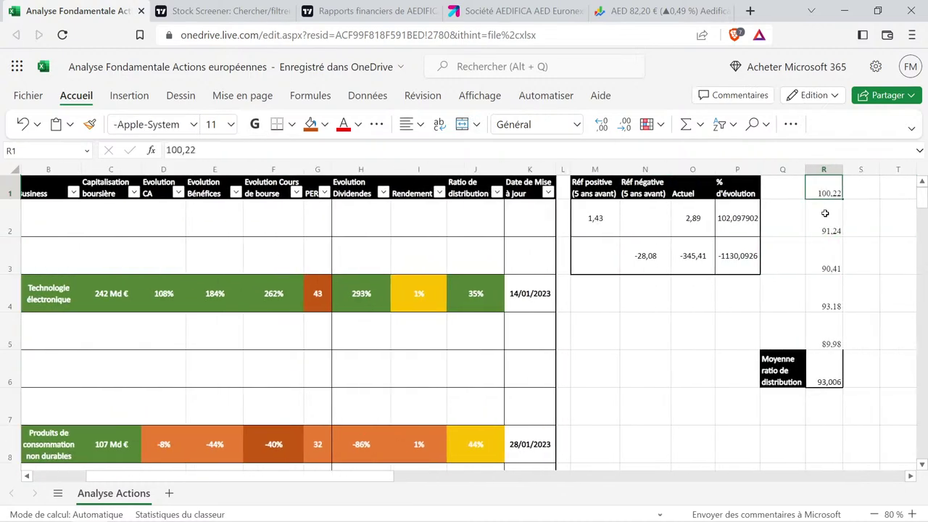
pyautogui.hotkey('ctrl', 'v')
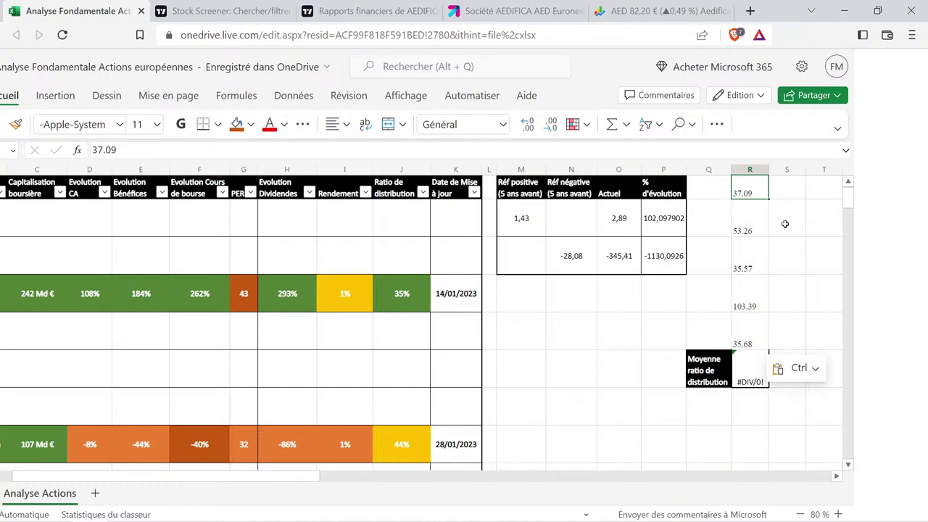
# Re-enter the five payout ratios with decimal commas in R1 to R5: 37,09, 53,26, 35,57, 103,39 and 35,68.
pyautogui.write('37,09')
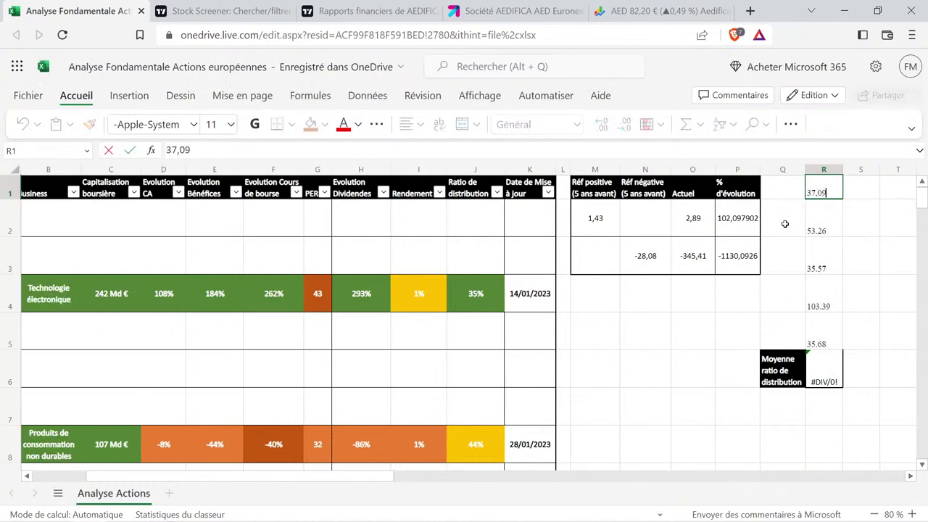
pyautogui.press('Return')
pyautogui.write('4')
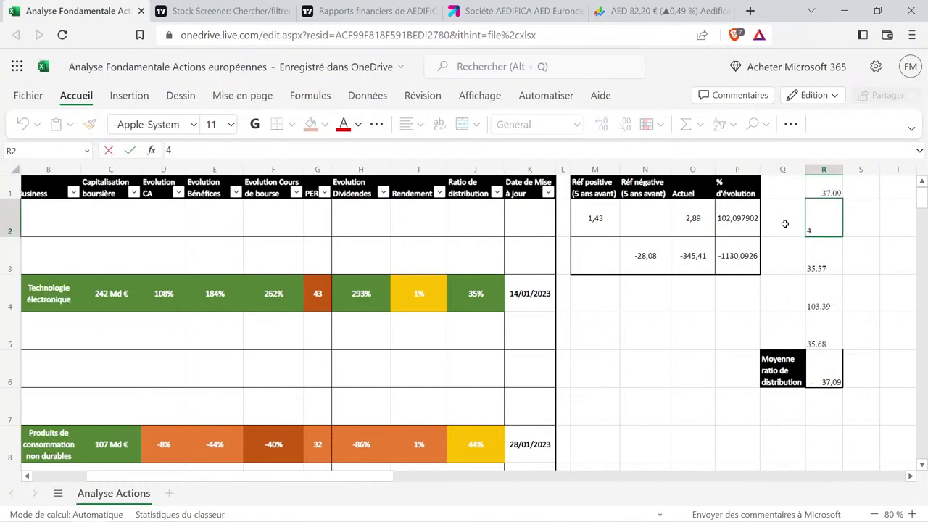
pyautogui.write('53,26')
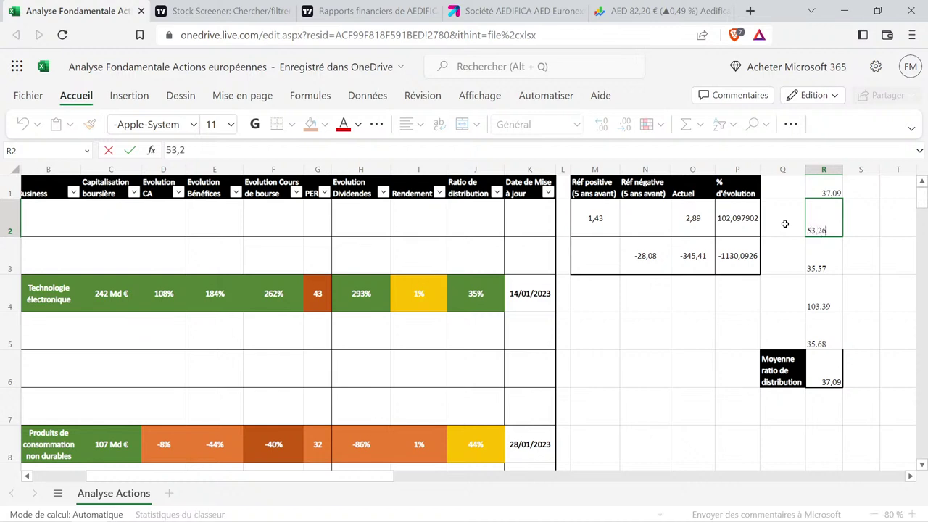
pyautogui.press('Return')
pyautogui.write('35,57')
pyautogui.press('Return')
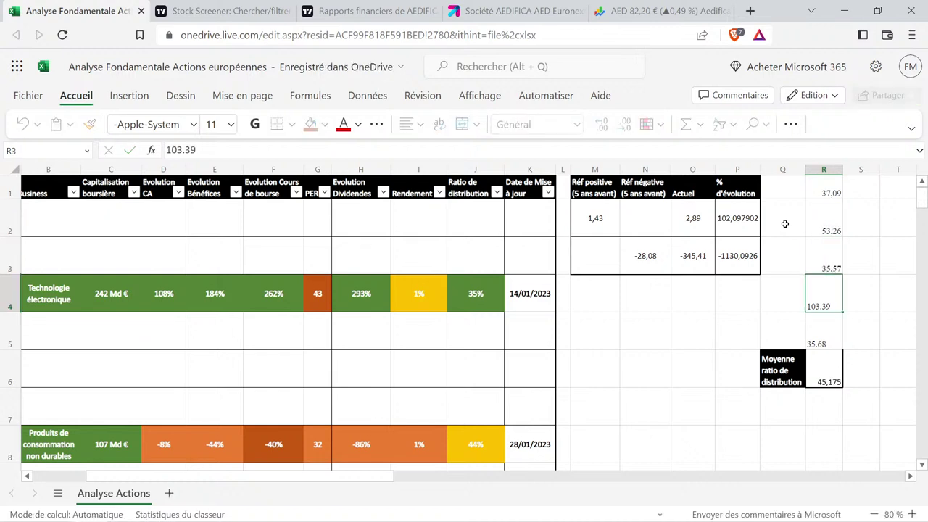
pyautogui.write('103,3')
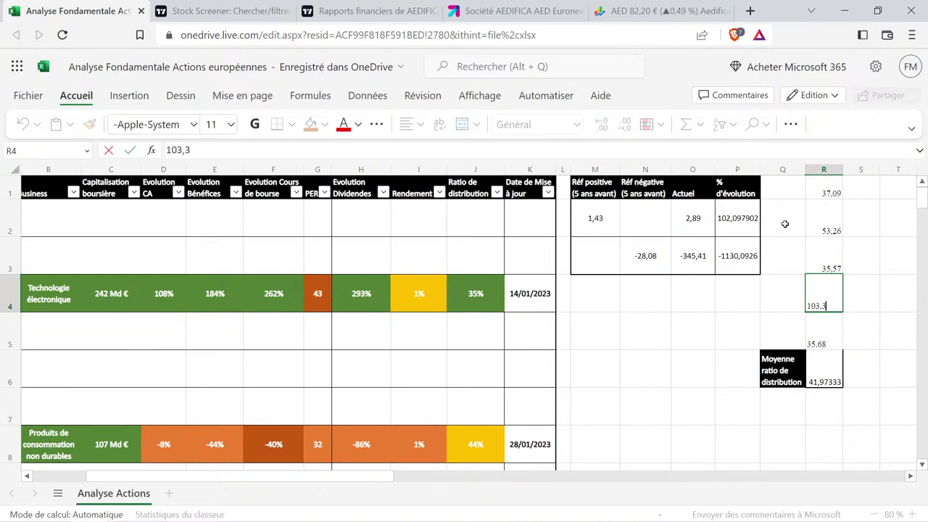
pyautogui.write('9')
pyautogui.press('Return')
pyautogui.write('35')
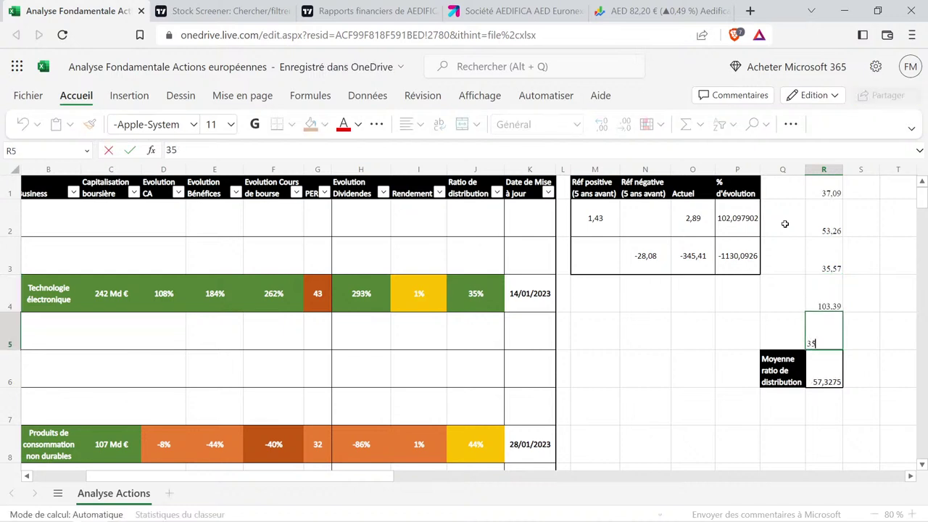
pyautogui.write(',68')
pyautogui.press('Return')
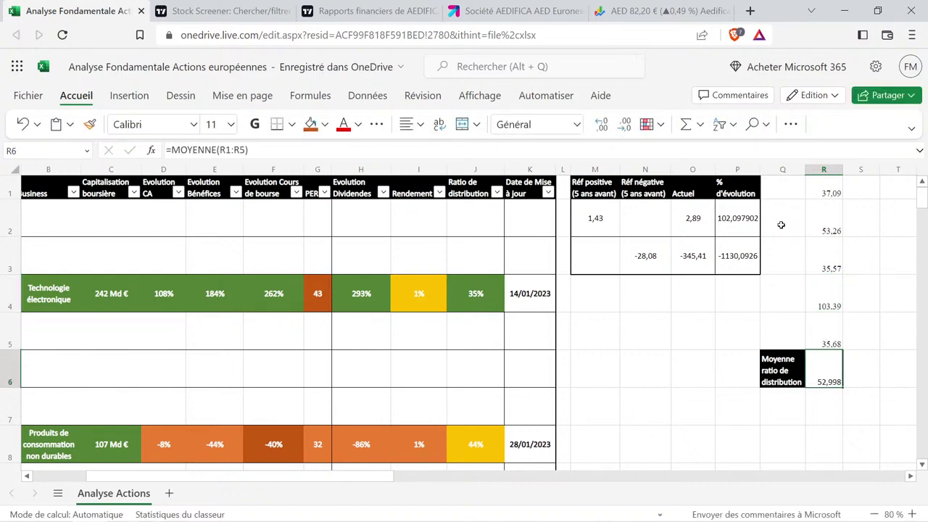
# Fill AEDIFICA's payout ratio with 53% by copying the yellow payout ratio cell J8 into J42 and changing its value.
pyautogui.click(493, 330)
pyautogui.click(485, 428)
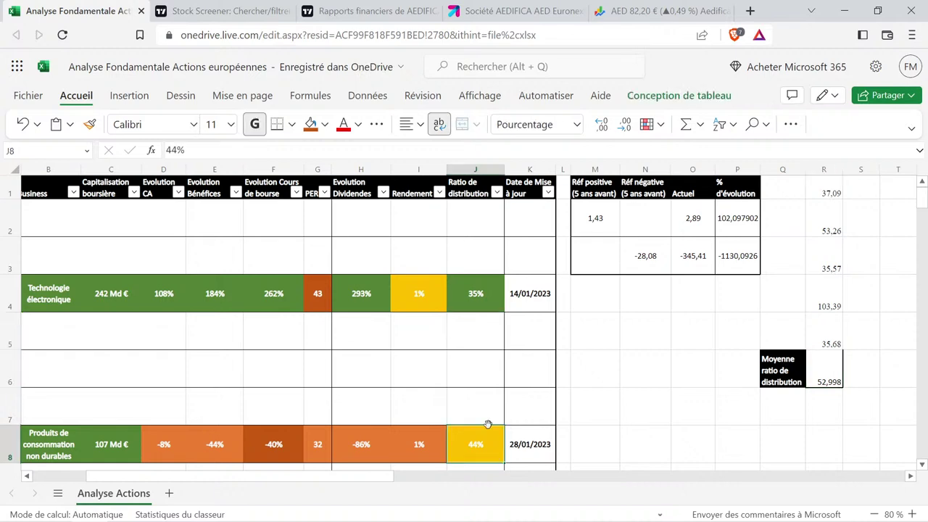
pyautogui.hotkey('ctrl', 'c')
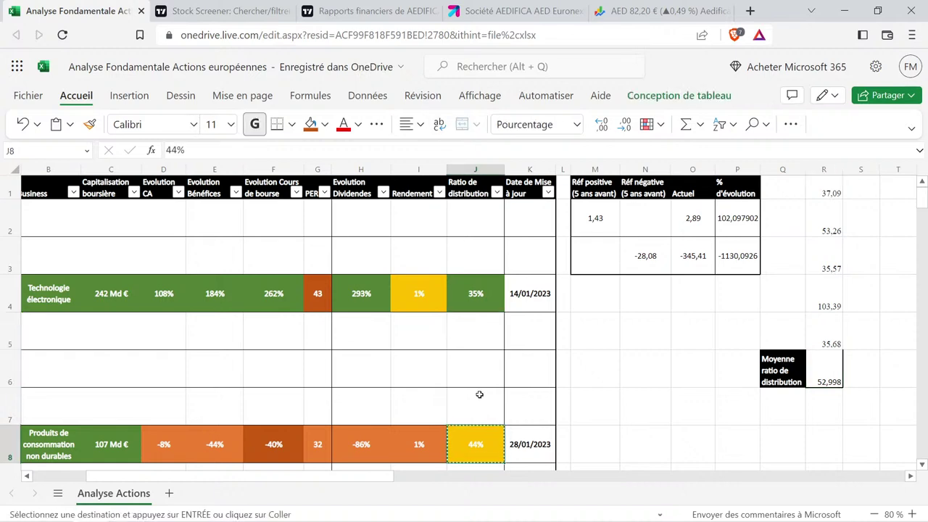
pyautogui.scroll(-10, 479, 400)
pyautogui.scroll(-8, 475, 395)
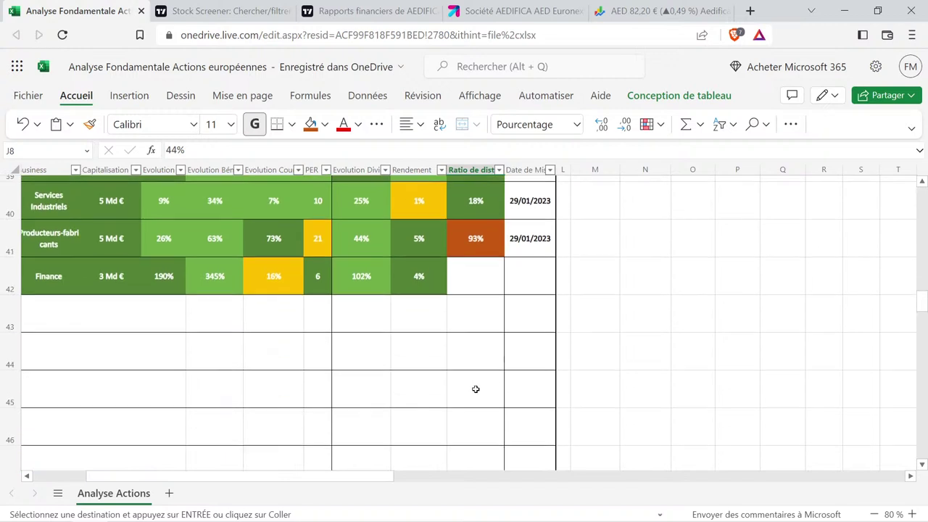
pyautogui.click(474, 275)
pyautogui.hotkey('ctrl', 'v')
pyautogui.doubleClick(475, 275)
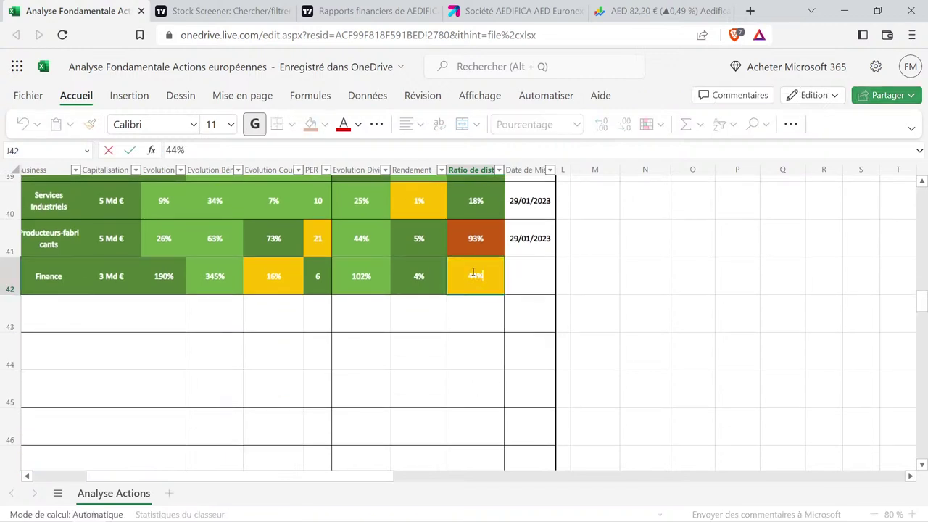
pyautogui.press('BackSpace')
pyautogui.press('BackSpace')
pyautogui.write('53')
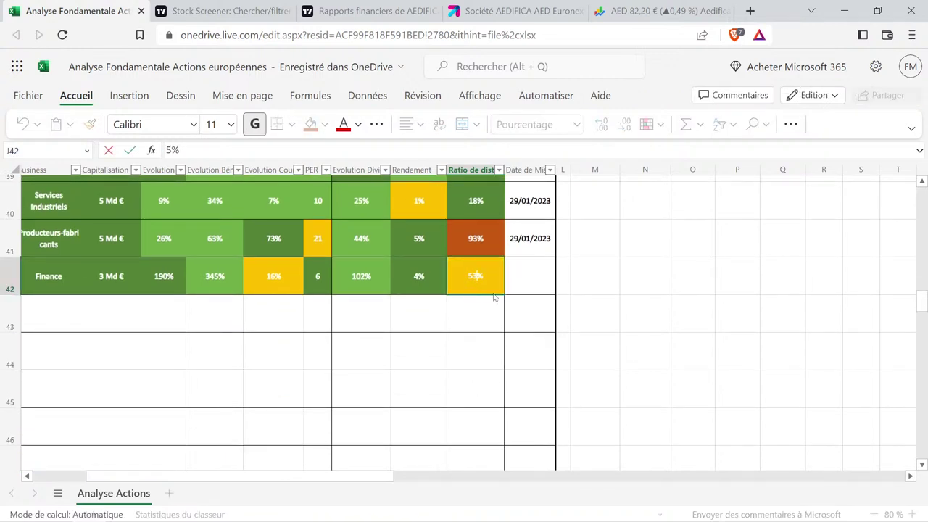
pyautogui.press('Return')
# Copy the update date 29/01/2023 from BE SEMICONDUCTOR's row into AEDIFICA's update date cell.
pyautogui.press('Right')
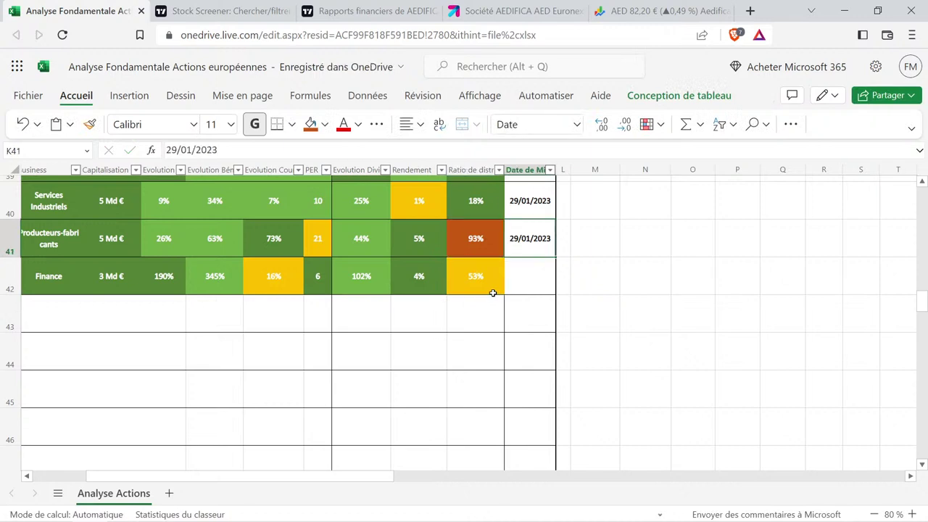
pyautogui.hotkey('ctrl', 'c')
pyautogui.press('Down')
pyautogui.hotkey('ctrl', 'v')
pyautogui.press('Left')
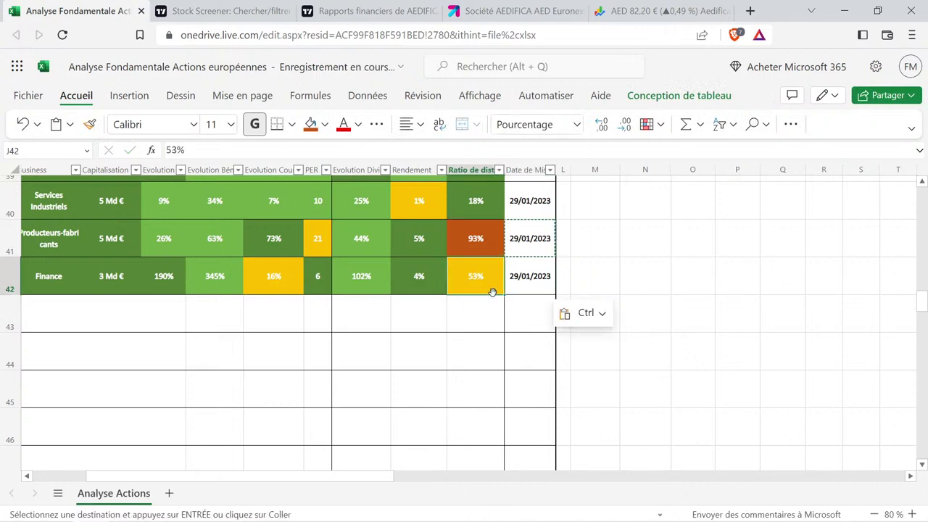
# Review AEDIFICA's row from business sector and growth figures to PER, dividend evolution, yield and payout ratio.
pyautogui.press('Home')
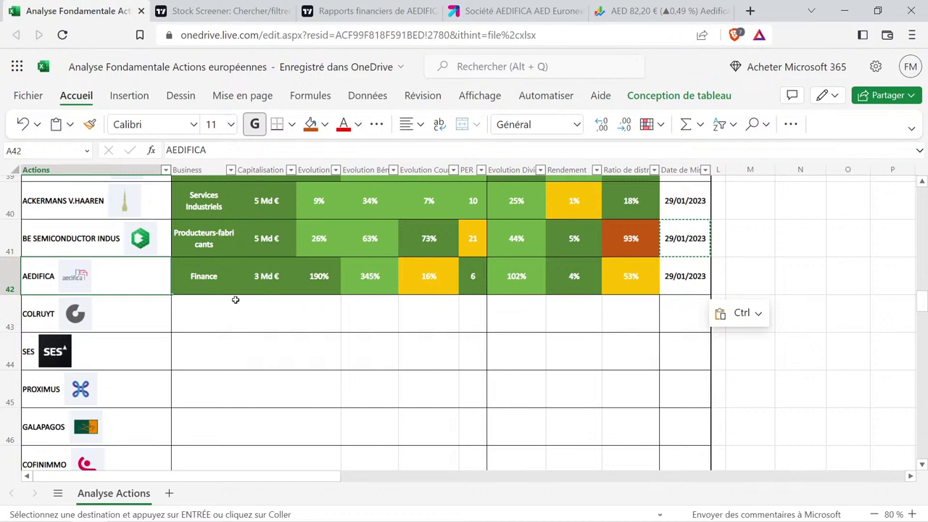
pyautogui.moveTo(207, 265); pyautogui.dragTo(473, 280)
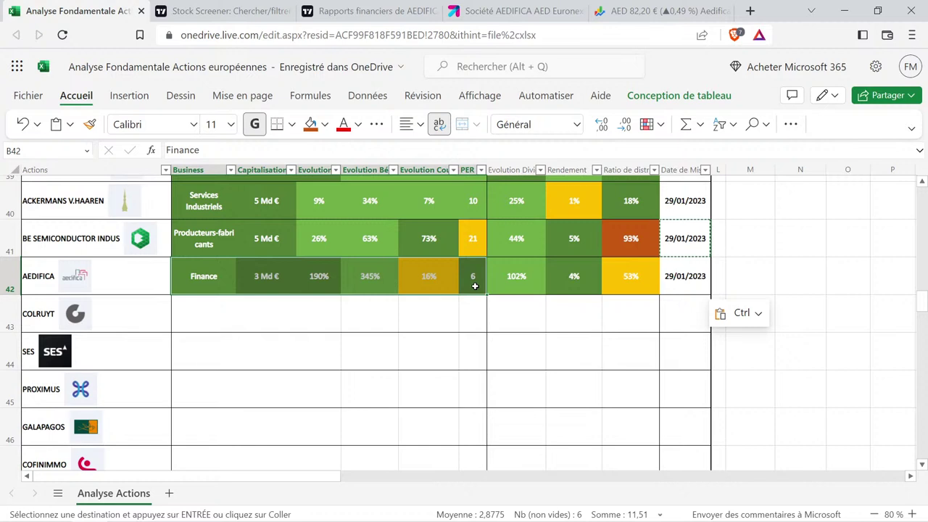
pyautogui.moveTo(432, 287); pyautogui.dragTo(463, 292)
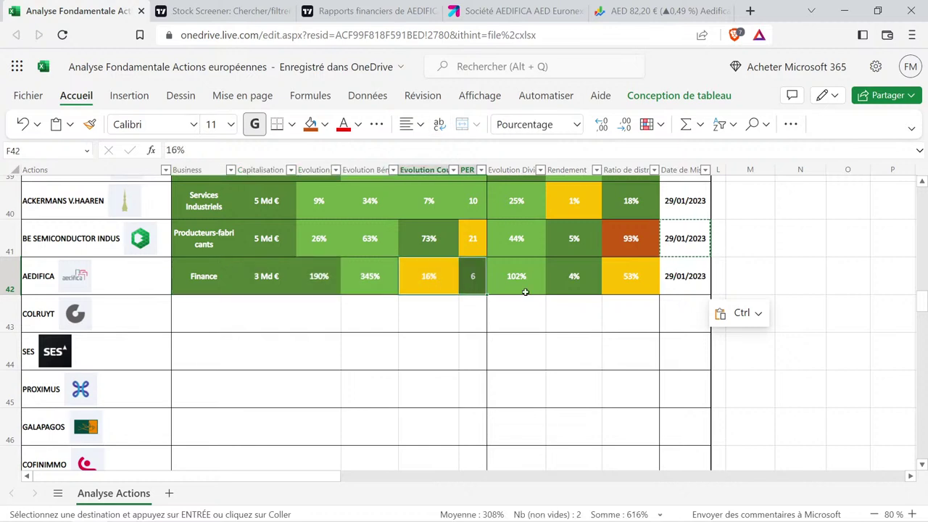
pyautogui.click(563, 281)
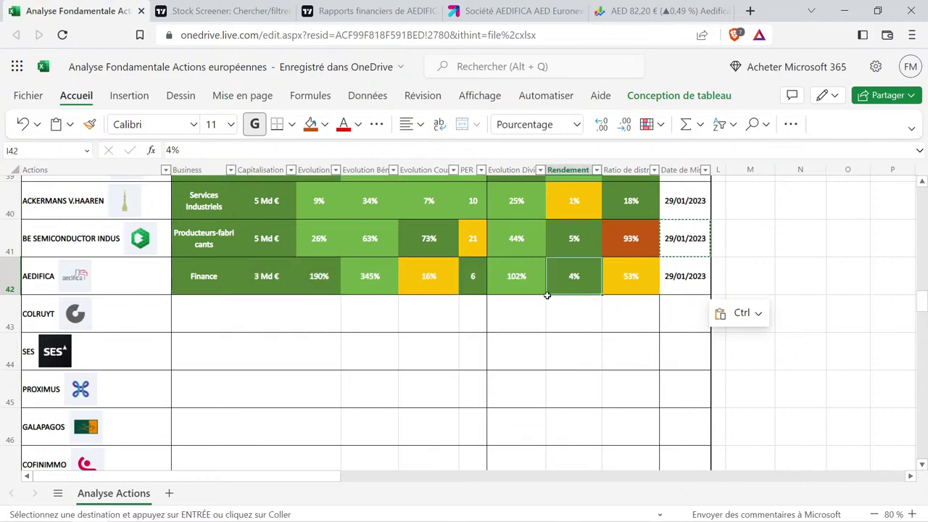
pyautogui.click(520, 288)
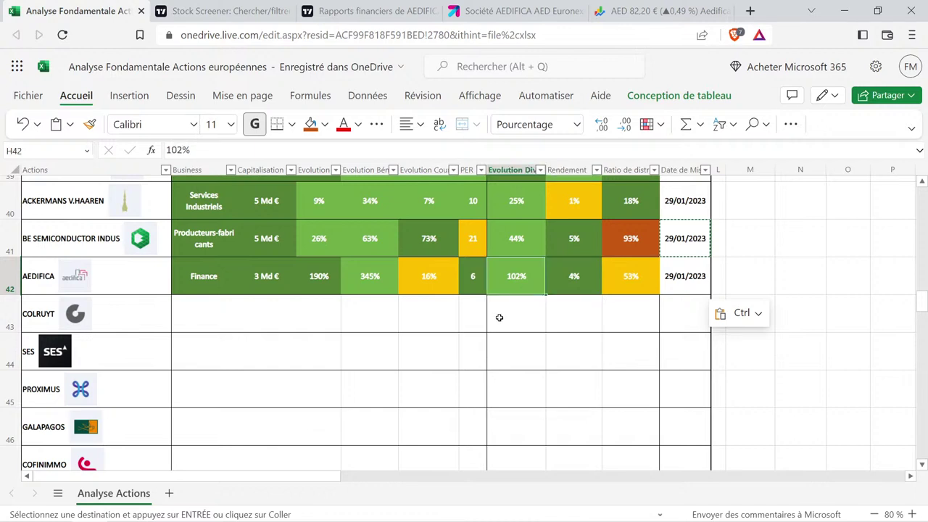
pyautogui.click(633, 272)
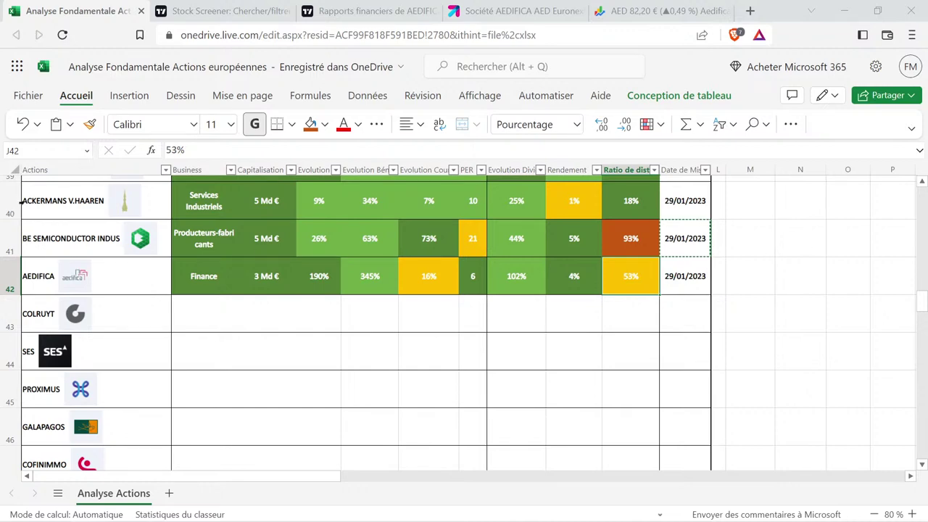
# Close AEDIFICA's TradingView financials page and open COLRUYT's page from the TradingView stock screener.
pyautogui.click(387, 6)
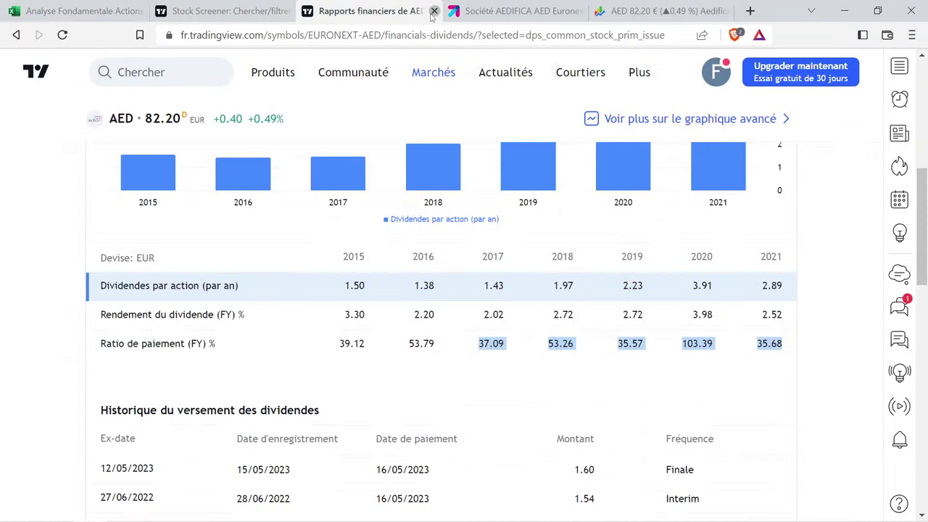
pyautogui.click(434, 11)
pyautogui.click(225, 11)
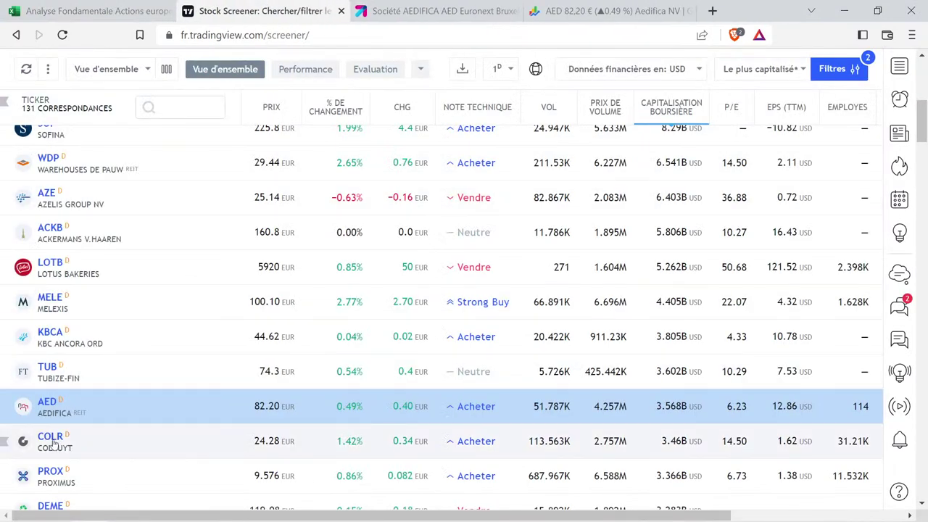
pyautogui.click(63, 435)
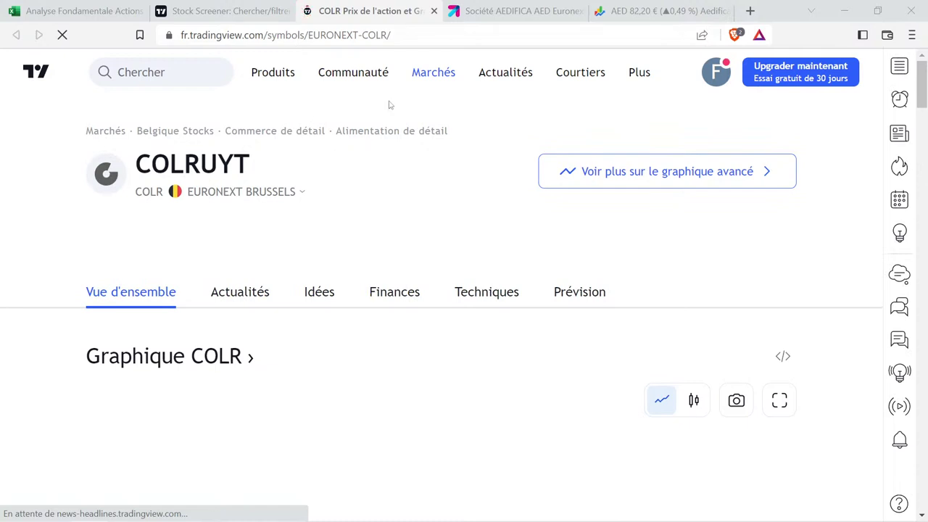
# Search Boursorama for "colr", open COLRUYT's Euronext Bruxelles quote page and check its PEA eligibility.
pyautogui.click(545, 6)
pyautogui.click(776, 76)
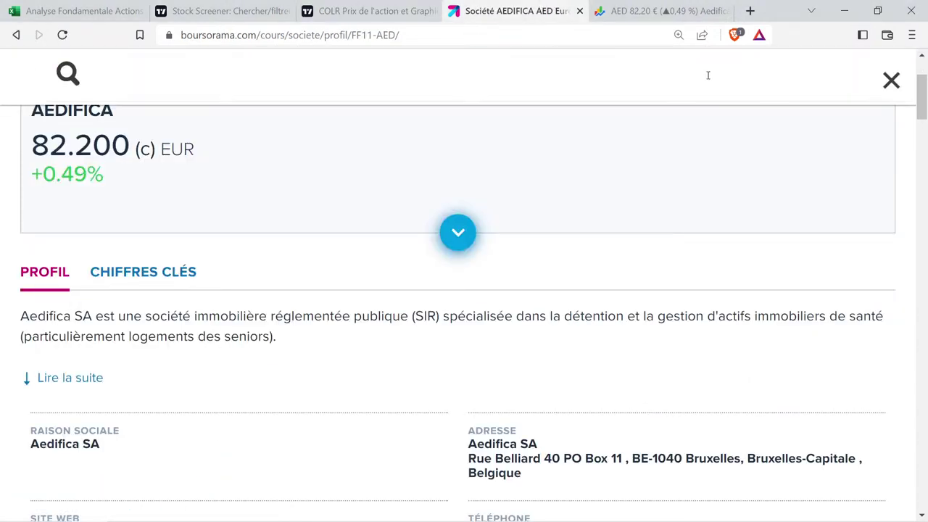
pyautogui.write('colr')
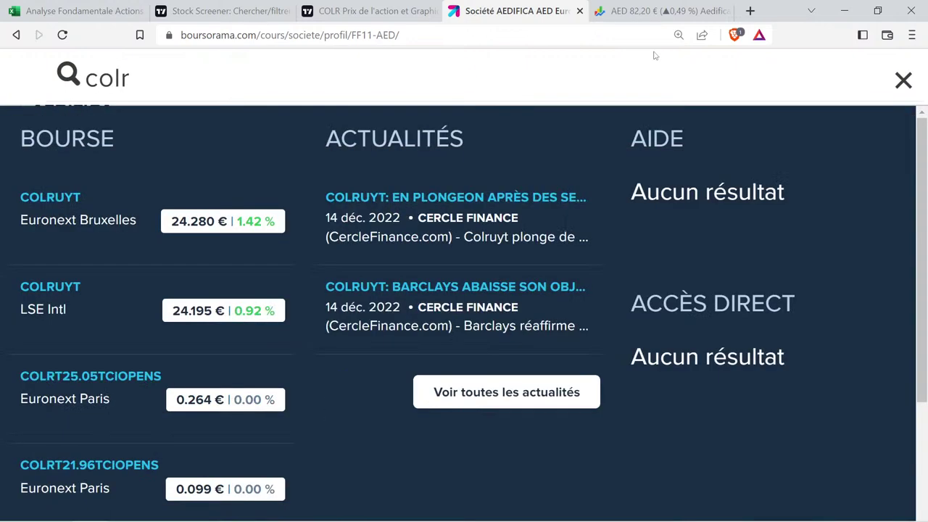
pyautogui.click(107, 208)
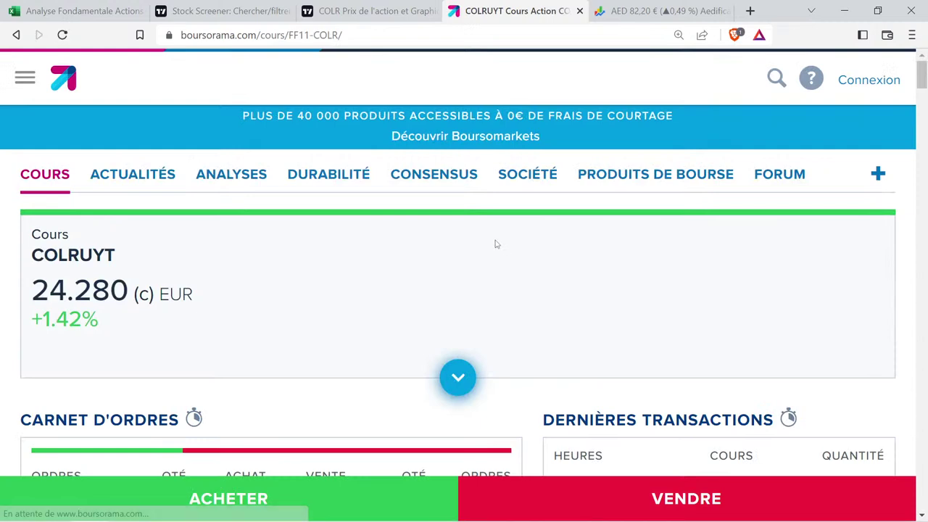
pyautogui.hotkey('ctrl', '-')
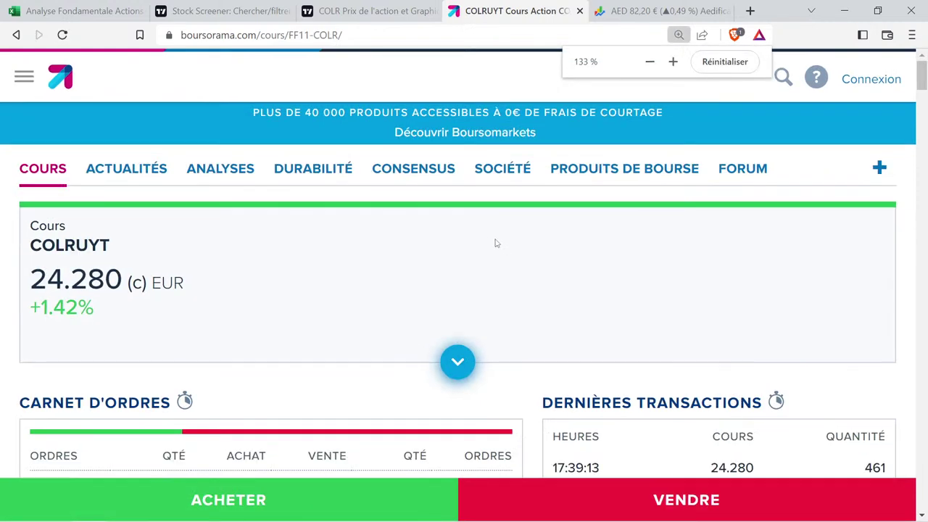
pyautogui.hotkey('ctrl', '-')
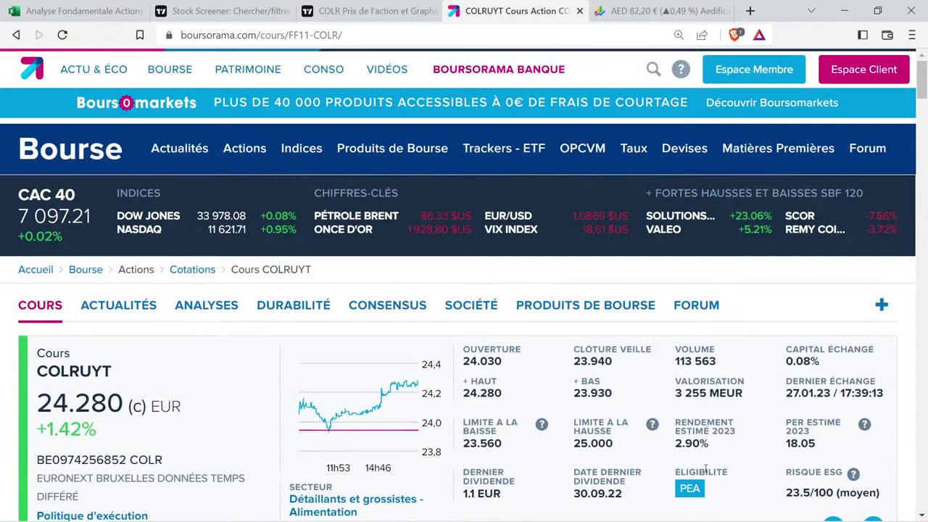
pyautogui.hotkey('ctrl', '+')
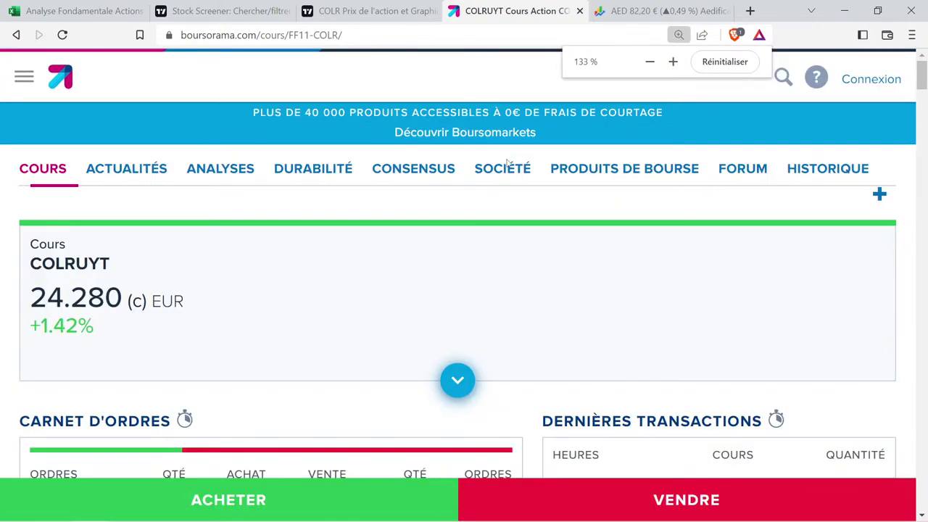
# Open COLRUYT's company profile on Boursorama and read the full business description and revenue breakdown by activity.
pyautogui.click(510, 167)
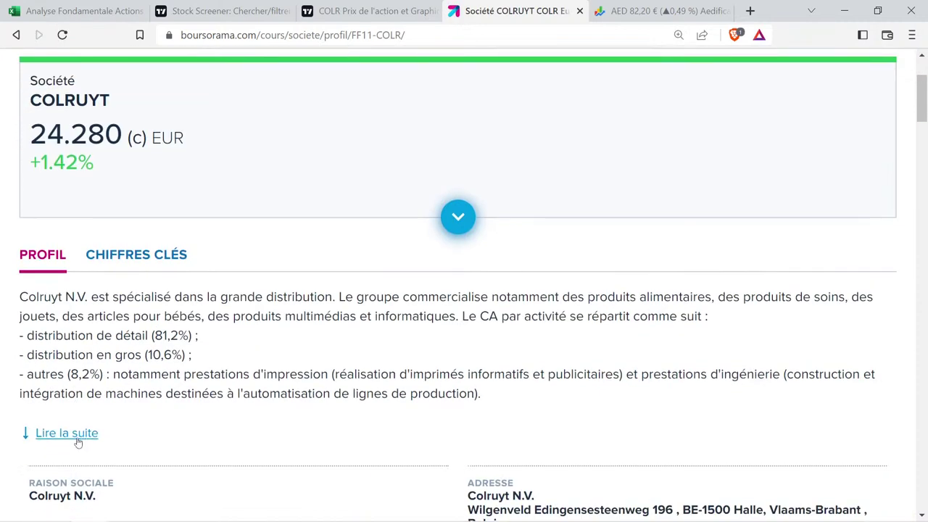
pyautogui.click(78, 436)
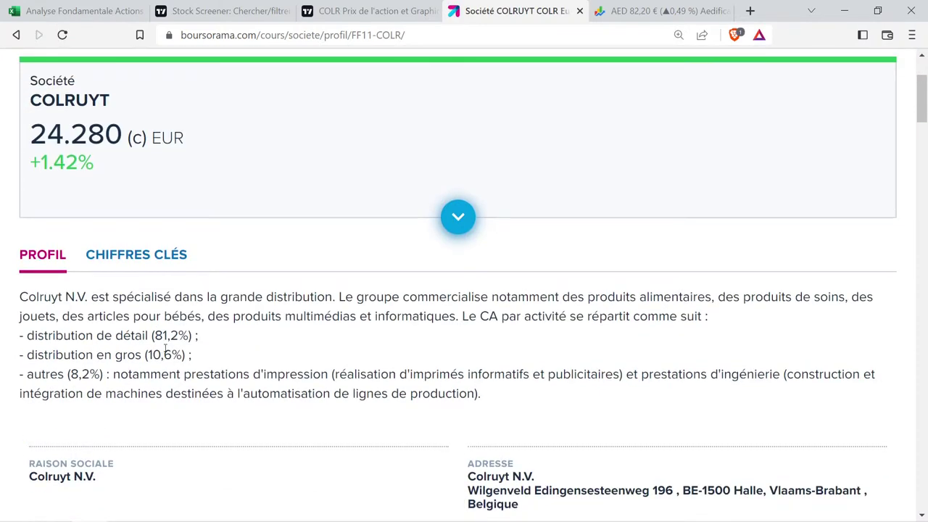
pyautogui.moveTo(135, 299); pyautogui.dragTo(339, 297)
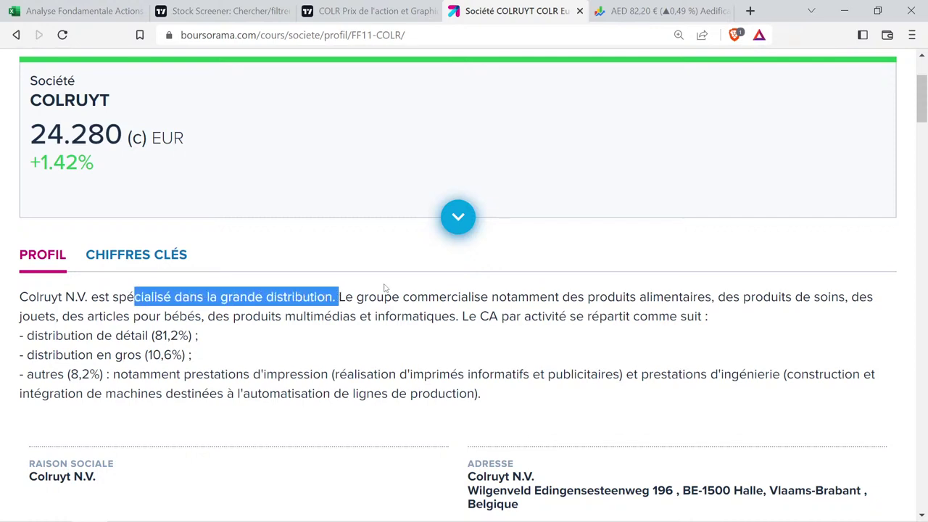
pyautogui.moveTo(355, 297); pyautogui.dragTo(449, 327)
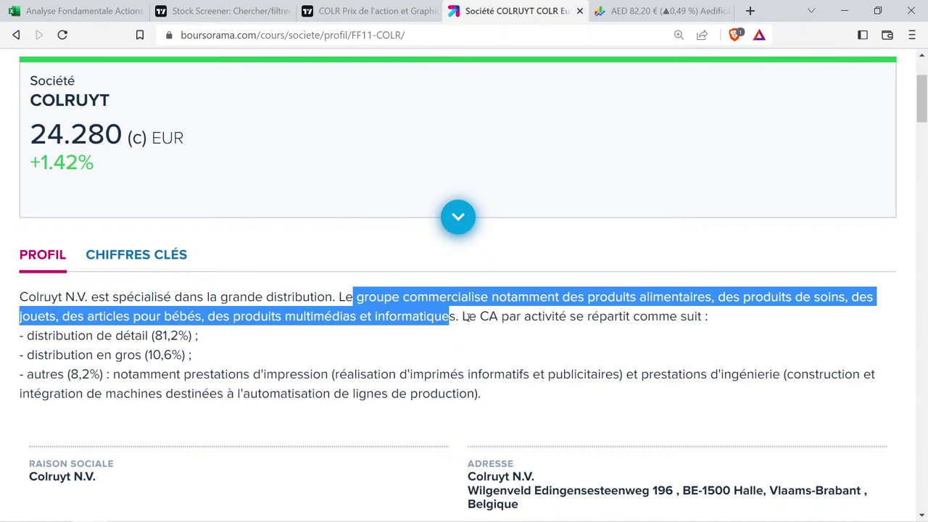
pyautogui.moveTo(467, 317); pyautogui.dragTo(677, 319)
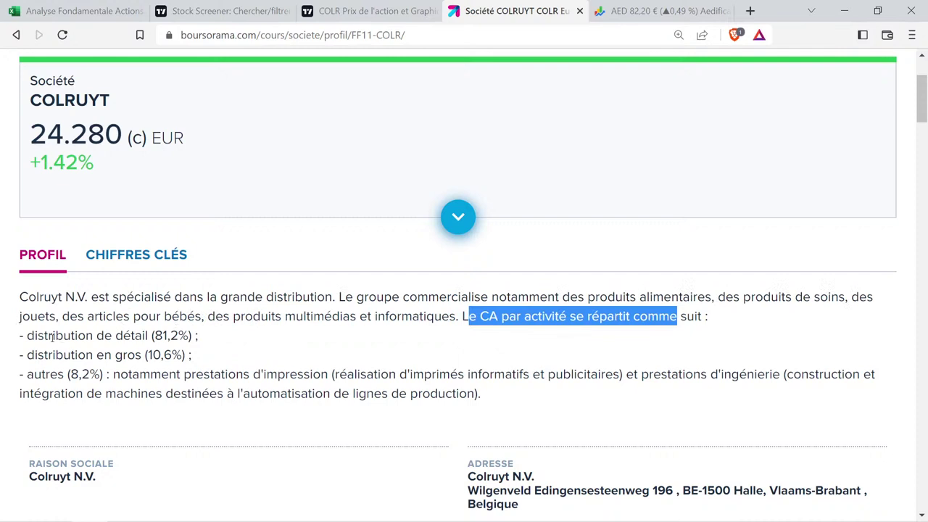
pyautogui.moveTo(37, 336); pyautogui.dragTo(188, 335)
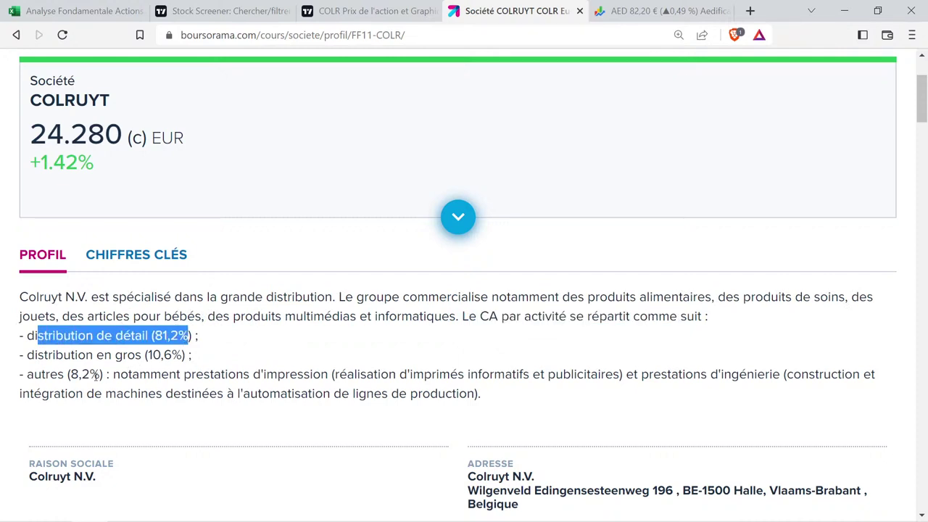
pyautogui.moveTo(38, 355); pyautogui.dragTo(187, 355)
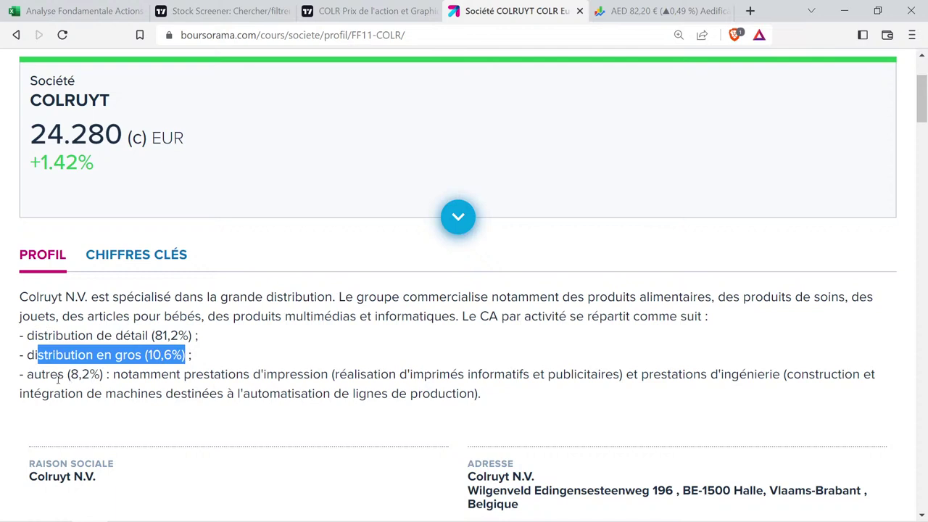
pyautogui.moveTo(27, 374); pyautogui.dragTo(674, 374)
pyautogui.moveTo(685, 374); pyautogui.dragTo(485, 407)
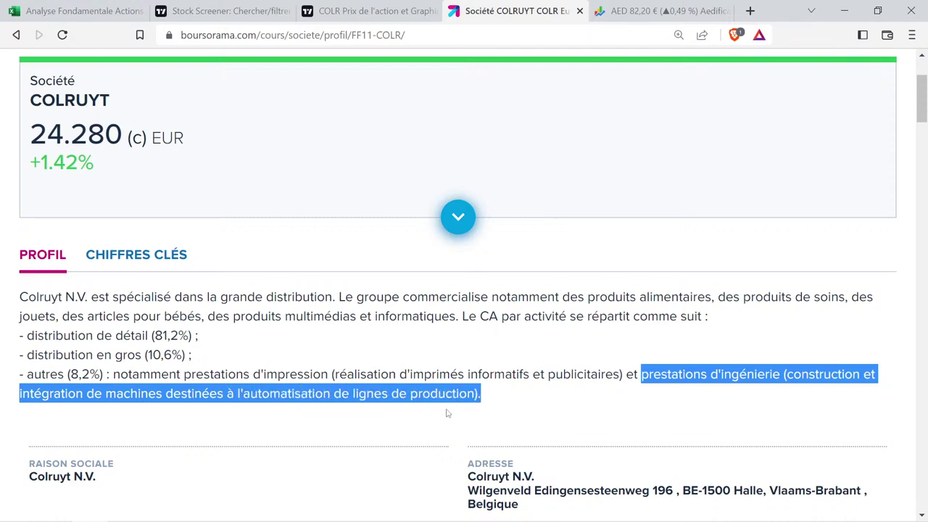
pyautogui.click(514, 411)
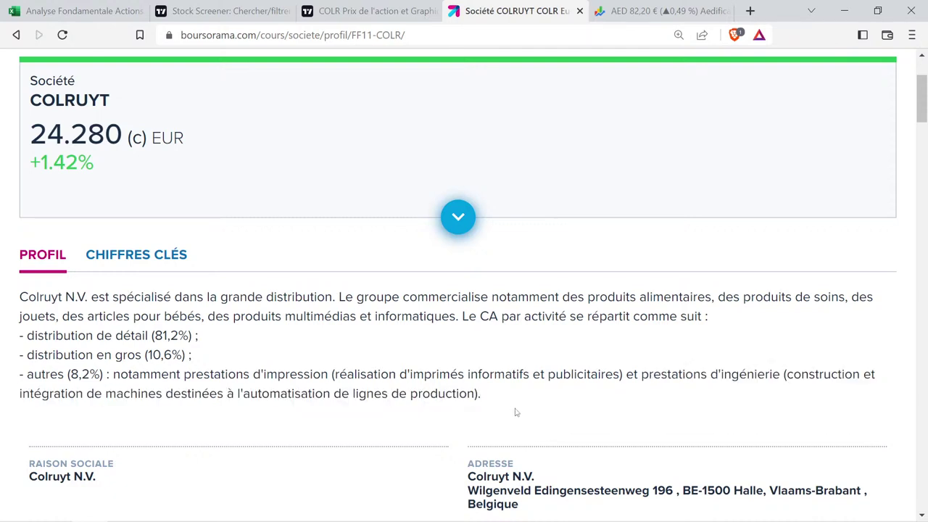
pyautogui.scroll(-2, 495, 397)
pyautogui.scroll(2, 457, 369)
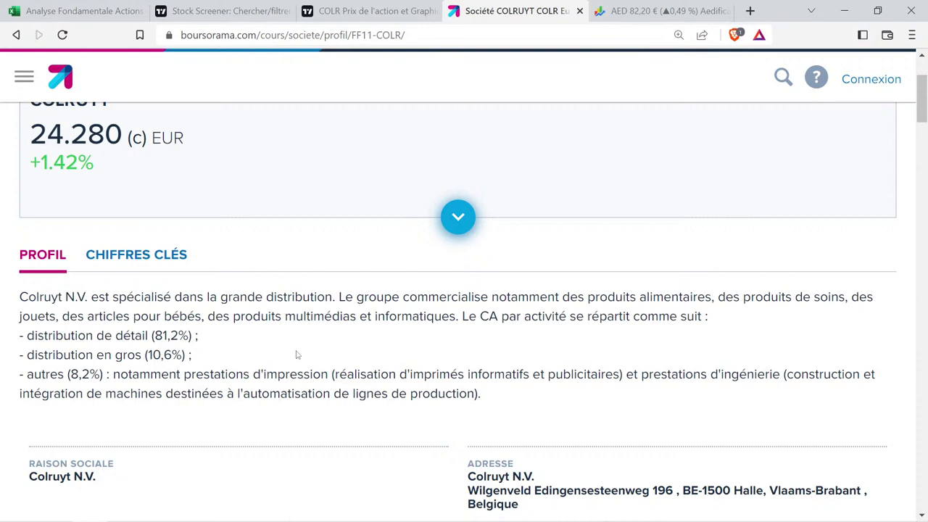
pyautogui.scroll(2, 246, 341)
pyautogui.scroll(-2, 247, 341)
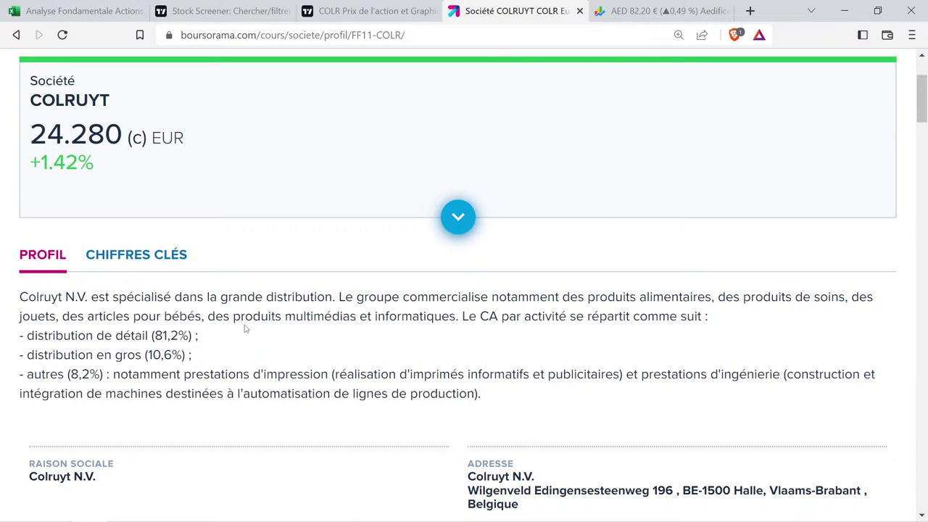
# Copy AEDIFICA's Finance business cell into COLRUYT's Business cell in the stock analysis workbook.
pyautogui.click(356, 8)
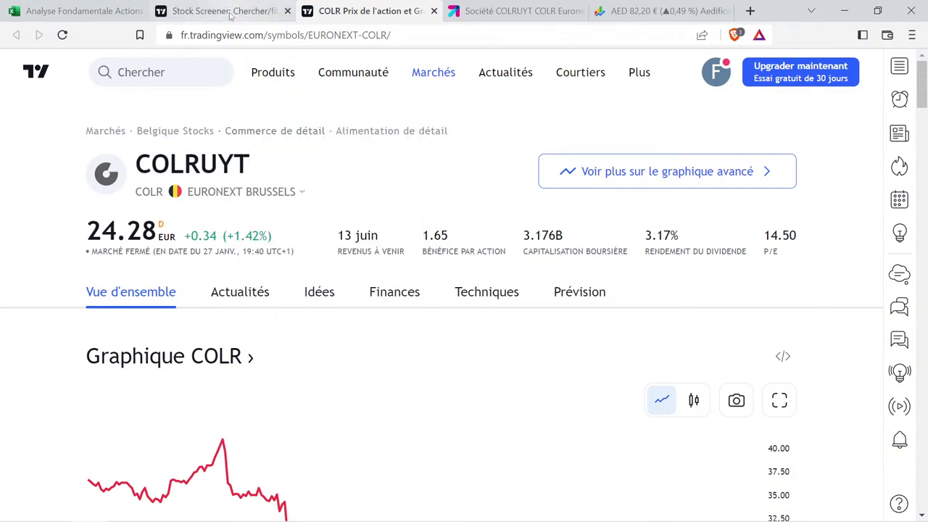
pyautogui.click(125, 5)
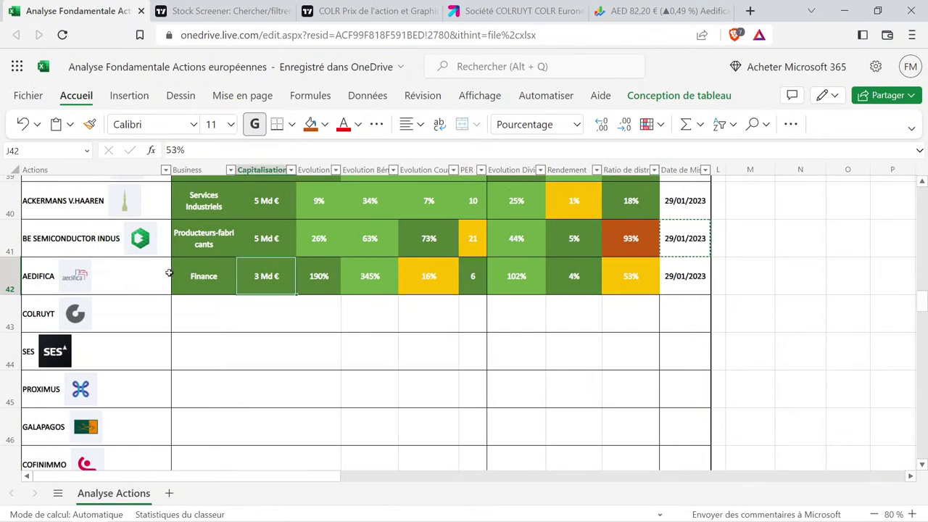
pyautogui.click(219, 274)
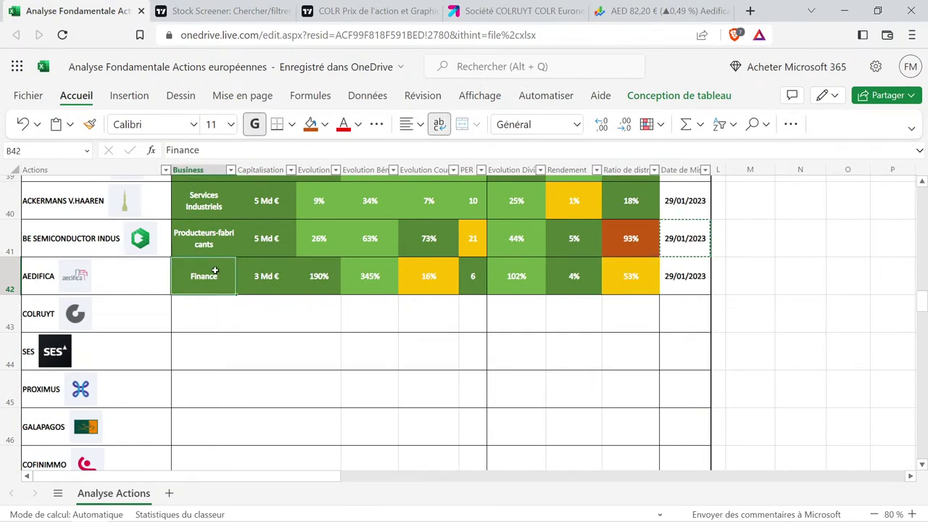
pyautogui.hotkey('ctrl', 'c')
pyautogui.click(224, 314)
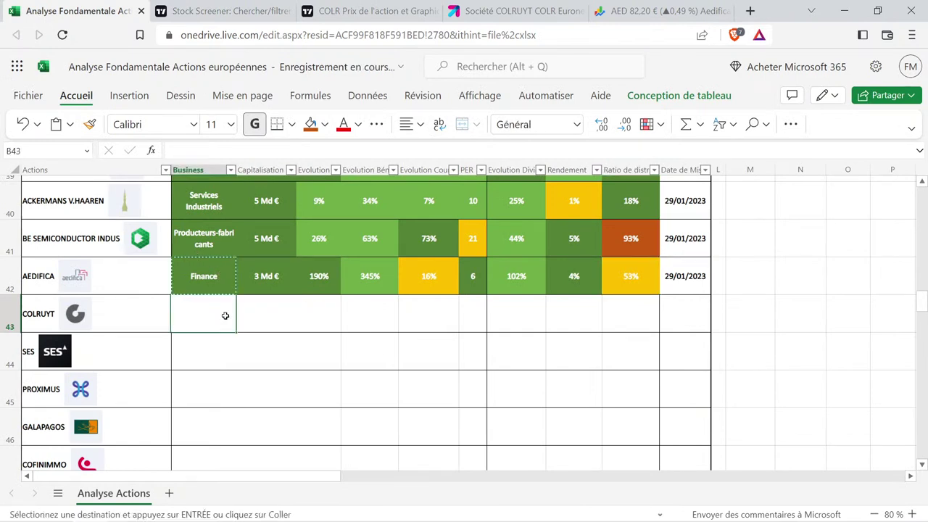
pyautogui.hotkey('ctrl', 'v')
# Replace the text in COLRUYT's Business cell with its TradingView sector, keeping only "Commerce de détail".
pyautogui.click(377, 11)
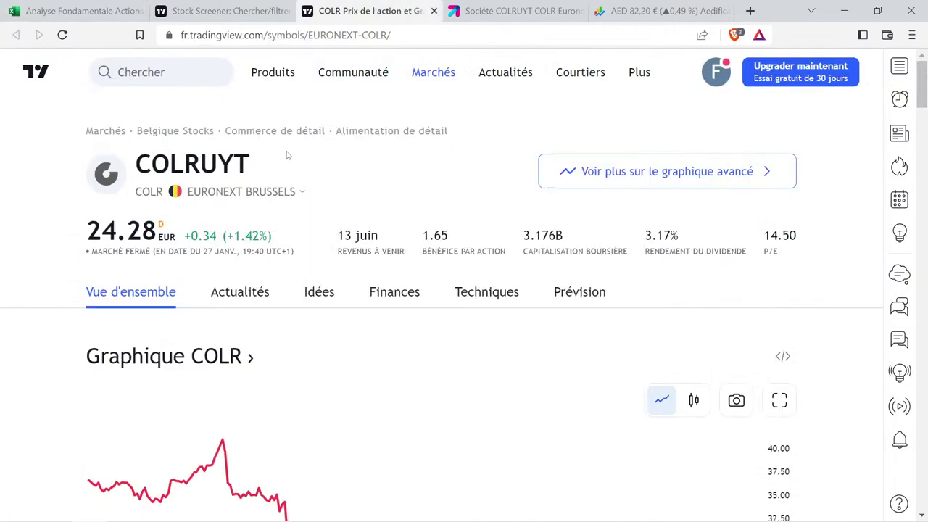
pyautogui.moveTo(449, 135); pyautogui.dragTo(225, 131)
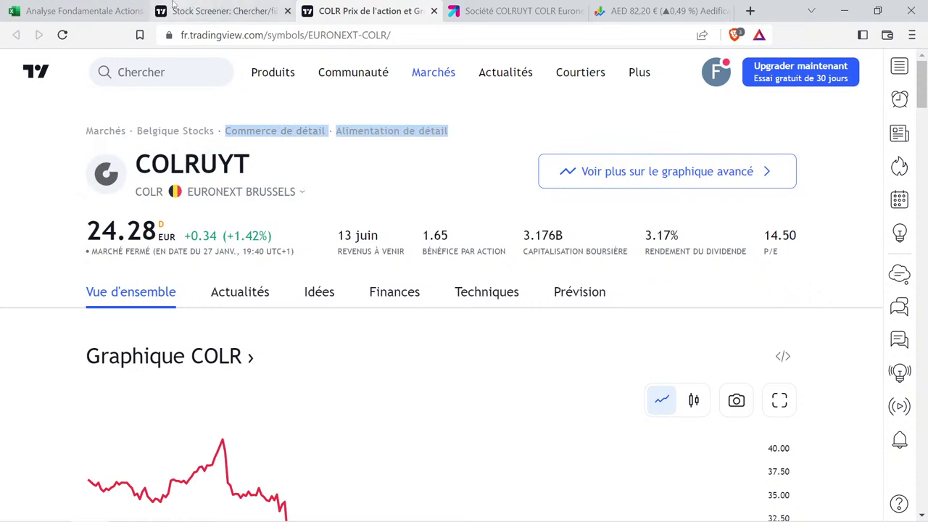
pyautogui.click(79, 11)
pyautogui.doubleClick(223, 310)
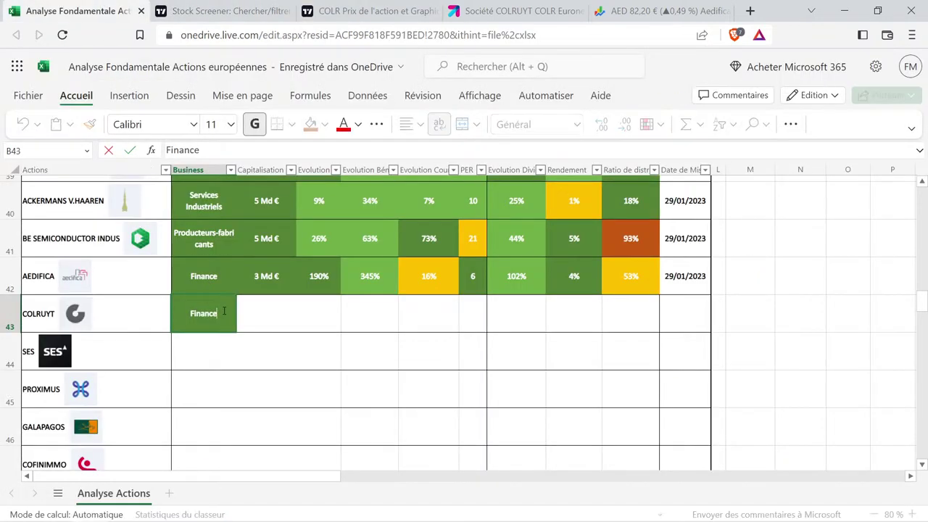
pyautogui.hotkey('shift', 'Home')
pyautogui.hotkey('ctrl', 'v')
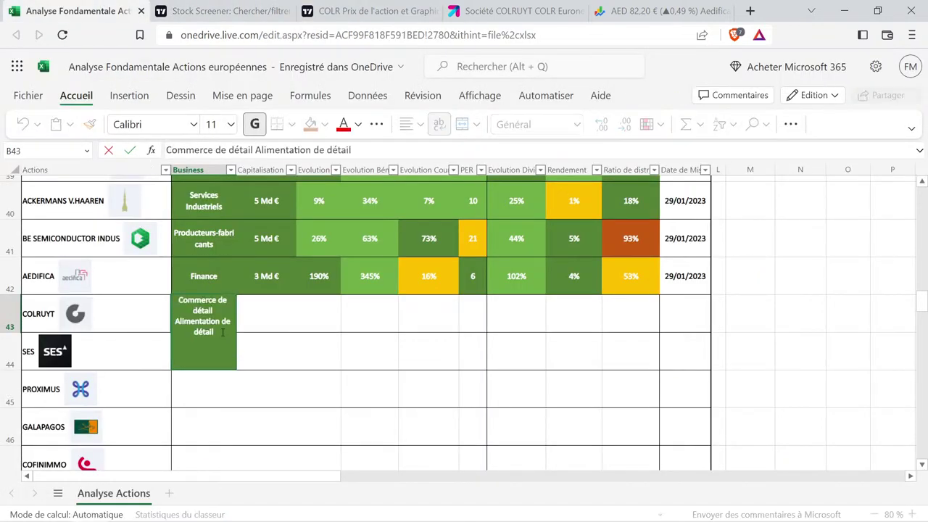
pyautogui.moveTo(222, 333); pyautogui.dragTo(174, 319)
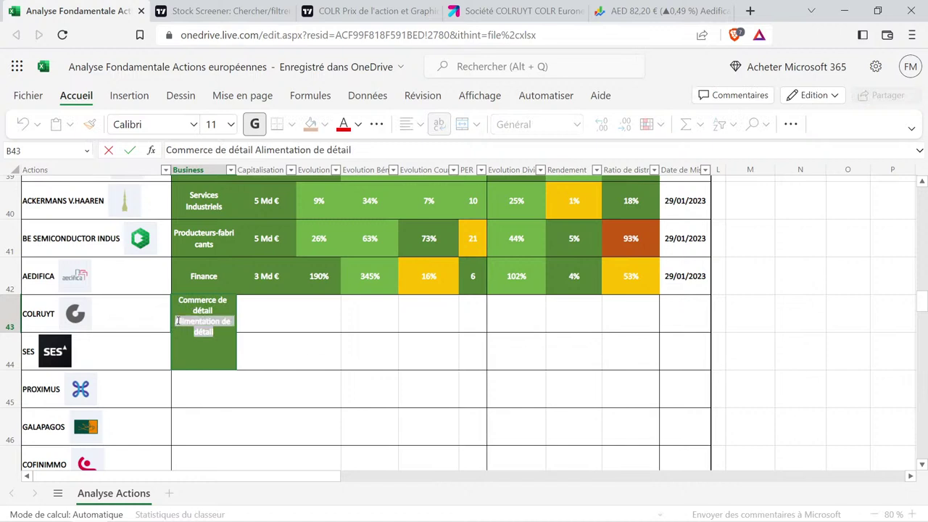
pyautogui.press('BackSpace')
pyautogui.press('Return')
# Check COLRUYT's market capitalisation on TradingView and fill its Capitalisation cell by copying AEDIFICA's 3 Md € cell.
pyautogui.click(269, 325)
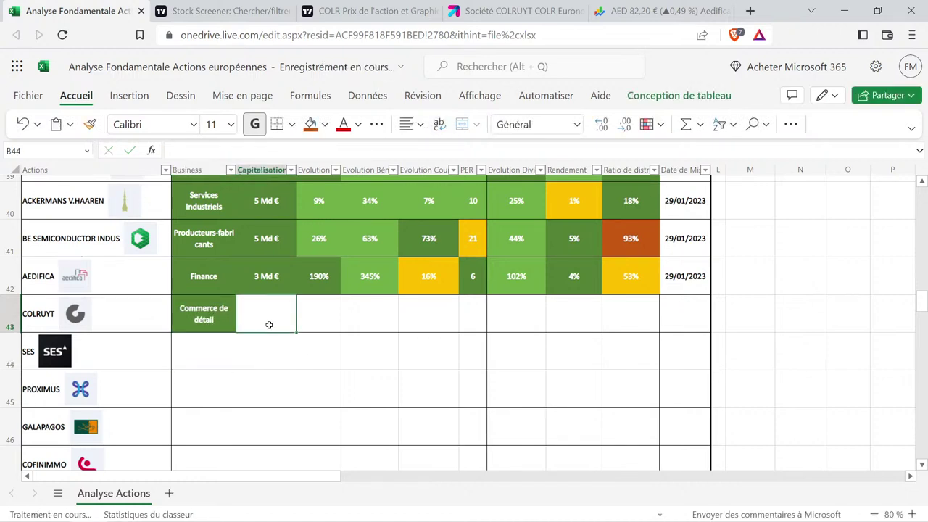
pyautogui.click(384, 11)
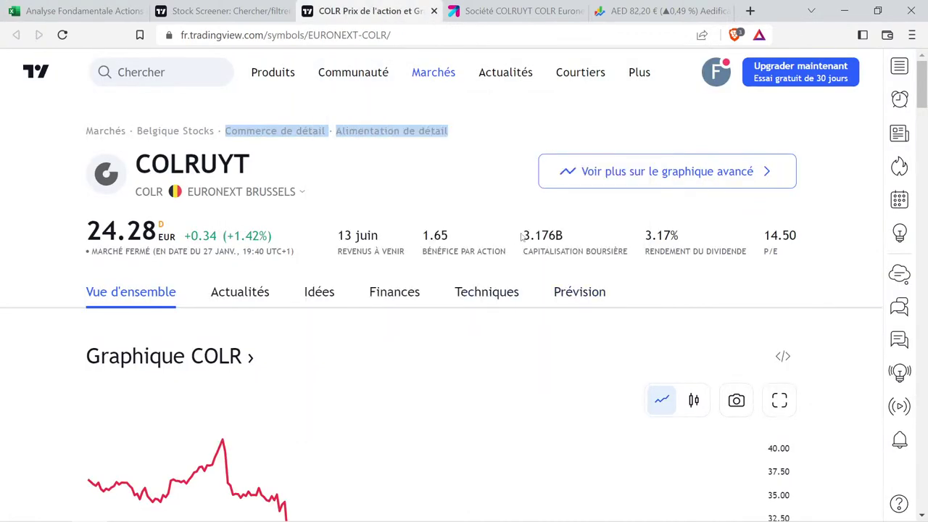
pyautogui.moveTo(523, 236); pyautogui.dragTo(563, 236)
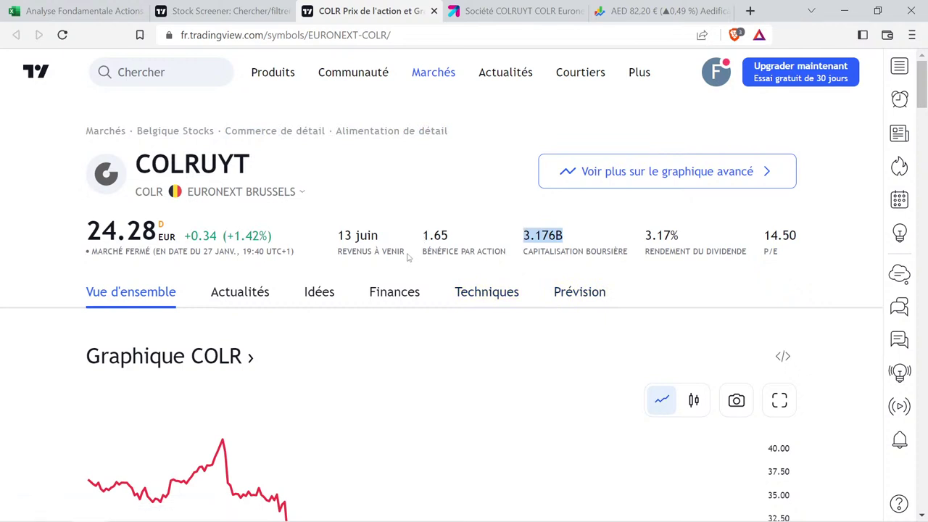
pyautogui.click(83, 10)
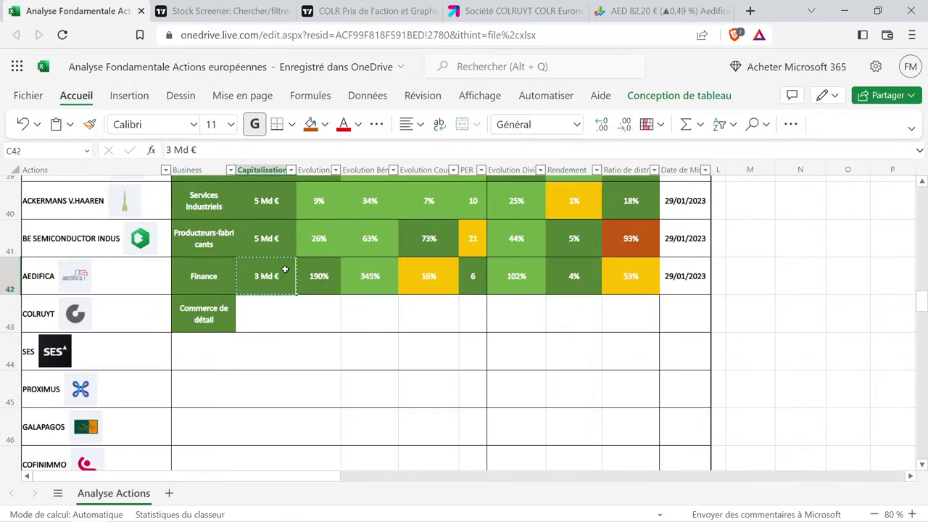
pyautogui.hotkey('ctrl', 'c')
pyautogui.click(279, 315)
pyautogui.hotkey('ctrl', 'v')
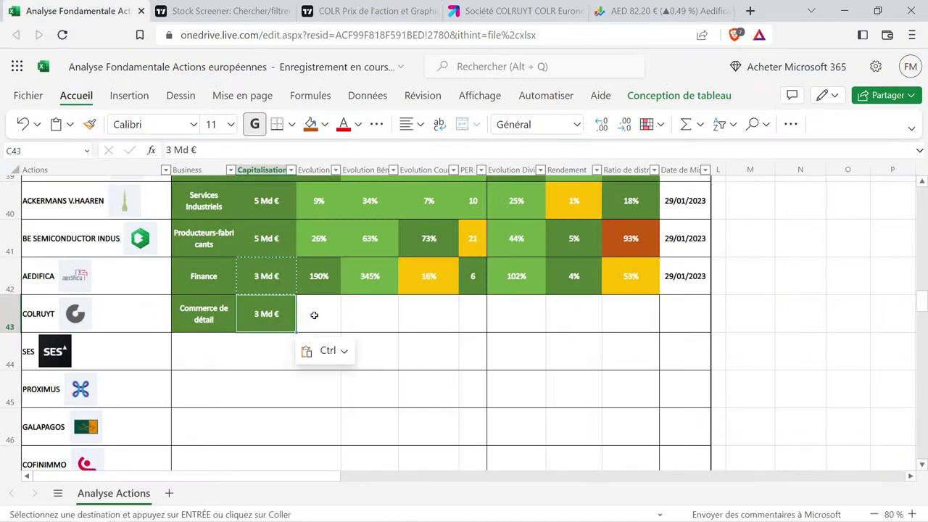
# Open COLRUYT's annual income statement in TradingView's financials and compare total revenue from 2017 to 2021.
pyautogui.click(318, 313)
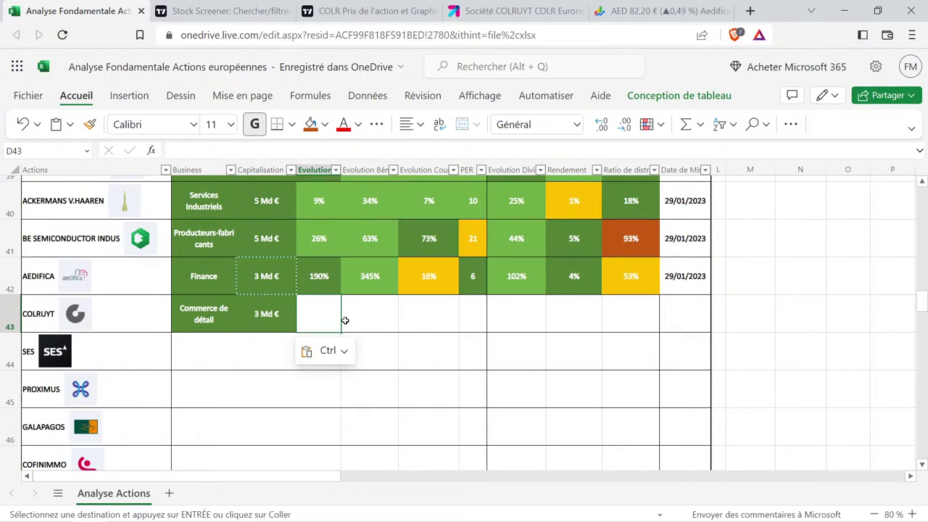
pyautogui.click(252, 7)
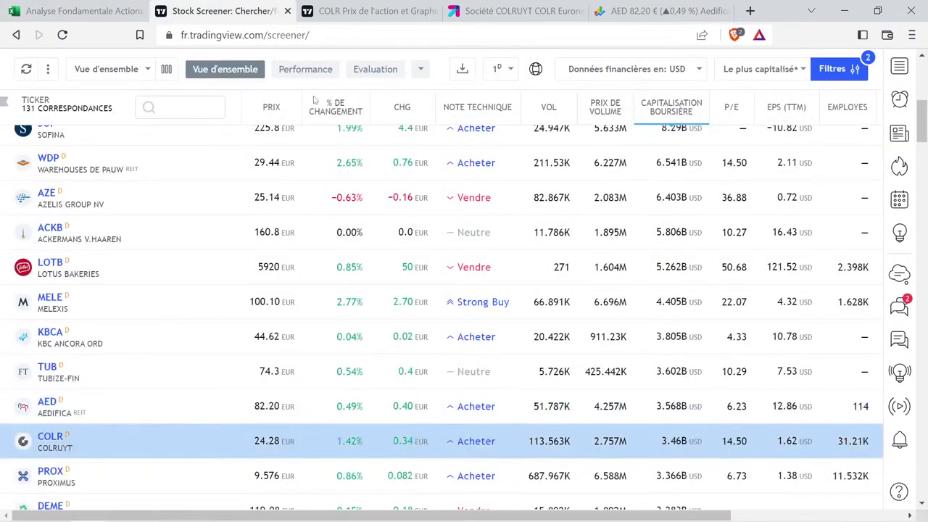
pyautogui.click(341, 11)
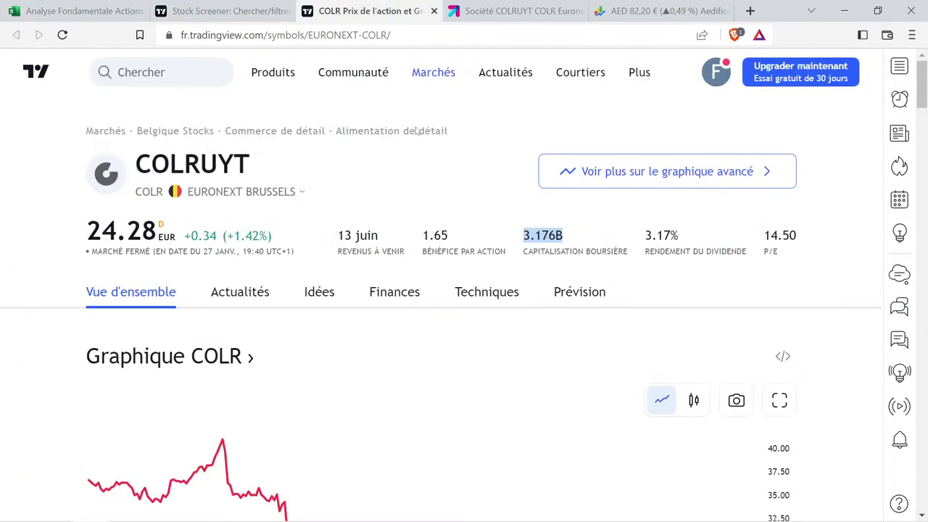
pyautogui.click(410, 294)
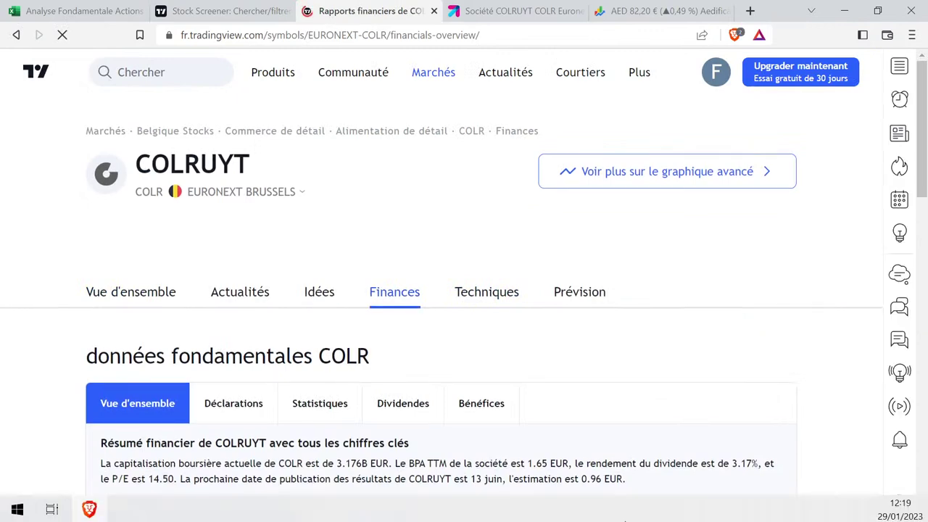
pyautogui.scroll(-2, 461, 333)
pyautogui.scroll(-1, 460, 333)
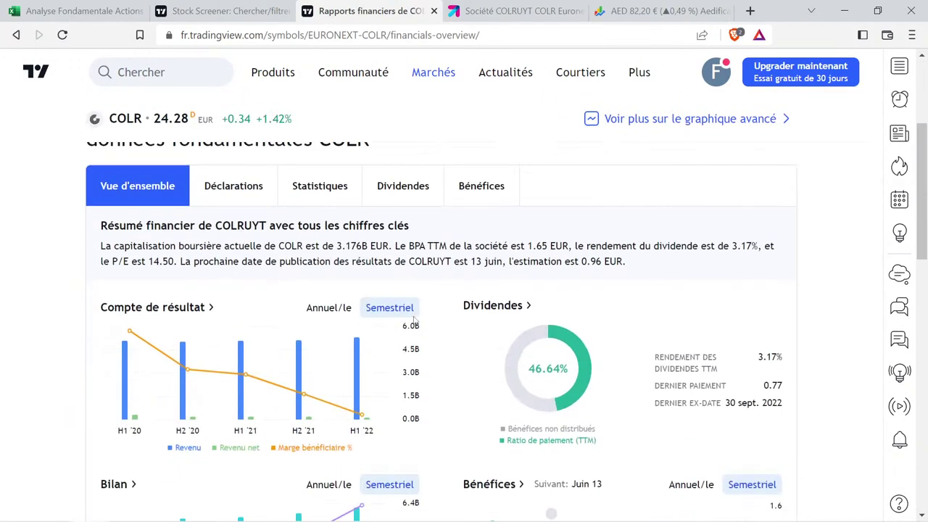
pyautogui.click(239, 185)
pyautogui.scroll(-2, 486, 280)
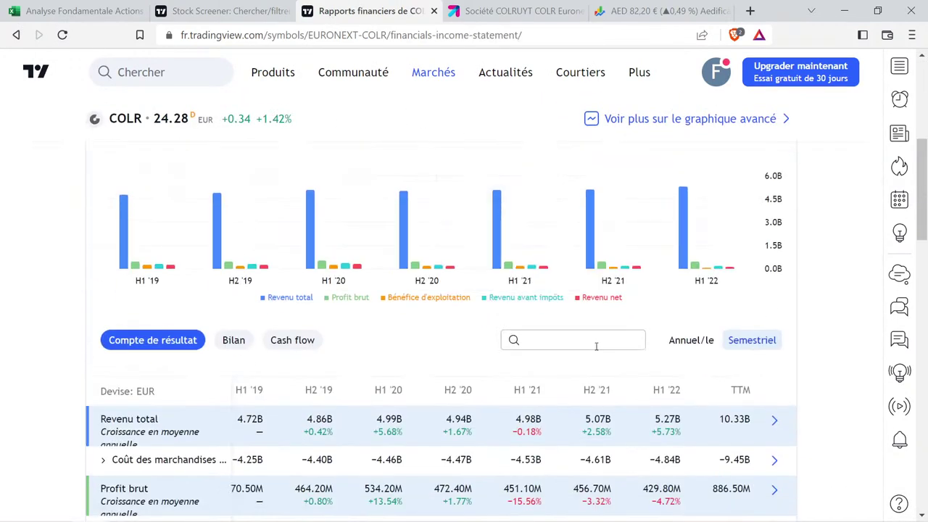
pyautogui.scroll(1, 757, 348)
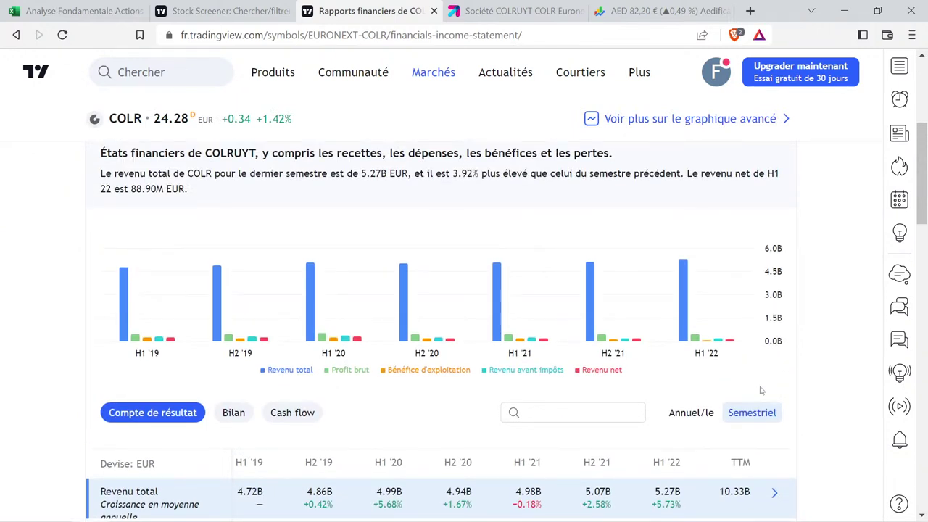
pyautogui.click(697, 412)
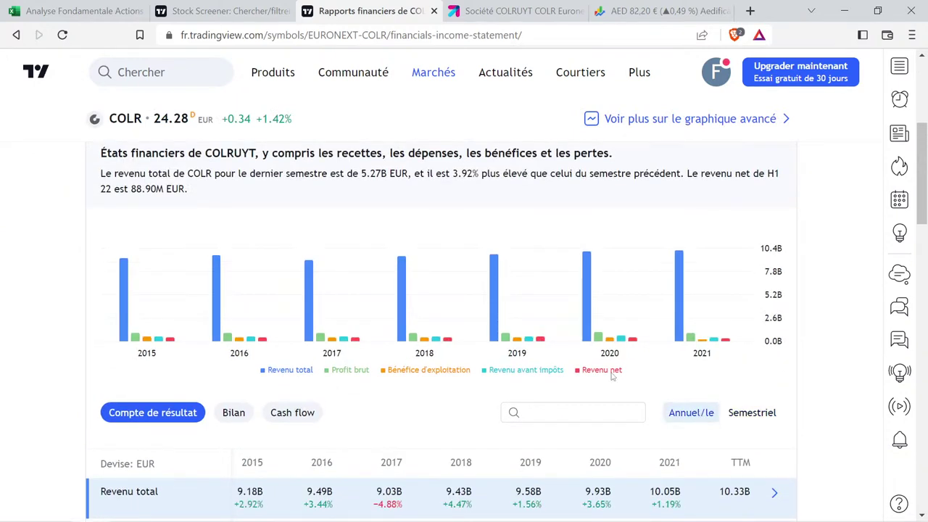
pyautogui.moveTo(314, 295)
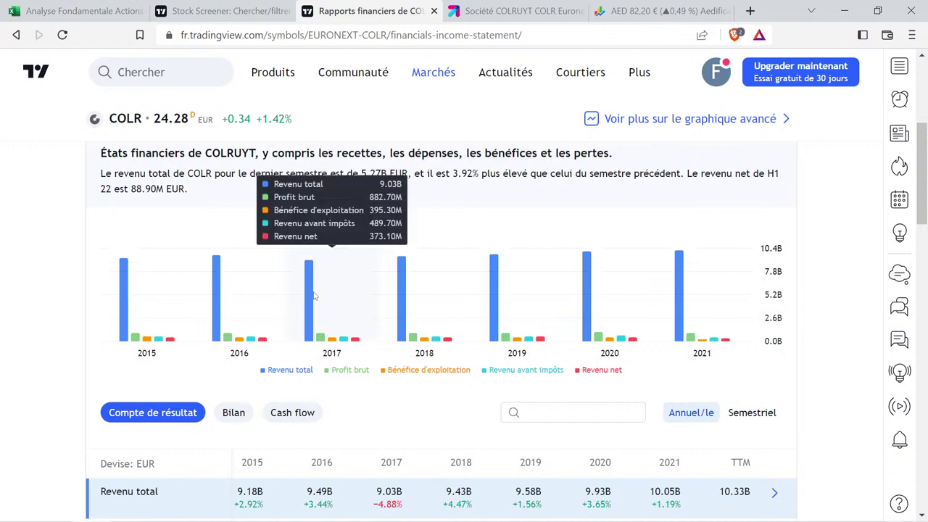
pyautogui.moveTo(389, 296)
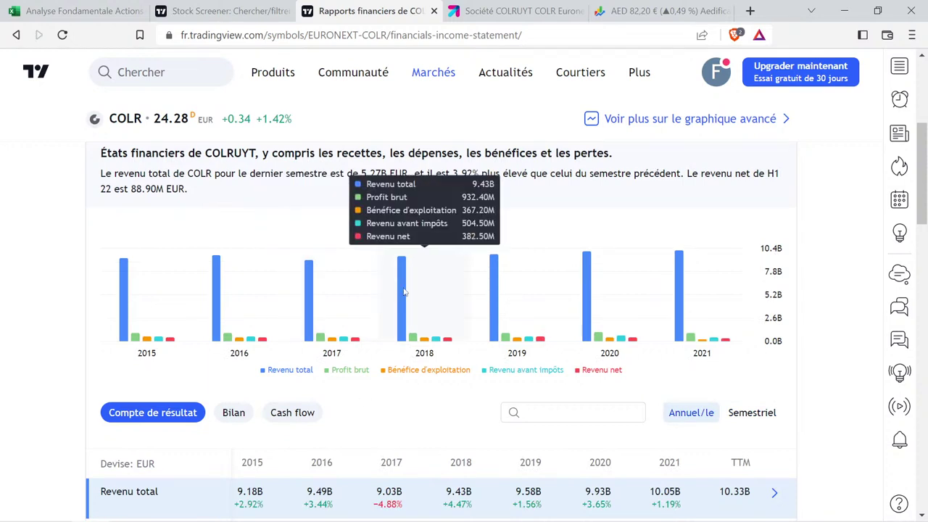
pyautogui.moveTo(493, 290)
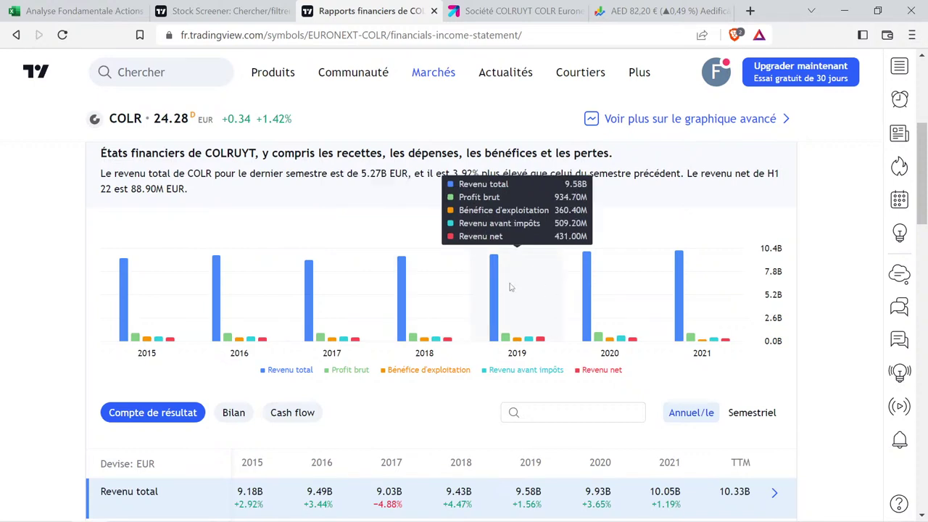
pyautogui.moveTo(587, 282)
pyautogui.moveTo(668, 276)
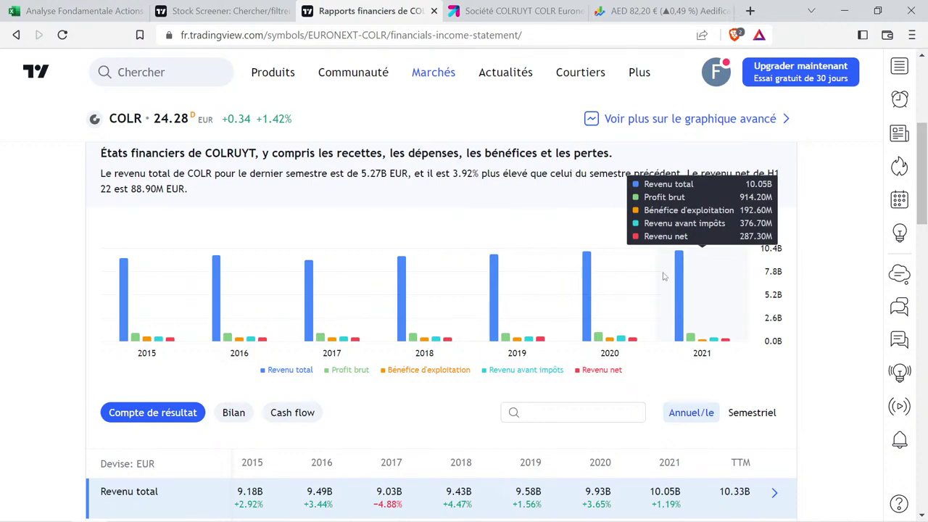
pyautogui.moveTo(313, 271)
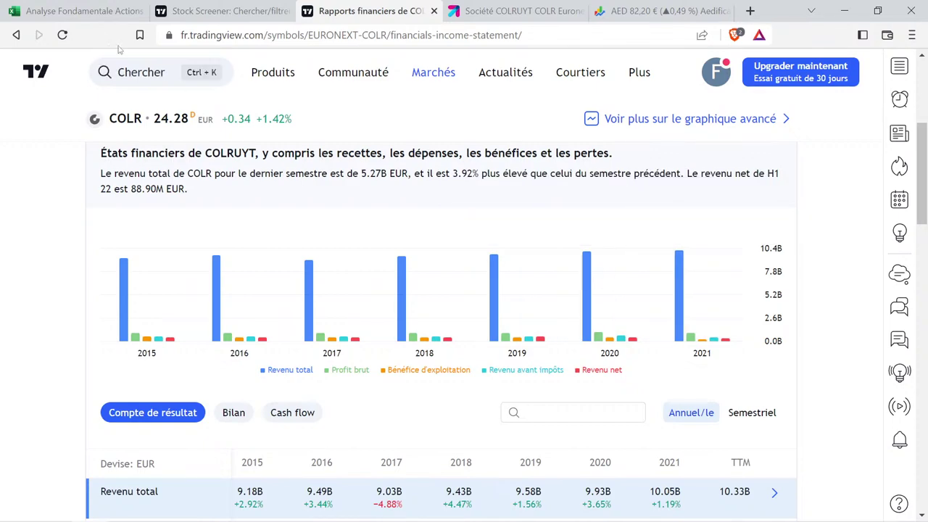
# Enter COLRUYT's revenues in the workbook's evolution calculator, with 9,03 as the positive five-year reference and 10,05 as the current value.
pyautogui.click(22, 8)
pyautogui.scroll(10, 797, 319)
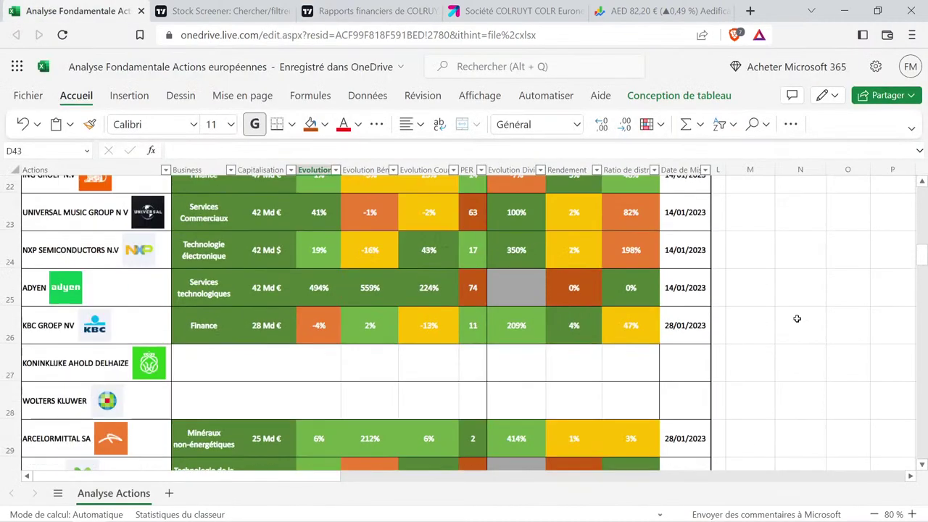
pyautogui.scroll(5, 794, 304)
pyautogui.click(756, 210)
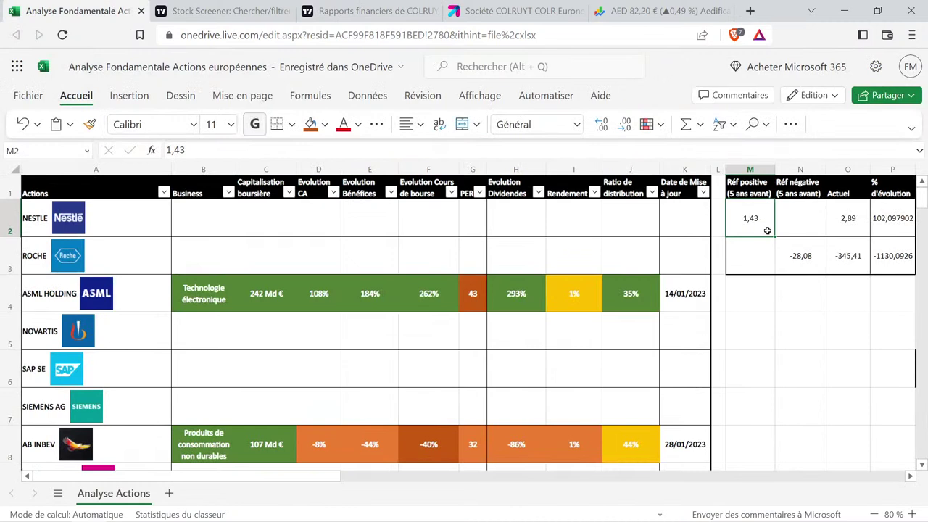
pyautogui.write('9,03')
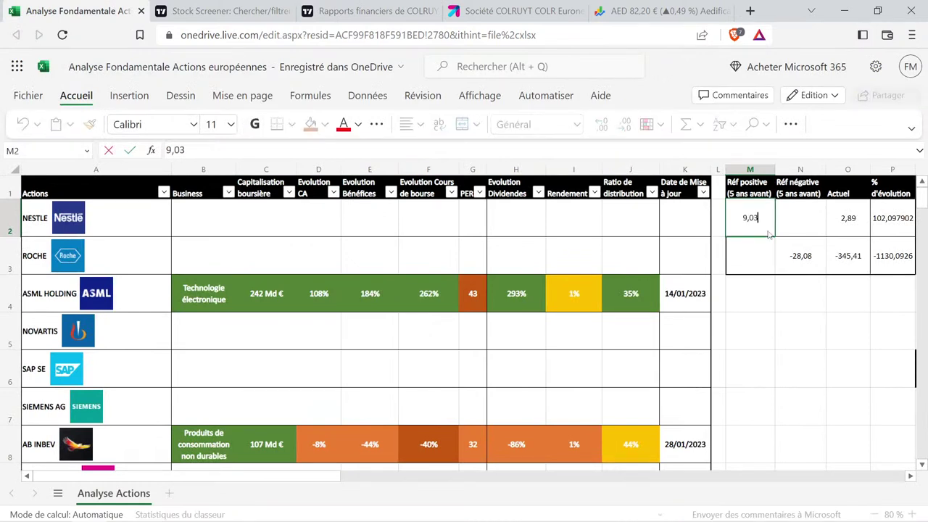
pyautogui.press('Tab')
pyautogui.press('Tab')
pyautogui.write('10,05')
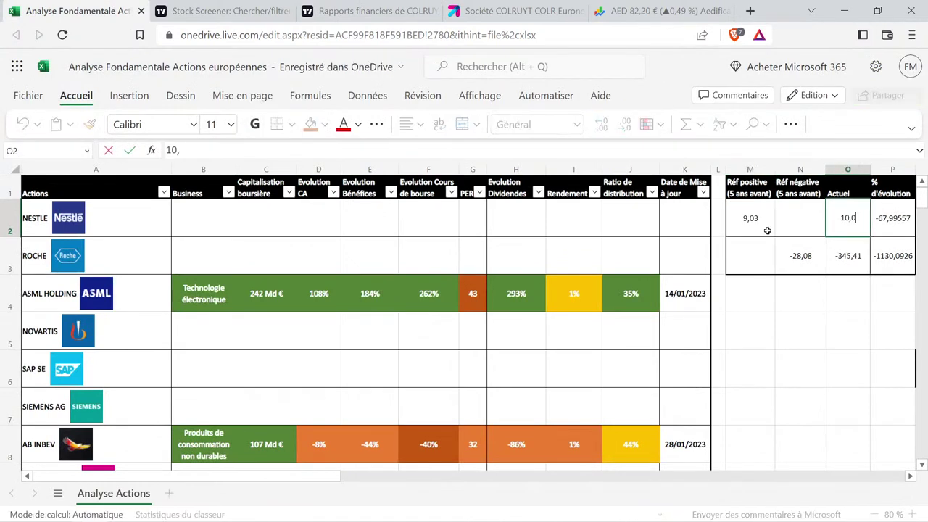
pyautogui.press('Return')
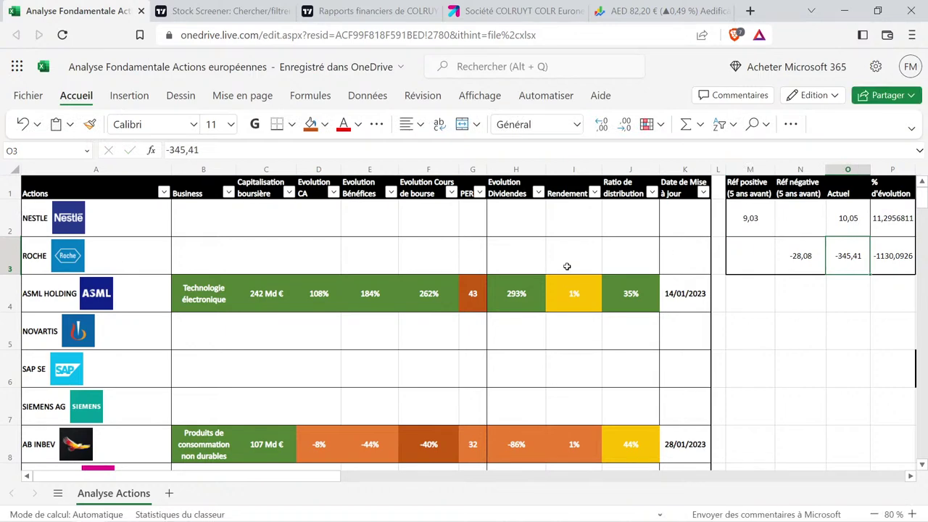
# Fill COLRUYT's Evolution CA cell by copying ASML HOLDING's green cell and changing the value to 11%.
pyautogui.click(324, 293)
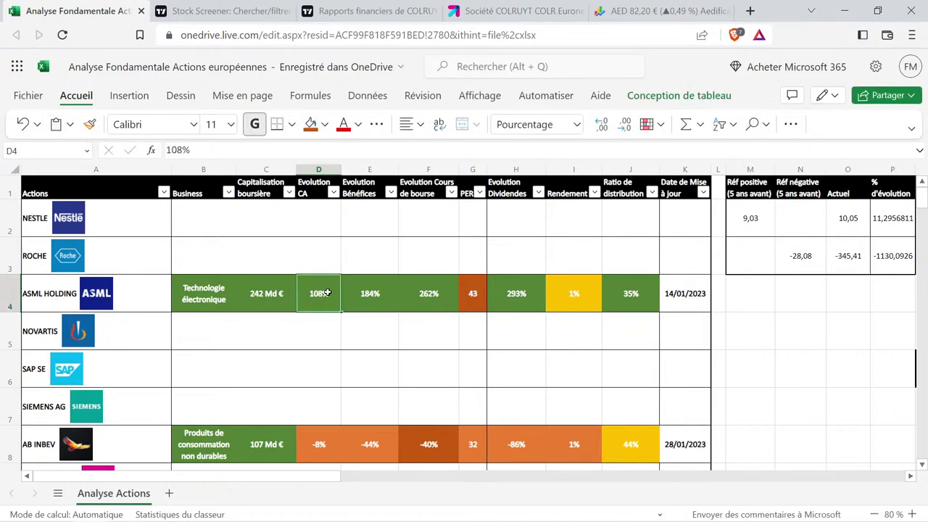
pyautogui.hotkey('ctrl', 'c')
pyautogui.scroll(-10, 333, 307)
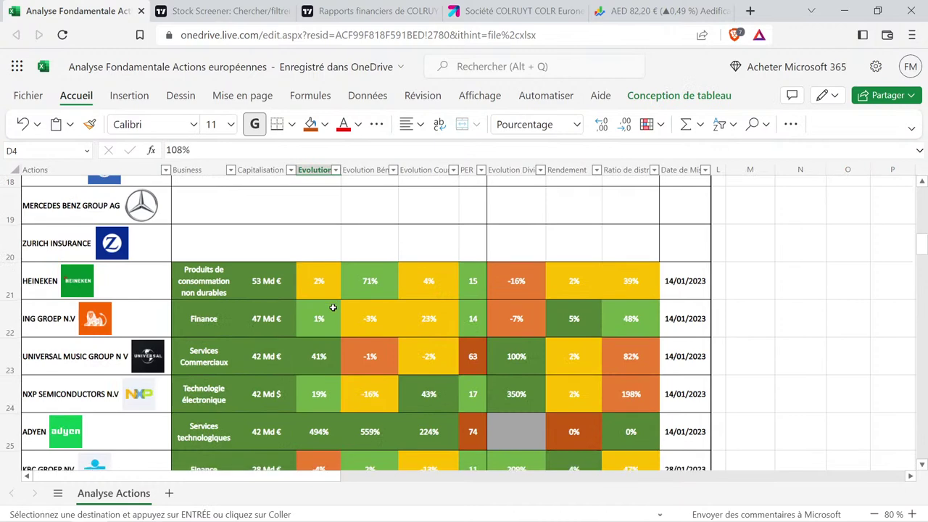
pyautogui.scroll(-5, 333, 306)
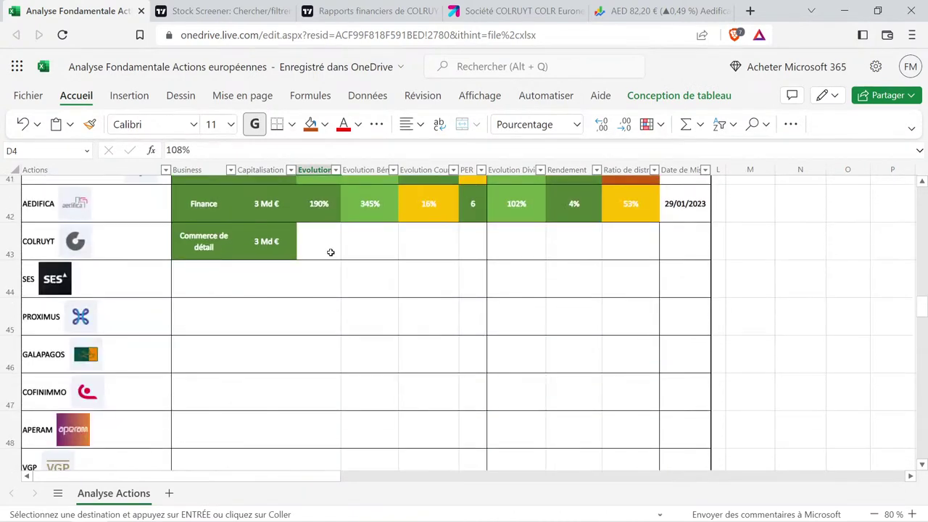
pyautogui.click(329, 252)
pyautogui.hotkey('ctrl', 'v')
pyautogui.doubleClick(321, 250)
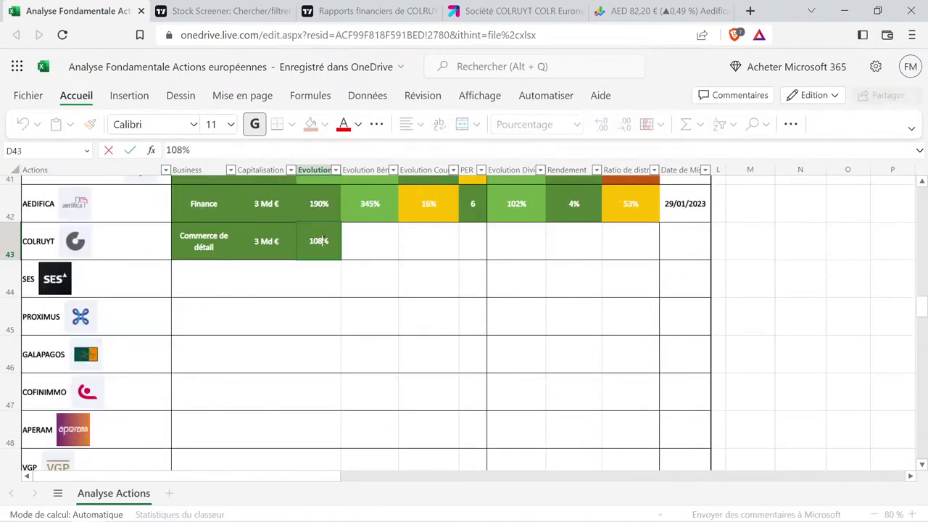
pyautogui.press('BackSpace')
pyautogui.press('BackSpace')
pyautogui.write('1')
pyautogui.press('Return')
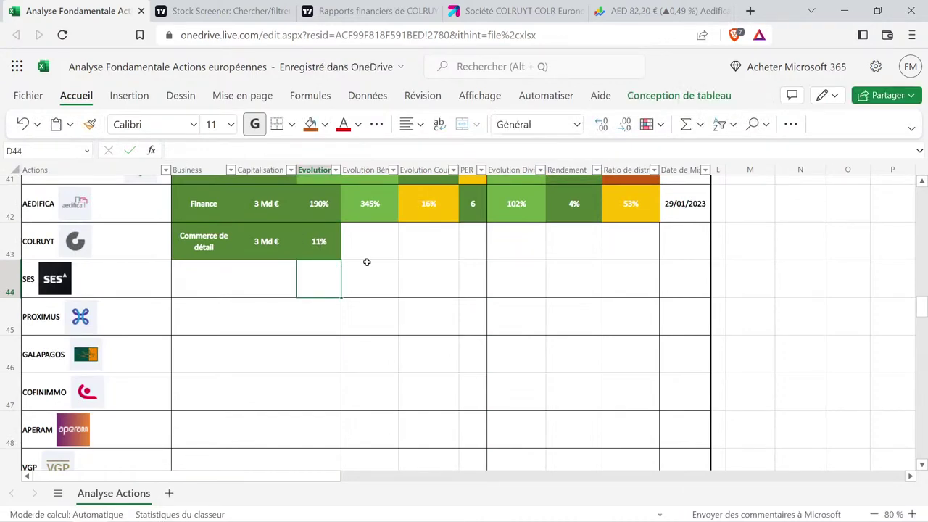
# Check COLRUYT's net income on TradingView and enter 373,1 as the calculator's positive five-year reference and 287,3 as the current value.
pyautogui.click(376, 5)
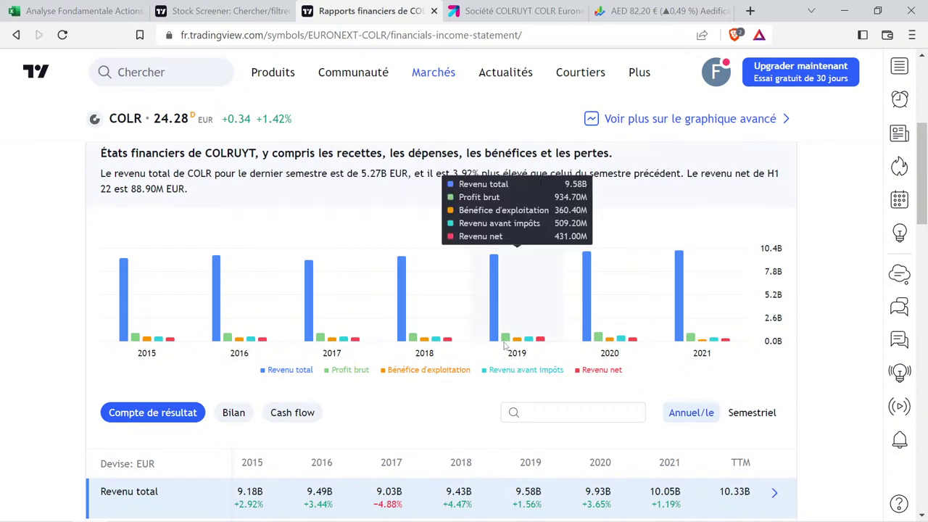
pyautogui.moveTo(506, 348)
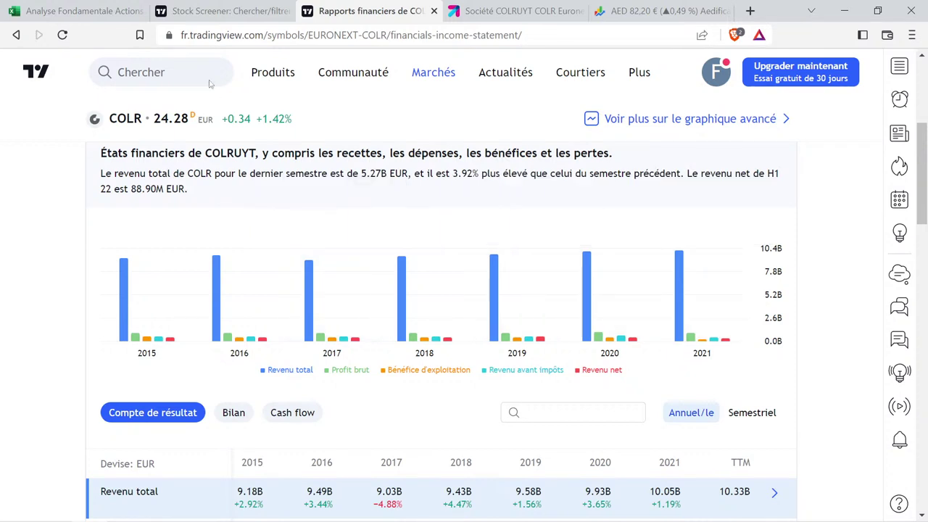
pyautogui.click(87, 10)
pyautogui.click(802, 324)
pyautogui.scroll(15, 800, 304)
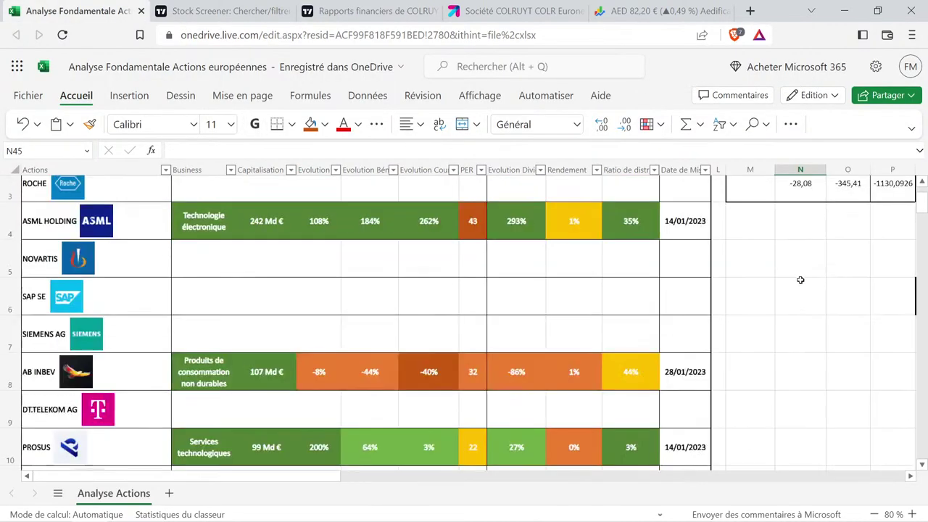
pyautogui.scroll(2, 800, 280)
pyautogui.click(765, 234)
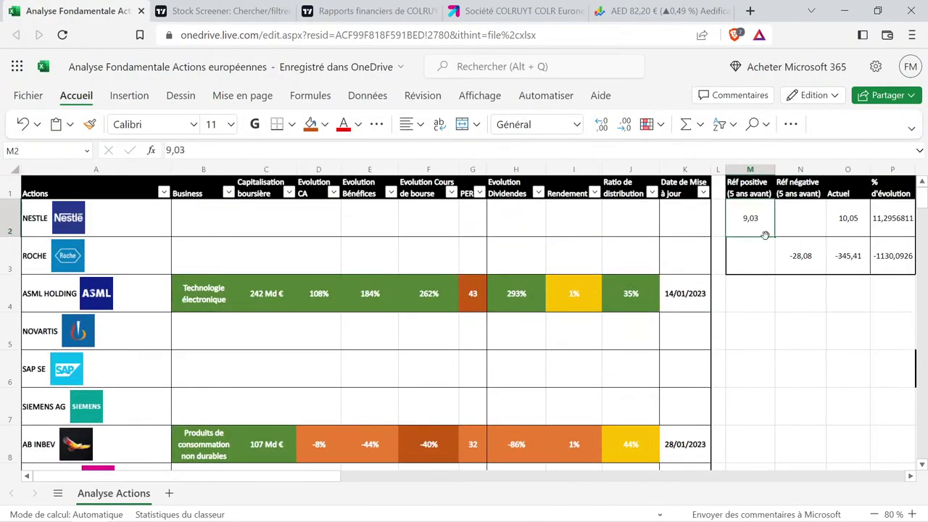
pyautogui.write('373,1')
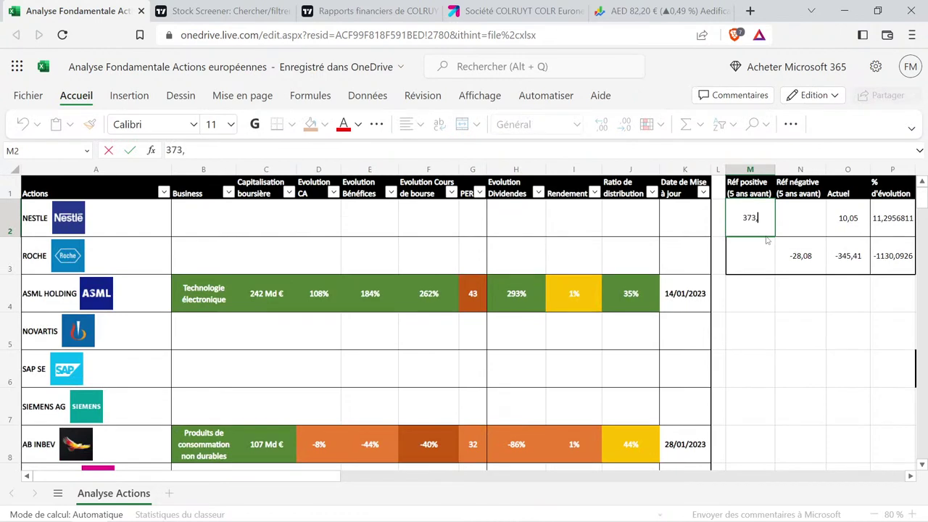
pyautogui.press('Tab')
pyautogui.press('Tab')
pyautogui.write('28')
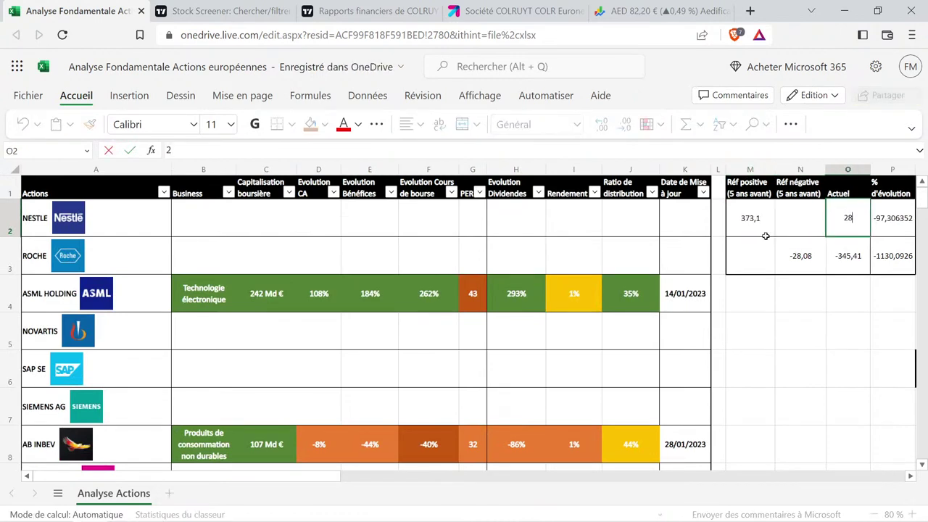
pyautogui.write('7,3')
pyautogui.press('Return')
pyautogui.press('Up')
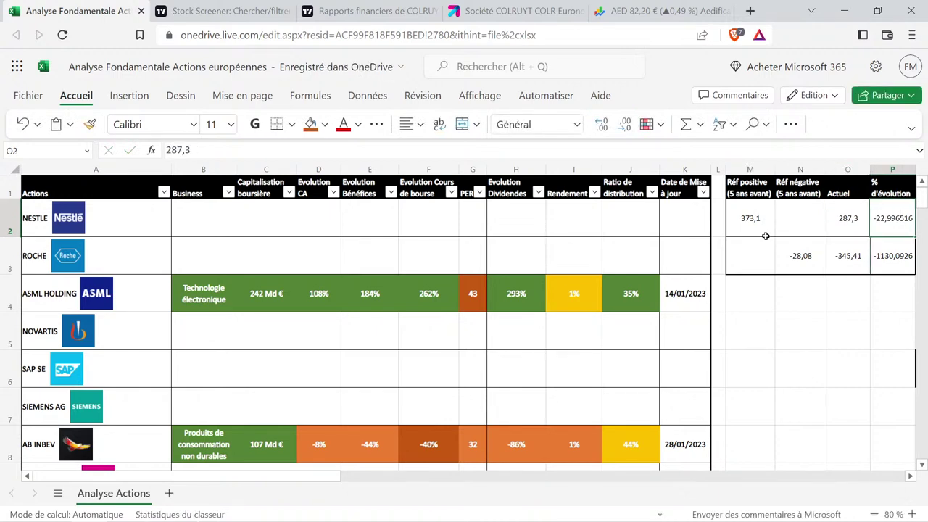
pyautogui.press('Right')
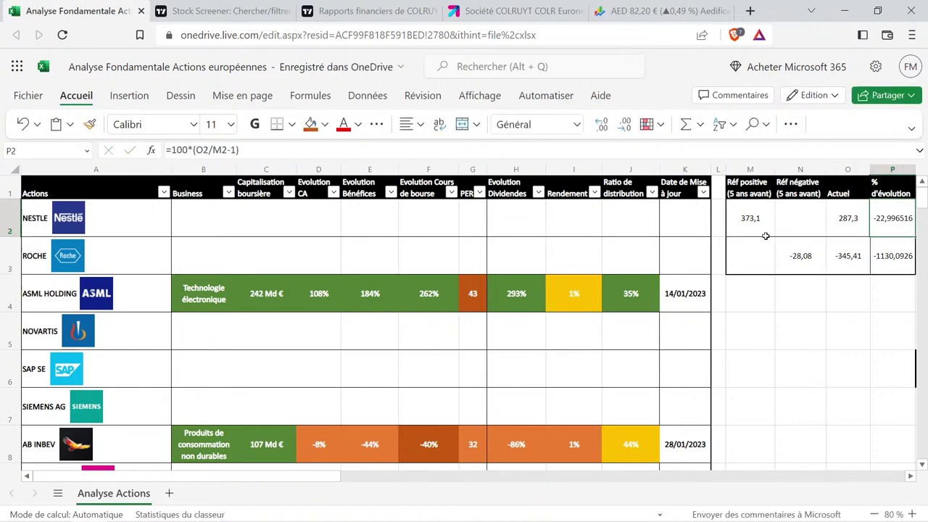
# Fill COLRUYT's Evolution Bénéfices cell by copying AB INBEV's orange cell and changing the value to -23%.
pyautogui.click(371, 441)
pyautogui.hotkey('ctrl', 'c')
pyautogui.scroll(-9, 373, 434)
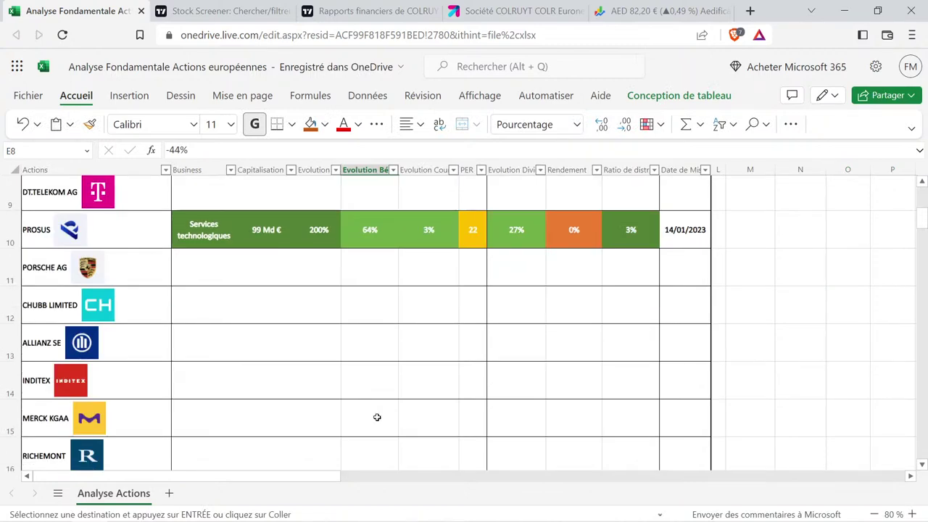
pyautogui.scroll(-5, 376, 415)
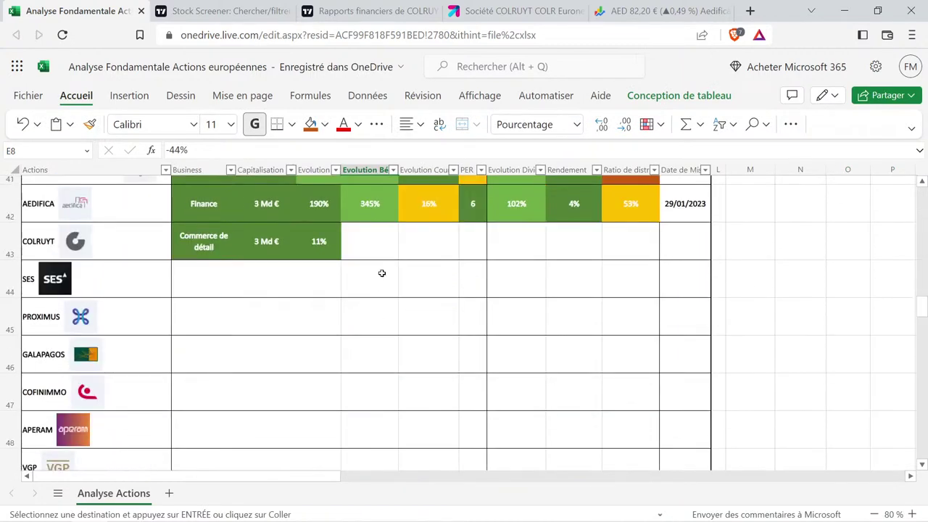
pyautogui.click(380, 254)
pyautogui.hotkey('ctrl', 'v')
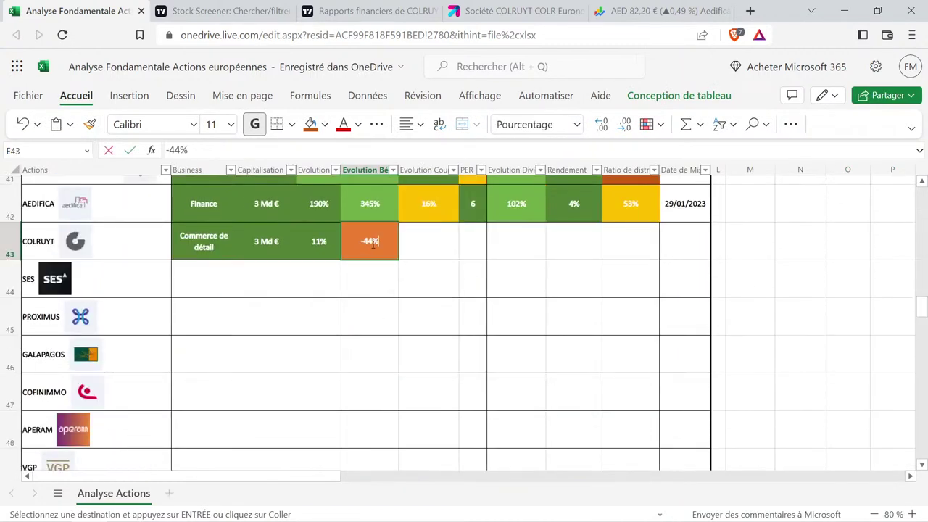
pyautogui.doubleClick(381, 253)
pyautogui.press('BackSpace')
pyautogui.press('BackSpace')
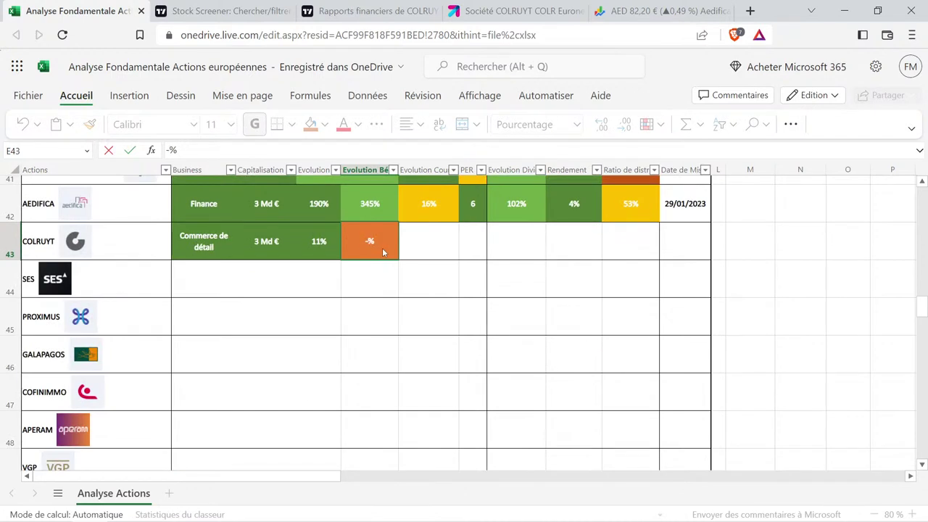
pyautogui.write('23')
pyautogui.press('Return')
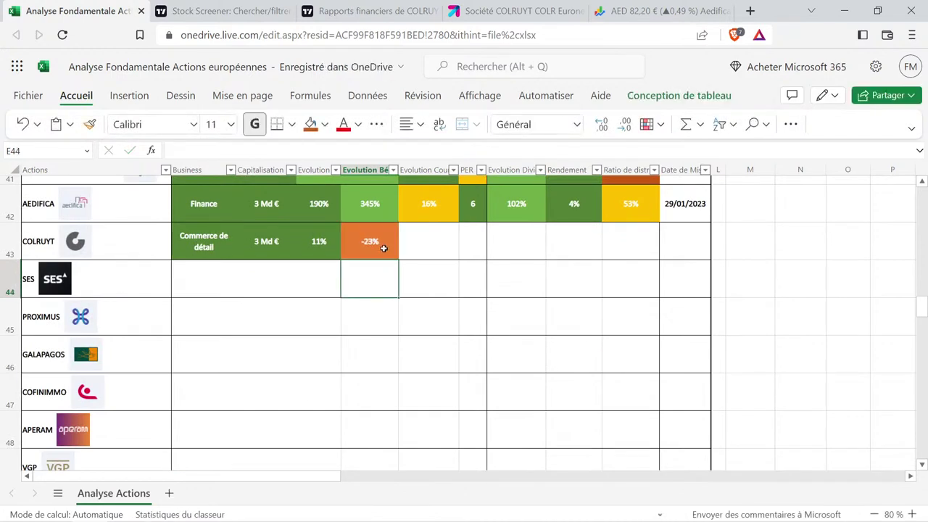
pyautogui.moveTo(319, 241); pyautogui.dragTo(391, 256)
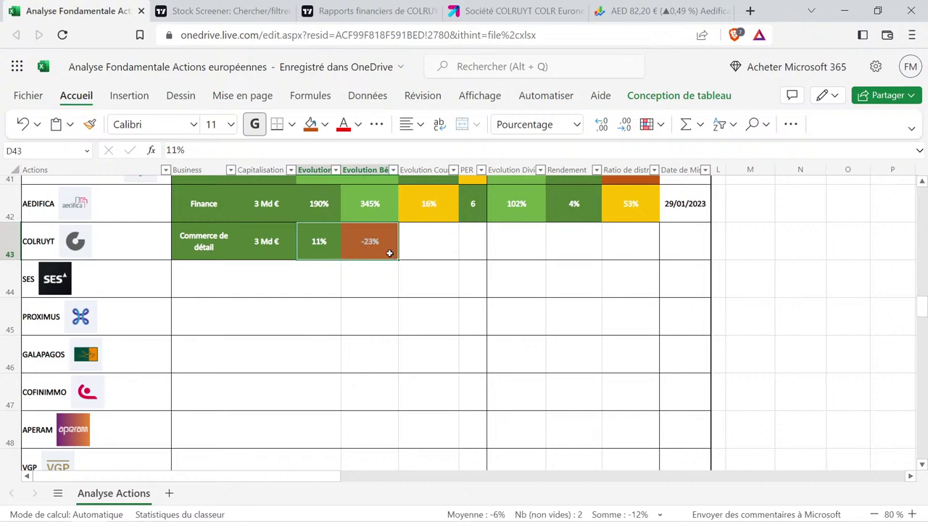
# Open COLRUYT's forecasts on TradingView and examine the one-year price target and the analyst rating breakdown.
pyautogui.click(369, 11)
pyautogui.click(603, 291)
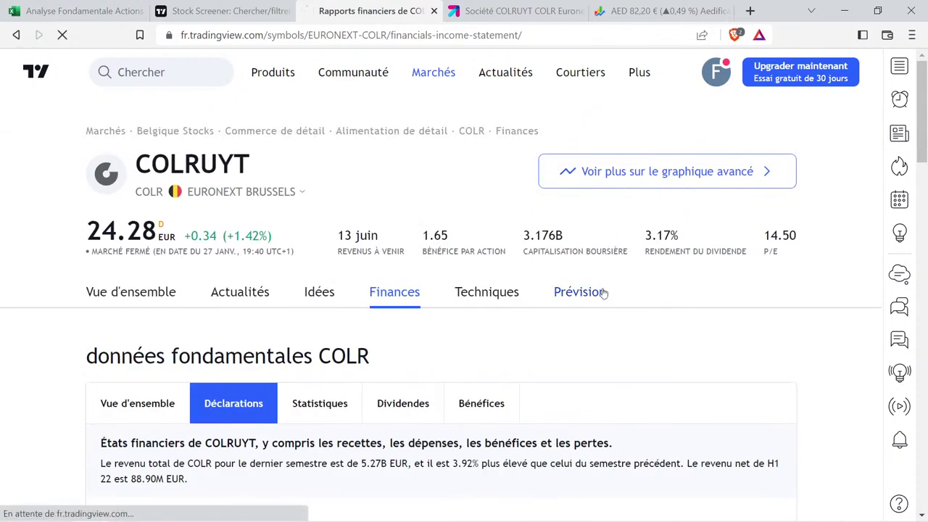
pyautogui.scroll(-3, 497, 258)
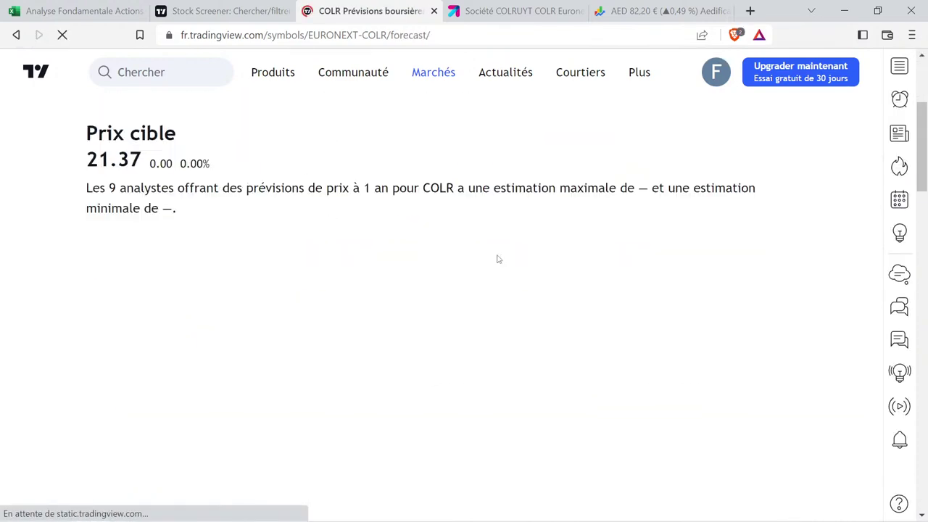
pyautogui.scroll(-1, 559, 279)
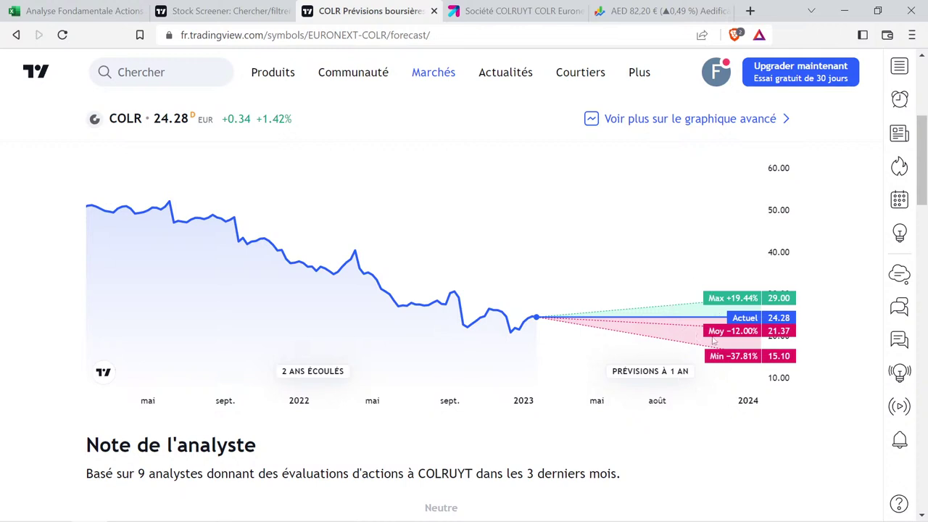
pyautogui.scroll(1, 627, 335)
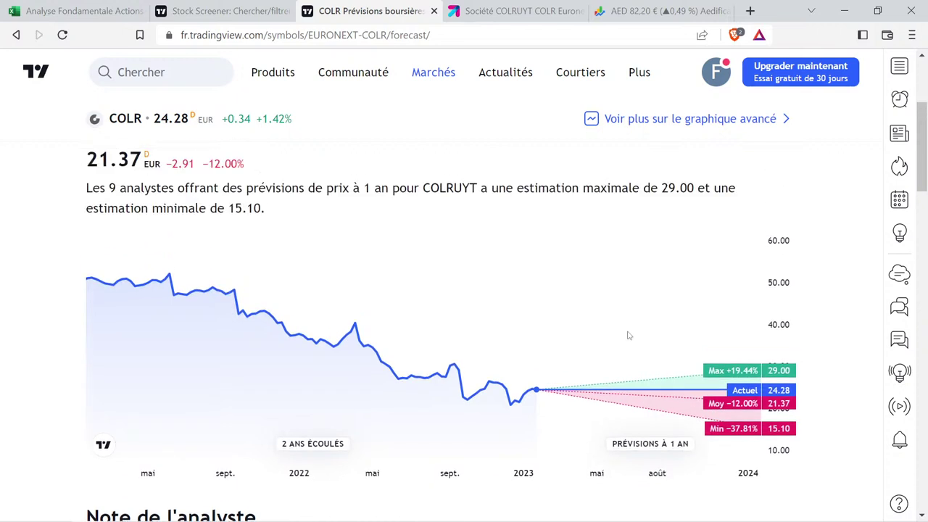
pyautogui.scroll(-2, 714, 341)
pyautogui.scroll(-1, 714, 341)
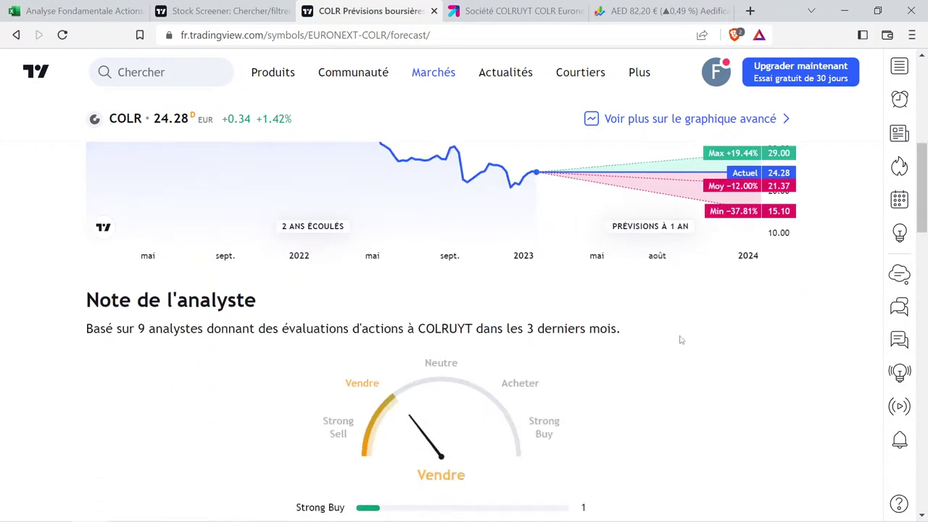
pyautogui.scroll(-1, 395, 394)
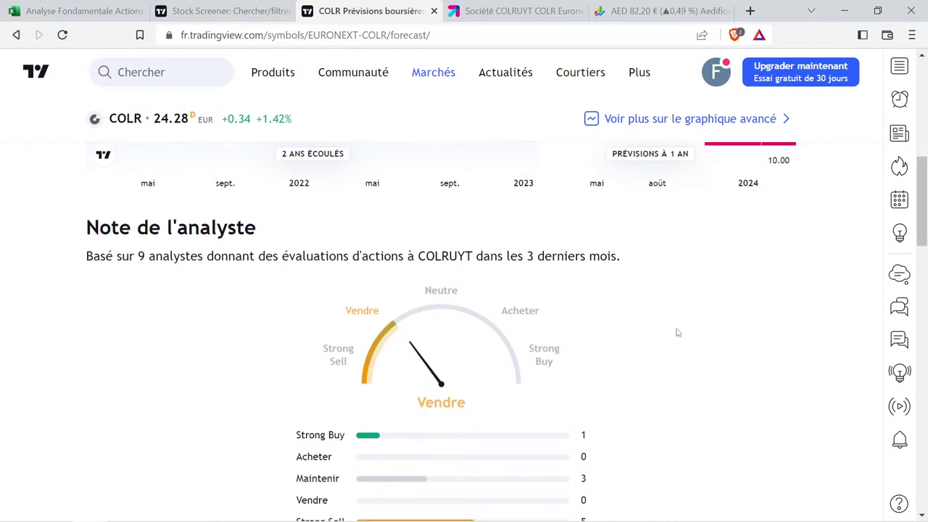
pyautogui.scroll(-2, 670, 332)
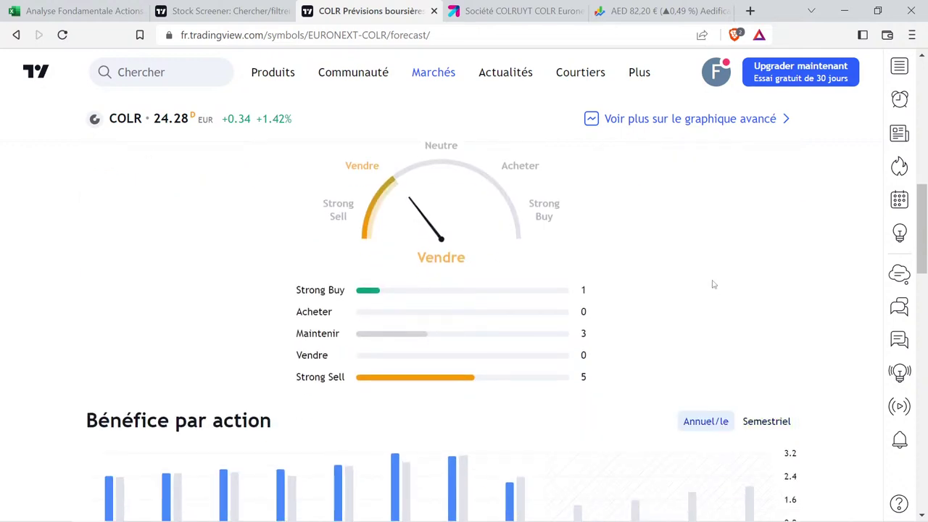
pyautogui.scroll(-2, 710, 283)
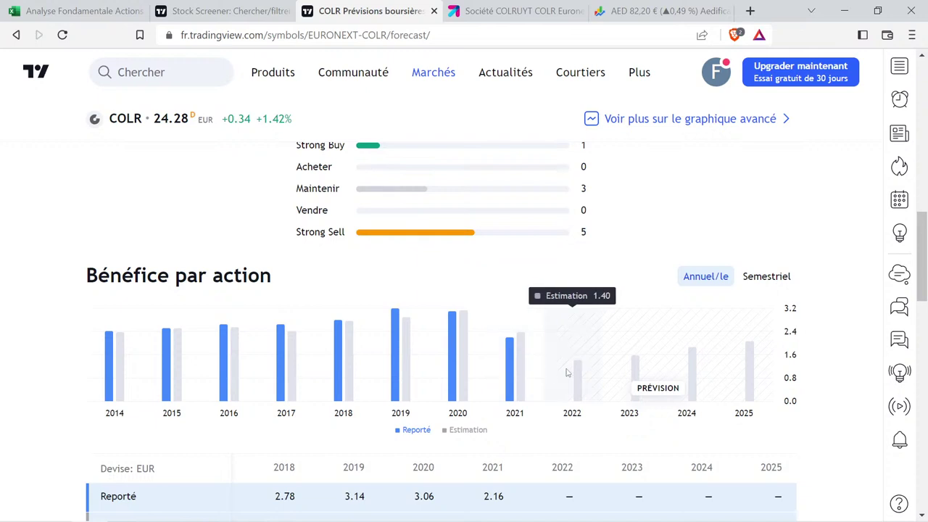
pyautogui.scroll(2, 572, 355)
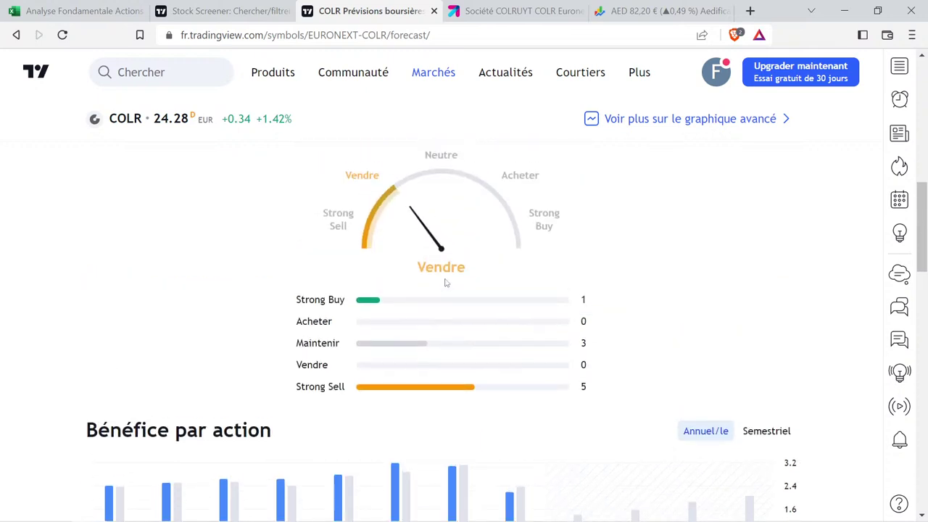
pyautogui.scroll(1, 446, 283)
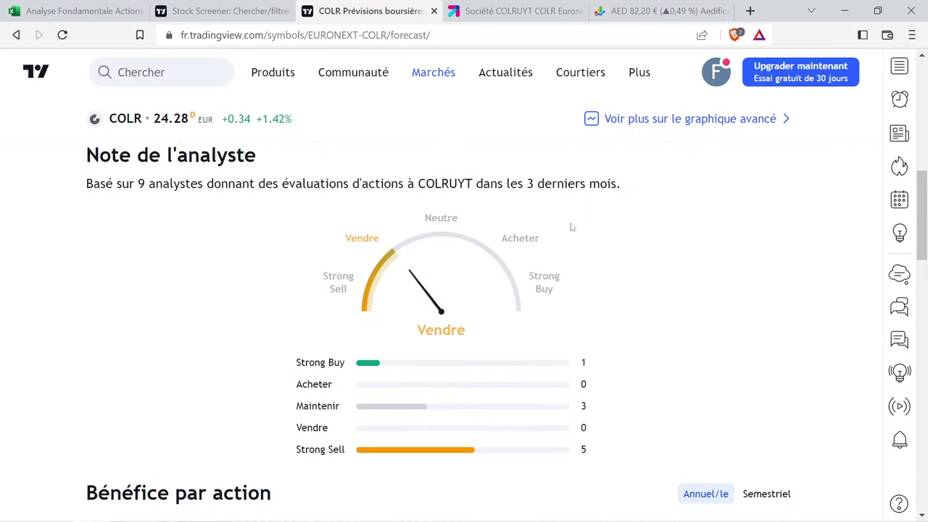
# Examine COLRUYT's annual earnings-per-share estimates and switch the revenue forecast to annual to compare the estimates up to 2025.
pyautogui.scroll(-4, 612, 267)
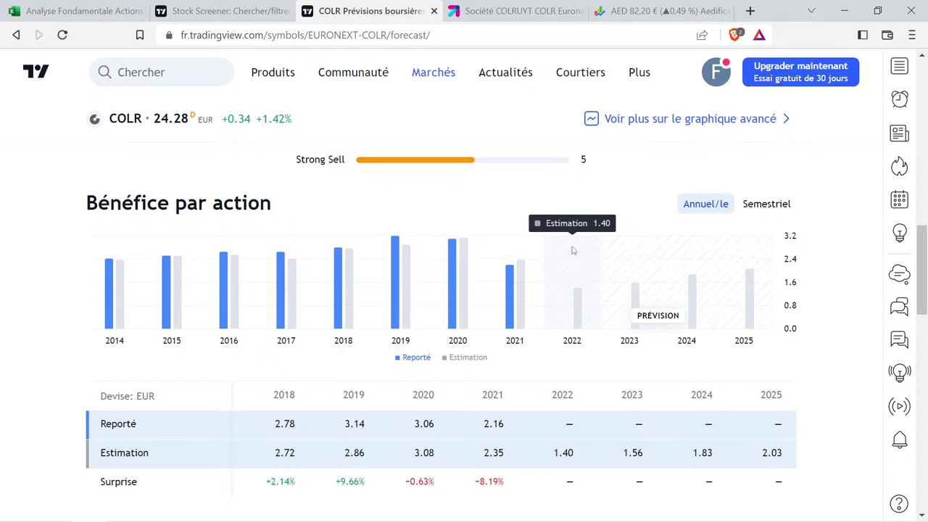
pyautogui.moveTo(628, 317)
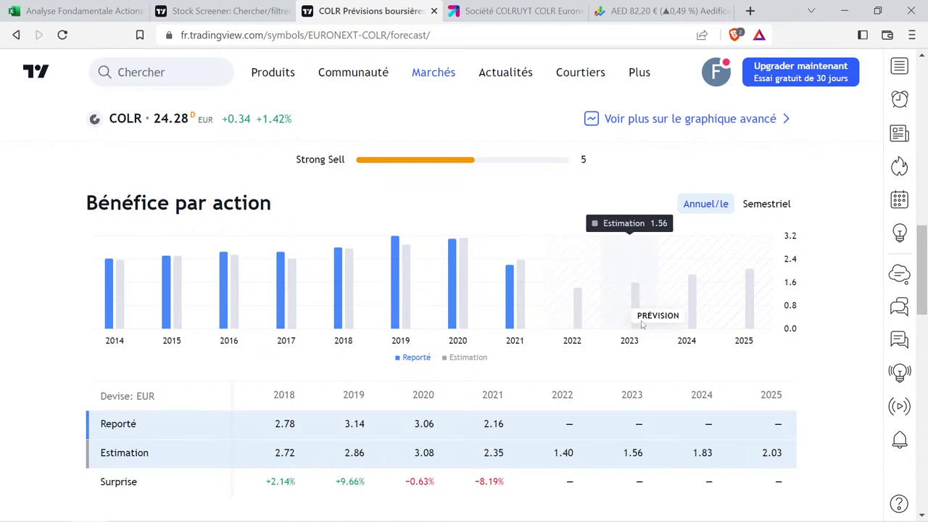
pyautogui.scroll(-3, 642, 321)
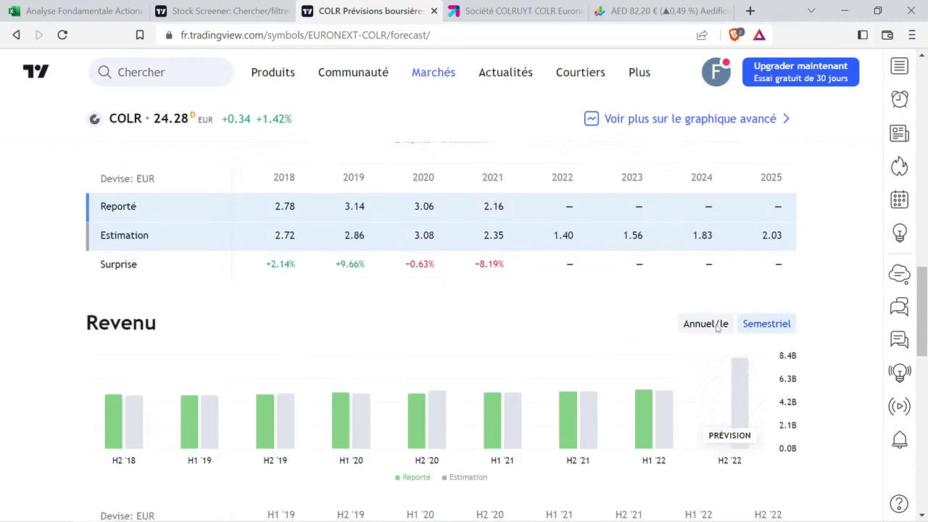
pyautogui.click(715, 325)
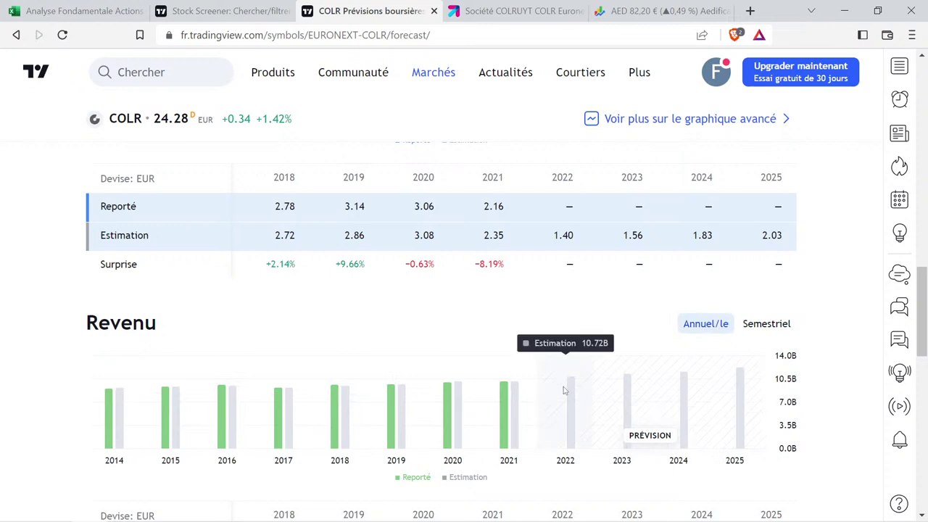
pyautogui.moveTo(634, 419)
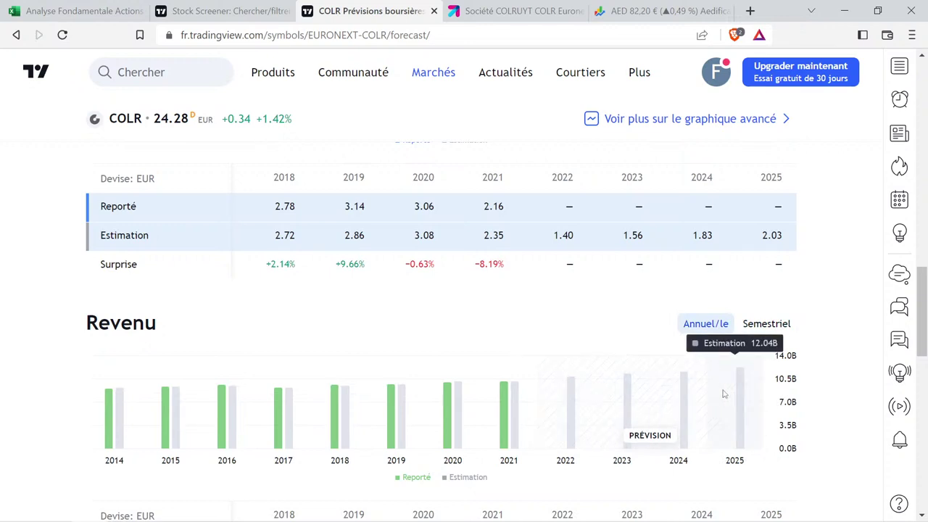
pyautogui.moveTo(679, 404)
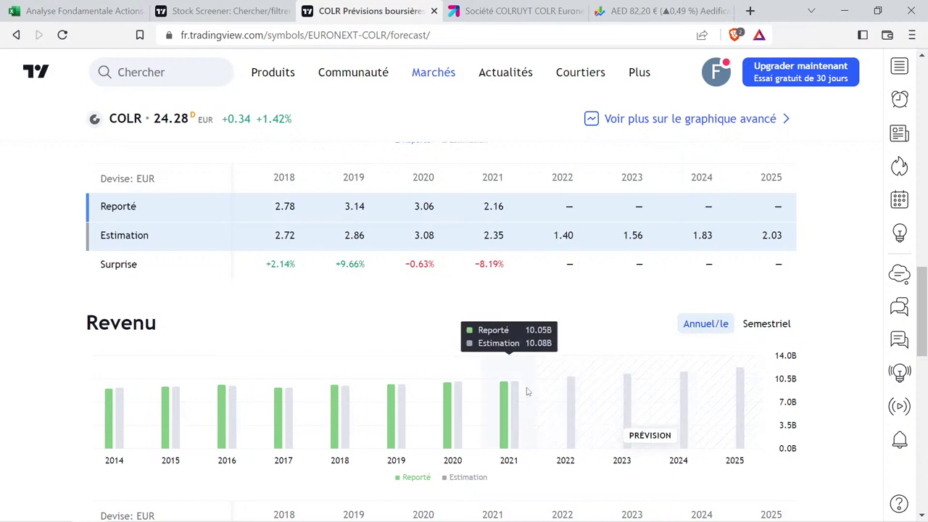
# Return to the workbook and review COLRUYT's Evolution CA and Evolution Bénéfices cells.
pyautogui.click(65, 7)
pyautogui.click(342, 306)
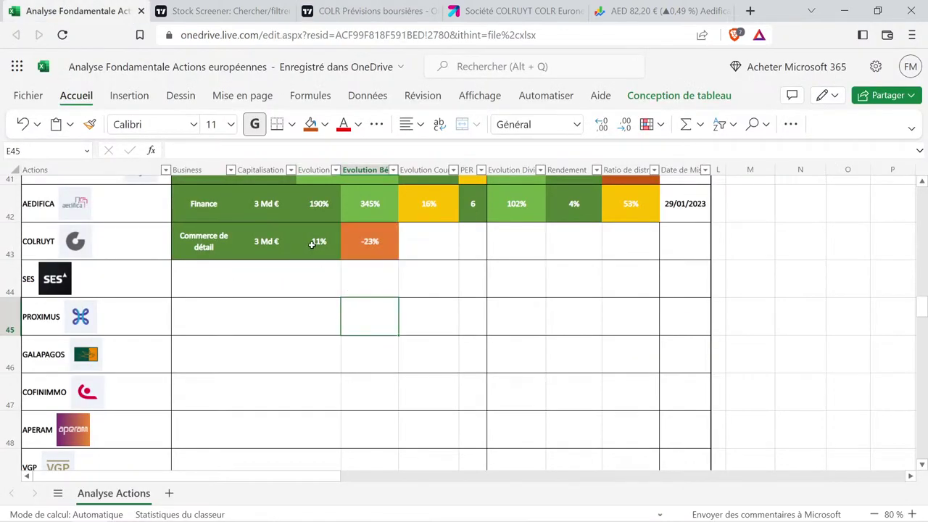
pyautogui.click(315, 242)
pyautogui.hotkey('shift', 'Down')
pyautogui.press('Right')
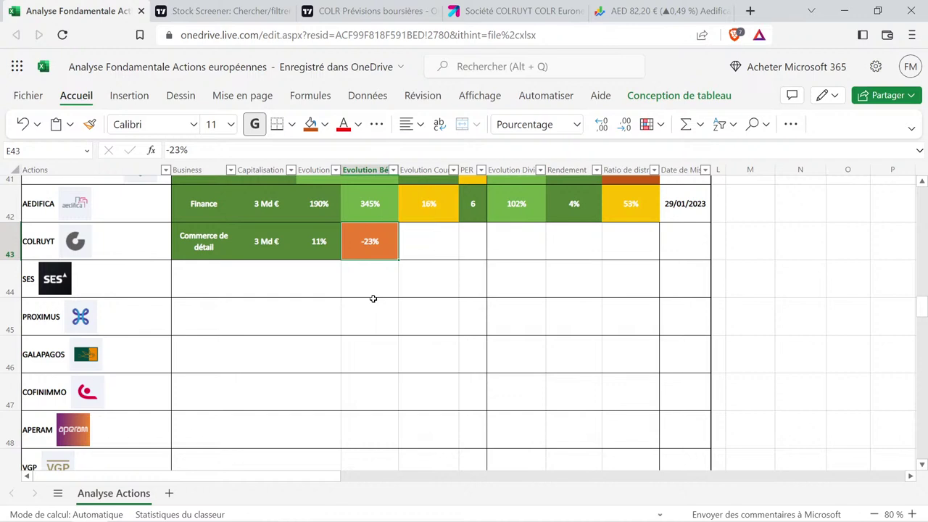
pyautogui.click(372, 298)
pyautogui.click(320, 246)
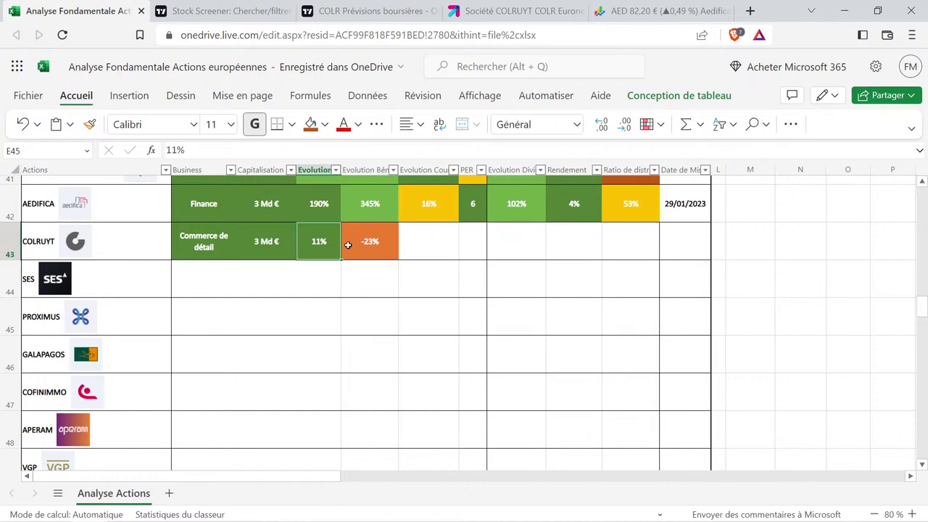
pyautogui.click(379, 281)
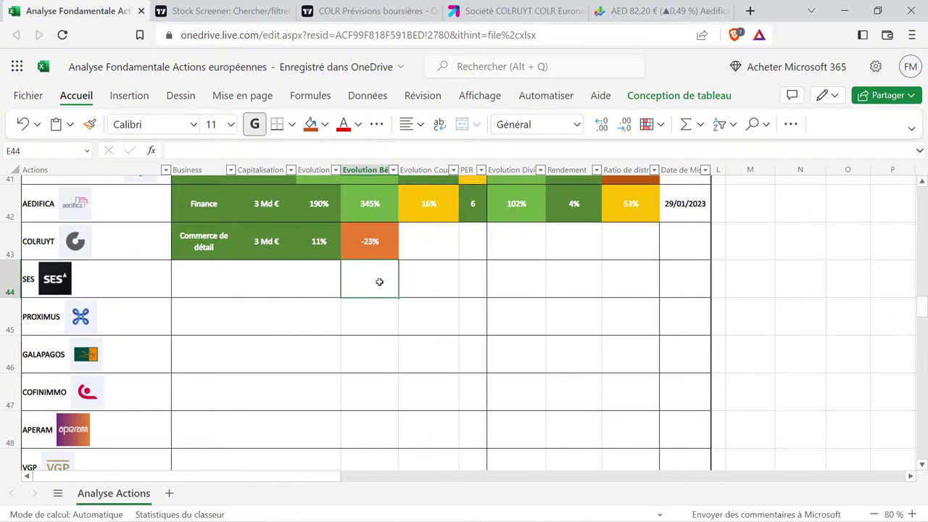
pyautogui.click(385, 243)
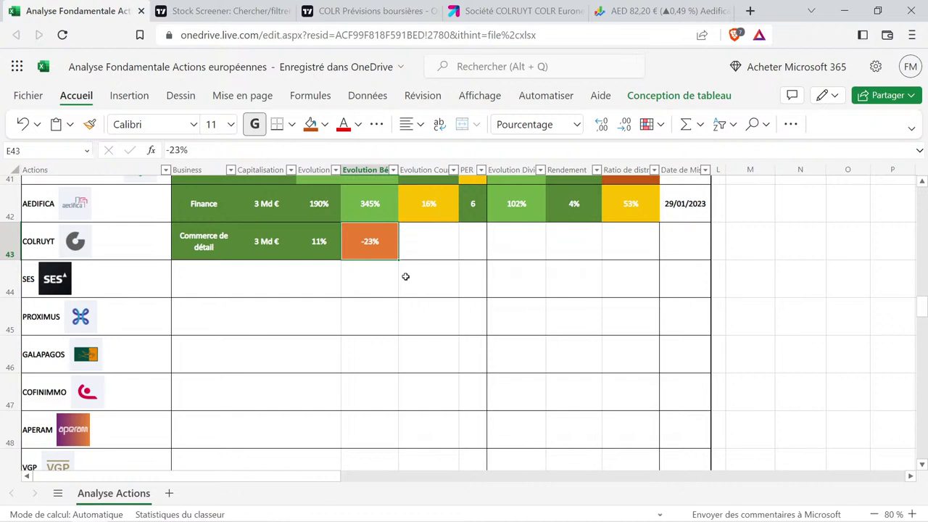
# Look up Colruyt Group as EBR: COLR on Google Finance and examine its five-year share price chart.
pyautogui.click(619, 5)
pyautogui.click(297, 71)
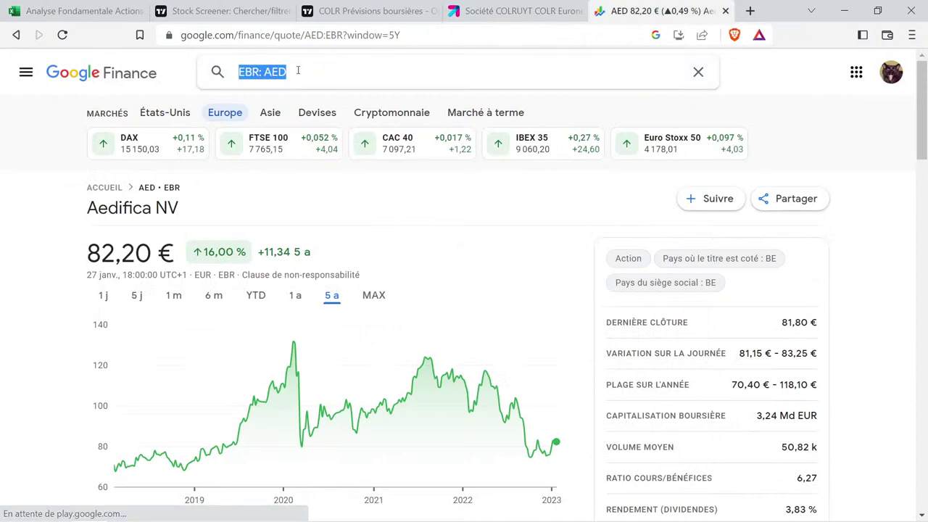
pyautogui.click(297, 70)
pyautogui.press('BackSpace')
pyautogui.press('BackSpace')
pyautogui.press('BackSpace')
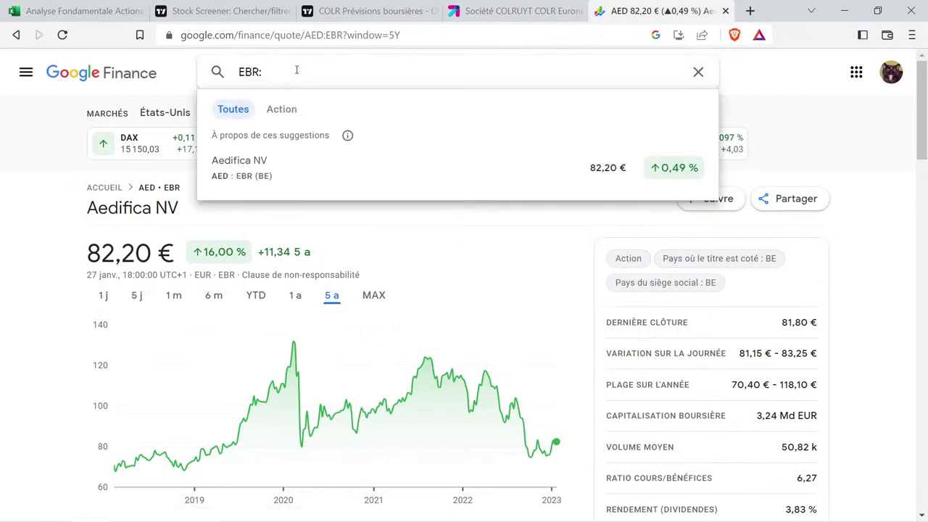
pyautogui.write('col')
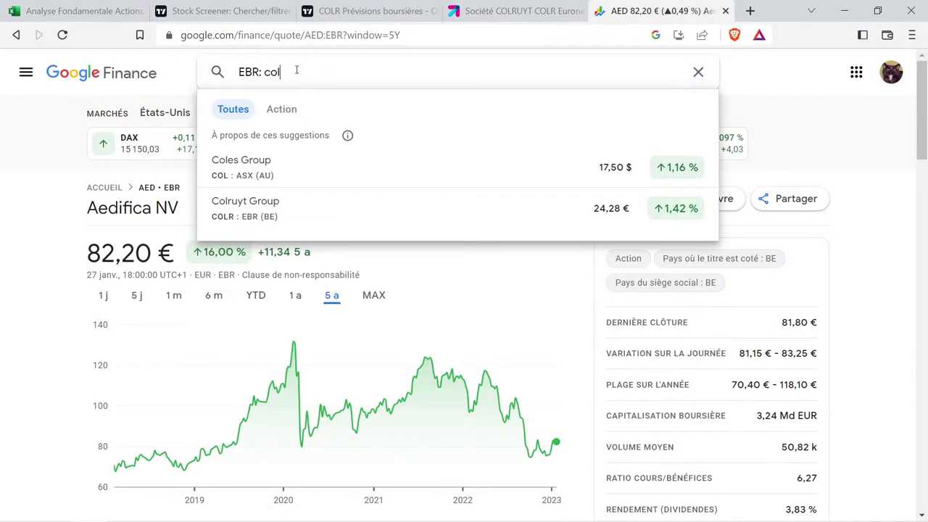
pyautogui.write('r')
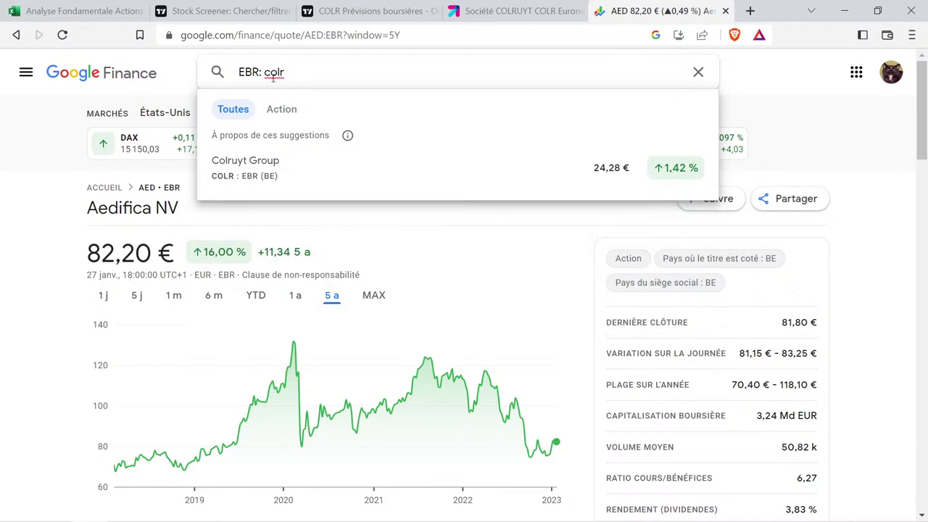
pyautogui.click(295, 168)
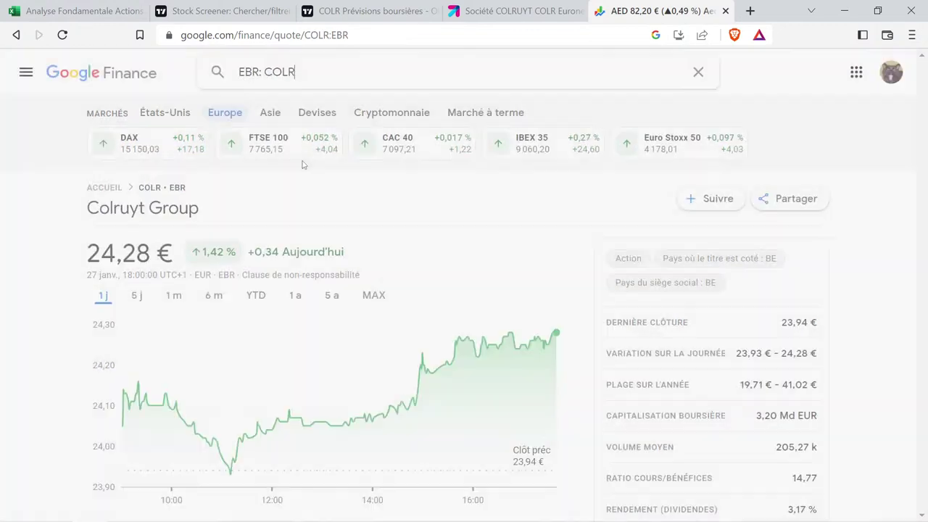
pyautogui.click(334, 297)
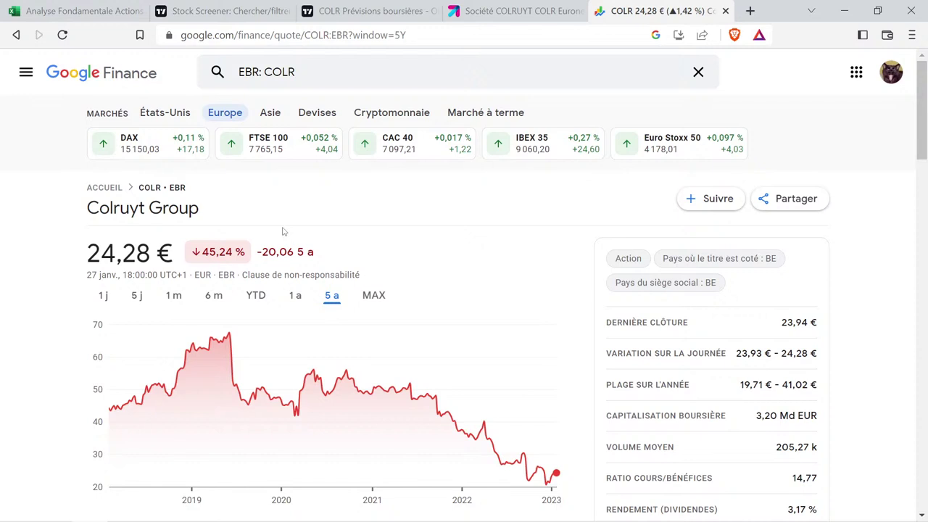
pyautogui.moveTo(293, 353)
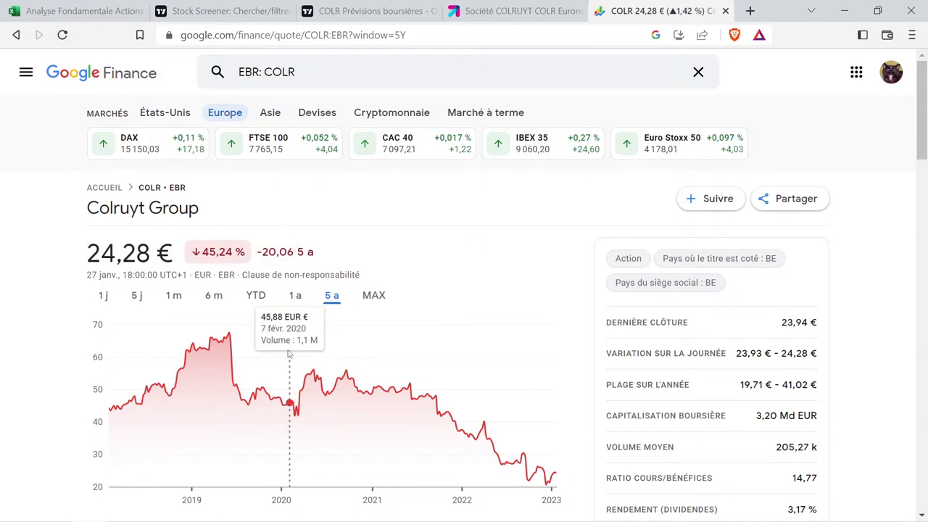
pyautogui.moveTo(288, 353); pyautogui.dragTo(562, 415)
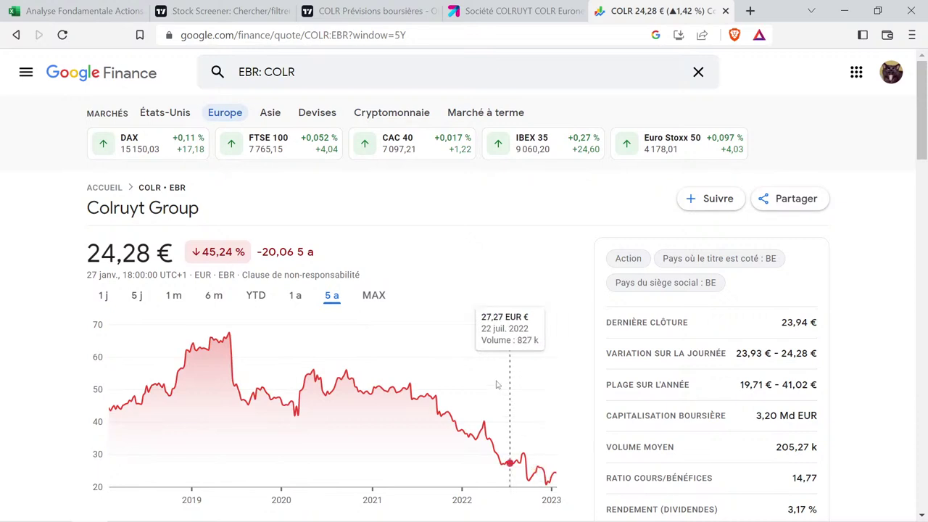
# Fill COLRUYT's Evolution Cours de bourse cell in the workbook by copying AB INBEV's dark orange cell and changing the value to -45%.
pyautogui.click(84, 10)
pyautogui.click(442, 232)
pyautogui.scroll(8, 442, 233)
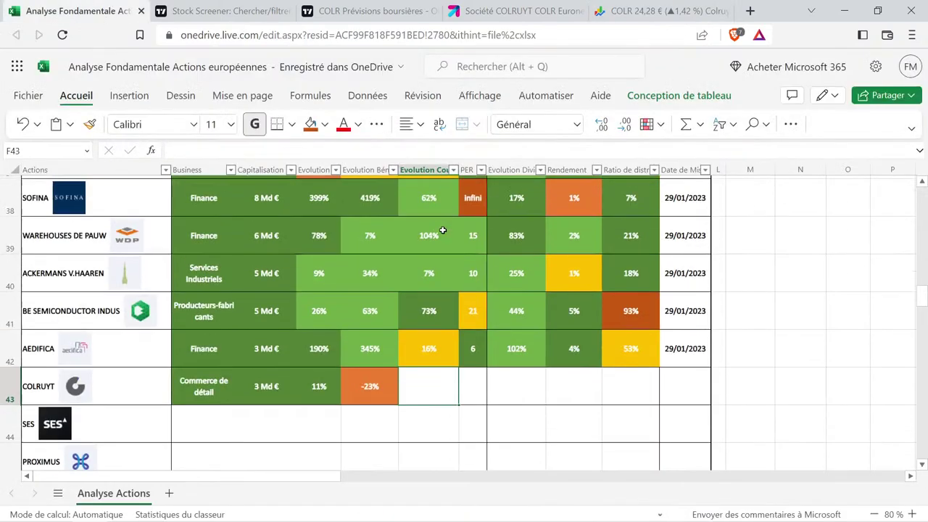
pyautogui.scroll(15, 442, 235)
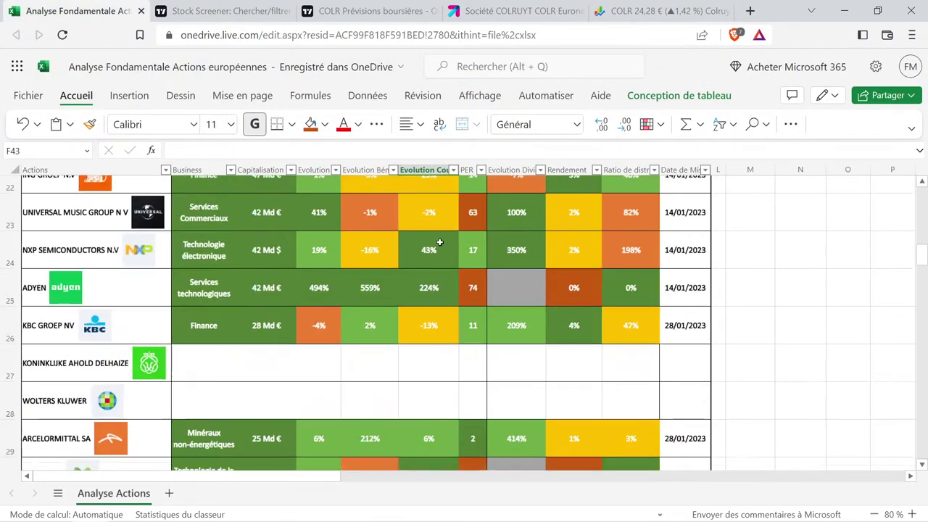
pyautogui.scroll(5, 439, 242)
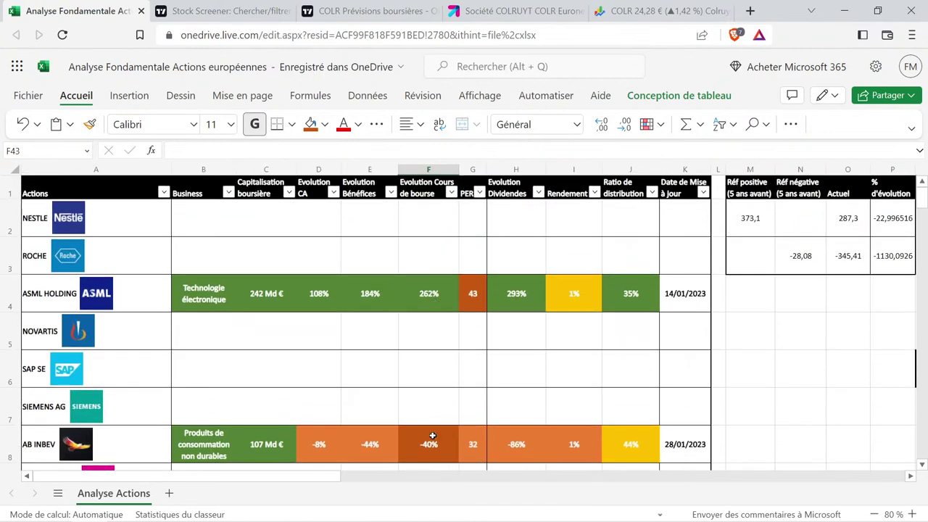
pyautogui.click(433, 438)
pyautogui.hotkey('ctrl', 'c')
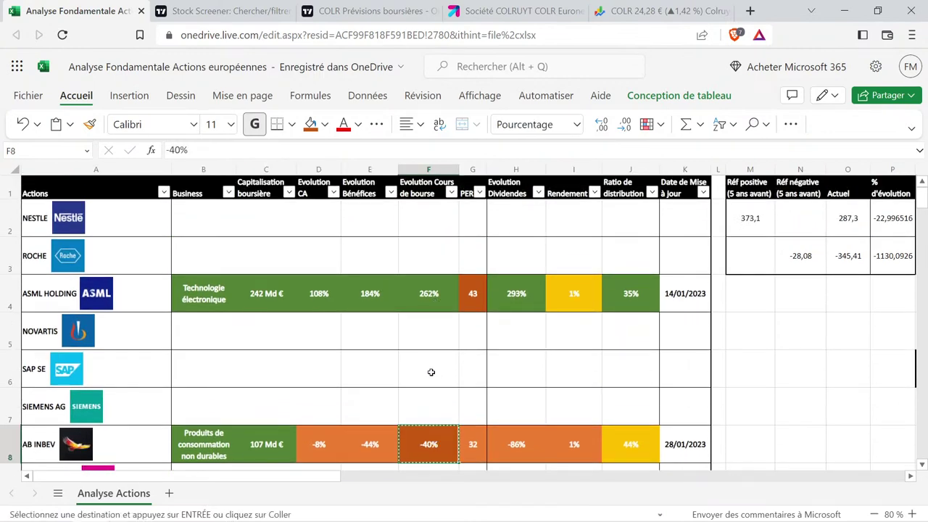
pyautogui.scroll(-10, 438, 373)
pyautogui.scroll(-4, 431, 373)
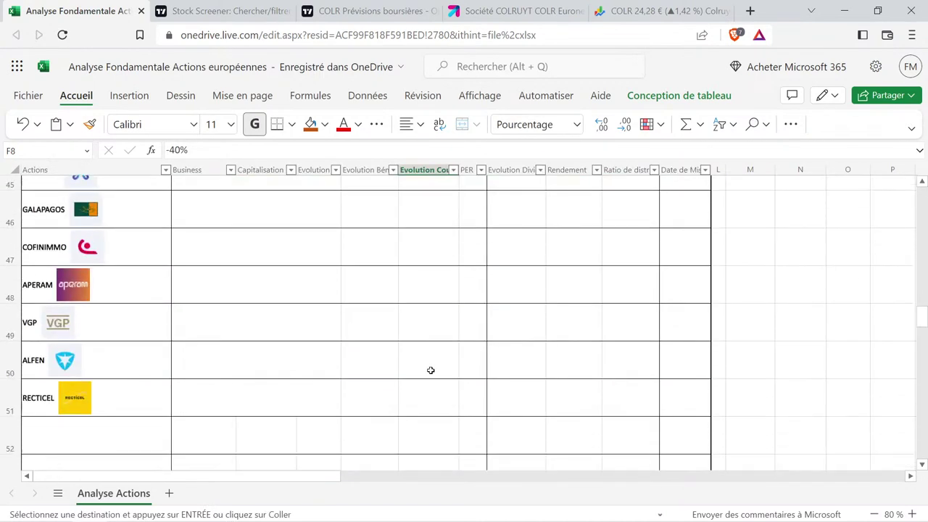
pyautogui.scroll(2, 424, 305)
pyautogui.click(430, 313)
pyautogui.hotkey('ctrl', 'v')
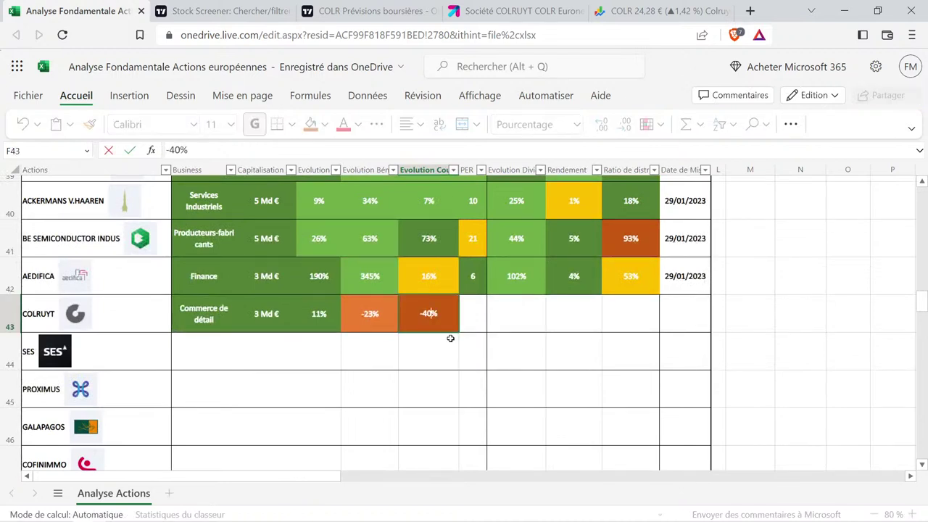
pyautogui.press('BackSpace')
pyautogui.write('5')
pyautogui.press('Return')
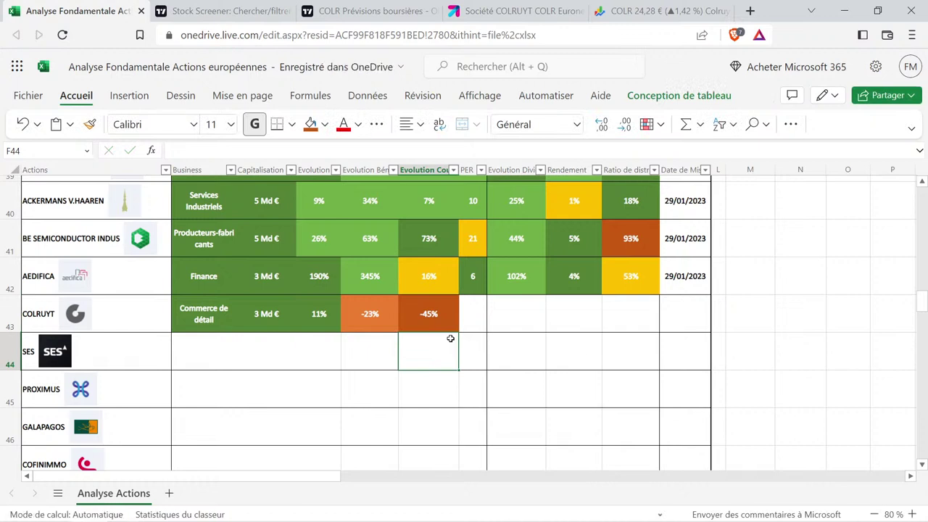
# Review COLRUYT's profit and share price cells, then check its P/E in the TradingView stock screener.
pyautogui.click(379, 314)
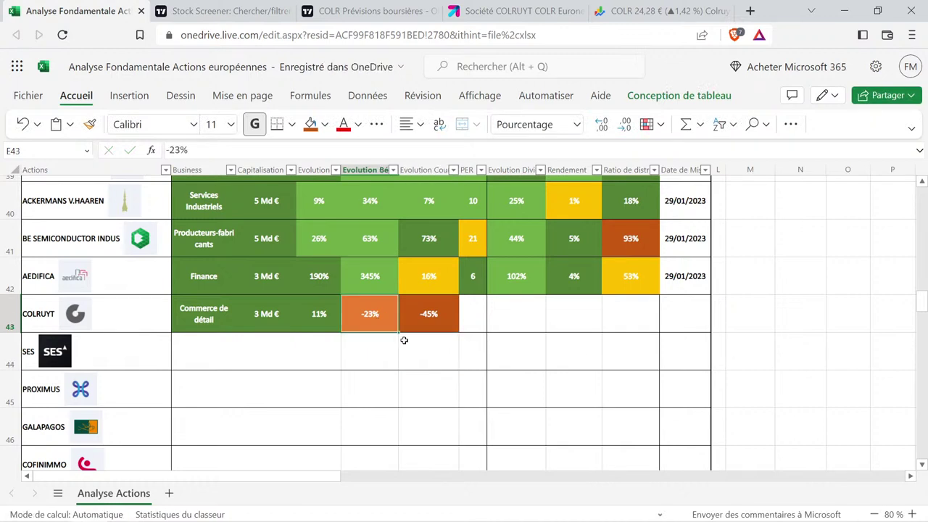
pyautogui.click(418, 327)
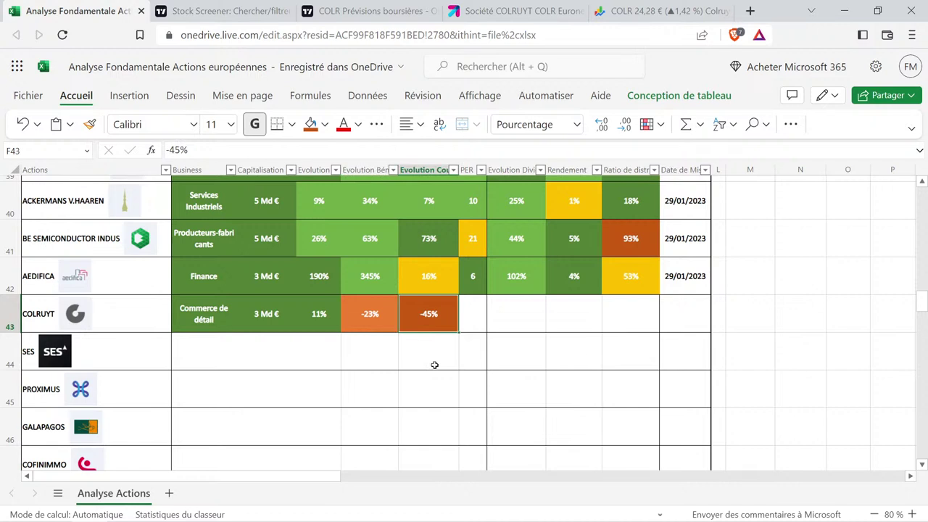
pyautogui.click(409, 6)
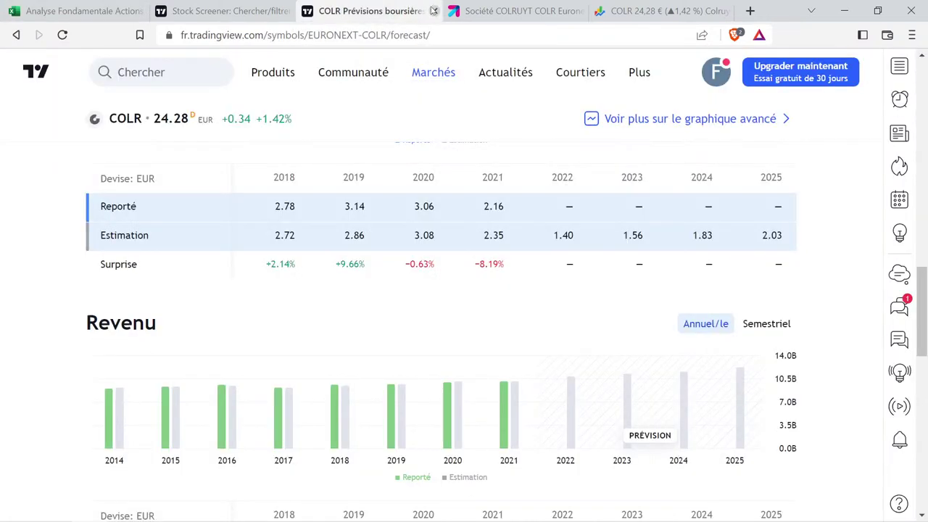
pyautogui.click(233, 6)
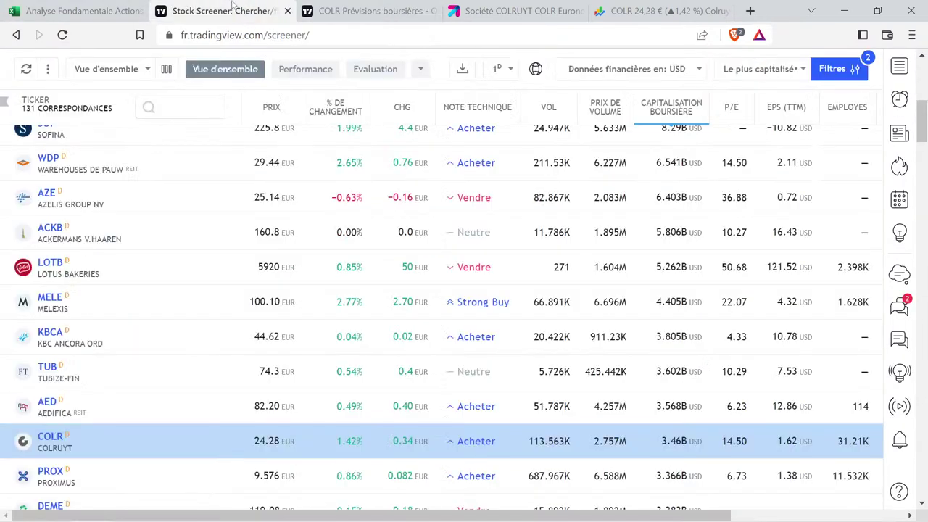
pyautogui.click(87, 10)
pyautogui.click(228, 10)
pyautogui.click(73, 11)
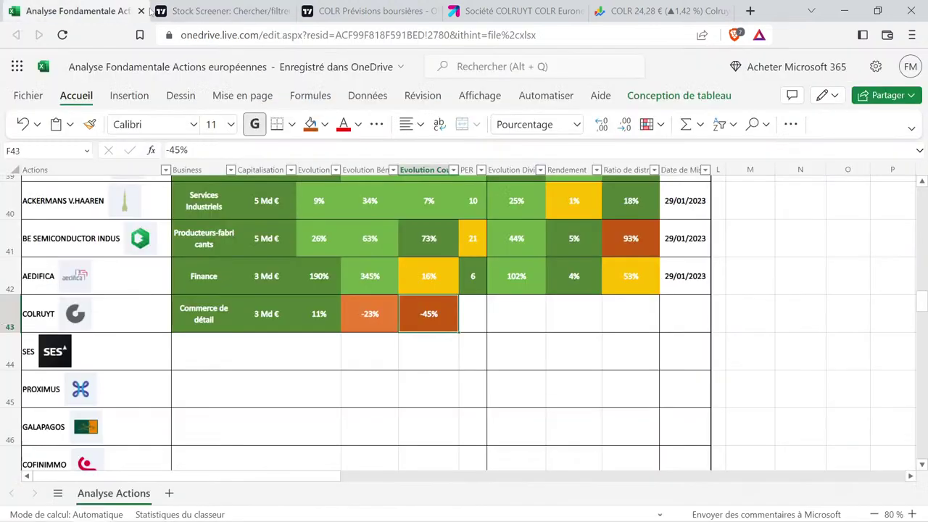
# Fill COLRUYT's PER cell with 15 by copying WAREHOUSES DE PAUW's light green cell, and review the row from Business to PER.
pyautogui.click(478, 217)
pyautogui.scroll(2, 482, 233)
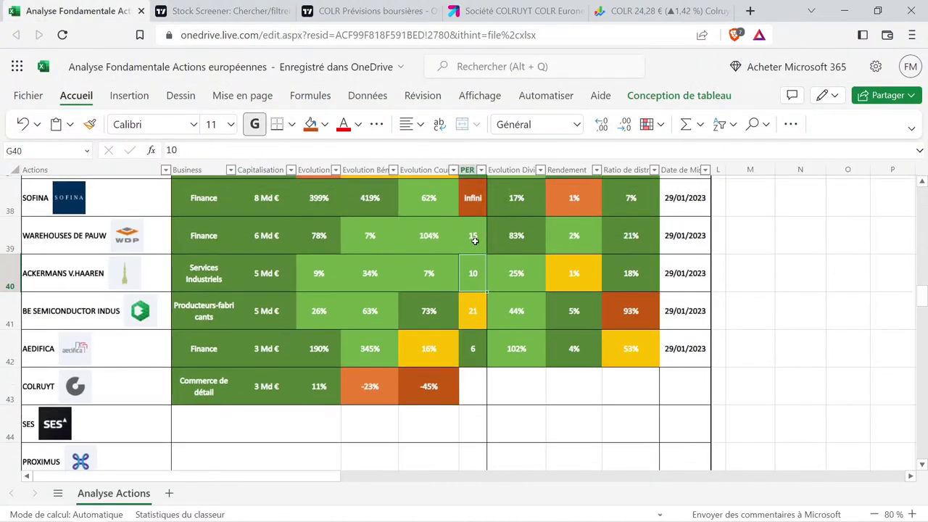
pyautogui.click(474, 240)
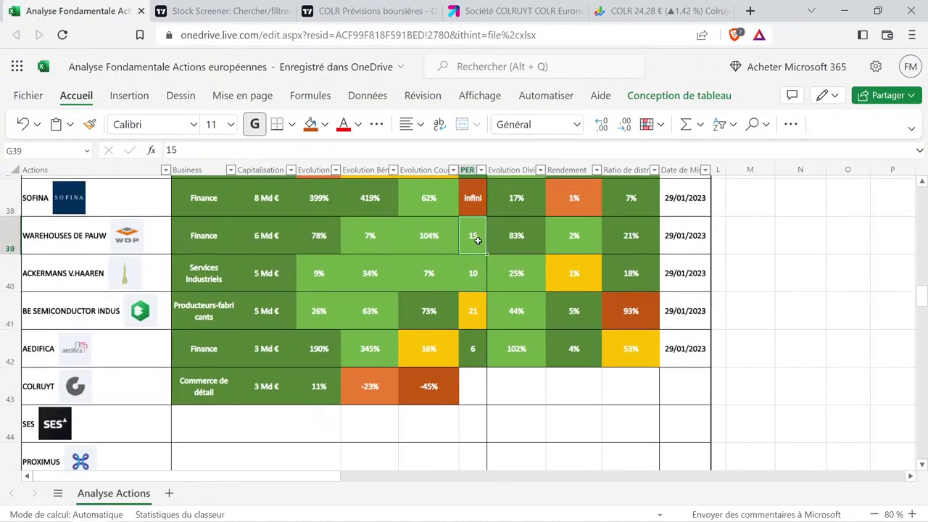
pyautogui.click(471, 384)
pyautogui.hotkey('ctrl', 'v')
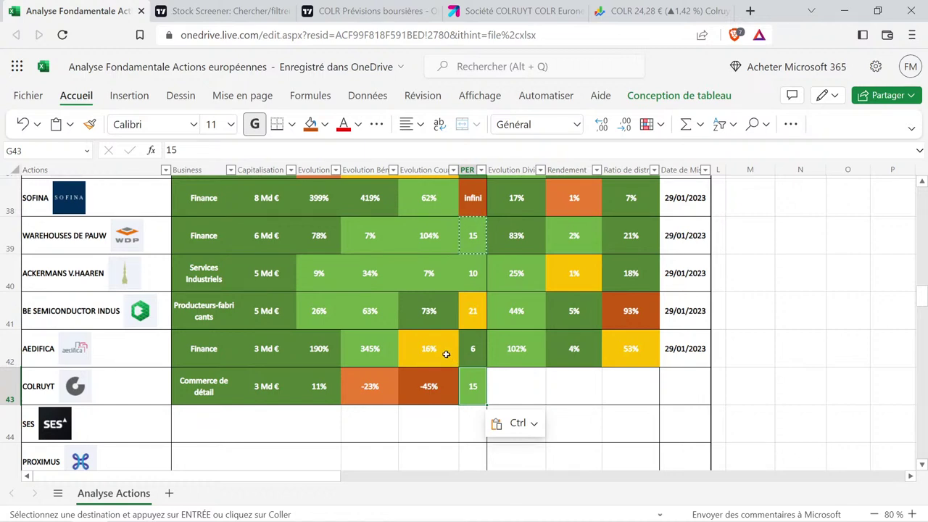
pyautogui.click(429, 375)
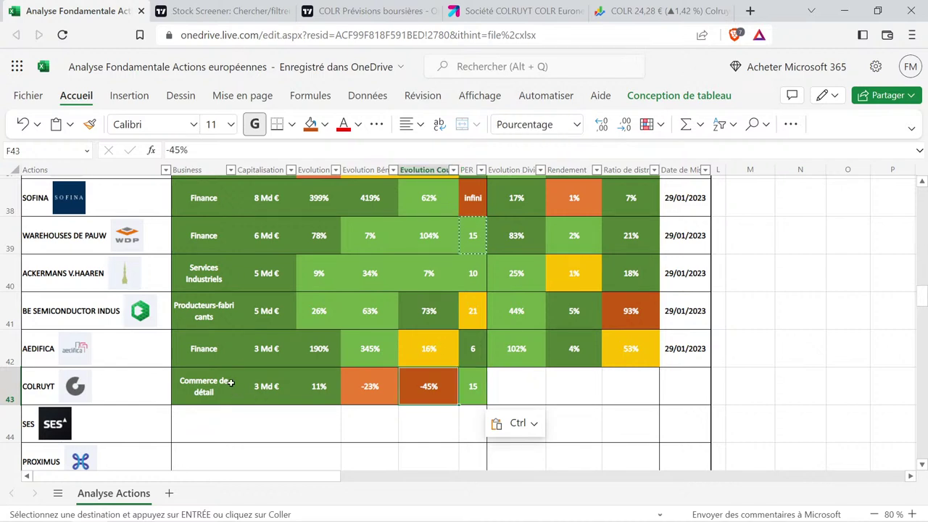
pyautogui.moveTo(210, 384); pyautogui.dragTo(472, 385)
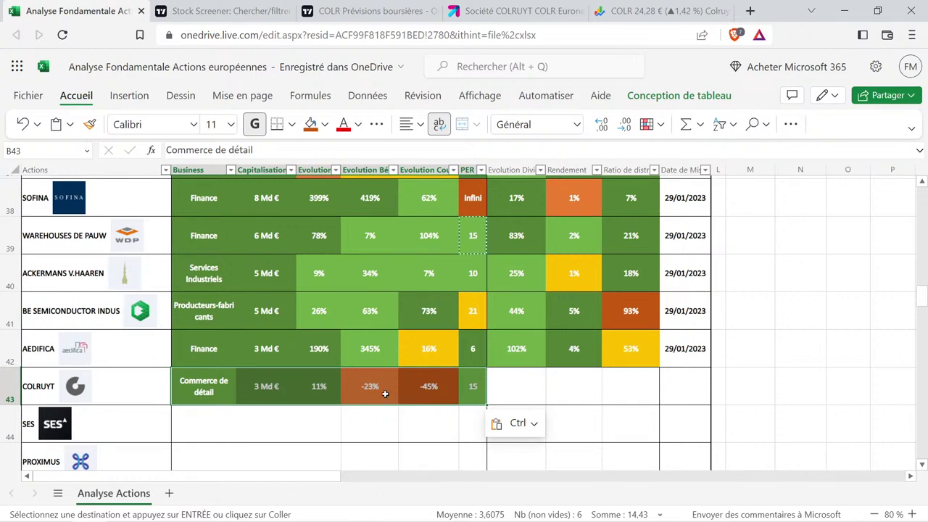
pyautogui.click(336, 422)
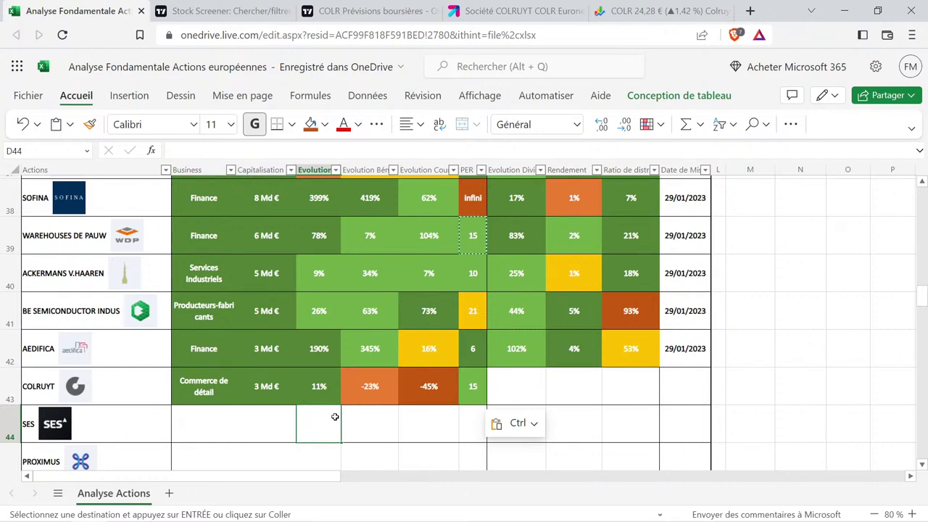
# Open COLRUYT's dividend data in its TradingView financials and examine the yearly dividends per share, yield and payout ratio.
pyautogui.click(347, 6)
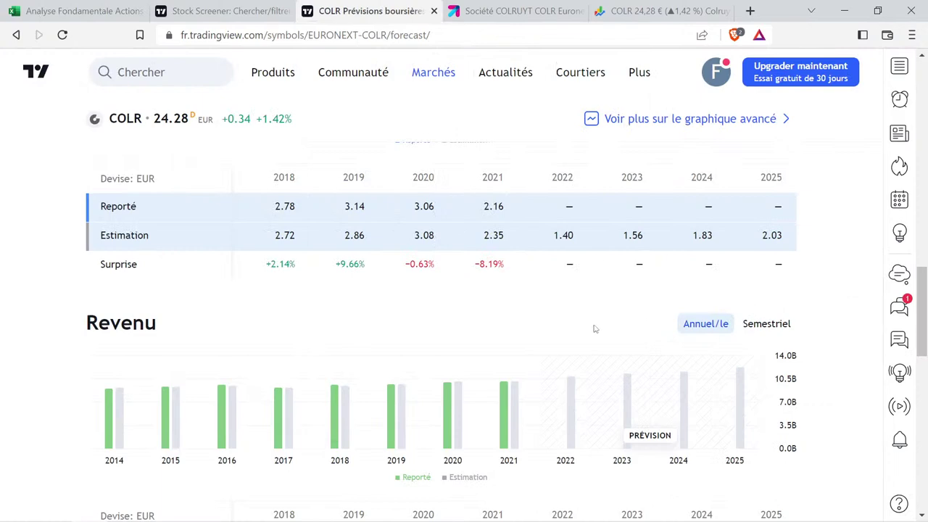
pyautogui.scroll(2, 558, 332)
pyautogui.scroll(10, 558, 333)
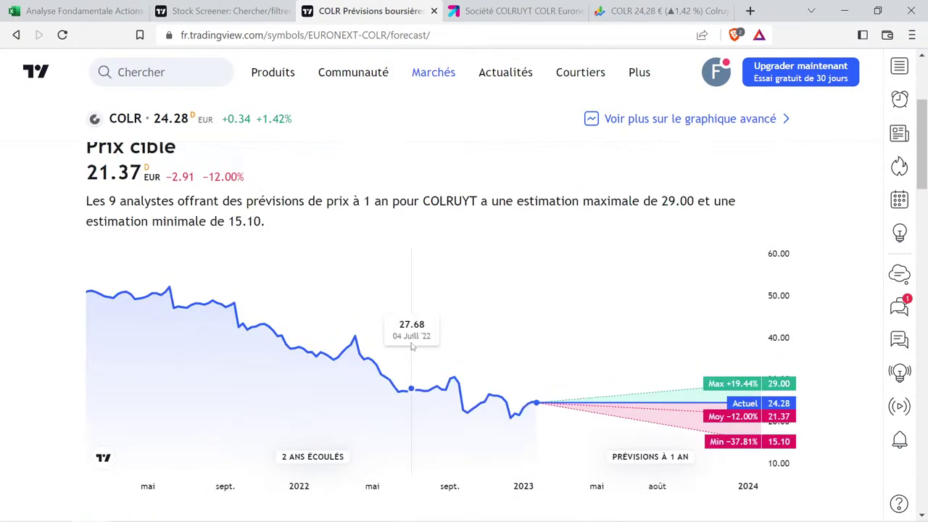
pyautogui.click(412, 290)
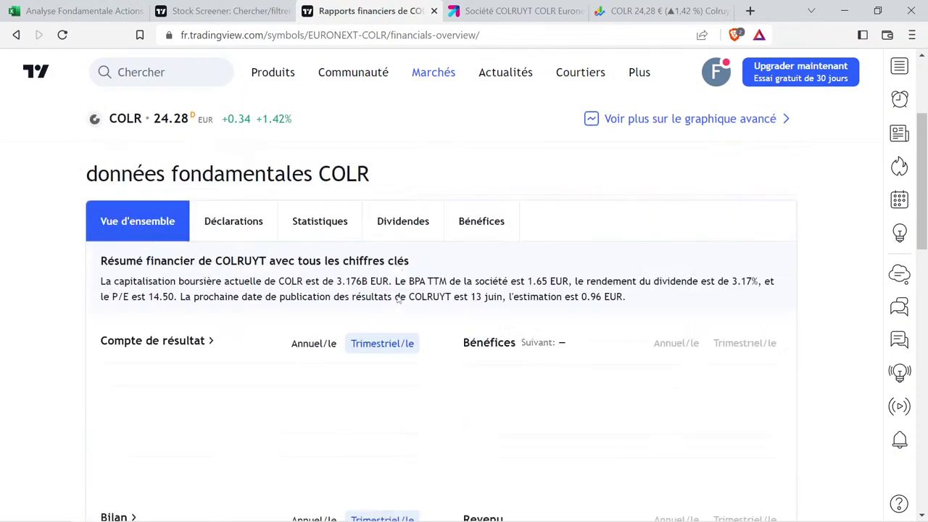
pyautogui.click(437, 269)
pyautogui.scroll(-2, 210, 467)
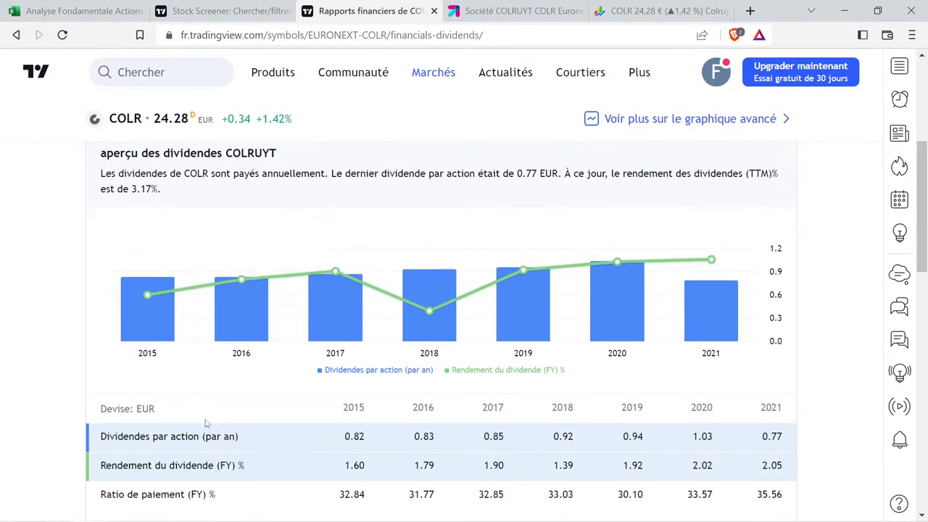
# Show only the dividends per share in COLRUYT's TradingView dividend chart and compare the 2020 and 2021 bars.
pyautogui.click(210, 467)
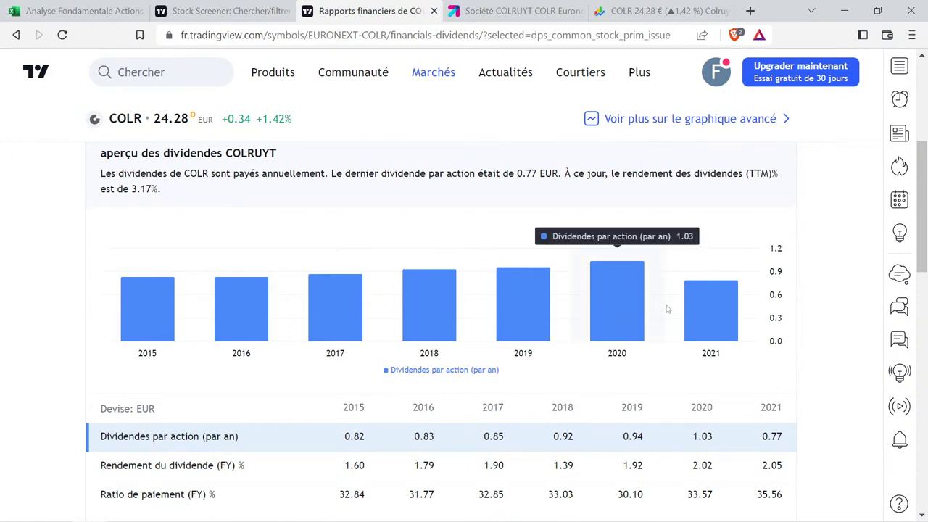
pyautogui.moveTo(681, 310)
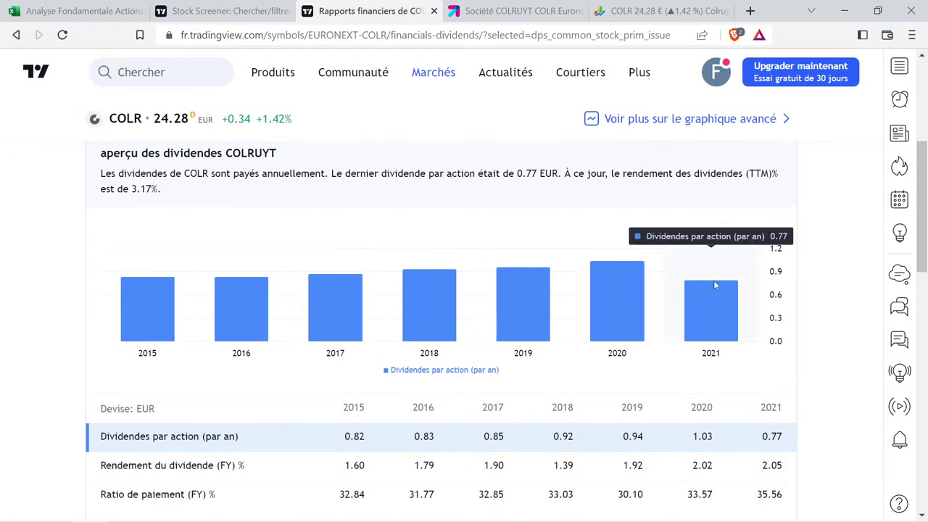
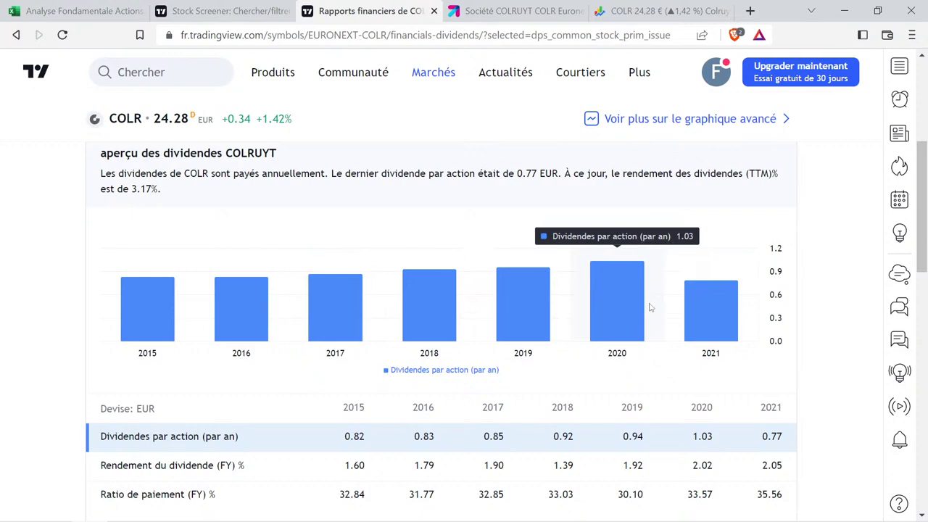
# In the workbook's percentage evolution calculator, enter 0,85 as the positive reference from five years ago.
pyautogui.click(84, 10)
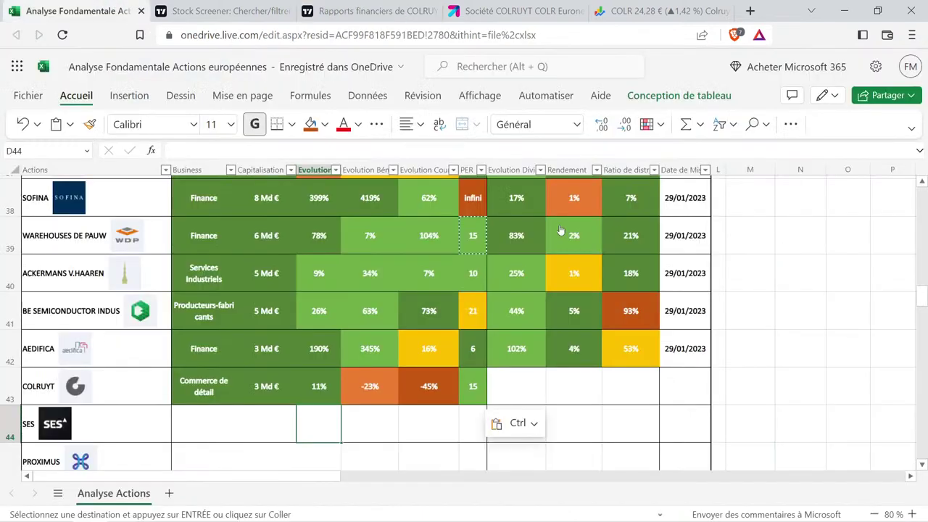
pyautogui.press('Escape')
pyautogui.click(817, 323)
pyautogui.scroll(15, 815, 322)
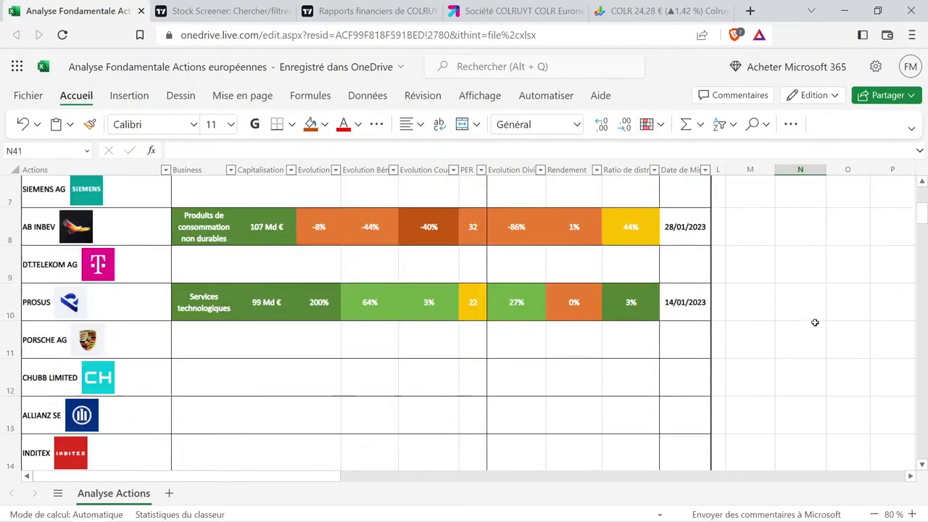
pyautogui.scroll(3, 815, 322)
pyautogui.click(754, 219)
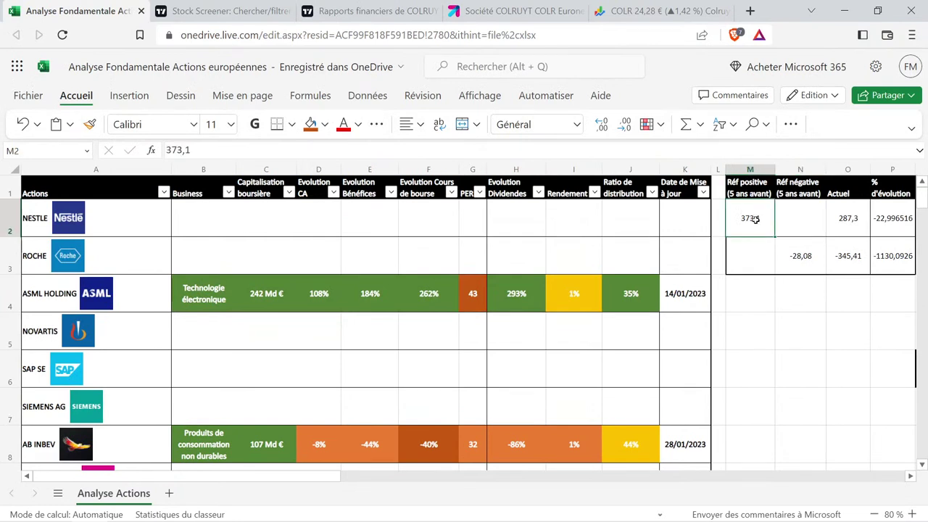
pyautogui.write('0,75')
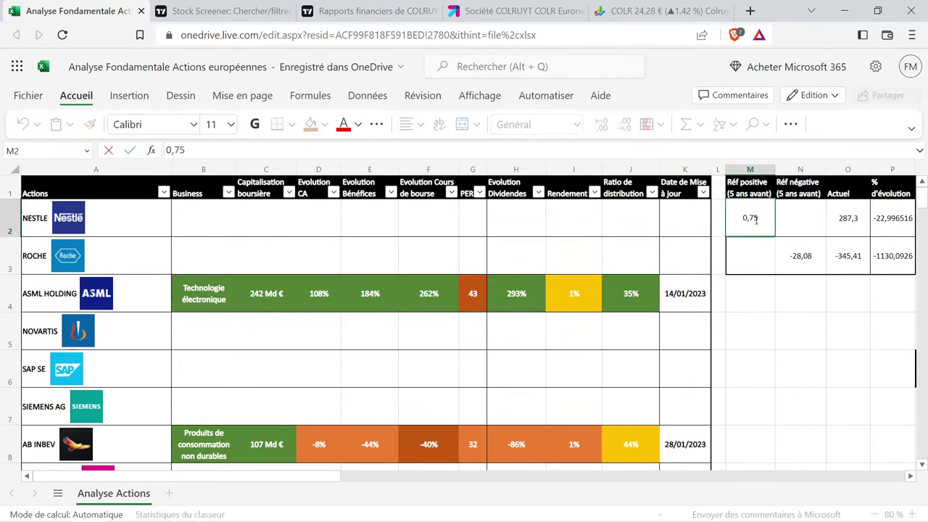
pyautogui.press('BackSpace')
pyautogui.press('BackSpace')
pyautogui.write('85')
pyautogui.press('Return')
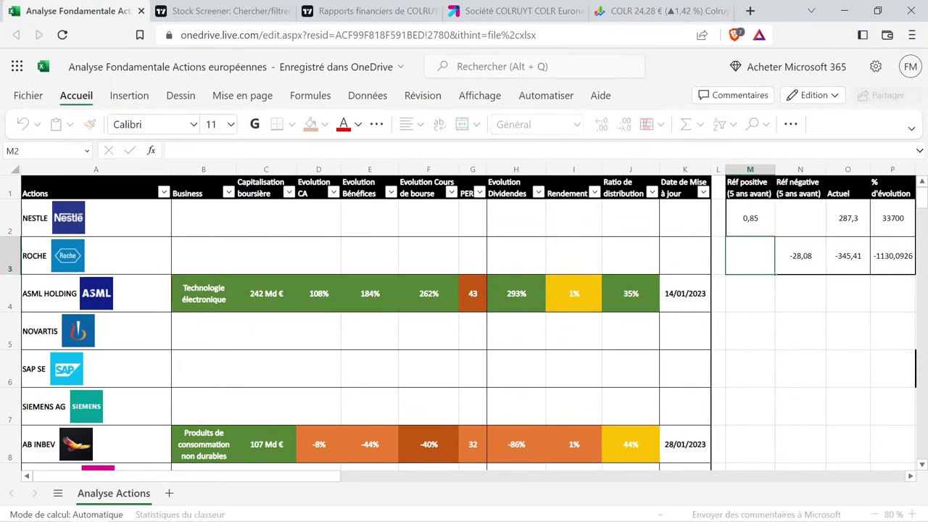
# Enter 0,77 as the Actuel value in the calculator's positive reference row.
pyautogui.press('Right')
pyautogui.press('Up')
pyautogui.press('Right')
pyautogui.write('0,')
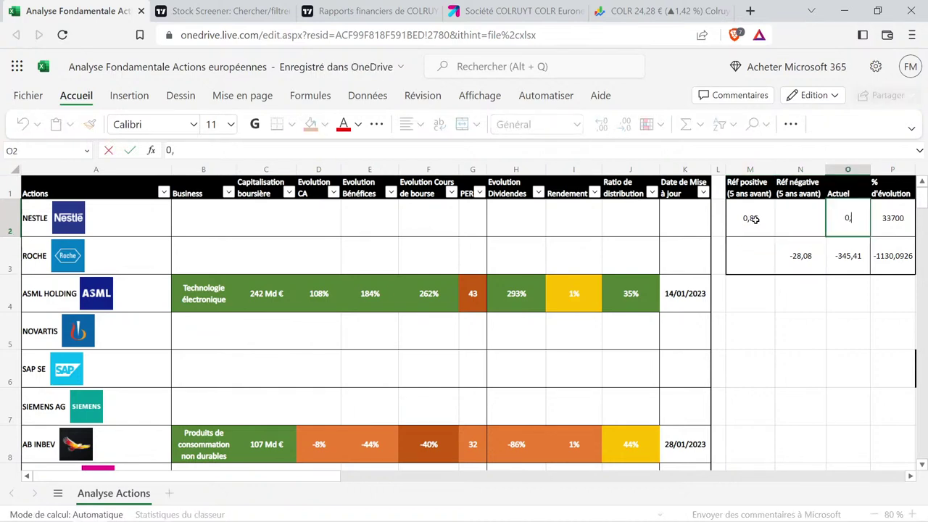
pyautogui.write('77')
pyautogui.press('Return')
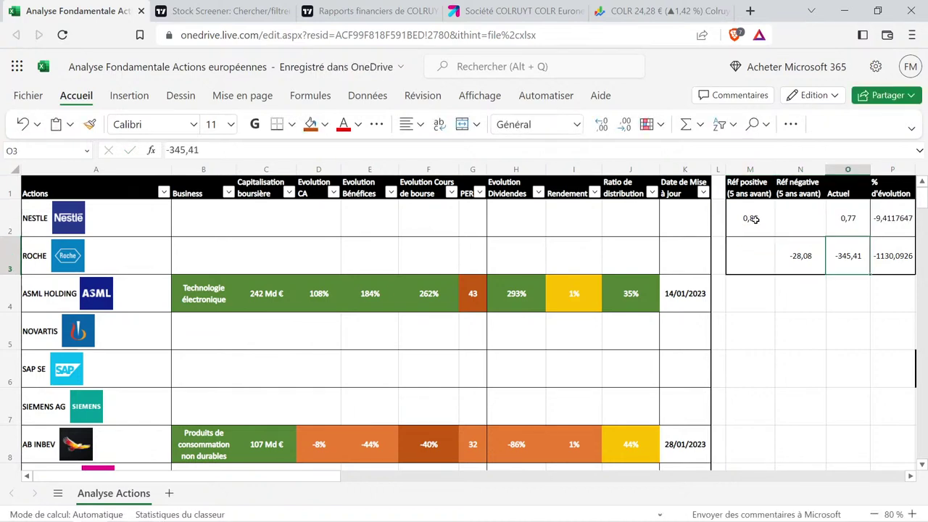
# Copy AB INBEV's orange Evolution Dividendes cell into COLRUYT's Evolution Dividendes cell.
pyautogui.click(530, 439)
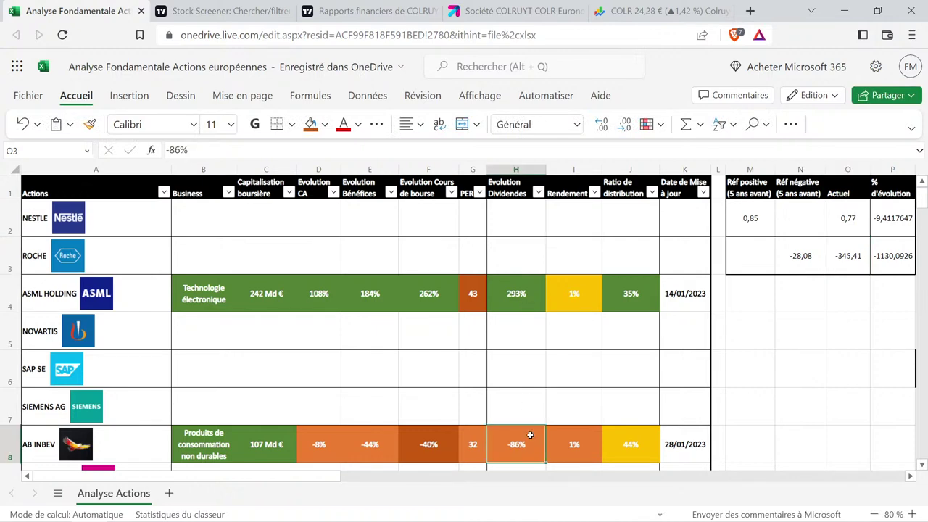
pyautogui.hotkey('ctrl', 'c')
pyautogui.scroll(-10, 532, 395)
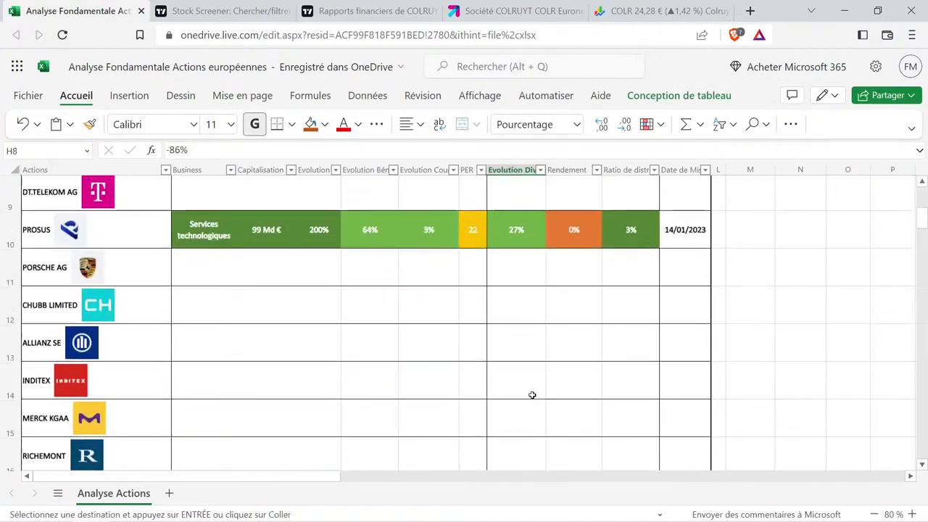
pyautogui.scroll(-5, 531, 395)
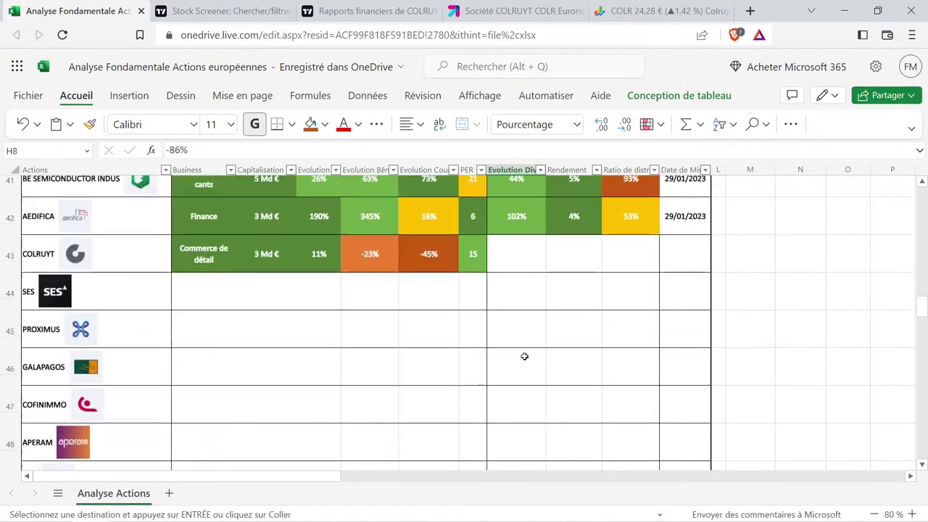
pyautogui.scroll(2, 524, 355)
pyautogui.click(530, 385)
pyautogui.hotkey('ctrl', 'v')
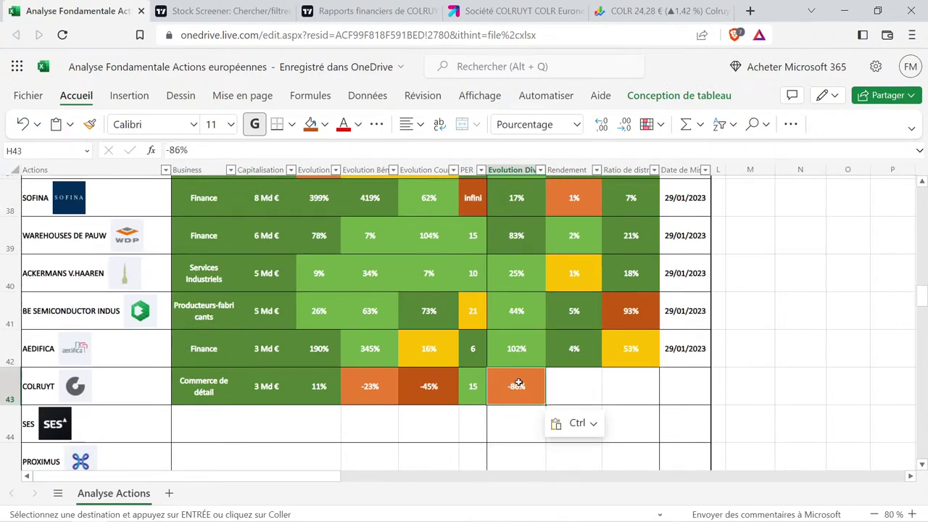
# Set COLRUYT's Evolution Dividendes value to -9%.
pyautogui.doubleClick(537, 385)
pyautogui.press('BackSpace')
pyautogui.press('BackSpace')
pyautogui.press('BackSpace')
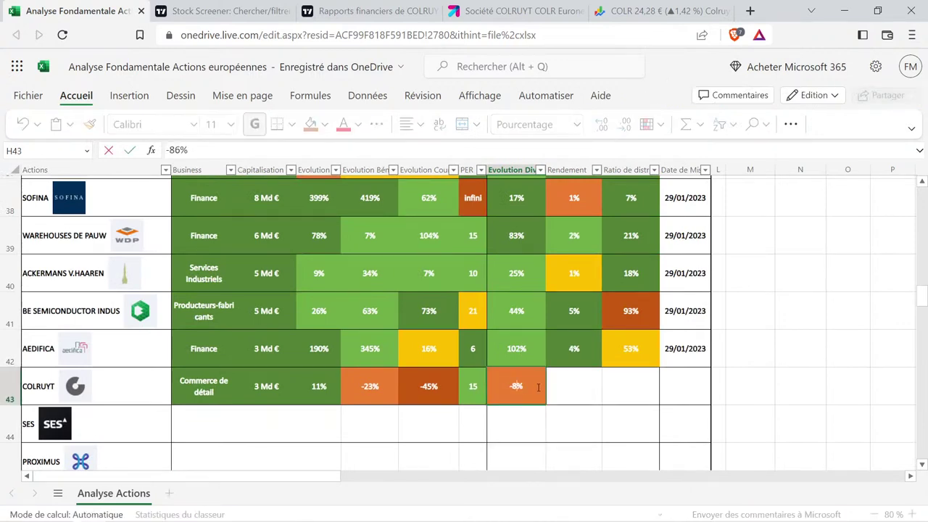
pyautogui.write('9')
pyautogui.press('Return')
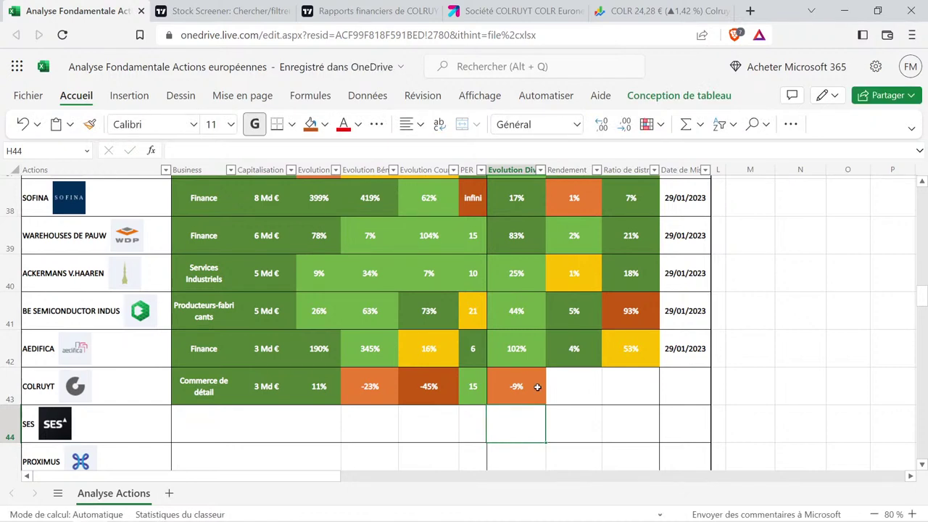
# Review COLRUYT's share price and dividend evolution cells, then check its current dividend yield on its TradingView page.
pyautogui.click(584, 395)
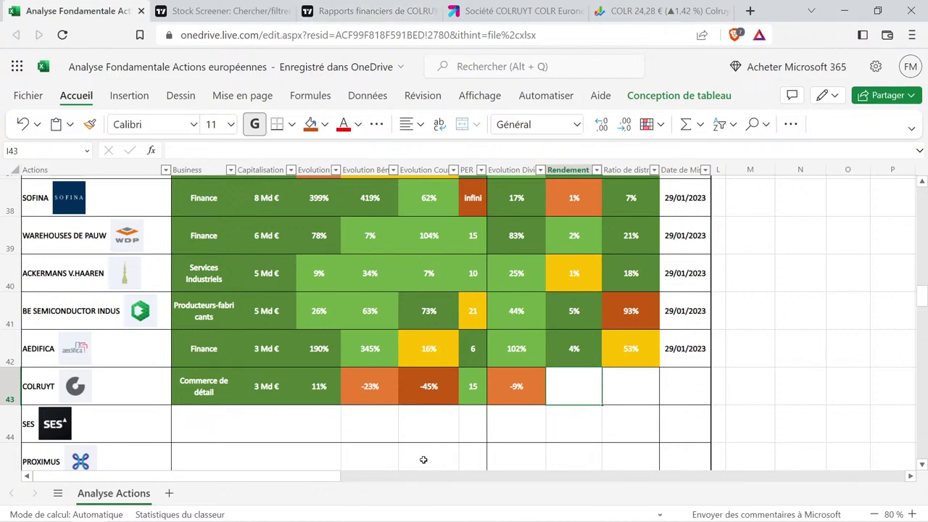
pyautogui.click(430, 387)
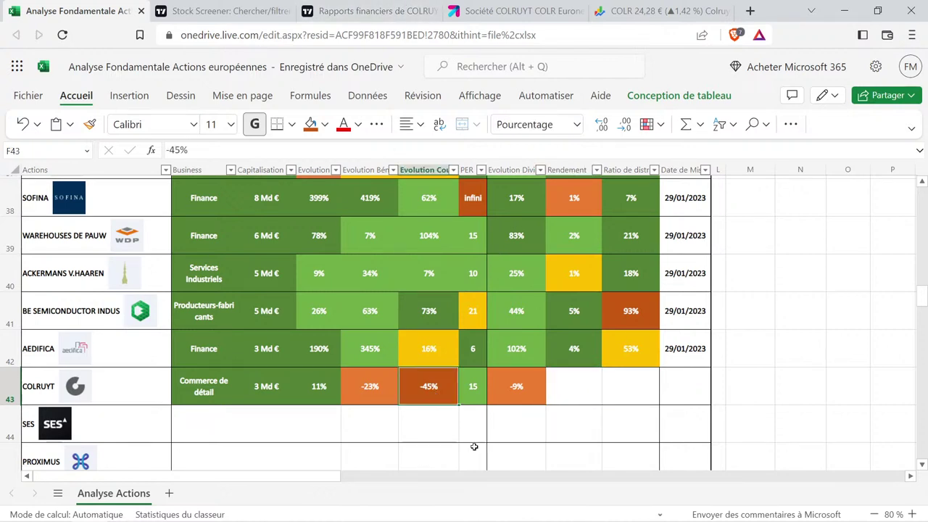
pyautogui.click(529, 390)
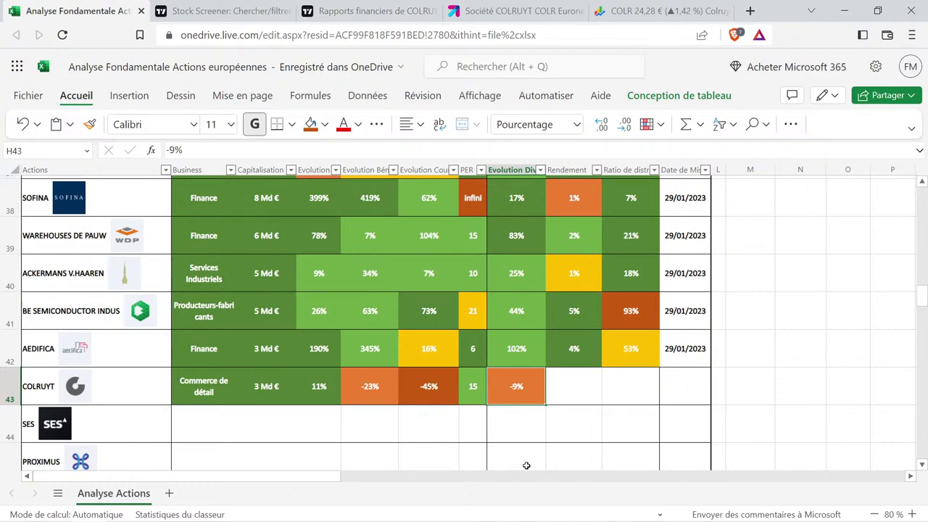
pyautogui.click(392, 6)
pyautogui.scroll(4, 647, 250)
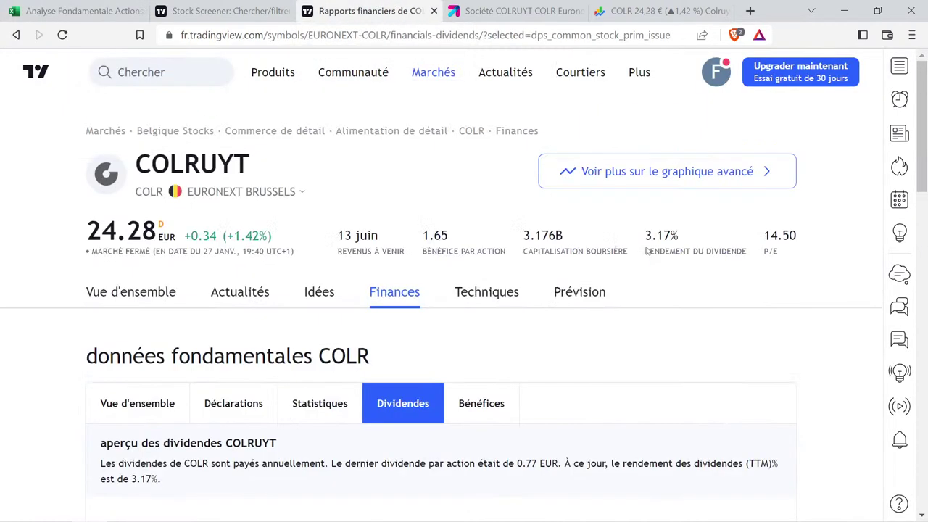
pyautogui.moveTo(644, 230); pyautogui.dragTo(756, 256)
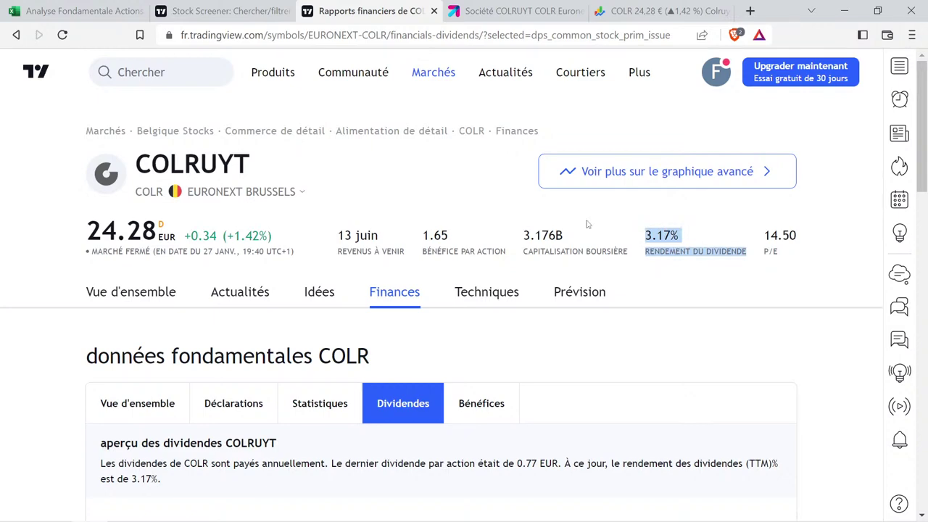
# Fill COLRUYT's Rendement cell in the workbook by copying AEDIFICA's dark green cell and changing the value to 3%.
pyautogui.click(65, 10)
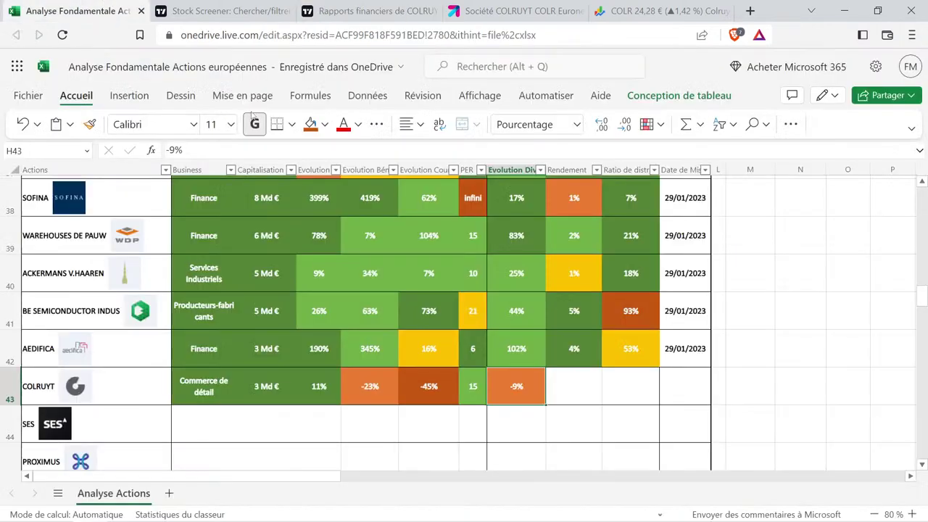
pyautogui.click(591, 353)
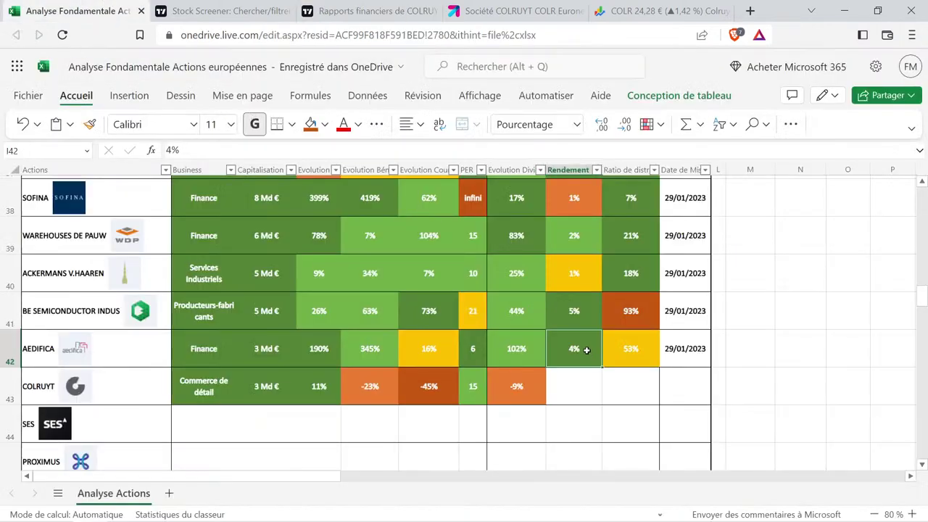
pyautogui.hotkey('ctrl', 'c')
pyautogui.click(584, 386)
pyautogui.hotkey('ctrl', 'v')
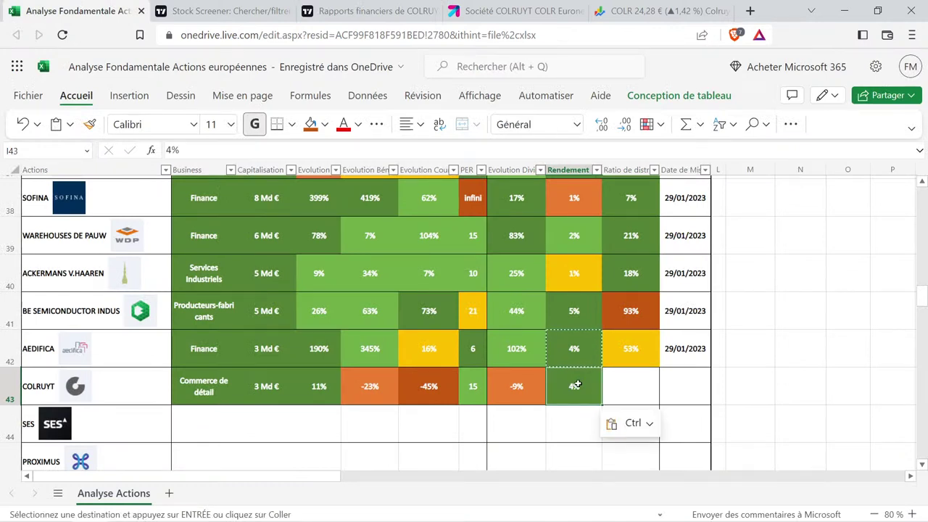
pyautogui.doubleClick(578, 385)
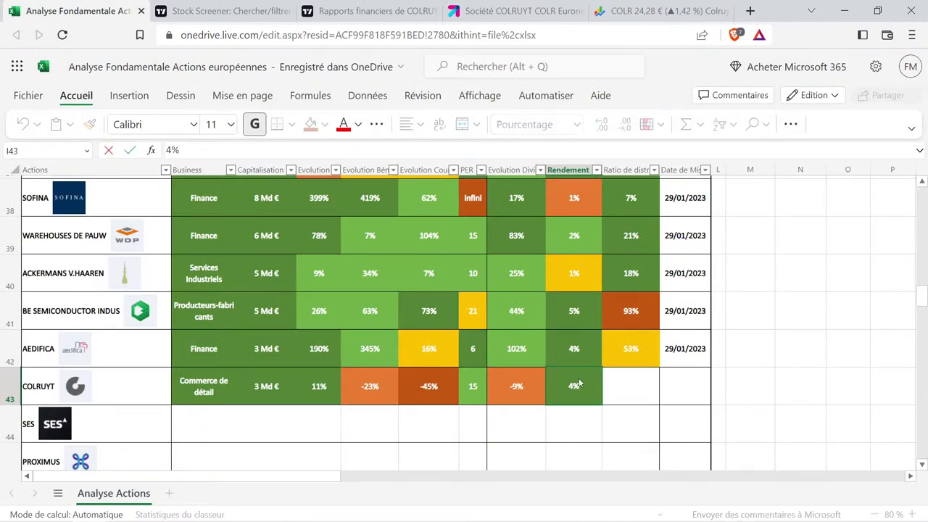
pyautogui.press('BackSpace')
pyautogui.press('BackSpace')
pyautogui.write('3%')
pyautogui.press('Return')
pyautogui.click(578, 379)
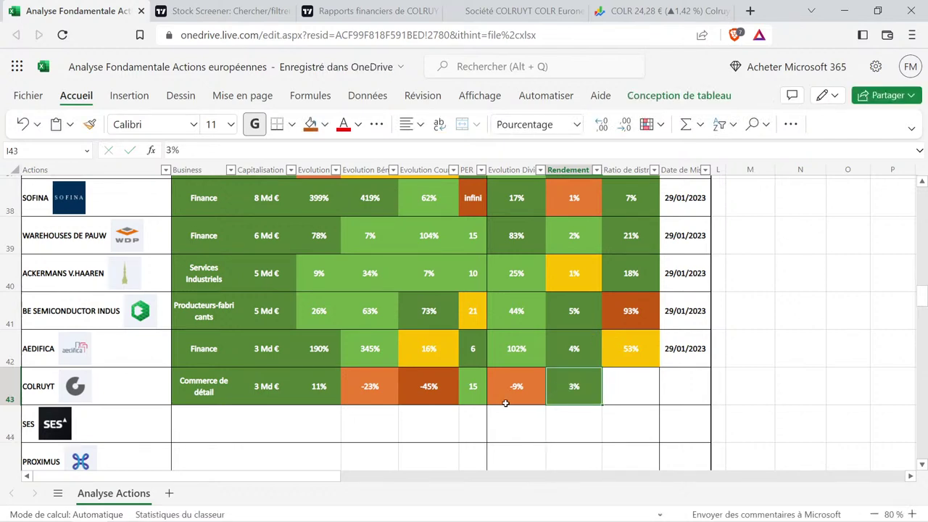
# Review COLRUYT's share price evolution cell, then examine its yearly payout ratios from 2015 to 2021 in the TradingView dividend data.
pyautogui.click(415, 383)
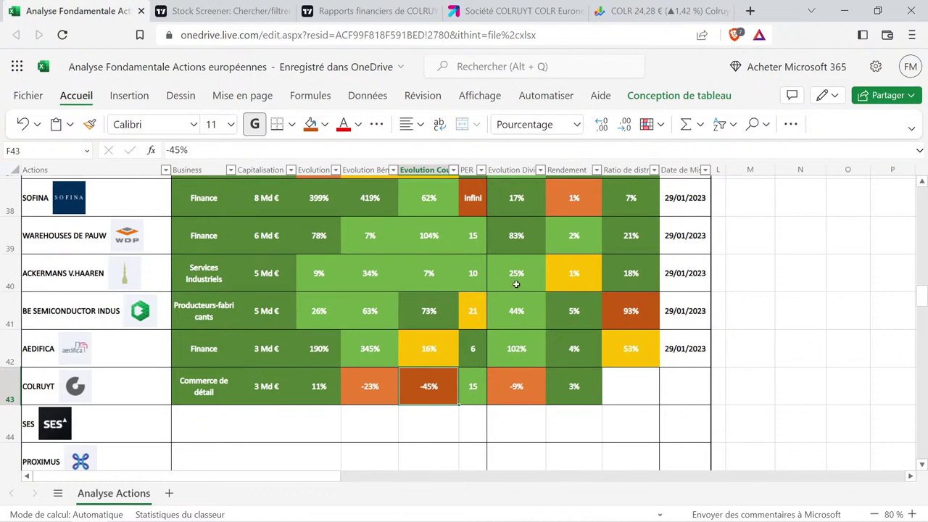
pyautogui.click(377, 4)
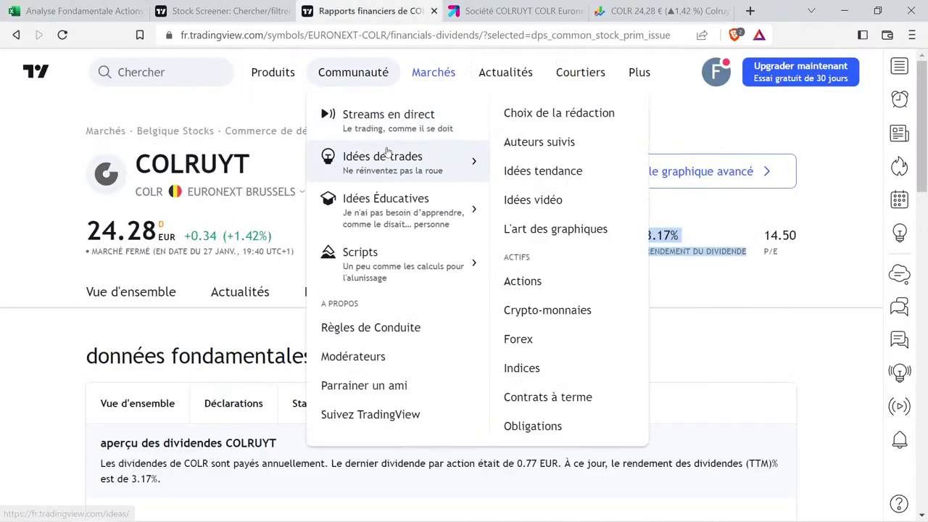
pyautogui.scroll(-1, 53, 283)
pyautogui.scroll(-5, 43, 281)
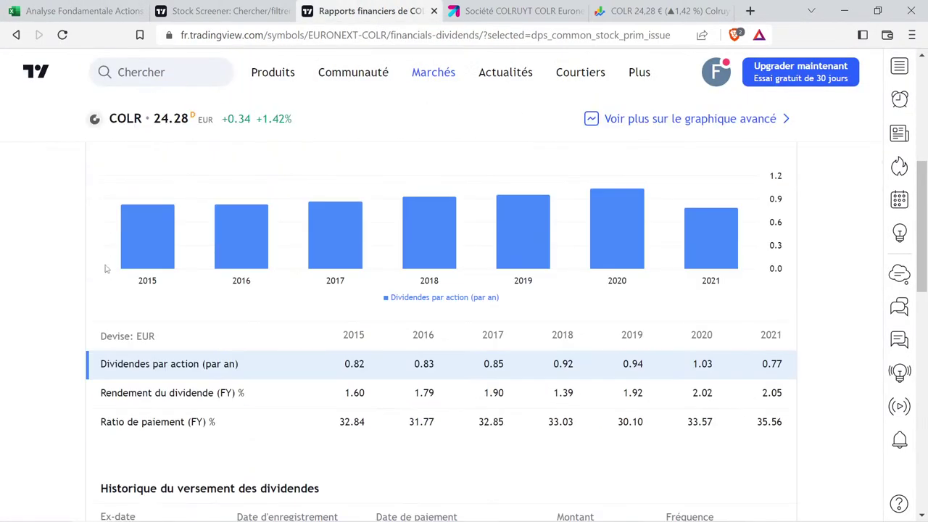
pyautogui.click(177, 428)
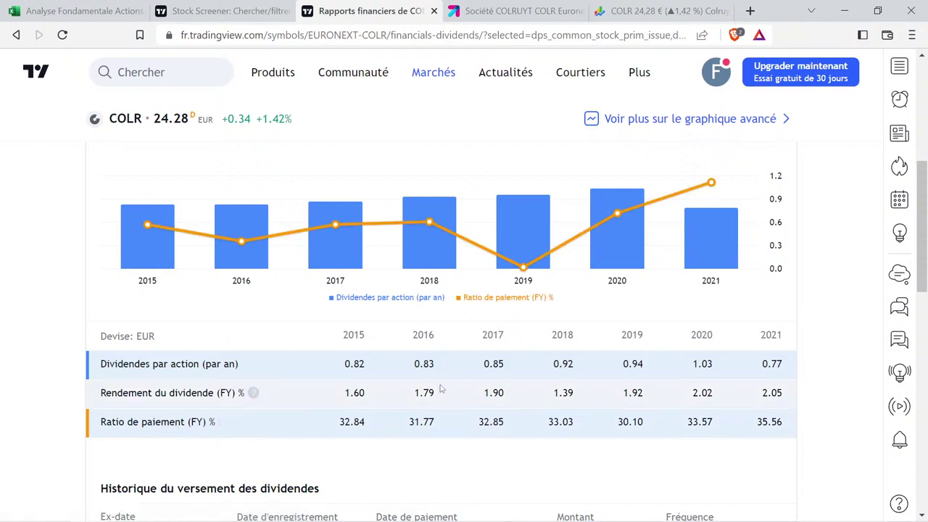
pyautogui.moveTo(477, 428); pyautogui.dragTo(783, 432)
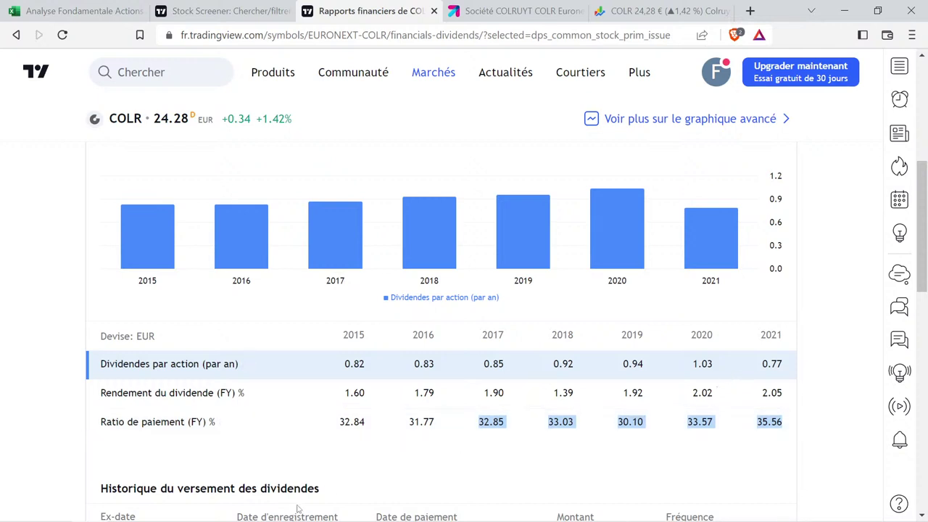
pyautogui.moveTo(338, 425); pyautogui.dragTo(784, 433)
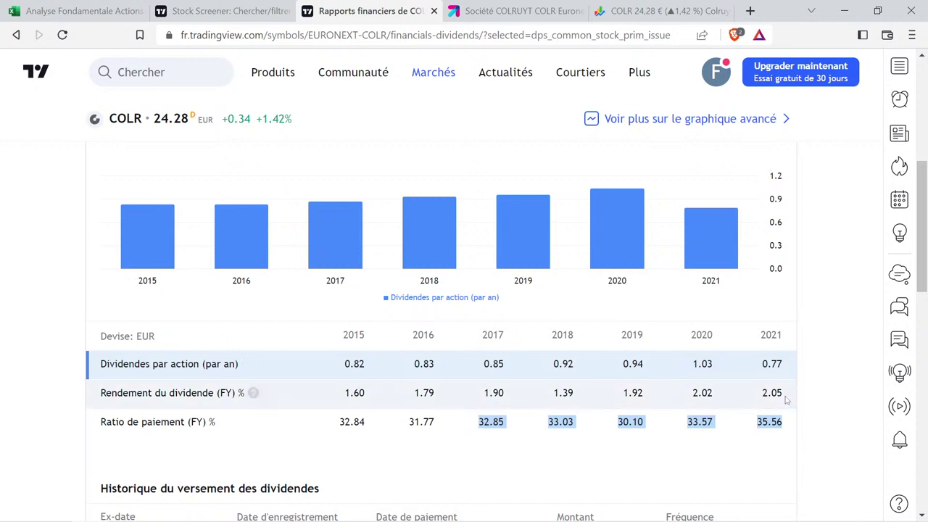
# Paste COLRUYT's 2017 to 2021 payout ratios from TradingView into cells R1:R5, above the workbook's Moyenne ratio de distribution cell.
pyautogui.click(69, 14)
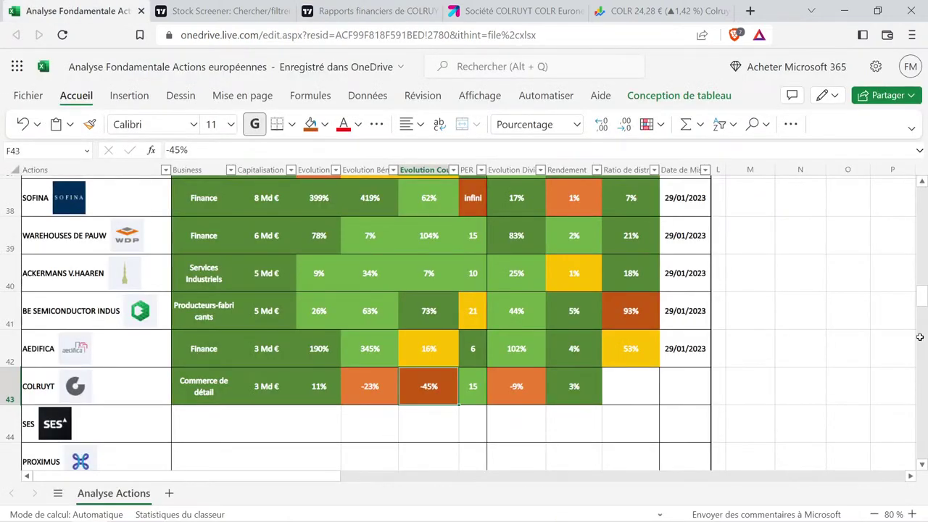
pyautogui.click(828, 326)
pyautogui.scroll(12, 827, 327)
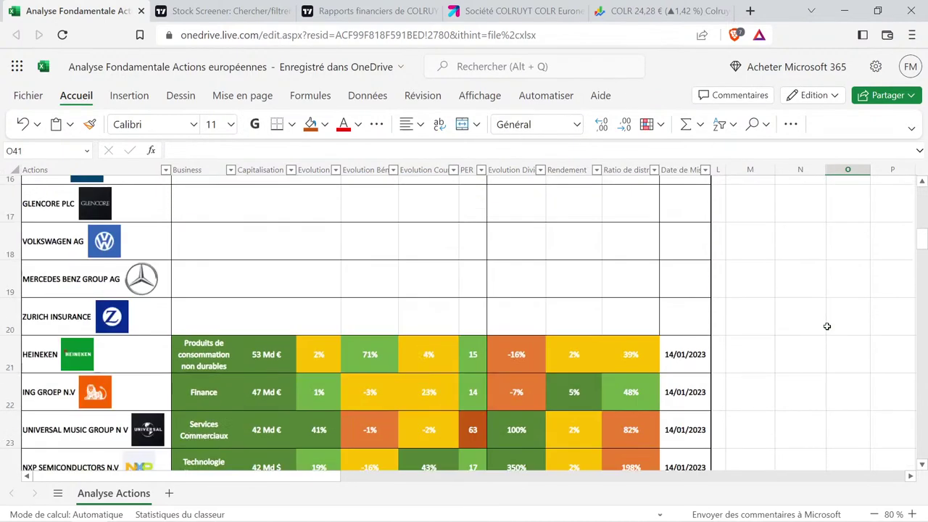
pyautogui.scroll(1, 826, 326)
pyautogui.click(809, 308)
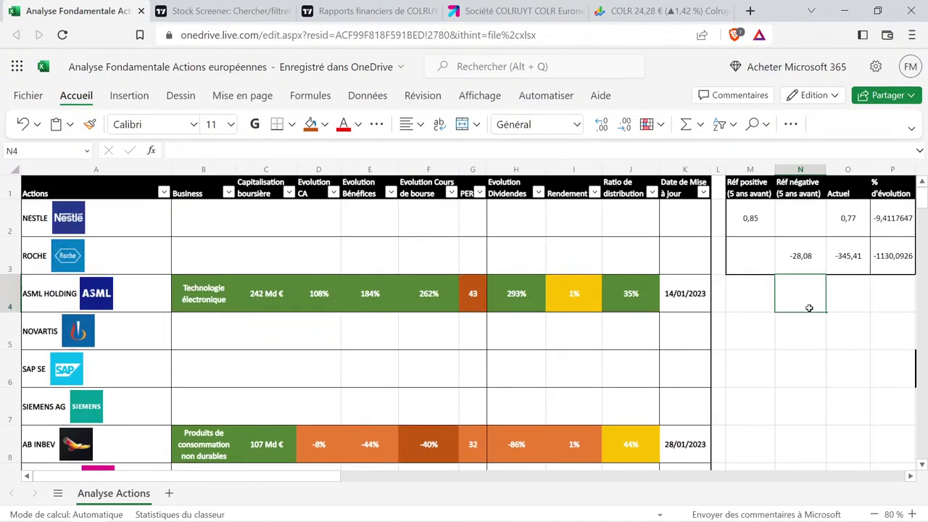
pyautogui.press('Right')
pyautogui.press('Right')
pyautogui.press('Right')
pyautogui.press('Right')
pyautogui.press('Up')
pyautogui.press('Up')
pyautogui.press('Up')
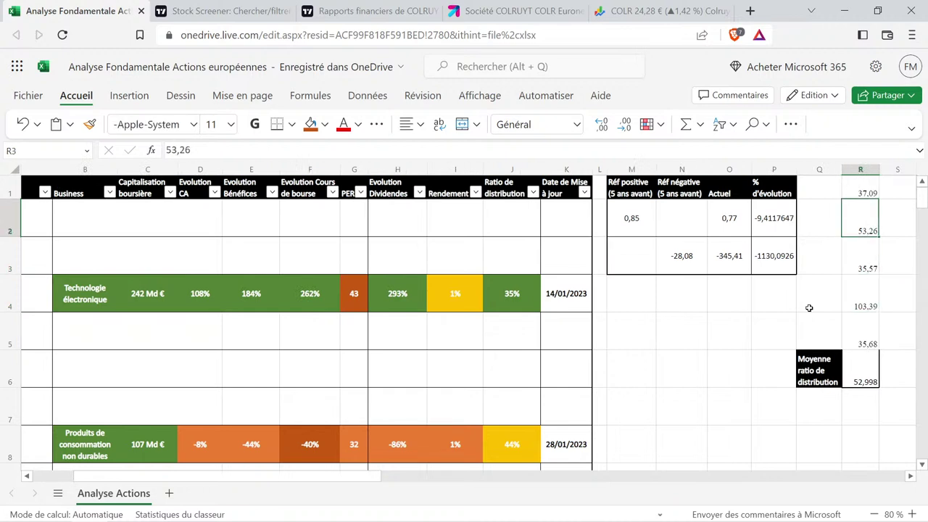
pyautogui.hotkey('ctrl', 'v')
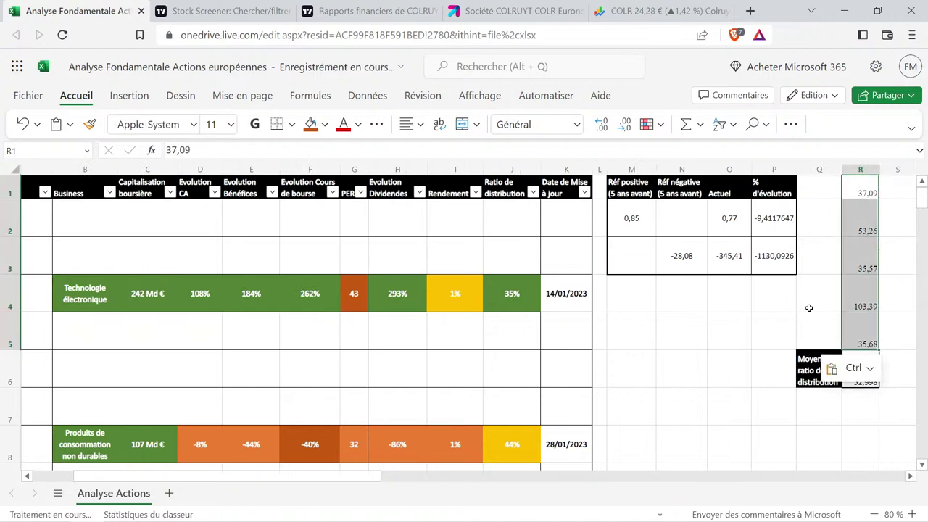
# Re-enter the five payout ratios in R1:R5 with decimal commas: 32,85, 33,03, 30,1, 33,57 and 35,56.
pyautogui.click(857, 193)
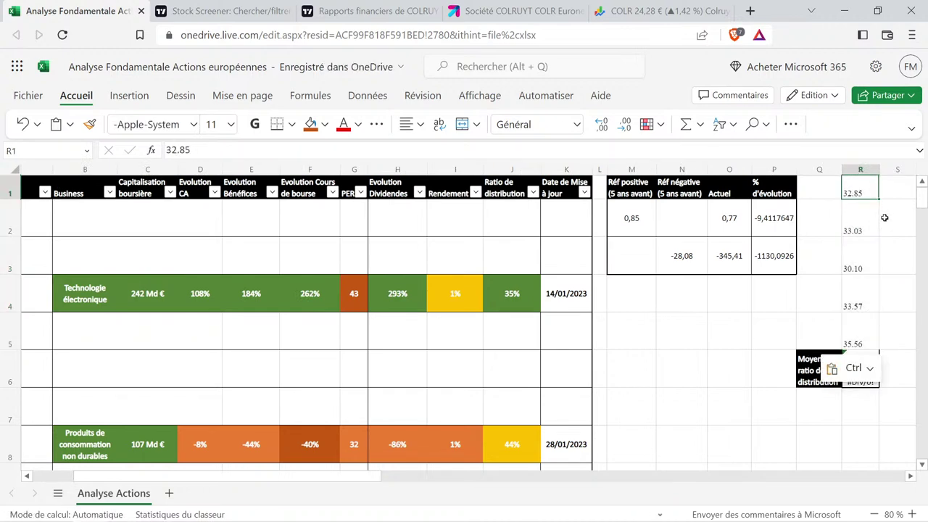
pyautogui.write('32,8')
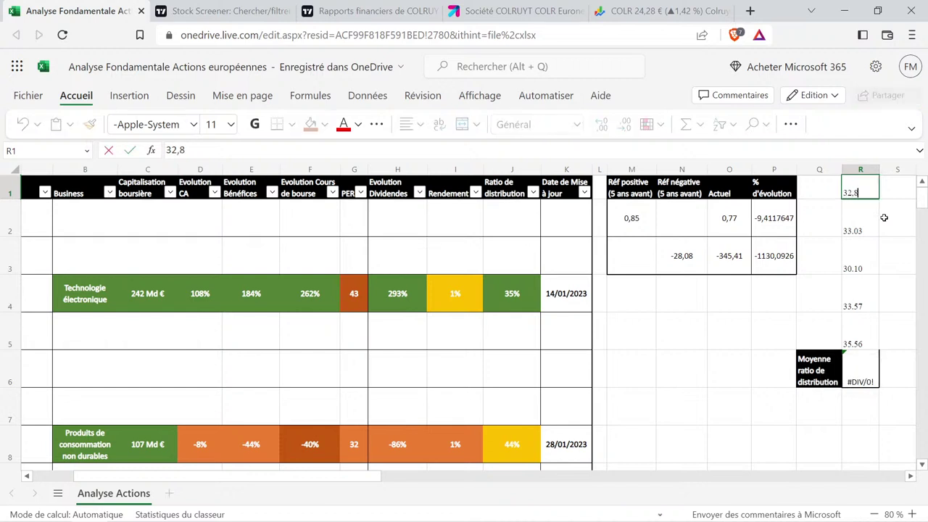
pyautogui.write('5')
pyautogui.press('Return')
pyautogui.write('33,0')
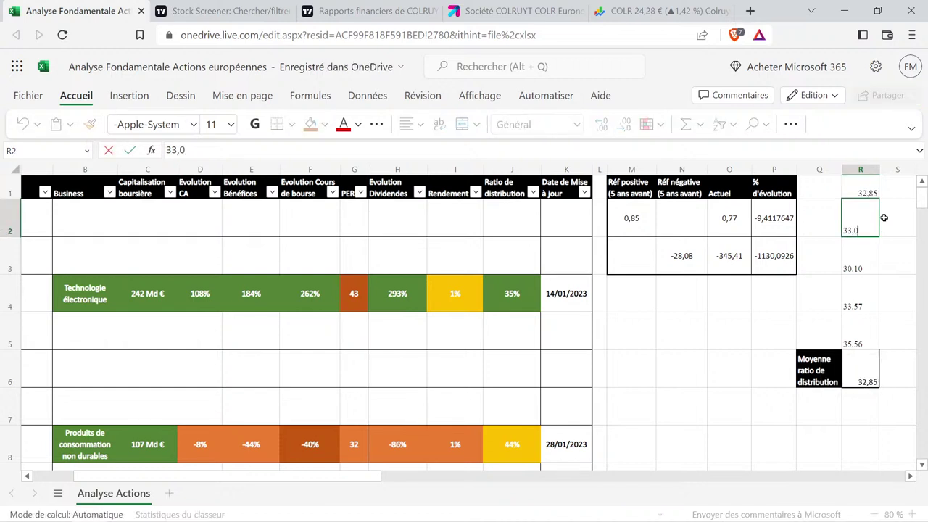
pyautogui.write('3')
pyautogui.press('Return')
pyautogui.write('30')
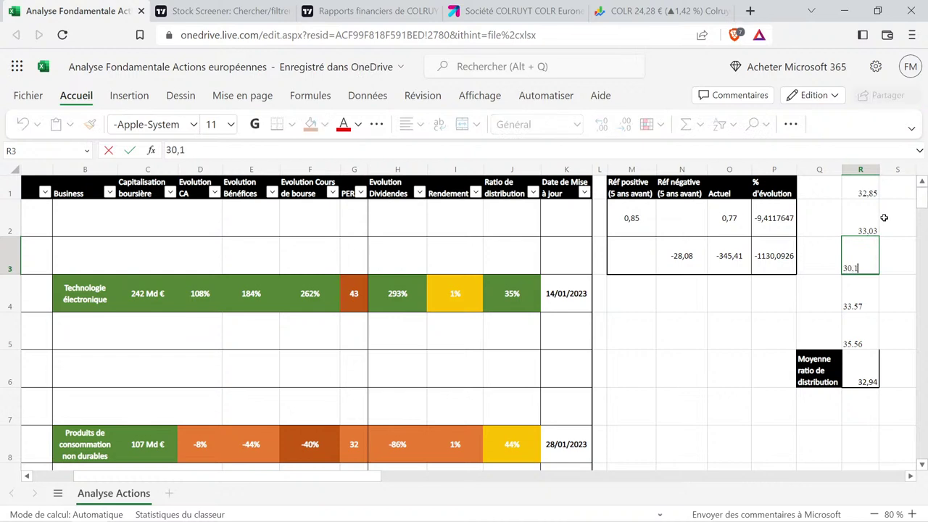
pyautogui.press('Return')
pyautogui.write('33,')
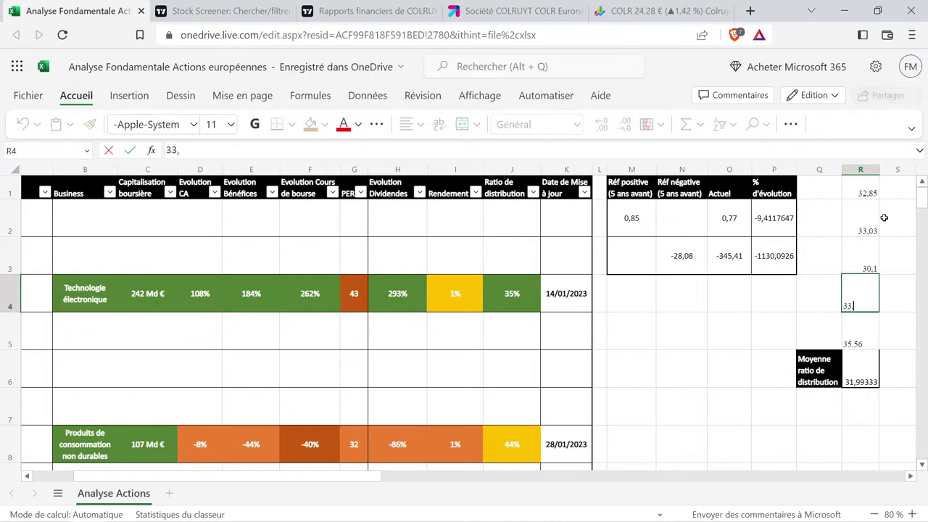
pyautogui.write('57')
pyautogui.press('Return')
pyautogui.write('35,')
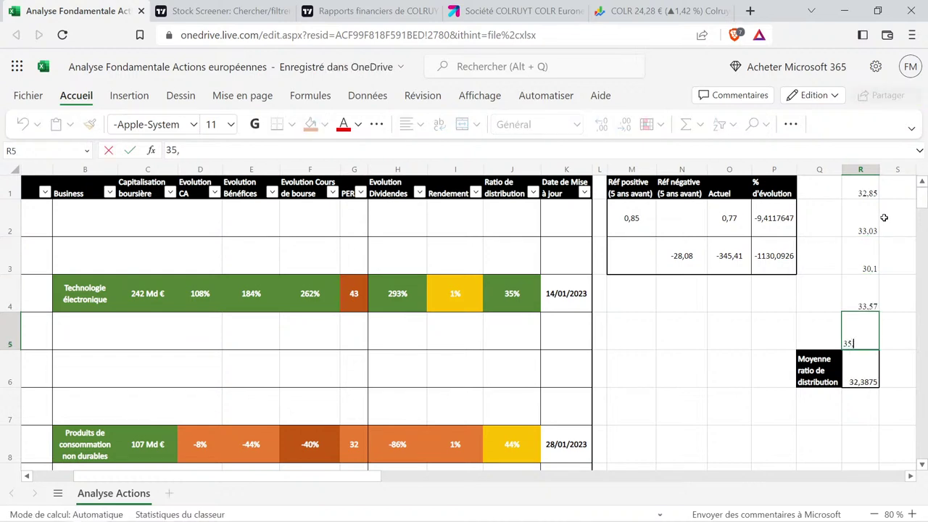
pyautogui.write('56')
pyautogui.press('Return')
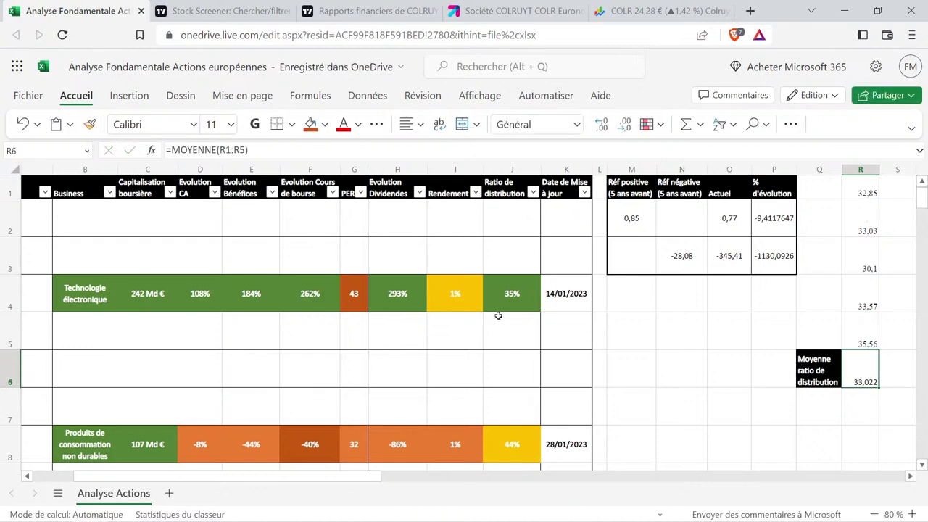
# Fill COLRUYT's Ratio de distribution cell by copying ASML HOLDING's dark green cell and changing the value to 33%.
pyautogui.click(513, 294)
pyautogui.hotkey('ctrl', 'c')
pyautogui.scroll(-15, 515, 295)
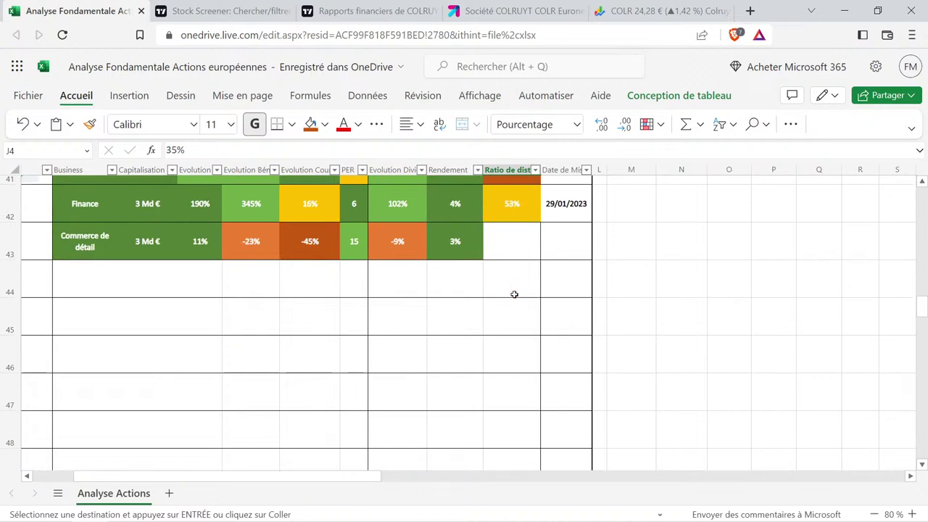
pyautogui.click(523, 241)
pyautogui.hotkey('ctrl', 'v')
pyautogui.doubleClick(514, 242)
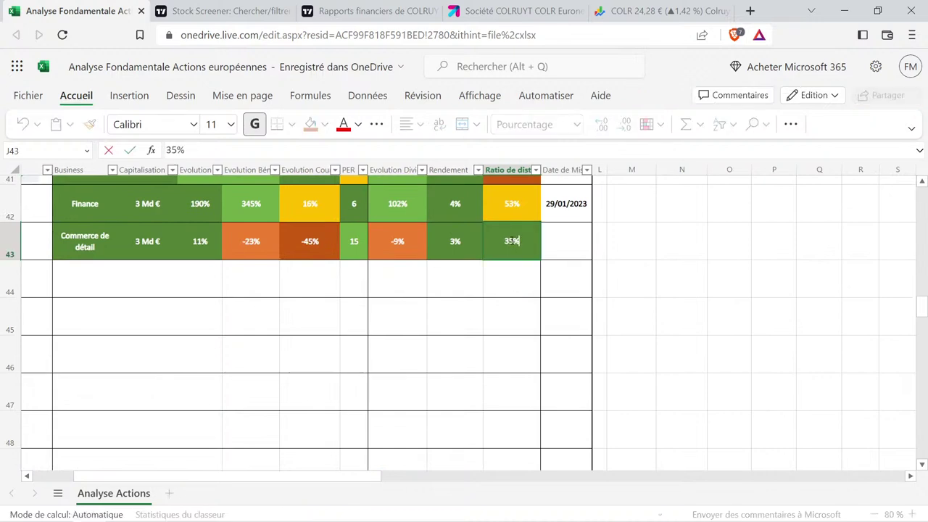
pyautogui.press('BackSpace')
pyautogui.write('3')
pyautogui.press('Return')
# Copy AEDIFICA's update date, 29/01/2023, into COLRUYT's Date de Mise à jour cell.
pyautogui.press('Up')
pyautogui.press('Up')
pyautogui.press('Right')
pyautogui.hotkey('ctrl', 'c')
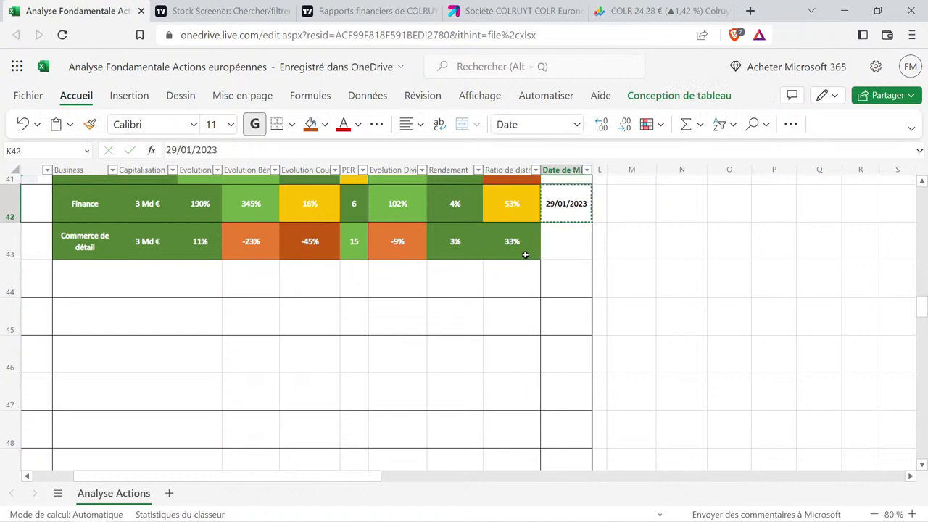
pyautogui.press('Down')
pyautogui.hotkey('ctrl', 'v')
# Review COLRUYT's row from the company name to the update date, including its yield and payout ratio cells.
pyautogui.press('Left')
pyautogui.press('Left')
pyautogui.press('Left')
pyautogui.press('Left')
pyautogui.press('Left')
pyautogui.press('Left')
pyautogui.press('Left')
pyautogui.press('Left')
pyautogui.press('Left')
pyautogui.press('Left')
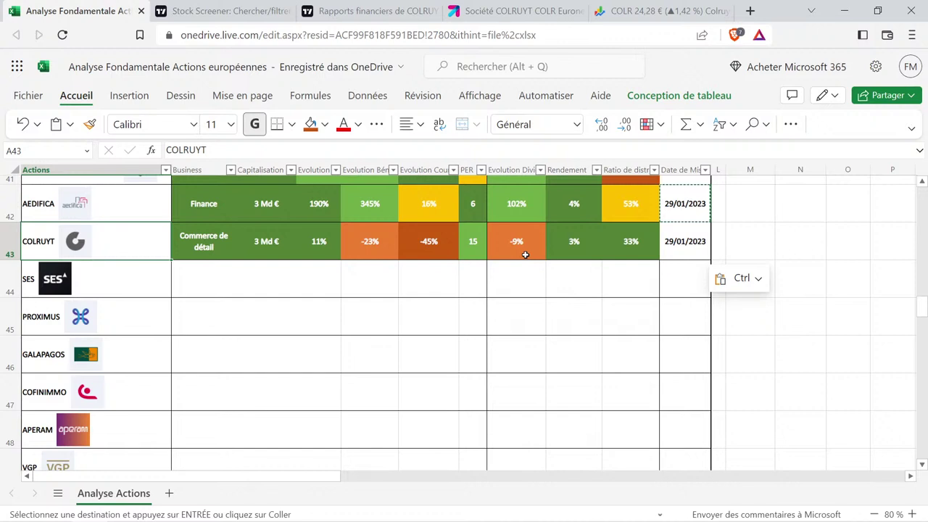
pyautogui.click(572, 236)
pyautogui.click(614, 252)
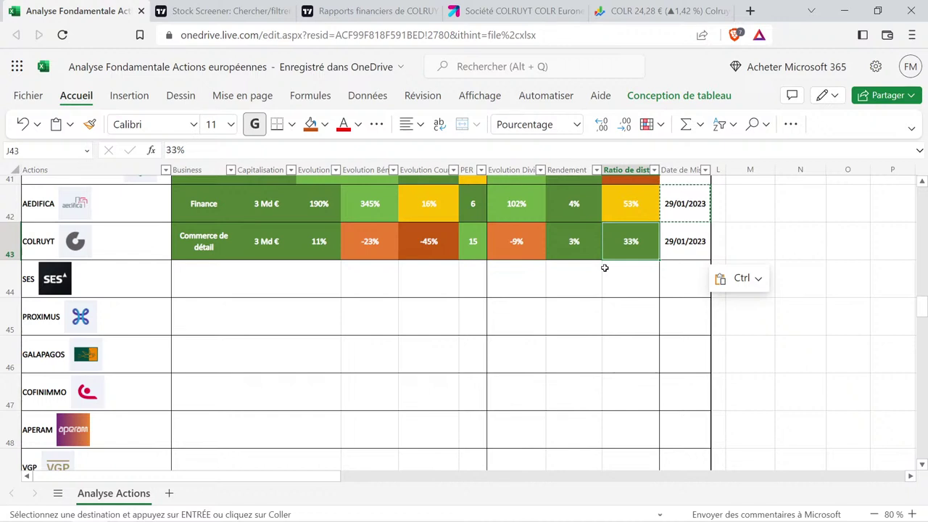
pyautogui.moveTo(748, 248); pyautogui.dragTo(178, 248)
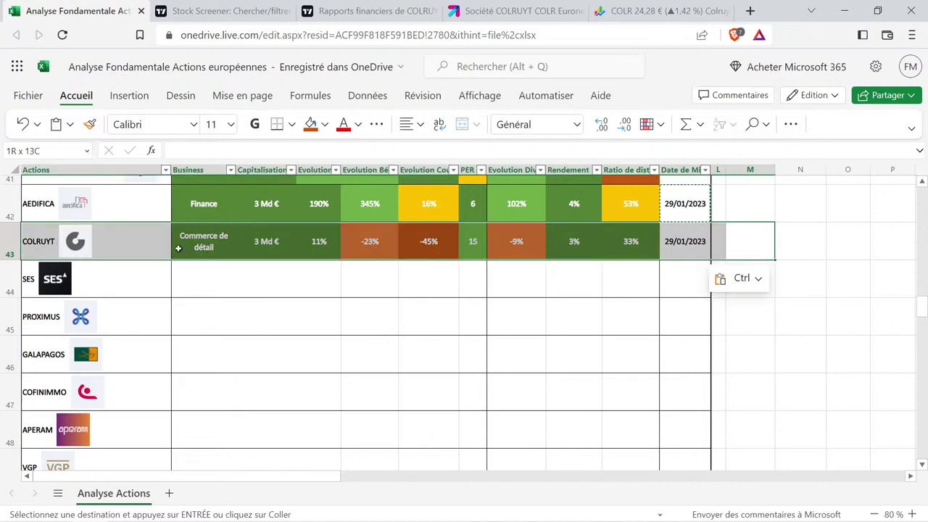
pyautogui.click(254, 276)
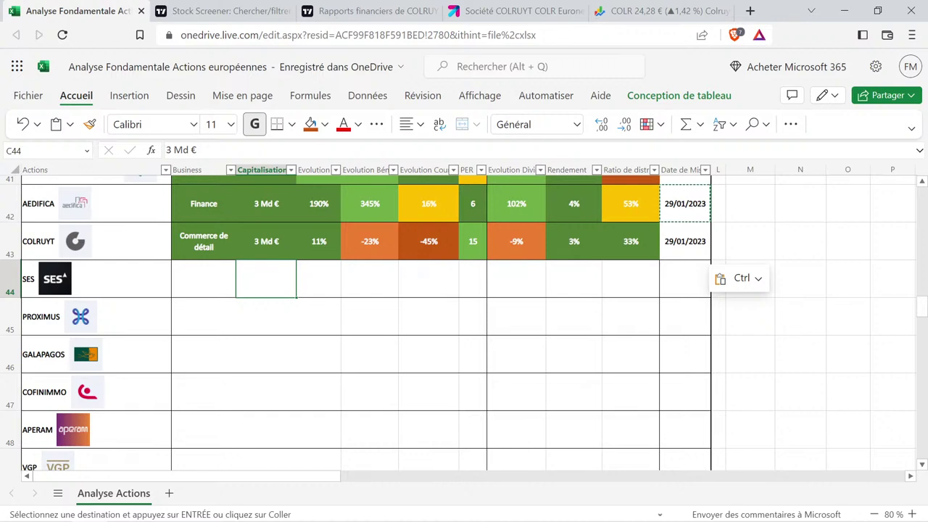
# Go to SES's row in the workbook and look for the company in the TradingView stock screener list.
pyautogui.hotkey('alt', 'Tab')
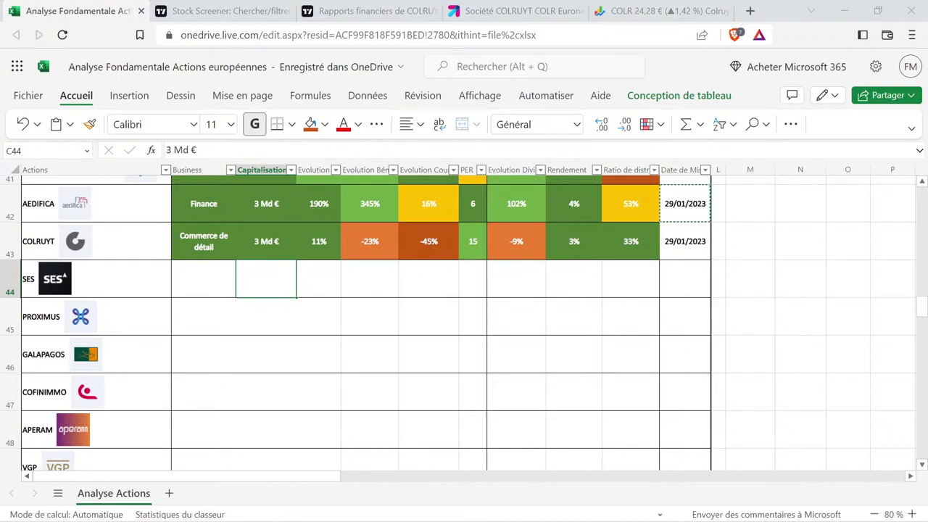
pyautogui.click(121, 277)
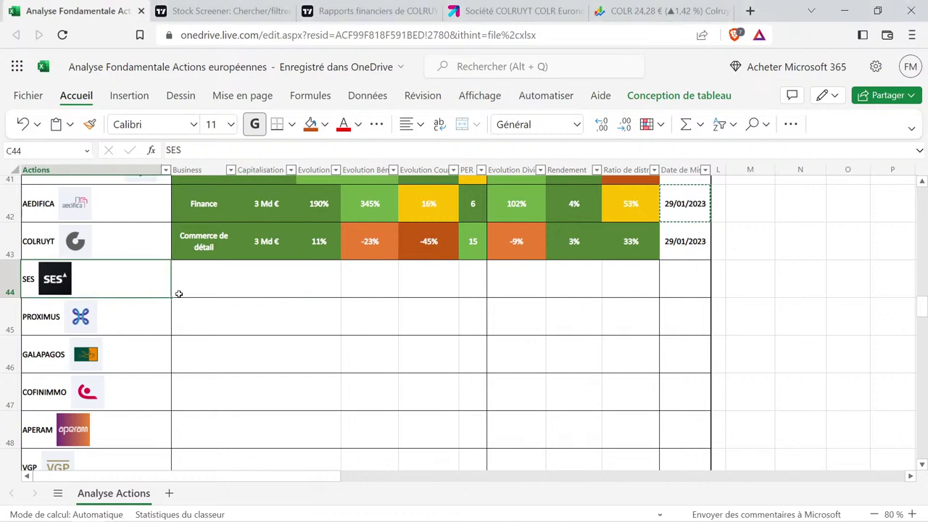
pyautogui.click(212, 282)
pyautogui.click(128, 291)
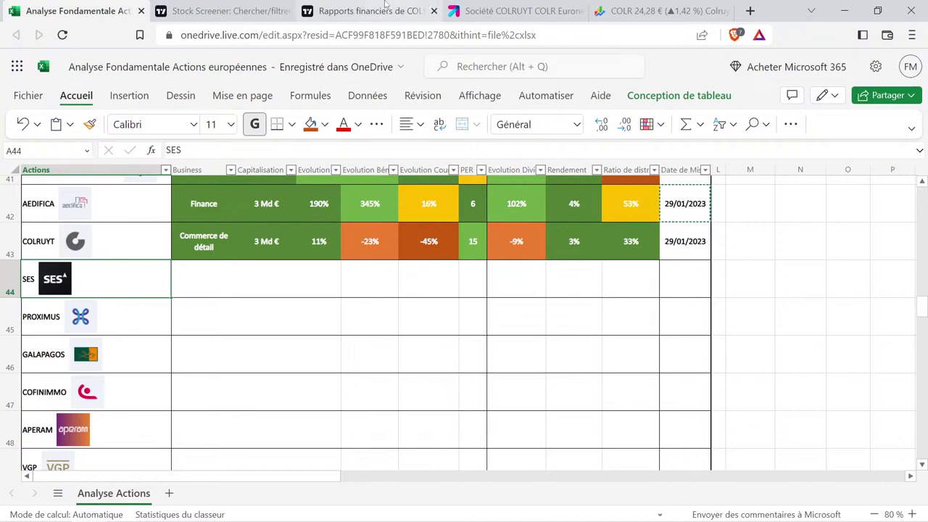
pyautogui.click(268, 6)
pyautogui.scroll(-3, 95, 395)
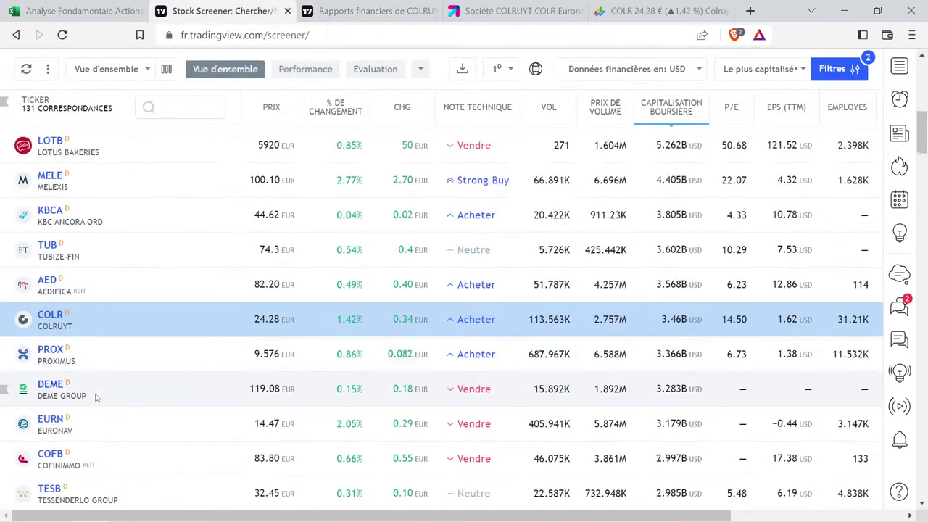
pyautogui.scroll(1, 95, 397)
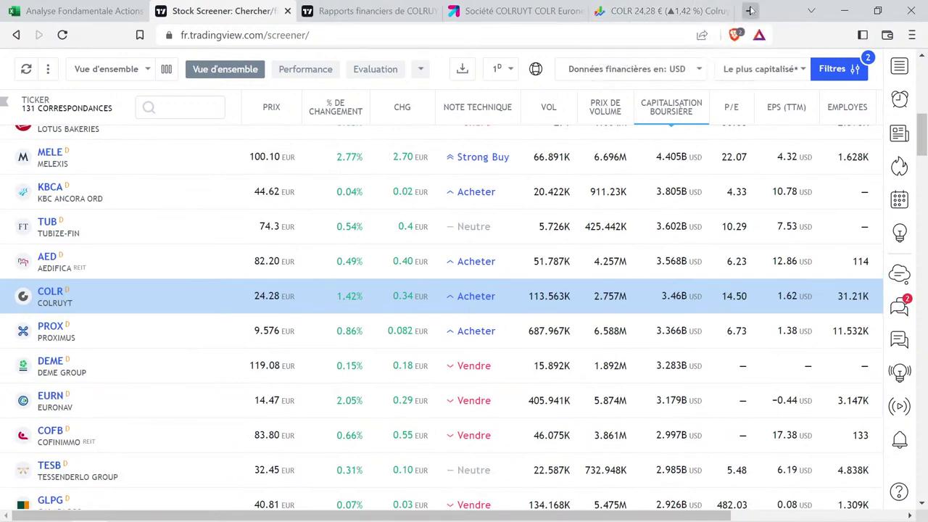
# Search TradingView's stock symbols for "ses" and scan the results for the SES listing.
pyautogui.click(337, 7)
pyautogui.click(157, 82)
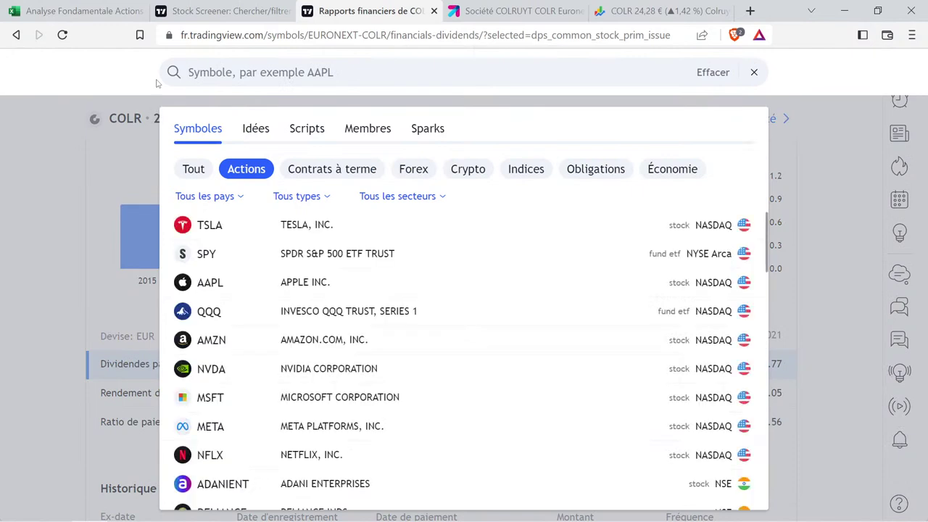
pyautogui.write('ses')
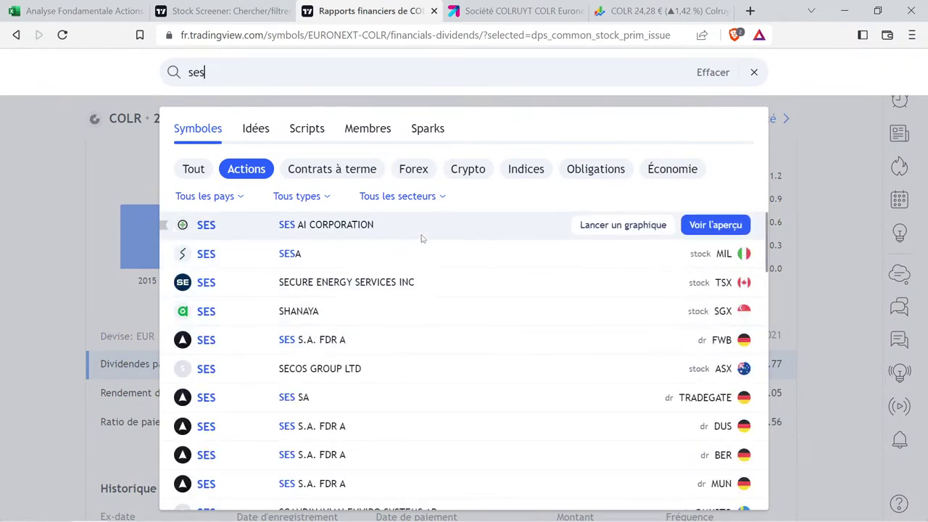
pyautogui.scroll(-1, 432, 318)
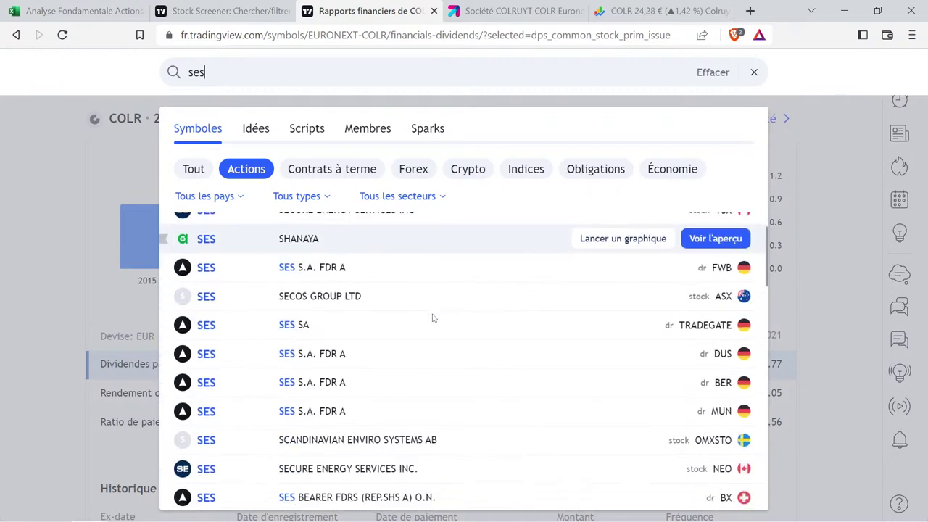
pyautogui.scroll(-3, 432, 317)
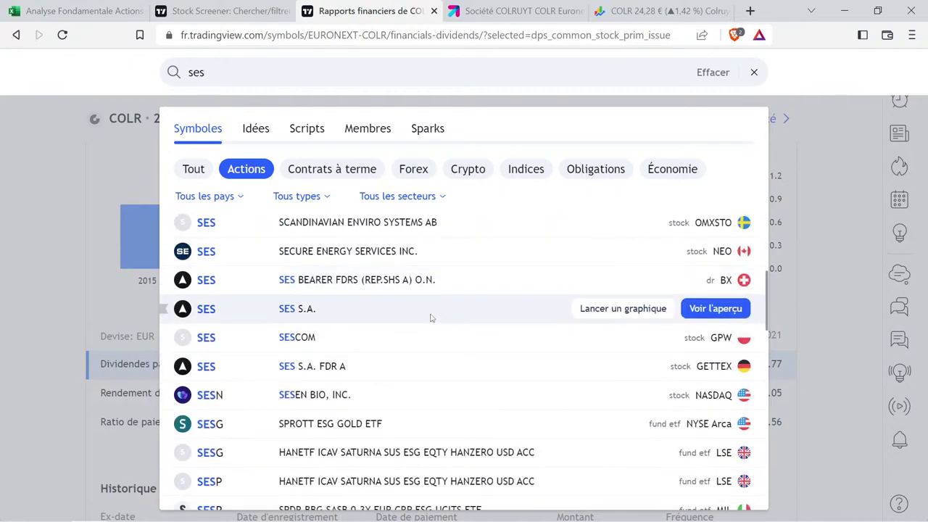
pyautogui.scroll(4, 430, 317)
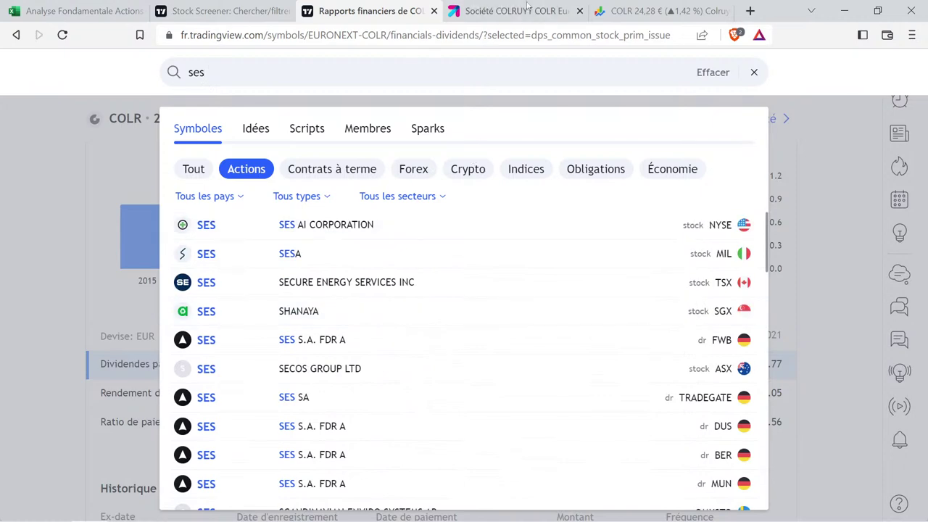
# Search Boursorama for "ses" and open the quote page of the SES share listed on Euronext Paris.
pyautogui.click(656, 11)
pyautogui.click(523, 11)
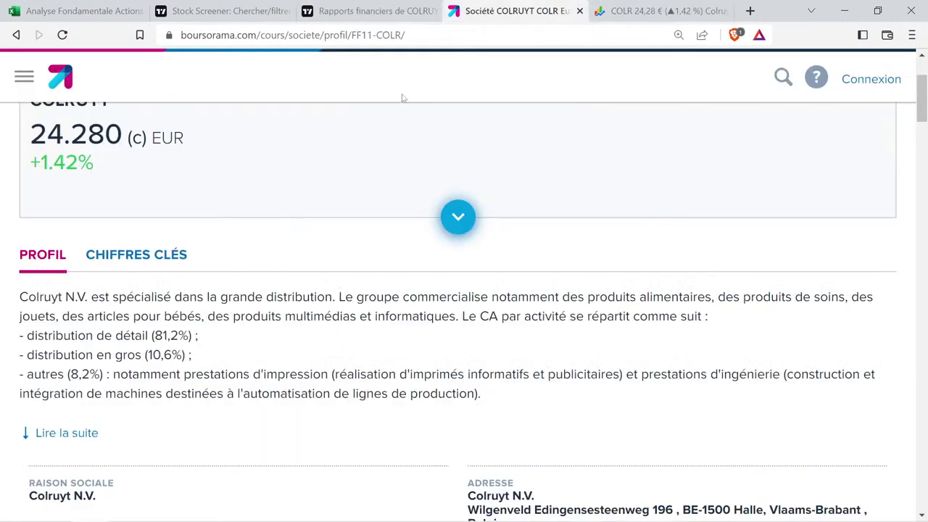
pyautogui.click(782, 77)
pyautogui.write('ses')
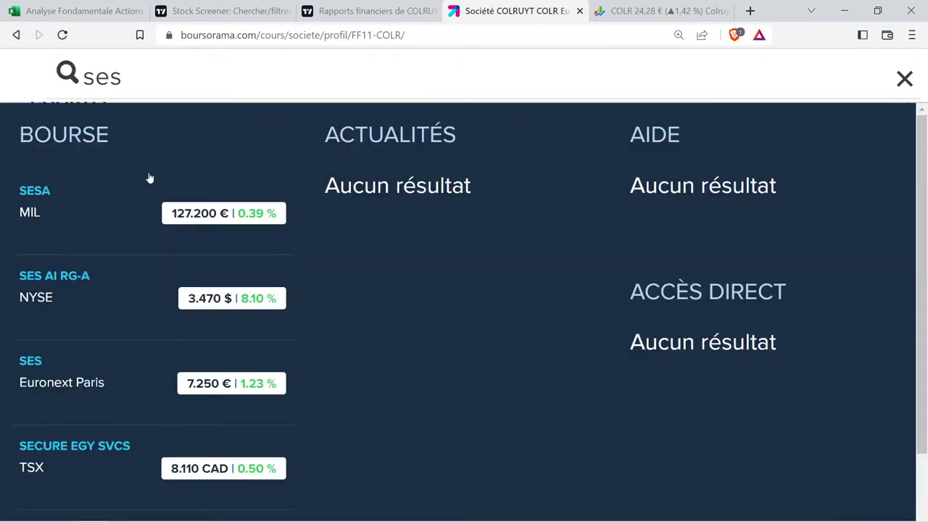
pyautogui.scroll(-2, 105, 298)
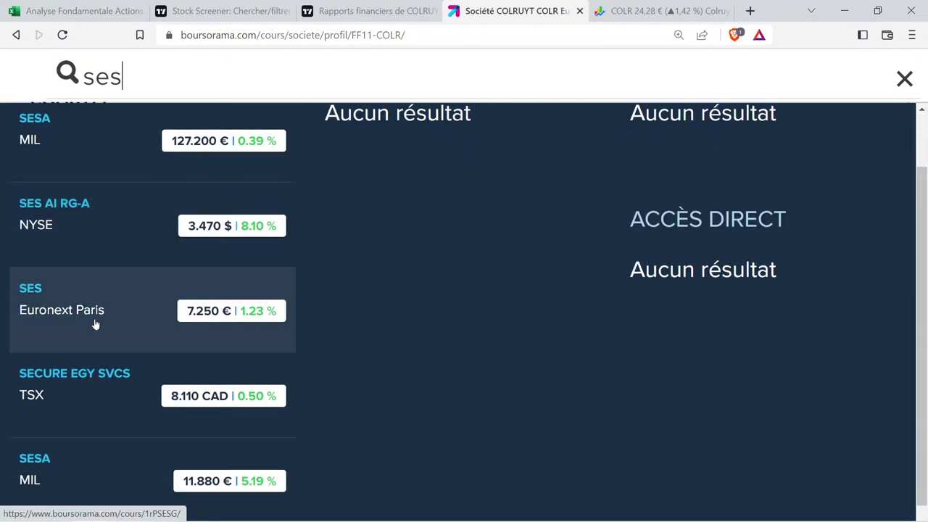
pyautogui.scroll(1, 98, 293)
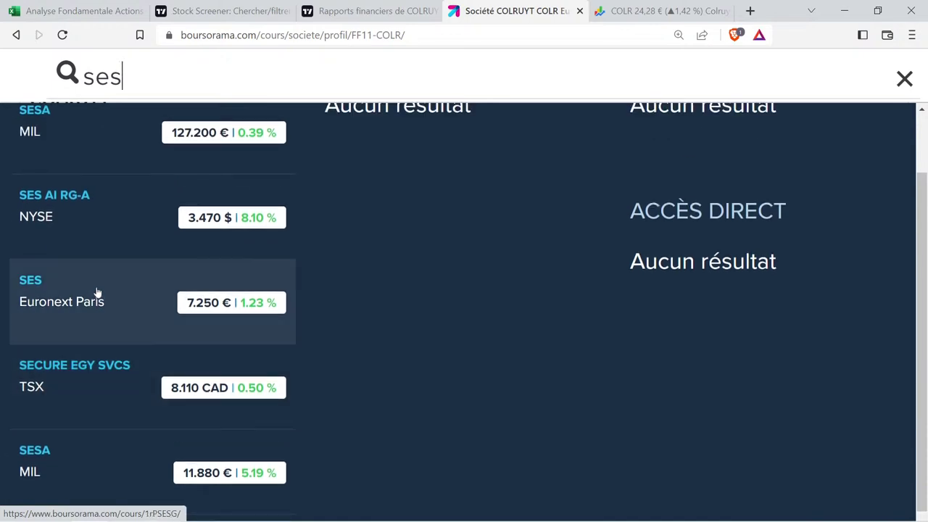
pyautogui.click(90, 290)
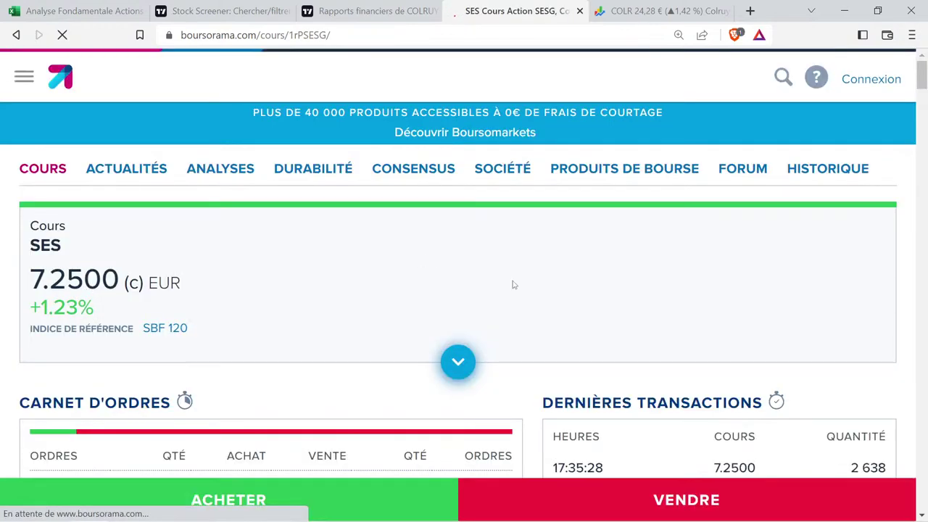
pyautogui.scroll(-3, 503, 265)
pyautogui.scroll(3, 517, 203)
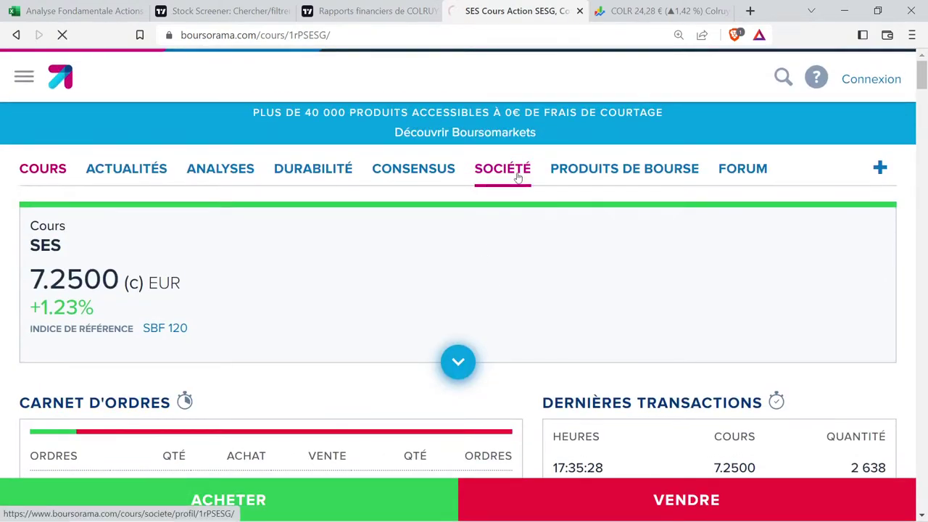
# Open SES's company profile on Boursorama and check its registered address against its reference index.
pyautogui.click(519, 176)
pyautogui.scroll(-3, 538, 251)
pyautogui.scroll(-3, 538, 251)
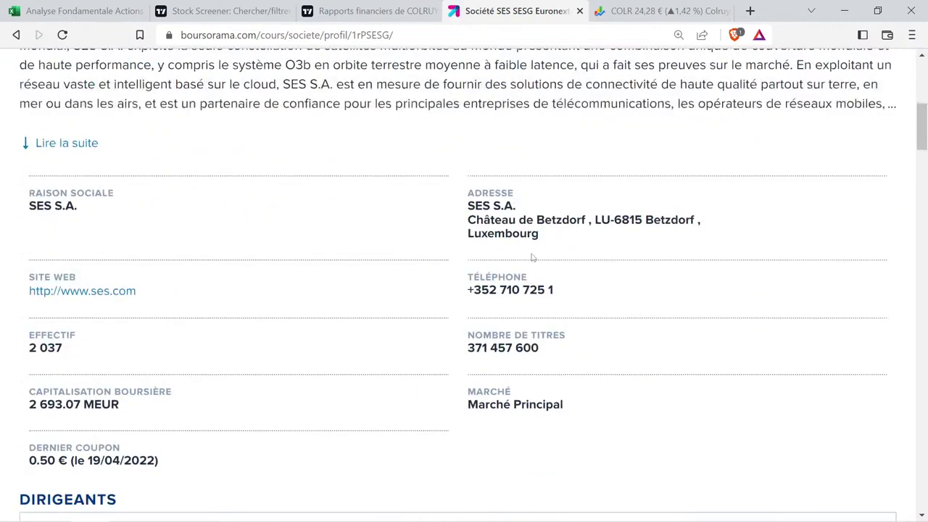
pyautogui.moveTo(549, 232); pyautogui.dragTo(447, 236)
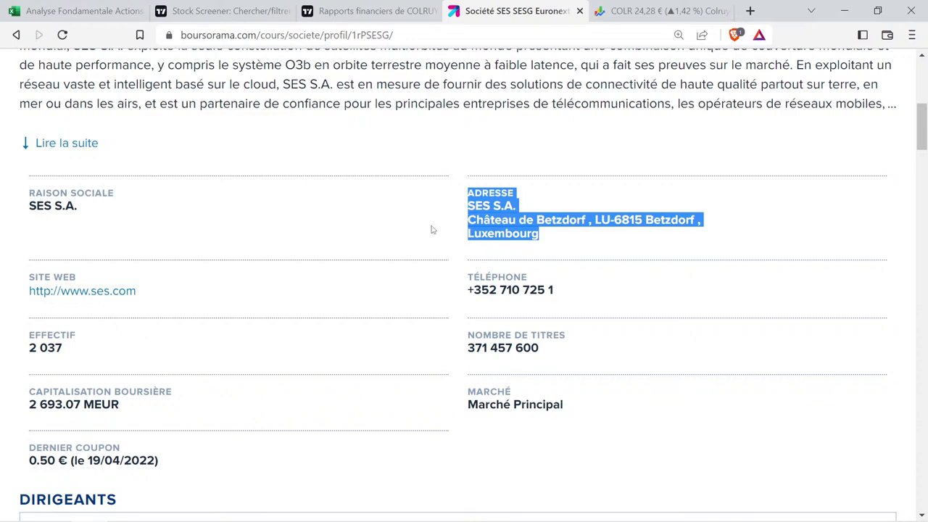
pyautogui.scroll(4, 430, 228)
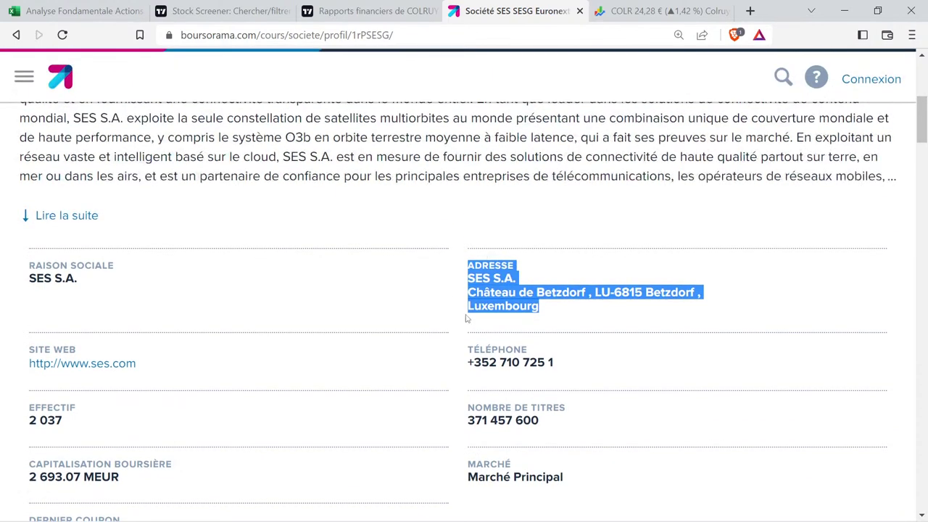
pyautogui.scroll(1, 253, 276)
pyautogui.moveTo(218, 263); pyautogui.dragTo(48, 294)
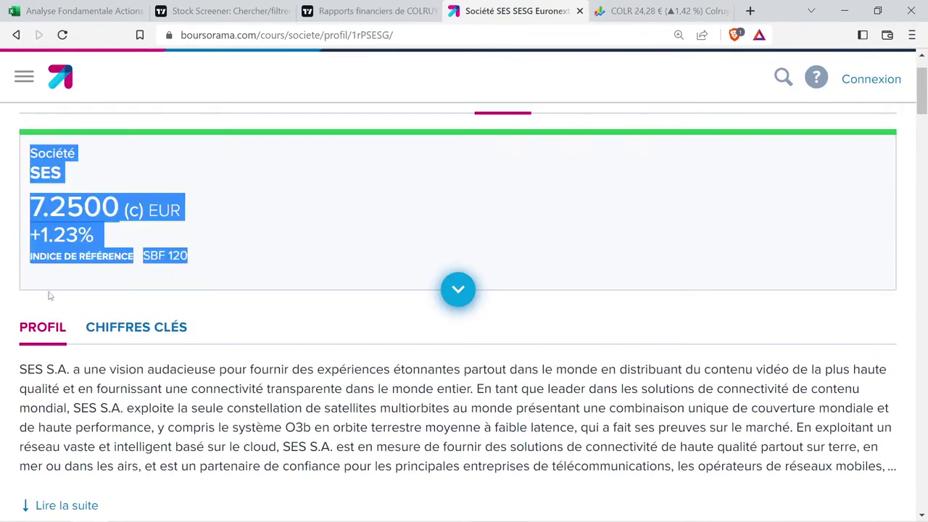
pyautogui.click(233, 227)
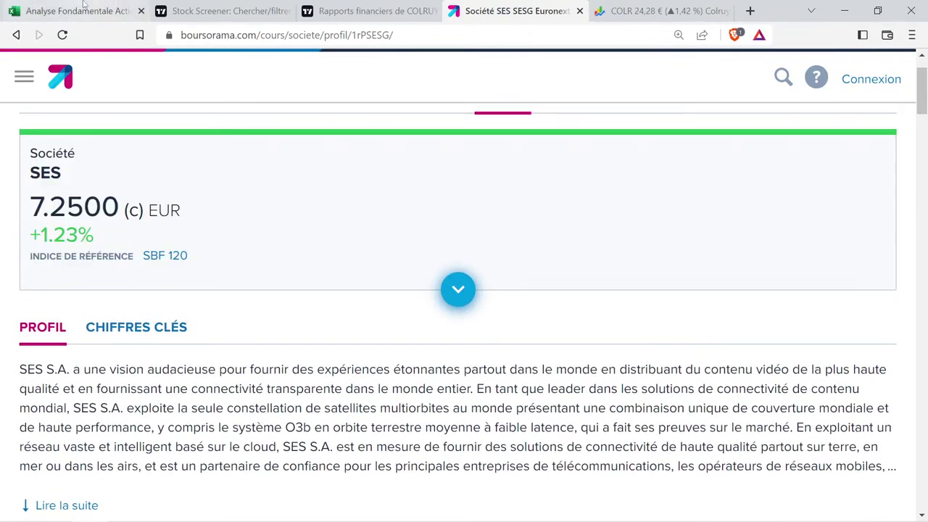
pyautogui.scroll(-4, 426, 184)
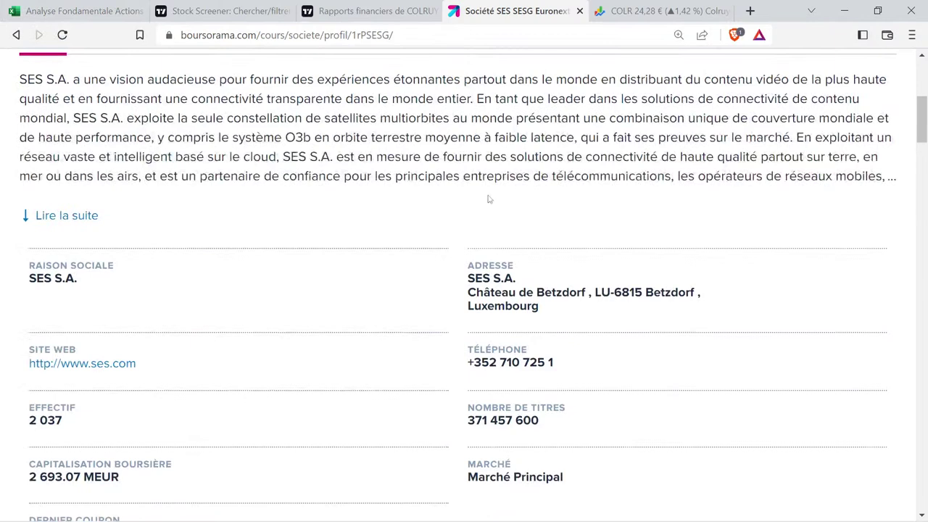
pyautogui.moveTo(518, 284); pyautogui.dragTo(447, 267)
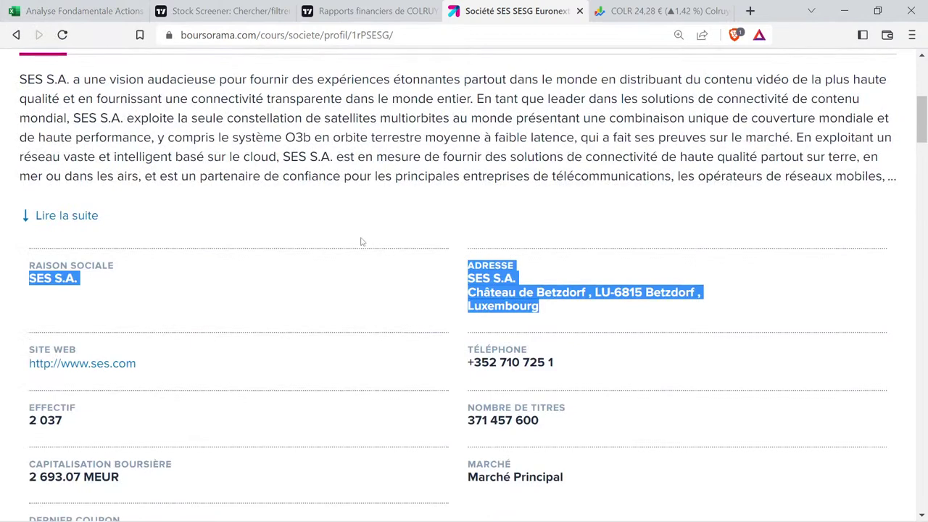
pyautogui.scroll(1, 362, 240)
pyautogui.scroll(3, 333, 165)
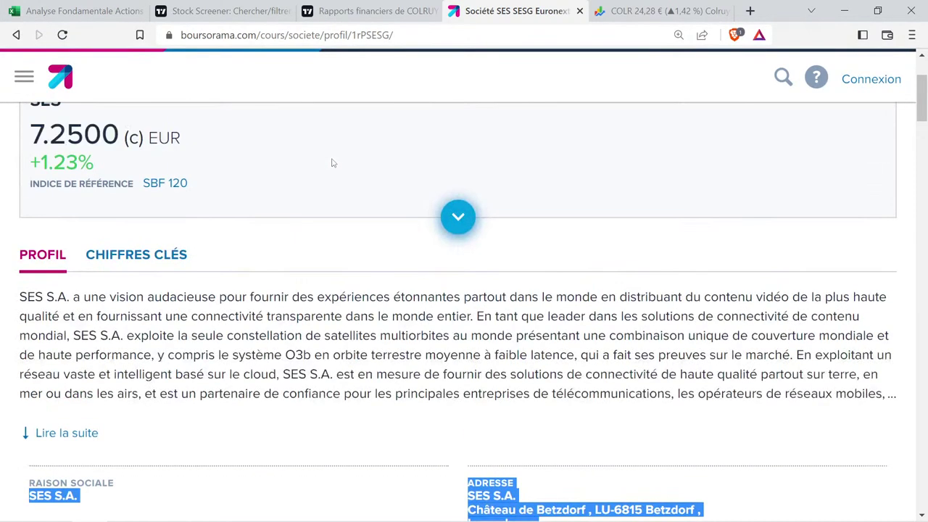
# Return to the stock analysis workbook and select the Business cell in SES's row.
pyautogui.click(220, 7)
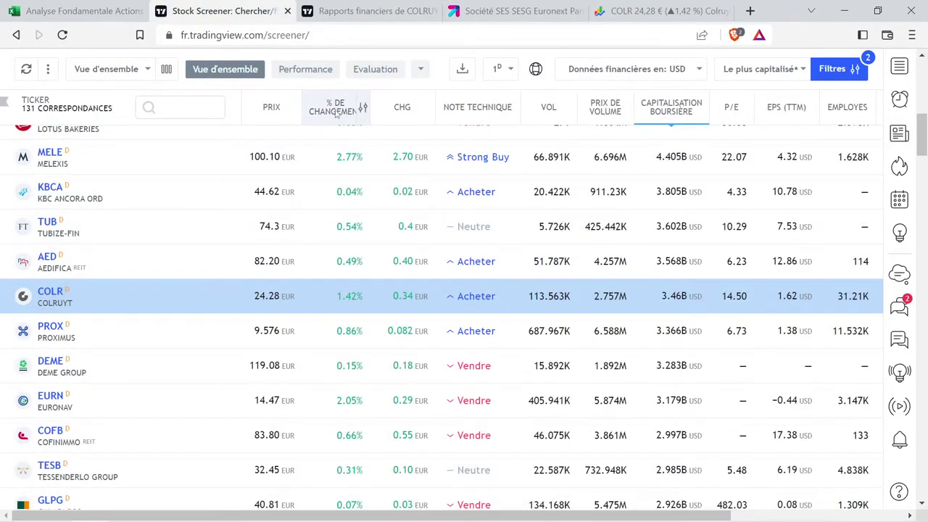
pyautogui.click(384, 10)
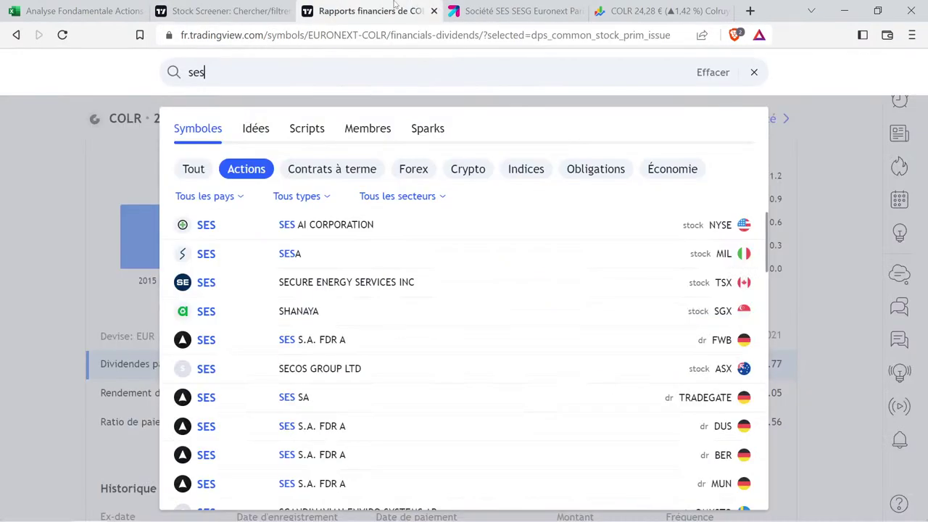
pyautogui.click(83, 7)
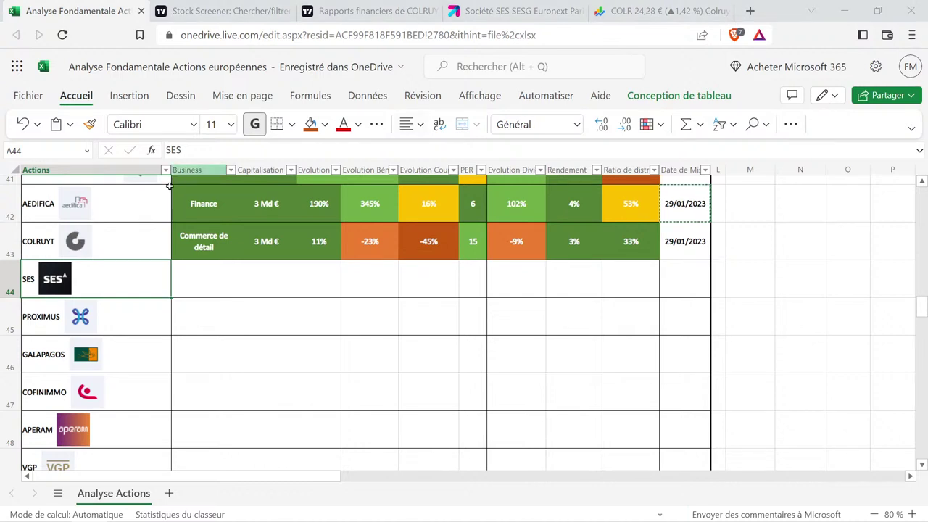
pyautogui.click(215, 283)
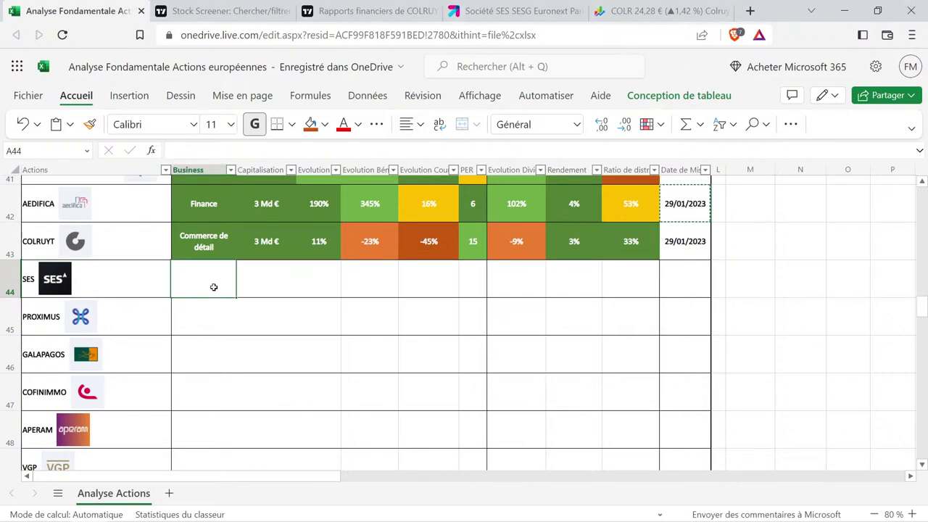
# Open SES's Boursorama quote page and check the share's key figures, sector and eligibility details.
pyautogui.click(500, 9)
pyautogui.scroll(2, 146, 183)
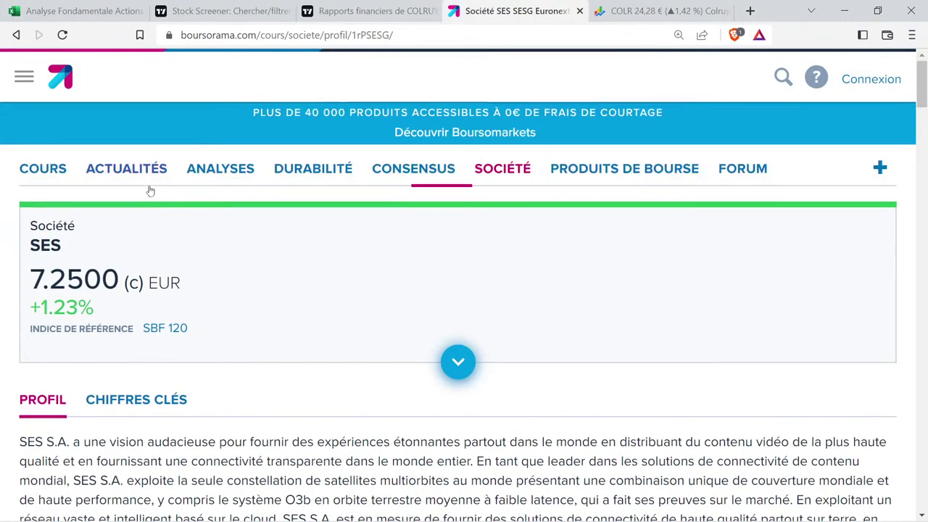
pyautogui.click(43, 168)
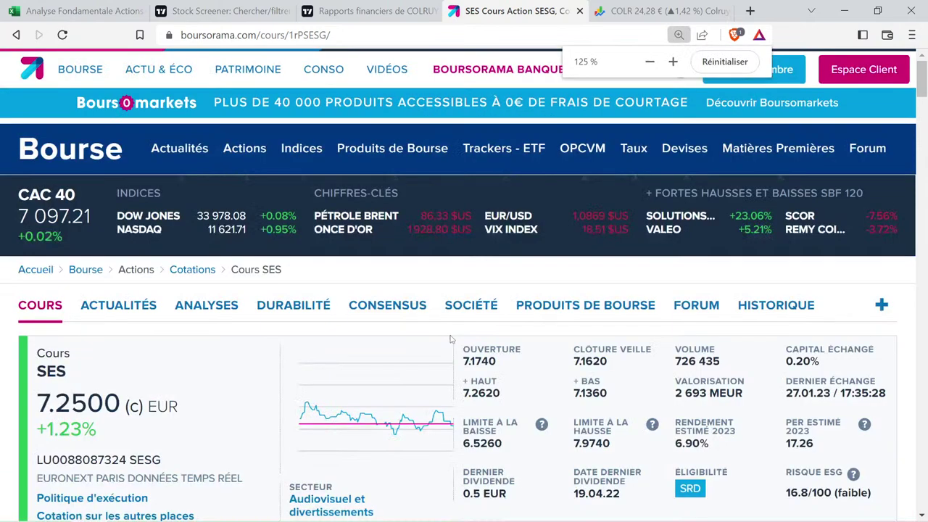
pyautogui.scroll(-2, 652, 363)
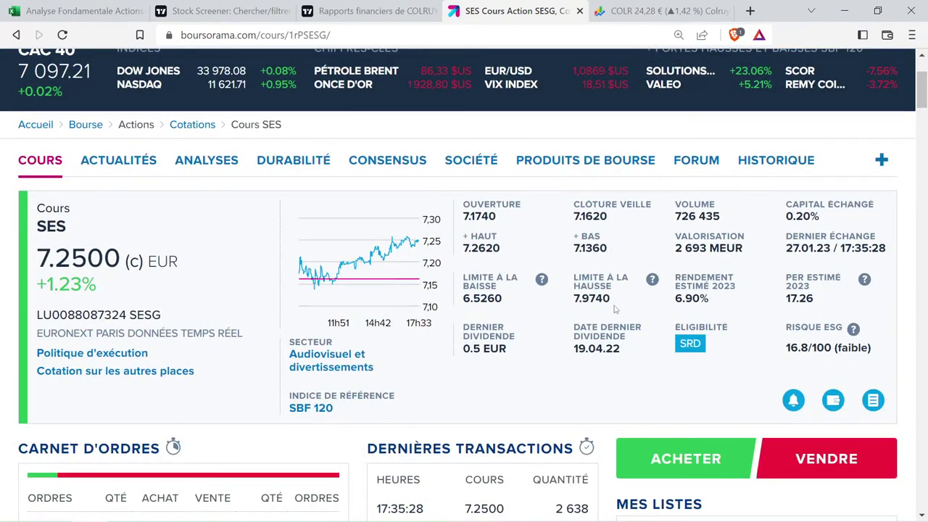
pyautogui.hotkey('ctrl', '+')
pyautogui.scroll(2, 544, 186)
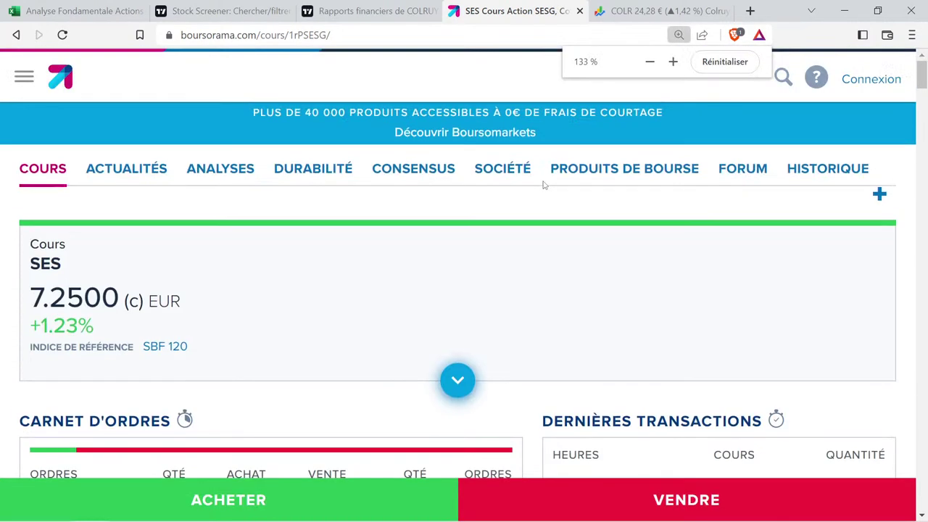
# Search Google for "ses pea" in a new browser tab and open Fortuneo's SES share page.
pyautogui.click(750, 11)
pyautogui.click(637, 33)
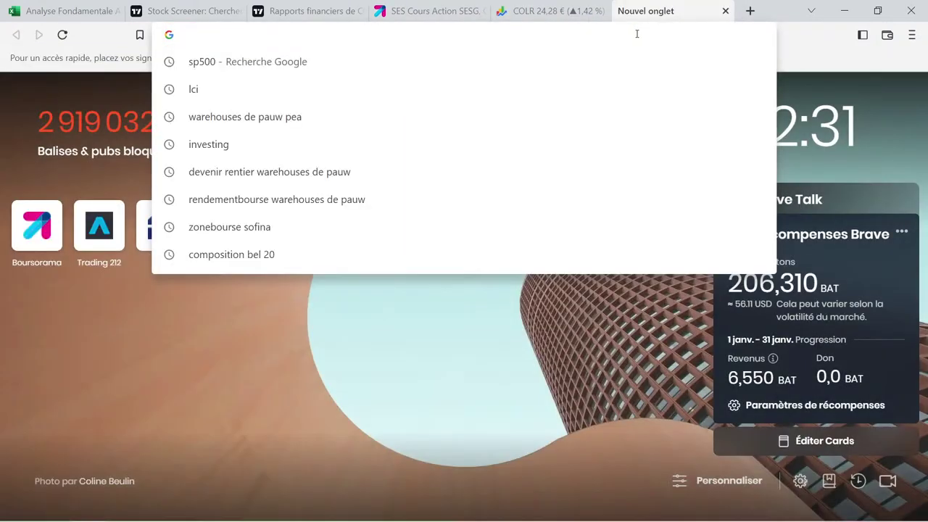
pyautogui.write('ses')
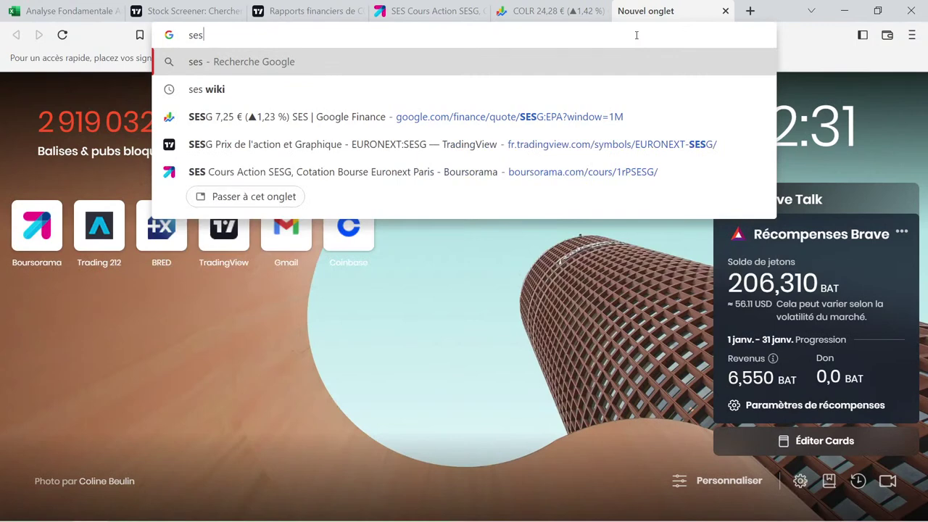
pyautogui.write(' pea')
pyautogui.press('Return')
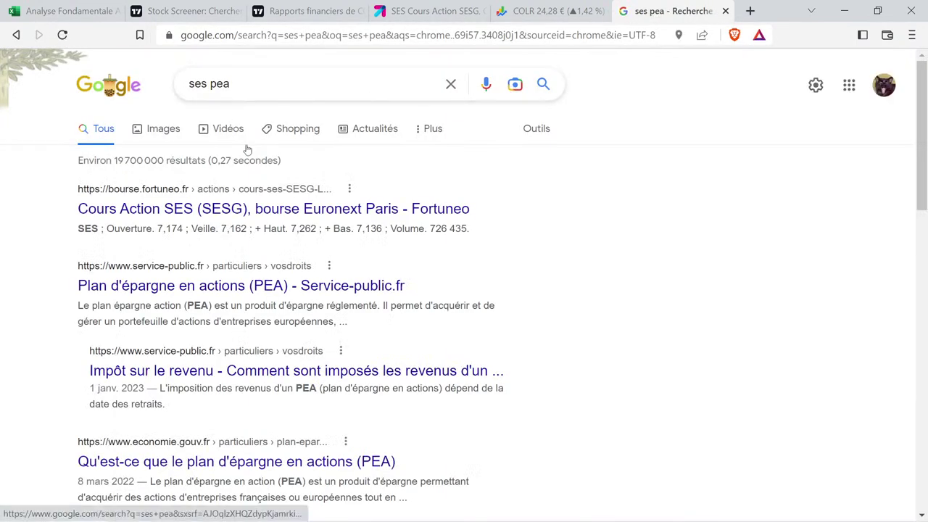
pyautogui.click(163, 210)
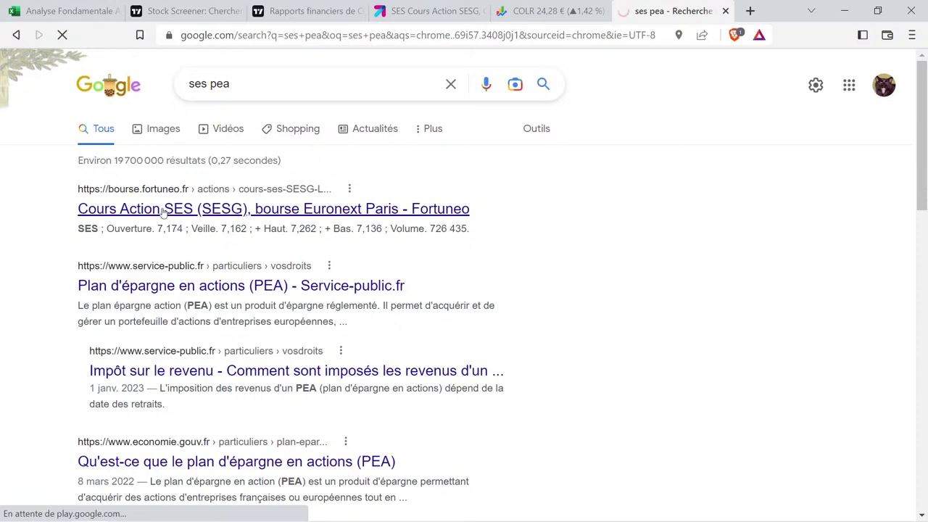
# Check SES's PEA and SRD eligibility in the Fortuneo share characteristics, and close that page.
pyautogui.scroll(-3, 138, 342)
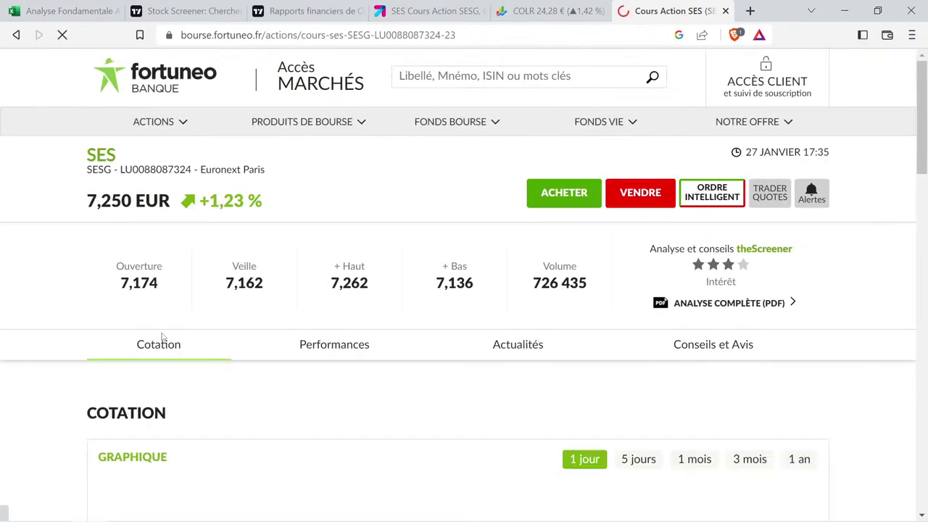
pyautogui.scroll(-3, 160, 337)
pyautogui.scroll(-3, 161, 337)
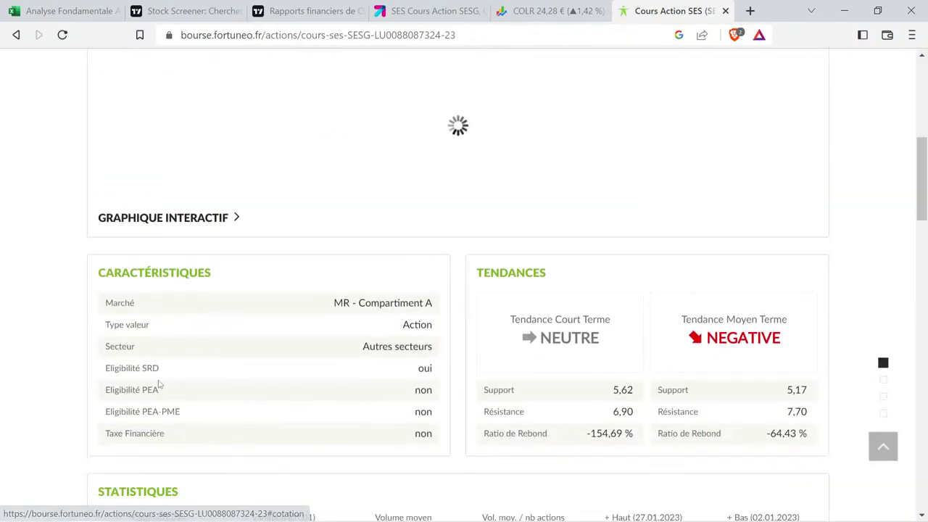
pyautogui.moveTo(123, 391); pyautogui.dragTo(436, 392)
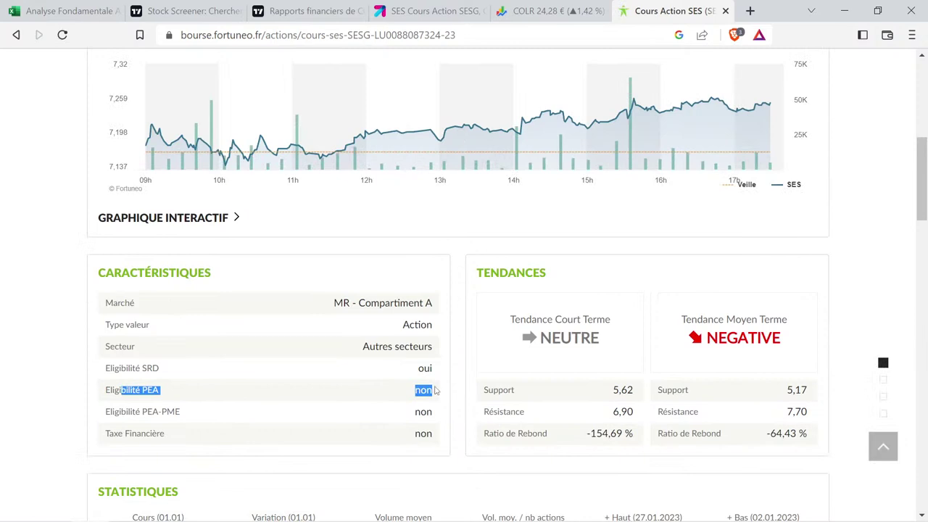
pyautogui.moveTo(140, 370); pyautogui.dragTo(224, 373)
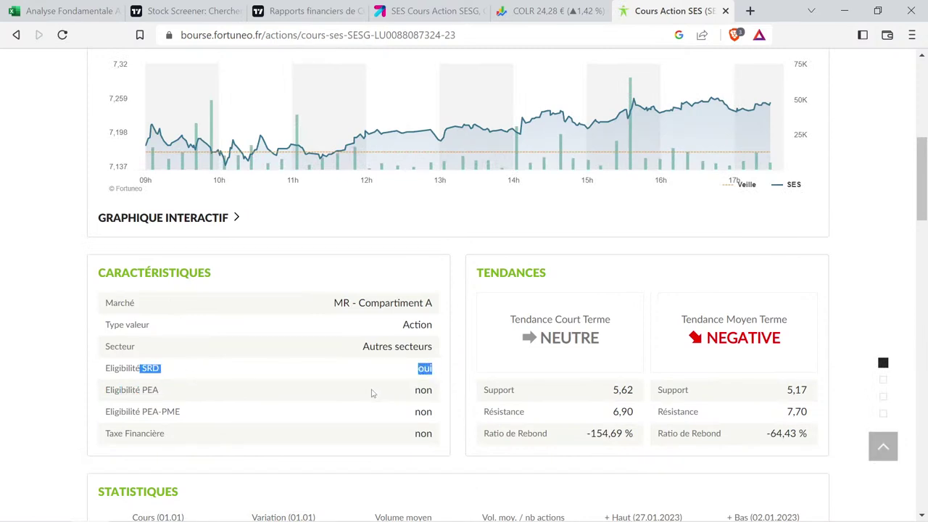
pyautogui.scroll(3, 382, 398)
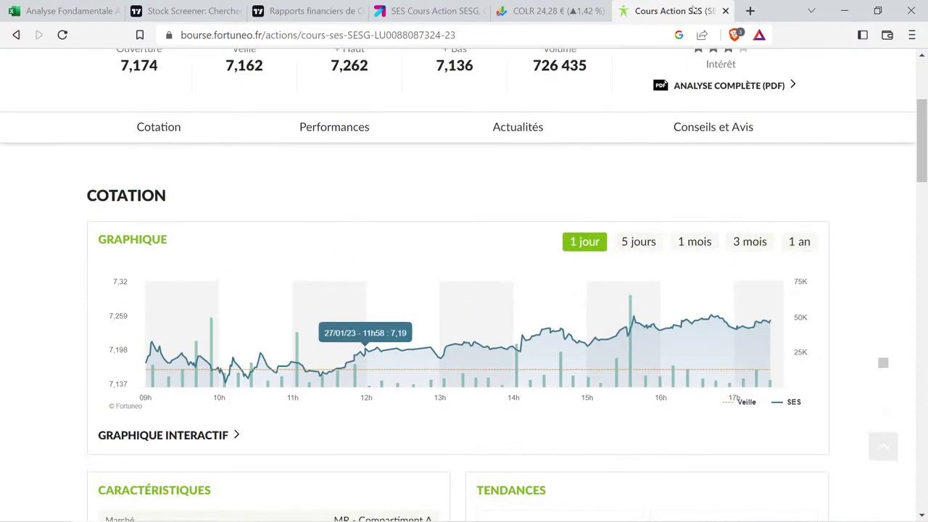
pyautogui.click(724, 11)
# Reopen SES's company profile on Boursorama, expand its full description and recheck the address and reference index.
pyautogui.click(531, 171)
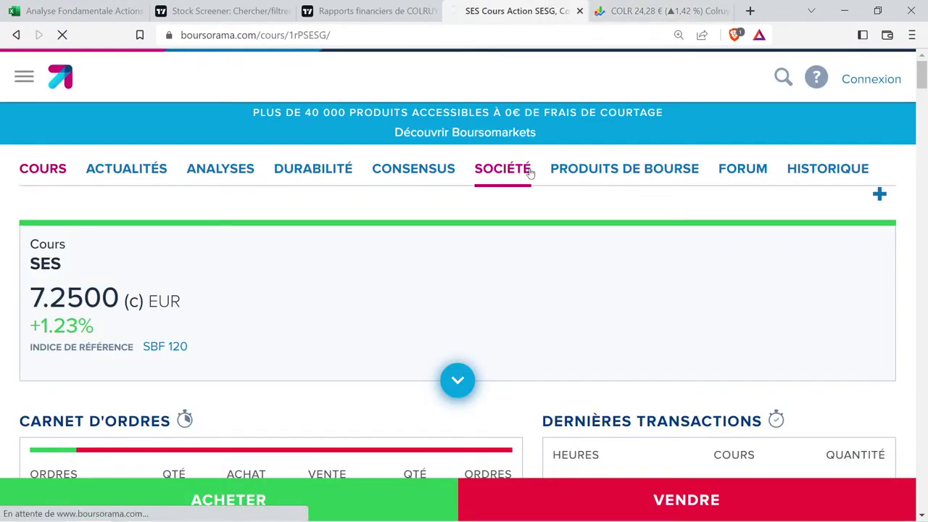
pyautogui.scroll(-2, 323, 329)
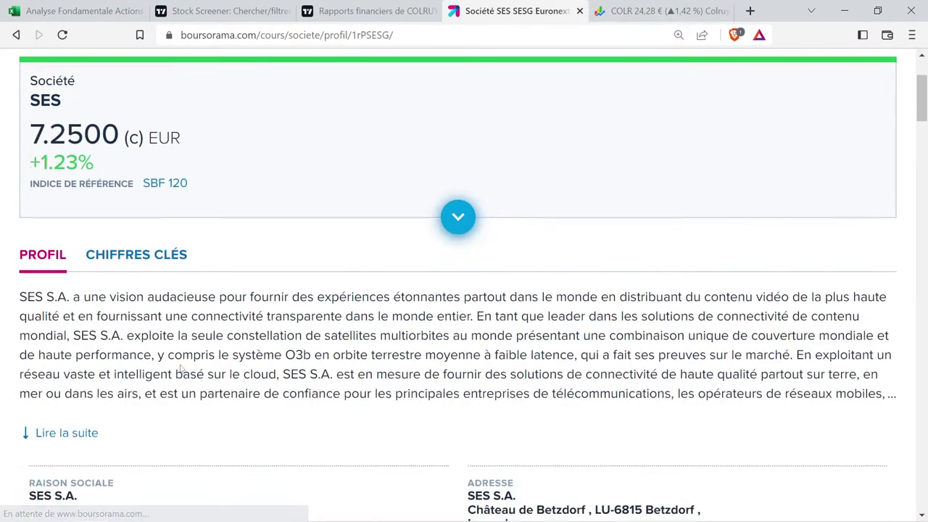
pyautogui.moveTo(101, 437); pyautogui.dragTo(84, 444)
pyautogui.click(83, 433)
pyautogui.scroll(-2, 510, 468)
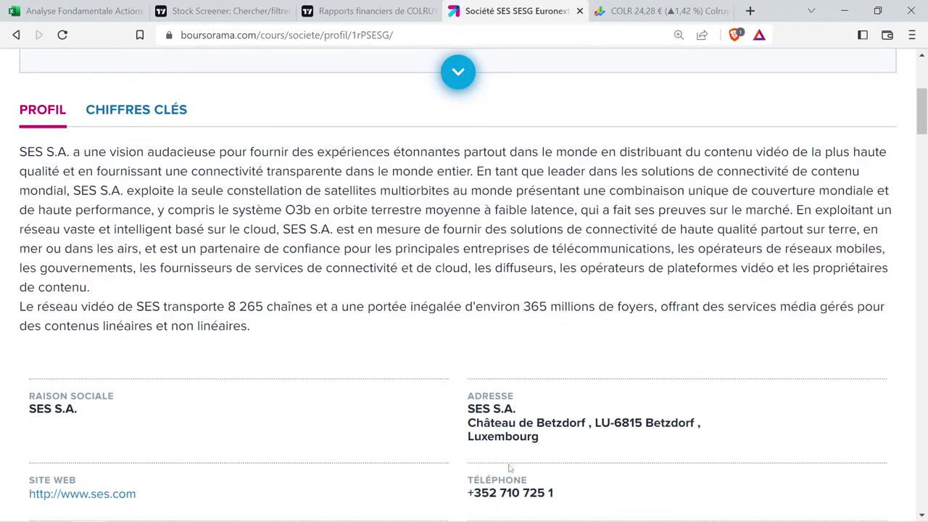
pyautogui.moveTo(540, 438); pyautogui.dragTo(445, 429)
pyautogui.scroll(3, 445, 428)
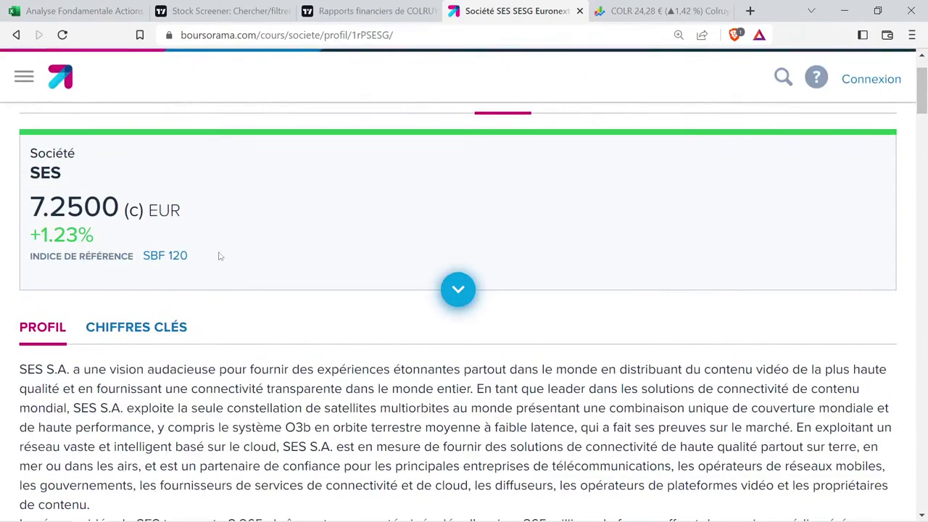
pyautogui.moveTo(217, 254); pyautogui.dragTo(313, 296)
pyautogui.click(275, 236)
pyautogui.scroll(-2, 276, 253)
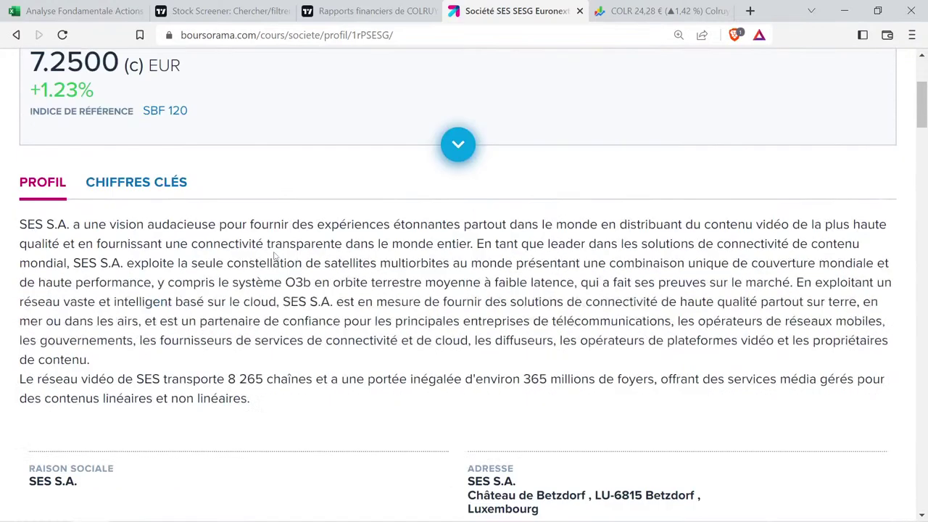
pyautogui.scroll(1, 274, 256)
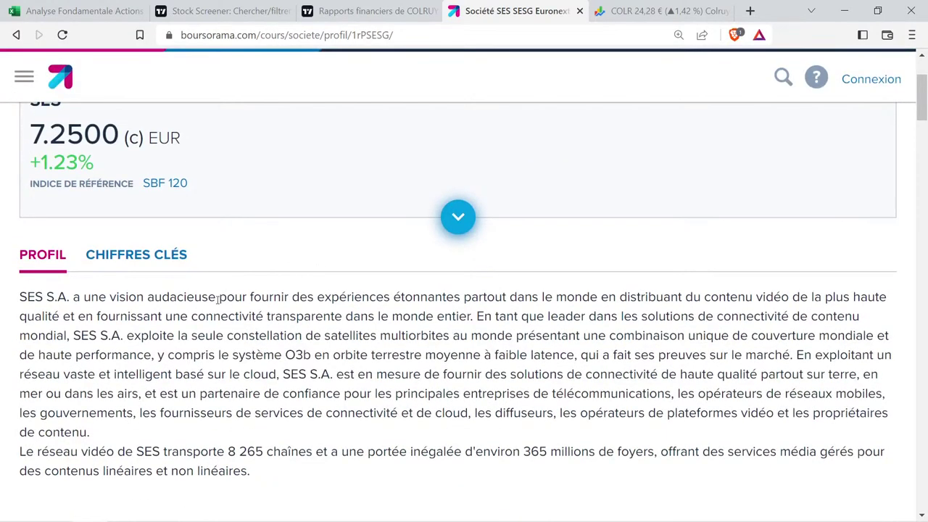
# Read SES's business description, covering its satellite constellation, cloud-based network, connectivity customers and video network reach.
pyautogui.moveTo(96, 295); pyautogui.dragTo(766, 358)
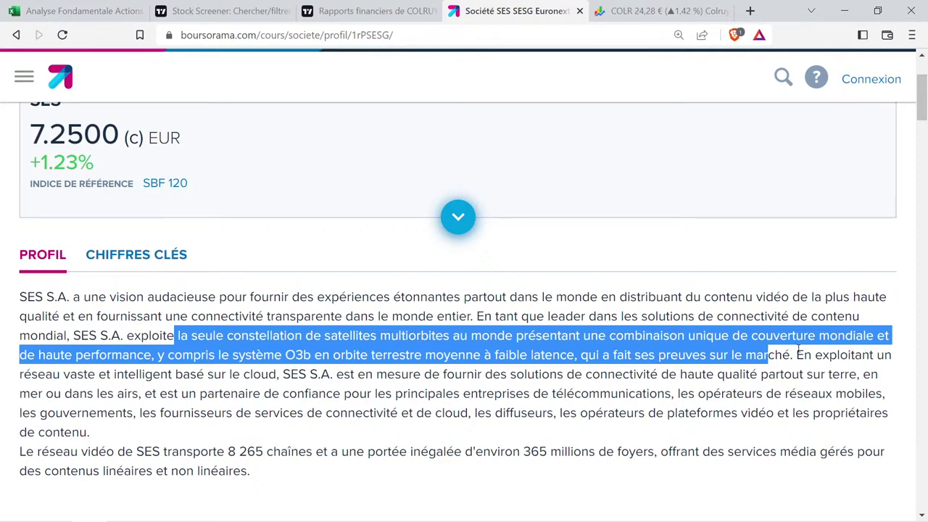
pyautogui.moveTo(795, 354); pyautogui.dragTo(221, 374)
pyautogui.click(282, 374)
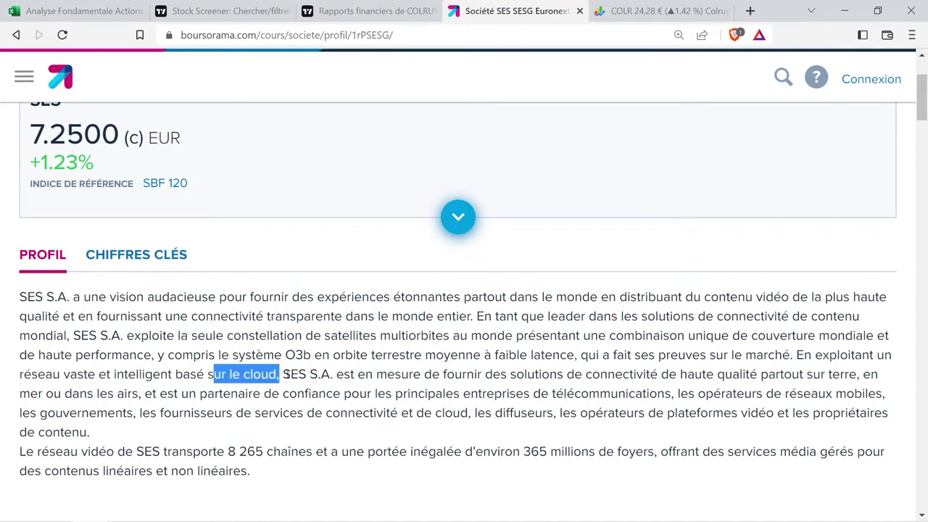
pyautogui.moveTo(290, 374); pyautogui.dragTo(579, 429)
pyautogui.moveTo(637, 426); pyautogui.dragTo(262, 393)
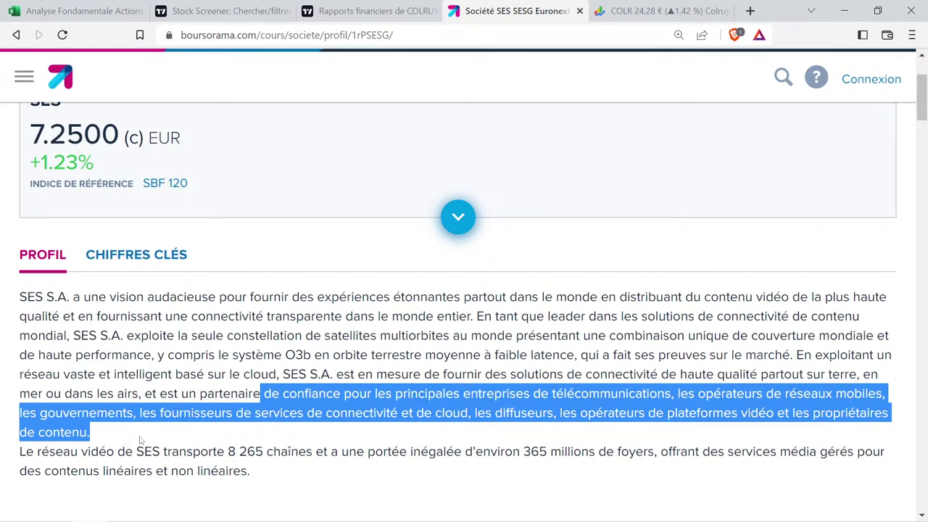
pyautogui.moveTo(225, 451); pyautogui.dragTo(780, 476)
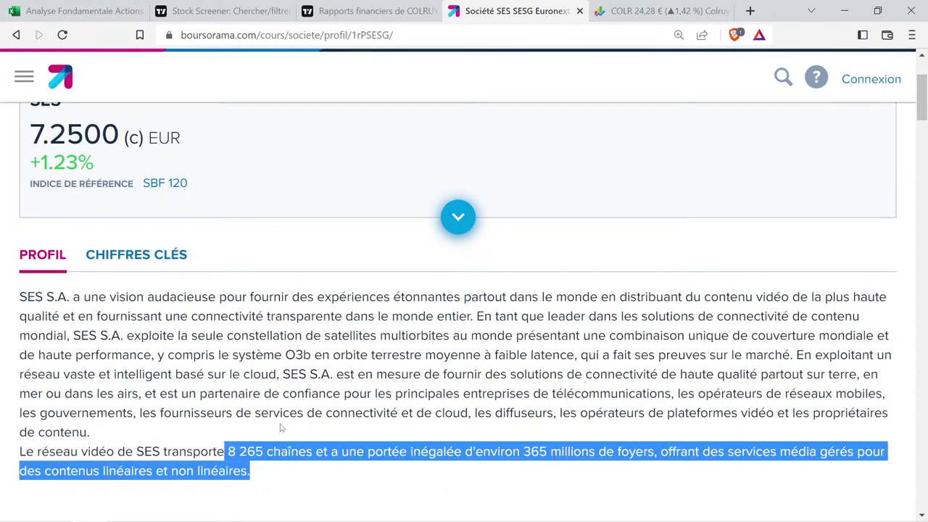
pyautogui.click(204, 330)
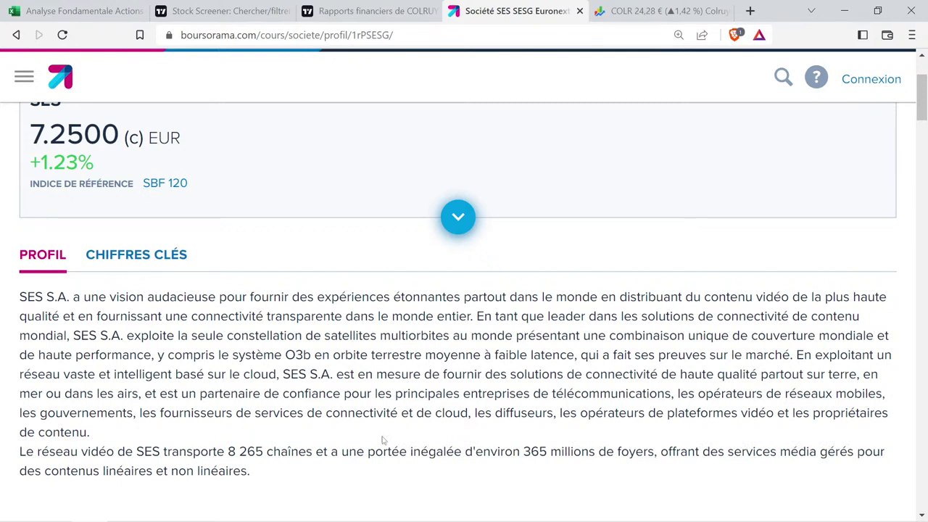
pyautogui.moveTo(344, 444); pyautogui.dragTo(352, 374)
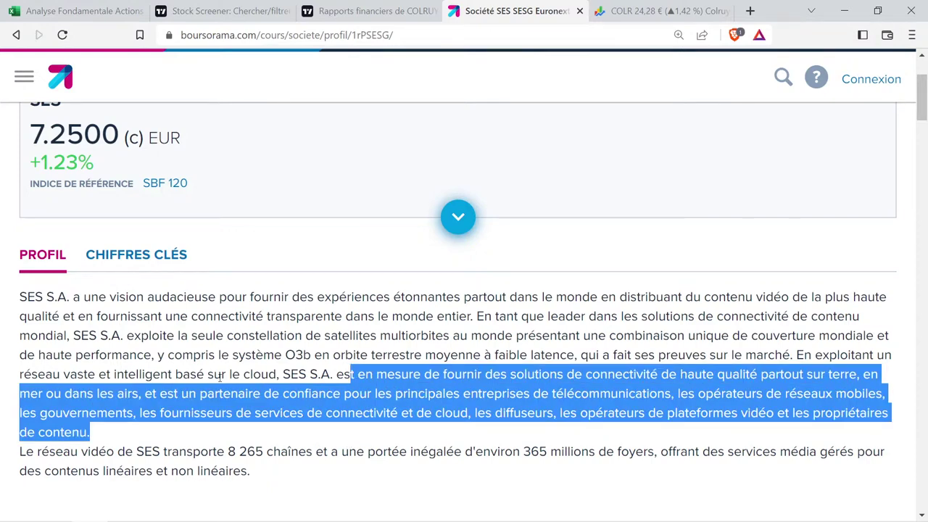
pyautogui.scroll(2, 219, 376)
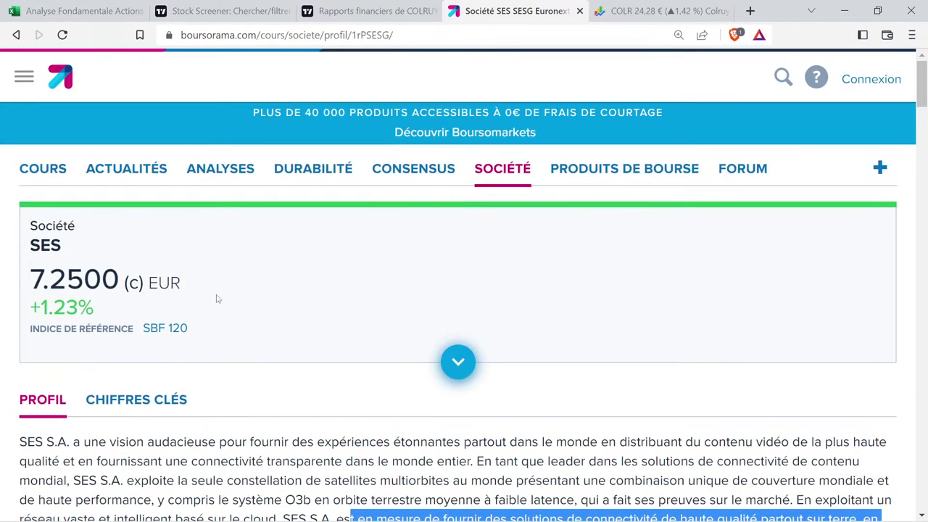
# Switch to the TradingView search results for "ses" and open the overview of SES (SESG) on Euronext Paris.
pyautogui.click(383, 10)
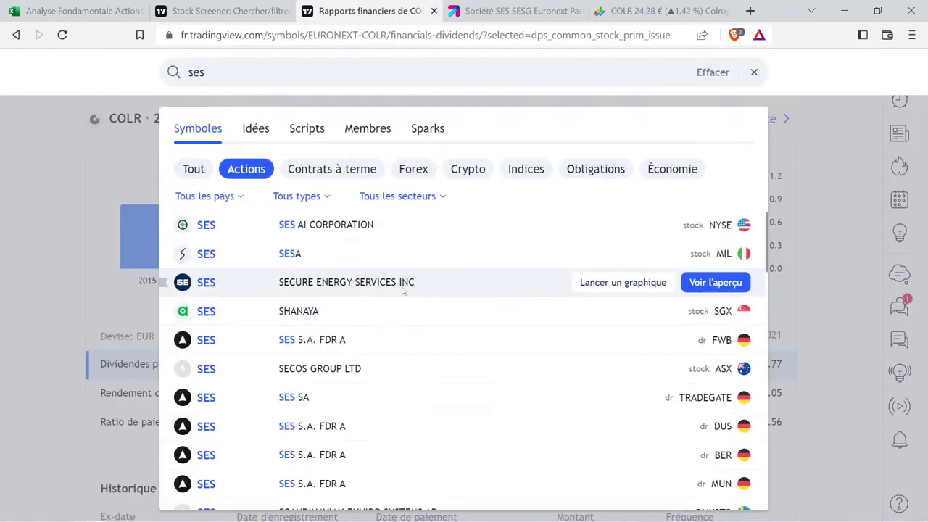
pyautogui.scroll(-5, 452, 374)
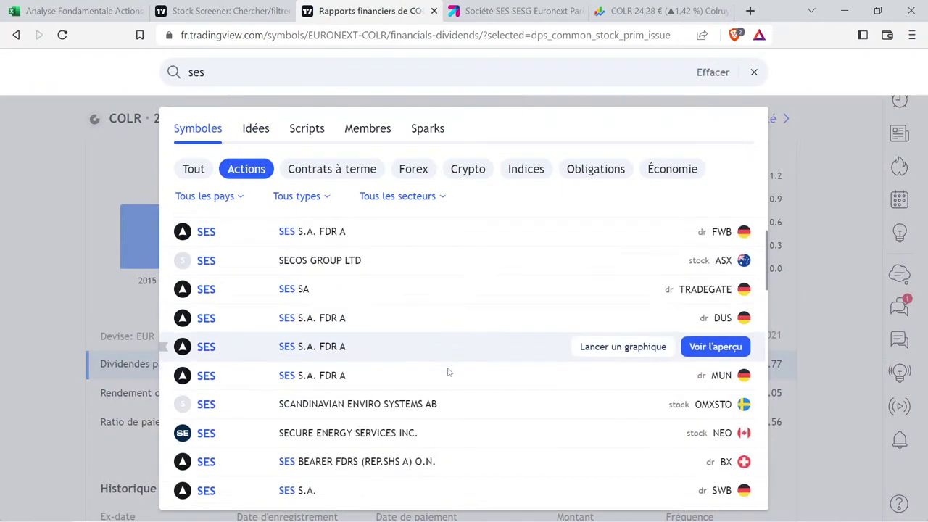
pyautogui.scroll(-2, 423, 358)
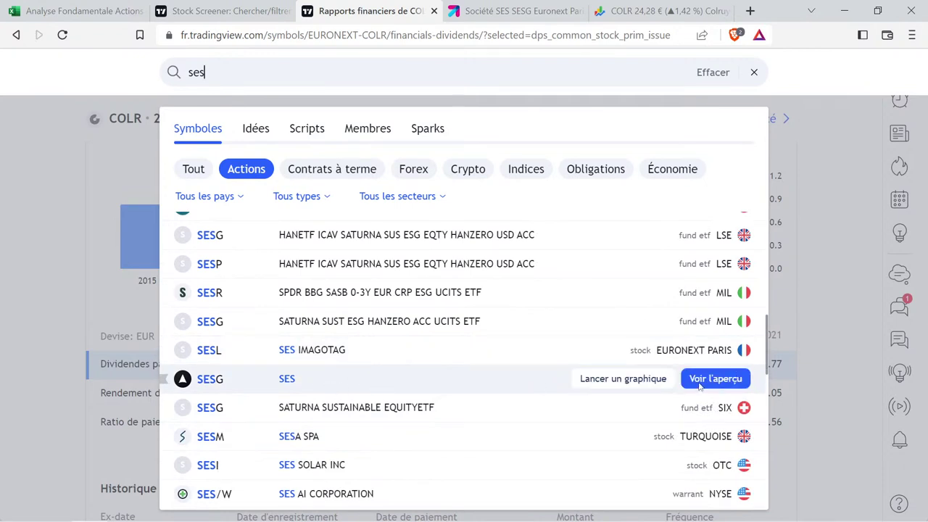
pyautogui.click(699, 384)
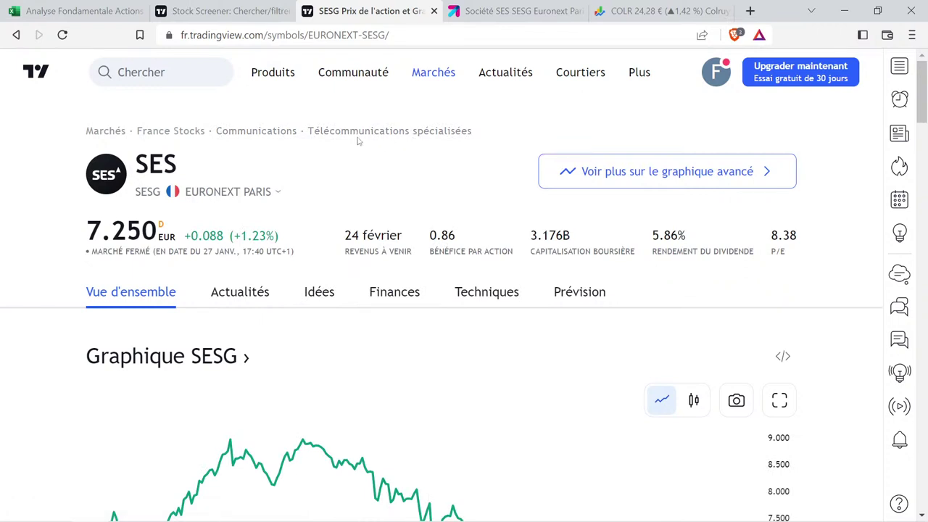
# Return to the Excel workbook and copy Colruyt's Business cell into the Business cell of the SES row.
pyautogui.click(7, 9)
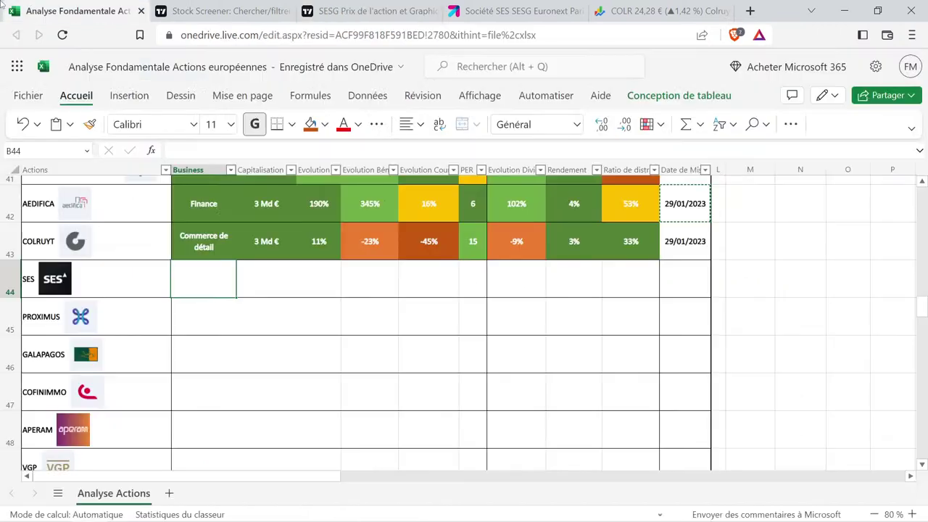
pyautogui.click(227, 253)
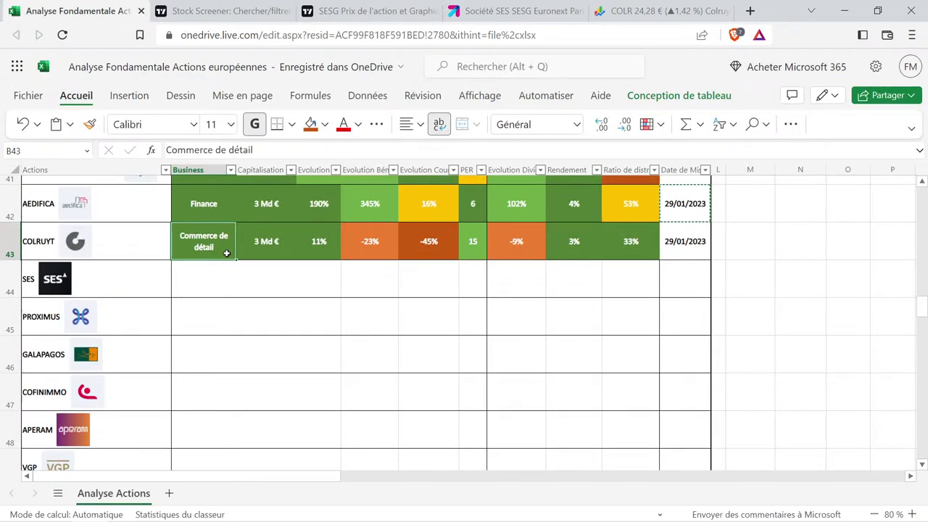
pyautogui.hotkey('ctrl', 'c')
pyautogui.click(205, 279)
pyautogui.hotkey('ctrl', 'v')
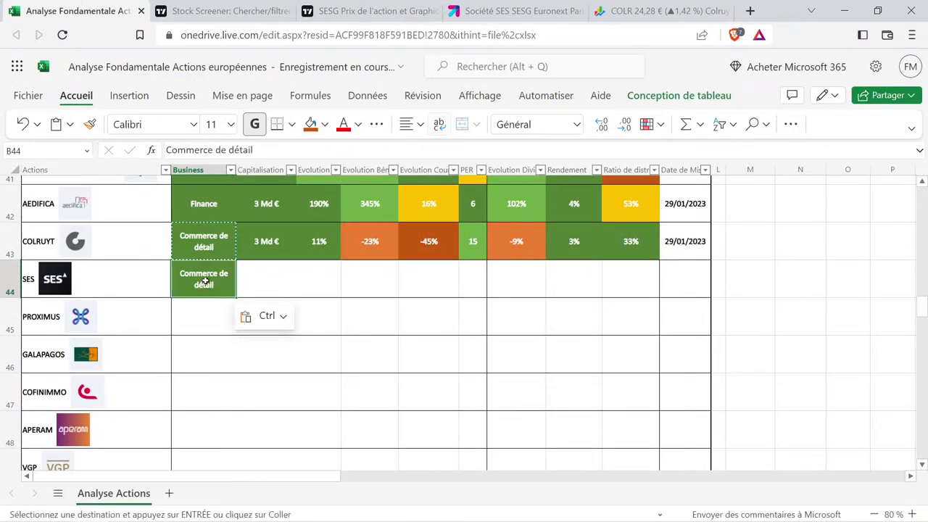
# Copy SES's sector from TradingView and replace the SES row's Business text with it, keeping only "Communications".
pyautogui.click(330, 11)
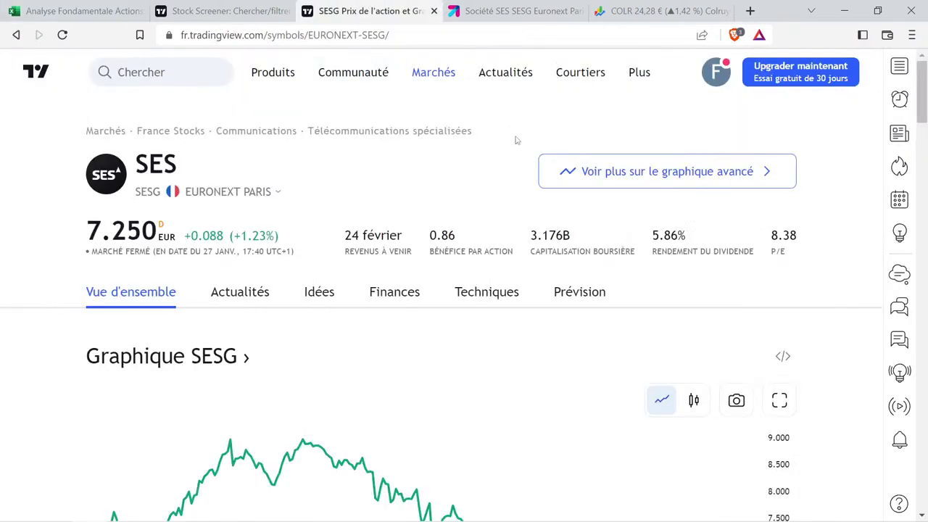
pyautogui.moveTo(446, 130); pyautogui.dragTo(237, 130)
pyautogui.click(76, 11)
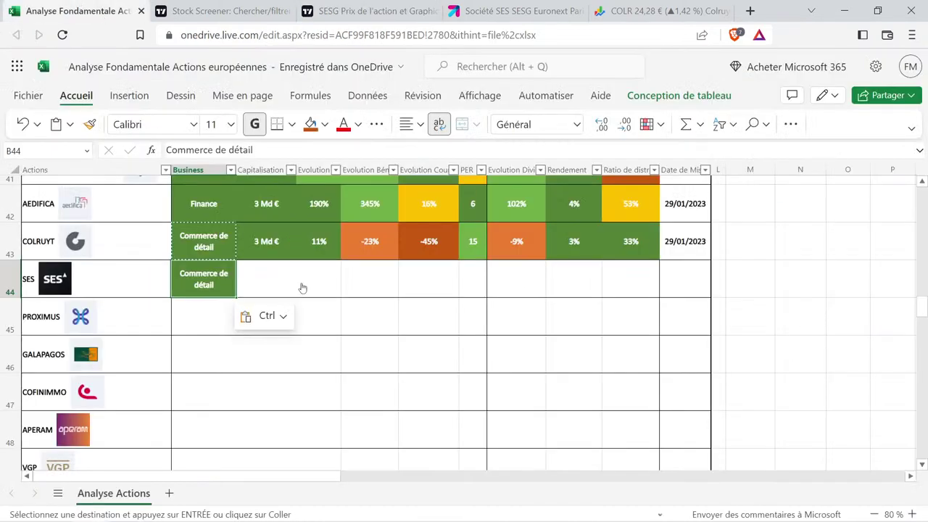
pyautogui.click(226, 273)
pyautogui.doubleClick(223, 273)
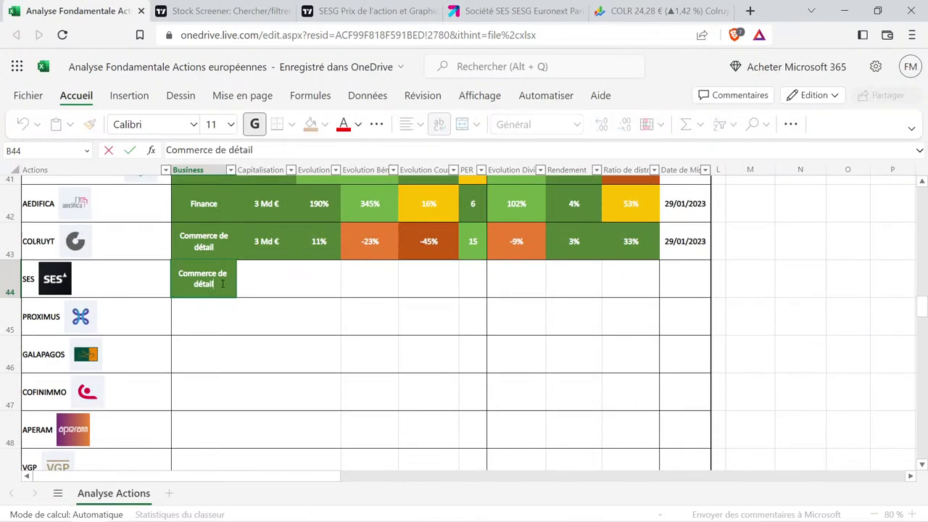
pyautogui.moveTo(228, 284); pyautogui.dragTo(165, 281)
pyautogui.hotkey('ctrl', 'v')
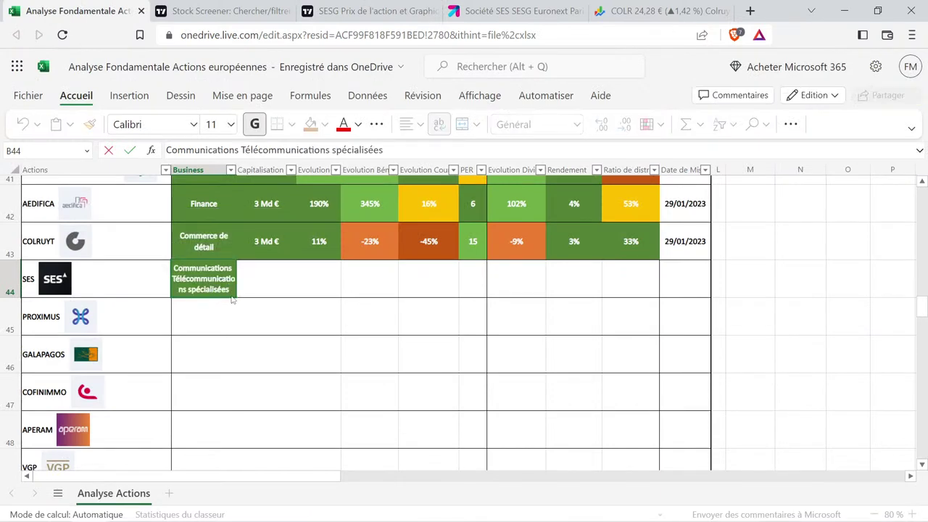
pyautogui.moveTo(229, 289); pyautogui.dragTo(177, 279)
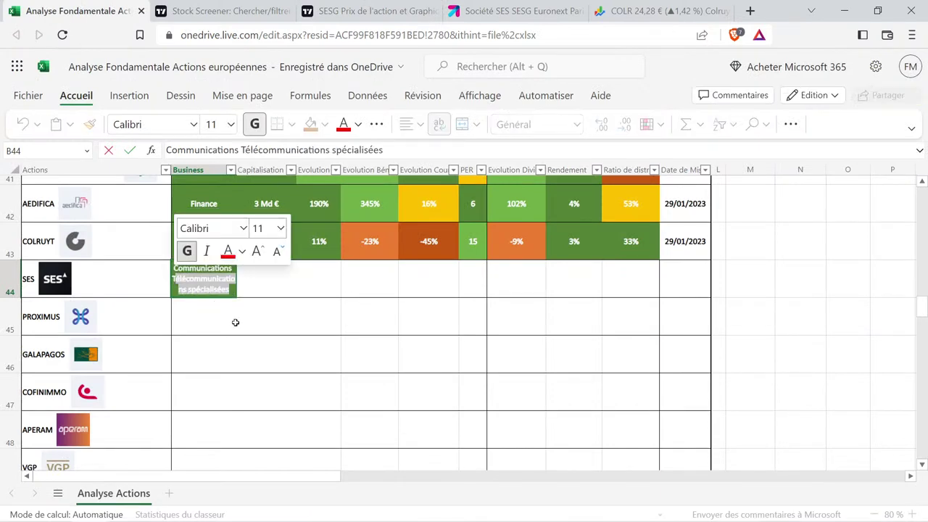
pyautogui.press('BackSpace')
pyautogui.press('BackSpace')
pyautogui.press('BackSpace')
pyautogui.press('Return')
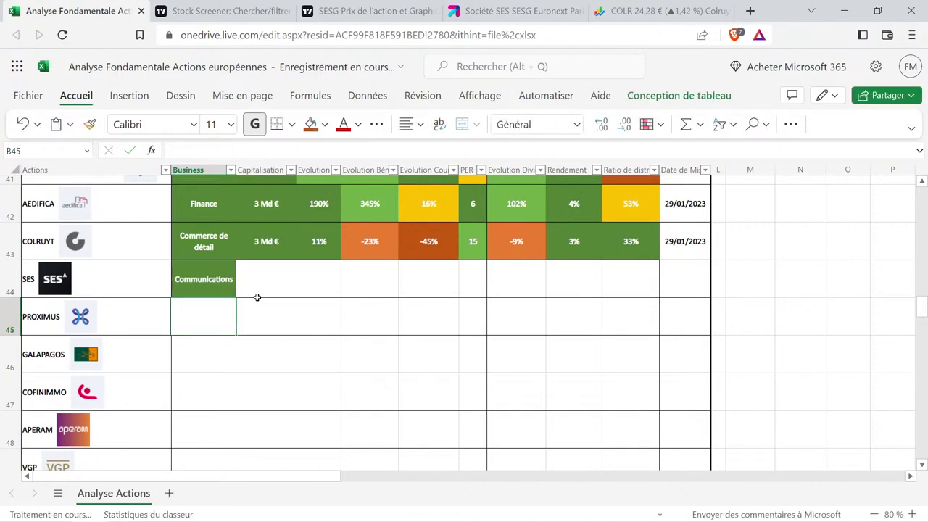
# Check SES's market capitalisation on TradingView and fill the SES capitalisation cell by copying Colruyt's "3 Md €" cell.
pyautogui.click(258, 298)
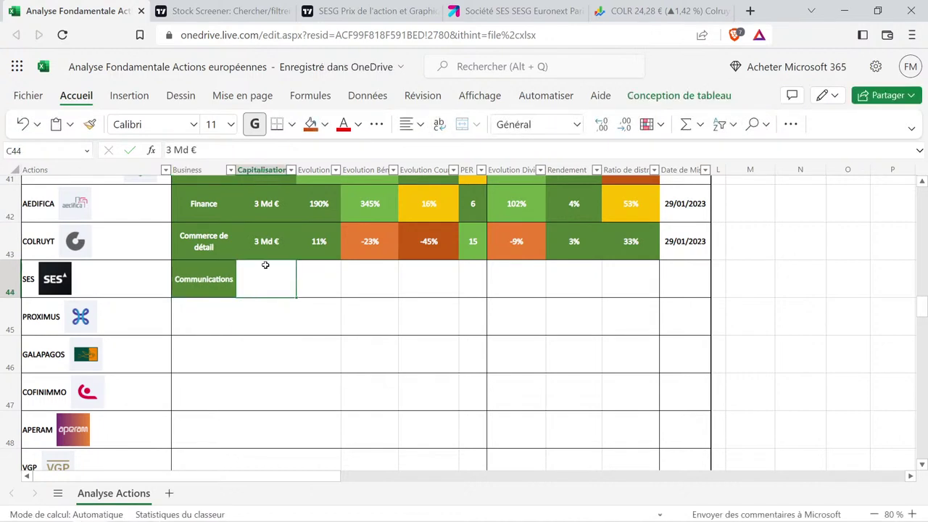
pyautogui.click(369, 11)
pyautogui.moveTo(353, 72)
pyautogui.moveTo(405, 261)
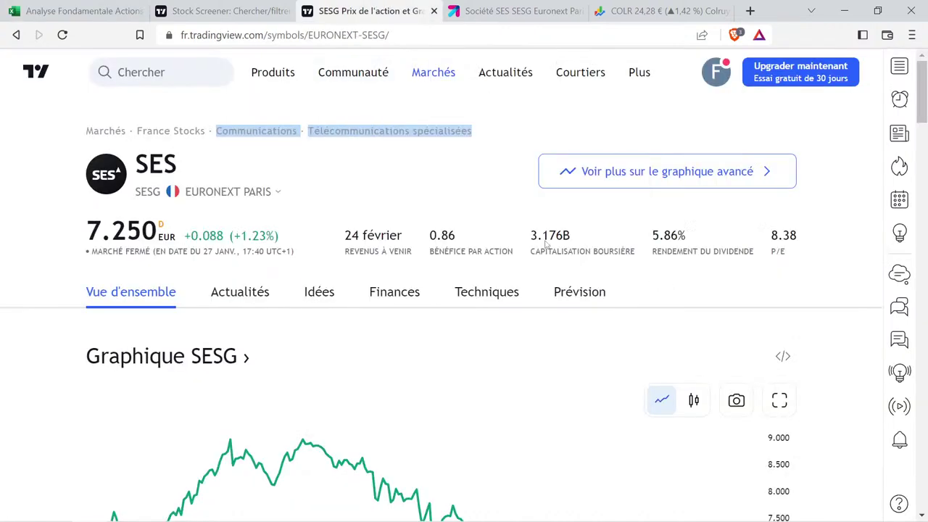
pyautogui.moveTo(524, 230); pyautogui.dragTo(573, 271)
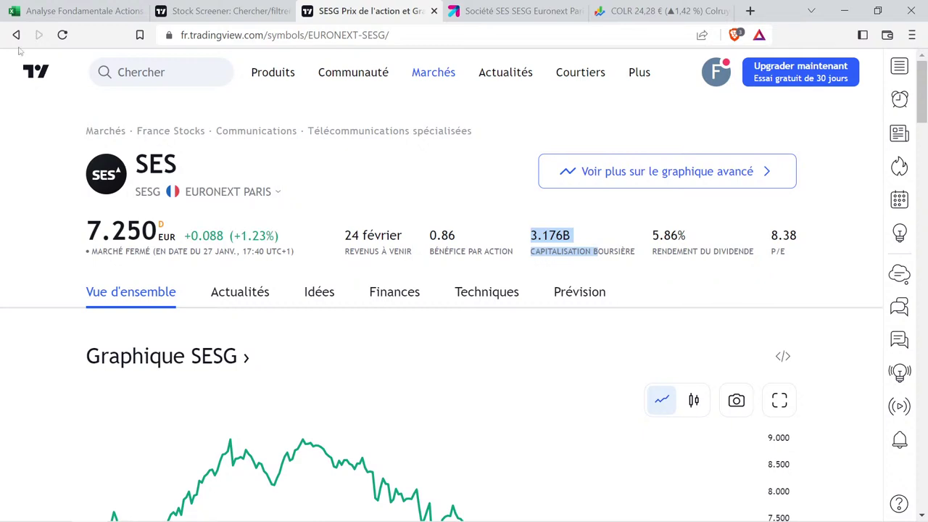
pyautogui.click(58, 10)
pyautogui.click(264, 241)
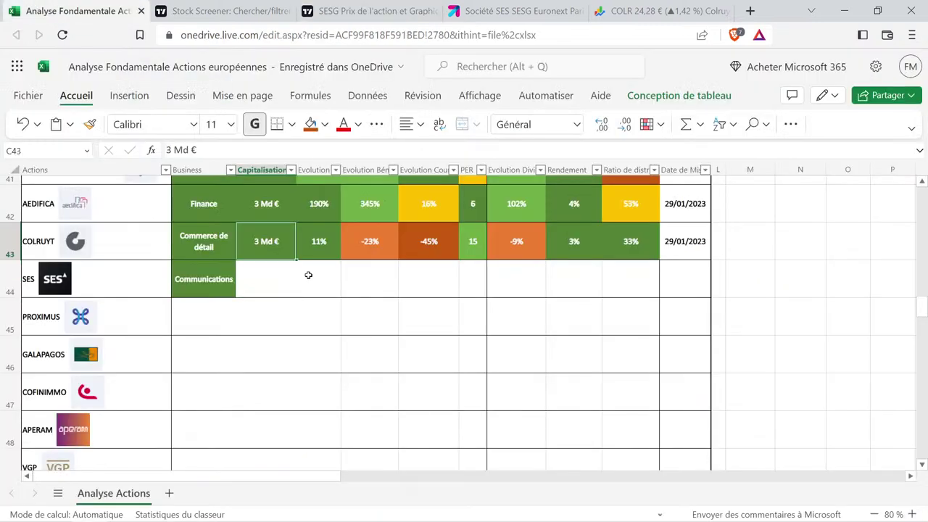
pyautogui.click(285, 282)
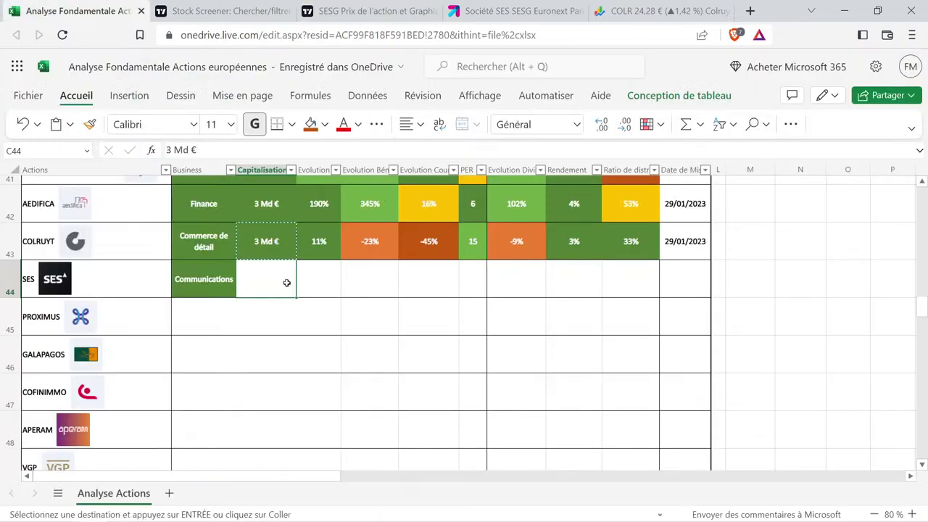
pyautogui.hotkey('ctrl', 'v')
pyautogui.scroll(-2, 287, 324)
pyautogui.scroll(3, 309, 323)
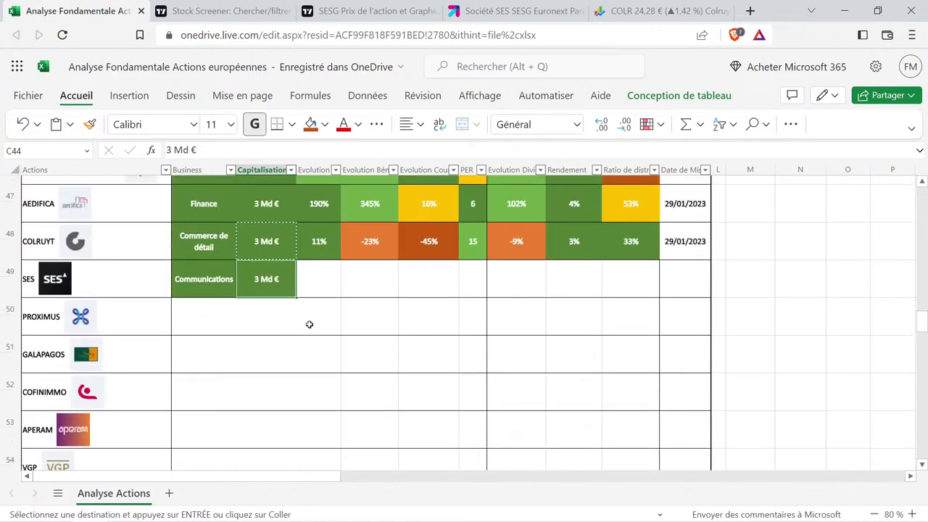
# Open SES's income statement in TradingView's financial data and show the figures annually.
pyautogui.click(329, 287)
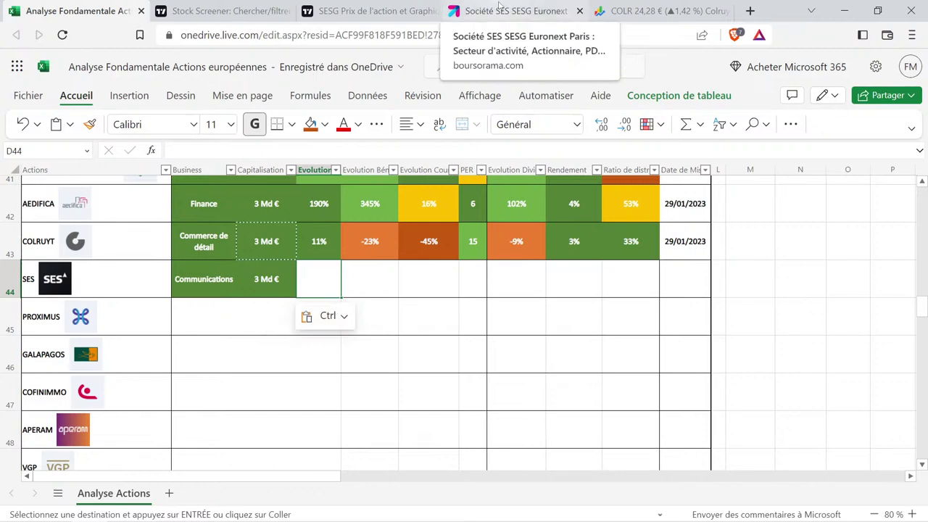
pyautogui.click(369, 11)
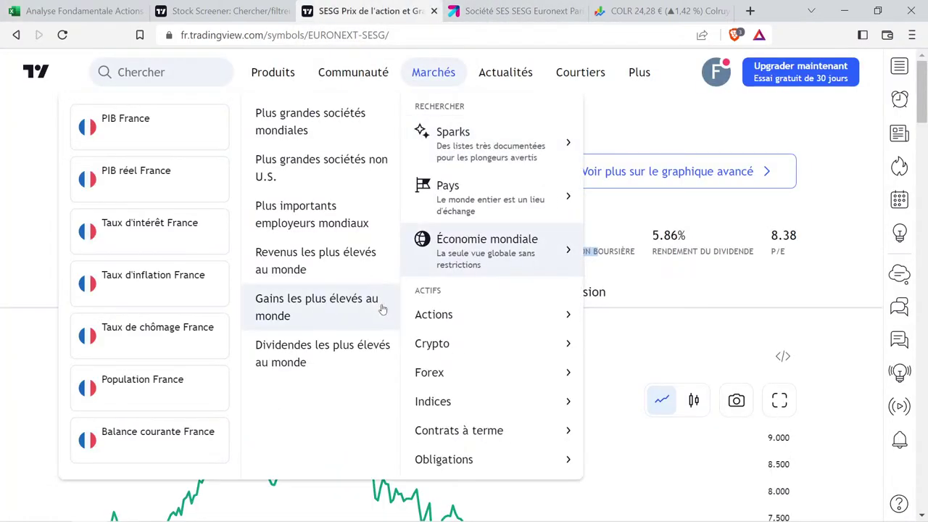
pyautogui.click(411, 297)
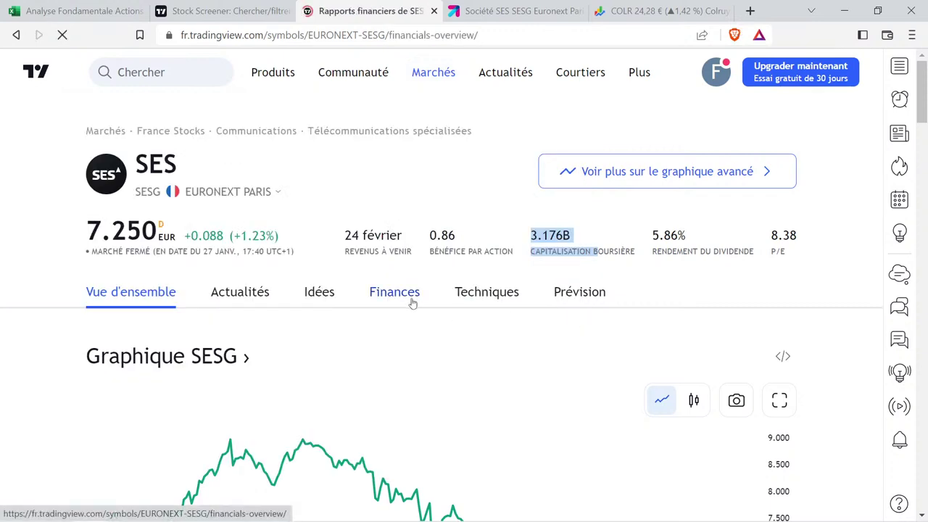
pyautogui.click(244, 404)
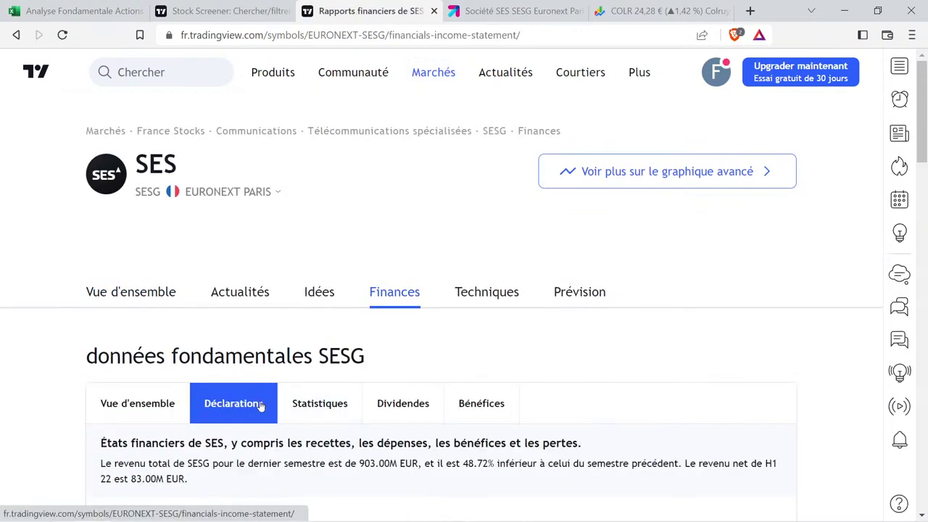
pyautogui.scroll(-4, 274, 362)
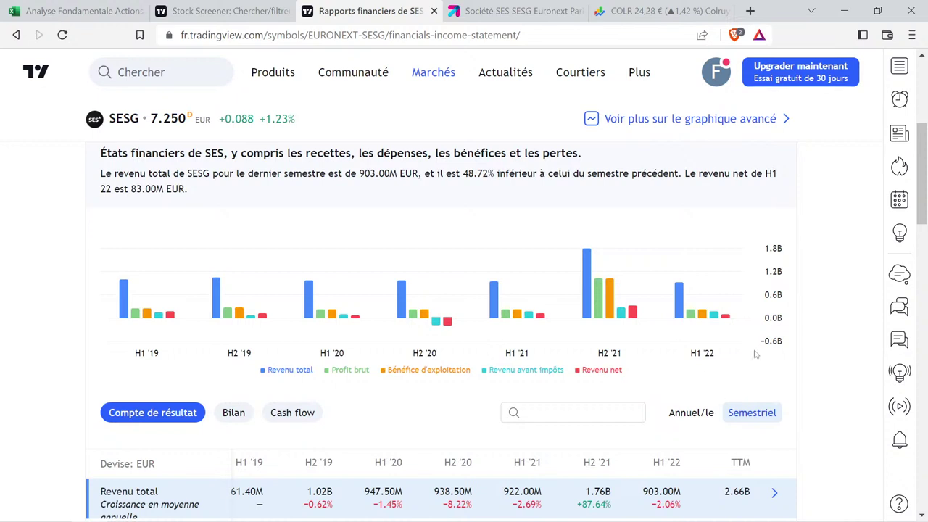
pyautogui.click(698, 412)
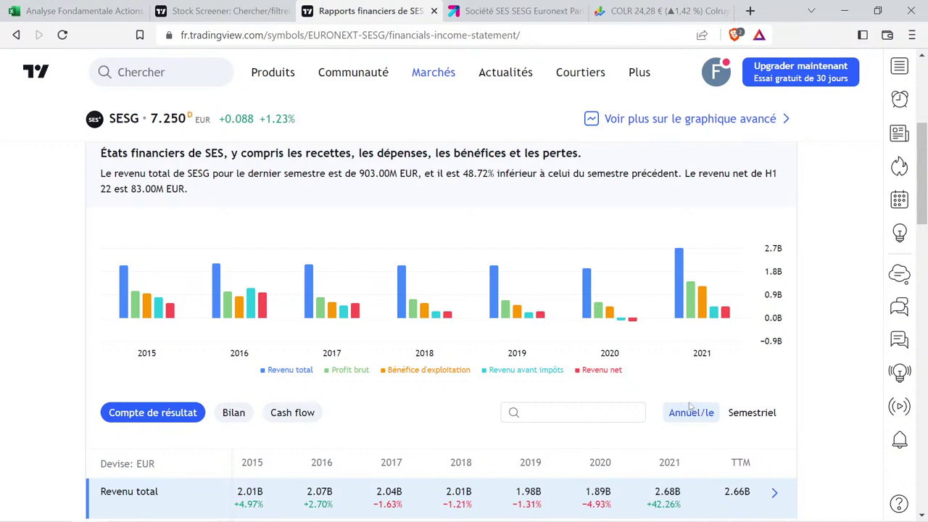
# Read SES's 2017 and 2021 total revenue and enter 2,04 as positive reference and 2,68 as current value in the workbook's evolution calculator.
pyautogui.moveTo(671, 321)
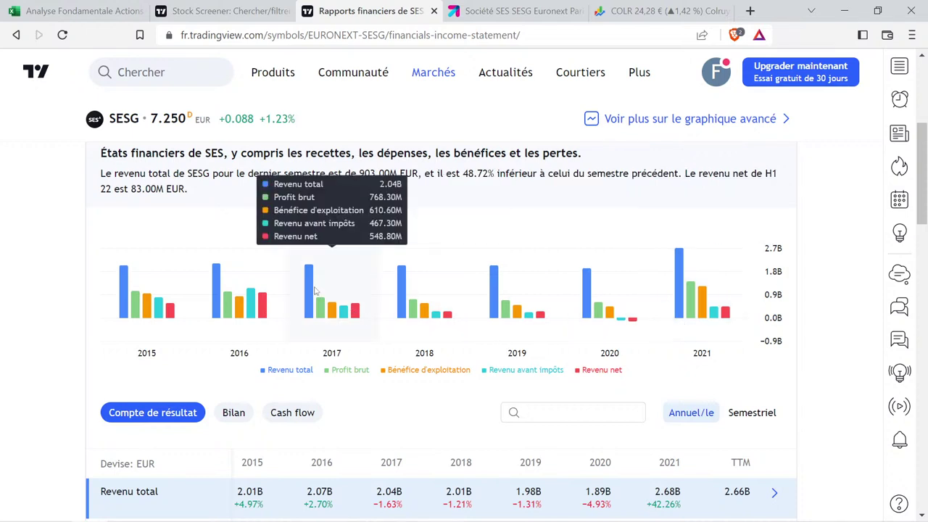
pyautogui.moveTo(323, 279)
pyautogui.moveTo(397, 288)
pyautogui.moveTo(502, 287)
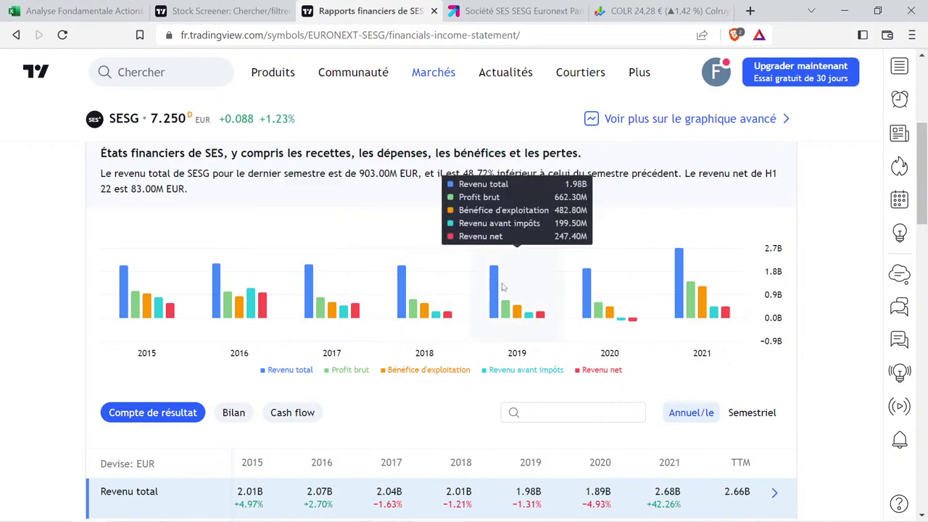
pyautogui.moveTo(603, 289)
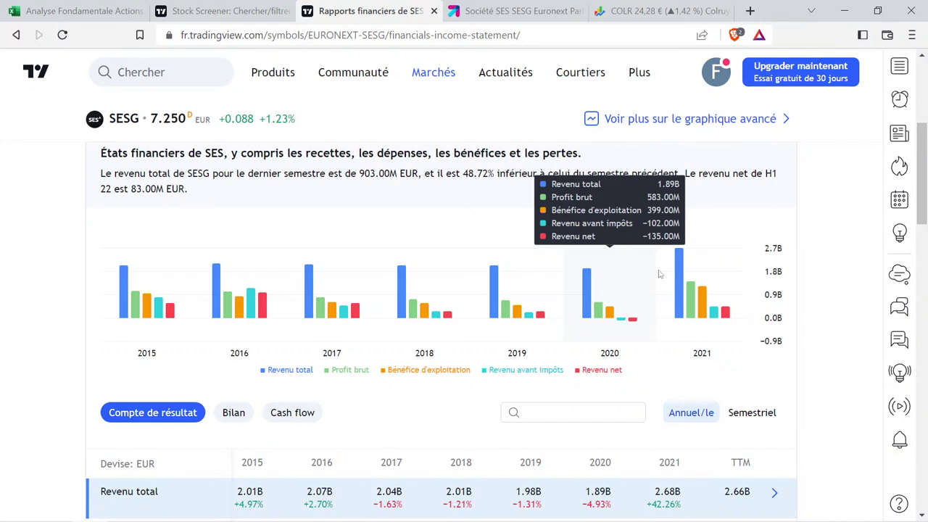
pyautogui.moveTo(672, 268)
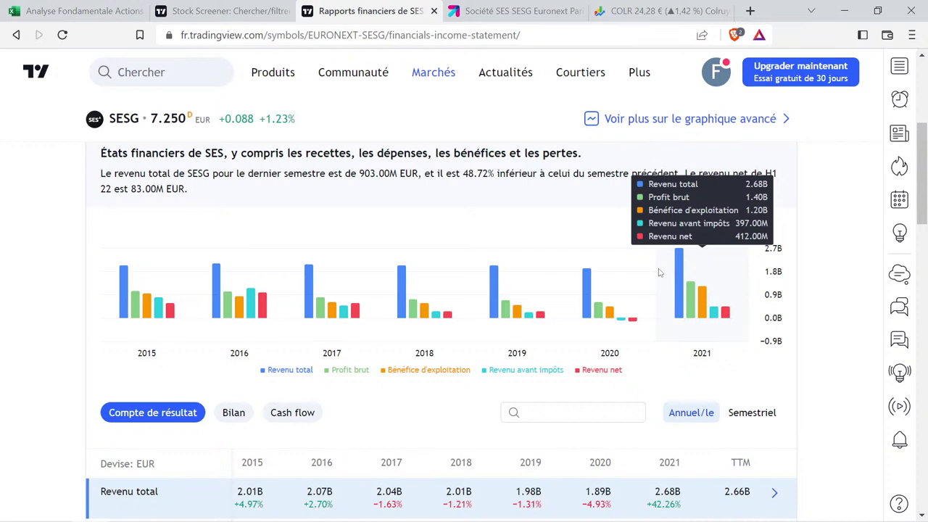
pyautogui.moveTo(357, 299)
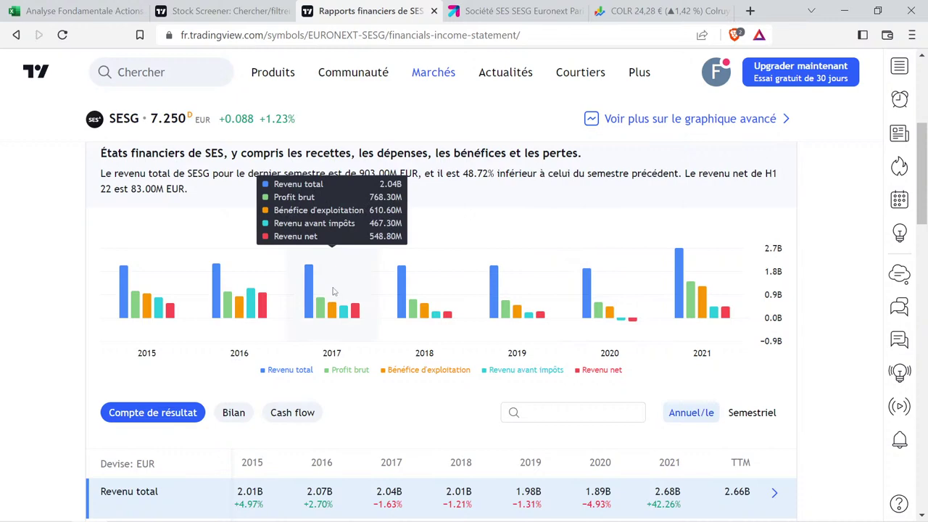
pyautogui.click(72, 10)
pyautogui.scroll(10, 801, 283)
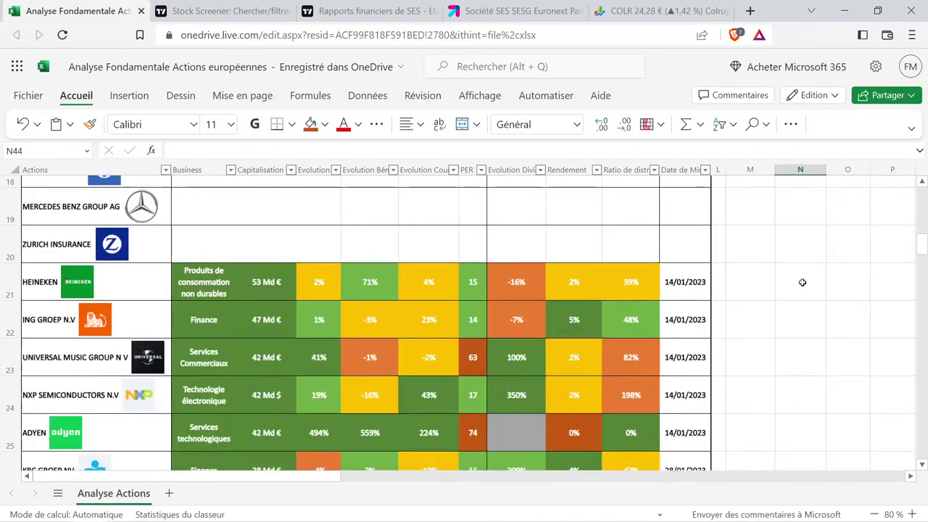
pyautogui.scroll(6, 801, 283)
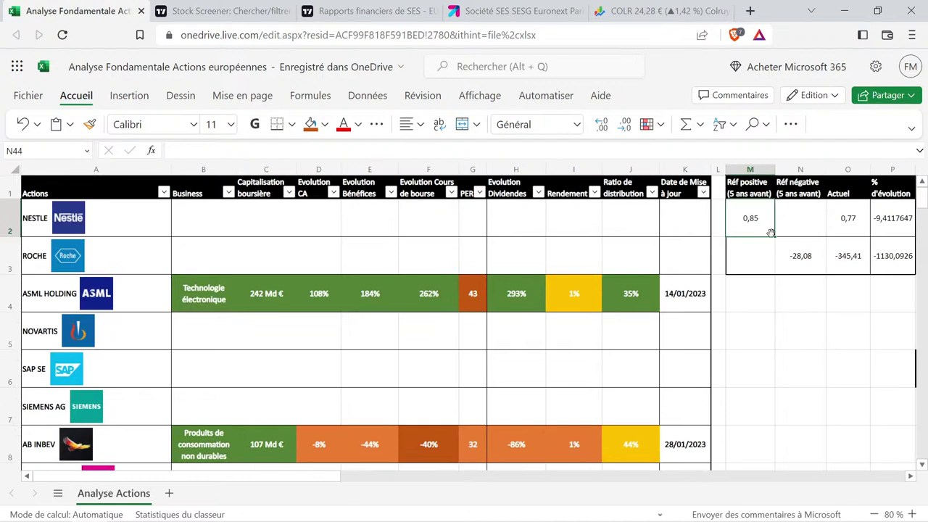
pyautogui.write('2,04')
pyautogui.press('Tab')
pyautogui.press('Tab')
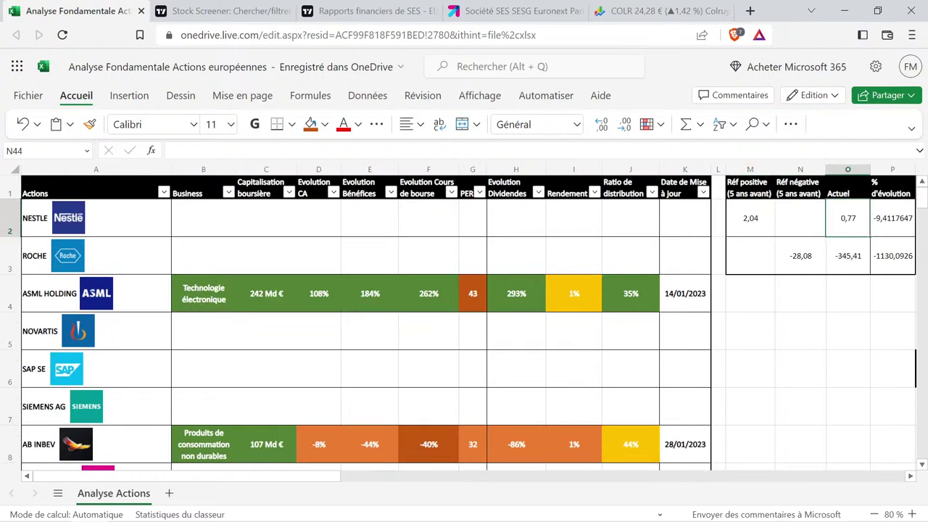
pyautogui.write('2,68')
pyautogui.press('Return')
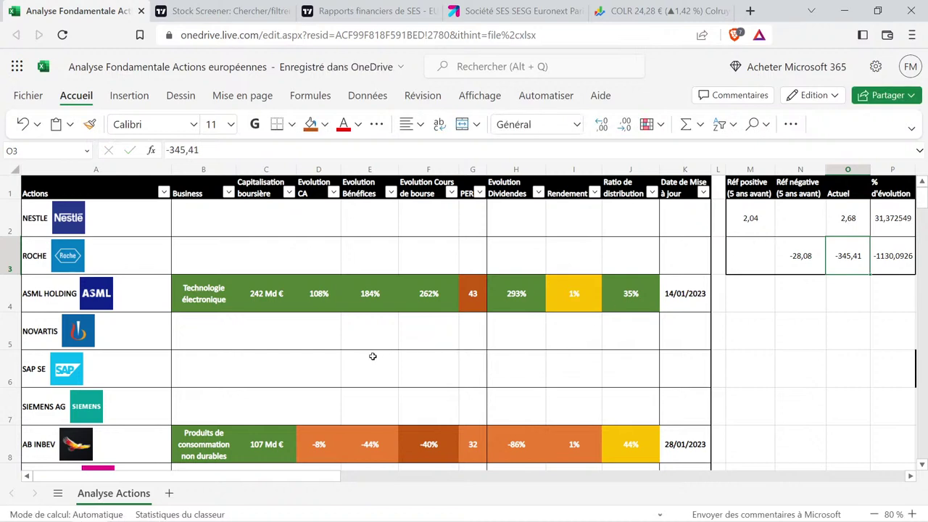
# Fill SES's revenue evolution cell by copying NXP Semiconductors' 19% cell and changing the pasted value to 31%.
pyautogui.click(334, 295)
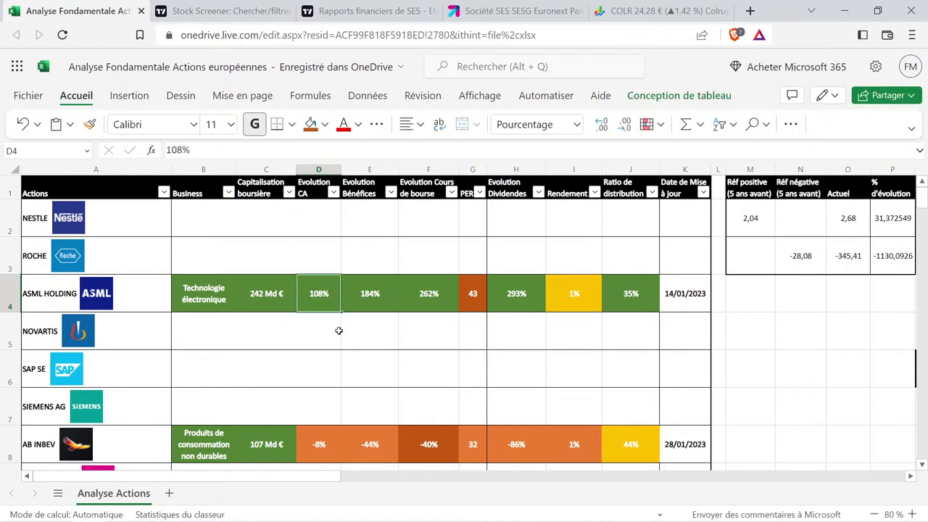
pyautogui.hotkey('ctrl', 'c')
pyautogui.scroll(-5, 337, 330)
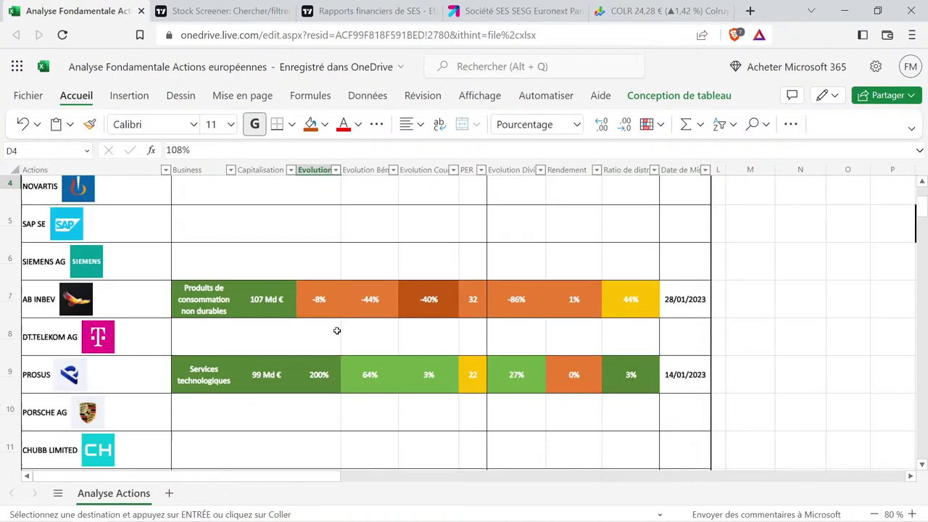
pyautogui.scroll(-10, 337, 330)
pyautogui.click(327, 252)
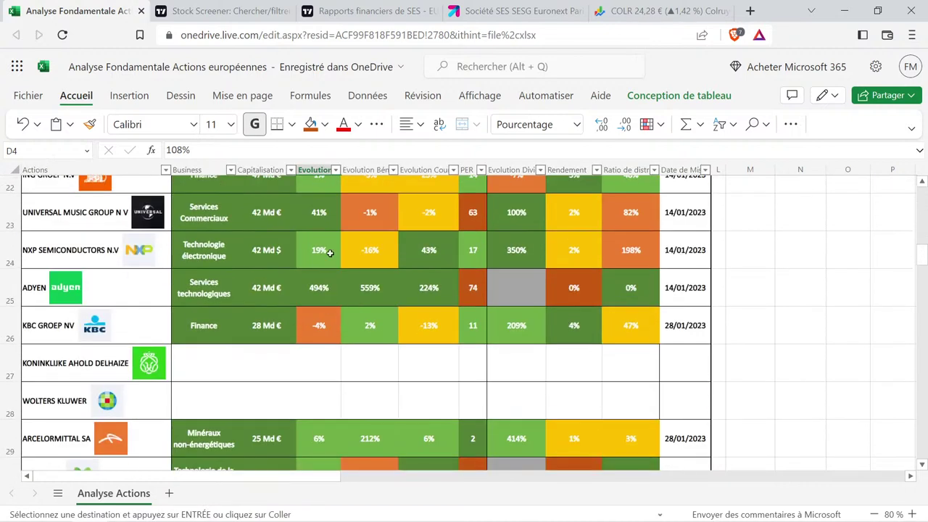
pyautogui.scroll(-13, 329, 252)
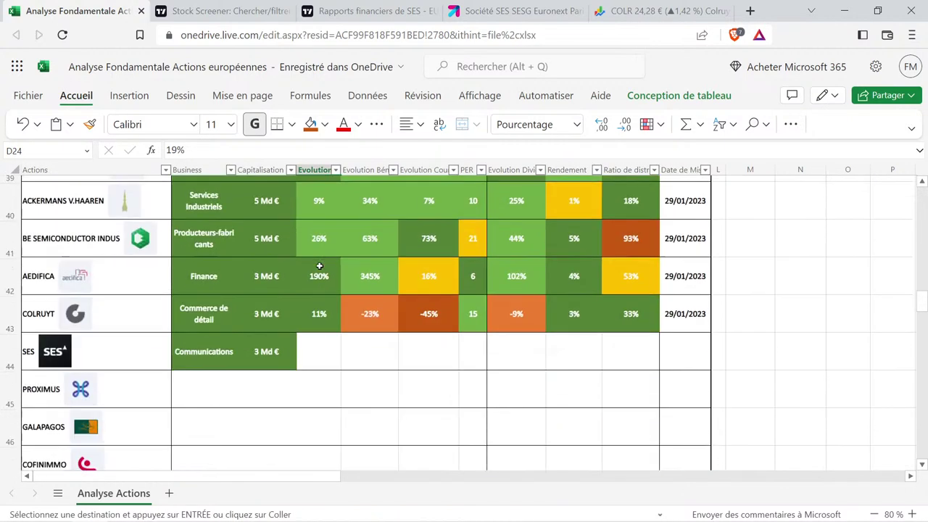
pyautogui.click(323, 287)
pyautogui.hotkey('ctrl', 'v')
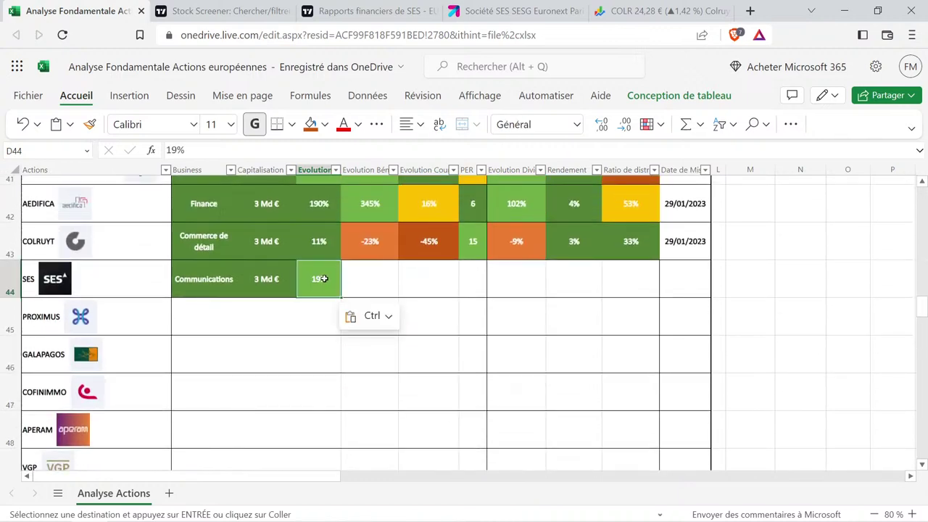
pyautogui.doubleClick(319, 277)
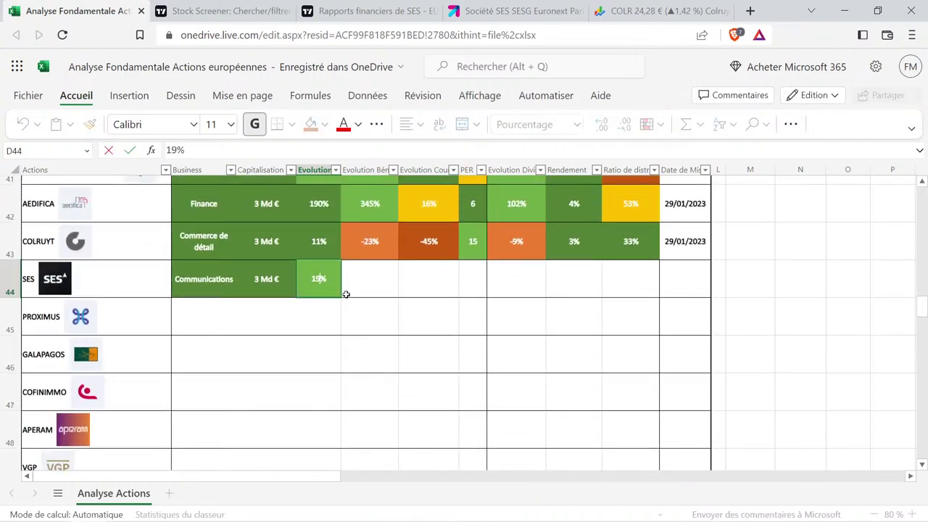
pyautogui.press('BackSpace')
pyautogui.write('3')
pyautogui.press('Return')
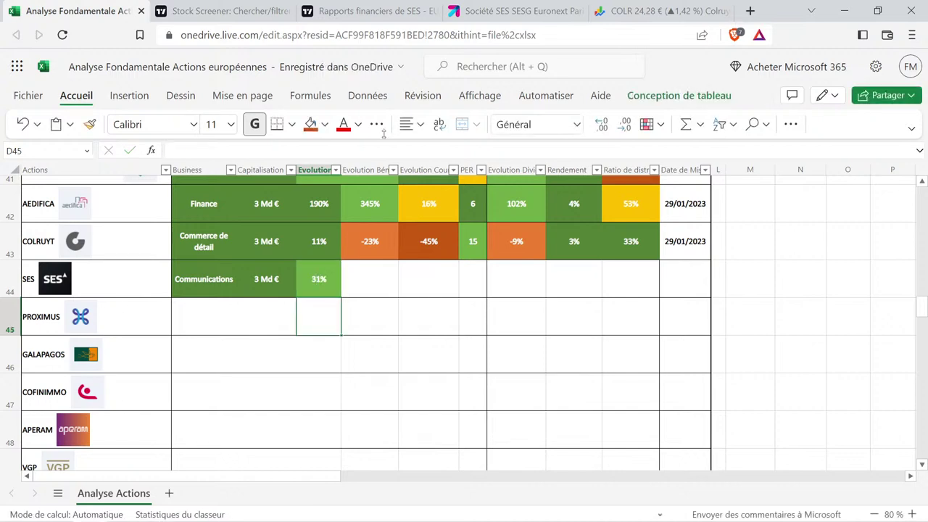
# Read SES's 2017 and 2021 net income on TradingView and enter 548,8 as positive reference in the workbook's evolution calculator.
pyautogui.click(391, 9)
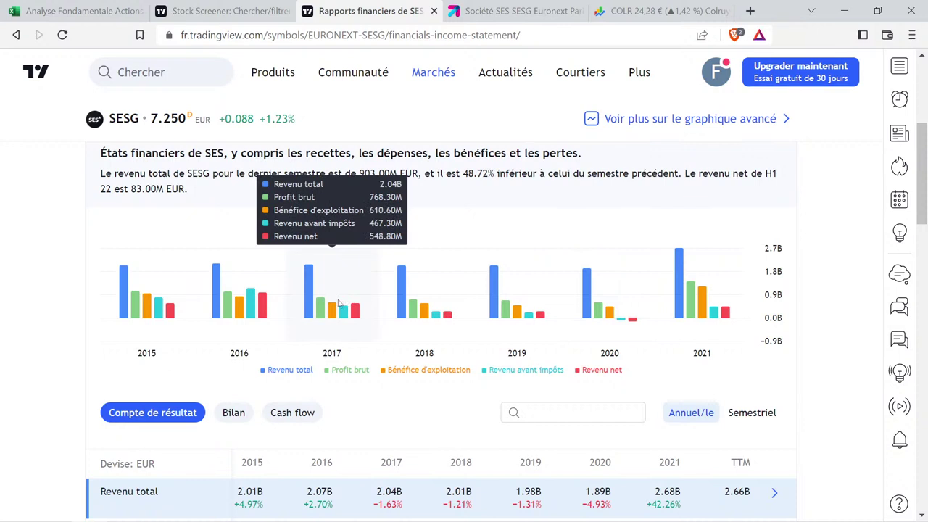
pyautogui.moveTo(728, 333)
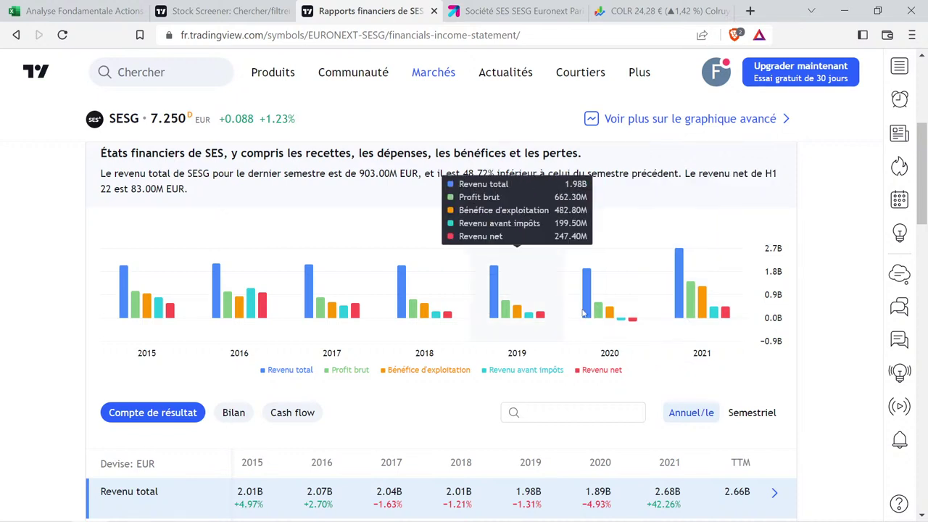
pyautogui.moveTo(710, 311)
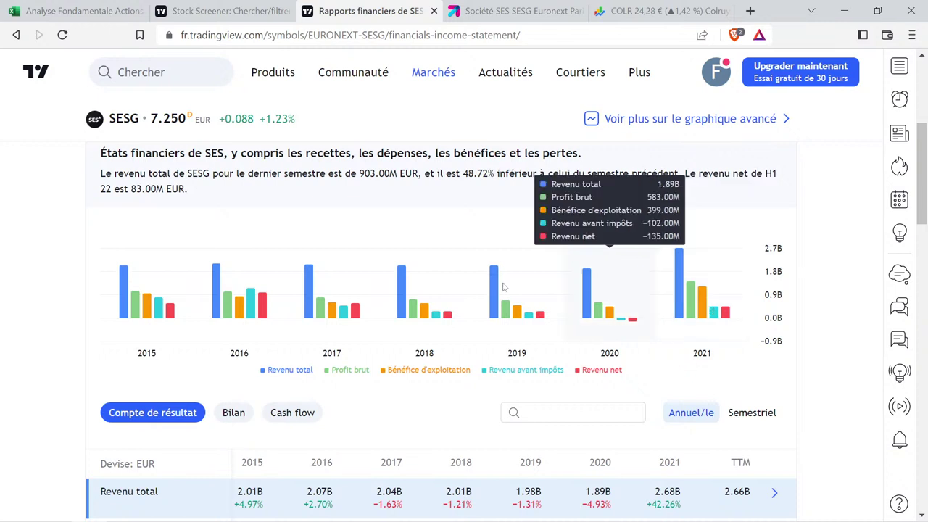
pyautogui.moveTo(359, 303)
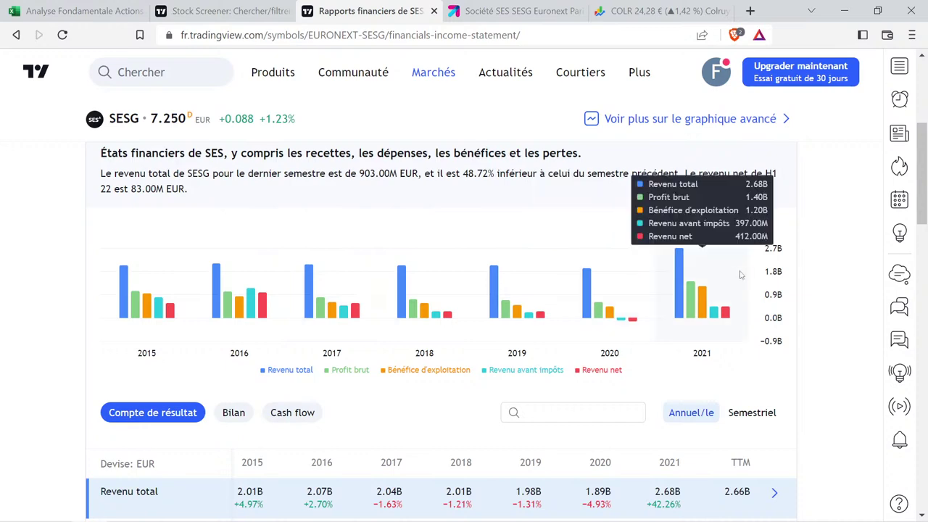
pyautogui.click(83, 6)
pyautogui.click(741, 311)
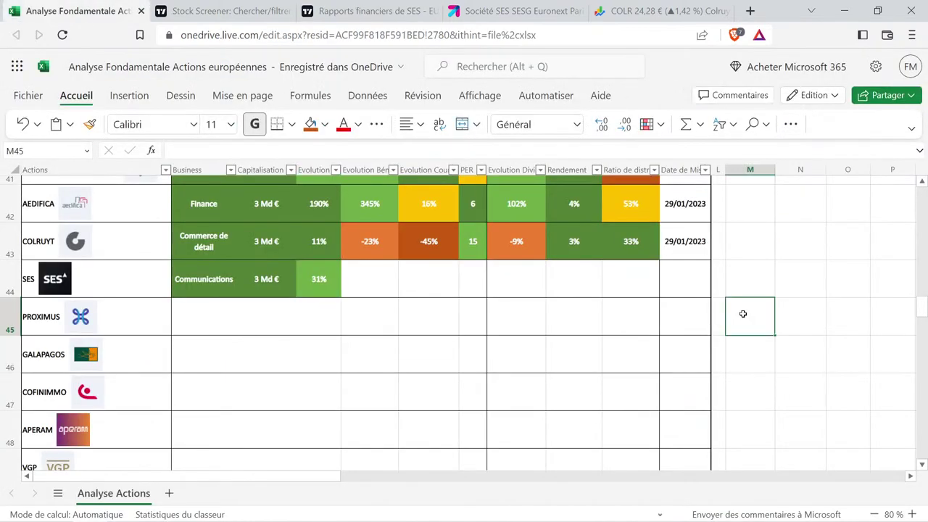
pyautogui.scroll(10, 740, 316)
pyautogui.scroll(3, 741, 316)
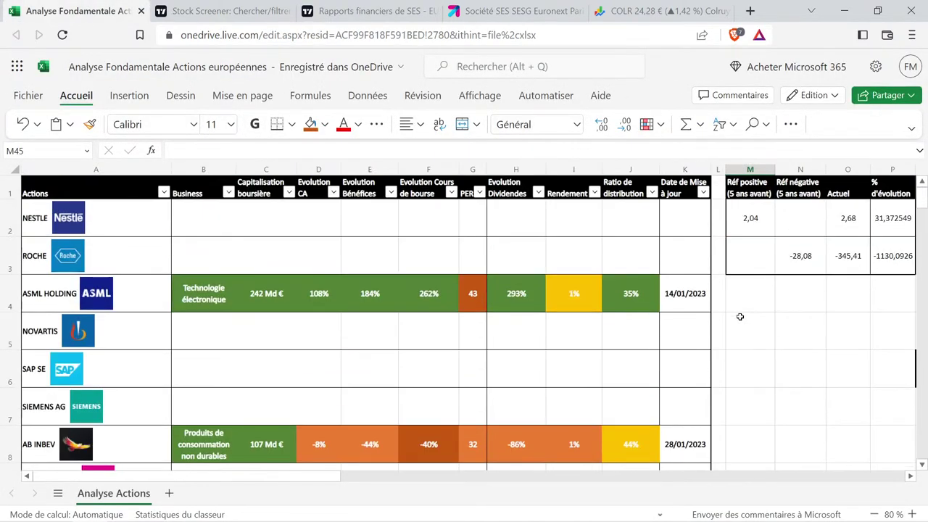
pyautogui.click(754, 218)
pyautogui.write('548')
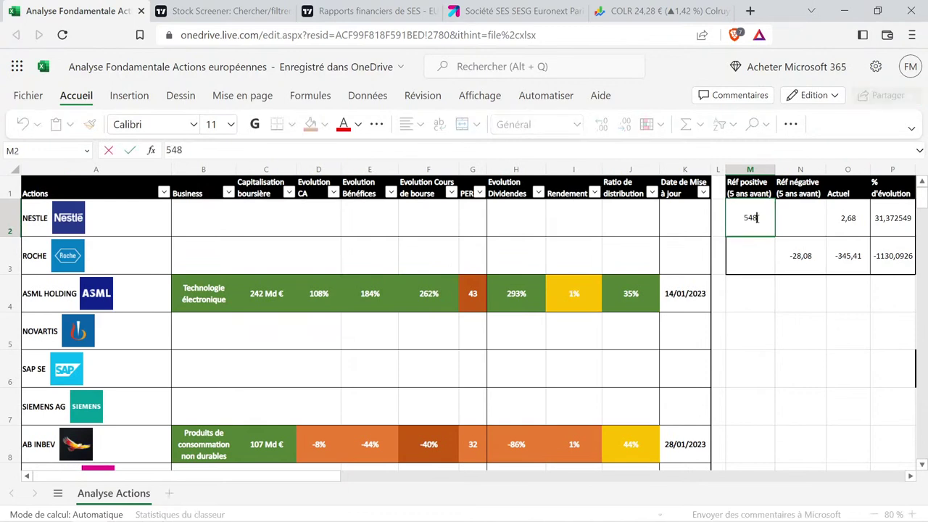
pyautogui.write(',0')
pyautogui.press('Return')
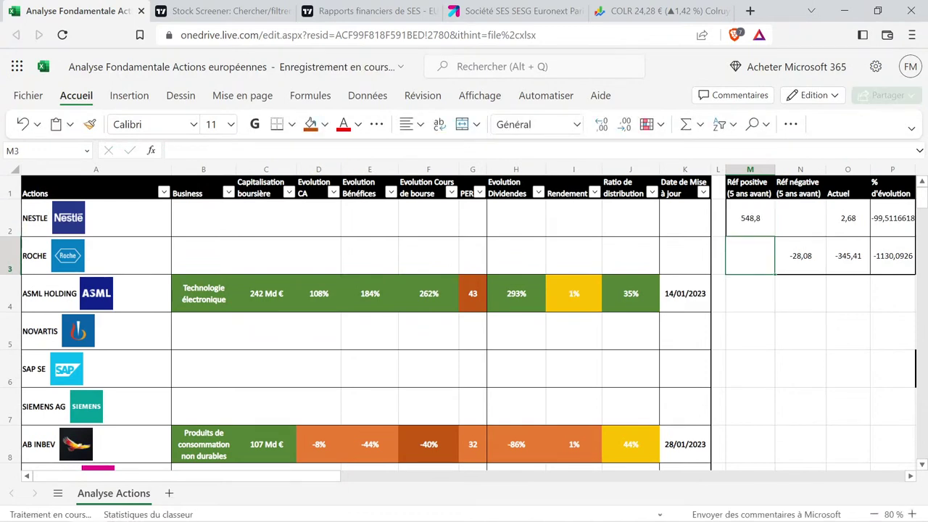
# Set the current value beside the positive reference in the evolution calculator to 412.
pyautogui.click(755, 218)
pyautogui.press('Right')
pyautogui.press('Right')
pyautogui.write('412')
pyautogui.press('Return')
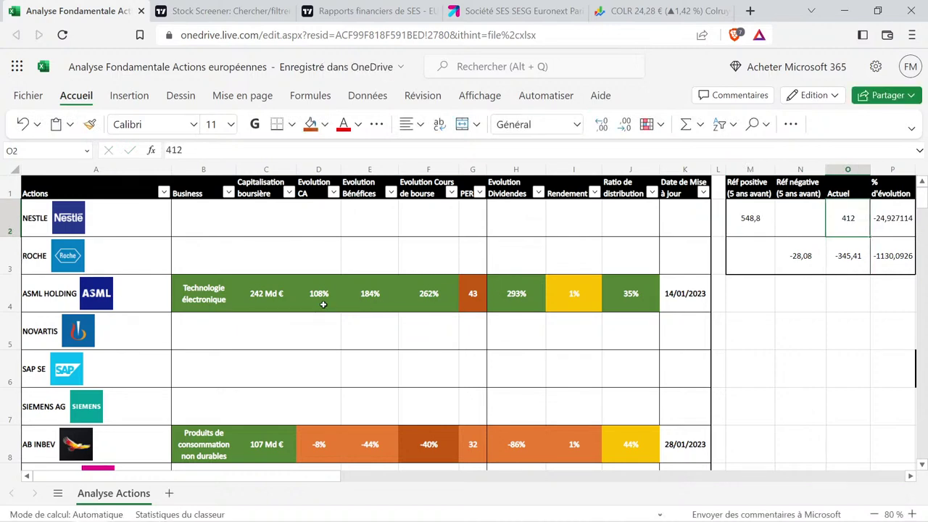
# Copy NXP Semiconductors' yellow -16% profit evolution cell into SES's profit evolution cell.
pyautogui.scroll(-2, 326, 305)
pyautogui.scroll(-3, 375, 364)
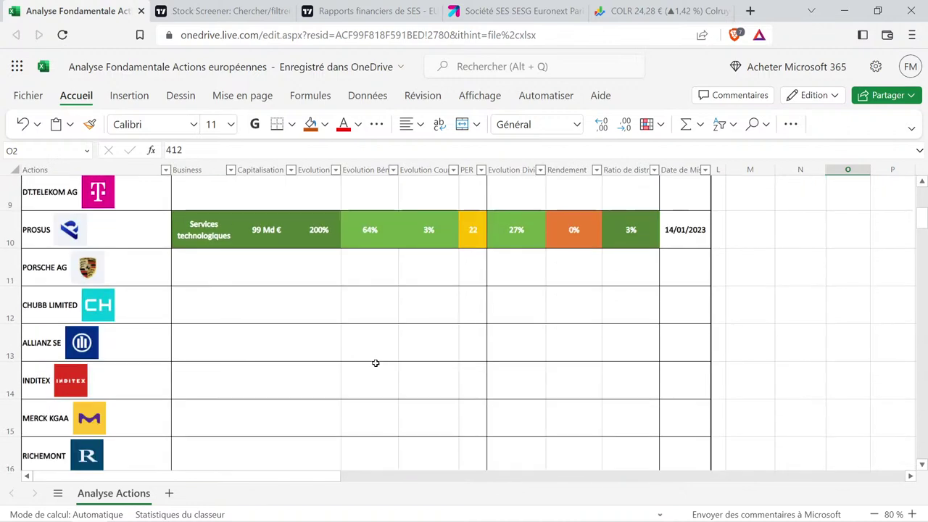
pyautogui.scroll(-5, 376, 365)
pyautogui.scroll(5, 375, 361)
pyautogui.scroll(5, 375, 361)
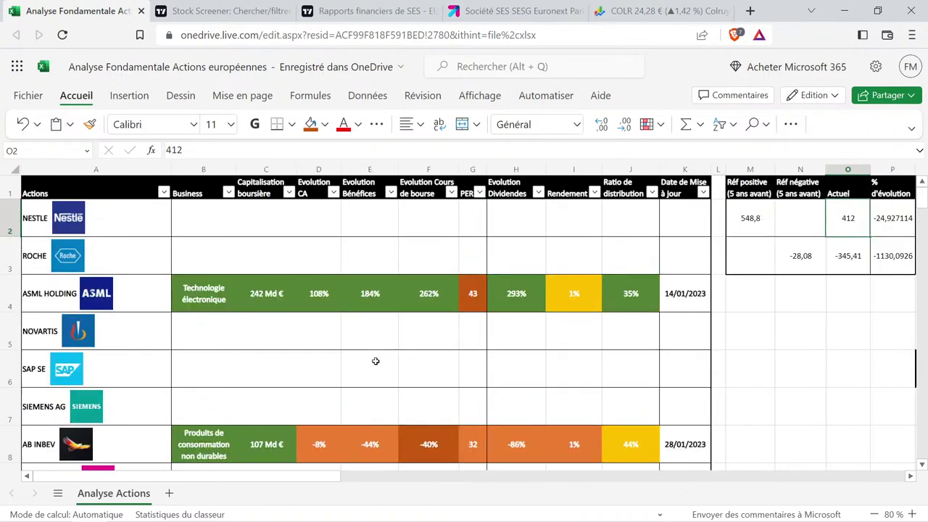
pyautogui.scroll(-10, 375, 361)
pyautogui.click(380, 390)
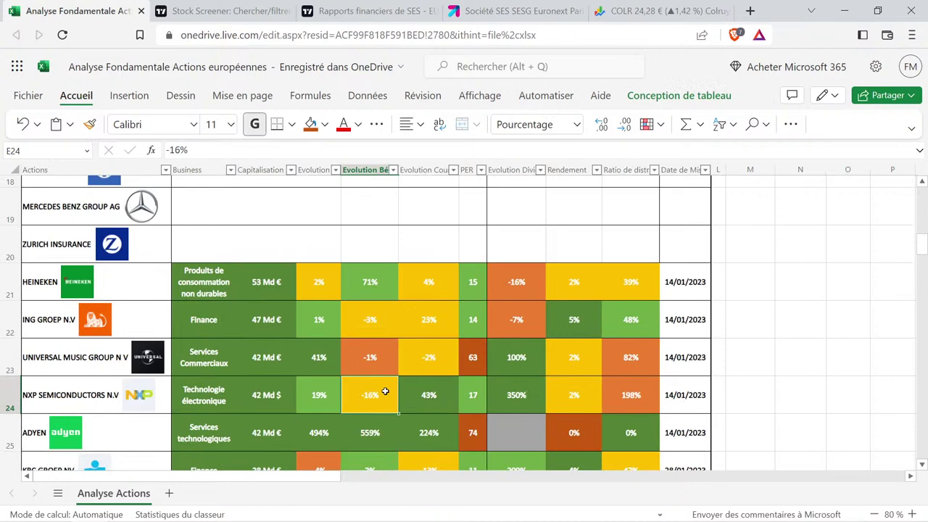
pyautogui.hotkey('ctrl', 'c')
pyautogui.scroll(-15, 385, 389)
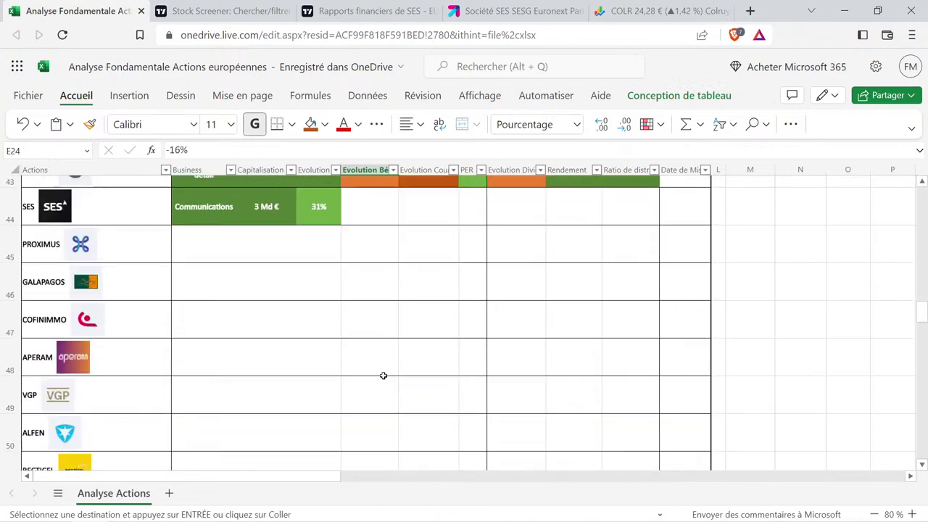
pyautogui.click(372, 213)
pyautogui.hotkey('ctrl', 'v')
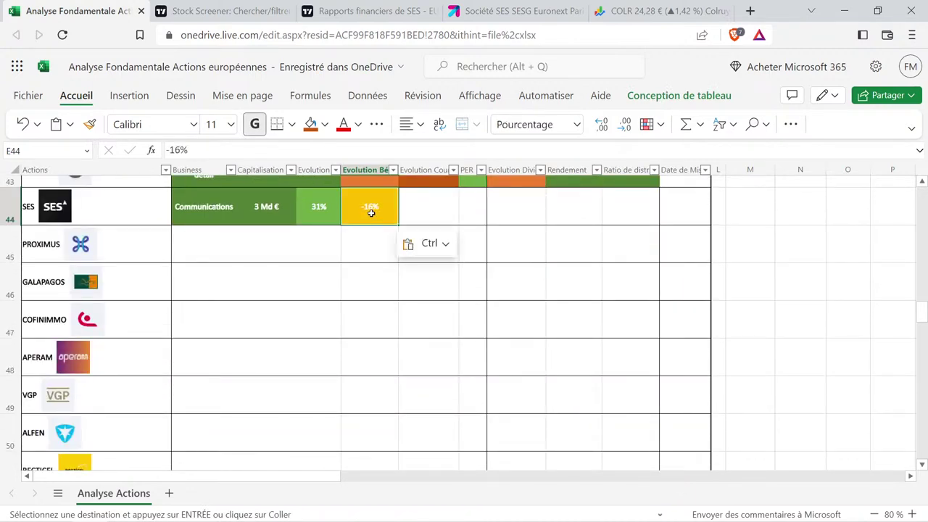
# Change SES's profit evolution value to -25%.
pyautogui.doubleClick(371, 214)
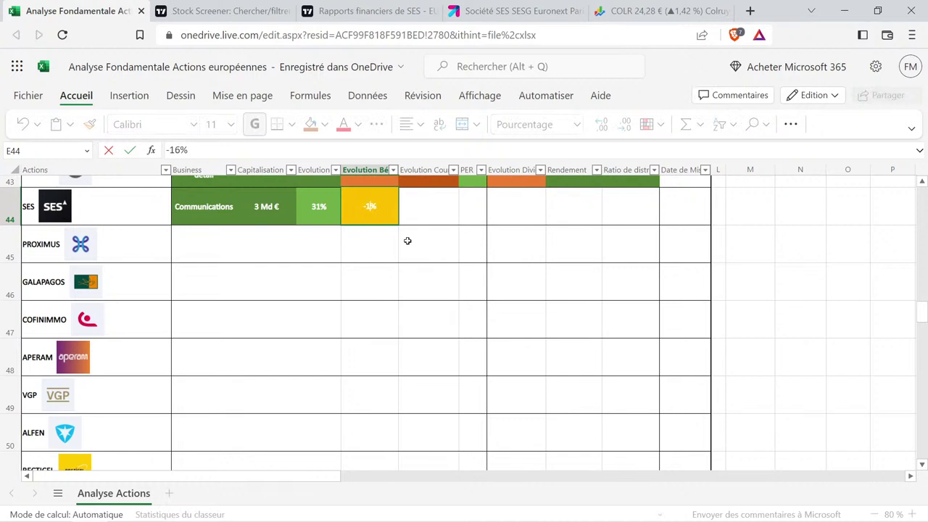
pyautogui.press('BackSpace')
pyautogui.press('BackSpace')
pyautogui.write('25')
pyautogui.press('Return')
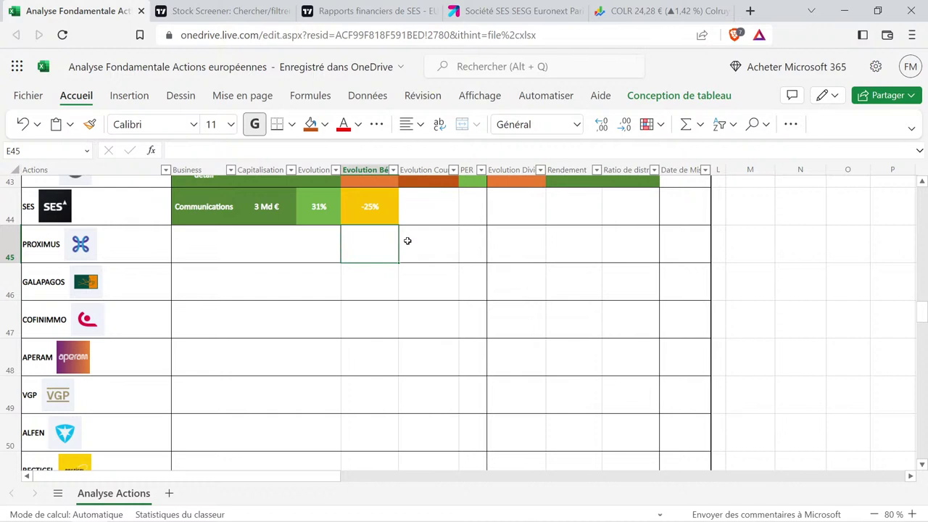
pyautogui.scroll(2, 402, 250)
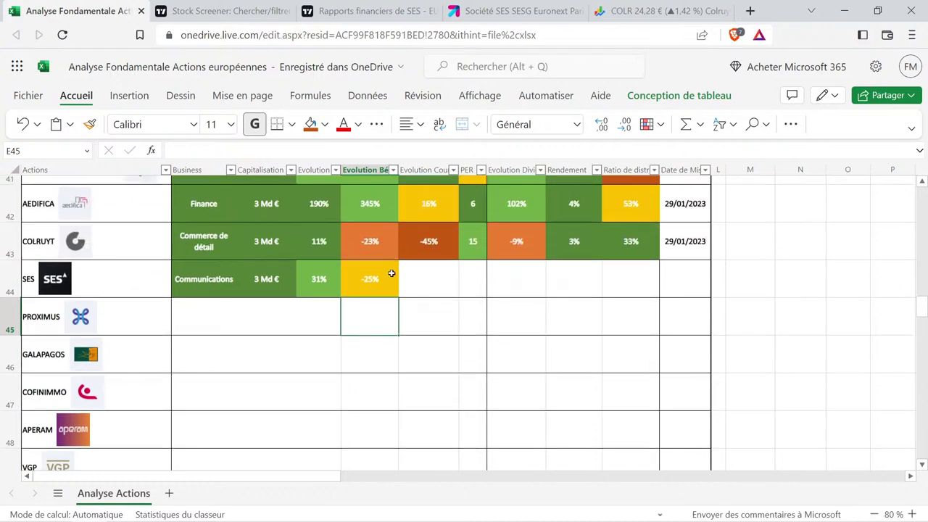
pyautogui.click(319, 274)
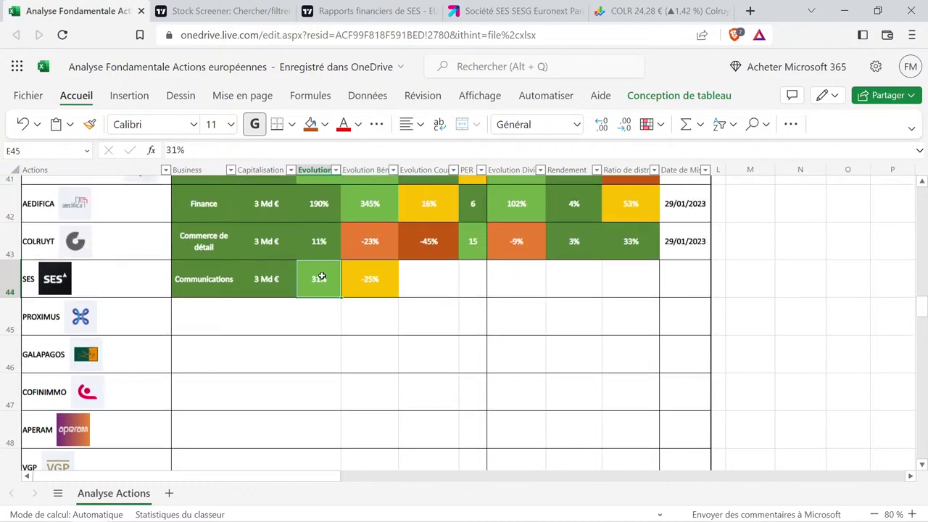
pyautogui.click(363, 323)
pyautogui.moveTo(341, 283); pyautogui.dragTo(368, 283)
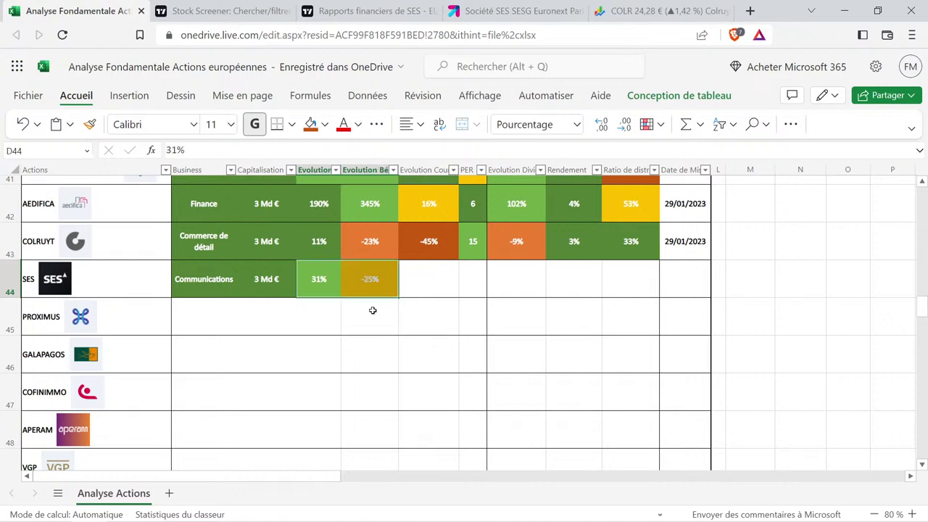
pyautogui.click(383, 279)
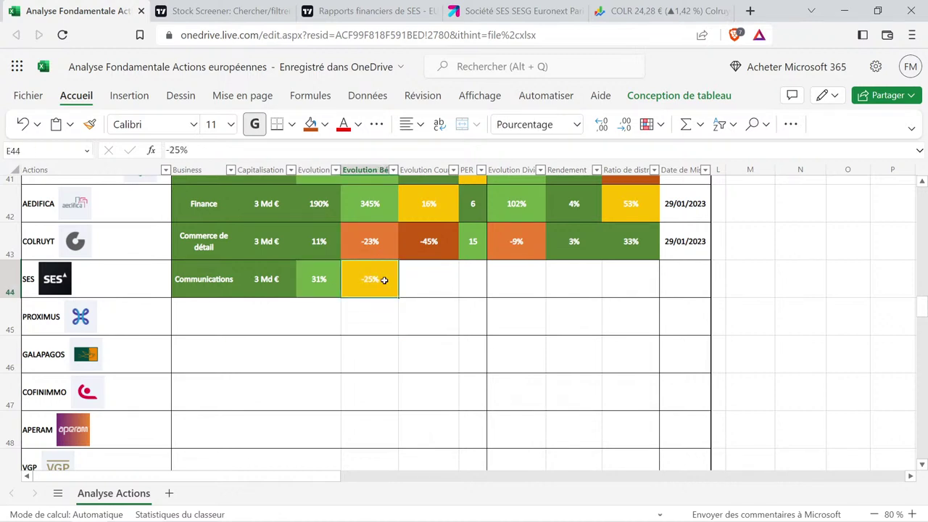
pyautogui.moveTo(326, 282); pyautogui.dragTo(370, 284)
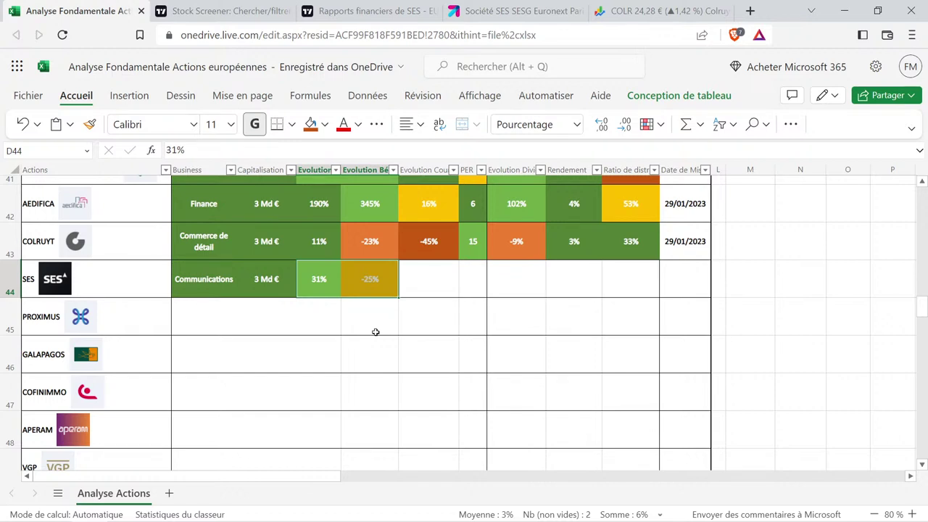
# Open SES's forecast page on TradingView and examine the one-year price targets.
pyautogui.click(366, 11)
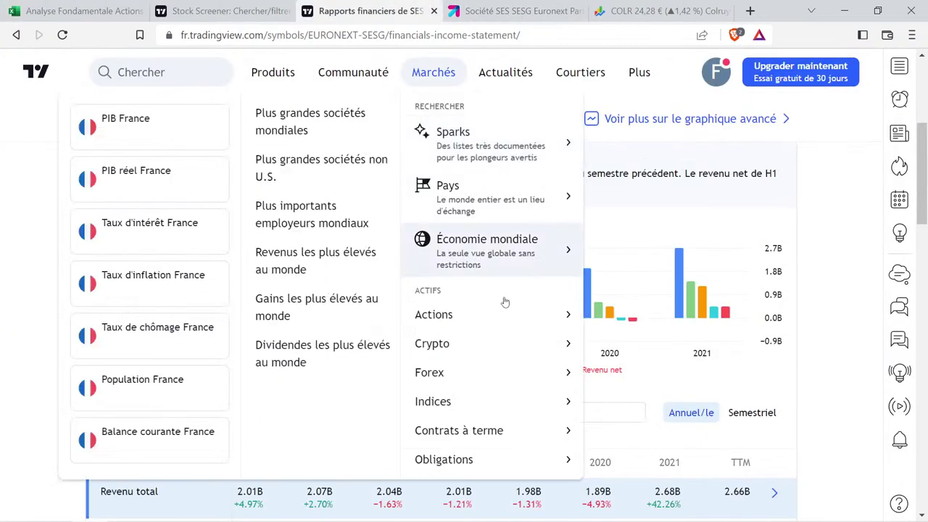
pyautogui.scroll(4, 702, 357)
pyautogui.click(598, 298)
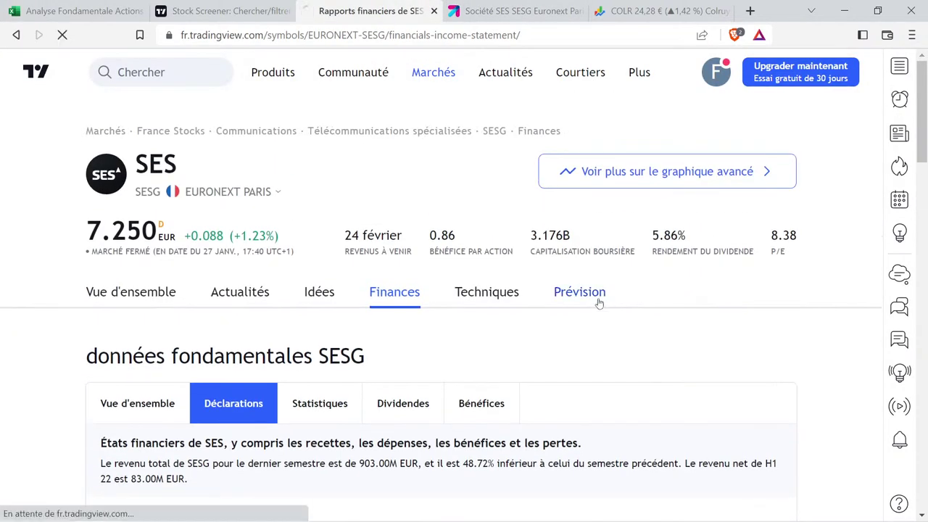
pyautogui.scroll(-4, 525, 294)
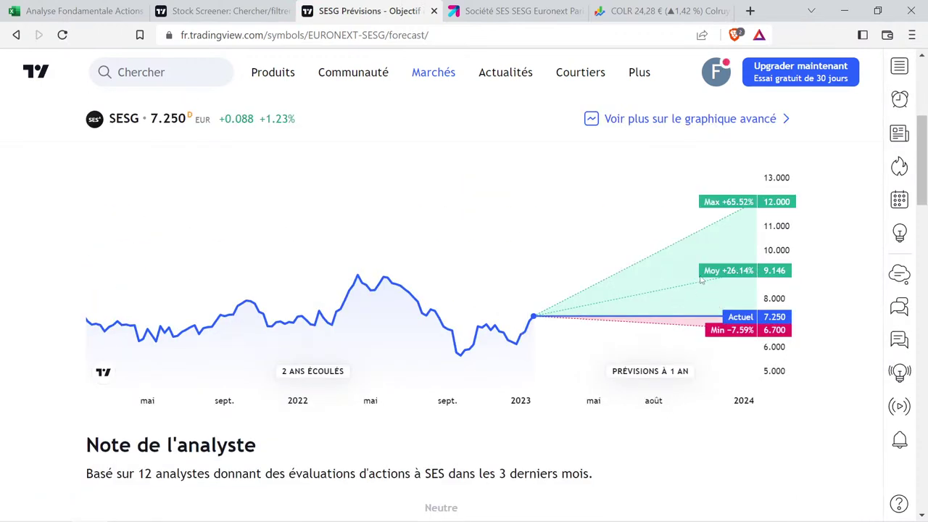
pyautogui.scroll(2, 695, 279)
pyautogui.scroll(-2, 696, 280)
pyautogui.scroll(1, 694, 280)
# Examine SES's analyst ratings, and show earnings per share annually to compare reported figures with estimates.
pyautogui.scroll(-3, 693, 280)
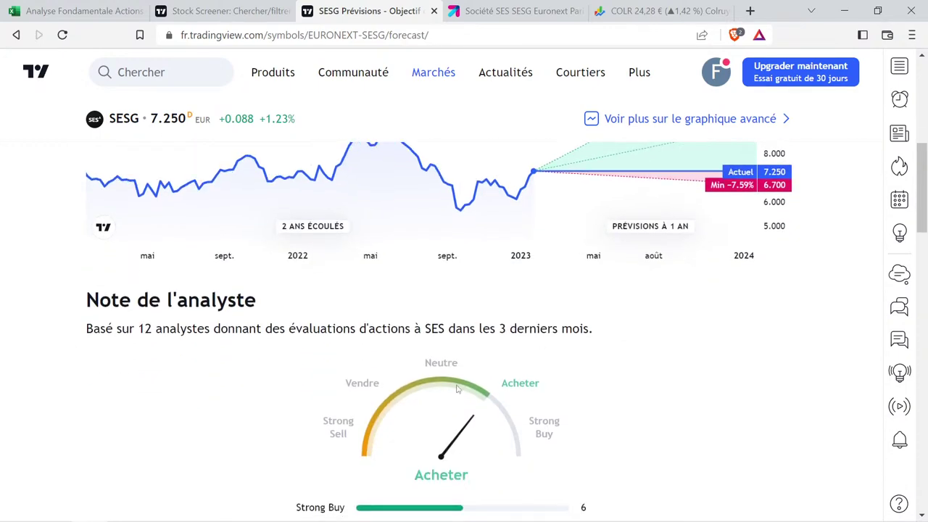
pyautogui.scroll(-3, 571, 363)
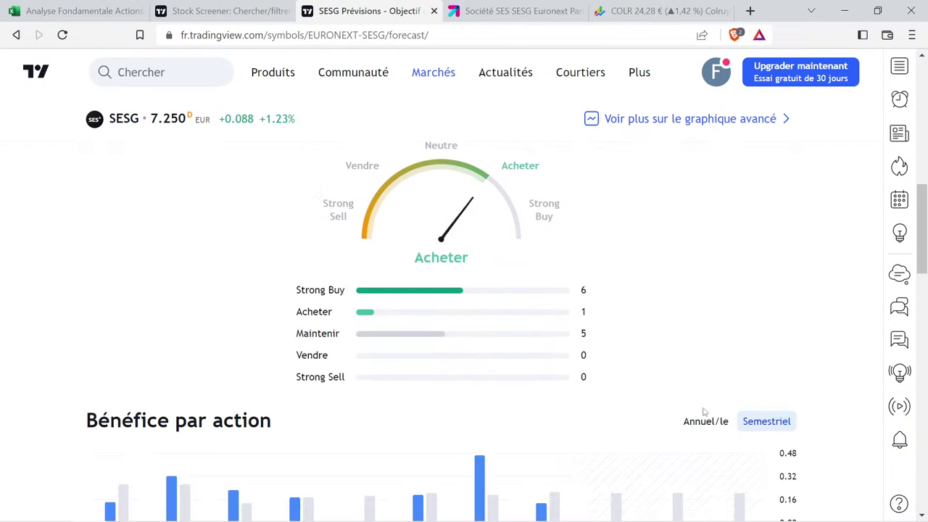
pyautogui.scroll(-3, 685, 300)
pyautogui.scroll(1, 620, 290)
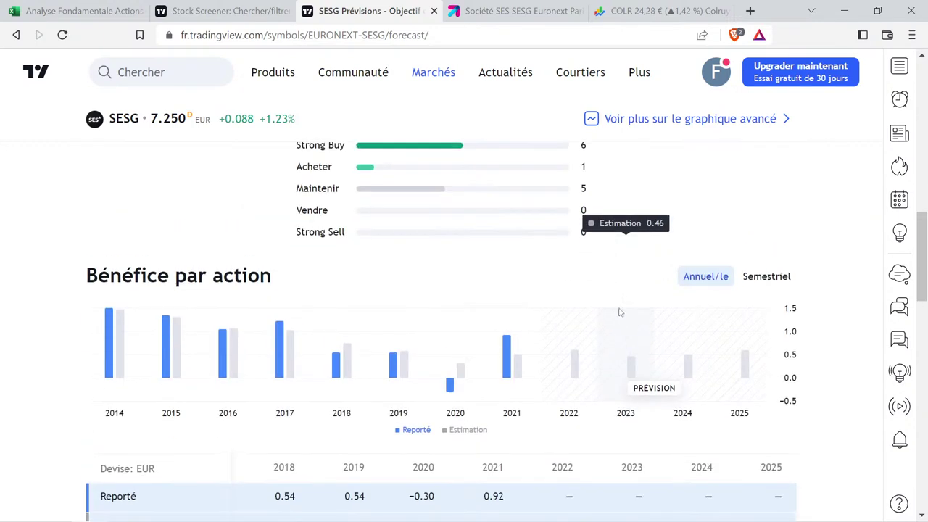
pyautogui.moveTo(518, 316)
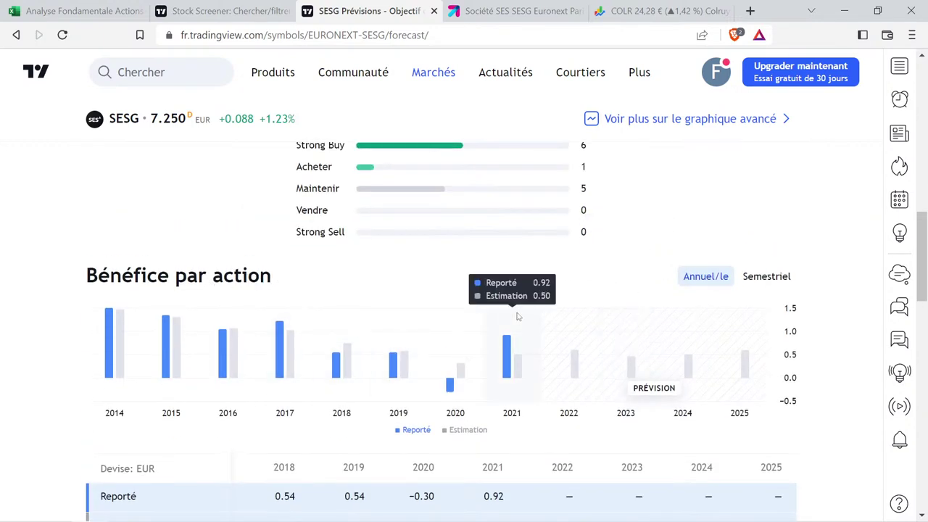
# Compare SES's reported and estimated annual earnings per share through 2025, and show its revenue annually.
pyautogui.moveTo(633, 365)
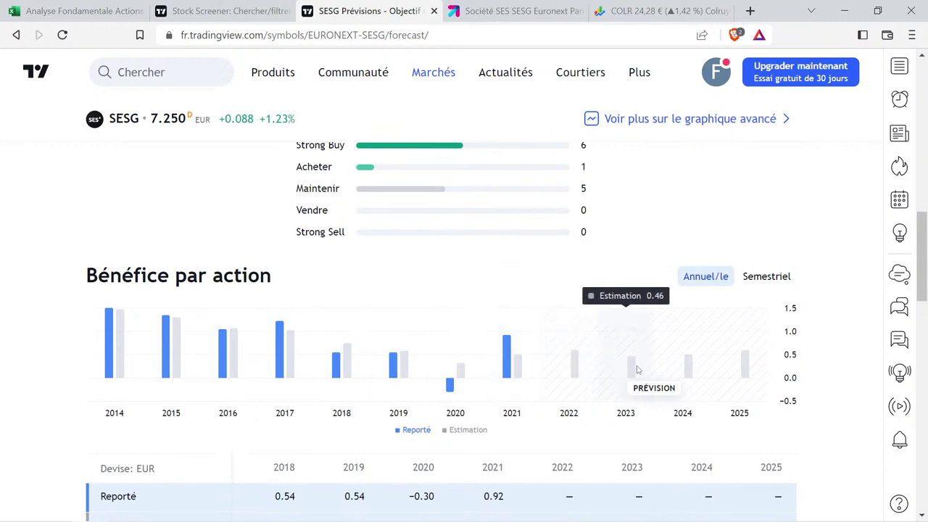
pyautogui.moveTo(580, 365)
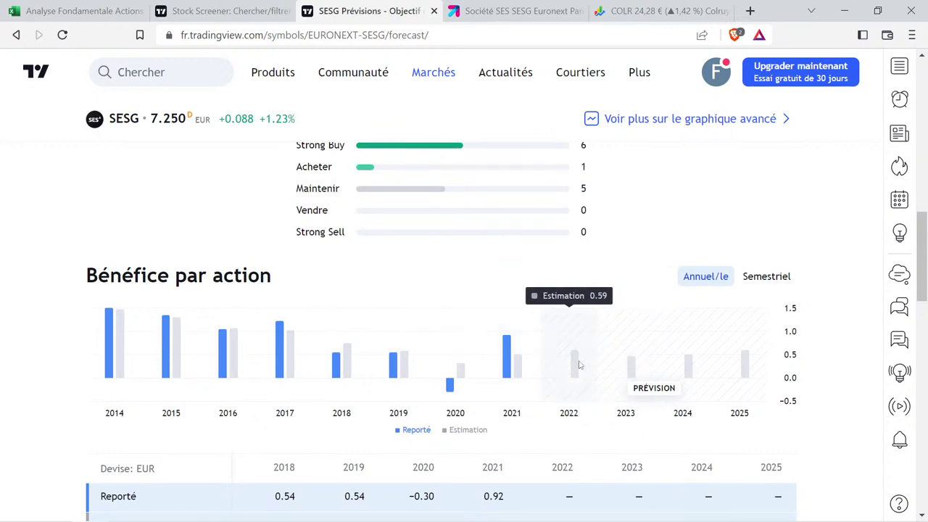
pyautogui.moveTo(506, 353)
pyautogui.scroll(1, 572, 373)
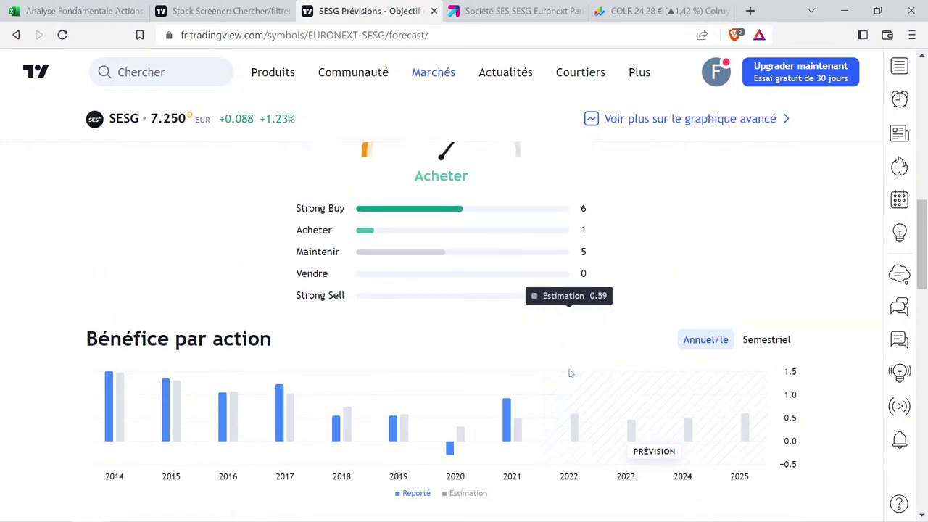
pyautogui.scroll(-1, 565, 373)
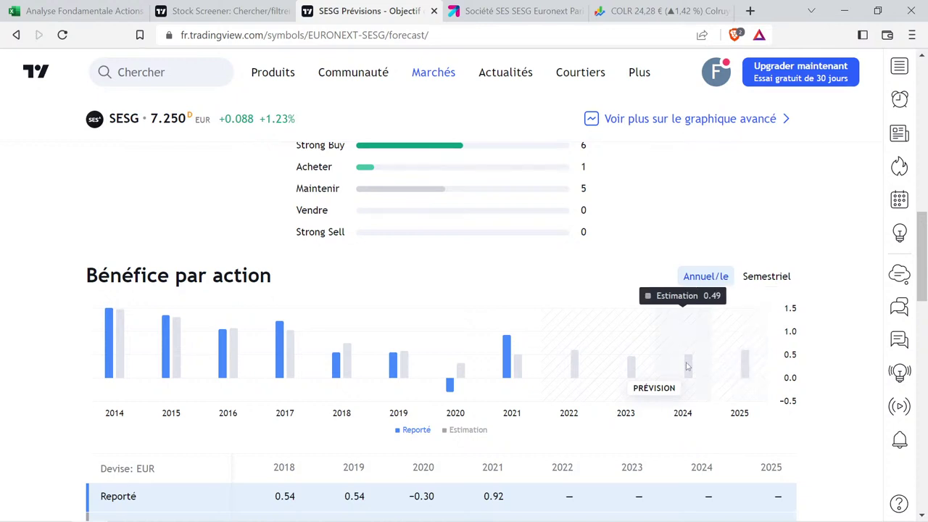
pyautogui.scroll(-3, 686, 367)
pyautogui.scroll(-1, 687, 367)
pyautogui.click(707, 324)
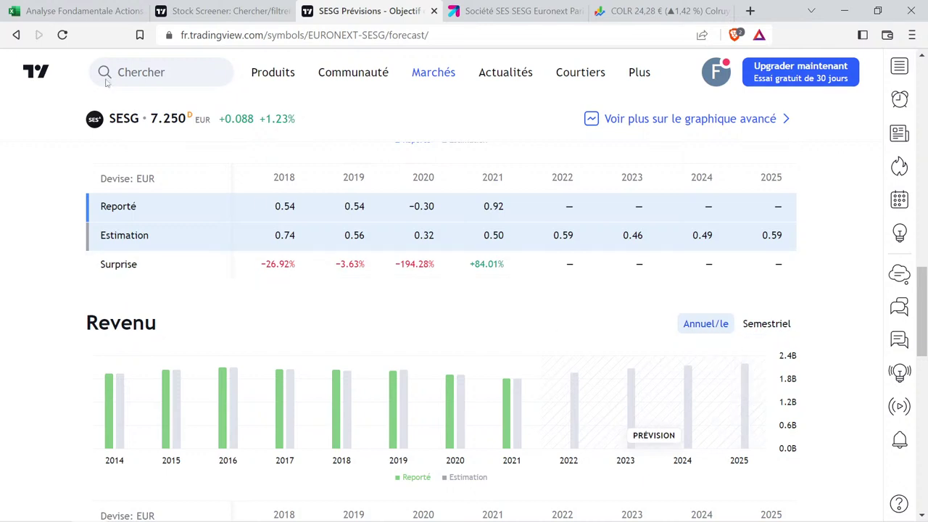
# Return to the European stocks workbook and review SES's revenue and profit evolution cells.
pyautogui.click(101, 10)
pyautogui.click(311, 312)
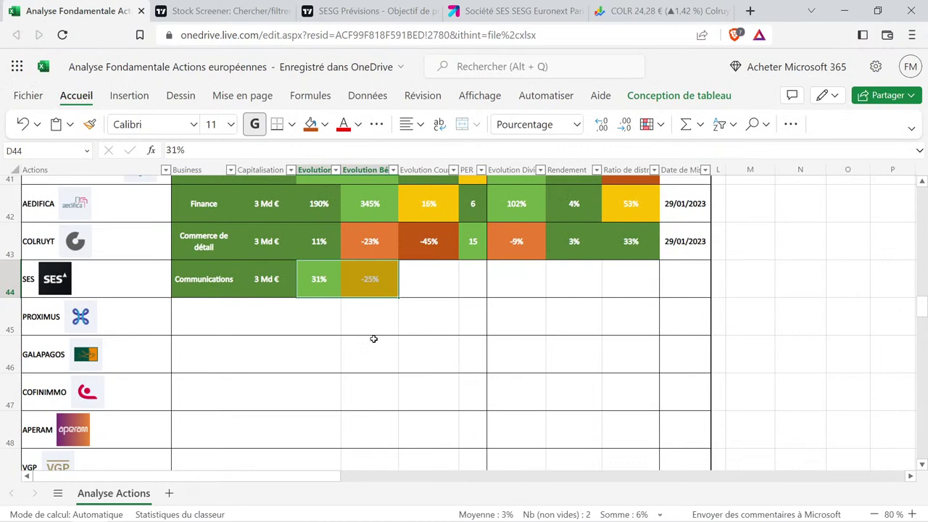
pyautogui.click(372, 280)
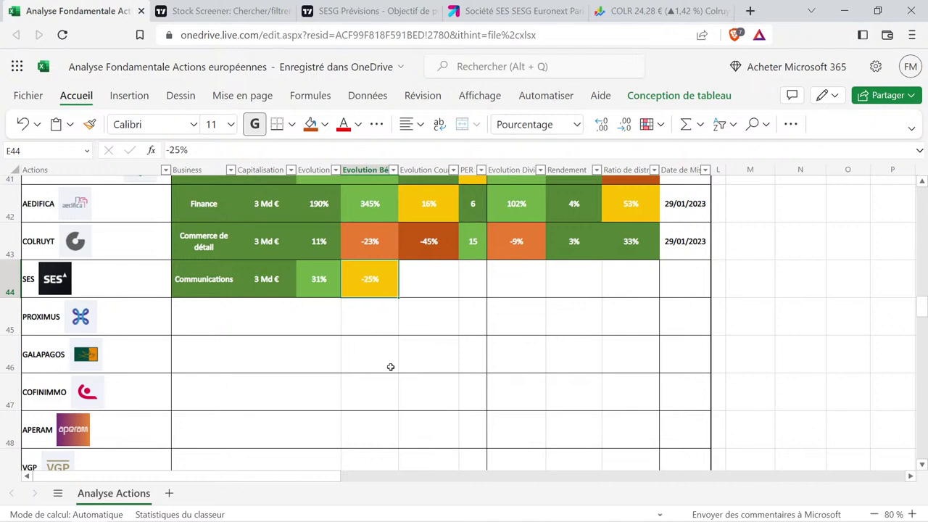
pyautogui.moveTo(311, 274); pyautogui.dragTo(371, 286)
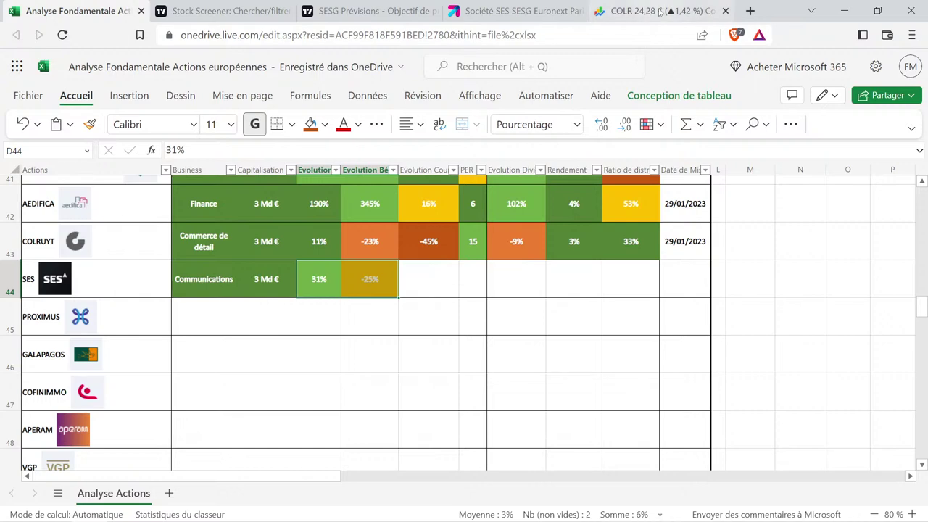
# Look up SESG on Google Finance, open the SES listing on EPA, and show its five-year price chart.
pyautogui.click(656, 11)
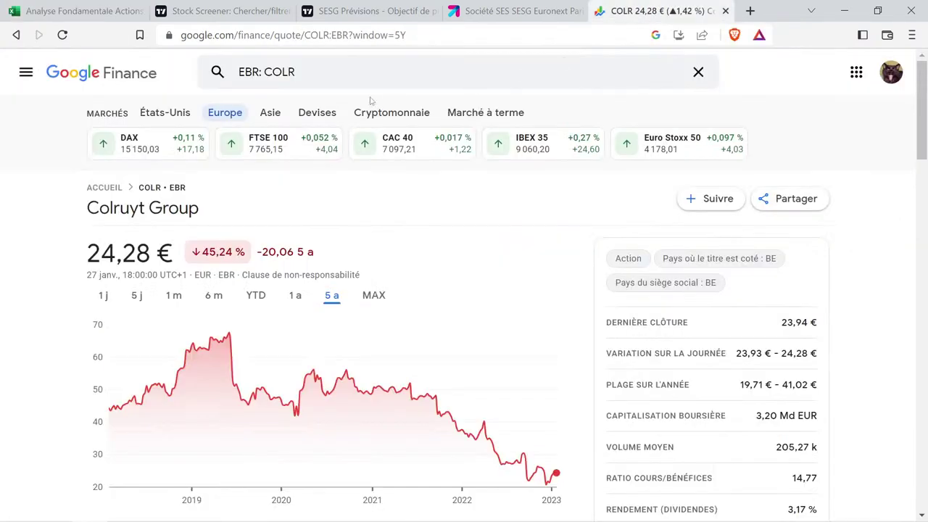
pyautogui.click(340, 75)
pyautogui.moveTo(310, 71); pyautogui.dragTo(237, 78)
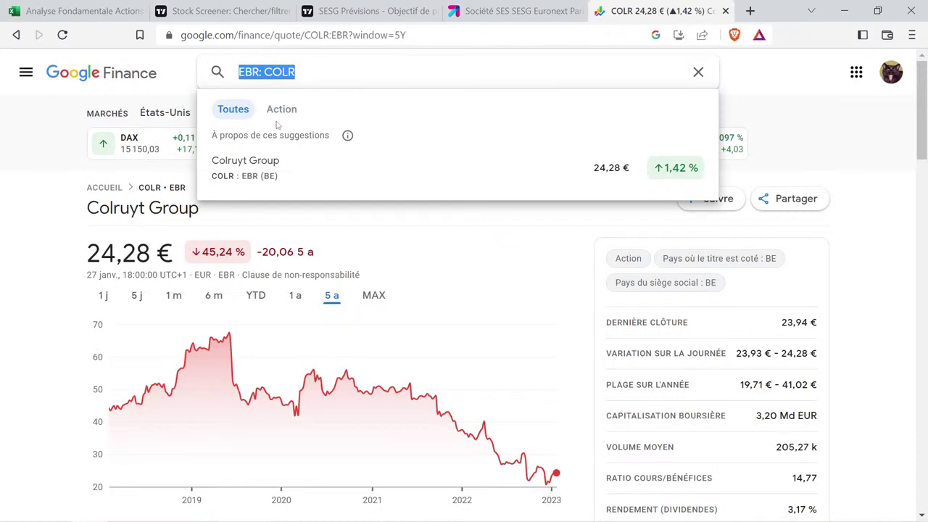
pyautogui.write('sesg')
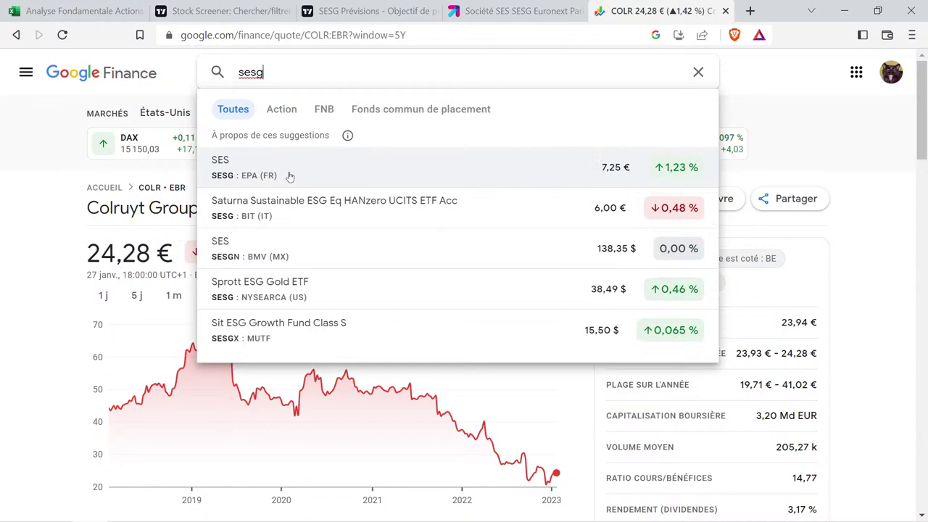
pyautogui.click(292, 173)
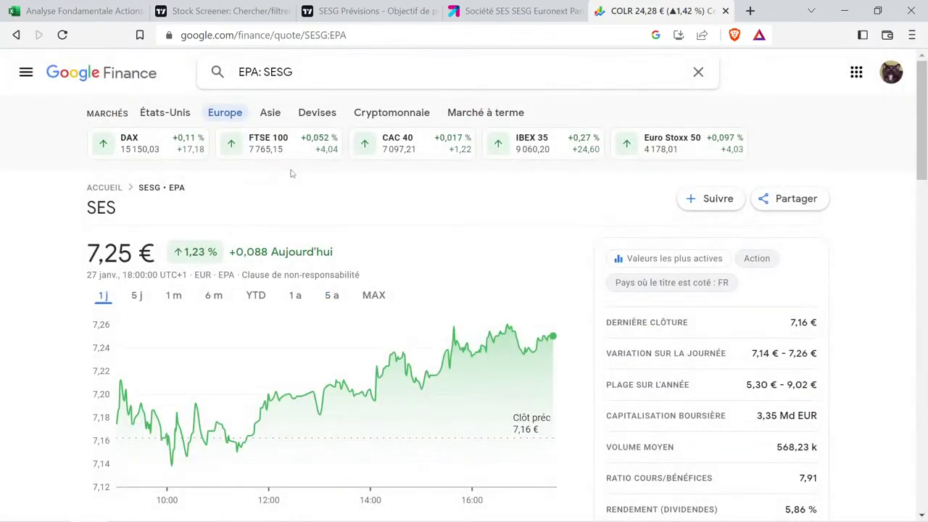
pyautogui.click(330, 296)
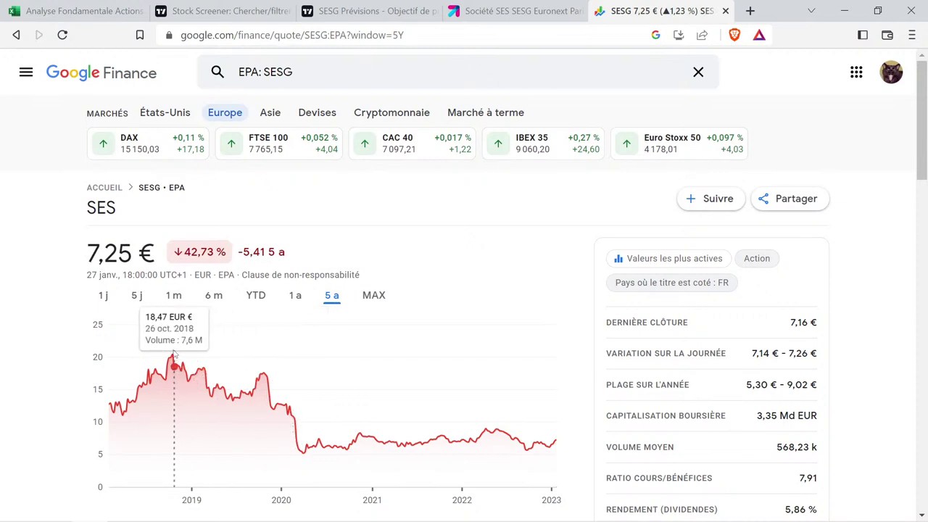
# Measure SES's share price changes over several periods of the five-year chart, including from 2020, 2021 and 2022 to January 2023.
pyautogui.moveTo(172, 353)
pyautogui.mouseDown()
pyautogui.moveTo(184, 363)
pyautogui.moveTo(305, 368)
pyautogui.mouseUp()
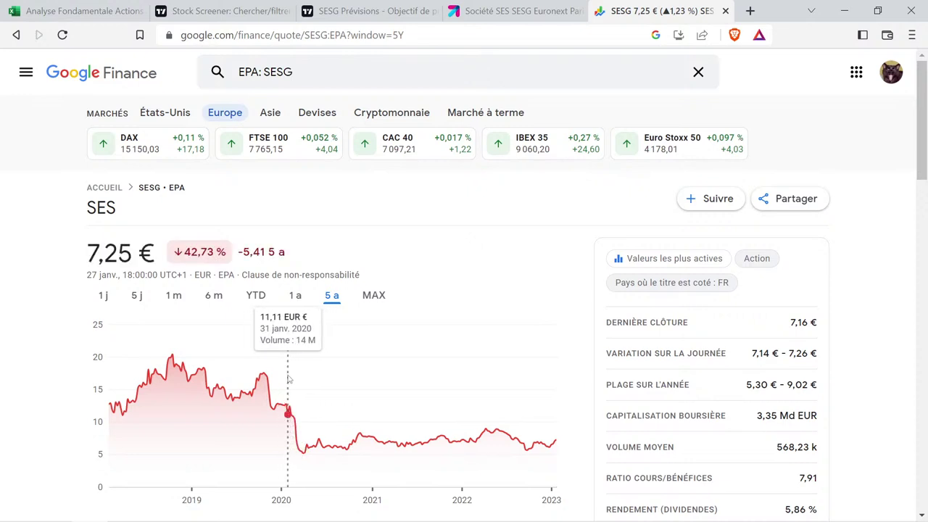
pyautogui.moveTo(288, 379); pyautogui.dragTo(575, 455)
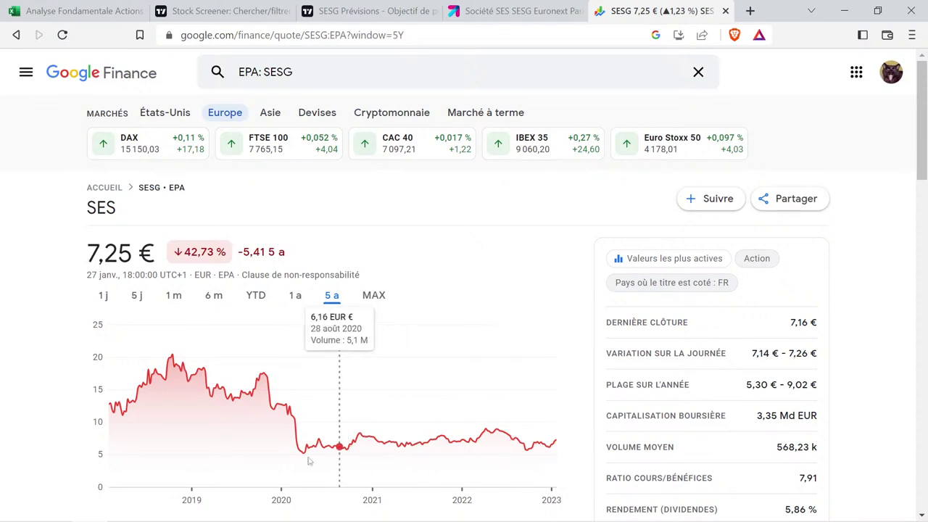
pyautogui.moveTo(343, 447); pyautogui.dragTo(559, 443)
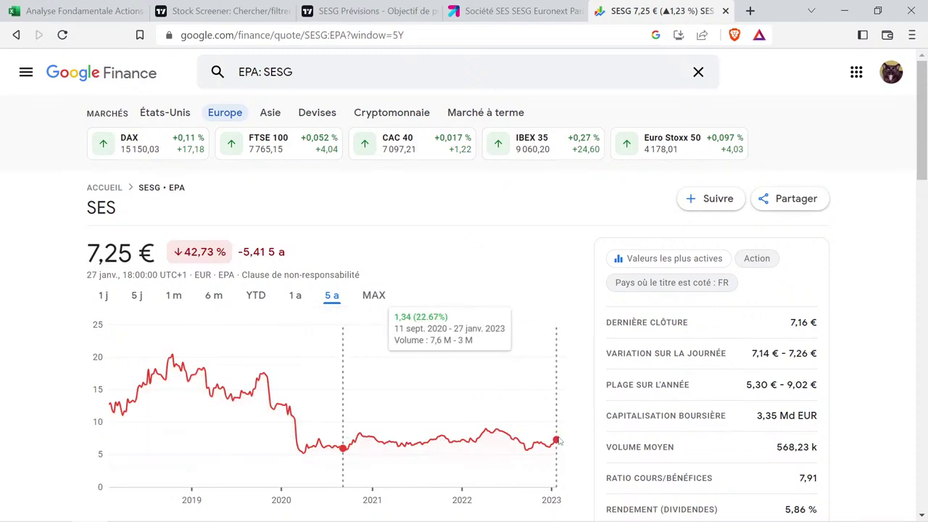
pyautogui.moveTo(426, 442); pyautogui.dragTo(592, 442)
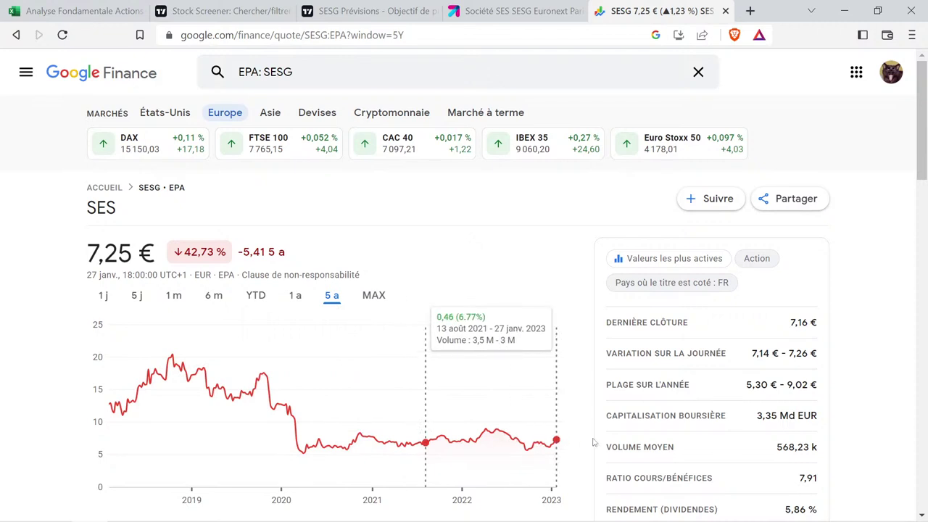
pyautogui.moveTo(494, 432); pyautogui.dragTo(573, 446)
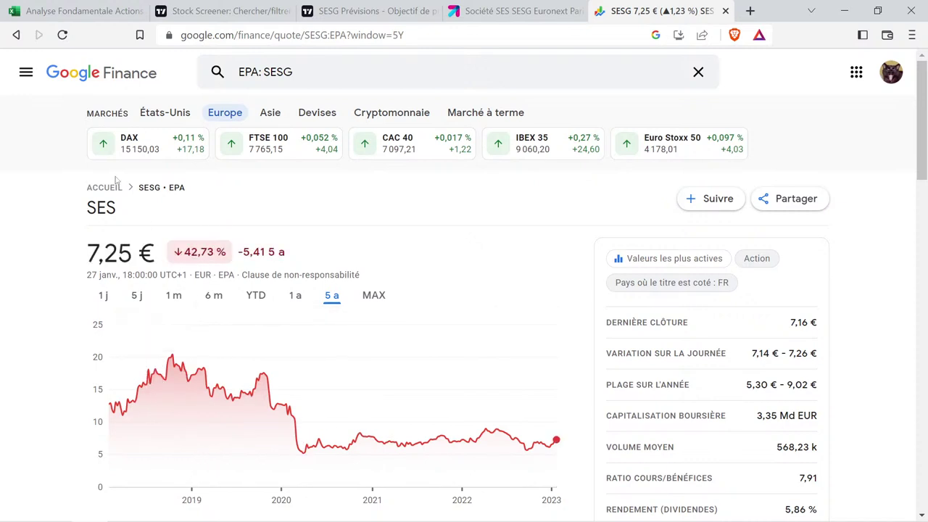
# In the workbook, copy Colruyt's dark orange price evolution cell into SES's price evolution cell.
pyautogui.click(82, 11)
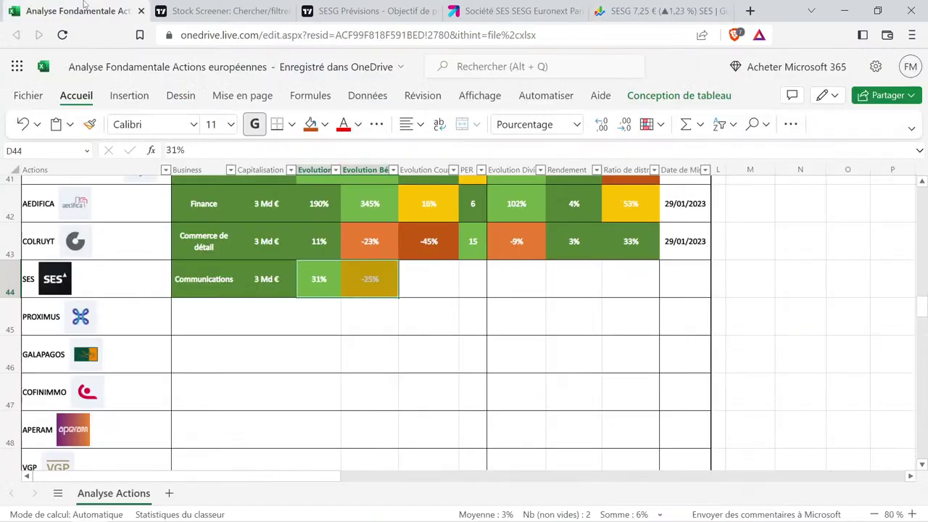
pyautogui.click(440, 242)
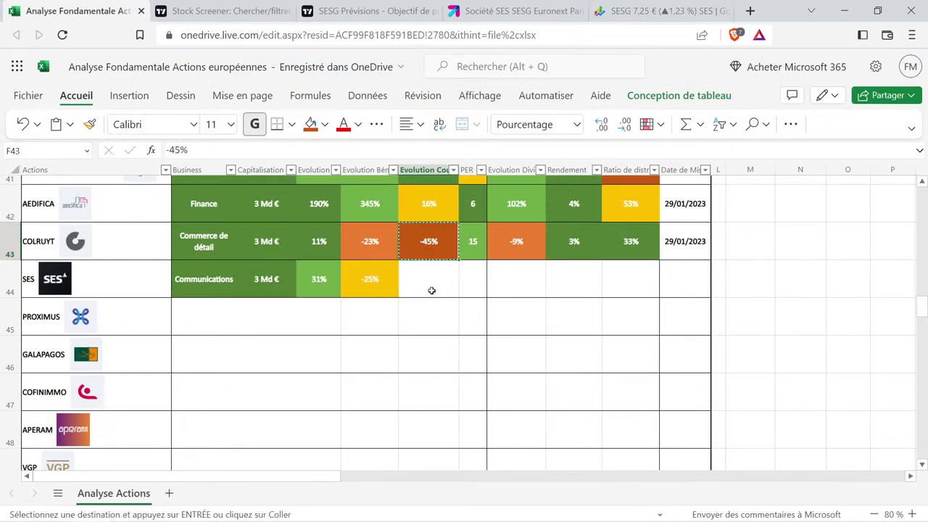
pyautogui.click(428, 286)
pyautogui.hotkey('ctrl', 'v')
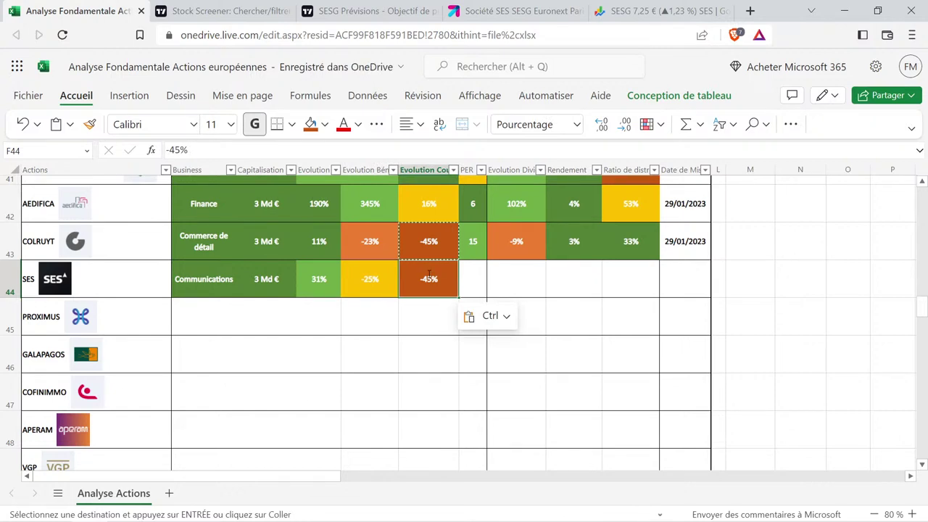
# Change SES's price evolution value to -43%.
pyautogui.doubleClick(437, 289)
pyautogui.press('BackSpace')
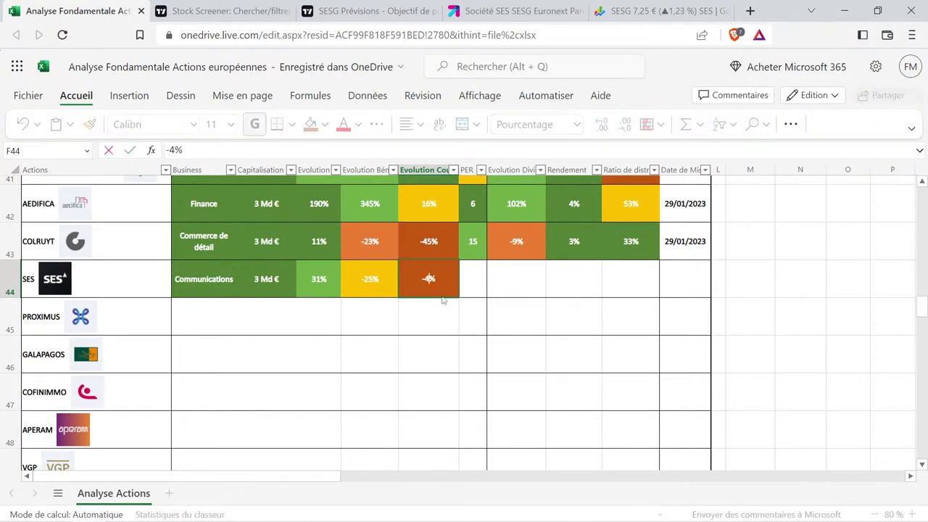
pyautogui.write('3')
pyautogui.press('Return')
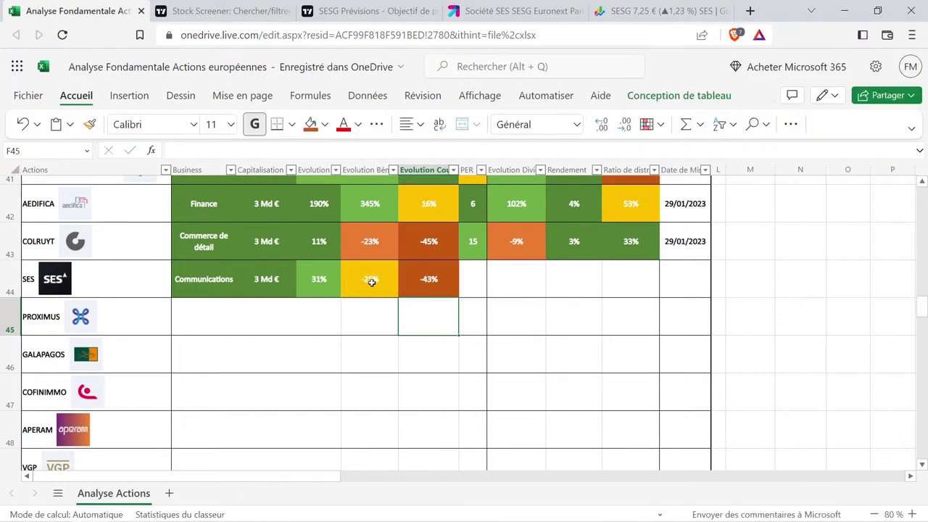
pyautogui.press('Up')
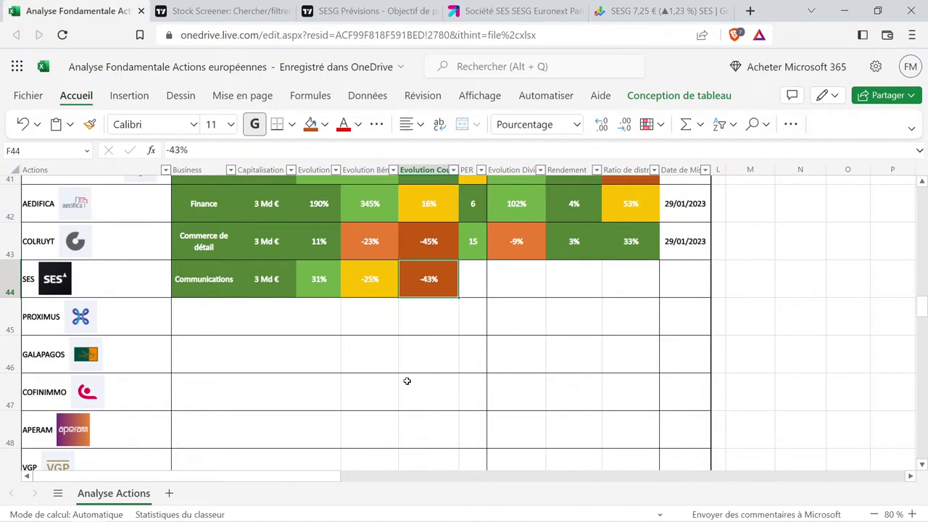
# Check SES's P/E ratio on its TradingView forecast page.
pyautogui.click(377, 291)
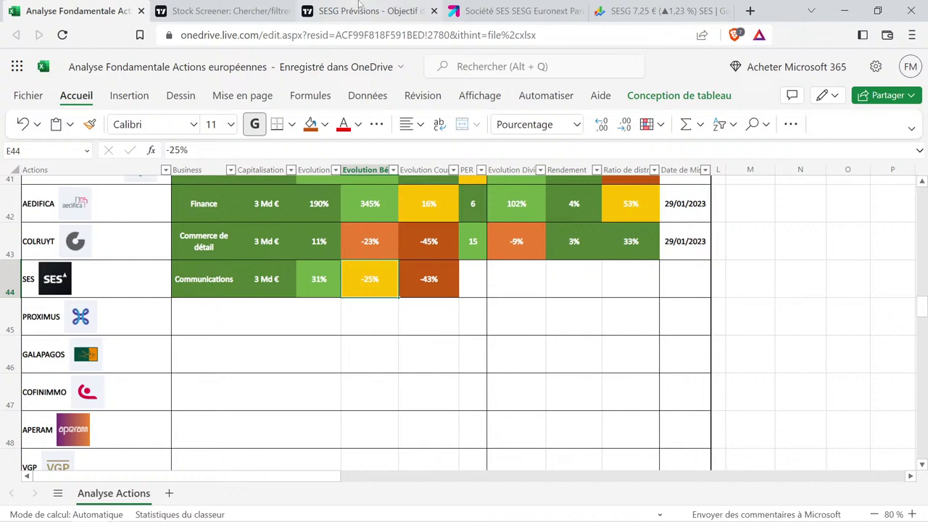
pyautogui.hotkey('ctrl', 'Tab')
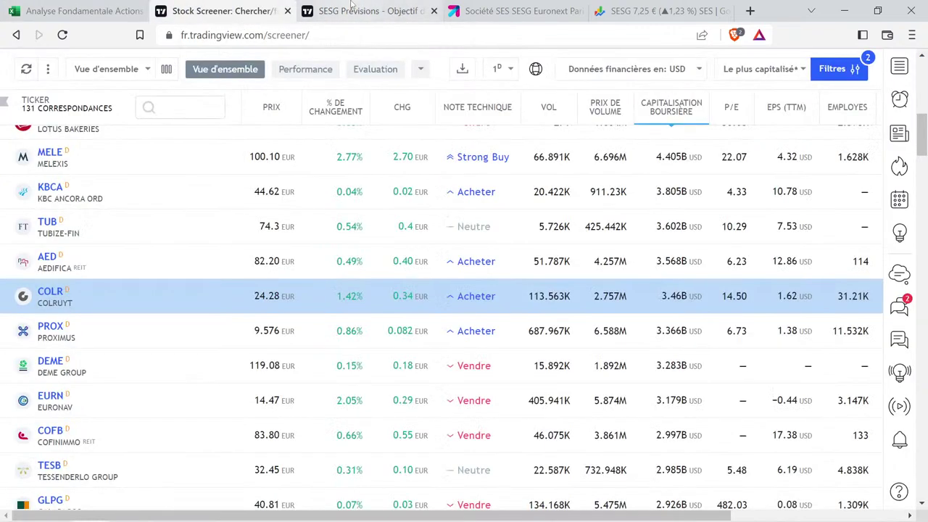
pyautogui.hotkey('ctrl', 'Tab')
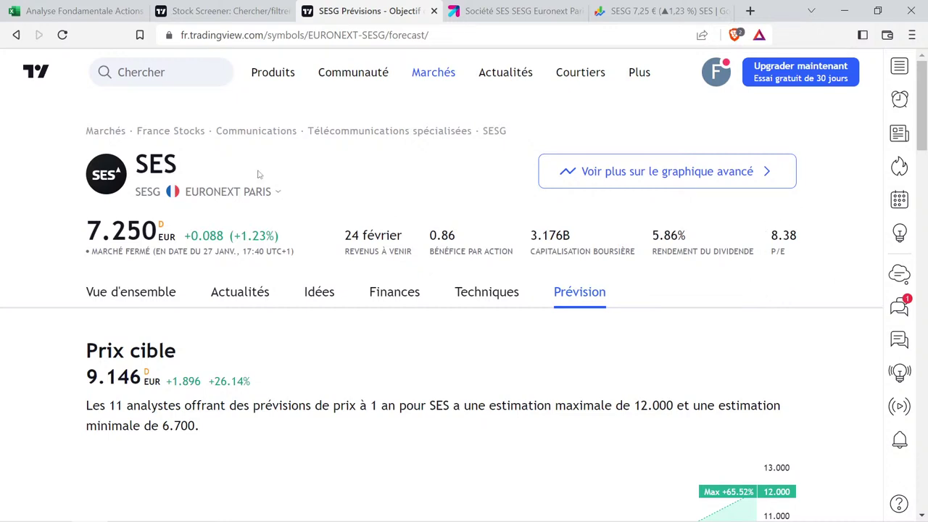
# Back in the workbook, copy Aedifica's dark green PER cell into SES's PER cell.
pyautogui.click(124, 5)
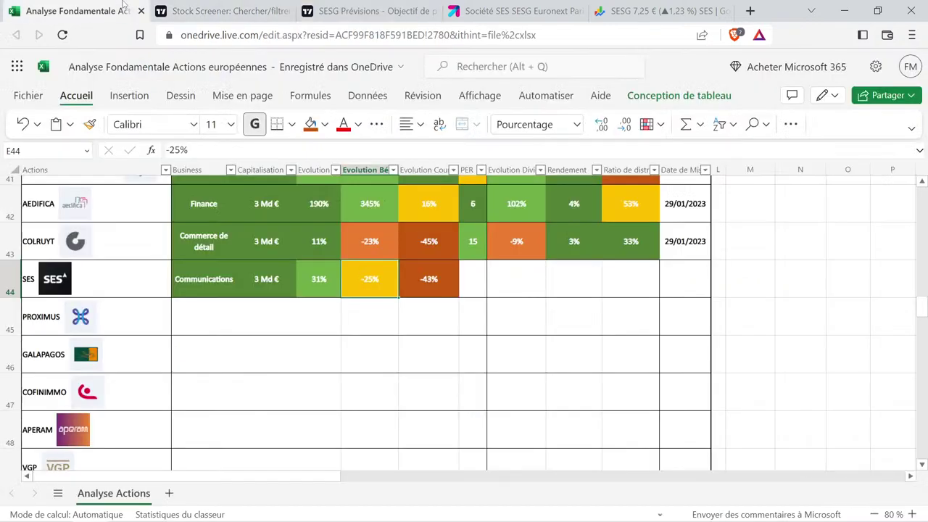
pyautogui.click(474, 202)
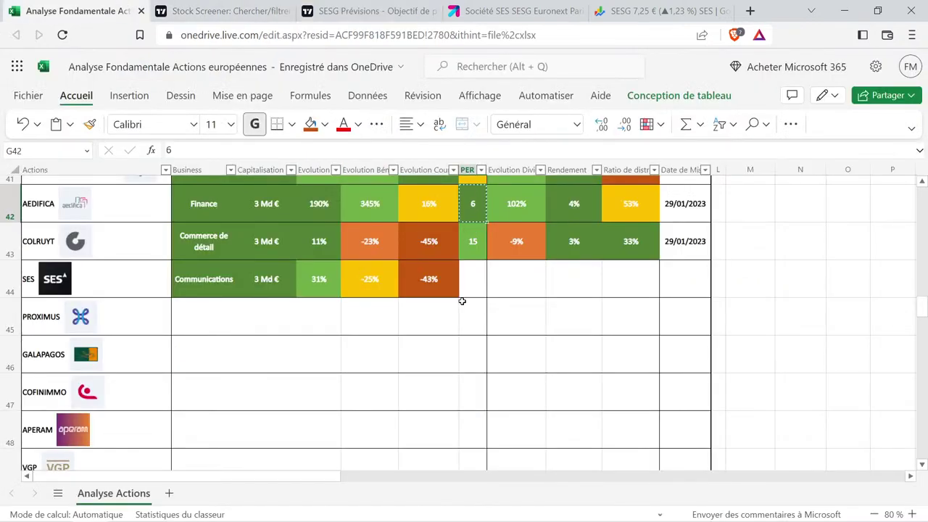
pyautogui.hotkey('ctrl', 'c')
pyautogui.click(478, 281)
pyautogui.hotkey('ctrl', 'v')
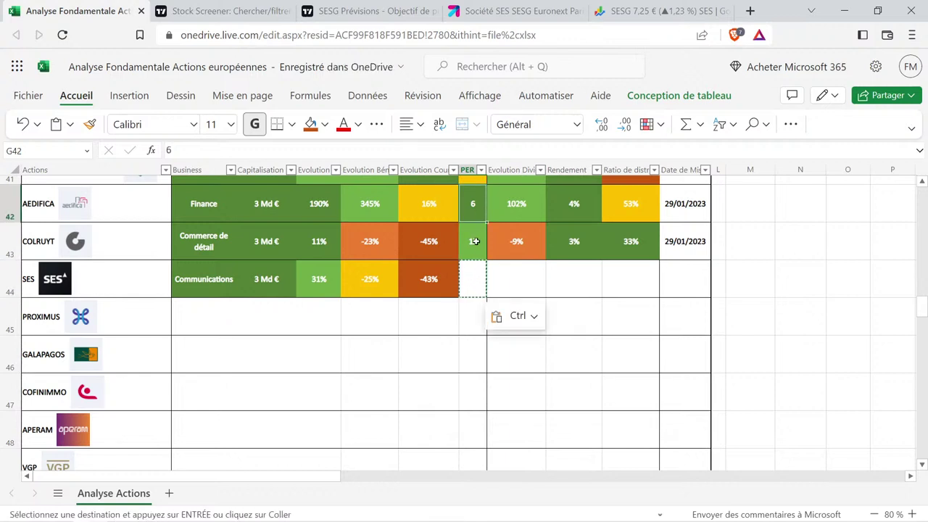
pyautogui.click(483, 286)
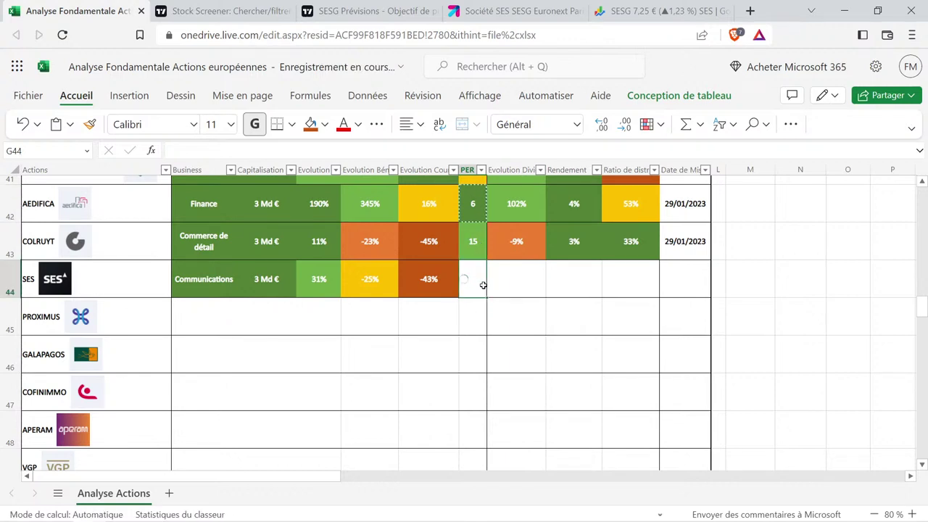
pyautogui.click(478, 281)
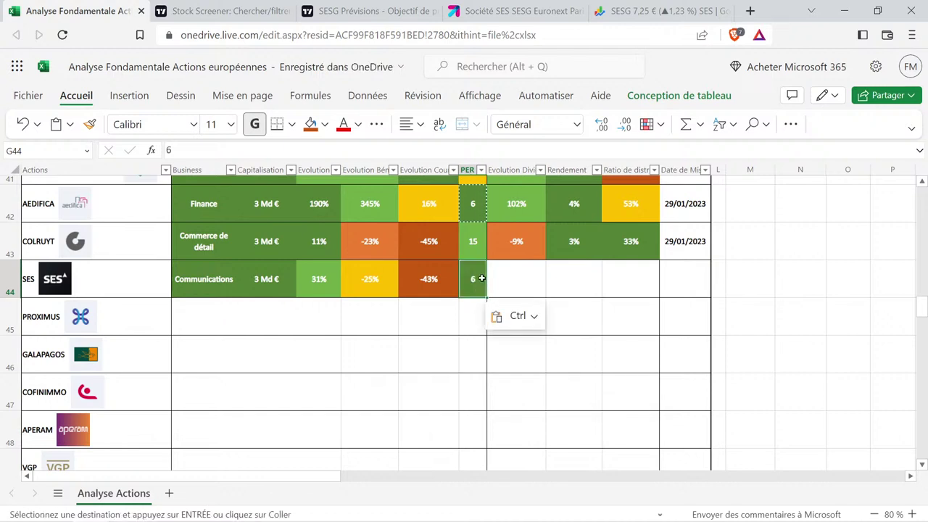
# Change SES's PER value to 8.
pyautogui.doubleClick(481, 292)
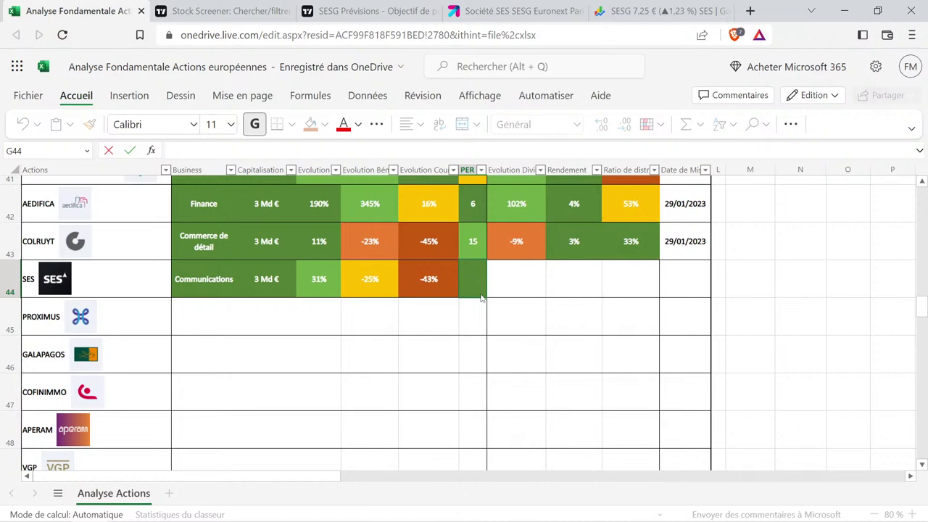
pyautogui.write('8')
pyautogui.press('Return')
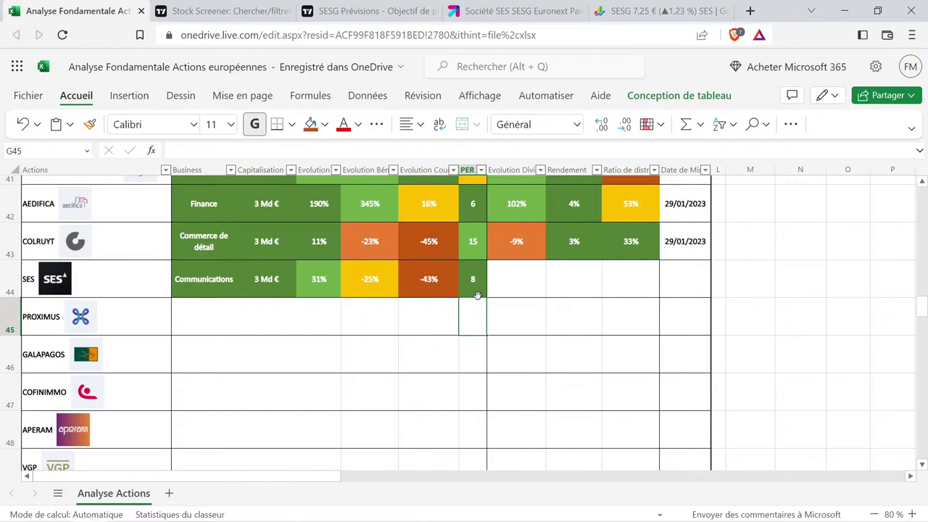
pyautogui.click(476, 289)
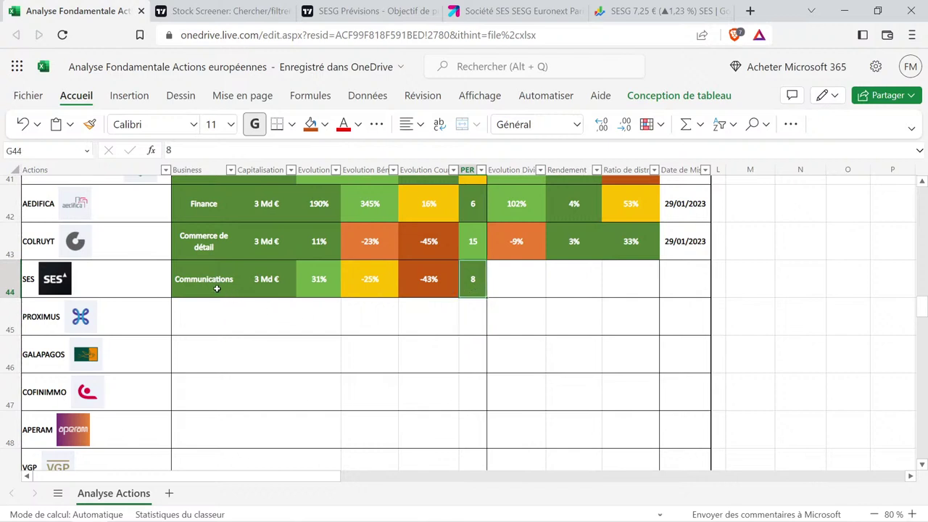
pyautogui.moveTo(217, 289); pyautogui.dragTo(482, 280)
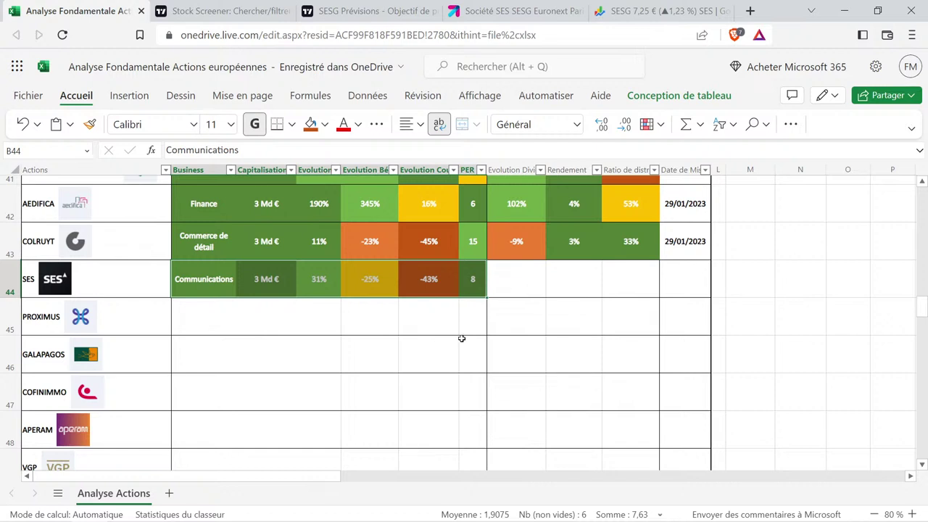
pyautogui.click(461, 329)
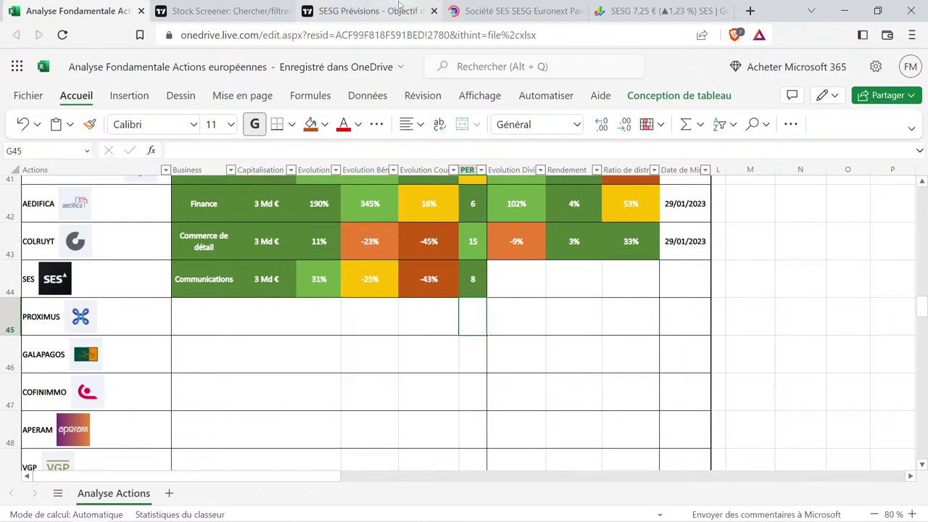
# Open SES's dividend data on TradingView and examine the yearly dividends per share on their own in the chart.
pyautogui.click(400, 9)
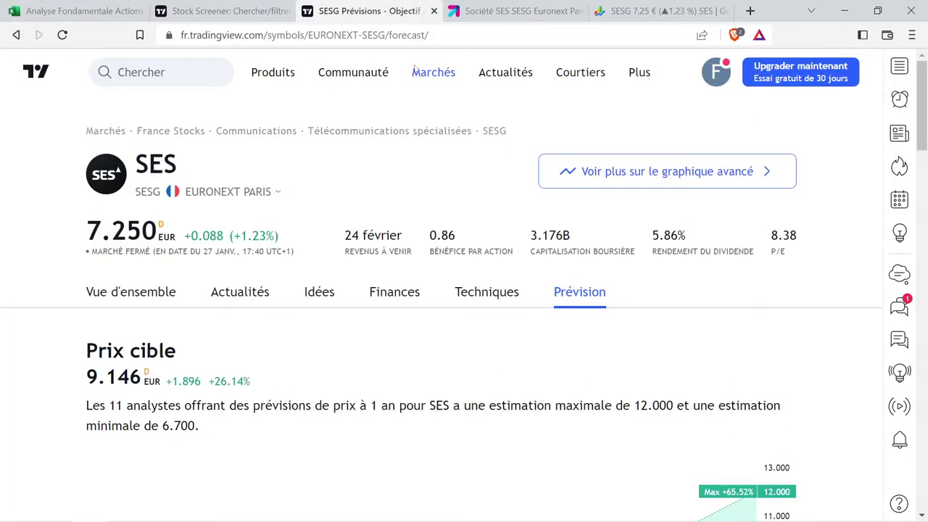
pyautogui.click(417, 297)
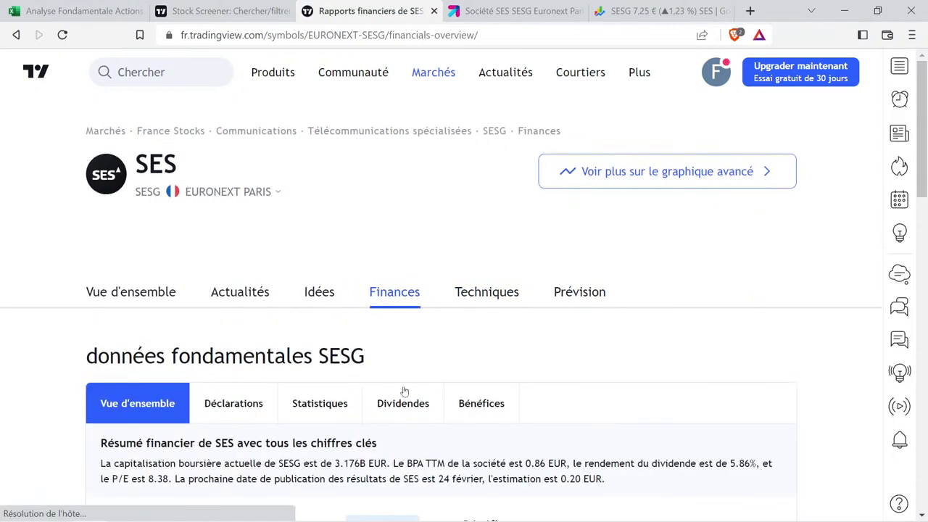
pyautogui.click(403, 400)
pyautogui.scroll(-3, 137, 326)
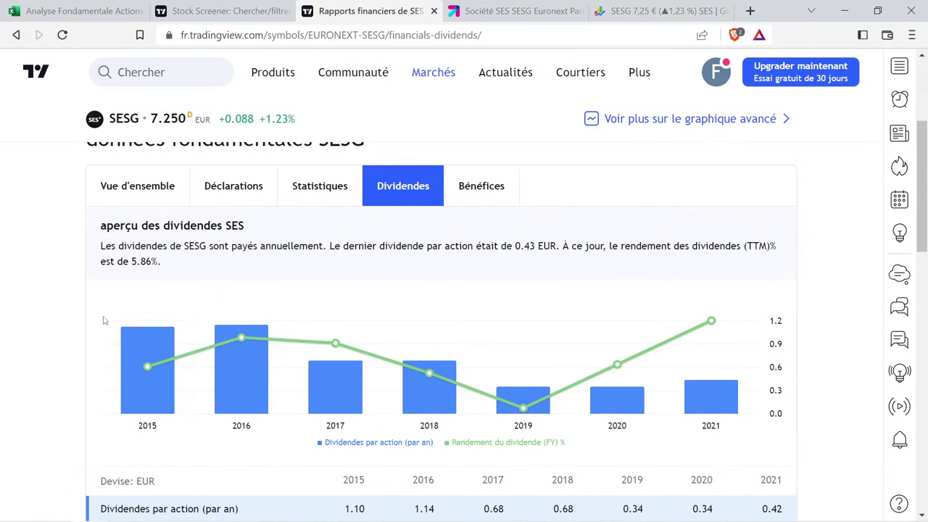
pyautogui.scroll(-1, 129, 350)
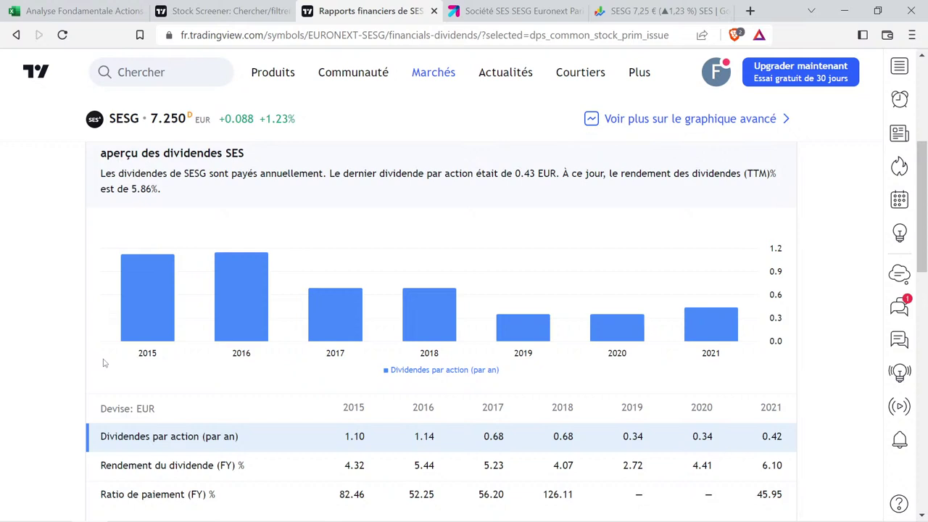
pyautogui.moveTo(166, 269)
pyautogui.scroll(1, 178, 285)
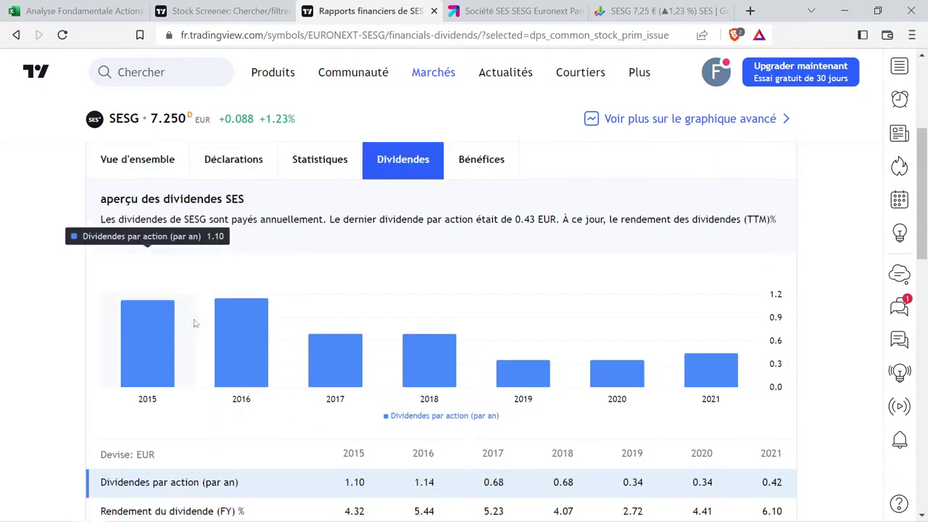
pyautogui.moveTo(227, 373)
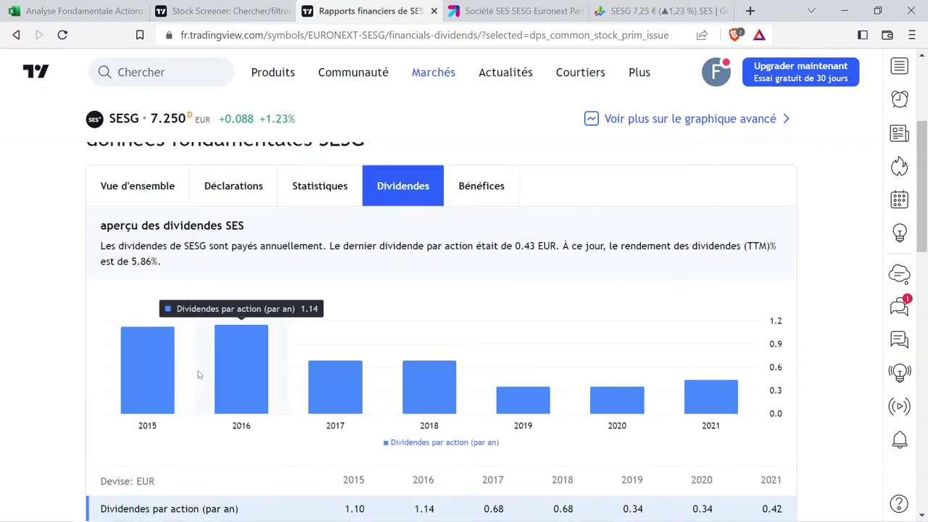
pyautogui.moveTo(300, 391)
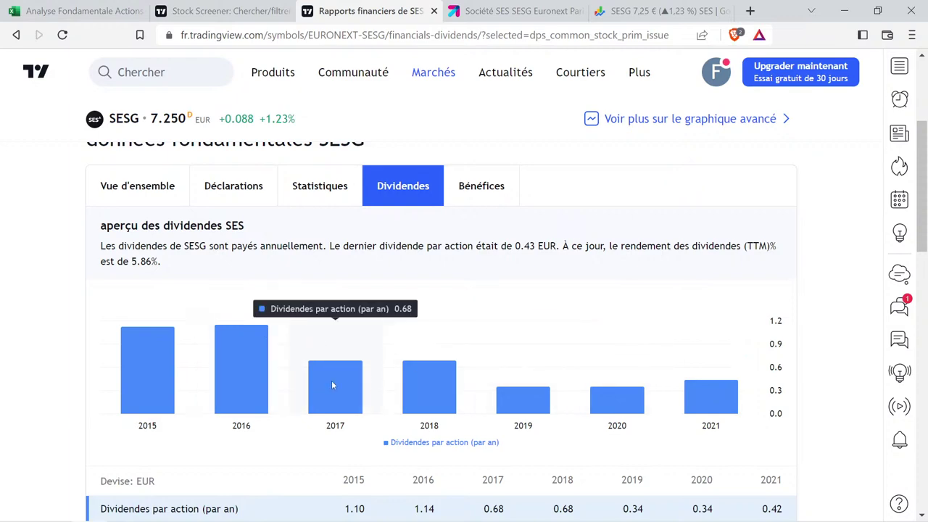
# Back in the workbook, enter 0,68 as the positive five-year reference and 0,42 as the current value in the evolution calculator's first row.
pyautogui.click(76, 11)
pyautogui.click(764, 276)
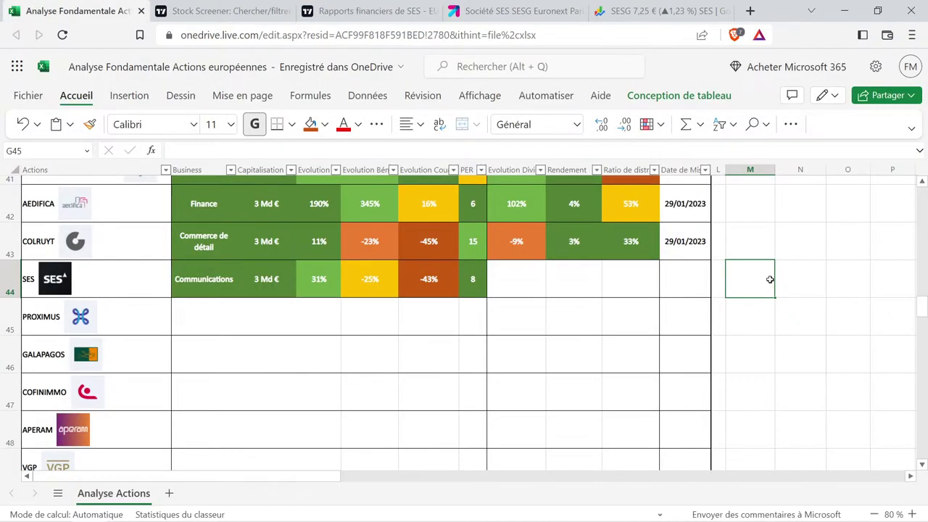
pyautogui.scroll(10, 765, 276)
pyautogui.scroll(4, 765, 276)
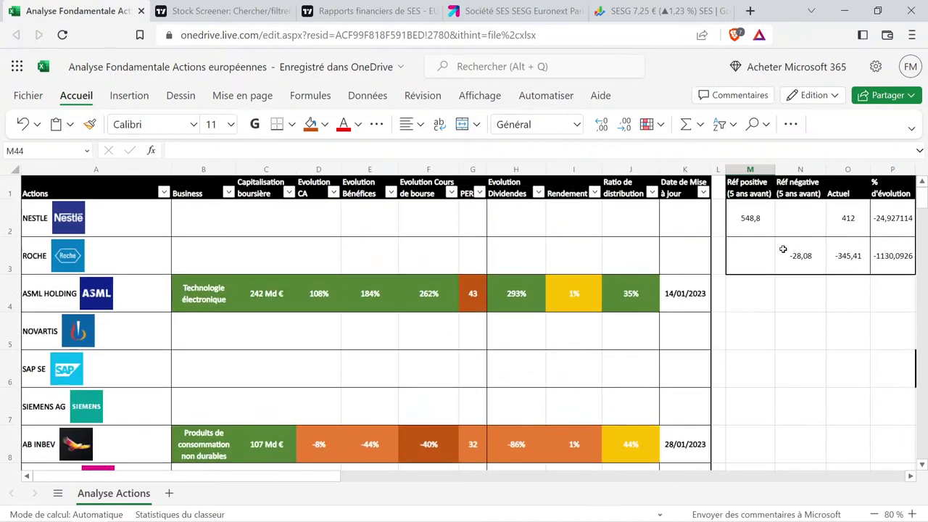
pyautogui.click(749, 218)
pyautogui.write('0,68')
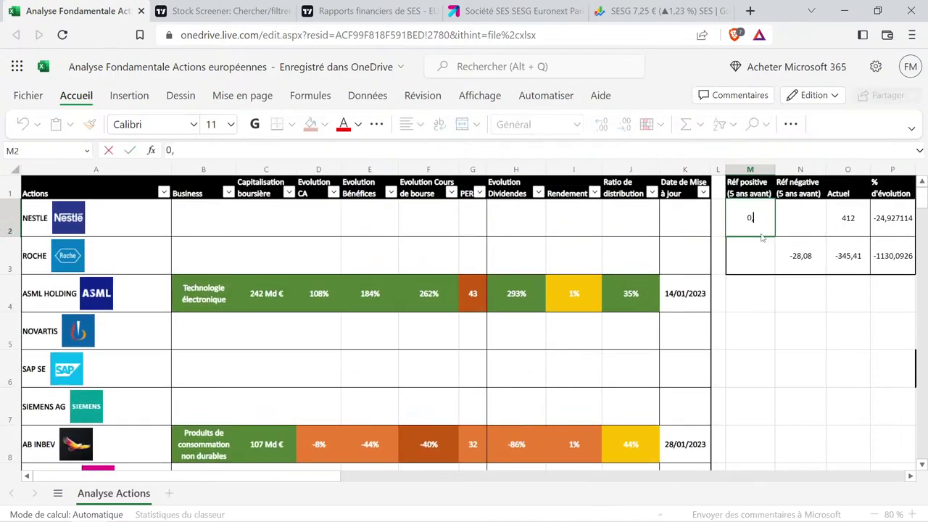
pyautogui.press('Tab')
pyautogui.press('Tab')
pyautogui.write('0,42')
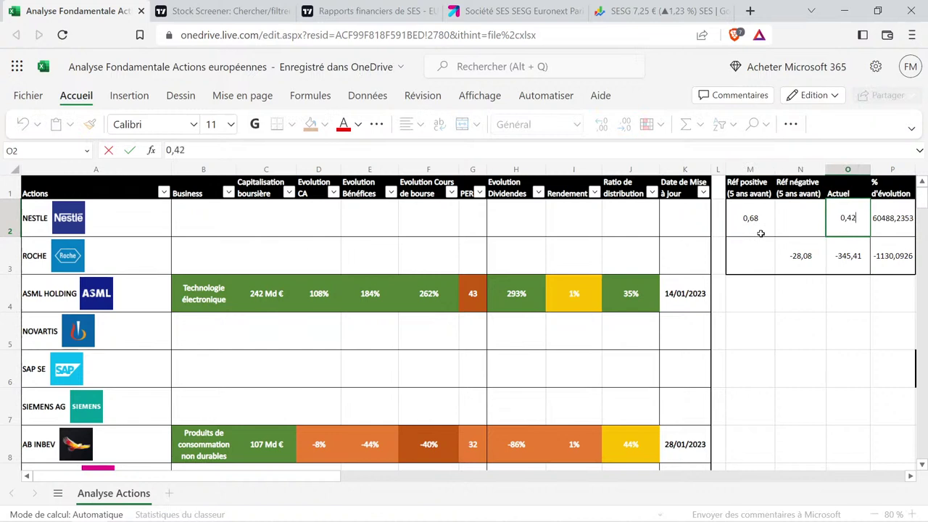
pyautogui.press('Return')
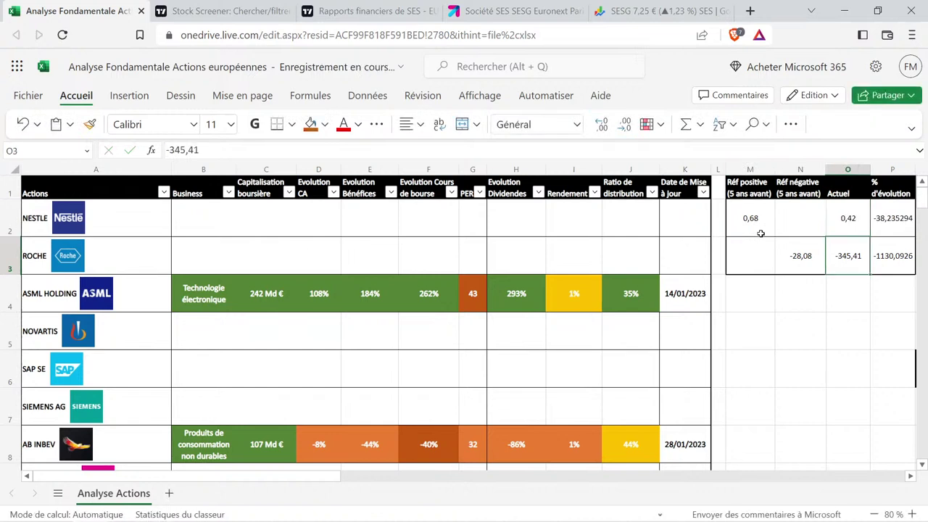
# Copy AB InBev's orange dividend evolution cell into SES's dividend evolution cell.
pyautogui.click(513, 440)
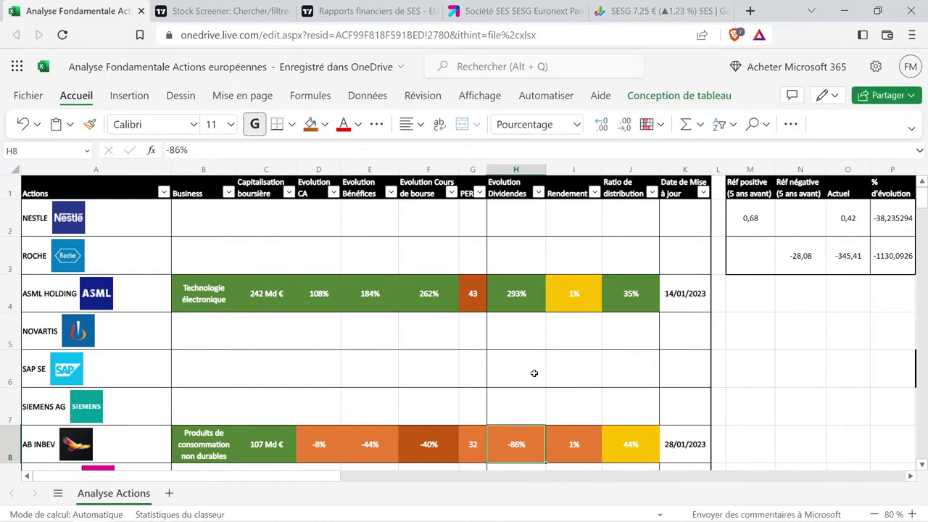
pyautogui.hotkey('ctrl', 'c')
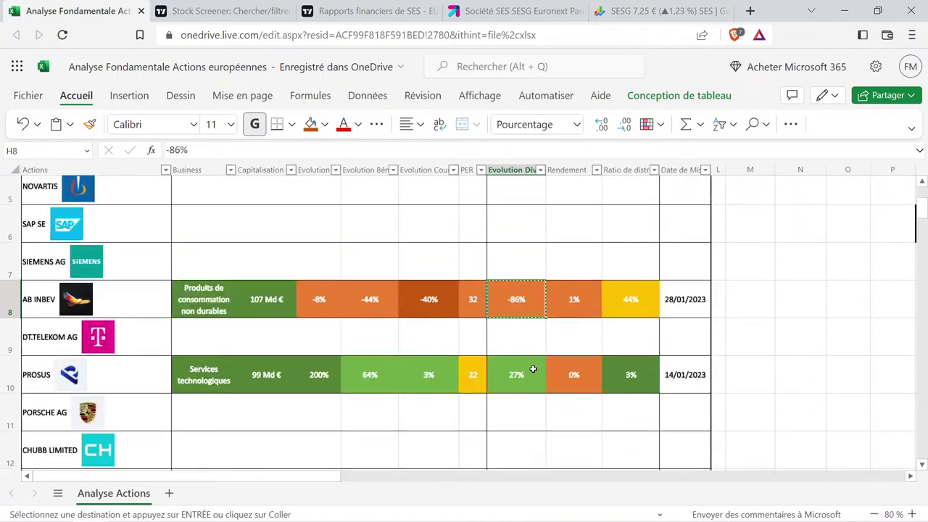
pyautogui.scroll(-1, 533, 371)
pyautogui.scroll(1, 533, 372)
pyautogui.scroll(-15, 533, 368)
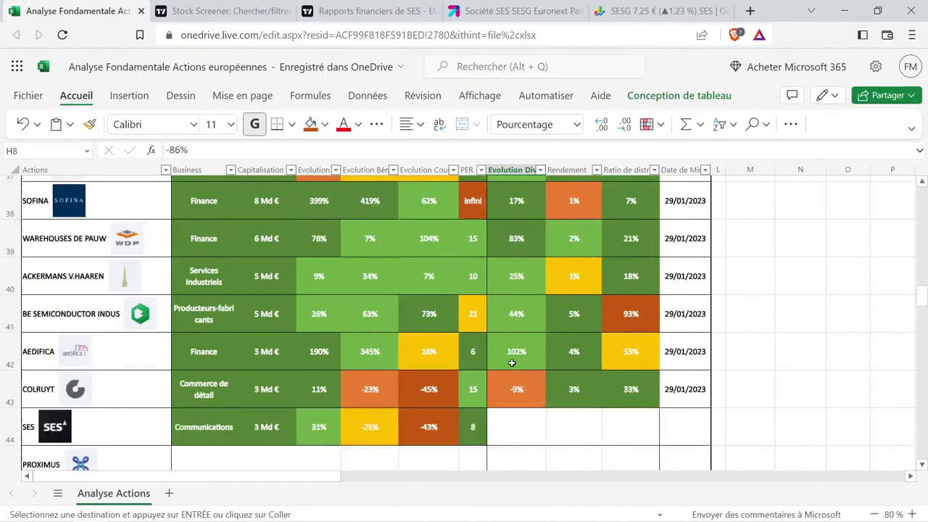
pyautogui.scroll(-2, 512, 362)
pyautogui.click(511, 349)
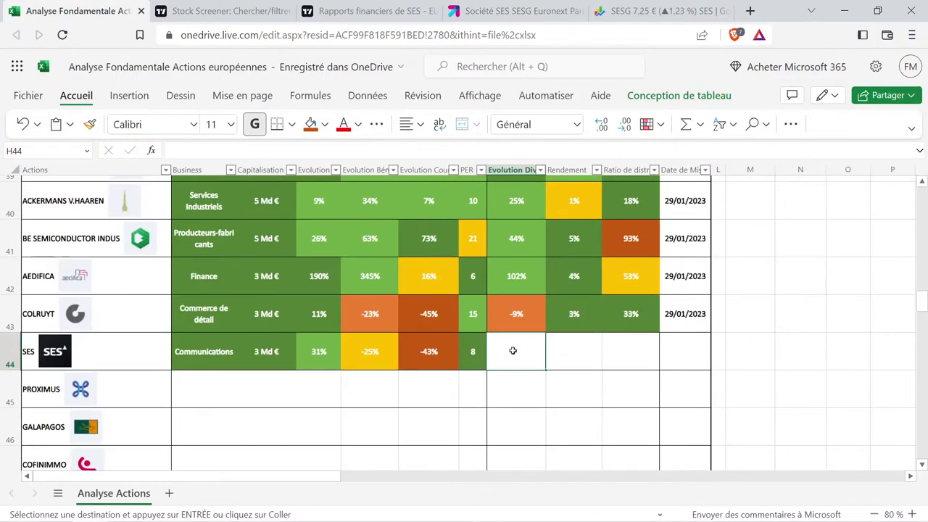
pyautogui.hotkey('ctrl', 'v')
# Change SES's dividend evolution value to -38%.
pyautogui.doubleClick(518, 348)
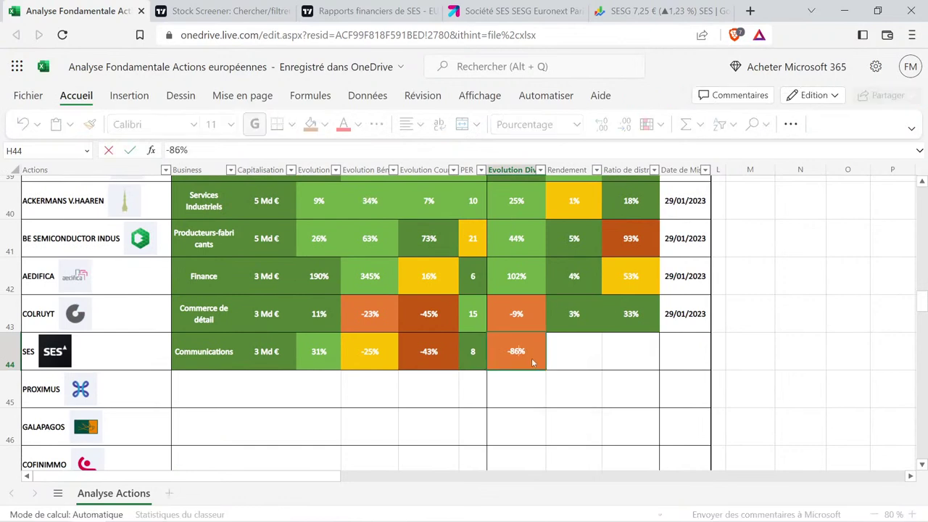
pyautogui.press('BackSpace')
pyautogui.write('3')
pyautogui.click(566, 355)
# Compare the colour coding of the other companies' Rendement cells and check SES's dividend yield on TradingView.
pyautogui.scroll(10, 612, 380)
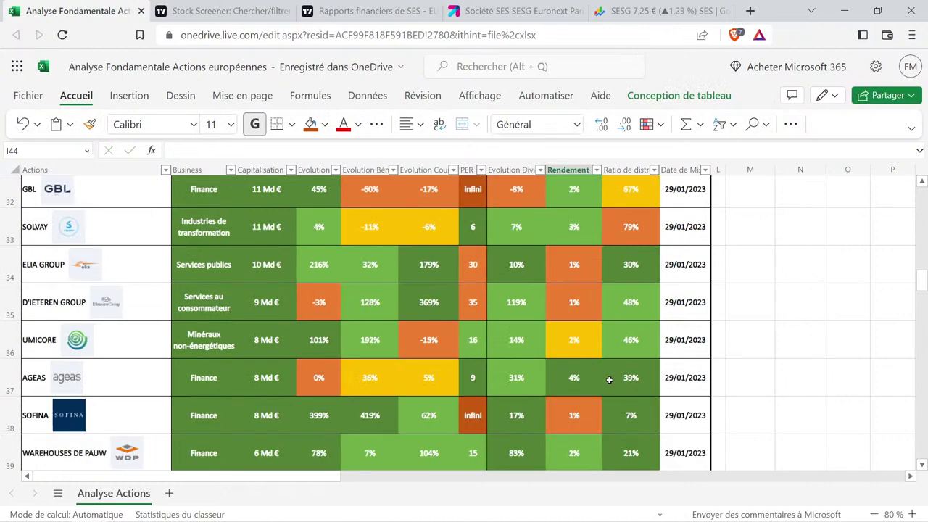
pyautogui.scroll(2, 607, 380)
pyautogui.scroll(-8, 601, 375)
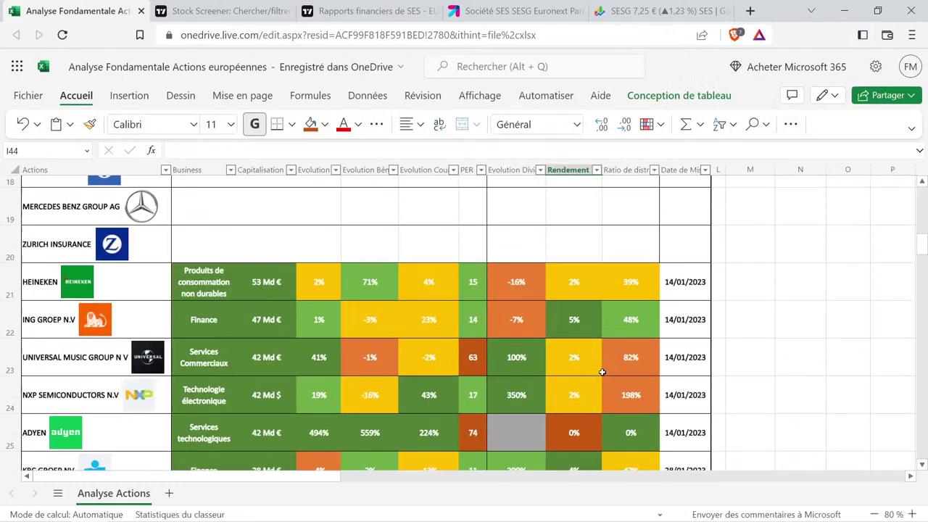
pyautogui.scroll(-5, 597, 366)
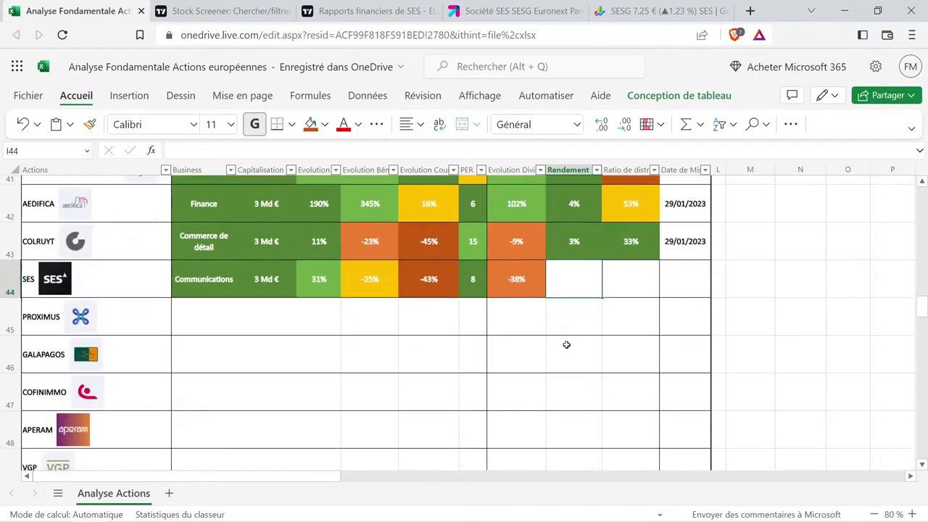
pyautogui.click(395, 11)
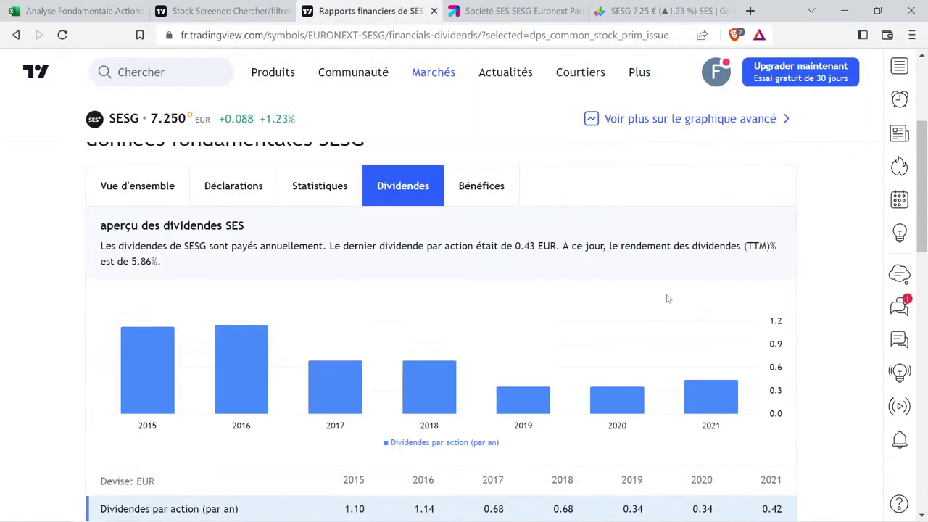
pyautogui.moveTo(652, 235); pyautogui.dragTo(690, 253)
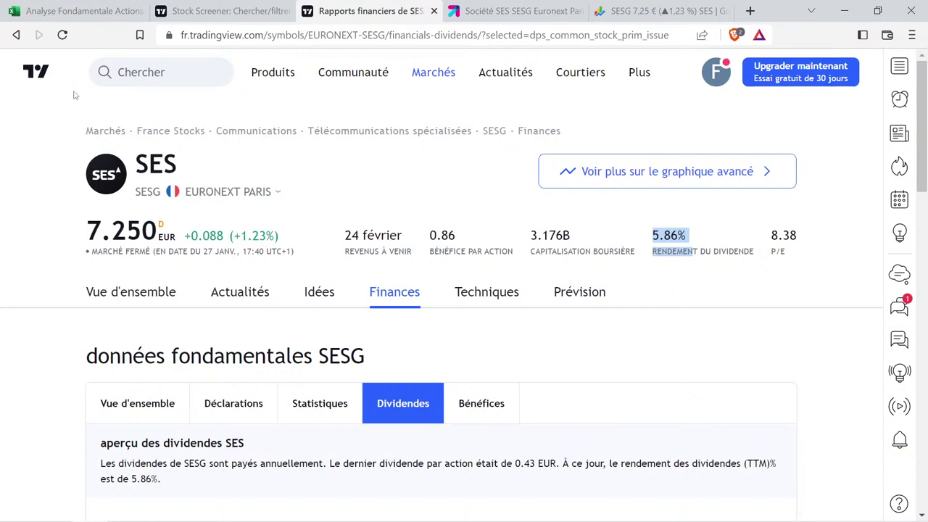
# Back in the workbook, copy Colruyt's dark green Rendement cell into SES's Rendement cell and set it to 6%.
pyautogui.click(79, 11)
pyautogui.click(584, 243)
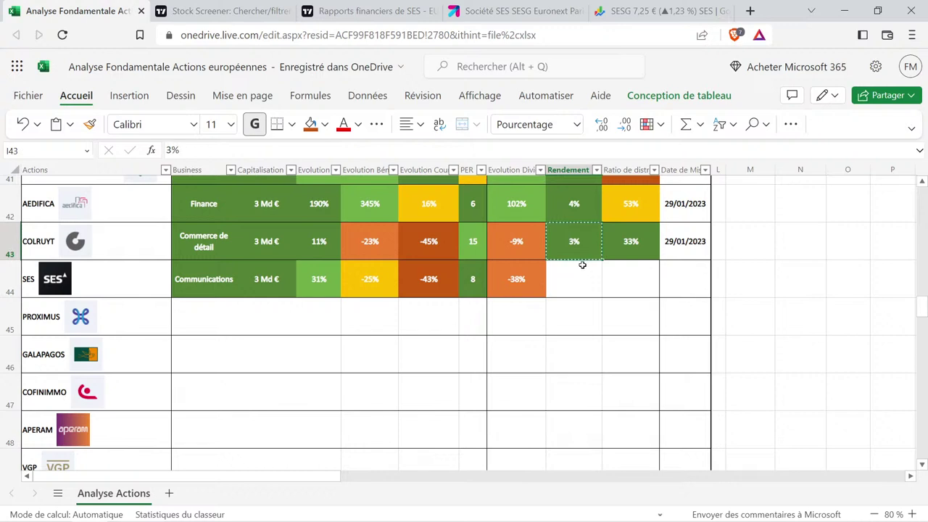
pyautogui.hotkey('ctrl', 'c')
pyautogui.click(577, 274)
pyautogui.hotkey('ctrl', 'v')
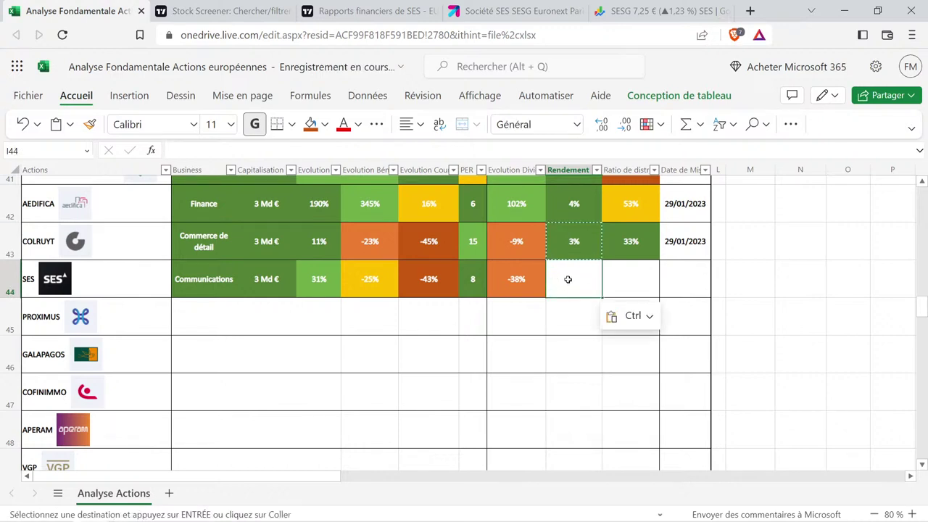
pyautogui.doubleClick(573, 279)
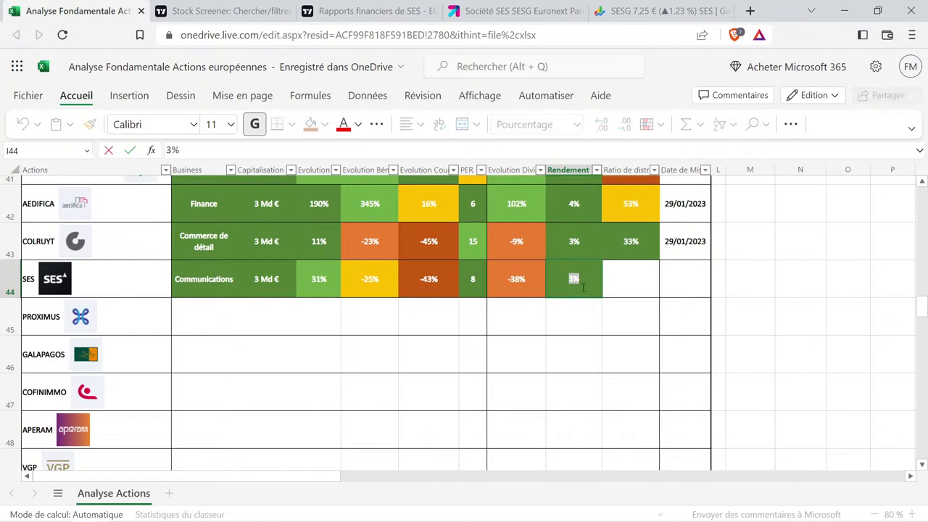
pyautogui.write('6')
pyautogui.press('Return')
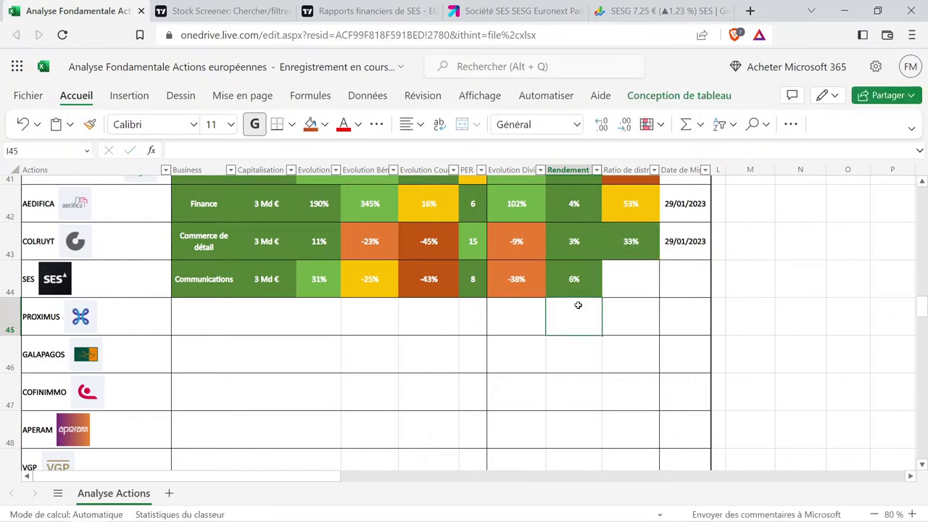
pyautogui.click(534, 287)
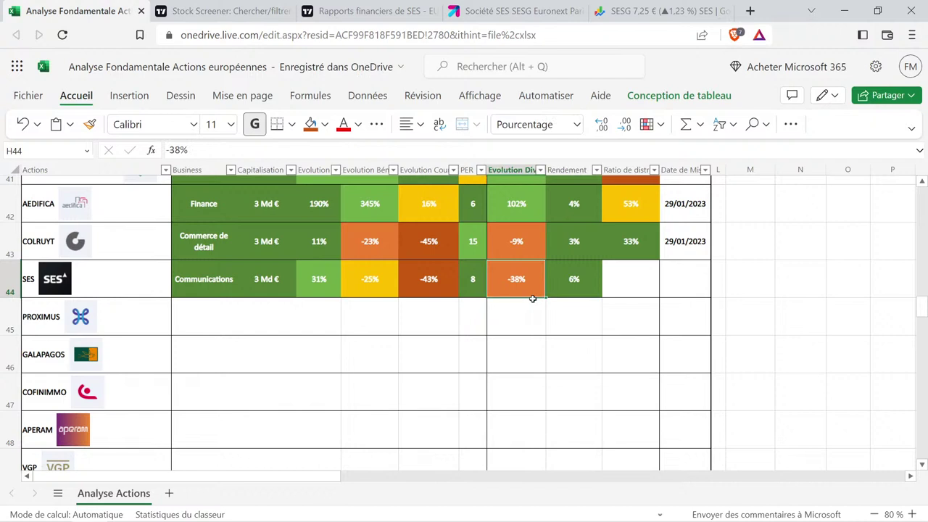
pyautogui.click(532, 310)
pyautogui.click(426, 292)
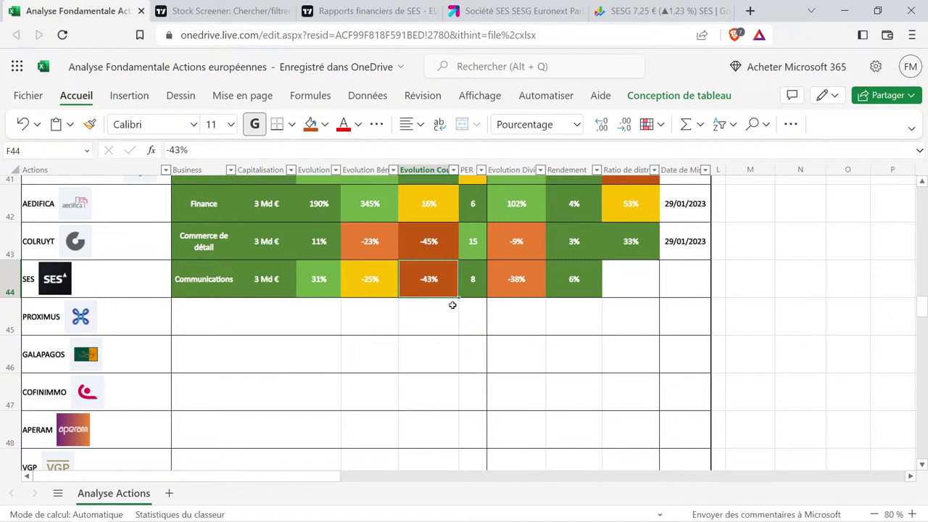
pyautogui.click(571, 280)
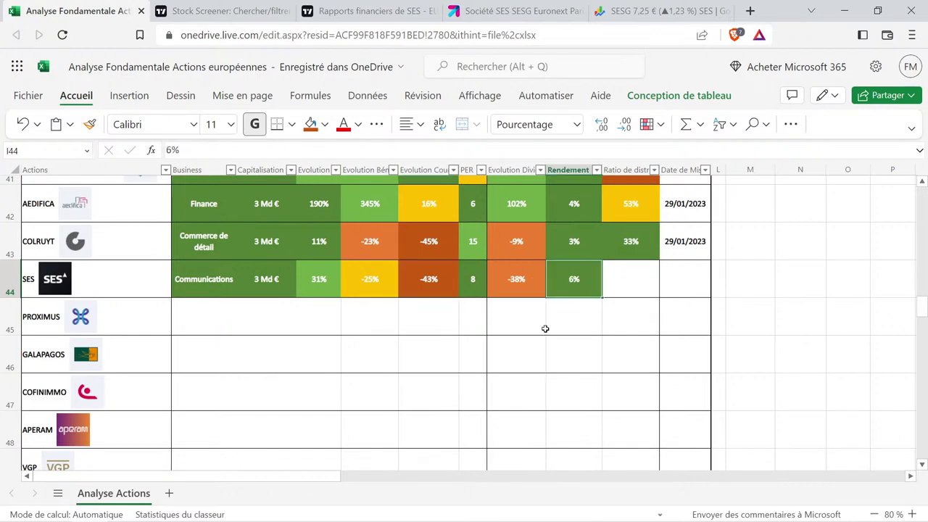
pyautogui.click(444, 284)
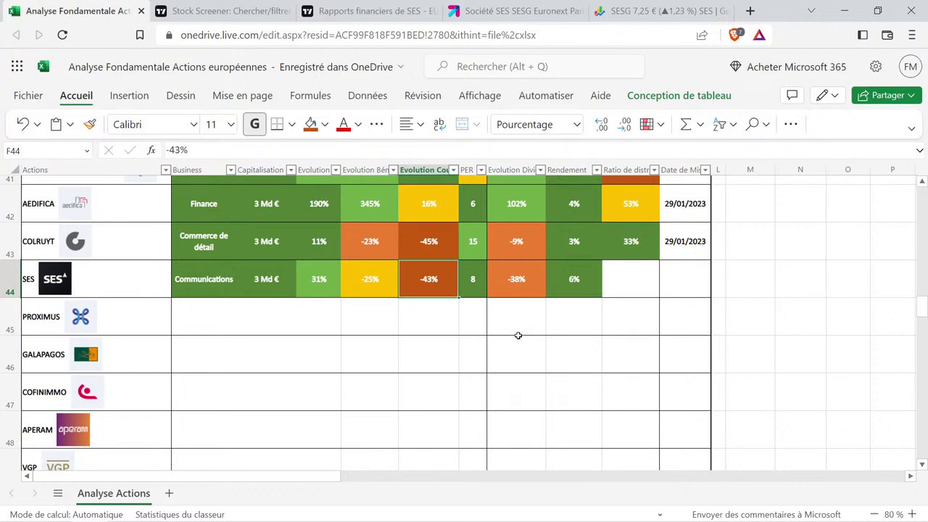
# On SES's TradingView dividends page, add the payout ratio to the chart and examine its yearly values.
pyautogui.click(373, 9)
pyautogui.scroll(-4, 51, 397)
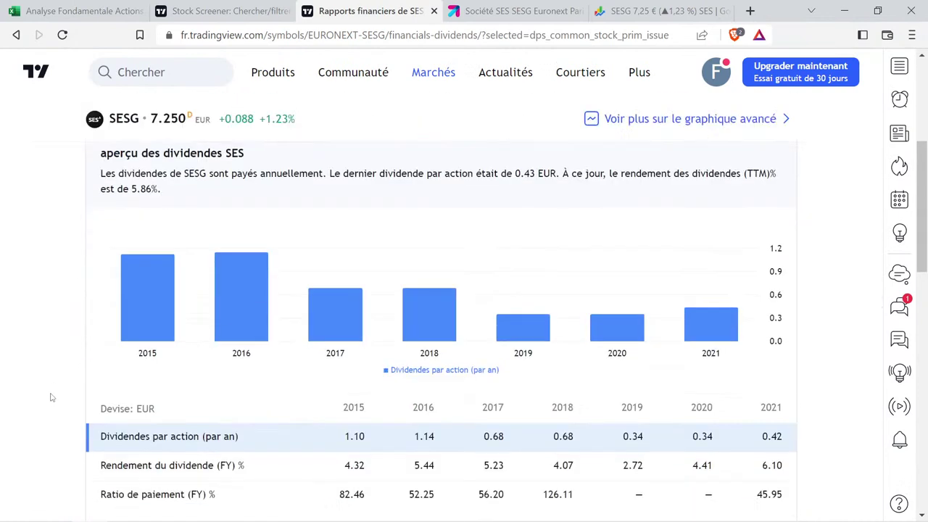
pyautogui.scroll(-3, 51, 397)
pyautogui.scroll(1, 95, 395)
pyautogui.click(223, 349)
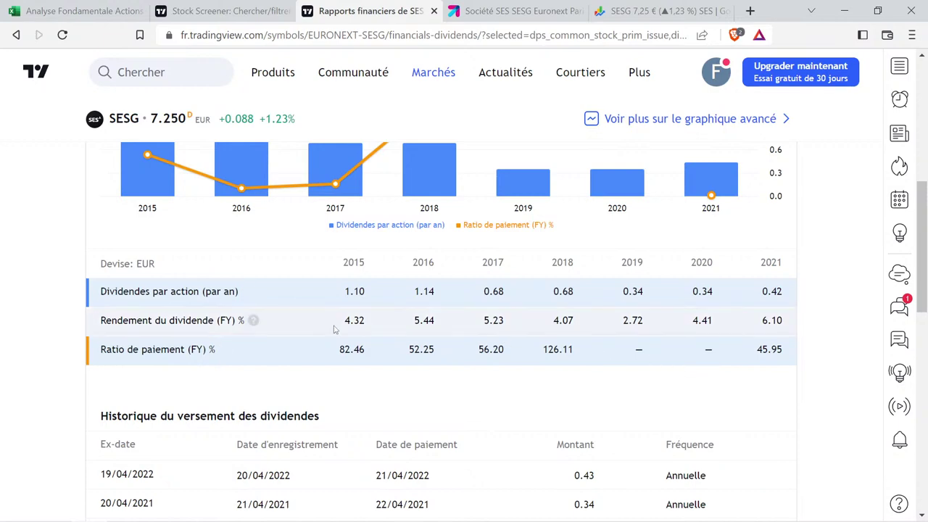
# Open SES's financial statements on TradingView.
pyautogui.scroll(5, 334, 330)
pyautogui.click(234, 401)
pyautogui.scroll(-1, 466, 311)
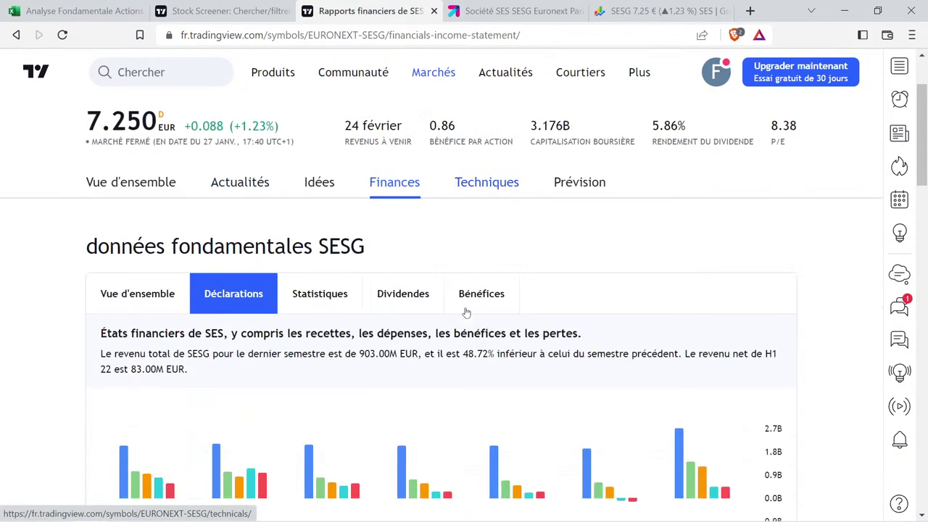
# Compare SES's 2019 and 2020 revenue and net income on the TradingView income statement chart.
pyautogui.scroll(-3, 466, 312)
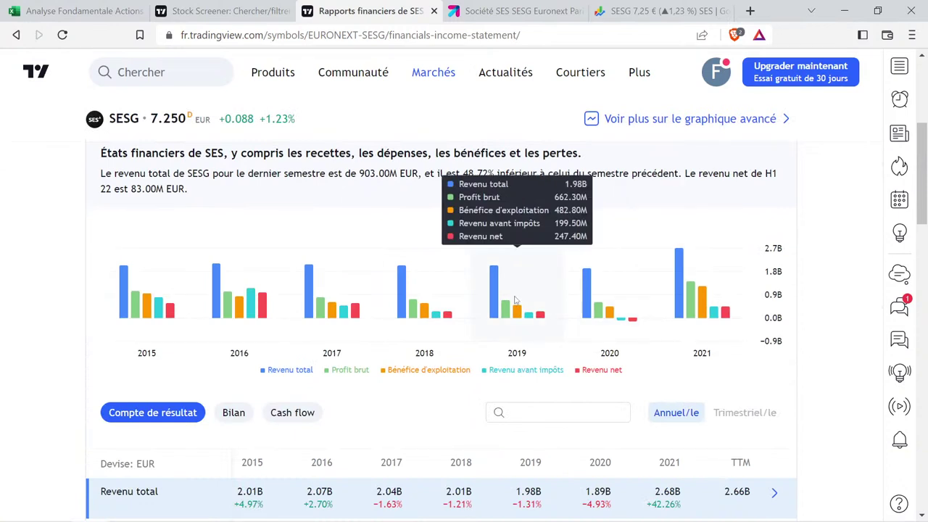
pyautogui.moveTo(621, 311)
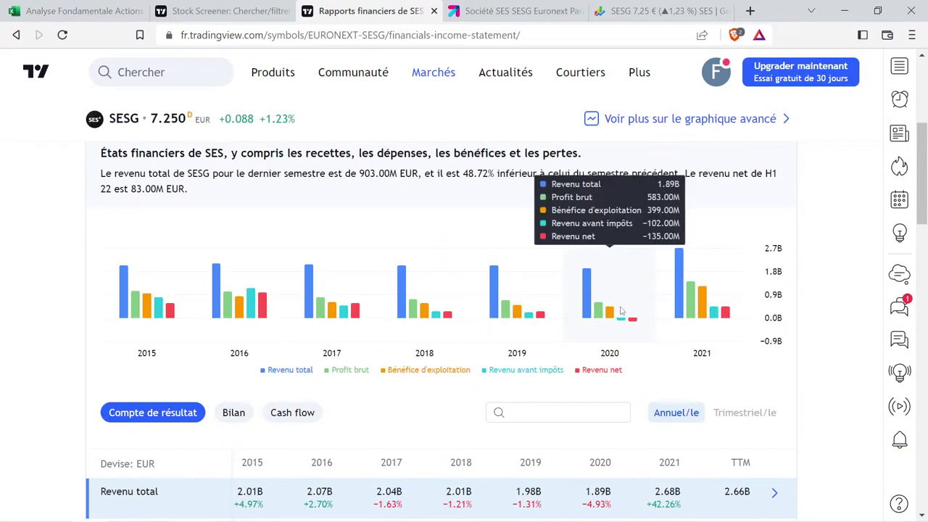
pyautogui.moveTo(547, 312)
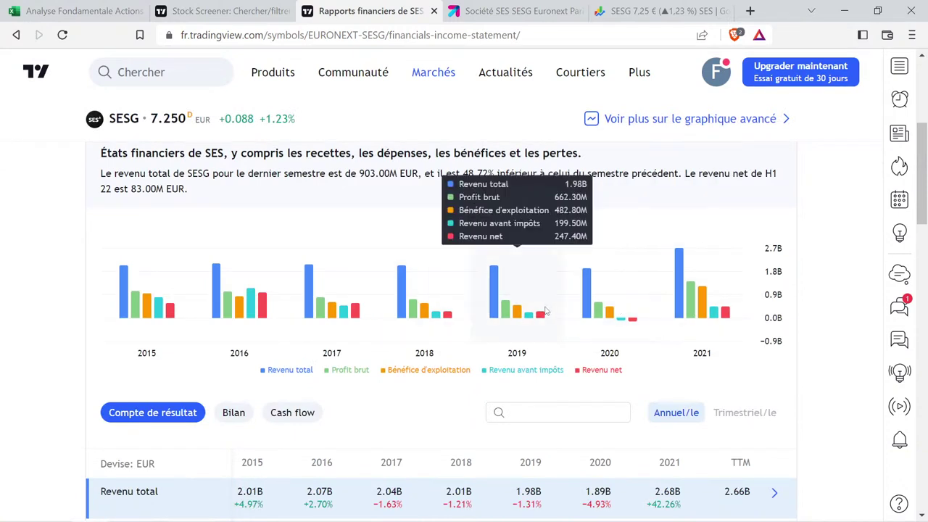
# On SES's Google Finance page, switch the income statement to annual figures and check the 2020 net result.
pyautogui.click(625, 6)
pyautogui.scroll(-12, 446, 214)
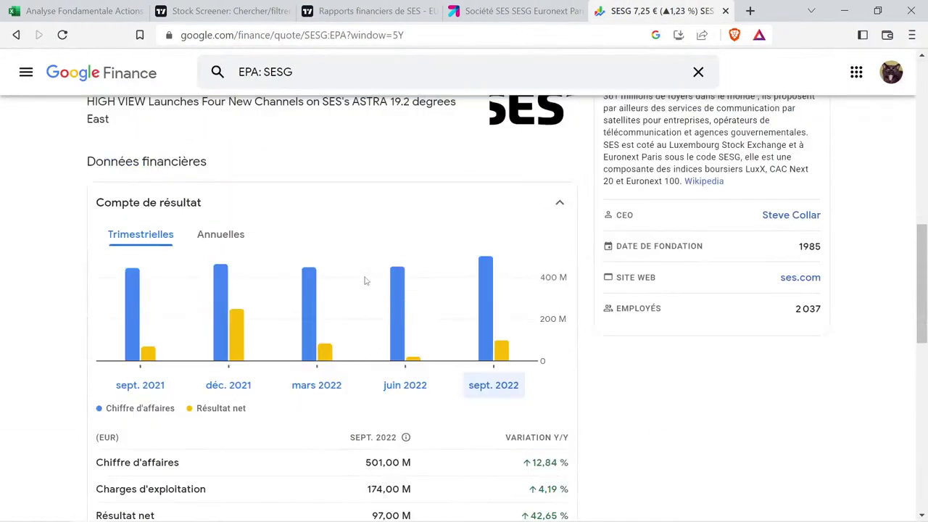
pyautogui.scroll(1, 304, 304)
pyautogui.click(236, 308)
pyautogui.scroll(-1, 362, 319)
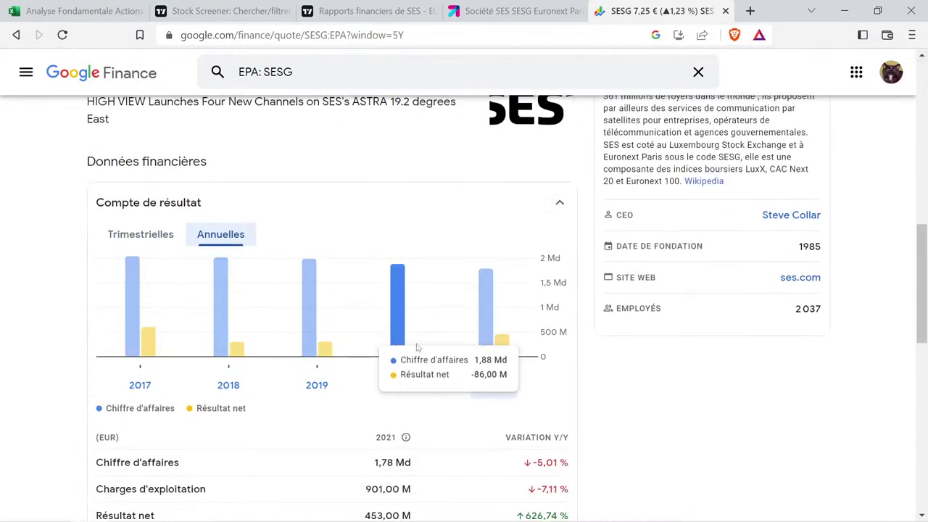
pyautogui.scroll(2, 414, 325)
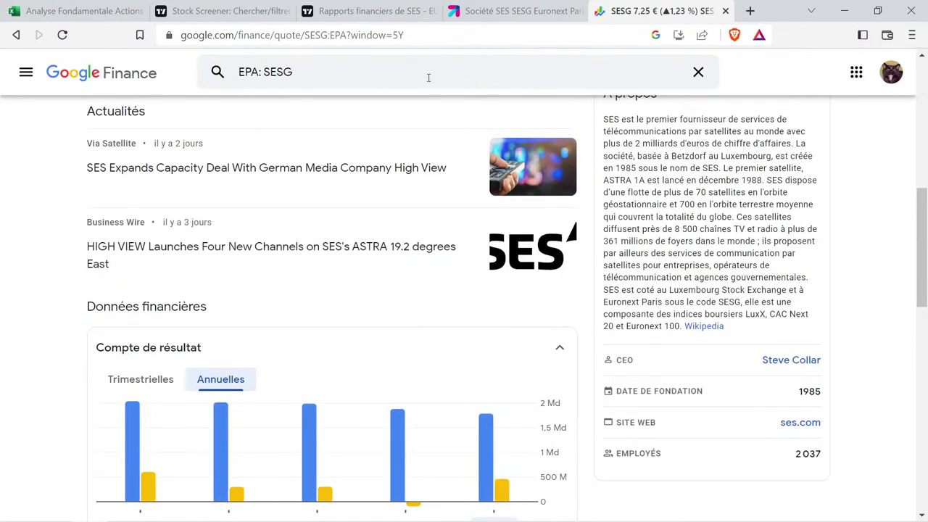
# Back on TradingView, open SES's dividends page and examine the dividends, yields and payout ratios for 2019 and 2020.
pyautogui.click(408, 9)
pyautogui.moveTo(541, 259)
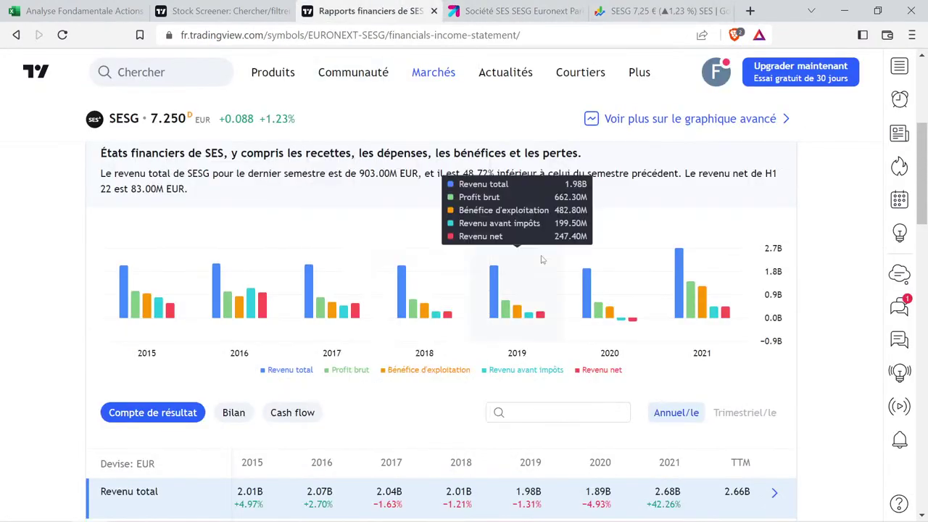
pyautogui.scroll(-1, 472, 230)
pyautogui.scroll(3, 446, 232)
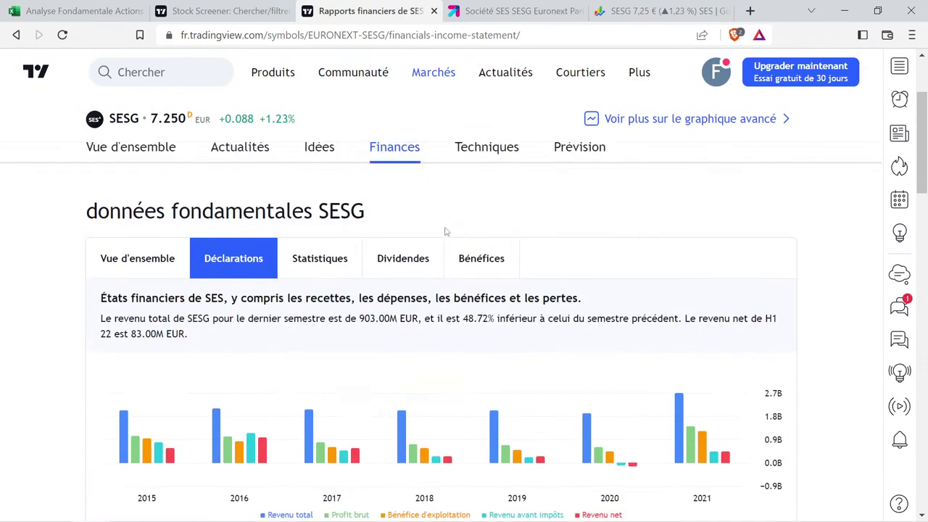
pyautogui.click(406, 258)
pyautogui.scroll(-4, 522, 250)
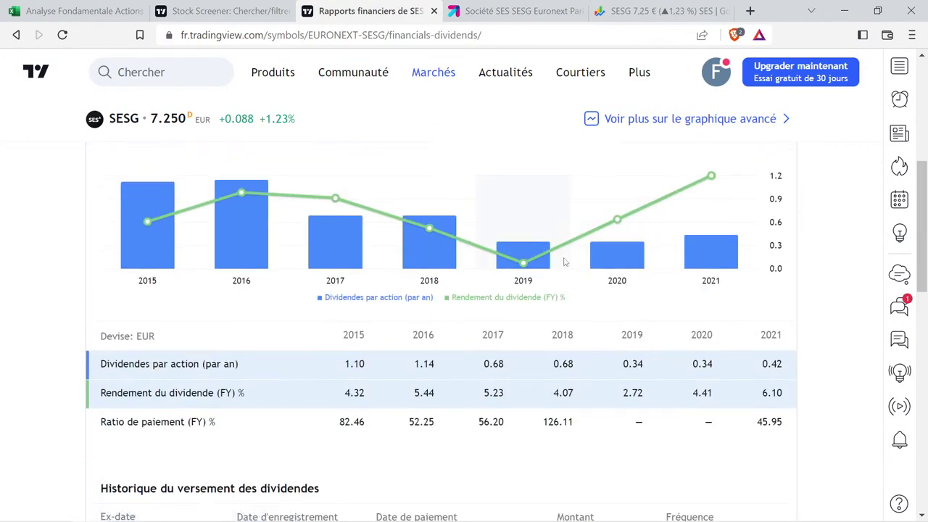
pyautogui.moveTo(545, 259)
pyautogui.scroll(-2, 542, 257)
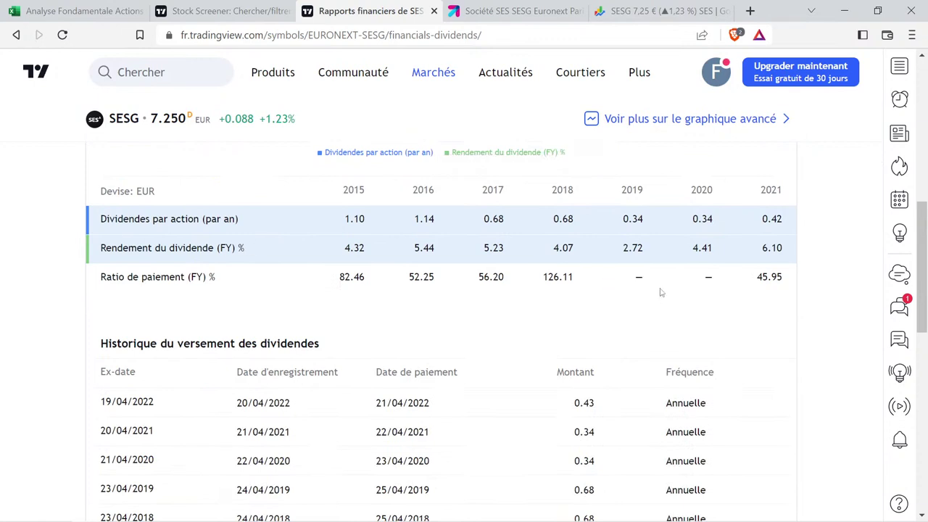
pyautogui.scroll(1, 632, 277)
pyautogui.scroll(1, 632, 276)
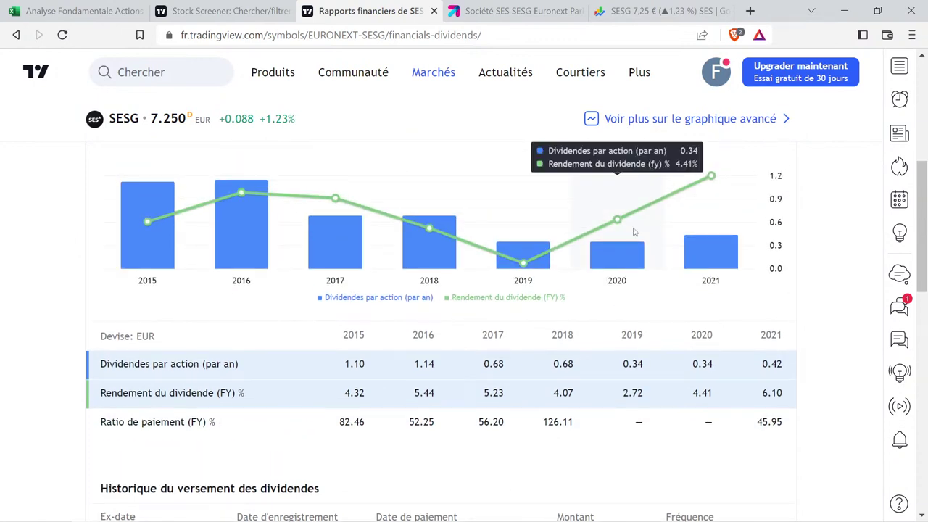
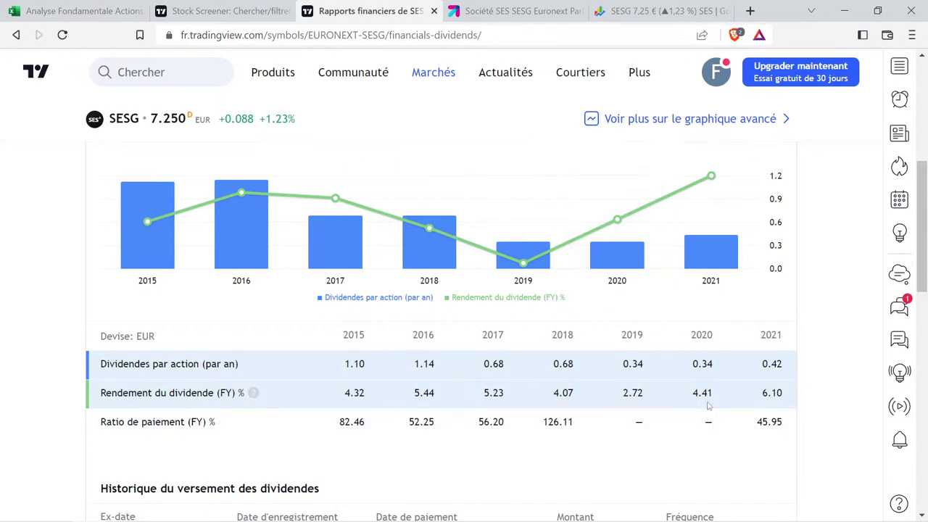
# Search the web for "dzvenir rentier ses" in a new tab and open devenir-rentier.fr's SES Global result.
pyautogui.click(749, 11)
pyautogui.write('d')
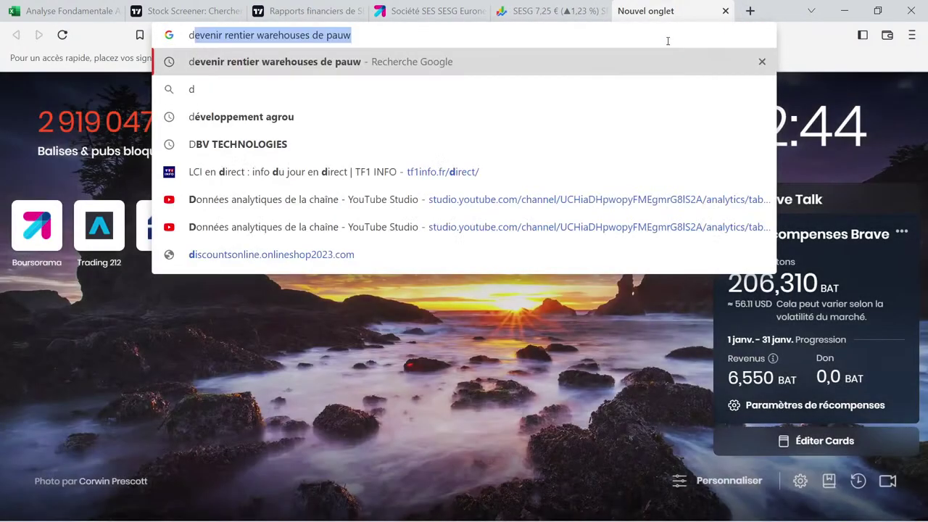
pyautogui.write('zvenir ren')
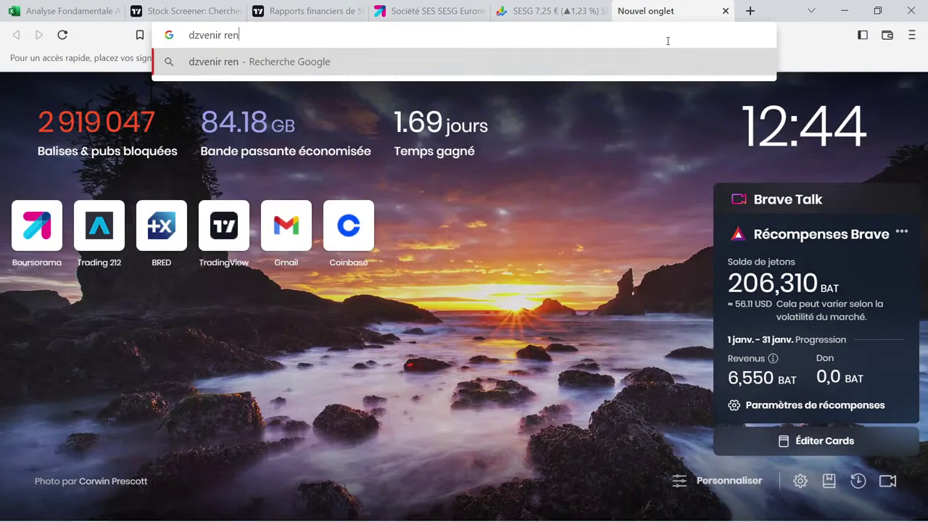
pyautogui.write('tier ses')
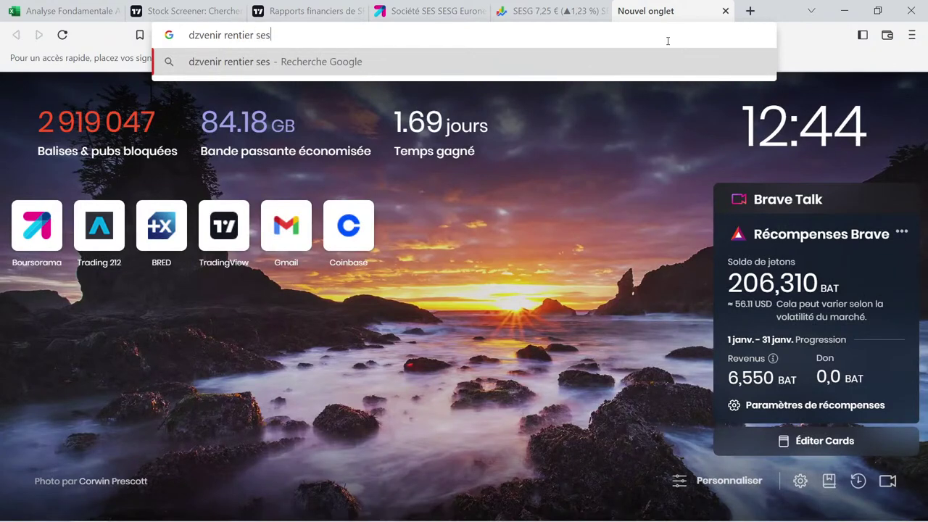
pyautogui.press('Return')
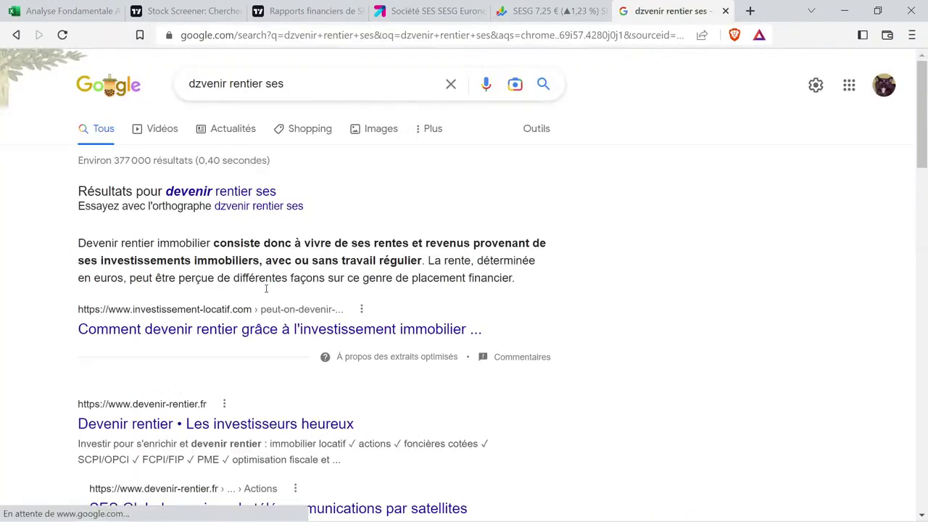
pyautogui.scroll(-2, 244, 289)
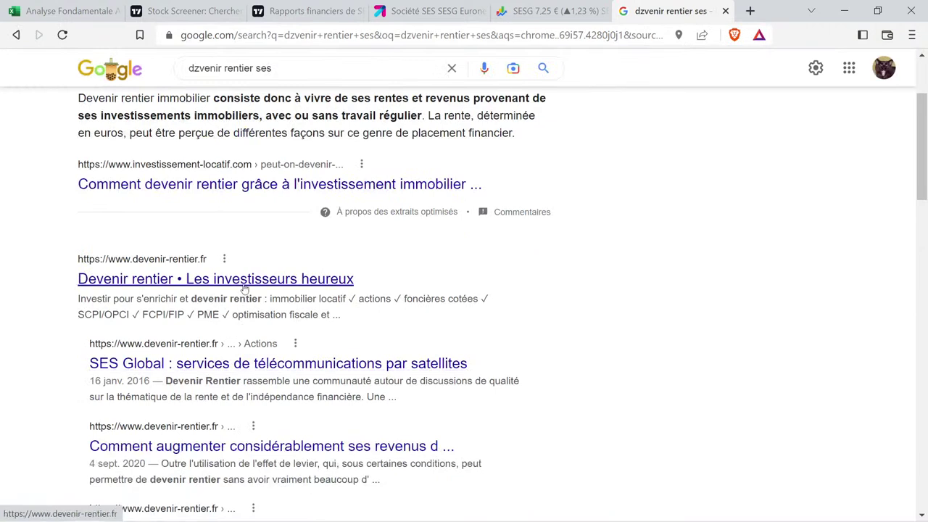
pyautogui.click(236, 366)
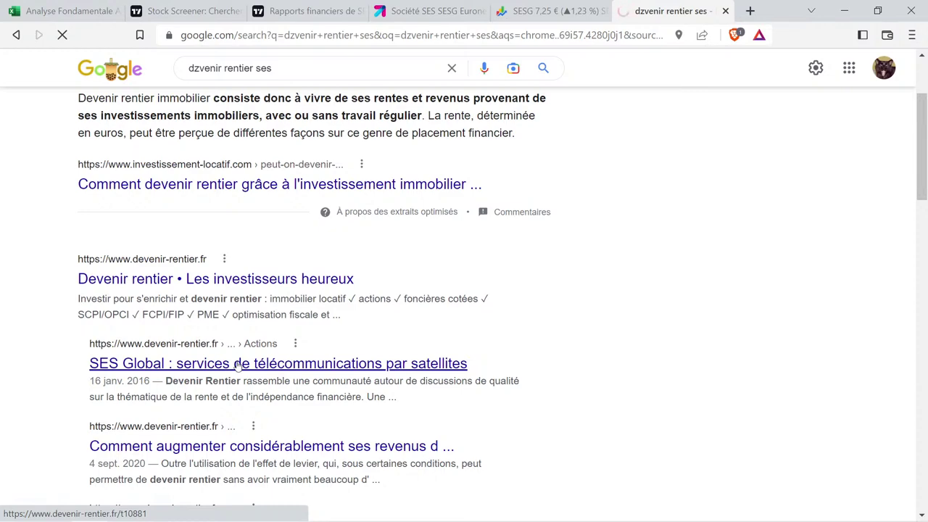
# Try to search the web for "rendementbourse sesg" in another new tab.
pyautogui.click(749, 11)
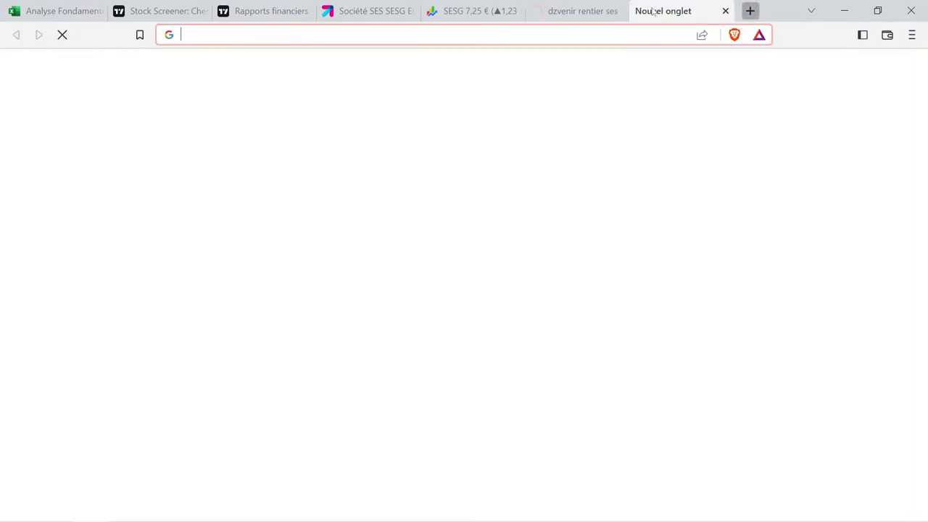
pyautogui.click(649, 29)
pyautogui.write('rendement')
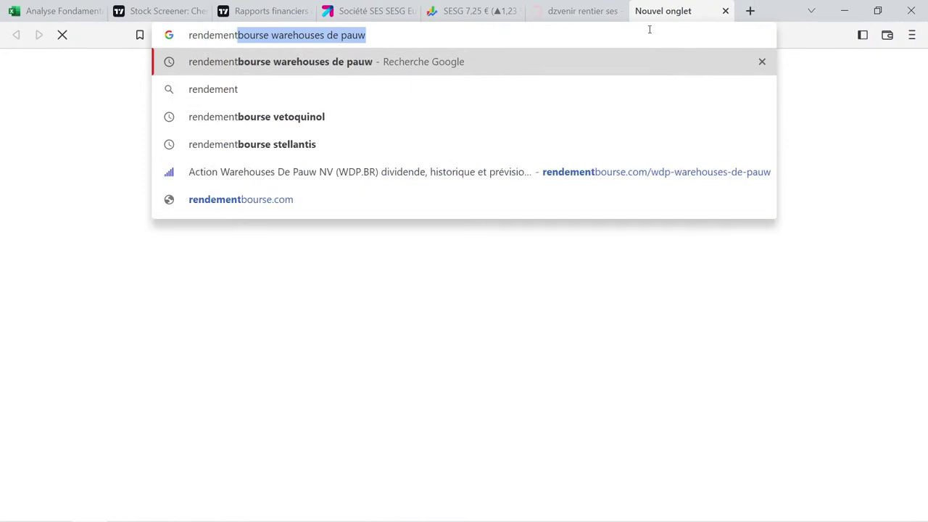
pyautogui.press('Right')
pyautogui.press('BackSpace')
pyautogui.press('BackSpace')
pyautogui.press('BackSpace')
pyautogui.press('BackSpace')
pyautogui.press('BackSpace')
pyautogui.press('BackSpace')
pyautogui.press('BackSpace')
pyautogui.press('BackSpace')
pyautogui.press('BackSpace')
pyautogui.press('BackSpace')
pyautogui.press('BackSpace')
pyautogui.press('BackSpace')
pyautogui.press('BackSpace')
pyautogui.press('BackSpace')
pyautogui.press('BackSpace')
pyautogui.press('BackSpace')
pyautogui.press('BackSpace')
pyautogui.press('BackSpace')
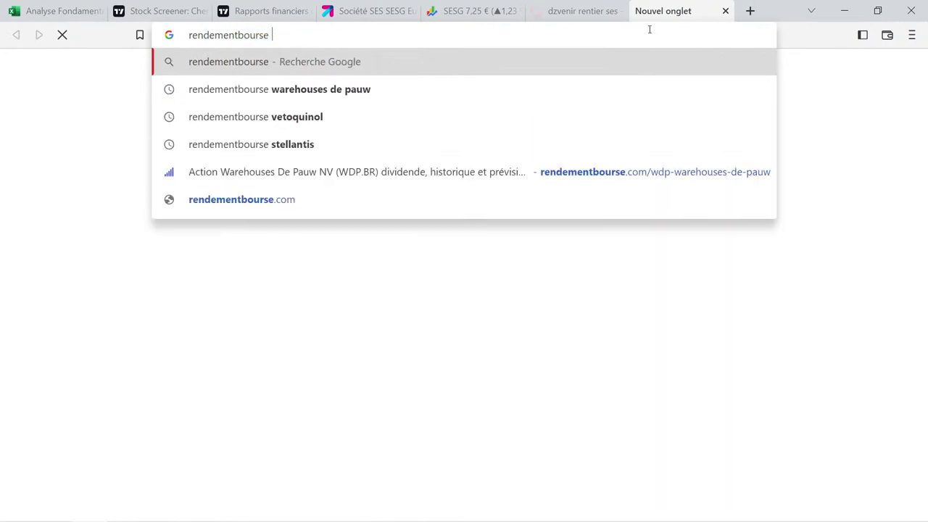
pyautogui.write('sesg')
pyautogui.press('Return')
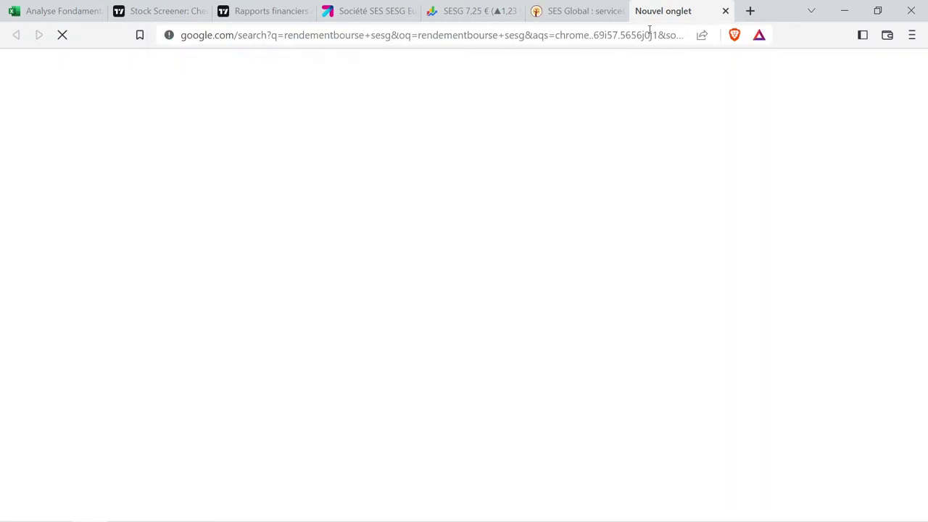
# On the devenir-rentier.fr page, search the site for "sesg" and open the SES (SESG.PA) stock page.
pyautogui.click(597, 5)
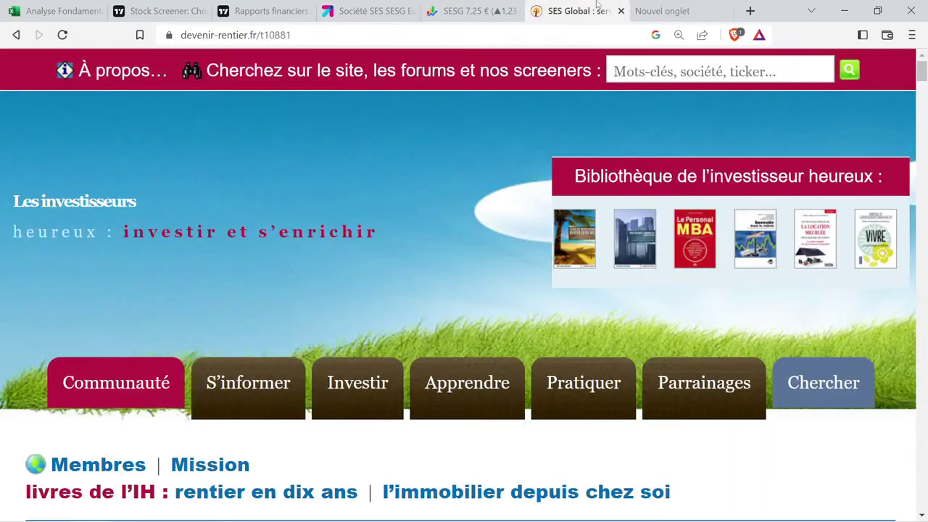
pyautogui.click(689, 76)
pyautogui.write('sesg')
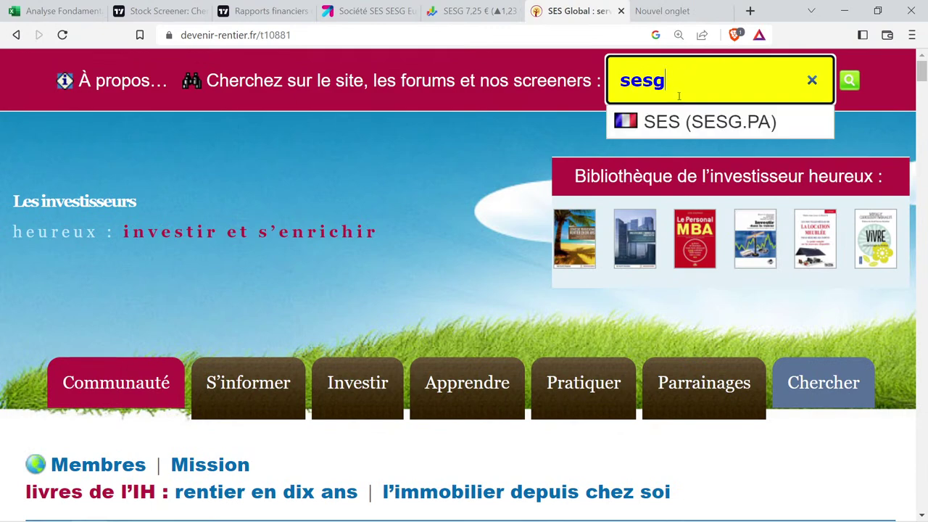
pyautogui.click(708, 123)
pyautogui.click(678, 9)
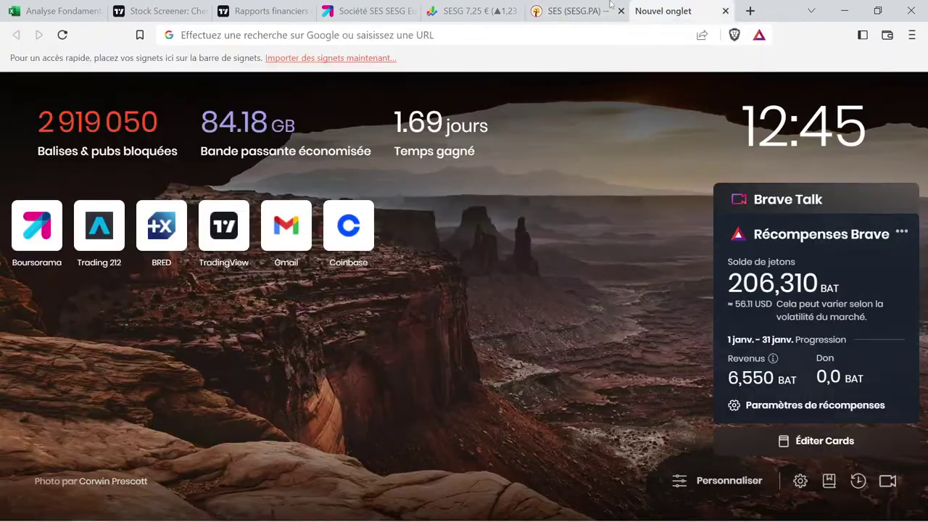
pyautogui.click(591, 9)
pyautogui.click(674, 11)
pyautogui.click(573, 42)
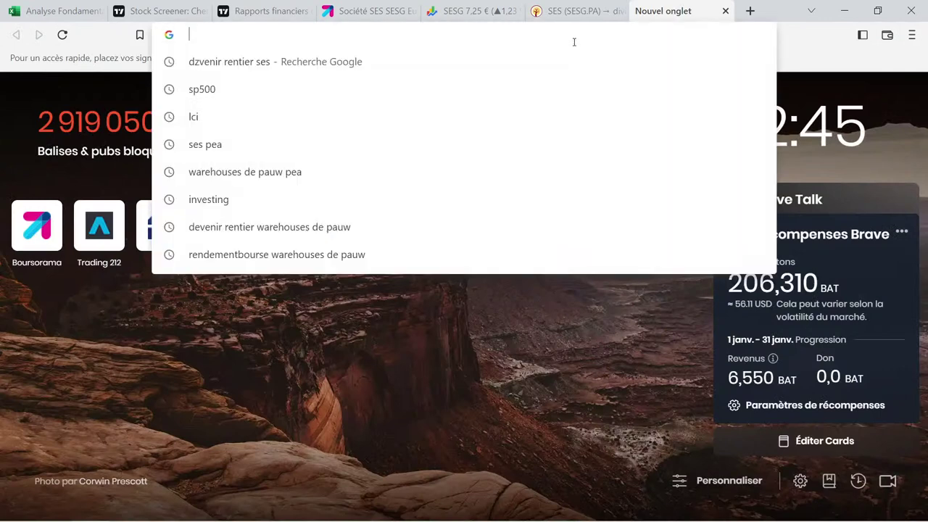
pyautogui.click(572, 60)
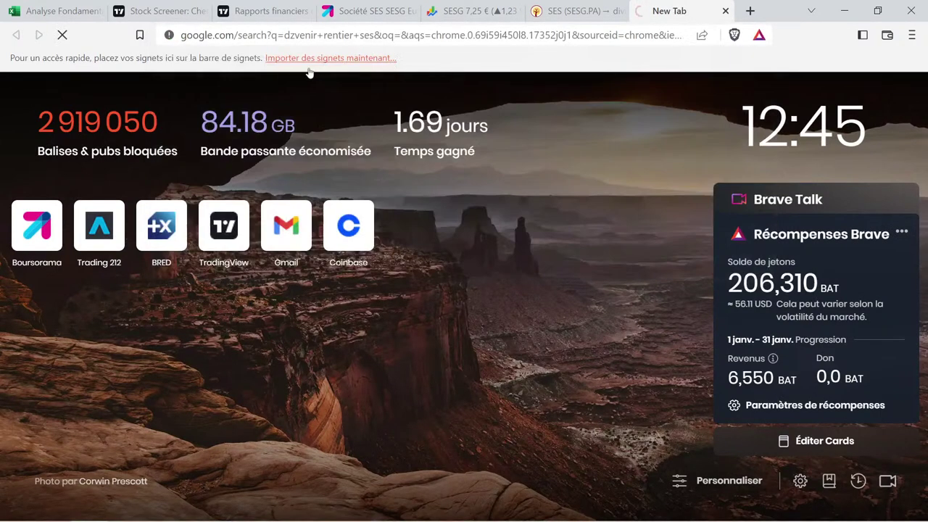
# Search the web for "rendementbourse sesg" in the unused new tab.
pyautogui.click(595, 41)
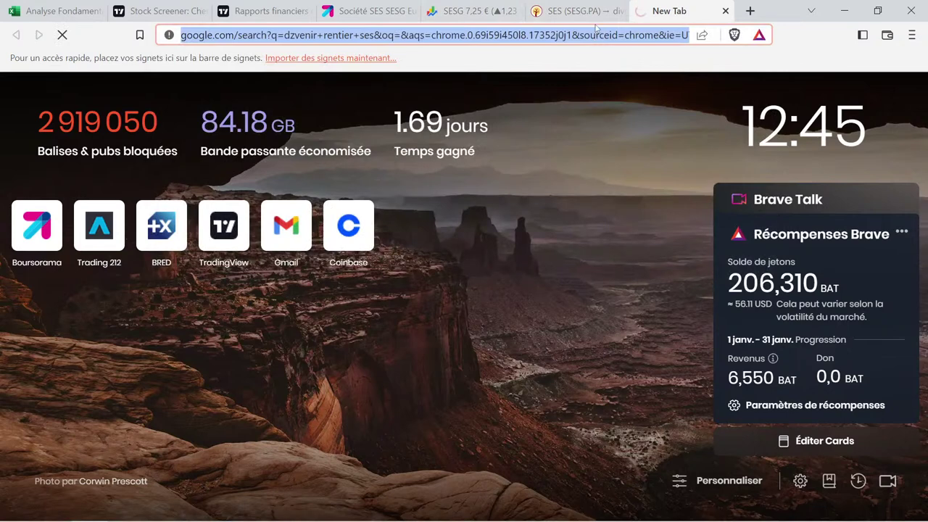
pyautogui.write('re')
pyautogui.press('Right')
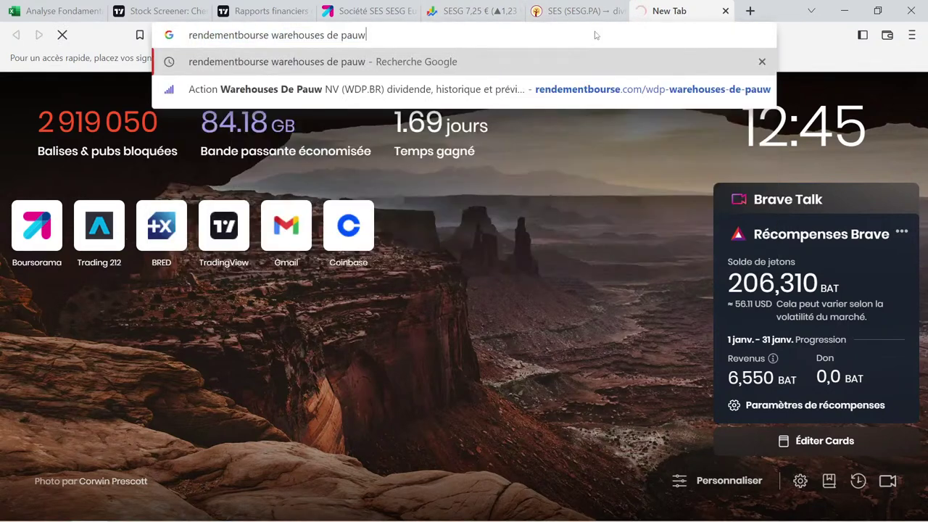
pyautogui.press('BackSpace')
pyautogui.press('BackSpace')
pyautogui.press('BackSpace')
pyautogui.press('BackSpace')
pyautogui.press('BackSpace')
pyautogui.press('BackSpace')
pyautogui.press('BackSpace')
pyautogui.press('BackSpace')
pyautogui.press('BackSpace')
pyautogui.press('BackSpace')
pyautogui.press('BackSpace')
pyautogui.press('BackSpace')
pyautogui.press('BackSpace')
pyautogui.press('BackSpace')
pyautogui.press('BackSpace')
pyautogui.press('BackSpace')
pyautogui.press('BackSpace')
pyautogui.press('BackSpace')
pyautogui.write('sesg')
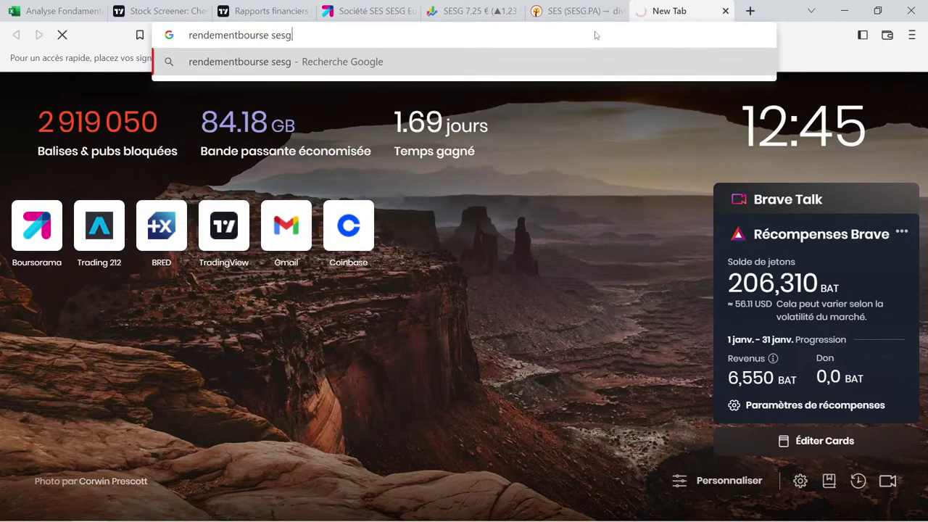
pyautogui.press('Return')
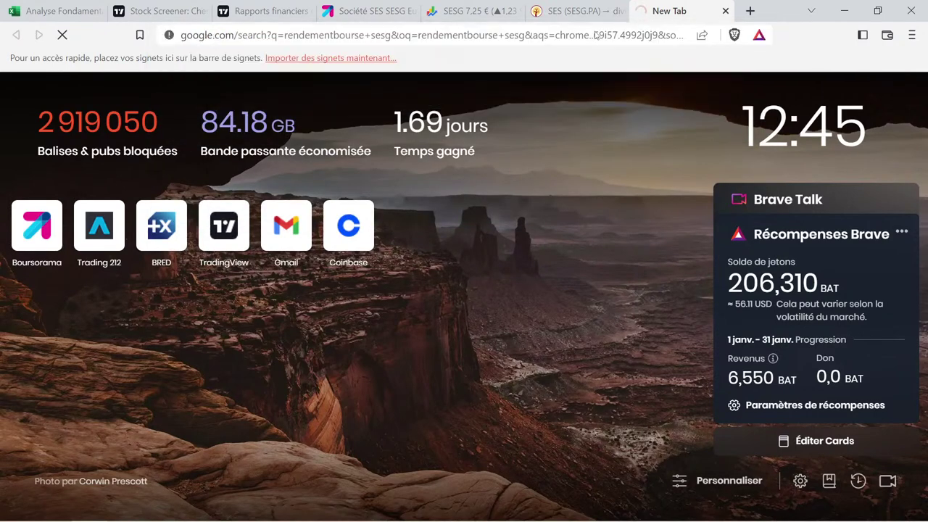
# On the devenir-rentier.fr SES page, find the distribution ratios table and examine the distribution on net income, highlighting the 2019 figure.
pyautogui.click(592, 16)
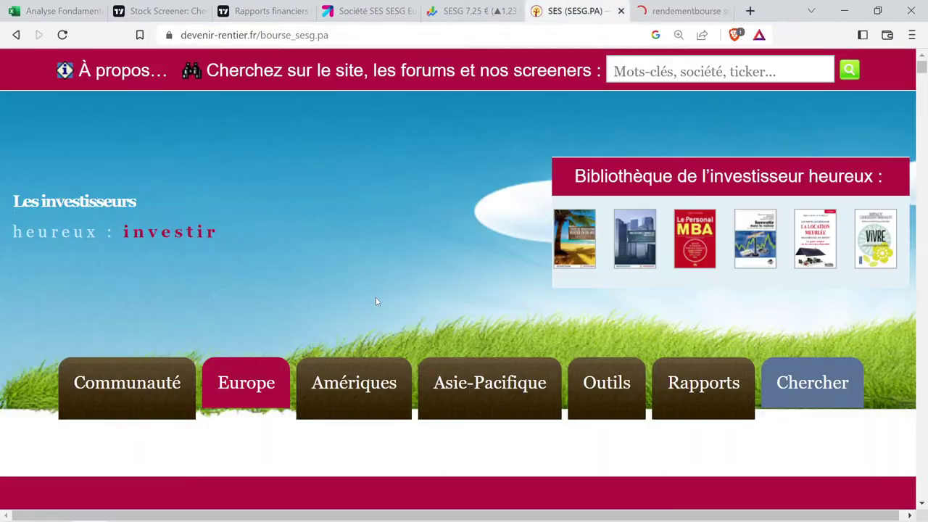
pyautogui.scroll(-20, 375, 301)
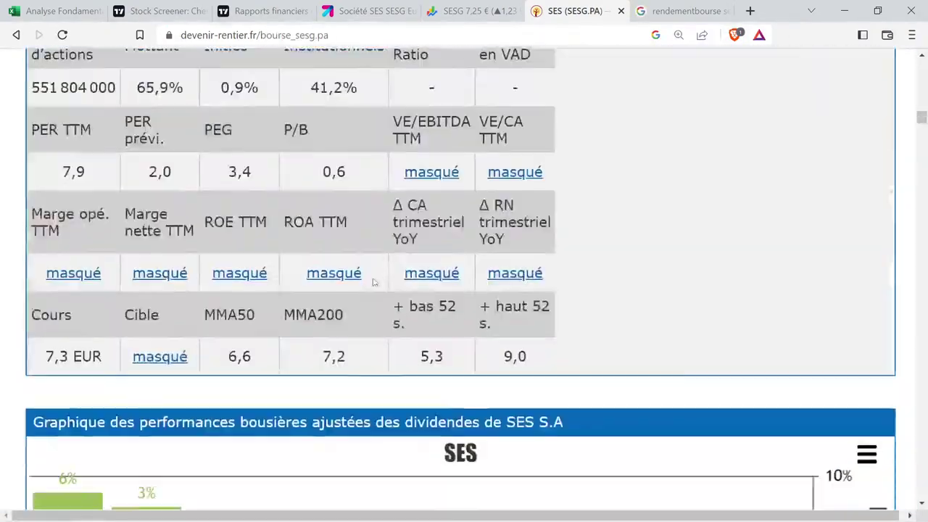
pyautogui.scroll(-20, 375, 287)
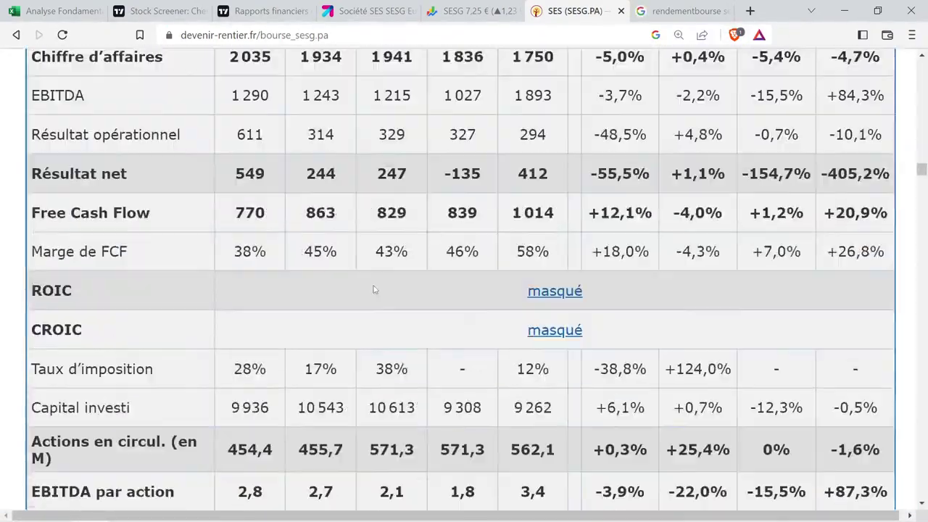
pyautogui.scroll(4, 375, 289)
pyautogui.scroll(-10, 375, 288)
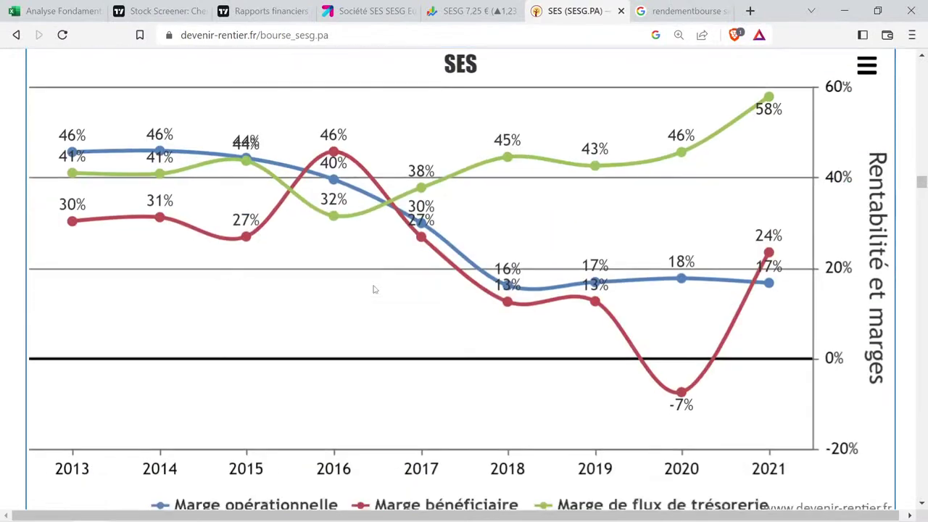
pyautogui.scroll(3, 374, 289)
pyautogui.scroll(-17, 375, 289)
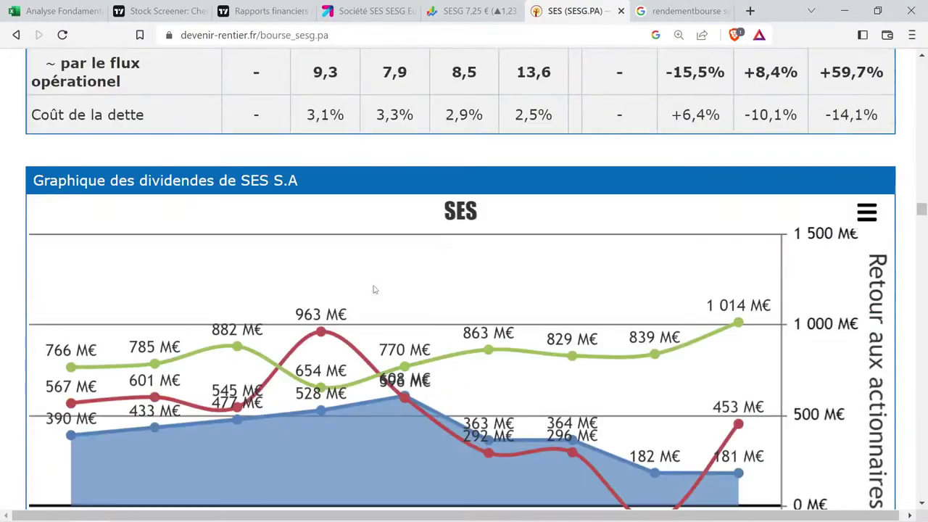
pyautogui.scroll(-6, 375, 289)
pyautogui.scroll(2, 374, 289)
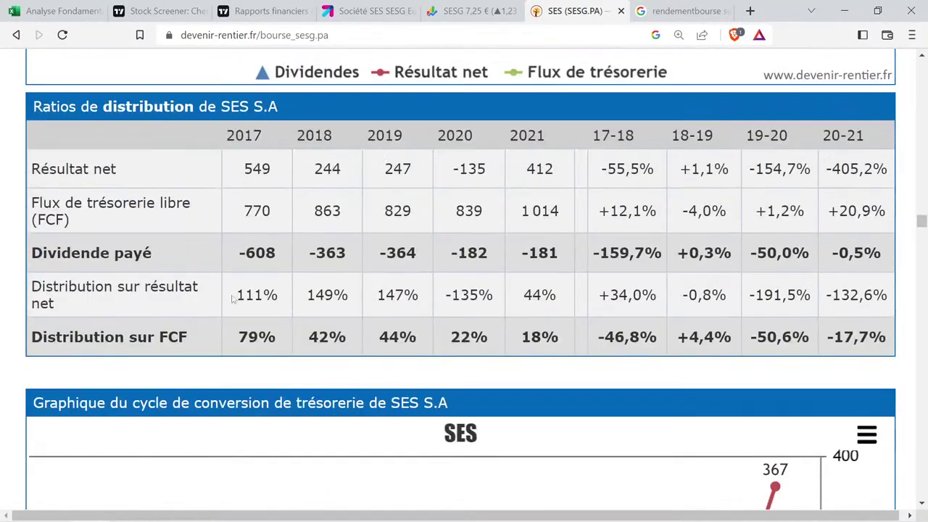
pyautogui.moveTo(102, 312); pyautogui.dragTo(45, 287)
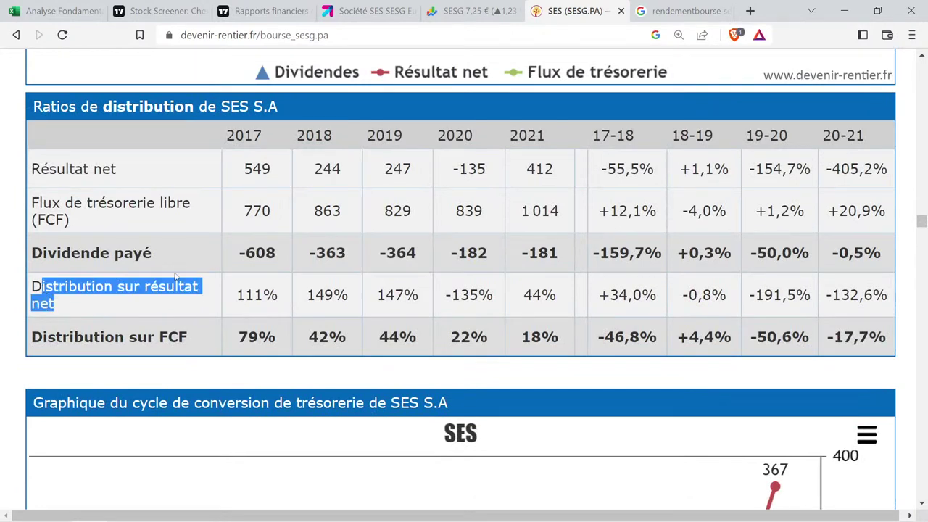
pyautogui.click(366, 295)
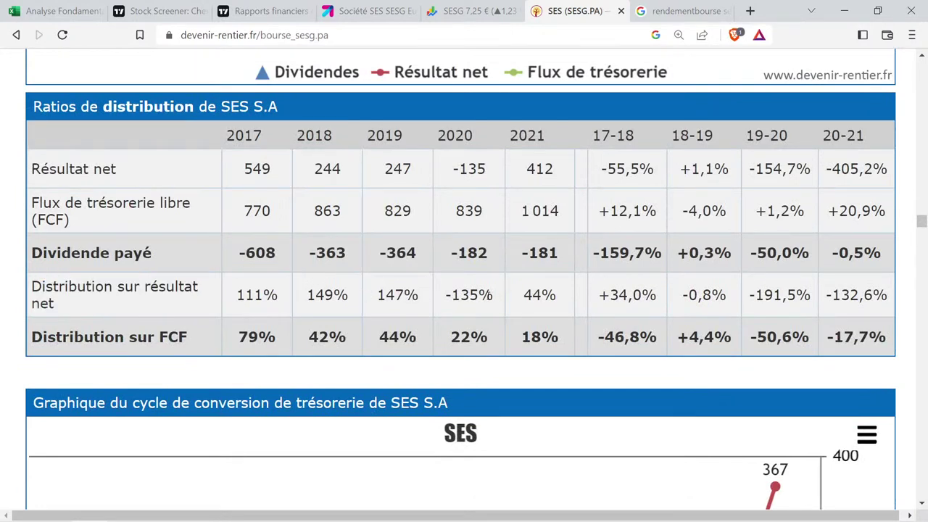
pyautogui.moveTo(425, 300); pyautogui.dragTo(378, 295)
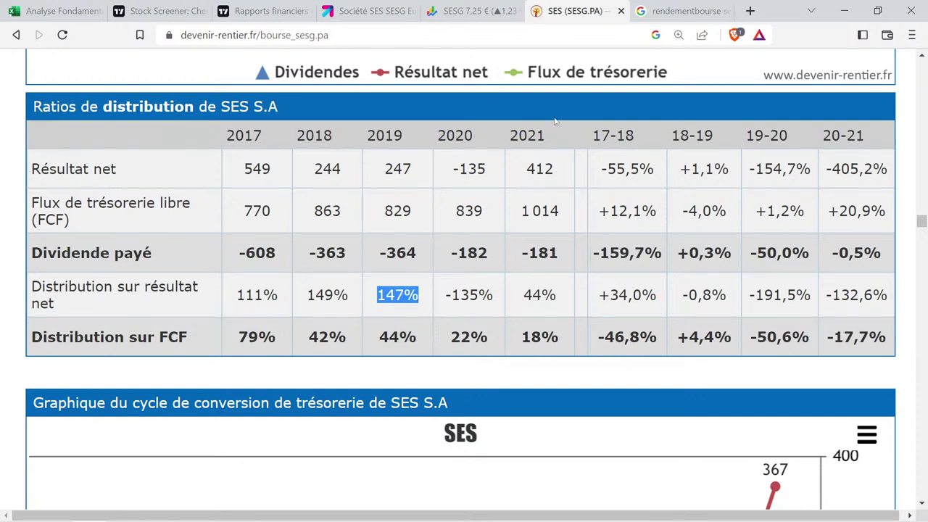
# Open the rendementbourse.com result for SES from the Google search and look over the stock summary.
pyautogui.click(681, 11)
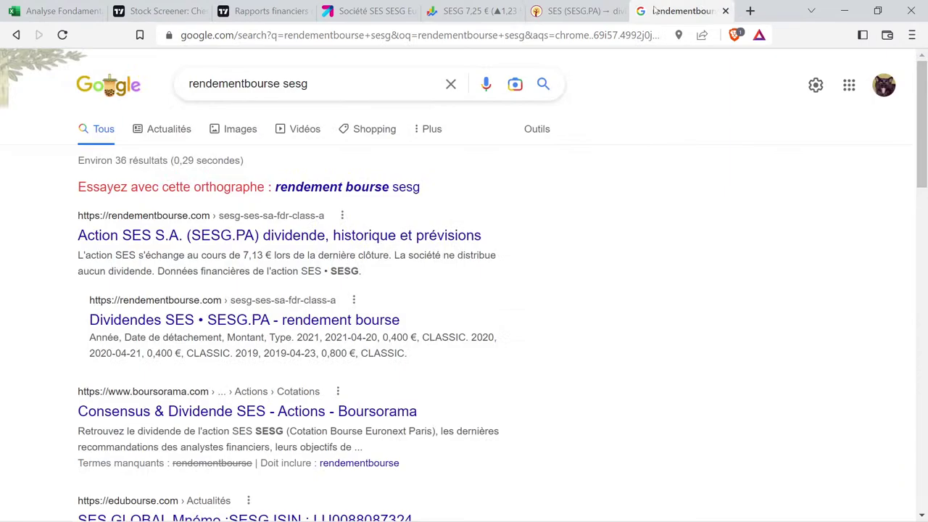
pyautogui.click(238, 240)
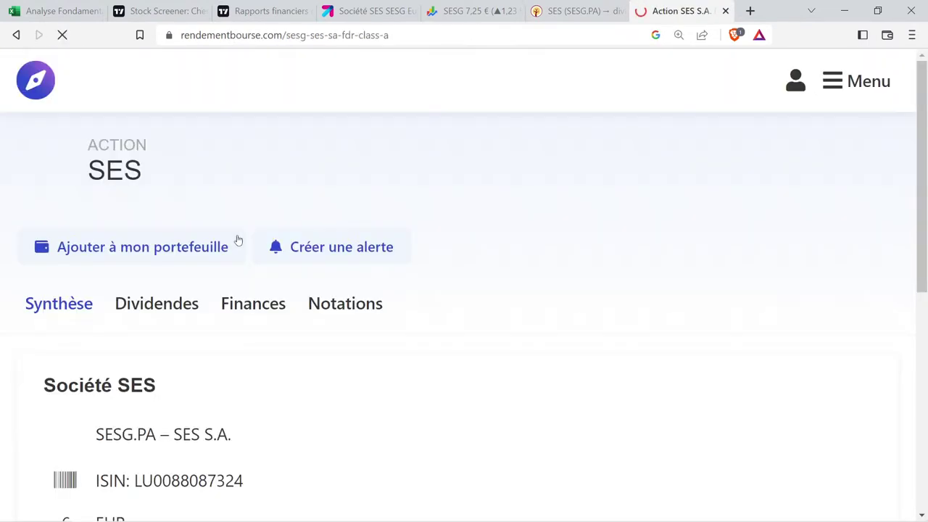
pyautogui.scroll(-7, 475, 336)
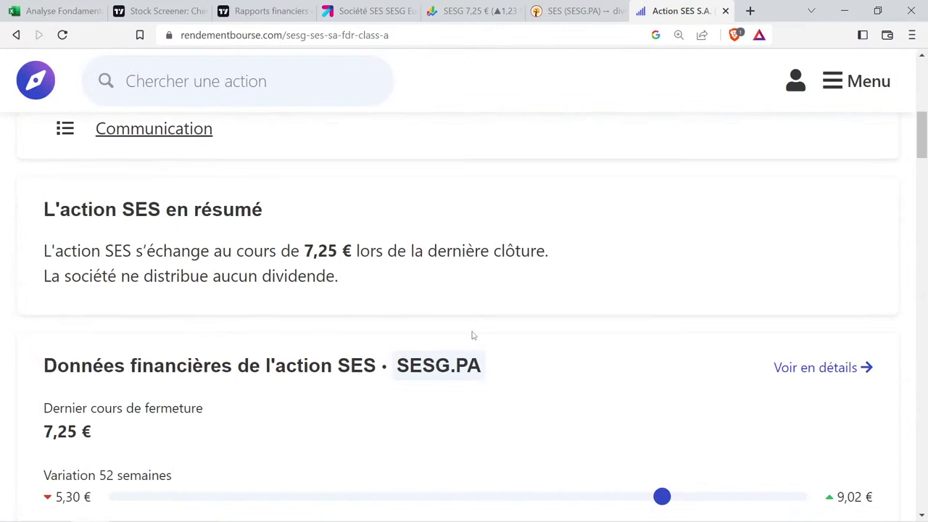
pyautogui.scroll(1, 473, 335)
# Return to the devenir-rentier.fr distribution ratios and highlight the 2020 distribution on net income.
pyautogui.hotkey('ctrl', 'shift', 'Tab')
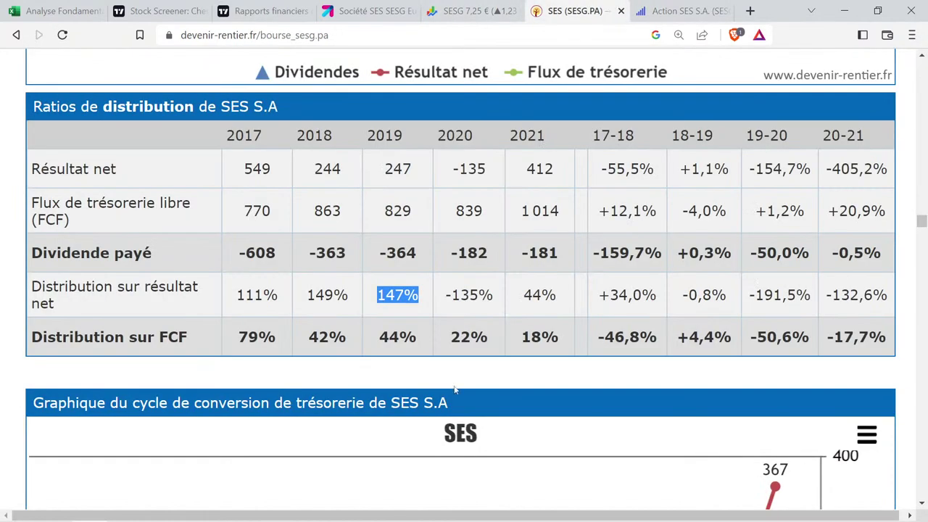
pyautogui.moveTo(496, 303); pyautogui.dragTo(449, 300)
pyautogui.click(449, 296)
pyautogui.click(489, 295)
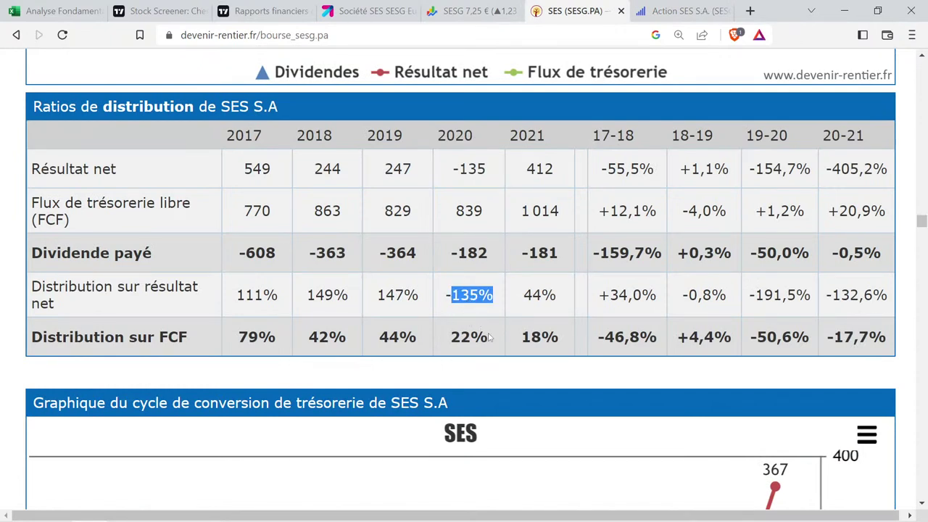
# Examine SES's yearly dividend amounts and detachment history on rendementbourse.com, and close that page.
pyautogui.click(667, 11)
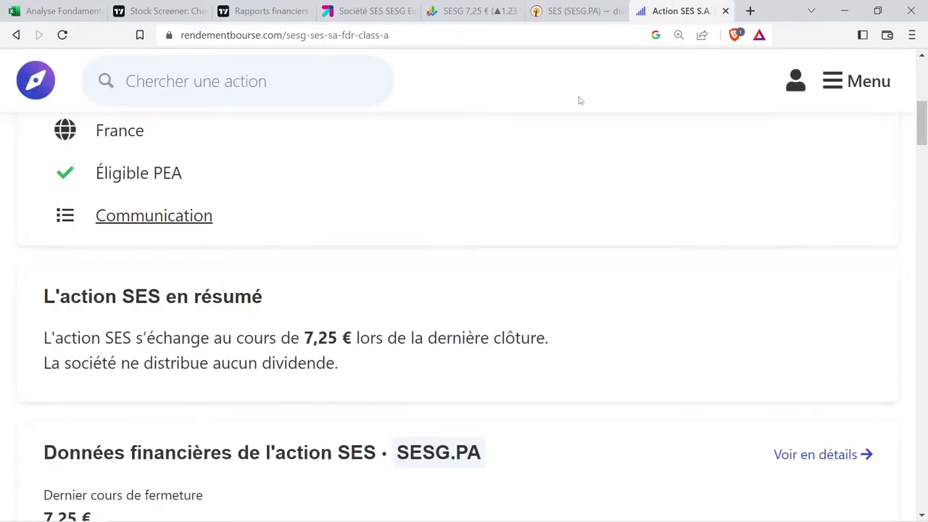
pyautogui.scroll(-3, 472, 210)
pyautogui.scroll(2, 456, 185)
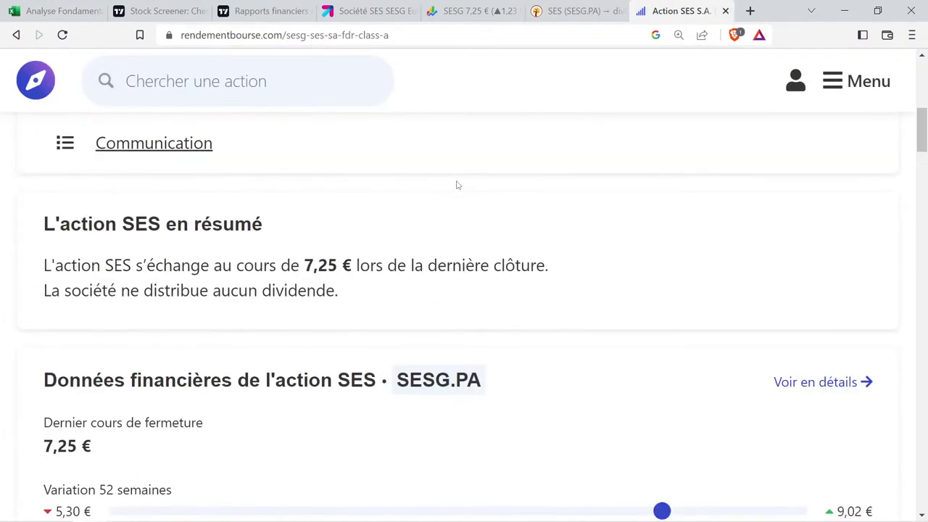
pyautogui.scroll(-10, 457, 185)
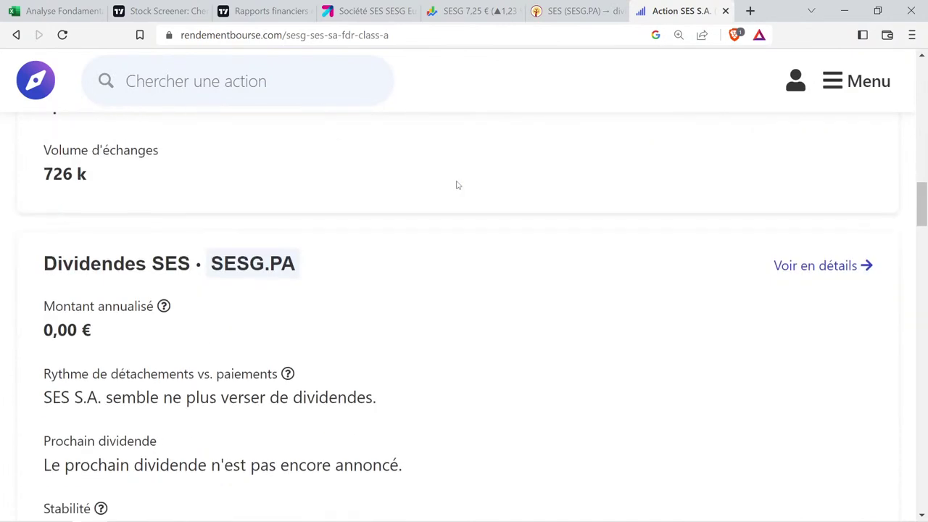
pyautogui.scroll(-10, 457, 185)
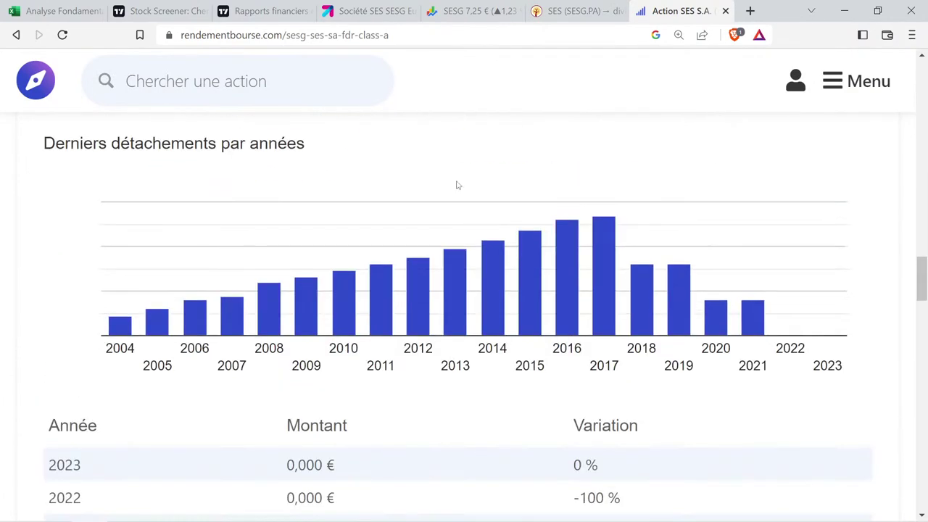
pyautogui.scroll(-1, 456, 185)
pyautogui.scroll(1, 456, 184)
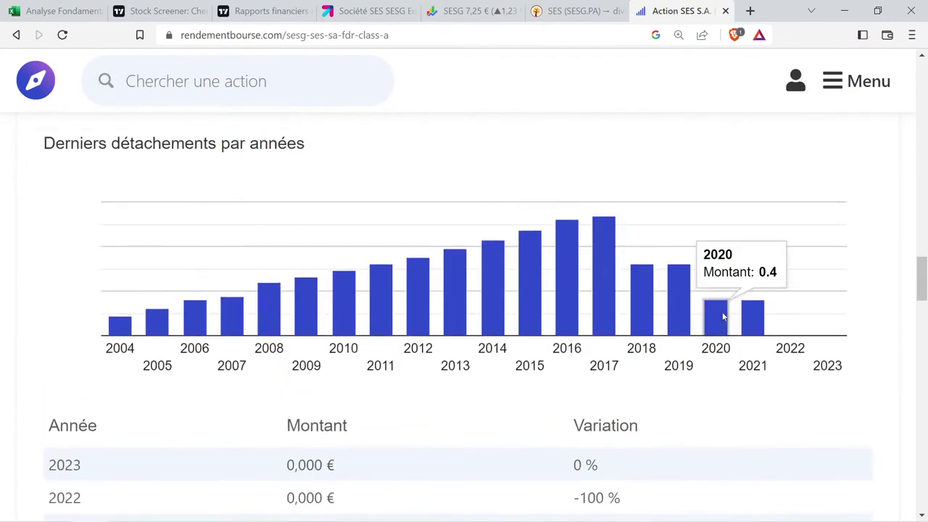
pyautogui.moveTo(747, 314)
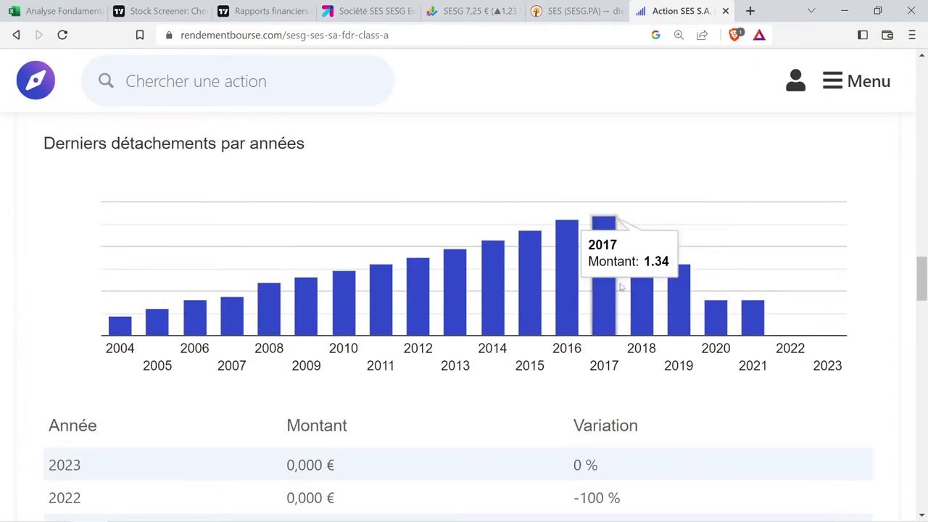
pyautogui.scroll(-1, 429, 278)
pyautogui.scroll(-1, 429, 278)
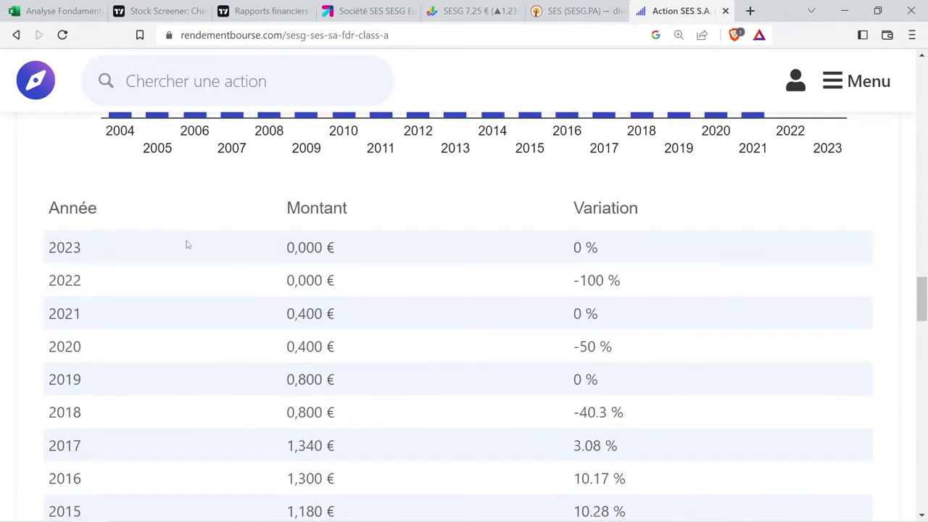
pyautogui.scroll(-5, 155, 239)
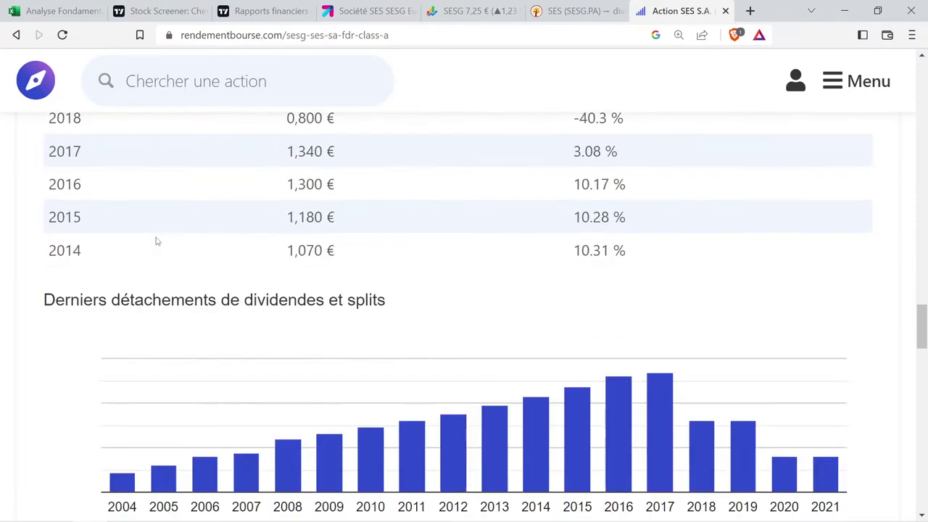
pyautogui.scroll(-5, 155, 241)
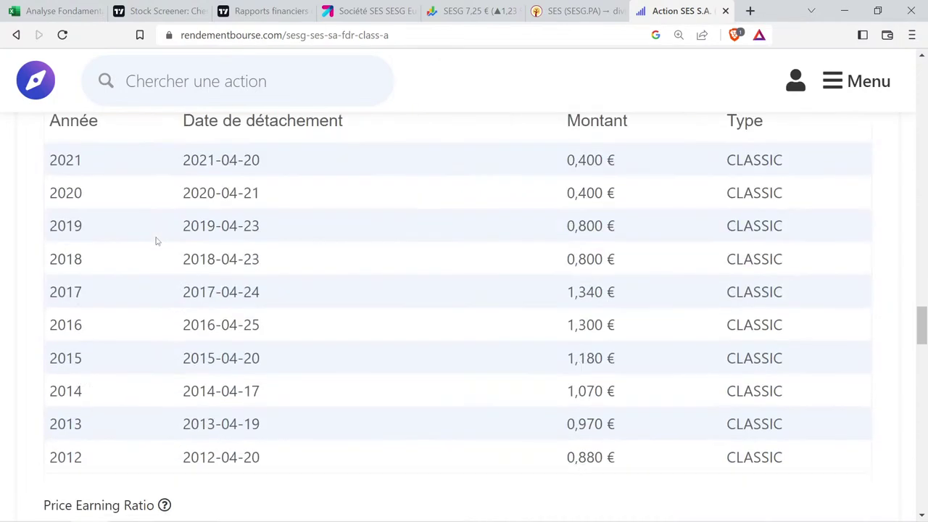
pyautogui.scroll(11, 157, 241)
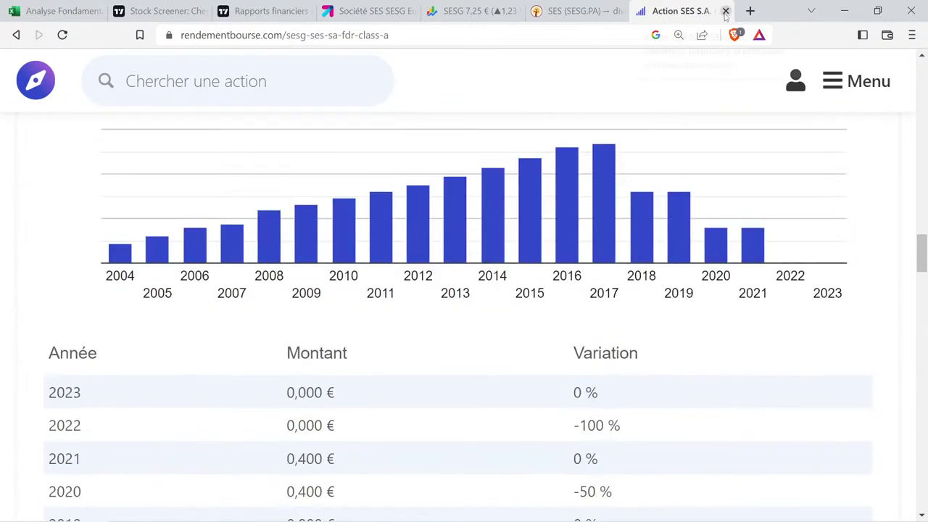
pyautogui.click(724, 11)
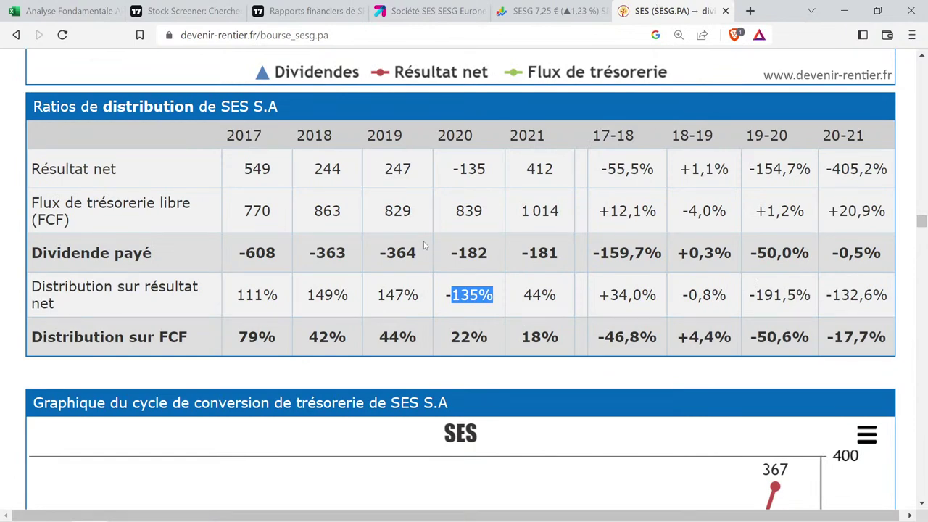
# Check the payout ratios on TradingView's SES dividends page against devenir-rentier.fr, highlighting the 2017 distribution on net income.
pyautogui.click(435, 11)
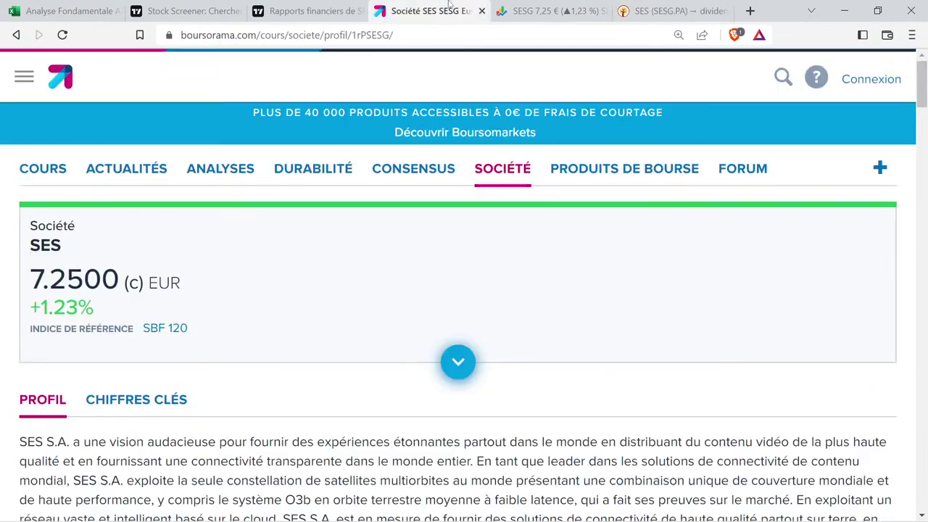
pyautogui.click(308, 11)
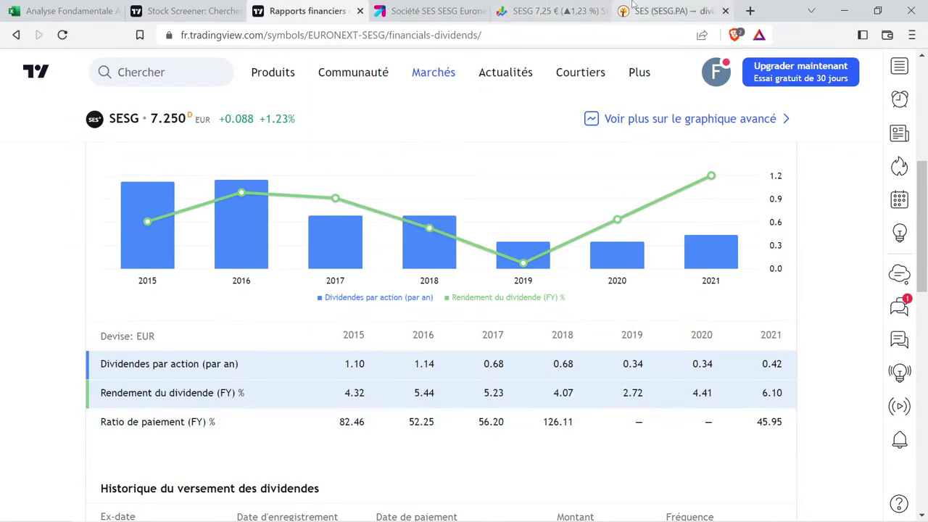
pyautogui.click(674, 11)
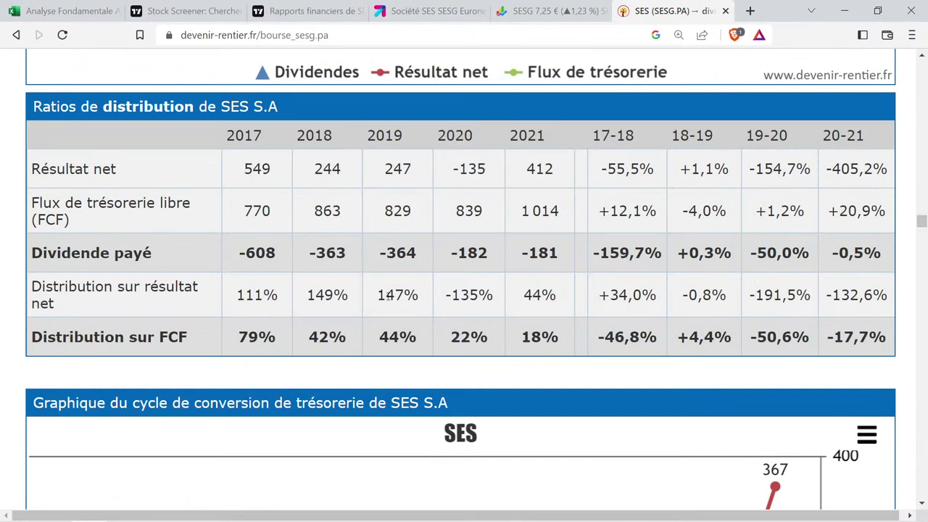
pyautogui.doubleClick(387, 294)
pyautogui.doubleClick(236, 296)
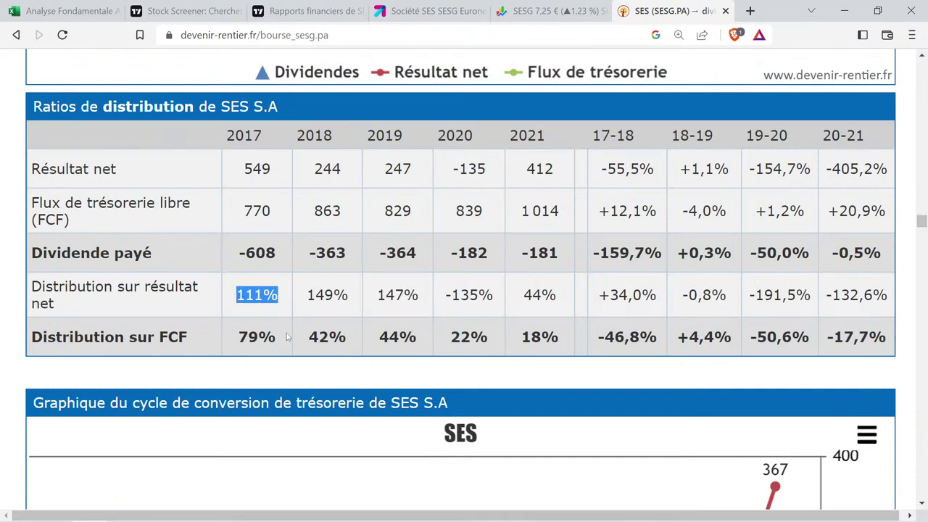
# Compare the 2019 and 2021 payout ratios between TradingView and devenir-rentier.fr, highlighting both years' distribution on net income.
pyautogui.click(343, 11)
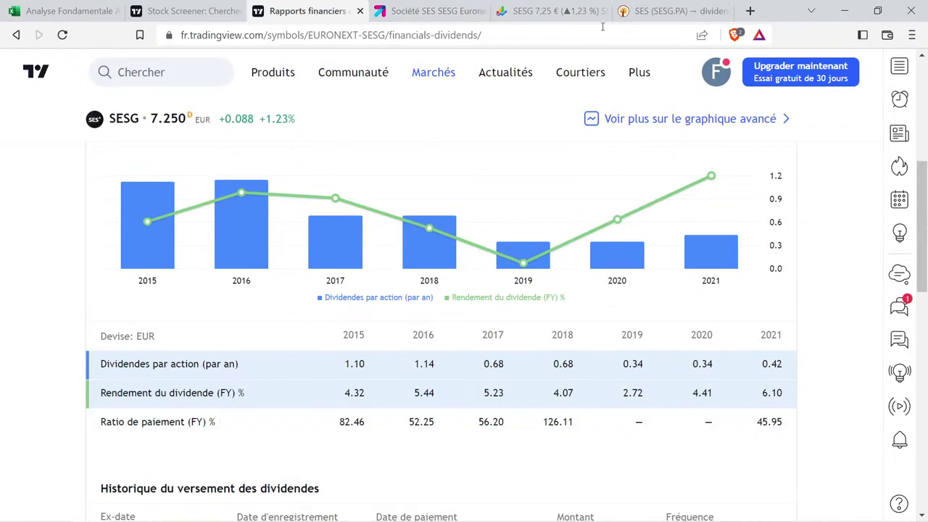
pyautogui.click(665, 11)
pyautogui.moveTo(378, 292); pyautogui.dragTo(425, 297)
pyautogui.click(299, 6)
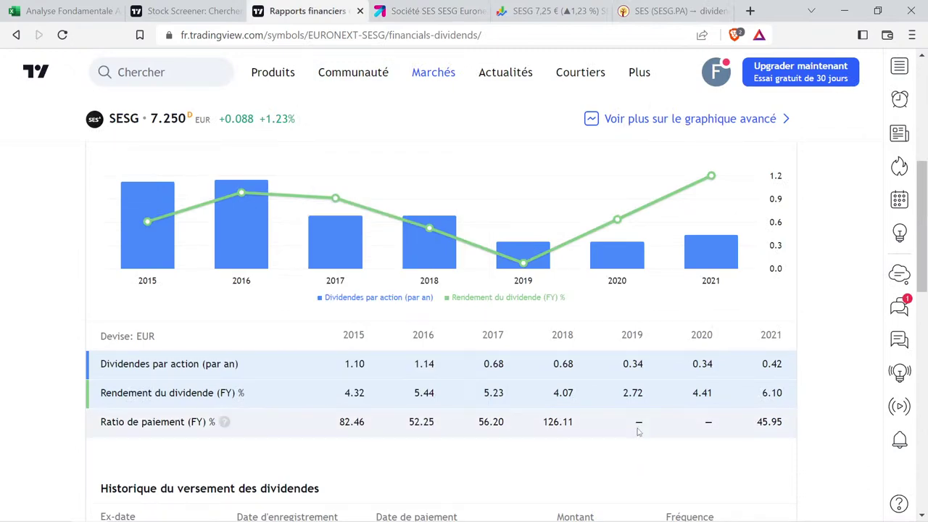
pyautogui.click(666, 11)
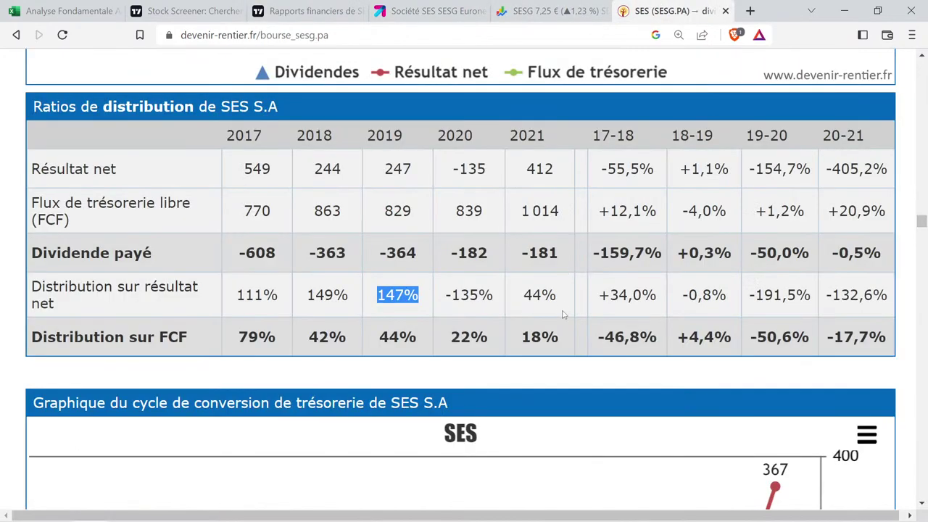
pyautogui.moveTo(524, 294); pyautogui.dragTo(557, 295)
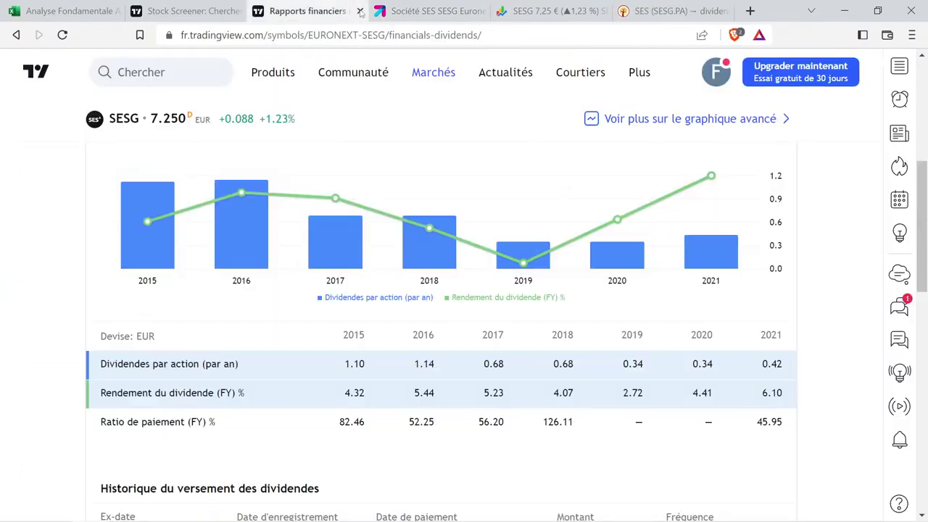
# Highlight the 2021 payout ratio on TradingView's SES dividends page, and switch to the SES page on Google Finance.
pyautogui.click(319, 11)
pyautogui.moveTo(781, 420); pyautogui.dragTo(748, 421)
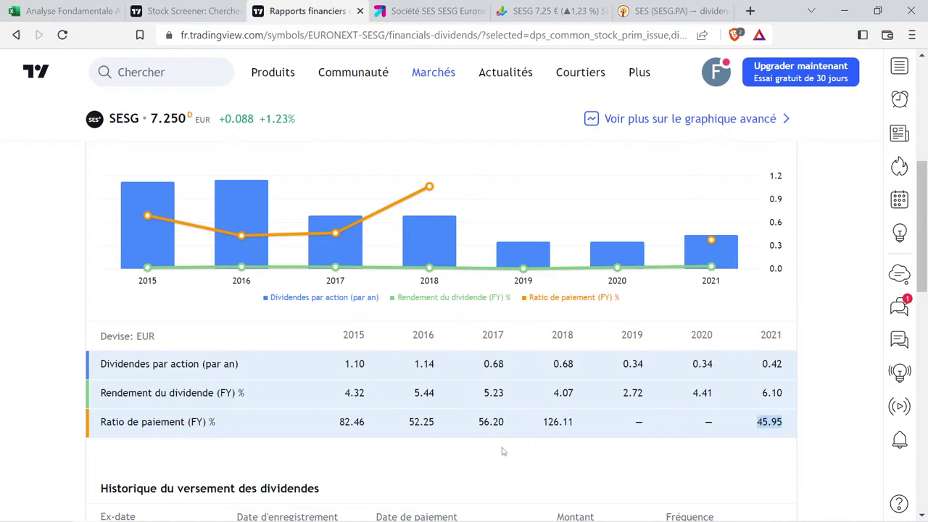
pyautogui.click(508, 8)
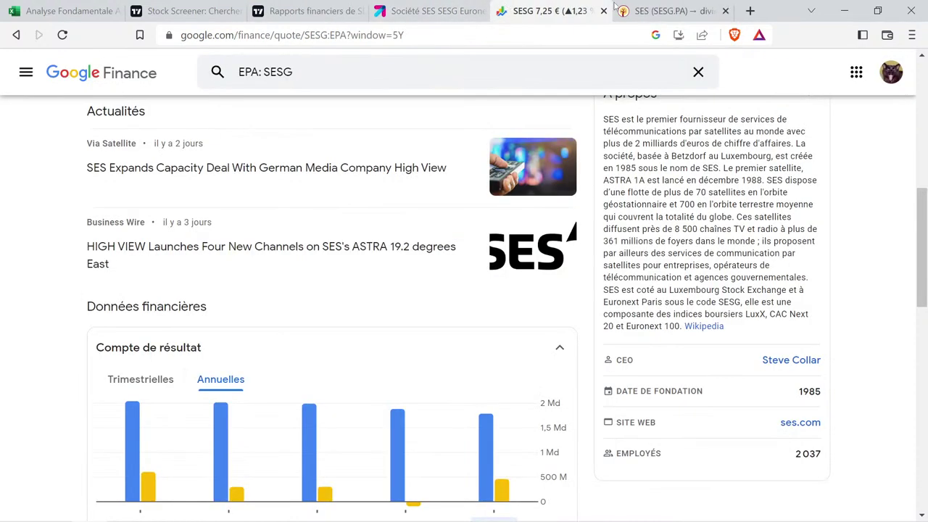
# Compare the 2019 distribution on net income on devenir-rentier.fr with the 2017 to 2021 payout ratios on TradingView's SES dividends page.
pyautogui.click(664, 10)
pyautogui.doubleClick(379, 294)
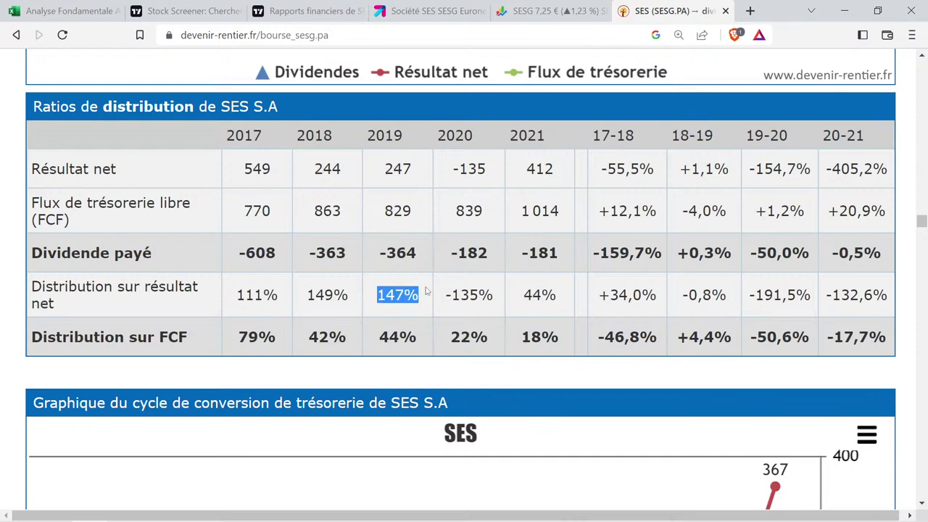
pyautogui.click(304, 11)
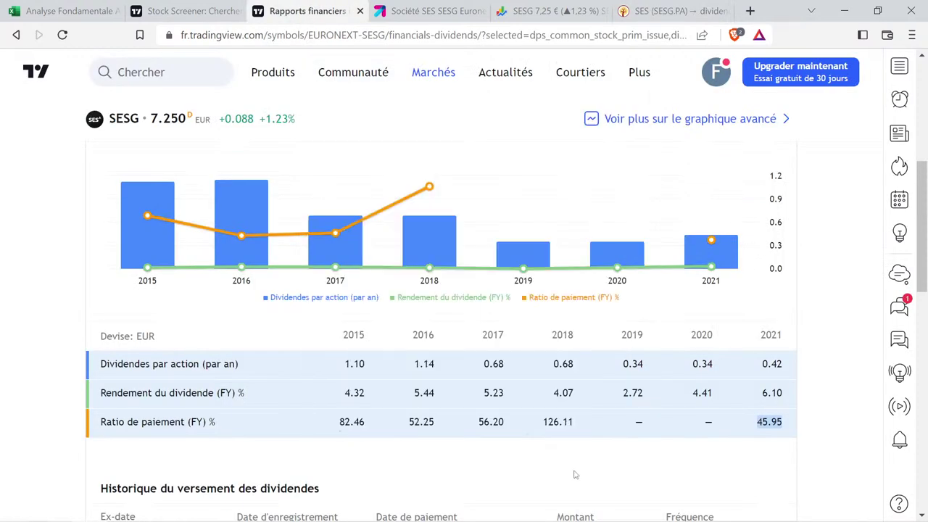
pyautogui.click(565, 469)
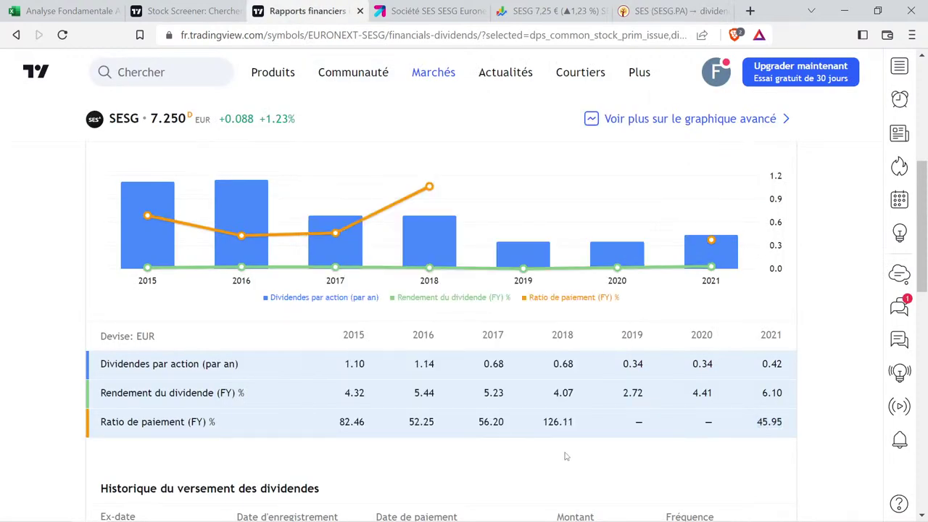
pyautogui.doubleClick(708, 426)
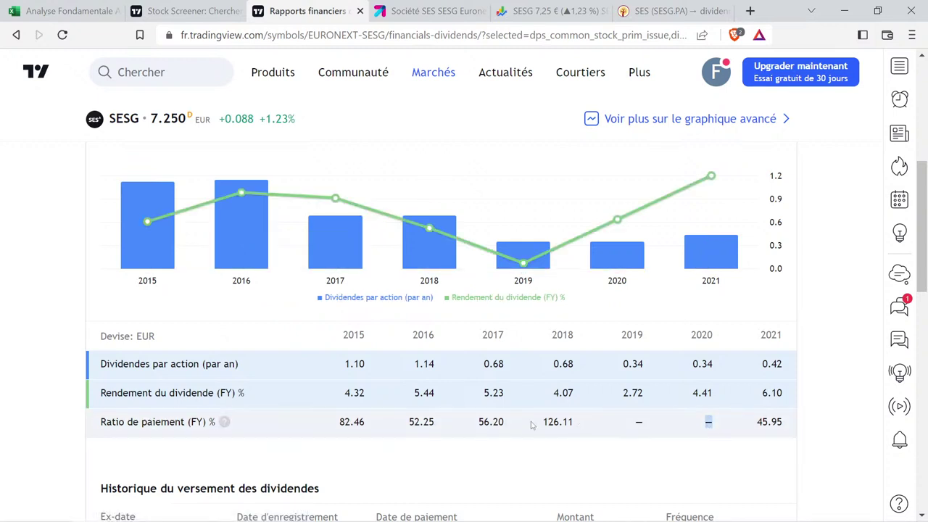
pyautogui.moveTo(542, 424); pyautogui.dragTo(648, 435)
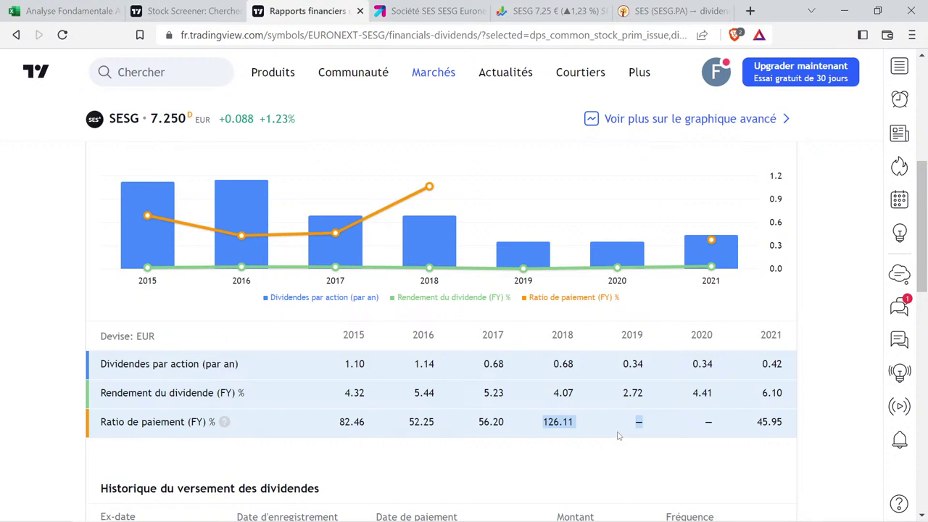
pyautogui.doubleClick(483, 422)
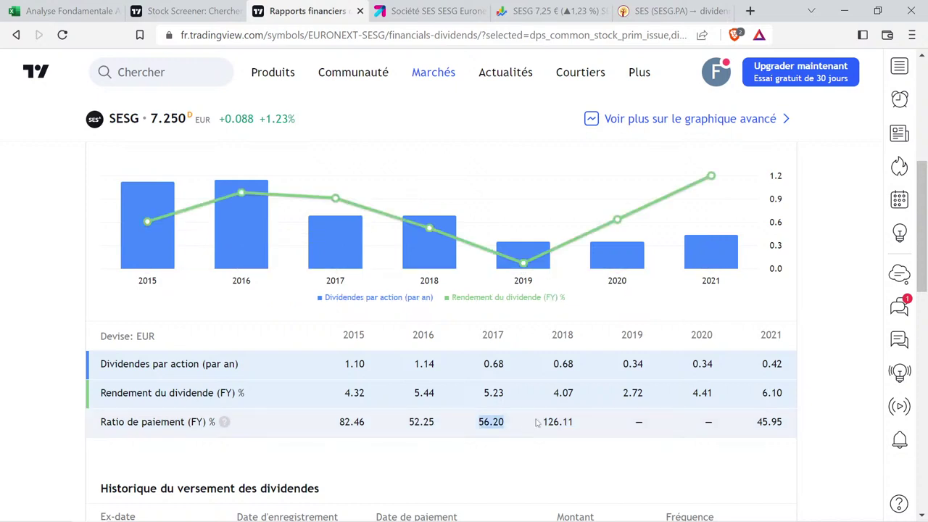
pyautogui.doubleClick(766, 422)
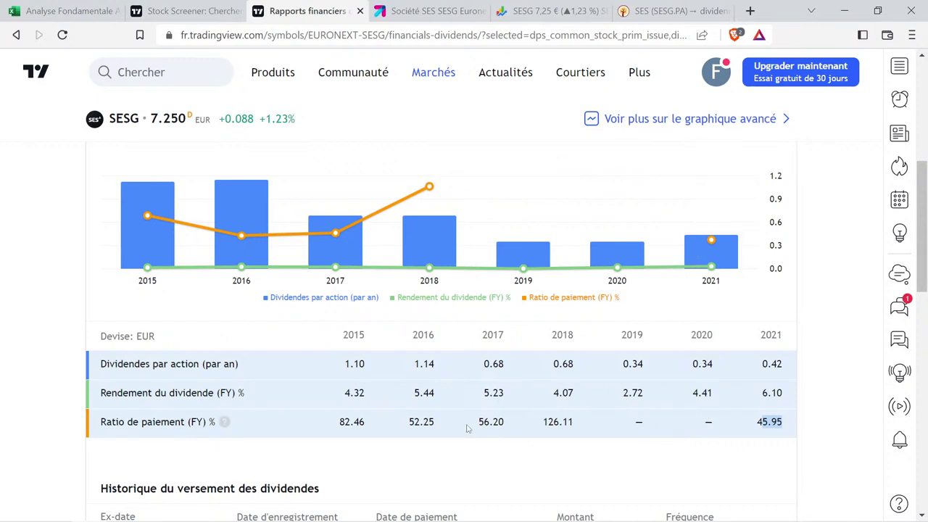
# Copy SES's 2017 to 2021 payout ratios from TradingView and paste them into the Excel workbook's average payout calculation, starting at R1.
pyautogui.moveTo(480, 425); pyautogui.dragTo(786, 431)
pyautogui.hotkey('ctrl', 'c')
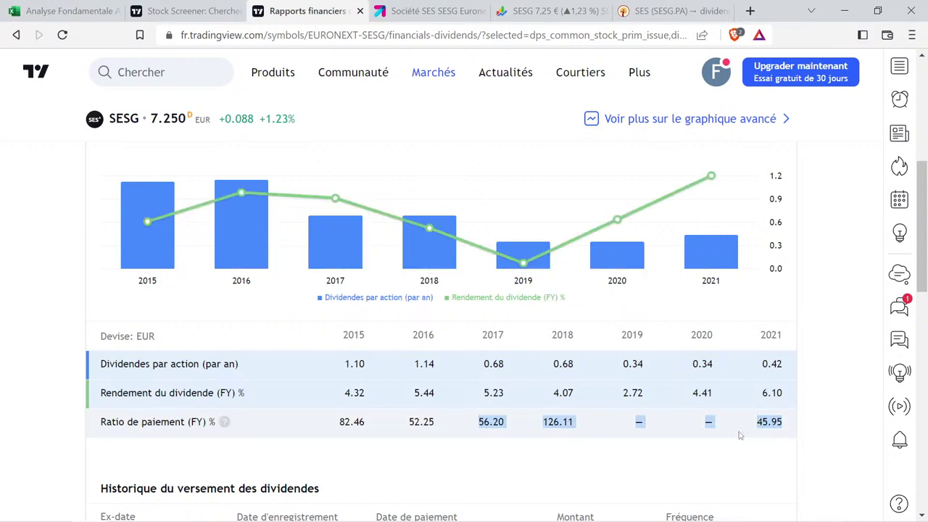
pyautogui.click(68, 11)
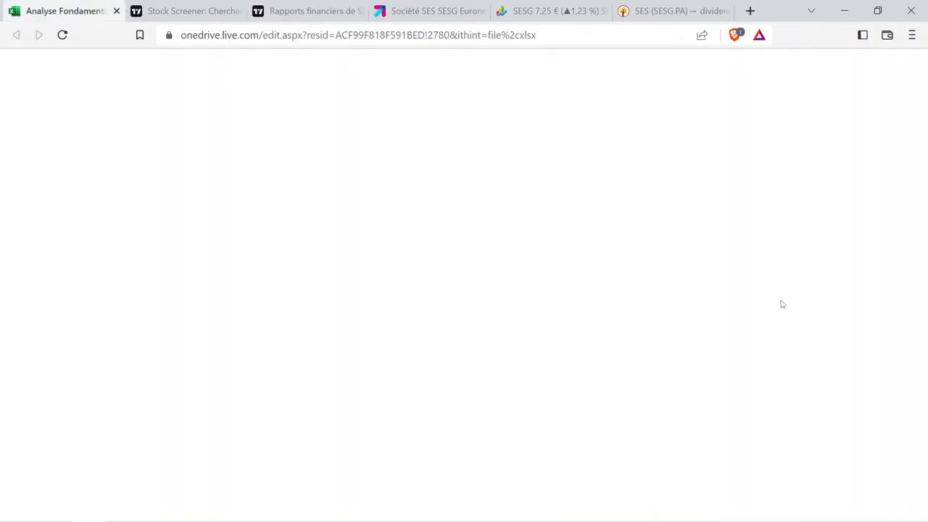
pyautogui.click(750, 346)
pyautogui.scroll(15, 746, 355)
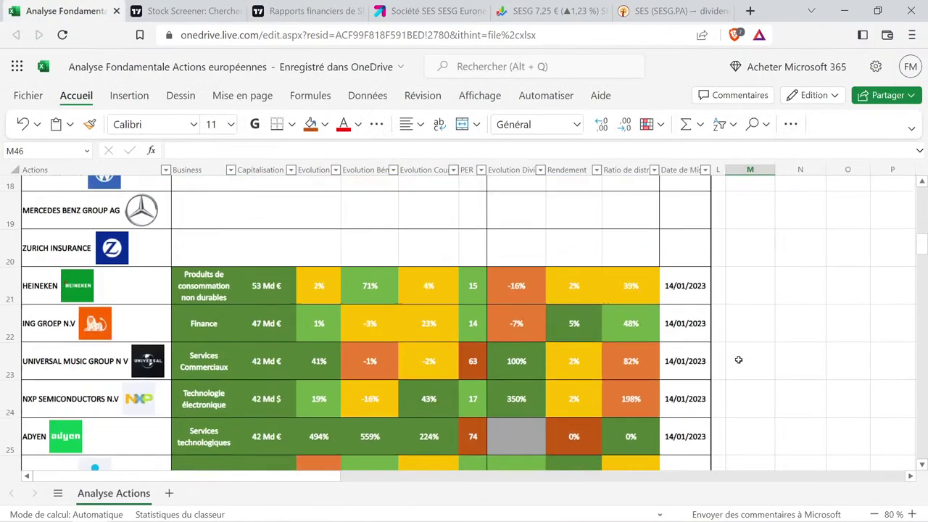
pyautogui.click(819, 319)
pyautogui.press('Right')
pyautogui.press('Right')
pyautogui.press('Right')
pyautogui.press('Right')
pyautogui.press('Right')
pyautogui.press('Right')
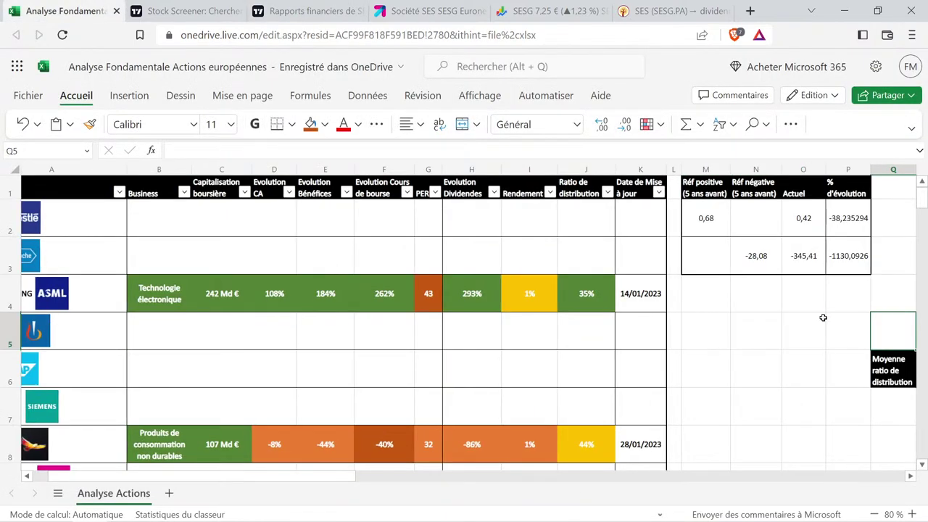
pyautogui.click(827, 186)
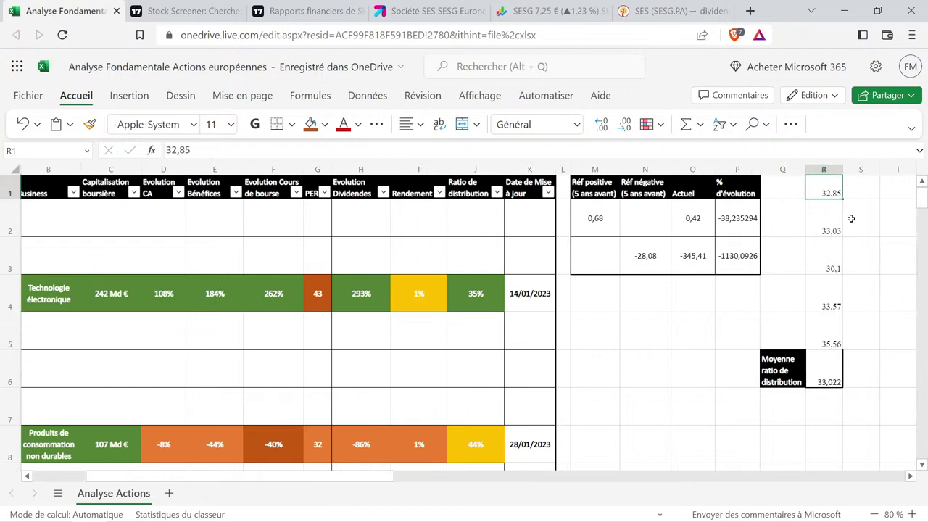
pyautogui.hotkey('ctrl', 'v')
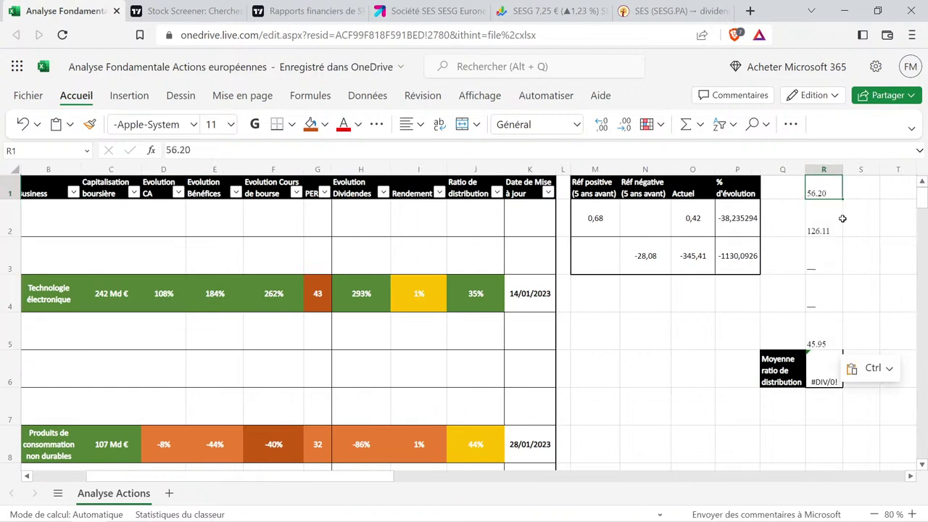
# Enter the payout ratios with decimal commas: 56,2 in R1, 126,11 in R2, 149 in R3 and 45,95 in R5, leaving R4 empty.
pyautogui.write('56,2')
pyautogui.press('Return')
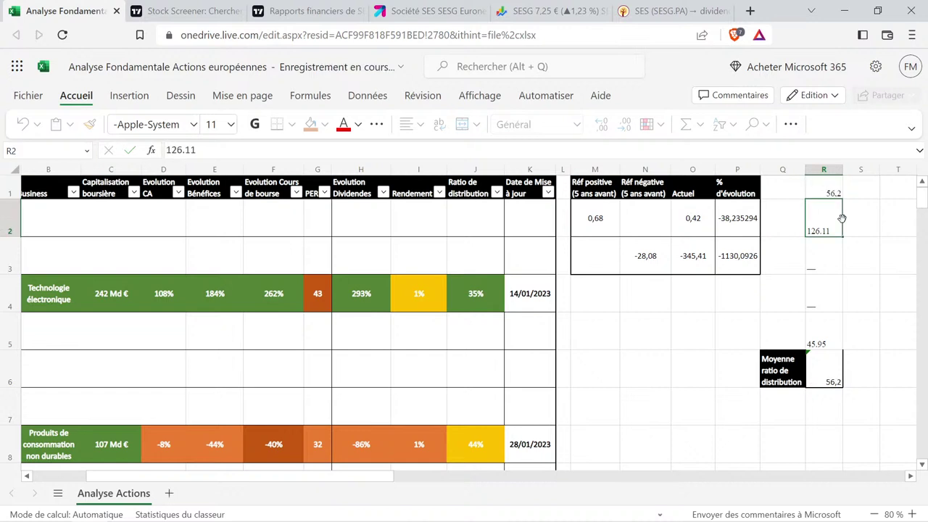
pyautogui.write('126,11')
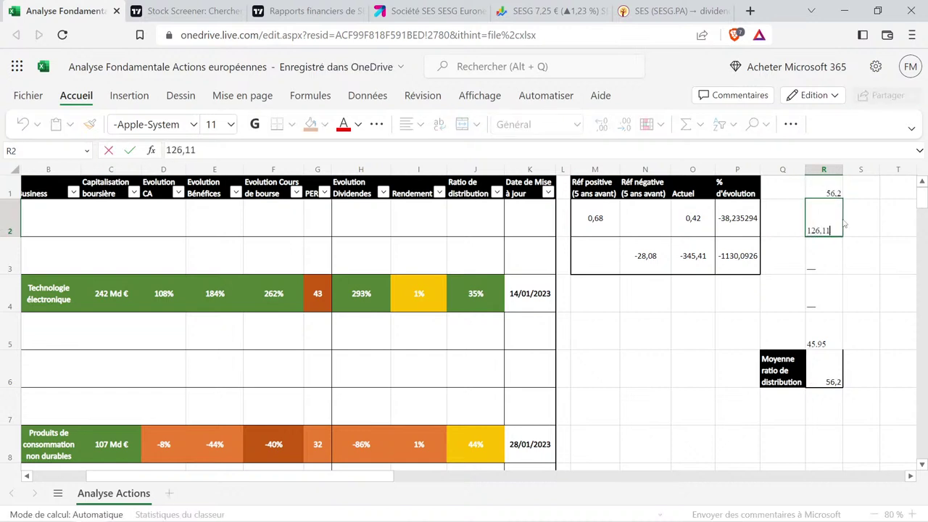
pyautogui.press('Return')
pyautogui.write('149')
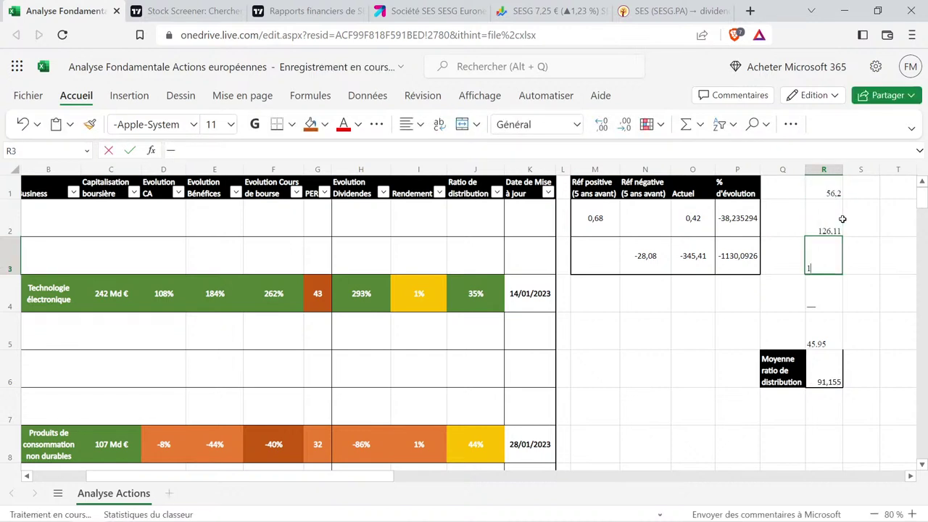
pyautogui.press('Return')
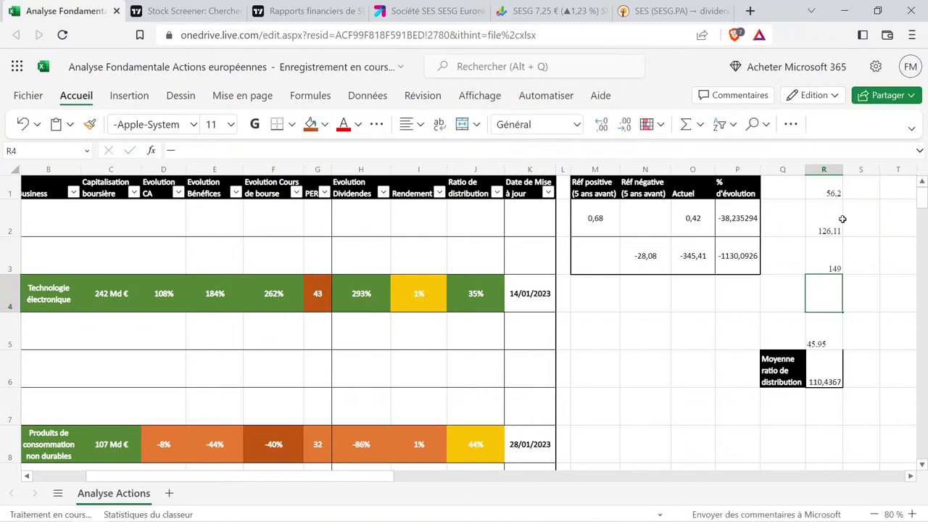
pyautogui.press('Return')
pyautogui.write('45,')
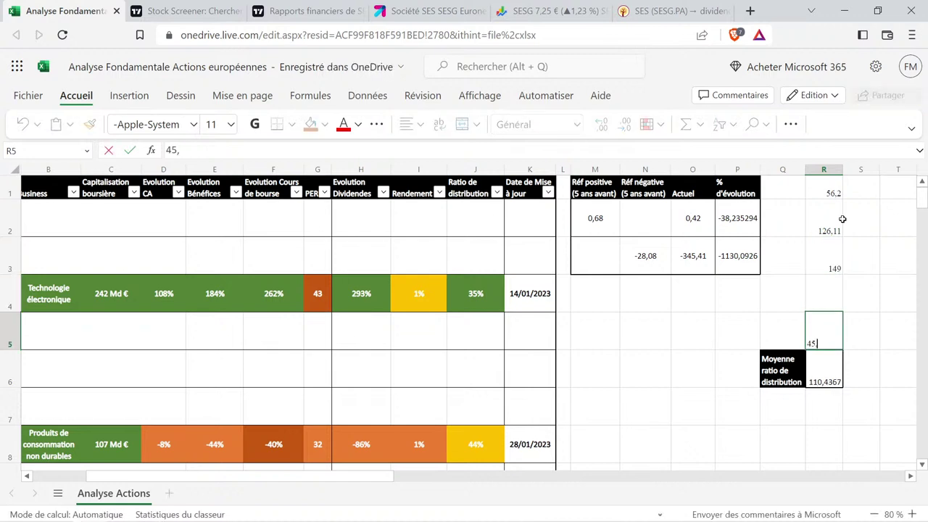
pyautogui.write('95')
pyautogui.press('Return')
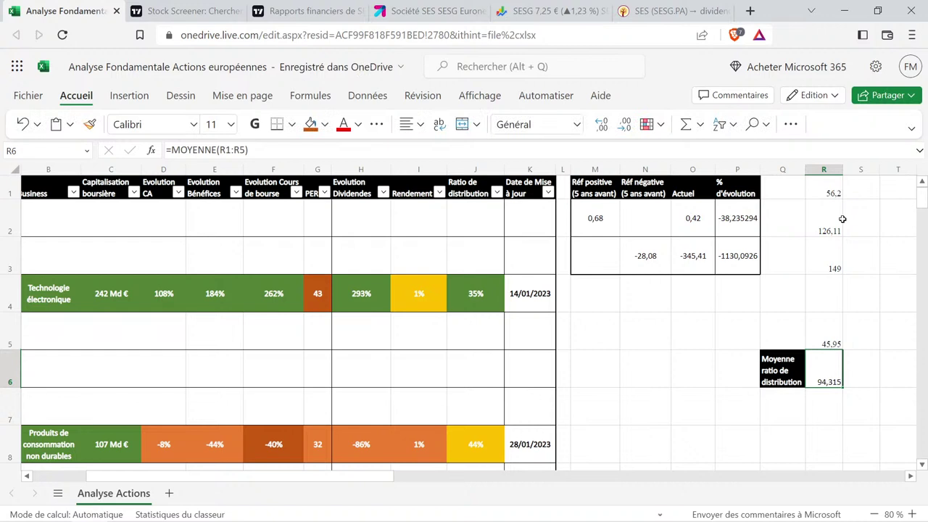
pyautogui.click(826, 304)
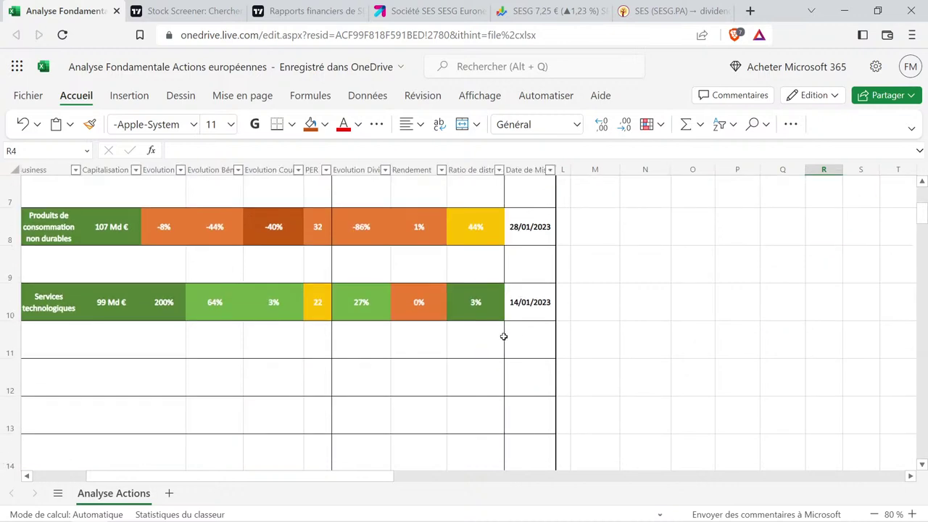
# Copy the orange payout ratio cell J23 into the SES row's Ratio de distribution cell J44.
pyautogui.scroll(-10, 504, 335)
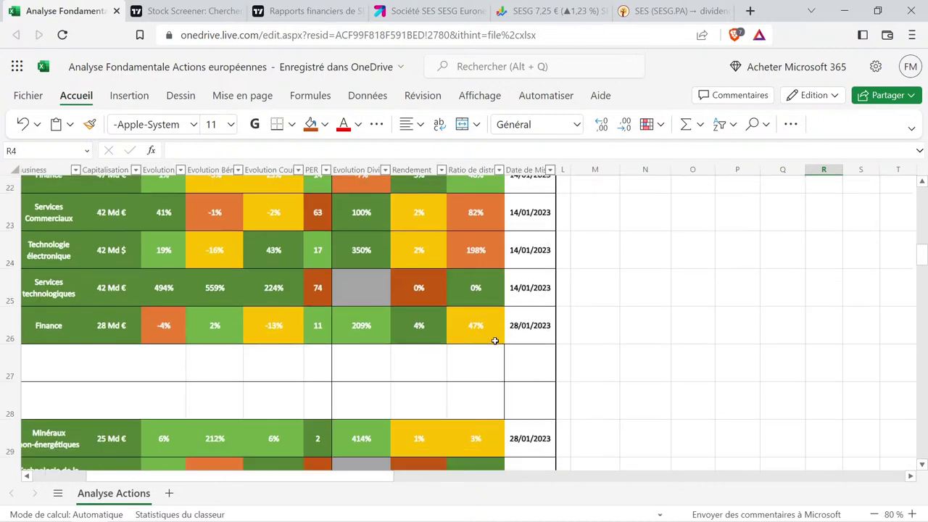
pyautogui.click(489, 299)
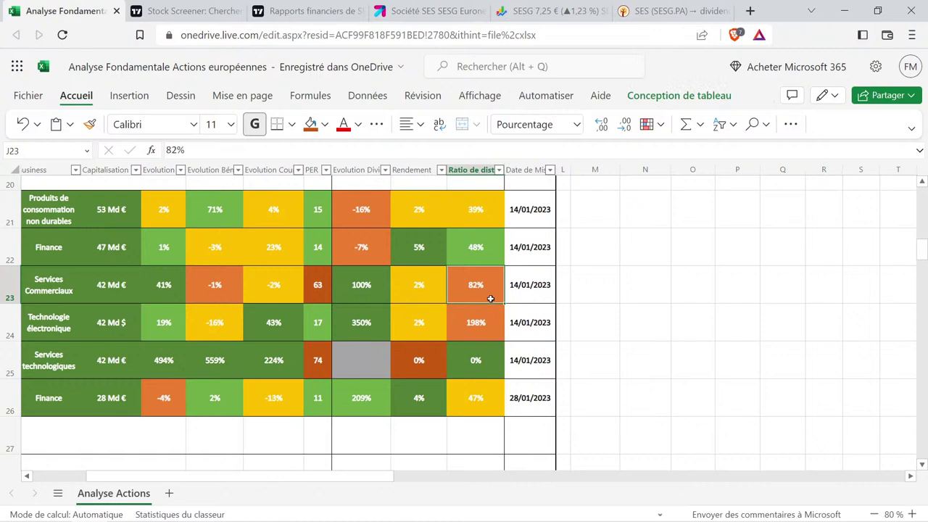
pyautogui.hotkey('ctrl', 'c')
pyautogui.scroll(-1, 490, 298)
pyautogui.scroll(-15, 491, 299)
pyautogui.scroll(5, 490, 299)
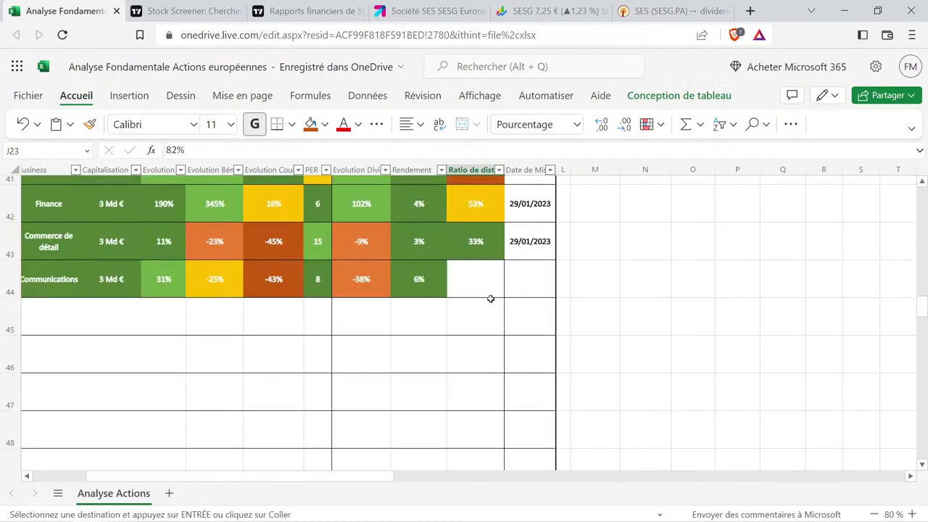
pyautogui.click(488, 286)
pyautogui.hotkey('ctrl', 'v')
# Set the SES row's Ratio de distribution to 94%.
pyautogui.press('F2')
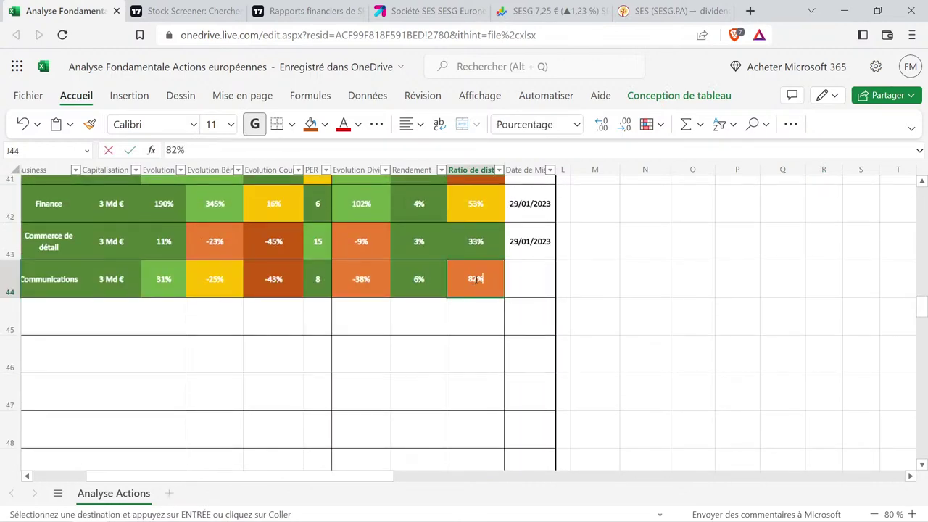
pyautogui.press('BackSpace')
pyautogui.press('BackSpace')
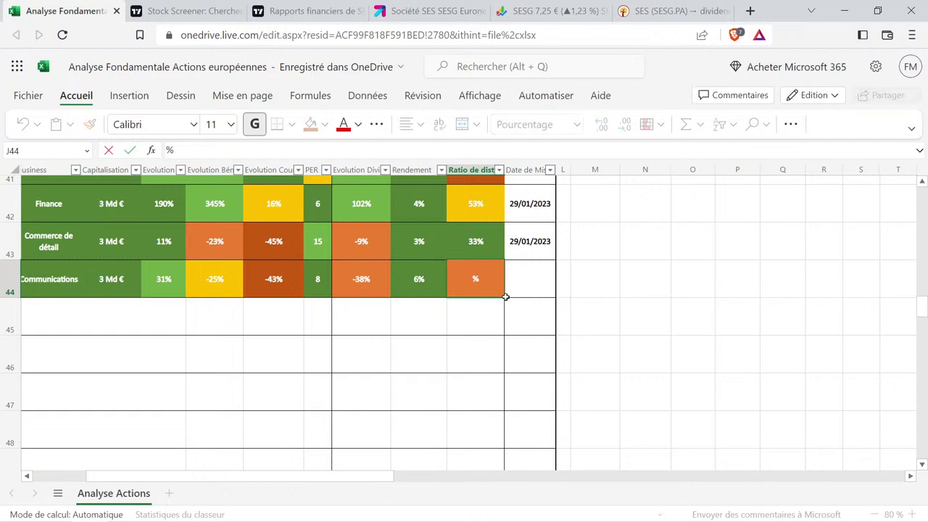
pyautogui.write('94')
pyautogui.press('Return')
# Copy the update date 29/01/2023 from the COLRUYT row into the SES row.
pyautogui.press('Up')
pyautogui.press('Right')
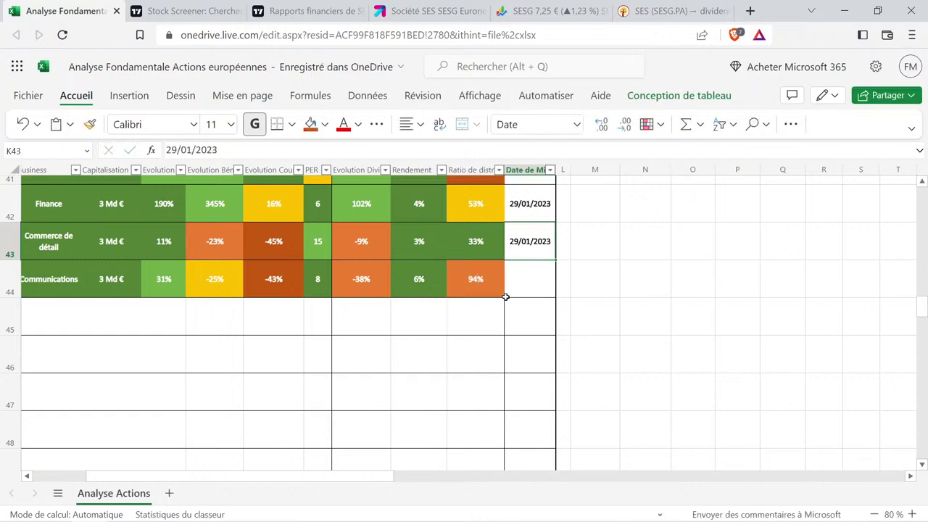
pyautogui.hotkey('ctrl', 'c')
pyautogui.press('Down')
pyautogui.hotkey('ctrl', 'v')
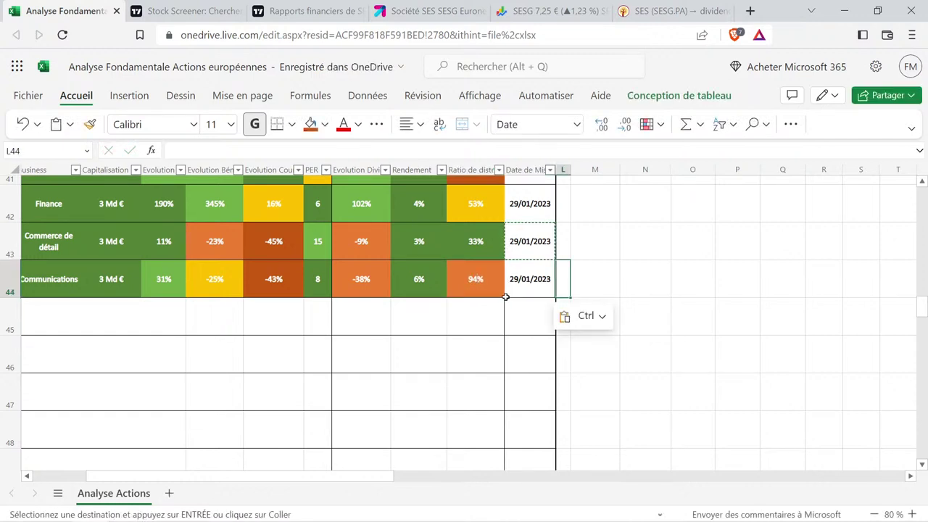
pyautogui.hscroll(-3, 505, 297)
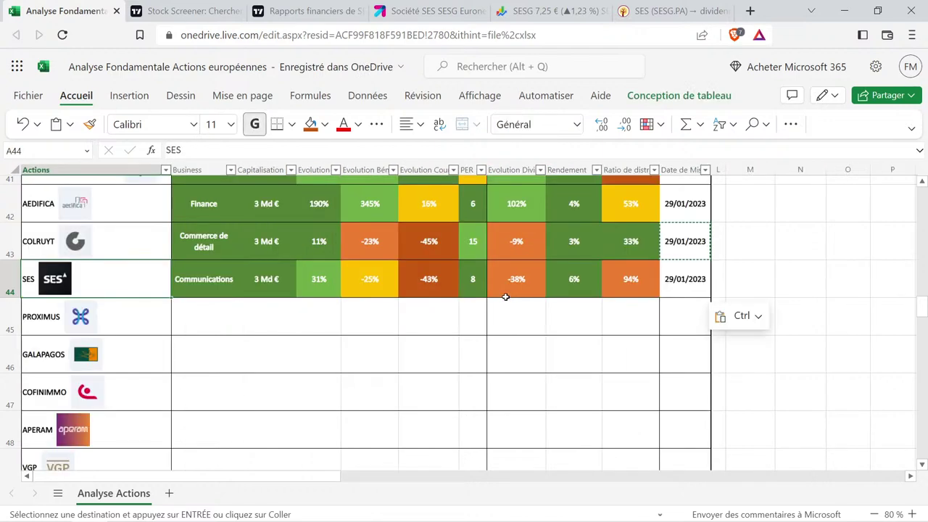
# Review the completed SES row, from capitalisation, revenue and profit evolution to share price, dividend evolution, yield and payout ratio.
pyautogui.moveTo(277, 282); pyautogui.dragTo(473, 280)
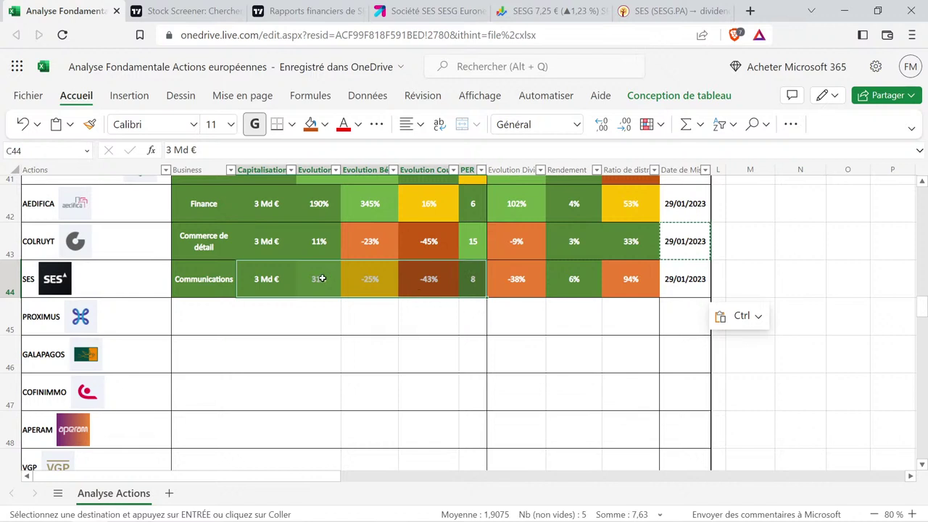
pyautogui.moveTo(321, 275); pyautogui.dragTo(366, 274)
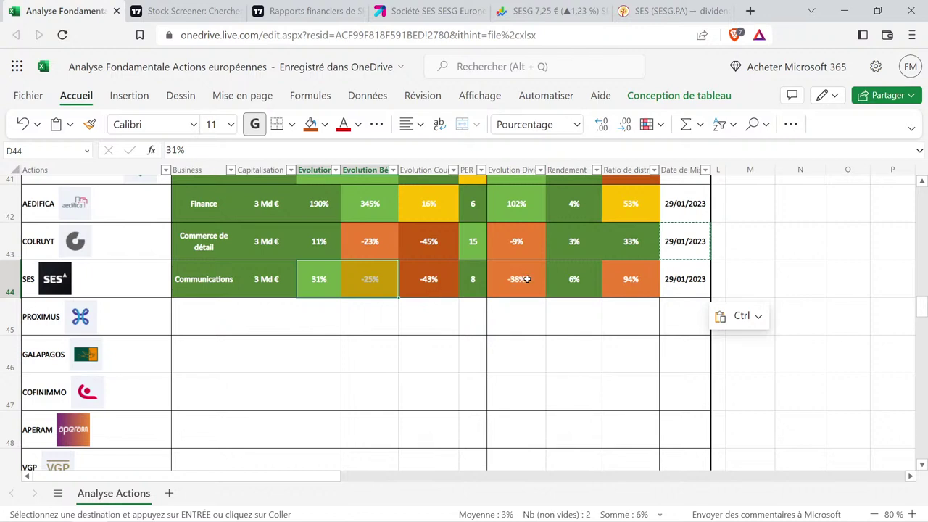
pyautogui.click(582, 290)
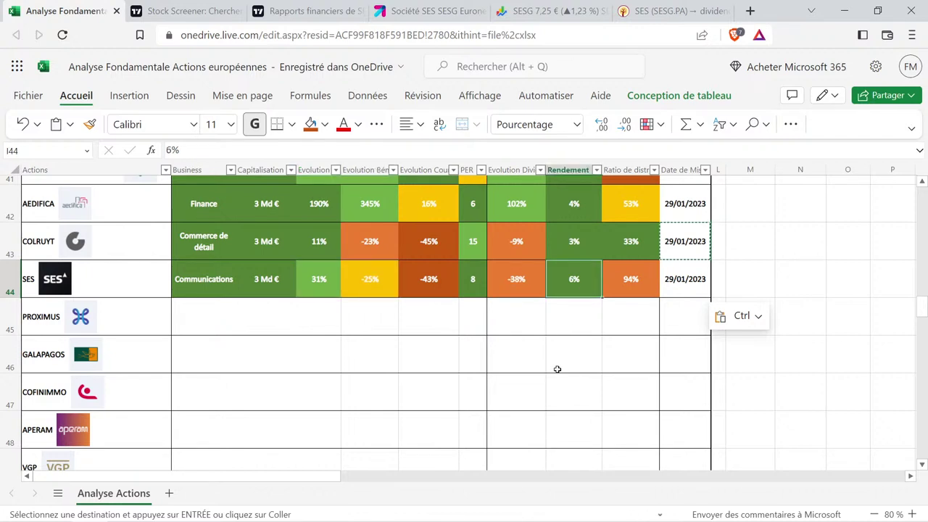
pyautogui.click(435, 289)
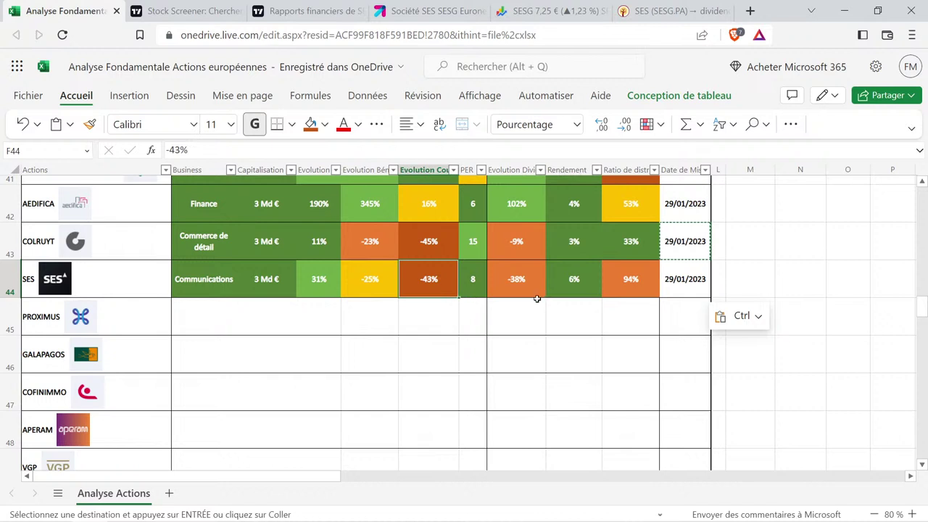
pyautogui.click(533, 284)
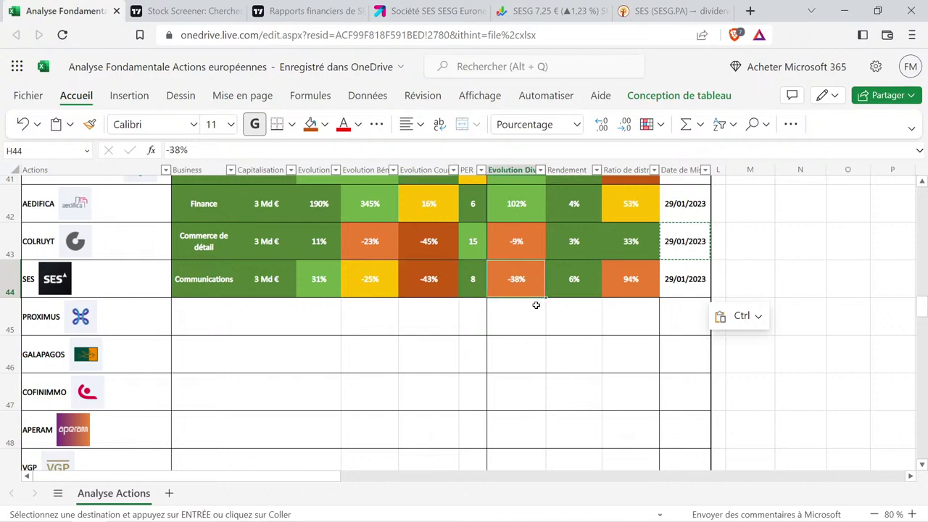
pyautogui.click(641, 290)
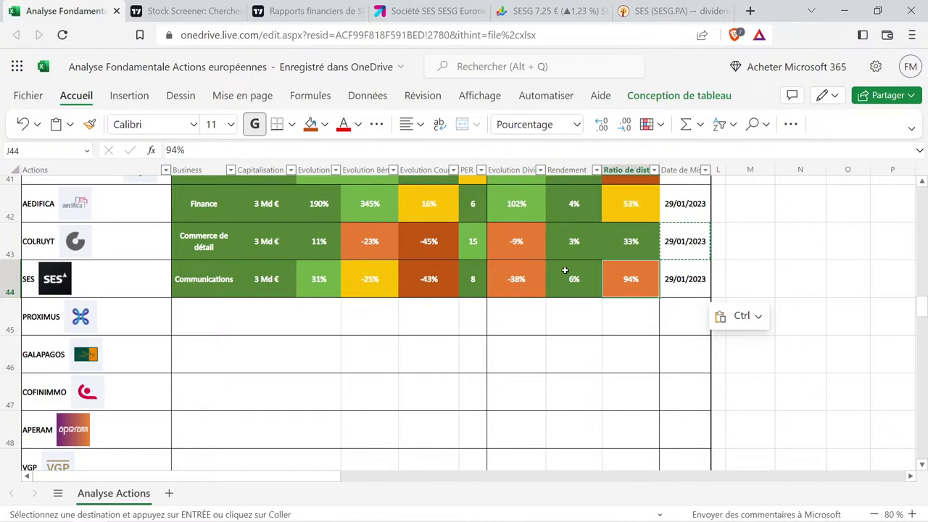
pyautogui.click(517, 272)
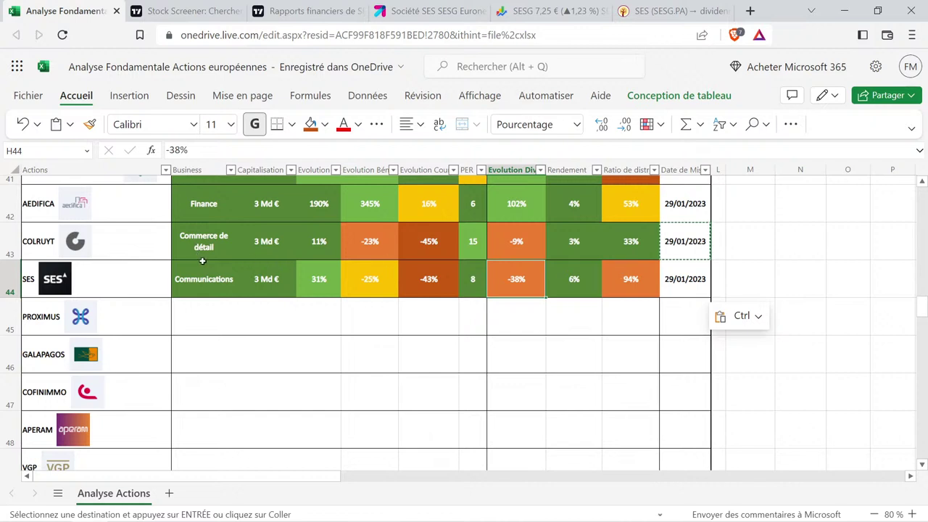
# Open the Proximus (PROX) page from the TradingView stock screener and close the SES financial reports page.
pyautogui.scroll(-1, 199, 259)
pyautogui.scroll(-1, 198, 260)
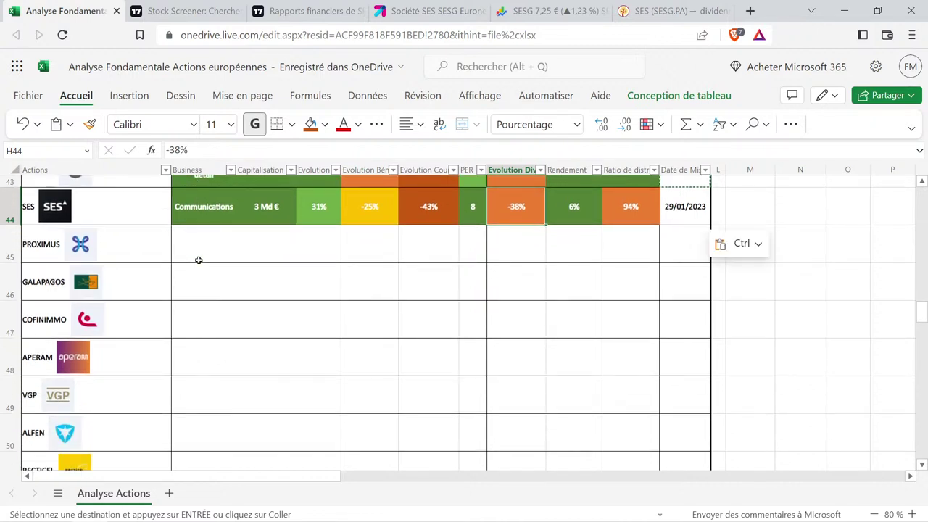
pyautogui.click(208, 8)
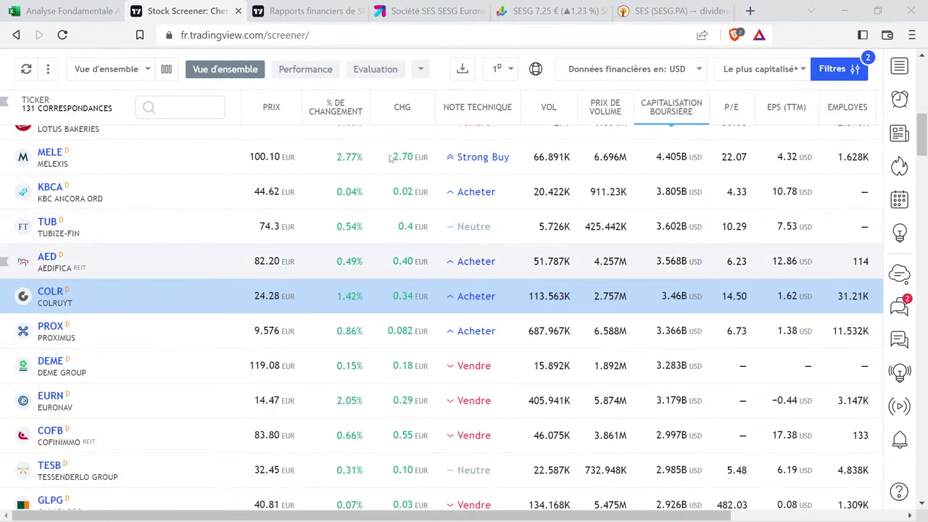
pyautogui.click(50, 328)
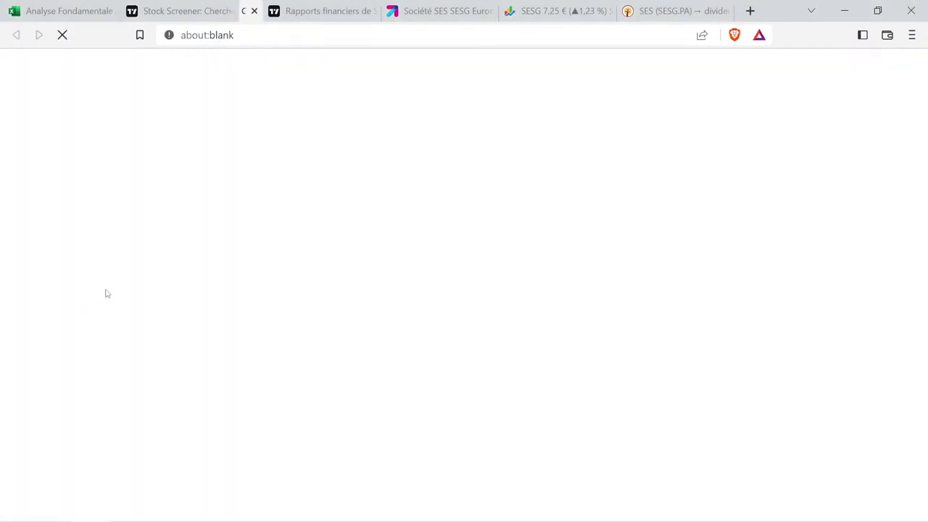
pyautogui.click(390, 9)
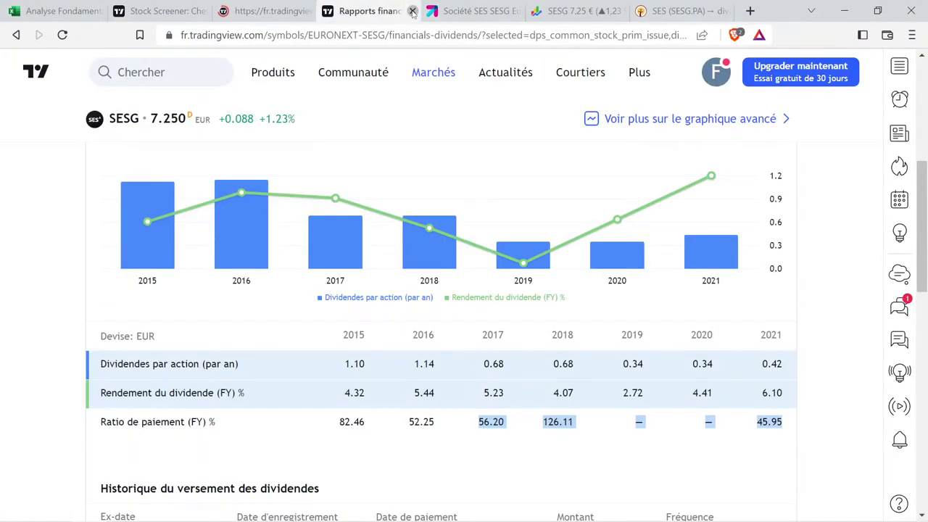
pyautogui.click(412, 11)
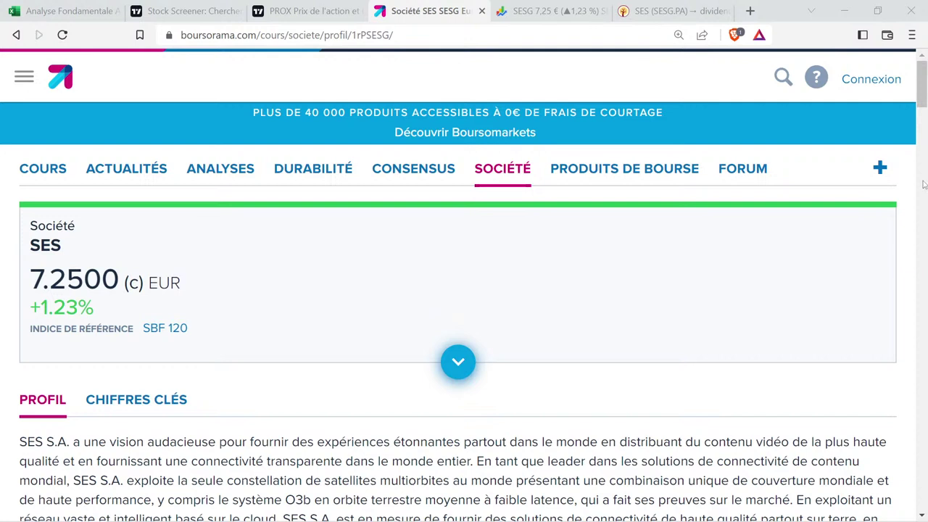
# Search Boursorama for "prox" and open the company profile of Proximus on Euronext Bruxelles.
pyautogui.click(783, 76)
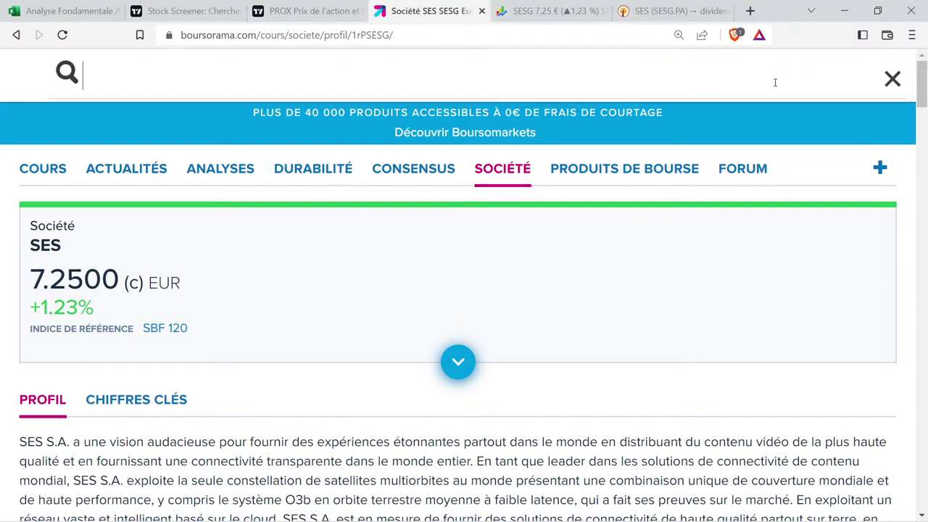
pyautogui.write('prox')
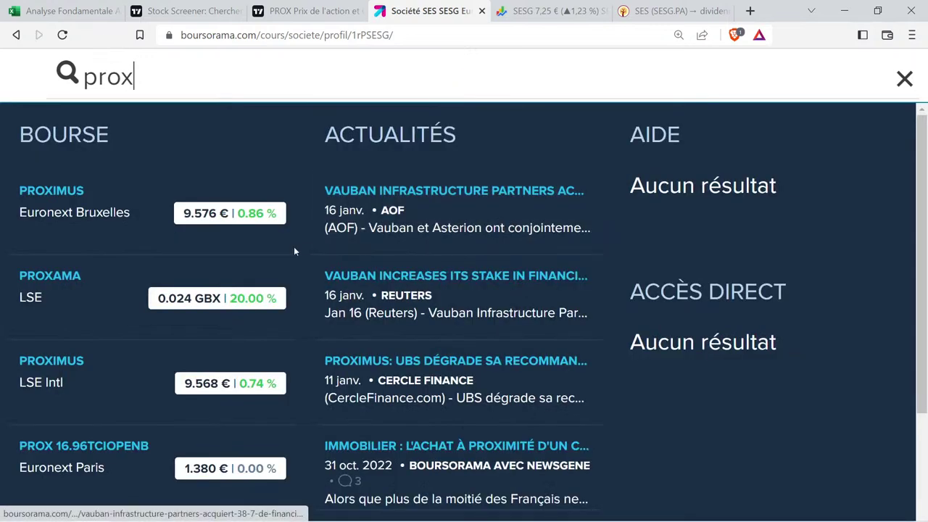
pyautogui.click(122, 198)
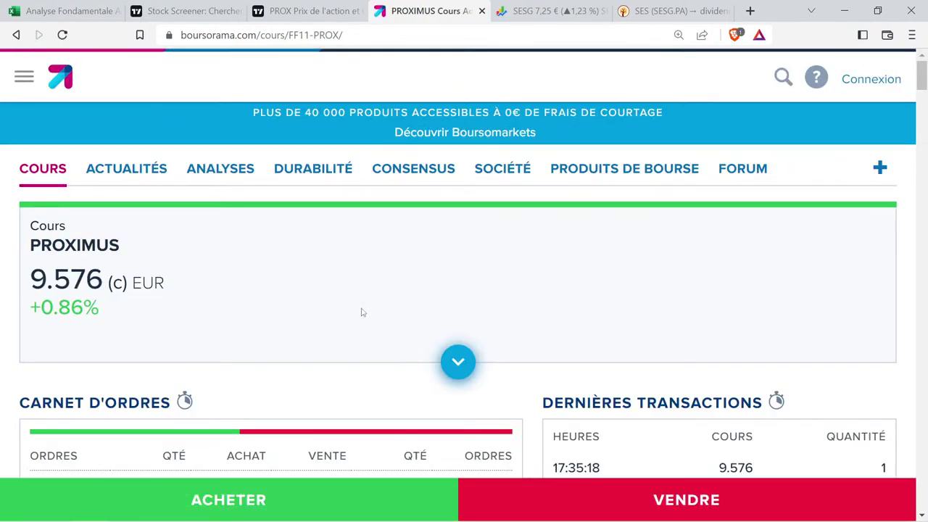
pyautogui.hotkey('ctrl', '-')
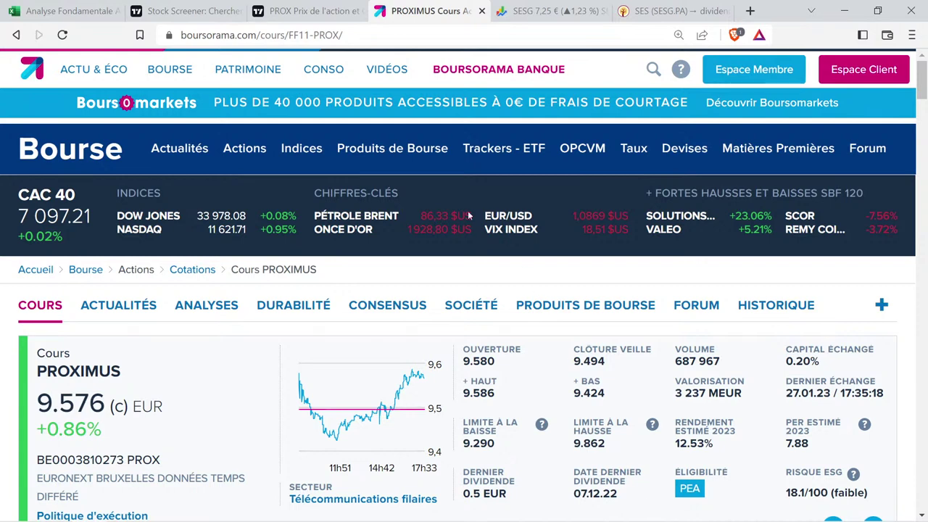
pyautogui.hotkey('ctrl', '+')
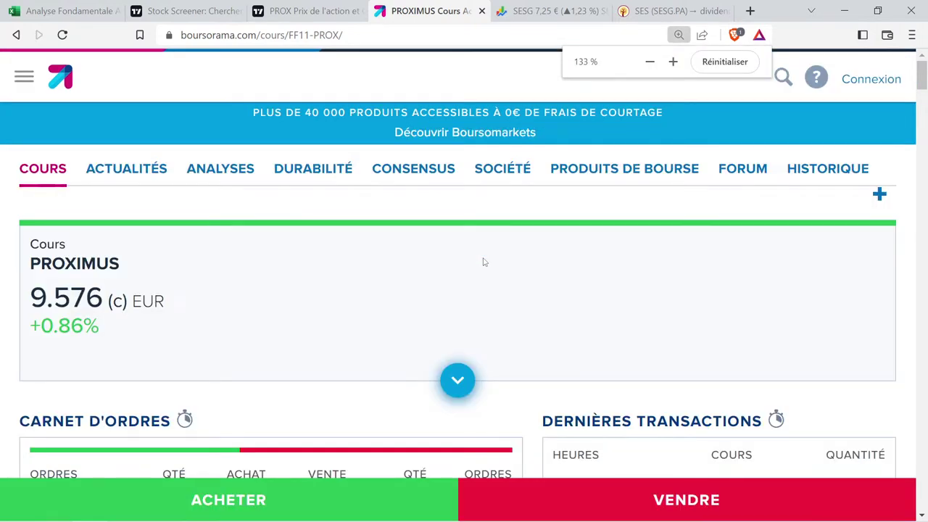
pyautogui.click(519, 177)
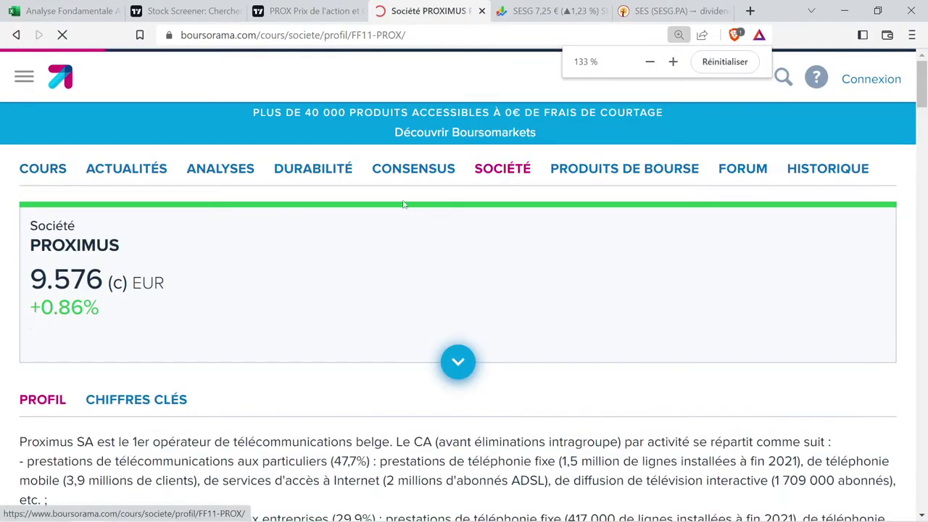
# Read the opening of the Proximus company profile on Boursorama and compare it with the sector shown on TradingView.
pyautogui.scroll(-2, 203, 304)
pyautogui.click(76, 432)
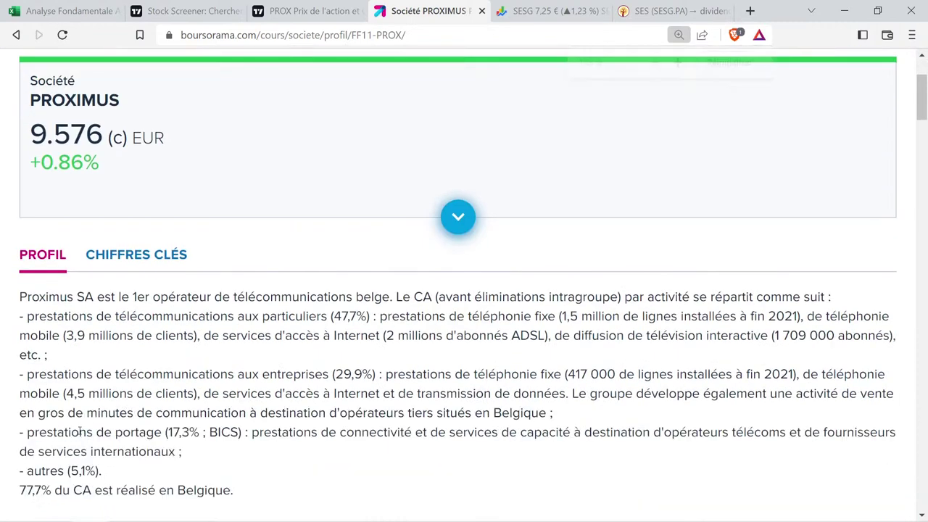
pyautogui.scroll(-1, 199, 253)
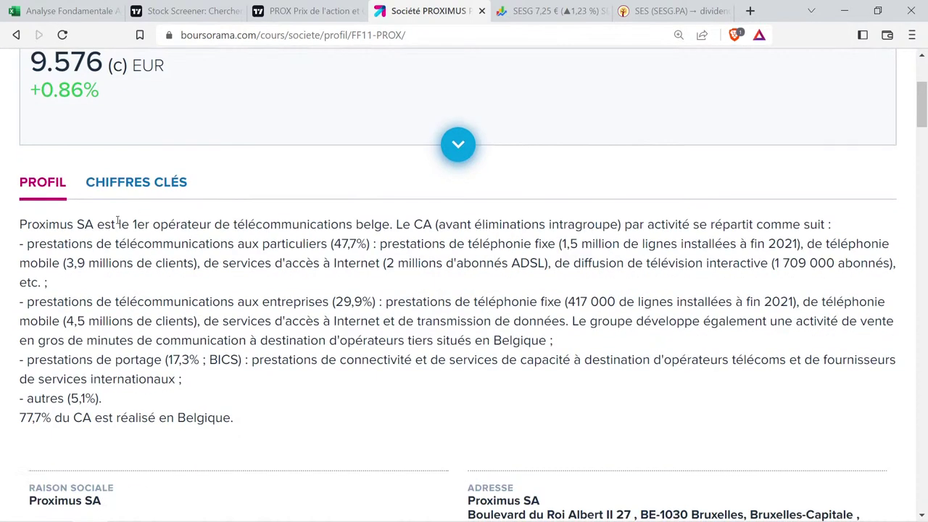
pyautogui.moveTo(117, 222); pyautogui.dragTo(391, 225)
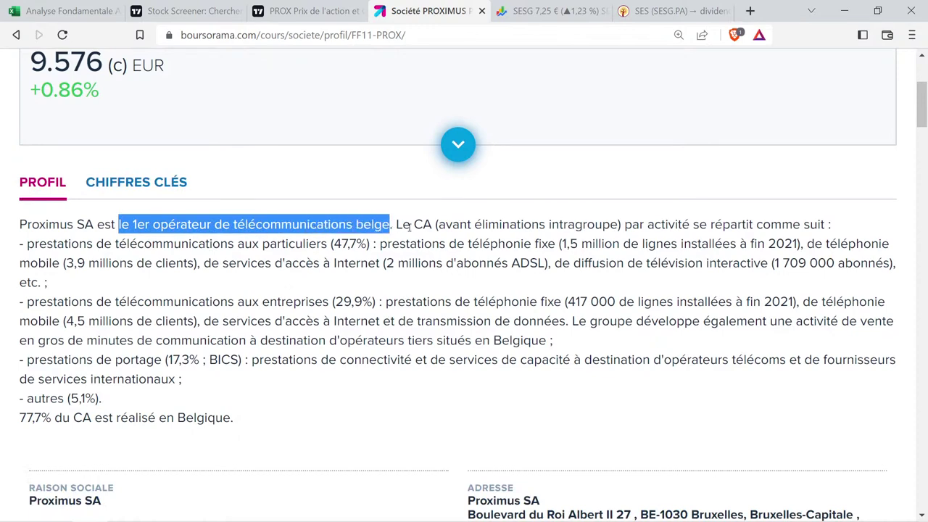
pyautogui.click(308, 11)
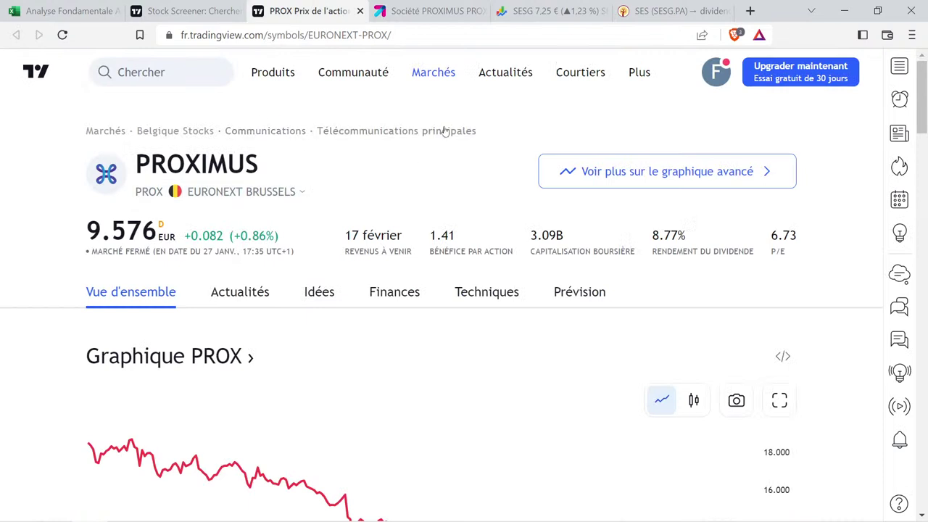
pyautogui.moveTo(433, 72)
pyautogui.click(435, 11)
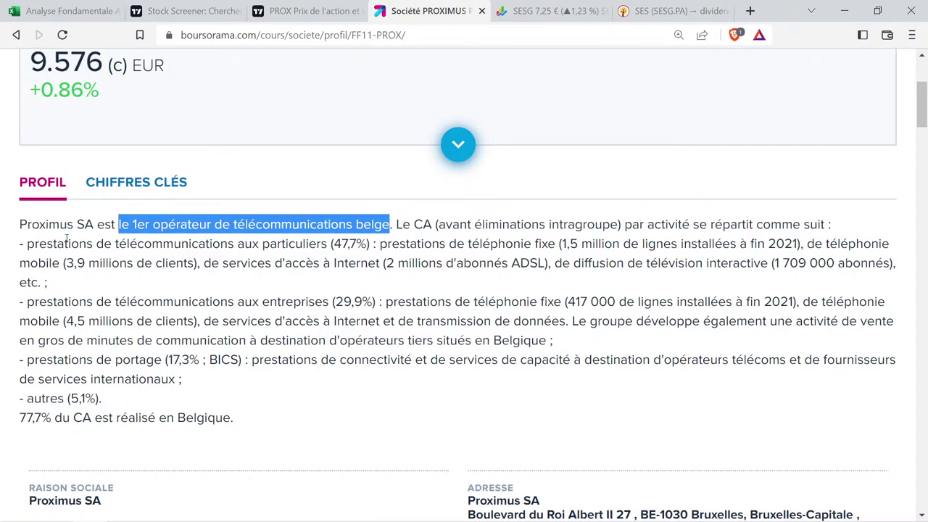
# Examine the Proximus revenue breakdown by activity and the share of revenue made in Belgium.
pyautogui.moveTo(31, 245); pyautogui.dragTo(366, 249)
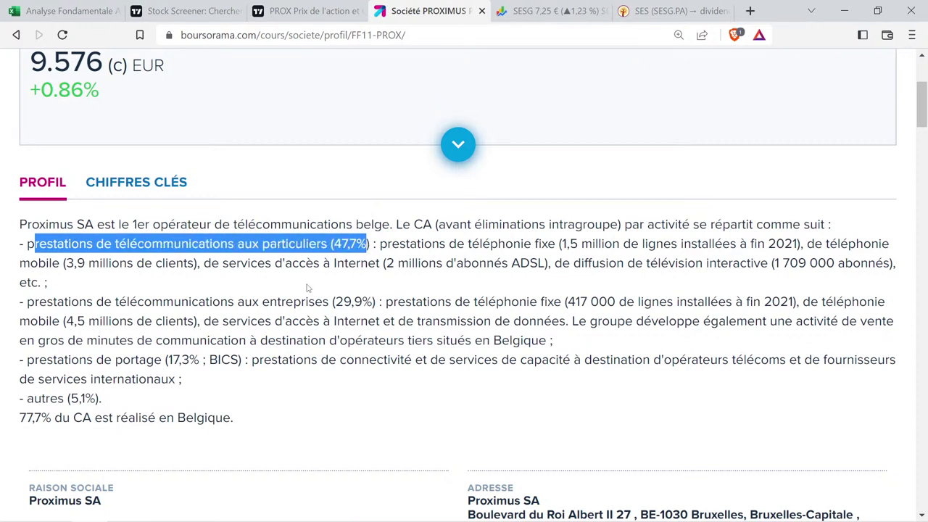
pyautogui.moveTo(32, 300); pyautogui.dragTo(381, 300)
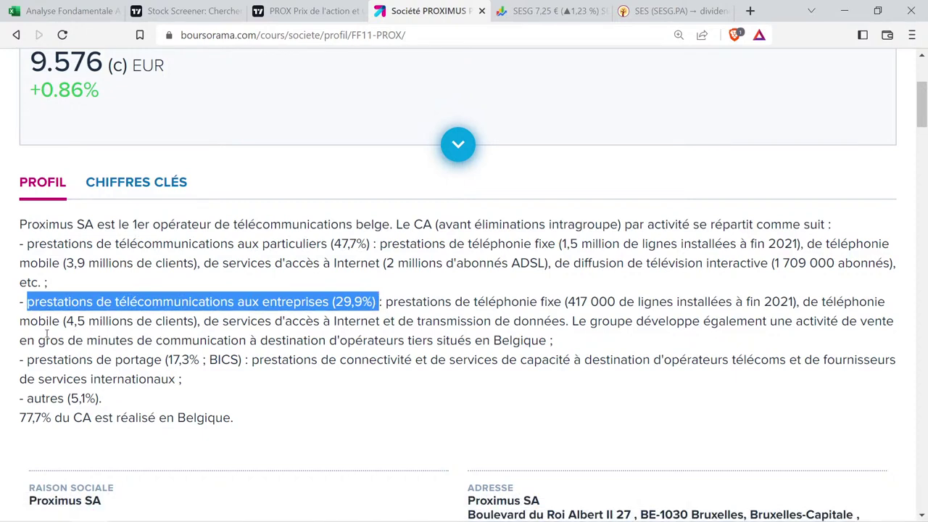
pyautogui.moveTo(33, 359); pyautogui.dragTo(239, 358)
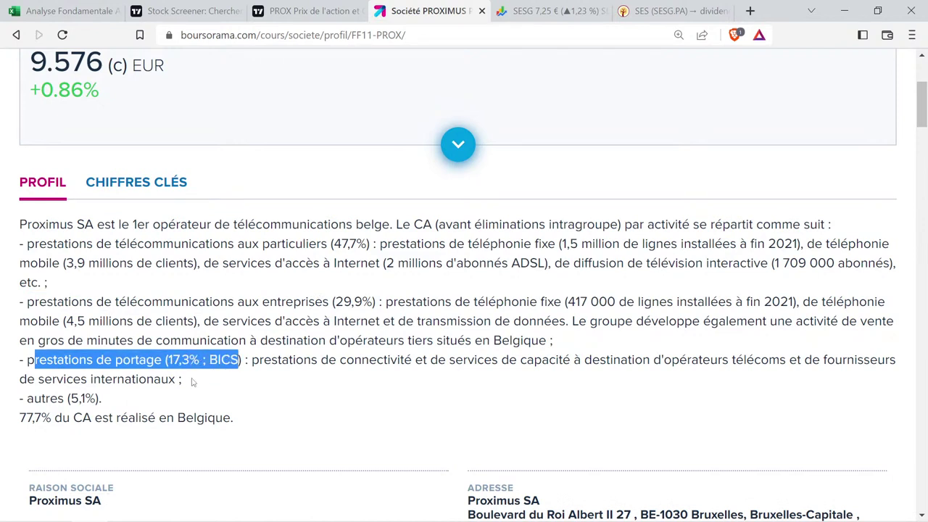
pyautogui.moveTo(100, 398); pyautogui.dragTo(1, 407)
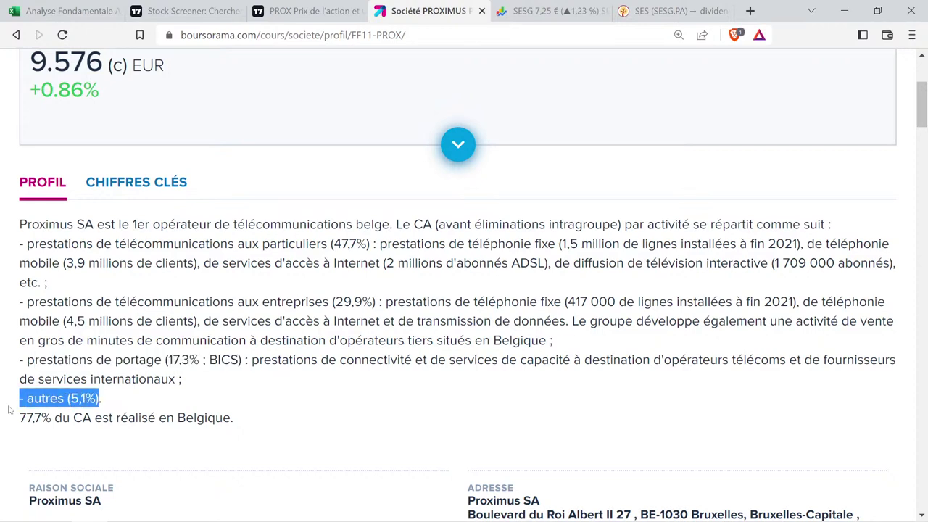
pyautogui.moveTo(239, 421); pyautogui.dragTo(2, 423)
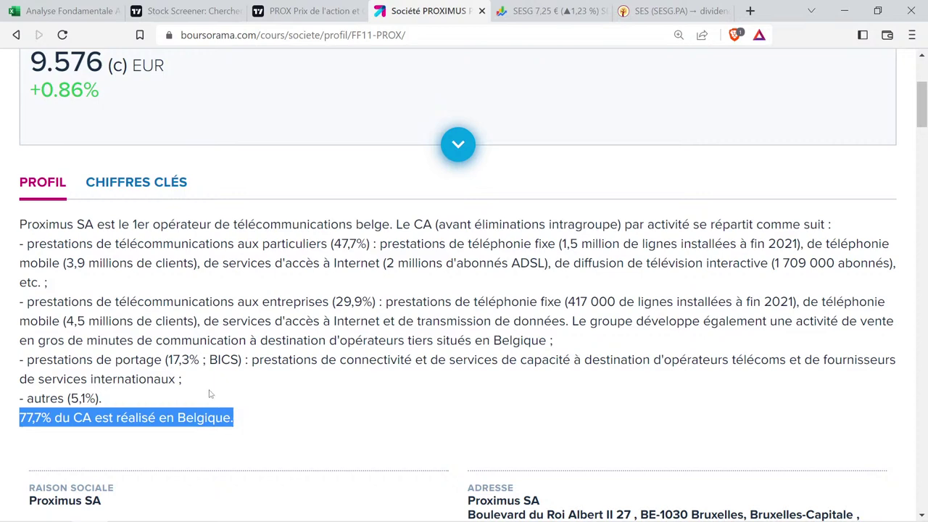
pyautogui.moveTo(210, 395); pyautogui.dragTo(47, 245)
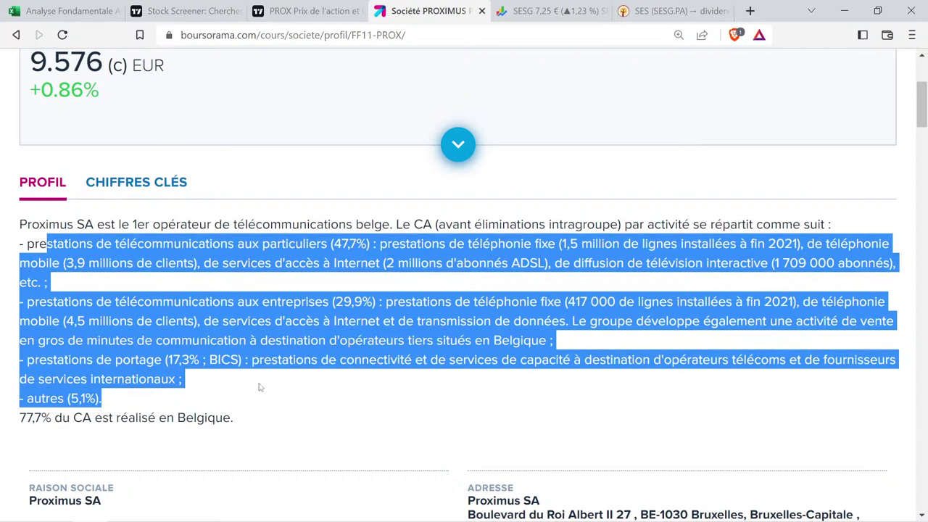
pyautogui.scroll(-1, 254, 406)
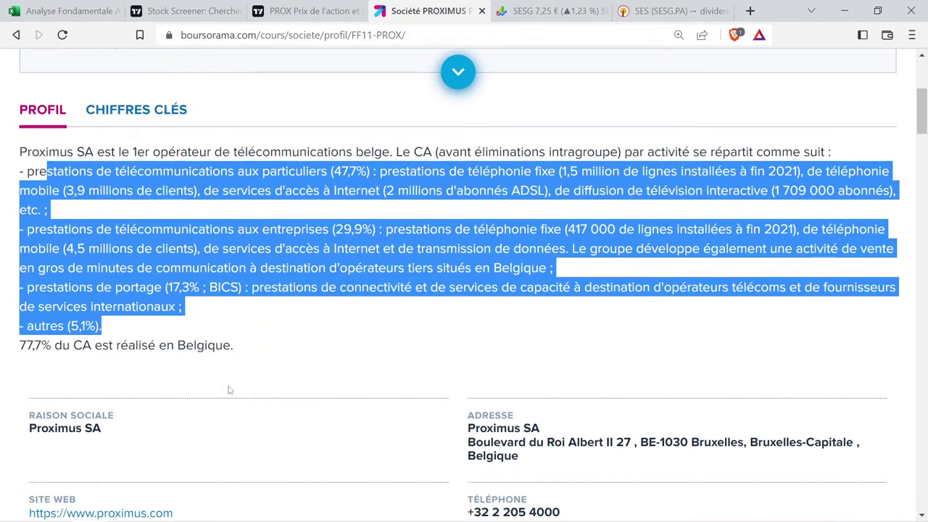
pyautogui.moveTo(247, 353); pyautogui.dragTo(3, 328)
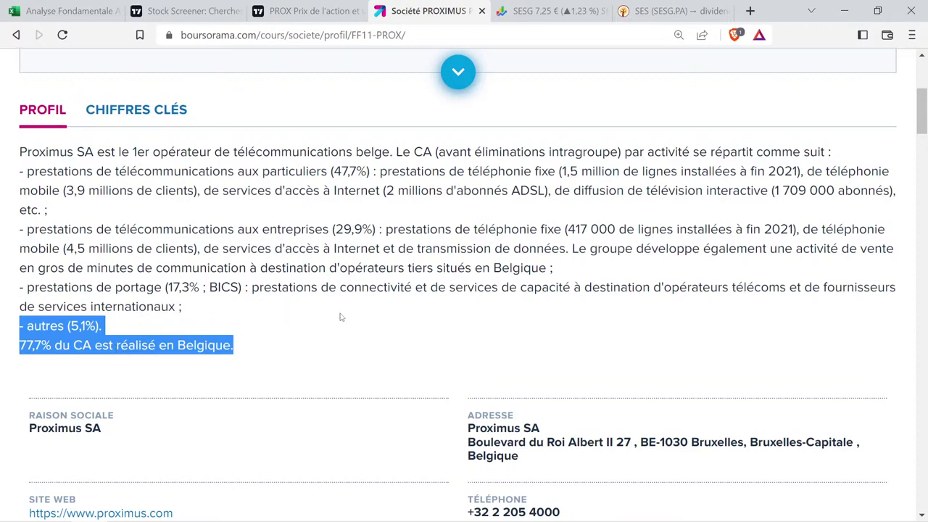
pyautogui.scroll(4, 350, 311)
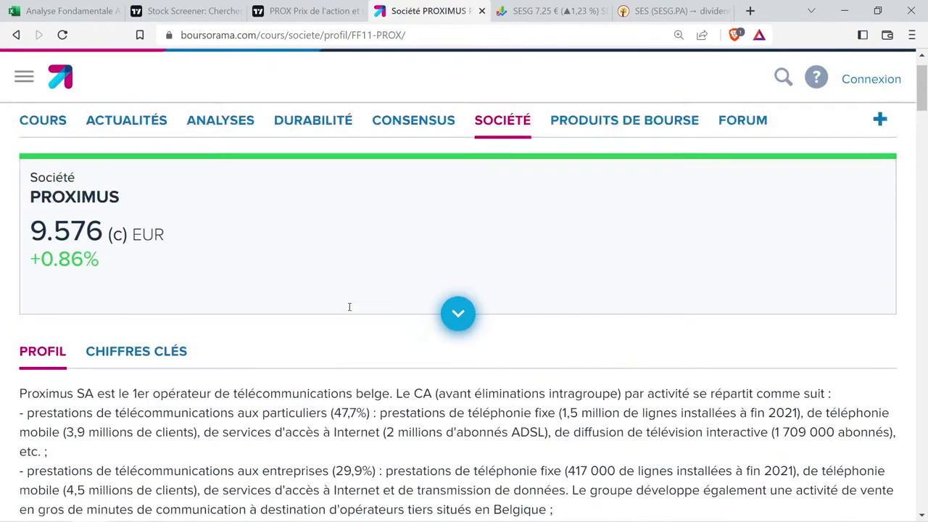
# Check the Proximus sector on TradingView and copy the Communications business cell from the SES row into the PROXIMUS row of the workbook.
pyautogui.click(290, 11)
pyautogui.moveTo(283, 156)
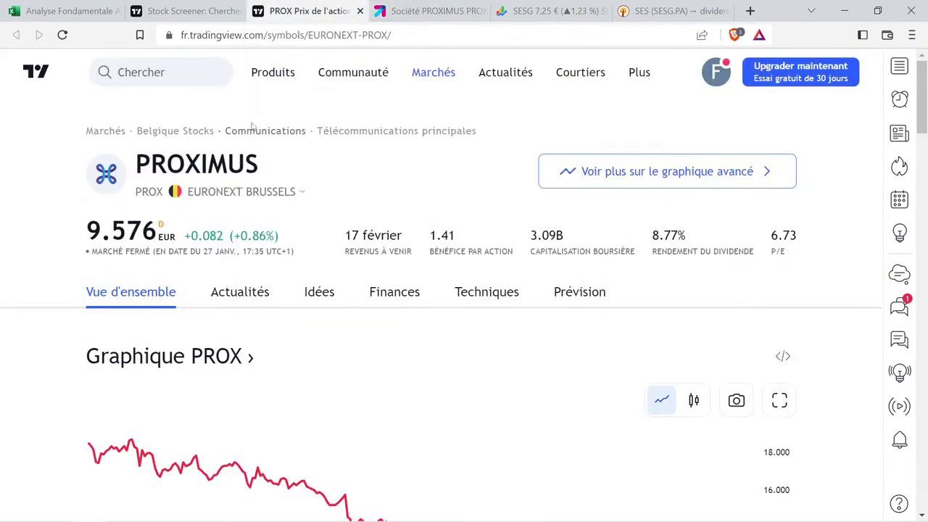
pyautogui.click(187, 11)
pyautogui.click(86, 7)
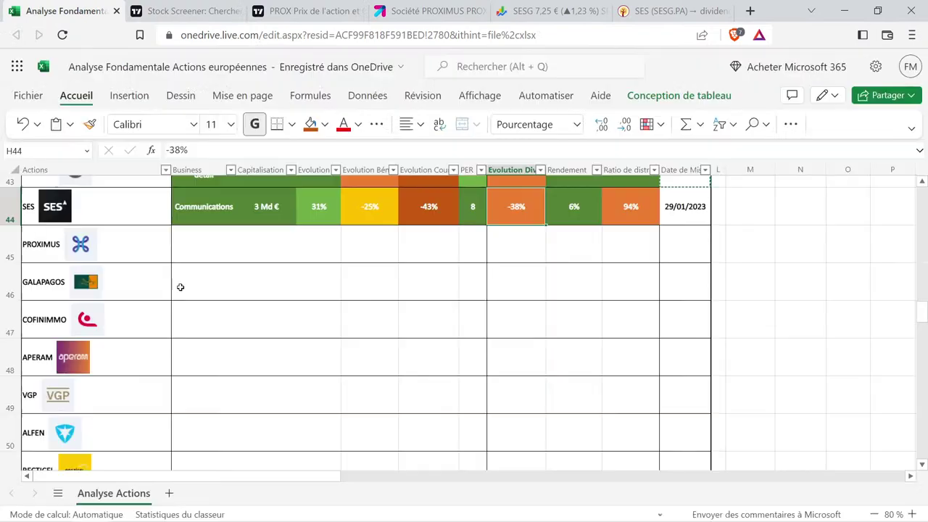
pyautogui.click(219, 216)
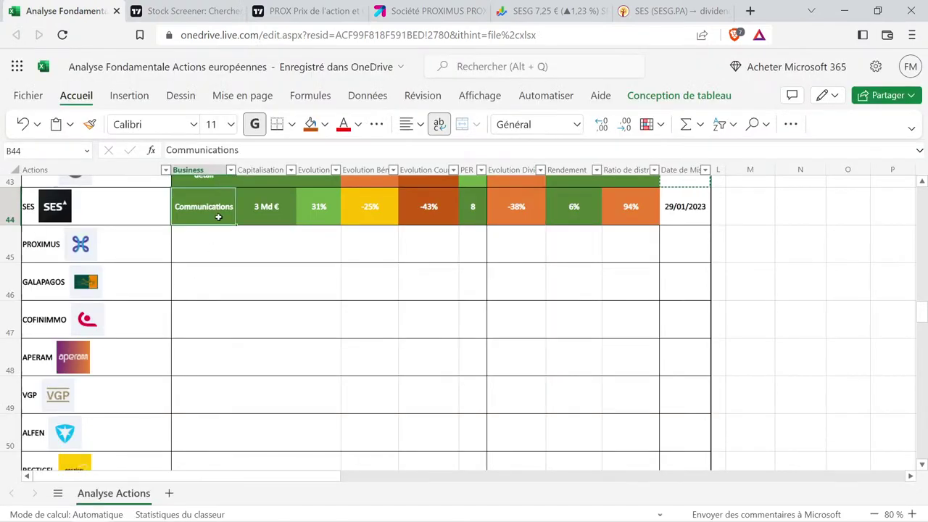
pyautogui.hotkey('ctrl', 'c')
pyautogui.click(222, 238)
pyautogui.hotkey('ctrl', 'v')
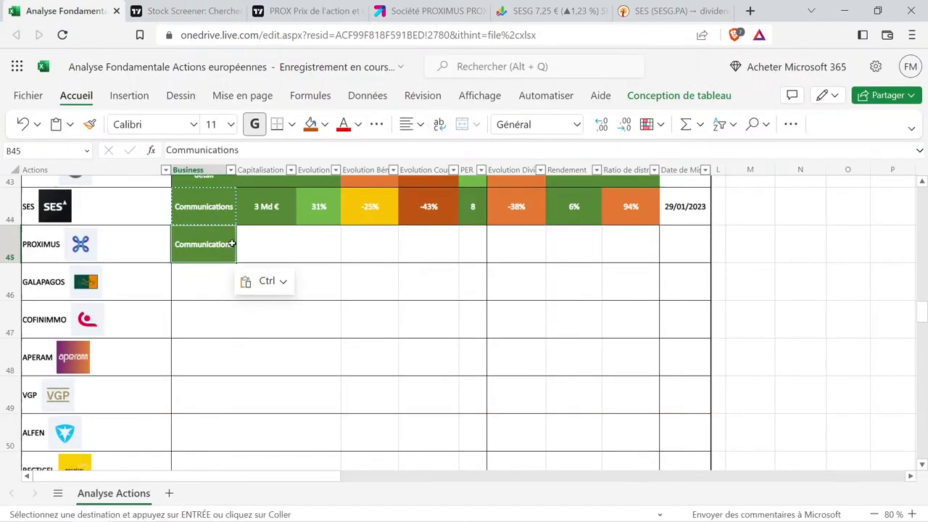
# Check the Proximus market capitalisation on TradingView and copy the SES row's 3 Md € Capitalisation cell into the PROXIMUS row.
pyautogui.click(275, 240)
pyautogui.click(343, 7)
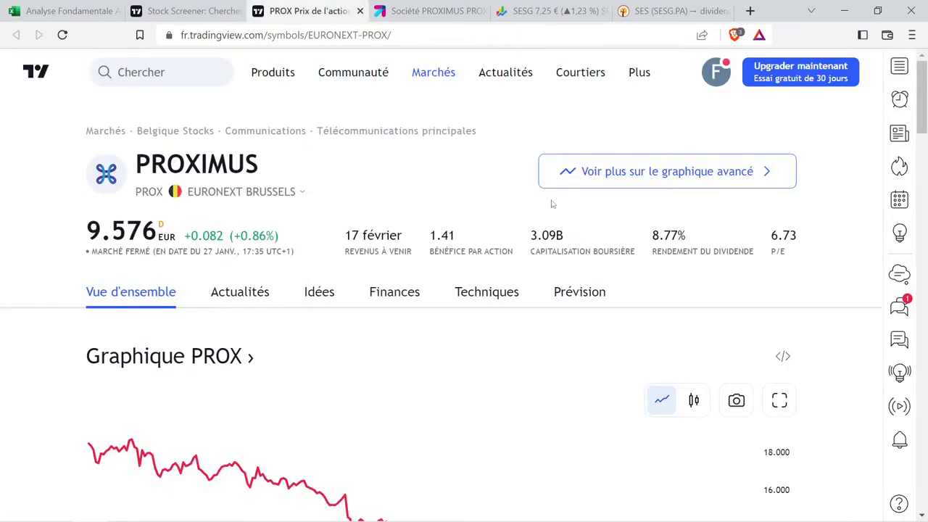
pyautogui.moveTo(534, 239); pyautogui.dragTo(564, 235)
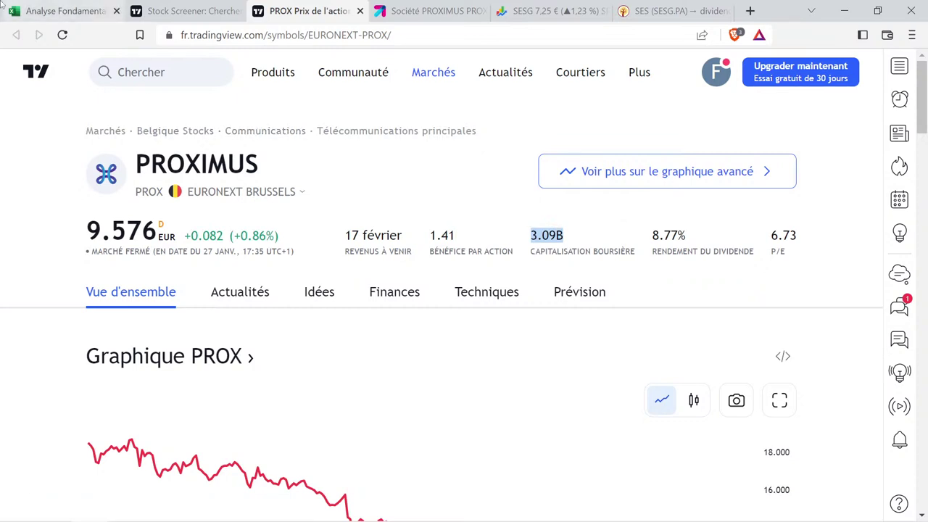
pyautogui.click(22, 10)
pyautogui.click(270, 209)
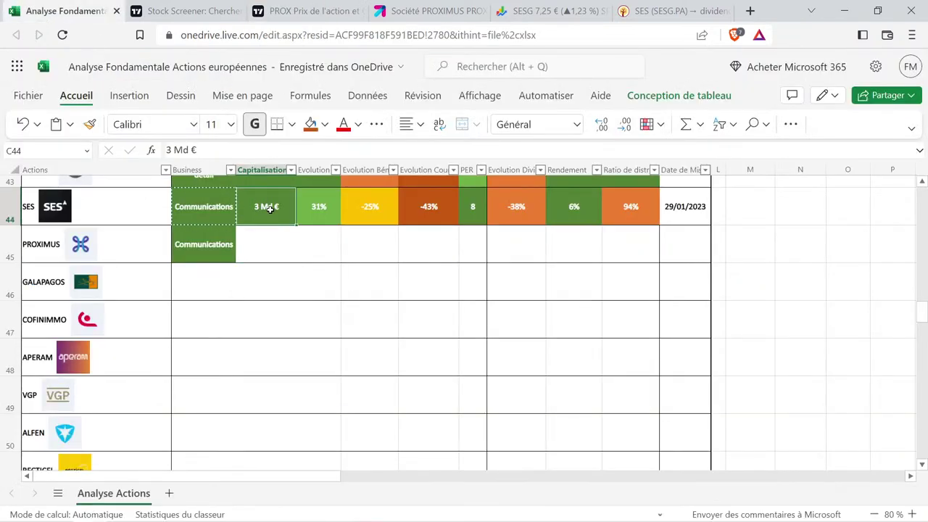
pyautogui.hotkey('ctrl', 'c')
pyautogui.click(285, 245)
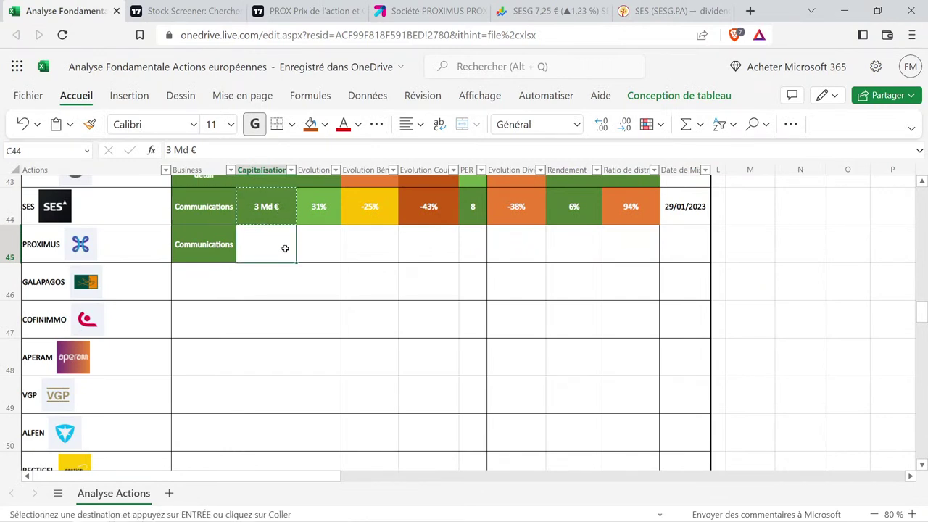
pyautogui.hotkey('ctrl', 'v')
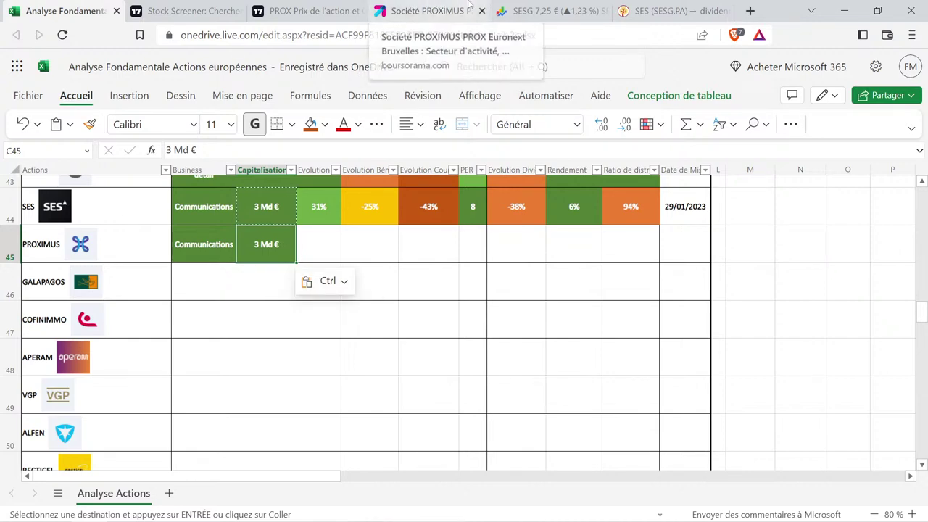
# Open the Proximus income statement on TradingView, show annual figures, and examine total revenue for 2017 through 2021.
pyautogui.click(313, 6)
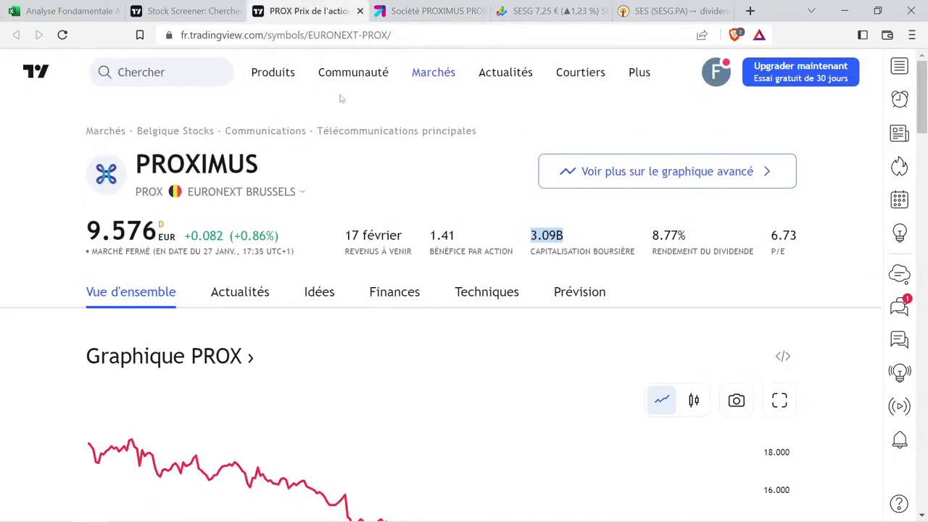
pyautogui.click(389, 293)
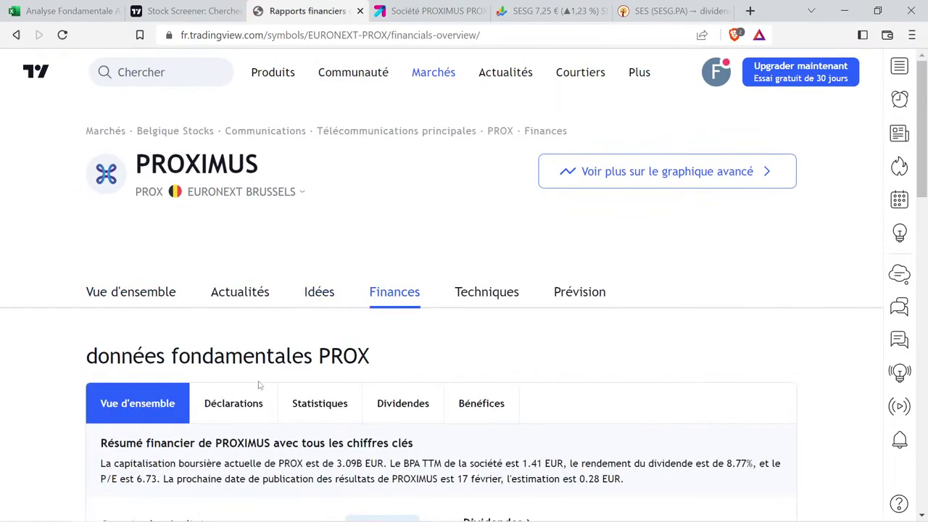
pyautogui.click(262, 404)
pyautogui.scroll(-5, 263, 404)
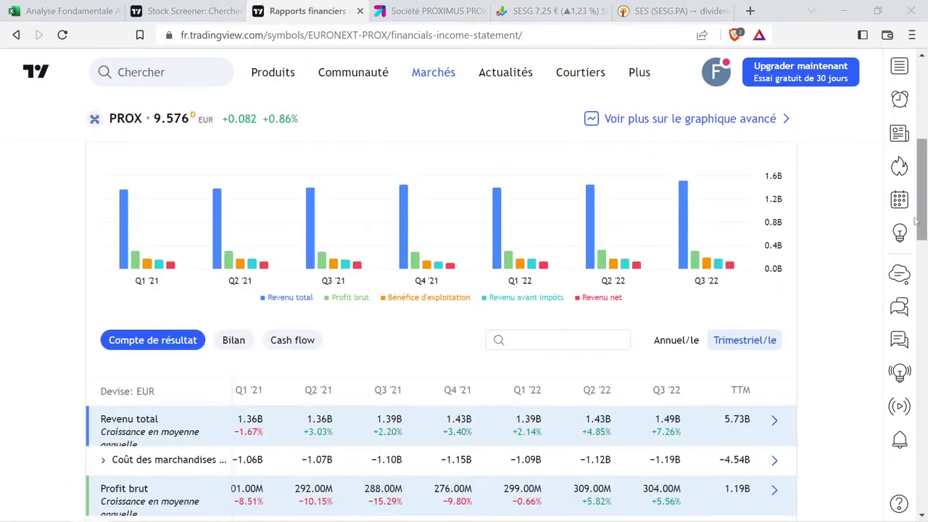
pyautogui.click(682, 339)
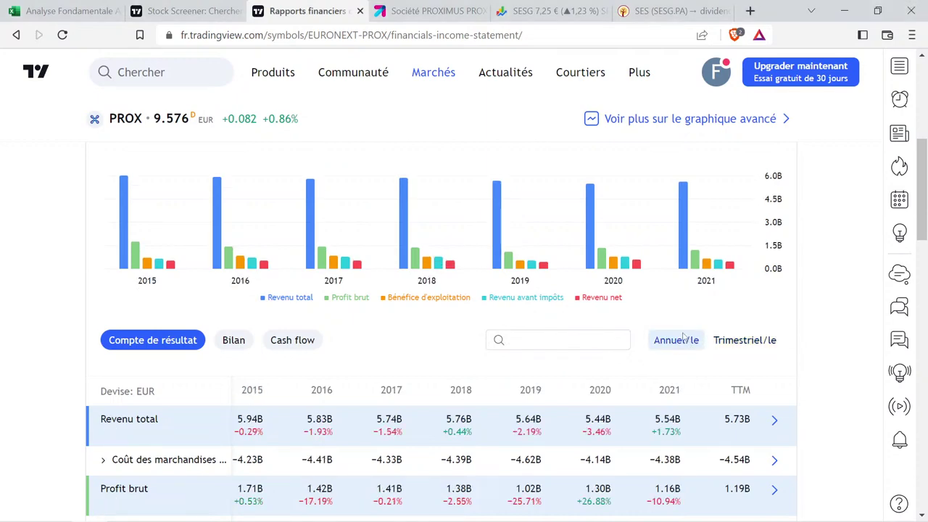
pyautogui.scroll(1, 559, 316)
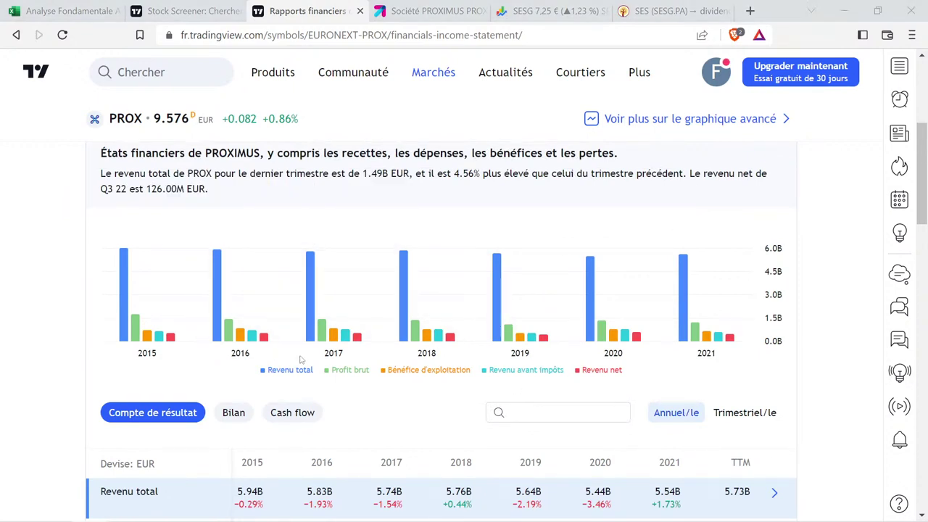
pyautogui.moveTo(344, 301)
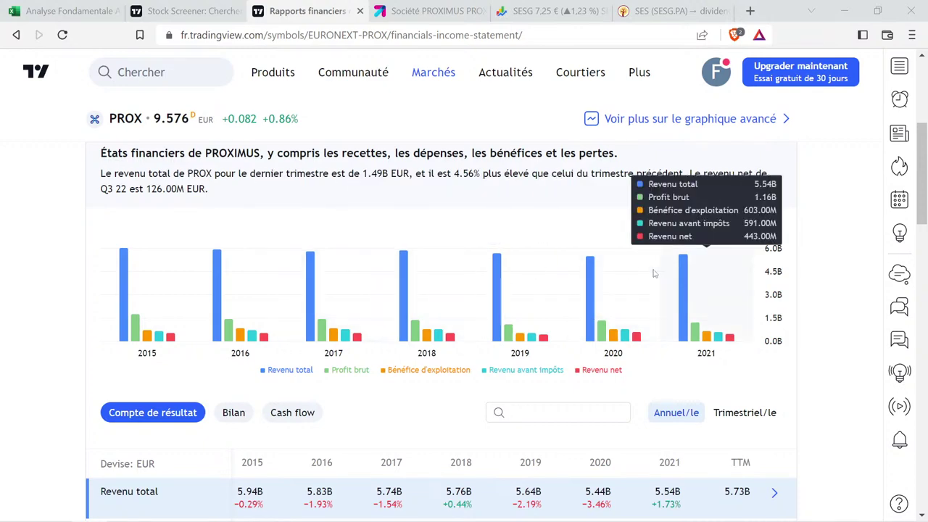
# In the workbook's % d'évolution calculator, enter 5,74 as the positive five-year reference in M2 and 5,54 as the Actuel value in O2.
pyautogui.click(34, 6)
pyautogui.click(799, 275)
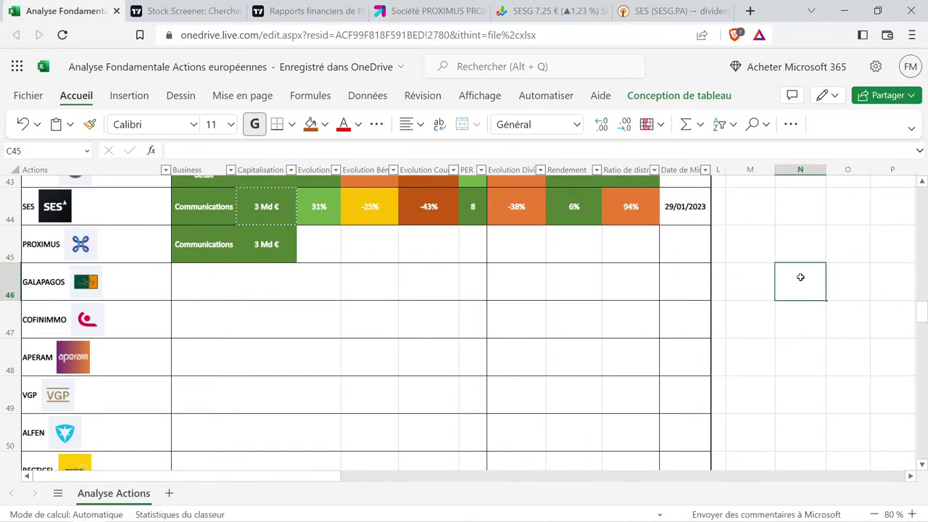
pyautogui.scroll(12, 798, 268)
pyautogui.scroll(3, 798, 266)
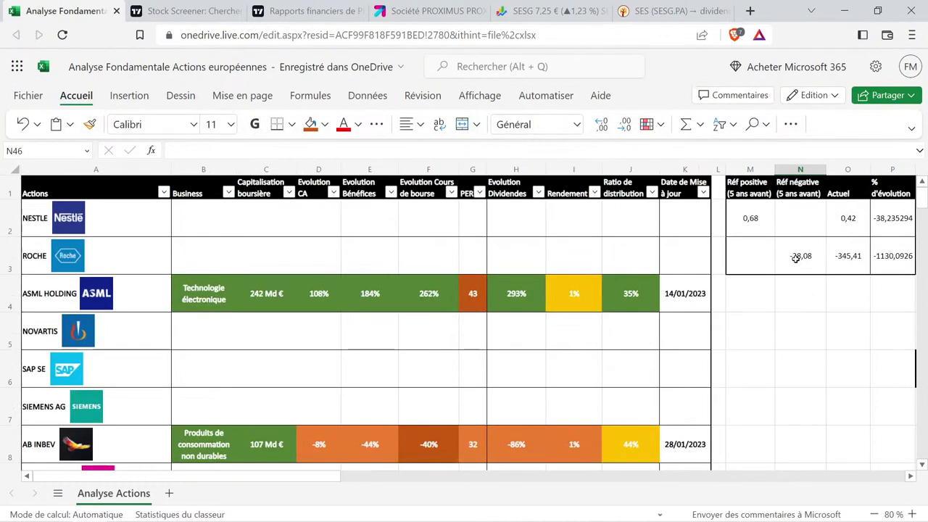
pyautogui.click(754, 221)
pyautogui.write('5,')
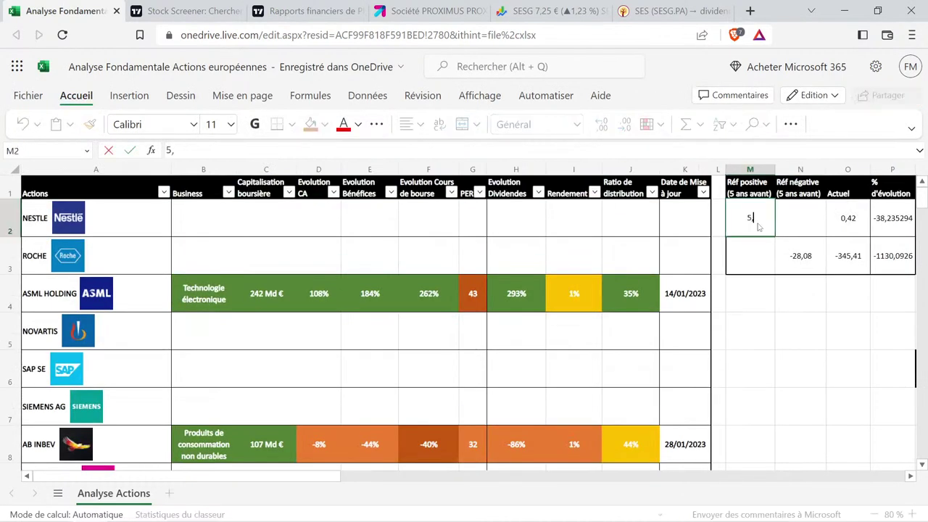
pyautogui.write('74')
pyautogui.press('Right')
pyautogui.press('Right')
pyautogui.write('5,54')
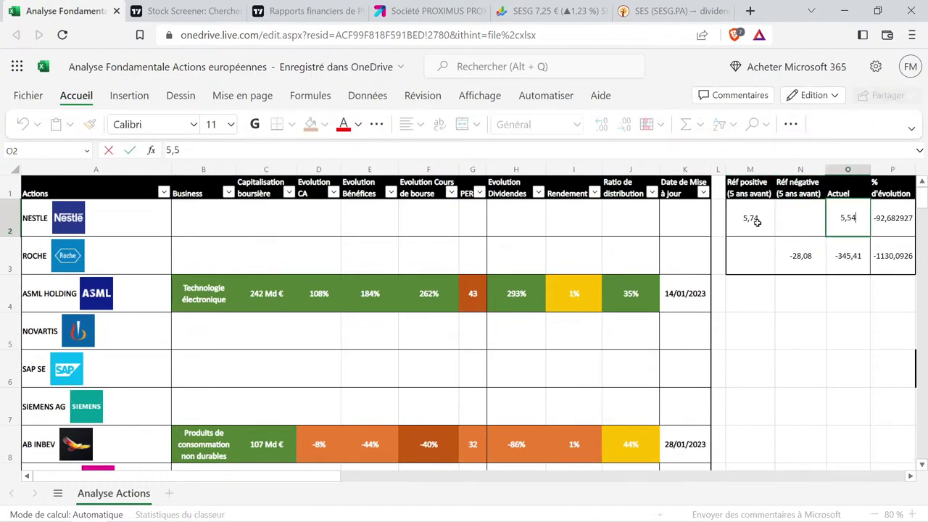
pyautogui.press('Return')
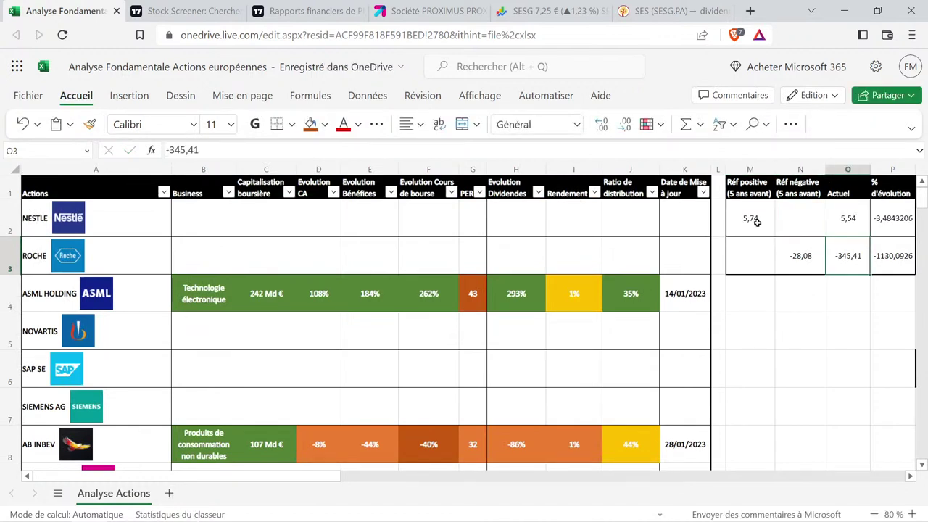
# Copy the orange Evolution CA cell from the AB INBEV row into the PROXIMUS row and set it to -3%.
pyautogui.click(320, 429)
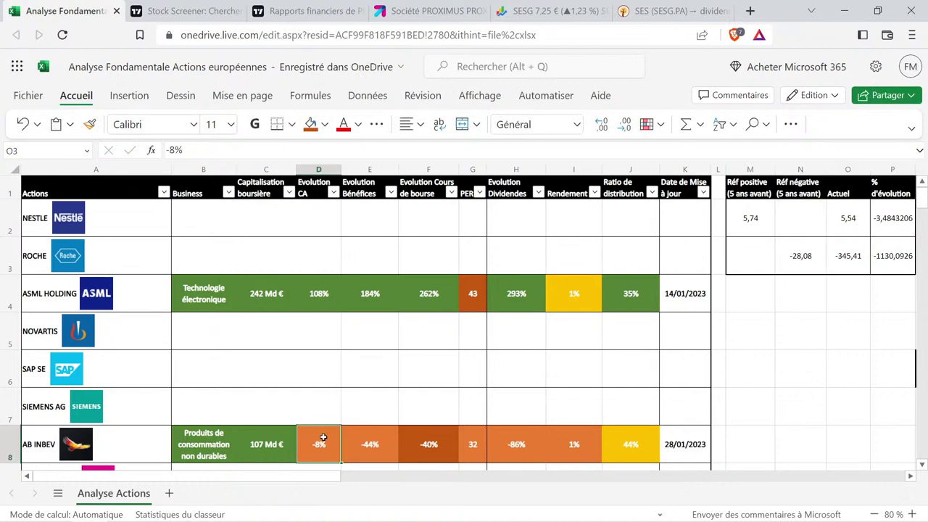
pyautogui.hotkey('ctrl', 'c')
pyautogui.scroll(-10, 335, 376)
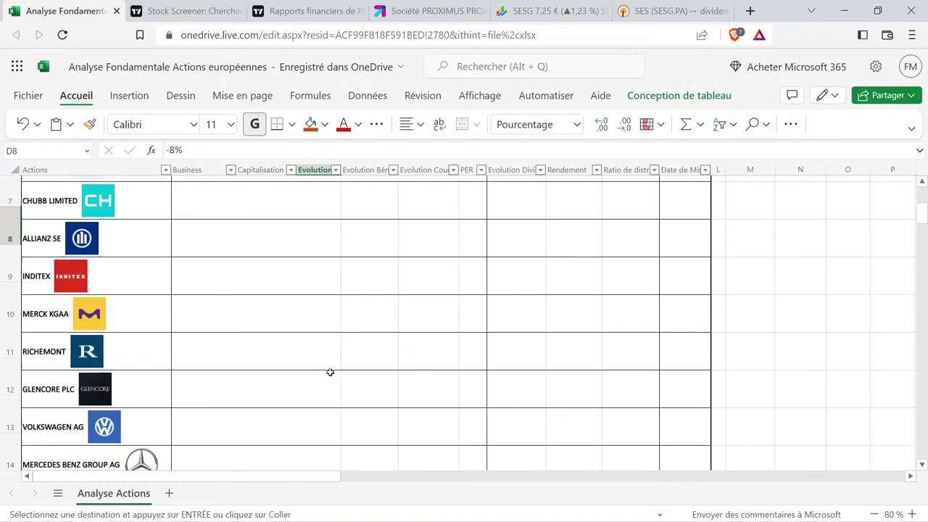
pyautogui.scroll(-6, 328, 371)
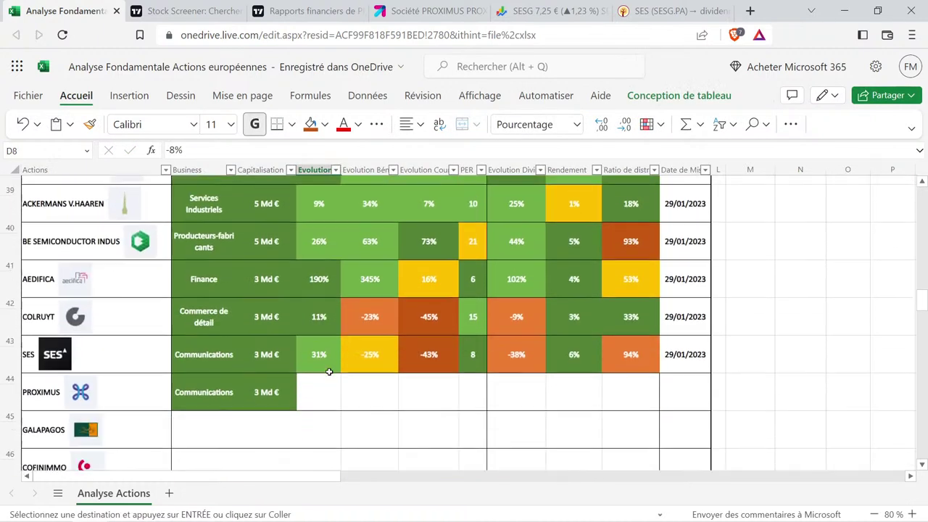
pyautogui.click(323, 318)
pyautogui.hotkey('ctrl', 'v')
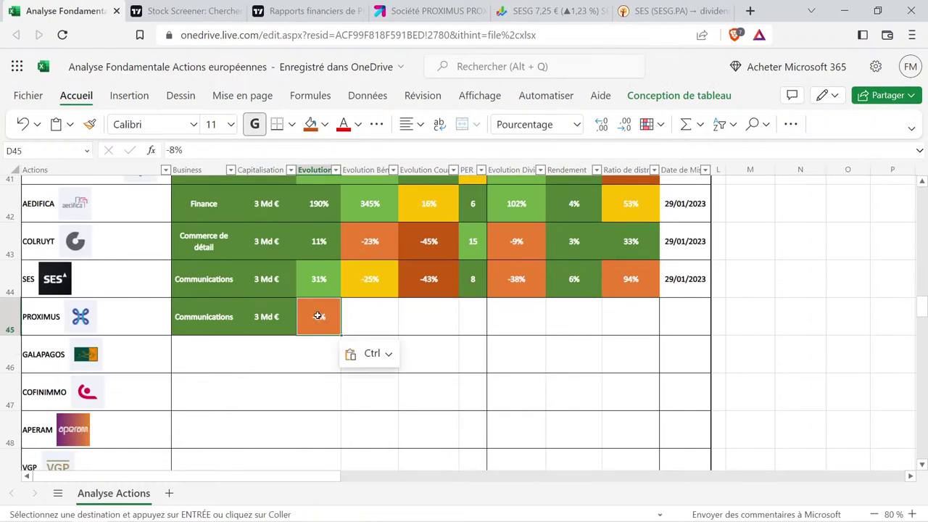
pyautogui.doubleClick(315, 328)
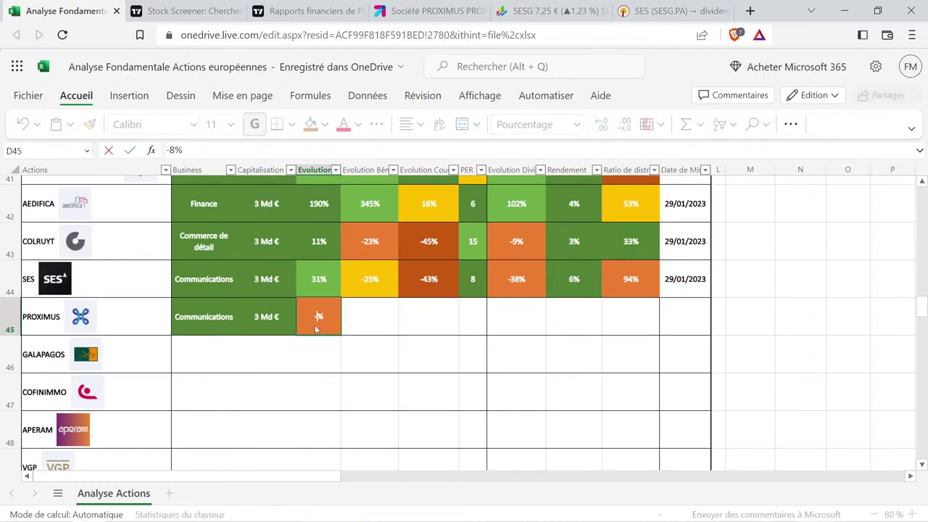
pyautogui.write('3')
pyautogui.press('Return')
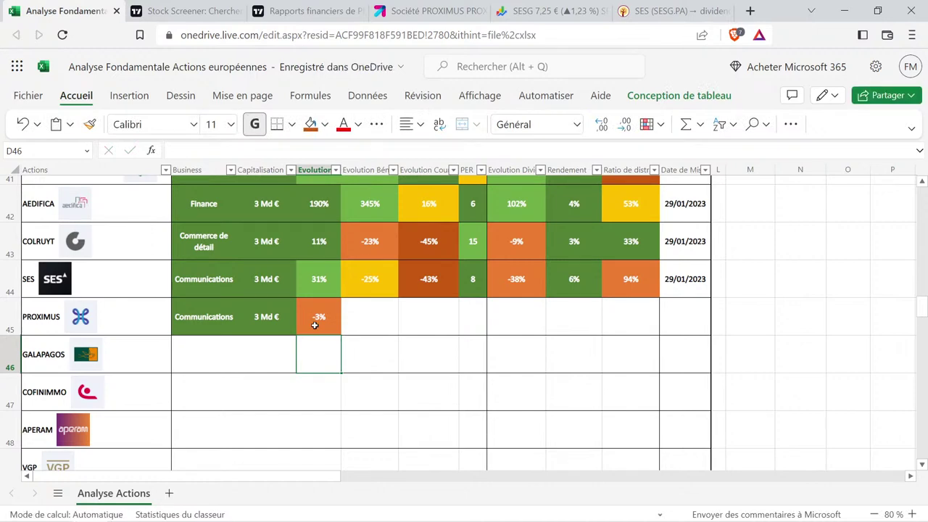
# Examine the Proximus net income for each year from 2017 to 2021 in the TradingView annual income chart.
pyautogui.click(312, 11)
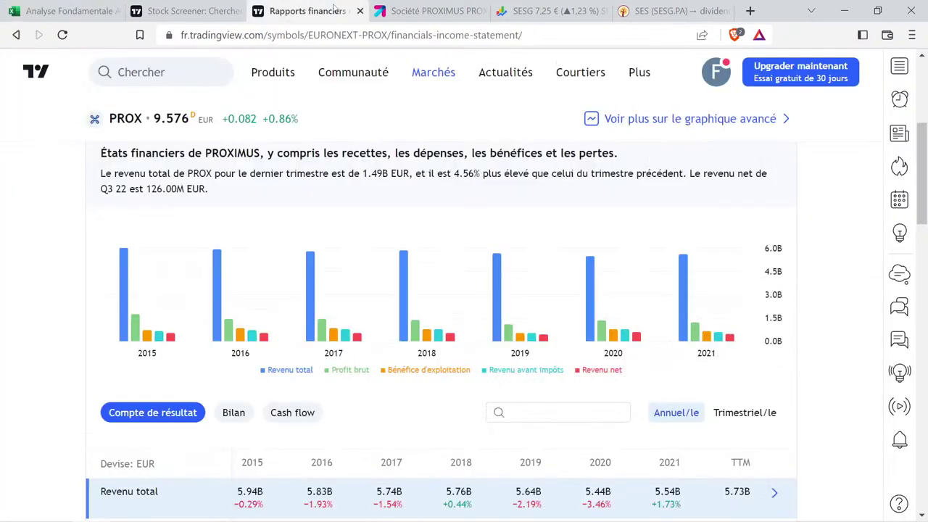
pyautogui.moveTo(353, 72)
pyautogui.moveTo(357, 344)
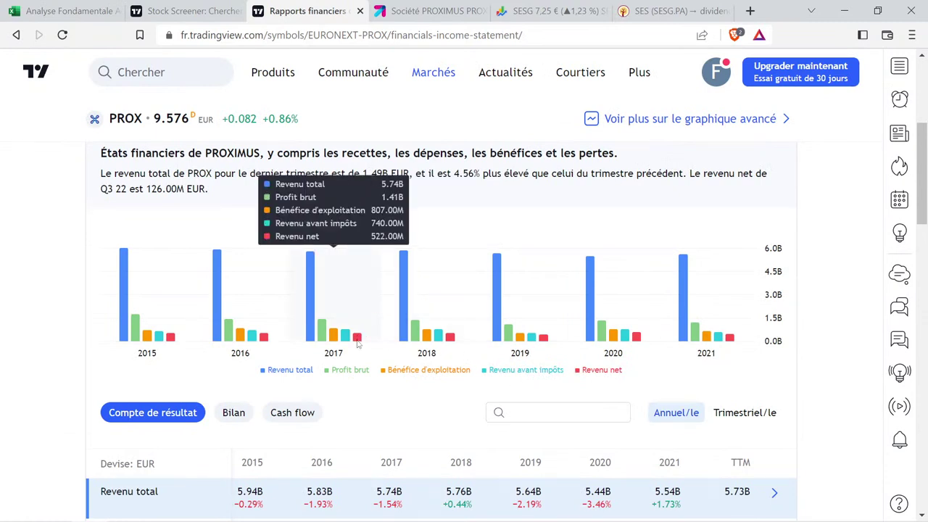
pyautogui.moveTo(409, 329)
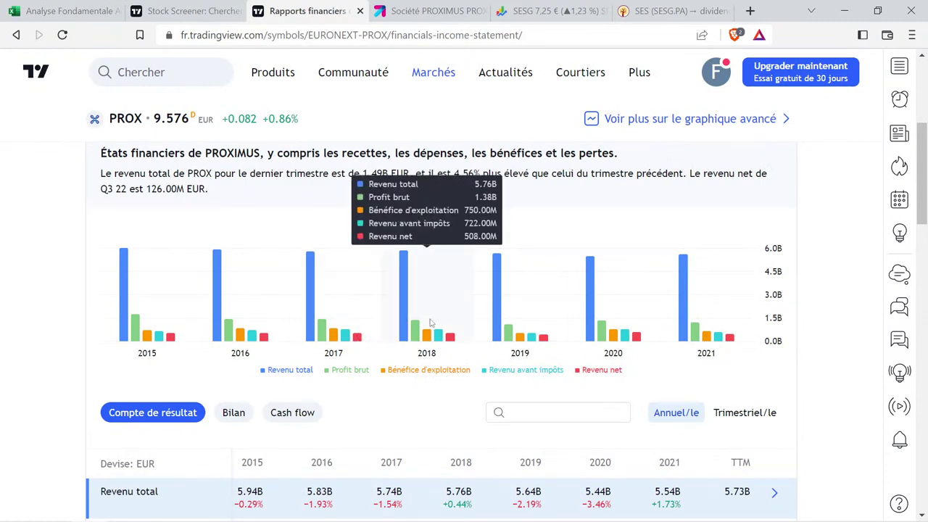
pyautogui.moveTo(528, 321)
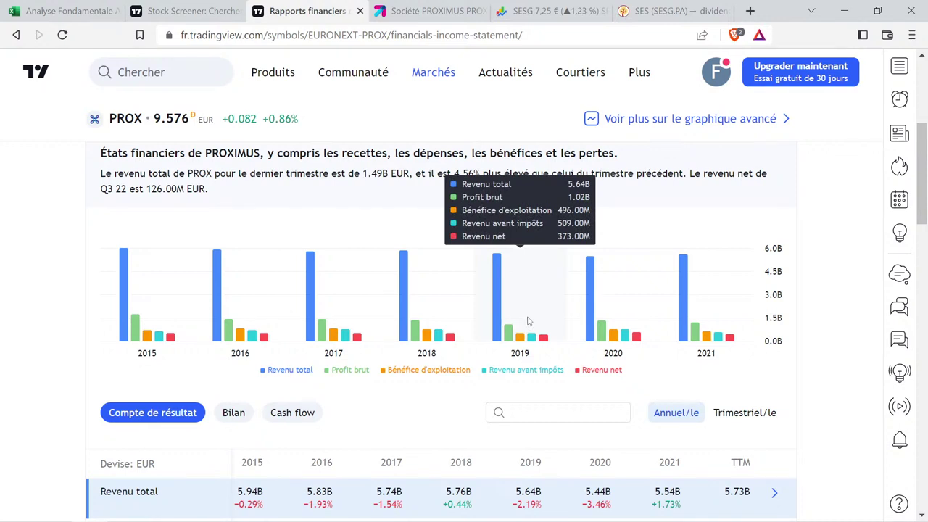
pyautogui.moveTo(601, 325)
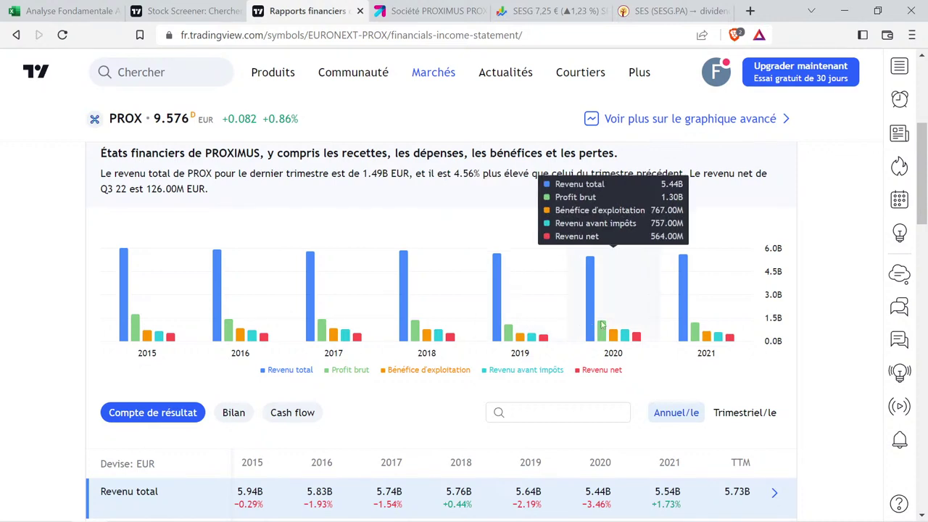
pyautogui.moveTo(704, 328)
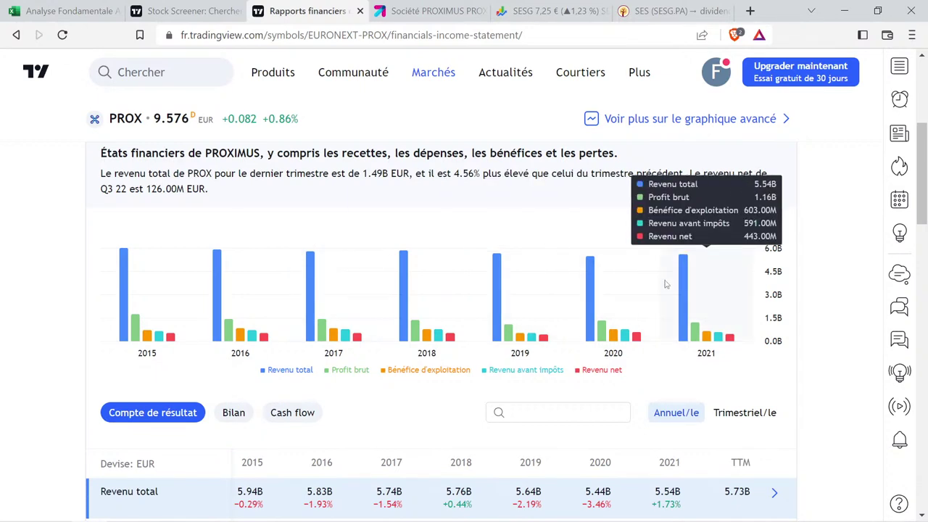
pyautogui.moveTo(474, 293)
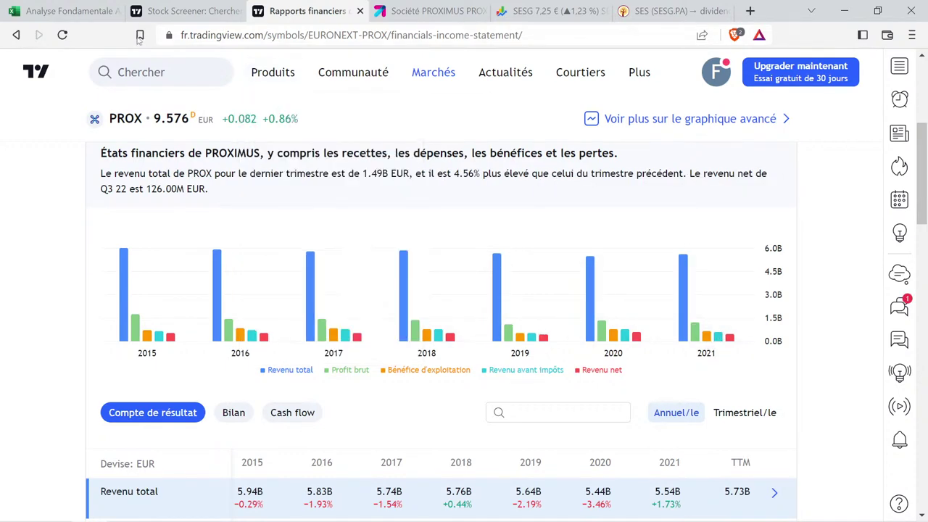
# In the workbook's % d'évolution calculator, set the positive five-year reference in M2 to 522 and the Actuel value in O2 to 443.
pyautogui.click(68, 11)
pyautogui.click(836, 341)
pyautogui.scroll(12, 834, 320)
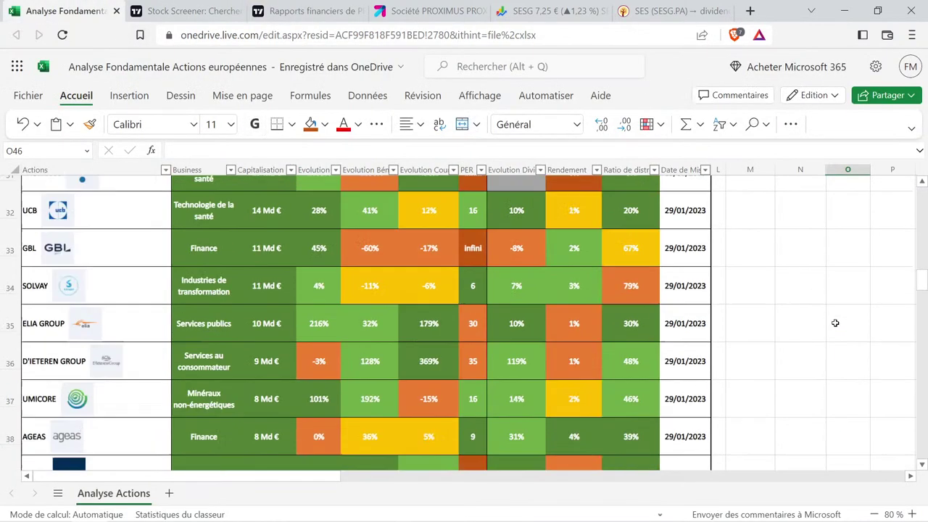
pyautogui.scroll(2, 834, 320)
pyautogui.click(770, 221)
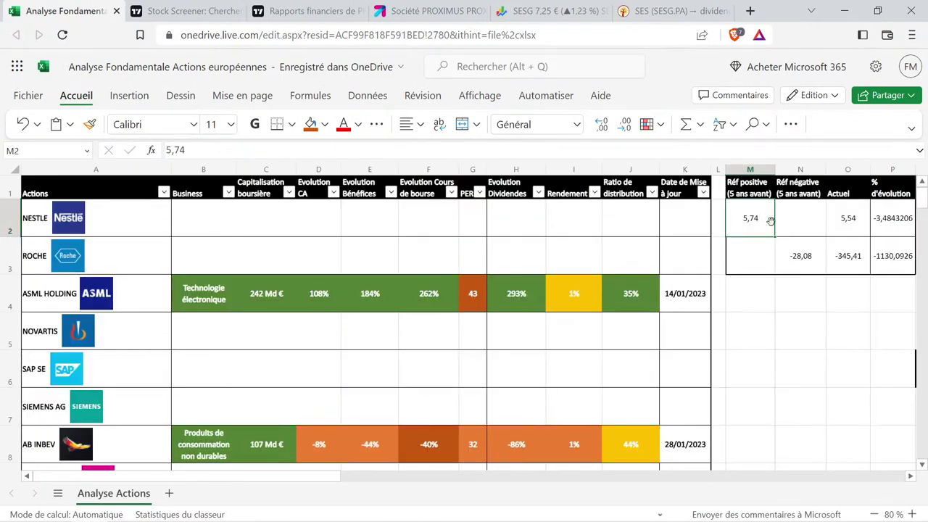
pyautogui.write('522')
pyautogui.press('Tab')
pyautogui.press('Tab')
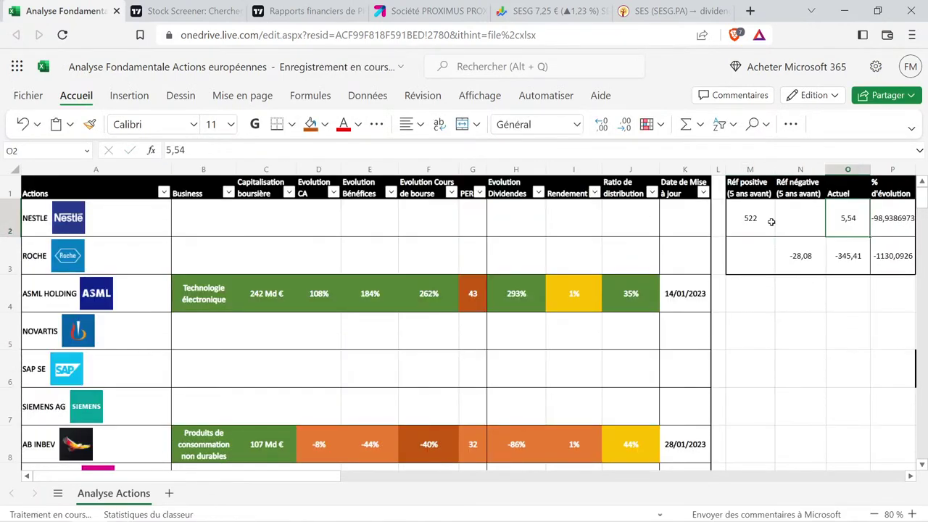
pyautogui.write('443')
pyautogui.press('Return')
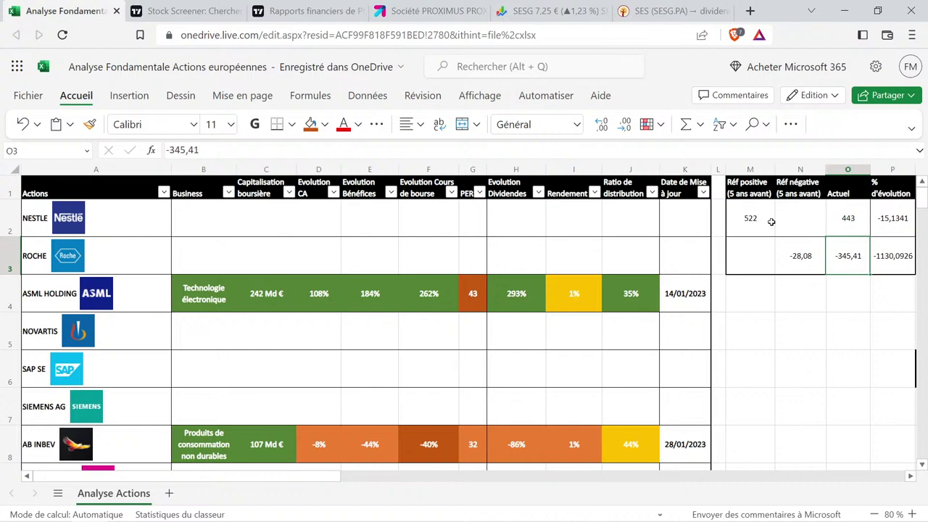
# Copy the yellow Evolution Bénéfices cell from the NXP SEMICONDUCTORS row into the PROXIMUS row and set it to -15%.
pyautogui.scroll(-8, 360, 323)
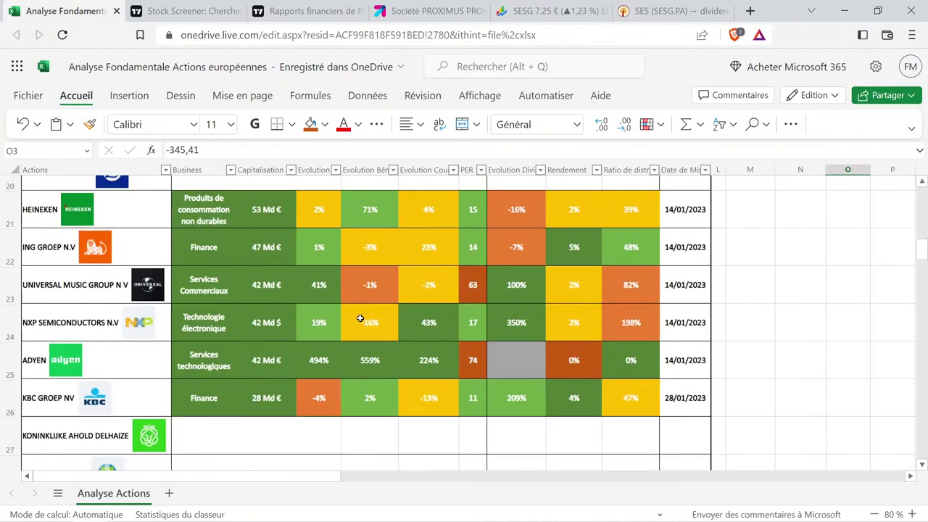
pyautogui.click(372, 316)
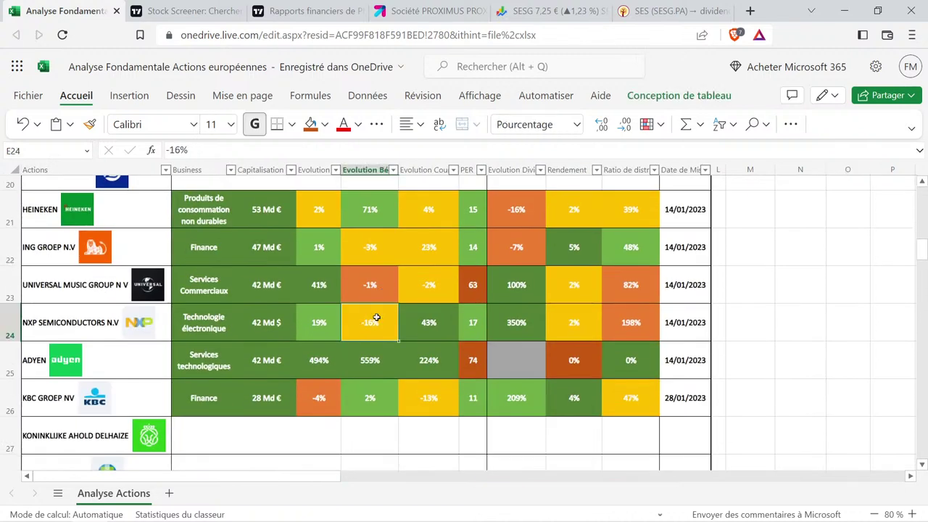
pyautogui.hotkey('ctrl', 'c')
pyautogui.scroll(-2, 377, 316)
pyautogui.scroll(-7, 376, 317)
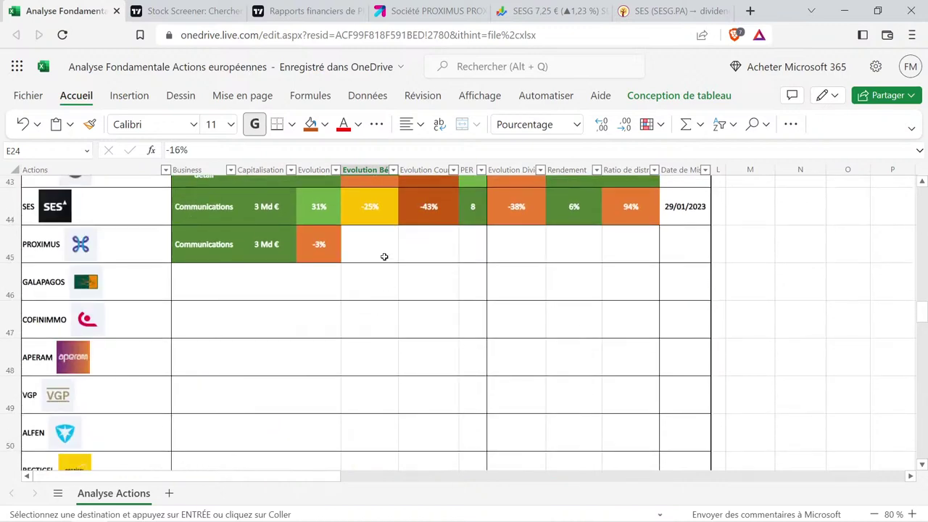
pyautogui.click(381, 252)
pyautogui.hotkey('ctrl', 'v')
pyautogui.doubleClick(386, 250)
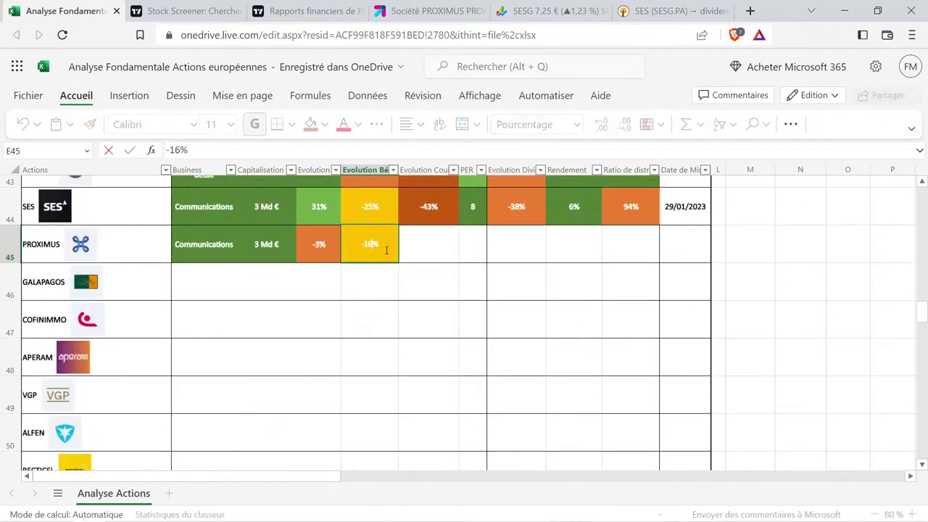
pyautogui.press('BackSpace')
pyautogui.press('BackSpace')
pyautogui.write('5%')
pyautogui.press('Return')
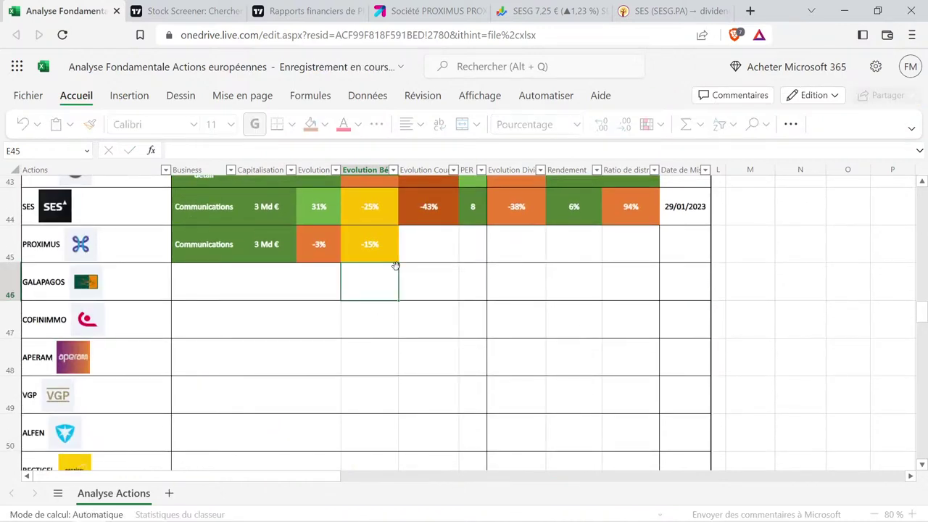
# Open the Proximus forecast page on TradingView and examine the one-year price targets and the analyst rating.
pyautogui.moveTo(332, 235); pyautogui.dragTo(376, 250)
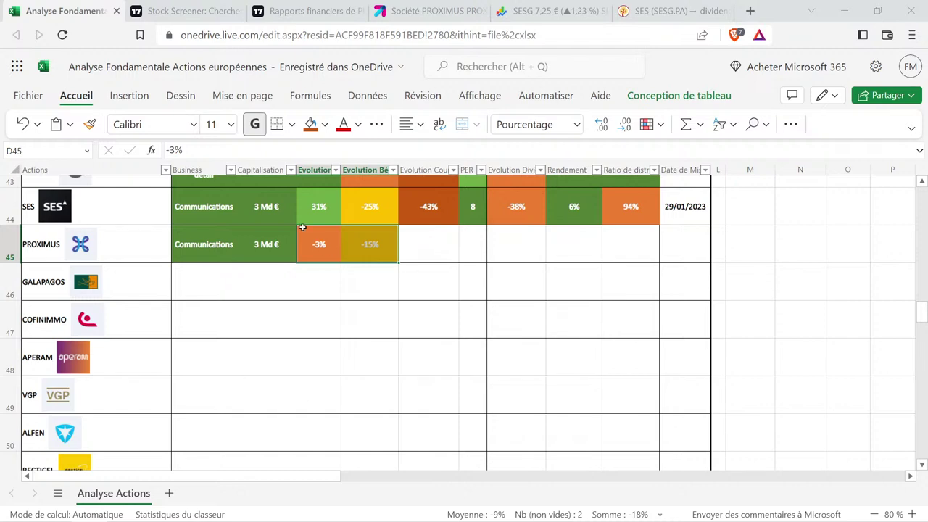
pyautogui.click(291, 10)
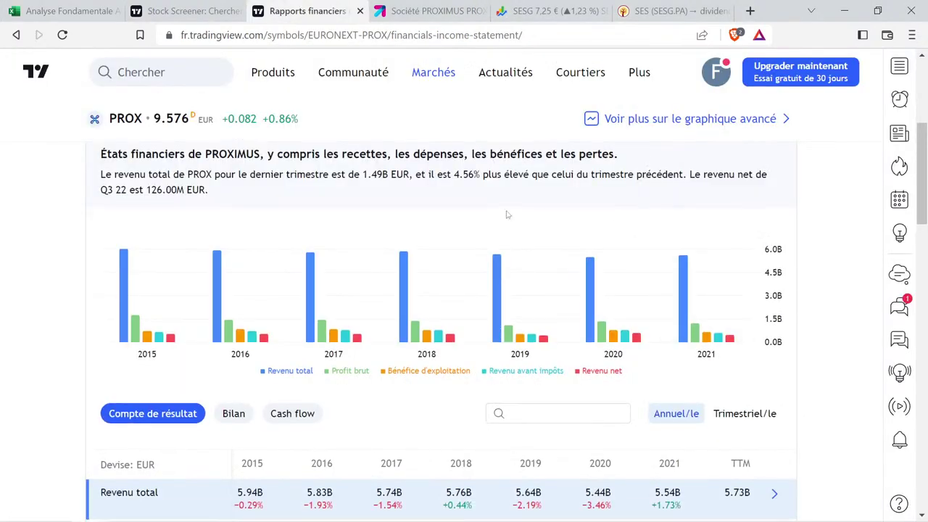
pyautogui.scroll(3, 507, 214)
pyautogui.click(595, 229)
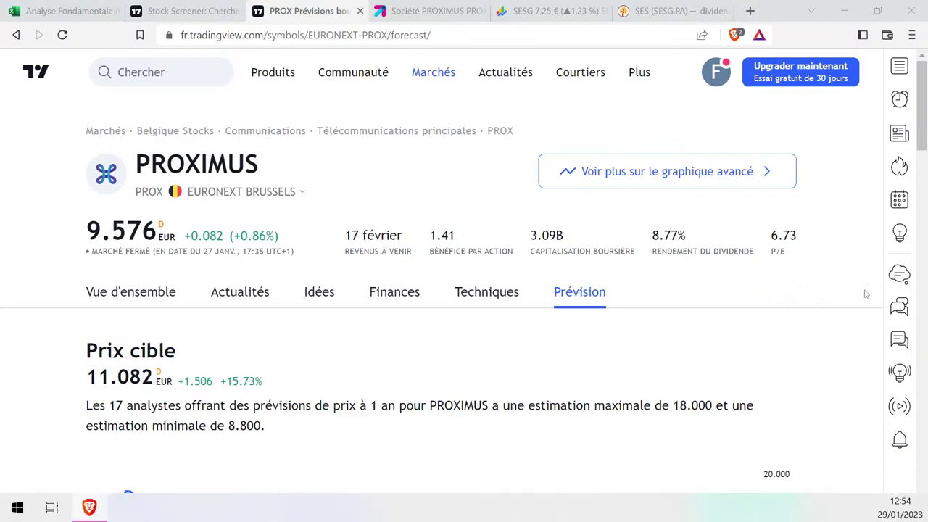
pyautogui.scroll(-4, 717, 187)
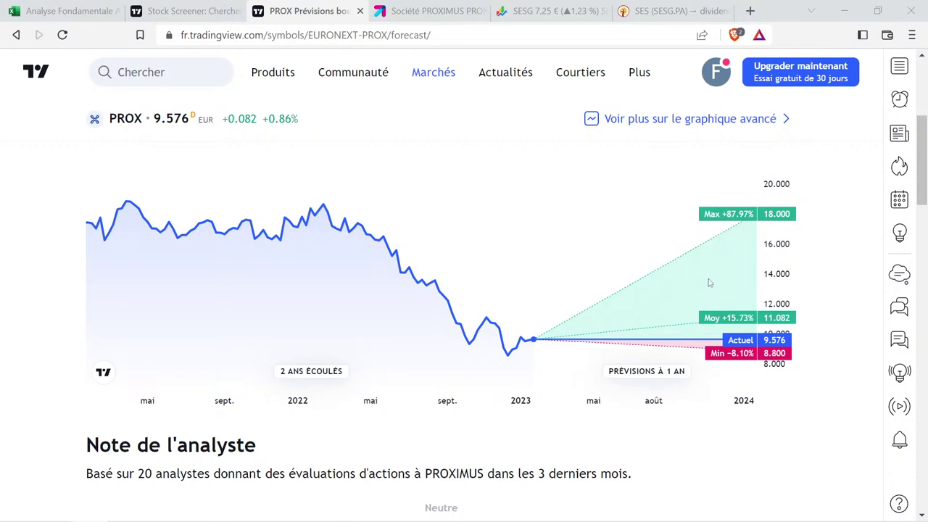
pyautogui.scroll(-4, 652, 261)
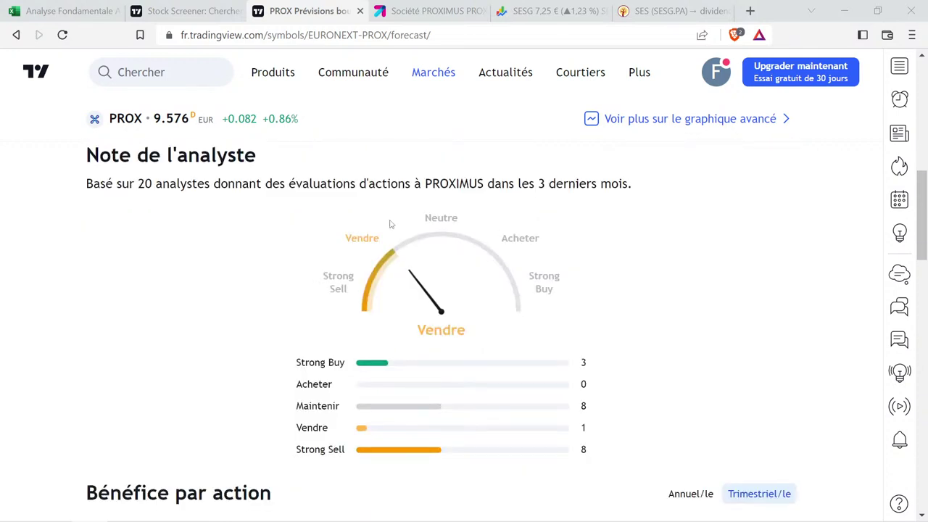
pyautogui.scroll(2, 449, 259)
pyautogui.scroll(2, 449, 259)
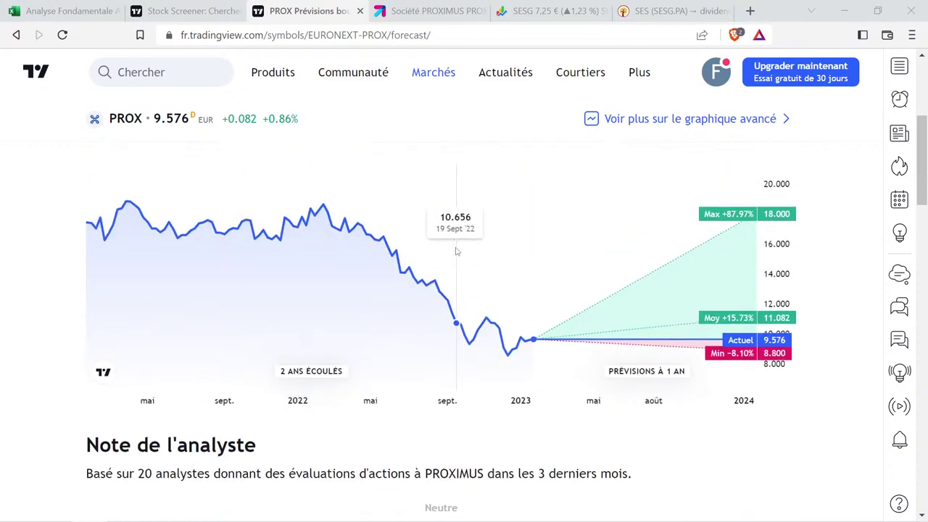
pyautogui.scroll(-3, 451, 290)
pyautogui.scroll(3, 449, 342)
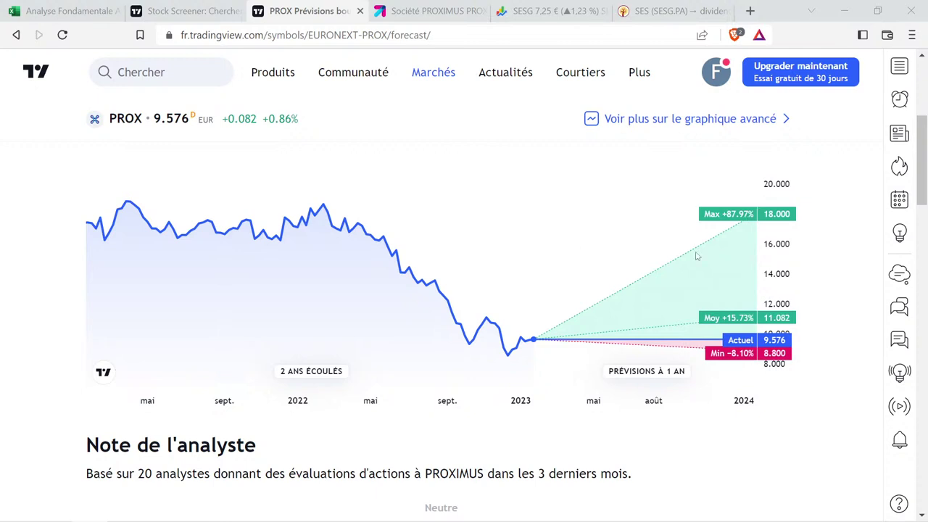
pyautogui.scroll(-4, 469, 294)
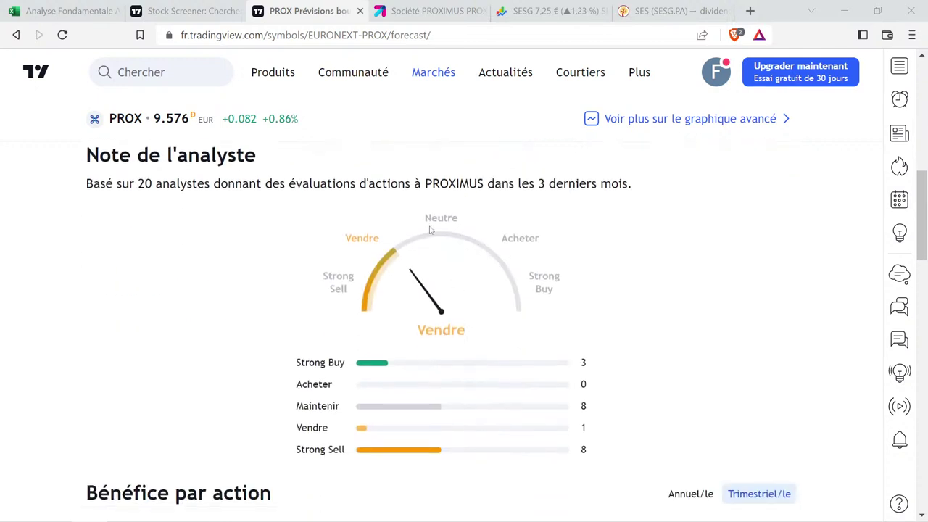
pyautogui.scroll(-1, 438, 266)
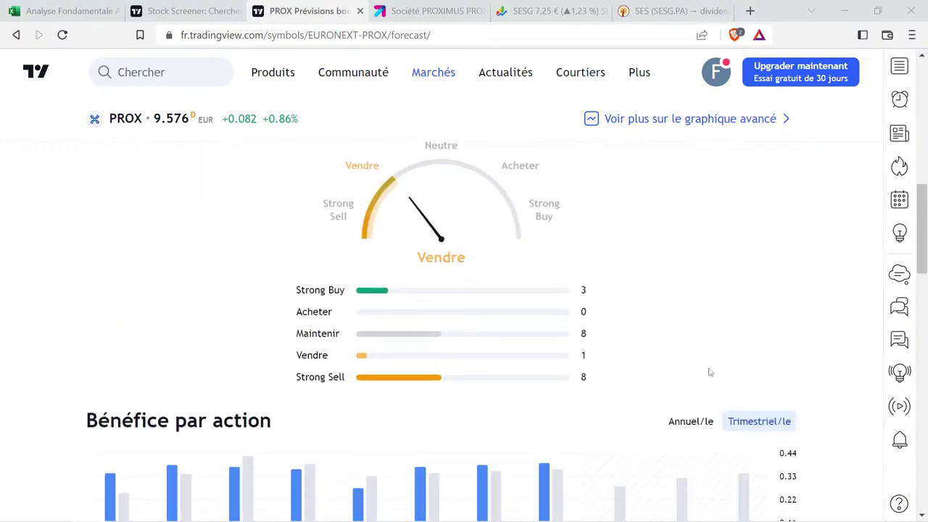
# Show the Proximus earnings-per-share forecast by year and examine it up to 2025 alongside the analyst rating.
pyautogui.click(690, 421)
pyautogui.scroll(-2, 688, 341)
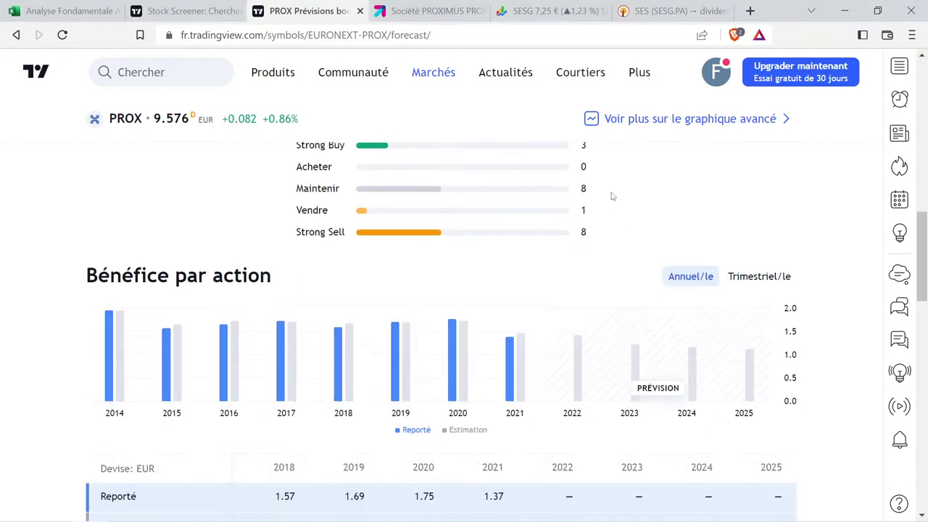
pyautogui.scroll(7, 611, 194)
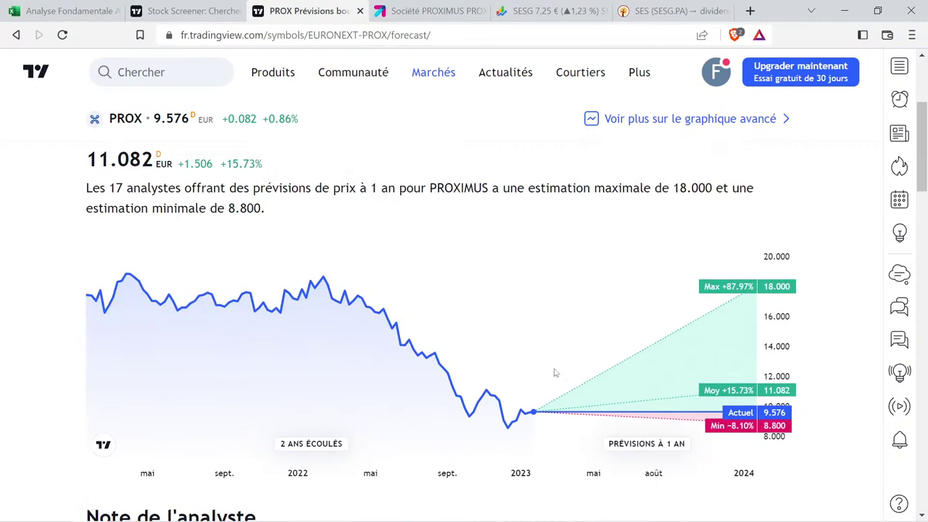
pyautogui.scroll(-6, 578, 375)
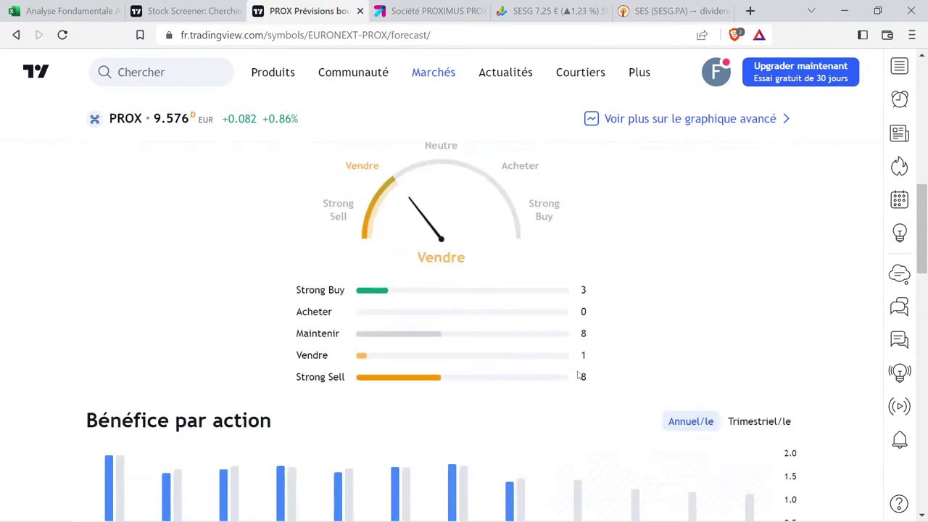
pyautogui.scroll(1, 346, 305)
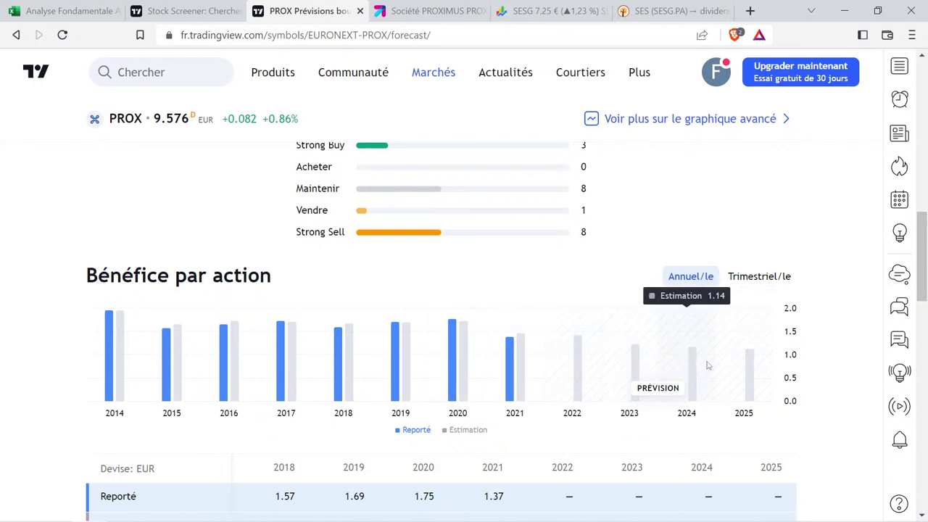
pyautogui.scroll(2, 530, 307)
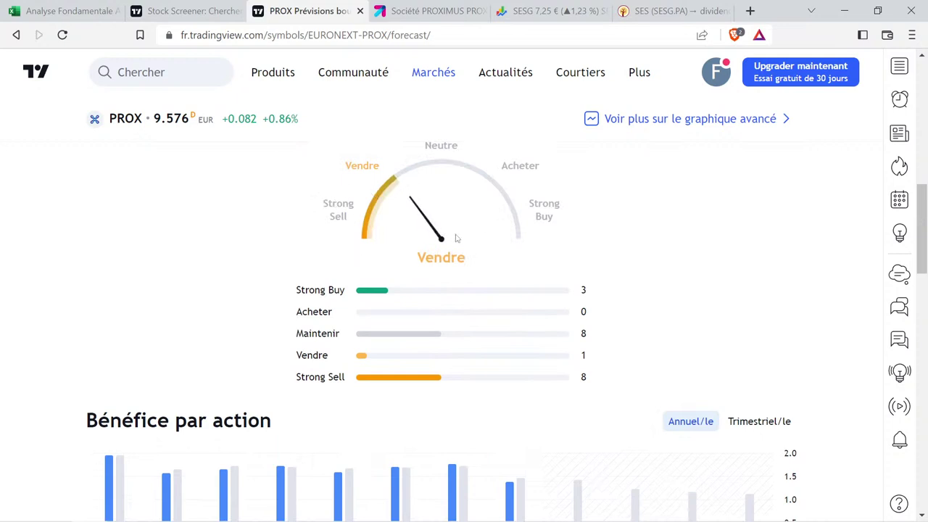
pyautogui.scroll(-2, 456, 237)
pyautogui.scroll(1, 456, 237)
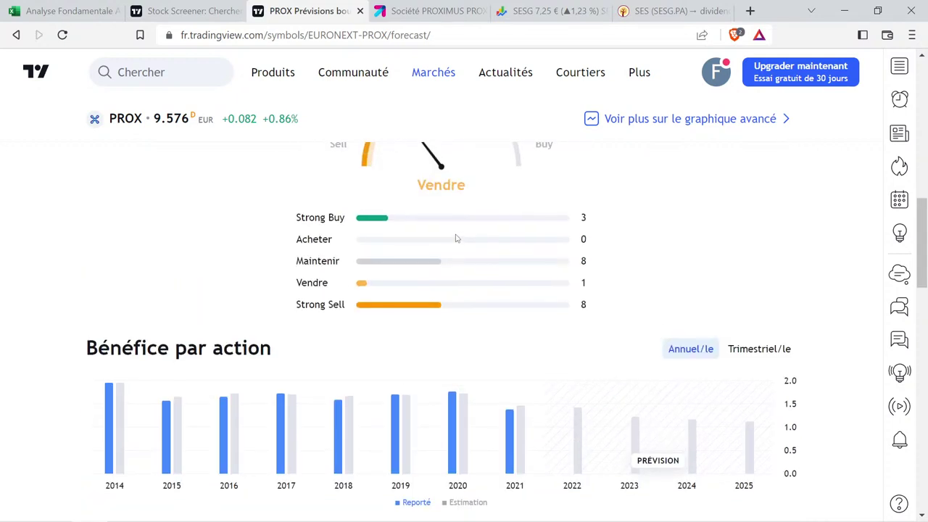
pyautogui.scroll(-1, 456, 239)
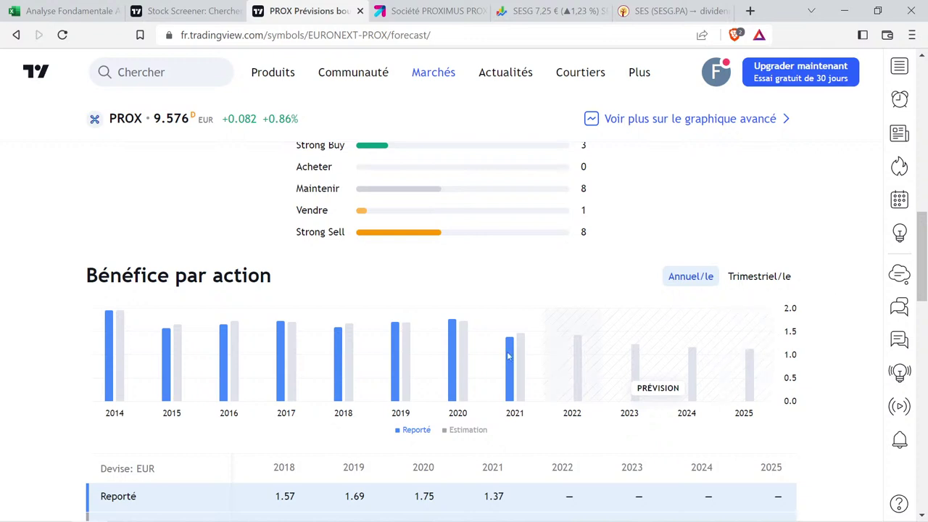
pyautogui.moveTo(755, 370)
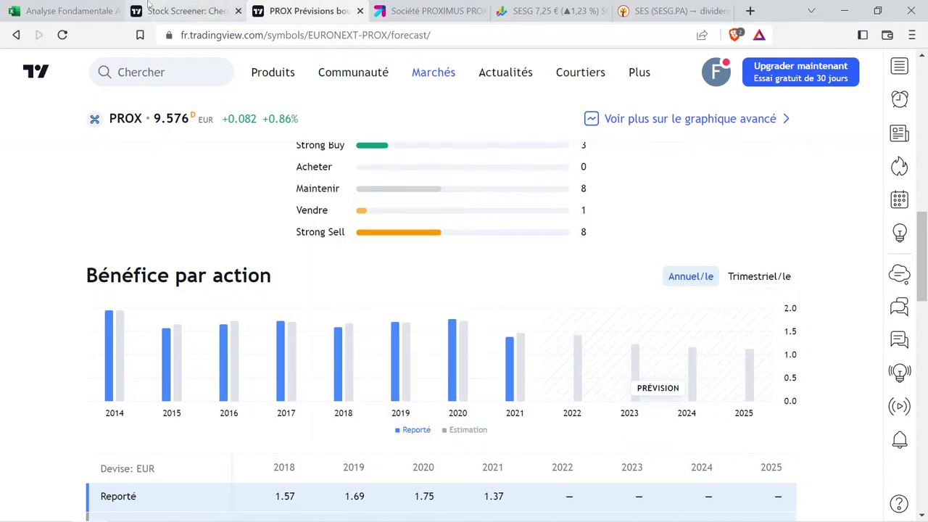
pyautogui.click(69, 11)
pyautogui.moveTo(383, 238); pyautogui.dragTo(381, 295)
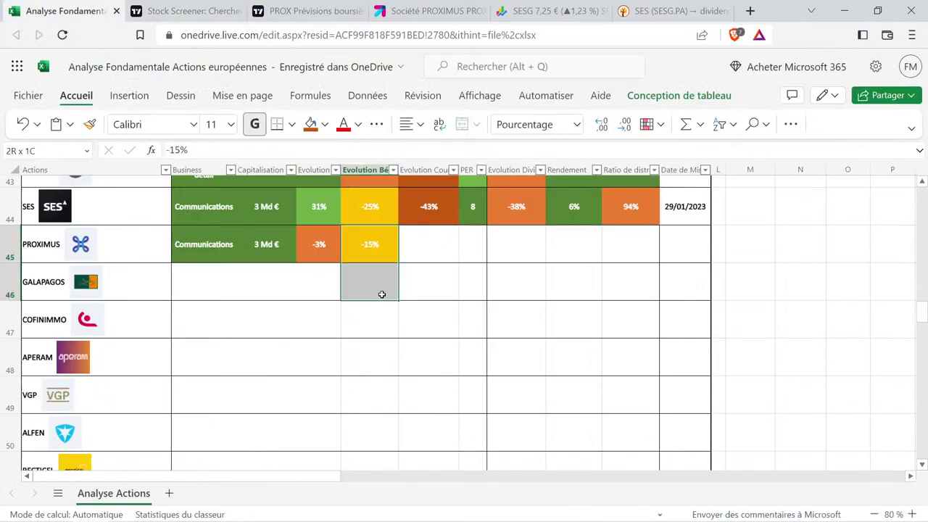
pyautogui.click(384, 331)
# Show the Proximus revenue forecast on TradingView by year and compare the 2021 revenue with the estimates for the following years.
pyautogui.click(313, 11)
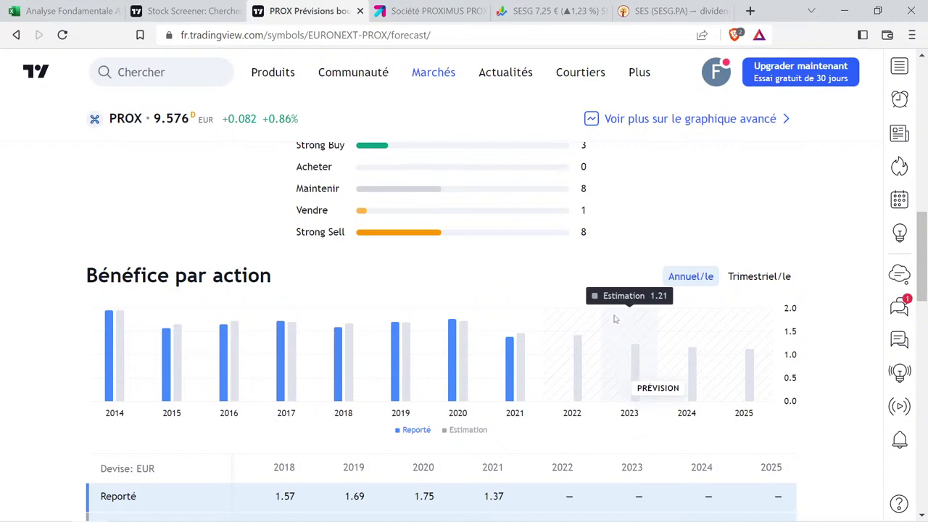
pyautogui.scroll(-4, 610, 316)
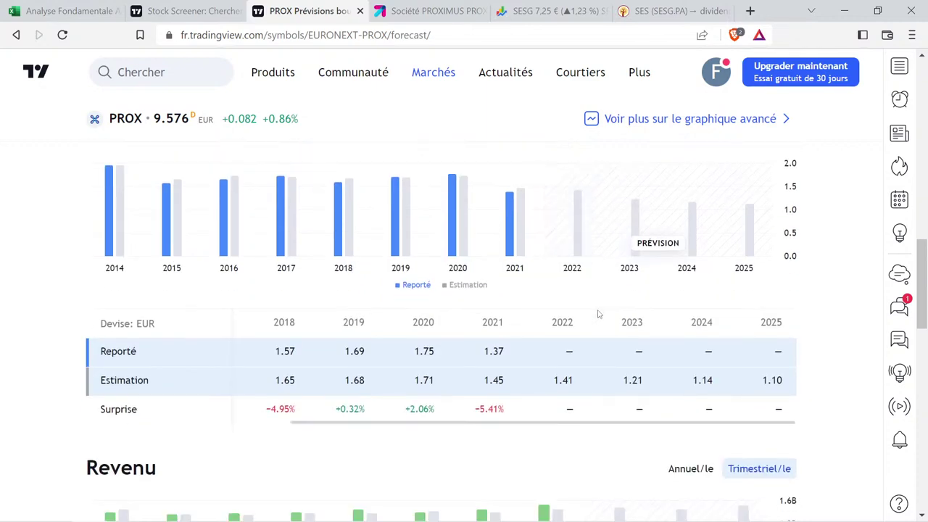
pyautogui.click(678, 323)
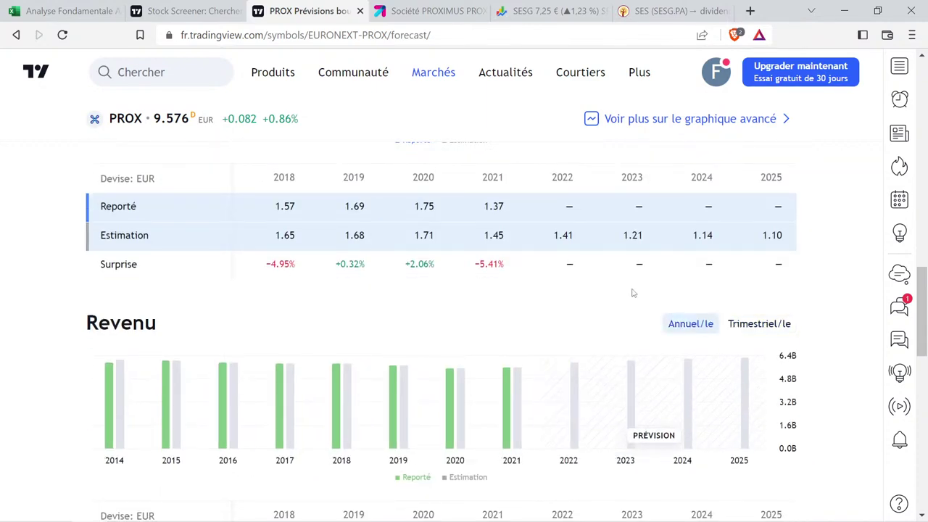
pyautogui.moveTo(581, 368)
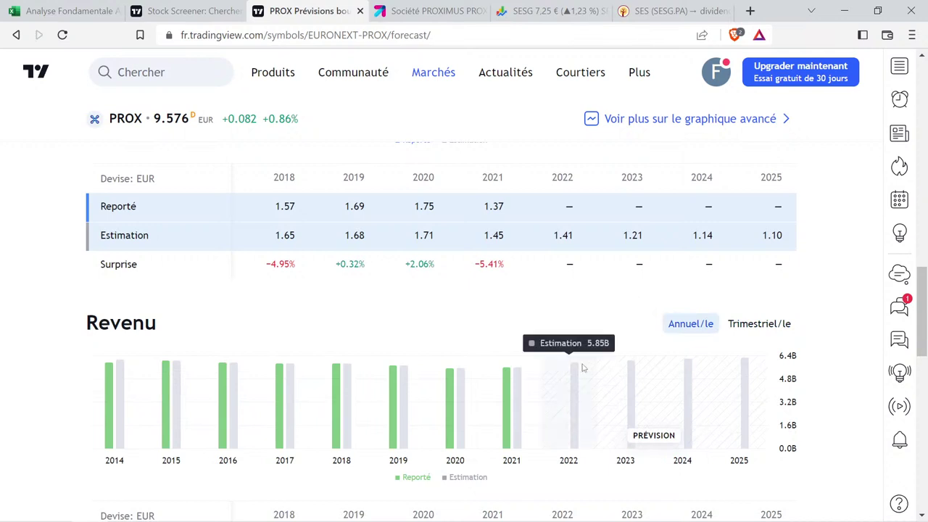
pyautogui.moveTo(518, 404)
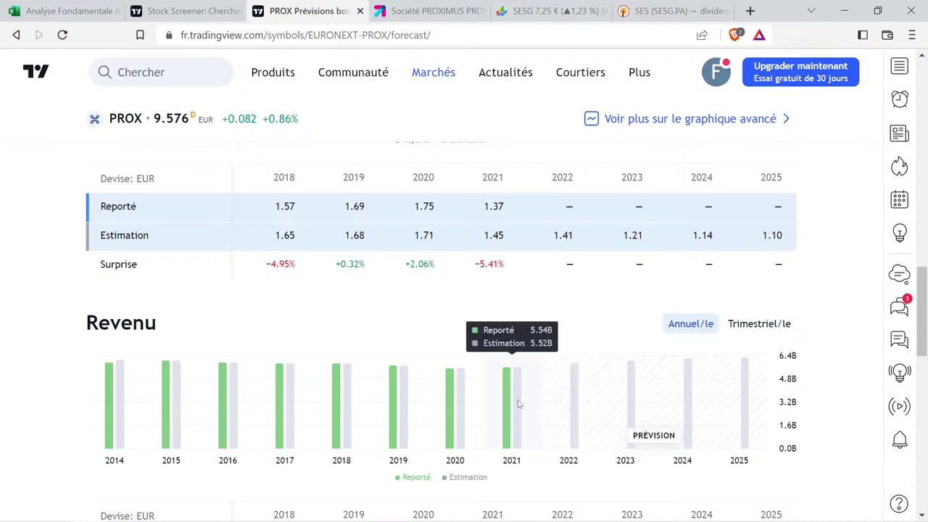
pyautogui.moveTo(565, 395)
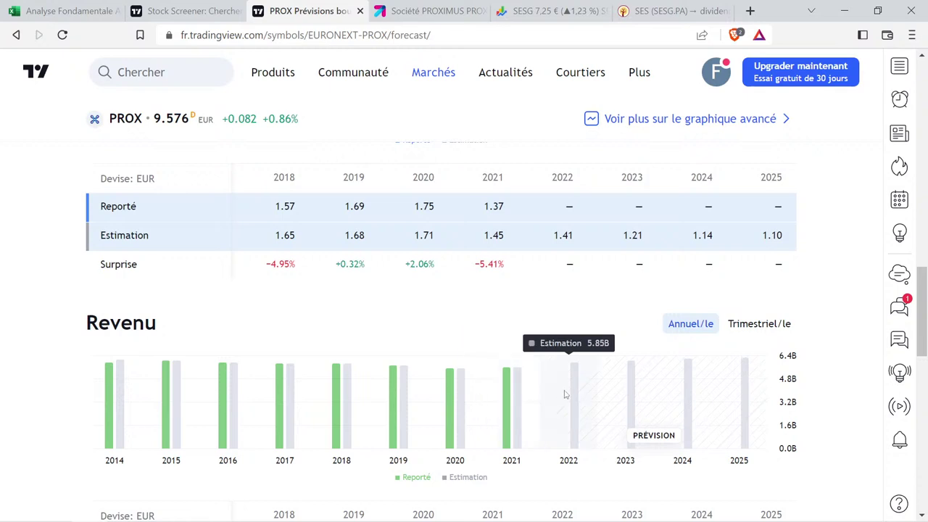
pyautogui.moveTo(621, 390)
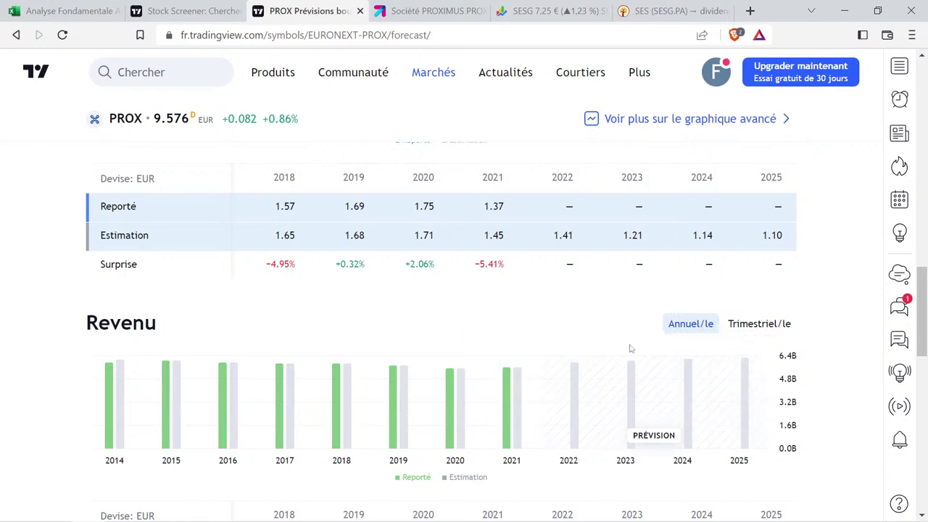
pyautogui.click(73, 11)
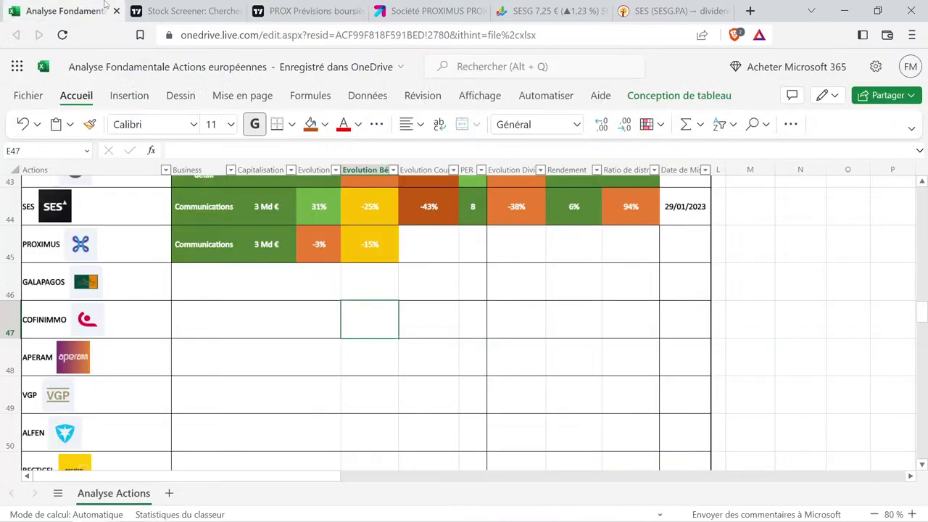
pyautogui.click(302, 234)
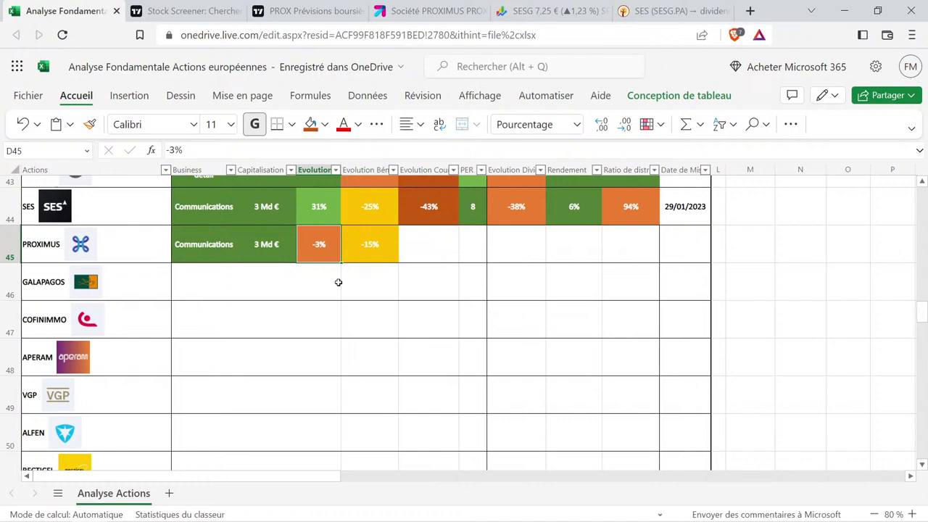
pyautogui.moveTo(369, 283); pyautogui.dragTo(389, 287)
pyautogui.click(372, 244)
pyautogui.click(381, 296)
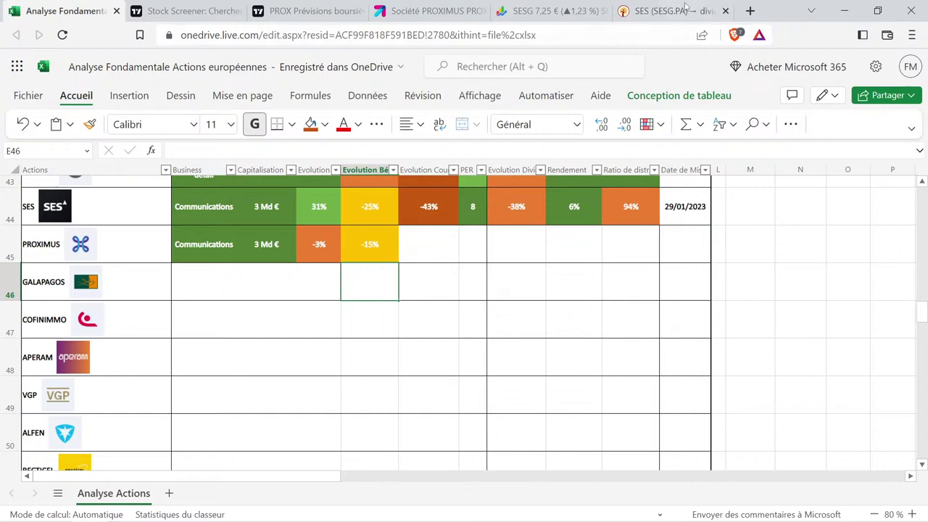
# Close the SES dividend page and look up EBR: PROX on Google Finance to open the Groupe Proximus quote.
pyautogui.click(725, 11)
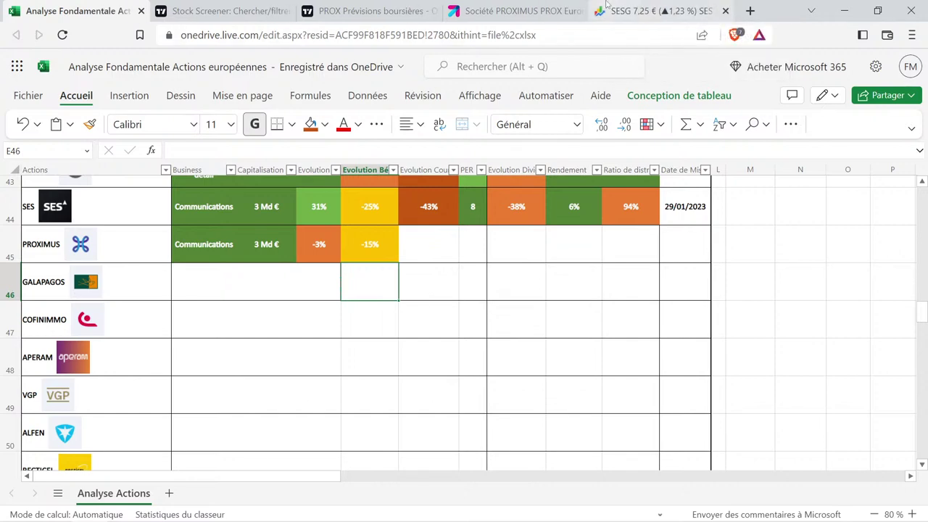
pyautogui.click(649, 11)
pyautogui.click(284, 71)
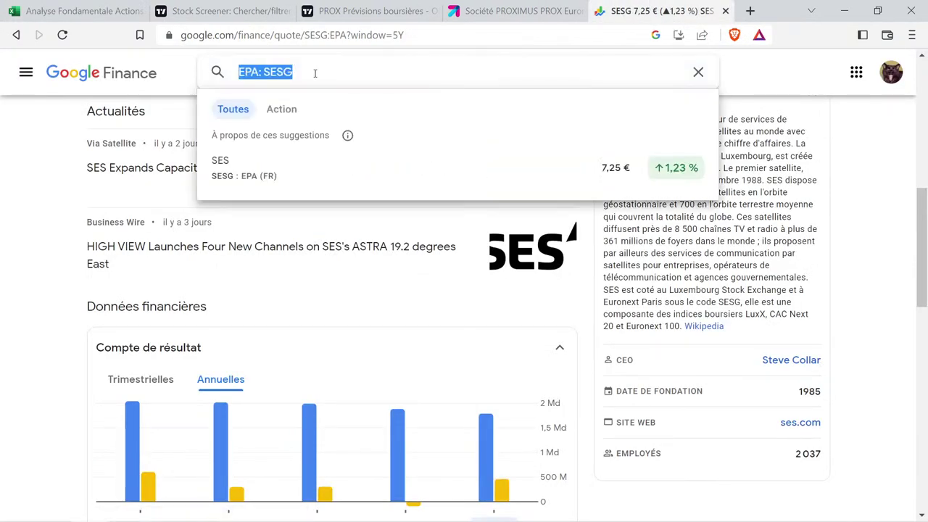
pyautogui.write('ebr')
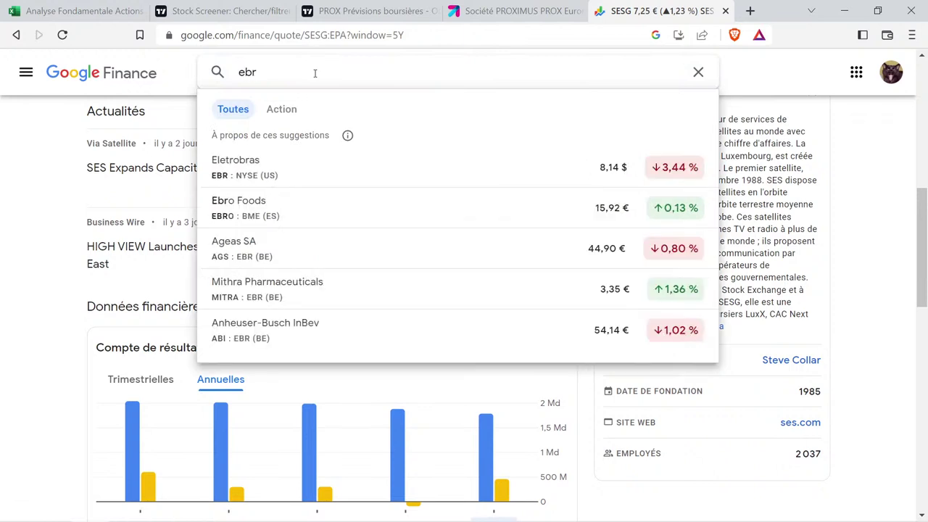
pyautogui.write(': prox')
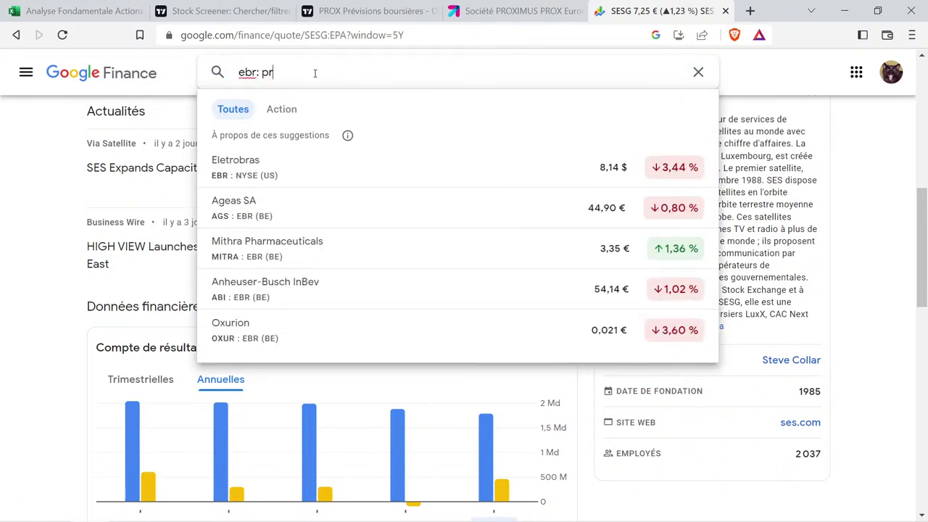
pyautogui.click(271, 173)
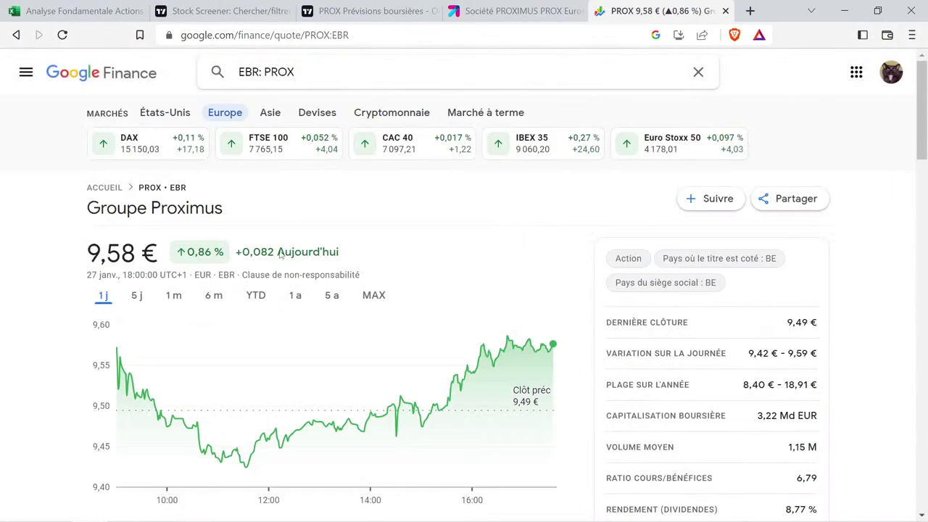
# Display the Groupe Proximus share price over five years and examine its evolution since early 2020.
pyautogui.click(331, 295)
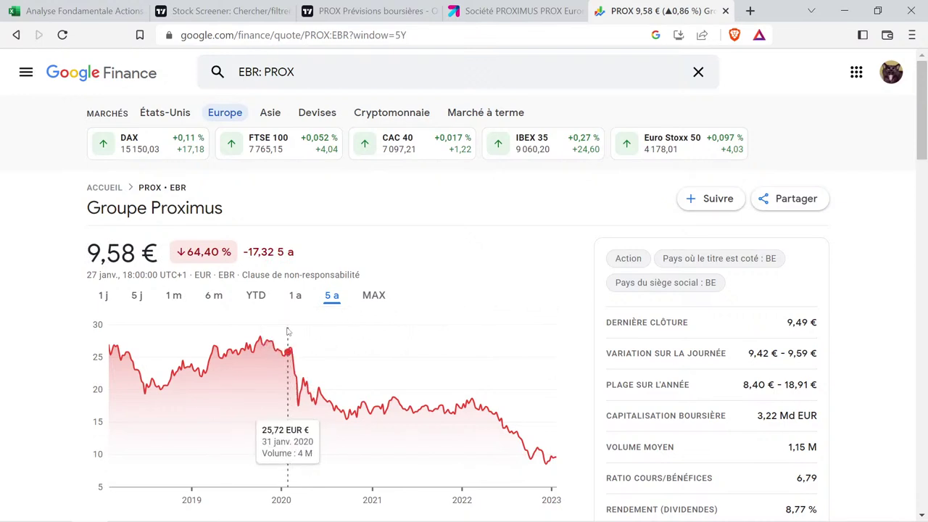
pyautogui.moveTo(287, 331); pyautogui.dragTo(571, 380)
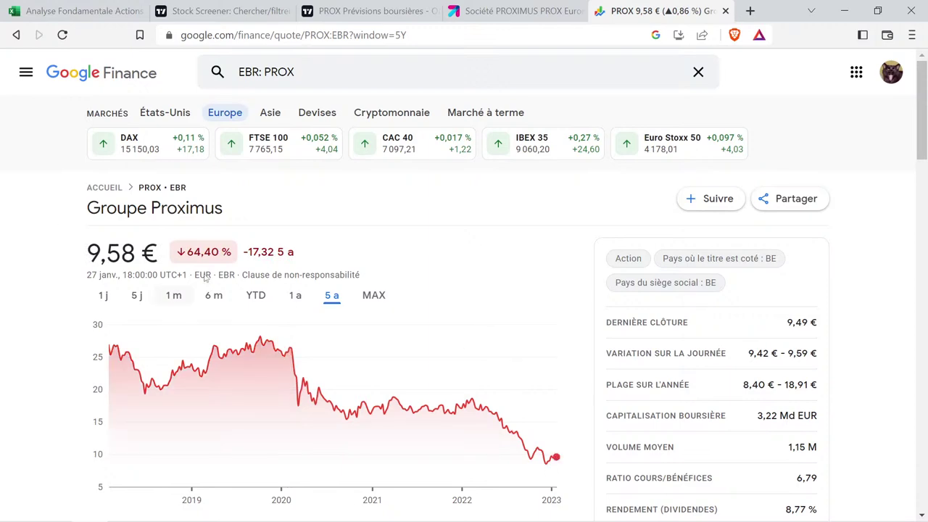
# Back in the Excel workbook, copy the SES share price evolution cell into the PROXIMUS row and set it to -64%.
pyautogui.click(26, 9)
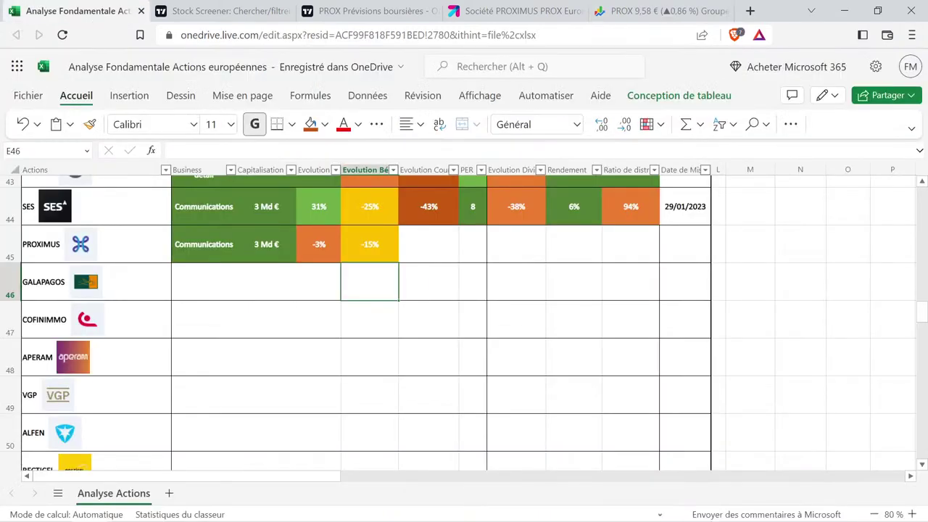
pyautogui.click(431, 210)
pyautogui.hotkey('ctrl', 'c')
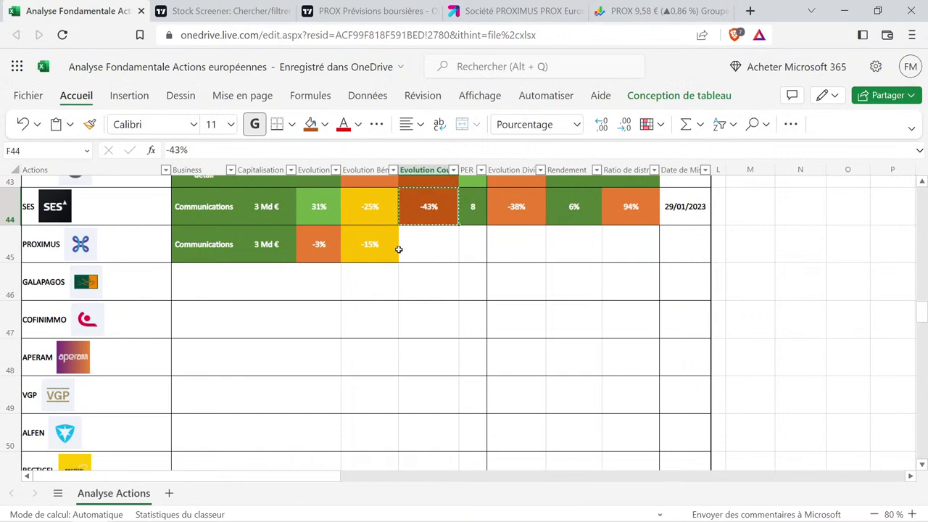
pyautogui.click(425, 255)
pyautogui.hotkey('ctrl', 'v')
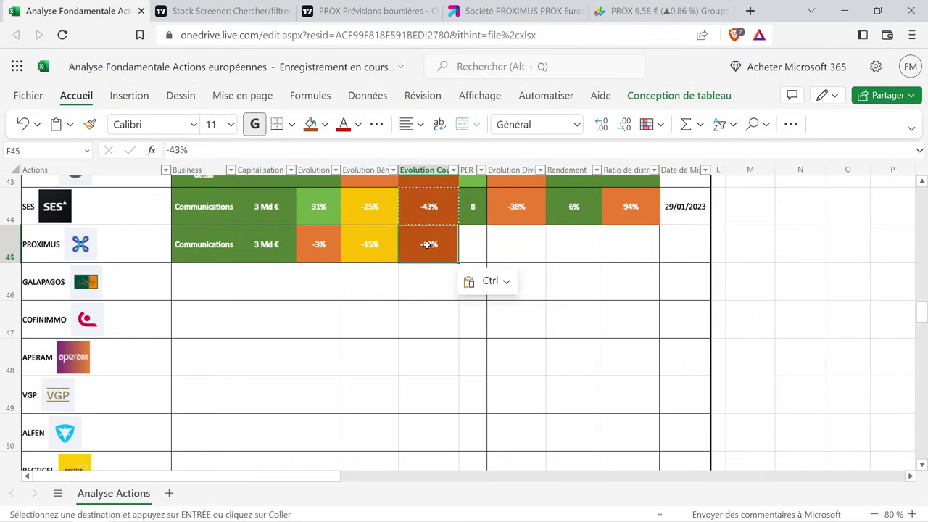
pyautogui.doubleClick(428, 245)
pyautogui.press('BackSpace')
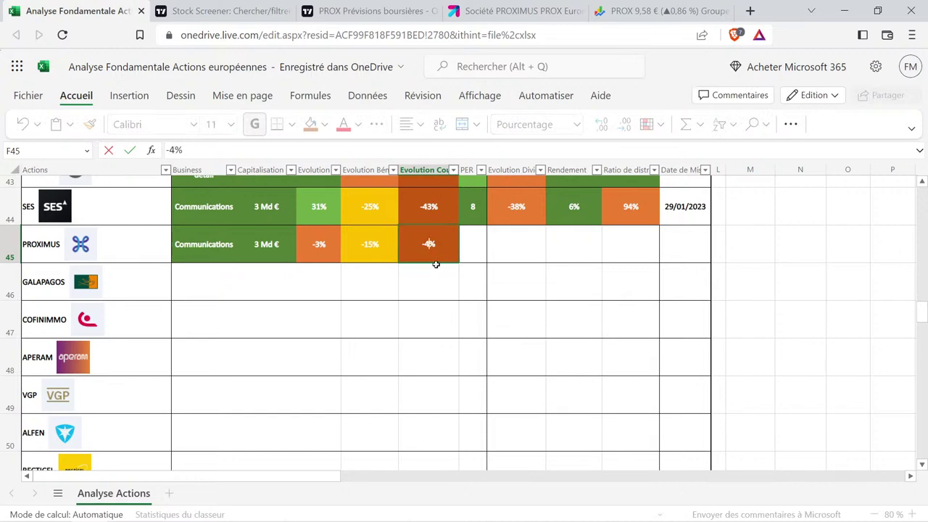
pyautogui.write('6')
pyautogui.press('Return')
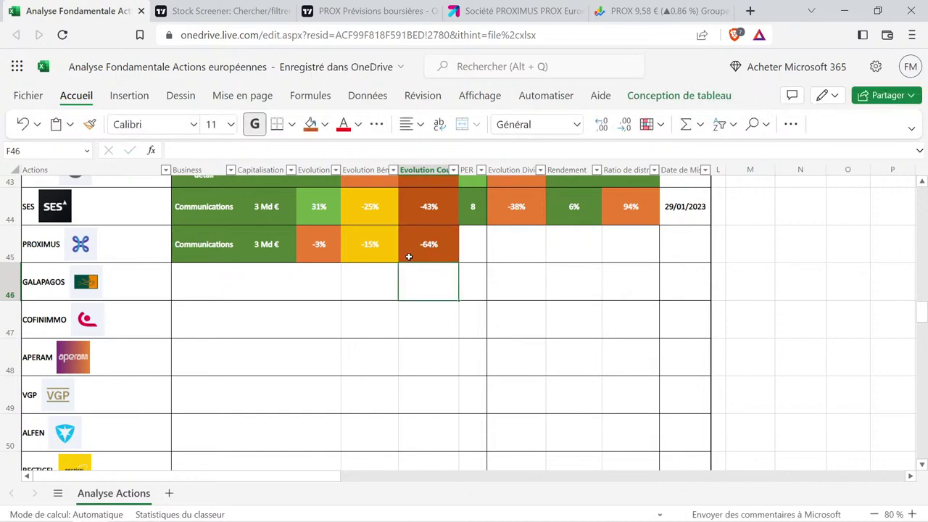
# Check the PROX P/E in the TradingView screener, copy the SES PER cell into the PROXIMUS row and set it to 7.
pyautogui.click(160, 9)
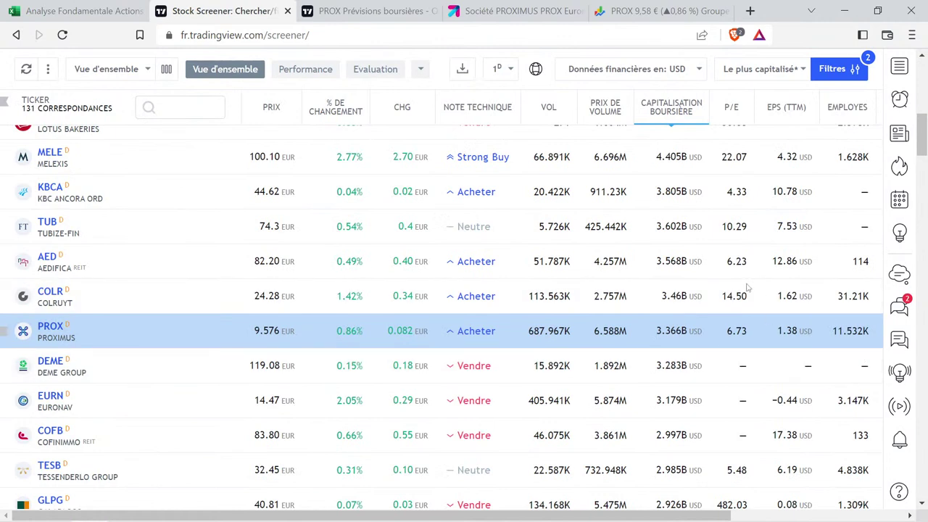
pyautogui.click(131, 18)
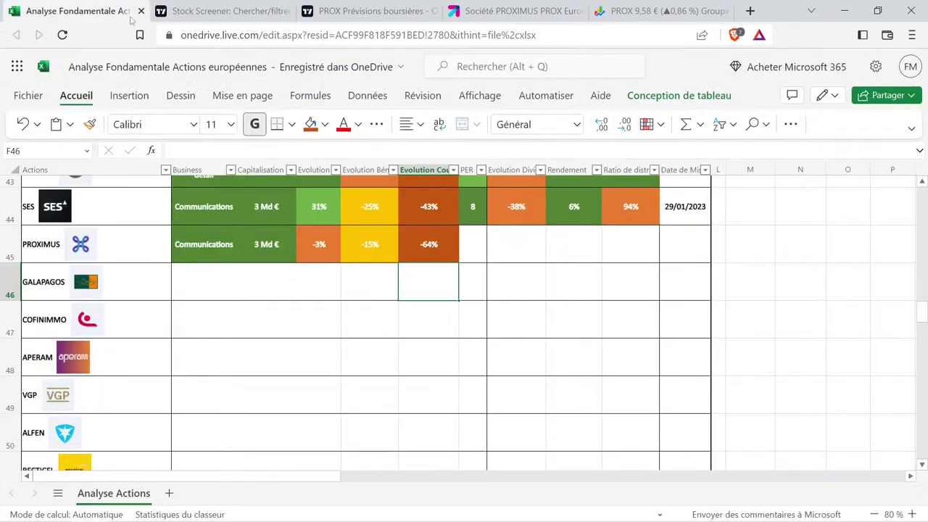
pyautogui.click(469, 209)
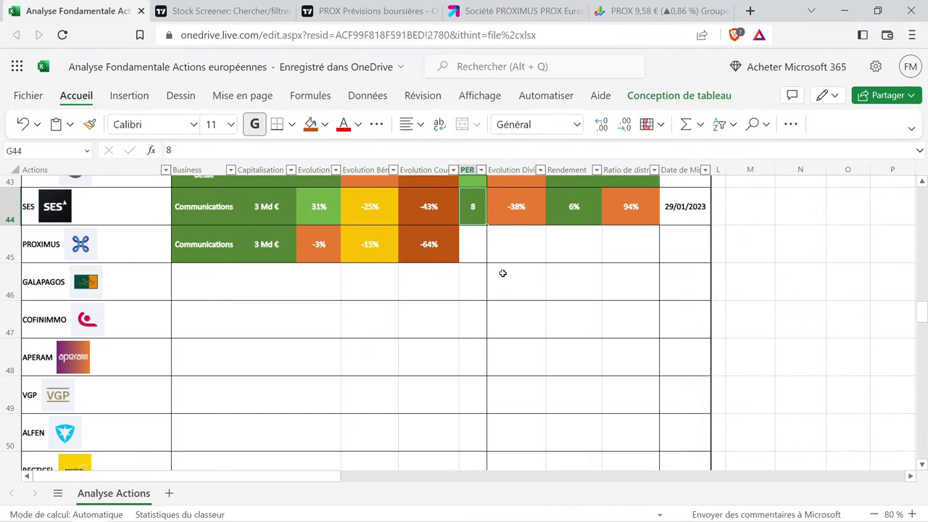
pyautogui.hotkey('ctrl', 'c')
pyautogui.press('Down')
pyautogui.hotkey('ctrl', 'v')
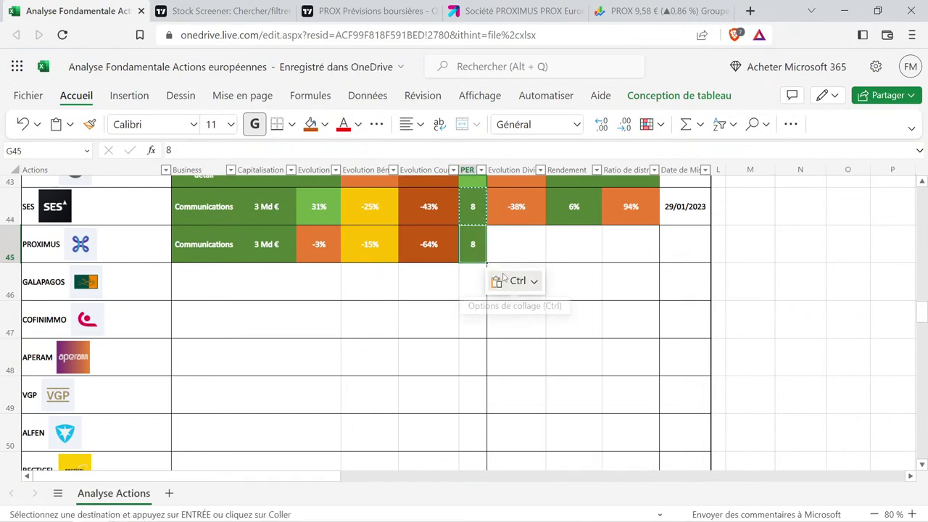
pyautogui.doubleClick(478, 244)
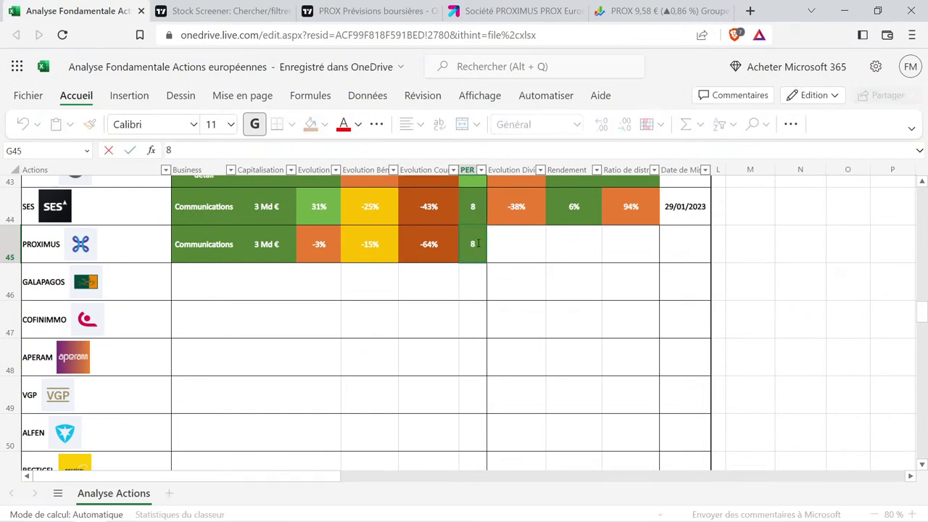
pyautogui.press('BackSpace')
pyautogui.write('7')
pyautogui.press('Return')
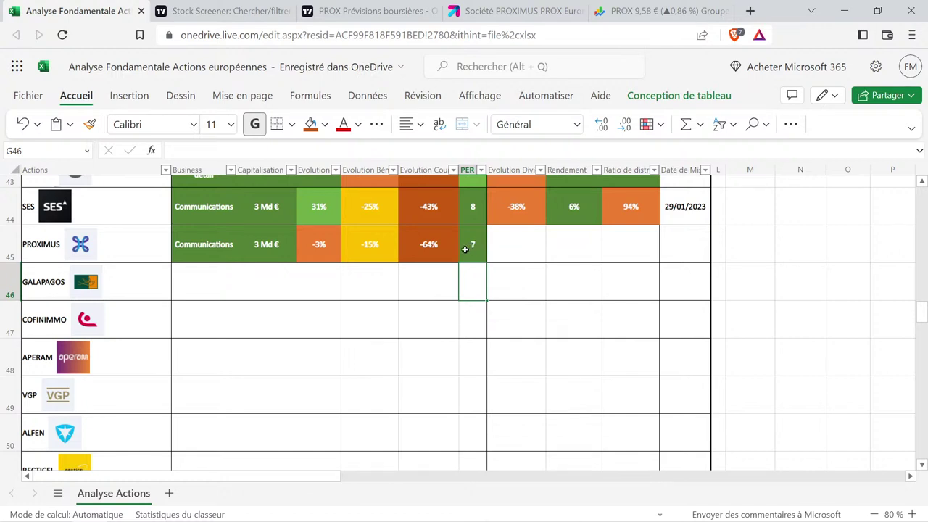
# Compare the PROXIMUS row with the SES row, from business and capitalisation through to PER.
pyautogui.moveTo(174, 244); pyautogui.dragTo(466, 242)
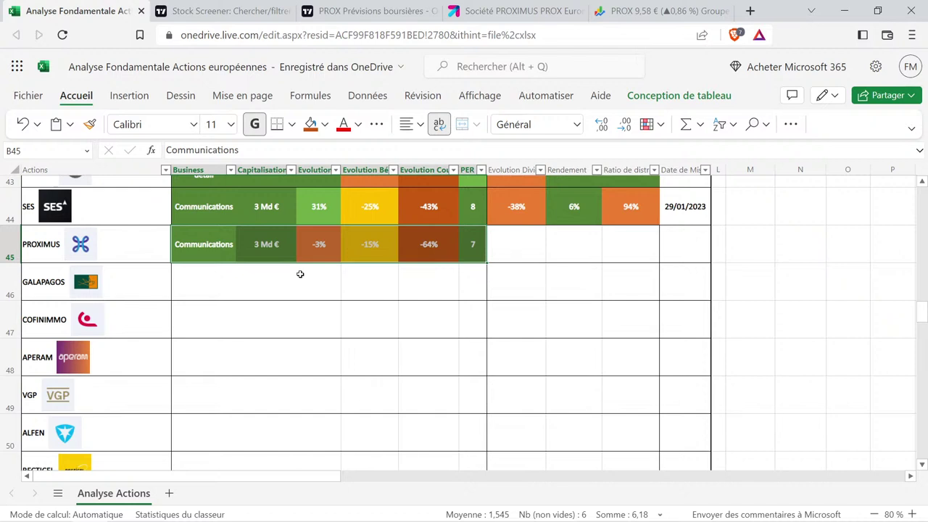
pyautogui.click(437, 218)
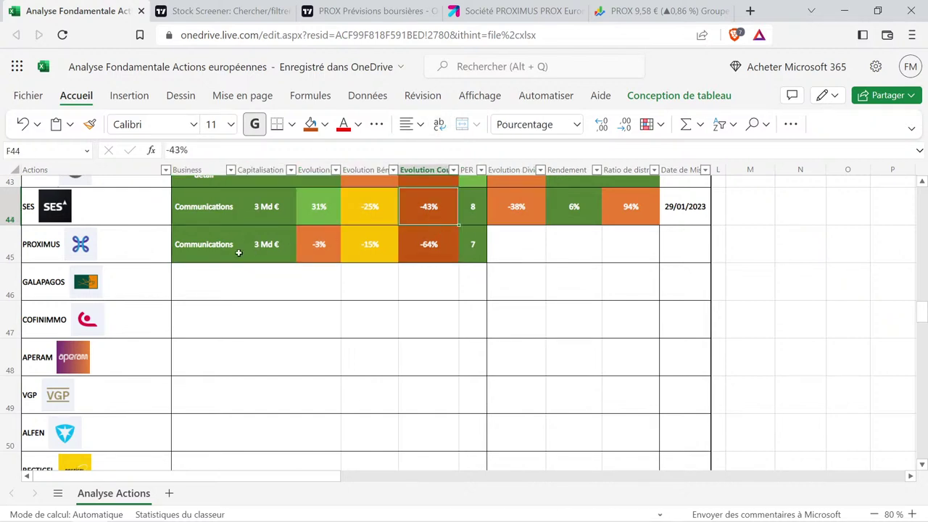
pyautogui.moveTo(241, 250); pyautogui.dragTo(472, 244)
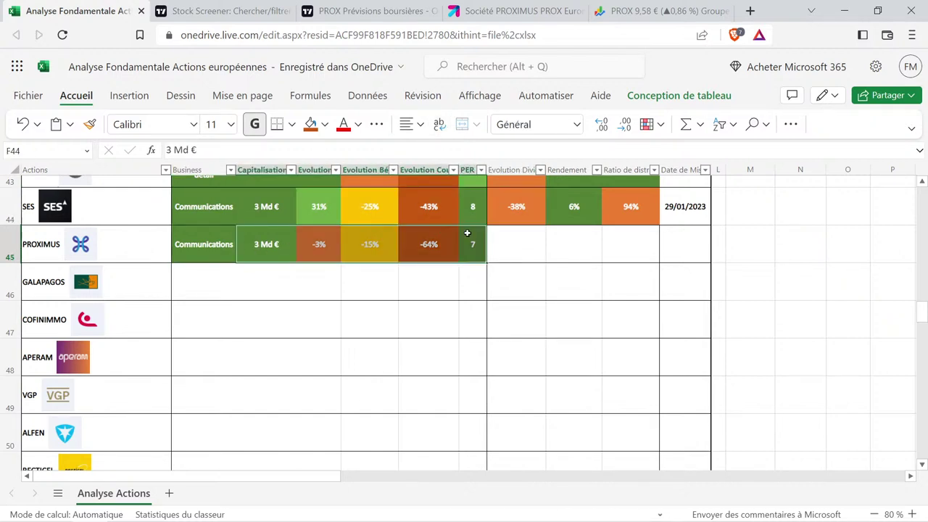
pyautogui.click(420, 270)
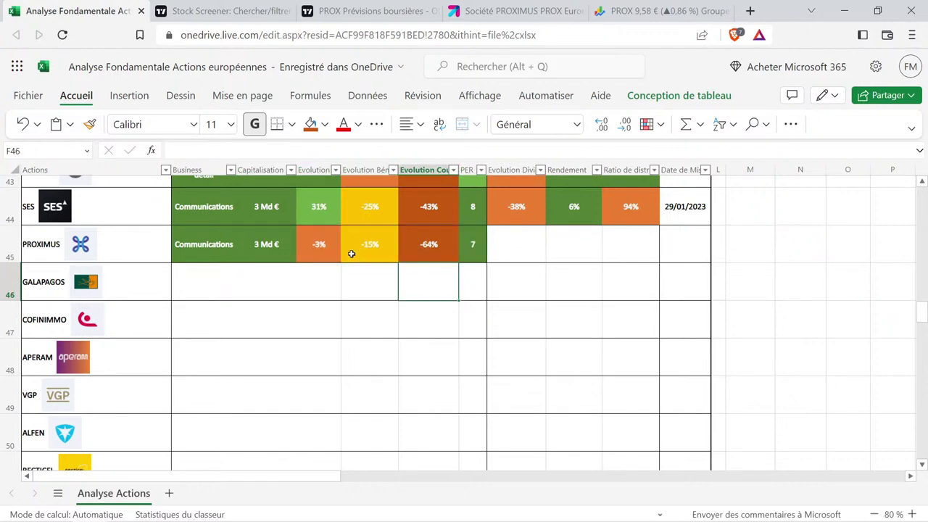
pyautogui.moveTo(476, 207); pyautogui.dragTo(235, 233)
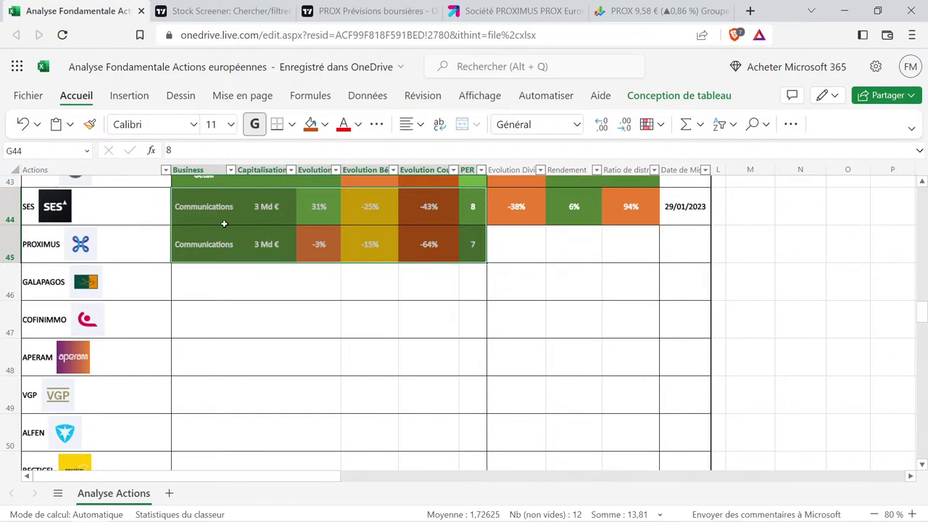
pyautogui.moveTo(218, 217); pyautogui.dragTo(466, 213)
pyautogui.click(470, 210)
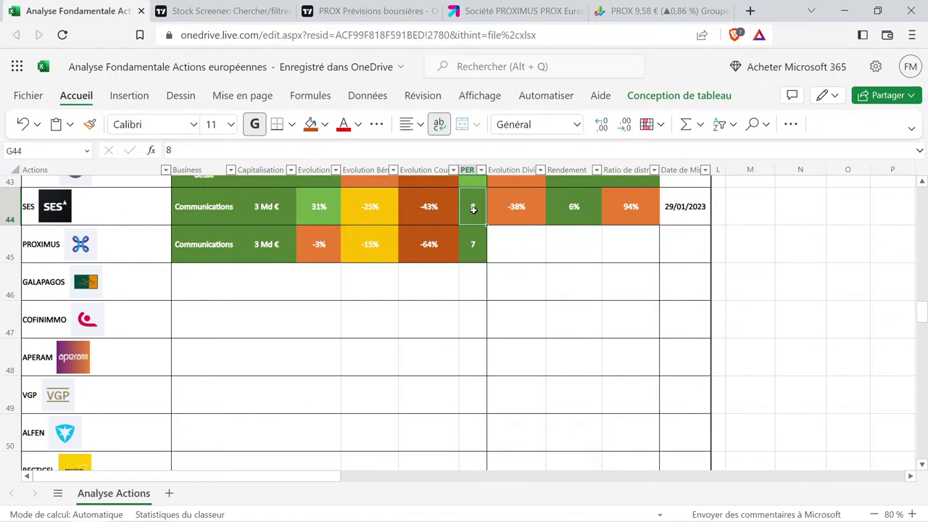
pyautogui.moveTo(473, 244); pyautogui.dragTo(210, 247)
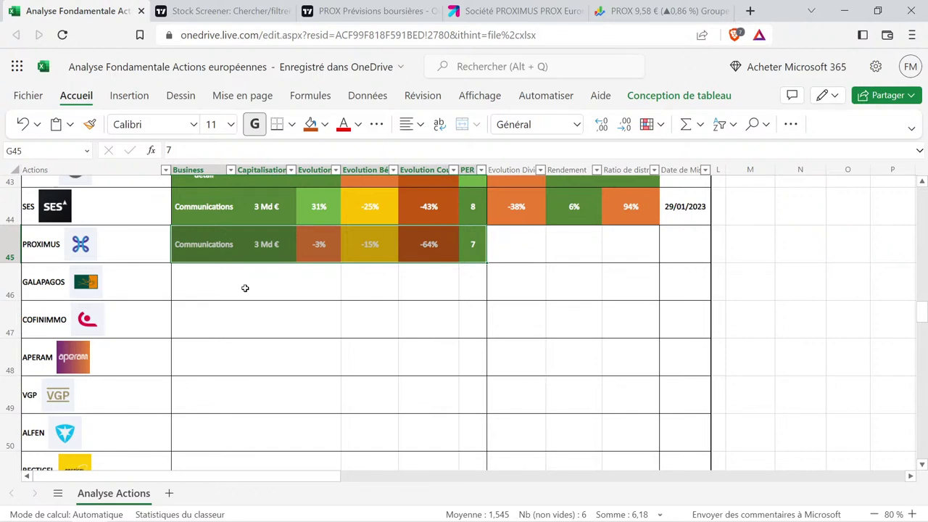
# Open the Proximus dividend data in TradingView's financials and examine the dividends per share from 2015 to 2021.
pyautogui.click(352, 10)
pyautogui.scroll(15, 722, 296)
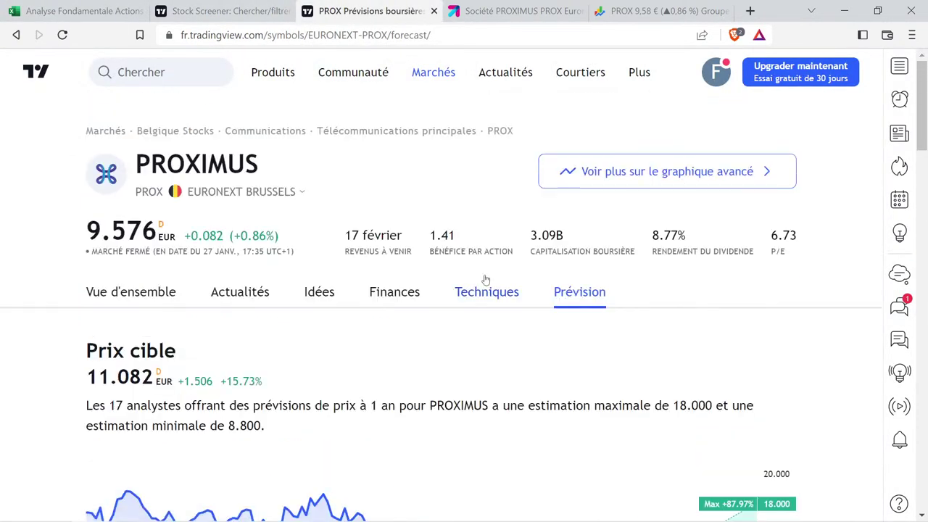
pyautogui.click(403, 297)
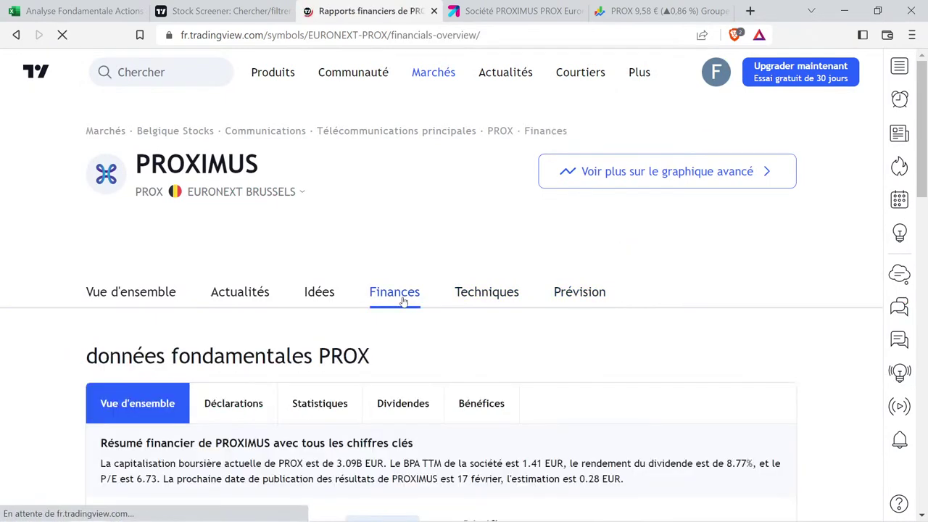
pyautogui.scroll(-3, 403, 298)
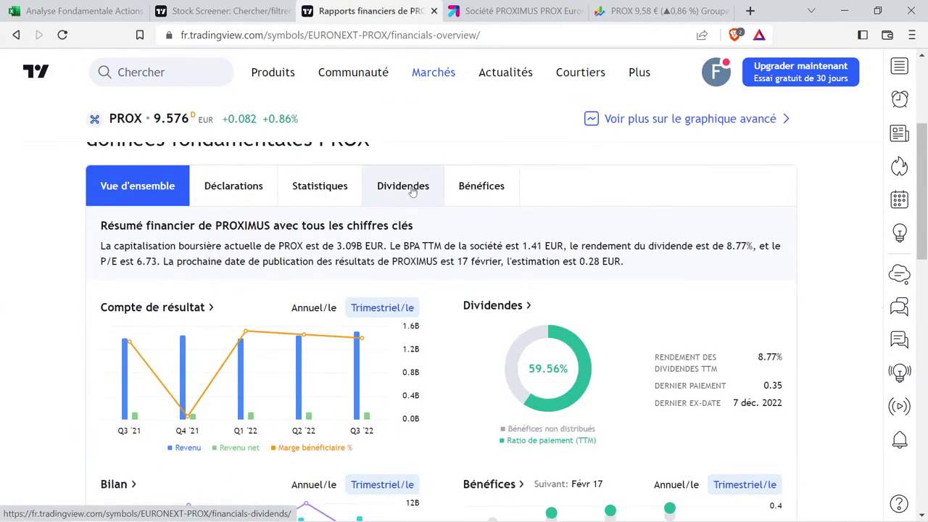
pyautogui.click(411, 190)
pyautogui.scroll(-2, 312, 319)
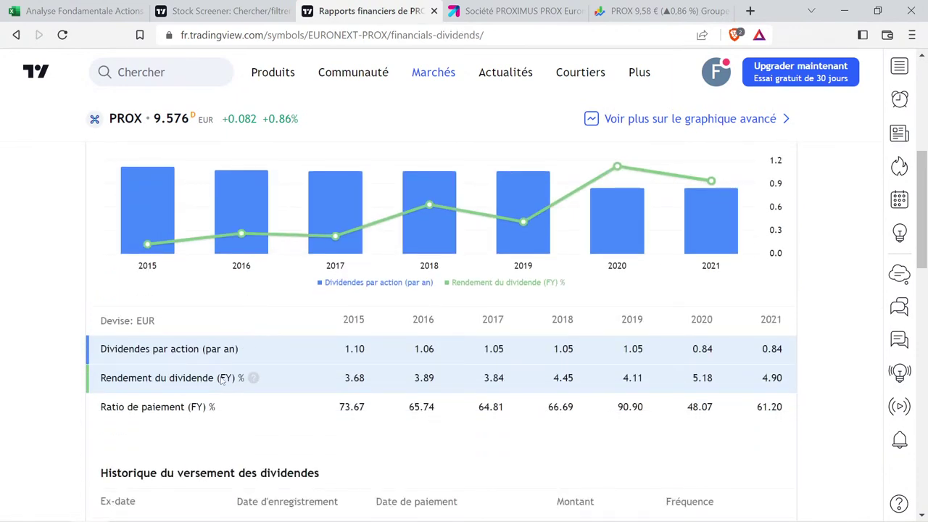
pyautogui.scroll(3, 348, 310)
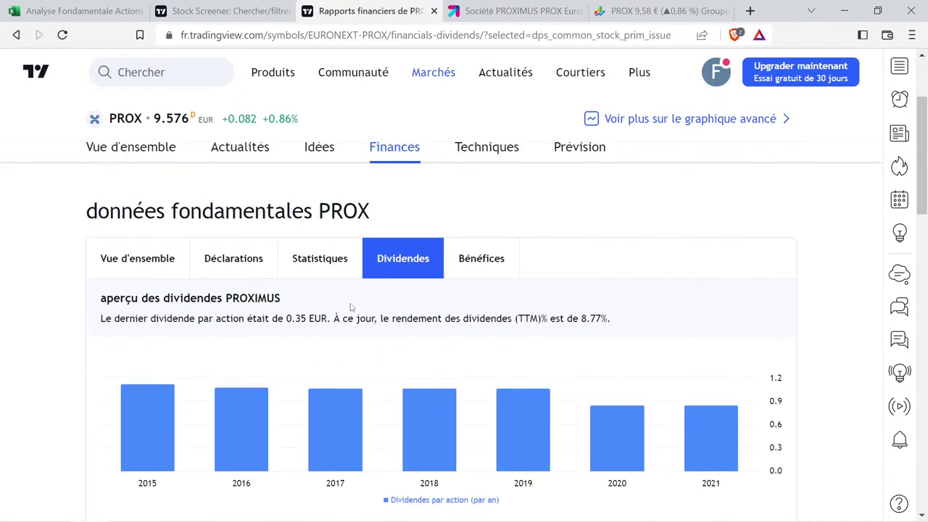
pyautogui.scroll(-1, 351, 307)
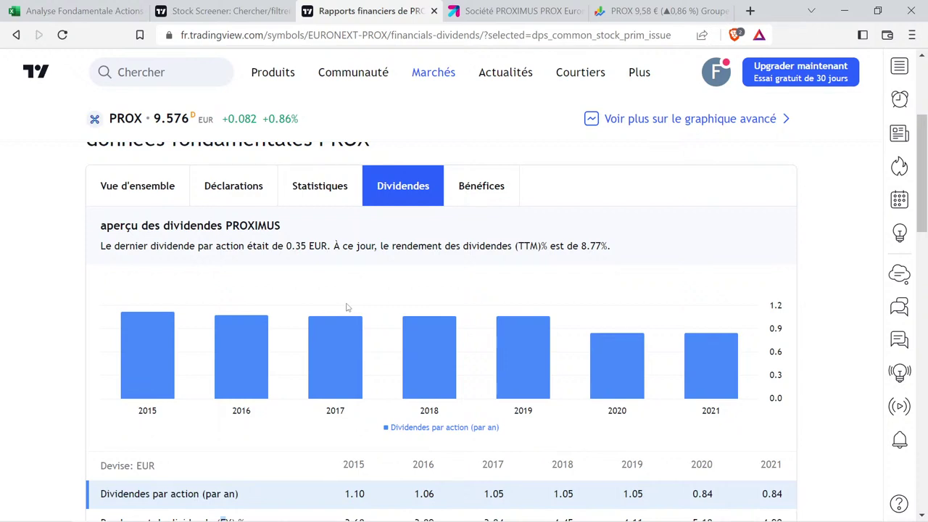
pyautogui.moveTo(357, 334)
# In the workbook's evolution calculator, set the positive five-year reference to 1,05 and the current value to 0,84.
pyautogui.click(66, 8)
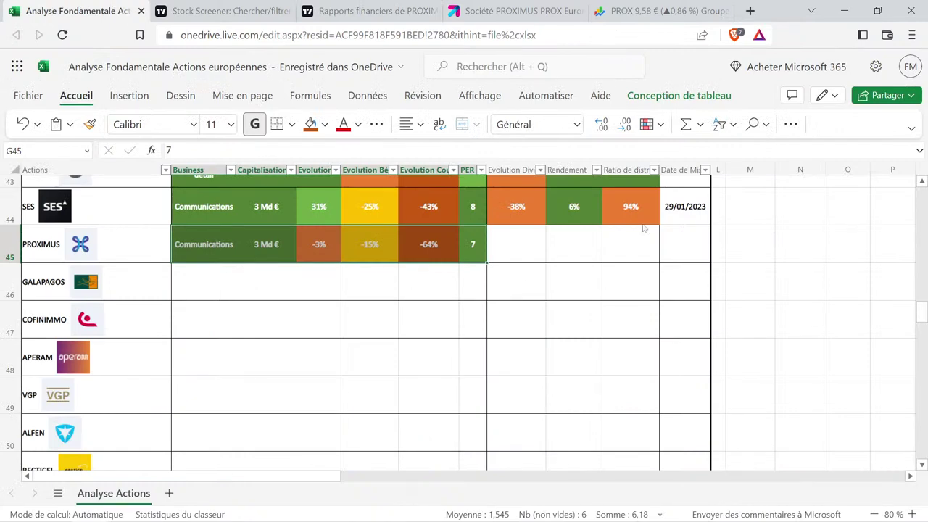
pyautogui.click(744, 275)
pyautogui.click(828, 302)
pyautogui.scroll(15, 818, 287)
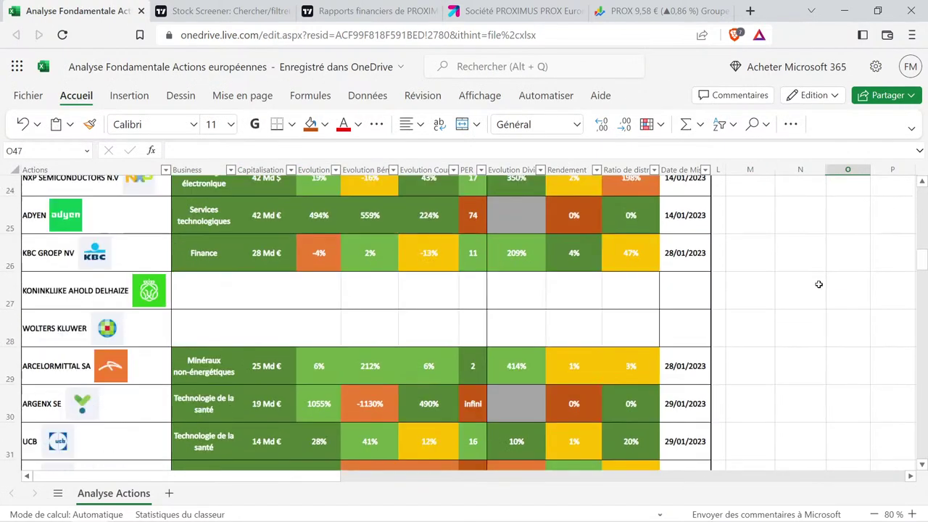
pyautogui.scroll(3, 816, 281)
pyautogui.click(749, 226)
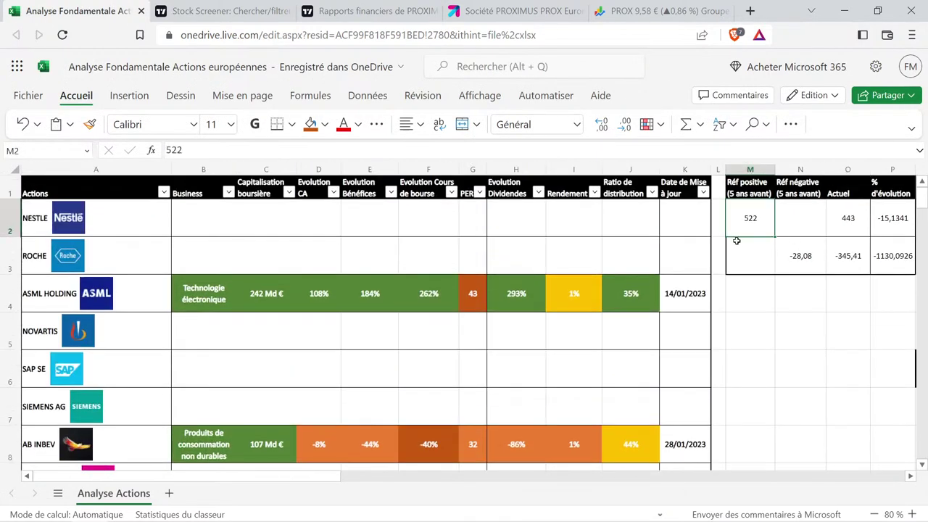
pyautogui.write('1,05')
pyautogui.press('Tab')
pyautogui.press('Tab')
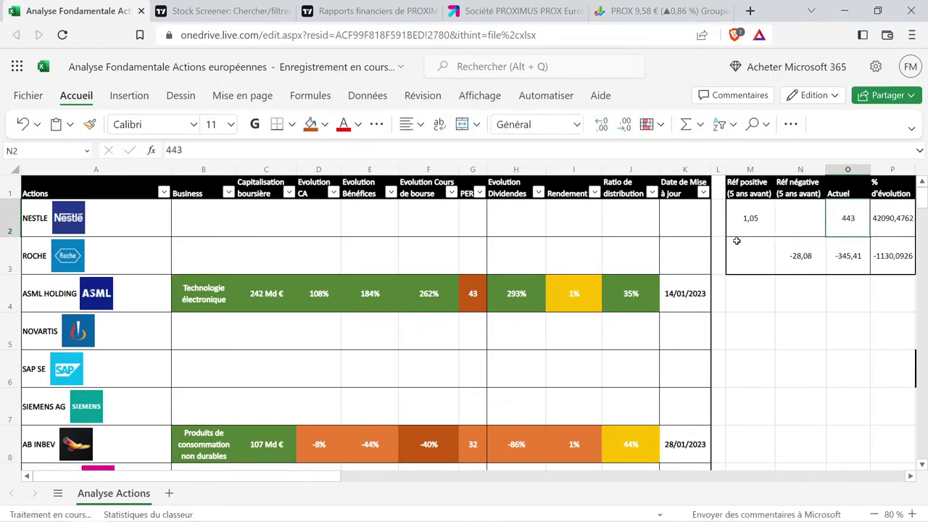
pyautogui.write('0,84')
pyautogui.press('Return')
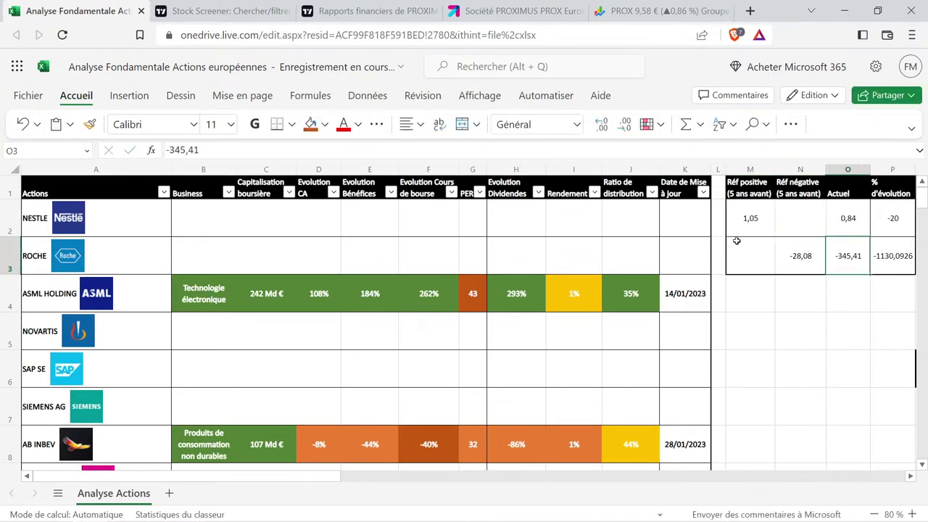
# Copy the AB INBEV dividend evolution cell into the PROXIMUS row and open the pasted value for editing.
pyautogui.scroll(-1, 736, 241)
pyautogui.click(535, 356)
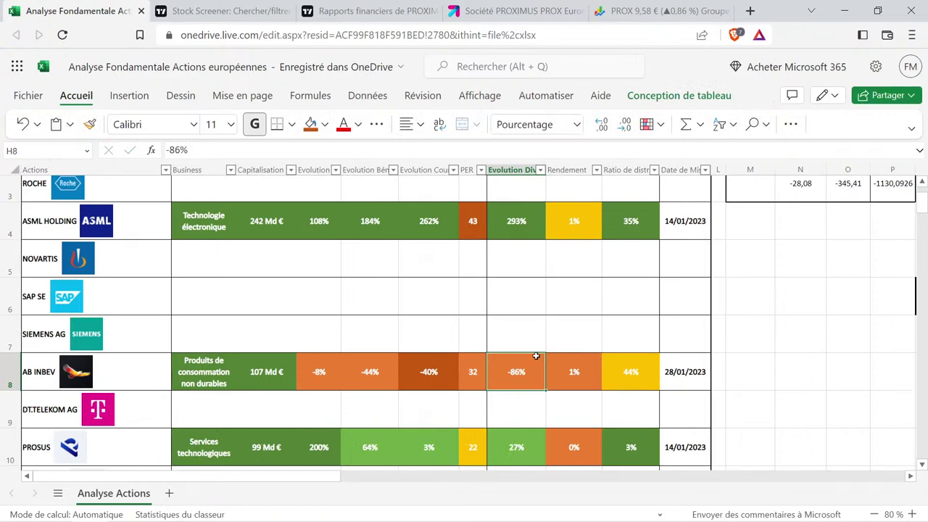
pyautogui.hotkey('ctrl', 'c')
pyautogui.scroll(-10, 524, 352)
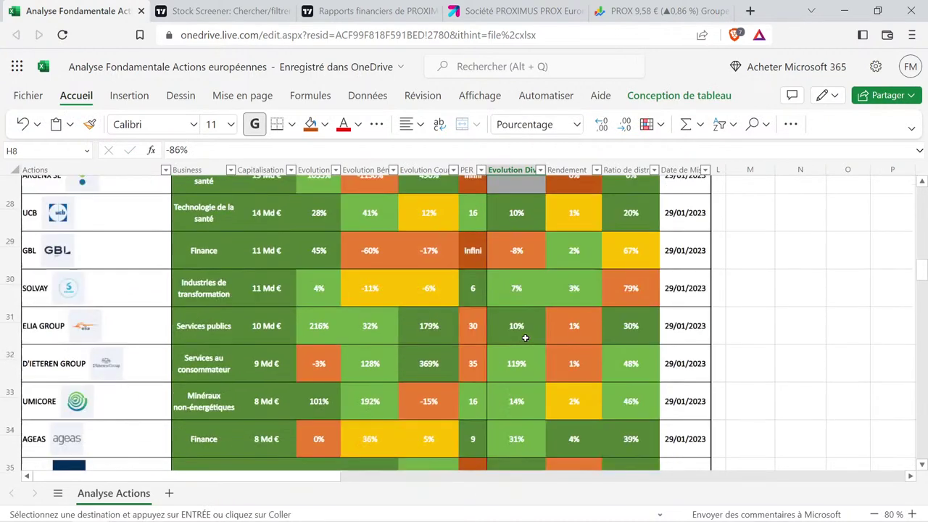
pyautogui.scroll(-6, 524, 338)
pyautogui.click(521, 246)
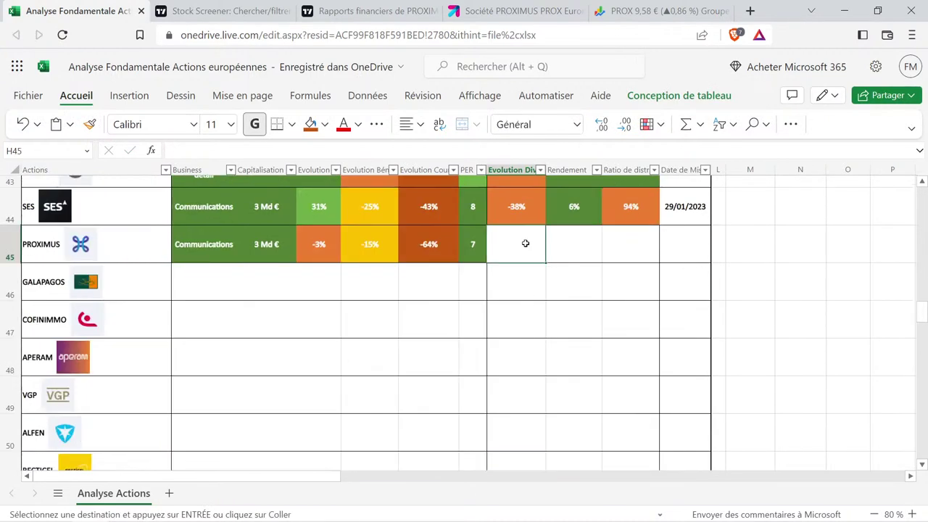
pyautogui.hotkey('ctrl', 'v')
pyautogui.doubleClick(521, 246)
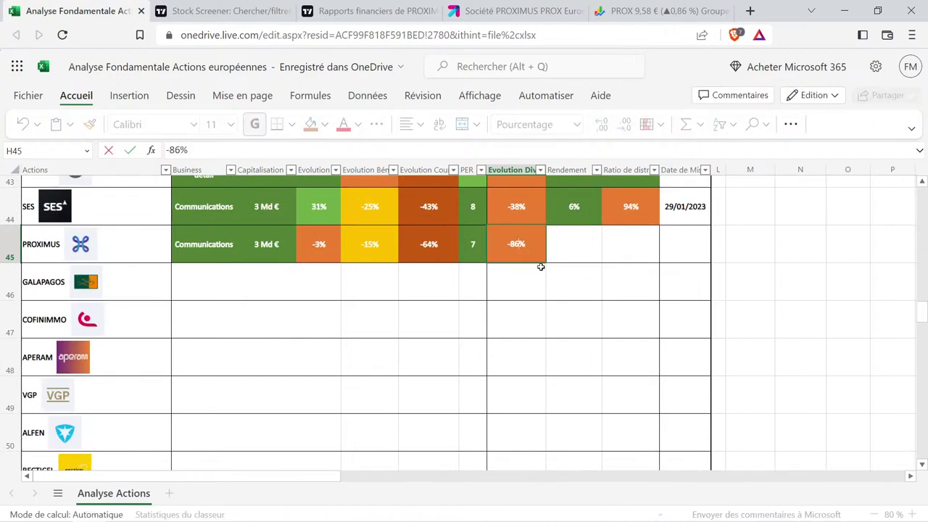
# Set the dividend evolution (Evolution Dividendes) for PROXIMUS to -20%.
pyautogui.press('BackSpace')
pyautogui.press('BackSpace')
pyautogui.write('20')
pyautogui.press('Return')
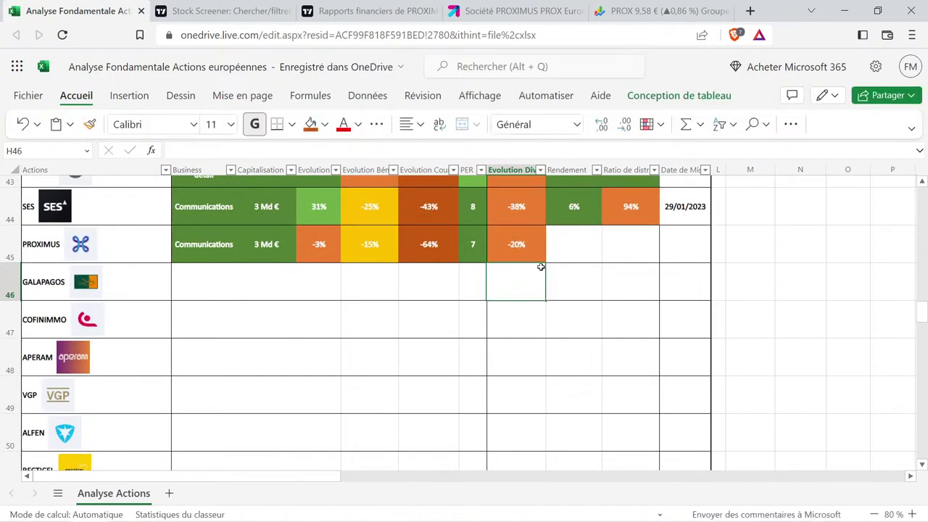
# Check the dividend yield of PROXIMUS on its TradingView financials page and return to the Excel workbook.
pyautogui.click(573, 243)
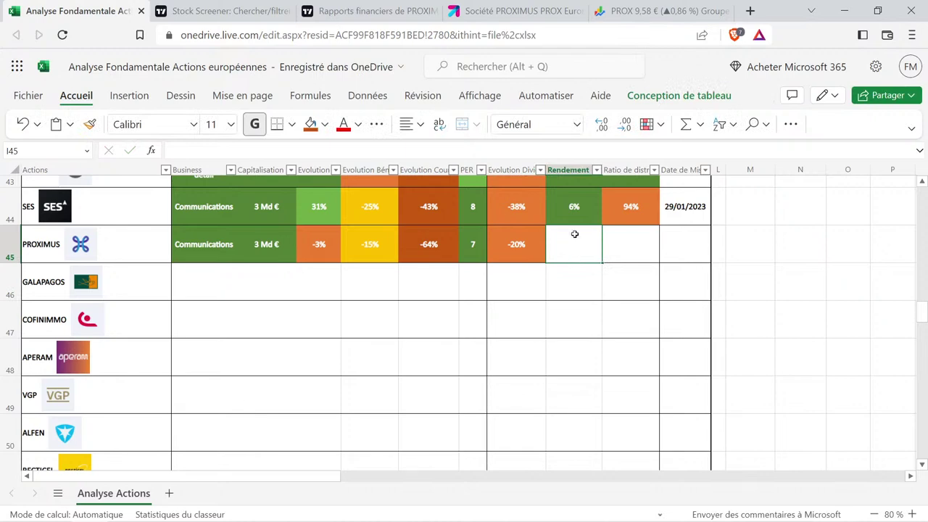
pyautogui.click(575, 215)
pyautogui.click(366, 11)
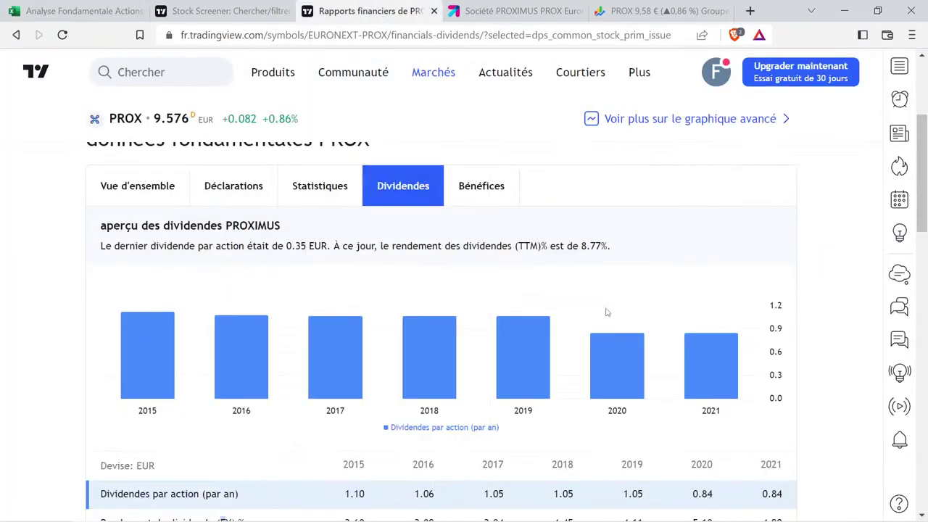
pyautogui.scroll(3, 604, 320)
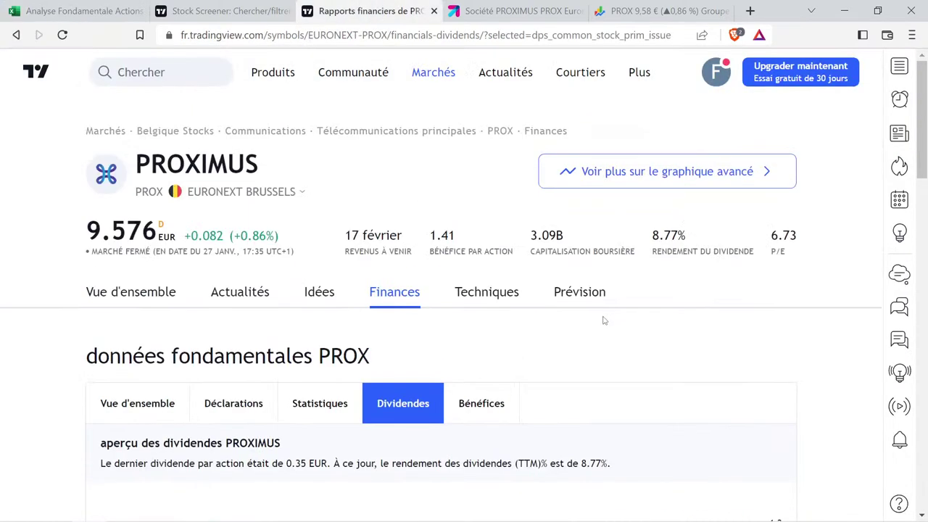
pyautogui.moveTo(652, 234); pyautogui.dragTo(688, 251)
pyautogui.click(666, 241)
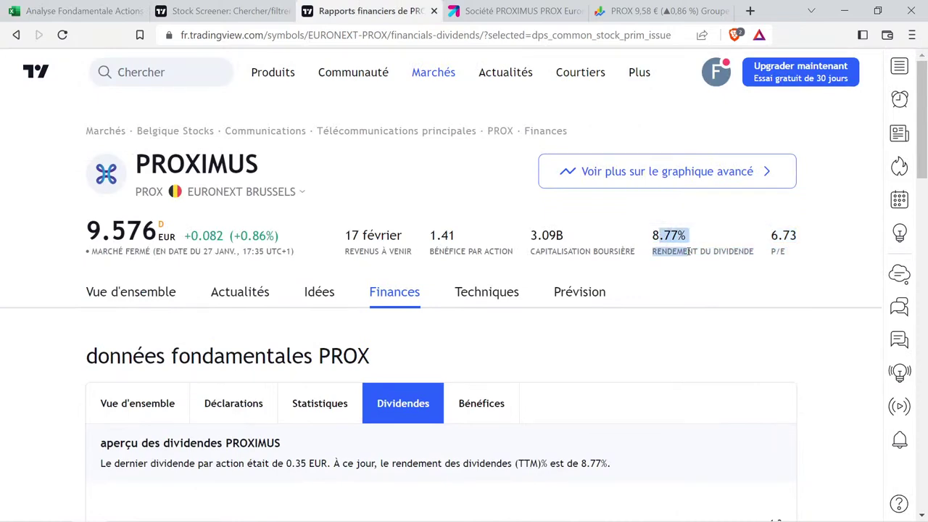
pyautogui.click(79, 11)
pyautogui.click(597, 244)
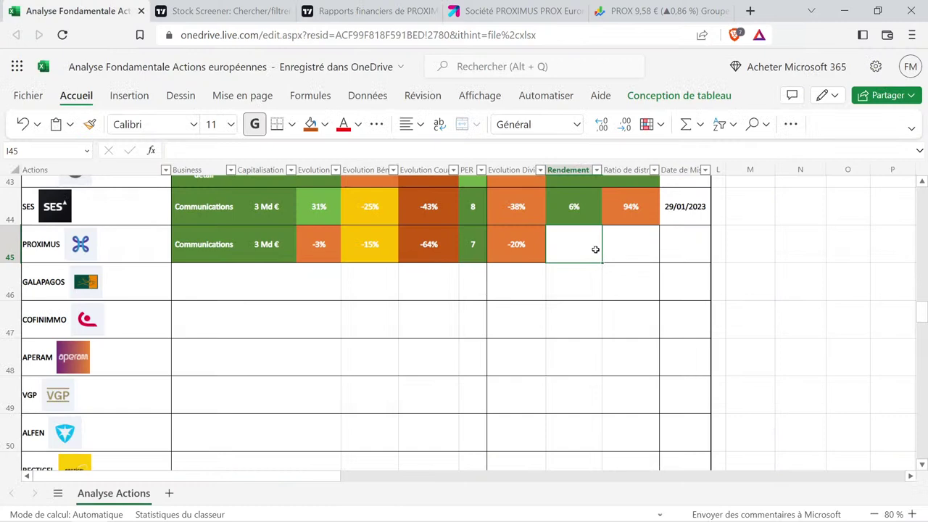
# Copy the SES yield cell into the Rendement cell of PROXIMUS and set its value to 9%.
pyautogui.scroll(5, 594, 250)
pyautogui.scroll(-2, 588, 305)
pyautogui.click(587, 353)
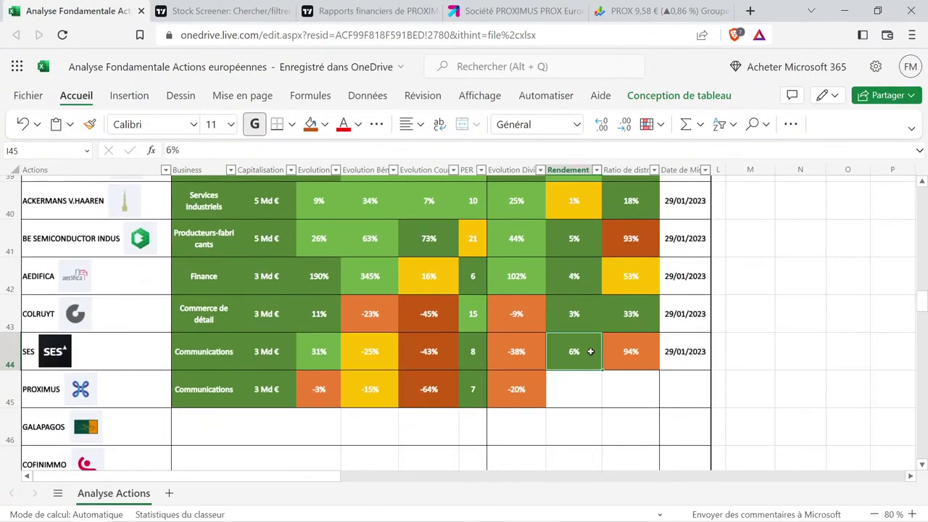
pyautogui.hotkey('ctrl', 'c')
pyautogui.click(576, 388)
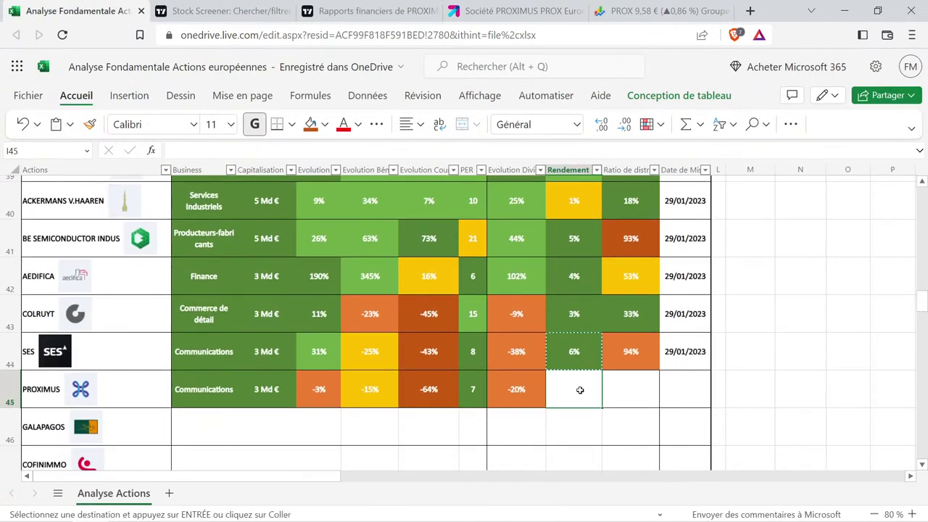
pyautogui.hotkey('ctrl', 'v')
pyautogui.doubleClick(577, 388)
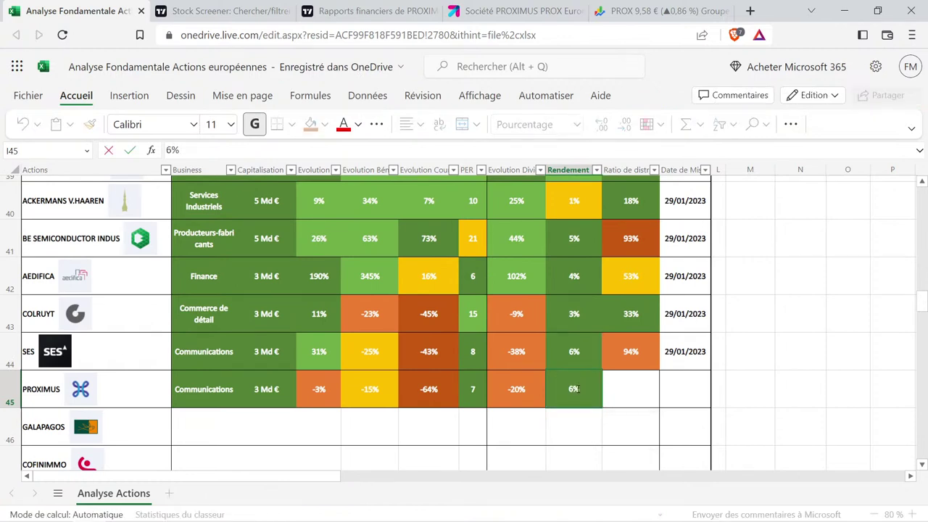
pyautogui.press('BackSpace')
pyautogui.write('9')
pyautogui.press('Return')
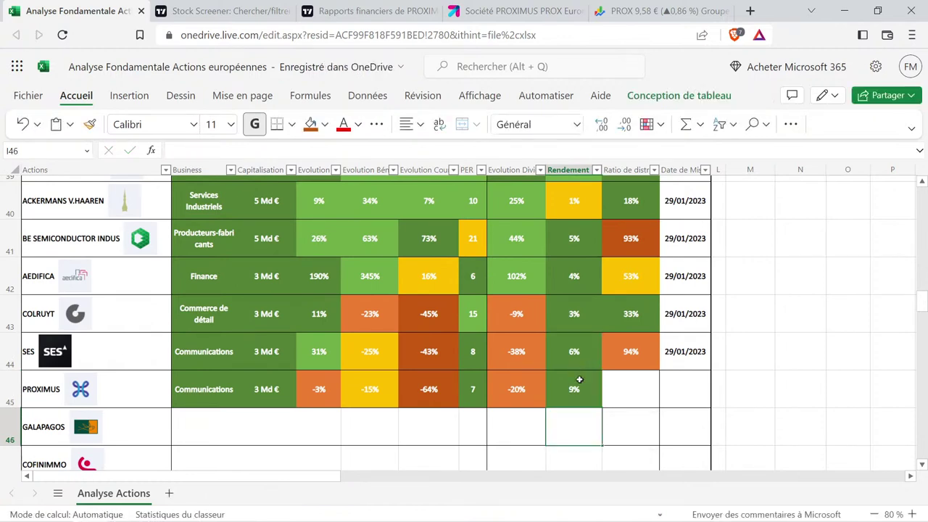
# Compare the share price evolution, dividend evolution and yield cells in the PROXIMUS row.
pyautogui.click(583, 387)
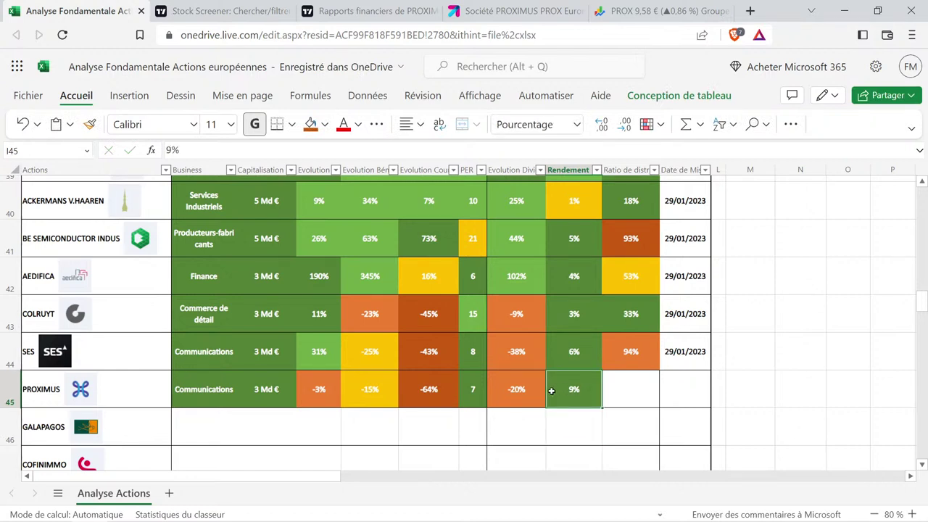
pyautogui.click(435, 395)
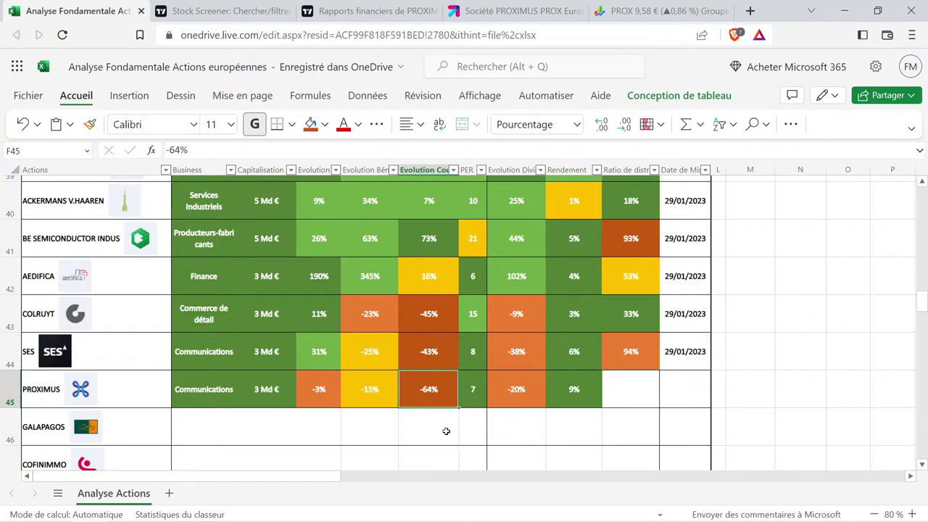
pyautogui.click(514, 392)
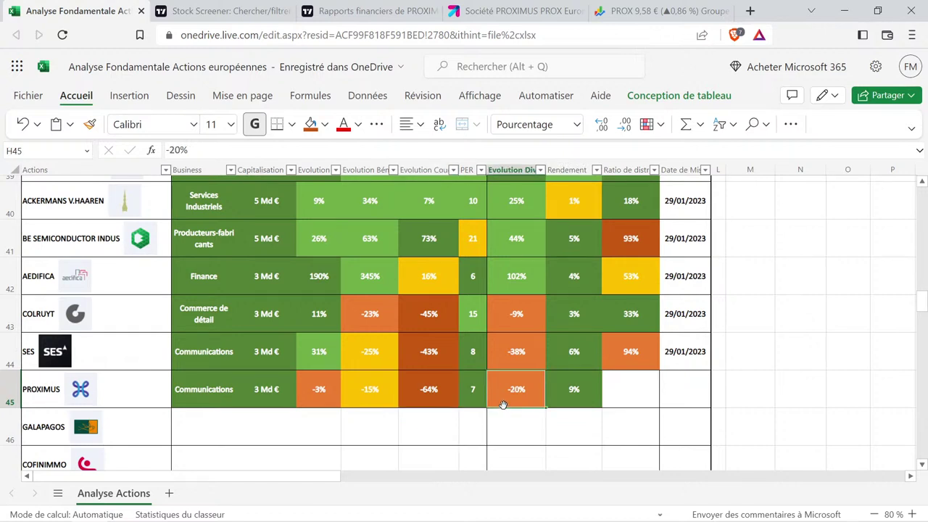
pyautogui.click(454, 399)
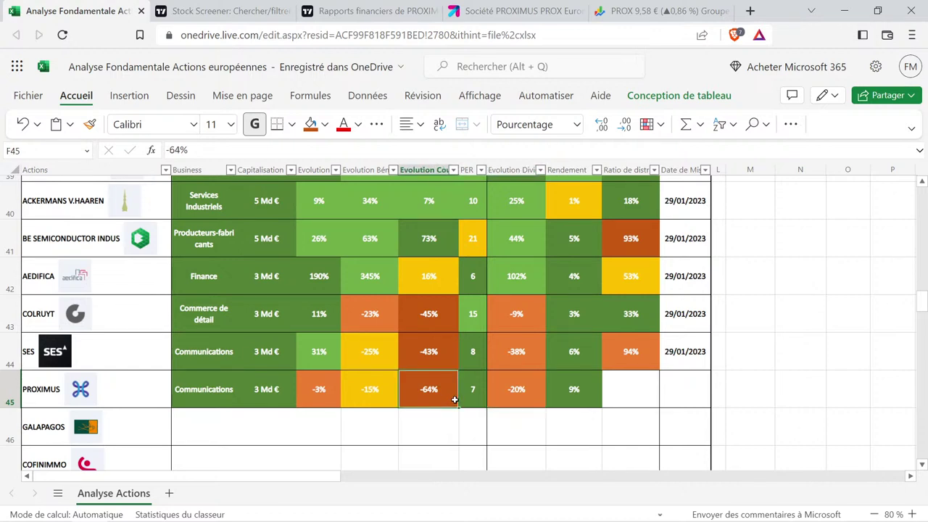
pyautogui.click(587, 387)
pyautogui.click(455, 398)
pyautogui.click(562, 401)
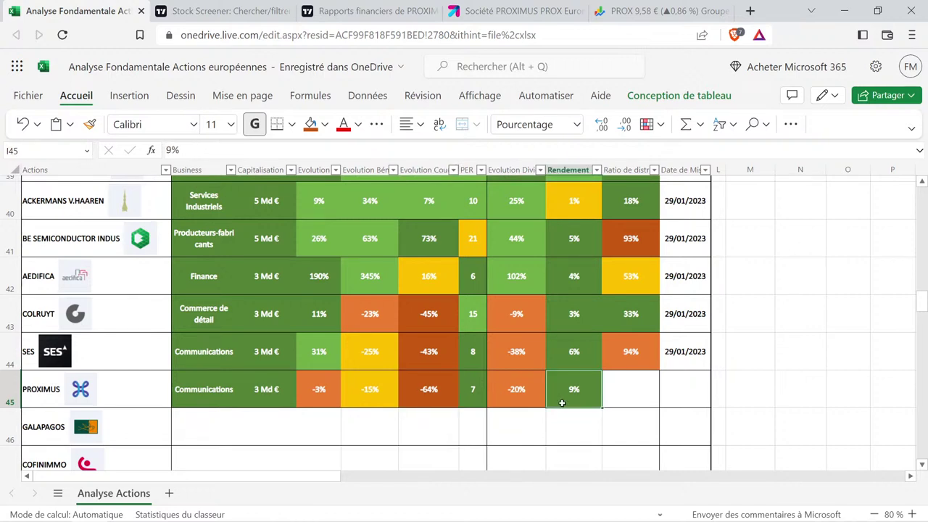
# Switch to the TradingView dividends page of PROXIMUS and examine its yearly payout ratios from 2017 to 2021.
pyautogui.click(384, 6)
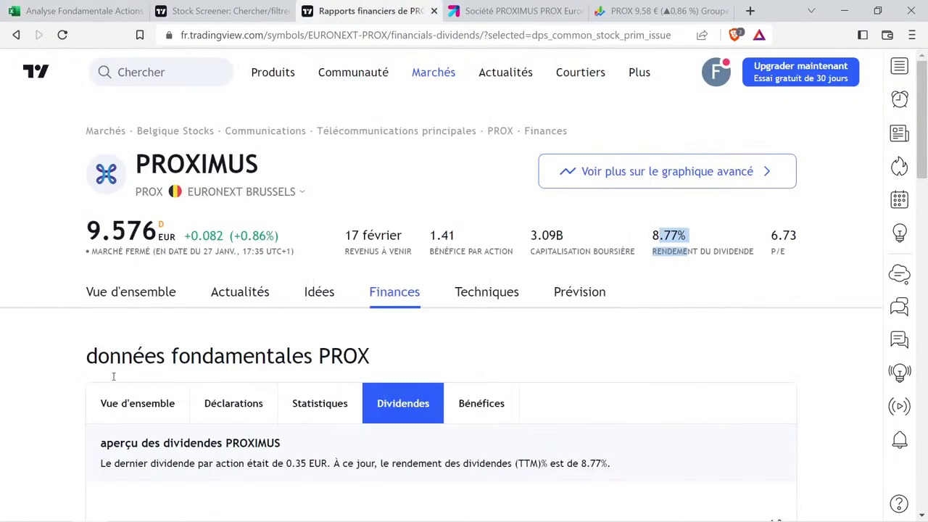
pyautogui.scroll(-6, 103, 384)
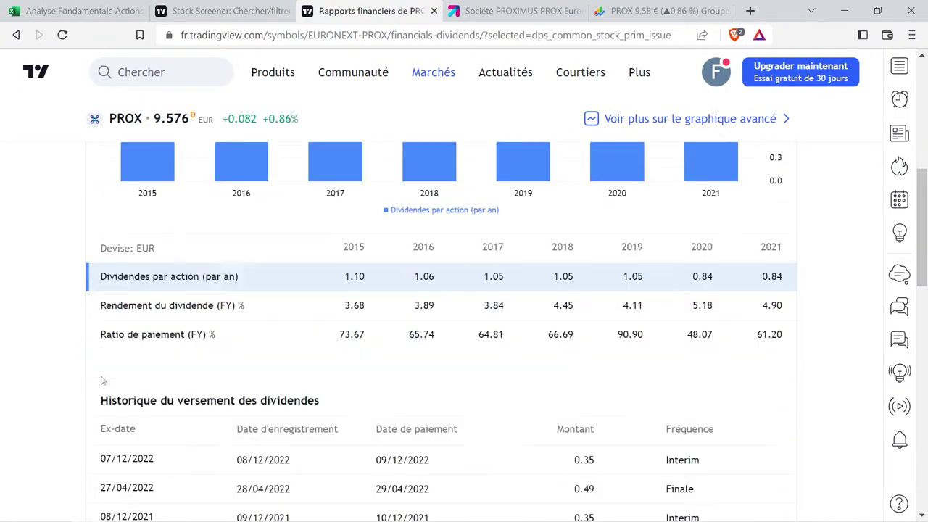
pyautogui.scroll(2, 102, 384)
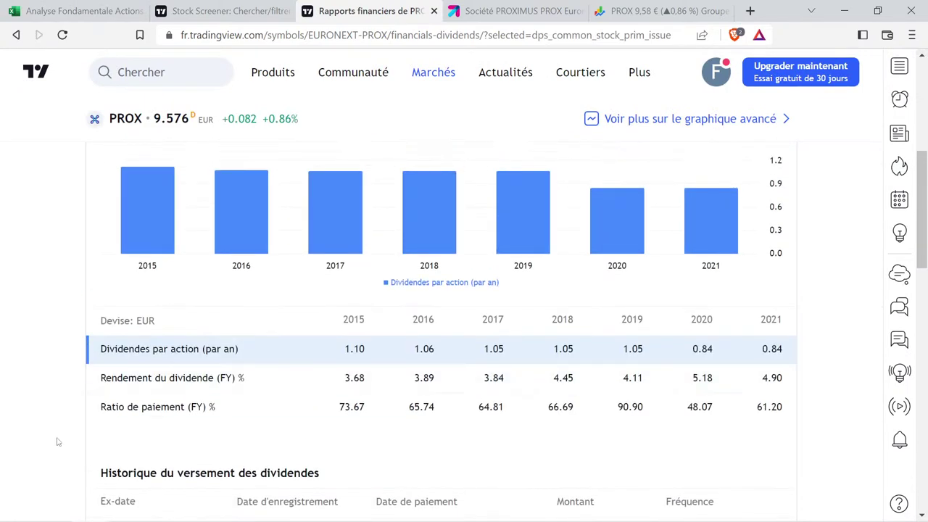
pyautogui.click(144, 417)
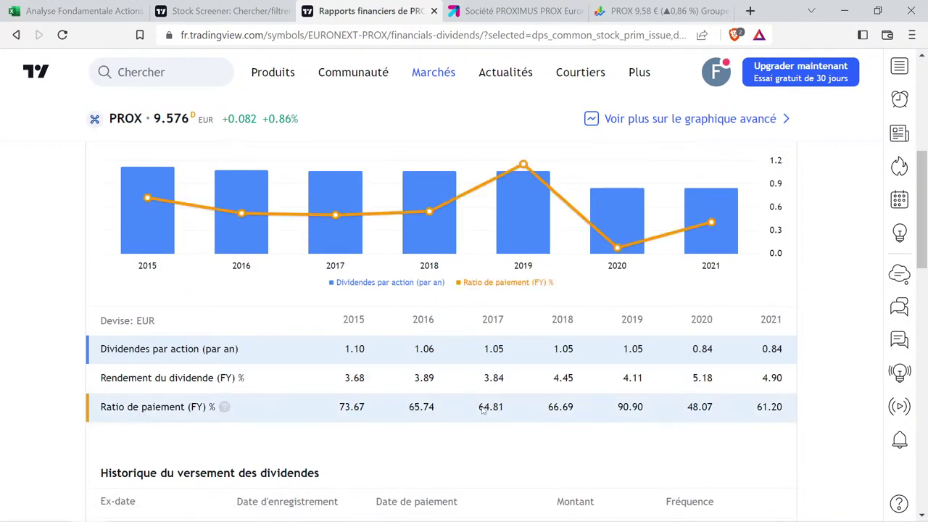
pyautogui.moveTo(479, 410); pyautogui.dragTo(775, 420)
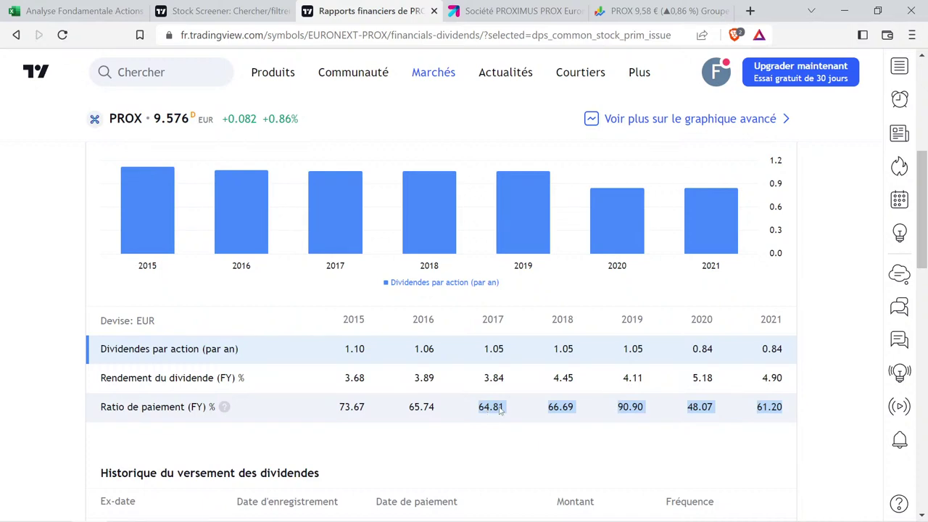
pyautogui.doubleClick(692, 408)
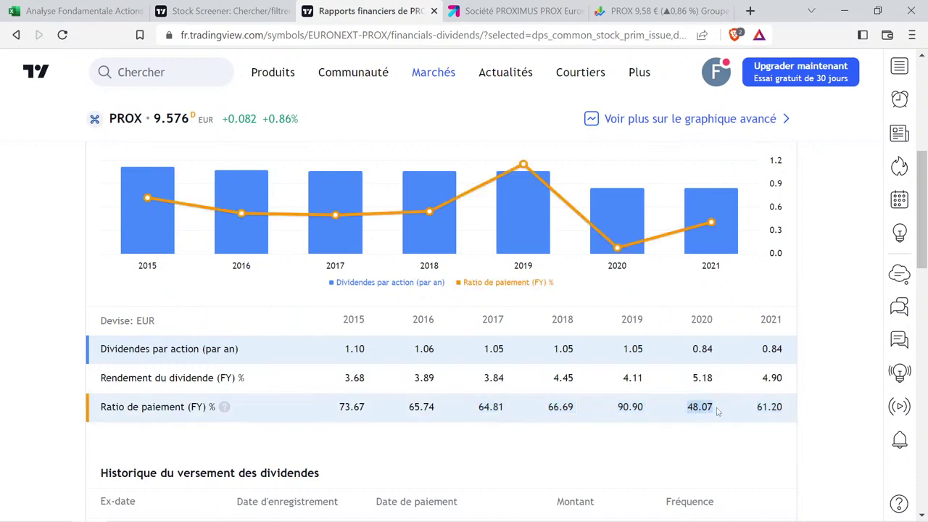
pyautogui.moveTo(477, 408); pyautogui.dragTo(575, 410)
pyautogui.doubleClick(768, 408)
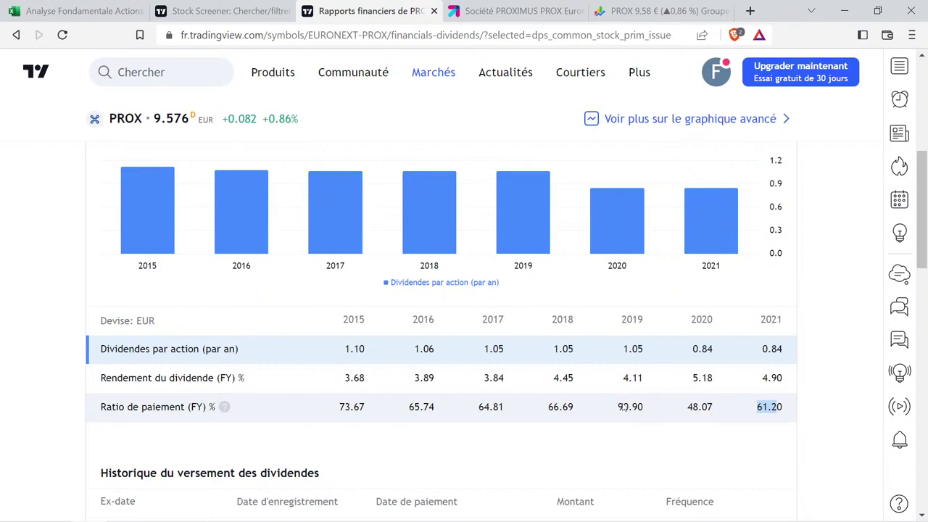
pyautogui.moveTo(618, 408); pyautogui.dragTo(652, 411)
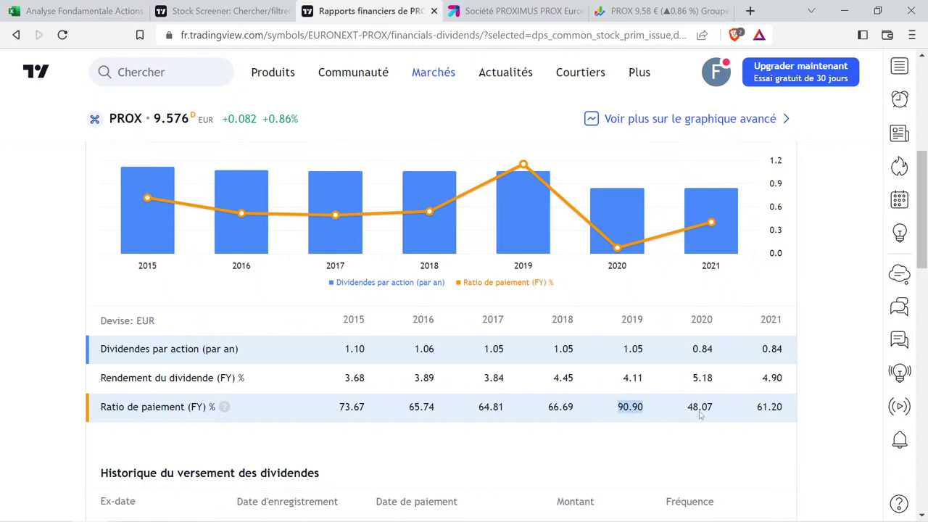
# Copy the 2017 to 2021 payout ratios of PROXIMUS and paste them into the Excel workbook starting at cell R1.
pyautogui.moveTo(483, 410); pyautogui.dragTo(776, 432)
pyautogui.hotkey('ctrl', 'c')
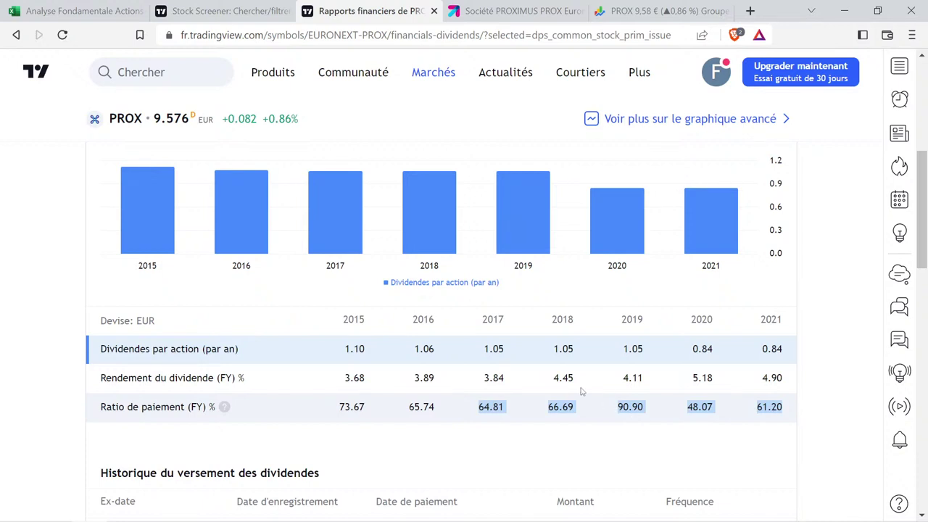
pyautogui.click(123, 11)
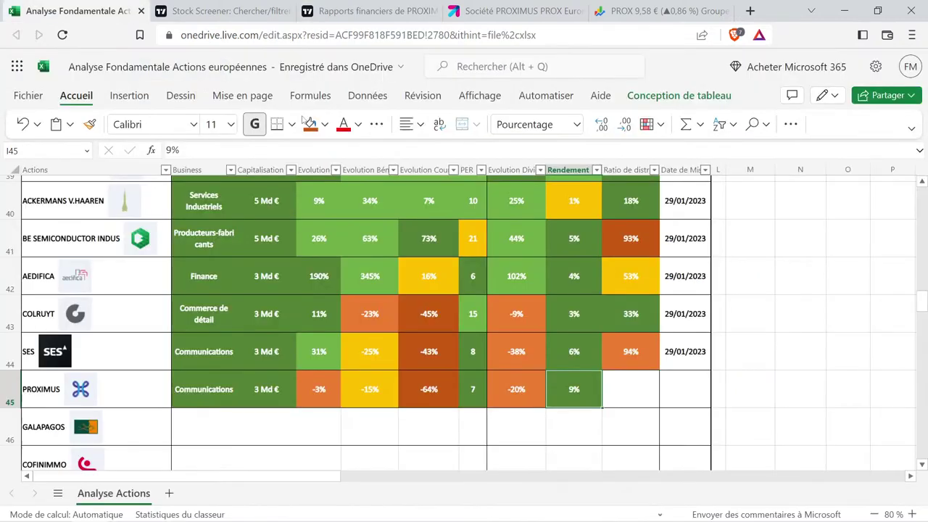
pyautogui.click(823, 328)
pyautogui.scroll(15, 822, 319)
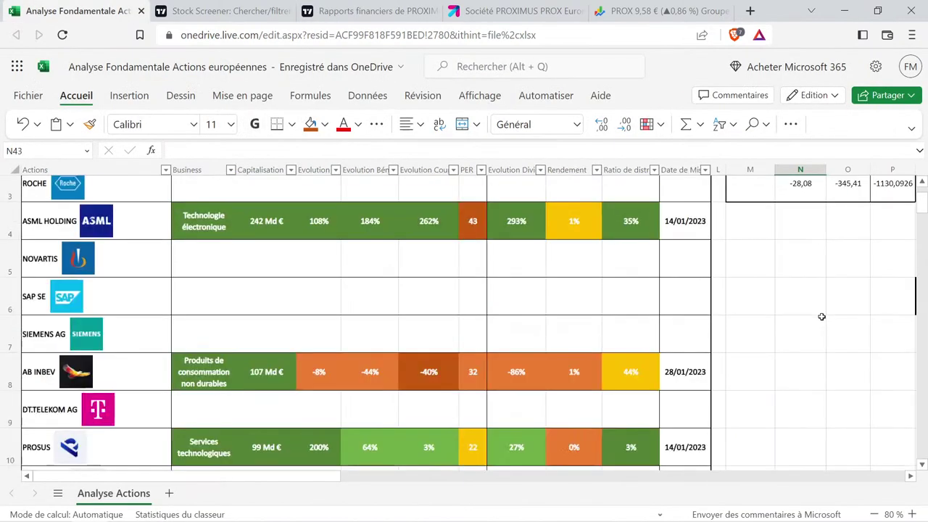
pyautogui.scroll(2, 821, 317)
pyautogui.click(822, 304)
pyautogui.press('Right')
pyautogui.press('Right')
pyautogui.press('Right')
pyautogui.press('Right')
pyautogui.press('Right')
pyautogui.press('Right')
pyautogui.press('Right')
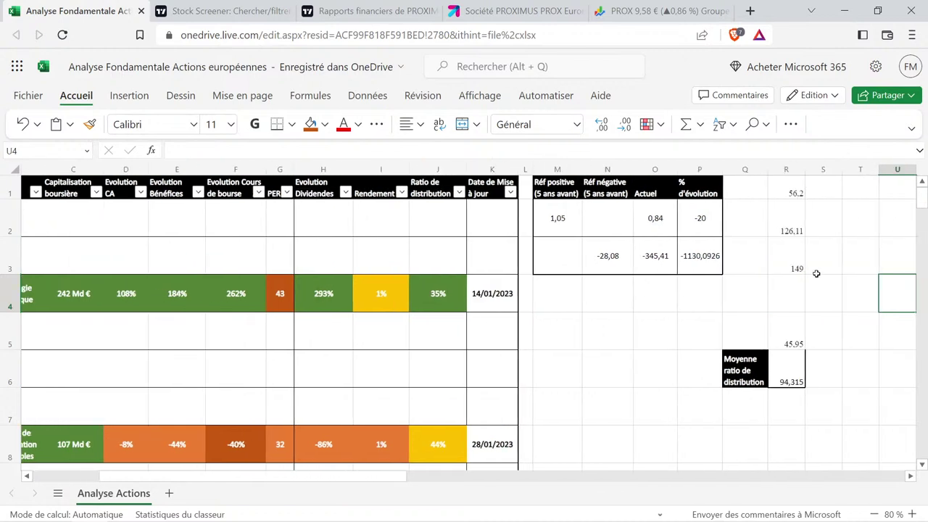
pyautogui.click(787, 186)
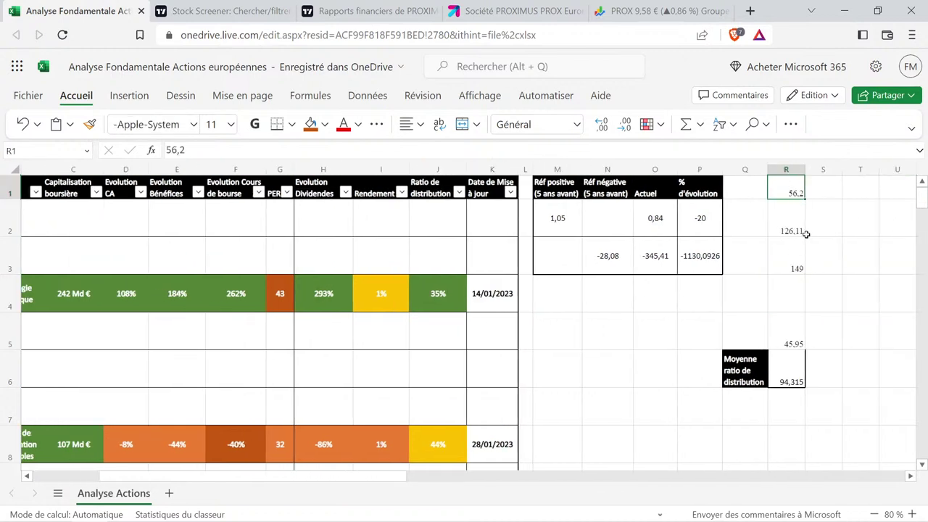
pyautogui.hotkey('ctrl', 'v')
# Re-enter the PROXIMUS payout ratios in cells R1 to R5 with decimal commas: 64,81, 66,69, 90,9, 48,07 and 61,2.
pyautogui.click(793, 190)
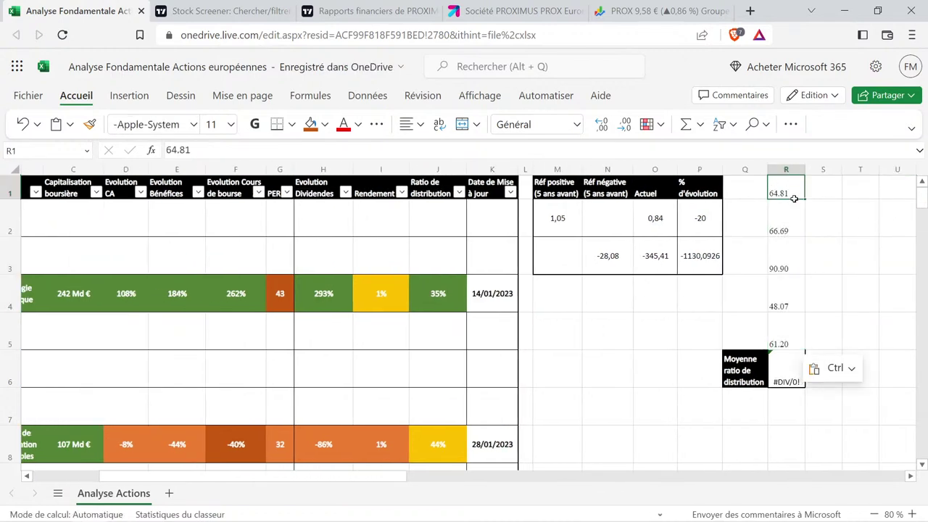
pyautogui.write('64,81')
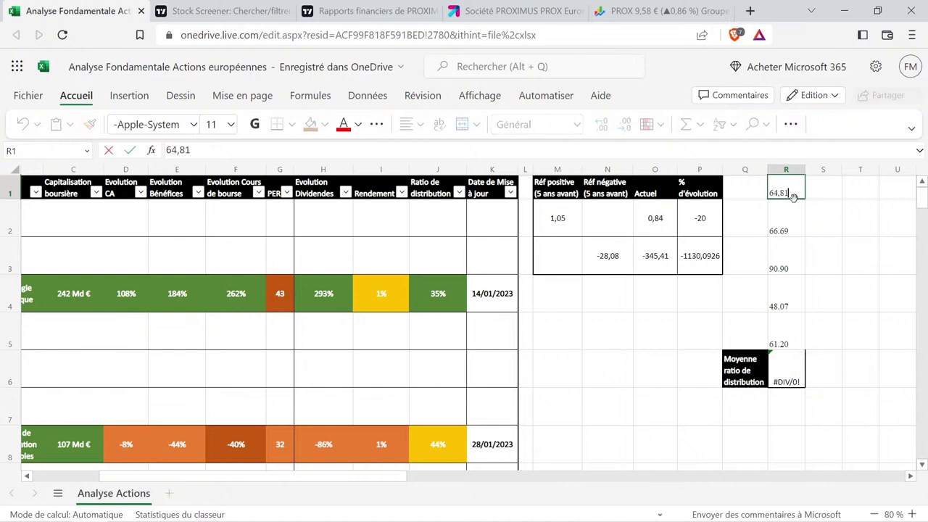
pyautogui.press('Return')
pyautogui.write('66')
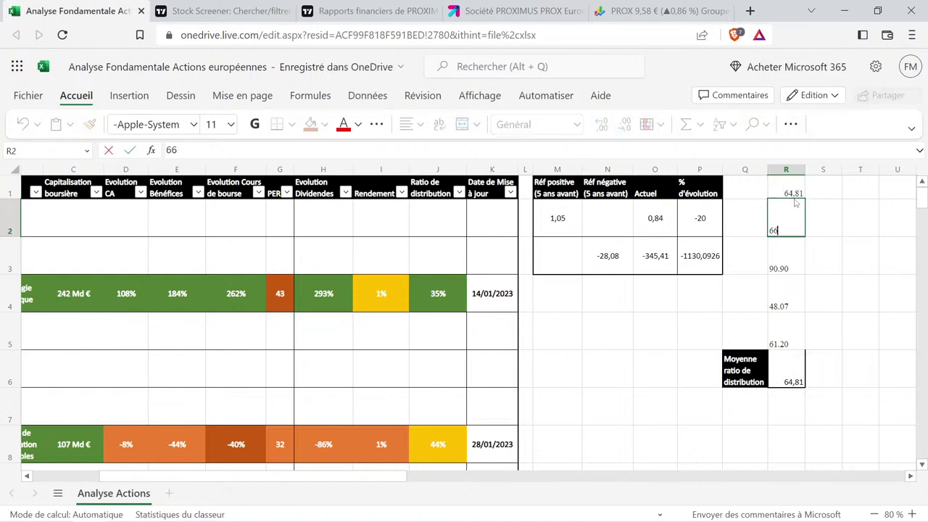
pyautogui.write(',69')
pyautogui.press('Return')
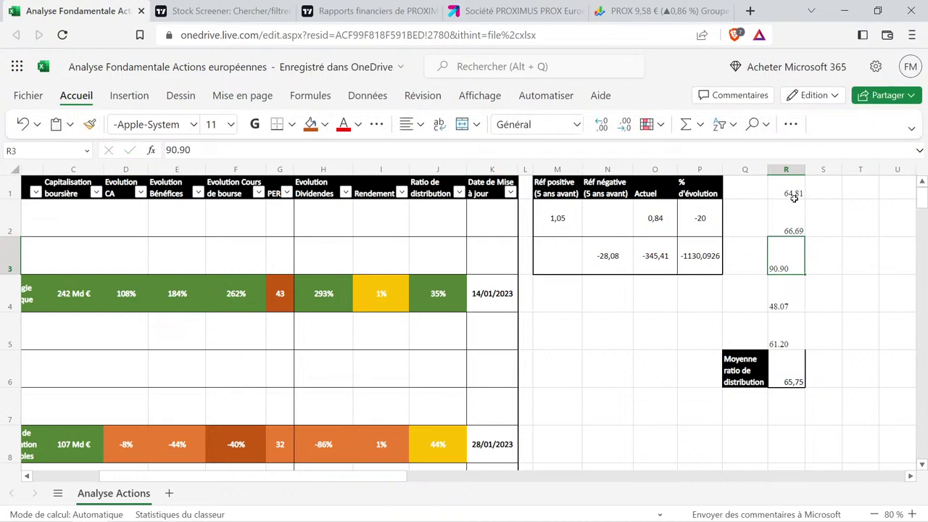
pyautogui.write('90,')
pyautogui.press('Return')
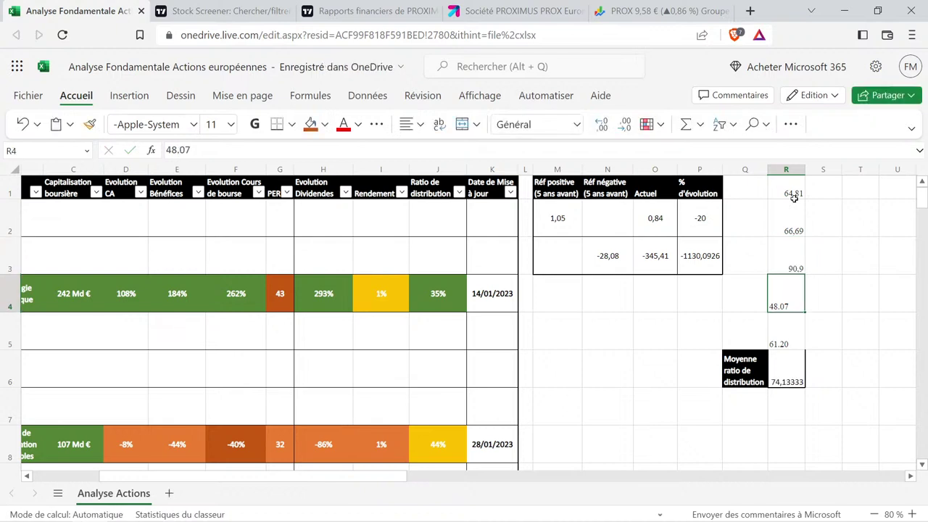
pyautogui.write('48,0')
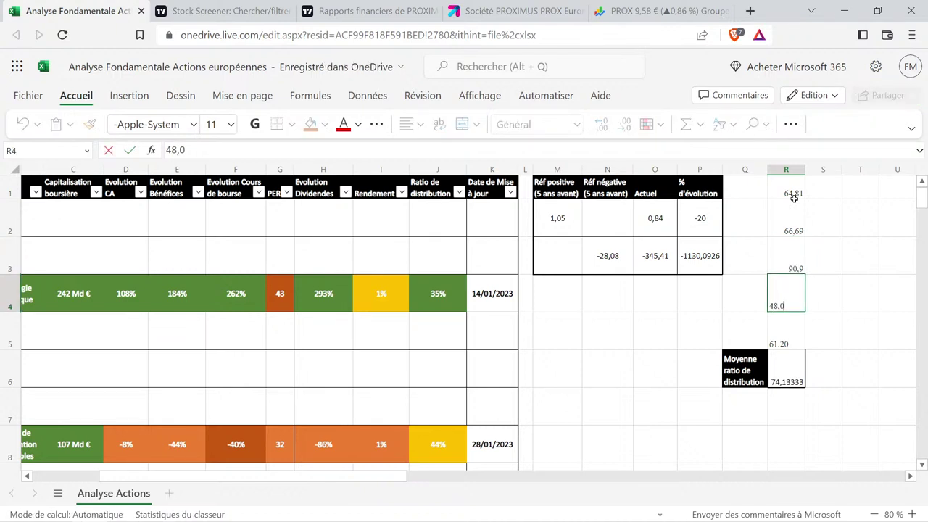
pyautogui.press('Return')
pyautogui.write('61,2')
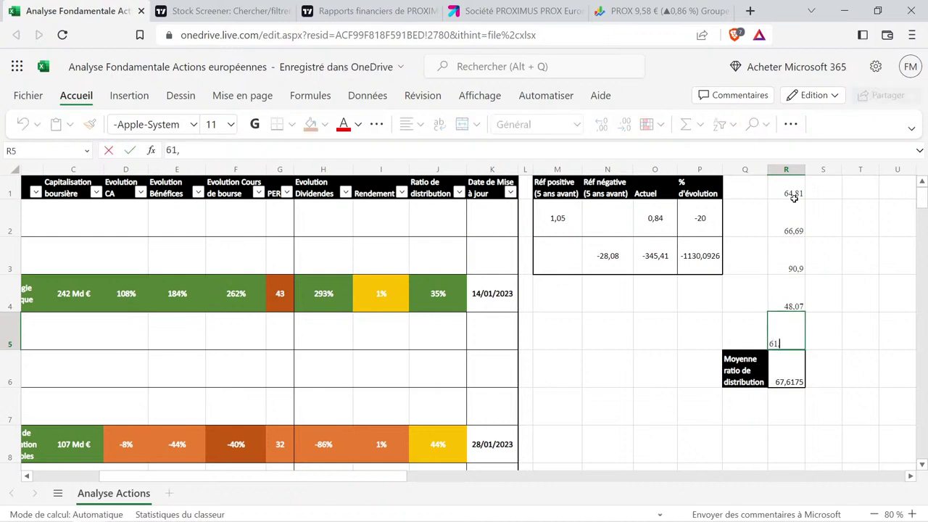
pyautogui.press('Return')
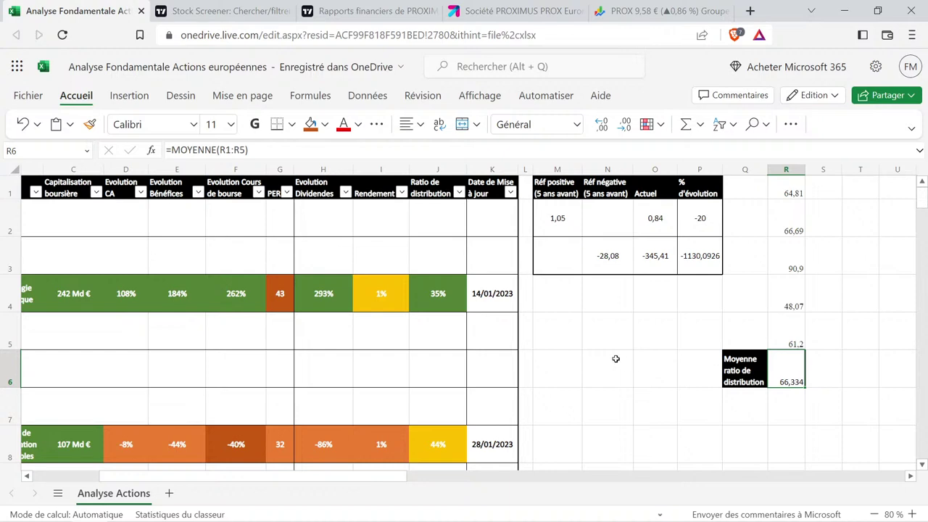
# Copy the light green payout ratio cell J22 into the Ratio de distribution cell of PROXIMUS and set its value to 66%.
pyautogui.scroll(-2, 438, 341)
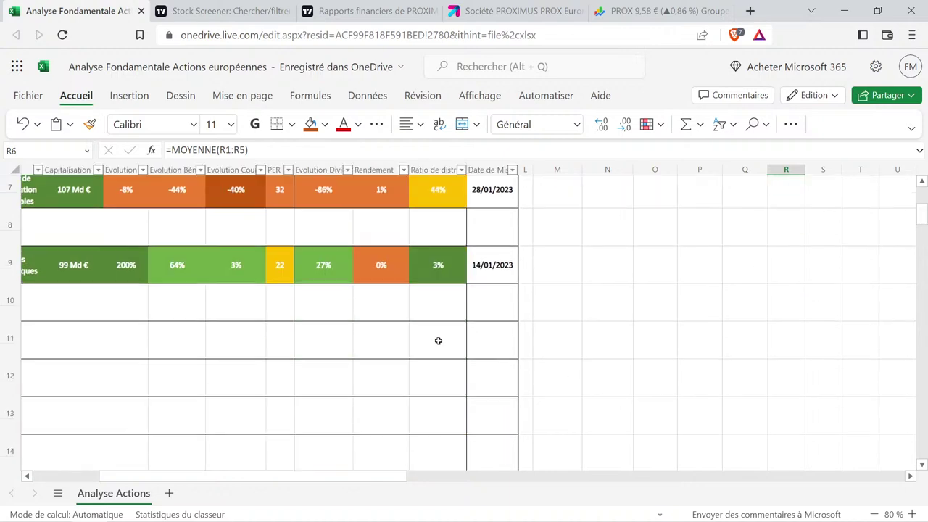
pyautogui.scroll(-4, 437, 340)
pyautogui.click(447, 330)
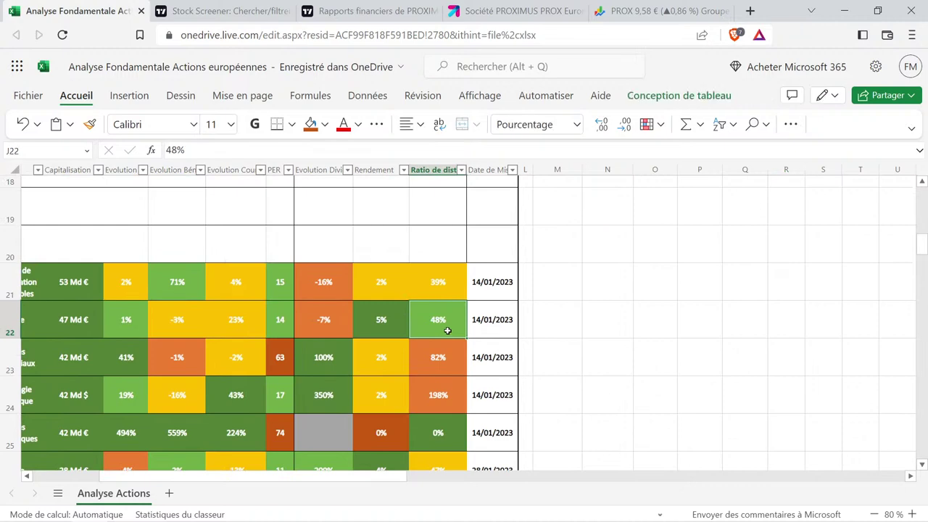
pyautogui.hotkey('ctrl', 'c')
pyautogui.scroll(-6, 447, 330)
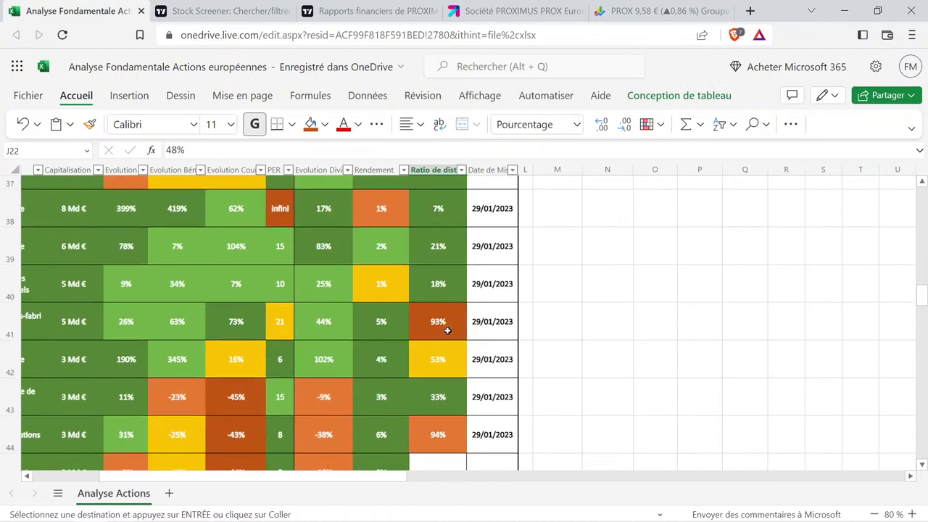
pyautogui.scroll(-1, 447, 331)
pyautogui.click(443, 387)
pyautogui.hotkey('ctrl', 'v')
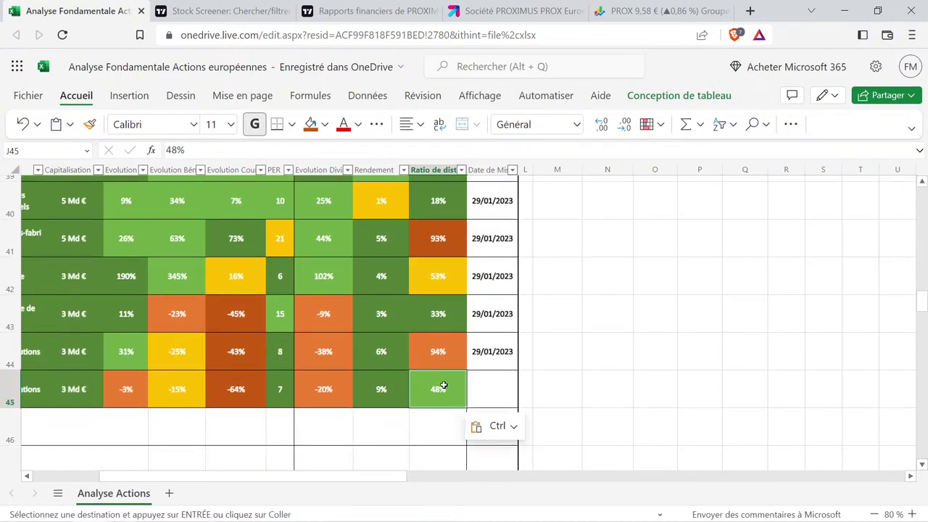
pyautogui.doubleClick(443, 387)
pyautogui.press('BackSpace')
pyautogui.press('BackSpace')
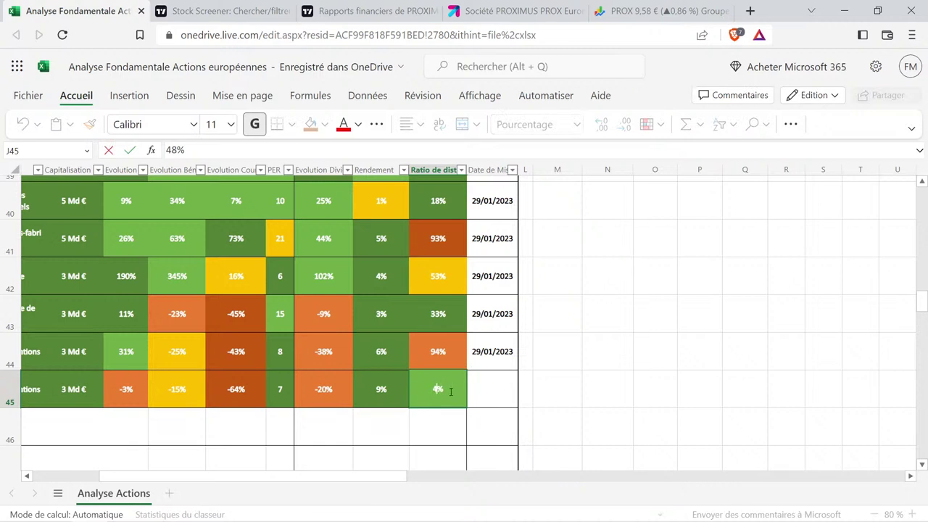
pyautogui.write('66')
pyautogui.press('Return')
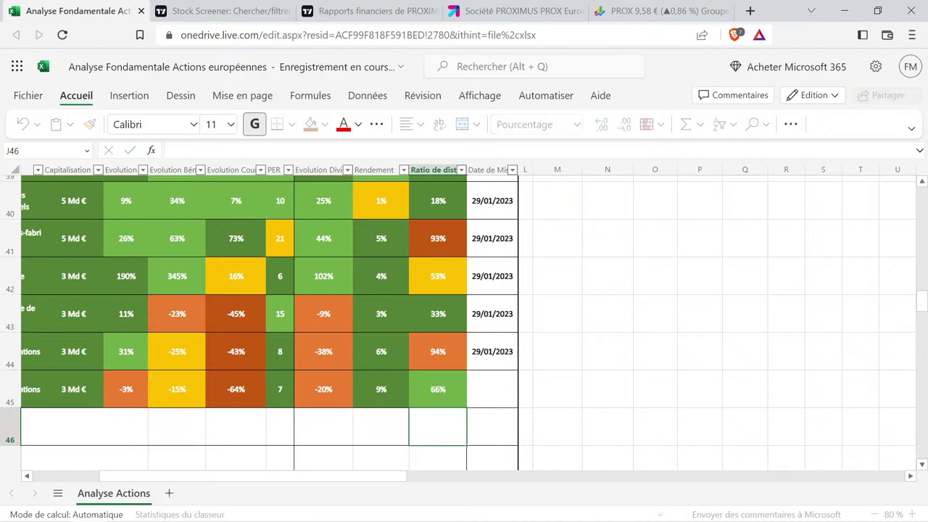
# Copy the SES update date, 29/01/2023, into the update date cell of the PROXIMUS row.
pyautogui.press('Up')
pyautogui.press('Right')
pyautogui.press('Up')
pyautogui.hotkey('ctrl', 'c')
pyautogui.press('Down')
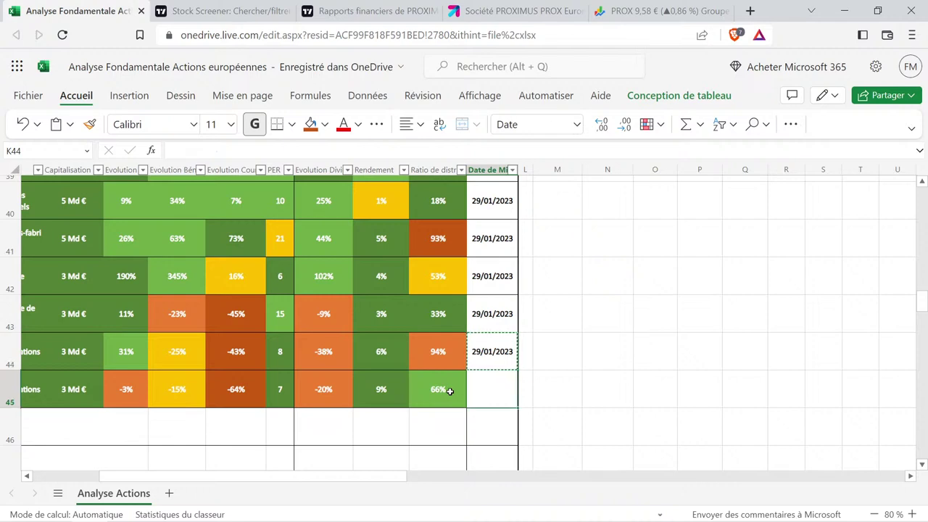
pyautogui.hotkey('ctrl', 'v')
# Review the completed PROXIMUS row, comparing its payout ratio, dividend, profit and revenue evolution cells.
pyautogui.press('Left')
pyautogui.press('Left')
pyautogui.press('Left')
pyautogui.press('Left')
pyautogui.press('Left')
pyautogui.press('Left')
pyautogui.press('Left')
pyautogui.press('Left')
pyautogui.press('Left')
pyautogui.press('Left')
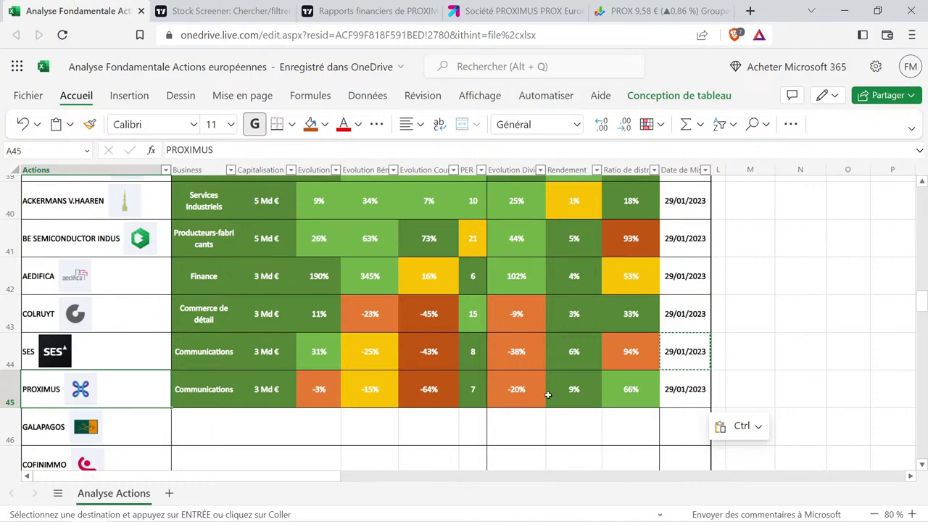
pyautogui.click(635, 393)
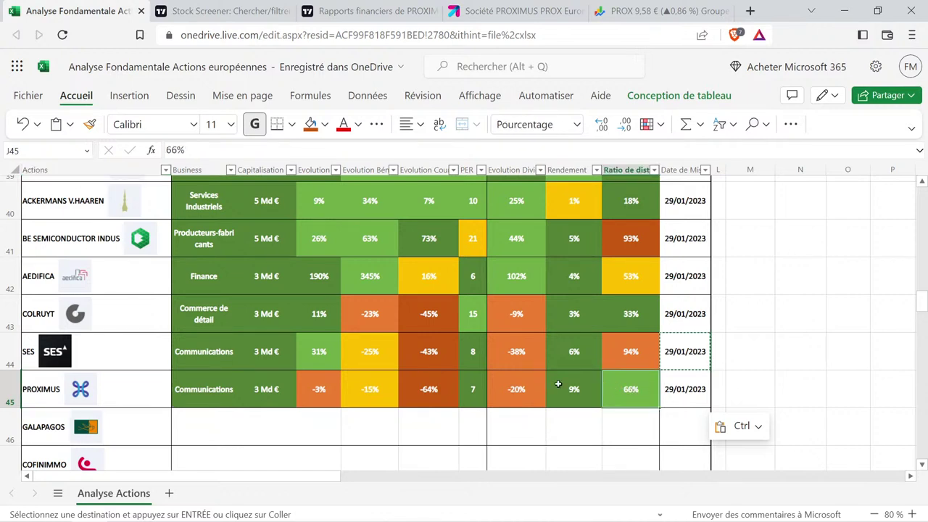
pyautogui.click(515, 391)
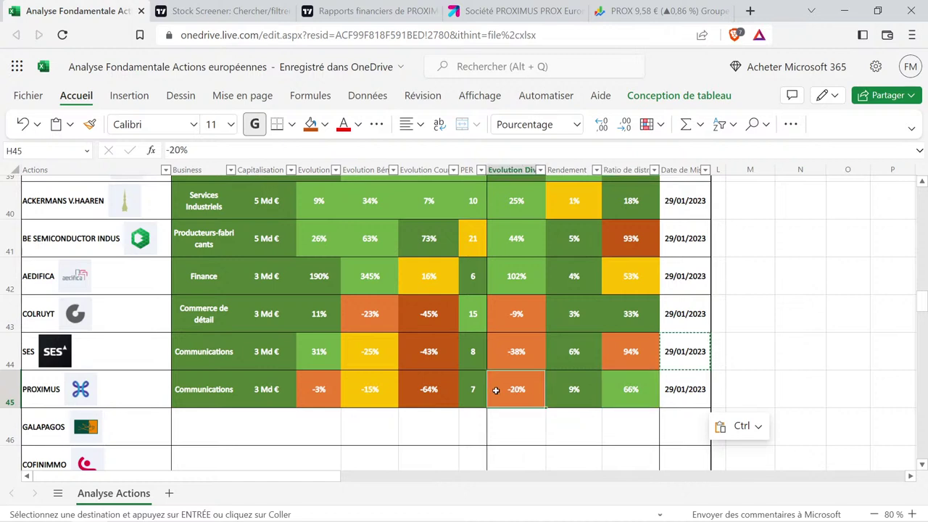
pyautogui.click(370, 395)
pyautogui.click(318, 397)
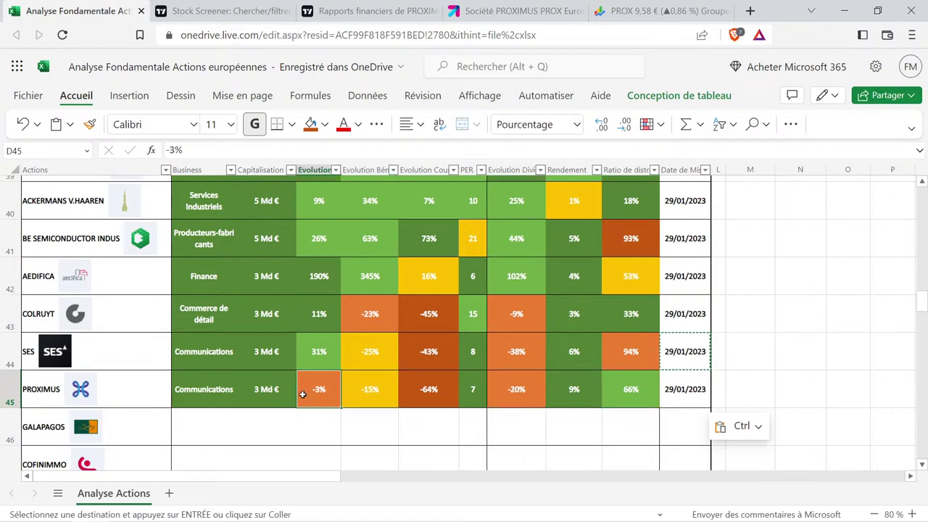
pyautogui.moveTo(210, 392); pyautogui.dragTo(617, 403)
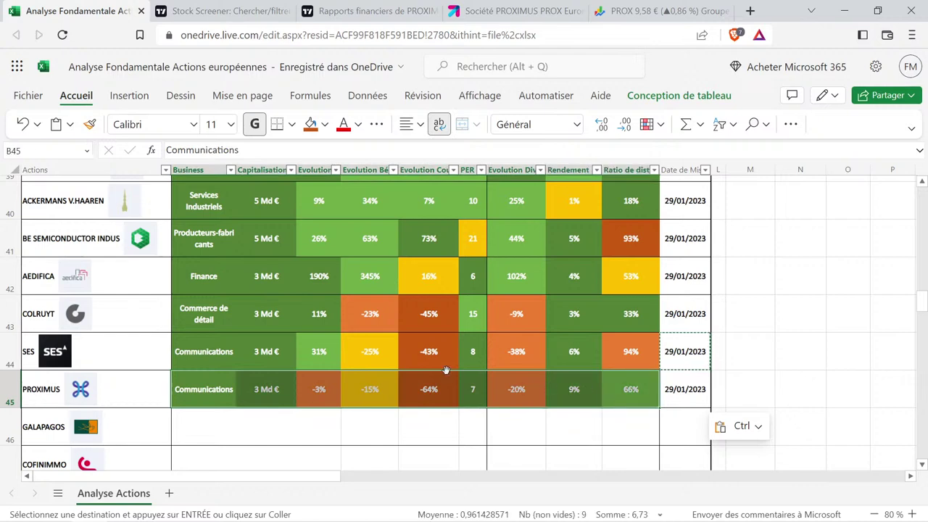
# Close the PROXIMUS financial reports page and open the GALAPAGOS (GLPG) page from the TradingView stock screener.
pyautogui.scroll(-2, 392, 352)
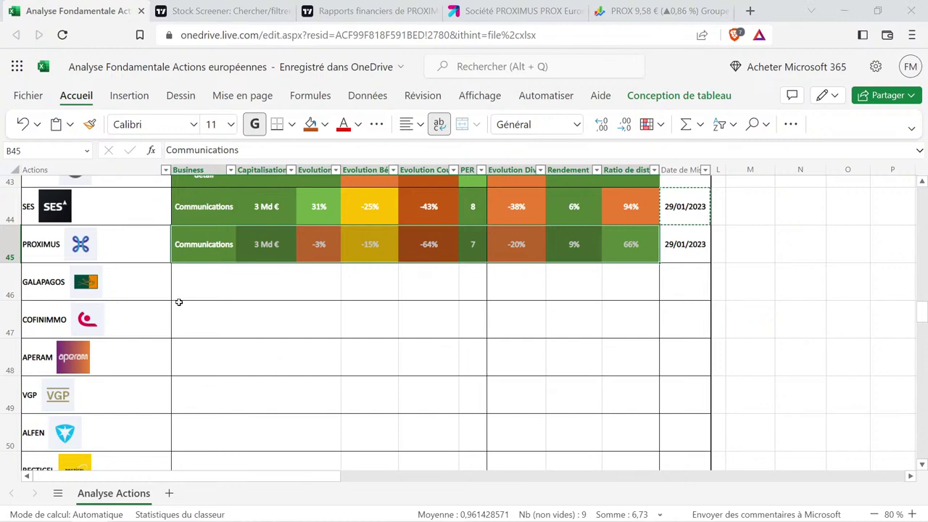
pyautogui.click(384, 8)
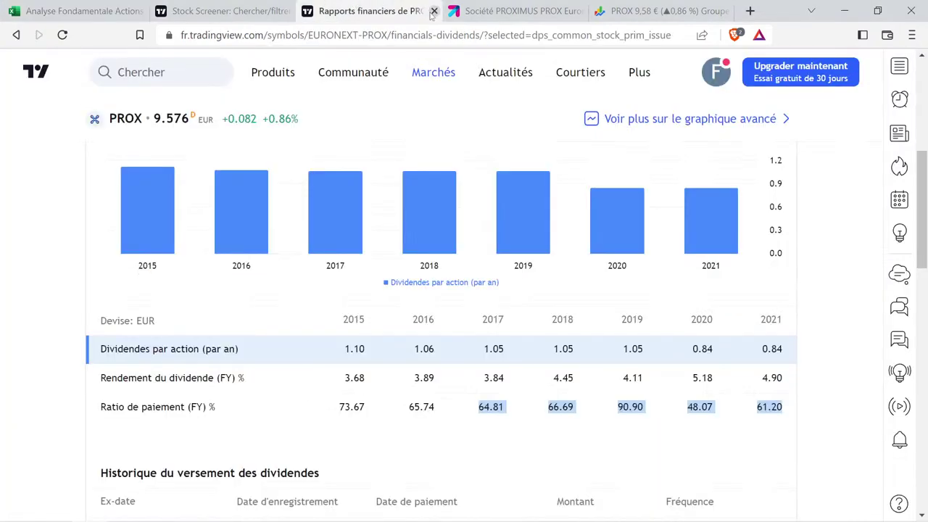
pyautogui.click(434, 10)
pyautogui.click(257, 8)
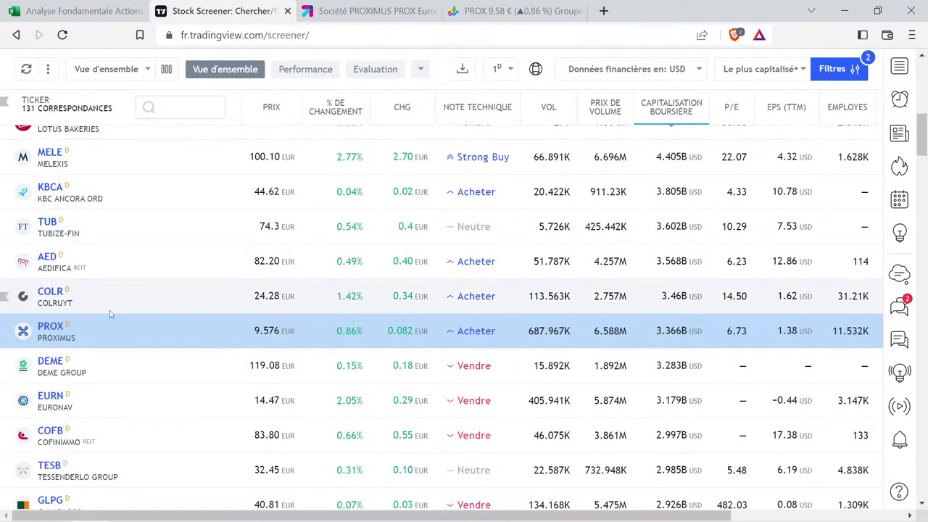
pyautogui.scroll(-2, 67, 340)
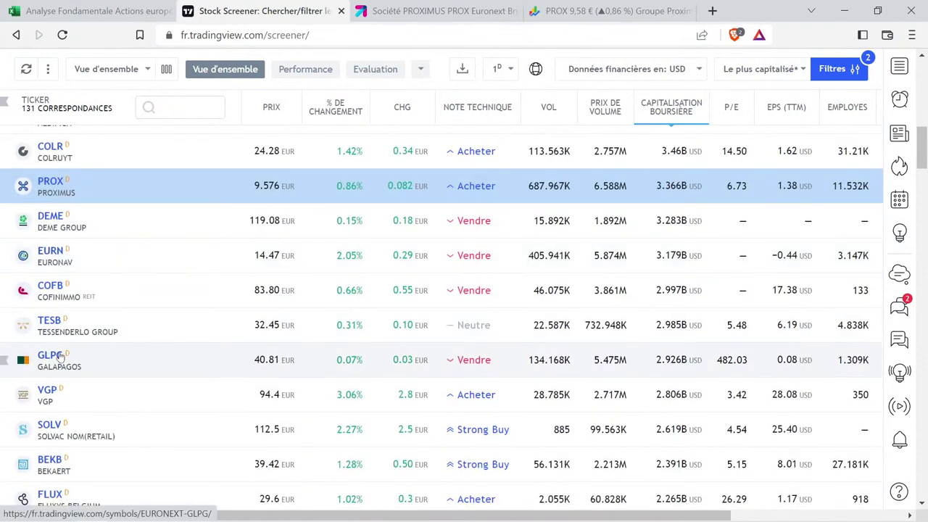
pyautogui.click(62, 357)
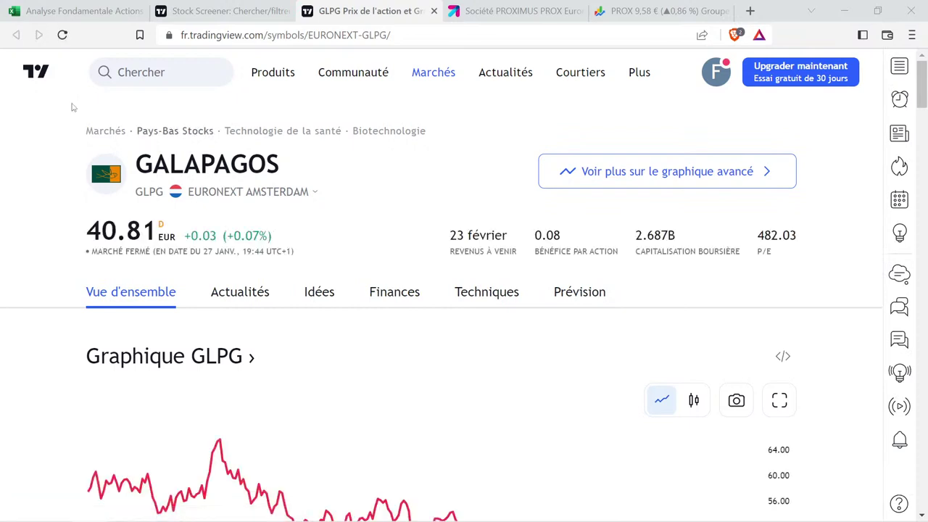
# Switch to Boursorama, search for "glpg" and open the GALAPAGOS share page for Euronext Amsterdam.
pyautogui.click(502, 9)
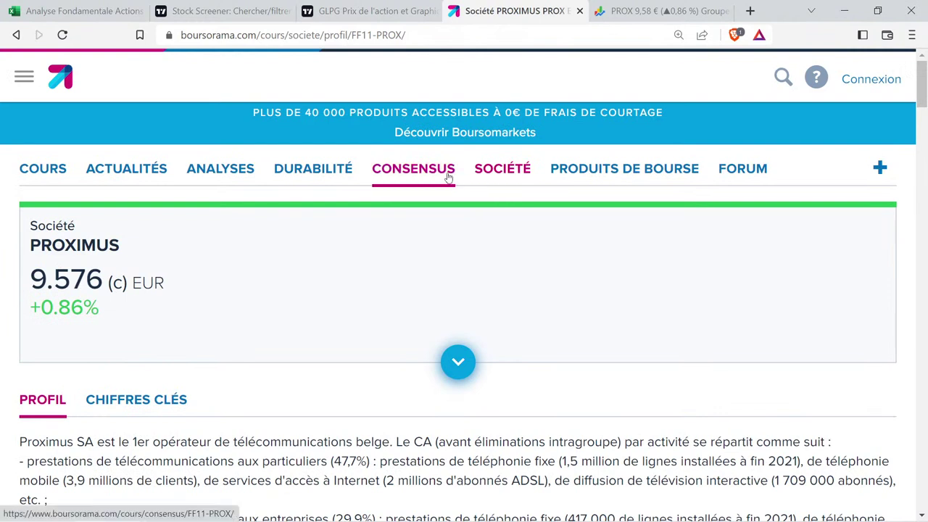
pyautogui.click(778, 79)
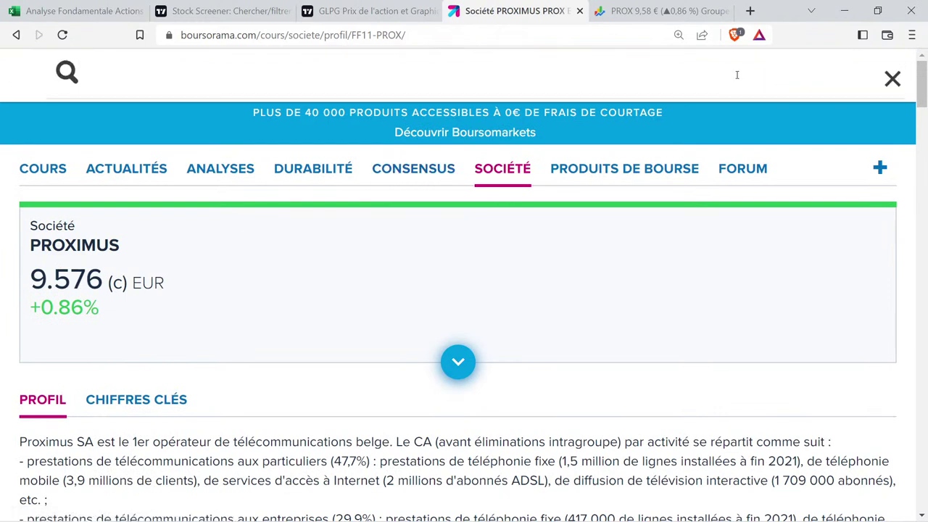
pyautogui.write('glpg')
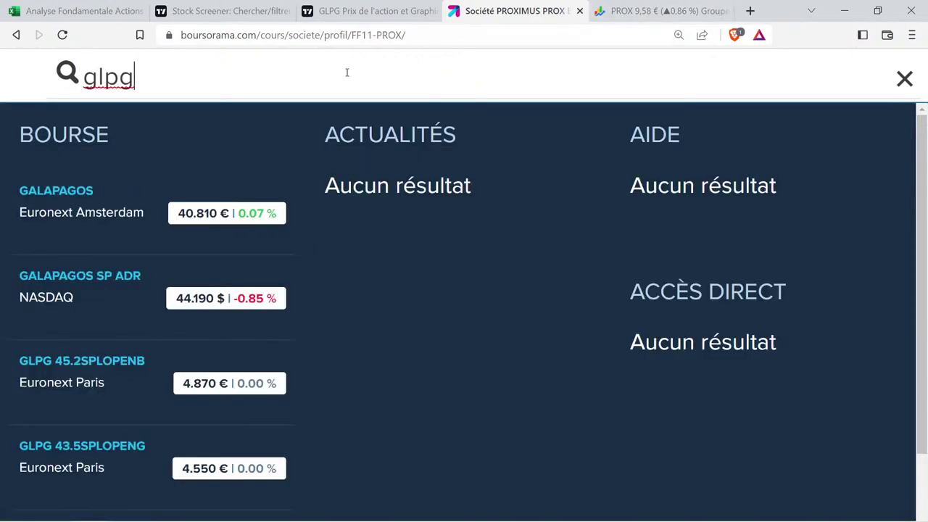
pyautogui.scroll(-2, 131, 198)
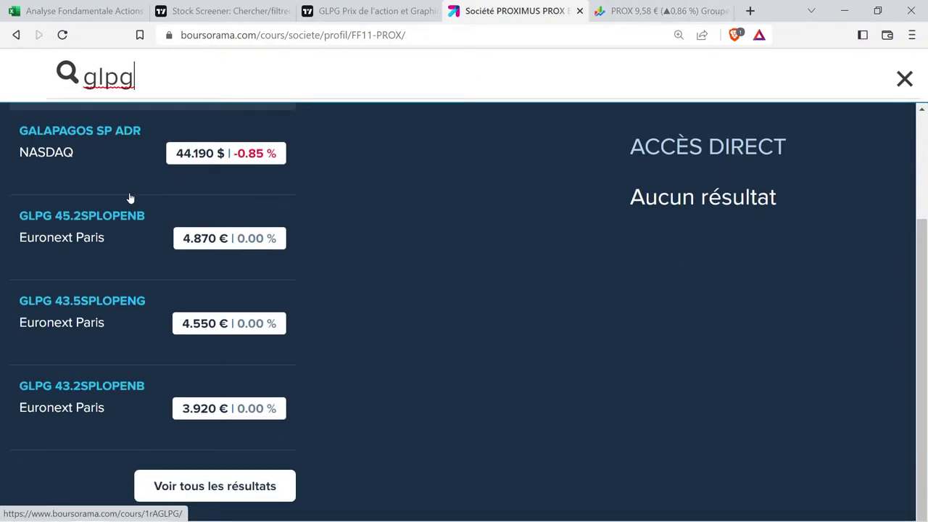
pyautogui.scroll(2, 130, 196)
pyautogui.click(130, 209)
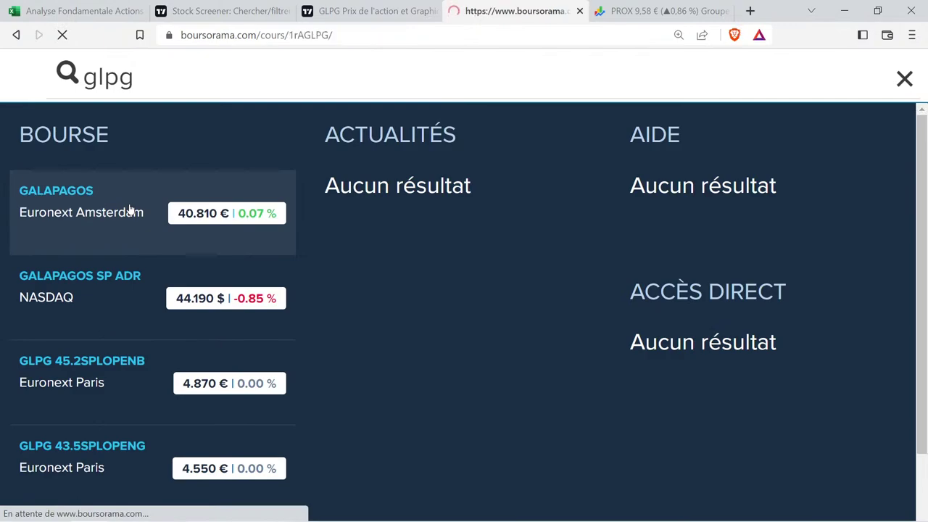
pyautogui.scroll(-5, 493, 265)
pyautogui.scroll(4, 489, 242)
pyautogui.scroll(1, 497, 210)
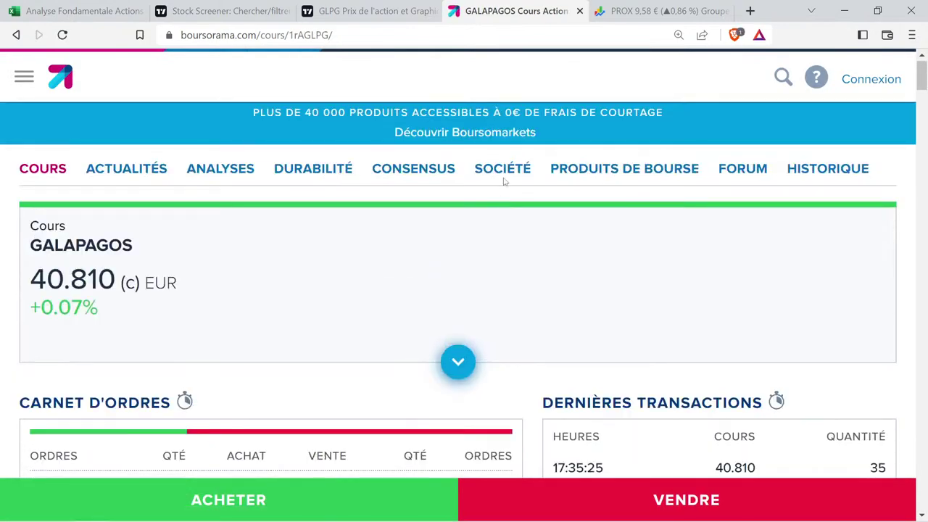
# Check the company address in the GALAPAGOS profile, and return to its quote page with the key figures and PEA eligibility in view.
pyautogui.click(504, 174)
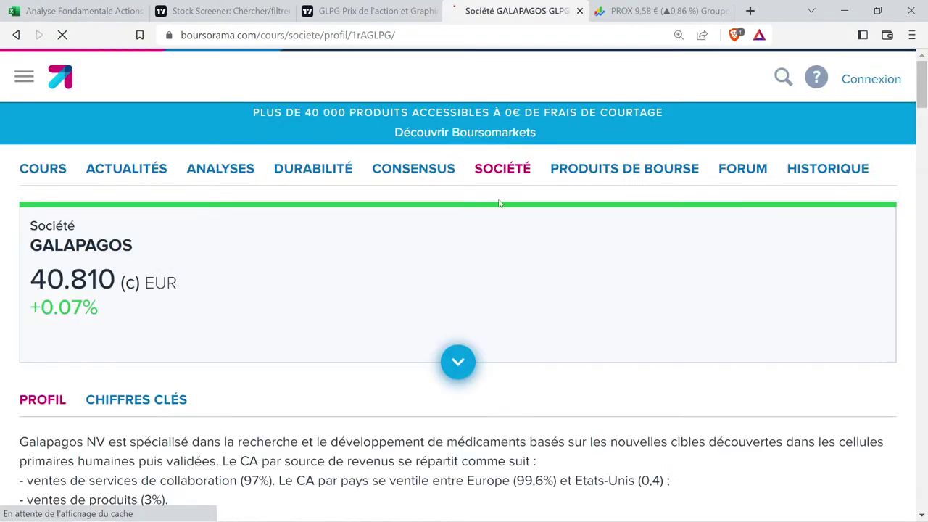
pyautogui.scroll(-6, 500, 199)
pyautogui.moveTo(524, 197); pyautogui.dragTo(464, 205)
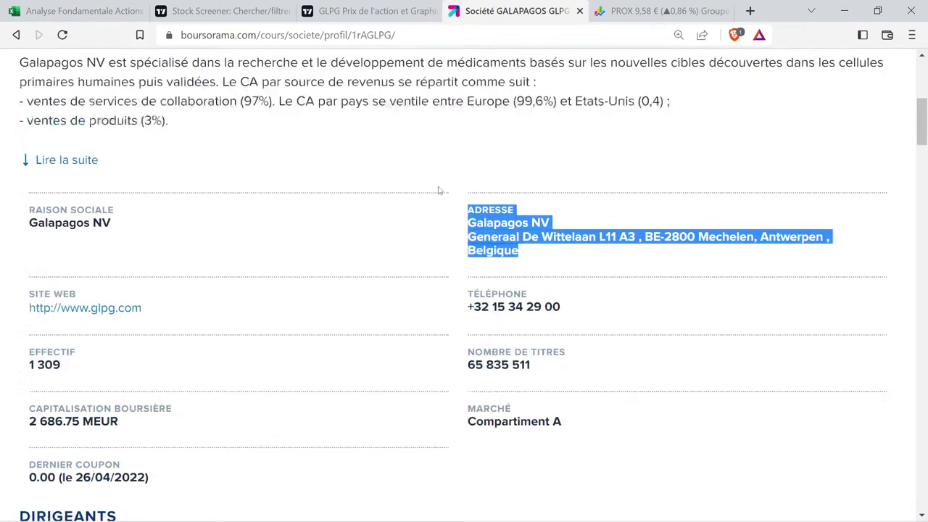
pyautogui.scroll(5, 449, 196)
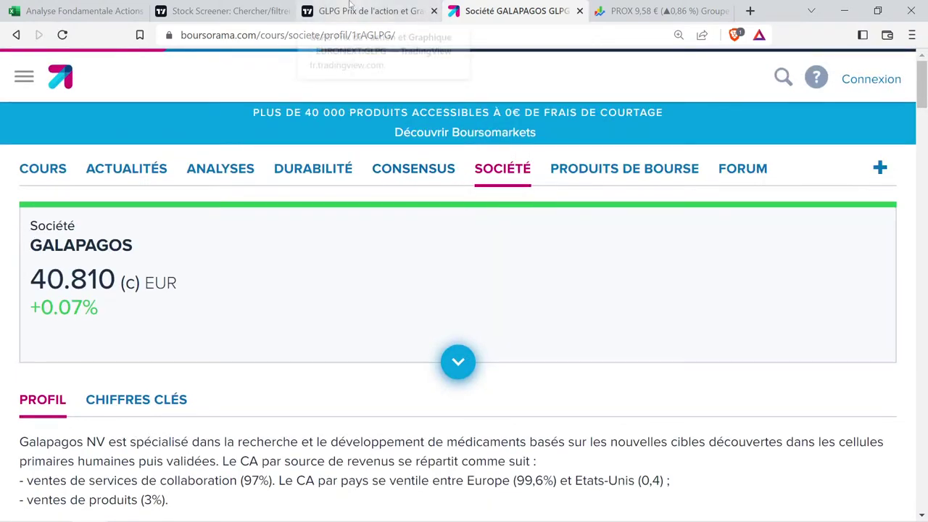
pyautogui.click(61, 170)
pyautogui.hotkey('ctrl', '-')
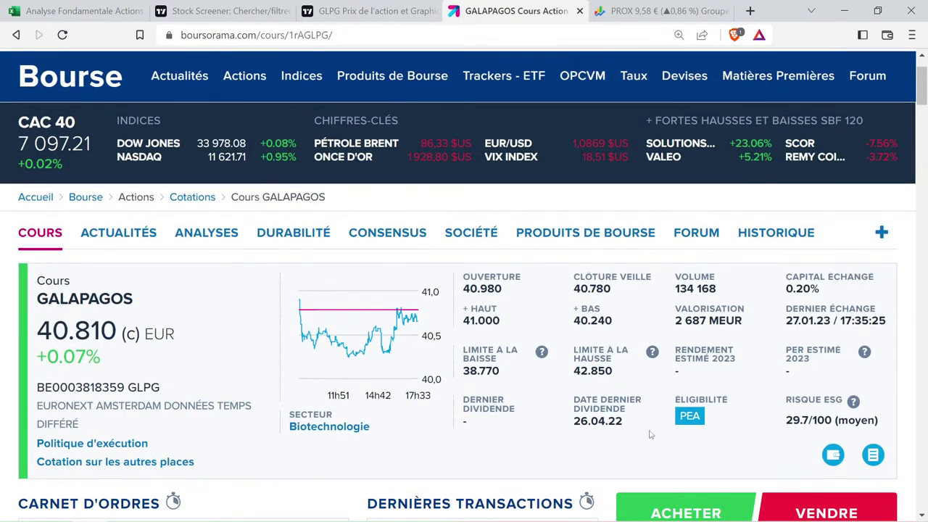
# Open the GALAPAGOS company profile on Boursorama and read its business description and revenue split by source and country.
pyautogui.hotkey('ctrl', '+')
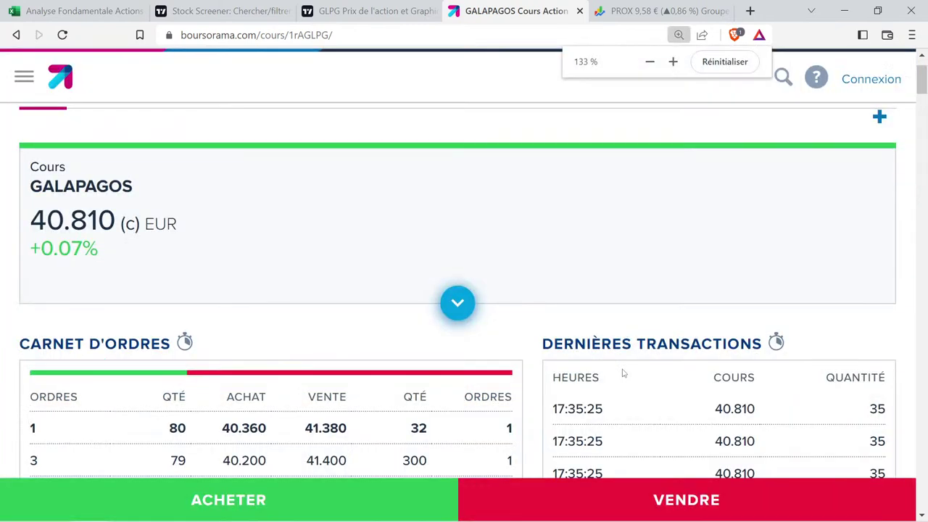
pyautogui.click(503, 168)
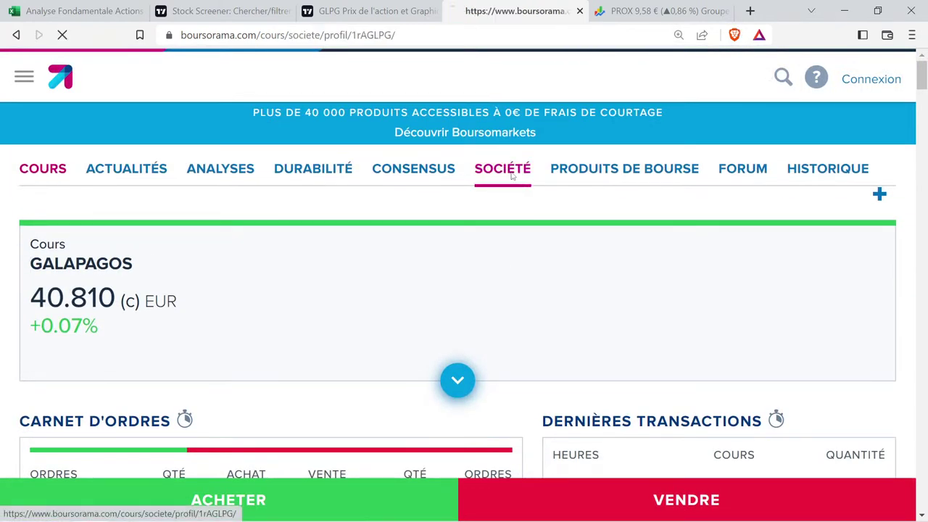
pyautogui.click(93, 400)
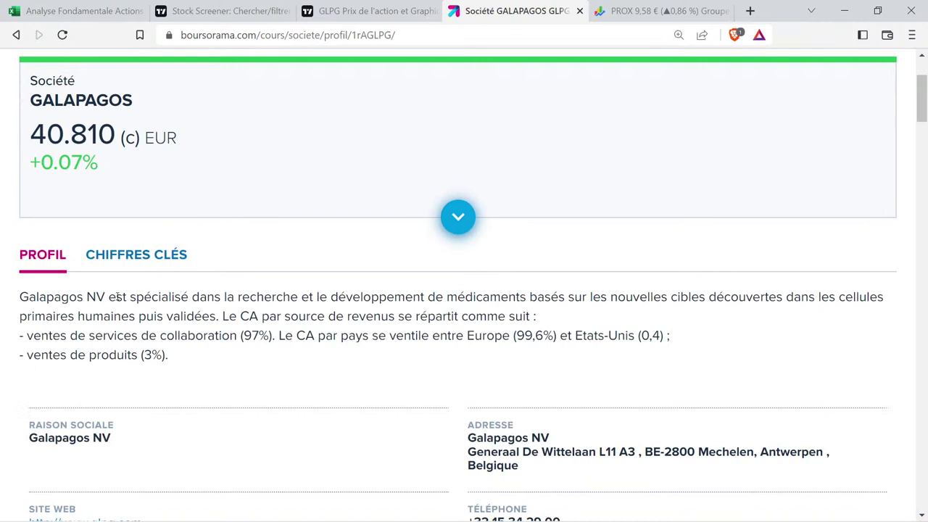
pyautogui.moveTo(117, 297); pyautogui.dragTo(525, 319)
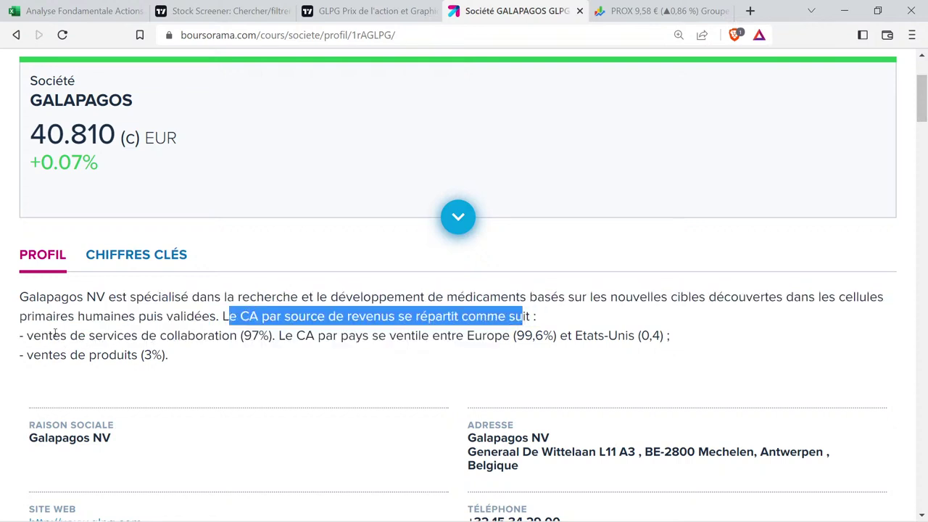
pyautogui.moveTo(52, 335); pyautogui.dragTo(545, 335)
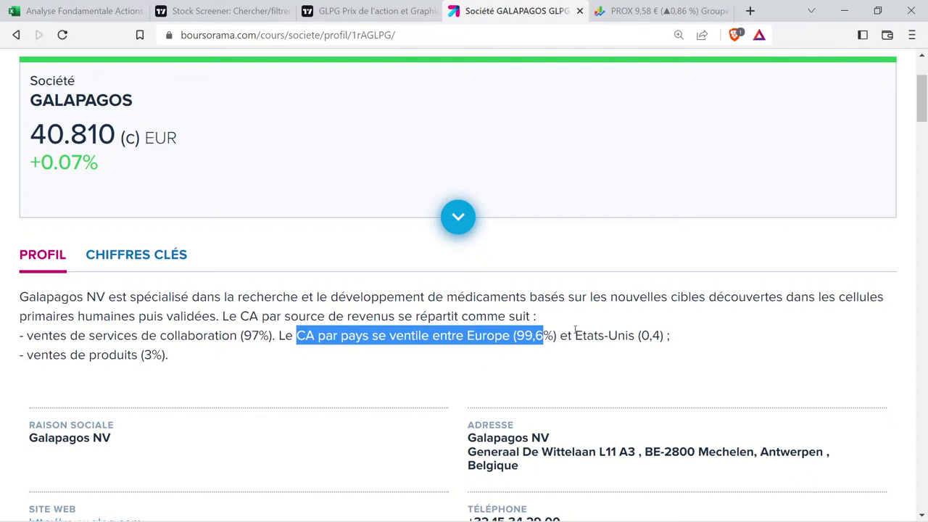
pyautogui.moveTo(584, 334); pyautogui.dragTo(654, 333)
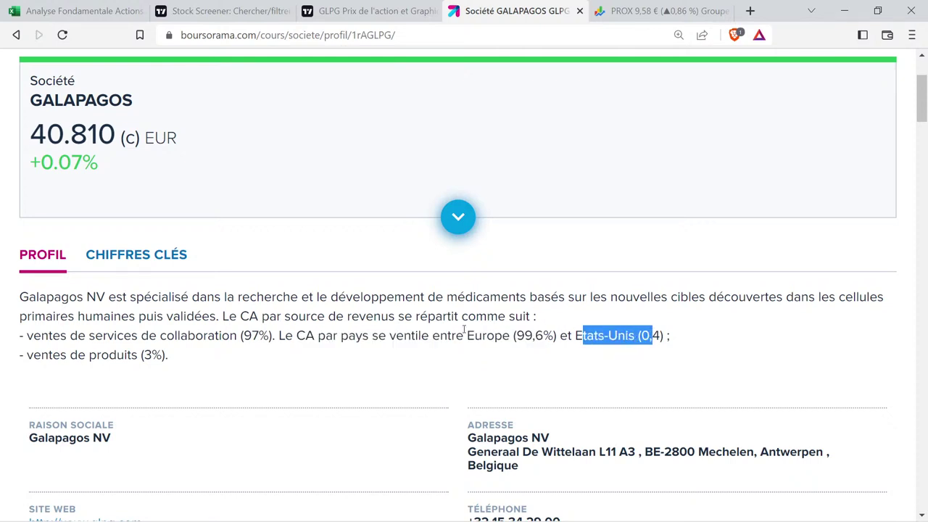
pyautogui.moveTo(171, 355); pyautogui.dragTo(27, 350)
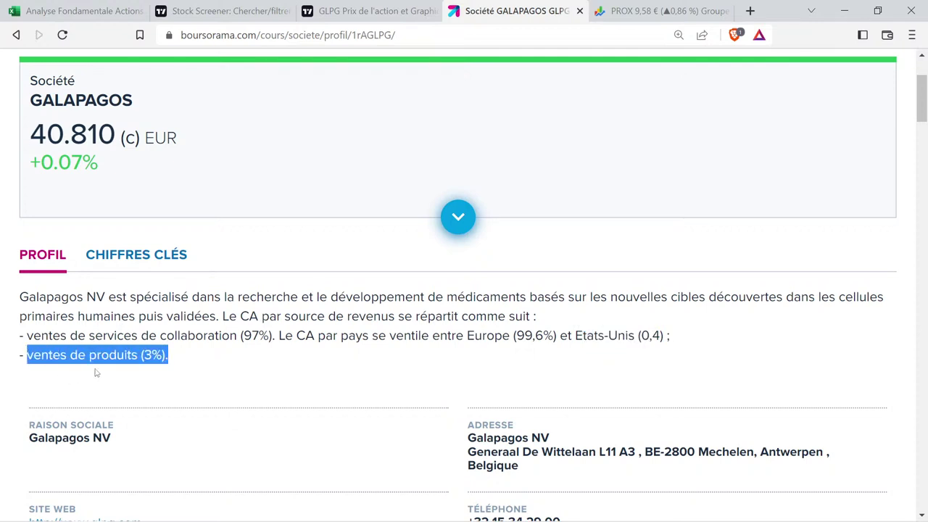
pyautogui.moveTo(242, 335); pyautogui.dragTo(261, 347)
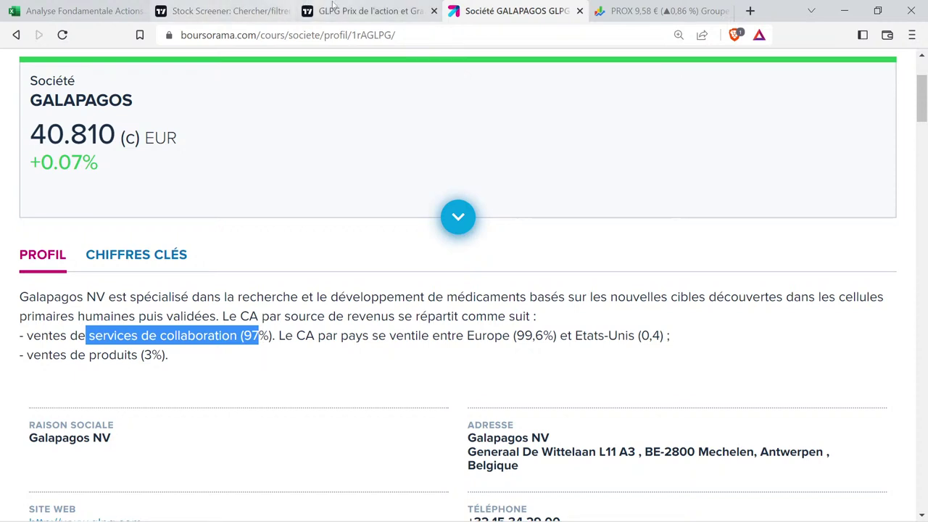
# Check the GALAPAGOS sector classification on its TradingView page against the business description in the Boursorama profile.
pyautogui.click(374, 11)
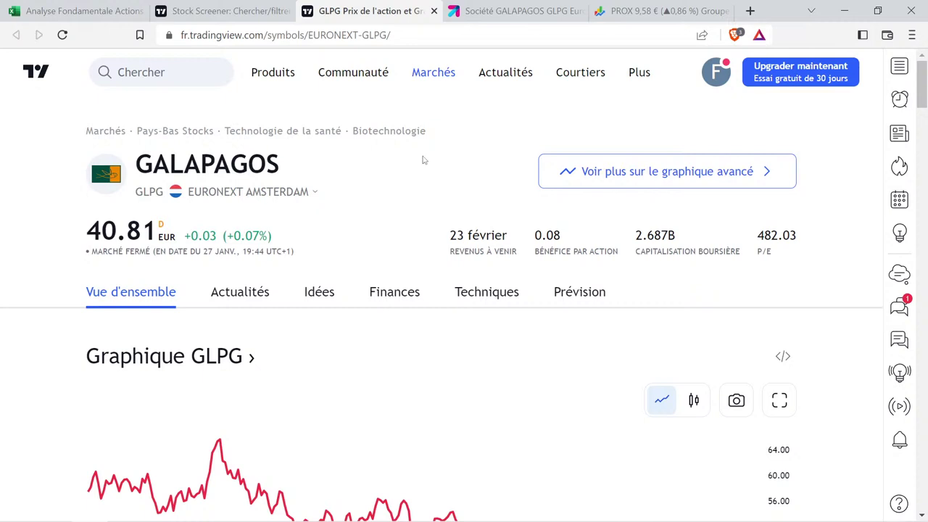
pyautogui.click(497, 6)
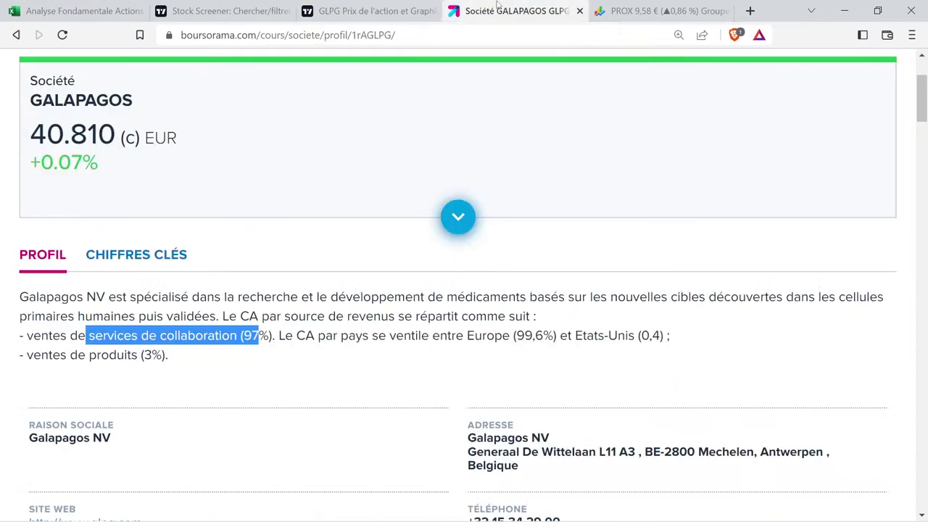
pyautogui.click(297, 313)
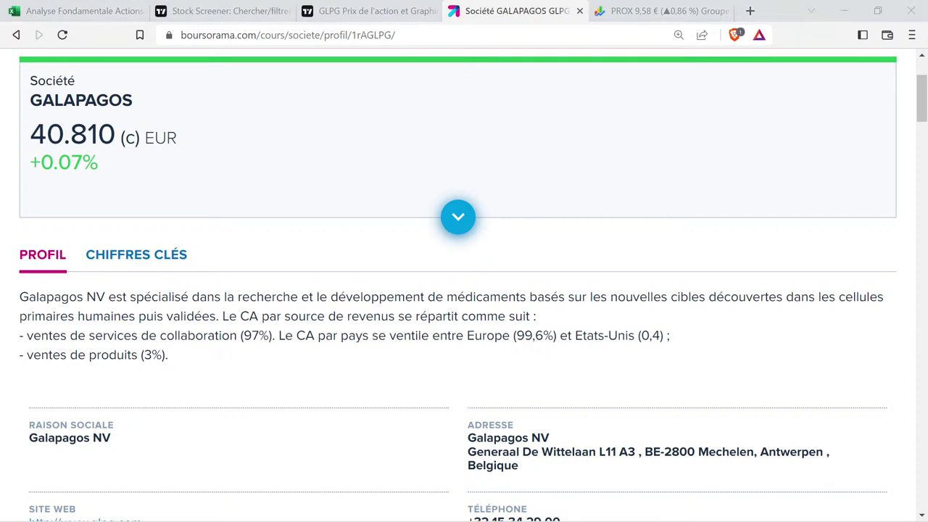
pyautogui.click(735, 207)
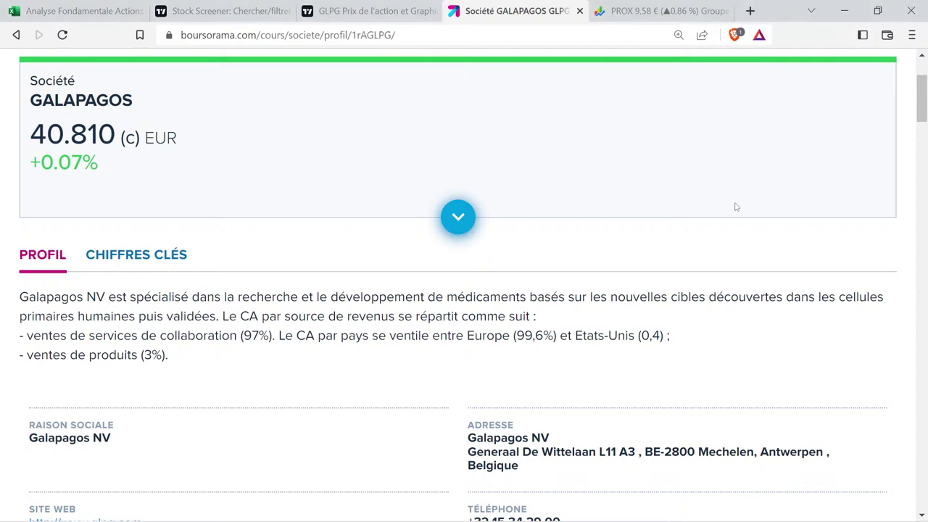
pyautogui.click(348, 11)
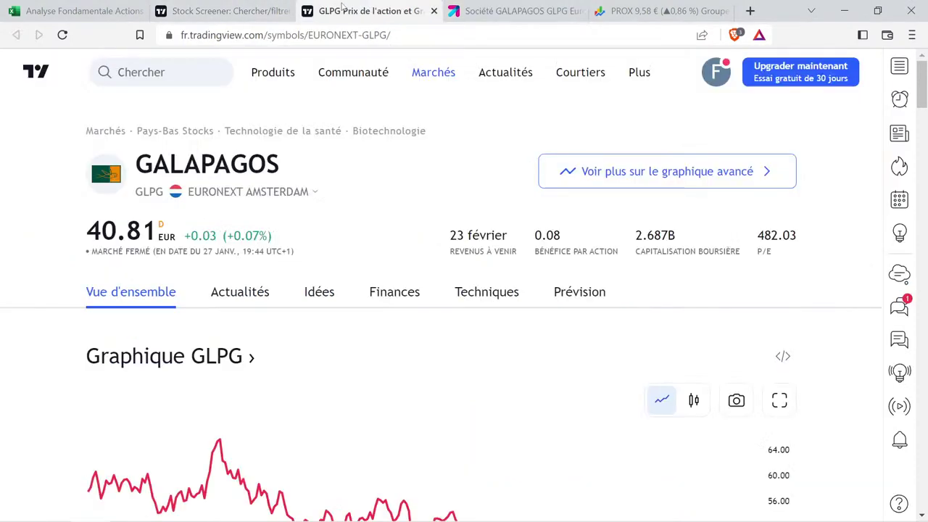
# Switch to the Excel workbook and copy the "Technologie de la santé" Business cell from the UCB row into the GALAPAGOS row.
pyautogui.click(118, 6)
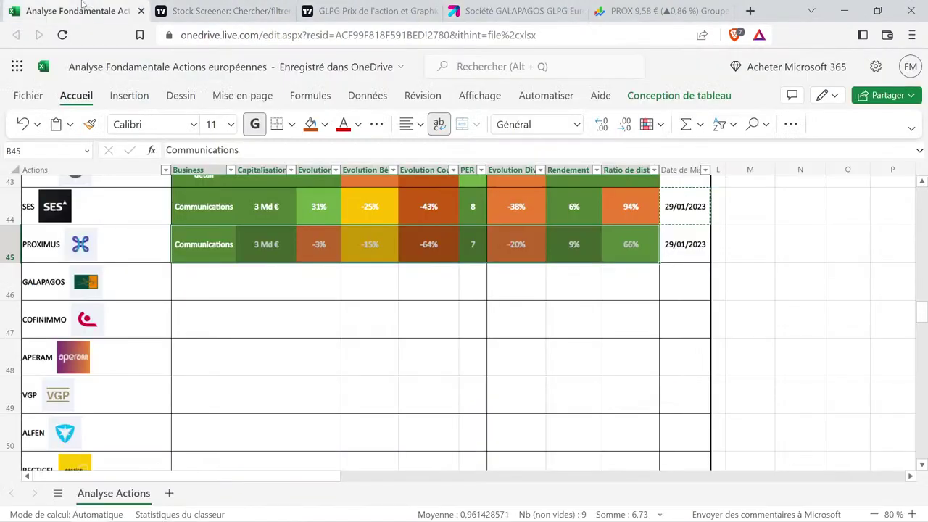
pyautogui.click(218, 265)
pyautogui.scroll(3, 218, 259)
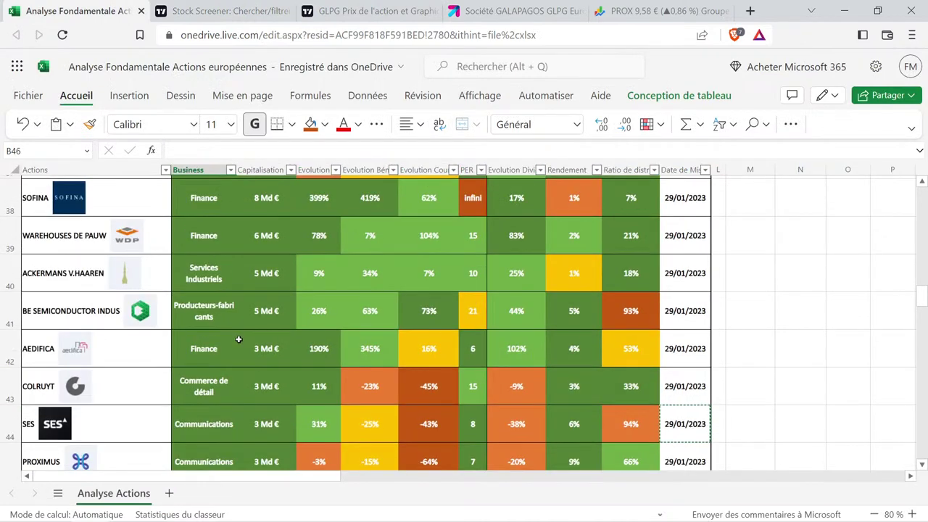
pyautogui.scroll(5, 224, 343)
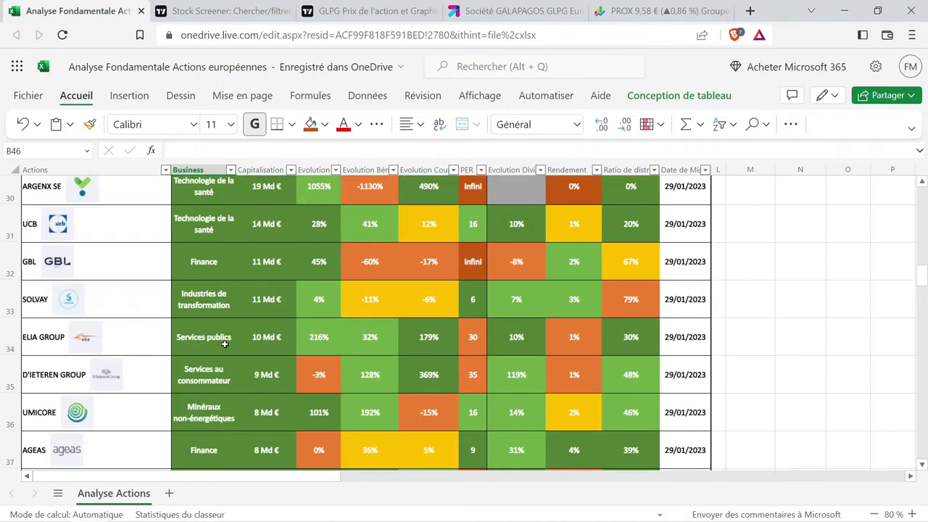
pyautogui.click(222, 296)
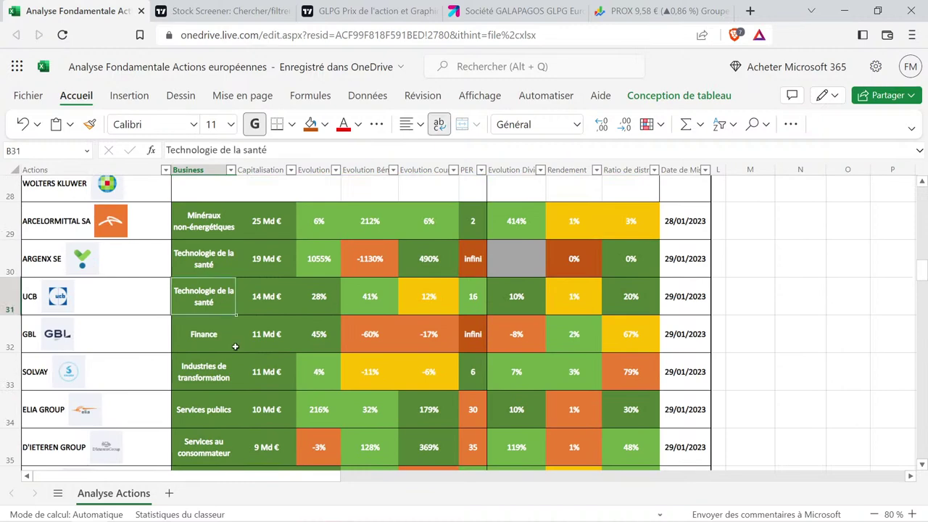
pyautogui.hotkey('ctrl', 'c')
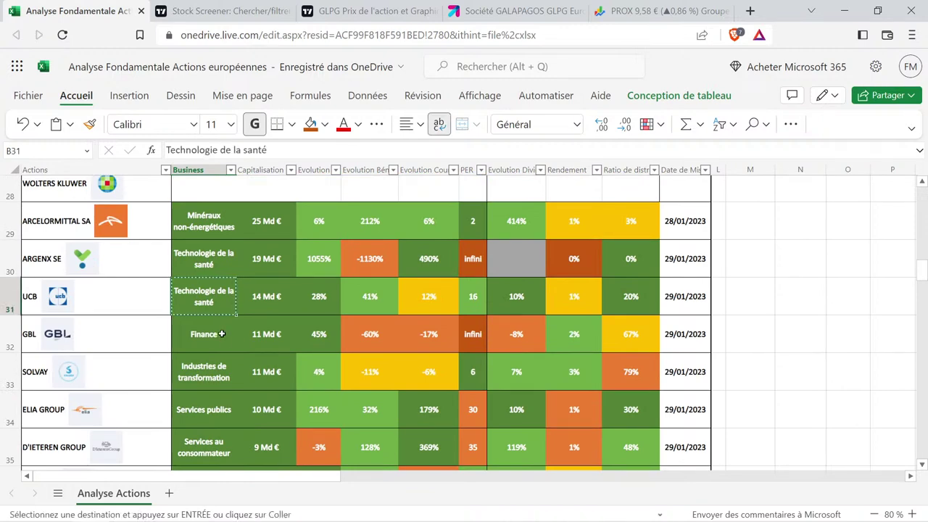
pyautogui.scroll(-5, 222, 337)
pyautogui.scroll(-1, 221, 332)
pyautogui.click(216, 355)
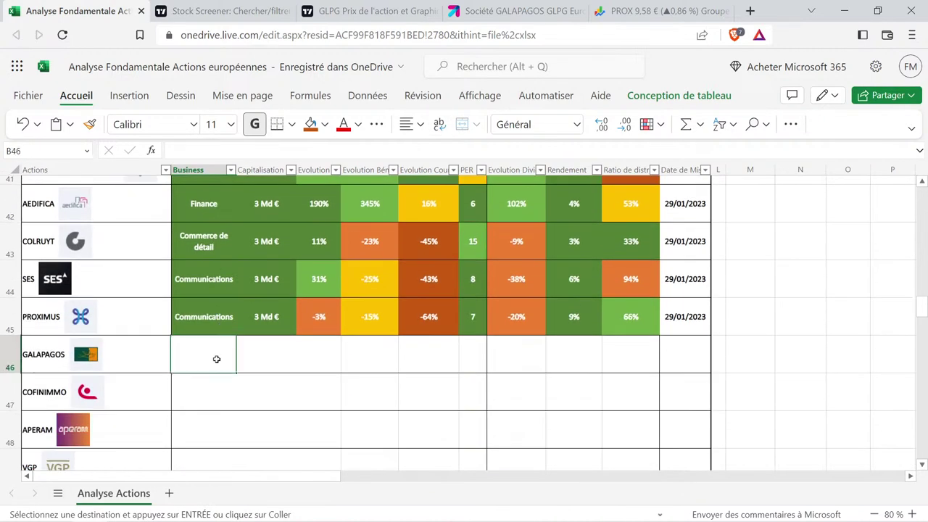
pyautogui.hotkey('ctrl', 'v')
# Check the GALAPAGOS market capitalisation on TradingView and copy the formatted "3 Md €" cell from the PROXIMUS row into its Capitalisation cell.
pyautogui.click(269, 349)
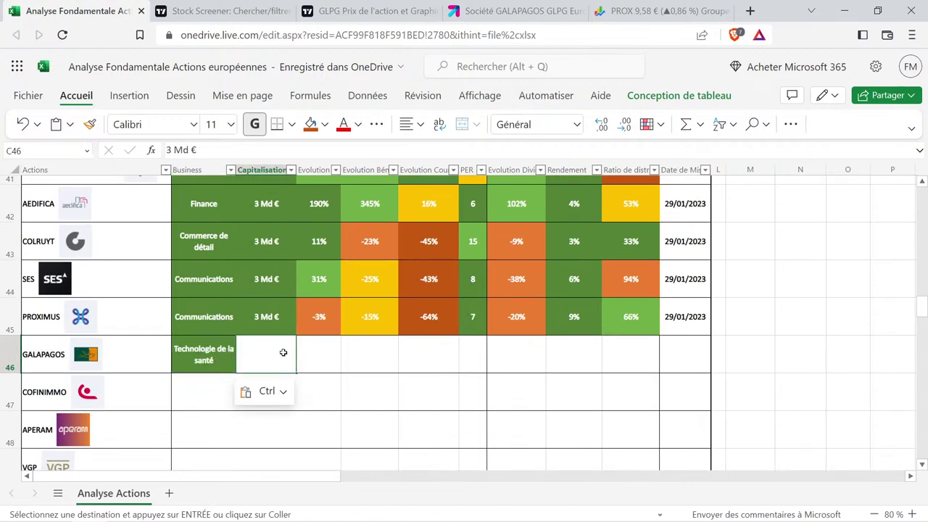
pyautogui.click(366, 11)
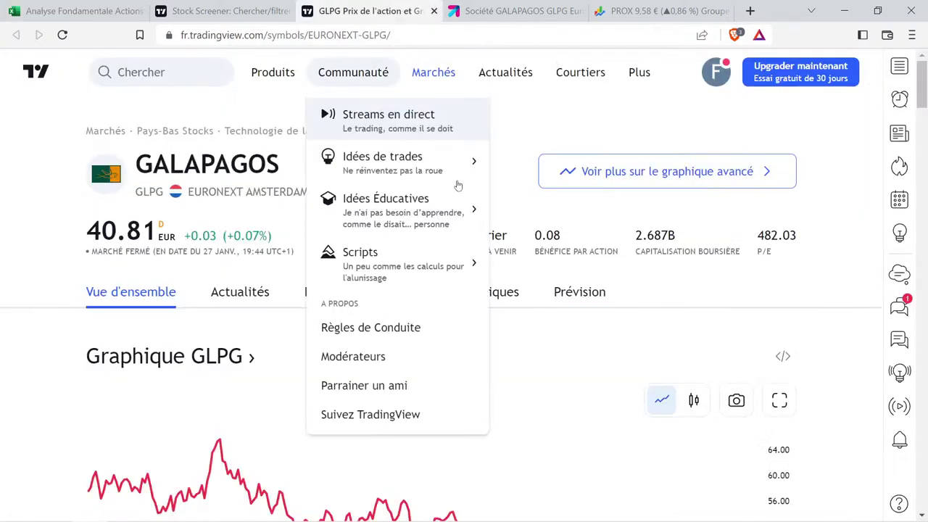
pyautogui.moveTo(629, 242); pyautogui.dragTo(674, 236)
pyautogui.click(672, 264)
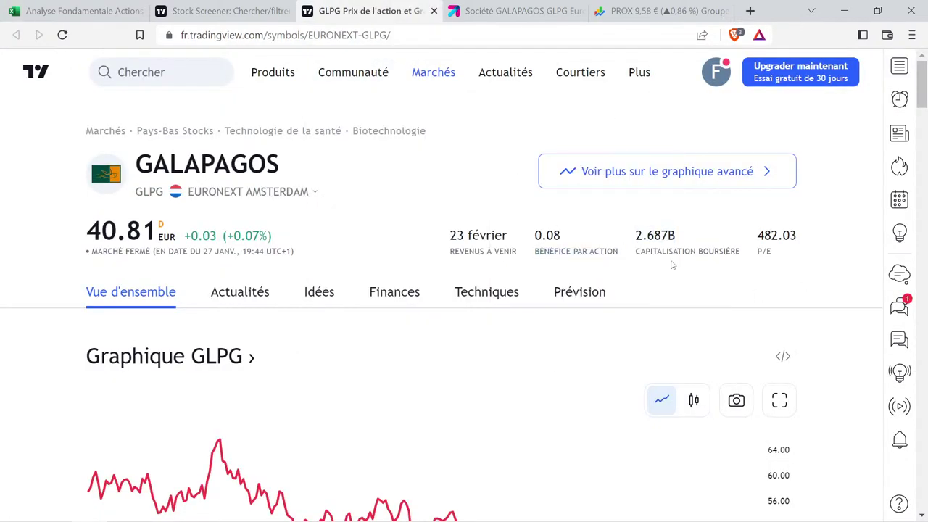
pyautogui.moveTo(672, 249)
pyautogui.click(83, 11)
pyautogui.click(271, 306)
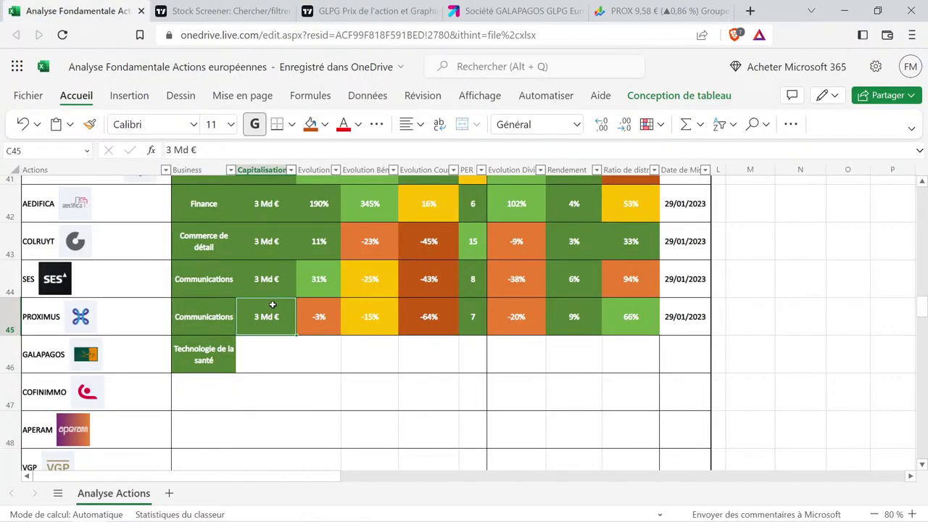
pyautogui.hotkey('ctrl', 'c')
pyautogui.click(265, 353)
pyautogui.hotkey('ctrl', 'v')
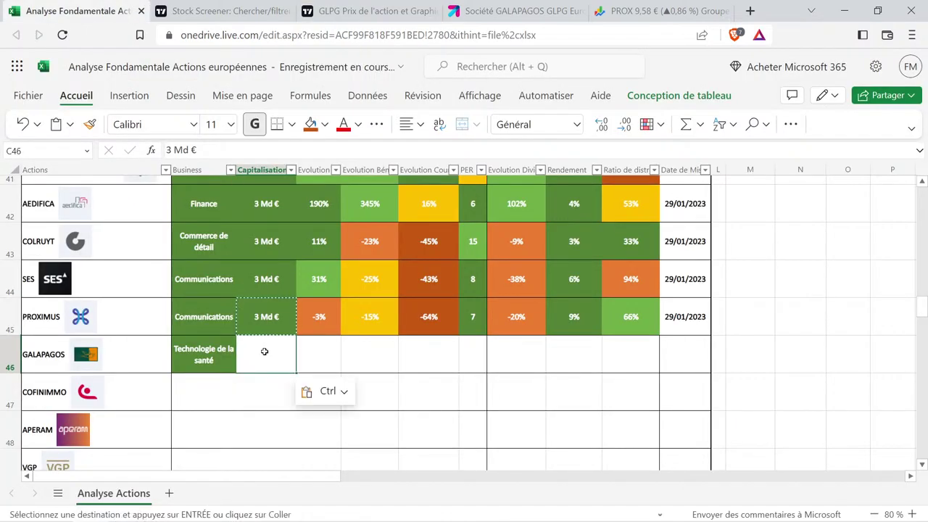
# Open the GALAPAGOS income statement on TradingView in annual view and read the total revenue for 2017 and 2021.
pyautogui.click(313, 346)
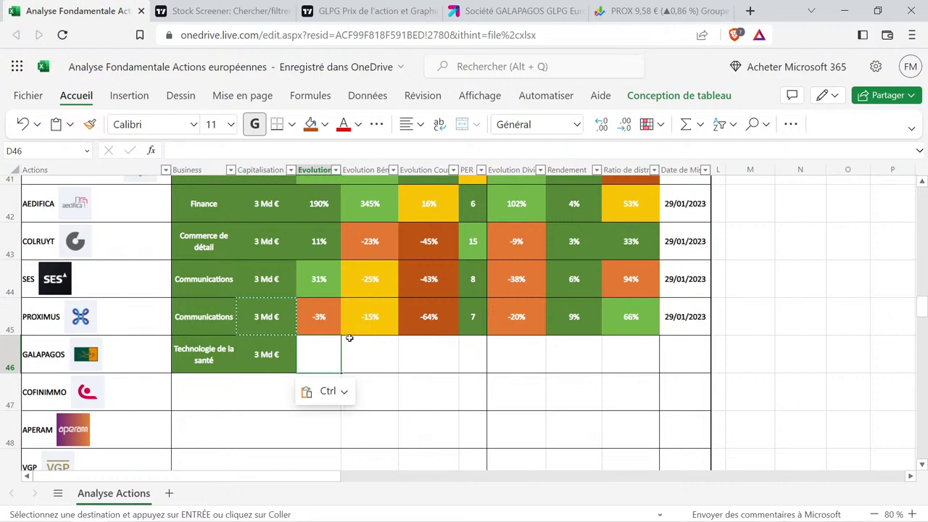
pyautogui.click(369, 11)
pyautogui.click(376, 296)
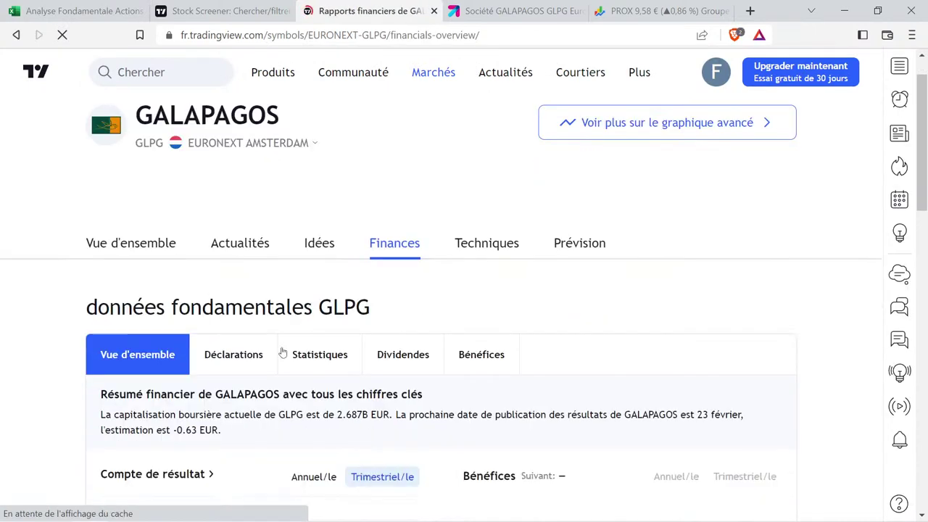
pyautogui.click(250, 273)
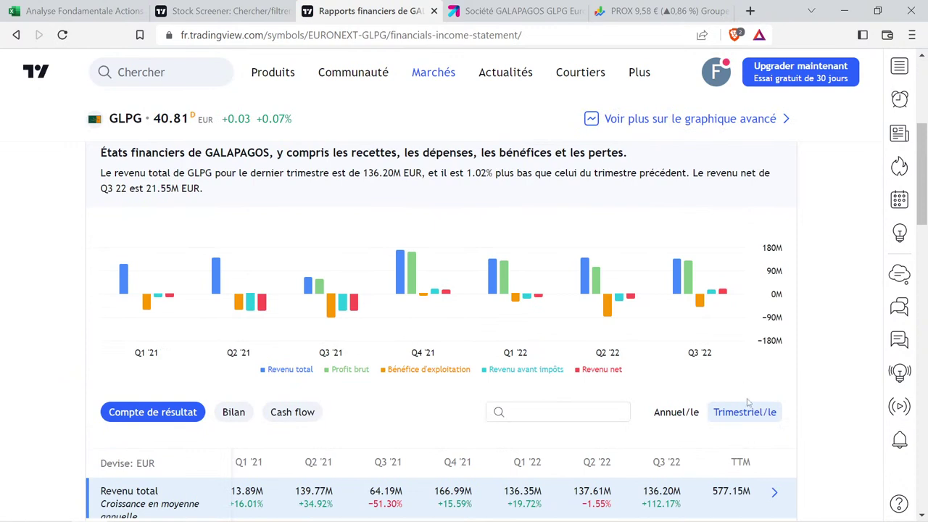
pyautogui.click(677, 413)
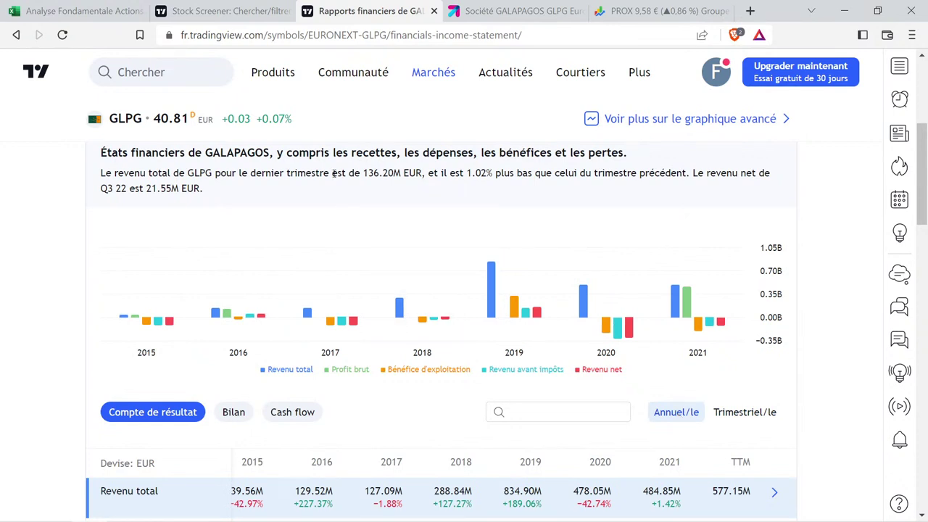
pyautogui.moveTo(332, 280)
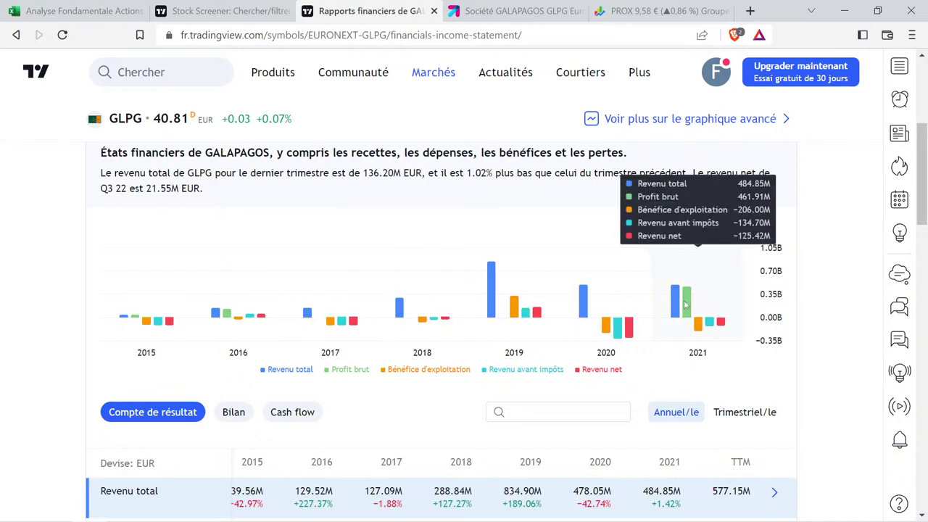
# In the workbook's evolution calculator, set the positive five-year reference to 127,09 and the current value to 484,85.
pyautogui.click(95, 9)
pyautogui.scroll(6, 829, 264)
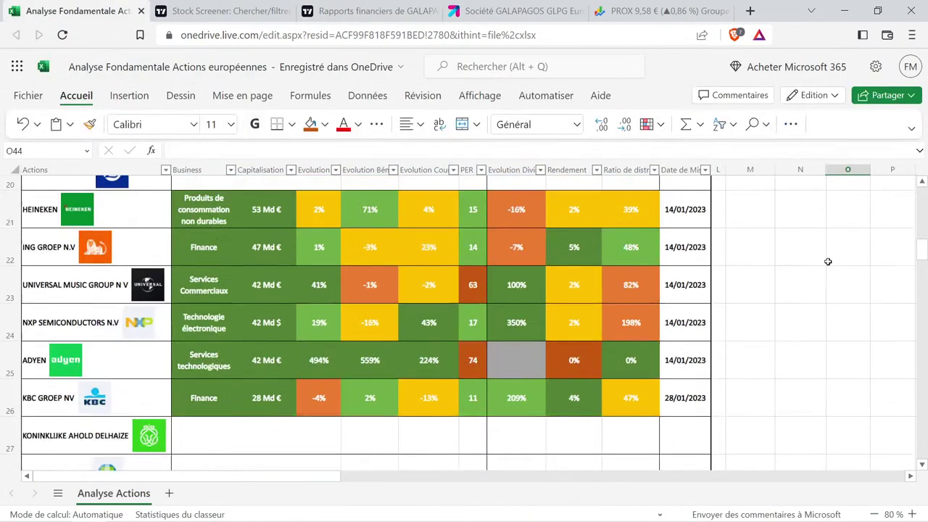
pyautogui.scroll(7, 827, 261)
pyautogui.click(764, 219)
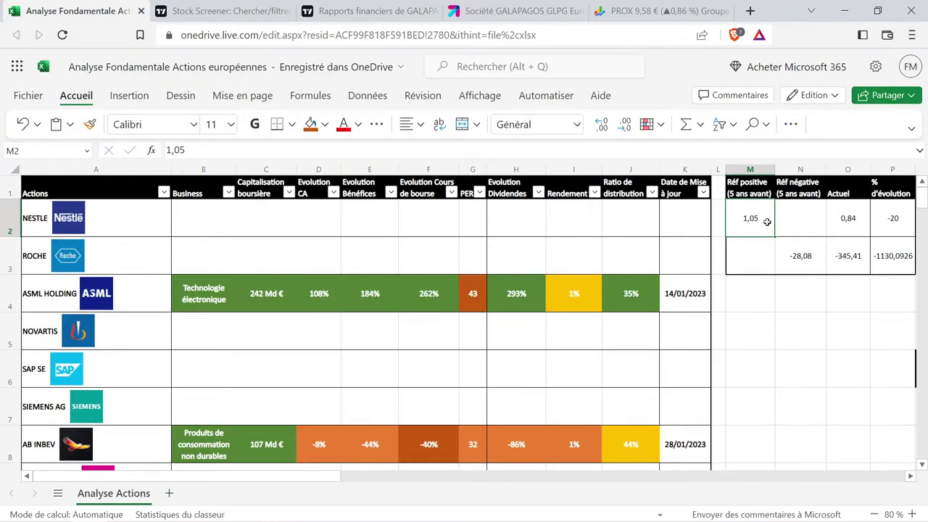
pyautogui.write('127,09')
pyautogui.press('Tab')
pyautogui.press('Tab')
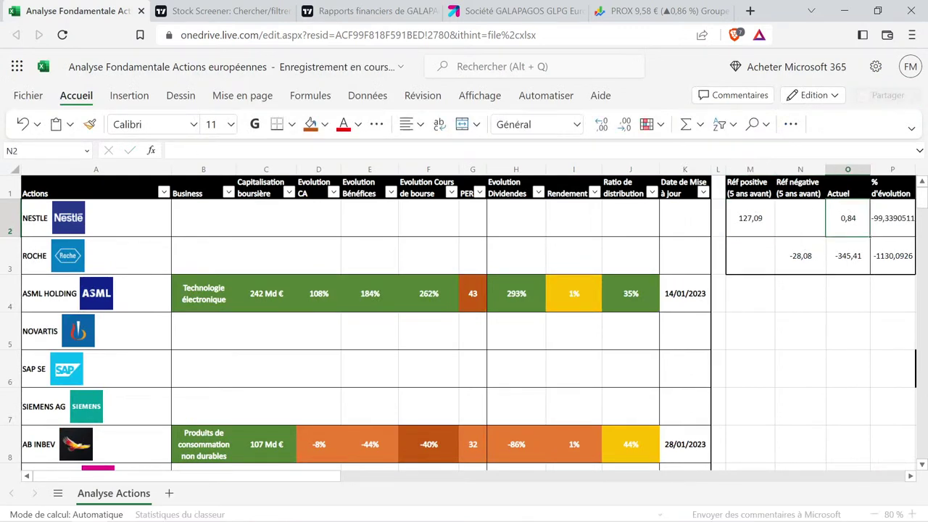
pyautogui.write('484,8')
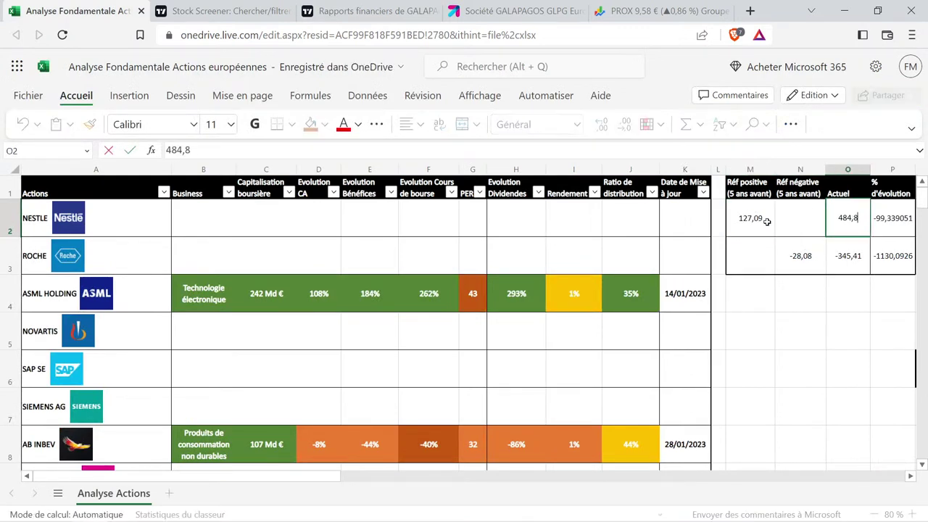
pyautogui.write('5')
pyautogui.press('Return')
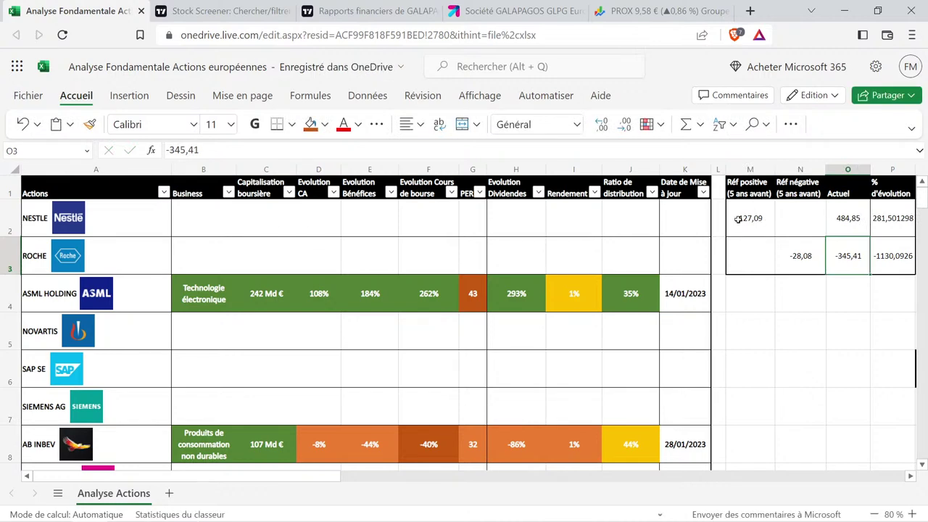
pyautogui.click(323, 360)
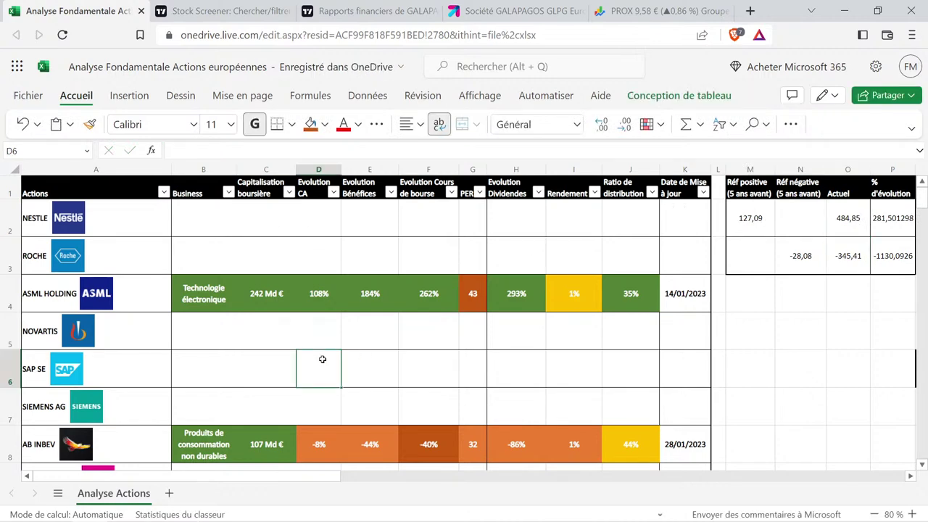
# Copy the yellow Evolution CA cell from the HEINEKEN row into the GALAPAGOS row and set it to 282%.
pyautogui.scroll(-10, 323, 359)
pyautogui.scroll(4, 327, 343)
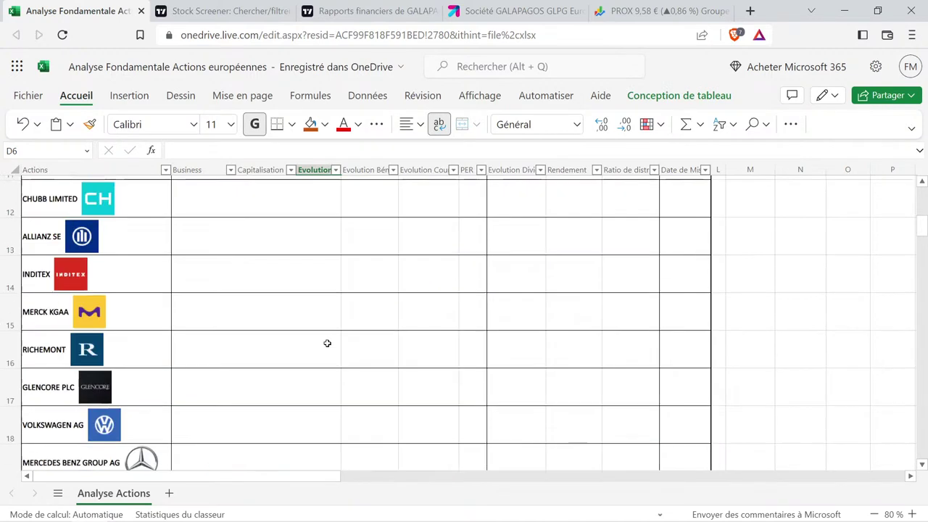
pyautogui.scroll(6, 327, 343)
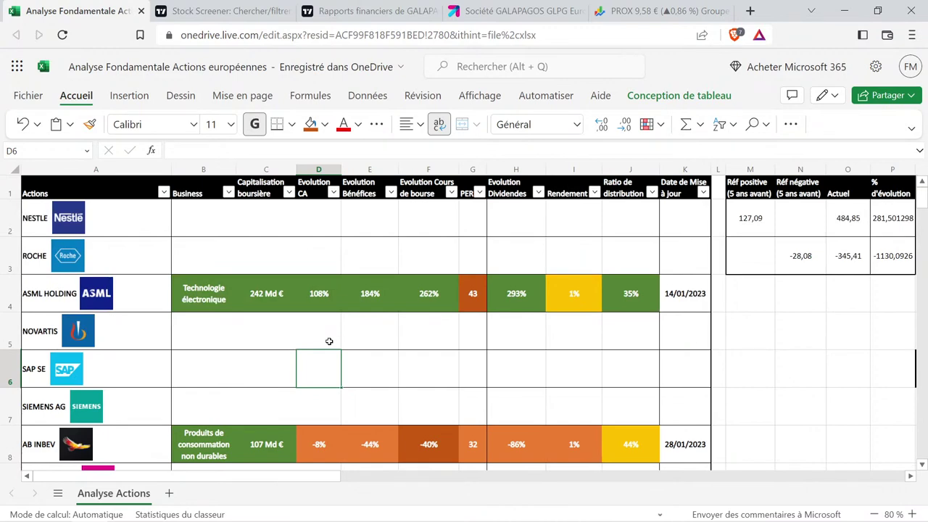
pyautogui.scroll(-10, 328, 339)
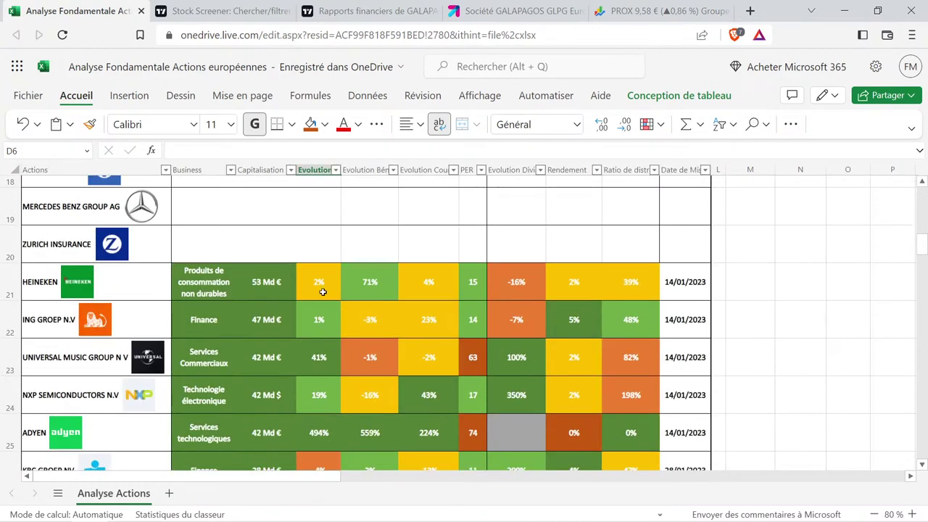
pyautogui.click(324, 290)
pyautogui.hotkey('ctrl', 'c')
pyautogui.scroll(-15, 325, 283)
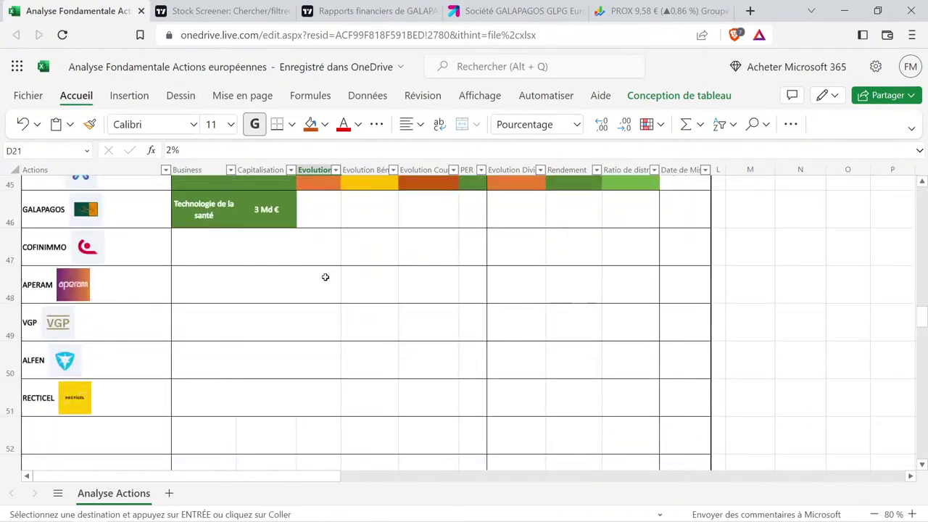
pyautogui.click(324, 218)
pyautogui.hotkey('ctrl', 'v')
pyautogui.doubleClick(316, 210)
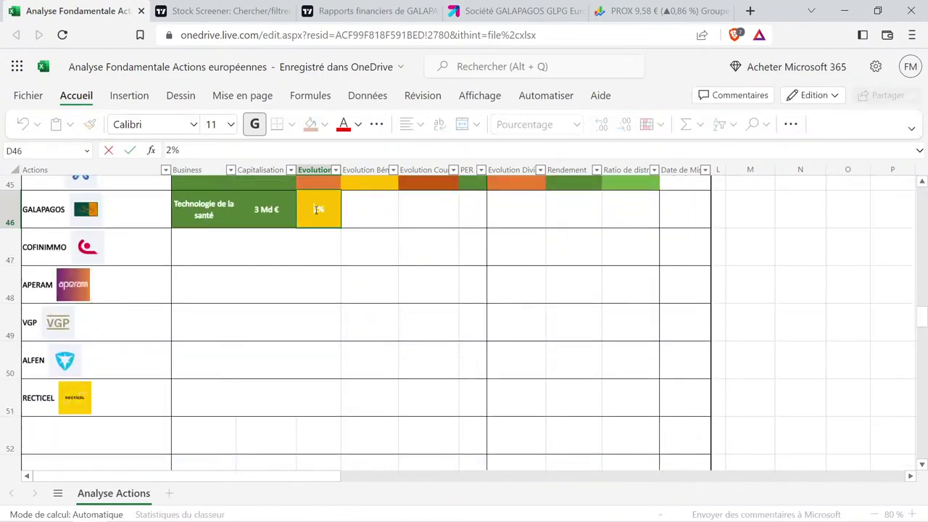
pyautogui.write('82')
pyautogui.press('Return')
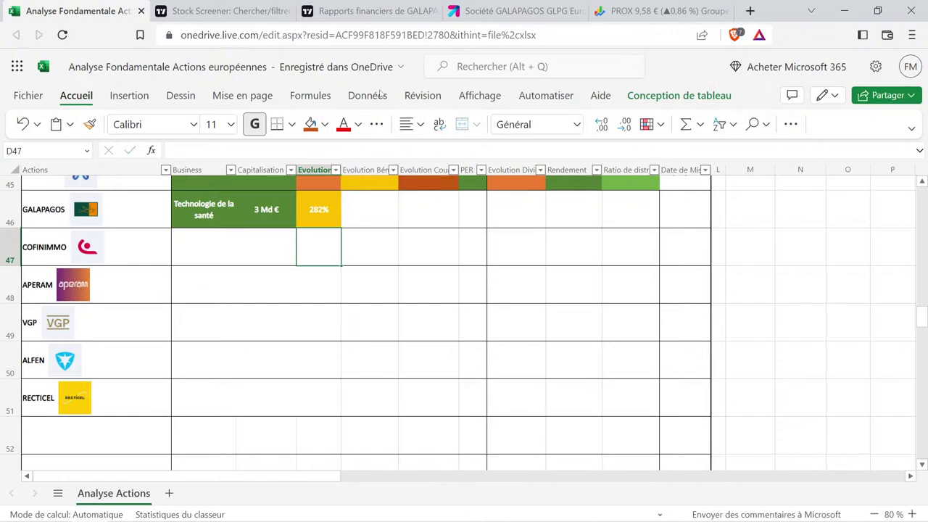
# Check the GALAPAGOS net income on TradingView and set the workbook calculator's negative five-year reference to -115,7.
pyautogui.click(369, 10)
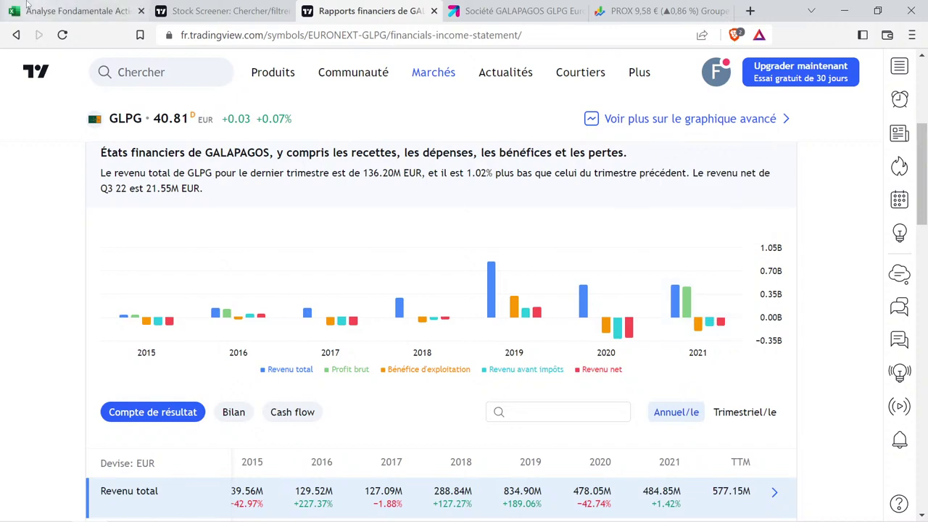
pyautogui.click(65, 10)
pyautogui.click(807, 238)
pyautogui.scroll(2, 809, 237)
pyautogui.scroll(12, 809, 237)
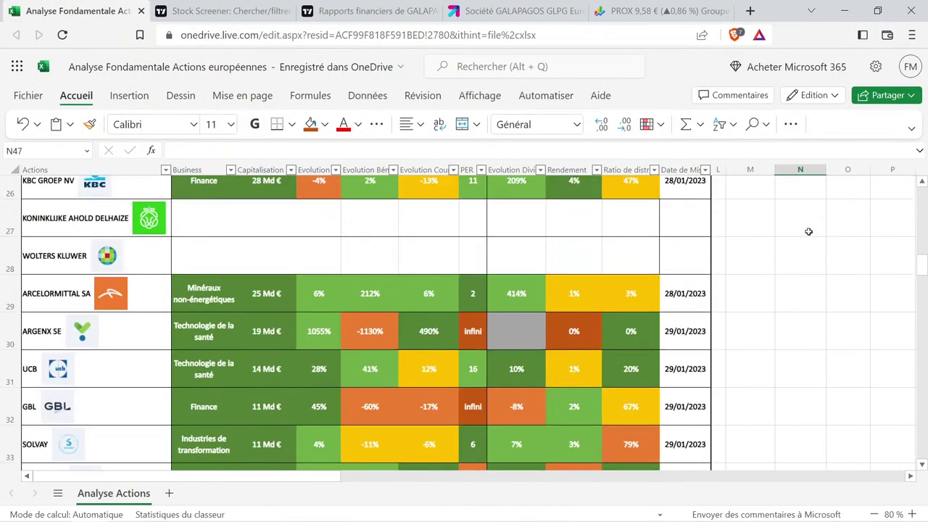
pyautogui.doubleClick(813, 250)
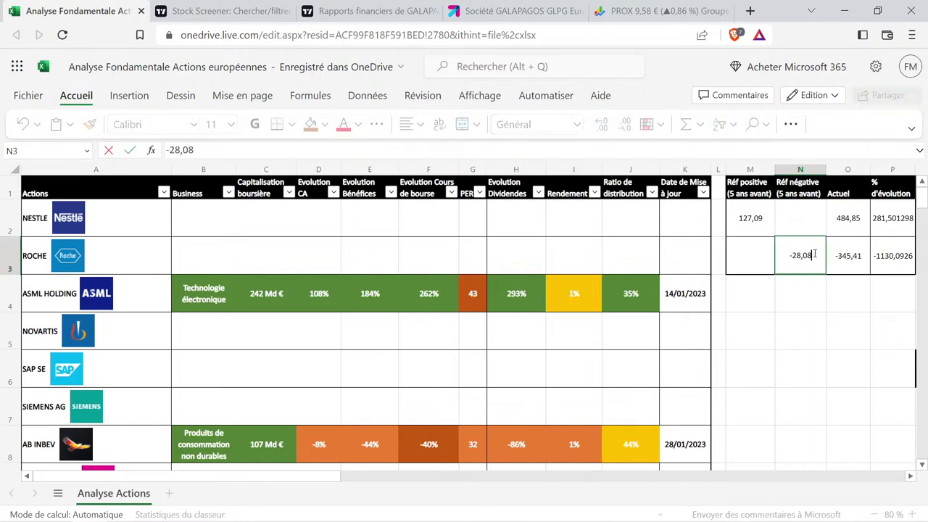
pyautogui.press('BackSpace')
pyautogui.press('BackSpace')
pyautogui.press('BackSpace')
pyautogui.press('BackSpace')
pyautogui.write('115,7')
pyautogui.press('Return')
# Set the current value beside the calculator's negative reference to -125,42.
pyautogui.press('Up')
pyautogui.press('Right')
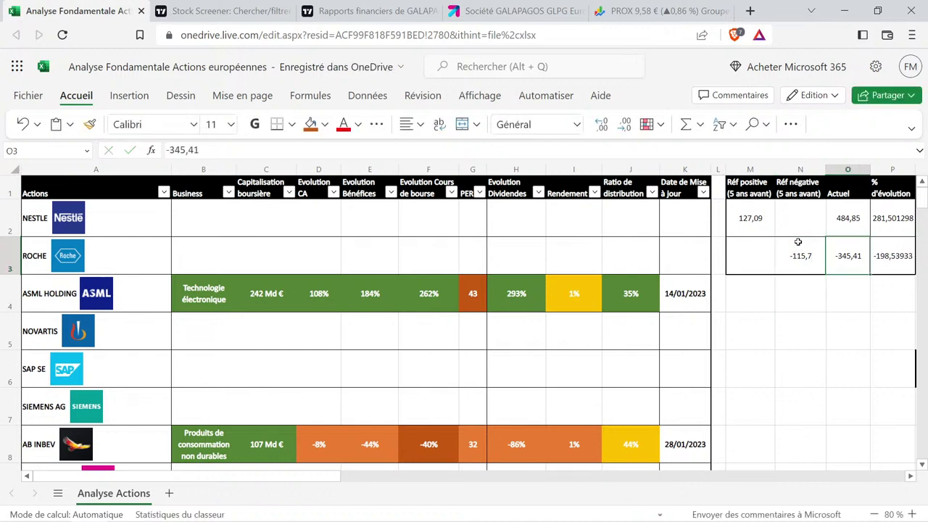
pyautogui.doubleClick(848, 250)
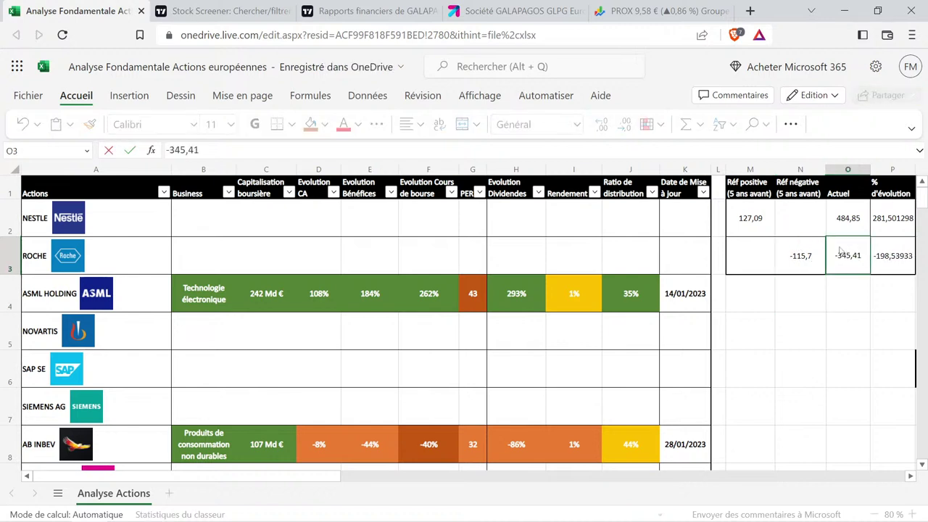
pyautogui.press('BackSpace')
pyautogui.press('BackSpace')
pyautogui.press('BackSpace')
pyautogui.press('BackSpace')
pyautogui.press('BackSpace')
pyautogui.write('125,42')
pyautogui.press('Return')
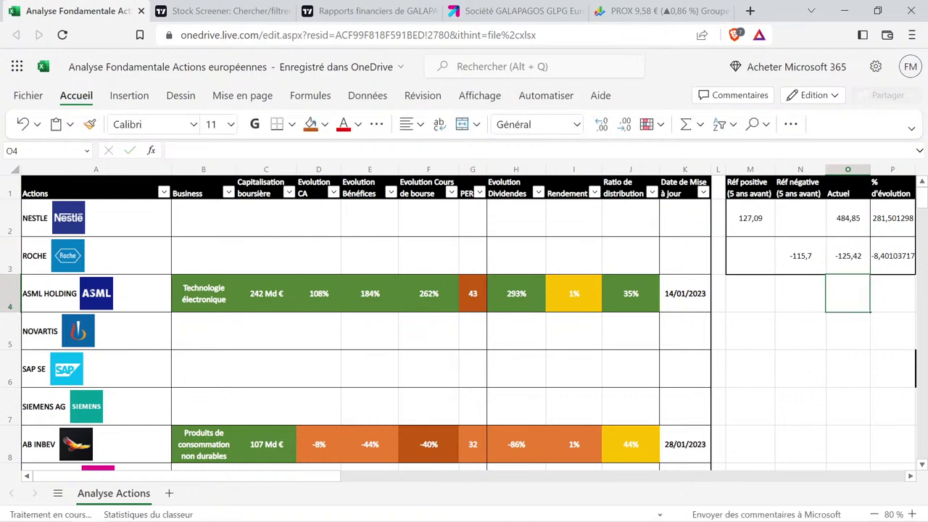
# Copy the orange -8% Evolution CA cell from the AB INBEV row into the GALAPAGOS Evolution Bénéfices cell.
pyautogui.scroll(-2, 355, 347)
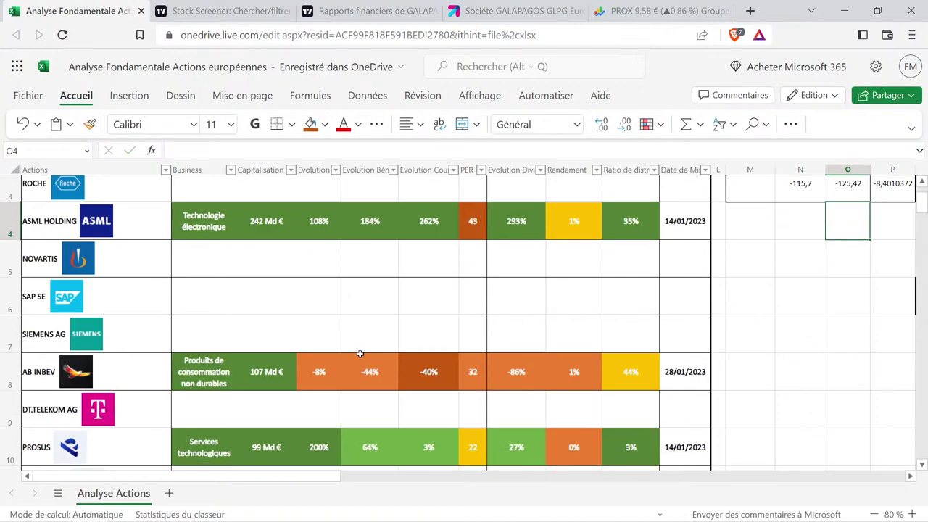
pyautogui.click(332, 363)
pyautogui.hotkey('ctrl', 'c')
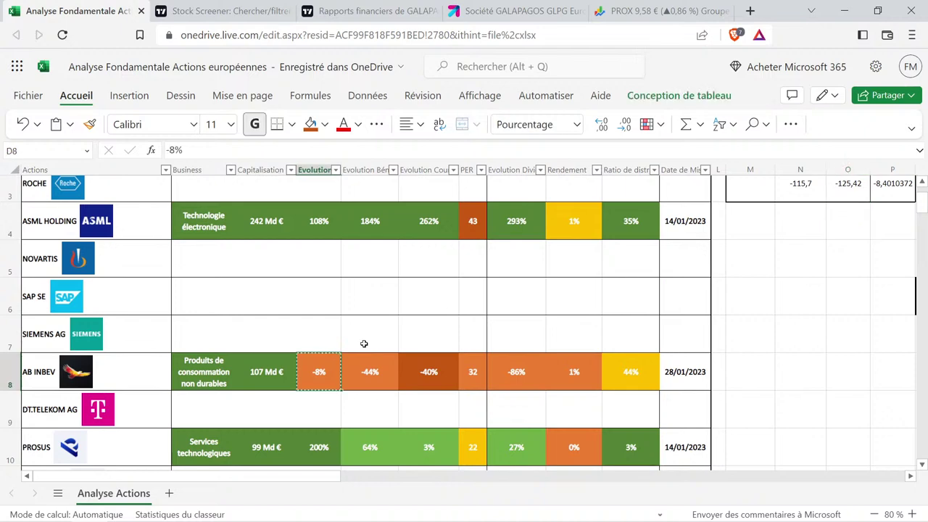
pyautogui.scroll(-9, 364, 344)
pyautogui.scroll(-5, 364, 343)
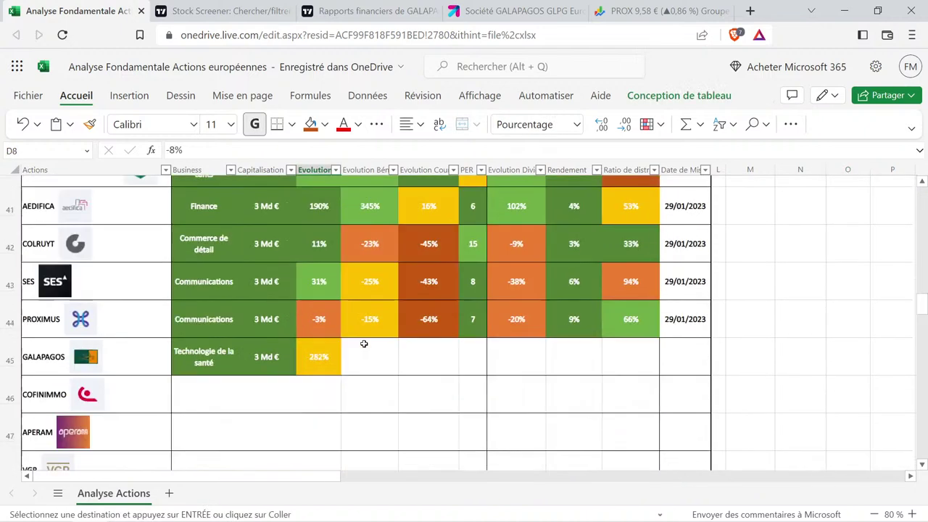
pyautogui.scroll(1, 363, 336)
pyautogui.click(379, 349)
pyautogui.hotkey('ctrl', 'v')
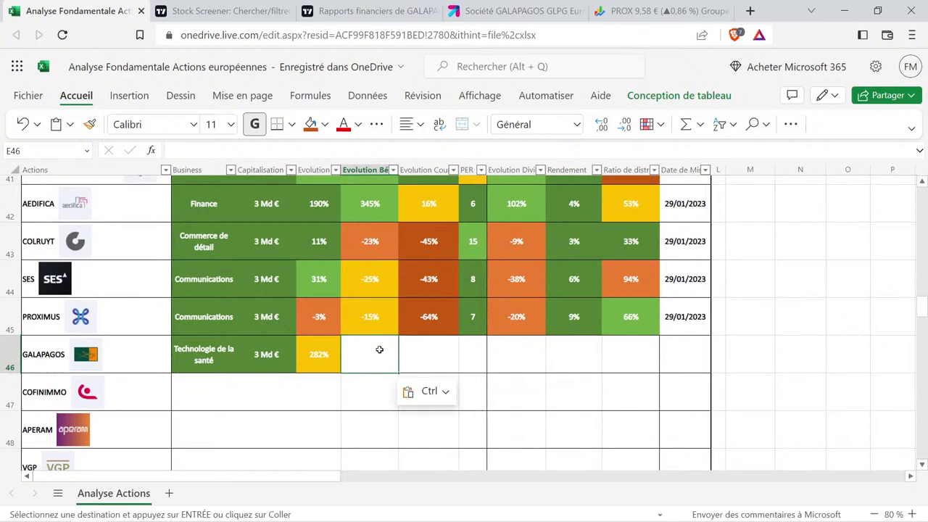
pyautogui.click(379, 384)
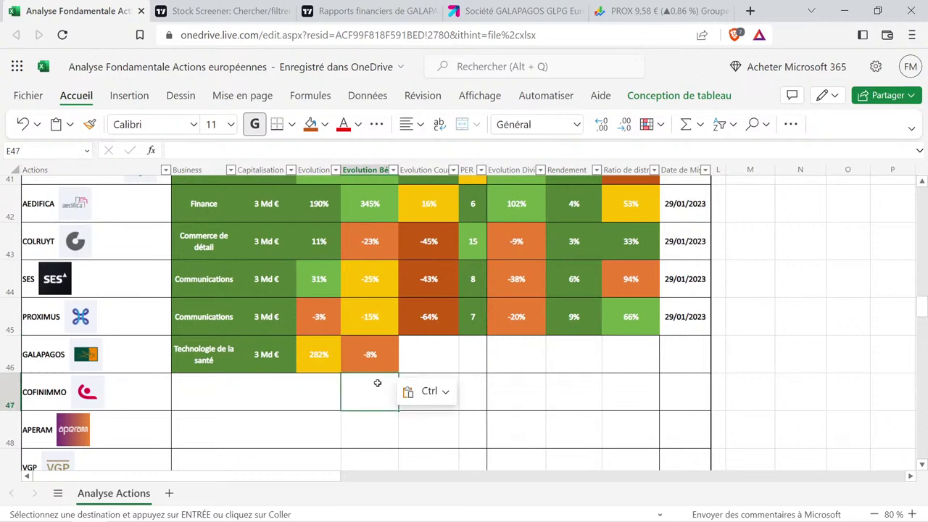
pyautogui.moveTo(317, 363); pyautogui.dragTo(370, 359)
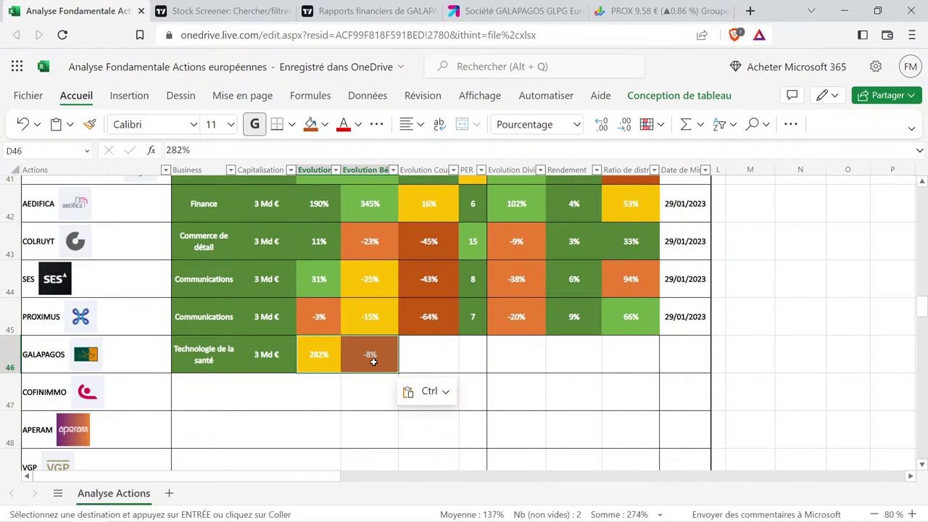
pyautogui.click(367, 393)
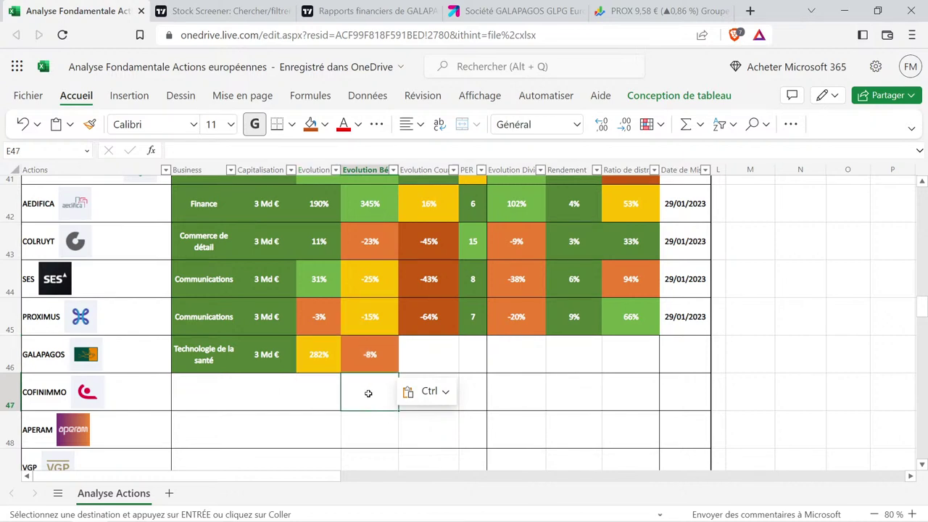
# Open the GALAPAGOS forecast page on TradingView and review the one-year price target and analyst rating.
pyautogui.click(353, 4)
pyautogui.scroll(3, 557, 332)
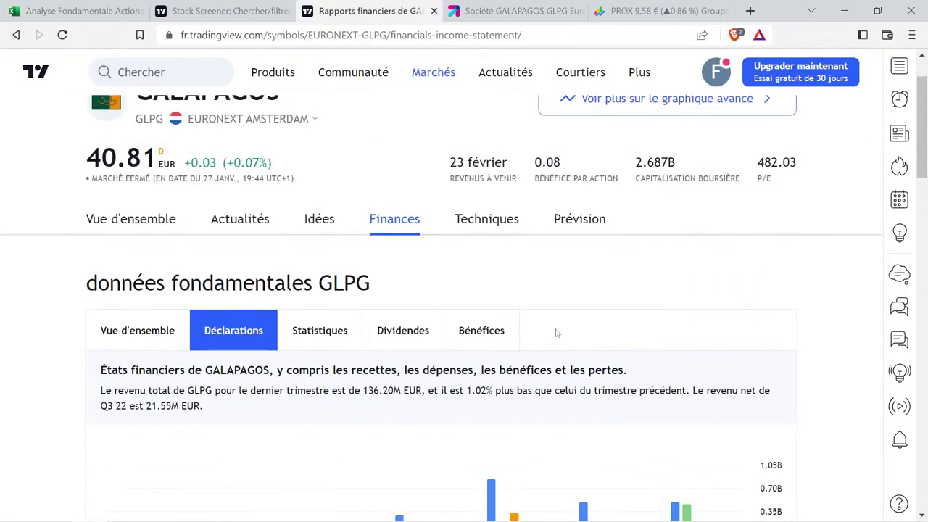
pyautogui.click(582, 225)
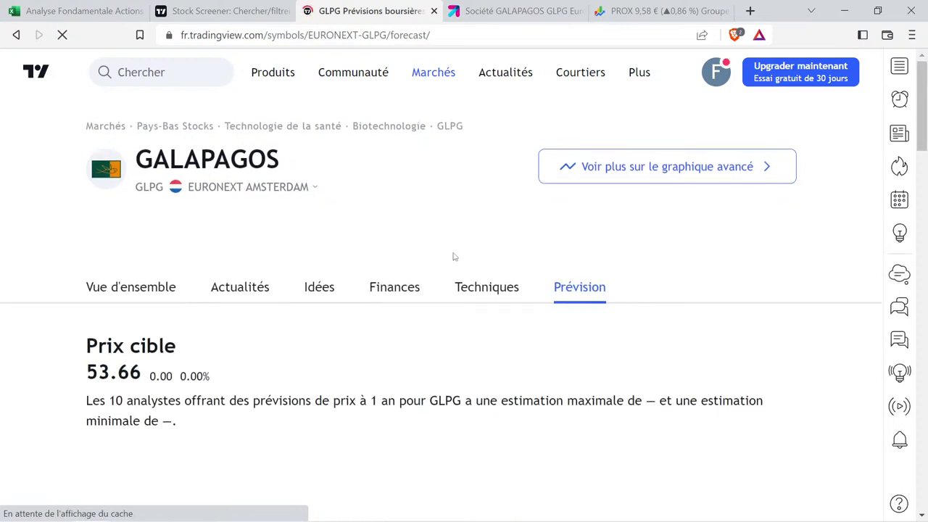
pyautogui.scroll(-3, 450, 259)
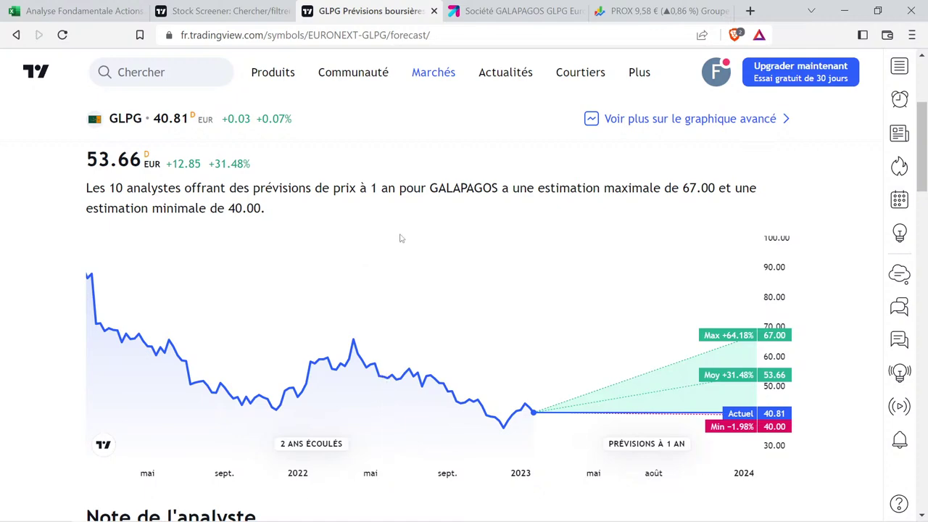
pyautogui.scroll(-3, 401, 238)
pyautogui.scroll(-2, 400, 237)
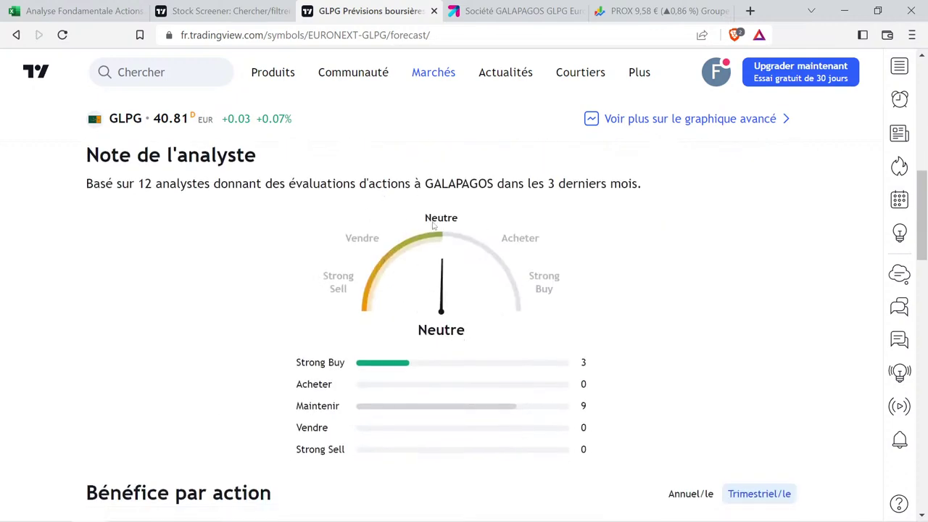
pyautogui.scroll(-3, 637, 269)
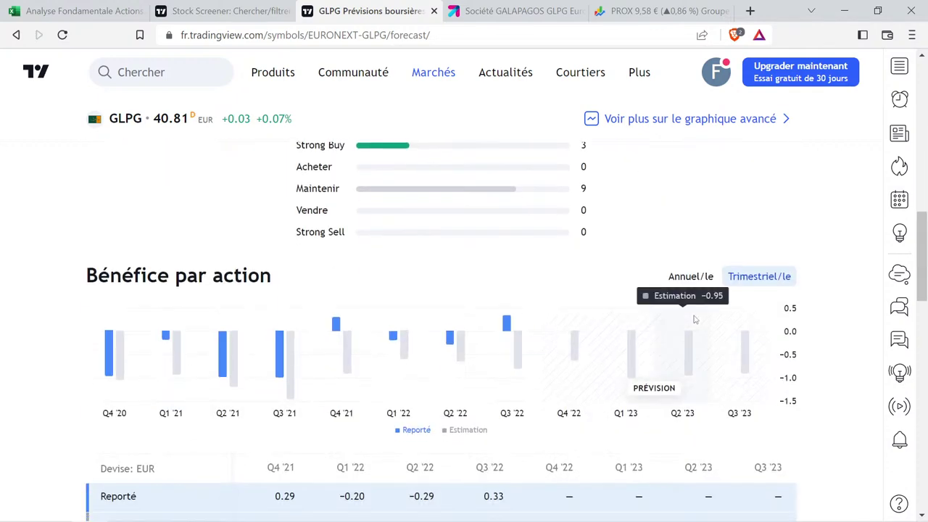
# Show the GALAPAGOS earnings-per-share and revenue forecasts in annual view and compare reported figures with the estimates through 2025.
pyautogui.click(701, 277)
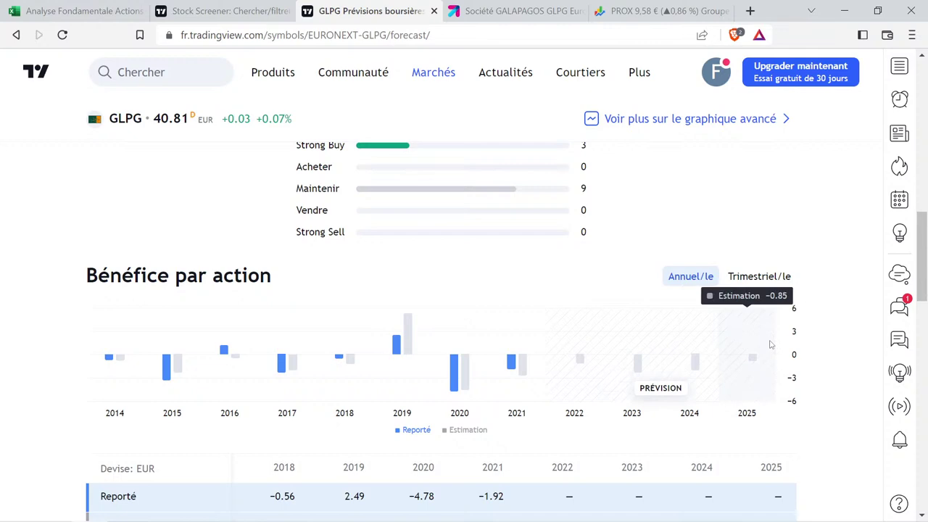
pyautogui.scroll(-5, 707, 304)
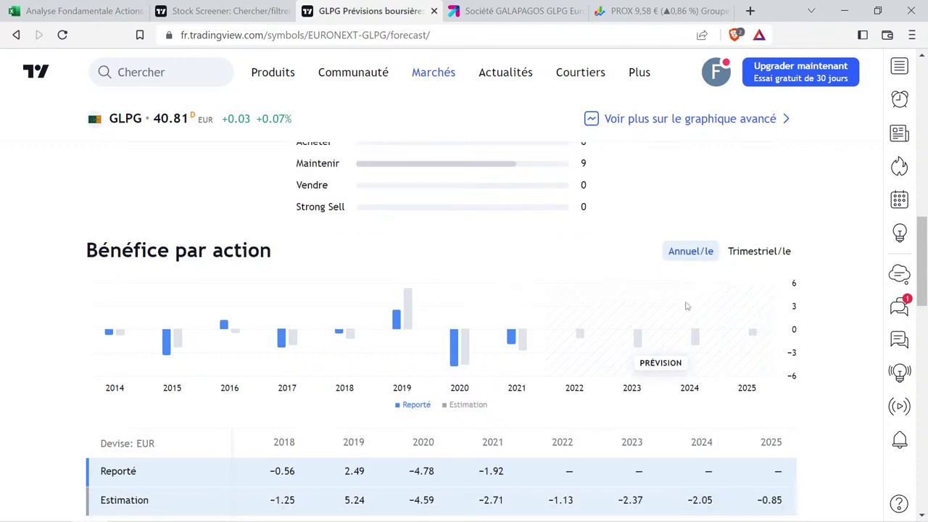
pyautogui.click(691, 251)
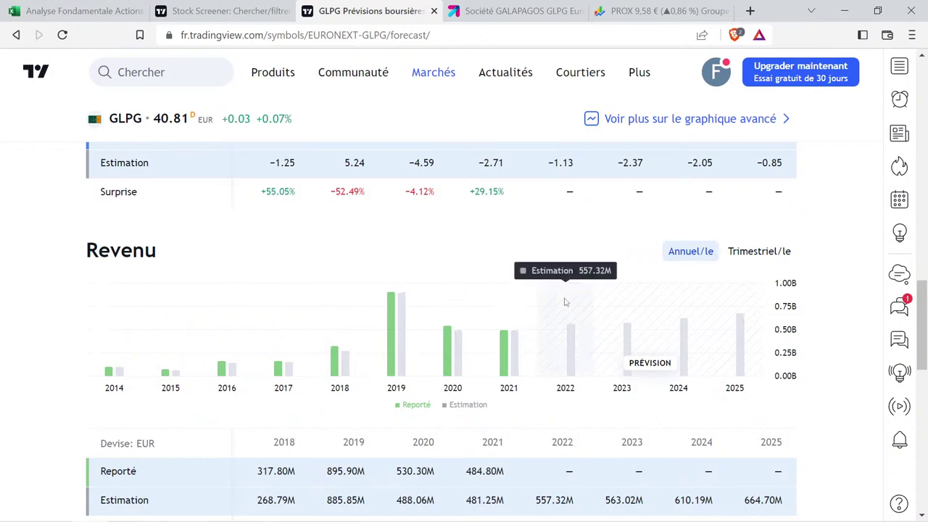
pyautogui.moveTo(384, 353)
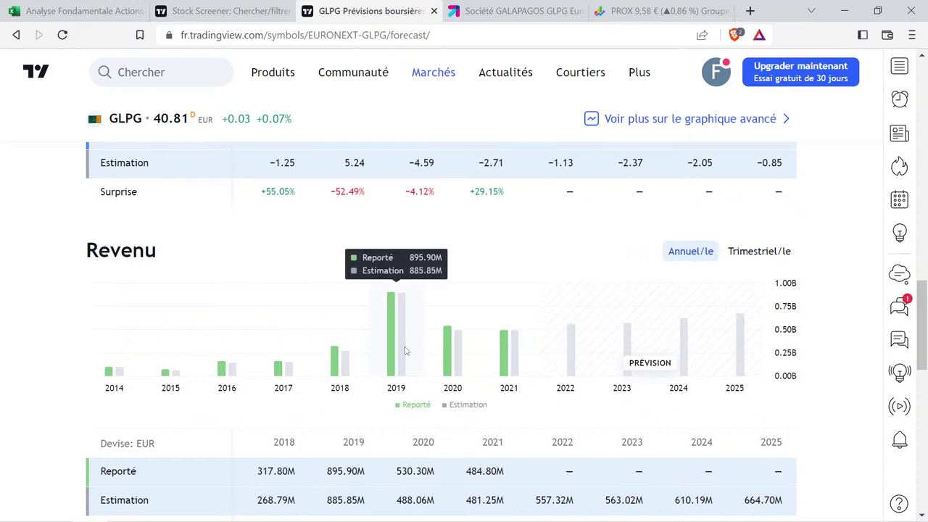
pyautogui.moveTo(551, 333)
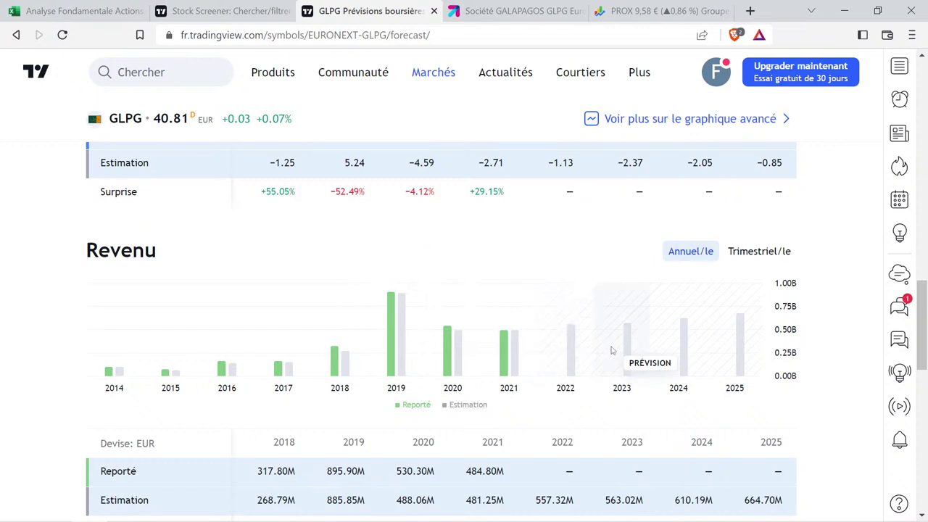
pyautogui.moveTo(678, 338)
pyautogui.moveTo(745, 330)
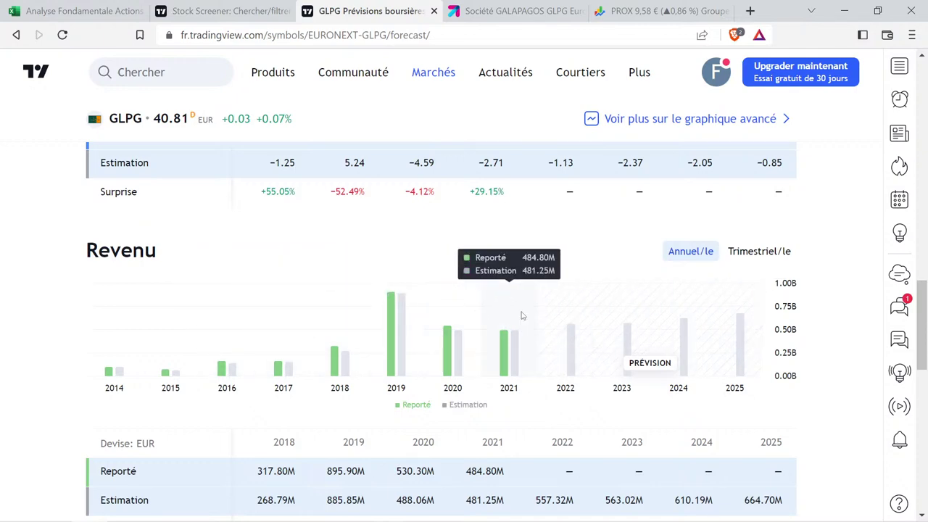
pyautogui.scroll(6, 521, 316)
pyautogui.scroll(-5, 518, 317)
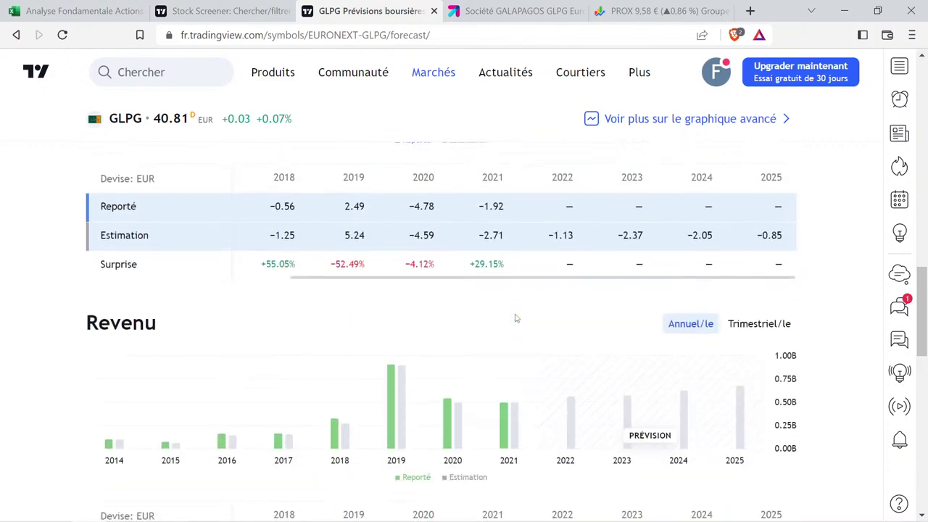
pyautogui.scroll(-2, 516, 318)
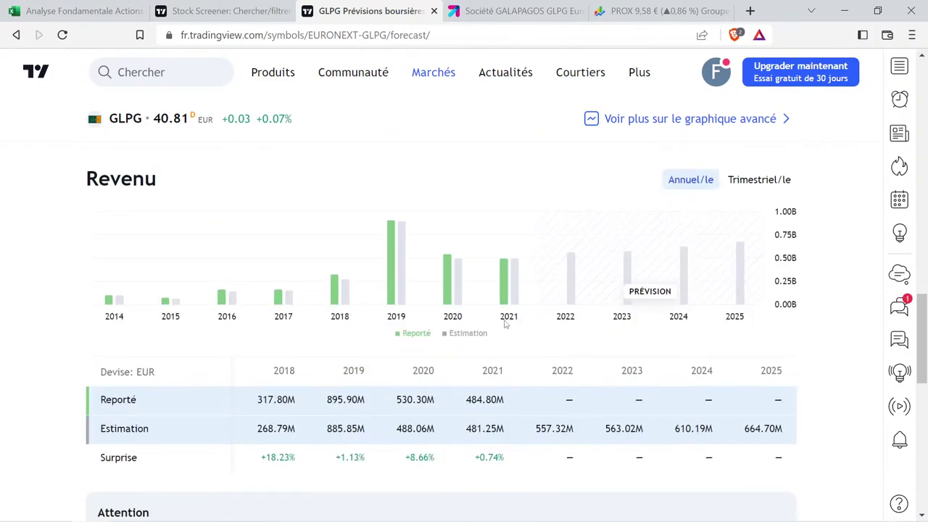
pyautogui.scroll(2, 505, 324)
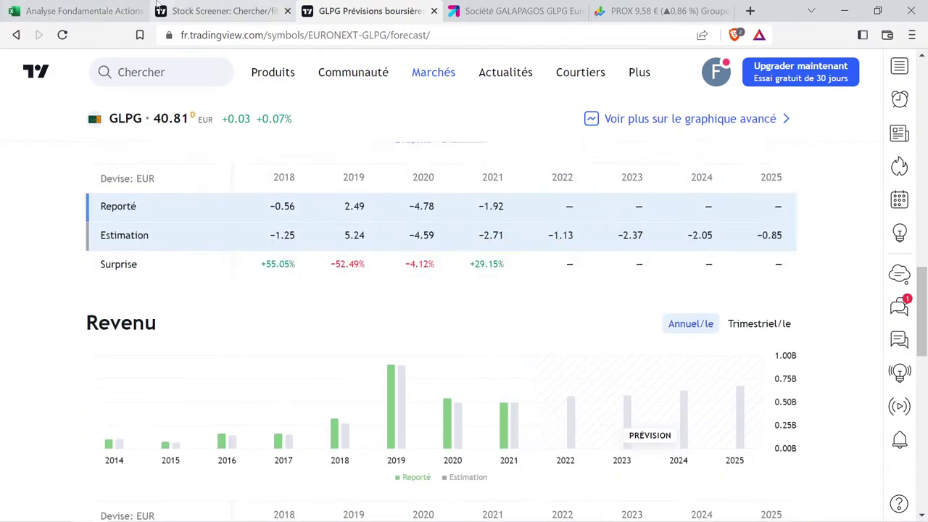
# Return to the workbook and review the GALAPAGOS revenue and earnings evolution ratings.
pyautogui.click(134, 10)
pyautogui.click(314, 383)
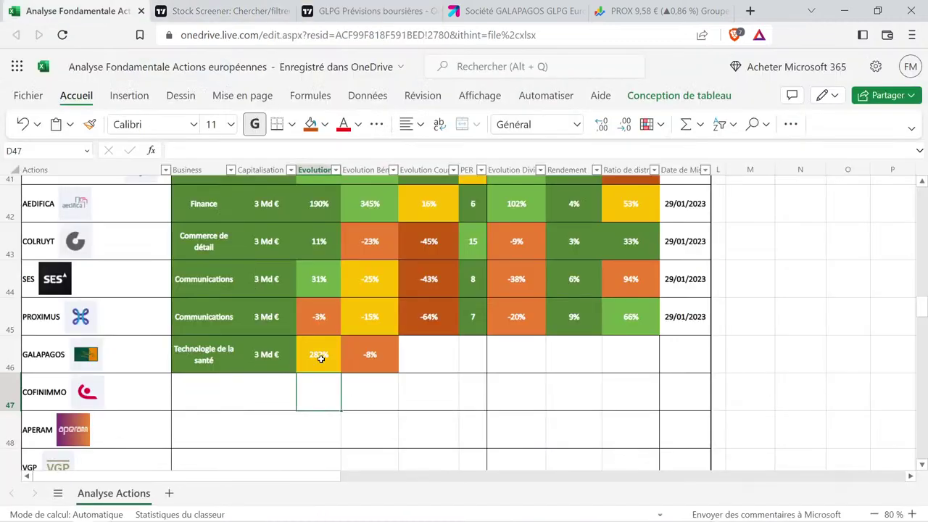
pyautogui.click(321, 358)
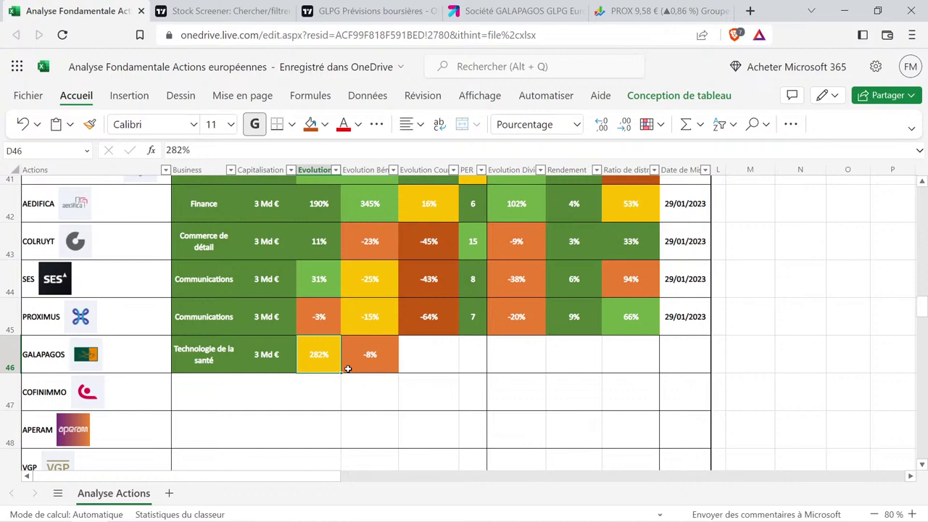
# Replace the Proximus search in Google Finance with "galapa" and open the Galápagos NV quote listed on AMS.
pyautogui.click(632, 6)
pyautogui.click(308, 71)
pyautogui.click(308, 70)
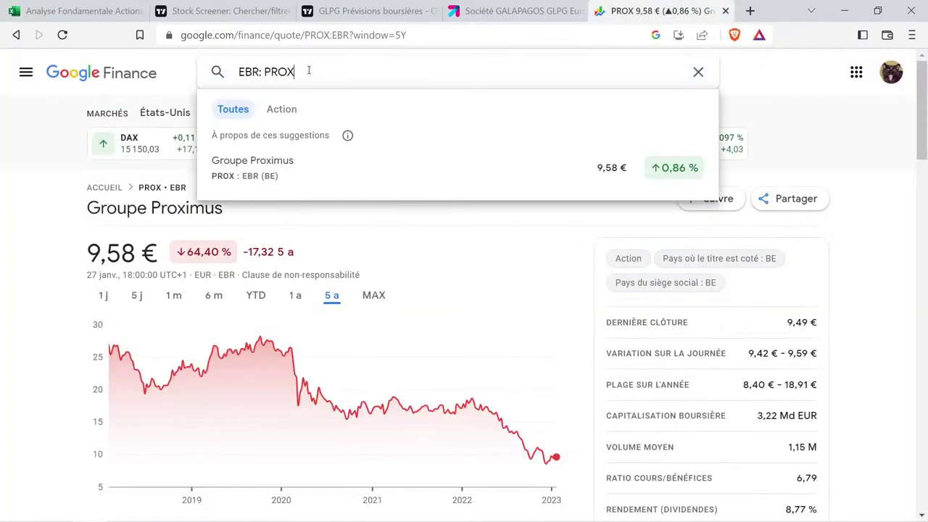
pyautogui.press('BackSpace')
pyautogui.press('BackSpace')
pyautogui.press('BackSpace')
pyautogui.press('BackSpace')
pyautogui.press('BackSpace')
pyautogui.press('BackSpace')
pyautogui.press('BackSpace')
pyautogui.press('BackSpace')
pyautogui.press('BackSpace')
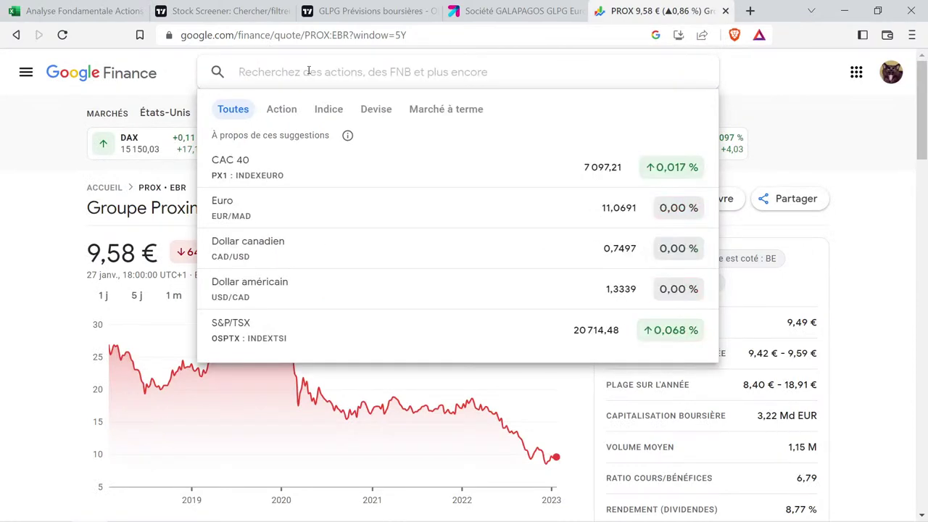
pyautogui.write('galapa')
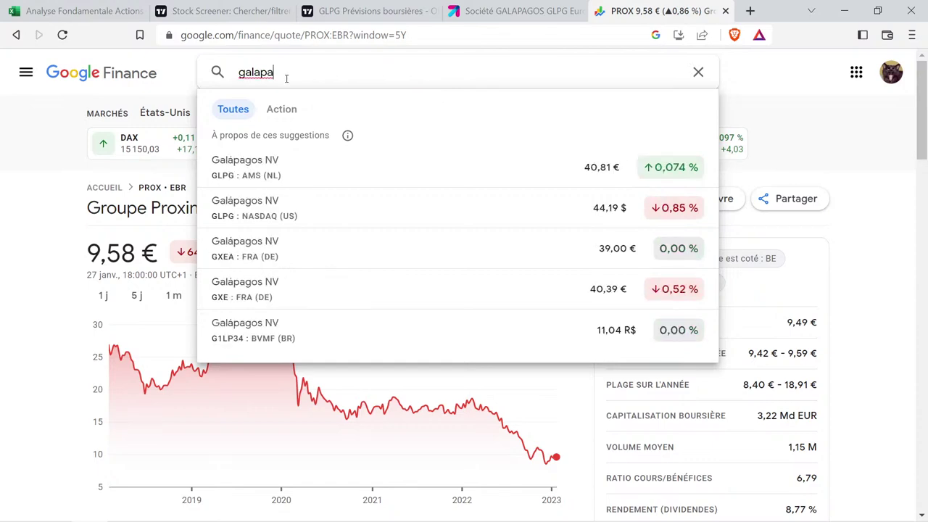
pyautogui.click(306, 168)
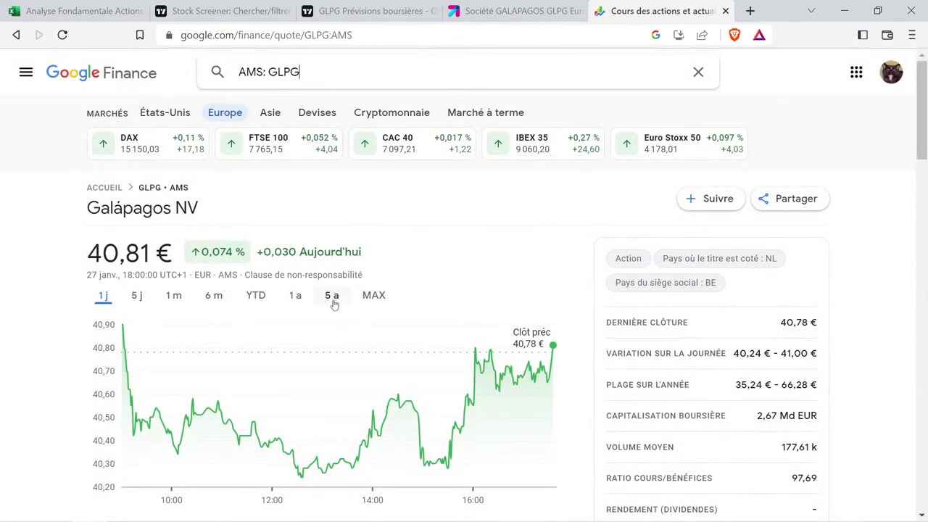
# Show the five-year Galápagos NV share price chart and measure the price change from 31 January 2020 to 27 January 2023.
pyautogui.click(333, 303)
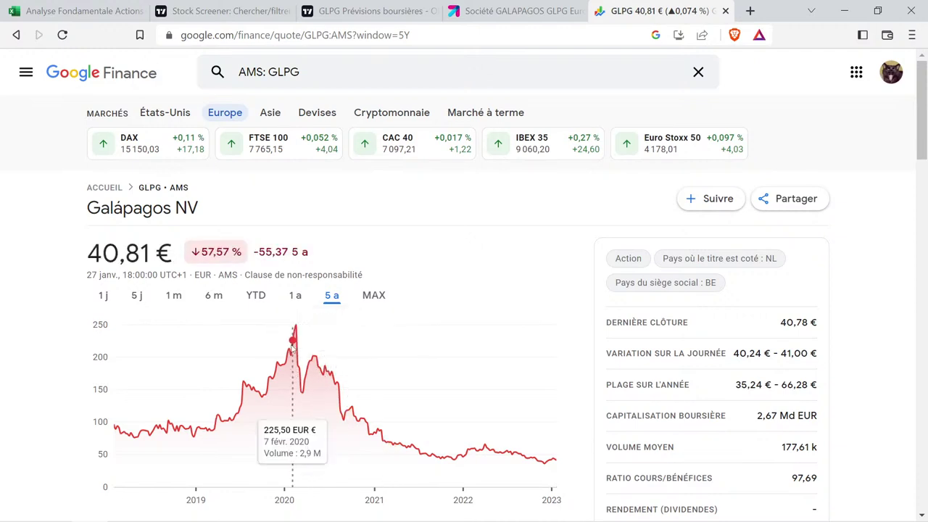
pyautogui.moveTo(295, 335); pyautogui.dragTo(552, 391)
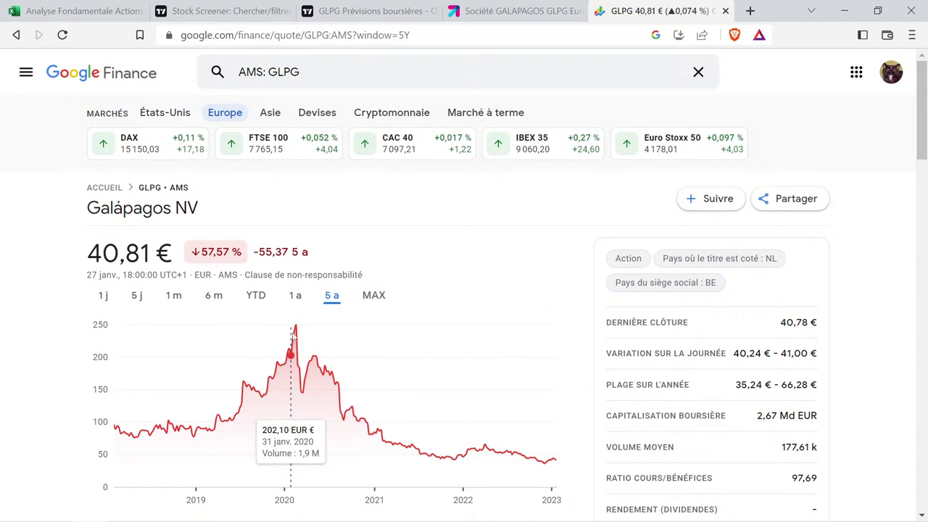
pyautogui.moveTo(291, 335); pyautogui.dragTo(571, 409)
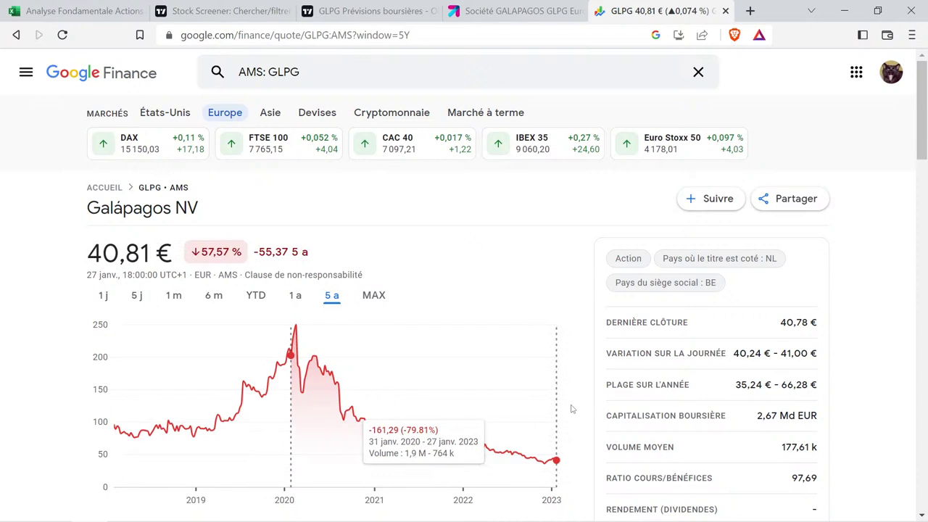
pyautogui.click(571, 409)
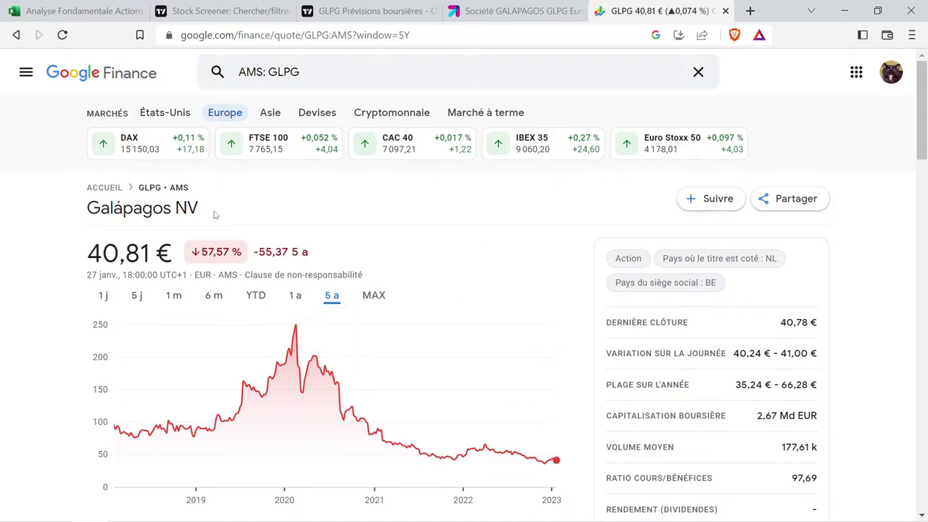
# Copy the dark orange Evolution Cours cell from the PROXIMUS row into the GALAPAGOS row and set it to -58%.
pyautogui.click(101, 7)
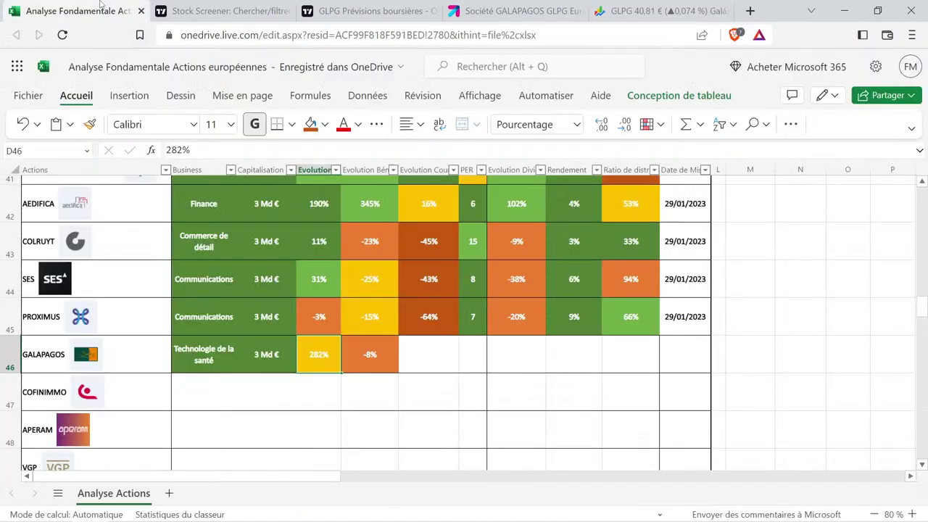
pyautogui.click(423, 325)
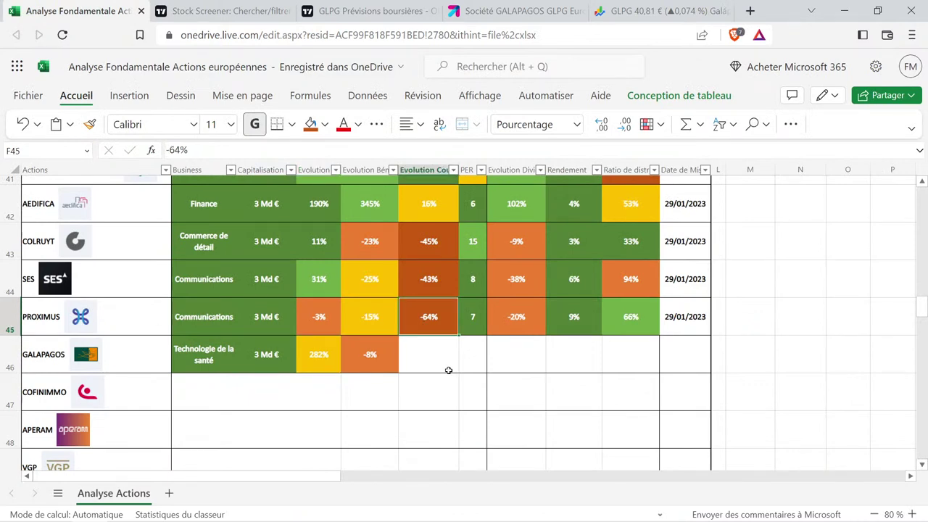
pyautogui.hotkey('ctrl', 'c')
pyautogui.click(444, 356)
pyautogui.hotkey('ctrl', 'v')
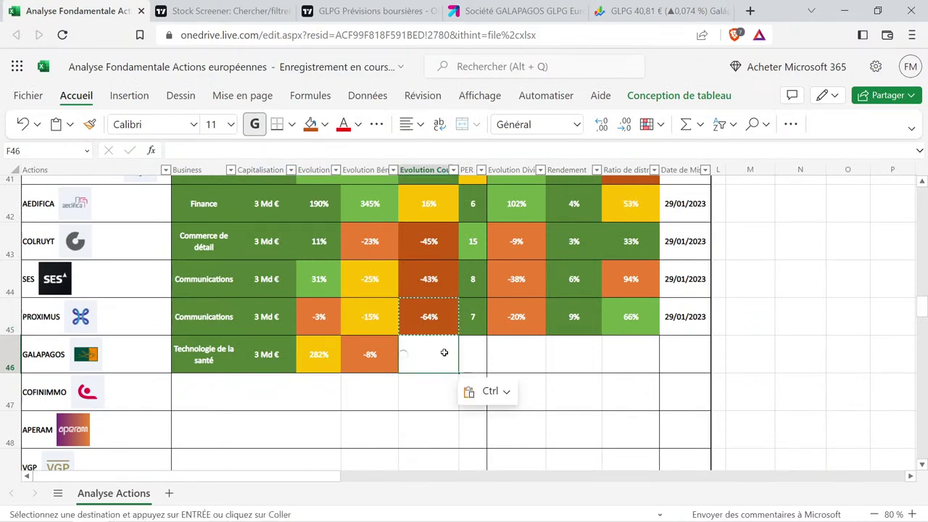
pyautogui.doubleClick(428, 353)
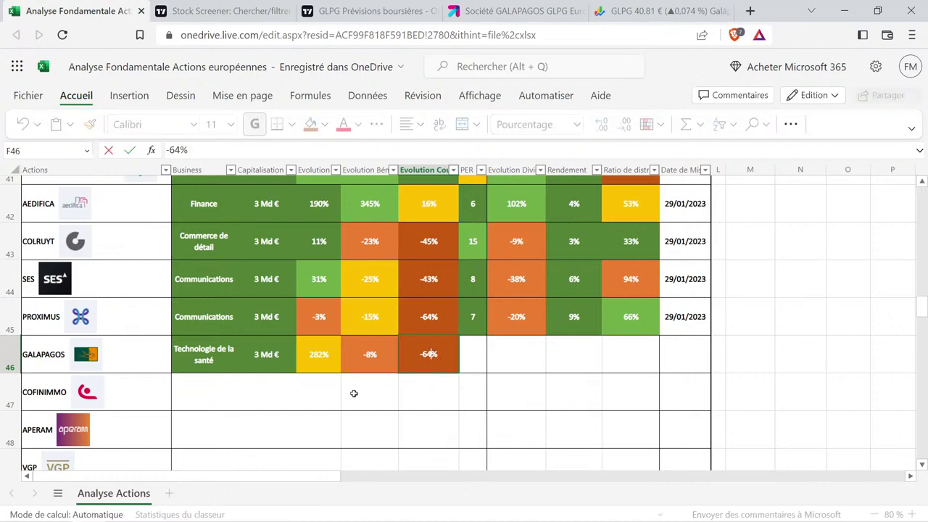
pyautogui.press('BackSpace')
pyautogui.press('BackSpace')
pyautogui.write('58')
pyautogui.press('Return')
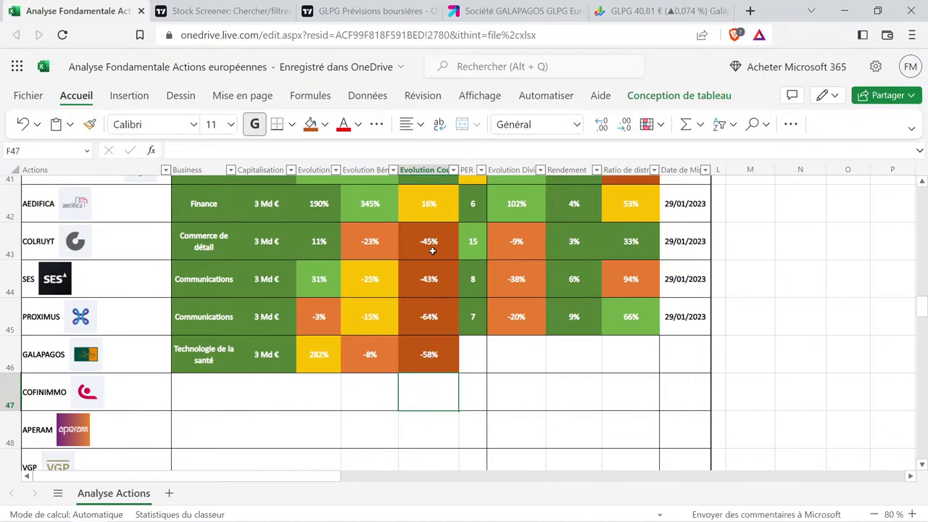
# Compare the GALAPAGOS P/E in the TradingView screener with Google Finance's ratio and examine its quarterly revenue and net income.
pyautogui.click(269, 10)
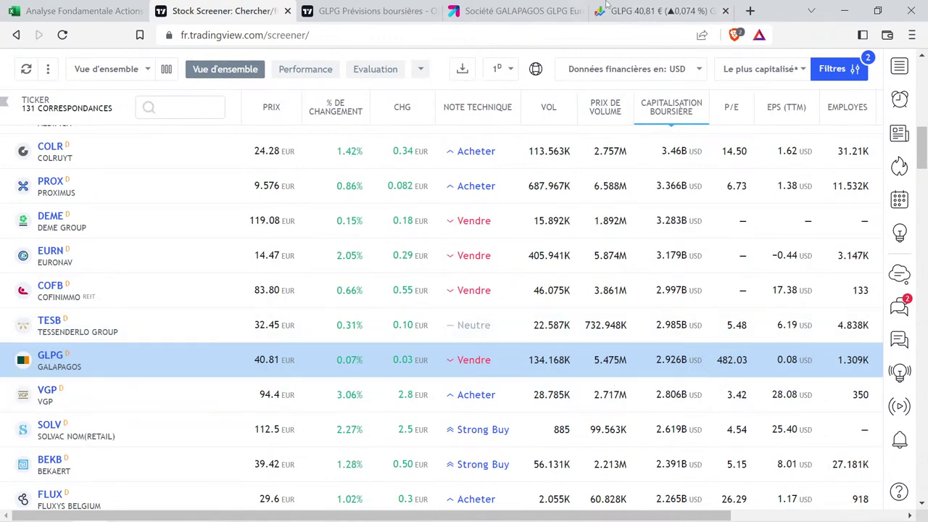
pyautogui.hotkey('ctrl', '5')
pyautogui.scroll(-2, 658, 442)
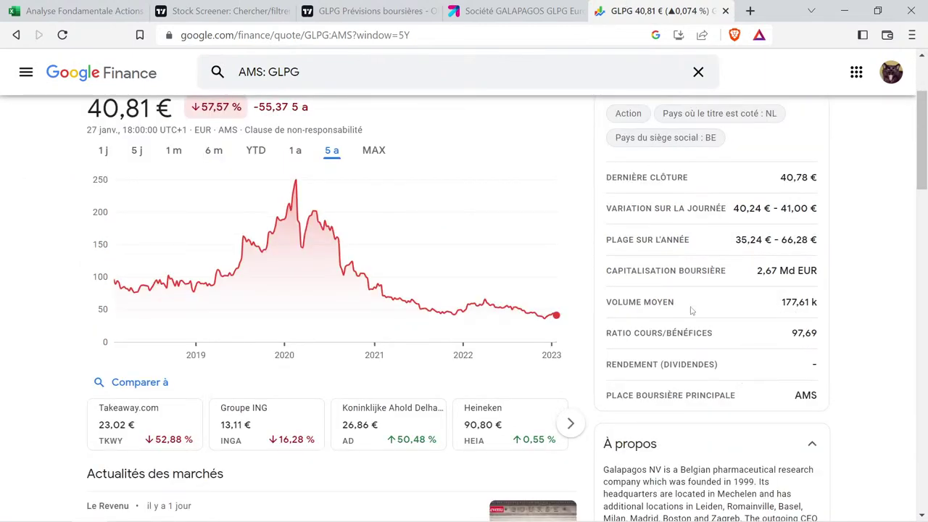
pyautogui.scroll(-10, 321, 337)
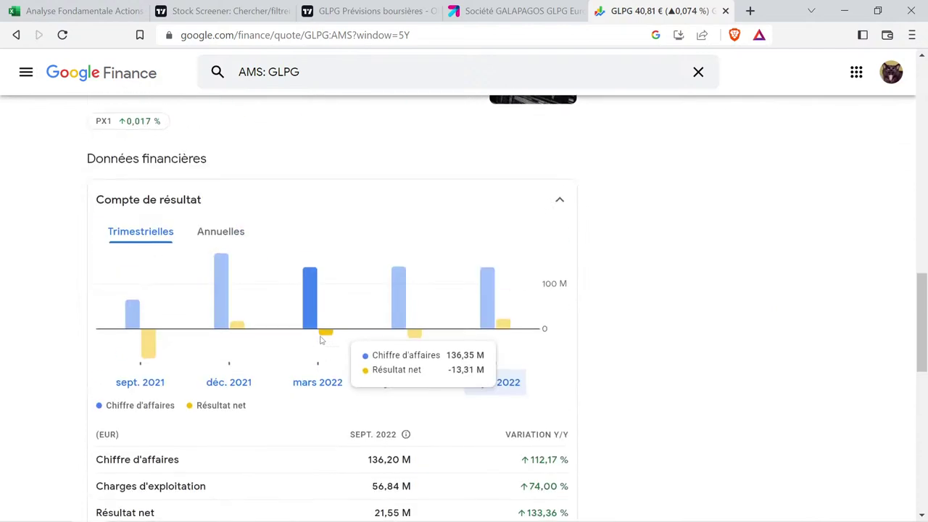
pyautogui.scroll(1, 304, 330)
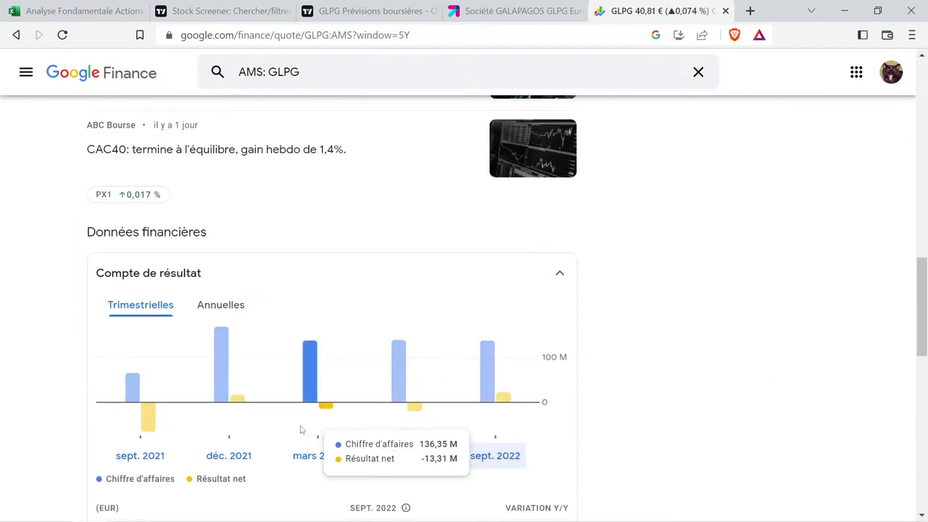
pyautogui.moveTo(489, 387)
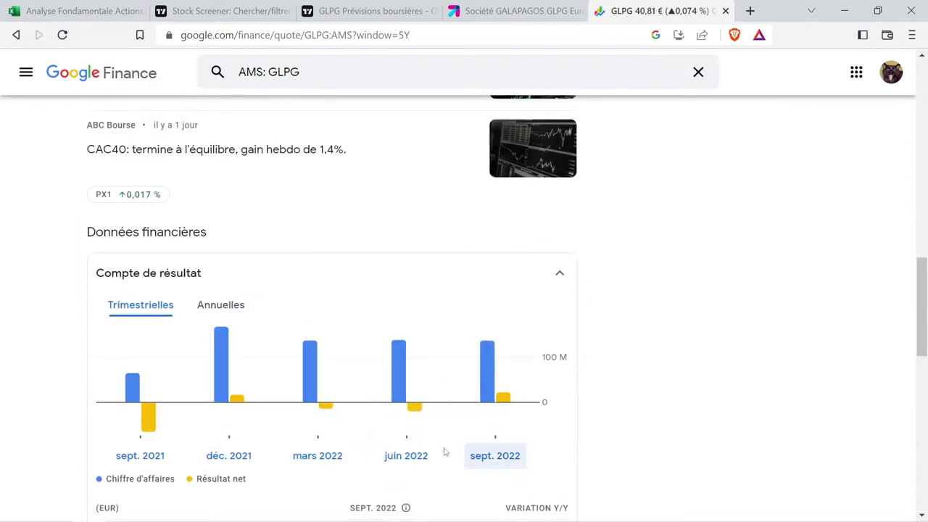
pyautogui.moveTo(355, 416)
# Recheck the GALAPAGOS annual earnings forecasts and its P/E in the TradingView screener.
pyautogui.click(361, 7)
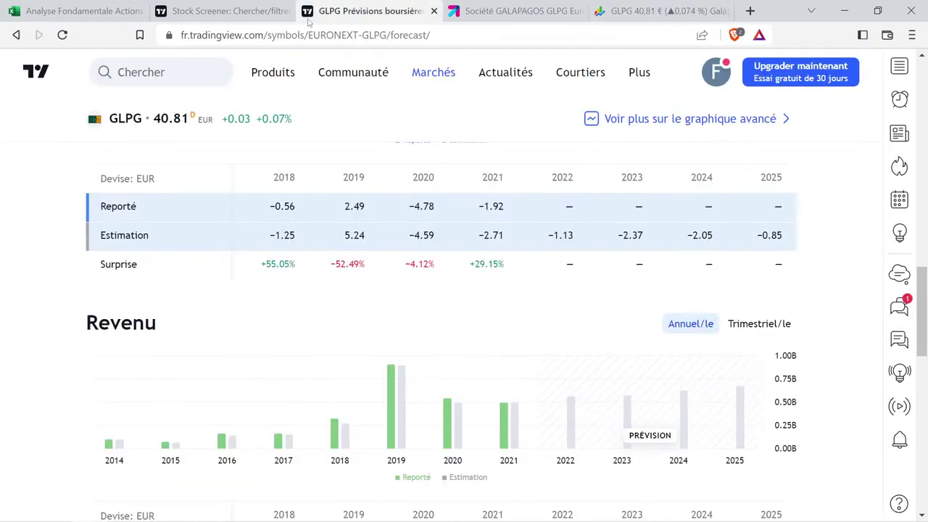
pyautogui.click(105, 5)
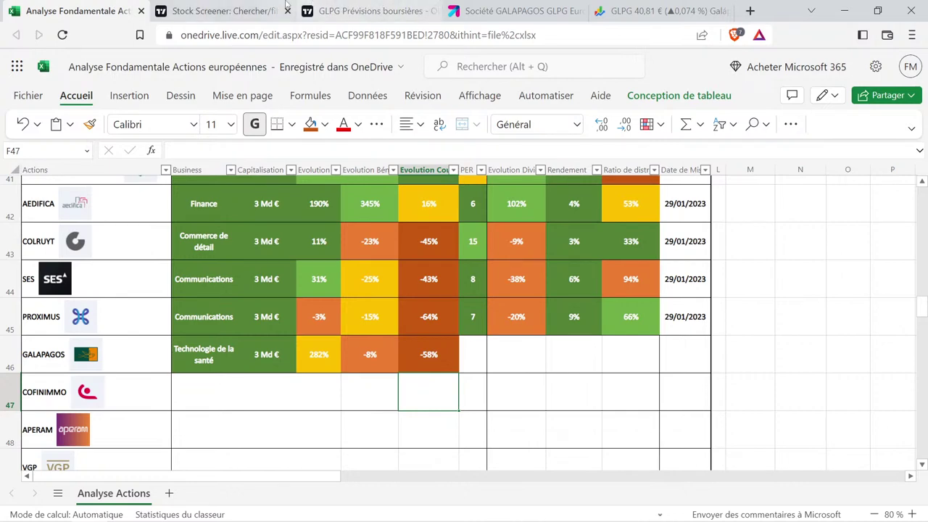
pyautogui.click(239, 6)
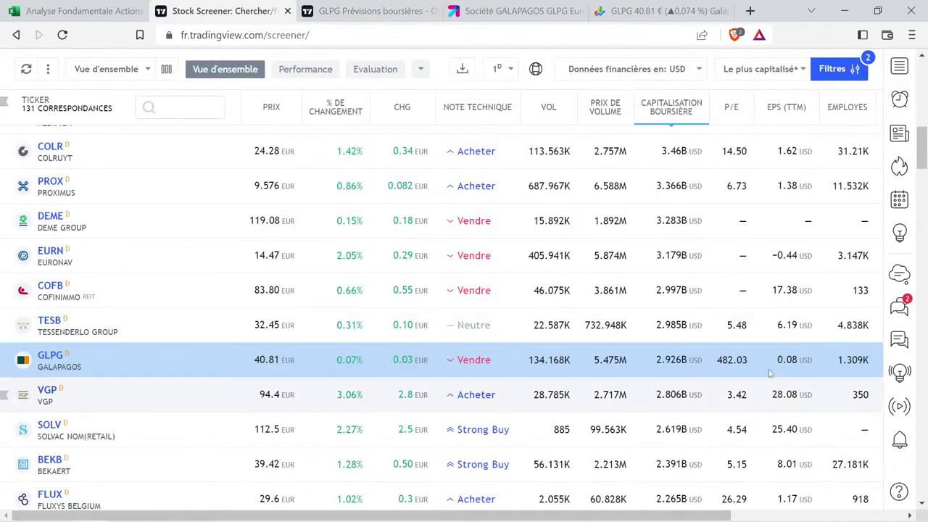
# Copy the dark orange PER cell from the ADYEN row into the GALAPAGOS PER cell of the workbook.
pyautogui.click(101, 8)
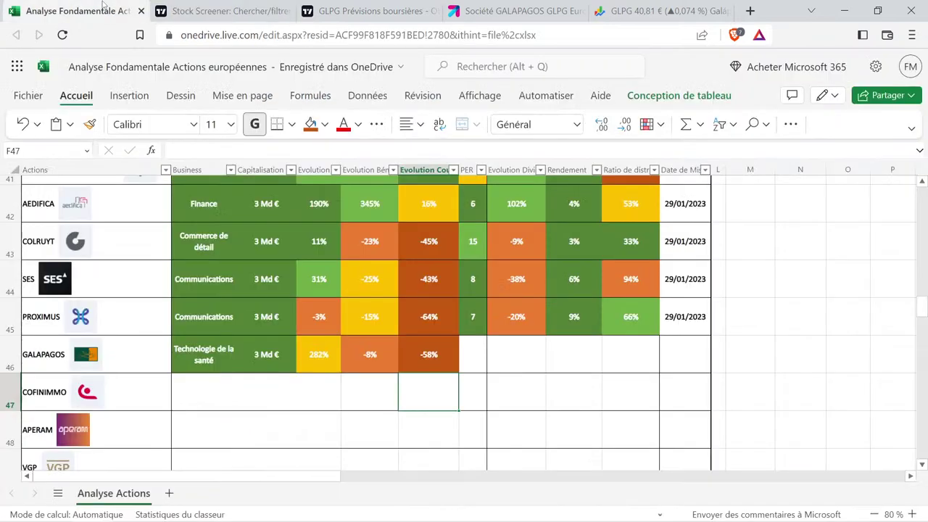
pyautogui.click(480, 329)
pyautogui.scroll(5, 478, 334)
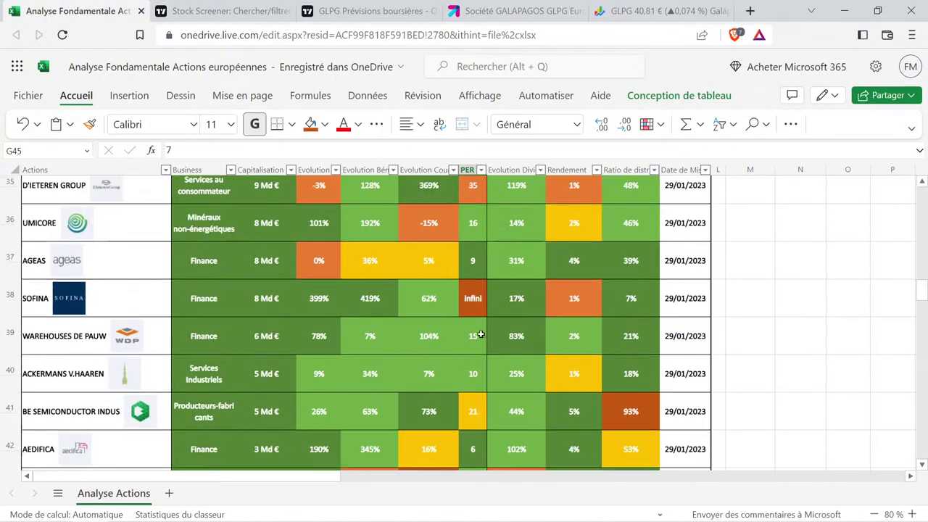
pyautogui.click(477, 346)
pyautogui.scroll(5, 478, 346)
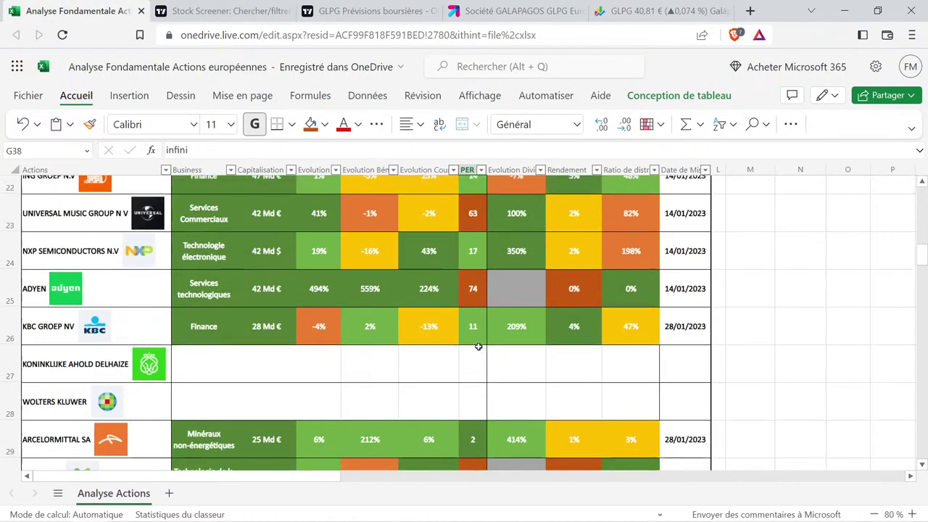
pyautogui.click(478, 359)
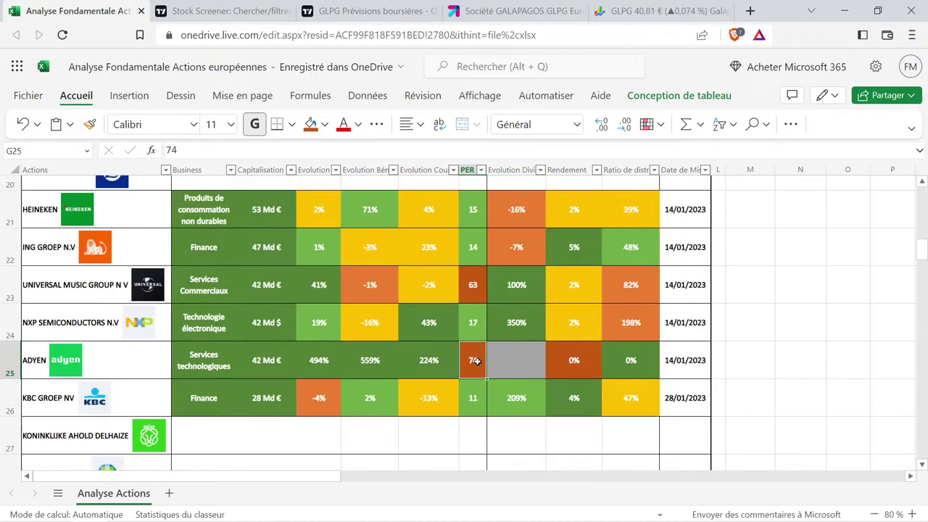
pyautogui.hotkey('ctrl', 'c')
pyautogui.scroll(-15, 480, 326)
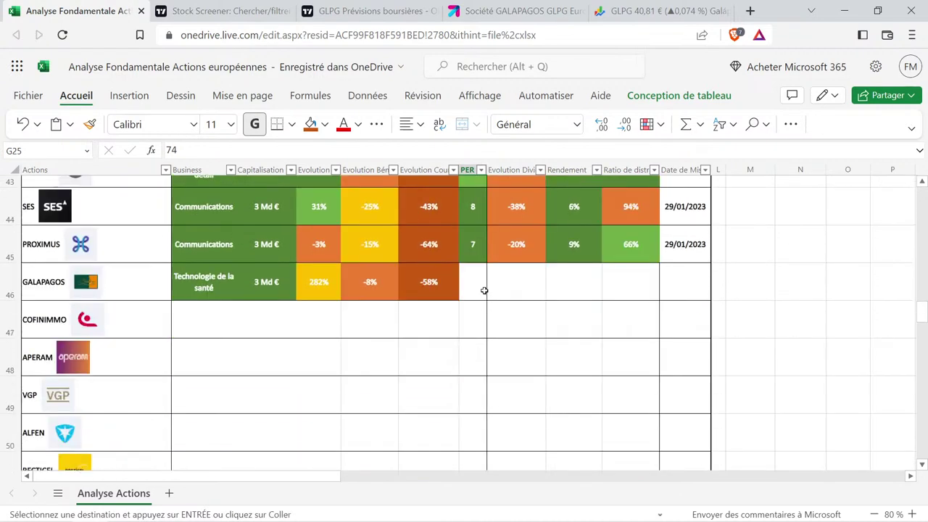
pyautogui.click(484, 289)
pyautogui.hotkey('ctrl', 'v')
# Set the GALAPAGOS PER to 482.
pyautogui.doubleClick(478, 278)
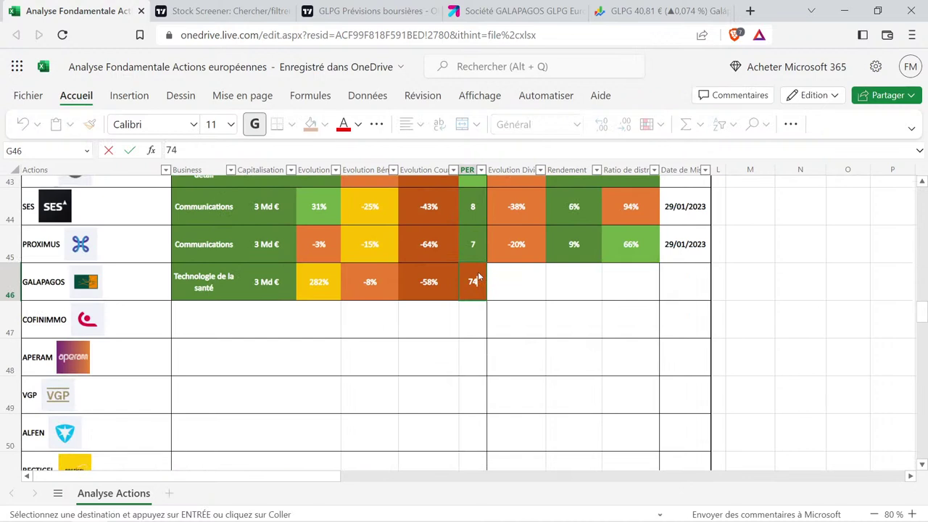
pyautogui.press('BackSpace')
pyautogui.press('BackSpace')
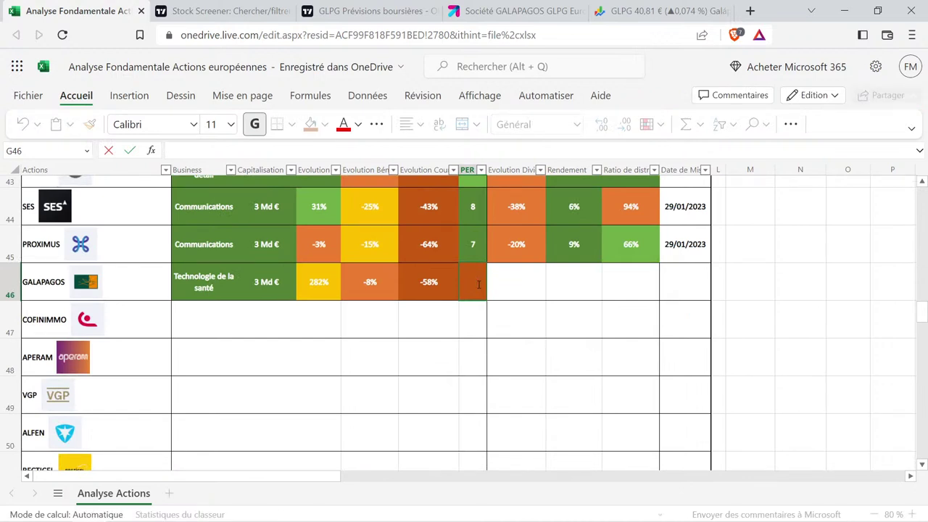
pyautogui.write('482')
pyautogui.press('Return')
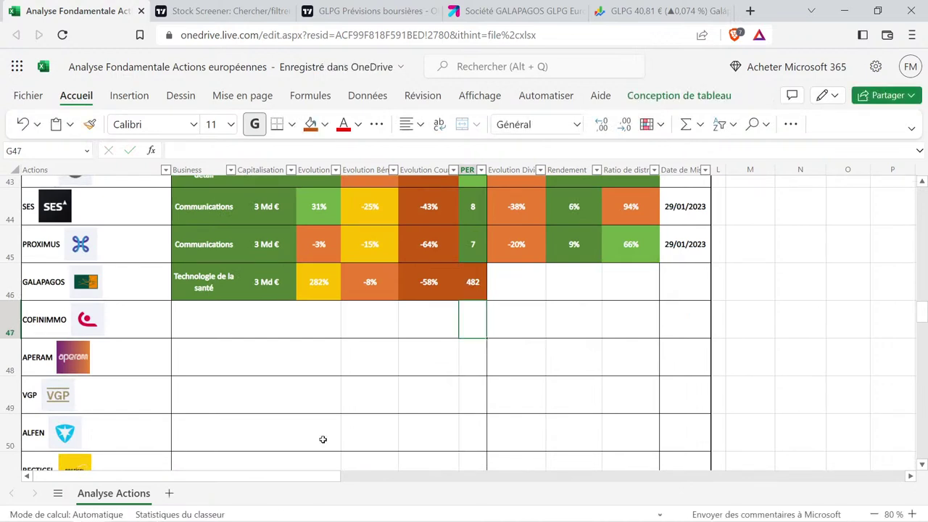
# Review the GALAPAGOS row's entries and colour ratings from Business through PER.
pyautogui.moveTo(325, 285); pyautogui.dragTo(434, 286)
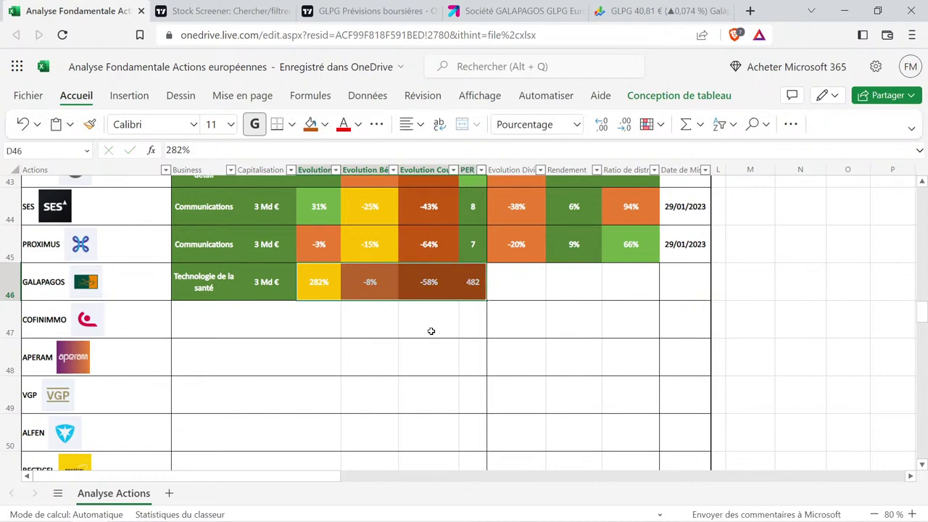
pyautogui.click(409, 329)
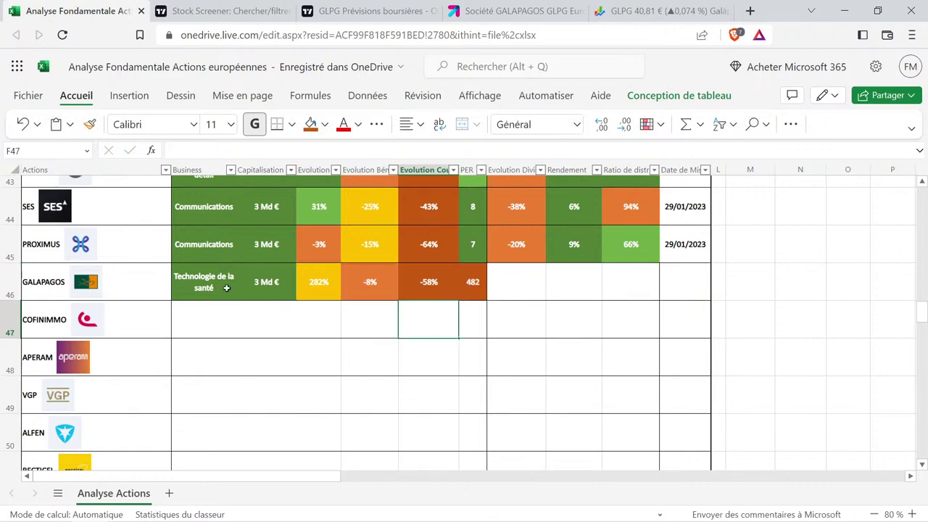
pyautogui.moveTo(227, 288); pyautogui.dragTo(469, 288)
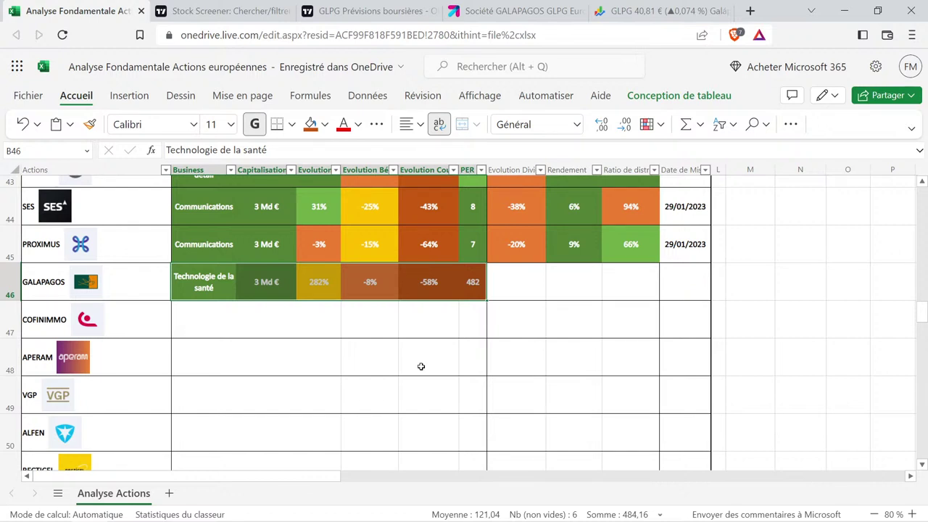
pyautogui.click(435, 322)
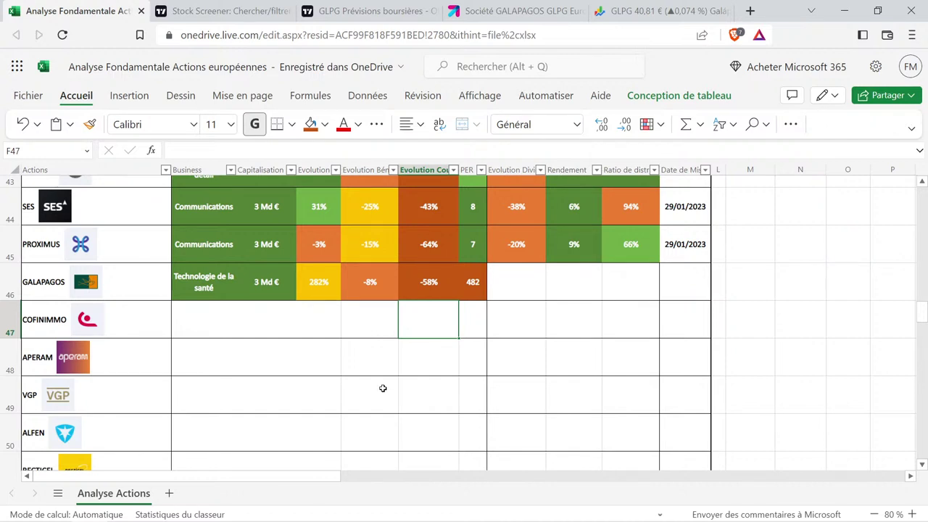
# Check the GALAPAGOS dividend data in its TradingView financial reports.
pyautogui.click(357, 5)
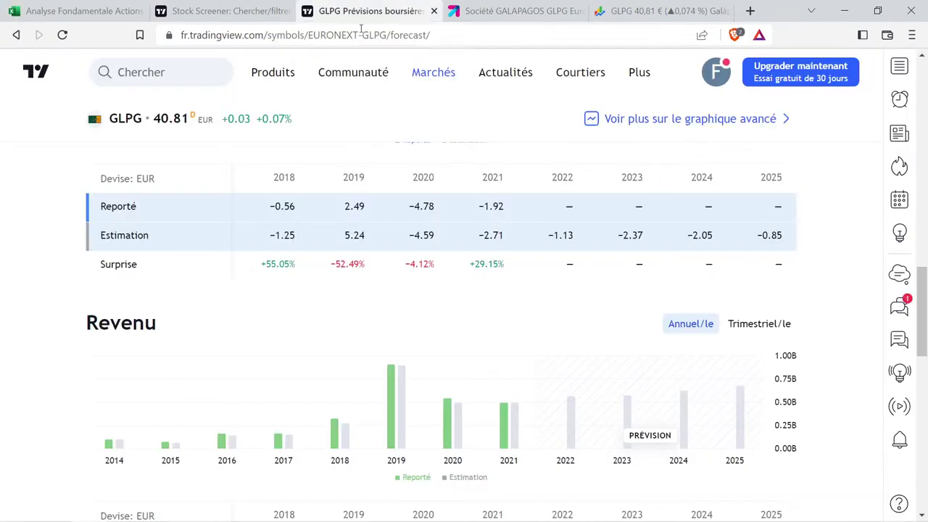
pyautogui.scroll(8, 484, 344)
pyautogui.scroll(8, 484, 345)
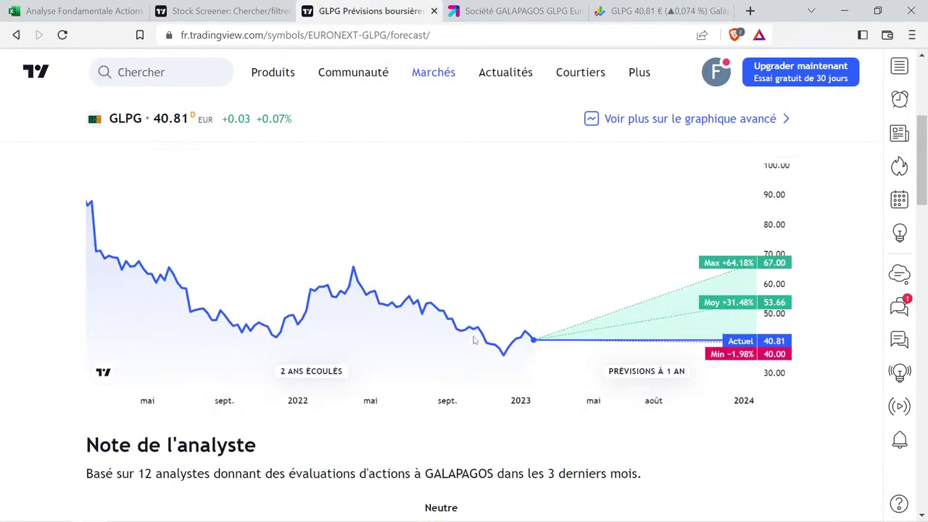
pyautogui.click(395, 220)
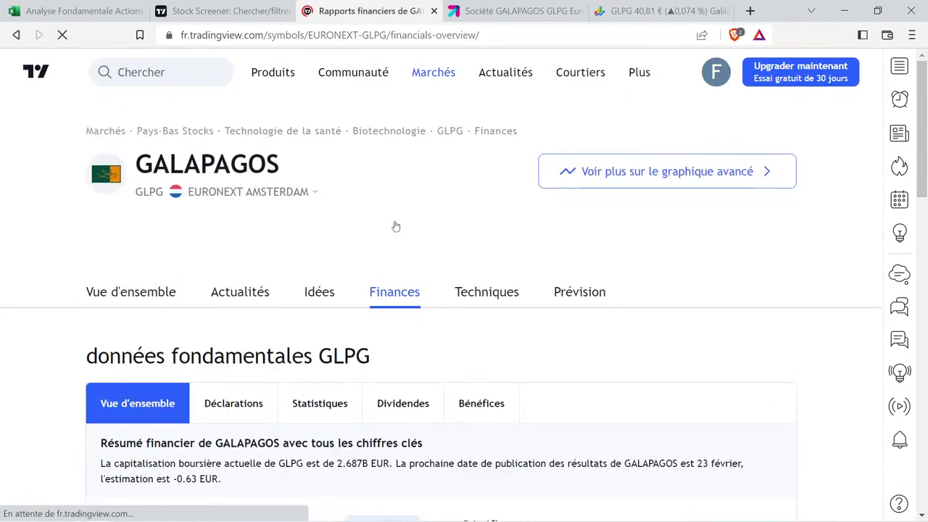
pyautogui.click(408, 412)
pyautogui.scroll(-3, 440, 377)
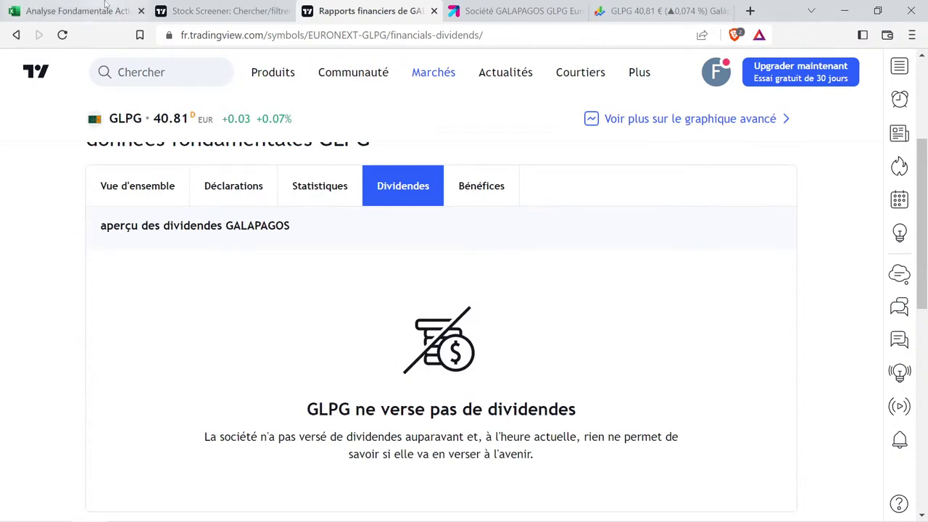
# Copy the ARGENX SE cells from dividend evolution through the 29/01/2023 update date into the GALAPAGOS row, and review that row.
pyautogui.click(79, 11)
pyautogui.scroll(3, 537, 275)
pyautogui.scroll(9, 537, 276)
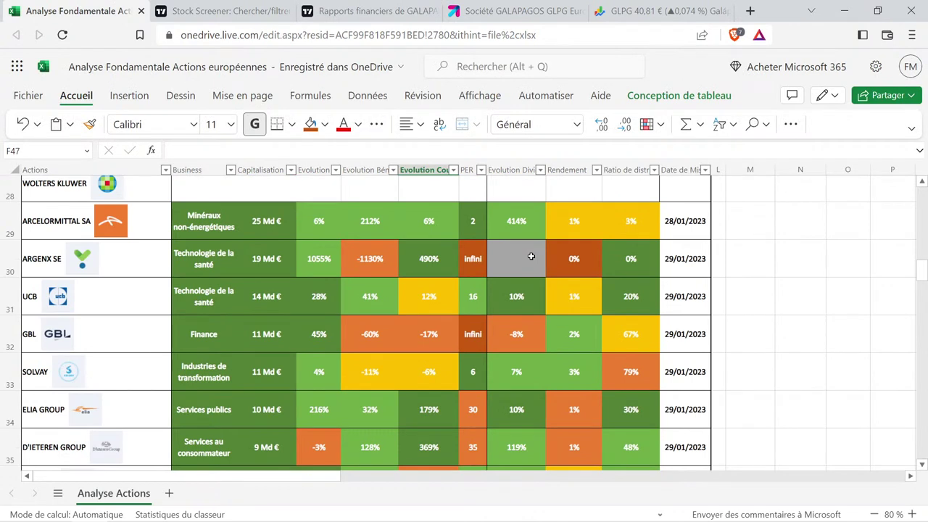
pyautogui.moveTo(530, 255); pyautogui.dragTo(649, 266)
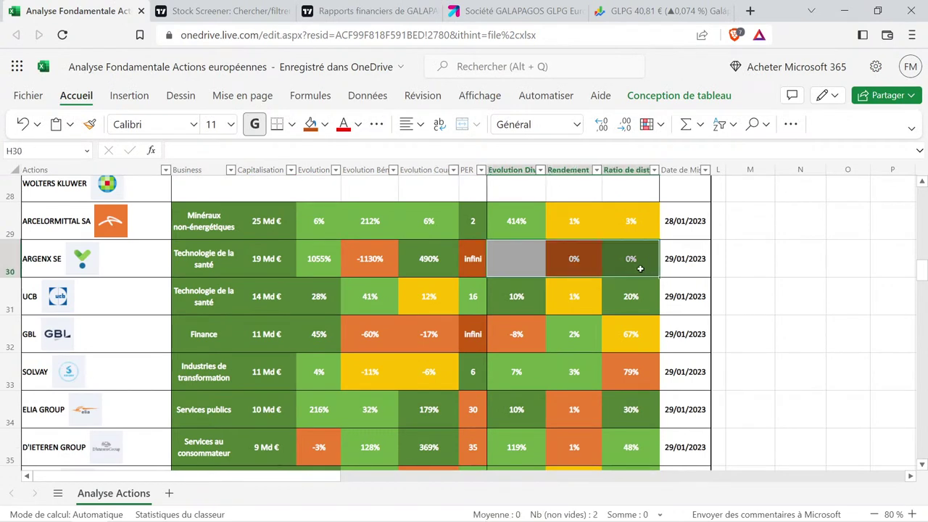
pyautogui.click(630, 294)
pyautogui.moveTo(519, 255); pyautogui.dragTo(667, 265)
pyautogui.hotkey('ctrl', 'c')
pyautogui.scroll(-6, 556, 287)
pyautogui.scroll(-5, 556, 287)
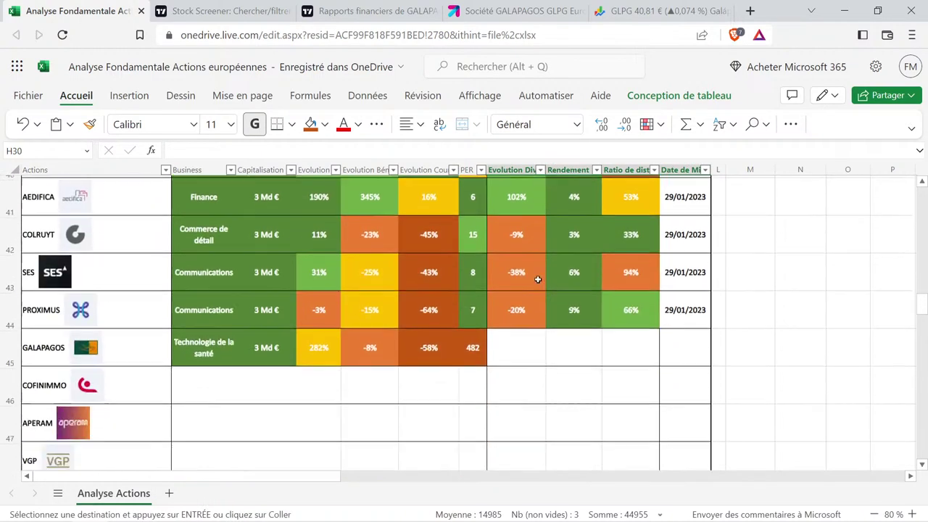
pyautogui.click(519, 273)
pyautogui.hotkey('ctrl', 'v')
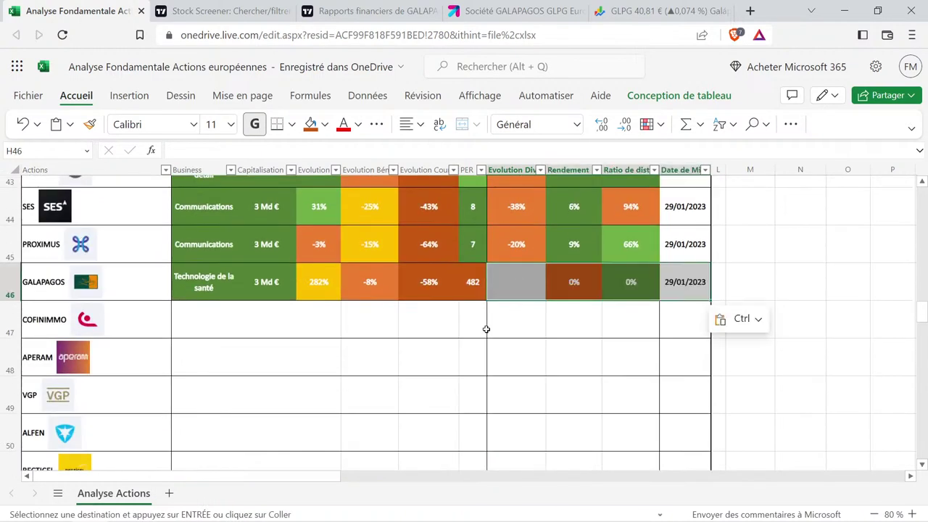
pyautogui.click(482, 327)
pyautogui.moveTo(395, 291); pyautogui.dragTo(87, 287)
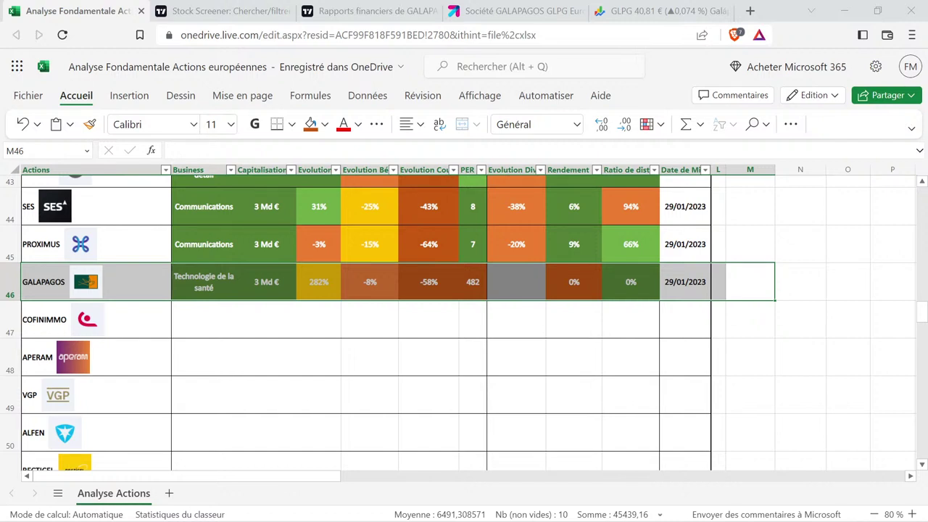
# Select COFINIMMO as the next workbook entry, find COFB in the TradingView stock screener and open its symbol page.
pyautogui.click(210, 326)
pyautogui.click(132, 324)
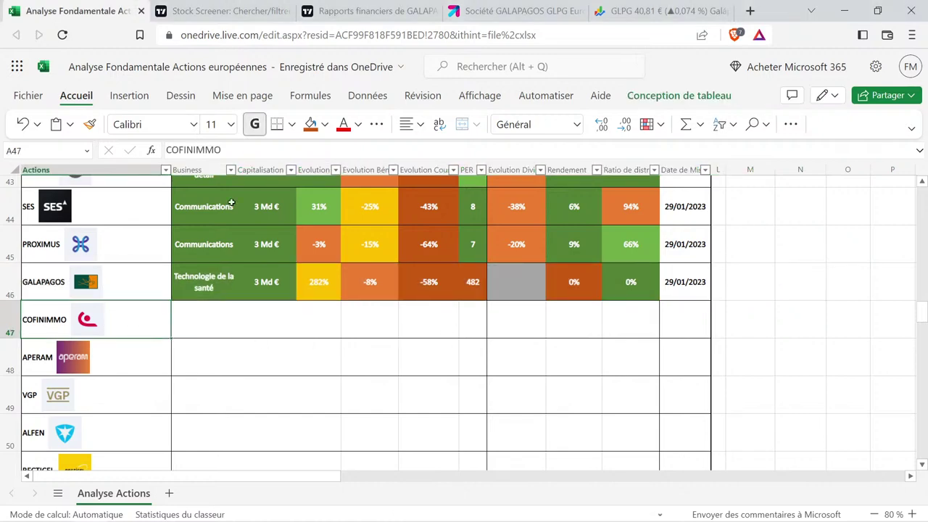
pyautogui.click(348, 11)
pyautogui.click(218, 11)
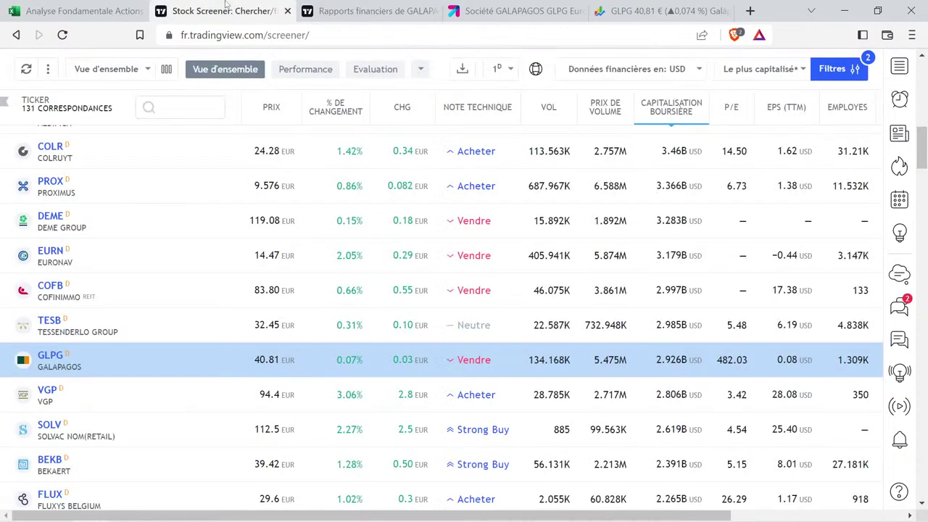
pyautogui.scroll(-4, 112, 358)
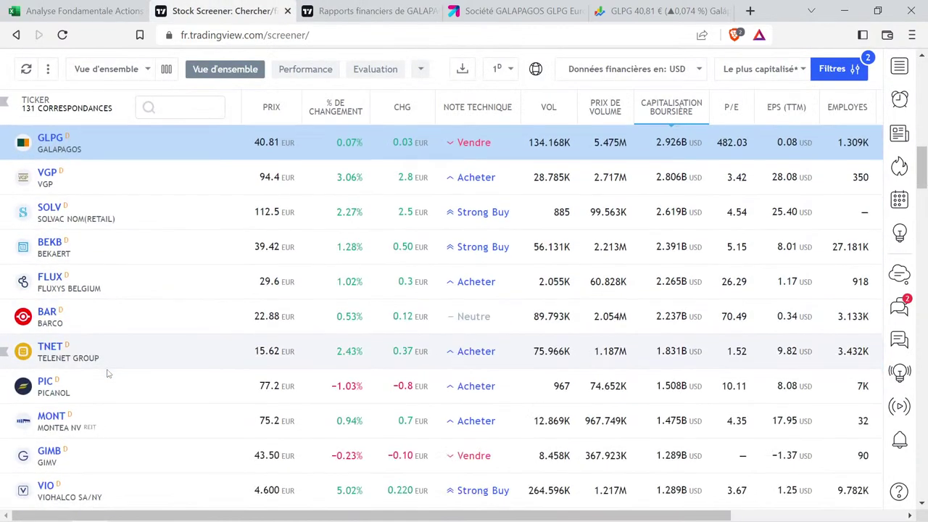
pyautogui.scroll(-1, 108, 374)
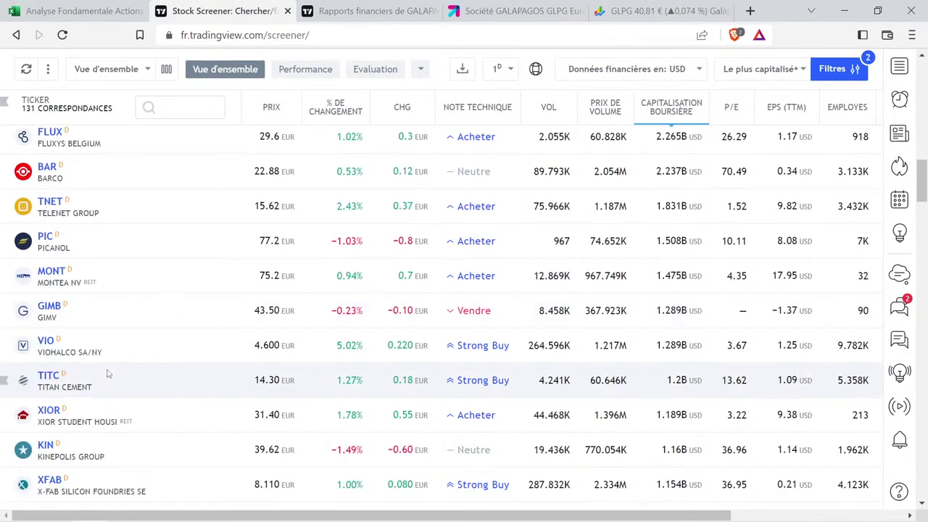
pyautogui.scroll(-6, 107, 374)
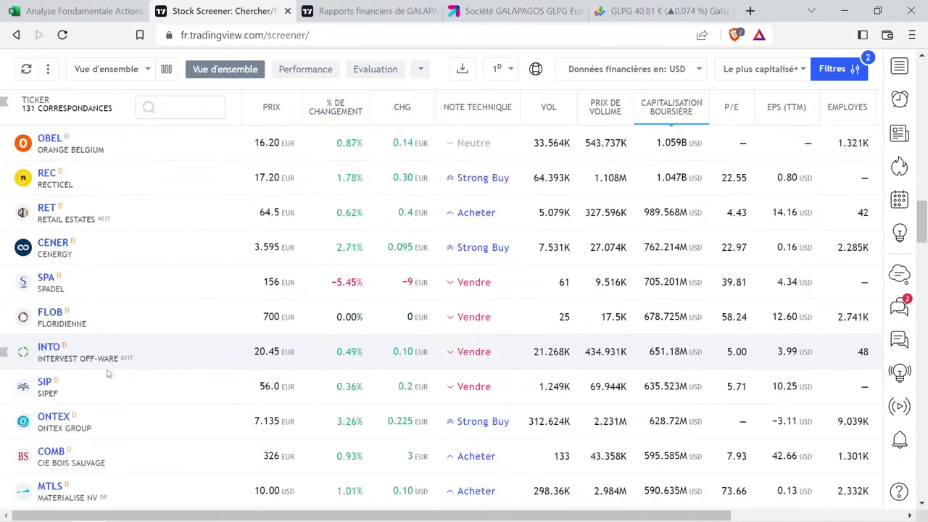
pyautogui.scroll(-4, 107, 374)
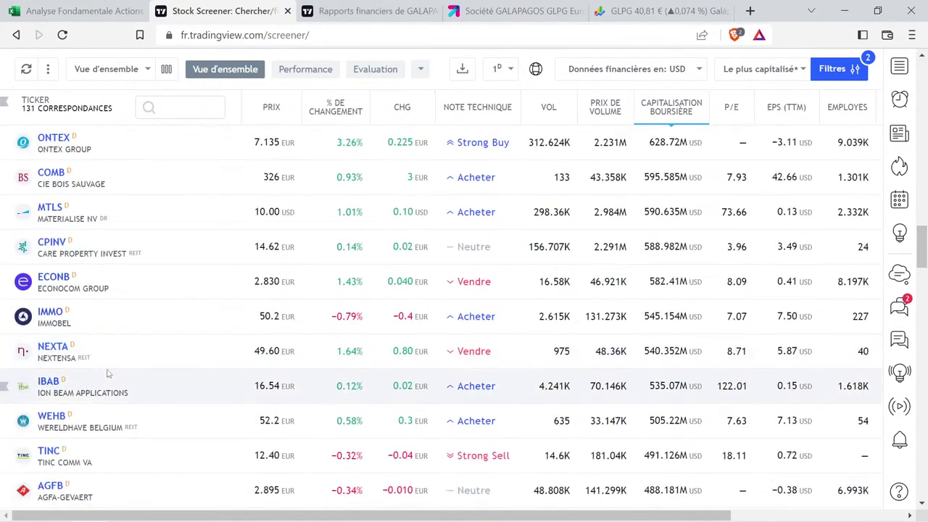
pyautogui.scroll(15, 107, 373)
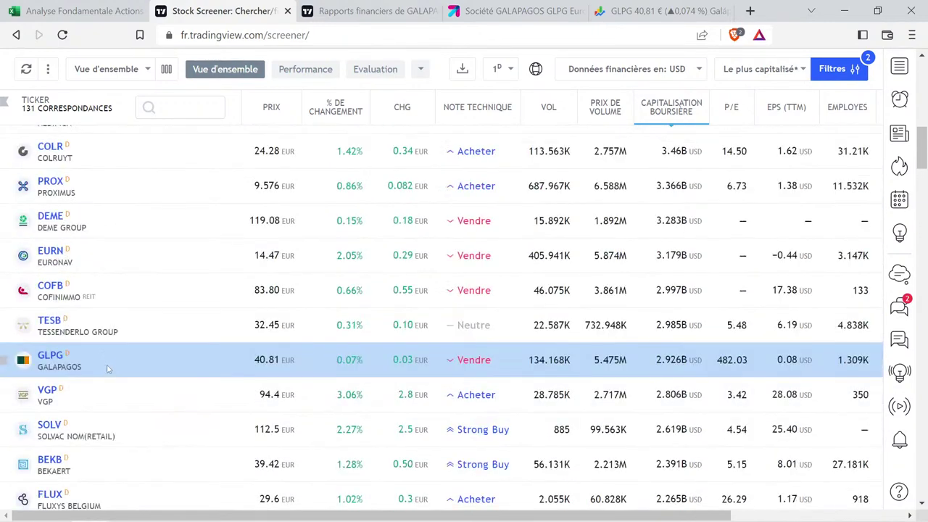
pyautogui.click(52, 285)
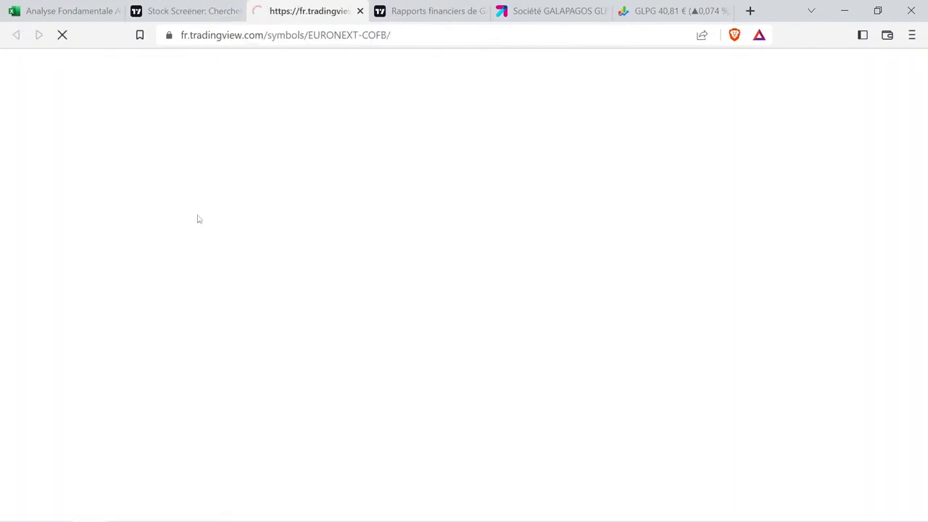
# Close the GALAPAGOS TradingView financial reports and switch to Boursorama.
pyautogui.click(427, 11)
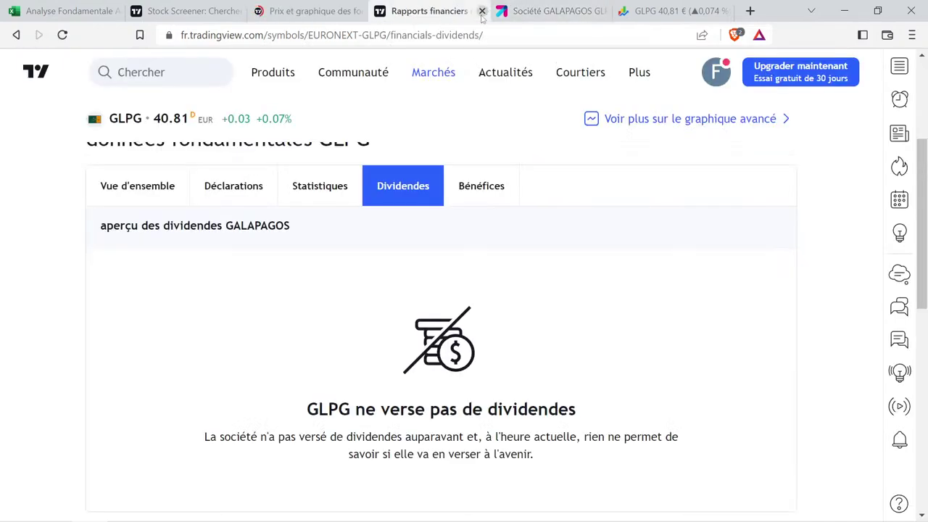
pyautogui.click(544, 10)
pyautogui.click(482, 11)
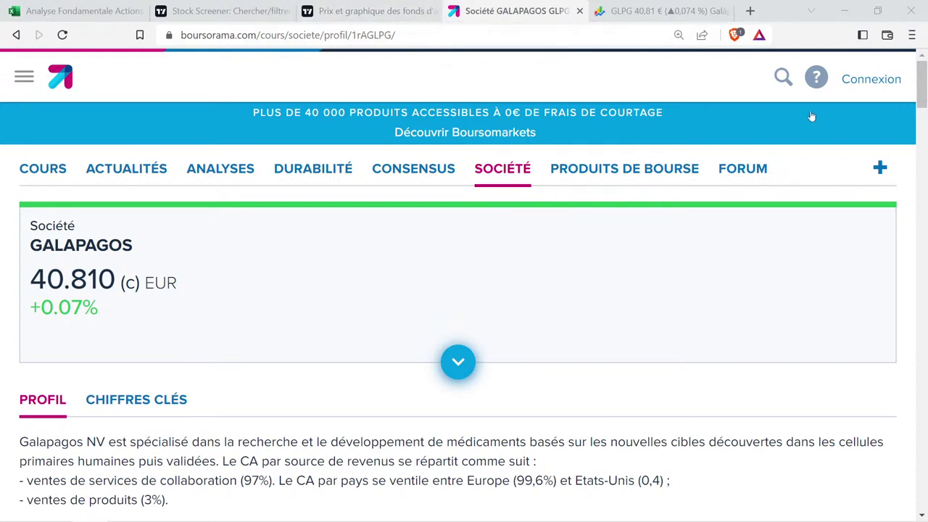
# Search Boursorama for "cofb" and open the COFINIMMO quote page.
pyautogui.click(782, 77)
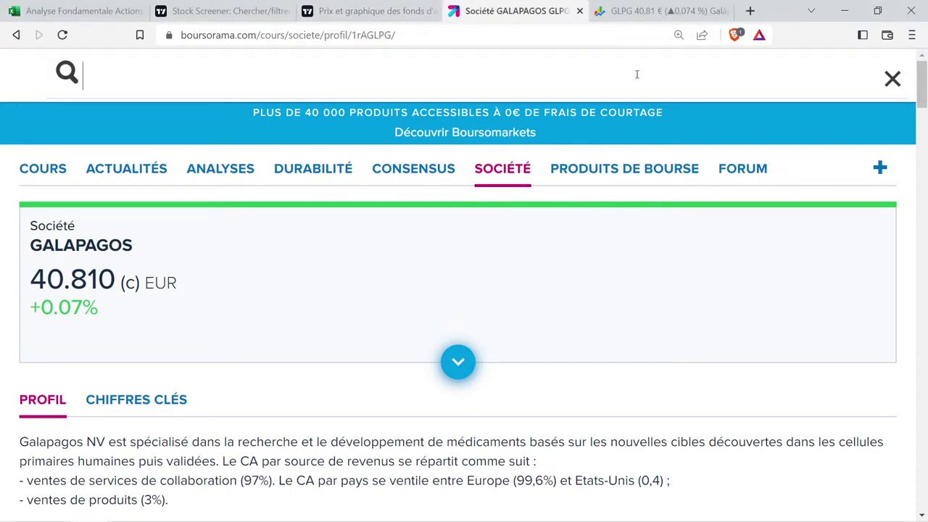
pyautogui.click(353, 8)
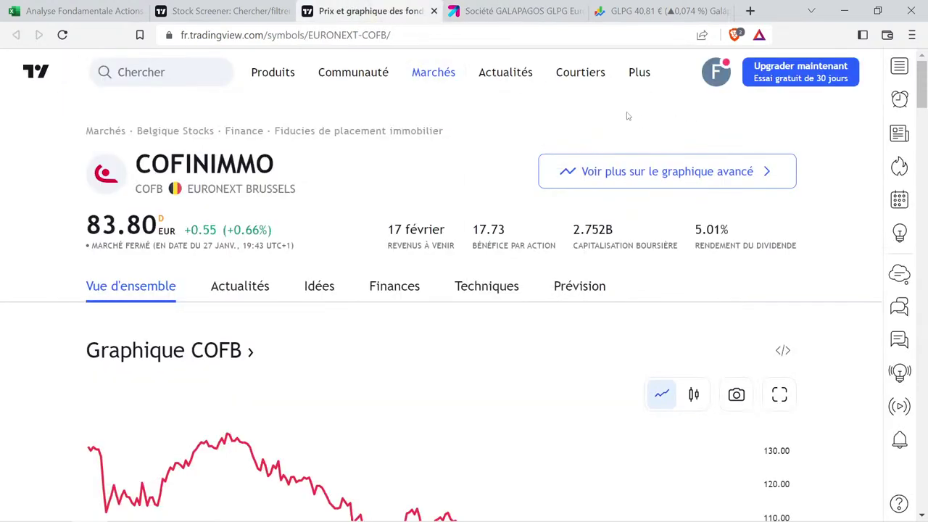
pyautogui.click(516, 11)
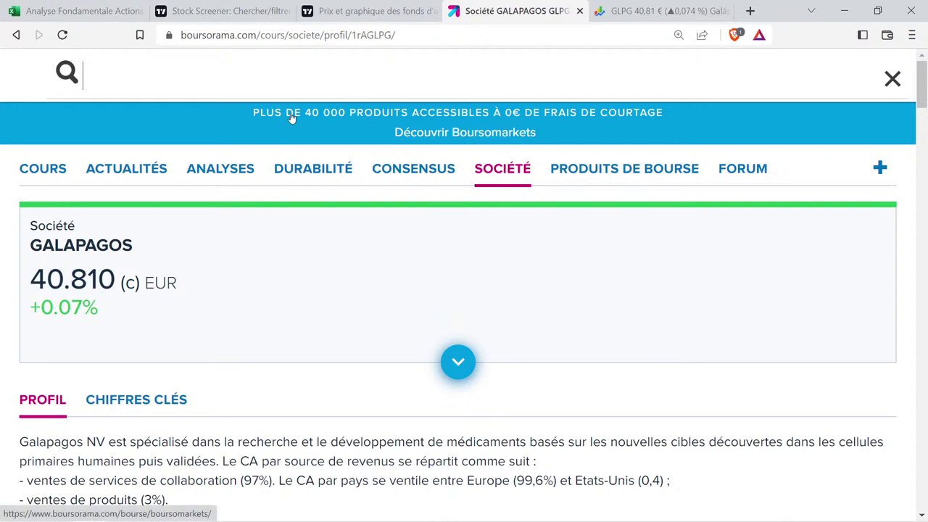
pyautogui.write('cofb')
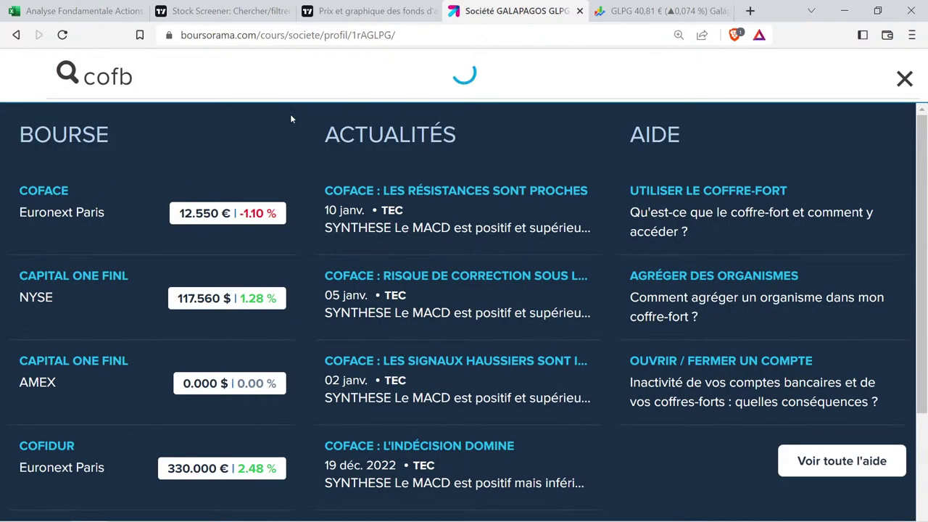
pyautogui.click(102, 217)
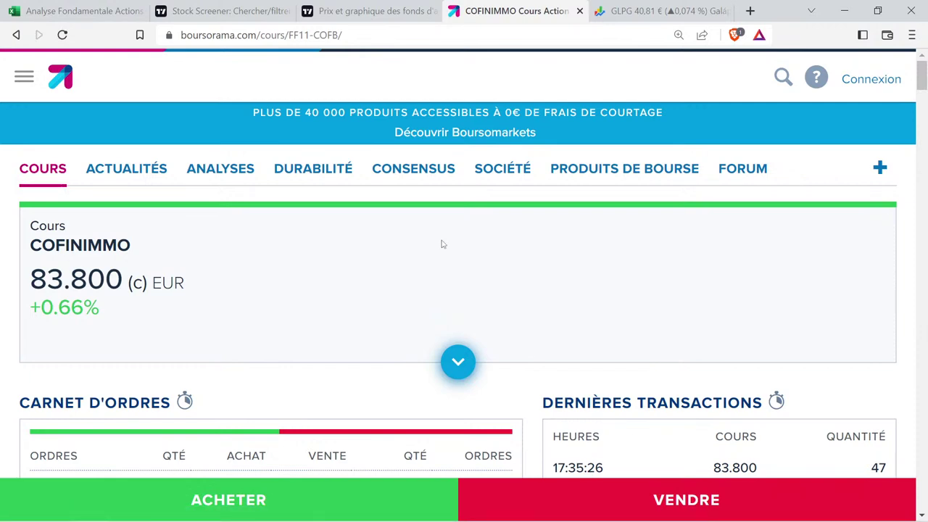
# Open COFINIMMO's company profile on Boursorama and expand its full business description.
pyautogui.hotkey('ctrl', '-')
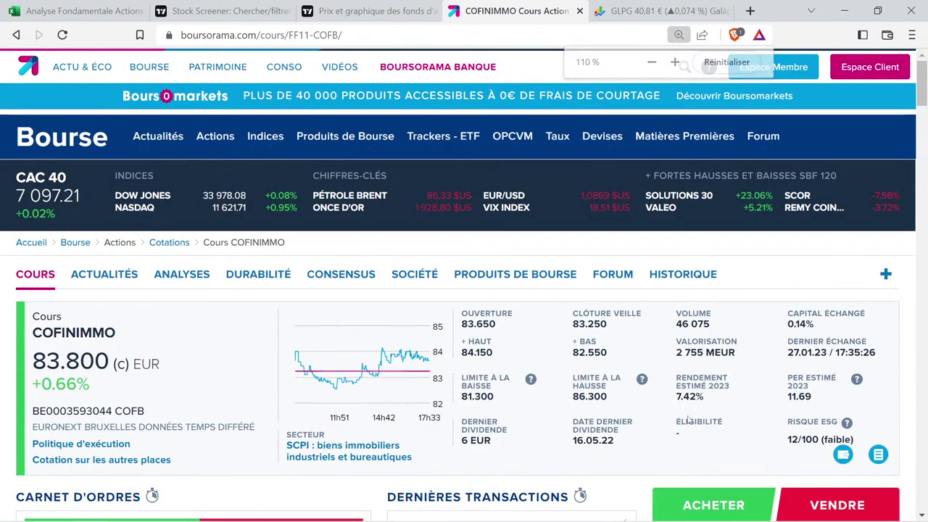
pyautogui.click(326, 5)
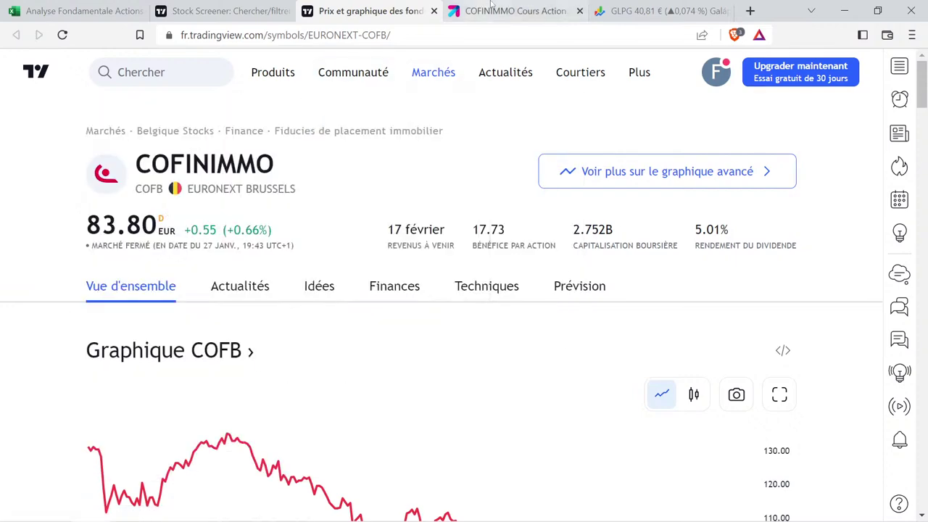
pyautogui.click(462, 7)
pyautogui.click(431, 279)
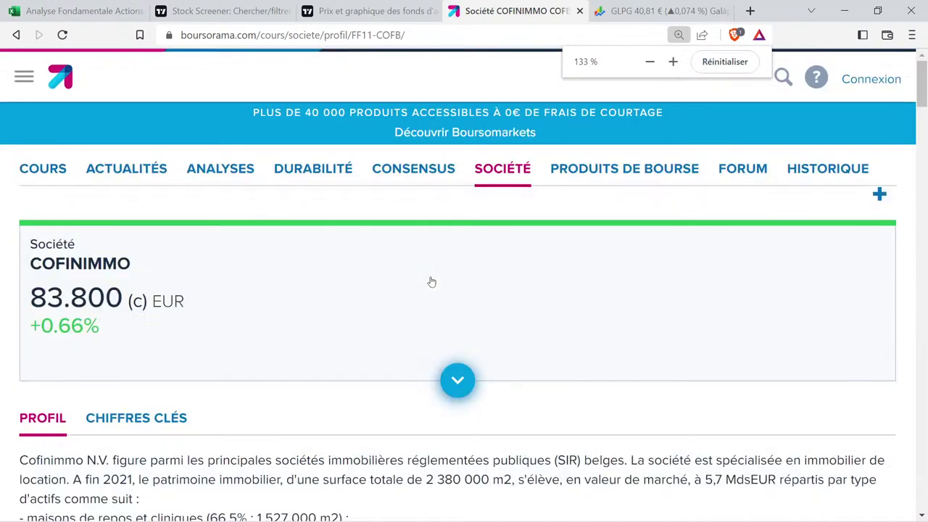
pyautogui.scroll(-3, 286, 301)
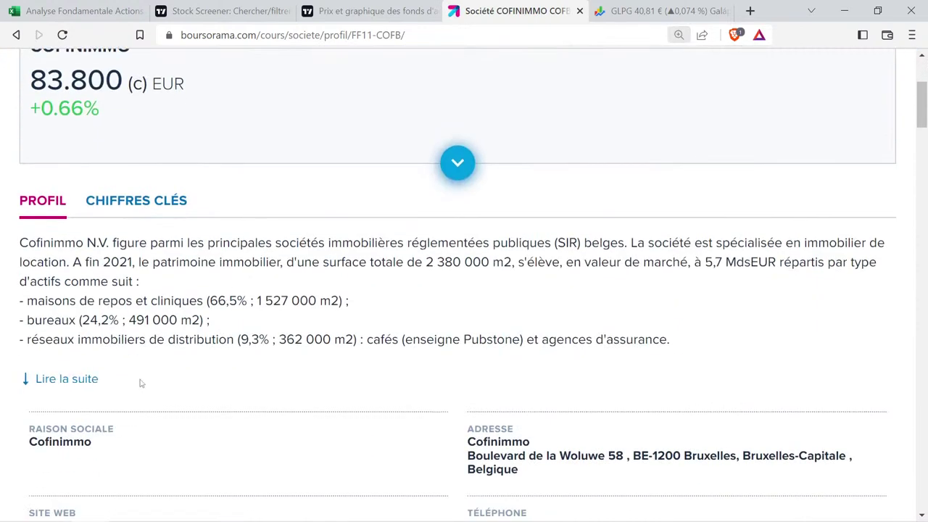
pyautogui.click(97, 379)
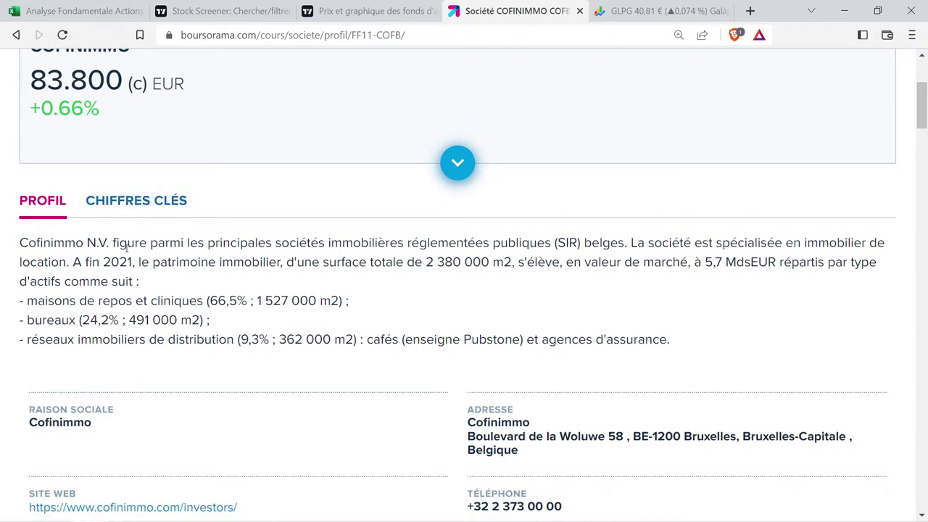
# Read COFINIMMO's business description on Boursorama, covering its specialisation, property portfolio and breakdown by asset type.
pyautogui.moveTo(126, 247); pyautogui.dragTo(641, 241)
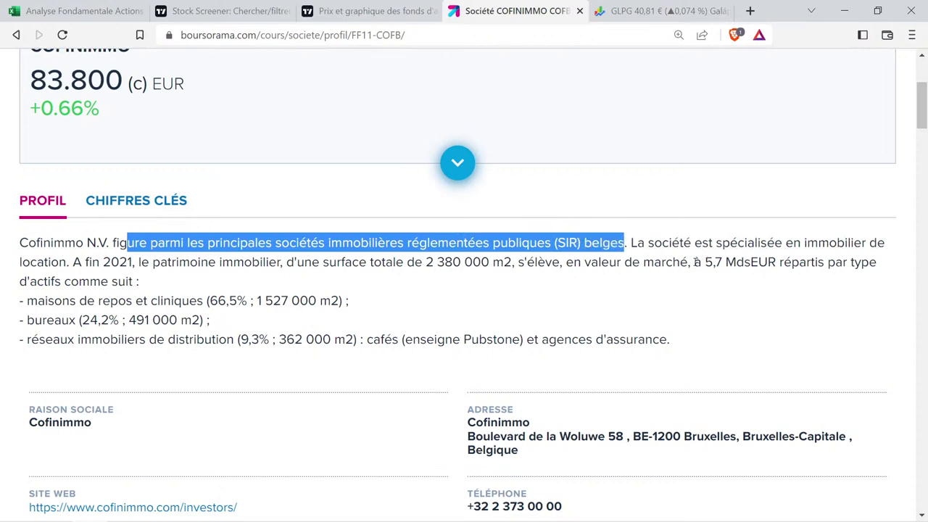
pyautogui.moveTo(702, 244); pyautogui.dragTo(75, 272)
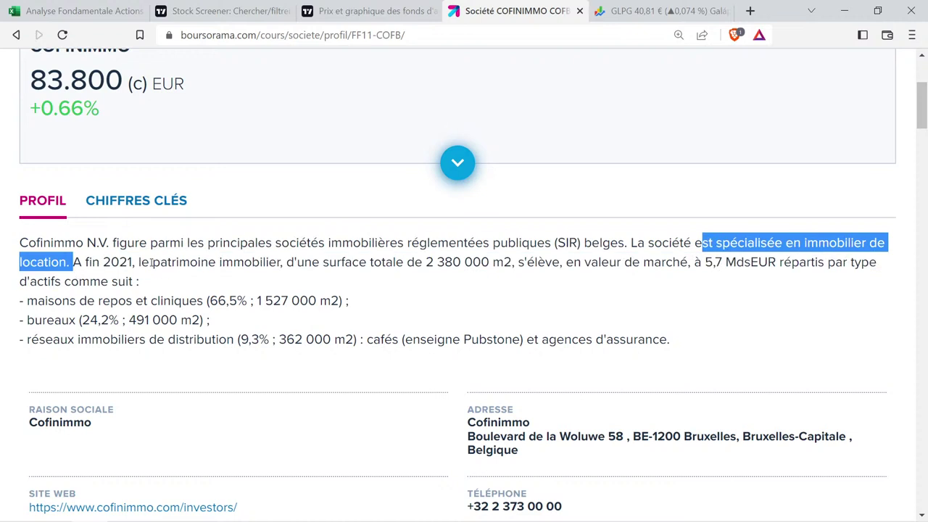
pyautogui.moveTo(323, 263); pyautogui.dragTo(528, 263)
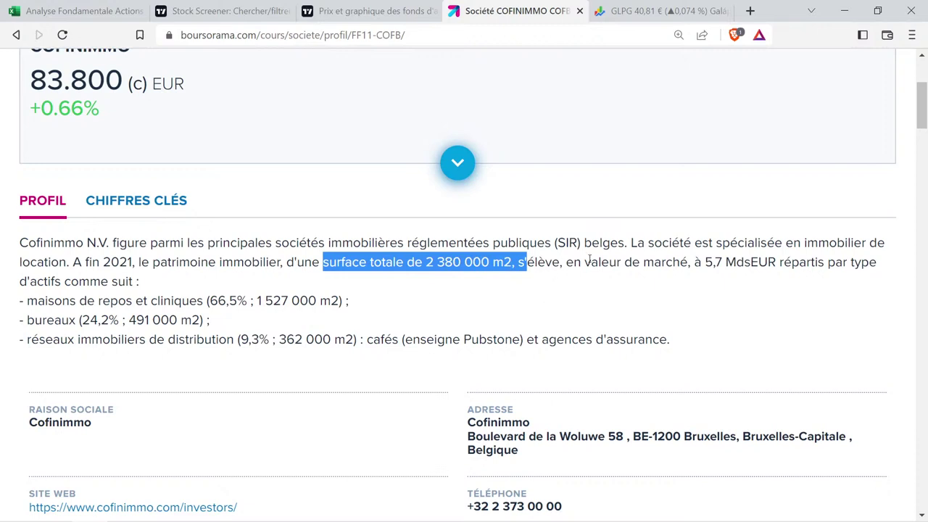
pyautogui.moveTo(584, 263); pyautogui.dragTo(766, 264)
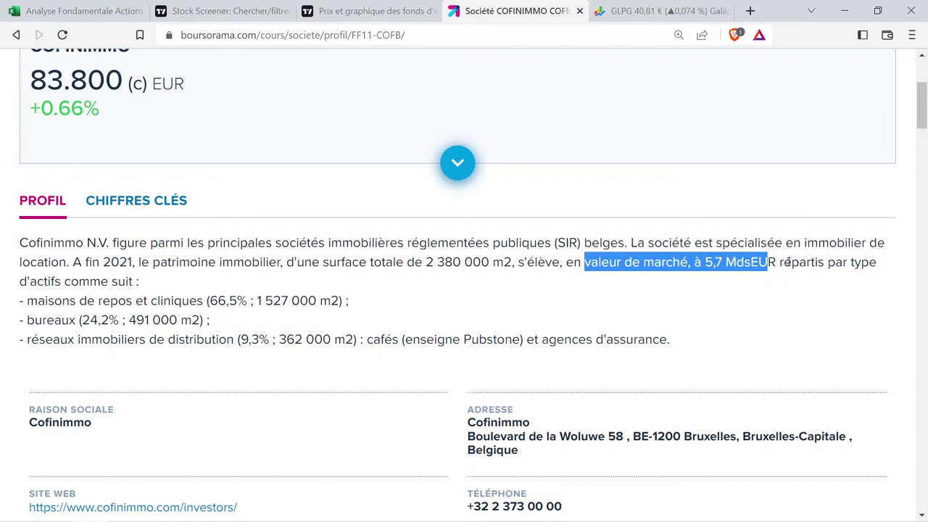
pyautogui.moveTo(789, 262); pyautogui.dragTo(785, 279)
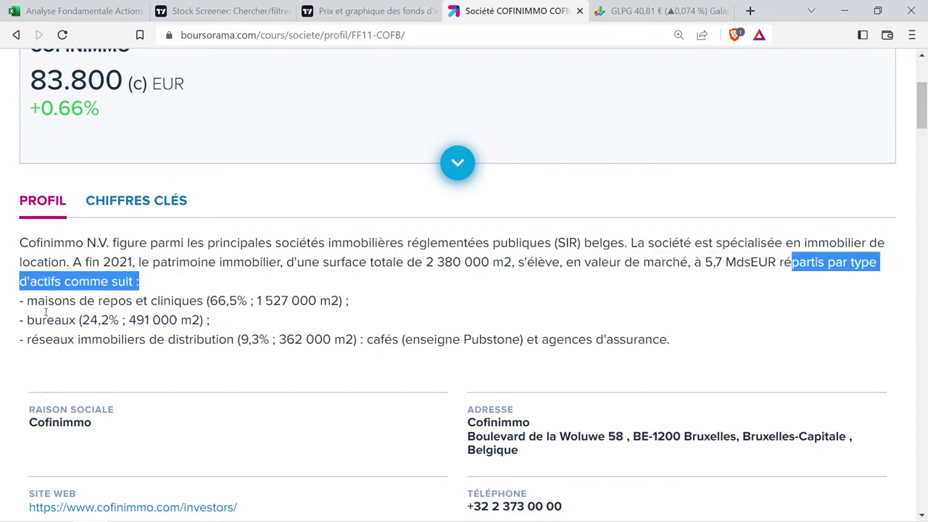
pyautogui.moveTo(27, 300); pyautogui.dragTo(237, 300)
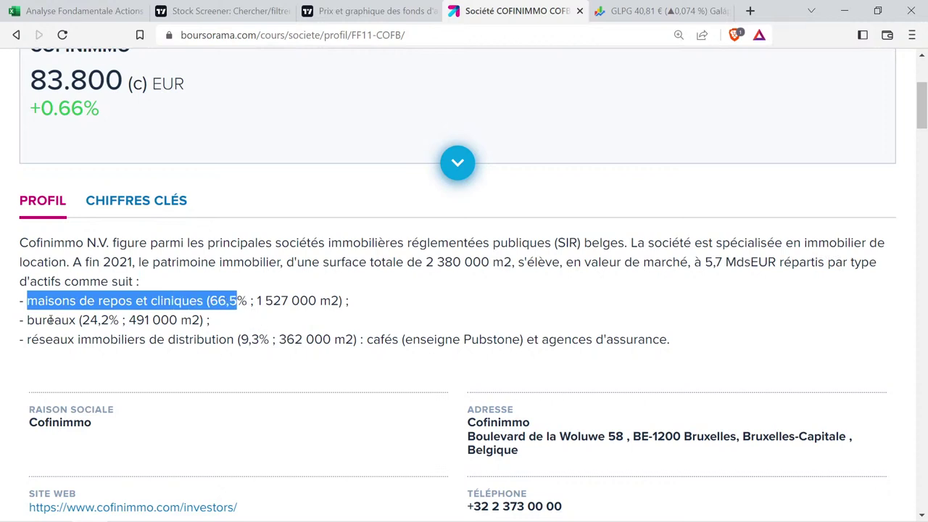
pyautogui.moveTo(42, 320); pyautogui.dragTo(118, 319)
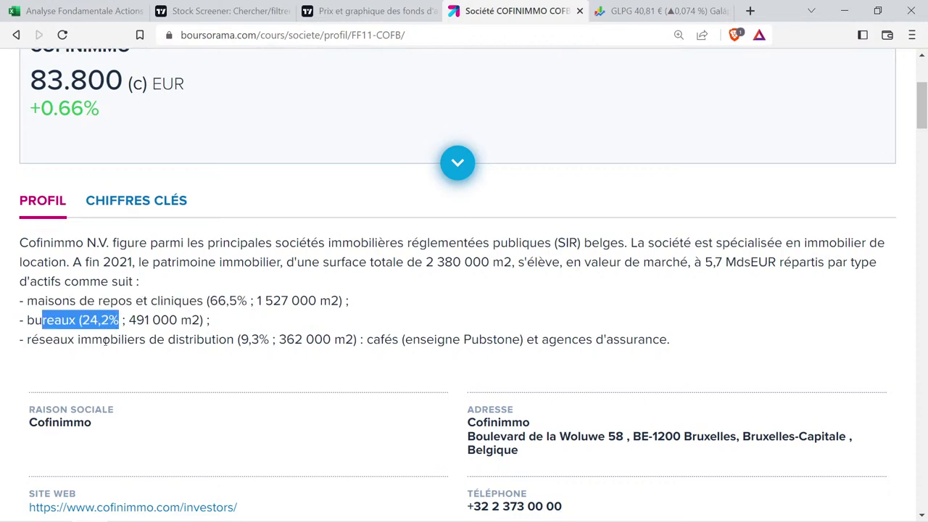
pyautogui.moveTo(53, 341); pyautogui.dragTo(268, 340)
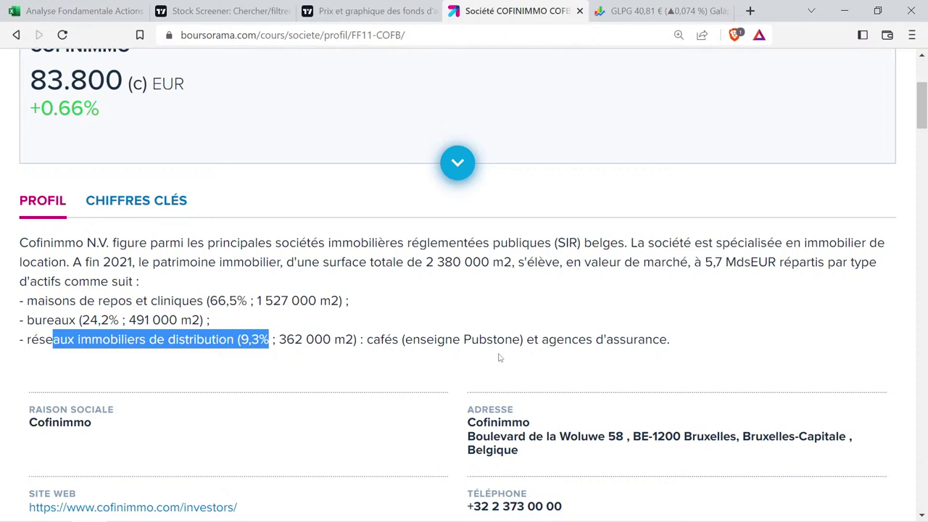
pyautogui.moveTo(371, 344); pyautogui.dragTo(395, 344)
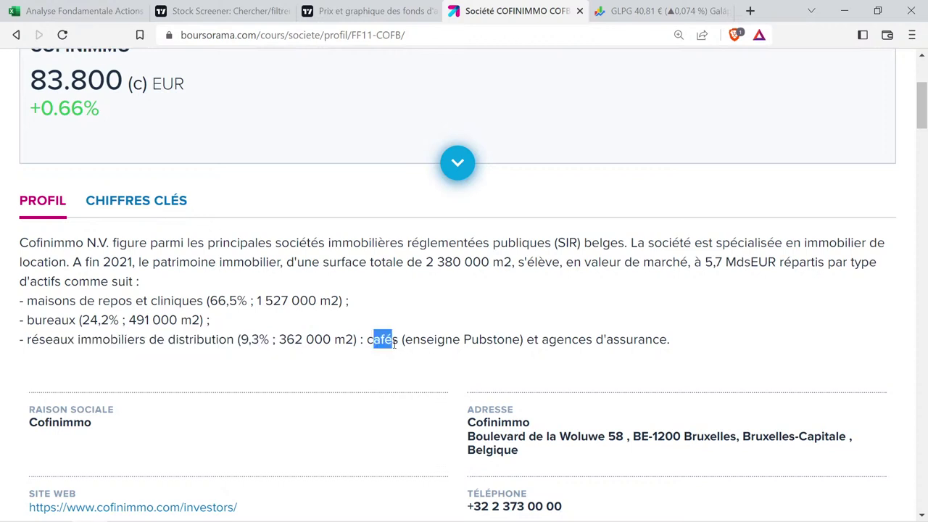
pyautogui.moveTo(541, 343); pyautogui.dragTo(639, 332)
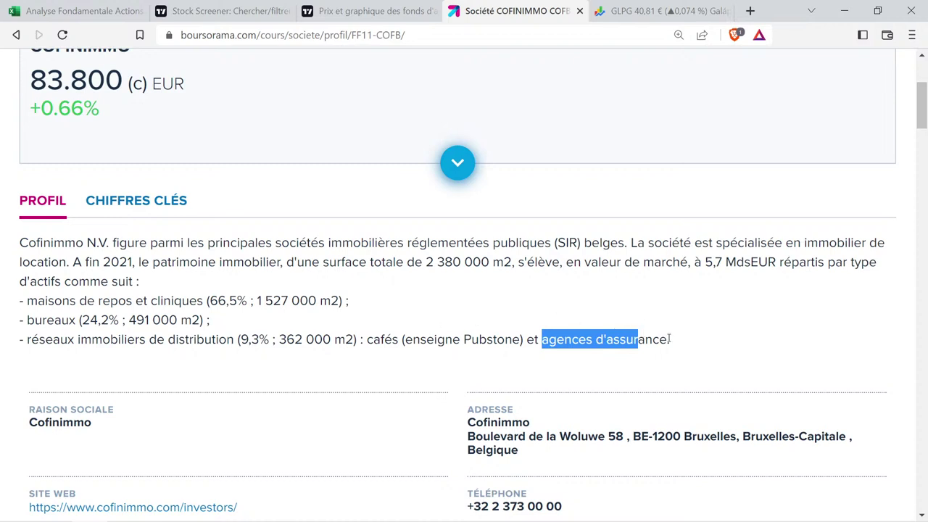
pyautogui.moveTo(670, 340); pyautogui.dragTo(2, 276)
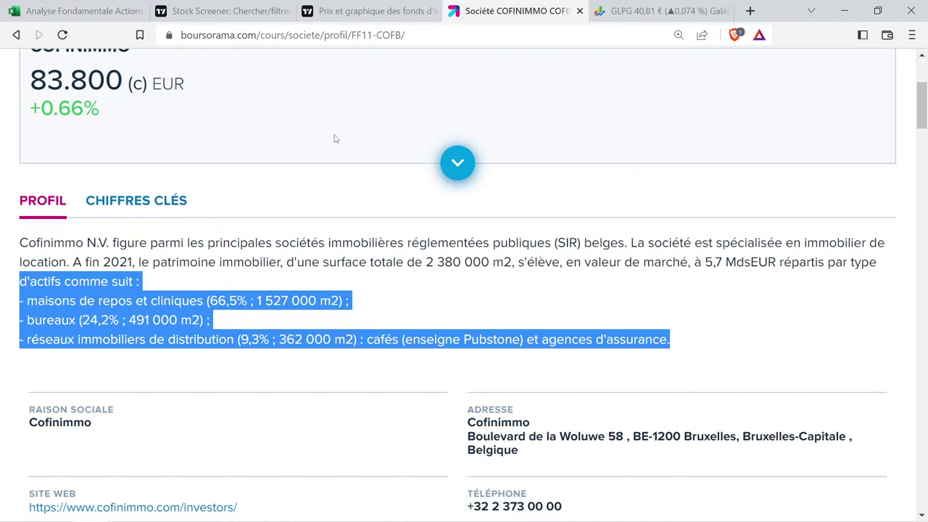
# Switch to the workbook and copy AEDIFICA's "Finance" Business cell into COFINIMMO's Business cell.
pyautogui.click(95, 6)
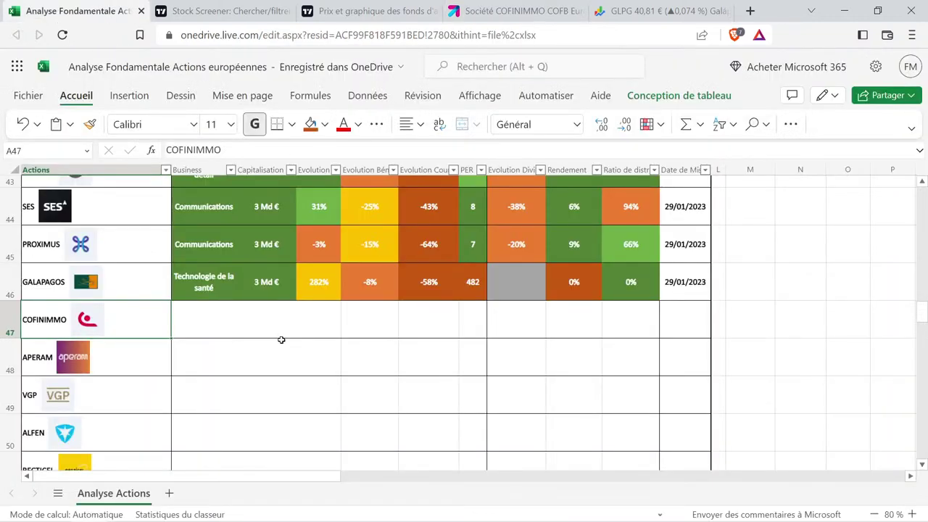
pyautogui.click(255, 324)
pyautogui.scroll(2, 255, 323)
pyautogui.scroll(1, 255, 323)
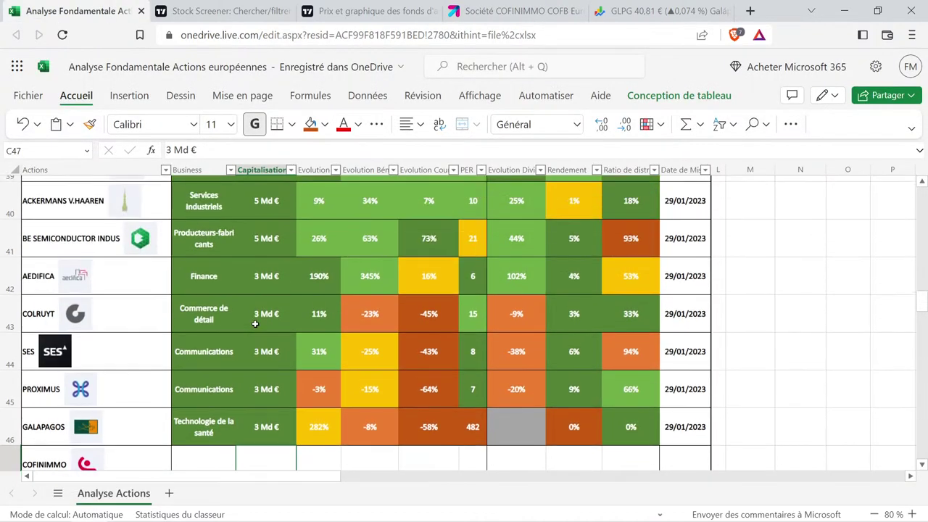
pyautogui.scroll(-1, 256, 324)
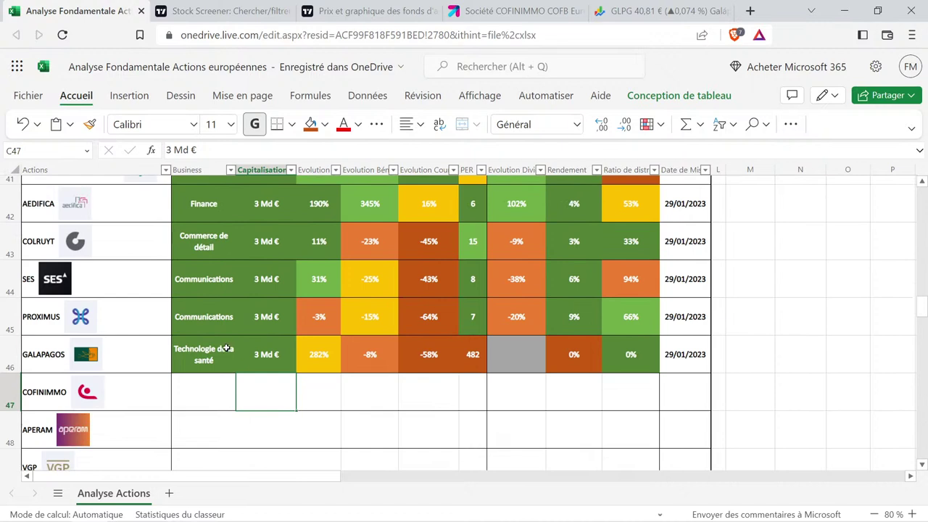
pyautogui.scroll(2, 226, 348)
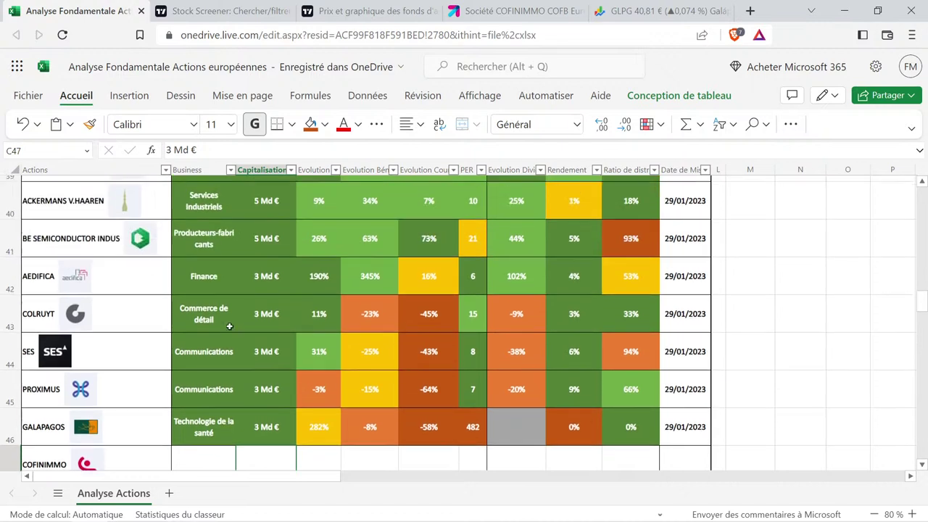
pyautogui.click(223, 277)
pyautogui.hotkey('ctrl', 'c')
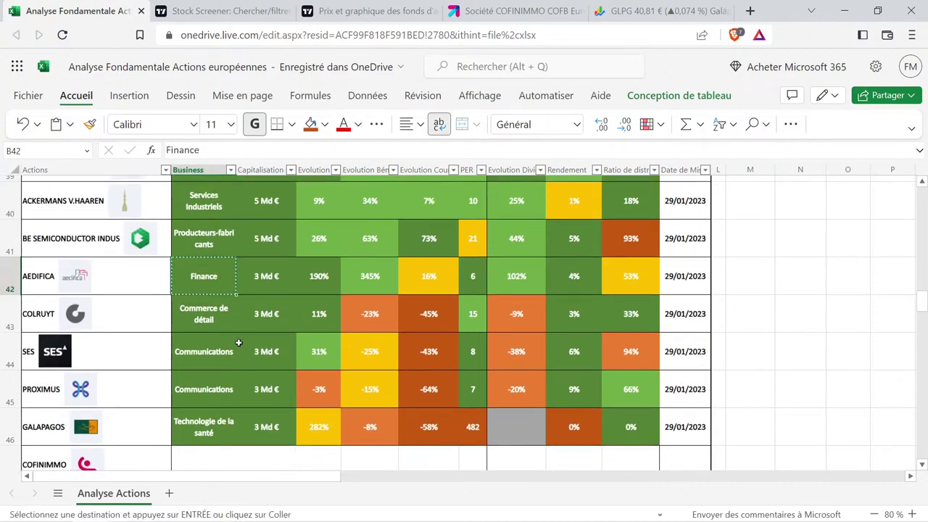
pyautogui.scroll(-4, 238, 342)
pyautogui.click(231, 313)
pyautogui.hotkey('ctrl', 'v')
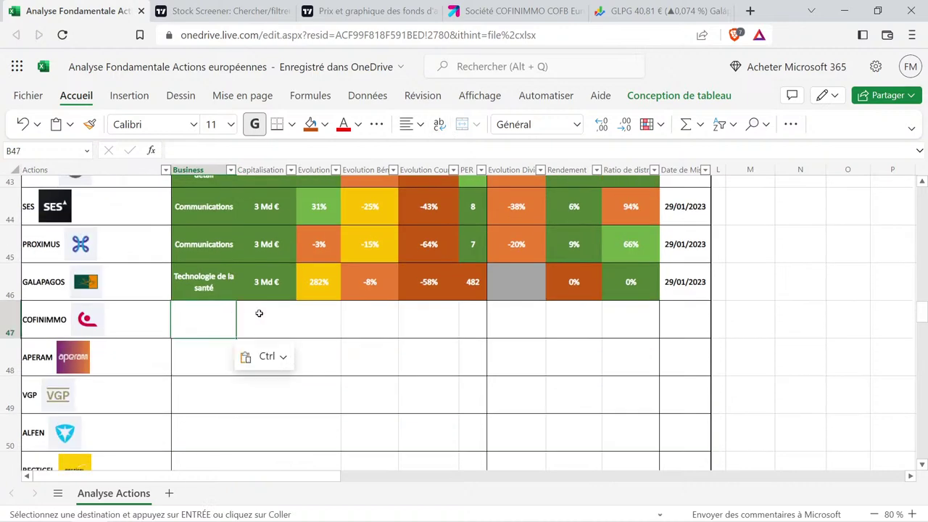
# Switch to TradingView and check COFINIMMO's market capitalisation on its symbol page.
pyautogui.click(265, 313)
pyautogui.click(363, 7)
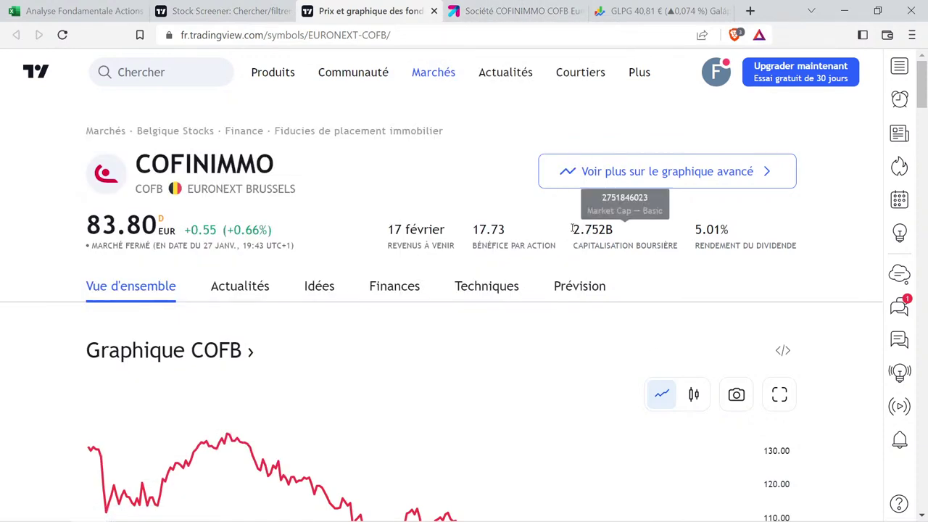
pyautogui.moveTo(571, 229); pyautogui.dragTo(622, 231)
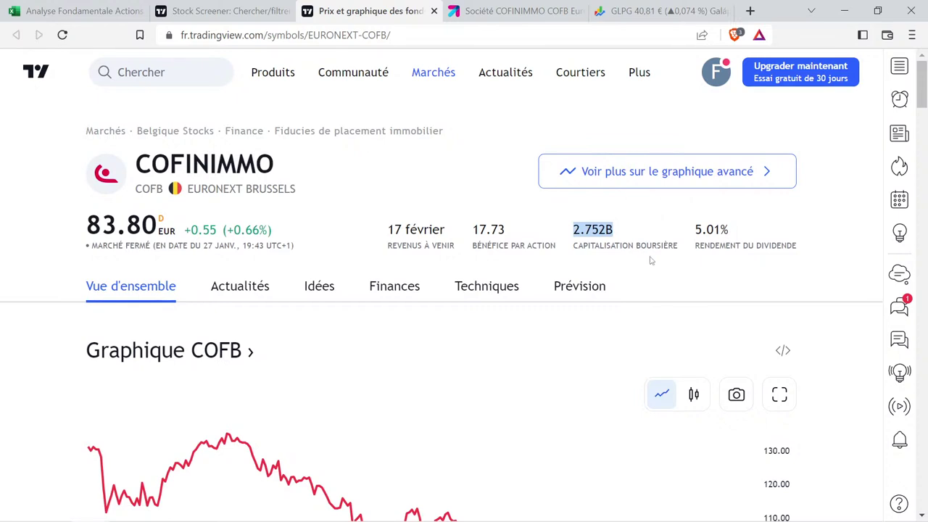
pyautogui.moveTo(572, 247)
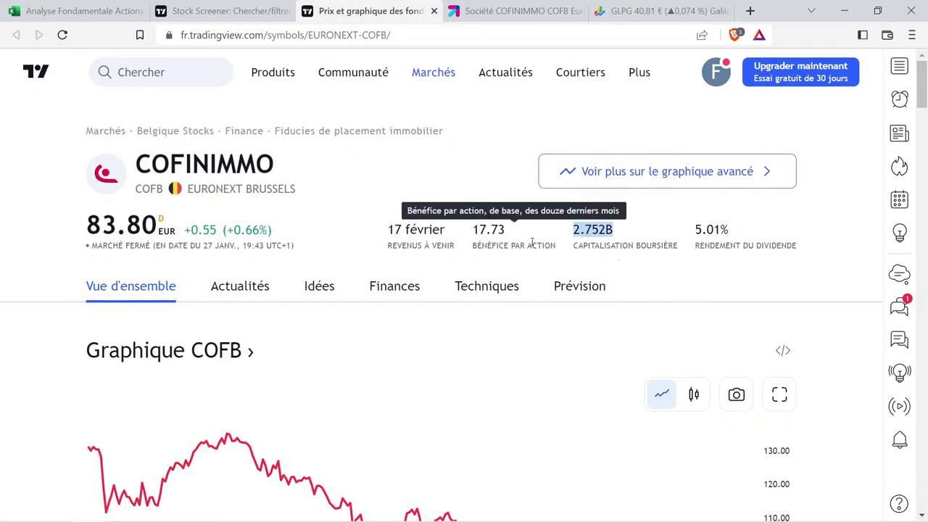
# Return to the workbook and copy GALAPAGOS's "3 Md €" capitalisation cell into COFINIMMO's row.
pyautogui.click(76, 11)
pyautogui.click(286, 274)
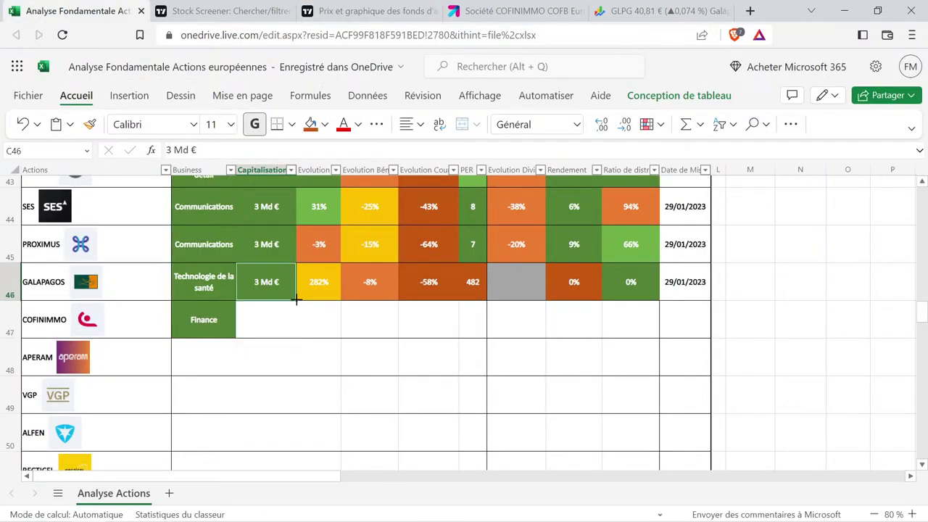
pyautogui.hotkey('ctrl', 'c')
pyautogui.click(283, 338)
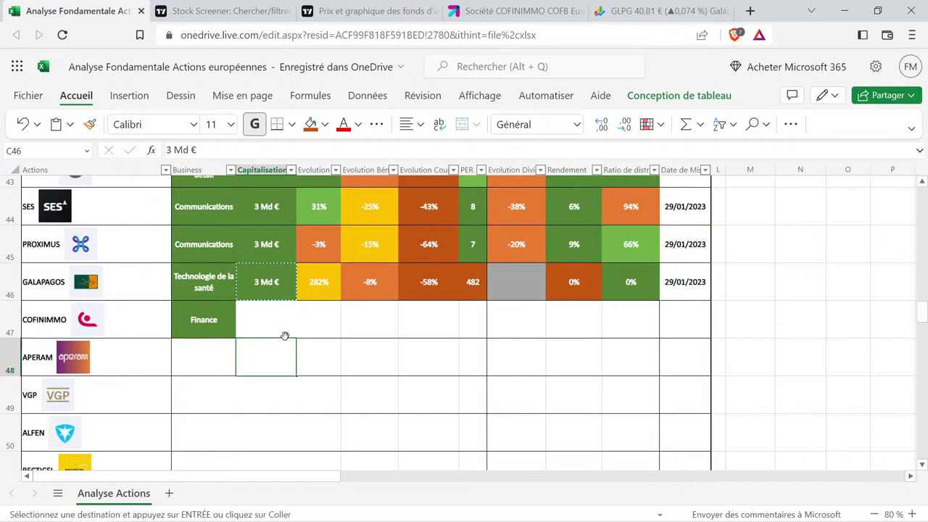
pyautogui.click(287, 319)
pyautogui.hotkey('ctrl', 'v')
pyautogui.click(309, 316)
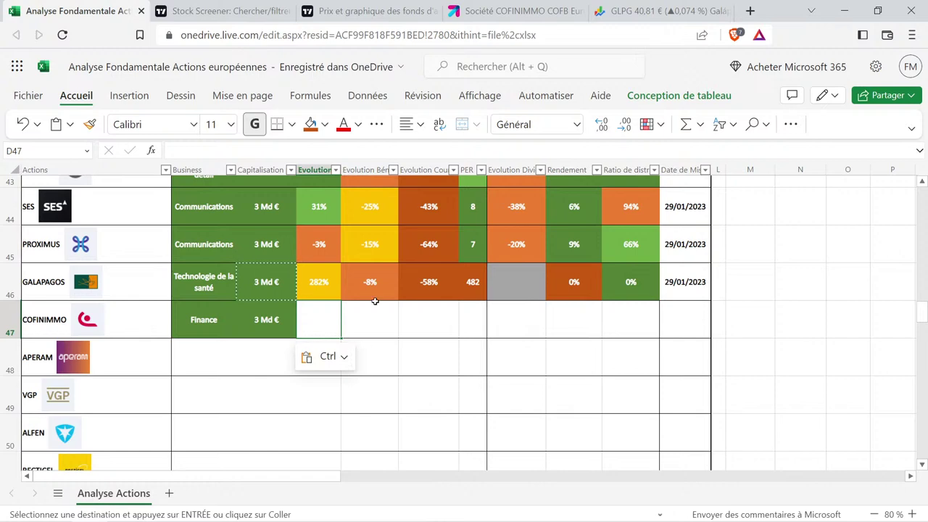
# Open COFINIMMO's income statement in its TradingView financials, show annual figures and examine total revenue for 2017 and 2021.
pyautogui.click(370, 11)
pyautogui.moveTo(353, 72)
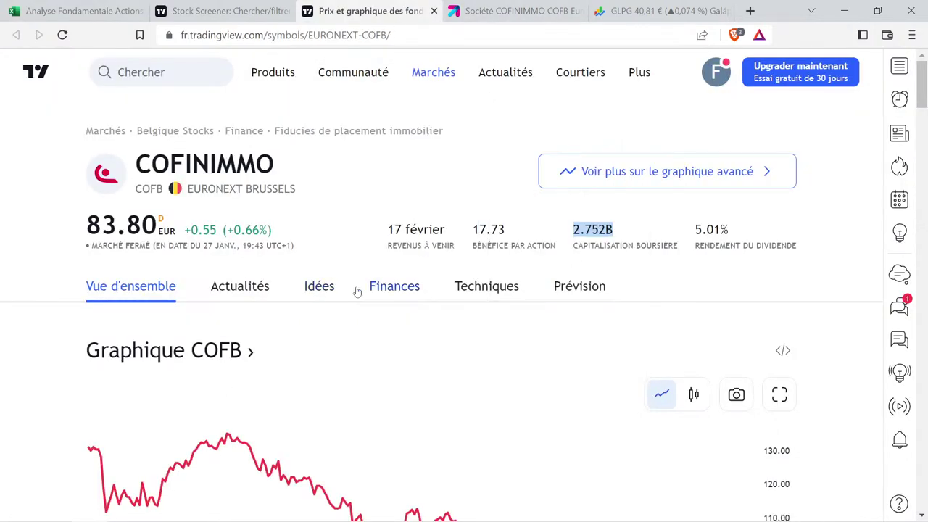
pyautogui.click(367, 288)
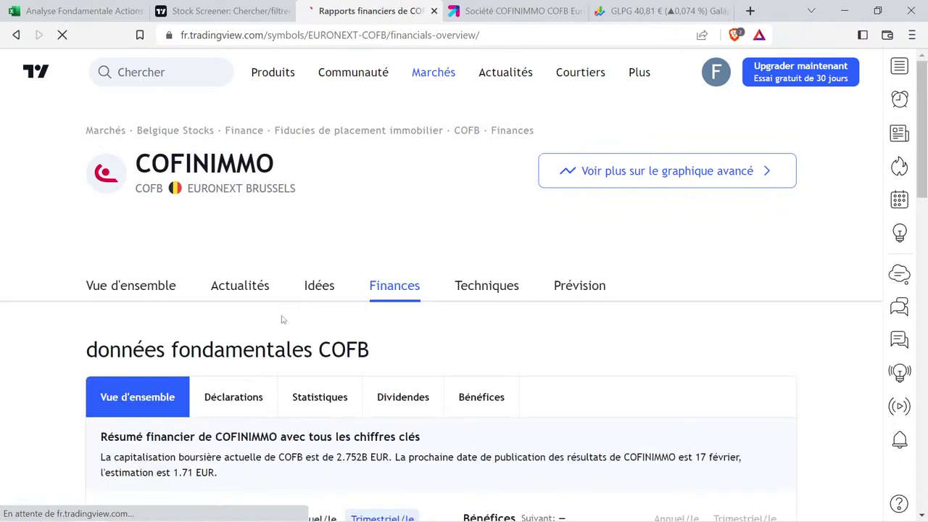
pyautogui.click(245, 402)
pyautogui.scroll(-4, 712, 396)
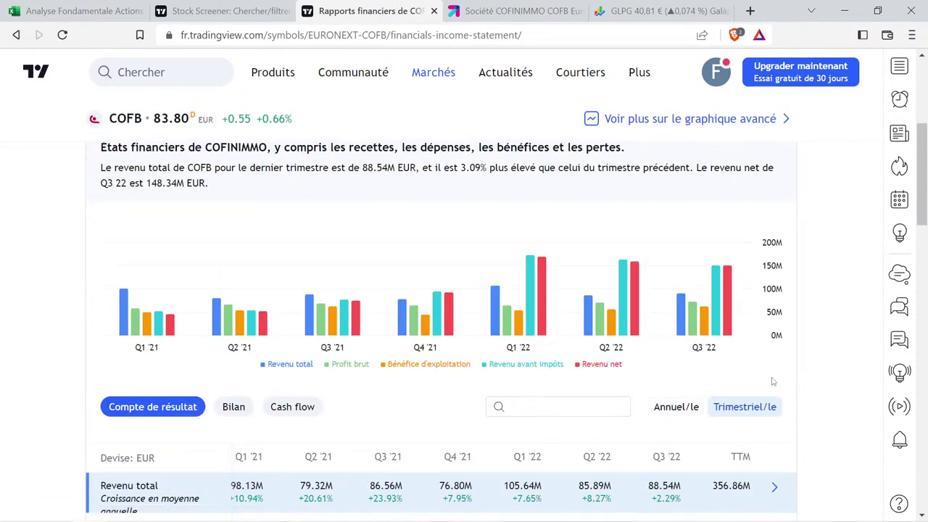
pyautogui.click(687, 409)
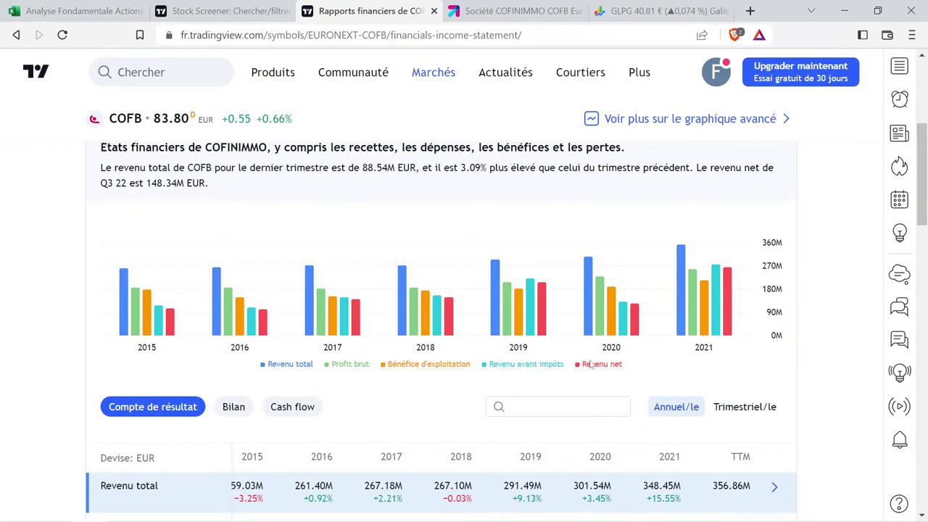
pyautogui.moveTo(326, 305)
pyautogui.moveTo(321, 270)
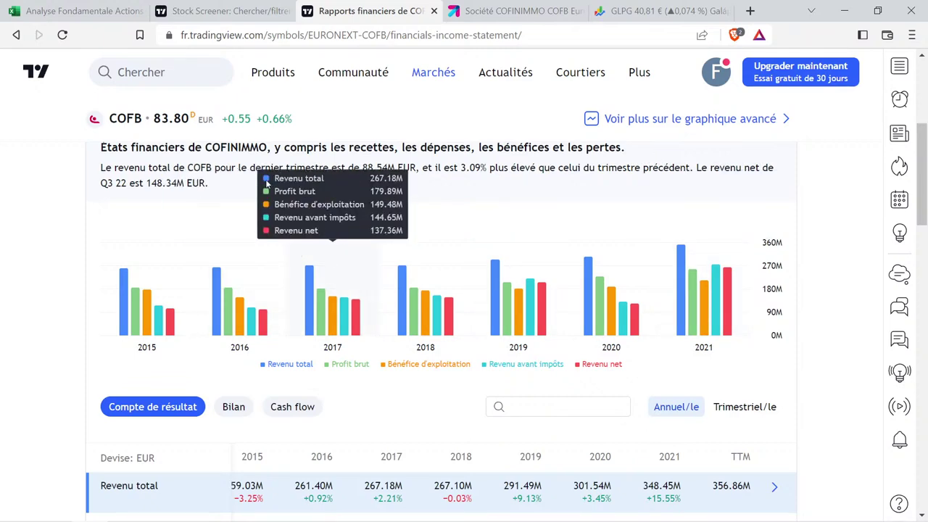
# In the workbook's growth calculation table, set the positive five-year reference to 267,18 and the current value to 348,45.
pyautogui.click(80, 11)
pyautogui.scroll(5, 787, 216)
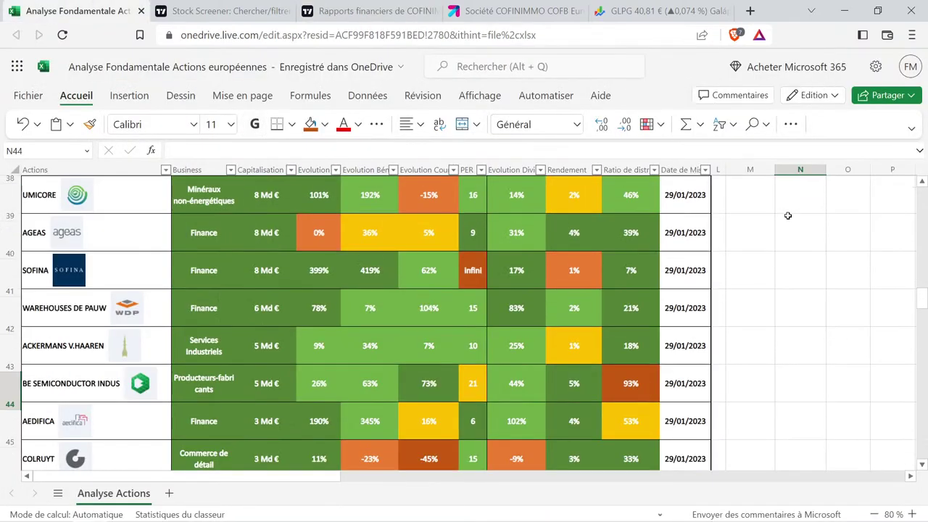
pyautogui.scroll(12, 787, 215)
pyautogui.click(763, 214)
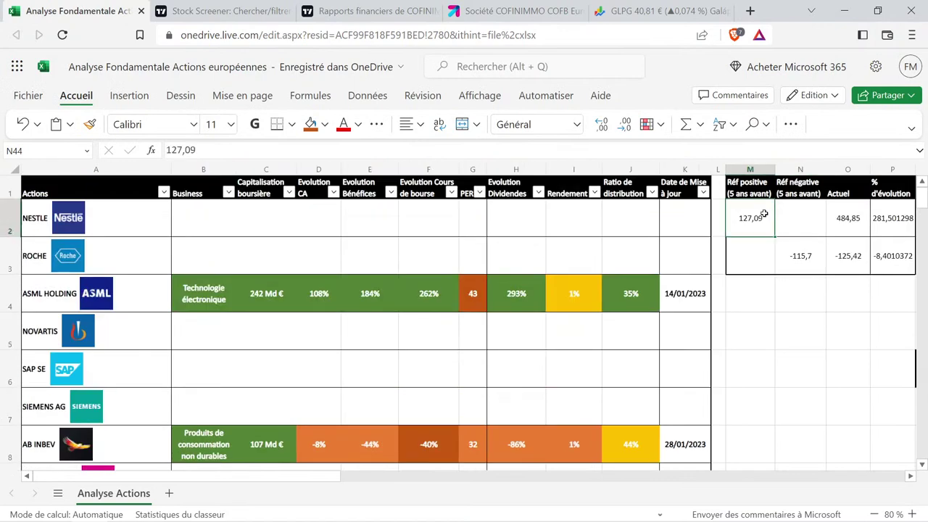
pyautogui.write('267,1')
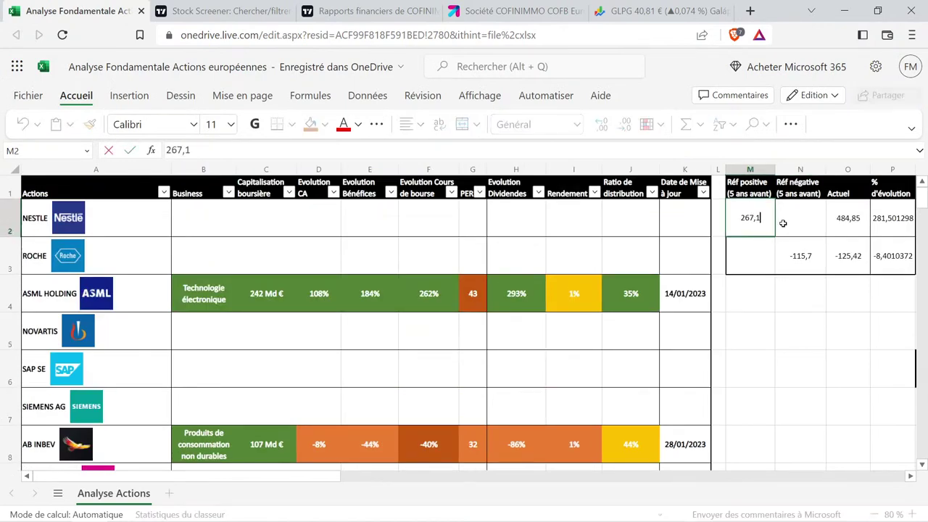
pyautogui.write('8')
pyautogui.press('Tab')
pyautogui.press('Tab')
pyautogui.write('3')
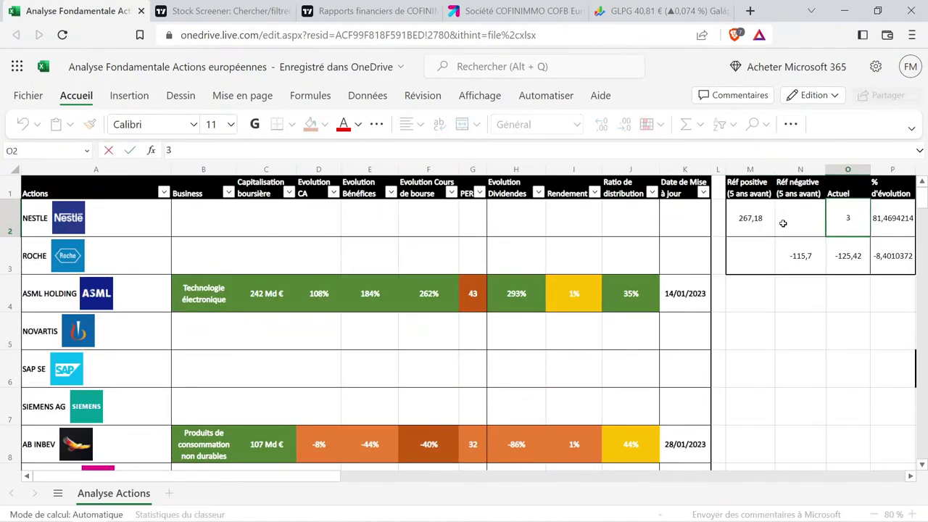
pyautogui.write('48,45')
pyautogui.press('Return')
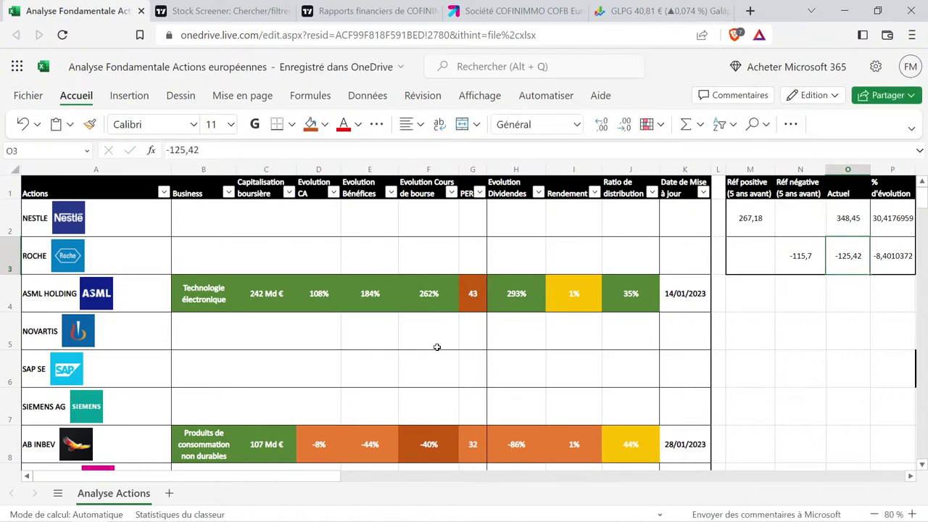
# Copy PROSUS's profit growth cell into COFINIMMO's revenue growth cell and set its value to 30%.
pyautogui.scroll(-3, 326, 317)
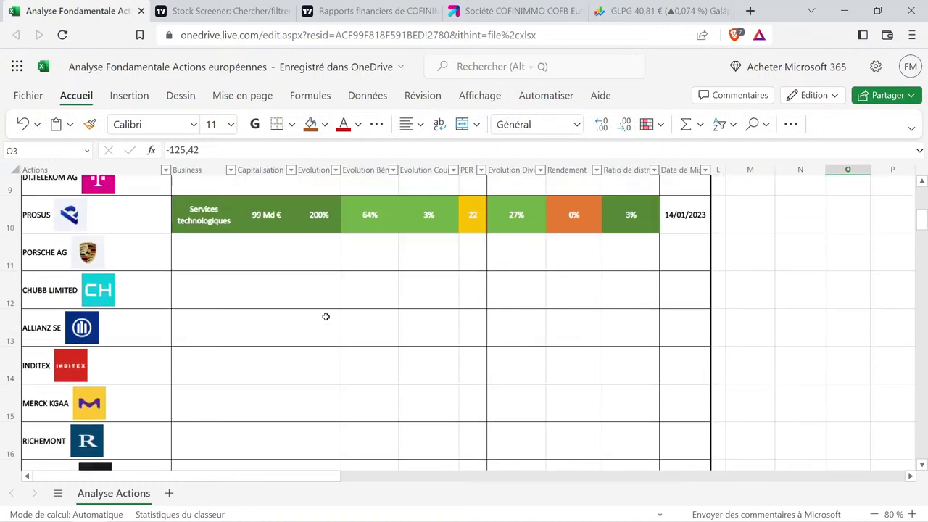
pyautogui.scroll(2, 326, 316)
pyautogui.click(372, 313)
pyautogui.hotkey('ctrl', 'c')
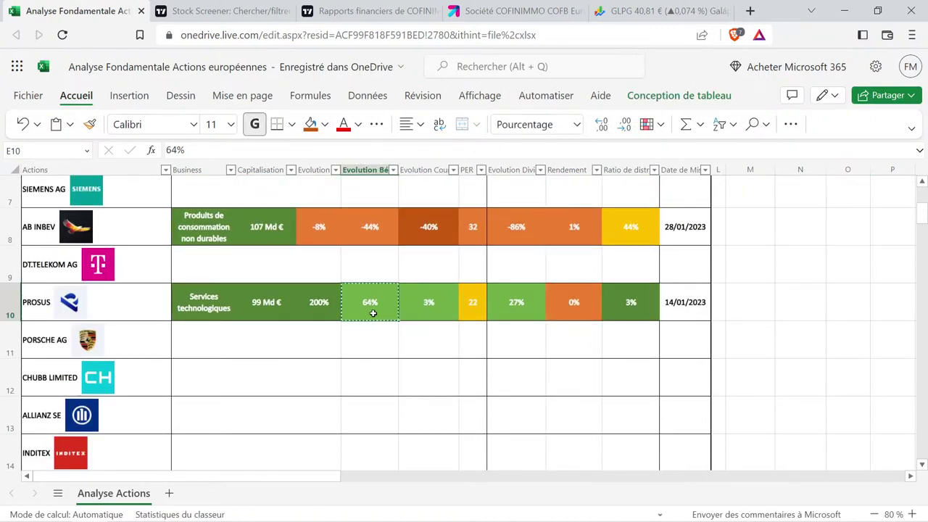
pyautogui.scroll(-13, 356, 315)
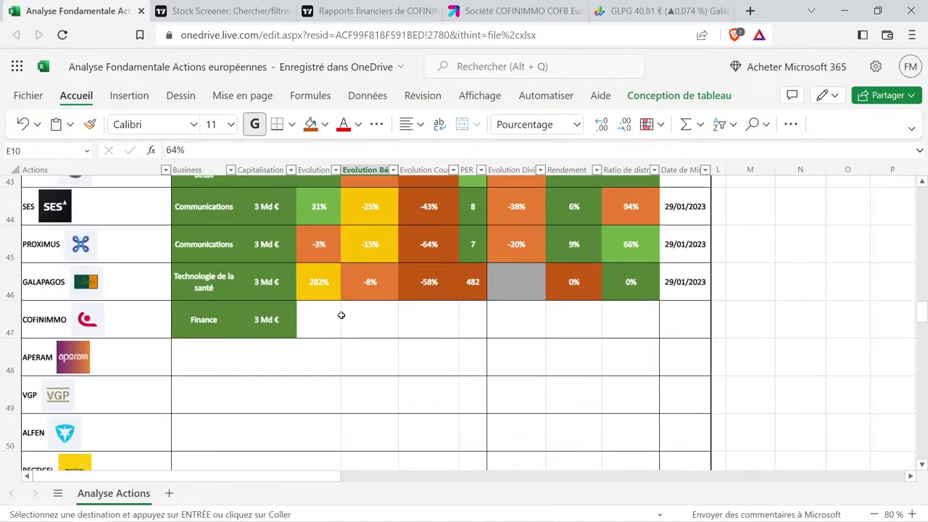
pyautogui.click(333, 313)
pyautogui.hotkey('ctrl', 'v')
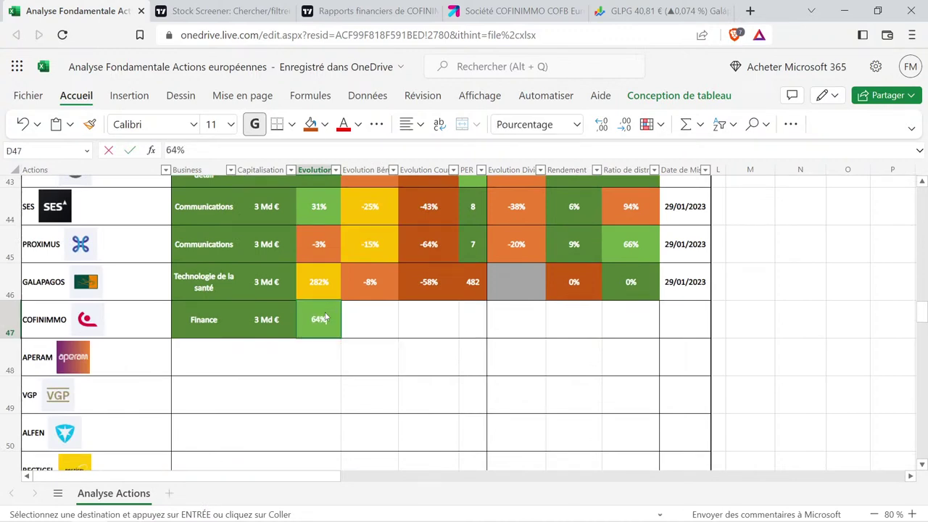
pyautogui.write('30%')
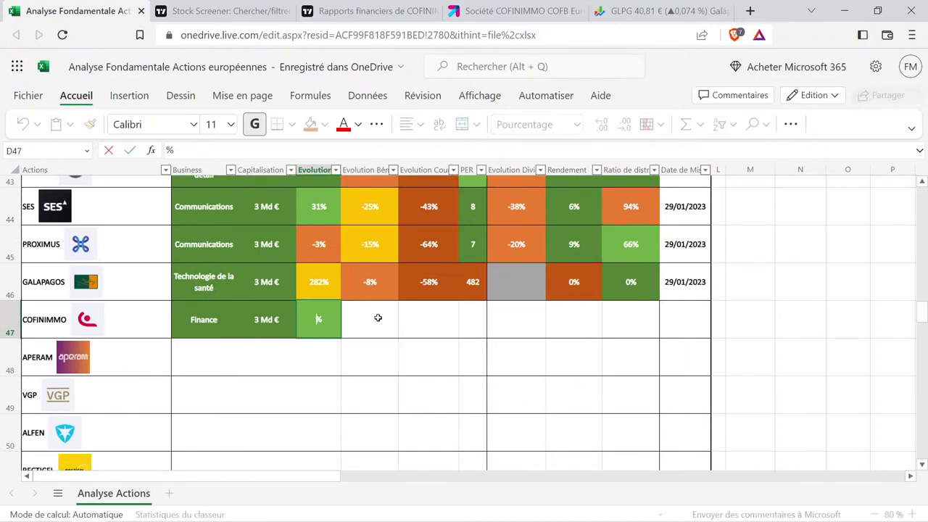
pyautogui.press('Return')
# Compare the revenue growth values and cell colours of SOFINA, WAREHOUSES DE PAUW and AEDIFICA with COFINIMMO's.
pyautogui.scroll(3, 378, 317)
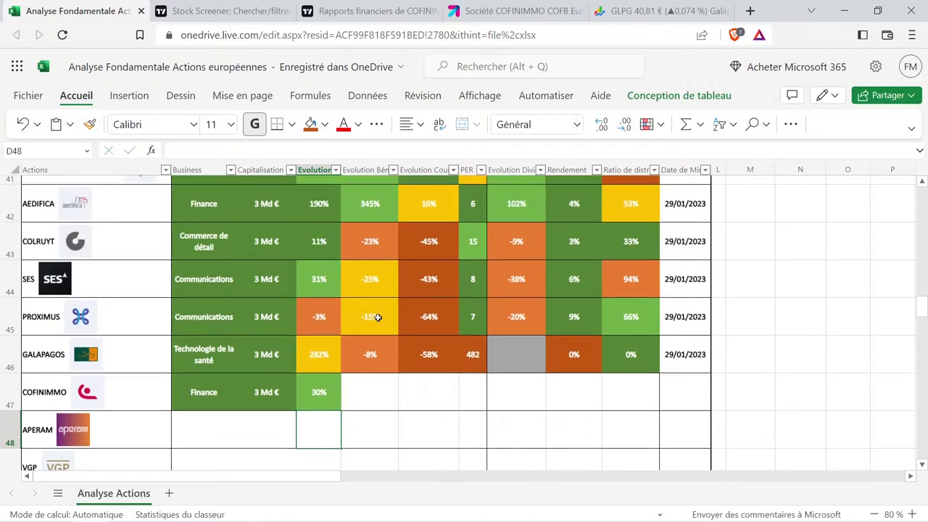
pyautogui.scroll(3, 378, 318)
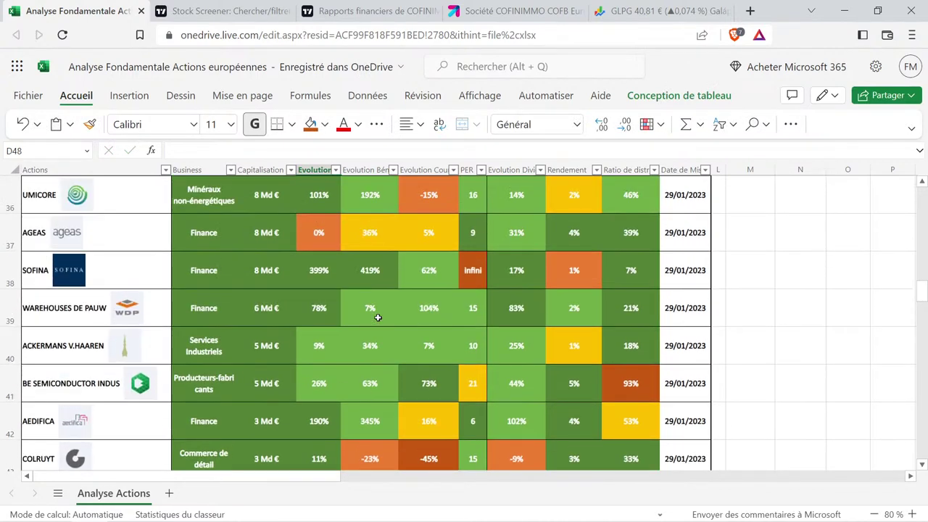
pyautogui.click(315, 303)
pyautogui.click(319, 420)
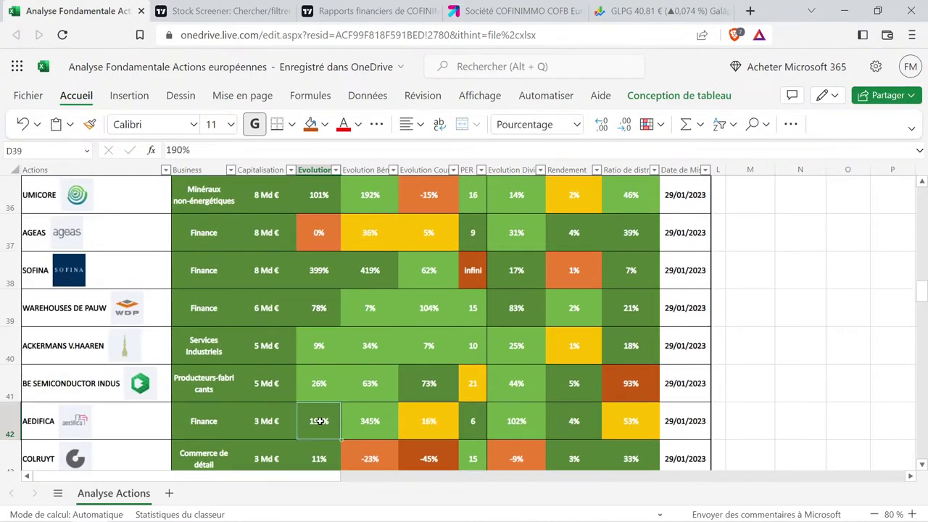
pyautogui.click(320, 294)
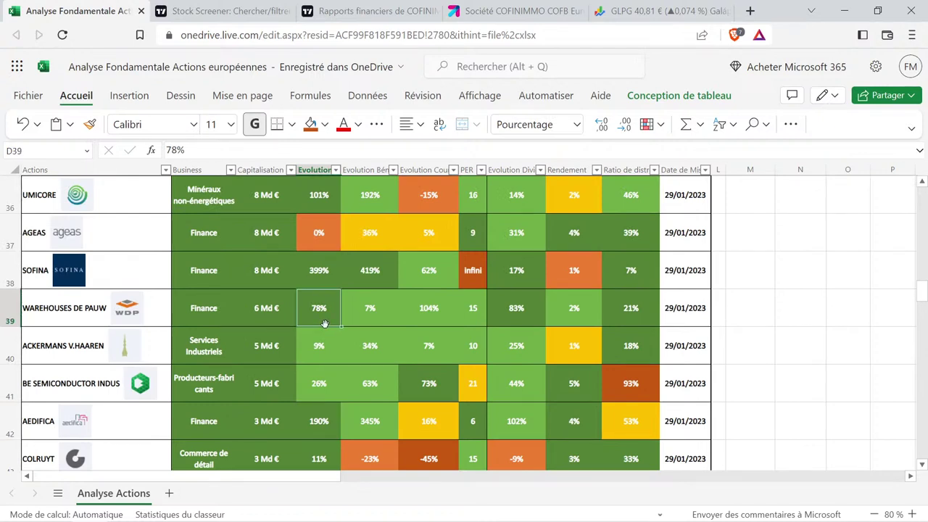
pyautogui.click(323, 274)
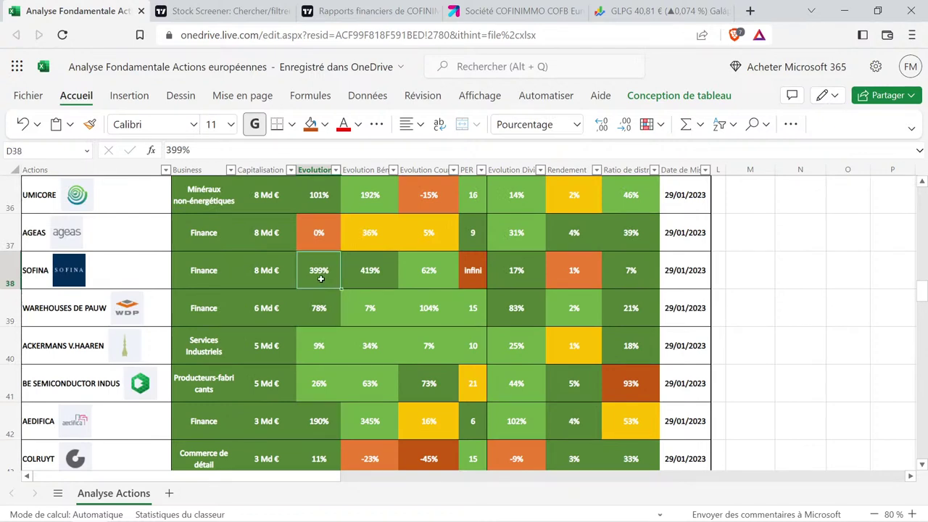
pyautogui.click(316, 313)
pyautogui.click(326, 274)
pyautogui.scroll(-2, 330, 301)
pyautogui.scroll(-2, 330, 301)
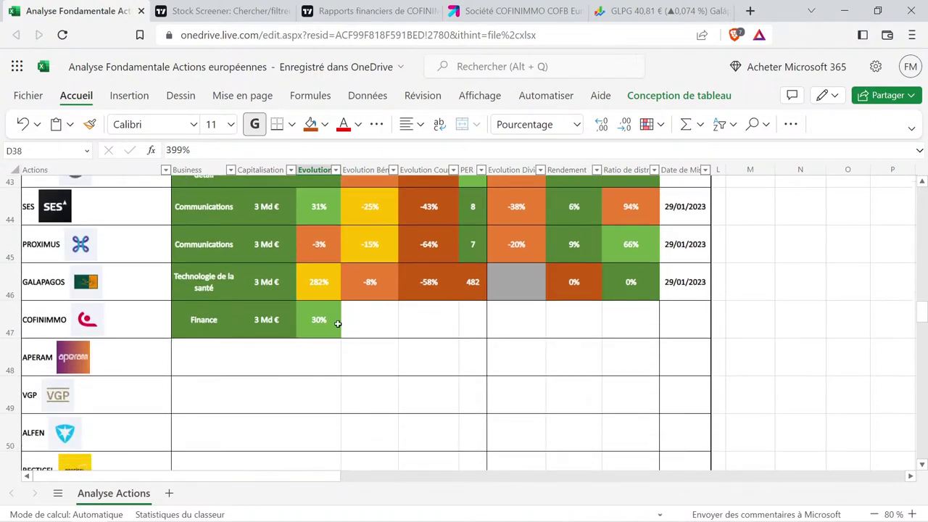
pyautogui.click(335, 322)
# Switch to COFINIMMO's TradingView income statement and examine the annual net income from 2017 to 2021 in the chart.
pyautogui.click(352, 311)
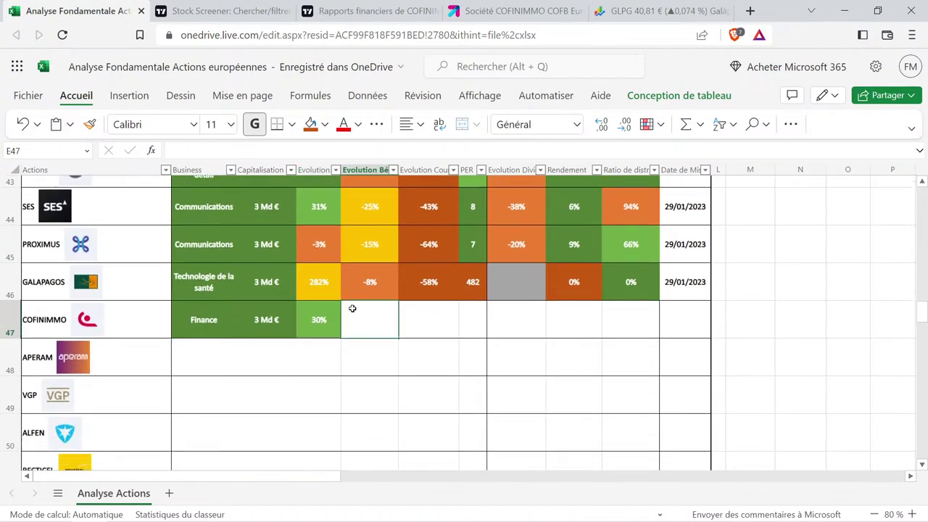
pyautogui.click(366, 11)
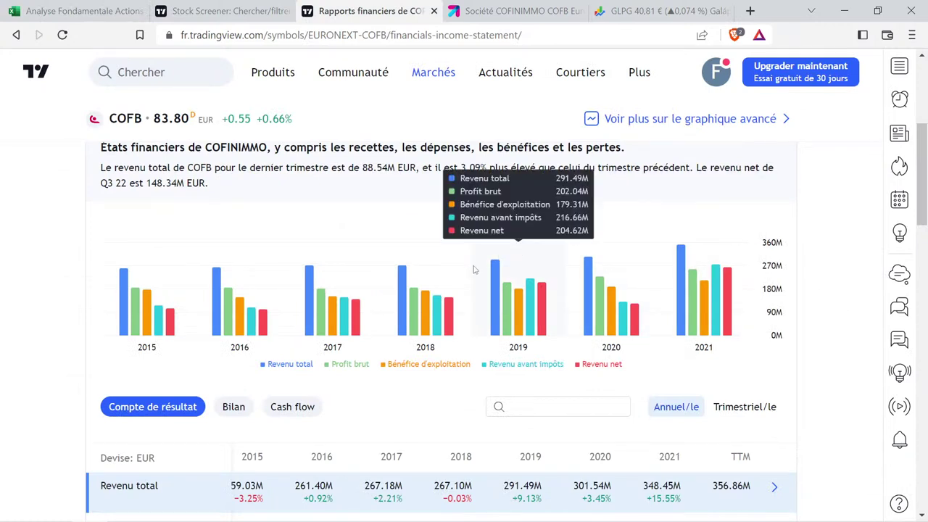
pyautogui.moveTo(355, 337)
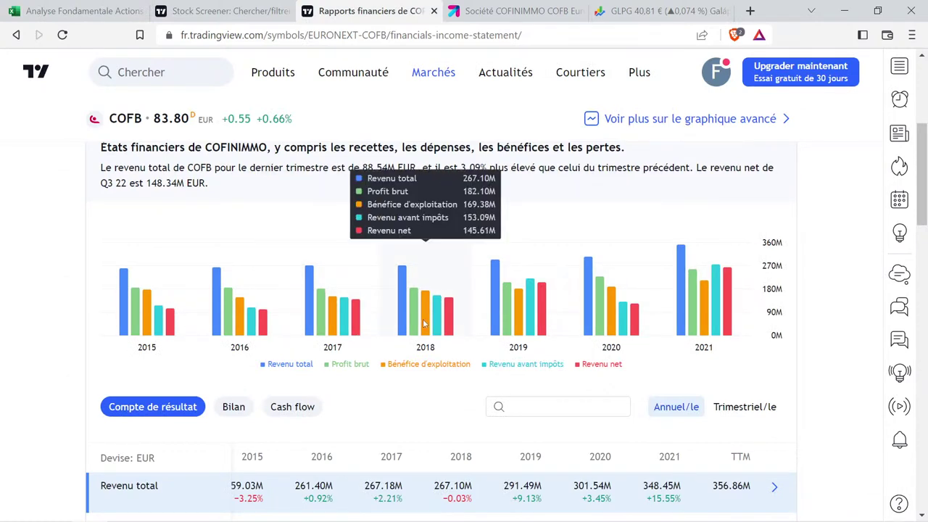
pyautogui.moveTo(513, 326)
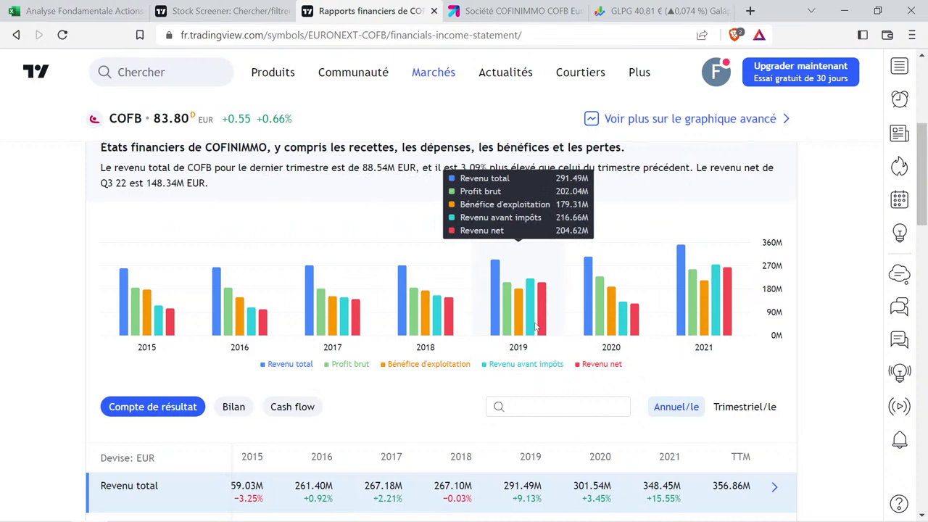
pyautogui.moveTo(629, 310)
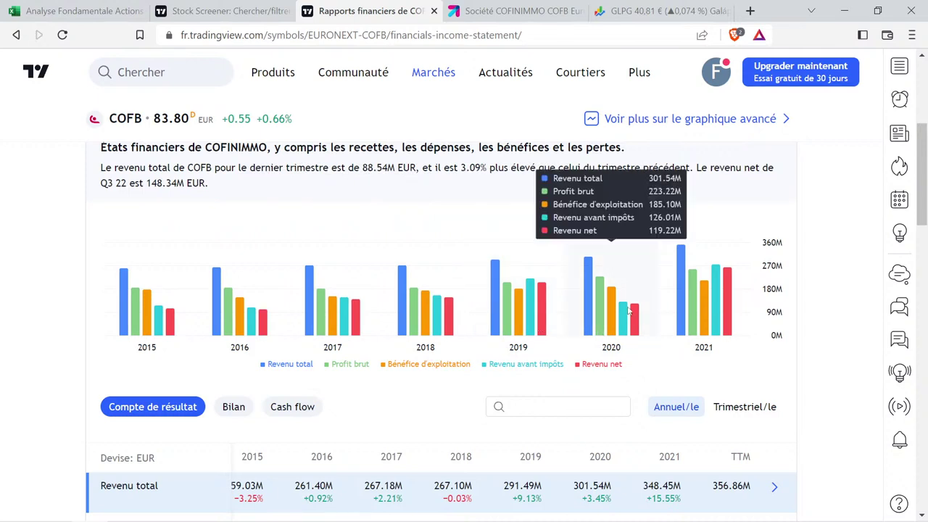
pyautogui.moveTo(706, 306)
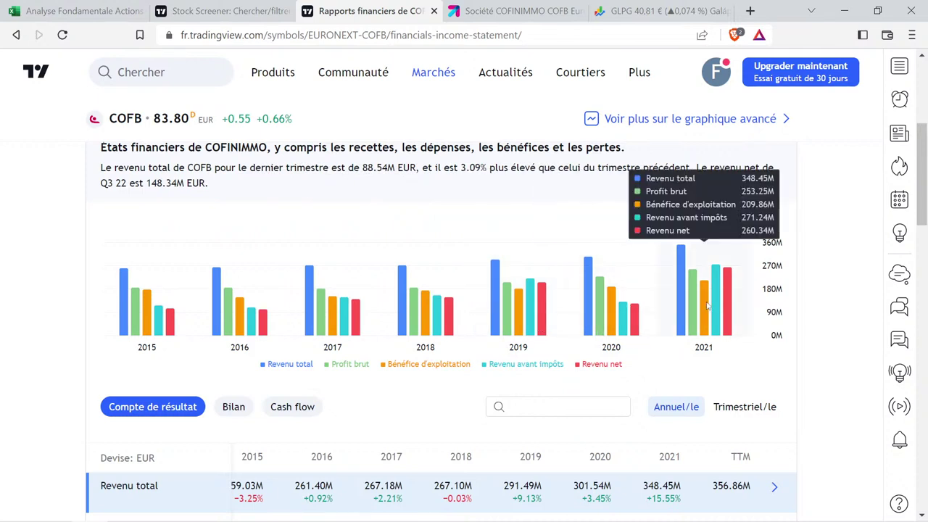
pyautogui.moveTo(626, 285)
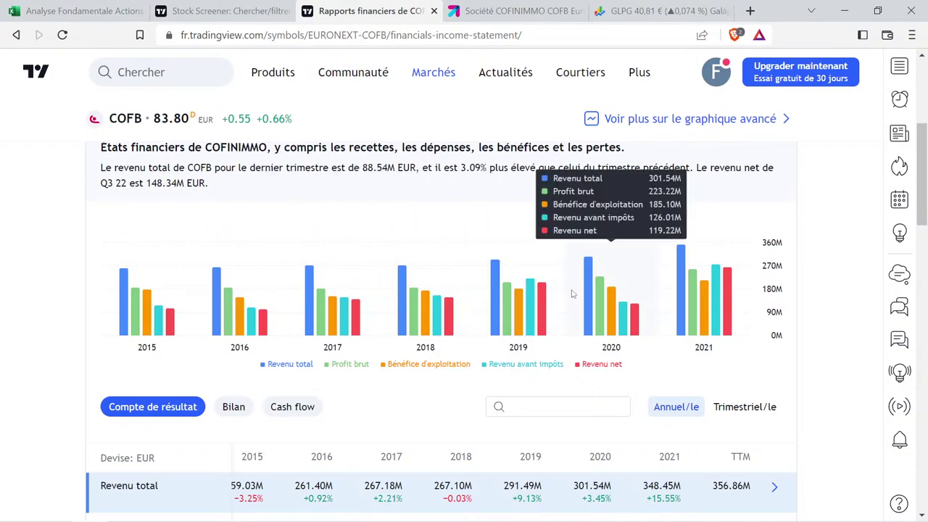
pyautogui.moveTo(371, 309)
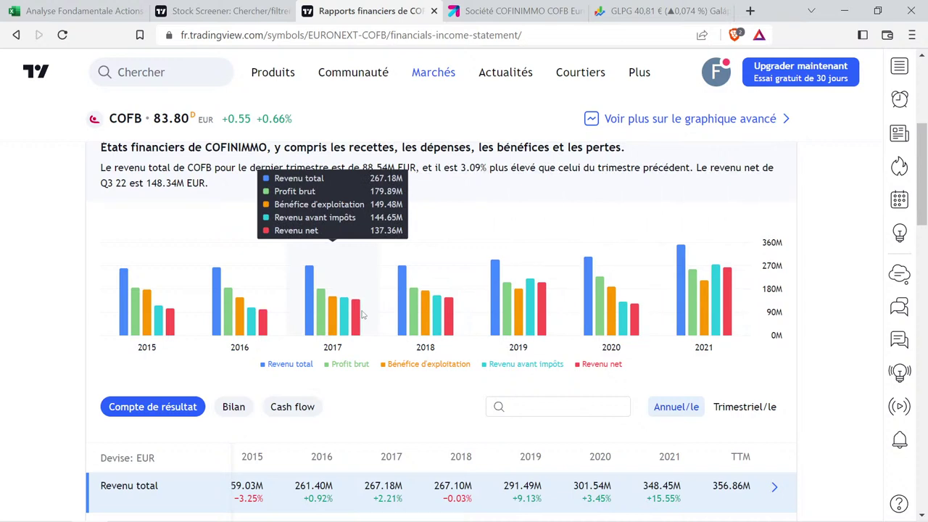
pyautogui.moveTo(749, 311)
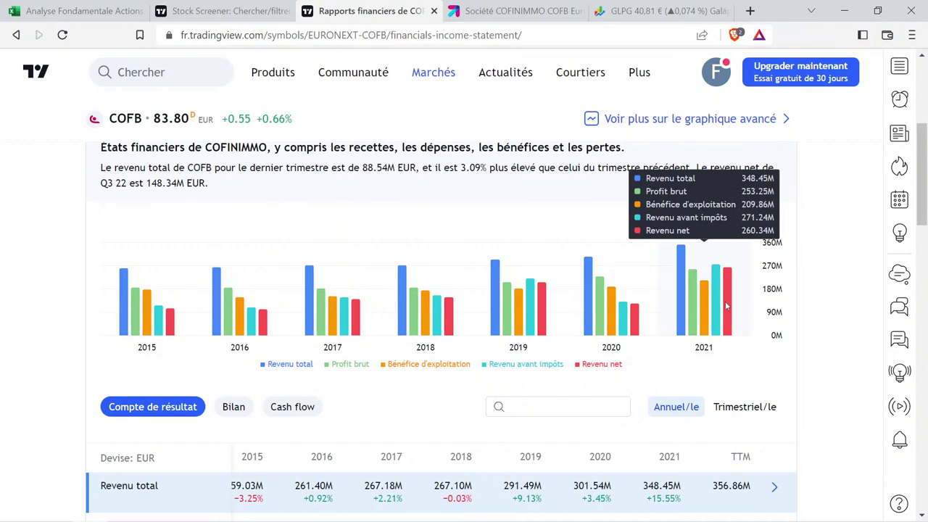
# In the workbook's growth calculation table, set the positive five-year reference to 137,36 and the current value to 260,34.
pyautogui.click(80, 11)
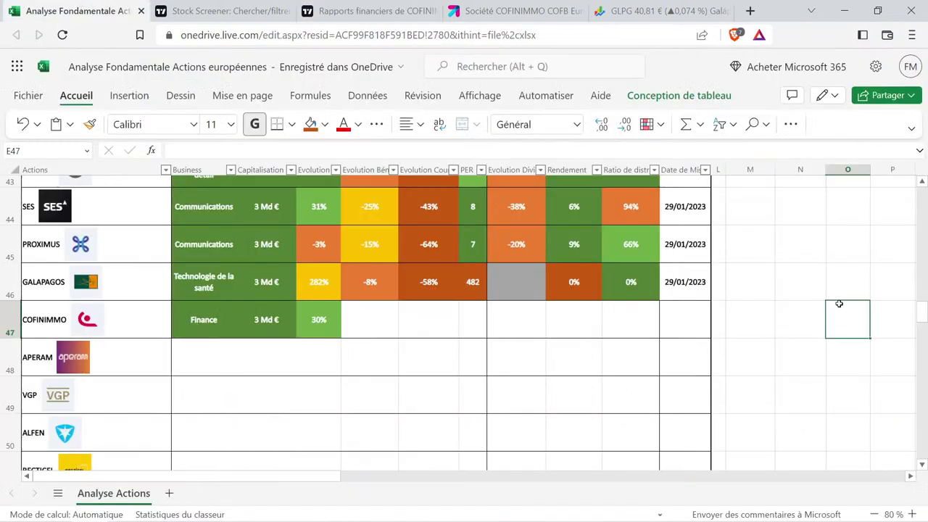
pyautogui.scroll(15, 839, 305)
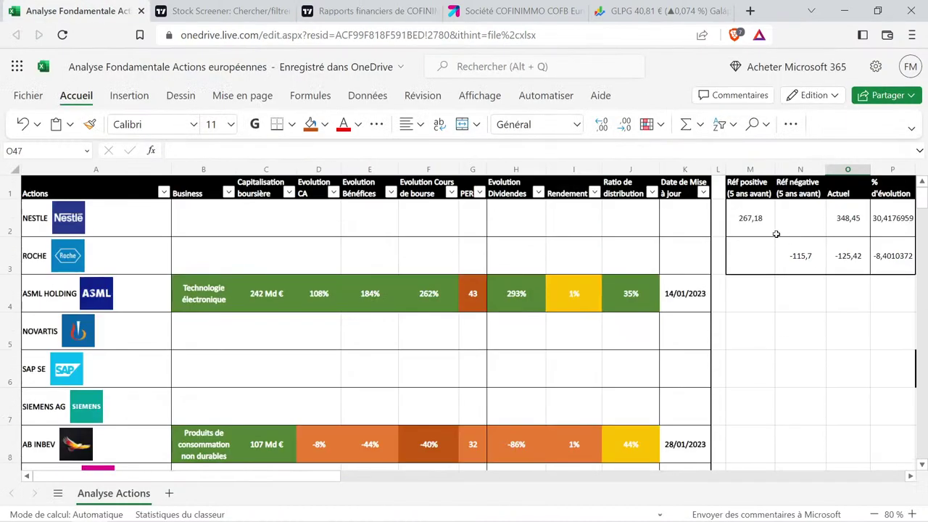
pyautogui.click(756, 230)
pyautogui.write('137,')
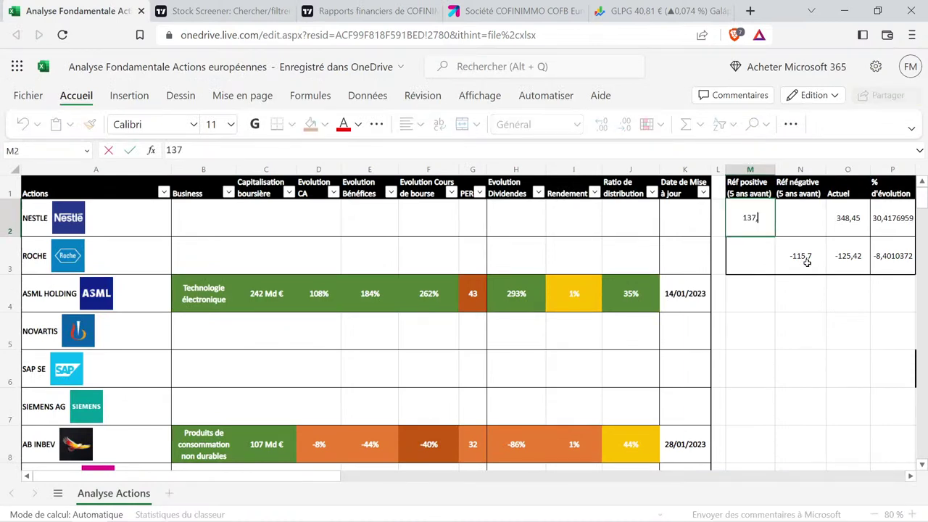
pyautogui.write('36')
pyautogui.press('Return')
pyautogui.press('Right')
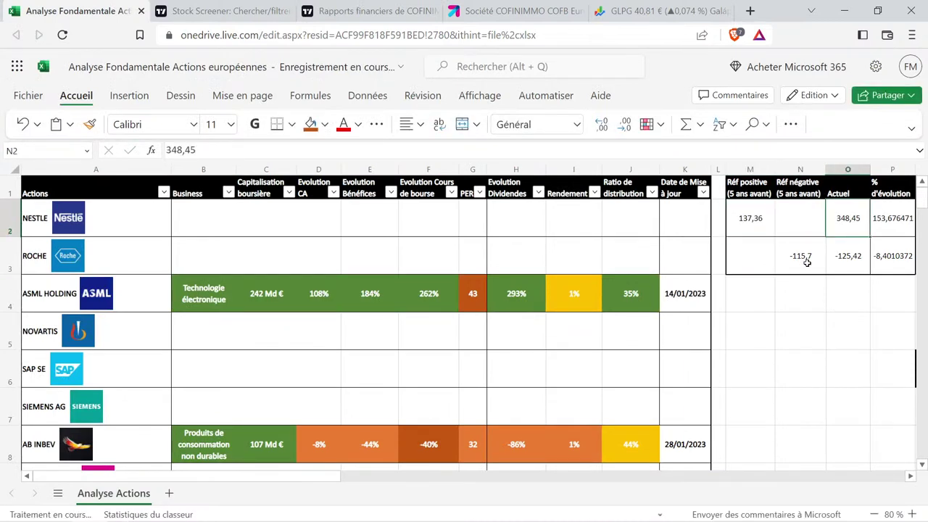
pyautogui.write('260,34')
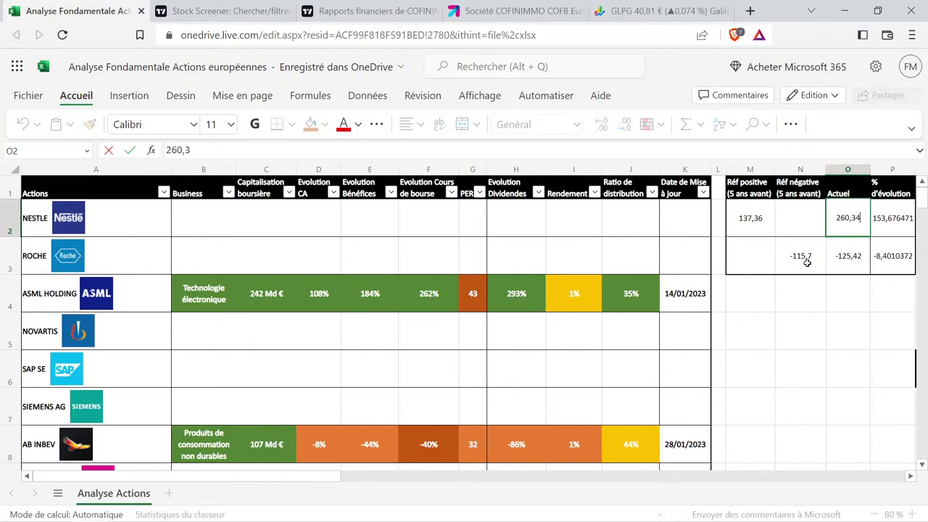
pyautogui.press('Return')
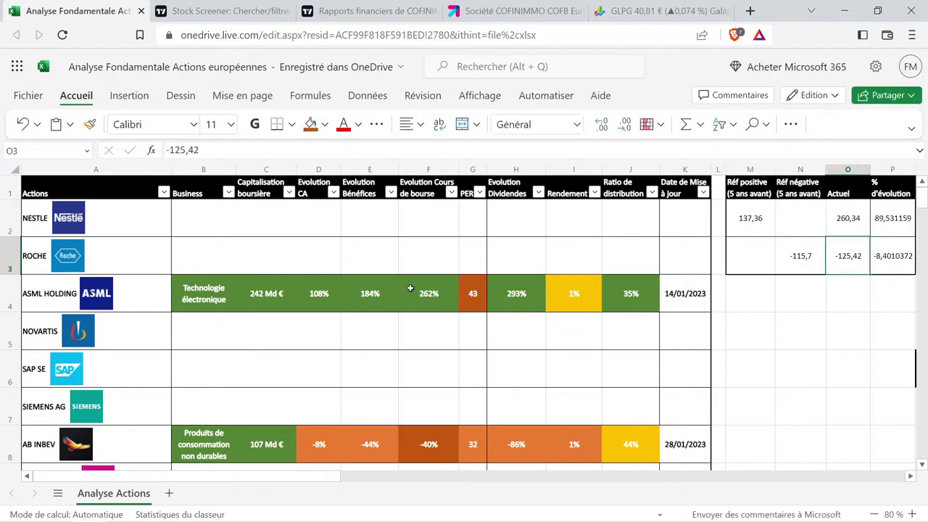
# Copy COFINIMMO's revenue growth cell into its profit growth cell and set the value to 90%.
pyautogui.scroll(-10, 341, 382)
pyautogui.scroll(-14, 343, 383)
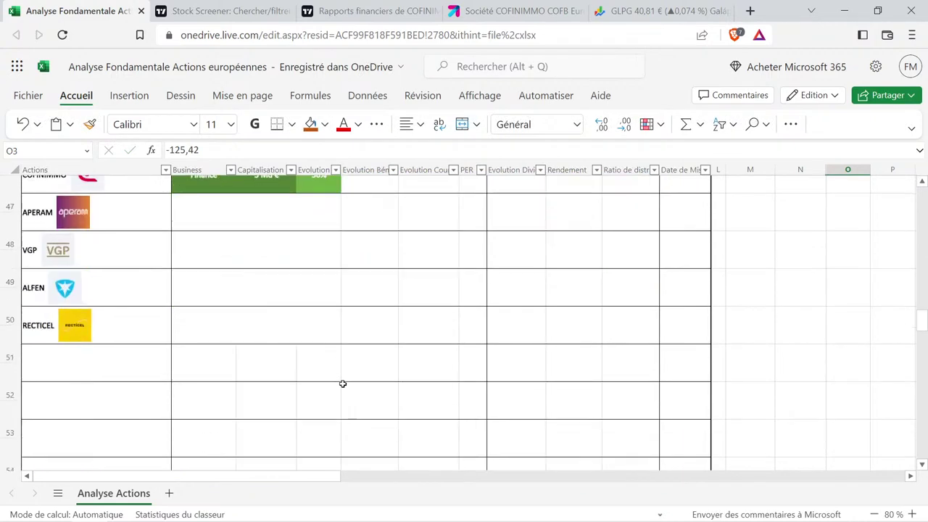
pyautogui.scroll(3, 342, 363)
pyautogui.click(332, 322)
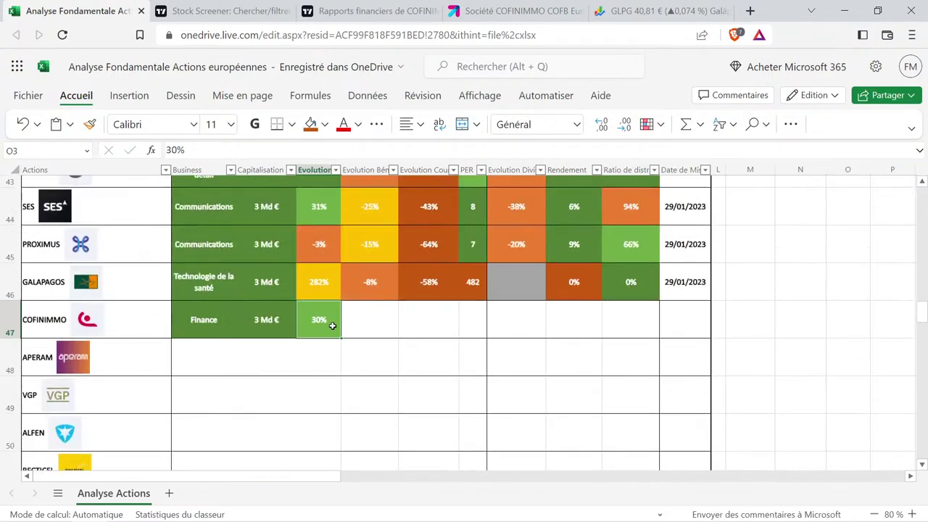
pyautogui.hotkey('ctrl', 'c')
pyautogui.click(352, 319)
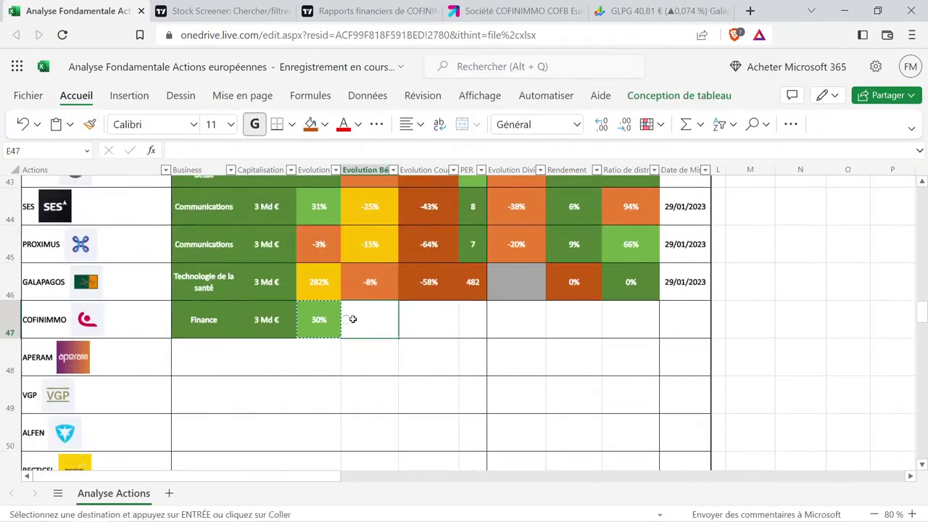
pyautogui.hotkey('ctrl', 'v')
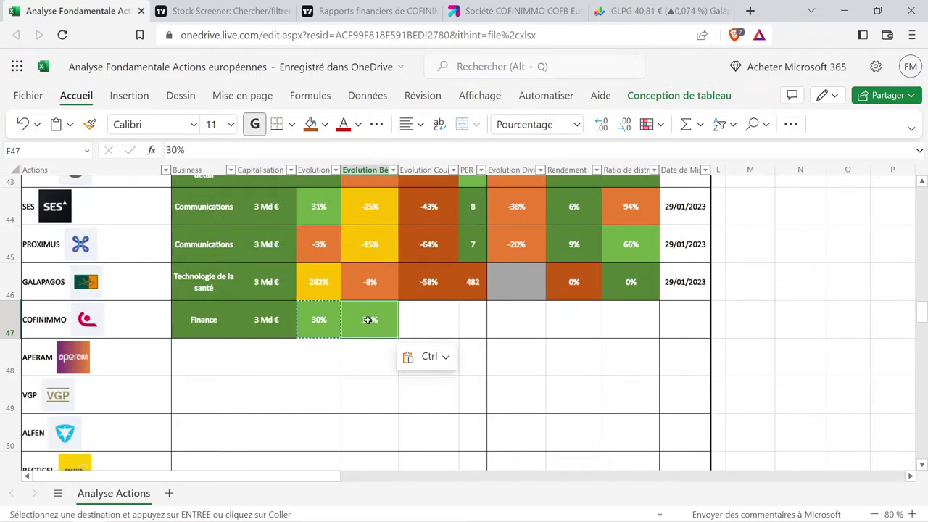
pyautogui.doubleClick(373, 318)
pyautogui.press('BackSpace')
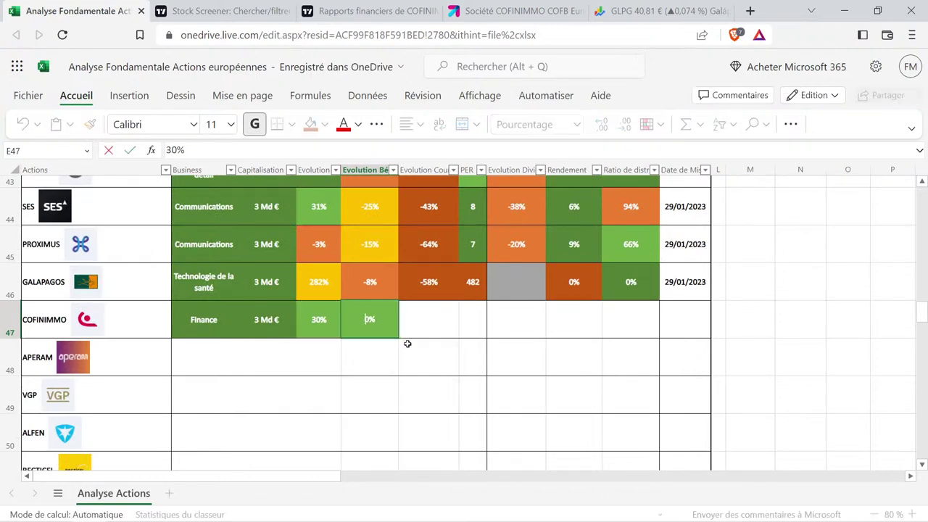
pyautogui.write('9')
pyautogui.press('Return')
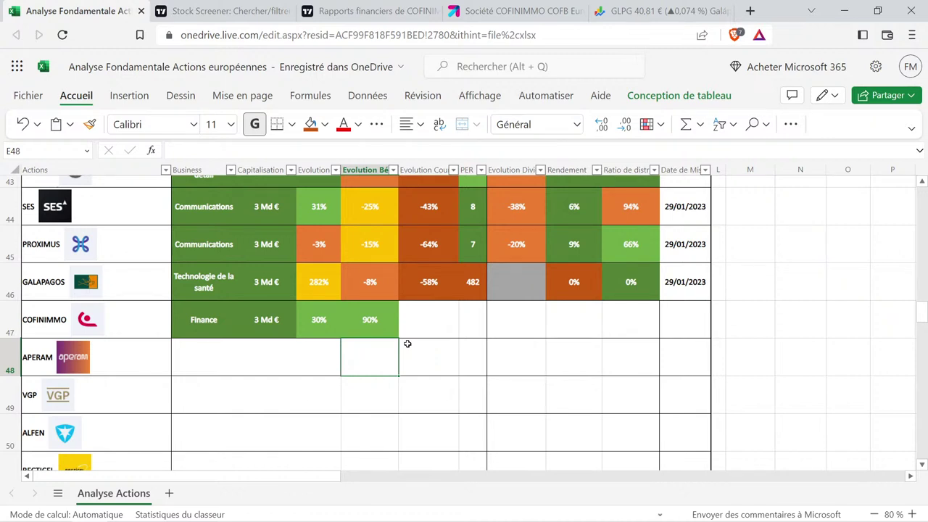
# Switch to COFINIMMO's TradingView forecast page and examine the one-year price targets and analyst ratings.
pyautogui.scroll(-2, 393, 368)
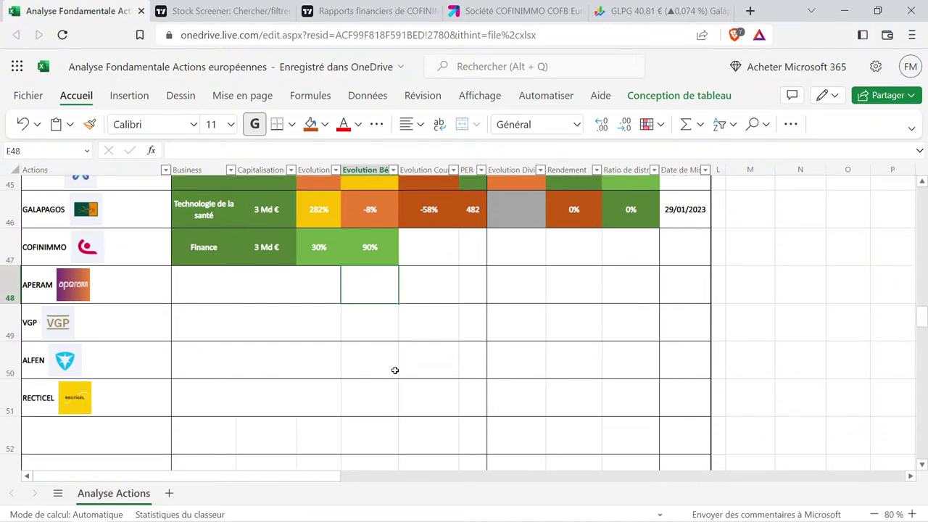
pyautogui.scroll(2, 394, 370)
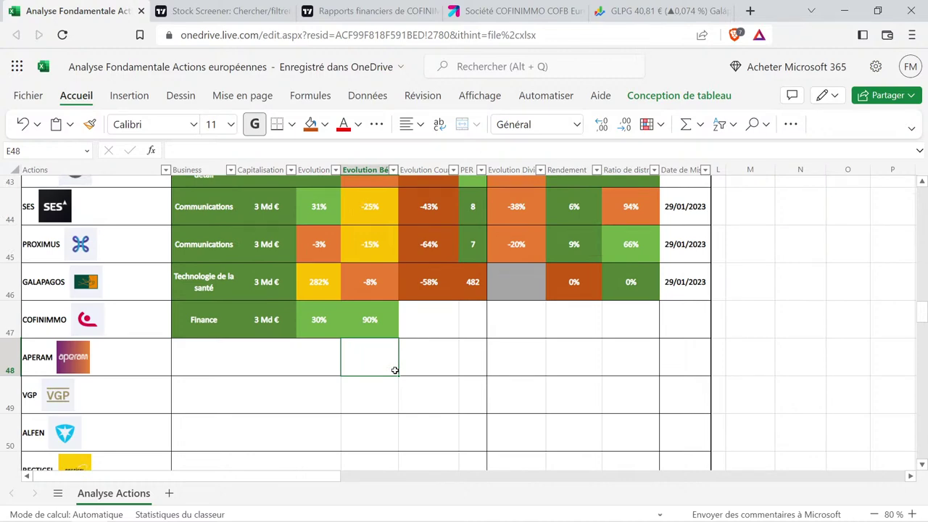
pyautogui.click(394, 8)
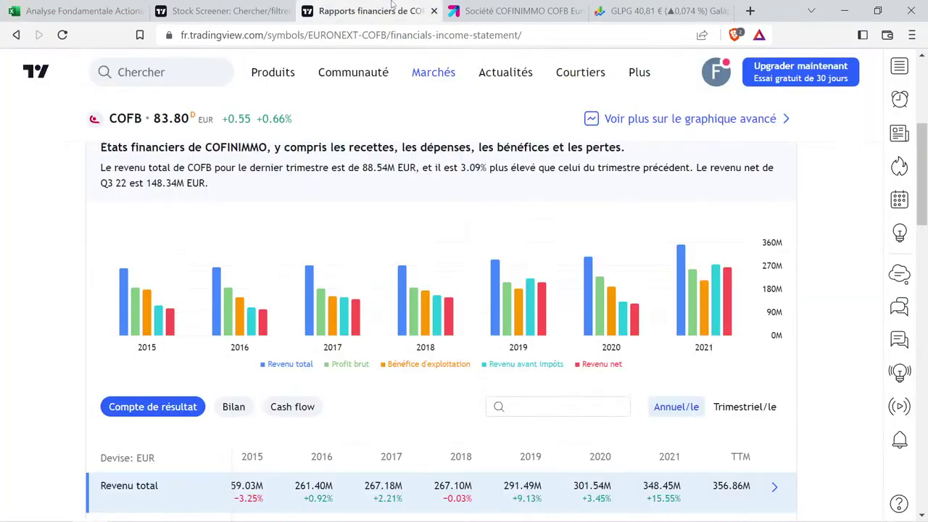
pyautogui.moveTo(433, 71)
pyautogui.scroll(4, 569, 275)
pyautogui.click(580, 300)
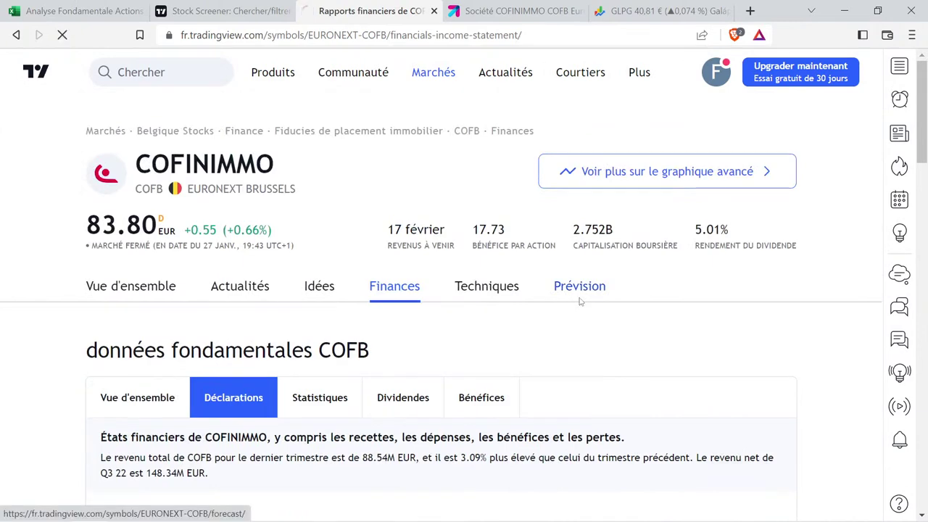
pyautogui.scroll(-3, 331, 335)
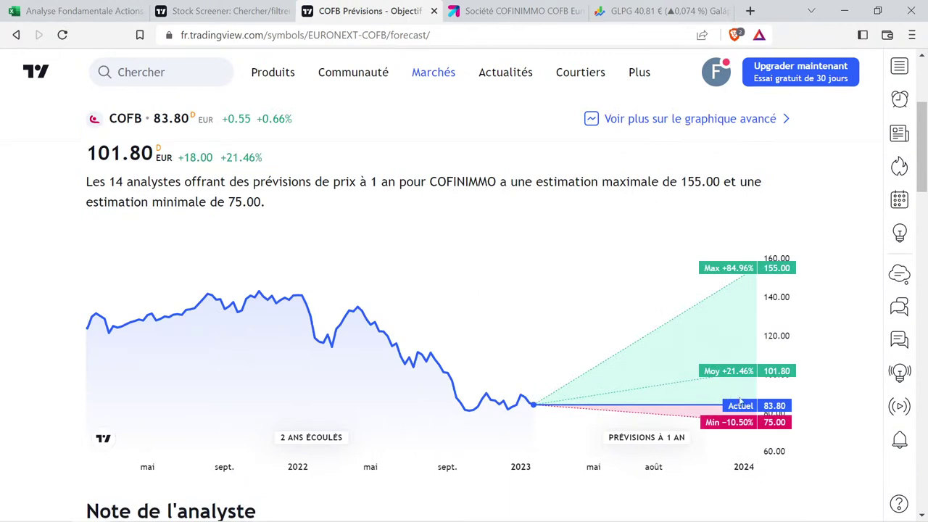
pyautogui.scroll(-4, 739, 401)
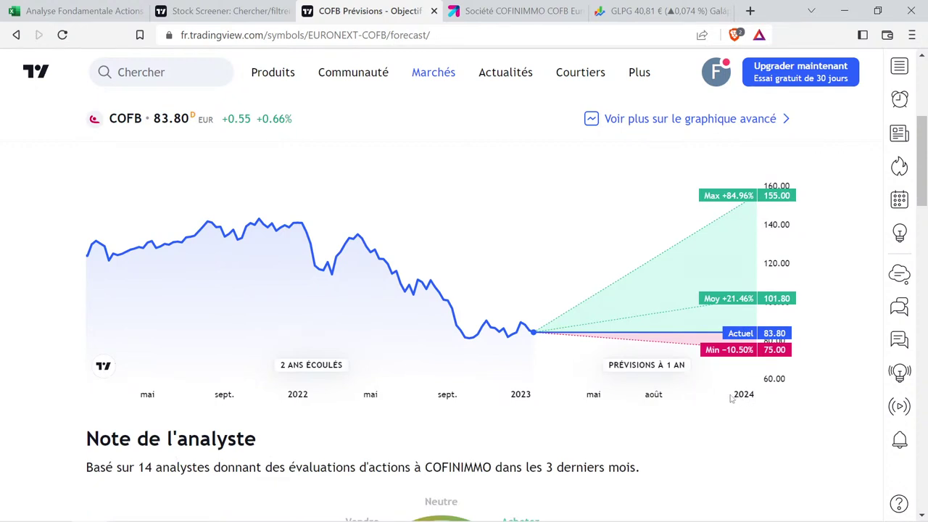
pyautogui.scroll(-3, 479, 413)
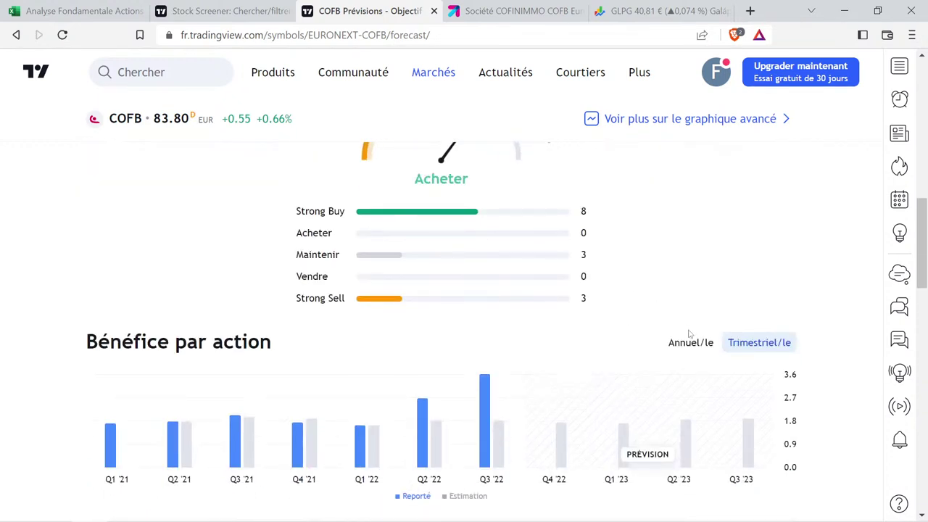
# Show COFINIMMO's earnings per share annually and compare the 2022 to 2025 estimates with earlier years and the workbook's profit growth cell.
pyautogui.click(689, 342)
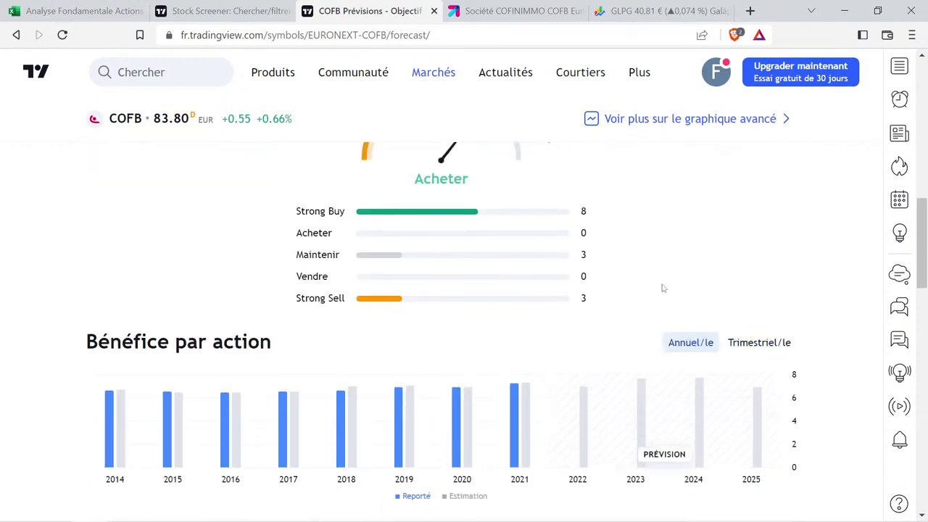
pyautogui.moveTo(574, 409)
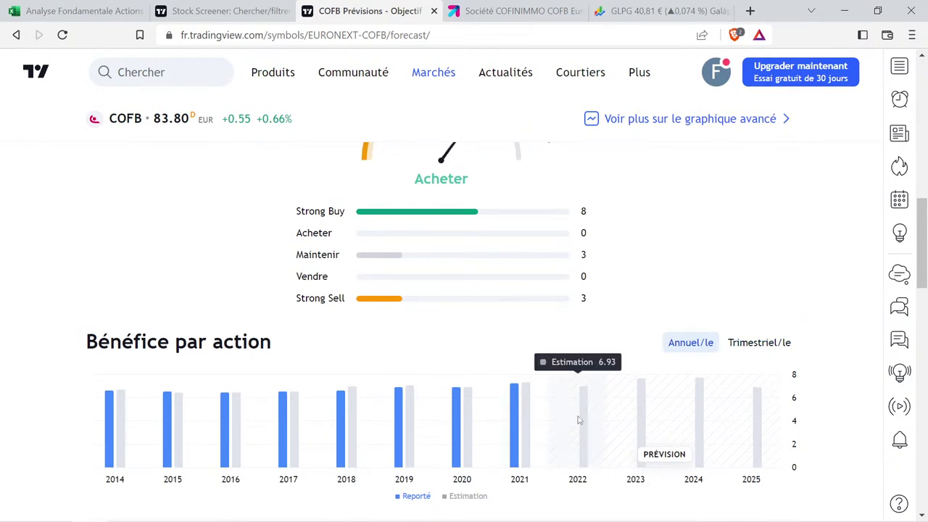
pyautogui.moveTo(517, 415)
pyautogui.moveTo(633, 392)
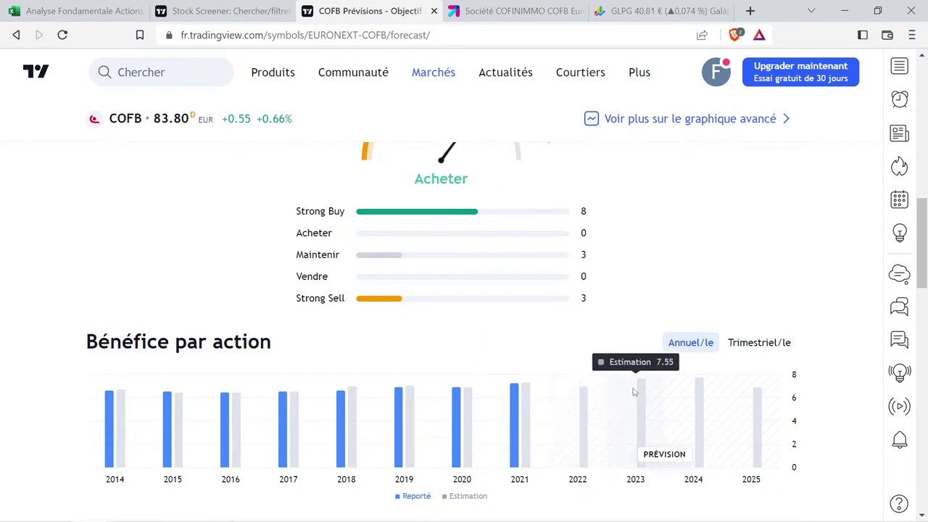
pyautogui.moveTo(533, 398)
pyautogui.moveTo(699, 390)
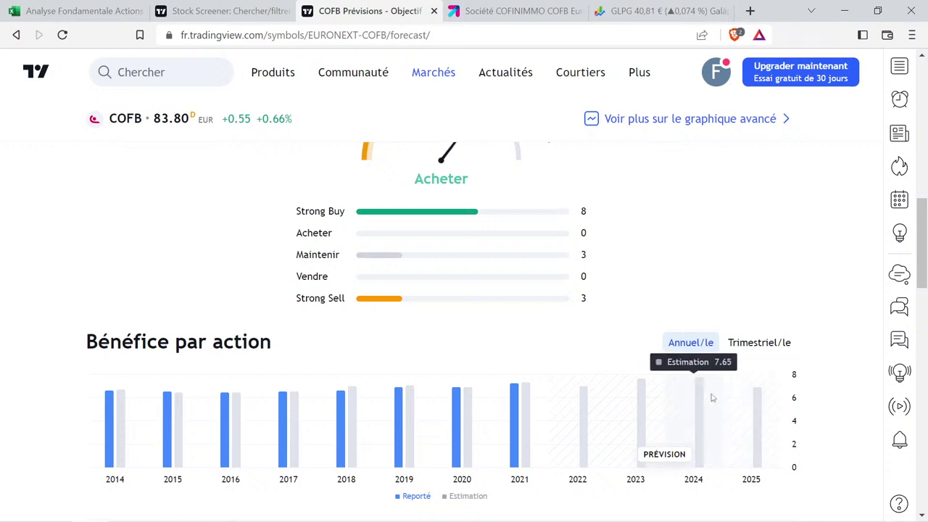
pyautogui.moveTo(748, 414)
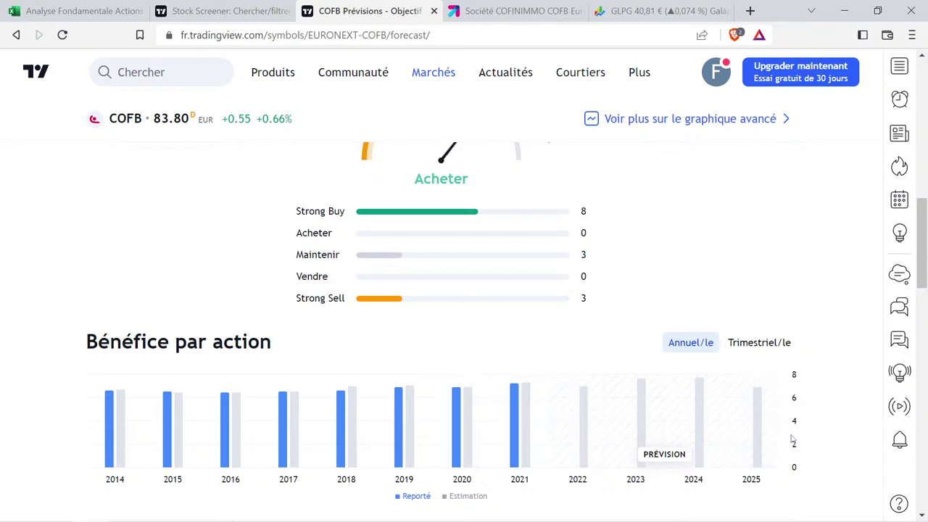
pyautogui.moveTo(469, 411)
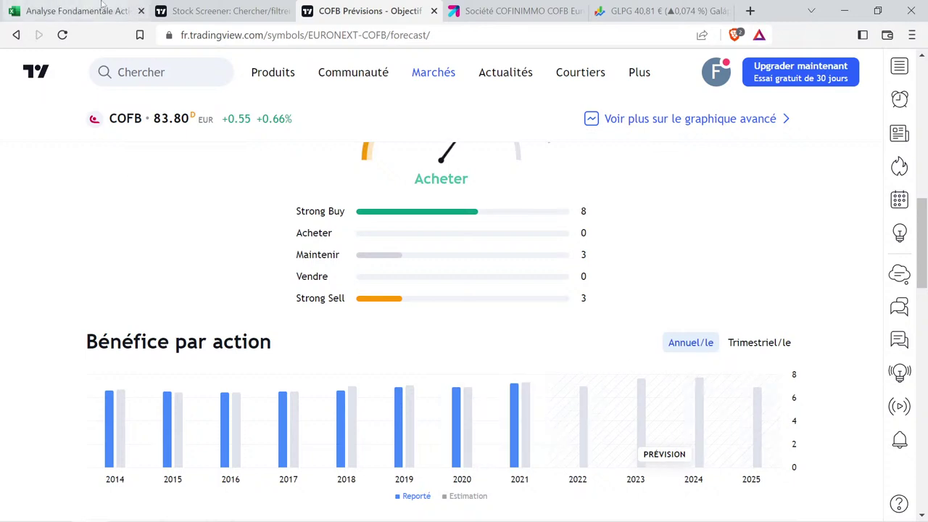
pyautogui.click(29, 6)
pyautogui.click(371, 327)
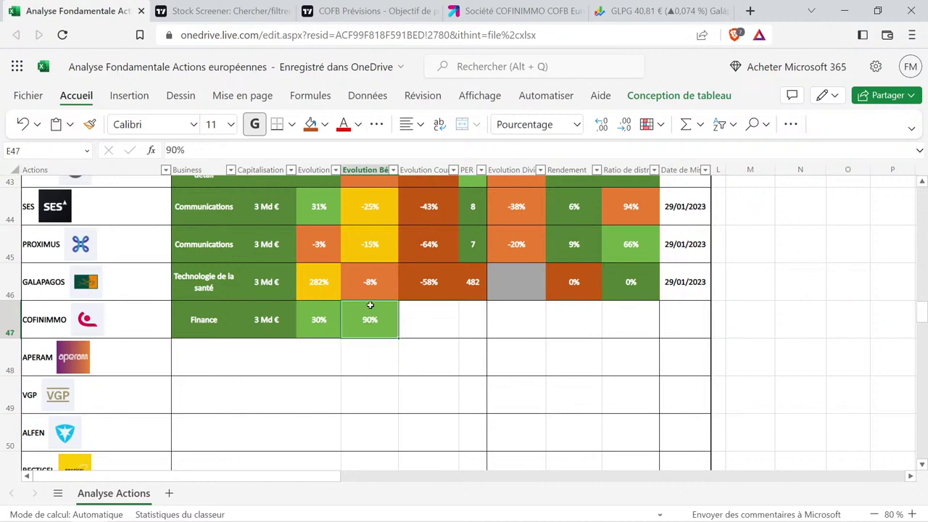
# Show COFINIMMO's revenue forecast annually on TradingView and compare it with the revenue and profit growth cells in the workbook.
pyautogui.click(400, 5)
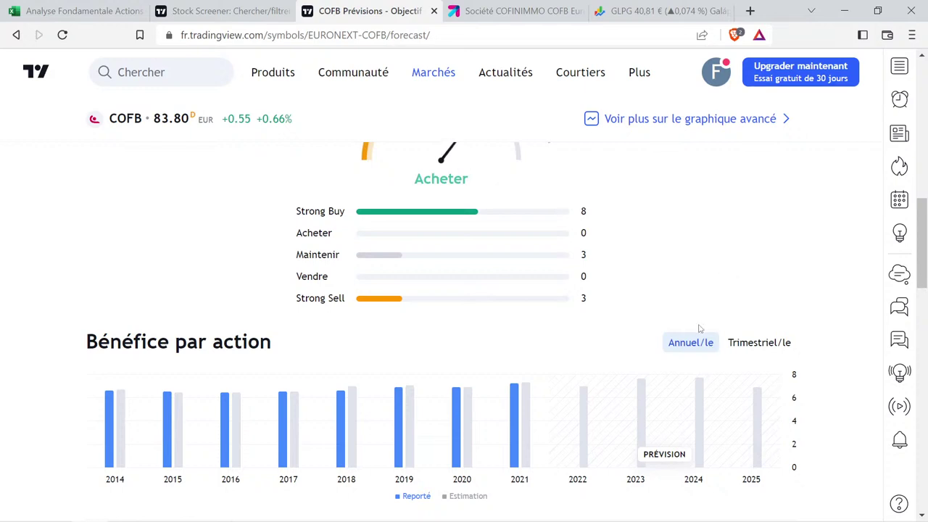
pyautogui.scroll(-1, 696, 327)
pyautogui.scroll(-3, 695, 327)
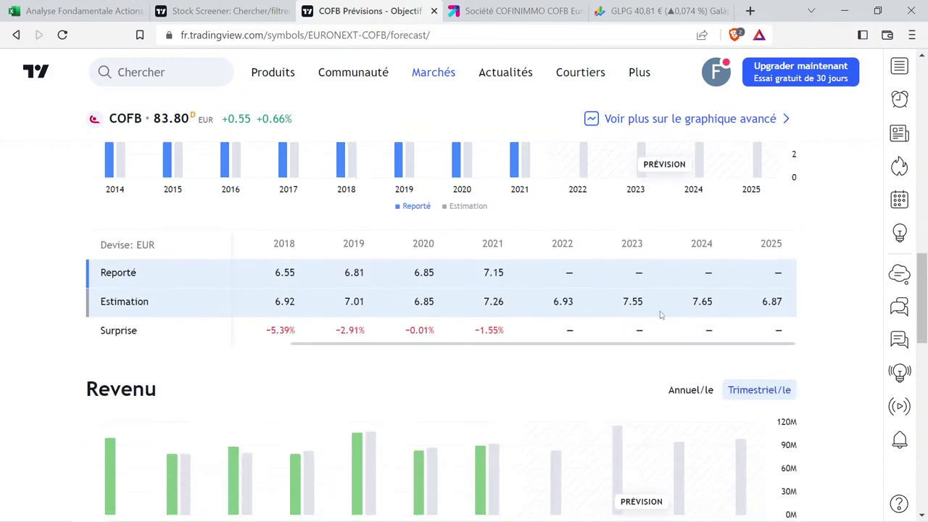
pyautogui.click(690, 390)
pyautogui.scroll(-2, 700, 395)
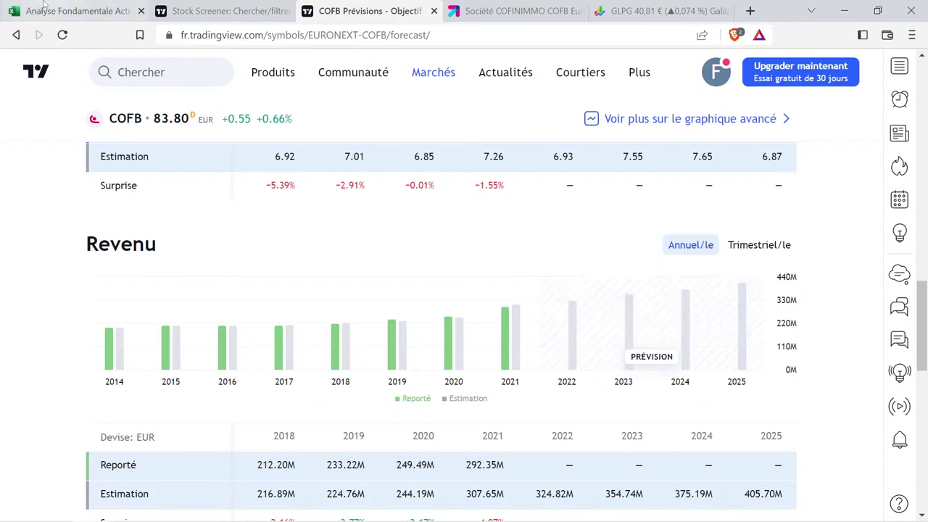
pyautogui.click(73, 11)
pyautogui.click(353, 395)
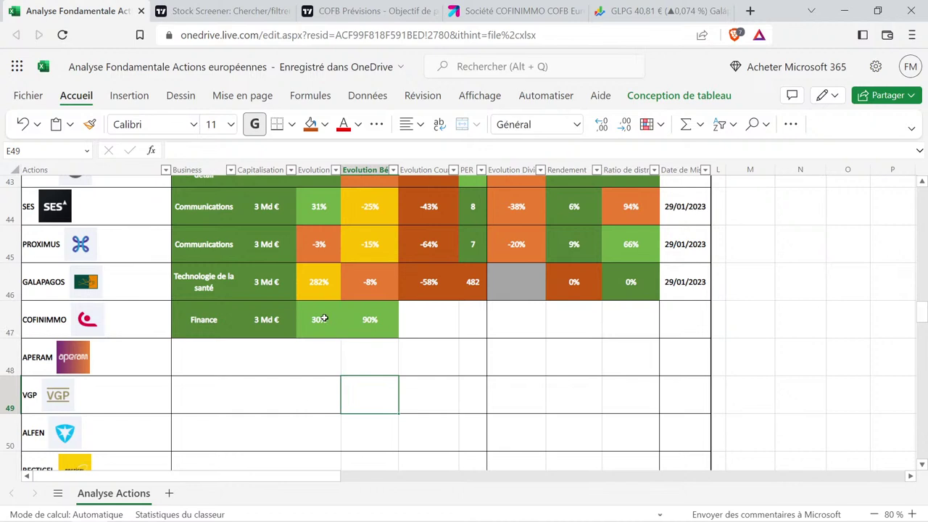
pyautogui.moveTo(321, 317); pyautogui.dragTo(366, 322)
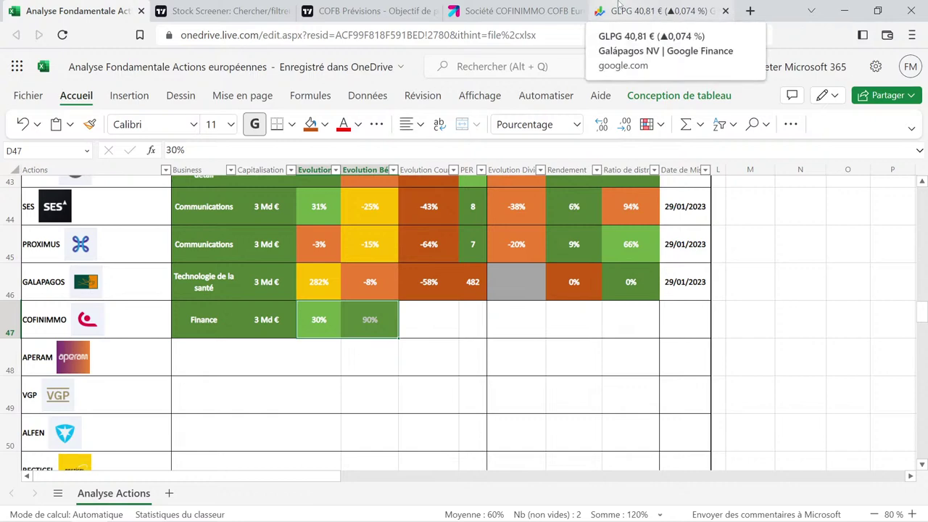
# Look up Cofinimmo on Euronext Brussels (COFB : EBR) in Google Finance and display its five-year price chart.
pyautogui.click(638, 10)
pyautogui.click(341, 74)
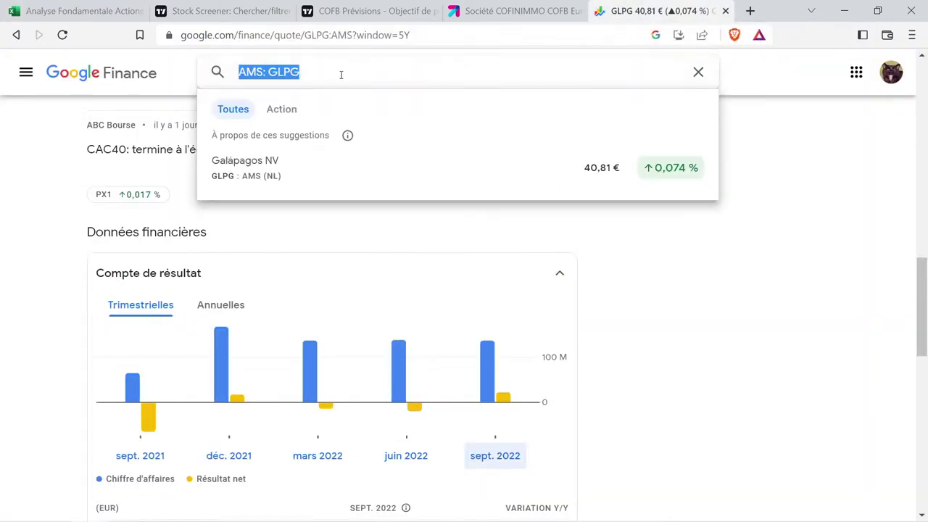
pyautogui.write('co')
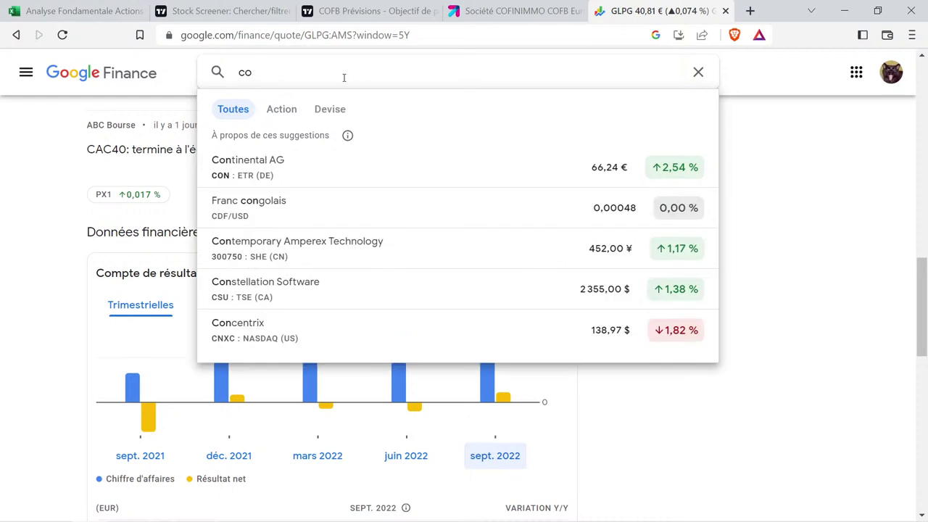
pyautogui.write('fini')
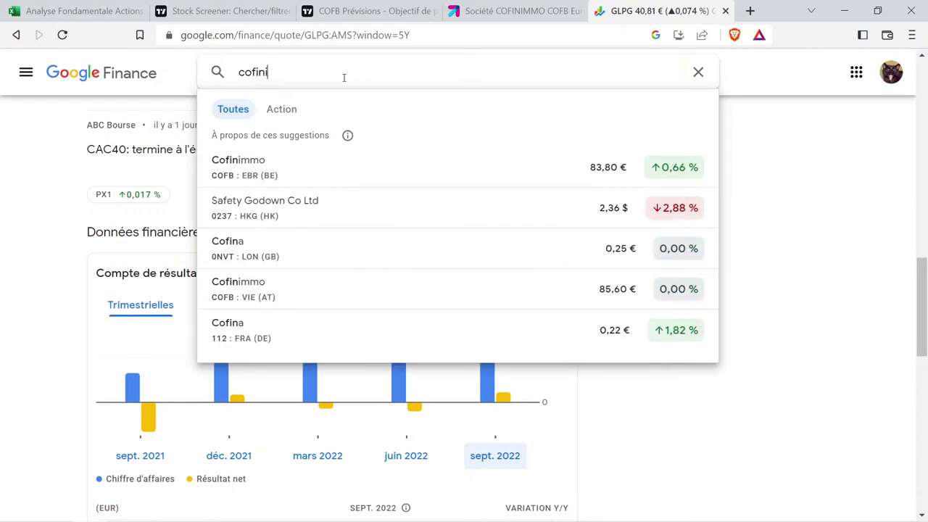
pyautogui.click(296, 174)
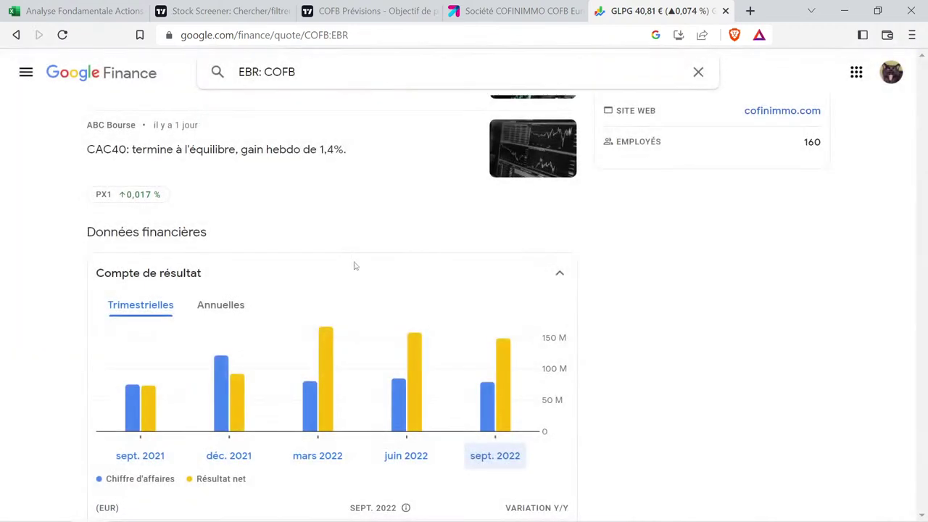
pyautogui.click(331, 295)
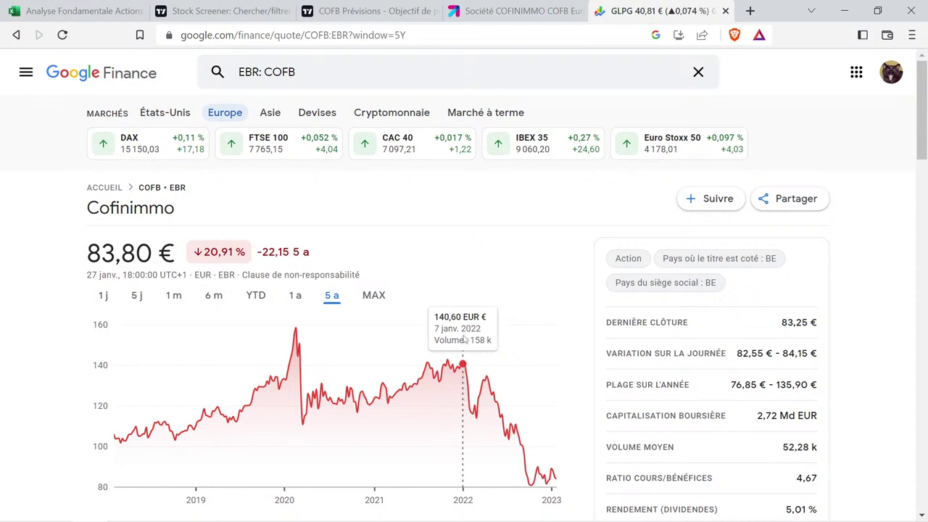
# Measure Cofinimmo's share price change on the chart from early January 2022 and from late January 2020 up to the latest price.
pyautogui.moveTo(462, 342); pyautogui.dragTo(582, 385)
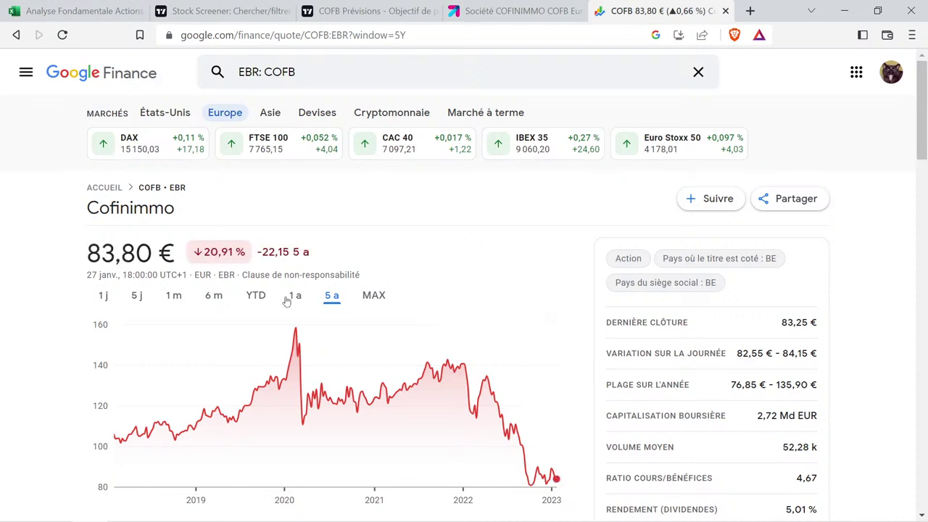
pyautogui.scroll(-1, 295, 237)
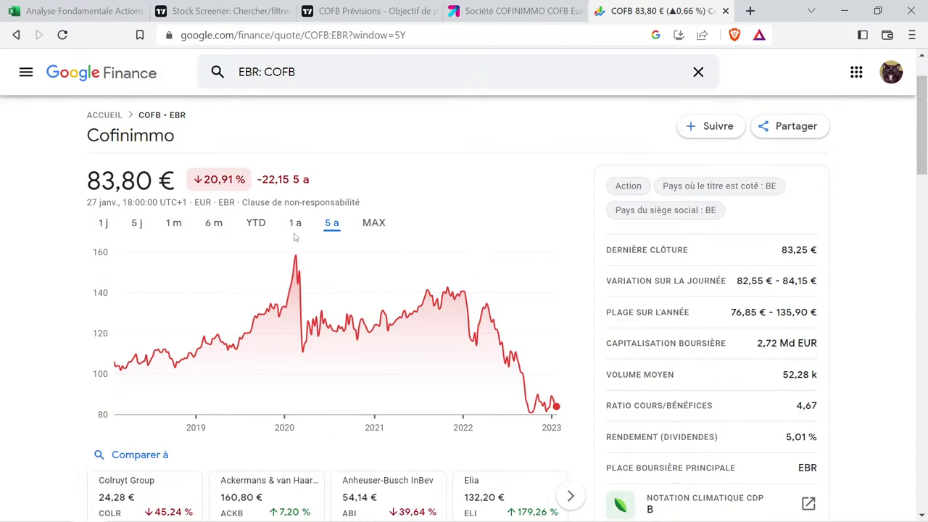
pyautogui.scroll(1, 295, 236)
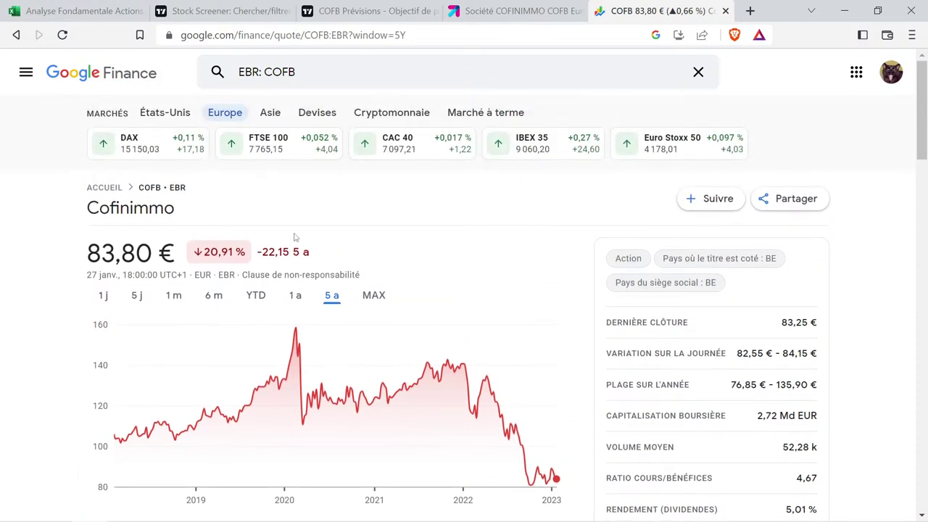
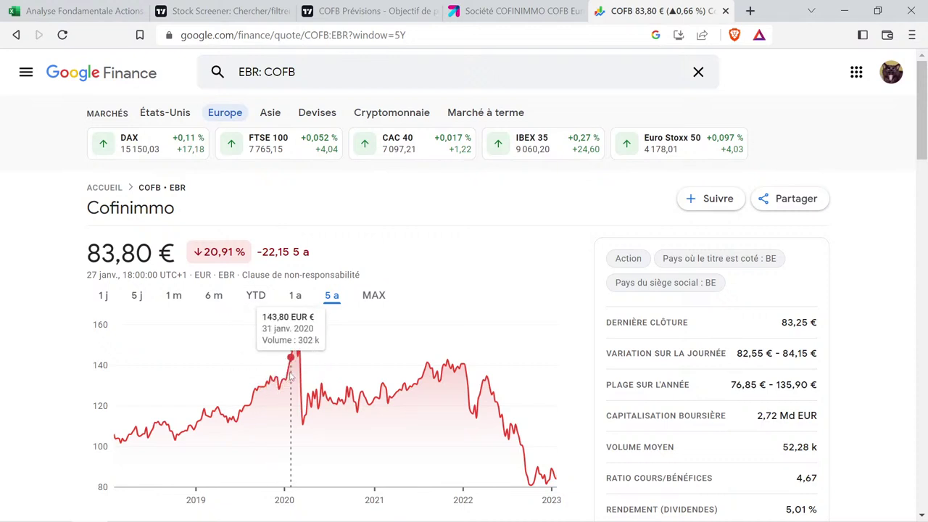
pyautogui.moveTo(290, 374); pyautogui.dragTo(576, 423)
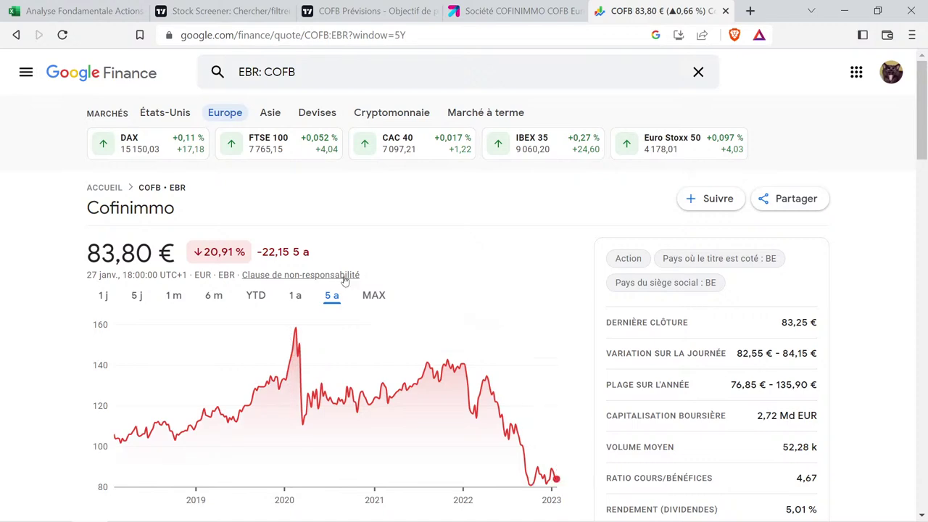
# Reuse UMICORE's orange share price growth cell, with its formatting, for COFINIMMO's share price growth in the workbook.
pyautogui.click(52, 6)
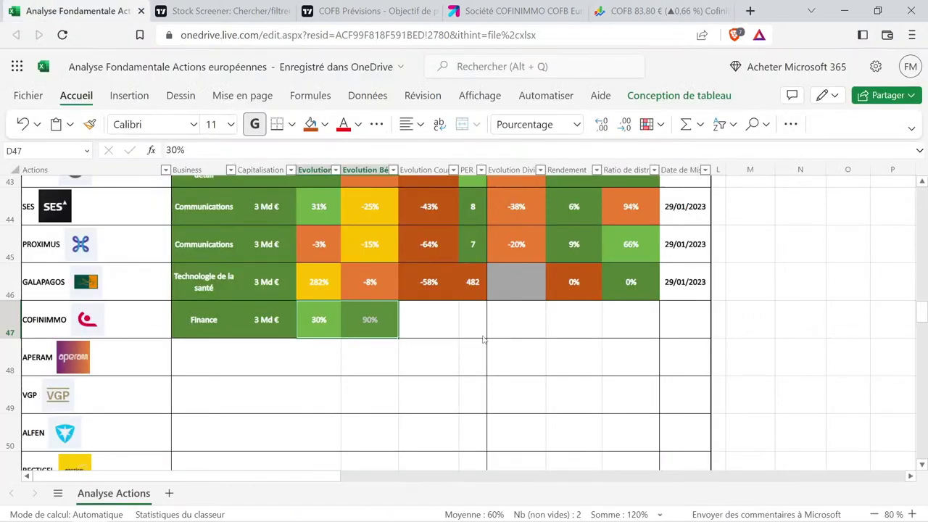
pyautogui.click(455, 334)
pyautogui.scroll(5, 448, 327)
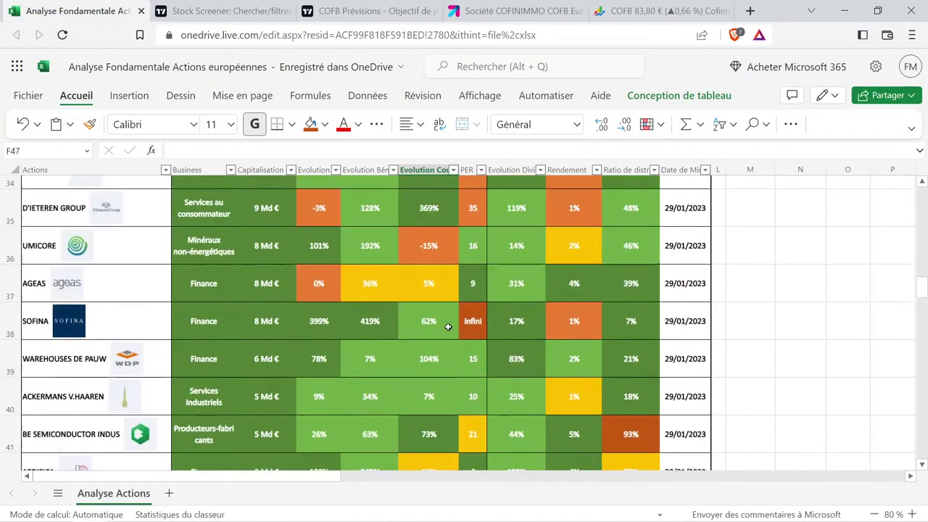
pyautogui.click(448, 326)
pyautogui.hotkey('ctrl', 'c')
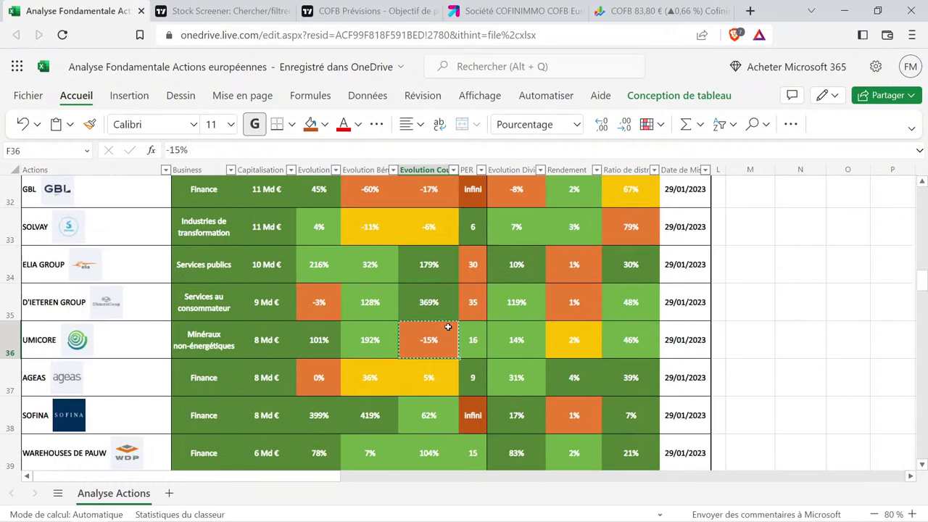
pyautogui.scroll(-5, 443, 322)
pyautogui.click(444, 320)
pyautogui.hotkey('ctrl', 'v')
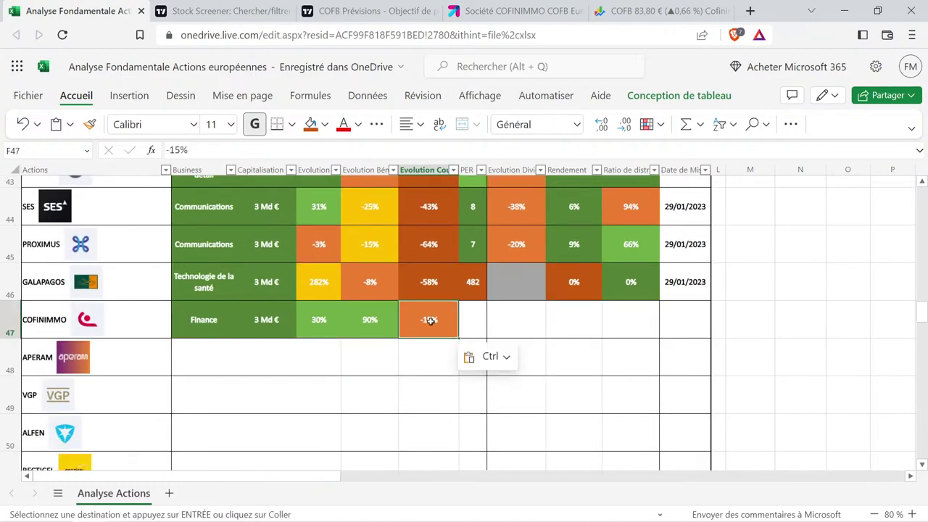
# Set COFINIMMO's share price growth to -21%.
pyautogui.scroll(1, 435, 348)
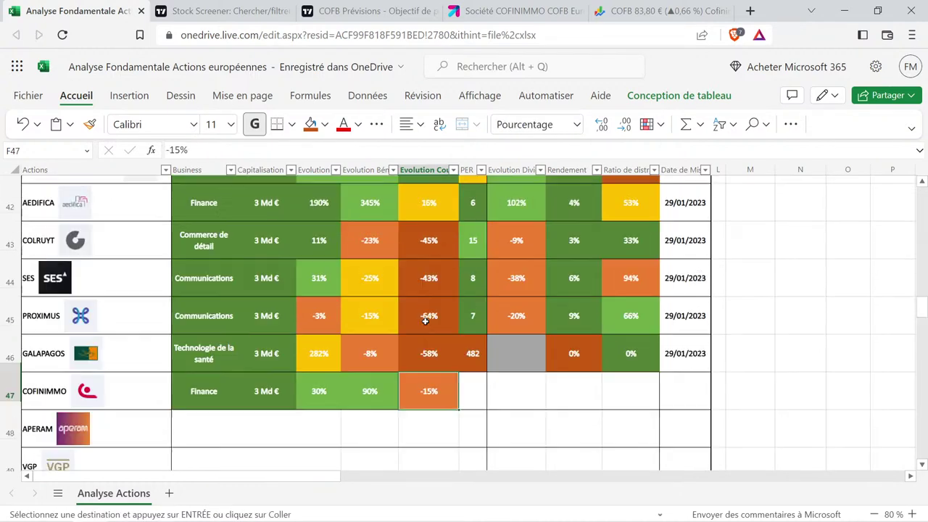
pyautogui.doubleClick(429, 391)
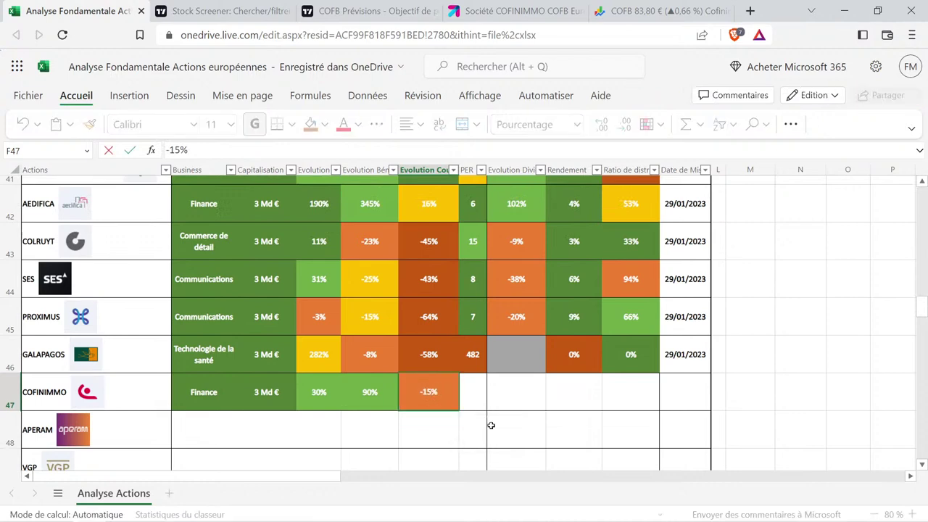
pyautogui.press('BackSpace')
pyautogui.press('BackSpace')
pyautogui.write('21')
pyautogui.press('Return')
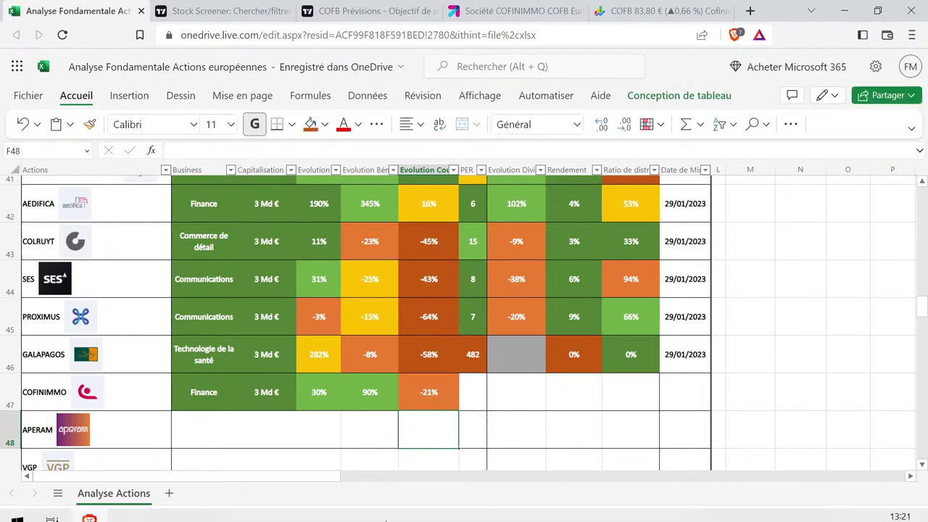
# Compare COFINIMMO's share price growth cell with those of the stocks above it, such as COLRUYT and AEDIFICA.
pyautogui.scroll(5, 404, 343)
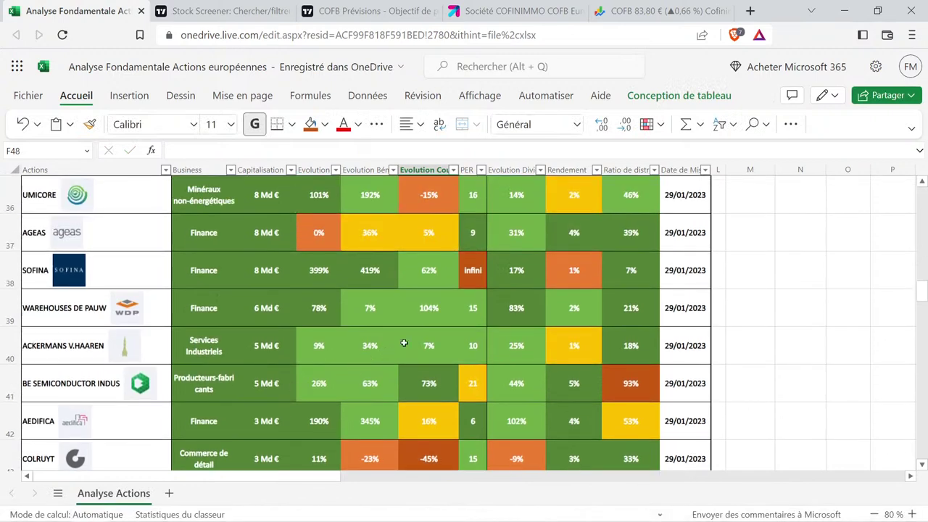
pyautogui.click(435, 312)
pyautogui.click(407, 444)
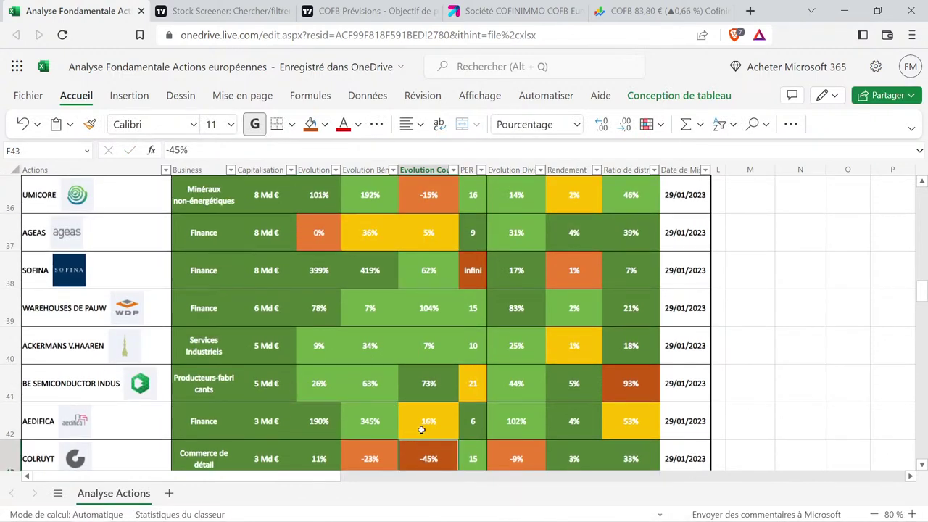
pyautogui.click(421, 430)
pyautogui.scroll(-6, 428, 408)
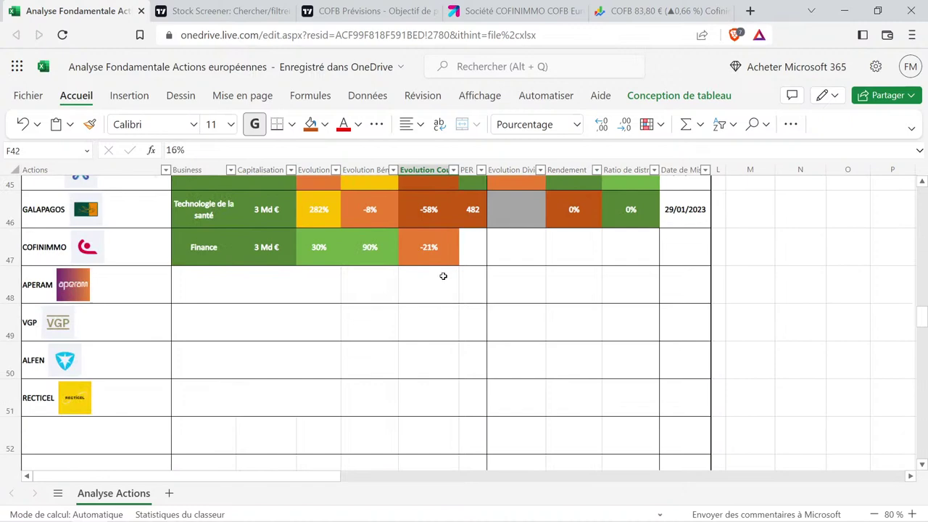
pyautogui.click(443, 276)
pyautogui.scroll(2, 450, 334)
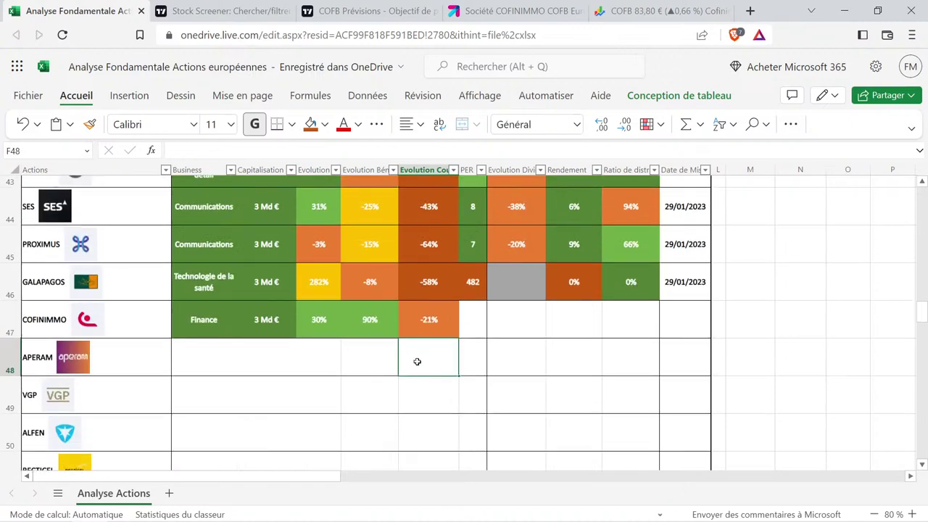
# Check Cofinimmo's price/earnings ratio on TradingView and Google Finance, and look over its quarterly income statement.
pyautogui.click(247, 9)
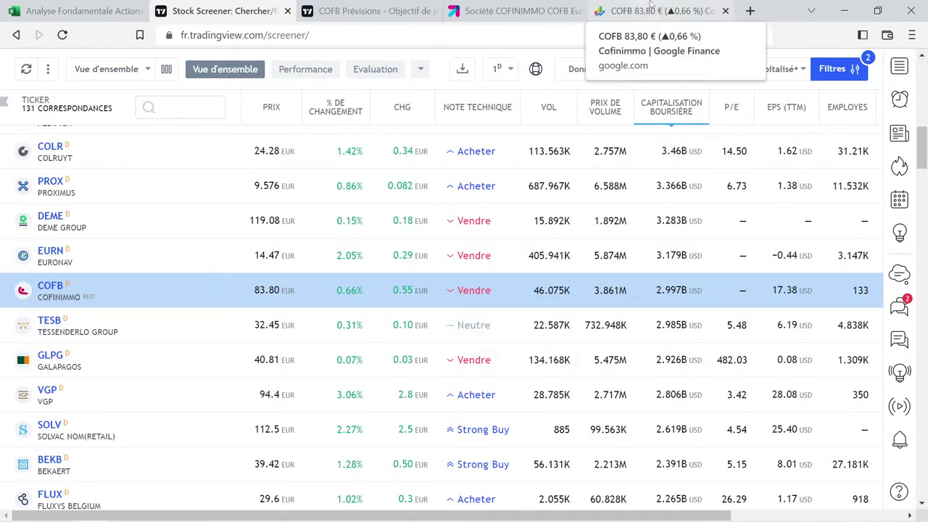
pyautogui.click(369, 10)
pyautogui.scroll(20, 815, 262)
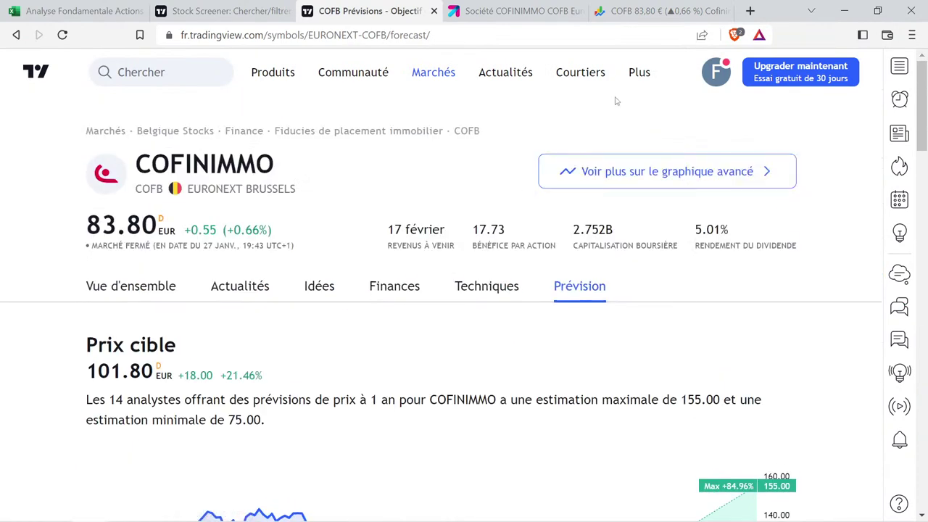
pyautogui.click(637, 11)
pyautogui.scroll(-2, 715, 400)
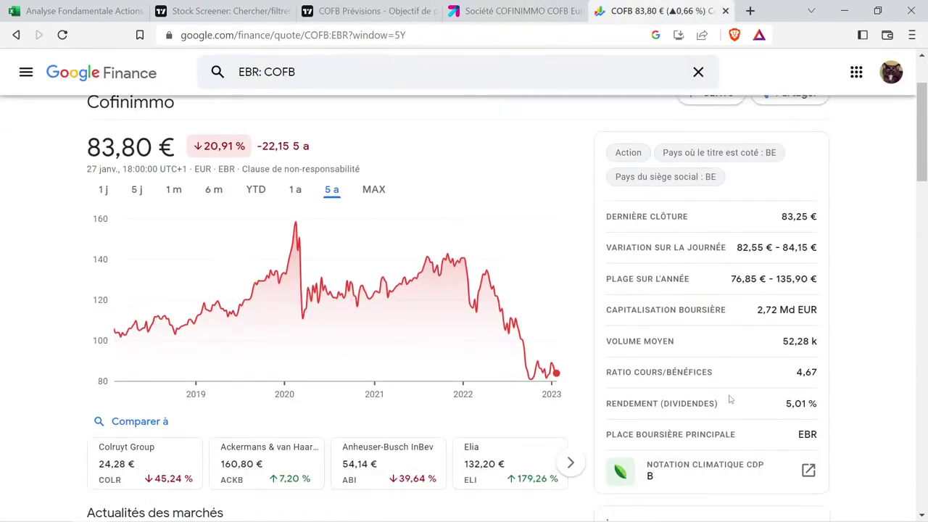
pyautogui.moveTo(607, 332); pyautogui.dragTo(817, 334)
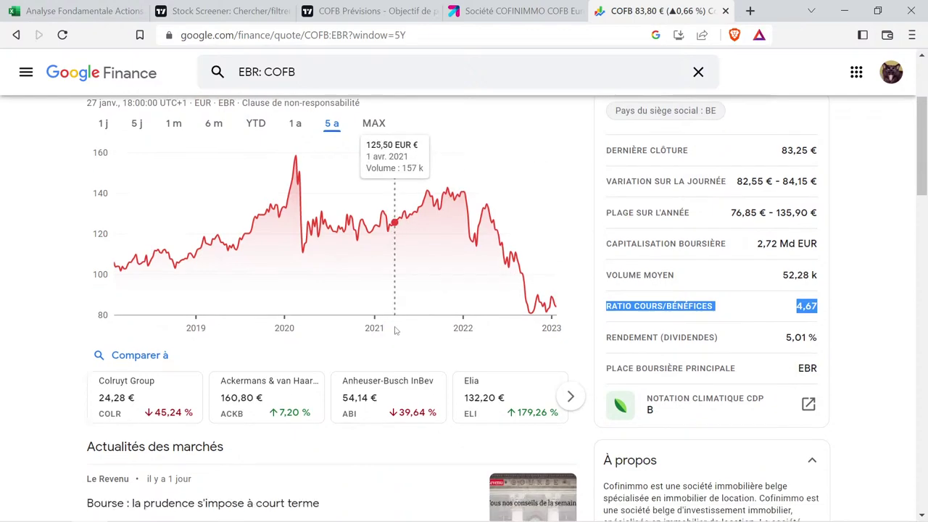
pyautogui.scroll(-8, 305, 283)
pyautogui.scroll(-2, 305, 276)
pyautogui.scroll(2, 366, 297)
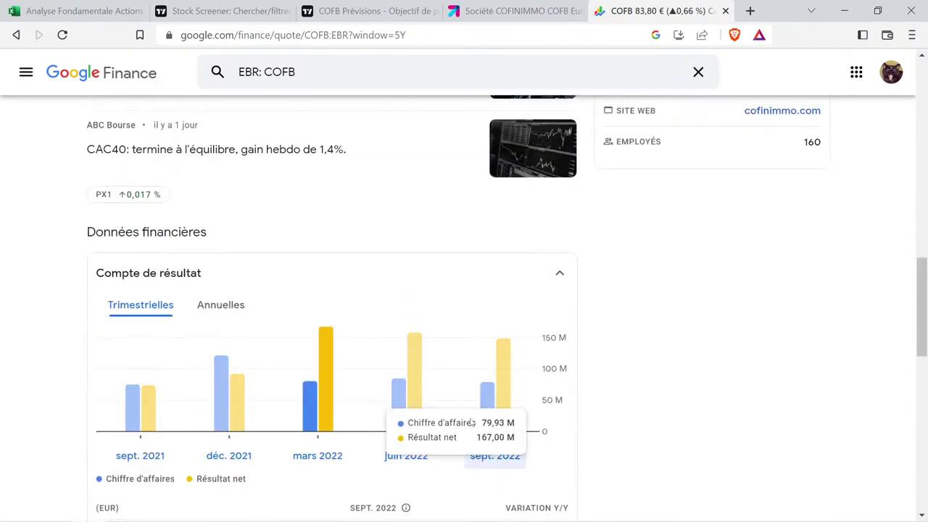
pyautogui.scroll(4, 535, 305)
pyautogui.scroll(8, 745, 330)
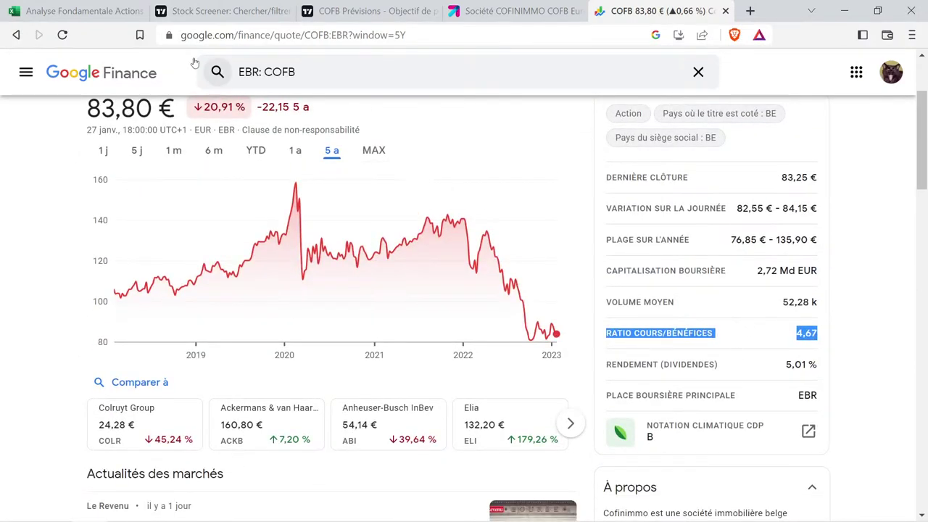
# Copy PROXIMUS's green PER cell into COFINIMMO's row of the workbook and set the PER to 5.
pyautogui.click(58, 10)
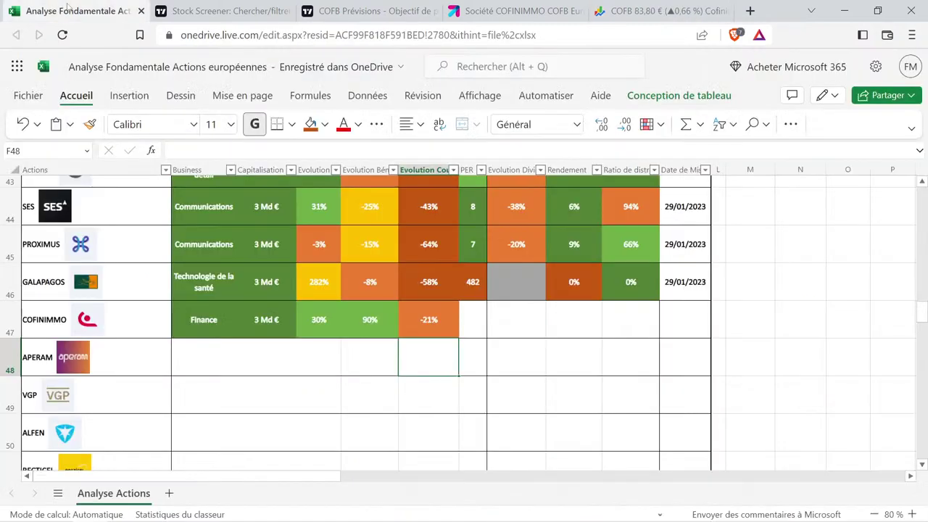
pyautogui.click(475, 255)
pyautogui.hotkey('ctrl', 'c')
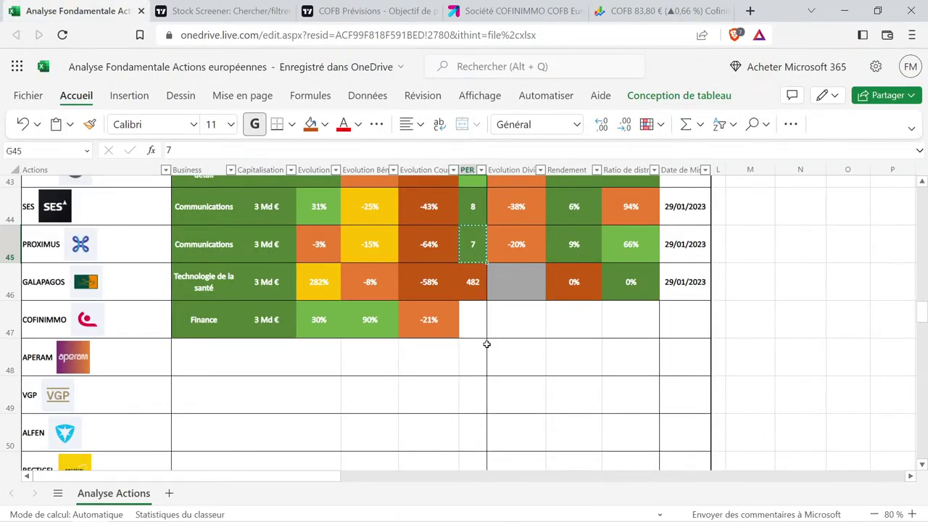
pyautogui.click(474, 319)
pyautogui.hotkey('ctrl', 'v')
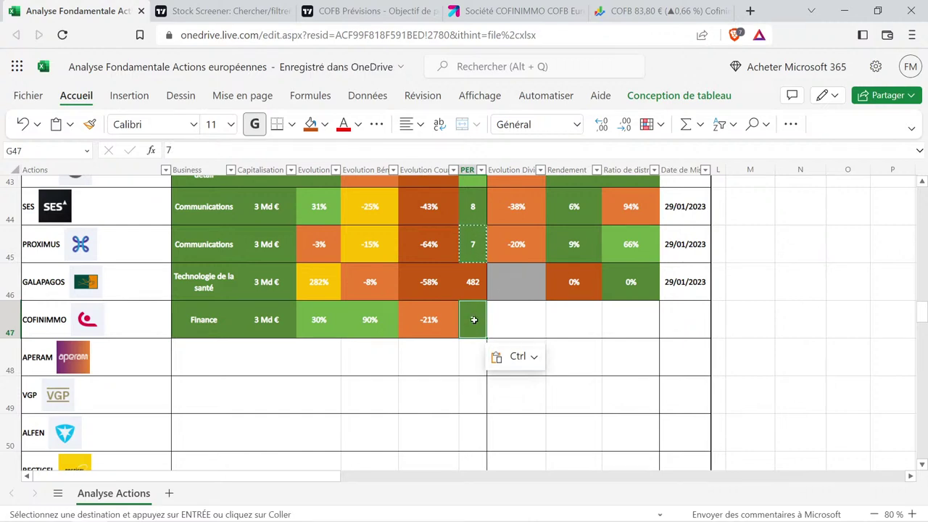
pyautogui.doubleClick(474, 321)
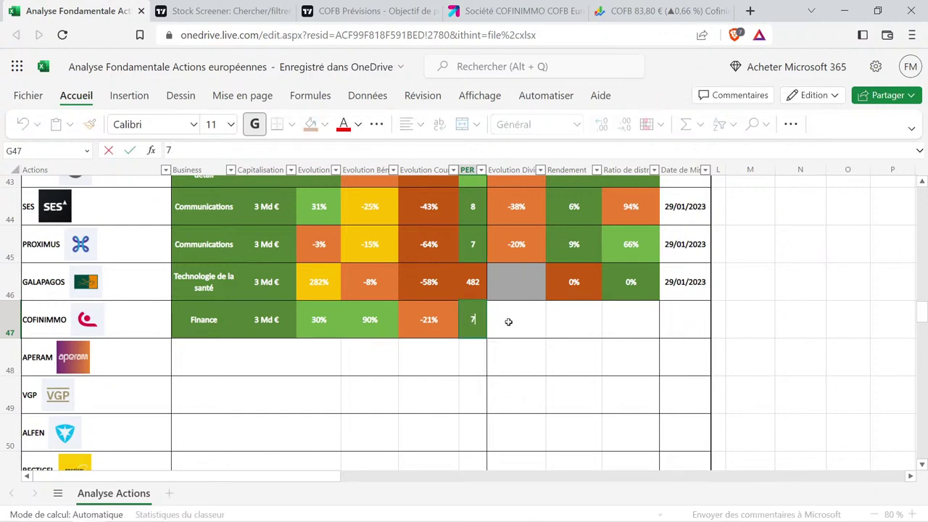
pyautogui.write('5')
pyautogui.click(533, 373)
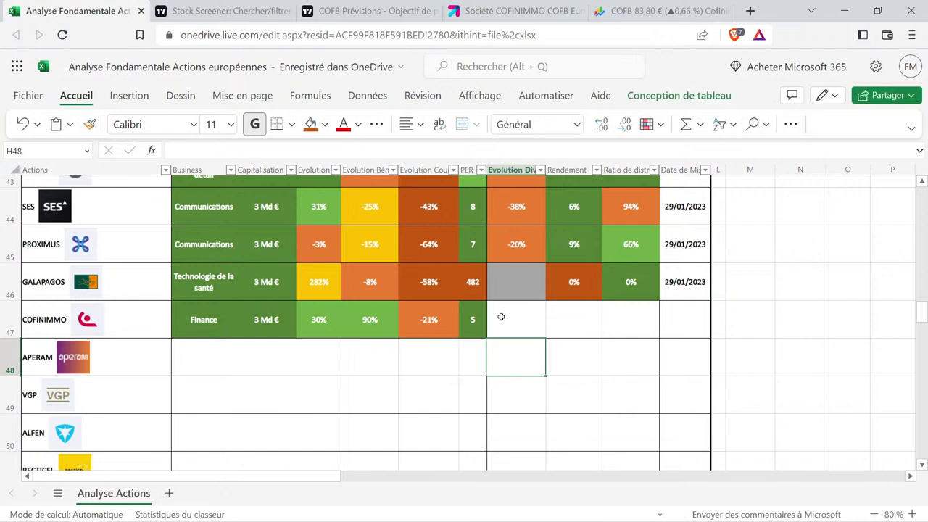
# Review COFINIMMO's filled-in cells from Business to PER, including the share price growth.
pyautogui.click(483, 320)
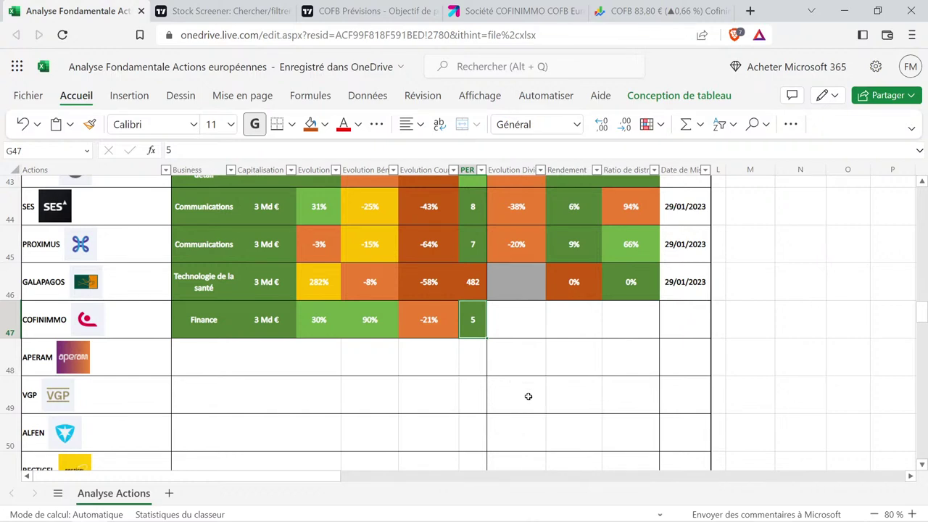
pyautogui.click(442, 360)
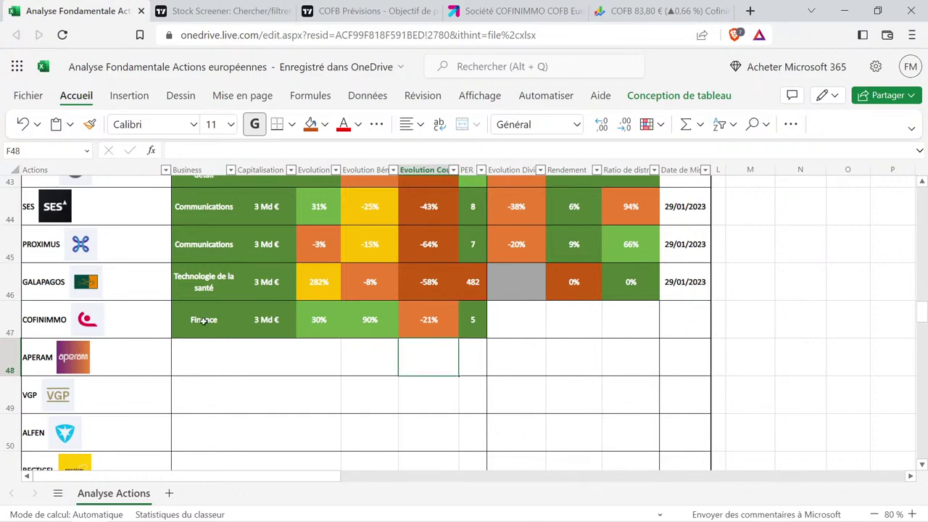
pyautogui.moveTo(204, 320); pyautogui.dragTo(495, 351)
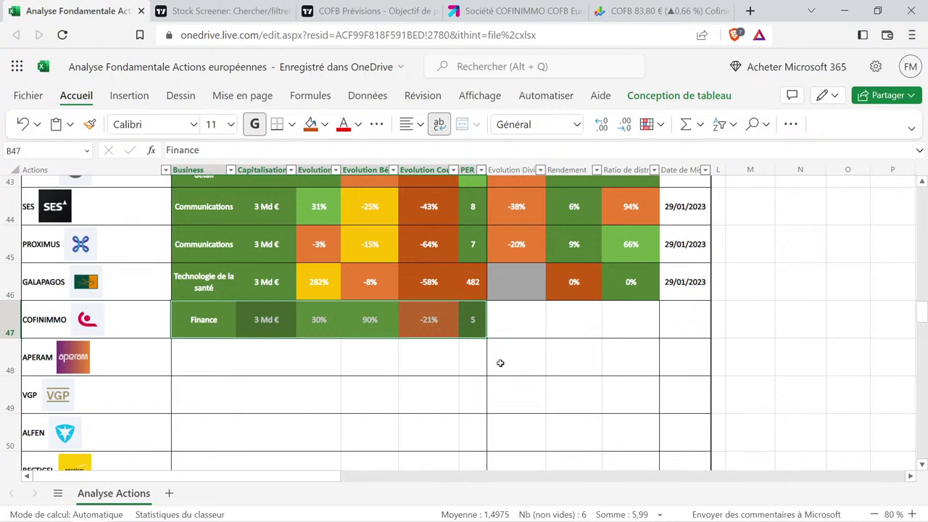
pyautogui.click(430, 321)
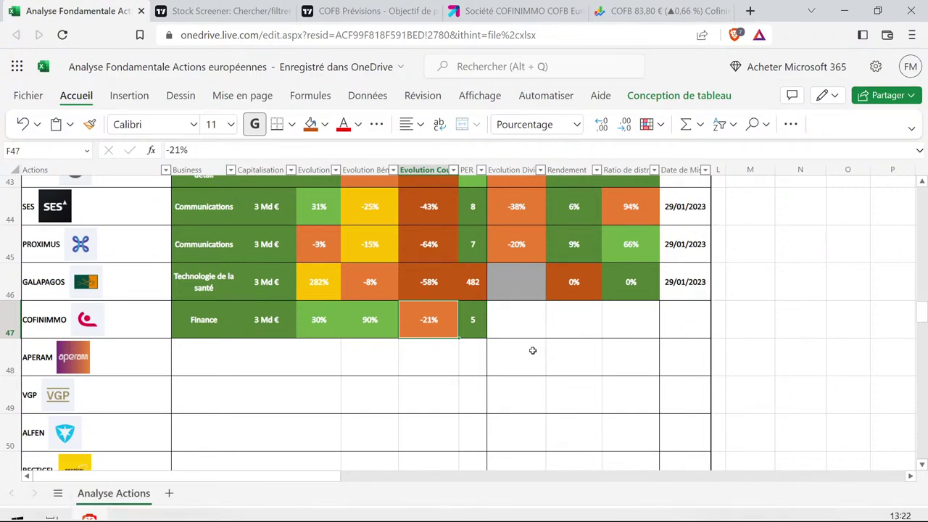
pyautogui.click(488, 345)
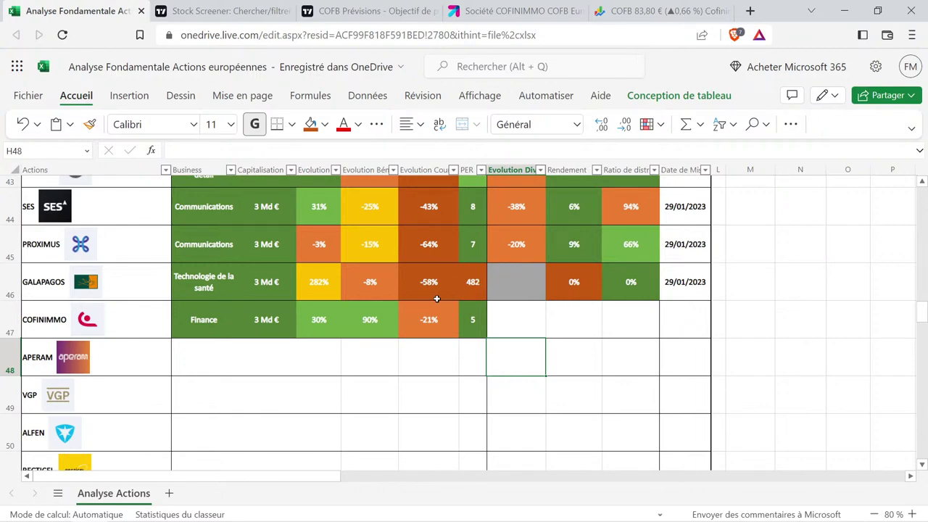
# Open COFINIMMO's dividend data in its TradingView financials and chart only the annual dividends per share.
pyautogui.click(391, 11)
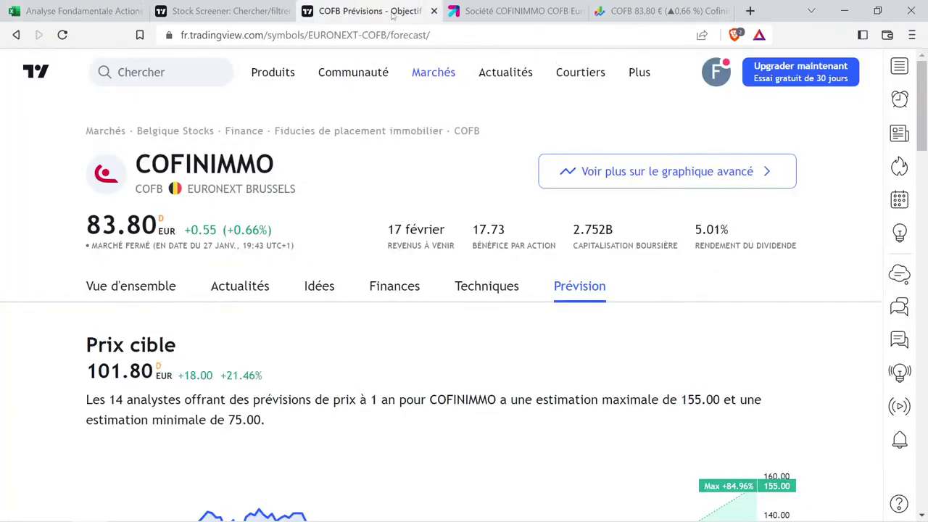
pyautogui.click(418, 295)
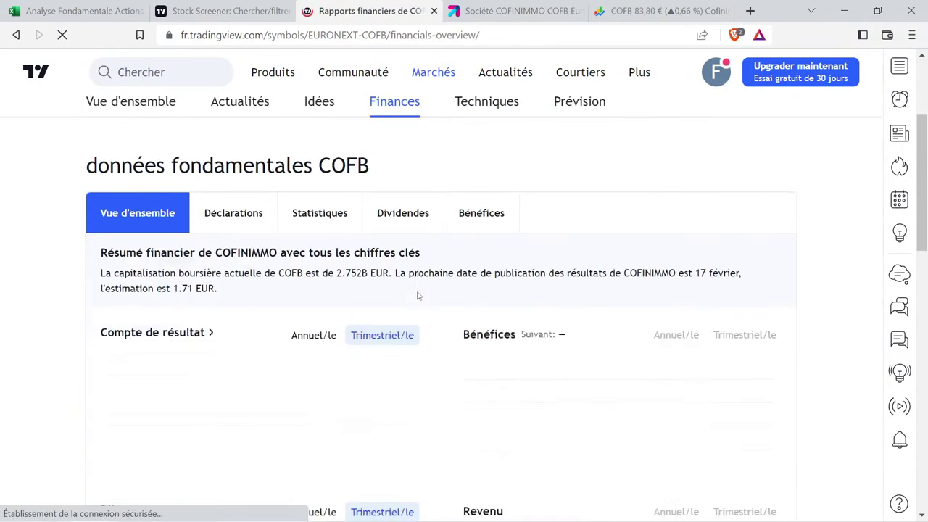
pyautogui.scroll(-2, 283, 297)
pyautogui.scroll(2, 284, 297)
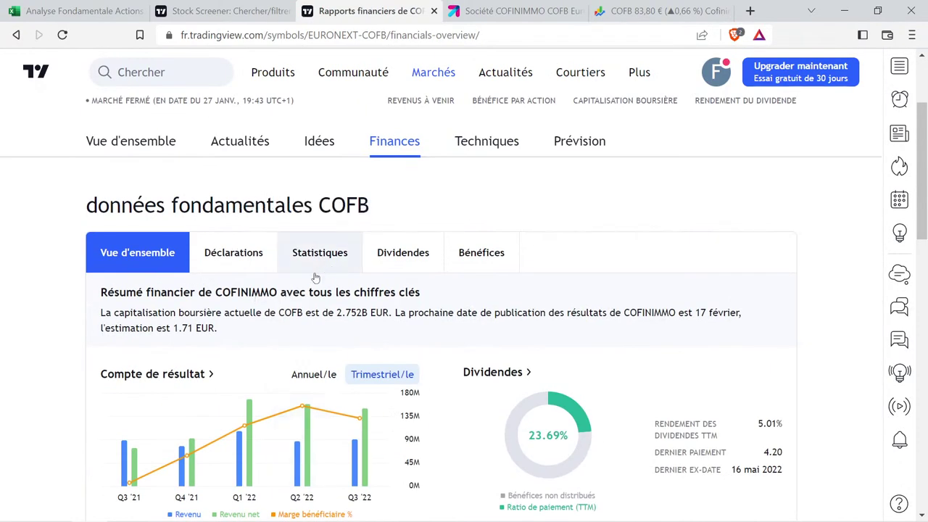
pyautogui.click(413, 255)
pyautogui.scroll(-3, 406, 289)
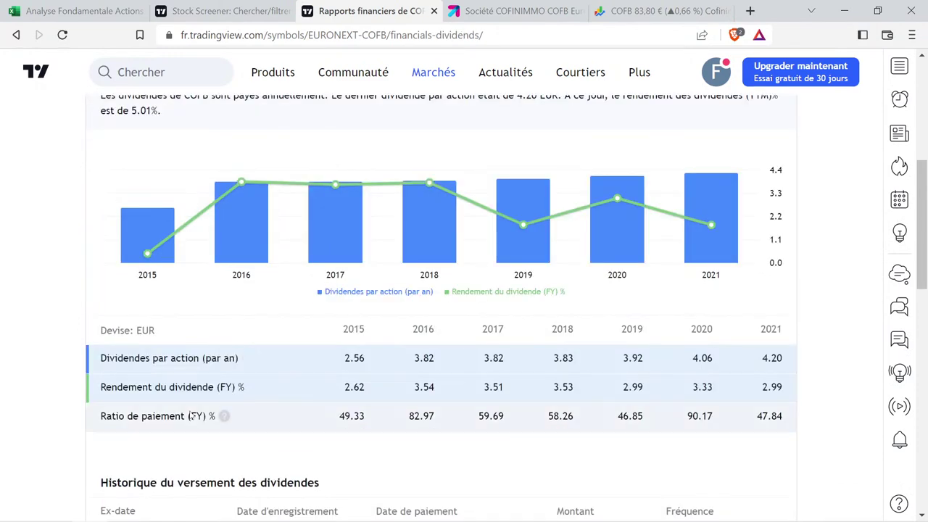
pyautogui.click(405, 289)
pyautogui.scroll(2, 406, 283)
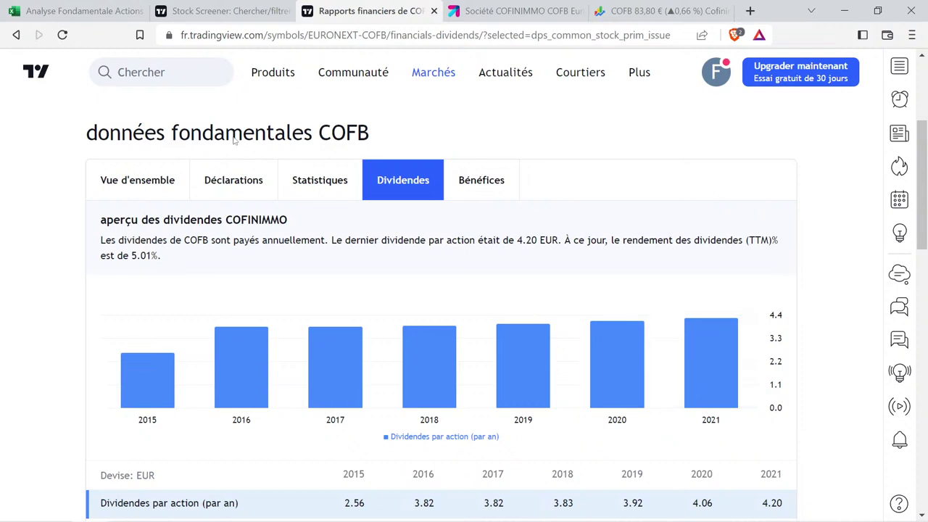
# In the workbook's growth calculator, set the positive five-year reference to 3,82 and the current value to 4,2.
pyautogui.click(92, 7)
pyautogui.click(782, 251)
pyautogui.scroll(15, 782, 250)
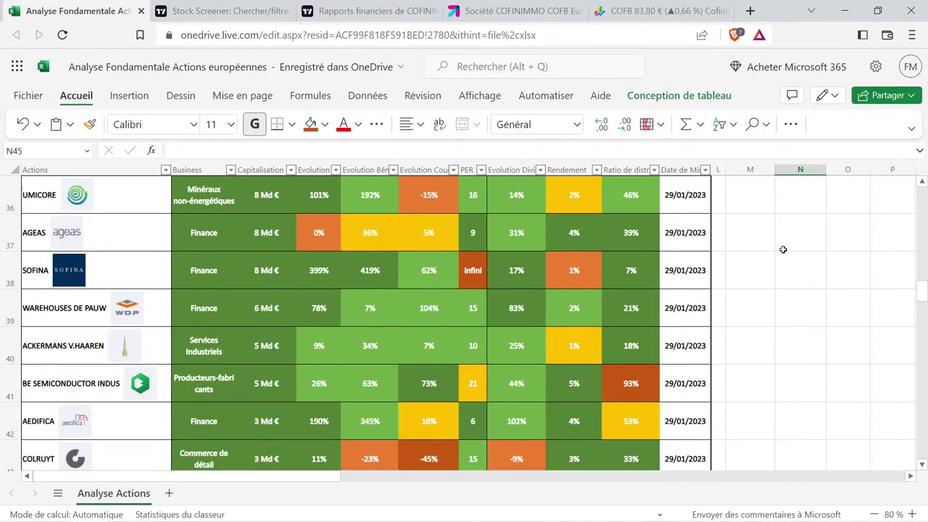
pyautogui.scroll(3, 782, 248)
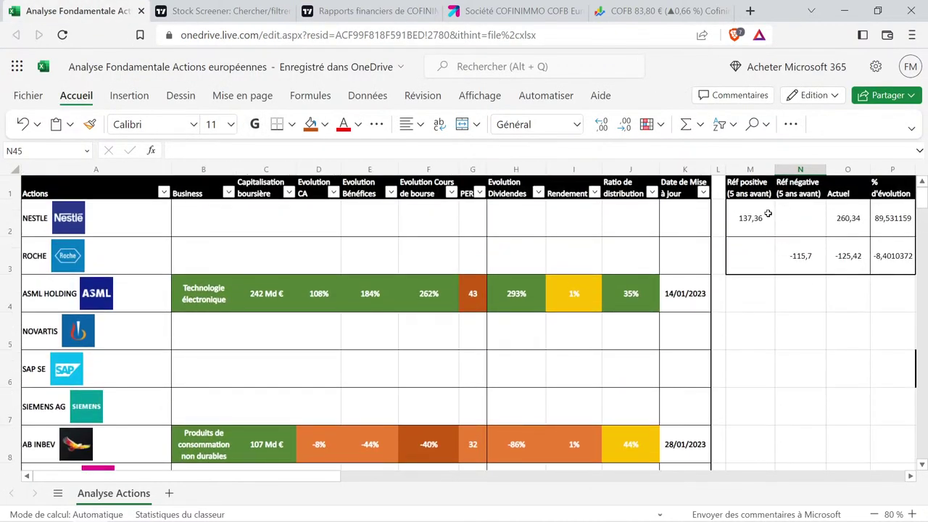
pyautogui.click(765, 216)
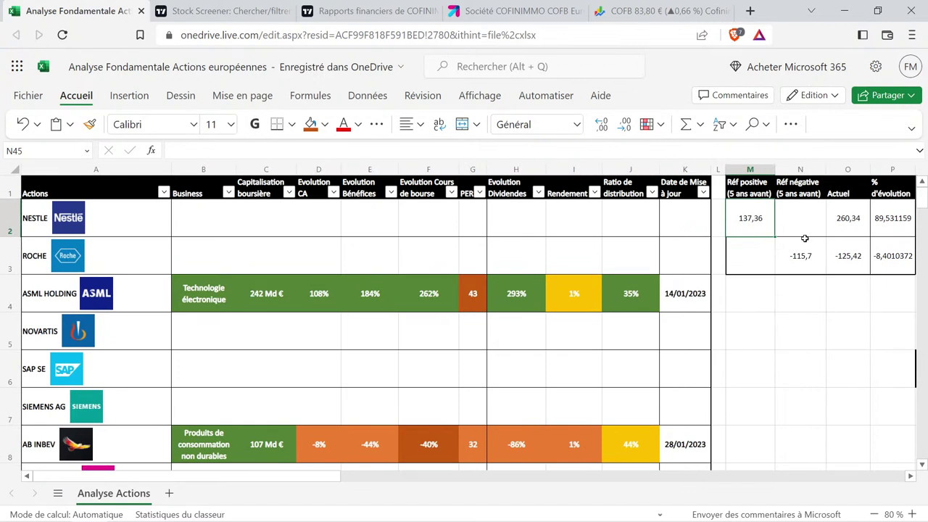
pyautogui.write('3,82')
pyautogui.press('Tab')
pyautogui.press('Tab')
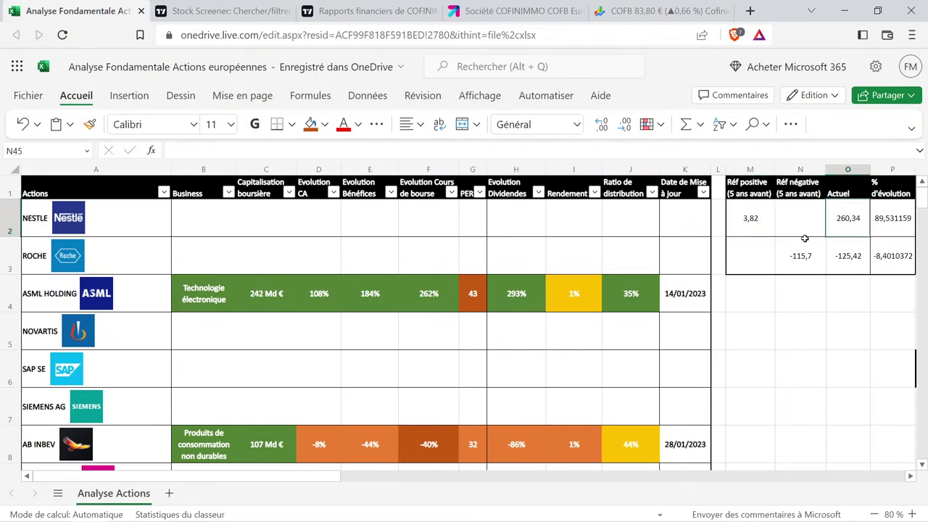
pyautogui.write('4,2')
pyautogui.press('Return')
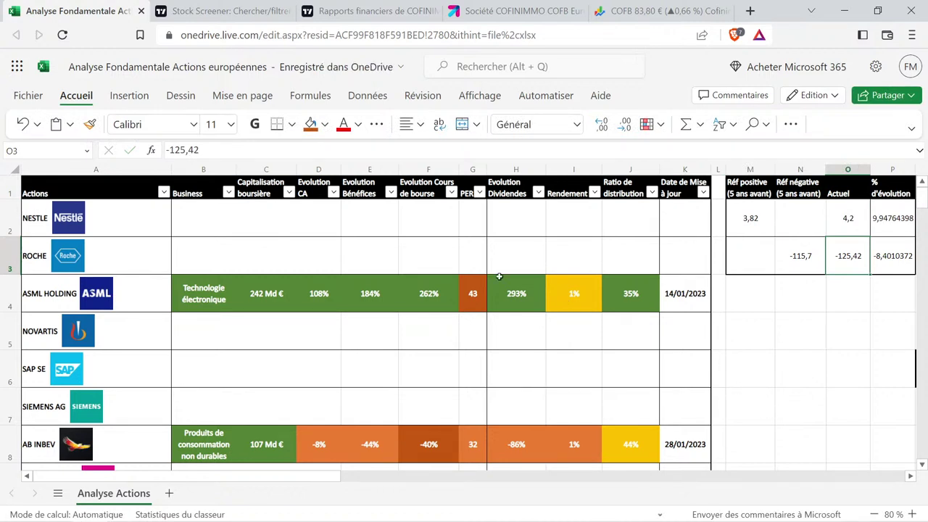
# Copy UCB's dark green 10% Evolution Dividendes cell into COFINIMMO's row.
pyautogui.click(501, 300)
pyautogui.hotkey('ctrl', 'c')
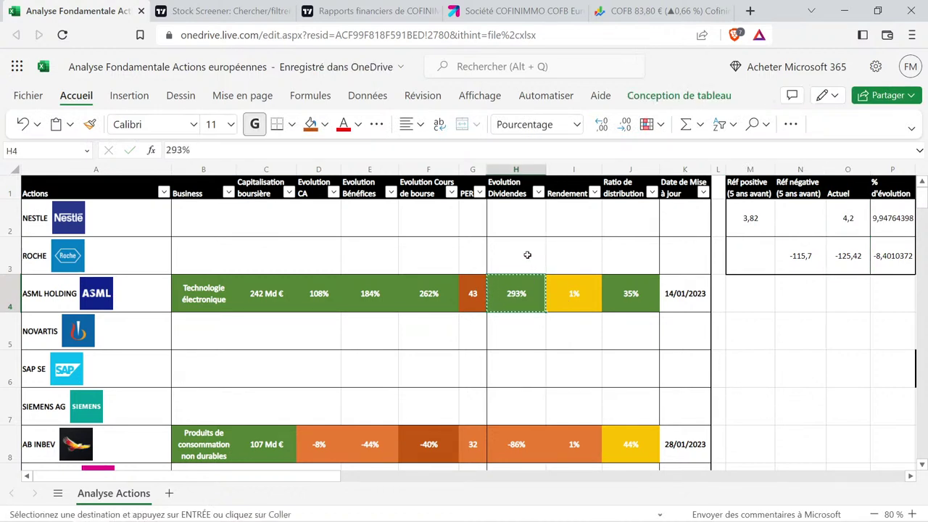
pyautogui.scroll(-5, 522, 250)
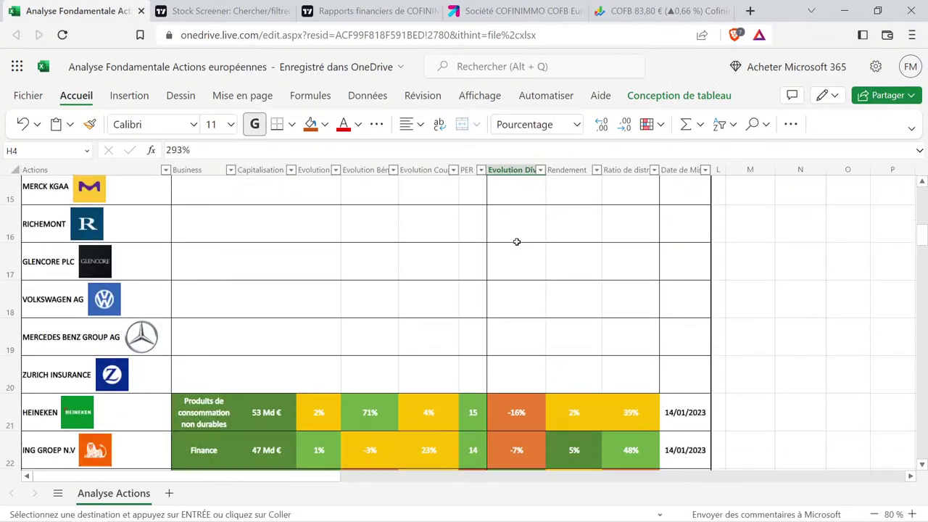
pyautogui.scroll(-5, 516, 241)
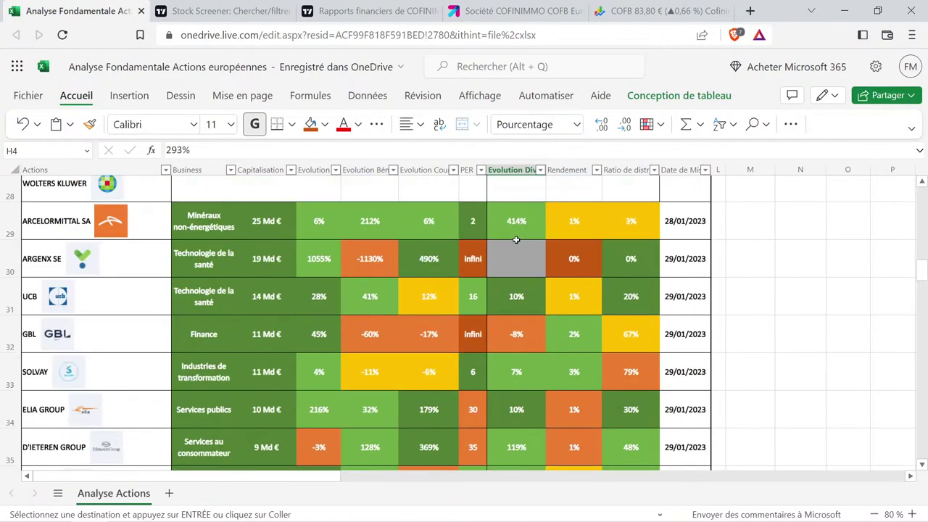
pyautogui.scroll(-1, 516, 239)
pyautogui.click(523, 221)
pyautogui.scroll(-5, 525, 220)
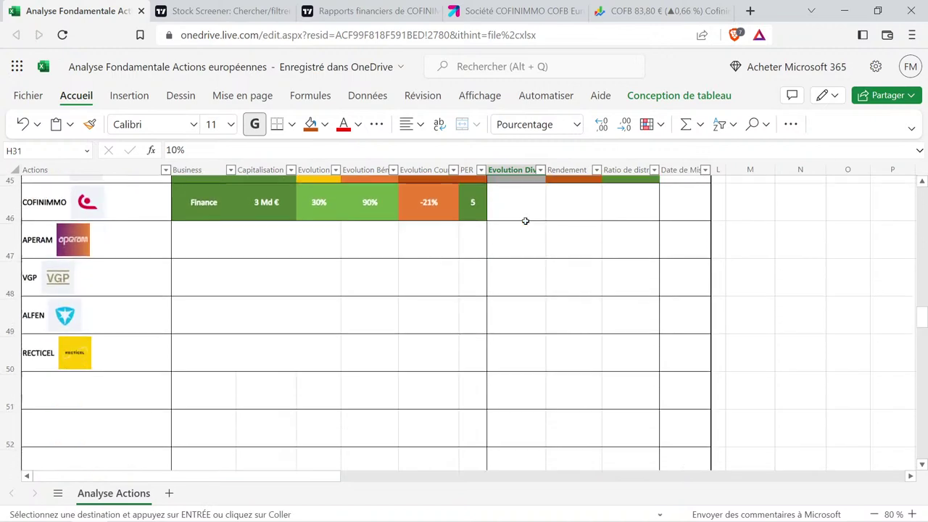
pyautogui.scroll(1, 525, 220)
pyautogui.click(538, 242)
pyautogui.hotkey('ctrl', 'v')
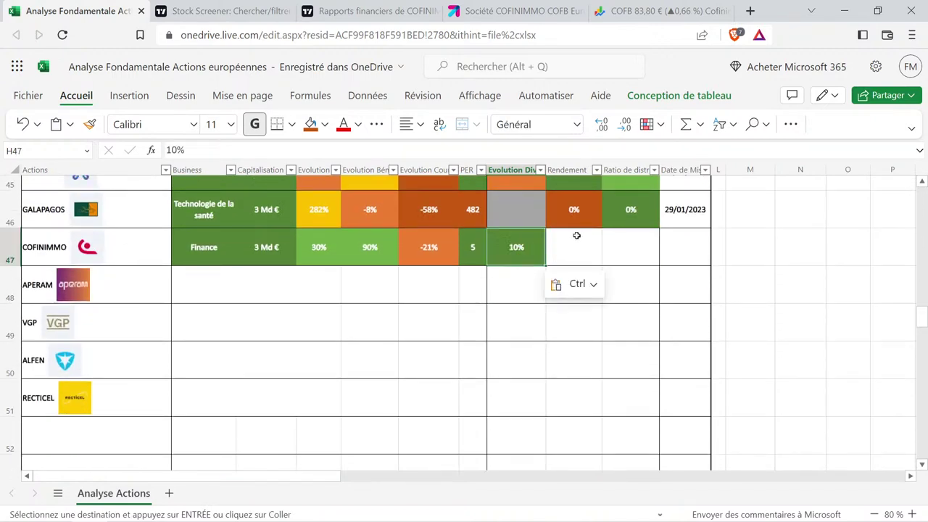
# Try to reuse AEDIFICA's green Rendement cell for COFINIMMO's dividend yield.
pyautogui.click(576, 236)
pyautogui.scroll(4, 594, 267)
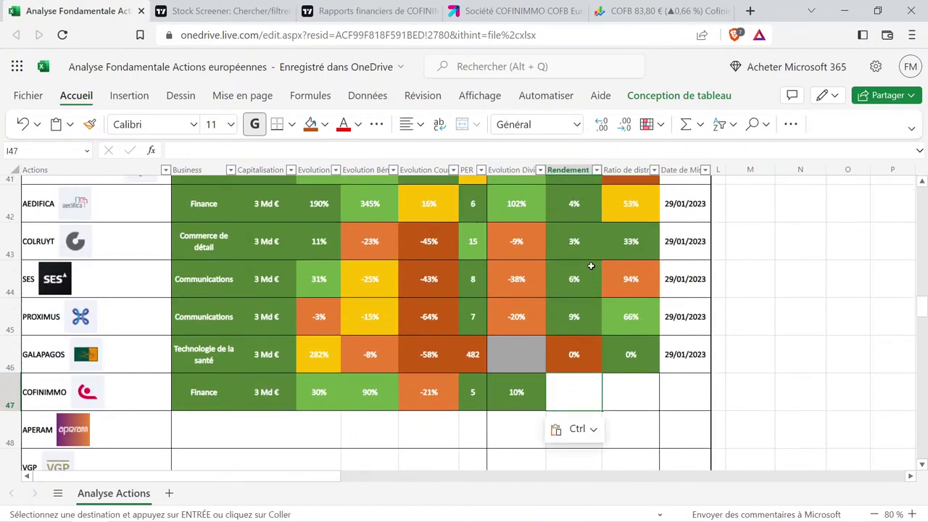
pyautogui.scroll(2, 590, 266)
pyautogui.click(586, 271)
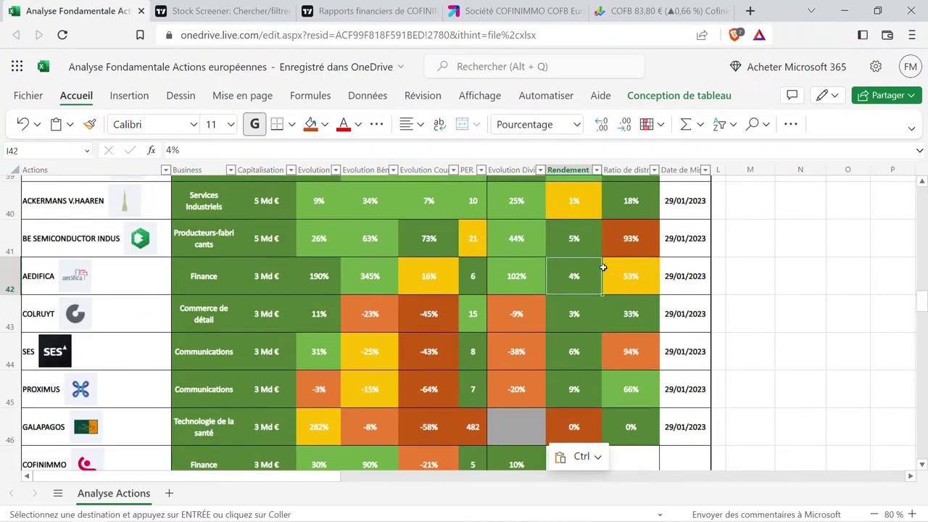
pyautogui.scroll(2, 585, 271)
pyautogui.click(577, 248)
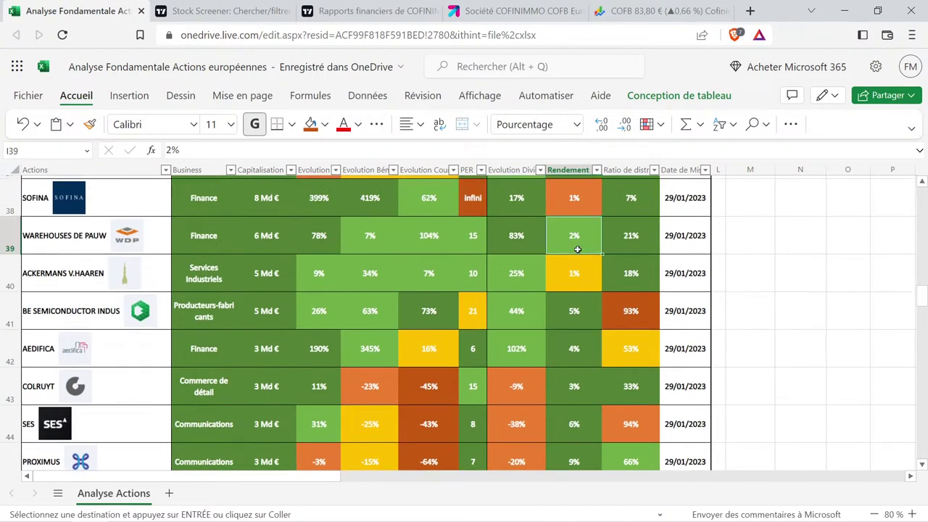
pyautogui.scroll(-2, 576, 250)
pyautogui.click(572, 268)
pyautogui.hotkey('ctrl', 'v')
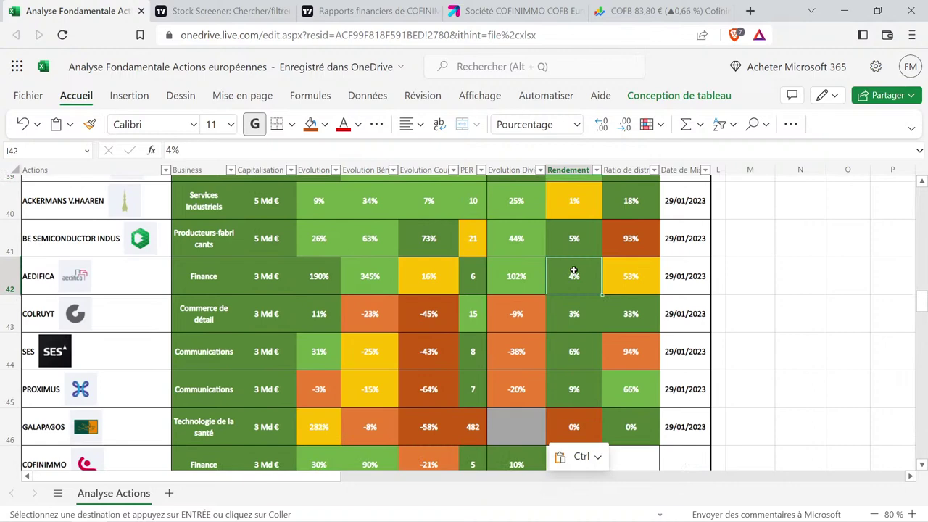
pyautogui.scroll(-1, 575, 331)
pyautogui.click(573, 391)
pyautogui.hotkey('ctrl', 'v')
# Check Cofinimmo's dividend yield in the summary figures of its TradingView page.
pyautogui.click(373, 11)
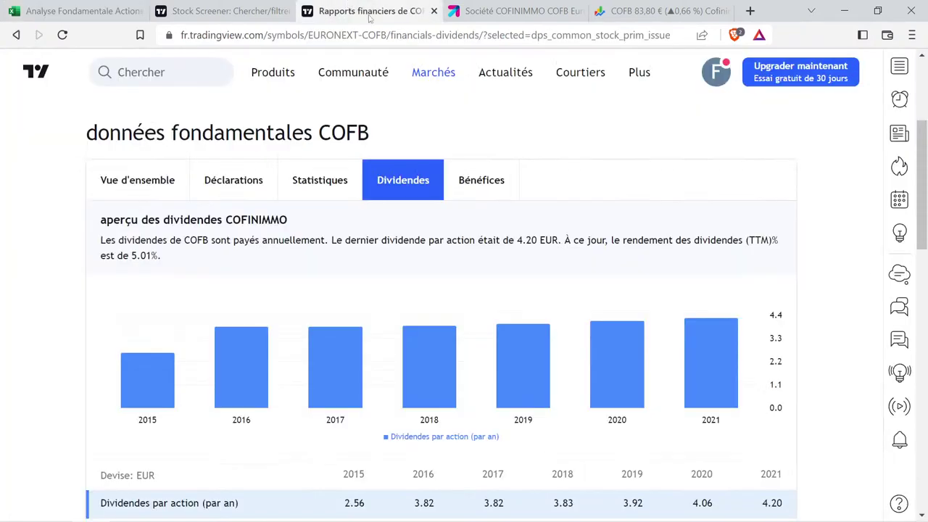
pyautogui.scroll(2, 681, 254)
pyautogui.scroll(2, 681, 253)
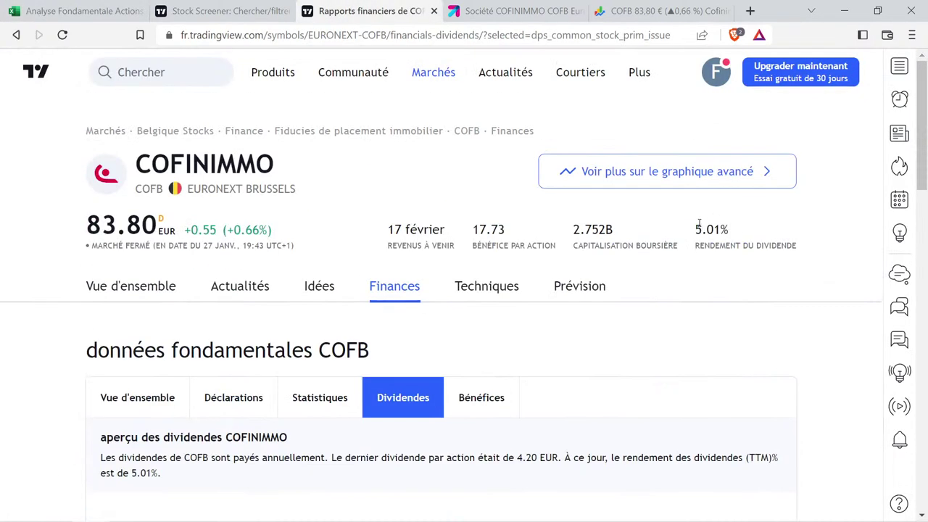
pyautogui.moveTo(696, 224); pyautogui.dragTo(737, 246)
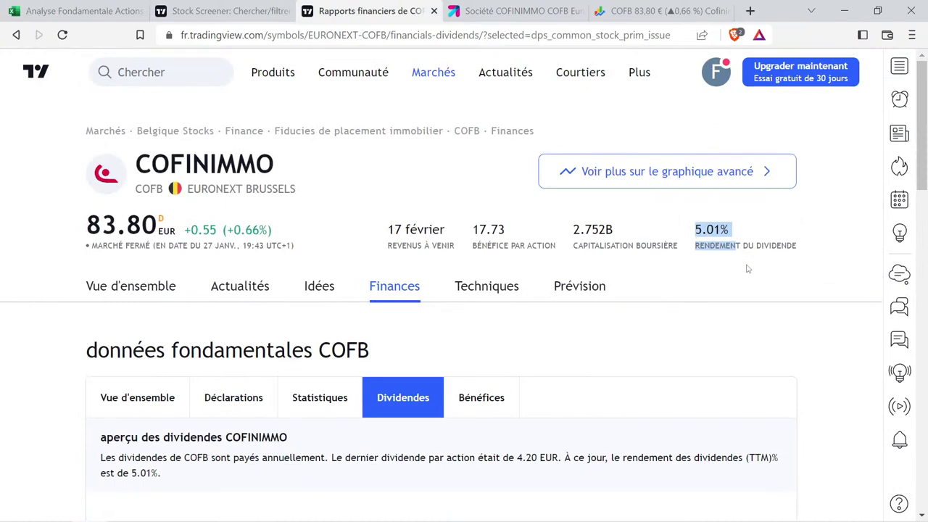
# Copy COLRUYT's green Rendement cell into COFINIMMO's row of the workbook and set the yield to 5%.
pyautogui.click(76, 11)
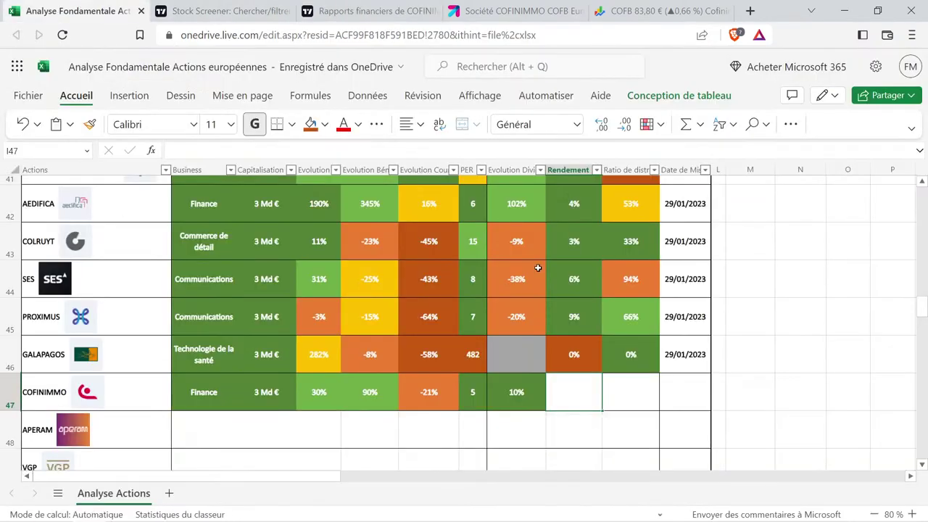
pyautogui.click(563, 276)
pyautogui.click(590, 254)
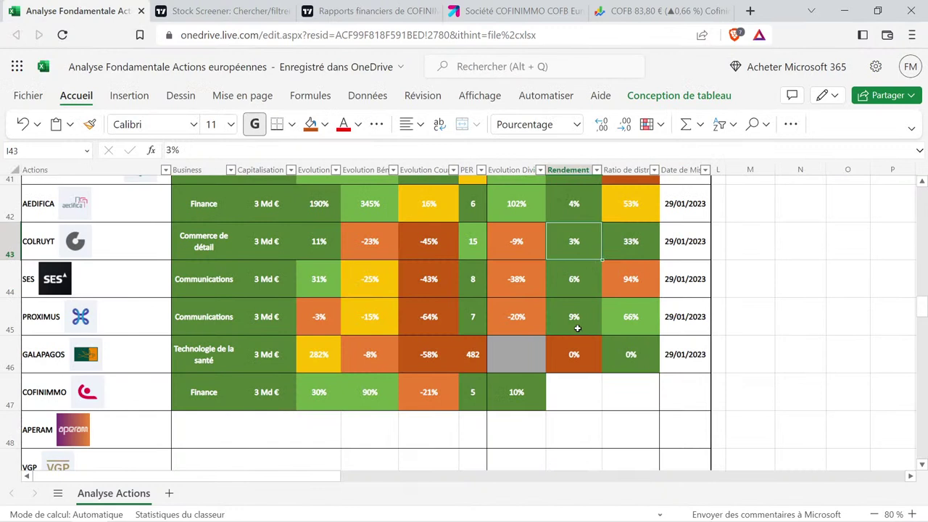
pyautogui.hotkey('ctrl', 'c')
pyautogui.click(573, 391)
pyautogui.hotkey('ctrl', 'v')
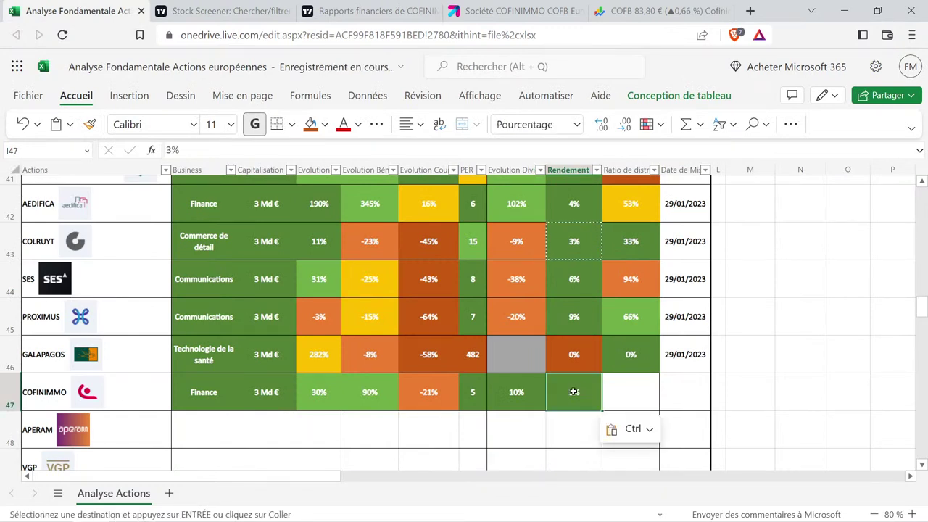
pyautogui.doubleClick(573, 391)
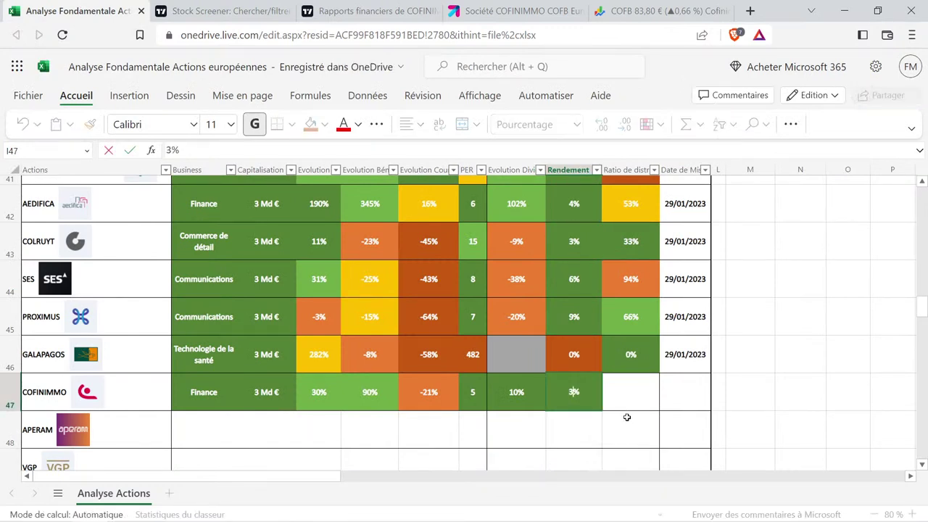
pyautogui.press('BackSpace')
pyautogui.write('5')
pyautogui.press('Return')
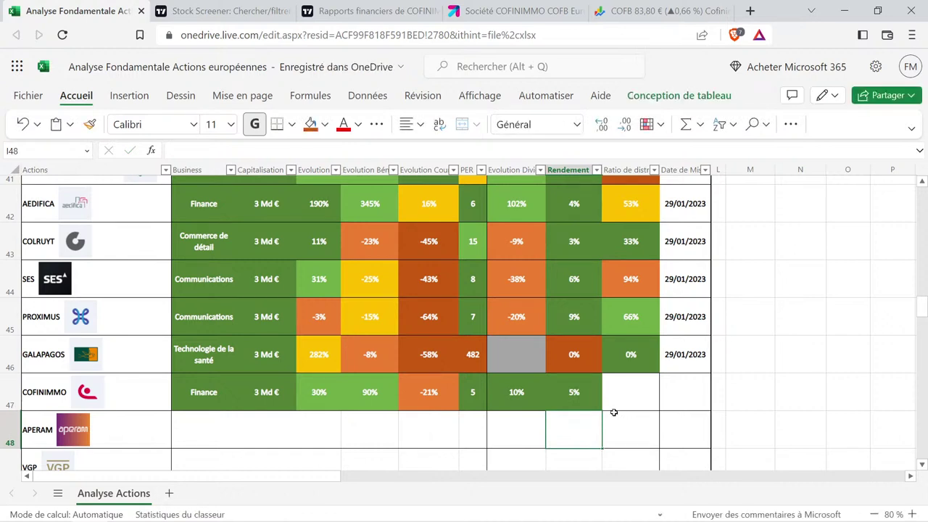
# Compare COFINIMMO's share price growth with its dividend growth and yield in the workbook.
pyautogui.click(571, 397)
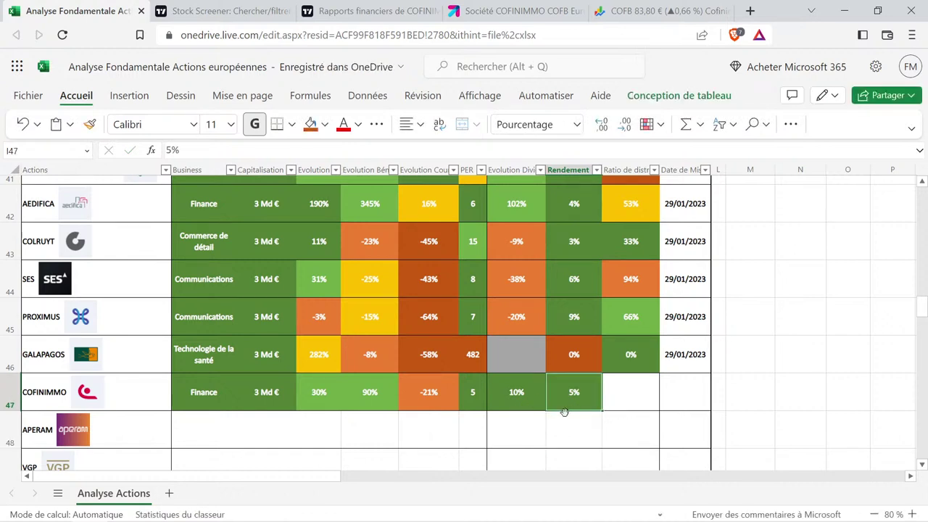
pyautogui.click(425, 388)
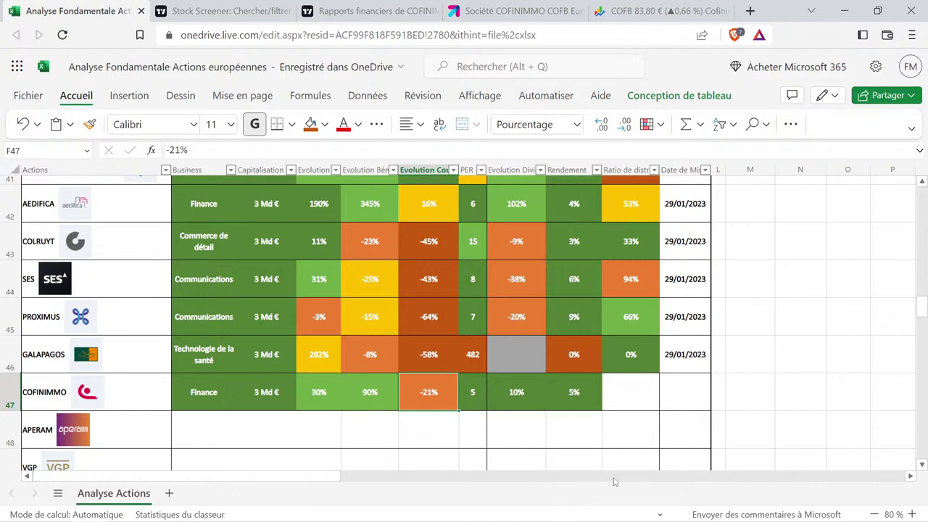
pyautogui.click(519, 399)
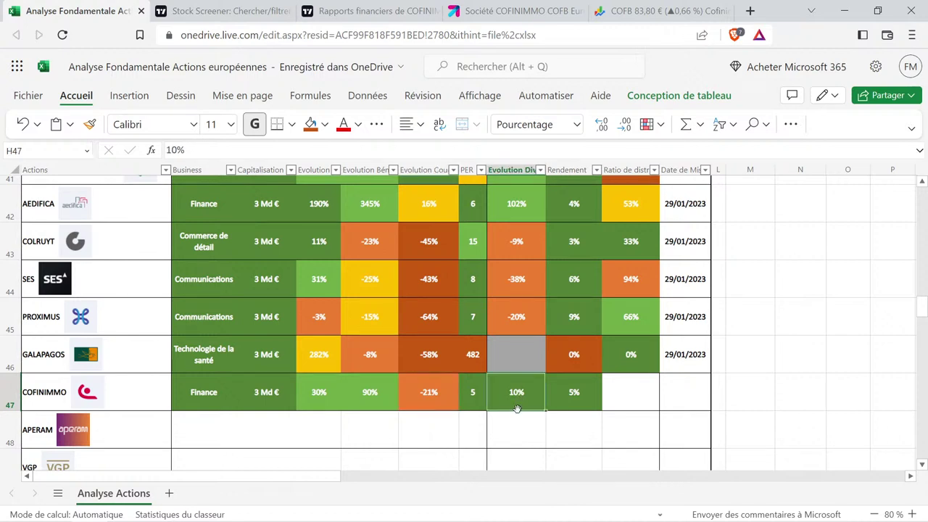
pyautogui.click(435, 387)
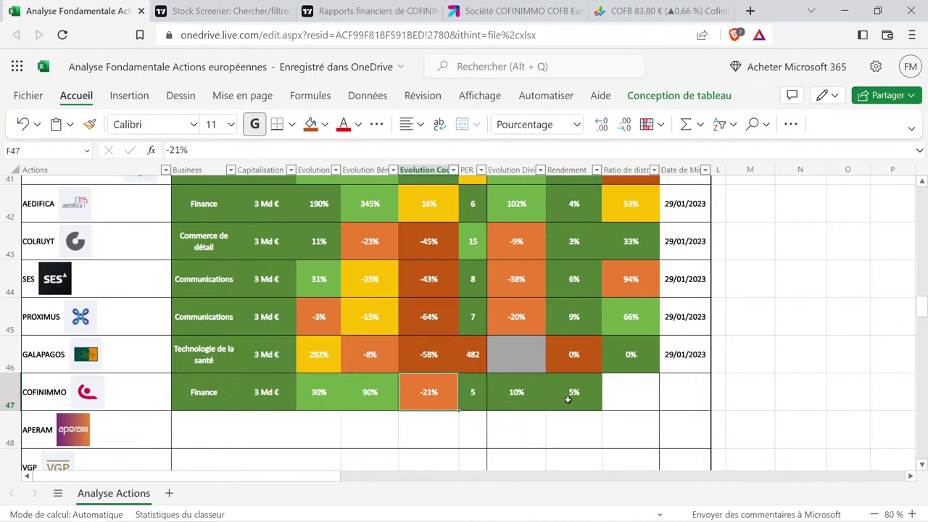
pyautogui.moveTo(569, 398); pyautogui.dragTo(532, 406)
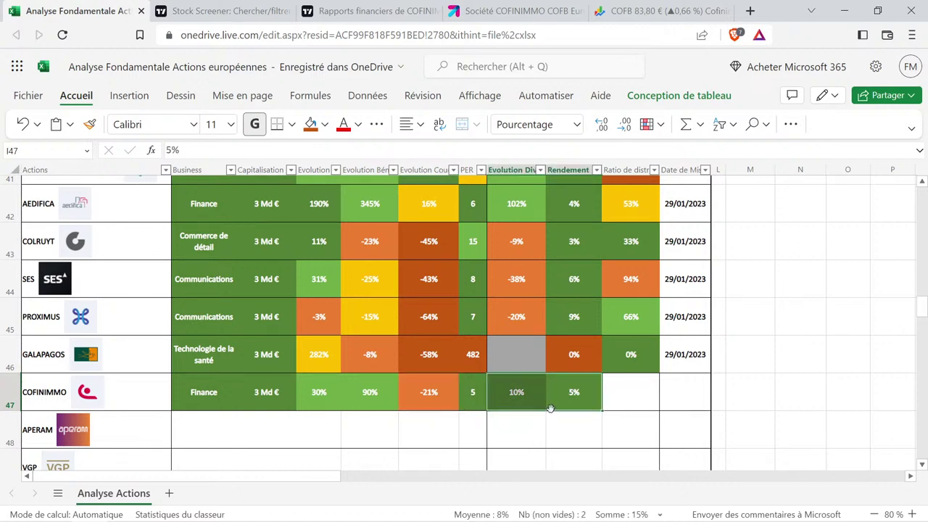
pyautogui.click(574, 409)
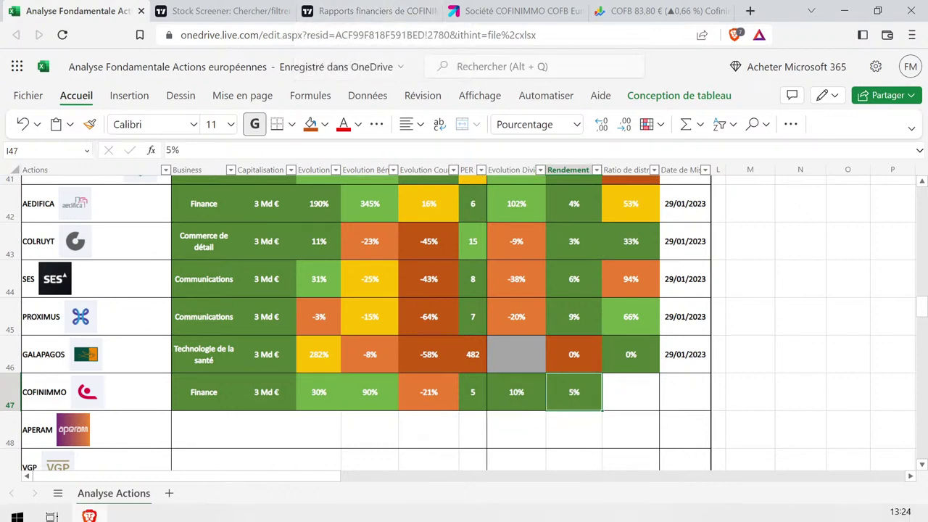
# Chart Cofinimmo's payout ratio with its dividends per share on TradingView and examine the ratios from 2017 to 2021.
pyautogui.click(372, 9)
pyautogui.scroll(-5, 92, 294)
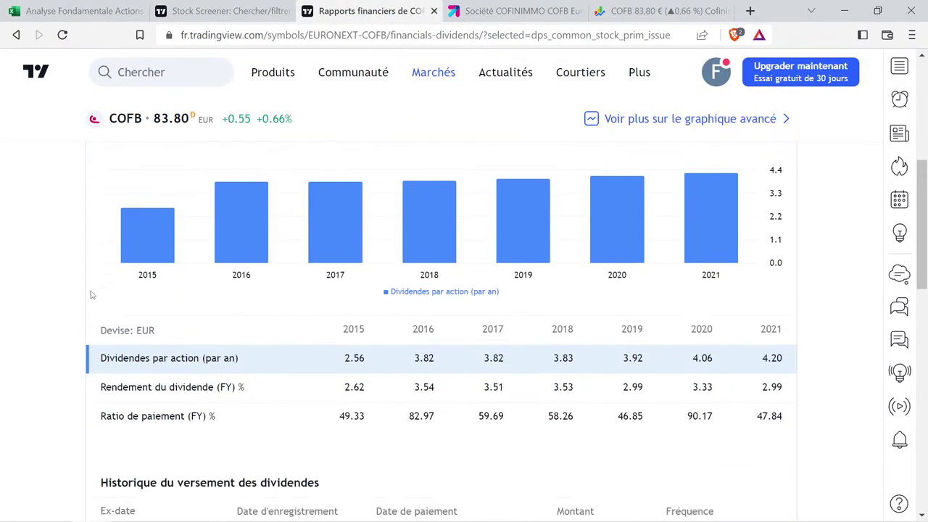
pyautogui.click(158, 419)
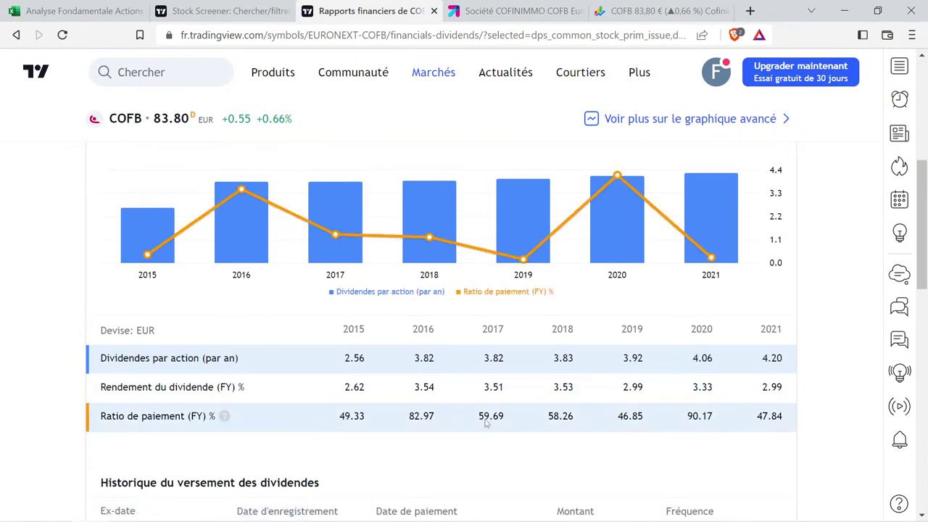
pyautogui.moveTo(476, 422); pyautogui.dragTo(642, 431)
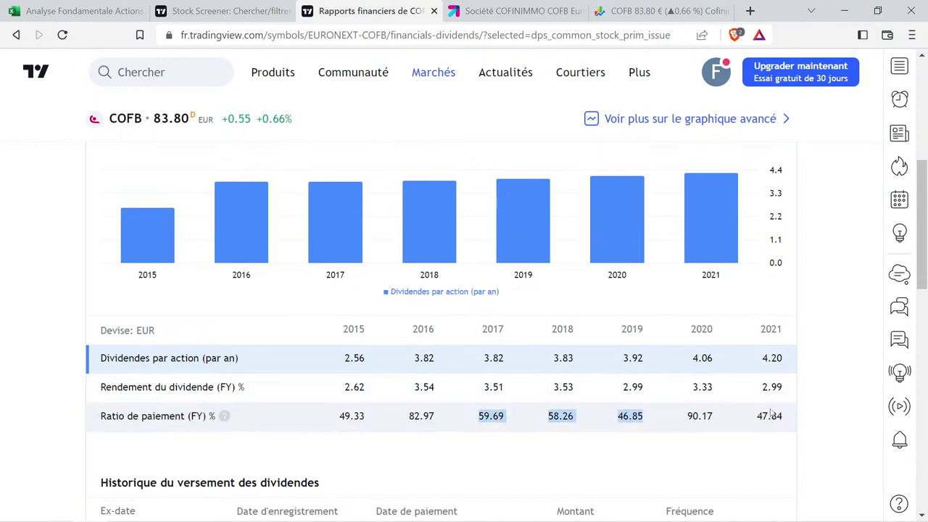
pyautogui.moveTo(757, 419); pyautogui.dragTo(786, 422)
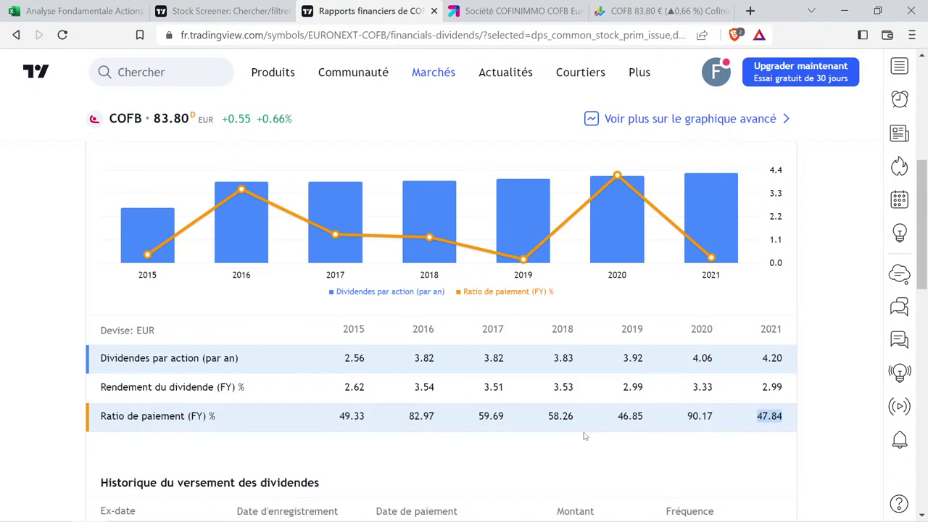
pyautogui.moveTo(682, 417); pyautogui.dragTo(714, 418)
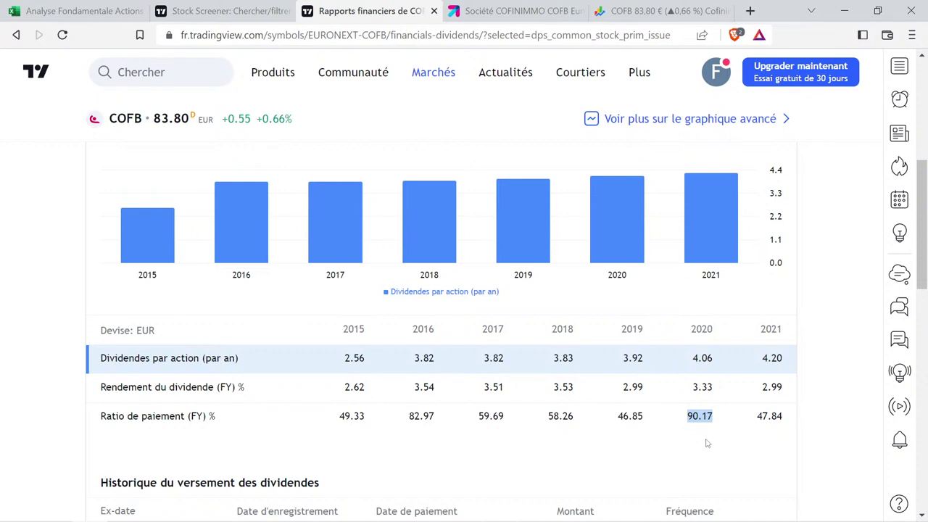
pyautogui.click(482, 426)
pyautogui.moveTo(482, 426); pyautogui.dragTo(774, 435)
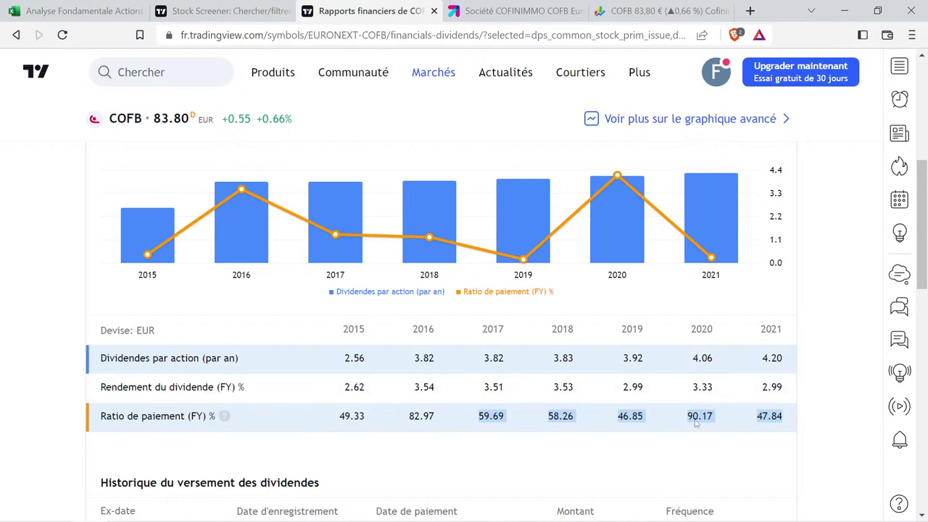
pyautogui.moveTo(708, 518)
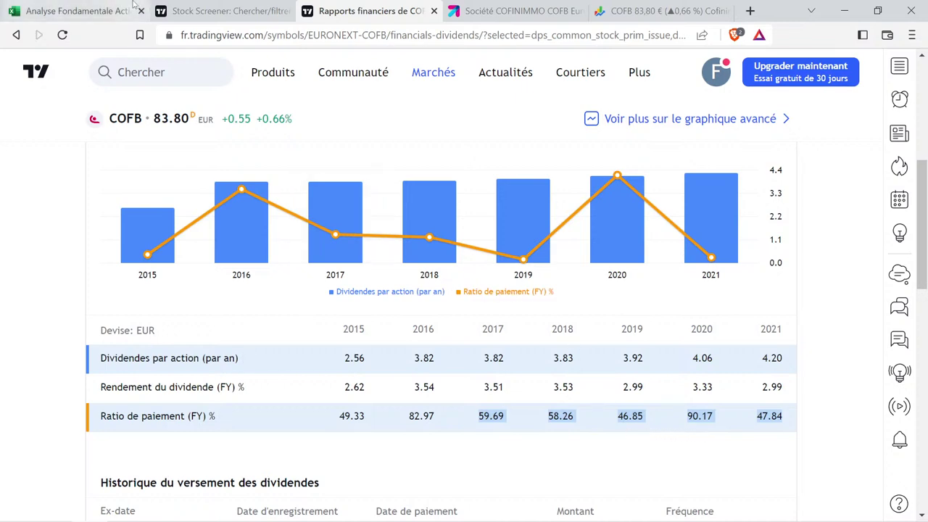
# Return to the stock analysis workbook and paste Cofinimmo's 2017 to 2021 payout ratios into R1:R5, above the average payout ratio cell.
pyautogui.click(80, 11)
pyautogui.click(780, 278)
pyautogui.scroll(15, 814, 275)
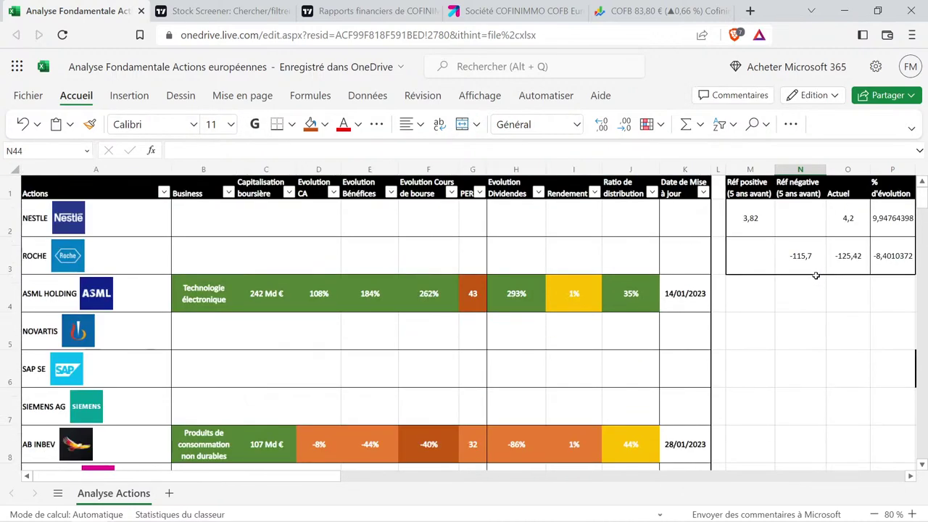
pyautogui.click(826, 290)
pyautogui.press('Right')
pyautogui.press('Right')
pyautogui.press('Right')
pyautogui.press('Right')
pyautogui.press('Right')
pyautogui.press('Right')
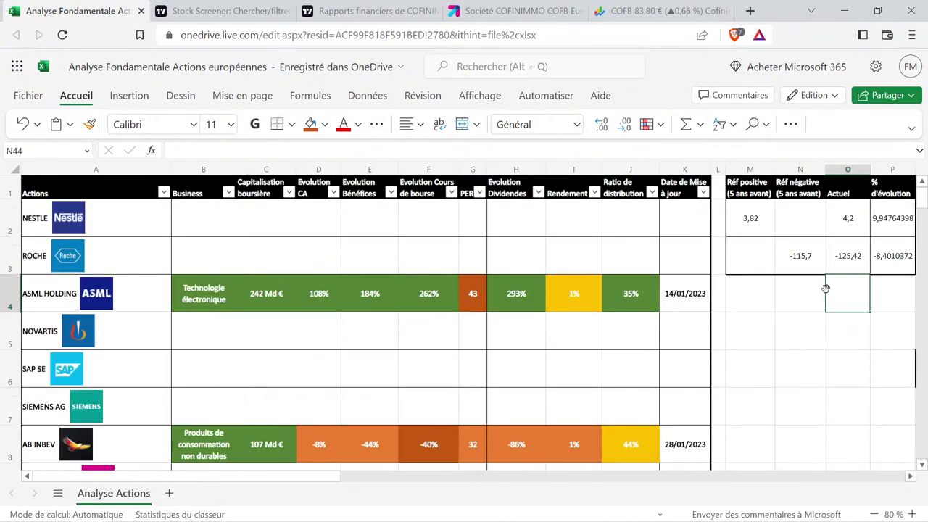
pyautogui.click(796, 189)
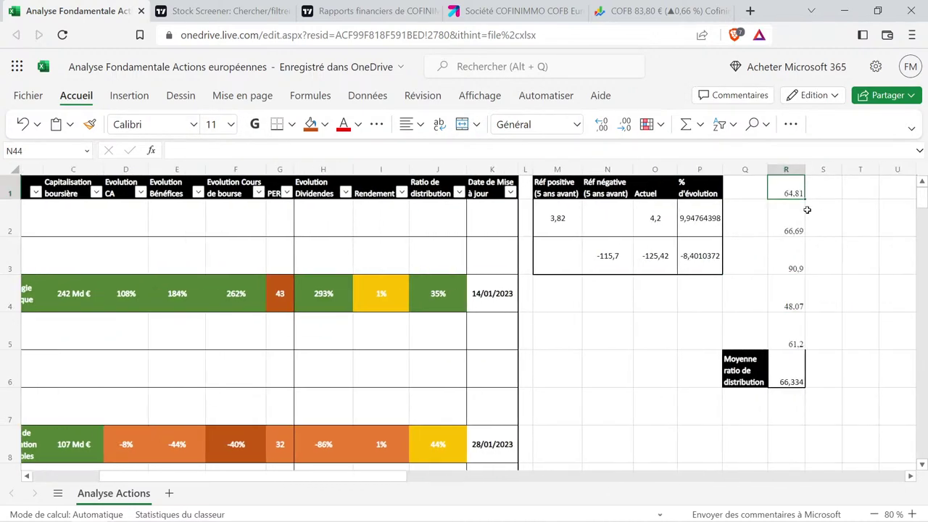
pyautogui.write('64,81 66,69 90,9 48,07 61,2')
# Re-enter the payout ratios in R1:R5 with decimal commas as 59,69, 58,26, 46,85, 90,17 and 47,84.
pyautogui.doubleClick(793, 192)
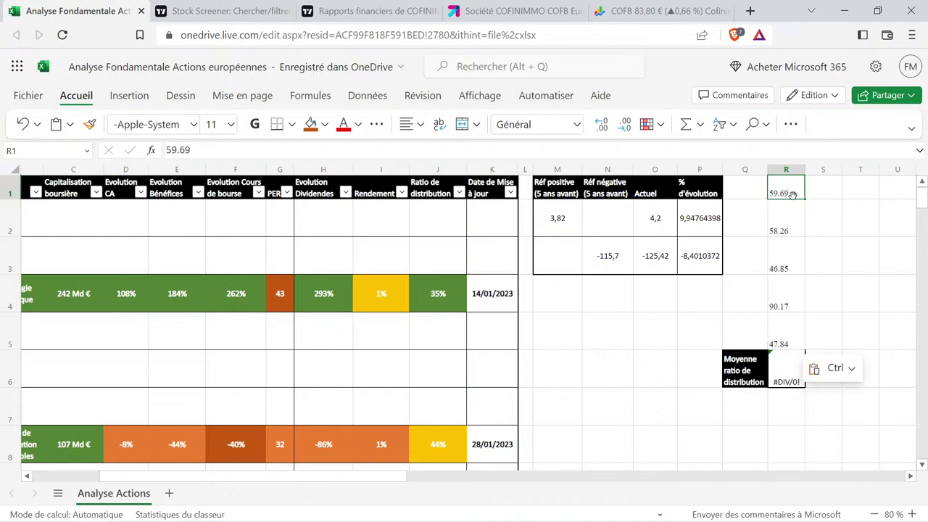
pyautogui.write('59,69')
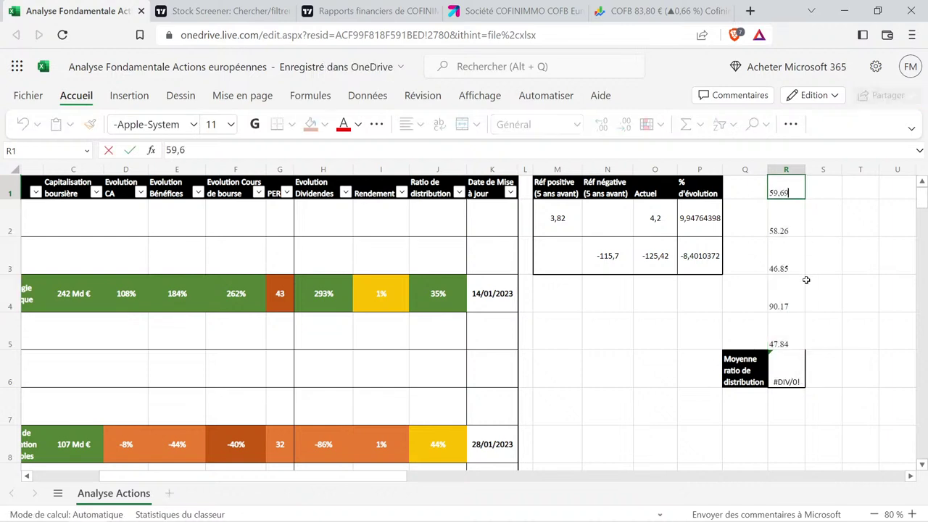
pyautogui.press('Return')
pyautogui.write('58,2')
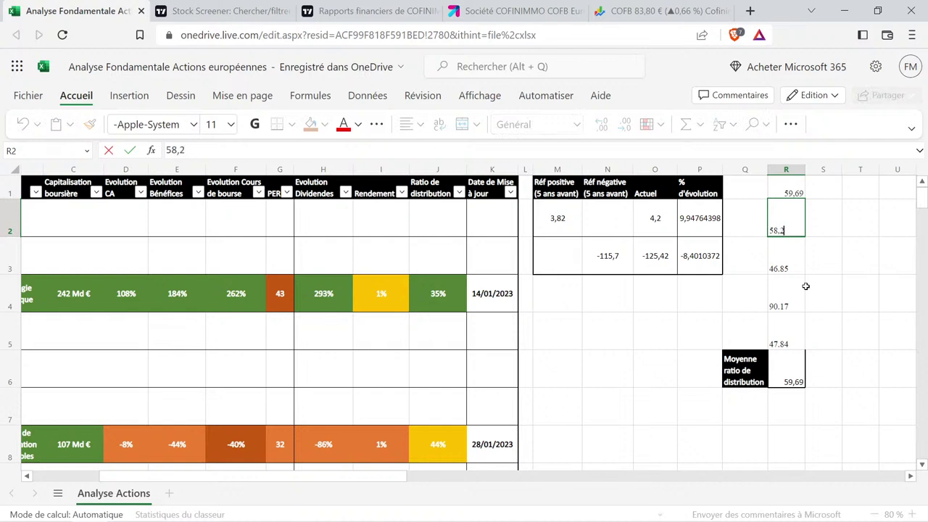
pyautogui.write('6')
pyautogui.press('Return')
pyautogui.write('46,85')
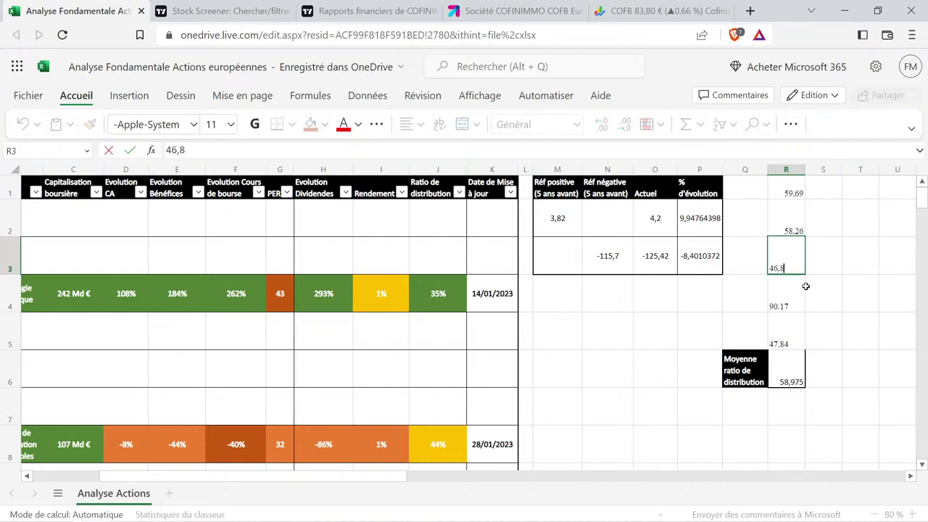
pyautogui.press('Return')
pyautogui.write('90,17')
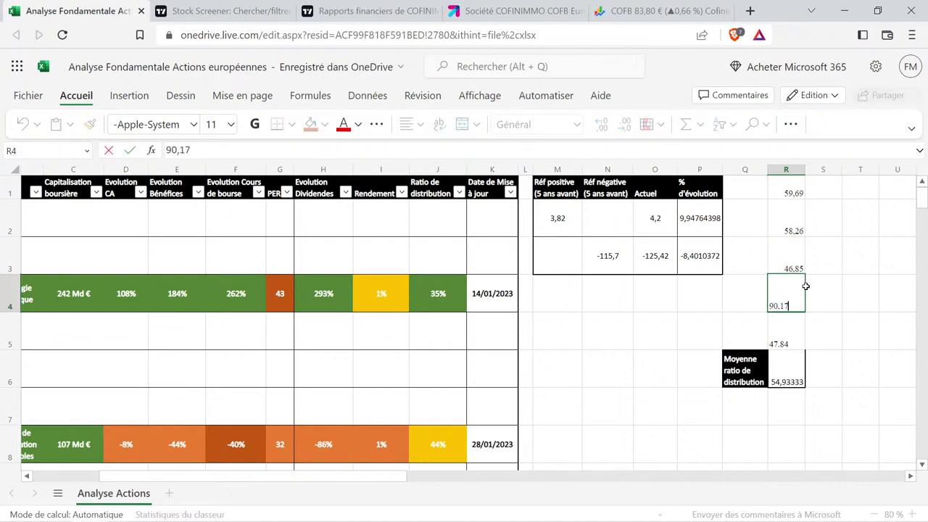
pyautogui.press('Return')
pyautogui.write('47,8')
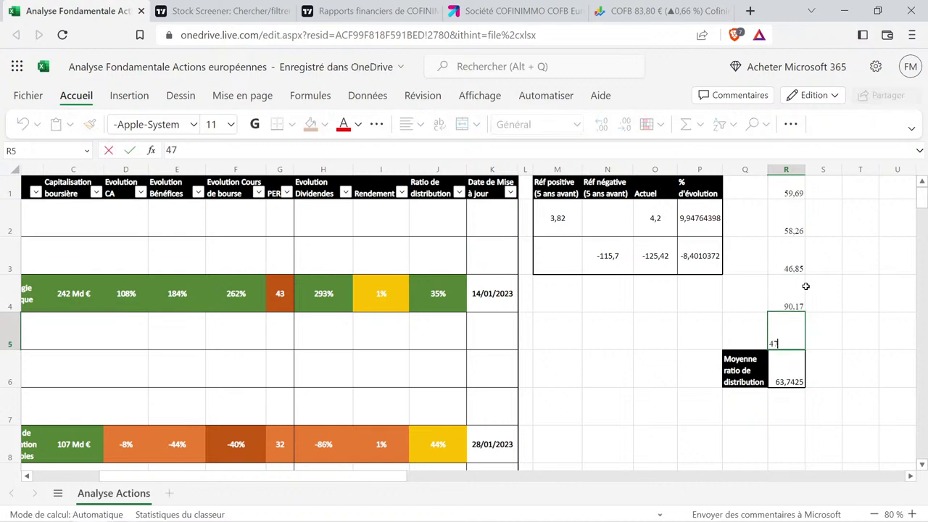
pyautogui.press('Return')
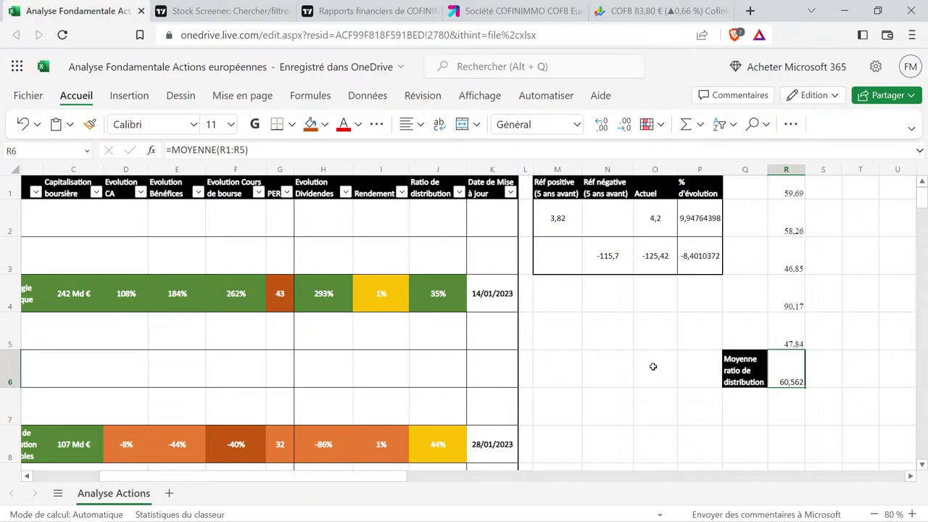
# Copy the light green payout ratio cell J22 into COFINIMMO's row and set its payout ratio to 61%.
pyautogui.click(456, 307)
pyautogui.scroll(-3, 452, 343)
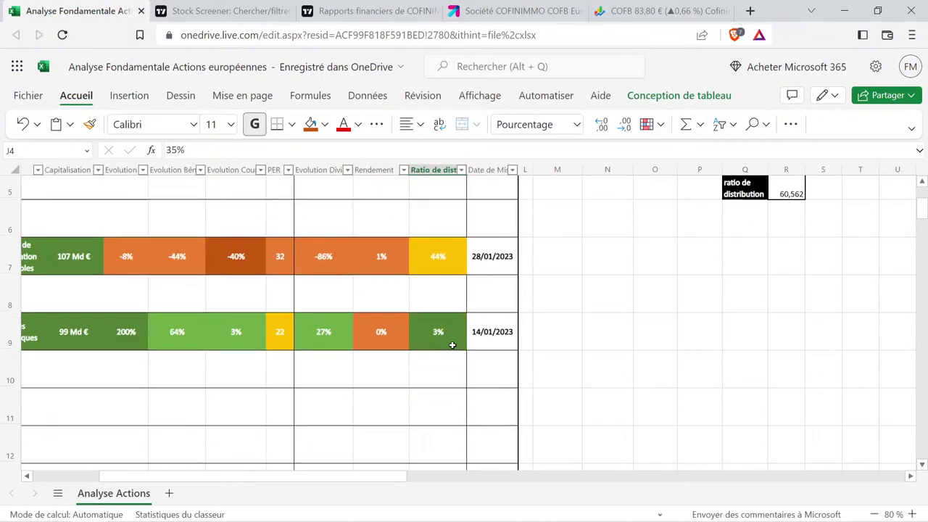
pyautogui.scroll(3, 451, 342)
pyautogui.scroll(-6, 452, 343)
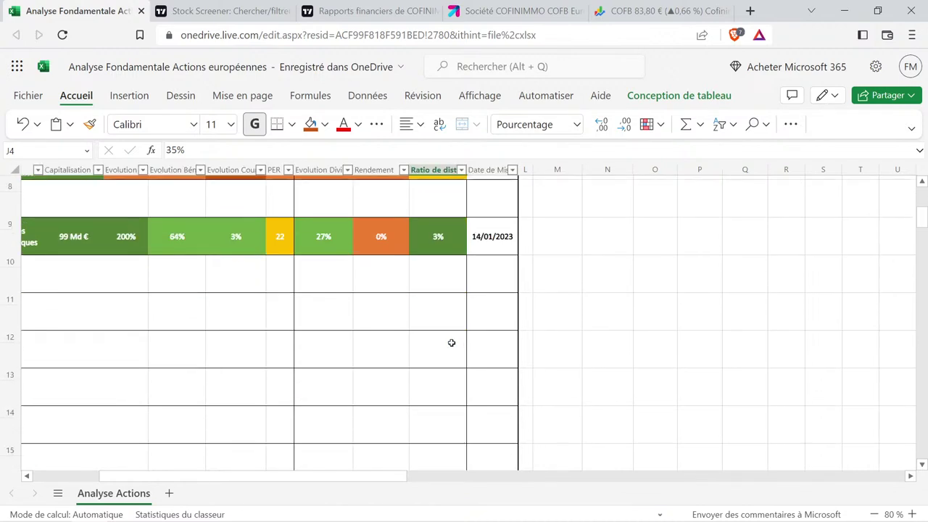
pyautogui.click(451, 329)
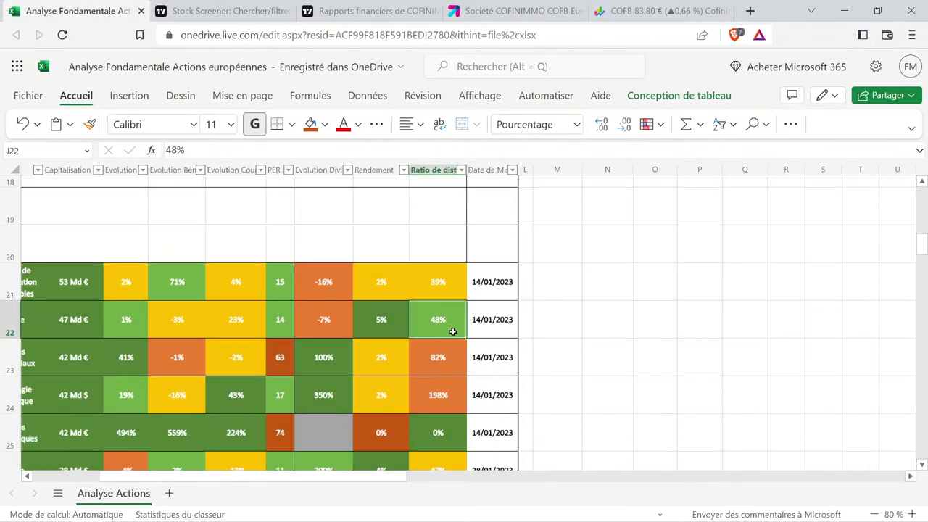
pyautogui.hotkey('ctrl', 'c')
pyautogui.scroll(-4, 450, 326)
pyautogui.scroll(-5, 449, 316)
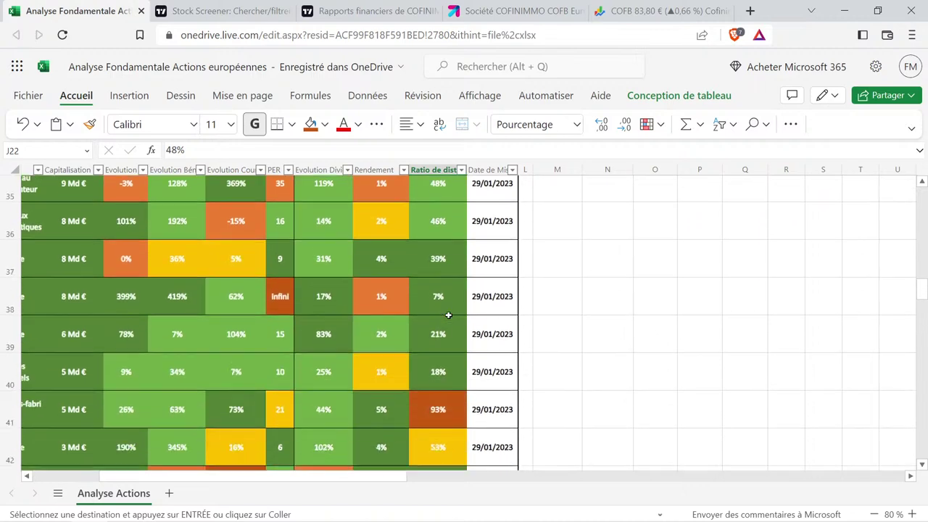
pyautogui.click(447, 316)
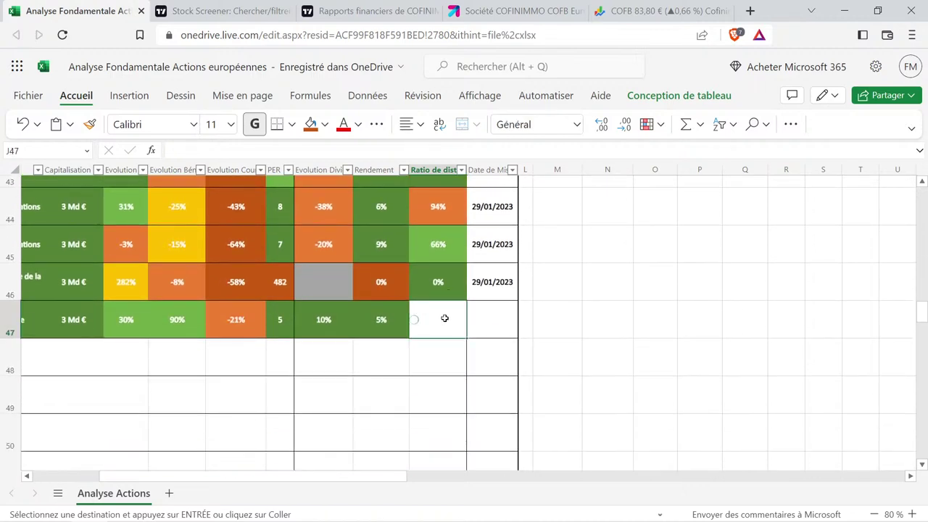
pyautogui.hotkey('ctrl', 'v')
pyautogui.doubleClick(438, 317)
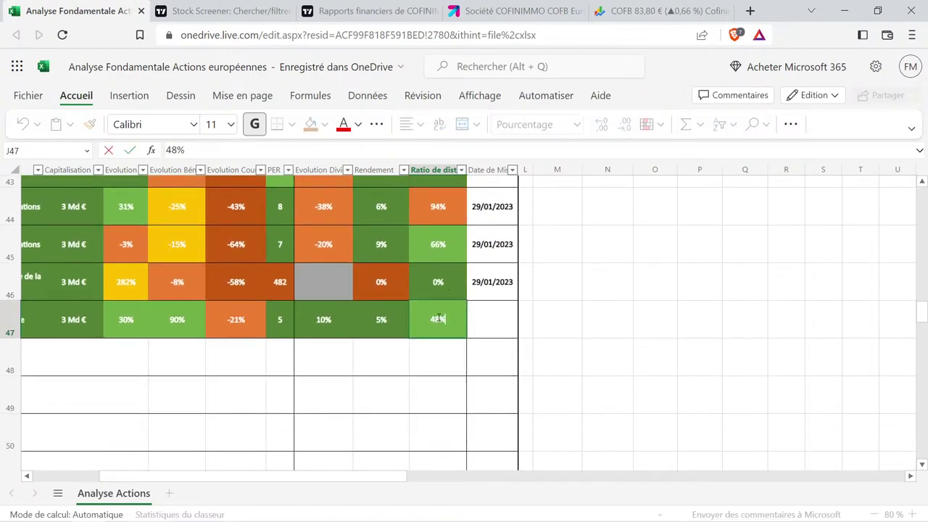
pyautogui.press('BackSpace')
pyautogui.press('BackSpace')
pyautogui.write('61')
pyautogui.press('Return')
# Copy the update date 29/01/2023 from GALAPAGOS's row into COFINIMMO's row and return to the start of that row.
pyautogui.press('Up')
pyautogui.press('Up')
pyautogui.press('Right')
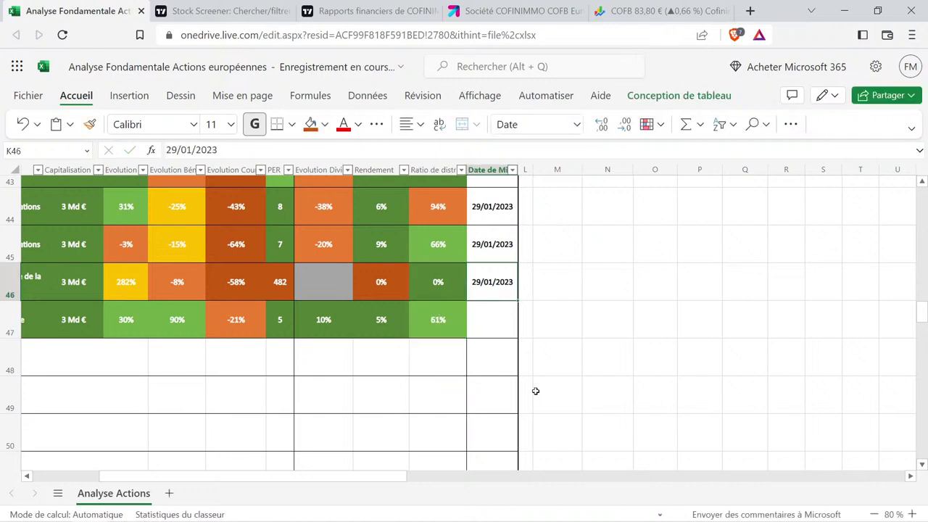
pyautogui.hotkey('ctrl', 'c')
pyautogui.press('Down')
pyautogui.hotkey('ctrl', 'v')
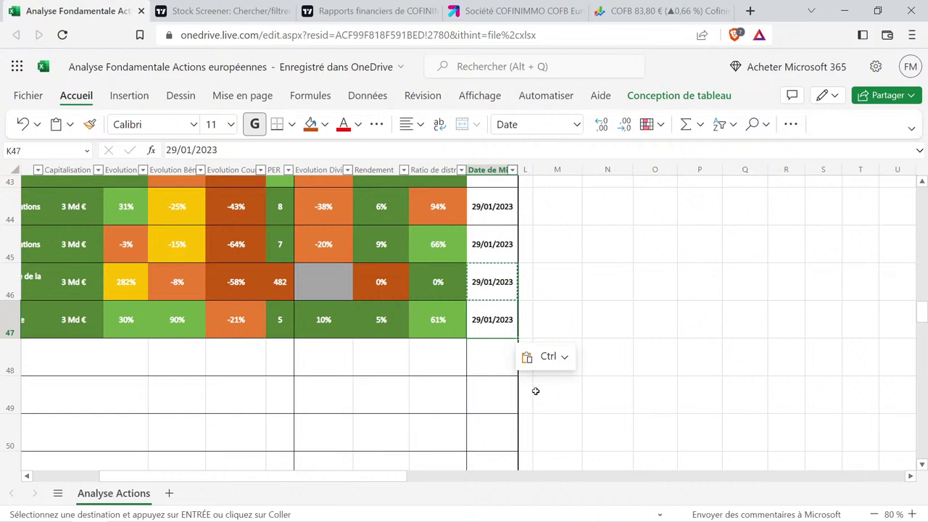
pyautogui.press('Right')
pyautogui.press('Home')
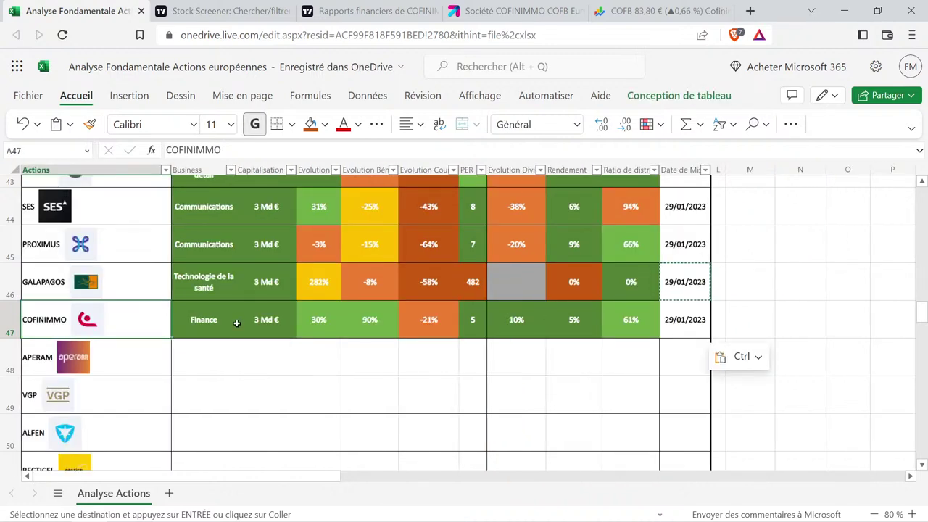
# Review the completed COFINIMMO row in the spreadsheet, from its business sector to its payout ratio and update date.
pyautogui.moveTo(217, 319); pyautogui.dragTo(461, 323)
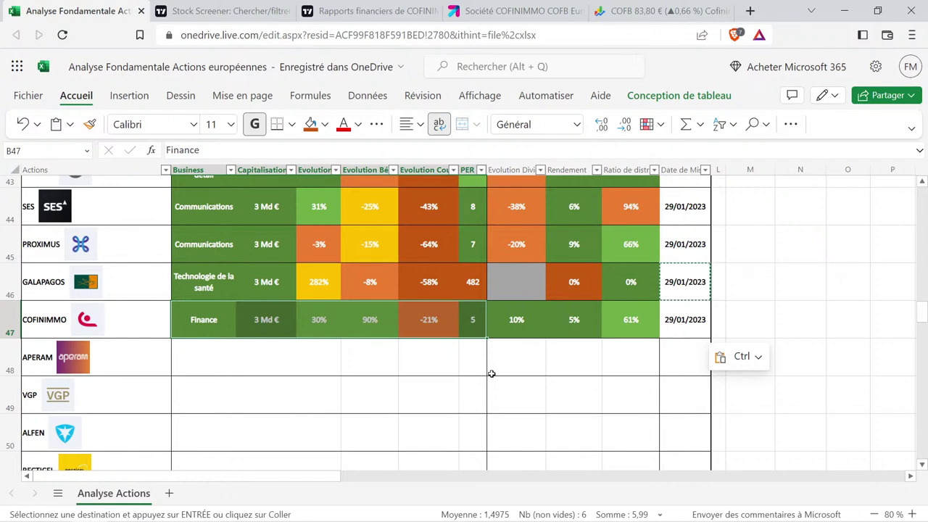
pyautogui.moveTo(542, 316); pyautogui.dragTo(621, 330)
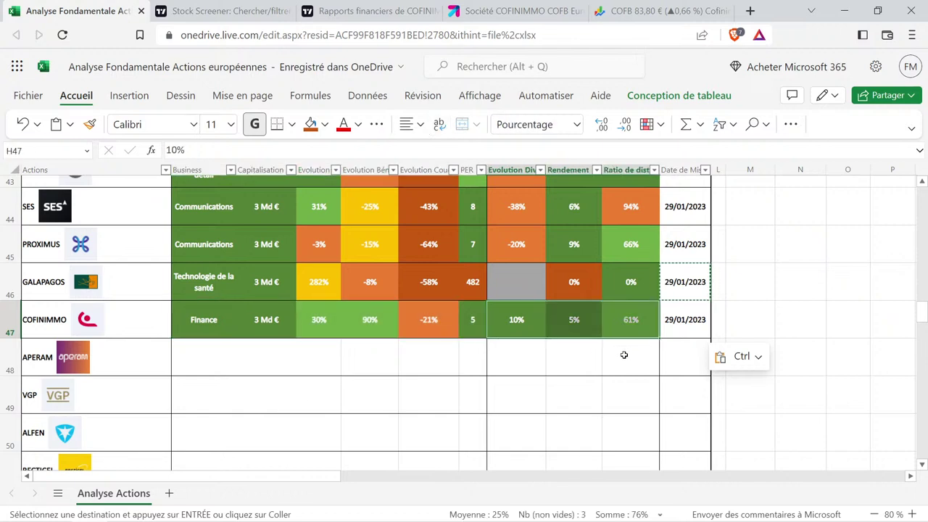
pyautogui.click(590, 322)
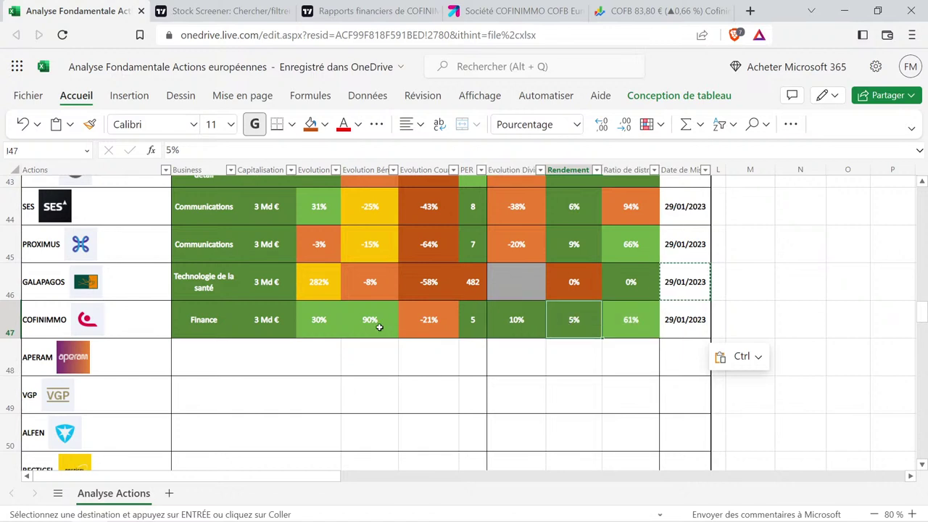
pyautogui.moveTo(378, 326); pyautogui.dragTo(610, 334)
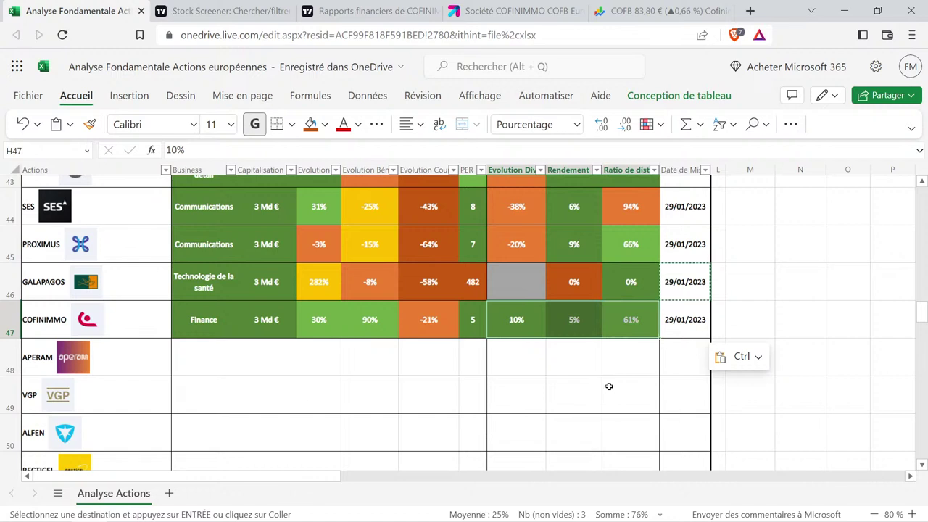
pyautogui.click(662, 326)
pyautogui.click(741, 311)
pyautogui.moveTo(740, 311); pyautogui.dragTo(118, 321)
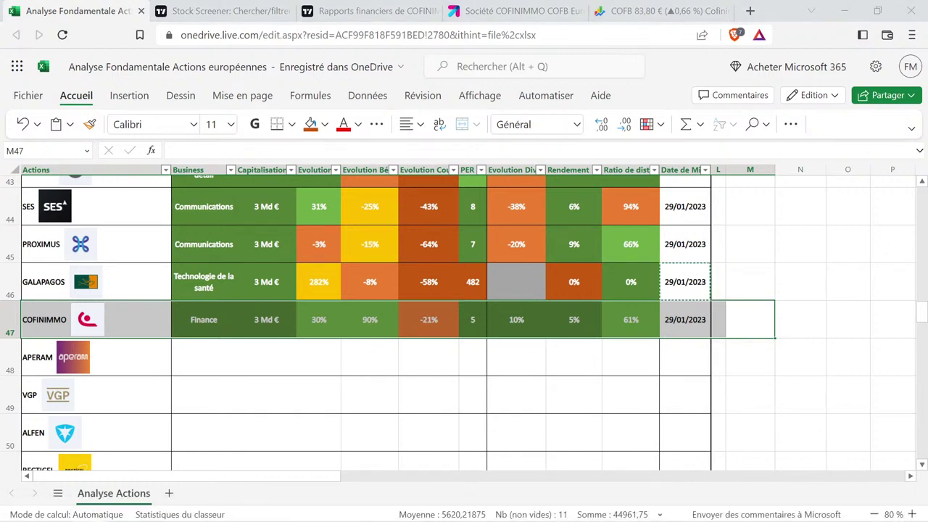
# Switch to the TradingView stock screener and browse the Belgian companies ranked below COFINIMMO by market capitalisation.
pyautogui.click(236, 6)
pyautogui.scroll(-2, 104, 341)
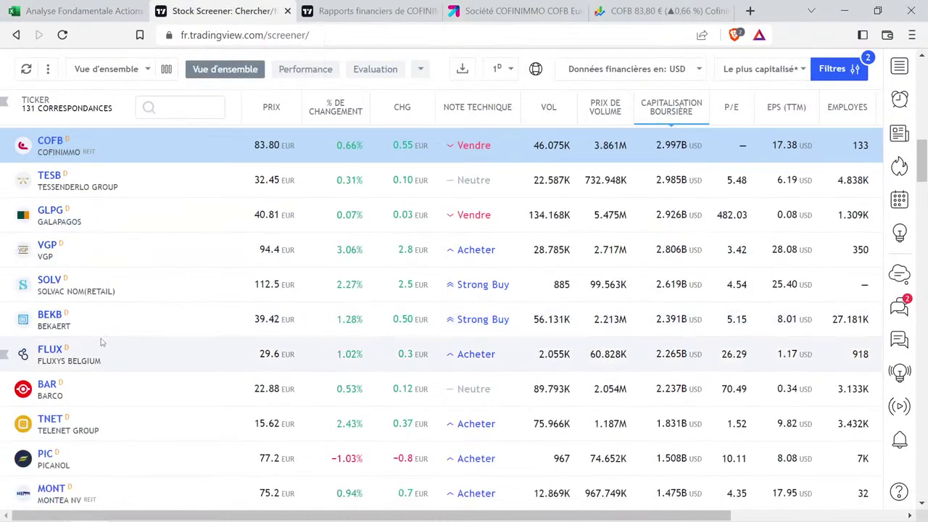
pyautogui.scroll(-7, 102, 341)
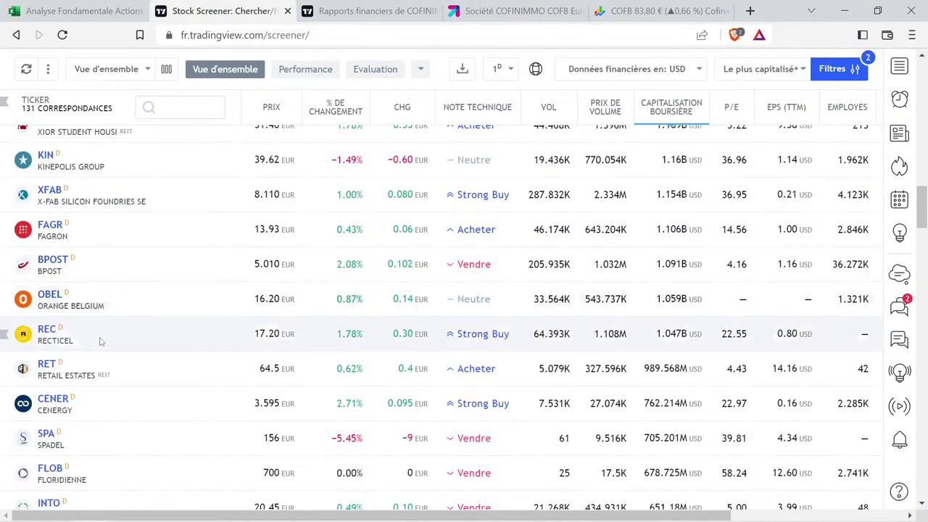
pyautogui.scroll(-6, 101, 342)
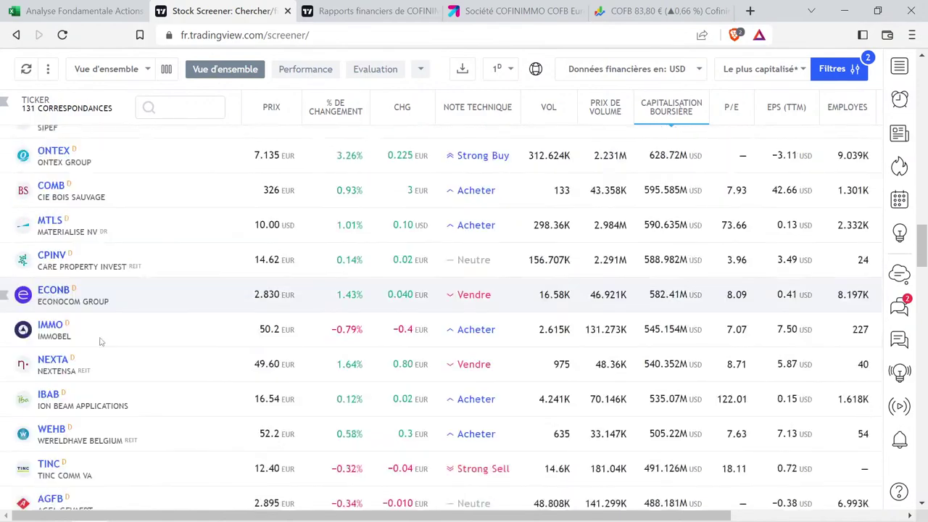
pyautogui.scroll(-1, 101, 341)
pyautogui.scroll(11, 101, 341)
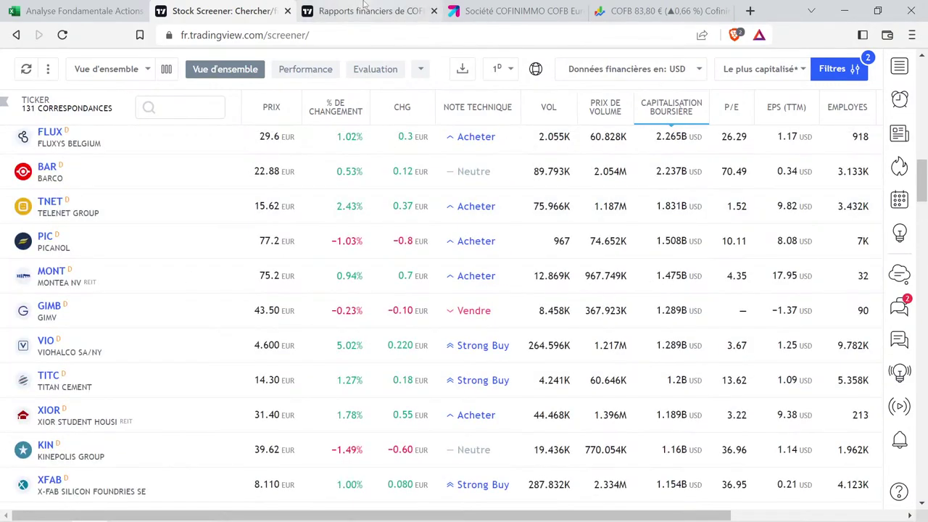
# Search TradingView stocks for aperam and open the overview of the APAM listing on Euronext Amsterdam.
pyautogui.click(364, 10)
pyautogui.click(172, 73)
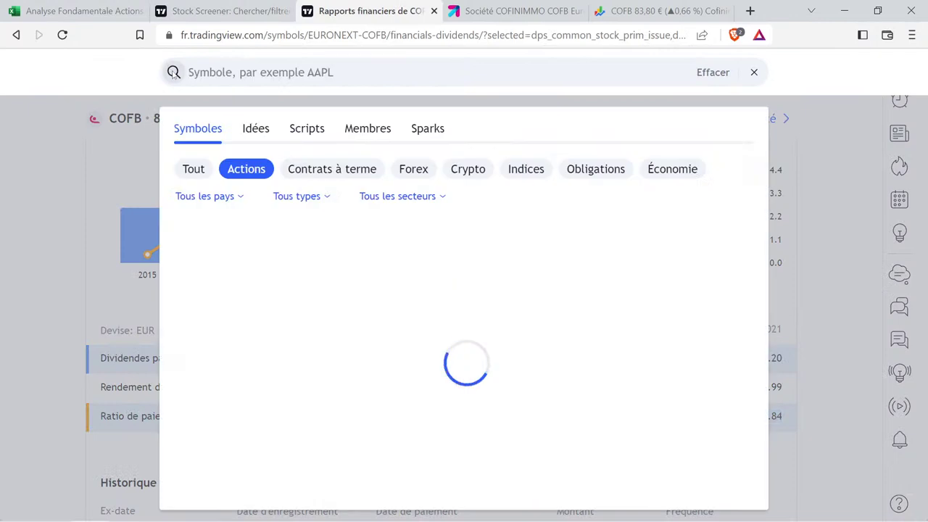
pyautogui.write('aperam')
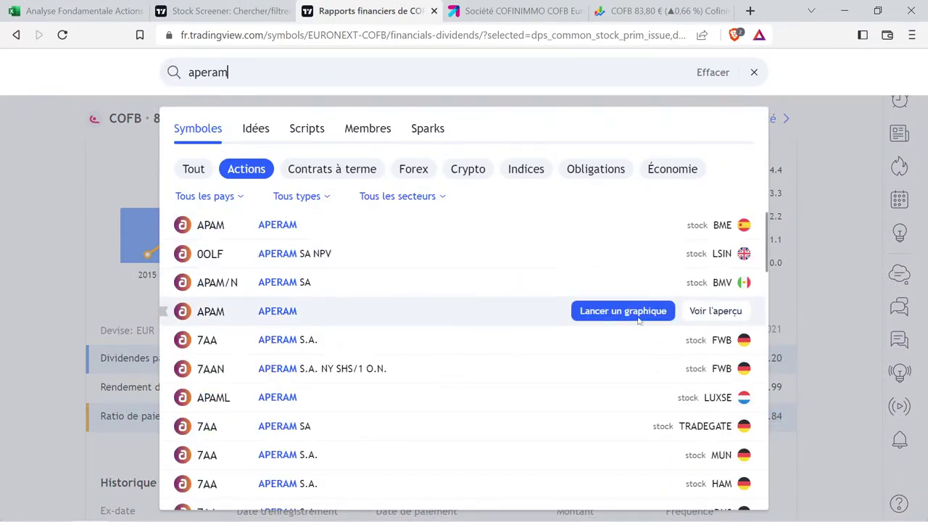
pyautogui.click(708, 313)
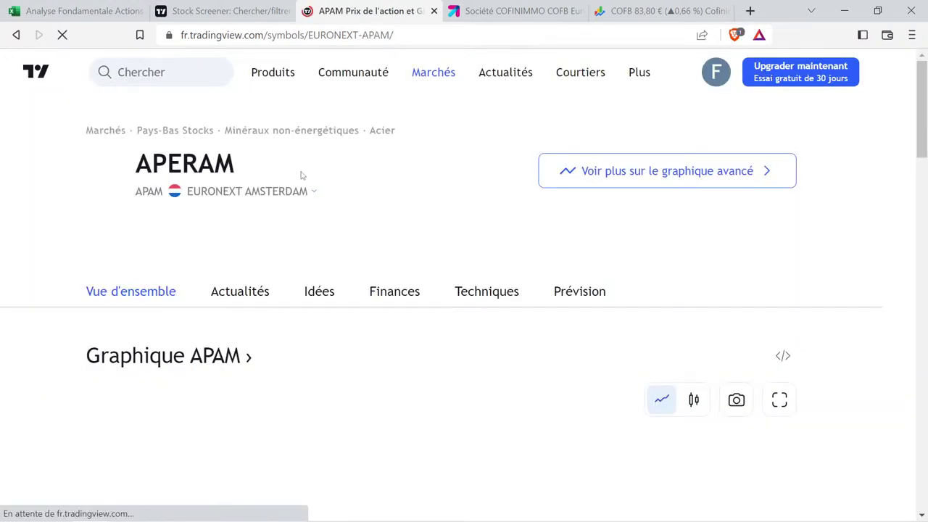
# Check the remaining companies in the spreadsheet against the stock screener, then return to APERAM's empty Business cell.
pyautogui.click(94, 6)
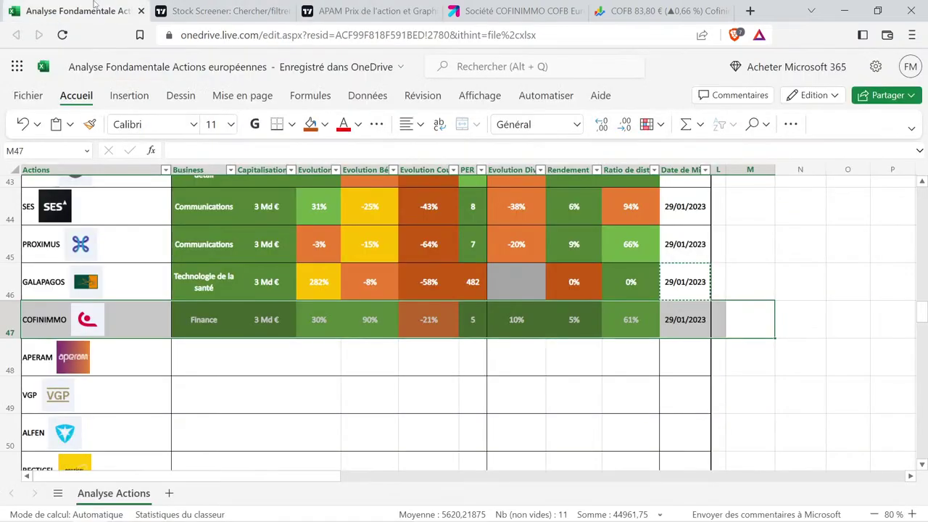
pyautogui.click(185, 352)
pyautogui.scroll(-2, 211, 368)
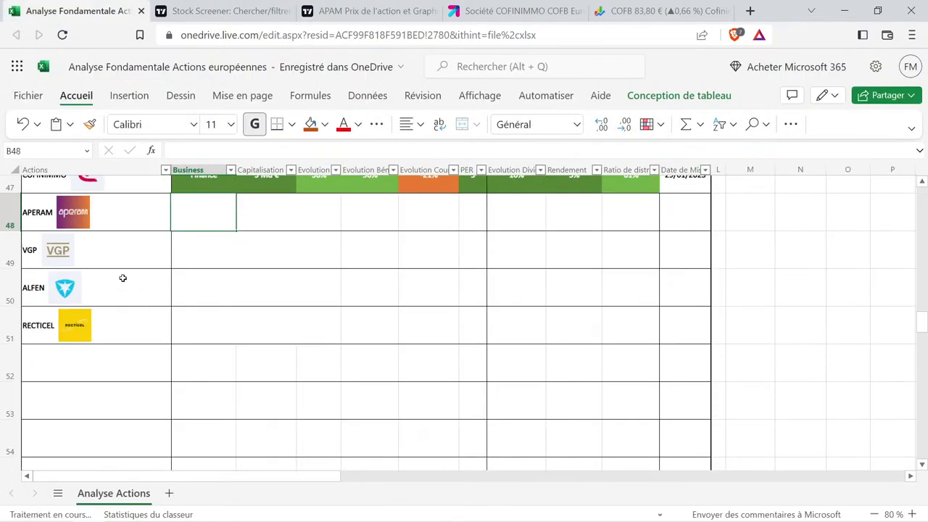
pyautogui.click(112, 259)
pyautogui.click(217, 9)
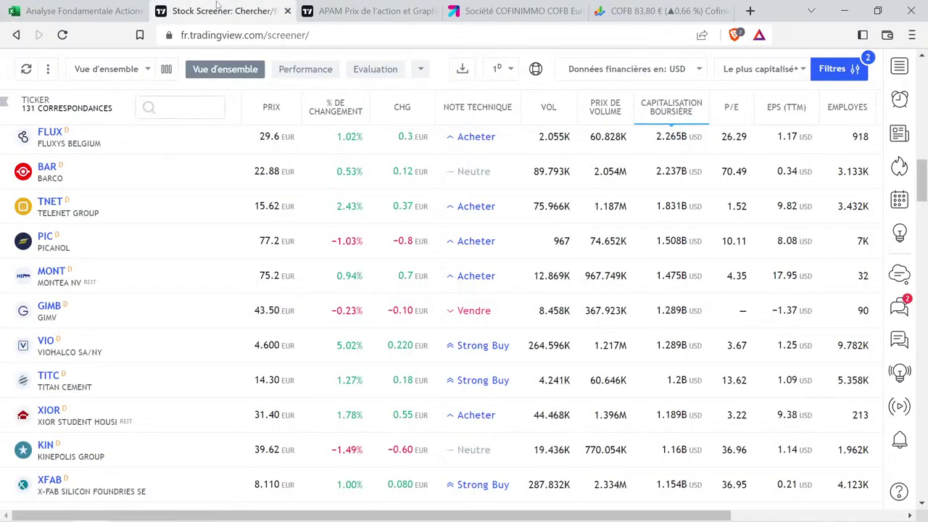
pyautogui.scroll(5, 161, 324)
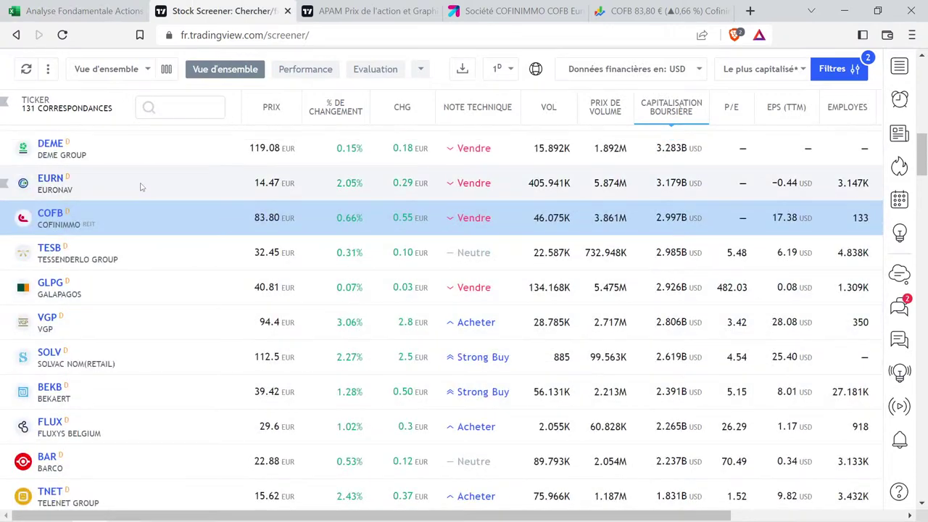
pyautogui.click(85, 9)
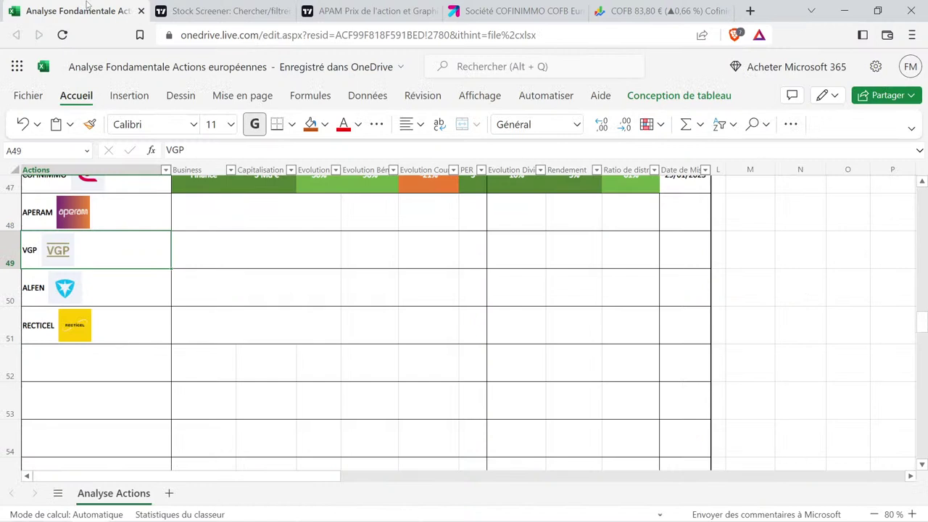
pyautogui.click(183, 212)
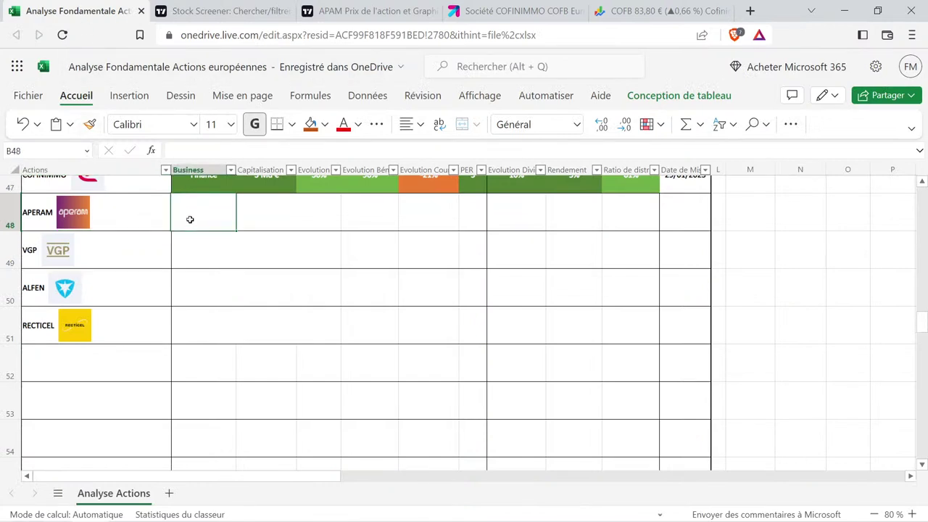
pyautogui.scroll(1, 228, 270)
pyautogui.scroll(1, 226, 279)
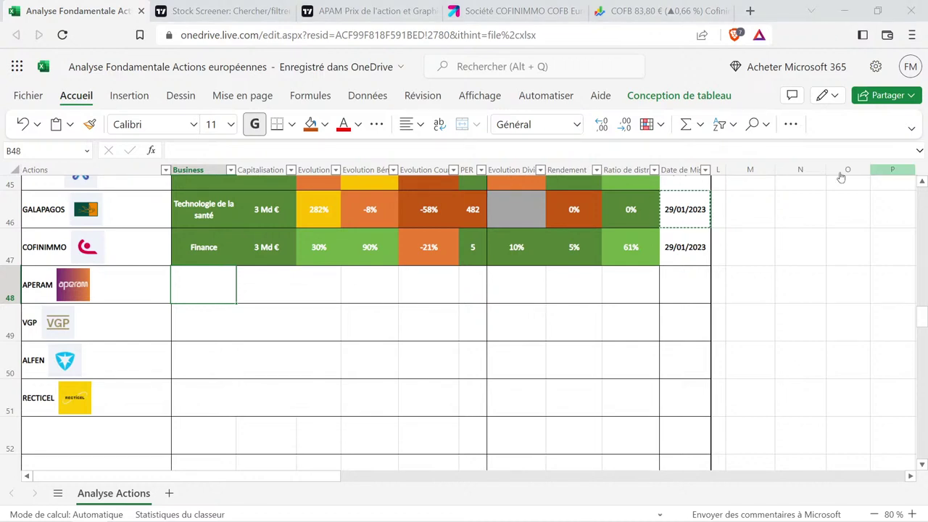
# Switch to Boursorama, search for apam and open the company page of the APERAM listing on Euronext Amsterdam.
pyautogui.click(381, 12)
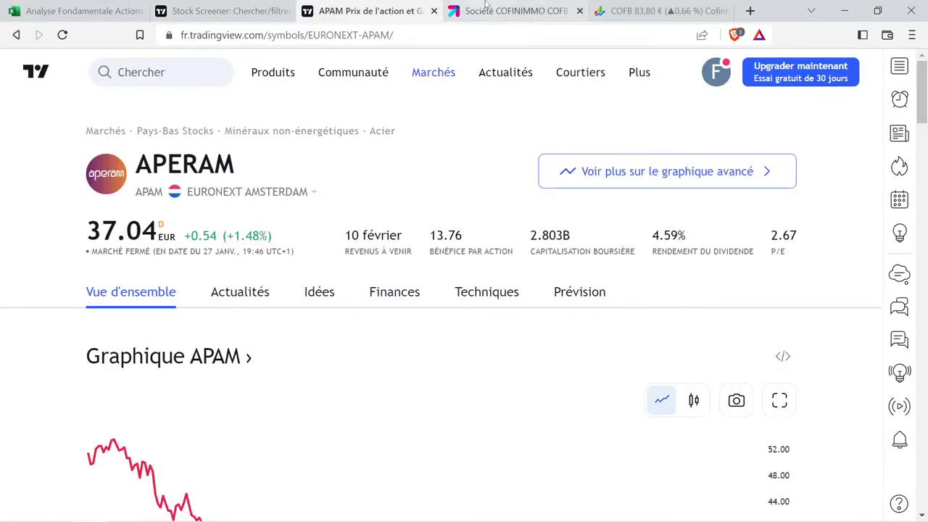
pyautogui.hotkey('ctrl', 'Tab')
pyautogui.click(783, 77)
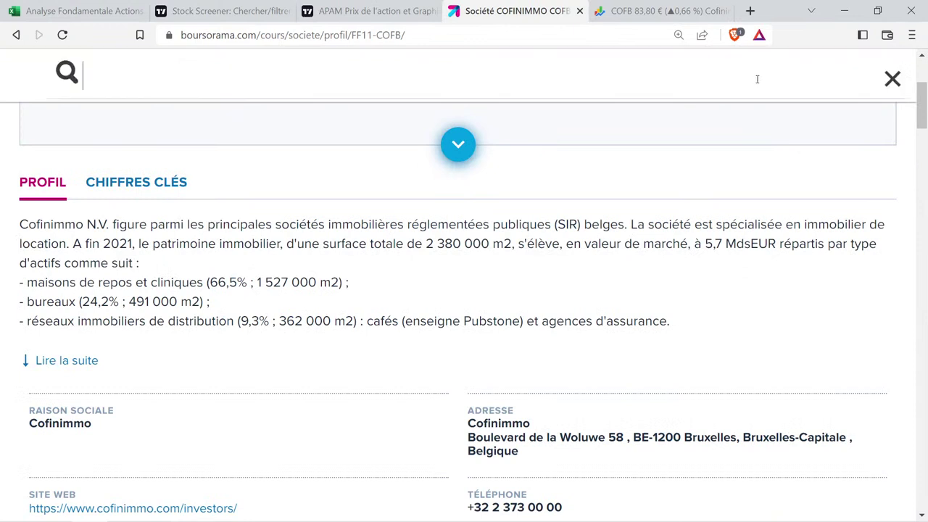
pyautogui.write('apam')
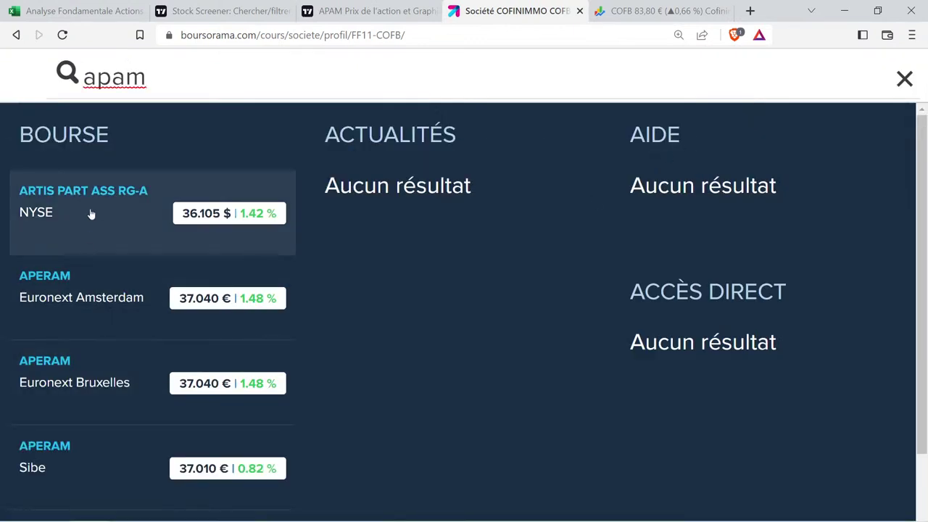
pyautogui.click(107, 274)
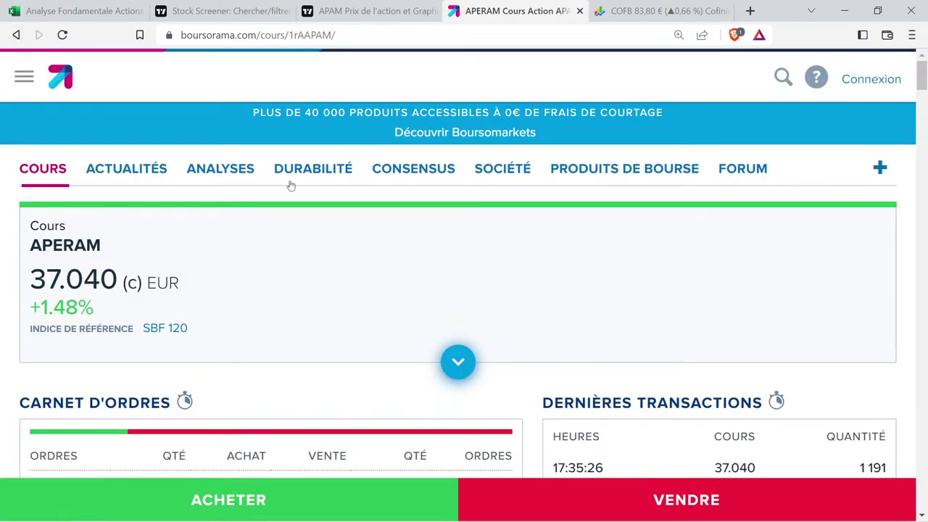
pyautogui.click(500, 170)
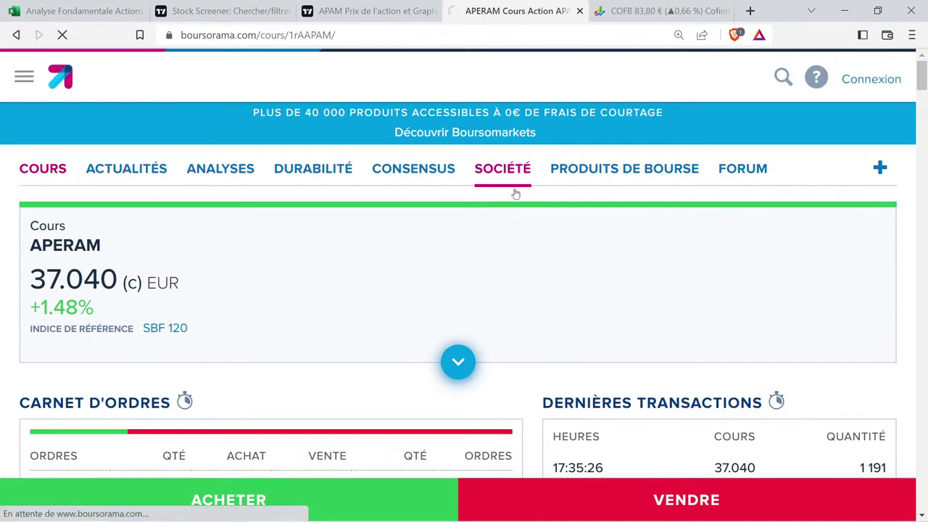
pyautogui.scroll(-5, 526, 265)
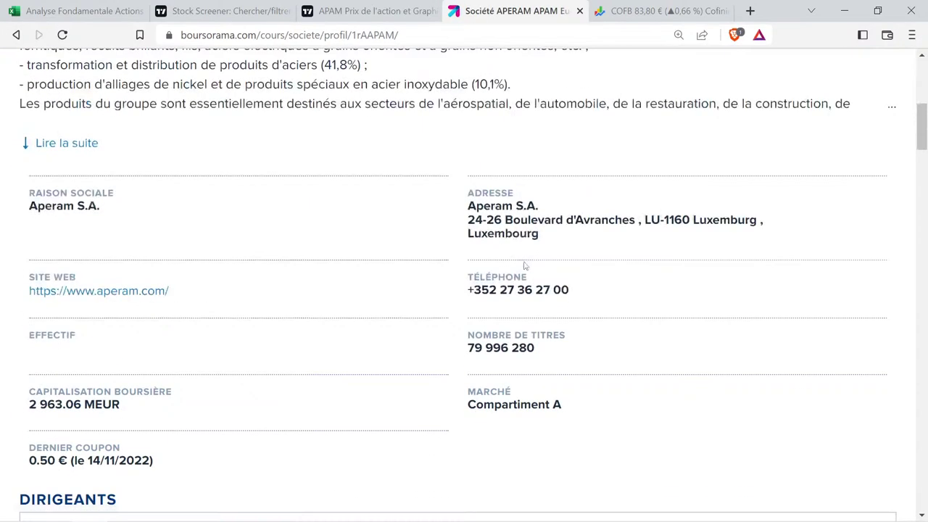
pyautogui.scroll(1, 538, 308)
pyautogui.scroll(5, 538, 308)
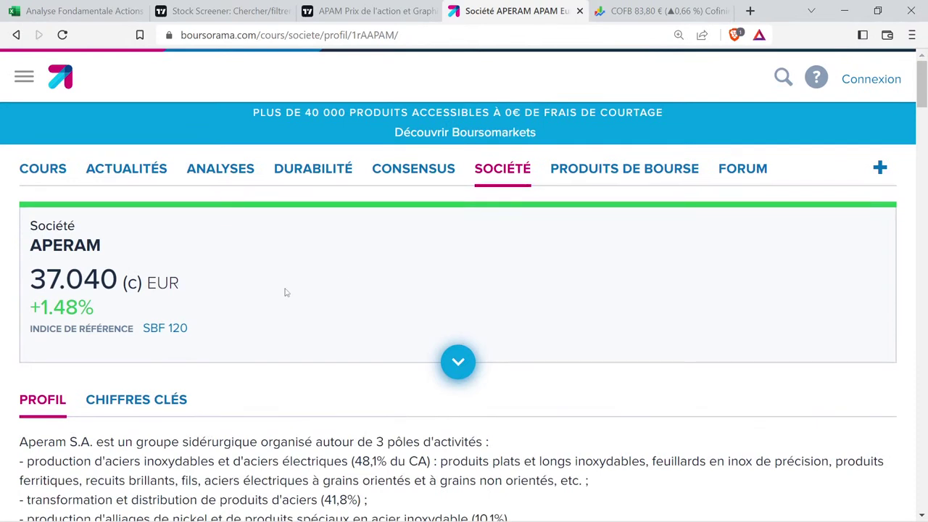
# Return to APERAM's quote page on Boursorama and examine its key figures, sector and reference index.
pyautogui.moveTo(190, 328); pyautogui.dragTo(167, 340)
pyautogui.click(227, 285)
pyautogui.click(42, 168)
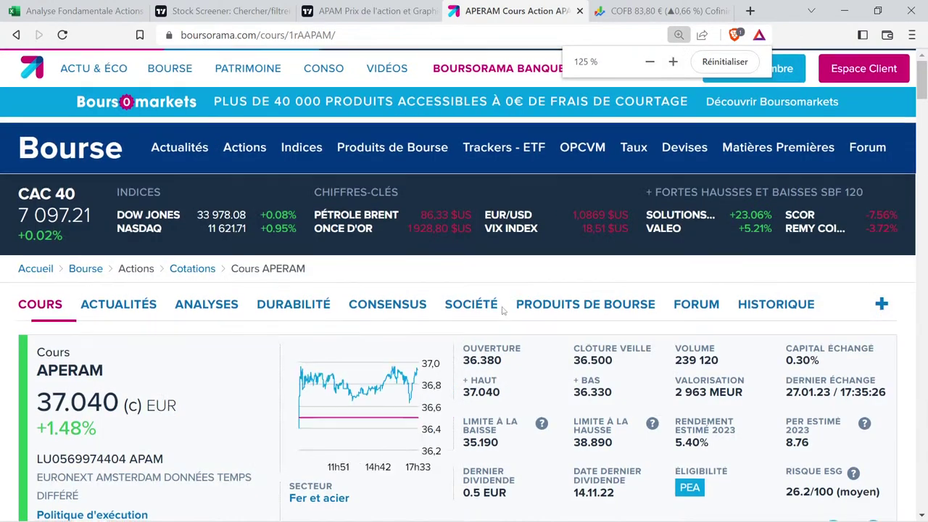
pyautogui.scroll(-1, 502, 310)
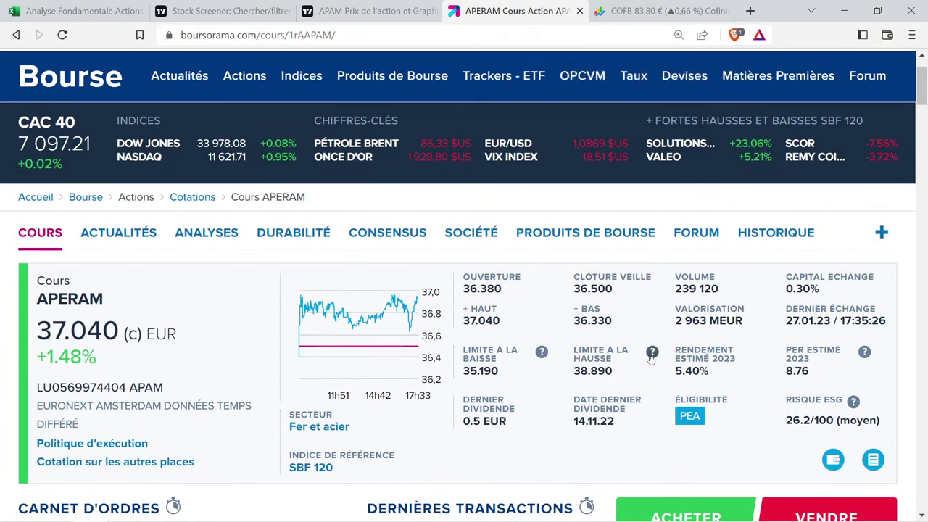
pyautogui.scroll(1, 651, 357)
pyautogui.scroll(1, 471, 278)
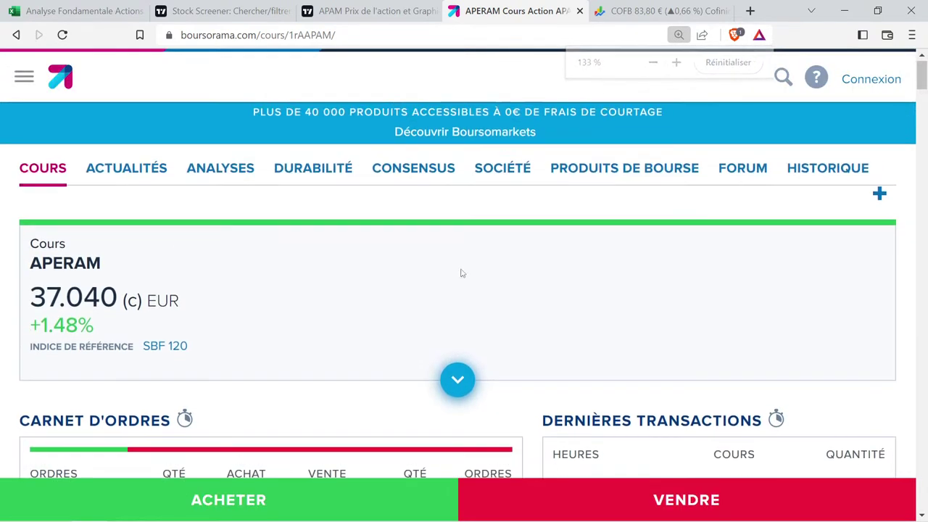
# Reopen APERAM's company profile and expand the full business description.
pyautogui.click(500, 180)
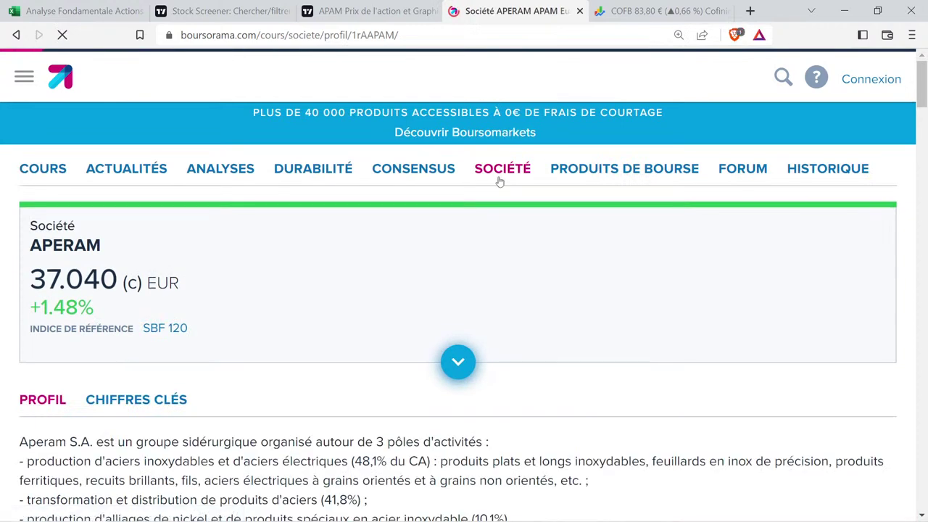
pyautogui.scroll(-2, 283, 269)
pyautogui.click(67, 433)
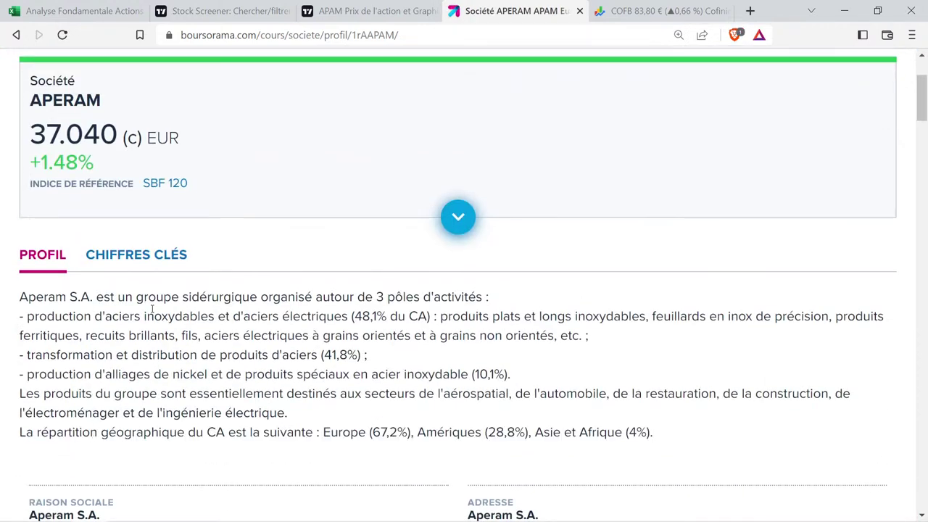
# Examine APERAM's business description, covering its activity divisions, their revenue shares and the sectors its products serve.
pyautogui.moveTo(144, 298); pyautogui.dragTo(475, 298)
pyautogui.click(298, 298)
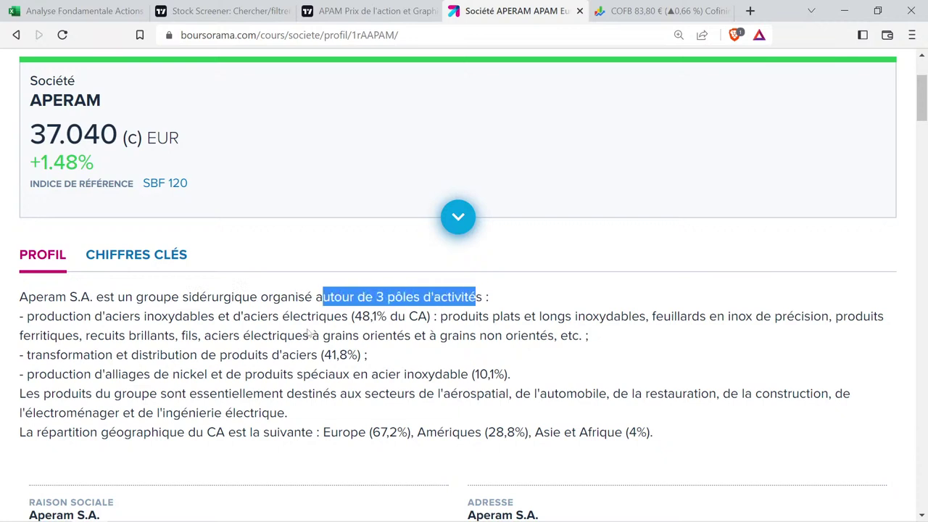
pyautogui.moveTo(31, 316); pyautogui.dragTo(428, 317)
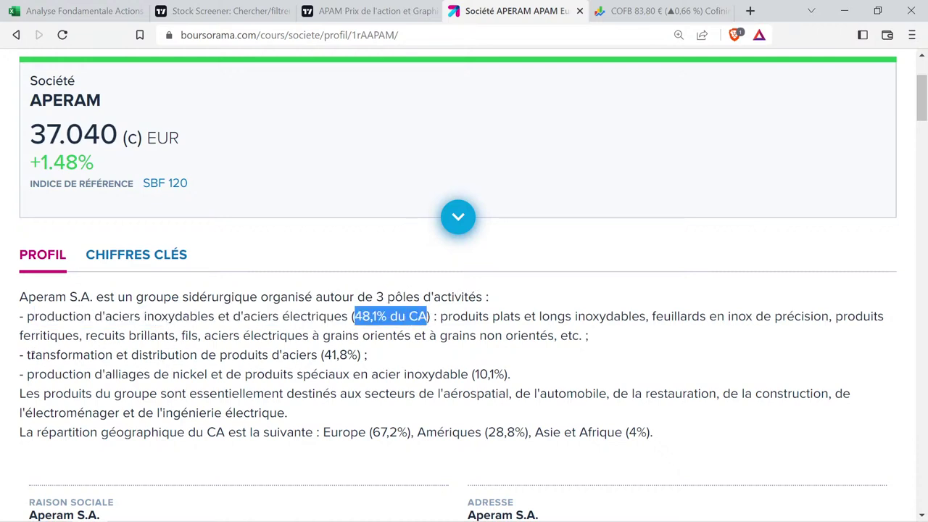
pyautogui.moveTo(32, 355); pyautogui.dragTo(369, 354)
pyautogui.moveTo(28, 374); pyautogui.dragTo(505, 374)
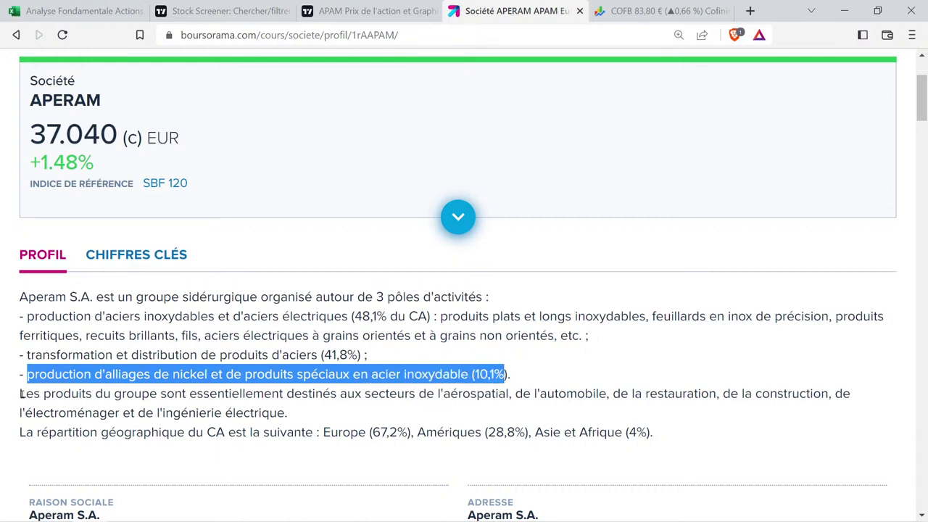
pyautogui.moveTo(21, 394); pyautogui.dragTo(811, 413)
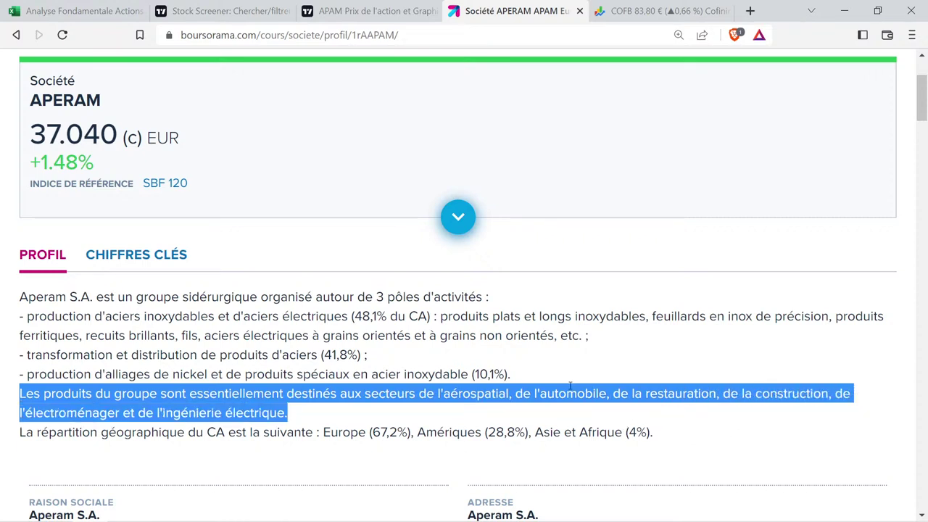
# Examine APERAM's business description, focusing on the geographic breakdown of its revenue.
pyautogui.moveTo(537, 378); pyautogui.dragTo(352, 297)
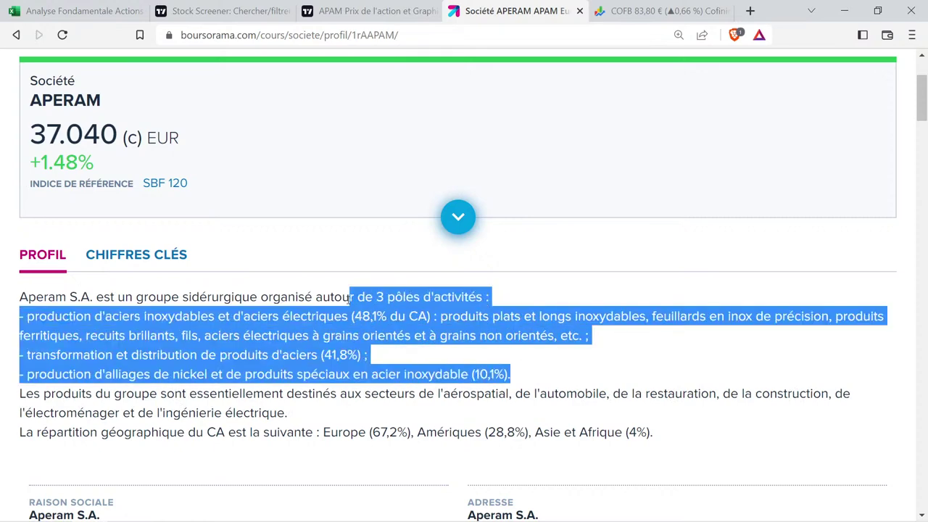
pyautogui.moveTo(347, 414); pyautogui.dragTo(322, 395)
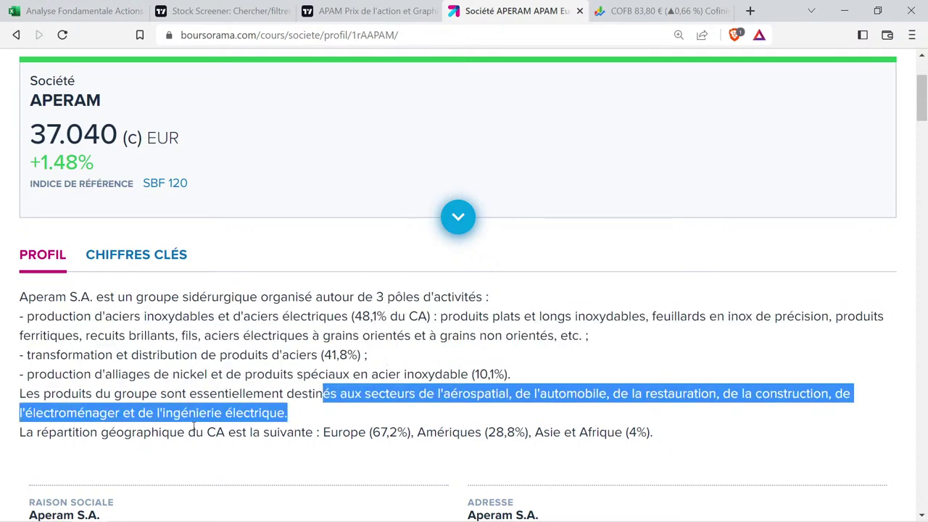
pyautogui.moveTo(43, 433); pyautogui.dragTo(203, 447)
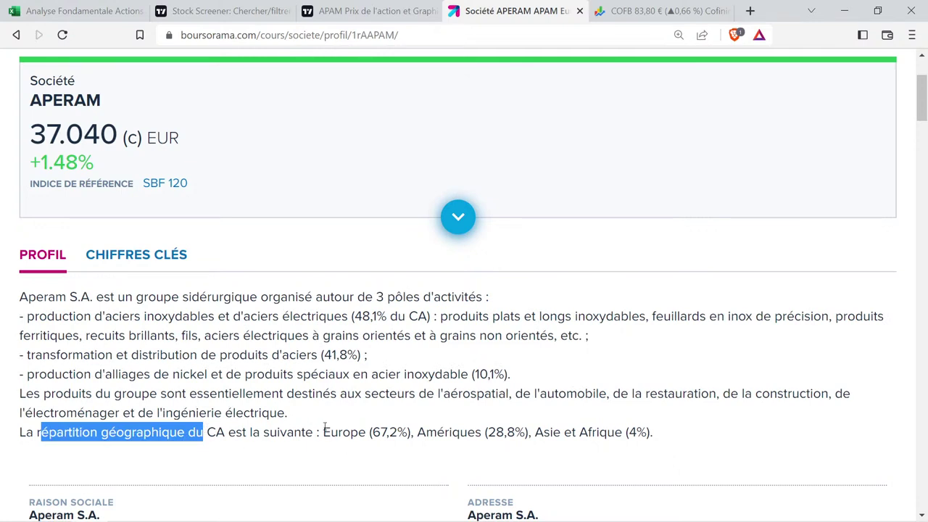
pyautogui.moveTo(323, 432); pyautogui.dragTo(528, 438)
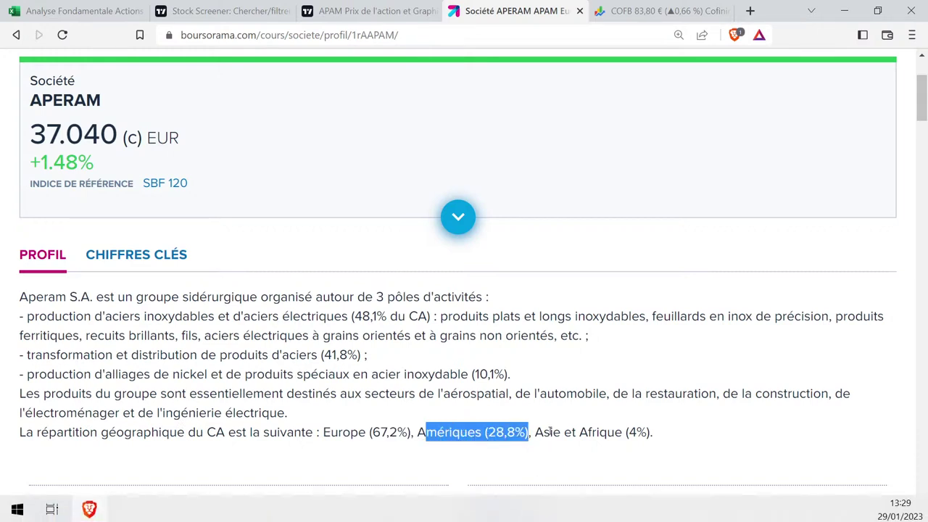
pyautogui.click(579, 432)
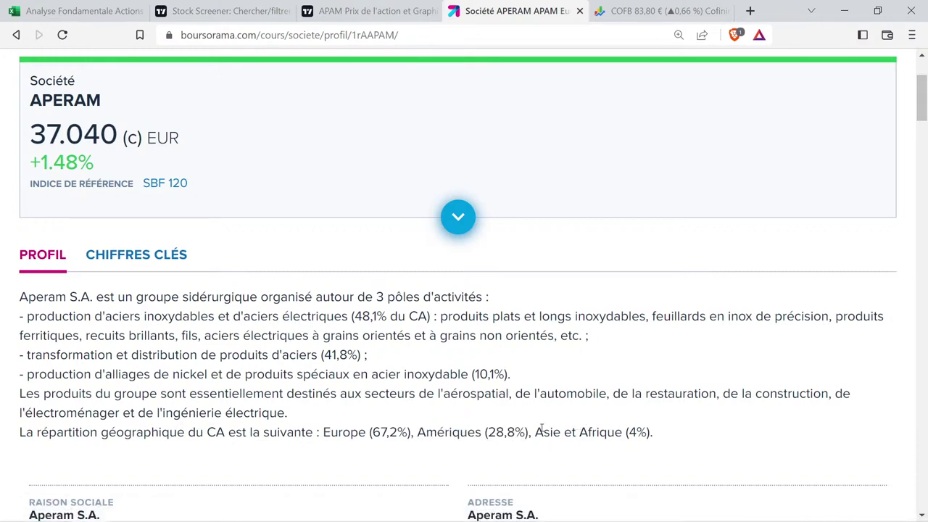
pyautogui.moveTo(540, 432); pyautogui.dragTo(595, 434)
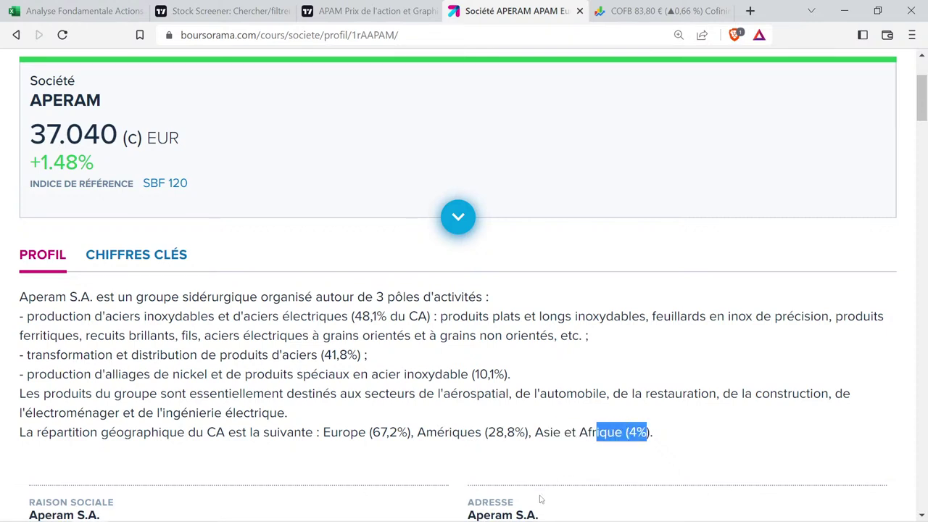
pyautogui.click(580, 422)
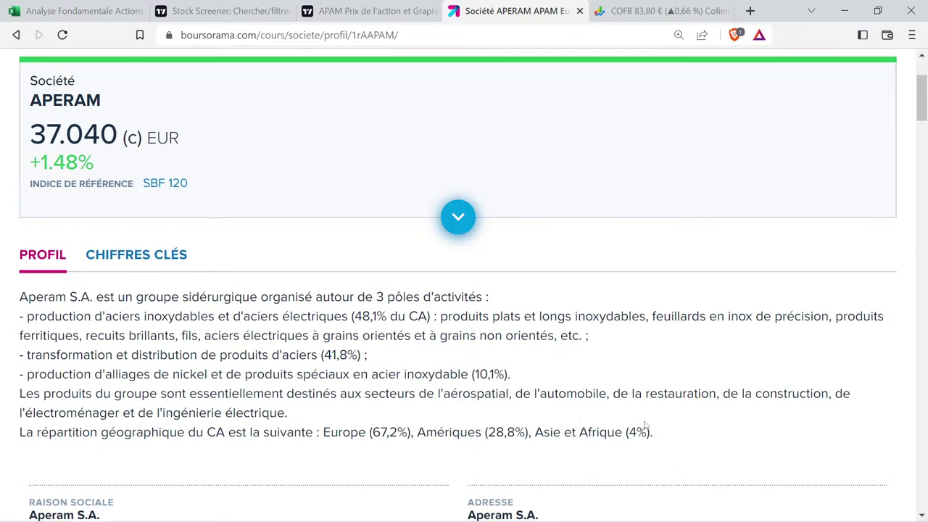
pyautogui.moveTo(651, 433); pyautogui.dragTo(152, 288)
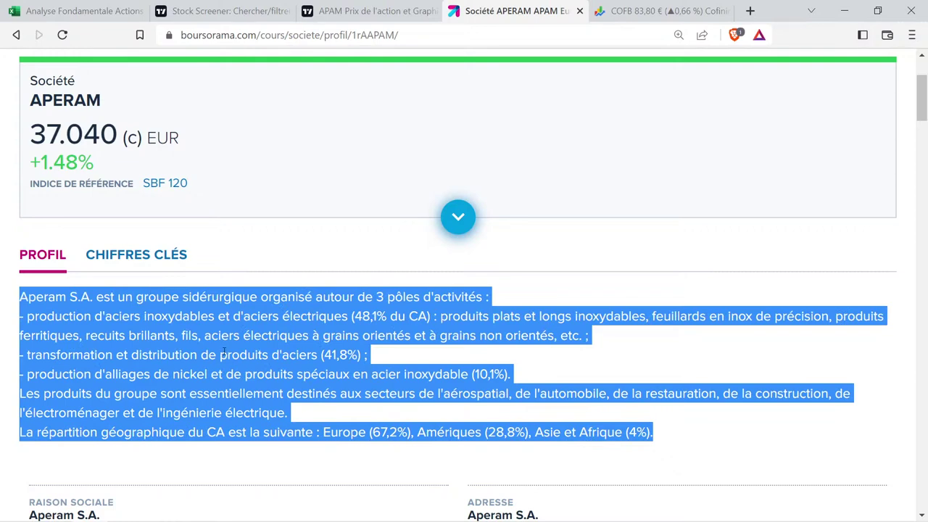
pyautogui.click(218, 195)
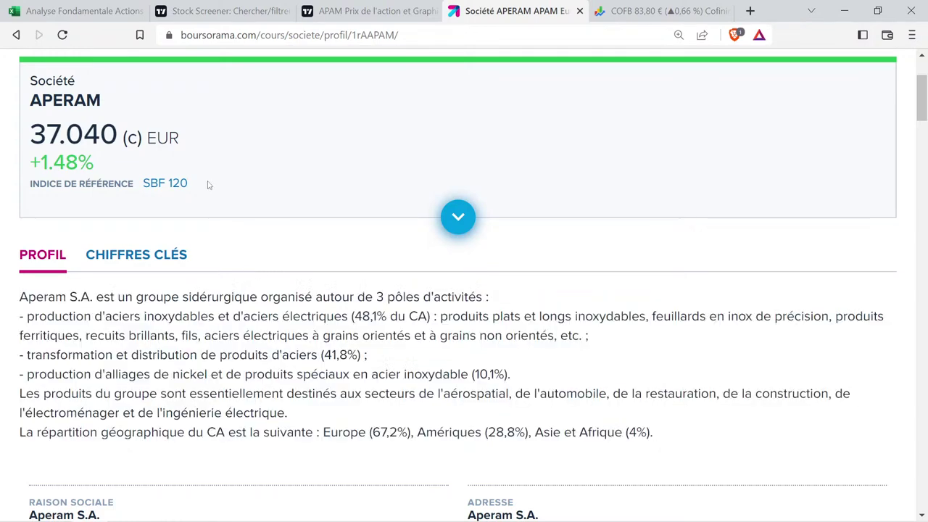
# Examine APERAM's reference index and the company details below its description, including the registered address.
pyautogui.moveTo(208, 185); pyautogui.dragTo(82, 212)
pyautogui.click(214, 181)
pyautogui.scroll(-4, 513, 359)
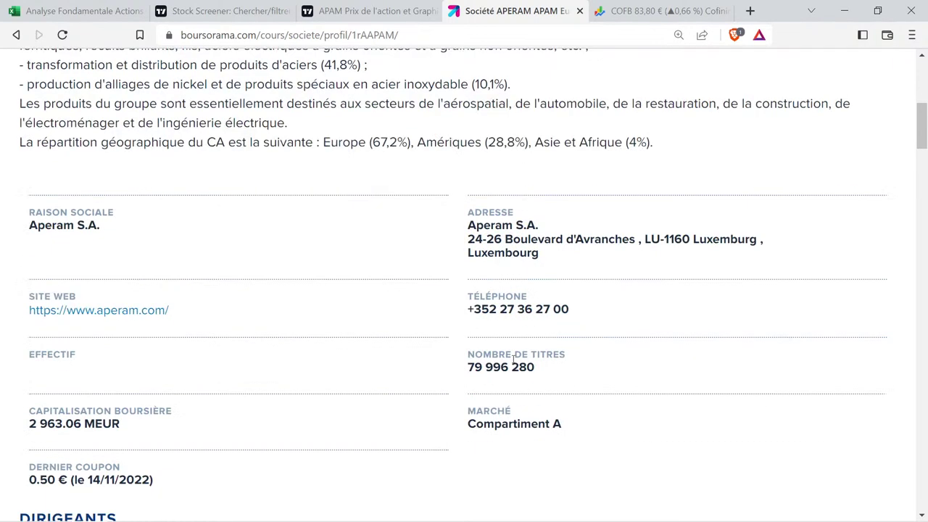
pyautogui.moveTo(564, 254); pyautogui.dragTo(482, 239)
pyautogui.scroll(5, 259, 251)
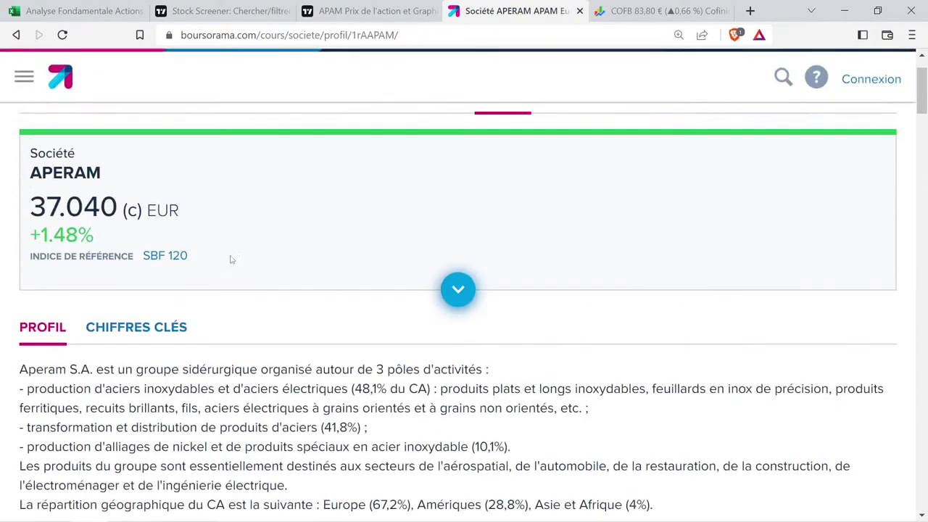
pyautogui.tripleClick(206, 272)
pyautogui.moveTo(219, 260); pyautogui.dragTo(95, 239)
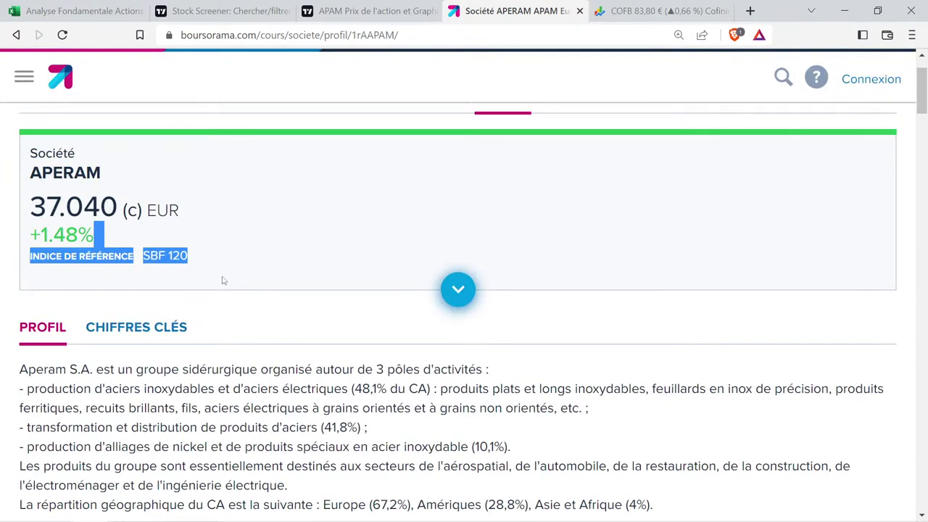
pyautogui.hotkey('alt', 'Tab')
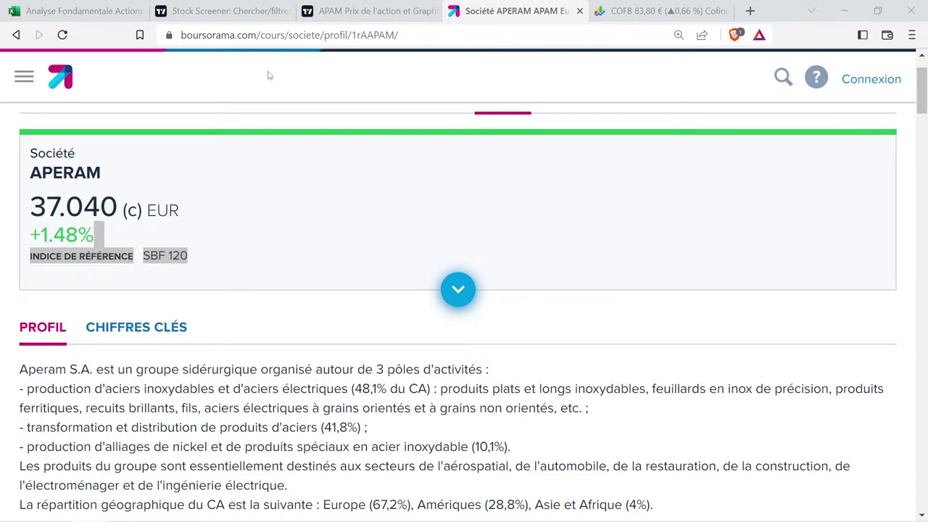
# Check APERAM's sector on TradingView, then copy UMICORE's Minéraux non-énergétiques cell into APERAM's Business cell in the Excel spreadsheet.
pyautogui.click(340, 11)
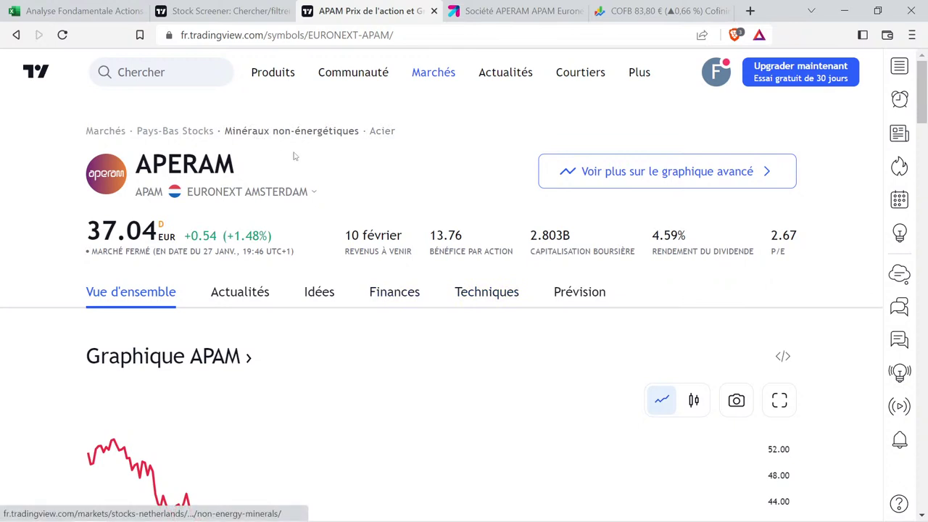
pyautogui.click(87, 12)
pyautogui.click(209, 306)
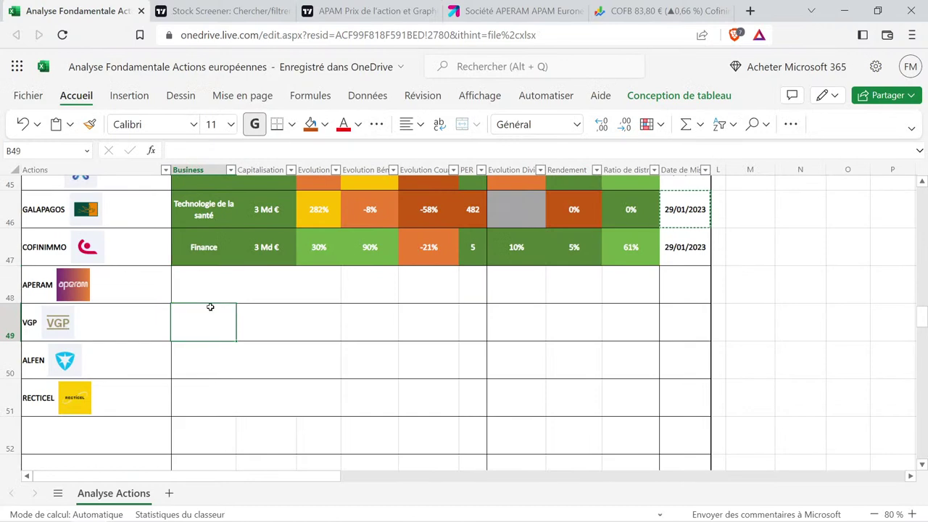
pyautogui.scroll(5, 209, 307)
pyautogui.scroll(5, 211, 306)
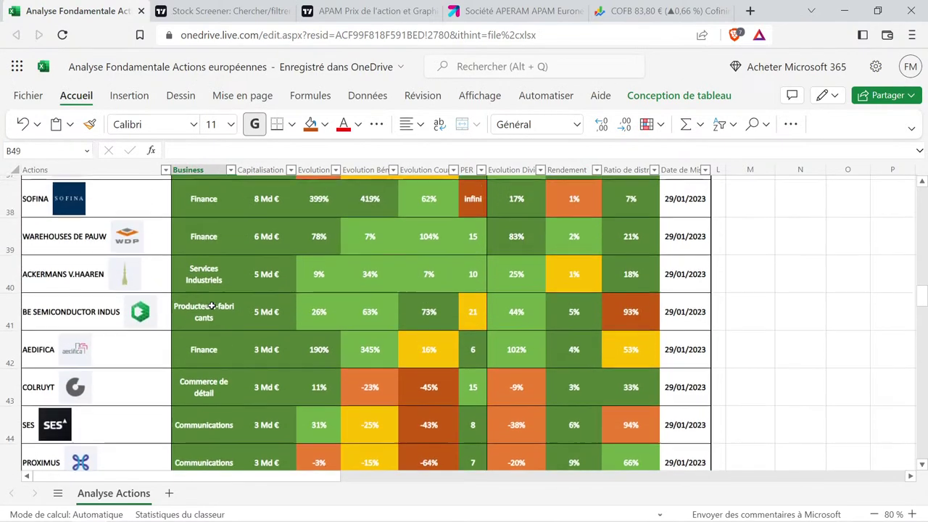
pyautogui.click(210, 274)
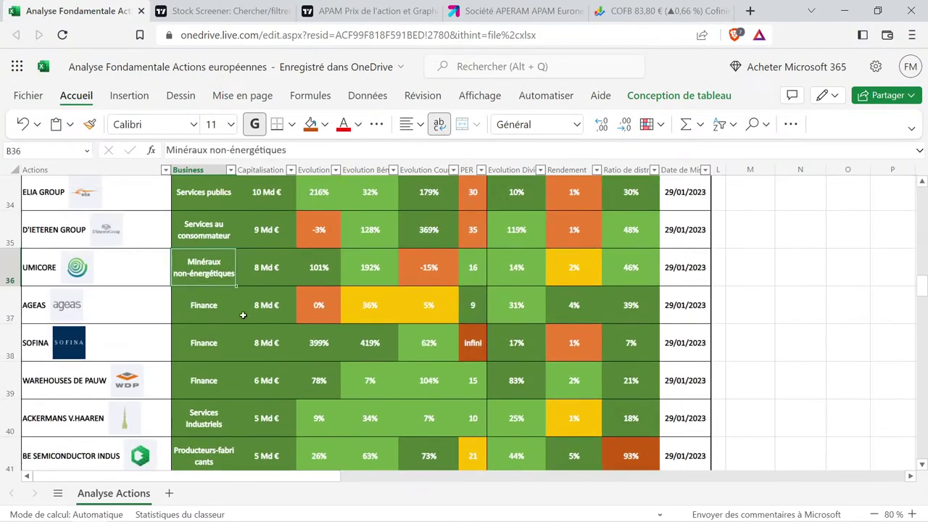
pyautogui.hotkey('ctrl', 'c')
pyautogui.scroll(-8, 243, 313)
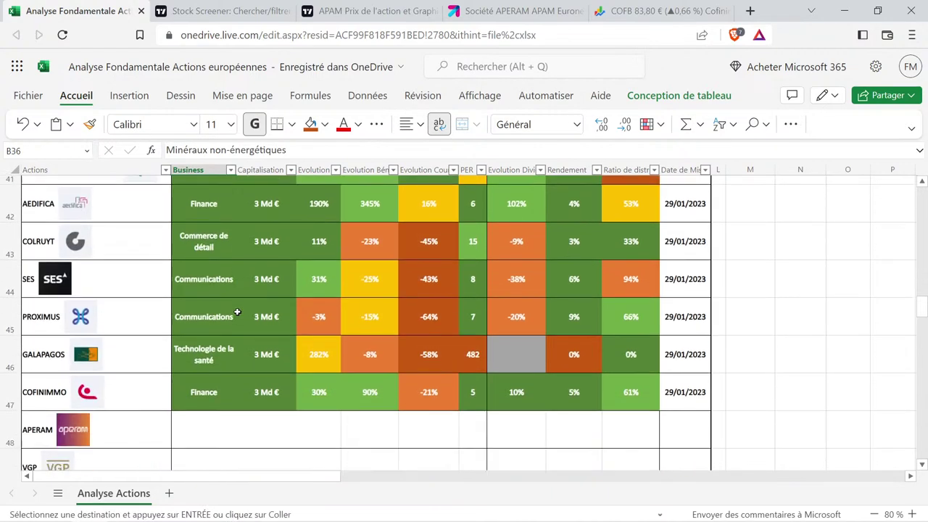
pyautogui.click(219, 353)
pyautogui.hotkey('ctrl', 'v')
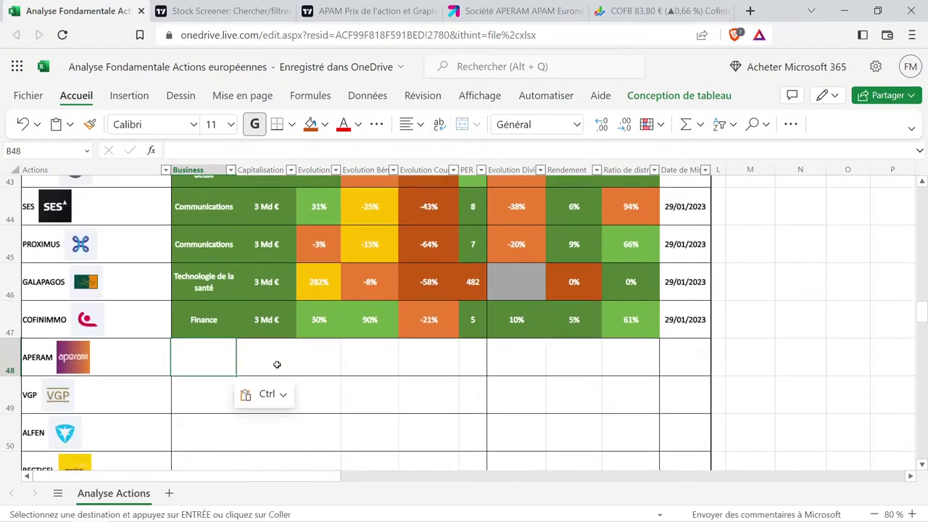
# Check APERAM's market capitalisation on TradingView and copy COFINIMMO's 3 Md € cell into APERAM's Capitalisation cell in the spreadsheet.
pyautogui.click(276, 366)
pyautogui.click(402, 6)
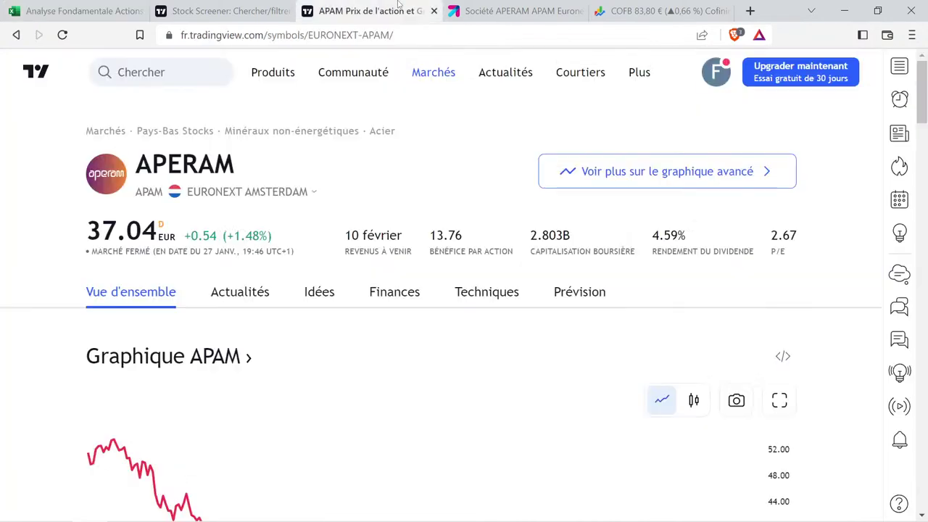
pyautogui.click(508, 9)
pyautogui.click(417, 9)
pyautogui.moveTo(553, 247)
pyautogui.click(80, 11)
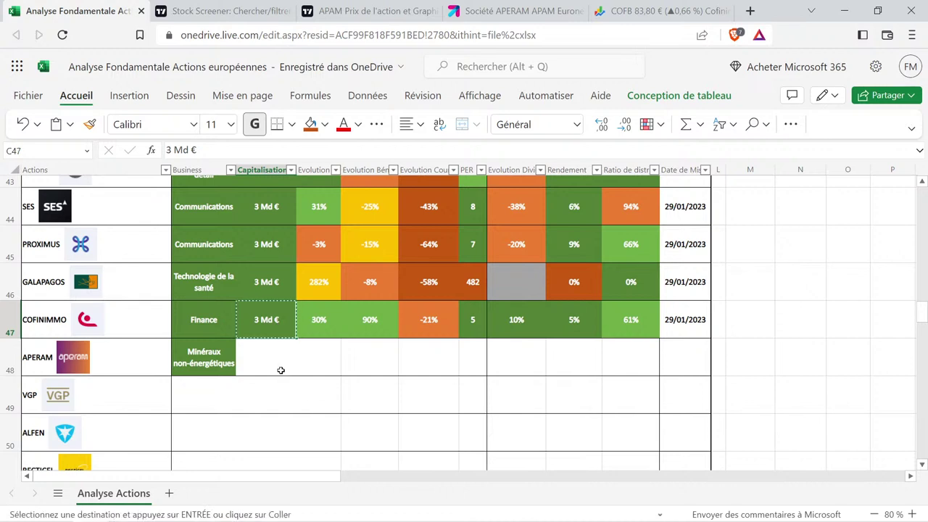
pyautogui.click(282, 367)
pyautogui.hotkey('ctrl', 'v')
# Open APERAM's annual income statement on TradingView and examine total revenue for each year from 2017 to 2021.
pyautogui.click(320, 354)
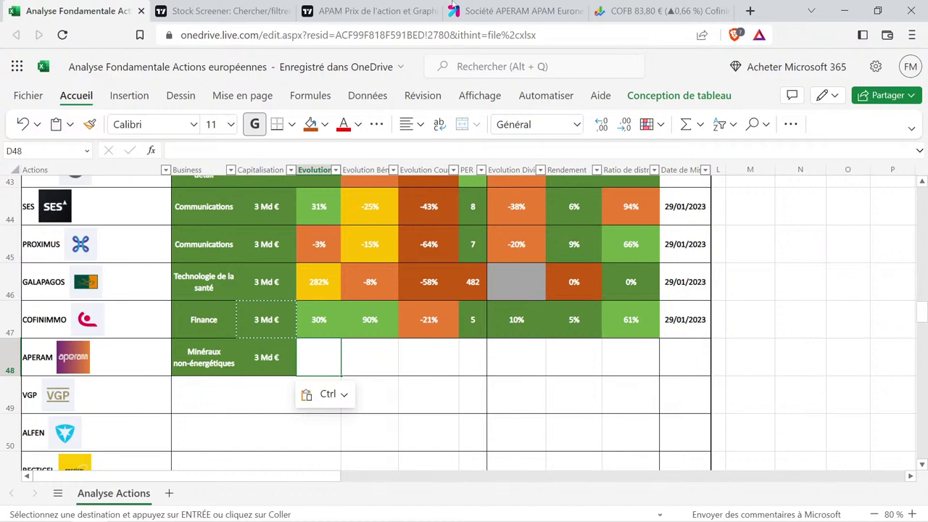
pyautogui.click(366, 11)
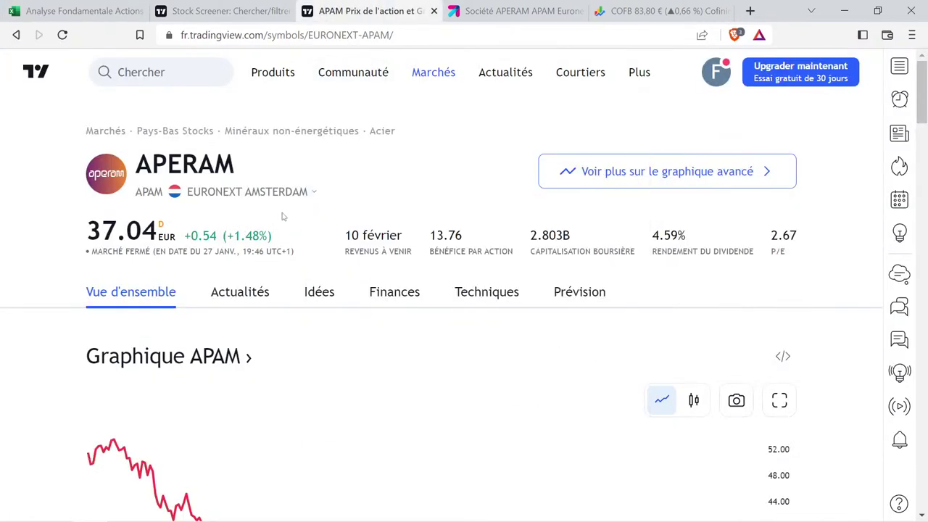
pyautogui.click(369, 292)
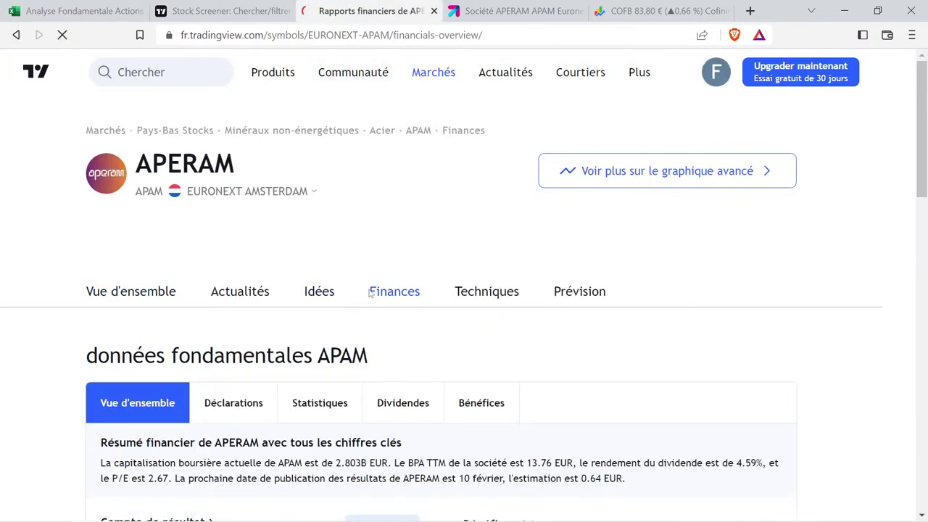
pyautogui.scroll(-2, 312, 293)
pyautogui.click(248, 262)
pyautogui.scroll(-2, 253, 269)
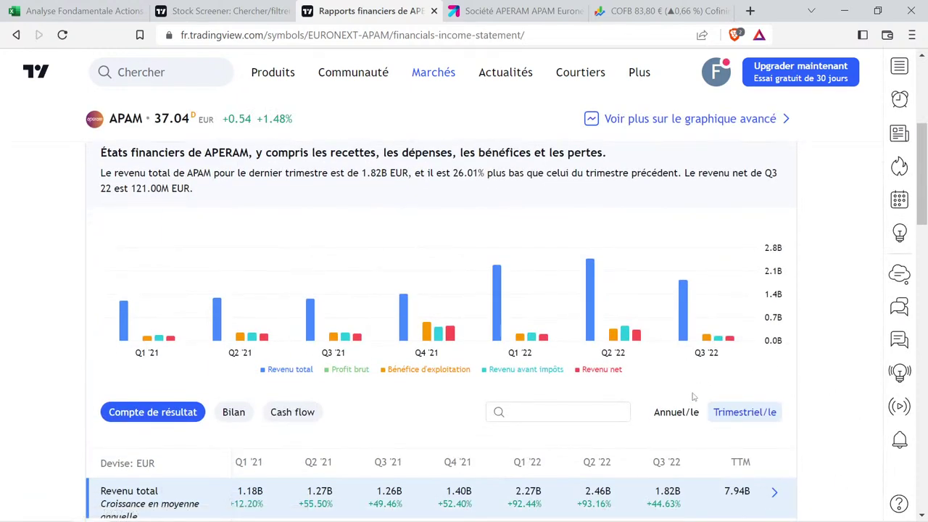
pyautogui.click(681, 410)
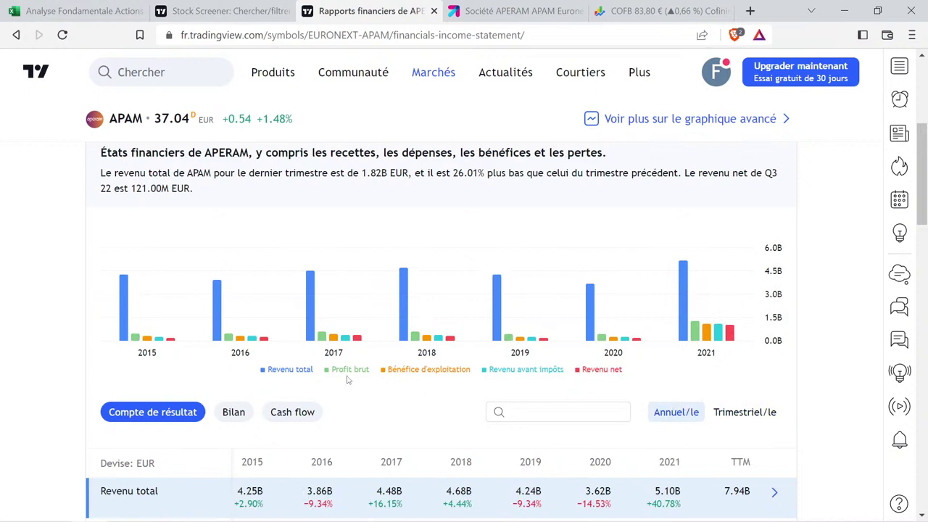
pyautogui.moveTo(322, 305)
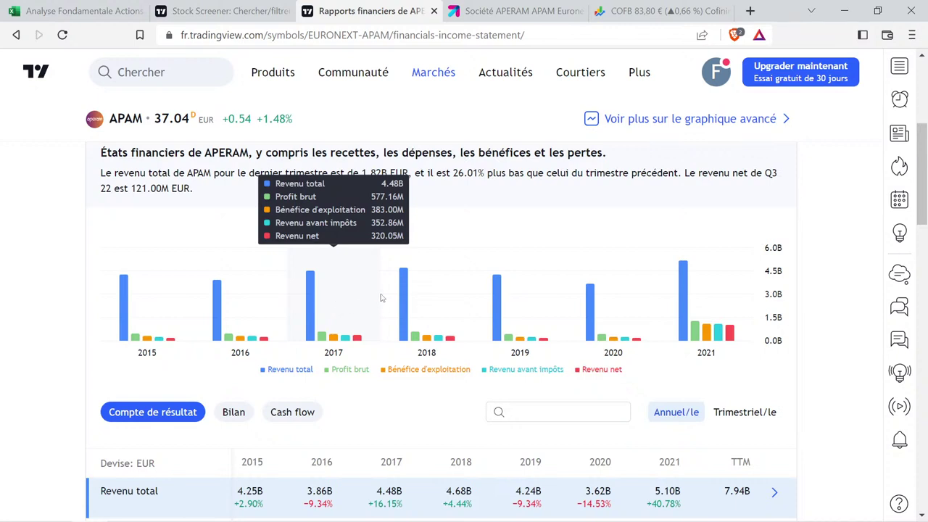
pyautogui.moveTo(411, 285)
pyautogui.moveTo(489, 292)
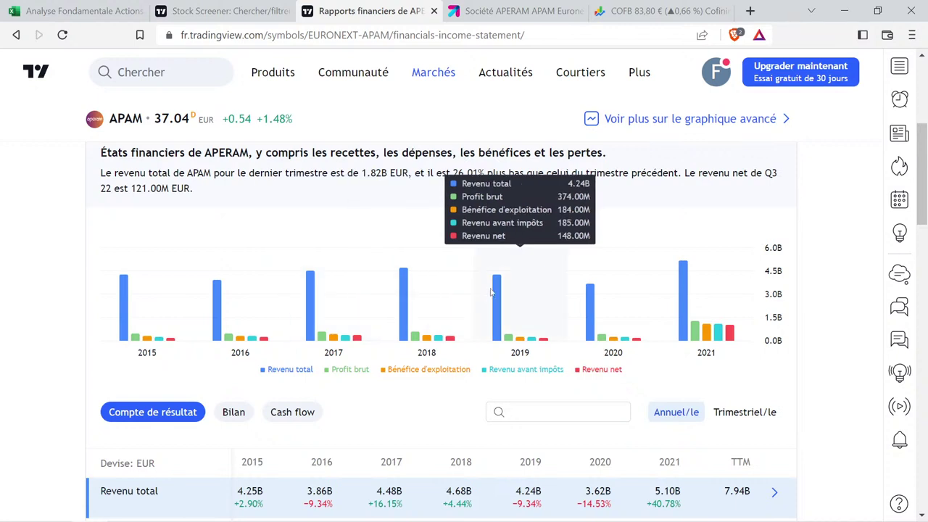
pyautogui.moveTo(578, 313)
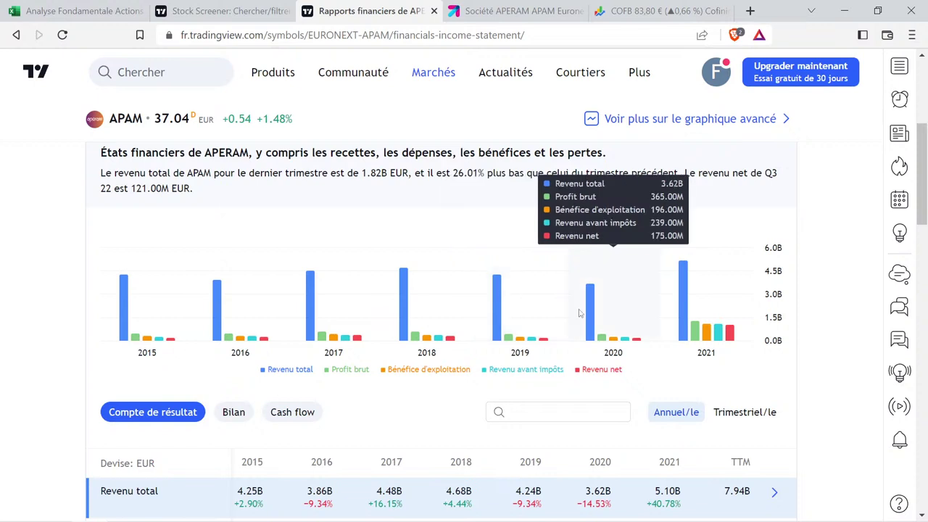
pyautogui.moveTo(684, 289)
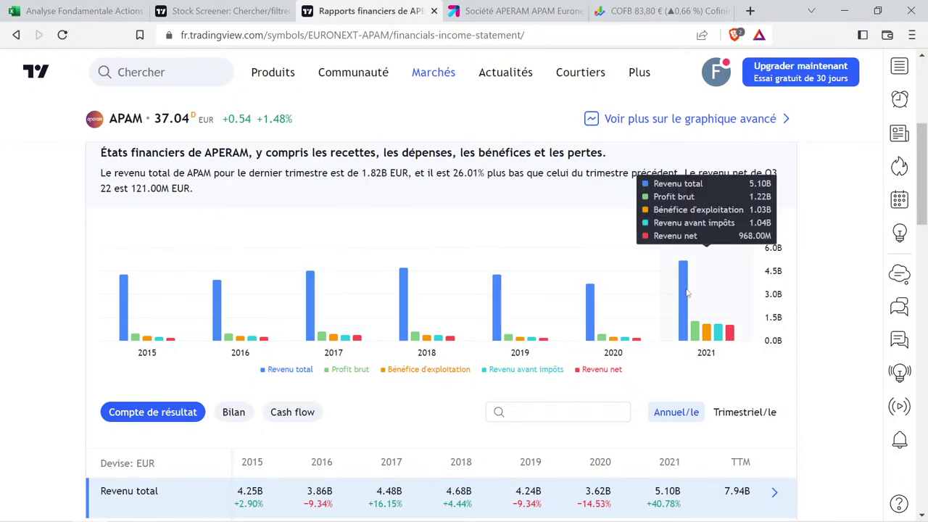
# In the spreadsheet's evolution calculator, enter 4,48 as the positive five-year reference and 5,1 as the current value in row 2.
pyautogui.click(80, 11)
pyautogui.click(771, 307)
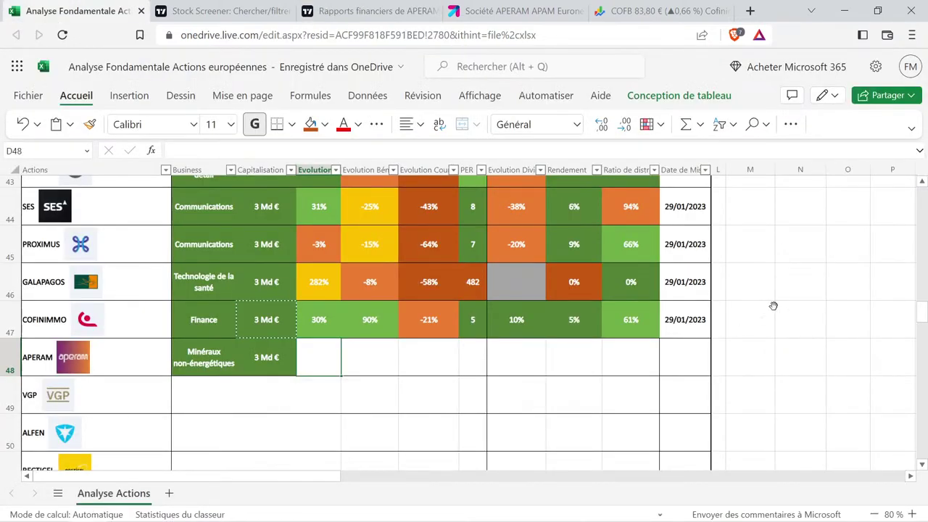
pyautogui.scroll(2, 777, 303)
pyautogui.scroll(15, 777, 303)
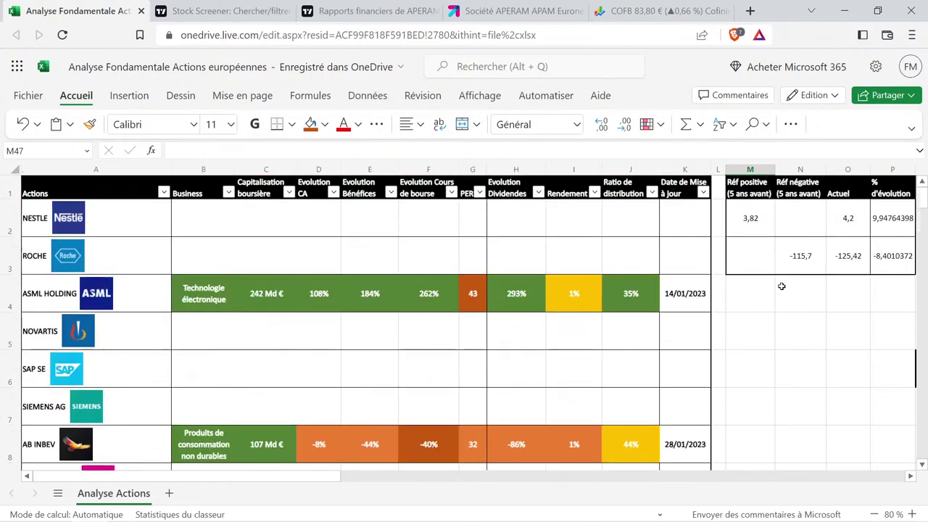
pyautogui.click(756, 210)
pyautogui.write('4,48')
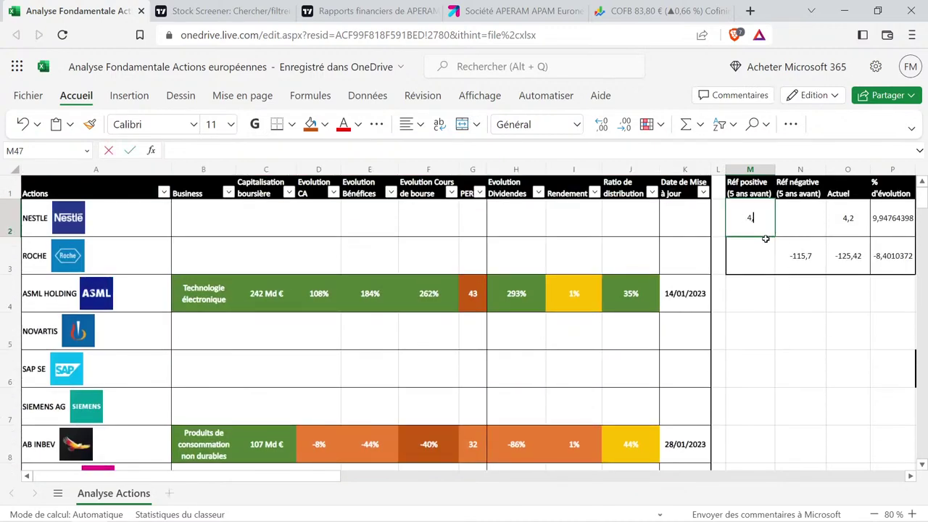
pyautogui.press('Tab')
pyautogui.press('Tab')
pyautogui.write('5,1')
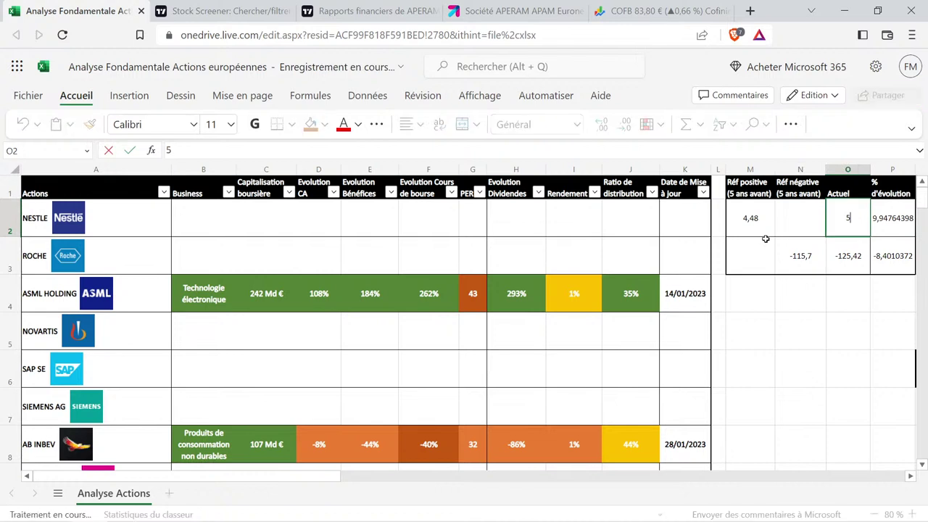
pyautogui.press('Return')
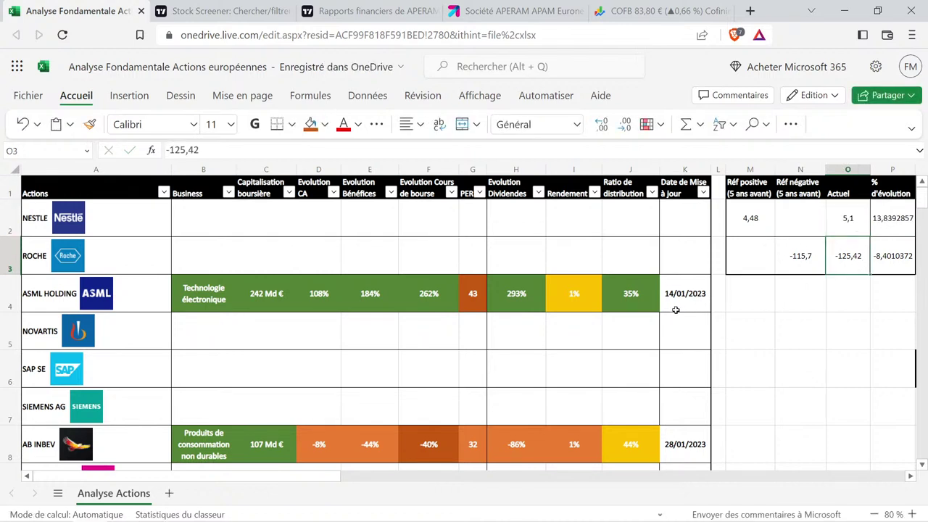
# Copy NXP SEMICONDUCTORS' light green Evolution CA cell into APERAM's Evolution CA cell and set its value to 14%.
pyautogui.click(320, 301)
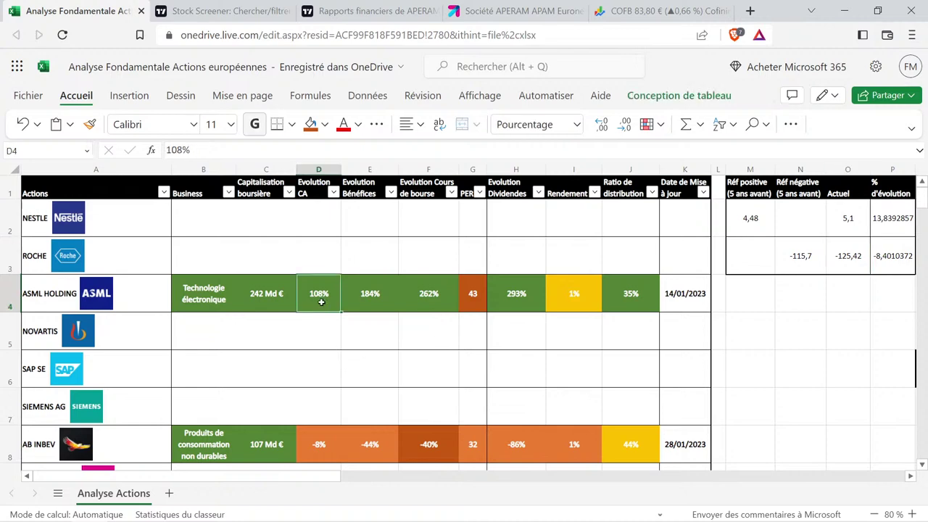
pyautogui.scroll(-10, 320, 300)
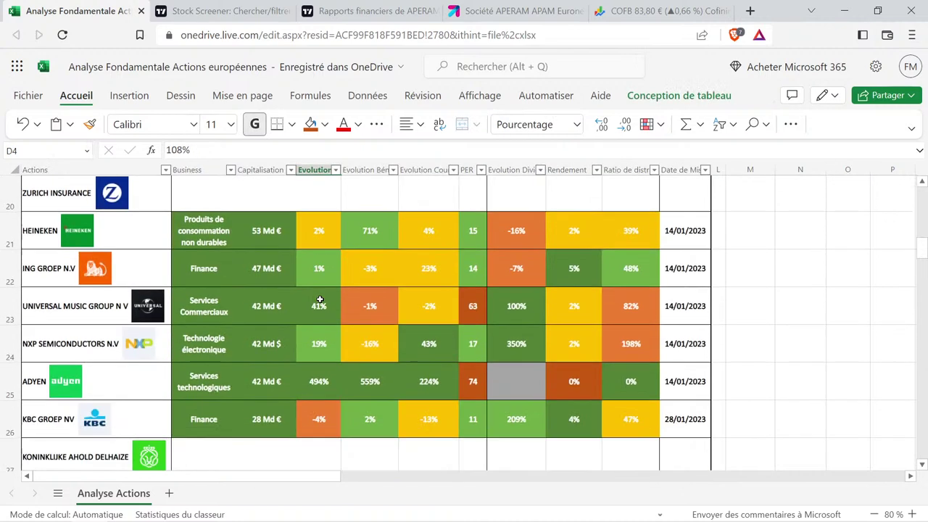
pyautogui.click(325, 329)
pyautogui.hotkey('ctrl', 'c')
pyautogui.scroll(-13, 325, 329)
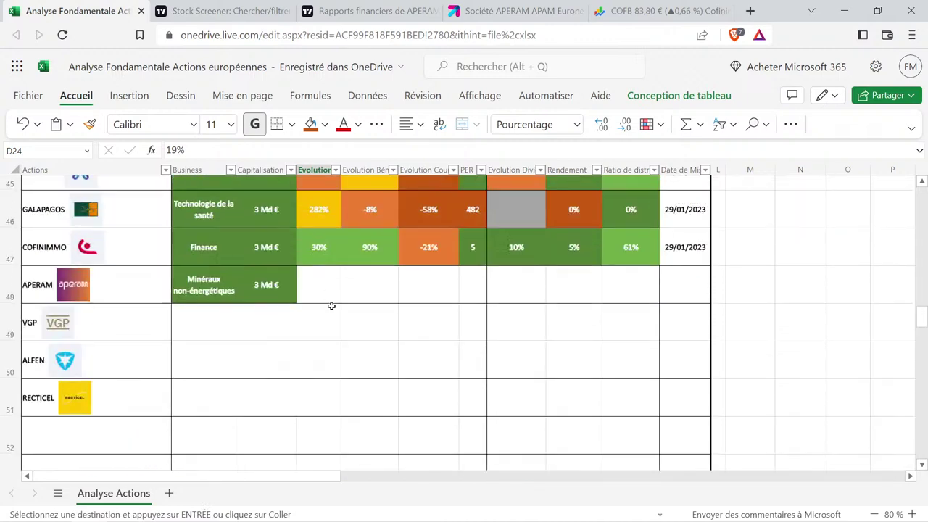
pyautogui.click(331, 288)
pyautogui.hotkey('ctrl', 'v')
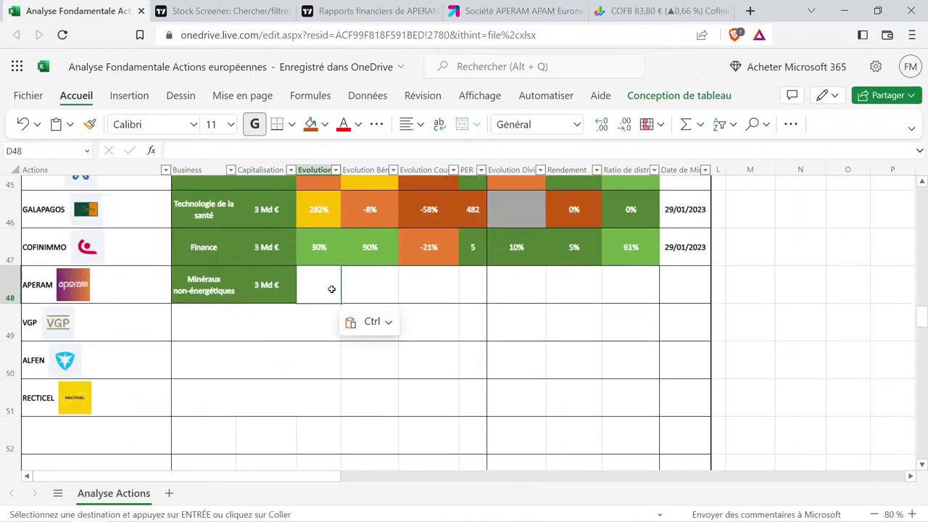
pyautogui.doubleClick(324, 286)
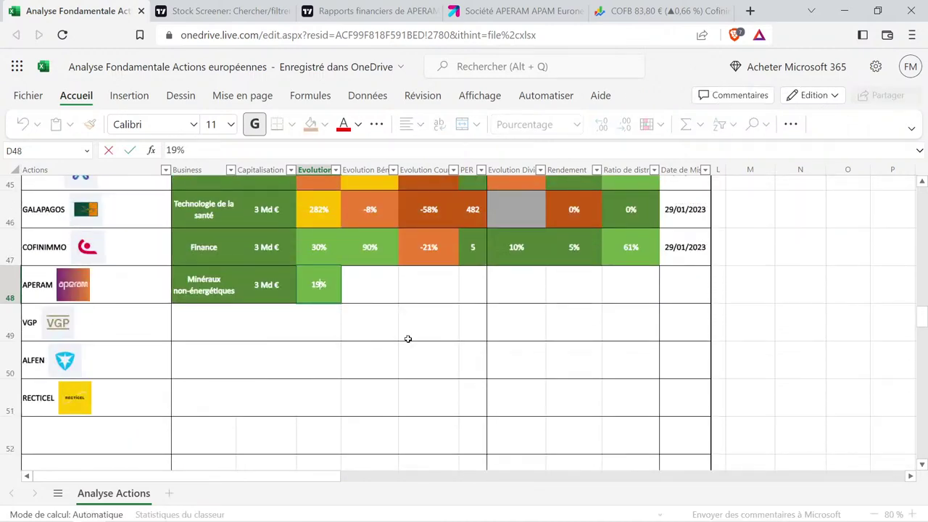
pyautogui.press('BackSpace')
pyautogui.write('4')
pyautogui.press('Return')
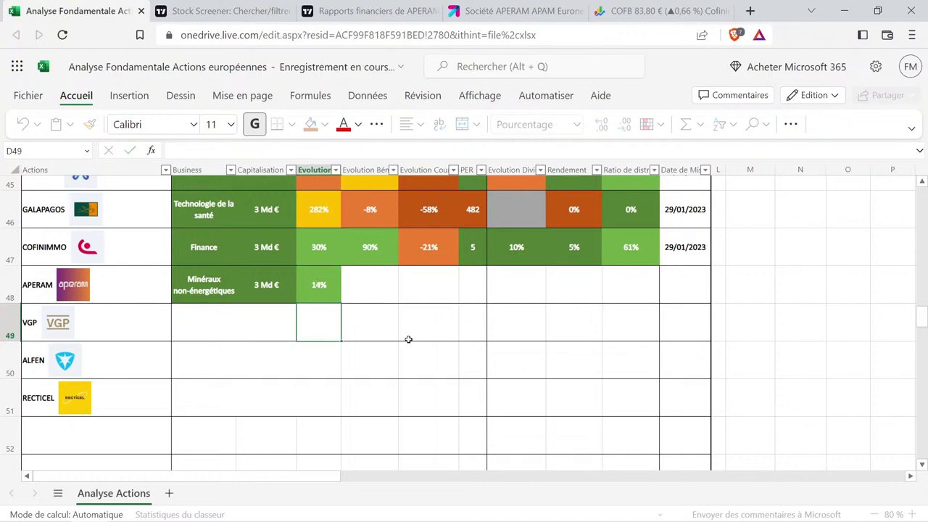
# Check APERAM's annual net income on TradingView, then enter 320,05 as the positive five-year reference and 968 as the current value in row 2 of the spreadsheet calculator.
pyautogui.click(363, 11)
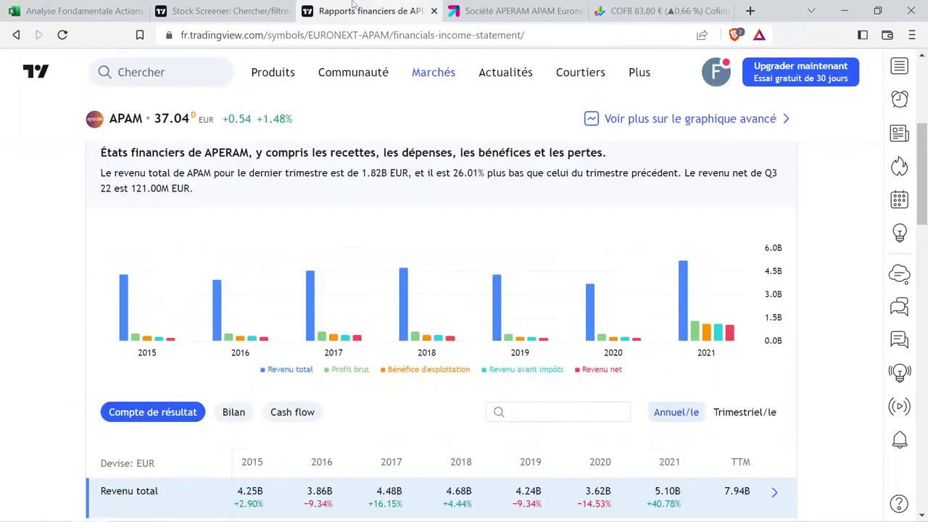
pyautogui.moveTo(353, 72)
pyautogui.moveTo(737, 344)
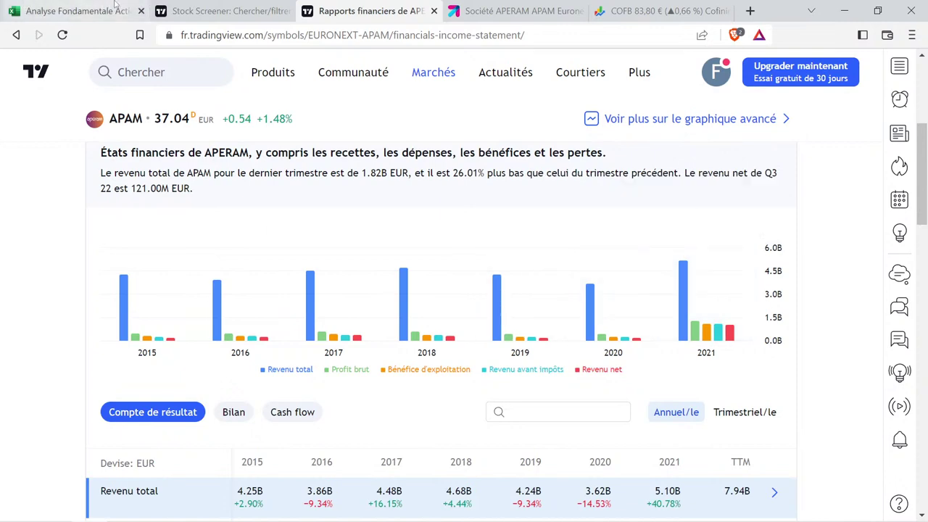
pyautogui.click(72, 11)
pyautogui.click(764, 272)
pyautogui.scroll(15, 764, 272)
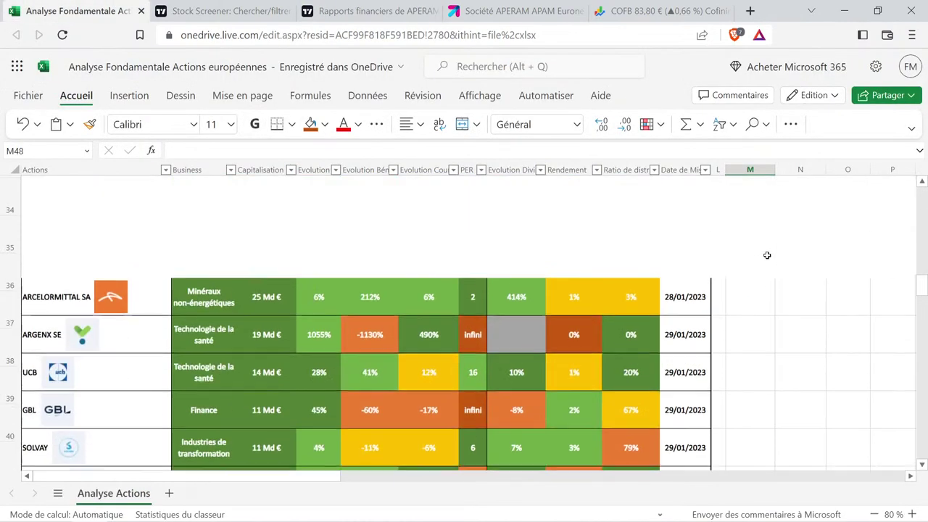
pyautogui.click(764, 227)
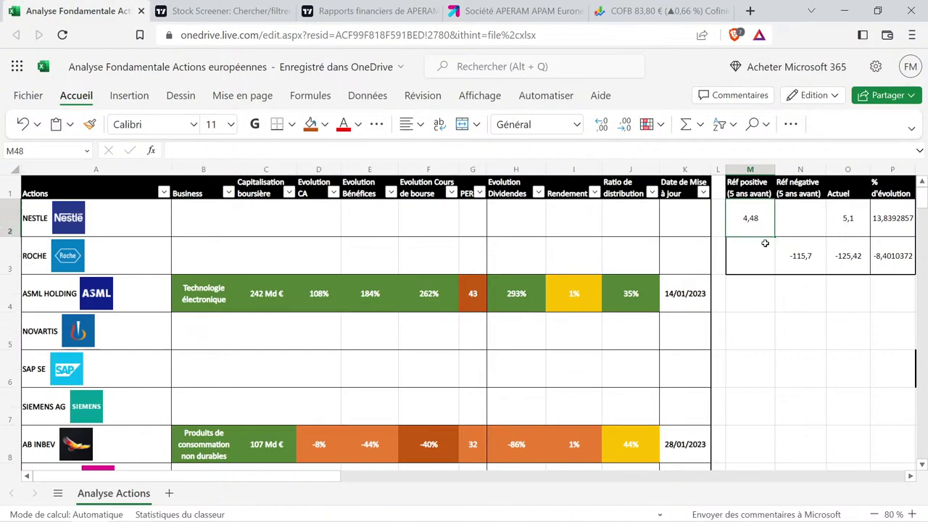
pyautogui.write('320,05')
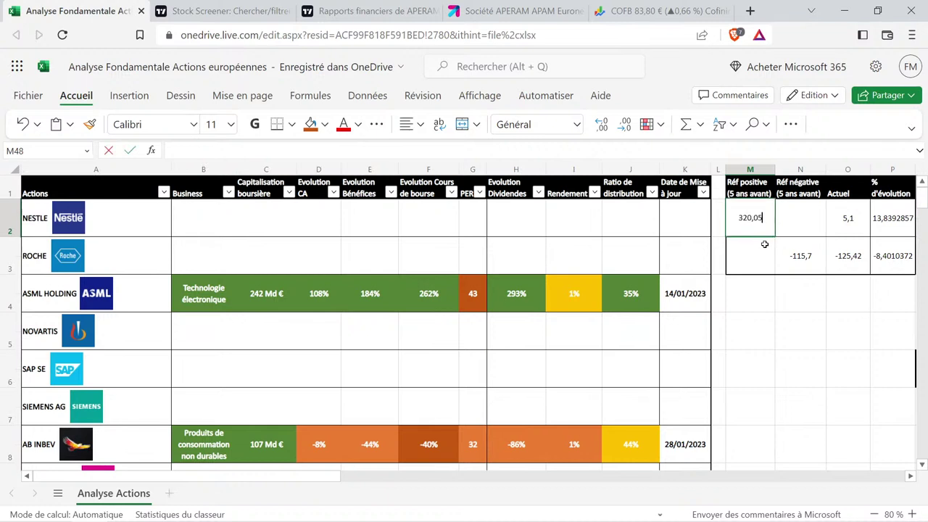
pyautogui.press('Tab')
pyautogui.press('Tab')
pyautogui.write('968')
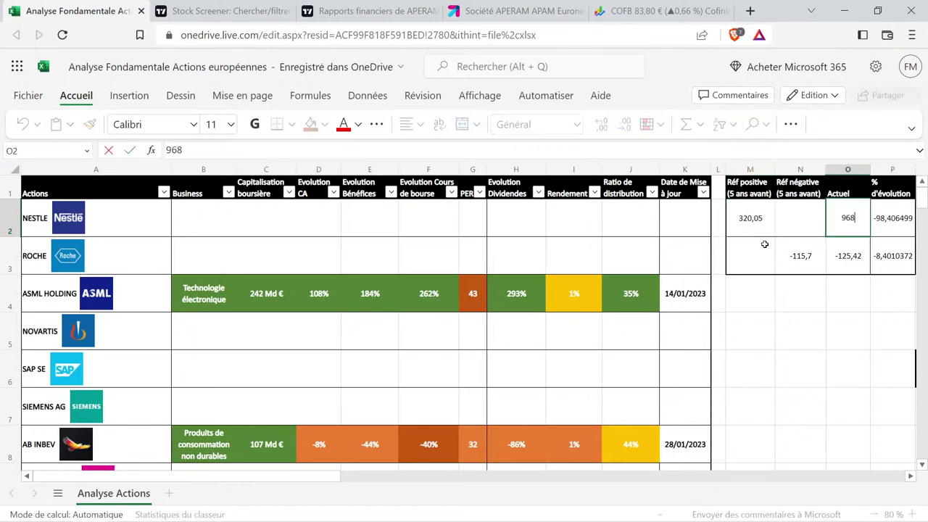
pyautogui.press('Return')
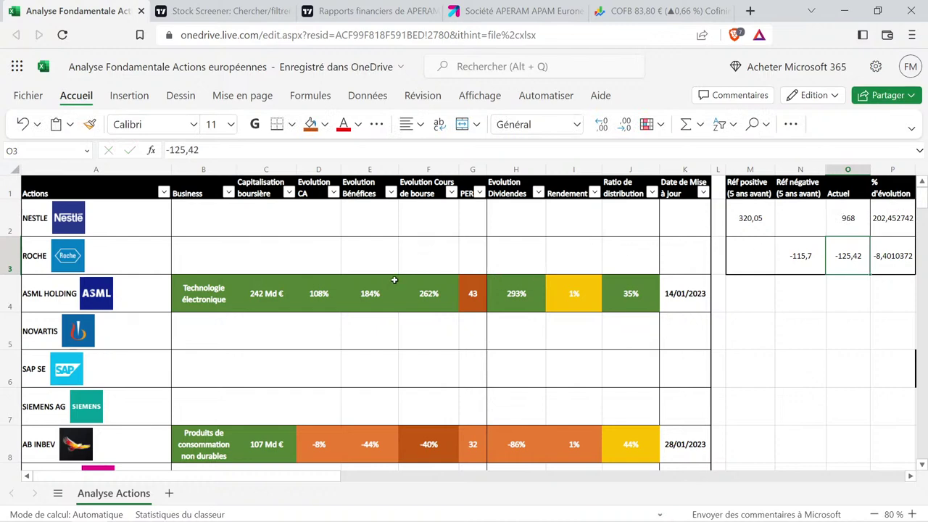
# Copy APERAM's Evolution CA cell into its Evolution Bénéfices cell and set the value to 202%.
pyautogui.scroll(-10, 394, 280)
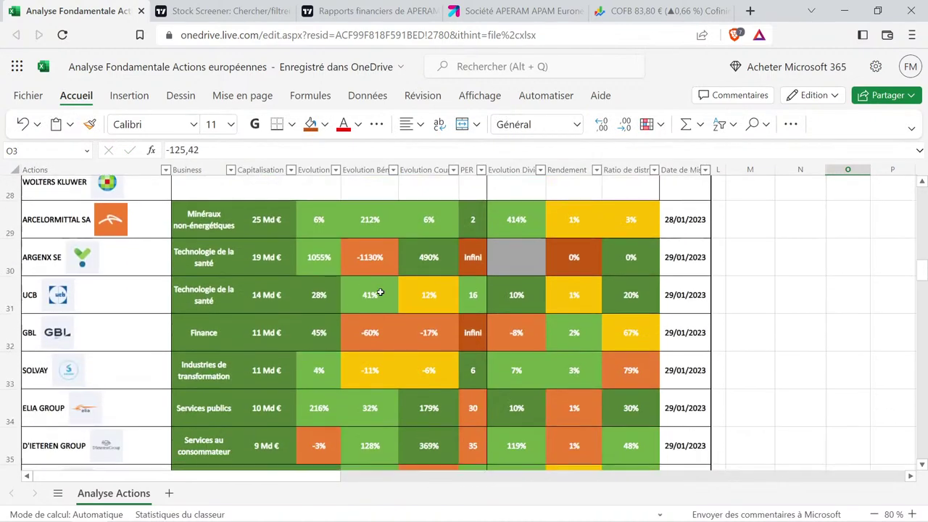
pyautogui.scroll(-6, 380, 292)
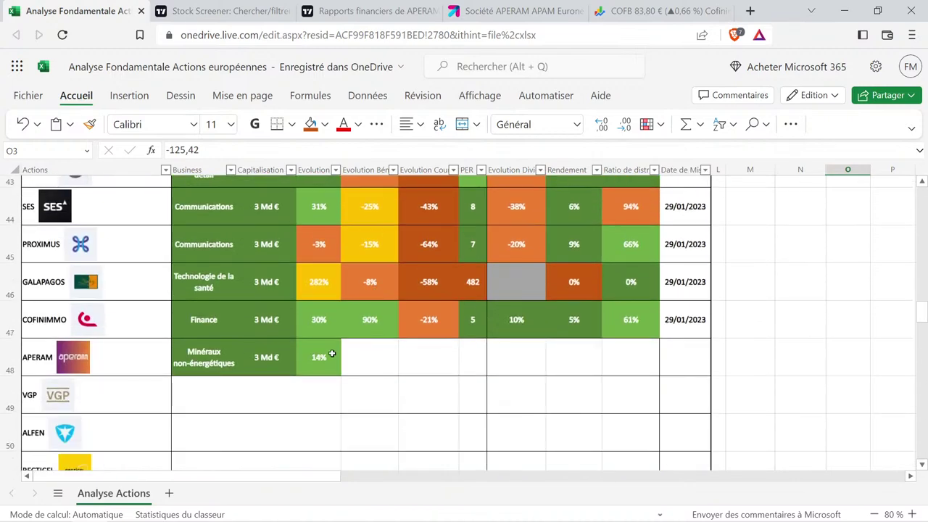
pyautogui.click(331, 353)
pyautogui.hotkey('ctrl', 'c')
pyautogui.click(382, 357)
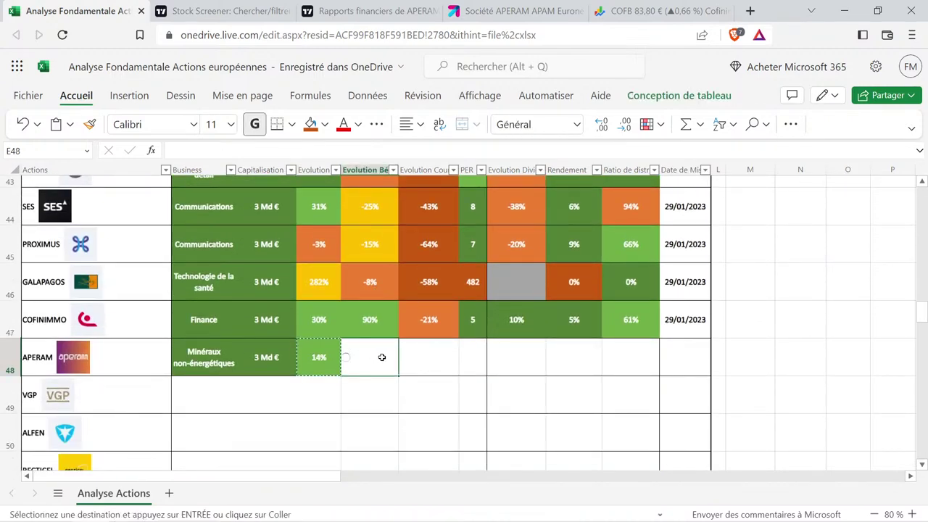
pyautogui.hotkey('ctrl', 'v')
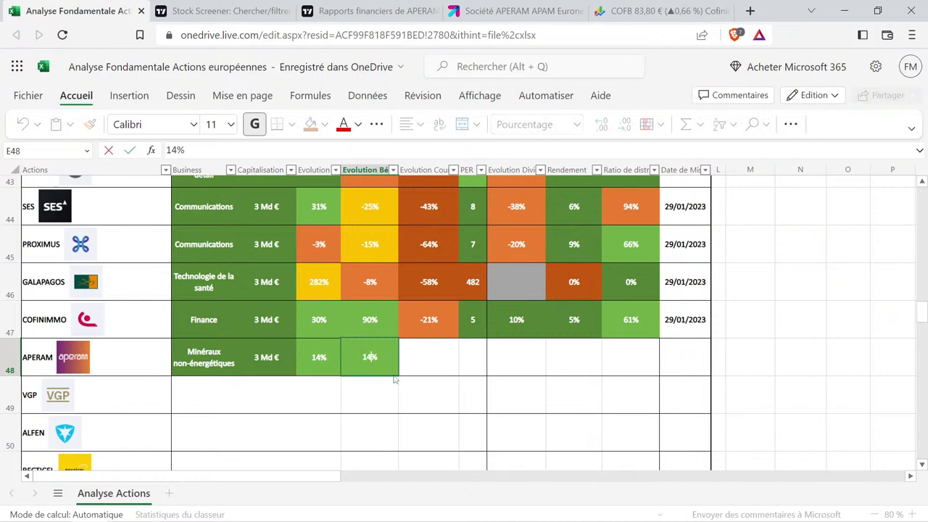
pyautogui.press('BackSpace')
pyautogui.write('202')
pyautogui.press('Return')
pyautogui.moveTo(331, 359); pyautogui.dragTo(371, 368)
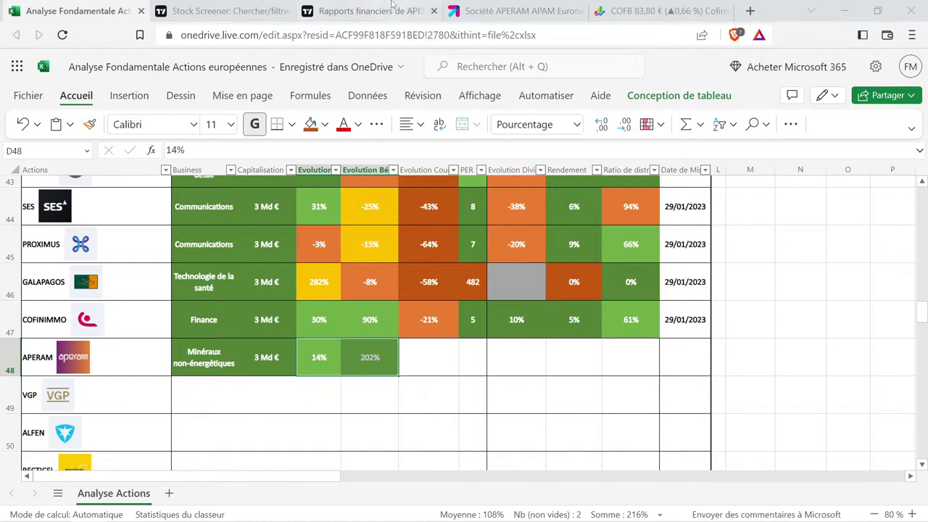
# Open APERAM's forecast page on TradingView and examine the one-year price targets, analyst ratings and annual earnings per share.
pyautogui.click(392, 6)
pyautogui.scroll(5, 667, 331)
pyautogui.click(585, 294)
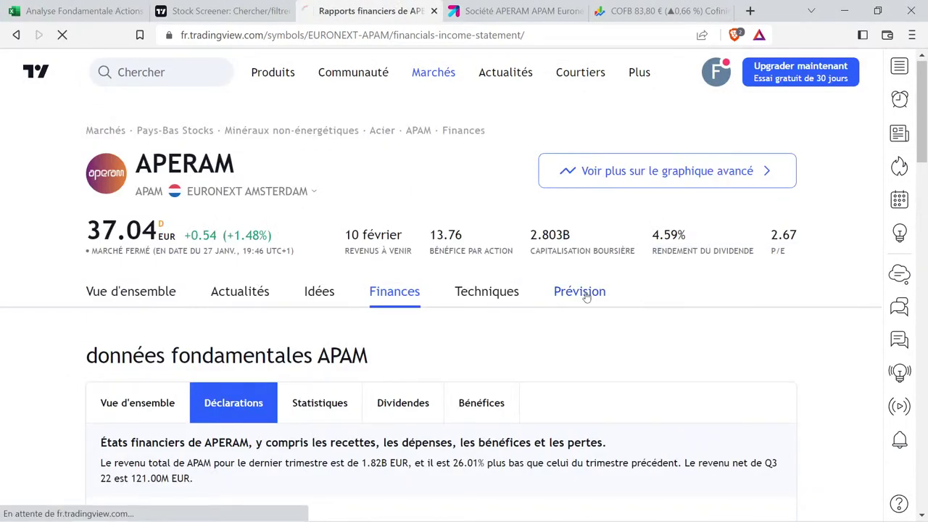
pyautogui.scroll(-3, 535, 300)
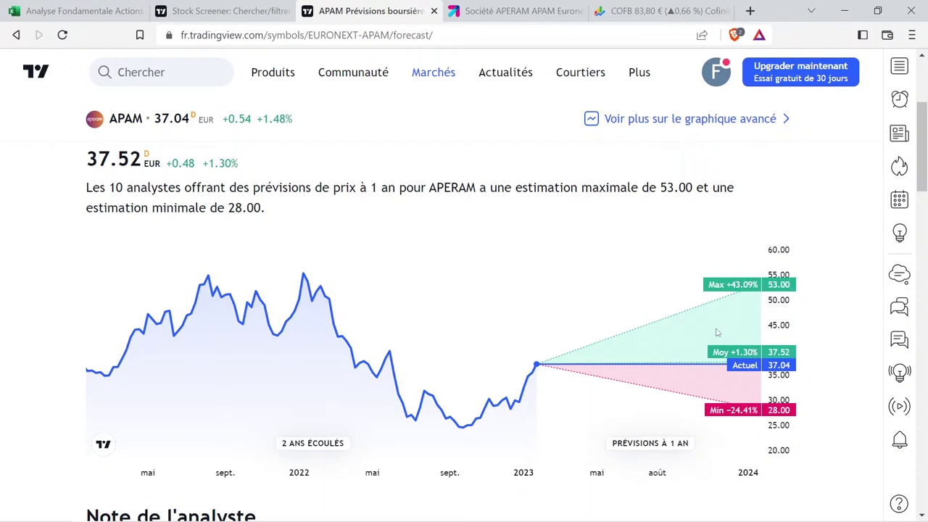
pyautogui.scroll(-4, 500, 326)
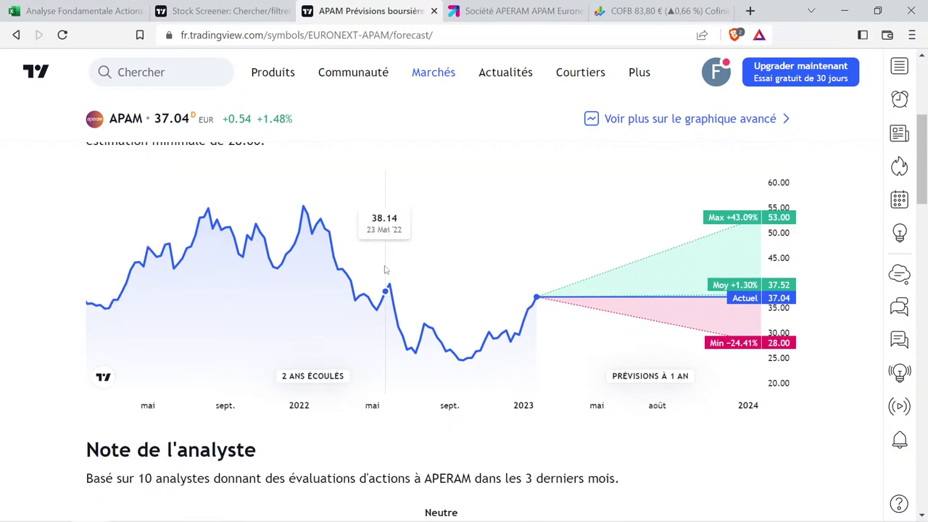
pyautogui.scroll(3, 739, 317)
pyautogui.scroll(-6, 425, 251)
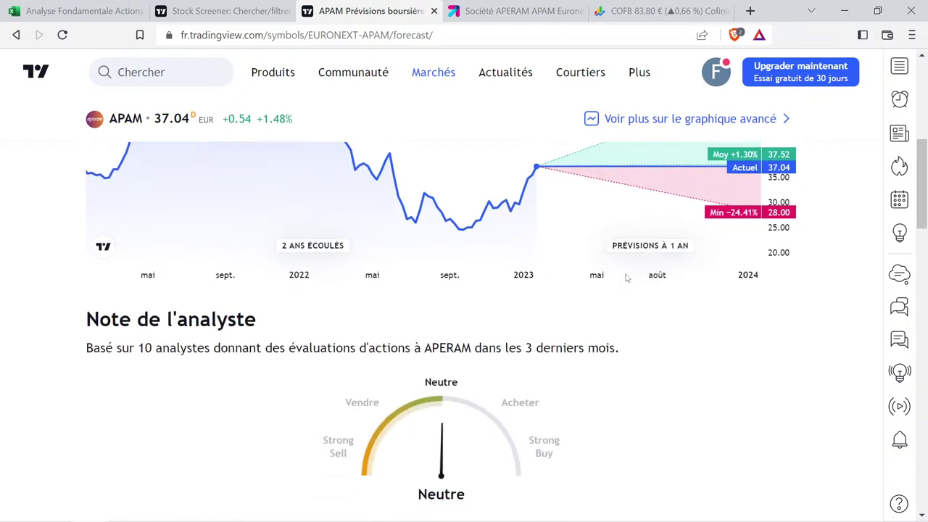
pyautogui.scroll(-1, 425, 251)
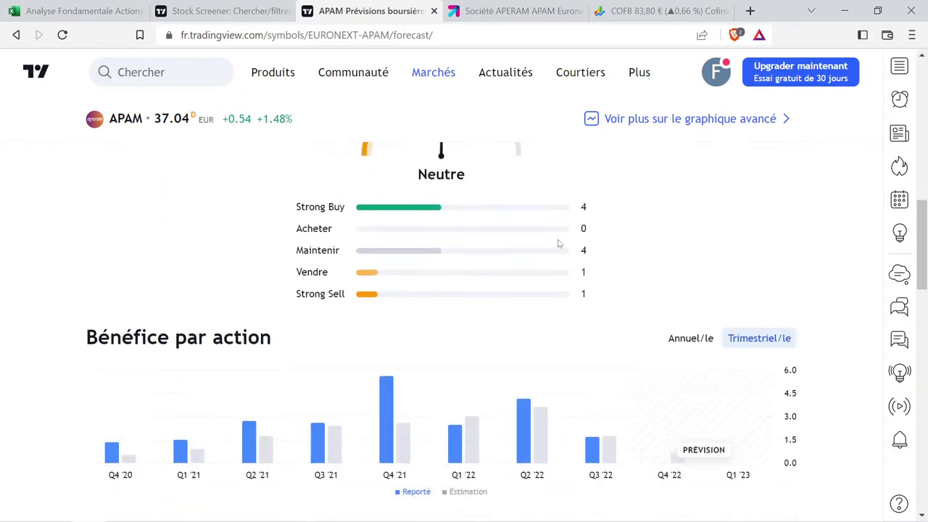
pyautogui.click(704, 348)
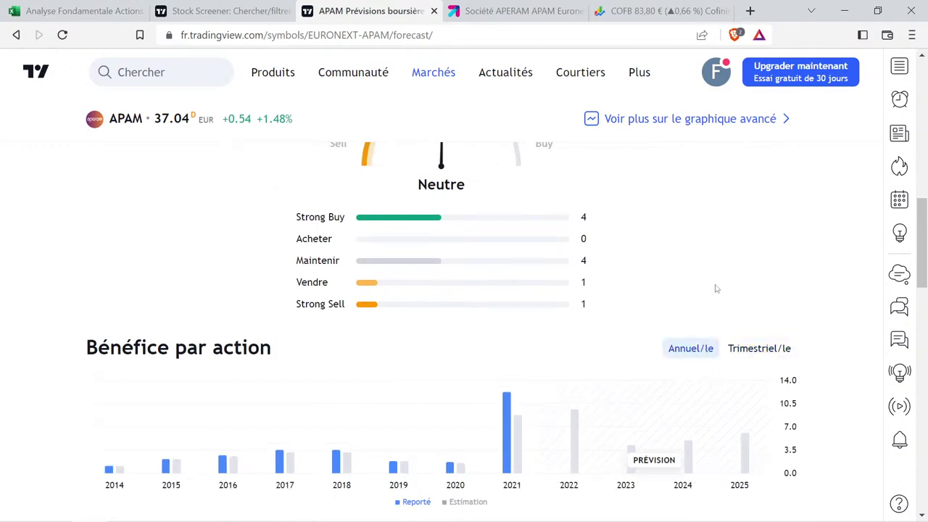
pyautogui.scroll(-1, 708, 275)
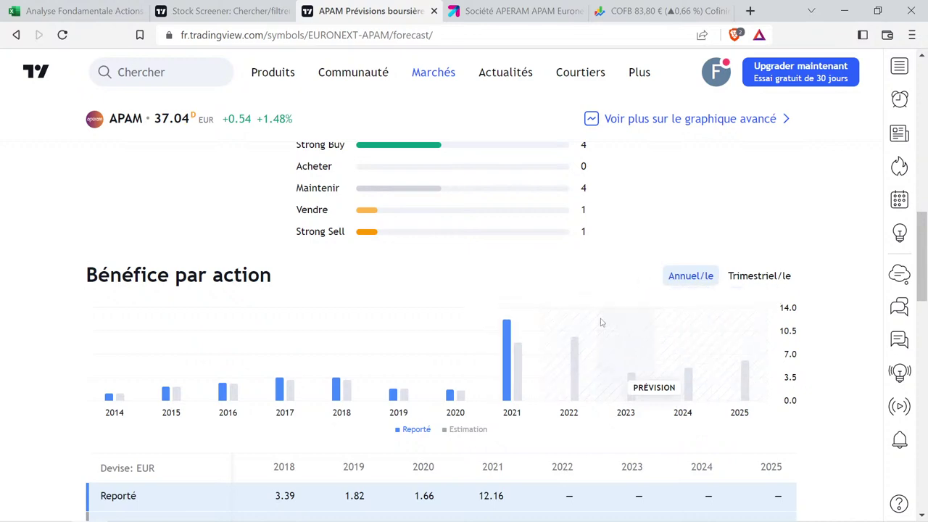
# Compare APERAM's Evolution CA and Evolution Bénéfices cells in the spreadsheet with the annual revenue and earnings-per-share forecasts on TradingView.
pyautogui.click(87, 11)
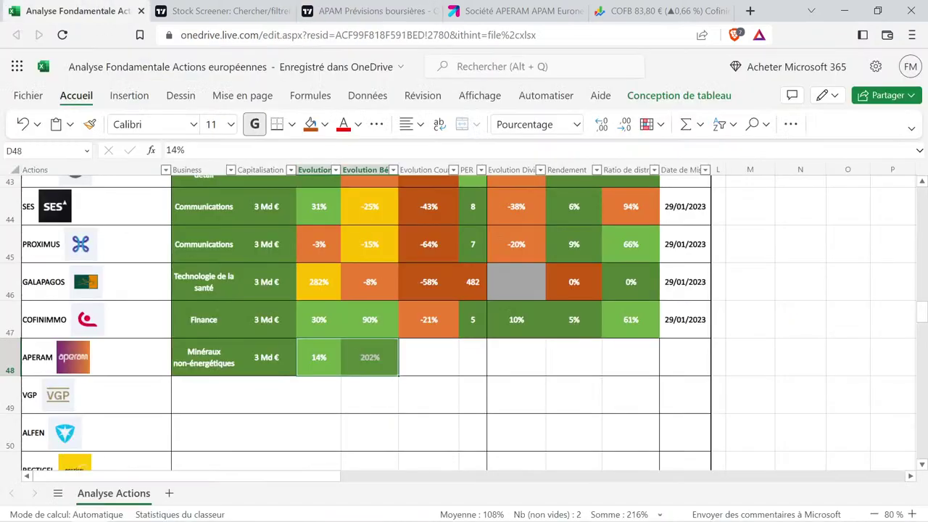
pyautogui.moveTo(383, 357); pyautogui.dragTo(392, 385)
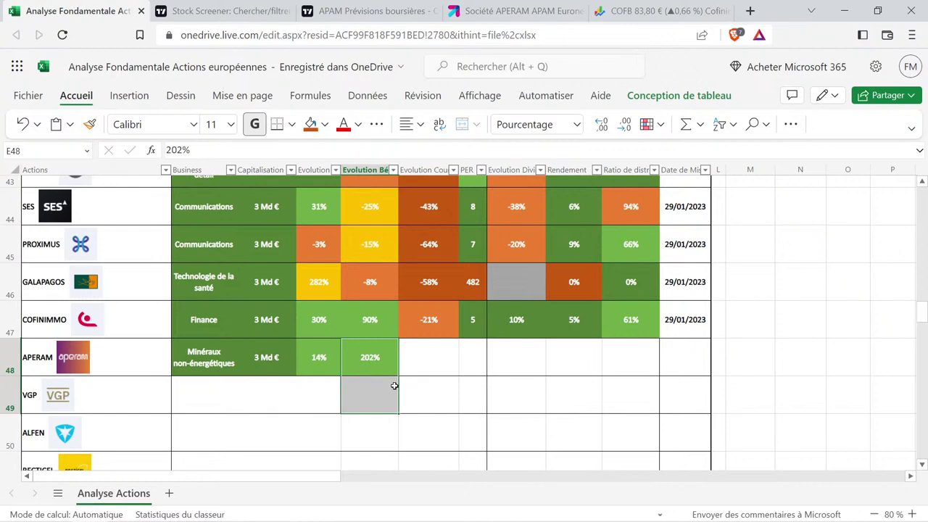
pyautogui.click(372, 11)
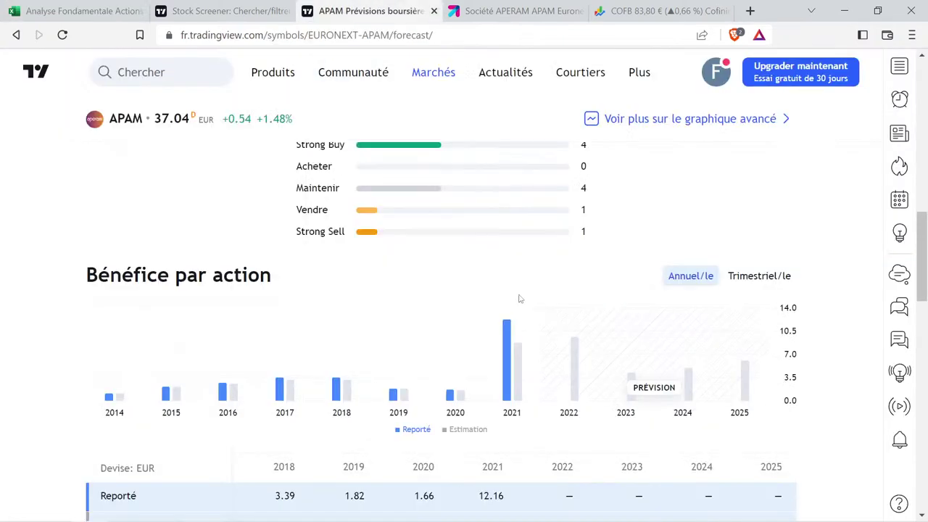
pyautogui.scroll(-3, 627, 353)
pyautogui.scroll(-2, 628, 354)
pyautogui.click(690, 250)
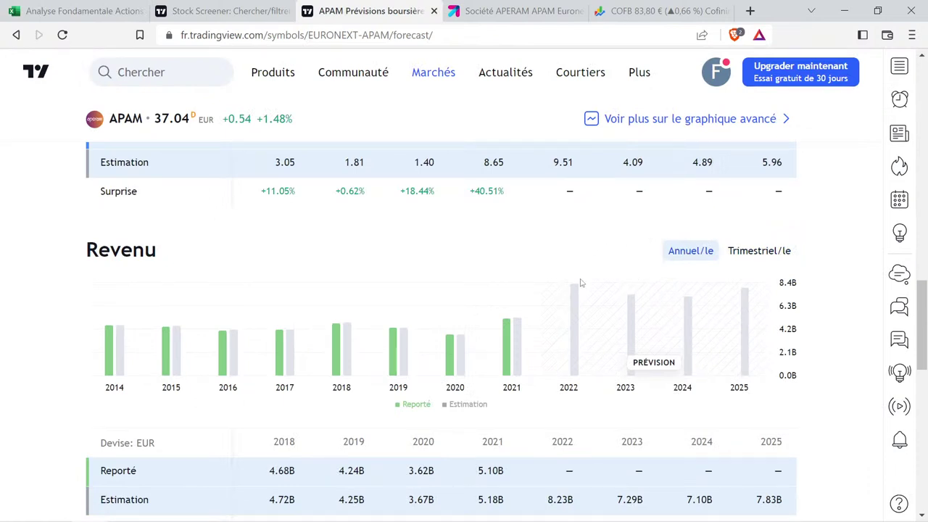
pyautogui.moveTo(586, 307)
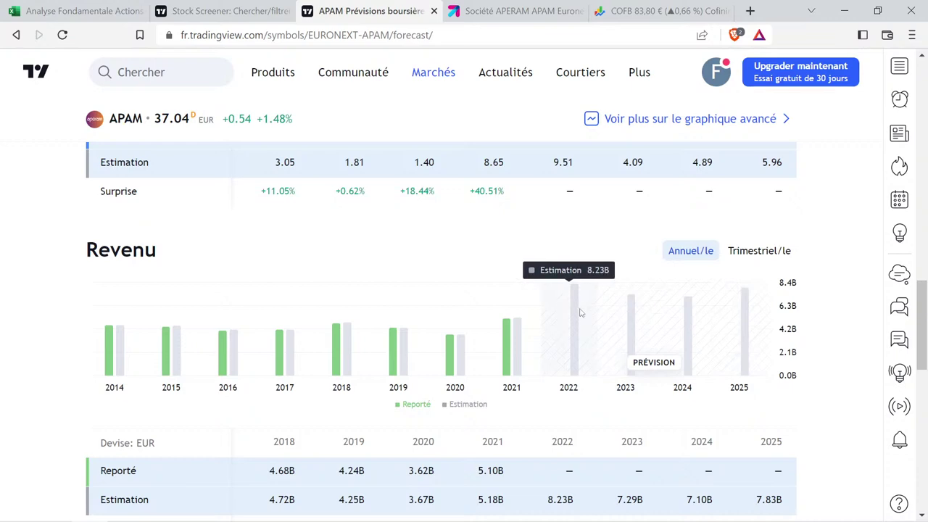
pyautogui.scroll(5, 585, 314)
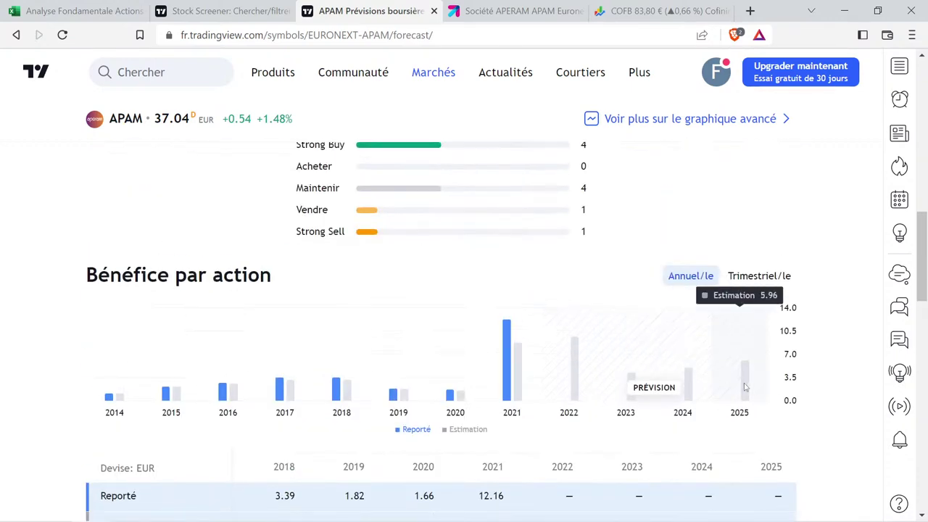
pyautogui.scroll(-5, 725, 386)
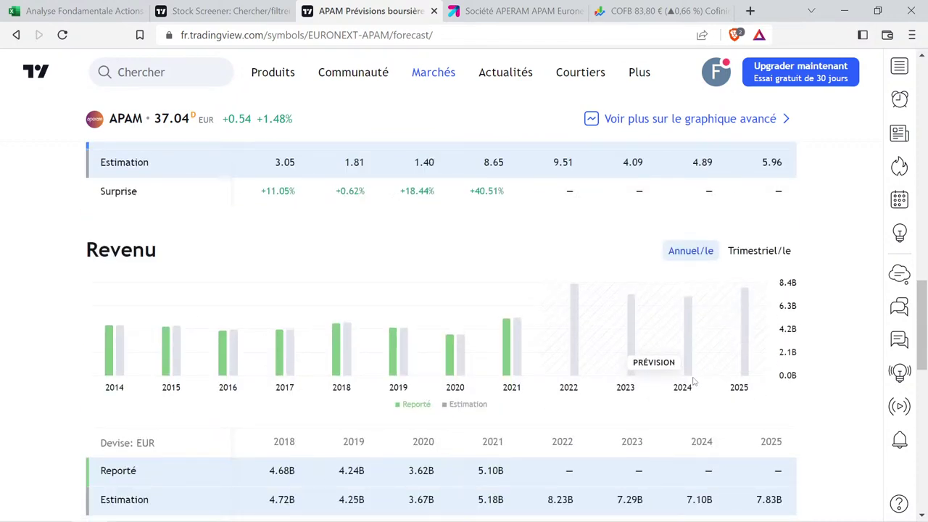
pyautogui.click(76, 10)
pyautogui.click(323, 363)
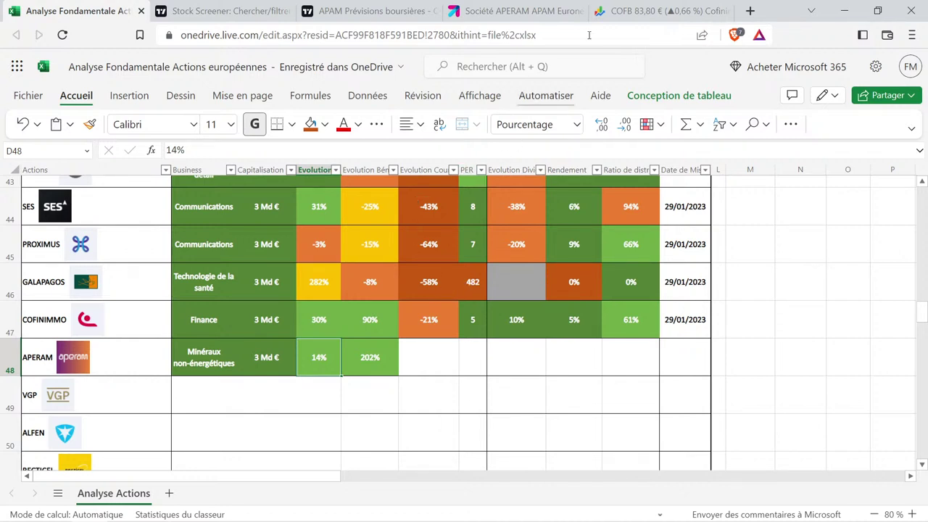
# Find Aperam on Google Finance, open its Amsterdam listing (APAM: AMS) and display the five-year share-price chart.
pyautogui.click(639, 6)
pyautogui.scroll(3, 329, 189)
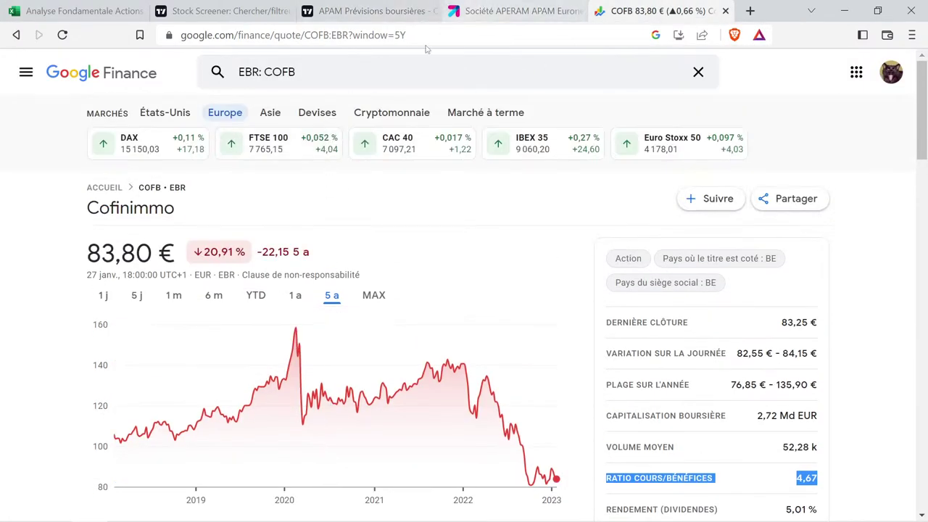
pyautogui.click(337, 67)
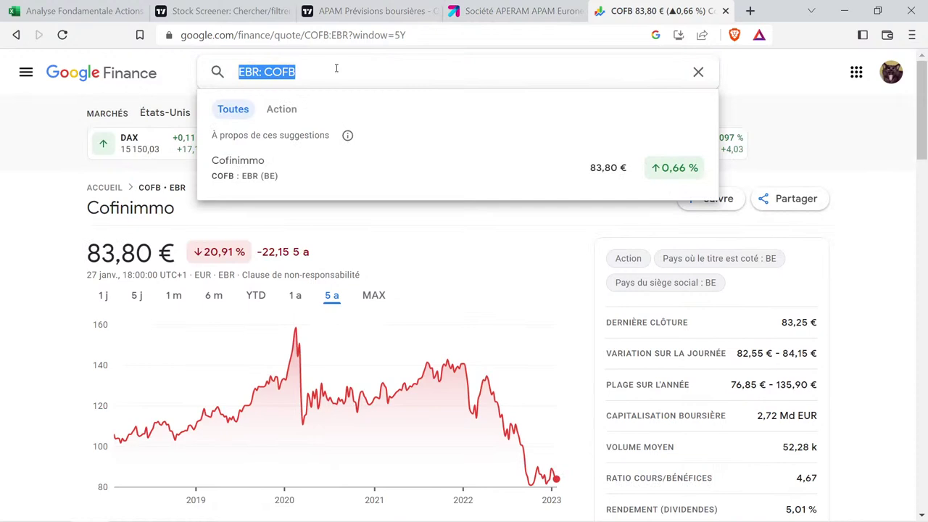
pyautogui.write('aprem')
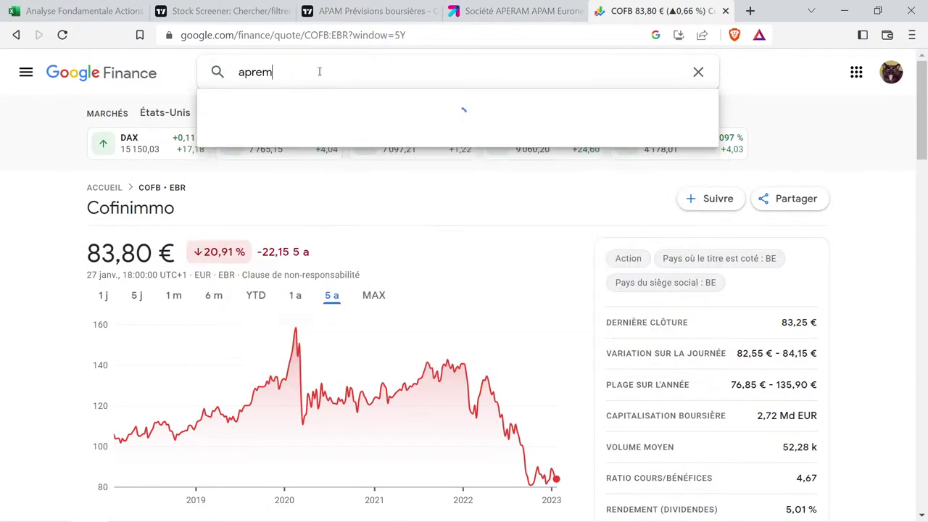
pyautogui.press('BackSpace')
pyautogui.press('BackSpace')
pyautogui.press('BackSpace')
pyautogui.write('eram')
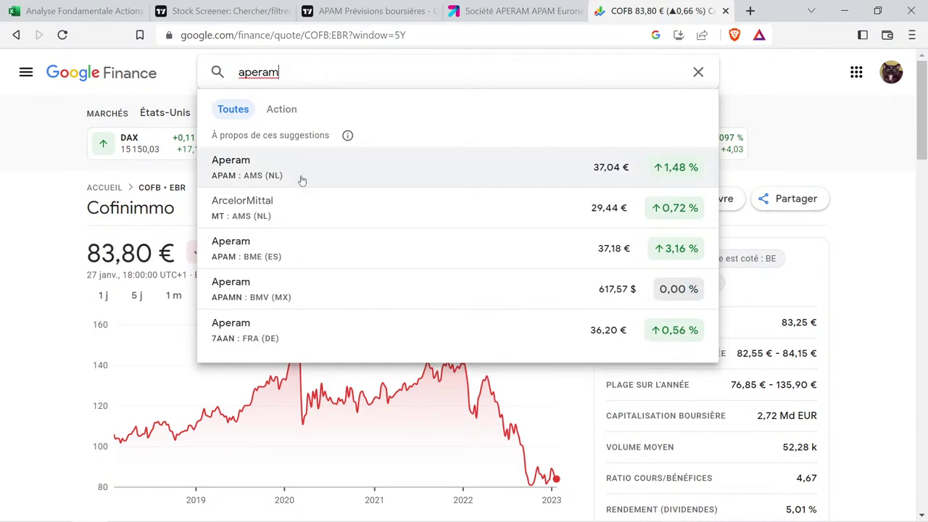
pyautogui.click(303, 175)
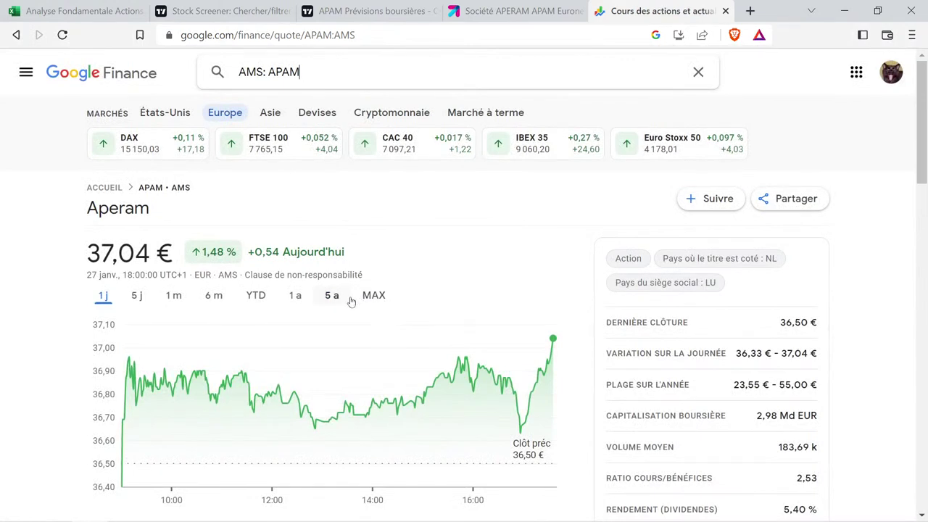
pyautogui.click(333, 297)
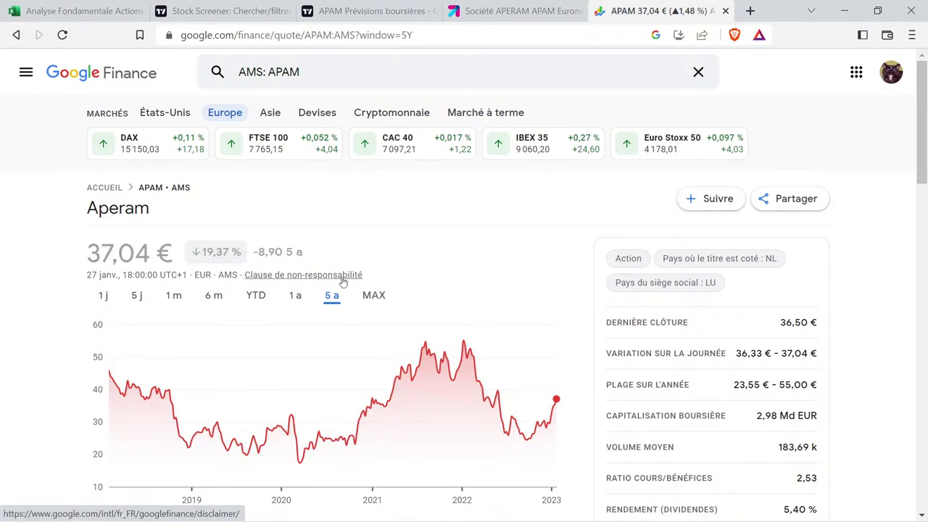
# Measure APERAM's share-price change on the five-year chart from early 2022 and from 31 January 2020 to 27 January 2023.
pyautogui.moveTo(464, 331); pyautogui.dragTo(565, 339)
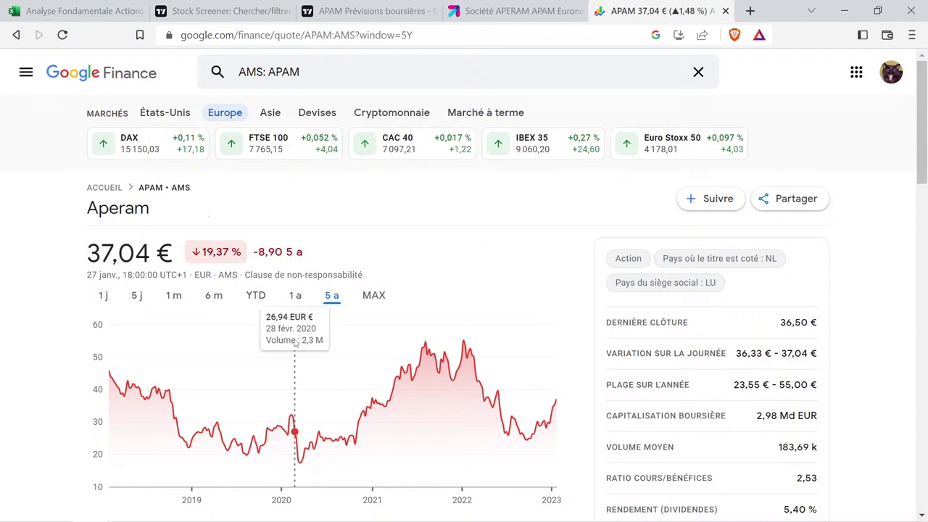
pyautogui.moveTo(288, 340); pyautogui.dragTo(563, 415)
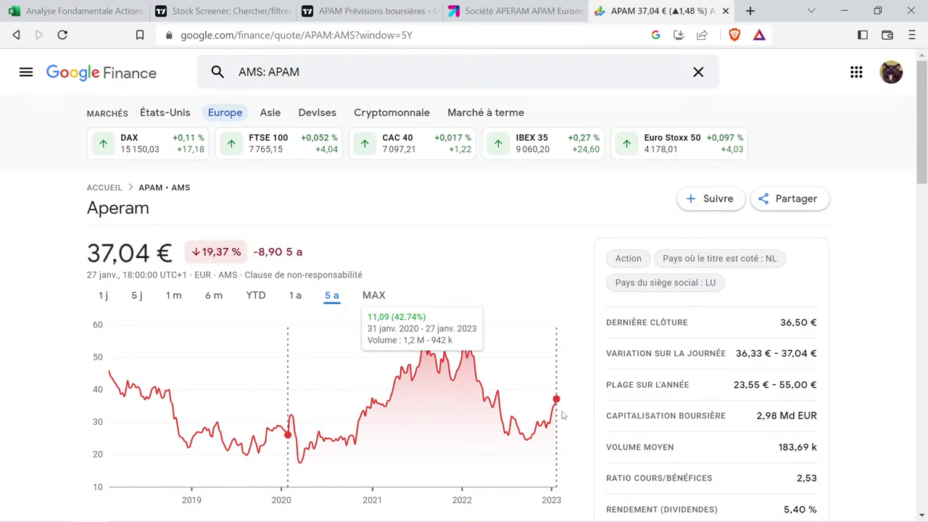
pyautogui.moveTo(563, 415); pyautogui.dragTo(562, 415)
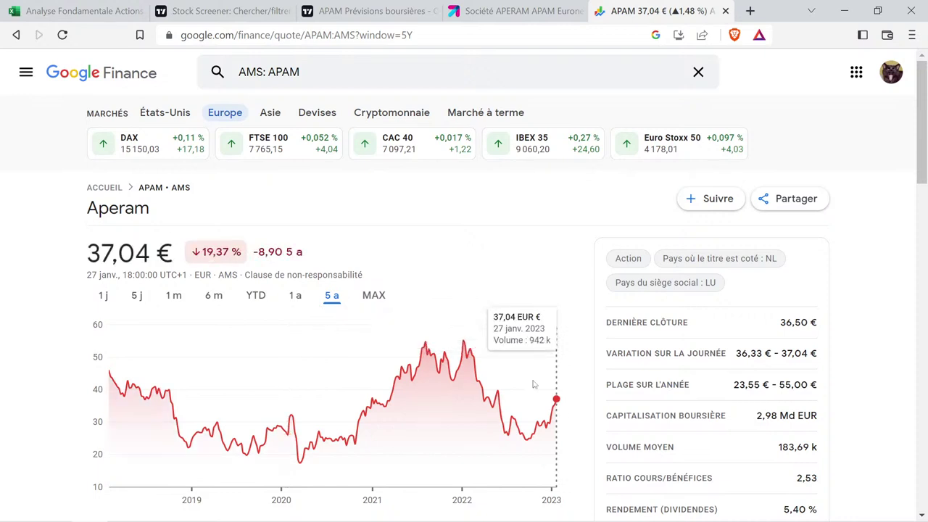
# Copy AEDIFICA's yellow Evolution Cours de bourse cell into APERAM's row in the spreadsheet and set the value to -19%.
pyautogui.click(83, 11)
pyautogui.click(445, 320)
pyautogui.scroll(3, 445, 320)
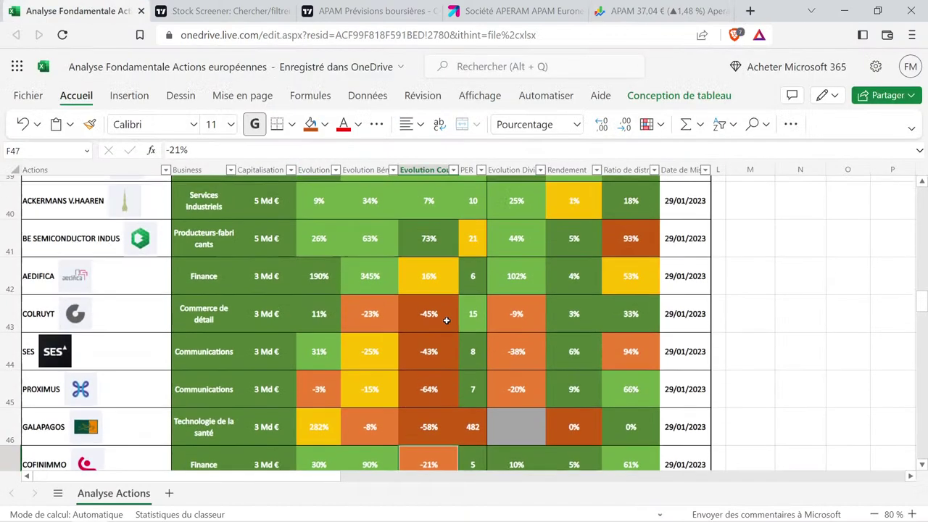
pyautogui.click(441, 349)
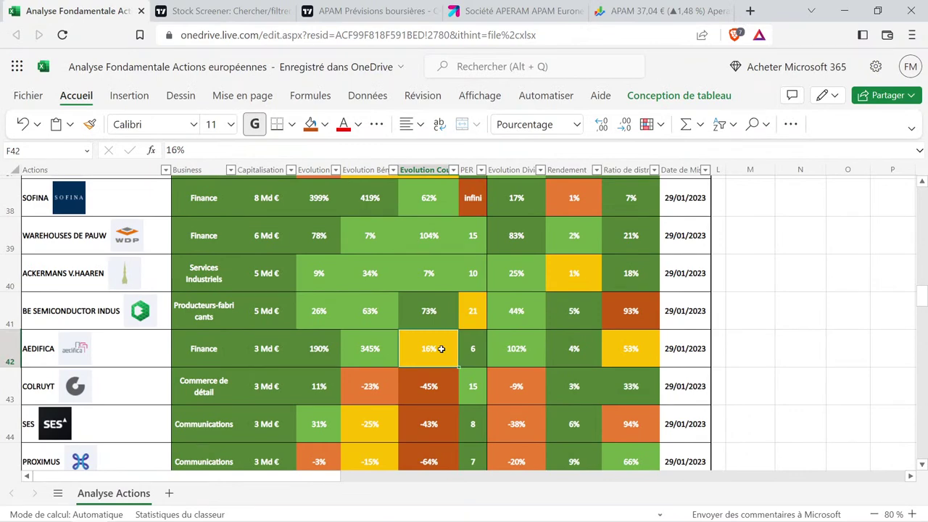
pyautogui.hotkey('ctrl', 'c')
pyautogui.scroll(-4, 442, 341)
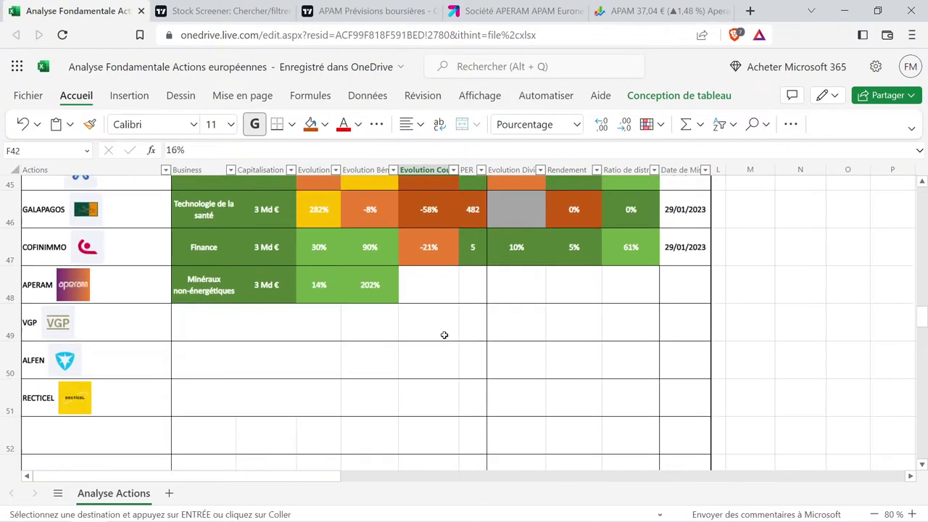
pyautogui.click(432, 286)
pyautogui.hotkey('ctrl', 'v')
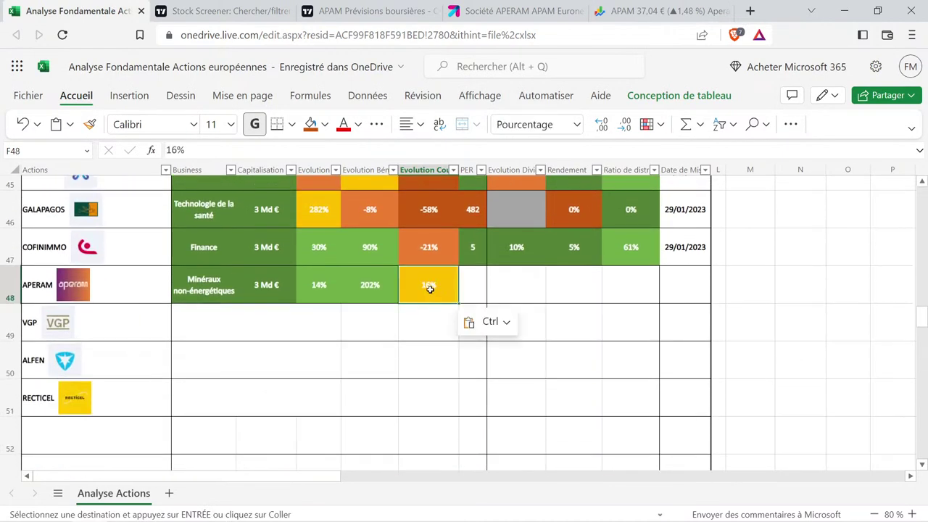
pyautogui.doubleClick(429, 289)
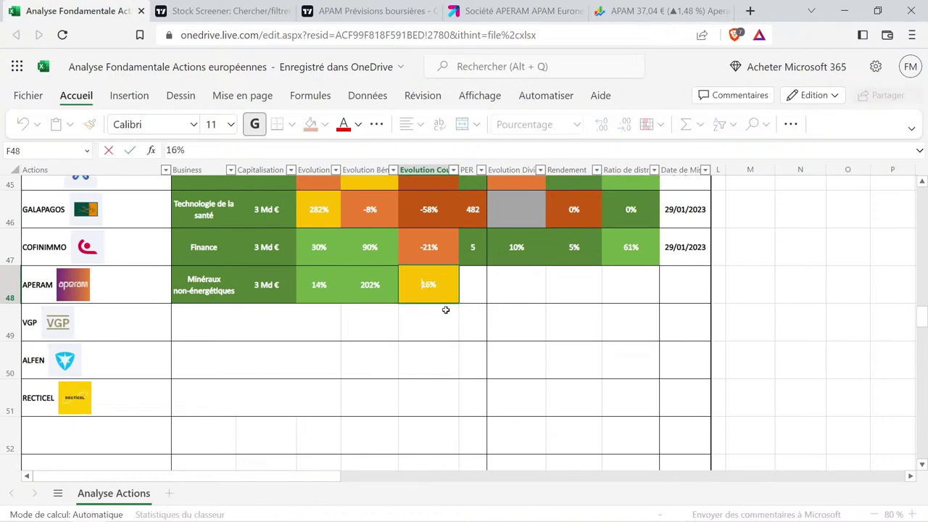
pyautogui.press('Delete')
pyautogui.press('Delete')
pyautogui.write('-19')
pyautogui.press('Return')
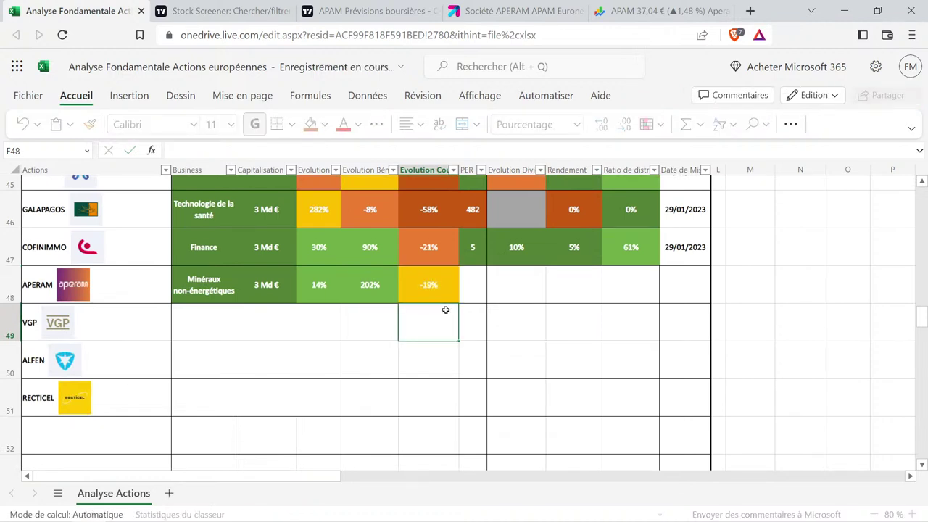
# Review APERAM's Evolution CA and Evolution Bénéfices cells, then check its annual earnings per share and P/E on TradingView.
pyautogui.click(372, 285)
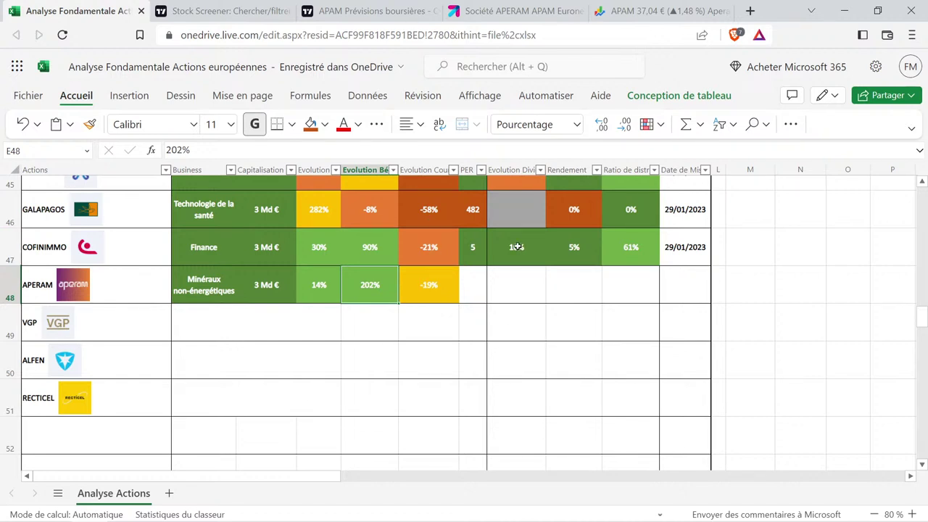
pyautogui.click(374, 310)
pyautogui.click(365, 294)
pyautogui.click(334, 291)
pyautogui.click(371, 293)
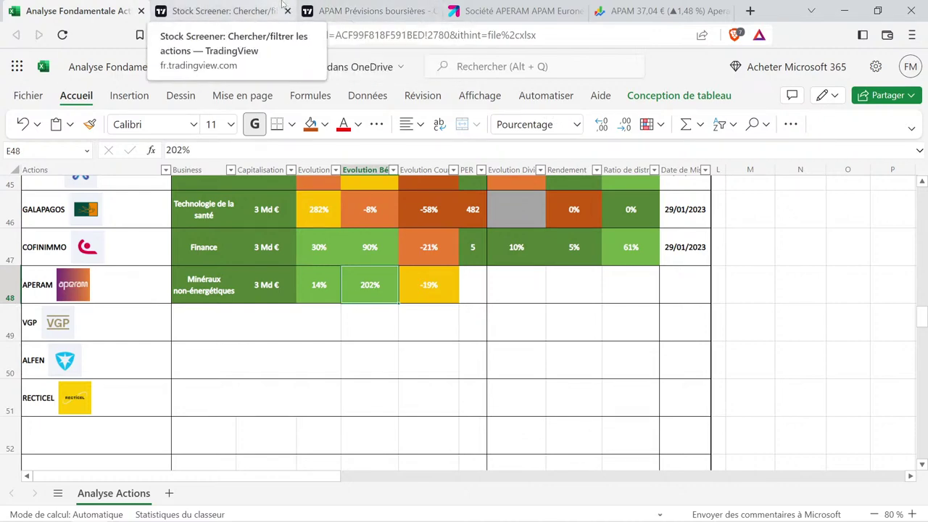
pyautogui.click(366, 11)
pyautogui.scroll(10, 596, 283)
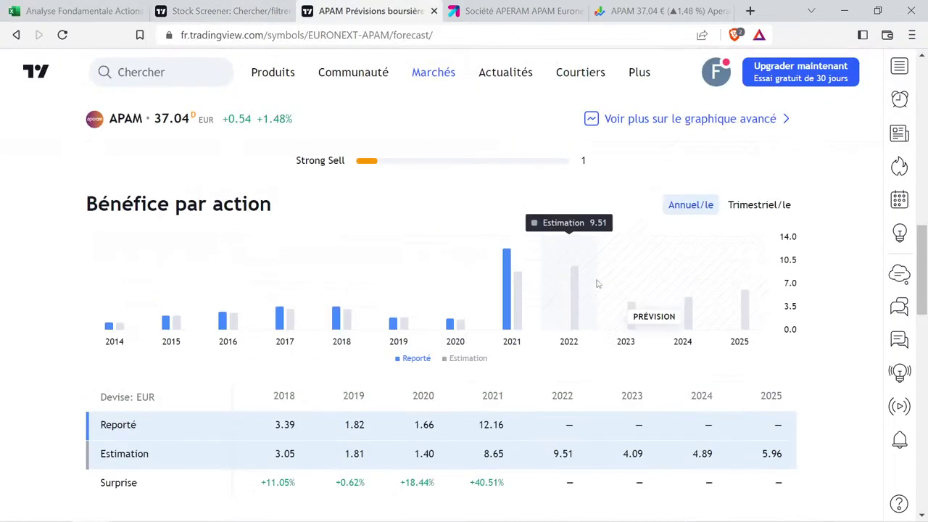
pyautogui.scroll(4, 596, 283)
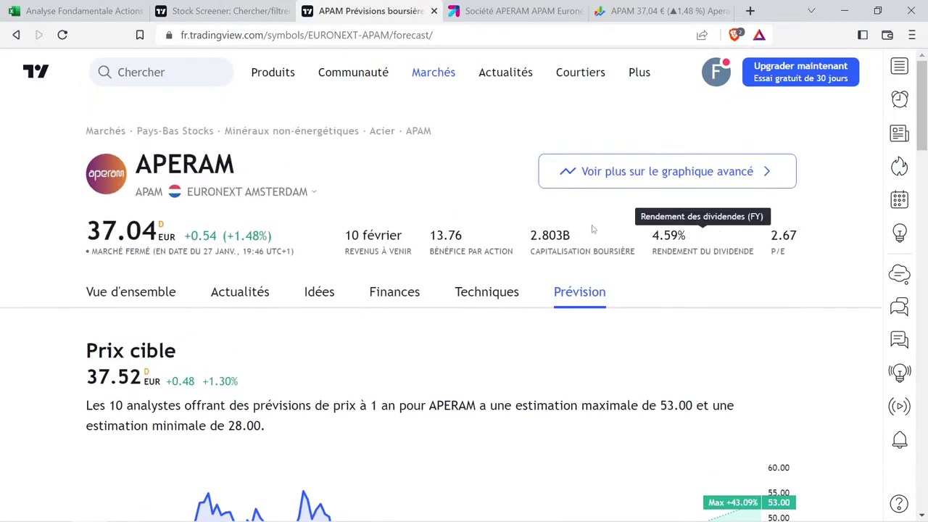
# Copy COFINIMMO's PER cell into APERAM's row in the spreadsheet and set the value to 3.
pyautogui.click(80, 11)
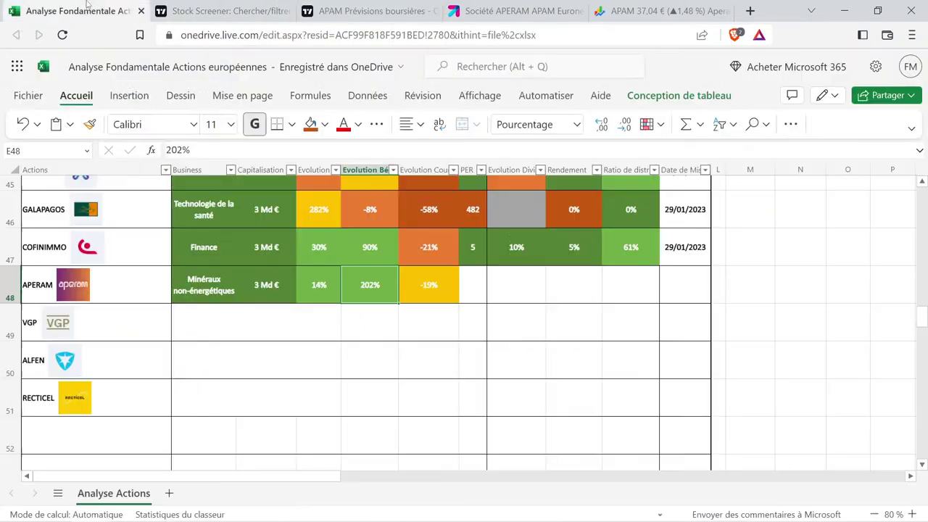
pyautogui.click(472, 246)
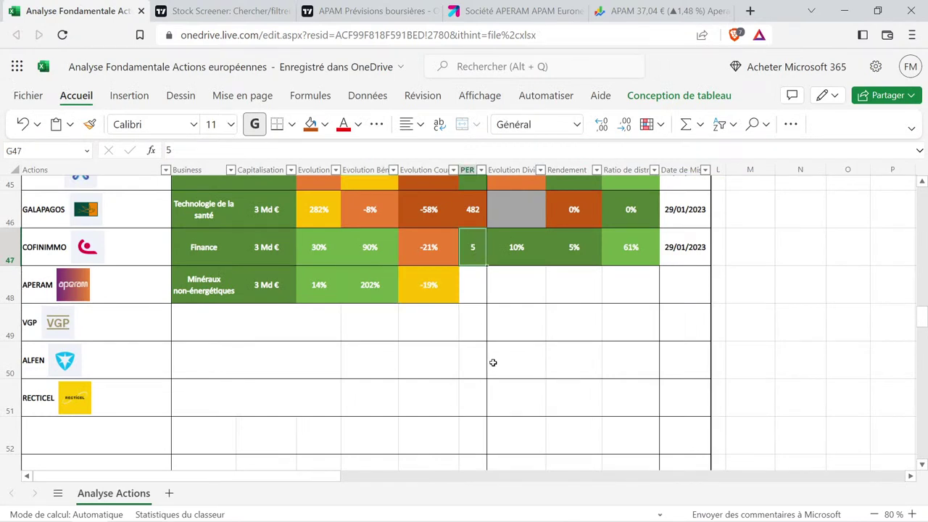
pyautogui.hotkey('ctrl', 'c')
pyautogui.click(480, 290)
pyautogui.hotkey('ctrl', 'v')
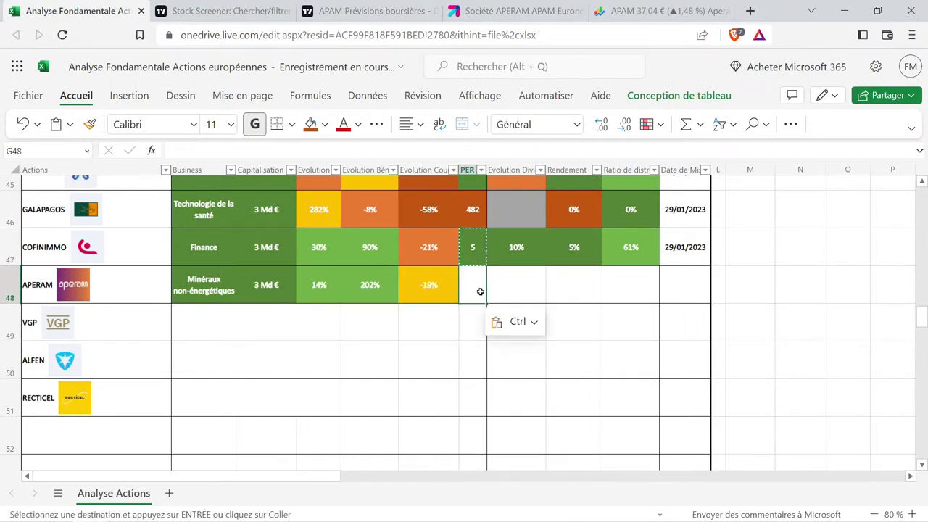
pyautogui.write('5')
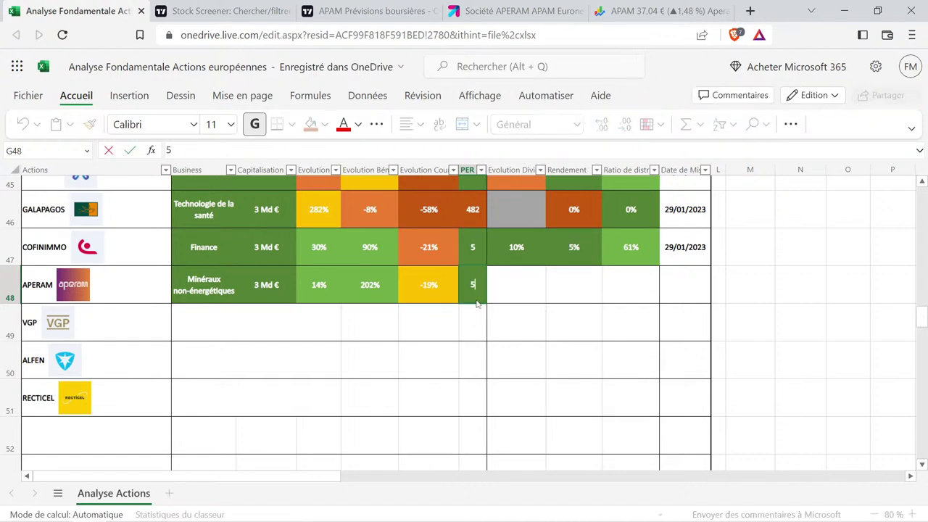
pyautogui.press('BackSpace')
pyautogui.write('3')
pyautogui.press('Return')
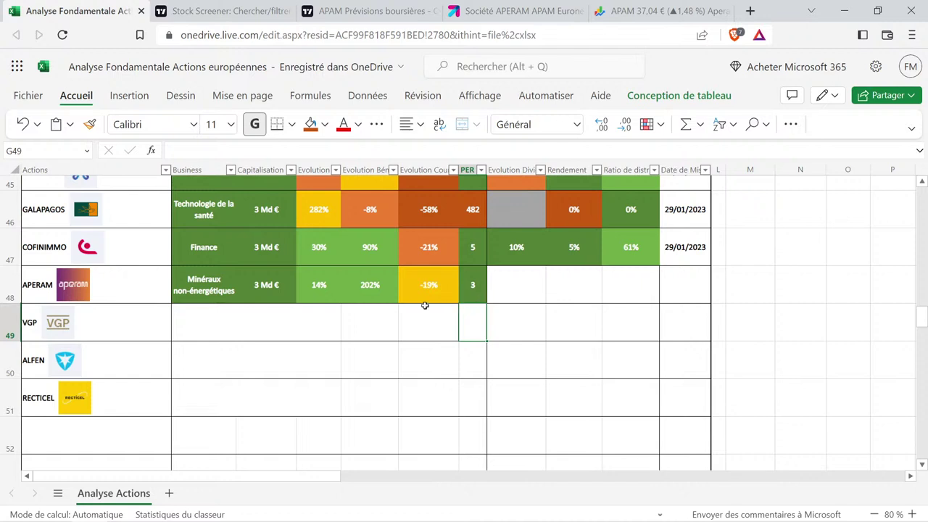
# Review APERAM's completed cells, then examine its annual dividends per share on TradingView with the dividend yield hidden from the chart.
pyautogui.moveTo(224, 283); pyautogui.dragTo(466, 291)
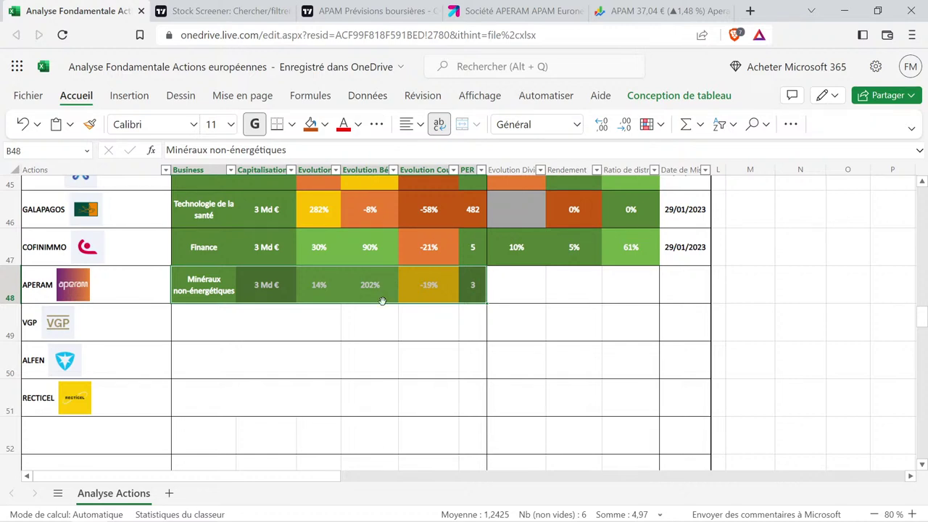
pyautogui.click(369, 10)
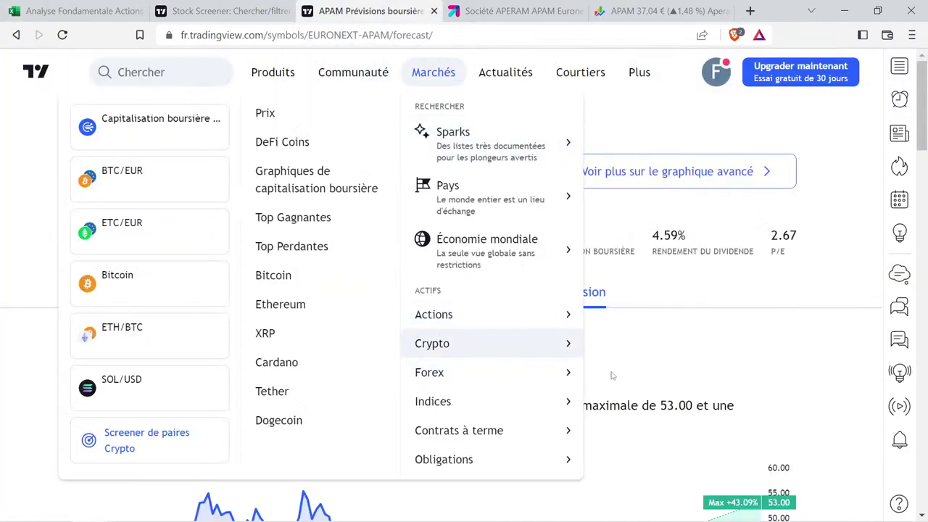
pyautogui.click(419, 293)
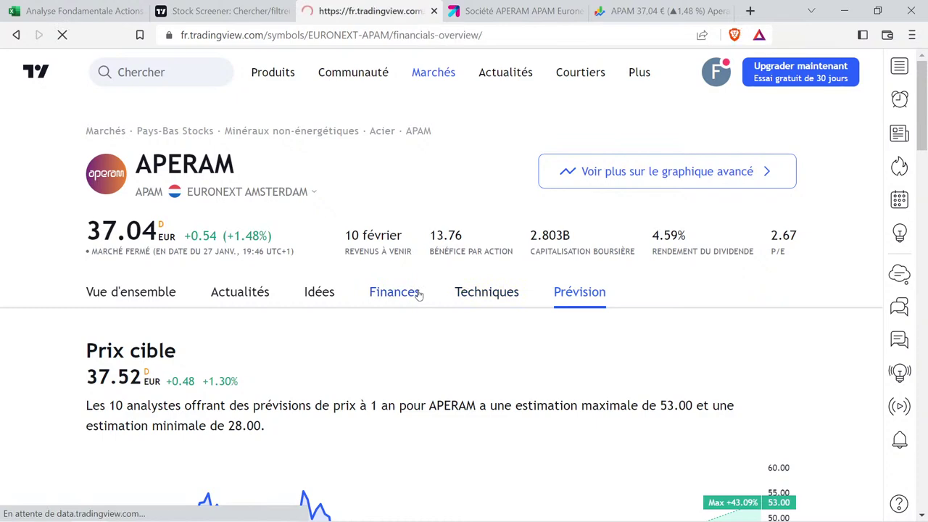
pyautogui.scroll(-1, 417, 319)
pyautogui.click(417, 320)
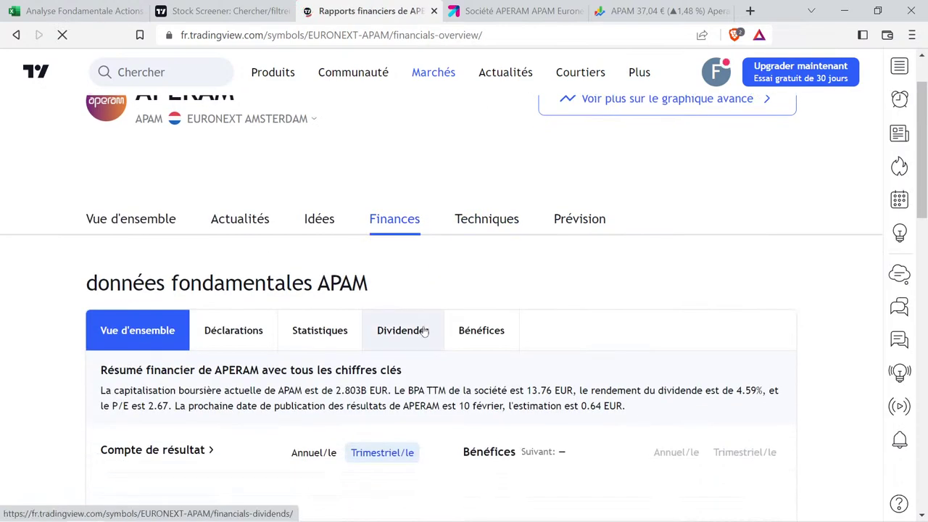
pyautogui.scroll(-4, 407, 334)
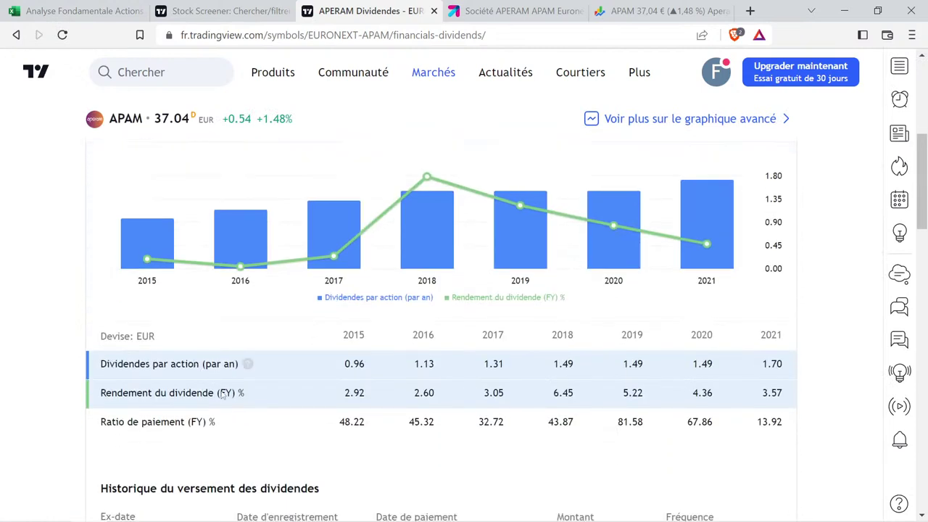
pyautogui.click(250, 392)
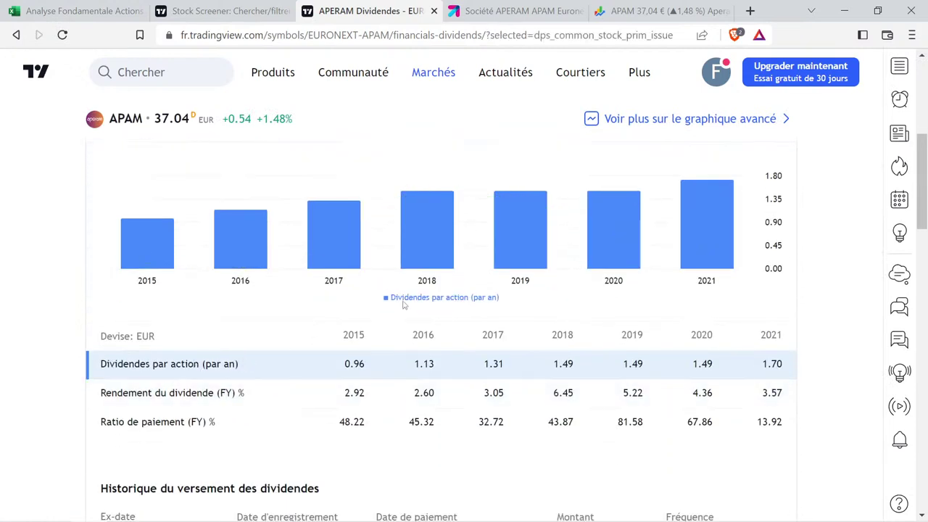
pyautogui.moveTo(343, 262)
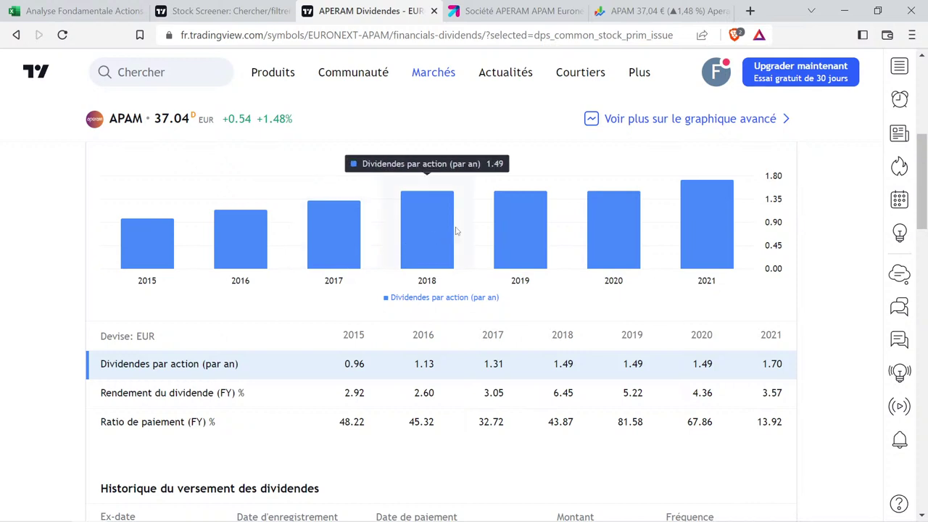
pyautogui.moveTo(488, 224)
pyautogui.moveTo(574, 227)
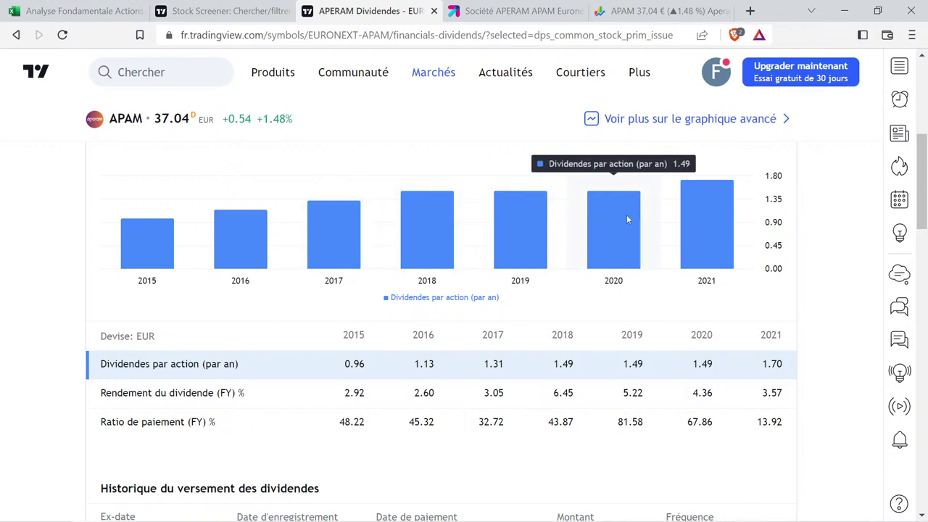
pyautogui.moveTo(700, 196)
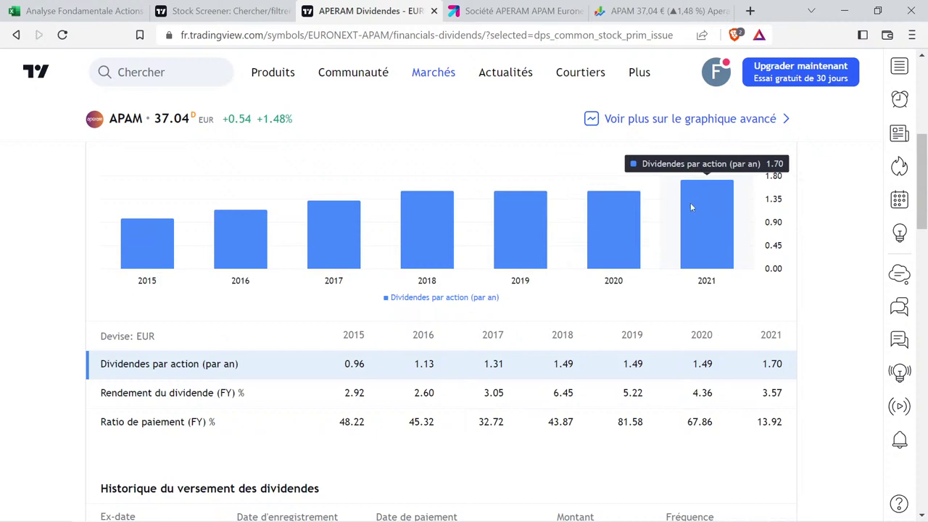
pyautogui.moveTo(443, 240)
# In the spreadsheet's evolution calculator, enter 1,31 as the positive five-years-ago reference and 1,7 as the current dividend.
pyautogui.click(80, 11)
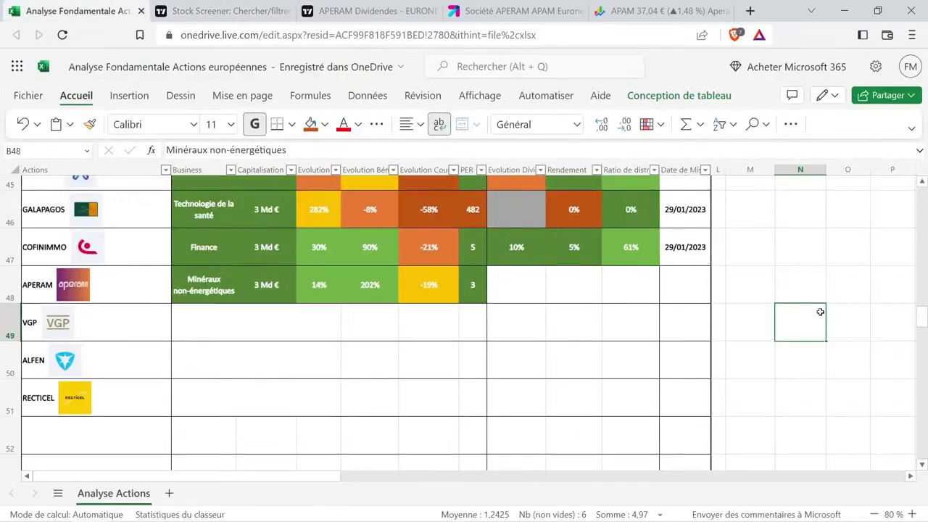
pyautogui.scroll(15, 820, 312)
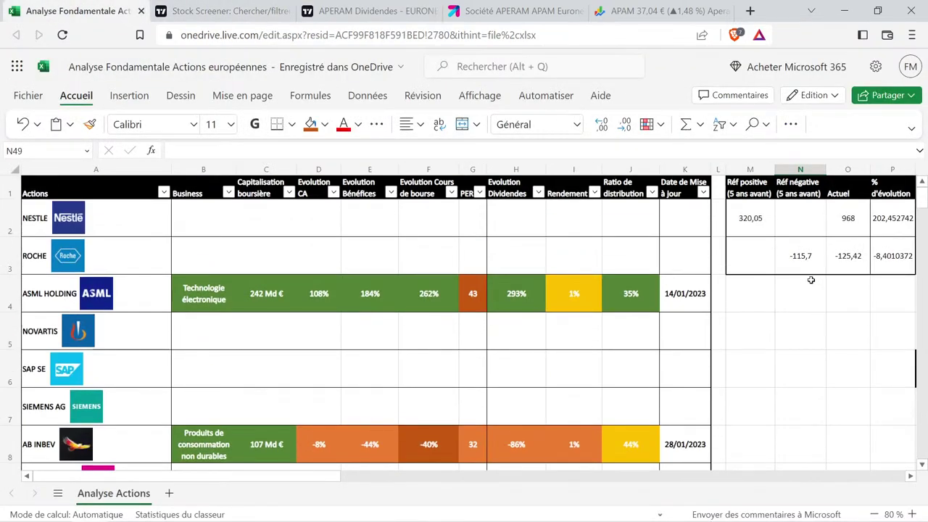
pyautogui.click(773, 219)
pyautogui.write('1,31')
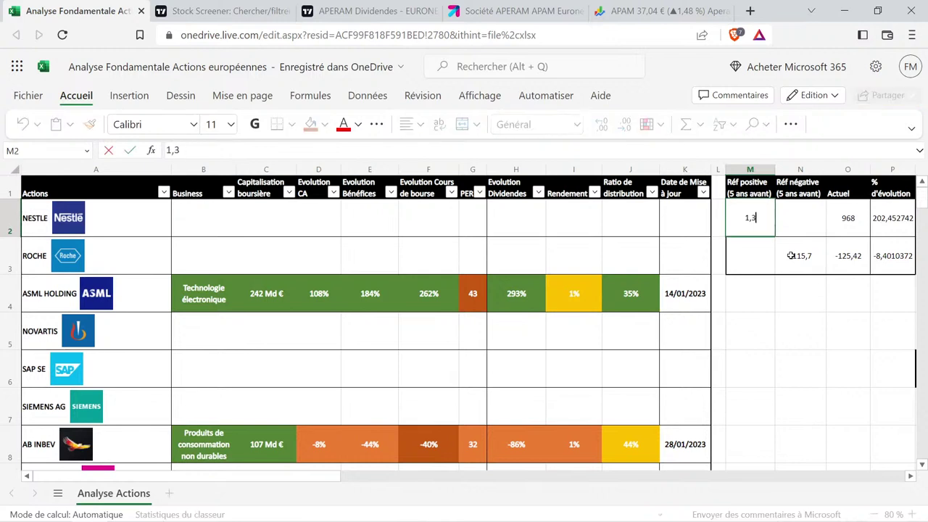
pyautogui.press('Tab')
pyautogui.press('Tab')
pyautogui.write('7')
pyautogui.press('Return')
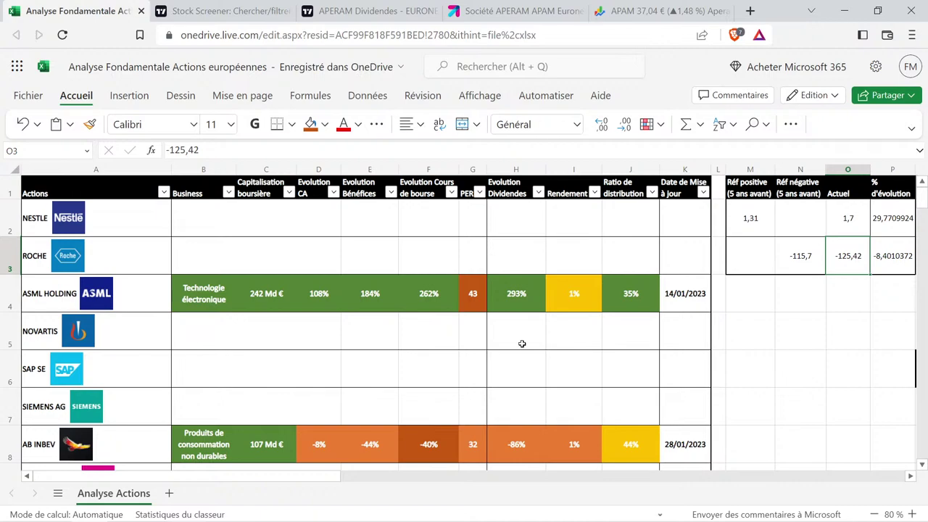
# Copy PROSUS's light green Evolution Dividendes cell into APERAM's row.
pyautogui.scroll(-6, 508, 345)
pyautogui.scroll(2, 515, 287)
pyautogui.click(516, 226)
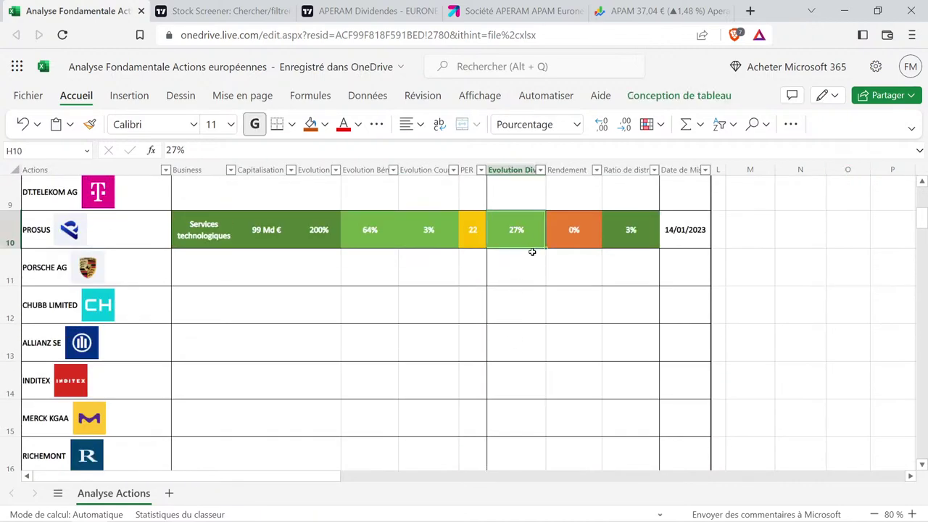
pyautogui.hotkey('ctrl', 'c')
pyautogui.scroll(-10, 527, 258)
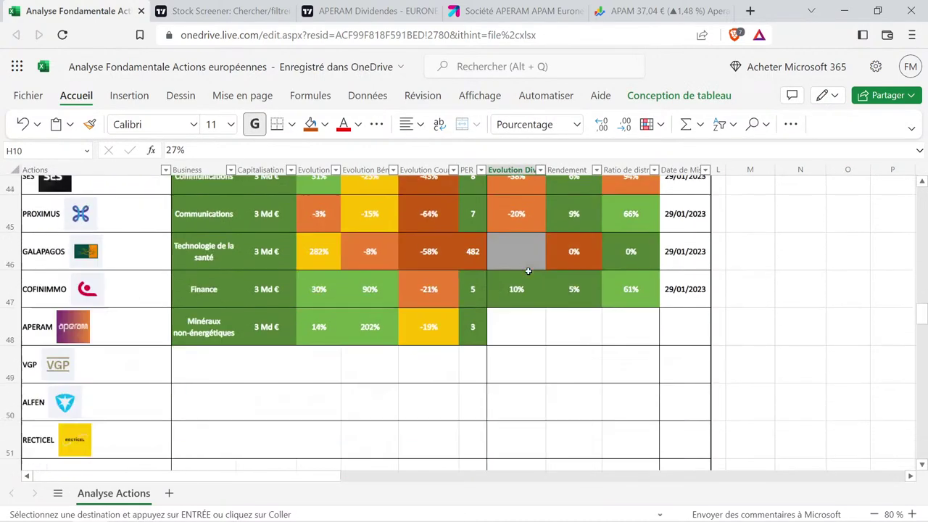
pyautogui.scroll(-1, 528, 271)
pyautogui.click(525, 219)
pyautogui.hotkey('ctrl', 'v')
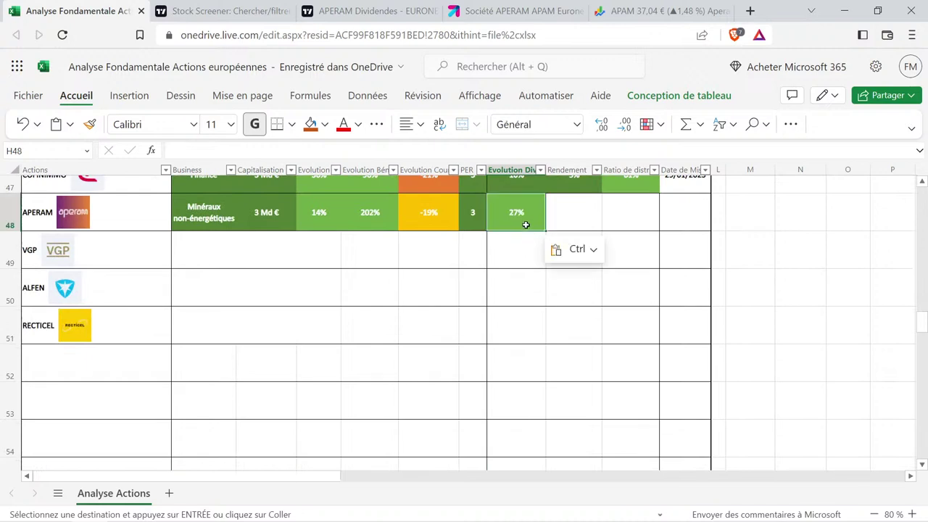
# Set APERAM's Evolution Dividendes value to 30%.
pyautogui.doubleClick(517, 215)
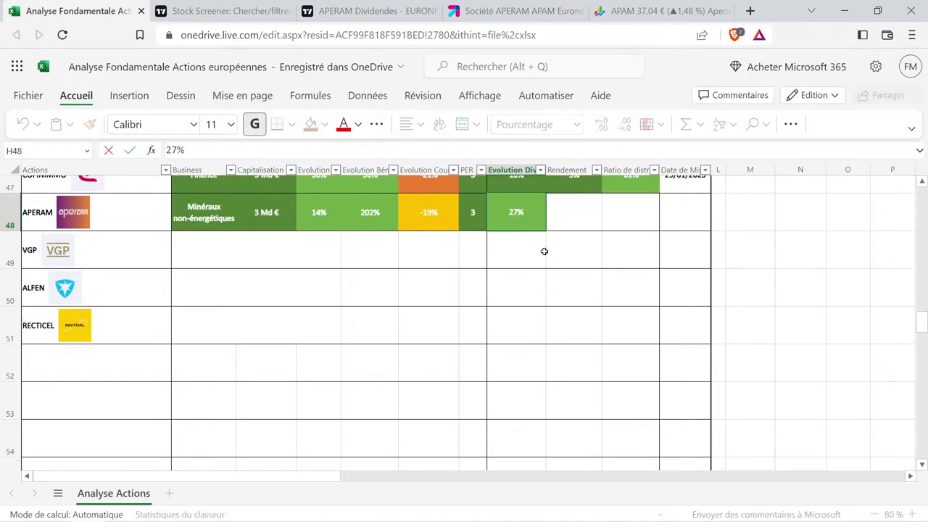
pyautogui.press('BackSpace')
pyautogui.press('BackSpace')
pyautogui.write('30')
pyautogui.press('Return')
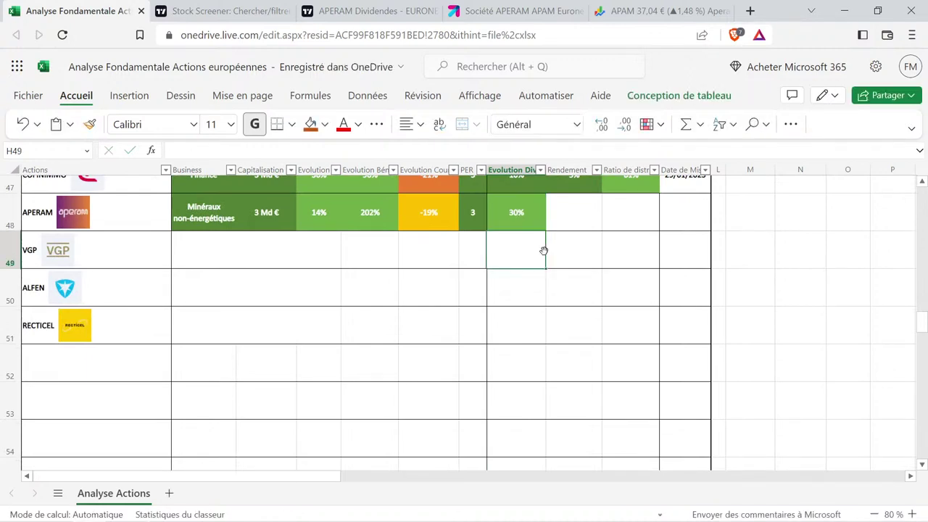
# Check APERAM's dividend yield on TradingView, then copy COFINIMMO's Rendement cell into APERAM's row in the spreadsheet.
pyautogui.scroll(2, 544, 251)
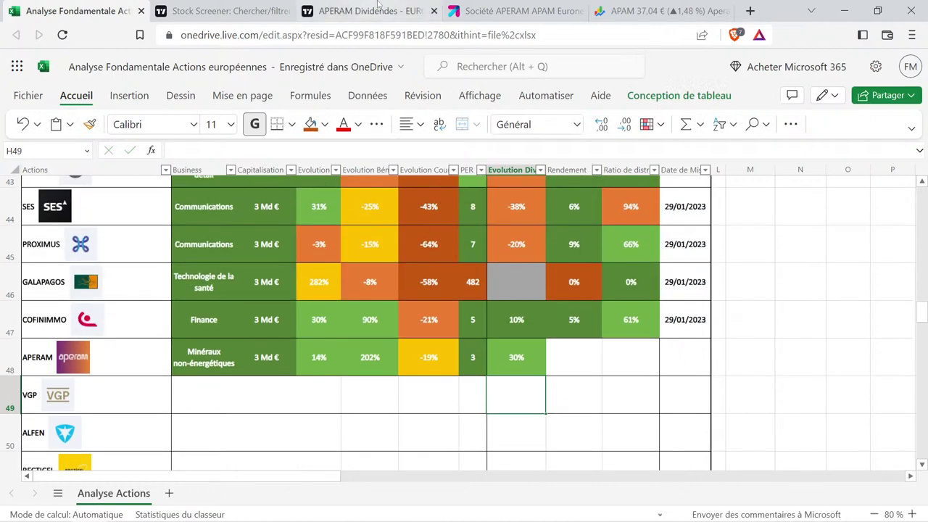
pyautogui.click(377, 10)
pyautogui.scroll(5, 612, 302)
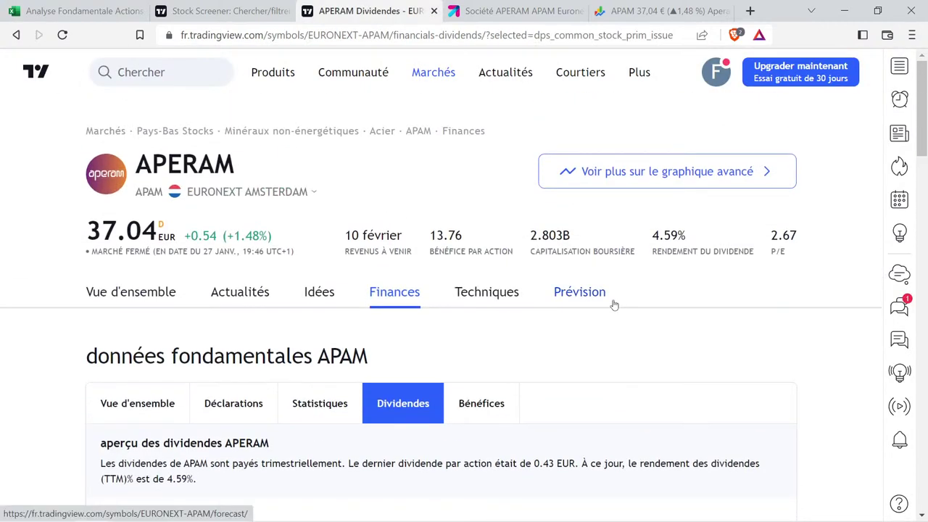
pyautogui.moveTo(653, 231); pyautogui.dragTo(689, 264)
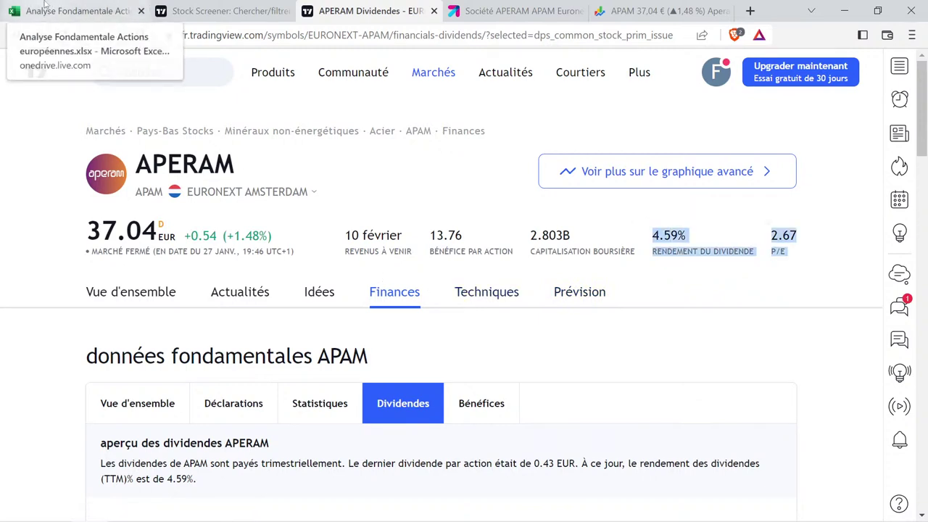
pyautogui.click(45, 5)
pyautogui.click(583, 323)
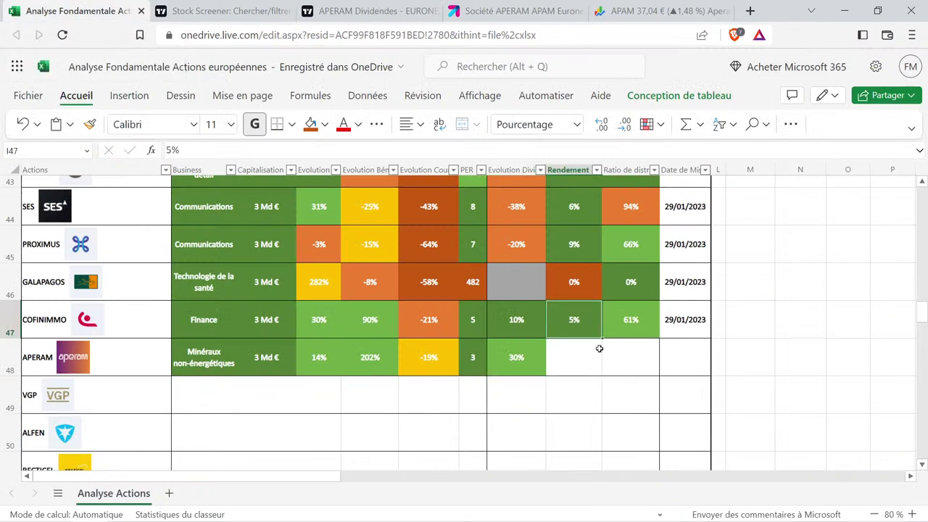
pyautogui.hotkey('ctrl', 'c')
pyautogui.click(596, 369)
pyautogui.hotkey('ctrl', 'v')
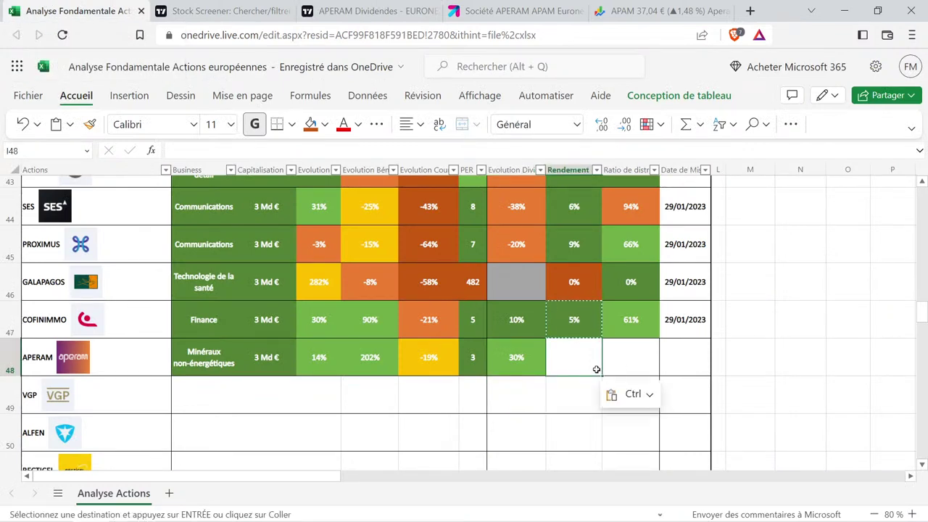
pyautogui.click(586, 390)
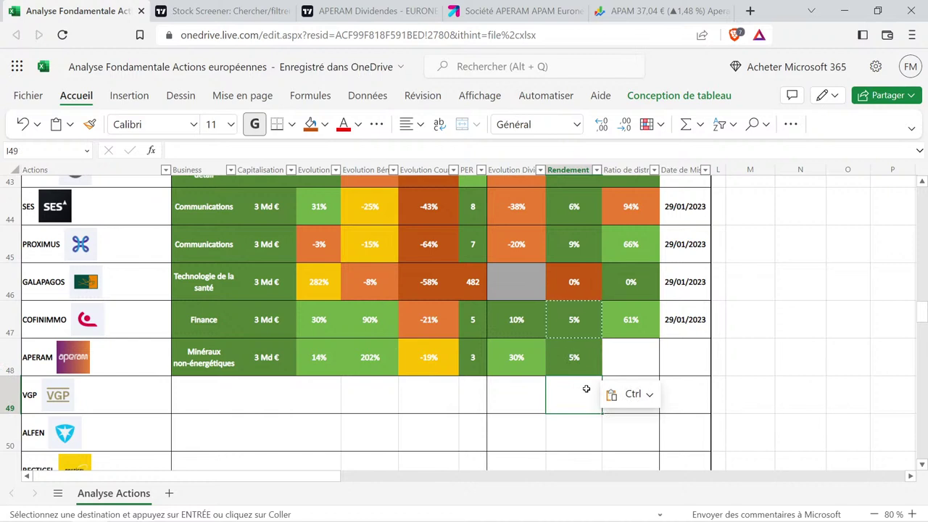
# Review APERAM's dividend cells in the spreadsheet, then examine its annual payout ratios from 2017 to 2021 on TradingView.
pyautogui.click(616, 357)
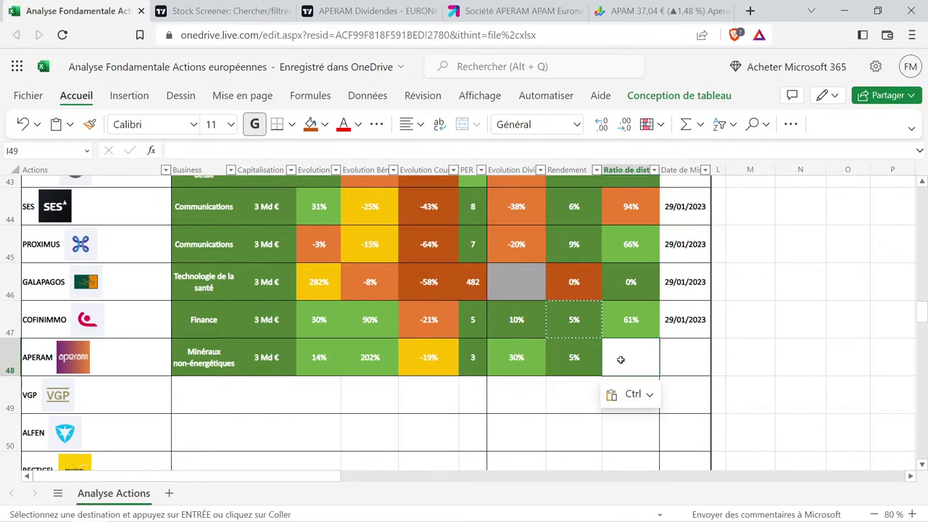
pyautogui.click(529, 353)
pyautogui.click(621, 355)
pyautogui.click(346, 10)
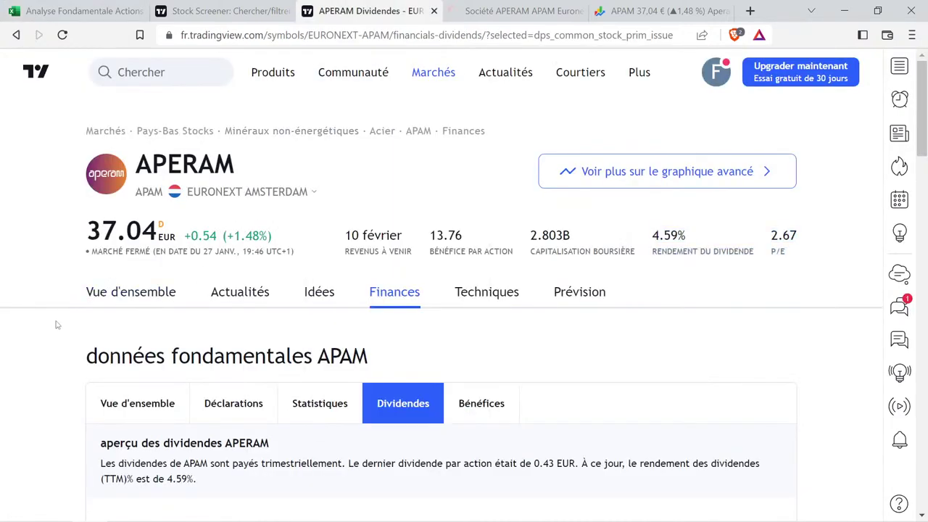
pyautogui.scroll(-3, 33, 315)
pyautogui.scroll(-3, 14, 273)
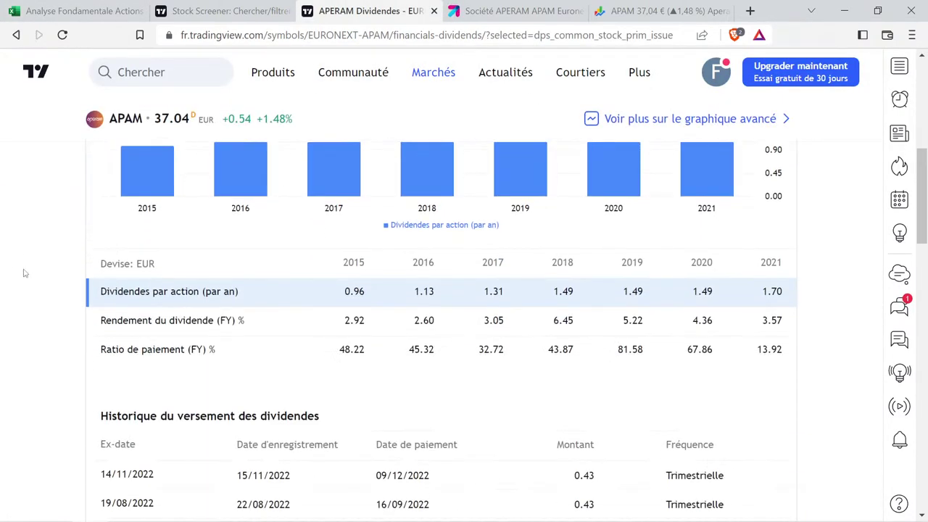
pyautogui.click(155, 353)
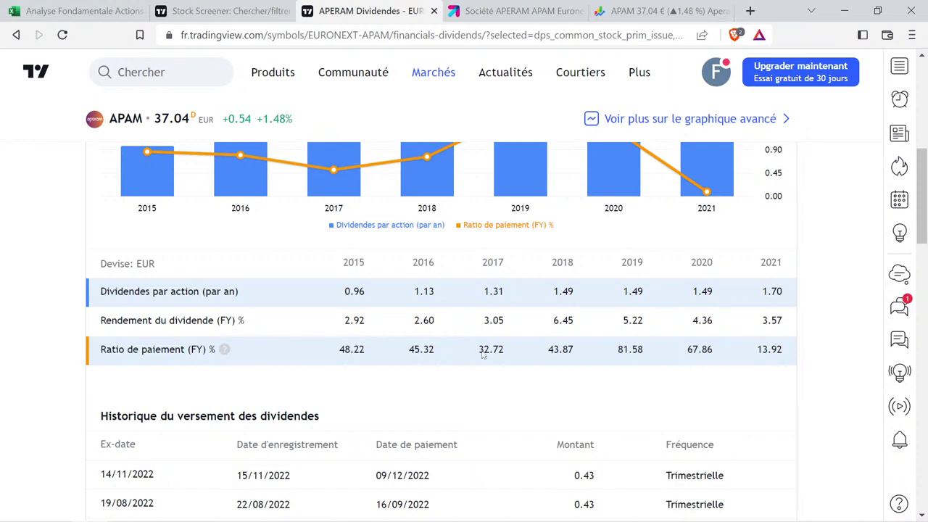
pyautogui.moveTo(483, 353); pyautogui.dragTo(575, 354)
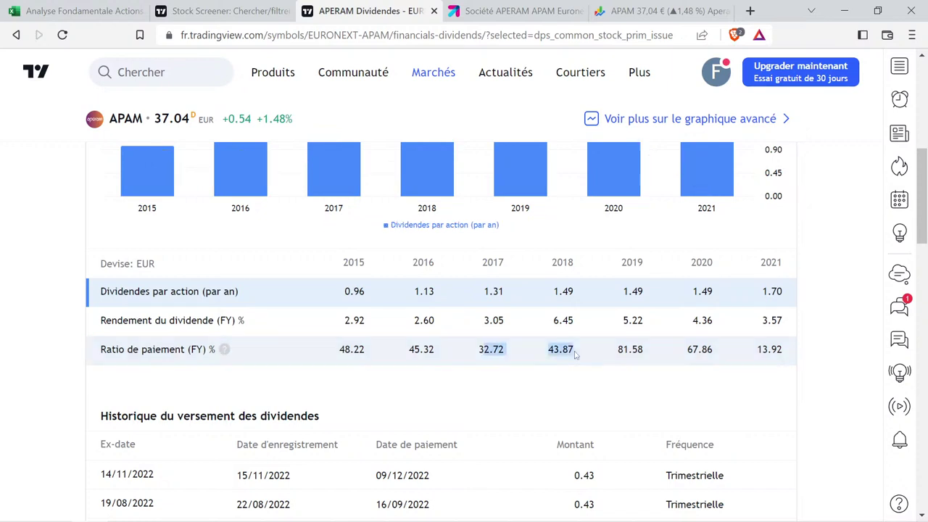
pyautogui.click(538, 365)
pyautogui.click(518, 355)
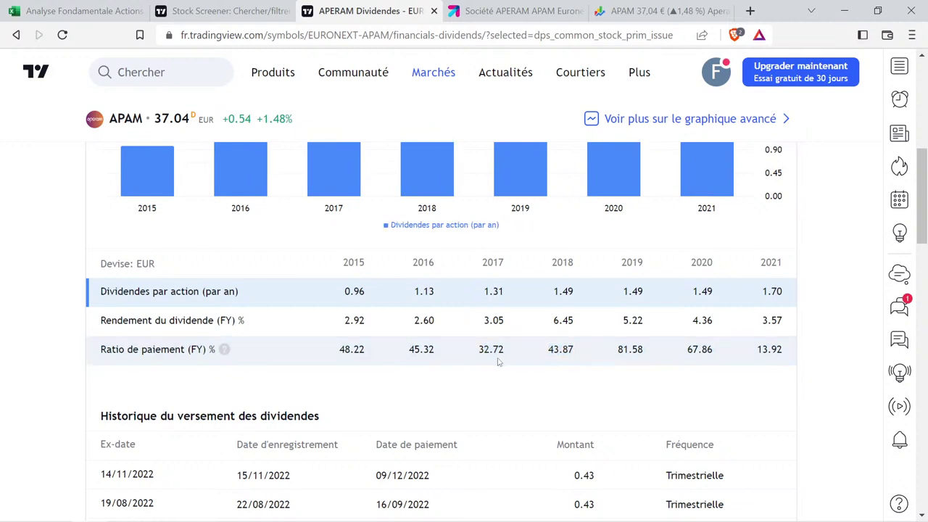
pyautogui.moveTo(478, 353); pyautogui.dragTo(577, 357)
pyautogui.moveTo(758, 350); pyautogui.dragTo(784, 352)
pyautogui.moveTo(688, 350); pyautogui.dragTo(715, 357)
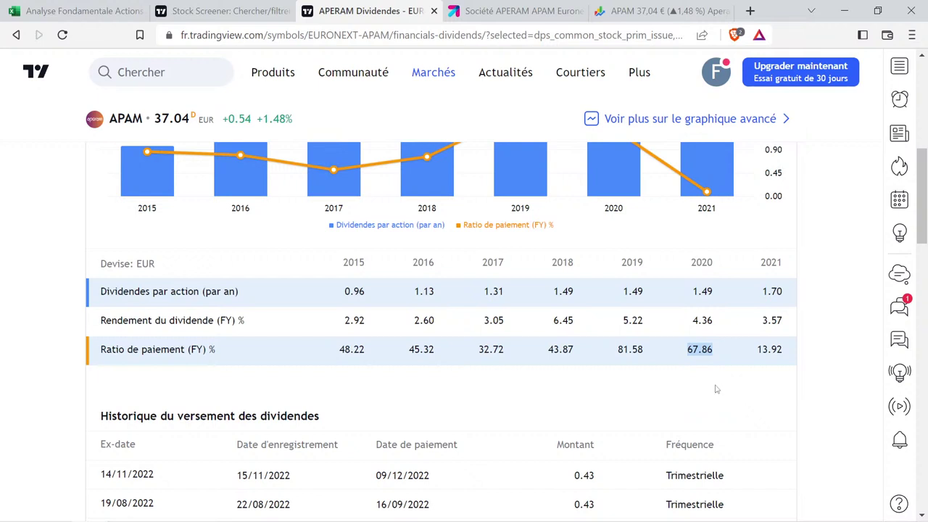
pyautogui.moveTo(618, 351); pyautogui.dragTo(643, 357)
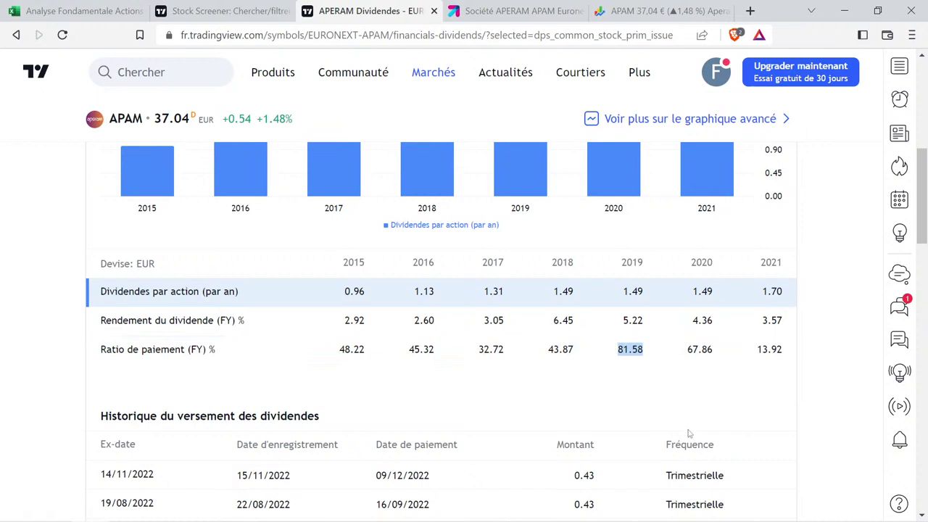
# Copy APERAM's 2017 to 2021 payout ratios from TradingView into cells R1 to R5 of the spreadsheet.
pyautogui.moveTo(479, 354); pyautogui.dragTo(782, 351)
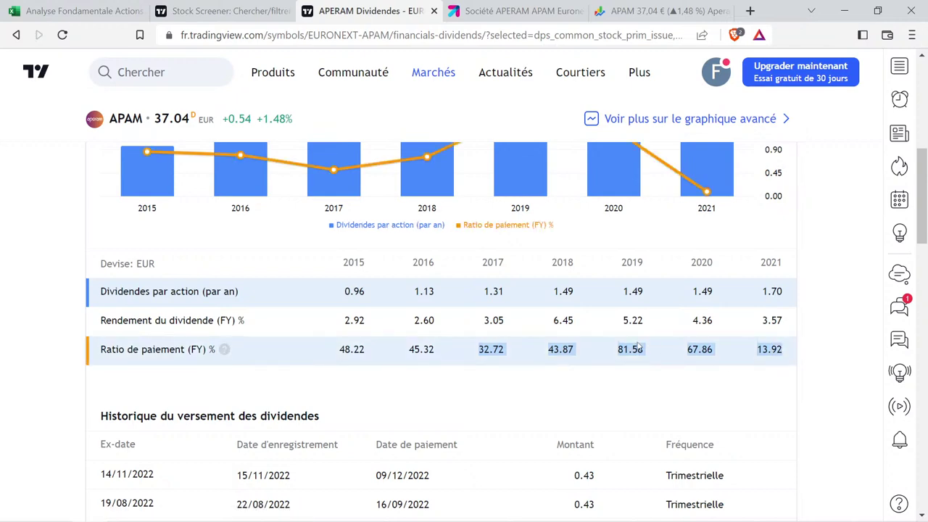
pyautogui.hotkey('ctrl', '1')
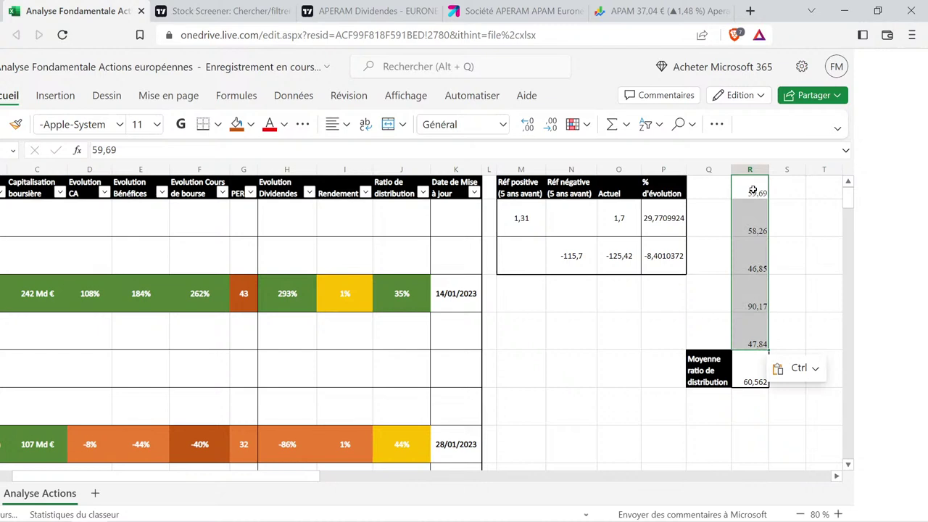
pyautogui.click(751, 190)
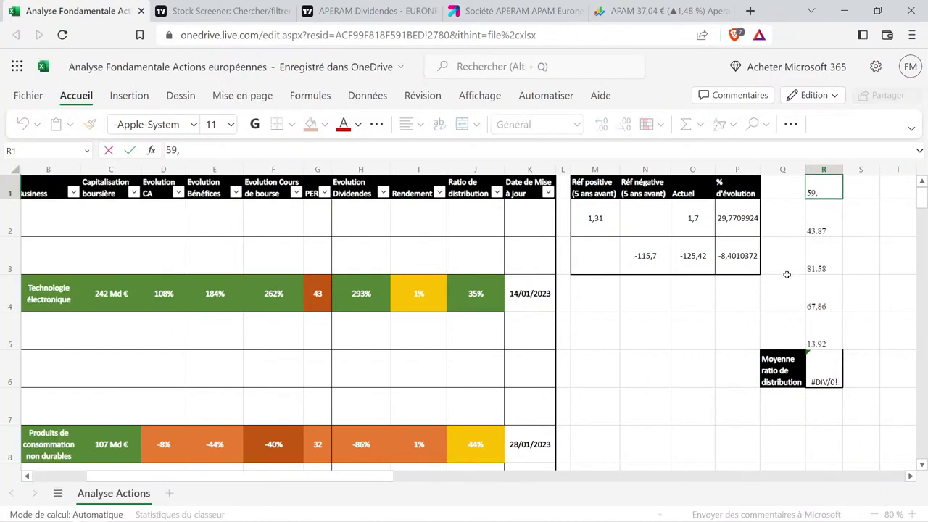
pyautogui.press('Return')
pyautogui.press('BackSpace')
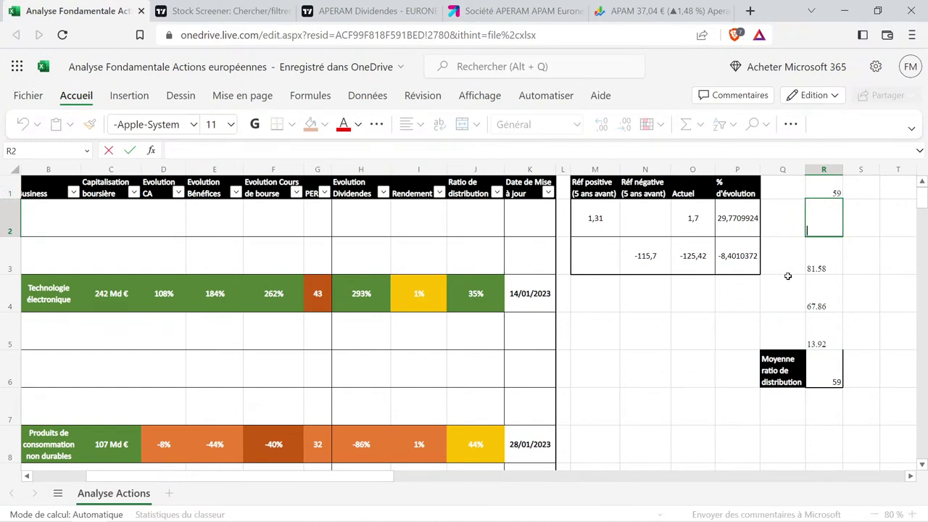
pyautogui.click(787, 280)
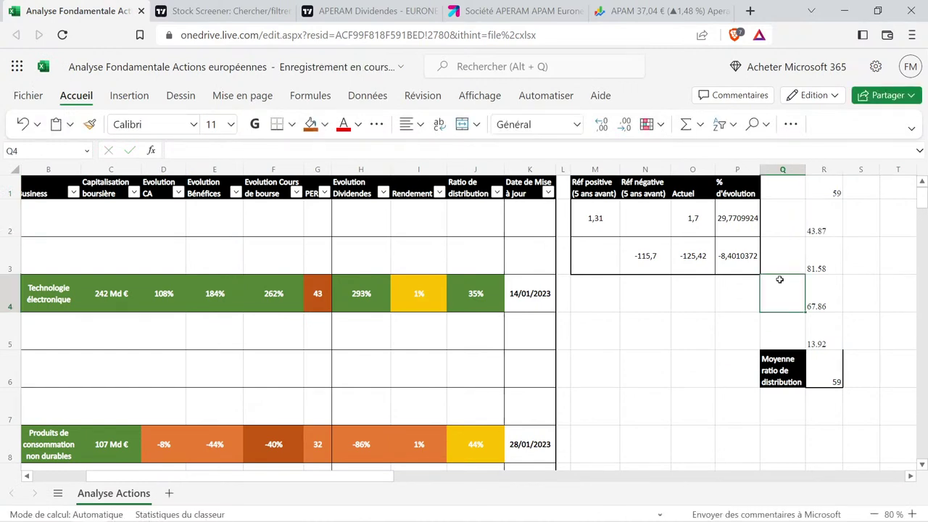
pyautogui.hotkey('ctrl', 'z')
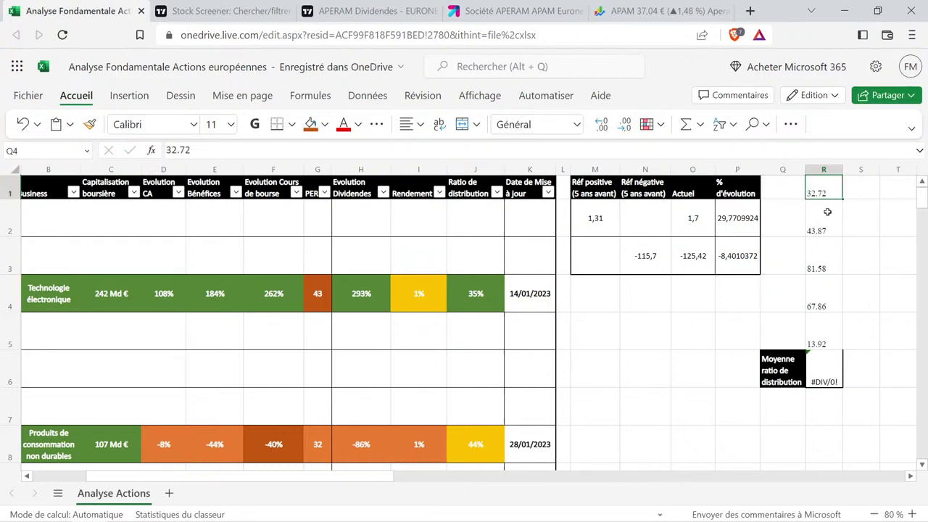
# Re-enter the payout ratios in R1 to R5 with decimal commas: 32,72, 43,87, 81,58, 67,86 and 13,92.
pyautogui.write('32,')
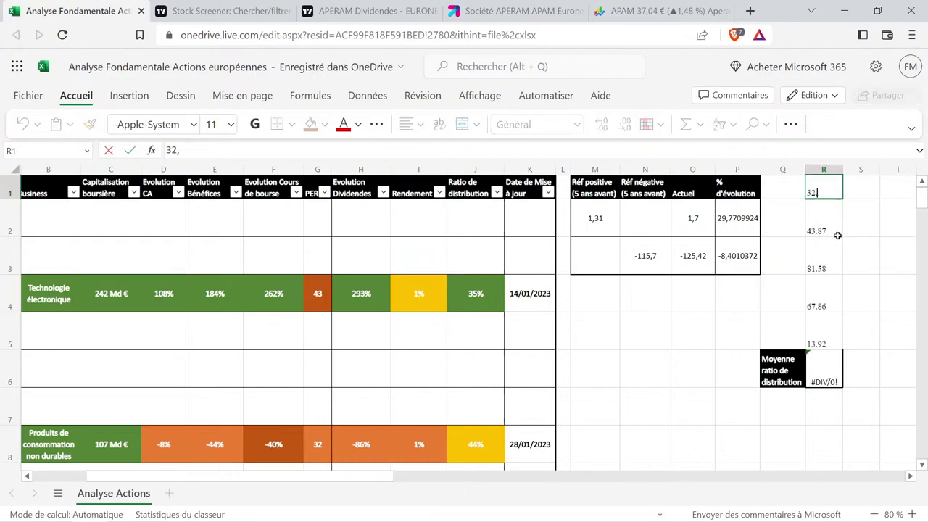
pyautogui.write('72')
pyautogui.press('Return')
pyautogui.write('43,87')
pyautogui.press('Return')
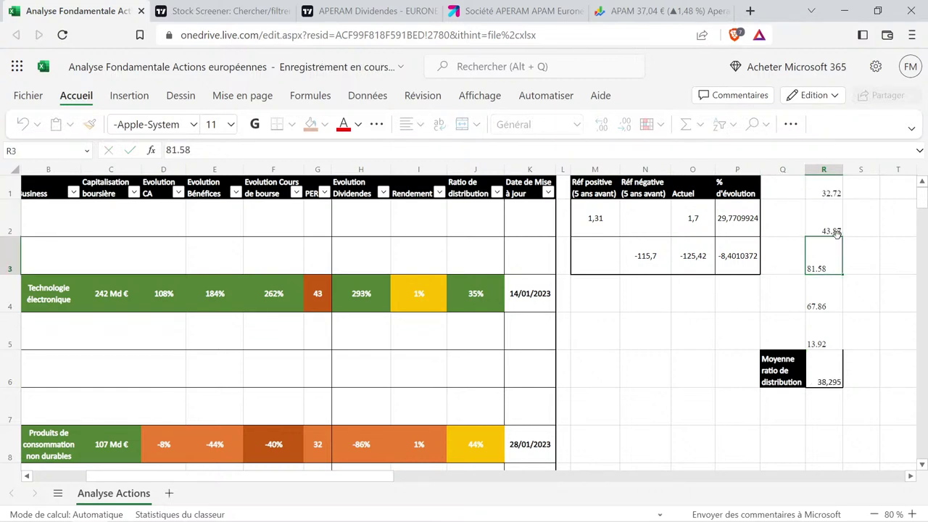
pyautogui.write('81,58')
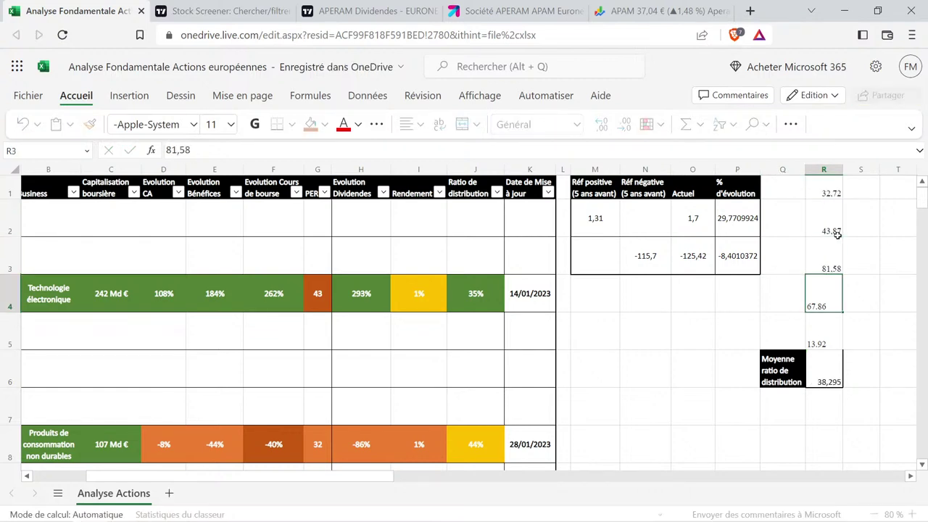
pyautogui.press('Return')
pyautogui.write('67,86')
pyautogui.press('Return')
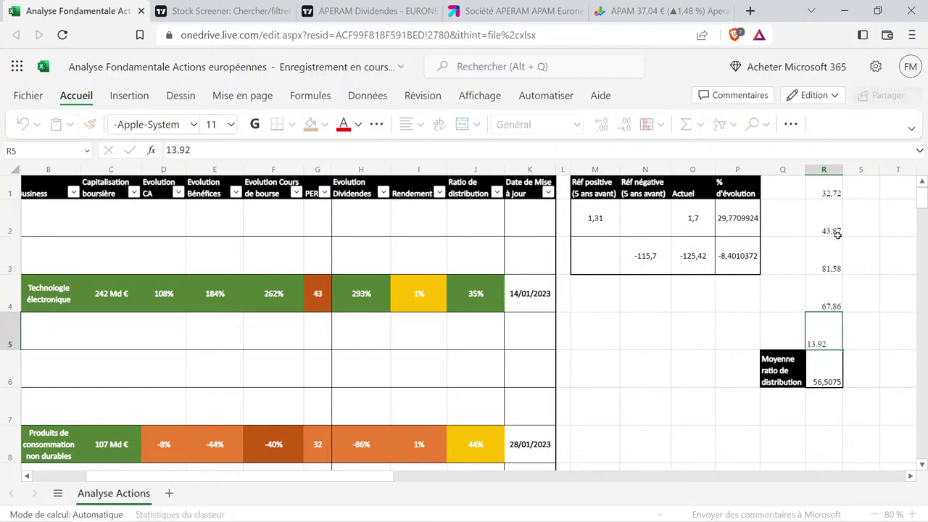
pyautogui.write('13,92')
pyautogui.press('Return')
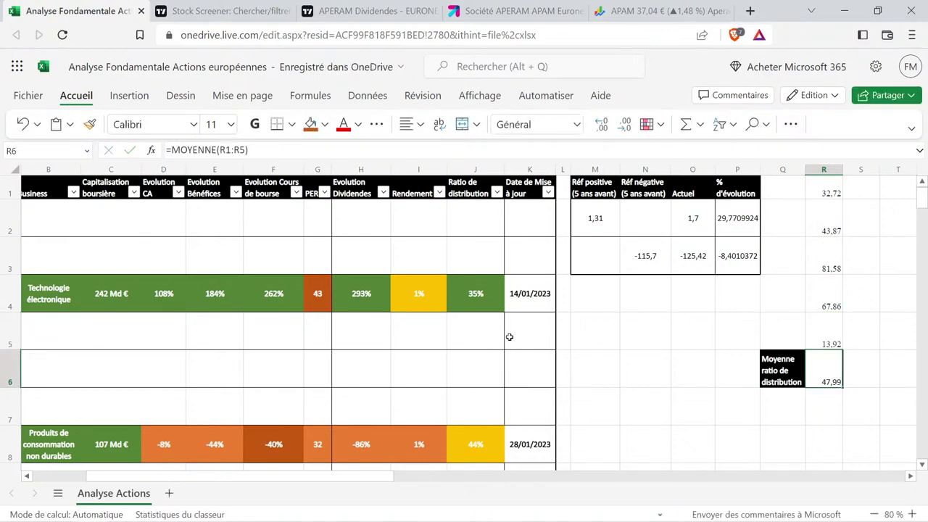
# Copy the 48% Ratio de distribution cell from row 22 into APERAM's row in the spreadsheet.
pyautogui.scroll(-6, 475, 335)
pyautogui.scroll(2, 471, 331)
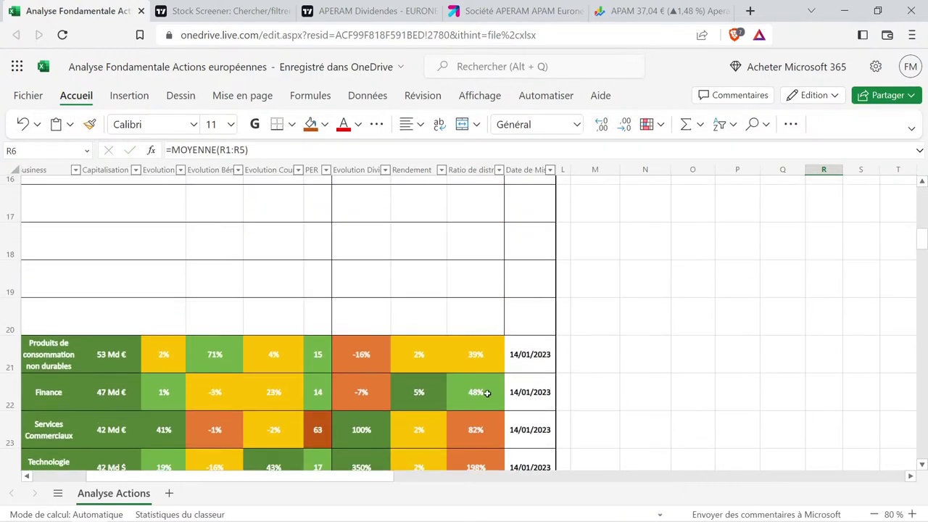
pyautogui.click(484, 392)
pyautogui.hotkey('ctrl', 'c')
pyautogui.scroll(-10, 484, 392)
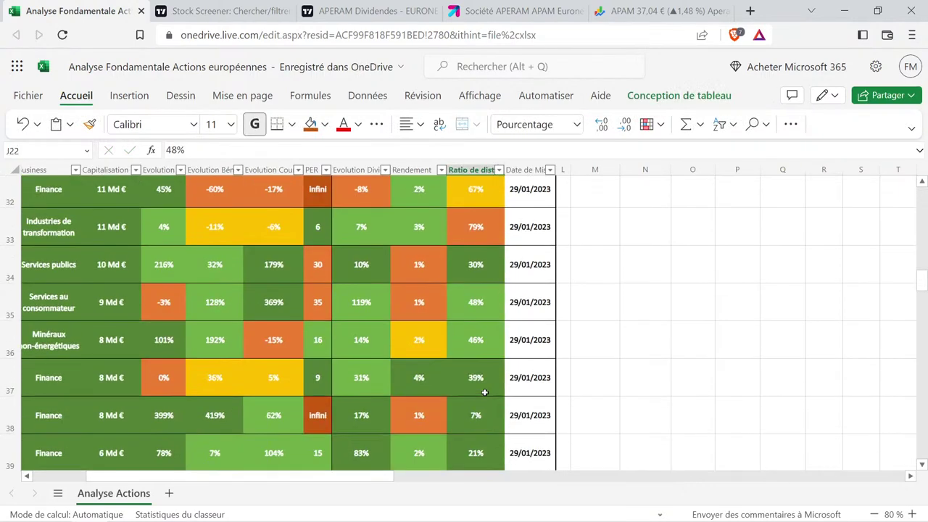
pyautogui.click(486, 292)
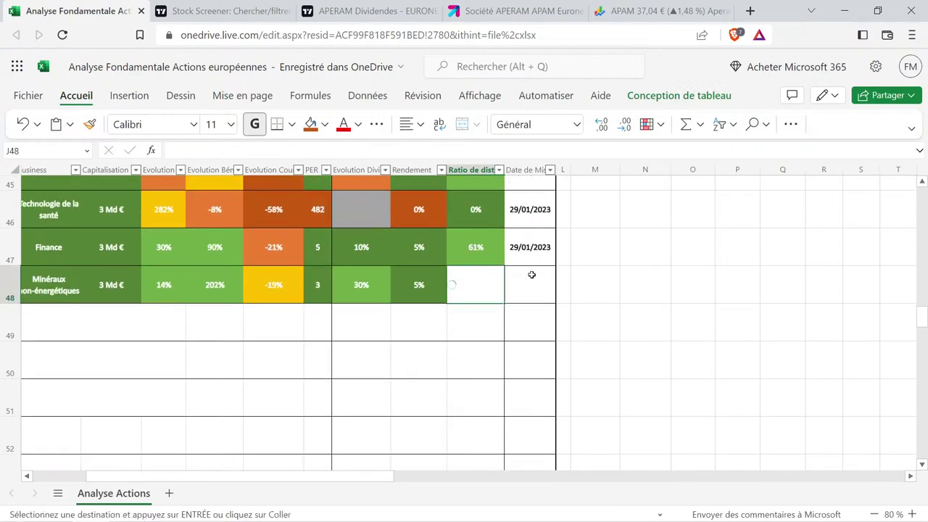
pyautogui.hotkey('ctrl', 'v')
# Copy COFINIMMO's update date, 29/01/2023, into APERAM's Date de Mise à jour cell.
pyautogui.click(535, 250)
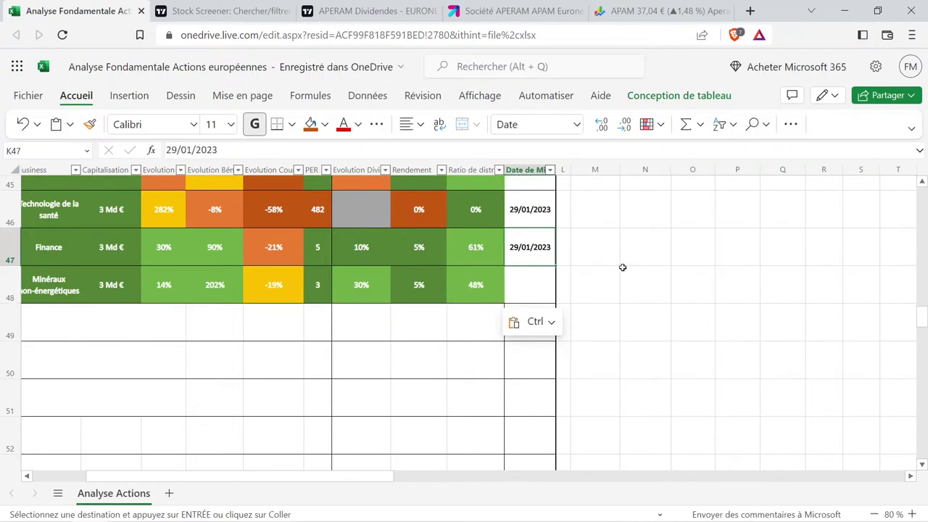
pyautogui.hotkey('ctrl', 'c')
pyautogui.click(535, 286)
pyautogui.hotkey('ctrl', 'v')
# Highlight APERAM's completed row to review its figures, and glance at its Boursorama company page.
pyautogui.click(607, 279)
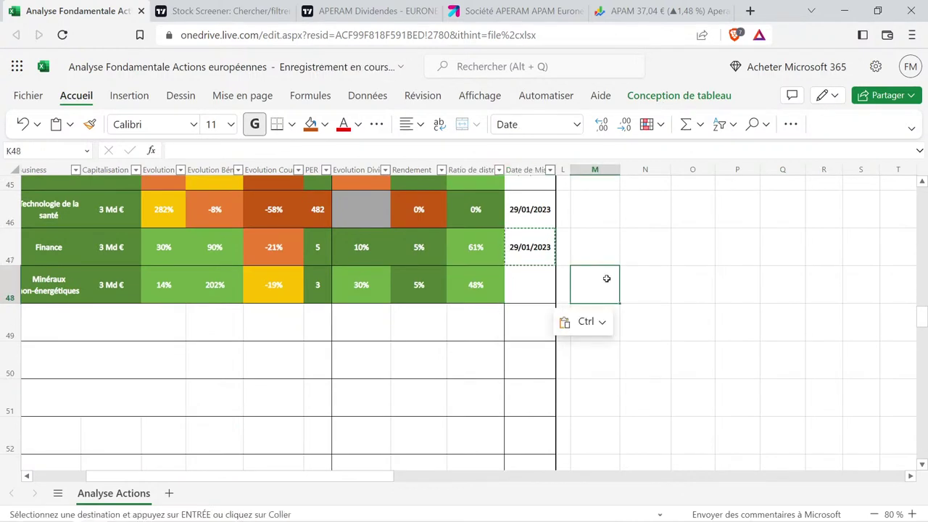
pyautogui.hotkey('shift', 'Left')
pyautogui.hotkey('shift', 'Left')
pyautogui.hotkey('shift', 'Left')
pyautogui.hotkey('shift', 'Left')
pyautogui.hotkey('shift', 'Left')
pyautogui.hotkey('shift', 'Left')
pyautogui.hotkey('shift', 'Left')
pyautogui.hotkey('shift', 'Left')
pyautogui.hotkey('shift', 'Left')
pyautogui.hotkey('shift', 'Left')
pyautogui.hotkey('shift', 'Left')
pyautogui.hotkey('shift', 'Left')
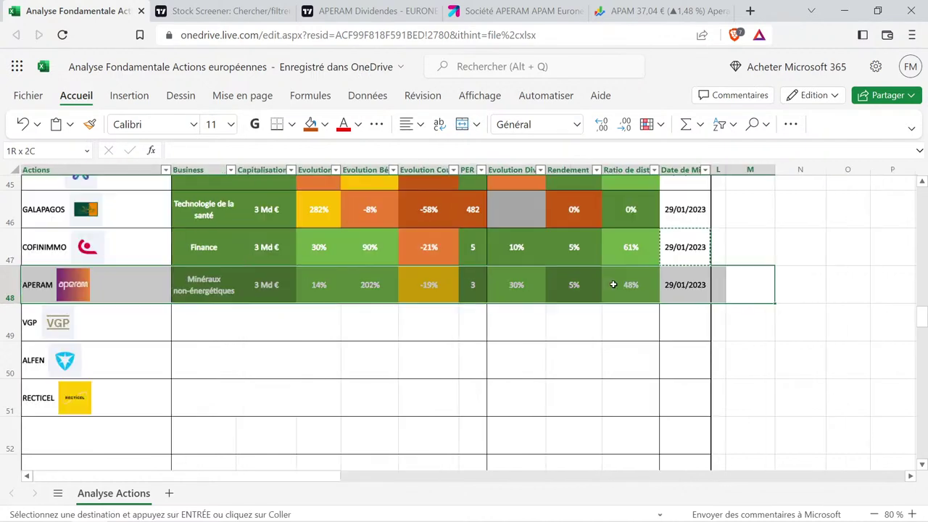
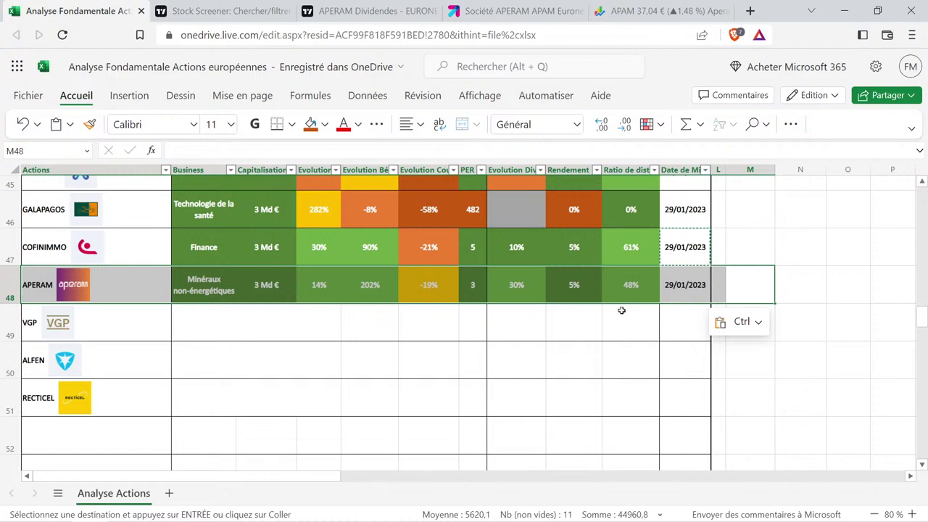
pyautogui.click(751, 290)
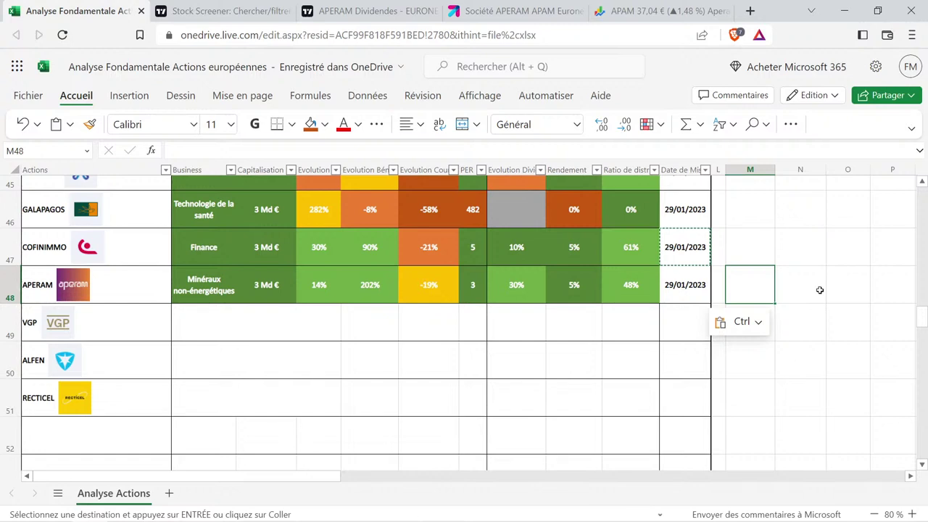
pyautogui.moveTo(820, 290); pyautogui.dragTo(127, 300)
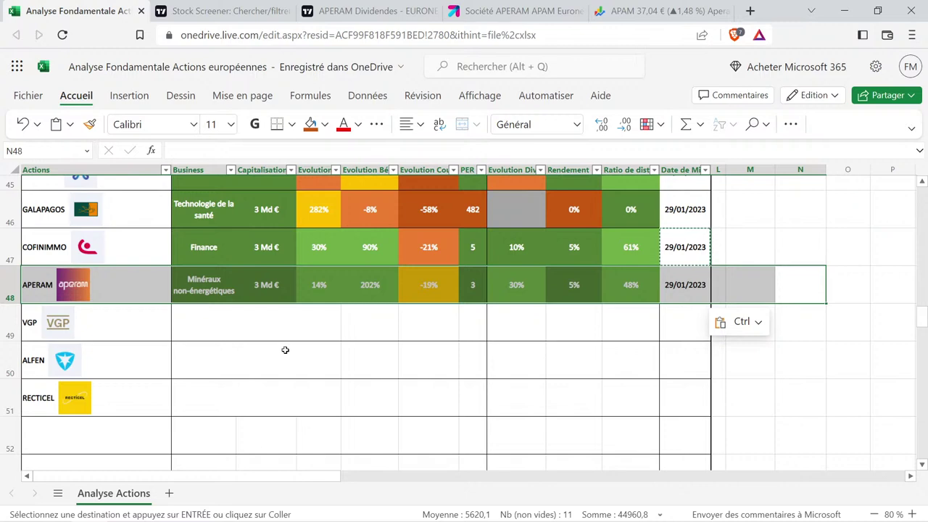
pyautogui.click(508, 8)
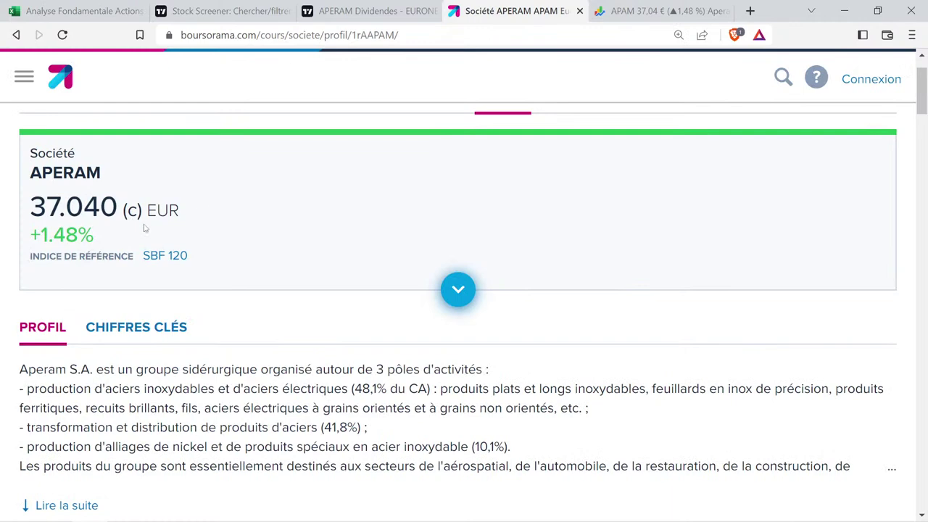
pyautogui.click(94, 10)
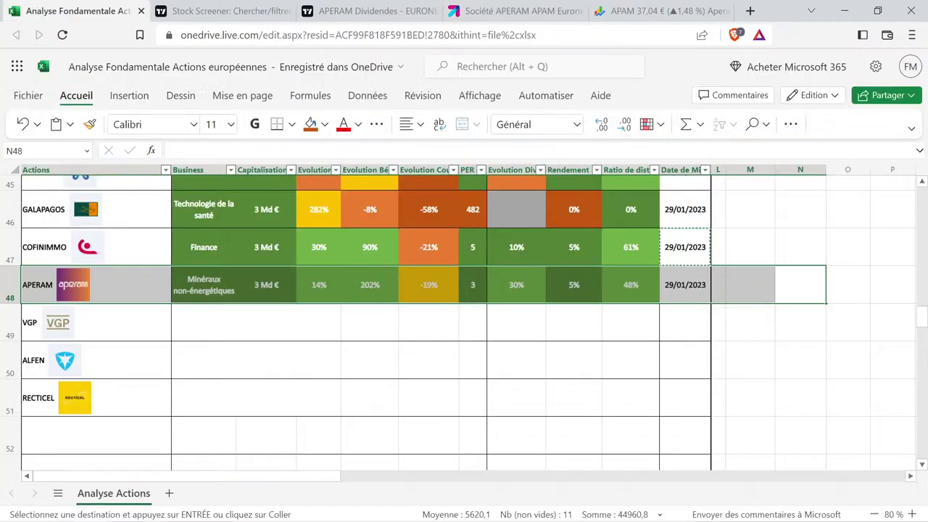
# Select VGP's Business cell, close APERAM's TradingView dividend page, and open VGP's page from the stock screener.
pyautogui.click(194, 324)
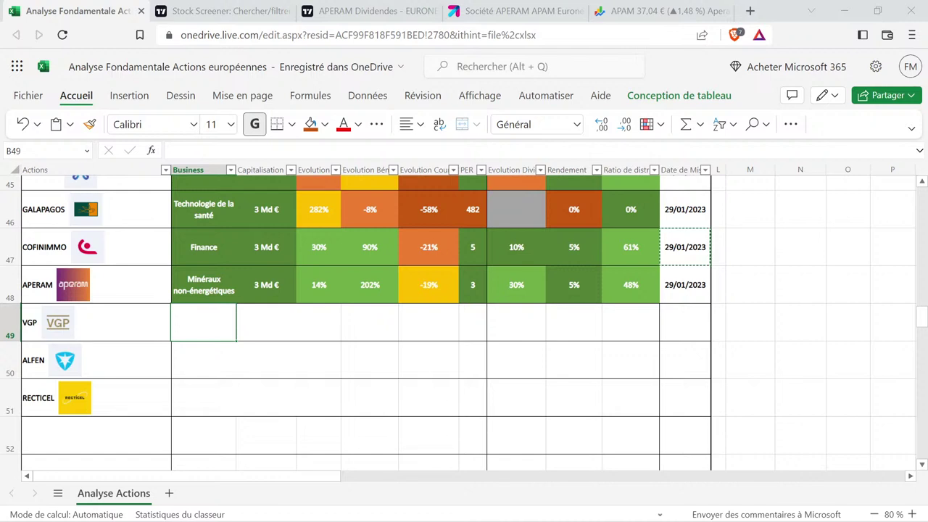
pyautogui.click(344, 8)
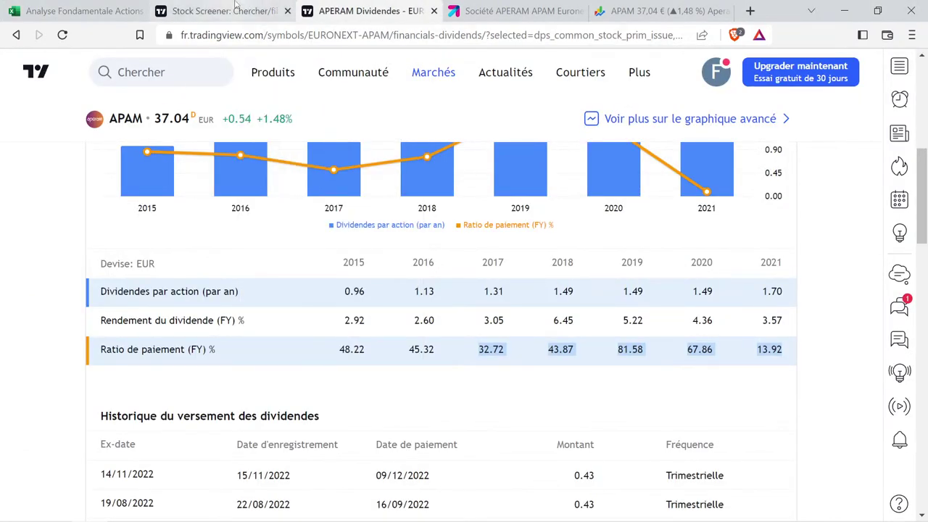
pyautogui.click(433, 10)
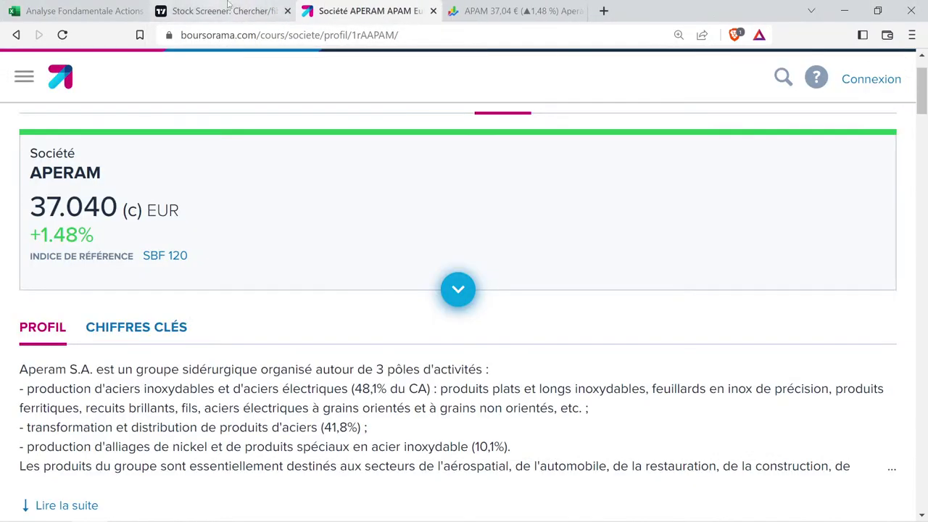
pyautogui.click(226, 5)
pyautogui.click(52, 317)
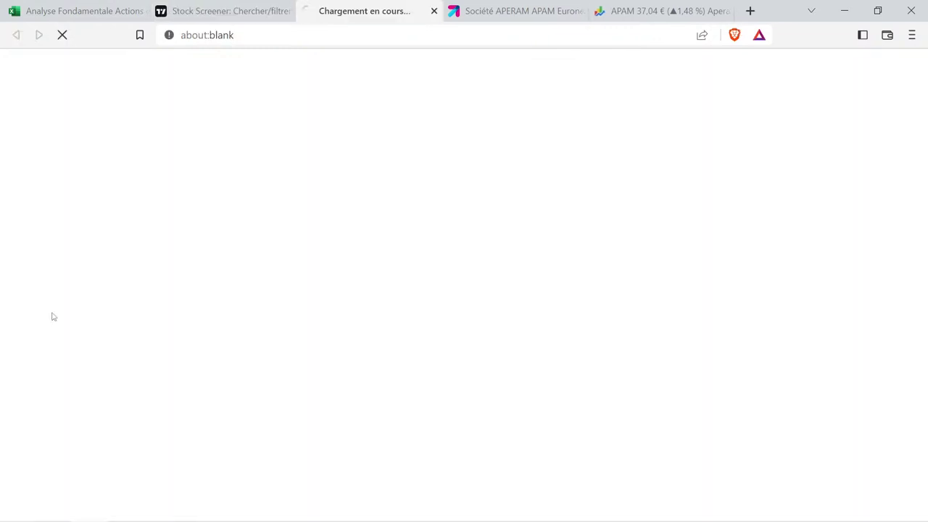
# Search Boursorama for "vgp" and open the VGP stock's company profile.
pyautogui.hotkey('ctrl', 'Tab')
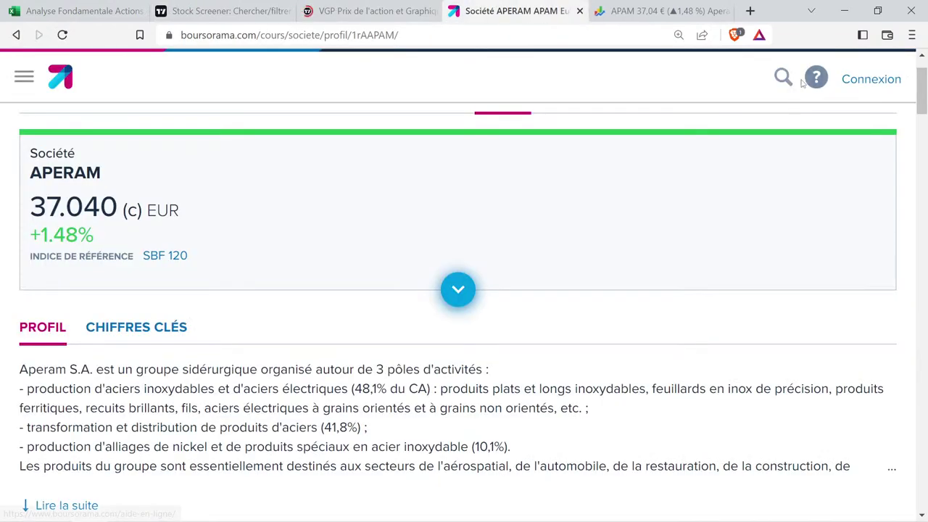
pyautogui.click(786, 79)
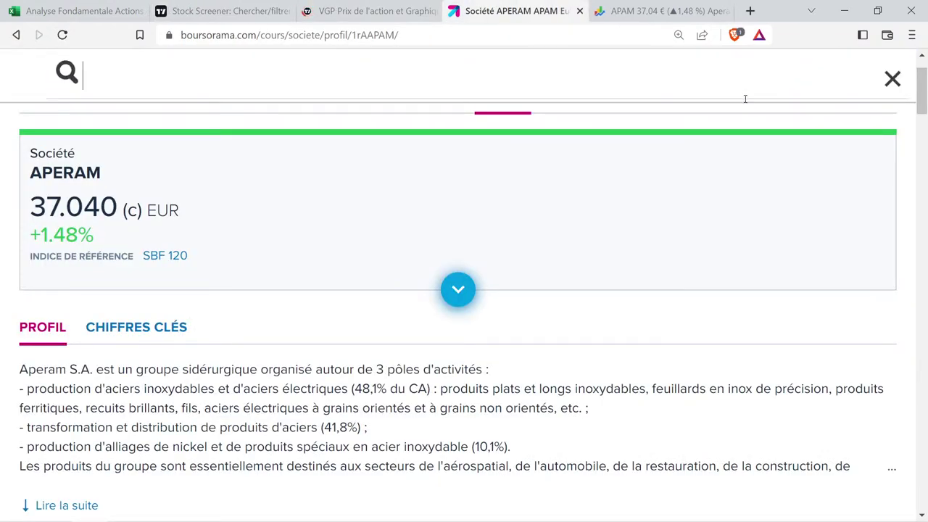
pyautogui.write('vgp')
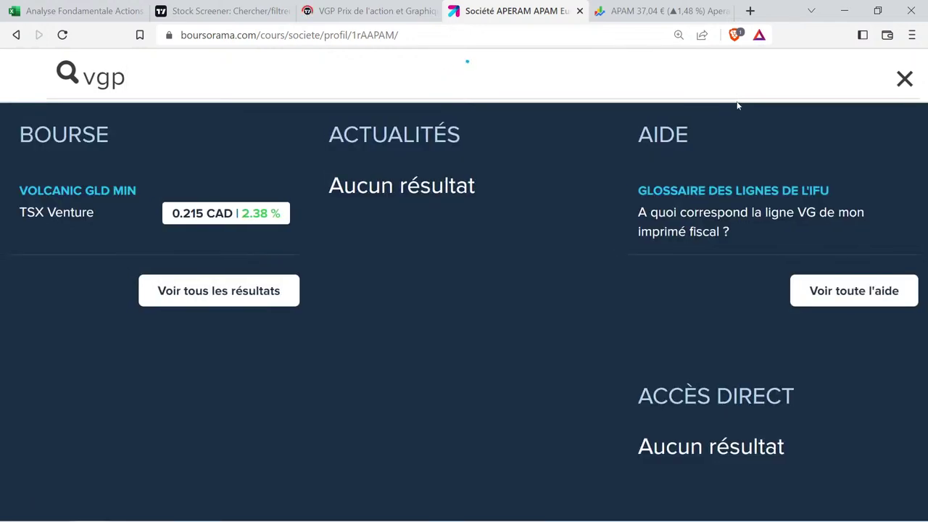
pyautogui.click(93, 203)
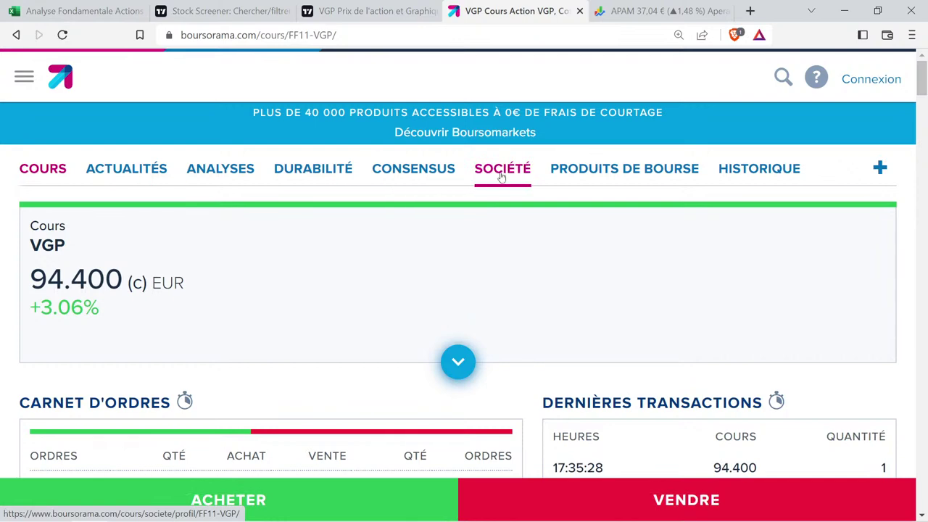
pyautogui.hotkey('ctrl', '-')
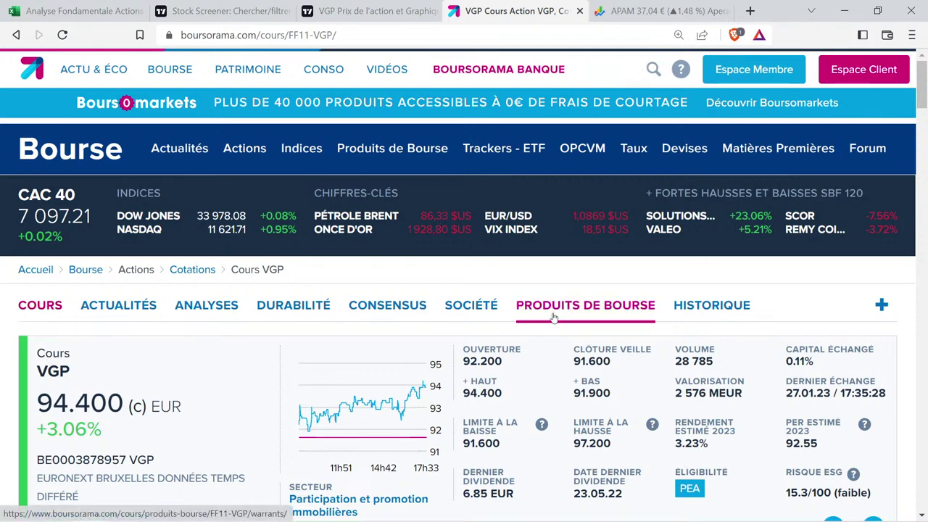
pyautogui.hotkey('ctrl', '+')
pyautogui.click(509, 176)
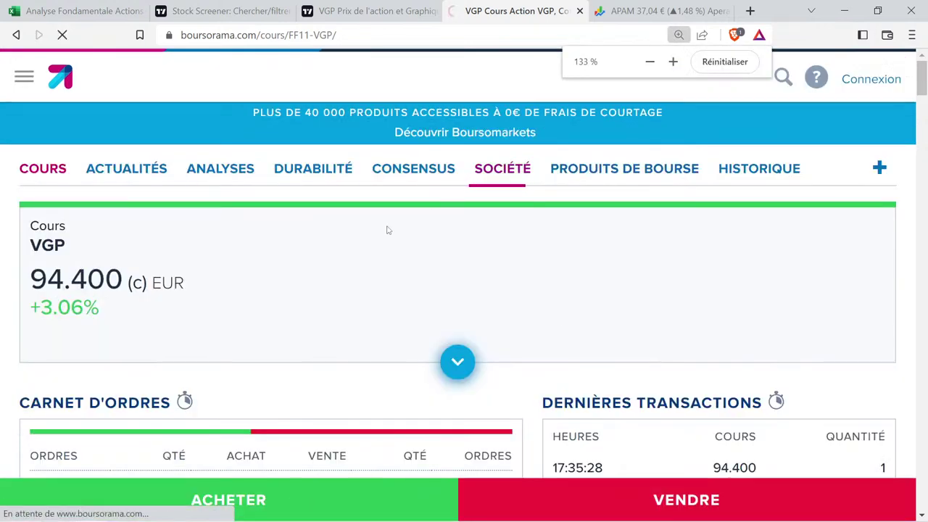
pyautogui.scroll(-1, 152, 327)
pyautogui.click(66, 361)
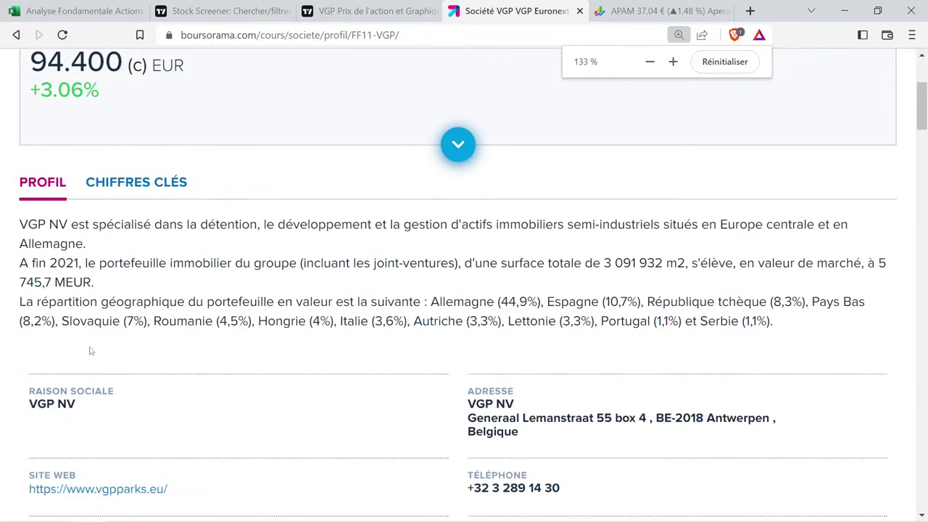
# Read VGP's Boursorama profile, examining its activities, property portfolio value and geographic breakdown.
pyautogui.moveTo(121, 224); pyautogui.dragTo(772, 244)
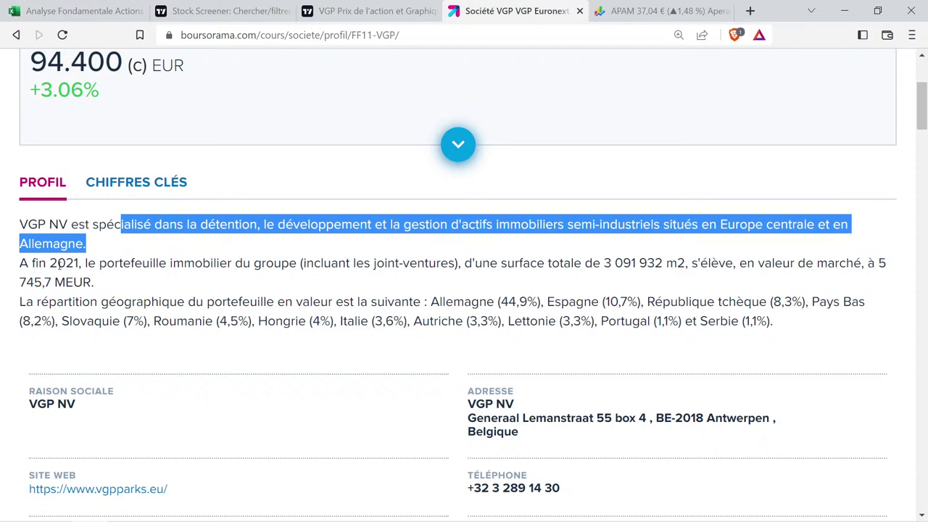
pyautogui.moveTo(99, 262); pyautogui.dragTo(325, 263)
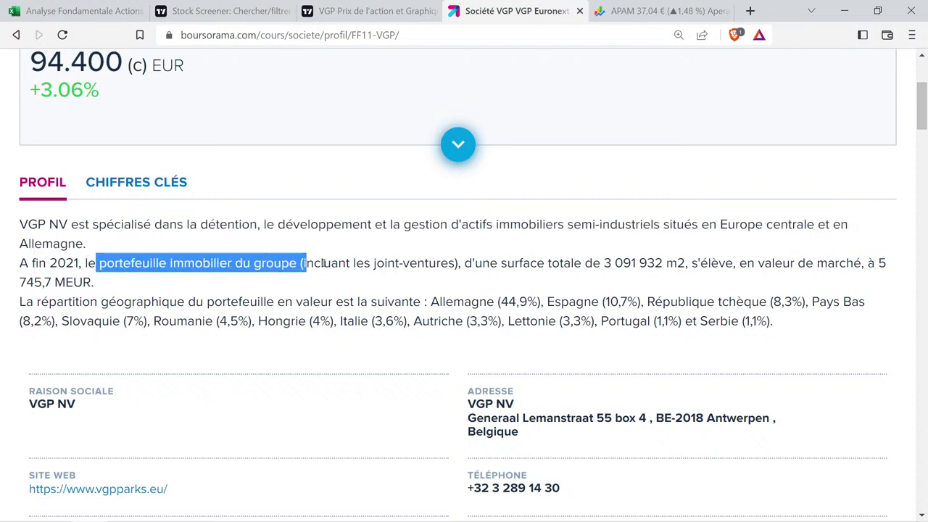
pyautogui.moveTo(469, 264); pyautogui.dragTo(888, 281)
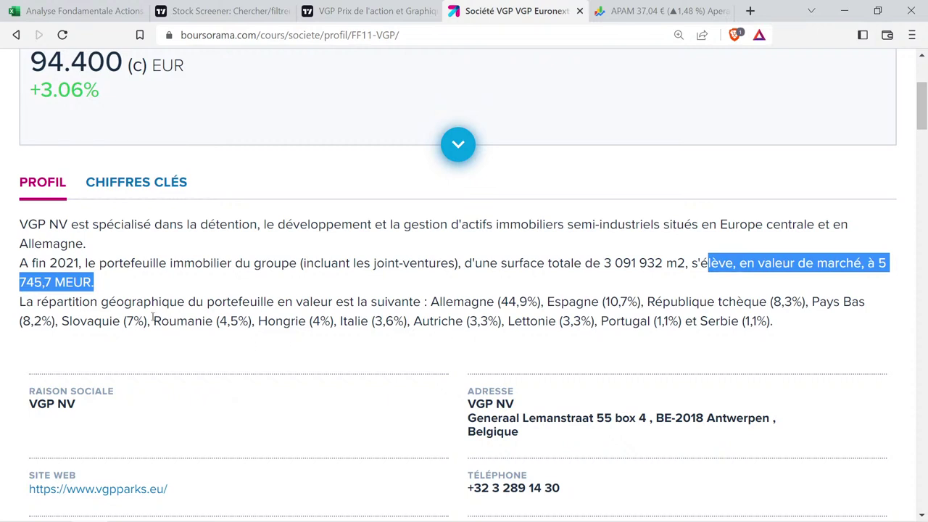
pyautogui.moveTo(37, 303); pyautogui.dragTo(433, 297)
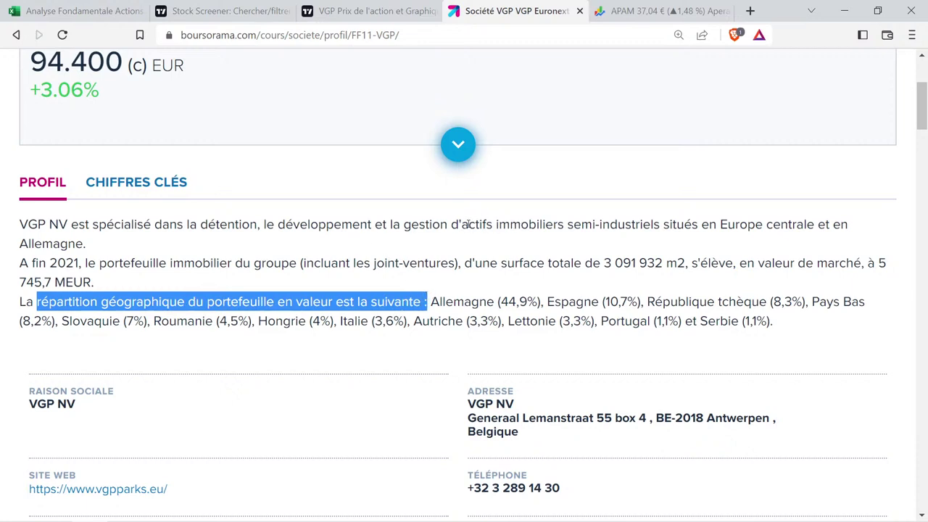
pyautogui.moveTo(392, 223); pyautogui.dragTo(558, 224)
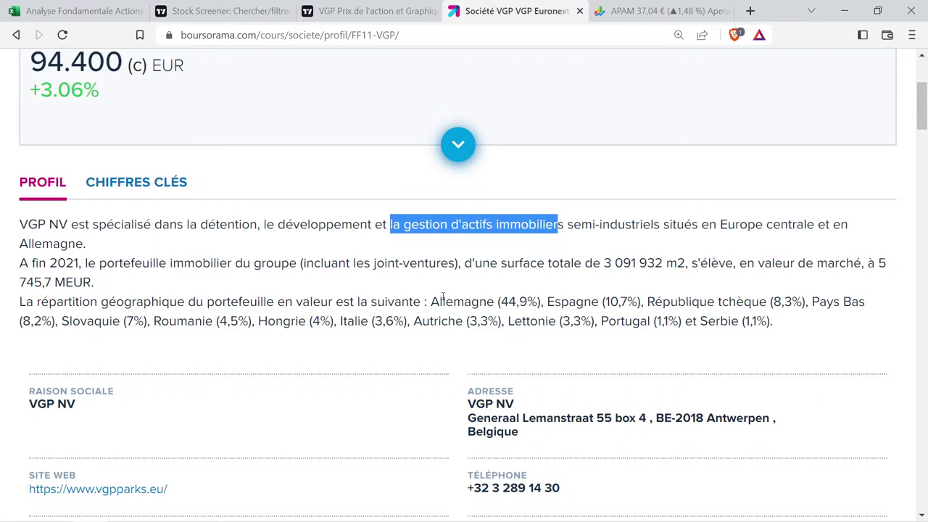
pyautogui.click(372, 300)
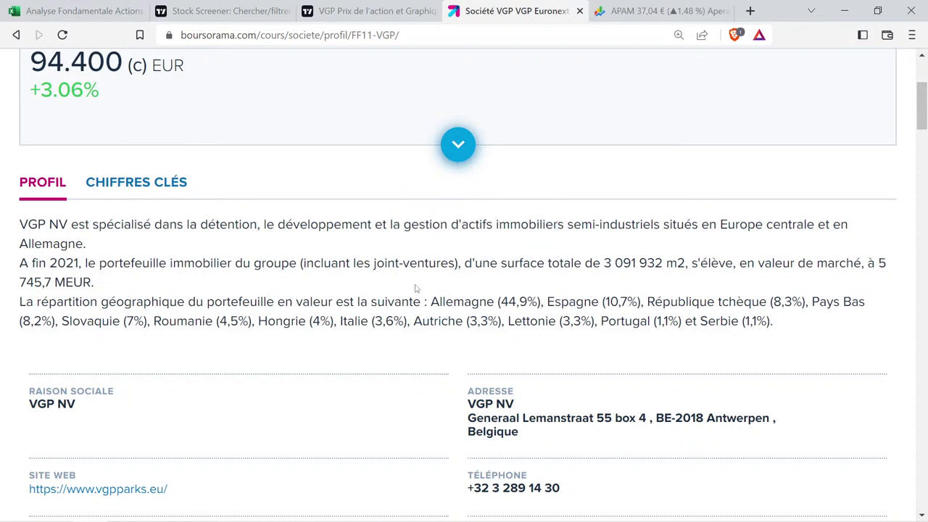
pyautogui.moveTo(438, 301); pyautogui.dragTo(761, 333)
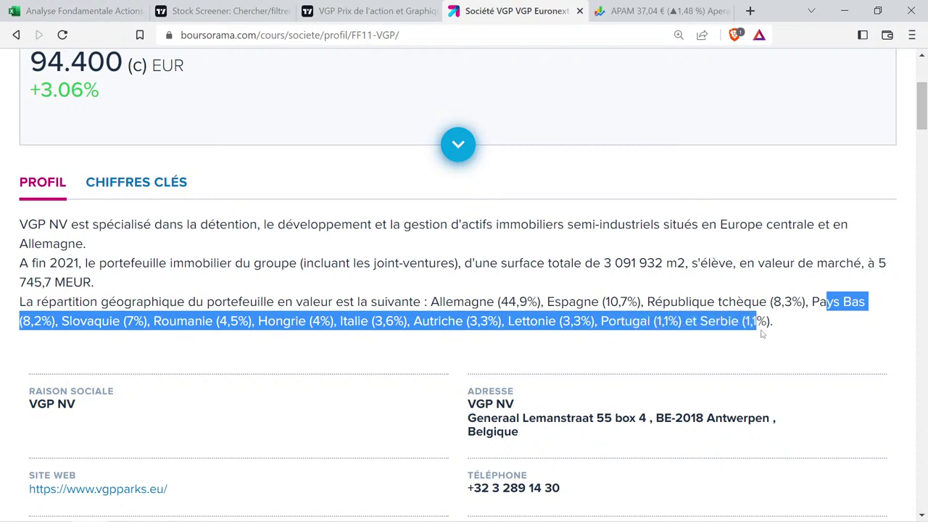
pyautogui.click(235, 327)
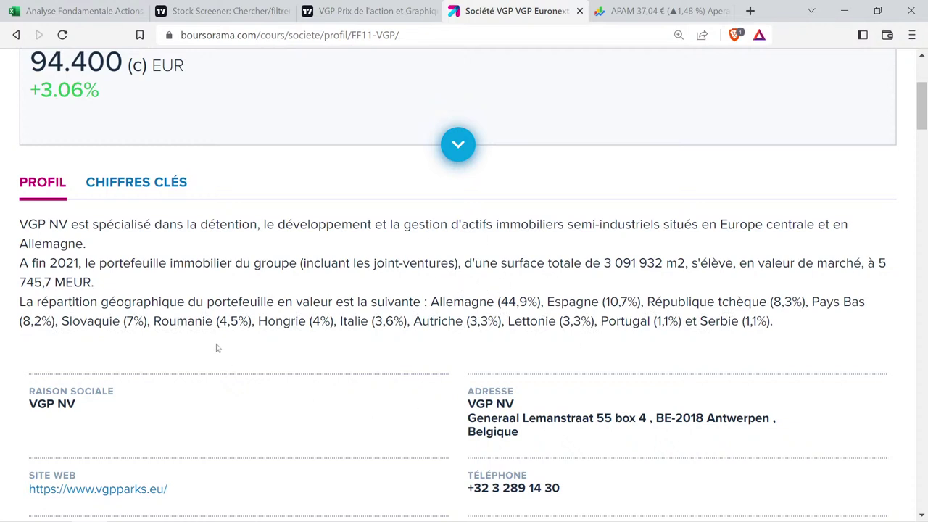
pyautogui.moveTo(117, 300); pyautogui.dragTo(344, 332)
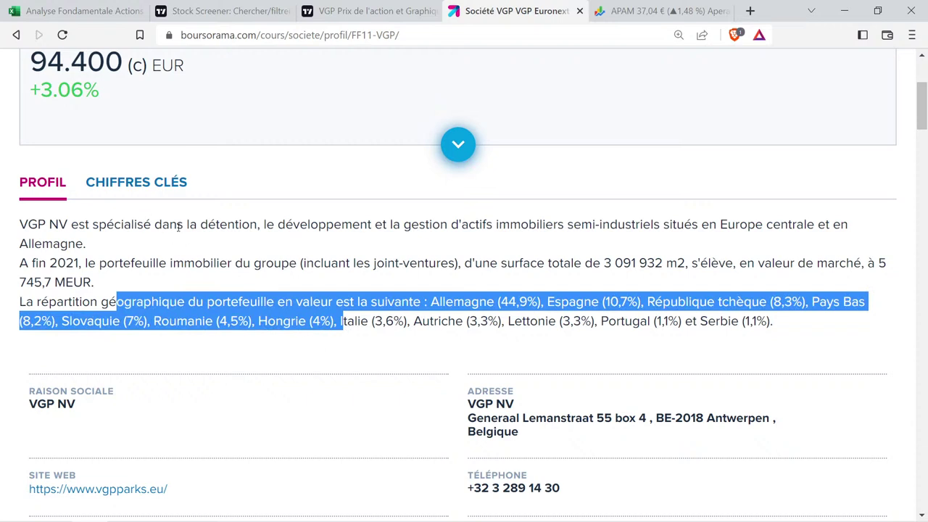
pyautogui.moveTo(178, 227); pyautogui.dragTo(423, 225)
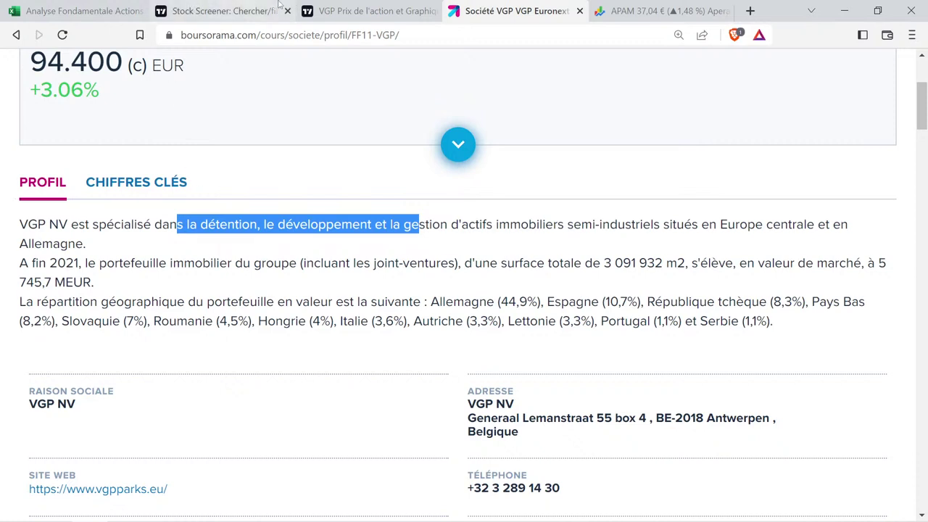
# Check VGP's sector on TradingView and fill VGP's Business cell with Finance, copied from COFINIMMO's row.
pyautogui.click(341, 11)
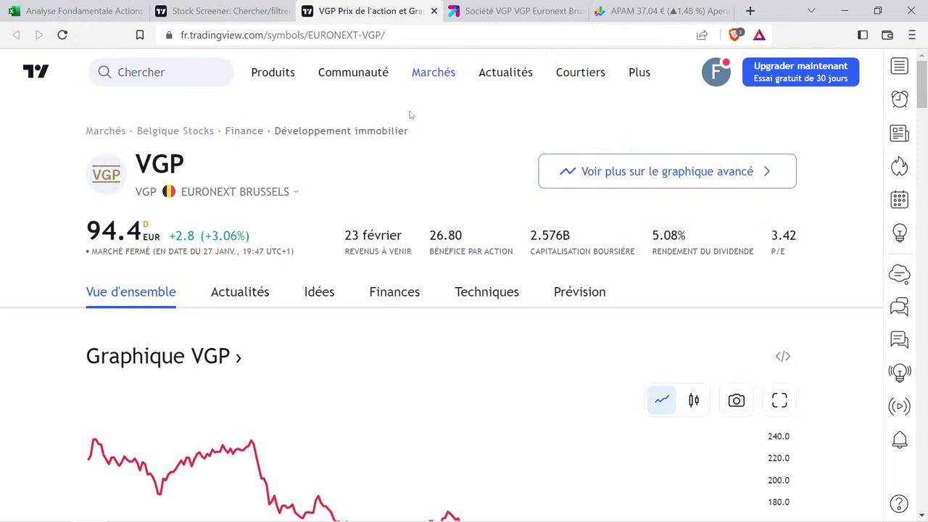
pyautogui.click(80, 11)
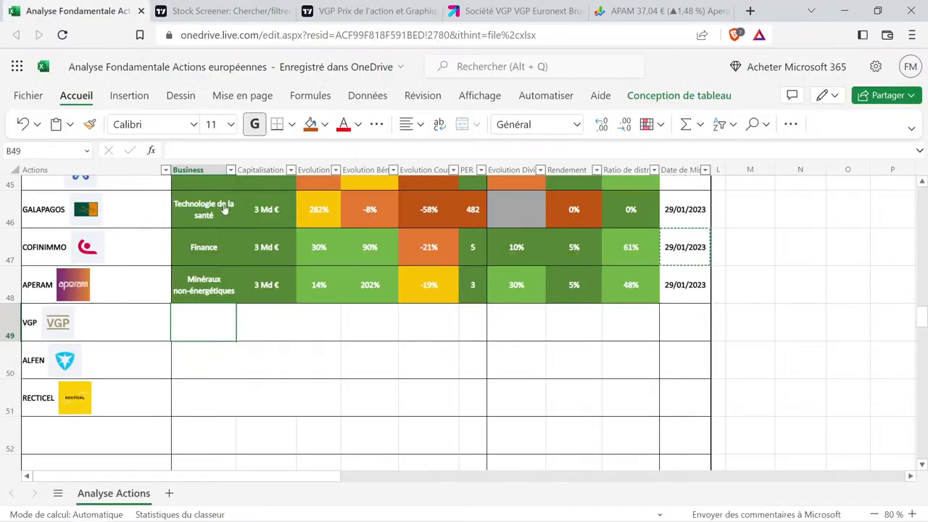
pyautogui.click(217, 247)
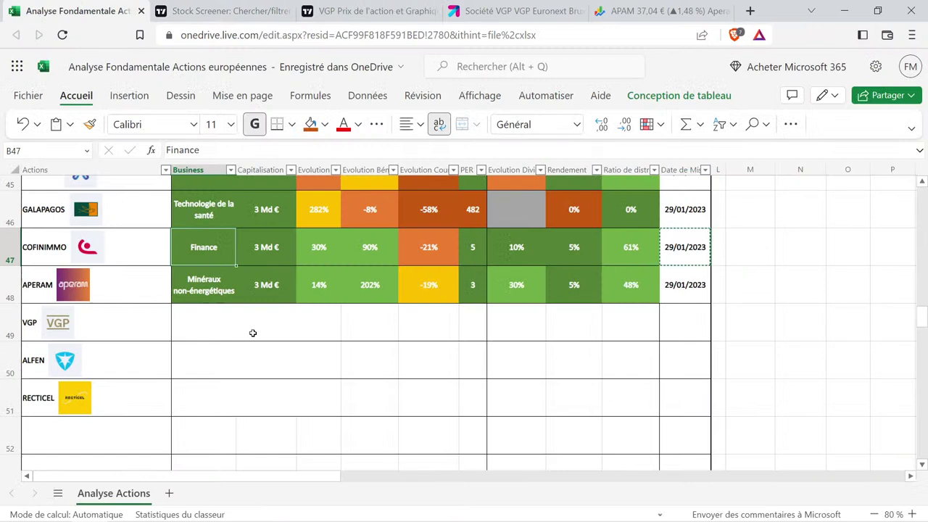
pyautogui.hotkey('ctrl', 'c')
pyautogui.click(231, 330)
pyautogui.hotkey('ctrl', 'v')
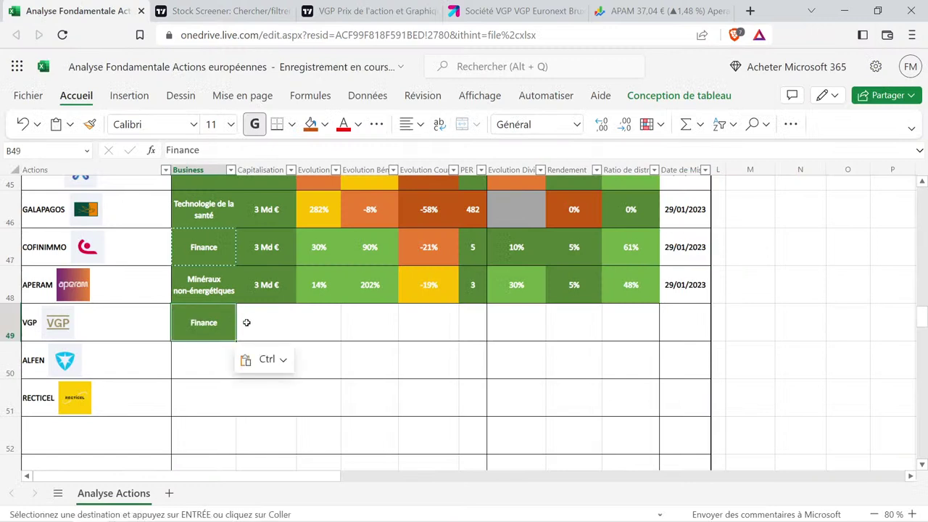
# Check VGP's market capitalisation on TradingView and fill its Capitalisation cell with 3 Md €, copied from APERAM's row.
pyautogui.click(254, 326)
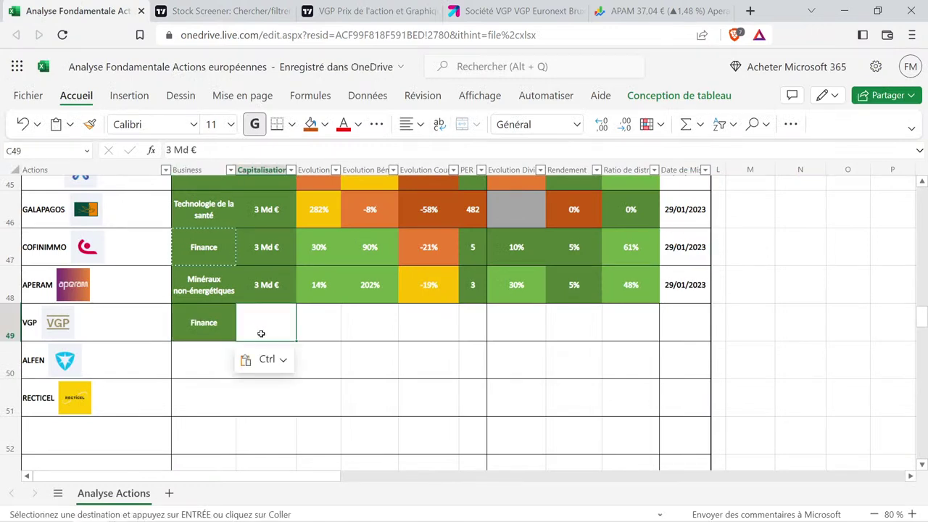
pyautogui.click(358, 11)
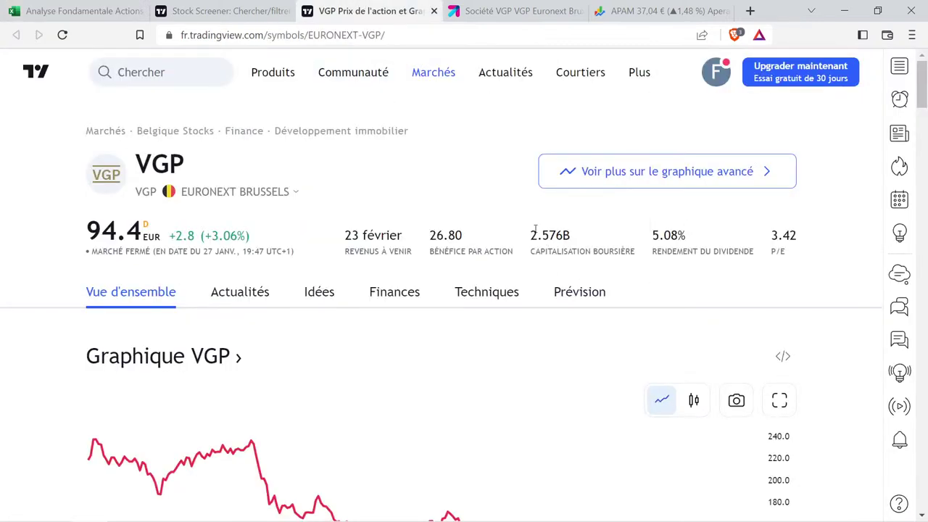
pyautogui.moveTo(528, 235); pyautogui.dragTo(573, 258)
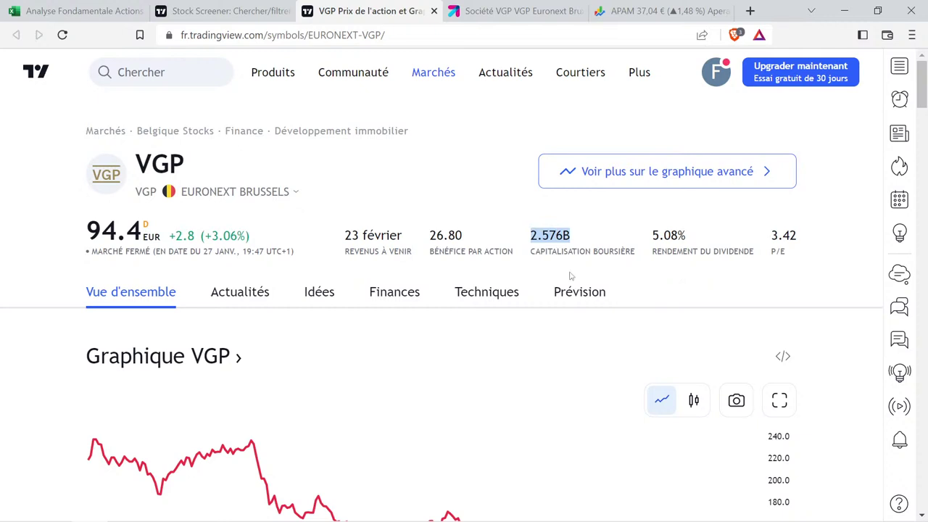
pyautogui.click(80, 11)
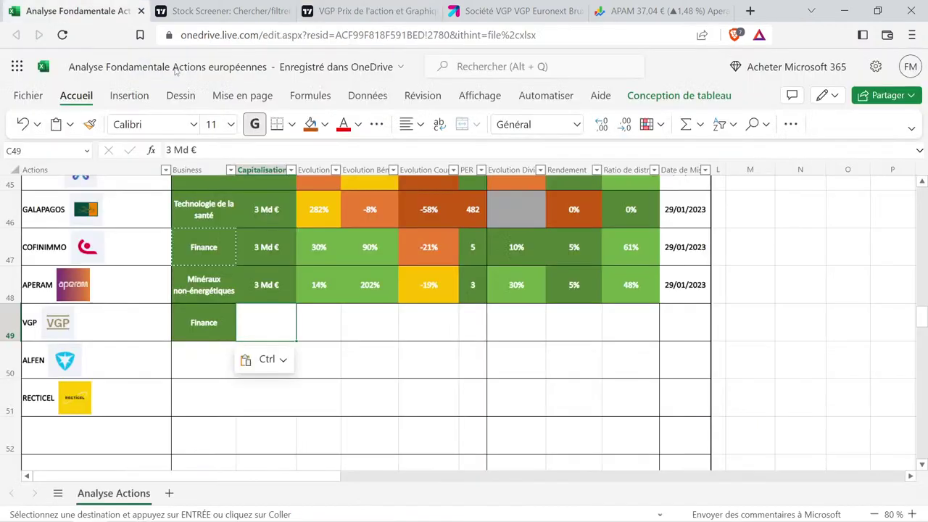
pyautogui.click(286, 284)
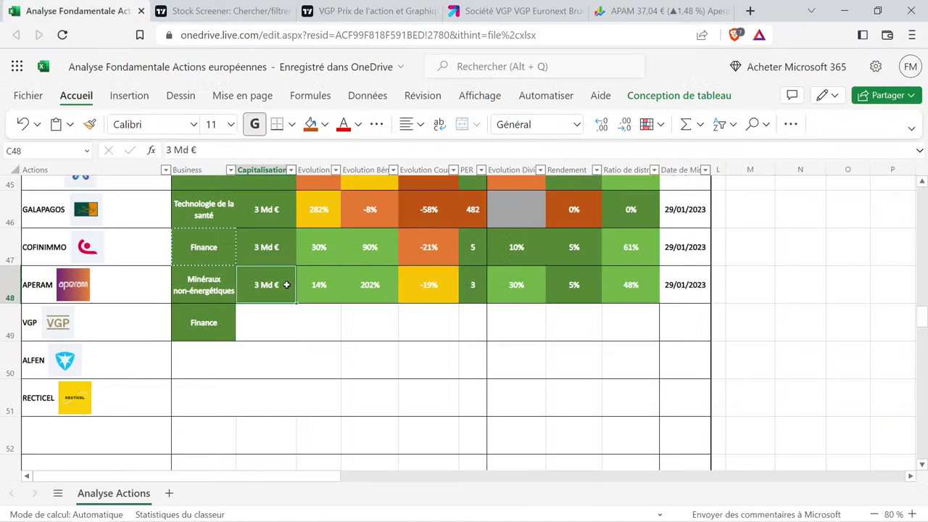
pyautogui.hotkey('ctrl', 'c')
pyautogui.click(246, 315)
pyautogui.hotkey('ctrl', 'v')
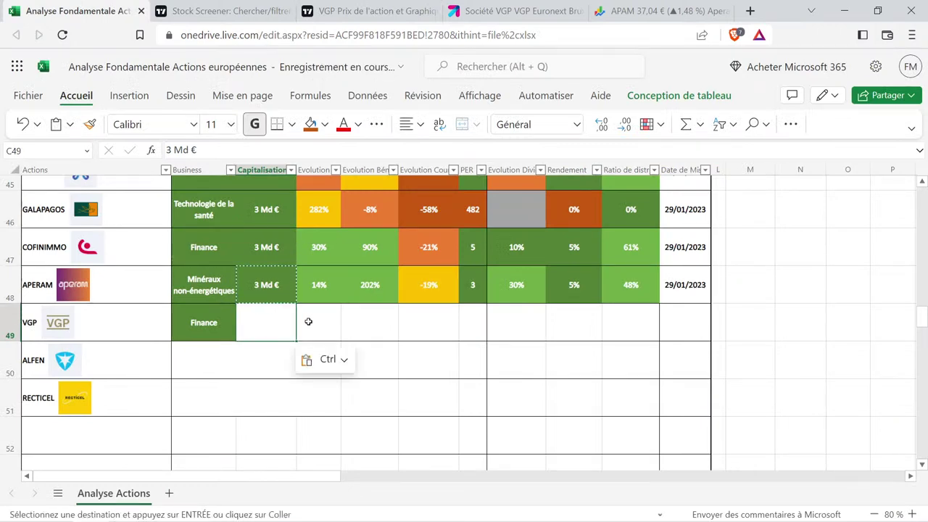
# Select VGP's Evolution CA cell, and open VGP's financial statements on TradingView to examine the annual income chart.
pyautogui.click(323, 314)
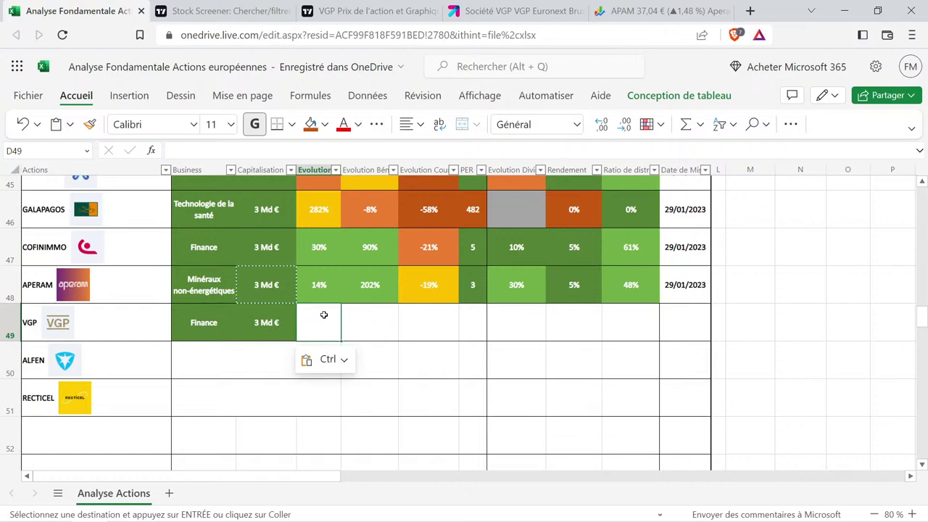
pyautogui.click(356, 5)
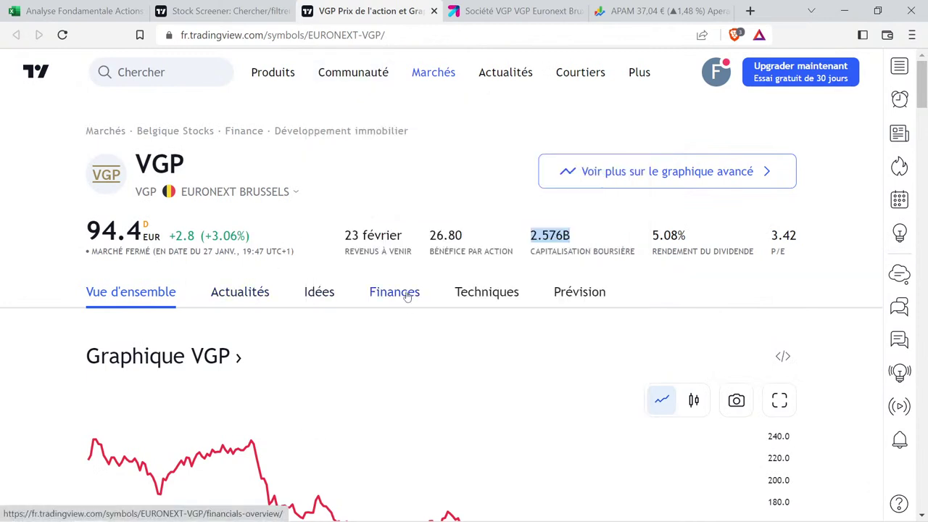
pyautogui.click(408, 297)
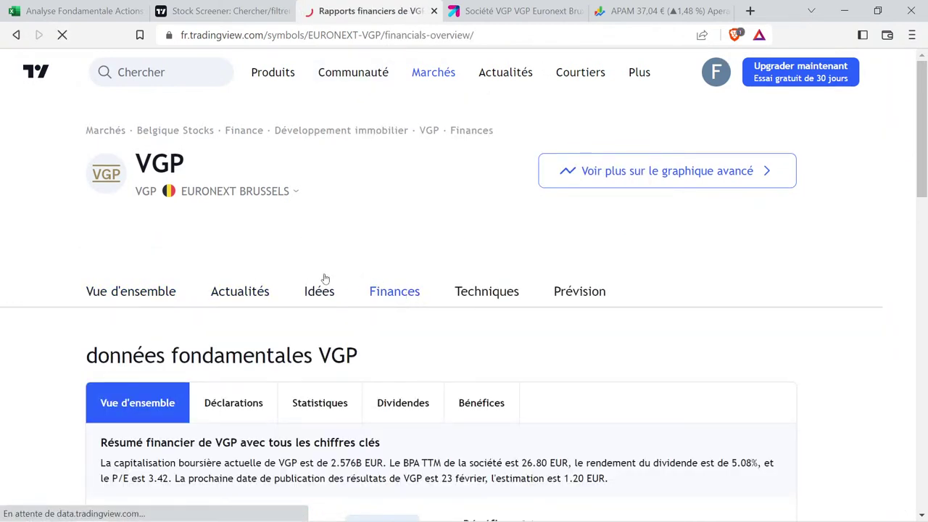
pyautogui.scroll(-1, 290, 290)
pyautogui.click(248, 328)
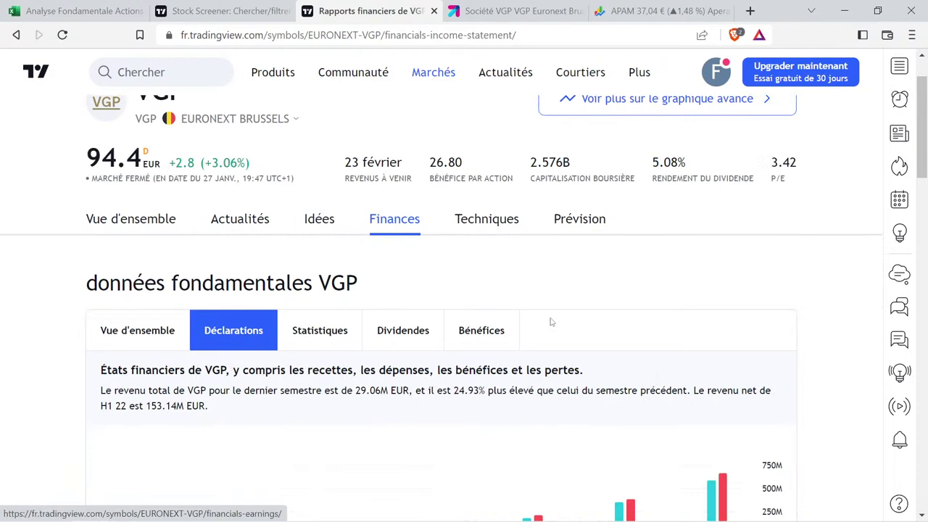
pyautogui.scroll(-3, 548, 319)
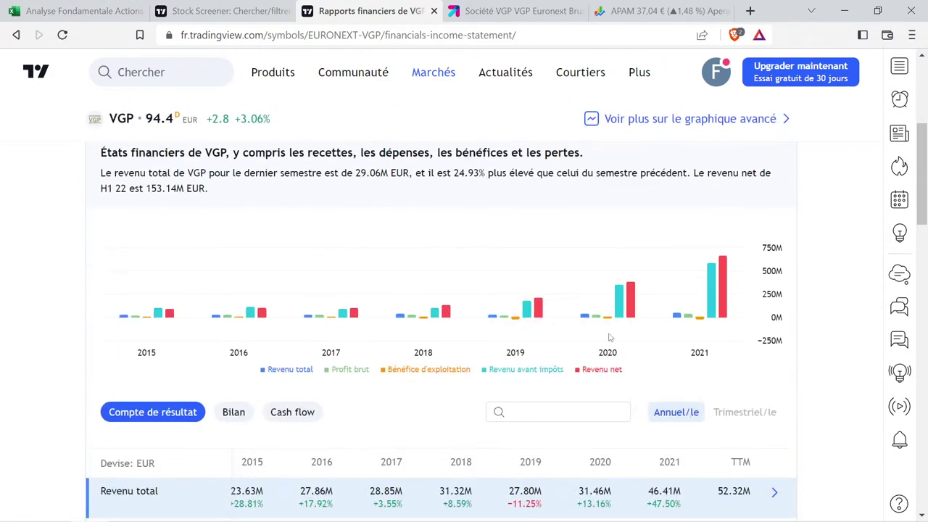
pyautogui.moveTo(494, 327)
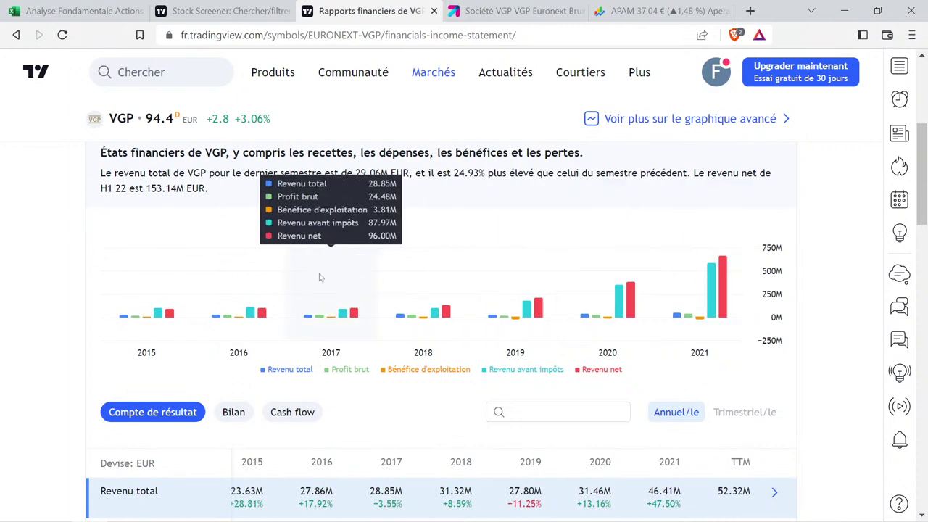
# Switch to Google Finance, search for "vgp", open the VGP NV quote and show its five-year price chart.
pyautogui.click(643, 9)
pyautogui.click(373, 67)
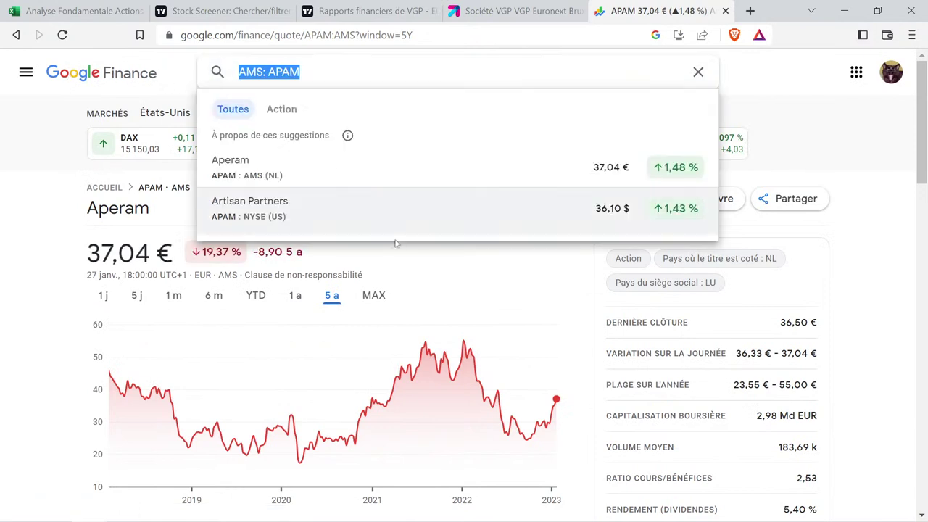
pyautogui.write('vgp')
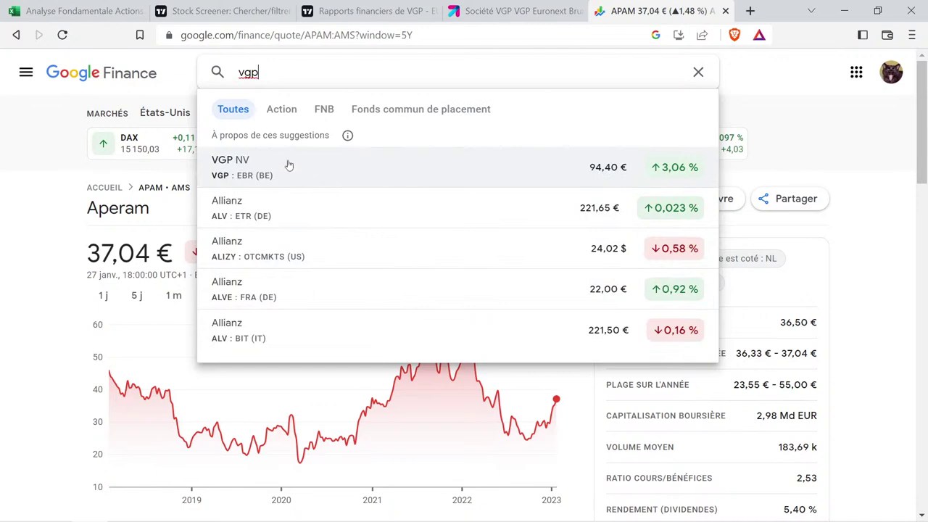
pyautogui.click(295, 167)
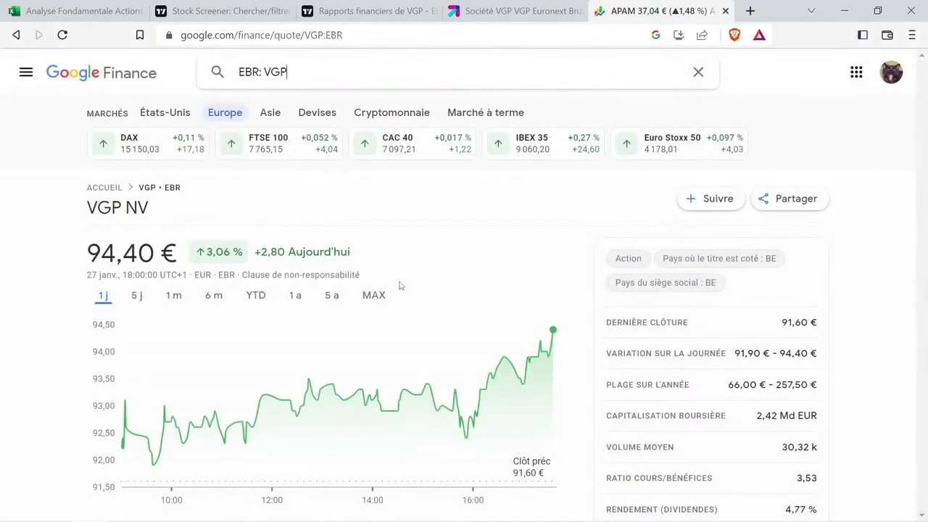
pyautogui.click(331, 295)
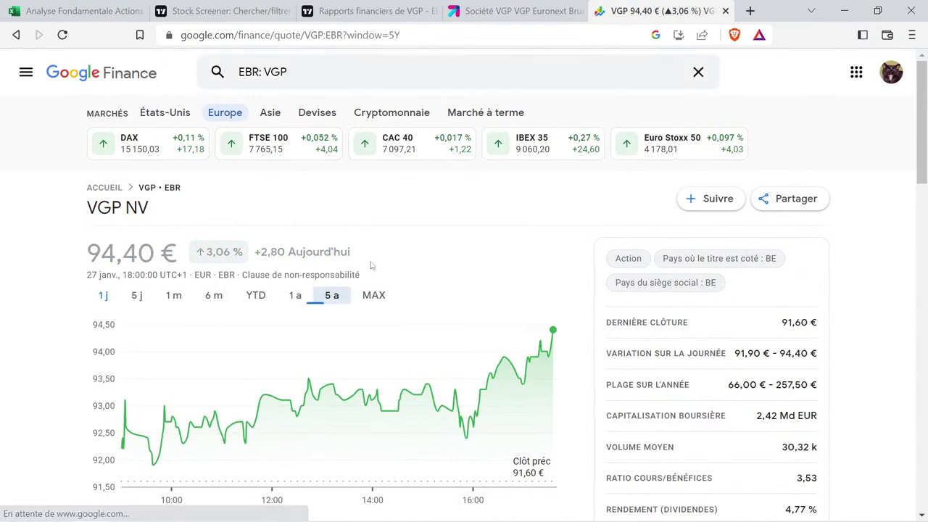
# Show VGP's annual income statement on Google Finance and examine its yearly revenue and net income.
pyautogui.scroll(-7, 373, 261)
pyautogui.scroll(-3, 379, 254)
pyautogui.scroll(7, 374, 253)
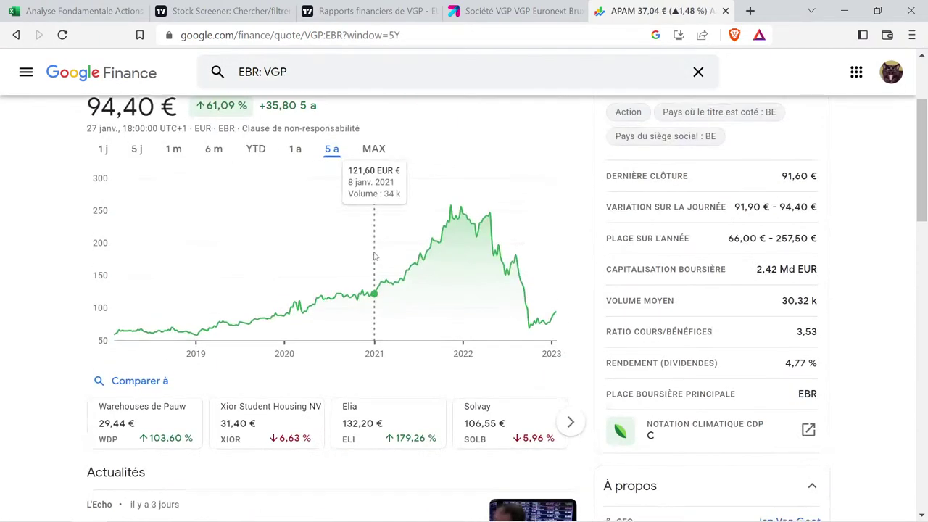
pyautogui.scroll(-7, 374, 253)
pyautogui.scroll(1, 374, 257)
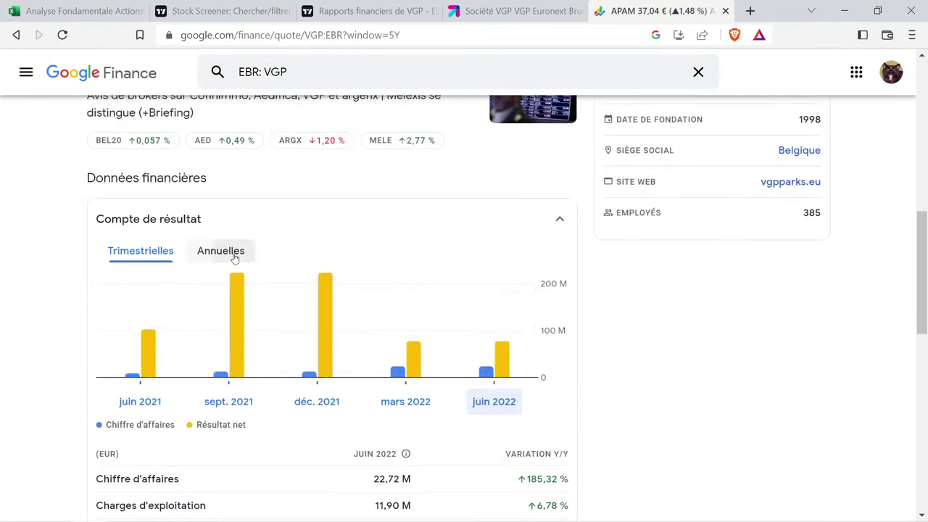
pyautogui.click(220, 251)
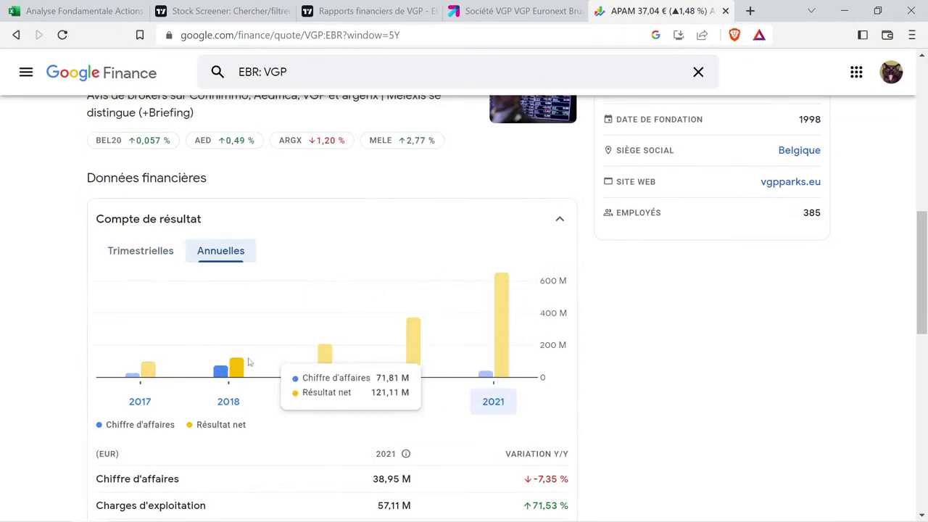
pyautogui.scroll(3, 264, 340)
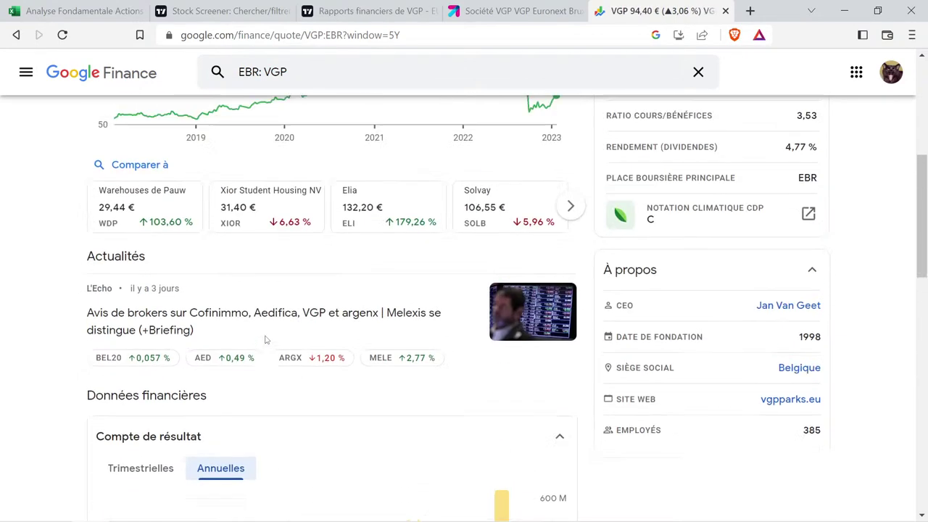
# Return to VGP's TradingView income statement and compare the total revenue and net income of each year from 2017 to 2021.
pyautogui.click(365, 11)
pyautogui.moveTo(358, 74)
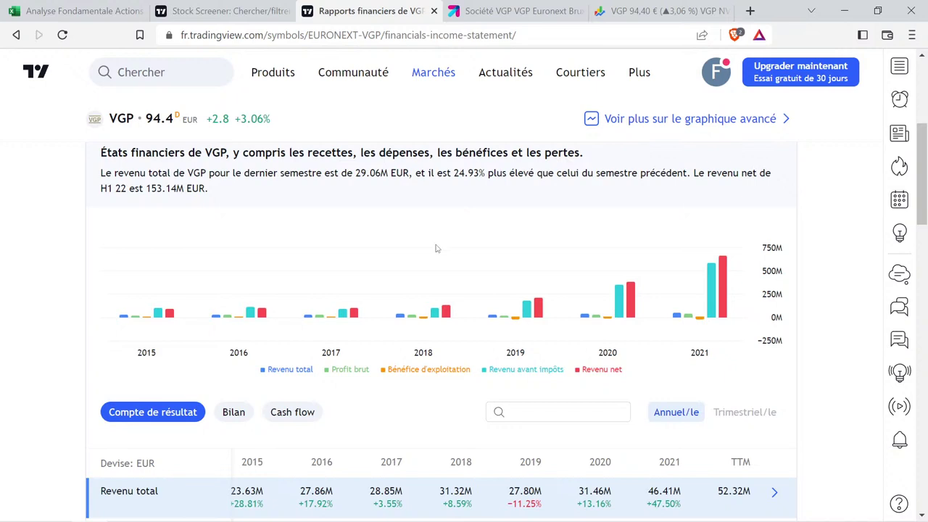
pyautogui.moveTo(423, 266)
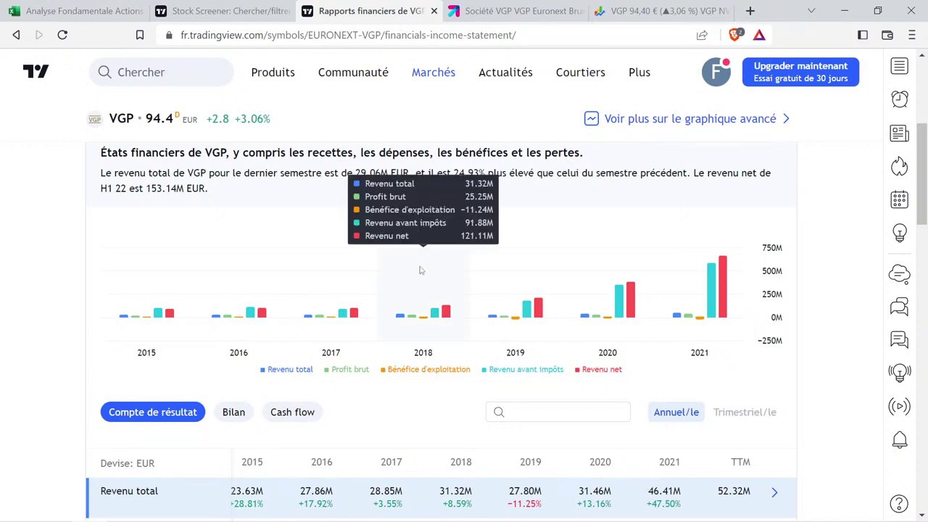
pyautogui.moveTo(325, 311)
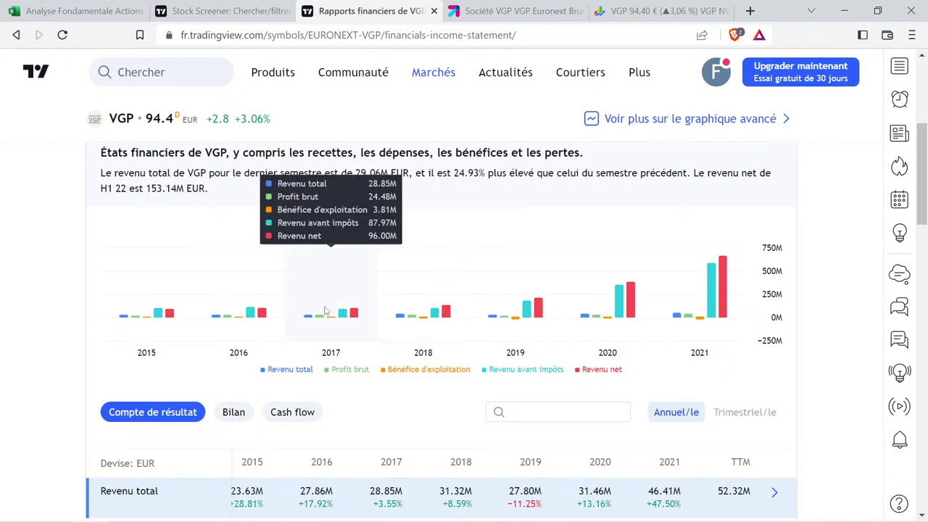
pyautogui.moveTo(404, 313)
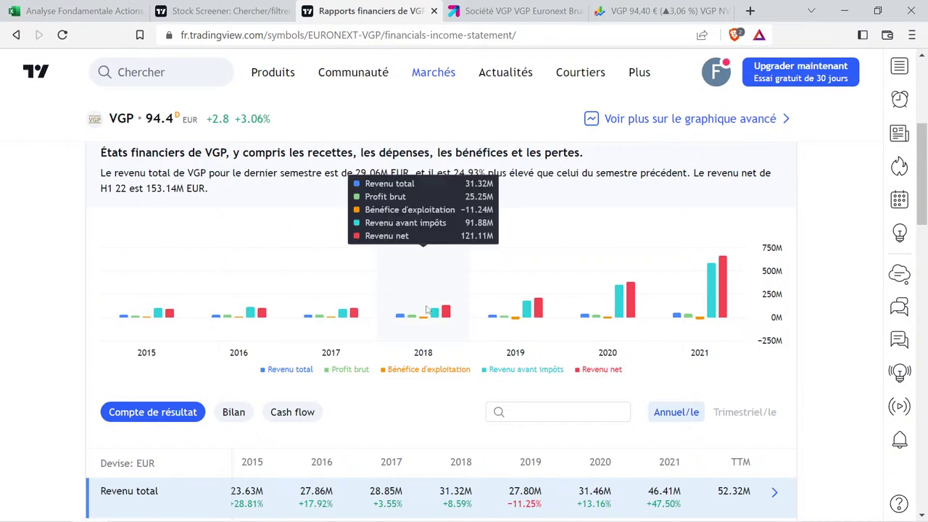
pyautogui.moveTo(517, 312)
pyautogui.moveTo(592, 304)
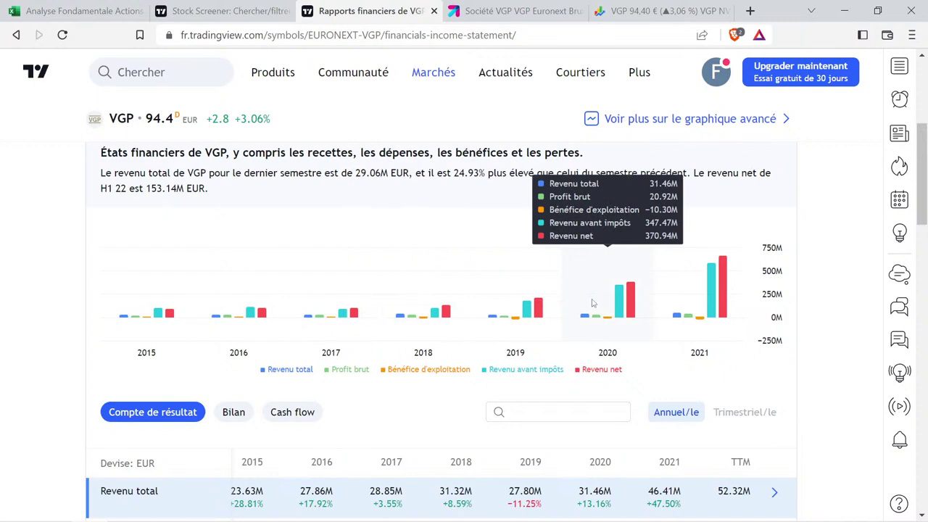
pyautogui.moveTo(674, 296)
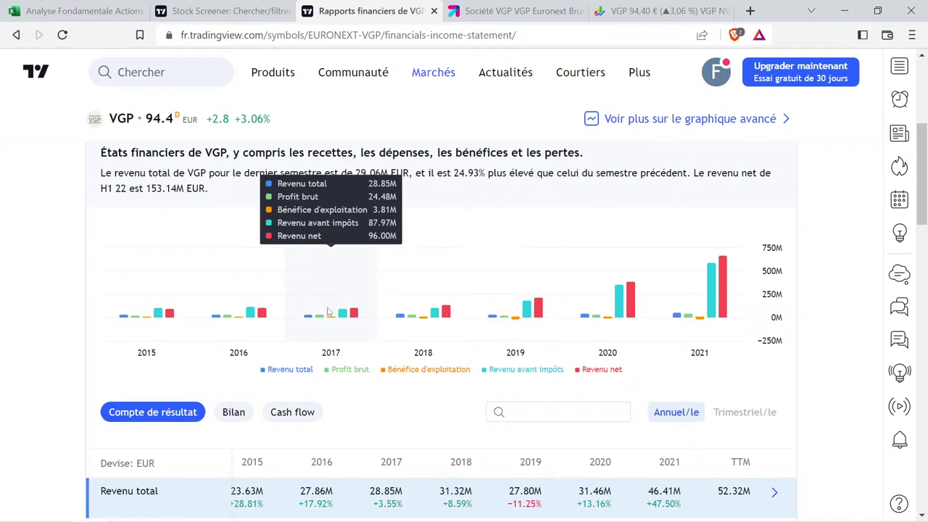
pyautogui.moveTo(699, 304)
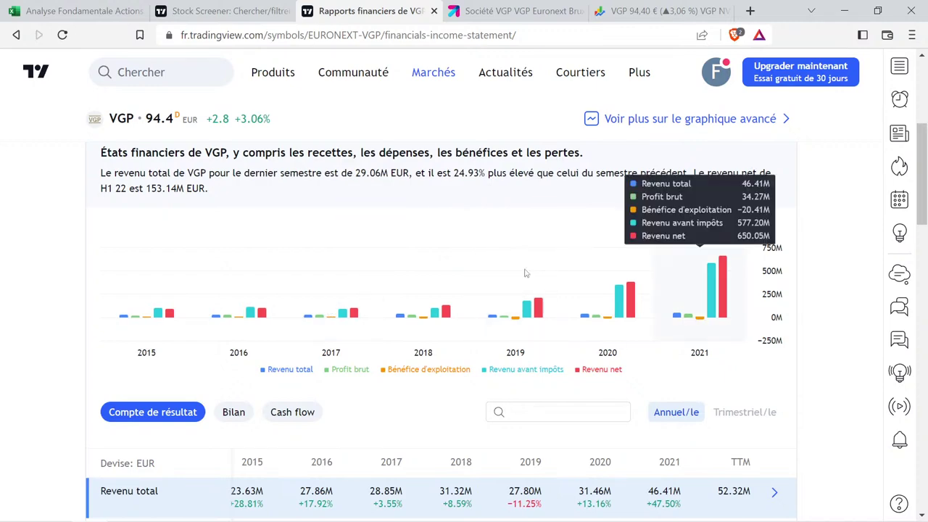
# In the spreadsheet's evolution calculator, enter 28,85 as the positive five-year reference and 46,41 as the current value for VGP's revenue.
pyautogui.click(75, 7)
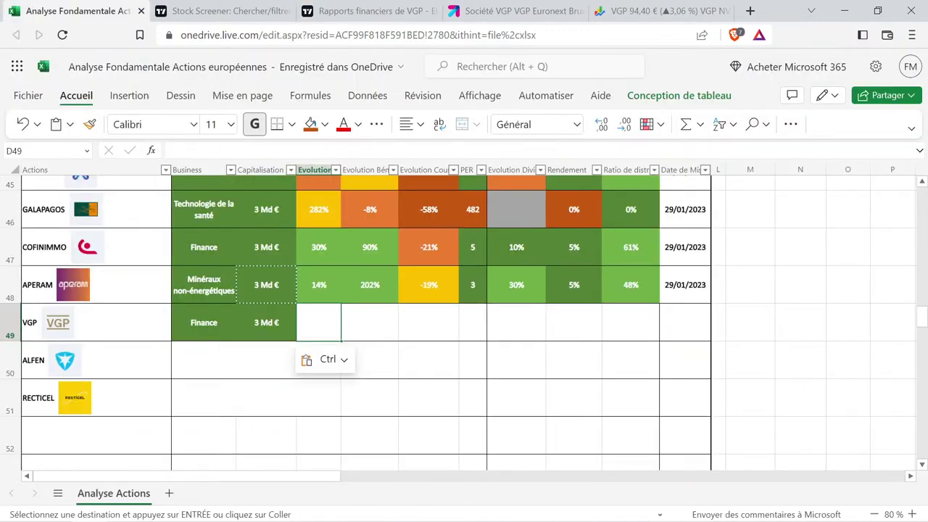
pyautogui.click(801, 311)
pyautogui.scroll(10, 801, 311)
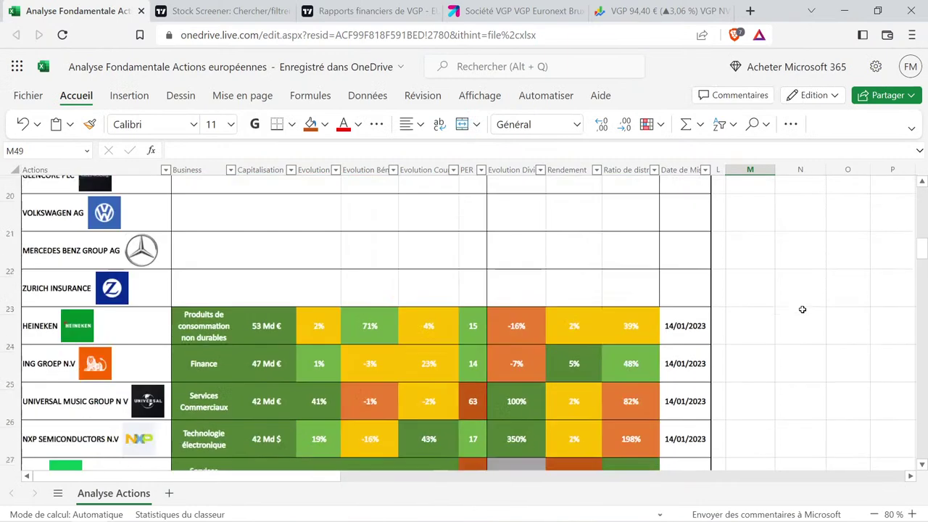
pyautogui.scroll(8, 802, 310)
pyautogui.click(750, 225)
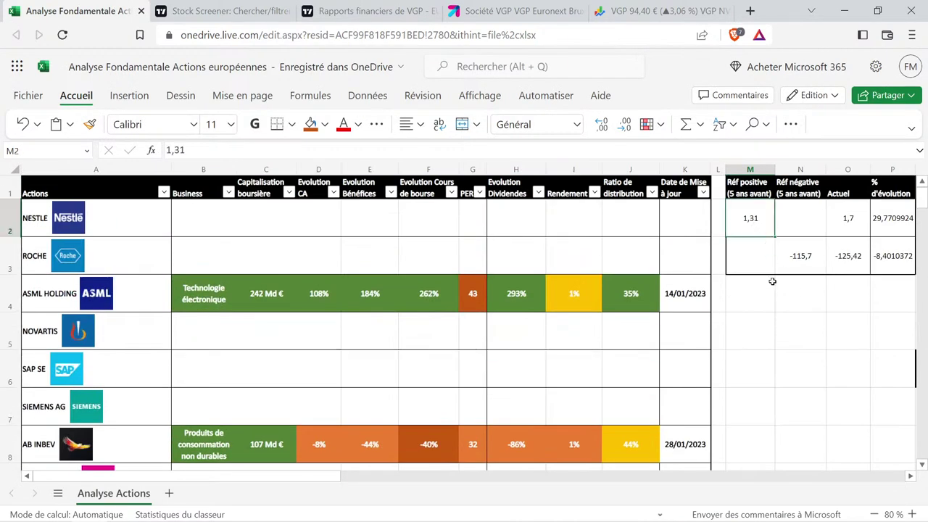
pyautogui.write('28,85')
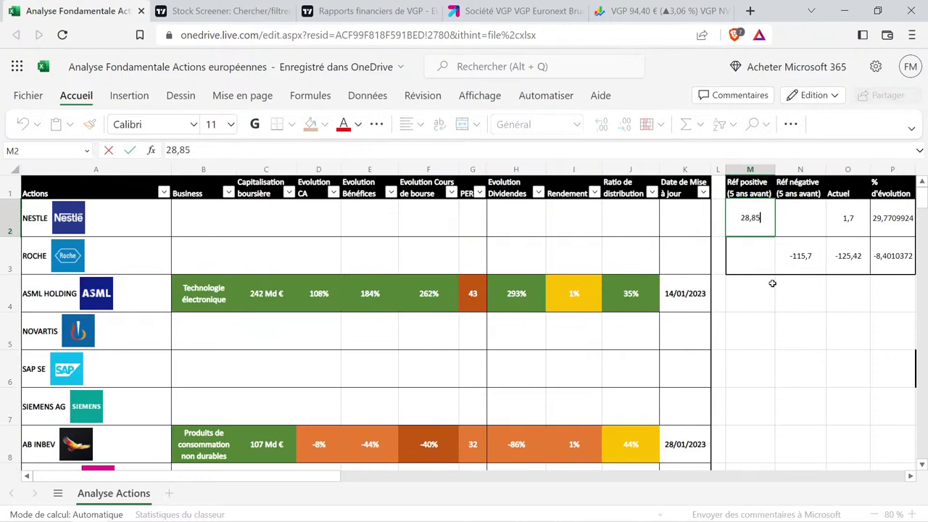
pyautogui.press('Tab')
pyautogui.press('Tab')
pyautogui.write('46,41')
pyautogui.press('Return')
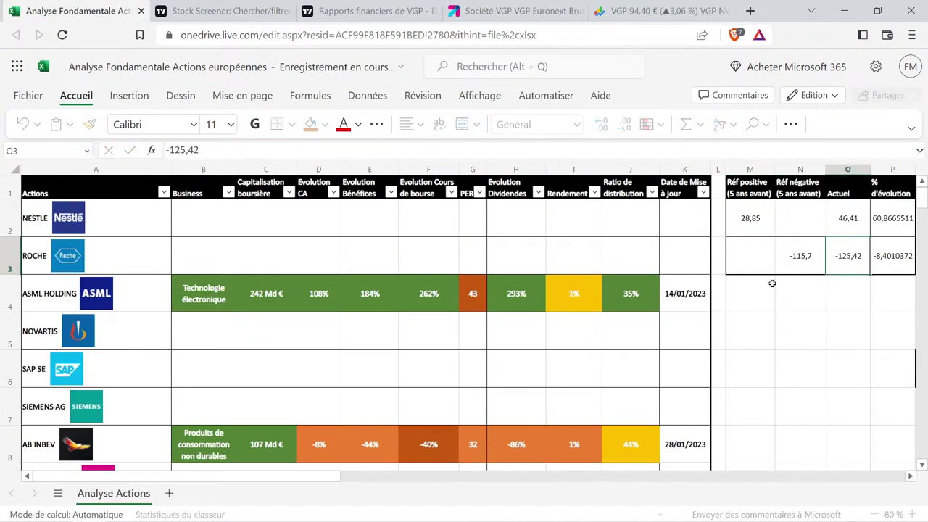
# Copy Prosus's light green Evolution Bénéfices cell into VGP's Evolution CA cell.
pyautogui.scroll(-3, 425, 354)
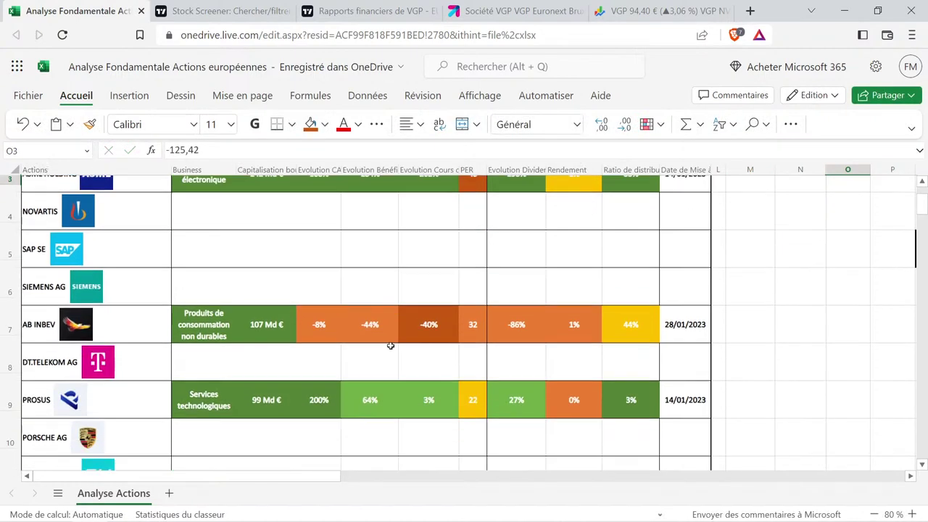
pyautogui.click(375, 313)
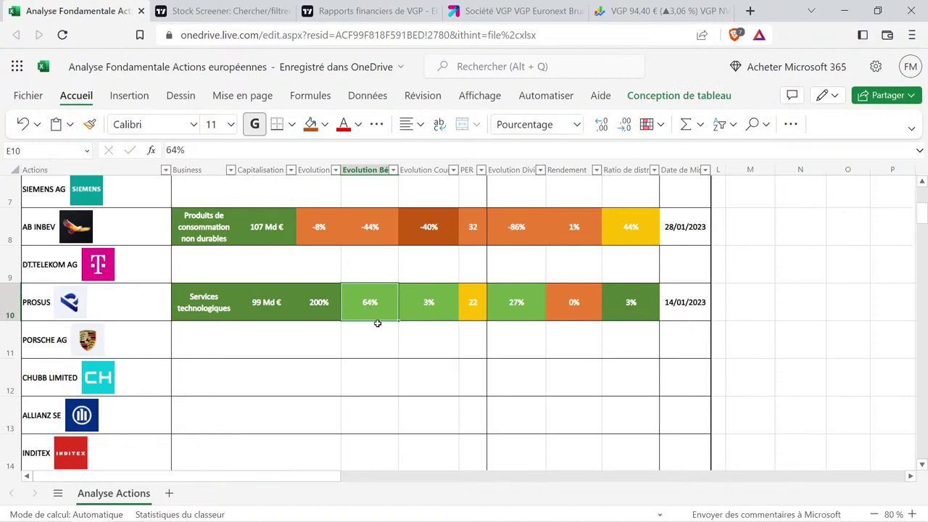
pyautogui.hotkey('ctrl', 'c')
pyautogui.scroll(3, 377, 323)
pyautogui.scroll(-13, 375, 324)
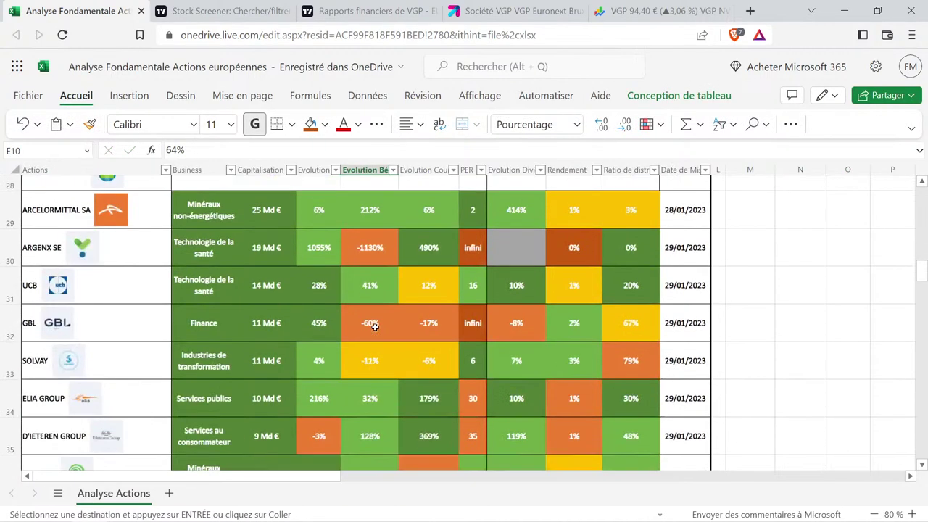
pyautogui.scroll(-10, 374, 327)
pyautogui.scroll(1, 327, 218)
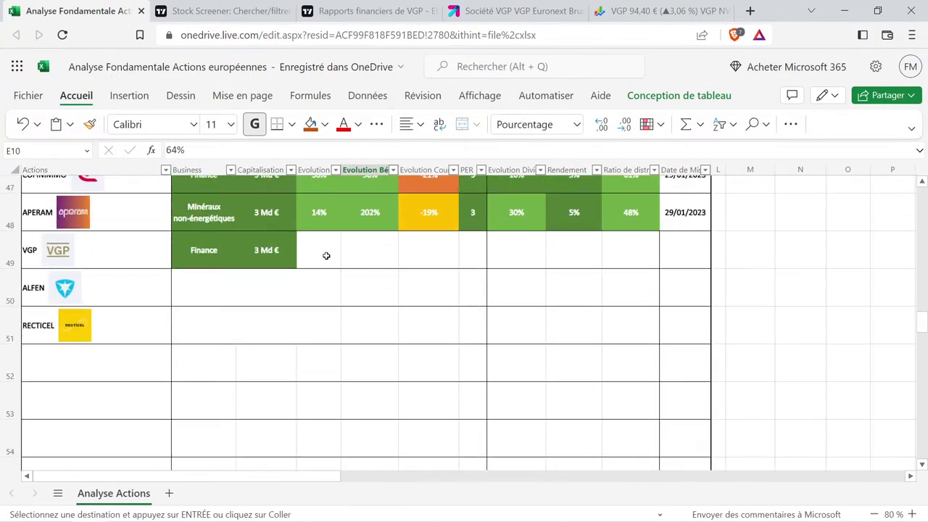
pyautogui.click(326, 256)
pyautogui.hotkey('ctrl', 'v')
# Set VGP's Evolution CA to 61%.
pyautogui.doubleClick(322, 251)
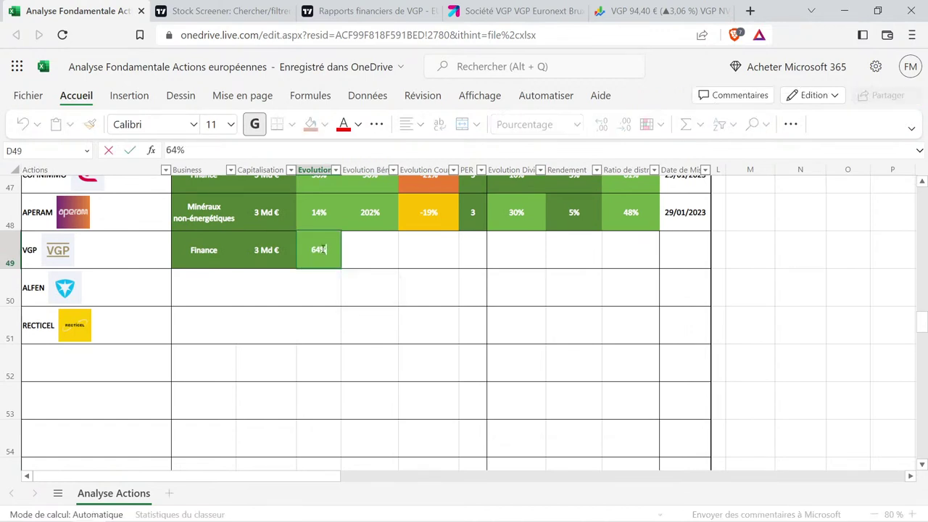
pyautogui.press('Delete')
pyautogui.write('1')
pyautogui.press('Return')
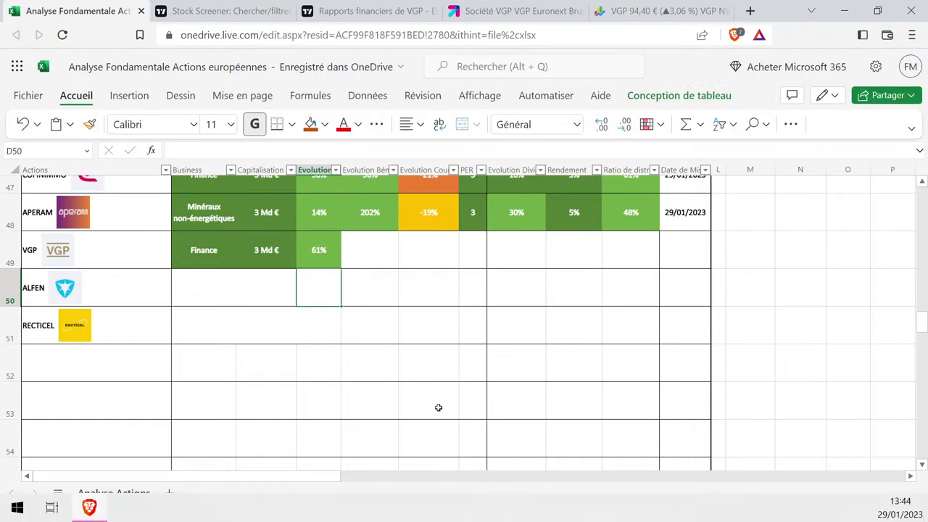
pyautogui.scroll(1, 416, 323)
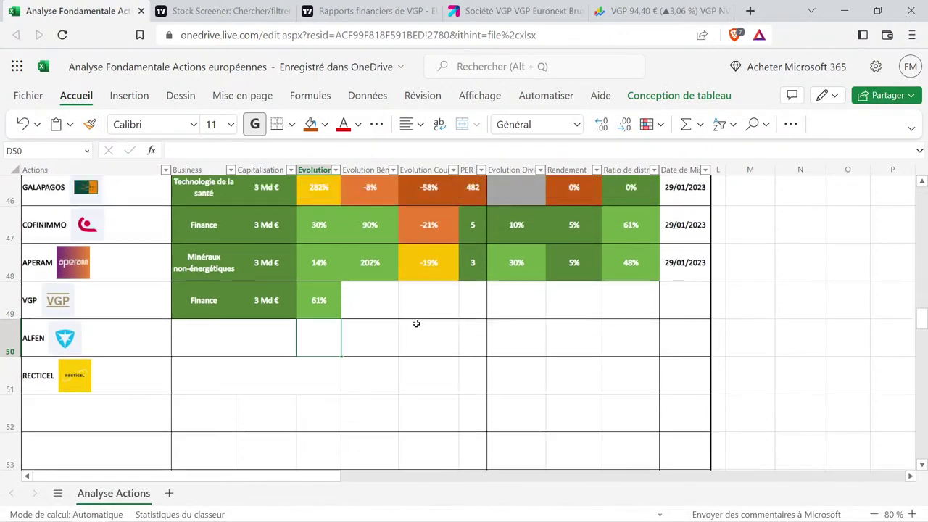
# Check VGP's net income on TradingView, and enter 96 as the positive five-year reference and 650,05 as the current value in the spreadsheet's calculator.
pyautogui.click(380, 4)
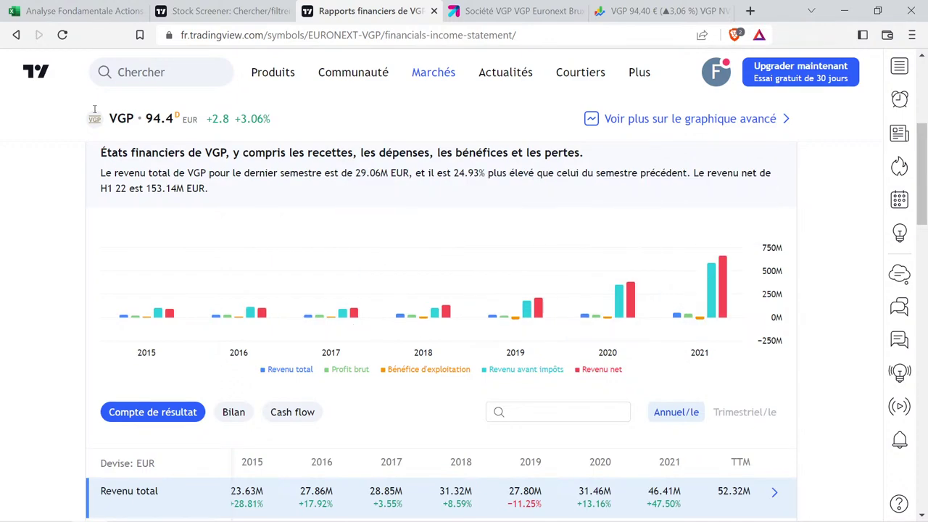
pyautogui.click(79, 11)
pyautogui.click(779, 299)
pyautogui.scroll(4, 779, 295)
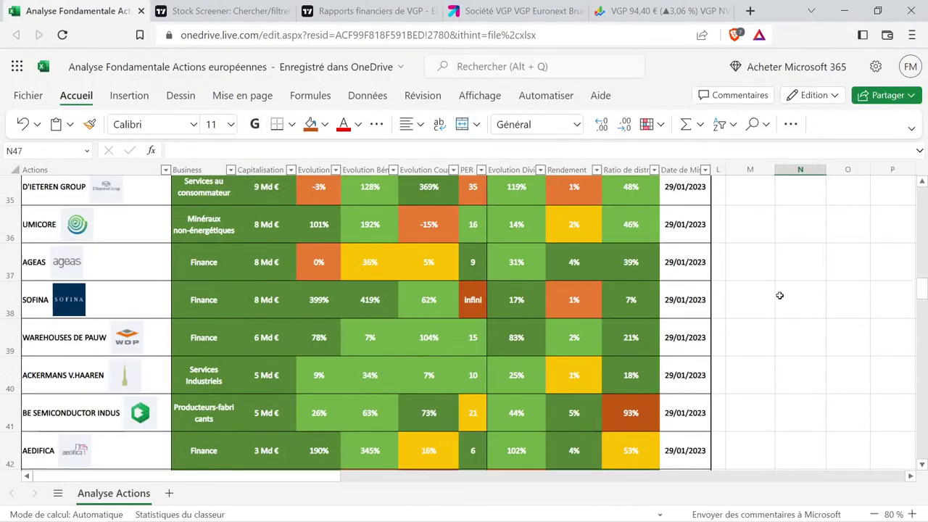
pyautogui.scroll(10, 779, 295)
pyautogui.click(761, 220)
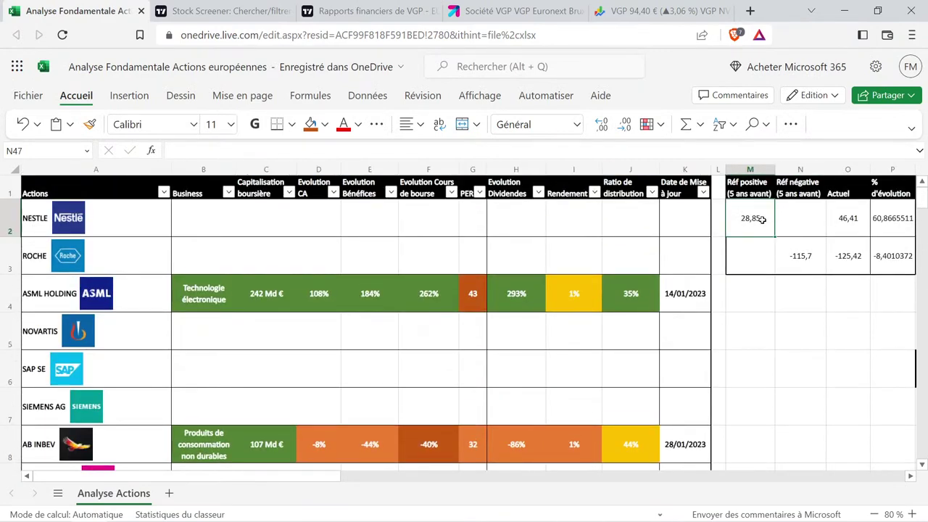
pyautogui.write('96')
pyautogui.press('Tab')
pyautogui.press('Tab')
pyautogui.write('650,0')
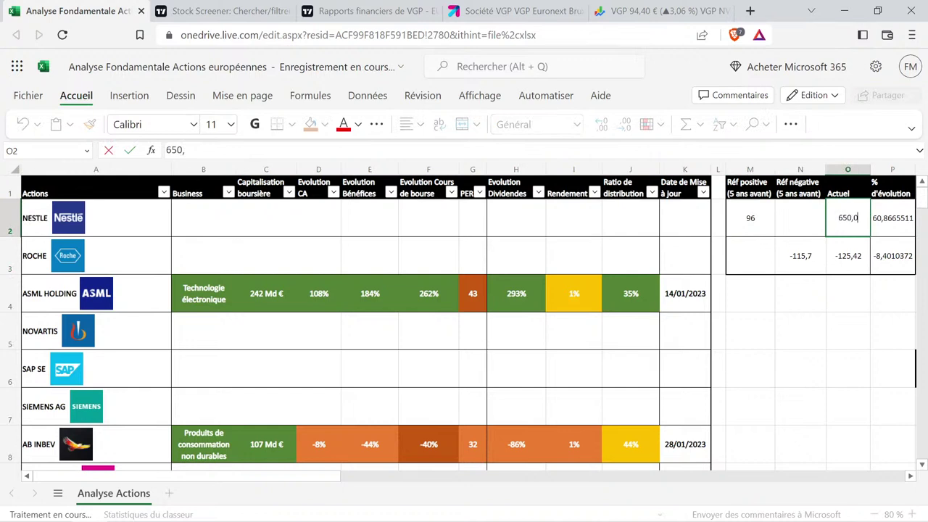
pyautogui.write('5')
pyautogui.press('Return')
pyautogui.press('Up')
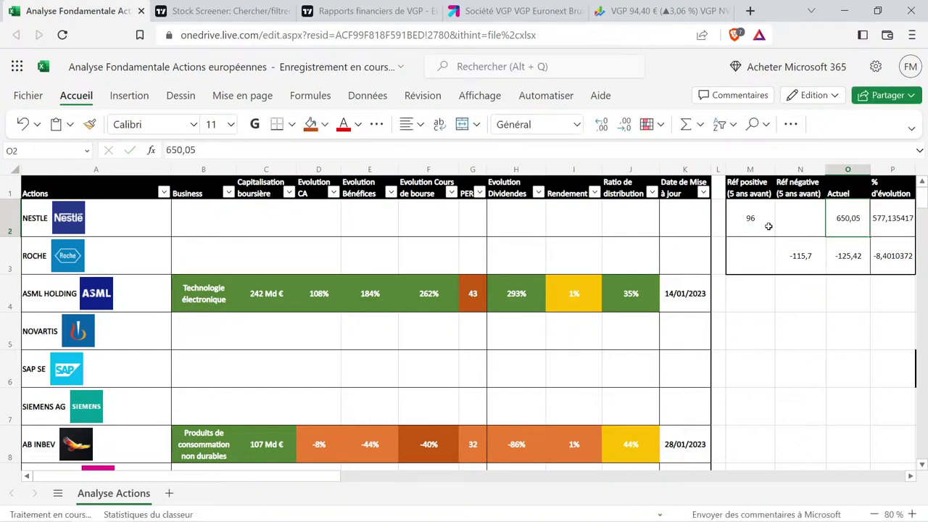
pyautogui.press('Tab')
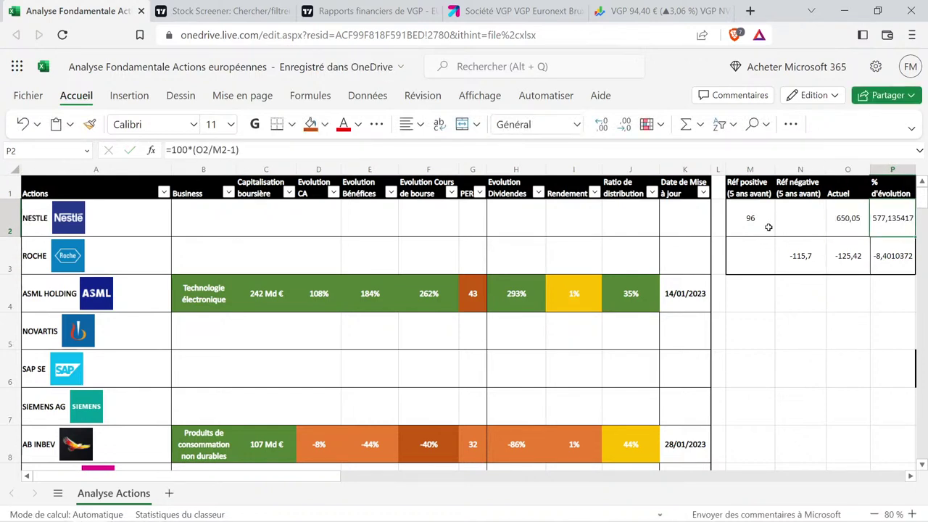
# Copy ASML Holding's dark green Evolution Bénéfices cell into VGP's Evolution Bénéfices cell.
pyautogui.click(371, 294)
pyautogui.hotkey('ctrl', 'c')
pyautogui.scroll(-10, 391, 322)
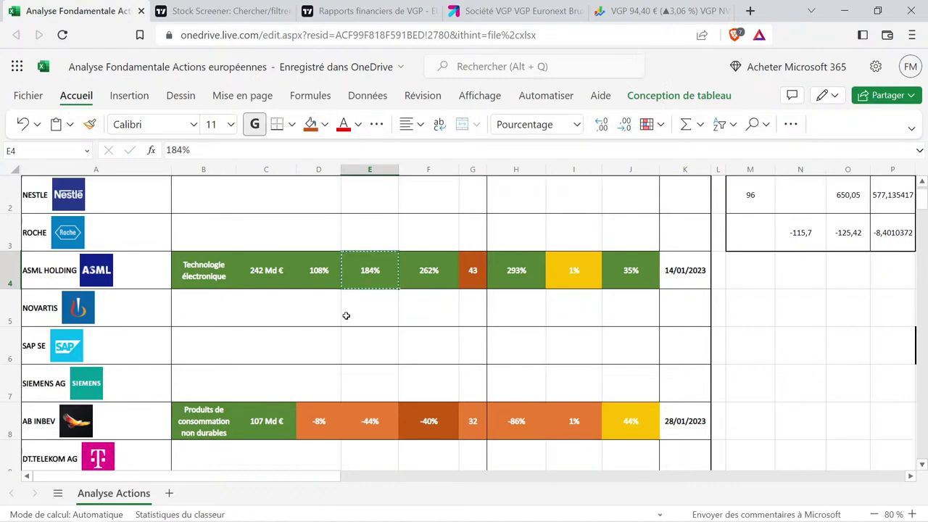
pyautogui.scroll(-10, 338, 308)
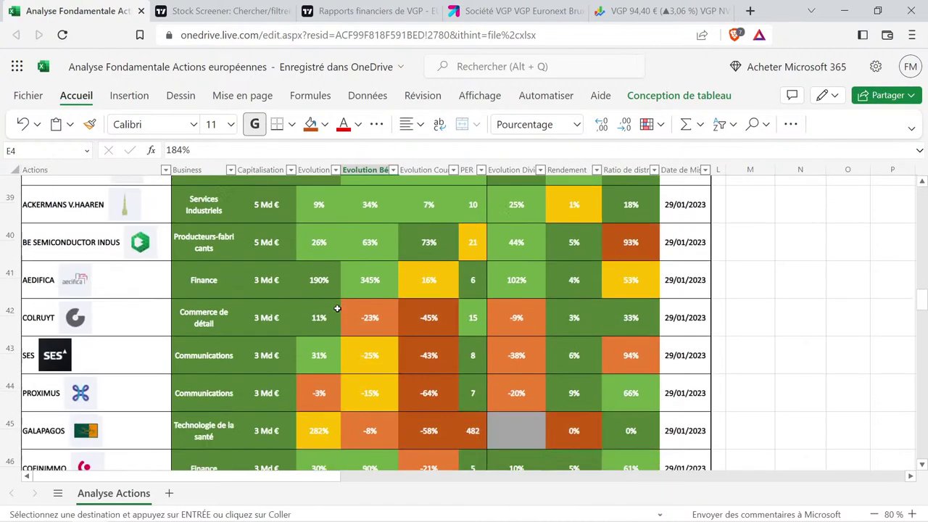
pyautogui.scroll(1, 375, 290)
pyautogui.click(381, 319)
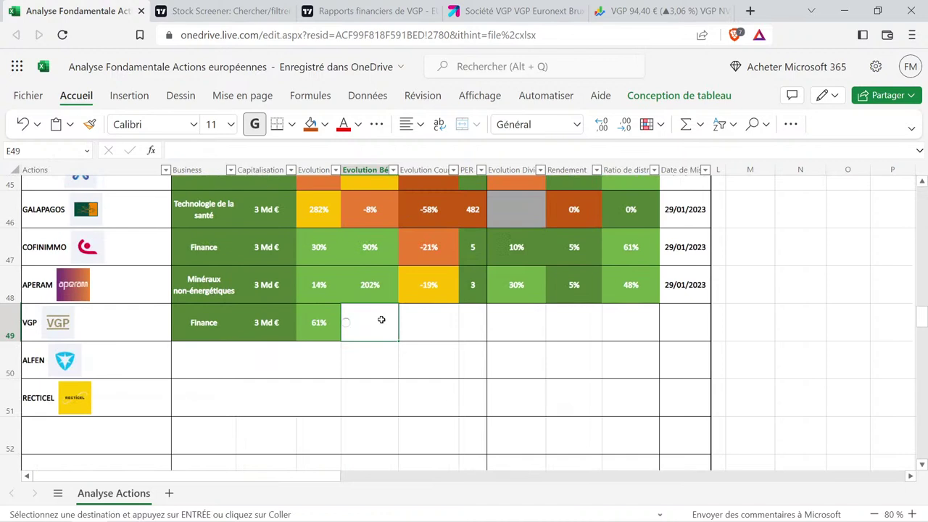
pyautogui.hotkey('ctrl', 'v')
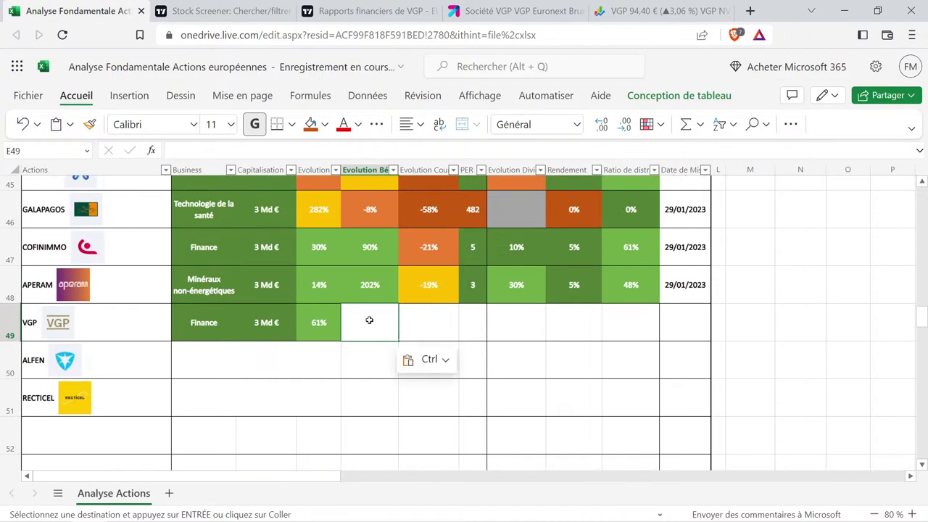
# Set VGP's Evolution Bénéfices to 577% and review it alongside the Evolution CA cell.
pyautogui.doubleClick(374, 321)
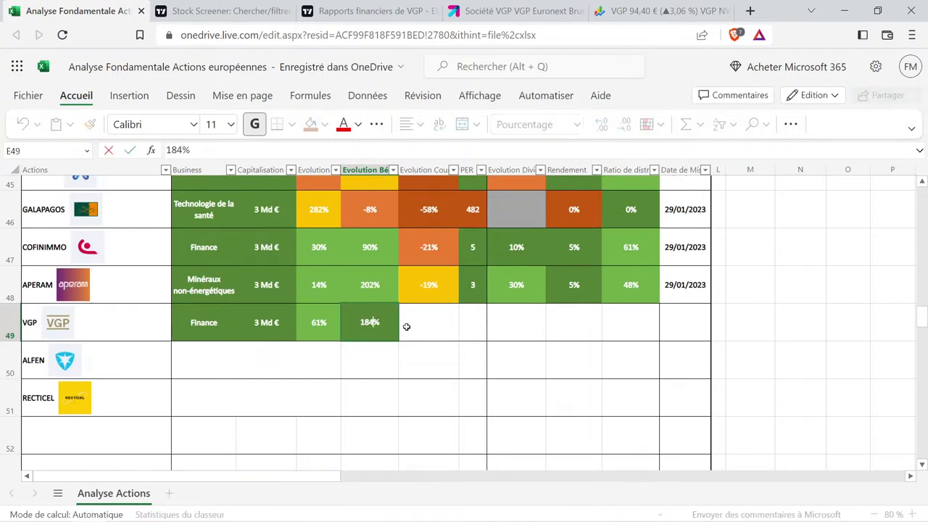
pyautogui.press('BackSpace')
pyautogui.press('BackSpace')
pyautogui.press('BackSpace')
pyautogui.write('577')
pyautogui.press('Return')
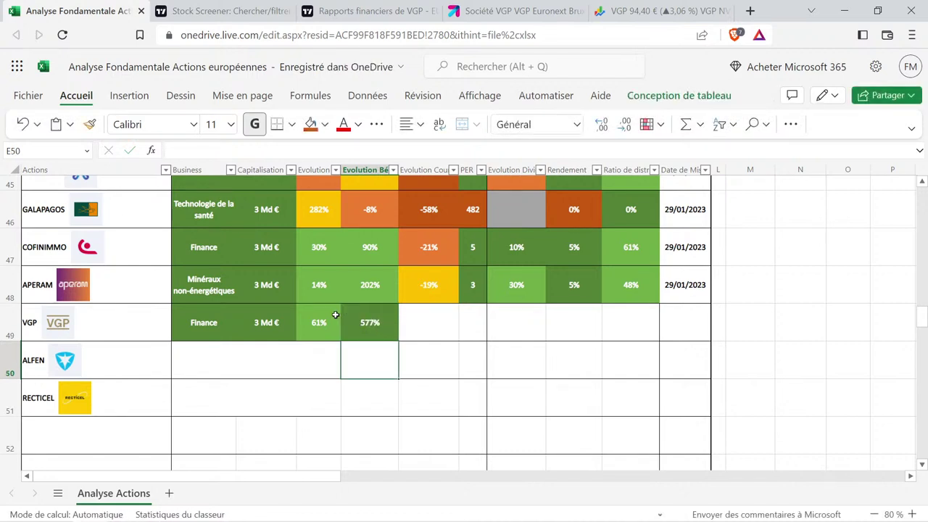
pyautogui.moveTo(322, 324); pyautogui.dragTo(372, 338)
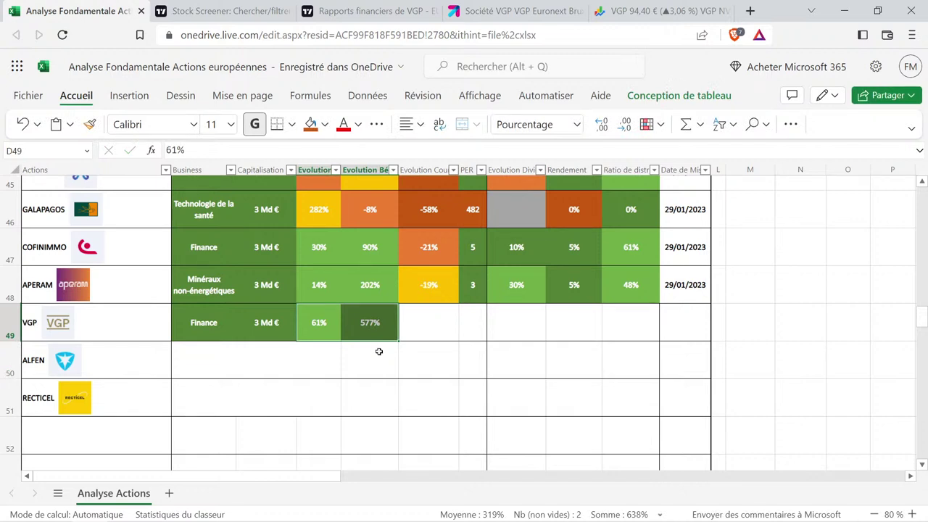
pyautogui.click(387, 355)
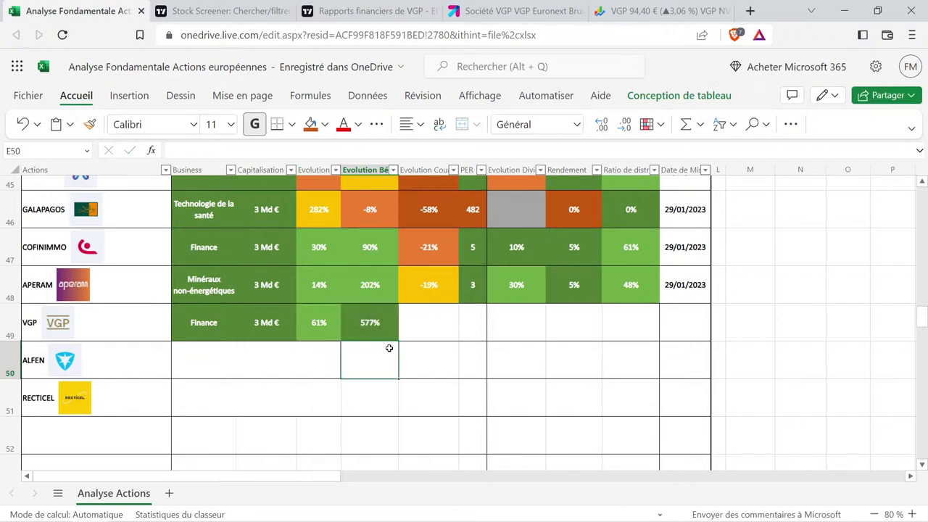
# Open VGP's forecast on TradingView and examine the price targets, analyst ratings and annual reported and estimated earnings per share.
pyautogui.click(381, 6)
pyautogui.moveTo(355, 73)
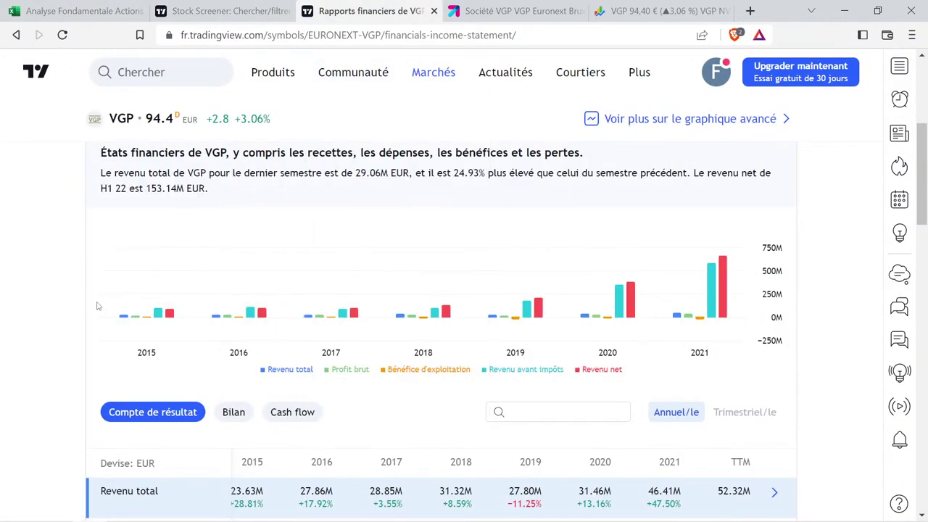
pyautogui.scroll(3, 442, 265)
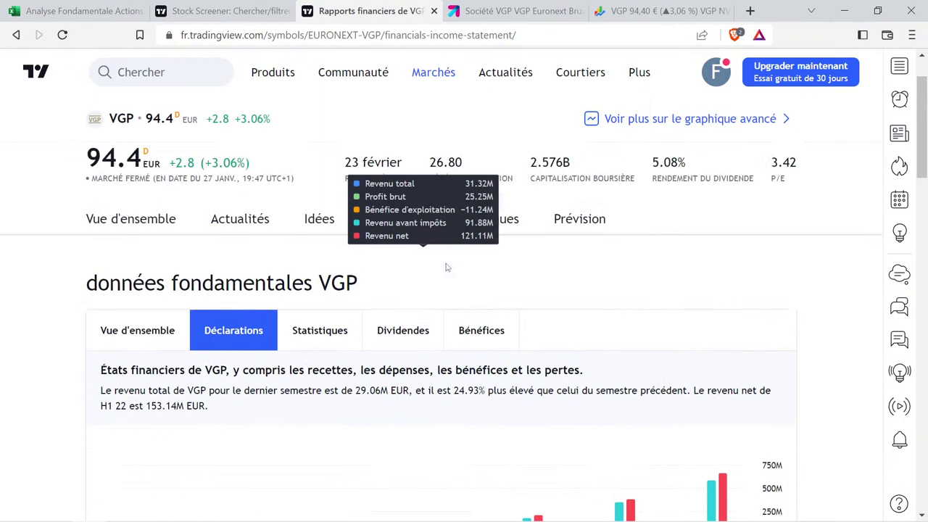
pyautogui.click(535, 221)
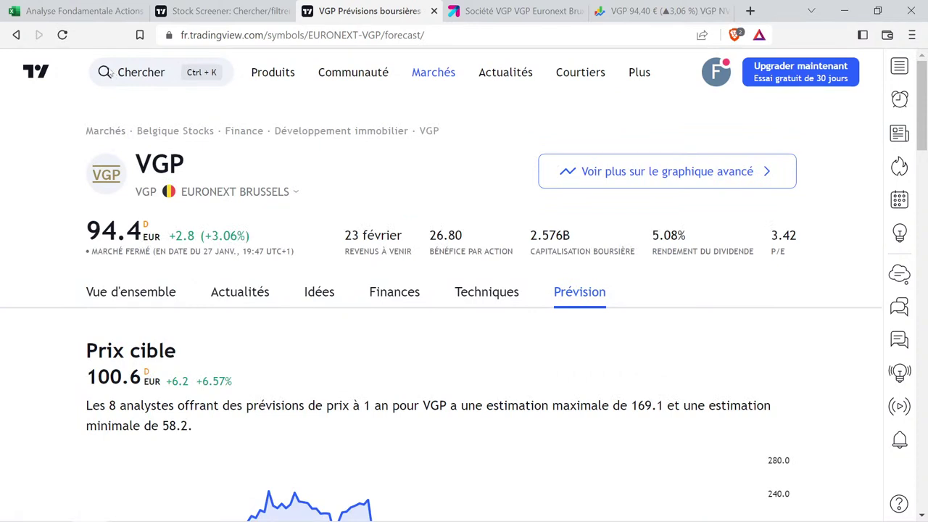
pyautogui.scroll(-3, 49, 174)
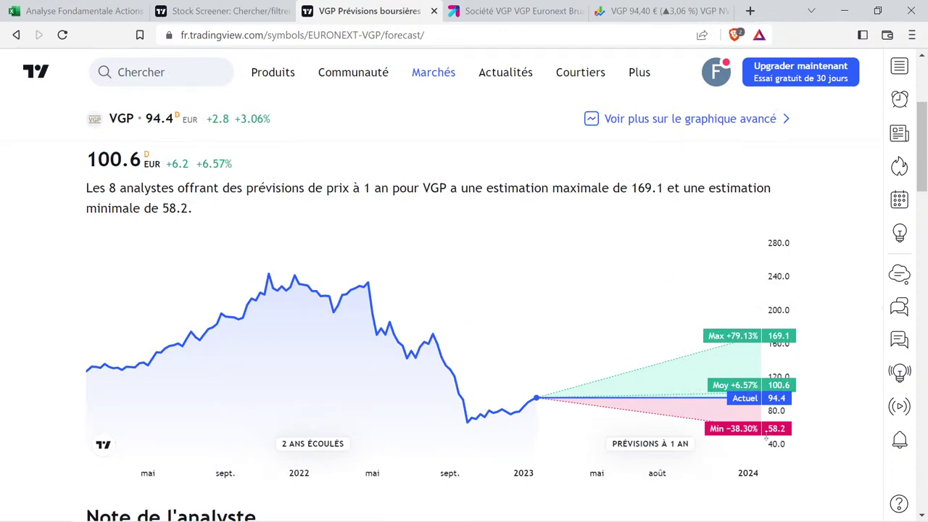
pyautogui.scroll(-1, 765, 435)
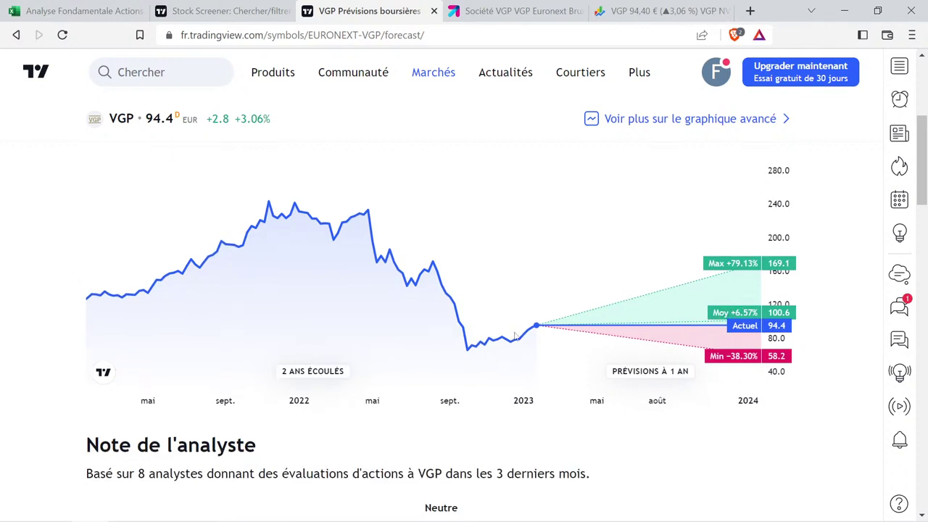
pyautogui.scroll(-4, 515, 336)
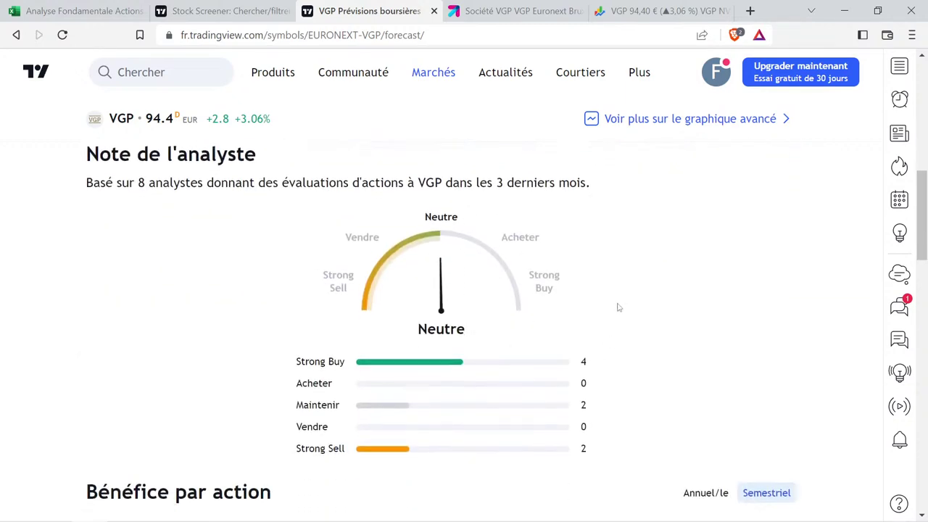
pyautogui.scroll(-3, 618, 307)
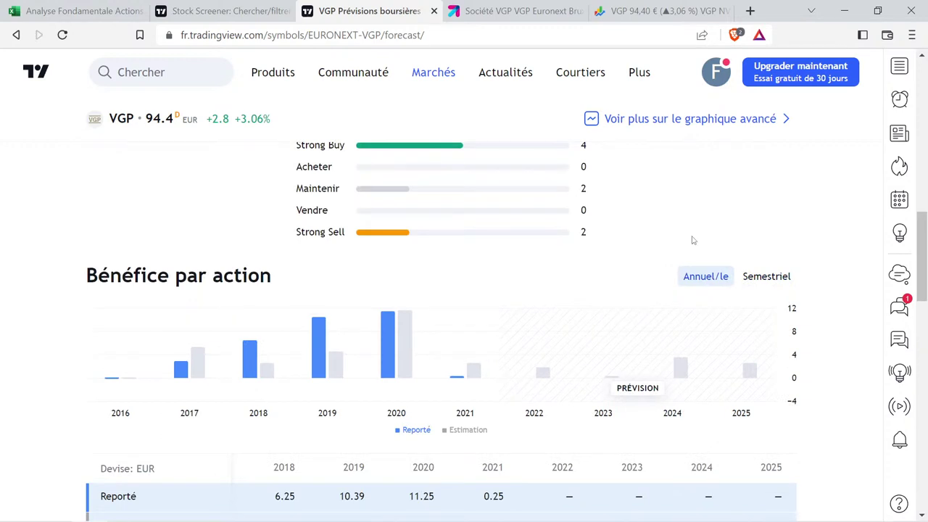
pyautogui.moveTo(474, 311)
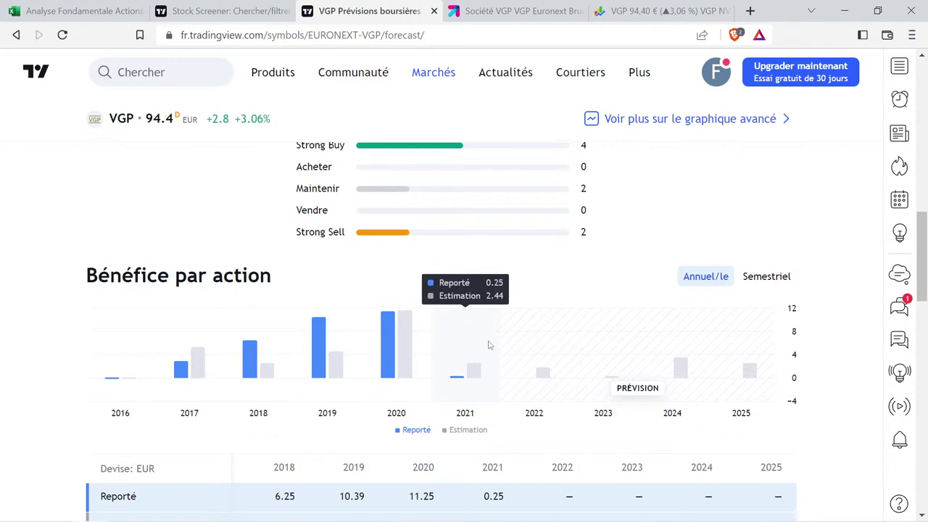
# Check VGP's annual revenue and net income chart on Google Finance and compare it with the VGP row in the spreadsheet.
pyautogui.click(656, 11)
pyautogui.scroll(-3, 487, 332)
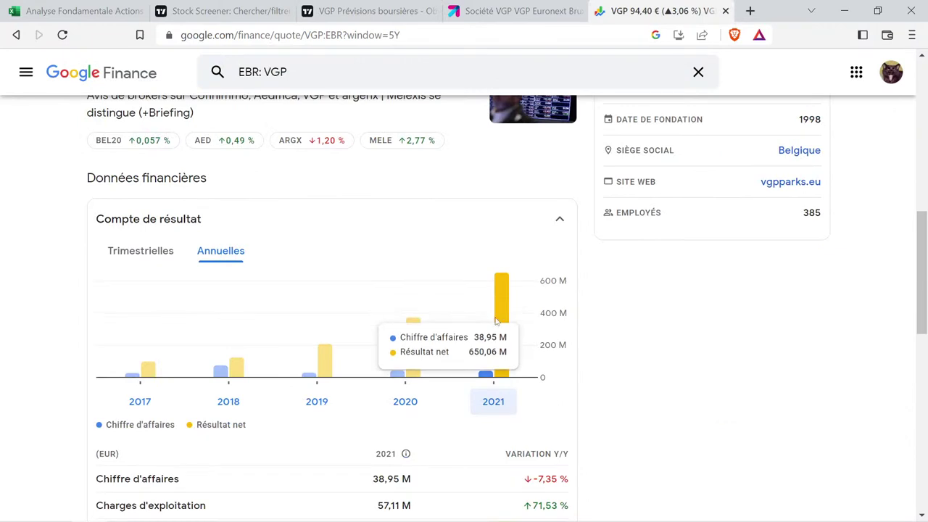
pyautogui.click(122, 7)
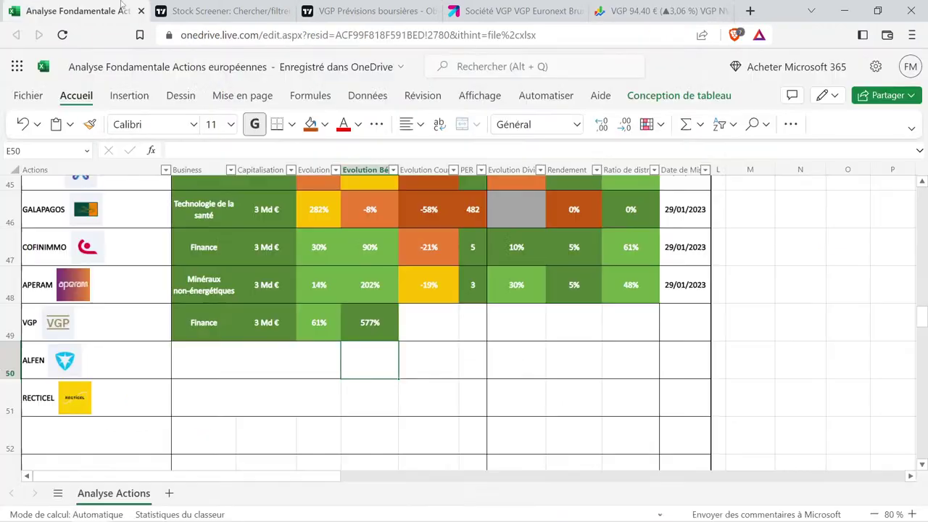
# Open VGP's income statement on TradingView and examine the half-yearly revenue, net income and earnings per share.
pyautogui.click(401, 9)
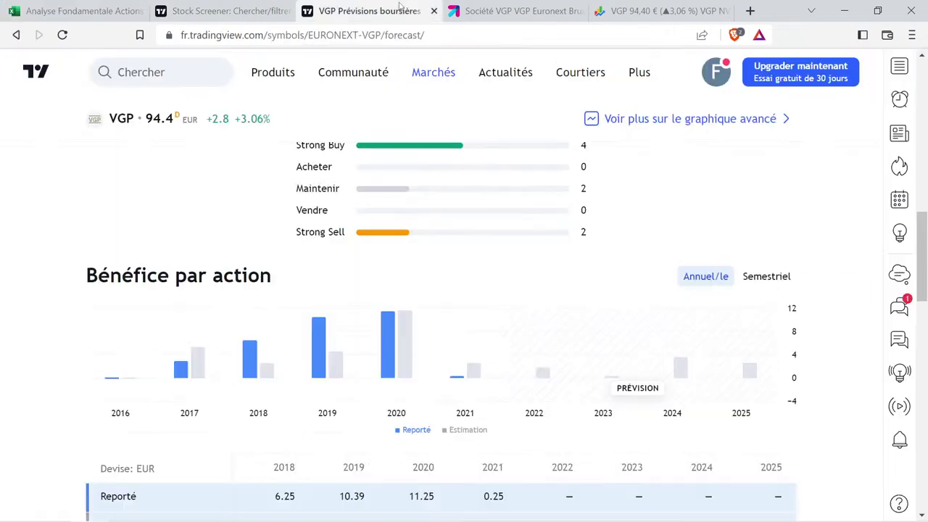
pyautogui.scroll(7, 224, 295)
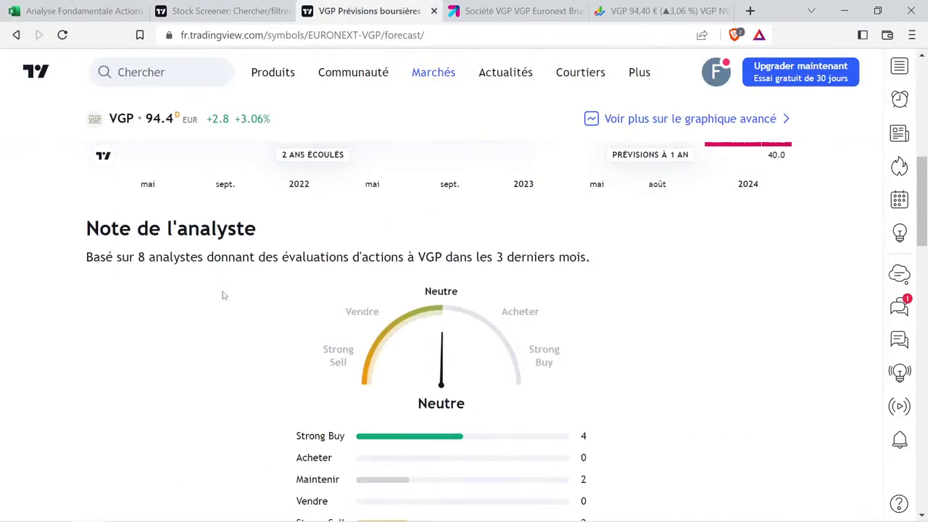
pyautogui.scroll(2, 268, 271)
pyautogui.scroll(3, 268, 272)
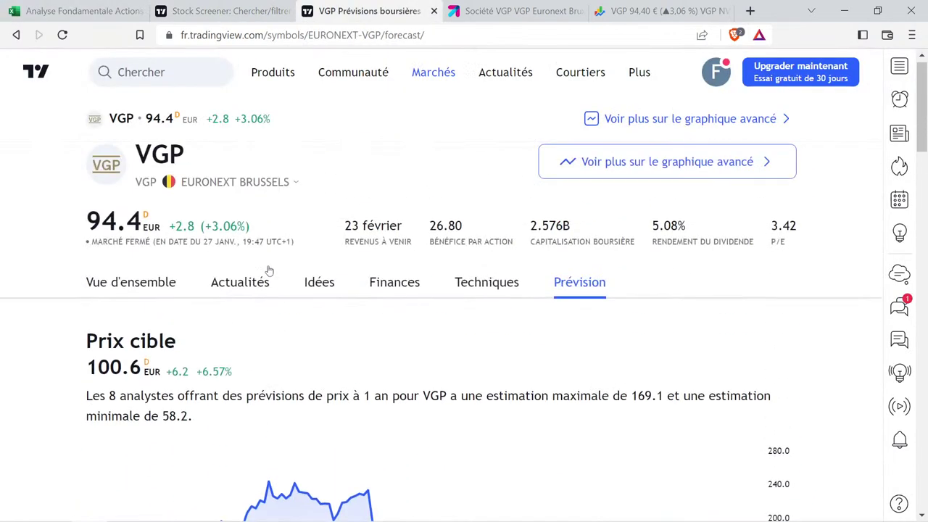
pyautogui.click(393, 291)
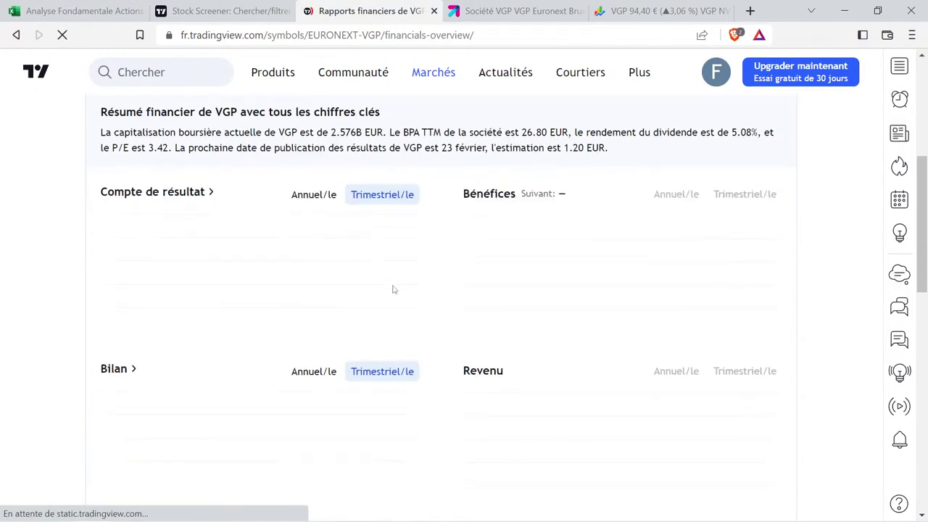
pyautogui.scroll(-6, 392, 290)
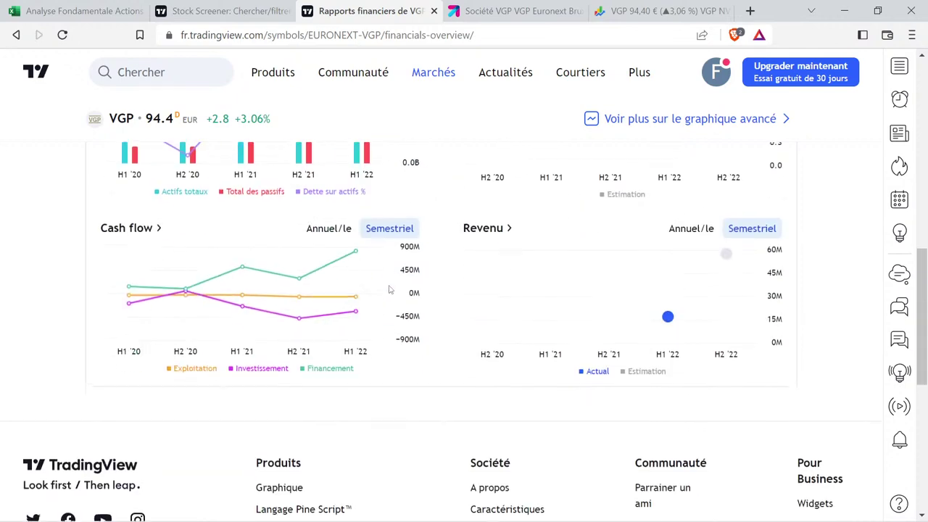
pyautogui.scroll(7, 388, 289)
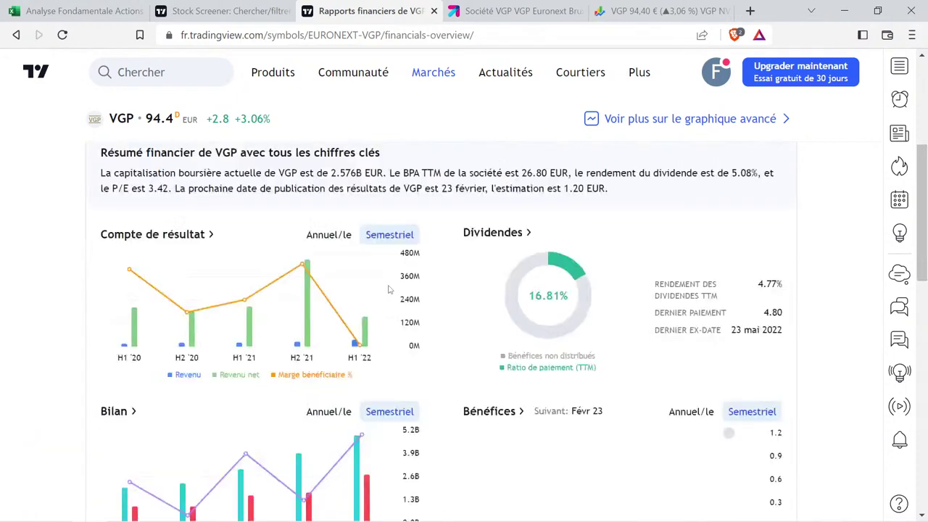
pyautogui.click(388, 289)
pyautogui.scroll(-5, 248, 325)
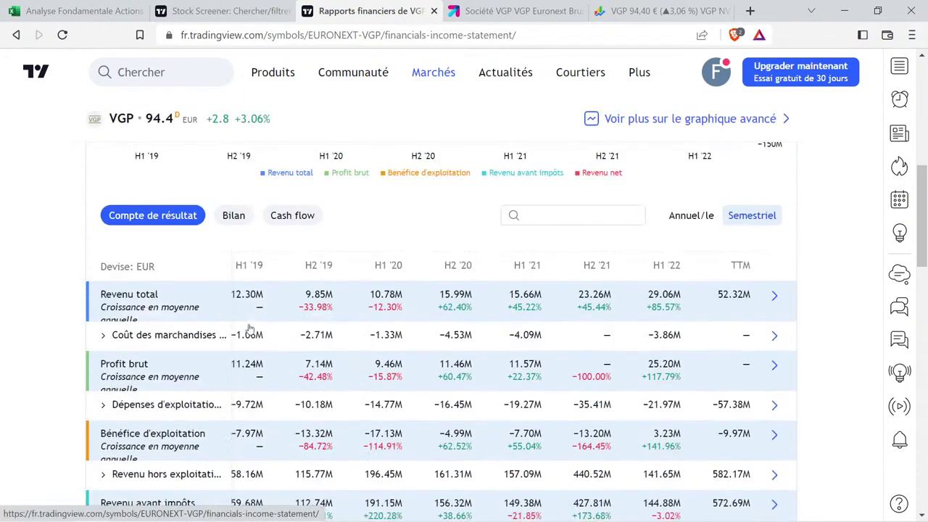
pyautogui.scroll(-2, 121, 324)
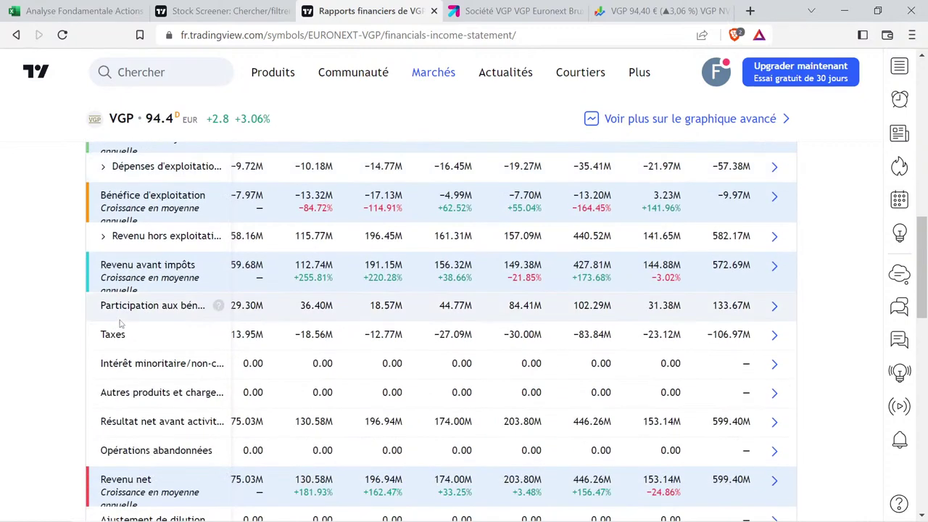
pyautogui.scroll(-2, 120, 324)
pyautogui.scroll(-2, 137, 342)
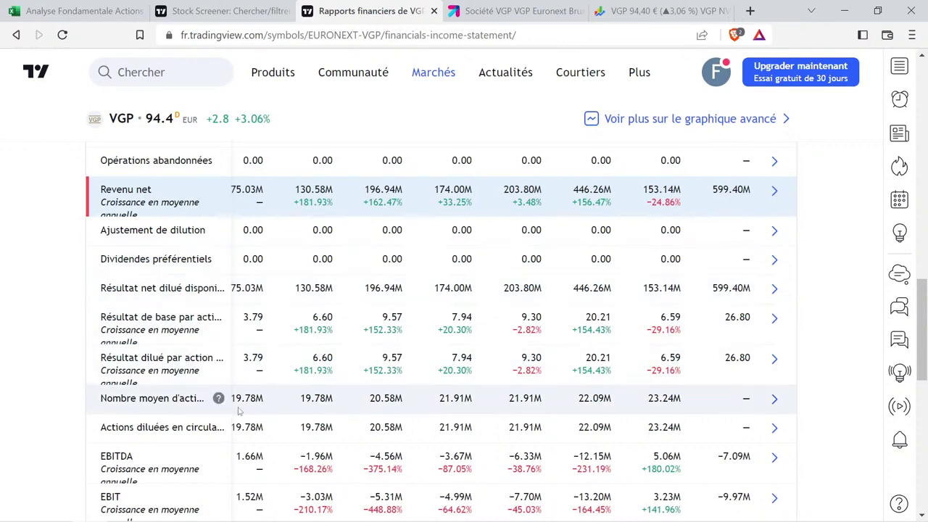
pyautogui.scroll(-1, 283, 419)
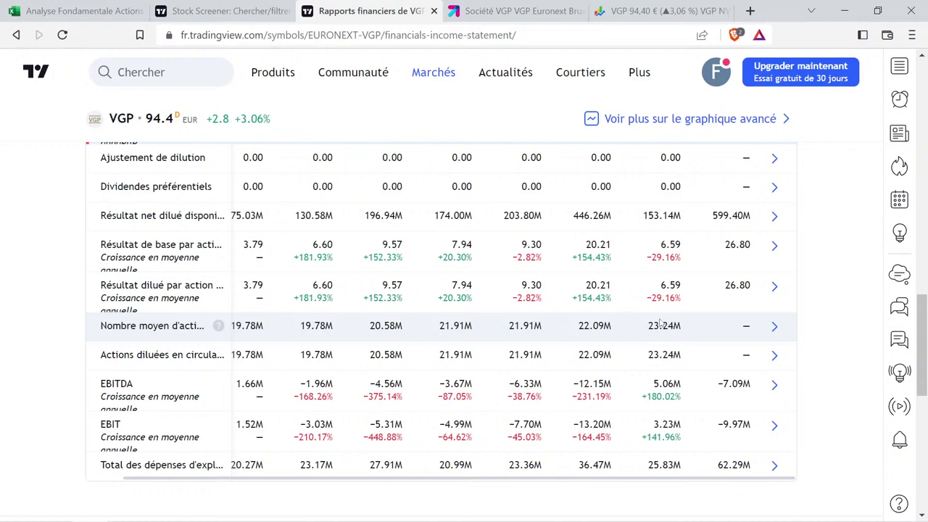
# Switch VGP's income statement to annual figures and examine net income, earnings per share, EBITDA and EBIT.
pyautogui.scroll(10, 659, 326)
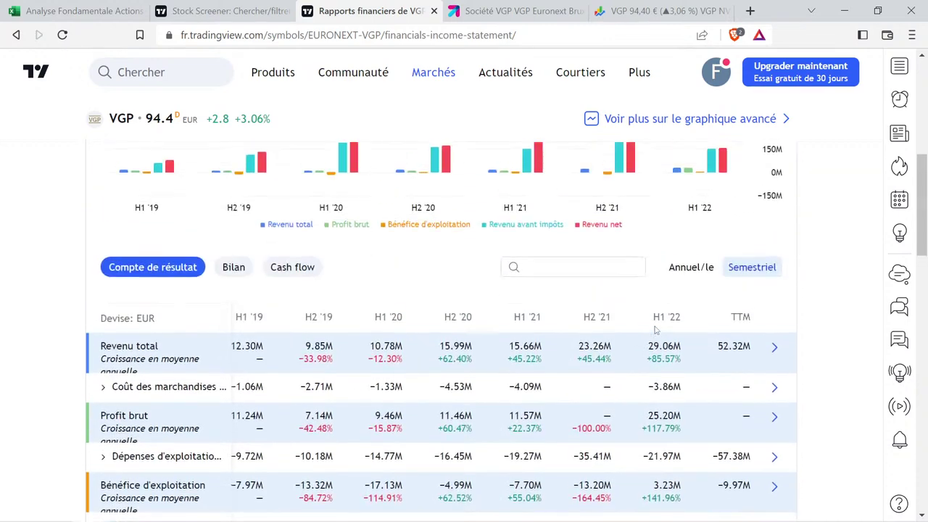
pyautogui.scroll(3, 655, 329)
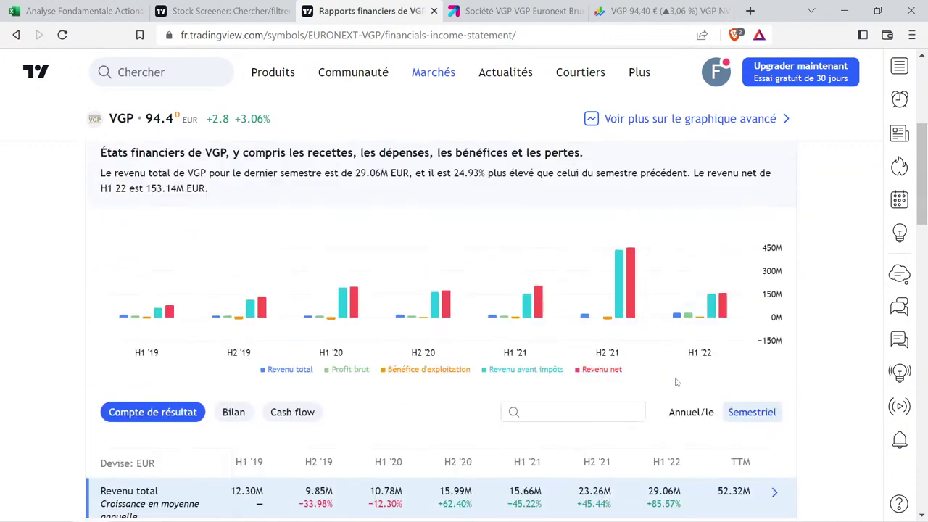
pyautogui.click(691, 402)
pyautogui.scroll(-8, 576, 379)
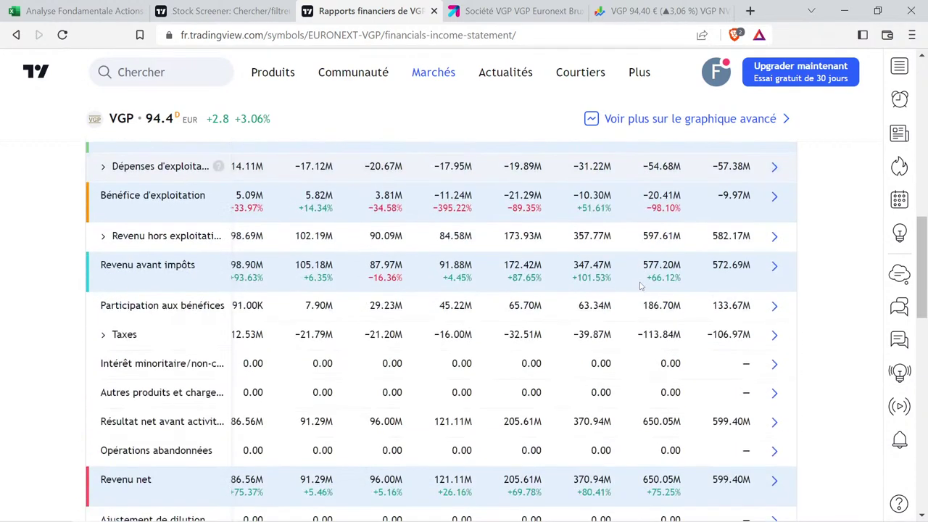
pyautogui.scroll(-3, 213, 412)
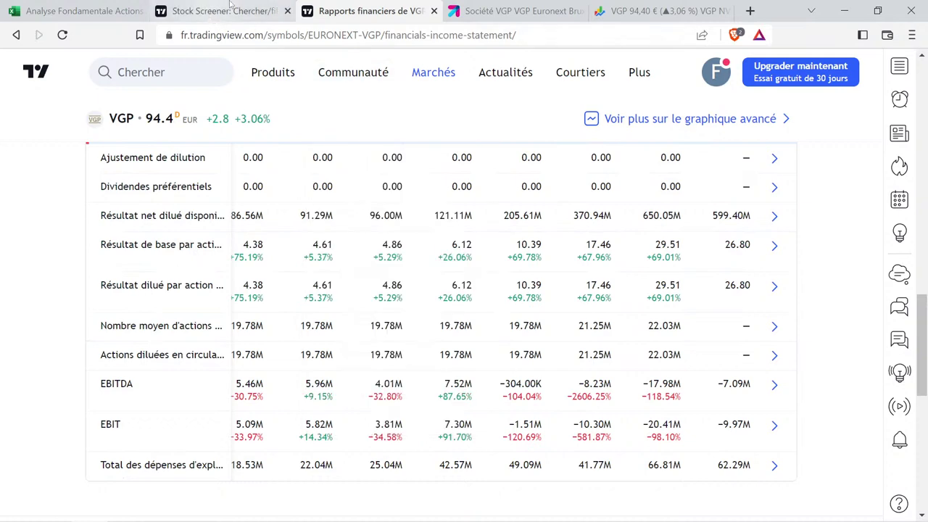
# Reopen VGP's forecast and examine the annual reported and estimated earnings per share from 2020 to 2023.
pyautogui.scroll(10, 616, 304)
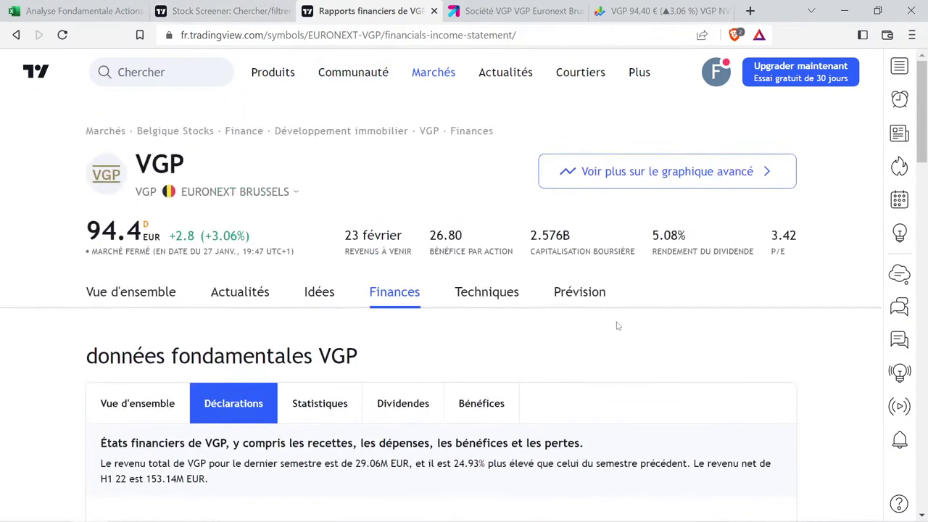
pyautogui.click(594, 297)
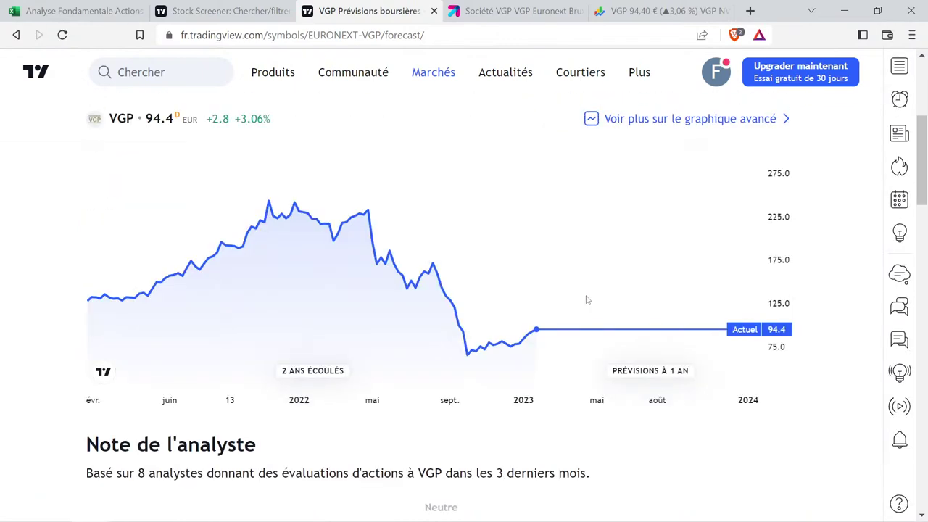
pyautogui.scroll(-7, 588, 297)
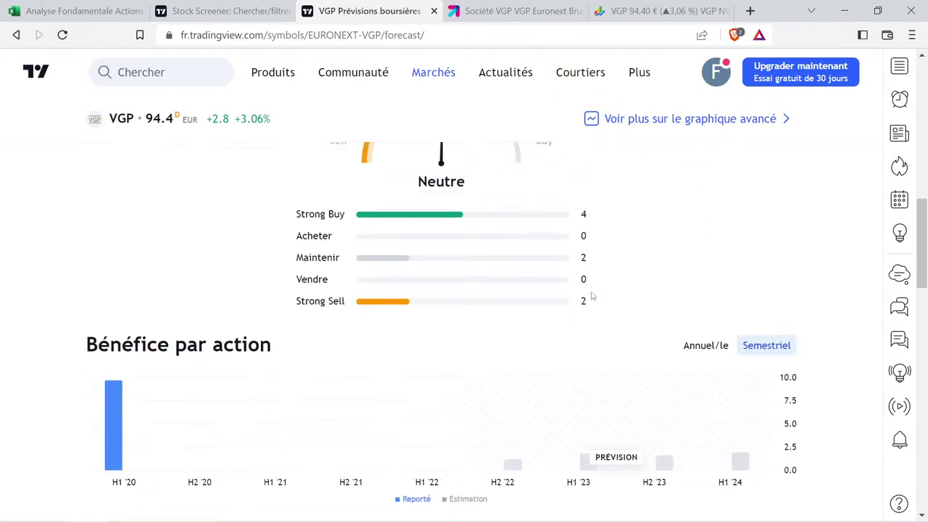
pyautogui.click(705, 344)
pyautogui.scroll(-2, 652, 331)
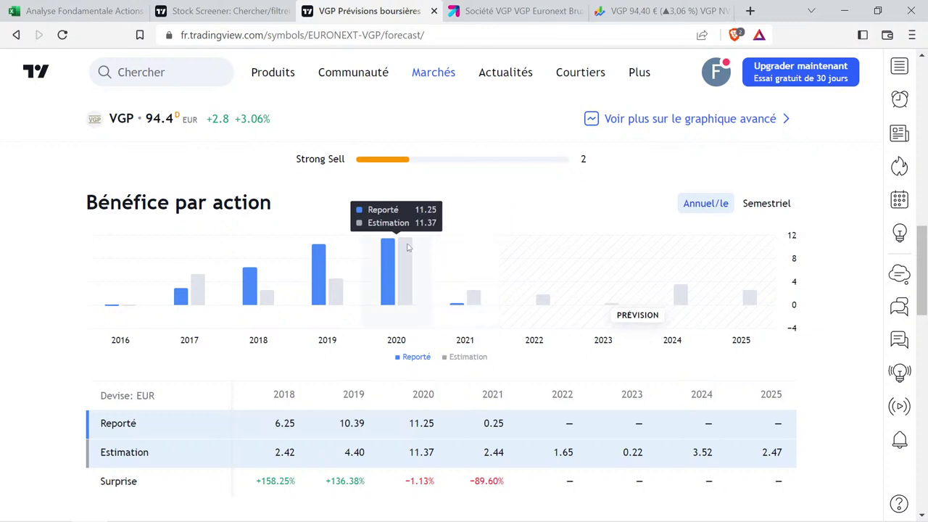
pyautogui.moveTo(447, 276)
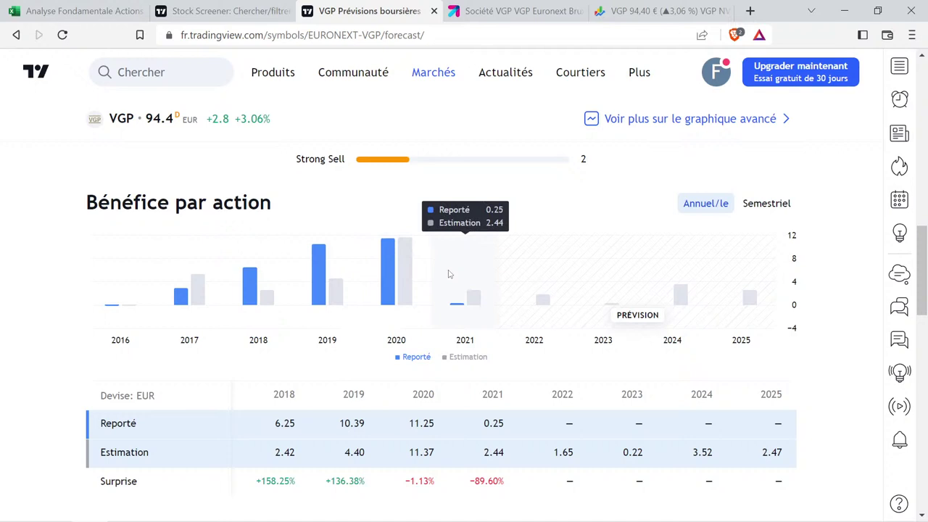
pyautogui.moveTo(545, 295)
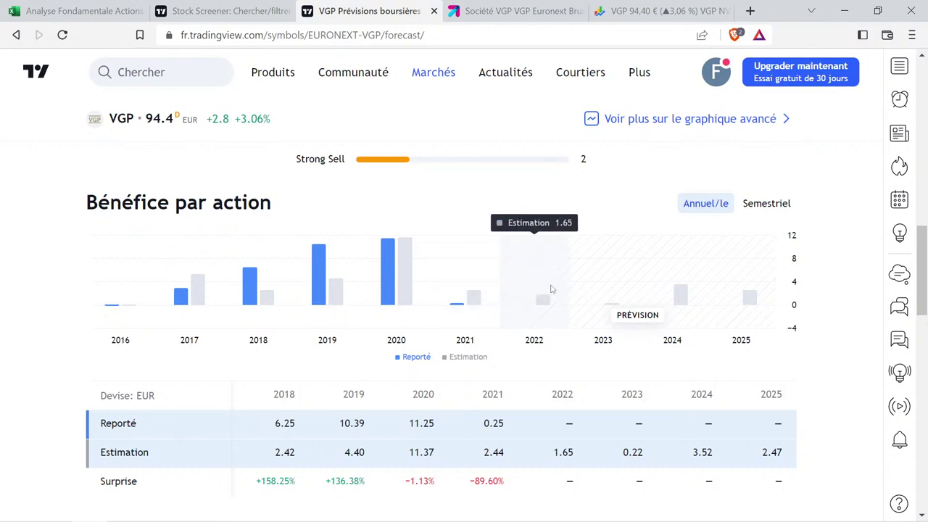
pyautogui.moveTo(604, 296)
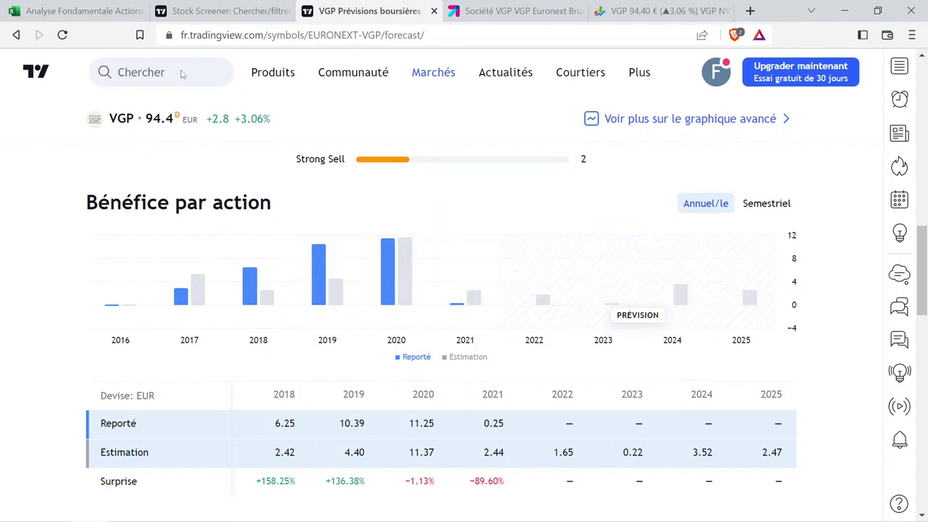
# Compare VGP's Evolution Bénéfices cell in the spreadsheet with its annual earnings-per-share history and forecasts on TradingView.
pyautogui.click(124, 13)
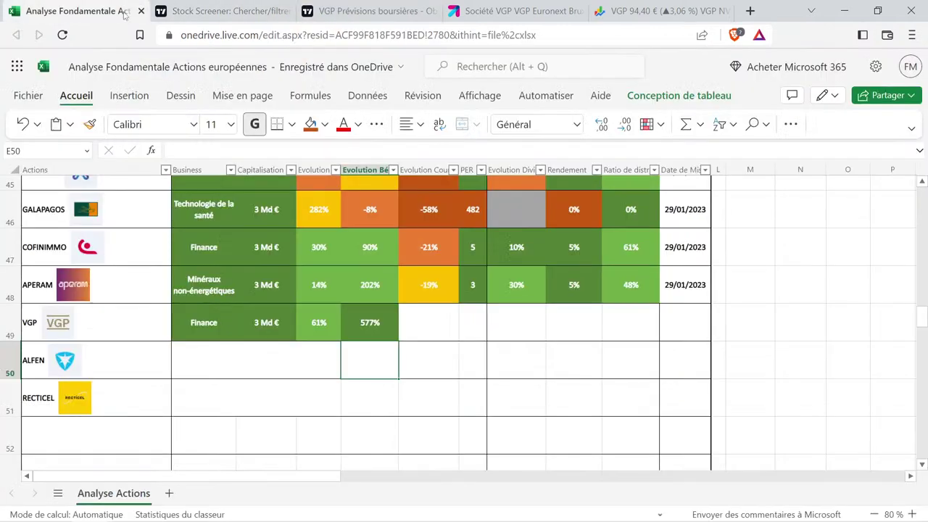
pyautogui.click(383, 326)
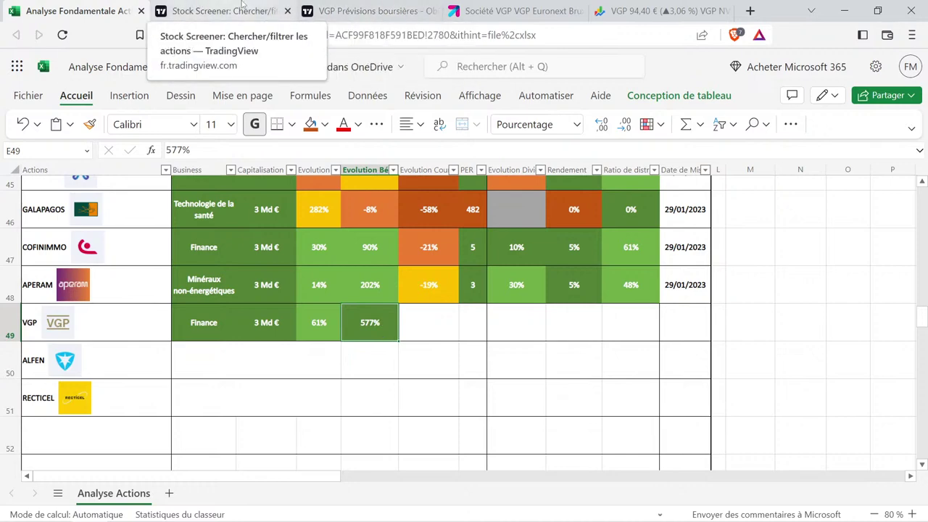
pyautogui.click(359, 10)
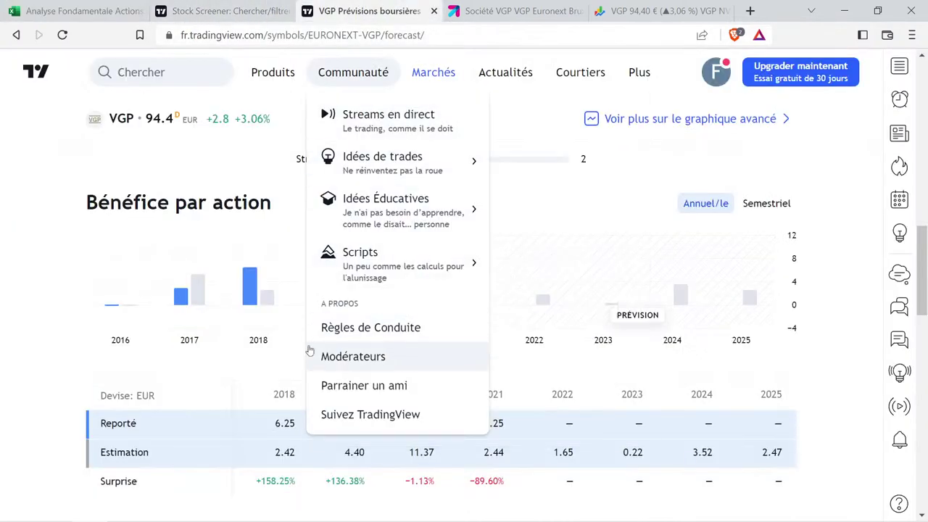
pyautogui.moveTo(388, 259)
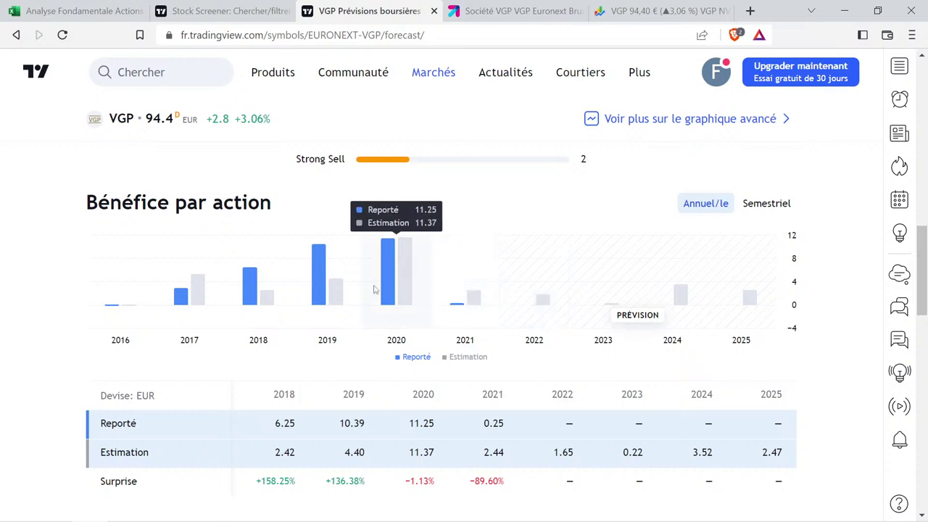
pyautogui.moveTo(690, 259)
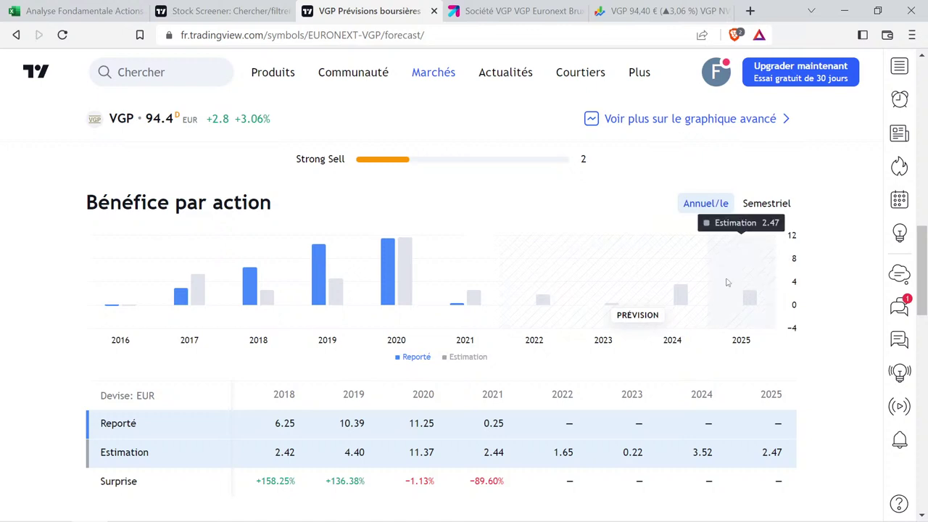
# Compare VGP's annual revenue forecasts with its earnings-per-share forecasts through 2025, and return to the stocks spreadsheet.
pyautogui.scroll(-4, 727, 282)
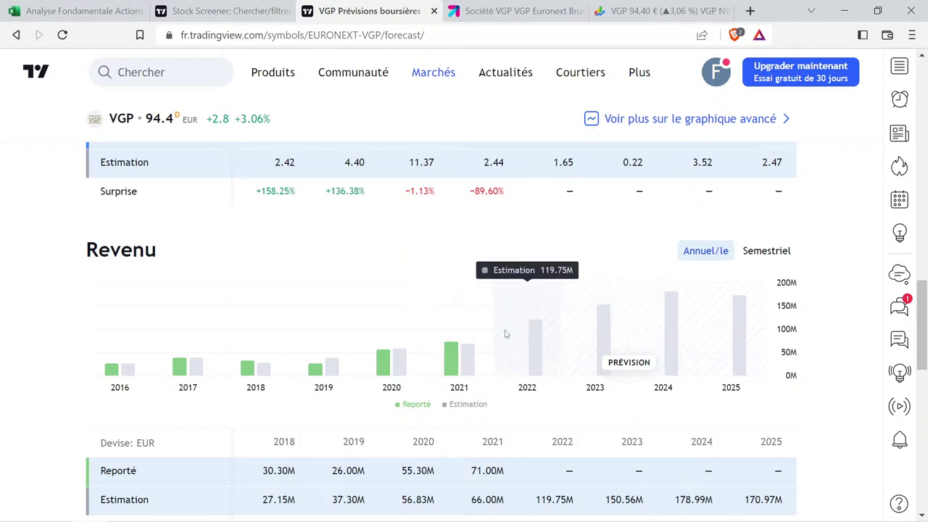
pyautogui.scroll(3, 500, 333)
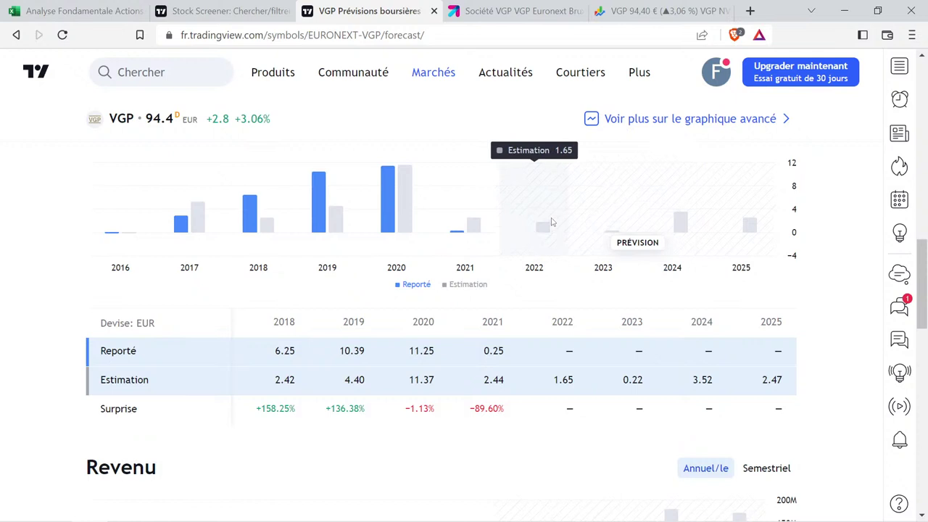
pyautogui.scroll(-2, 551, 219)
pyautogui.scroll(-2, 551, 219)
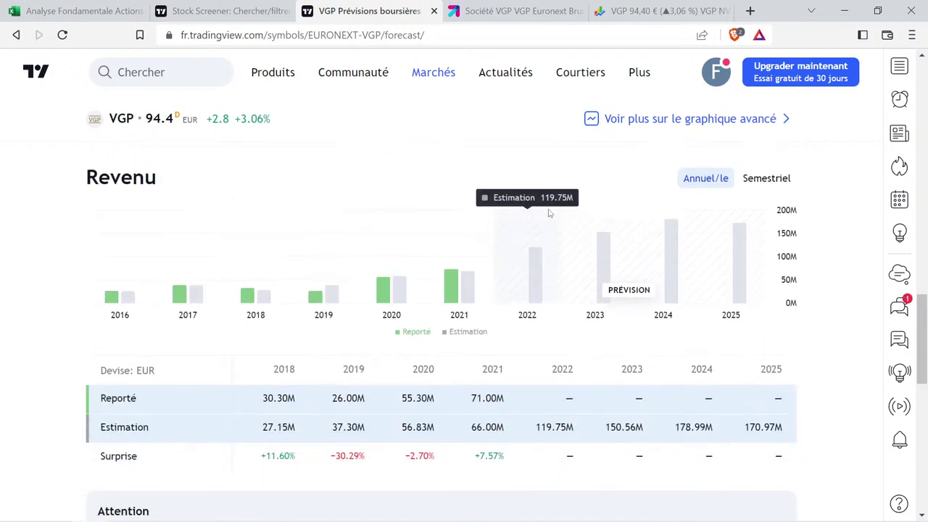
pyautogui.scroll(3, 551, 218)
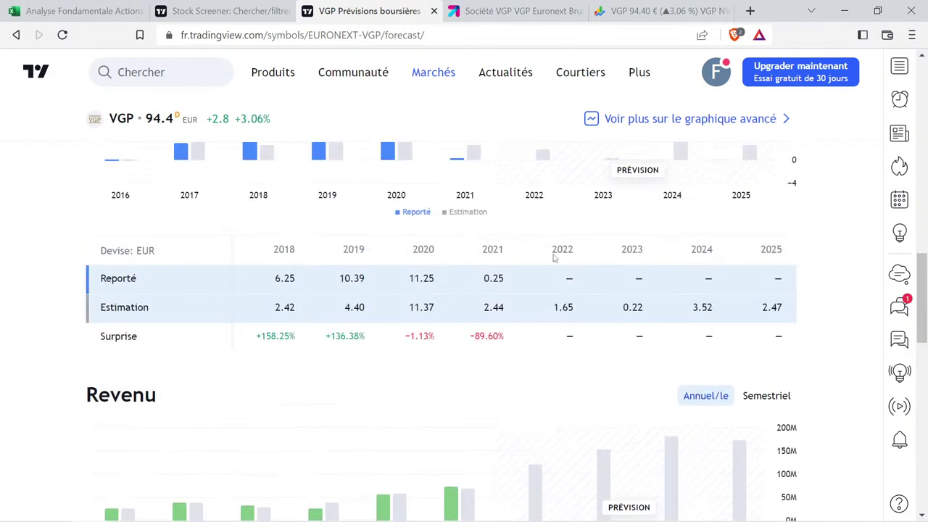
pyautogui.scroll(-2, 602, 290)
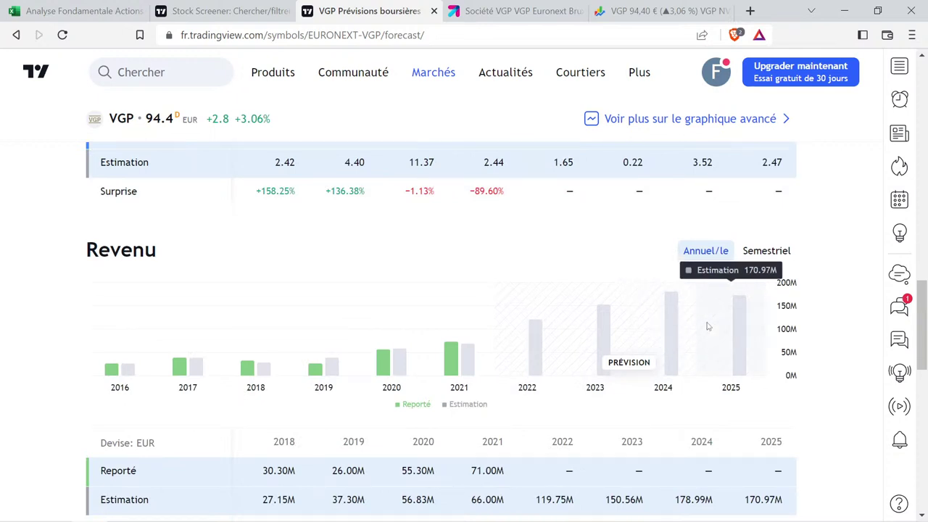
pyautogui.scroll(5, 708, 327)
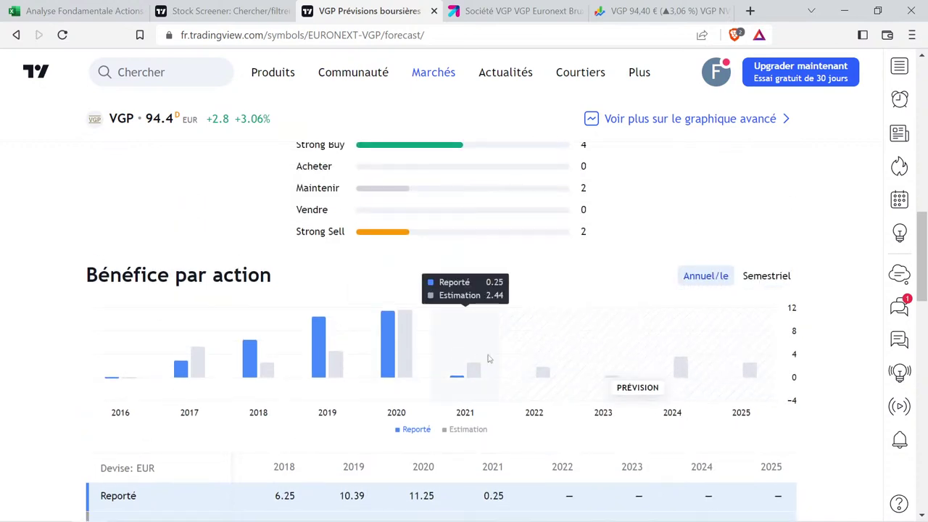
pyautogui.click(93, 9)
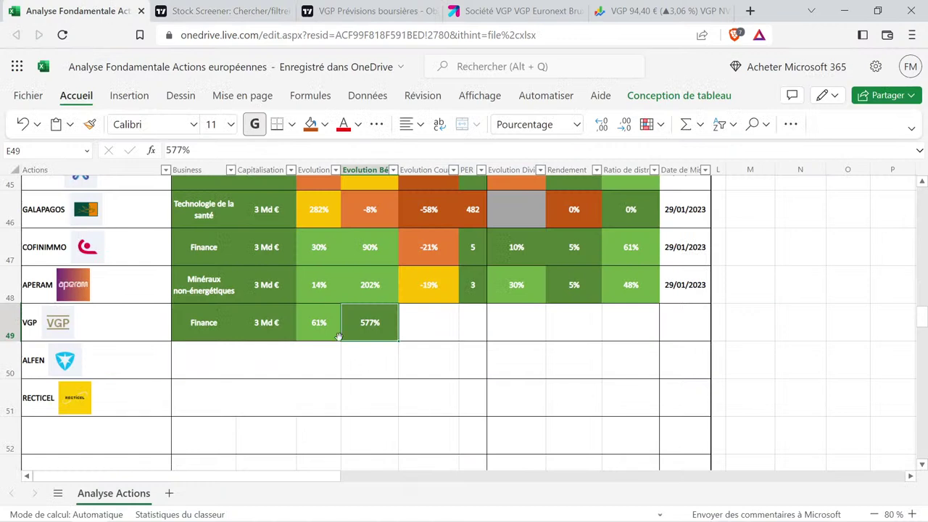
pyautogui.moveTo(326, 326); pyautogui.dragTo(367, 350)
pyautogui.click(366, 358)
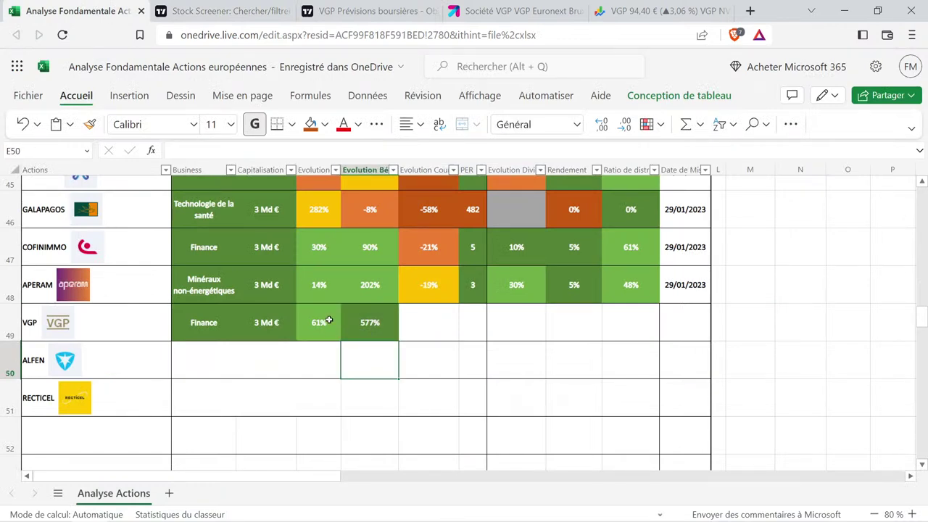
pyautogui.moveTo(328, 320); pyautogui.dragTo(387, 324)
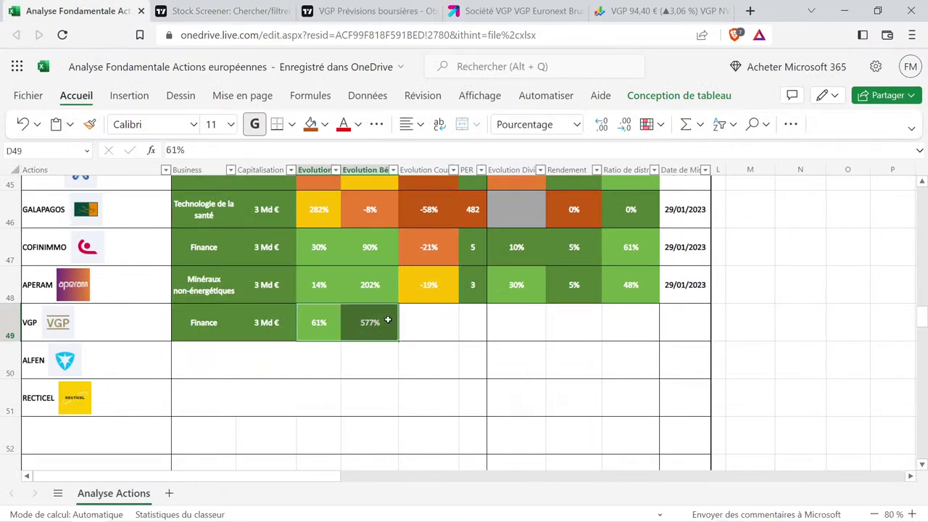
pyautogui.click(373, 354)
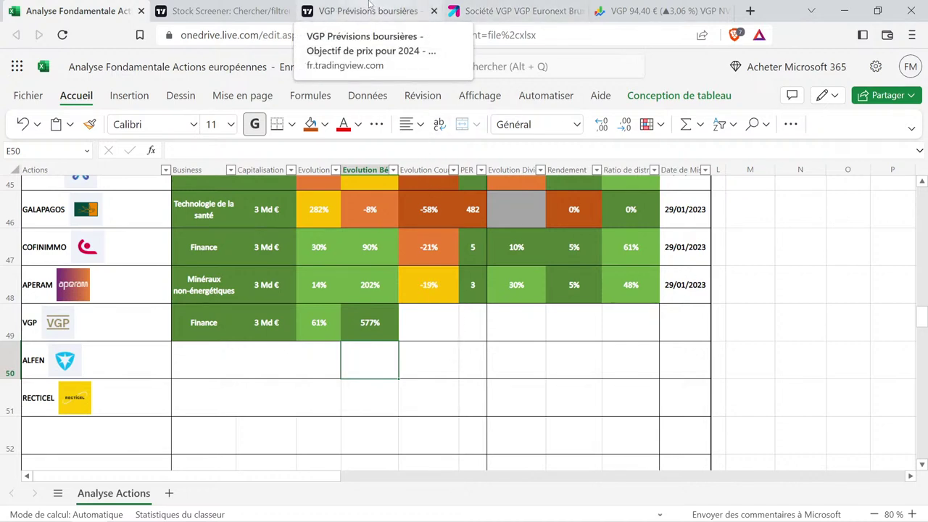
# Switch to VGP's Google Finance page and measure the share price change from 7 October 2022 to 27 January 2023 on the five-year chart.
pyautogui.click(652, 11)
pyautogui.scroll(10, 395, 289)
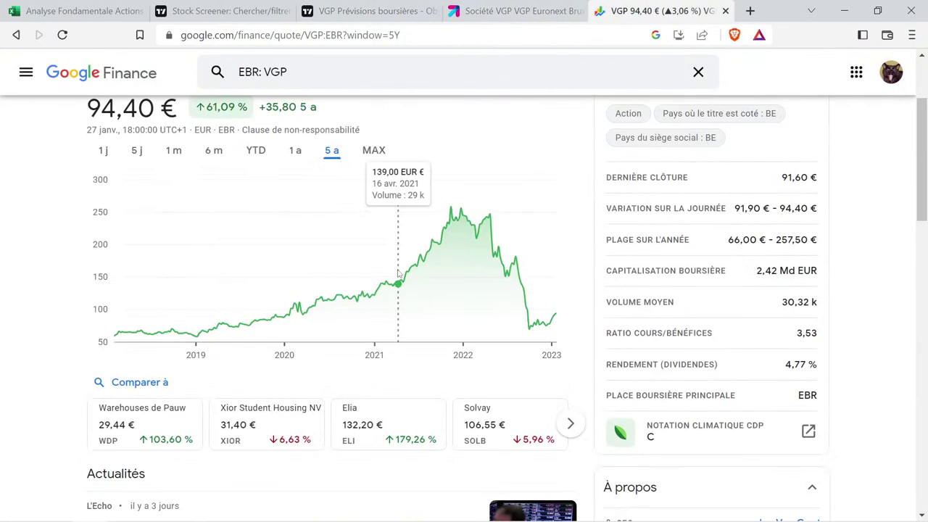
pyautogui.scroll(2, 398, 274)
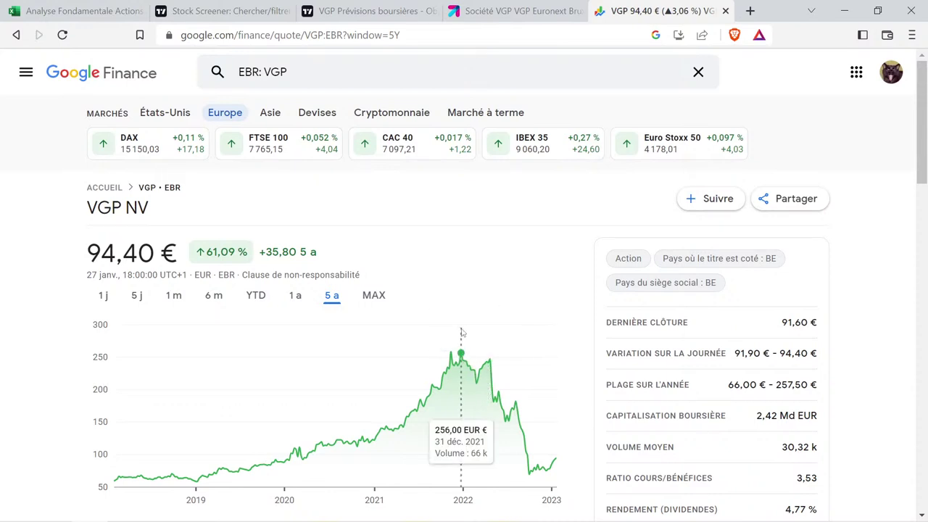
pyautogui.moveTo(461, 332)
pyautogui.mouseDown()
pyautogui.moveTo(530, 363)
pyautogui.moveTo(565, 363)
pyautogui.mouseUp()
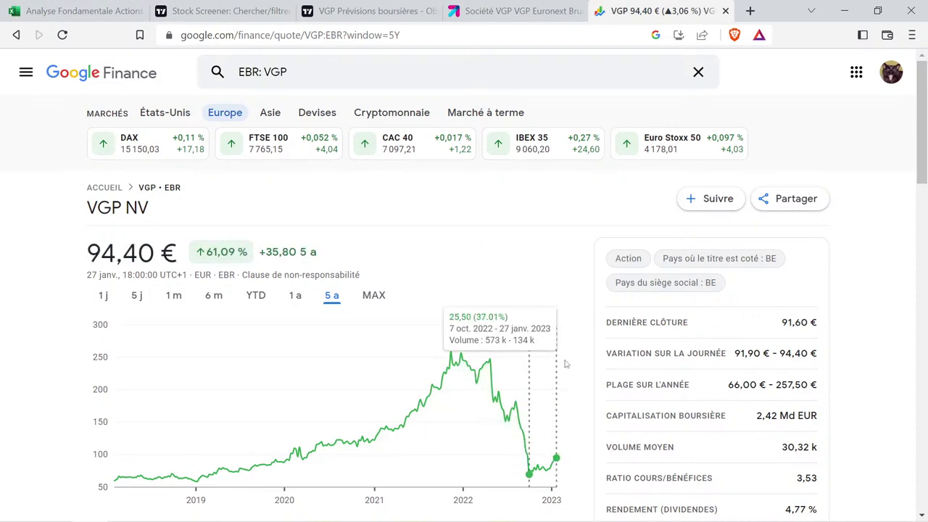
pyautogui.click(566, 364)
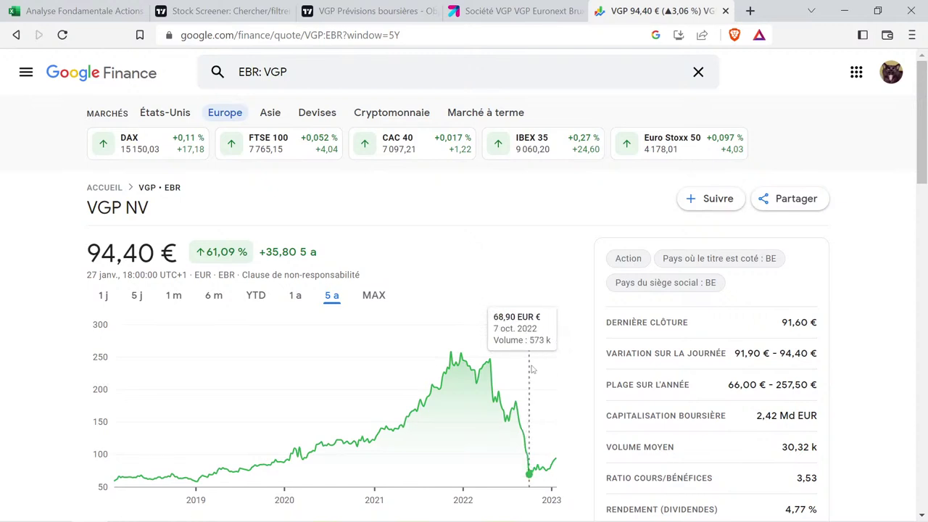
pyautogui.moveTo(532, 370); pyautogui.dragTo(561, 367)
pyautogui.click(562, 367)
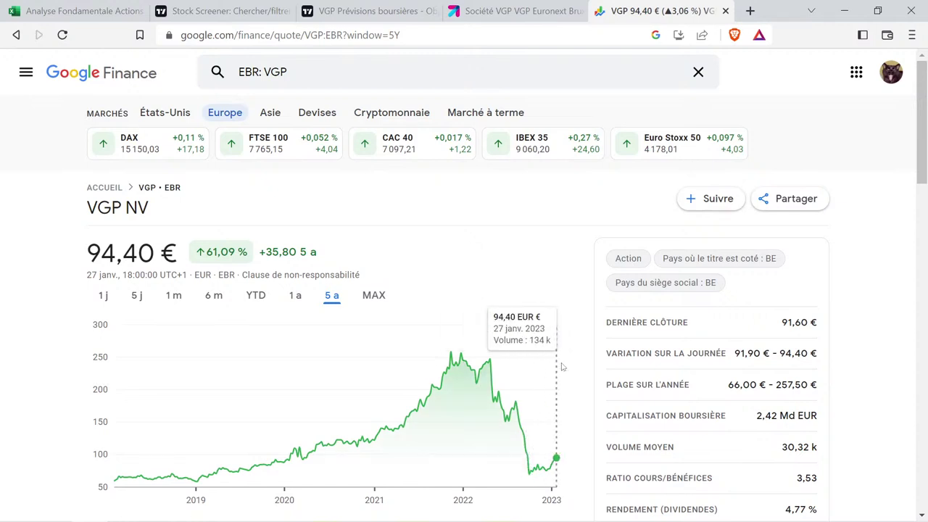
# Measure VGP's share price change from January 2020 to the latest quote on the five-year chart.
pyautogui.scroll(-2, 566, 366)
pyautogui.scroll(1, 567, 366)
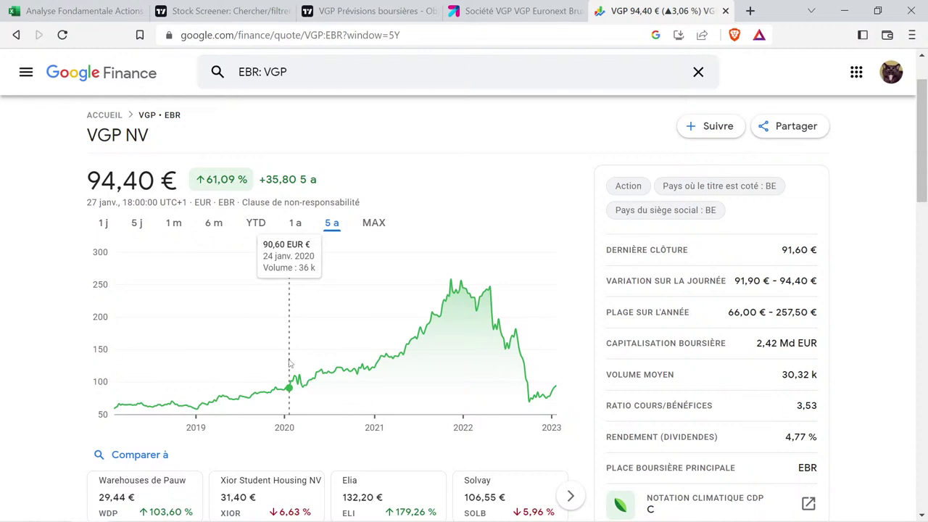
pyautogui.moveTo(290, 347); pyautogui.dragTo(560, 346)
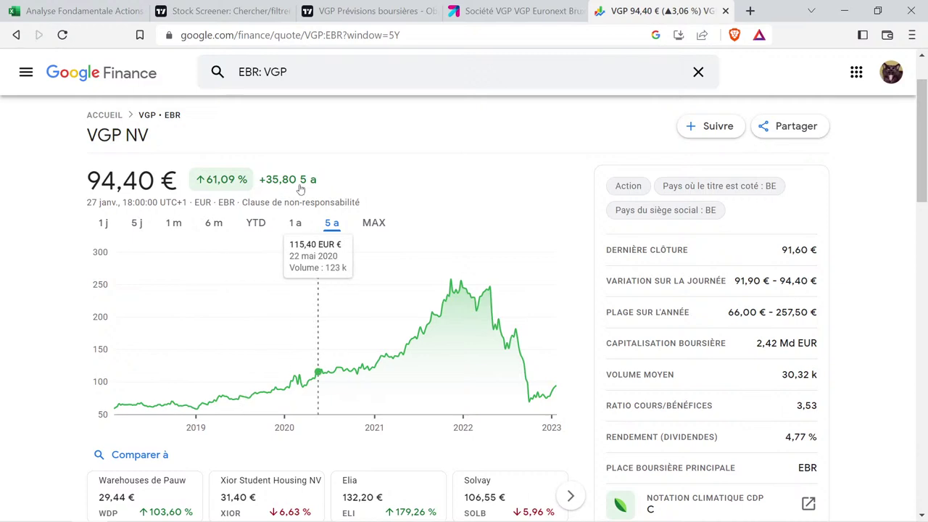
# In the stocks spreadsheet, copy APERAM's Evolution Cours cell into VGP's row and set its value to 61%.
pyautogui.click(102, 10)
pyautogui.click(429, 271)
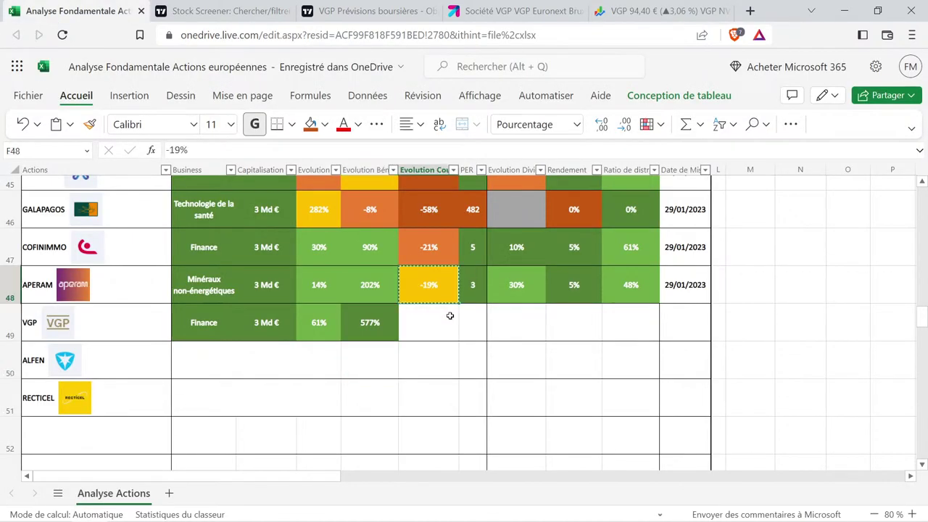
pyautogui.hotkey('ctrl', 'c')
pyautogui.click(445, 321)
pyautogui.hotkey('ctrl', 'v')
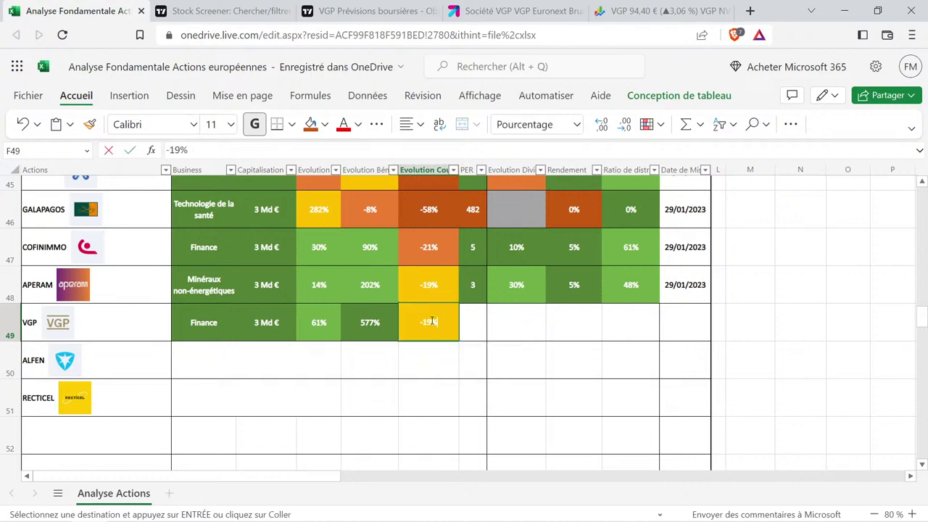
pyautogui.doubleClick(433, 322)
pyautogui.press('BackSpace')
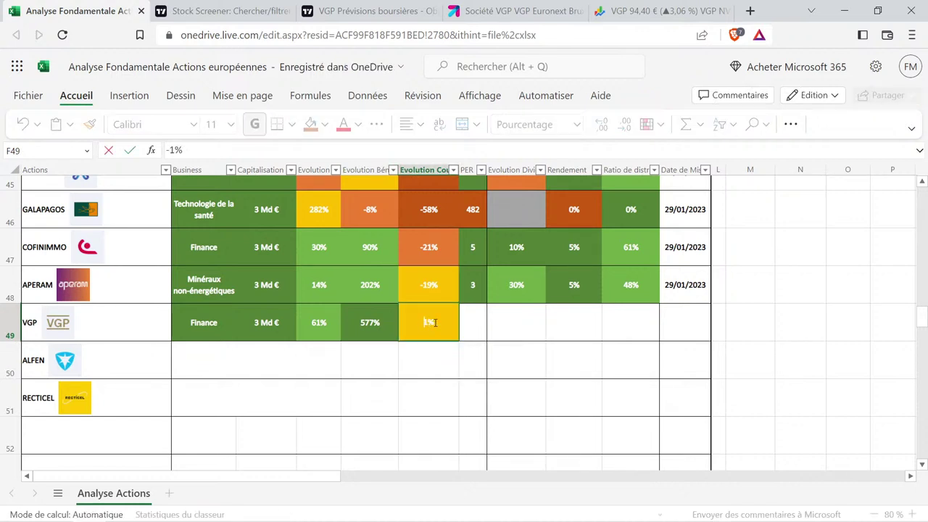
pyautogui.write('6')
pyautogui.press('Return')
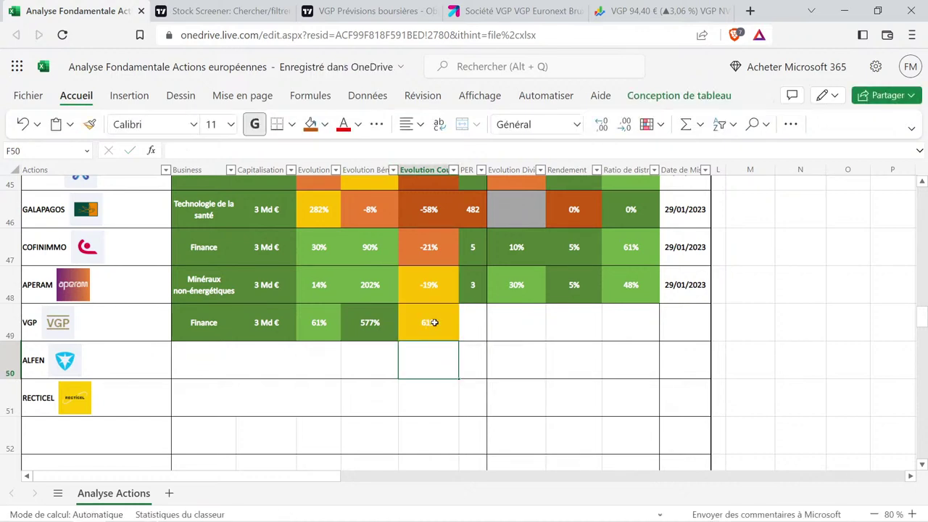
pyautogui.click(433, 322)
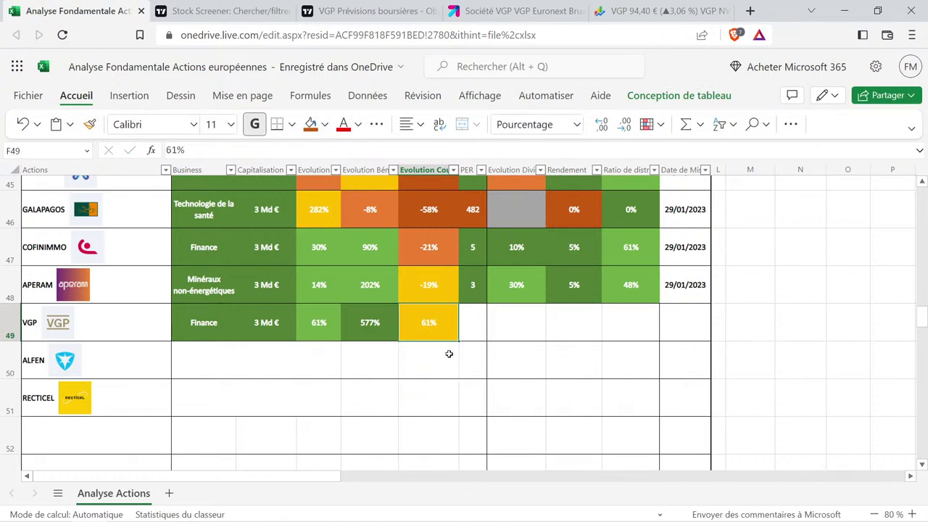
# Check VGP's P/E in the TradingView stock screener, and search the web for "zonebourse vgp" in a new tab.
pyautogui.click(281, 5)
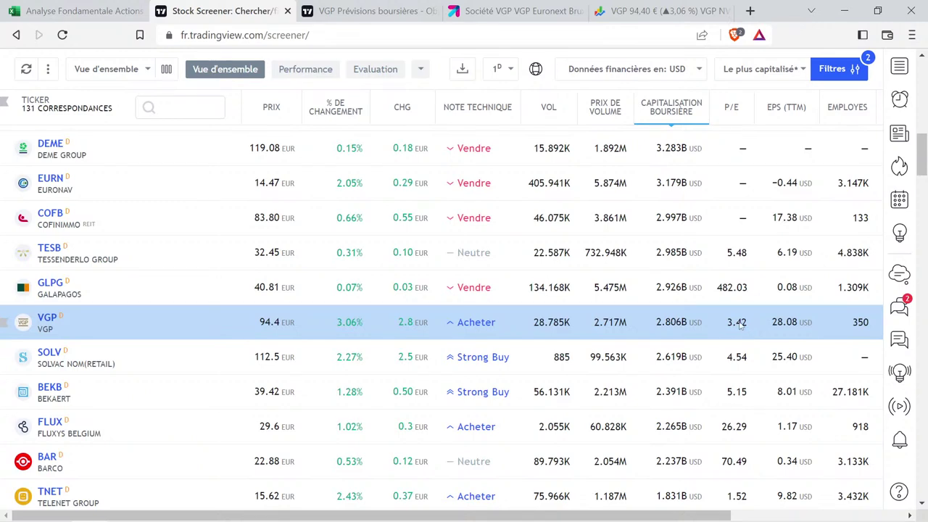
pyautogui.click(750, 11)
pyautogui.click(656, 36)
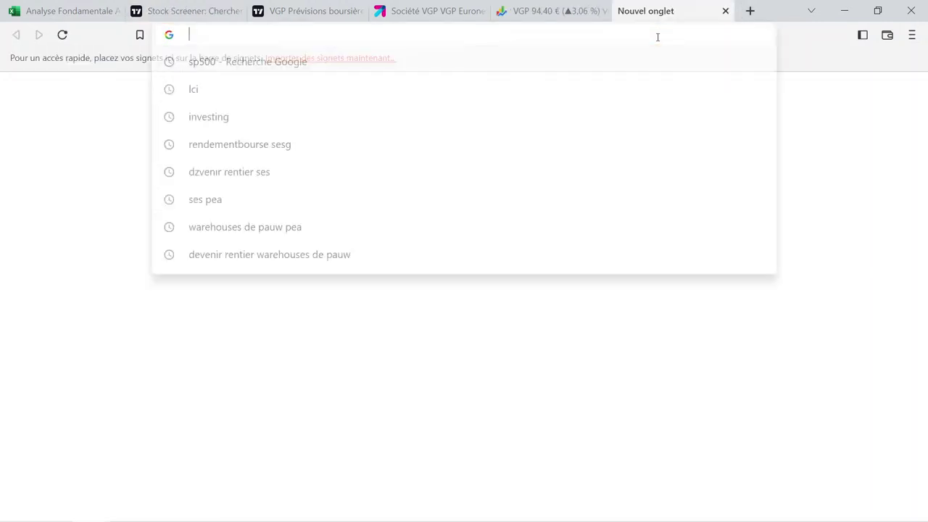
pyautogui.write('zonebourse')
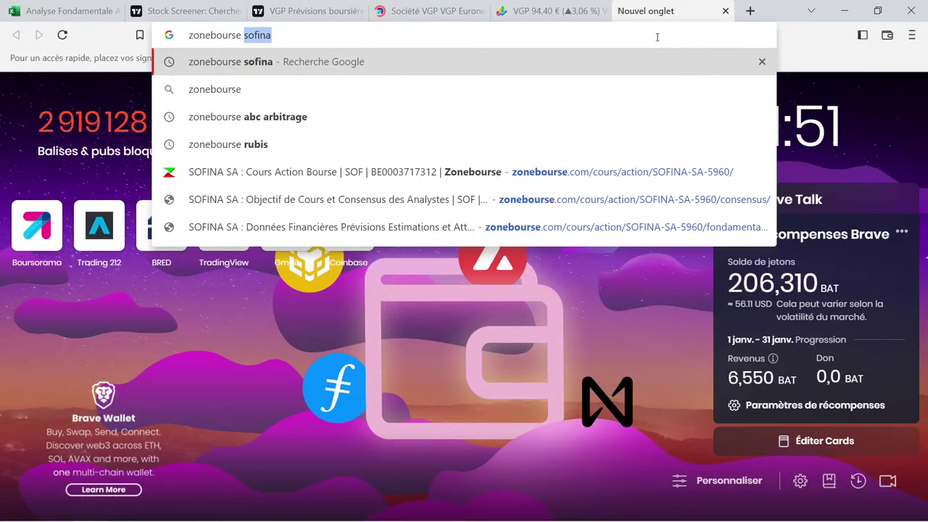
pyautogui.write('vgp')
pyautogui.press('Return')
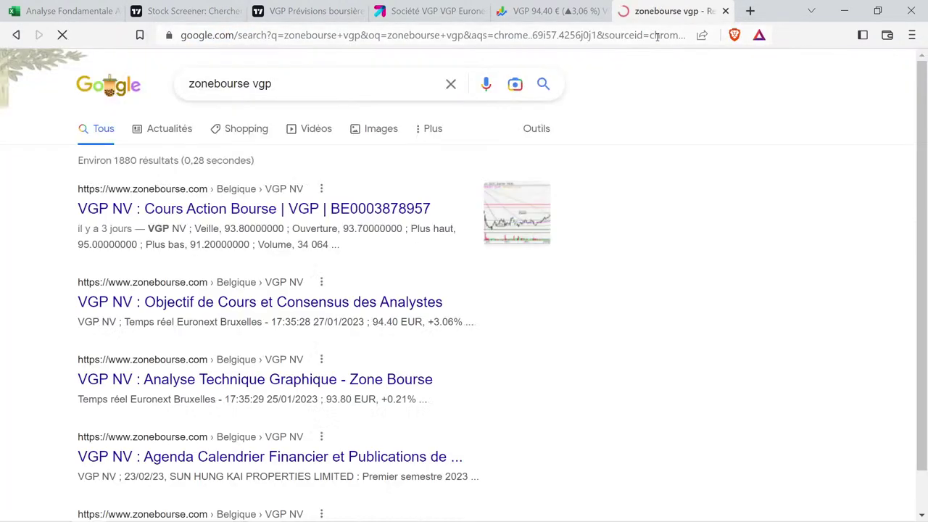
# Open VGP NV's share price page on Zonebourse from the search results, declining the Google survey.
pyautogui.click(208, 210)
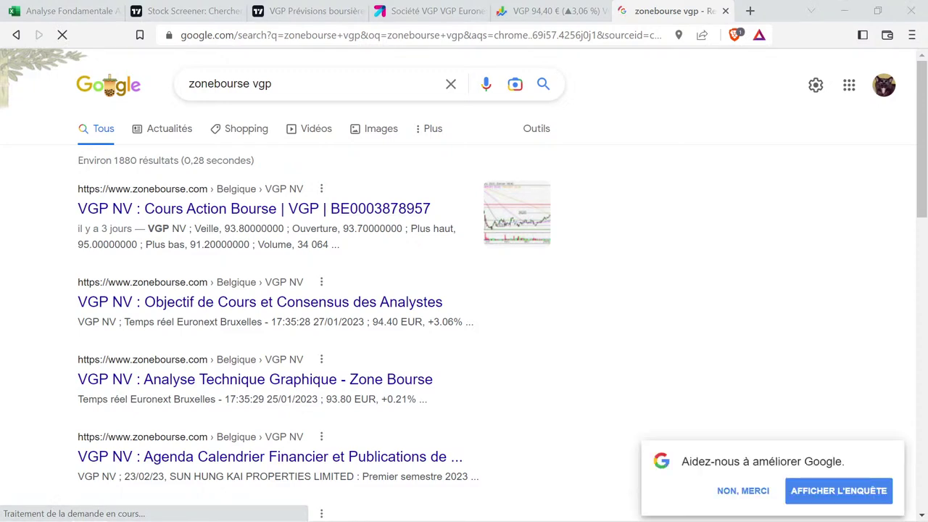
pyautogui.click(730, 490)
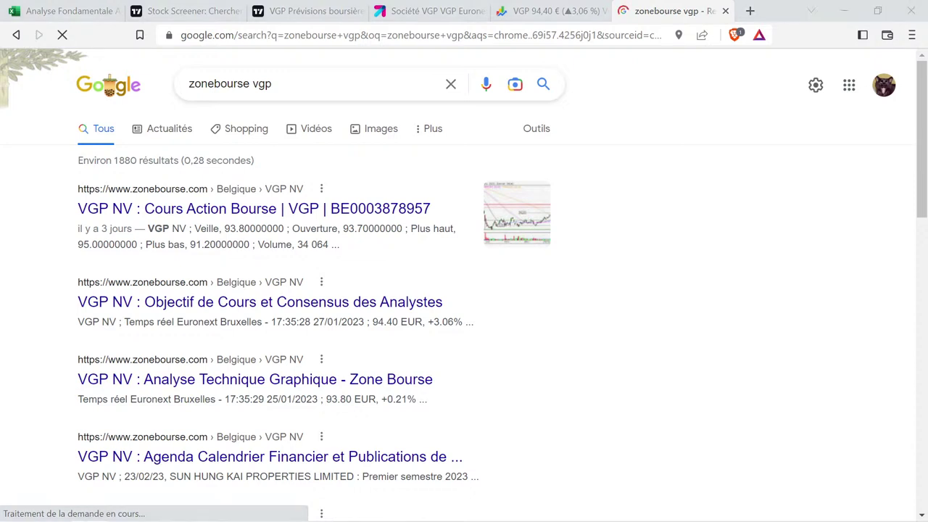
pyautogui.click(631, 5)
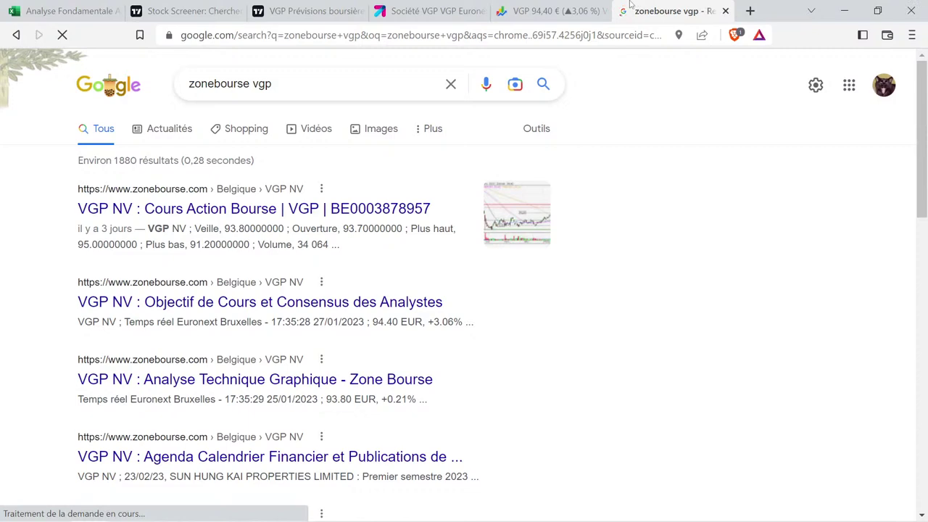
pyautogui.click(523, 6)
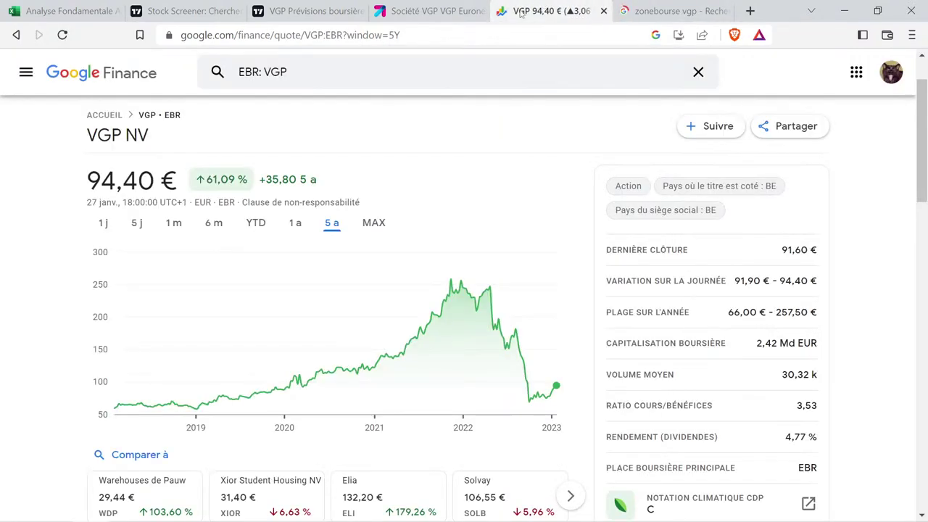
pyautogui.click(431, 10)
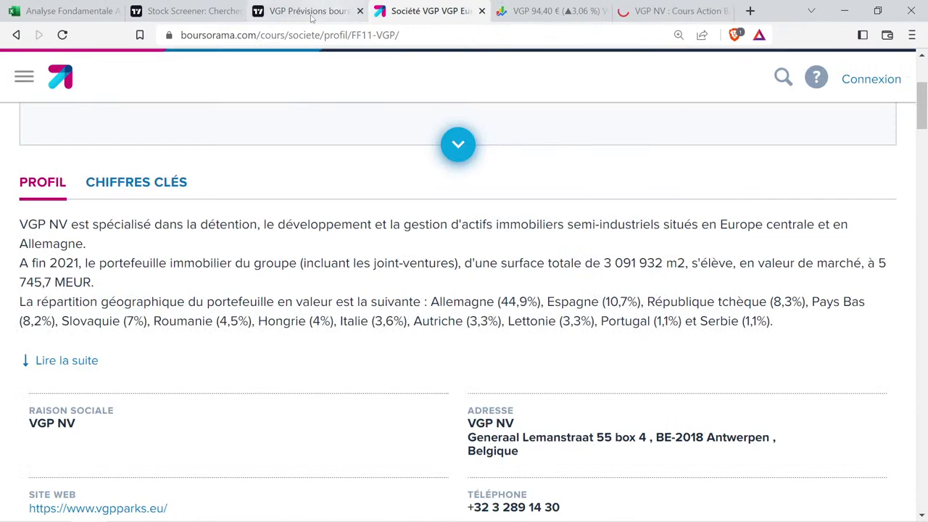
pyautogui.click(681, 11)
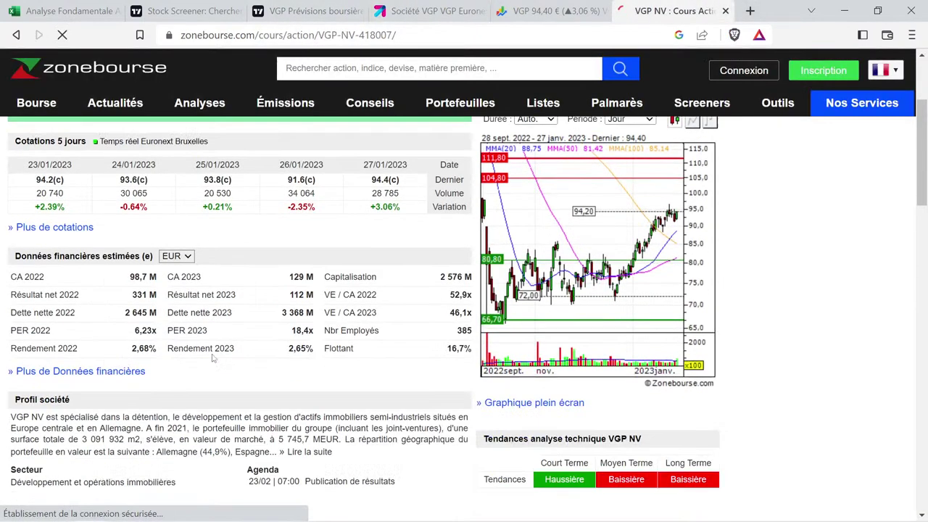
# Examine VGP's estimated financial data and its investment rating on the Zonebourse summary page.
pyautogui.scroll(-3, 213, 357)
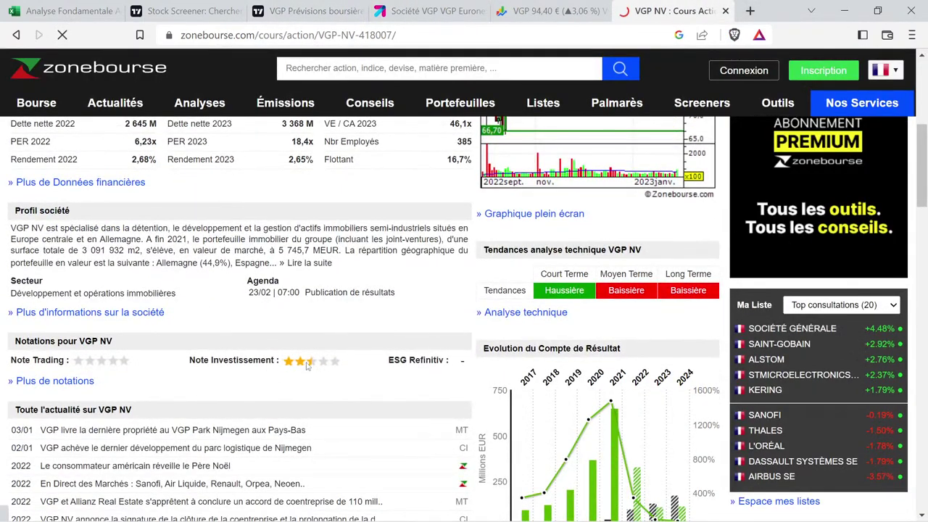
pyautogui.moveTo(309, 365)
pyautogui.scroll(5, 311, 363)
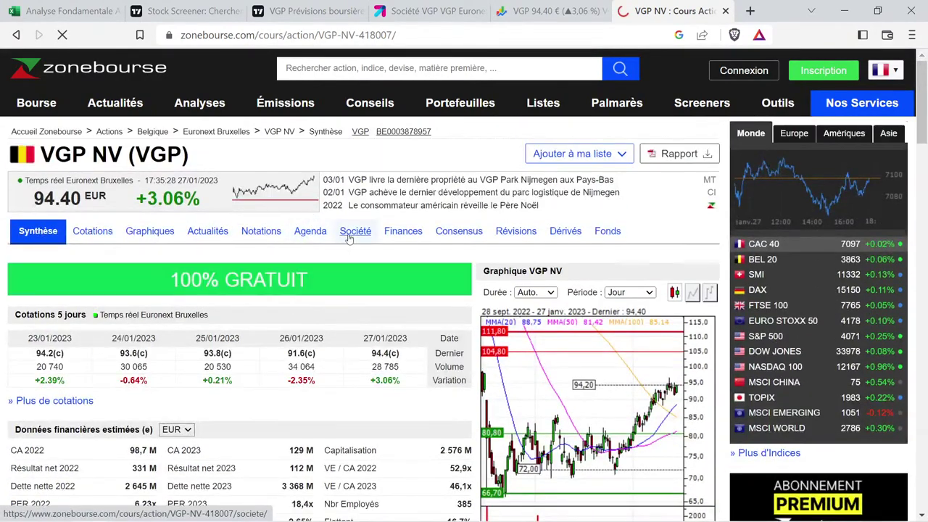
# Open VGP's financial data on Zonebourse and examine annual revenue, operating income, net income and margins for 2019 to 2024.
pyautogui.click(403, 232)
pyautogui.scroll(-8, 346, 289)
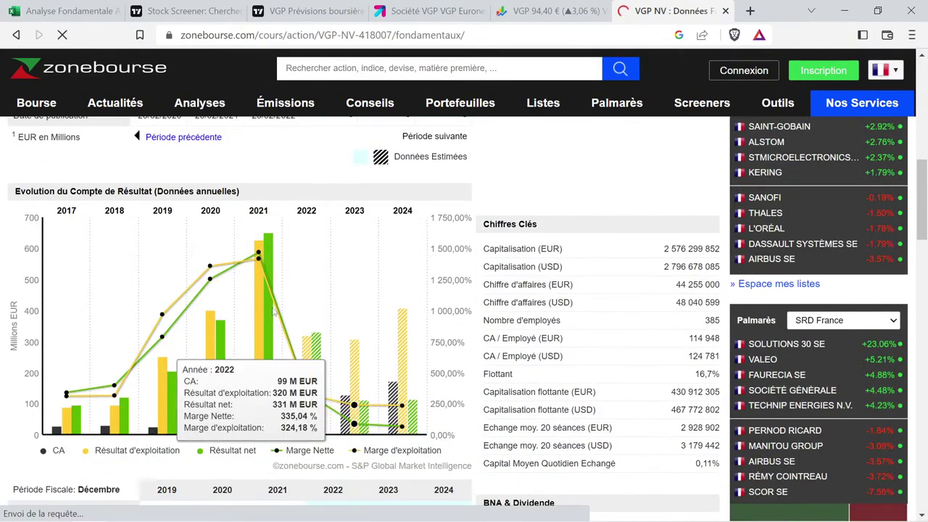
pyautogui.moveTo(262, 292)
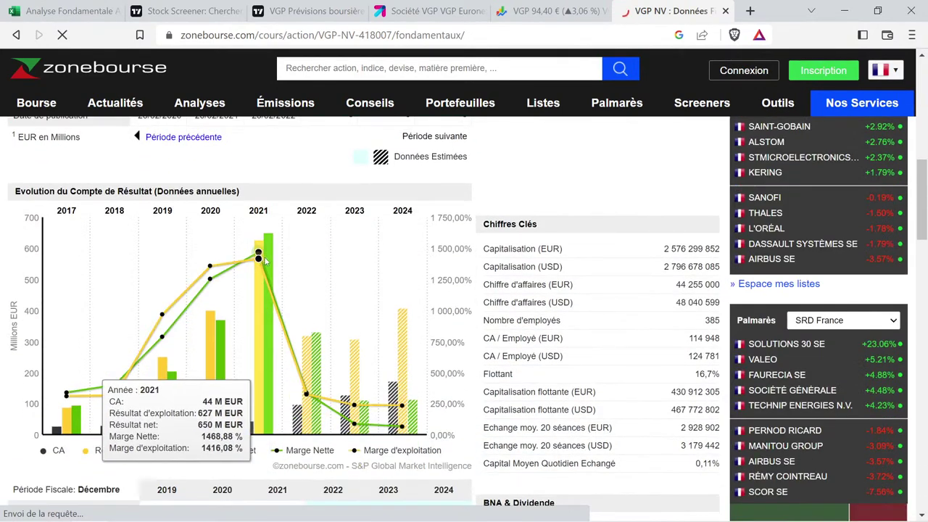
pyautogui.moveTo(298, 373)
pyautogui.scroll(-2, 297, 375)
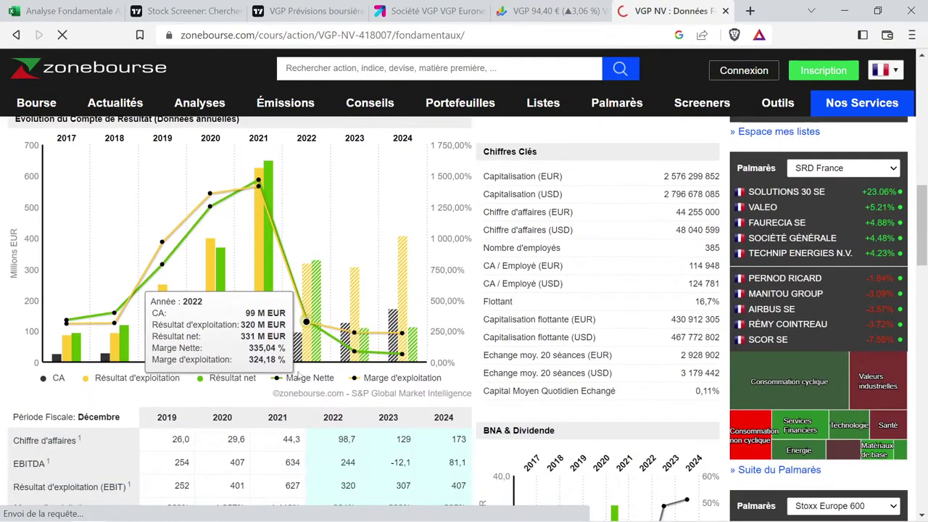
pyautogui.scroll(2, 298, 355)
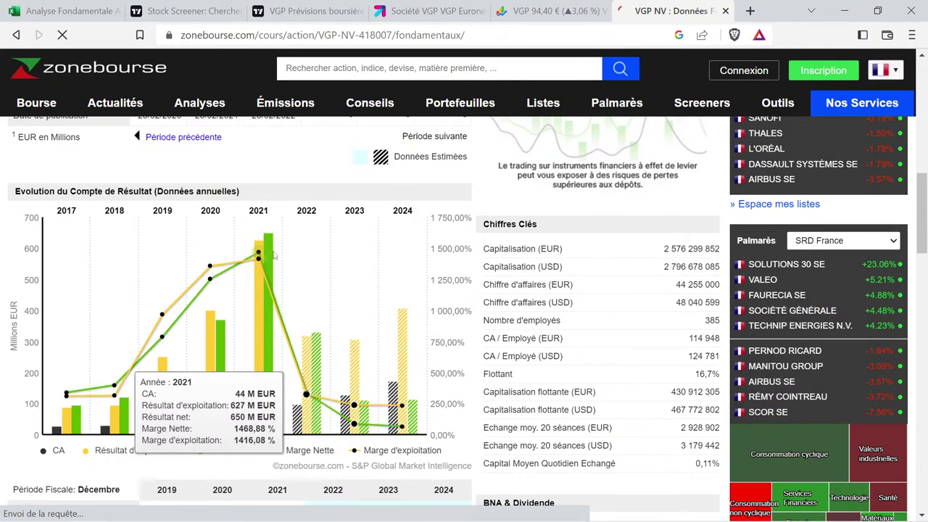
pyautogui.moveTo(121, 354)
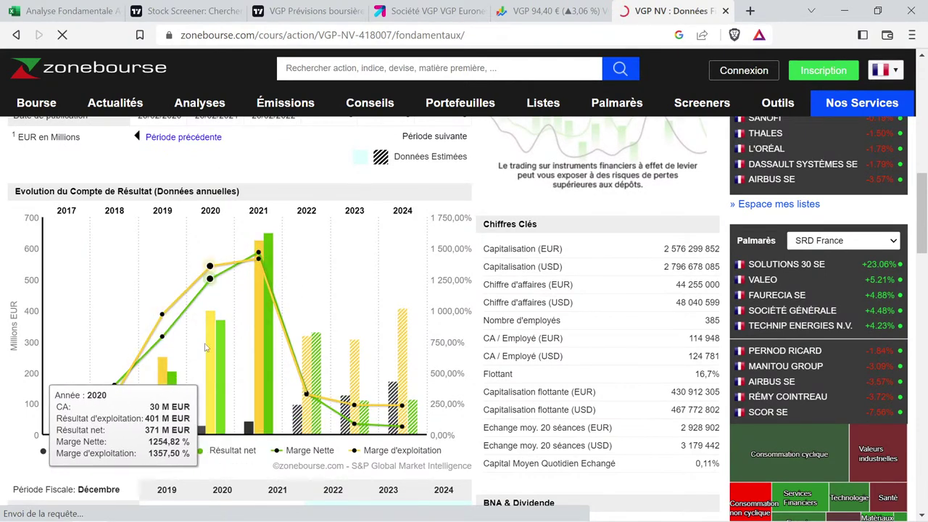
pyautogui.moveTo(244, 248)
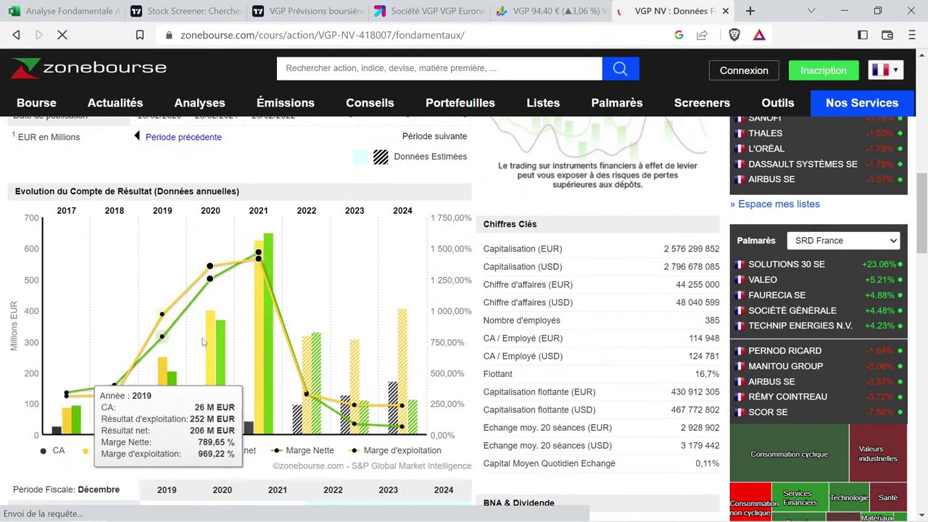
pyautogui.moveTo(240, 317)
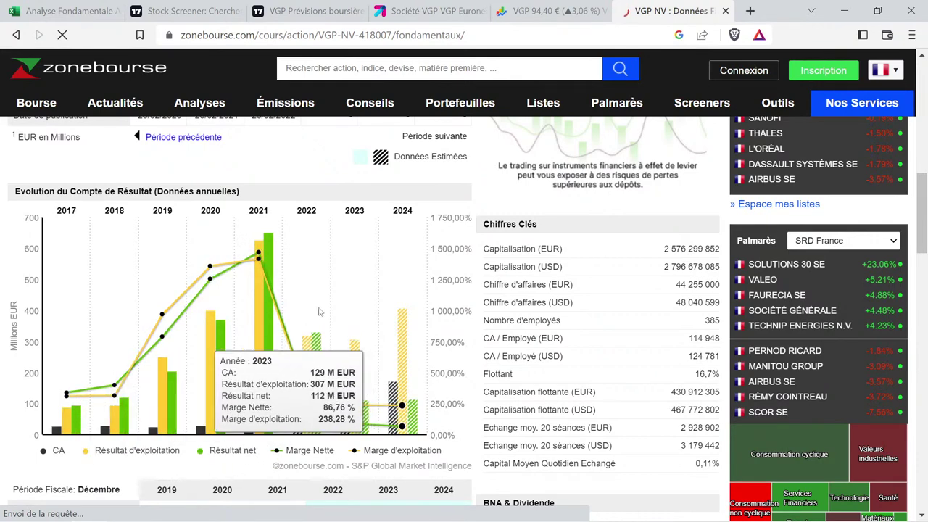
pyautogui.moveTo(275, 274)
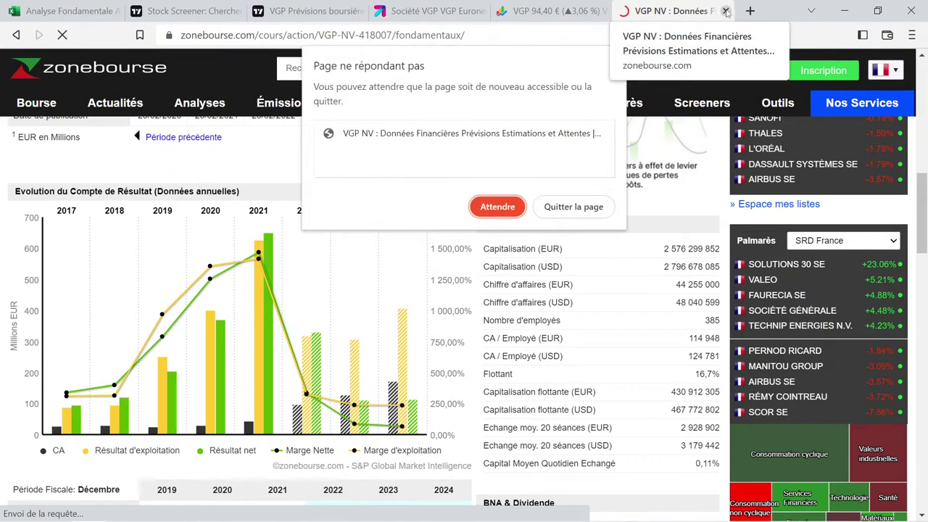
# Close the Zonebourse page and recheck VGP's P/E in the TradingView stock screener.
pyautogui.click(725, 13)
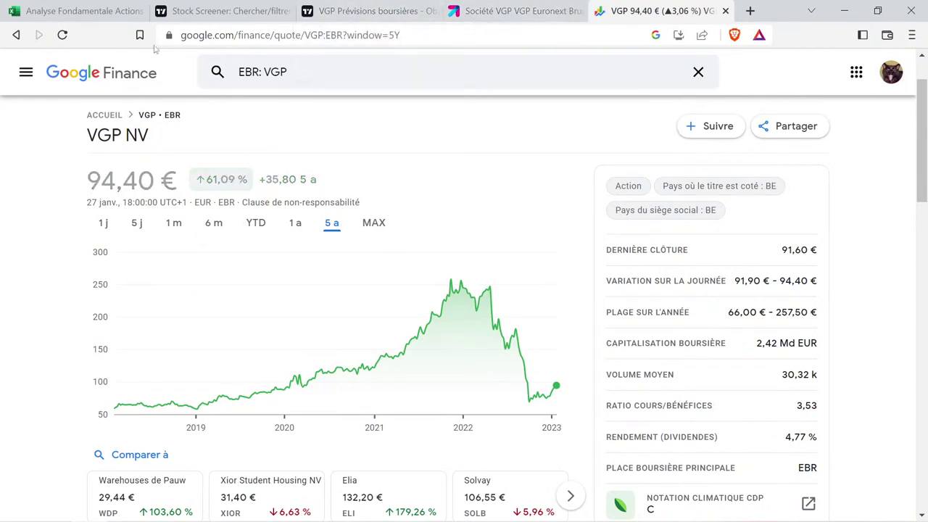
pyautogui.click(70, 9)
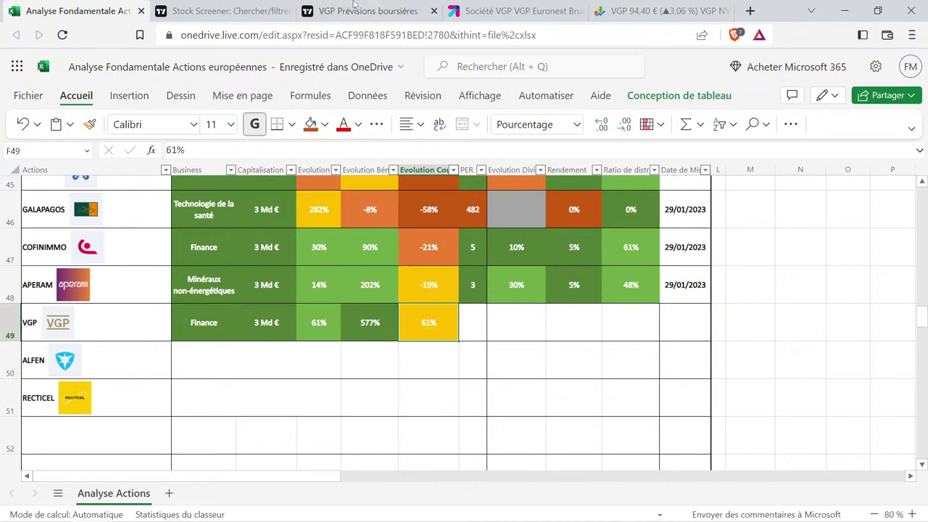
pyautogui.click(270, 11)
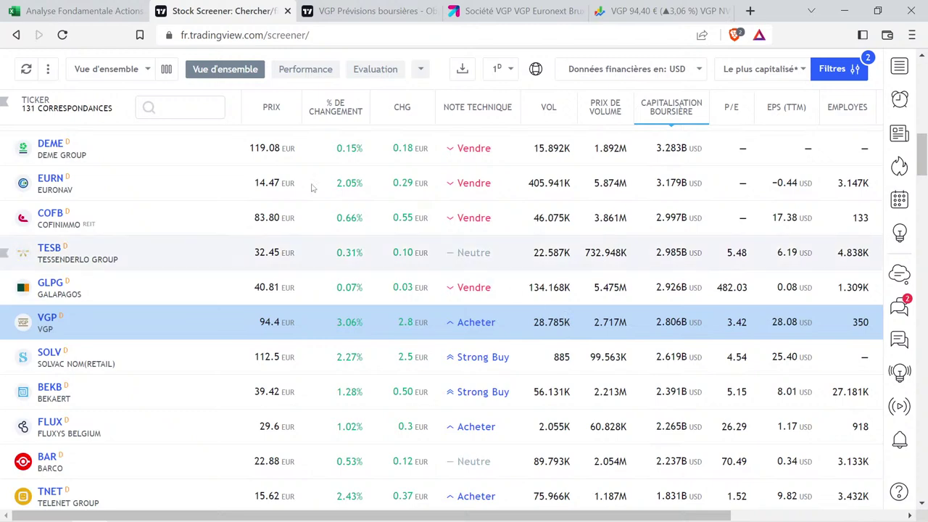
# Fill VGP's PER in the European stocks spreadsheet with 3 by copying Aperam's PER cell, including its green formatting.
pyautogui.click(109, 10)
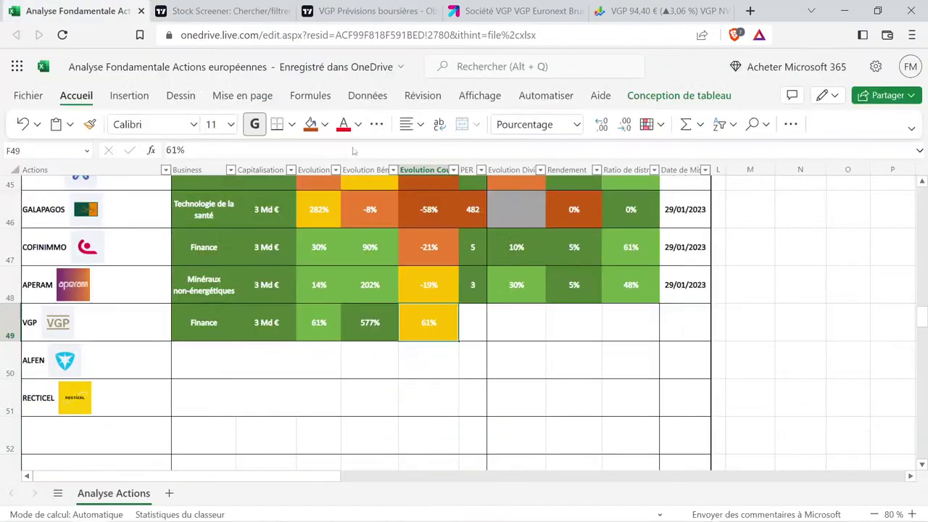
pyautogui.click(483, 299)
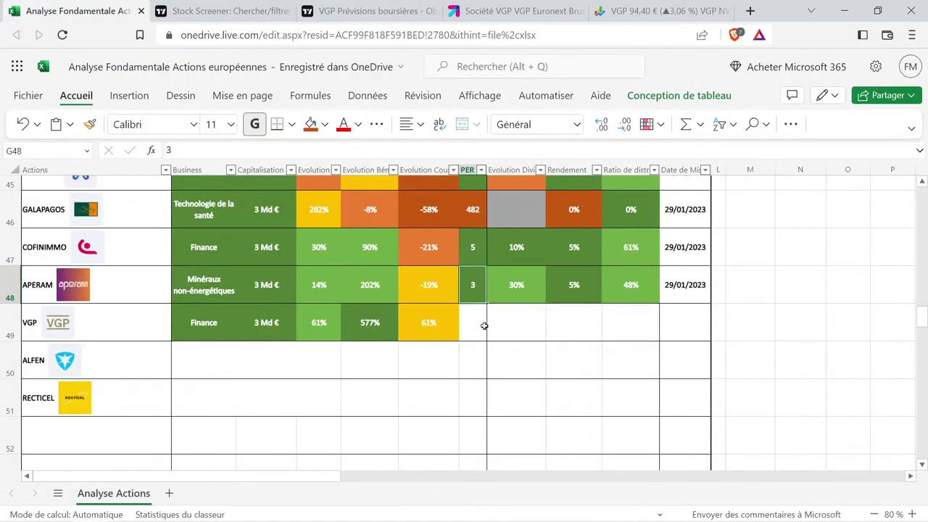
pyautogui.hotkey('ctrl', 'c')
pyautogui.click(478, 312)
pyautogui.hotkey('ctrl', 'v')
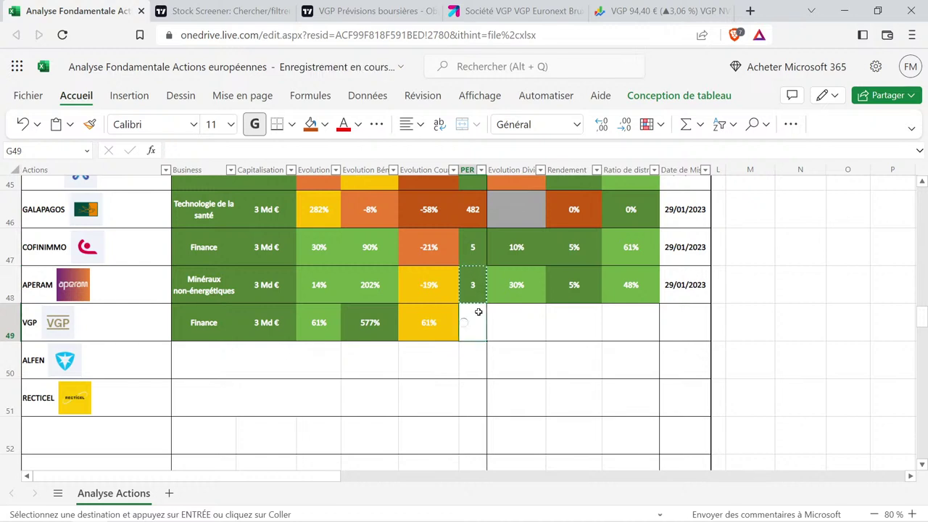
pyautogui.click(448, 361)
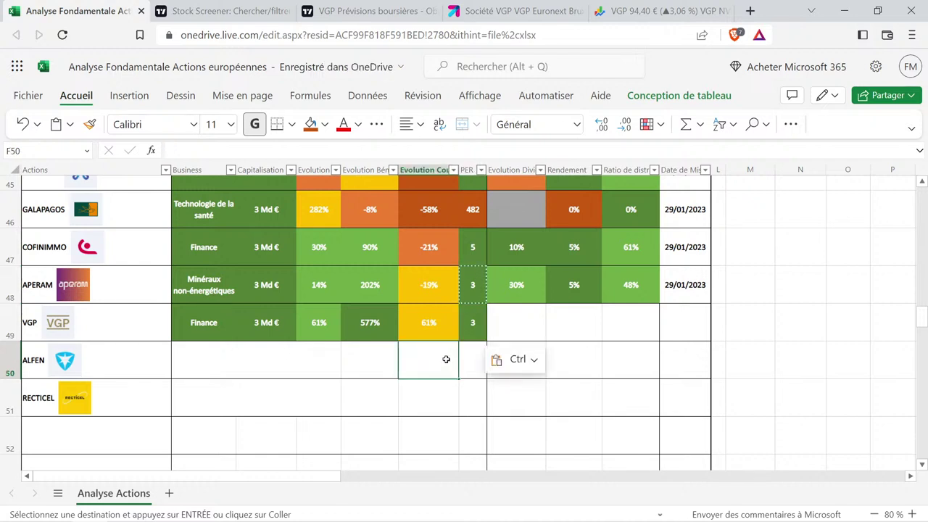
pyautogui.press('Up')
pyautogui.press('Right')
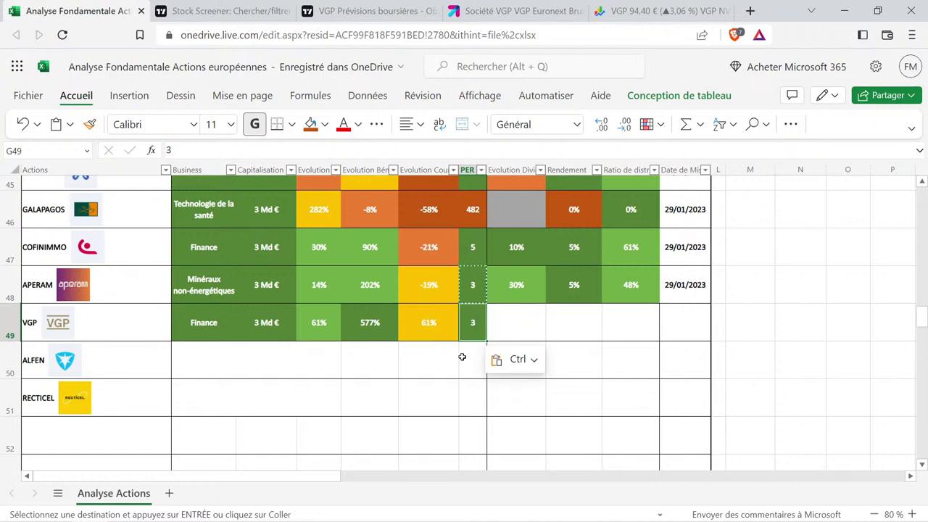
# Review VGP's figures in the spreadsheet row, from Business through PER.
pyautogui.keyDown('shift'); pyautogui.click(447, 363); pyautogui.keyUp('shift')
pyautogui.click(471, 317)
pyautogui.click(397, 327)
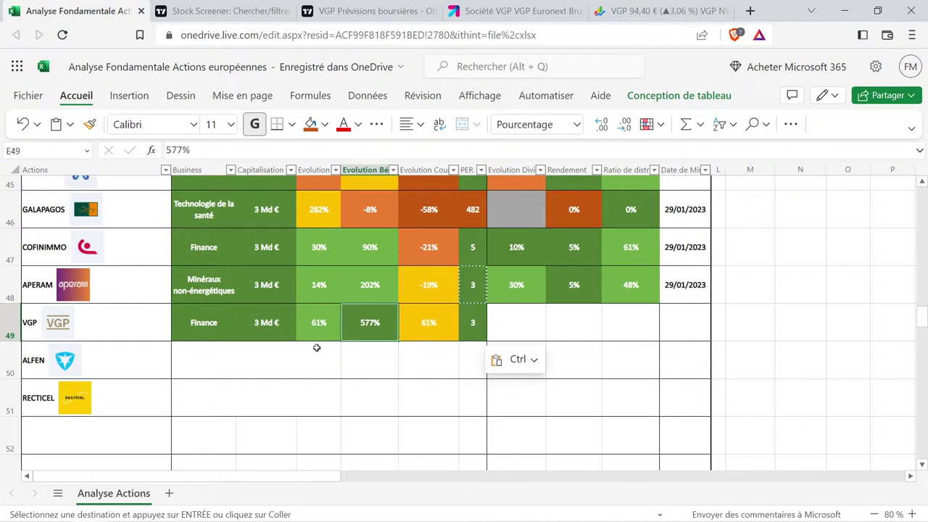
pyautogui.moveTo(205, 320); pyautogui.dragTo(489, 327)
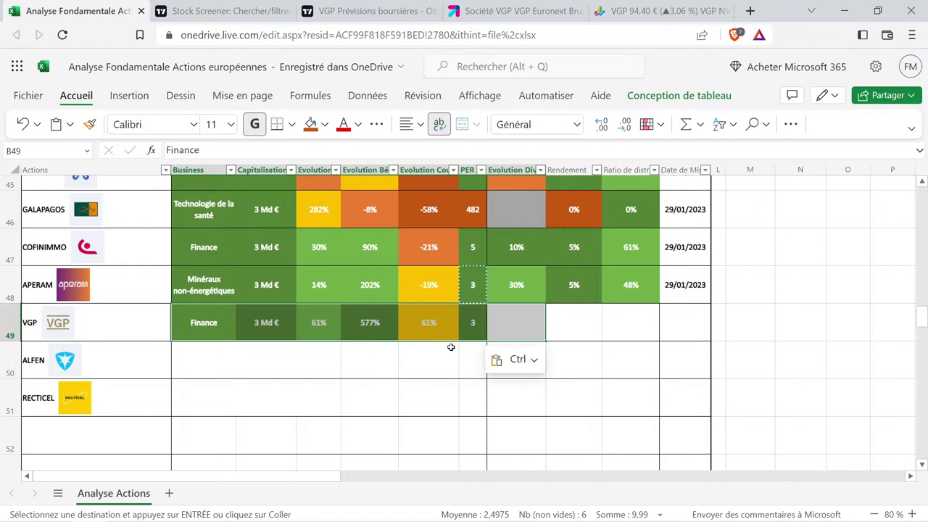
pyautogui.click(428, 322)
pyautogui.click(370, 322)
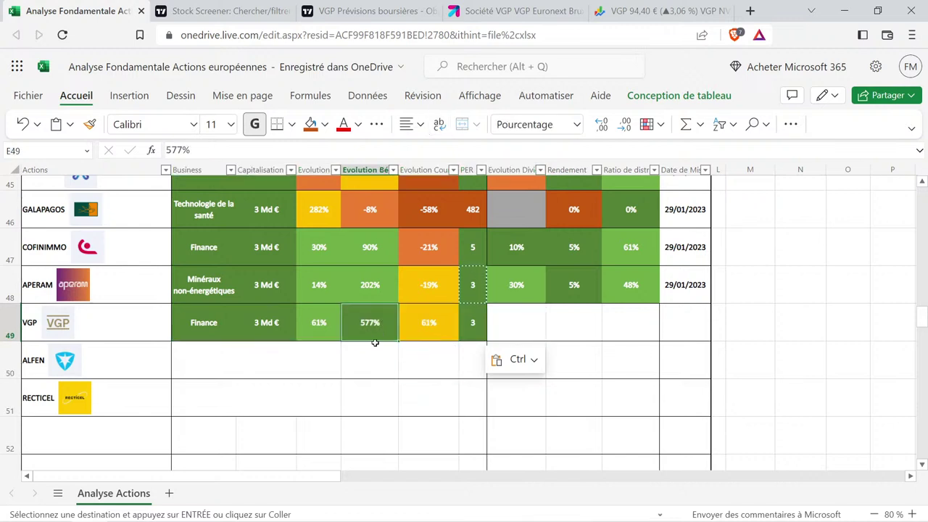
pyautogui.click(439, 365)
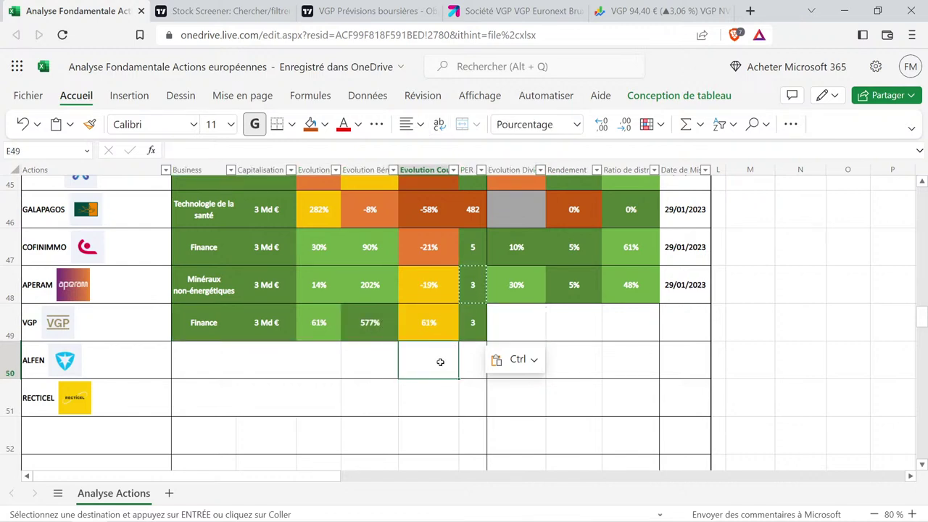
# Open VGP's dividend data in the TradingView financials and examine the dividends per share for 2015 to 2021.
pyautogui.click(369, 11)
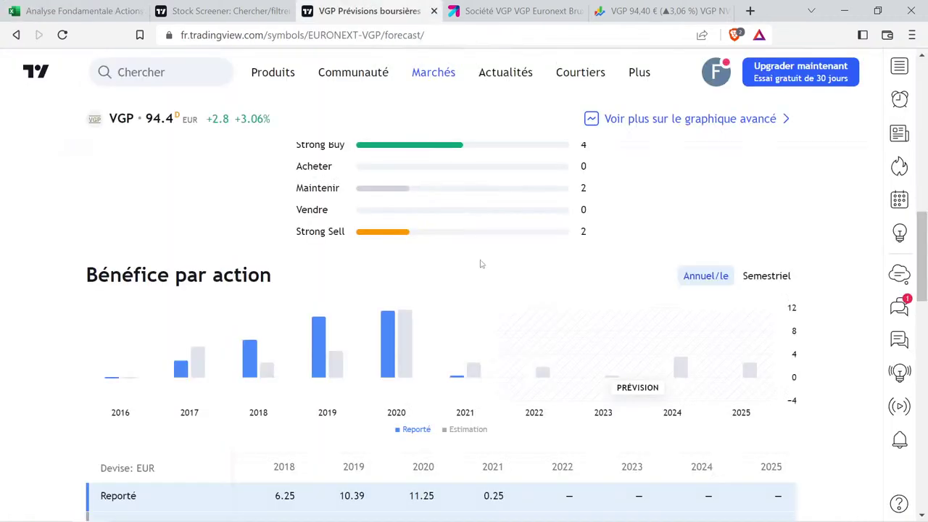
pyautogui.scroll(5, 523, 298)
pyautogui.moveTo(433, 72)
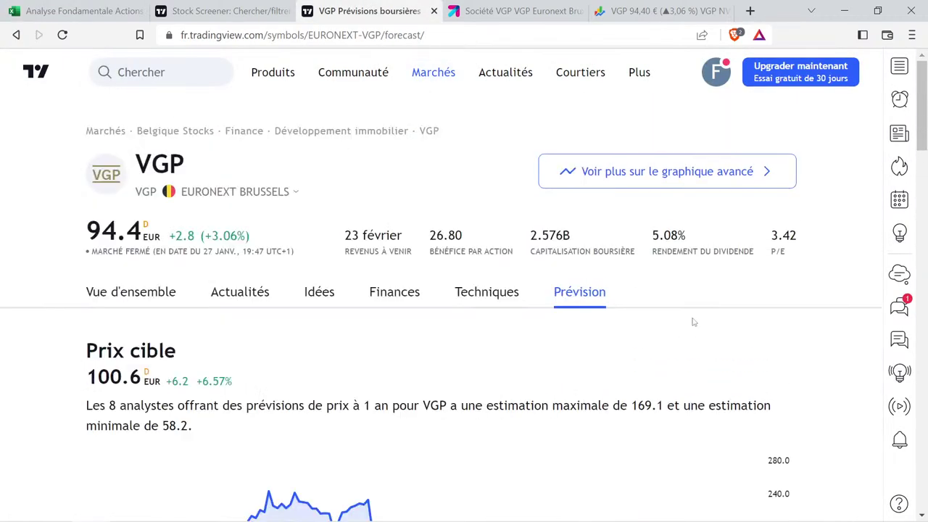
pyautogui.click(407, 302)
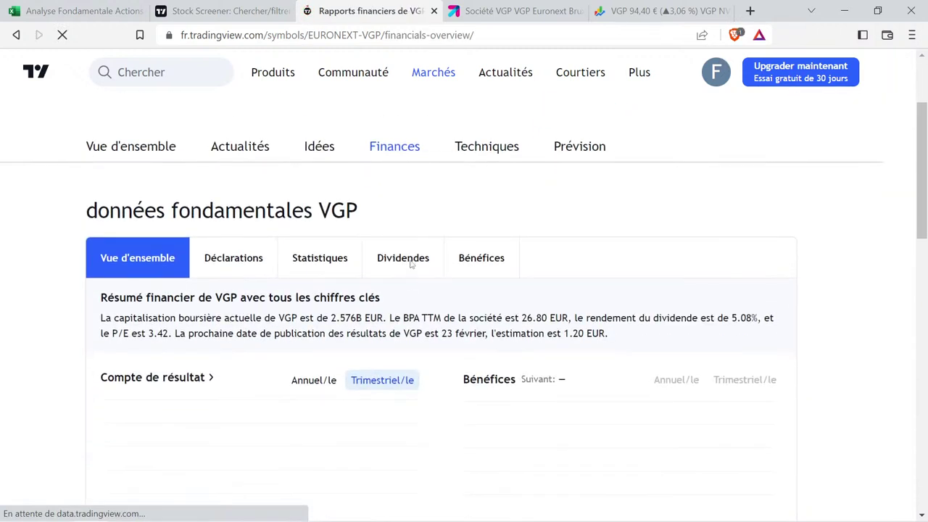
pyautogui.click(403, 260)
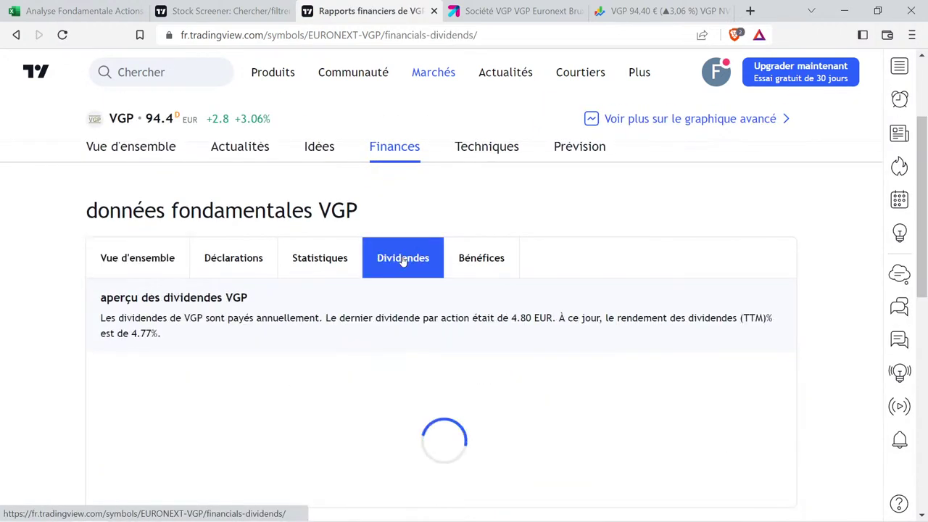
pyautogui.scroll(-3, 207, 395)
pyautogui.click(207, 395)
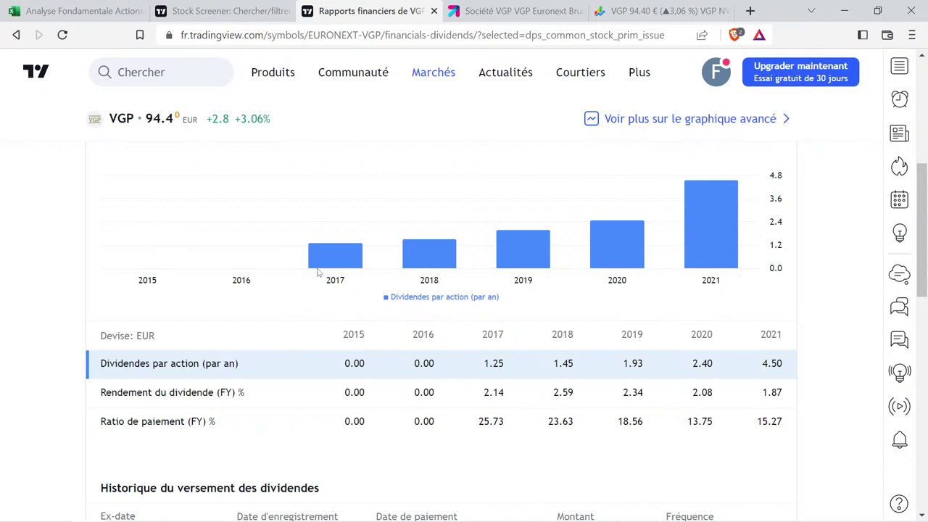
pyautogui.moveTo(346, 261)
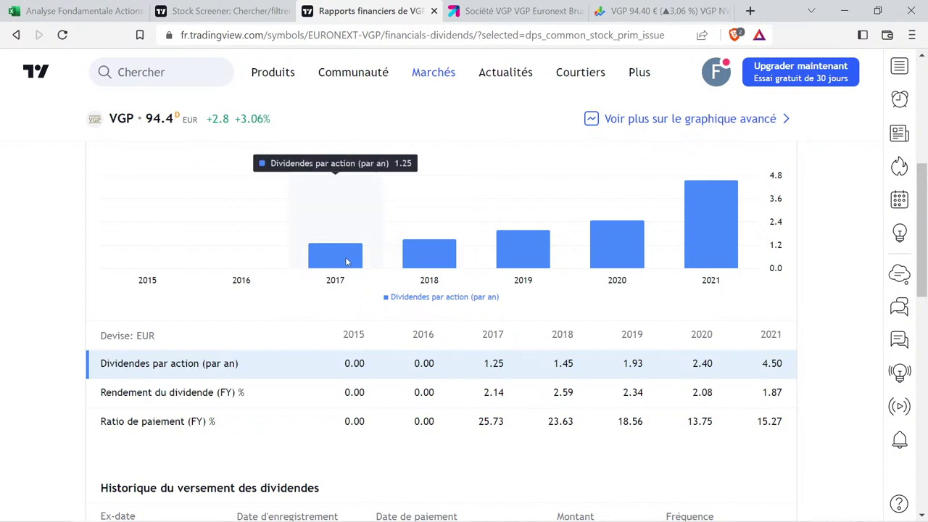
pyautogui.moveTo(610, 253)
pyautogui.moveTo(269, 215)
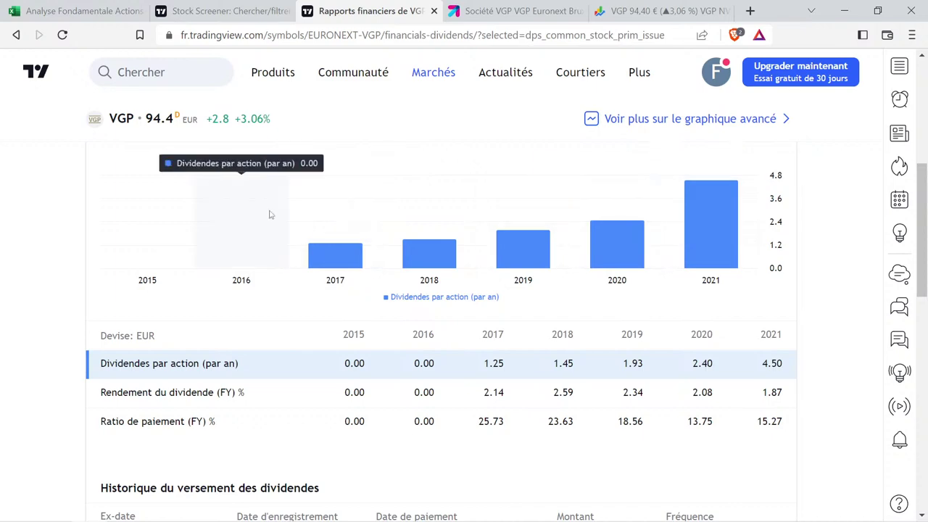
# In the spreadsheet's evolution calculator, enter 1,25 as the positive reference from five years ago and 4,5 as the current value.
pyautogui.click(74, 10)
pyautogui.press('Escape')
pyautogui.click(821, 284)
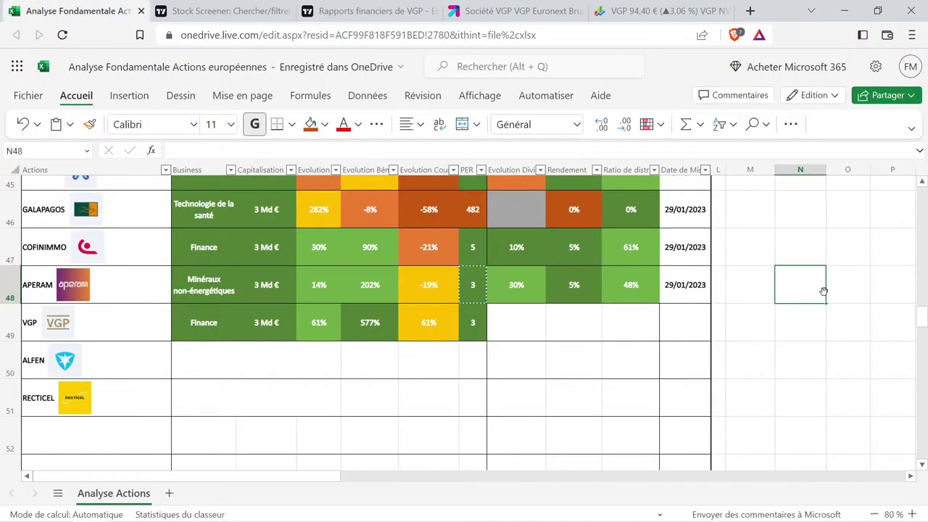
pyautogui.scroll(4, 821, 282)
pyautogui.scroll(10, 821, 282)
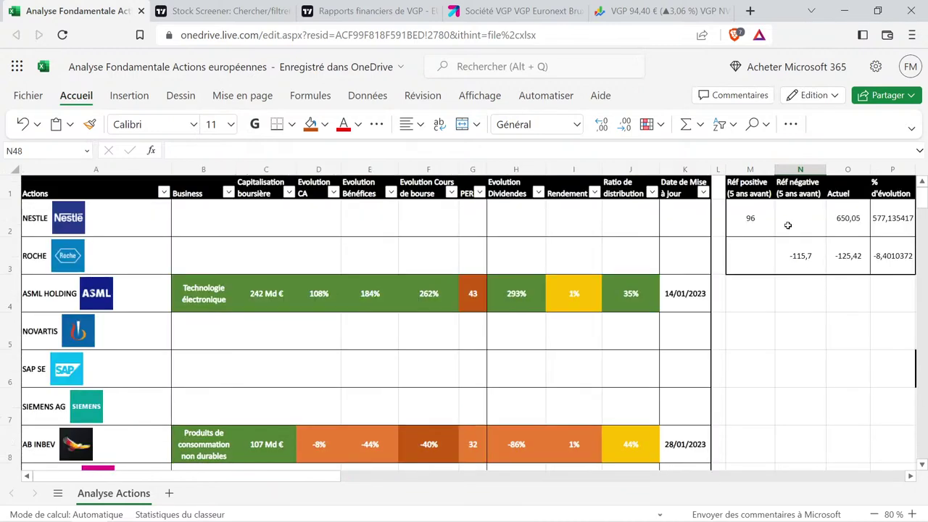
pyautogui.write('1')
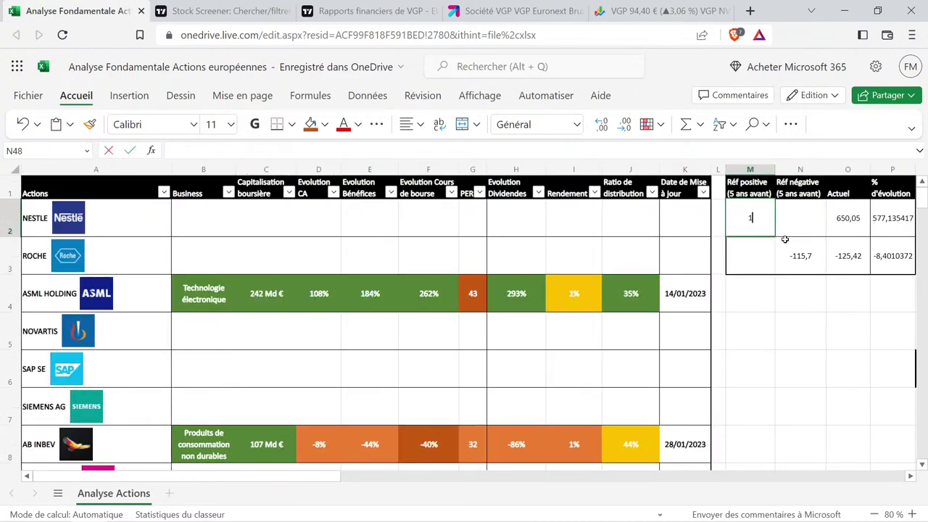
pyautogui.write(',25')
pyautogui.press('Tab')
pyautogui.press('Tab')
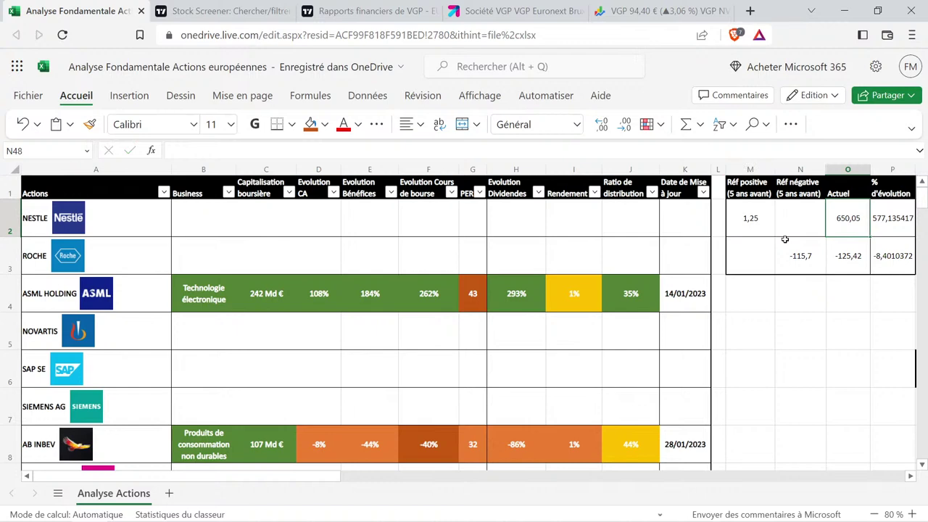
pyautogui.write('4,5')
pyautogui.press('Return')
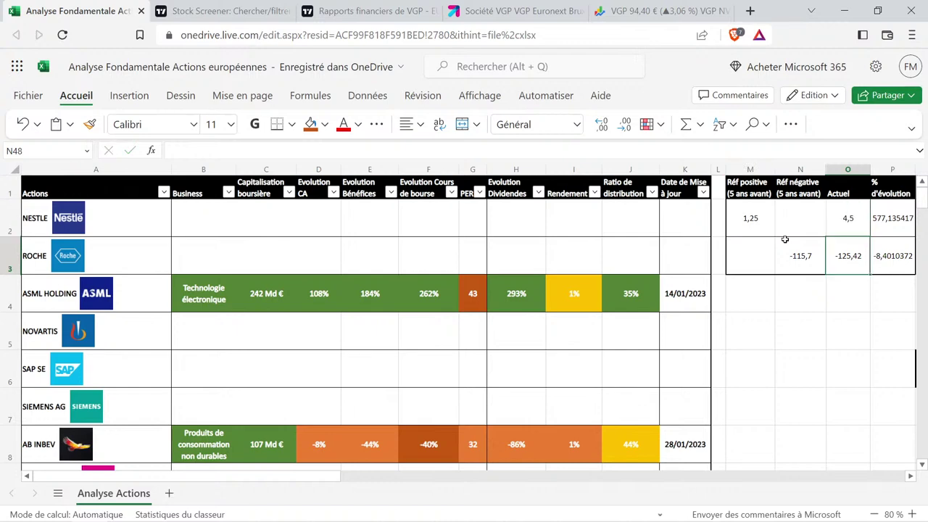
# Copy ASML Holding's dark green Evolution Dividendes cell into the same column of VGP's row.
pyautogui.scroll(-3, 498, 340)
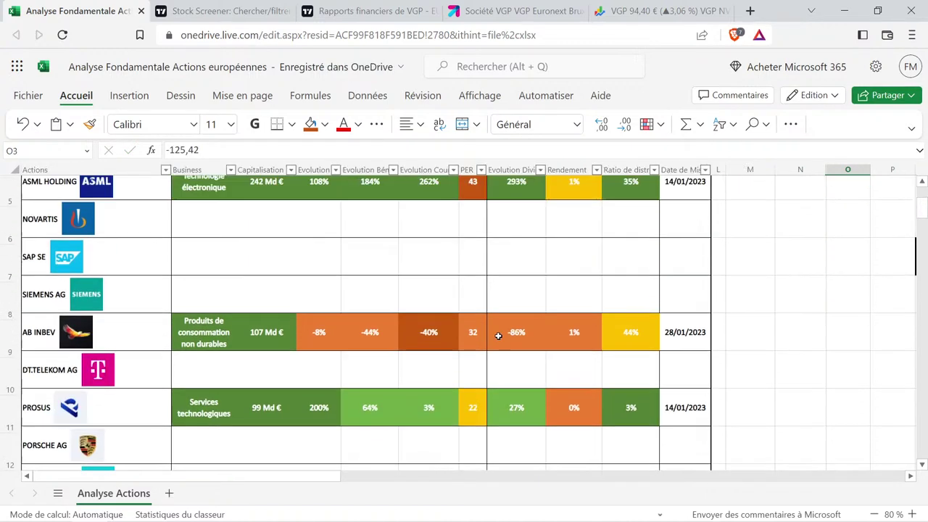
pyautogui.scroll(3, 497, 336)
pyautogui.click(515, 292)
pyautogui.hotkey('ctrl', 'c')
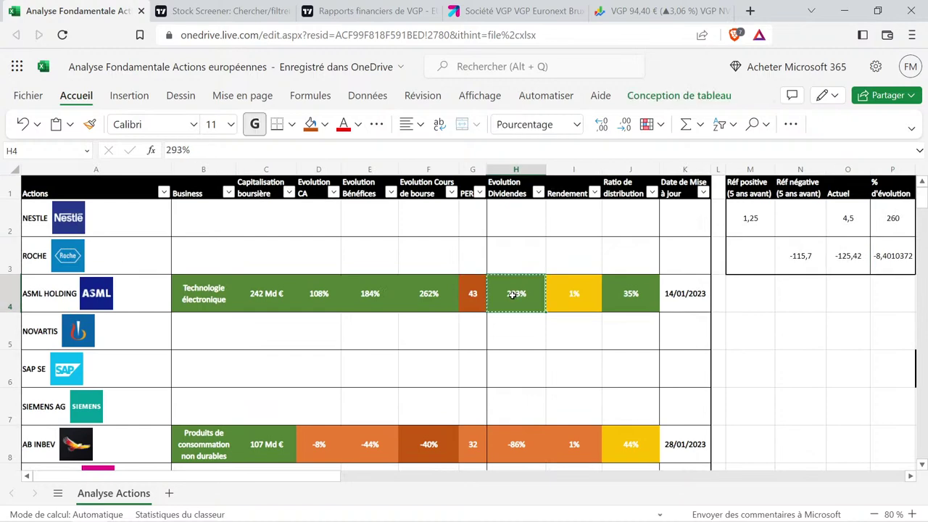
pyautogui.scroll(-15, 504, 322)
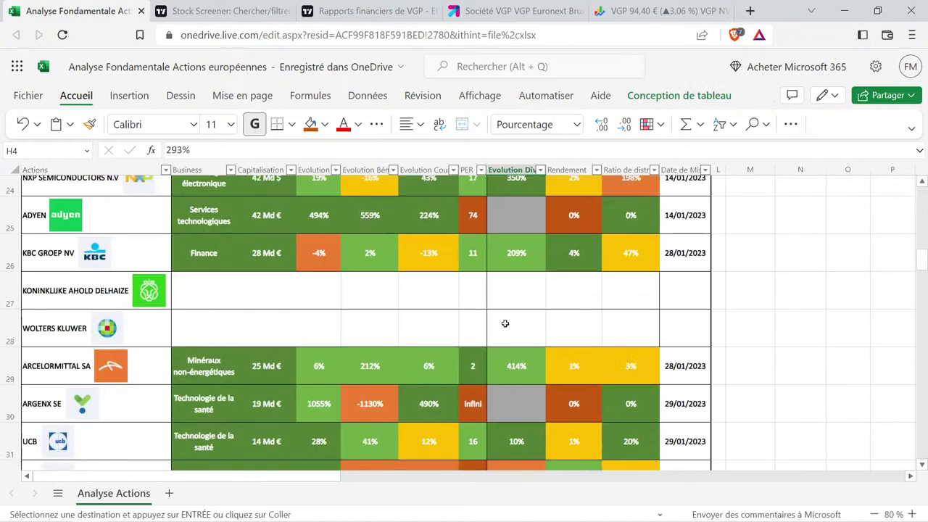
pyautogui.scroll(-20, 505, 323)
pyautogui.scroll(3, 503, 321)
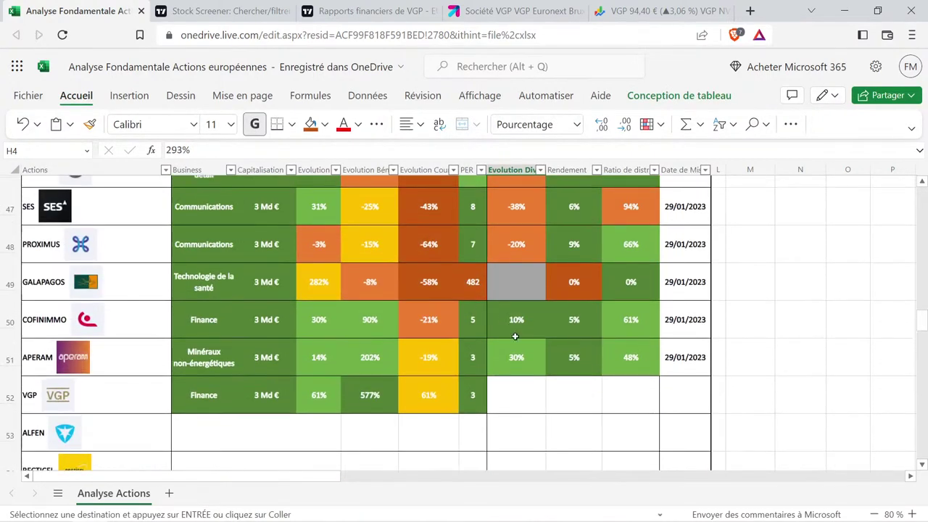
pyautogui.click(539, 402)
pyautogui.hotkey('ctrl', 'v')
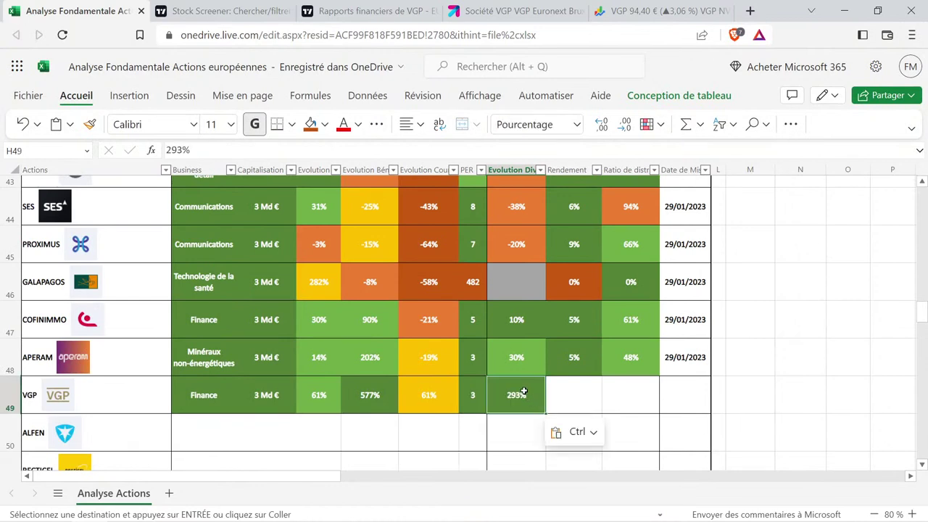
# Set VGP's Evolution Dividendes to 260% and compare it with the earnings evolution in the same row.
pyautogui.doubleClick(522, 392)
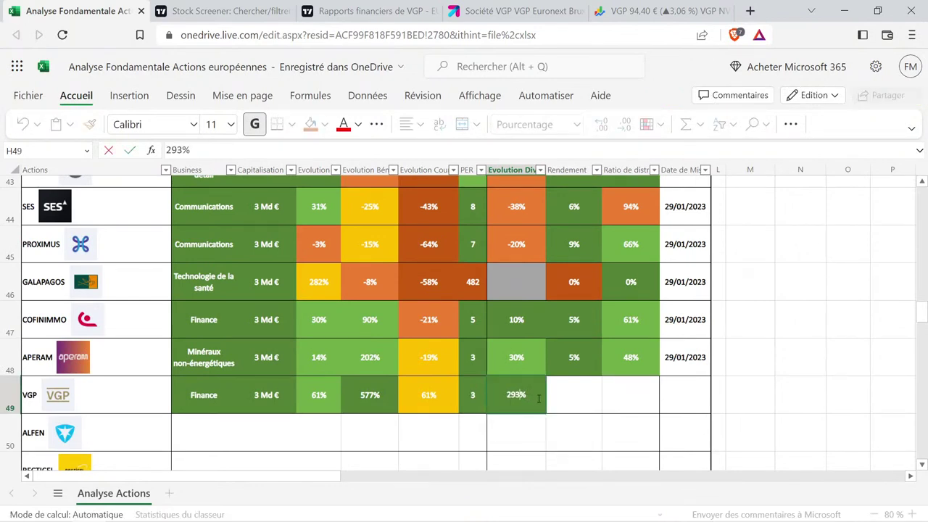
pyautogui.press('BackSpace')
pyautogui.press('BackSpace')
pyautogui.write('60')
pyautogui.press('Return')
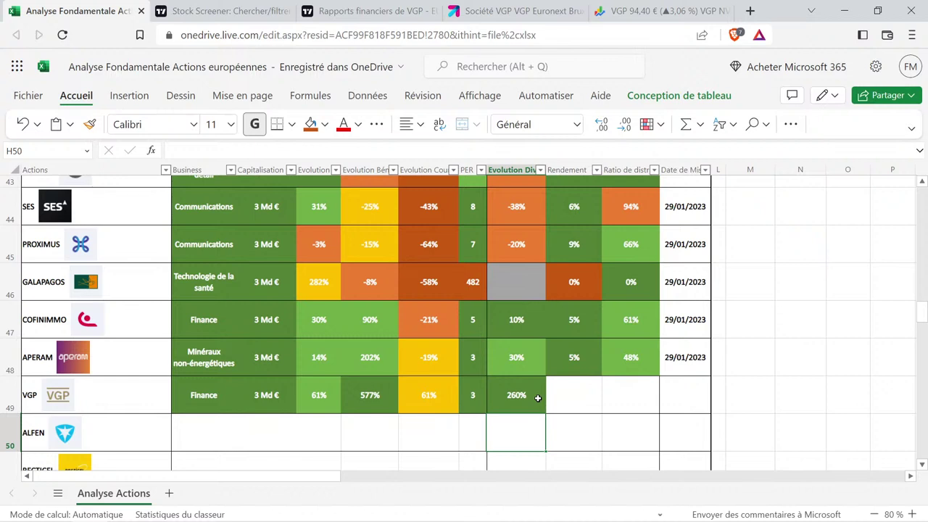
pyautogui.click(536, 396)
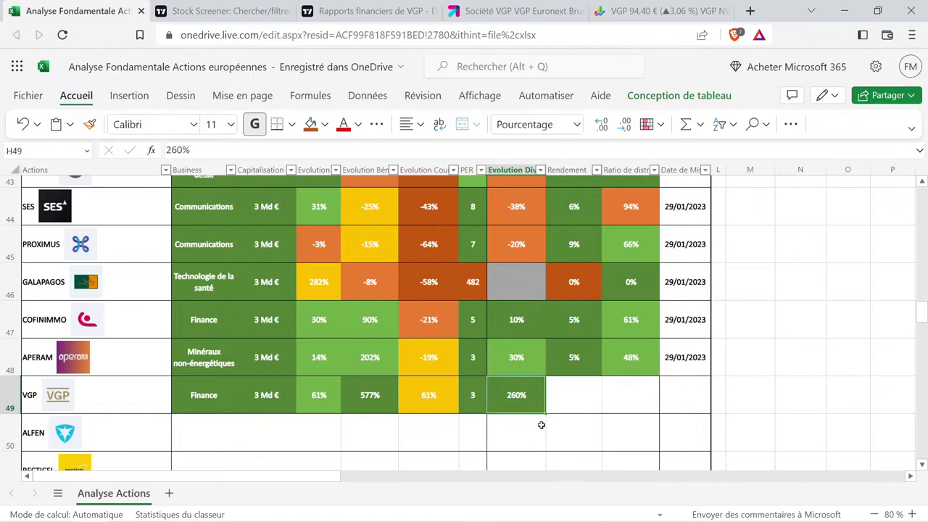
pyautogui.click(374, 392)
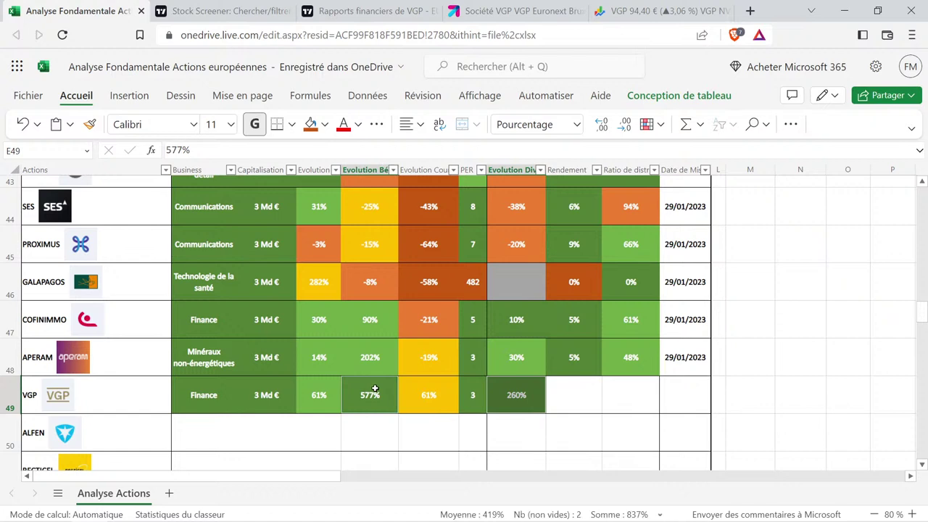
# Look up VGP's dividend yield on its TradingView financials page for the spreadsheet's Rendement column.
pyautogui.click(596, 400)
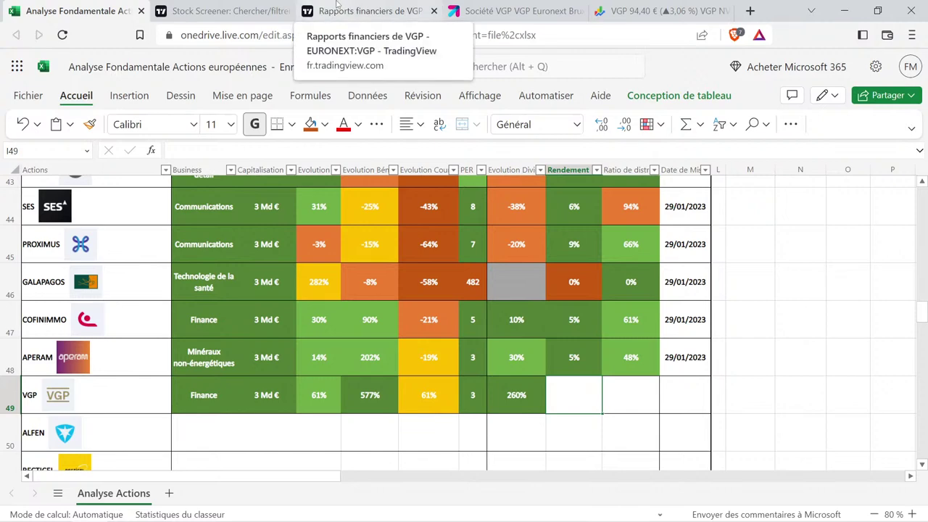
pyautogui.click(335, 7)
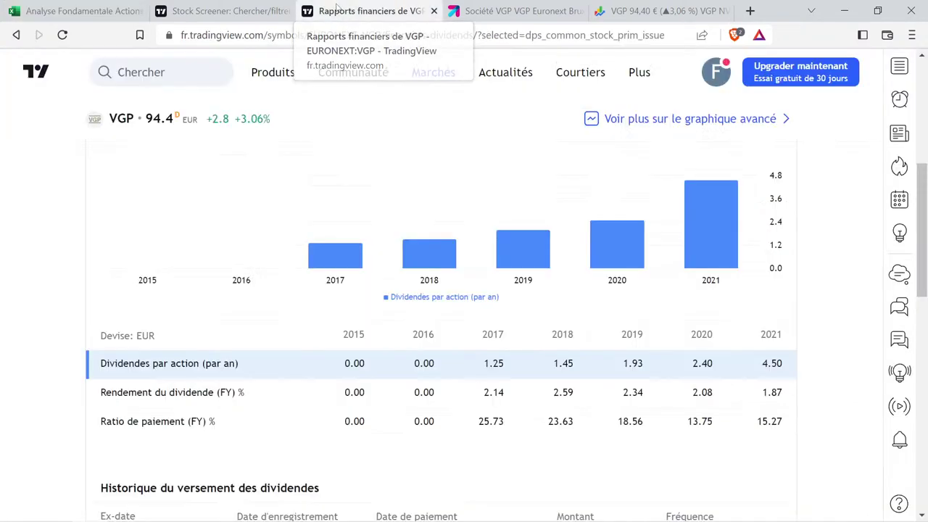
pyautogui.scroll(4, 564, 322)
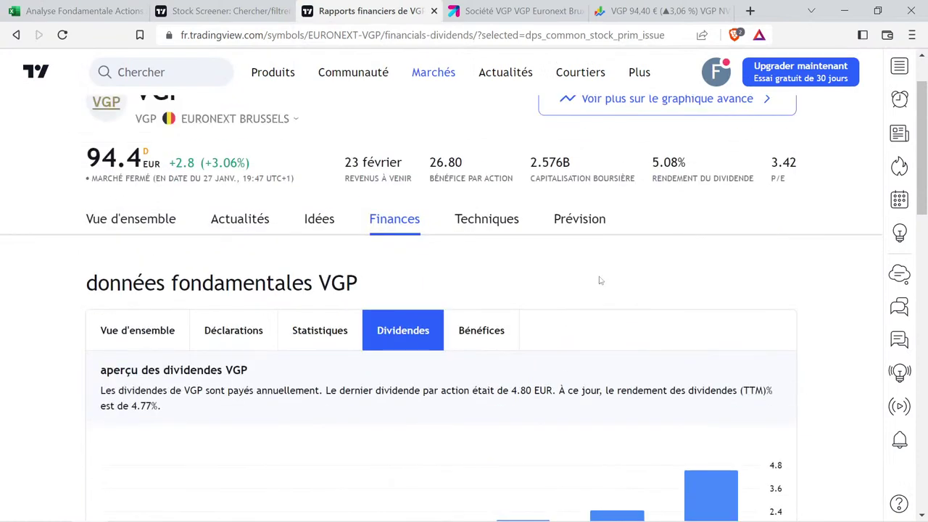
pyautogui.moveTo(644, 165); pyautogui.dragTo(701, 181)
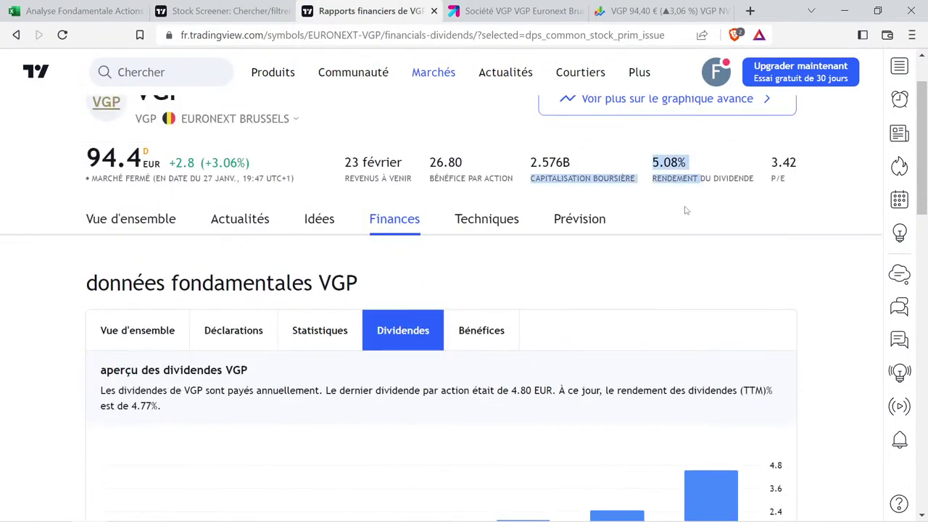
# Switch to the Excel workbook and fill VGP's Rendement cell by copying the 5% cell from the Aperam row.
pyautogui.click(90, 8)
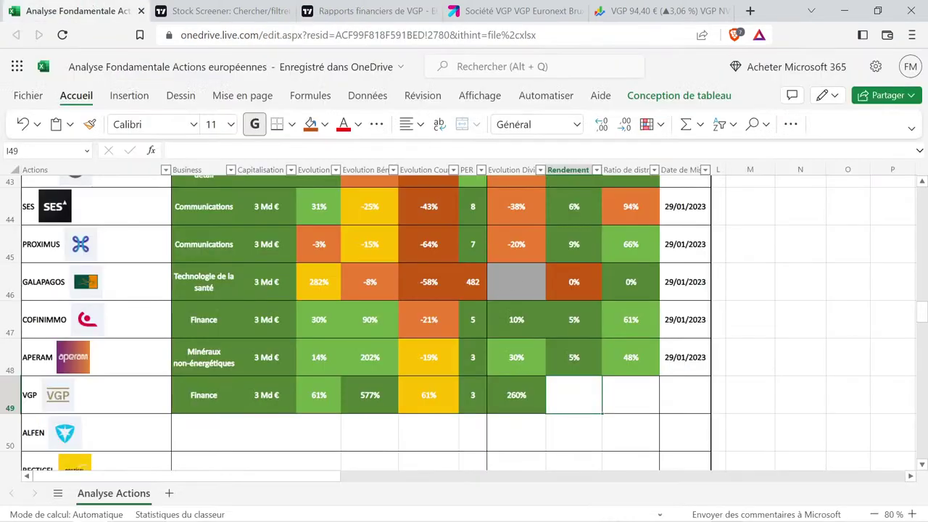
pyautogui.click(575, 357)
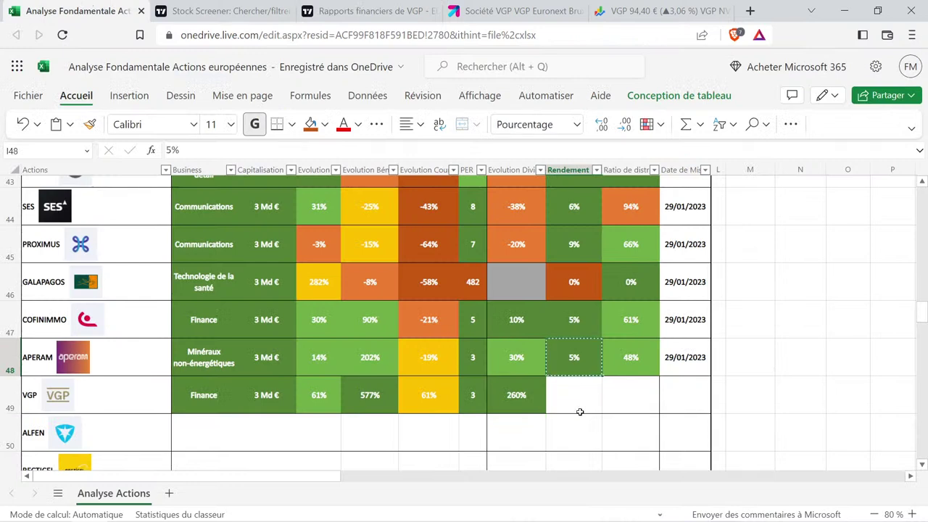
pyautogui.click(574, 395)
pyautogui.hotkey('ctrl', 'v')
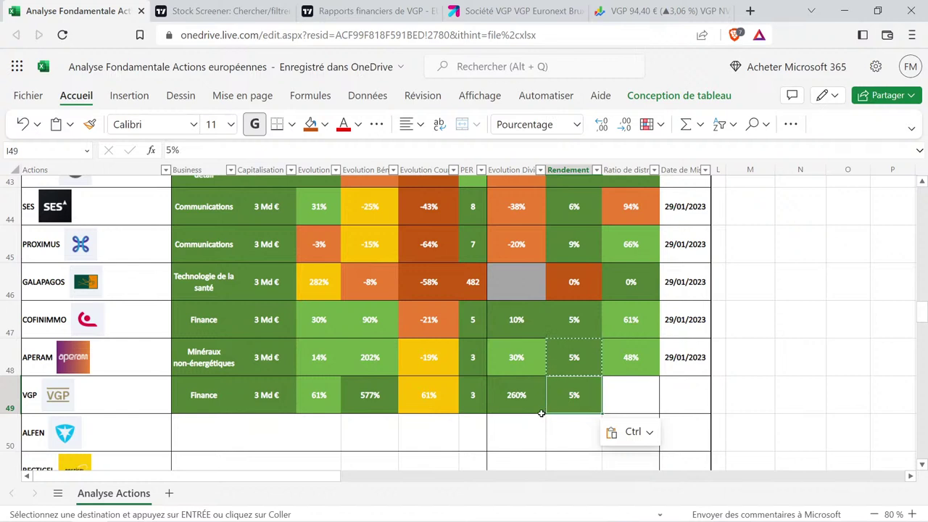
pyautogui.click(539, 411)
pyautogui.click(564, 404)
# Switch to VGP's dividend page on TradingView and copy the yearly payout ratios from 2017 to 2021.
pyautogui.click(374, 7)
pyautogui.scroll(-5, 124, 313)
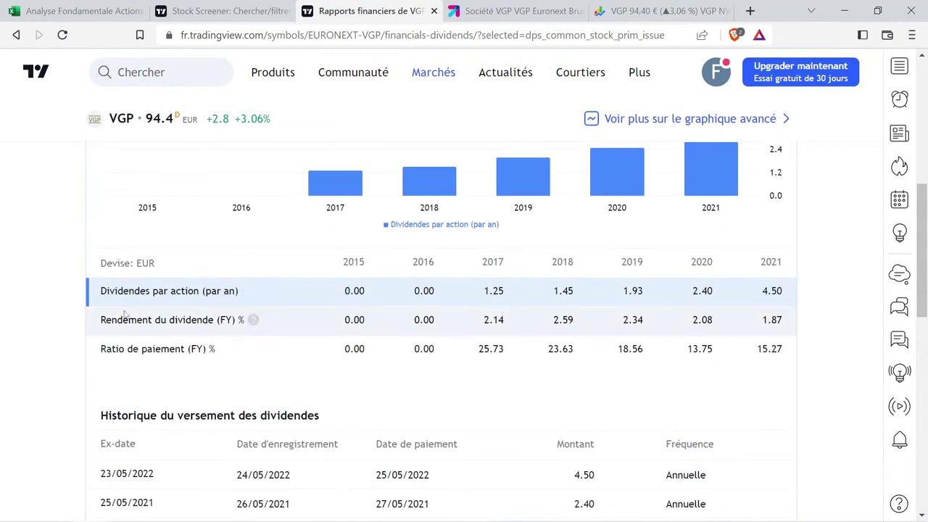
pyautogui.click(147, 354)
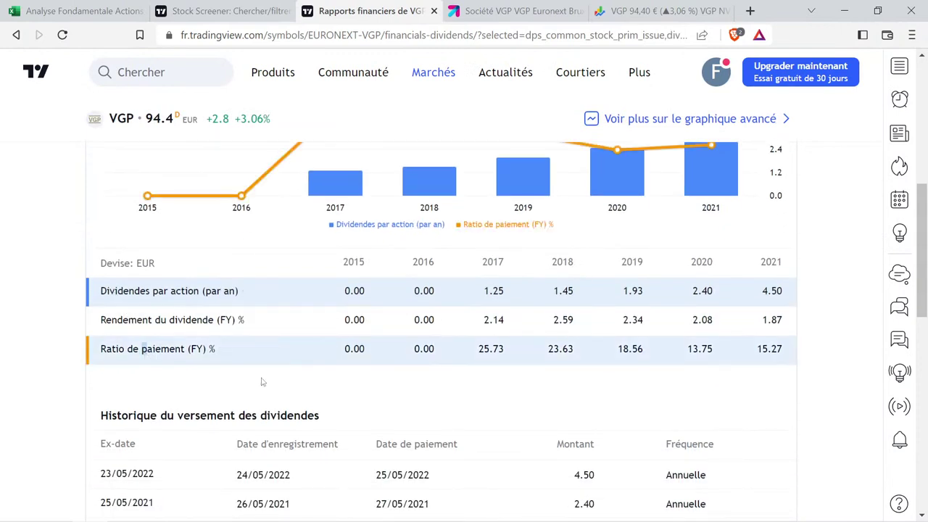
pyautogui.moveTo(478, 349); pyautogui.dragTo(796, 355)
pyautogui.hotkey('ctrl', 'c')
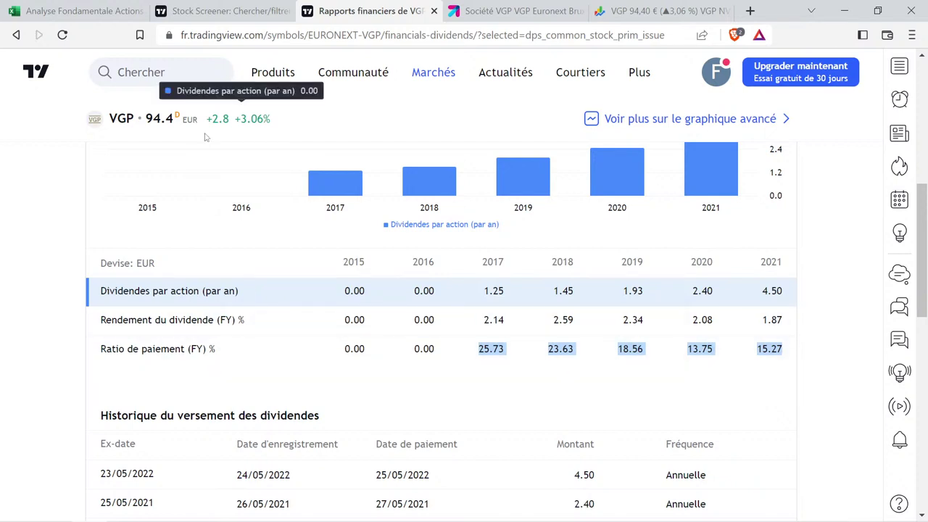
# Return to the Excel workbook and paste the copied payout ratios over the values in R1:R5, above the average ratio cell.
pyautogui.click(84, 10)
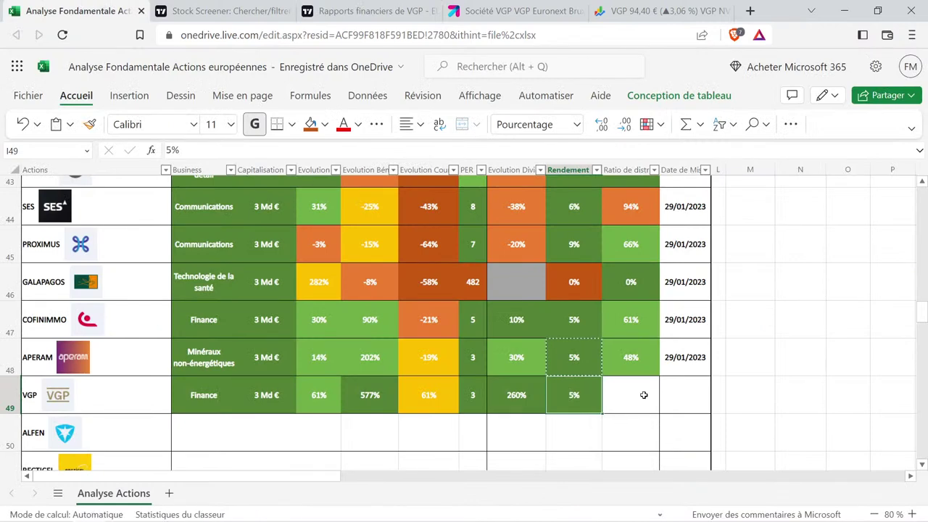
pyautogui.click(831, 255)
pyautogui.scroll(15, 831, 255)
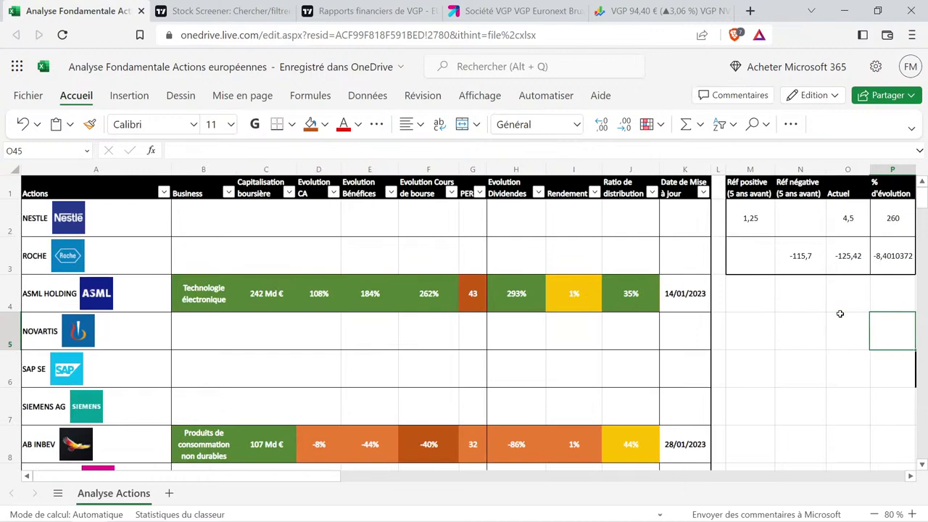
pyautogui.scroll(2, 837, 311)
pyautogui.hscroll(4, 837, 311)
pyautogui.click(797, 194)
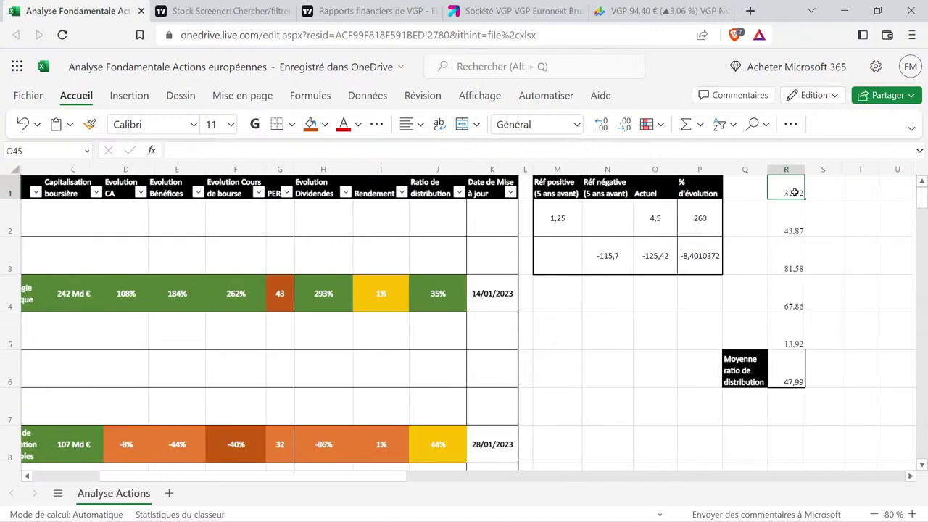
pyautogui.hotkey('ctrl', 'v')
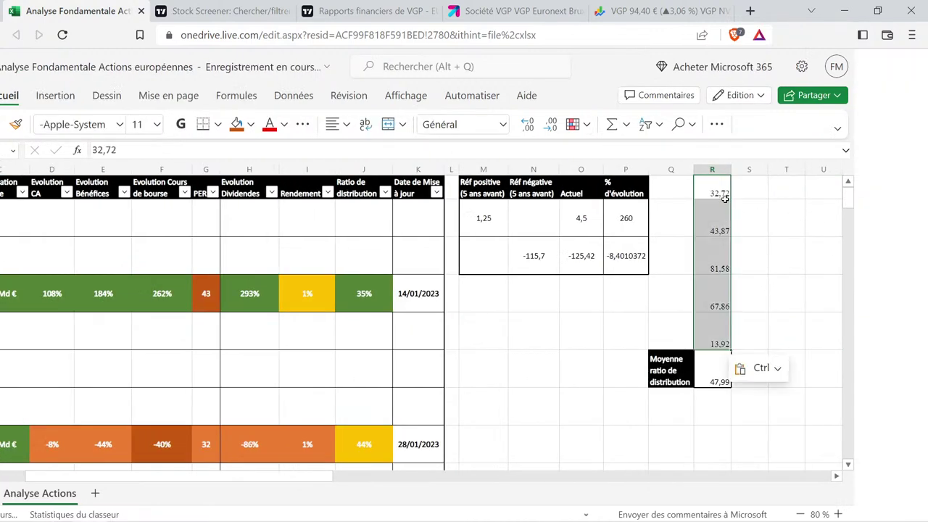
# Re-enter the payout ratios in R1:R5 with decimal commas: 25,73, 23,63, 18,56, 13,75 and 15,27.
pyautogui.write('25')
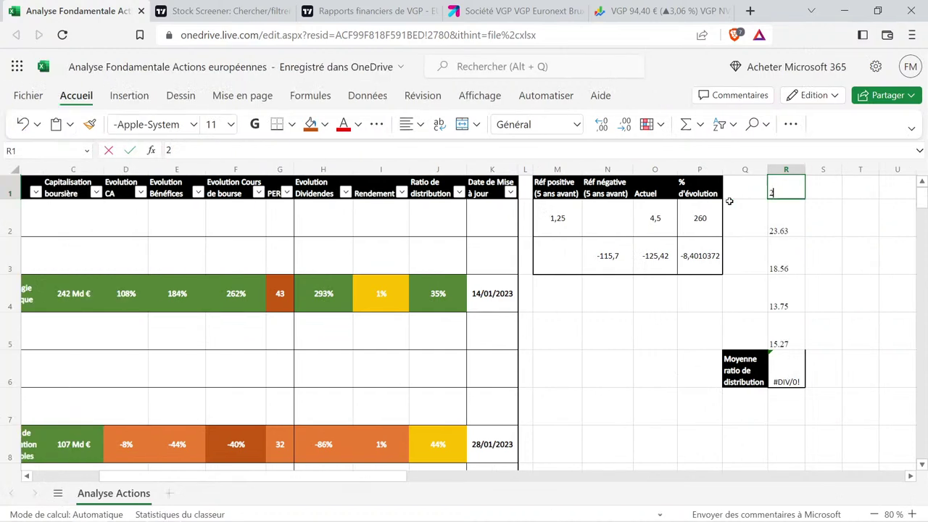
pyautogui.write(',73')
pyautogui.press('Return')
pyautogui.write('2')
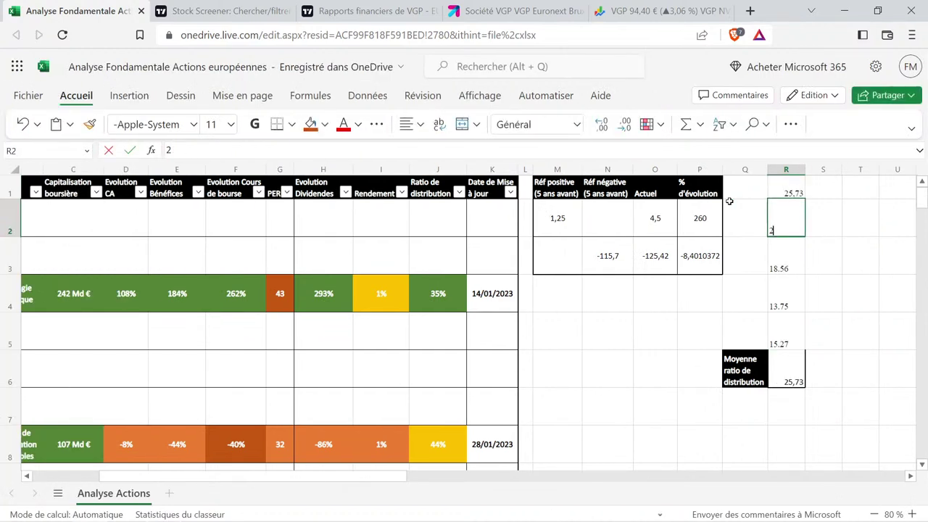
pyautogui.write('3,63')
pyautogui.press('Return')
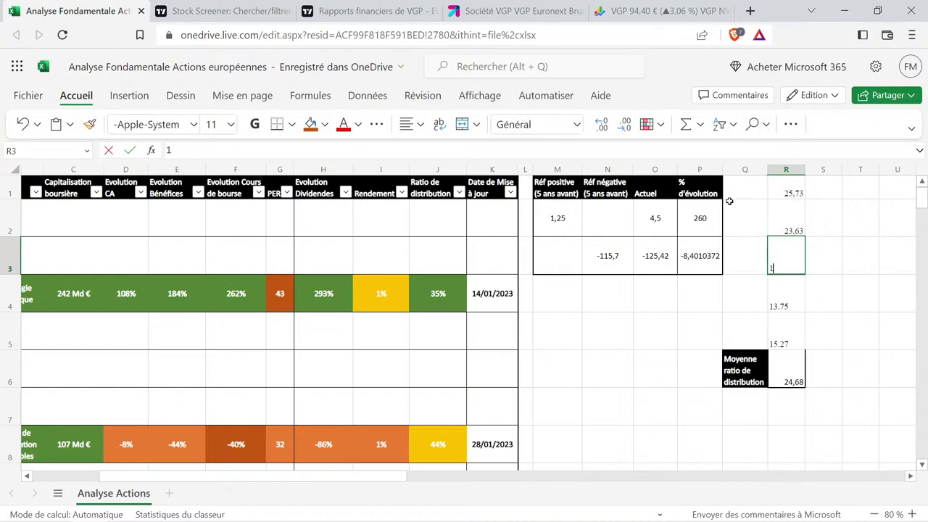
pyautogui.write('18,56')
pyautogui.press('Return')
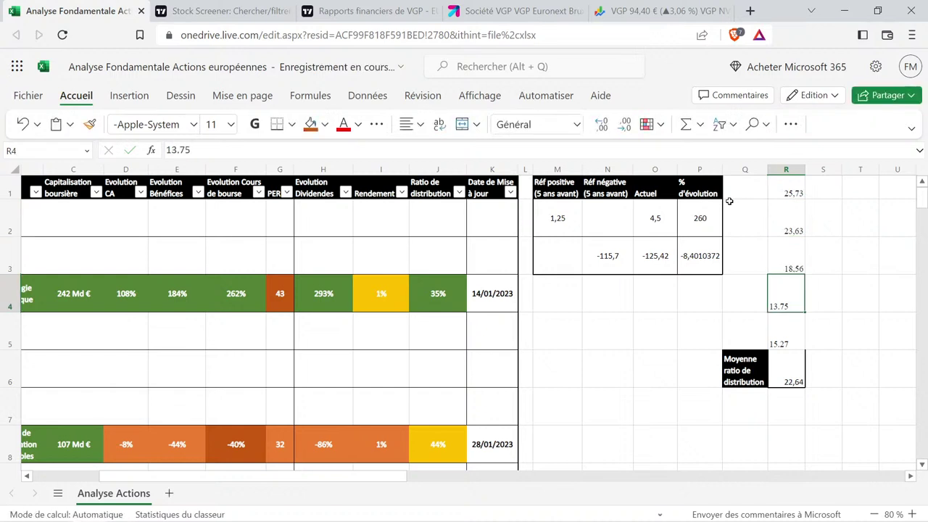
pyautogui.write('13,75')
pyautogui.press('Return')
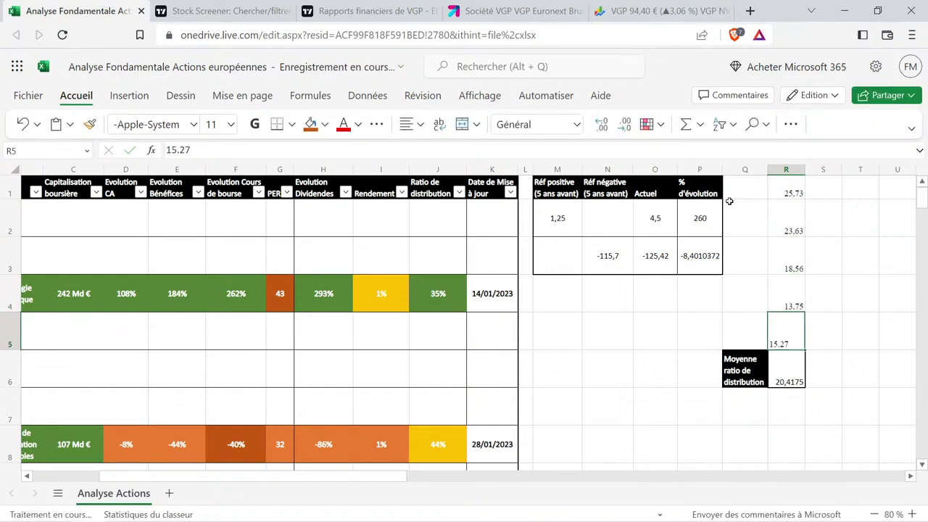
pyautogui.write('15')
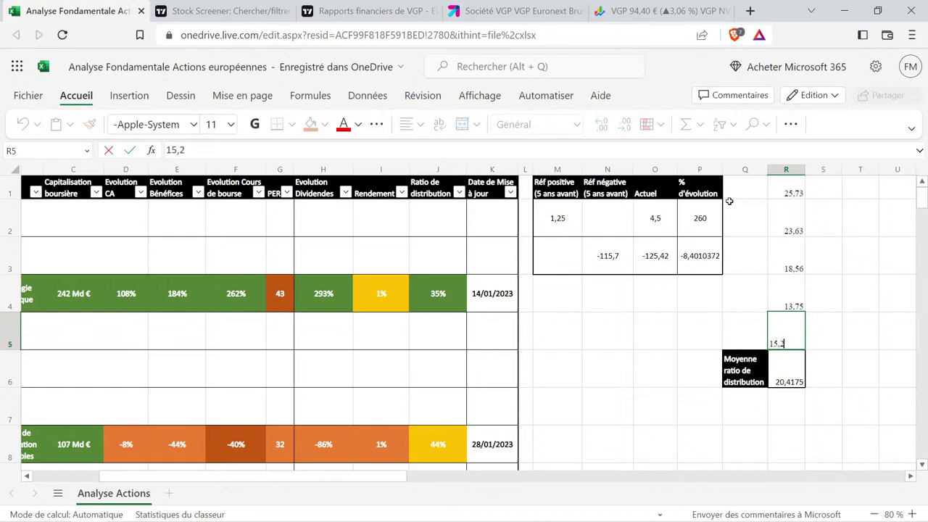
pyautogui.press('Return')
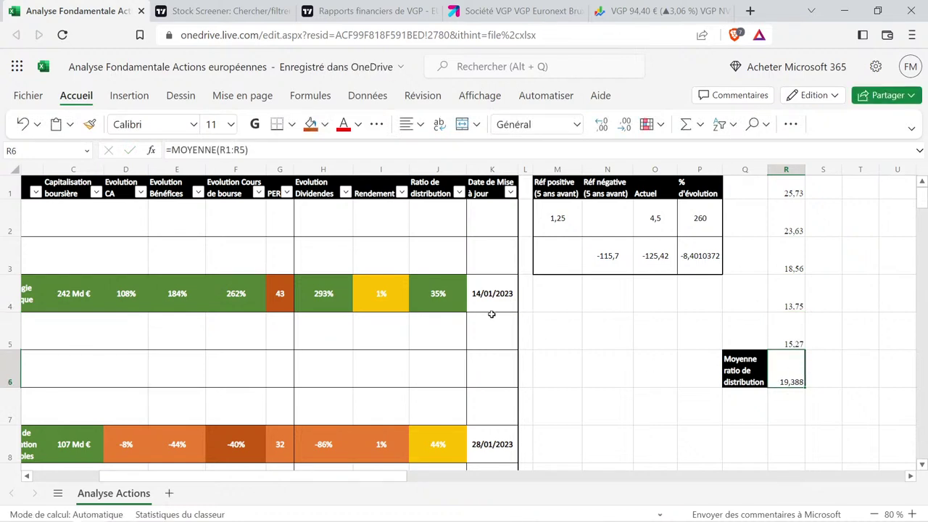
# Copy ASML Holding's Ratio de distribution cell to the VGP row and set its value to 19%.
pyautogui.click(434, 300)
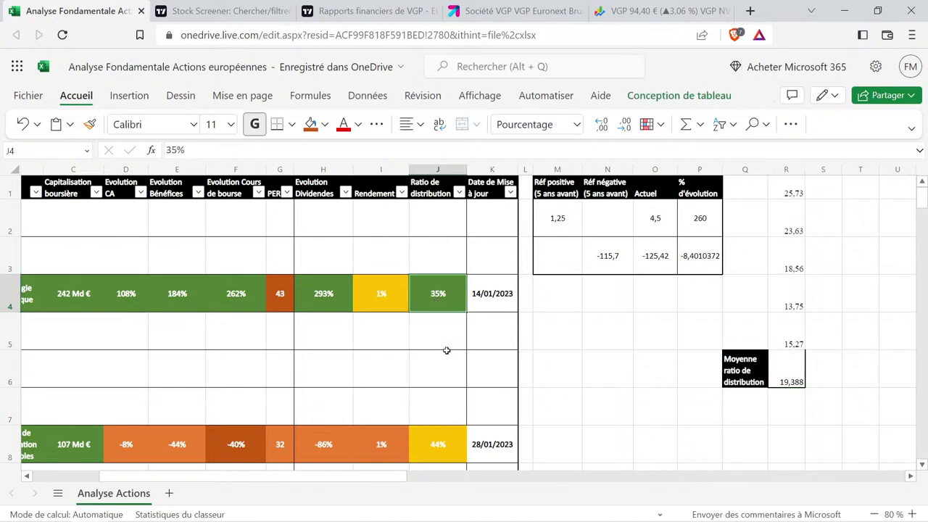
pyautogui.hotkey('ctrl', 'c')
pyautogui.scroll(-9, 442, 348)
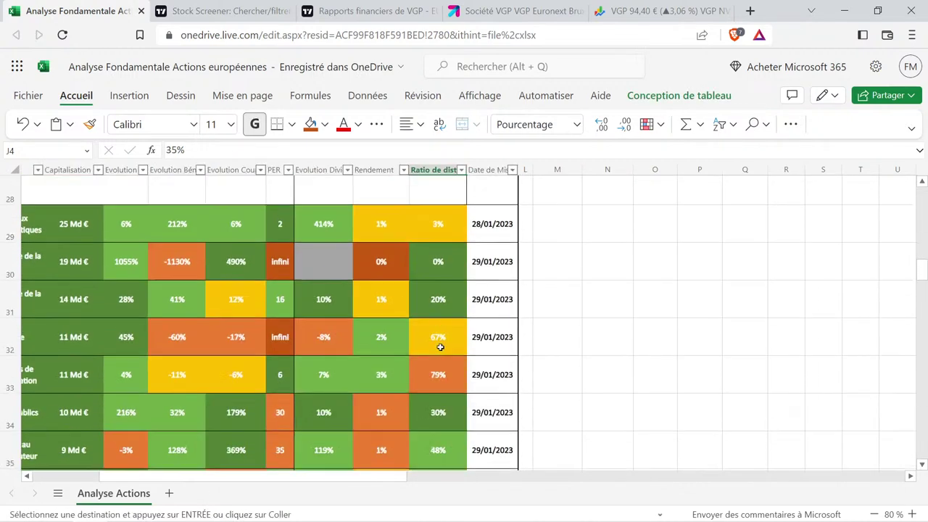
pyautogui.scroll(-6, 440, 347)
pyautogui.click(440, 334)
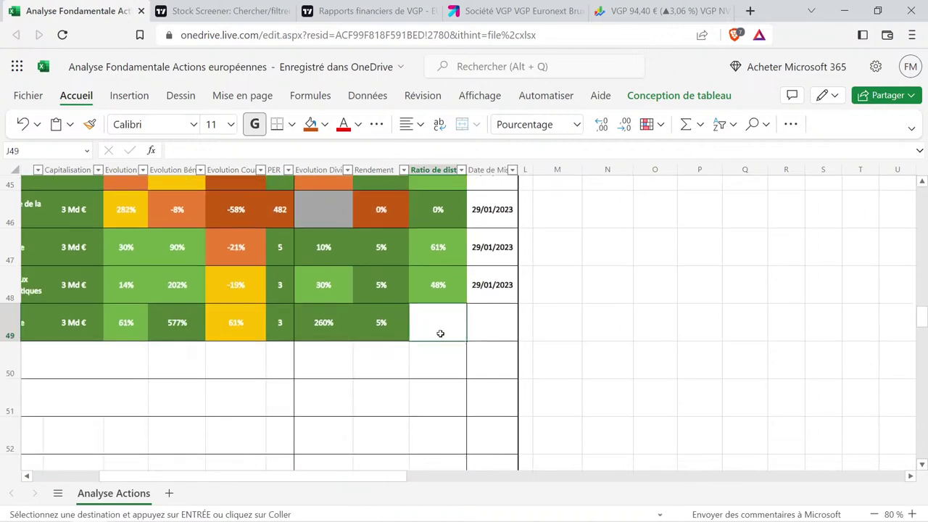
pyautogui.hotkey('ctrl', 'v')
pyautogui.doubleClick(438, 322)
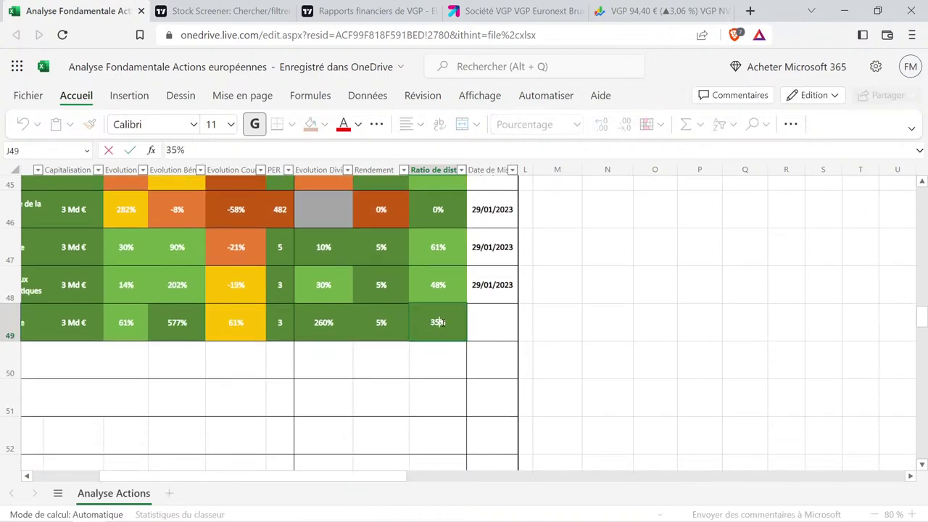
pyautogui.press('BackSpace')
pyautogui.press('BackSpace')
pyautogui.write('19')
pyautogui.press('Return')
# Fill VGP's update date with 29/01/2023 copied from the Aperam row, and bring the whole VGP row into view.
pyautogui.press('Right')
pyautogui.press('Up')
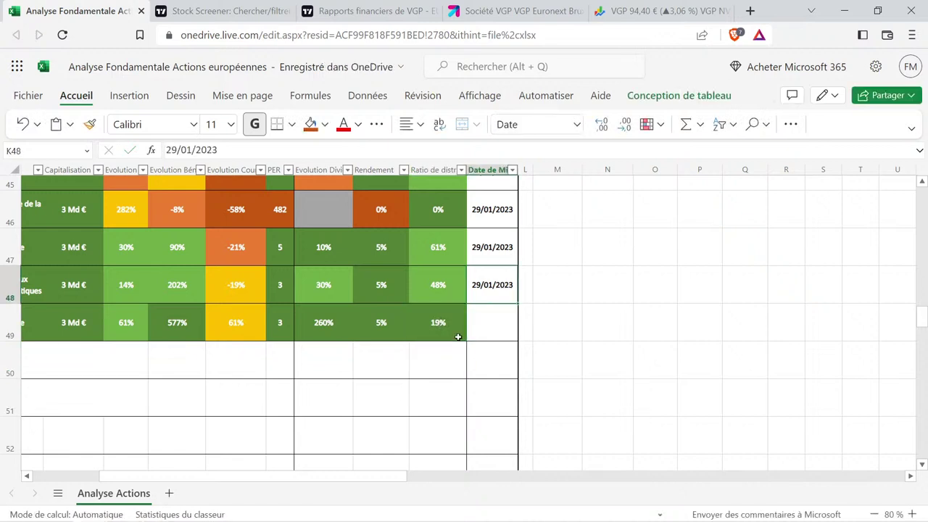
pyautogui.hotkey('ctrl', 'c')
pyautogui.press('Down')
pyautogui.hotkey('ctrl', 'v')
pyautogui.press('Right')
pyautogui.press('Right')
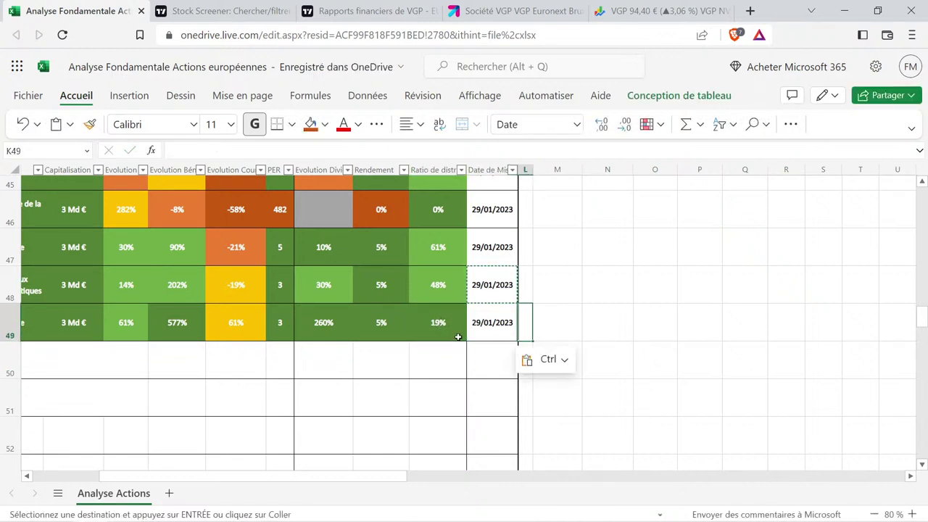
pyautogui.hotkey('shift', 'Home')
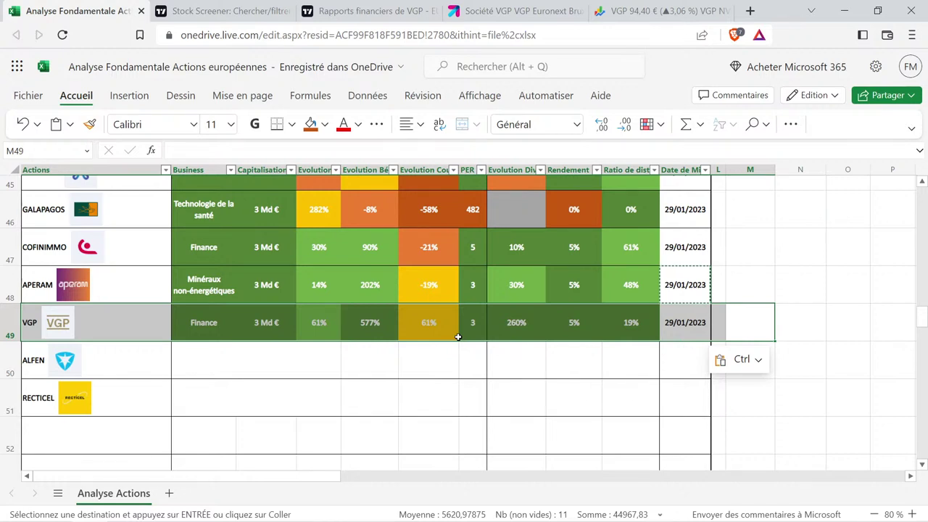
pyautogui.click(445, 351)
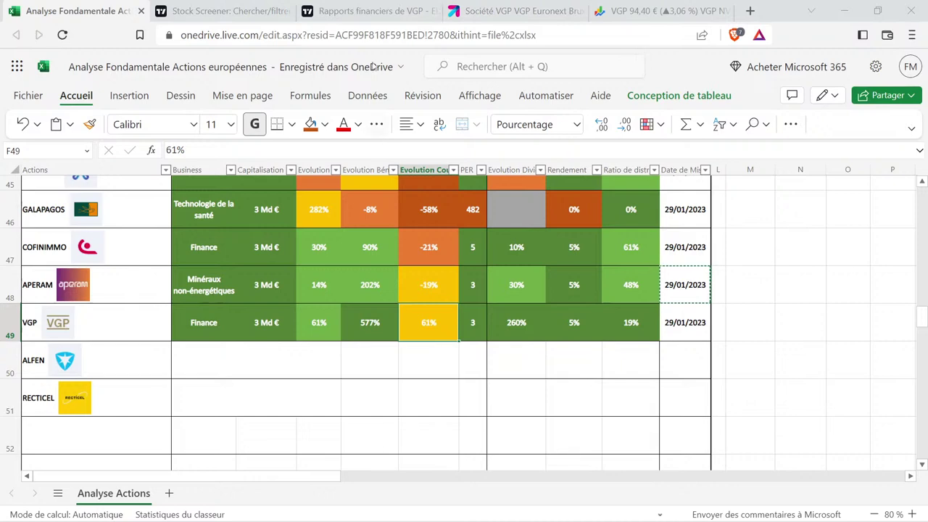
# Switch to TradingView, search for "alfen" and open the overview of Alfen's first listed symbol.
pyautogui.click(348, 8)
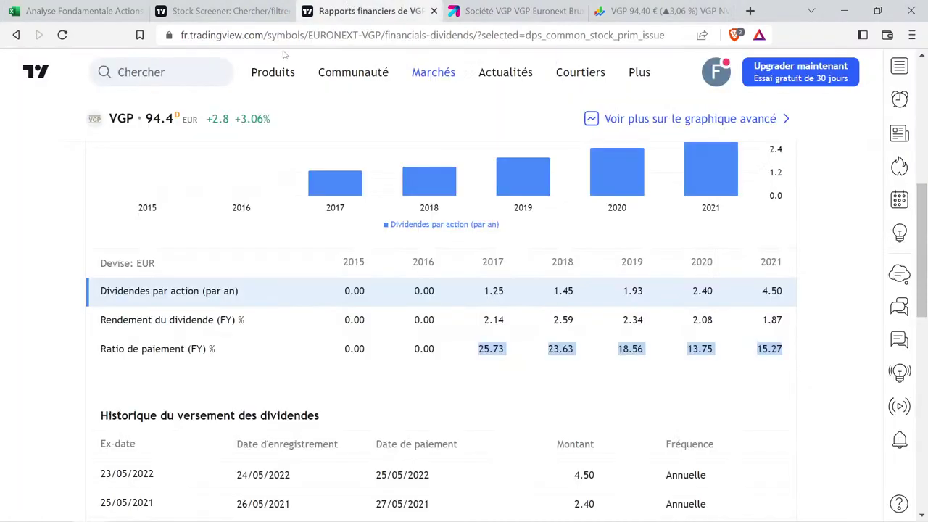
pyautogui.click(142, 80)
pyautogui.write('alfen')
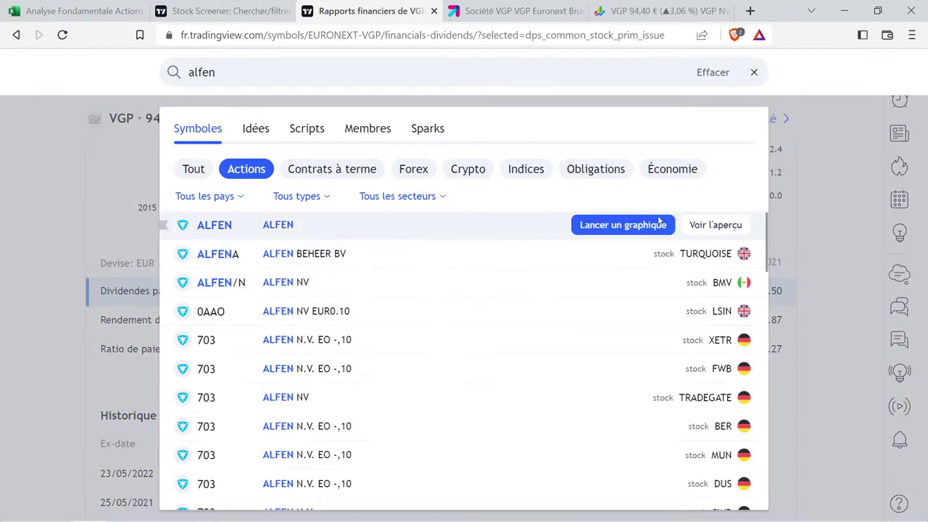
pyautogui.click(708, 226)
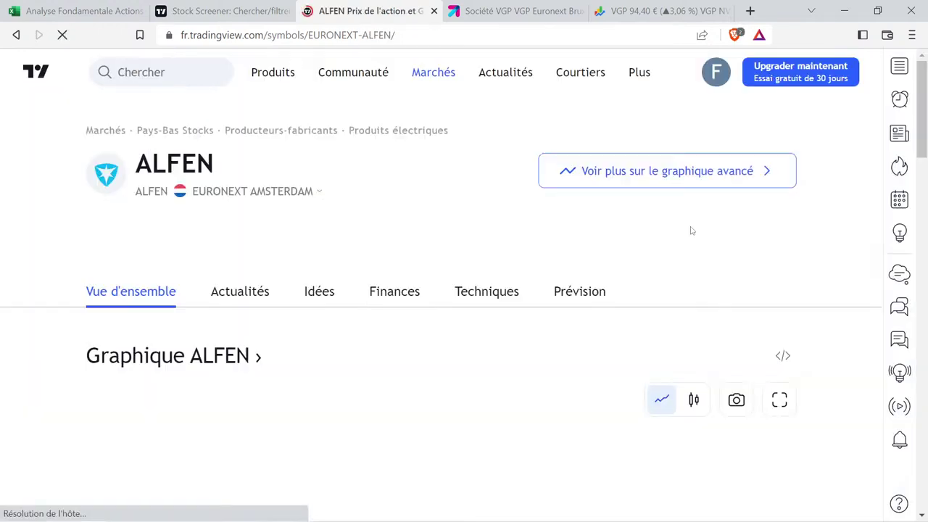
# Switch to Boursorama, search for "alfen", choose the Euronext Amsterdam listing and open its company profile.
pyautogui.hotkey('ctrl', 'Tab')
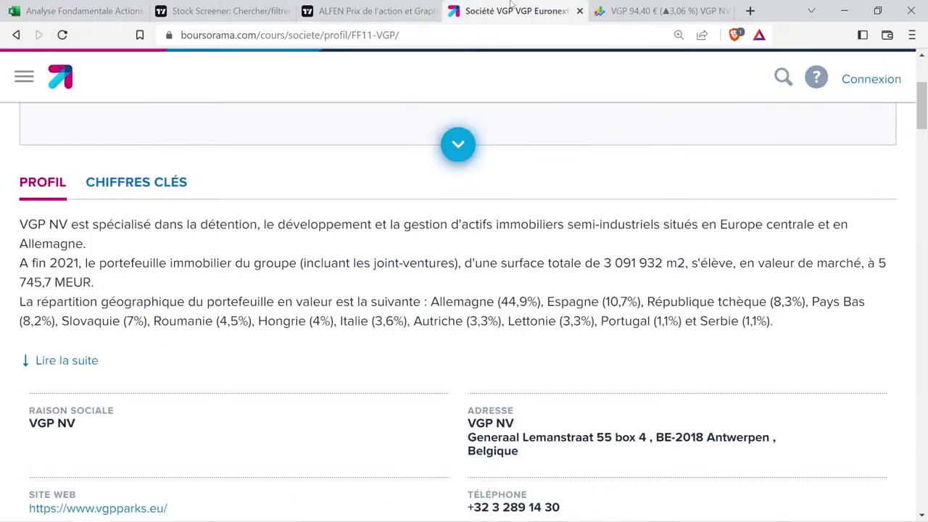
pyautogui.click(782, 77)
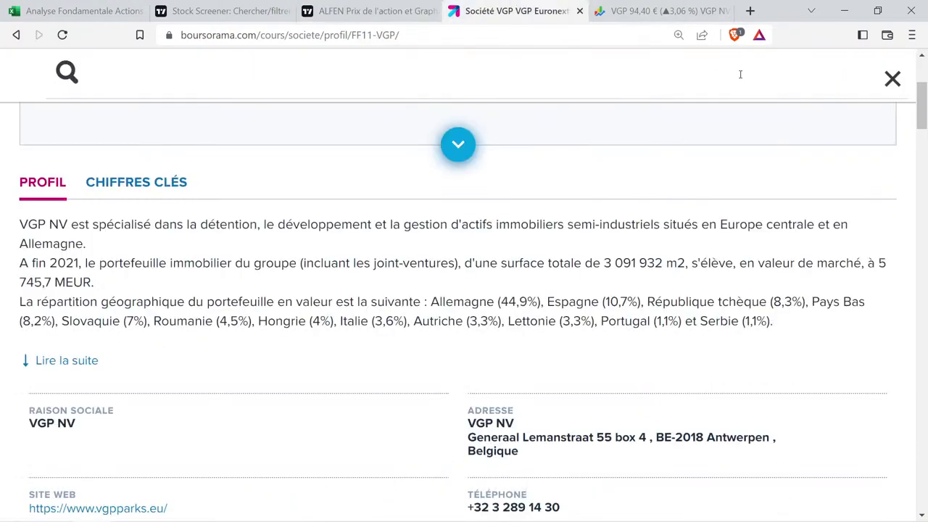
pyautogui.write('alfen')
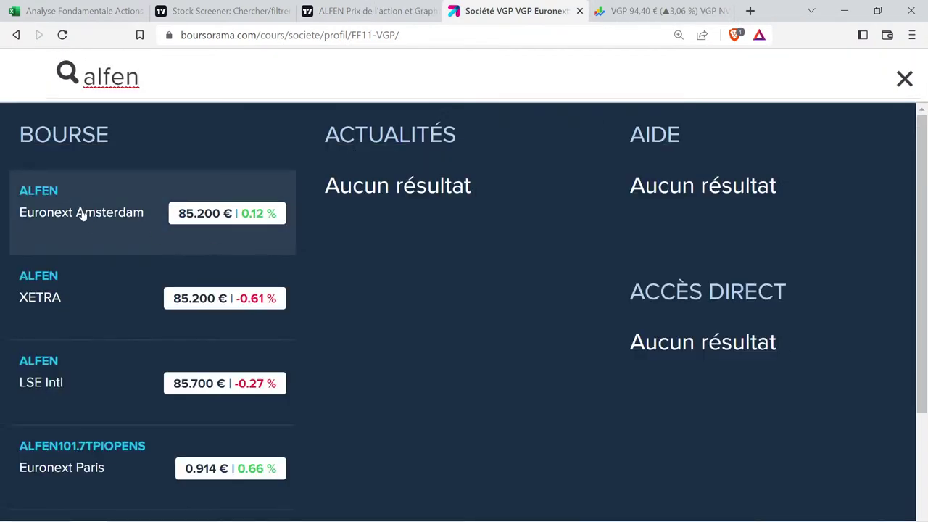
pyautogui.click(80, 213)
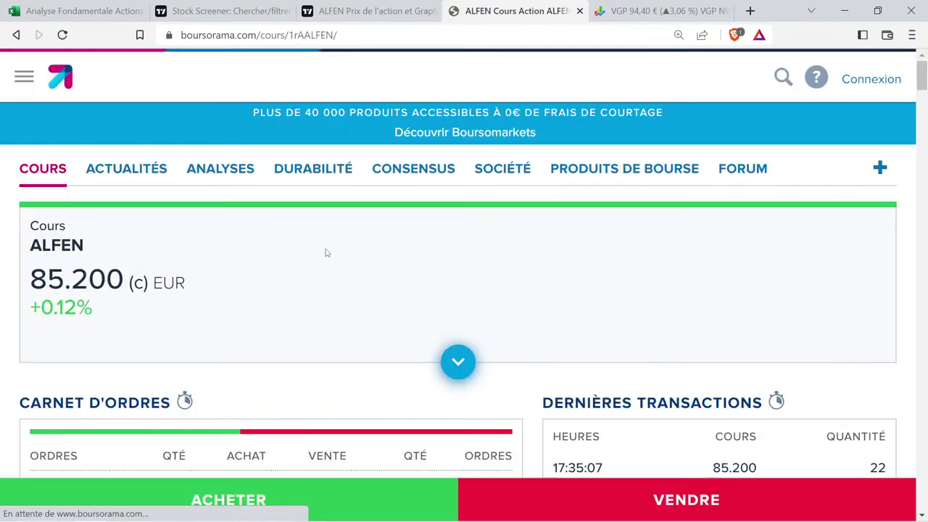
pyautogui.hotkey('ctrl', '-')
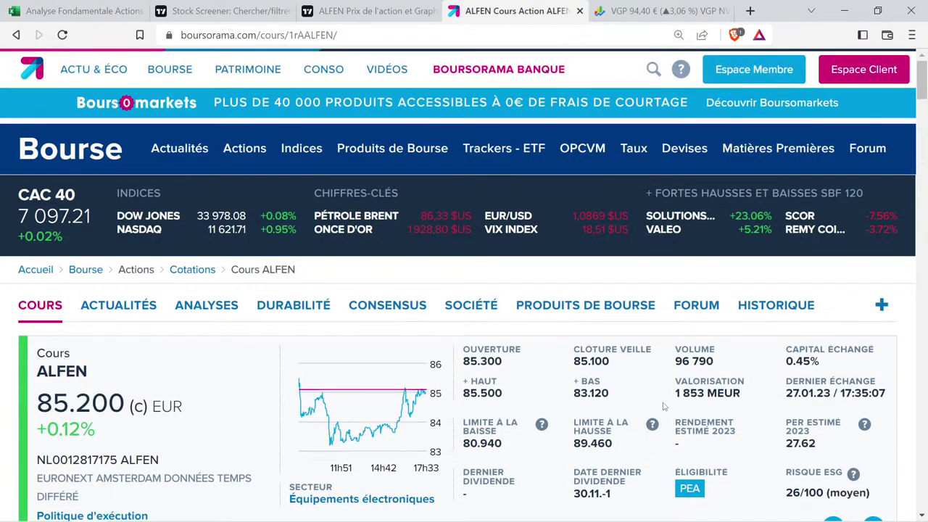
pyautogui.hotkey('ctrl', '+')
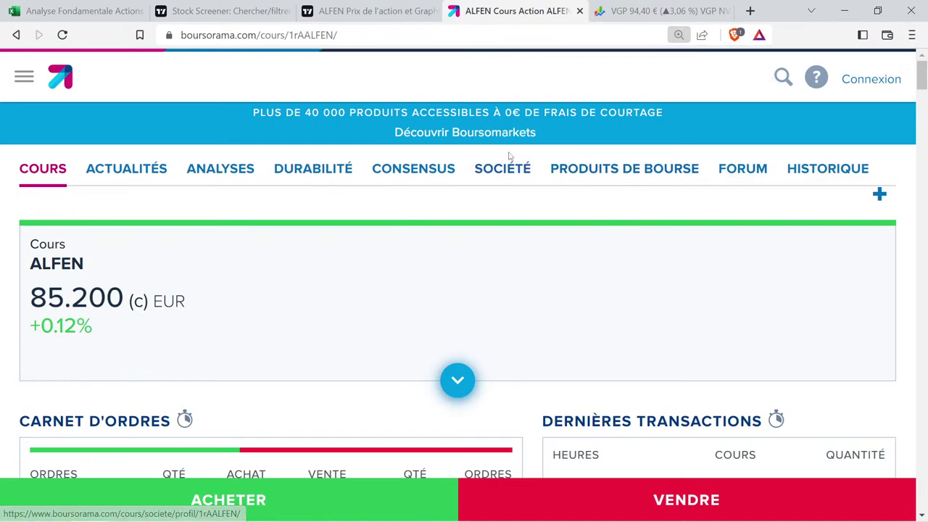
pyautogui.click(507, 163)
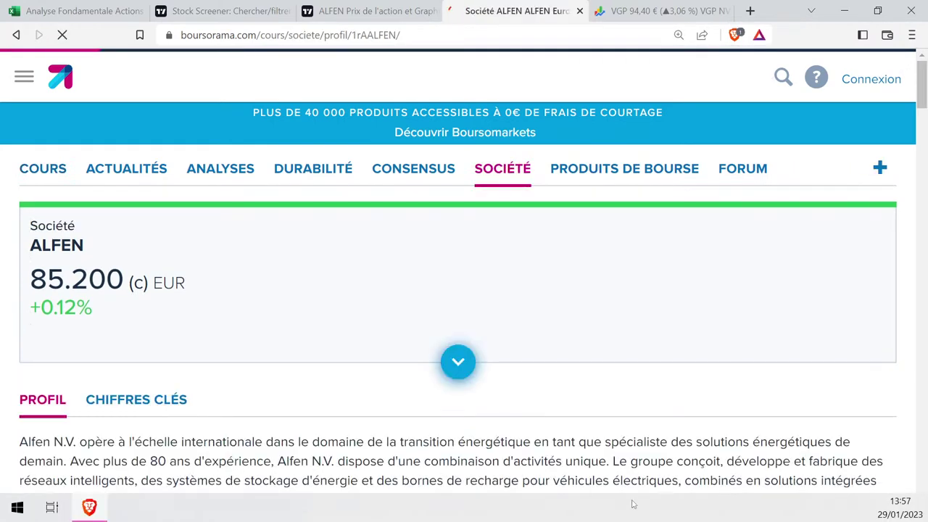
# Expand Alfen's company description on Boursorama and read its activities, energy transition business and market position.
pyautogui.scroll(-3, 317, 297)
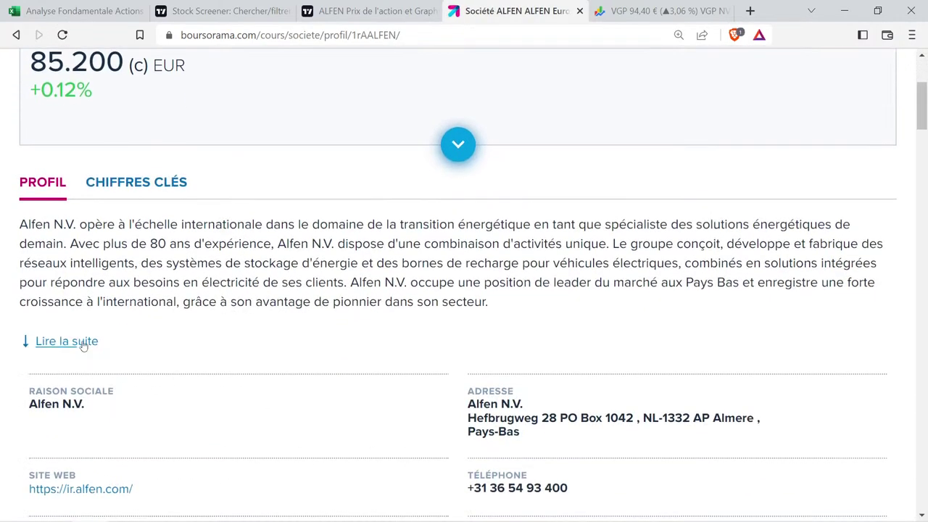
pyautogui.click(82, 342)
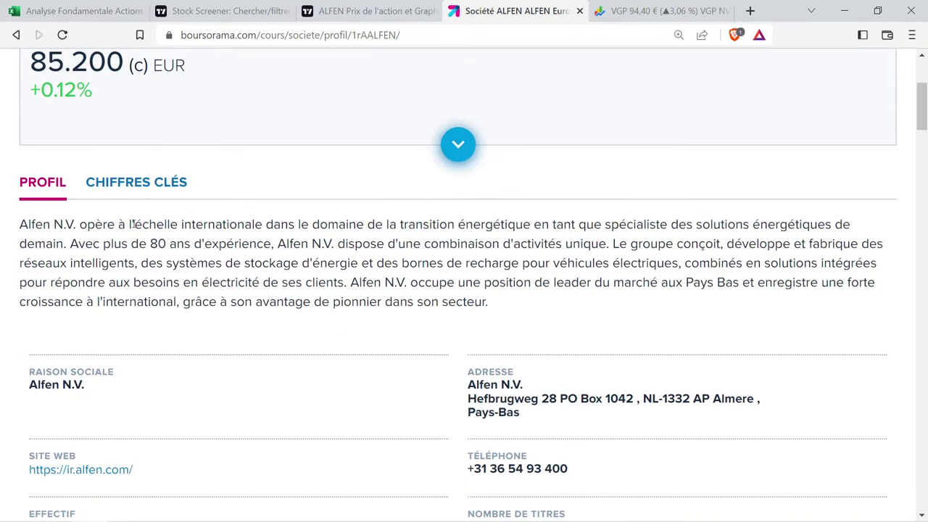
pyautogui.moveTo(266, 229); pyautogui.dragTo(543, 219)
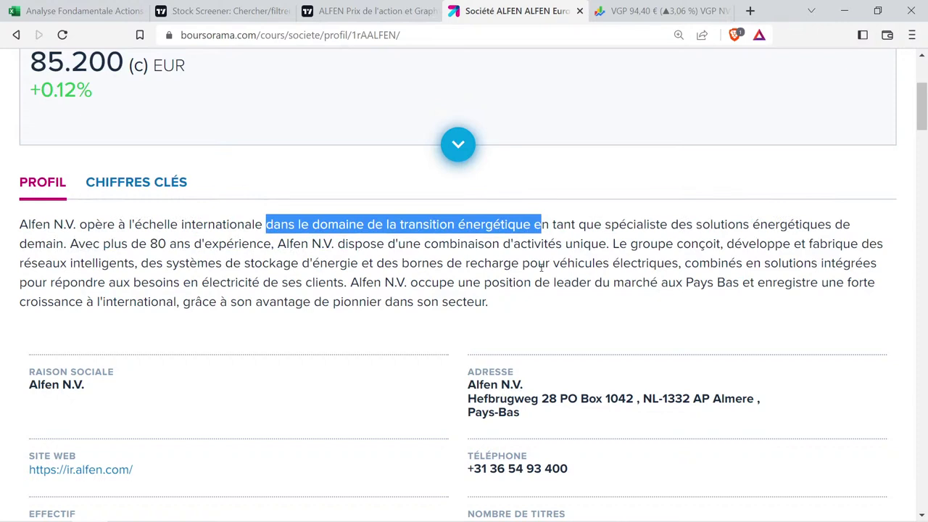
pyautogui.click(565, 226)
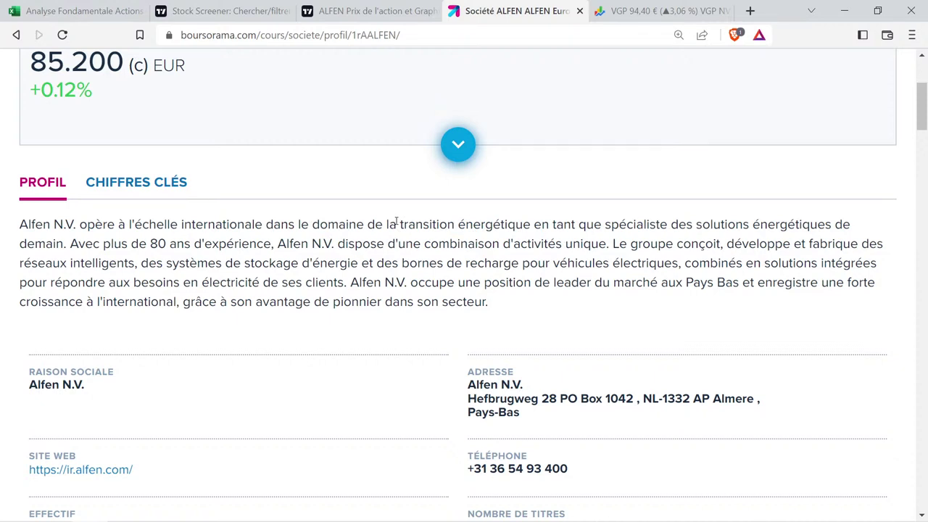
pyautogui.moveTo(396, 221); pyautogui.dragTo(96, 245)
pyautogui.moveTo(101, 244); pyautogui.dragTo(666, 283)
pyautogui.moveTo(628, 245); pyautogui.dragTo(499, 303)
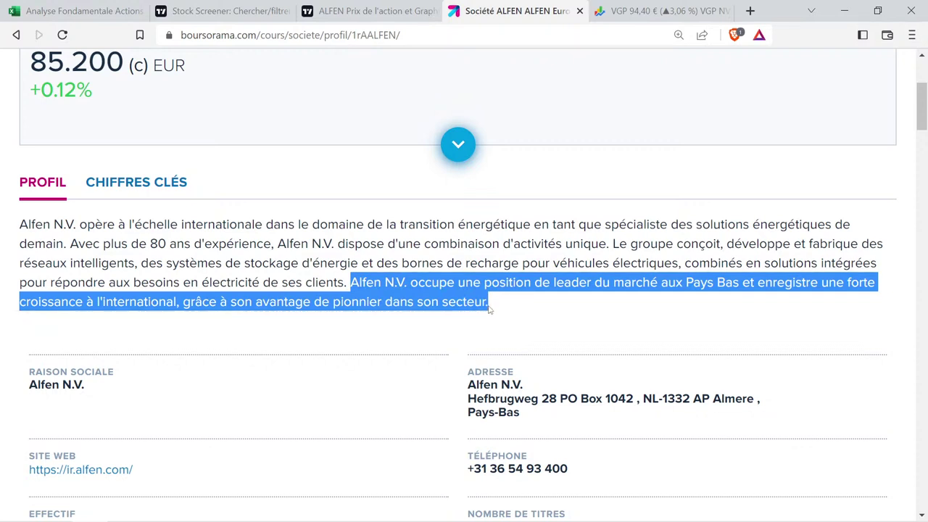
pyautogui.scroll(2, 372, 310)
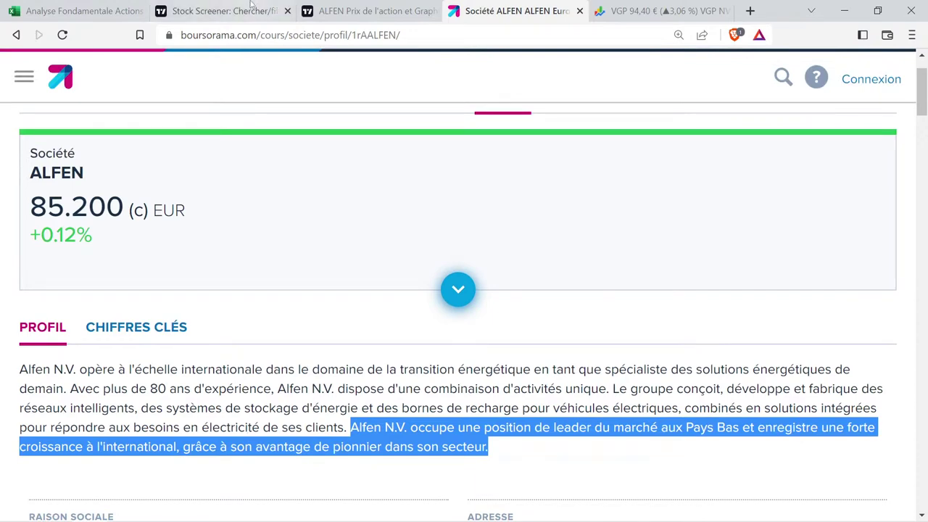
# Check Alfen's sector on TradingView, then copy Producteurs-fabricants from the workbook's BE Semiconductor row into Alfen's Business cell.
pyautogui.click(362, 11)
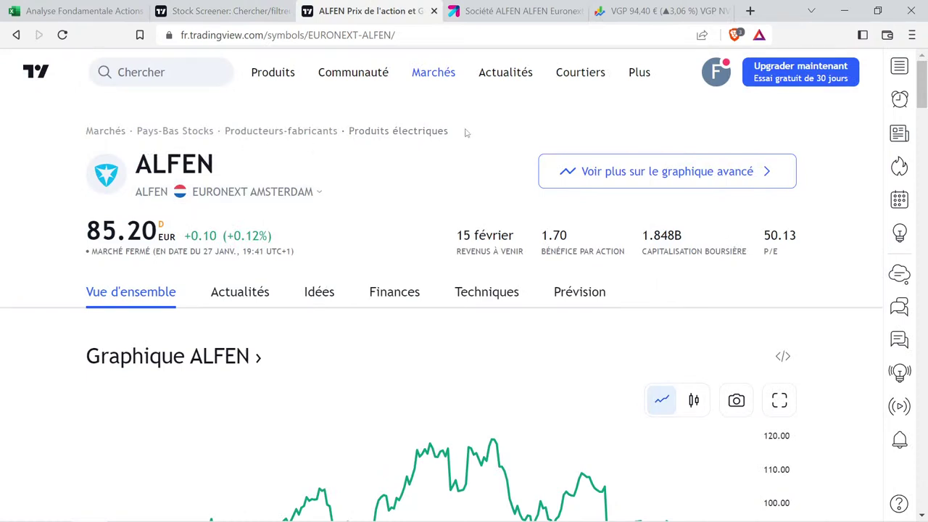
pyautogui.moveTo(447, 131); pyautogui.dragTo(229, 128)
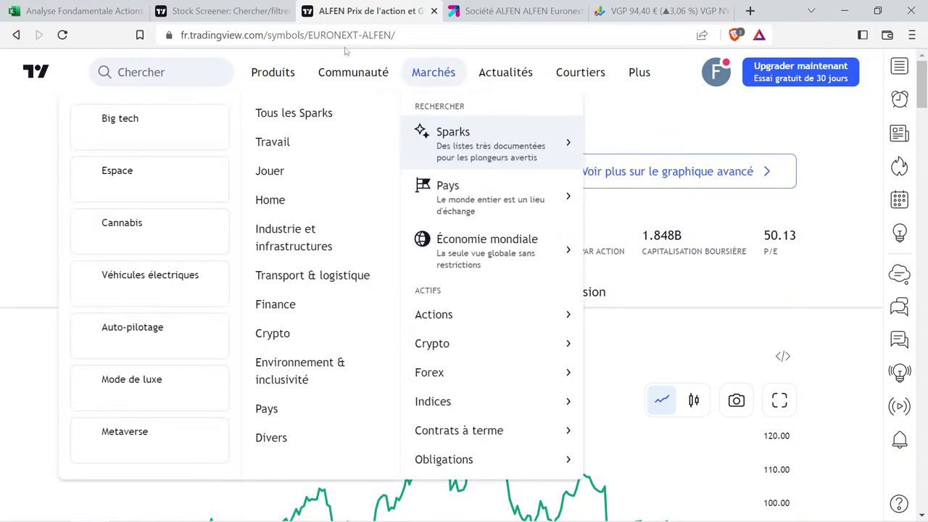
pyautogui.moveTo(355, 72)
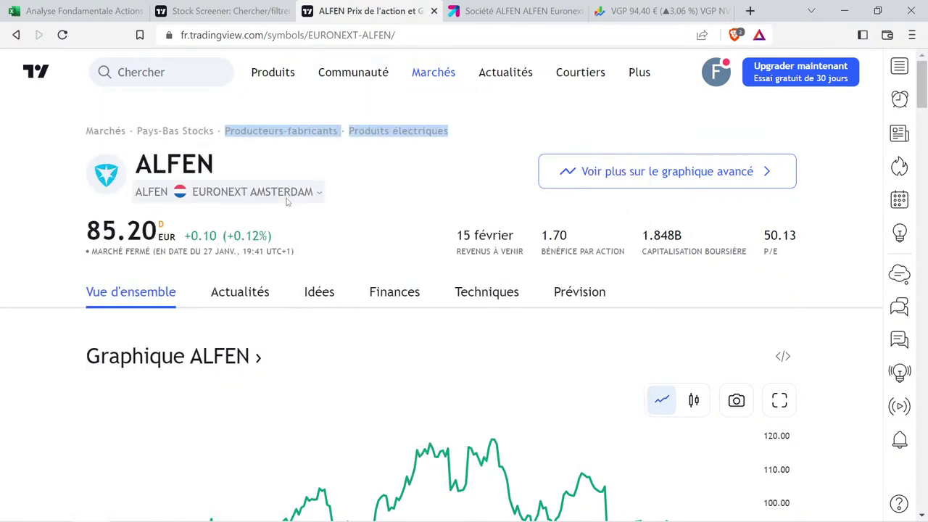
pyautogui.click(80, 11)
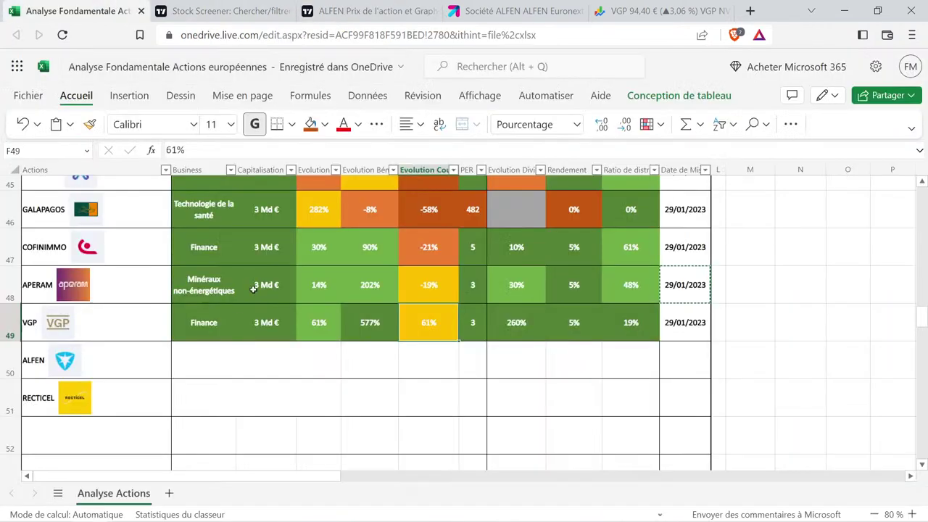
pyautogui.click(210, 357)
pyautogui.scroll(5, 212, 353)
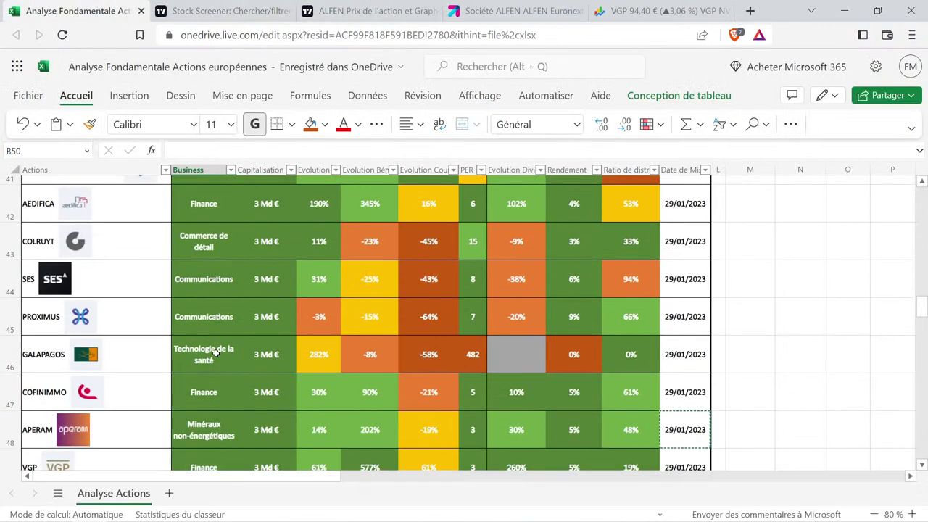
pyautogui.scroll(3, 220, 337)
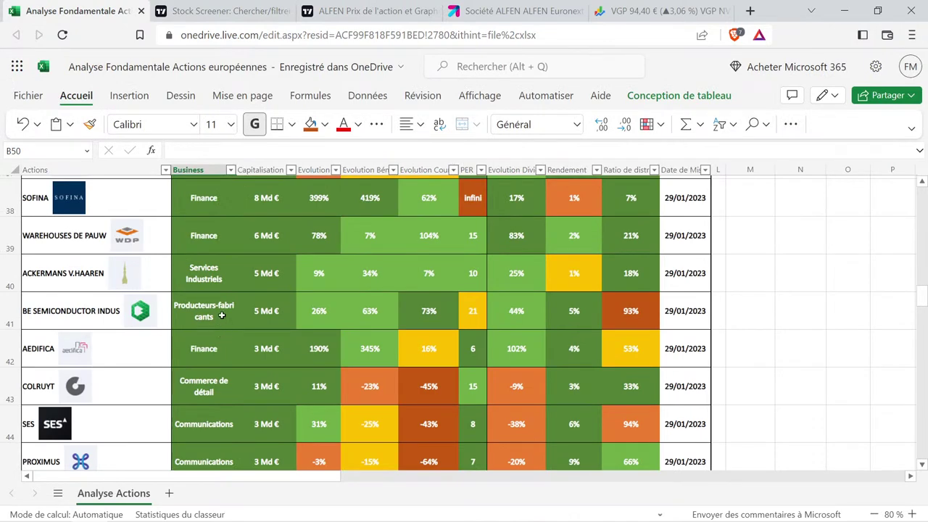
pyautogui.click(225, 326)
pyautogui.hotkey('ctrl', 'c')
pyautogui.scroll(-8, 225, 326)
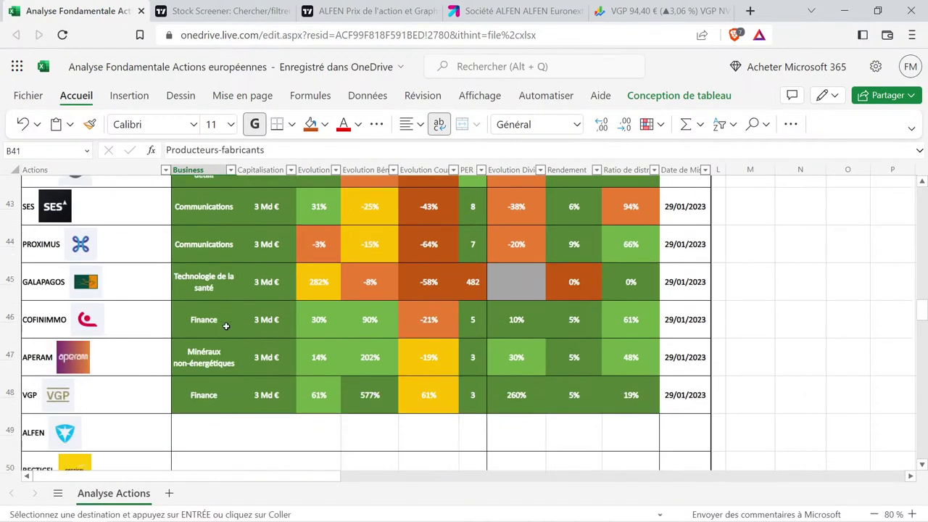
pyautogui.click(217, 363)
pyautogui.hotkey('ctrl', 'v')
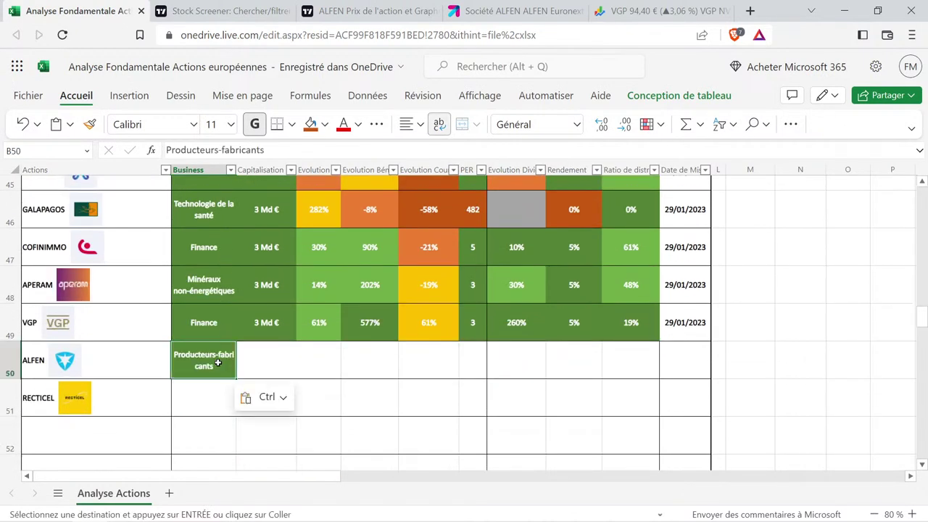
# Check Alfen's market capitalisation on TradingView, then copy VGP's Capitalisation cell to the workbook's Alfen row and set it to 2 Md €.
pyautogui.click(266, 351)
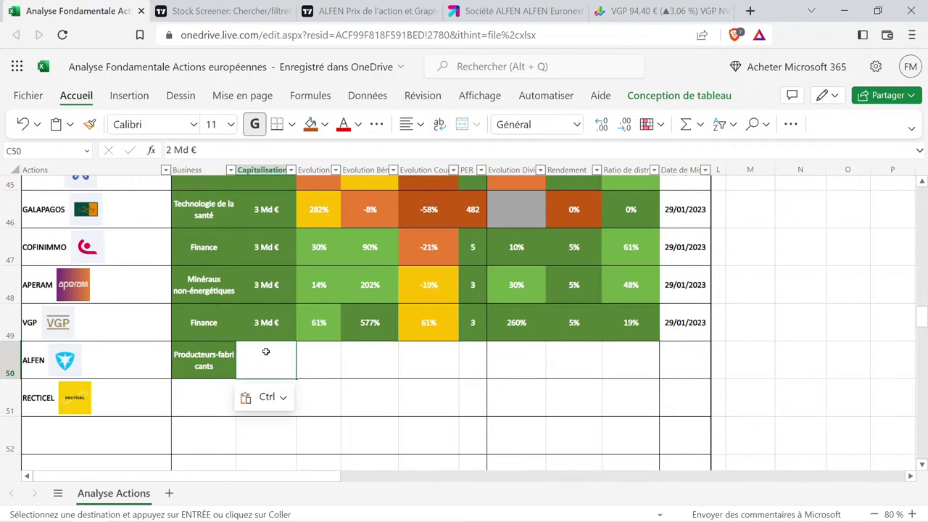
pyautogui.click(320, 6)
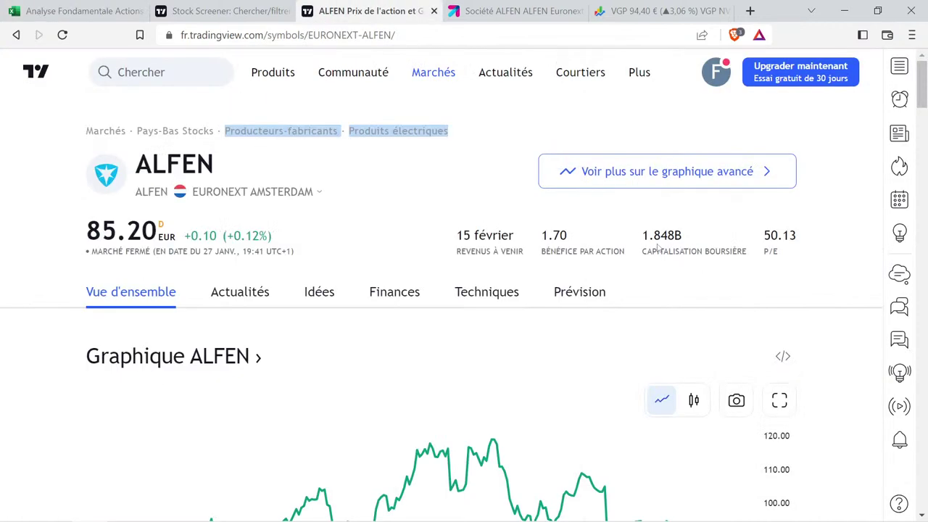
pyautogui.moveTo(642, 233); pyautogui.dragTo(677, 250)
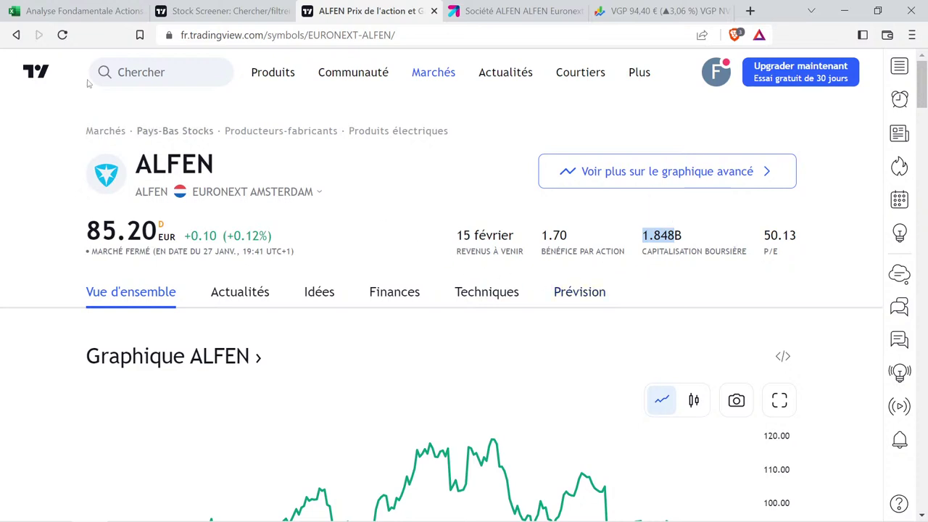
pyautogui.click(58, 9)
pyautogui.click(279, 328)
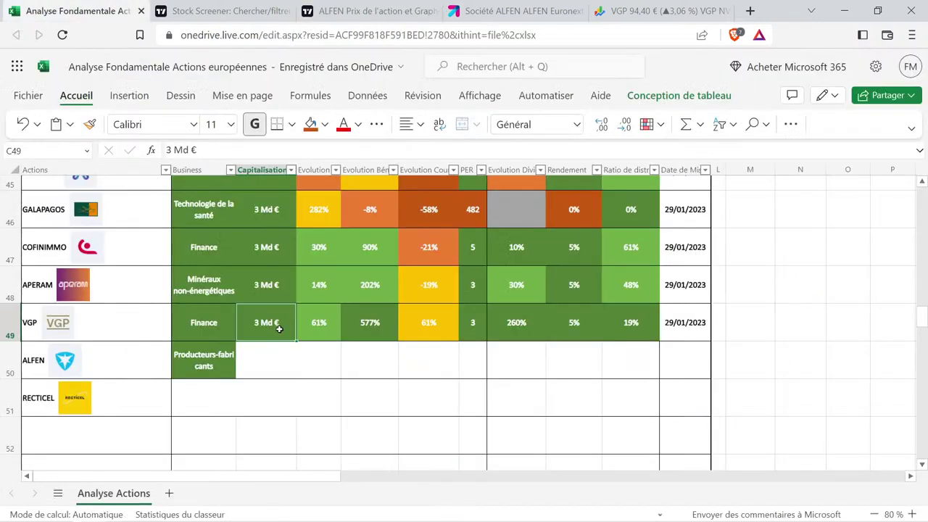
pyautogui.hotkey('ctrl', 'c')
pyautogui.click(269, 356)
pyautogui.hotkey('ctrl', 'v')
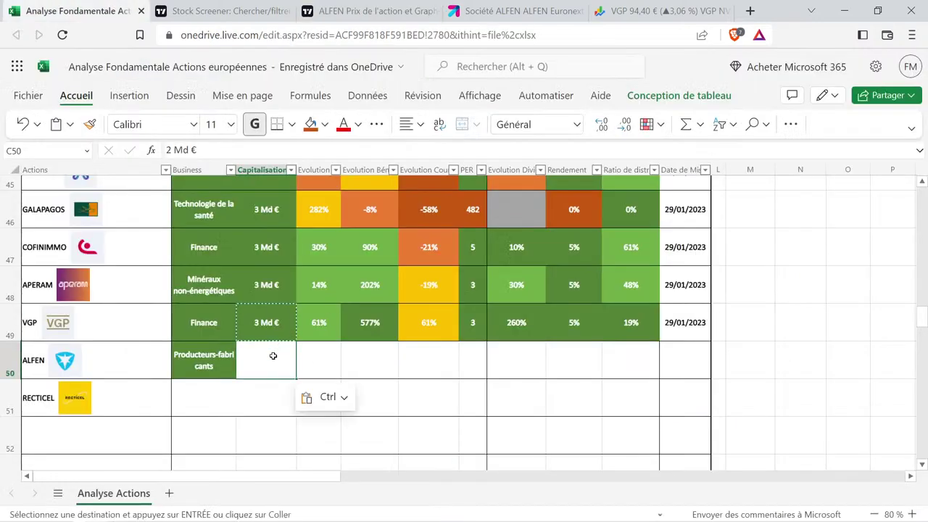
pyautogui.doubleClick(259, 354)
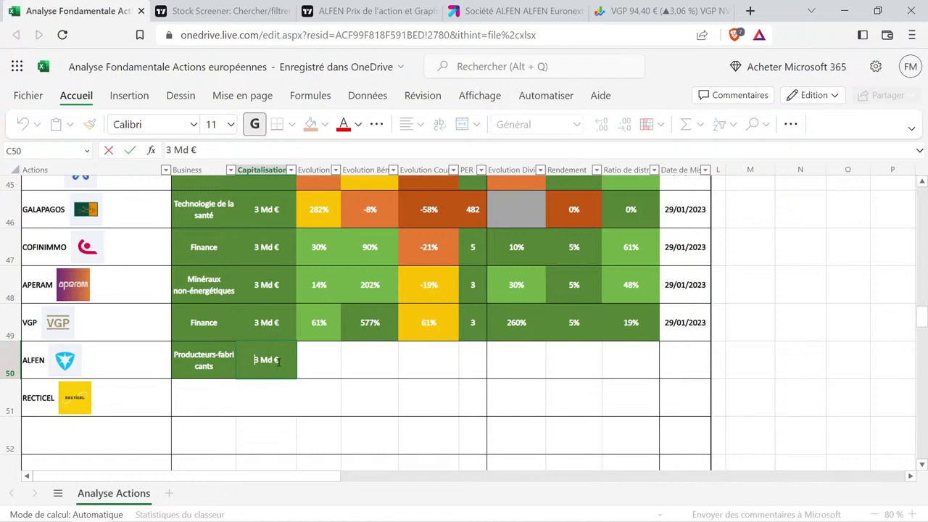
pyautogui.press('Delete')
pyautogui.write('2')
pyautogui.press('Return')
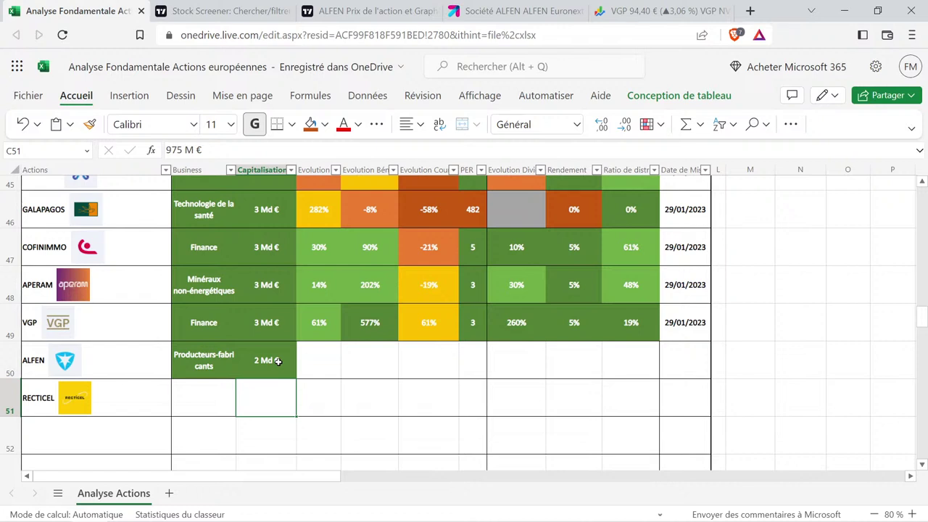
# Switch to TradingView, open Alfen's income statement and examine the total revenue for 2017 and 2021 in the yearly chart.
pyautogui.click(325, 356)
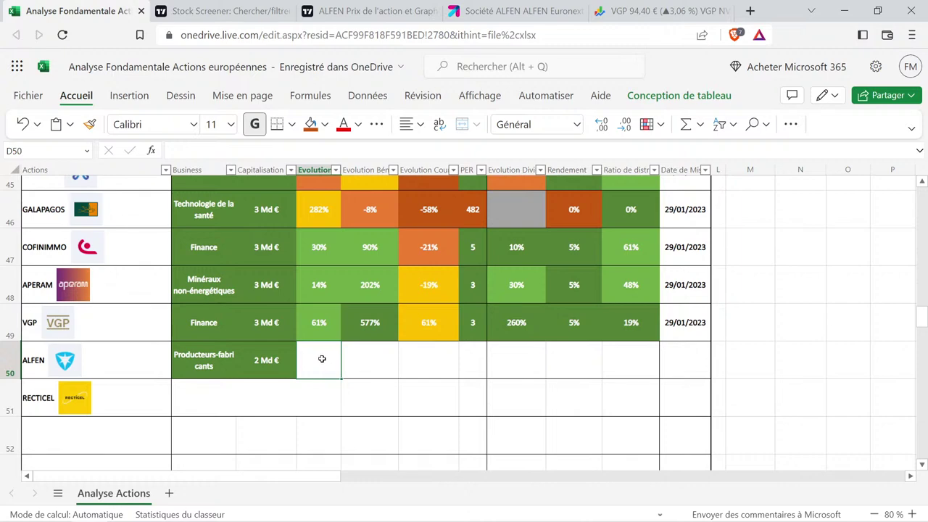
pyautogui.click(373, 11)
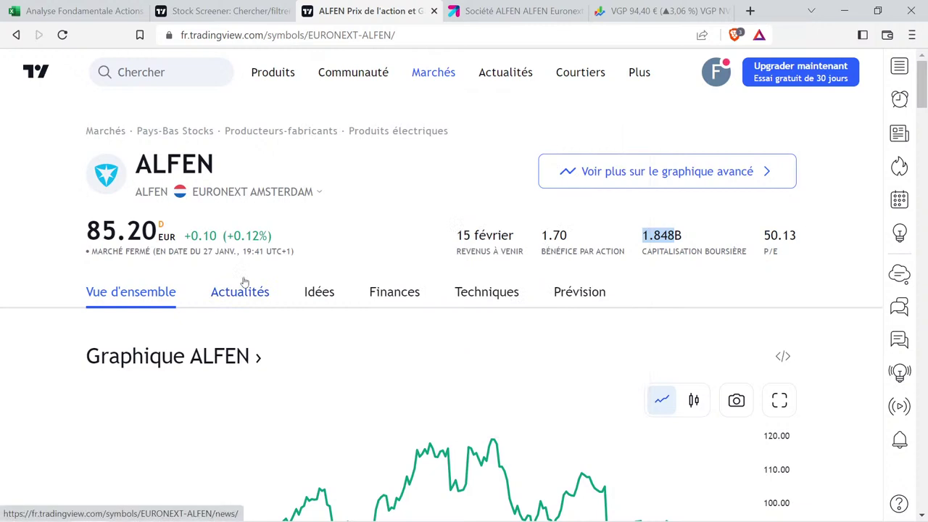
pyautogui.click(410, 302)
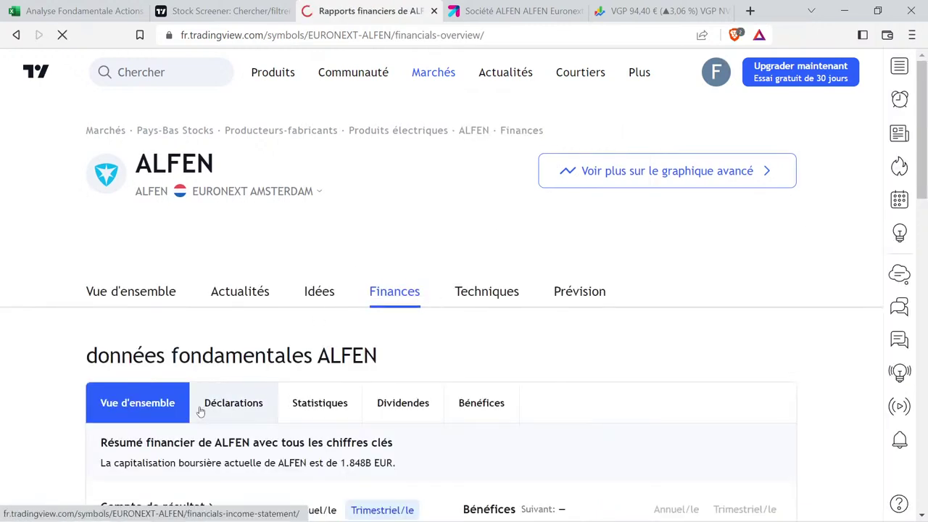
pyautogui.click(218, 413)
pyautogui.scroll(-3, 290, 412)
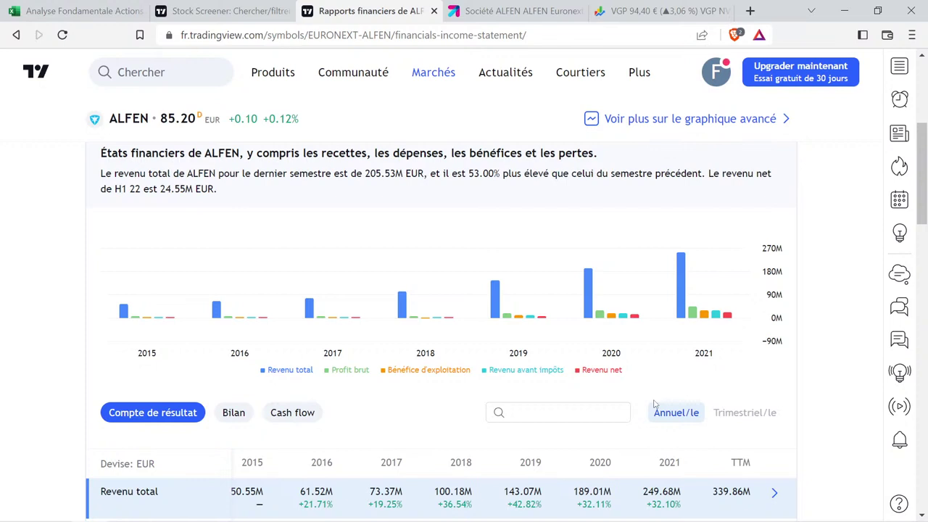
pyautogui.moveTo(322, 342)
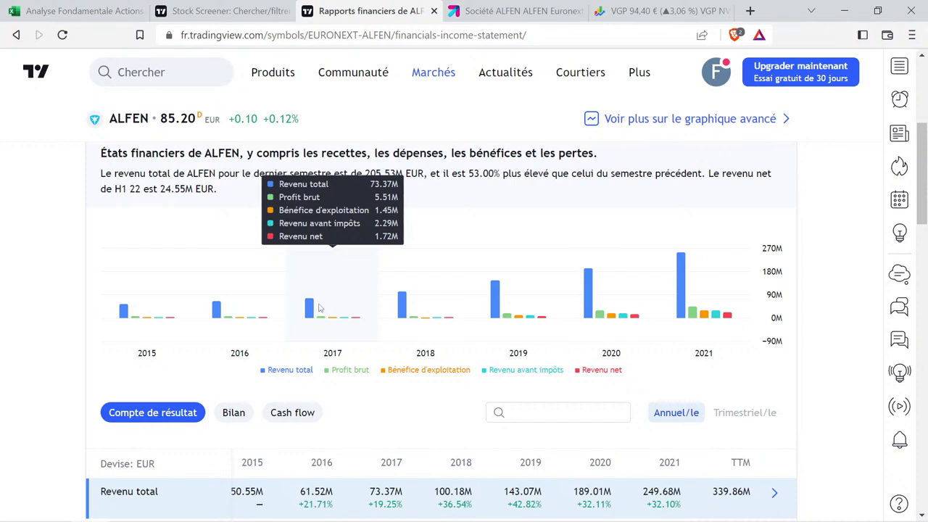
pyautogui.moveTo(395, 312)
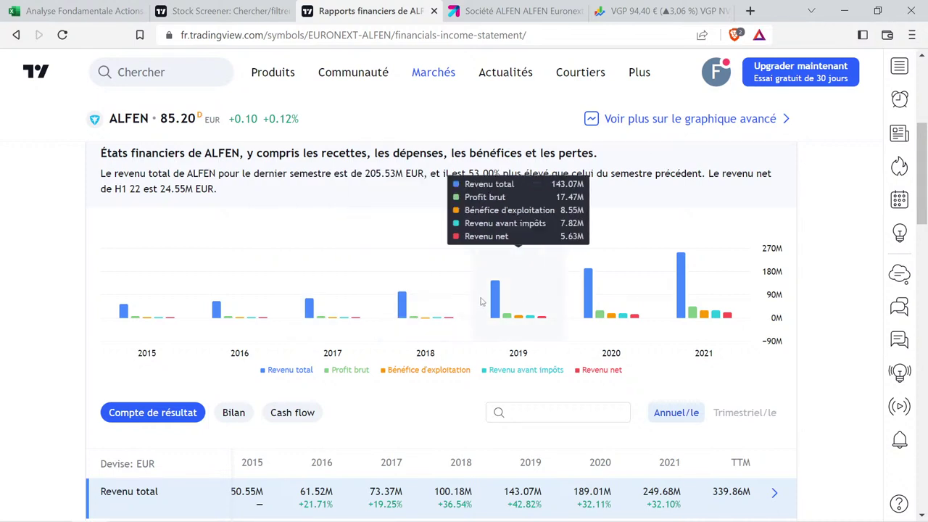
pyautogui.moveTo(682, 288)
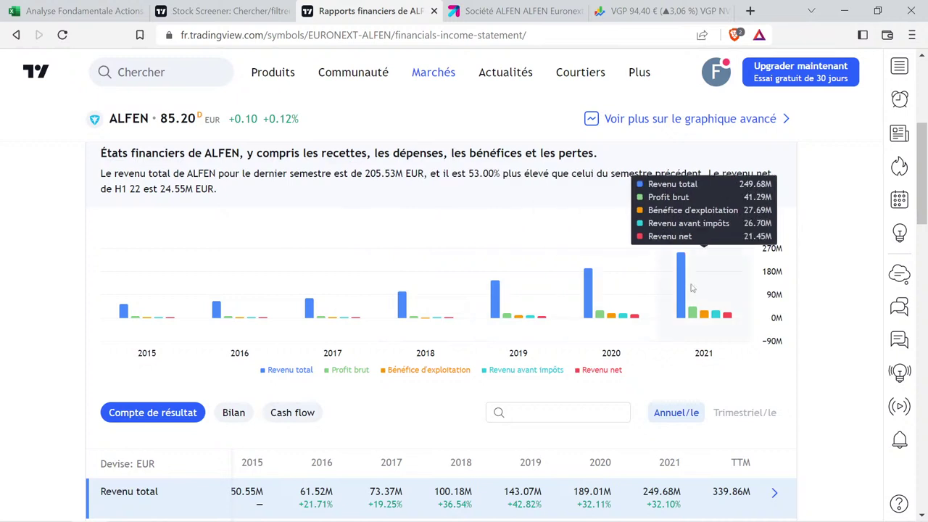
pyautogui.moveTo(336, 326)
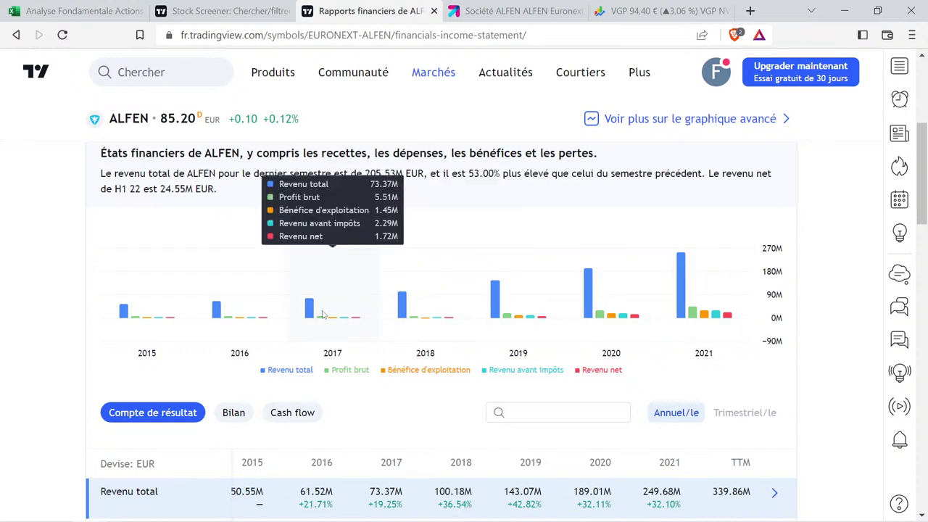
pyautogui.moveTo(680, 265)
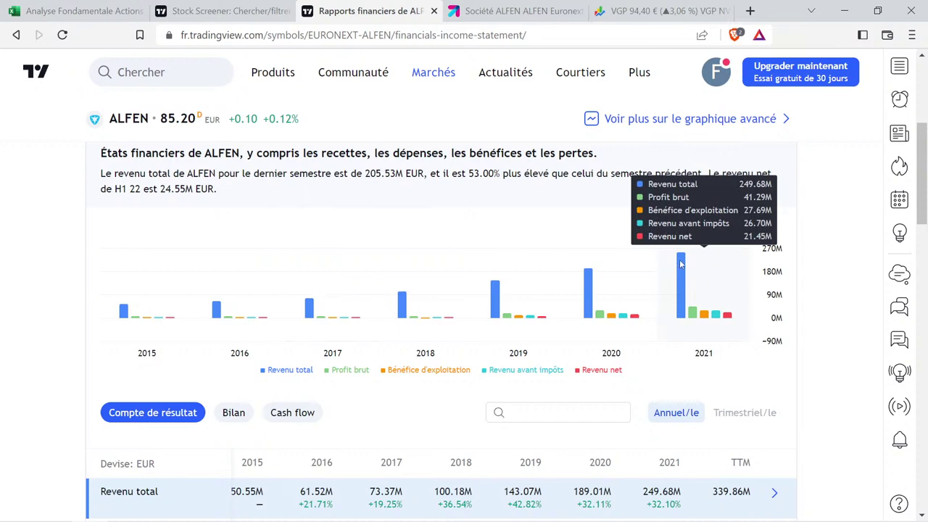
# Switch to the workbook and enter Alfen's revenues in the first calculator row: 73,37 as Réf positive and 249,68 as Actuel.
pyautogui.click(26, 20)
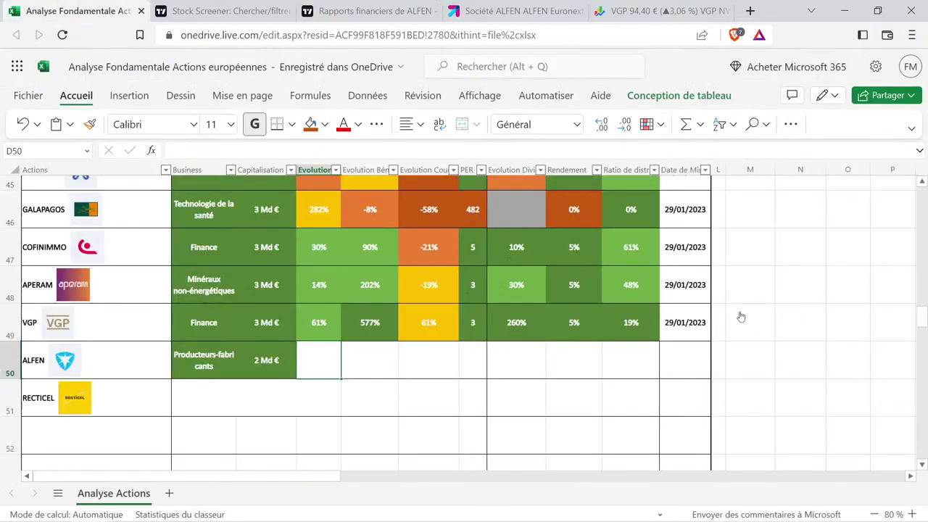
pyautogui.click(790, 306)
pyautogui.scroll(15, 791, 306)
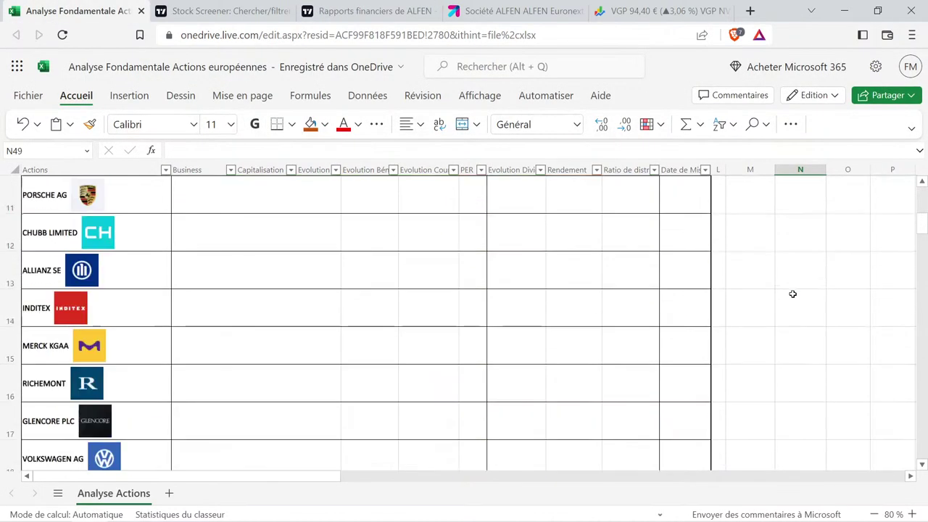
pyautogui.click(762, 217)
pyautogui.write('7')
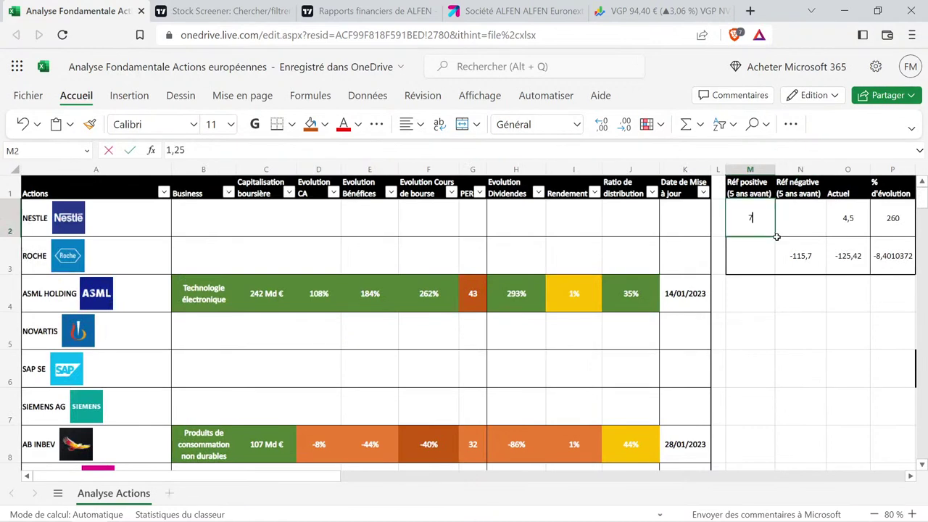
pyautogui.write('3,37')
pyautogui.press('Tab')
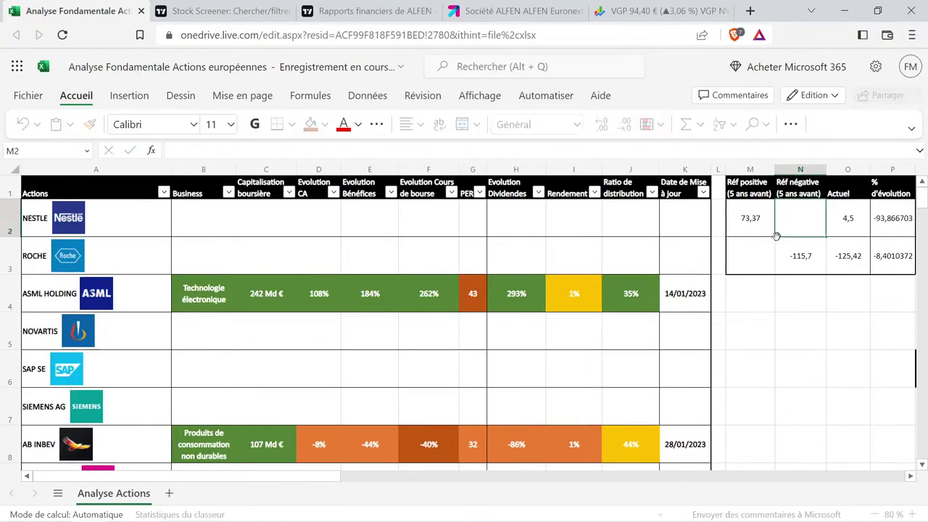
pyautogui.press('Tab')
pyautogui.write('249,68')
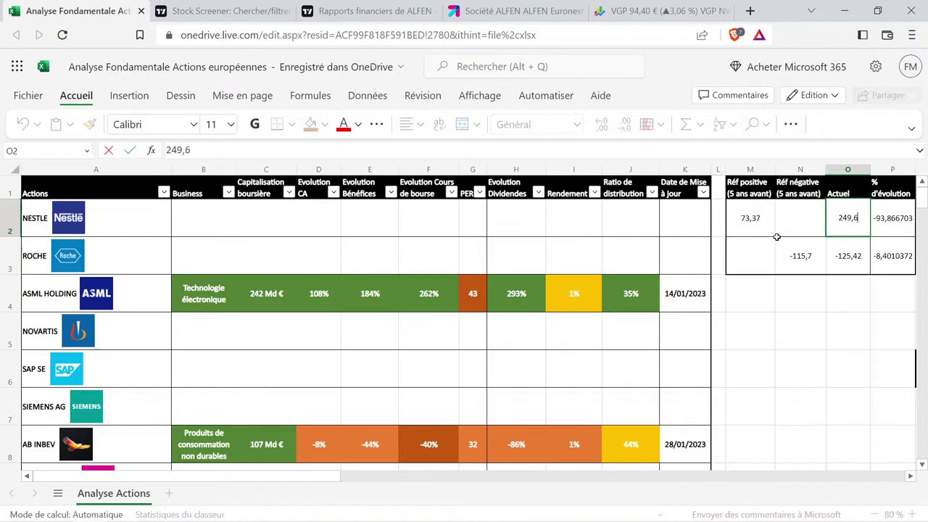
pyautogui.press('Return')
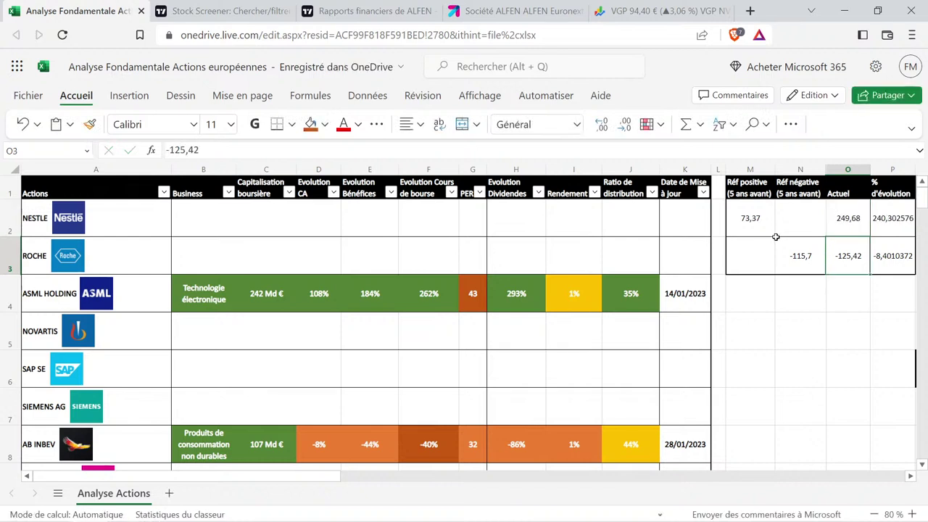
# Copy ASML Holding's Evolution CA cell into Alfen's row and set it to 240%.
pyautogui.click(316, 304)
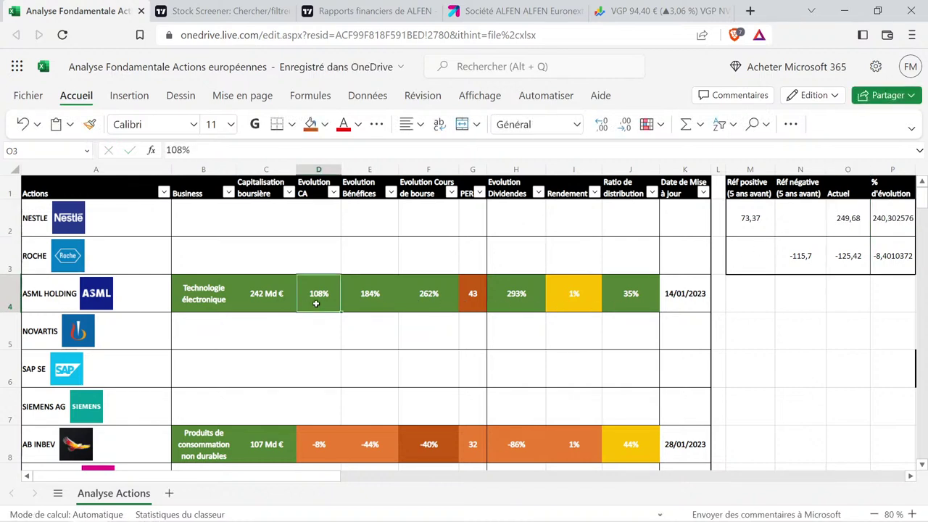
pyautogui.hotkey('ctrl', 'c')
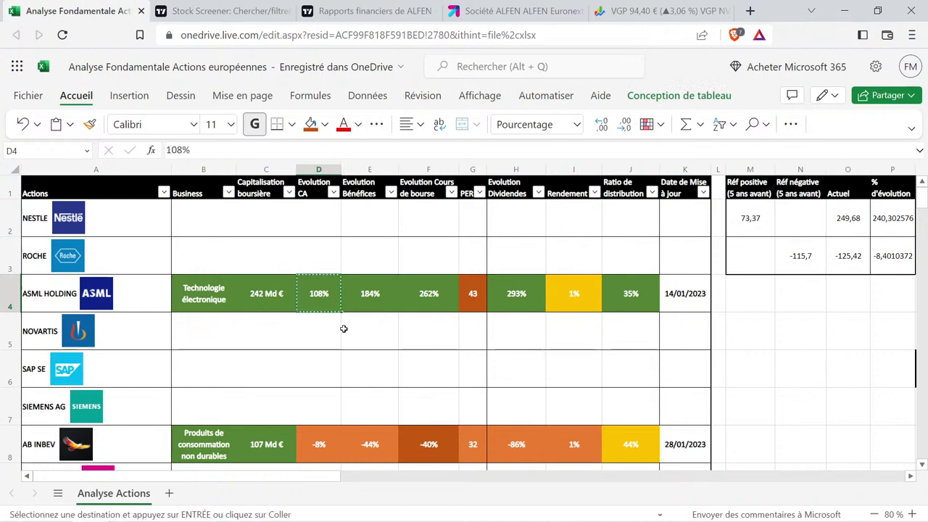
pyautogui.scroll(-3, 334, 326)
pyautogui.scroll(-12, 334, 326)
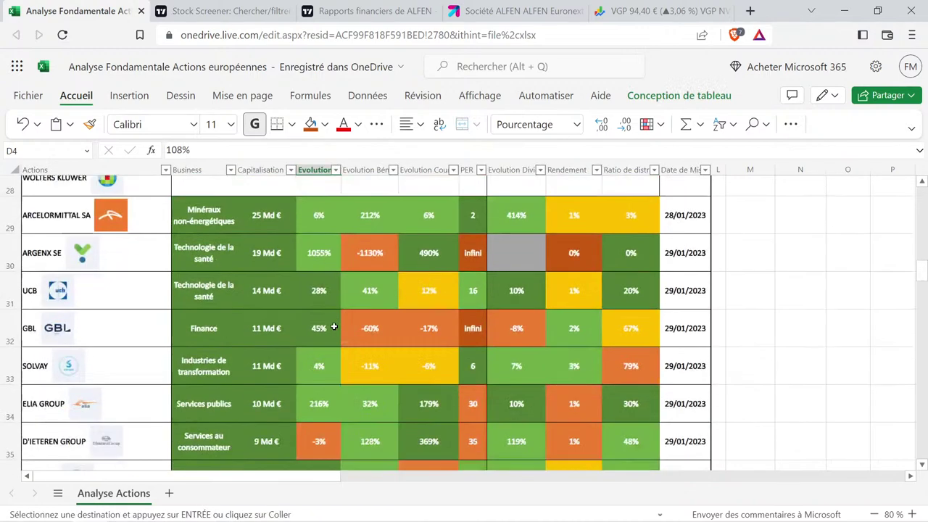
pyautogui.click(324, 360)
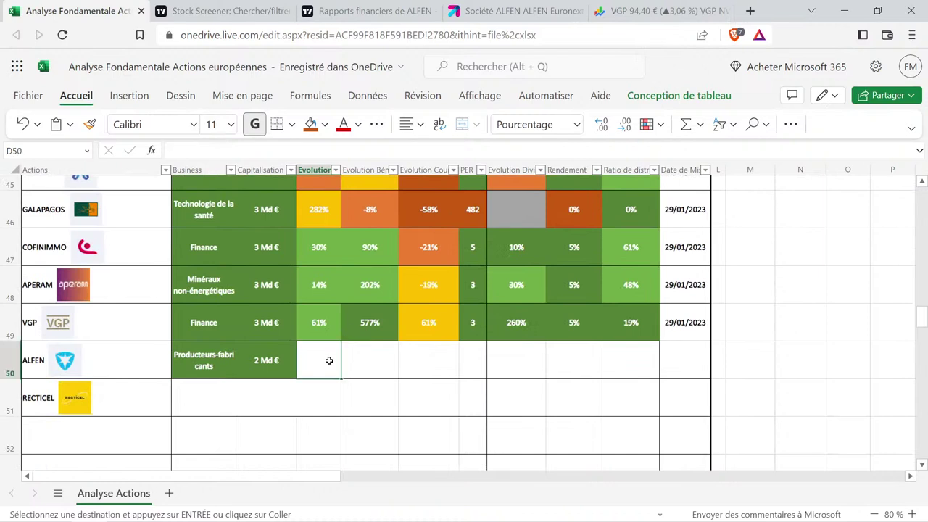
pyautogui.hotkey('ctrl', 'v')
pyautogui.doubleClick(324, 361)
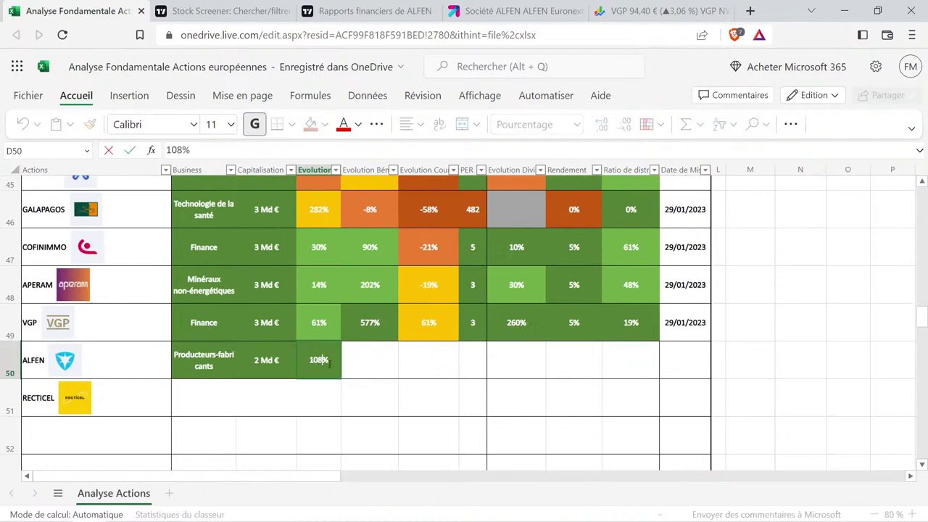
pyautogui.press('BackSpace')
pyautogui.press('BackSpace')
pyautogui.press('BackSpace')
pyautogui.write('240')
pyautogui.press('Return')
# Switch to TradingView and check Alfen's net income for 2017 and 2021 in the yearly income statement chart.
pyautogui.scroll(10, 348, 384)
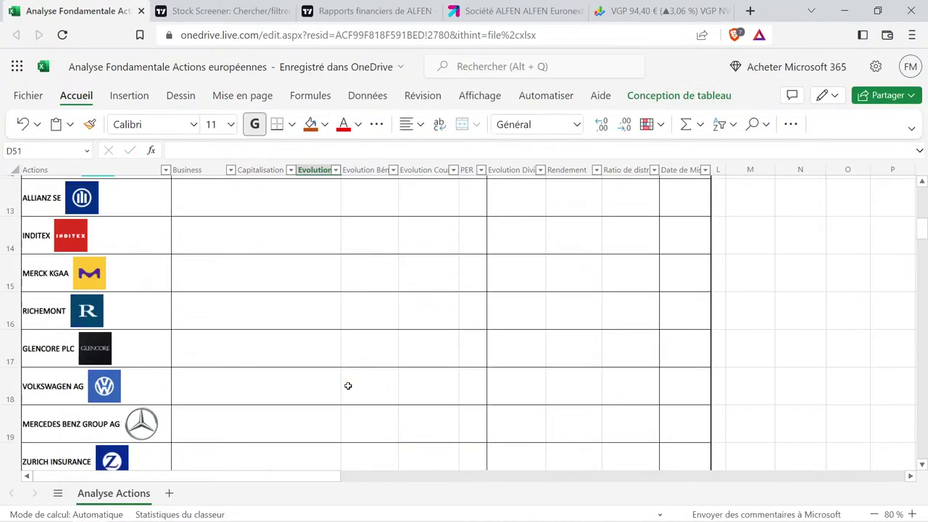
pyautogui.scroll(4, 348, 385)
pyautogui.scroll(-13, 348, 386)
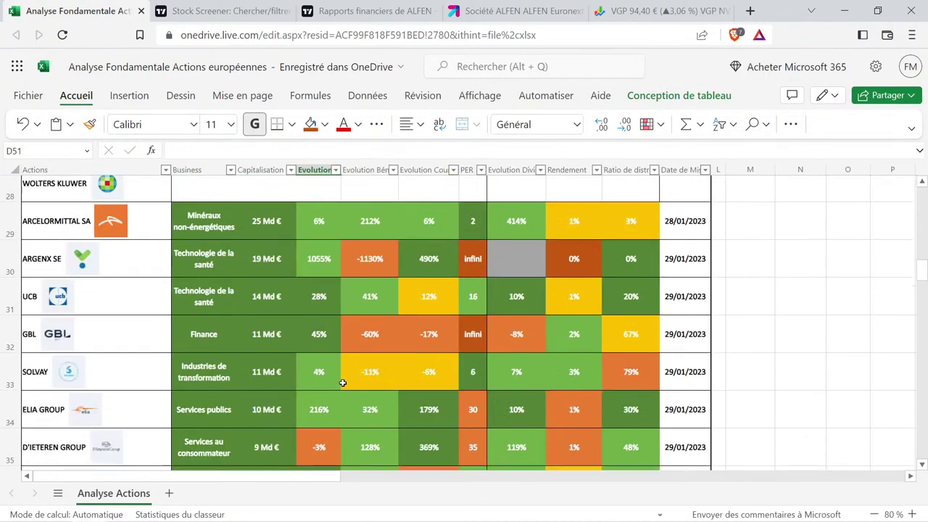
pyautogui.scroll(-2, 344, 371)
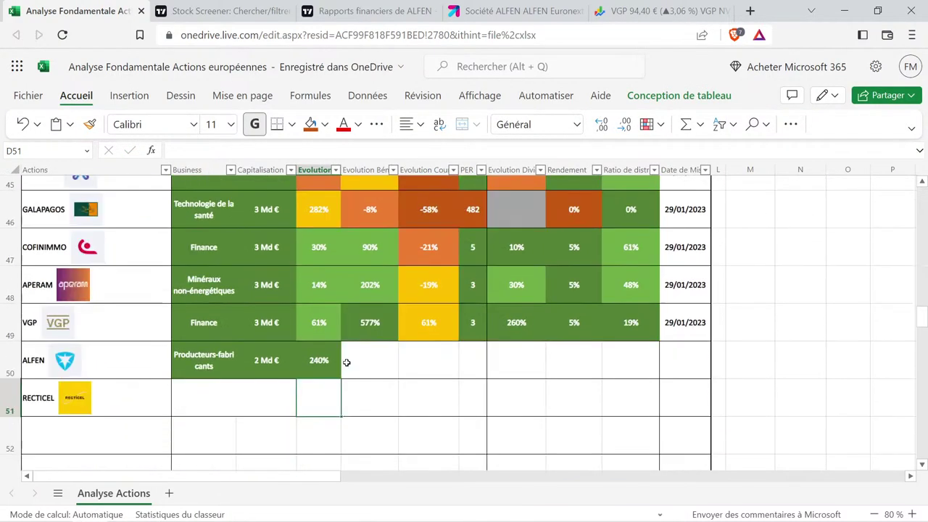
pyautogui.click(375, 11)
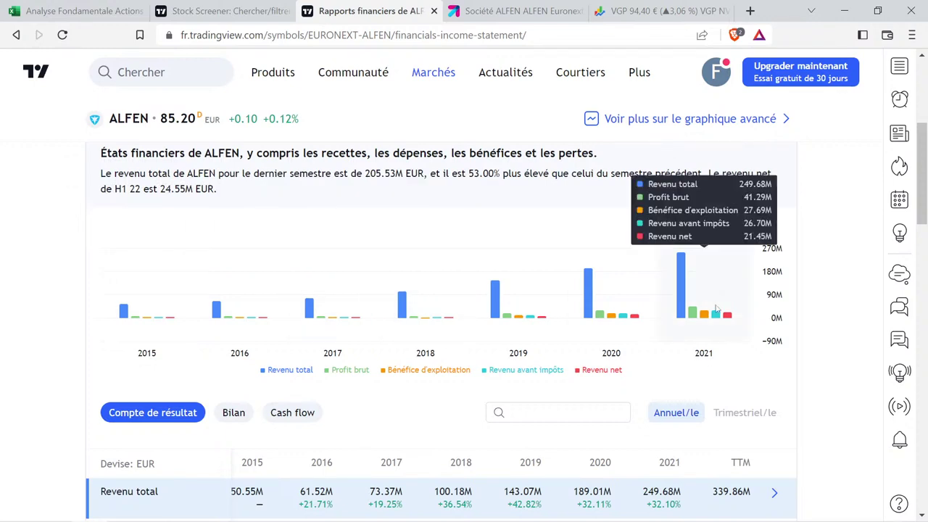
# Return to the workbook and enter Alfen's net incomes in the first calculator row: 1,72 as Réf positive and 21,45 as Actuel.
pyautogui.click(112, 7)
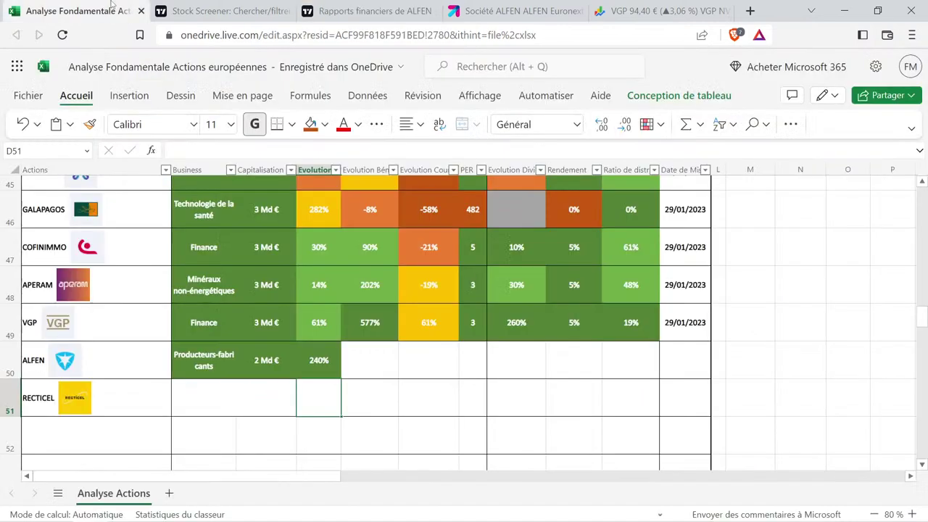
pyautogui.click(795, 296)
pyautogui.scroll(15, 795, 298)
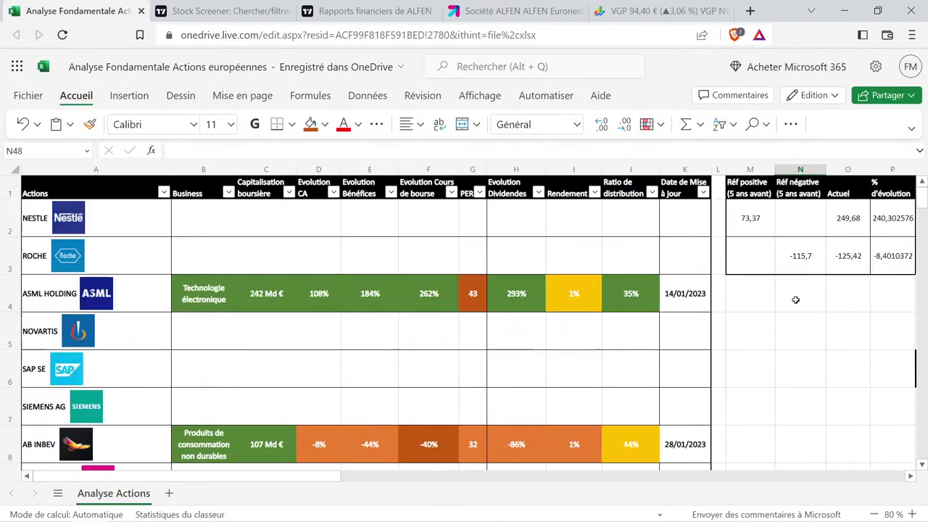
pyautogui.click(761, 229)
pyautogui.write('1,')
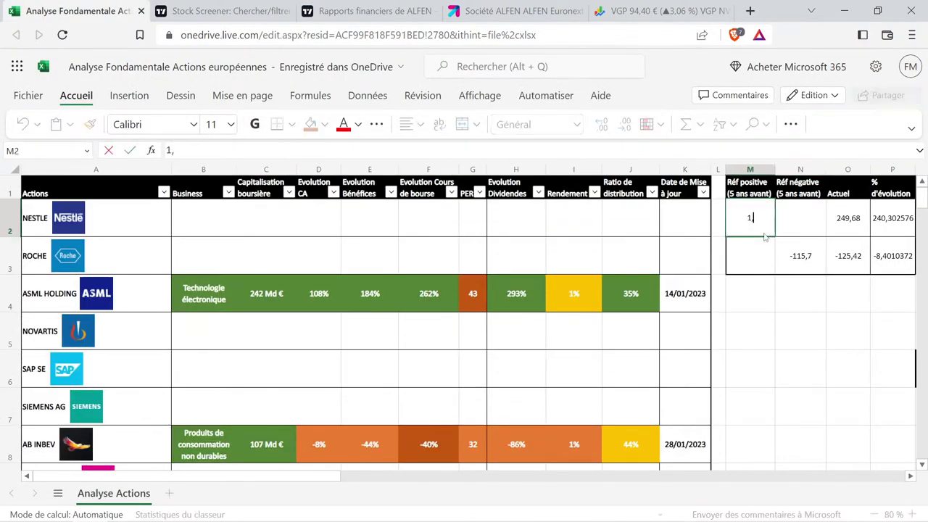
pyautogui.write('72')
pyautogui.press('Tab')
pyautogui.press('Tab')
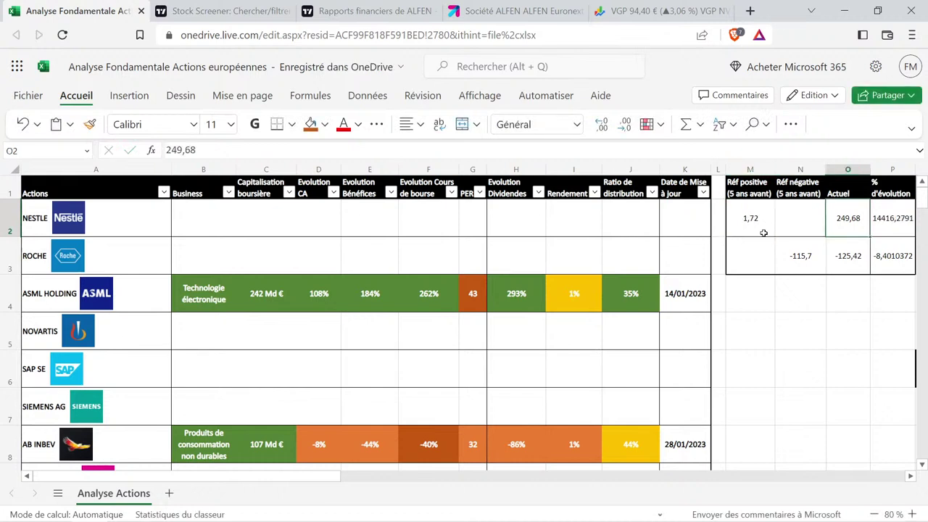
pyautogui.write('21,')
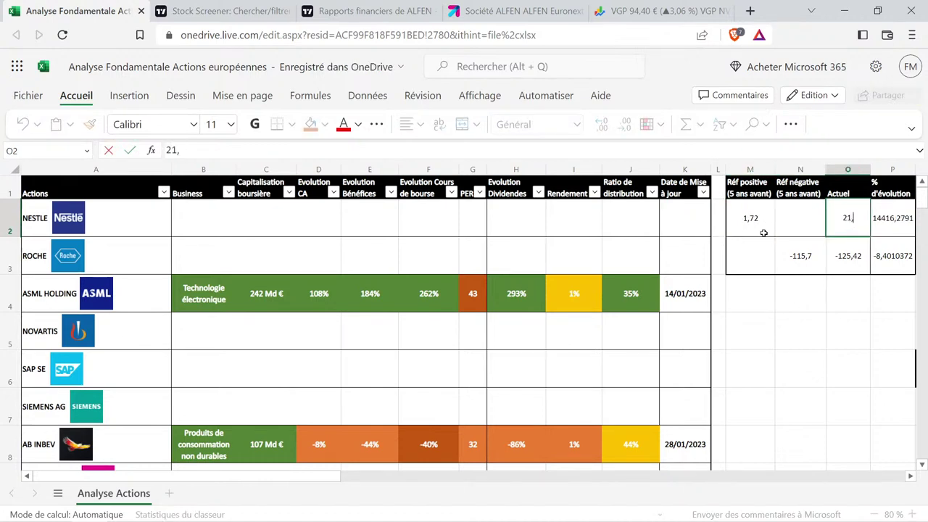
pyautogui.write('45')
pyautogui.press('Return')
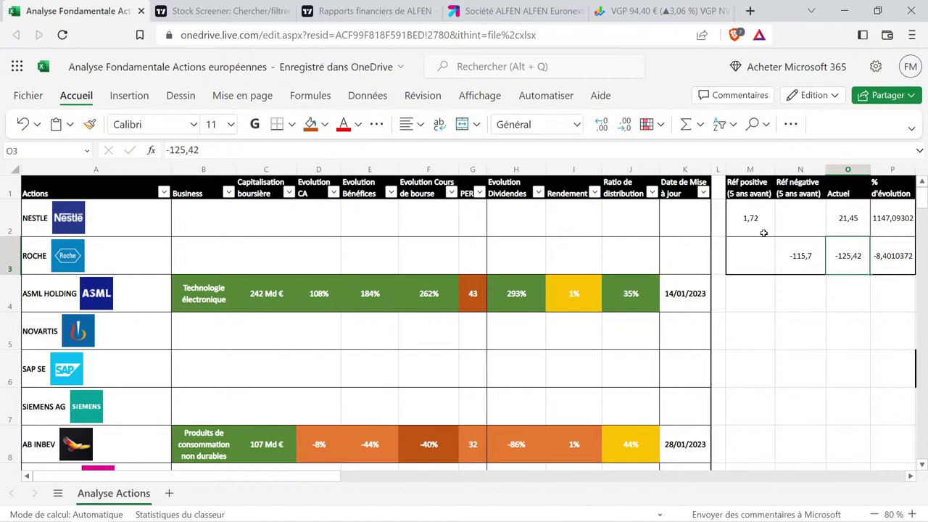
# Copy Prosus's Evolution Bénéfices cell into Alfen's row and set it to 1147%.
pyautogui.scroll(-1, 337, 300)
pyautogui.scroll(1, 337, 300)
pyautogui.scroll(-5, 337, 300)
pyautogui.click(379, 302)
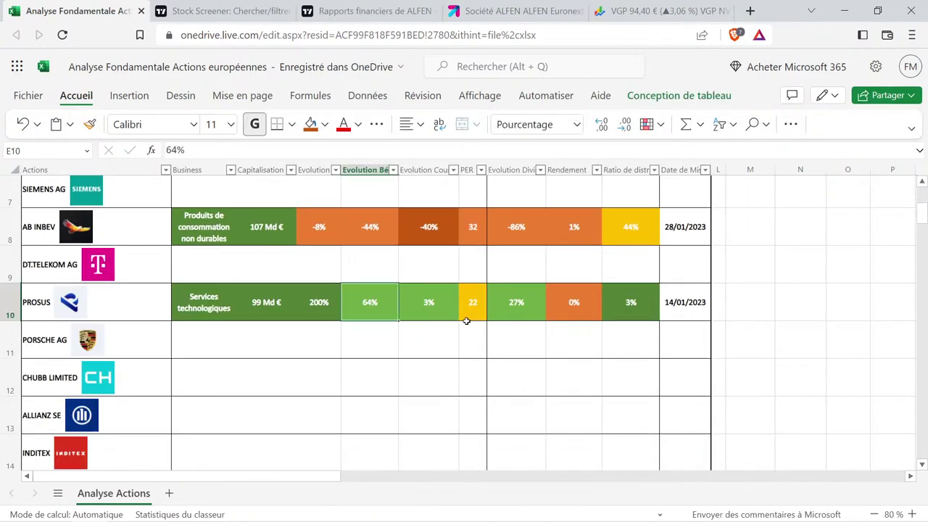
pyautogui.hotkey('ctrl', 'c')
pyautogui.scroll(-2, 460, 315)
pyautogui.scroll(-14, 459, 314)
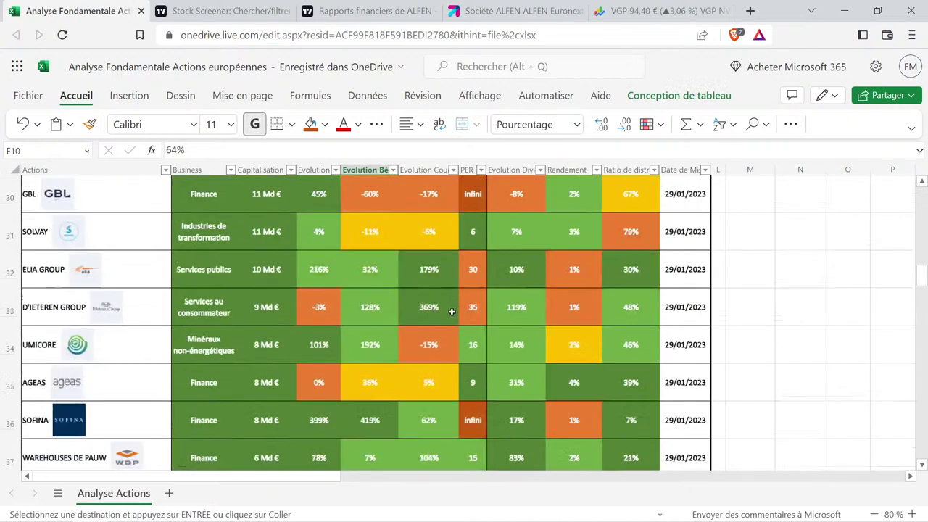
pyautogui.scroll(2, 394, 290)
pyautogui.click(385, 287)
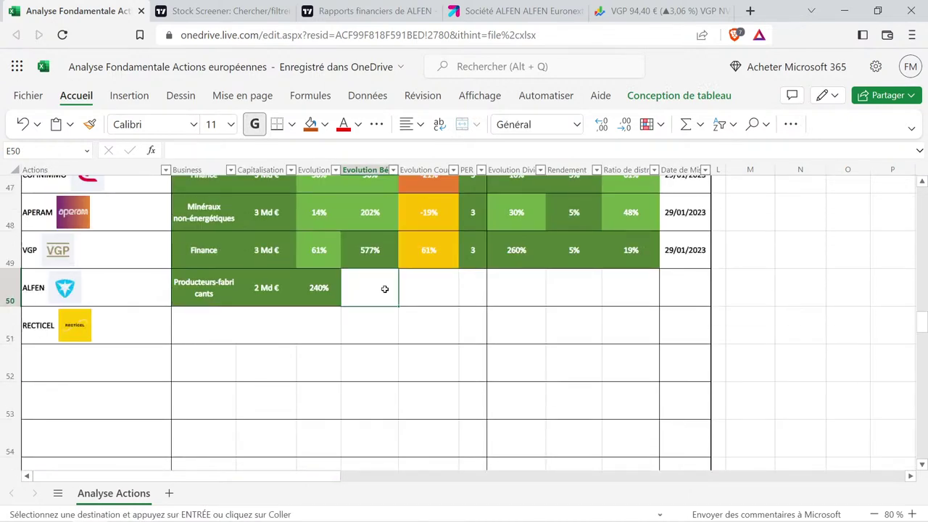
pyautogui.hotkey('ctrl', 'v')
pyautogui.doubleClick(369, 287)
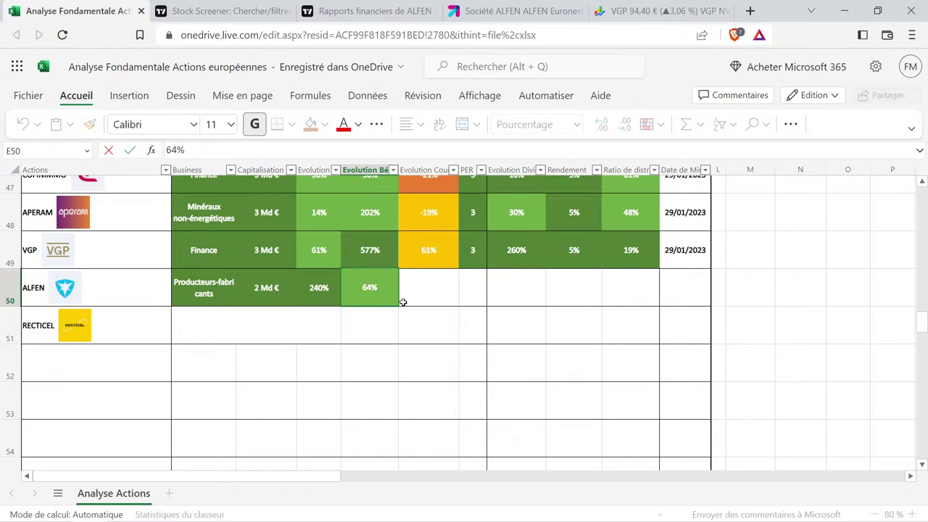
pyautogui.press('BackSpace')
pyautogui.press('BackSpace')
pyautogui.write('1147')
pyautogui.press('Return')
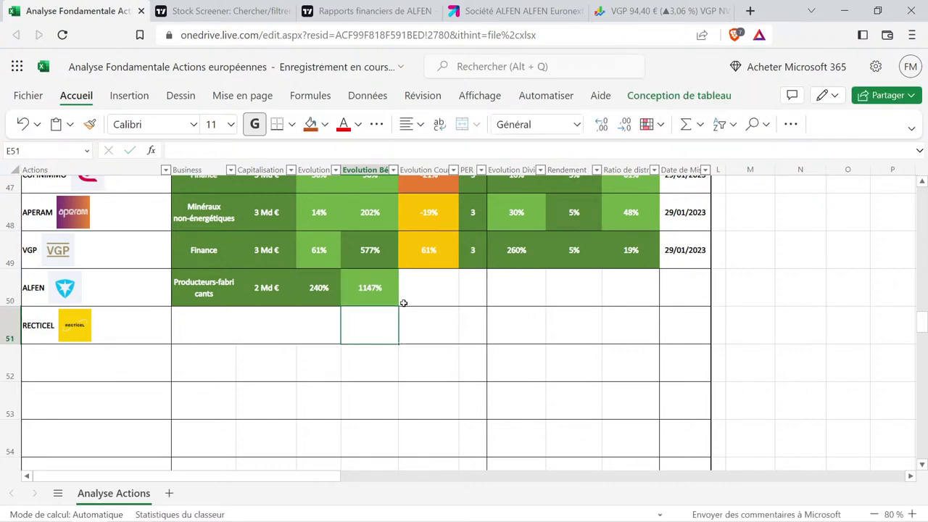
pyautogui.moveTo(319, 295); pyautogui.dragTo(352, 296)
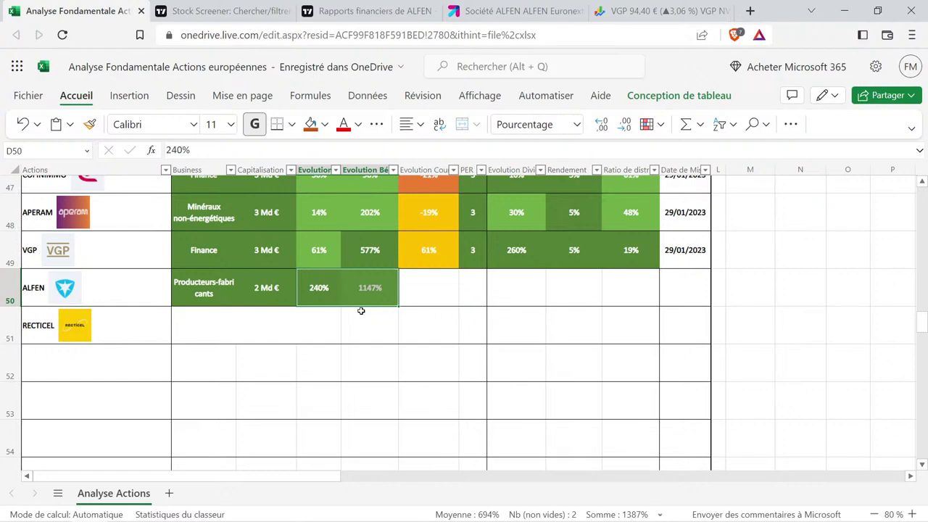
pyautogui.click(371, 329)
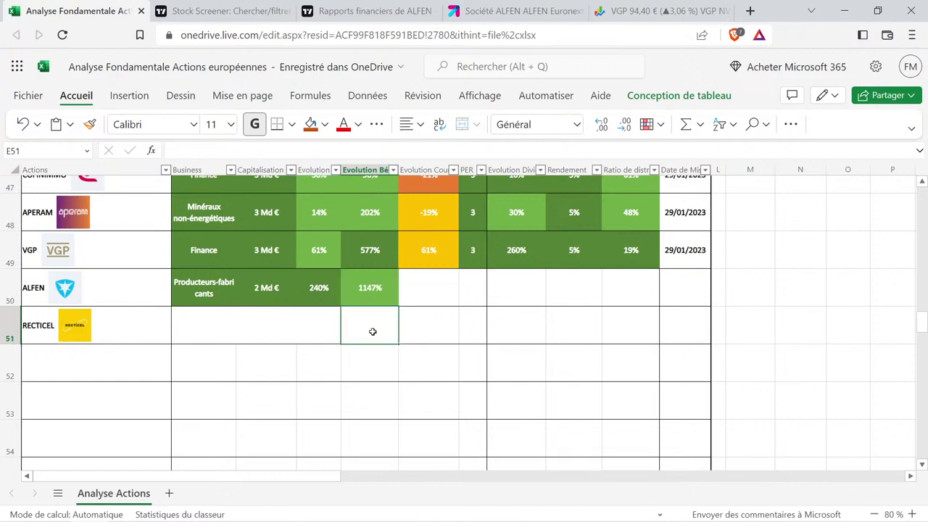
pyautogui.click(319, 328)
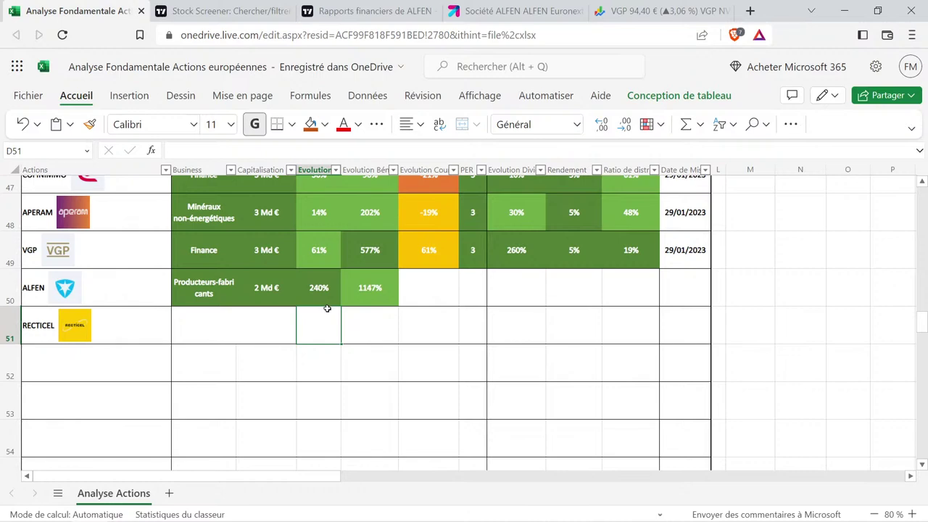
pyautogui.click(363, 293)
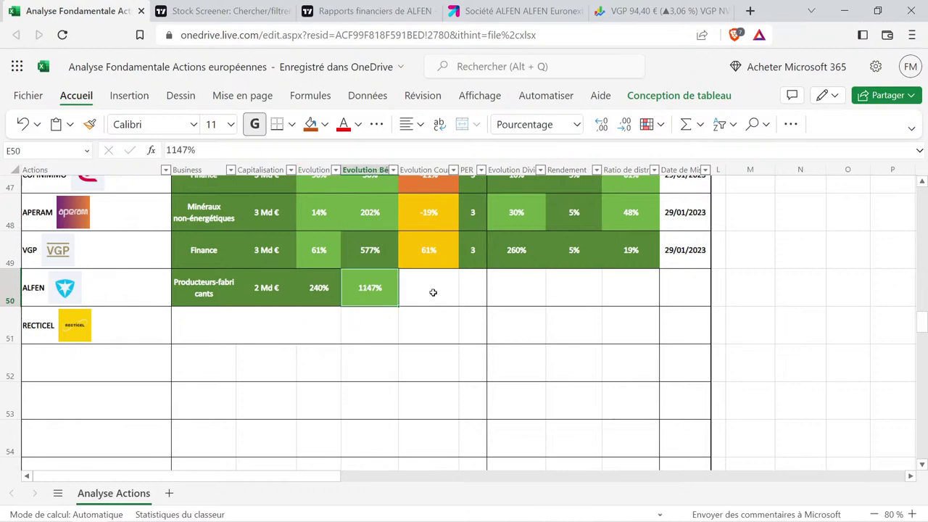
pyautogui.moveTo(316, 289); pyautogui.dragTo(370, 288)
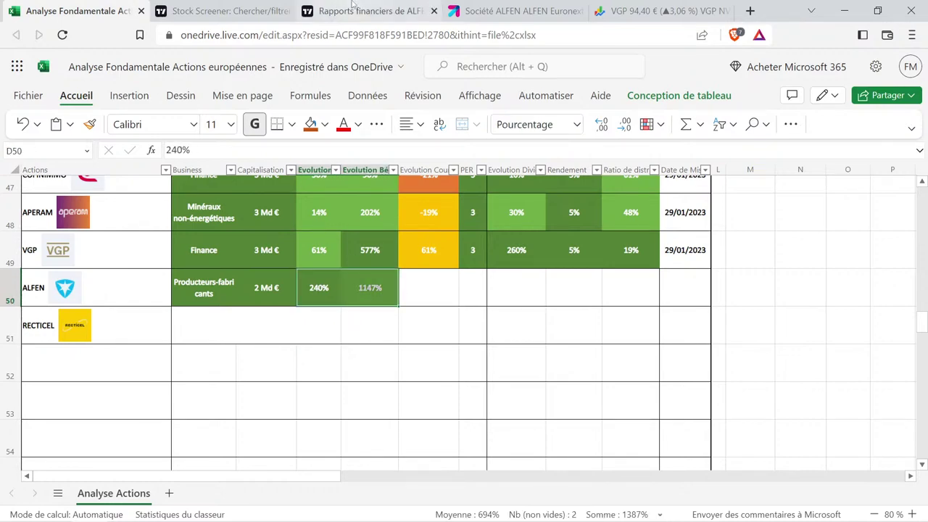
# Switch to TradingView, open Alfen's forecast page and examine the analysts' one-year price targets.
pyautogui.click(355, 9)
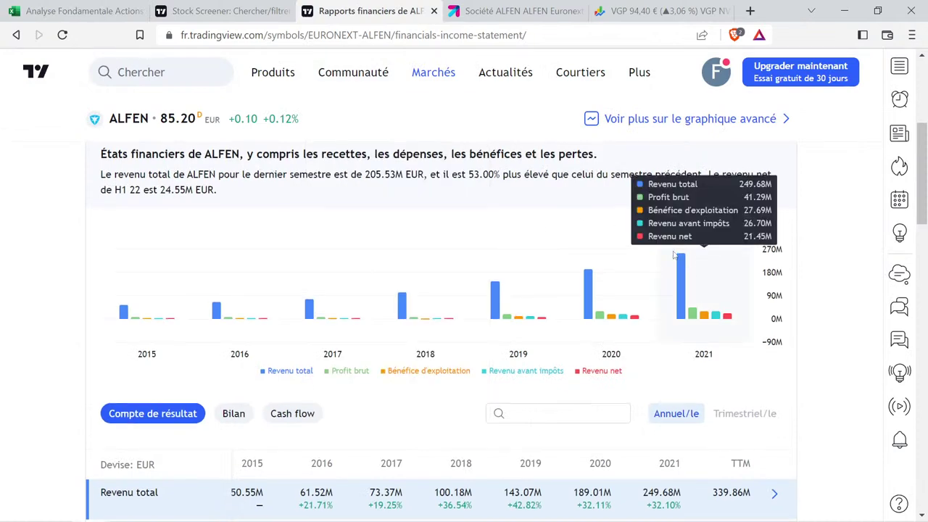
pyautogui.scroll(2, 603, 298)
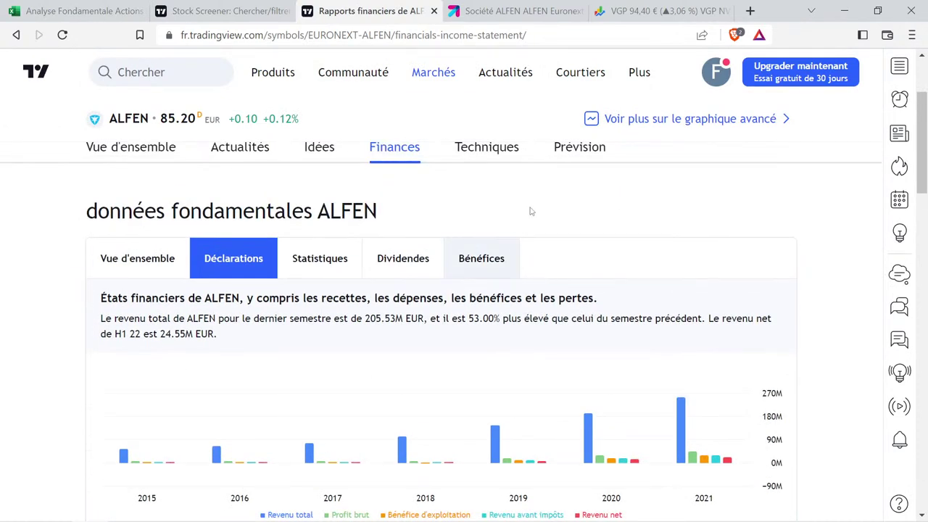
pyautogui.click(568, 146)
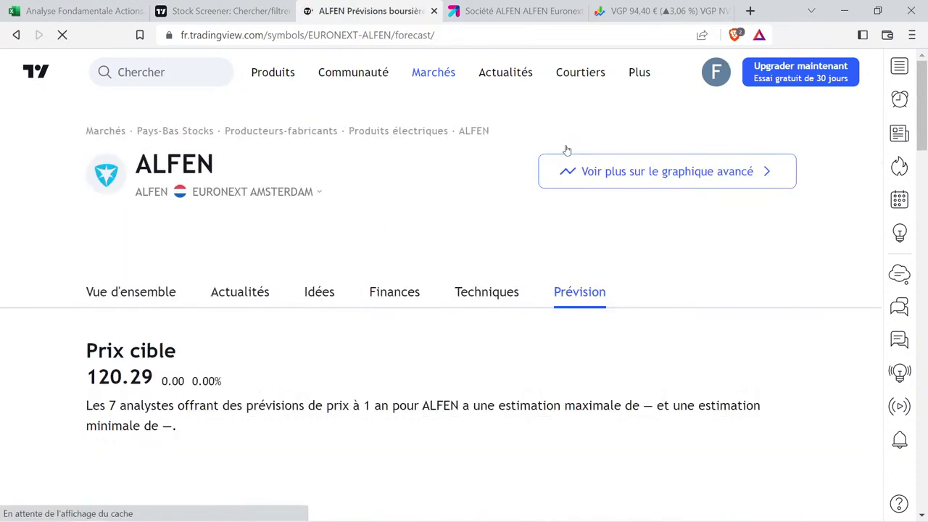
pyautogui.scroll(-3, 542, 191)
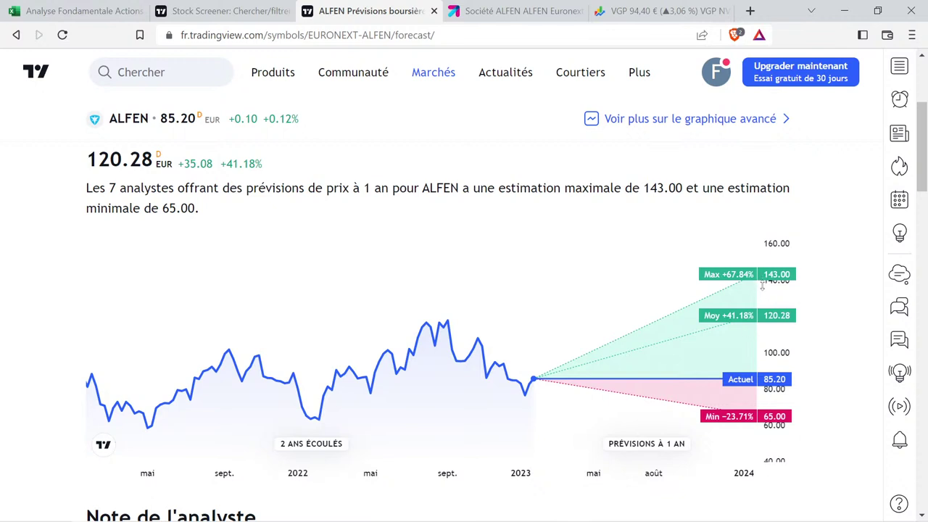
# Examine Alfen's analyst rating and its annual earnings-per-share and revenue forecasts on the TradingView forecast page.
pyautogui.scroll(-5, 730, 287)
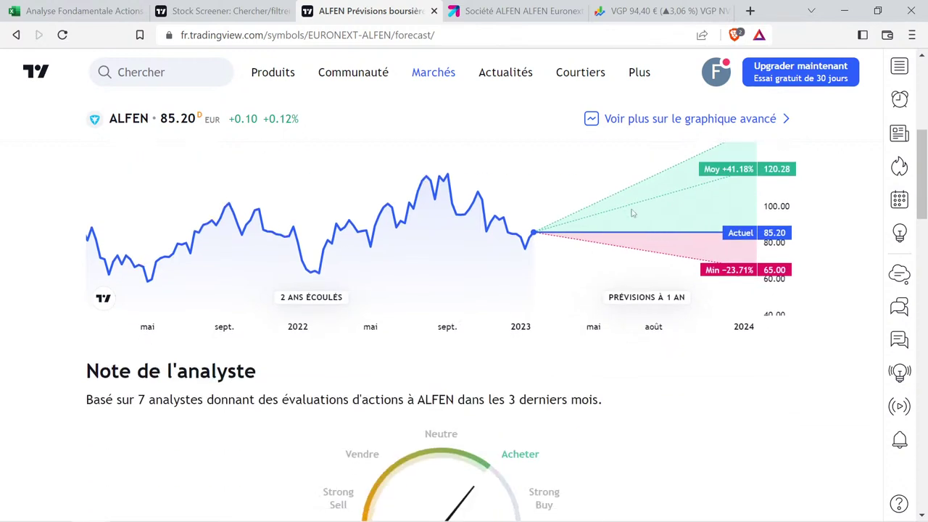
pyautogui.scroll(-2, 536, 286)
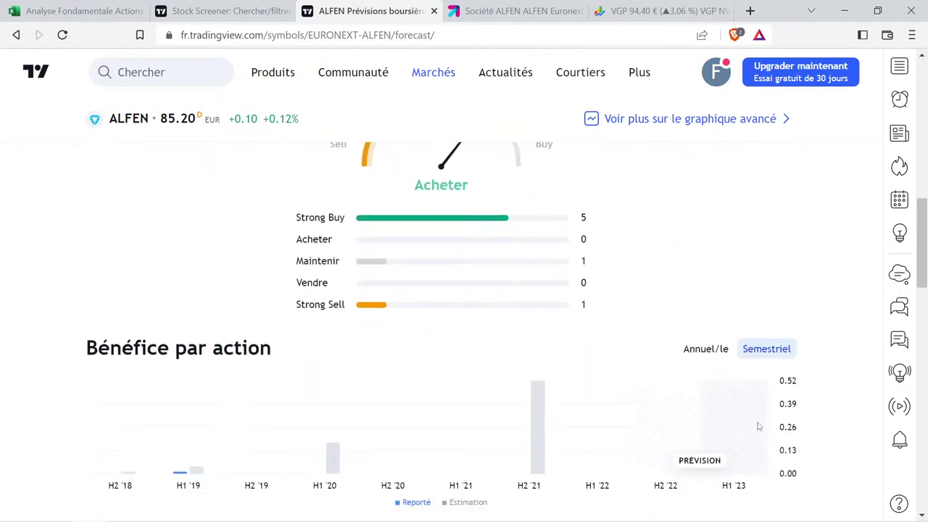
pyautogui.click(716, 349)
pyautogui.scroll(-2, 671, 271)
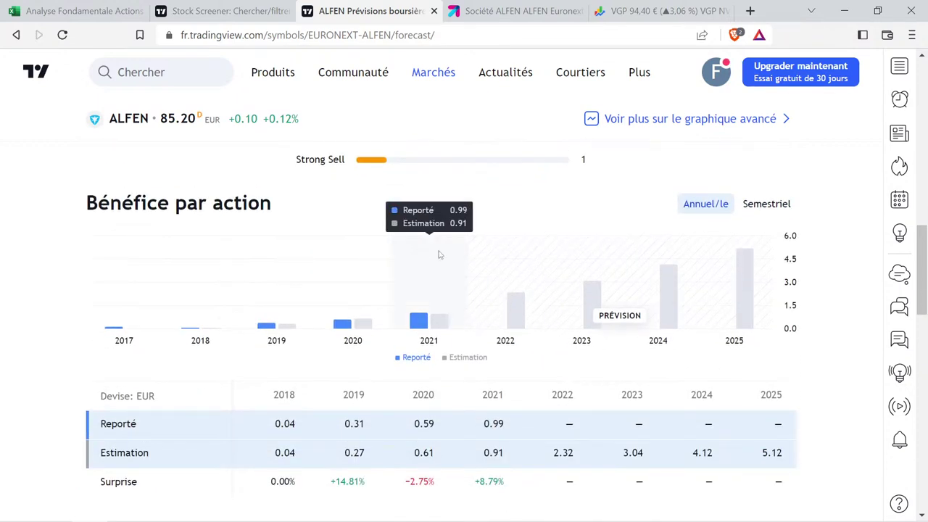
pyautogui.scroll(2, 503, 369)
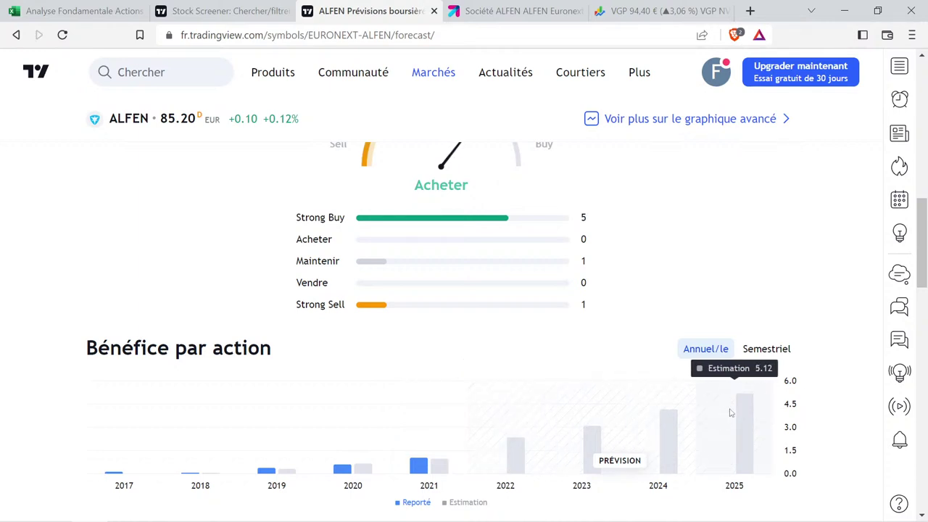
pyautogui.scroll(-5, 565, 323)
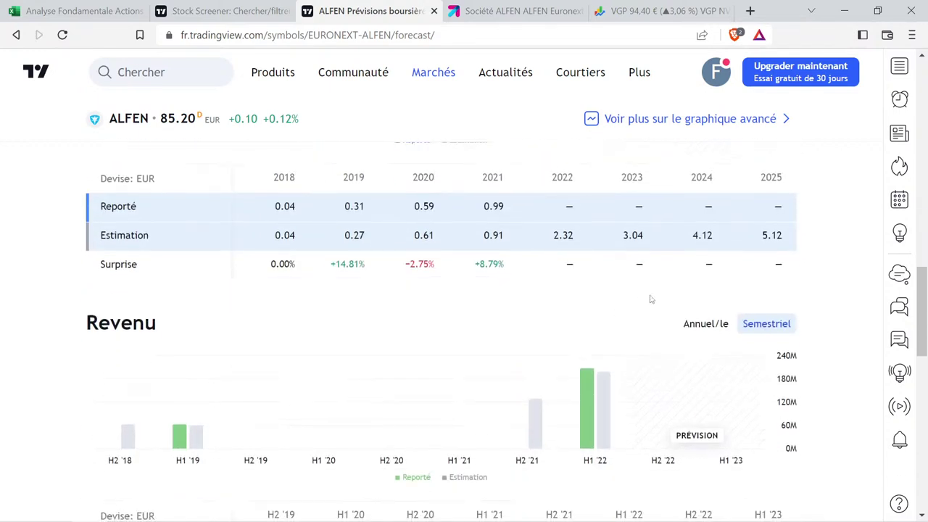
pyautogui.click(698, 330)
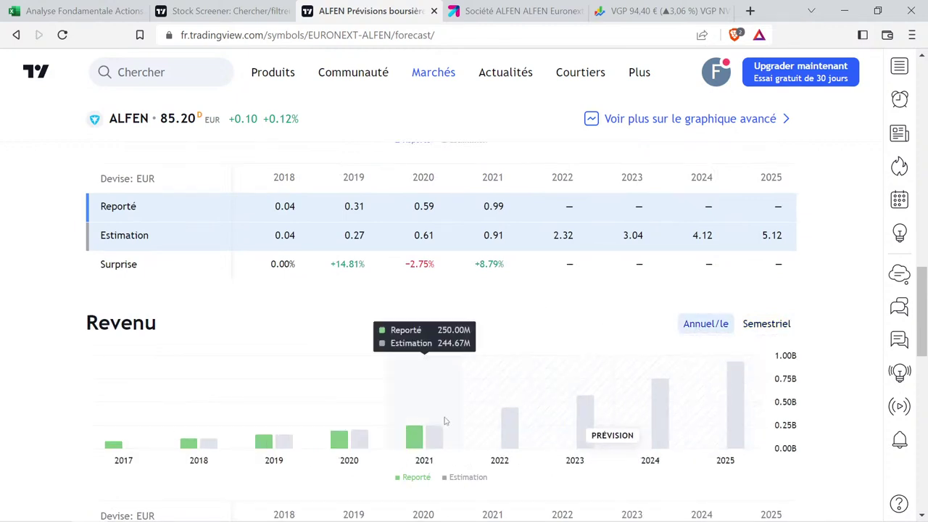
pyautogui.scroll(5, 445, 421)
# Return to the workbook and review the revenue and profit growth cells in Alfen's row.
pyautogui.click(109, 8)
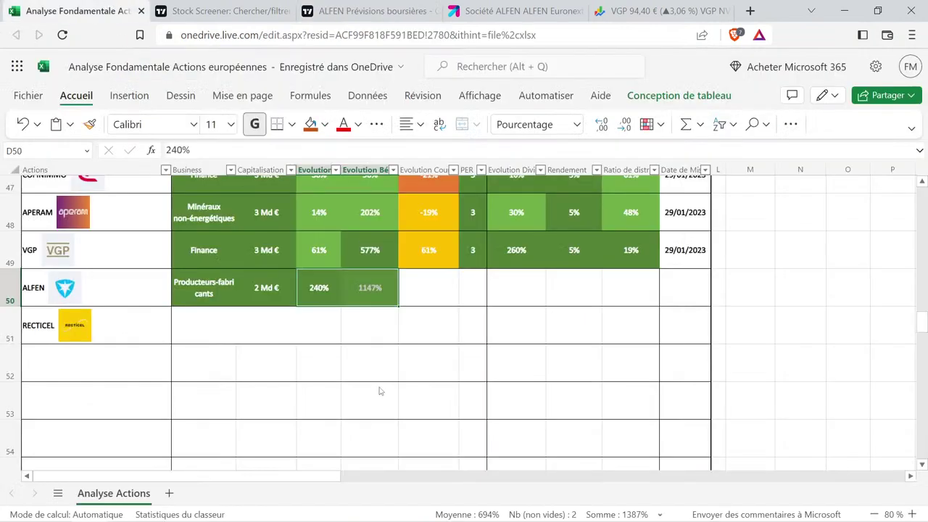
pyautogui.scroll(-2, 378, 392)
pyautogui.click(348, 312)
pyautogui.scroll(2, 331, 261)
pyautogui.moveTo(320, 290); pyautogui.dragTo(364, 297)
pyautogui.click(338, 329)
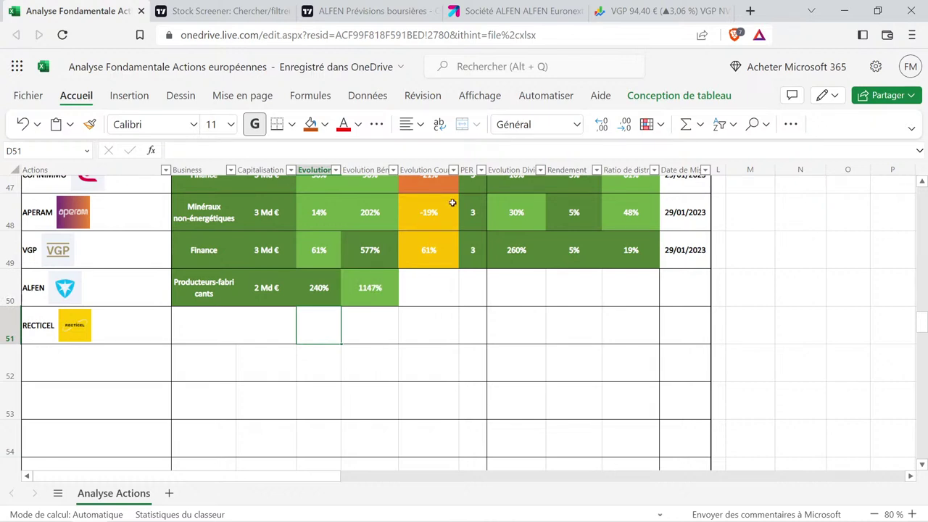
# Switch to Google Finance, search for alfen, open Alfen NV and examine its five-year share price evolution.
pyautogui.click(645, 9)
pyautogui.click(305, 72)
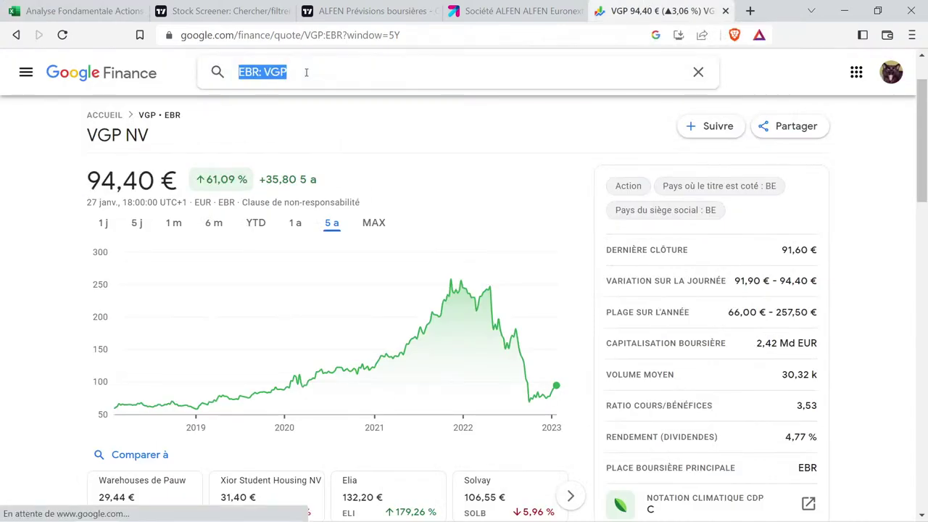
pyautogui.write('alfen')
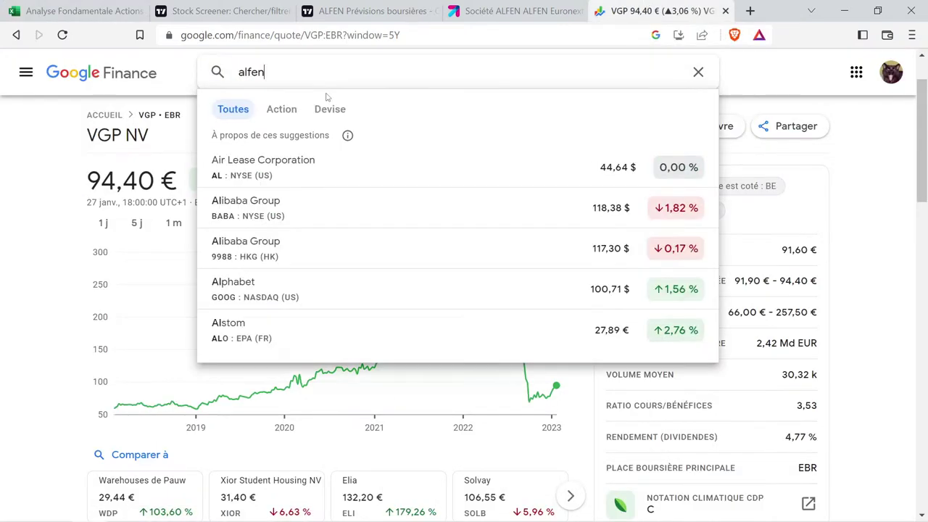
pyautogui.click(309, 172)
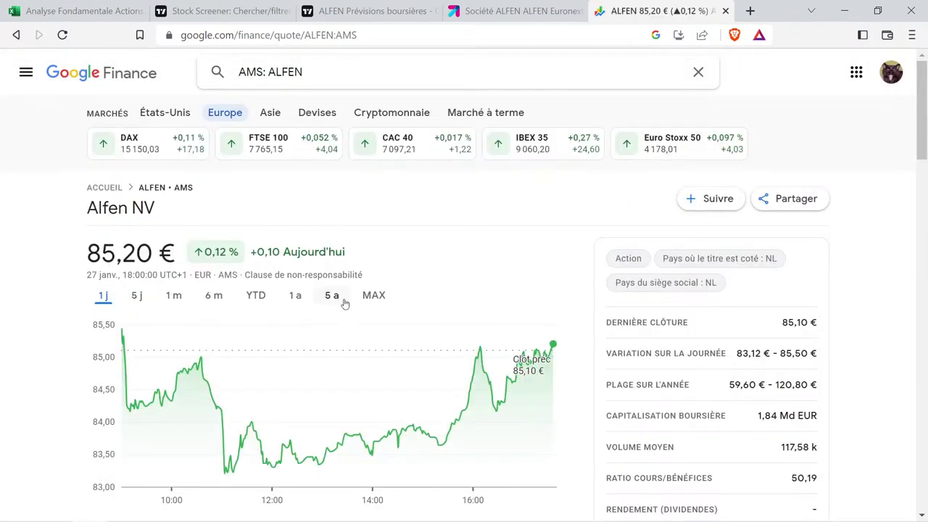
pyautogui.click(335, 297)
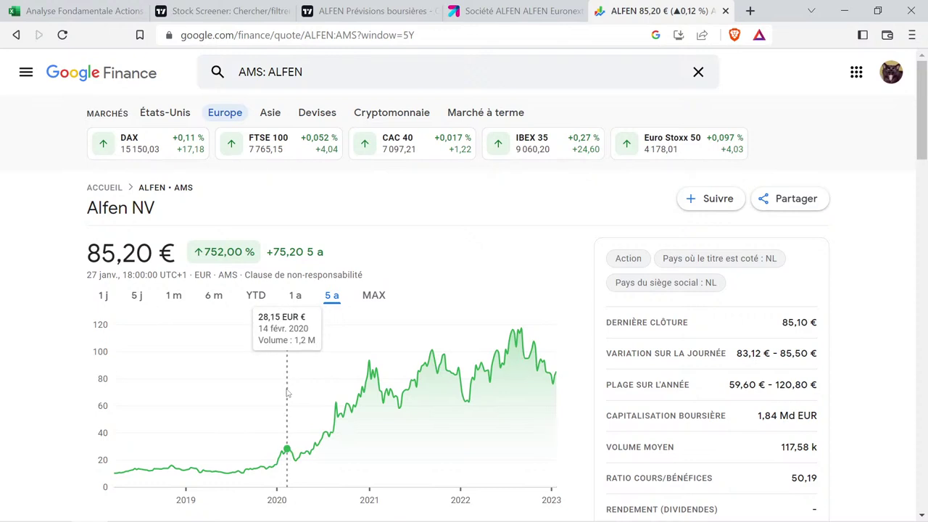
pyautogui.moveTo(288, 392); pyautogui.dragTo(295, 395)
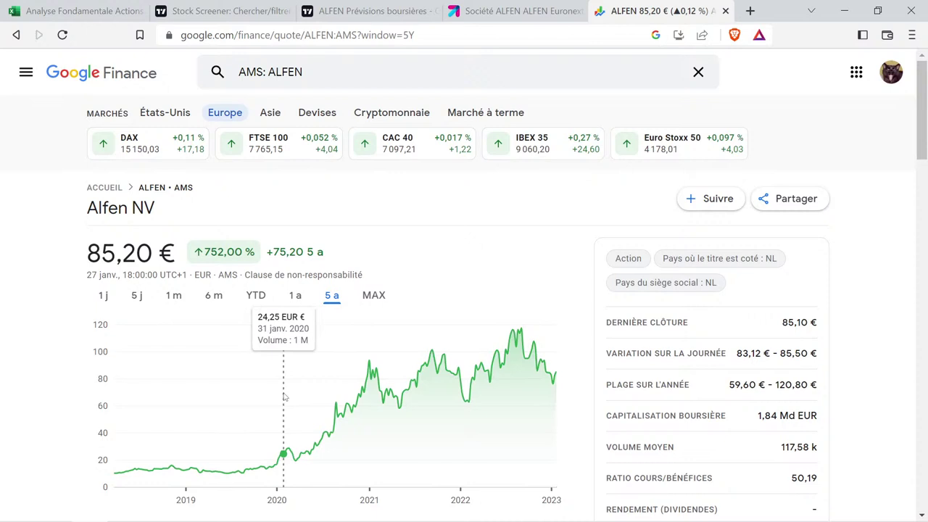
pyautogui.moveTo(285, 397); pyautogui.dragTo(572, 416)
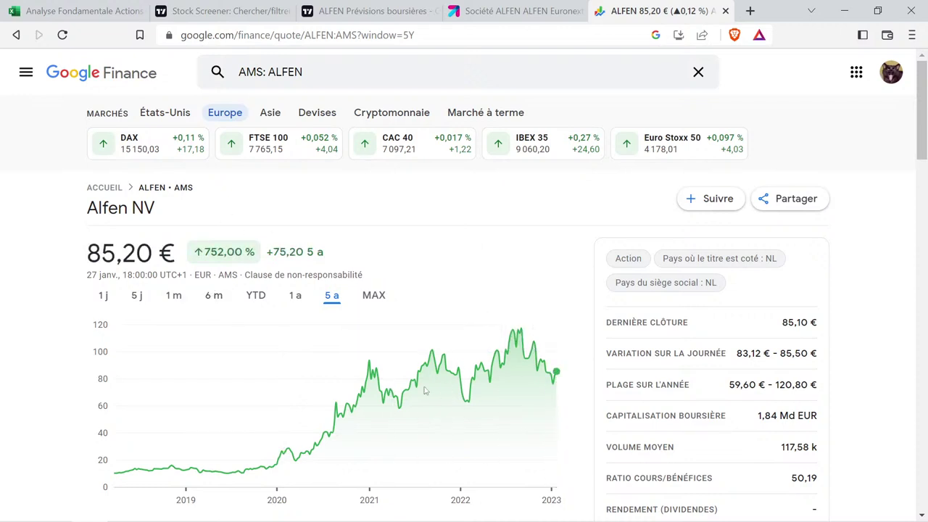
# Return to the workbook, copy VGP's Evolution Bénéfices cell into Alfen's Evolution Cours cell and set it to 752%.
pyautogui.click(123, 10)
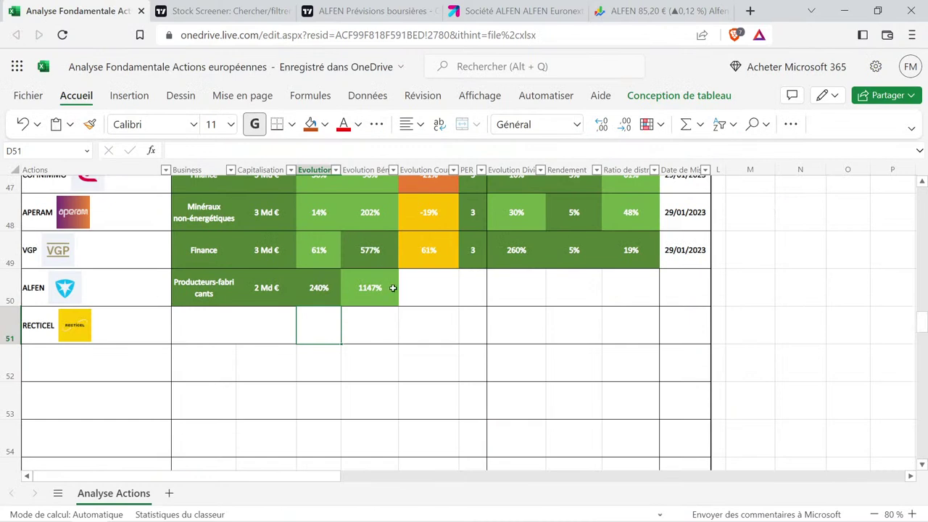
pyautogui.click(364, 250)
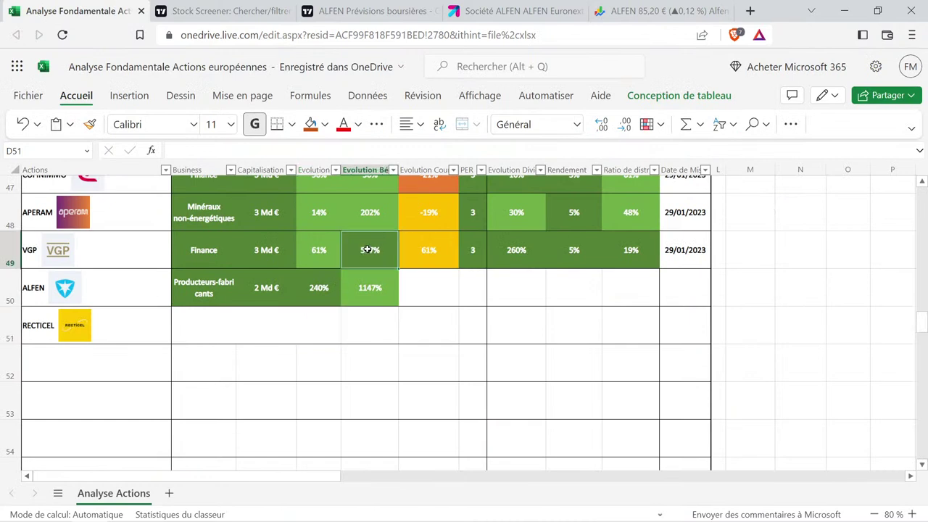
pyautogui.hotkey('ctrl', 'c')
pyautogui.click(423, 291)
pyautogui.hotkey('ctrl', 'v')
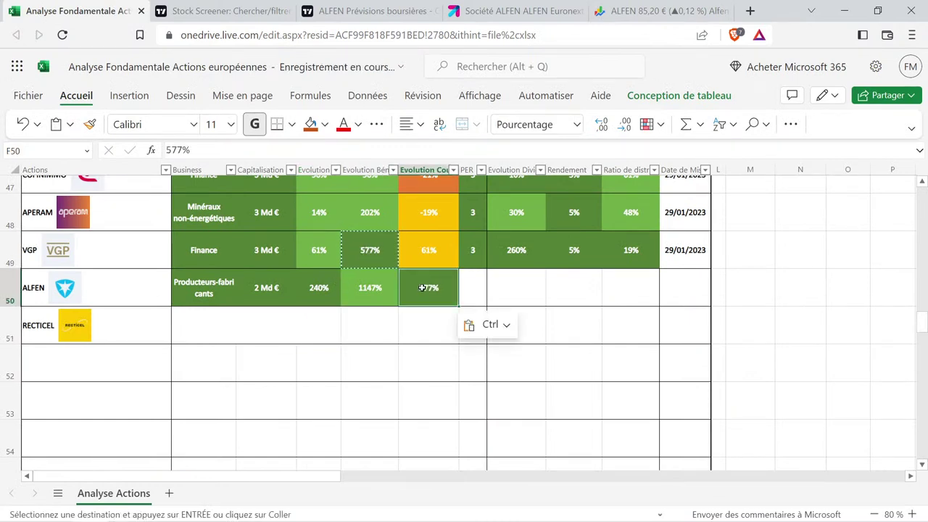
pyautogui.doubleClick(425, 288)
pyautogui.press('BackSpace')
pyautogui.press('BackSpace')
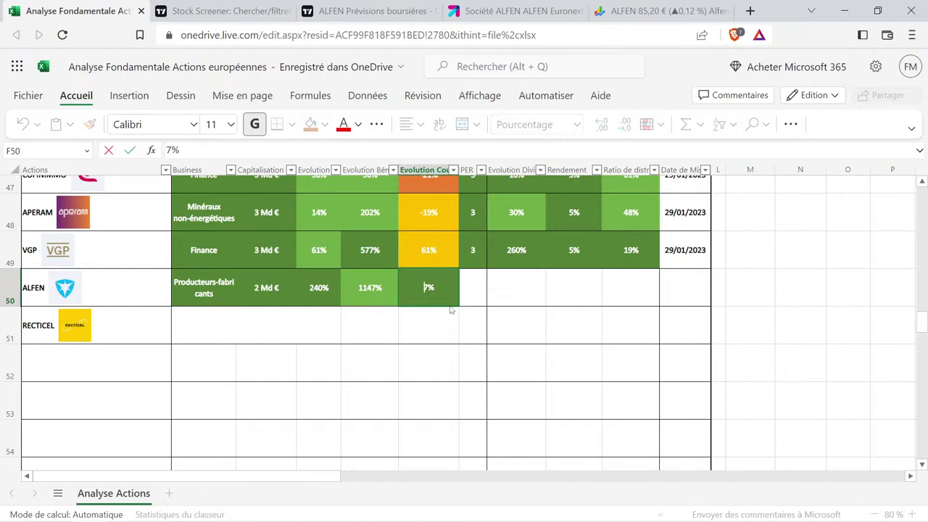
pyautogui.write('52')
pyautogui.press('Return')
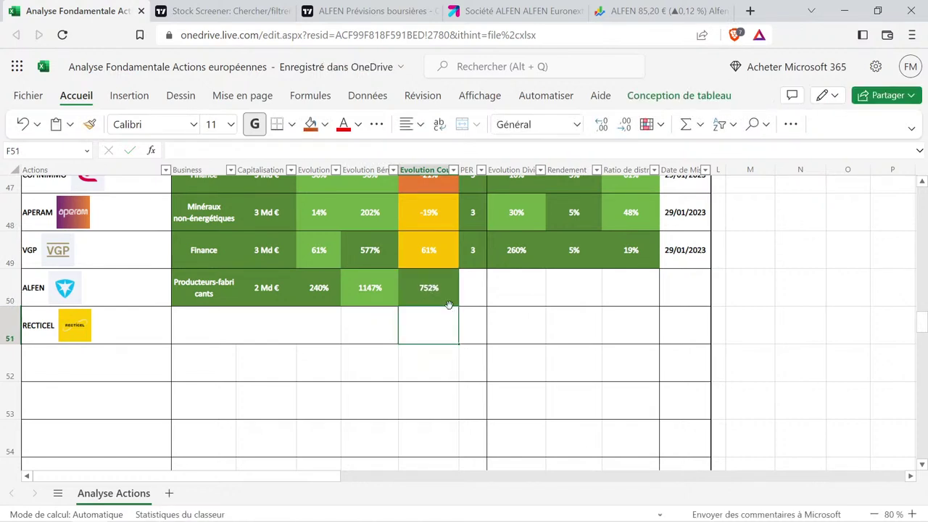
# Compare Alfen's revenue, profit and share price growth cells in the workbook.
pyautogui.click(435, 291)
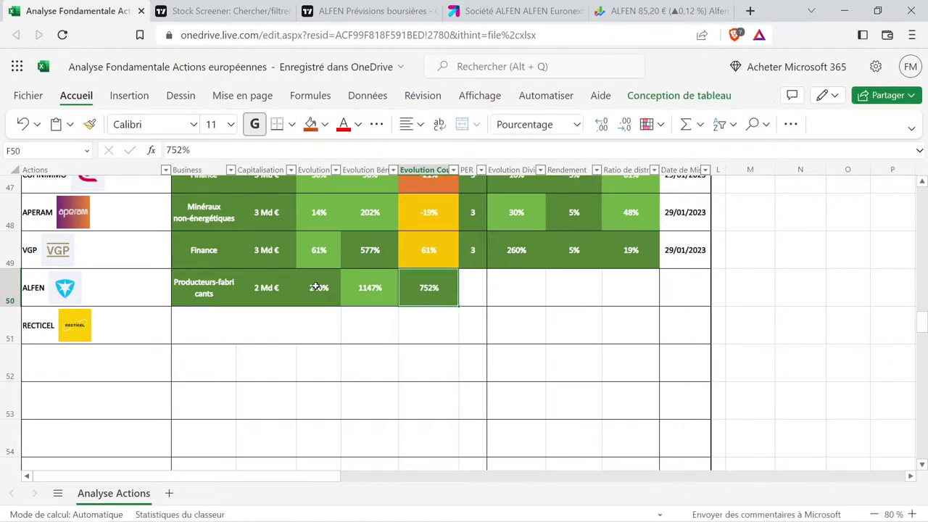
pyautogui.moveTo(316, 285); pyautogui.dragTo(452, 302)
pyautogui.click(429, 331)
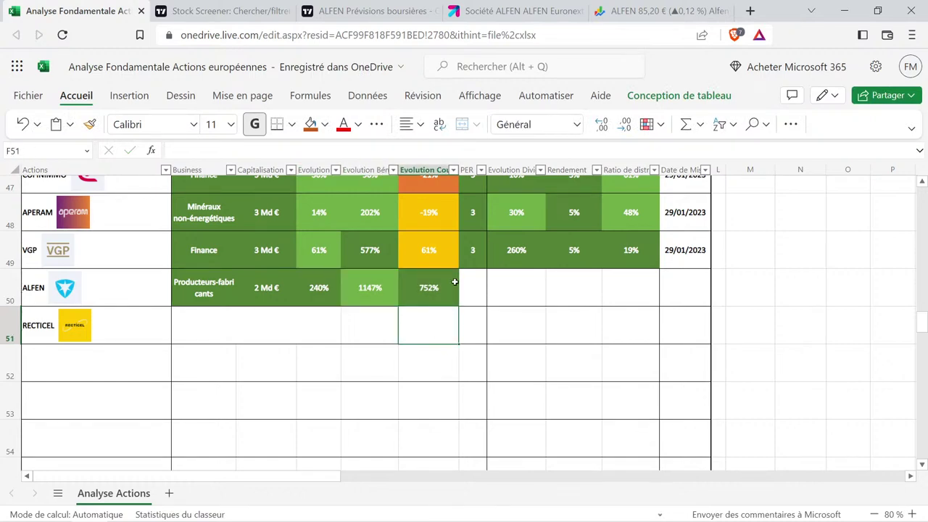
pyautogui.moveTo(471, 252); pyautogui.dragTo(465, 352)
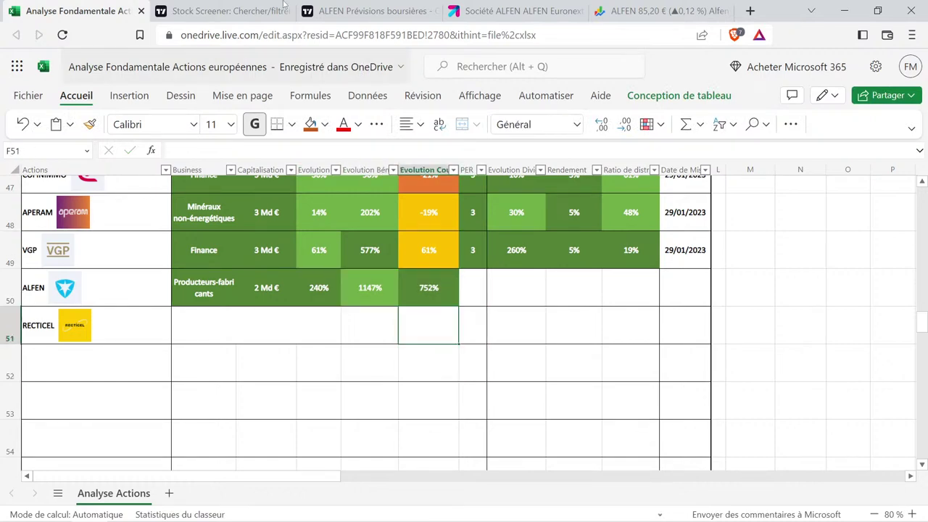
# Switch to Alfen's TradingView page and check its P/E ratio.
pyautogui.click(246, 10)
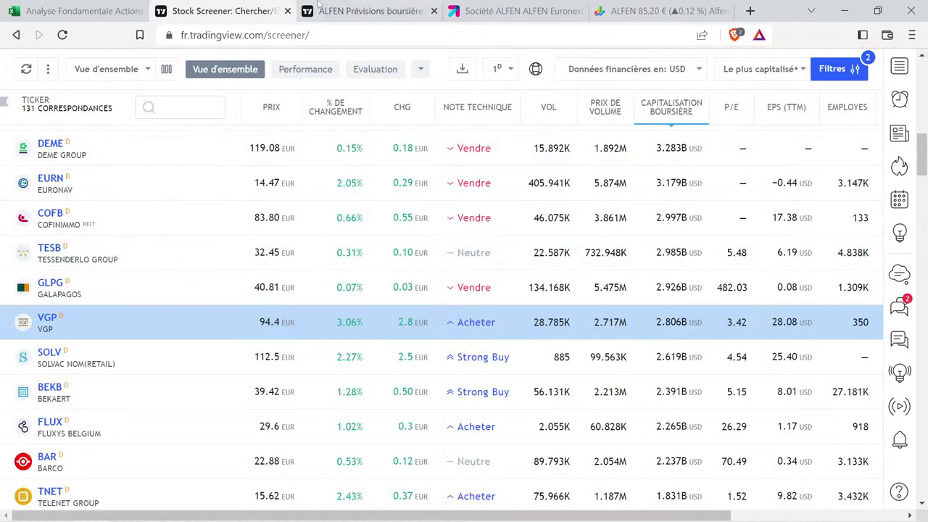
pyautogui.click(370, 11)
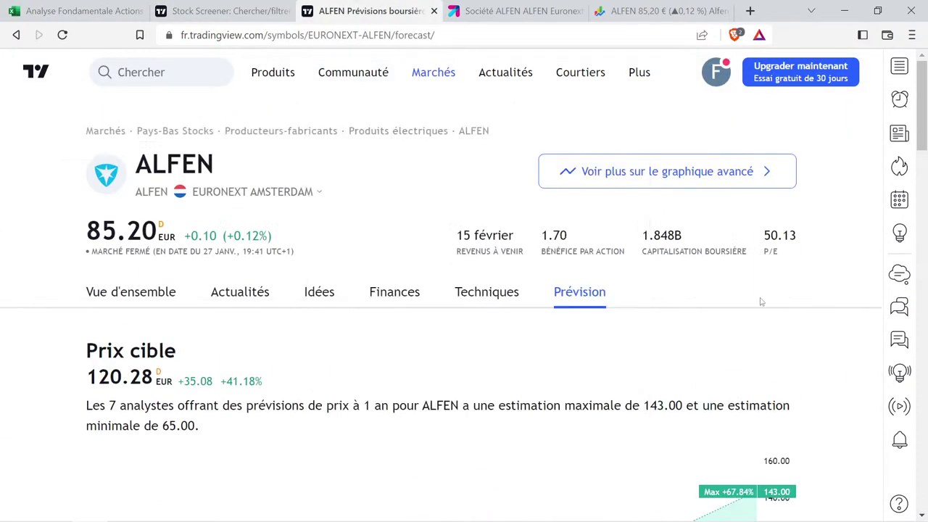
pyautogui.moveTo(757, 232); pyautogui.dragTo(785, 281)
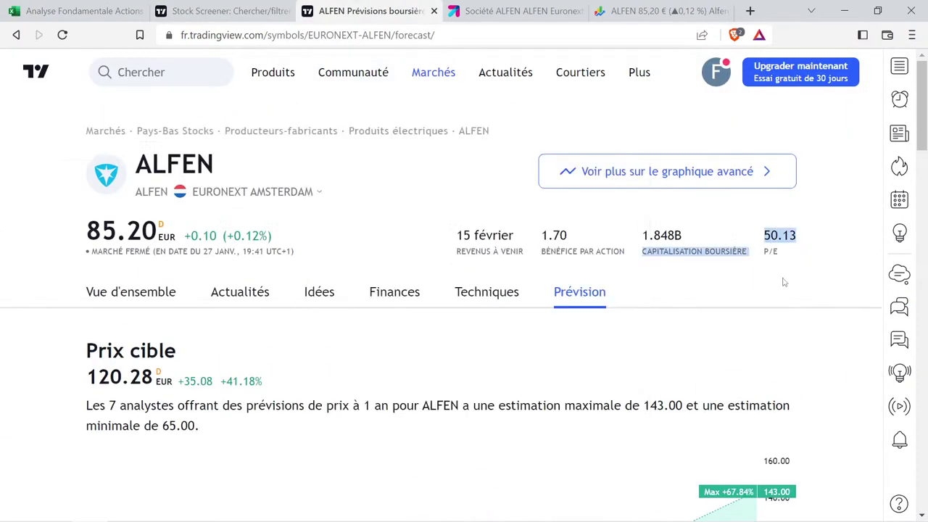
# Return to the workbook, copy Galapagos's PER cell into Alfen's row and set it to 50.
pyautogui.hotkey('ctrl', '1')
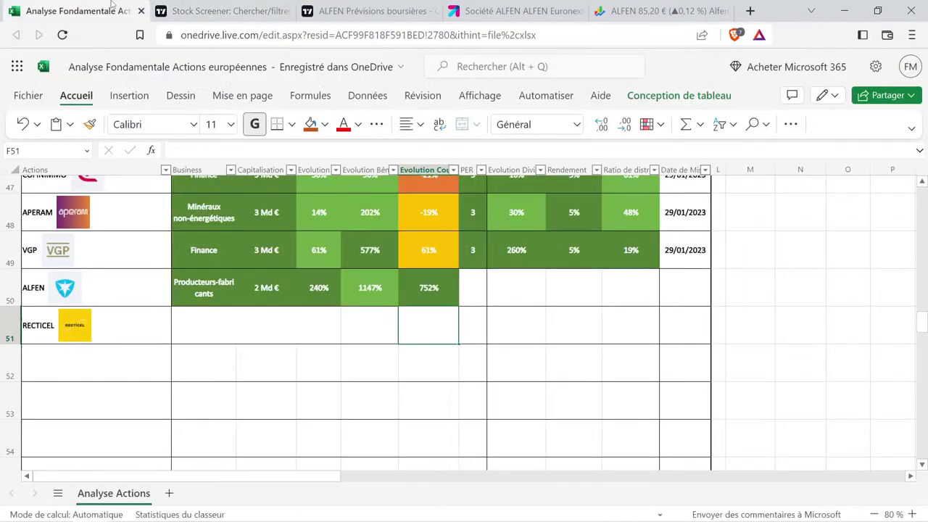
pyautogui.click(473, 271)
pyautogui.scroll(3, 475, 283)
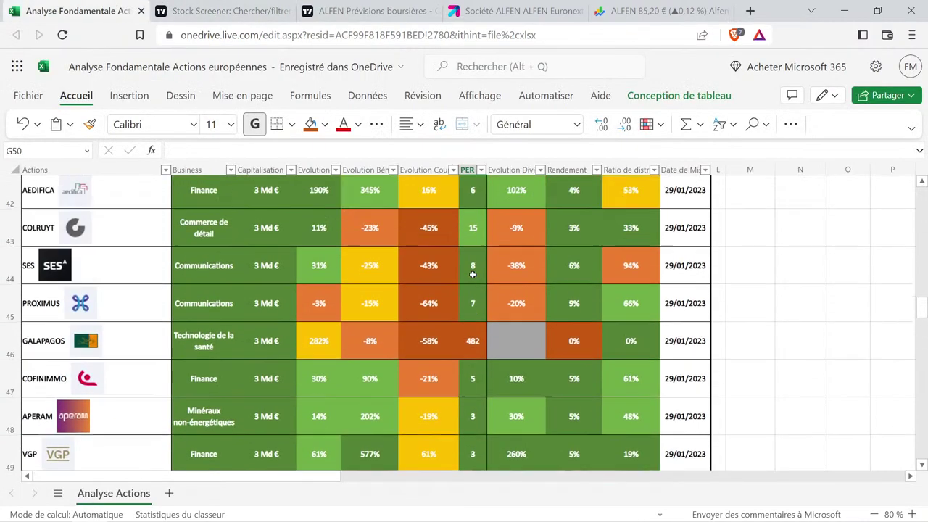
pyautogui.click(472, 352)
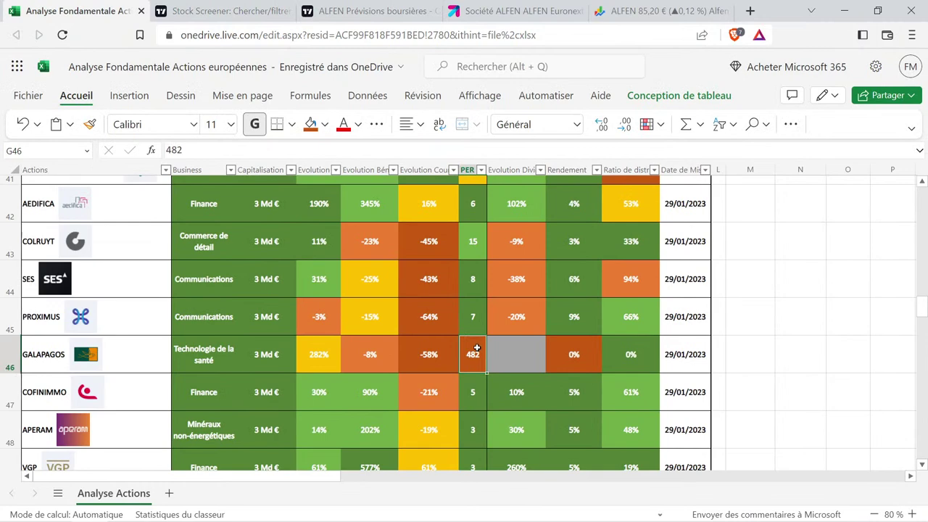
pyautogui.hotkey('ctrl', 'c')
pyautogui.scroll(-2, 476, 348)
pyautogui.click(474, 356)
pyautogui.hotkey('ctrl', 'v')
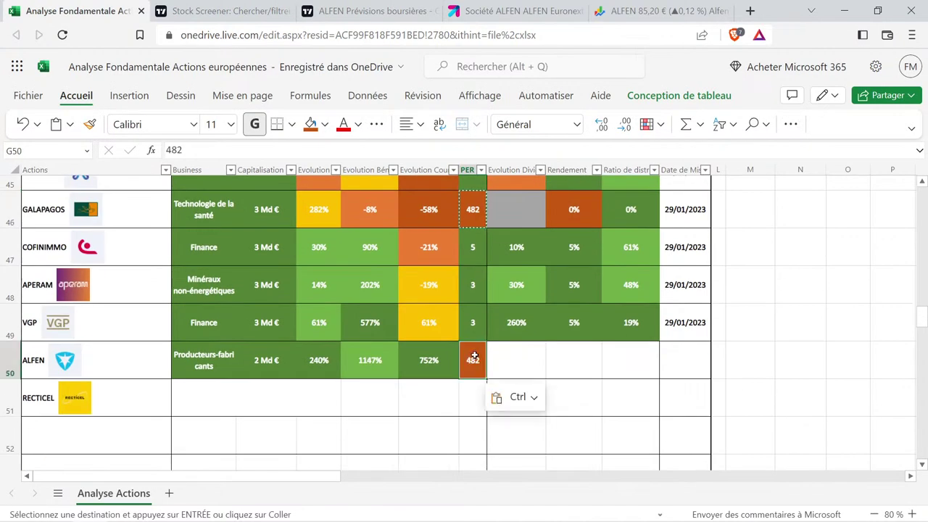
pyautogui.doubleClick(474, 355)
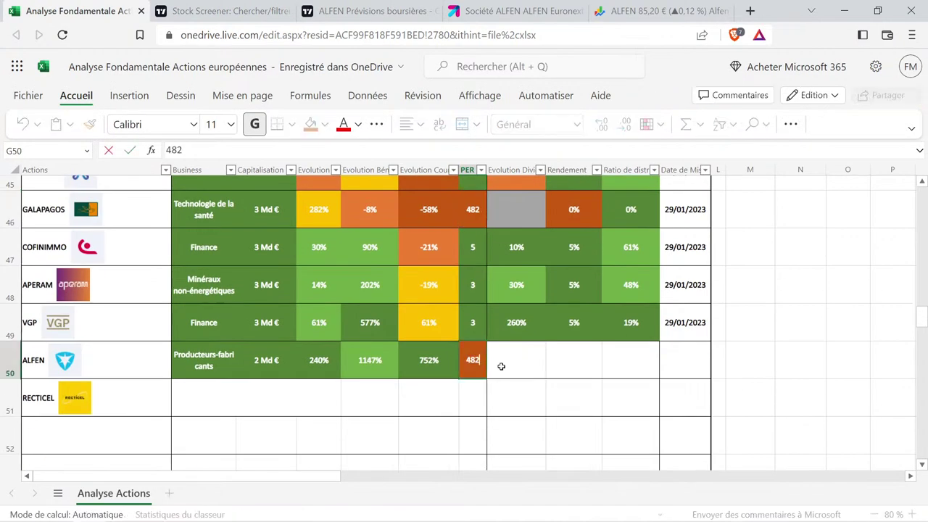
pyautogui.press('BackSpace')
pyautogui.press('BackSpace')
pyautogui.write('50')
pyautogui.press('Return')
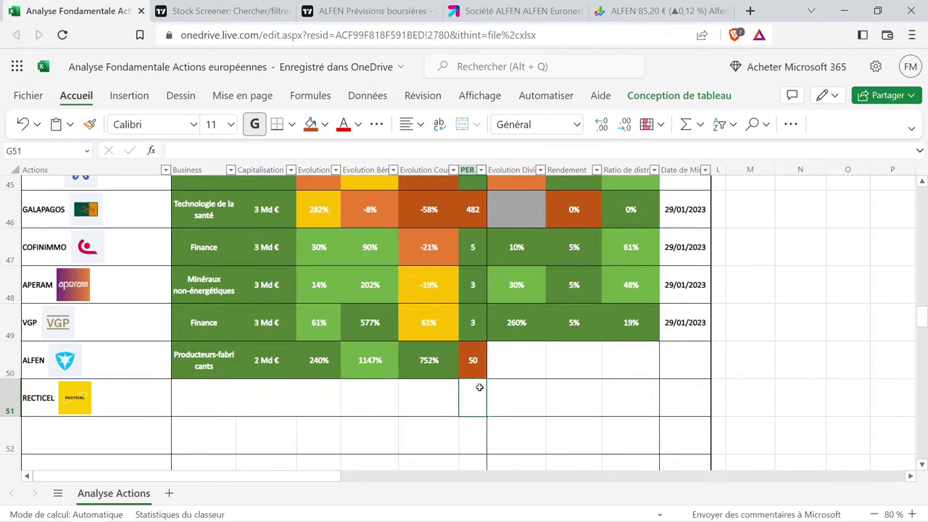
# Re-examine Alfen's five-year share price chart on Google Finance and return to its TradingView forecast page.
pyautogui.click(645, 16)
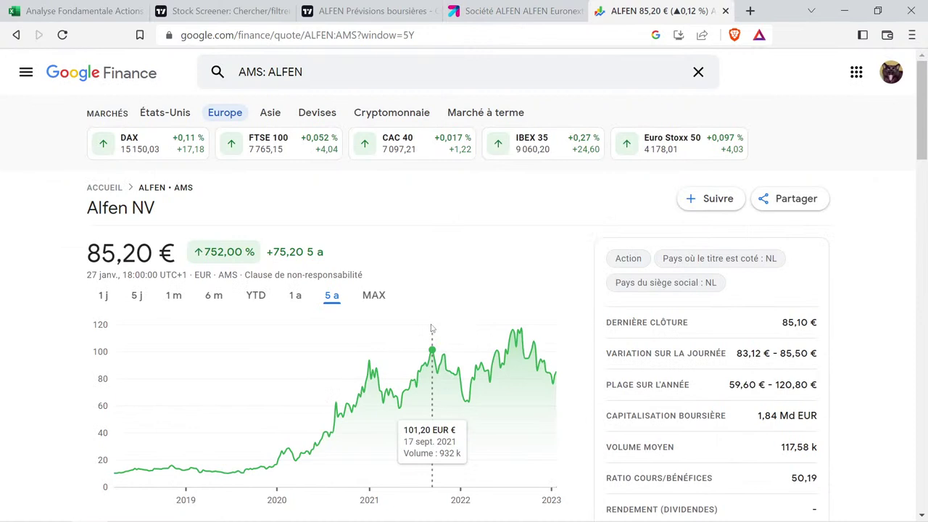
pyautogui.moveTo(431, 329); pyautogui.dragTo(468, 349)
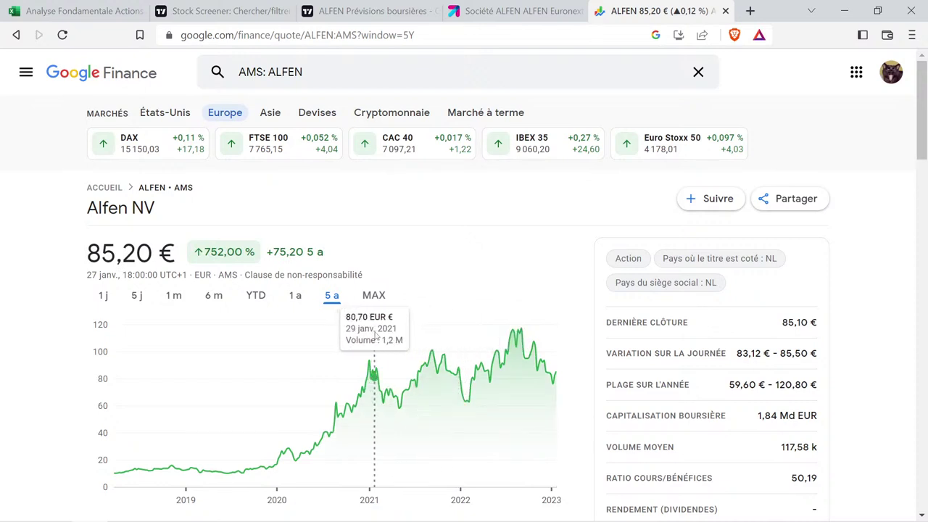
pyautogui.moveTo(377, 335); pyautogui.dragTo(383, 348)
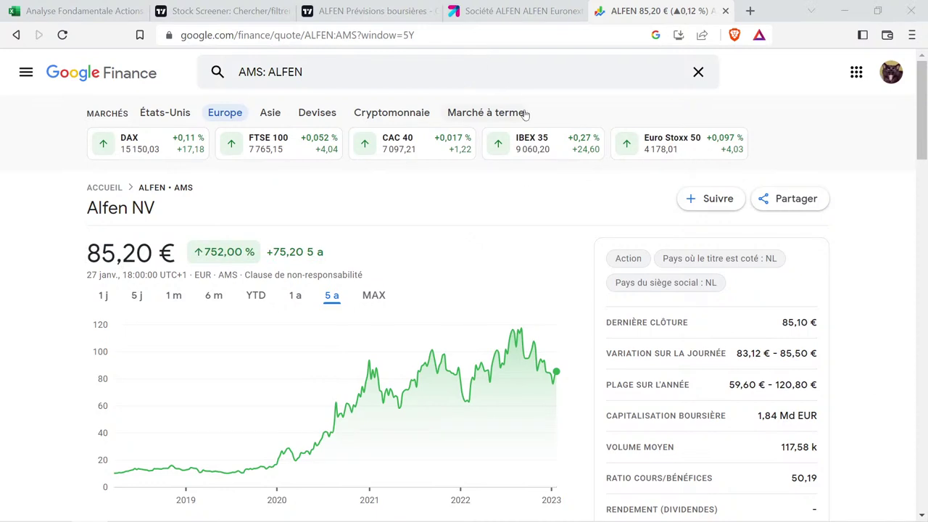
pyautogui.click(376, 7)
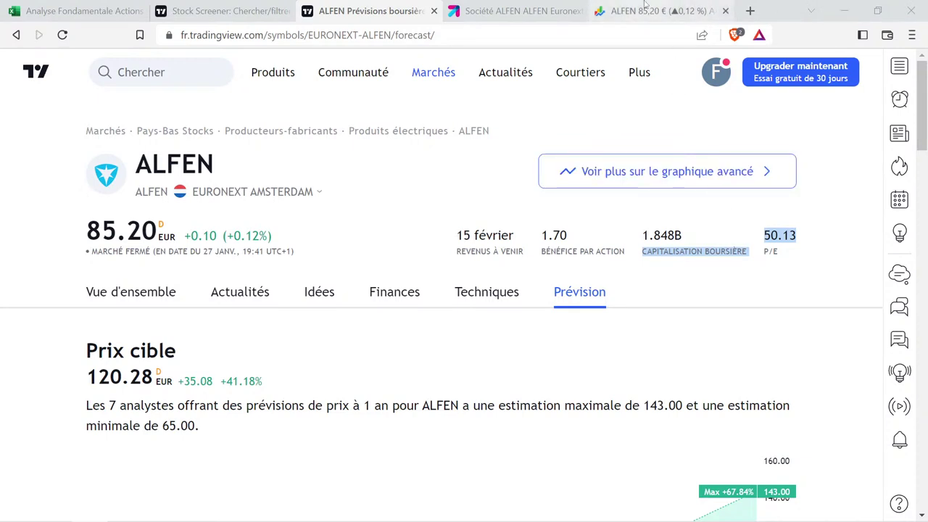
# Check Alfen's dividend information in the financials section of its TradingView page.
pyautogui.click(108, 7)
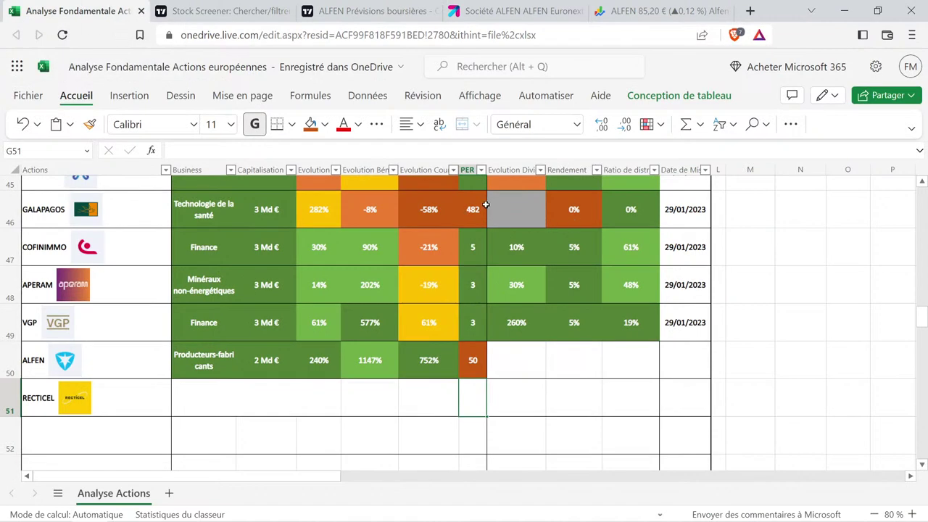
pyautogui.click(368, 8)
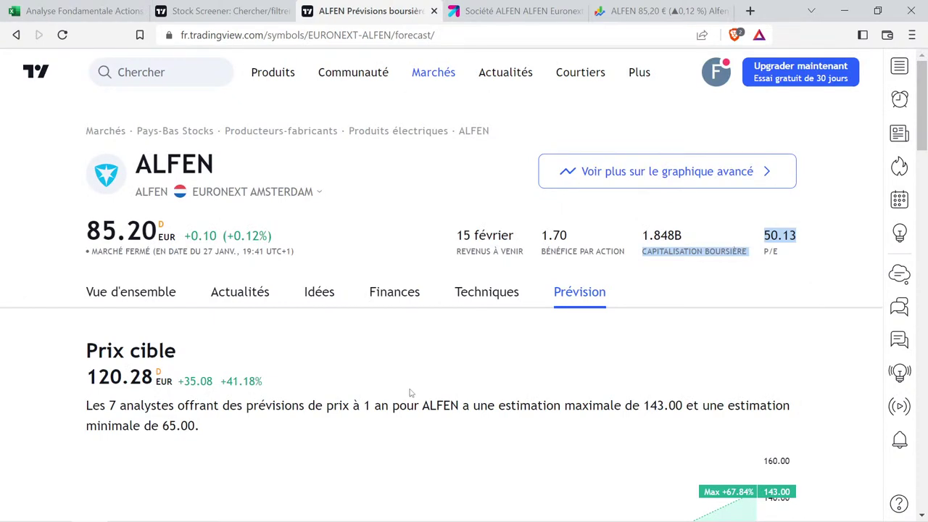
pyautogui.click(388, 292)
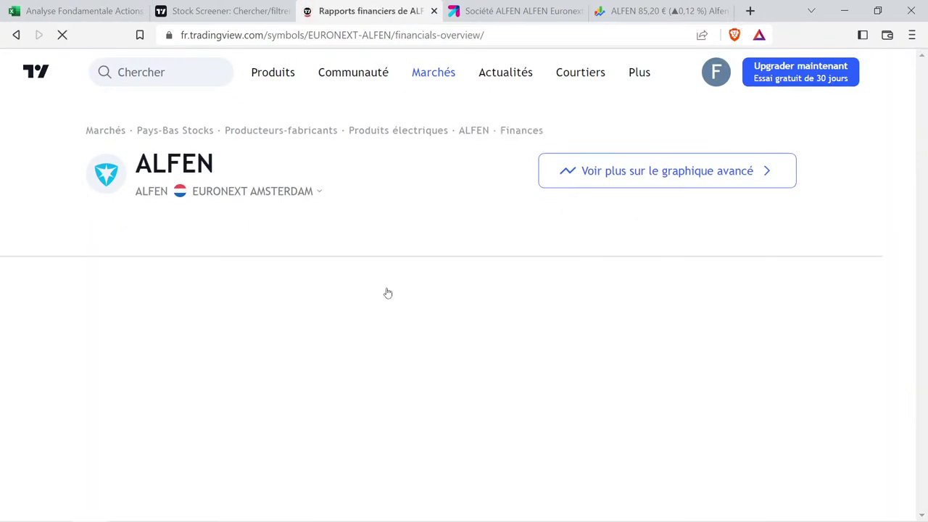
pyautogui.click(410, 404)
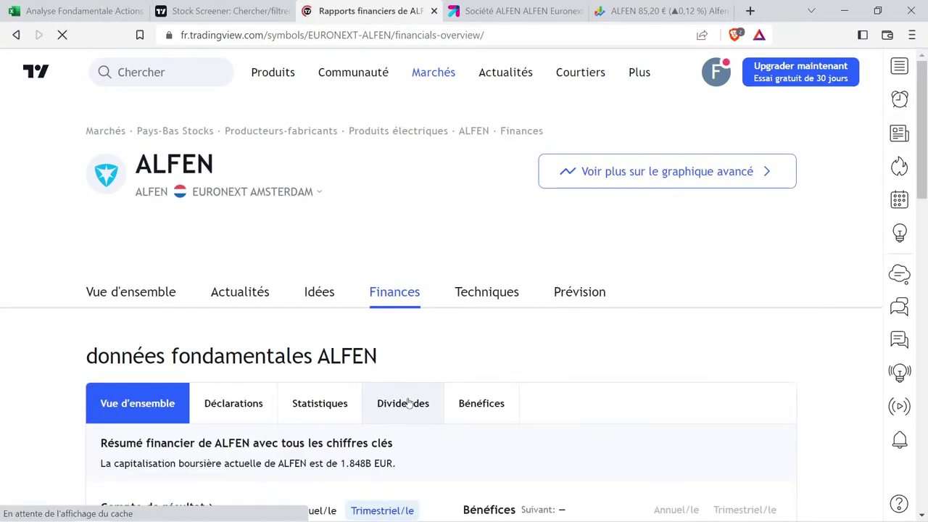
pyautogui.scroll(-4, 428, 406)
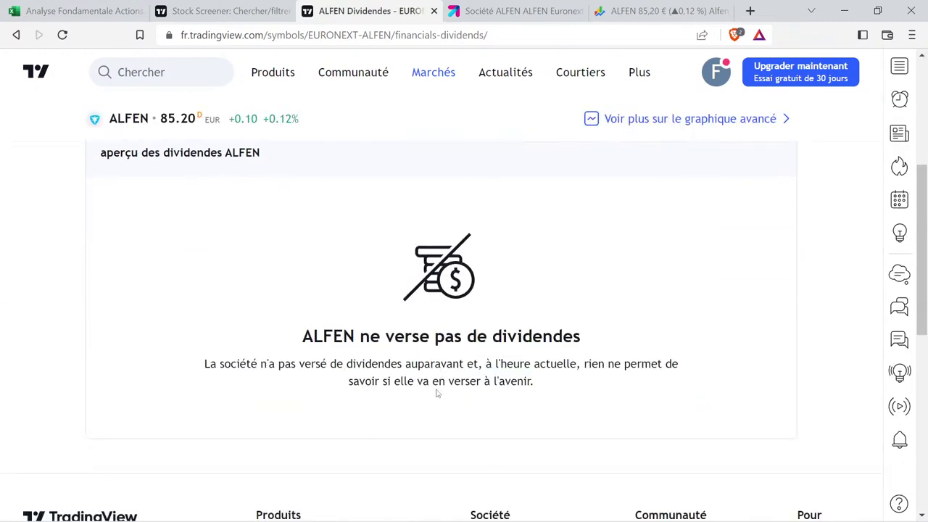
# Return to the workbook and copy Galapagos's dividend growth, yield, payout ratio and date cells into Alfen's row.
pyautogui.click(94, 11)
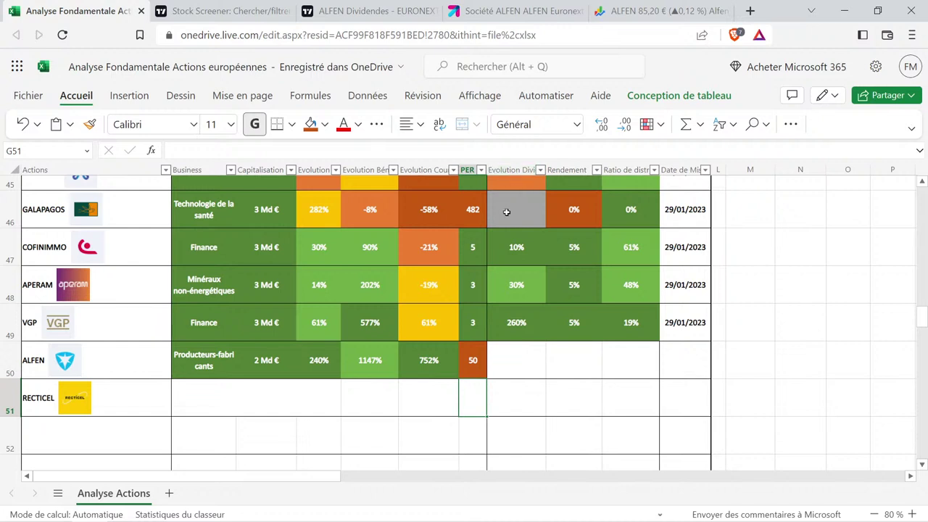
pyautogui.moveTo(506, 211); pyautogui.dragTo(692, 209)
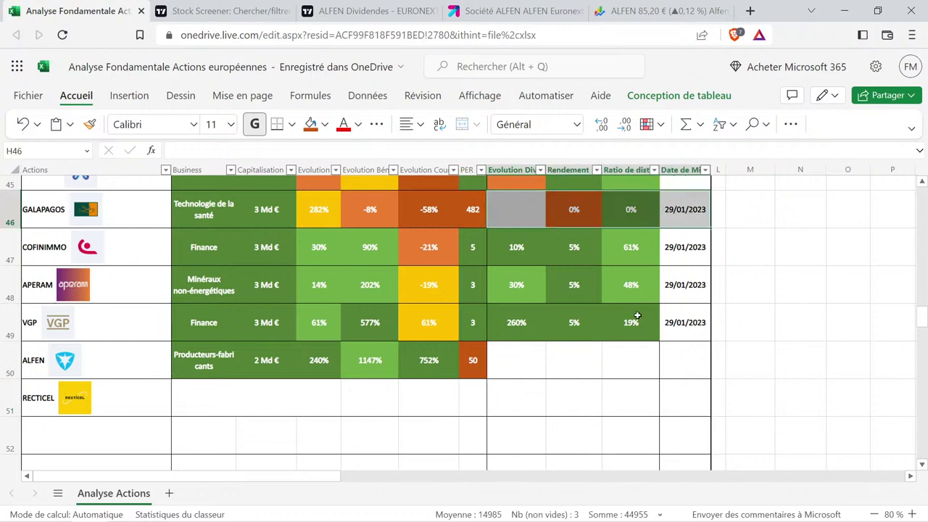
pyautogui.hotkey('ctrl', 'c')
pyautogui.click(530, 351)
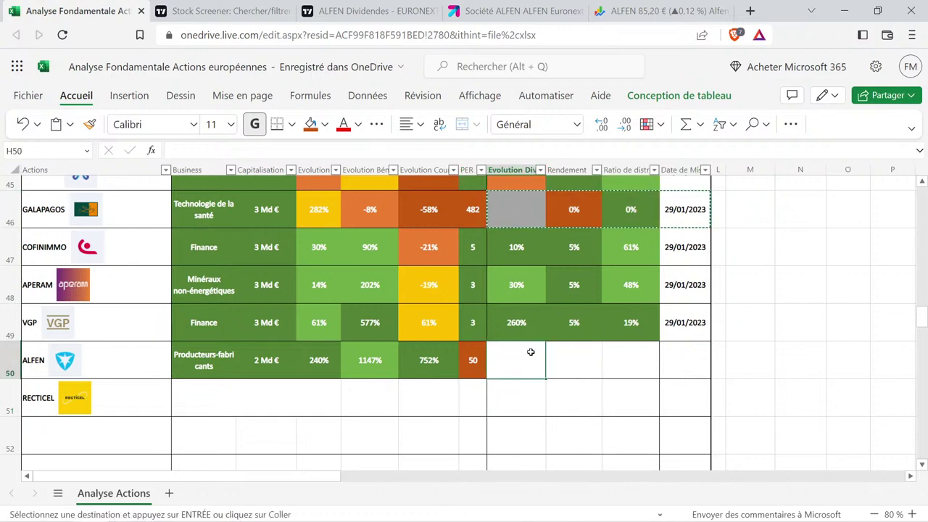
pyautogui.hotkey('ctrl', 'v')
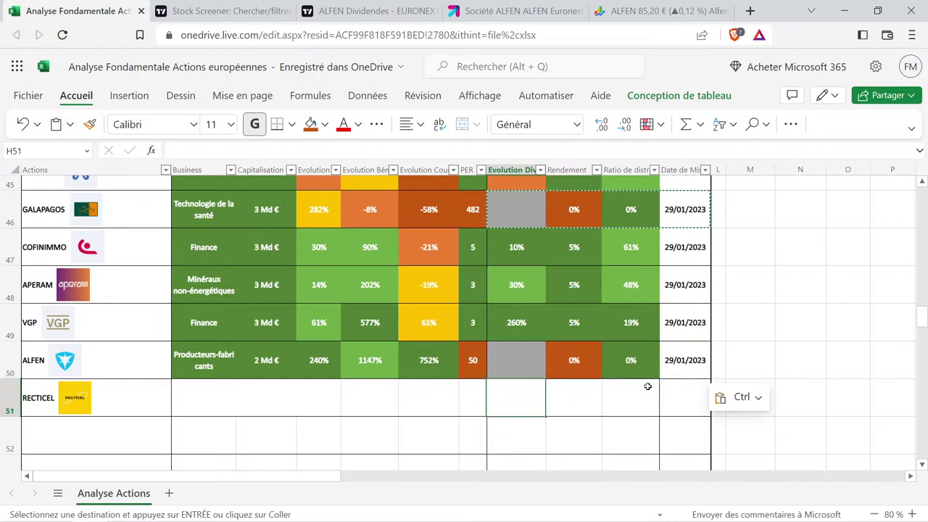
pyautogui.click(530, 393)
# Review Alfen's full row and look over the other companies' rows in the workbook.
pyautogui.moveTo(744, 354); pyautogui.dragTo(61, 355)
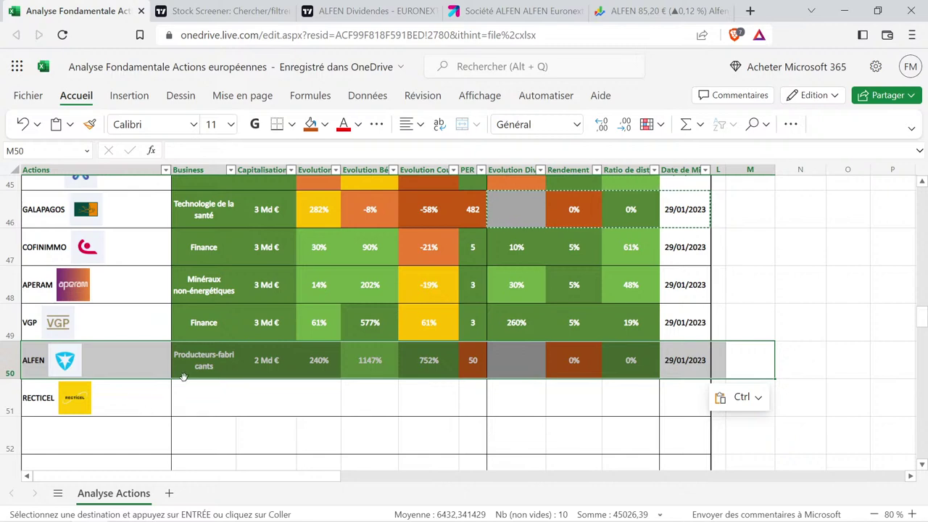
pyautogui.click(272, 403)
pyautogui.scroll(12, 273, 404)
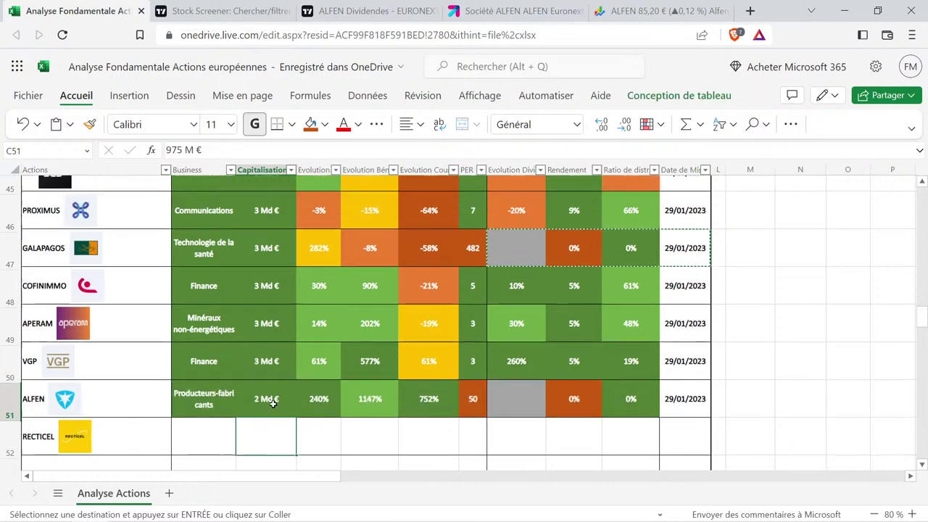
pyautogui.scroll(3, 273, 404)
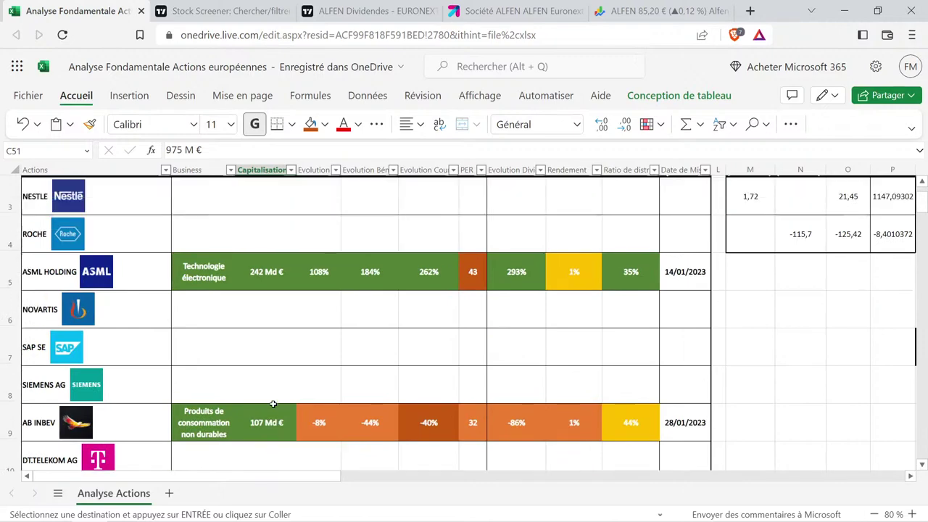
pyautogui.scroll(-5, 271, 403)
pyautogui.scroll(-13, 267, 399)
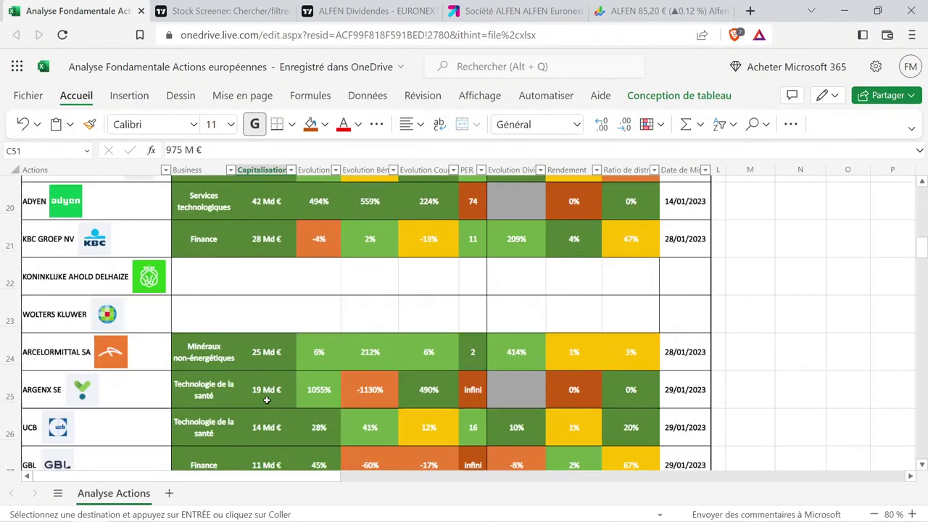
pyautogui.scroll(2, 266, 400)
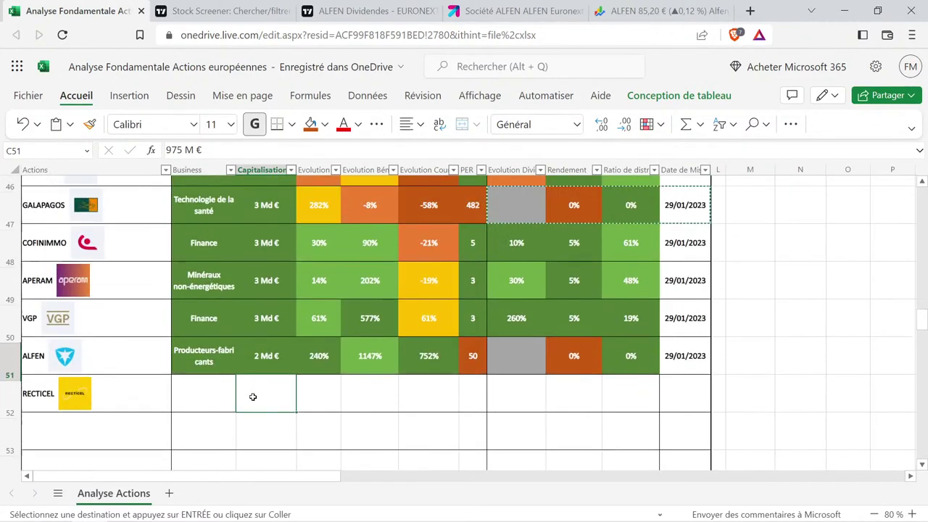
pyautogui.hotkey('ctrl', 'v')
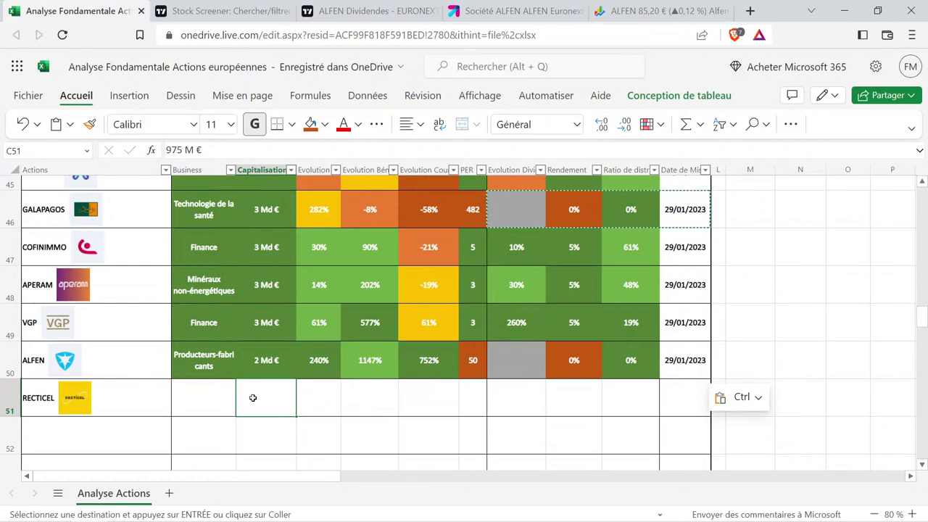
# Switch to TradingView, search for "recti" and open Recticel's Euronext Brussels listing.
pyautogui.click(373, 7)
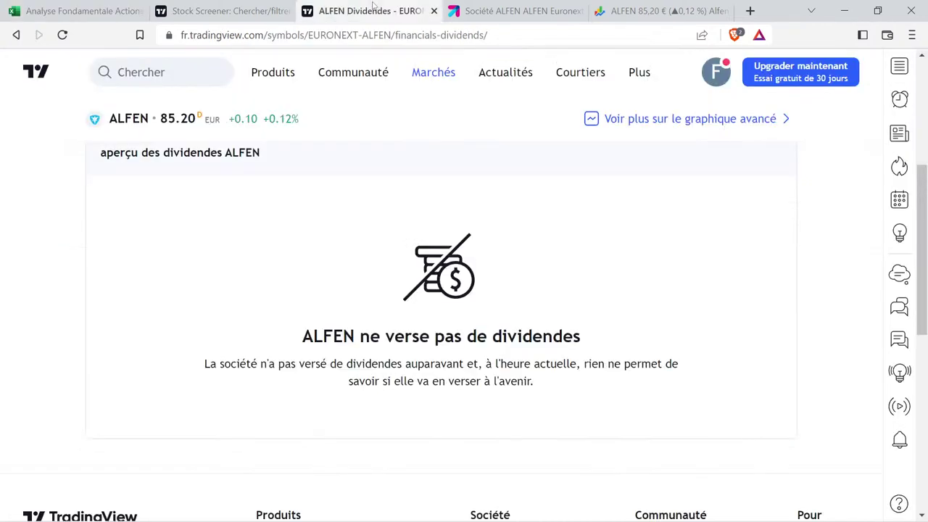
pyautogui.click(141, 71)
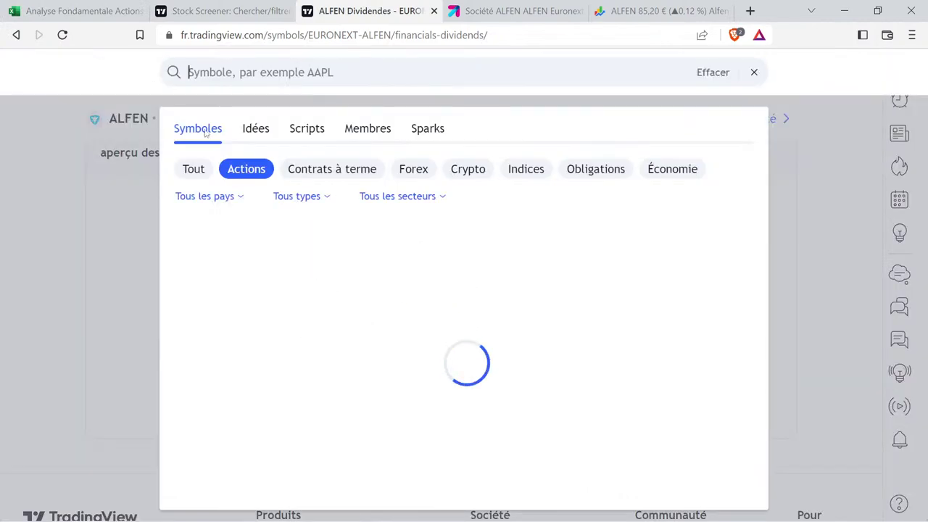
pyautogui.write('recti')
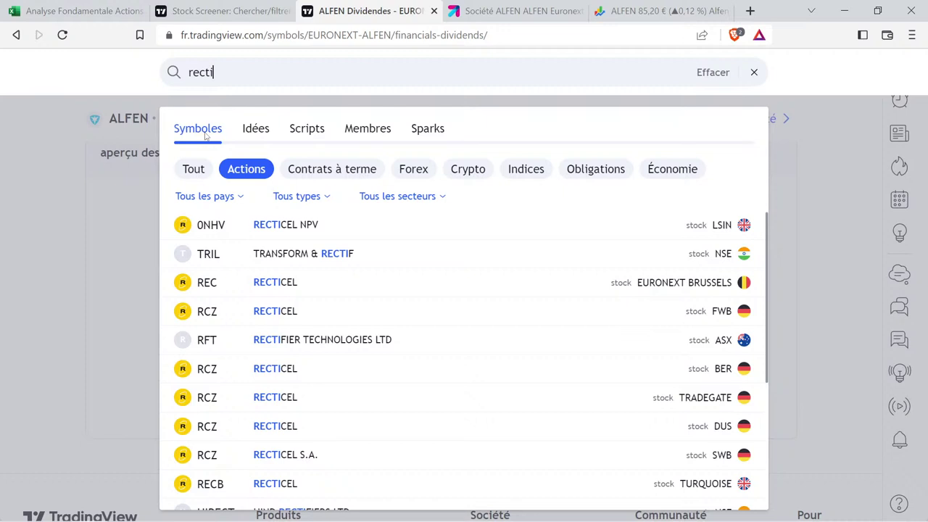
pyautogui.click(700, 284)
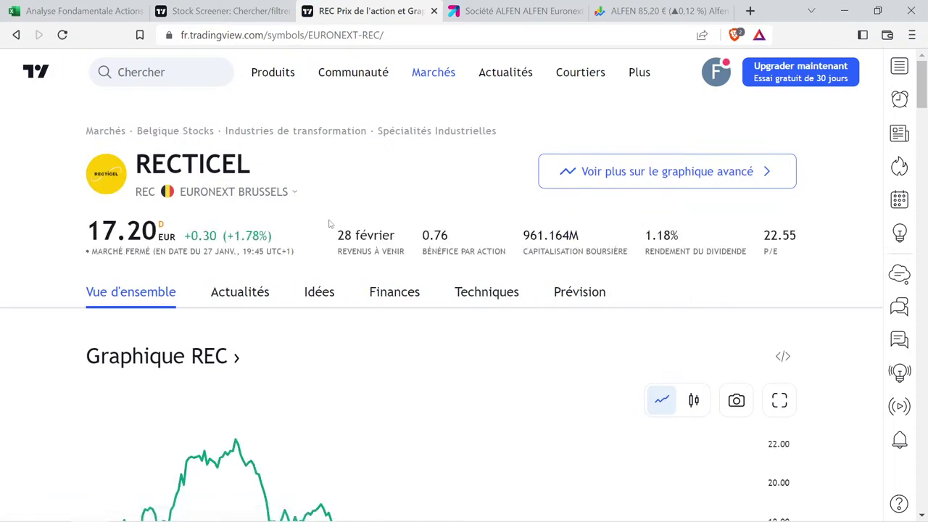
# Switch to Boursorama, search for "rec" and open Recticel's Euronext Bruxelles quote page.
pyautogui.click(519, 4)
pyautogui.click(774, 72)
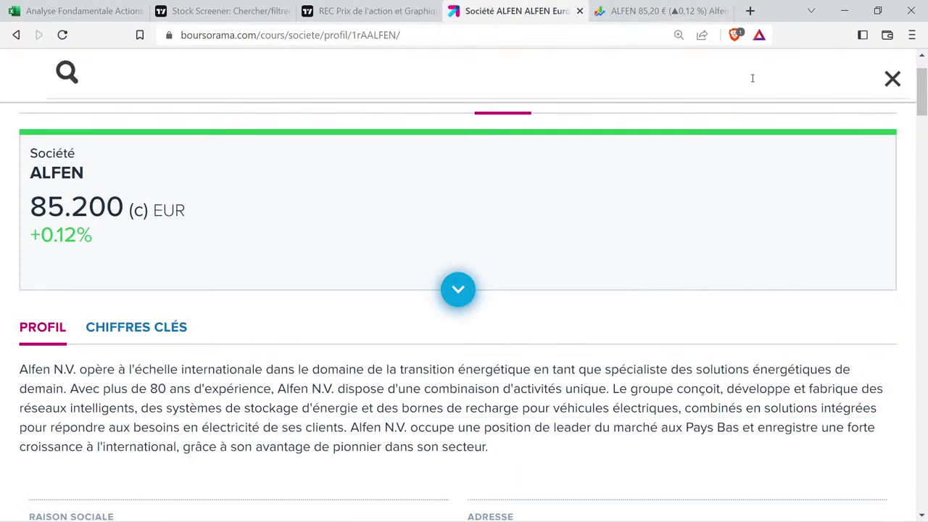
pyautogui.write('rec')
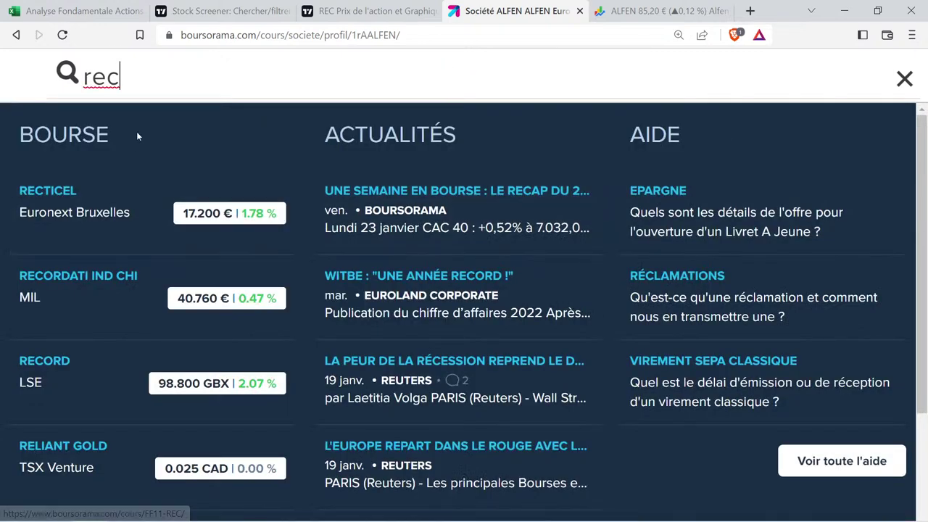
pyautogui.click(127, 204)
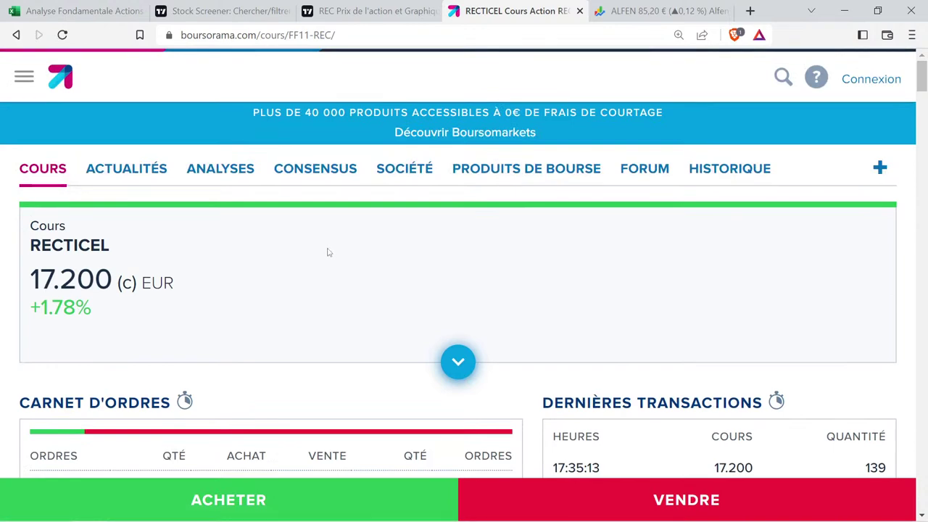
# Examine Recticel's key quote figures on Boursorama, including valuation, estimated yield, PER and PEA eligibility.
pyautogui.hotkey('ctrl', '-')
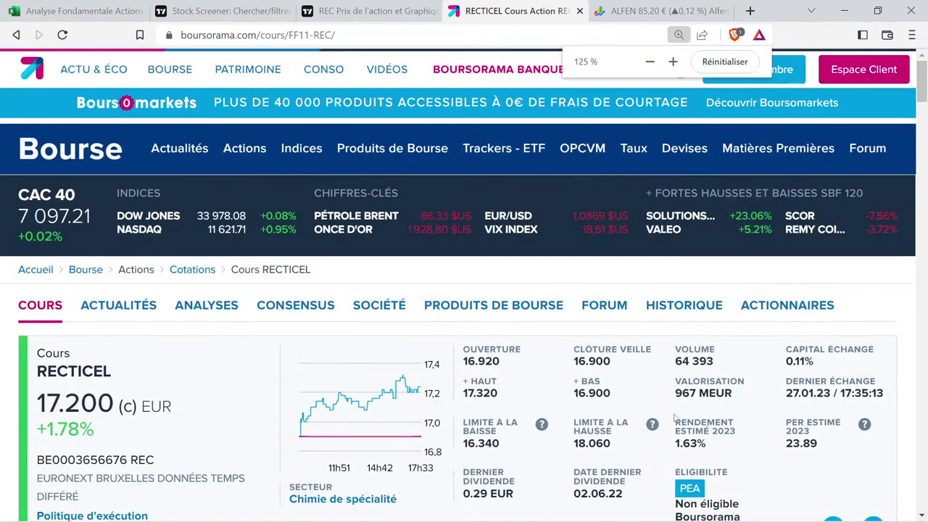
pyautogui.scroll(-1, 685, 418)
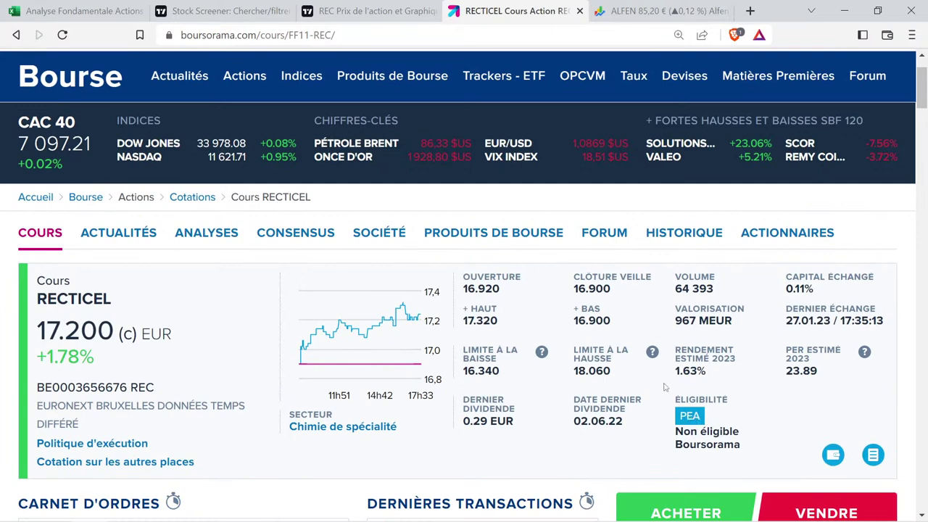
pyautogui.scroll(1, 663, 388)
pyautogui.keyDown('ctrl'); pyautogui.scroll(1, 642, 376); pyautogui.keyUp('ctrl')
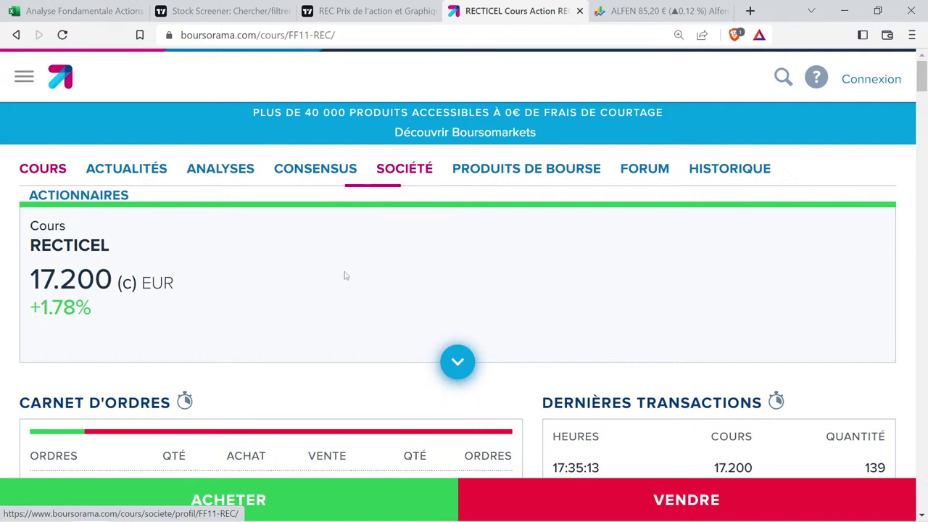
# Open Recticel's company profile on Boursorama and expand its full business description.
pyautogui.click(413, 177)
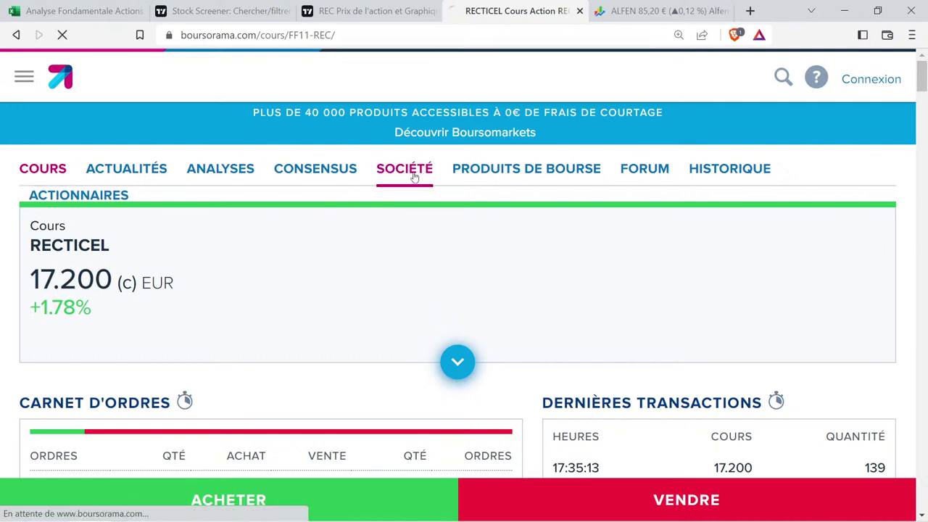
pyautogui.scroll(-2, 343, 257)
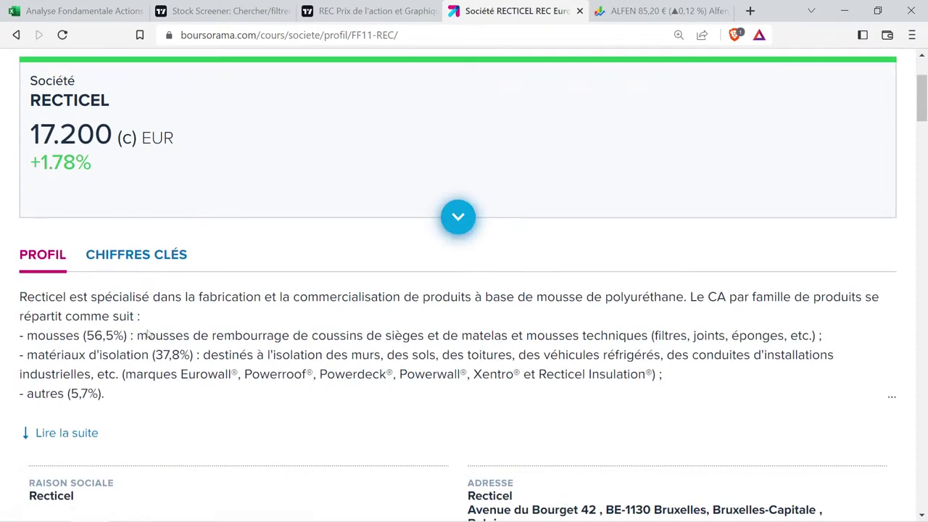
pyautogui.click(88, 435)
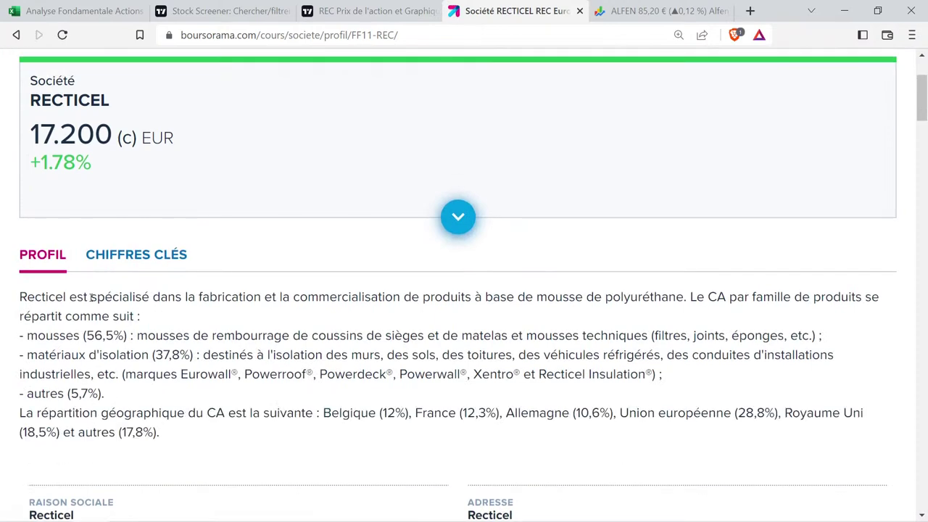
pyautogui.scroll(-2, 83, 295)
pyautogui.scroll(1, 112, 283)
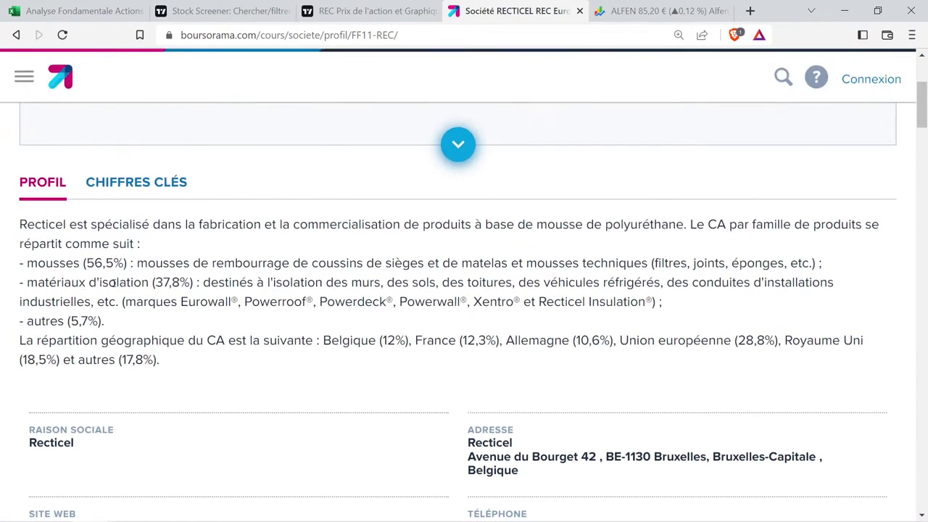
# Read Recticel's revenue breakdown by product family and by country, highlighting each item in the profile text.
pyautogui.moveTo(191, 226); pyautogui.dragTo(781, 244)
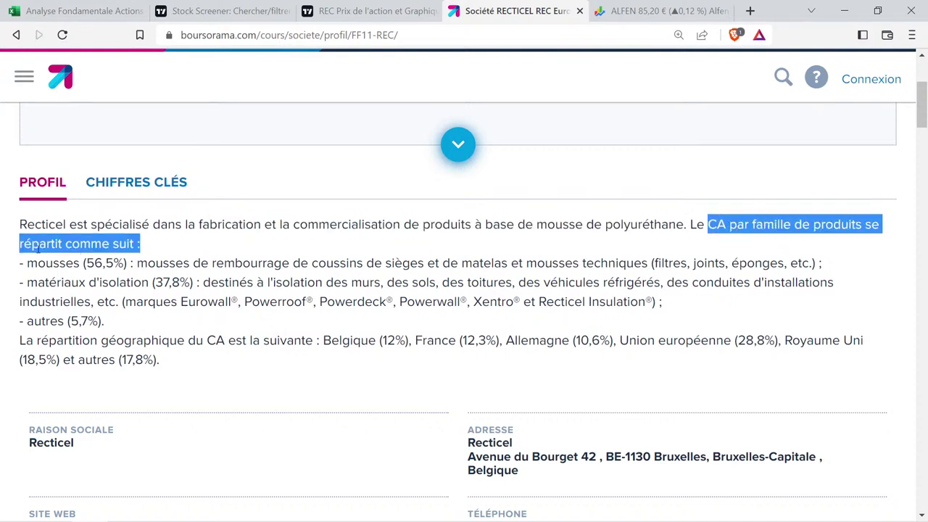
pyautogui.moveTo(26, 262); pyautogui.dragTo(131, 263)
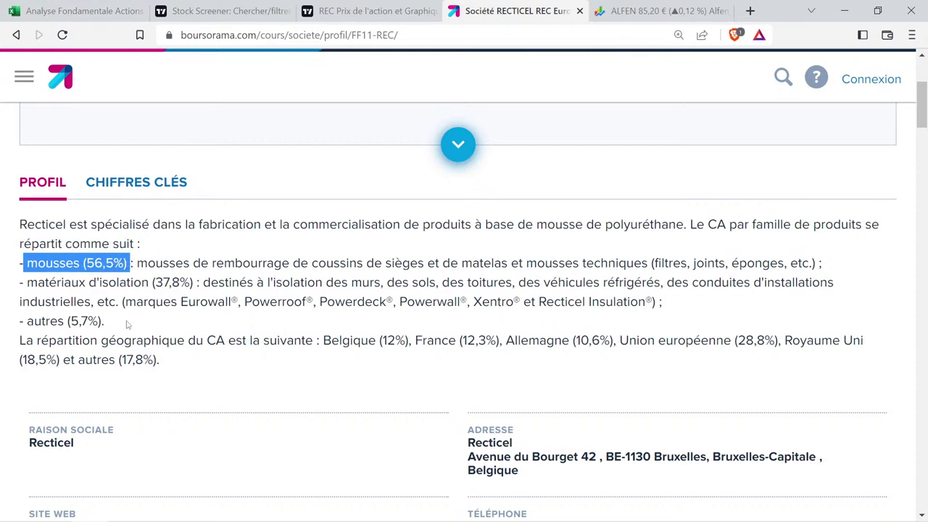
pyautogui.moveTo(48, 285); pyautogui.dragTo(199, 283)
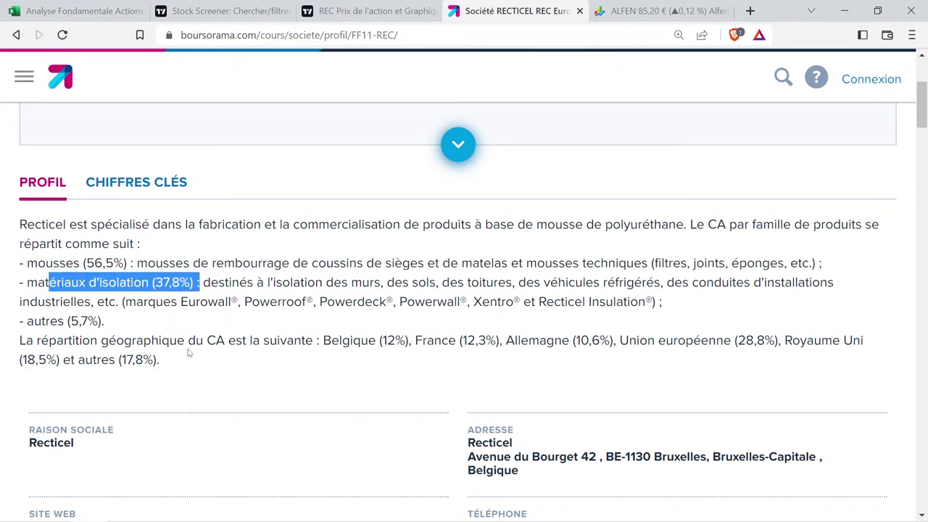
pyautogui.moveTo(27, 320); pyautogui.dragTo(103, 321)
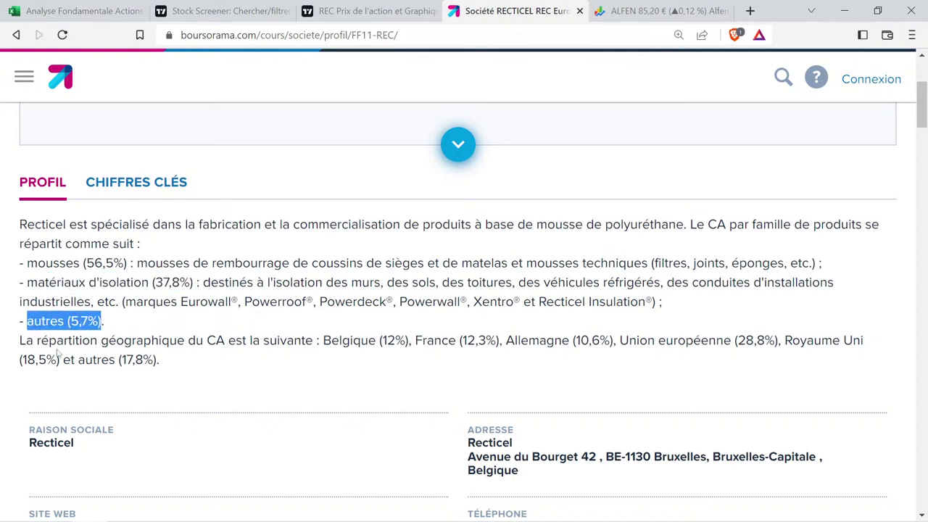
pyautogui.moveTo(81, 339); pyautogui.dragTo(335, 351)
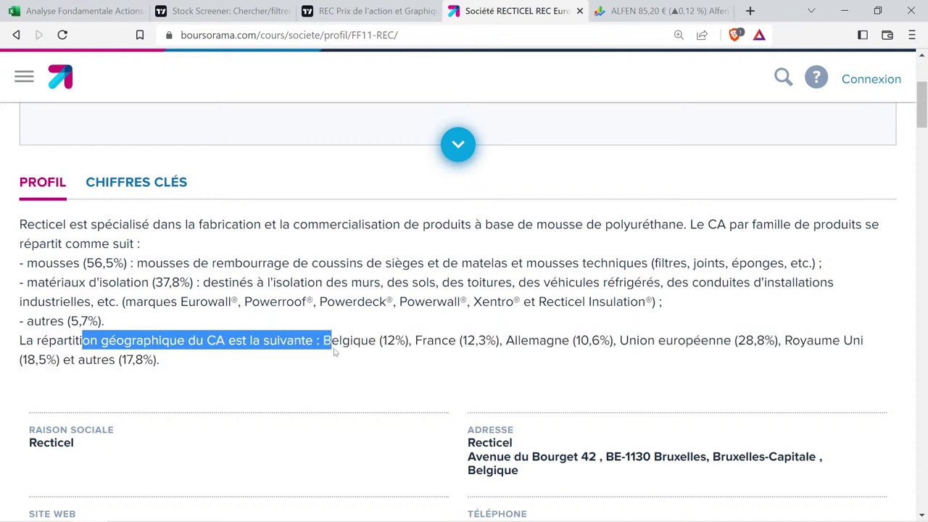
pyautogui.moveTo(397, 342); pyautogui.dragTo(367, 342)
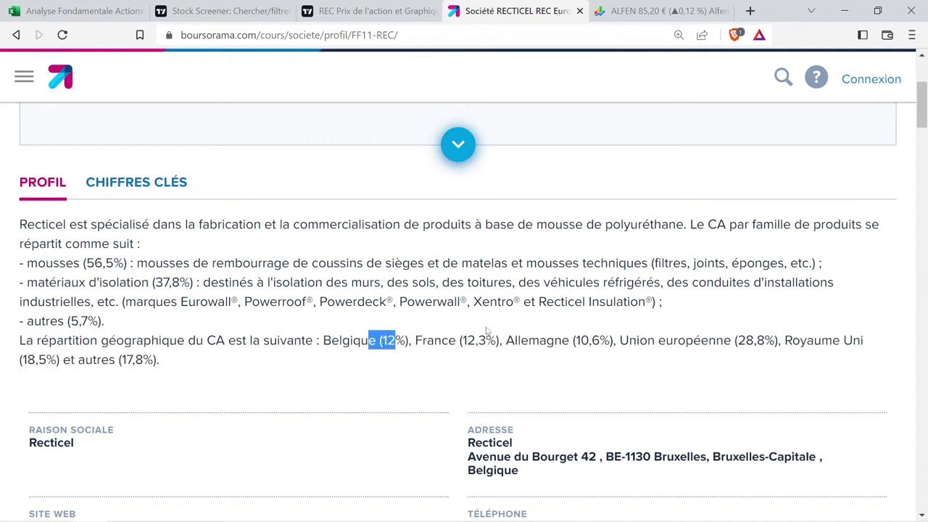
# Examine the geographic revenue split in Recticel's Boursorama profile, from France to the other regions, and review the product family list.
pyautogui.moveTo(499, 337); pyautogui.dragTo(449, 335)
pyautogui.moveTo(586, 329); pyautogui.dragTo(548, 338)
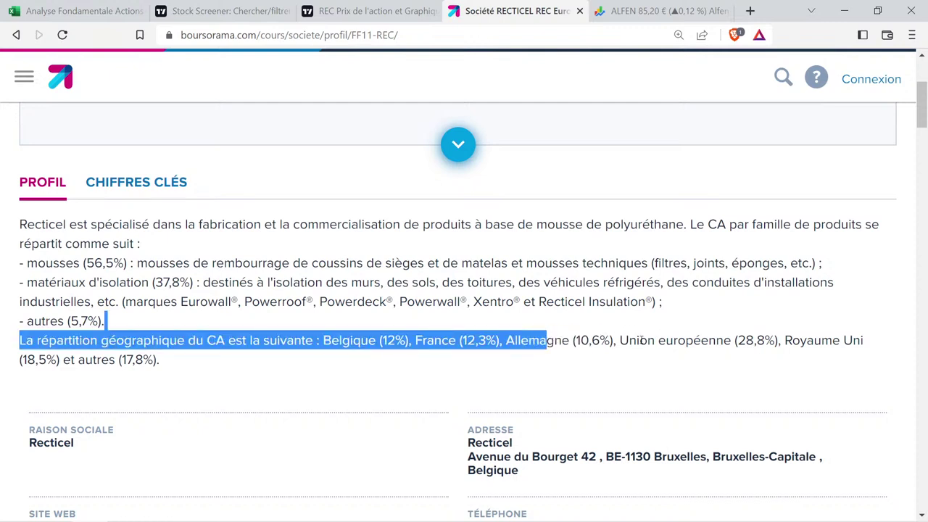
pyautogui.moveTo(636, 340); pyautogui.dragTo(184, 366)
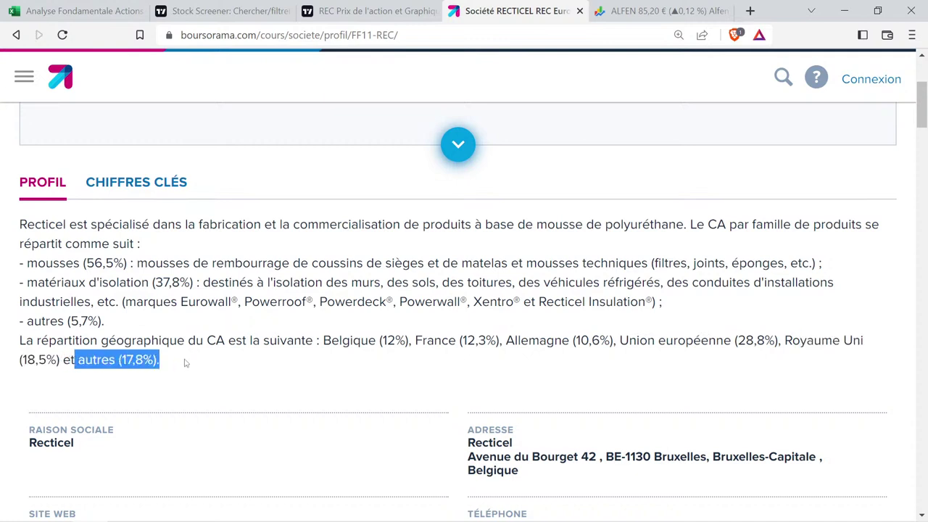
pyautogui.click(180, 355)
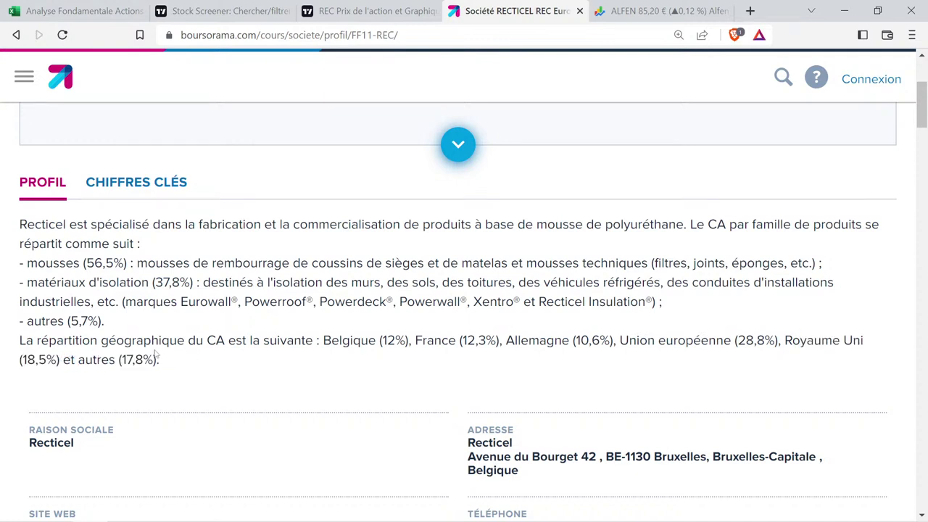
pyautogui.moveTo(156, 355); pyautogui.dragTo(98, 339)
pyautogui.click(138, 308)
pyautogui.moveTo(123, 321); pyautogui.dragTo(19, 265)
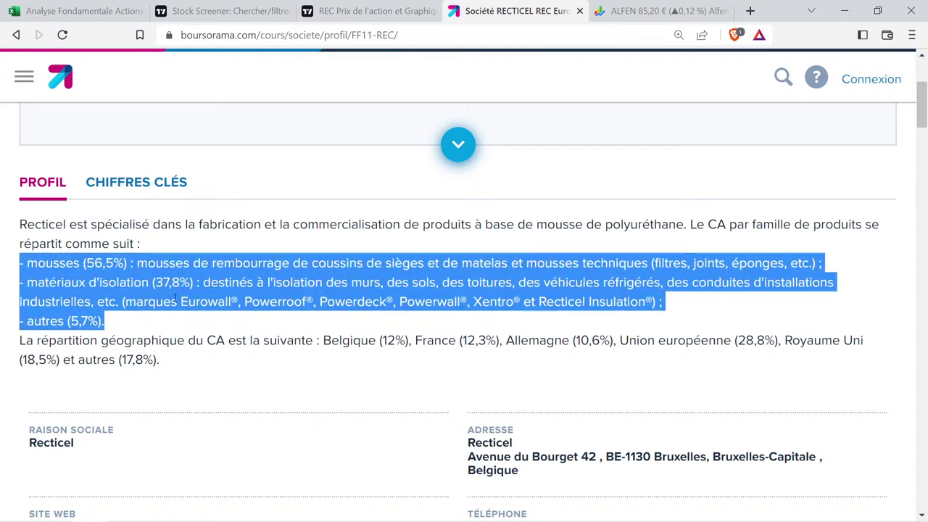
pyautogui.scroll(1, 174, 296)
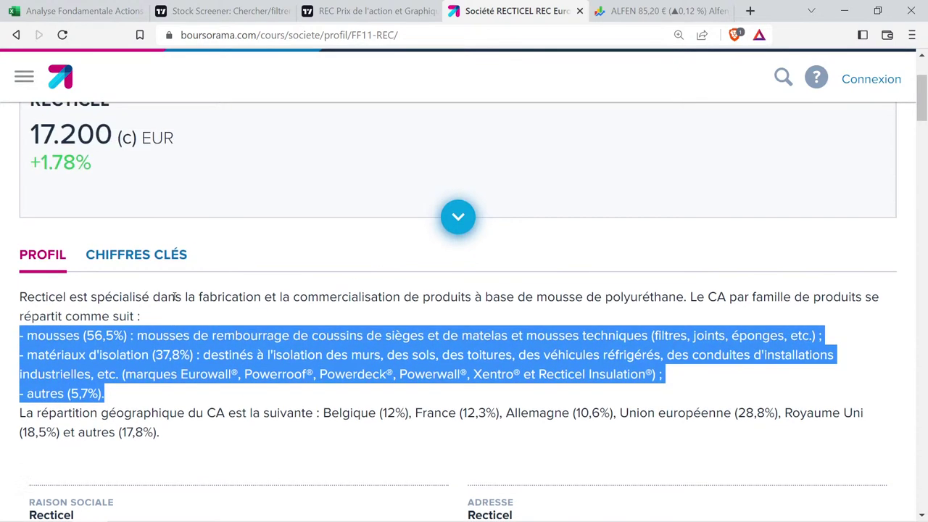
pyautogui.scroll(2, 174, 297)
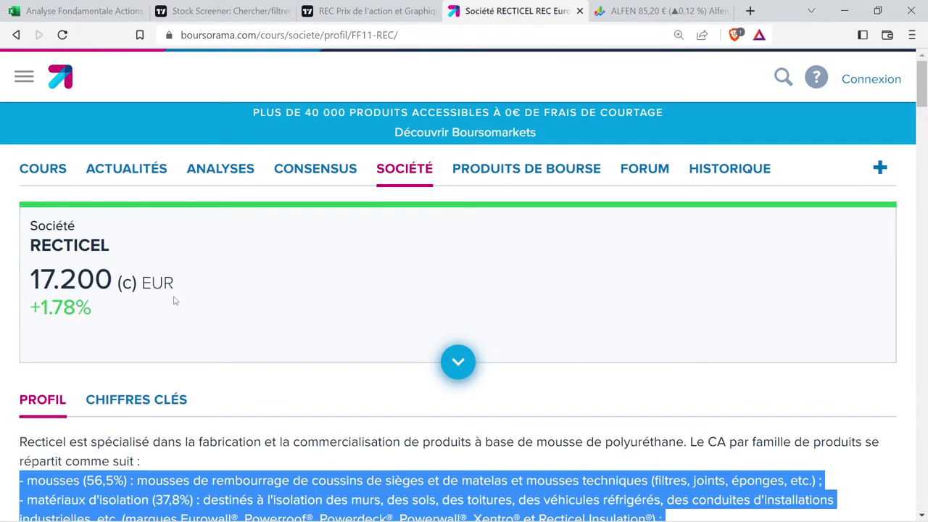
pyautogui.scroll(-1, 190, 310)
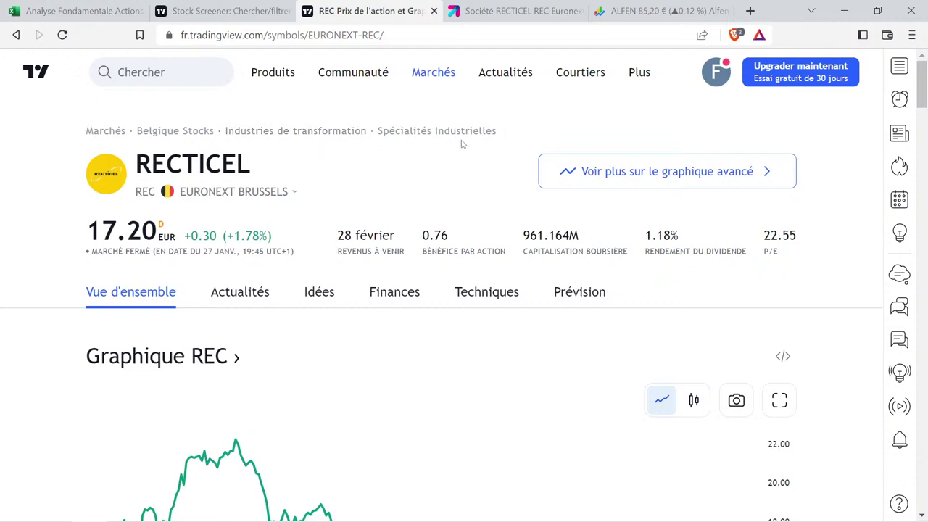
# Switch to the stock analysis workbook and copy Alfen's Business cell with its formatting into Recticel's row.
pyautogui.click(90, 11)
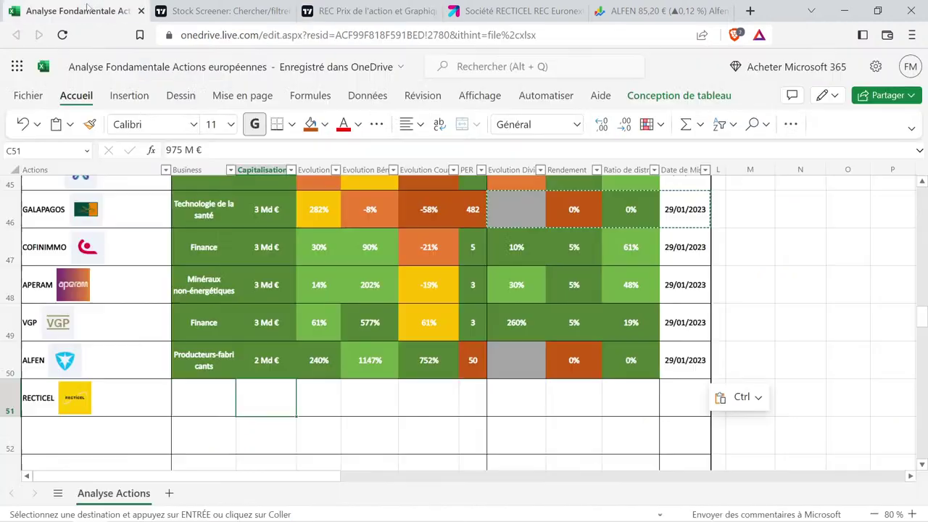
pyautogui.click(190, 346)
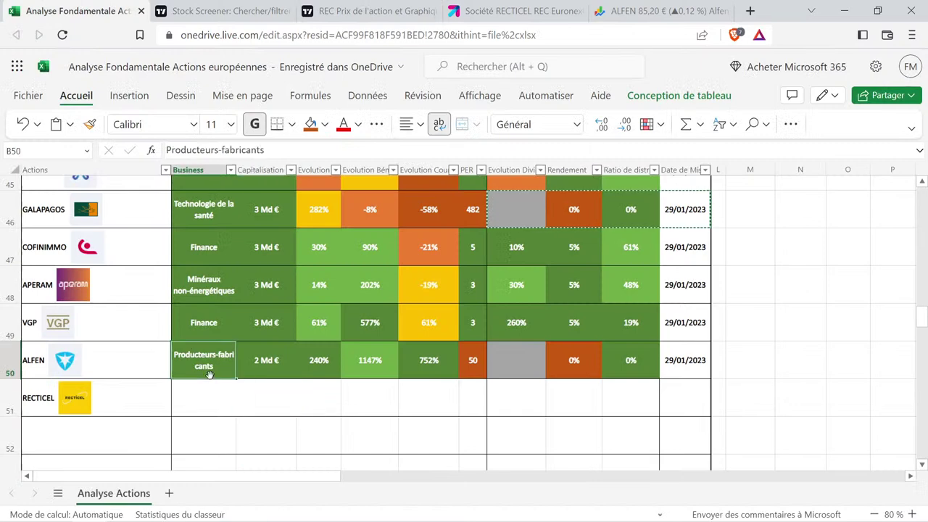
pyautogui.hotkey('ctrl', 'c')
pyautogui.click(214, 388)
pyautogui.hotkey('ctrl', 'v')
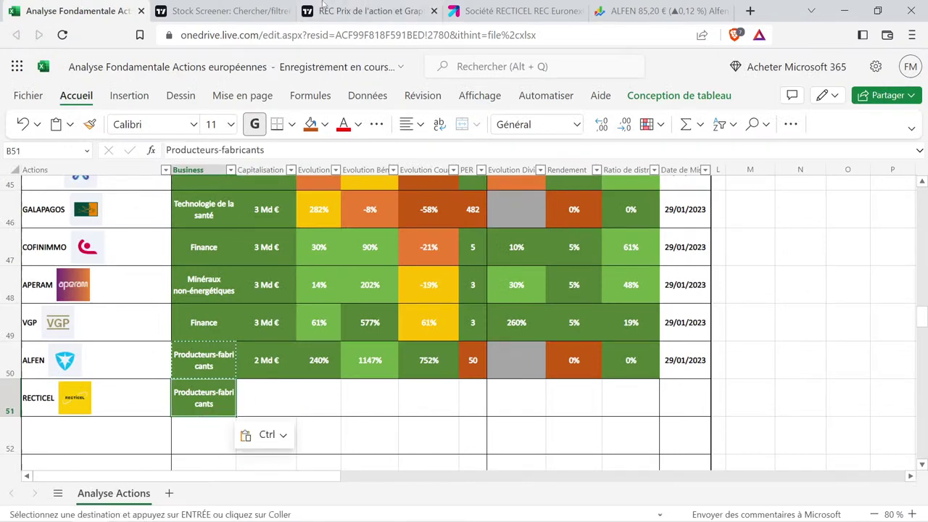
# Copy Recticel's sector from TradingView and set its Business cell in the workbook to "Industries de transformation".
pyautogui.click(370, 11)
pyautogui.moveTo(433, 72)
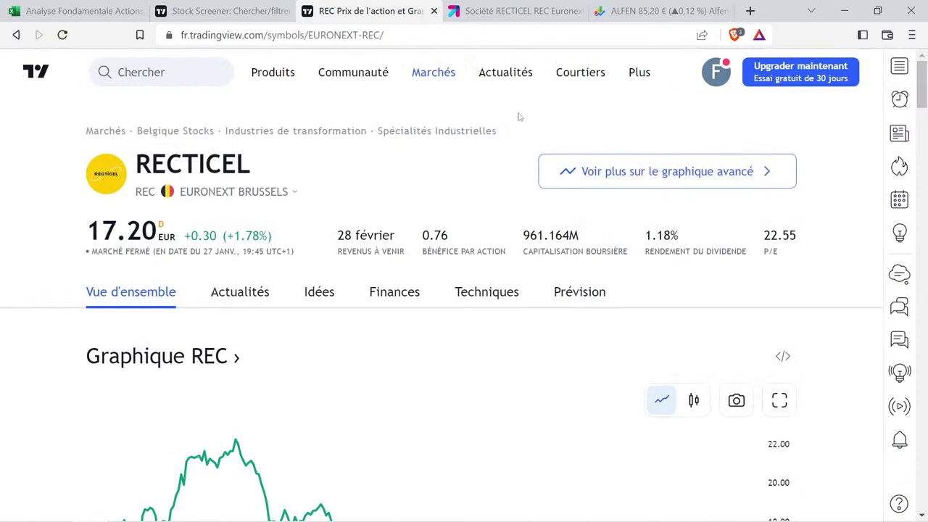
pyautogui.tripleClick(307, 147)
pyautogui.moveTo(306, 147); pyautogui.dragTo(224, 131)
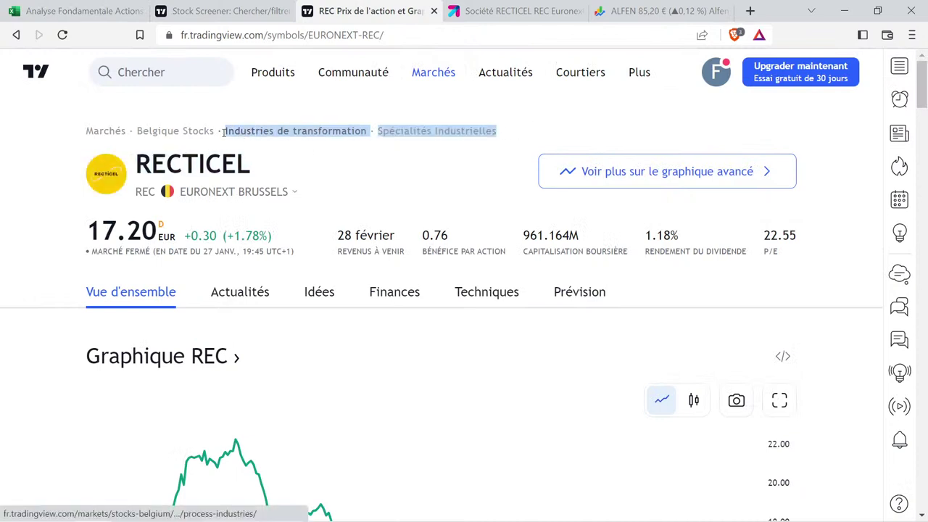
pyautogui.click(107, 8)
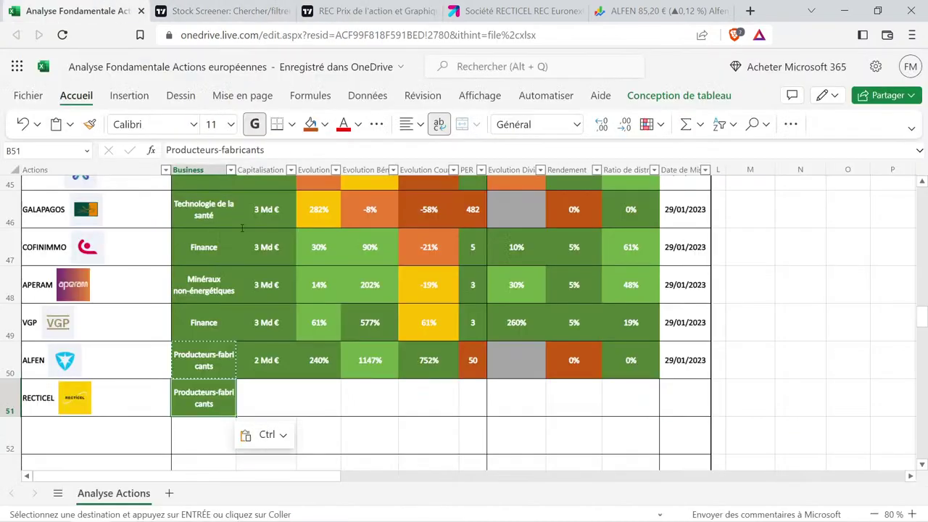
pyautogui.tripleClick(221, 406)
pyautogui.hotkey('ctrl', 'v')
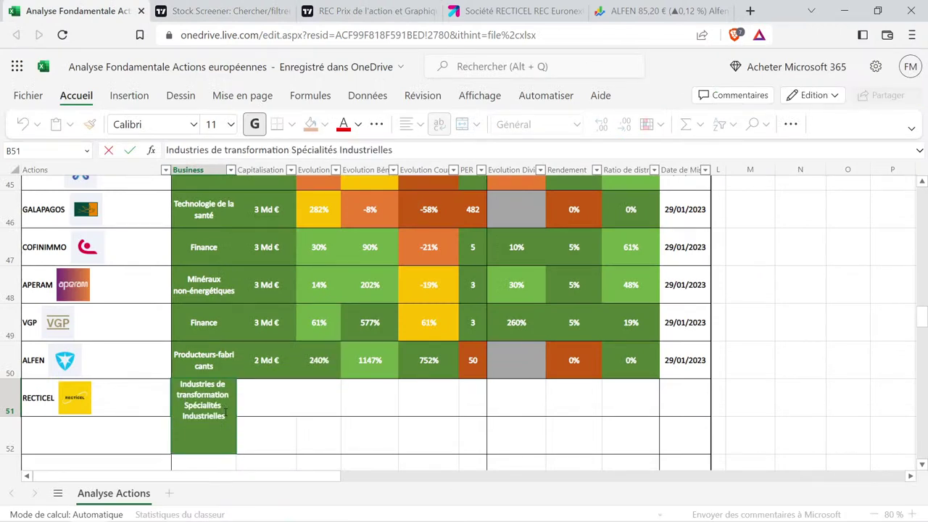
pyautogui.press('BackSpace')
pyautogui.press('BackSpace')
pyautogui.press('BackSpace')
pyautogui.press('BackSpace')
pyautogui.press('BackSpace')
pyautogui.press('BackSpace')
pyautogui.press('BackSpace')
pyautogui.press('BackSpace')
pyautogui.press('BackSpace')
pyautogui.press('BackSpace')
pyautogui.press('BackSpace')
pyautogui.press('BackSpace')
pyautogui.press('BackSpace')
pyautogui.press('BackSpace')
pyautogui.press('BackSpace')
pyautogui.press('BackSpace')
pyautogui.press('BackSpace')
pyautogui.press('BackSpace')
pyautogui.press('BackSpace')
pyautogui.press('BackSpace')
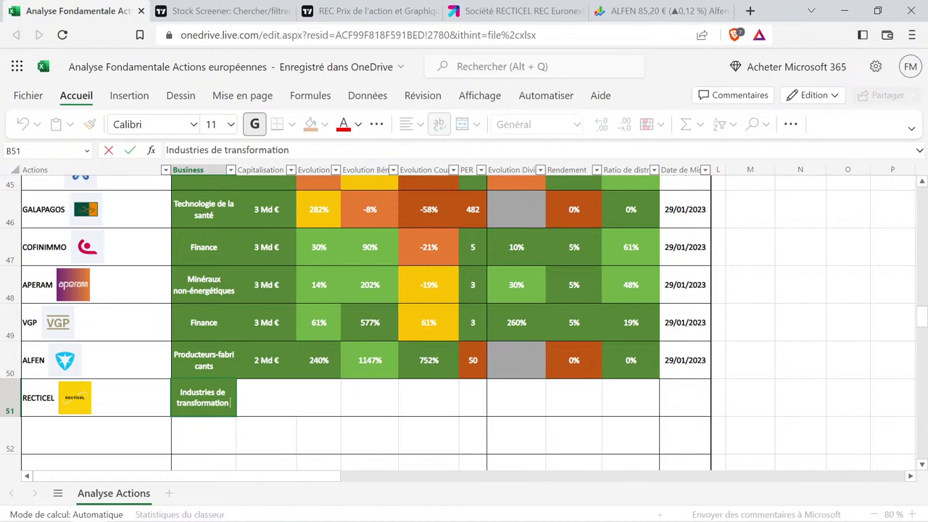
pyautogui.click(264, 412)
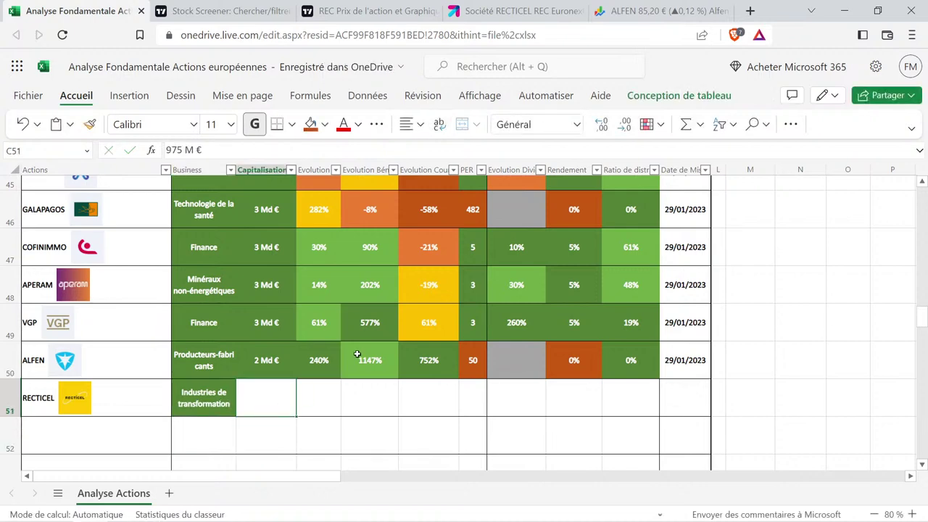
# Check Recticel's market capitalisation on TradingView, copy Alfen's Capitalisation cell into Recticel's row and change it to 961 M €.
pyautogui.click(370, 11)
pyautogui.moveTo(353, 71)
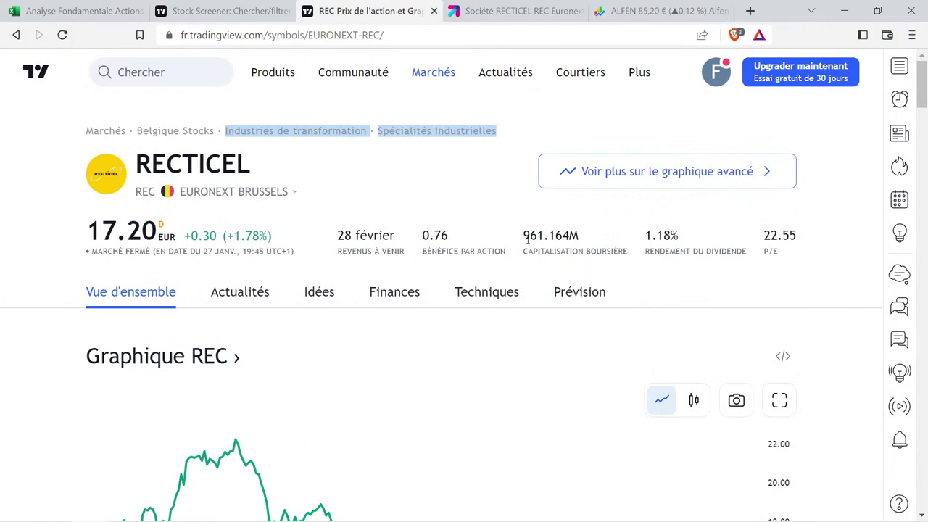
pyautogui.moveTo(527, 238)
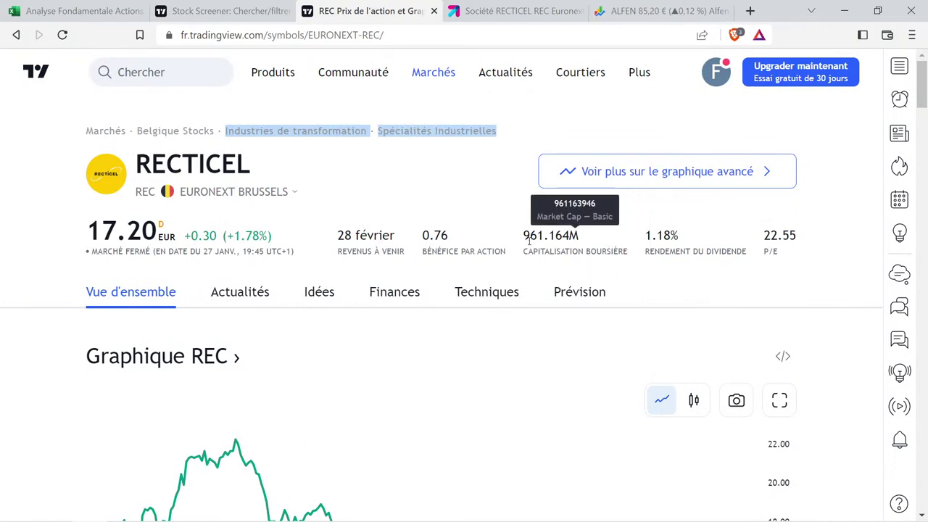
pyautogui.click(80, 10)
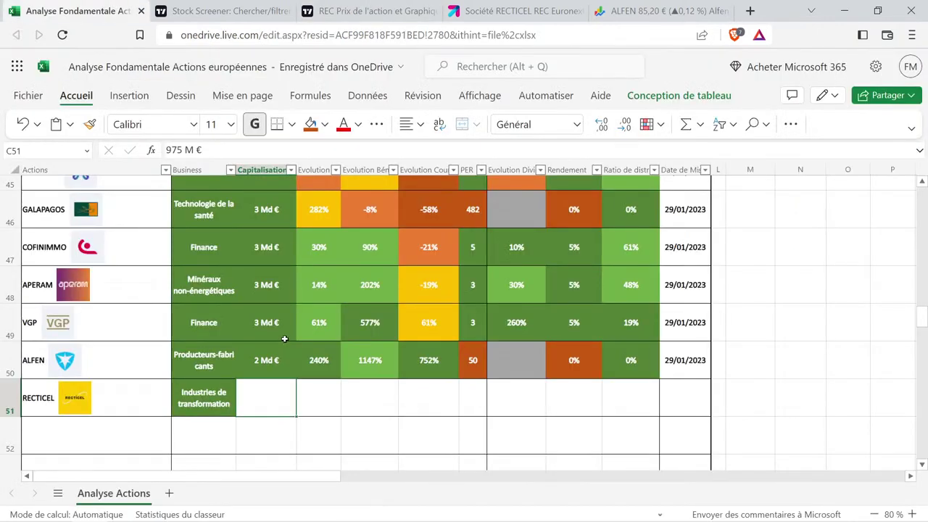
pyautogui.click(281, 351)
pyautogui.hotkey('ctrl', 'c')
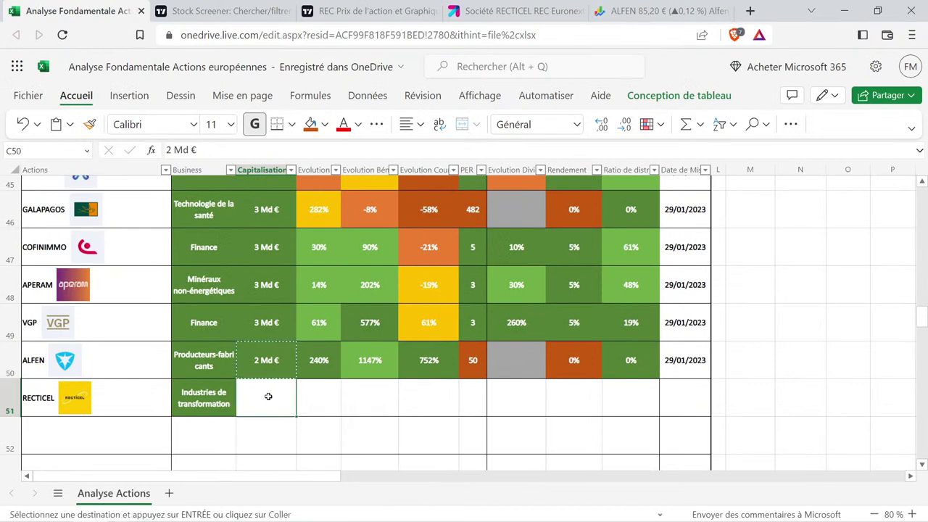
pyautogui.click(266, 395)
pyautogui.hotkey('ctrl', 'v')
pyautogui.doubleClick(261, 398)
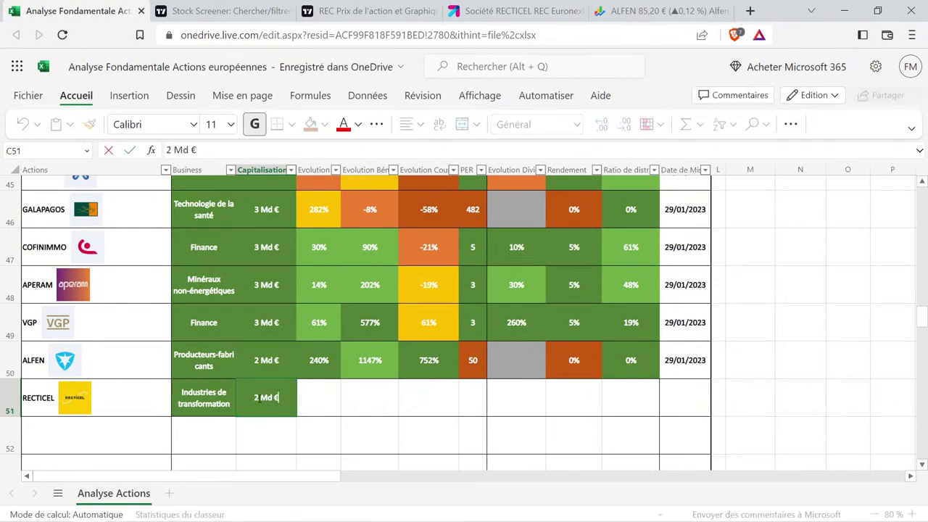
pyautogui.press('BackSpace')
pyautogui.write('961')
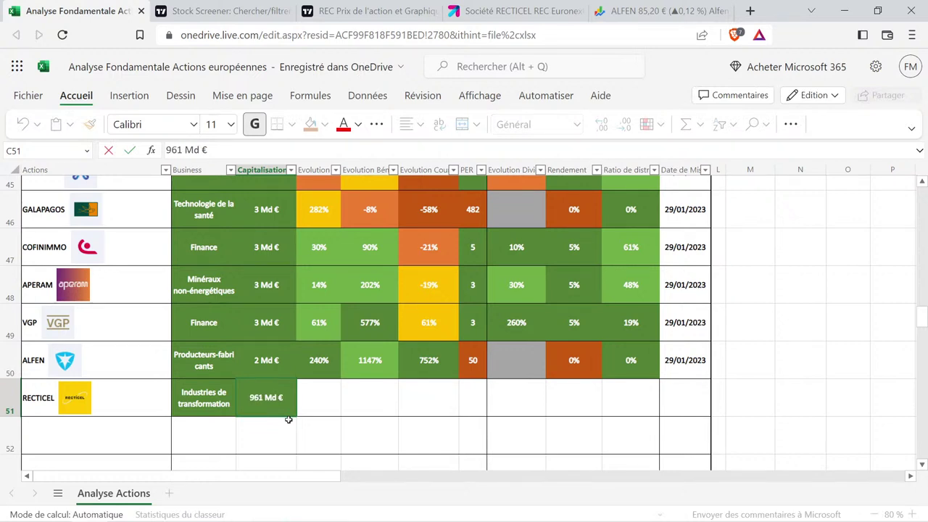
pyautogui.press('Return')
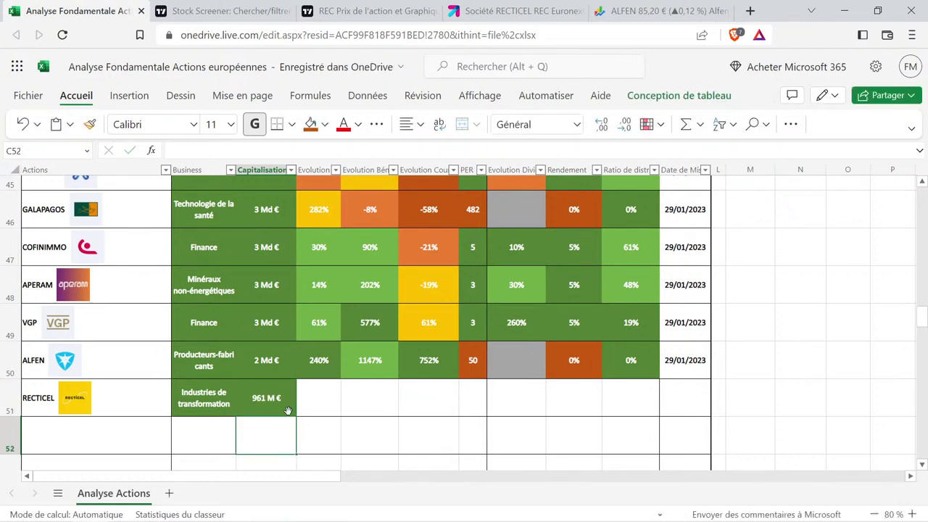
# Select Recticel's revenue evolution cell, then switch to TradingView and open the company's income statement with annual figures.
pyautogui.click(311, 400)
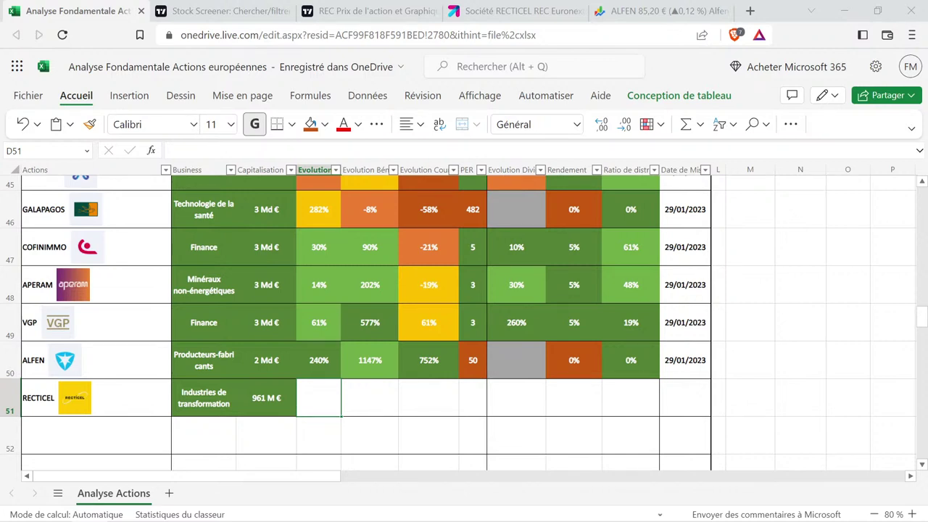
pyautogui.click(366, 11)
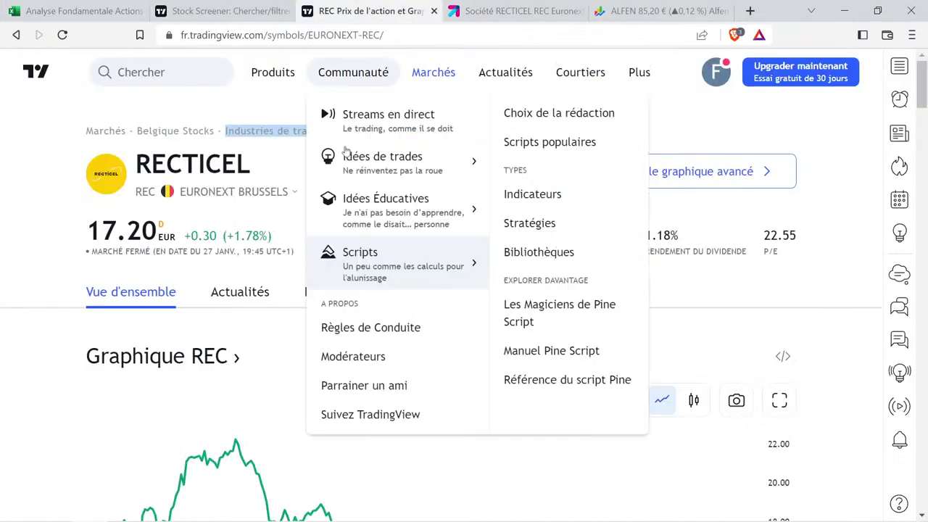
pyautogui.click(405, 297)
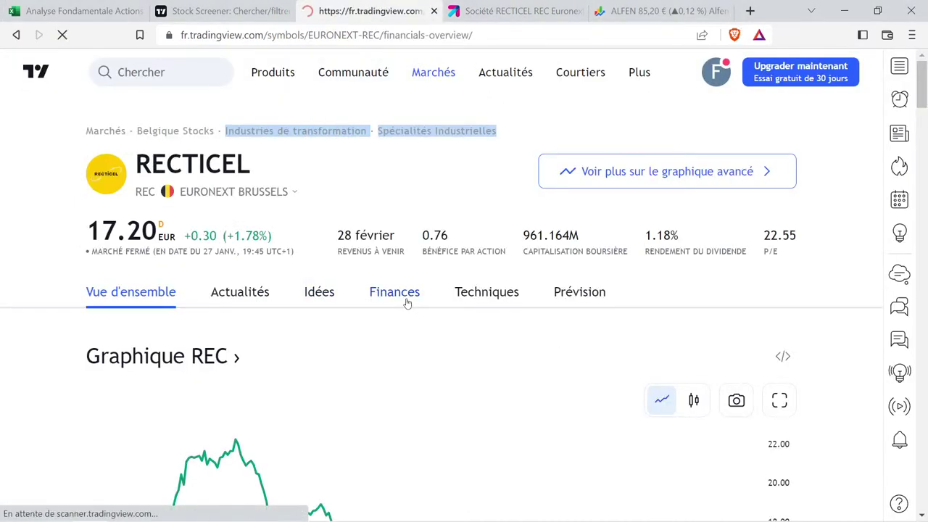
pyautogui.scroll(-2, 274, 288)
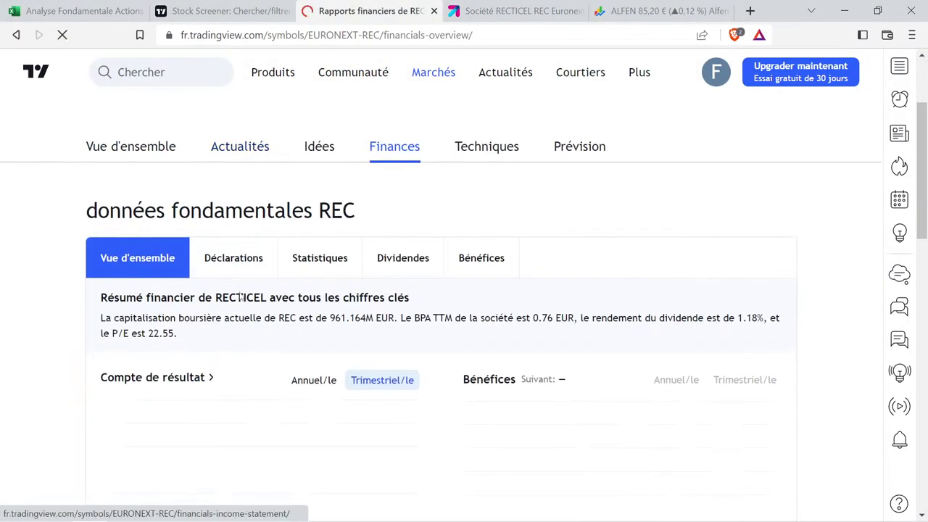
pyautogui.click(239, 261)
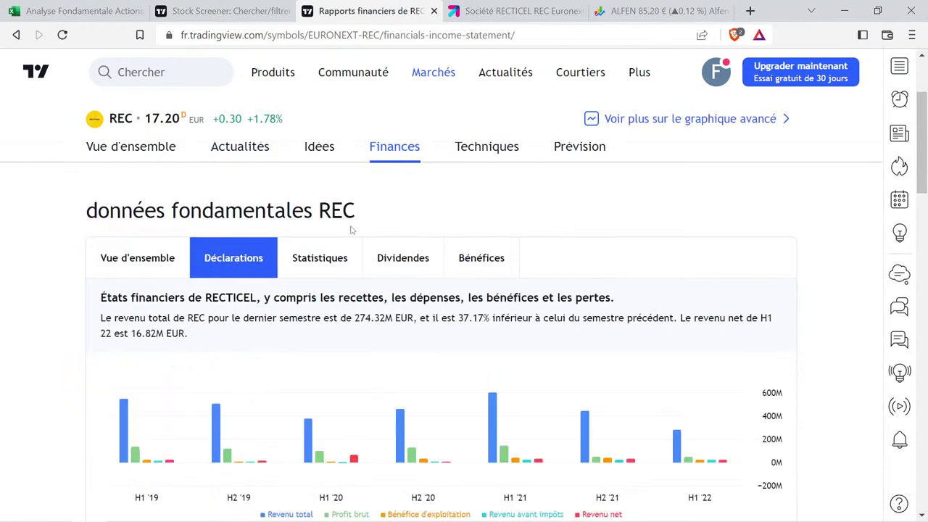
pyautogui.scroll(-2, 352, 228)
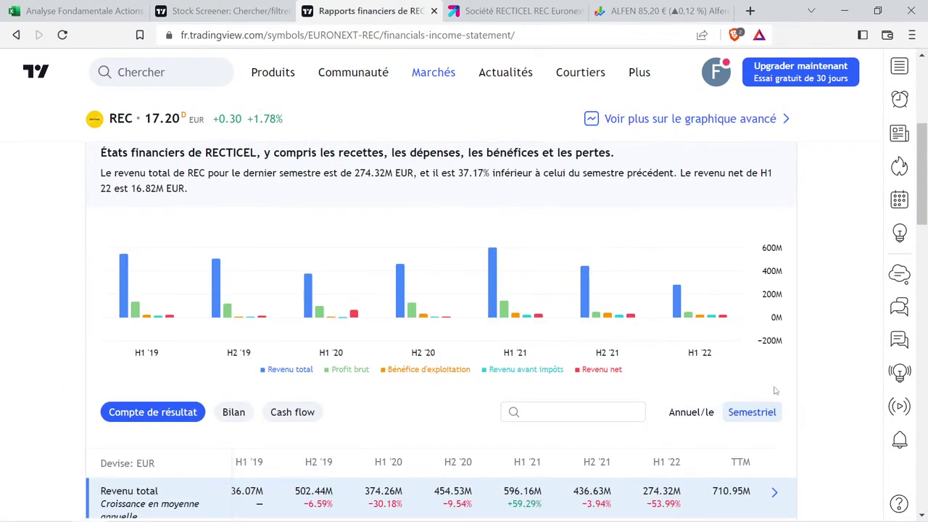
pyautogui.click(694, 411)
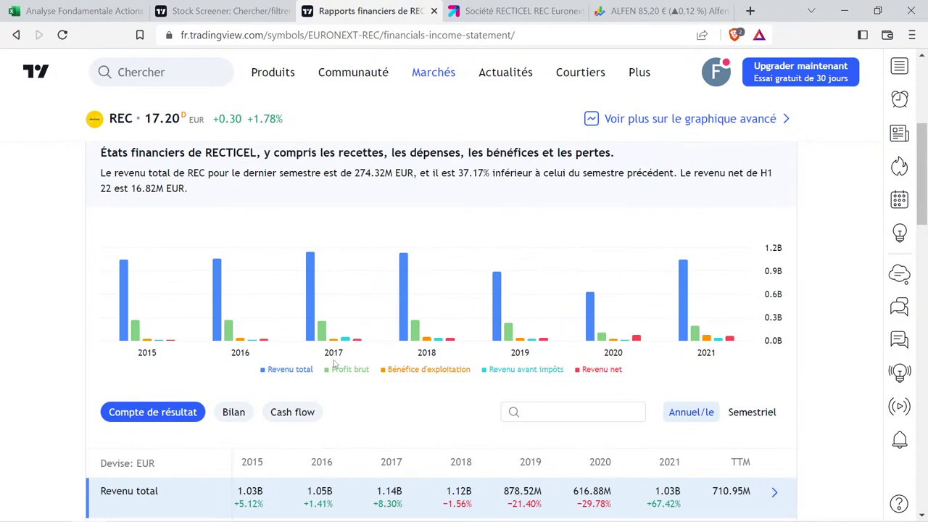
# Compare Recticel's yearly total revenue from 2017 through 2021 in the annual income statement chart.
pyautogui.moveTo(309, 265)
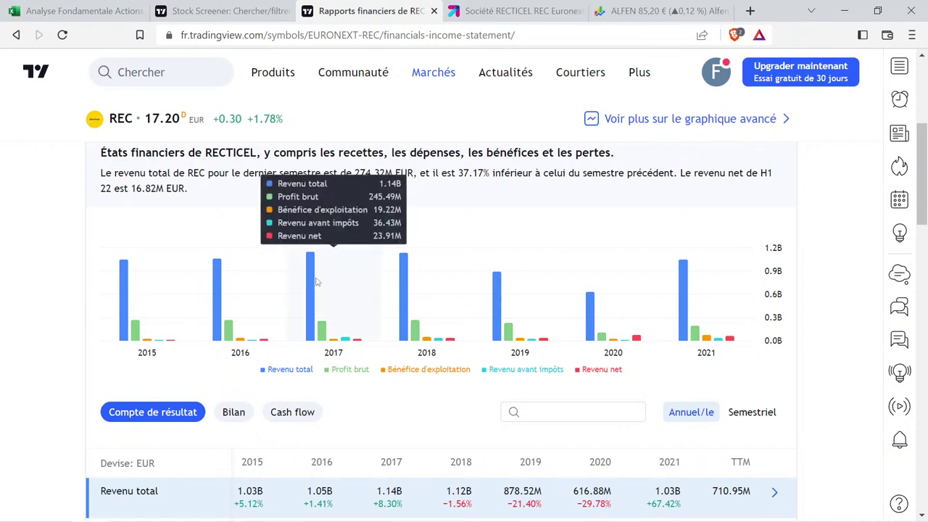
pyautogui.moveTo(396, 301)
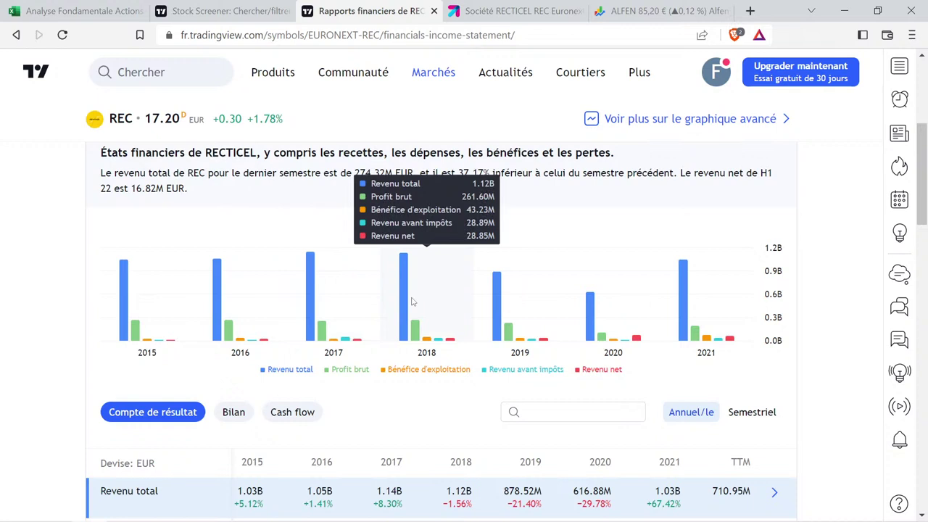
pyautogui.moveTo(484, 297)
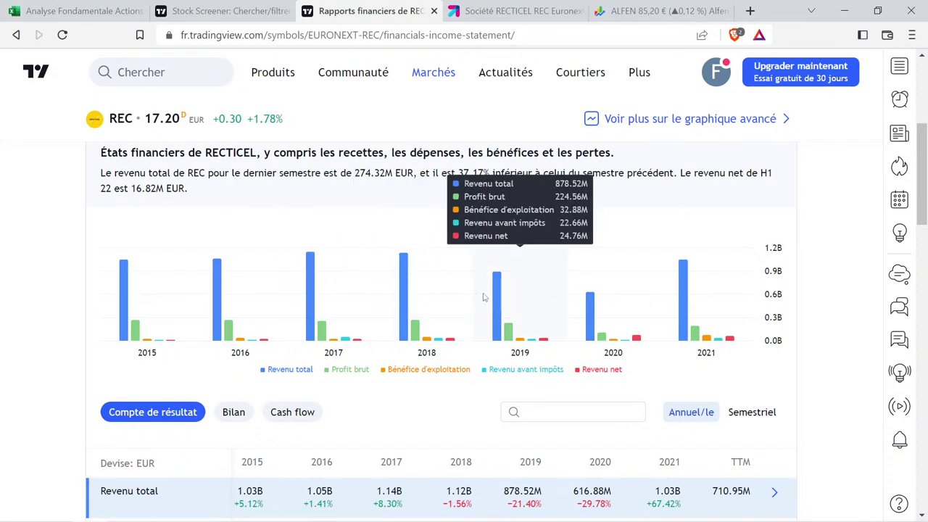
pyautogui.moveTo(584, 293)
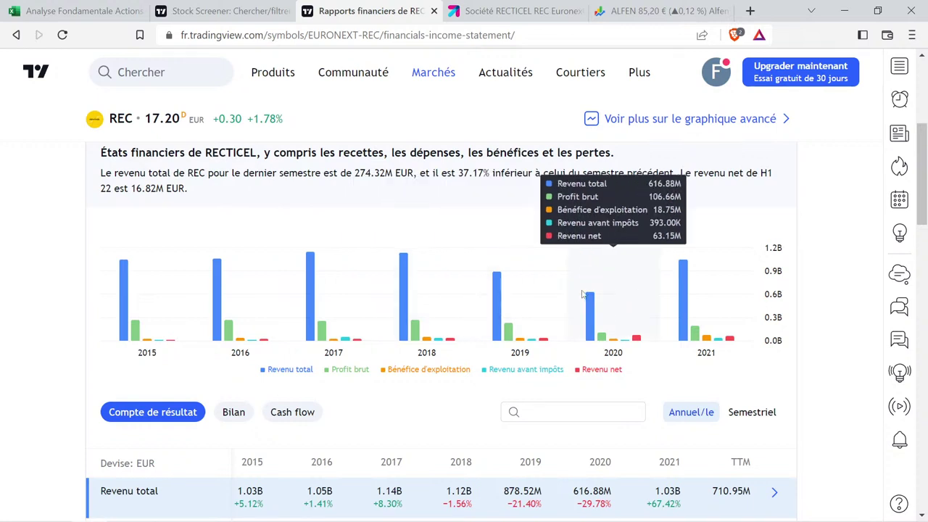
pyautogui.moveTo(670, 269)
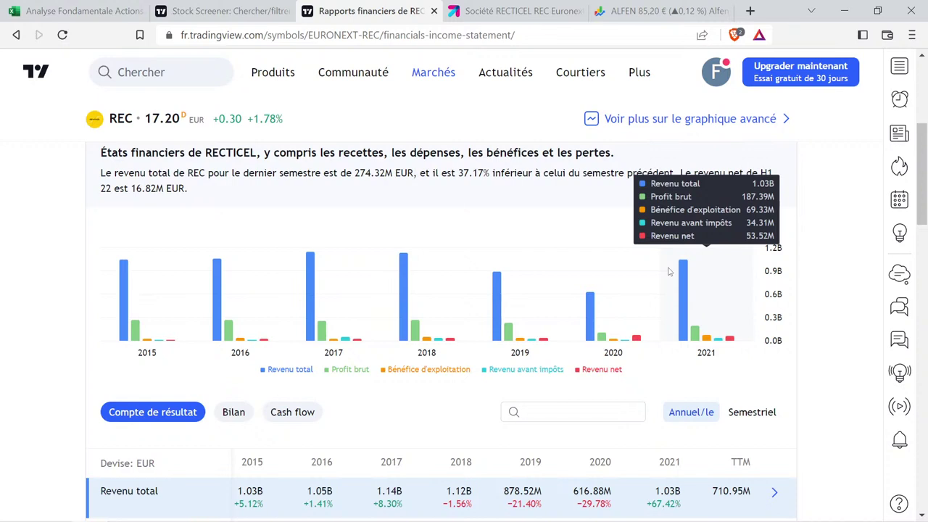
# Check Recticel's 2017 and 2021 total revenue, then enter 1,14 as positive reference and 1,03 as current value in the workbook's evolution calculator.
pyautogui.moveTo(306, 283)
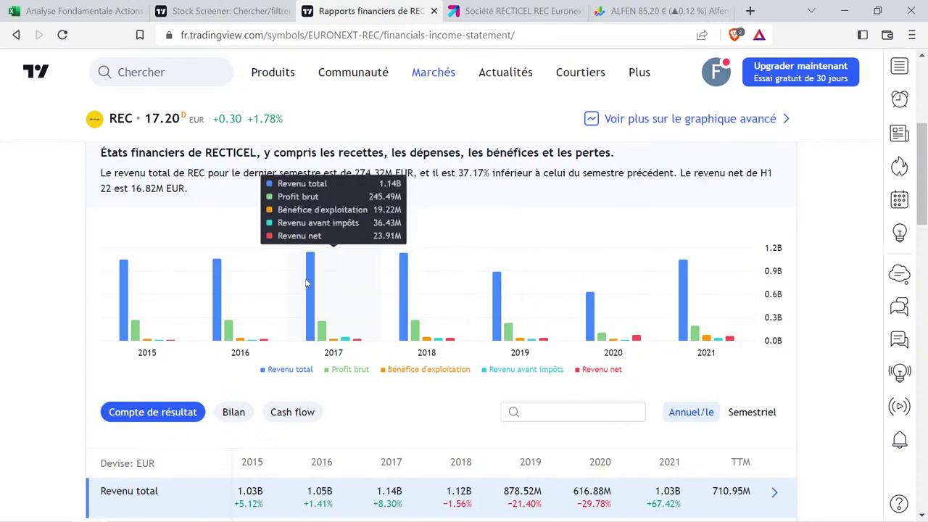
pyautogui.moveTo(675, 306)
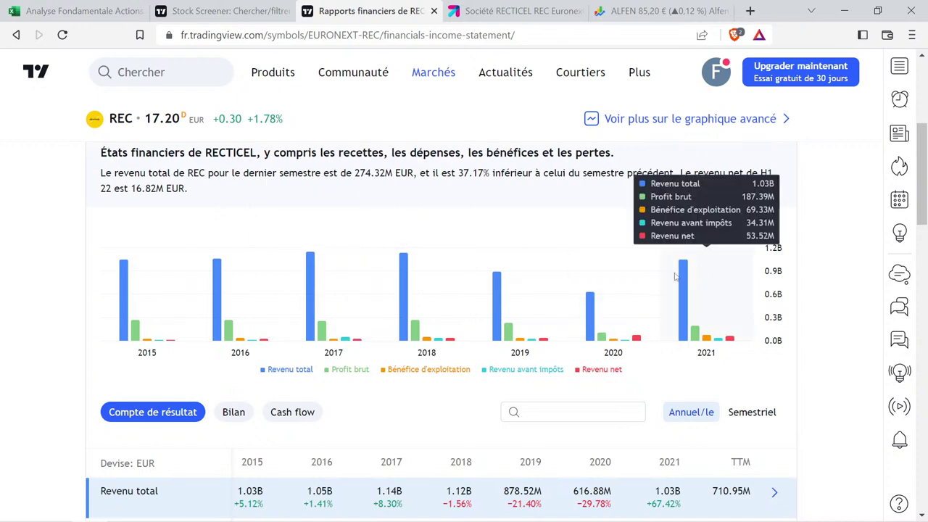
pyautogui.click(63, 5)
pyautogui.click(779, 249)
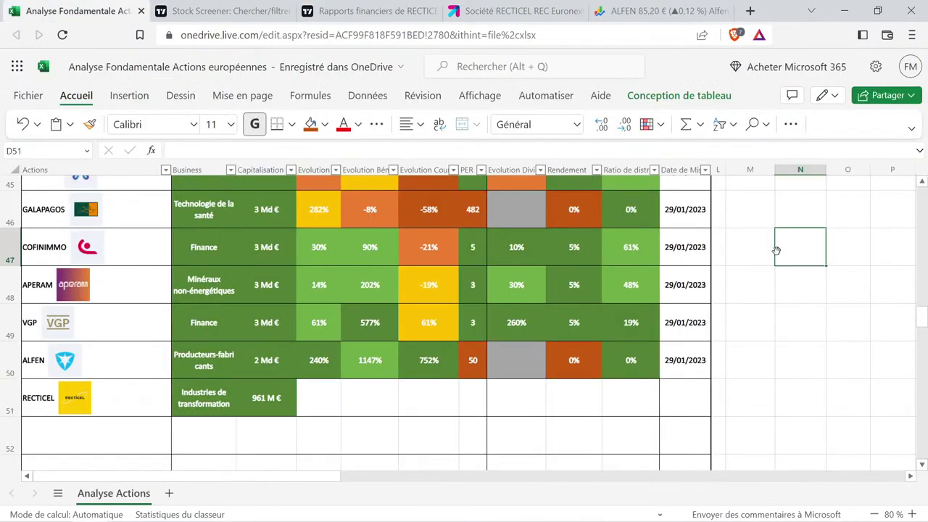
pyautogui.scroll(8, 801, 261)
pyautogui.scroll(7, 798, 254)
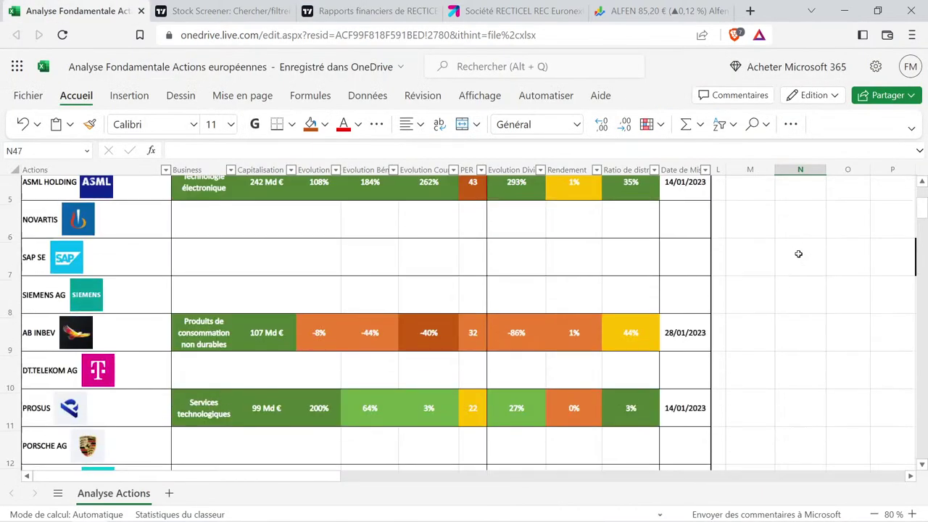
pyautogui.write('1,14')
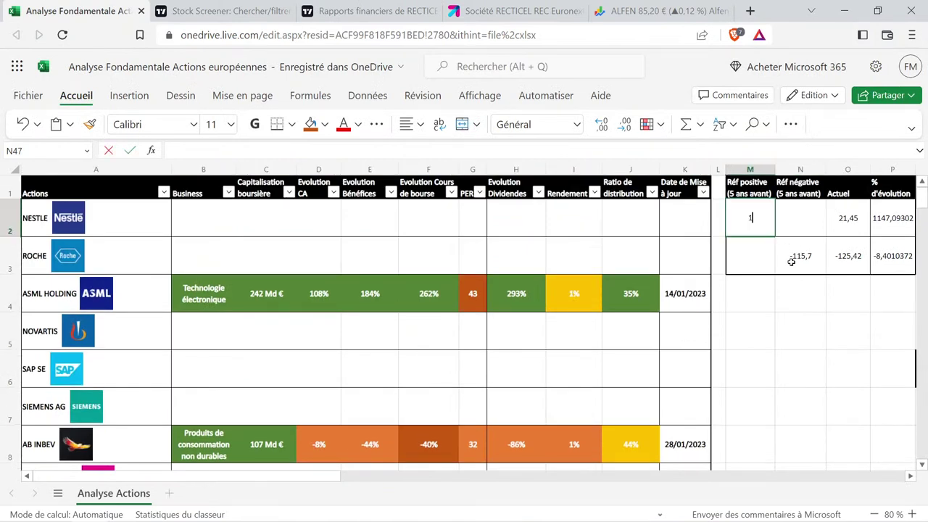
pyautogui.press('Tab')
pyautogui.press('Tab')
pyautogui.write('1,03')
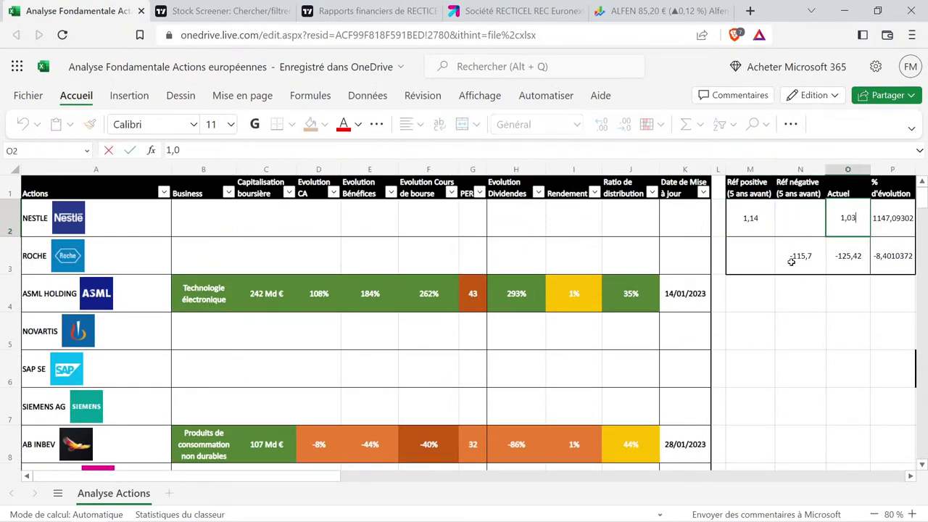
pyautogui.press('Return')
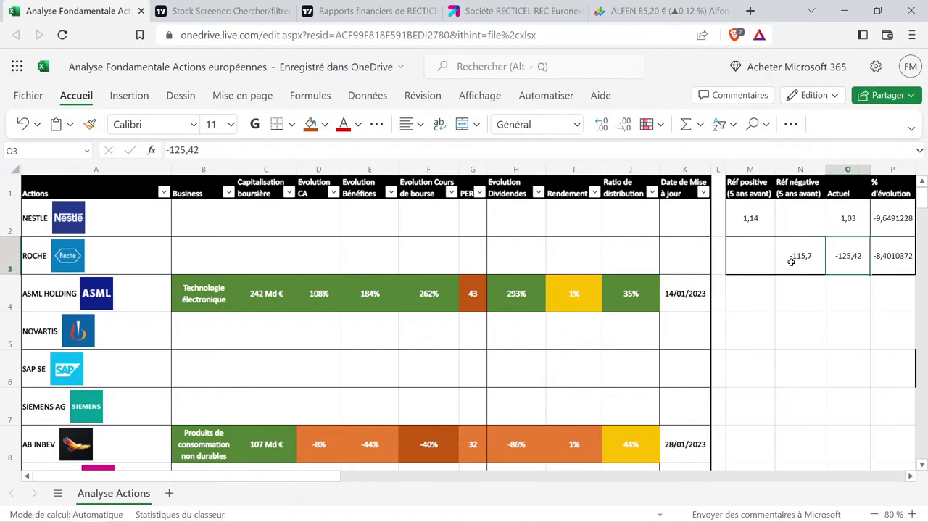
# Copy Heineken's yellow Evolution CA cell into Recticel's row and change it to -10%.
pyautogui.scroll(-1, 318, 308)
pyautogui.scroll(-2, 326, 352)
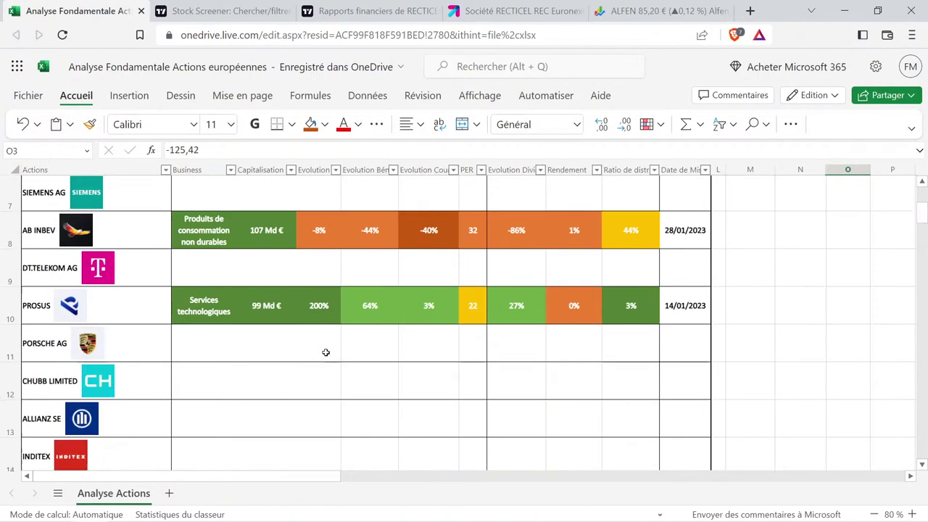
pyautogui.scroll(-6, 325, 352)
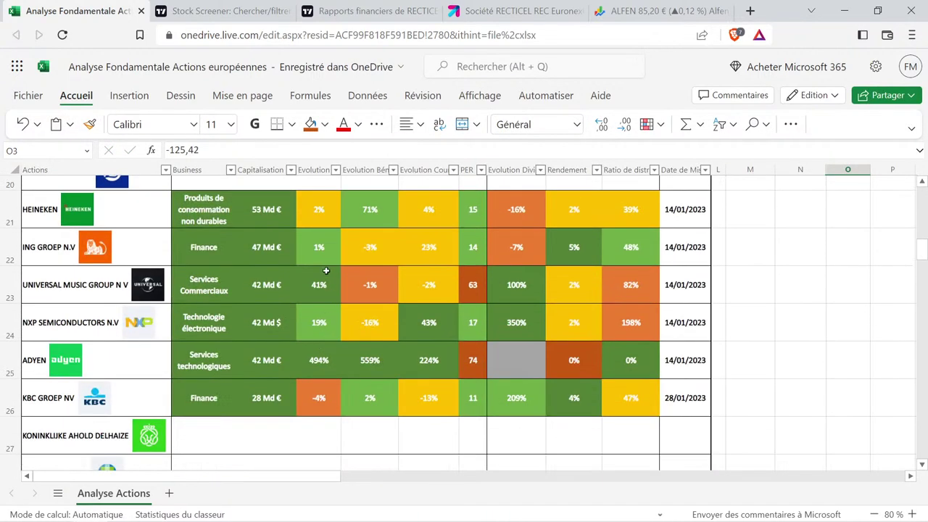
pyautogui.click(319, 210)
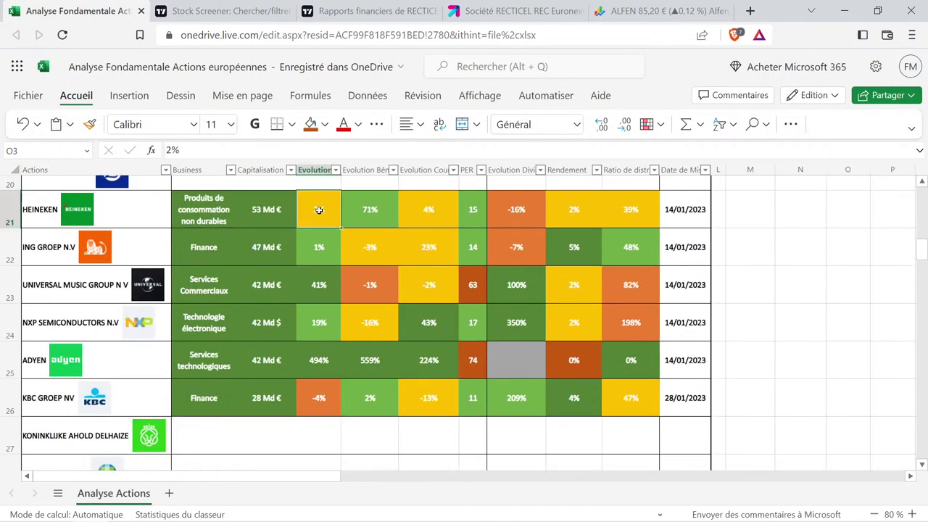
pyautogui.hotkey('ctrl', 'c')
pyautogui.scroll(-8, 317, 214)
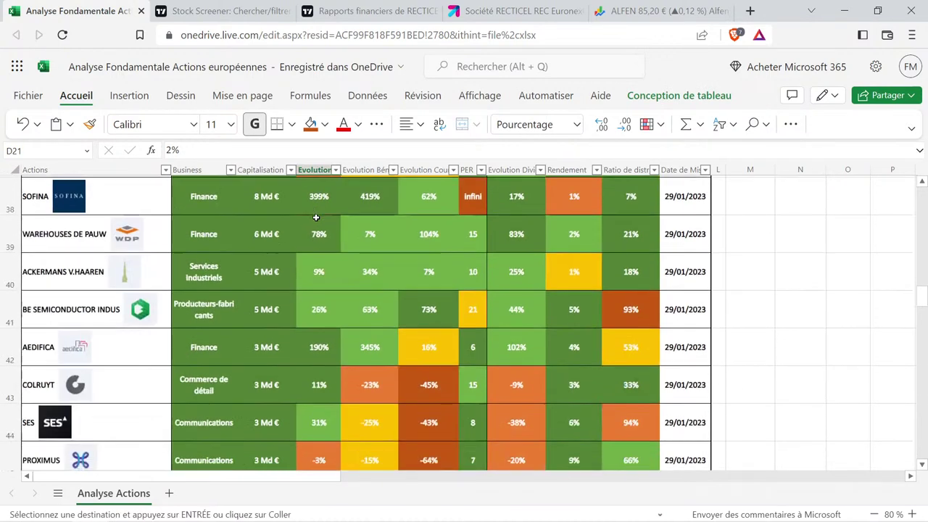
pyautogui.scroll(-5, 318, 215)
pyautogui.scroll(2, 326, 269)
pyautogui.scroll(-2, 325, 284)
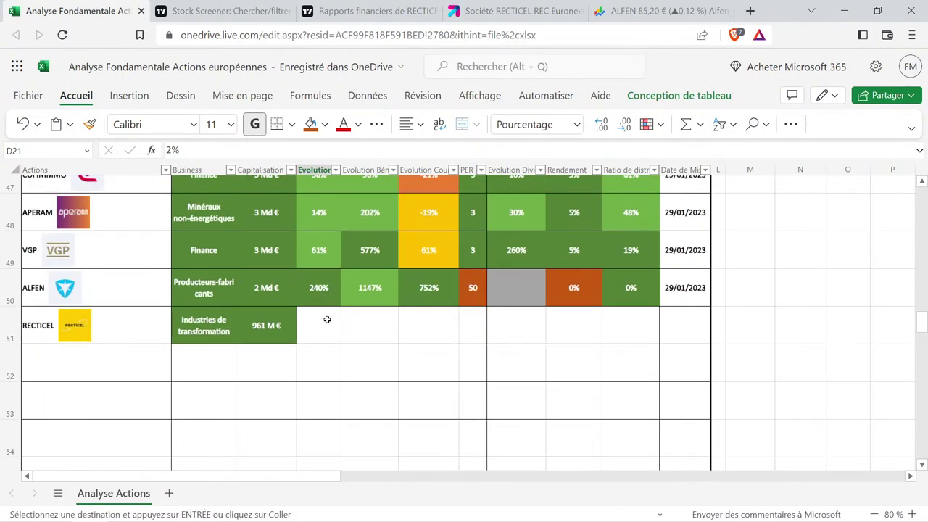
pyautogui.click(327, 319)
pyautogui.hotkey('ctrl', 'v')
pyautogui.doubleClick(320, 325)
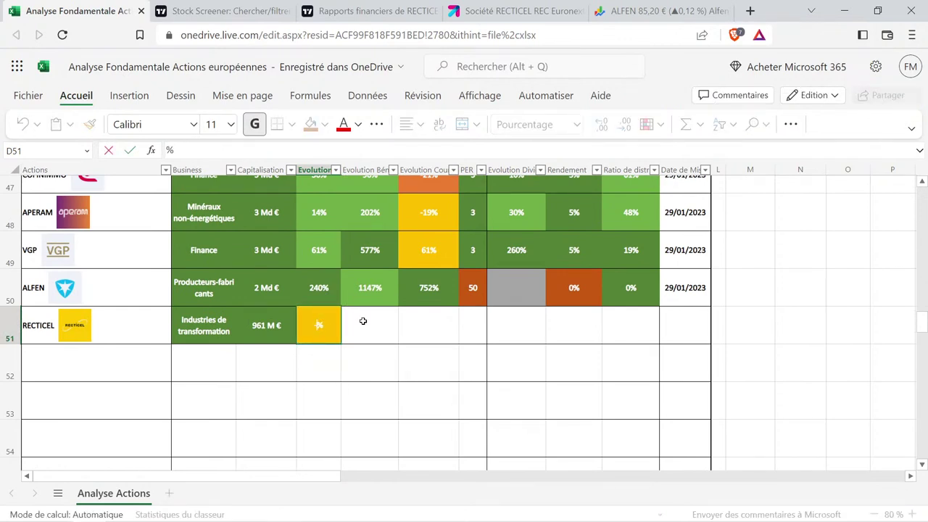
pyautogui.write('--')
pyautogui.press('Return')
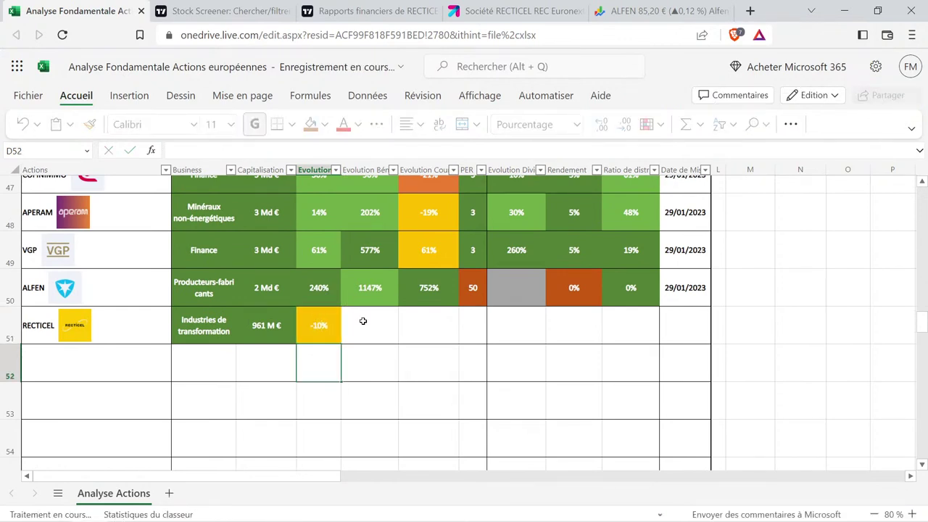
# Switch to TradingView and compare Recticel's yearly net income from 2017 through 2021 in the income statement chart.
pyautogui.click(379, 7)
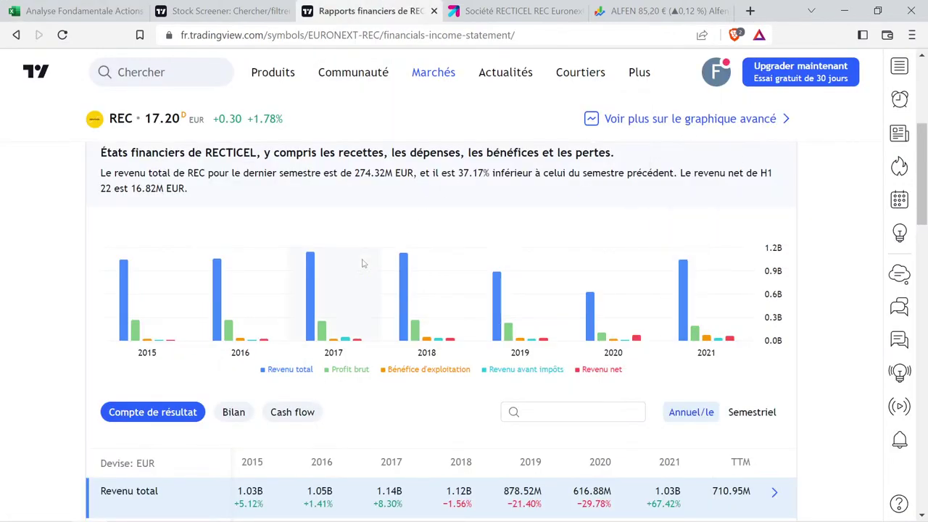
pyautogui.moveTo(373, 273)
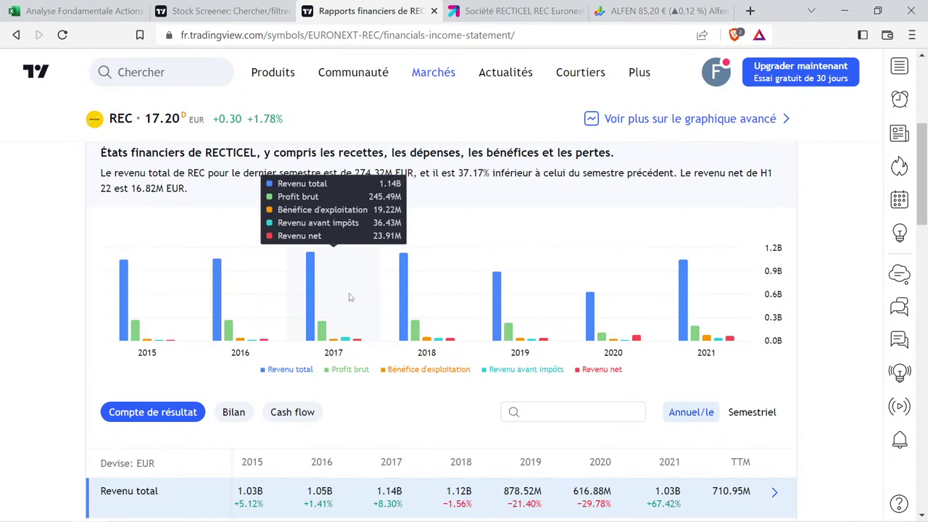
pyautogui.moveTo(404, 297)
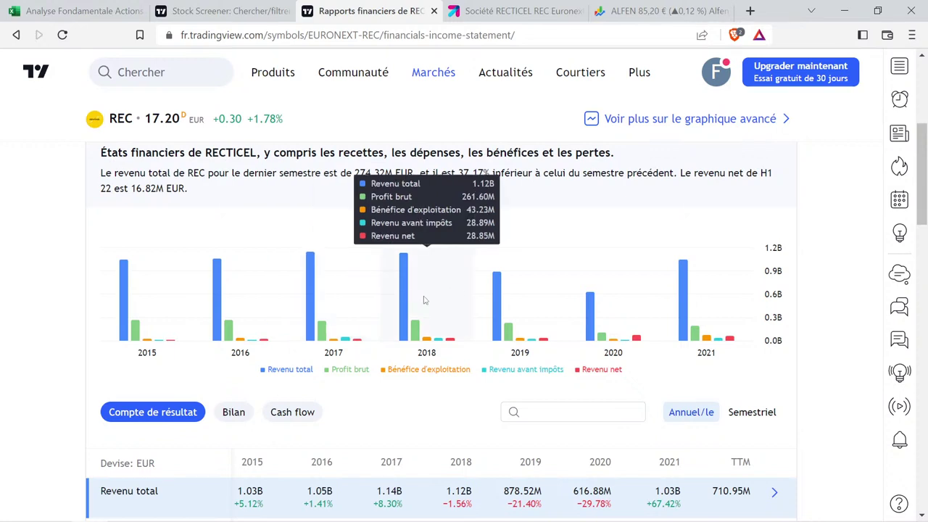
pyautogui.moveTo(522, 300)
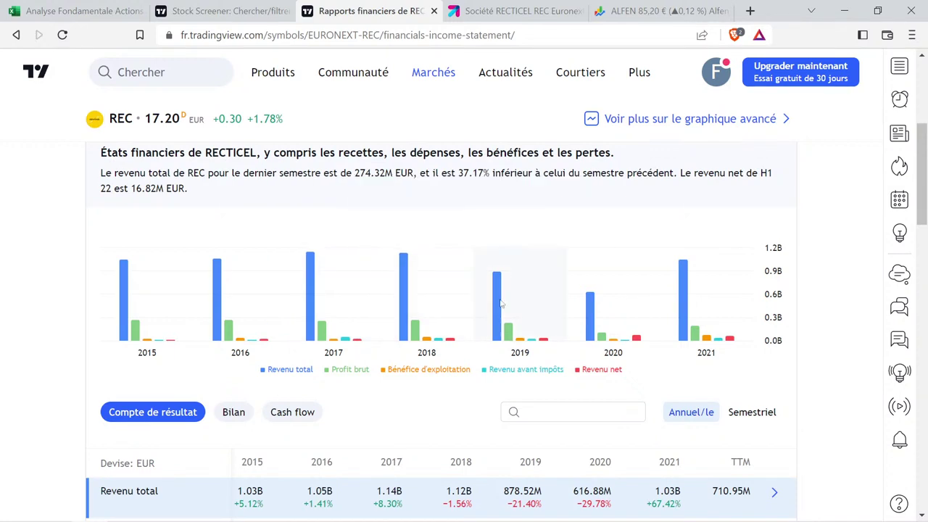
pyautogui.moveTo(589, 322)
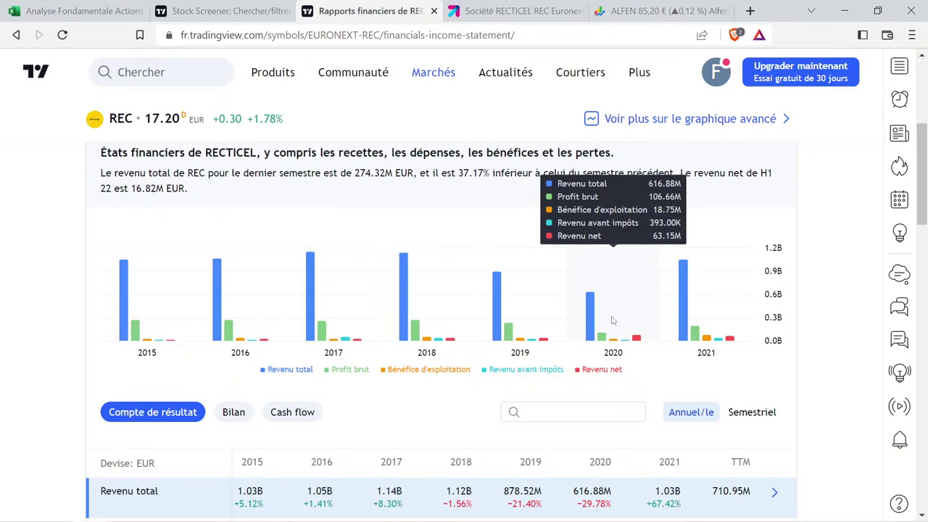
pyautogui.moveTo(686, 321)
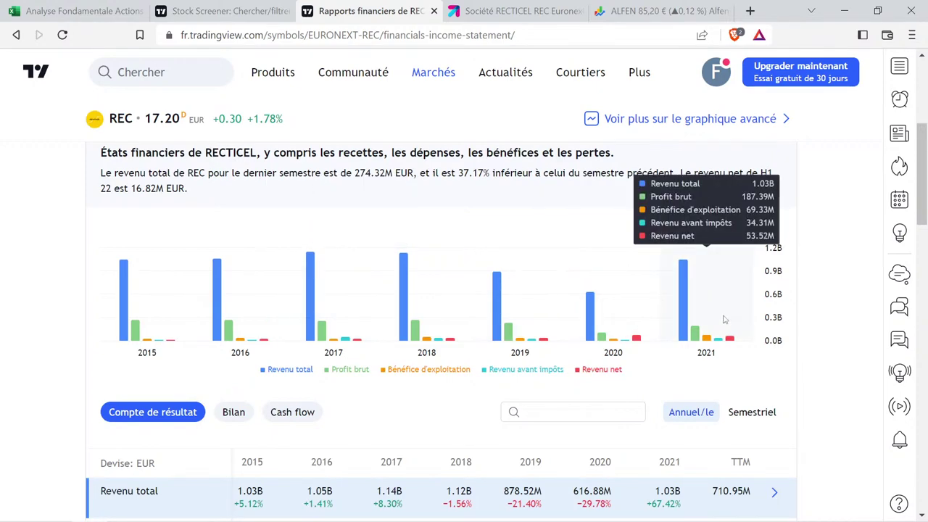
# Return to the workbook and set the evolution calculator's positive reference to 23,91 and its current value to 53,52.
pyautogui.click(79, 11)
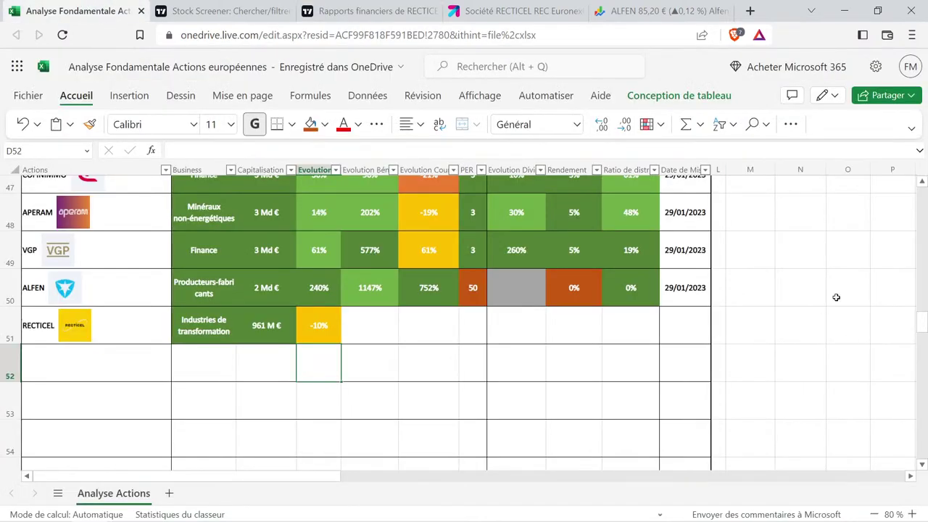
pyautogui.scroll(1, 835, 296)
pyautogui.scroll(15, 835, 296)
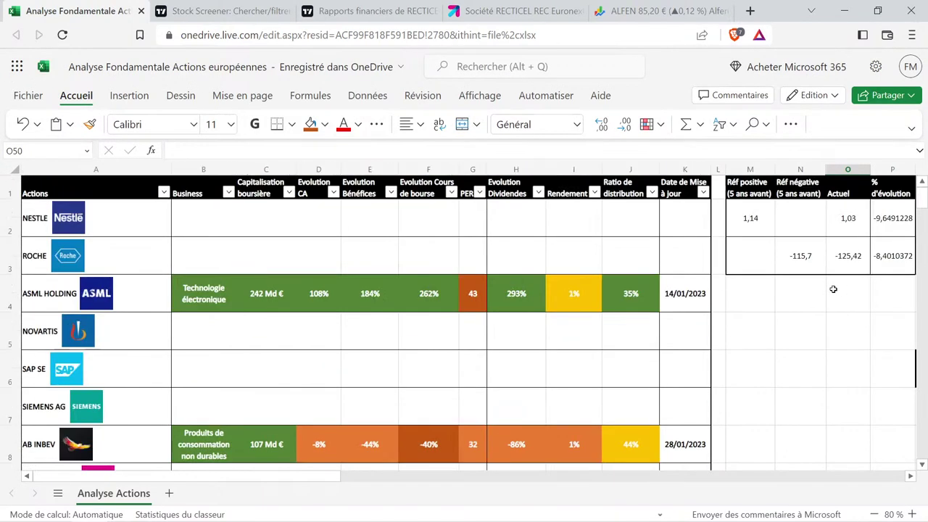
pyautogui.click(747, 214)
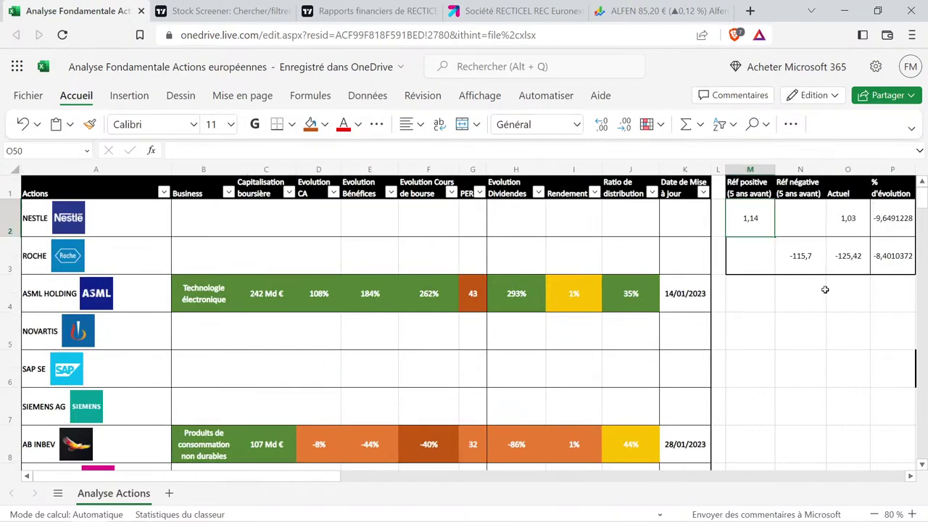
pyautogui.write('23,91')
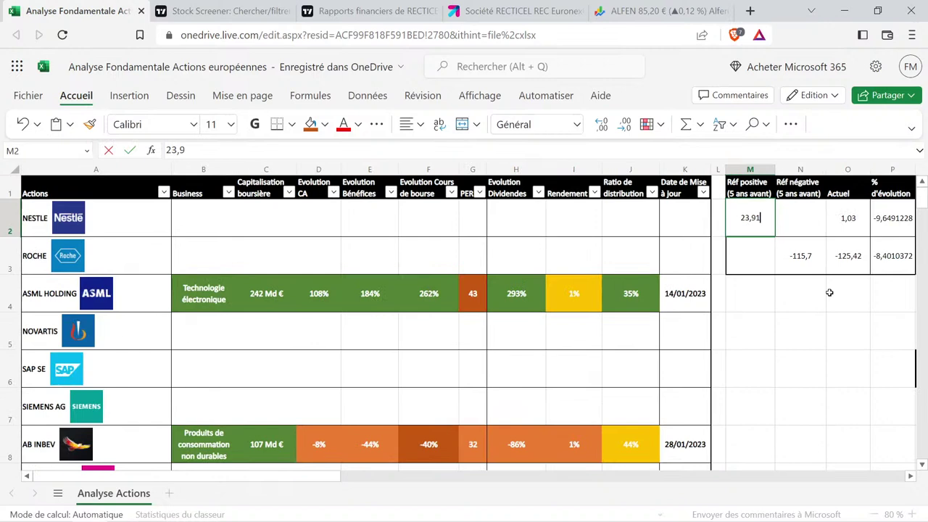
pyautogui.press('Return')
pyautogui.press('Up')
pyautogui.press('Right')
pyautogui.press('Right')
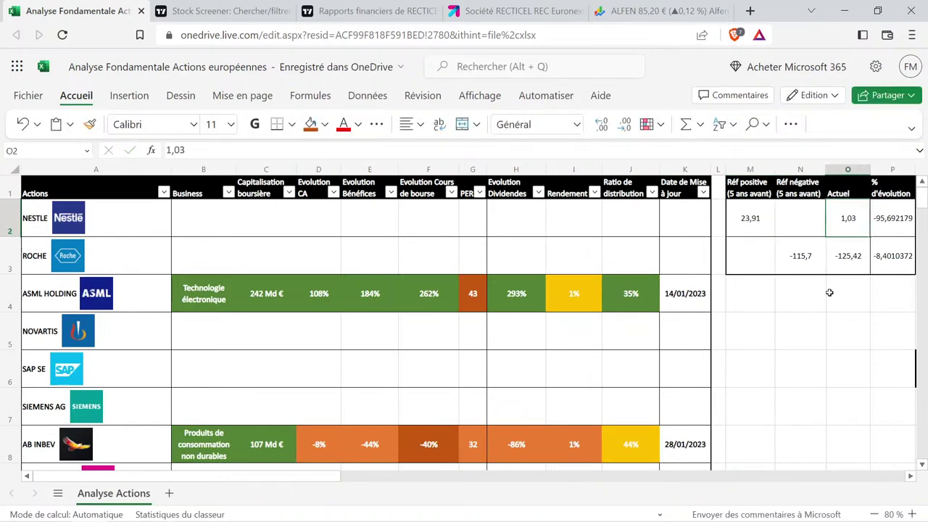
pyautogui.press('Right')
pyautogui.press('Left')
pyautogui.write('53,5')
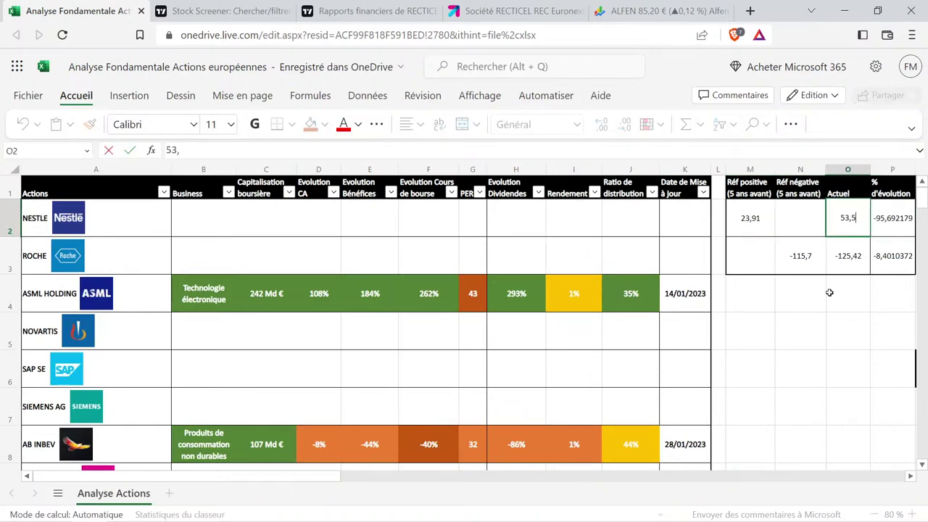
pyautogui.write('2')
pyautogui.press('Return')
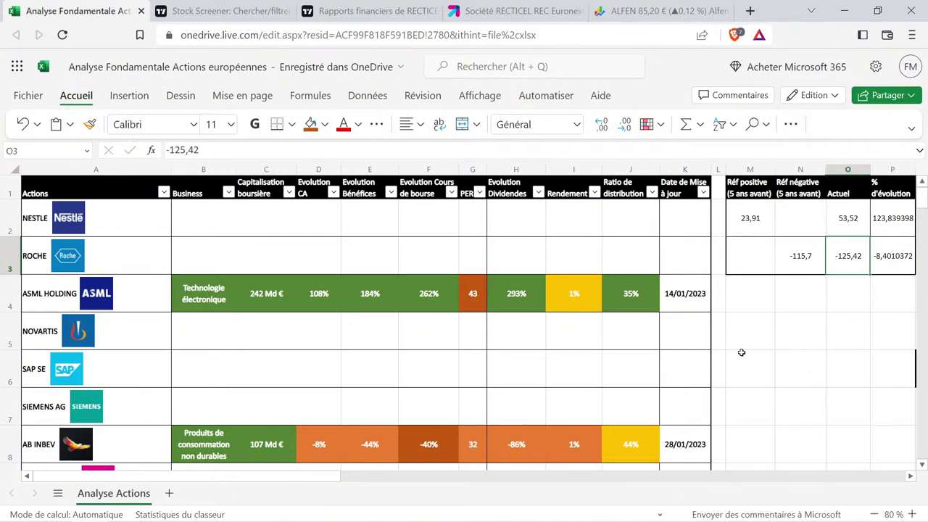
# Copy Prosus's light green Evolution Bénéfices cell into the same column of Recticel's row.
pyautogui.scroll(-4, 385, 325)
pyautogui.scroll(2, 375, 318)
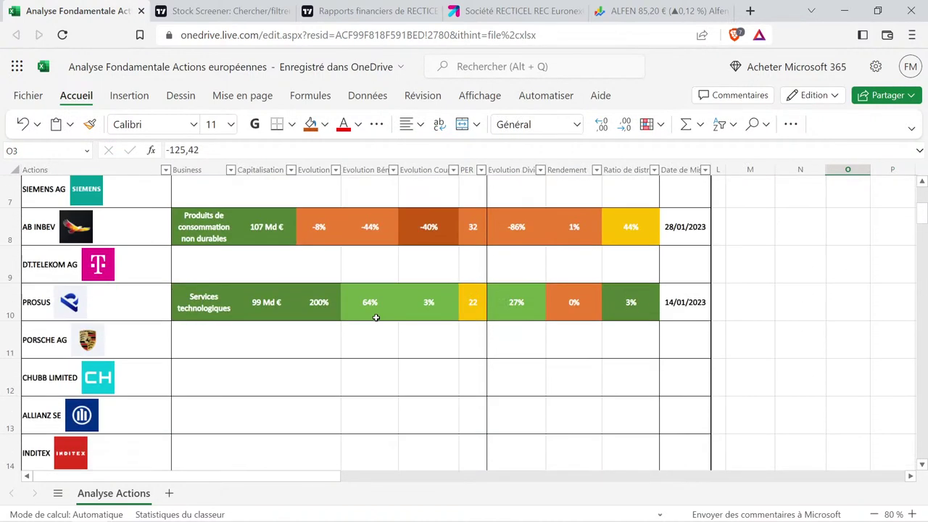
pyautogui.click(374, 304)
pyautogui.scroll(-6, 374, 303)
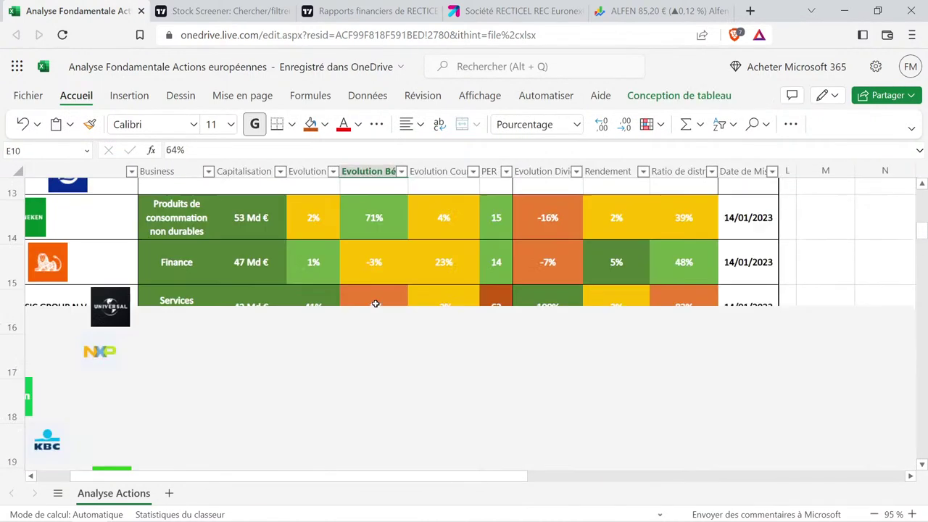
pyautogui.keyDown('ctrl'); pyautogui.scroll(1, 373, 301); pyautogui.keyUp('ctrl')
pyautogui.scroll(-6, 373, 300)
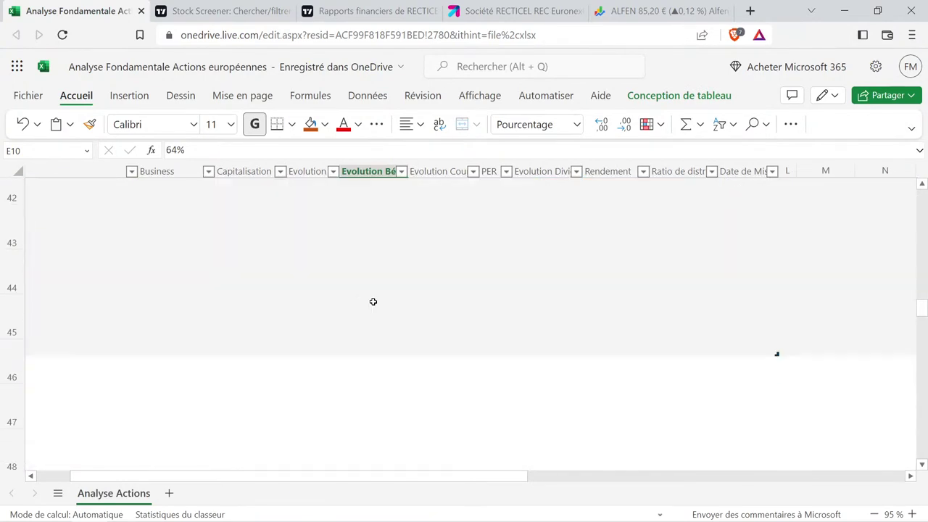
pyautogui.scroll(-4, 372, 301)
pyautogui.scroll(3, 372, 302)
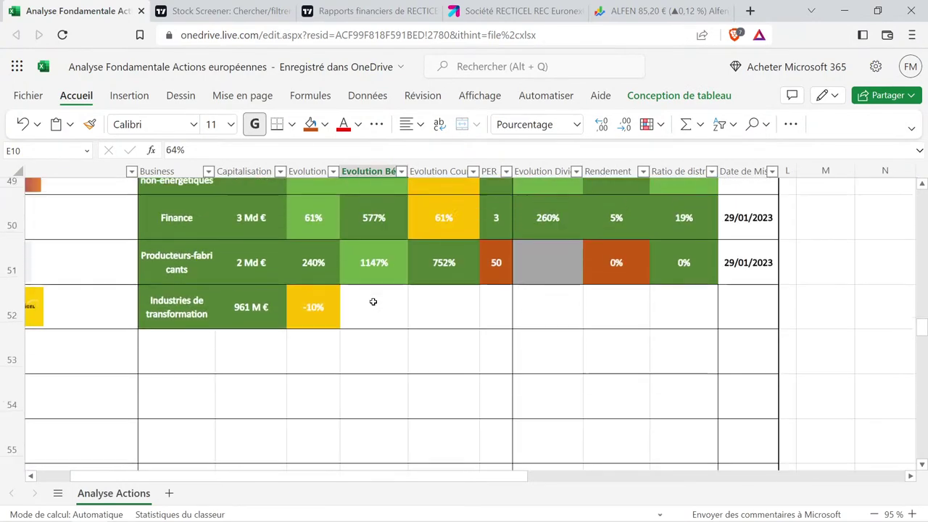
pyautogui.hotkey('ctrl', 'c')
pyautogui.click(373, 313)
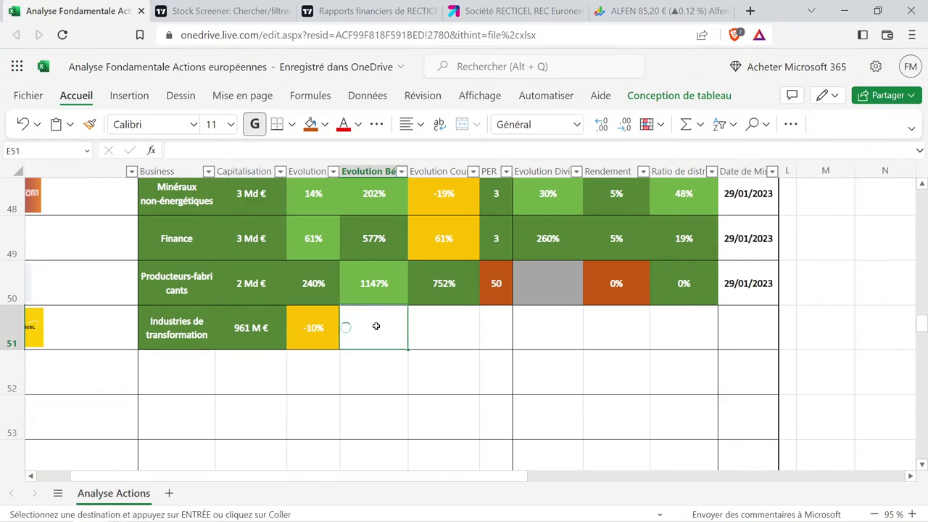
pyautogui.hotkey('ctrl', 'v')
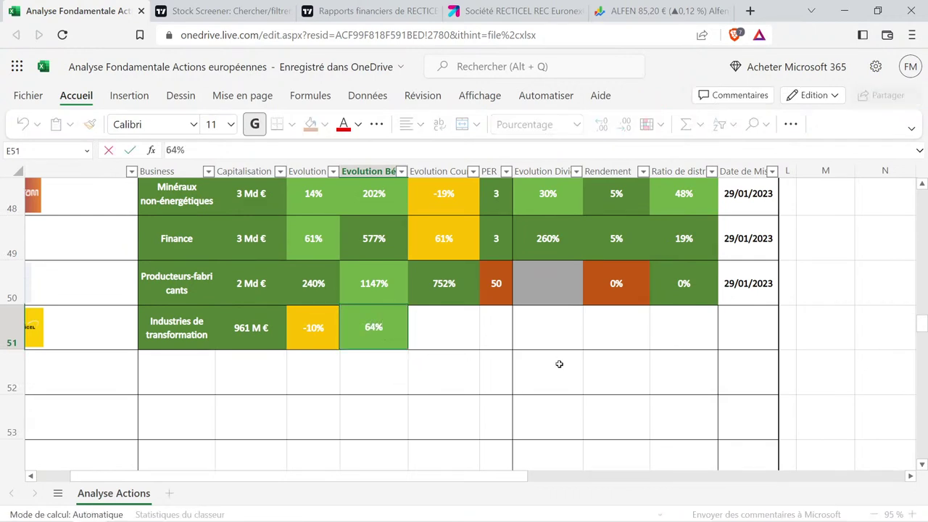
pyautogui.press('Down')
pyautogui.press('Up')
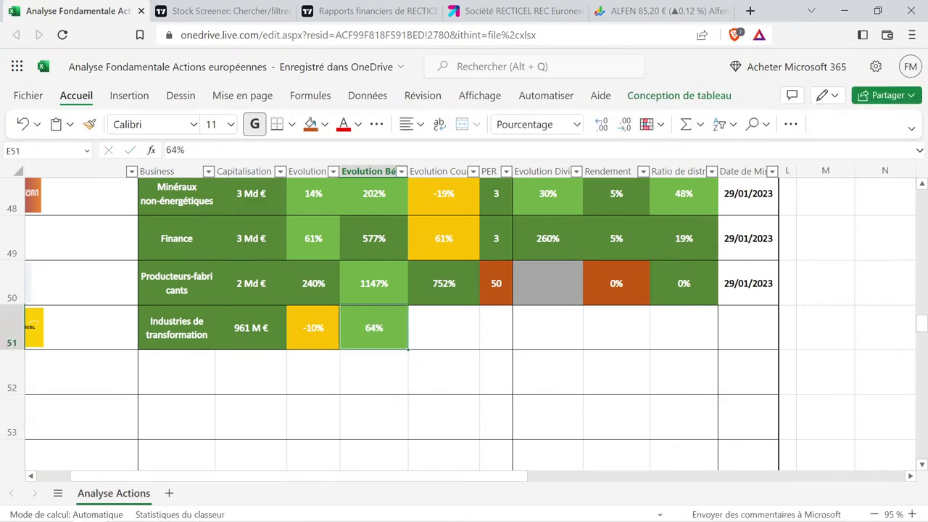
# Set Recticel's Evolution Bénéfices value to 124%.
pyautogui.doubleClick(373, 327)
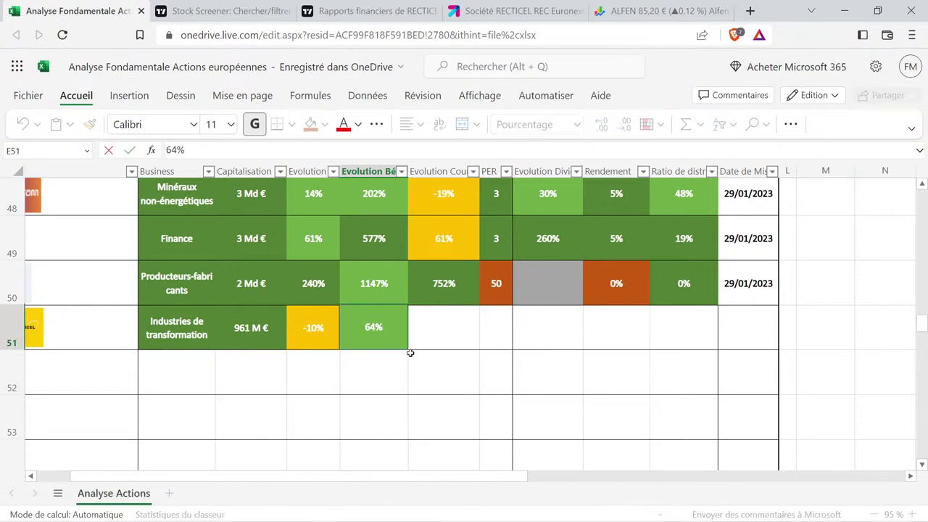
pyautogui.press('BackSpace')
pyautogui.write('12')
pyautogui.press('Return')
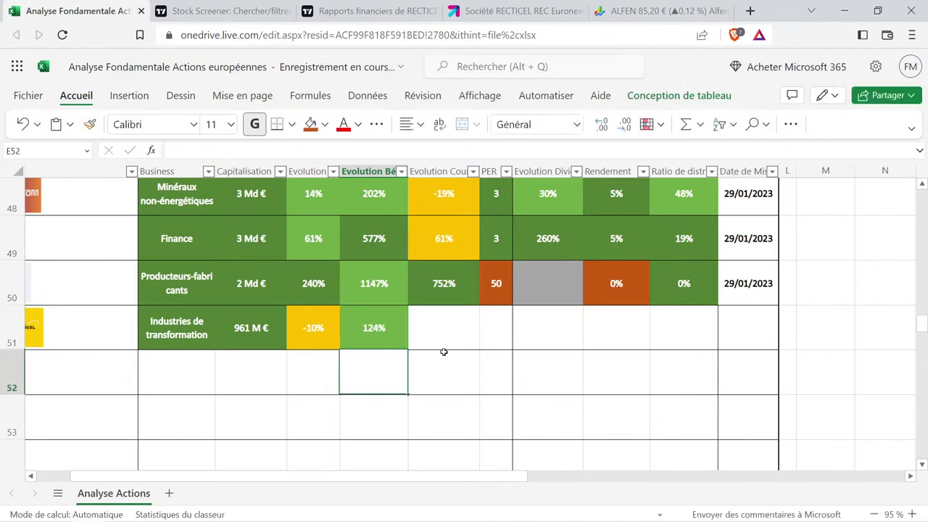
# Recheck the evolution calculator at the start of the sheet, then review Recticel's revenue and profit growth cells.
pyautogui.scroll(-3, 444, 350)
pyautogui.scroll(5, 444, 352)
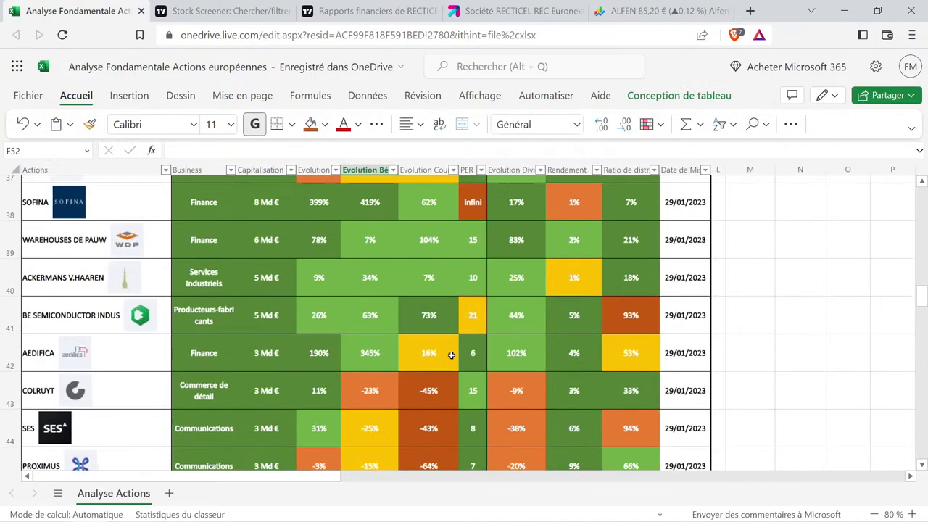
pyautogui.scroll(6, 457, 357)
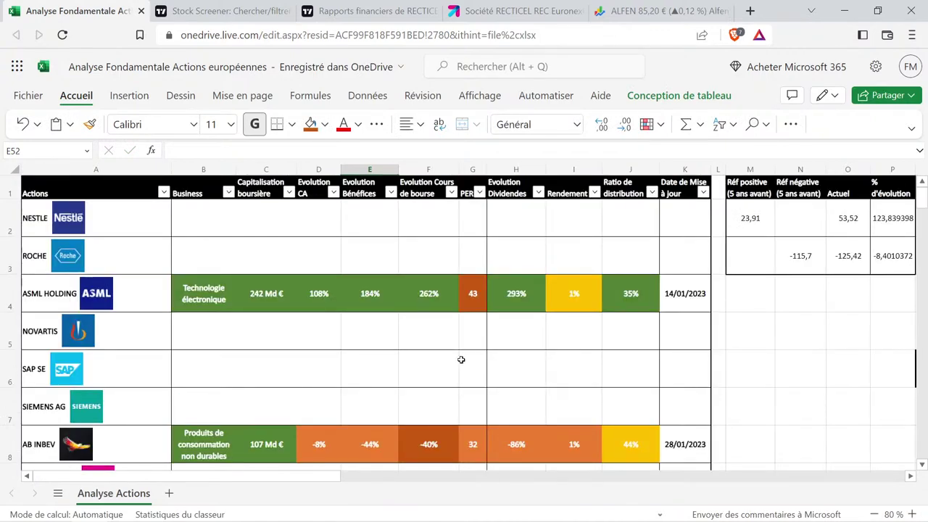
pyautogui.scroll(-12, 461, 355)
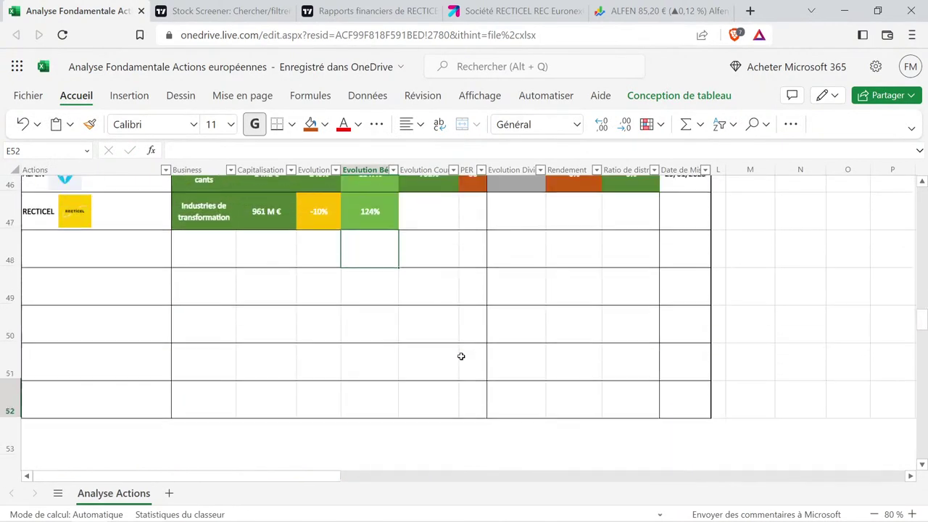
pyautogui.scroll(1, 460, 355)
pyautogui.click(383, 330)
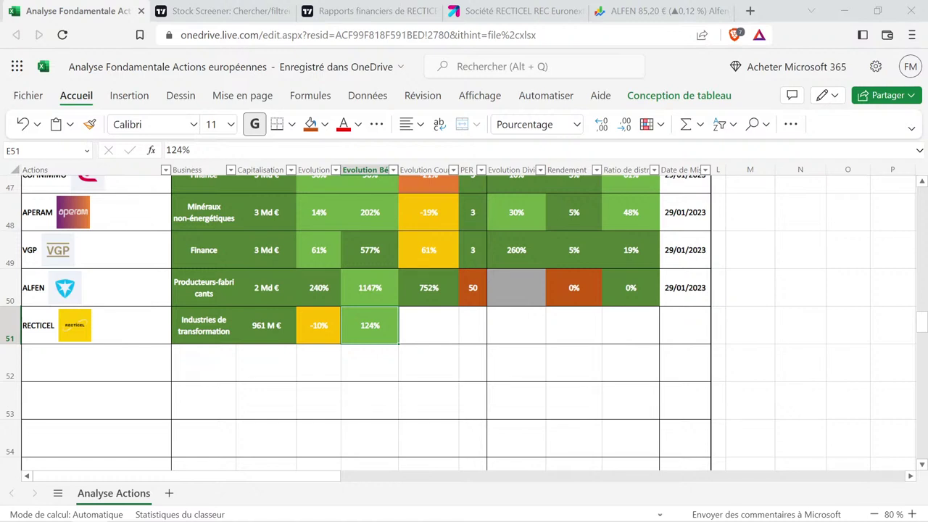
pyautogui.moveTo(319, 330); pyautogui.dragTo(382, 360)
pyautogui.click(379, 359)
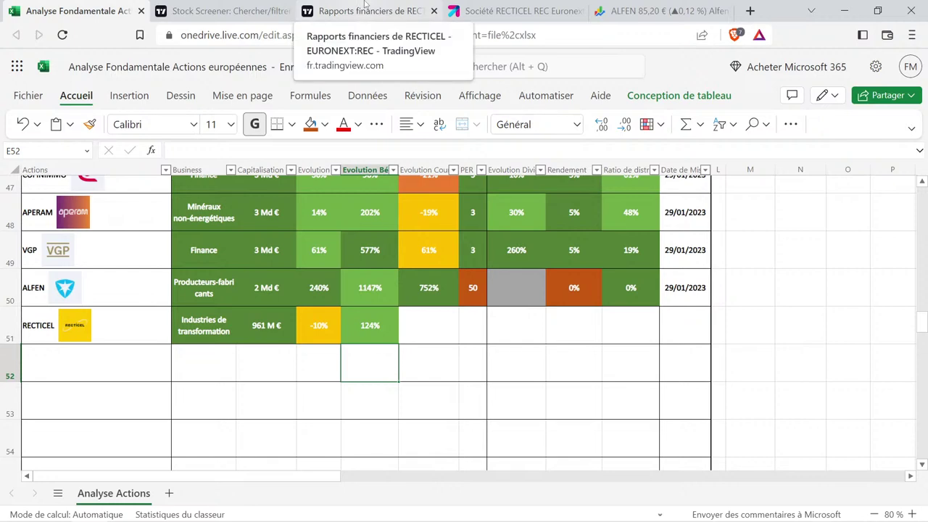
# Switch to TradingView, open Recticel's forecast page and examine the one-year price target and analyst ratings.
pyautogui.click(366, 8)
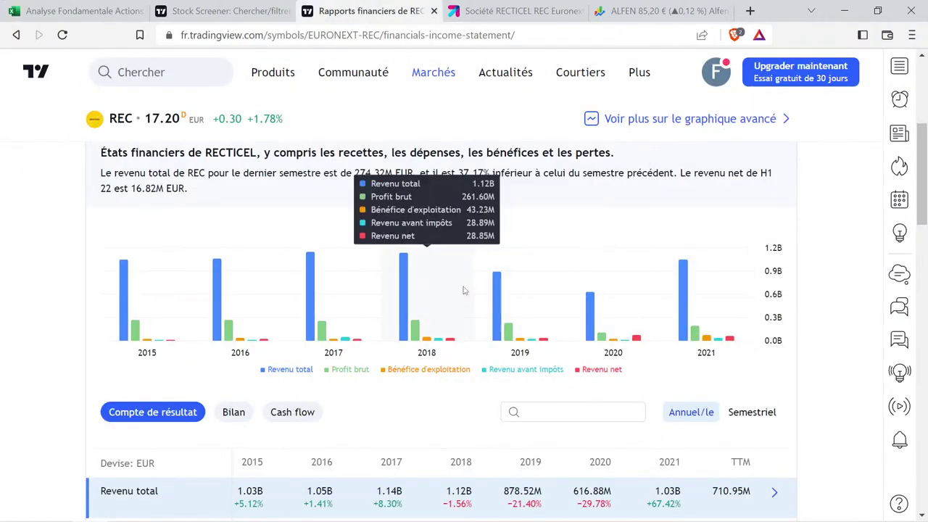
pyautogui.scroll(3, 319, 261)
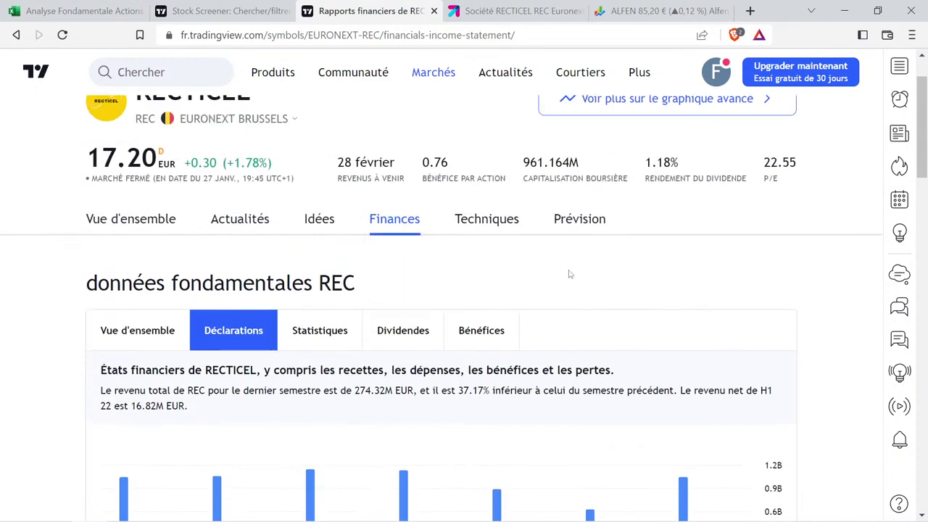
pyautogui.click(577, 213)
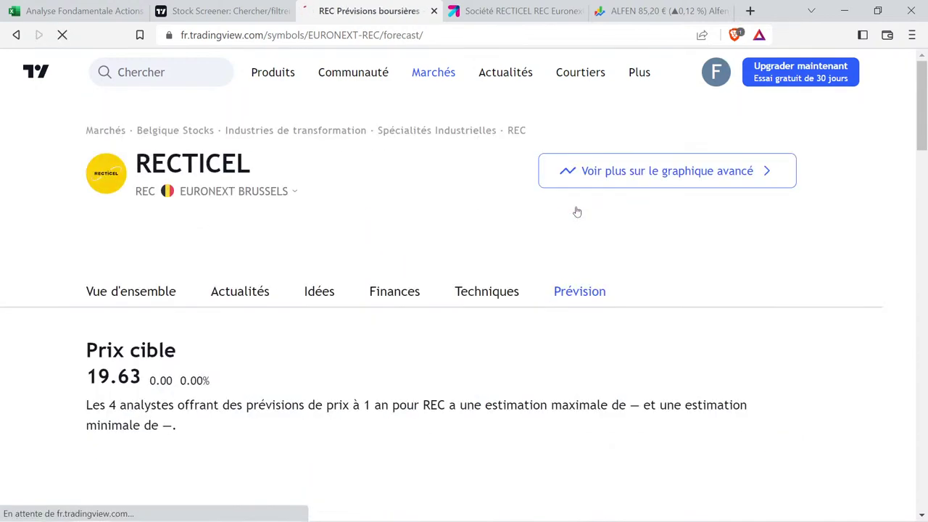
pyautogui.scroll(-4, 434, 216)
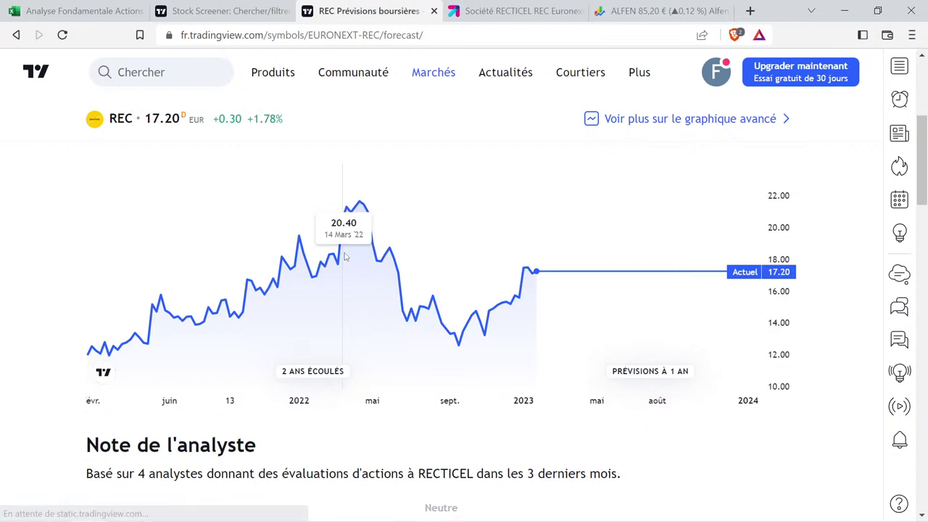
pyautogui.scroll(1, 608, 281)
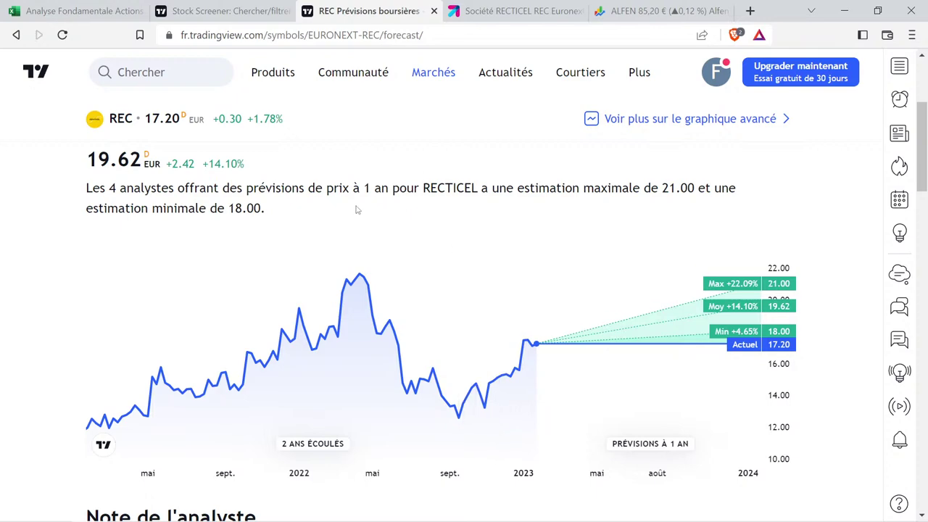
pyautogui.scroll(-4, 533, 253)
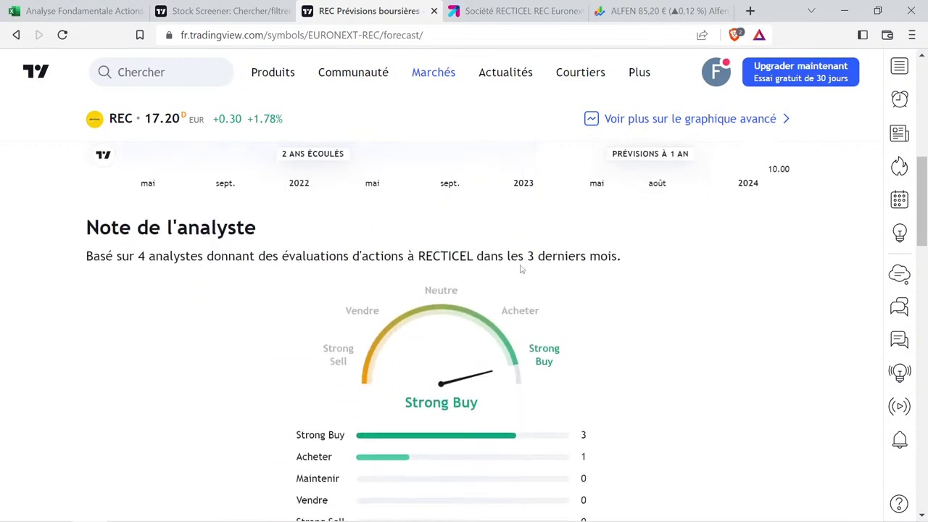
pyautogui.scroll(-3, 617, 288)
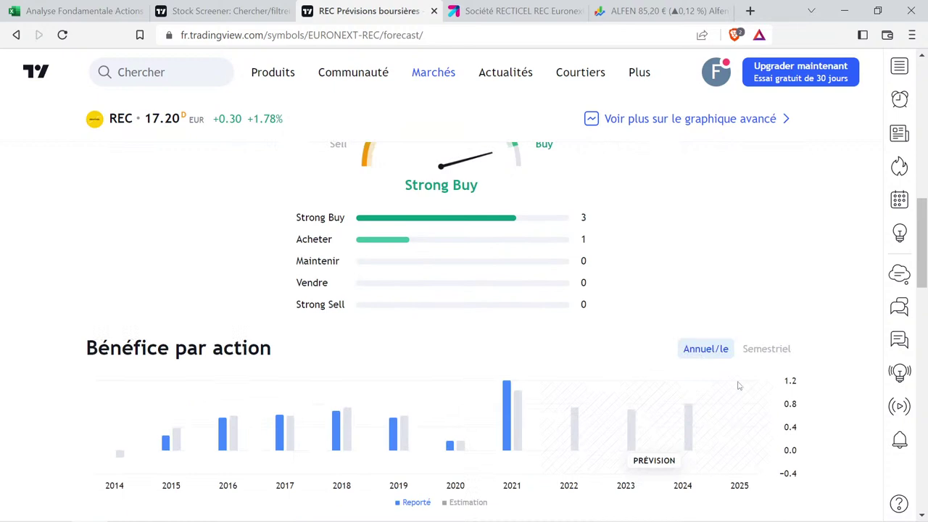
# Examine Recticel's annual earnings per share, comparing the reported 2021 figure with the estimates for the following years.
pyautogui.scroll(-1, 512, 334)
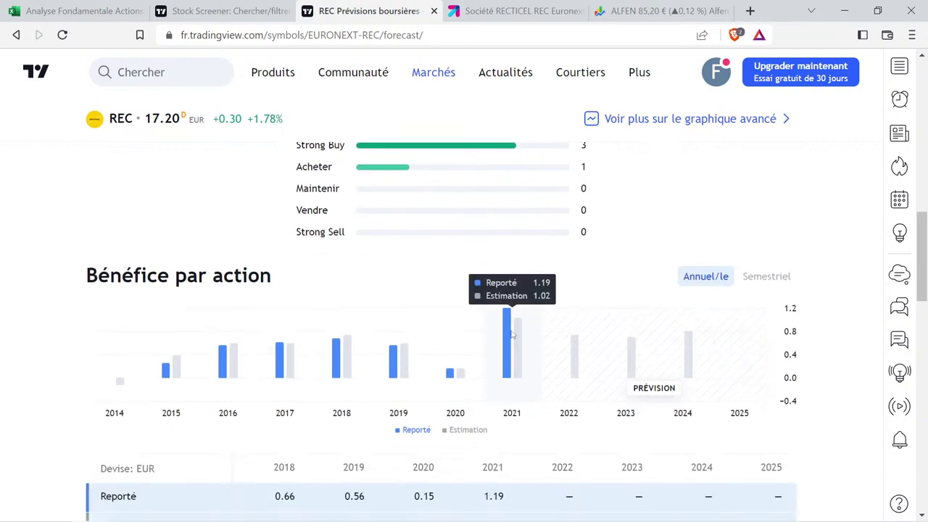
pyautogui.scroll(1, 511, 334)
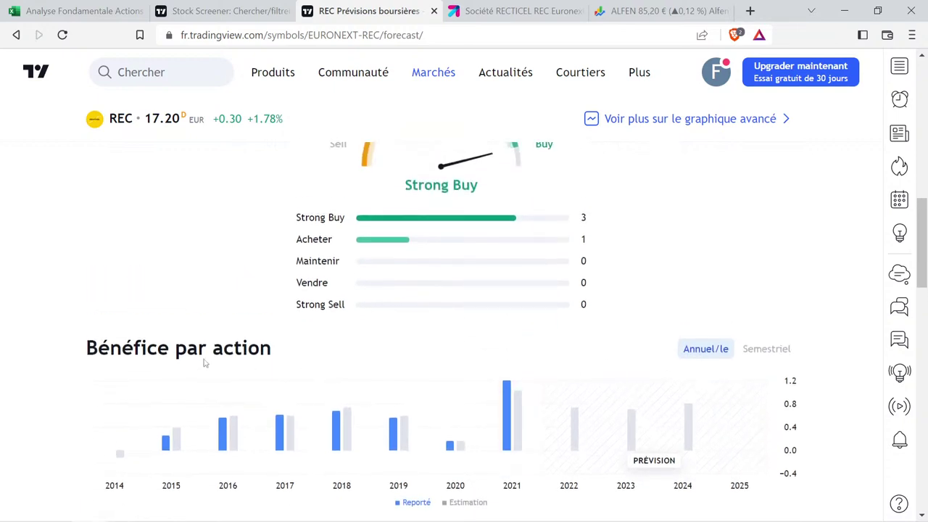
pyautogui.scroll(-1, 196, 355)
pyautogui.moveTo(487, 337)
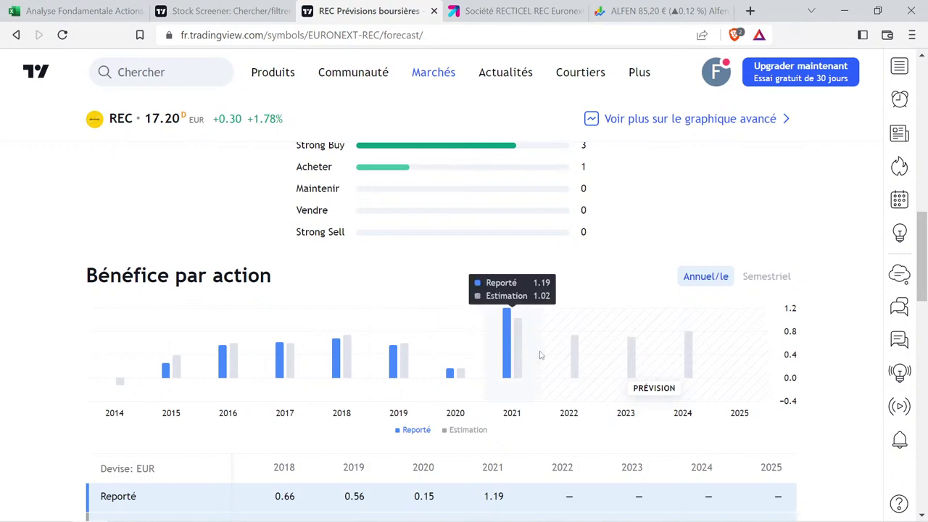
pyautogui.moveTo(683, 360)
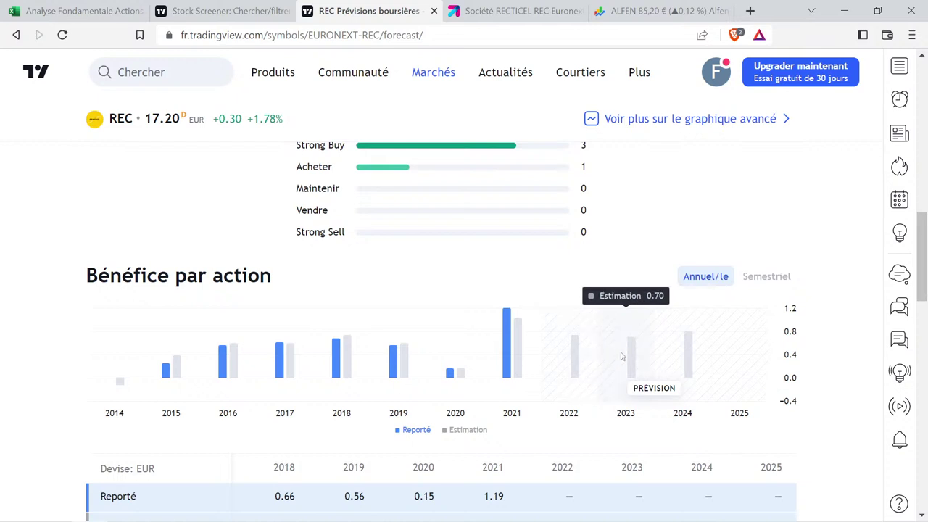
# Display Recticel's revenue forecast by year and compare reported and estimated revenue with the earnings per share and price forecasts.
pyautogui.scroll(-4, 590, 362)
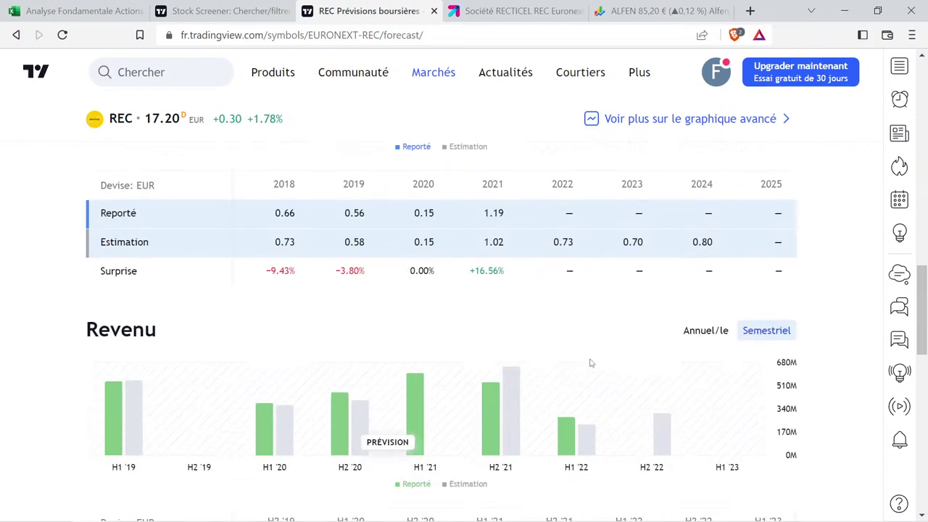
pyautogui.click(706, 325)
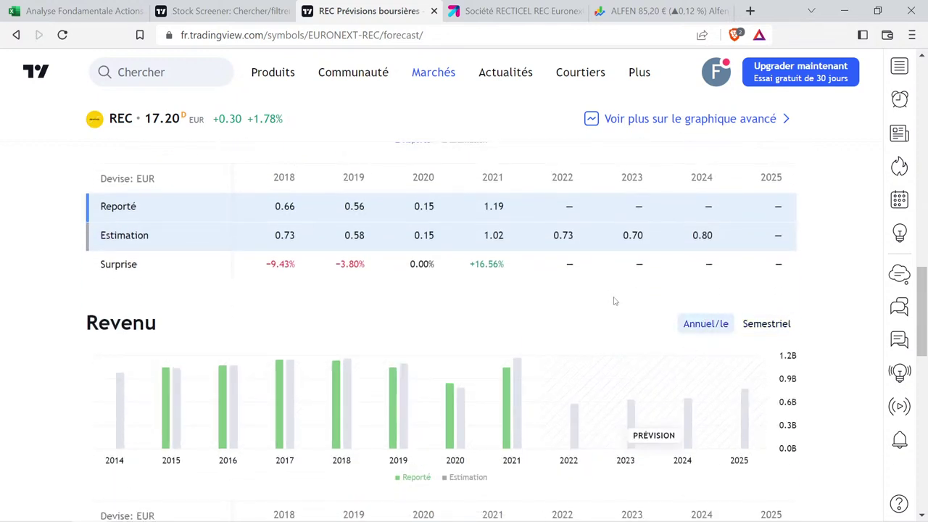
pyautogui.scroll(4, 615, 314)
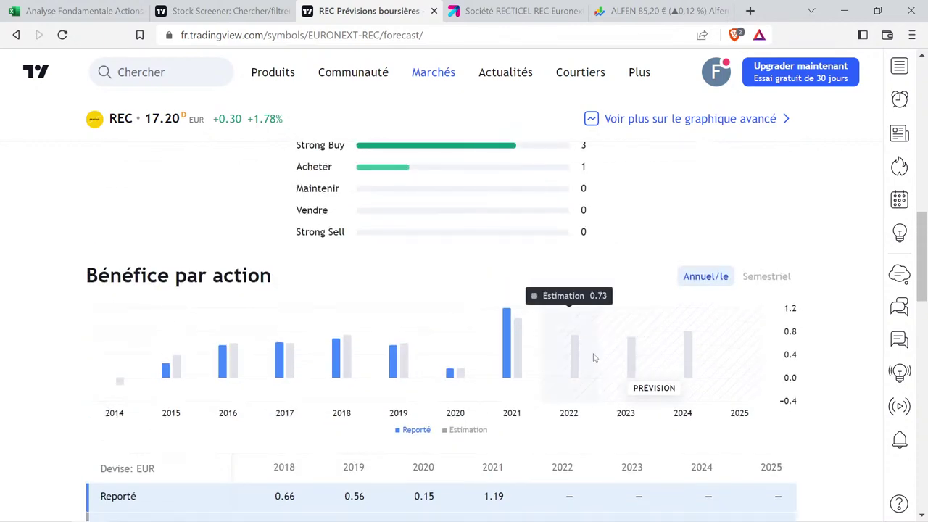
pyautogui.scroll(10, 593, 357)
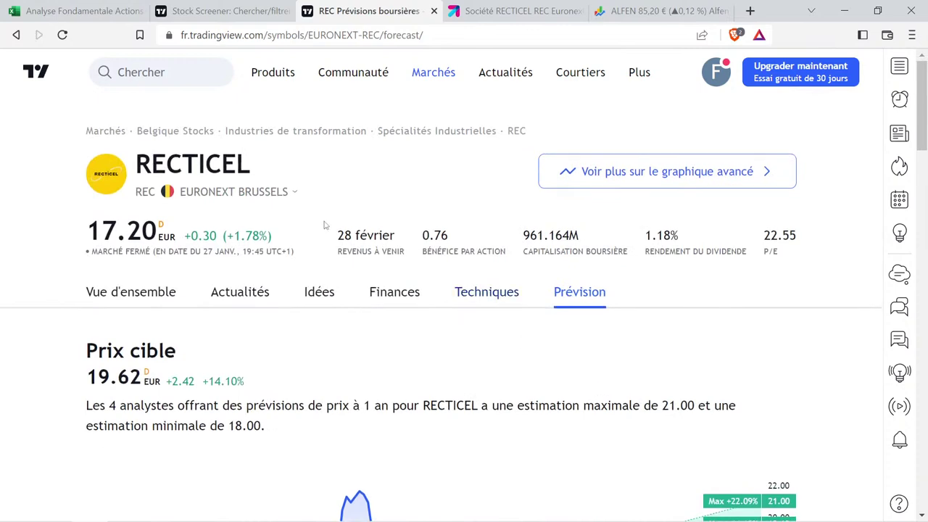
pyautogui.scroll(-10, 647, 411)
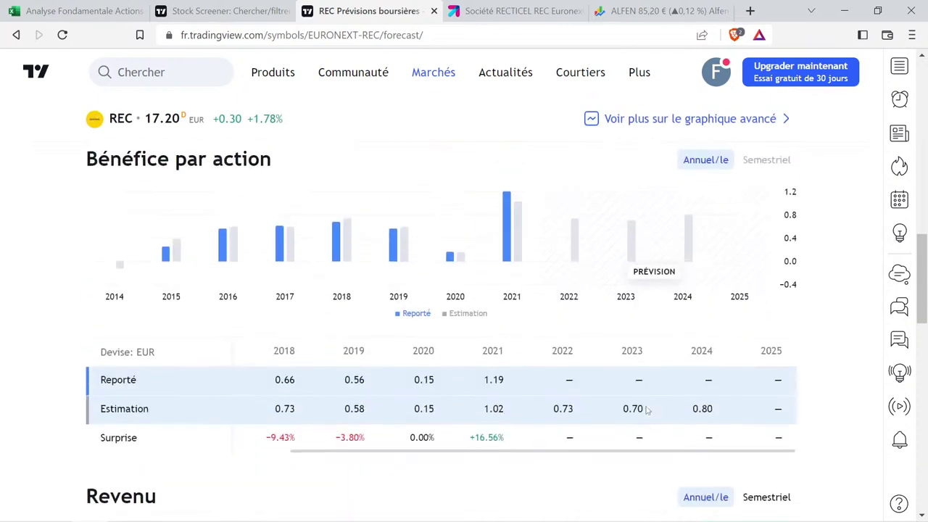
pyautogui.scroll(2, 647, 410)
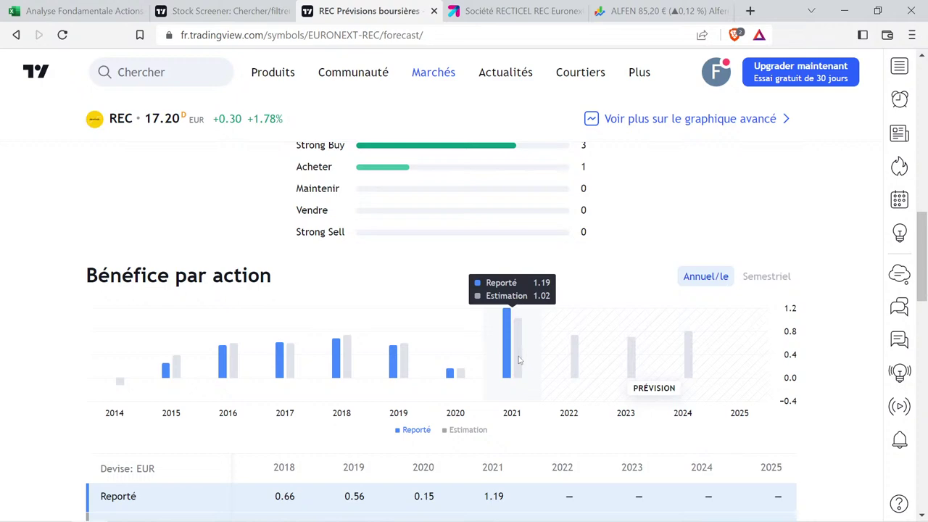
pyautogui.scroll(8, 519, 360)
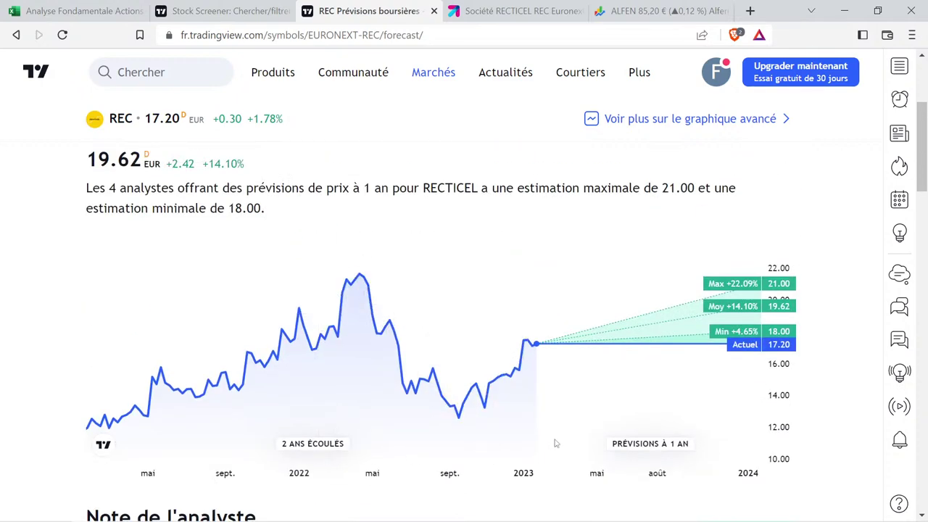
pyautogui.scroll(-10, 555, 439)
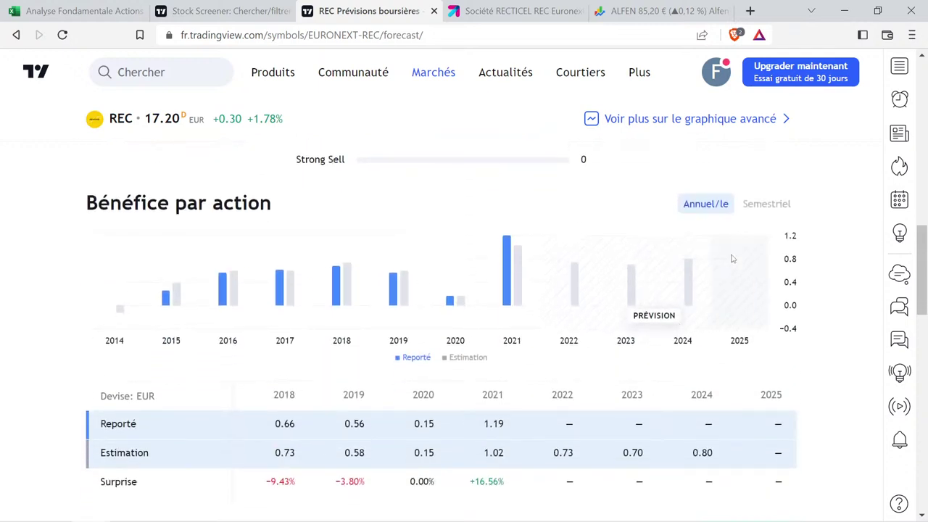
pyautogui.scroll(-4, 728, 299)
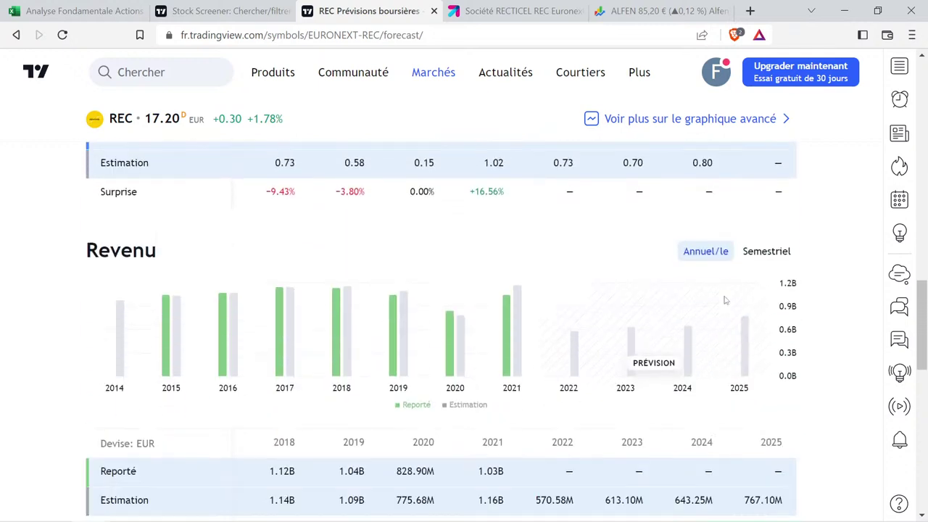
pyautogui.moveTo(588, 366)
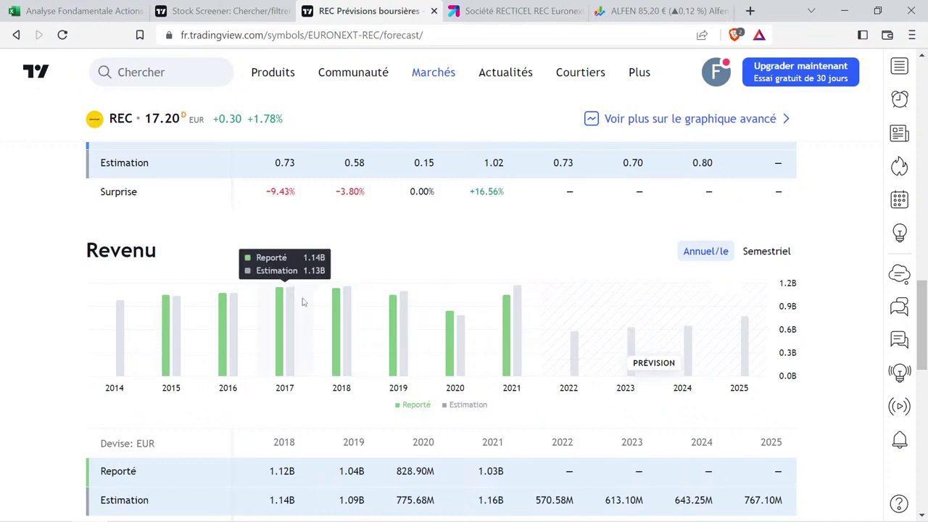
# Review Recticel's forecast page again, examining the one-year price target range, the analyst ratings and the annual earnings per share.
pyautogui.scroll(10, 587, 282)
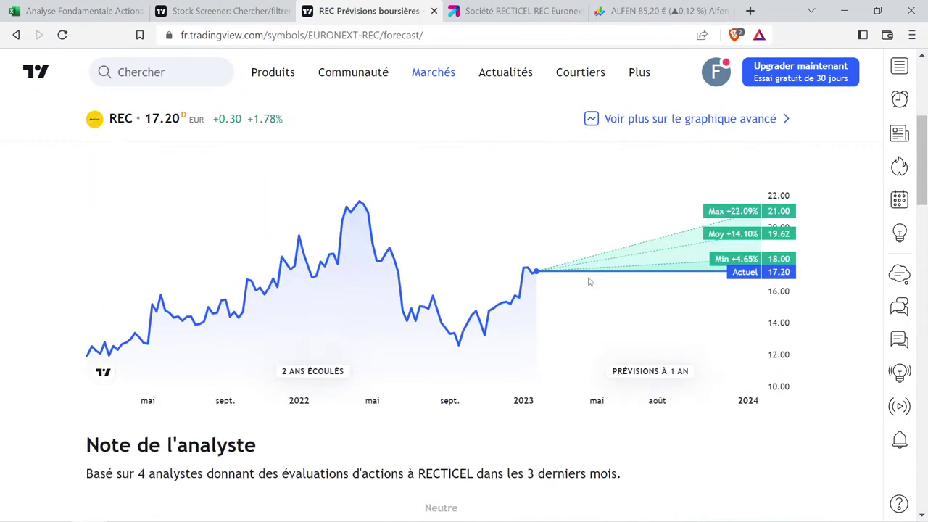
pyautogui.scroll(-6, 586, 280)
pyautogui.scroll(2, 576, 275)
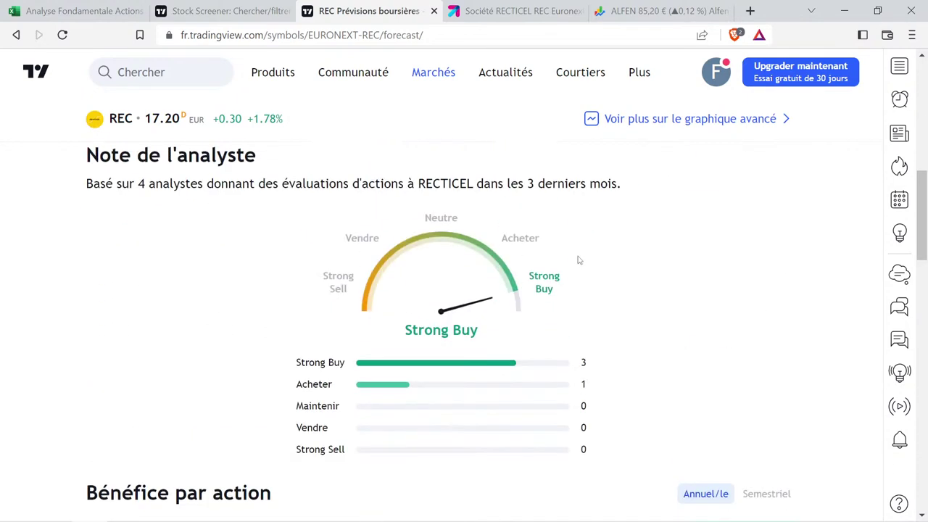
pyautogui.scroll(-1, 579, 259)
pyautogui.scroll(4, 565, 257)
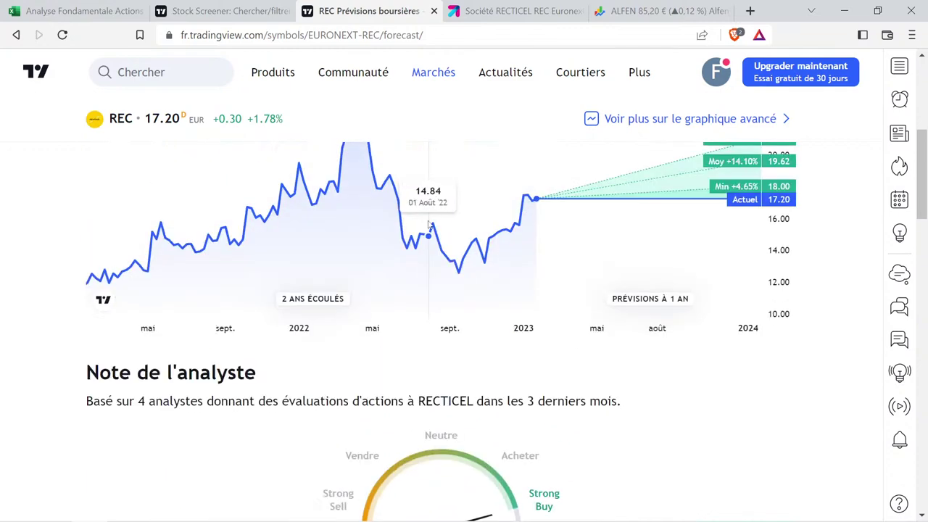
pyautogui.scroll(1, 428, 225)
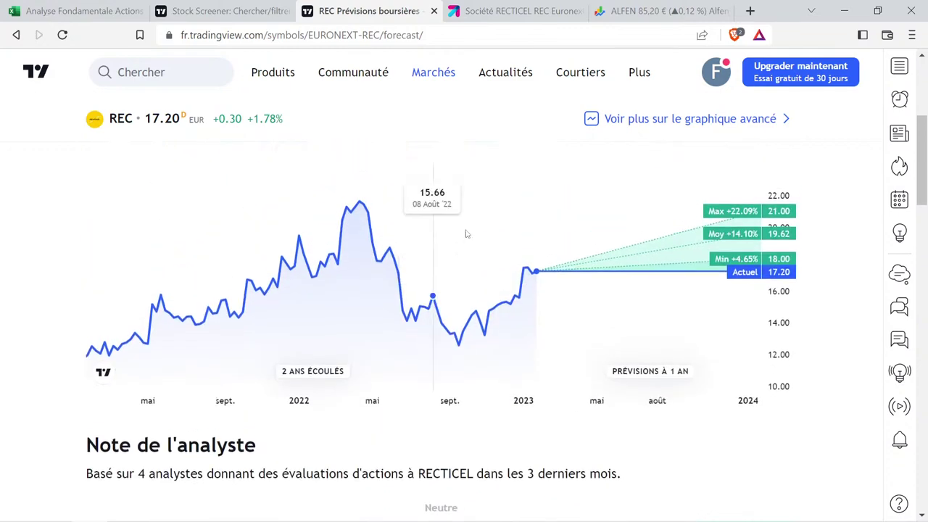
pyautogui.scroll(5, 550, 261)
pyautogui.scroll(-10, 572, 272)
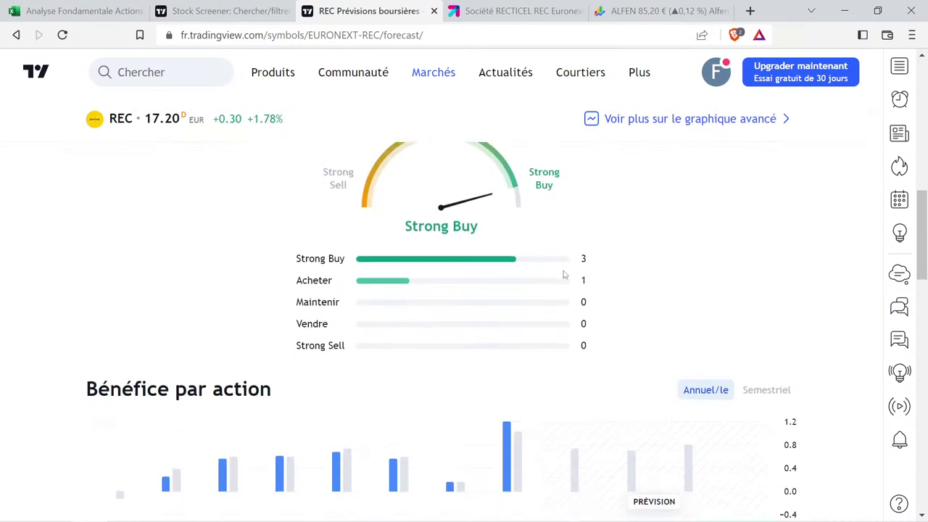
pyautogui.scroll(6, 565, 268)
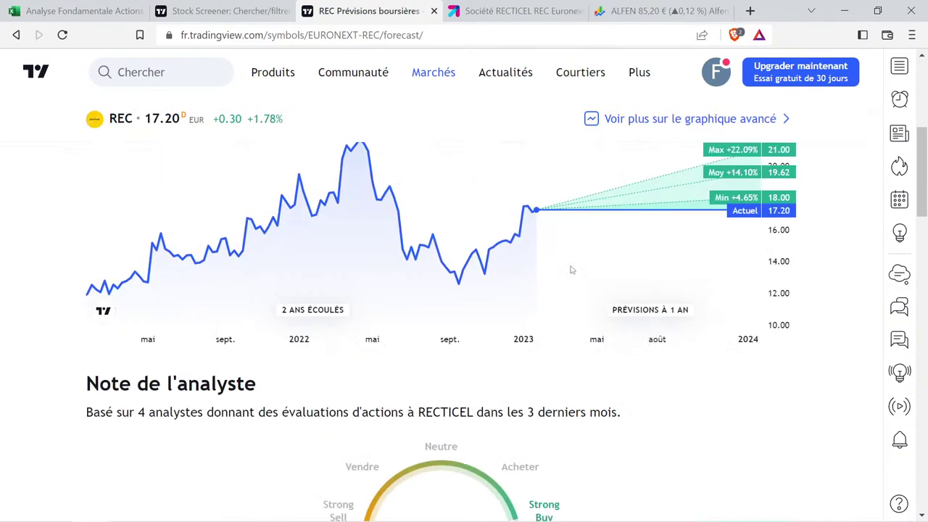
pyautogui.scroll(-3, 674, 276)
pyautogui.scroll(-4, 670, 280)
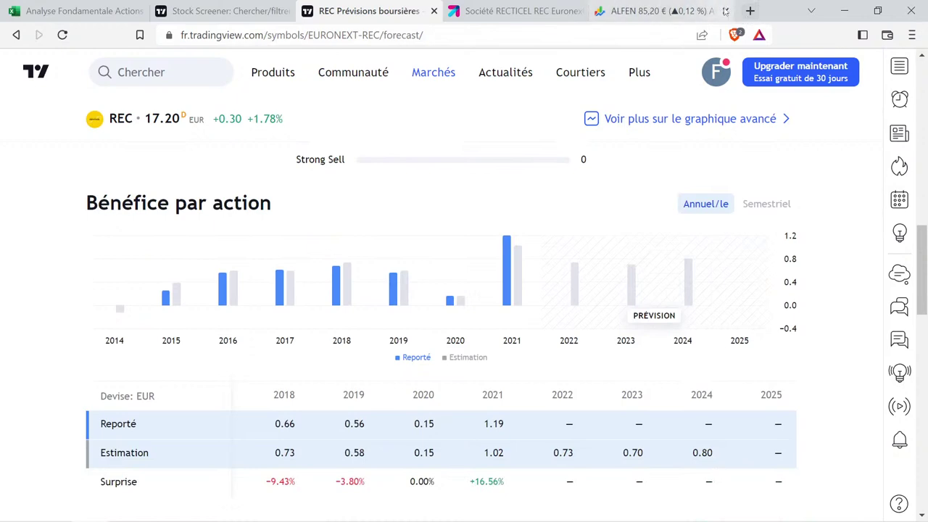
# Search the web for "zonebourse recticel" in a new browser tab and open Recticel's stock page on Zonebourse.
pyautogui.click(750, 13)
pyautogui.click(665, 33)
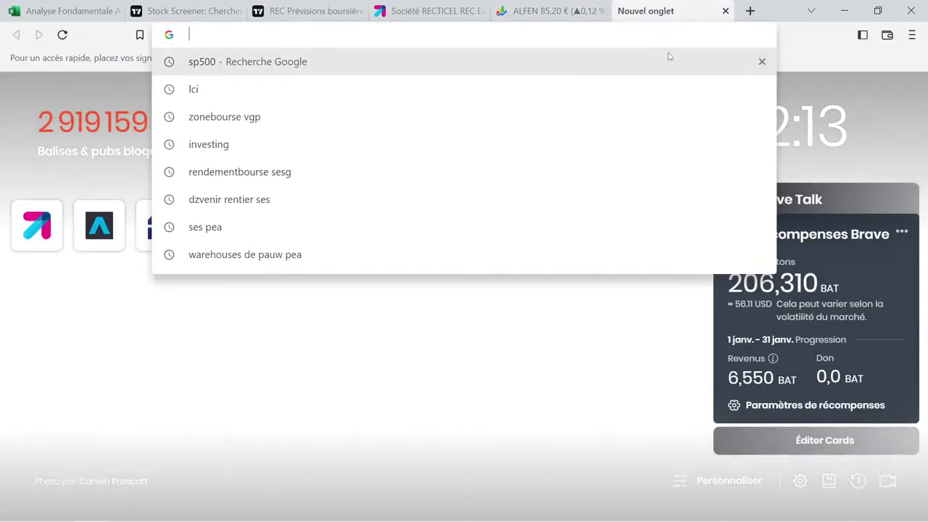
pyautogui.write('zonebourse')
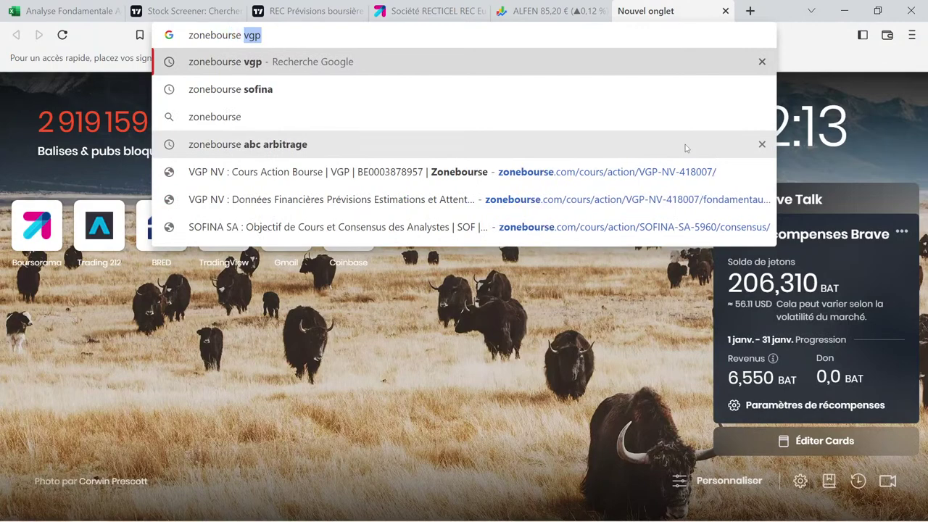
pyautogui.write(' rectic')
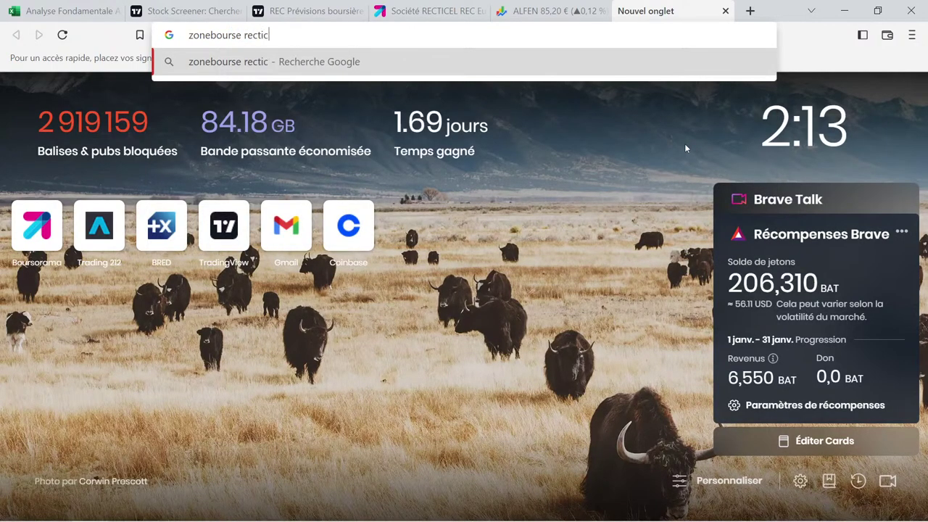
pyautogui.write('el')
pyautogui.press('Return')
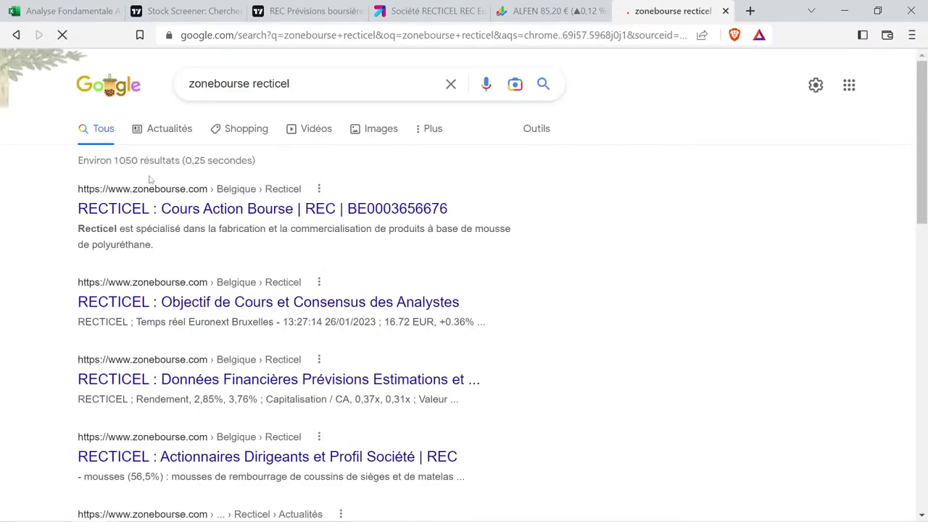
pyautogui.click(162, 211)
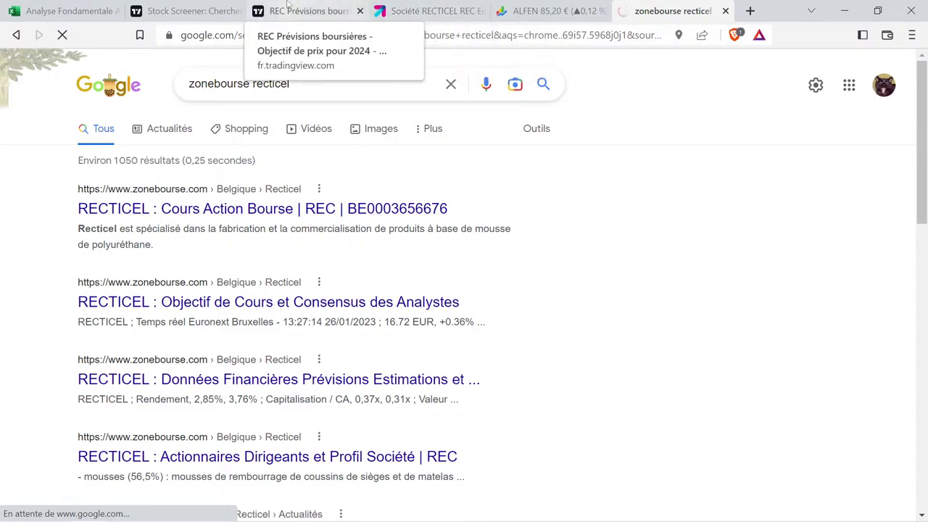
# Switch to Google Finance, look up Recticel listed on EBR and display its five-year price chart.
pyautogui.click(518, 4)
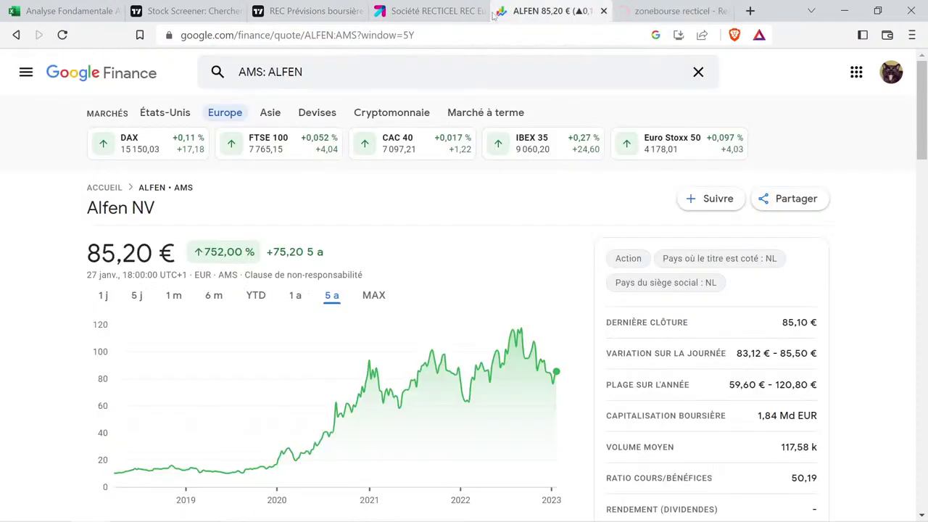
pyautogui.click(337, 67)
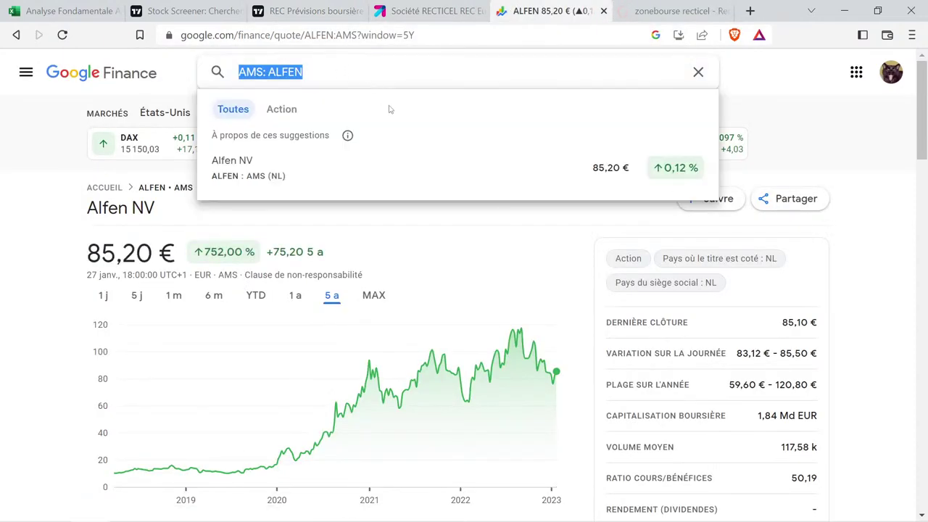
pyautogui.write('recticel')
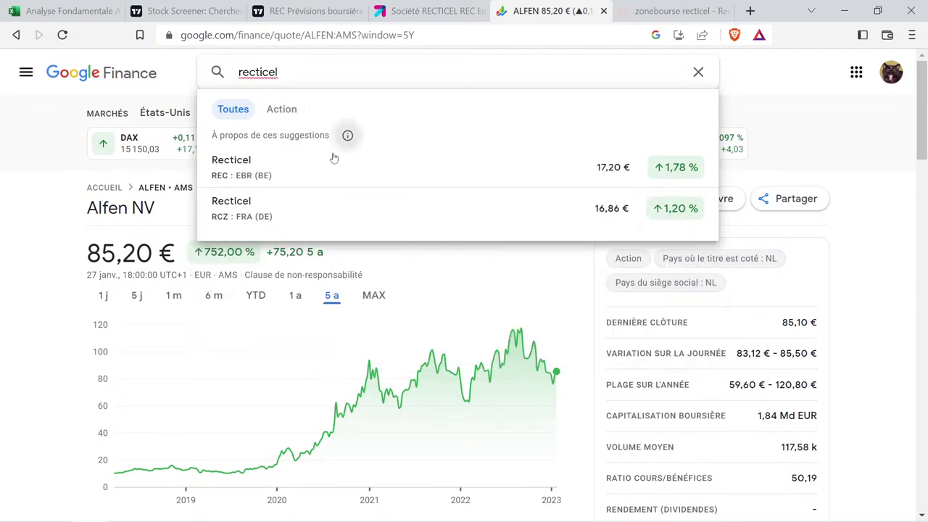
pyautogui.click(310, 175)
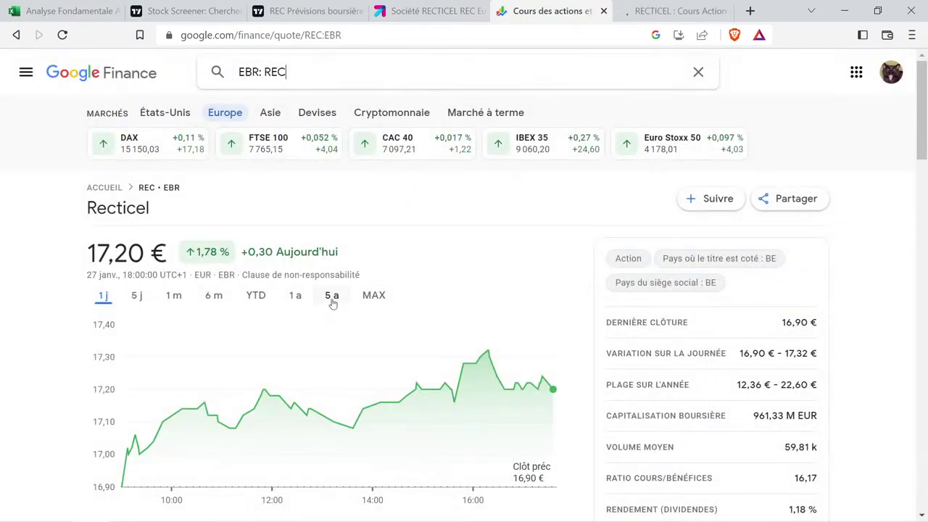
pyautogui.click(334, 296)
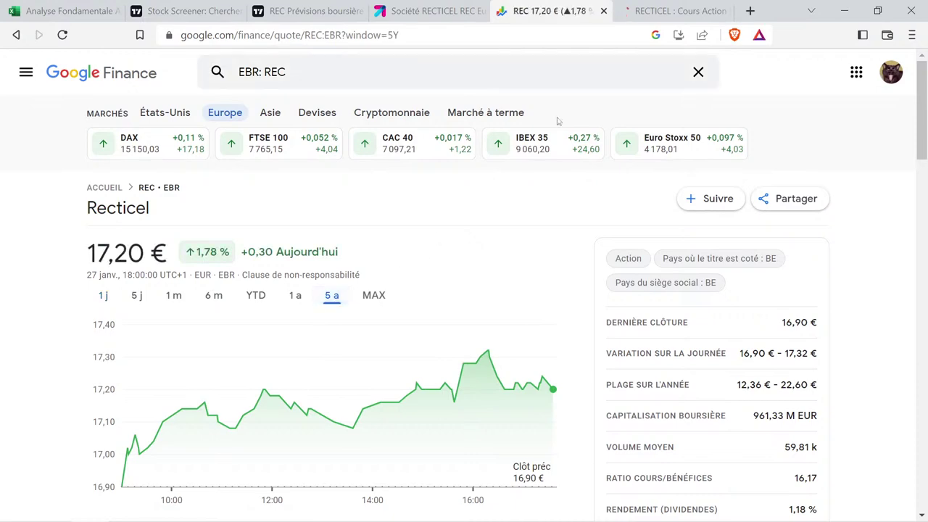
# Switch to Zonebourse and examine Recticel's estimated financial data and its trading and investment ratings.
pyautogui.click(708, 6)
pyautogui.scroll(-5, 293, 370)
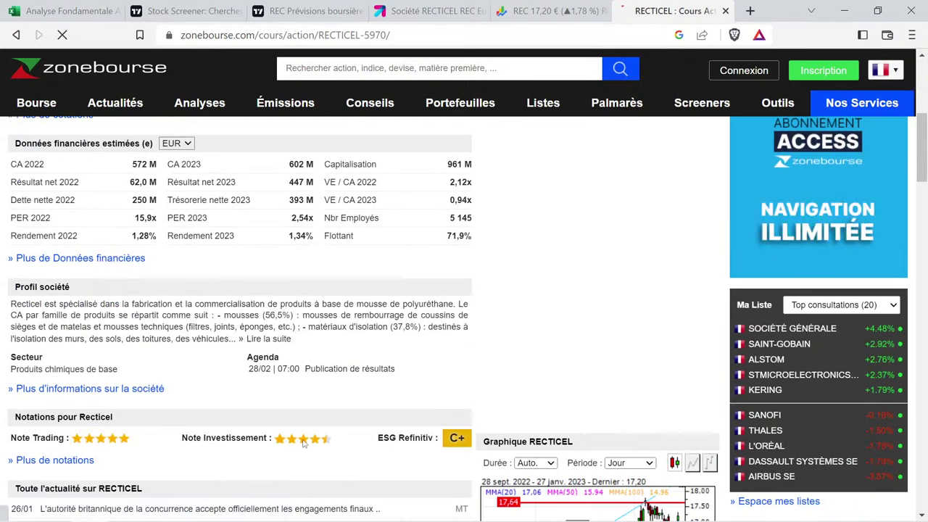
pyautogui.moveTo(308, 443)
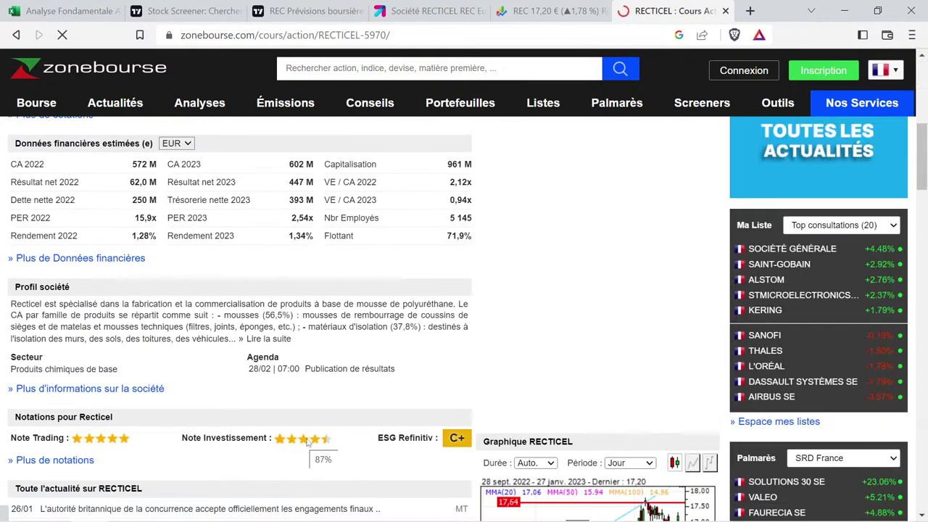
pyautogui.scroll(4, 347, 340)
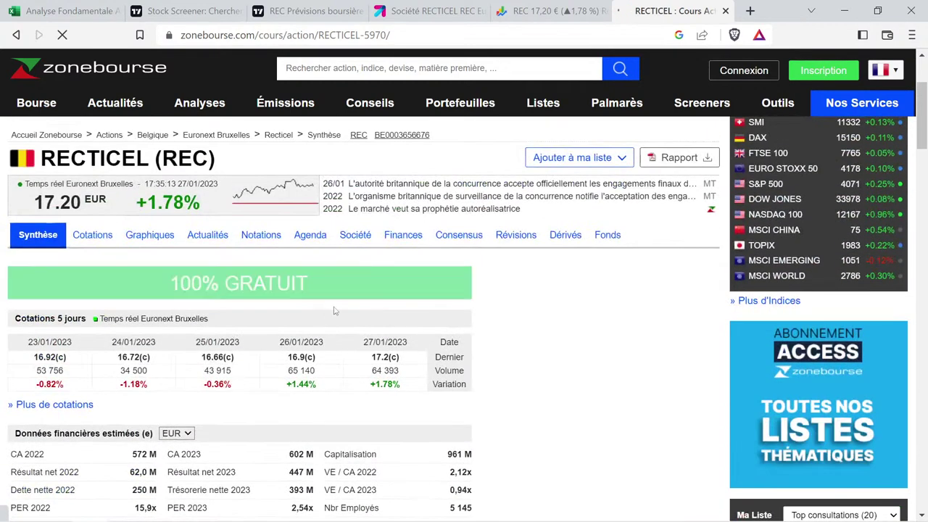
# Open Recticel's Finances page on Zonebourse and examine the annual income statement chart with estimates through 2024.
pyautogui.click(397, 239)
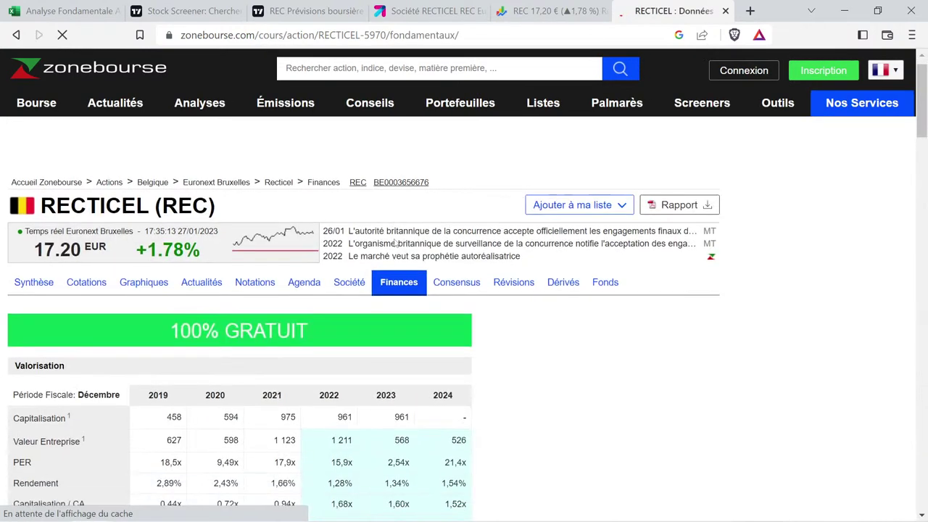
pyautogui.scroll(-3, 392, 240)
pyautogui.scroll(-5, 391, 240)
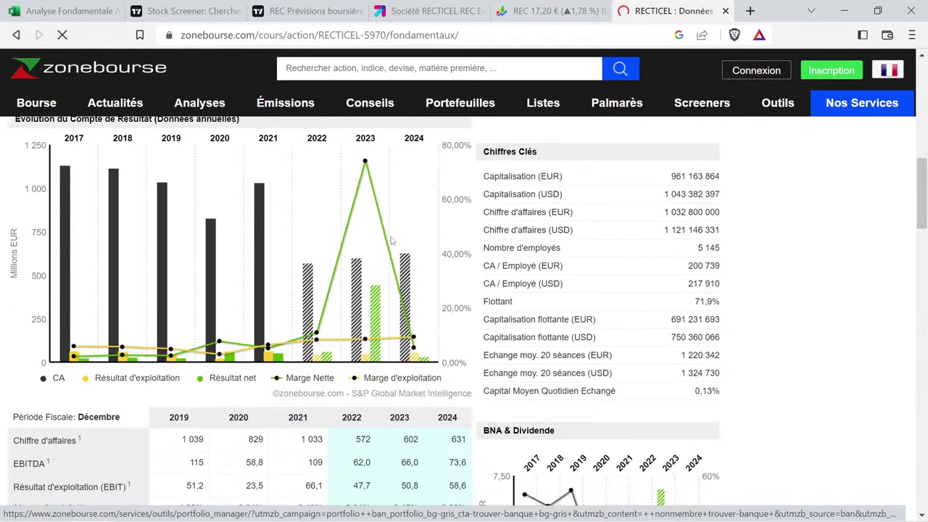
pyautogui.scroll(1, 391, 240)
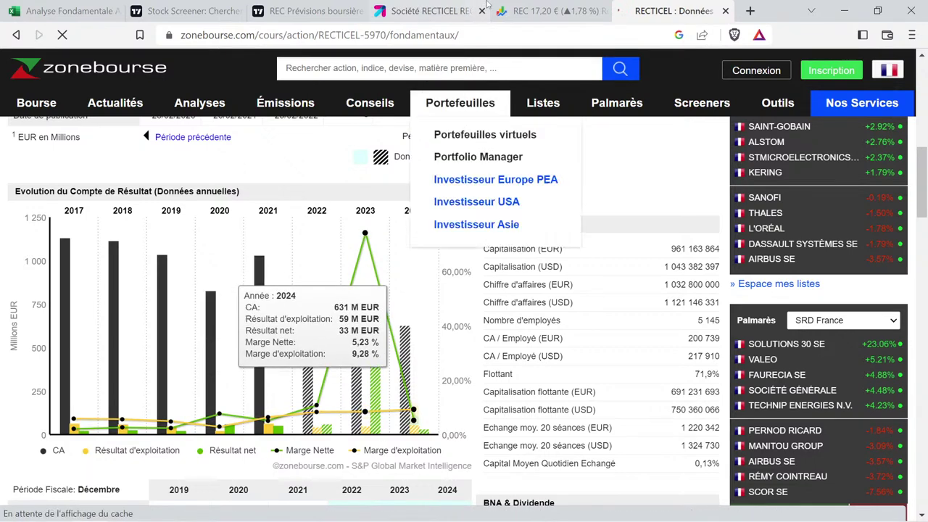
# Switch to TradingView, check Recticel's estimated earnings per share, open its Finances overview and return to its forecast page.
pyautogui.click(346, 16)
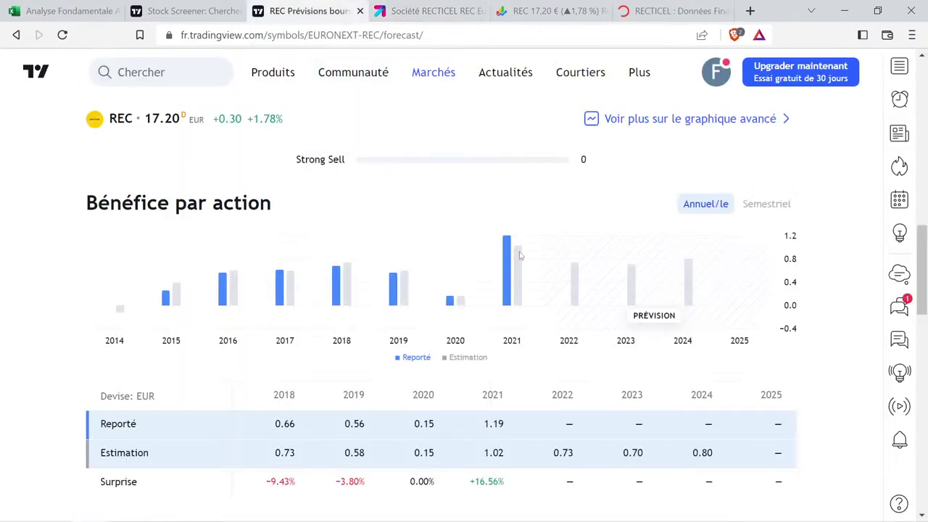
pyautogui.moveTo(645, 283)
pyautogui.scroll(15, 301, 235)
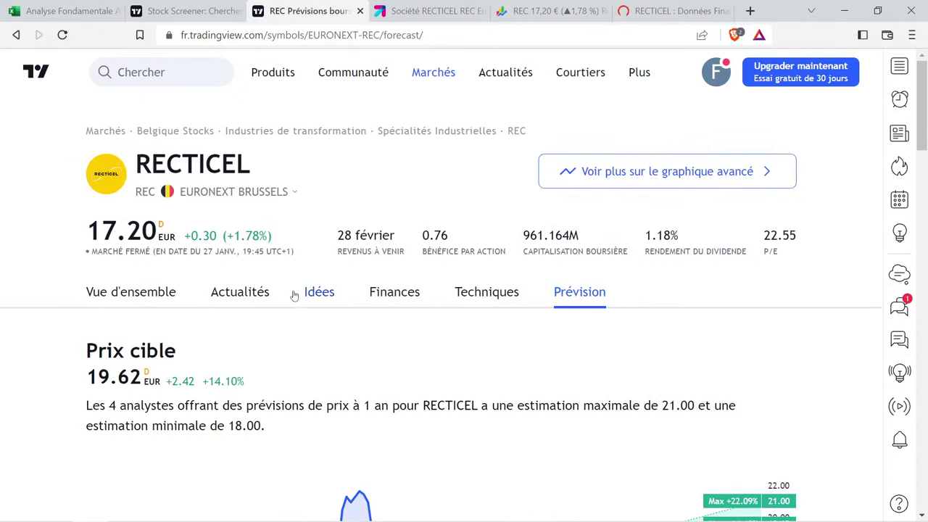
pyautogui.click(403, 289)
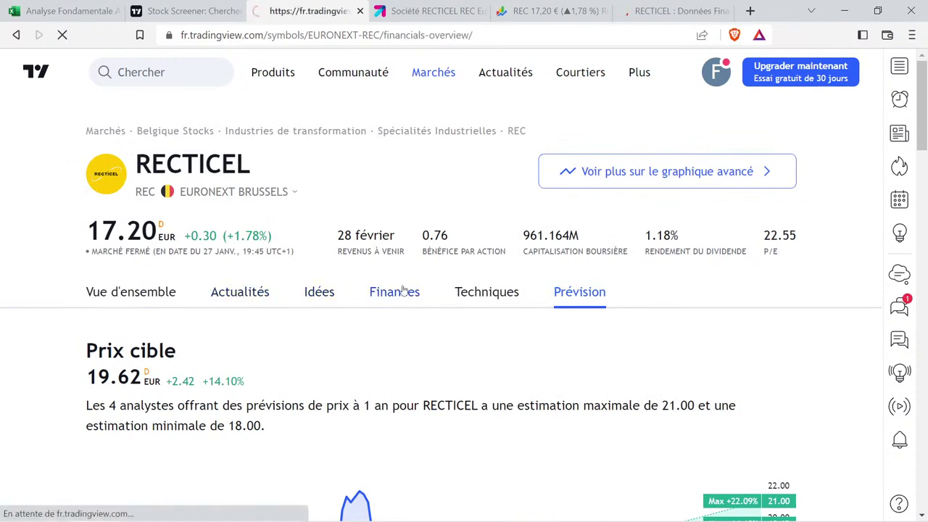
pyautogui.scroll(-5, 300, 283)
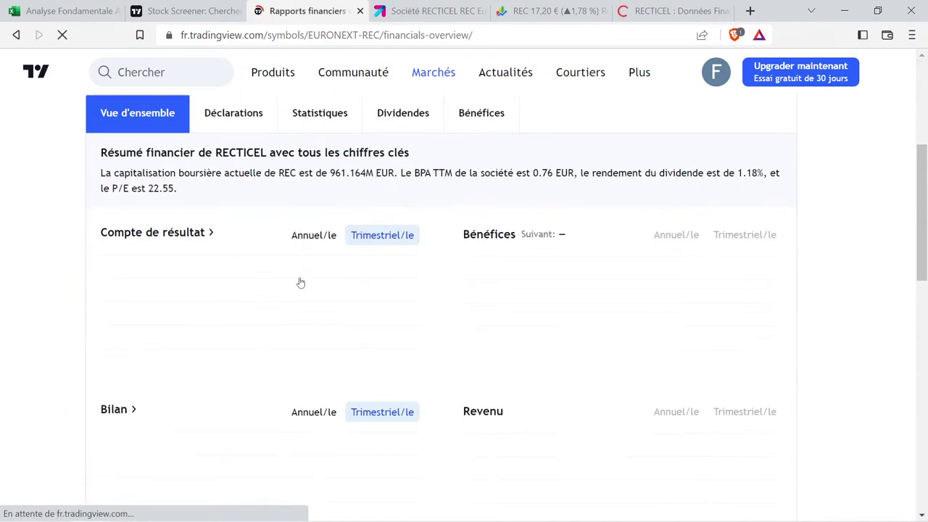
pyautogui.scroll(4, 221, 276)
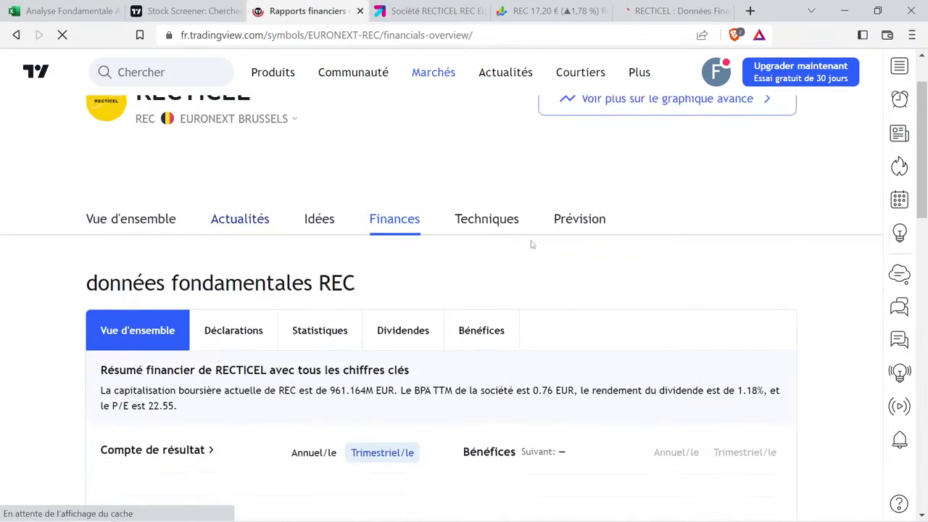
pyautogui.click(573, 219)
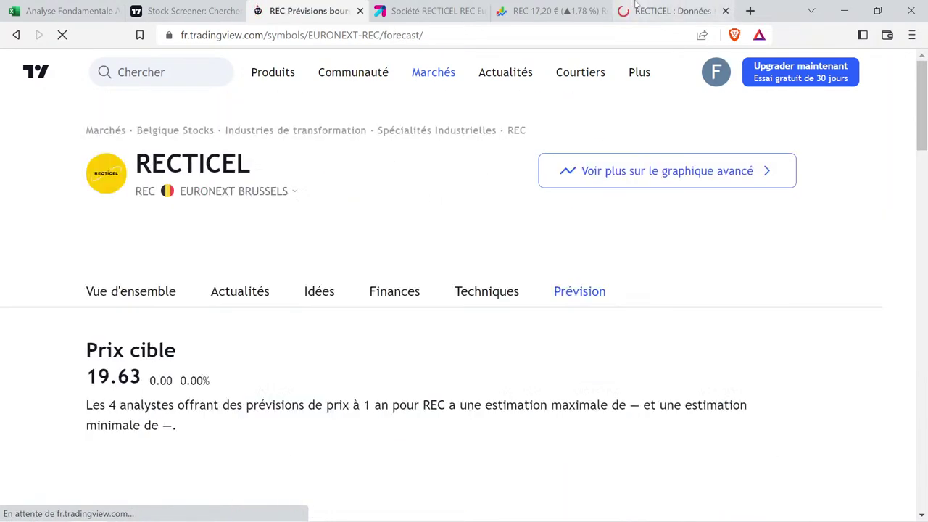
# Switch back to Zonebourse and inspect Recticel's yearly income statement figures, choosing to wait whenever the page stops responding.
pyautogui.click(677, 11)
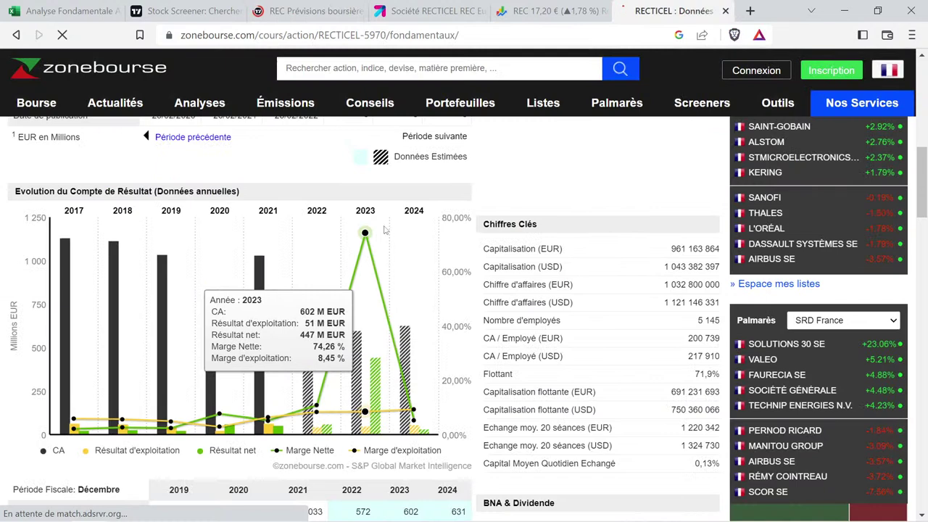
pyautogui.click(497, 207)
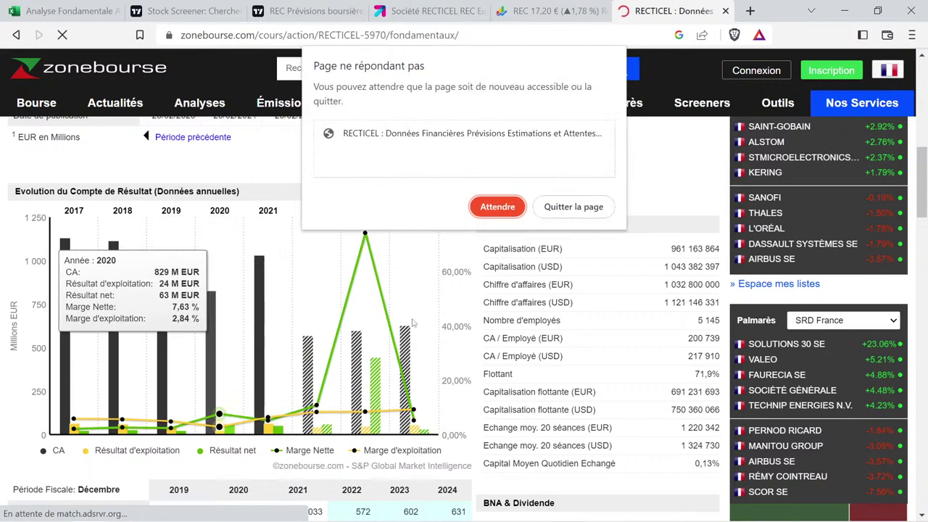
pyautogui.click(497, 205)
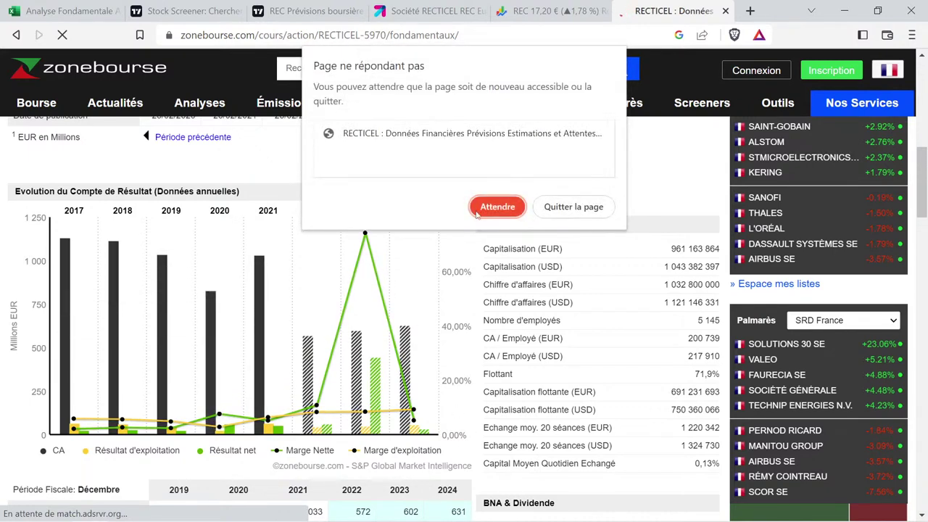
pyautogui.click(497, 206)
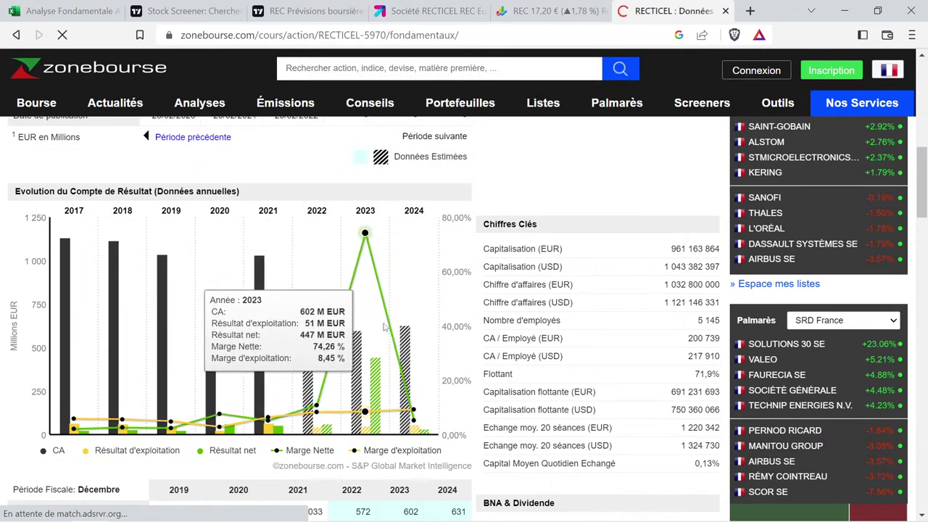
# Close the Zonebourse page and return to the European stock analysis workbook in Excel.
pyautogui.click(725, 11)
pyautogui.click(370, 11)
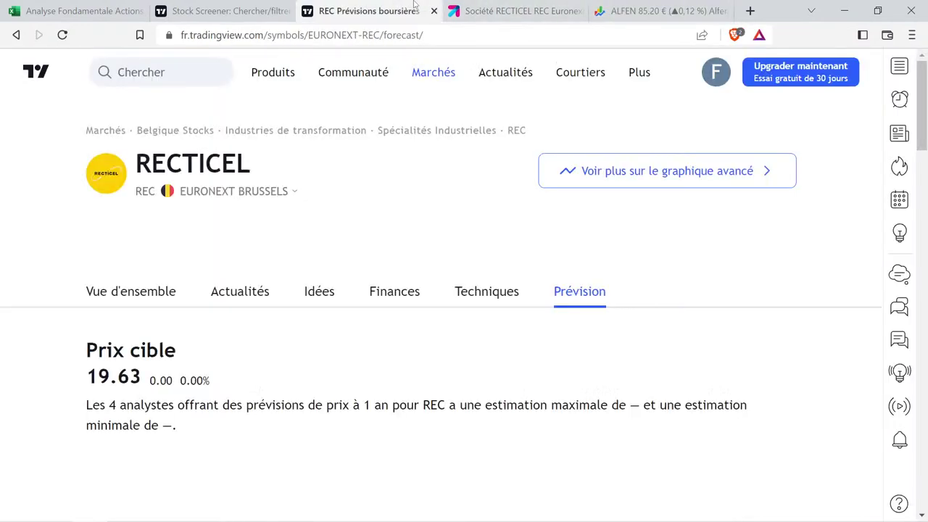
pyautogui.click(76, 11)
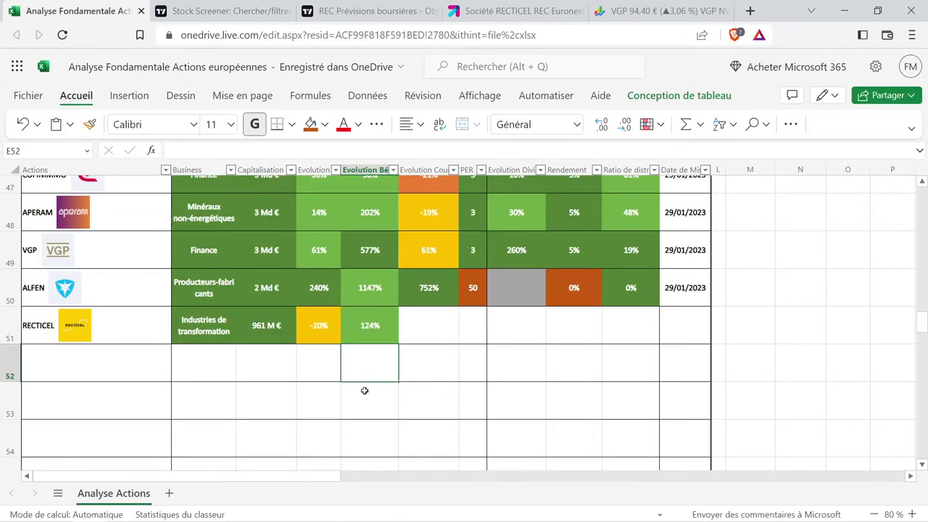
# Examine Recticel's revenue and earnings evolution cells together in row 51, ending on its empty share price evolution cell.
pyautogui.click(364, 389)
pyautogui.click(325, 338)
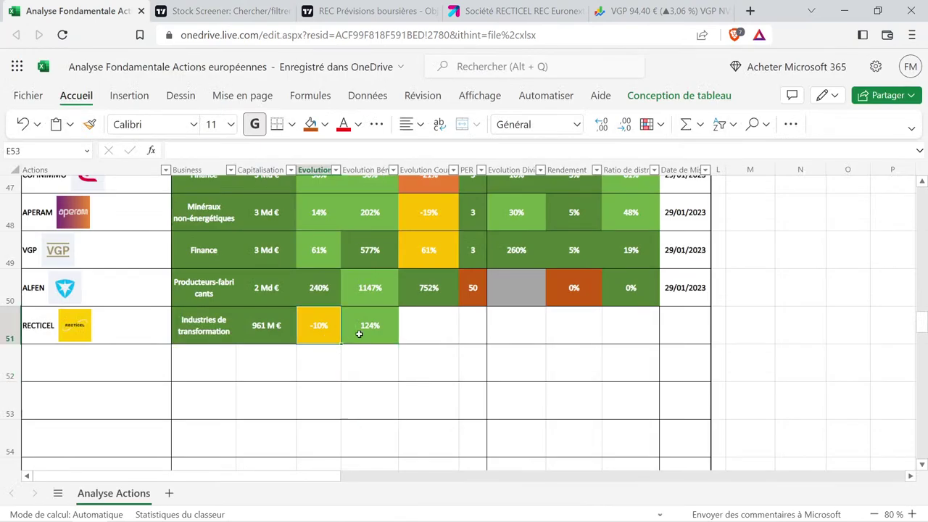
pyautogui.keyDown('shift'); pyautogui.click(359, 333); pyautogui.keyUp('shift')
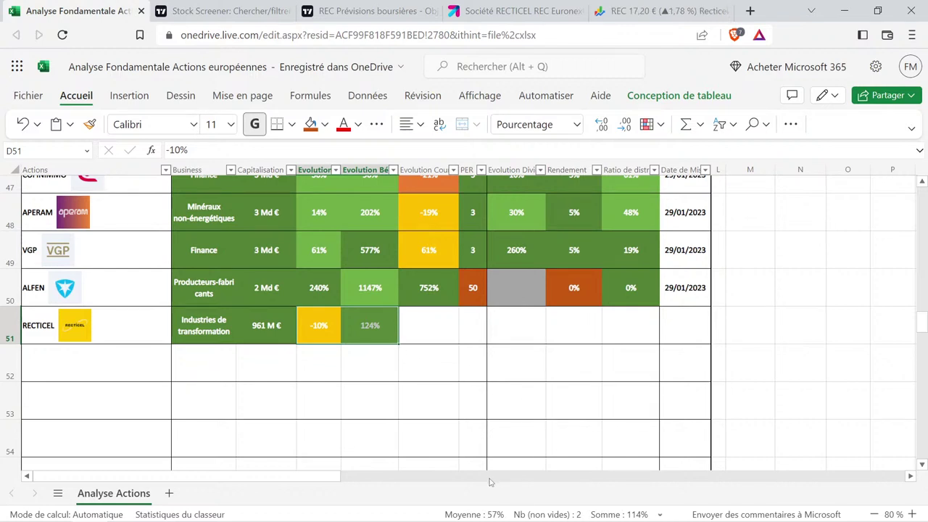
pyautogui.moveTo(466, 518)
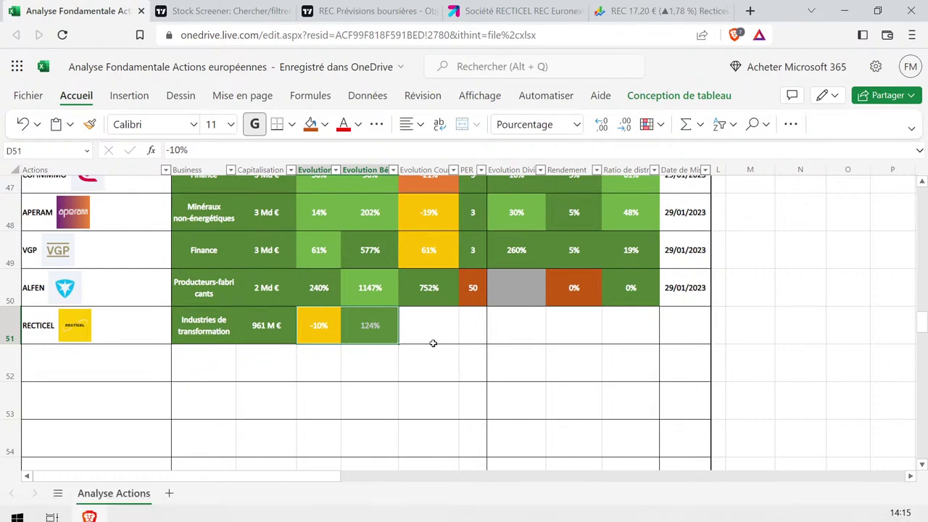
pyautogui.click(454, 367)
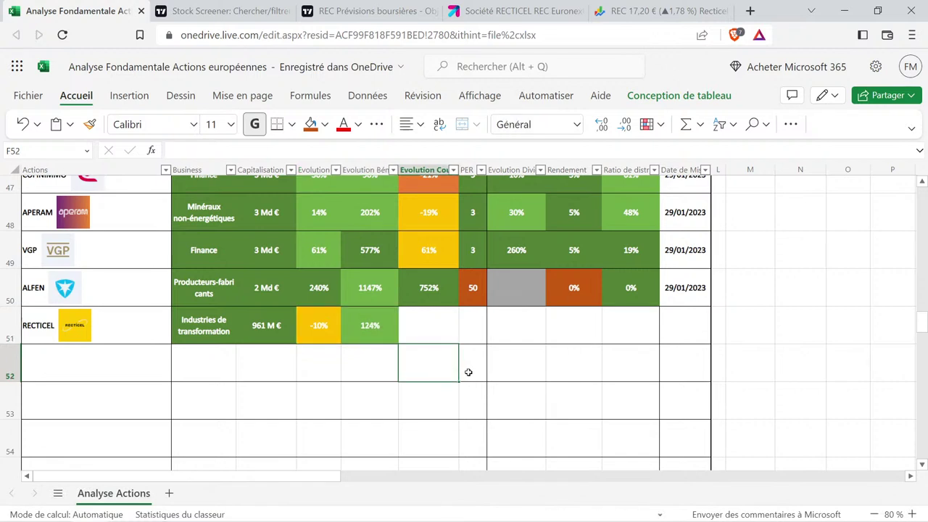
pyautogui.click(343, 360)
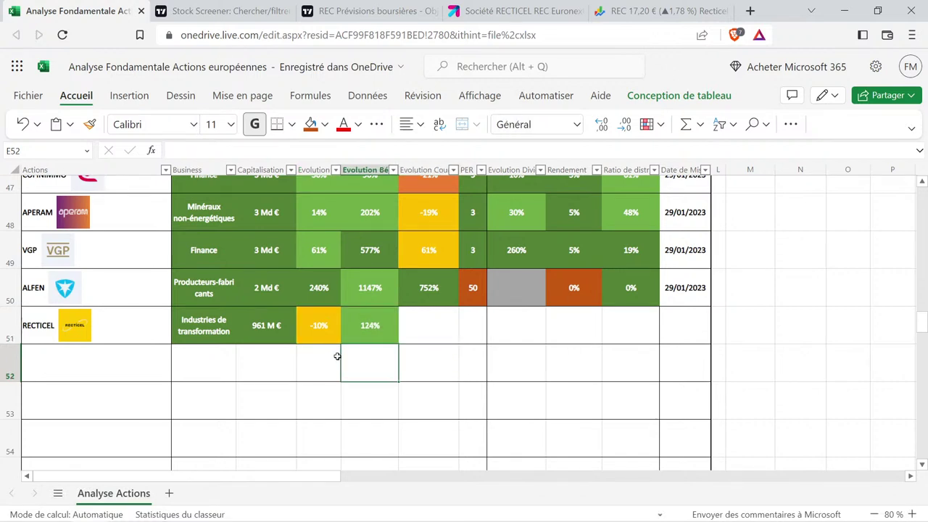
pyautogui.moveTo(336, 327); pyautogui.dragTo(376, 339)
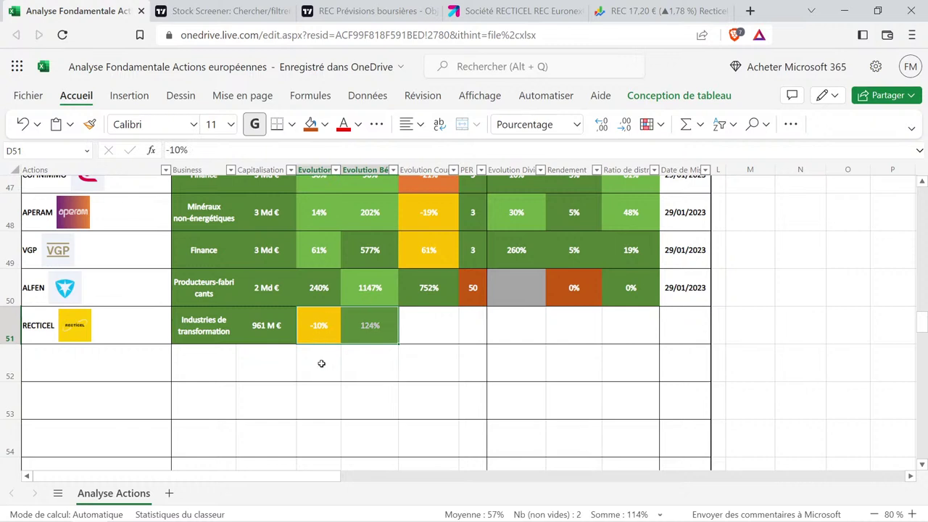
pyautogui.click(432, 351)
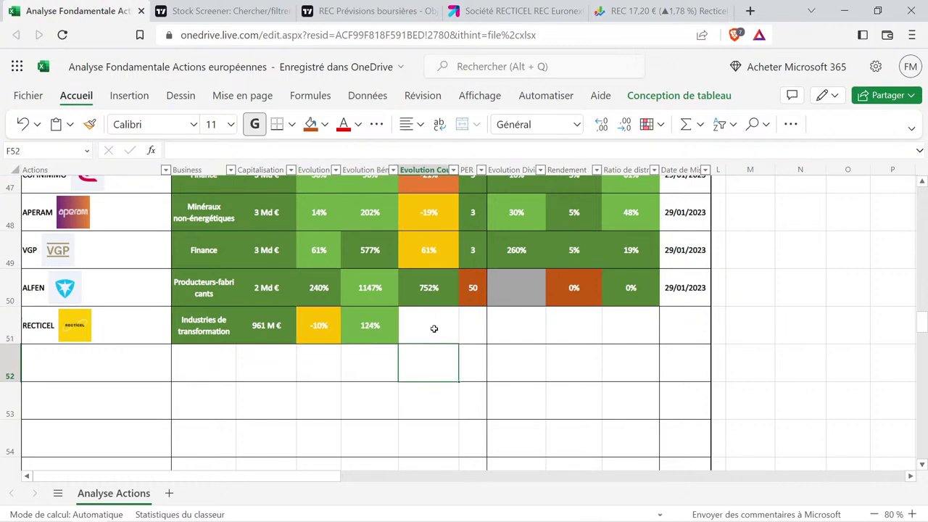
pyautogui.click(433, 325)
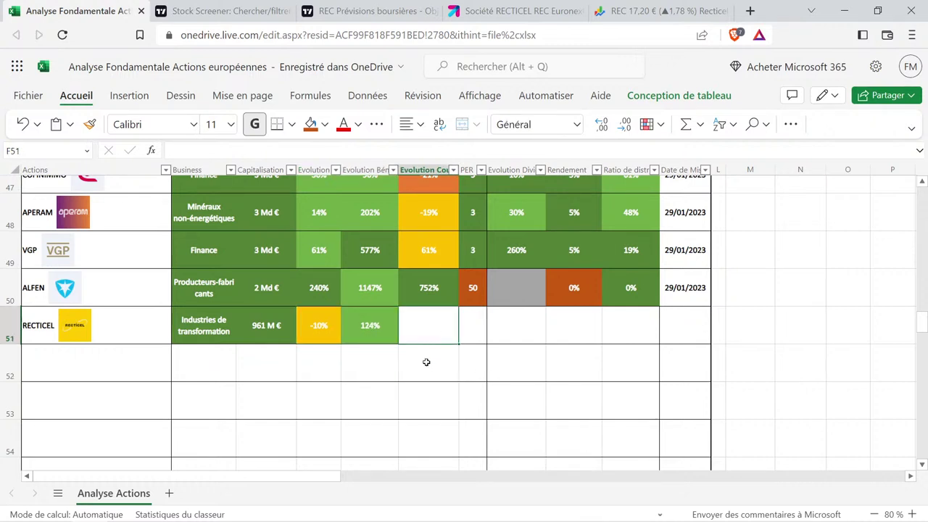
# Switch to Google Finance, examine Recticel's five-year share price chart and overall change, and return to the workbook.
pyautogui.click(623, 11)
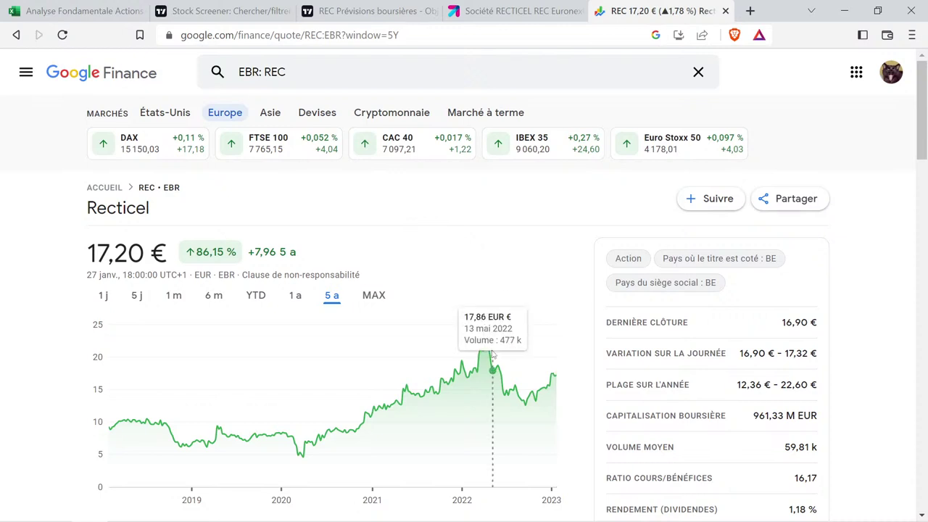
pyautogui.moveTo(485, 342)
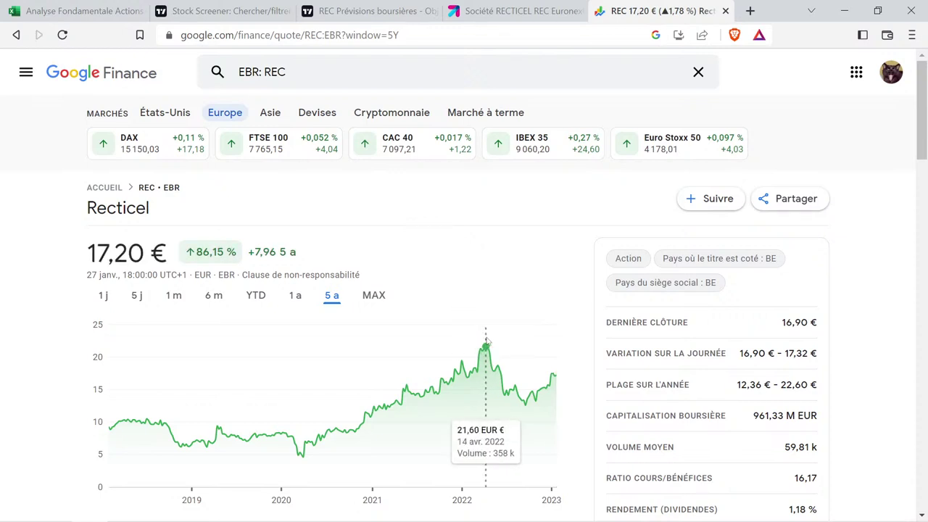
pyautogui.moveTo(487, 341)
pyautogui.mouseDown()
pyautogui.moveTo(529, 355)
pyautogui.moveTo(525, 361)
pyautogui.mouseUp()
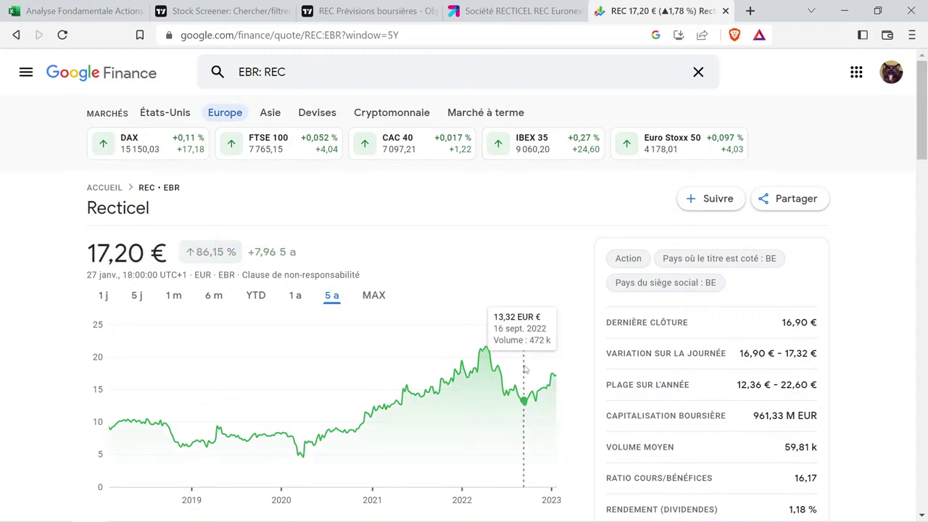
pyautogui.moveTo(526, 372); pyautogui.dragTo(557, 379)
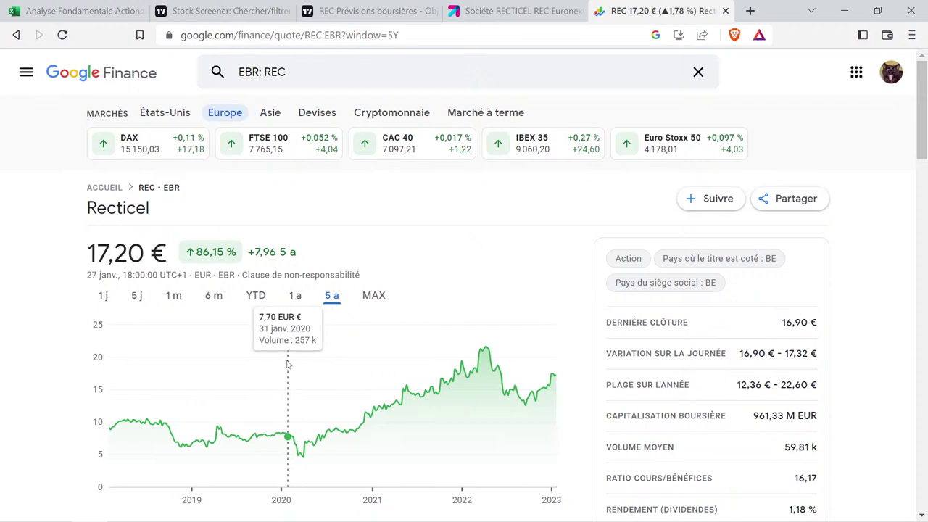
pyautogui.moveTo(288, 366); pyautogui.dragTo(584, 403)
pyautogui.click(584, 403)
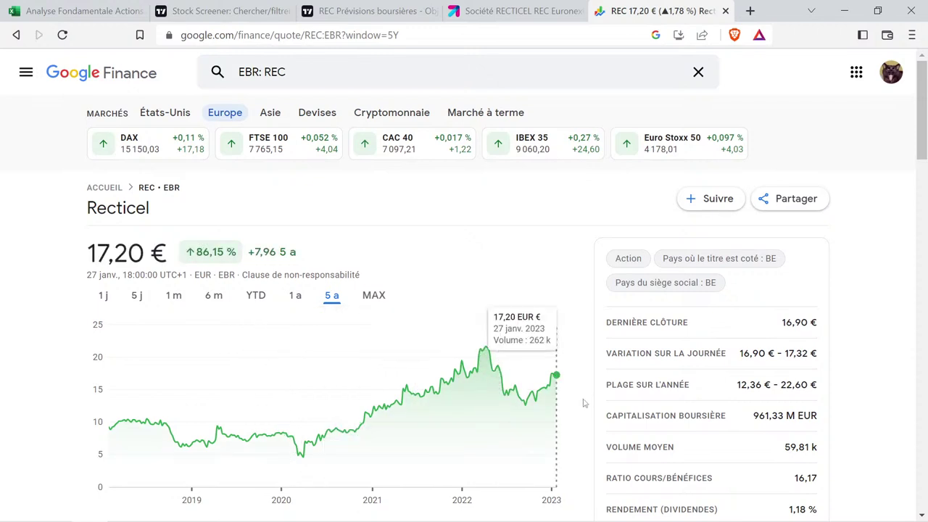
pyautogui.click(102, 11)
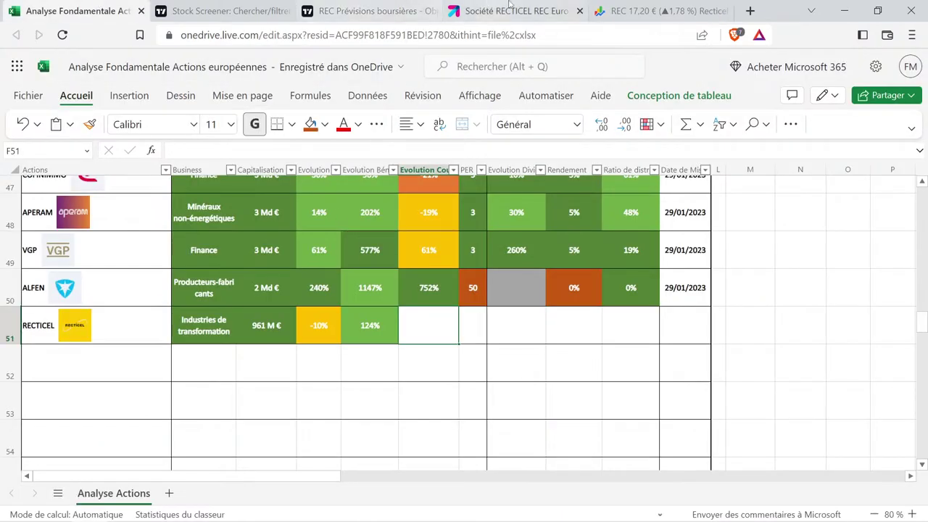
pyautogui.click(638, 7)
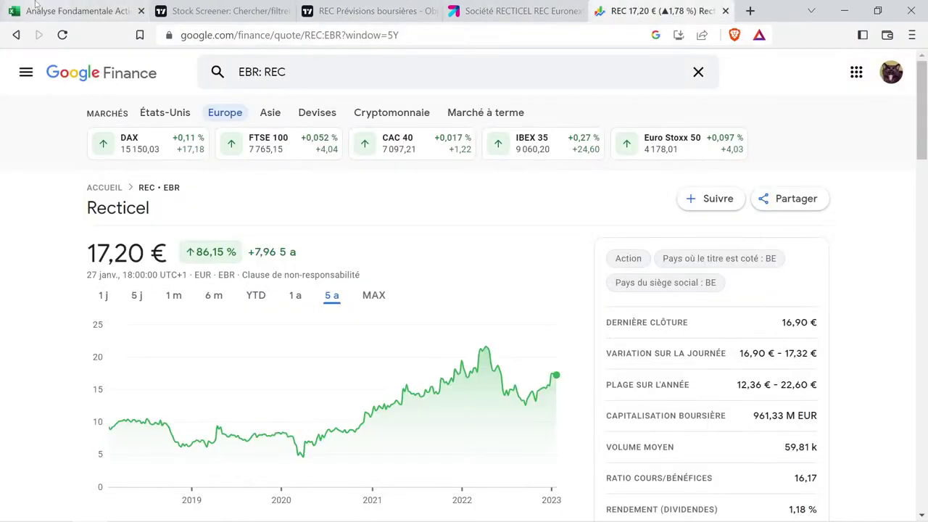
pyautogui.click(79, 10)
# Copy Alfen's formatted share price evolution cell into Recticel's row and set the value to 86%.
pyautogui.click(443, 300)
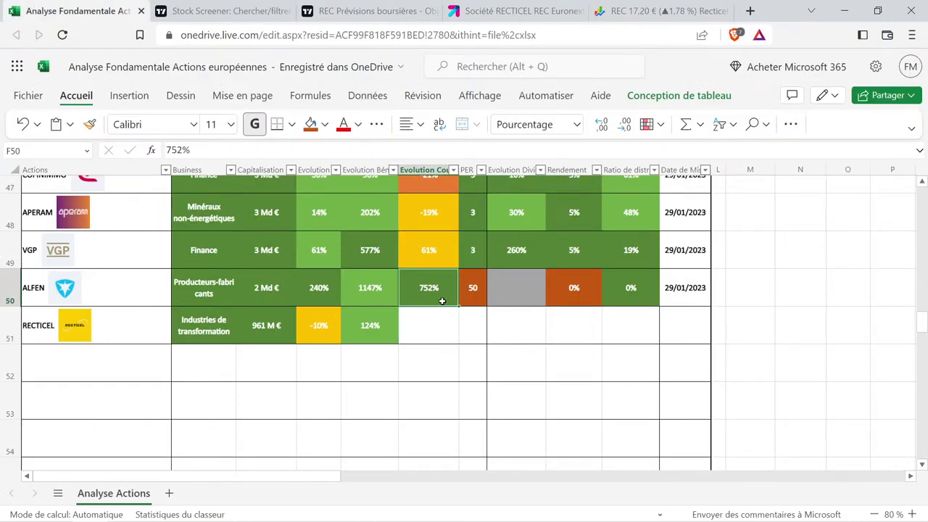
pyautogui.hotkey('ctrl', 'c')
pyautogui.click(438, 324)
pyautogui.hotkey('ctrl', 'v')
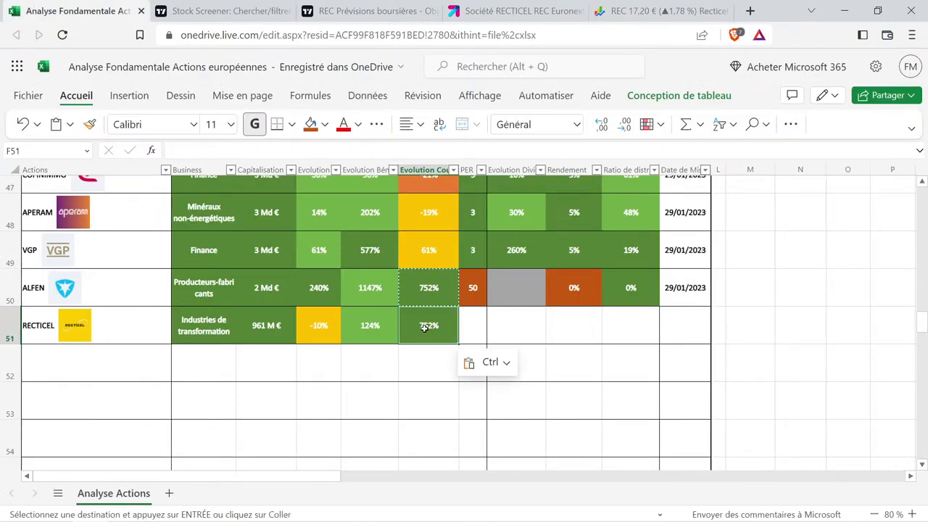
pyautogui.doubleClick(426, 326)
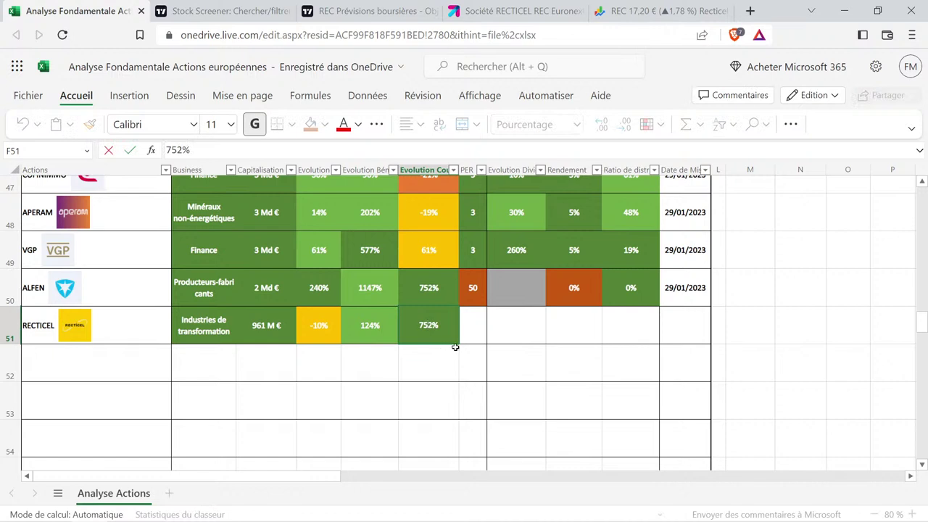
pyautogui.press('BackSpace')
pyautogui.press('BackSpace')
pyautogui.write('86')
pyautogui.press('Delete')
pyautogui.press('Return')
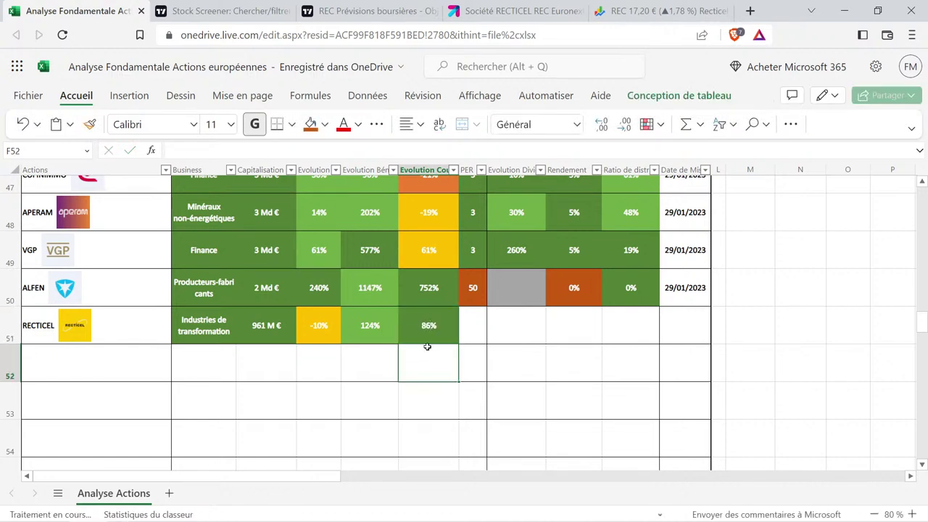
pyautogui.press('Up')
pyautogui.click(377, 331)
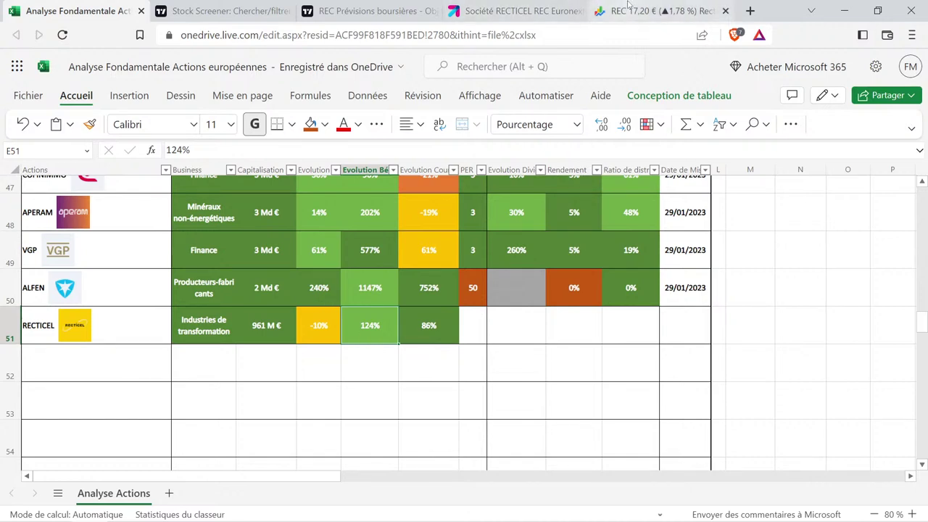
# Check Recticel's P/E ratio on its TradingView forecast page and return to the Excel workbook.
pyautogui.click(335, 5)
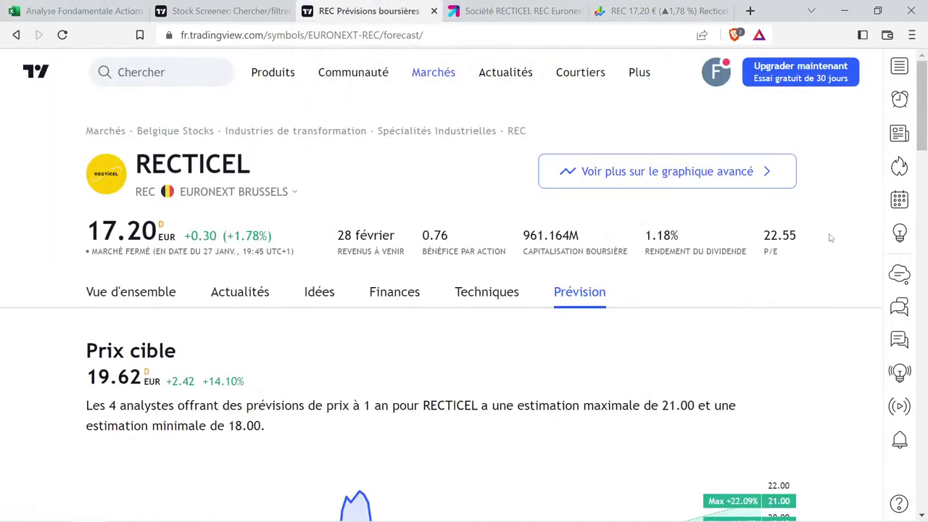
pyautogui.moveTo(753, 233); pyautogui.dragTo(815, 237)
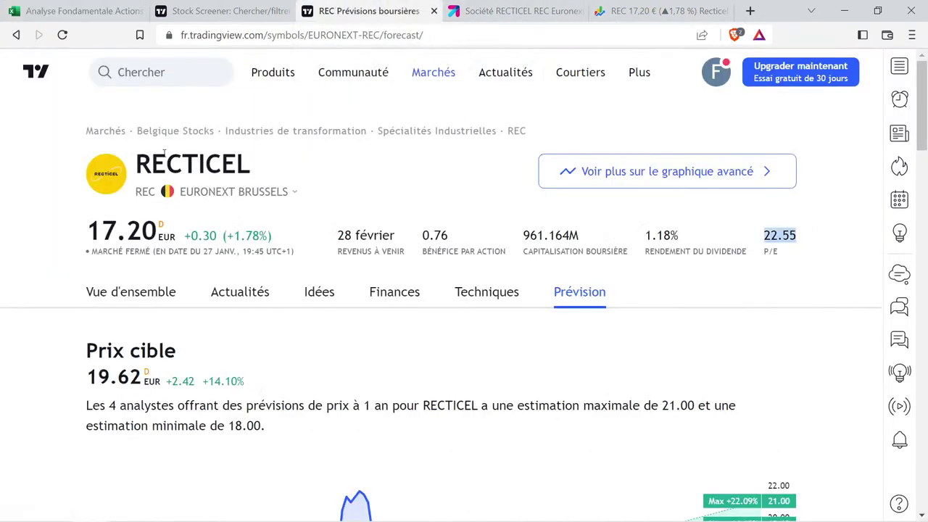
pyautogui.click(80, 10)
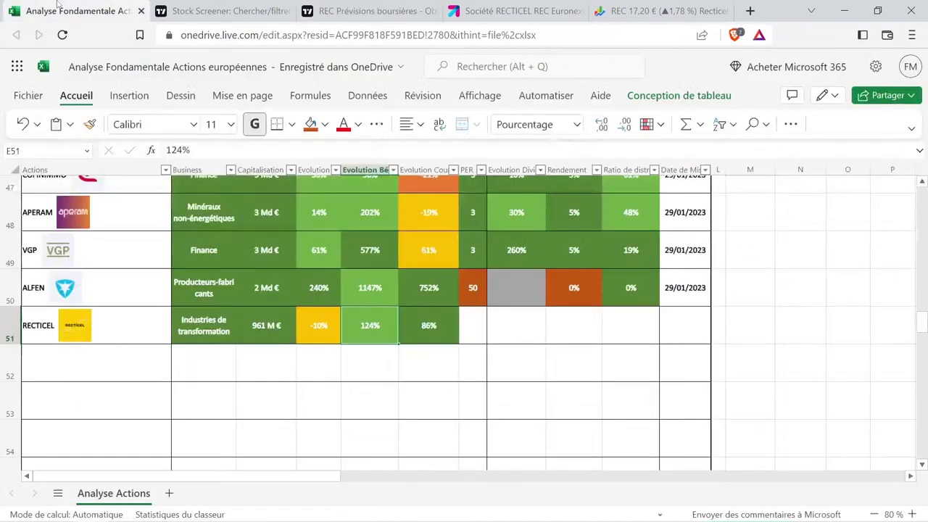
# Copy the yellow PER cell from BE Semiconductor's row into Recticel's row and set the value to 23.
pyautogui.click(472, 278)
pyautogui.scroll(6, 479, 286)
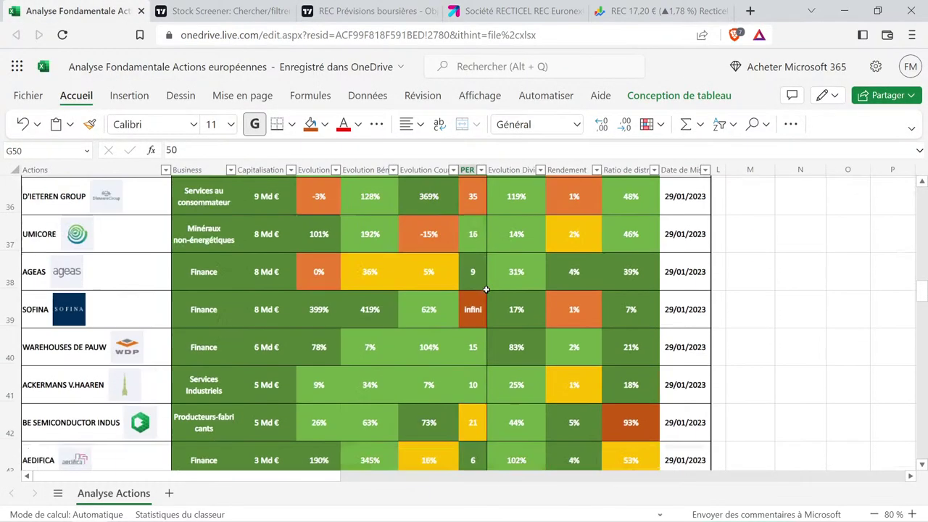
pyautogui.scroll(-1, 485, 290)
pyautogui.click(483, 384)
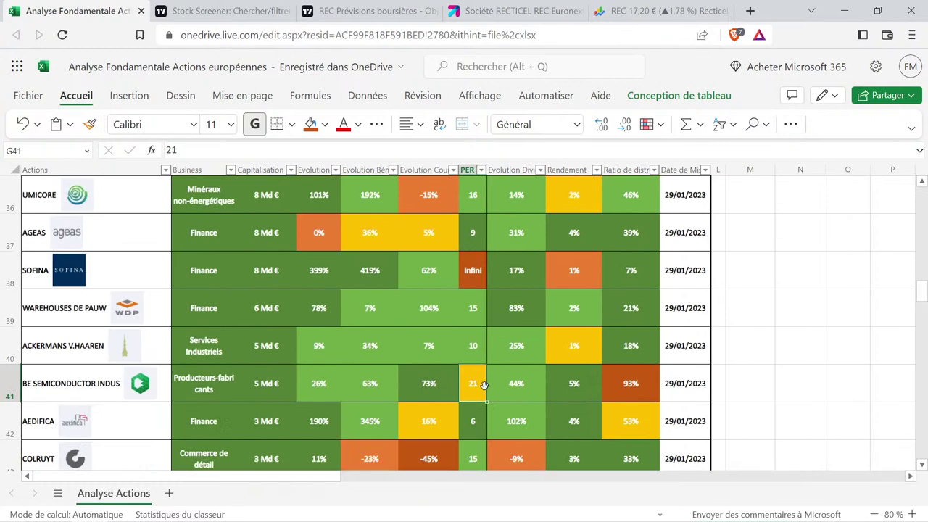
pyautogui.hotkey('ctrl', 'c')
pyautogui.scroll(-6, 484, 383)
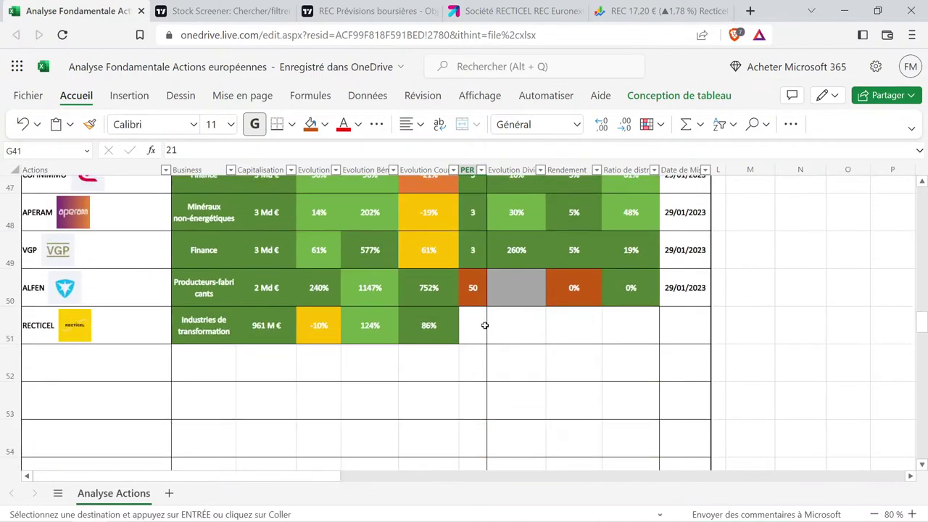
pyautogui.click(484, 322)
pyautogui.hotkey('ctrl', 'v')
pyautogui.doubleClick(483, 324)
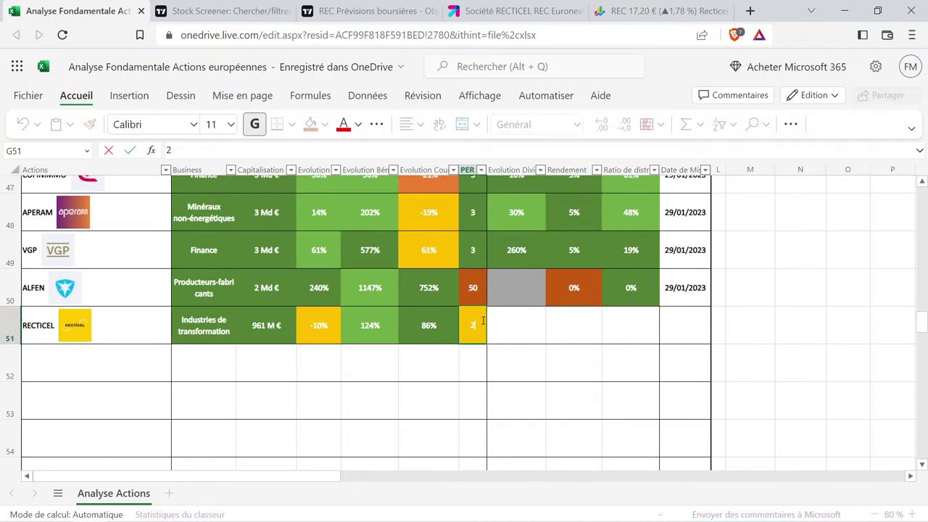
pyautogui.write('3')
pyautogui.press('Return')
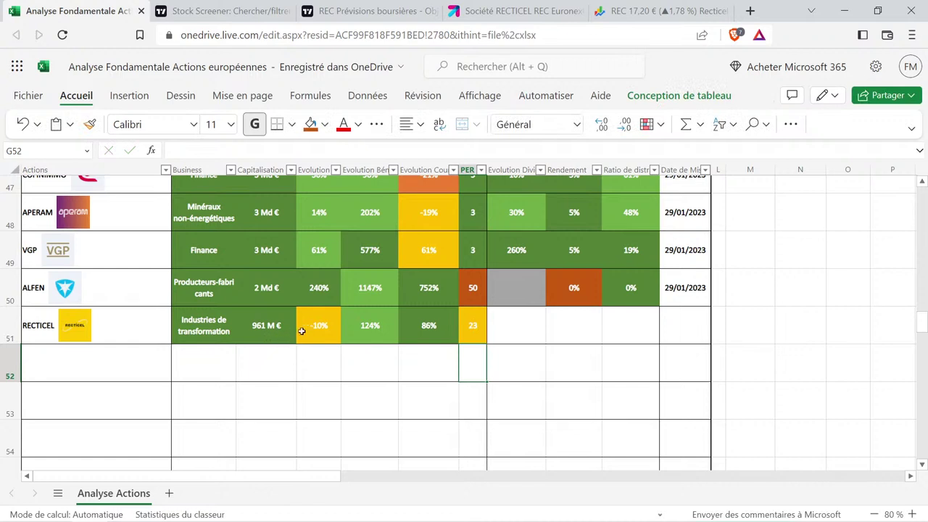
pyautogui.click(335, 351)
pyautogui.moveTo(237, 323); pyautogui.dragTo(472, 321)
pyautogui.click(285, 361)
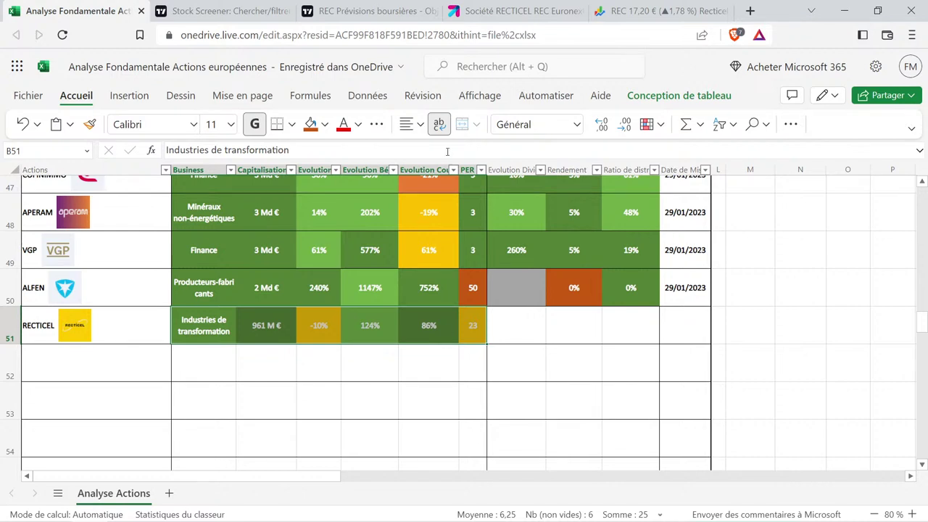
# Switch to TradingView, open the dividends section of Recticel's Finances page and examine the yearly dividends per share from 2015 to 2021.
pyautogui.click(362, 10)
pyautogui.moveTo(433, 72)
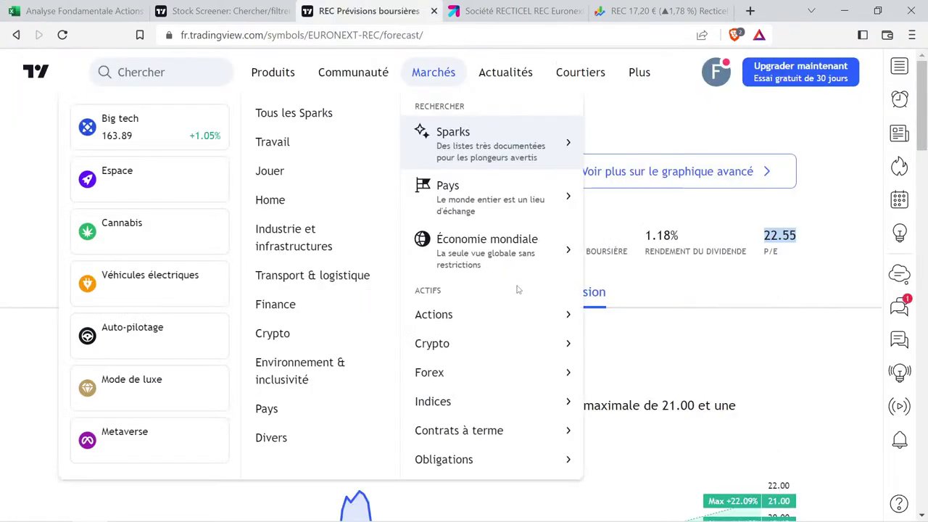
pyautogui.click(403, 300)
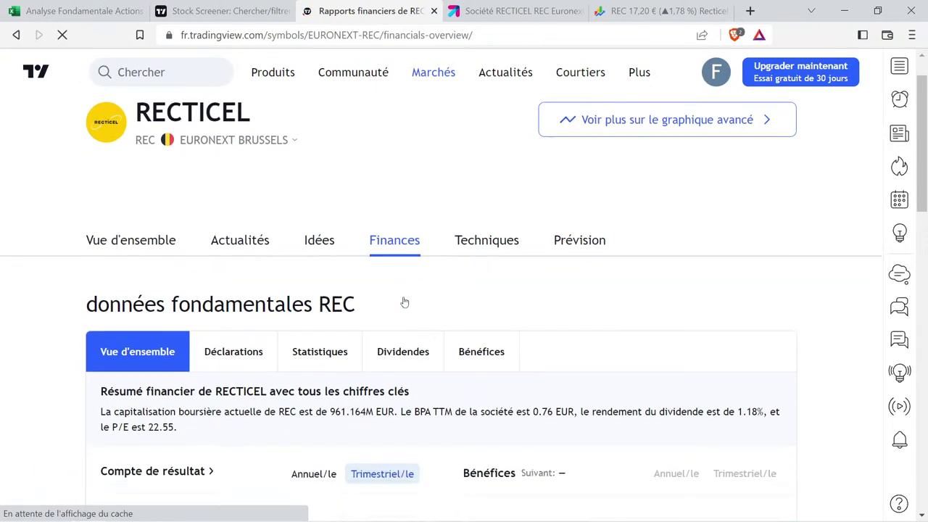
pyautogui.click(406, 255)
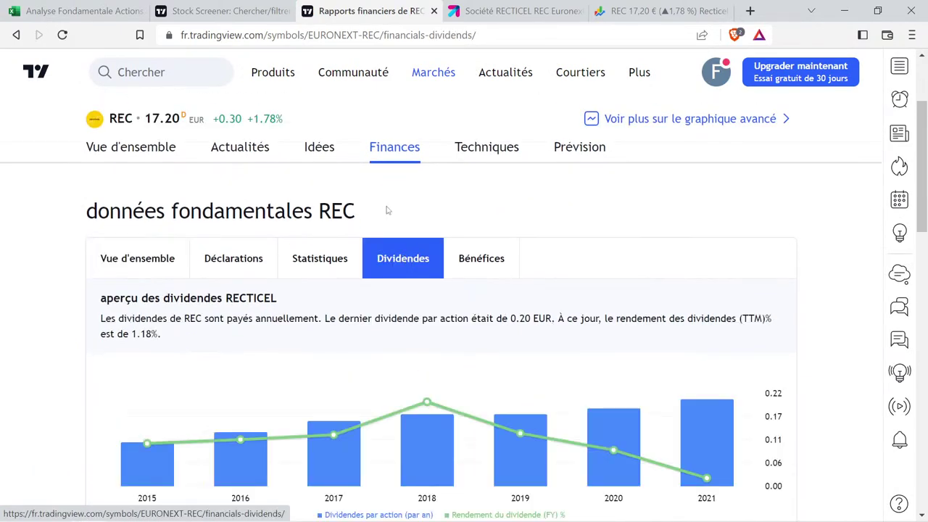
pyautogui.scroll(-3, 386, 211)
pyautogui.click(245, 363)
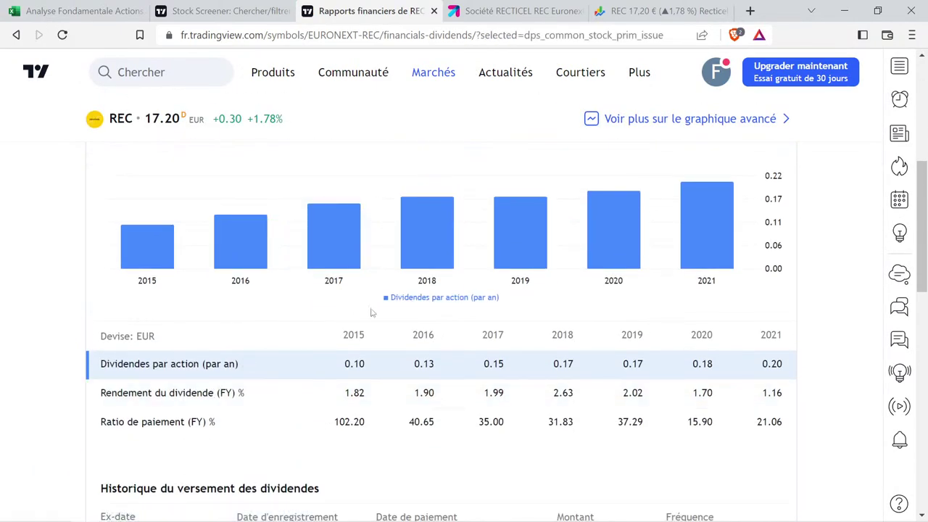
pyautogui.scroll(1, 371, 312)
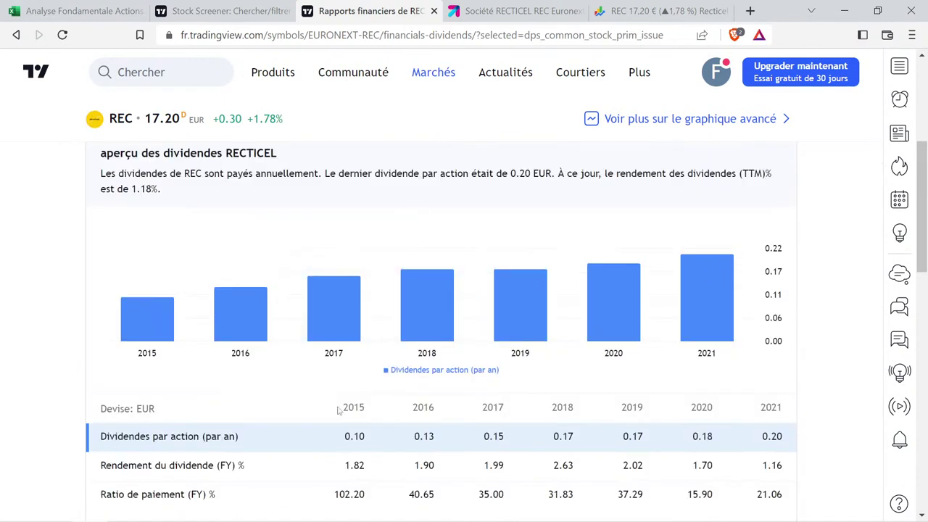
pyautogui.moveTo(442, 320)
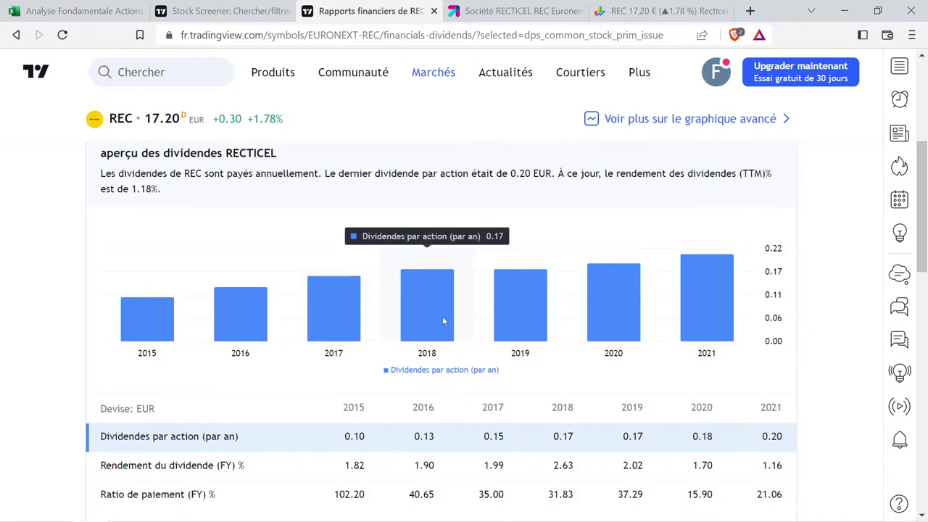
# Compare Recticel's 2017 and 2021 dividends per share on the TradingView chart and return to the Excel workbook.
pyautogui.moveTo(609, 300)
pyautogui.moveTo(708, 308)
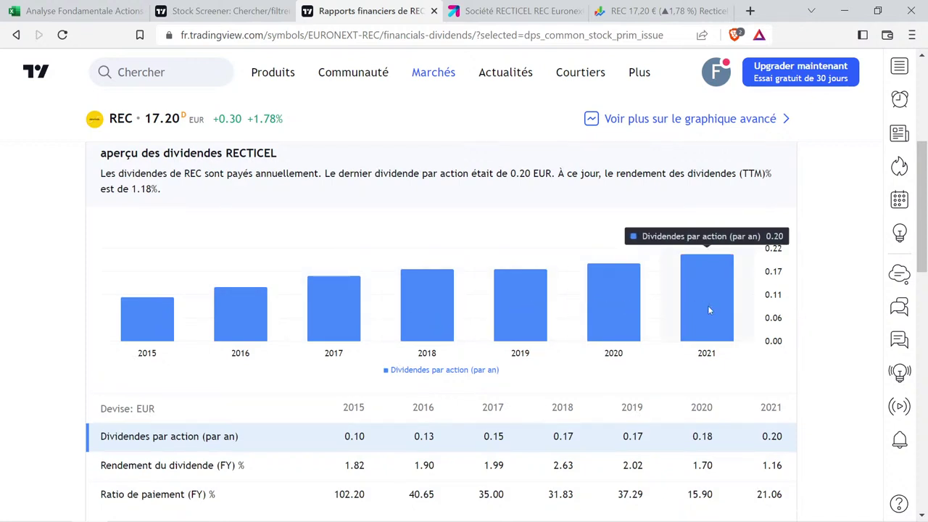
pyautogui.moveTo(356, 319)
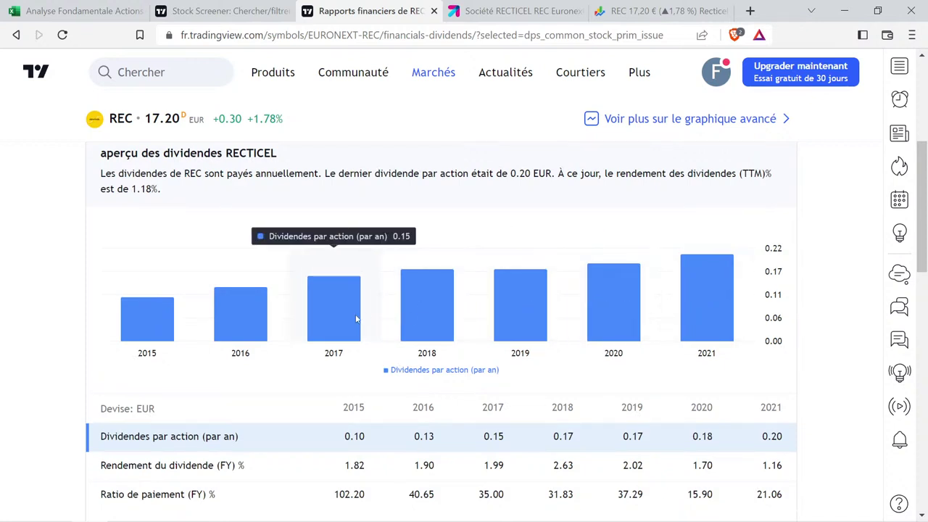
pyautogui.moveTo(705, 283)
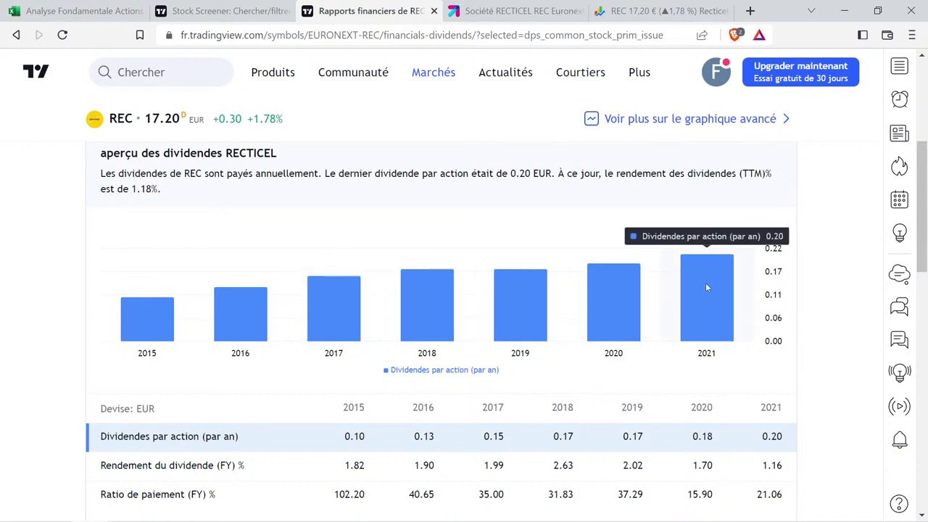
pyautogui.moveTo(324, 331)
pyautogui.click(27, 6)
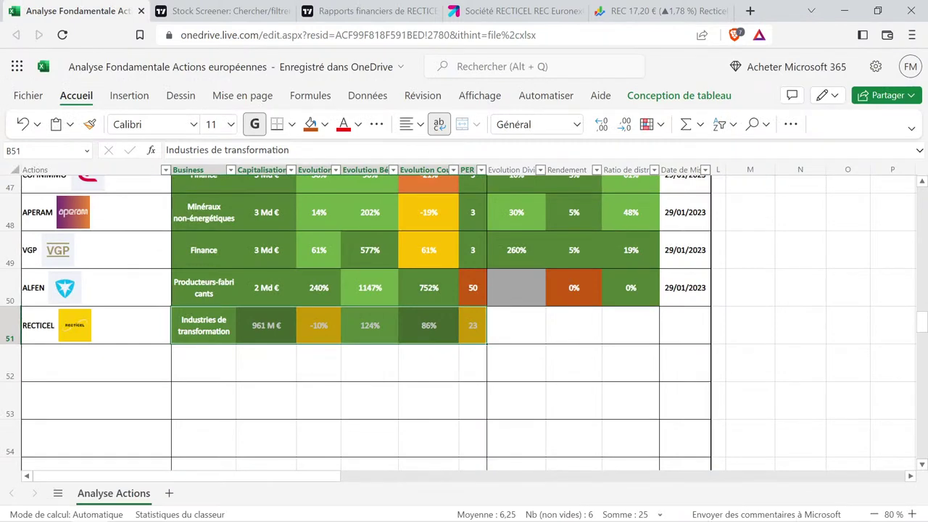
# In the evolution calculator's first row, set the positive five-year reference to 0,15 and the current value to 0,2.
pyautogui.click(803, 283)
pyautogui.scroll(5, 803, 281)
pyautogui.scroll(10, 803, 281)
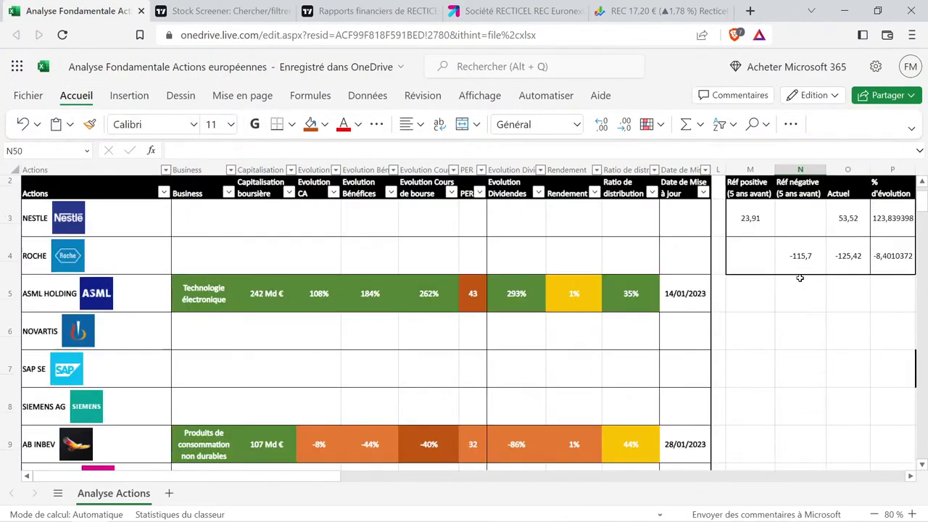
pyautogui.click(761, 231)
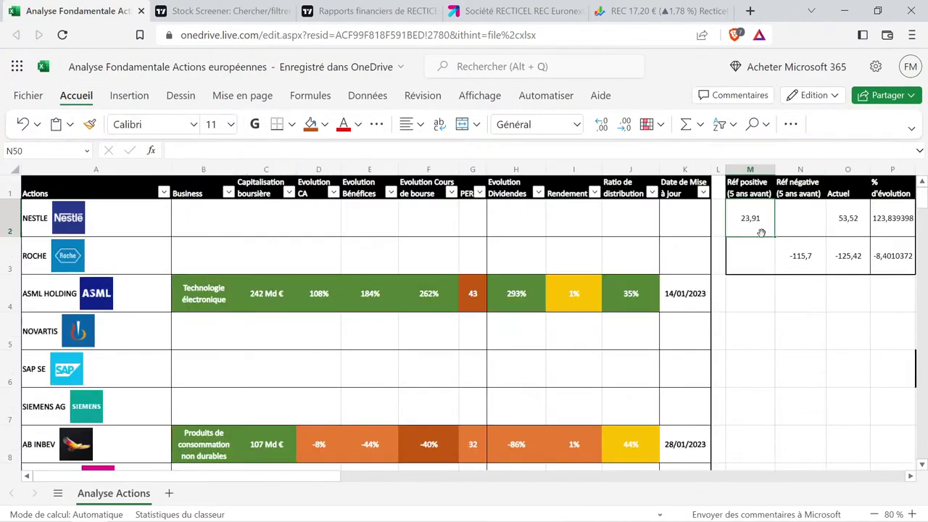
pyautogui.write('0,15')
pyautogui.press('Right')
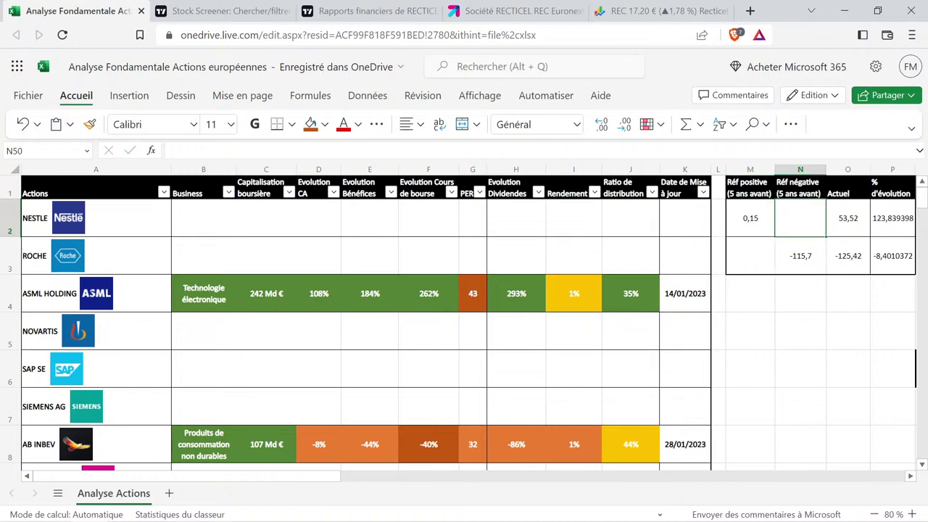
pyautogui.press('Right')
pyautogui.write('0,2')
pyautogui.press('Return')
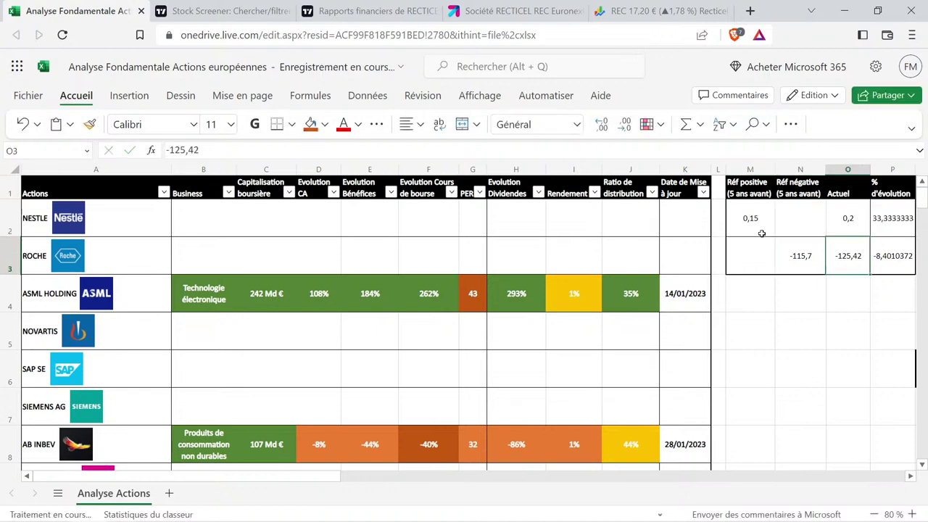
# Copy Prosus's light green dividend evolution cell into Recticel's row and set the value to 33%.
pyautogui.scroll(-3, 572, 319)
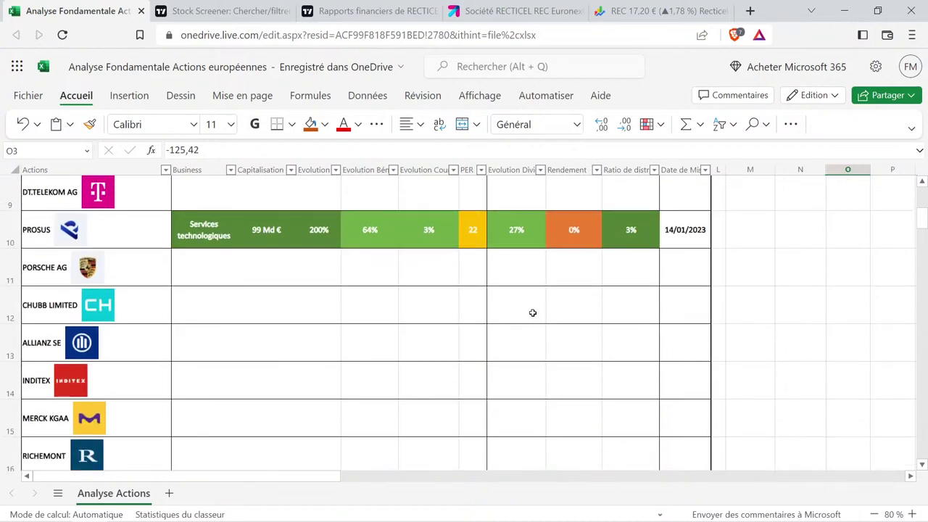
pyautogui.click(519, 234)
pyautogui.scroll(-10, 514, 233)
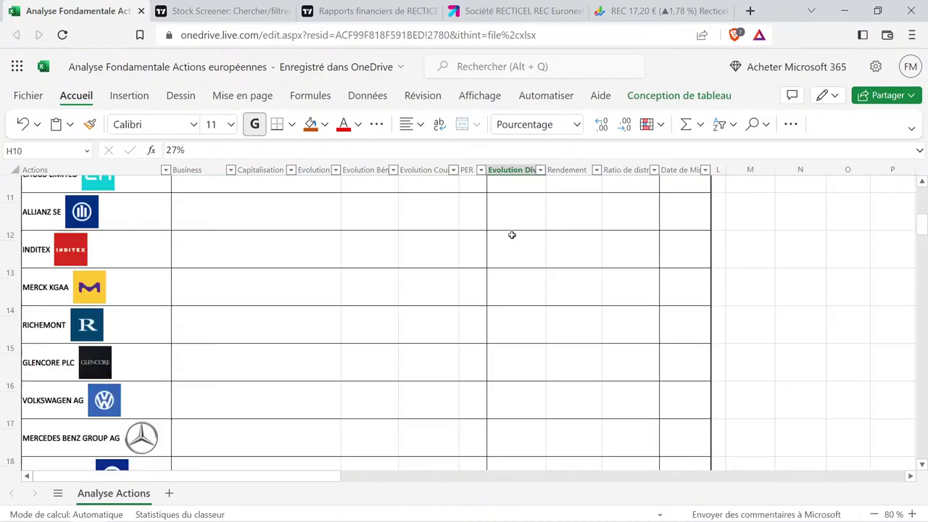
pyautogui.scroll(-4, 510, 235)
pyautogui.hotkey('ctrl', 'c')
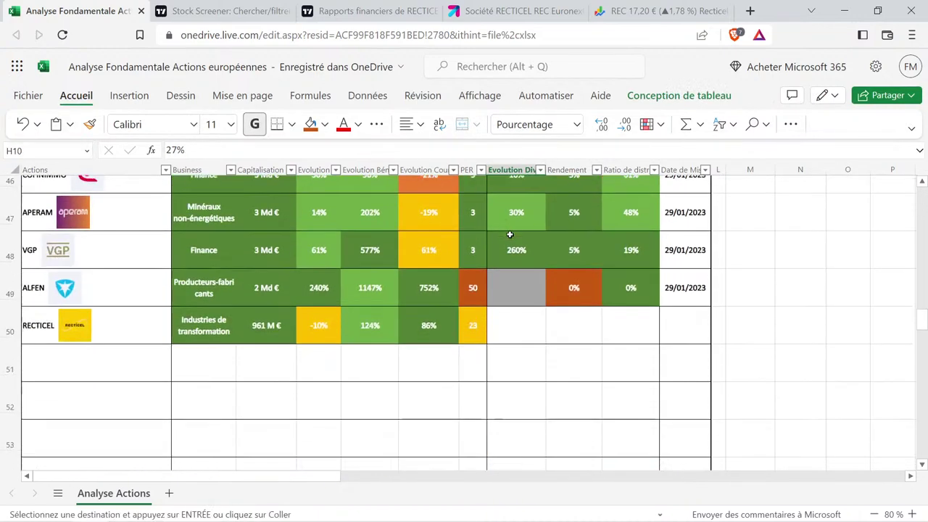
pyautogui.click(514, 250)
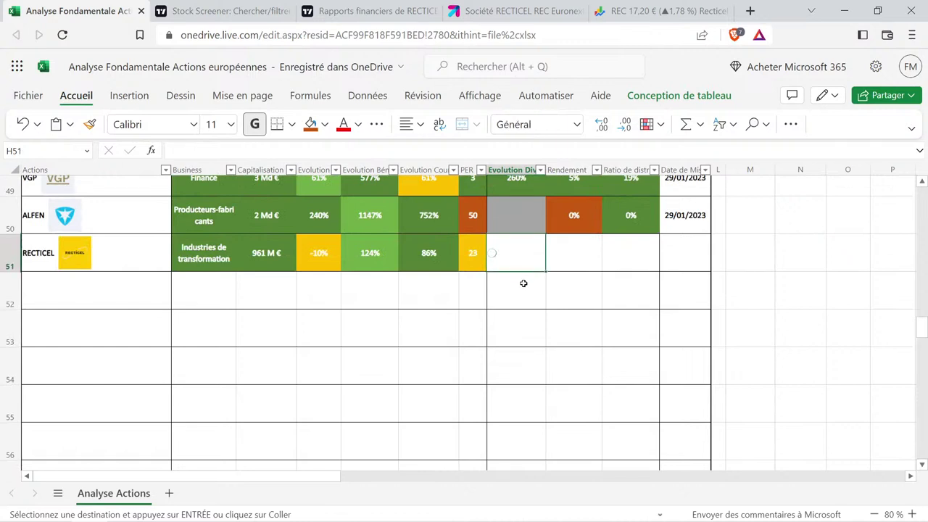
pyautogui.hotkey('ctrl', 'v')
pyautogui.doubleClick(518, 254)
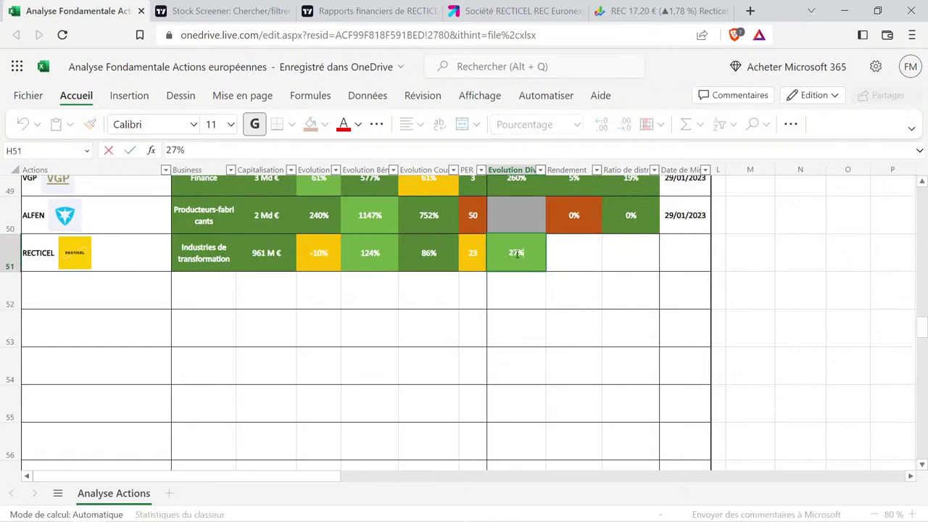
pyautogui.press('BackSpace')
pyautogui.write('33')
pyautogui.press('Return')
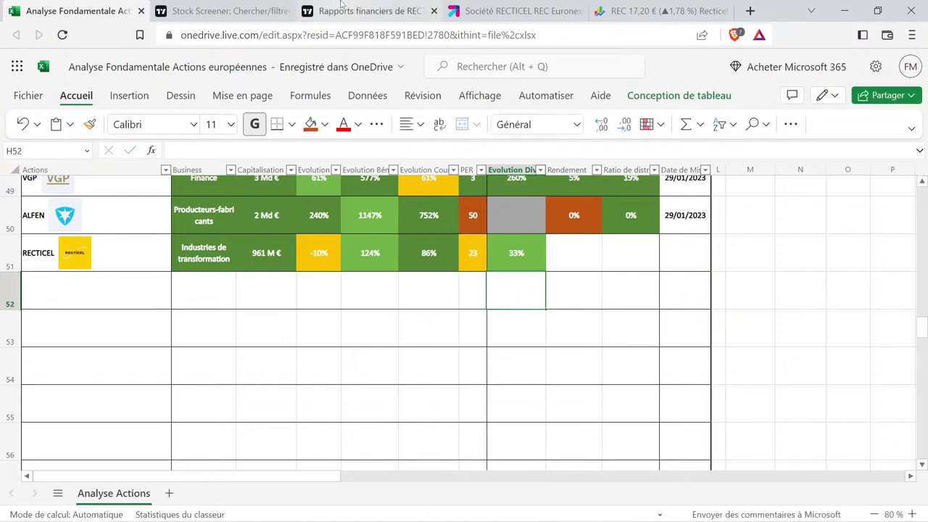
# Check Recticel's dividend yield at the head of its TradingView page and return to the Excel workbook.
pyautogui.click(340, 5)
pyautogui.scroll(4, 616, 288)
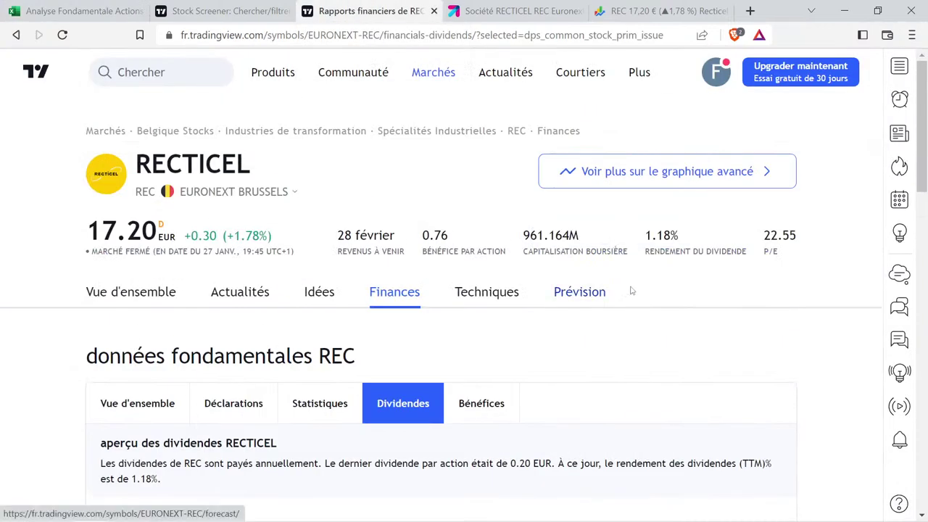
pyautogui.moveTo(643, 231); pyautogui.dragTo(723, 251)
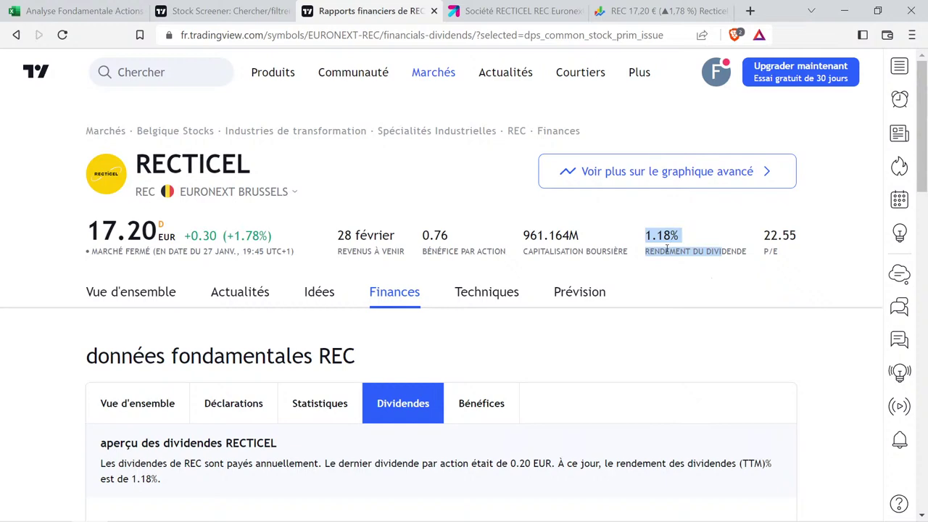
pyautogui.moveTo(666, 250); pyautogui.dragTo(697, 251)
pyautogui.click(80, 11)
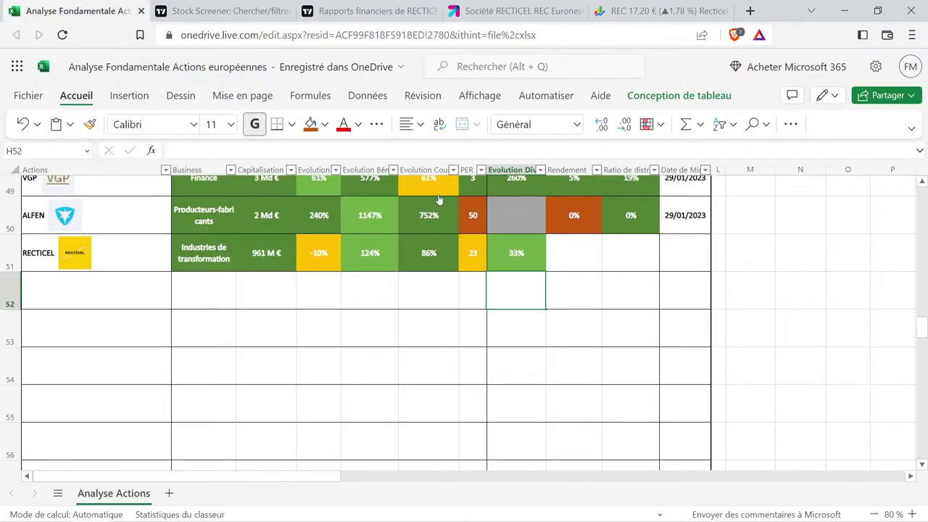
# Copy Ackermans & van Haaren's yellow 1% yield cell into the Rendement column of Recticel's row.
pyautogui.click(593, 252)
pyautogui.scroll(5, 590, 278)
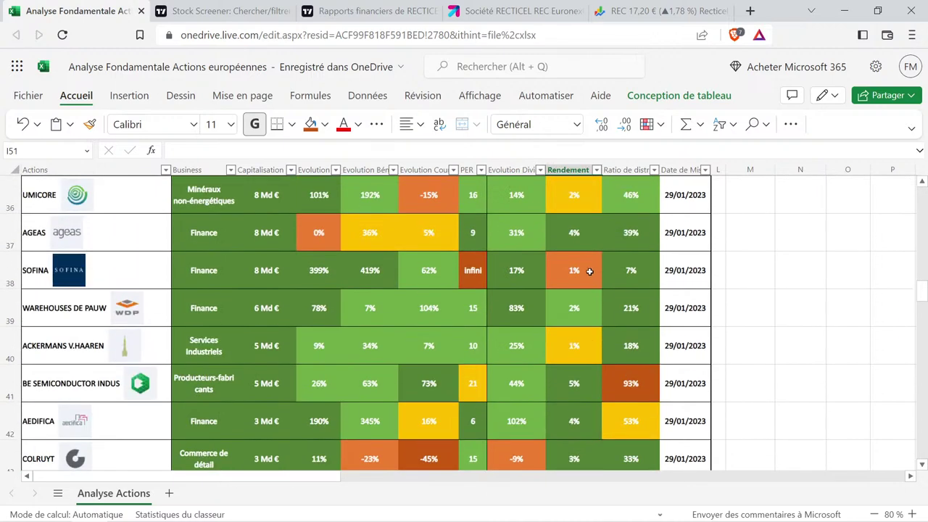
pyautogui.click(586, 355)
pyautogui.hotkey('ctrl', 'c')
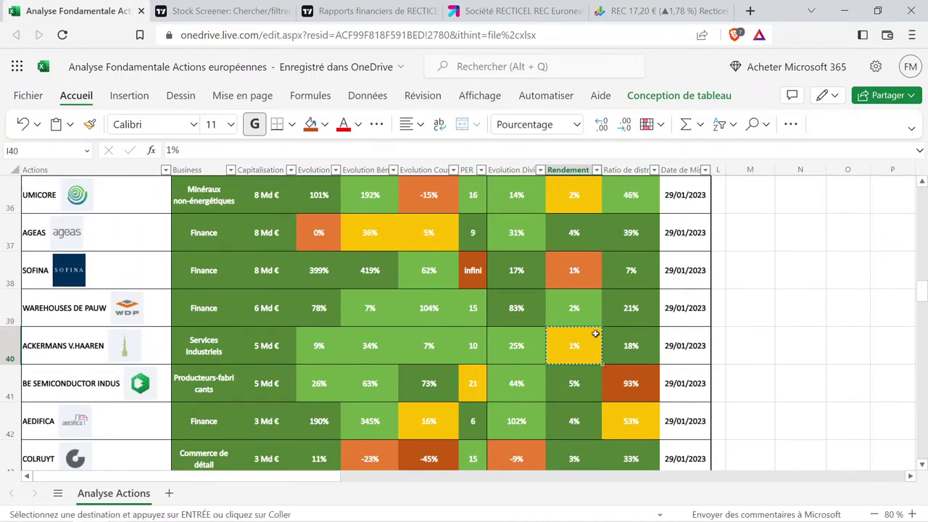
pyautogui.scroll(-4, 587, 330)
pyautogui.click(585, 404)
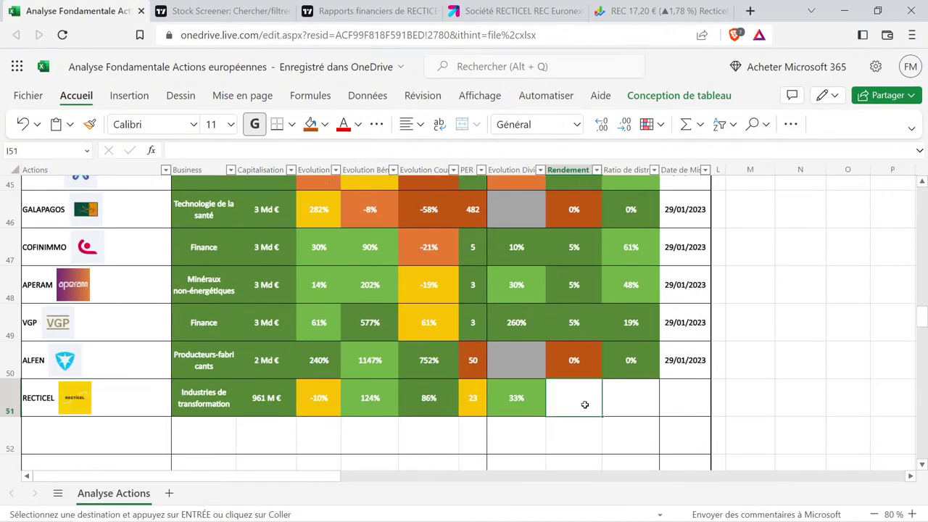
pyautogui.hotkey('ctrl', 'v')
pyautogui.click(577, 429)
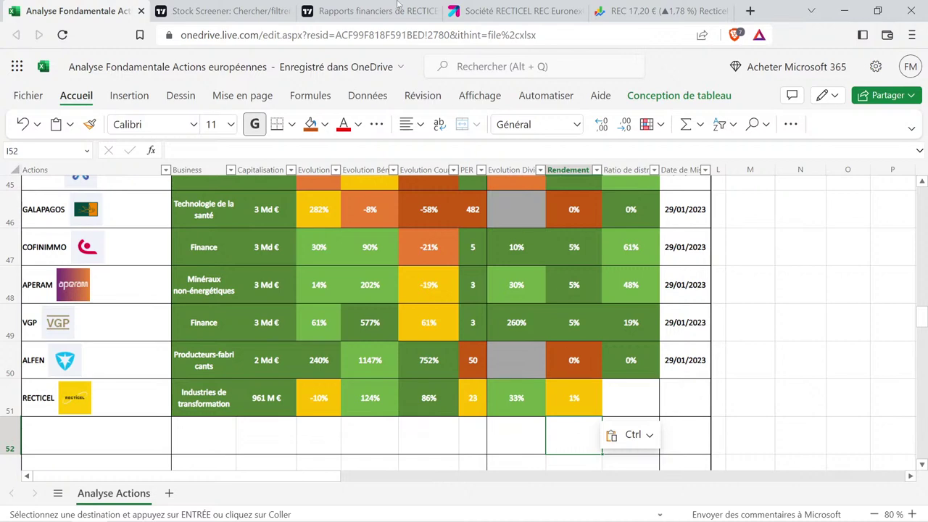
# Switch to TradingView and copy Recticel's payout ratios for 2017 to 2021 from the dividends table.
pyautogui.click(370, 11)
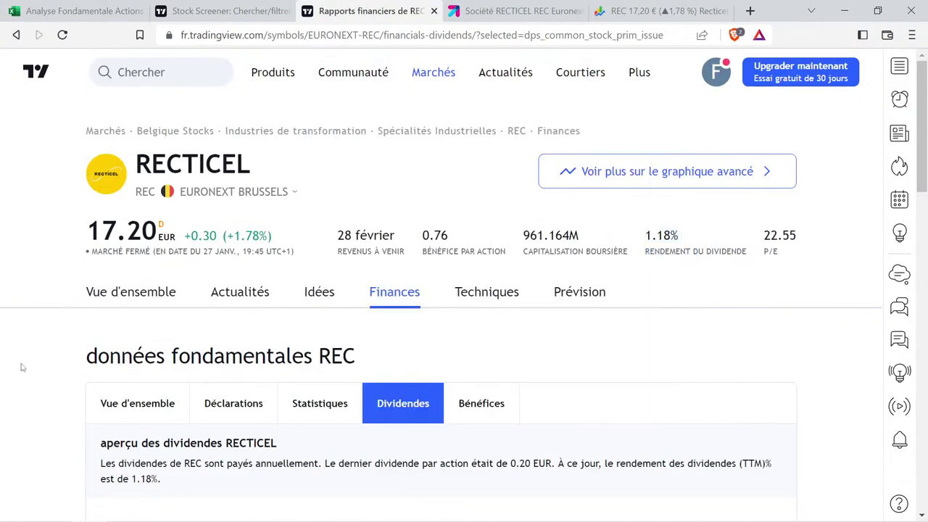
pyautogui.scroll(-5, 22, 368)
pyautogui.click(136, 350)
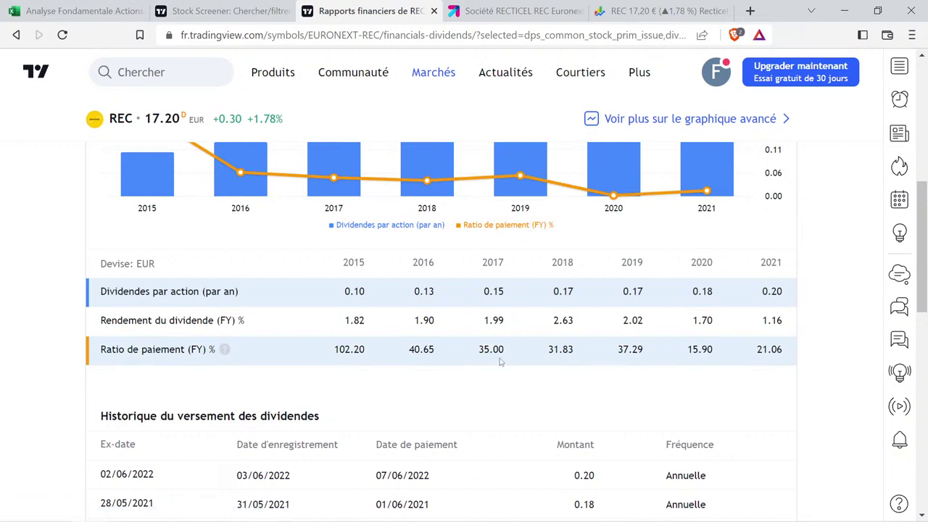
pyautogui.moveTo(480, 351); pyautogui.dragTo(782, 362)
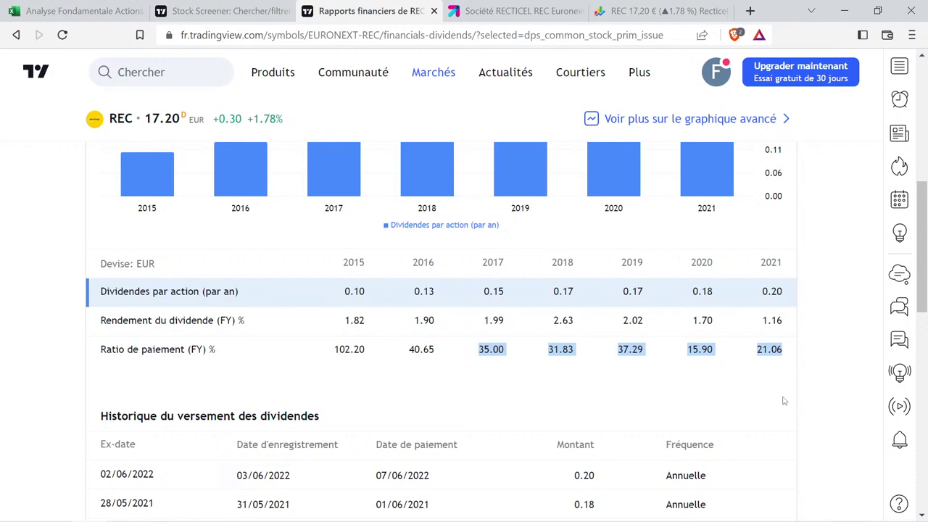
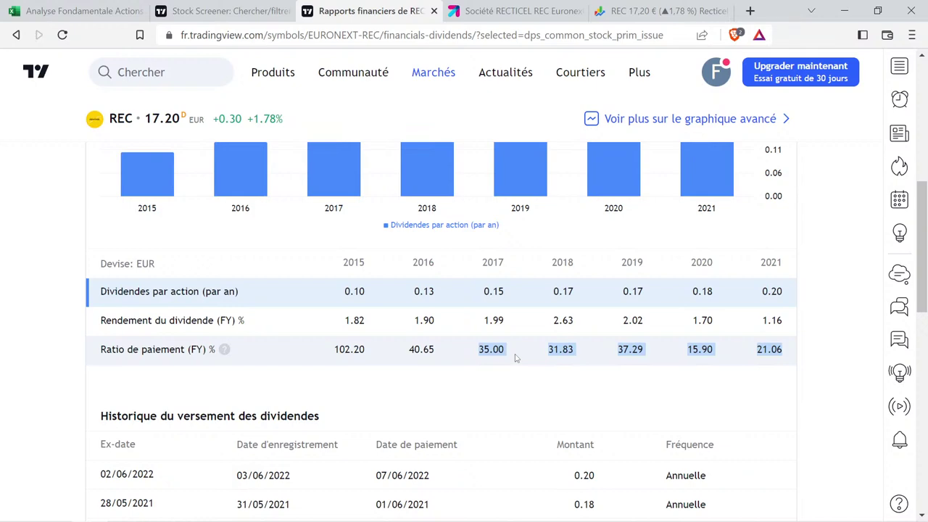
# Return to the Excel workbook and paste the five payout ratios into R1:R5, above the average payout ratio cell.
pyautogui.click(80, 11)
pyautogui.click(803, 290)
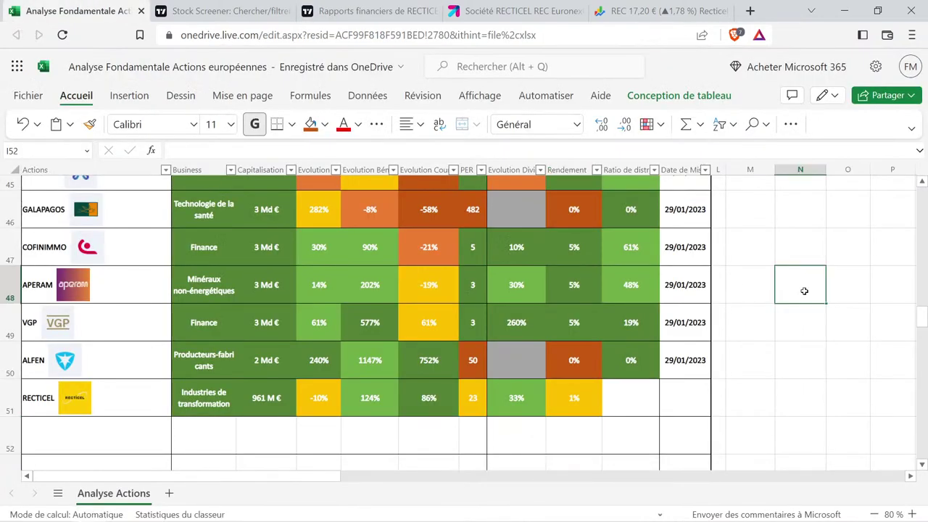
pyautogui.scroll(15, 804, 291)
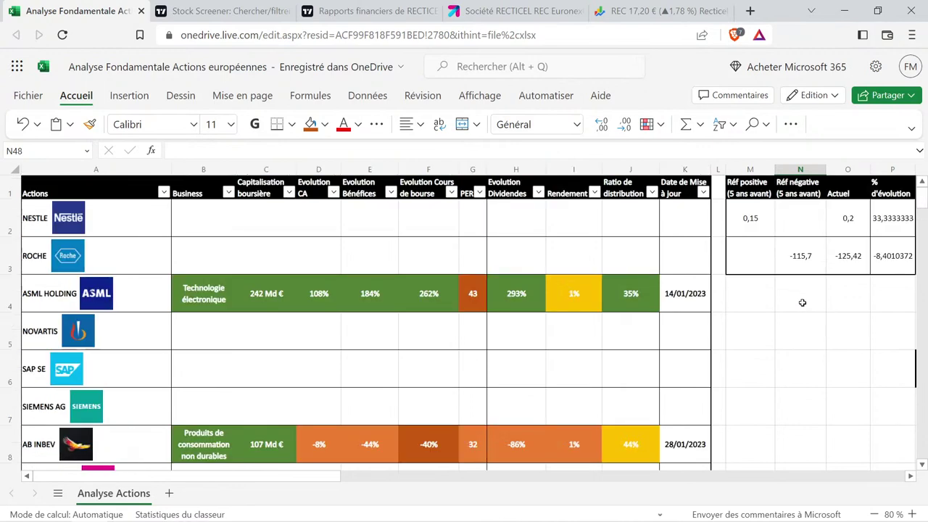
pyautogui.hscroll(5, 800, 297)
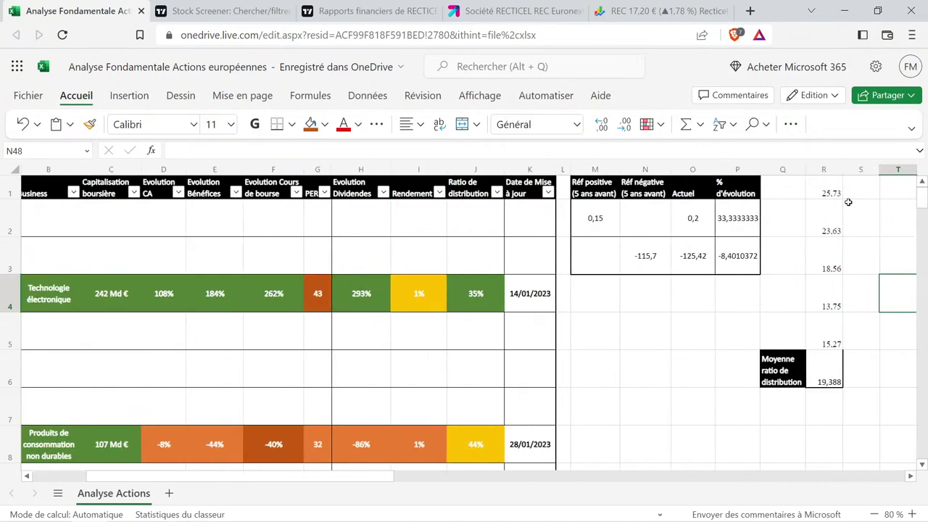
pyautogui.click(840, 193)
pyautogui.hscroll(2, 843, 209)
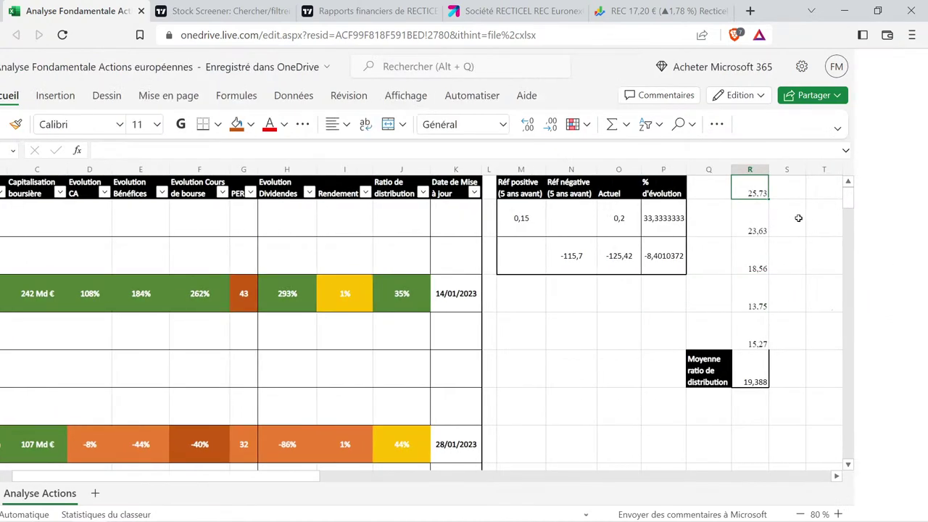
pyautogui.write('35.00 31.83 37.29 15.90 21.06')
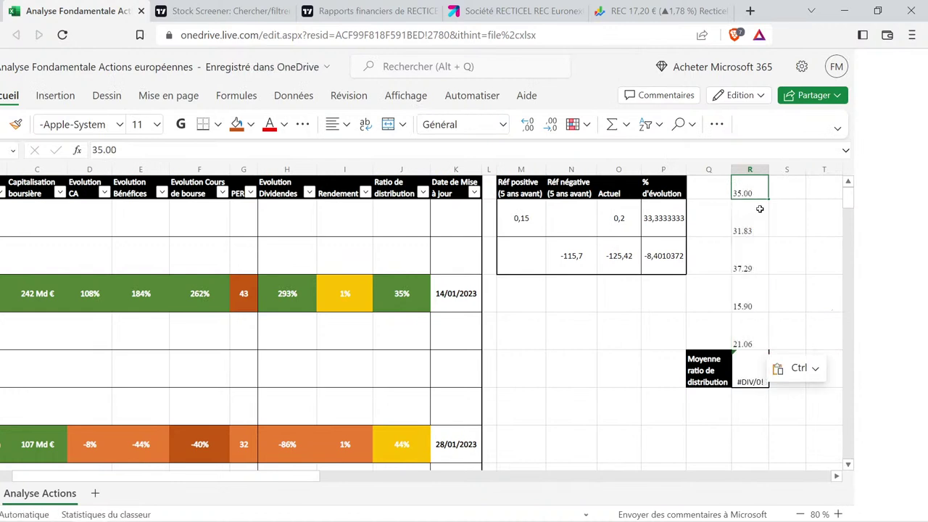
# Re-enter the payout ratios in R1:R5 with decimal commas as 35; 31,83; 37,29; 15,9 and 21,06.
pyautogui.write('35')
pyautogui.press('Return')
pyautogui.write('31')
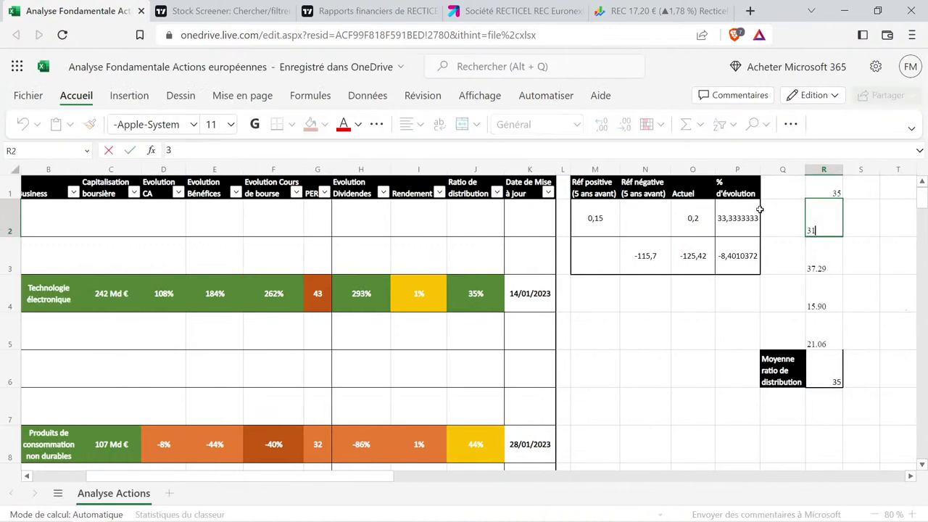
pyautogui.write(',83')
pyautogui.press('Return')
pyautogui.write('3')
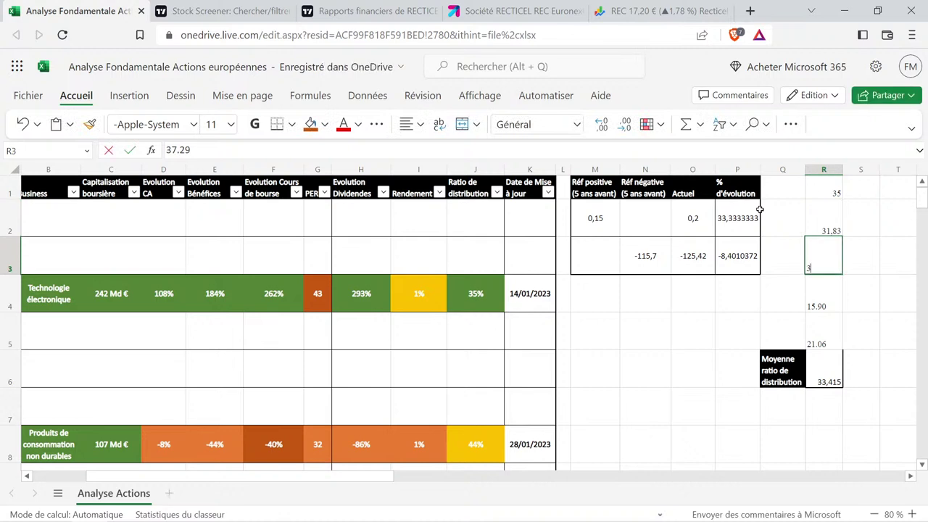
pyautogui.write('7,29')
pyautogui.press('Return')
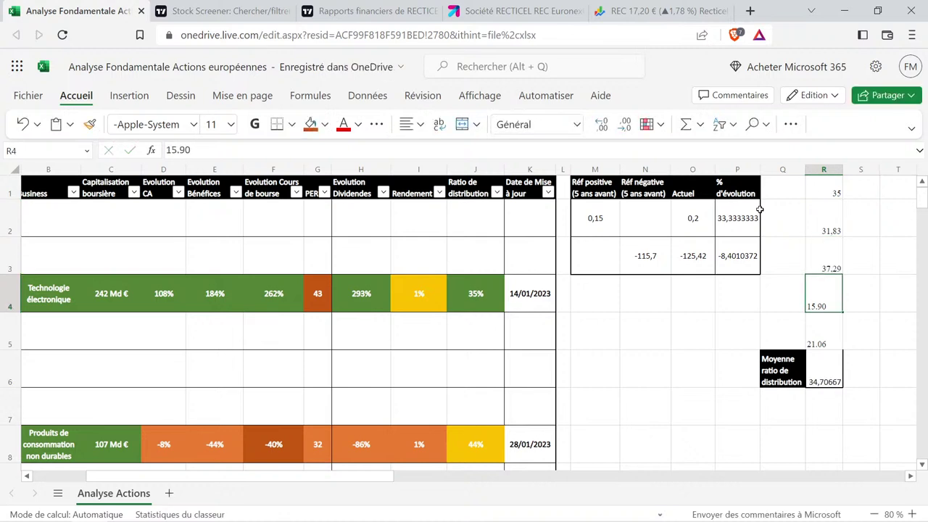
pyautogui.write('15,9')
pyautogui.press('Return')
pyautogui.write('2')
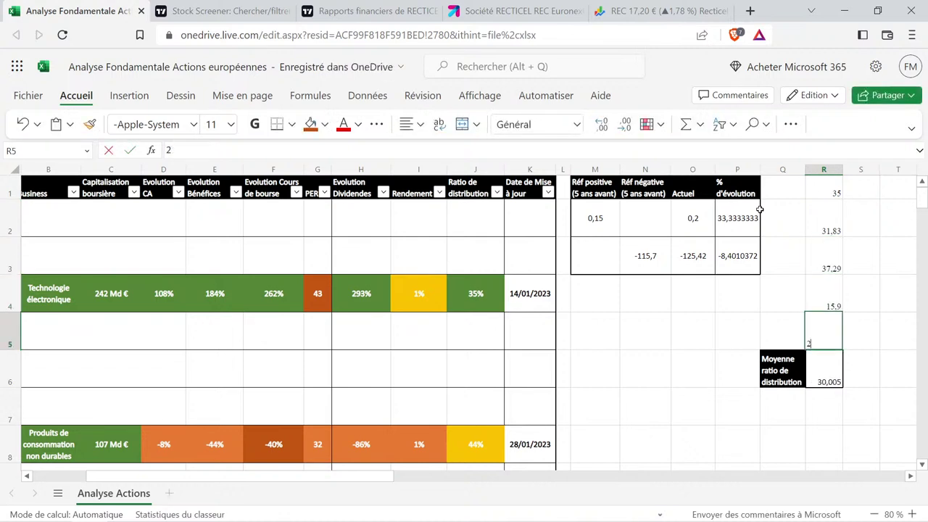
pyautogui.write('1,06')
pyautogui.press('Return')
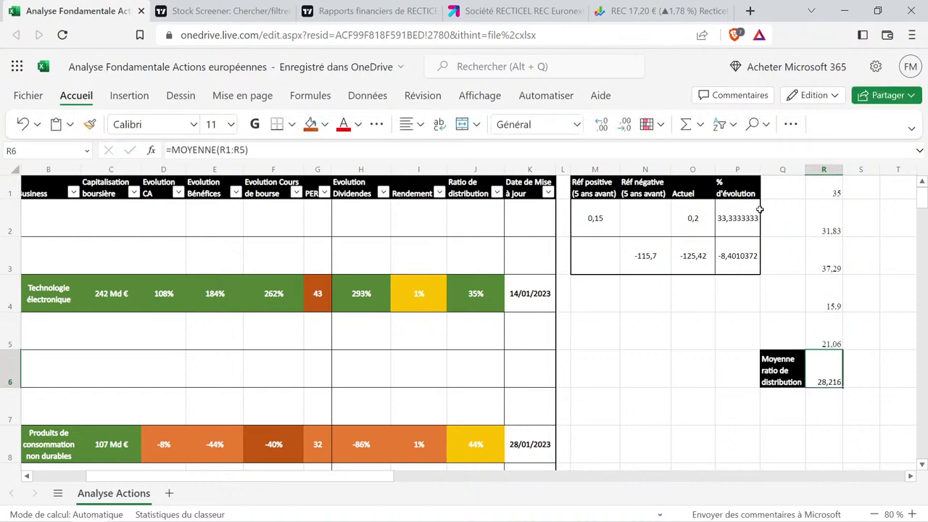
# Copy ASML Holding's dark green payout ratio cell for use in Recticel's row.
pyautogui.click(499, 298)
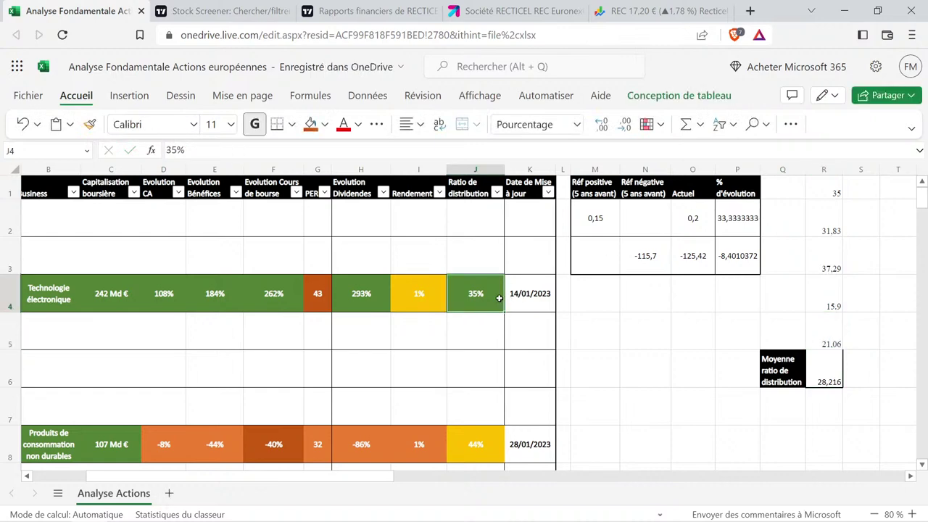
pyautogui.hotkey('ctrl', 'c')
pyautogui.scroll(-10, 485, 290)
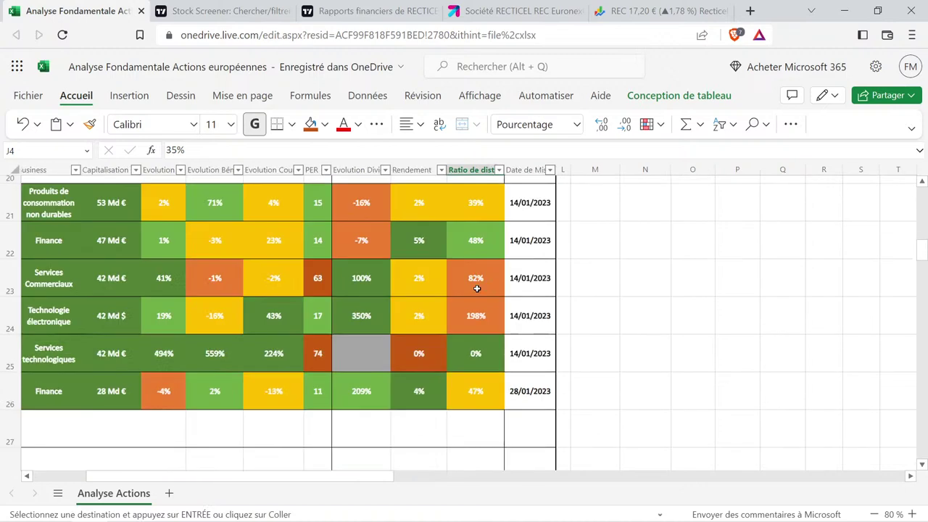
pyautogui.scroll(-8, 469, 283)
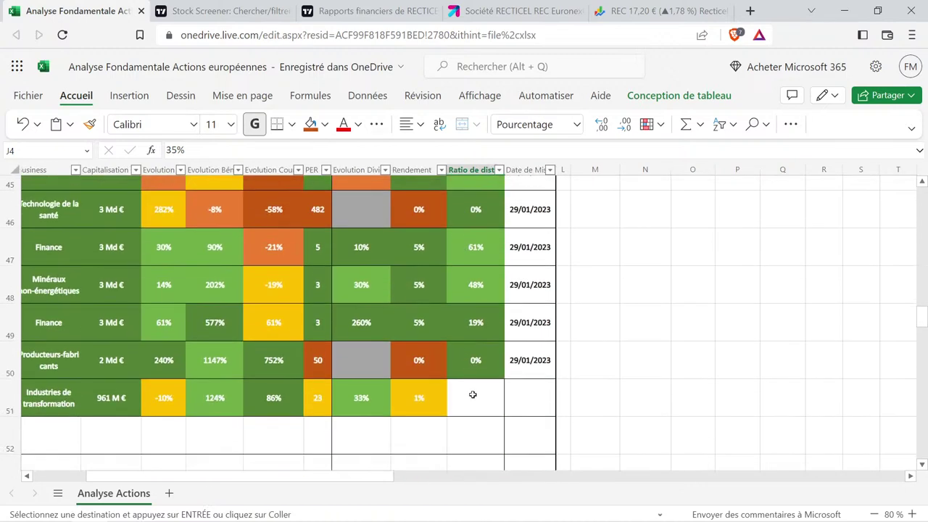